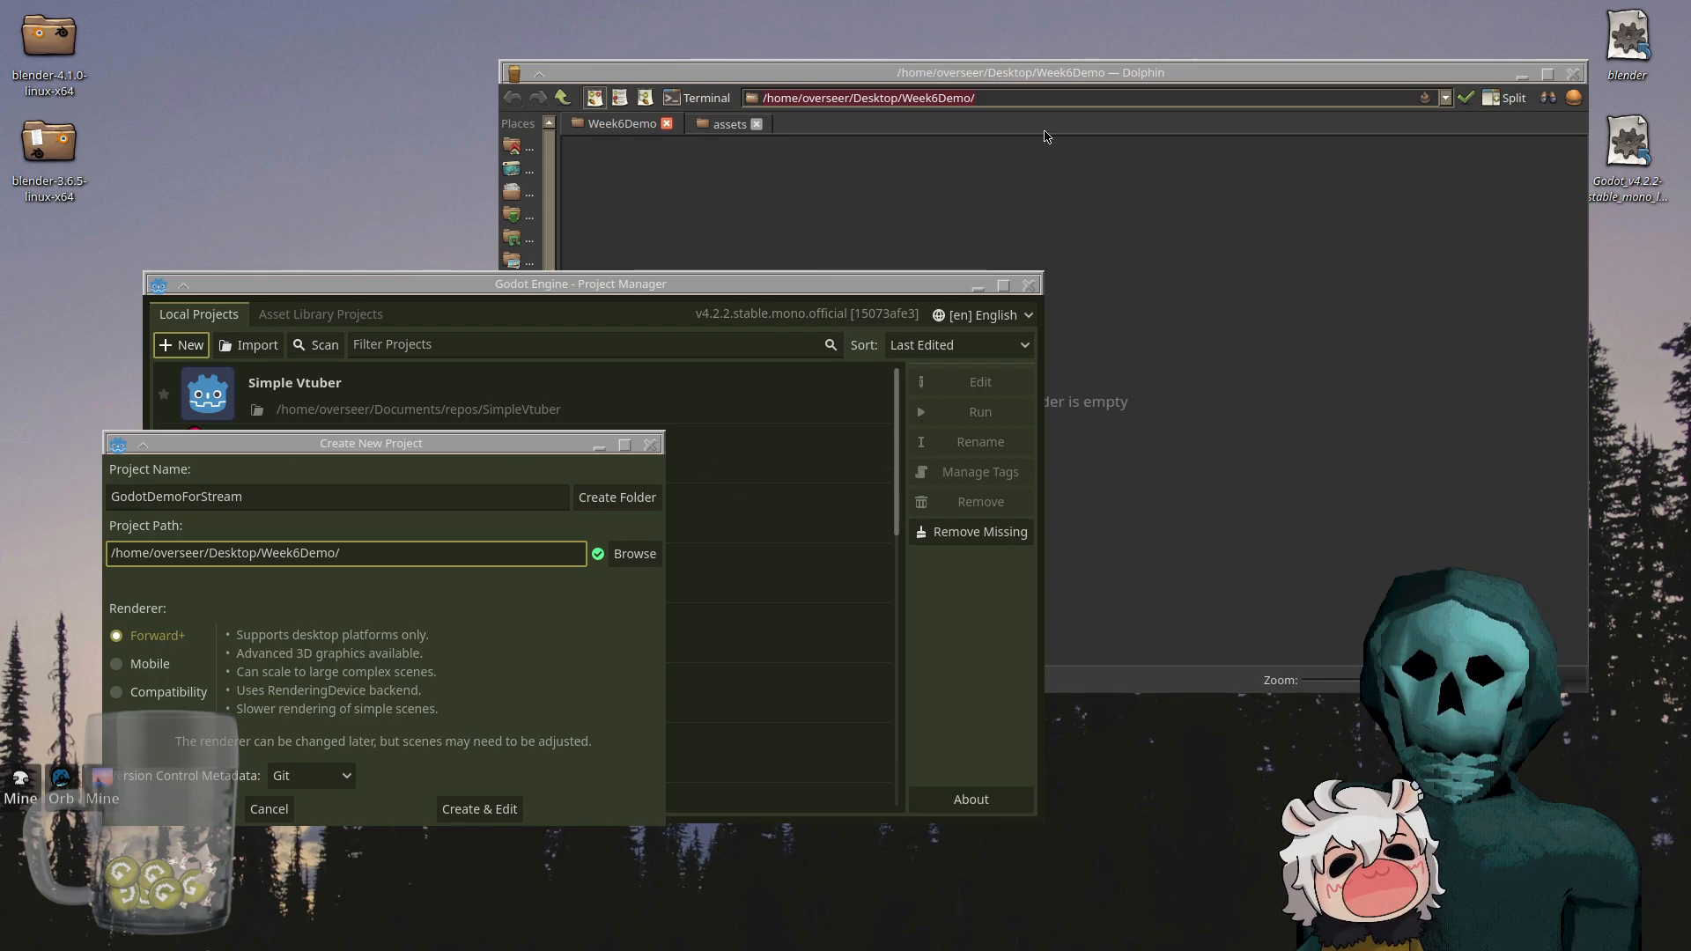
- Bring the Week6Demo file manager window forward and move it clear of most of the Create New Project dialog
{"action": "left_click", "coordinate": [1179, 415]}
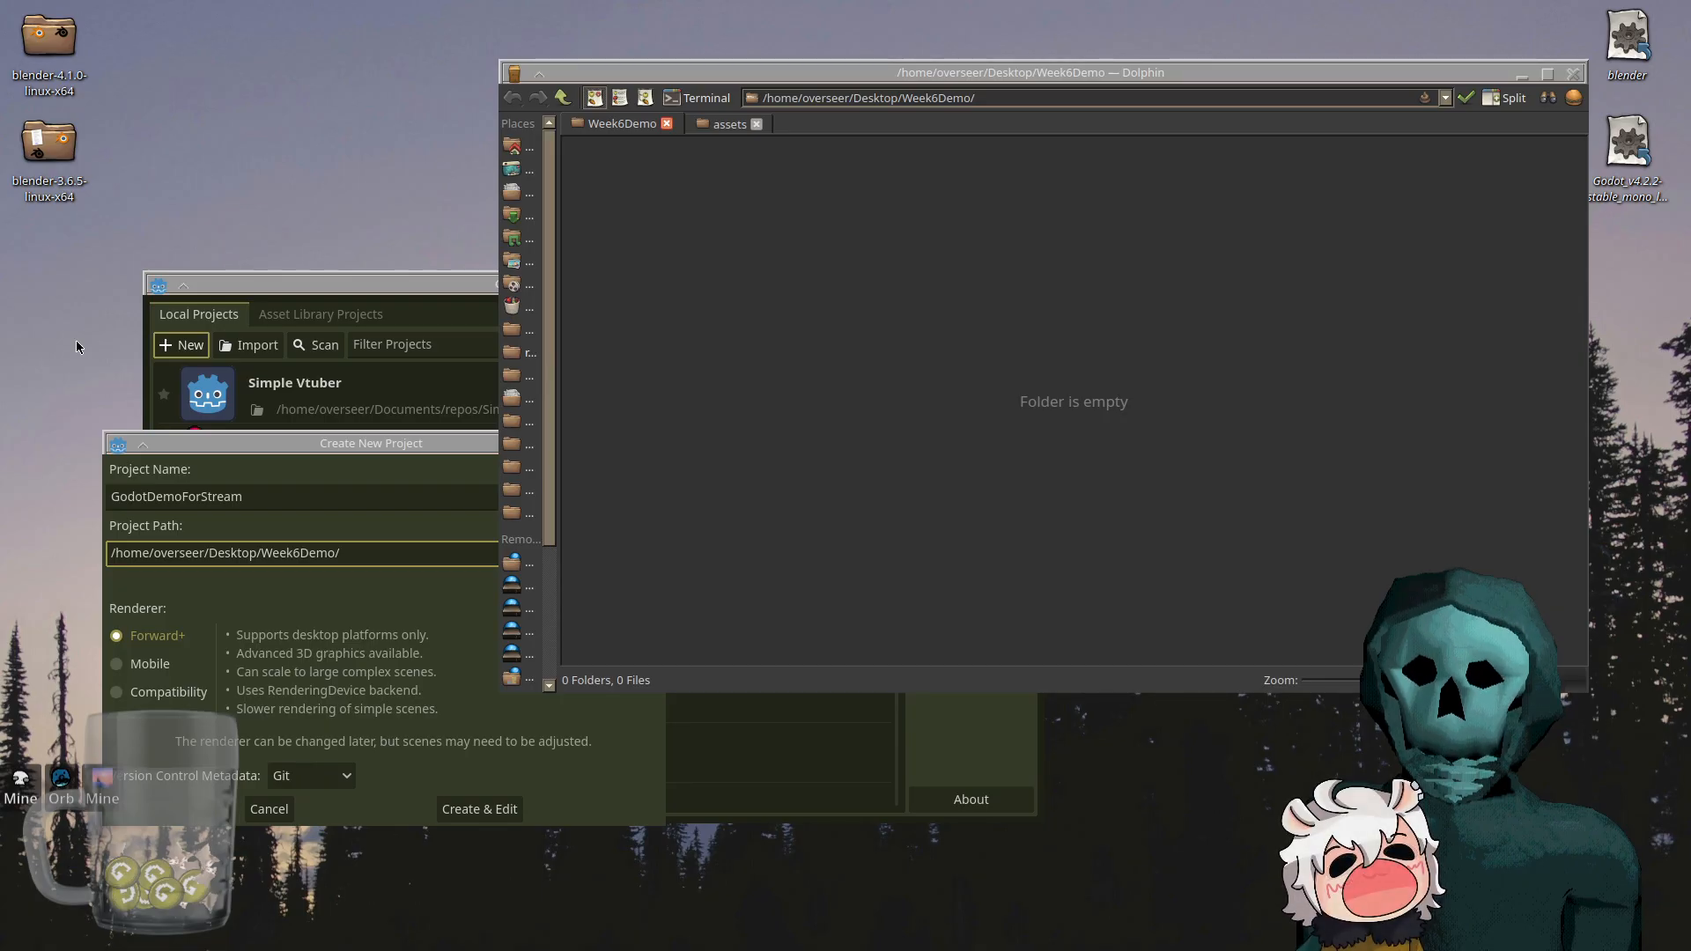
{"action": "left_click", "coordinate": [850, 405]}
{"action": "left_click_drag", "start_coordinate": [736, 65], "coordinate": [839, 22]}
{"action": "left_click_drag", "start_coordinate": [1177, 465], "coordinate": [1177, 431], "text": "super"}
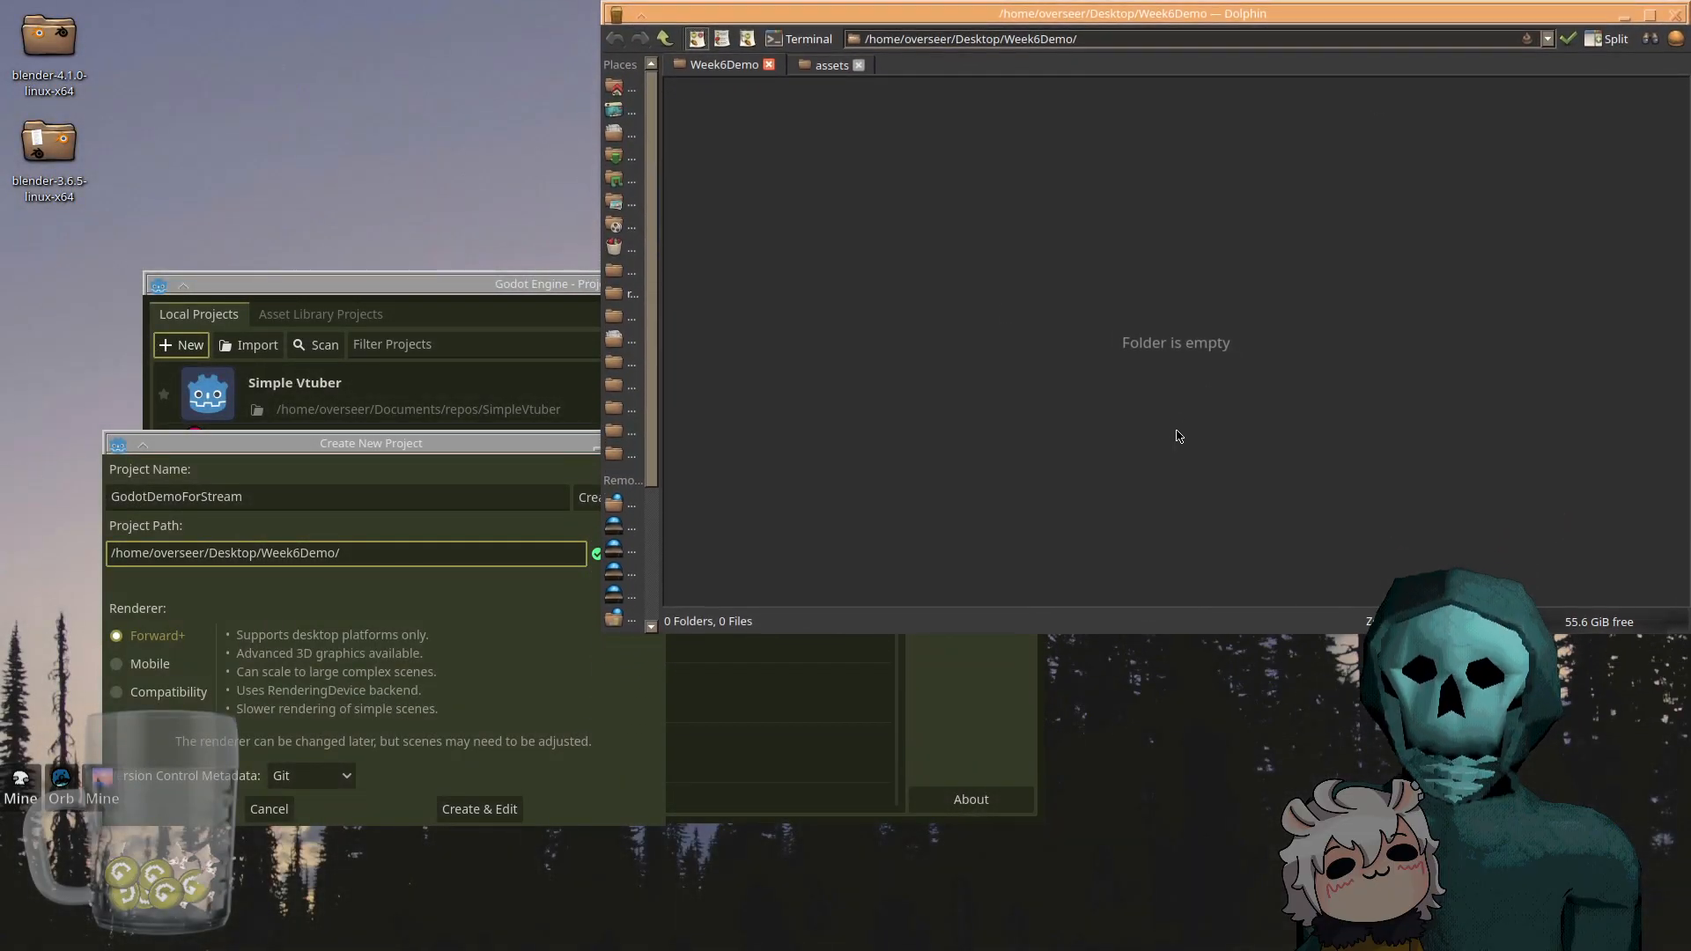
{"action": "mouse_move", "coordinate": [365, 445]}
{"action": "left_mouse_down"}
{"action": "mouse_move", "coordinate": [277, 548]}
{"action": "mouse_move", "coordinate": [360, 450]}
{"action": "left_mouse_up"}
{"action": "left_click", "coordinate": [1267, 240]}
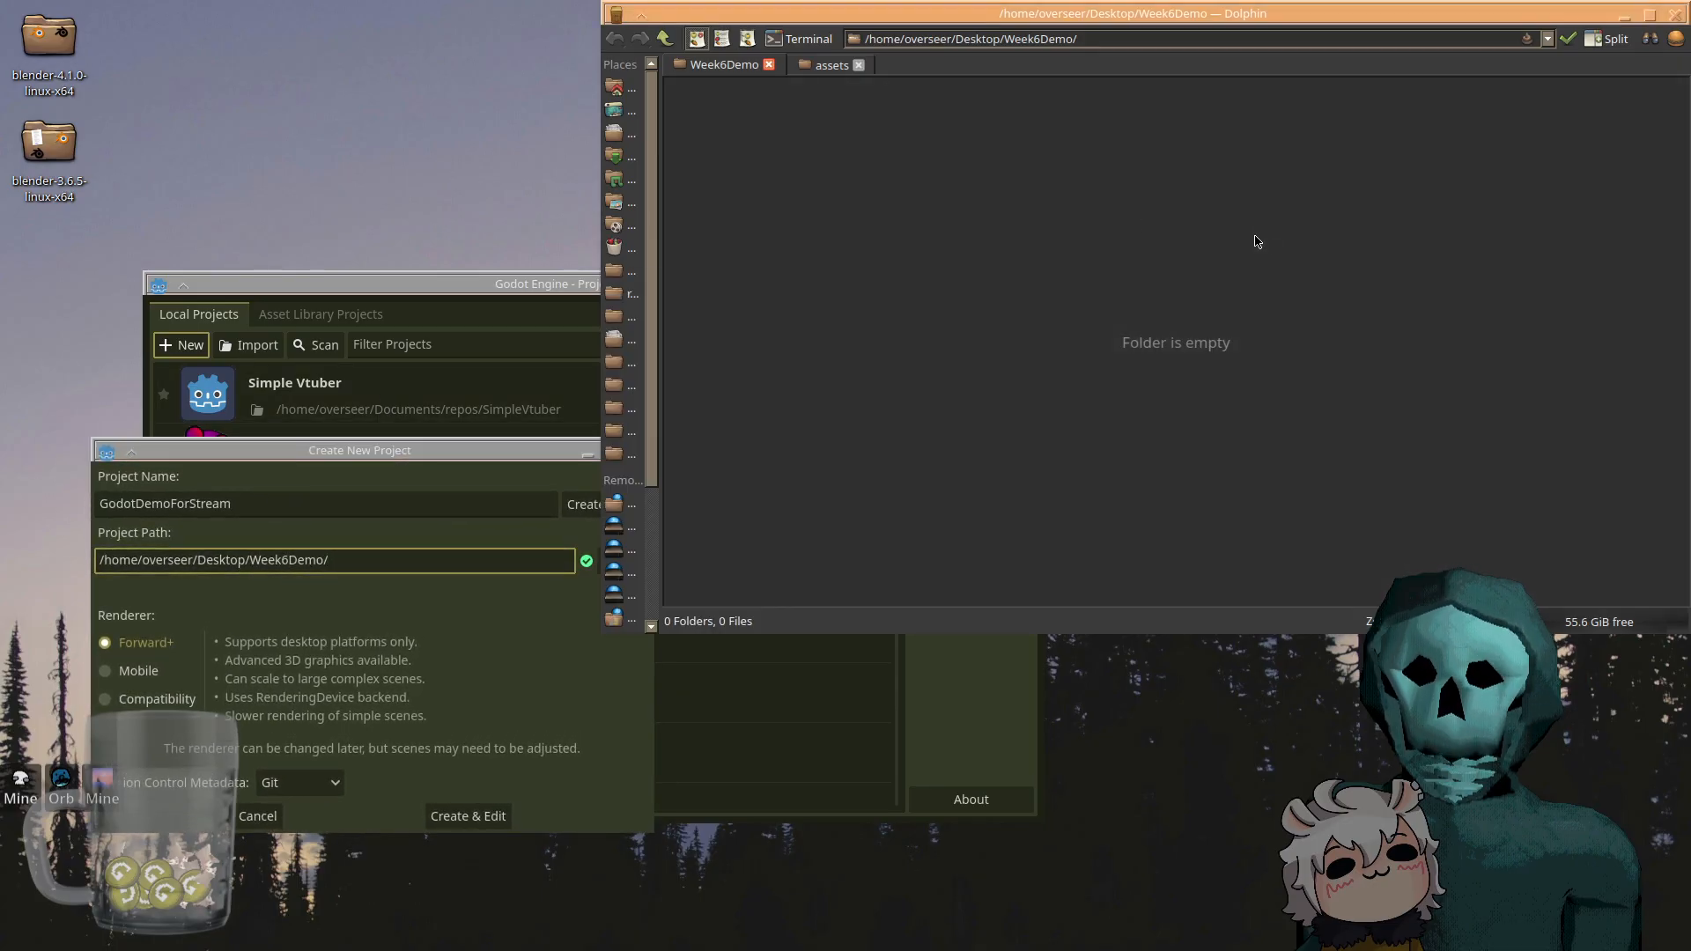
- Compare the Week6Demo folder path in the file manager with the project path in the Create New Project dialog
{"action": "left_click", "coordinate": [1156, 39]}
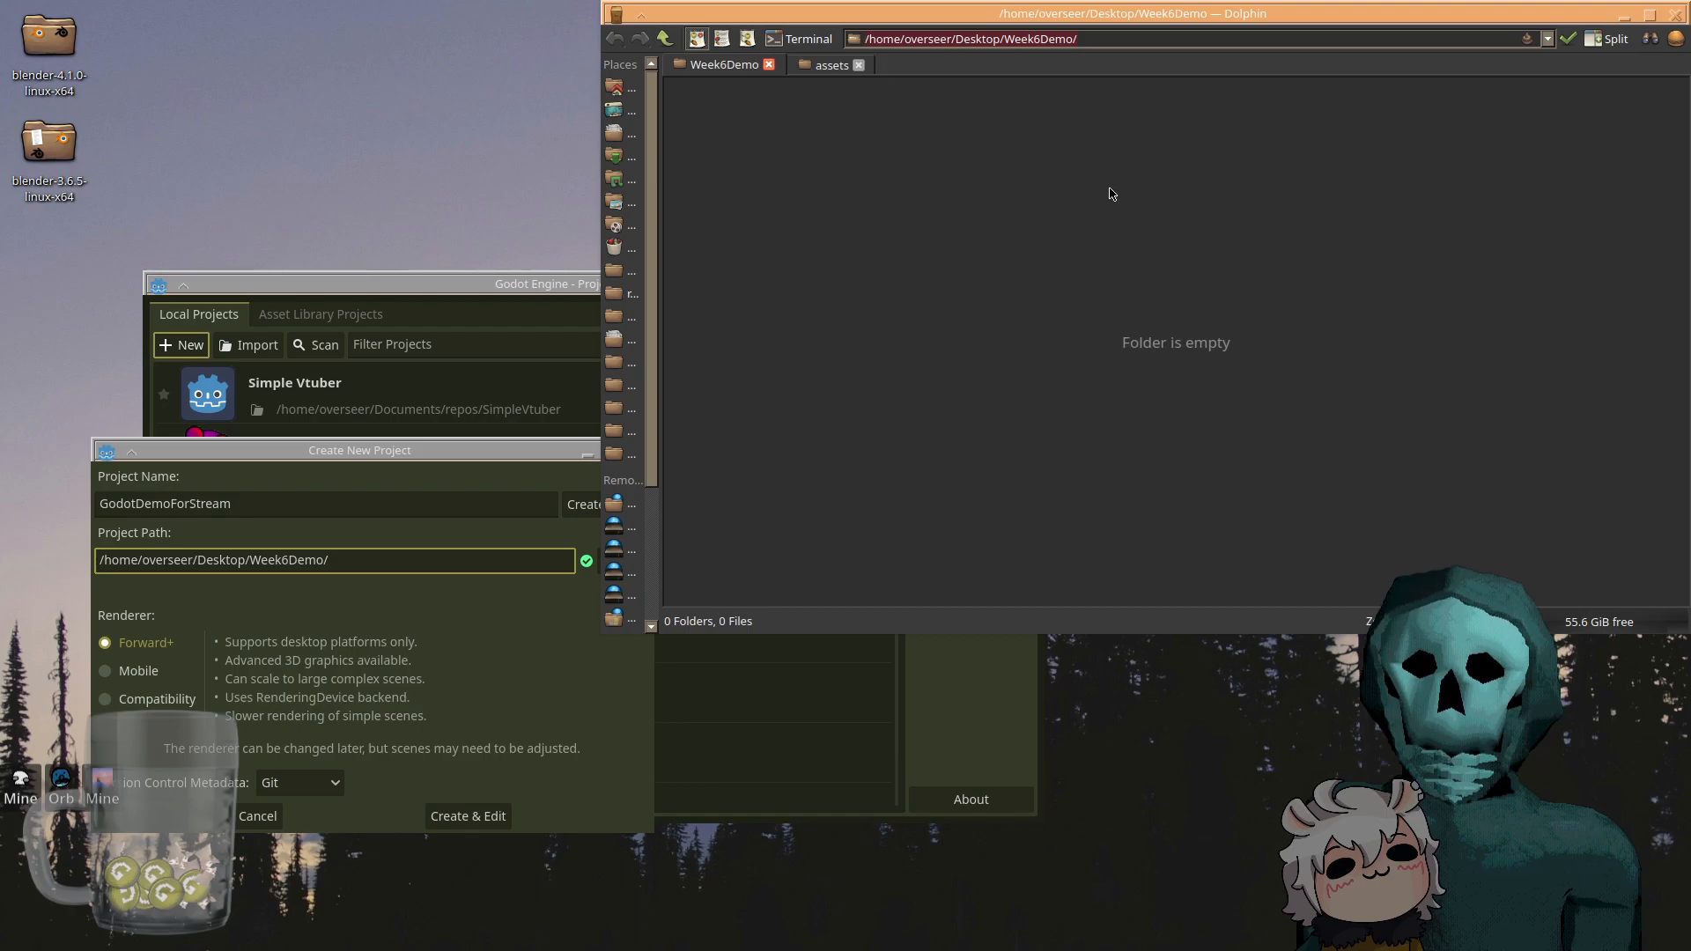
{"action": "left_click_drag", "start_coordinate": [1260, 35], "coordinate": [774, 24]}
{"action": "left_click", "coordinate": [1130, 356]}
{"action": "left_click_drag", "start_coordinate": [1170, 39], "coordinate": [724, 22]}
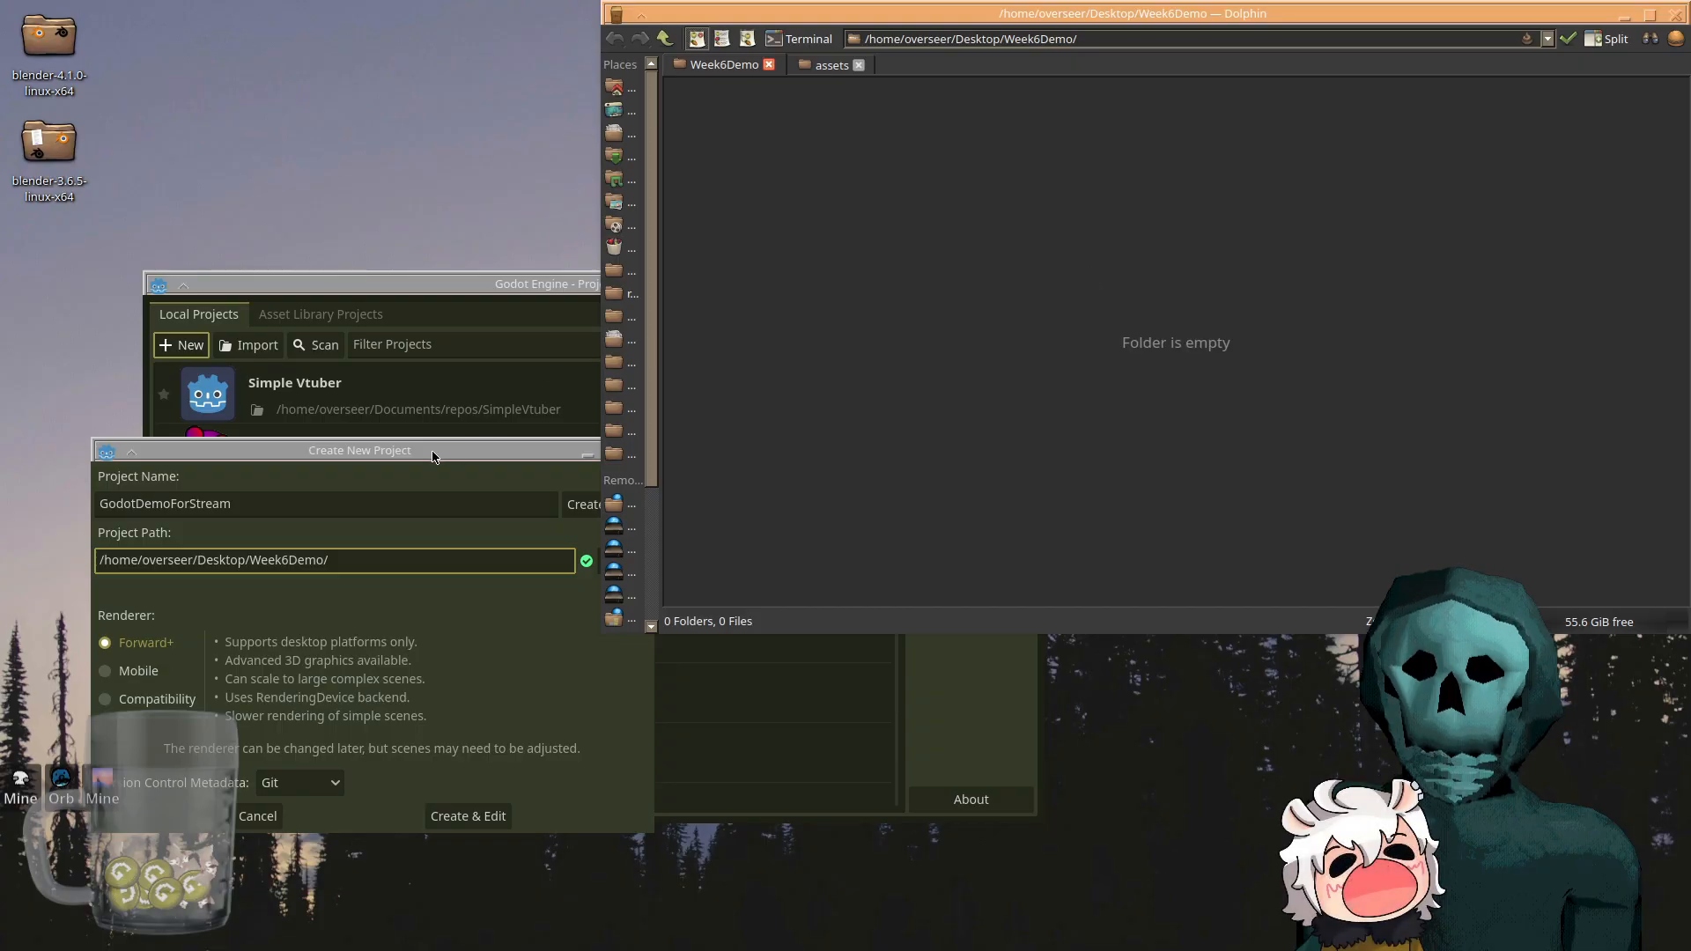
{"action": "left_click_drag", "start_coordinate": [434, 448], "coordinate": [439, 438]}
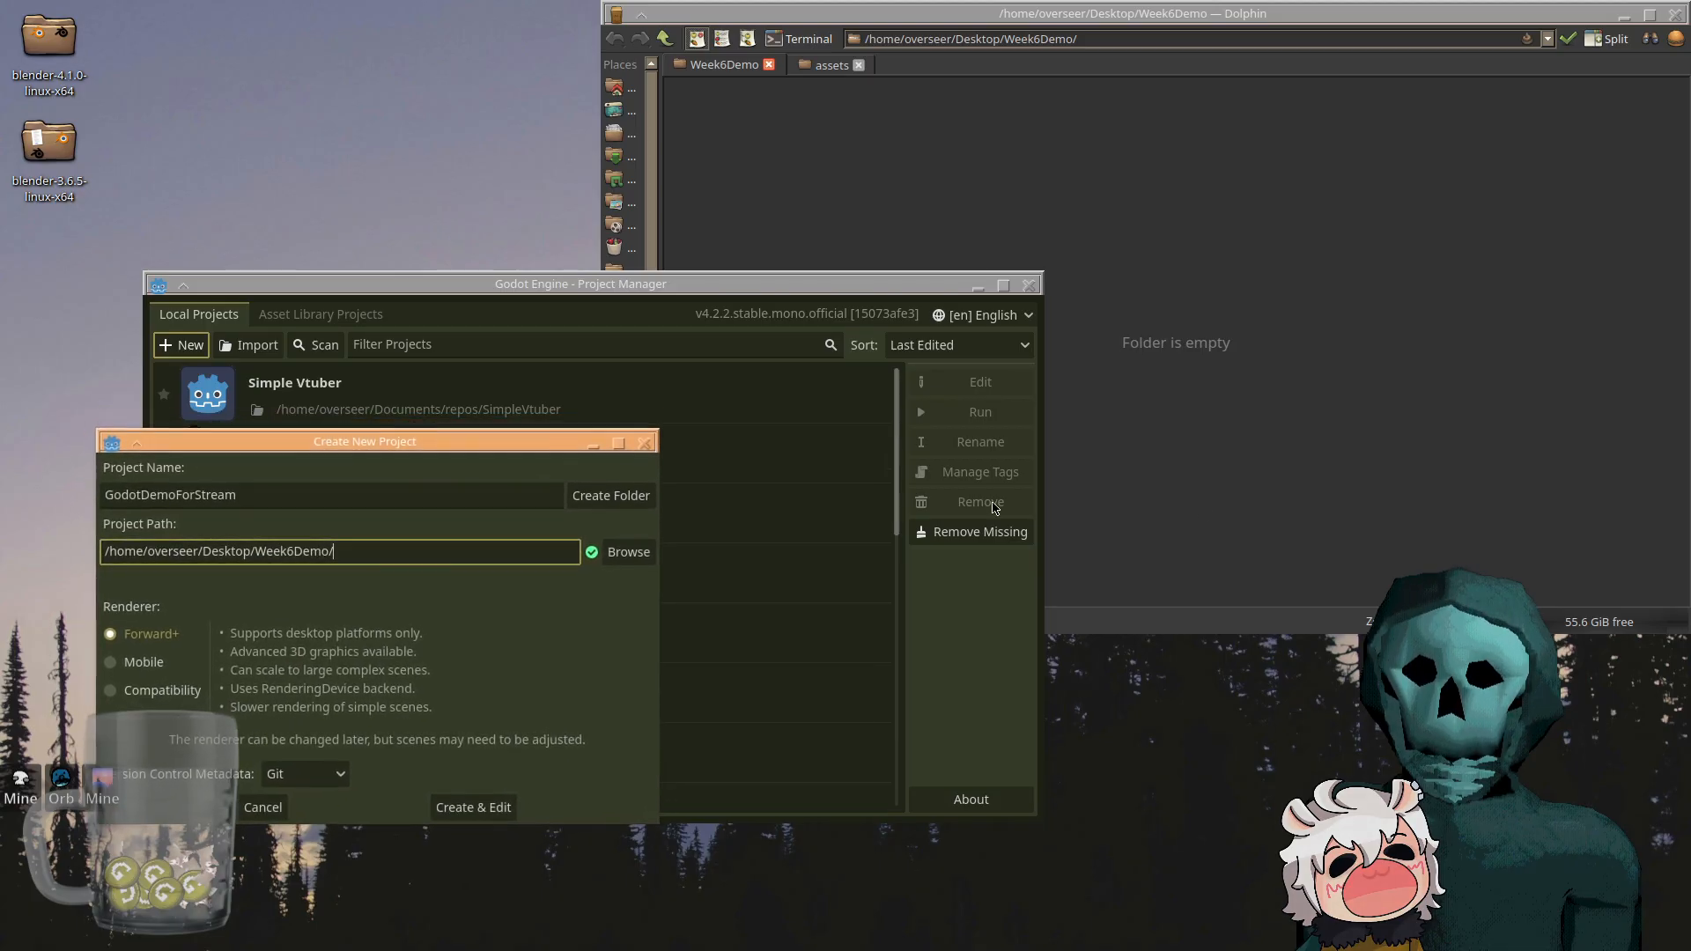
{"action": "left_click", "coordinate": [1371, 487]}
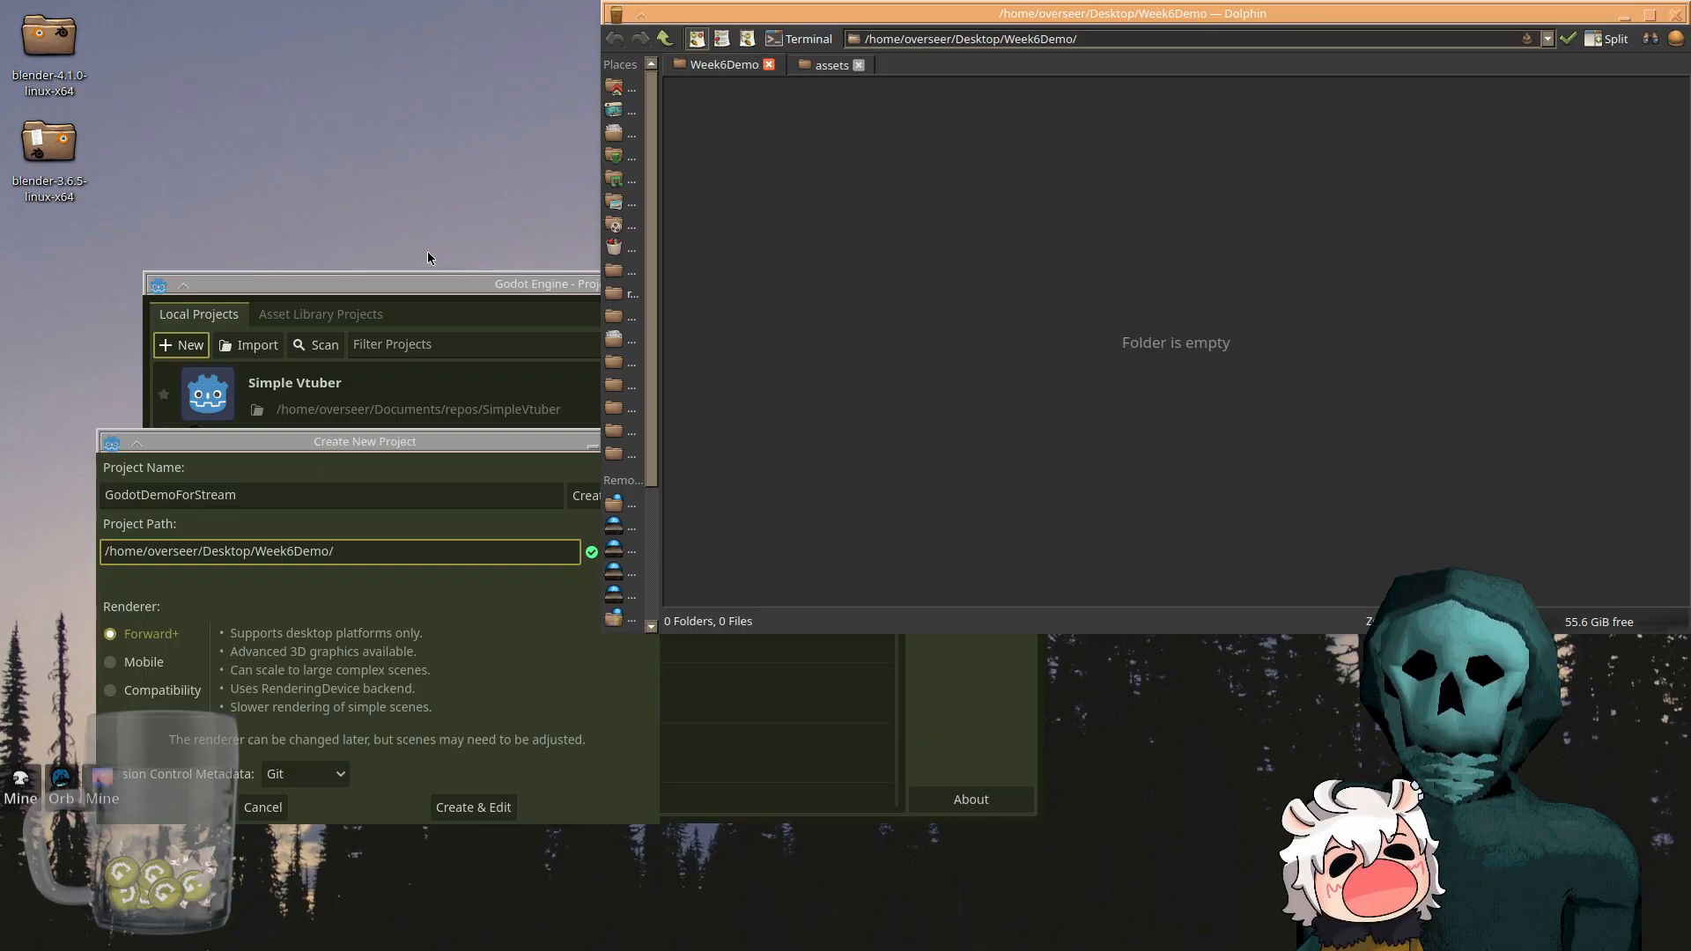
{"action": "left_click", "coordinate": [417, 443]}
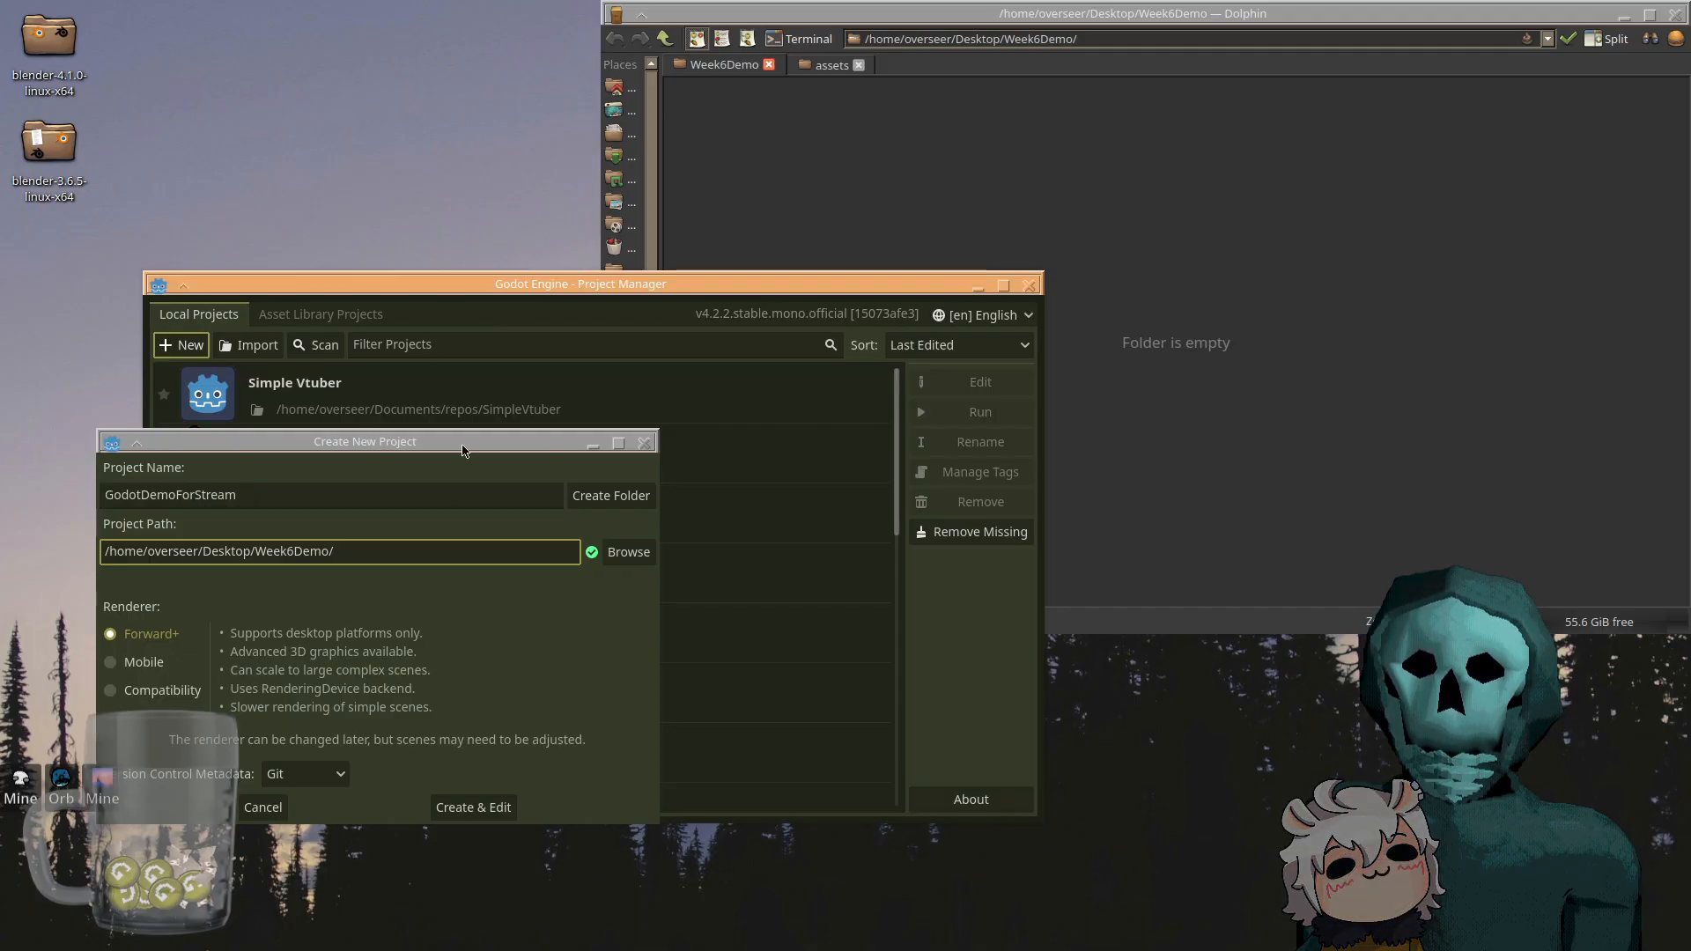
{"action": "left_click_drag", "start_coordinate": [422, 435], "coordinate": [457, 407]}
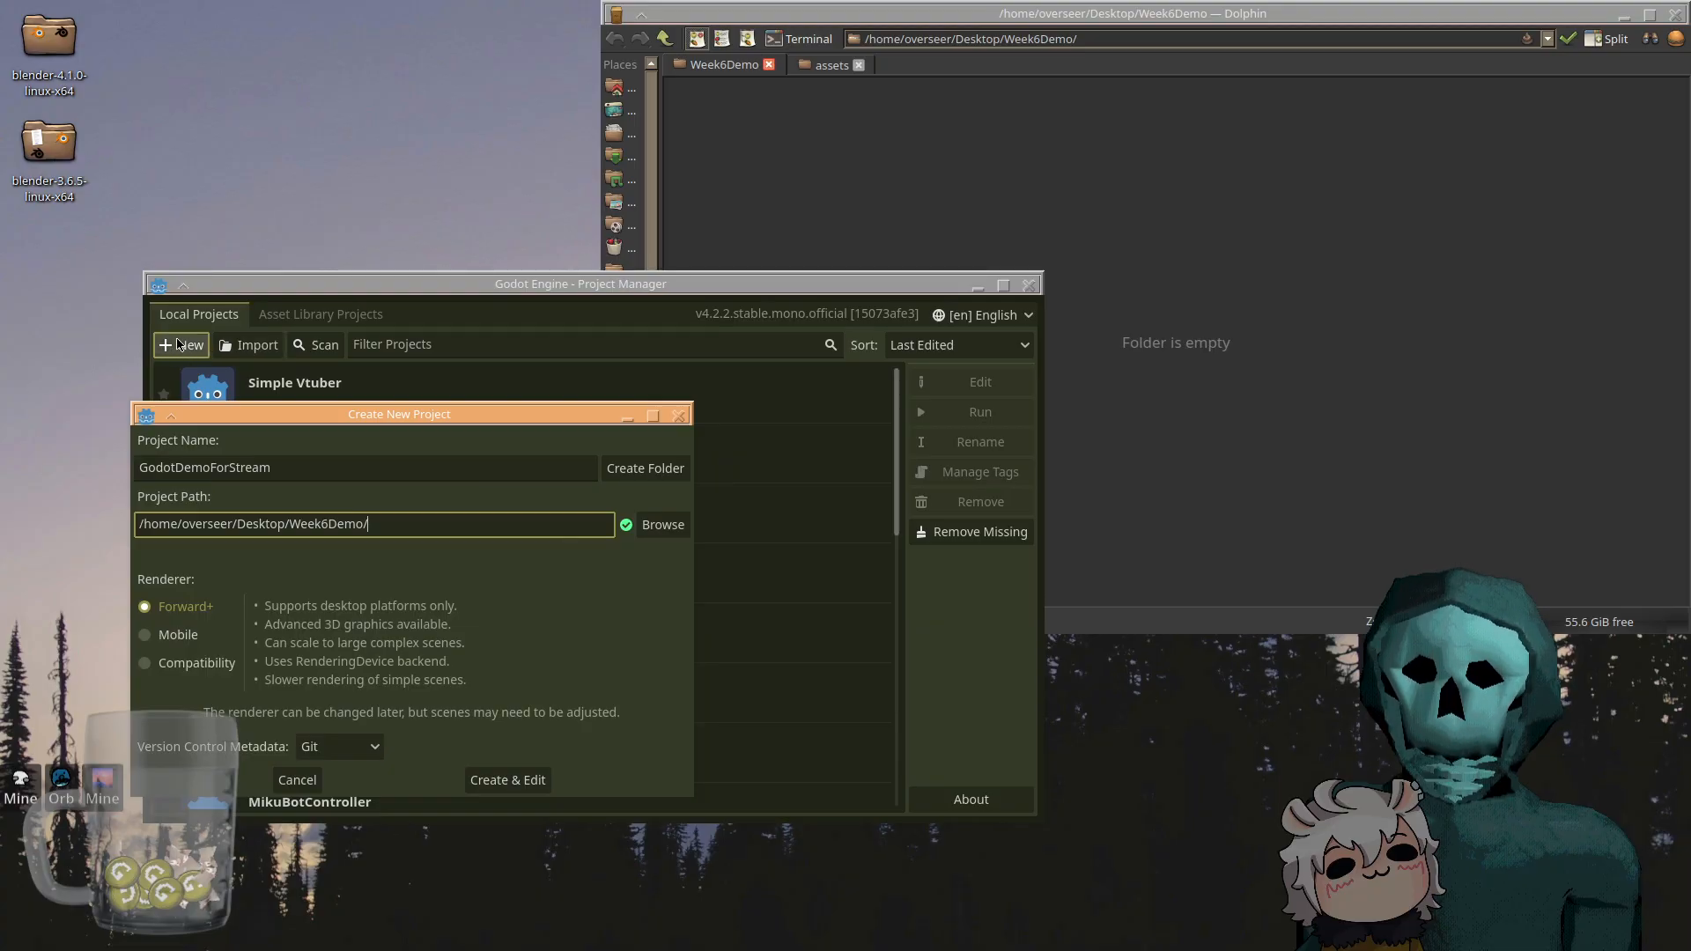
{"action": "left_click_drag", "start_coordinate": [209, 414], "coordinate": [517, 482]}
{"action": "left_click_drag", "start_coordinate": [448, 414], "coordinate": [452, 459]}
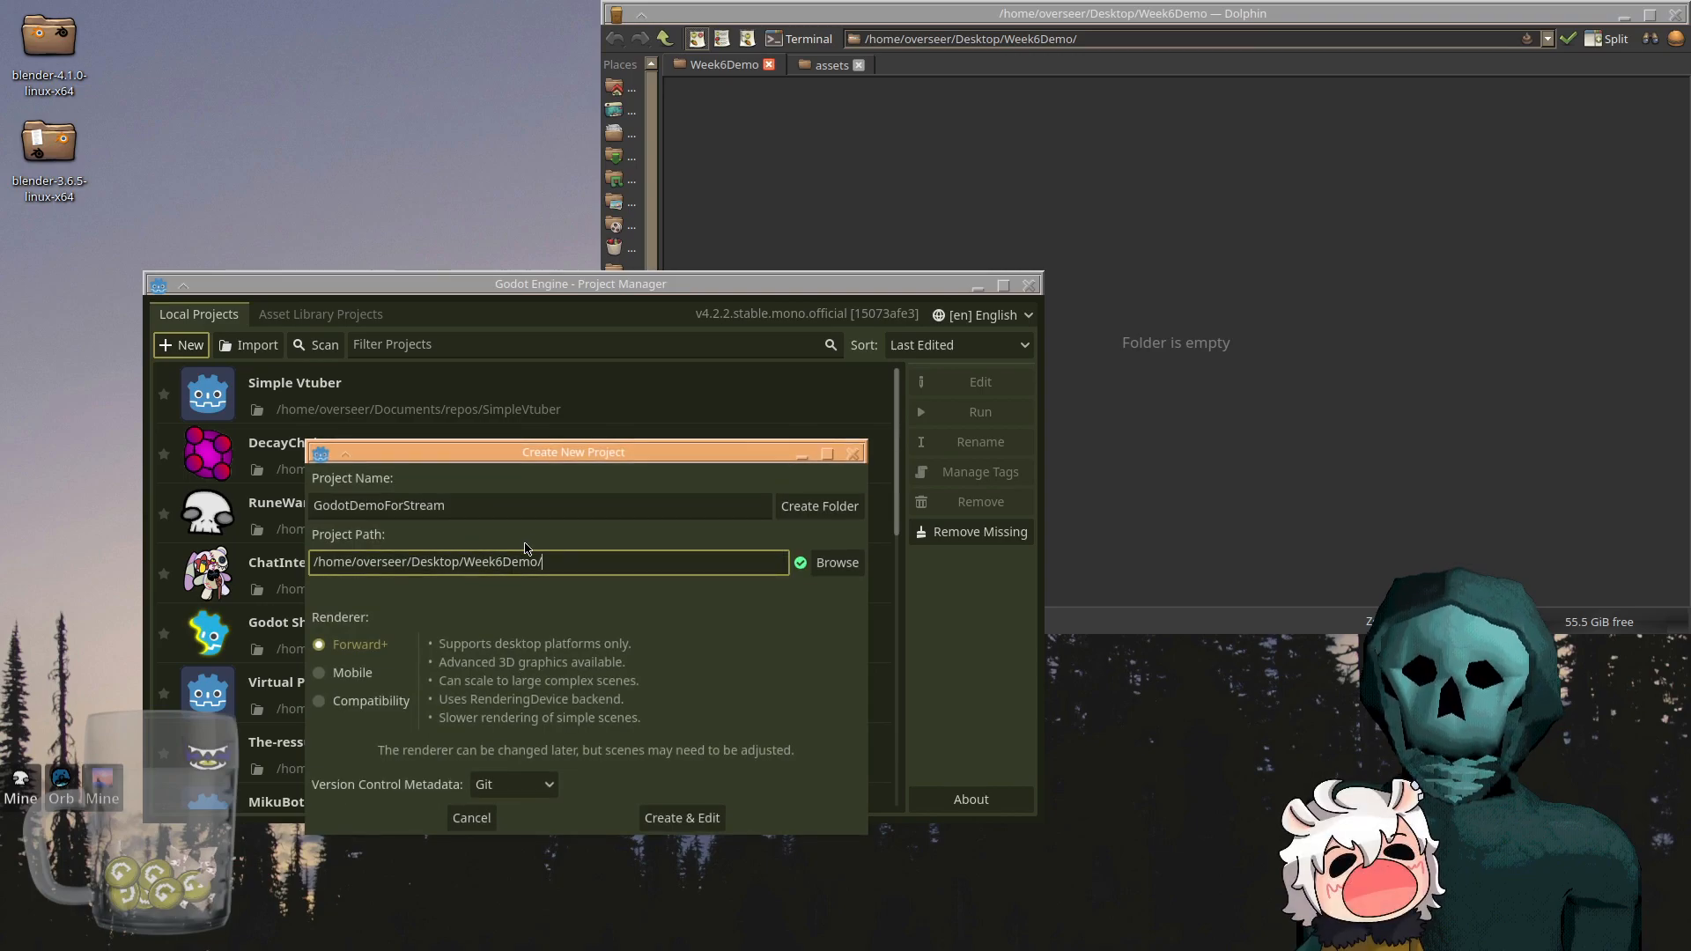
{"action": "left_click_drag", "start_coordinate": [525, 452], "coordinate": [414, 439]}
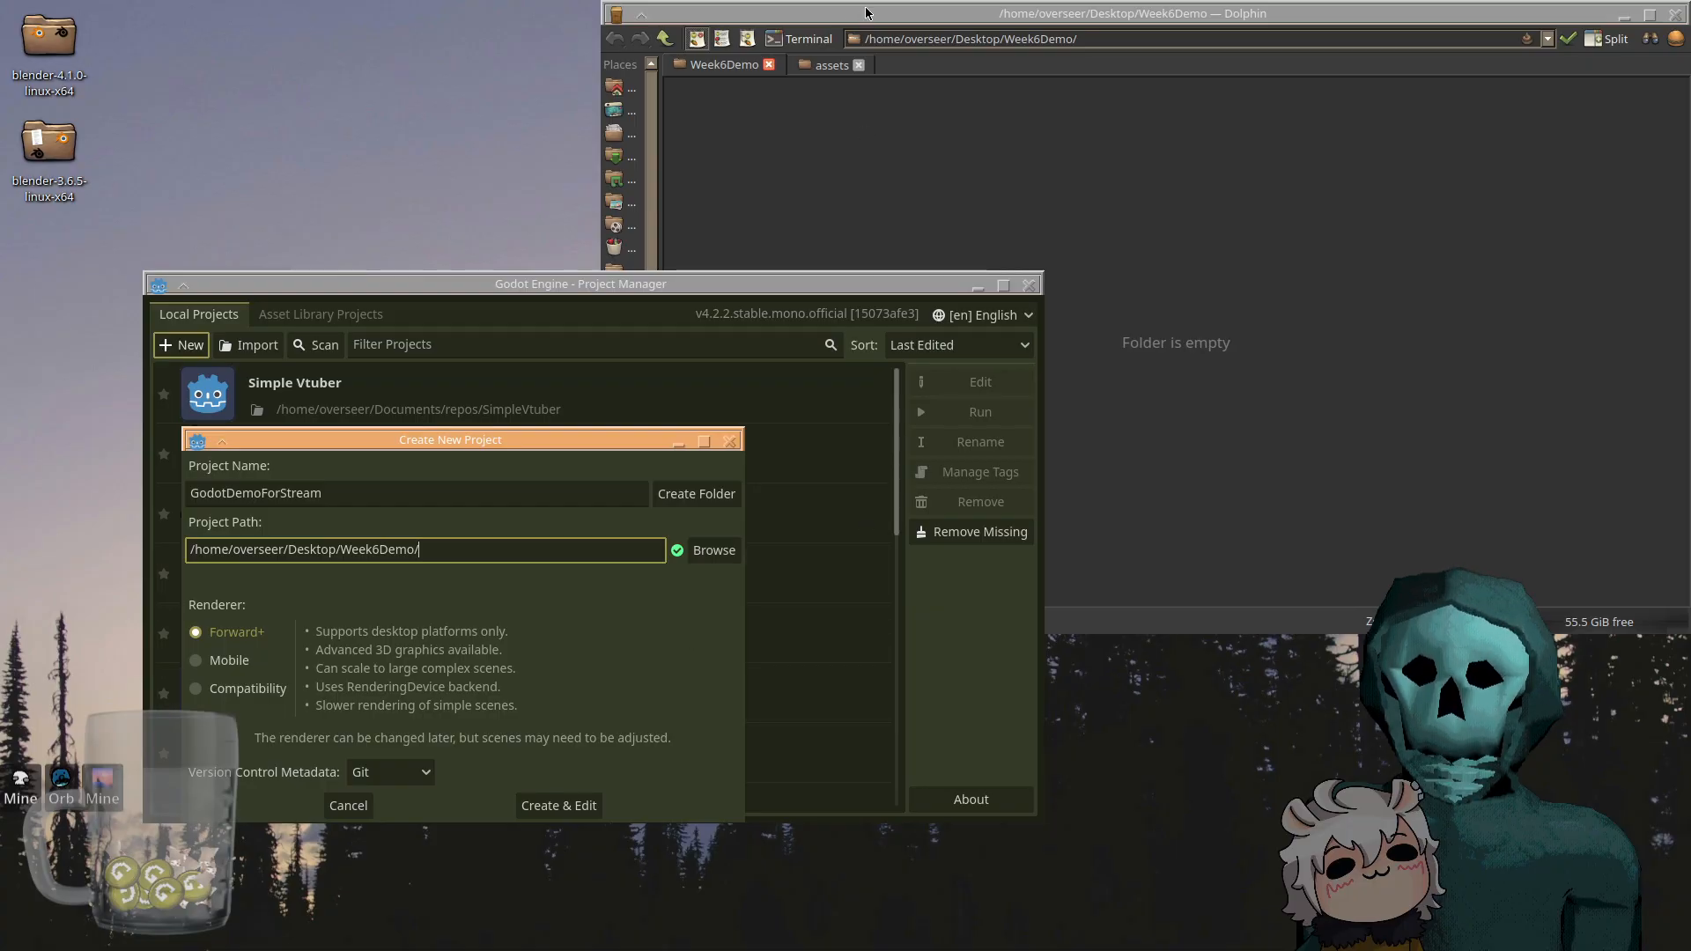
{"action": "key", "text": "ctrl+alt+t"}
{"action": "left_click_drag", "start_coordinate": [834, 5], "coordinate": [816, 106]}
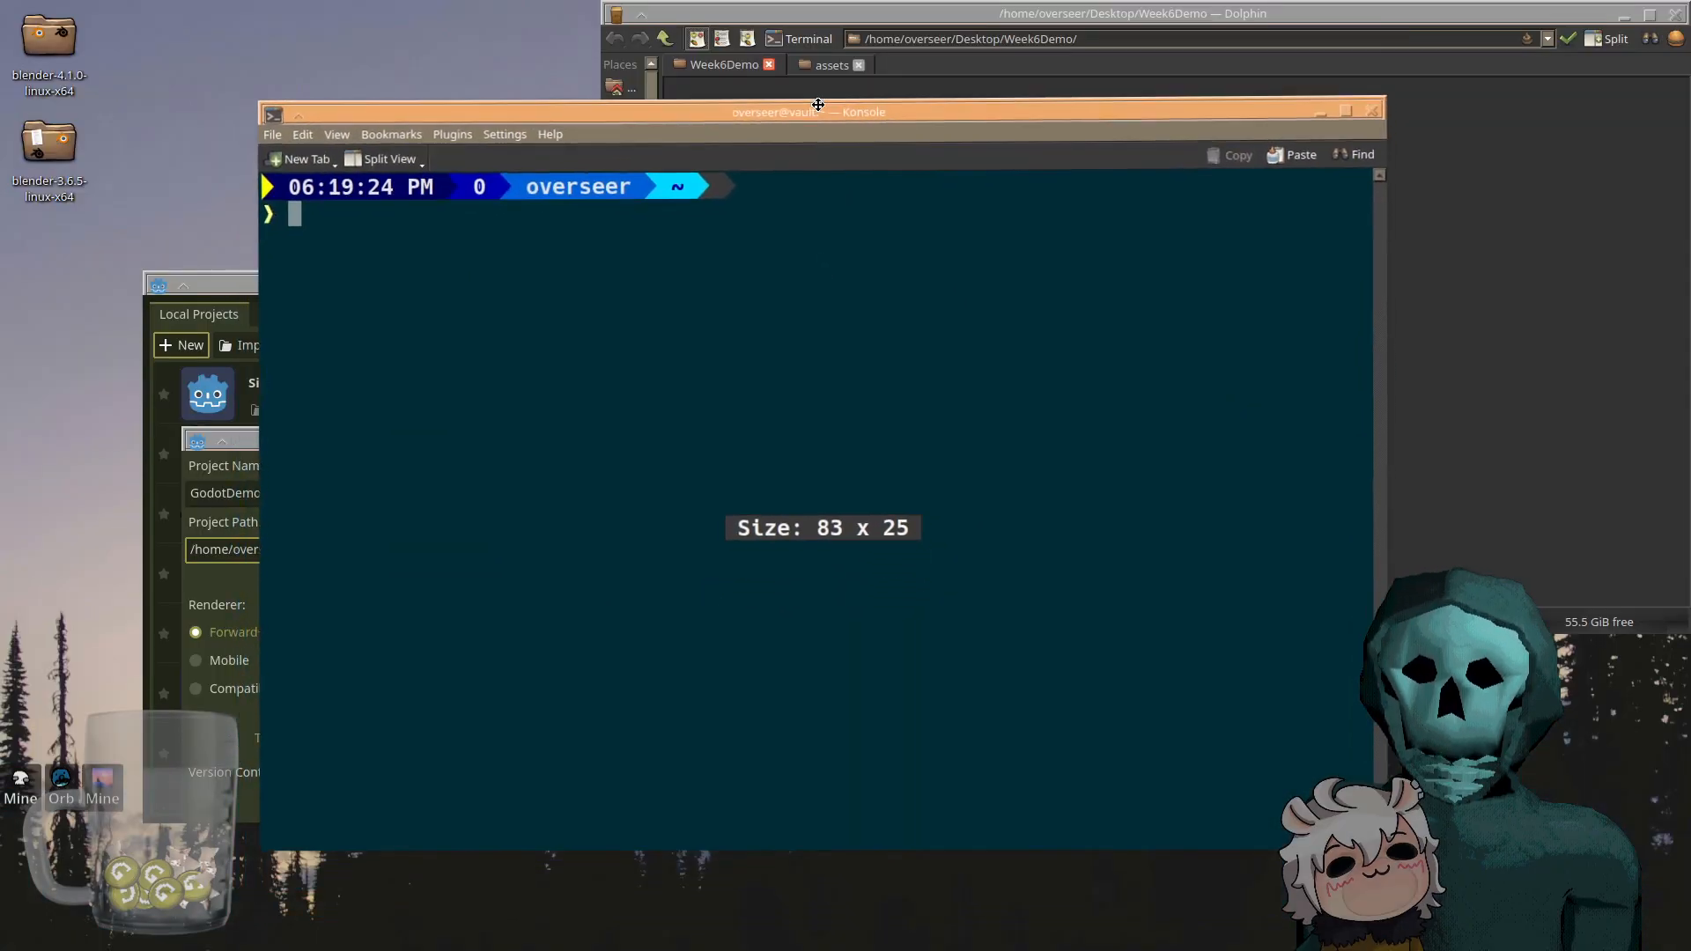
{"action": "left_click", "coordinate": [1371, 121]}
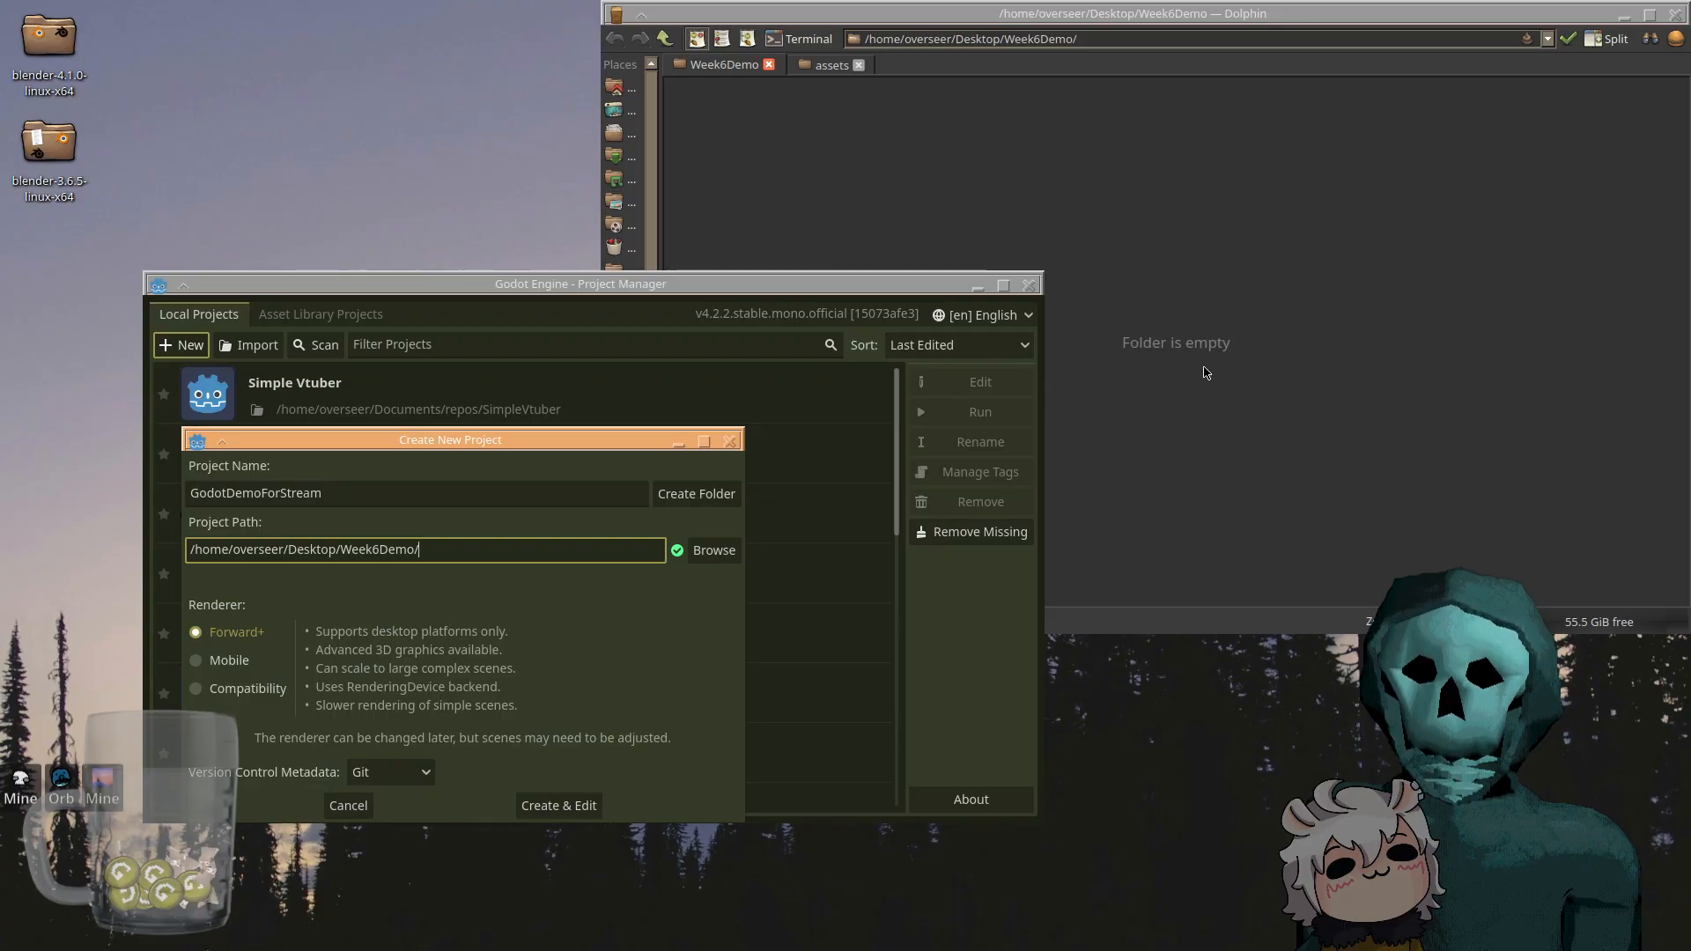
{"action": "key", "text": "ctrl+alt+t"}
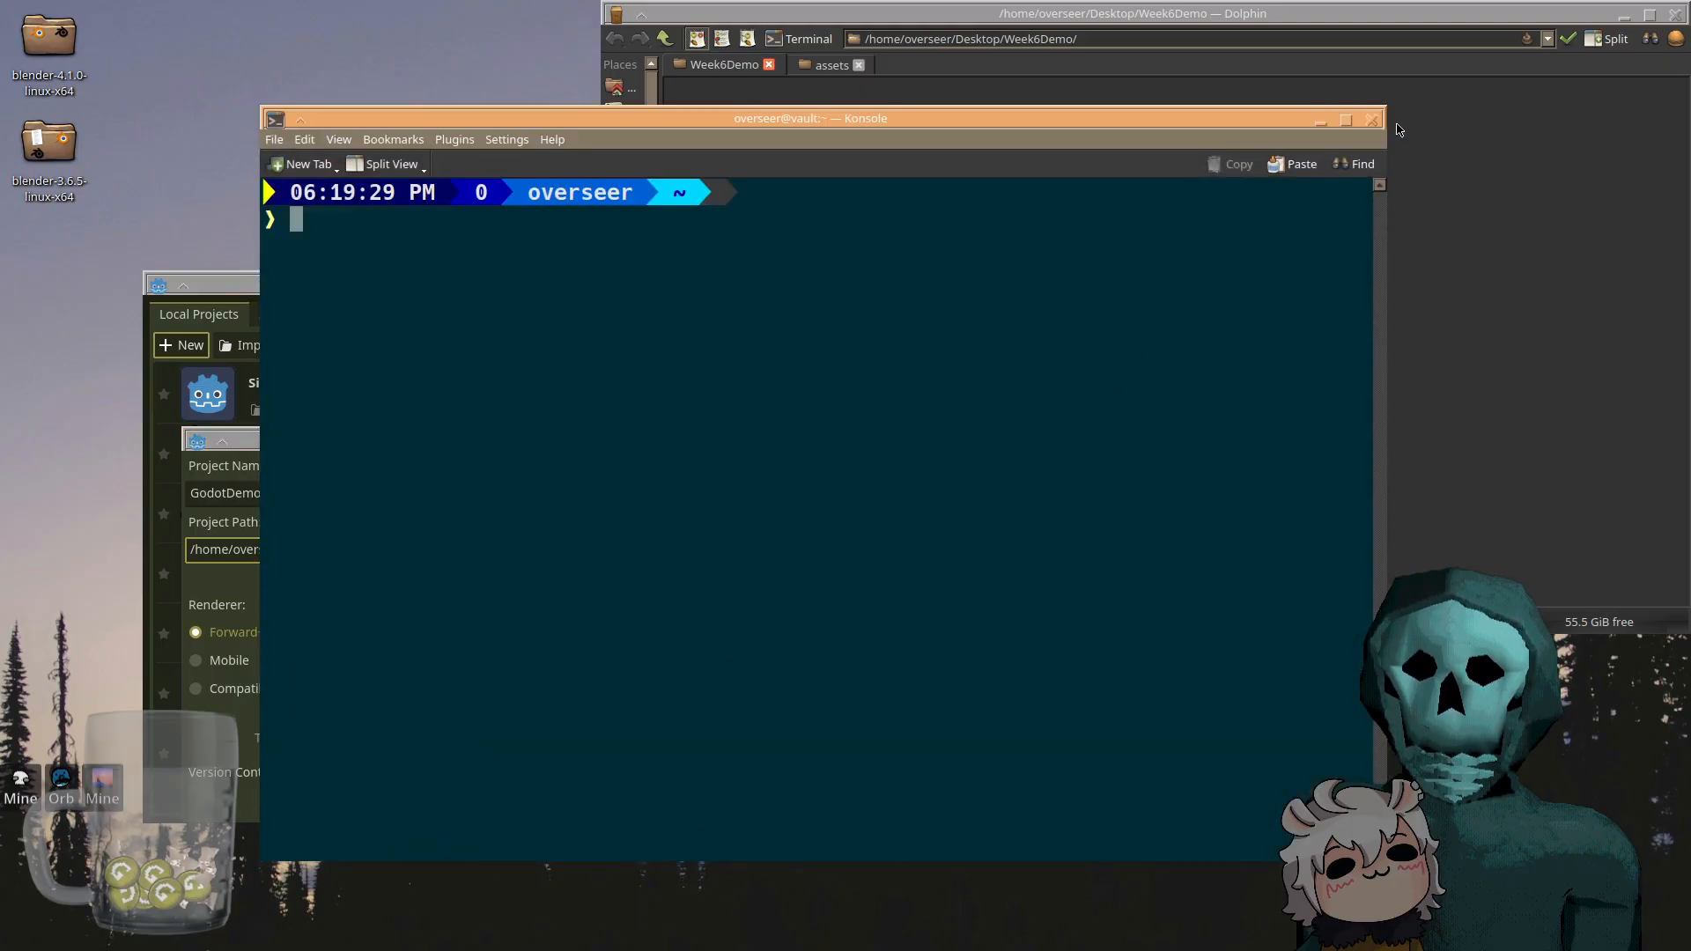
{"action": "left_click", "coordinate": [1371, 121]}
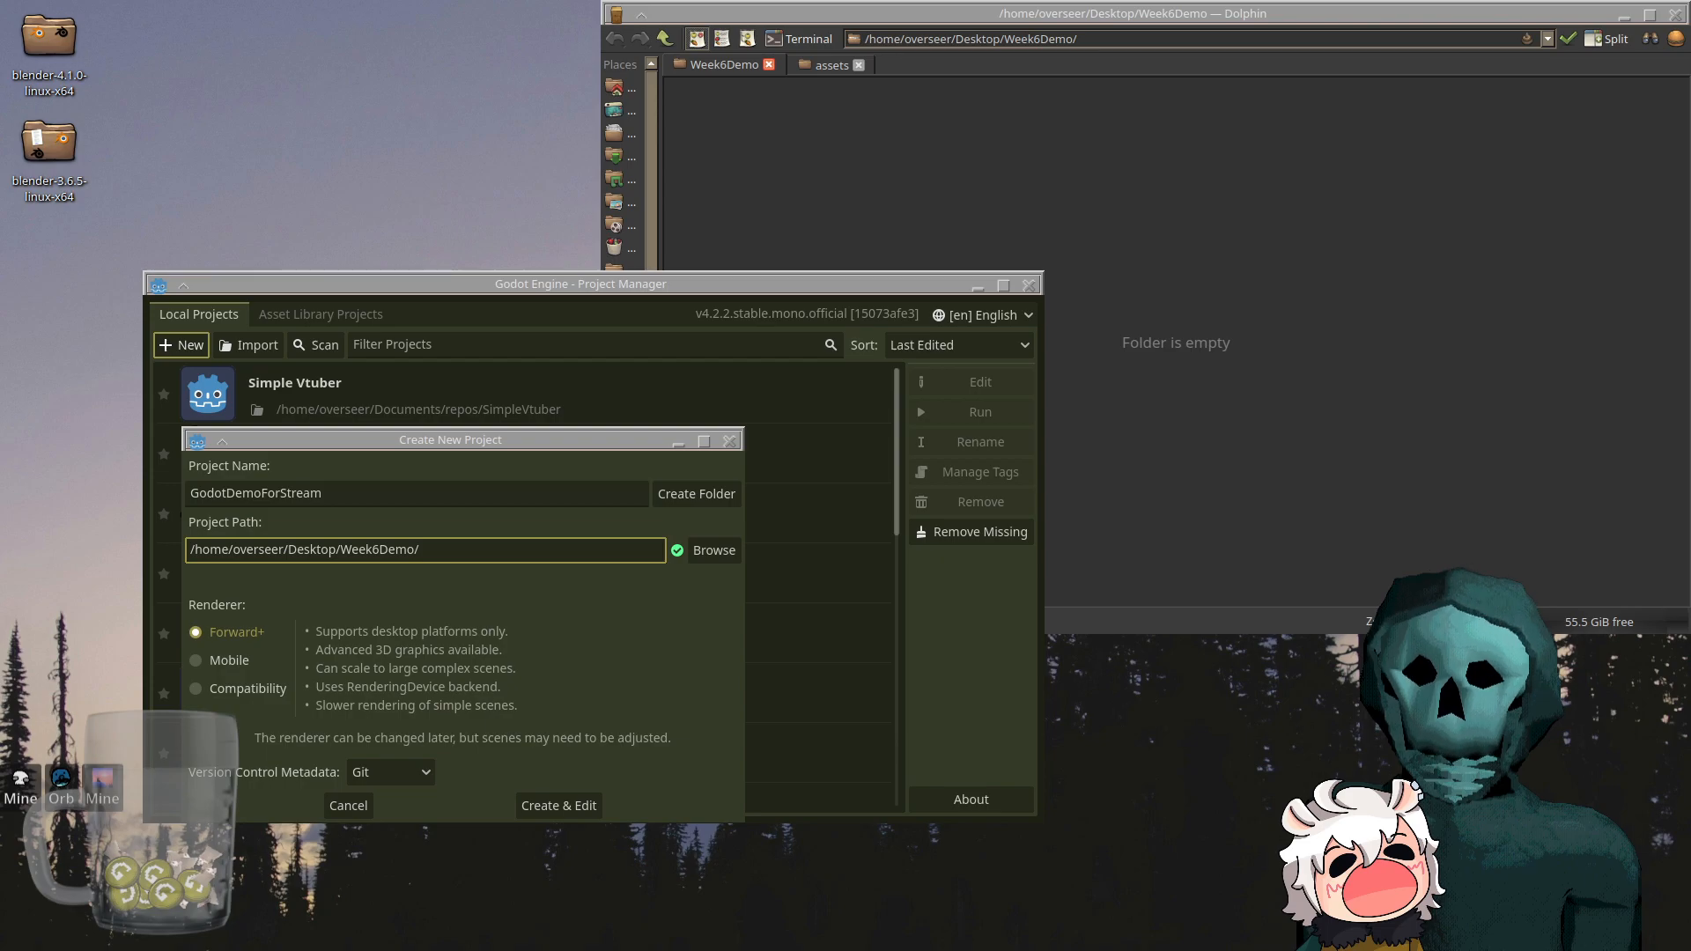
- Create and open the project GodotDemoForStream in the desktop's Week6Demo folder, using the Forward+ renderer and Git version control metadata
{"action": "left_click_drag", "start_coordinate": [476, 441], "coordinate": [529, 465]}
{"action": "left_click_drag", "start_coordinate": [483, 576], "coordinate": [166, 583]}
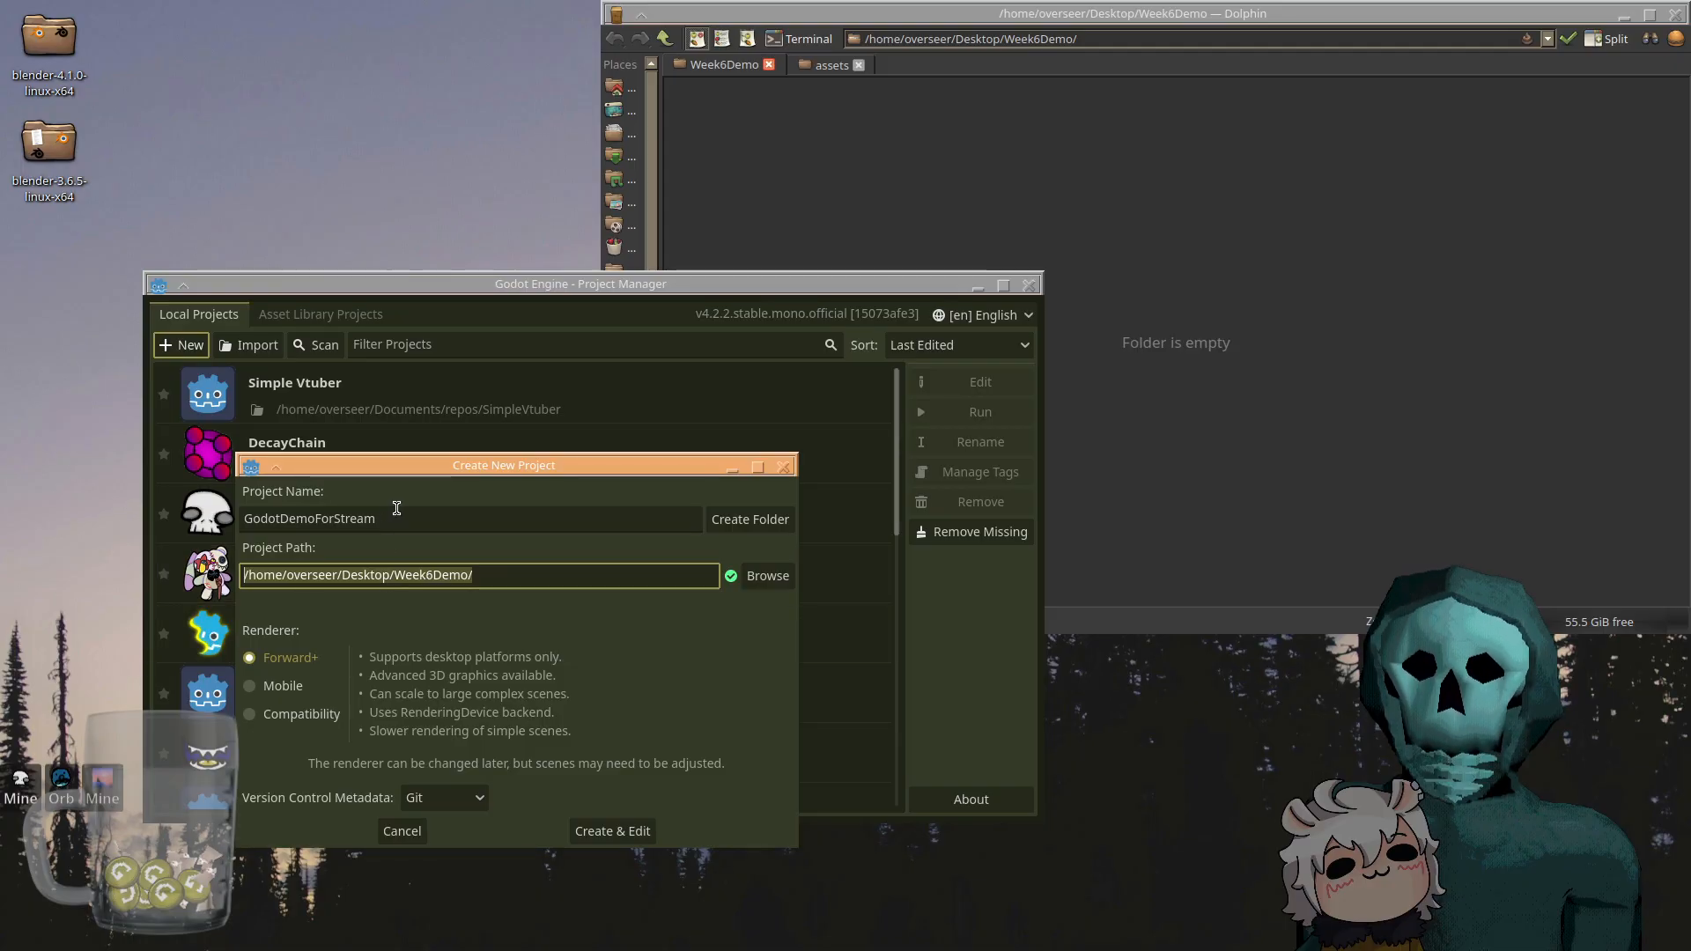
{"action": "double_click", "coordinate": [414, 522]}
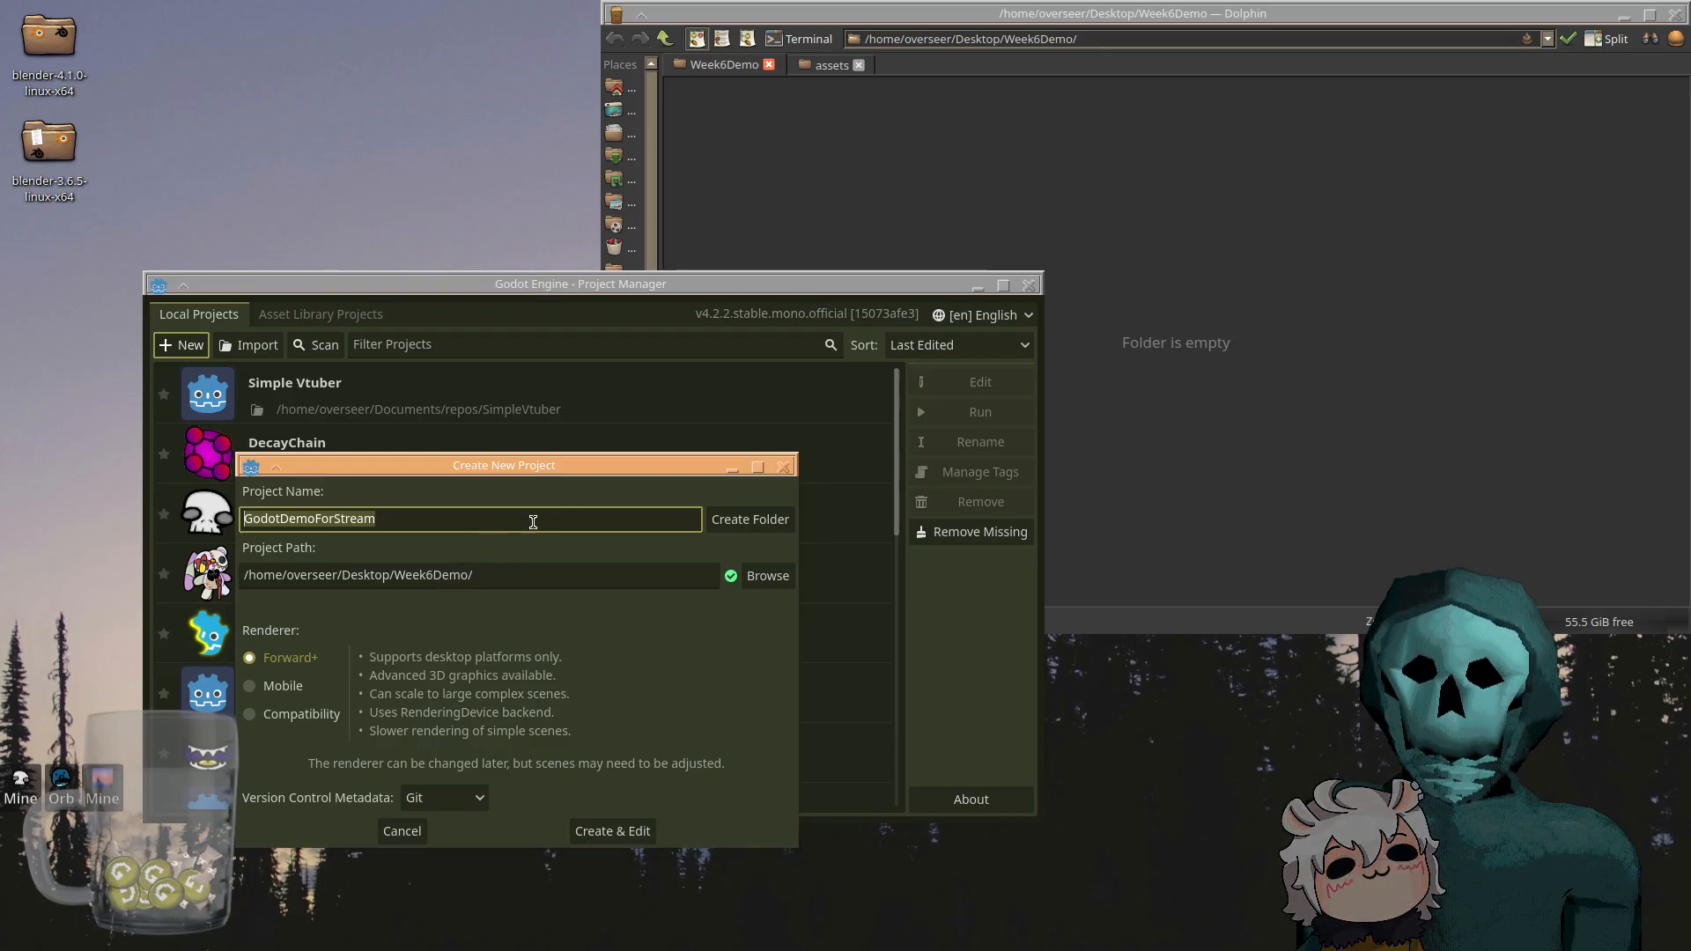
{"action": "left_click", "coordinate": [421, 529]}
{"action": "left_click_drag", "start_coordinate": [546, 574], "coordinate": [169, 577]}
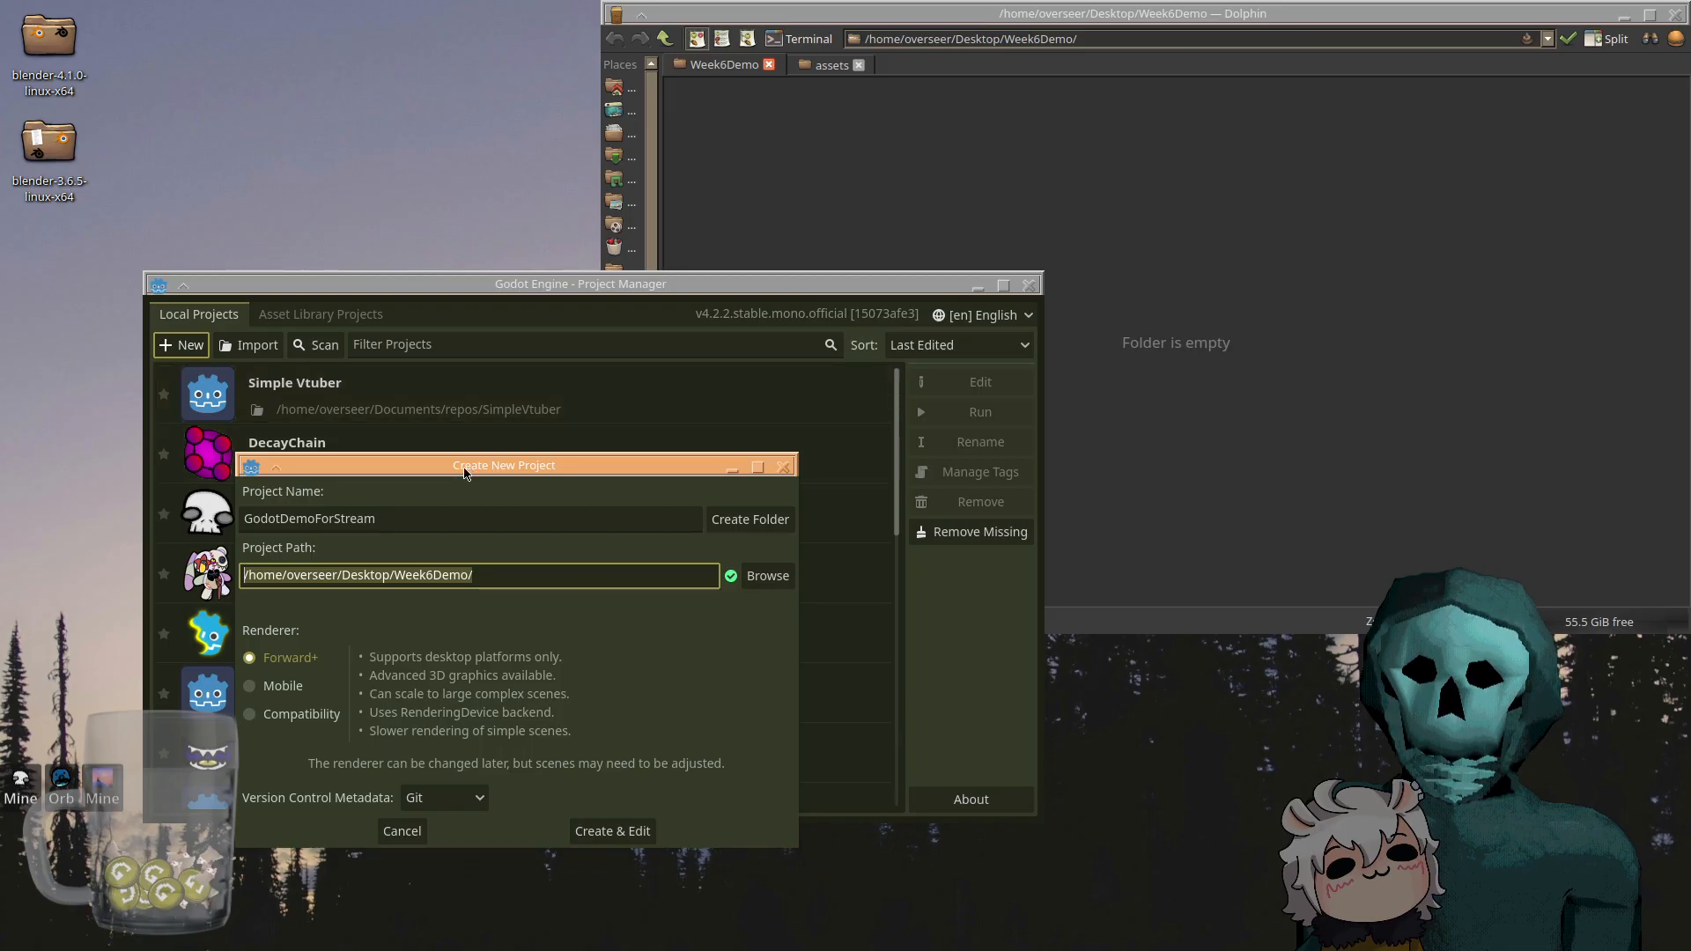
{"action": "left_click_drag", "start_coordinate": [470, 473], "coordinate": [384, 490]}
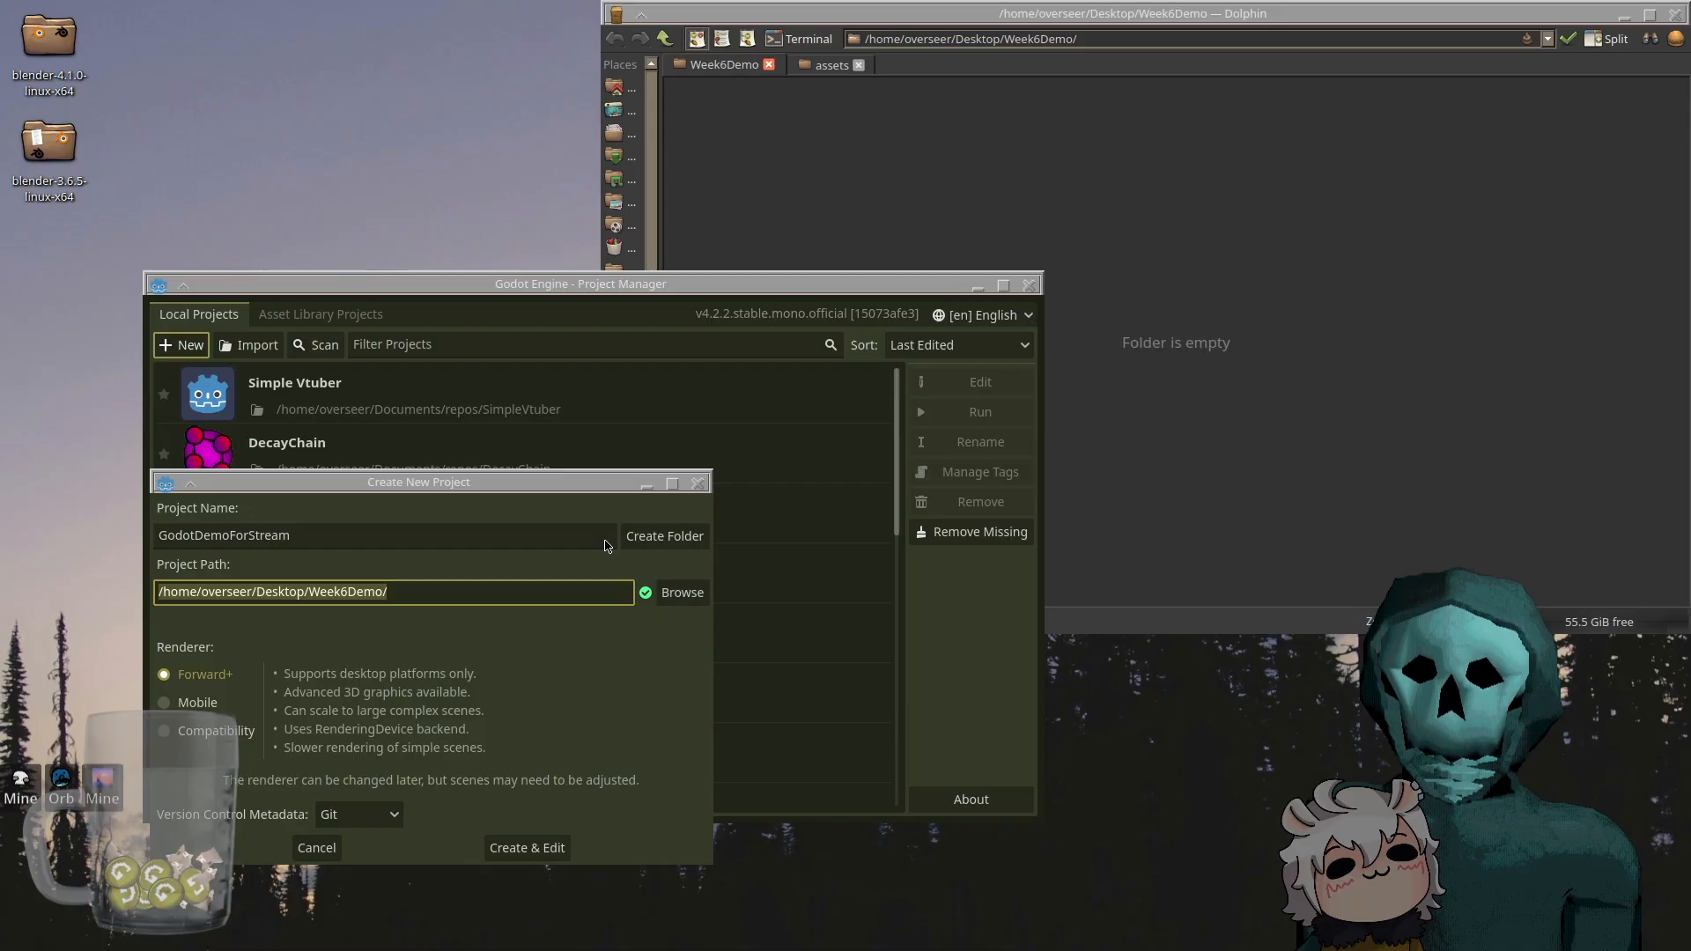
{"action": "left_click", "coordinate": [552, 486]}
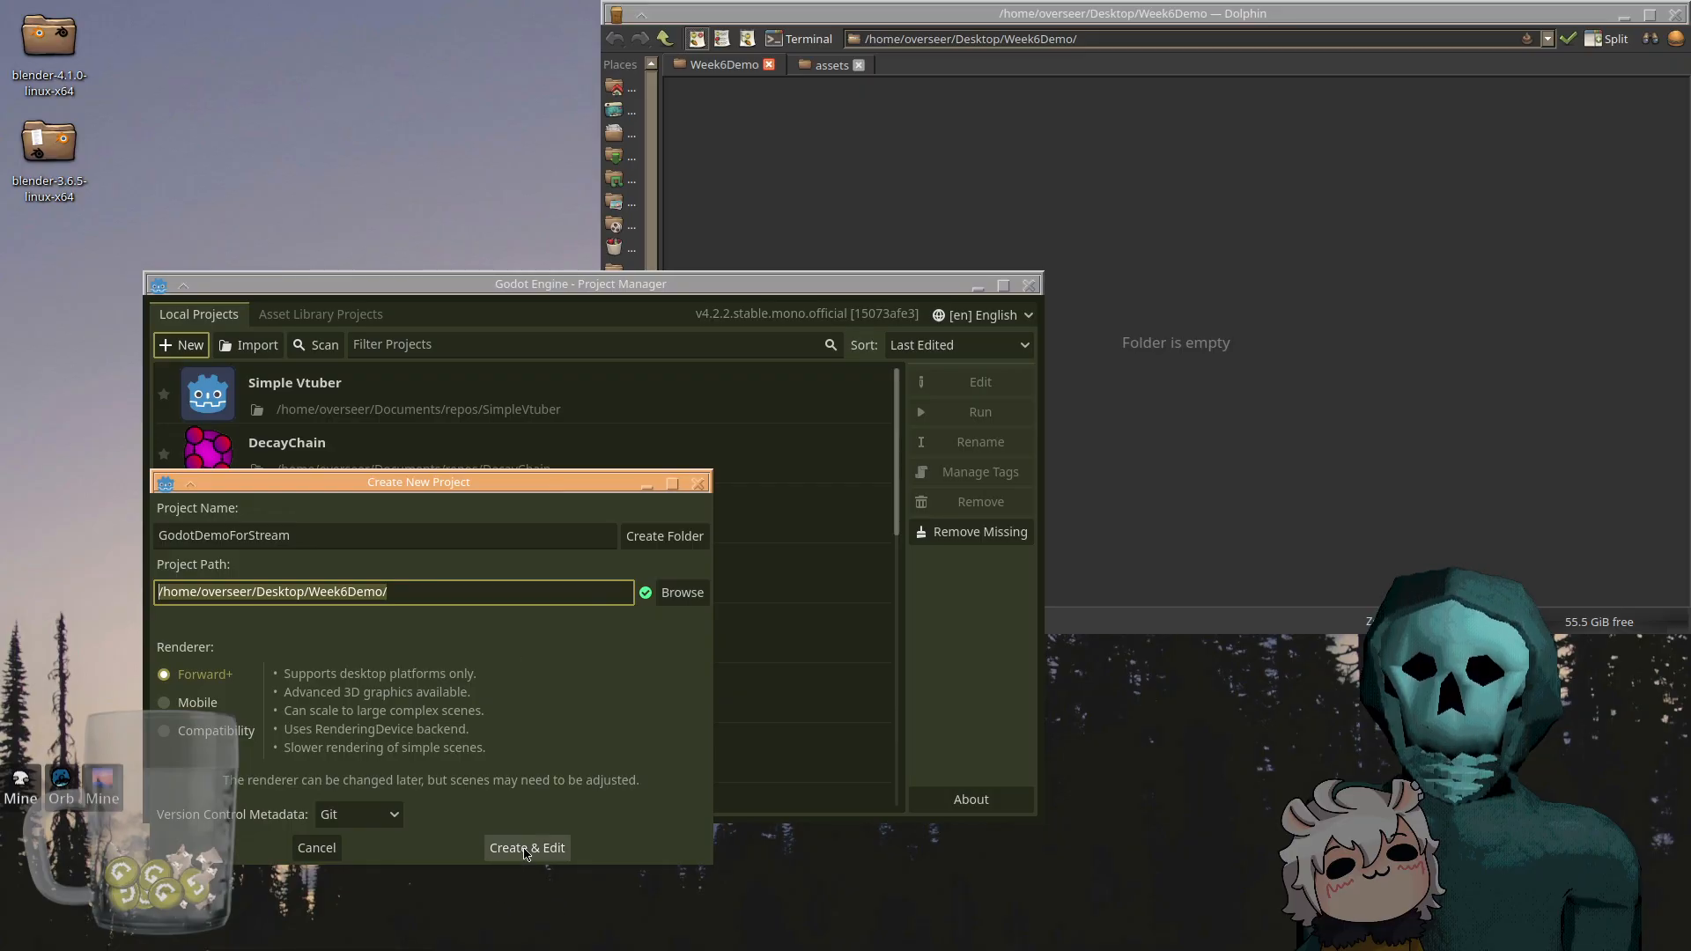
{"action": "left_click", "coordinate": [525, 847]}
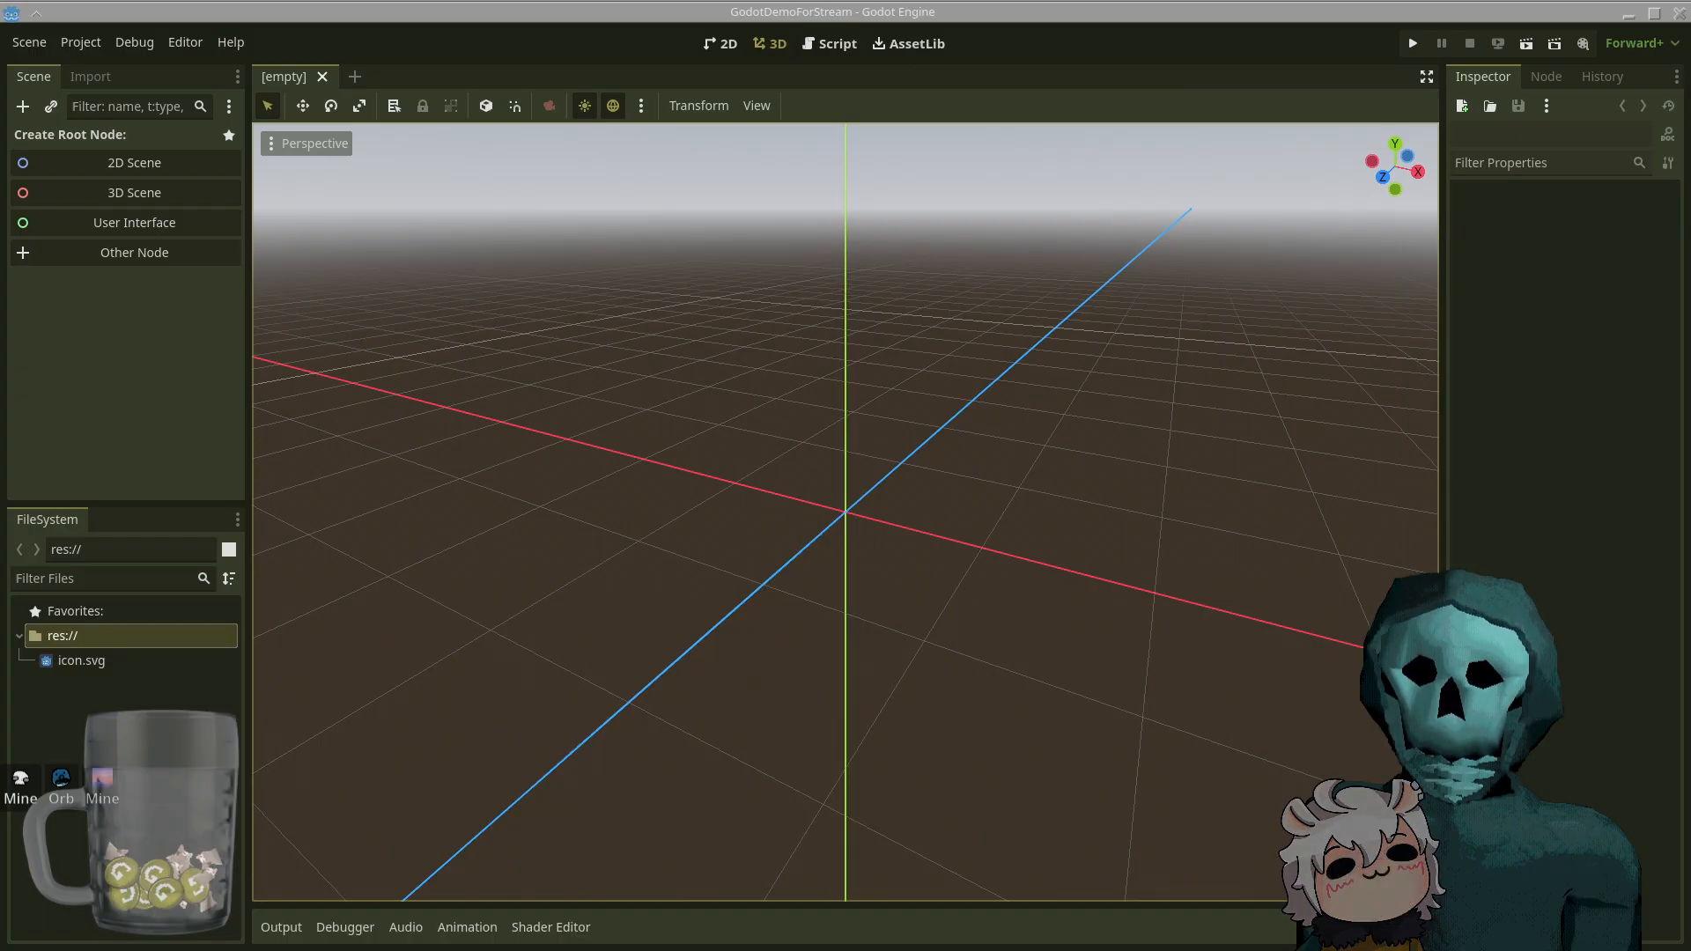
{"action": "key", "text": "super+d"}
{"action": "key", "text": "super+d"}
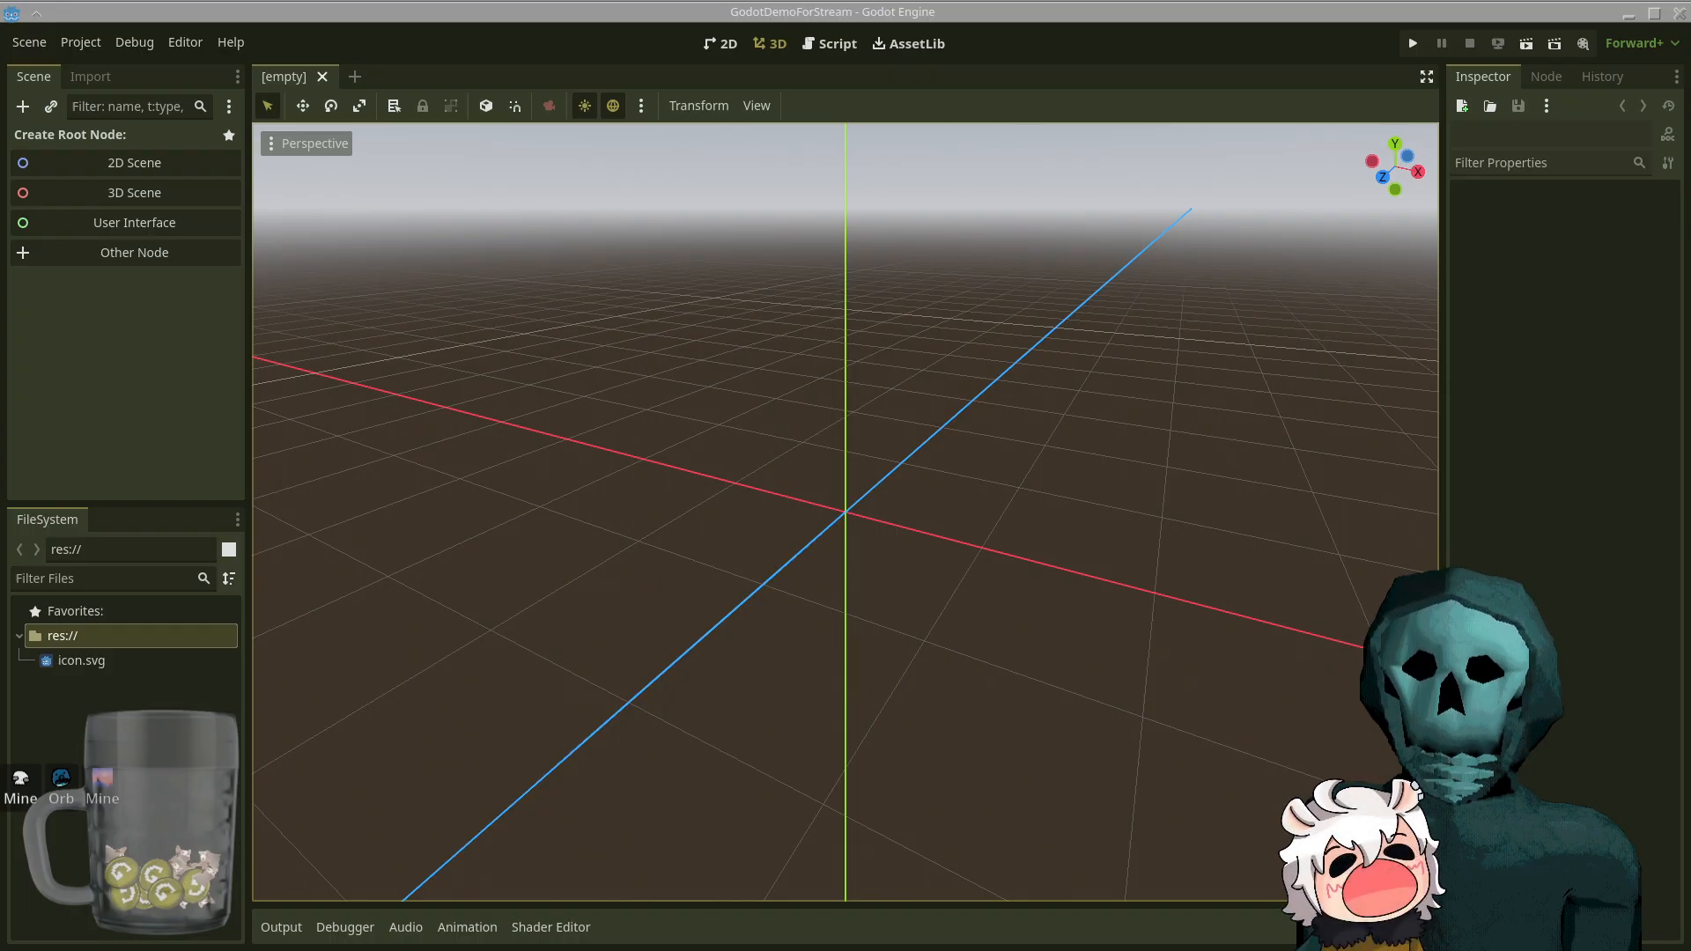
{"action": "left_click", "coordinate": [931, 3]}
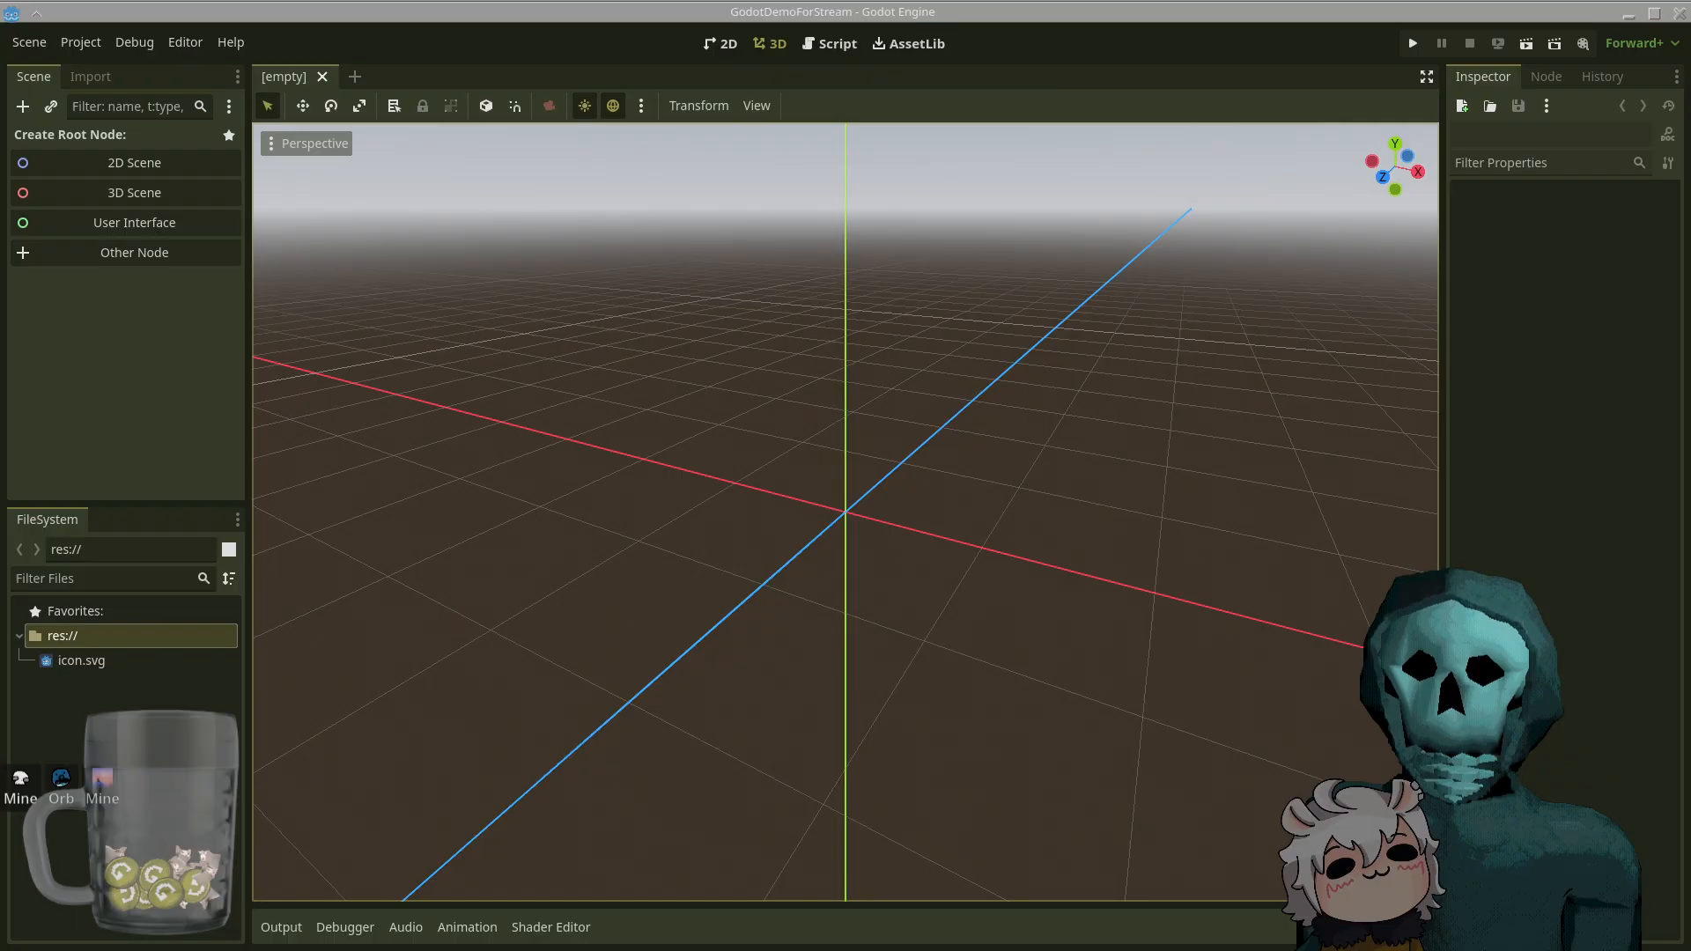
{"action": "left_click", "coordinate": [459, 6]}
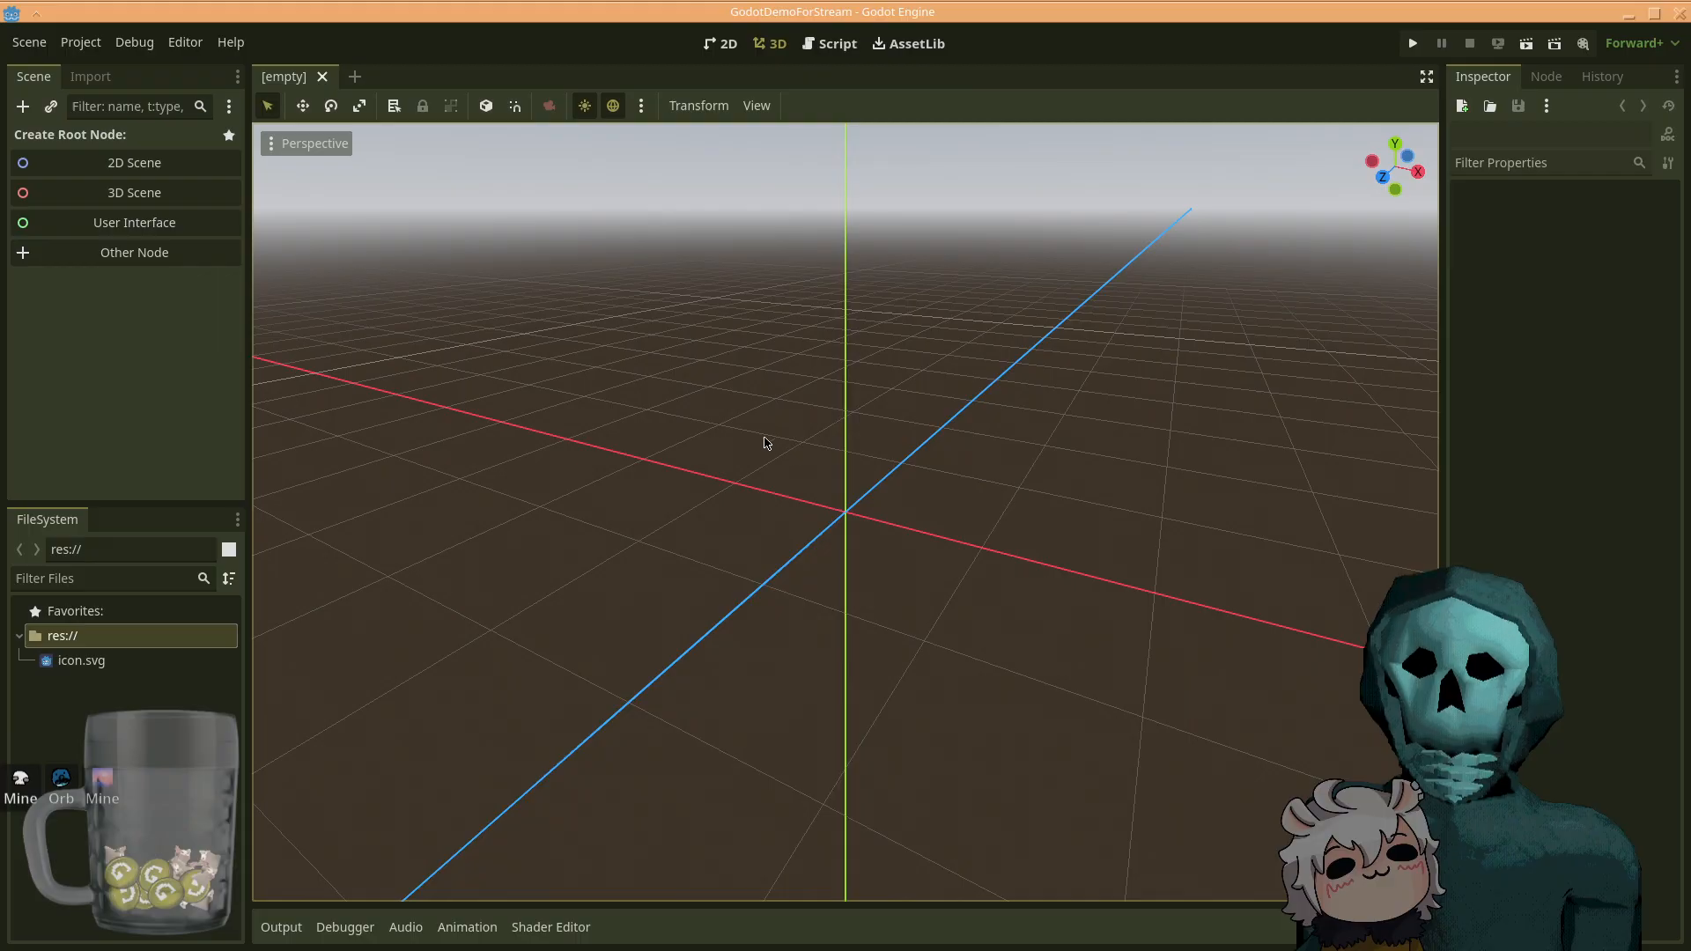
{"action": "mouse_move", "coordinate": [1048, 248]}
{"action": "left_mouse_down"}
{"action": "mouse_move", "coordinate": [810, 286]}
{"action": "mouse_move", "coordinate": [1356, 661]}
{"action": "mouse_move", "coordinate": [582, 398]}
{"action": "mouse_move", "coordinate": [1208, 792]}
{"action": "mouse_move", "coordinate": [554, 649]}
{"action": "mouse_move", "coordinate": [1202, 299]}
{"action": "left_mouse_up"}
{"action": "mouse_move", "coordinate": [560, 811]}
{"action": "left_mouse_down"}
{"action": "mouse_move", "coordinate": [860, 321]}
{"action": "mouse_move", "coordinate": [625, 689]}
{"action": "left_mouse_up"}
{"action": "key", "text": "shift+super+F11"}
- Compare the editor's 2D and 3D workspaces by alternating between them, finishing in the 3D workspace
{"action": "left_click", "coordinate": [724, 48]}
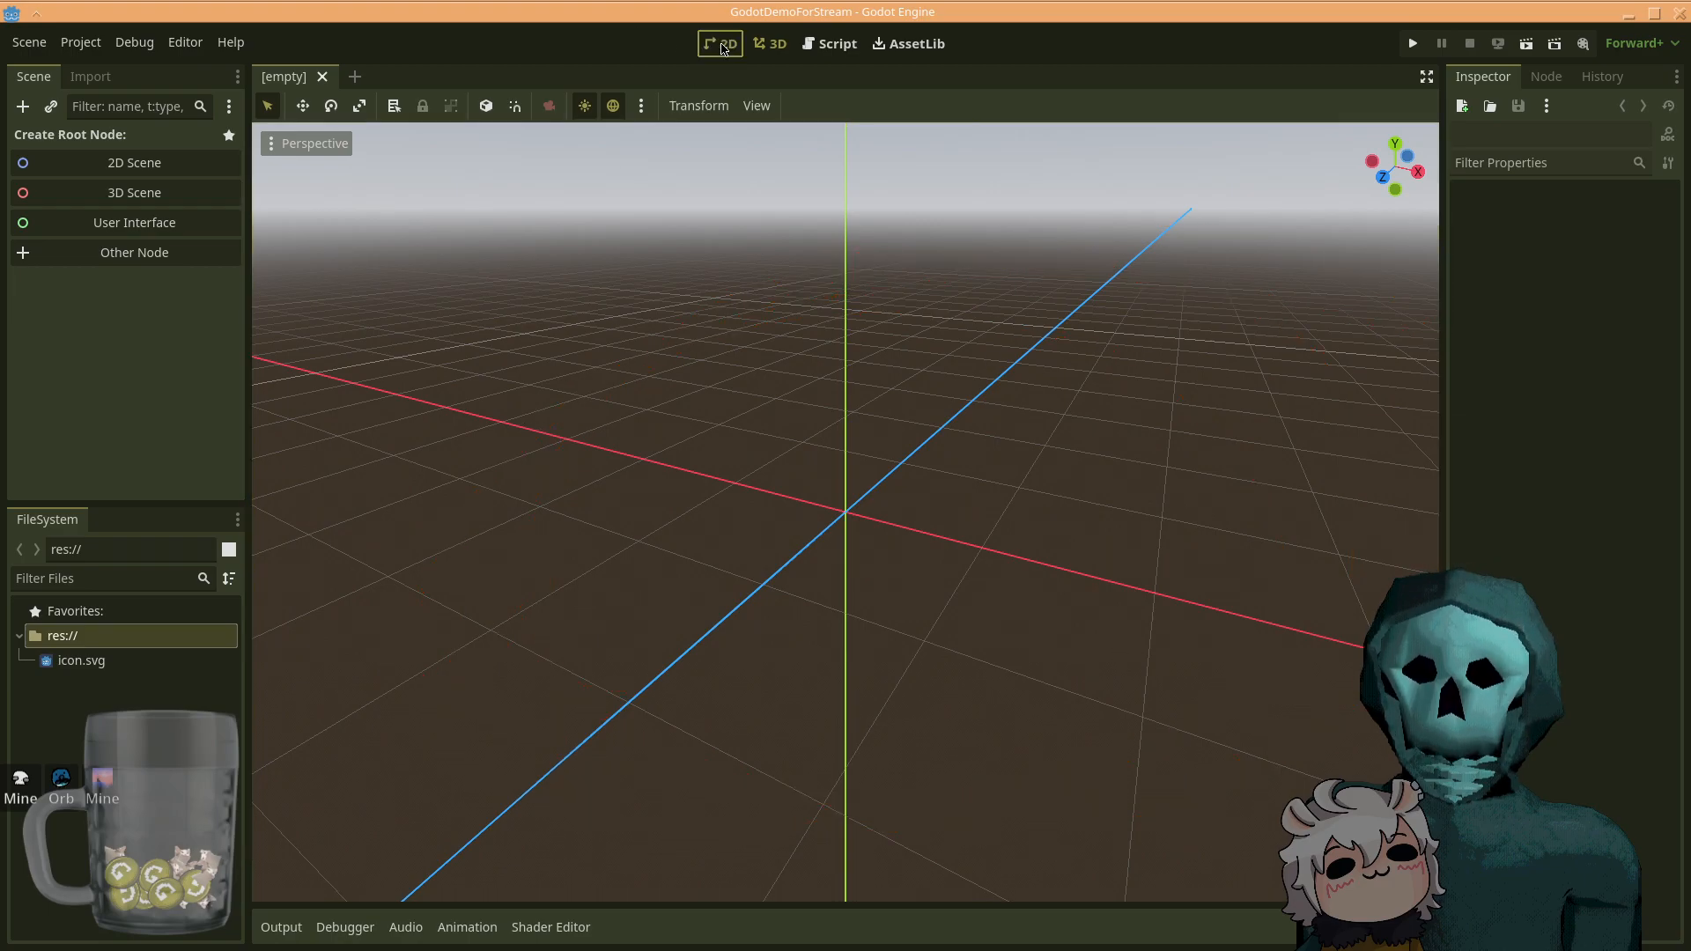
{"action": "key", "text": "ctrl+F2"}
{"action": "left_click", "coordinate": [725, 47]}
{"action": "left_click", "coordinate": [764, 51]}
{"action": "left_click", "coordinate": [727, 52]}
{"action": "left_click", "coordinate": [763, 52]}
{"action": "left_click", "coordinate": [702, 54]}
{"action": "left_click", "coordinate": [752, 55]}
{"action": "left_click", "coordinate": [719, 50]}
{"action": "left_click", "coordinate": [771, 52]}
{"action": "left_click", "coordinate": [720, 50]}
{"action": "left_click", "coordinate": [772, 56]}
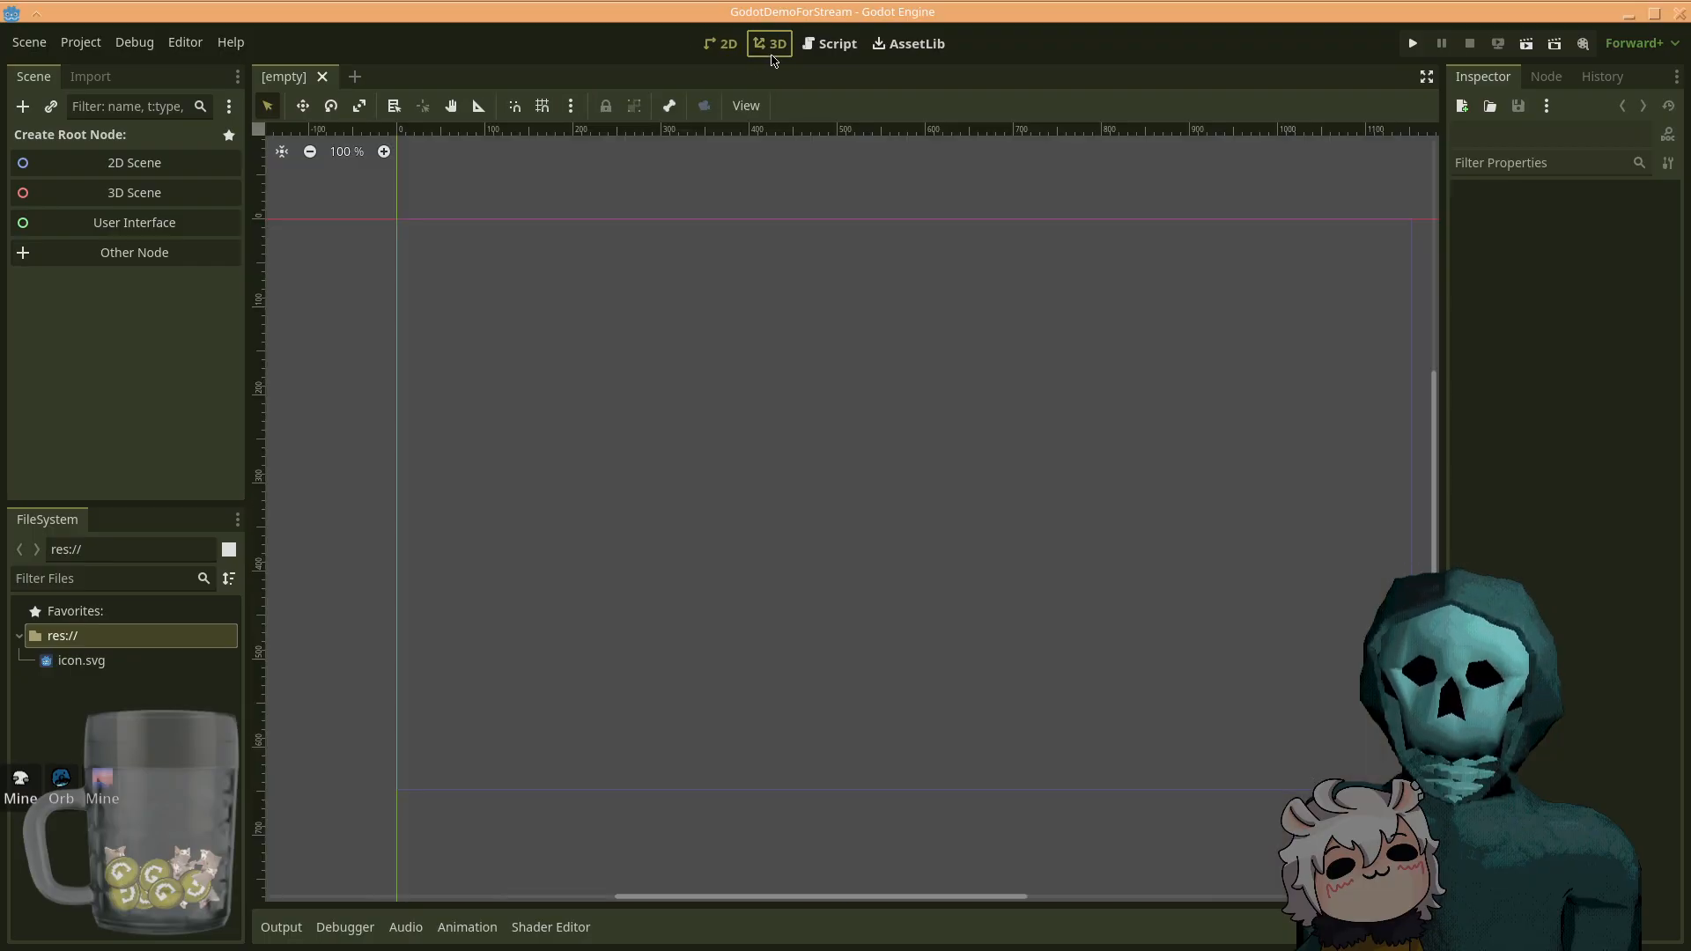
{"action": "left_click", "coordinate": [717, 52]}
{"action": "left_click", "coordinate": [759, 51]}
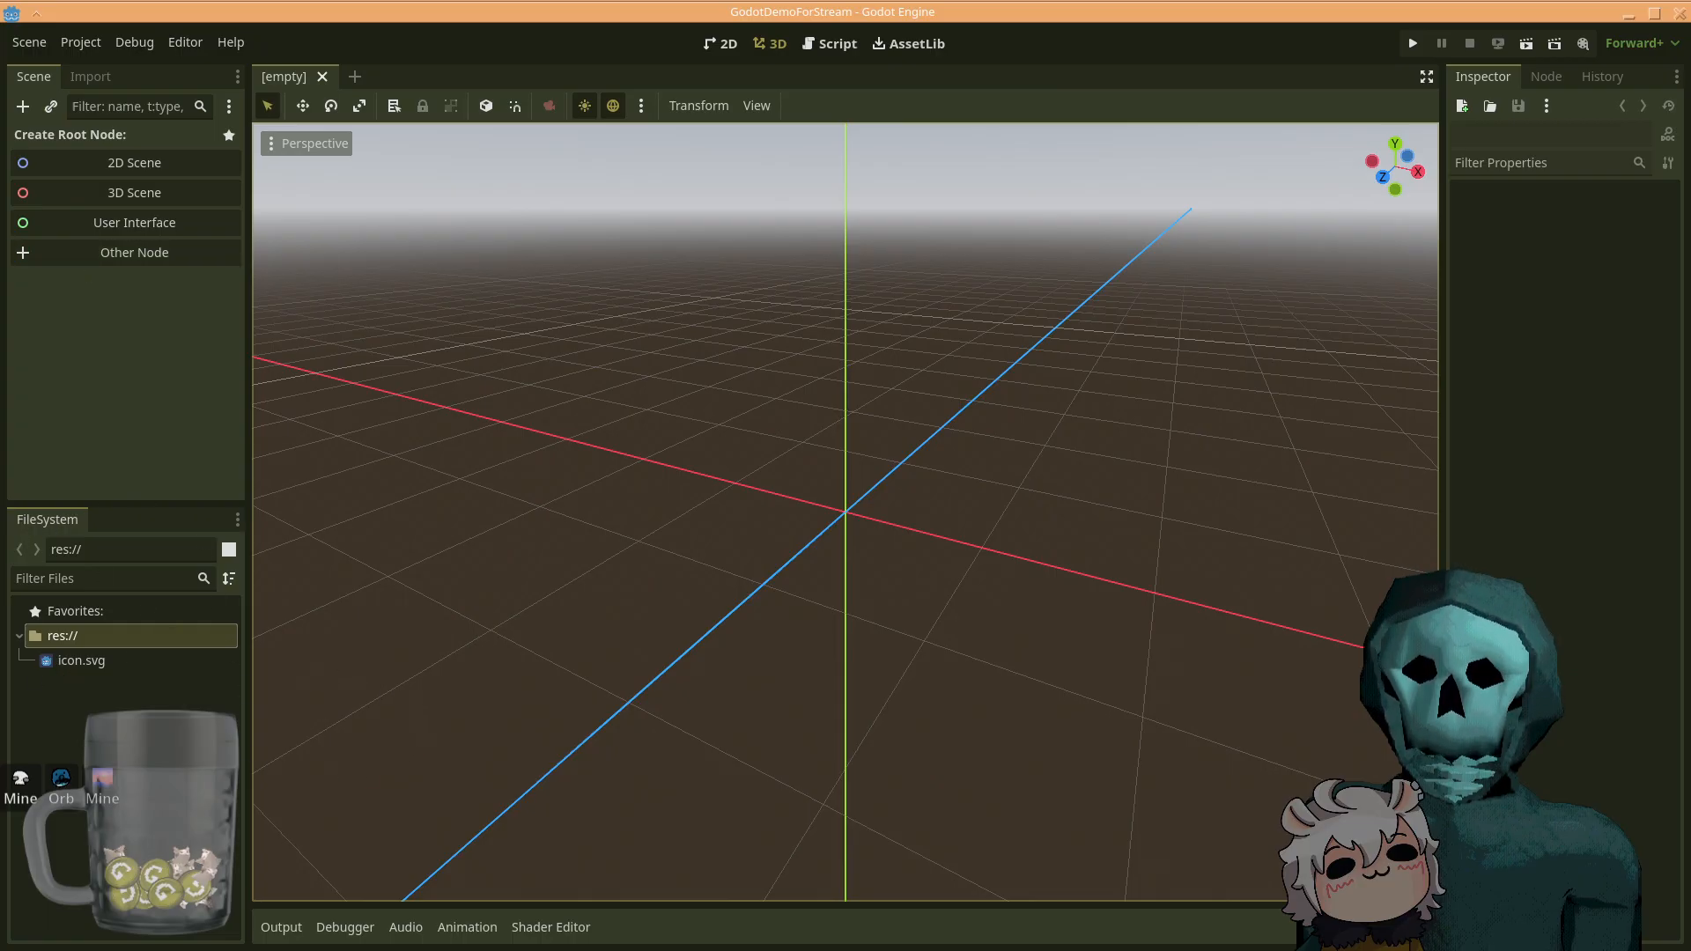
- Switch to the Dolphin window showing Week6Demo, move it over the Godot editor and enlarge it
{"action": "mouse_move", "coordinate": [114, 483]}
{"action": "left_mouse_down"}
{"action": "mouse_move", "coordinate": [83, 749]}
{"action": "mouse_move", "coordinate": [104, 466]}
{"action": "left_mouse_up"}
{"action": "key", "text": "shift+super+F11"}
{"action": "key", "text": "alt+Tab"}
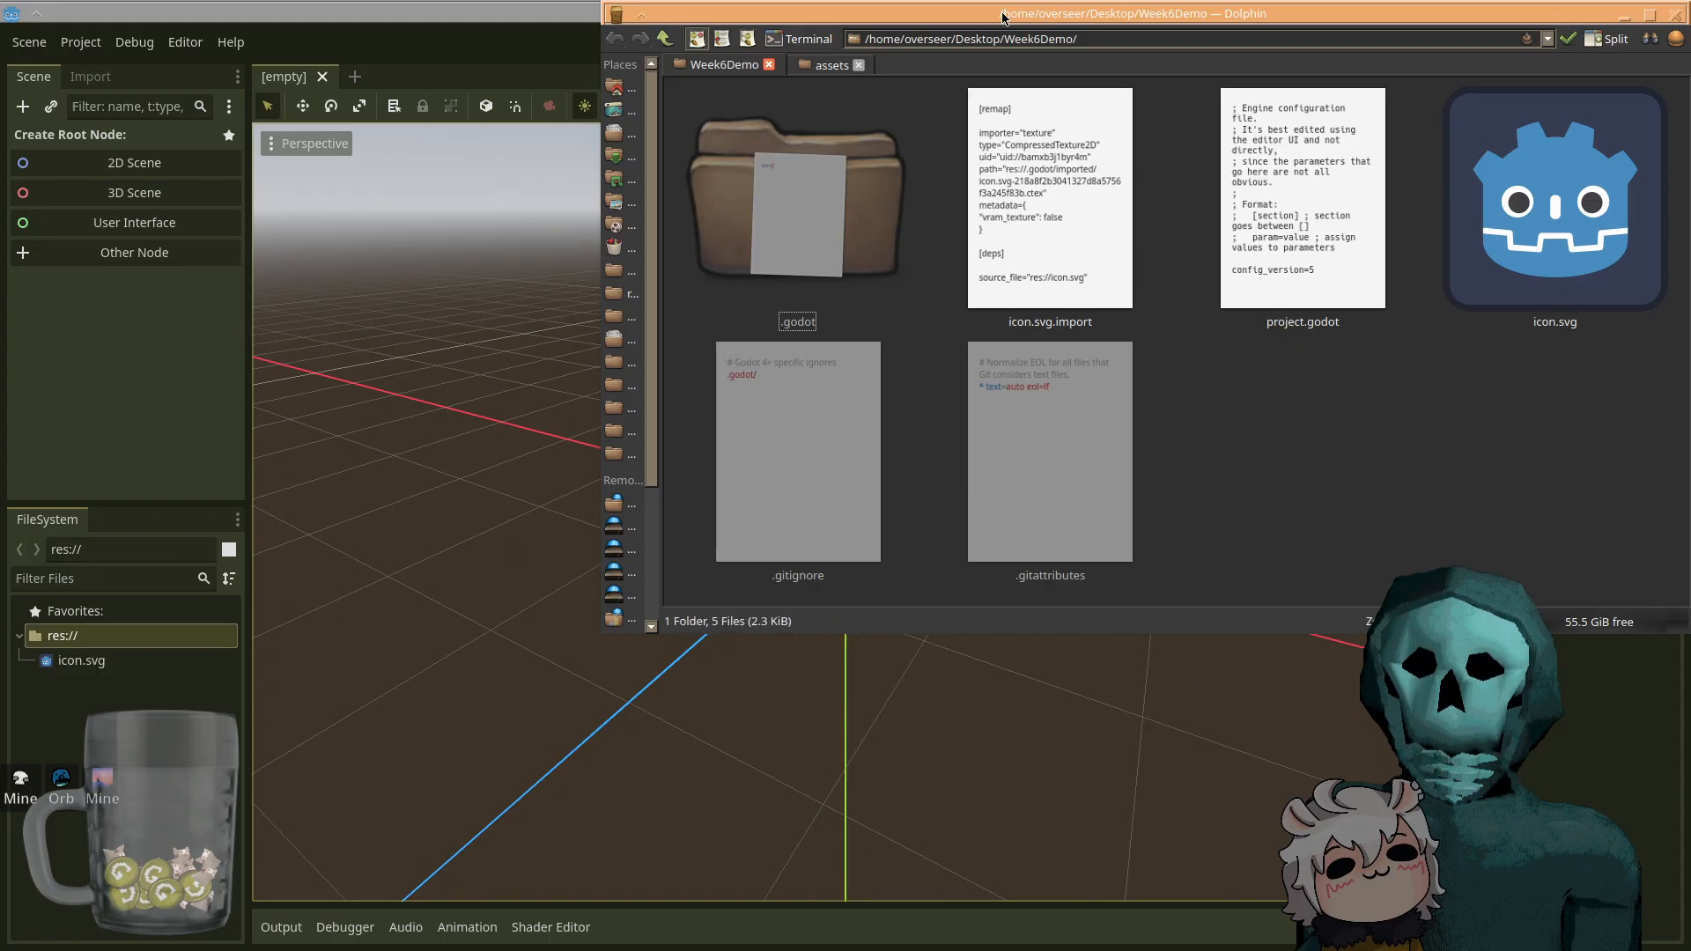
{"action": "left_click_drag", "start_coordinate": [1004, 15], "coordinate": [749, 102]}
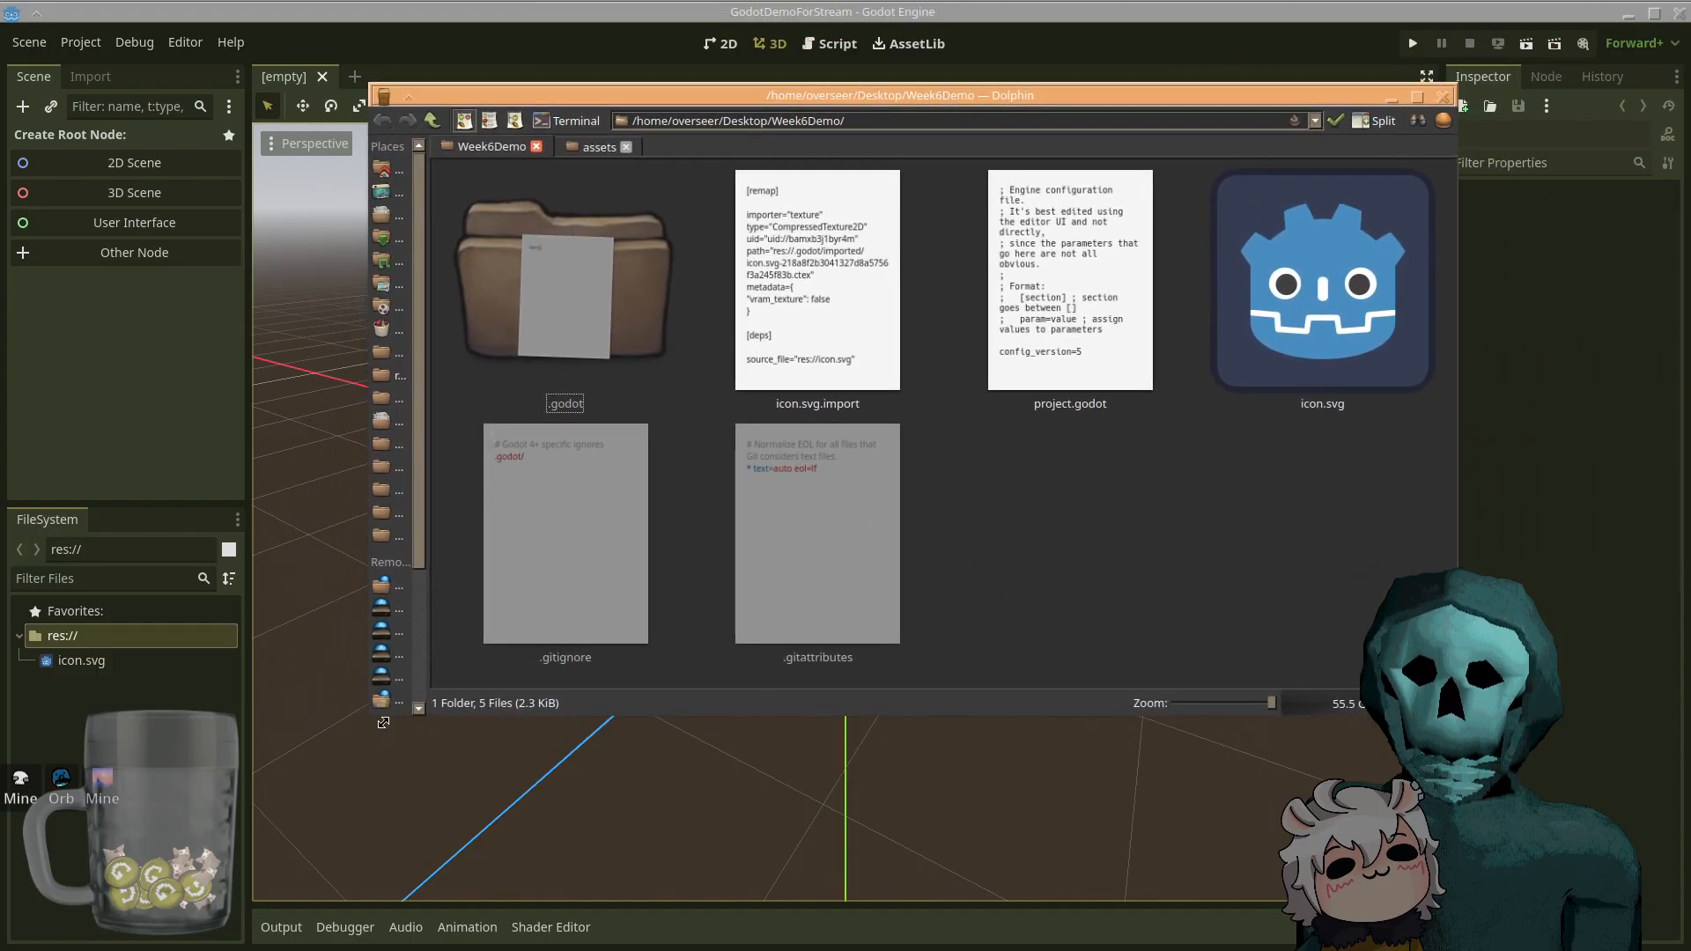
{"action": "left_click_drag", "start_coordinate": [373, 722], "coordinate": [257, 874]}
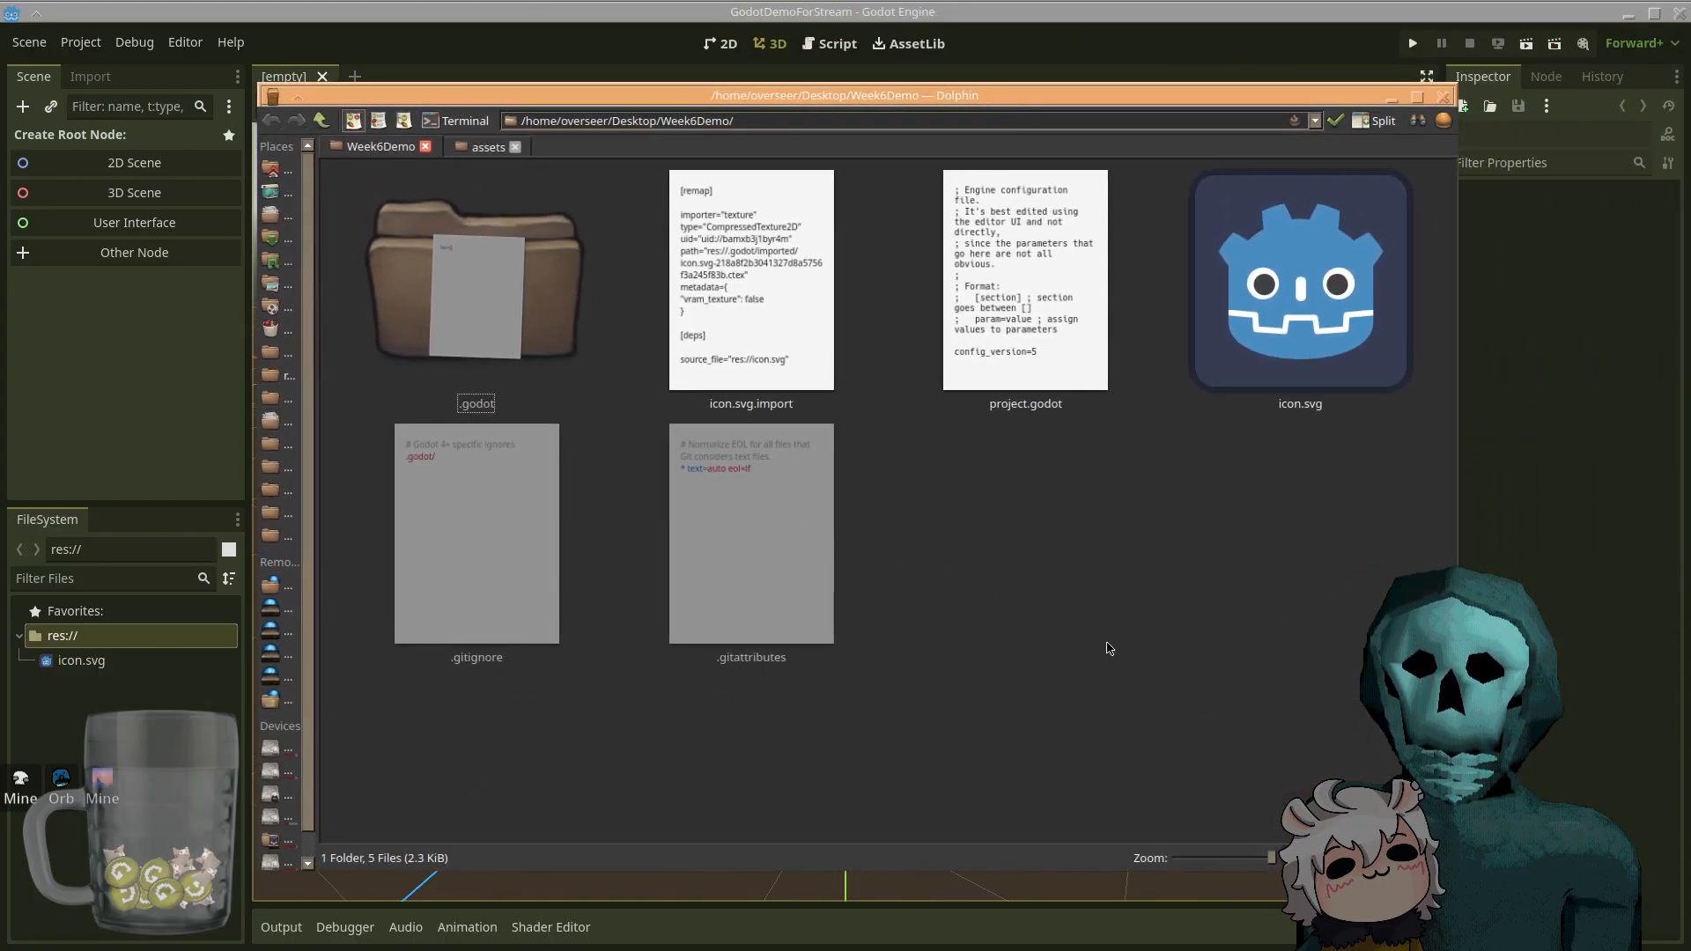
- Examine the generated project files in the Week6Demo folder, including icon.svg, icon.svg.import and project.godot
{"action": "left_click", "coordinate": [1273, 414]}
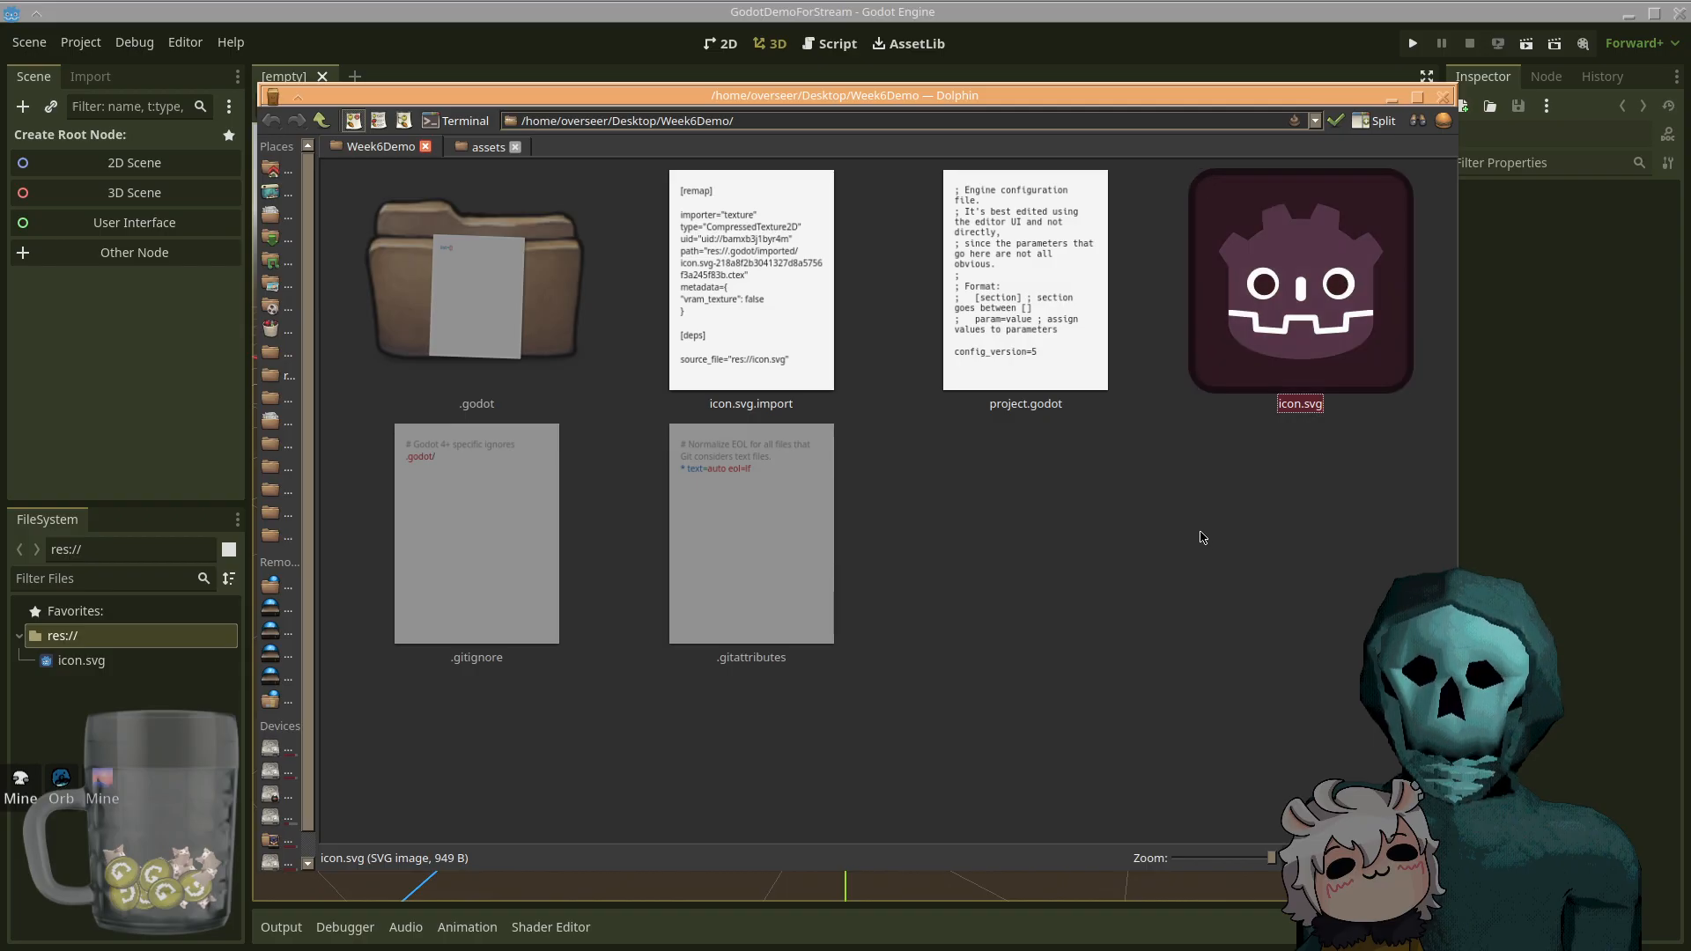
{"action": "left_click_drag", "start_coordinate": [1133, 499], "coordinate": [339, 486]}
{"action": "left_click", "coordinate": [1078, 571]}
{"action": "left_click_drag", "start_coordinate": [1171, 284], "coordinate": [739, 285]}
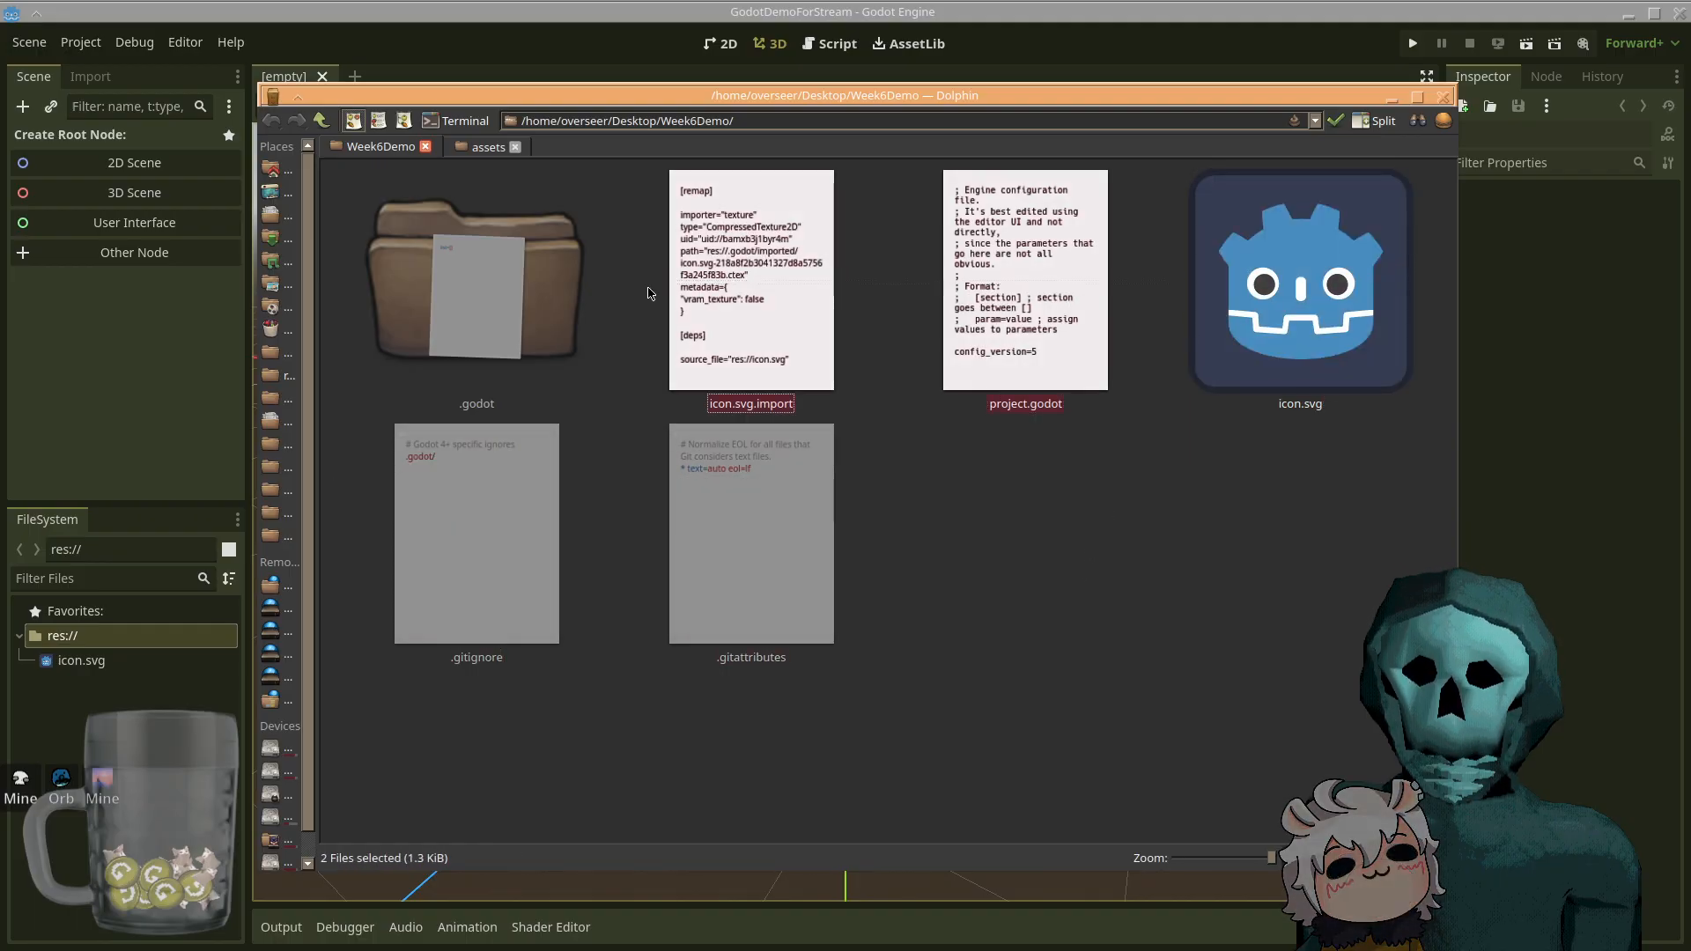
{"action": "left_click", "coordinate": [499, 344]}
{"action": "left_click", "coordinate": [1052, 677]}
{"action": "left_click_drag", "start_coordinate": [1182, 652], "coordinate": [448, 302]}
{"action": "left_click", "coordinate": [1114, 655]}
{"action": "left_click_drag", "start_coordinate": [1148, 578], "coordinate": [454, 272]}
{"action": "left_click_drag", "start_coordinate": [1166, 632], "coordinate": [464, 237]}
{"action": "left_click", "coordinate": [1101, 636]}
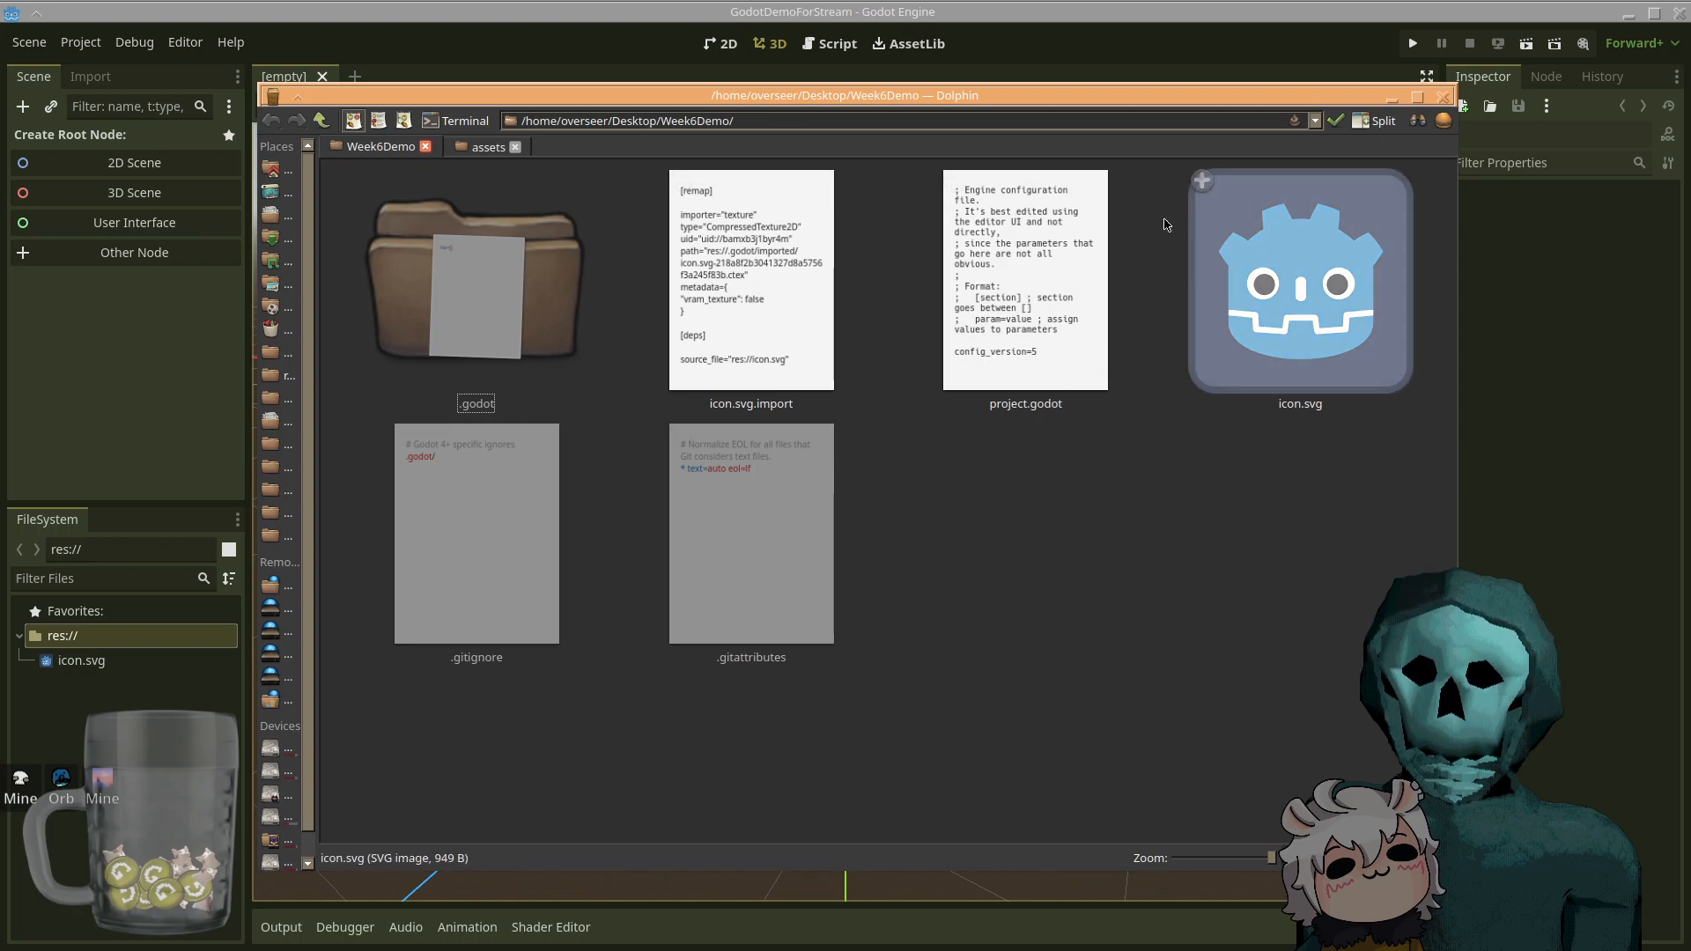
{"action": "left_click", "coordinate": [1321, 334]}
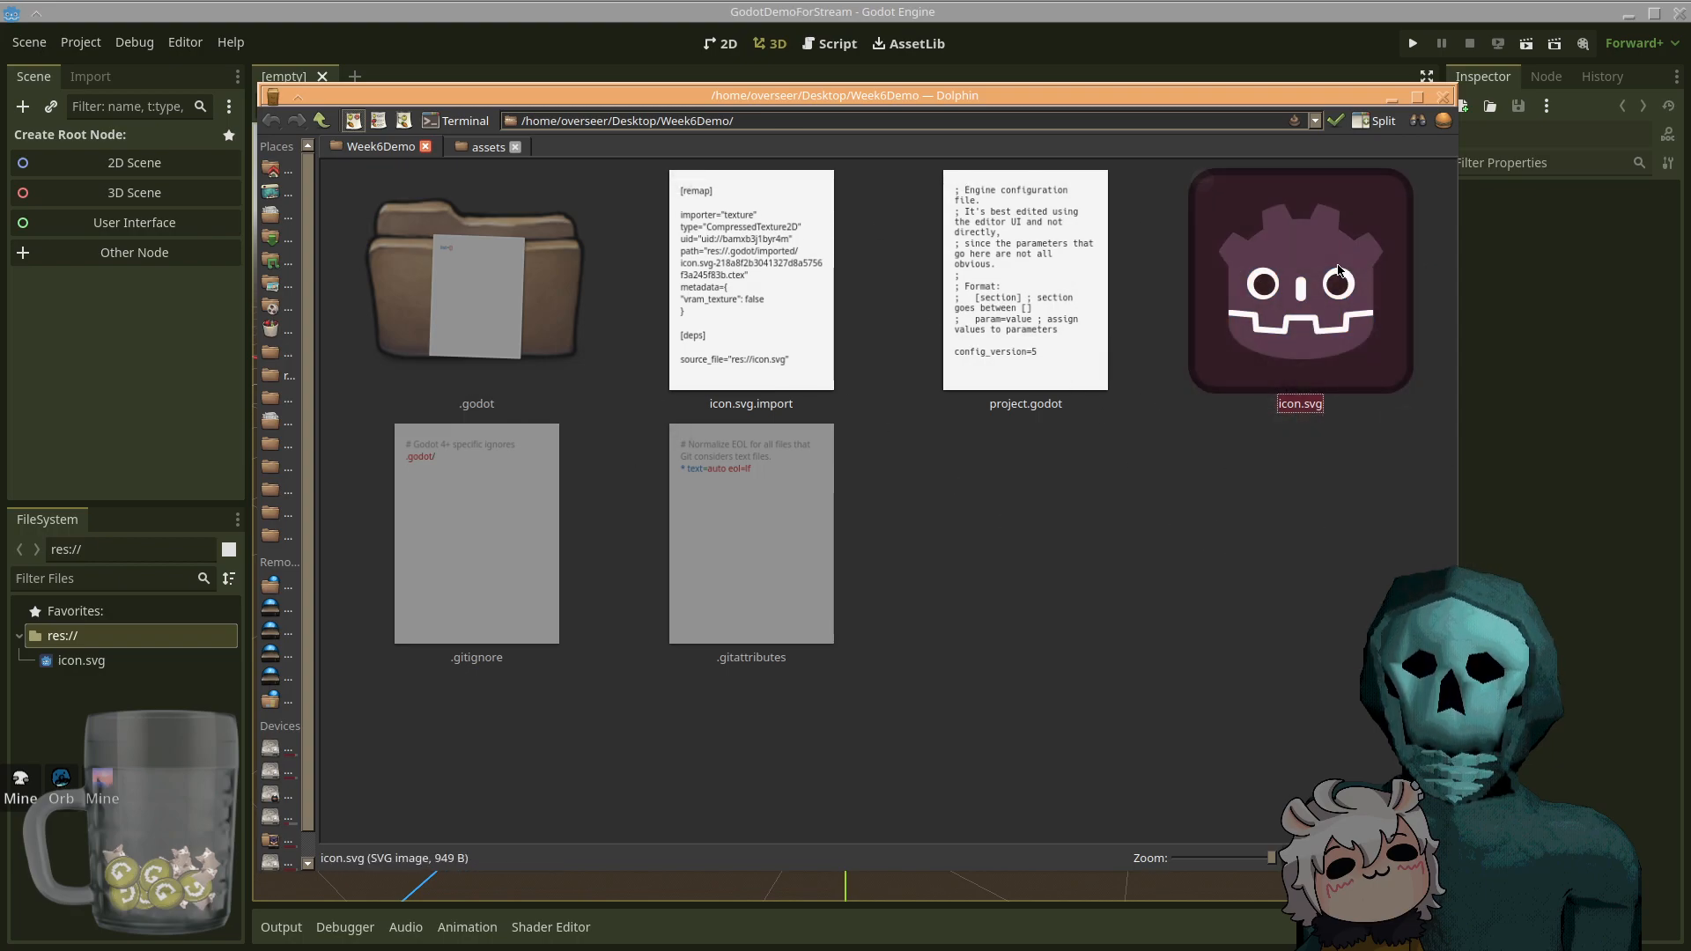
{"action": "left_click", "coordinate": [1277, 559]}
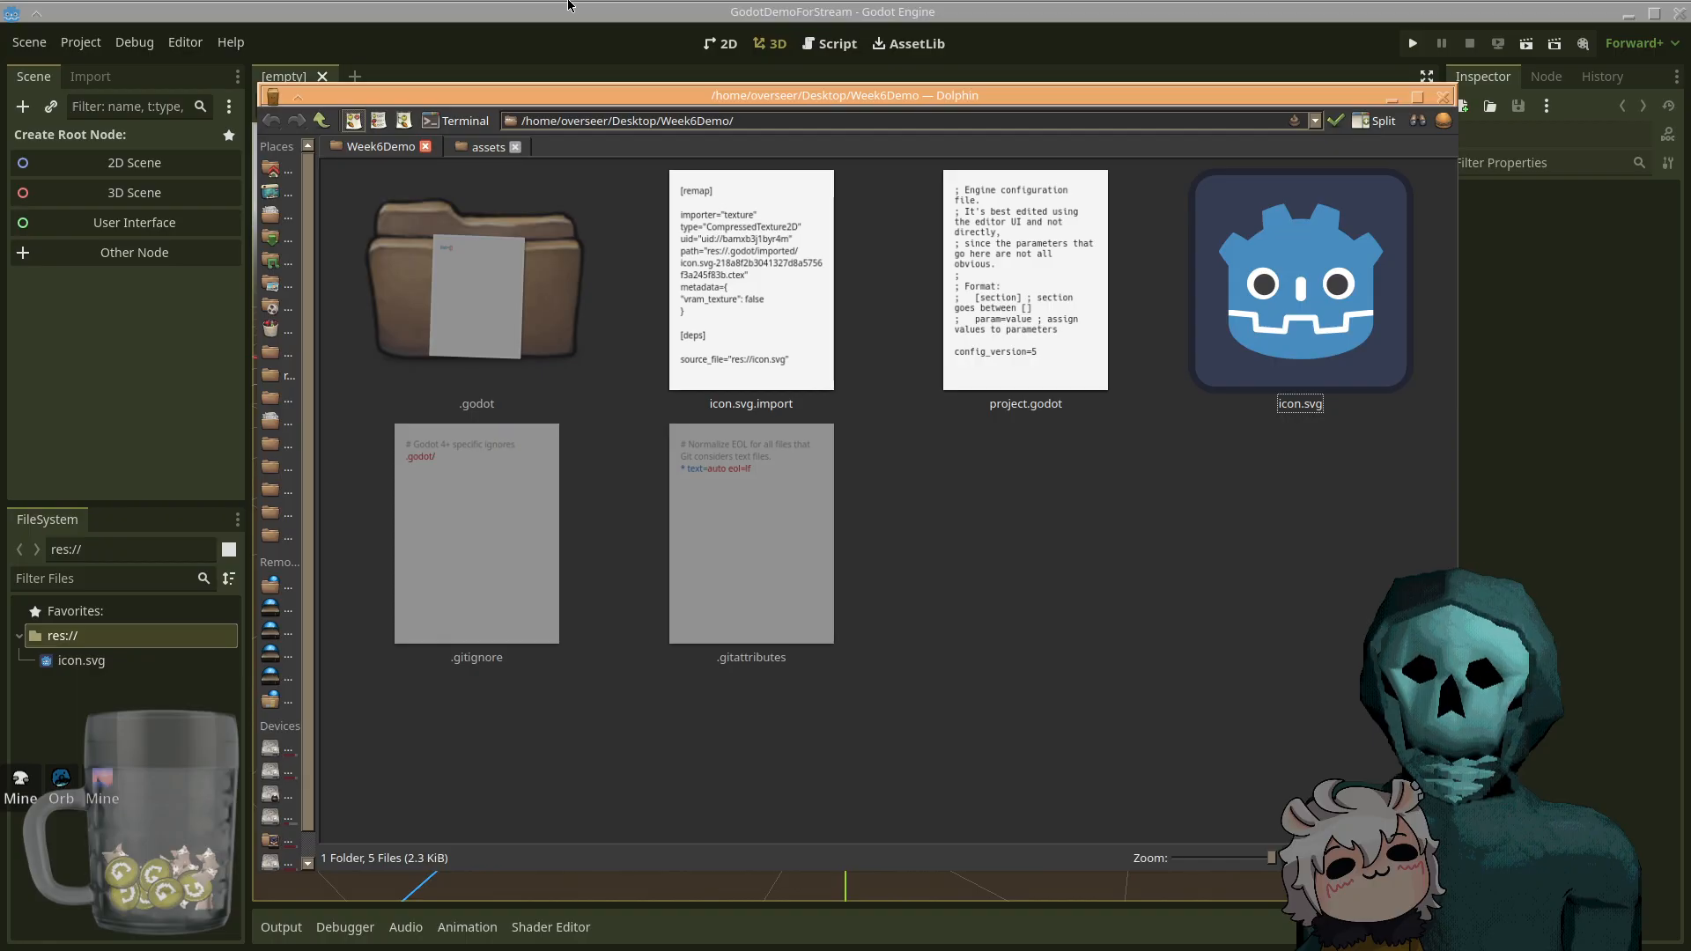
- Return to the Godot editor and view the Node and History docks, finishing on the Inspector
{"action": "left_click", "coordinate": [560, 9]}
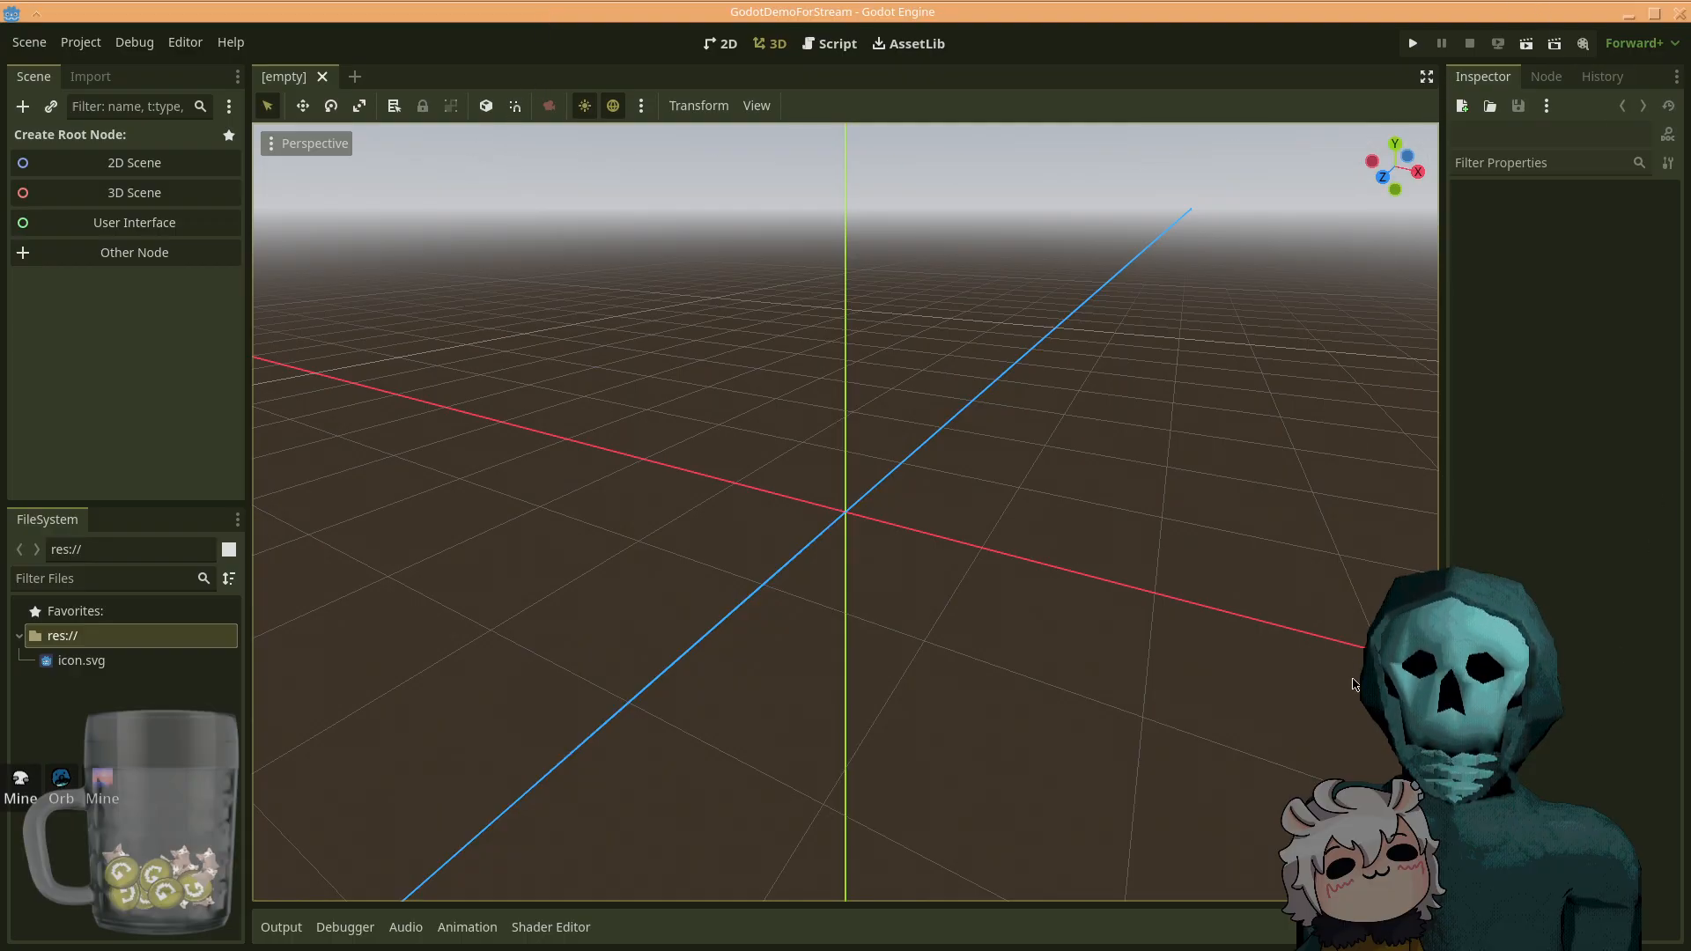
{"action": "left_click_drag", "start_coordinate": [1424, 41], "coordinate": [1415, 572]}
{"action": "mouse_move", "coordinate": [1620, 823]}
{"action": "left_mouse_down"}
{"action": "mouse_move", "coordinate": [1649, 200]}
{"action": "mouse_move", "coordinate": [1504, 44]}
{"action": "mouse_move", "coordinate": [1392, 51]}
{"action": "left_mouse_up"}
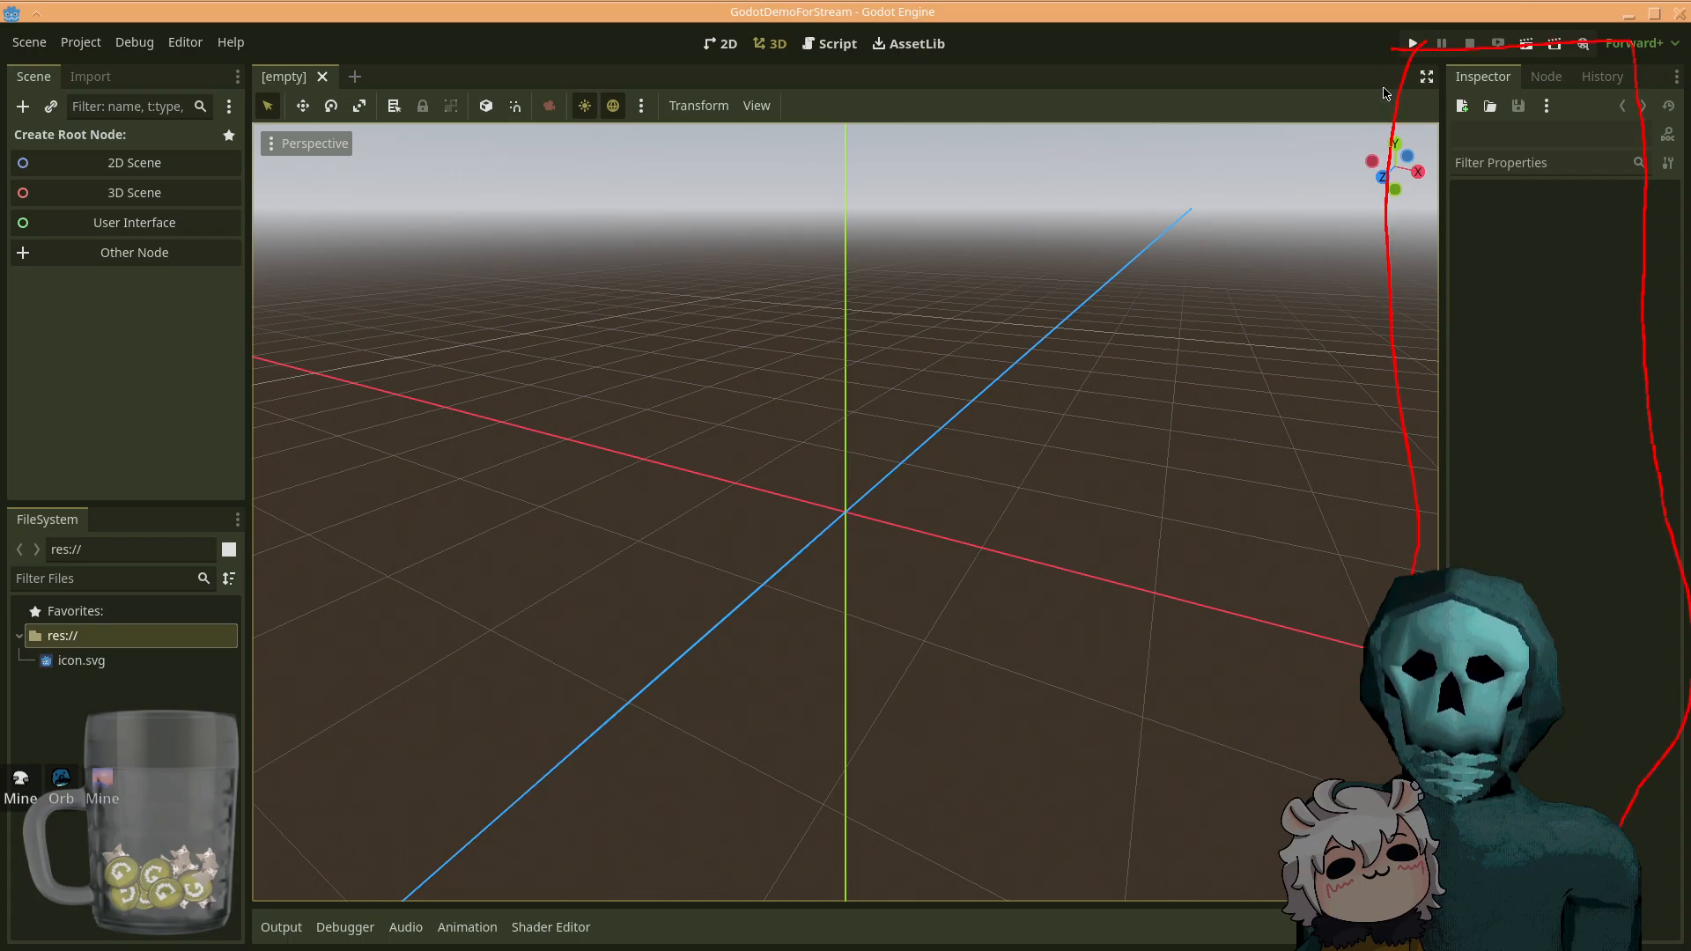
{"action": "left_click", "coordinate": [1543, 78]}
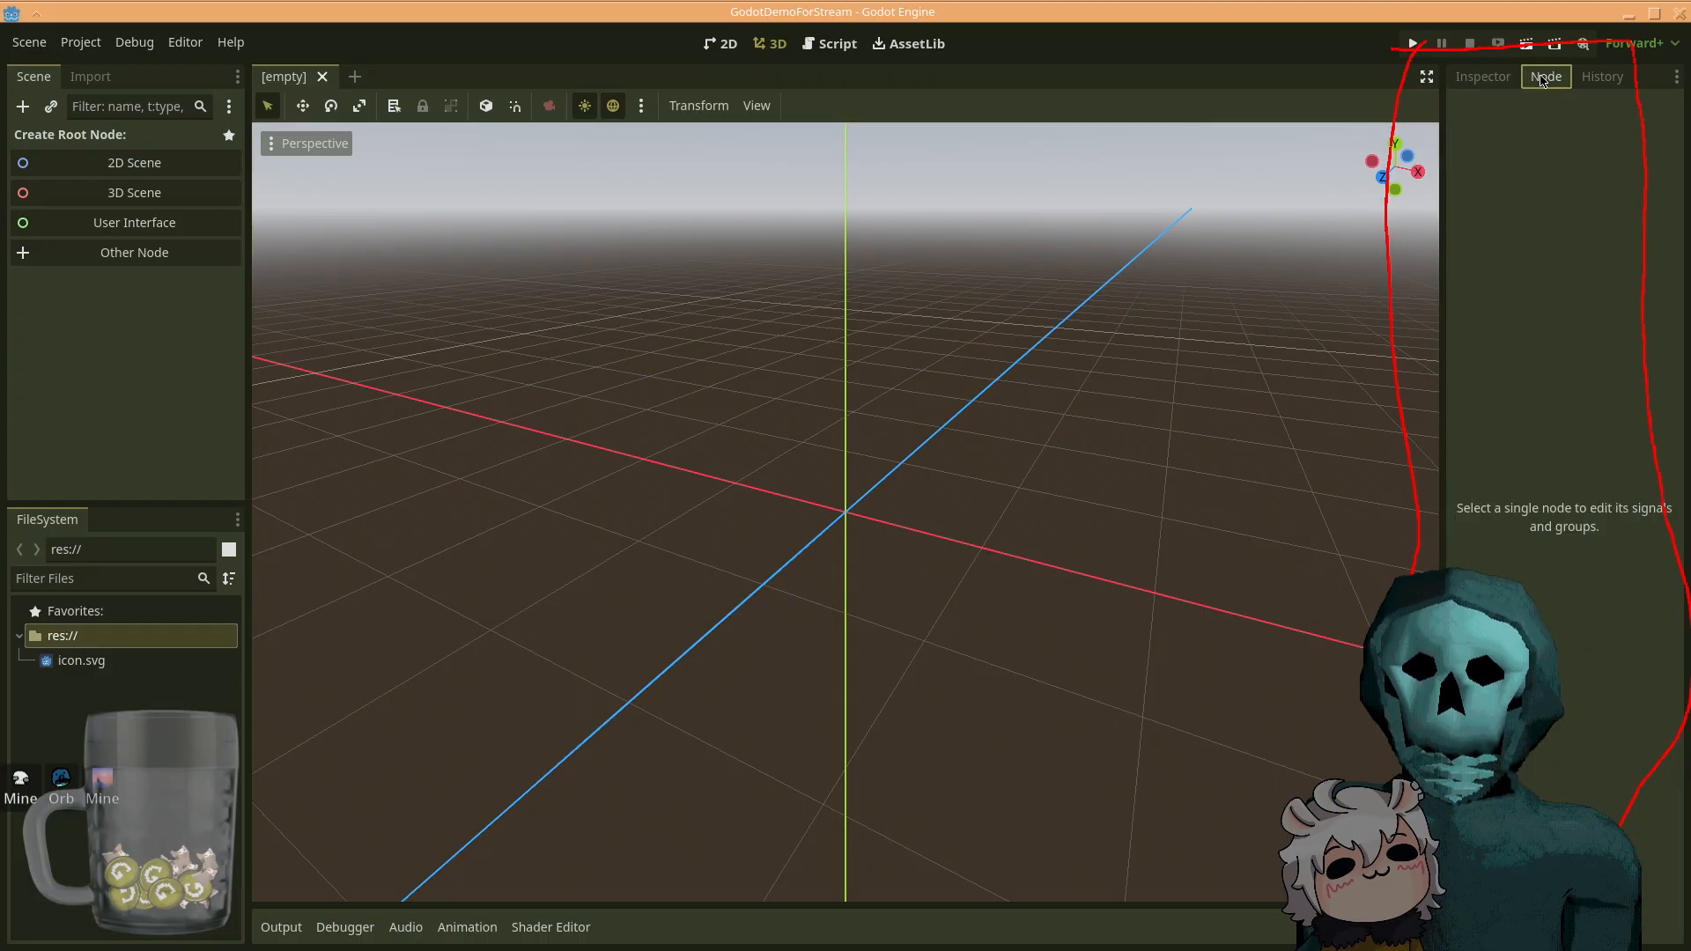
{"action": "left_click", "coordinate": [1600, 79]}
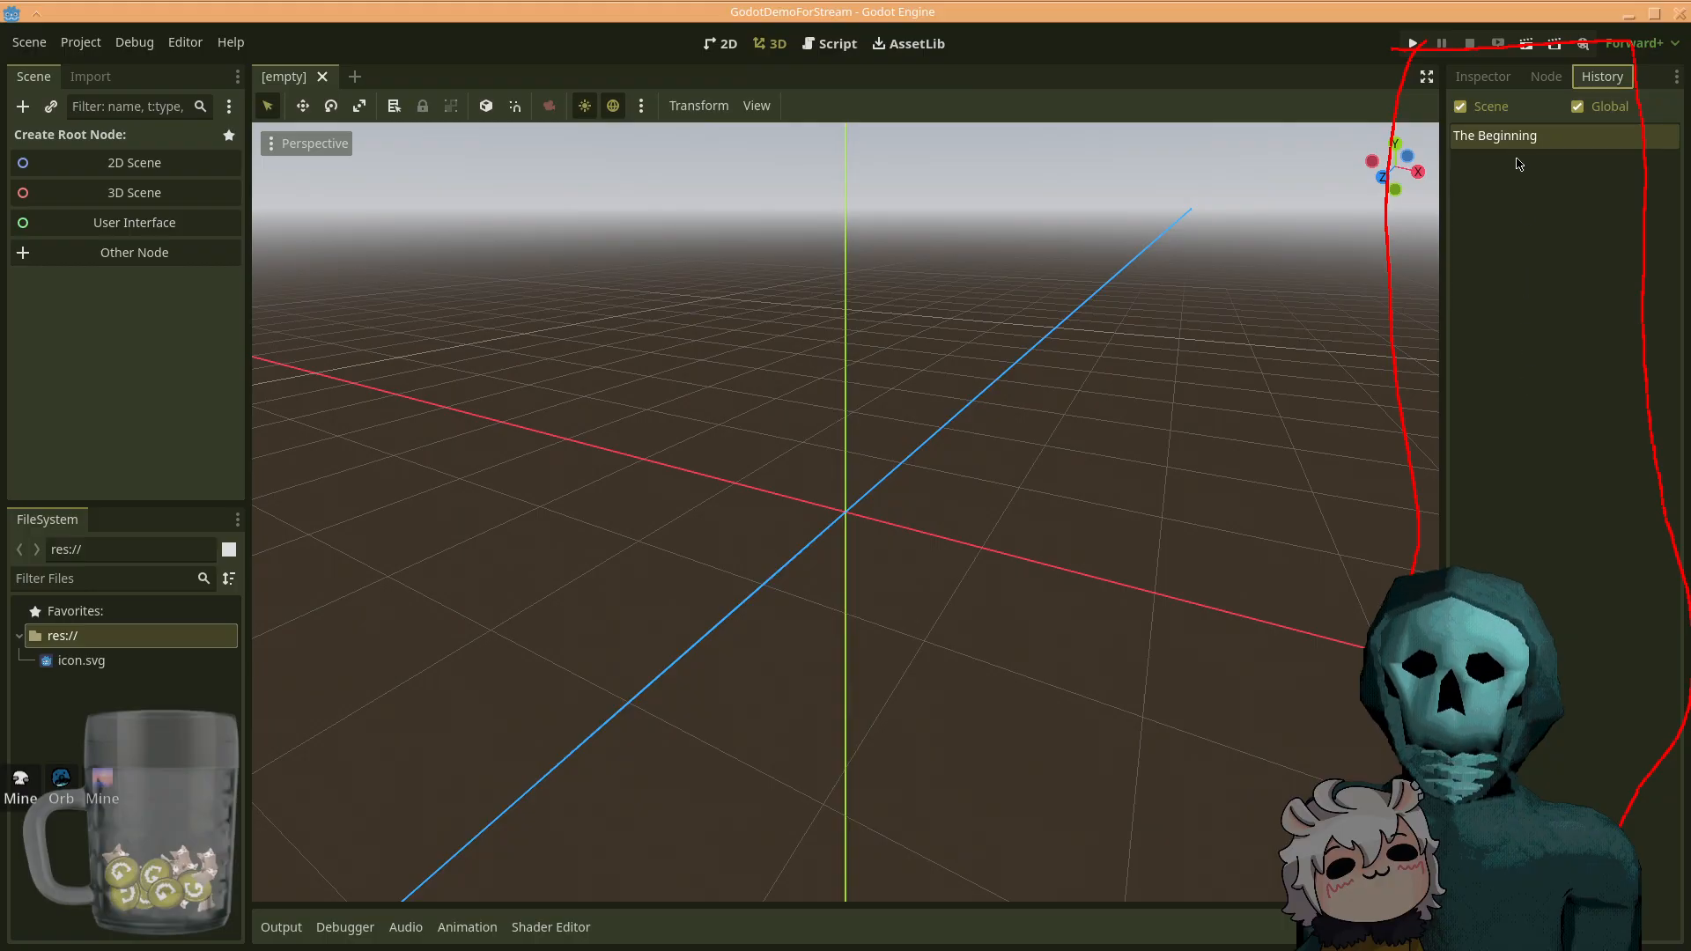
{"action": "left_click", "coordinate": [1546, 79]}
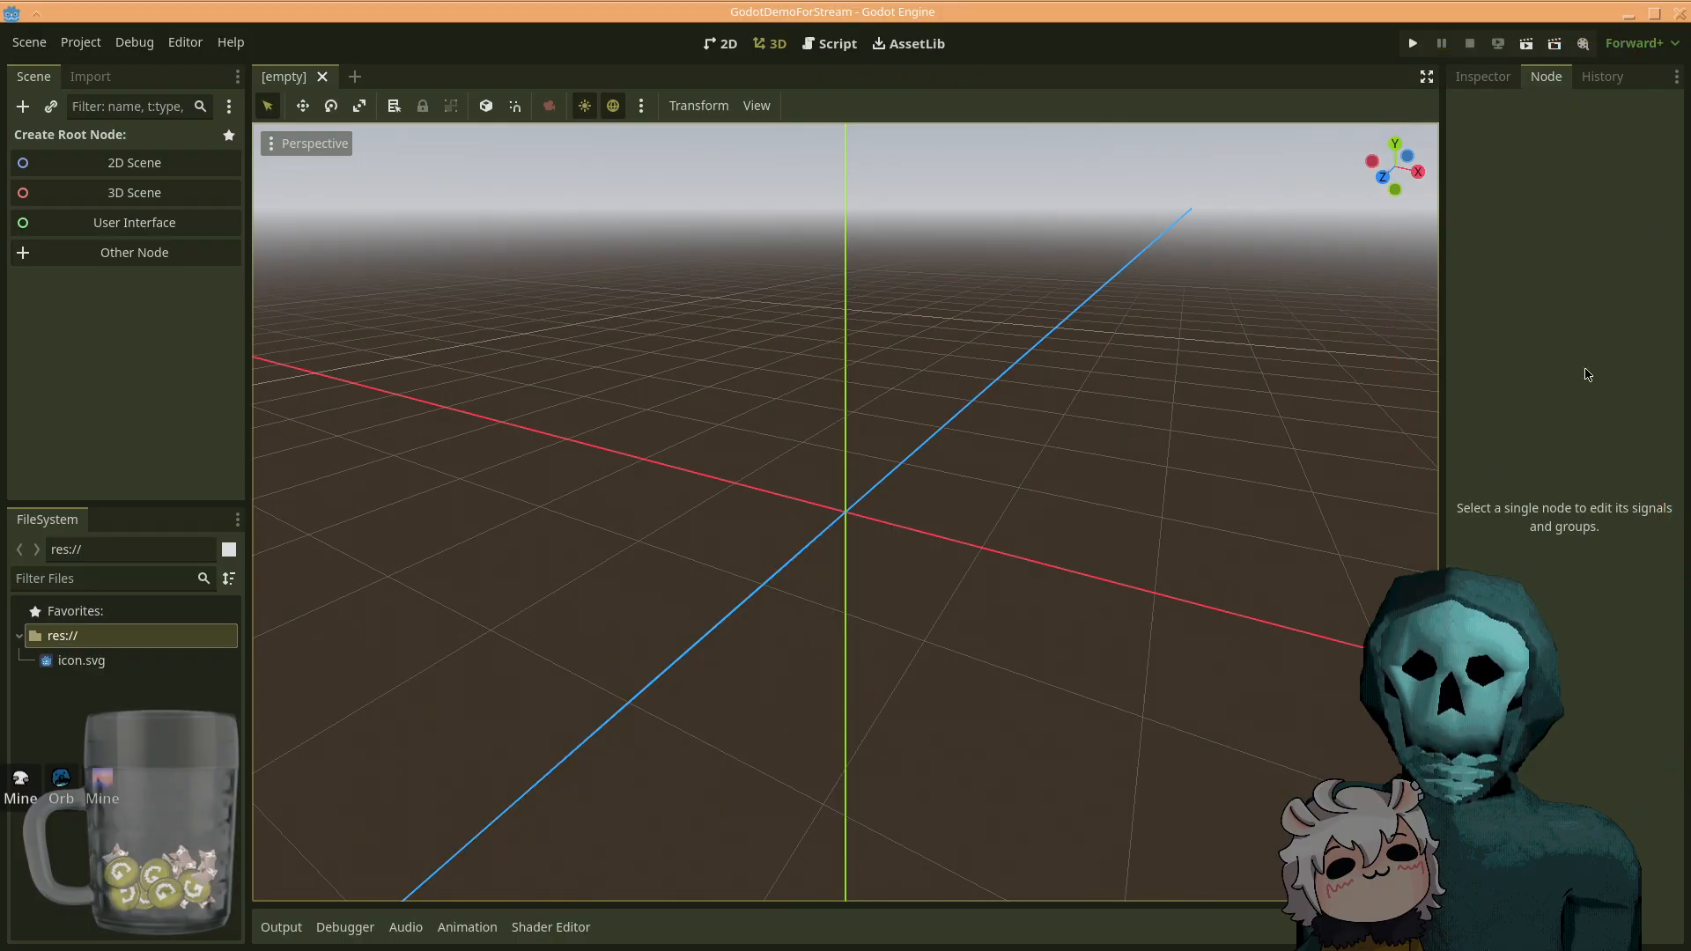
{"action": "left_click", "coordinate": [1482, 77]}
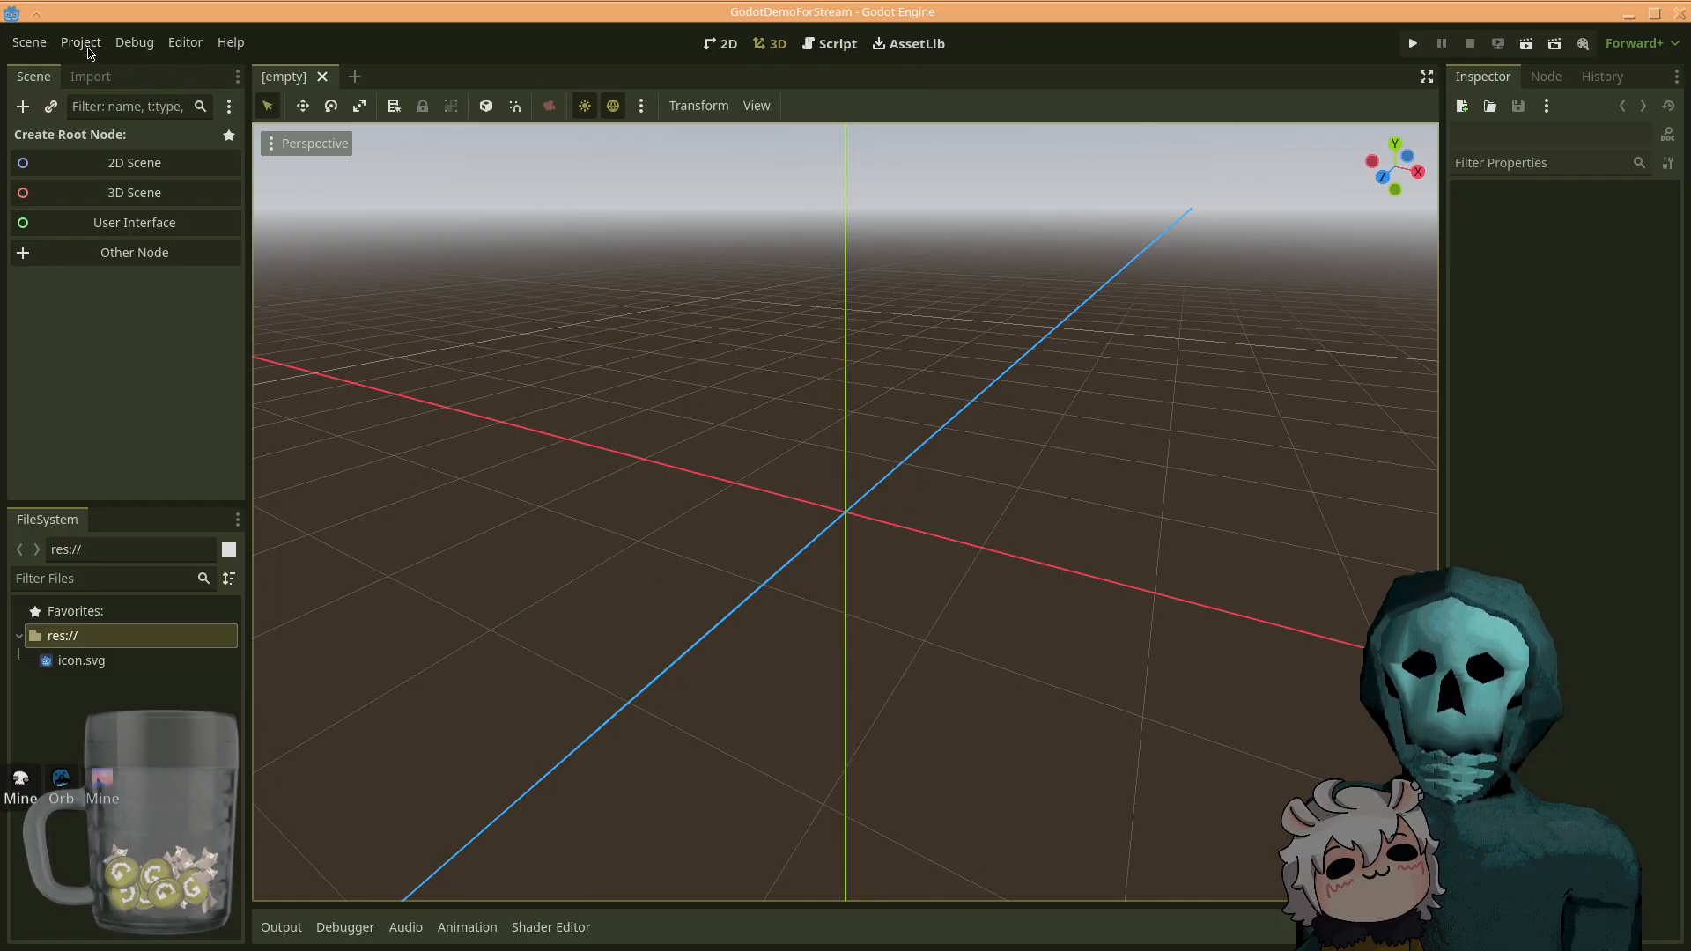
{"action": "left_click", "coordinate": [88, 49]}
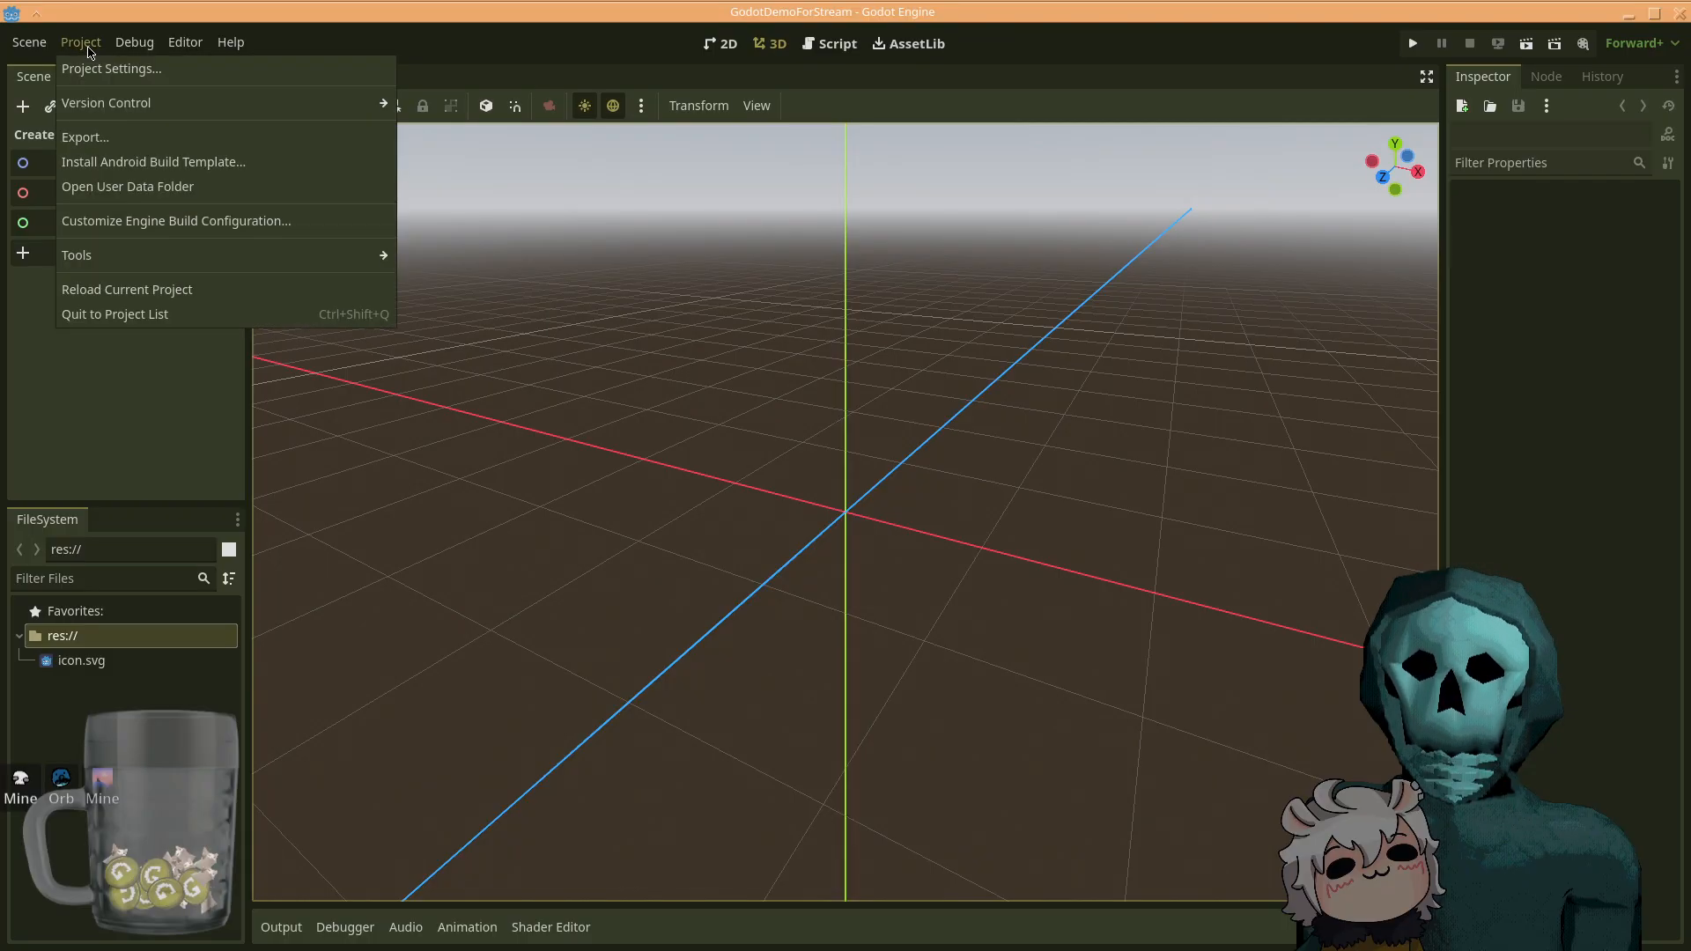
{"action": "left_click", "coordinate": [194, 46]}
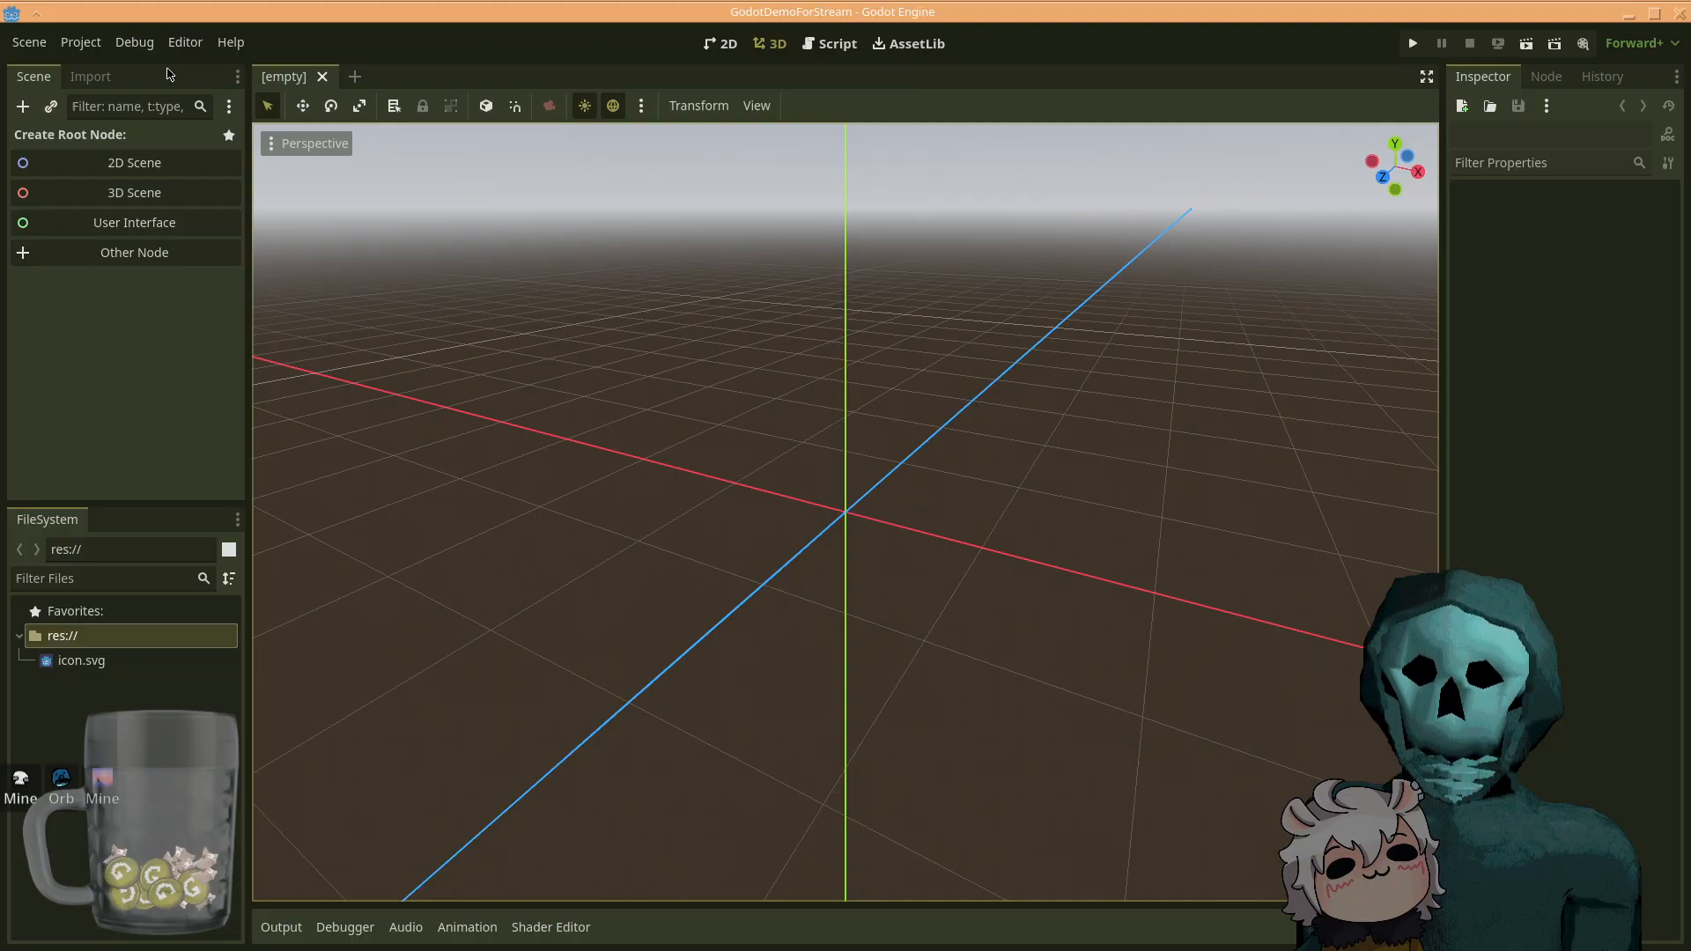
{"action": "left_click", "coordinate": [193, 49]}
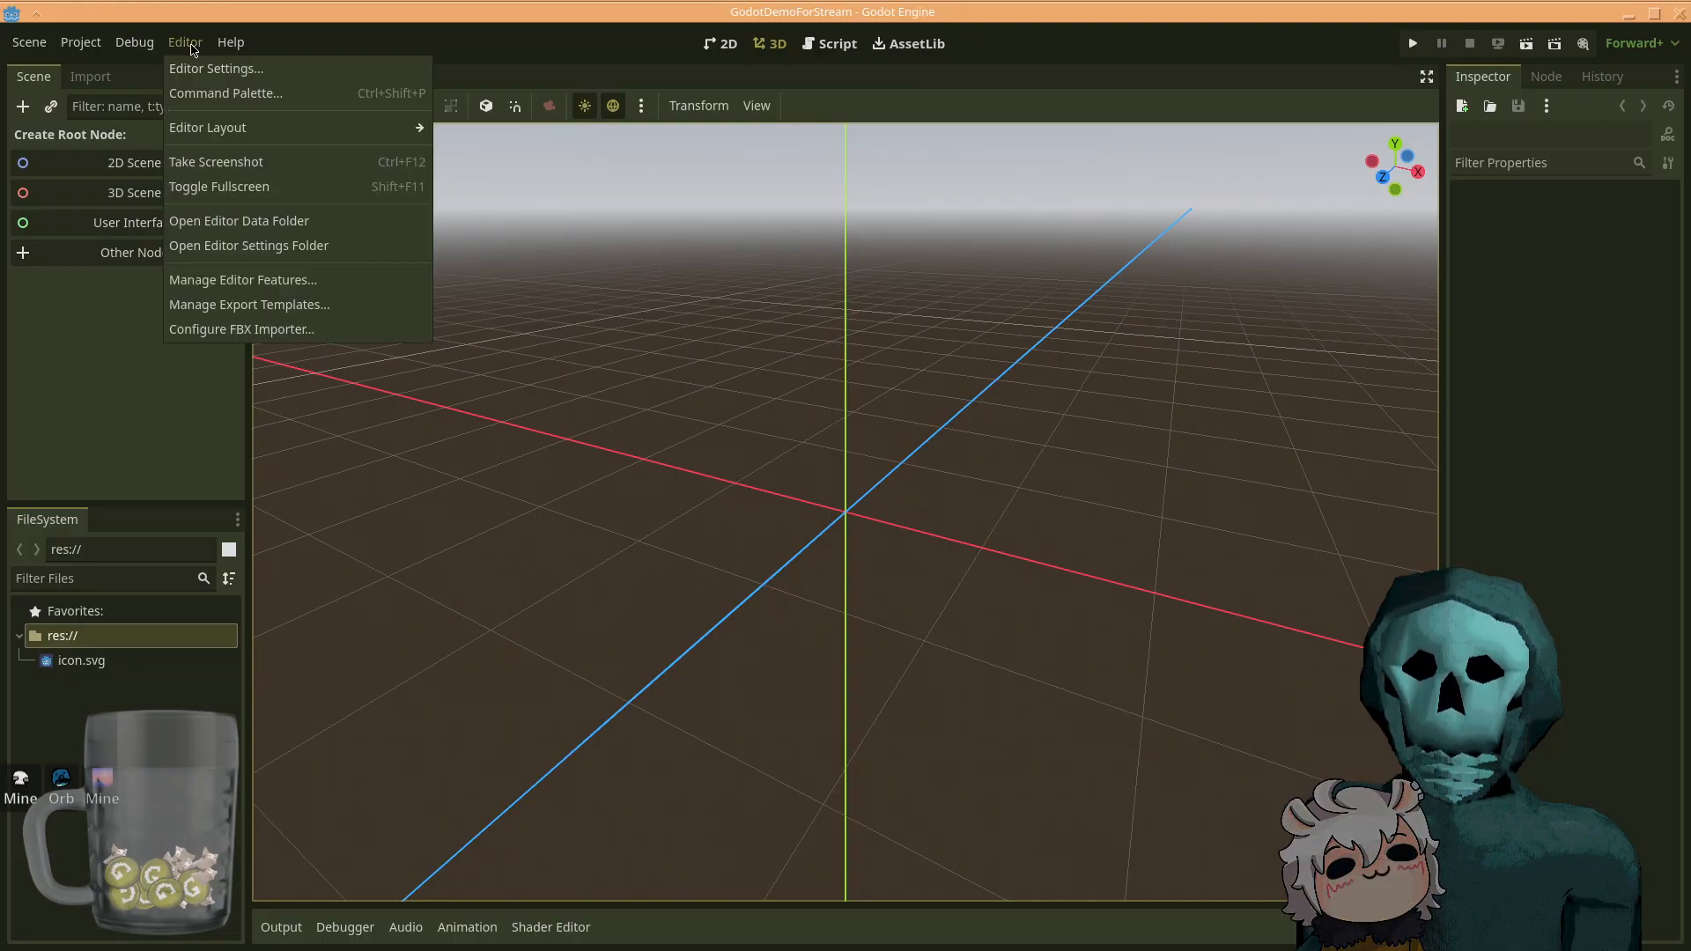
{"action": "left_click", "coordinate": [192, 50]}
{"action": "left_click", "coordinate": [192, 49]}
{"action": "left_click", "coordinate": [192, 49]}
{"action": "left_click", "coordinate": [192, 49]}
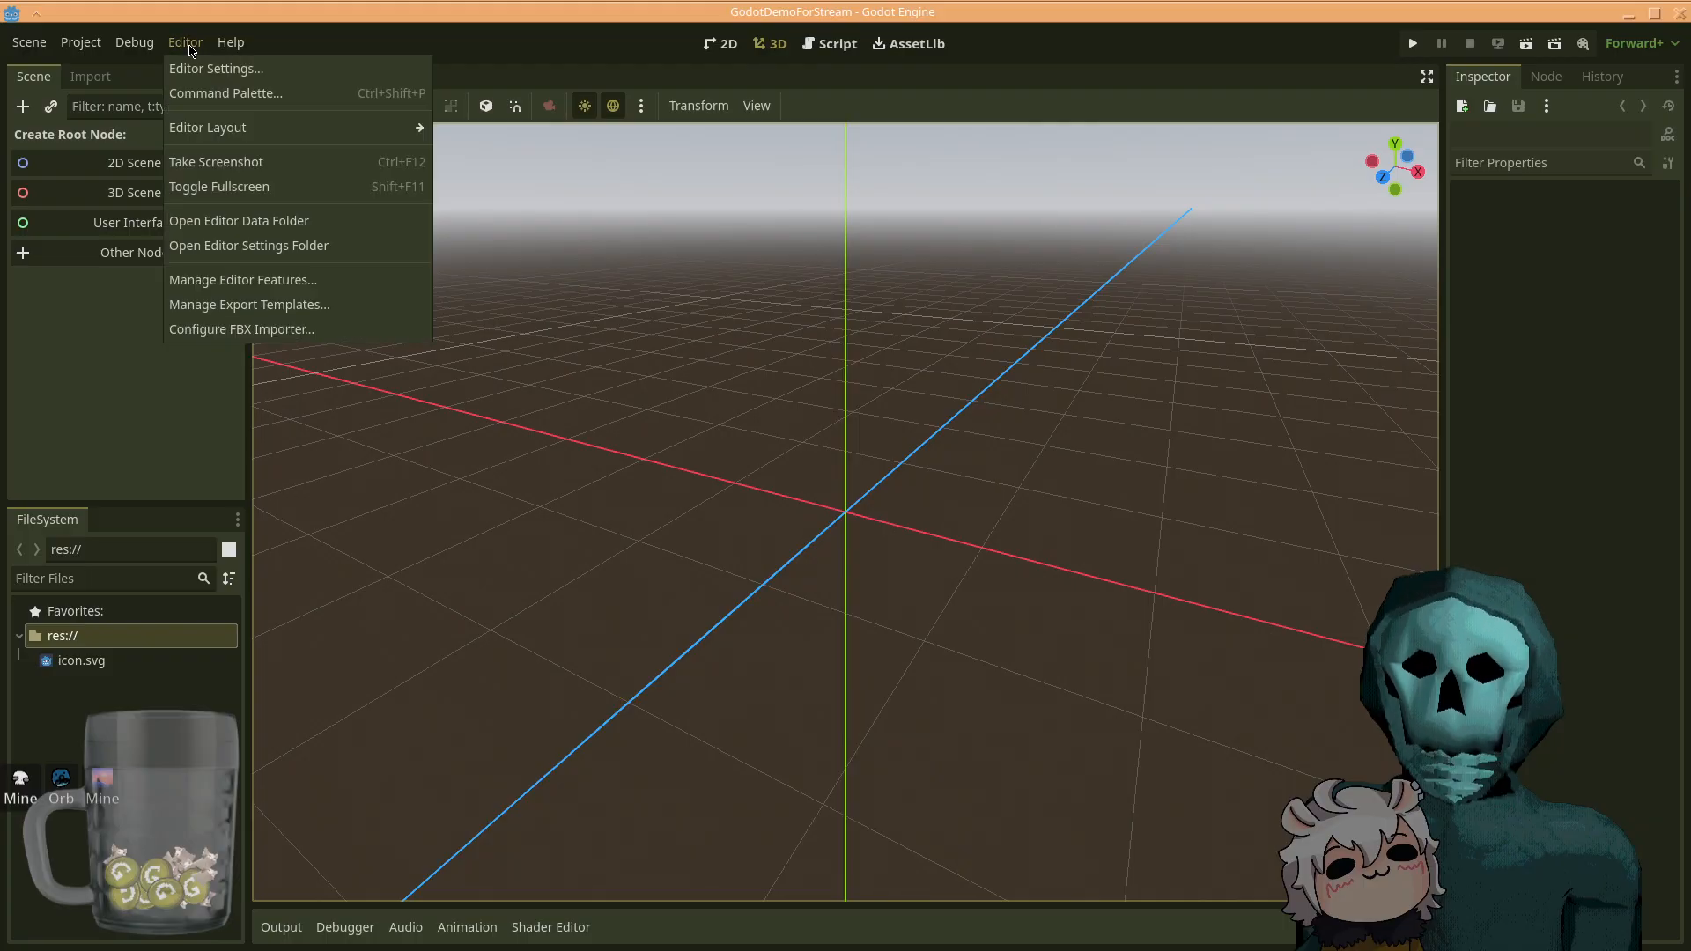
{"action": "left_click", "coordinate": [191, 51]}
{"action": "left_click", "coordinate": [192, 50]}
{"action": "left_click", "coordinate": [192, 50]}
{"action": "left_click", "coordinate": [192, 50]}
{"action": "left_click", "coordinate": [192, 50]}
{"action": "left_click", "coordinate": [192, 51]}
{"action": "left_click", "coordinate": [194, 50]}
- Open the Editor Settings and look through the full list of settings categories
{"action": "left_click", "coordinate": [195, 50]}
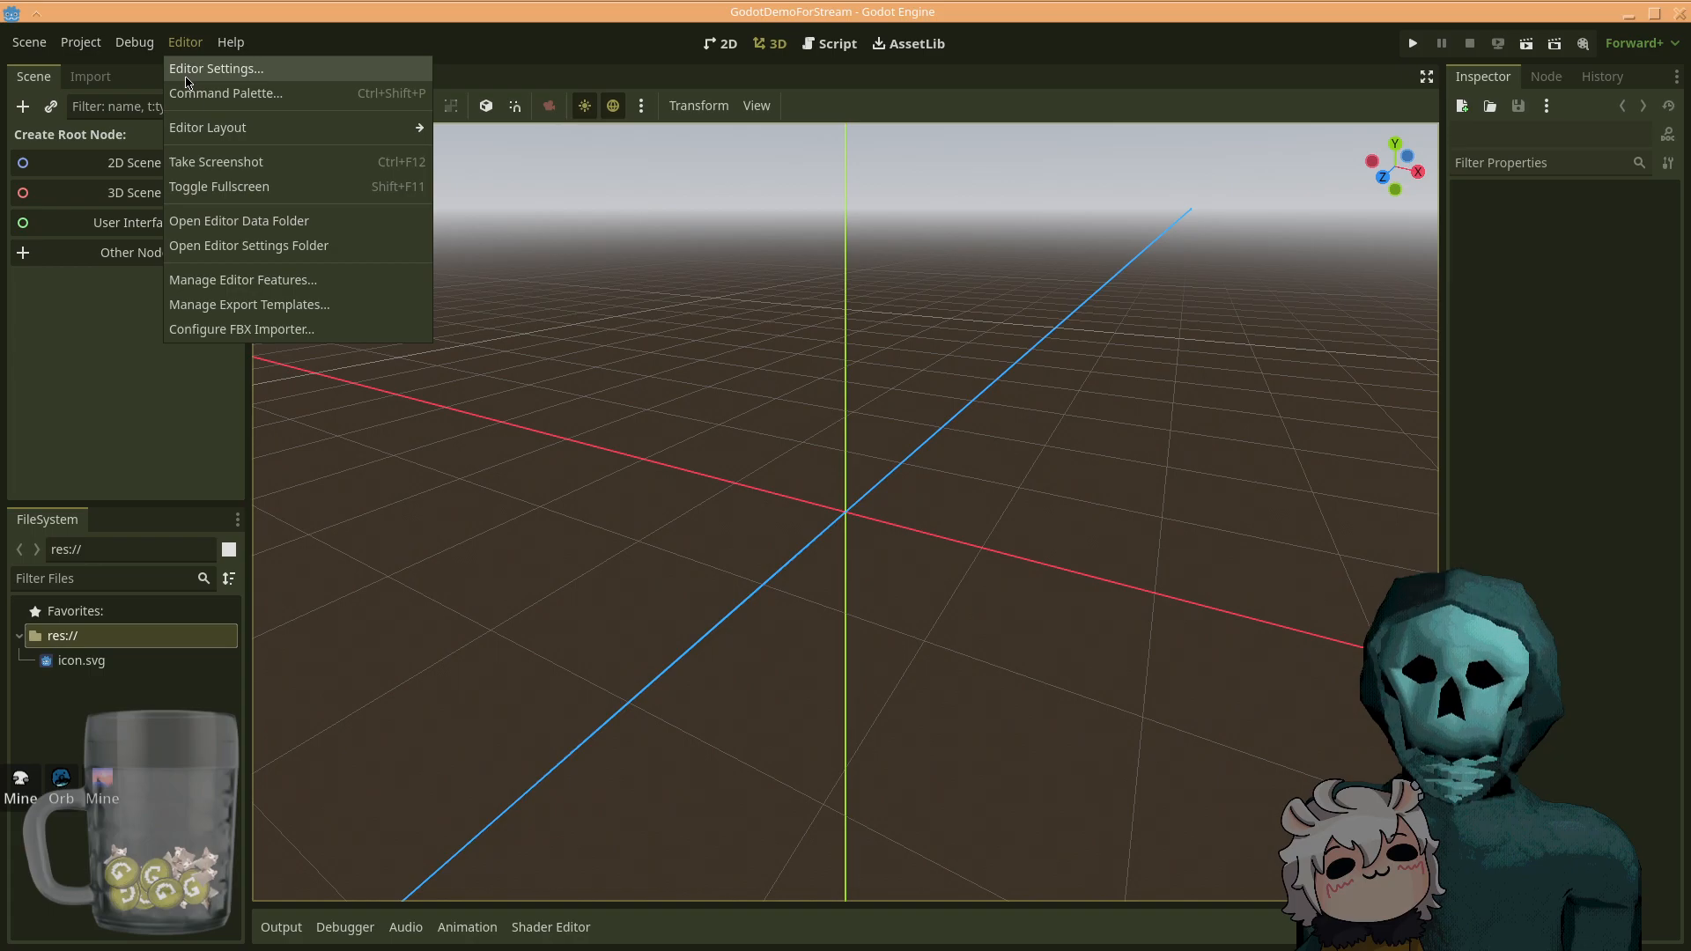
{"action": "left_click", "coordinate": [187, 79]}
{"action": "left_click_drag", "start_coordinate": [601, 174], "coordinate": [560, 135]}
{"action": "scroll", "coordinate": [509, 378], "scroll_direction": "down", "scroll_amount": 10}
{"action": "scroll", "coordinate": [507, 379], "scroll_direction": "up", "scroll_amount": 10}
{"action": "scroll", "coordinate": [527, 328], "scroll_direction": "down", "scroll_amount": 16}
{"action": "scroll", "coordinate": [526, 327], "scroll_direction": "down", "scroll_amount": 1}
{"action": "scroll", "coordinate": [524, 328], "scroll_direction": "up", "scroll_amount": 15}
{"action": "scroll", "coordinate": [525, 328], "scroll_direction": "down", "scroll_amount": 15}
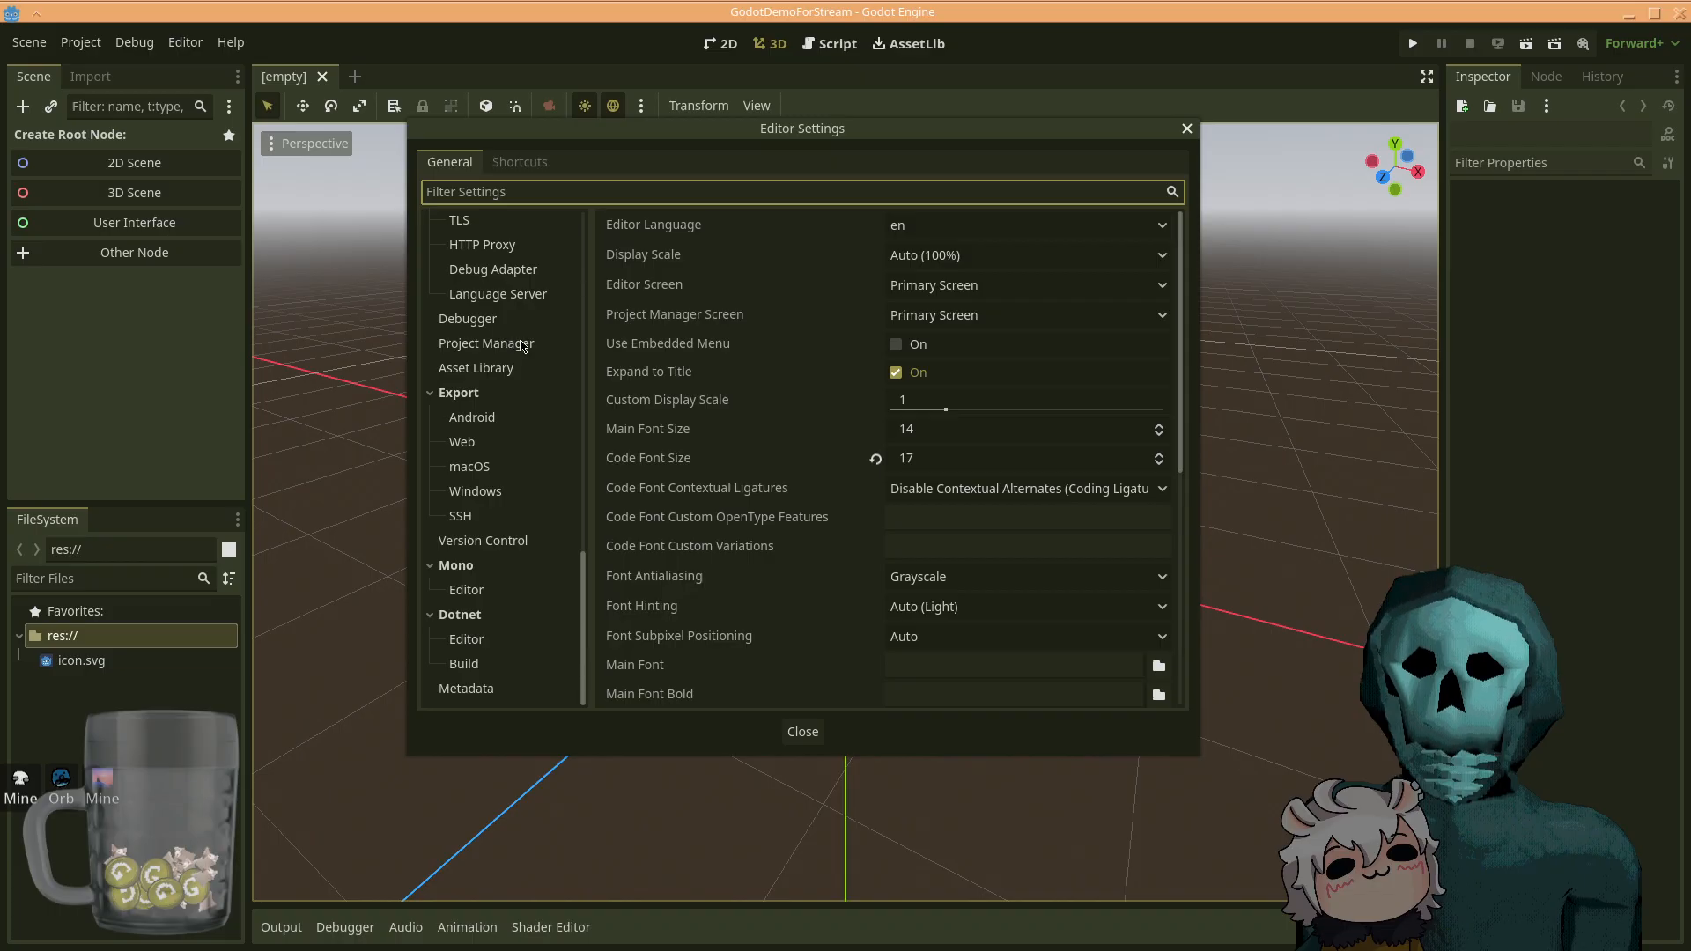
{"action": "scroll", "coordinate": [500, 599], "scroll_direction": "up", "scroll_amount": 15}
{"action": "scroll", "coordinate": [499, 599], "scroll_direction": "down", "scroll_amount": 15}
- Inspect the External Editor choices in the Dotnet Editor settings, keeping Visual Studio Code selected
{"action": "left_click", "coordinate": [466, 648]}
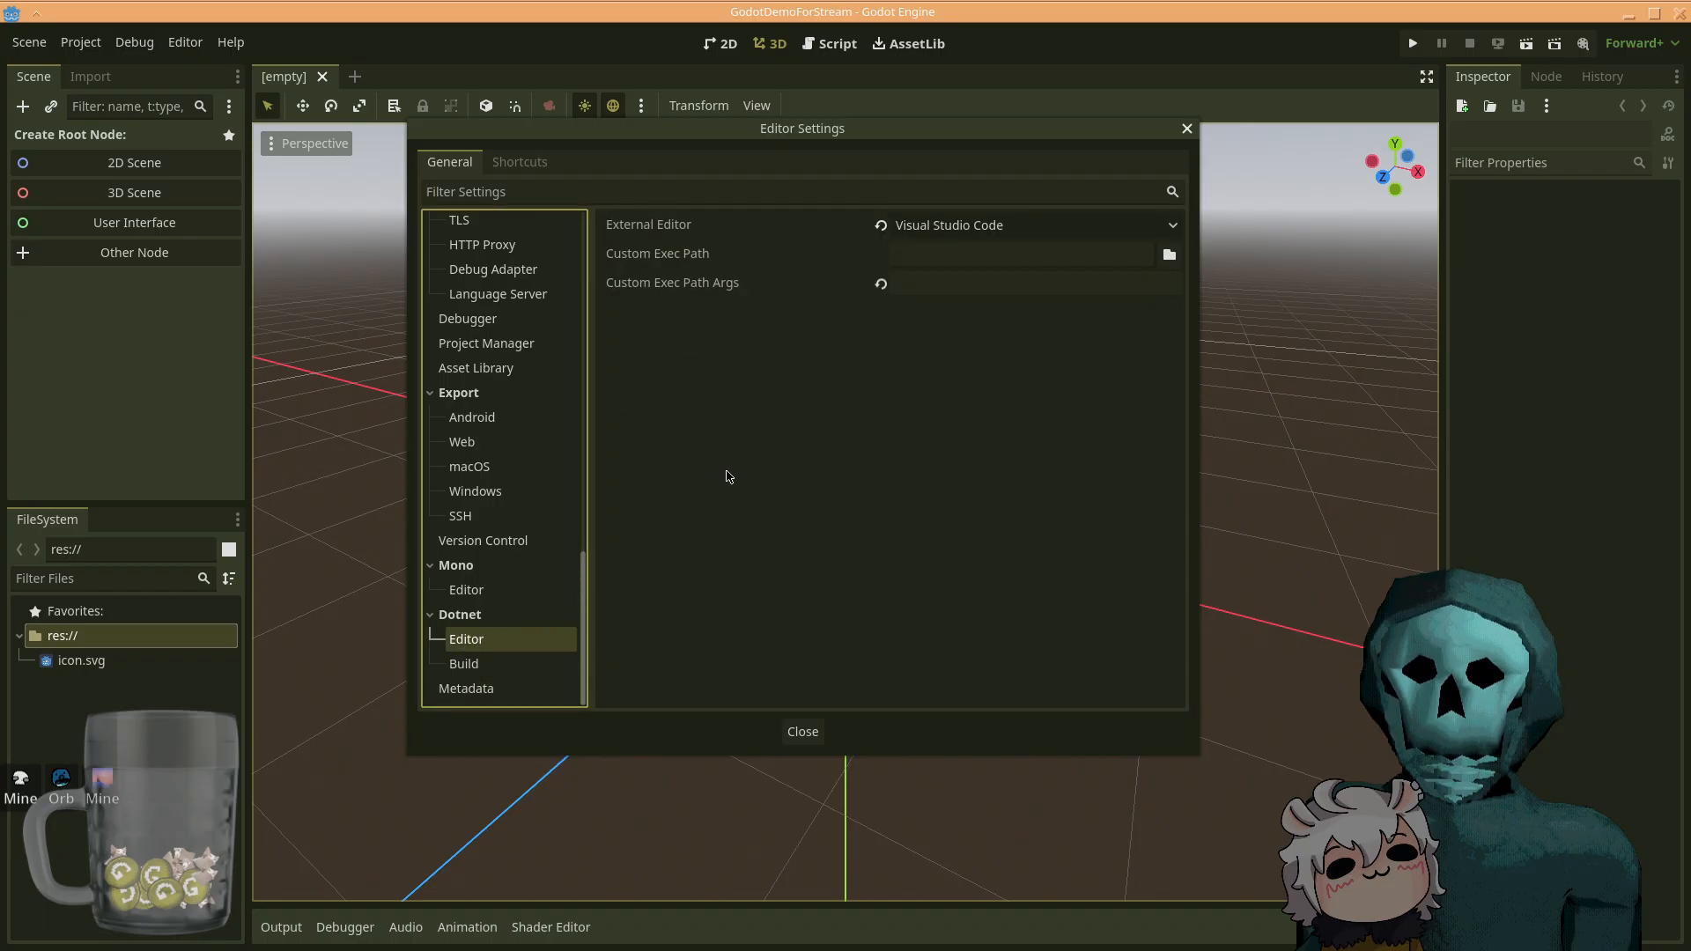
{"action": "left_click", "coordinate": [973, 228]}
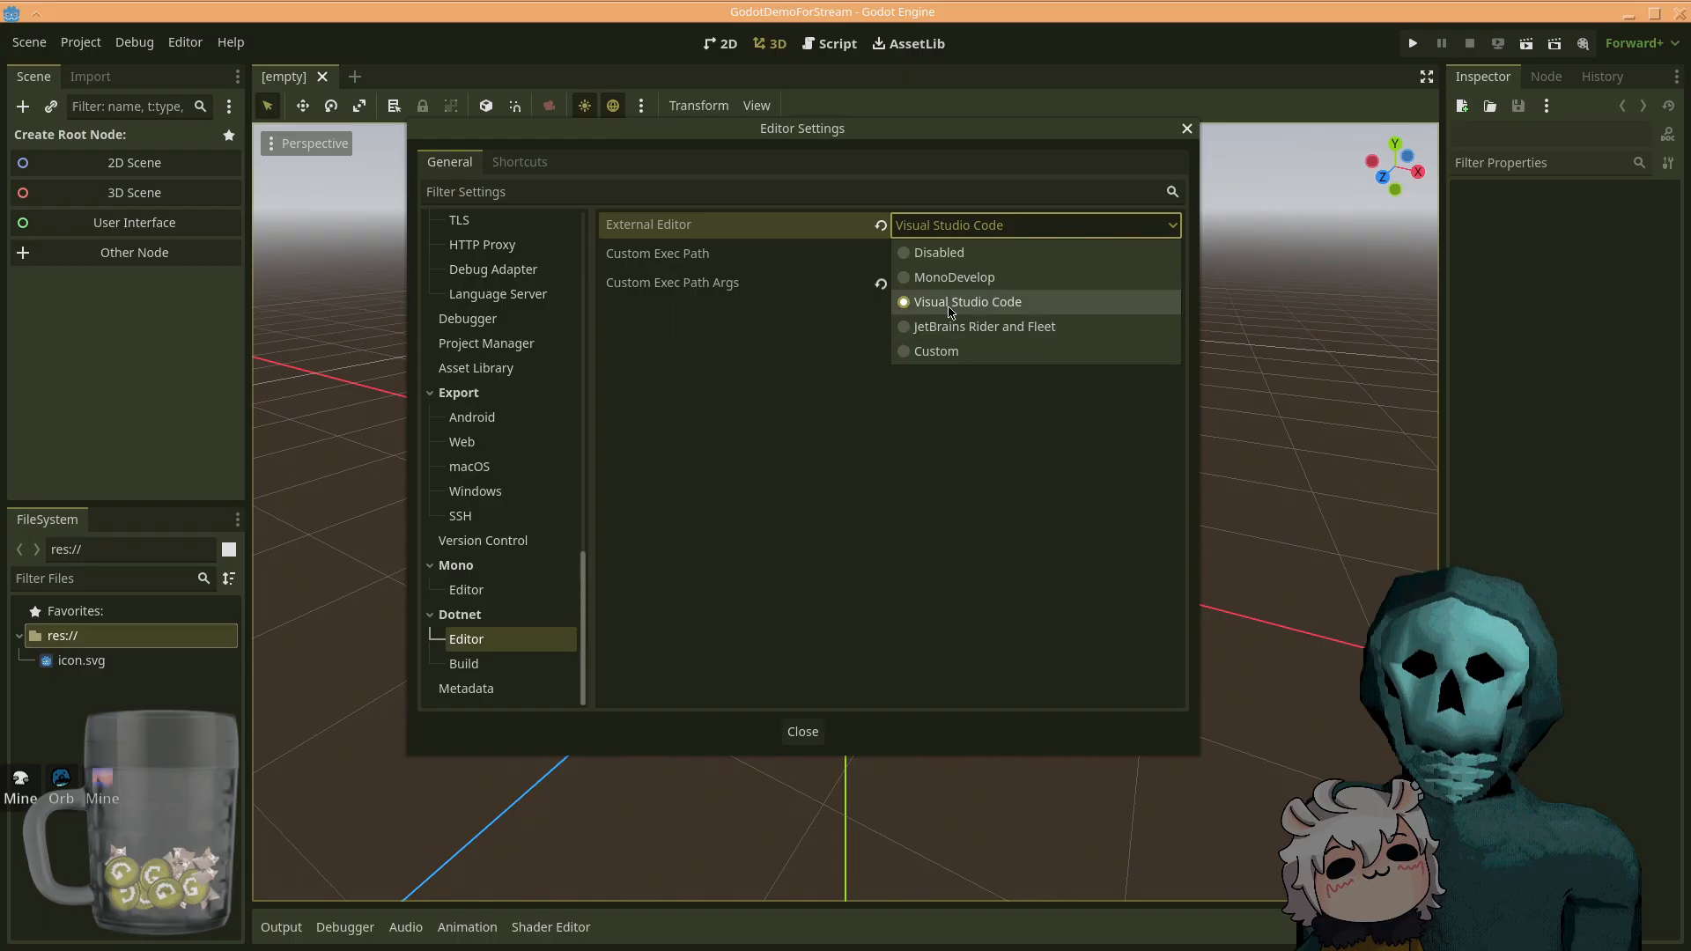
{"action": "left_click", "coordinate": [720, 377]}
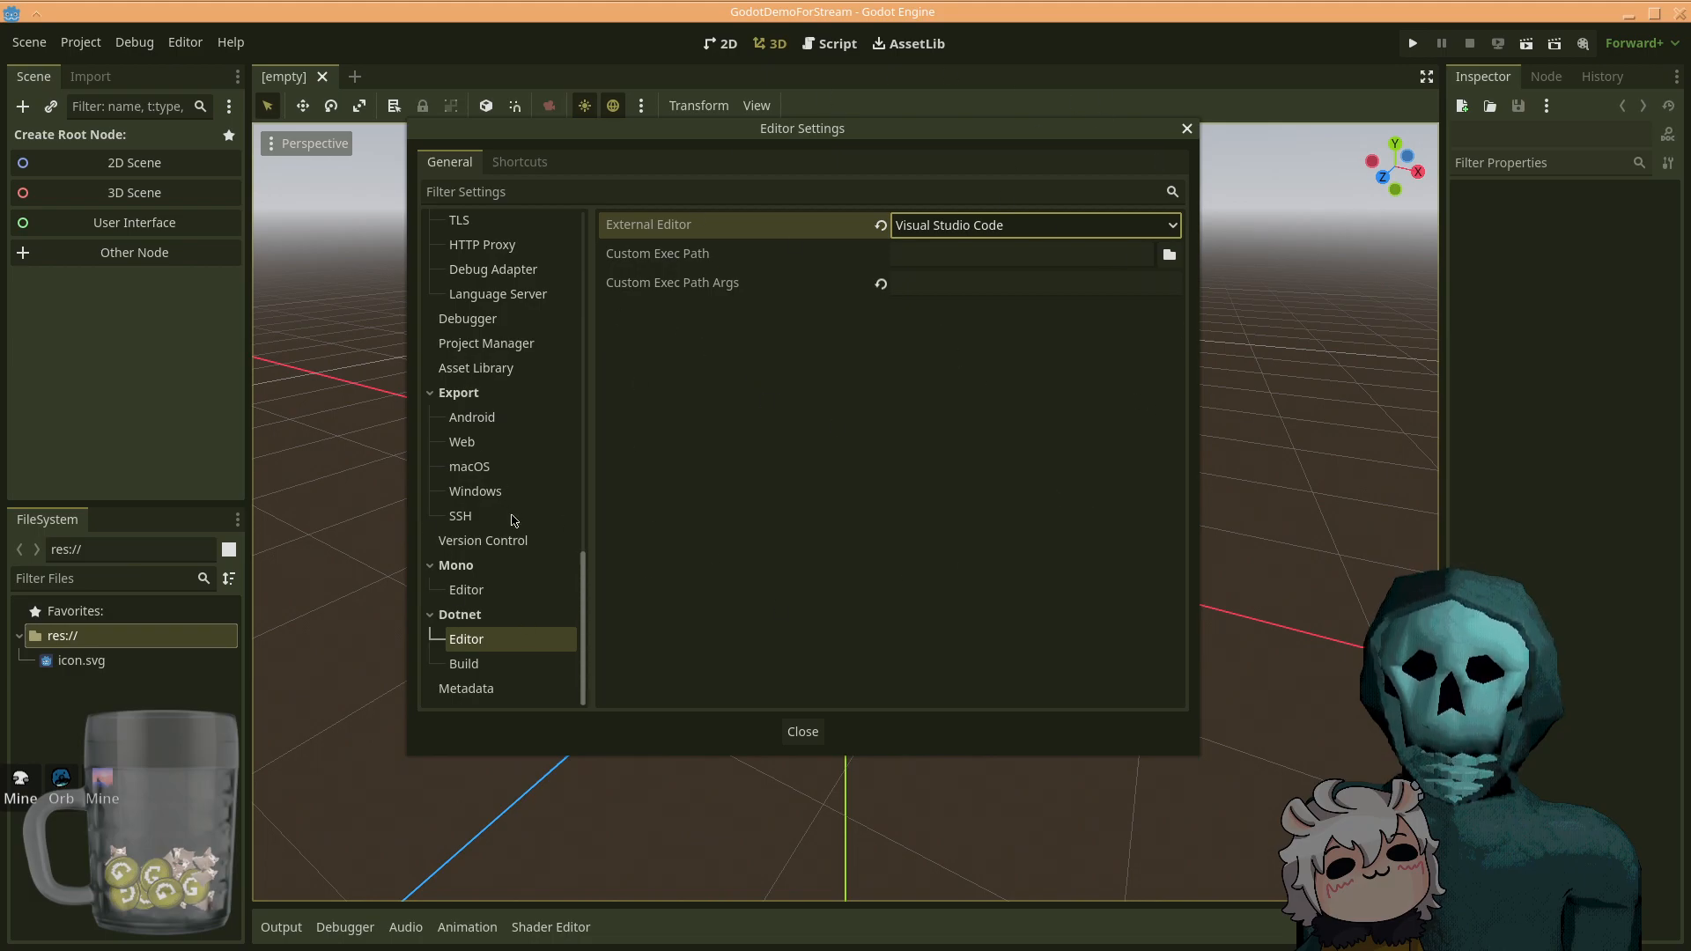
{"action": "scroll", "coordinate": [501, 582], "scroll_direction": "up", "scroll_amount": 2}
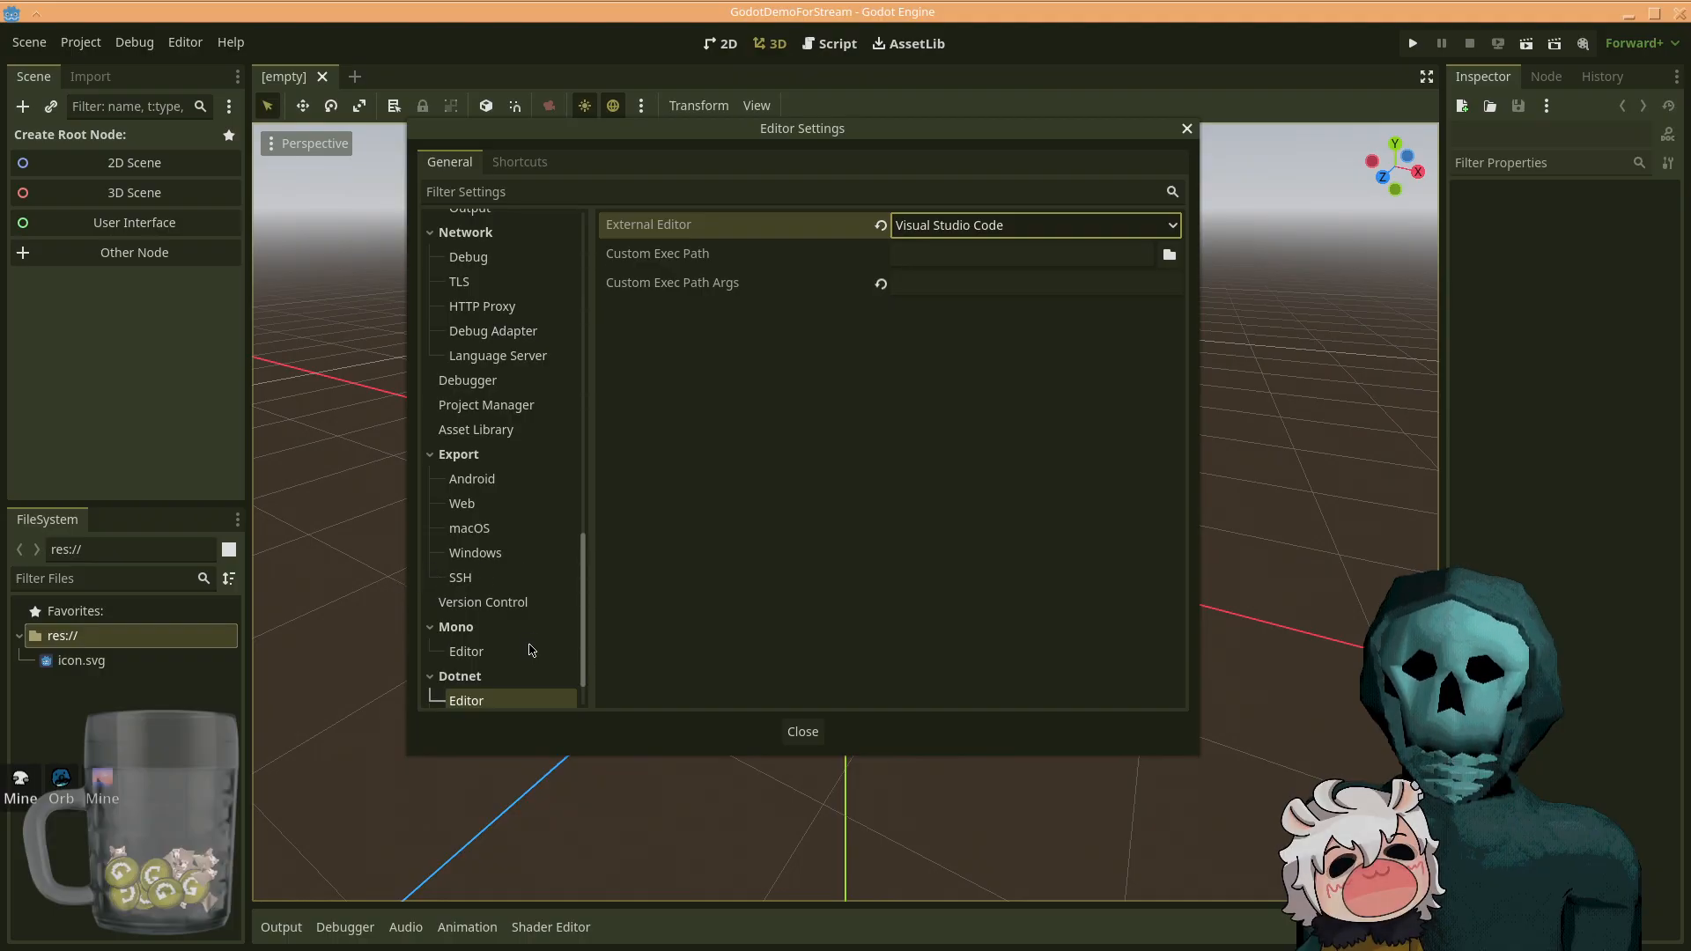
{"action": "scroll", "coordinate": [530, 649], "scroll_direction": "up", "scroll_amount": 1}
{"action": "scroll", "coordinate": [530, 649], "scroll_direction": "down", "scroll_amount": 2}
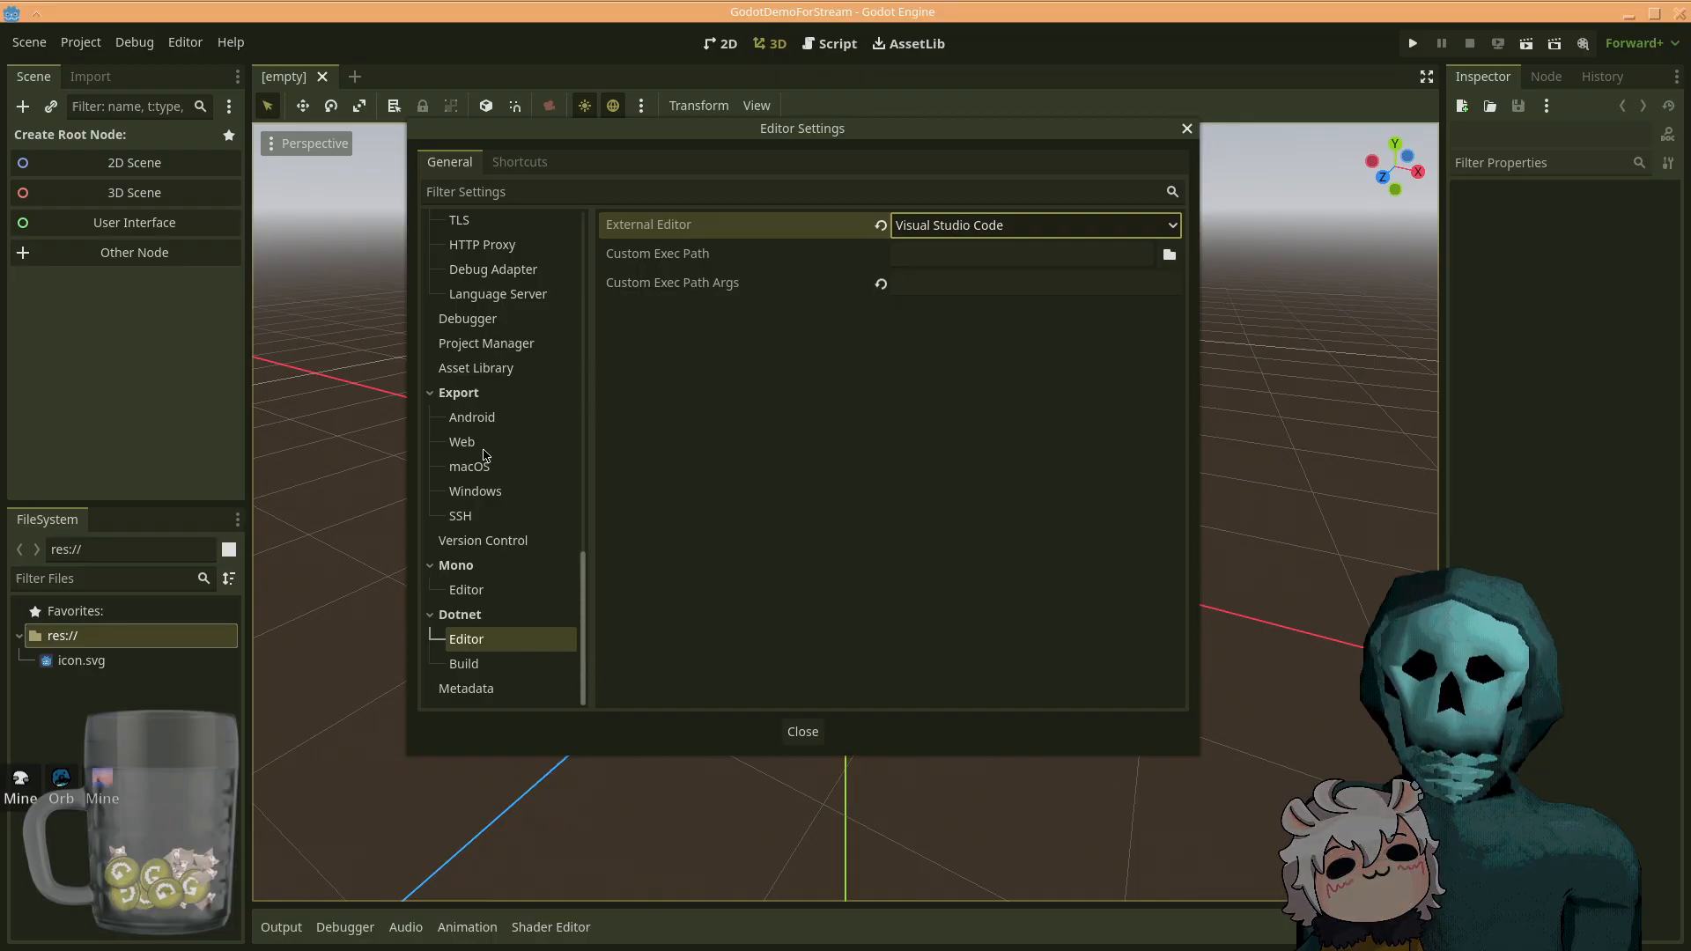
{"action": "scroll", "coordinate": [492, 493], "scroll_direction": "up", "scroll_amount": 1}
{"action": "scroll", "coordinate": [495, 511], "scroll_direction": "down", "scroll_amount": 1}
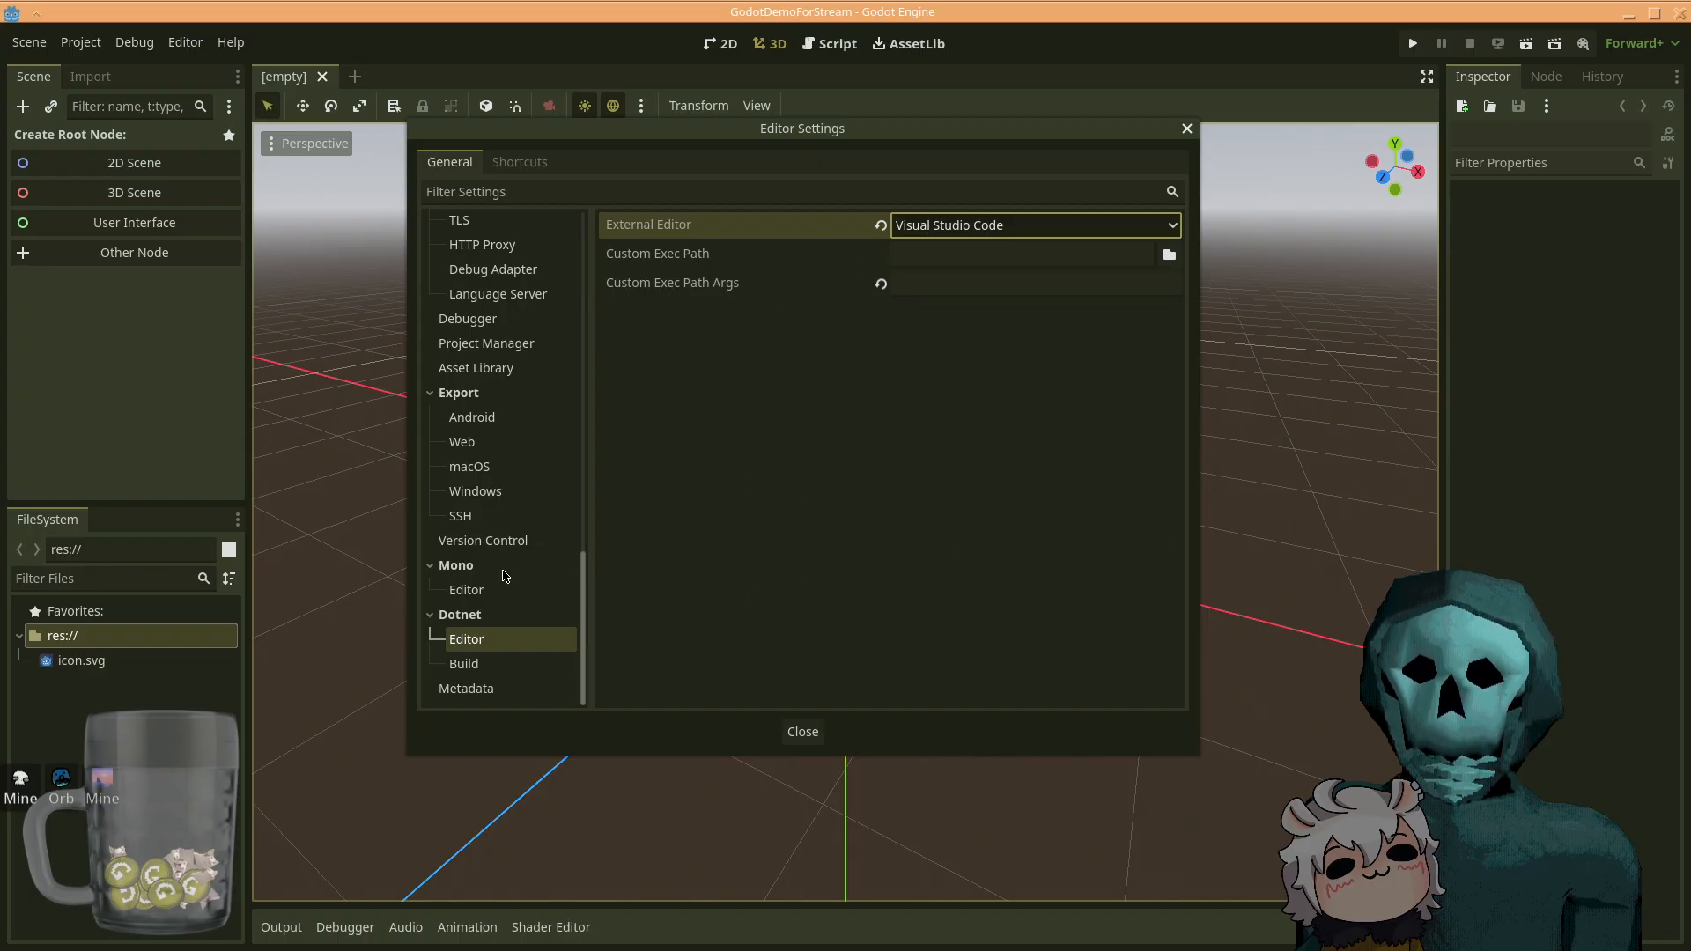
- Review the Blender and FBX paths in the FileSystem Import settings and close the Editor Settings
{"action": "scroll", "coordinate": [512, 569], "scroll_direction": "up", "scroll_amount": 2}
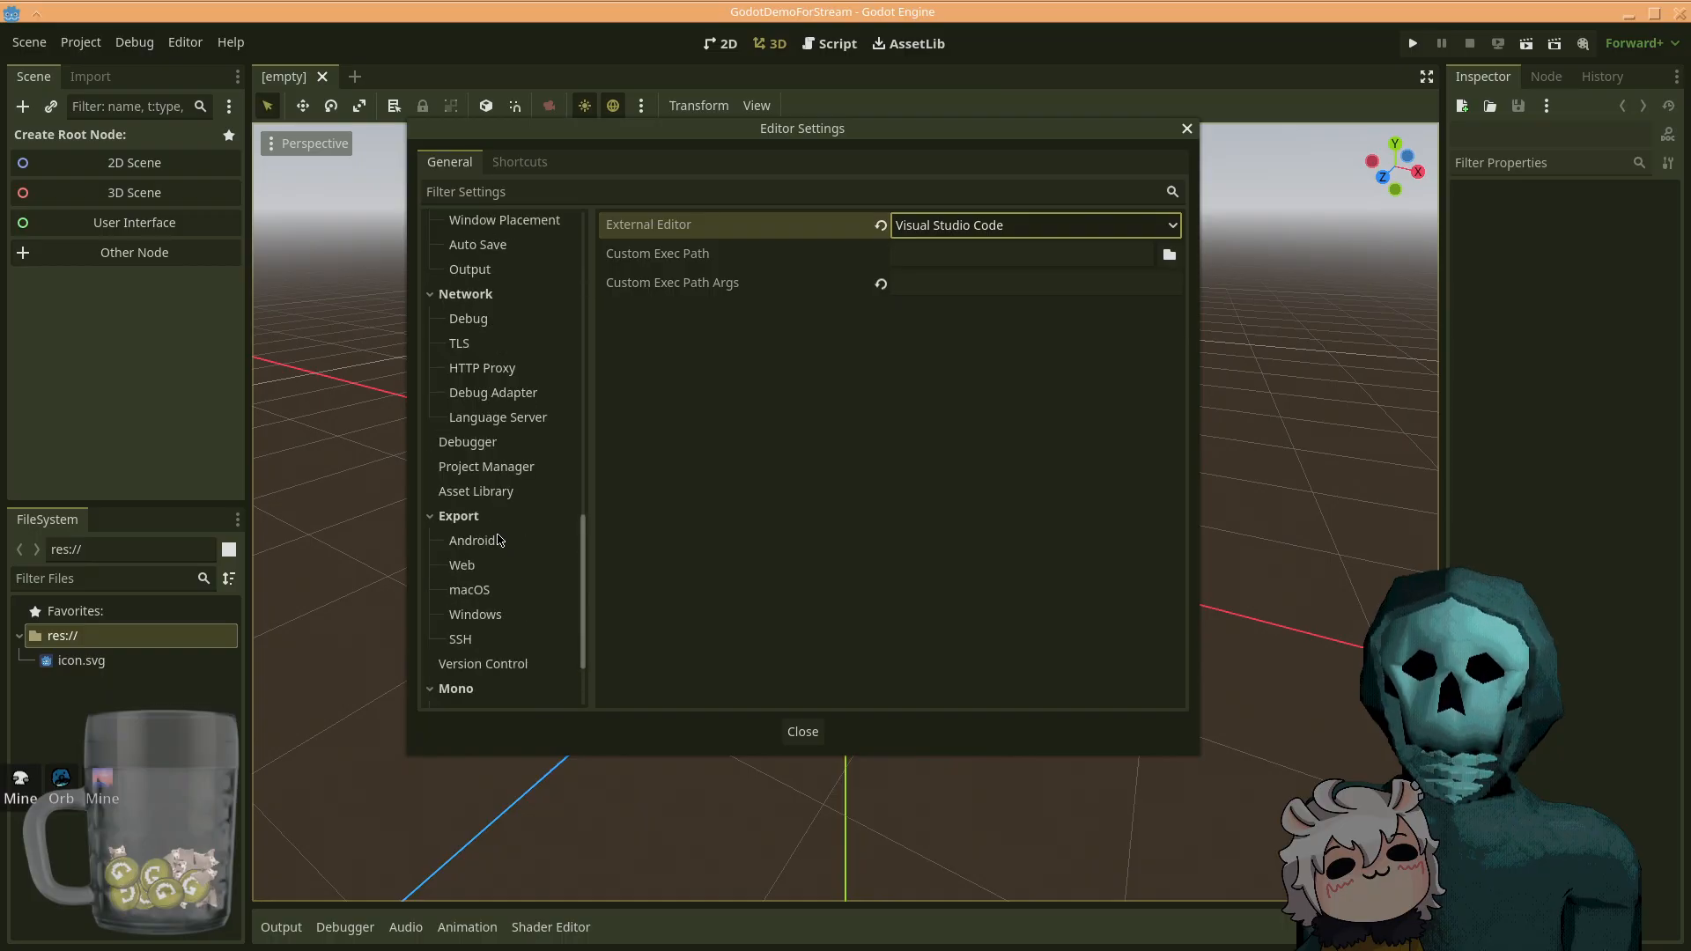
{"action": "scroll", "coordinate": [489, 548], "scroll_direction": "up", "scroll_amount": 3}
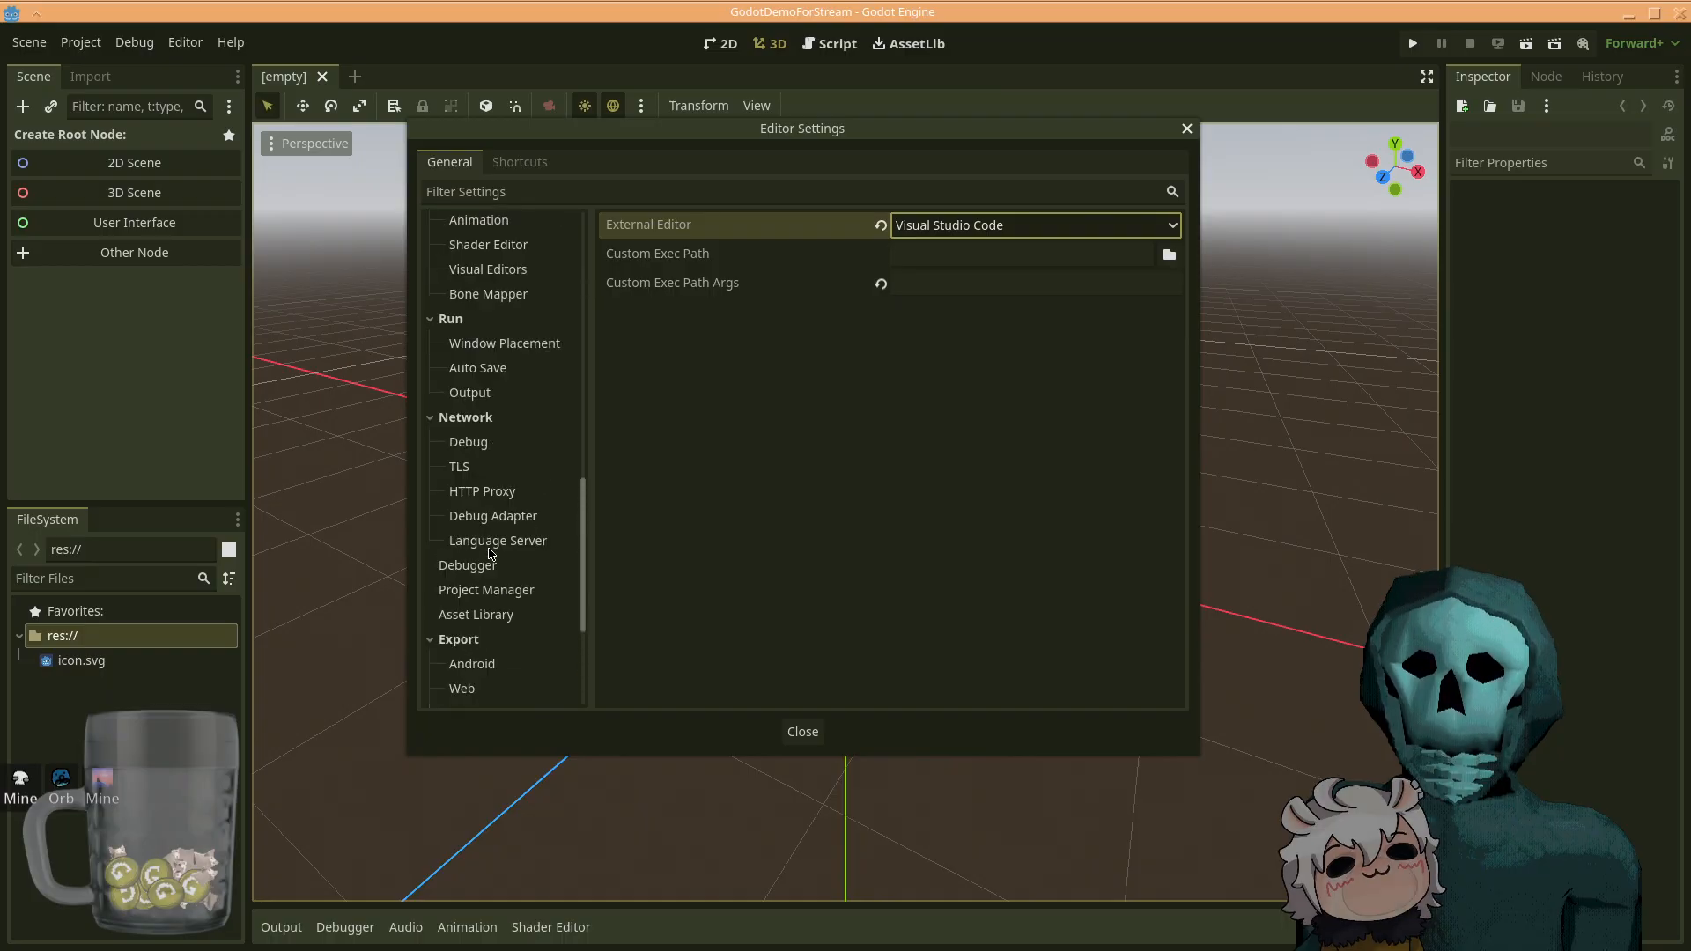
{"action": "scroll", "coordinate": [491, 552], "scroll_direction": "up", "scroll_amount": 7}
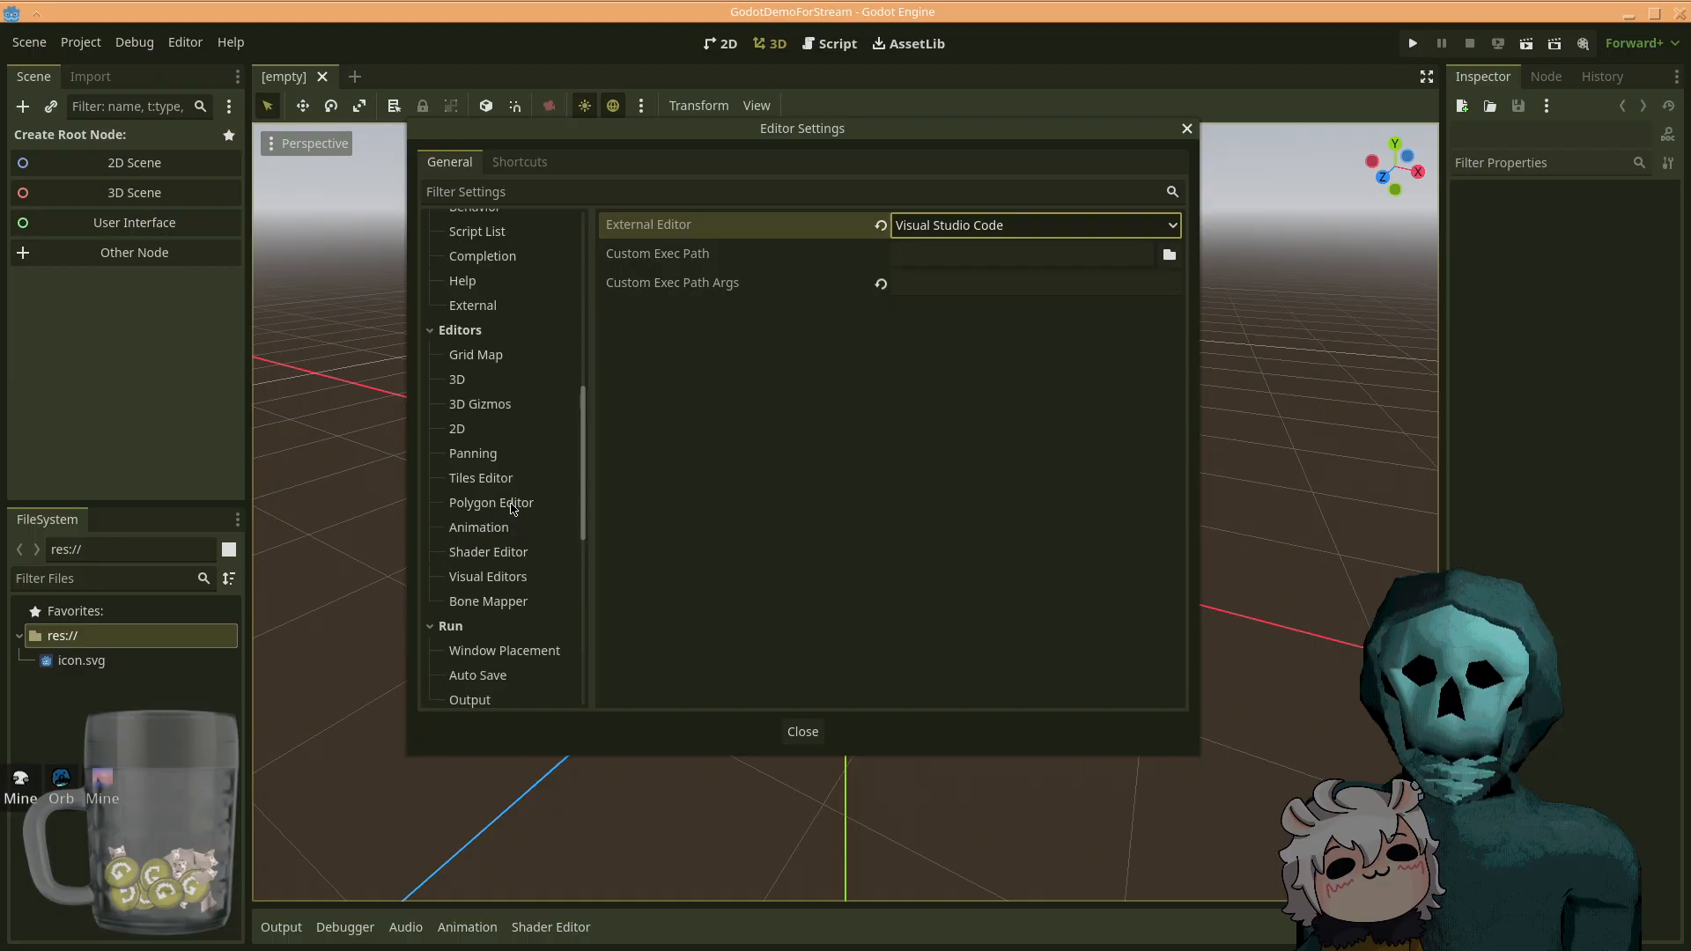
{"action": "scroll", "coordinate": [513, 507], "scroll_direction": "up", "scroll_amount": 6}
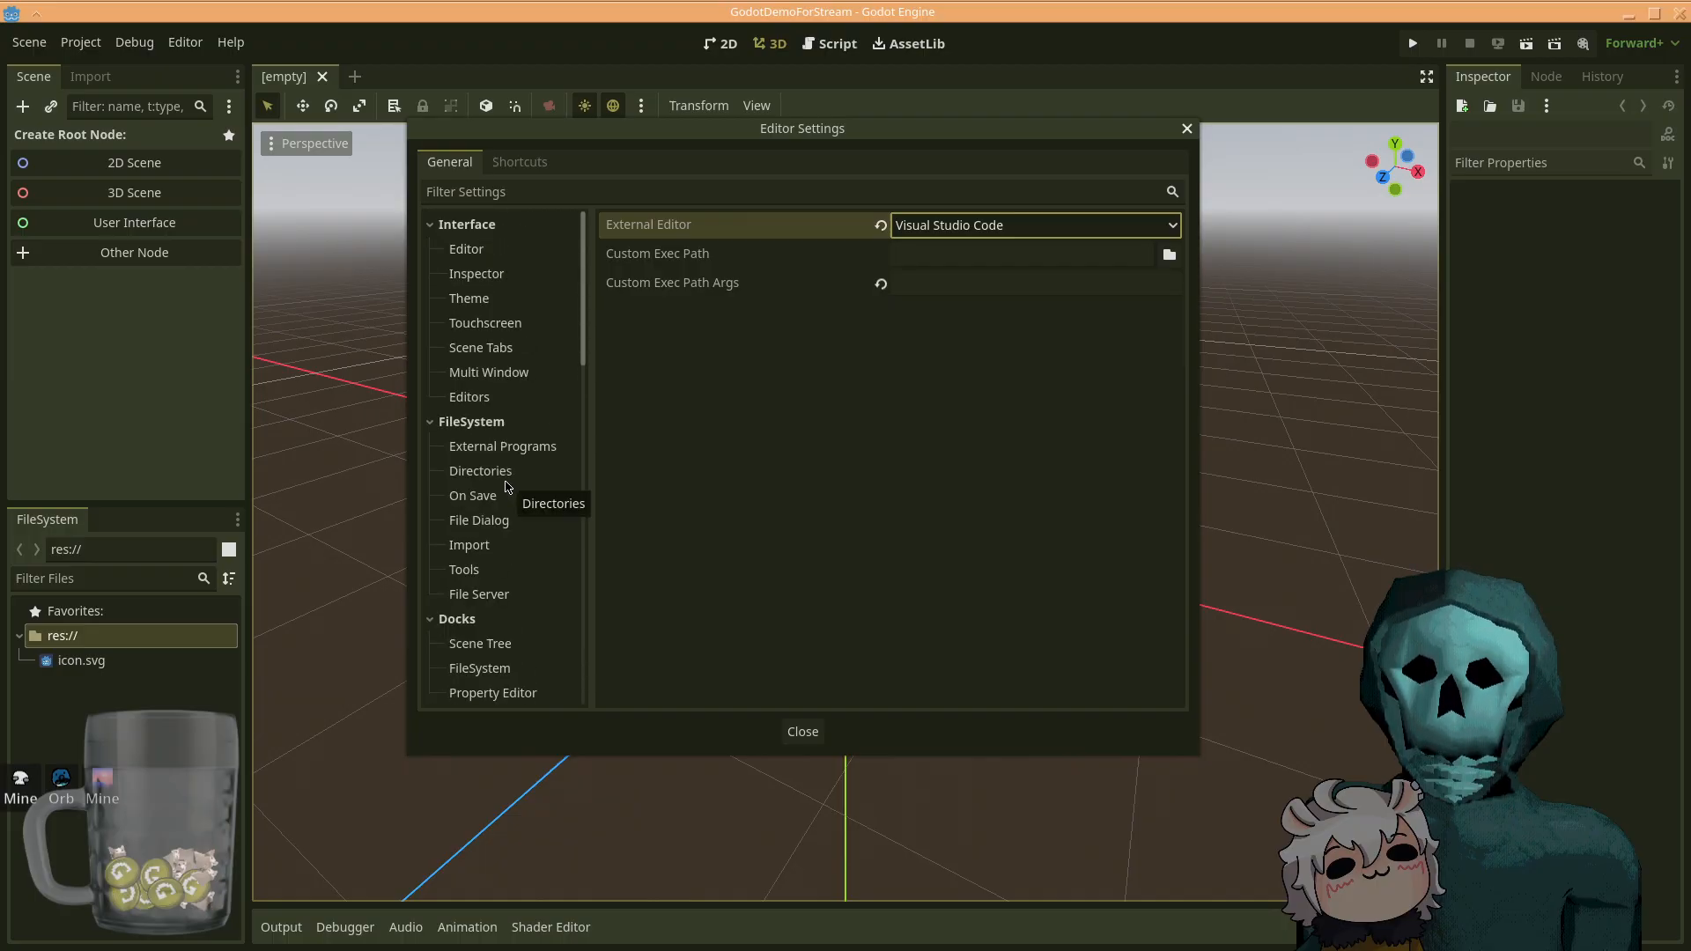
{"action": "left_click", "coordinate": [481, 546]}
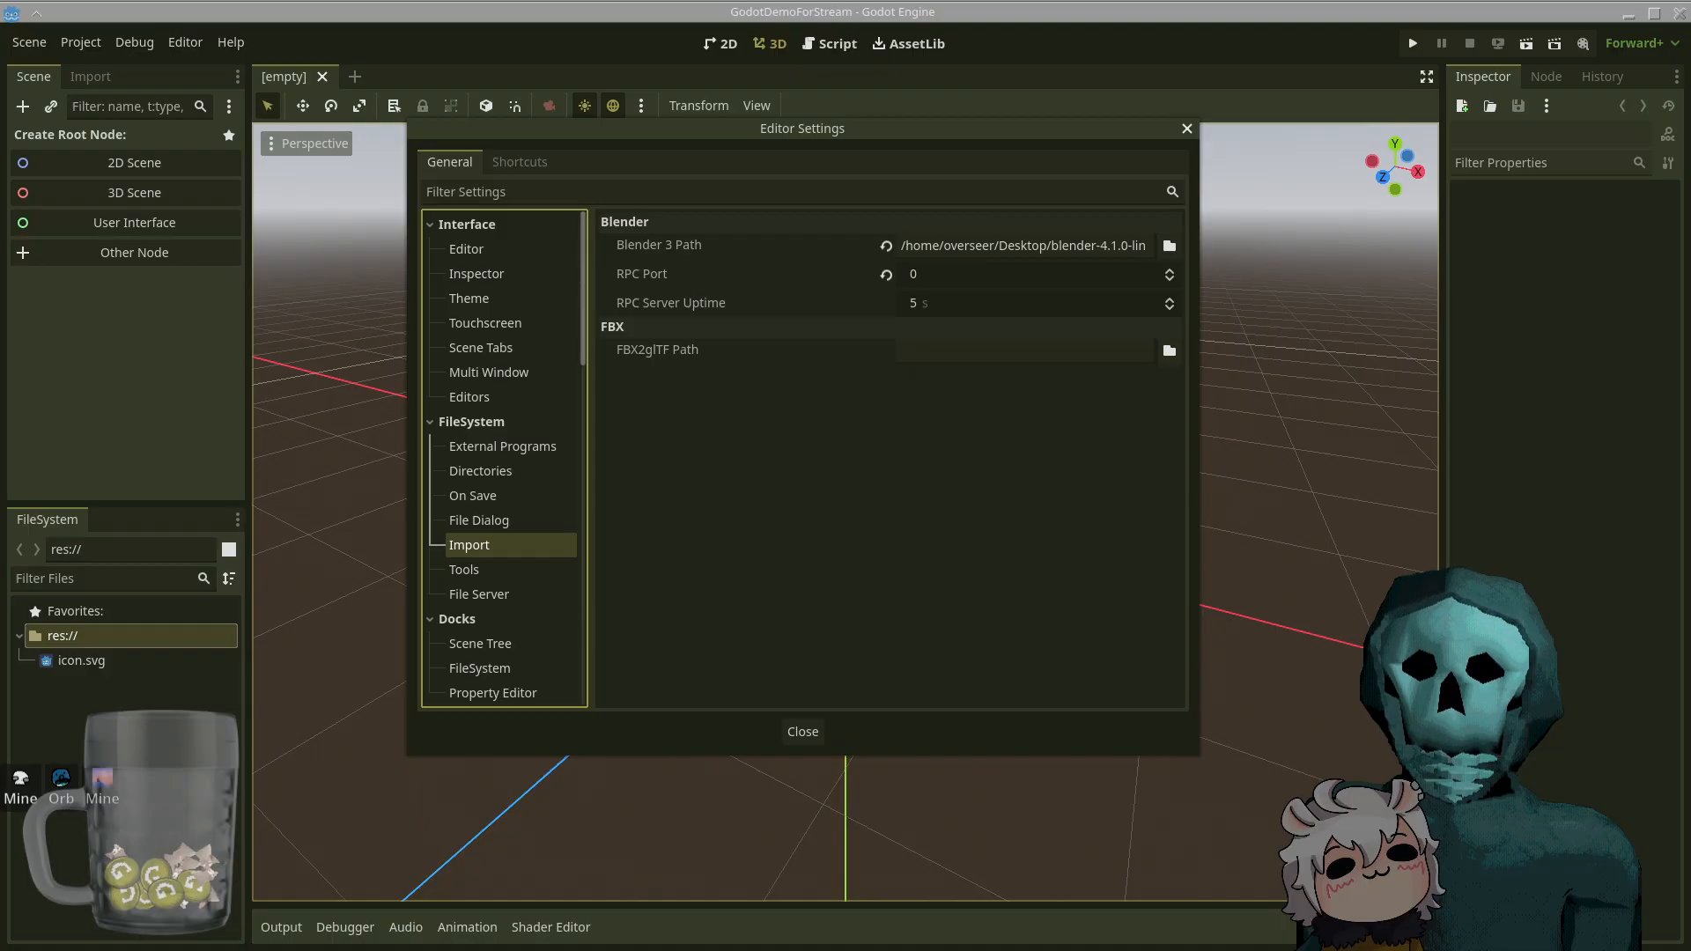
{"action": "left_click", "coordinate": [1045, 513]}
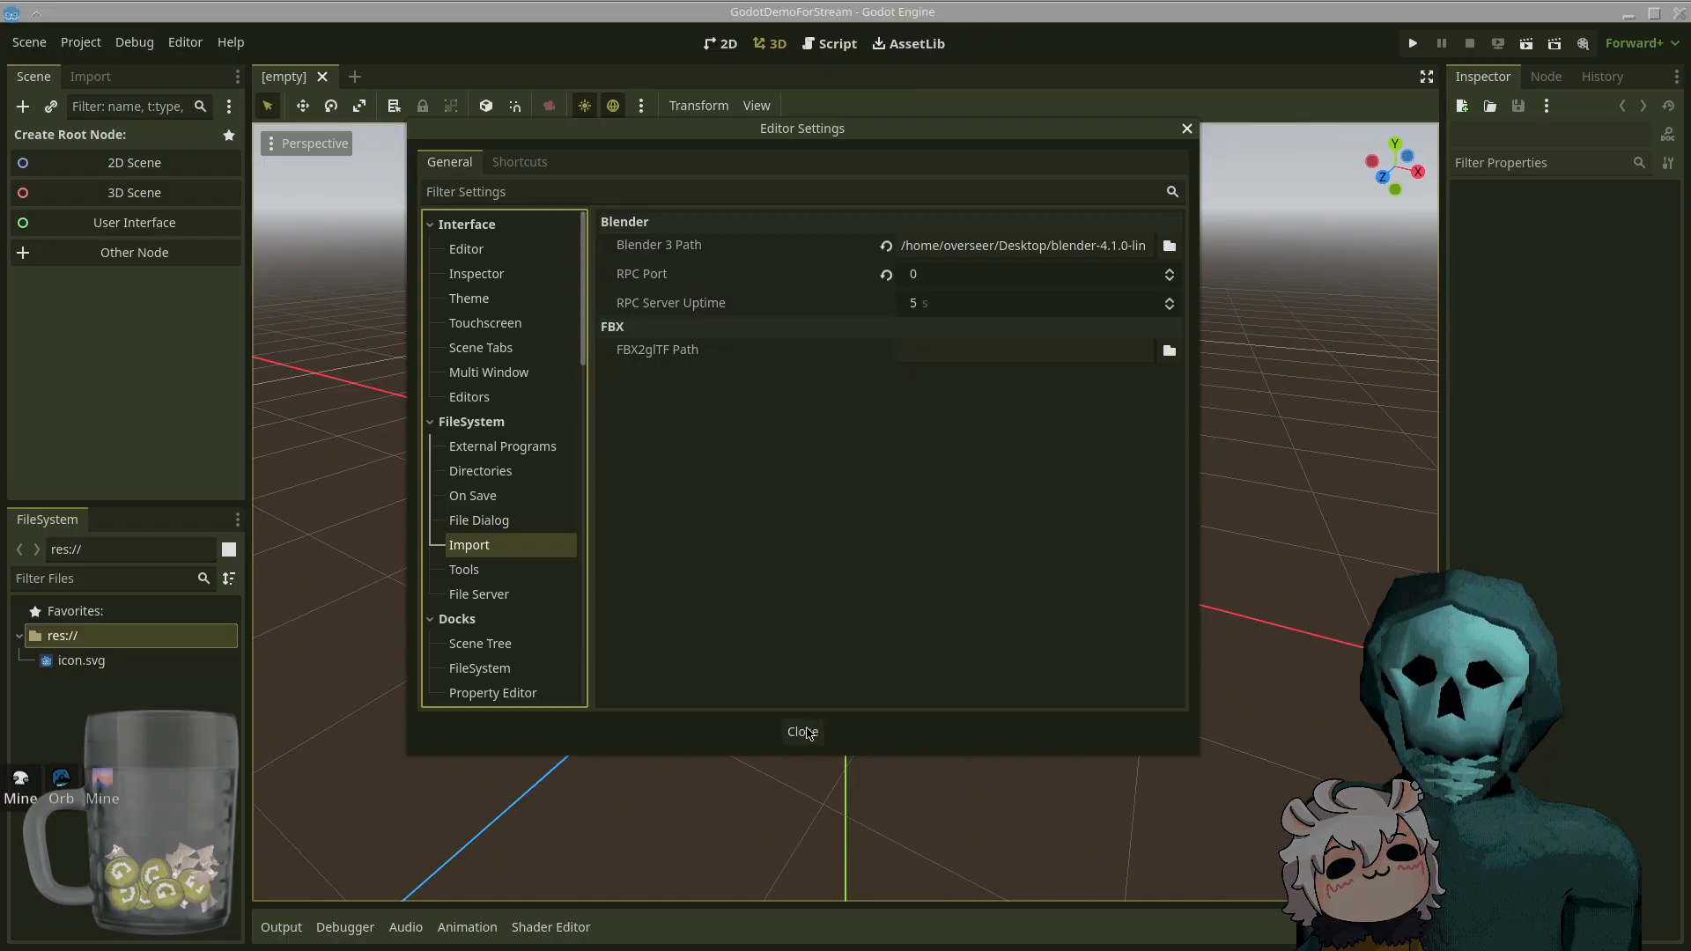
{"action": "left_click", "coordinate": [807, 733]}
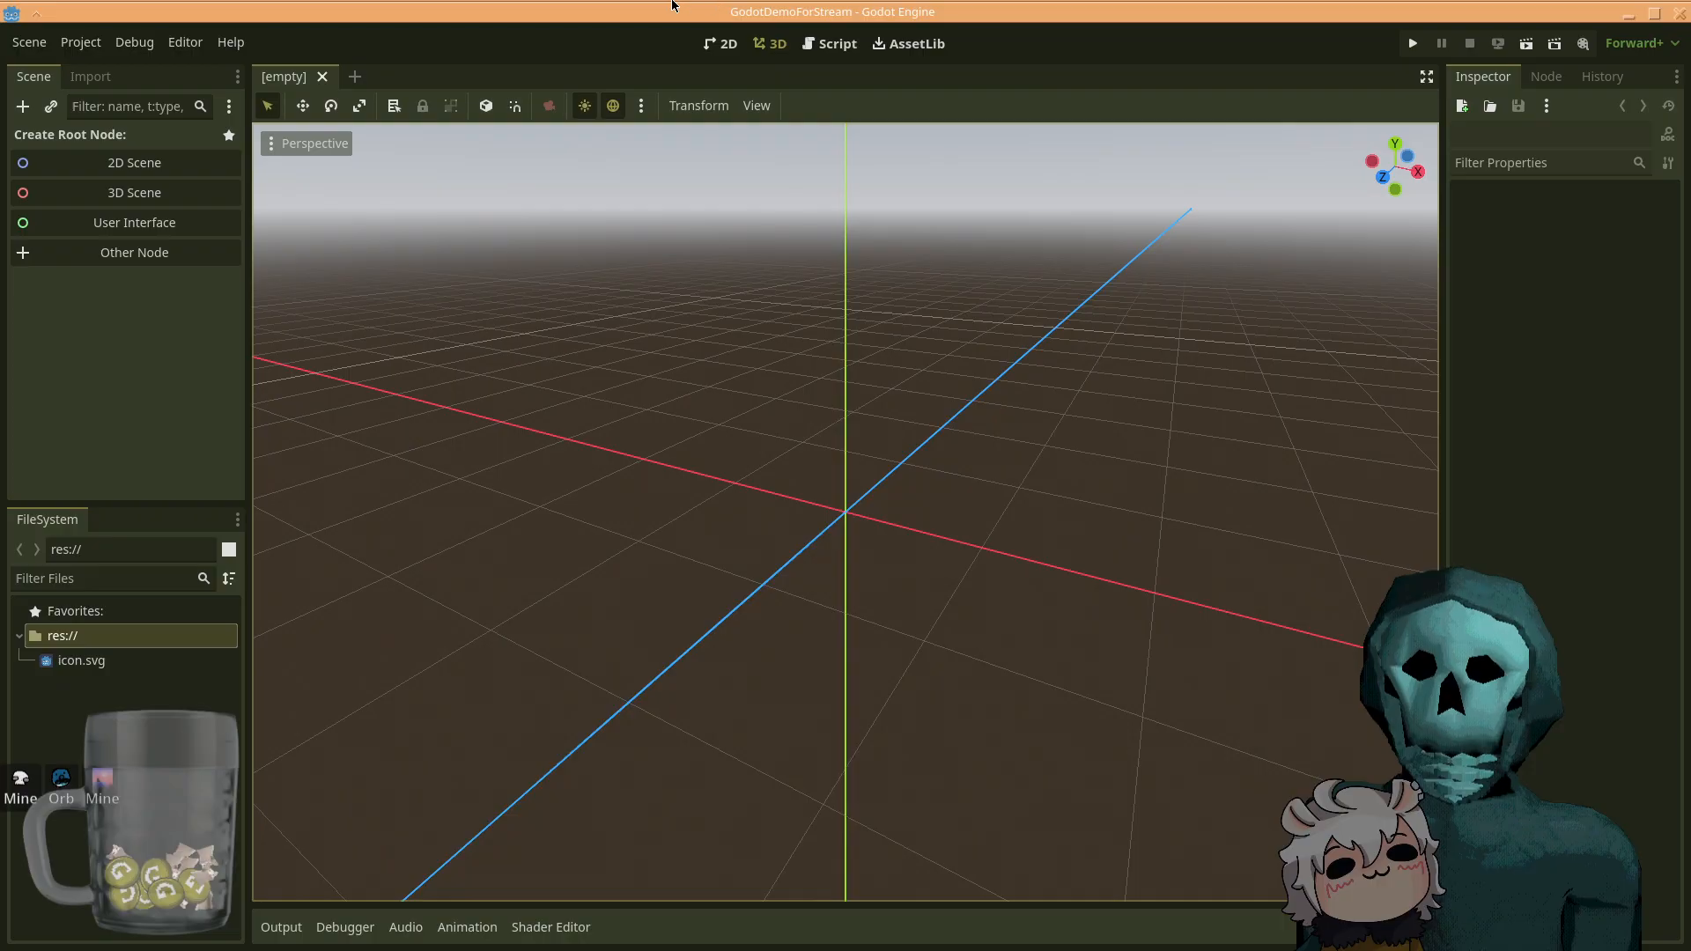
- Switch to Visual Studio Code and examine its installed extensions, including C# Tools for Godot and godot-tools
{"action": "left_click_drag", "start_coordinate": [676, 7], "coordinate": [724, 438]}
{"action": "double_click", "coordinate": [724, 437]}
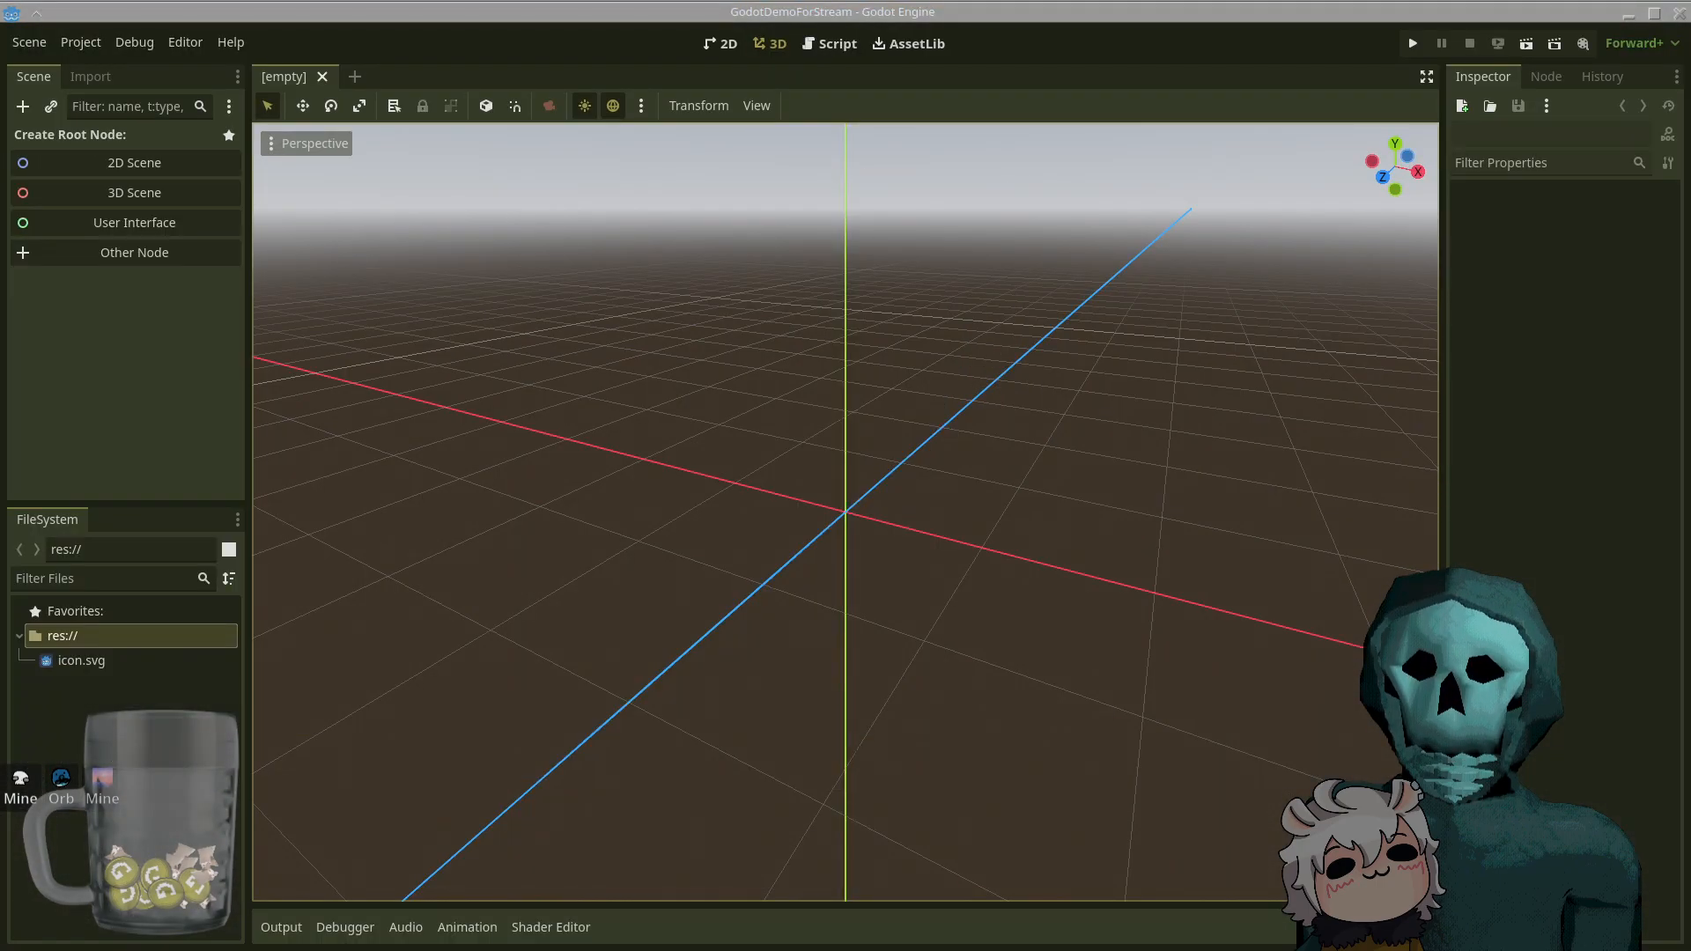
{"action": "left_click_drag", "start_coordinate": [758, 16], "coordinate": [753, 2]}
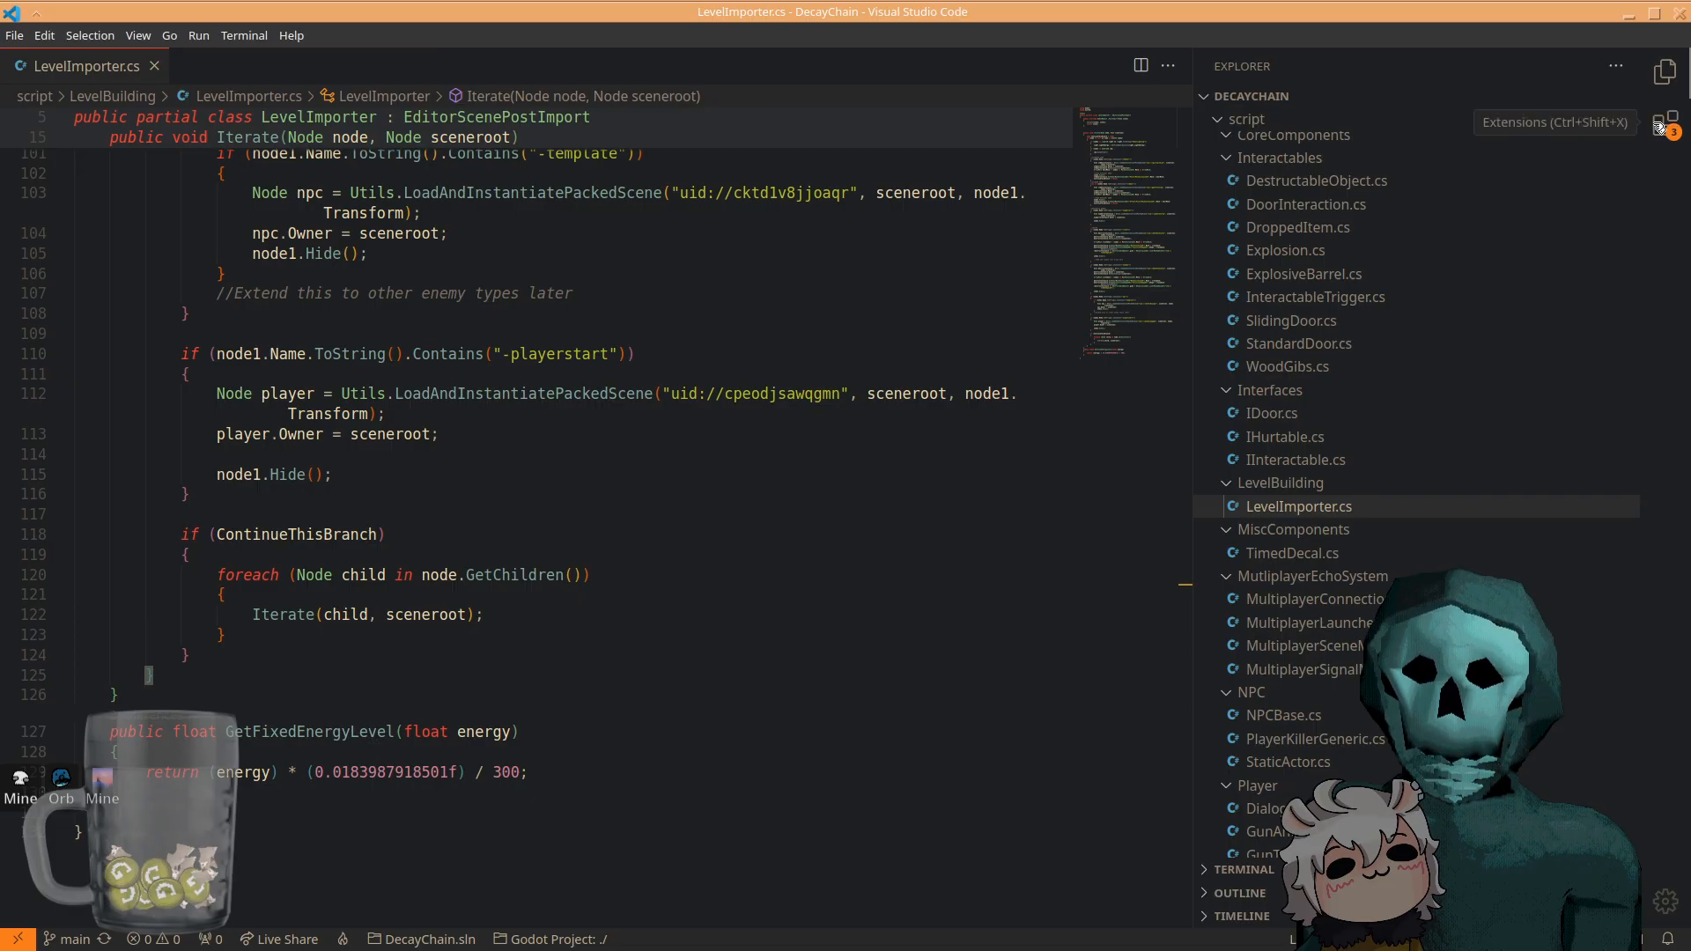
{"action": "left_click", "coordinate": [1655, 127]}
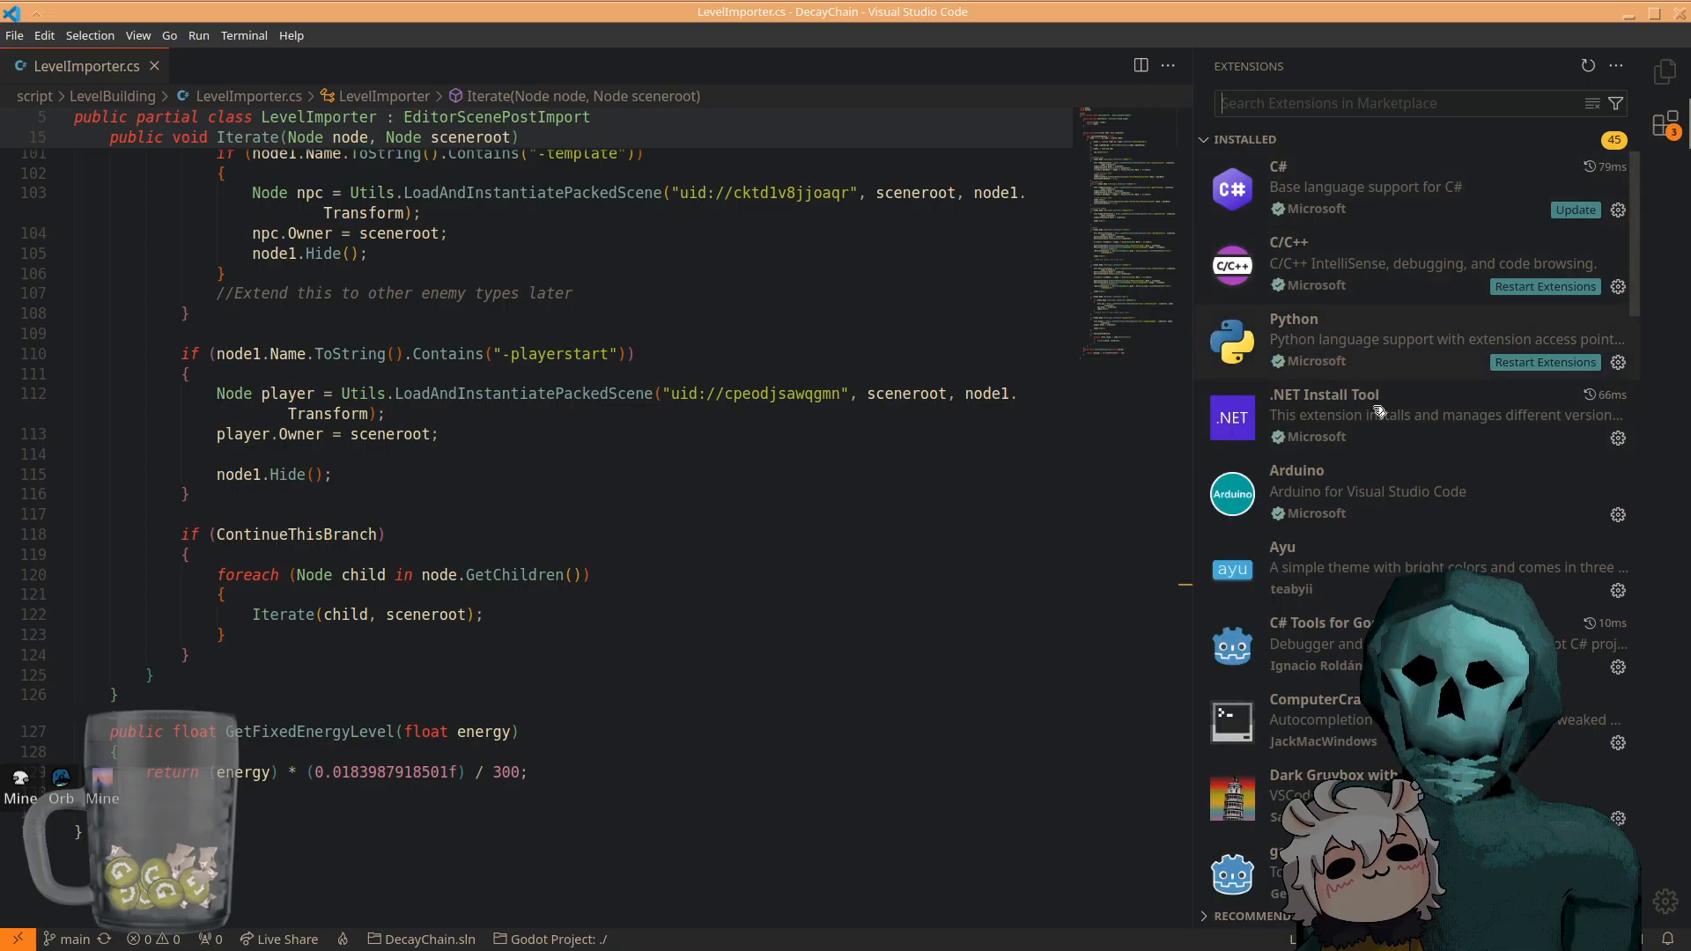
{"action": "scroll", "coordinate": [1407, 377], "scroll_direction": "down", "scroll_amount": 1}
{"action": "scroll", "coordinate": [1380, 436], "scroll_direction": "down", "scroll_amount": 1}
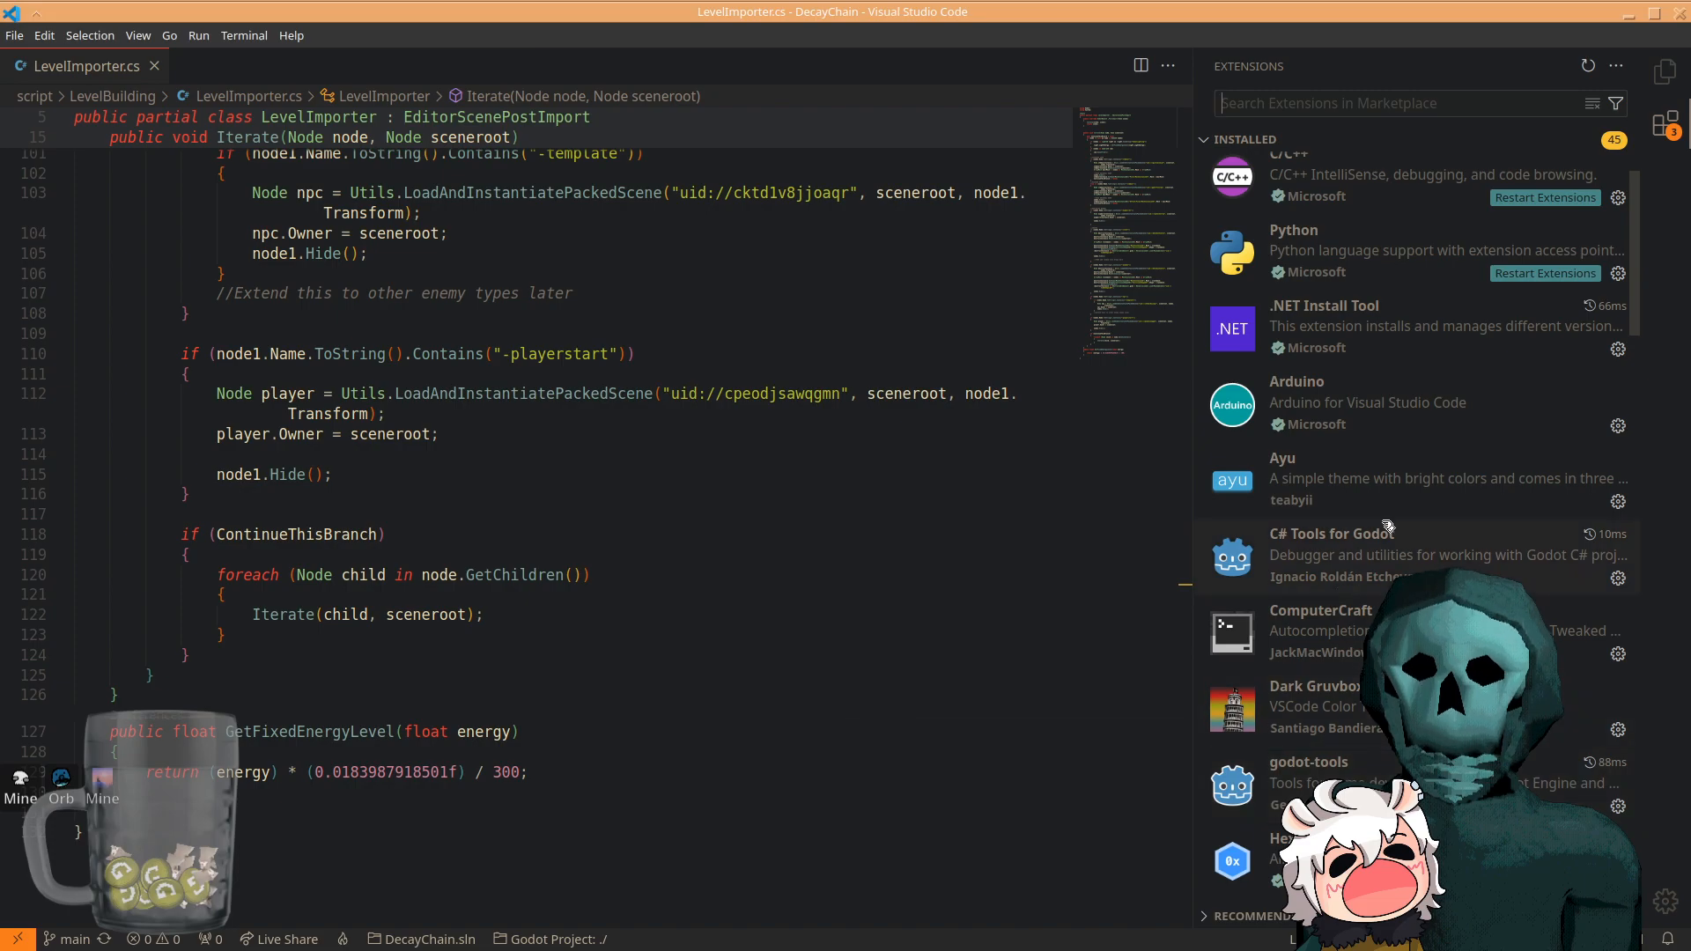
{"action": "mouse_move", "coordinate": [1377, 542]}
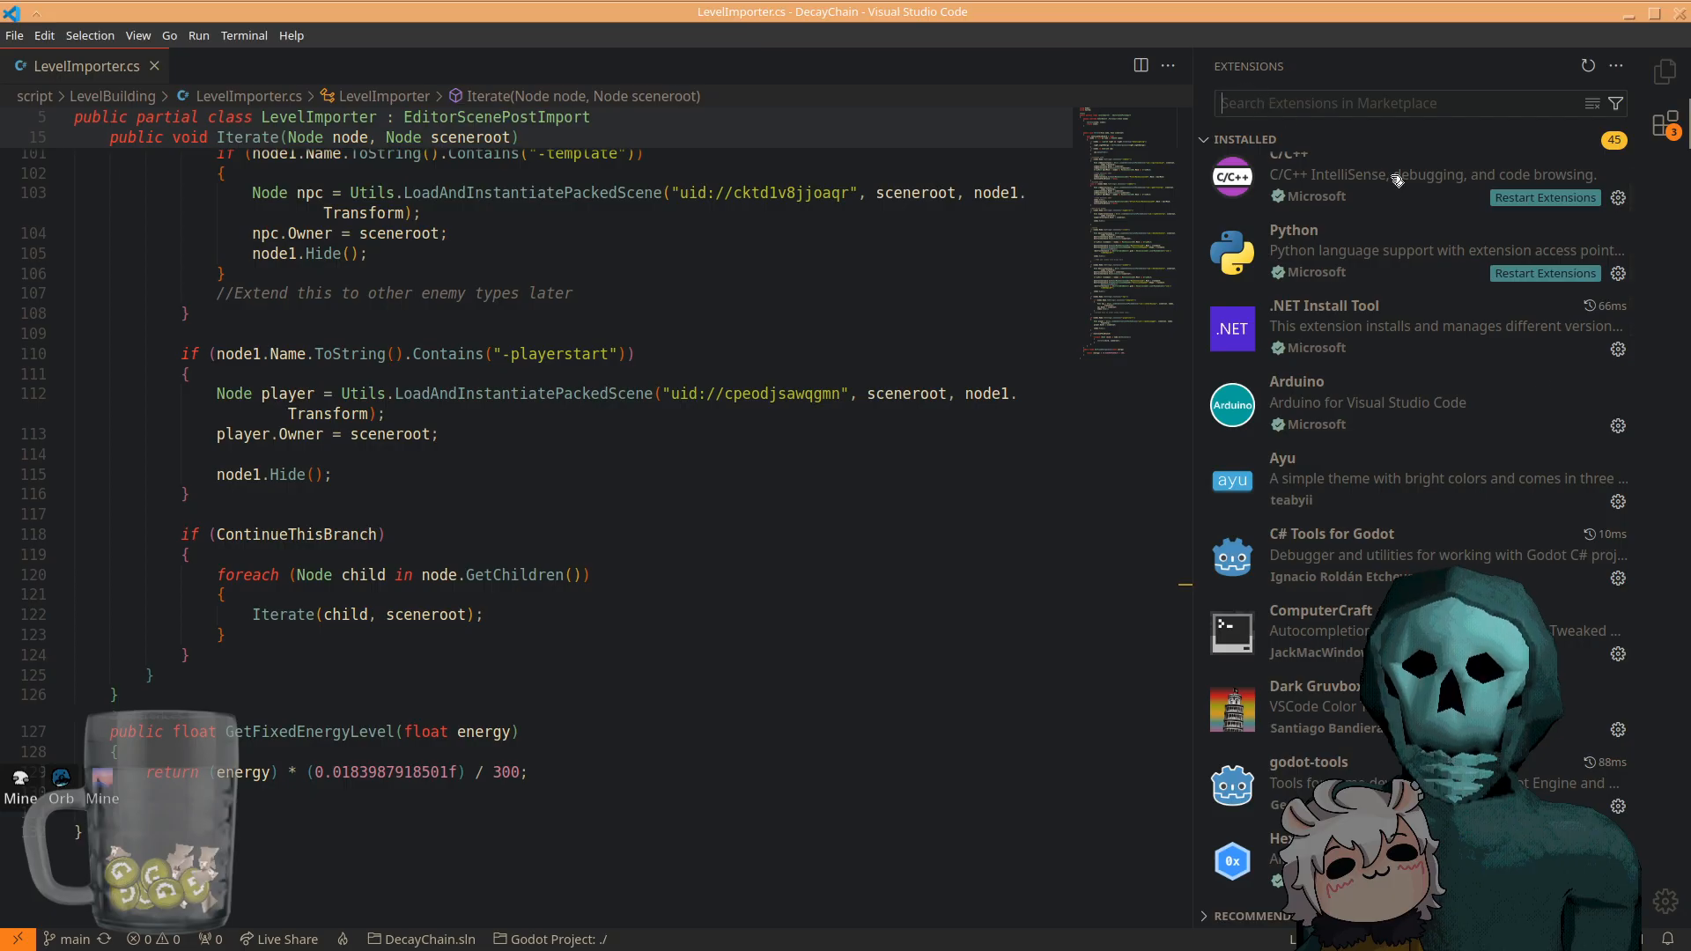
{"action": "mouse_move", "coordinate": [1274, 555]}
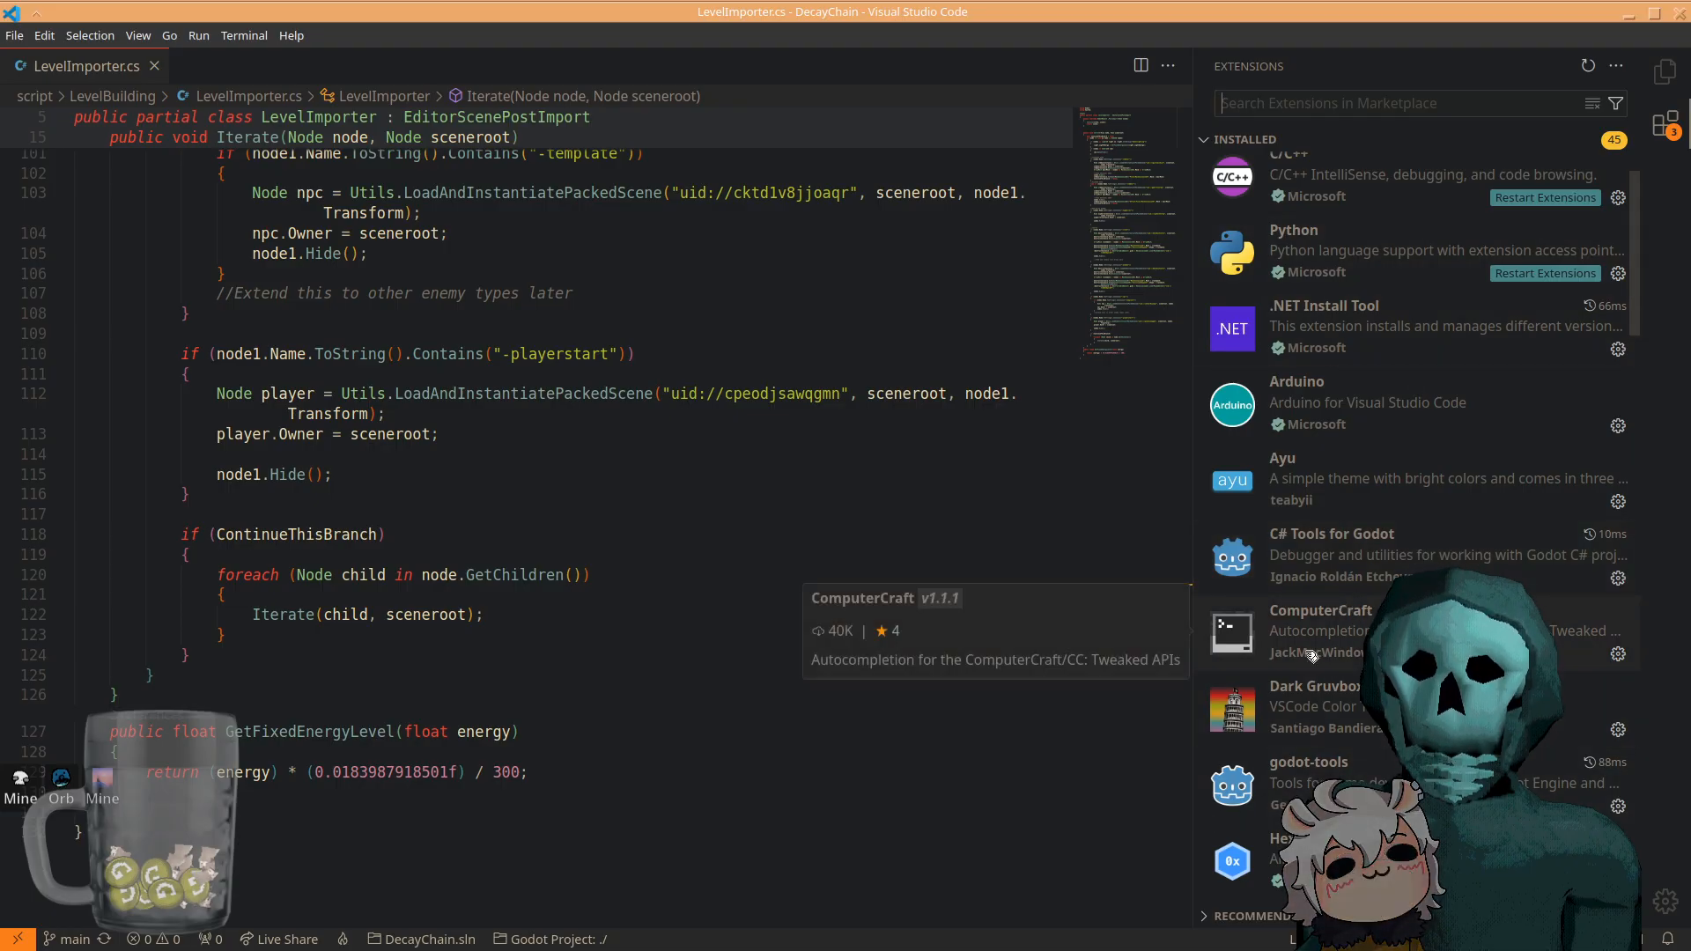
{"action": "mouse_move", "coordinate": [1288, 782]}
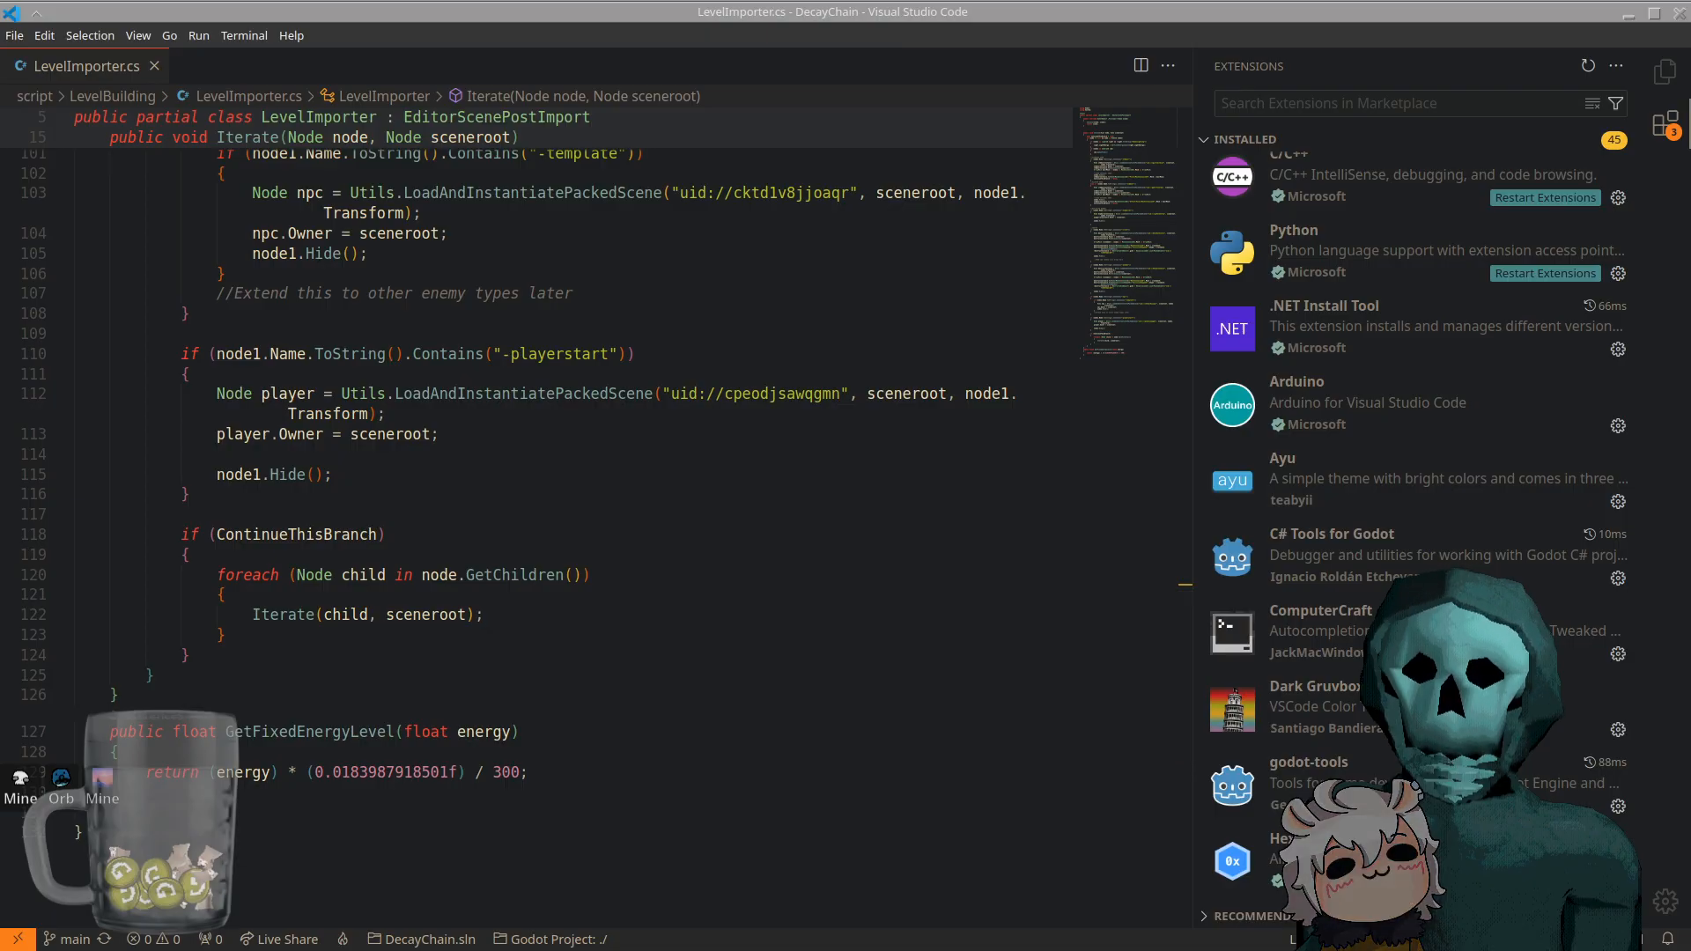
- Switch back to Godot and view the Script workspace, finishing in the 3D workspace
{"action": "double_click", "coordinate": [889, 4]}
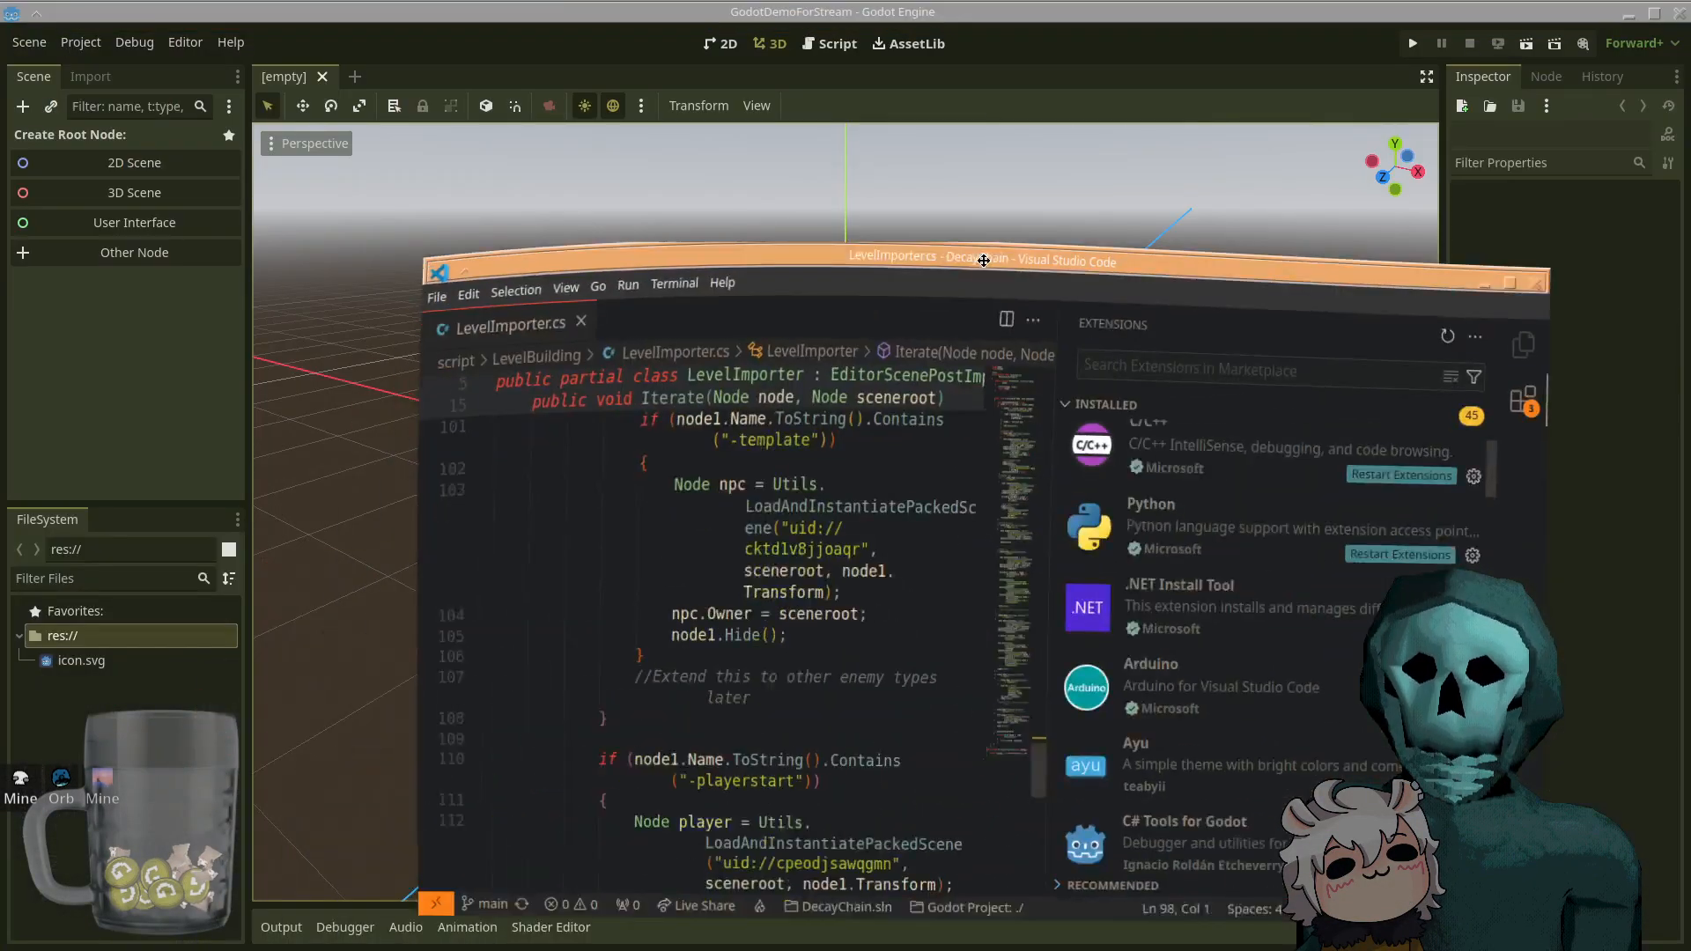
{"action": "left_click", "coordinate": [889, 4]}
{"action": "left_click", "coordinate": [837, 43]}
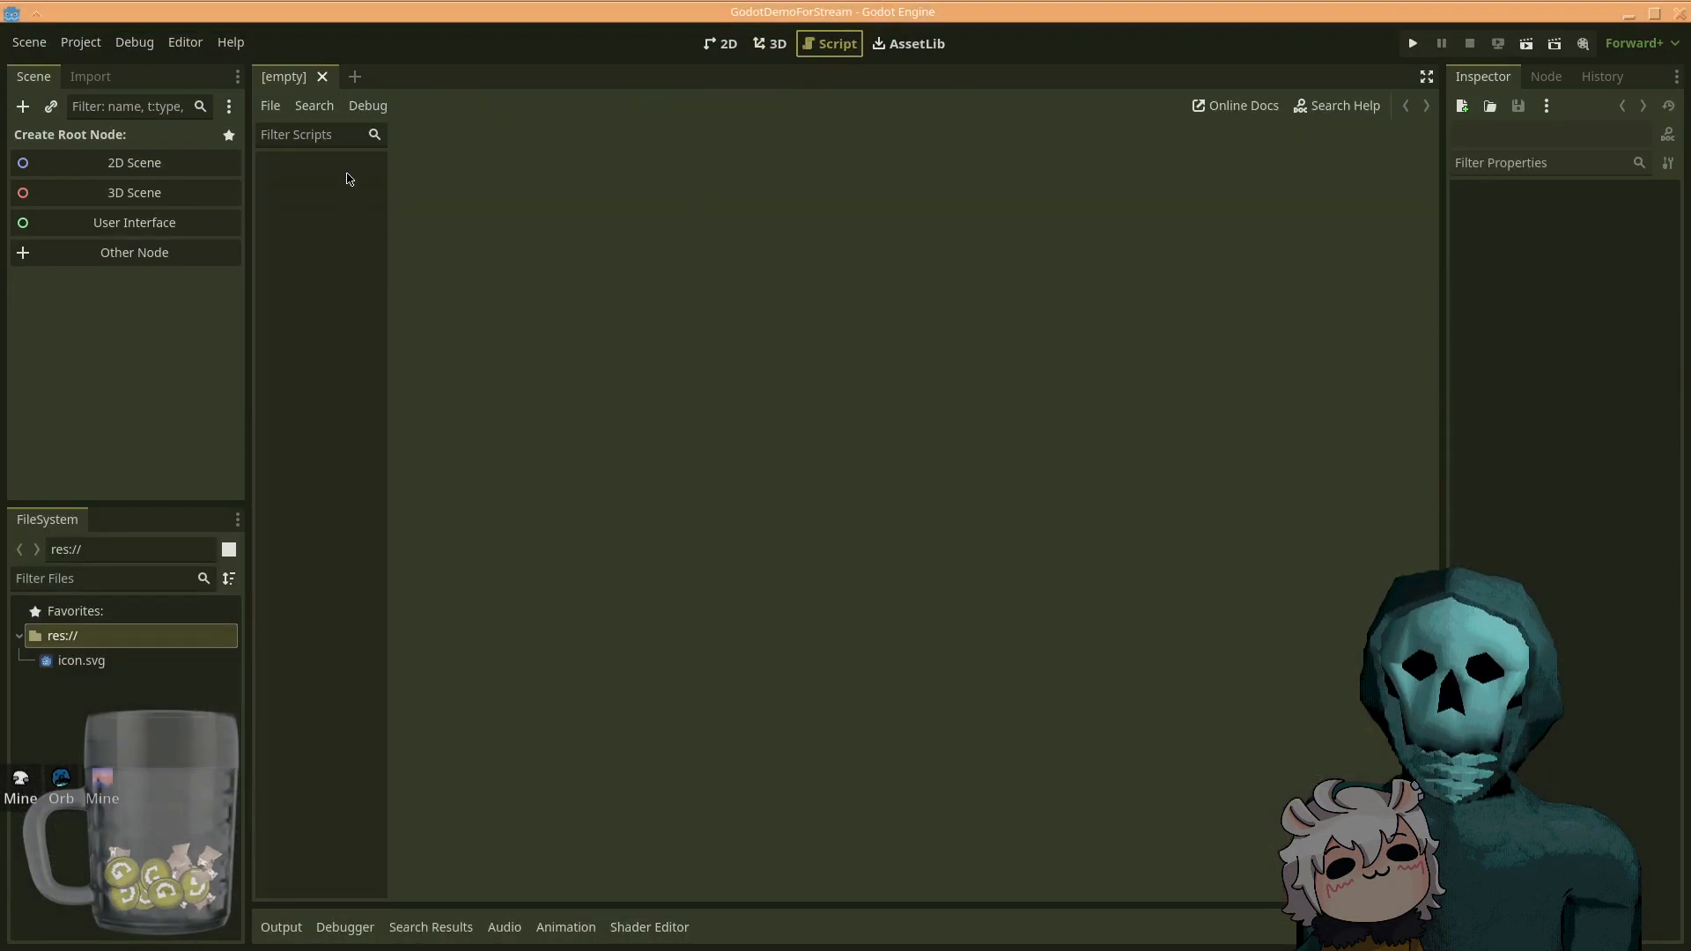
{"action": "left_click", "coordinate": [764, 49]}
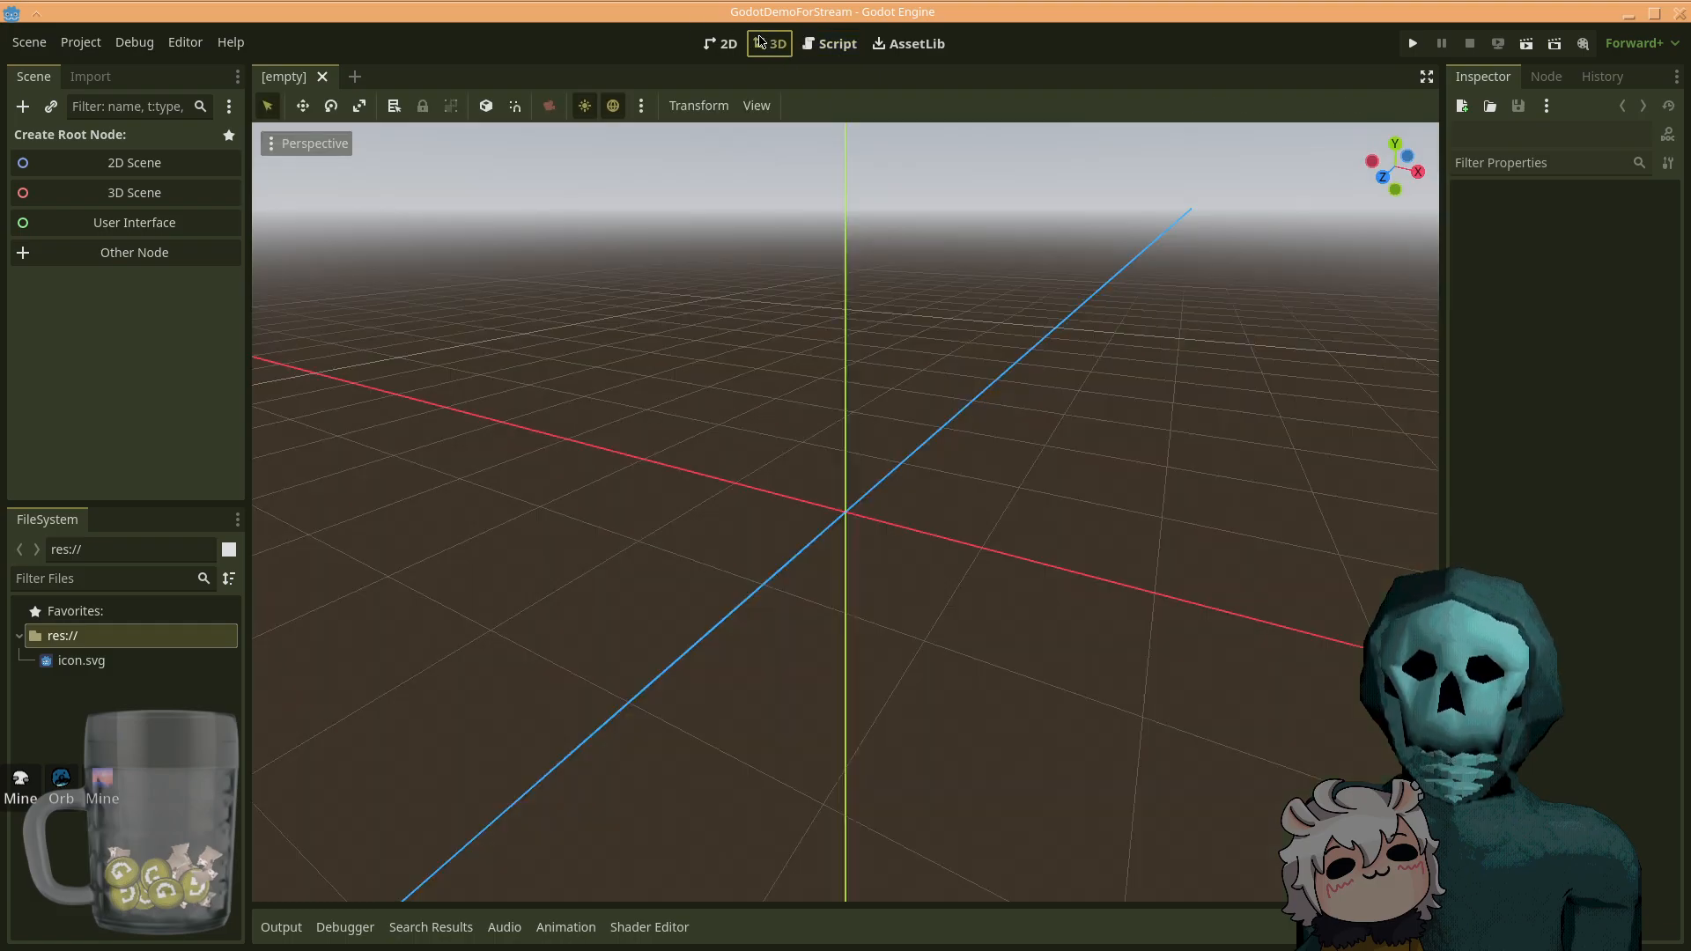
- Switch to Visual Studio Code, maximize its window and hide the Extensions view to leave only LevelImporter.cs showing
{"action": "key", "text": "alt+Tab"}
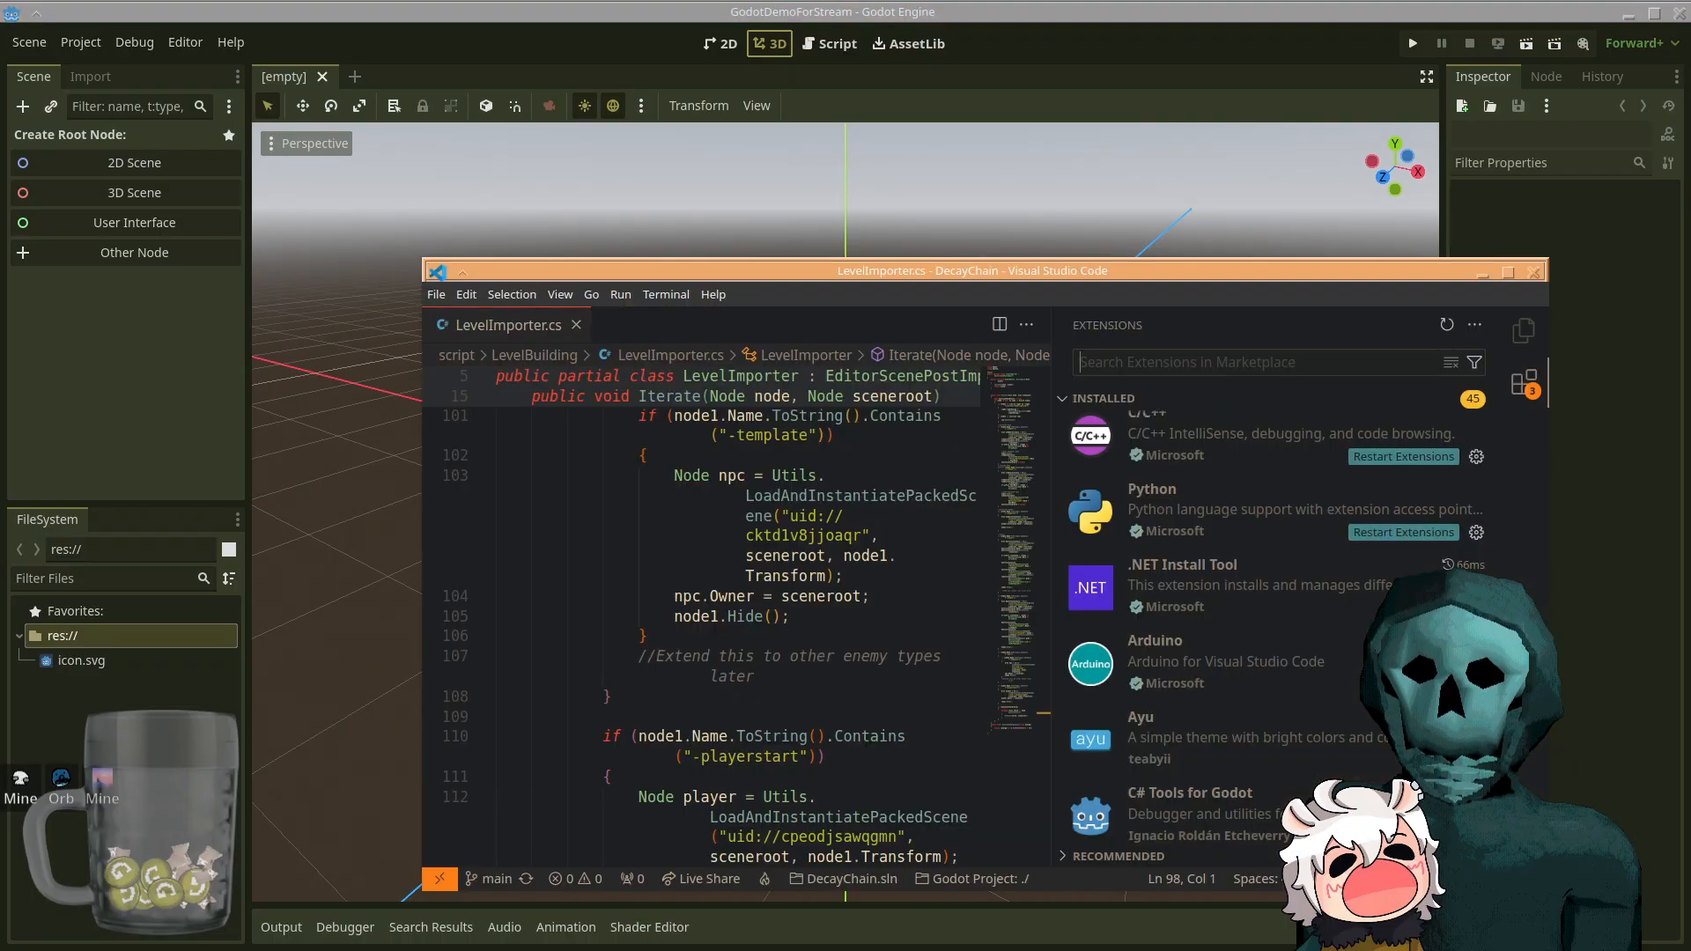
{"action": "double_click", "coordinate": [943, 272]}
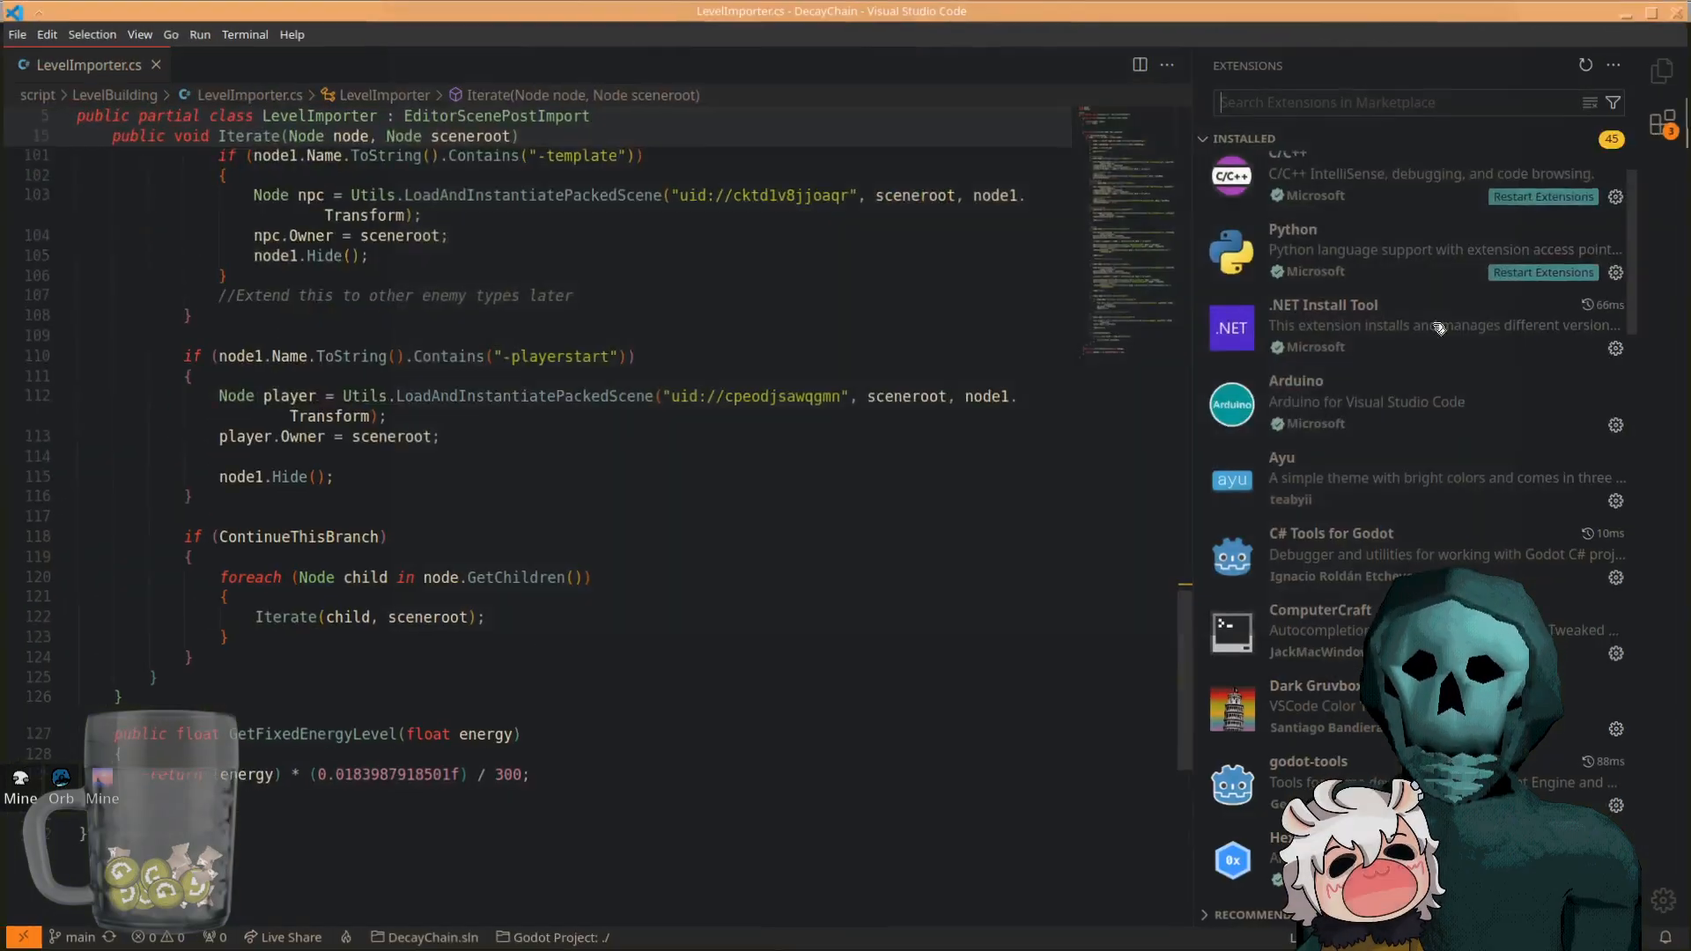
{"action": "left_click", "coordinate": [1662, 131]}
{"action": "left_click", "coordinate": [1664, 130]}
{"action": "left_click", "coordinate": [1666, 129]}
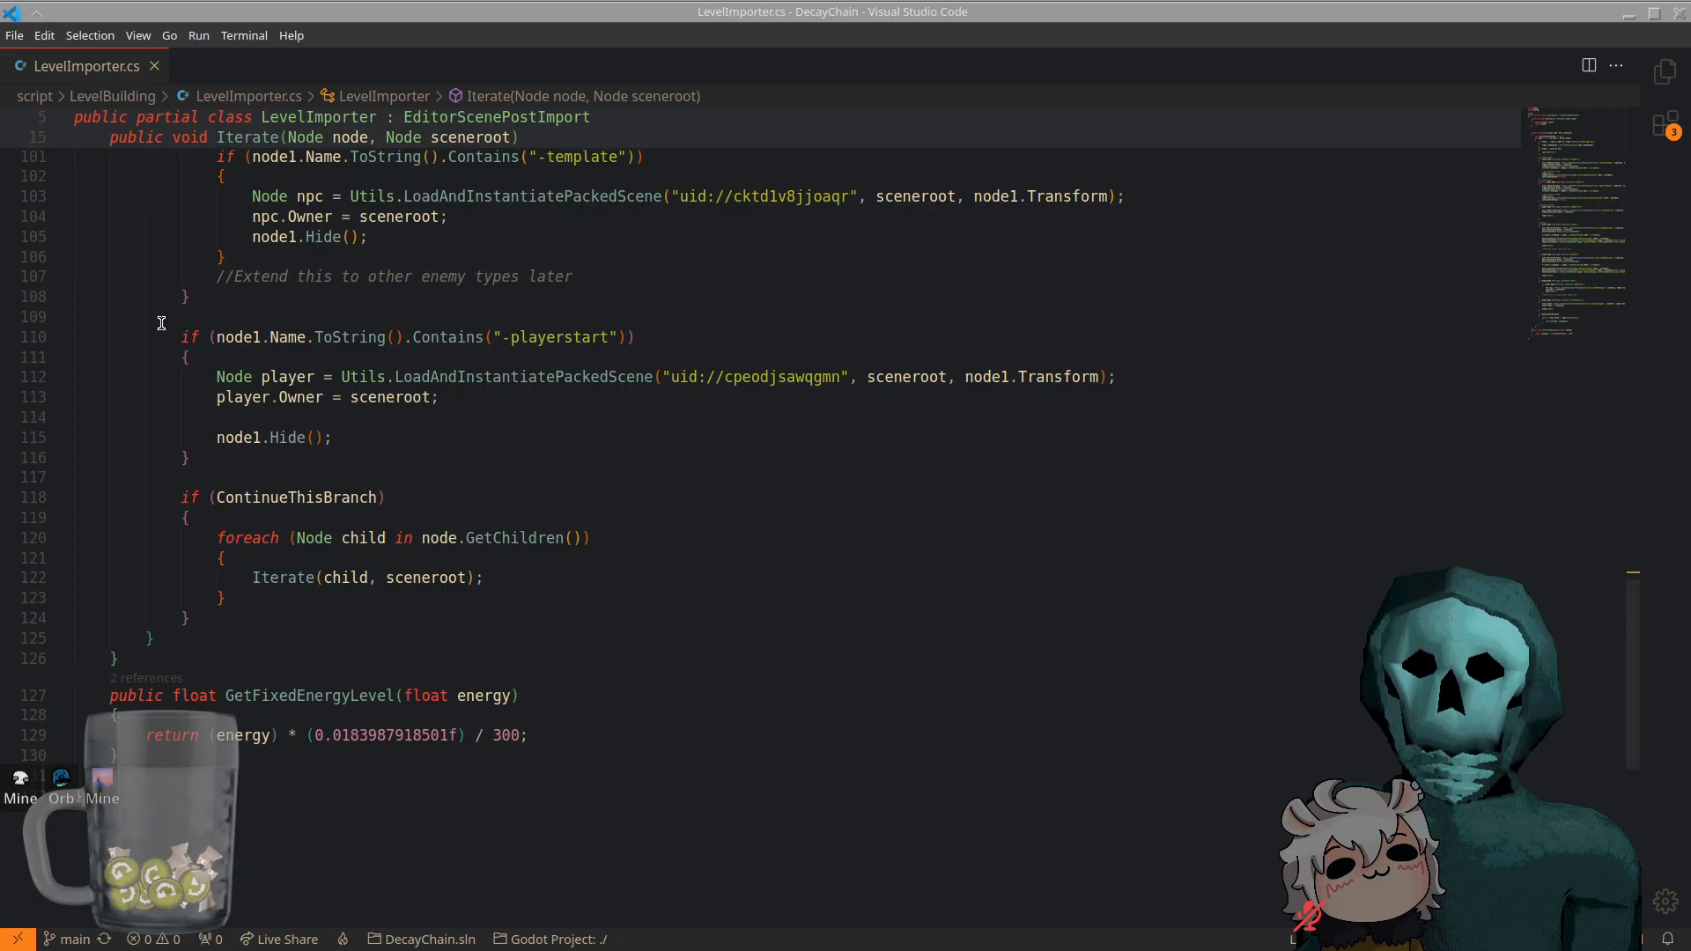
- Read through the Iterate method in LevelImporter.cs, covering the door, barrel, crate and wooden object blocks
{"action": "scroll", "coordinate": [675, 535], "scroll_direction": "up", "scroll_amount": 14}
{"action": "scroll", "coordinate": [674, 534], "scroll_direction": "up", "scroll_amount": 19}
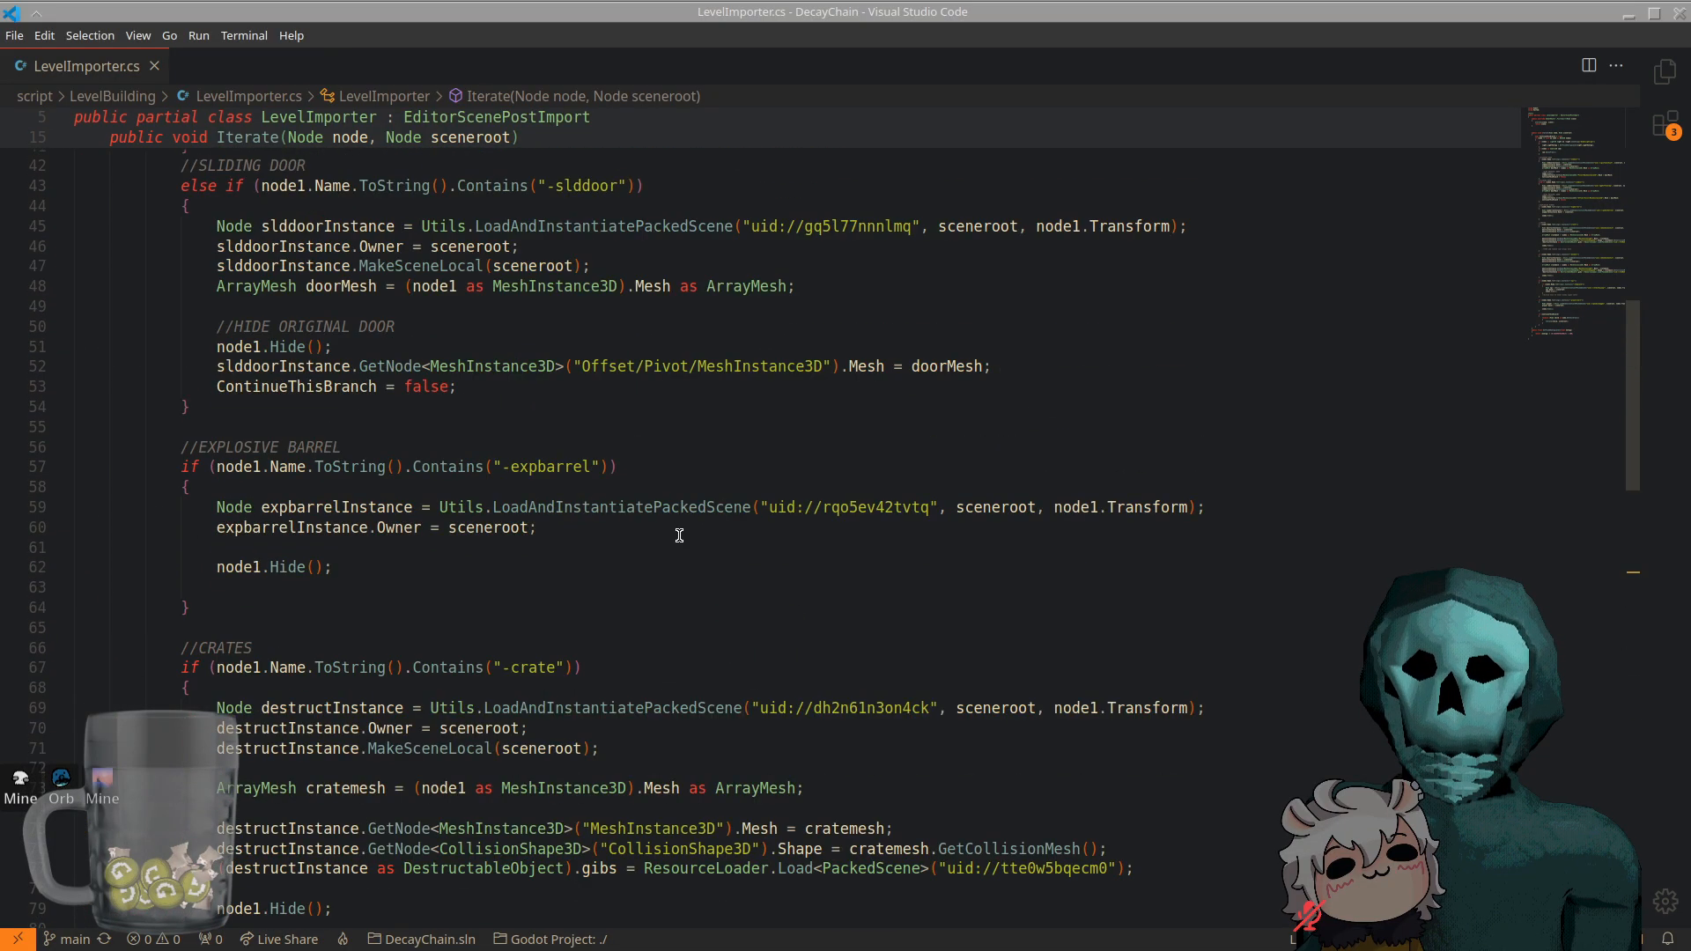
{"action": "scroll", "coordinate": [693, 539], "scroll_direction": "down", "scroll_amount": 20}
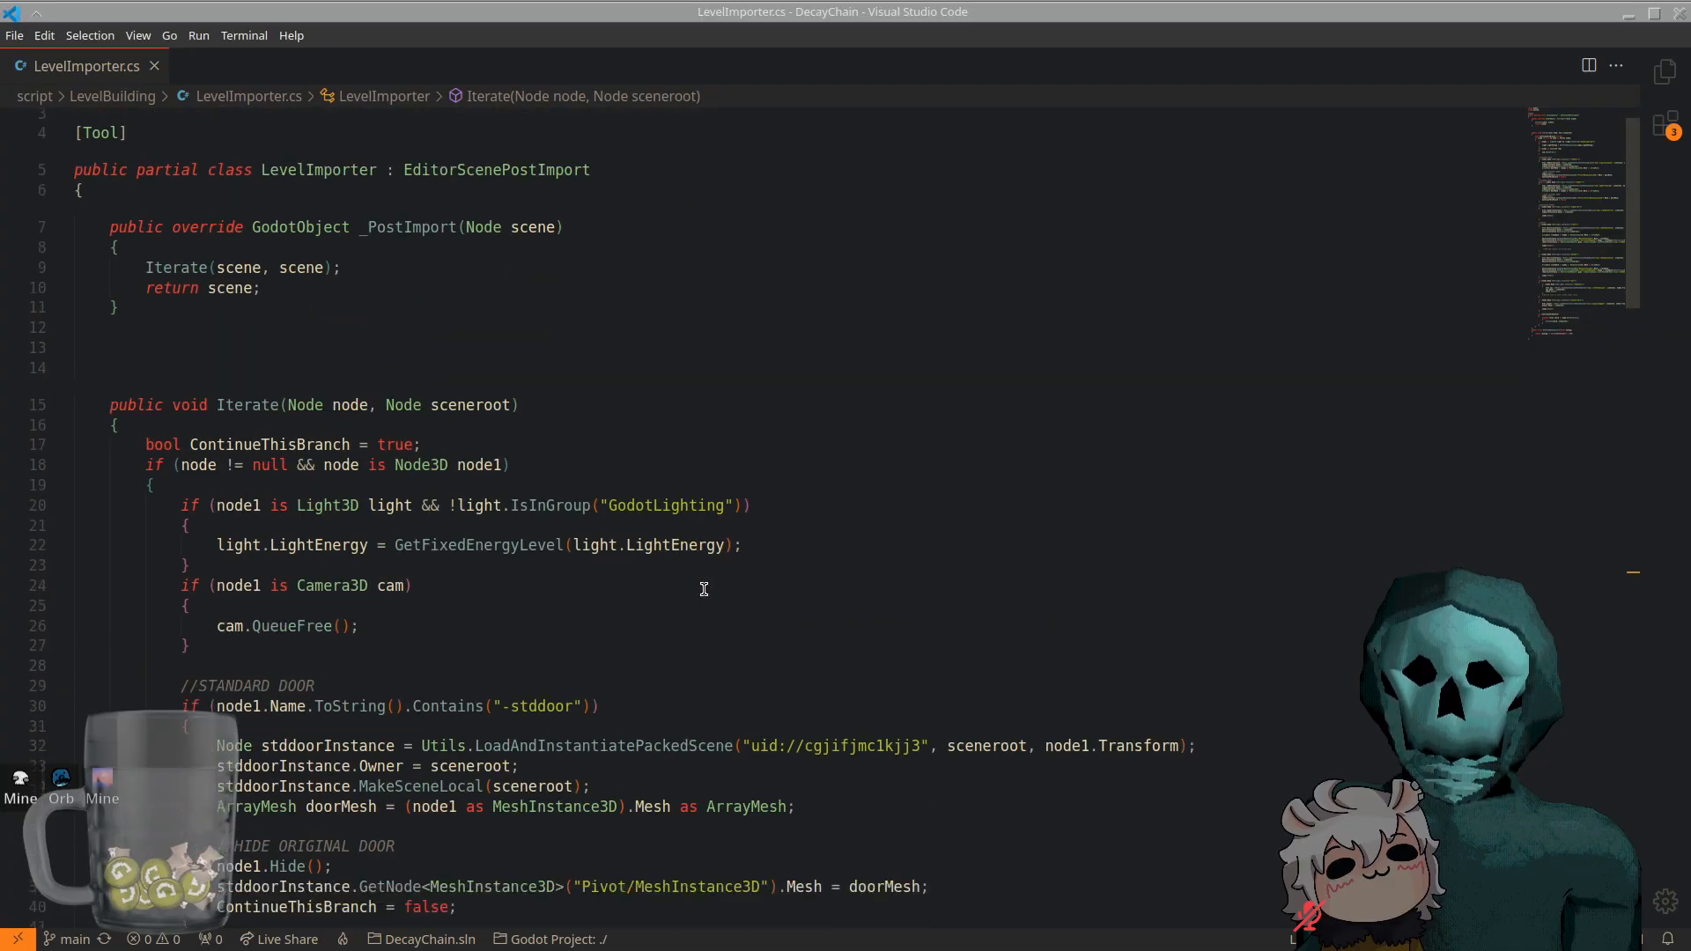
{"action": "scroll", "coordinate": [705, 587], "scroll_direction": "down", "scroll_amount": 4}
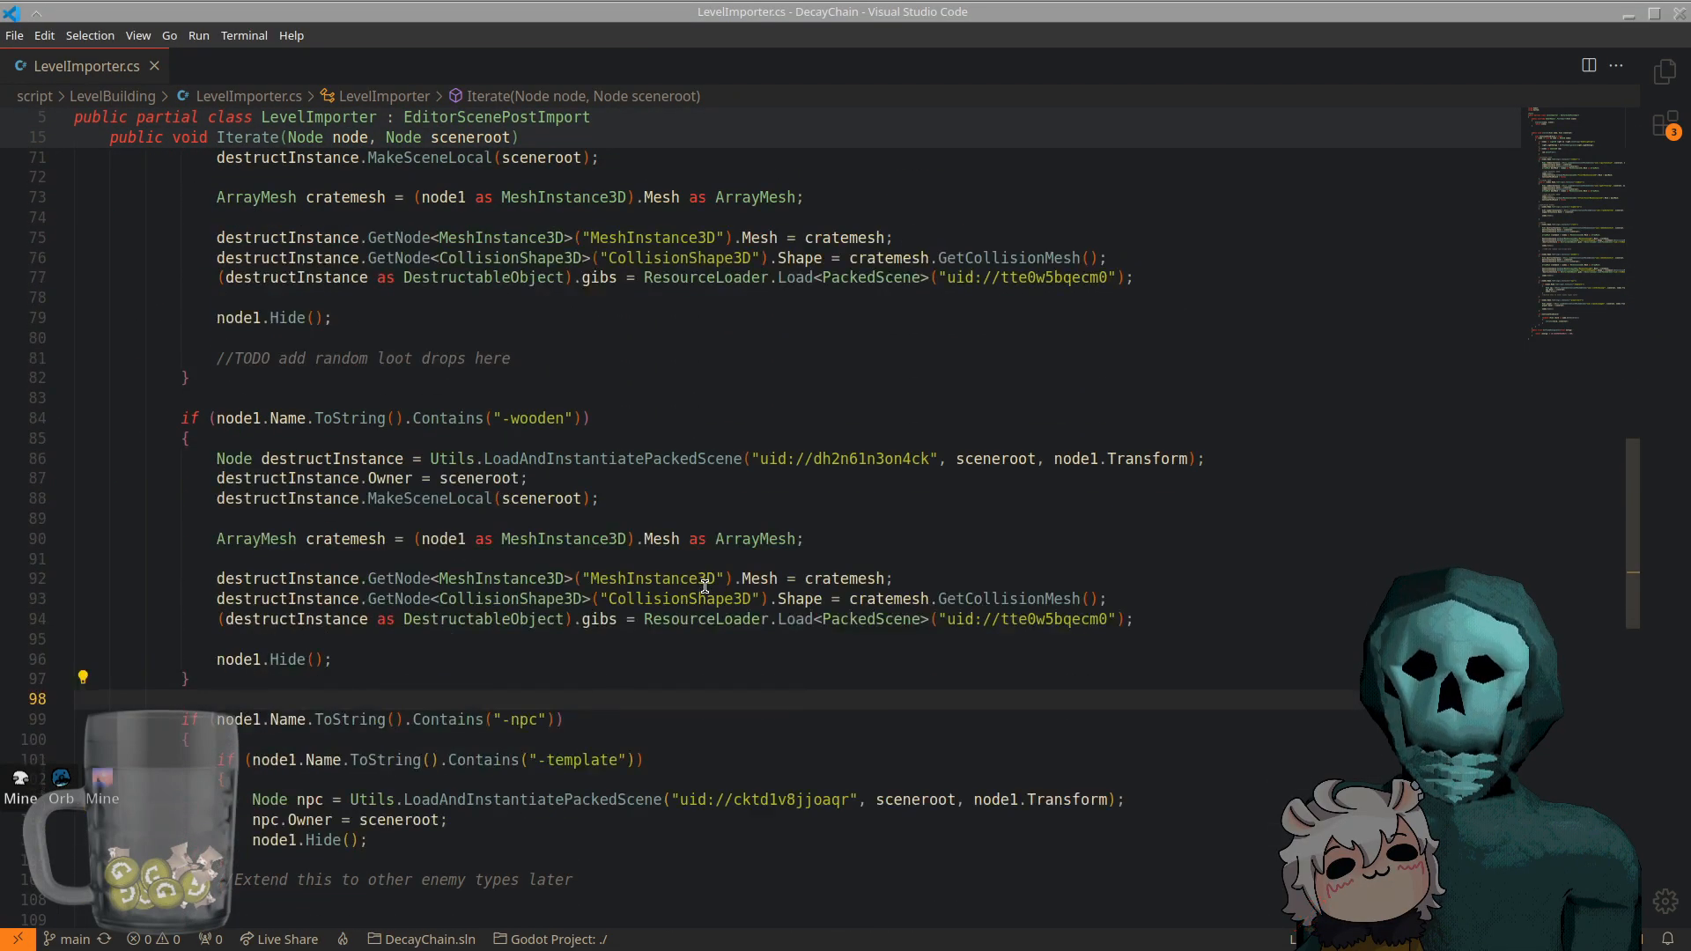
{"action": "scroll", "coordinate": [706, 587], "scroll_direction": "up", "scroll_amount": 5}
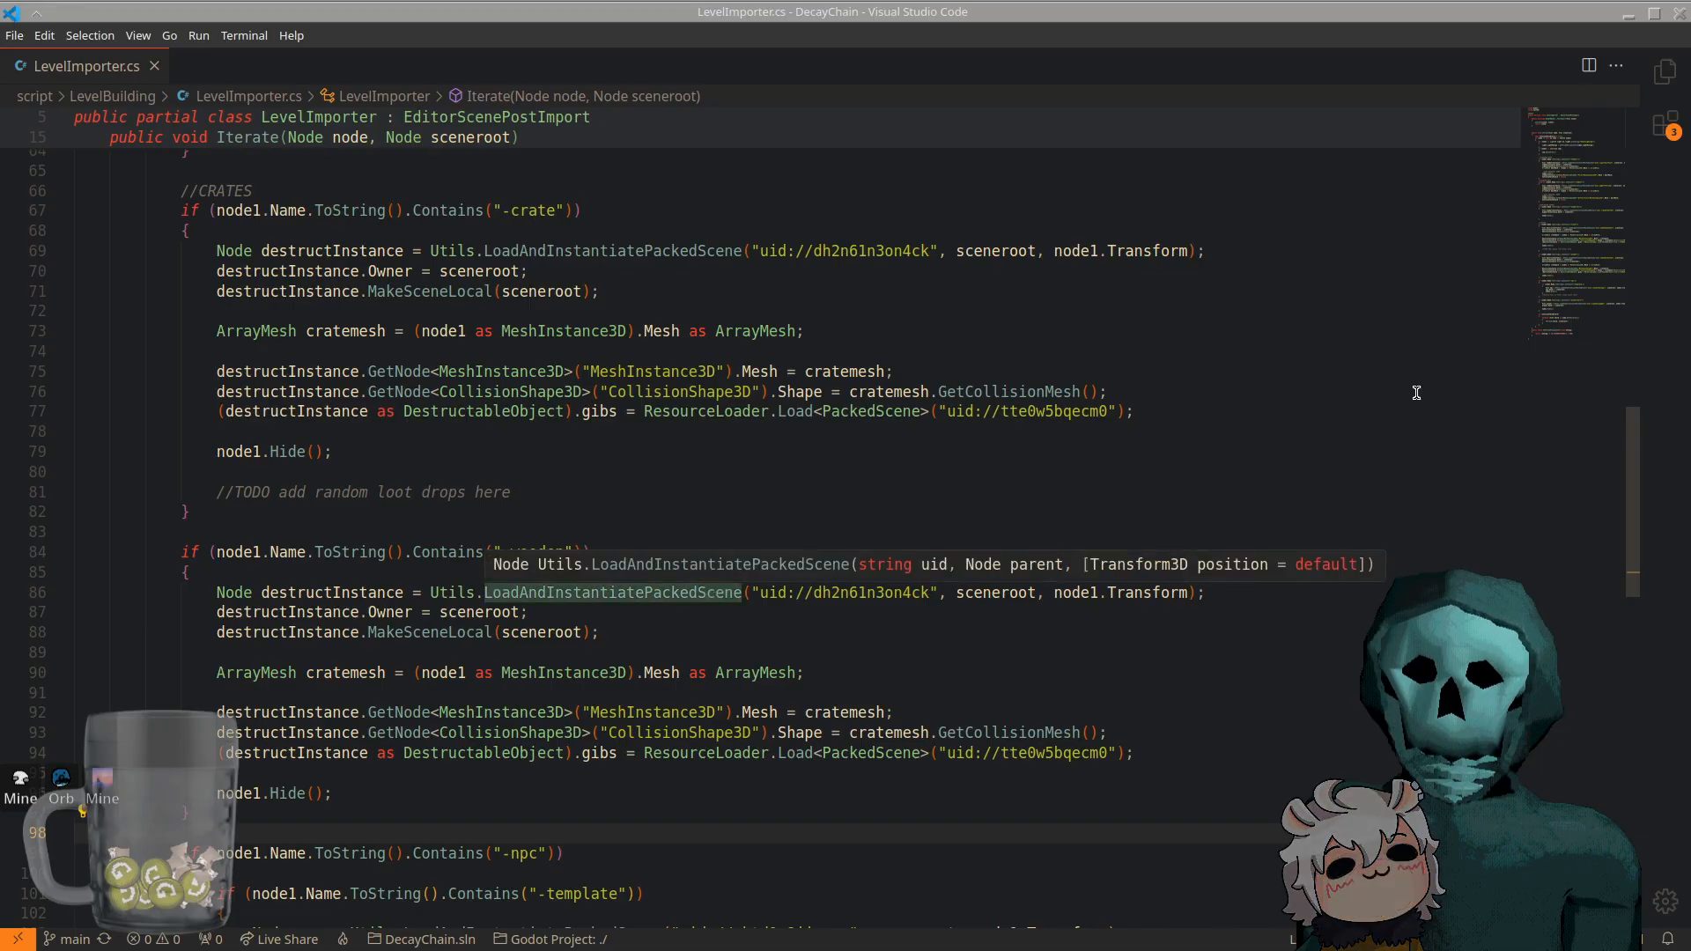
{"action": "left_click", "coordinate": [1184, 486]}
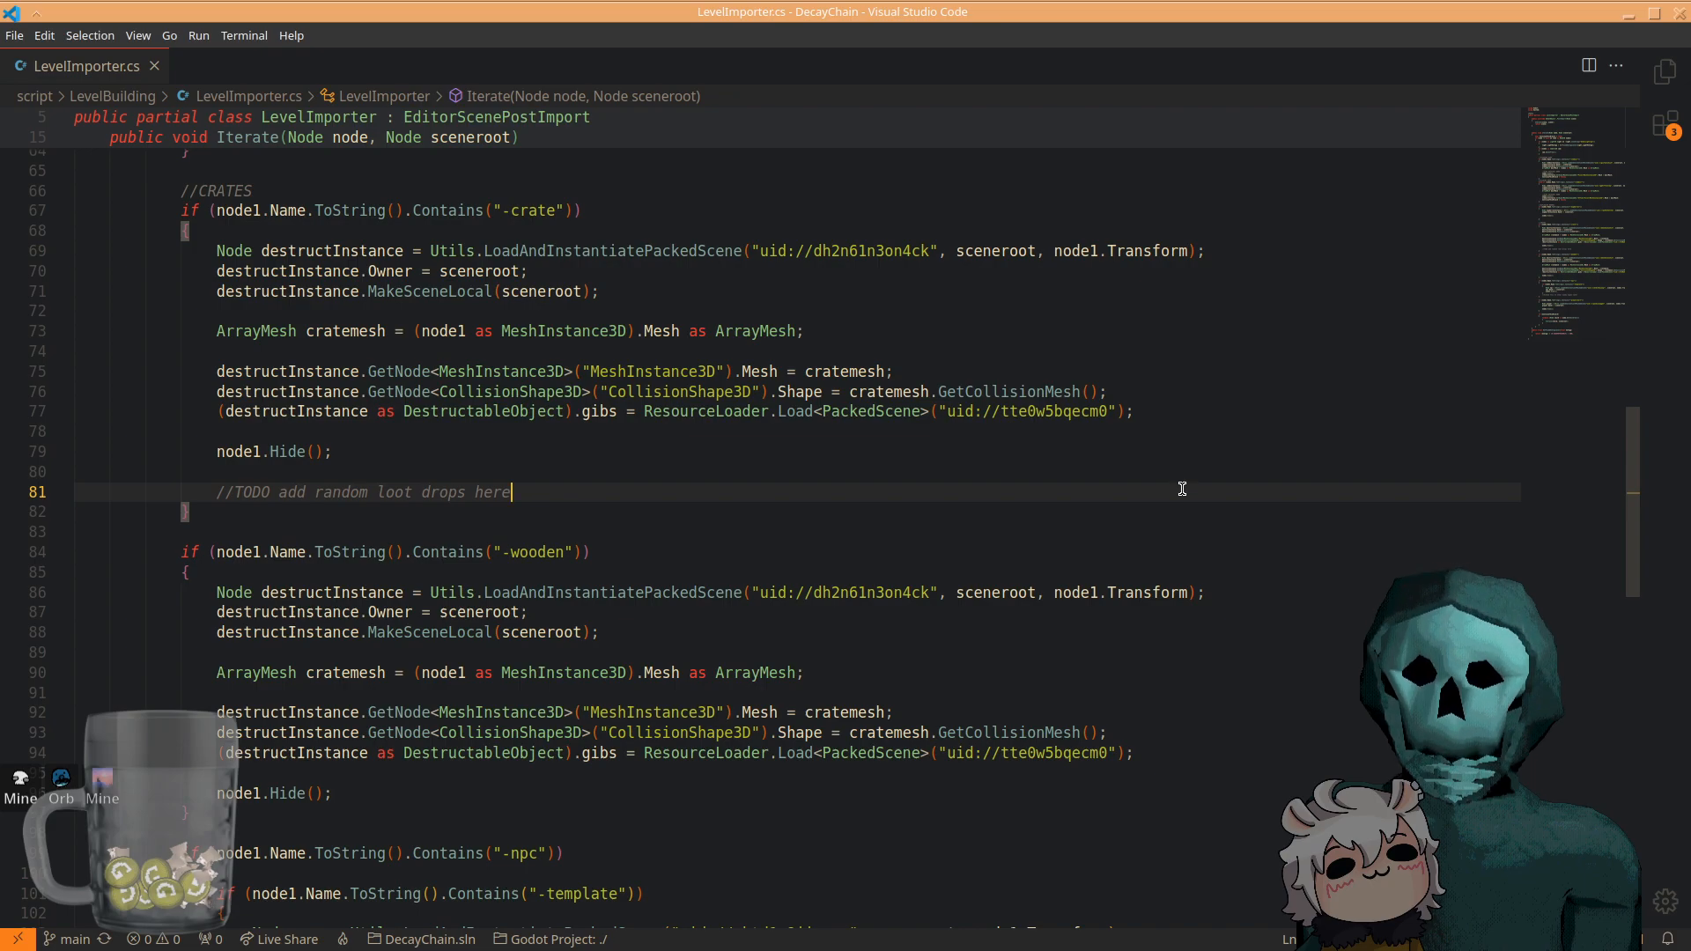
- Shrink the Visual Studio Code window, switch to Godot and change from the Script workspace to the 3D workspace
{"action": "left_click_drag", "start_coordinate": [670, 11], "coordinate": [546, 3]}
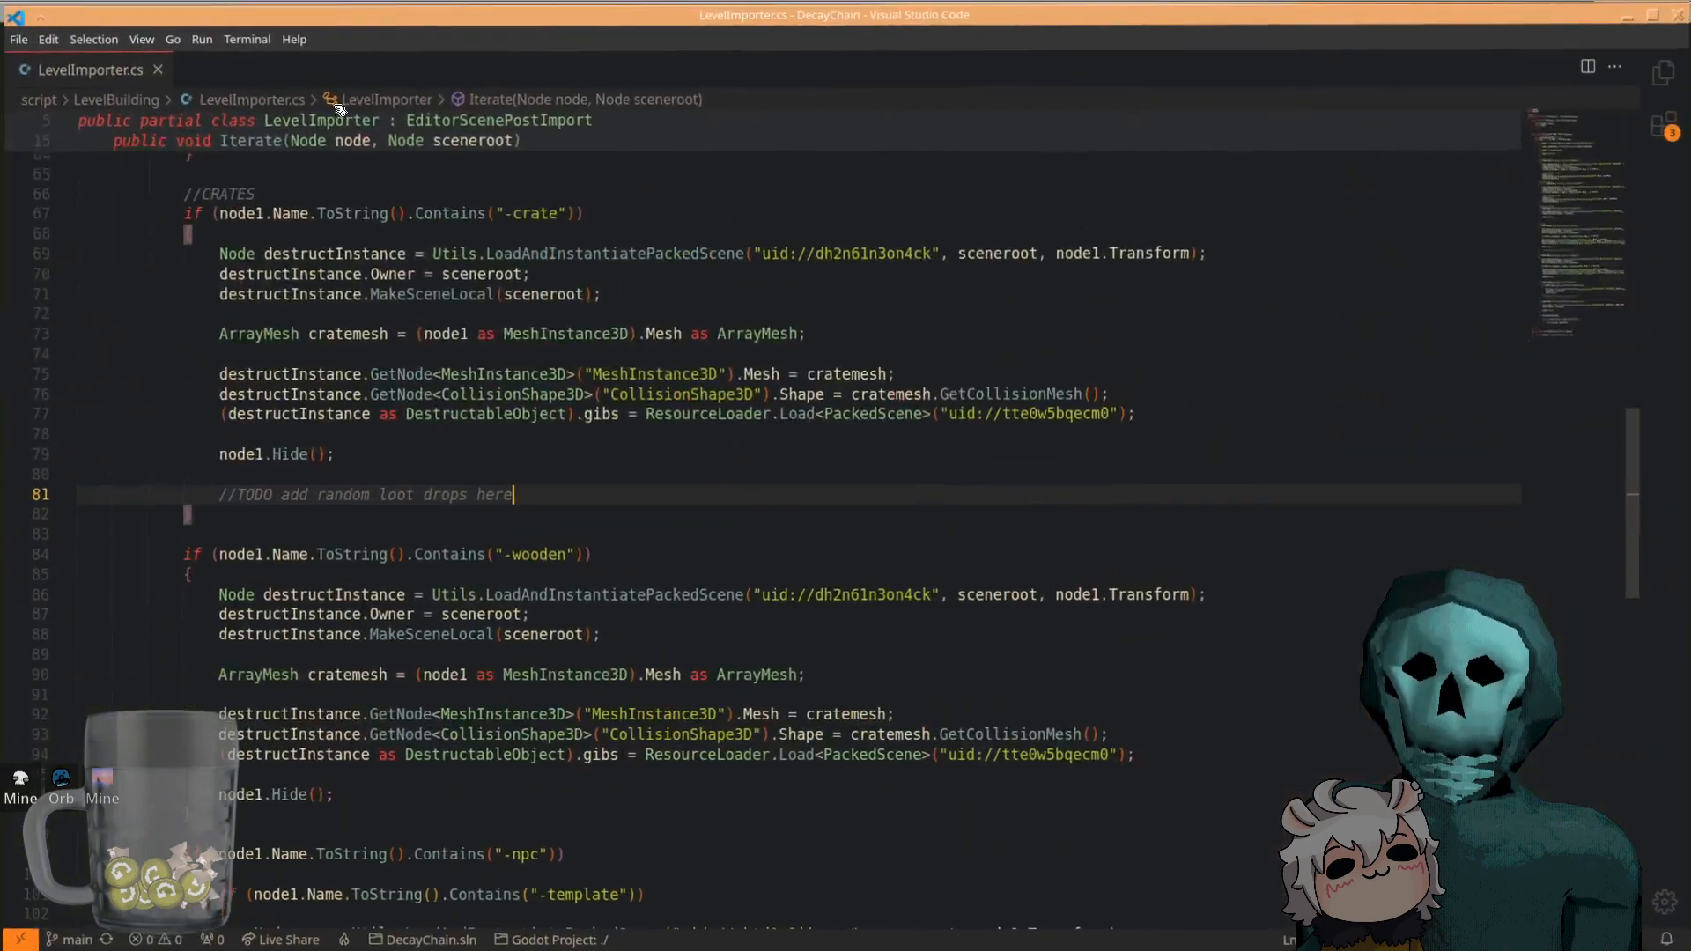
{"action": "left_click_drag", "start_coordinate": [1028, 81], "coordinate": [815, 201]}
{"action": "left_click", "coordinate": [1008, 5]}
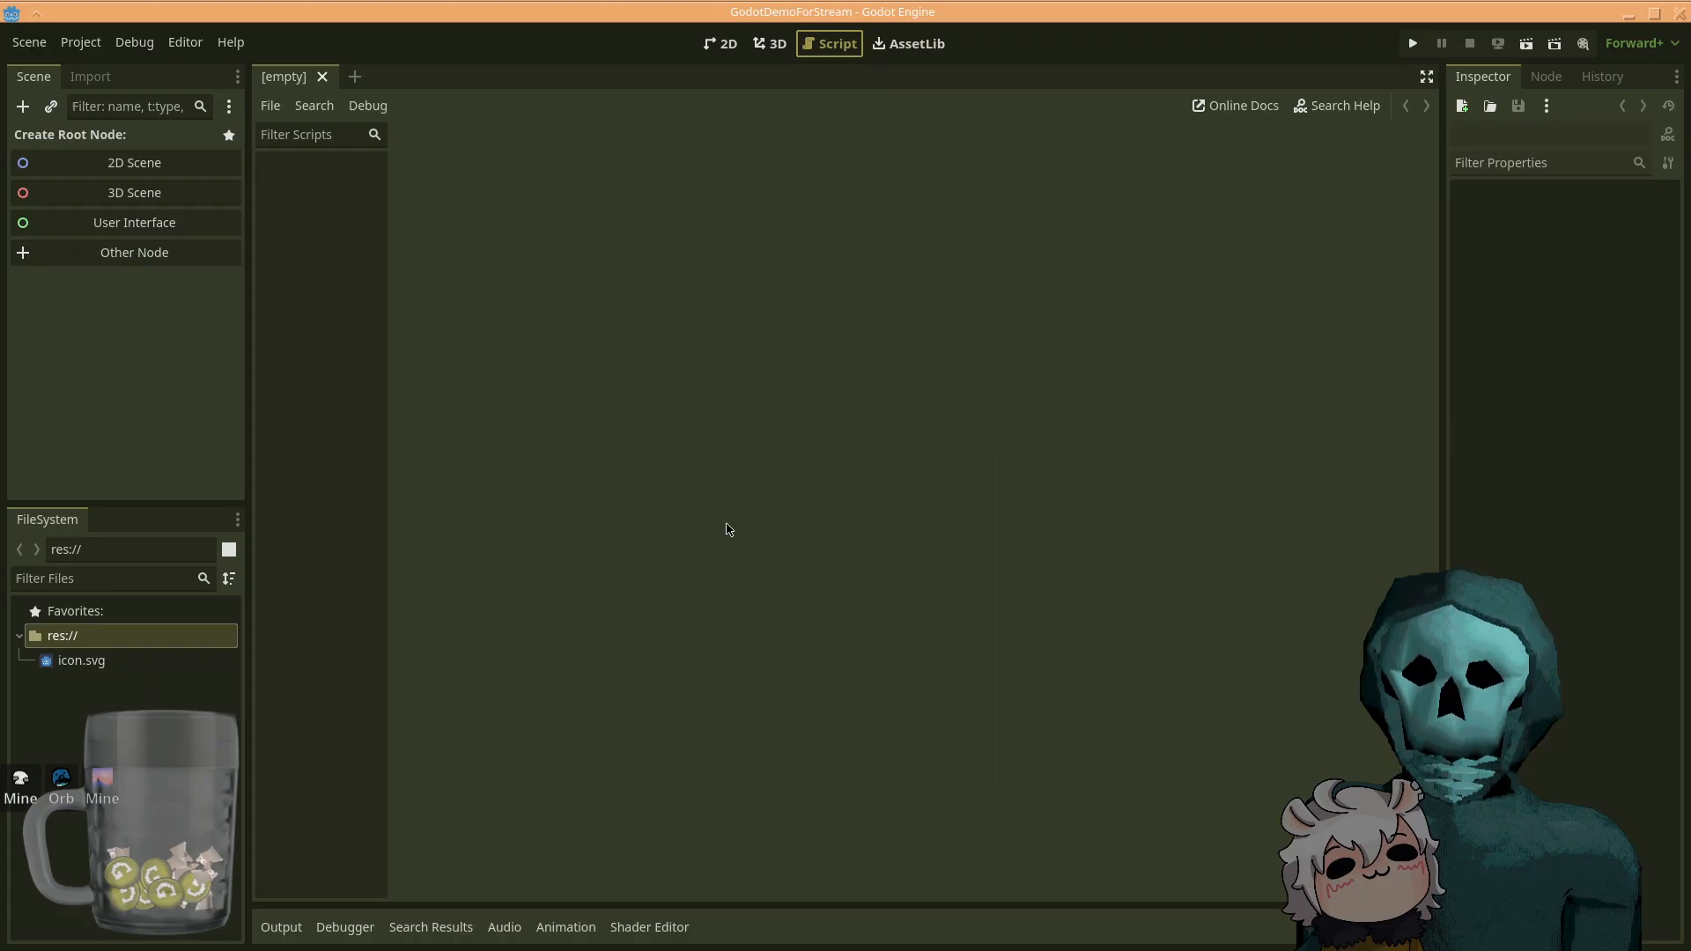
{"action": "left_click", "coordinate": [775, 48]}
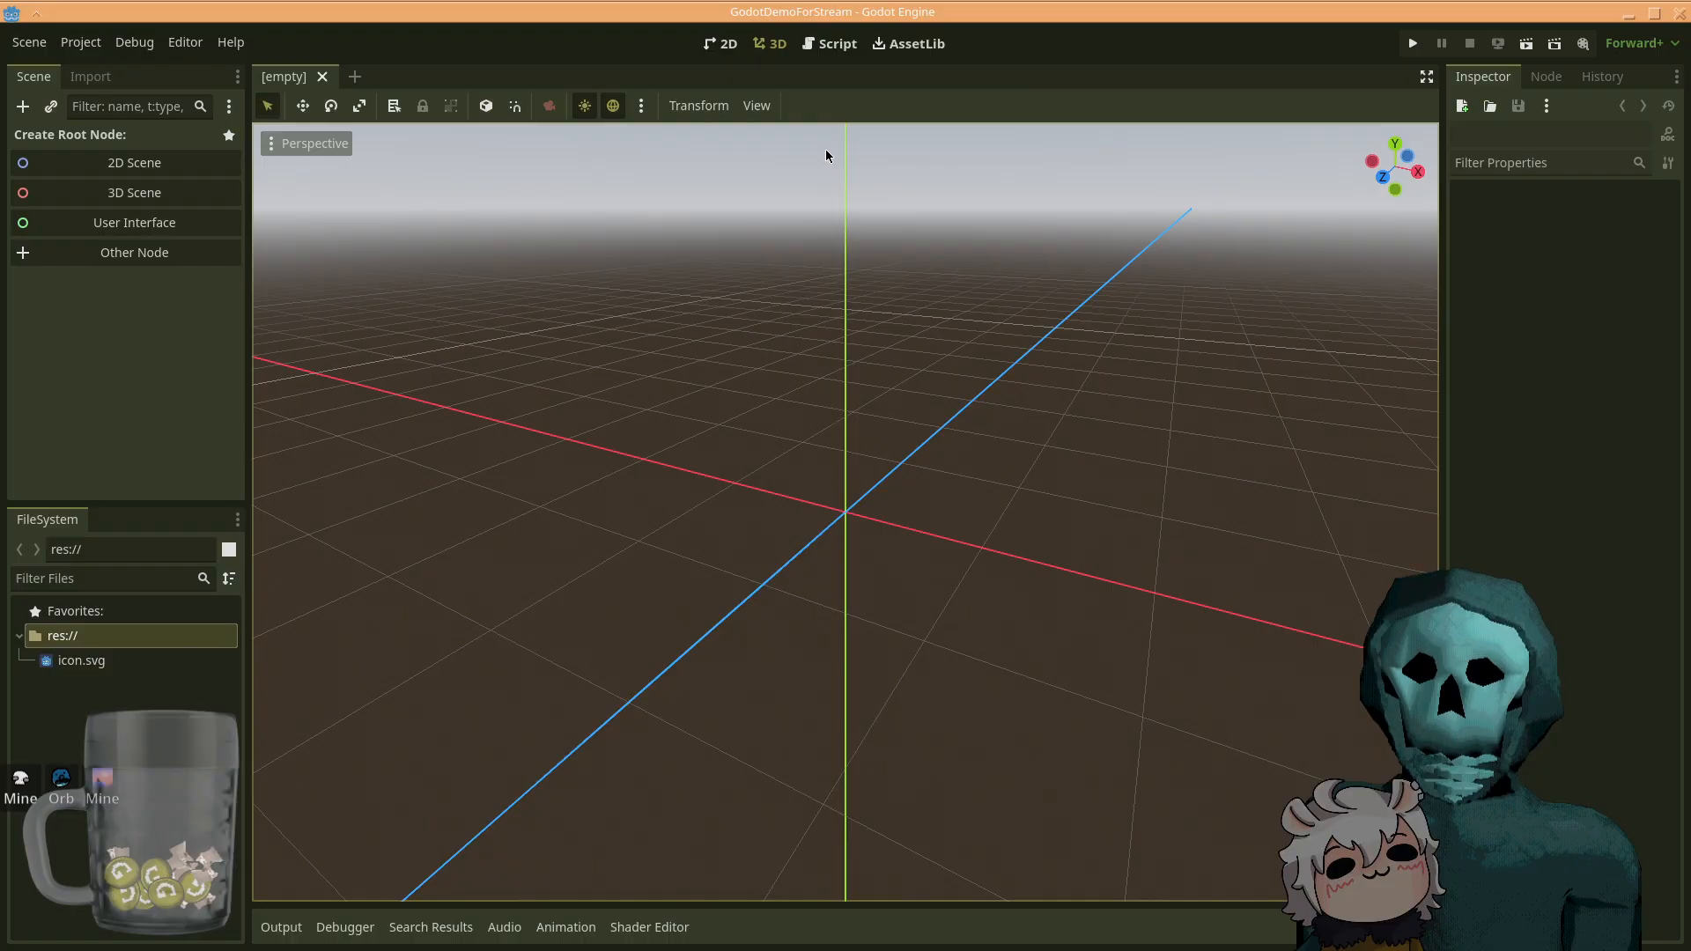
- Return to Visual Studio Code, maximize it and highlight the uses of destructInstance in the crate block
{"action": "key", "text": "alt+Tab"}
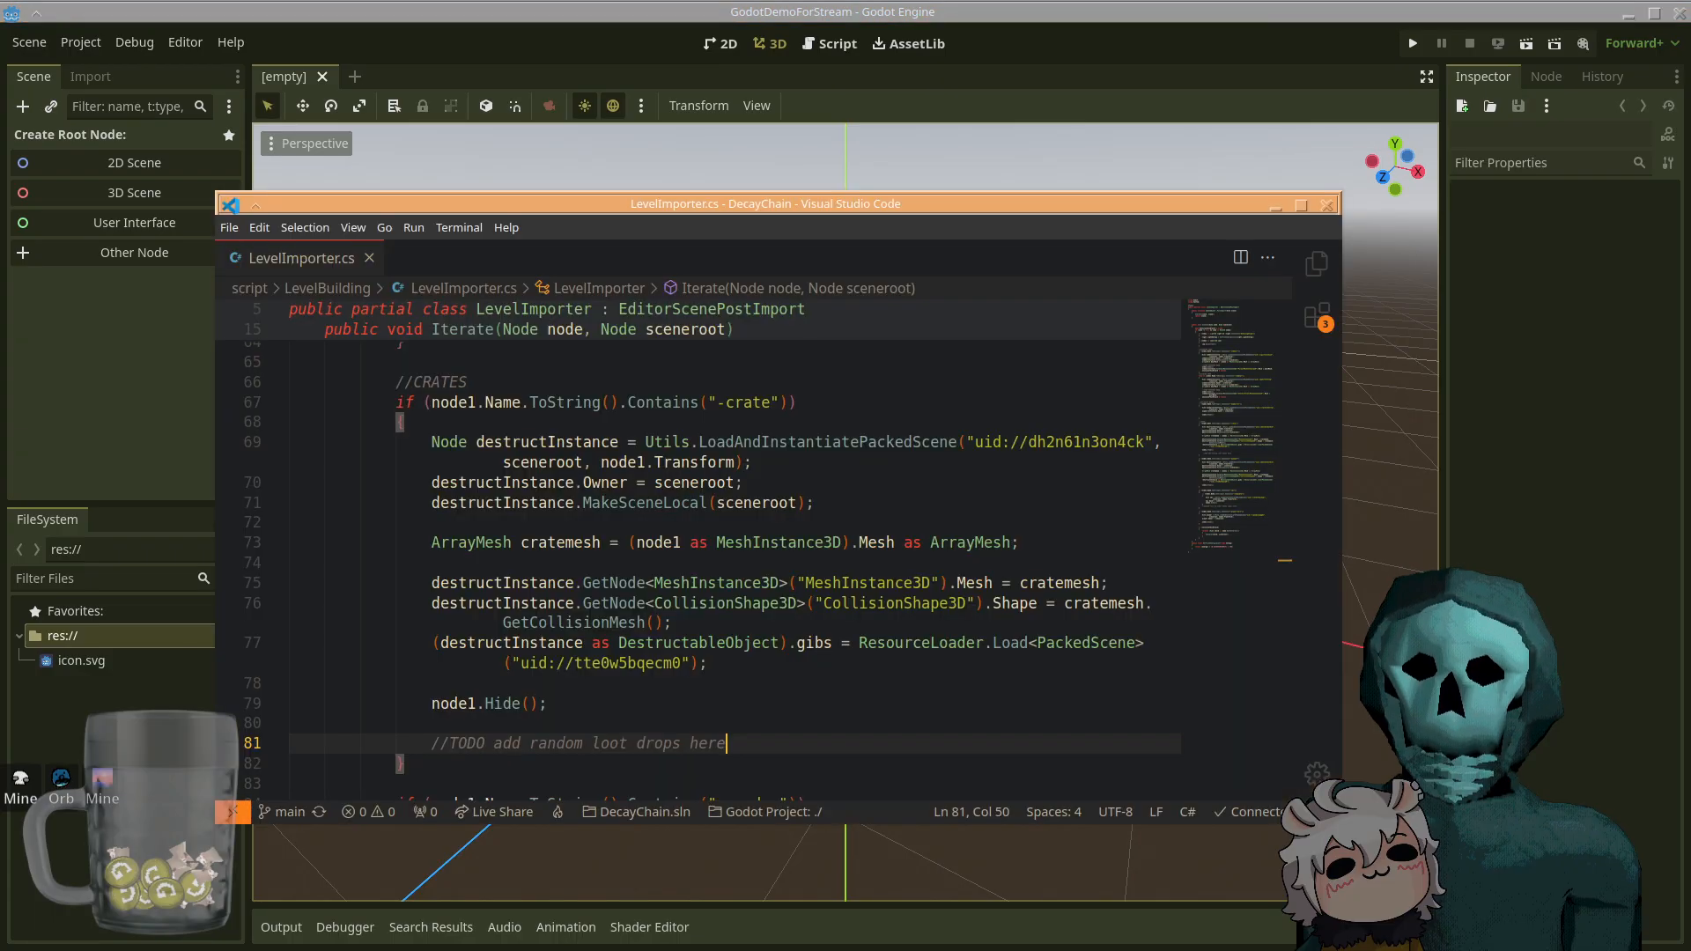
{"action": "mouse_move", "coordinate": [940, 436]}
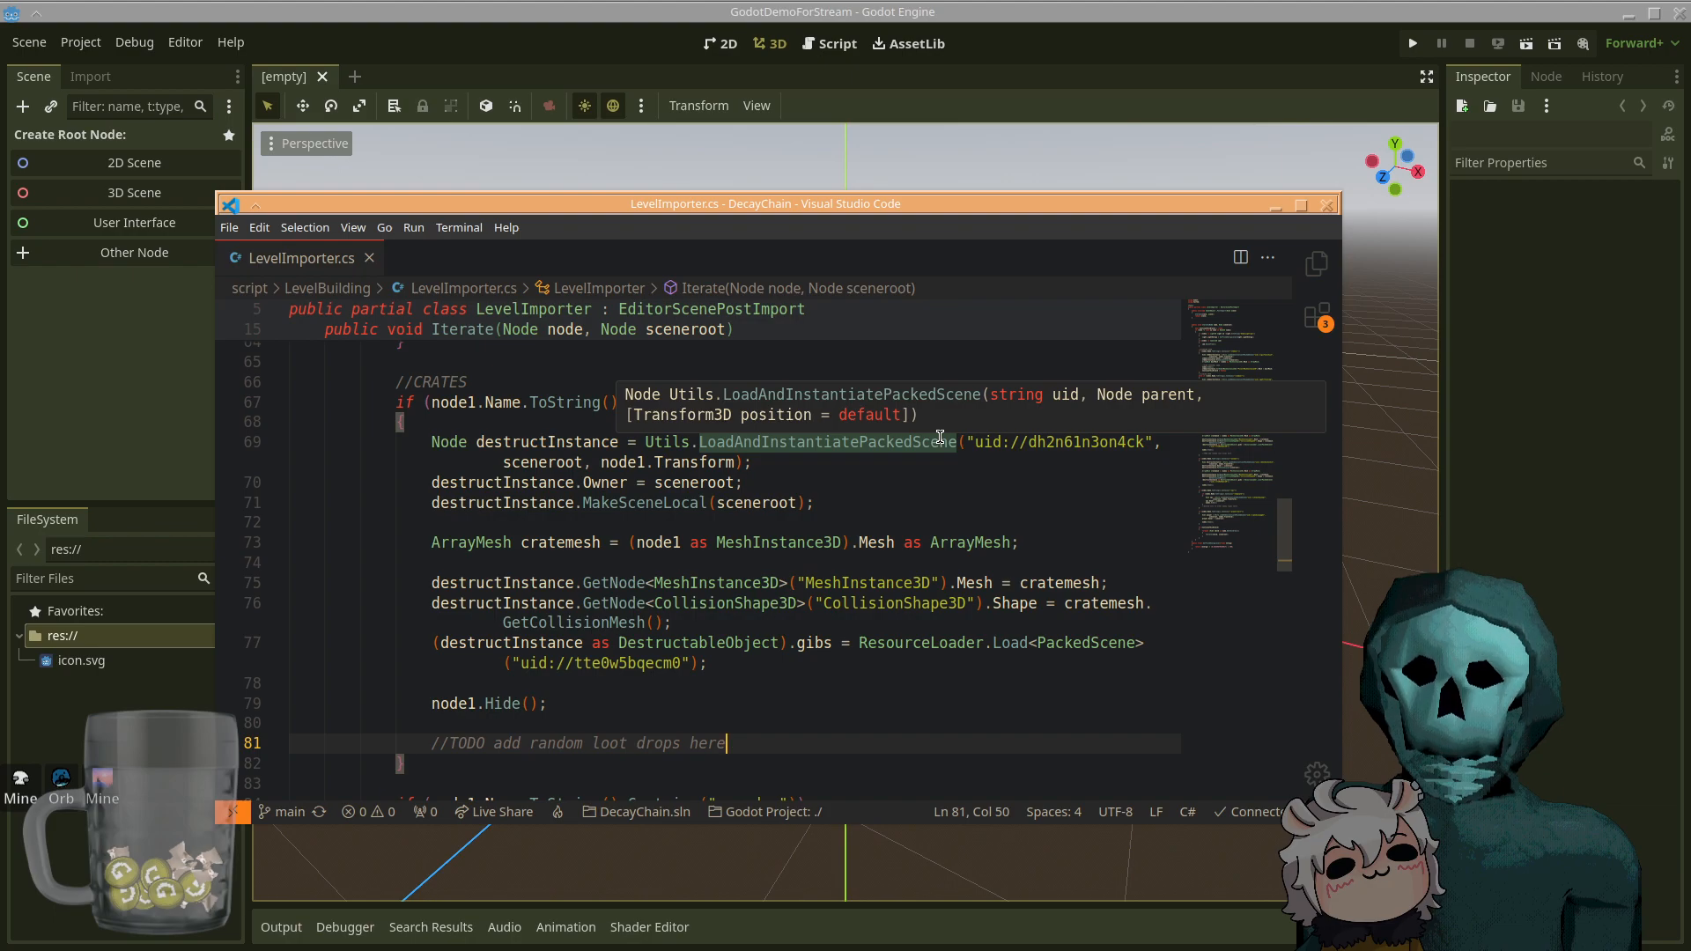
{"action": "left_click", "coordinate": [1301, 205]}
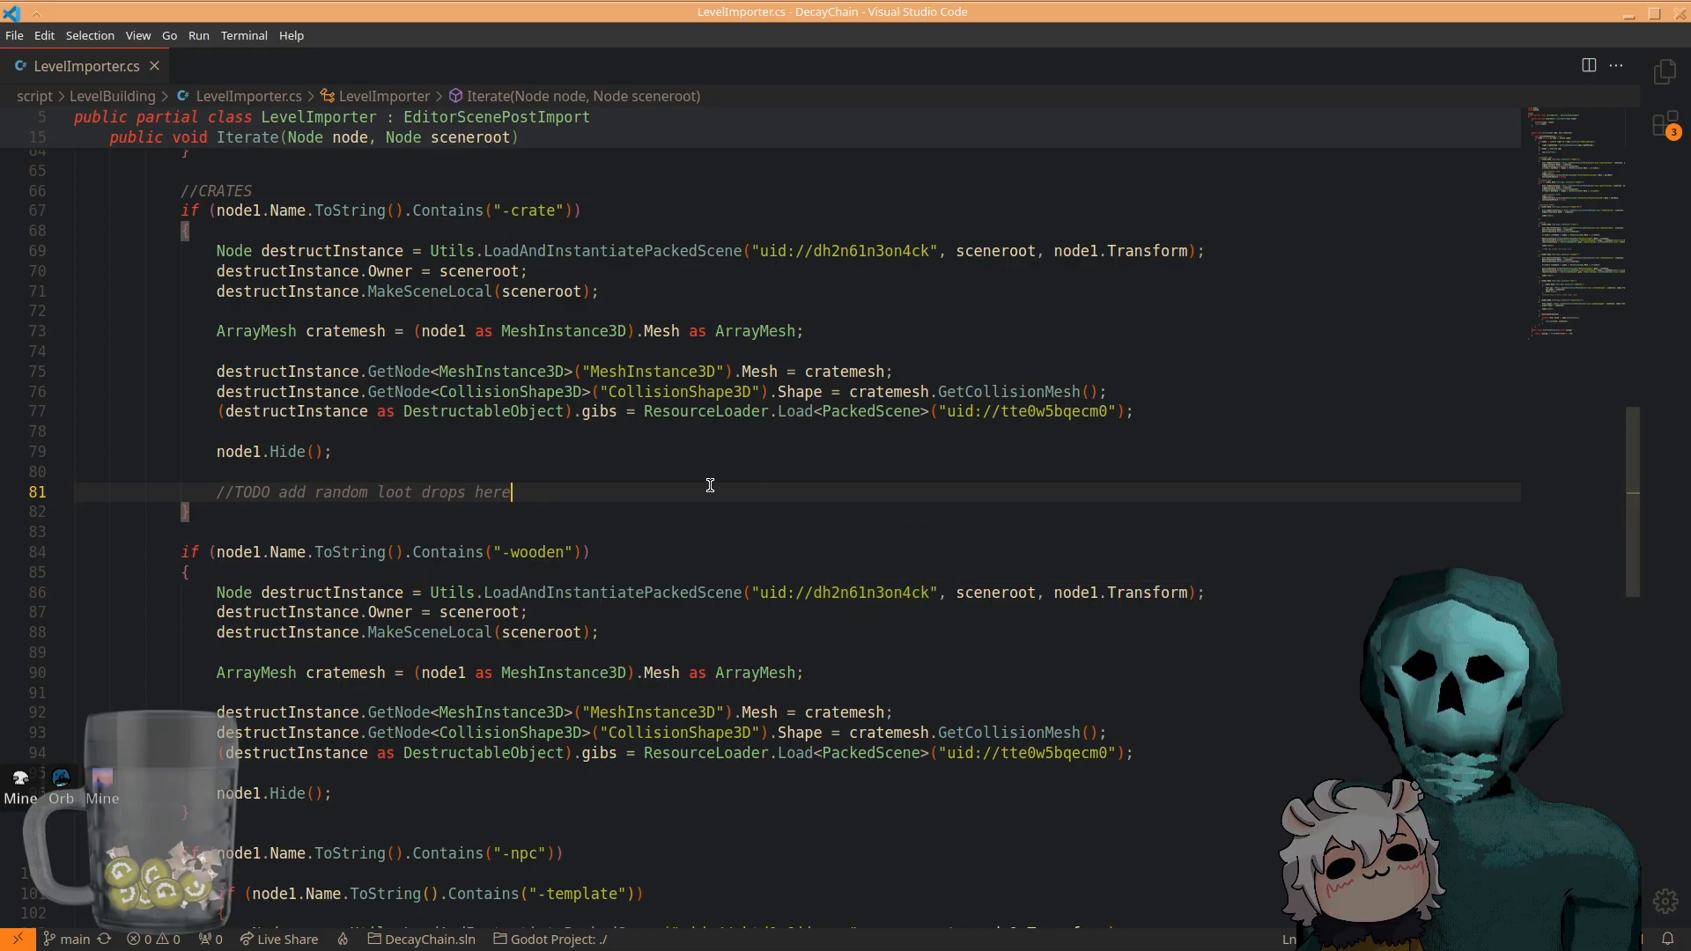
{"action": "double_click", "coordinate": [233, 391]}
{"action": "key", "text": "Up"}
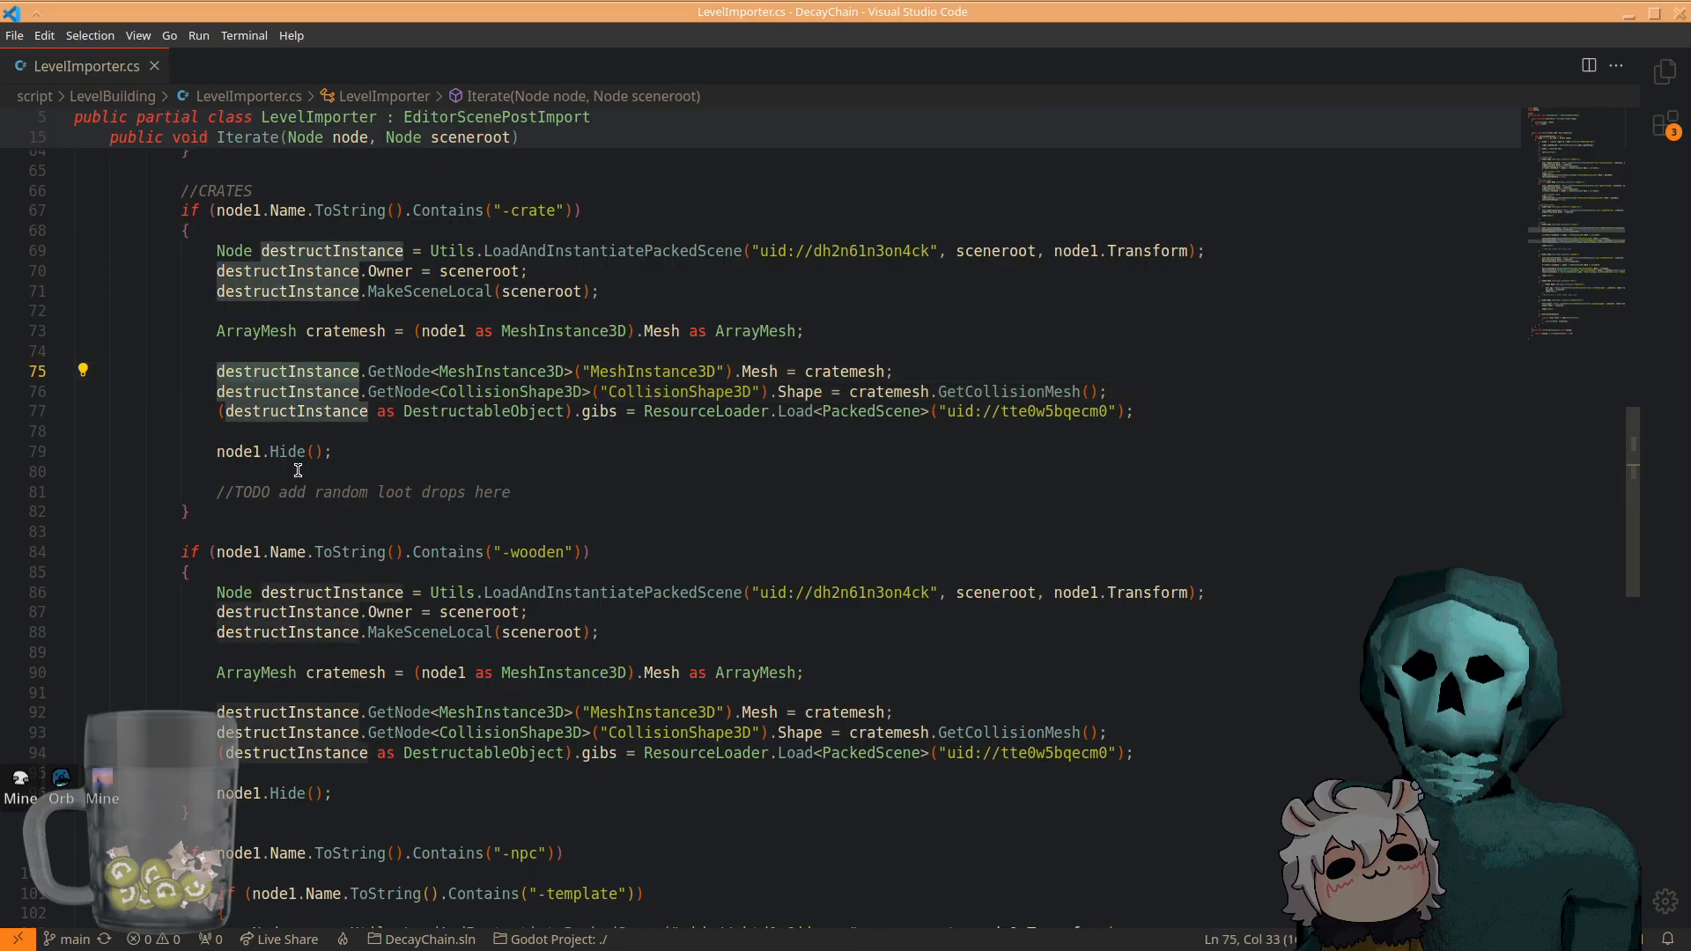
- Try autocompleting "dsti" to destructInstance on blank line 80 of LevelImporter.cs, and undo the insertion
{"action": "left_click", "coordinate": [300, 476]}
{"action": "type", "text": "dsti"}
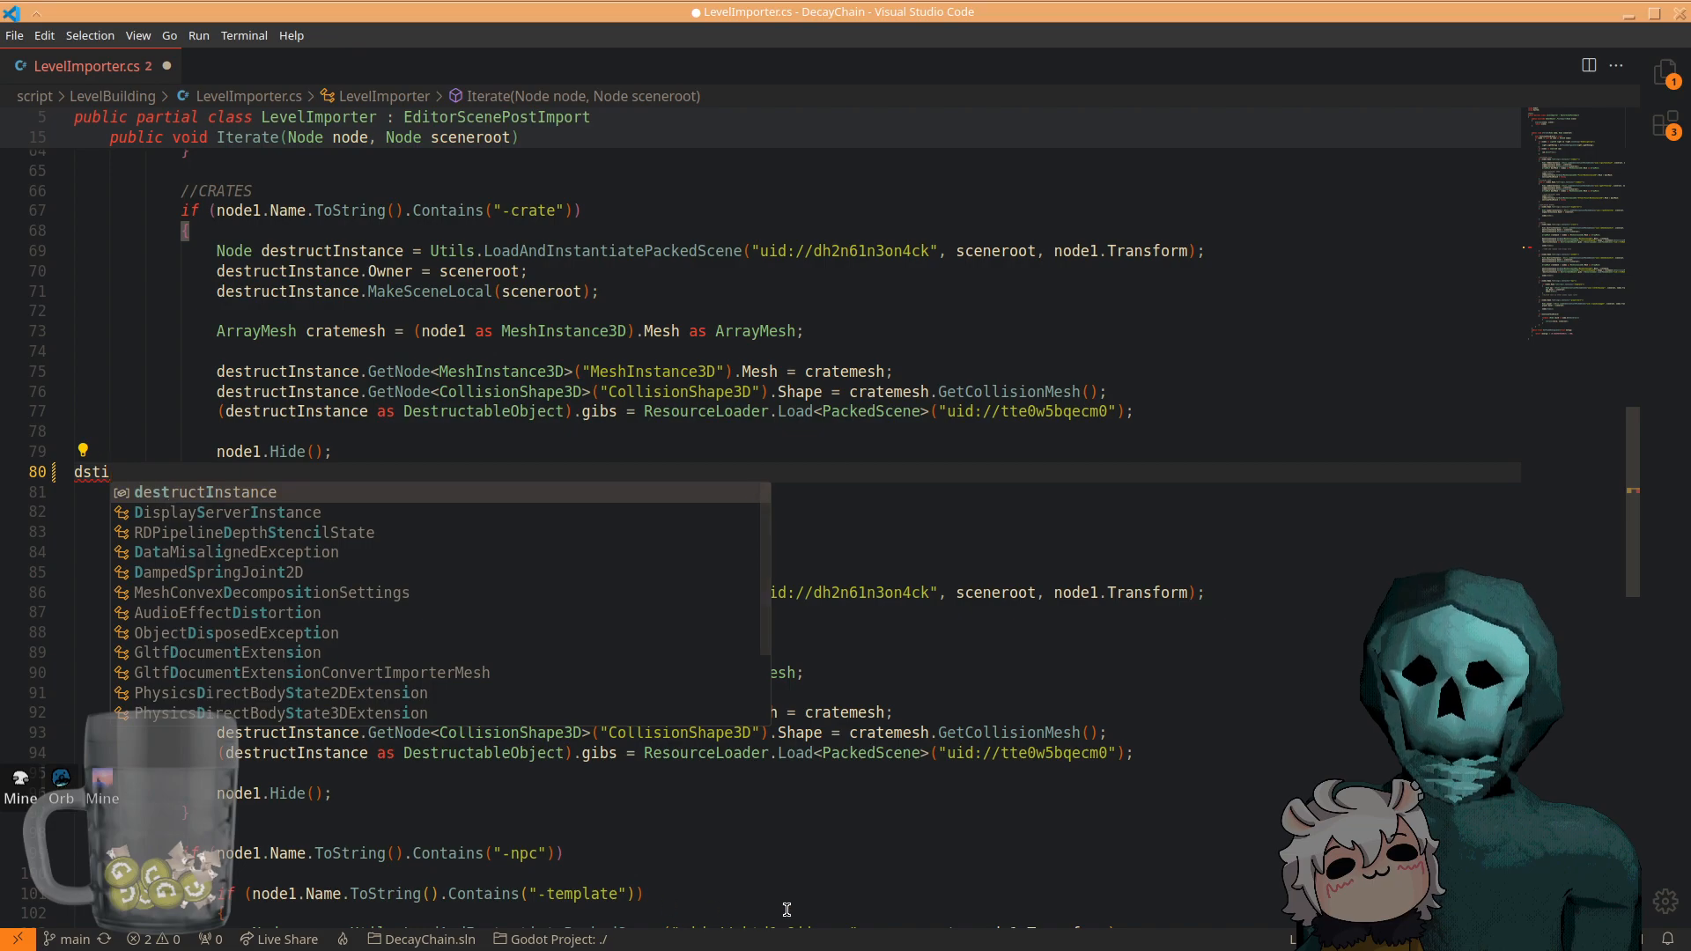
{"action": "key", "text": "Tab"}
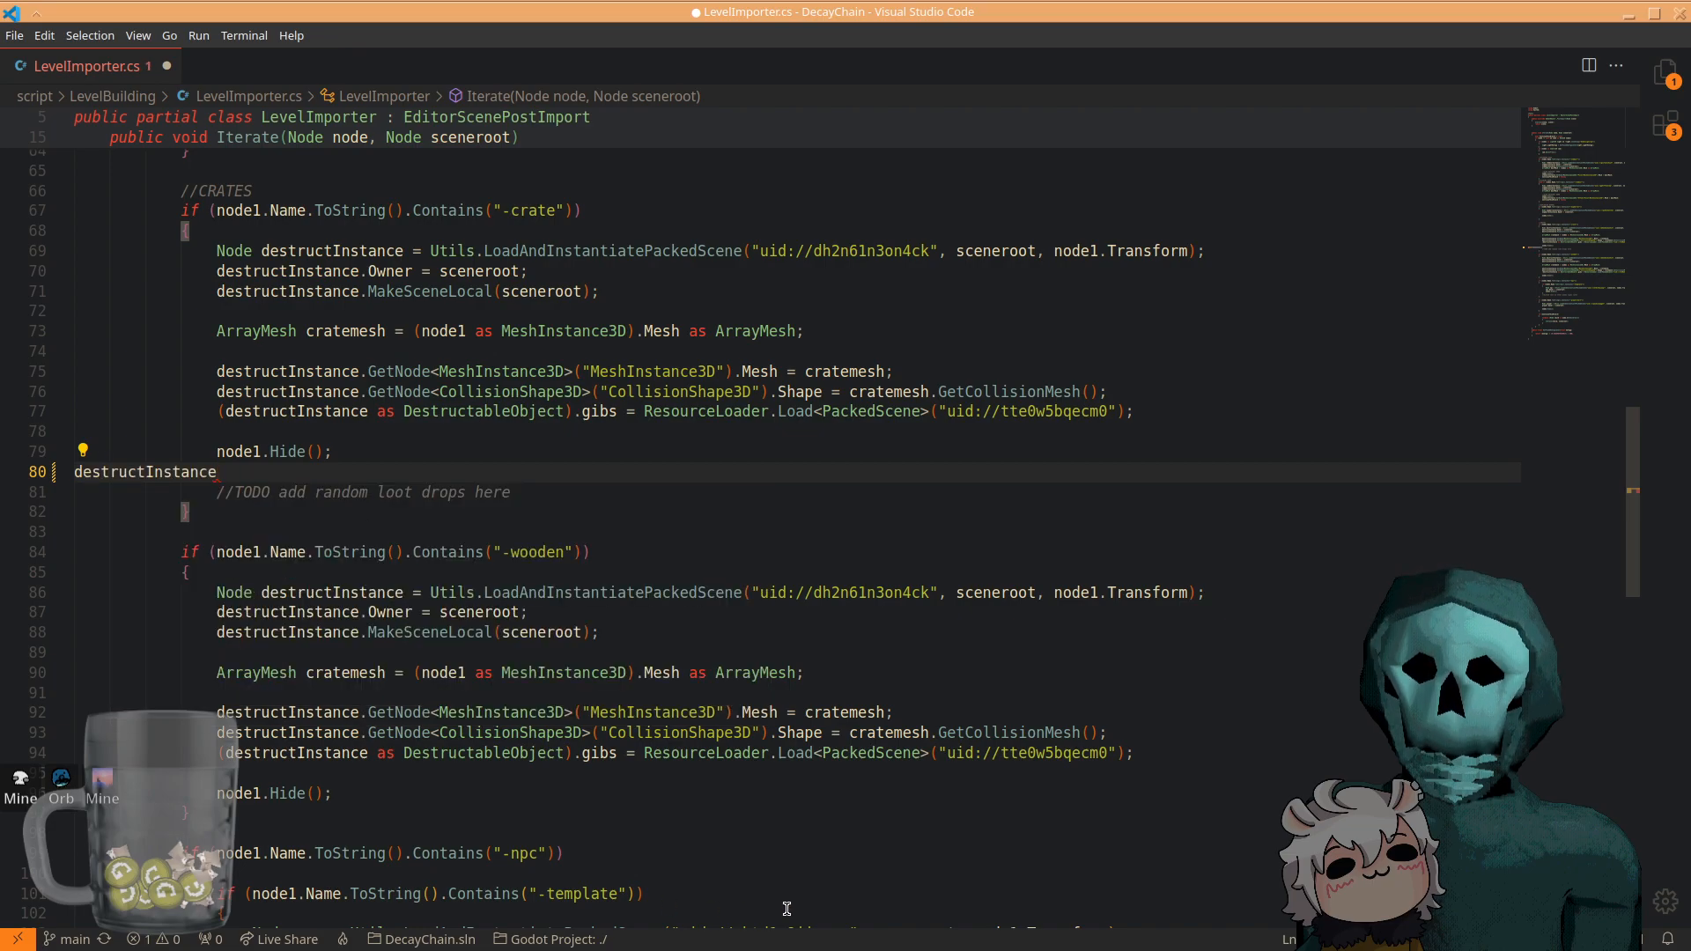
{"action": "key", "text": "ctrl+z"}
{"action": "key", "text": "ctrl+z"}
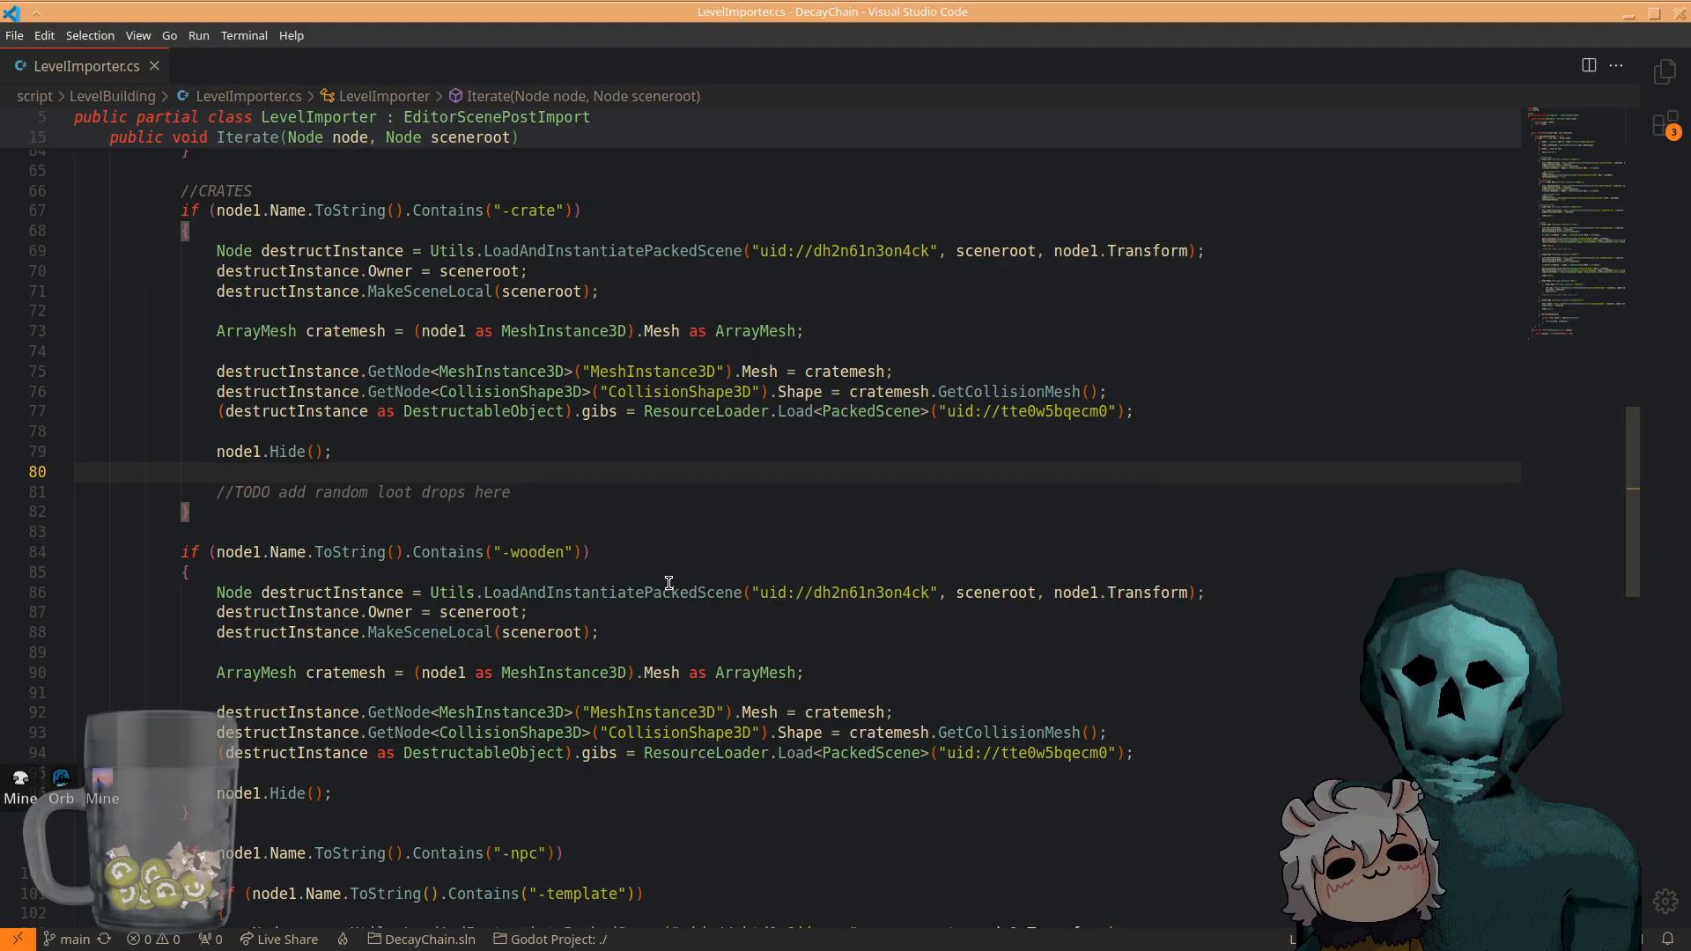
- Examine the ResourceLoader class documentation from the gibs line in the crate block of LevelImporter.cs
{"action": "mouse_move", "coordinate": [670, 583]}
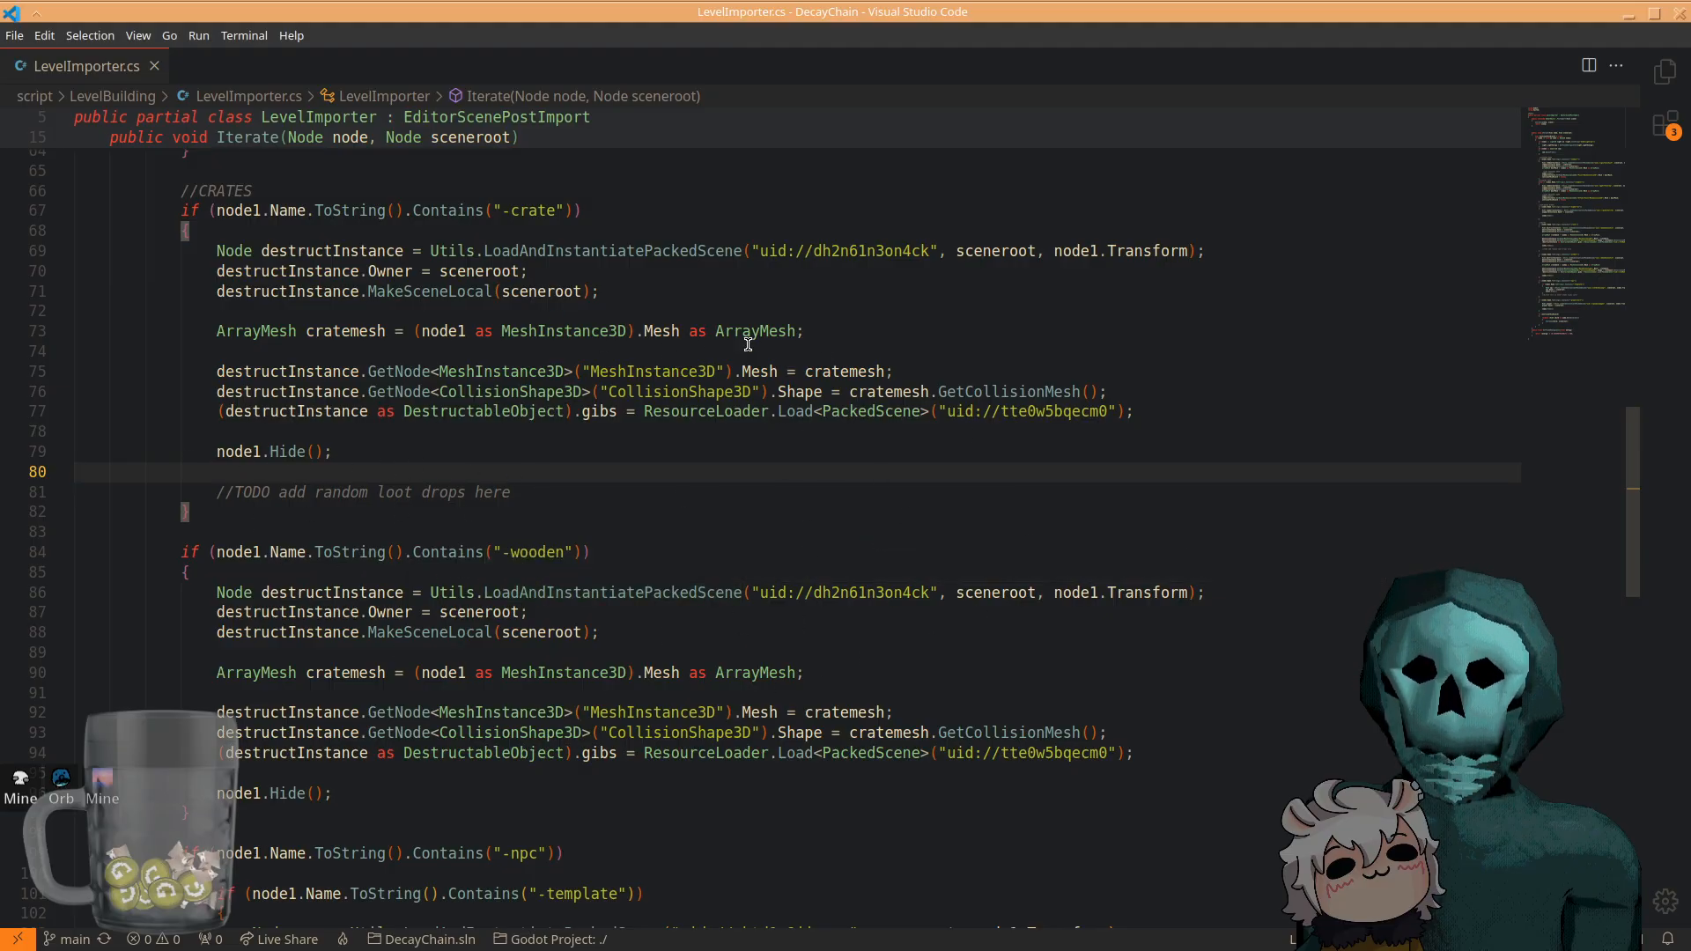
{"action": "mouse_move", "coordinate": [674, 359]}
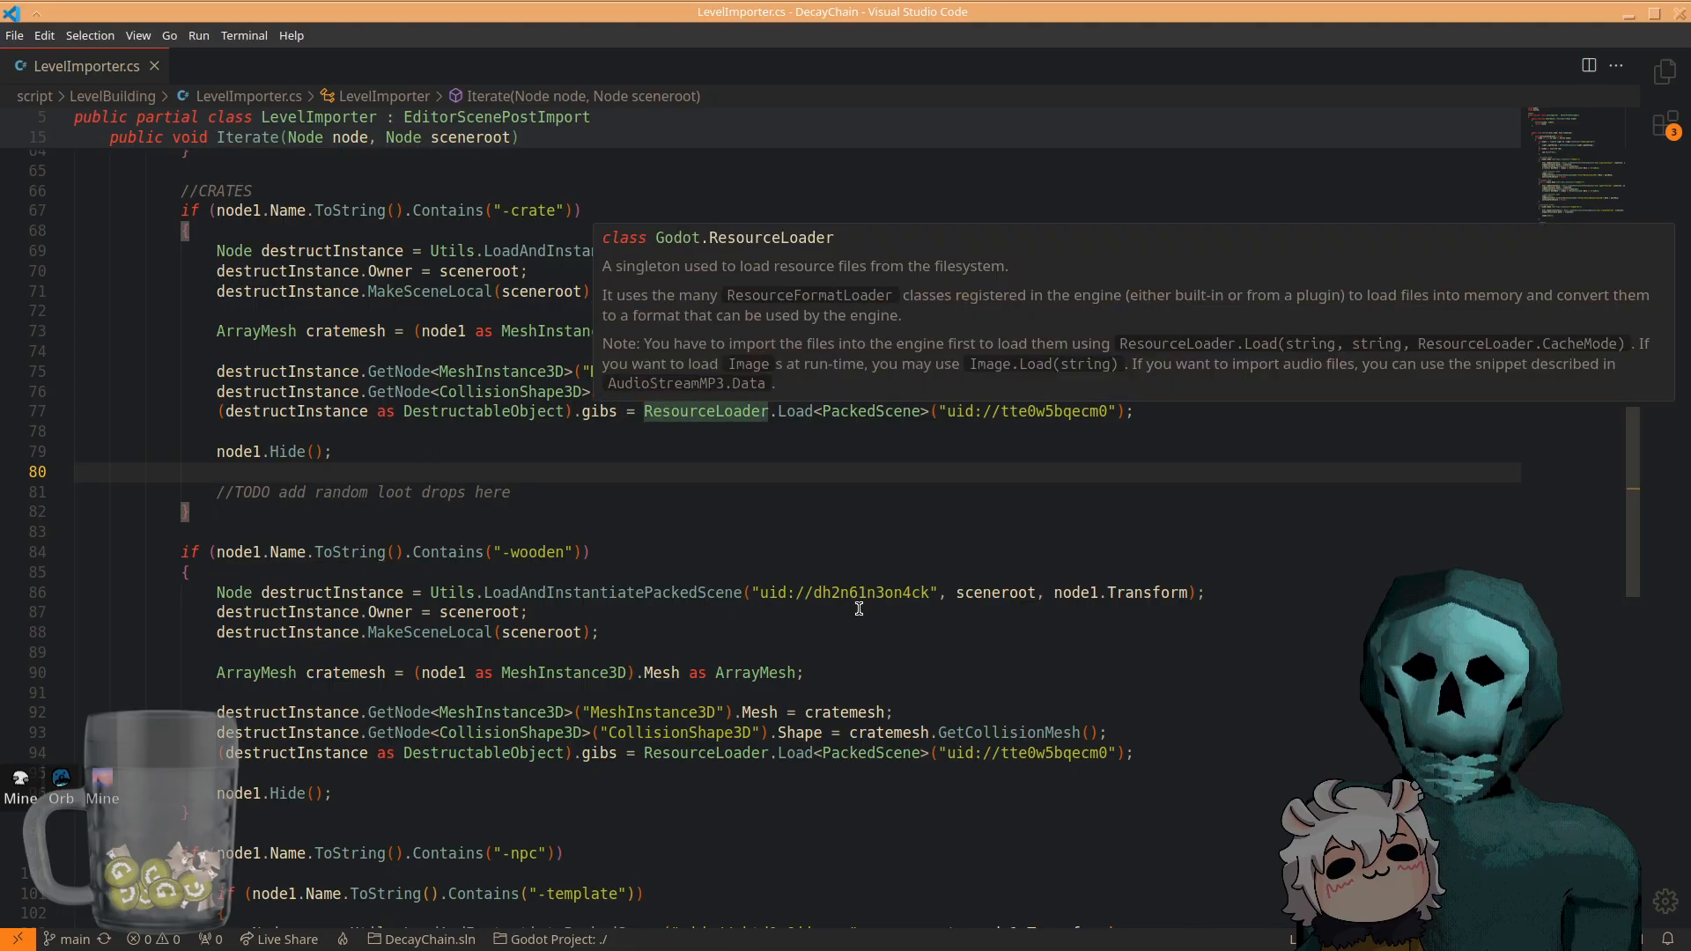
{"action": "scroll", "coordinate": [1203, 544], "scroll_direction": "down", "scroll_amount": 1}
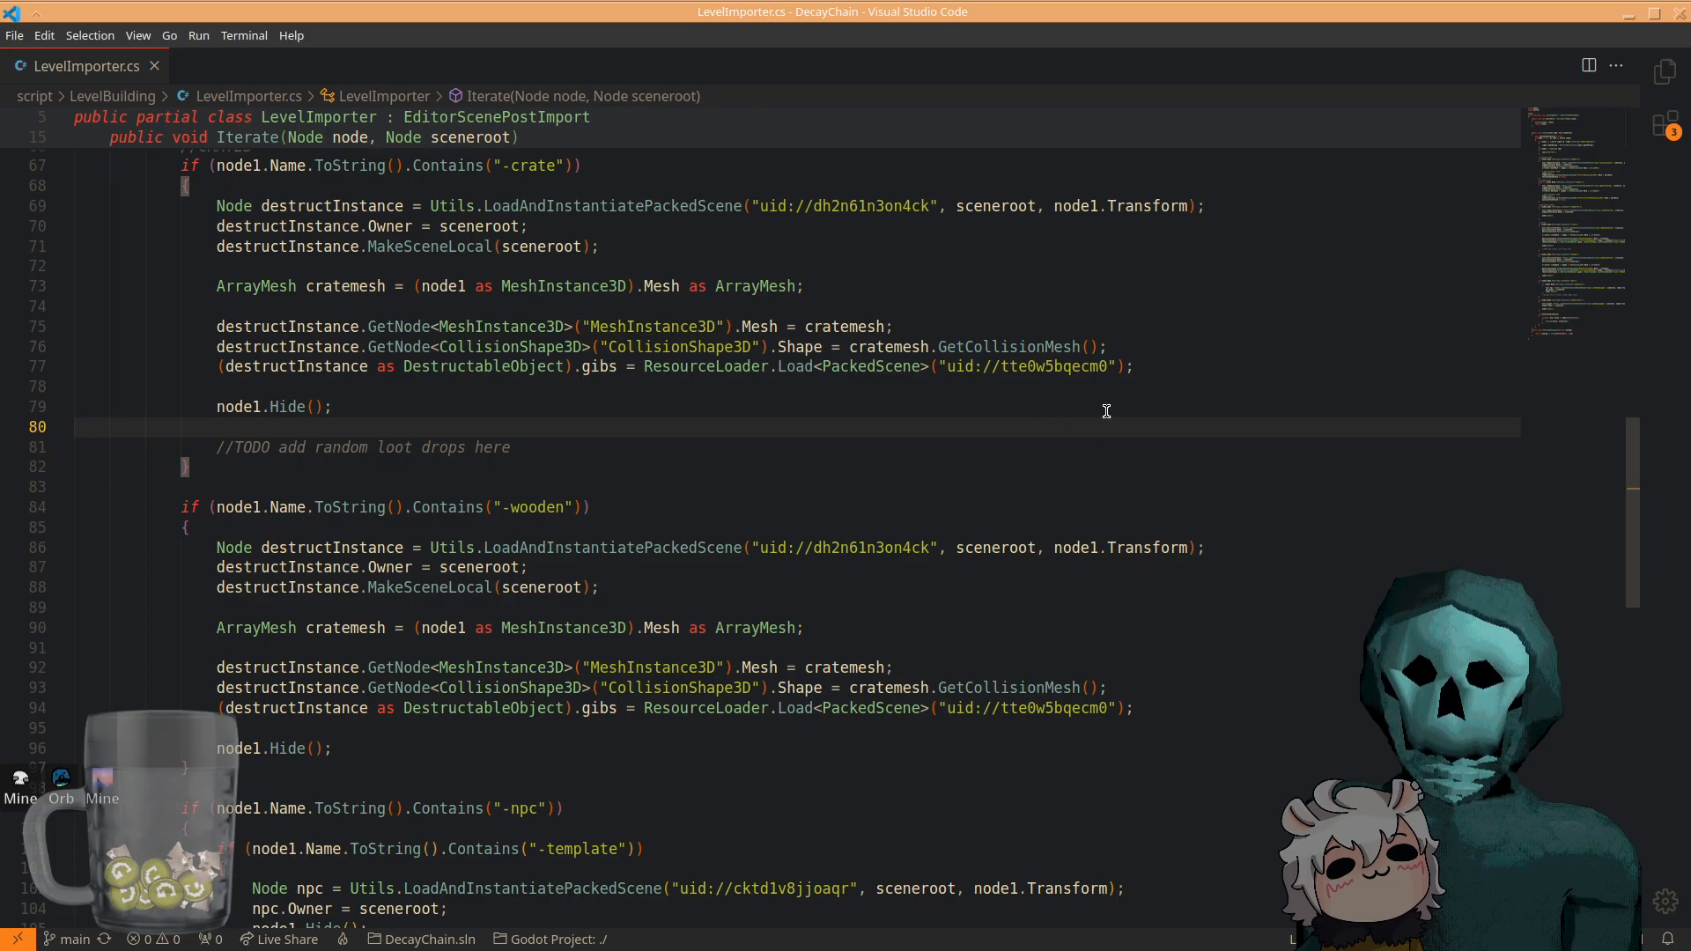
{"action": "left_click", "coordinate": [1048, 456]}
- Restore the Visual Studio Code window, highlight and deselect crate code lines 72 to 79, and maximize the window again
{"action": "left_click_drag", "start_coordinate": [642, 2], "coordinate": [754, 158]}
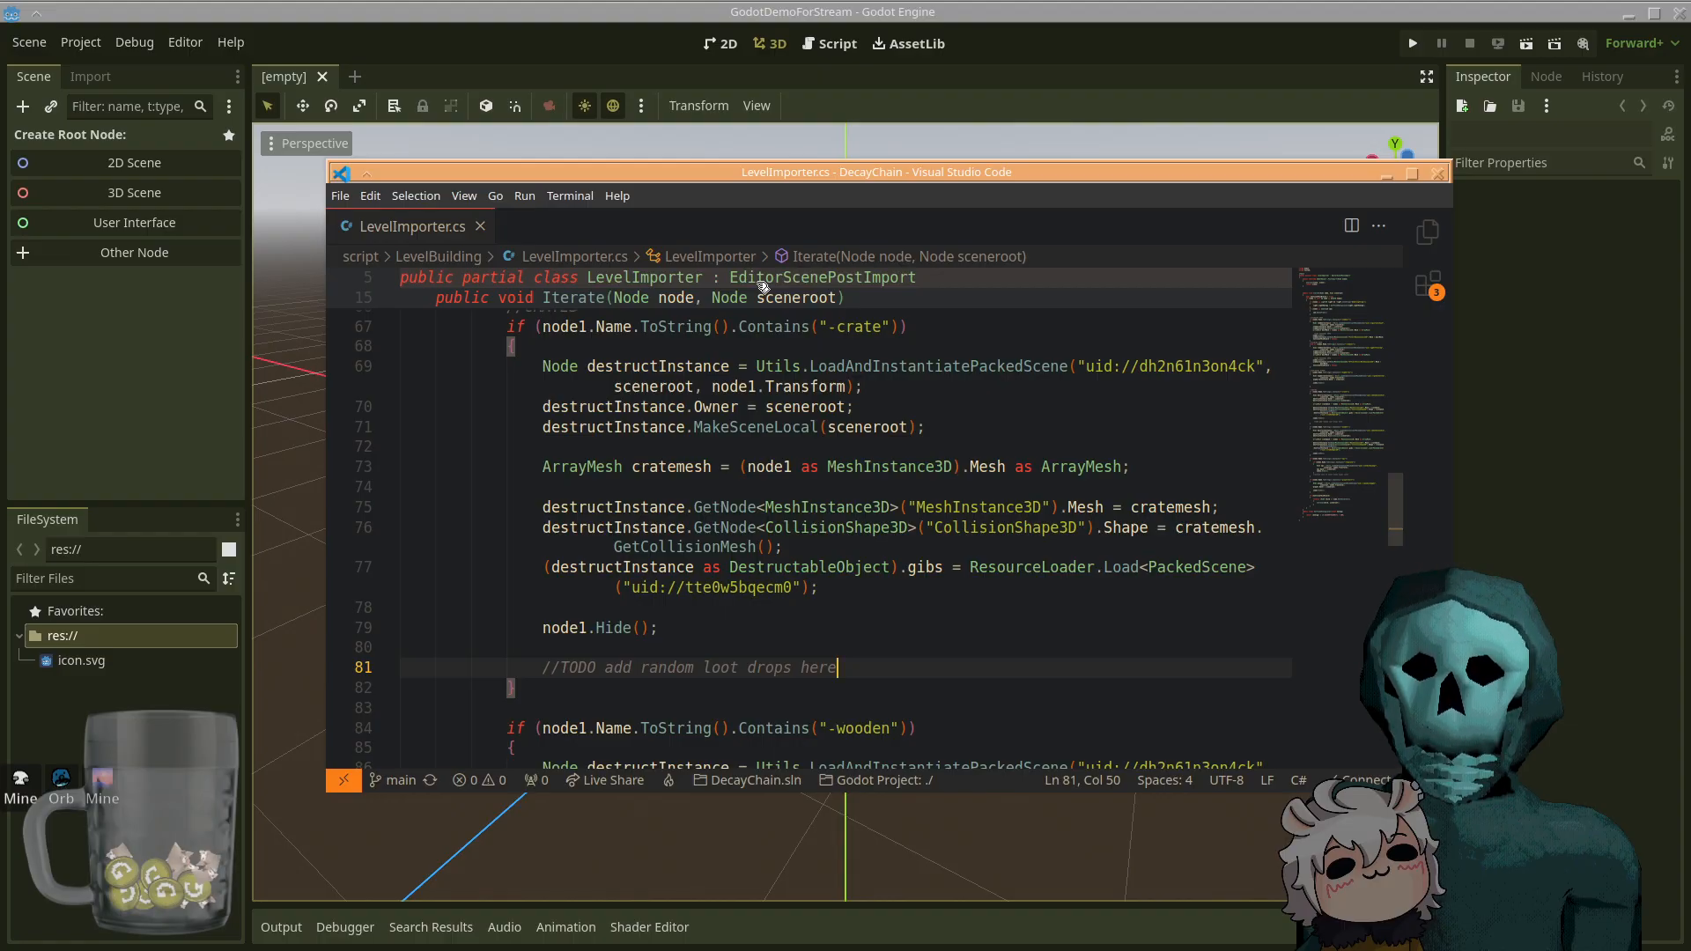
{"action": "left_click_drag", "start_coordinate": [761, 627], "coordinate": [742, 447]}
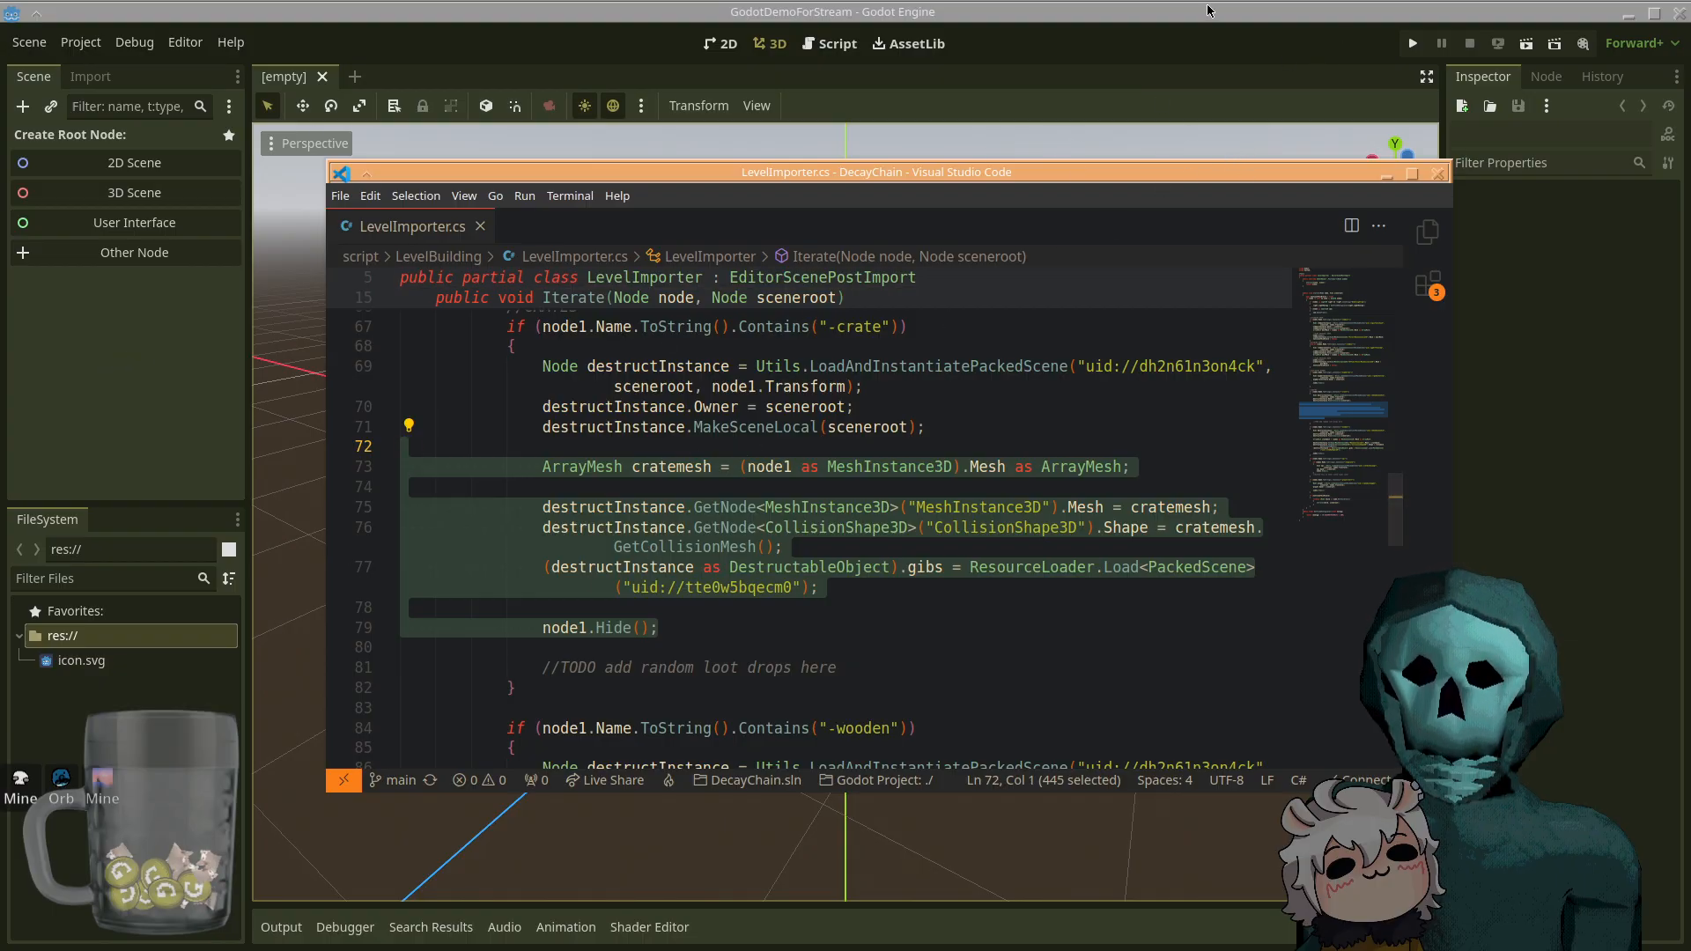
{"action": "left_click", "coordinate": [841, 614], "text": "shift"}
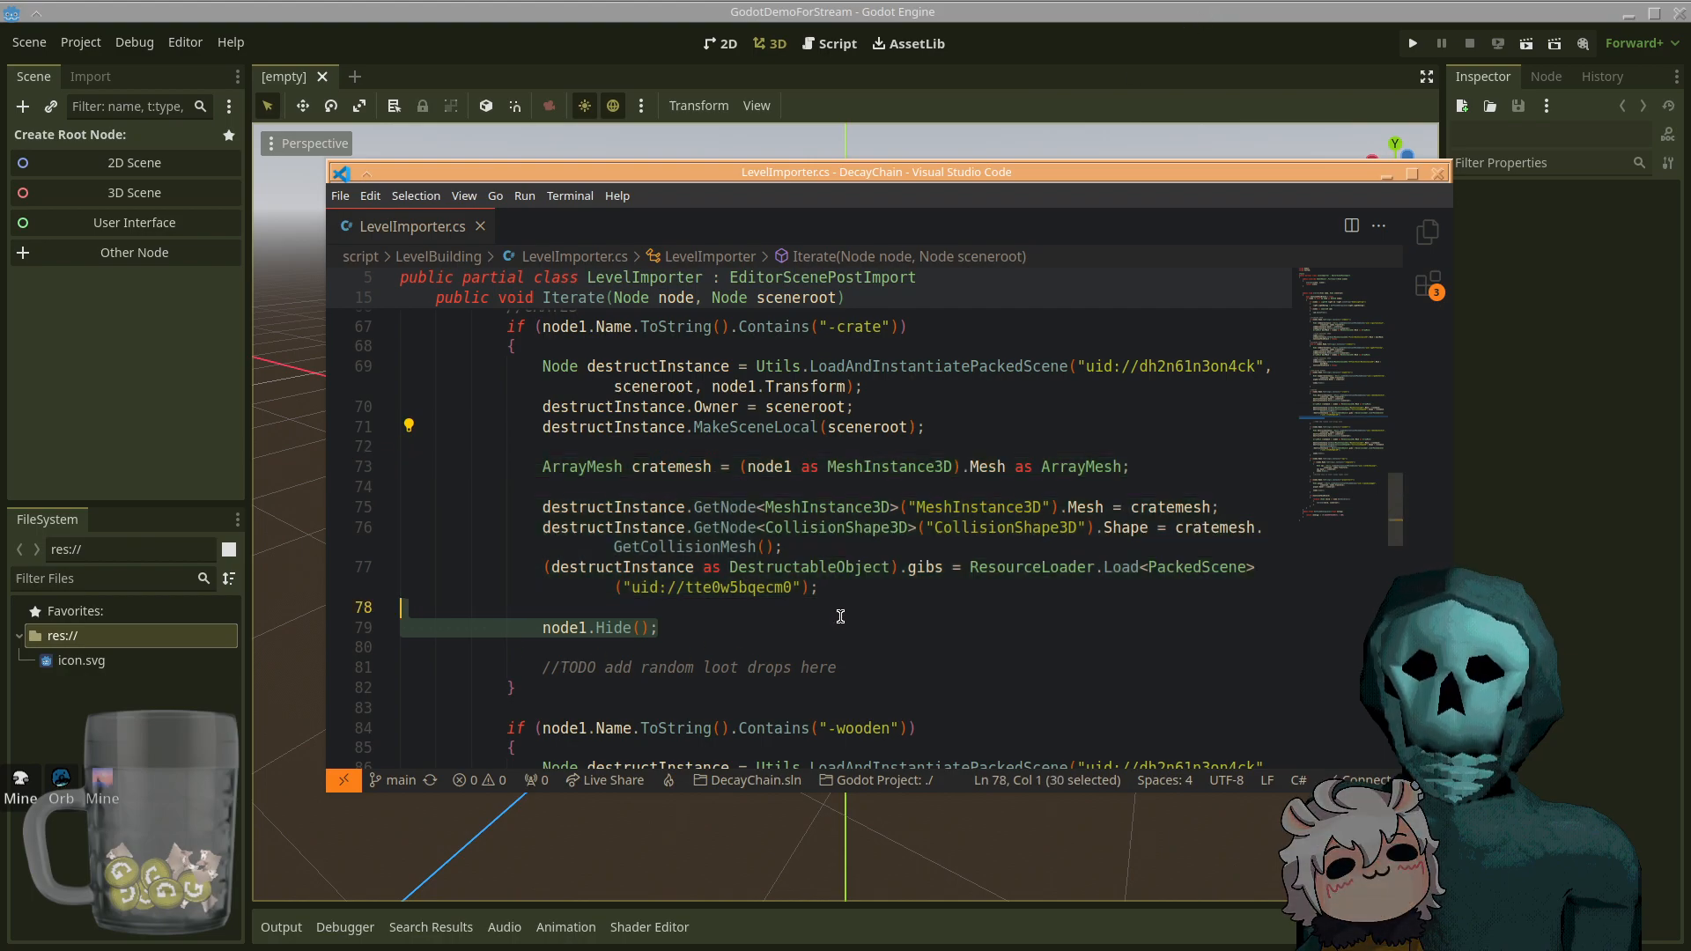
{"action": "left_click", "coordinate": [830, 619]}
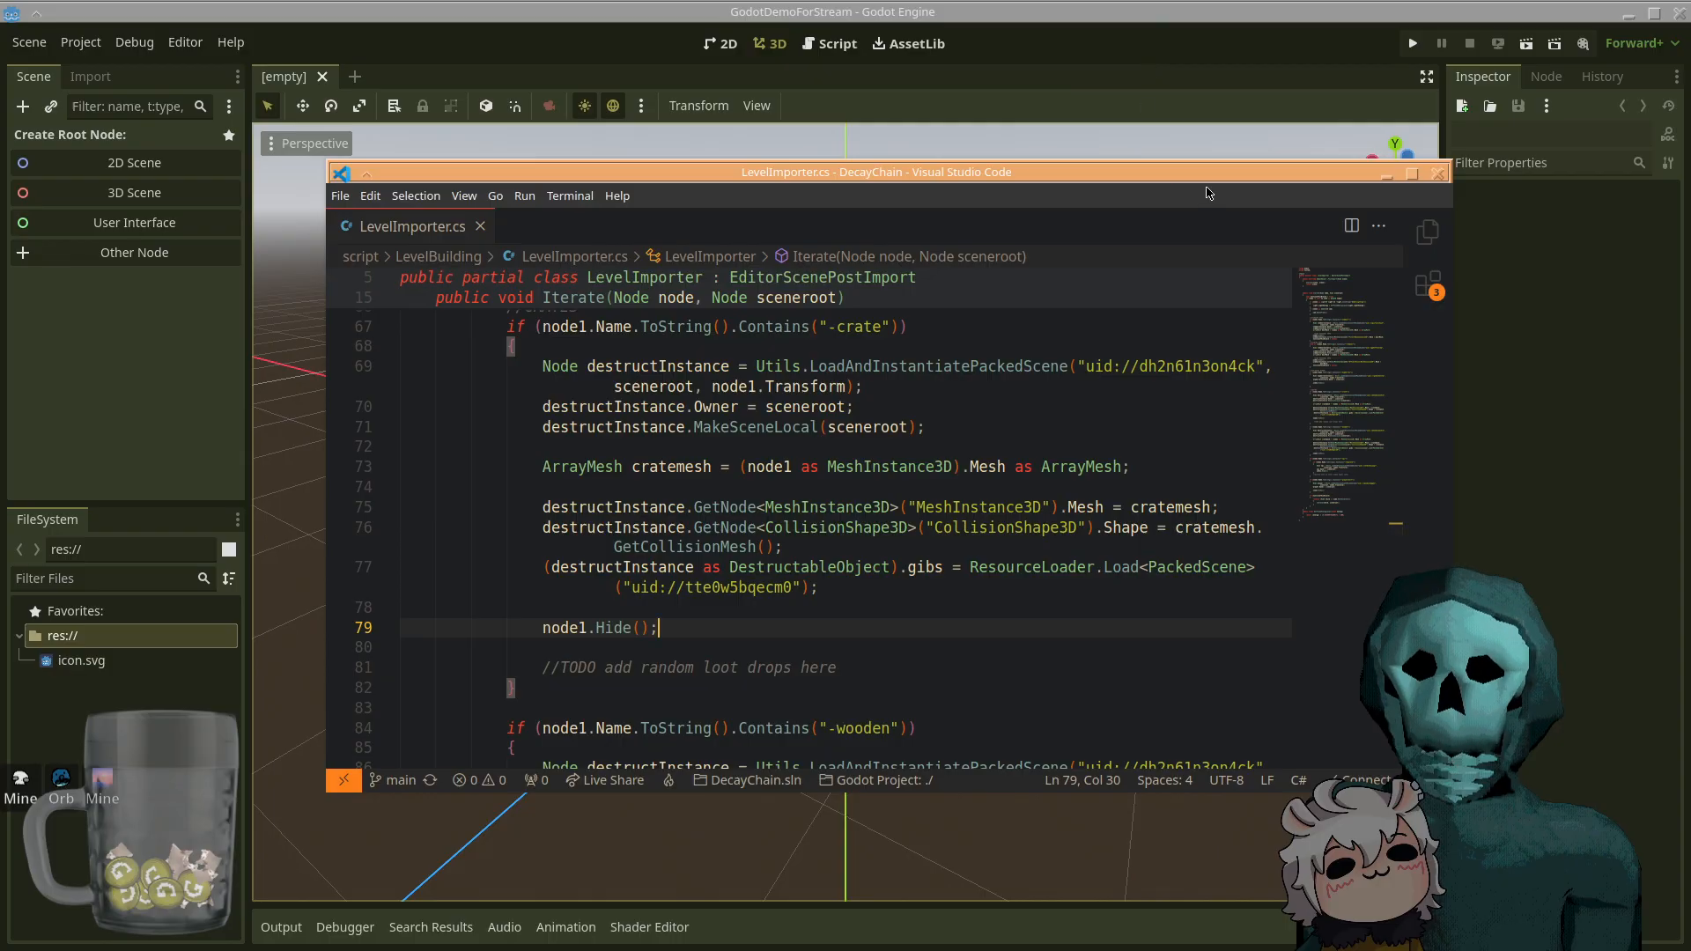
{"action": "left_click_drag", "start_coordinate": [1237, 181], "coordinate": [1173, 0]}
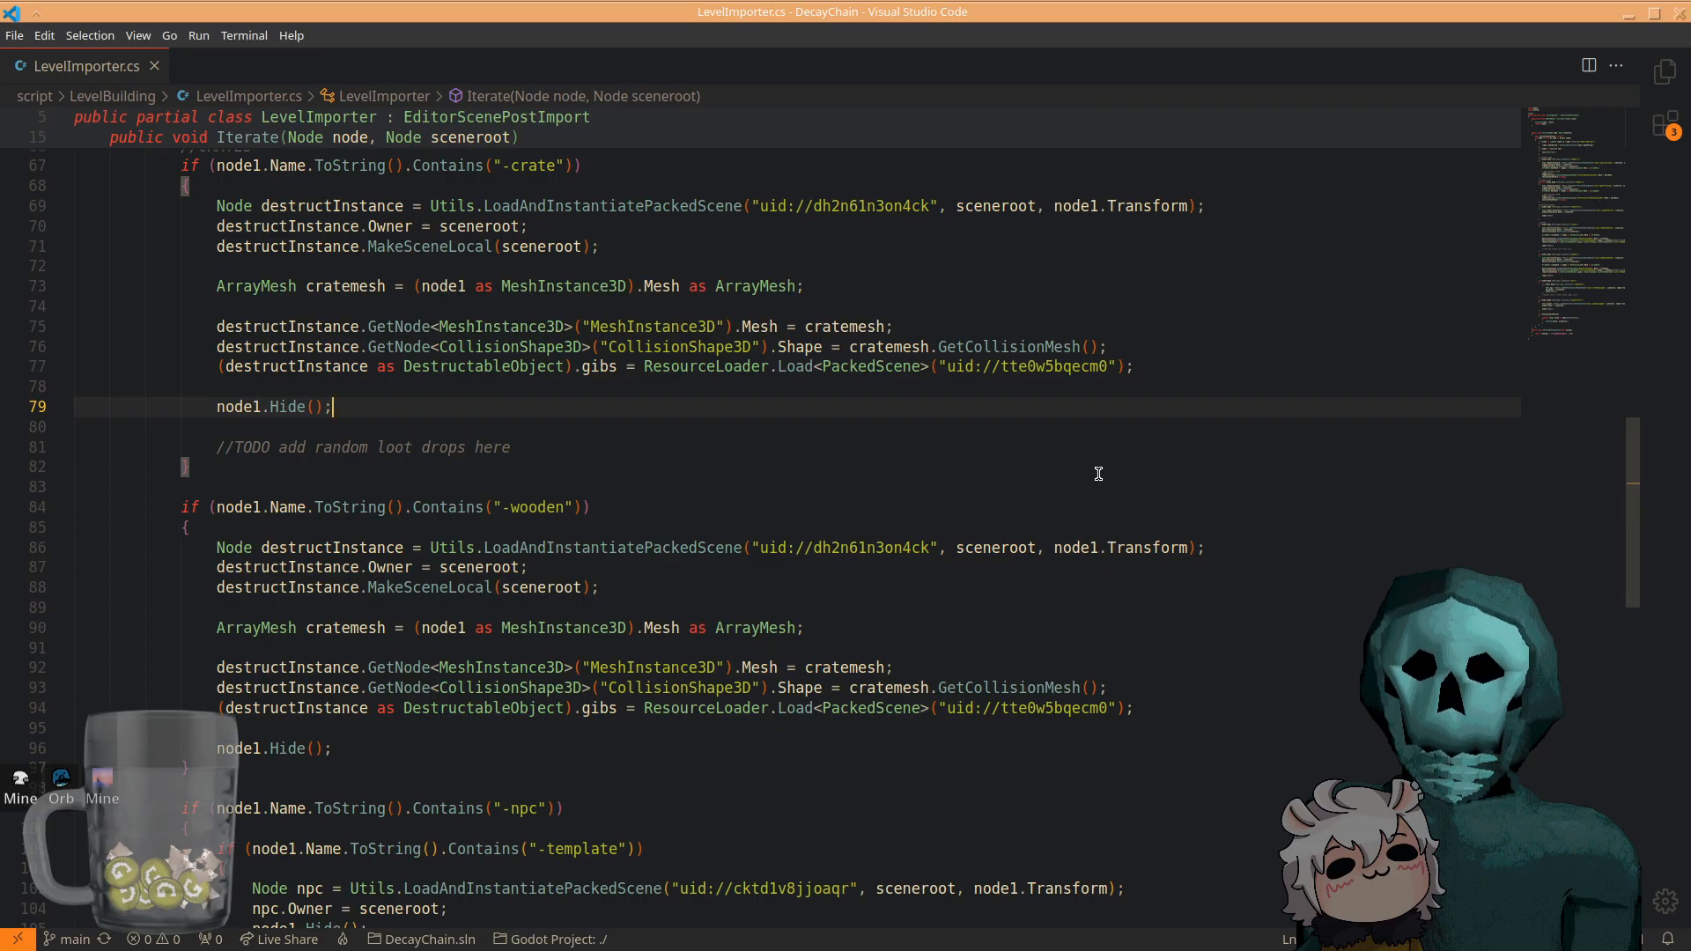
- Try adding stray text after node1.Hide(); on line 79, undo it and save LevelImporter.cs
{"action": "type", "text": "dasda"}
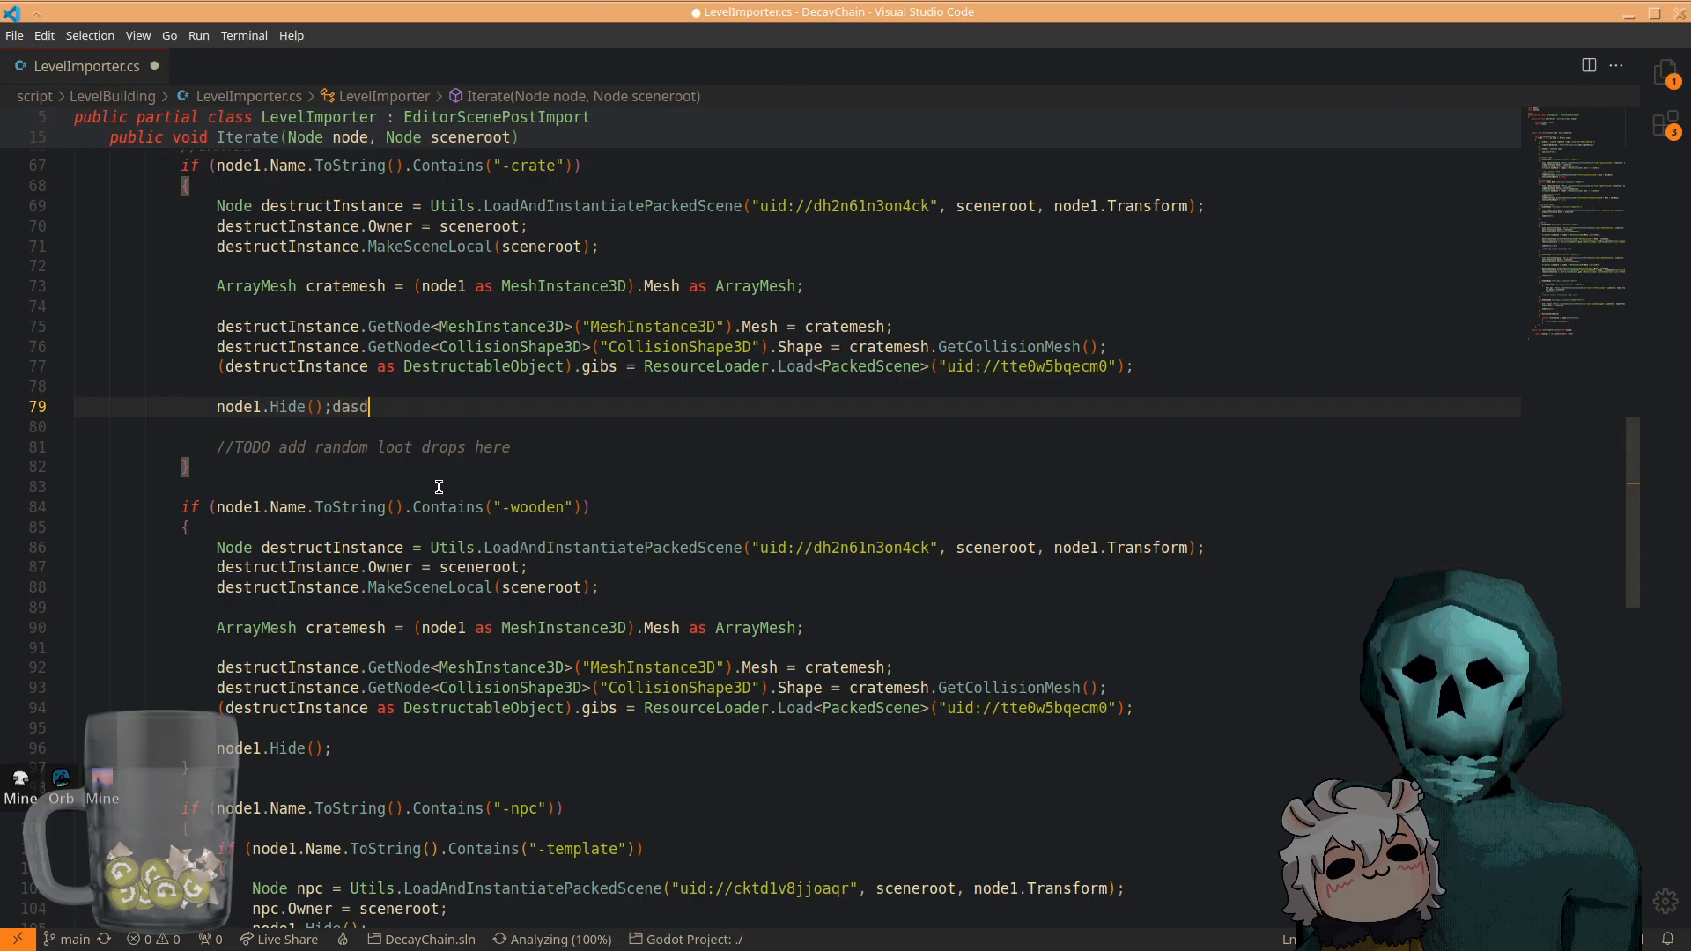
{"action": "right_click", "coordinate": [554, 752]}
{"action": "key", "text": "Escape"}
{"action": "mouse_move", "coordinate": [355, 414]}
{"action": "key", "text": "ctrl+z"}
{"action": "key", "text": "ctrl+s"}
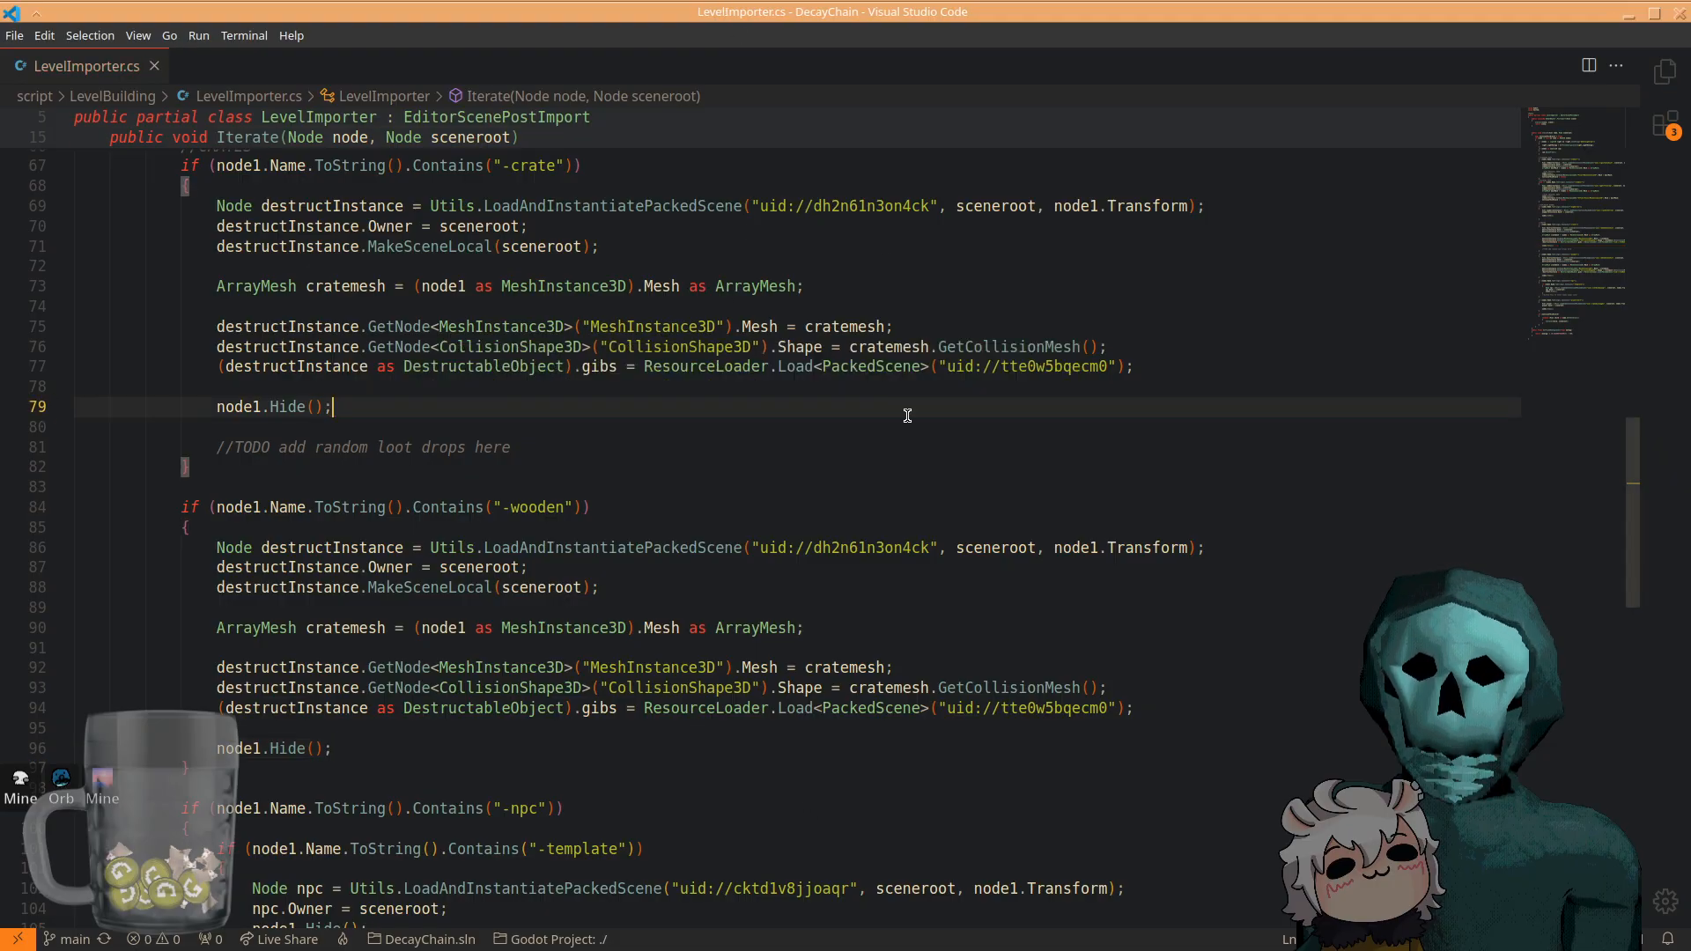
- Move the Visual Studio Code and Godot windows aside to reach the Dolphin file manager, and browse the assets folder for Slime.blend
{"action": "left_click_drag", "start_coordinate": [506, 4], "coordinate": [669, 253]}
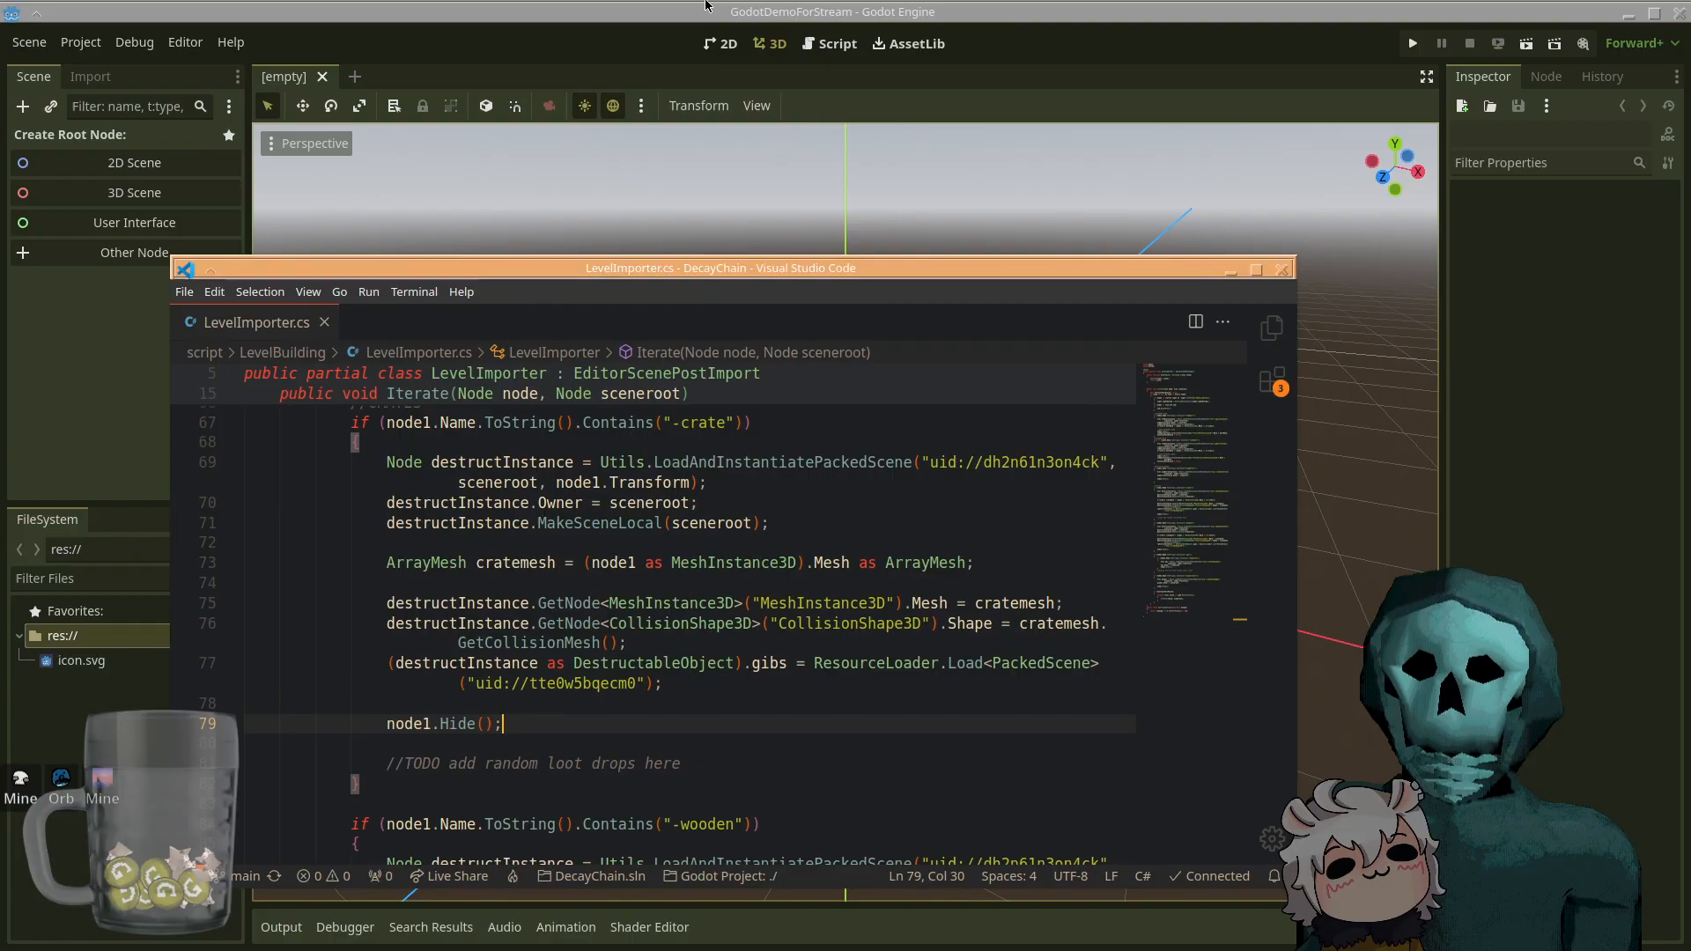
{"action": "left_click_drag", "start_coordinate": [708, 4], "coordinate": [882, 345]}
{"action": "left_click_drag", "start_coordinate": [818, 88], "coordinate": [820, 35]}
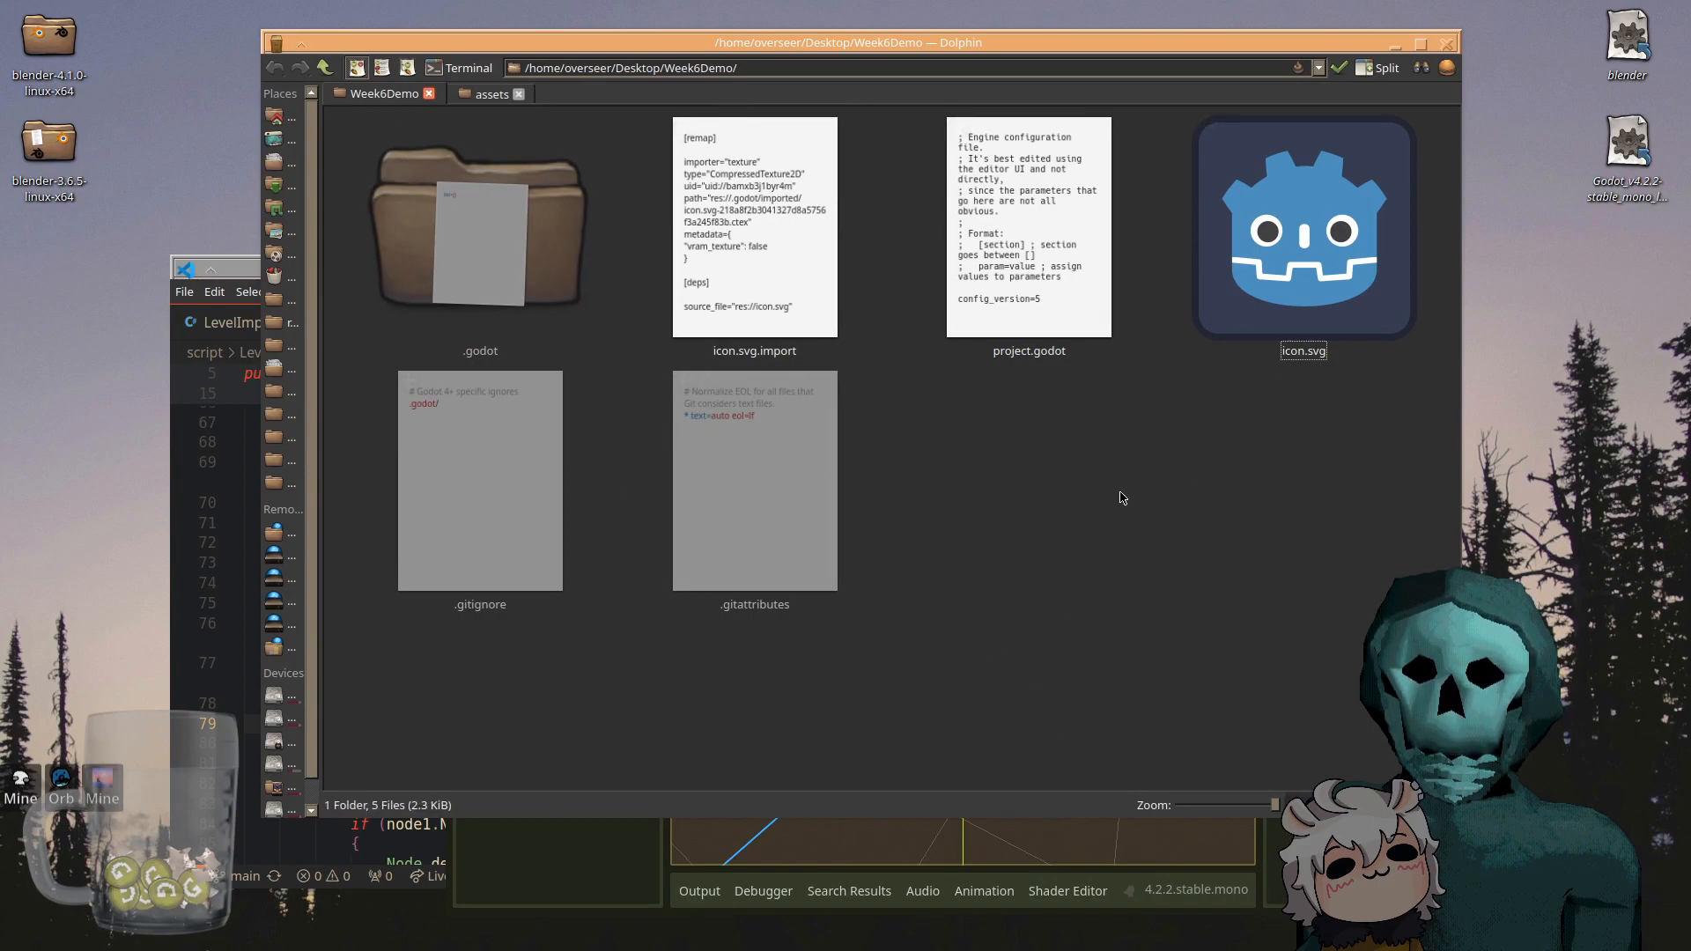
{"action": "left_click", "coordinate": [491, 94]}
{"action": "scroll", "coordinate": [1134, 519], "scroll_direction": "up", "scroll_amount": 3}
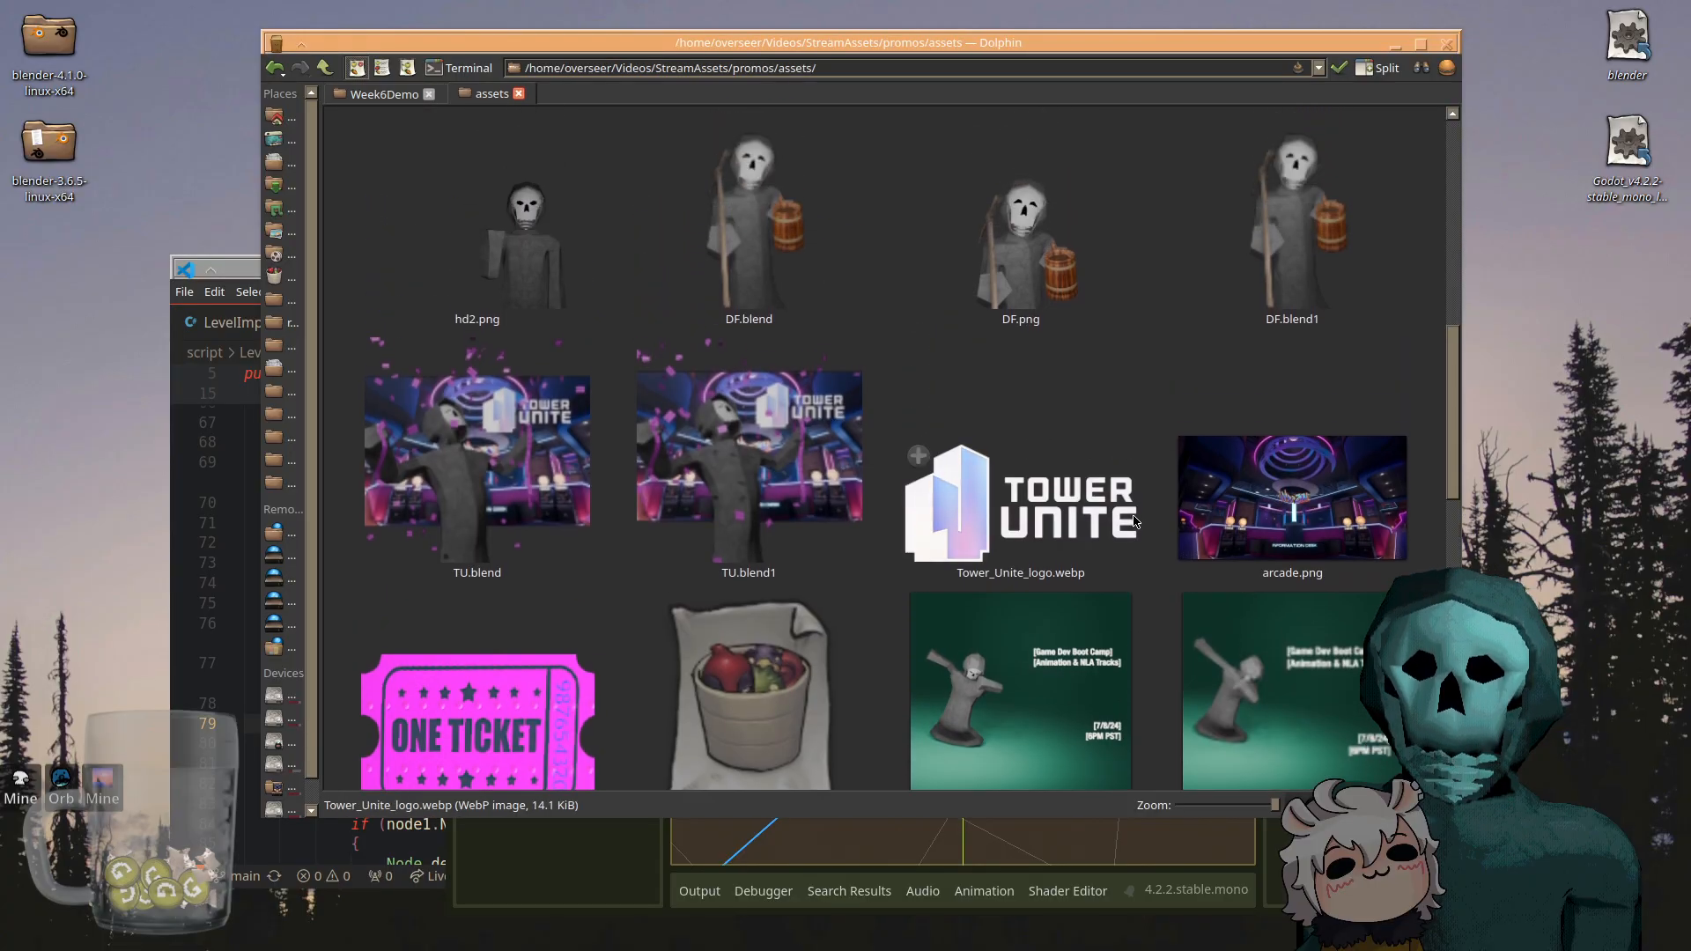
{"action": "scroll", "coordinate": [1134, 520], "scroll_direction": "down", "scroll_amount": 10}
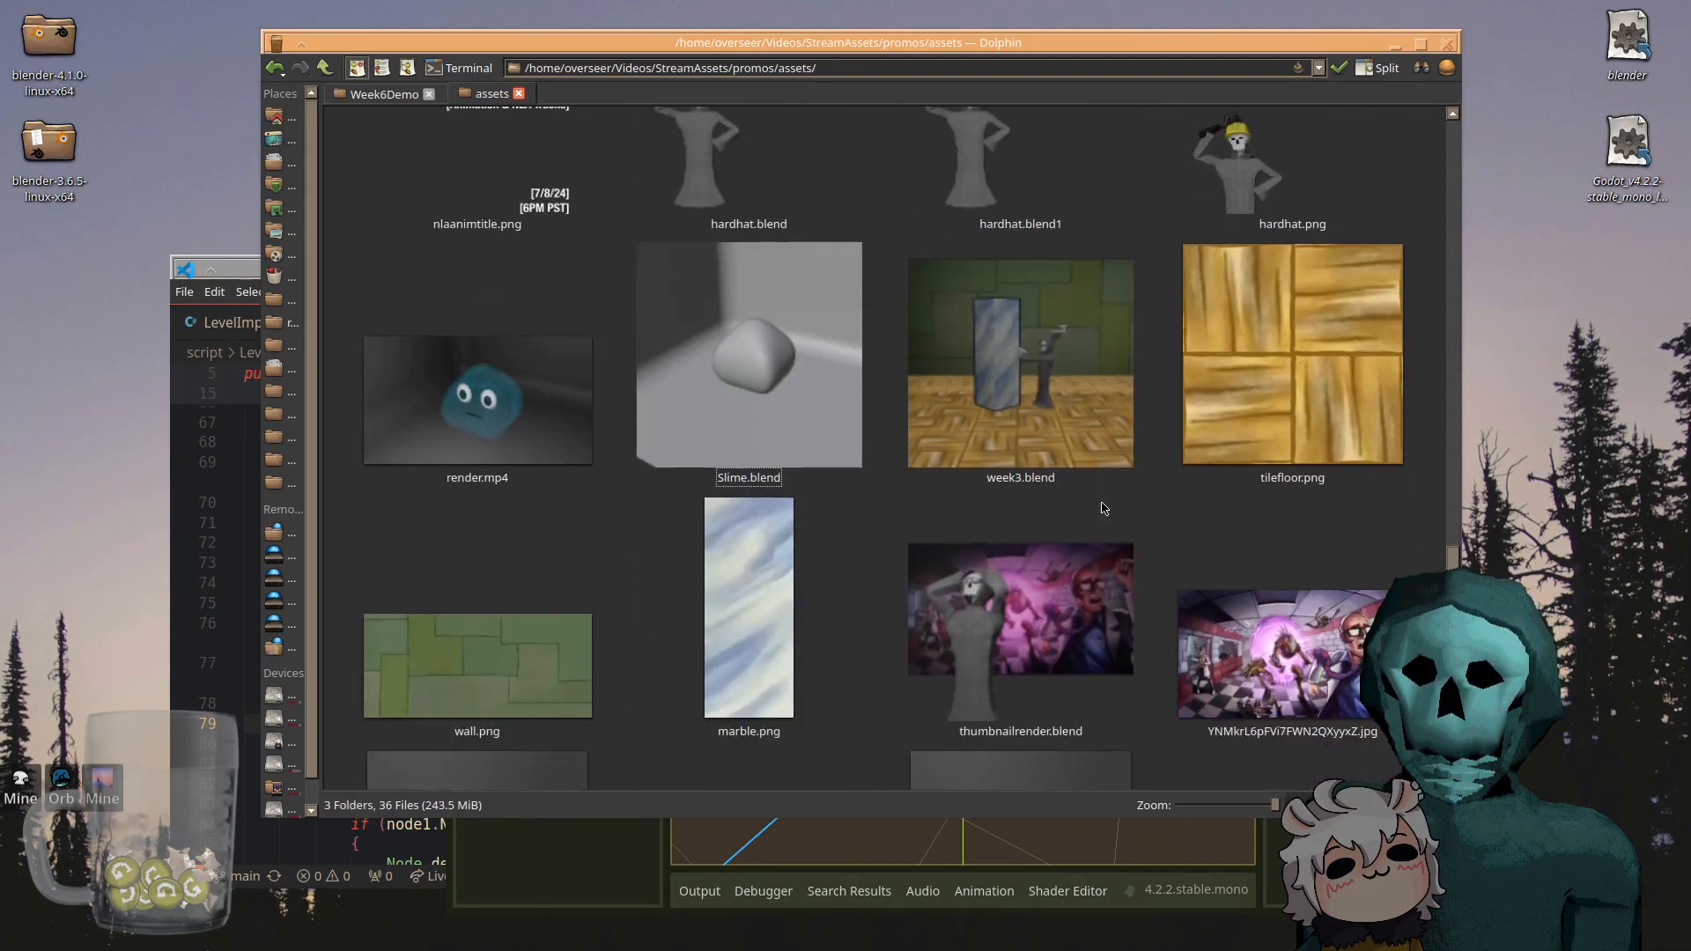
- Copy Slime.blend from the assets folder into the Week6Demo project folder
{"action": "left_click", "coordinate": [798, 339]}
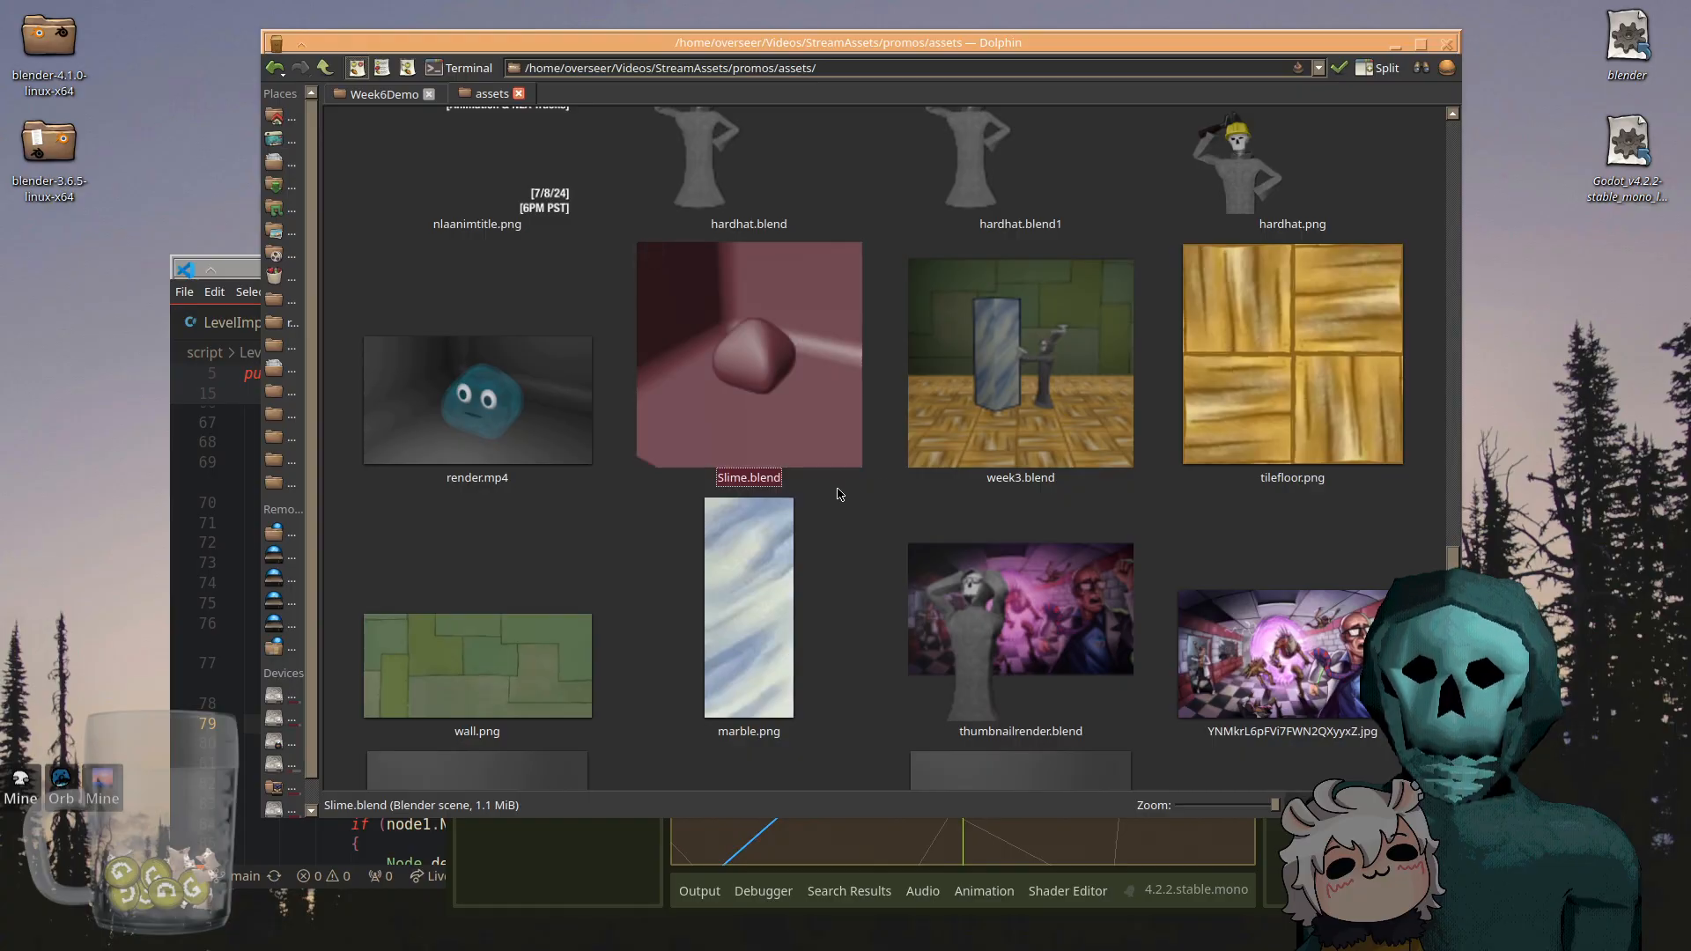
{"action": "right_click", "coordinate": [738, 361]}
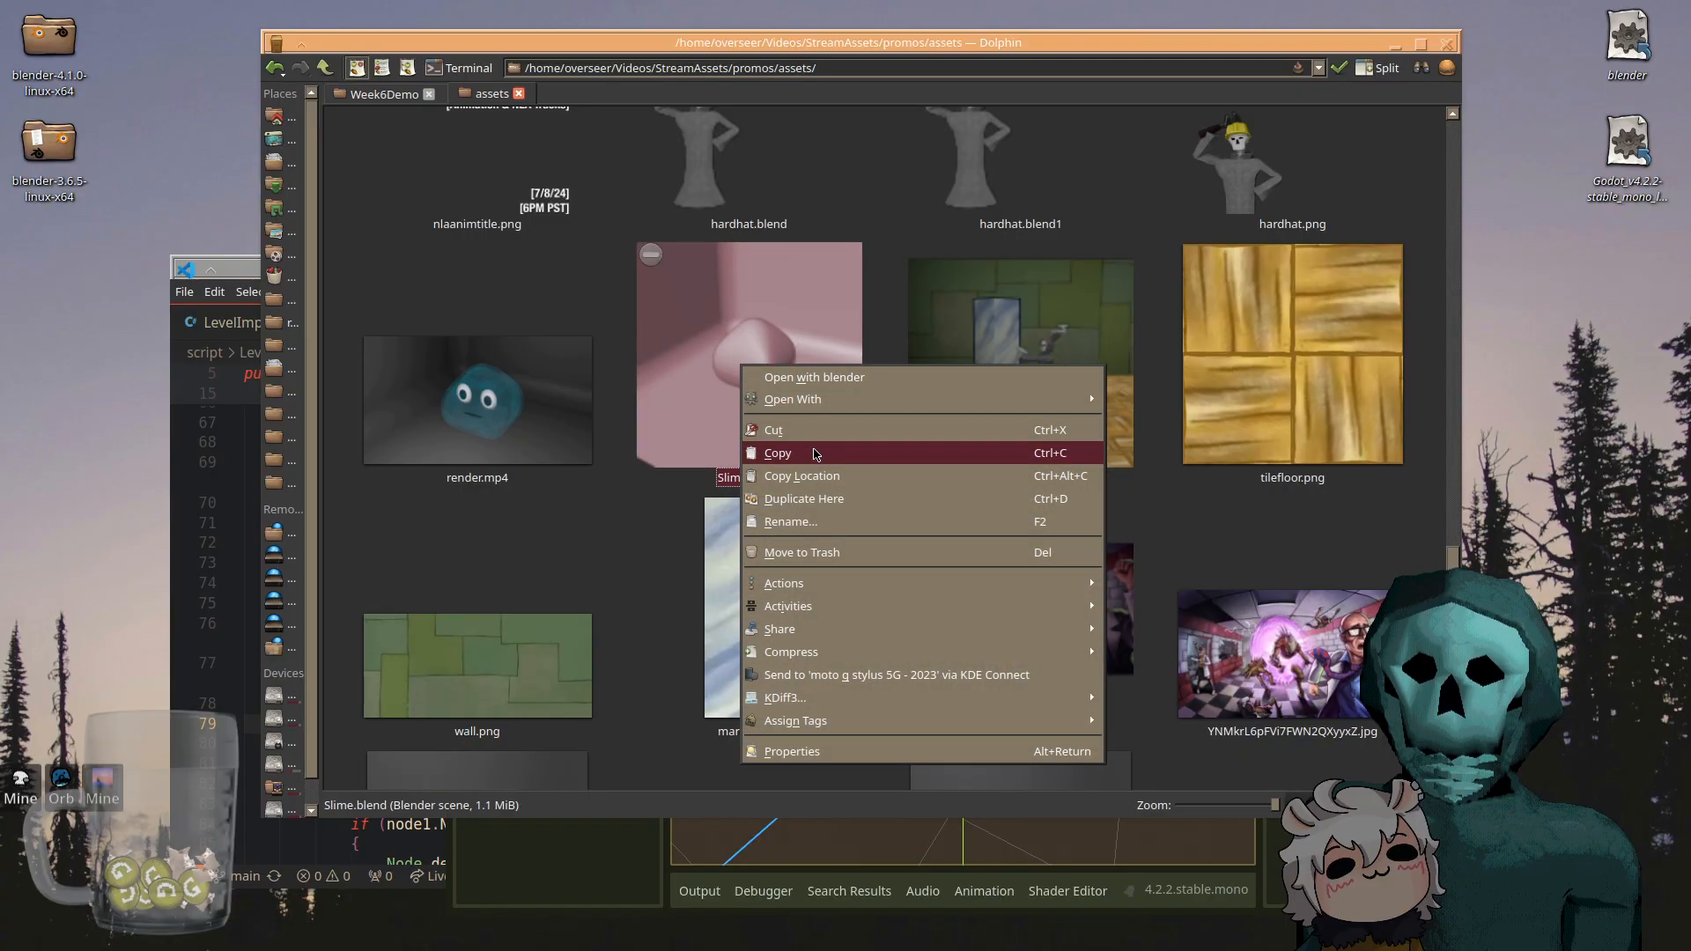
{"action": "left_click", "coordinate": [815, 449]}
{"action": "left_click", "coordinate": [398, 97]}
{"action": "right_click", "coordinate": [945, 449]}
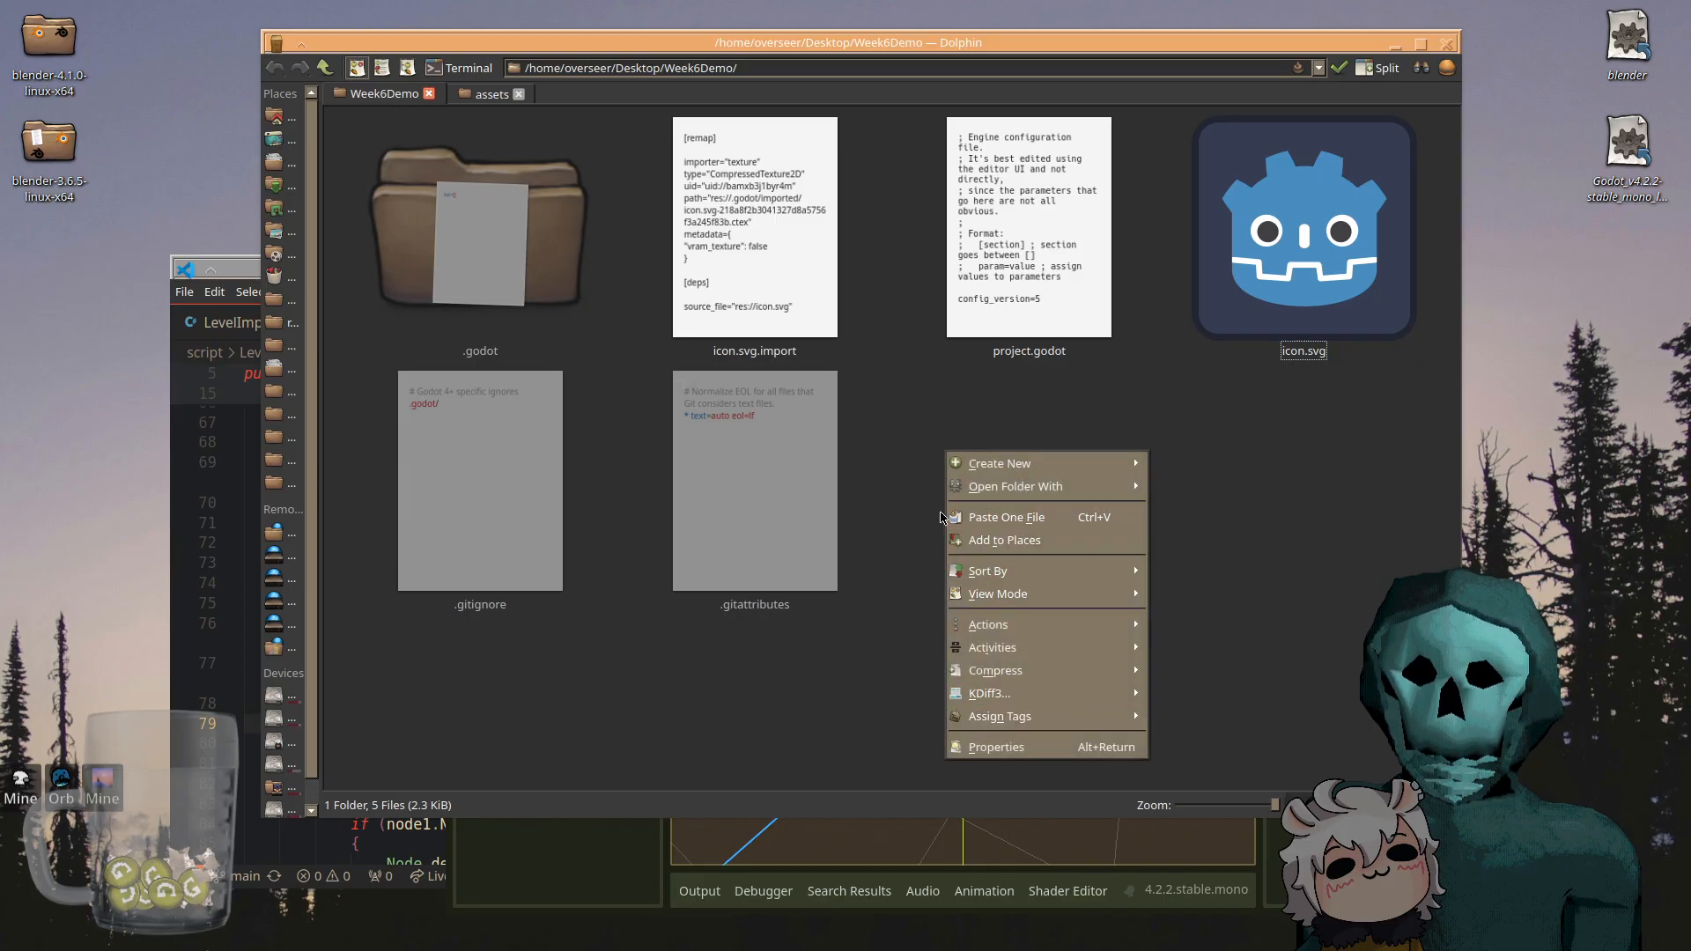
{"action": "left_click", "coordinate": [991, 517]}
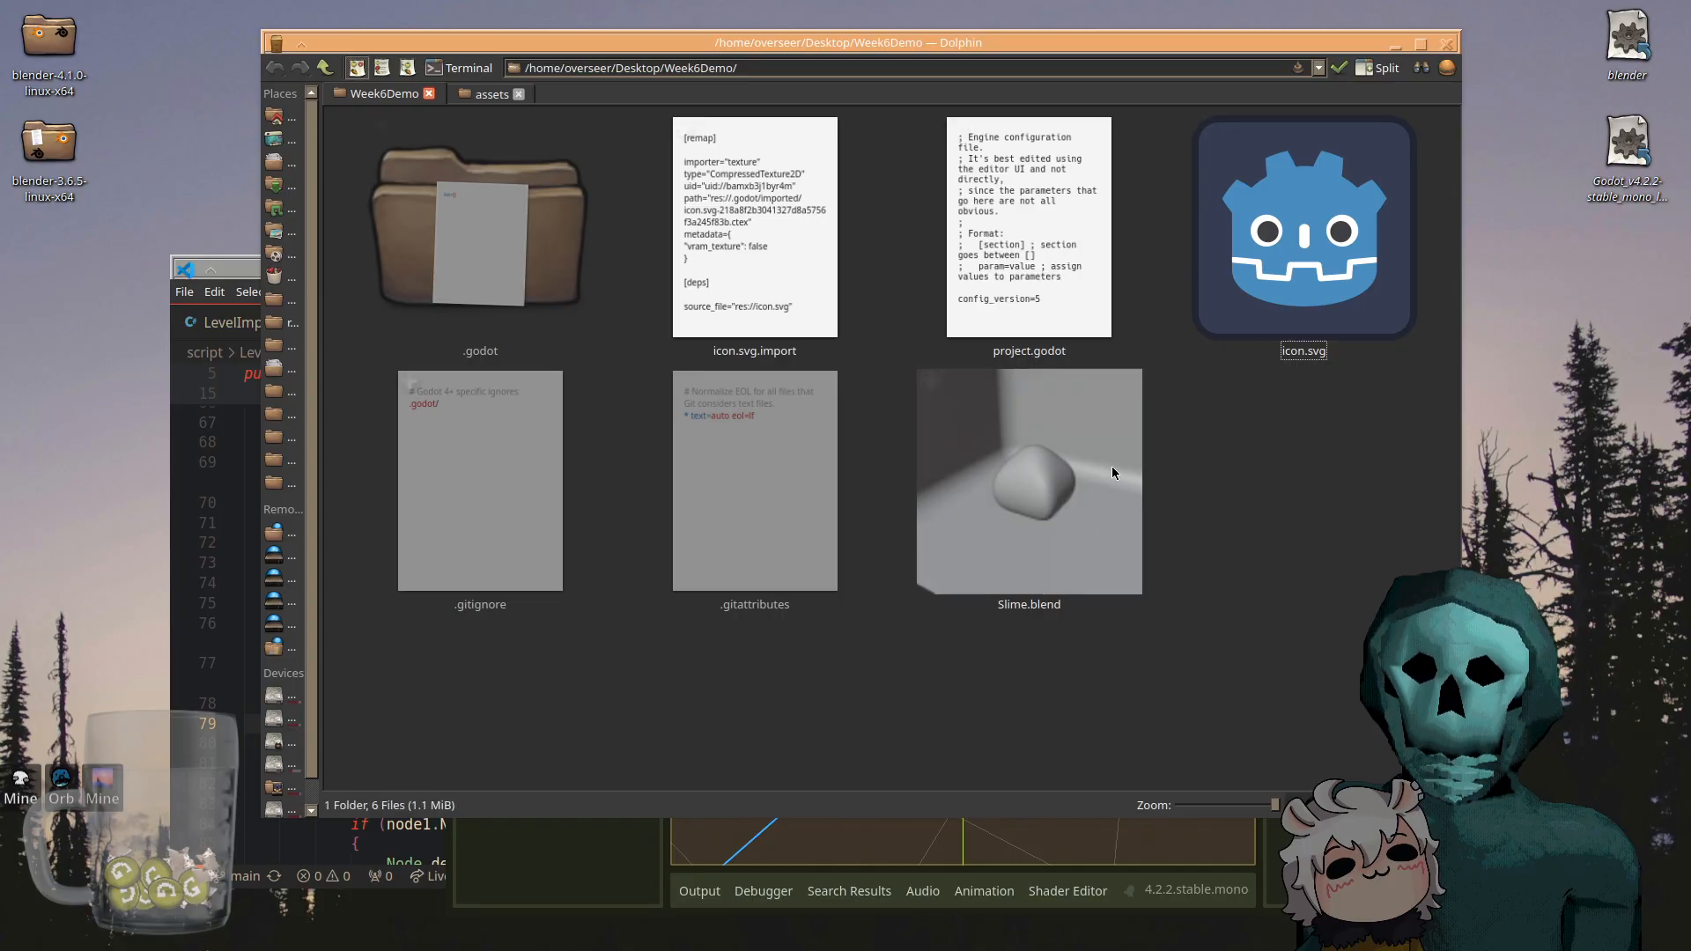
- Compare the project files listed in Godot's FileSystem with the contents of the Week6Demo folder
{"action": "left_click", "coordinate": [516, 874]}
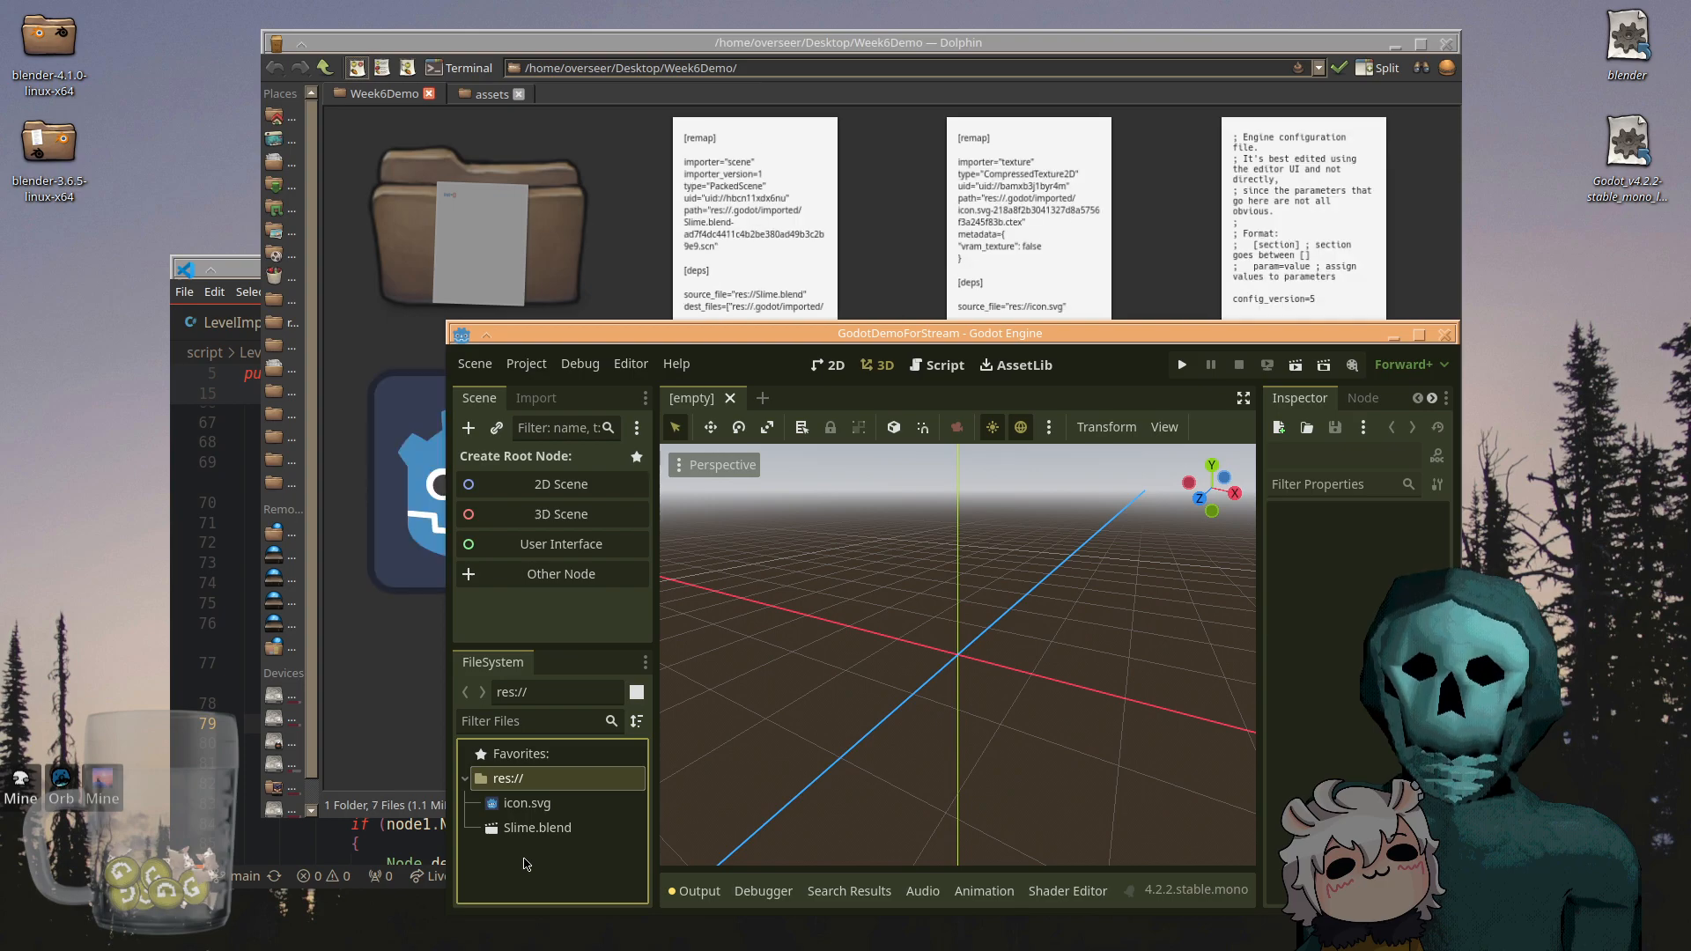
{"action": "left_click_drag", "start_coordinate": [1136, 336], "coordinate": [1004, 2]}
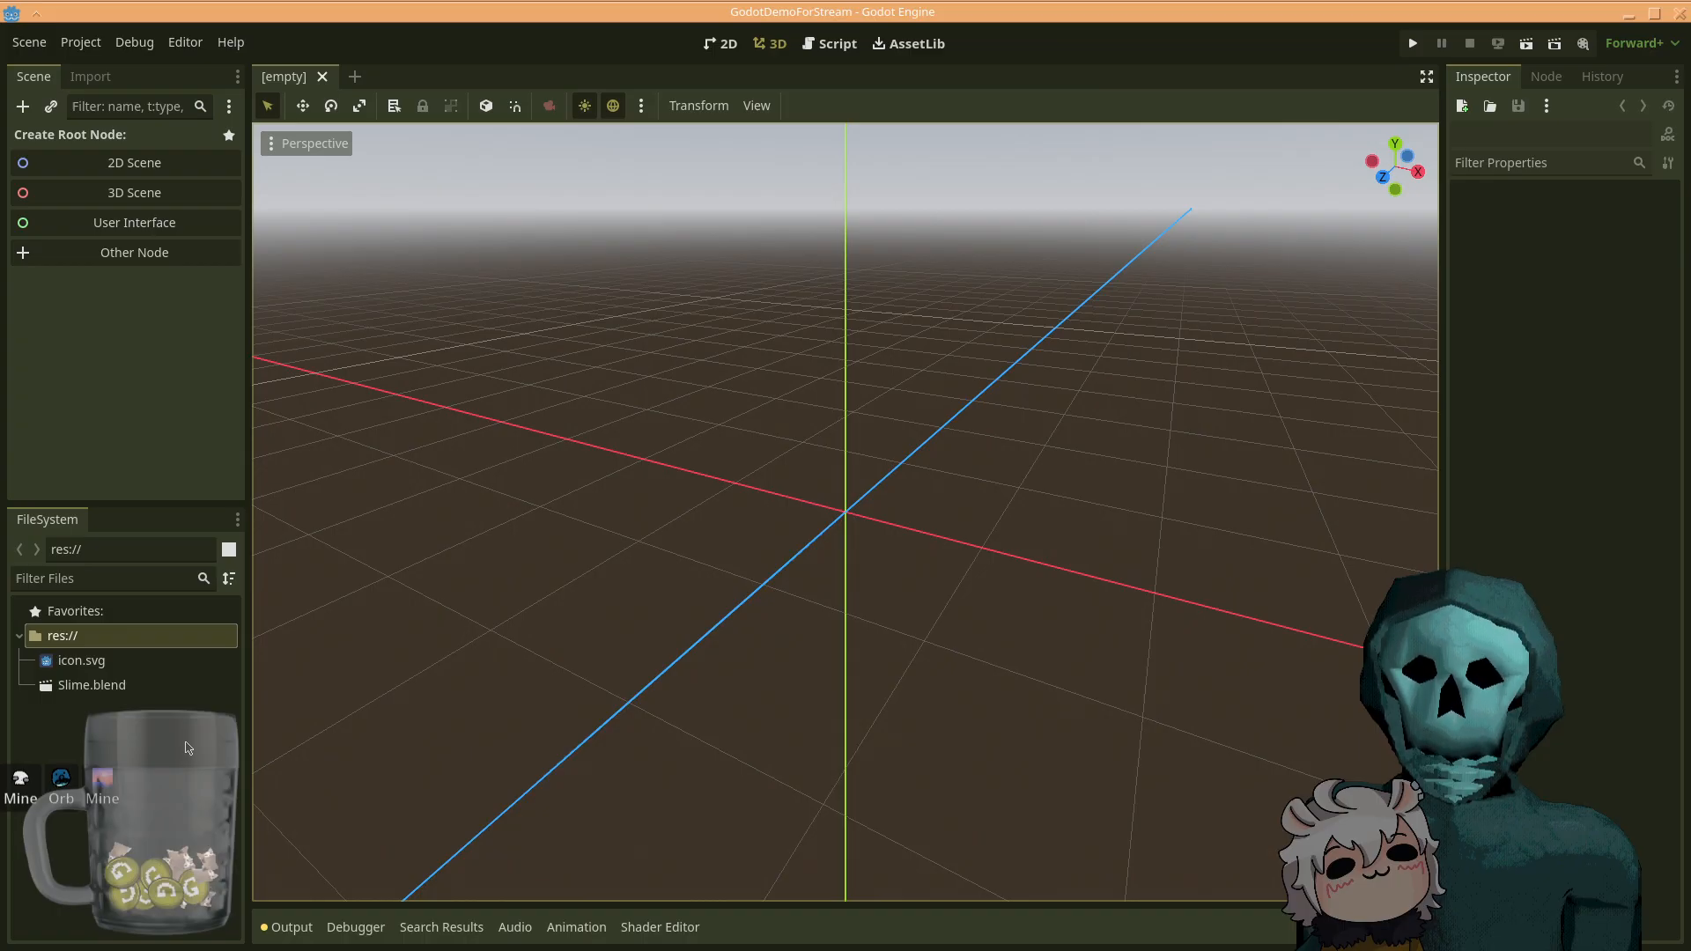
{"action": "left_click_drag", "start_coordinate": [835, 10], "coordinate": [1015, 304]}
{"action": "left_click", "coordinate": [731, 50]}
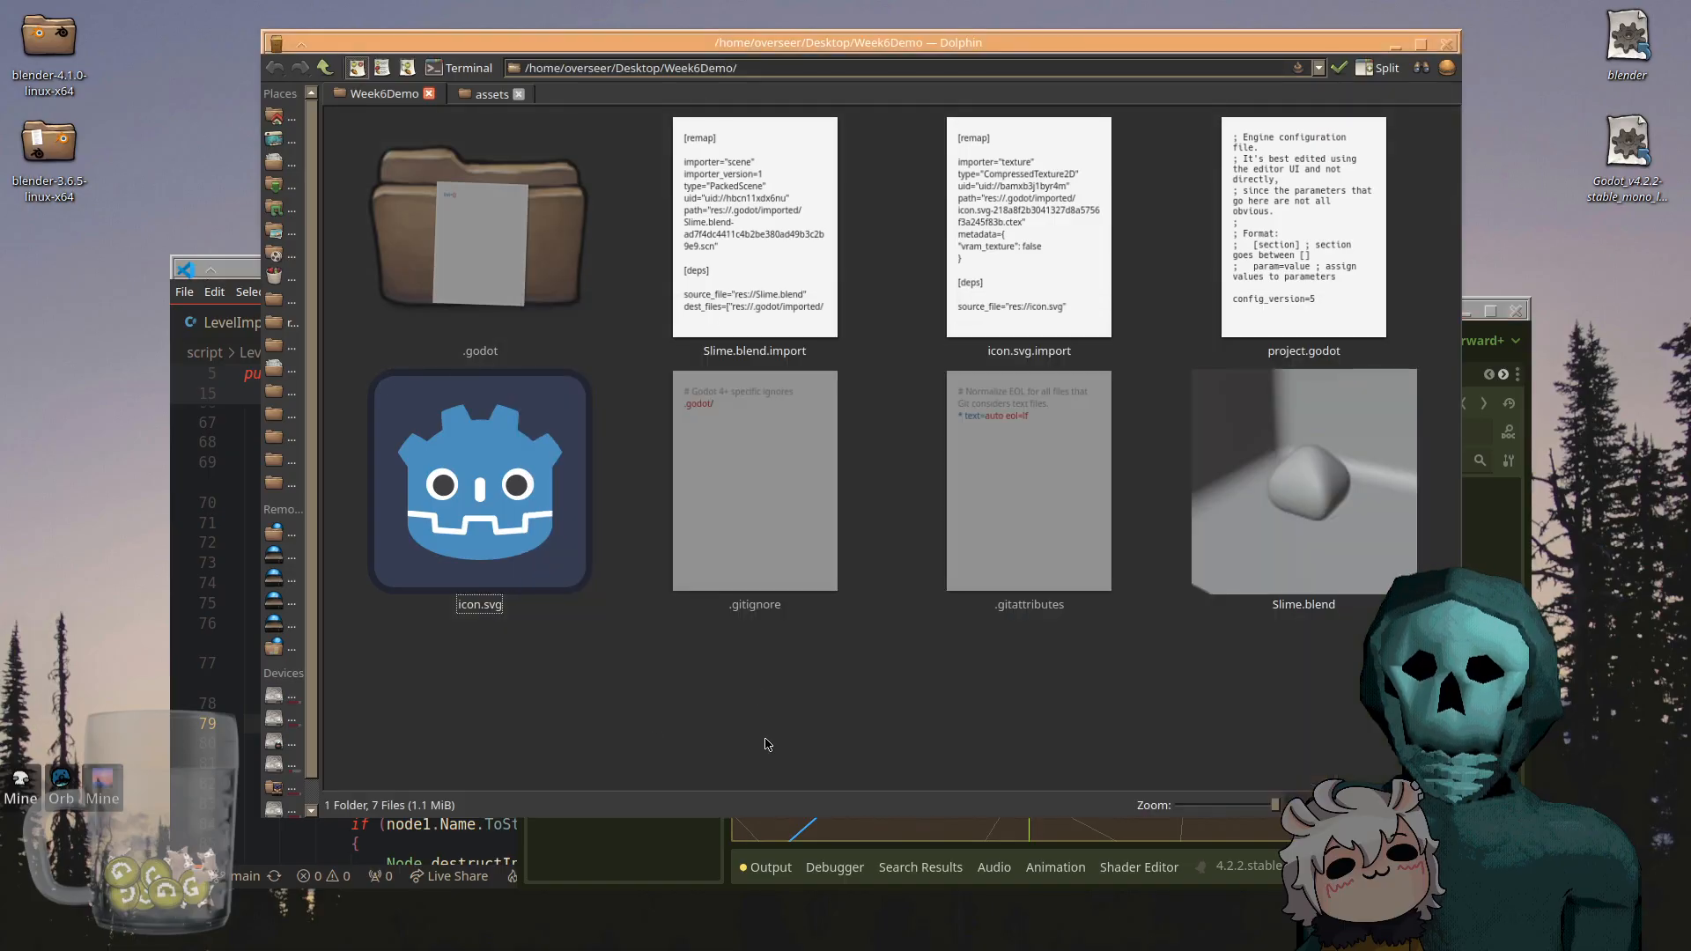
{"action": "left_click", "coordinate": [494, 495]}
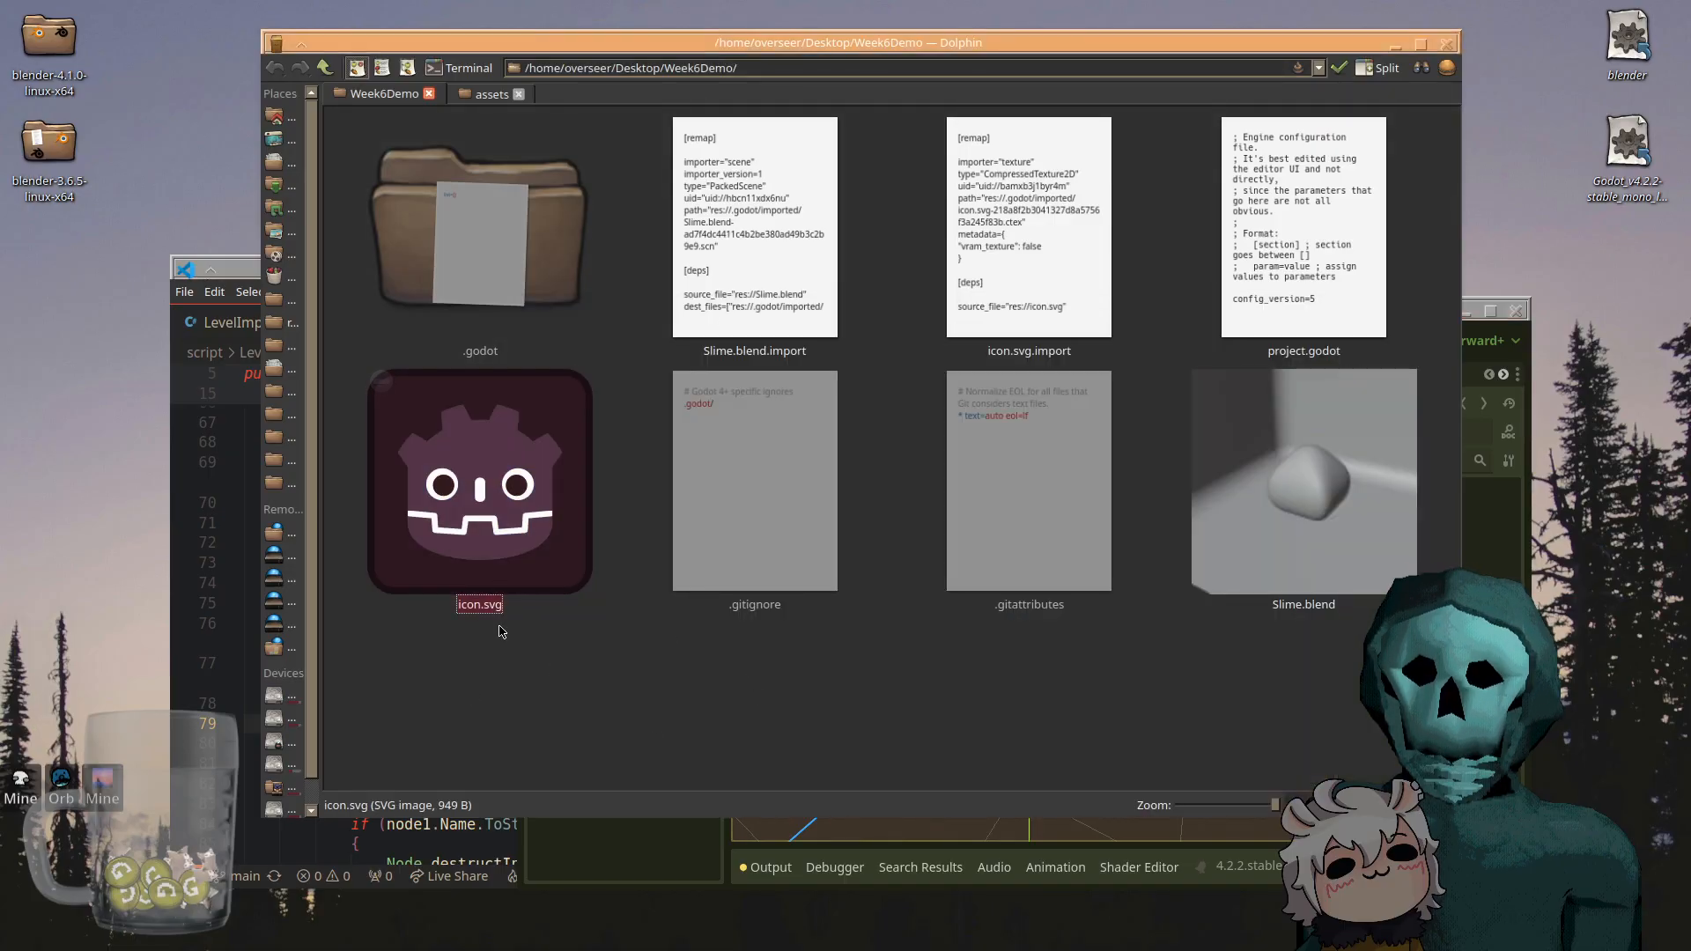
{"action": "left_click", "coordinate": [615, 730]}
- Return to Godot, maximize its window and place Slime.blend from the project files into the empty 3D scene
{"action": "left_click", "coordinate": [1494, 599]}
{"action": "left_click_drag", "start_coordinate": [1205, 304], "coordinate": [1040, 2]}
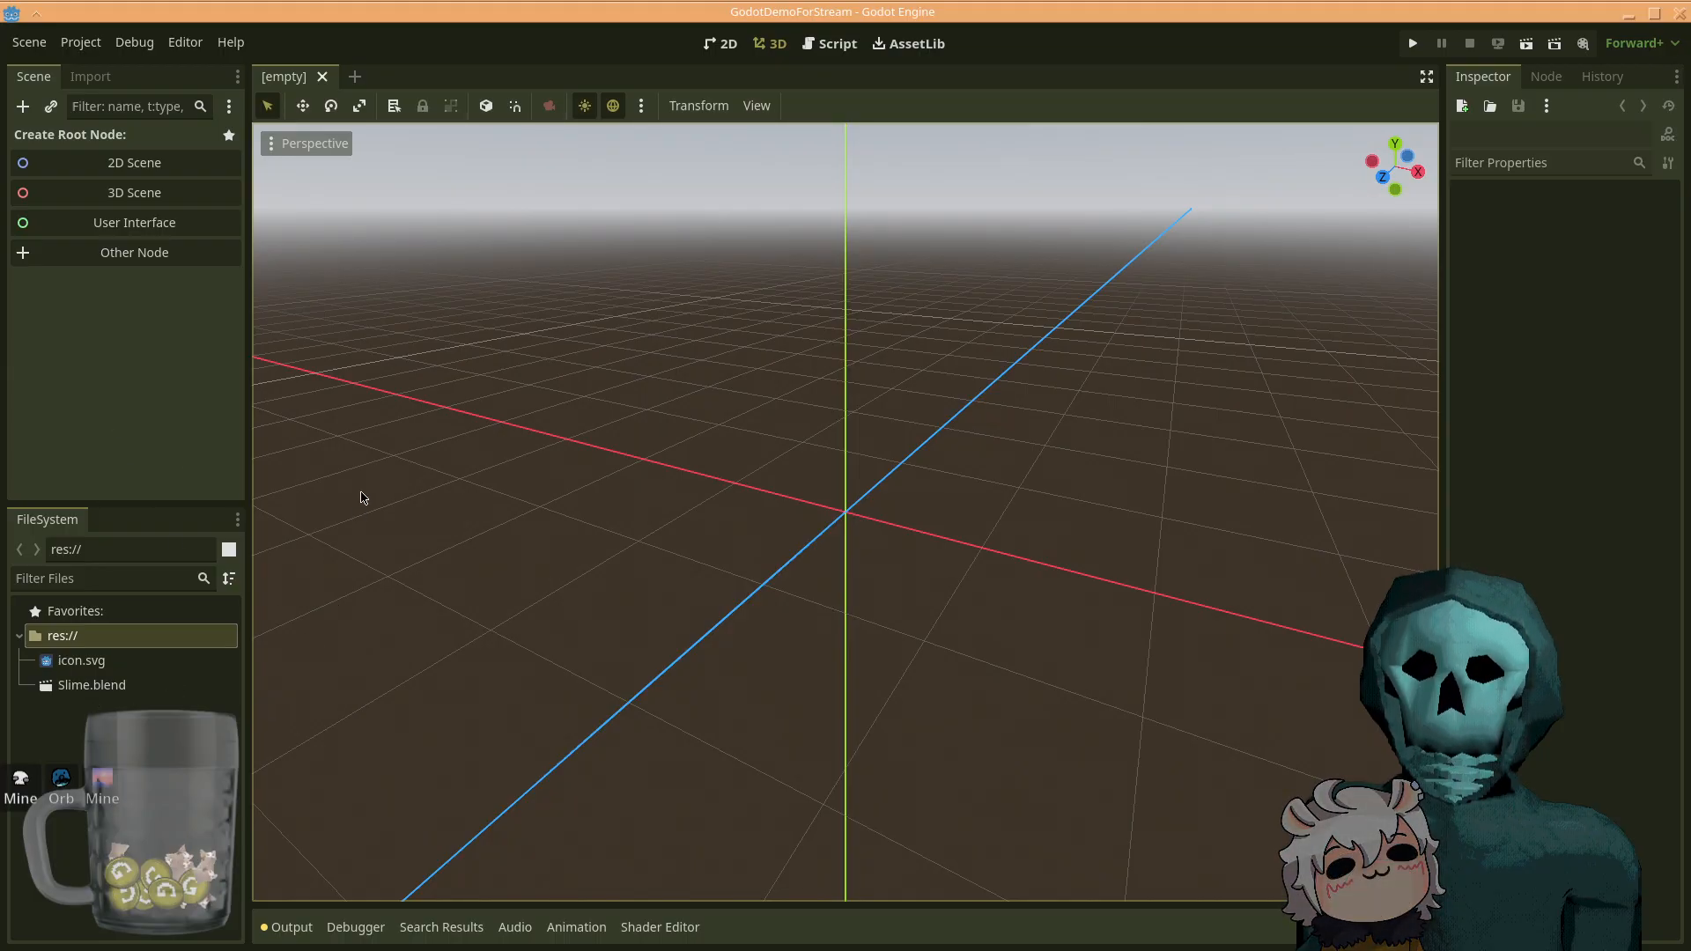
{"action": "left_click", "coordinate": [121, 686]}
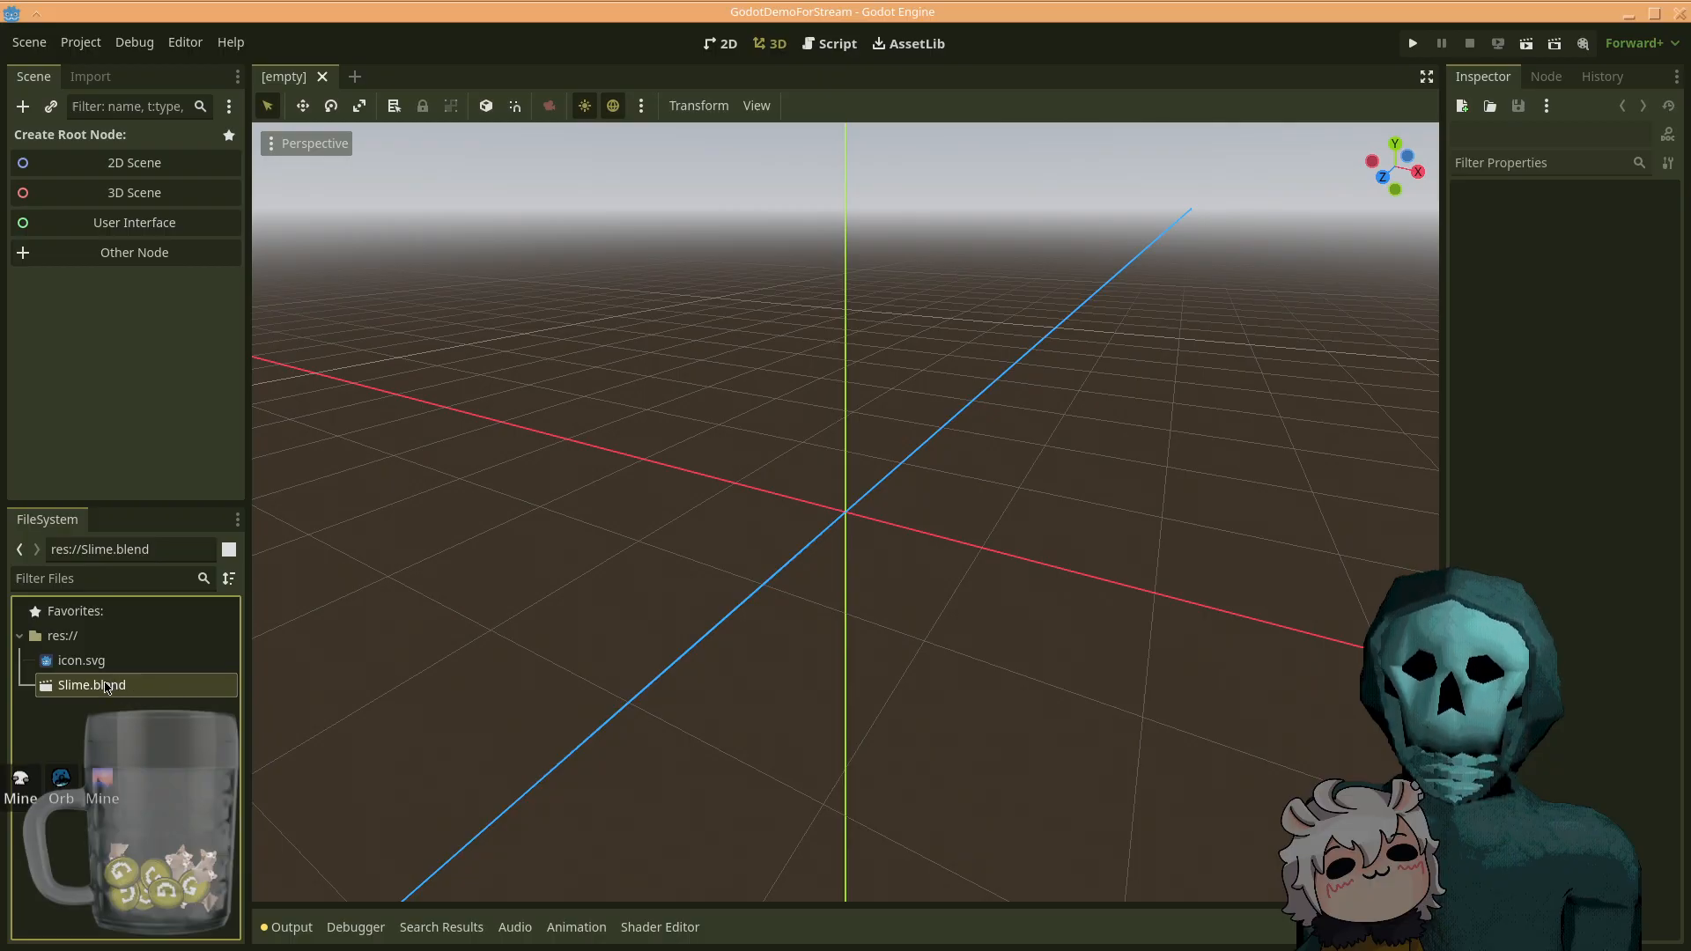
{"action": "left_click_drag", "start_coordinate": [106, 687], "coordinate": [846, 512]}
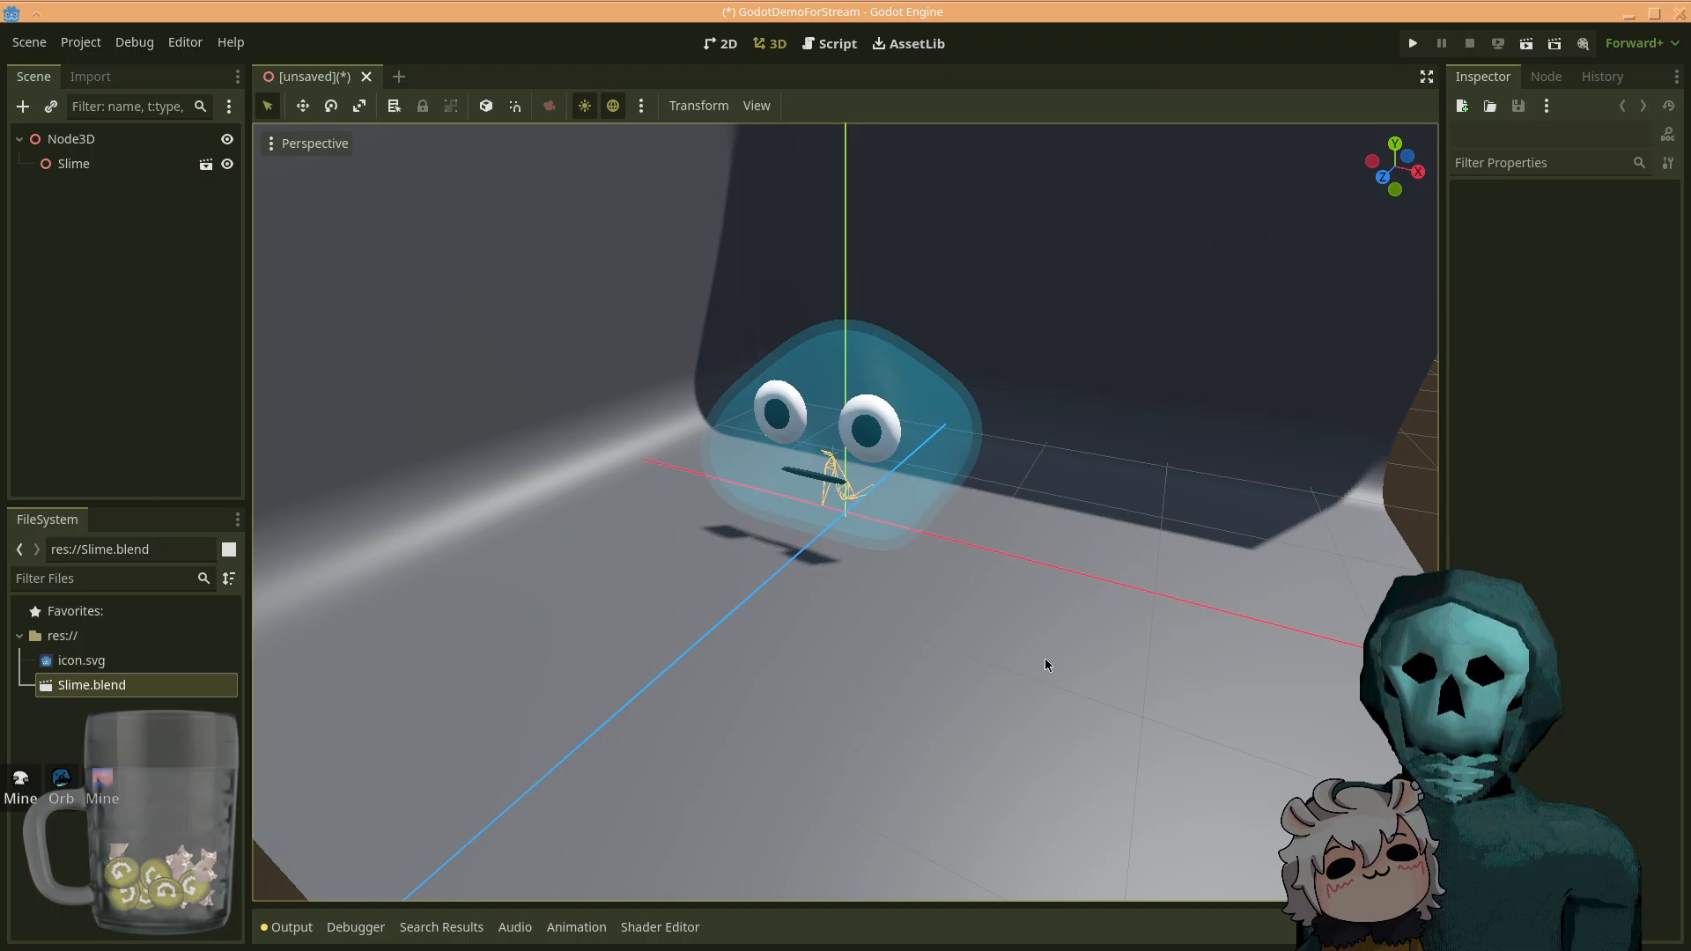
- Examine the placed slime model and its backdrop from different distances and angles in the 3D viewport
{"action": "right_click_drag", "start_coordinate": [945, 616], "coordinate": [899, 705]}
{"action": "key", "text": "s"}
{"action": "key", "text": "w"}
{"action": "key", "text": "d"}
{"action": "key", "text": "a"}
{"action": "key", "text": "d"}
{"action": "key", "text": "w"}
{"action": "key", "text": "s"}
{"action": "key", "text": "a"}
{"action": "key", "text": "d"}
{"action": "key", "text": "a"}
{"action": "key", "text": "w"}
{"action": "key", "text": "s"}
{"action": "key", "text": "w"}
{"action": "key", "text": "w"}
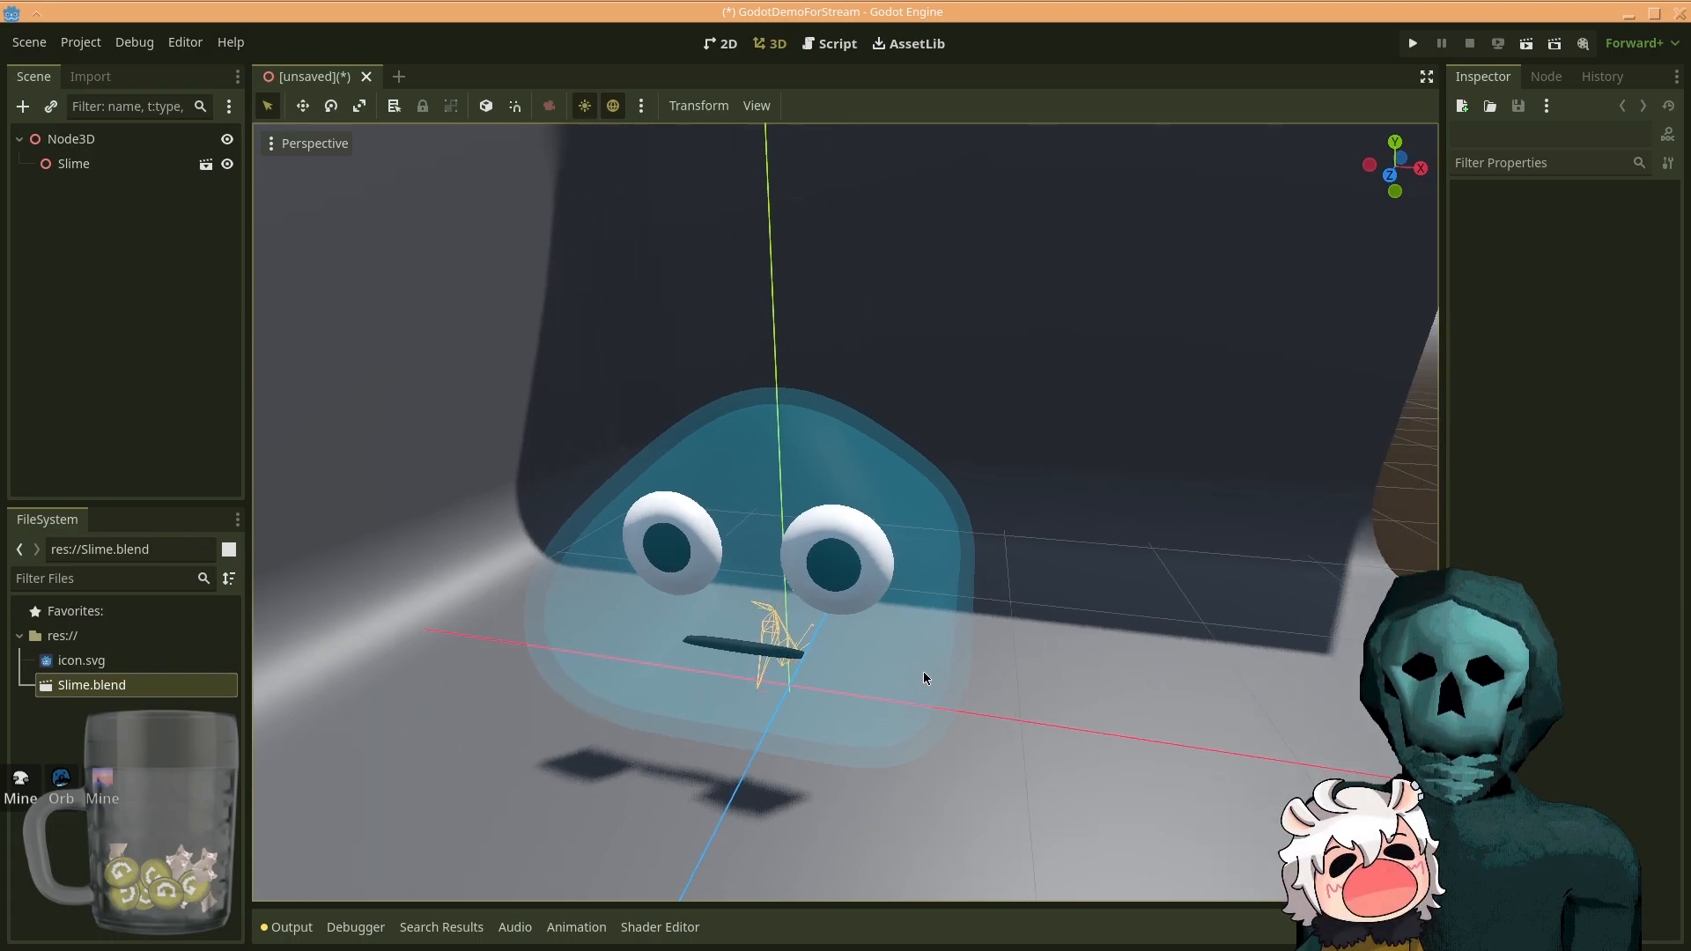
{"action": "scroll", "coordinate": [916, 648], "scroll_direction": "down", "scroll_amount": 3}
{"action": "scroll", "coordinate": [912, 663], "scroll_direction": "up", "scroll_amount": 8}
{"action": "right_click_drag", "start_coordinate": [911, 662], "coordinate": [856, 550]}
{"action": "key", "text": "s"}
{"action": "key", "text": "w"}
{"action": "key", "text": "s"}
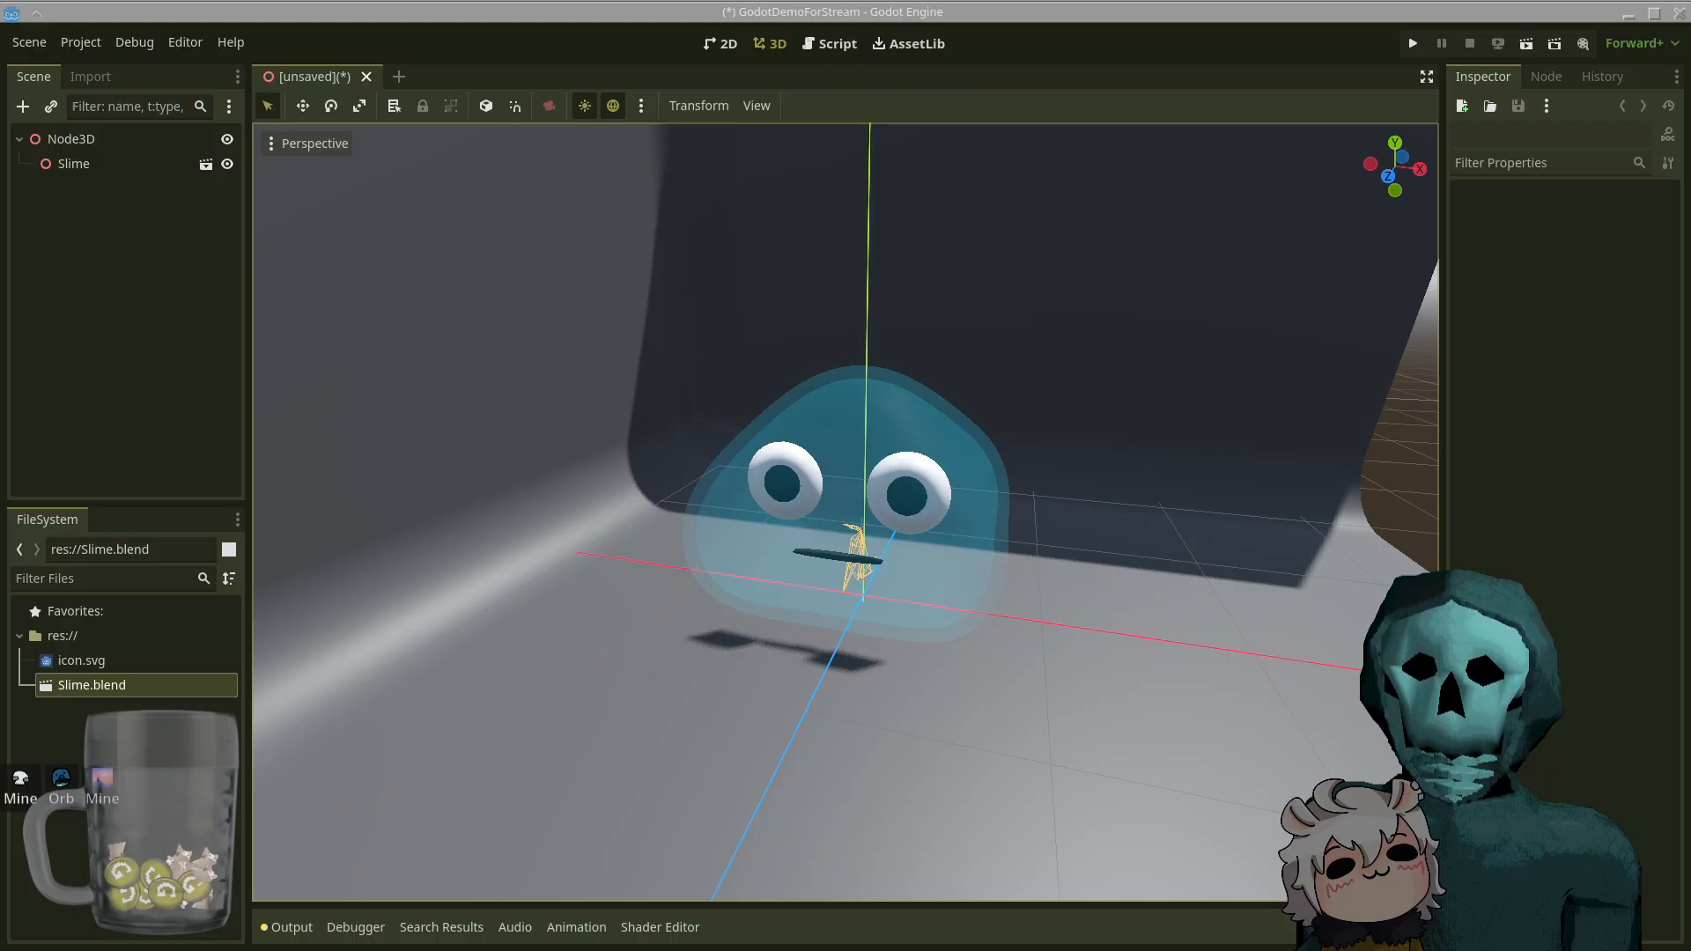
{"action": "right_click_drag", "start_coordinate": [846, 511], "coordinate": [847, 568]}
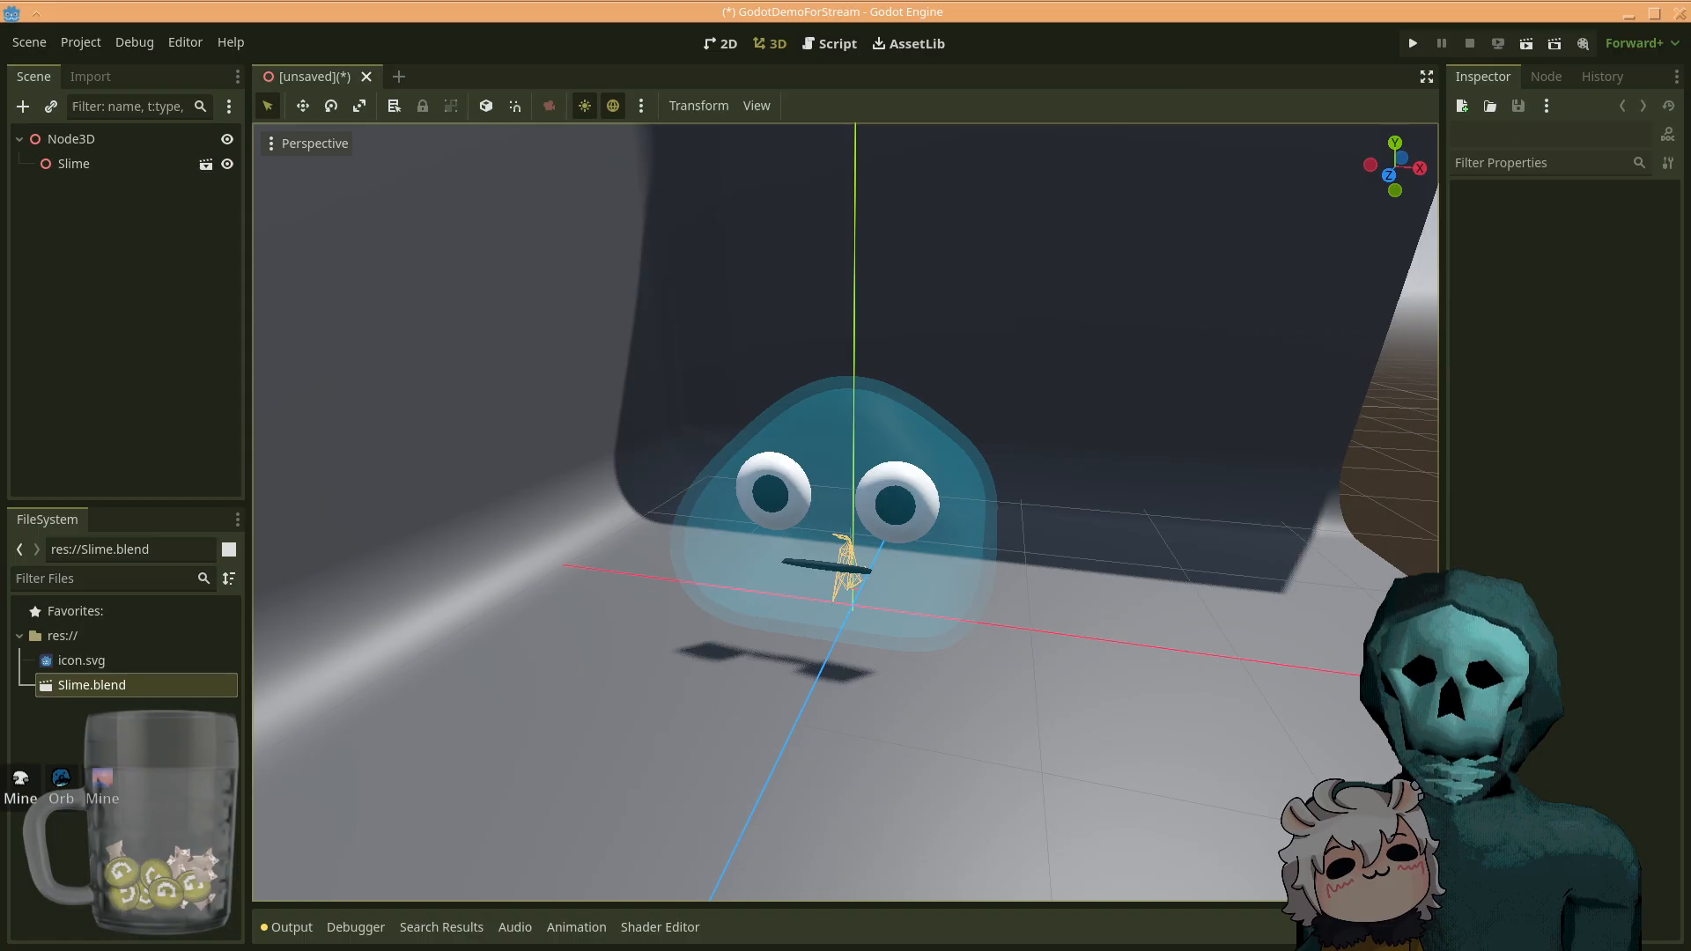
- Switch to the Dolphin file manager and open Slime.blend from the Week6Demo folder in Blender
{"action": "key", "text": "alt+Tab"}
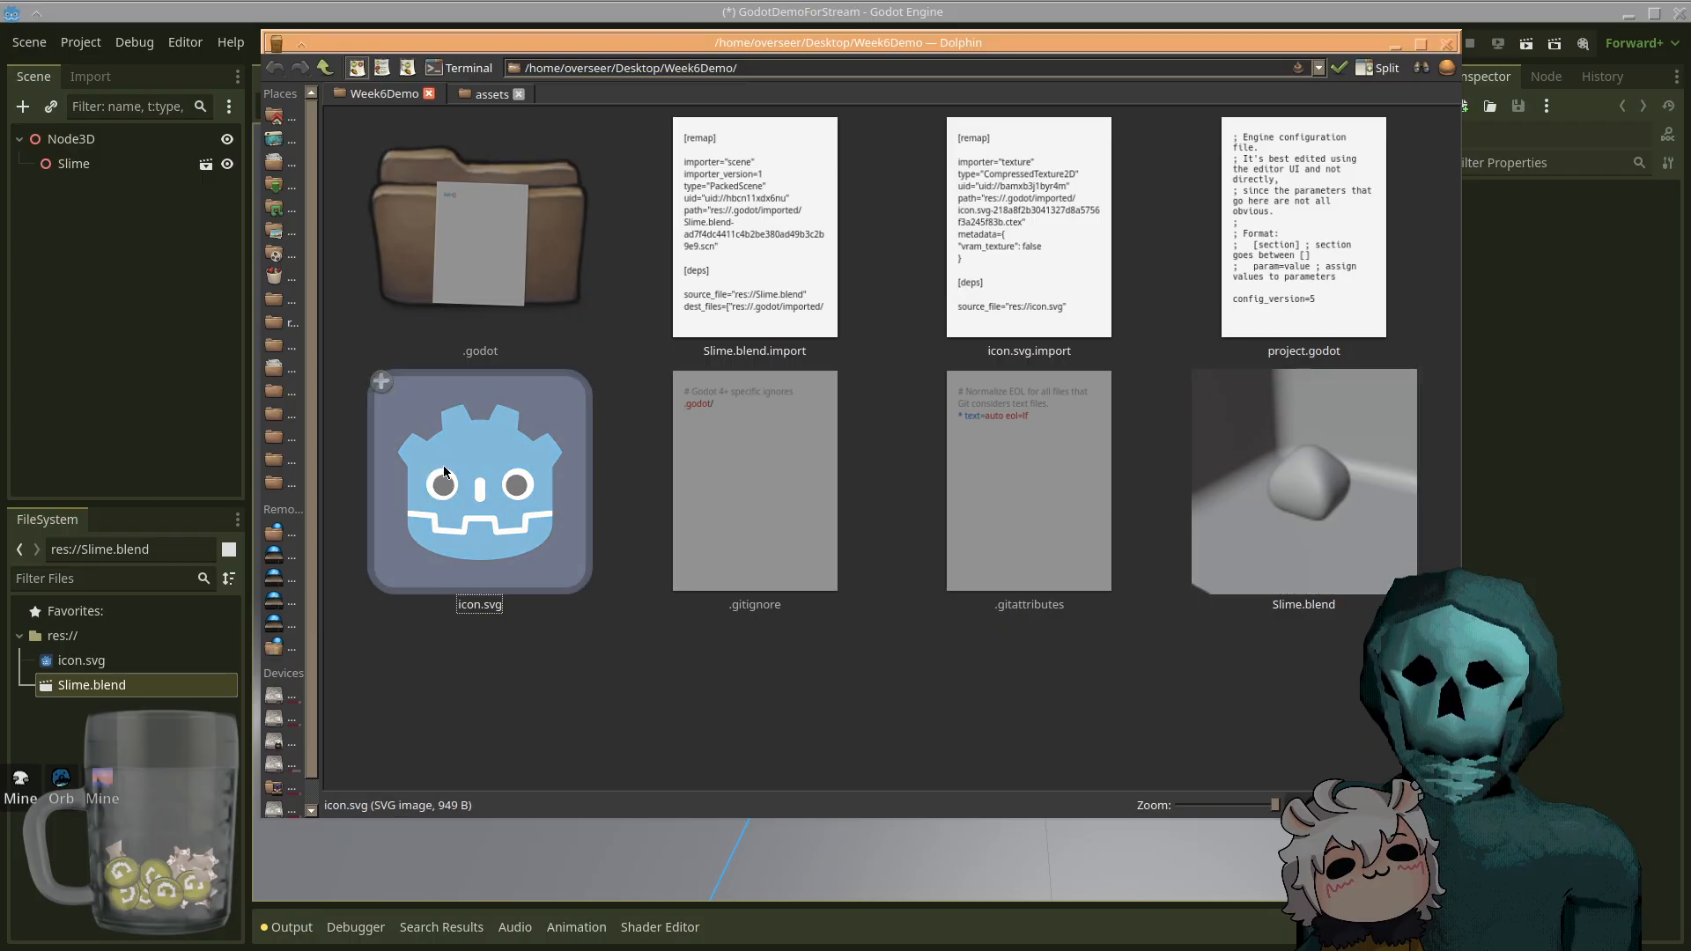
{"action": "left_click", "coordinate": [538, 519]}
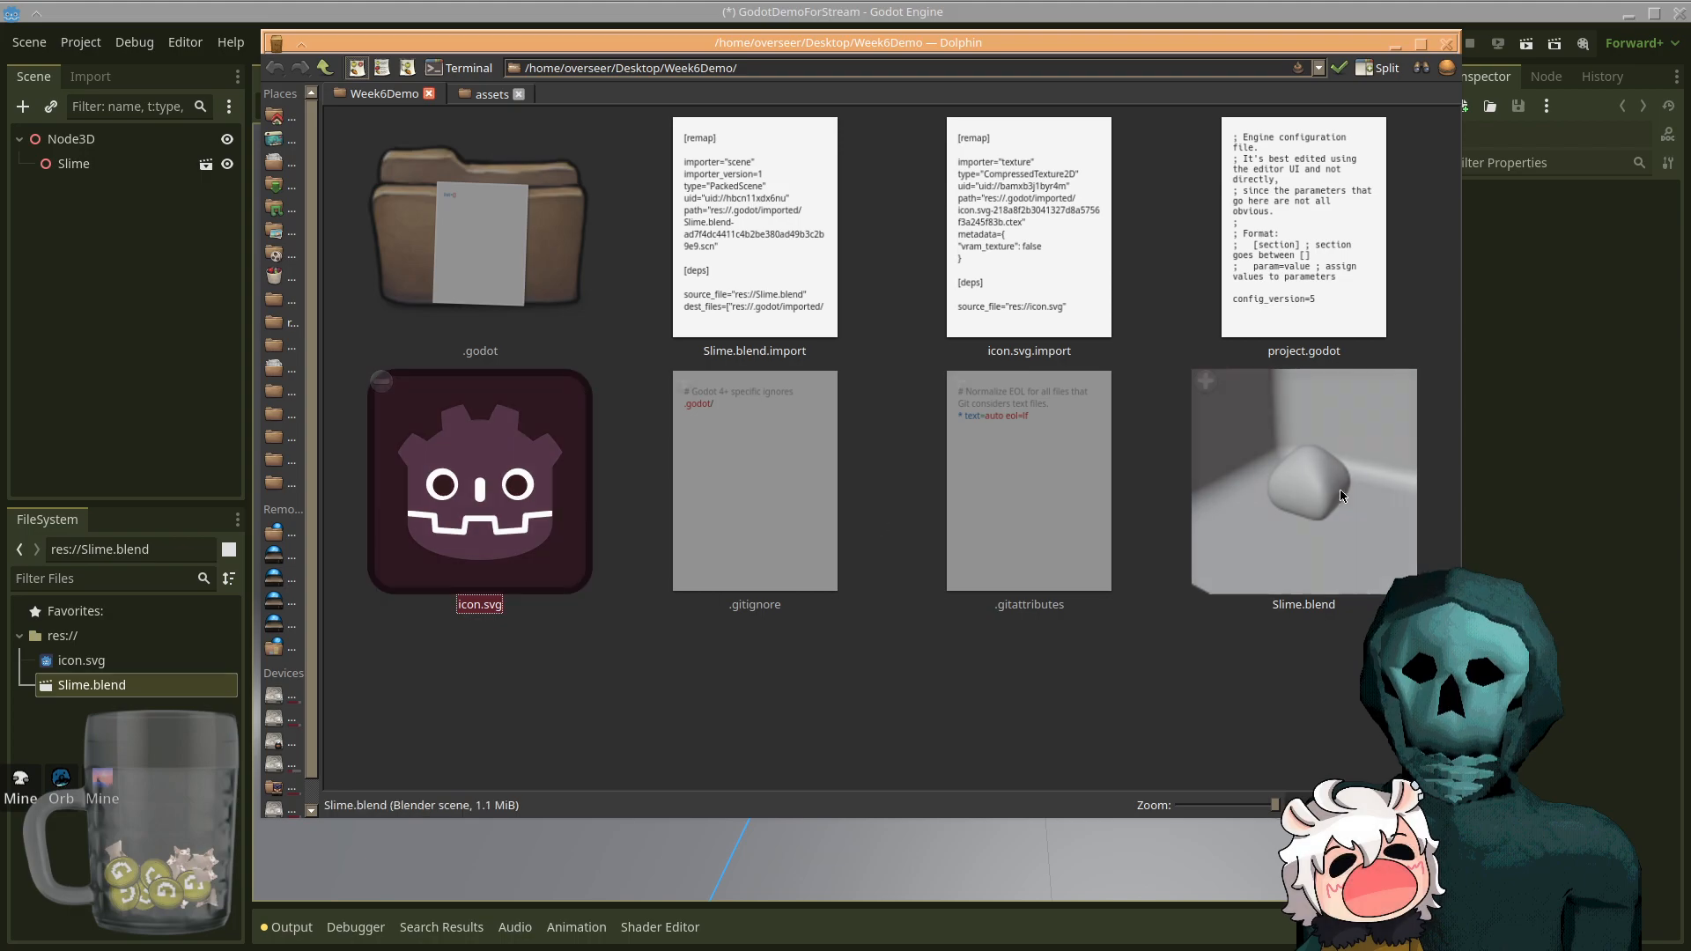
{"action": "left_click", "coordinate": [1293, 477]}
{"action": "double_click", "coordinate": [1273, 478]}
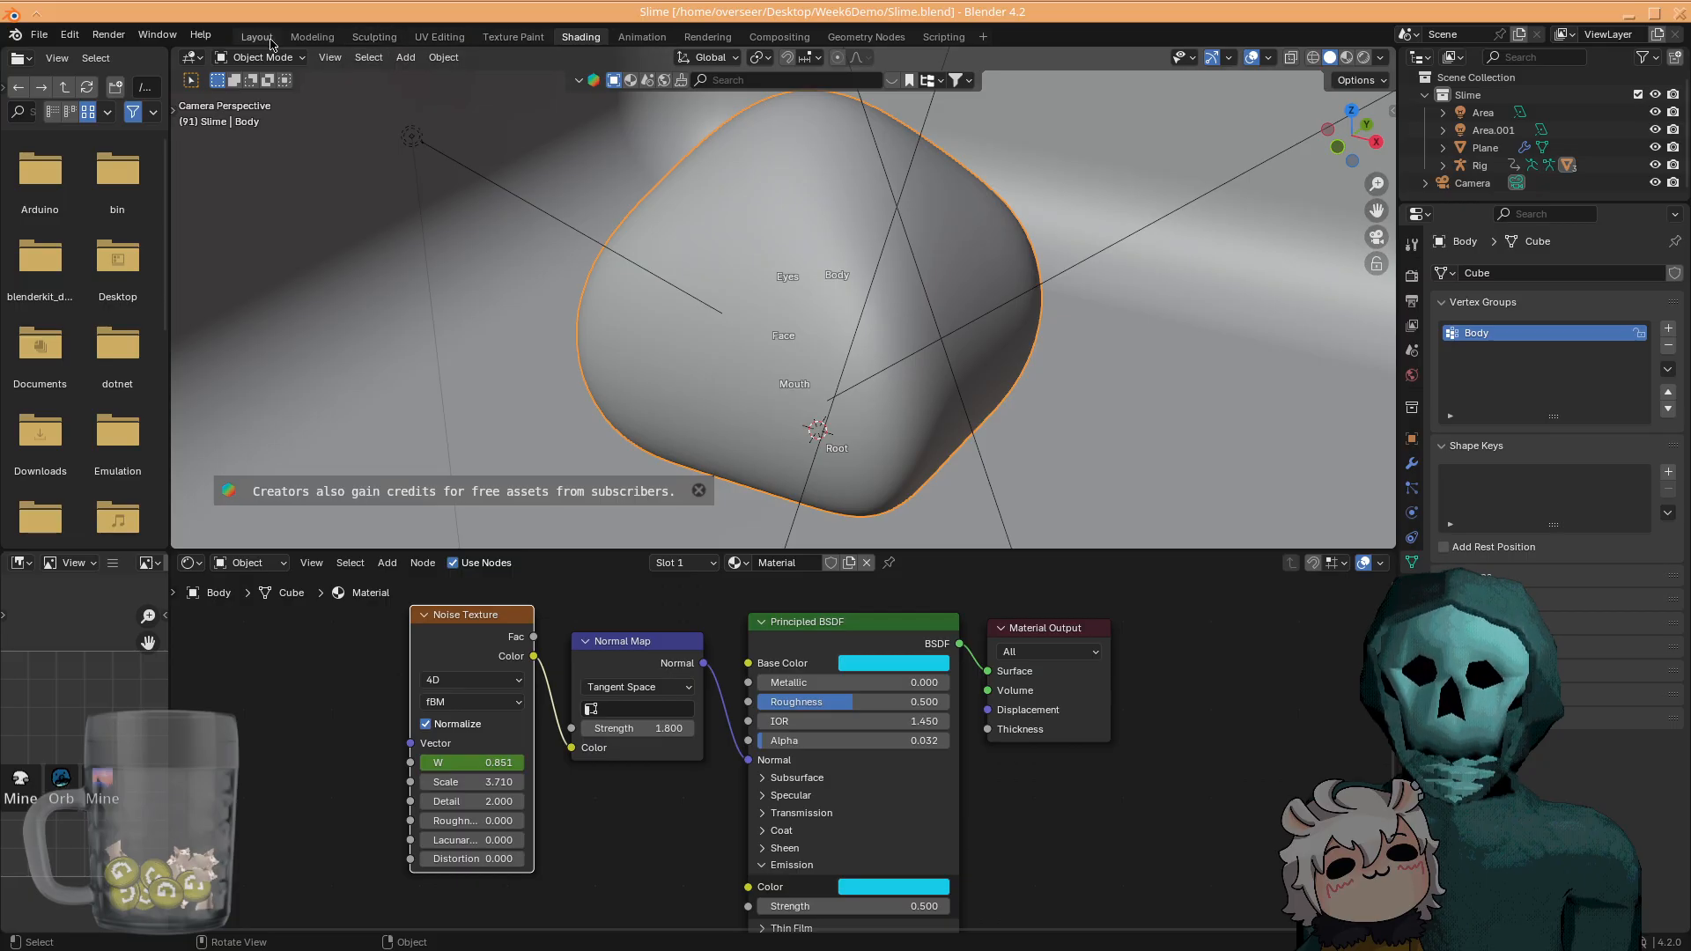
- Switch to the Modeling workspace, return to Object Mode and set the viewport shading to Material Preview
{"action": "left_click", "coordinate": [304, 44]}
{"action": "key", "text": "Tab"}
{"action": "key", "text": "z"}
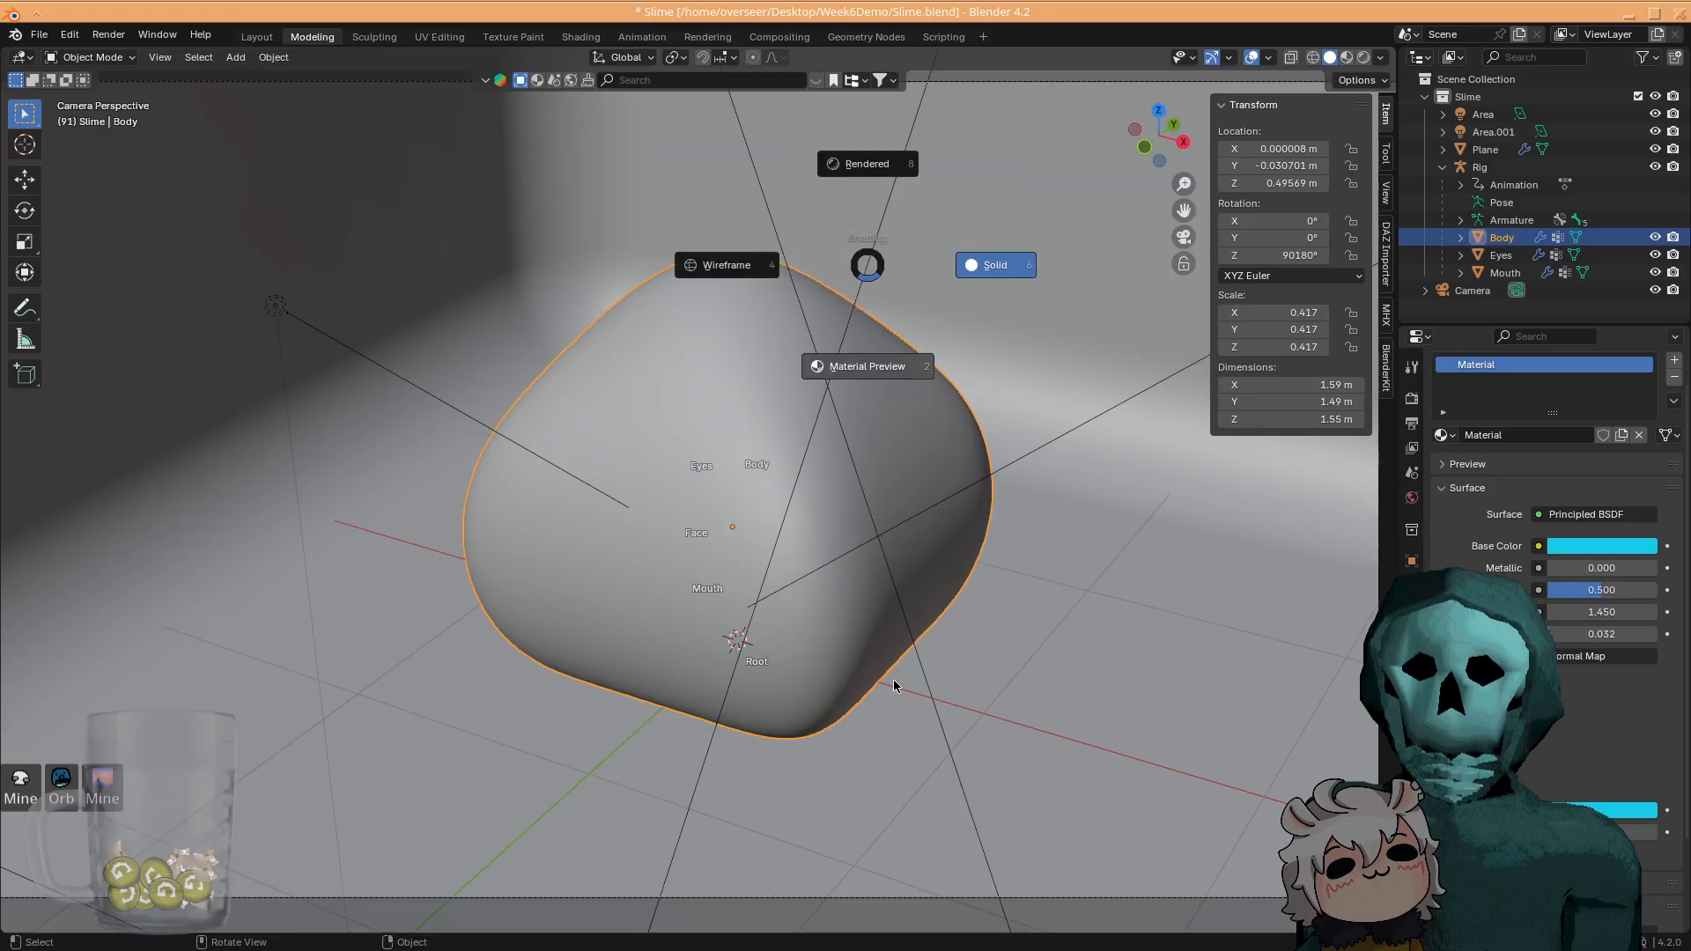
{"action": "left_click", "coordinate": [908, 645]}
{"action": "scroll", "coordinate": [984, 611], "scroll_direction": "down", "scroll_amount": 3}
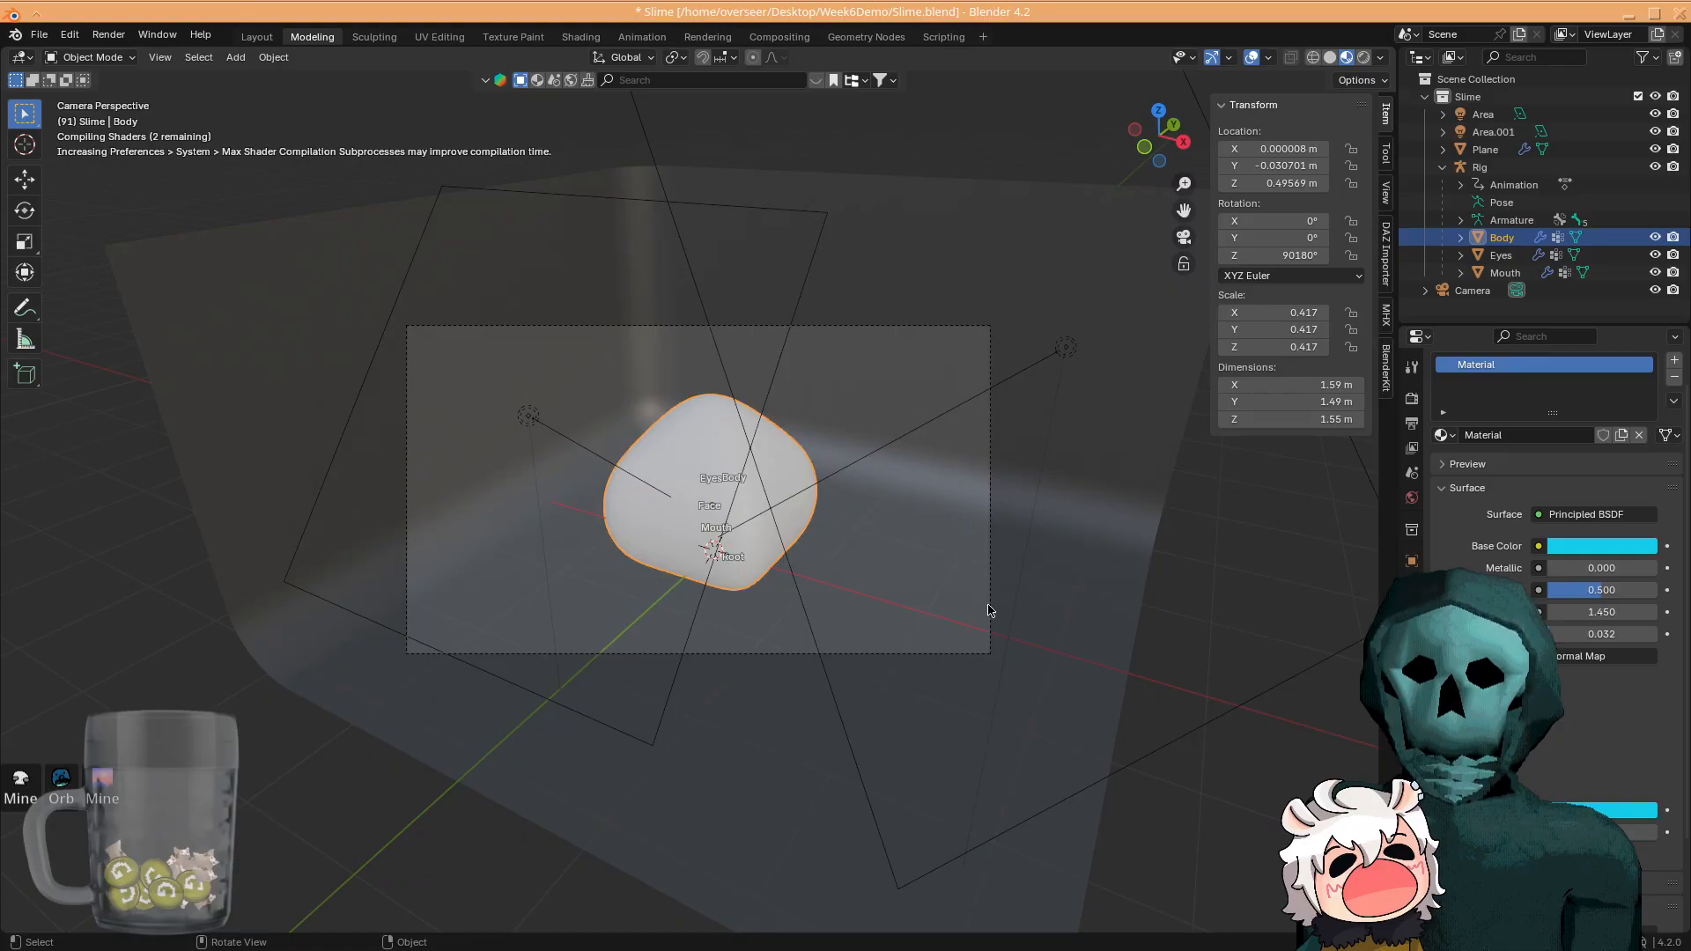
- Inspect the slime scene from outside the camera view and check its render engine settings
{"action": "middle_click_drag", "start_coordinate": [979, 605], "coordinate": [928, 625]}
{"action": "scroll", "coordinate": [929, 631], "scroll_direction": "down", "scroll_amount": 4}
{"action": "middle_click_drag", "start_coordinate": [812, 534], "coordinate": [879, 684]}
{"action": "mouse_move", "coordinate": [908, 4]}
{"action": "left_mouse_down"}
{"action": "mouse_move", "coordinate": [864, 414]}
{"action": "mouse_move", "coordinate": [896, 403]}
{"action": "mouse_move", "coordinate": [892, 2]}
{"action": "left_mouse_up"}
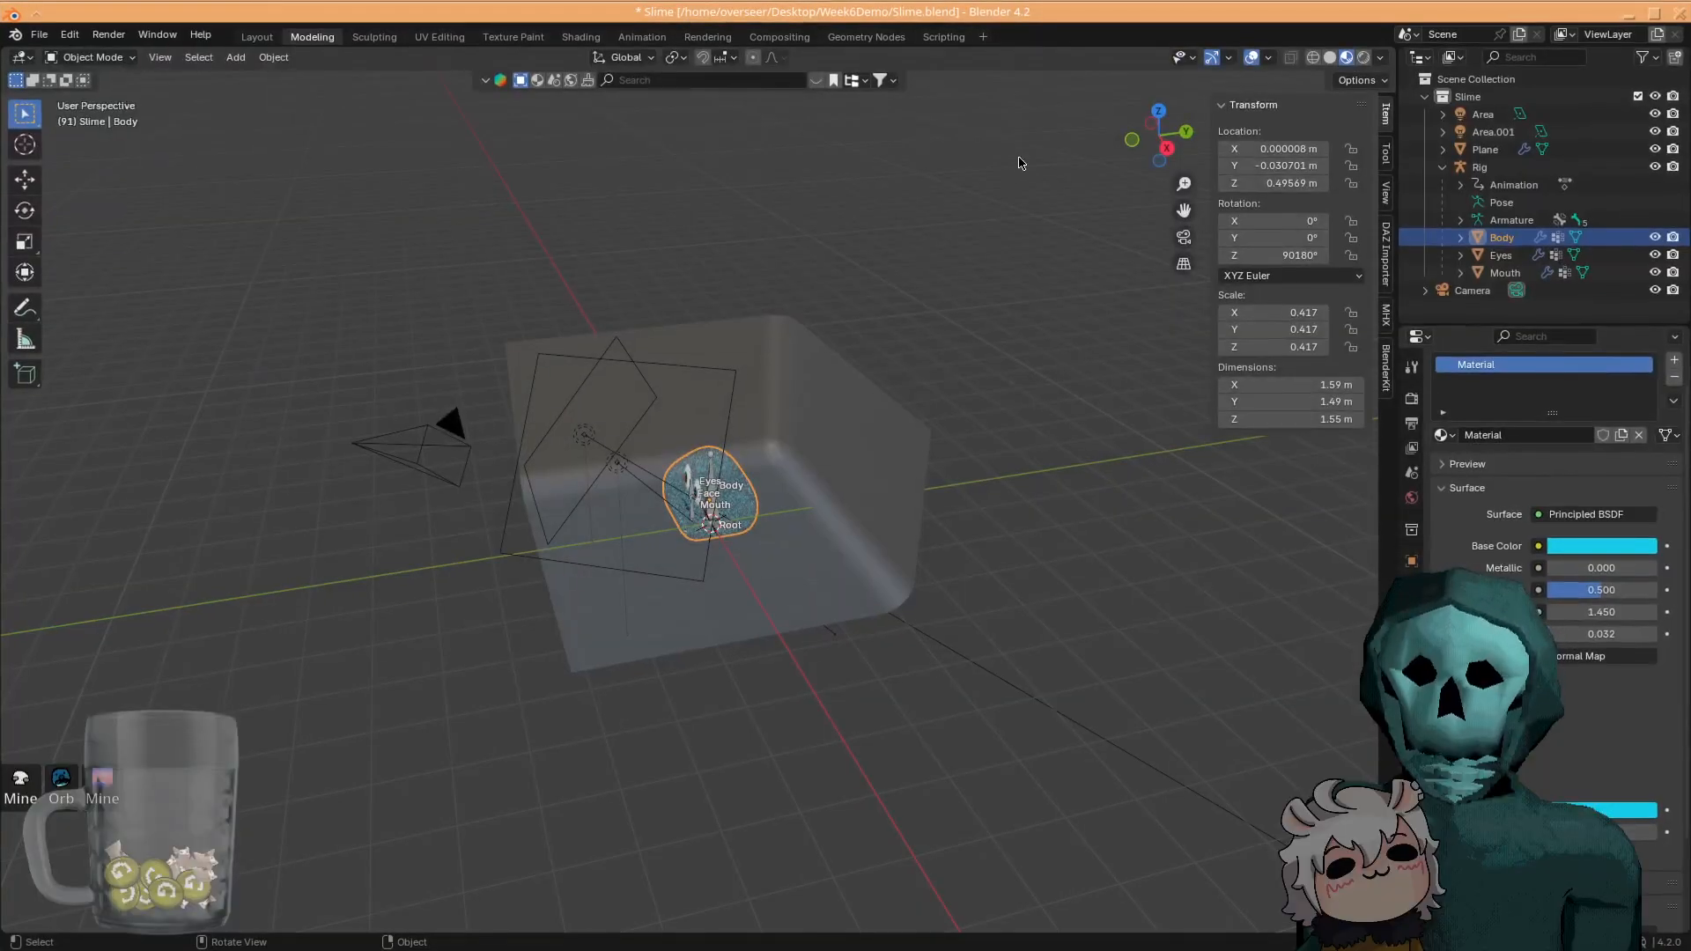
{"action": "mouse_move", "coordinate": [966, 402]}
{"action": "middle_mouse_down"}
{"action": "mouse_move", "coordinate": [1061, 388]}
{"action": "mouse_move", "coordinate": [969, 423]}
{"action": "middle_mouse_up"}
{"action": "scroll", "coordinate": [863, 529], "scroll_direction": "up", "scroll_amount": 4}
{"action": "middle_click_drag", "start_coordinate": [801, 596], "coordinate": [879, 590]}
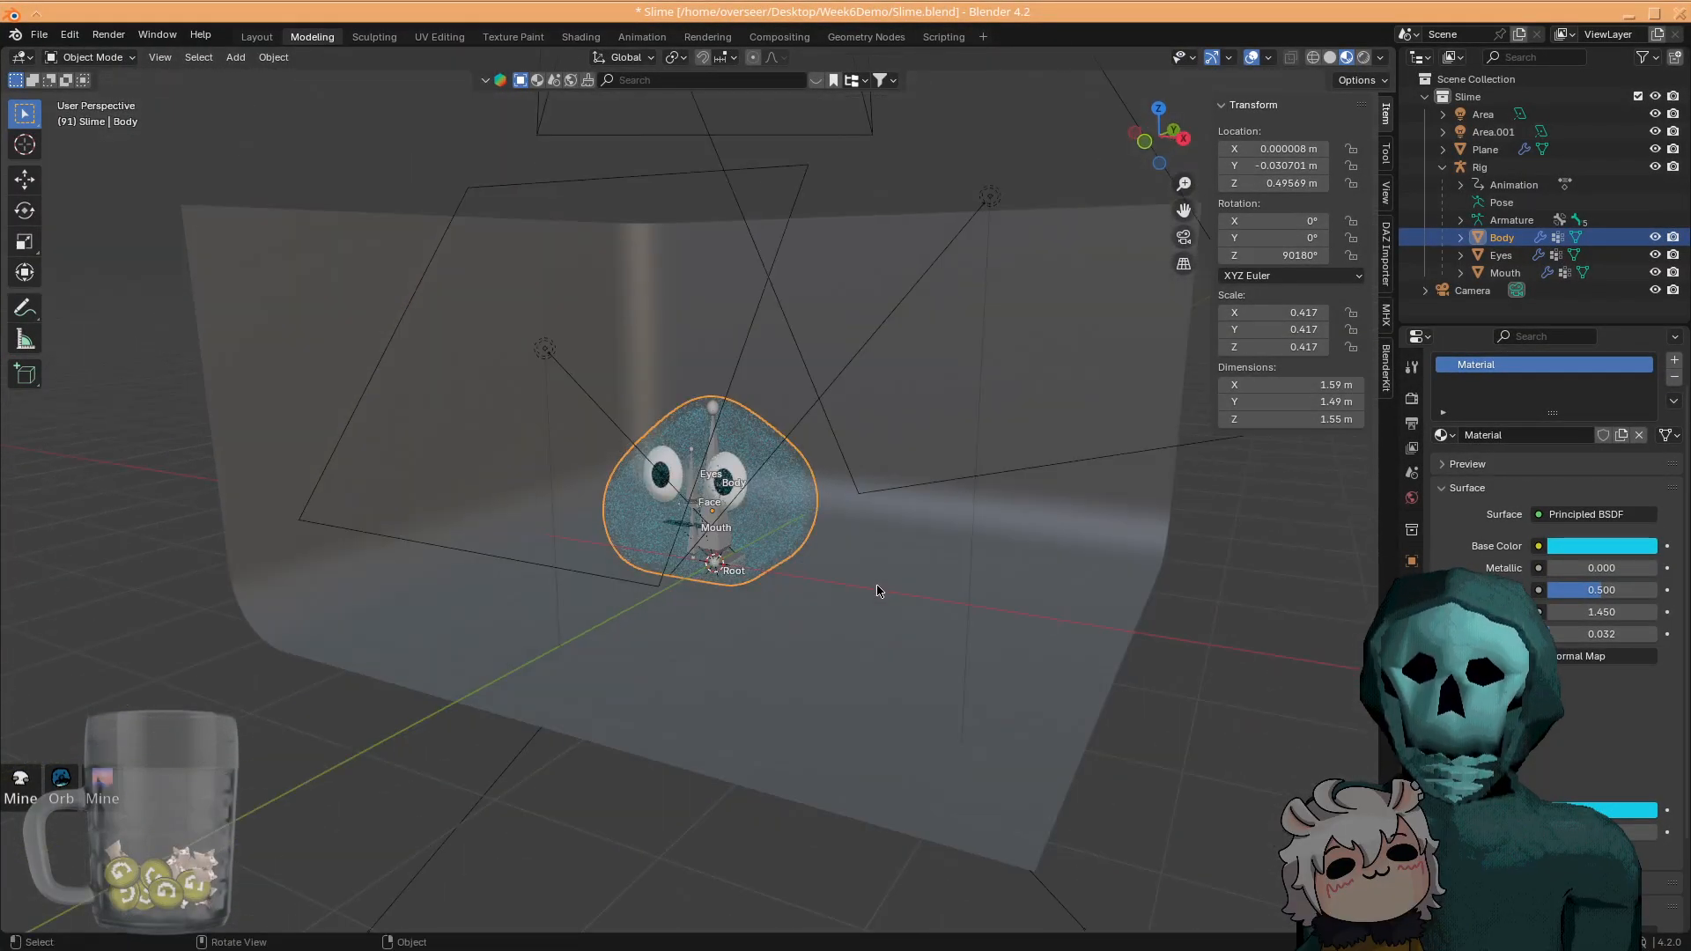
{"action": "left_click", "coordinate": [1412, 398]}
{"action": "left_click", "coordinate": [1582, 361]}
{"action": "left_click", "coordinate": [1585, 380]}
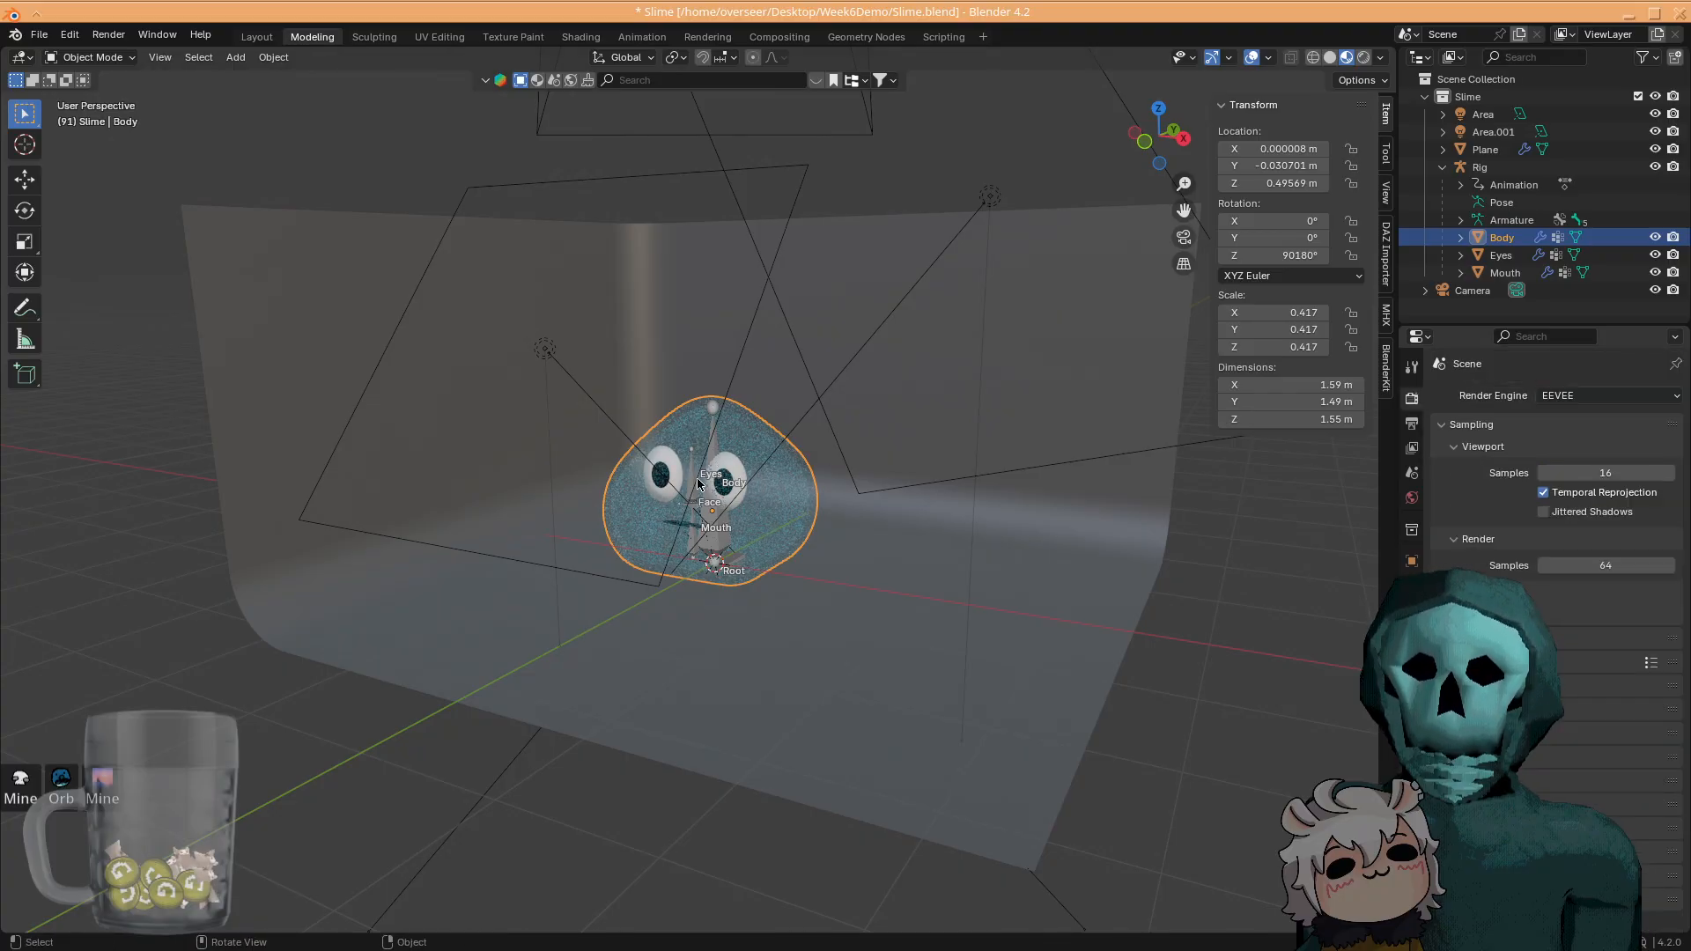
{"action": "left_click_drag", "start_coordinate": [976, 5], "coordinate": [836, 1]}
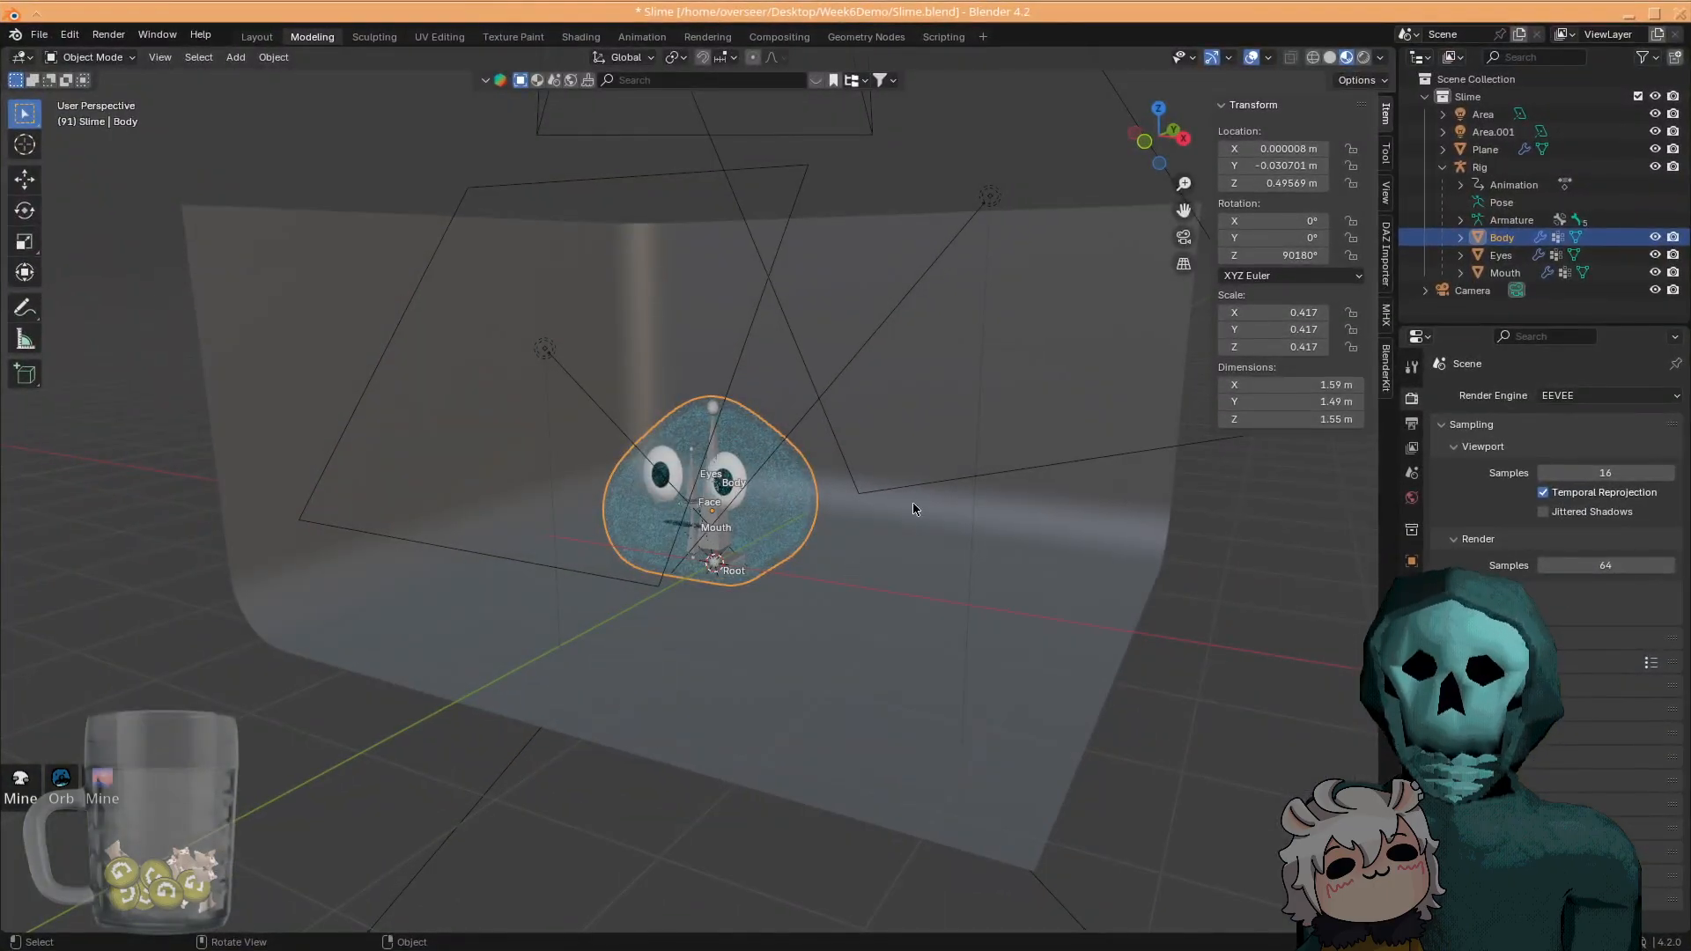
- Examine the slime's body, backdrop, area lights and camera both close up and from a distance
{"action": "middle_click_drag", "start_coordinate": [913, 502], "coordinate": [837, 649]}
{"action": "scroll", "coordinate": [687, 685], "scroll_direction": "up", "scroll_amount": 3}
{"action": "middle_click_drag", "start_coordinate": [549, 663], "coordinate": [596, 628]}
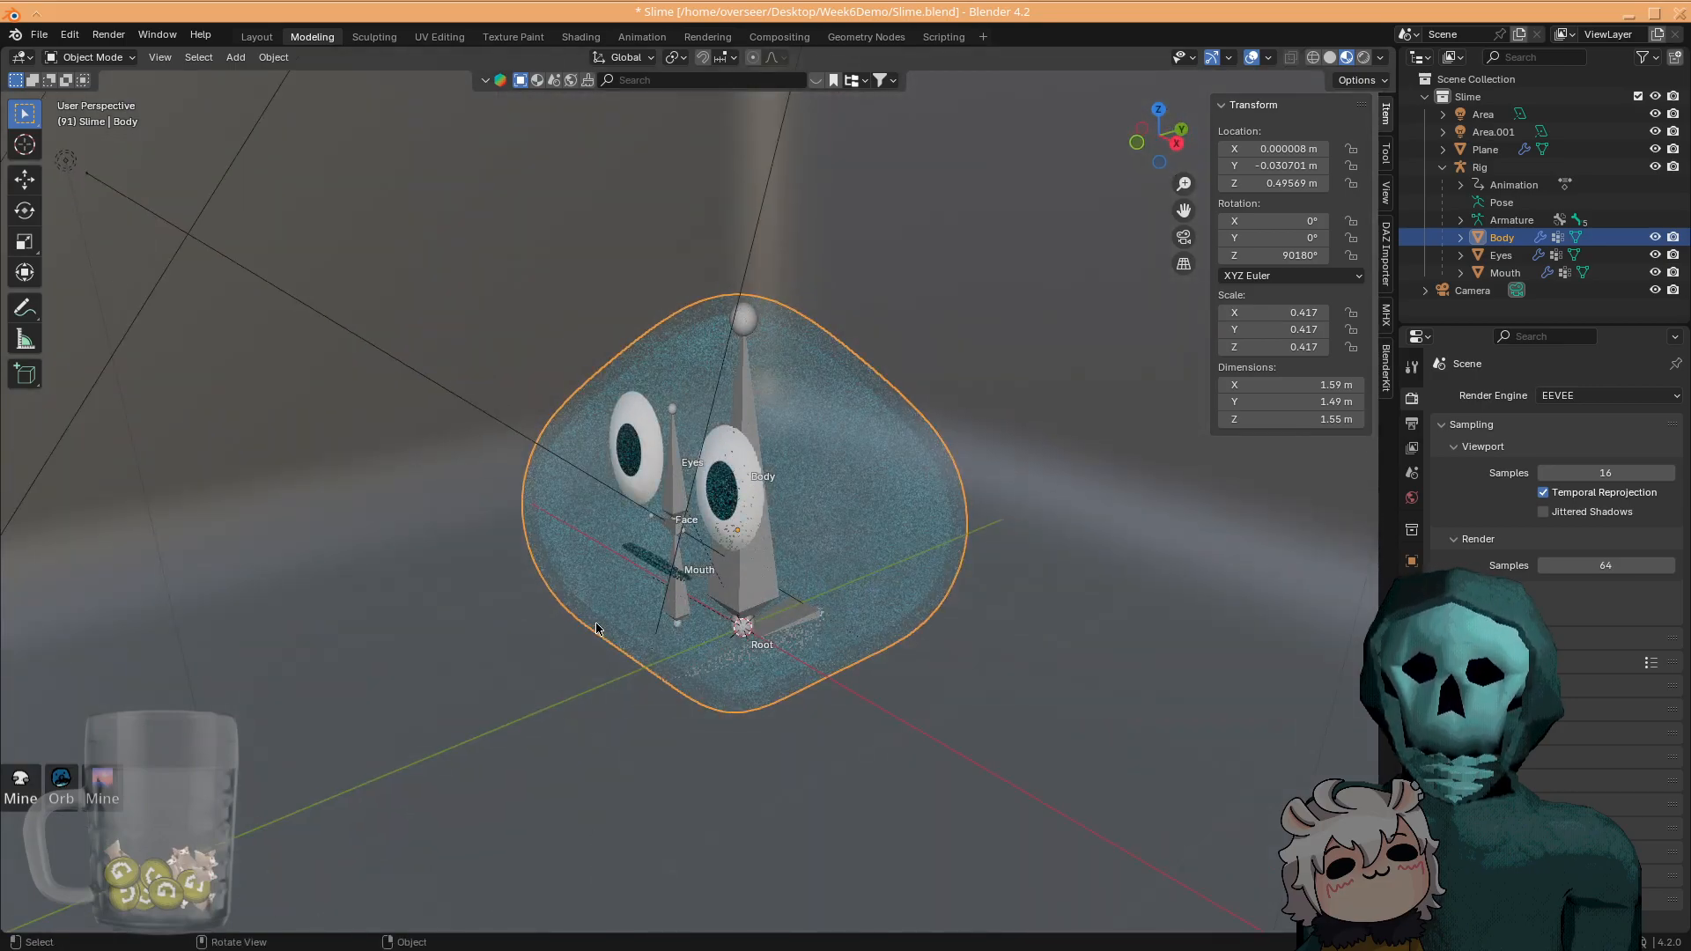
{"action": "scroll", "coordinate": [717, 603], "scroll_direction": "up", "scroll_amount": 6}
{"action": "middle_click_drag", "start_coordinate": [722, 703], "coordinate": [662, 532]}
{"action": "scroll", "coordinate": [778, 560], "scroll_direction": "down", "scroll_amount": 10}
{"action": "middle_click_drag", "start_coordinate": [921, 679], "coordinate": [898, 792]}
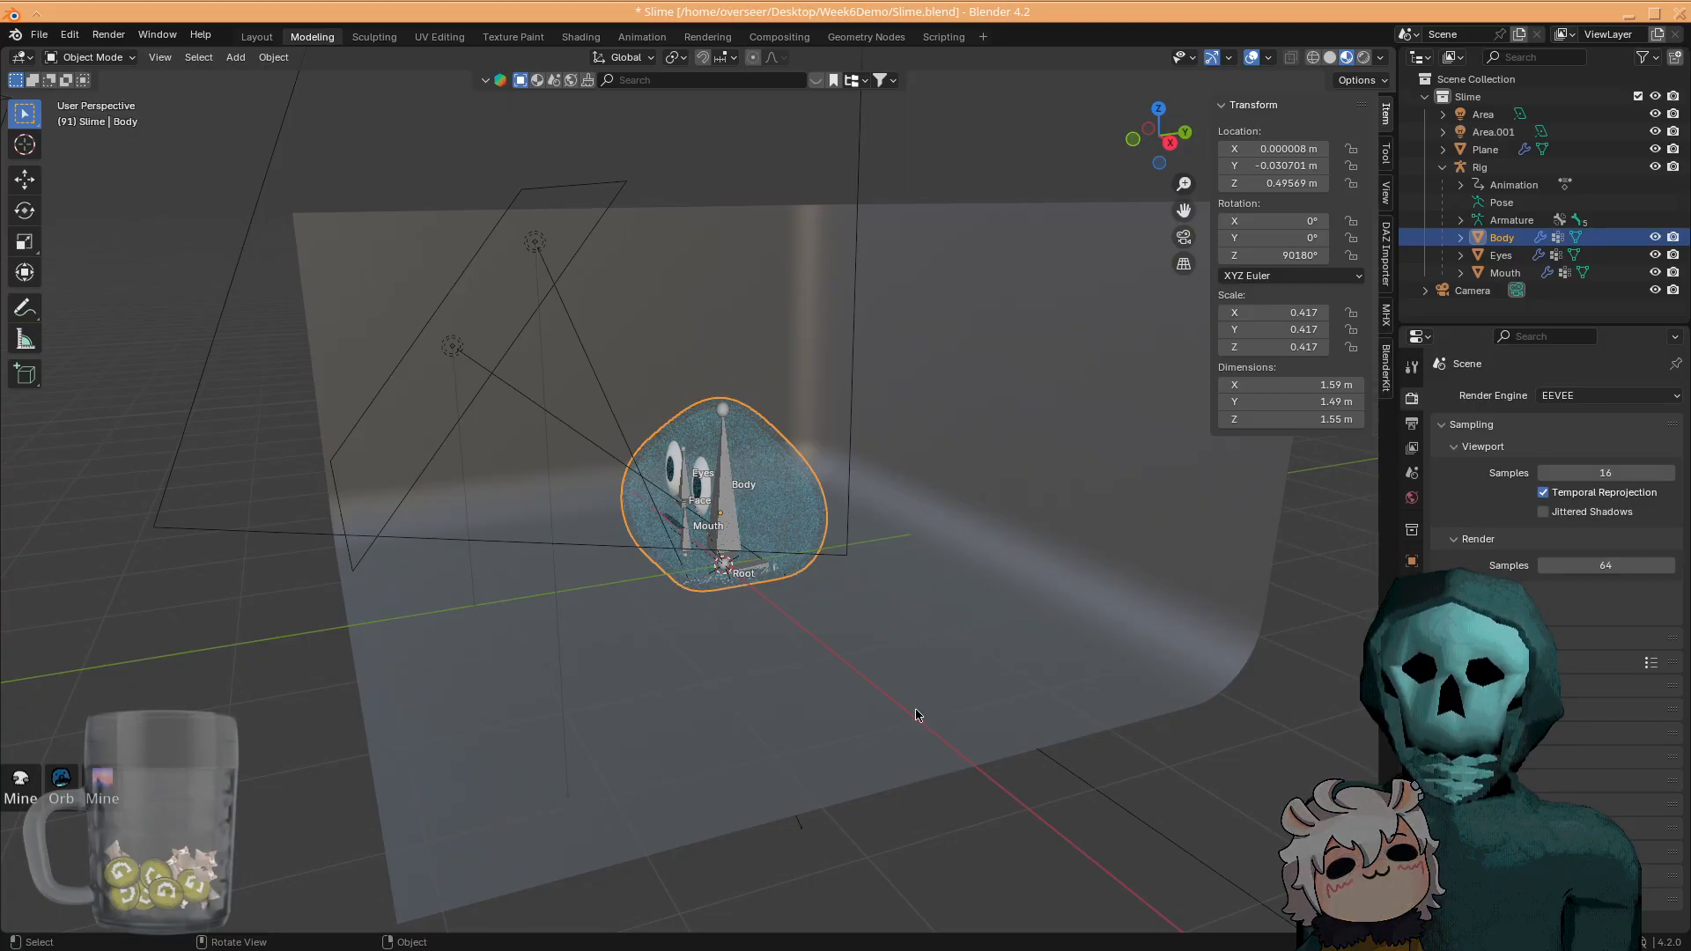
{"action": "middle_click_drag", "start_coordinate": [930, 698], "coordinate": [945, 750]}
{"action": "scroll", "coordinate": [945, 750], "scroll_direction": "up", "scroll_amount": 5}
{"action": "scroll", "coordinate": [860, 616], "scroll_direction": "down", "scroll_amount": 10}
{"action": "middle_click_drag", "start_coordinate": [1118, 721], "coordinate": [1106, 687]}
{"action": "scroll", "coordinate": [1106, 687], "scroll_direction": "up", "scroll_amount": 6}
{"action": "middle_click_drag", "start_coordinate": [792, 626], "coordinate": [807, 732]}
{"action": "scroll", "coordinate": [769, 793], "scroll_direction": "up", "scroll_amount": 2}
{"action": "scroll", "coordinate": [868, 687], "scroll_direction": "up", "scroll_amount": 2}
{"action": "scroll", "coordinate": [828, 714], "scroll_direction": "down", "scroll_amount": 5}
{"action": "scroll", "coordinate": [827, 714], "scroll_direction": "up", "scroll_amount": 3}
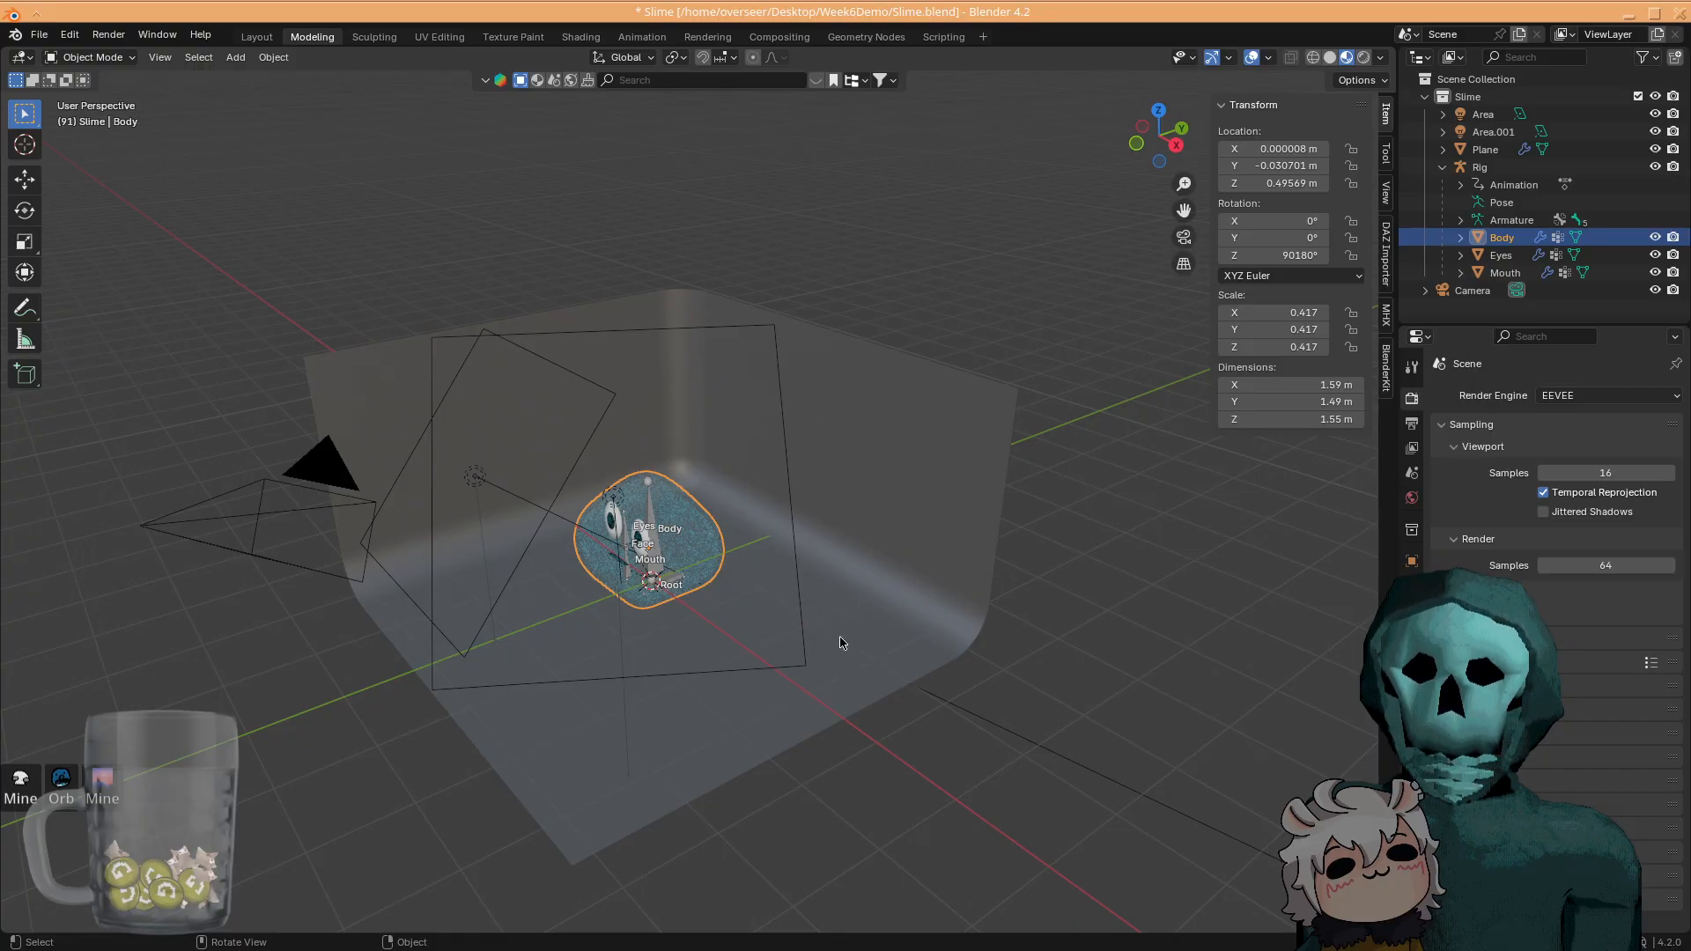
{"action": "scroll", "coordinate": [781, 641], "scroll_direction": "up", "scroll_amount": 2}
{"action": "scroll", "coordinate": [767, 616], "scroll_direction": "down", "scroll_amount": 3}
- Try deleting the backdrop plane and selecting the front area light, and undo both
{"action": "left_click", "coordinate": [691, 608]}
{"action": "left_click", "coordinate": [329, 671]}
{"action": "middle_click_drag", "start_coordinate": [431, 740], "coordinate": [511, 741]}
{"action": "left_click", "coordinate": [722, 676]}
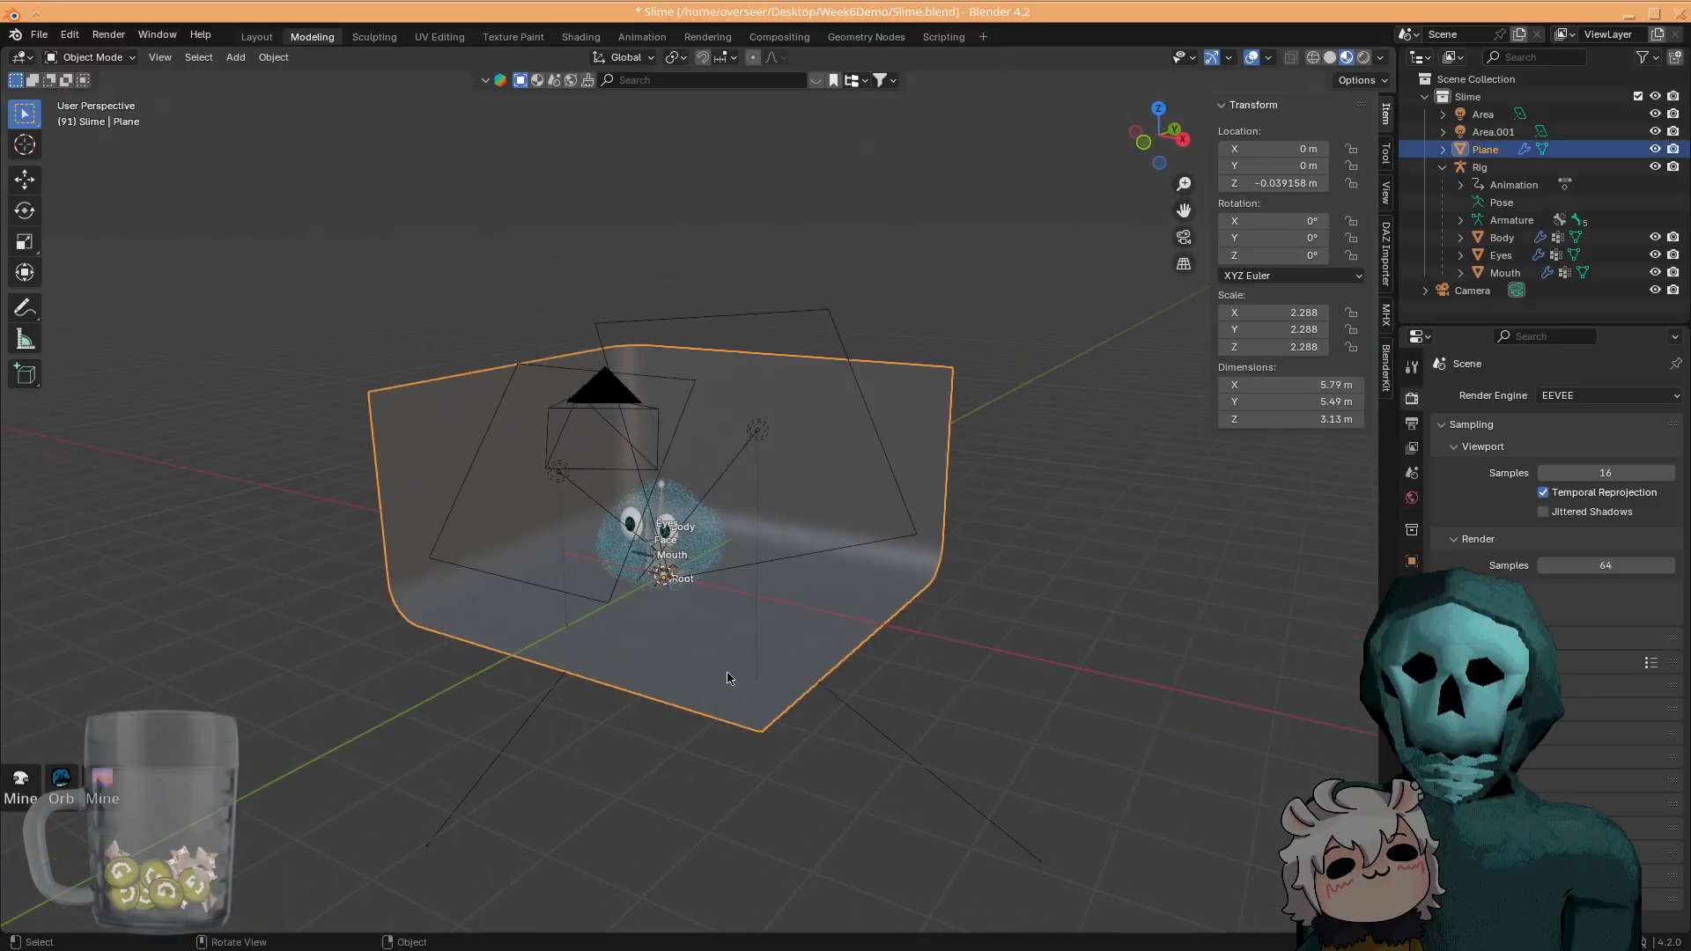
{"action": "key", "text": "Delete"}
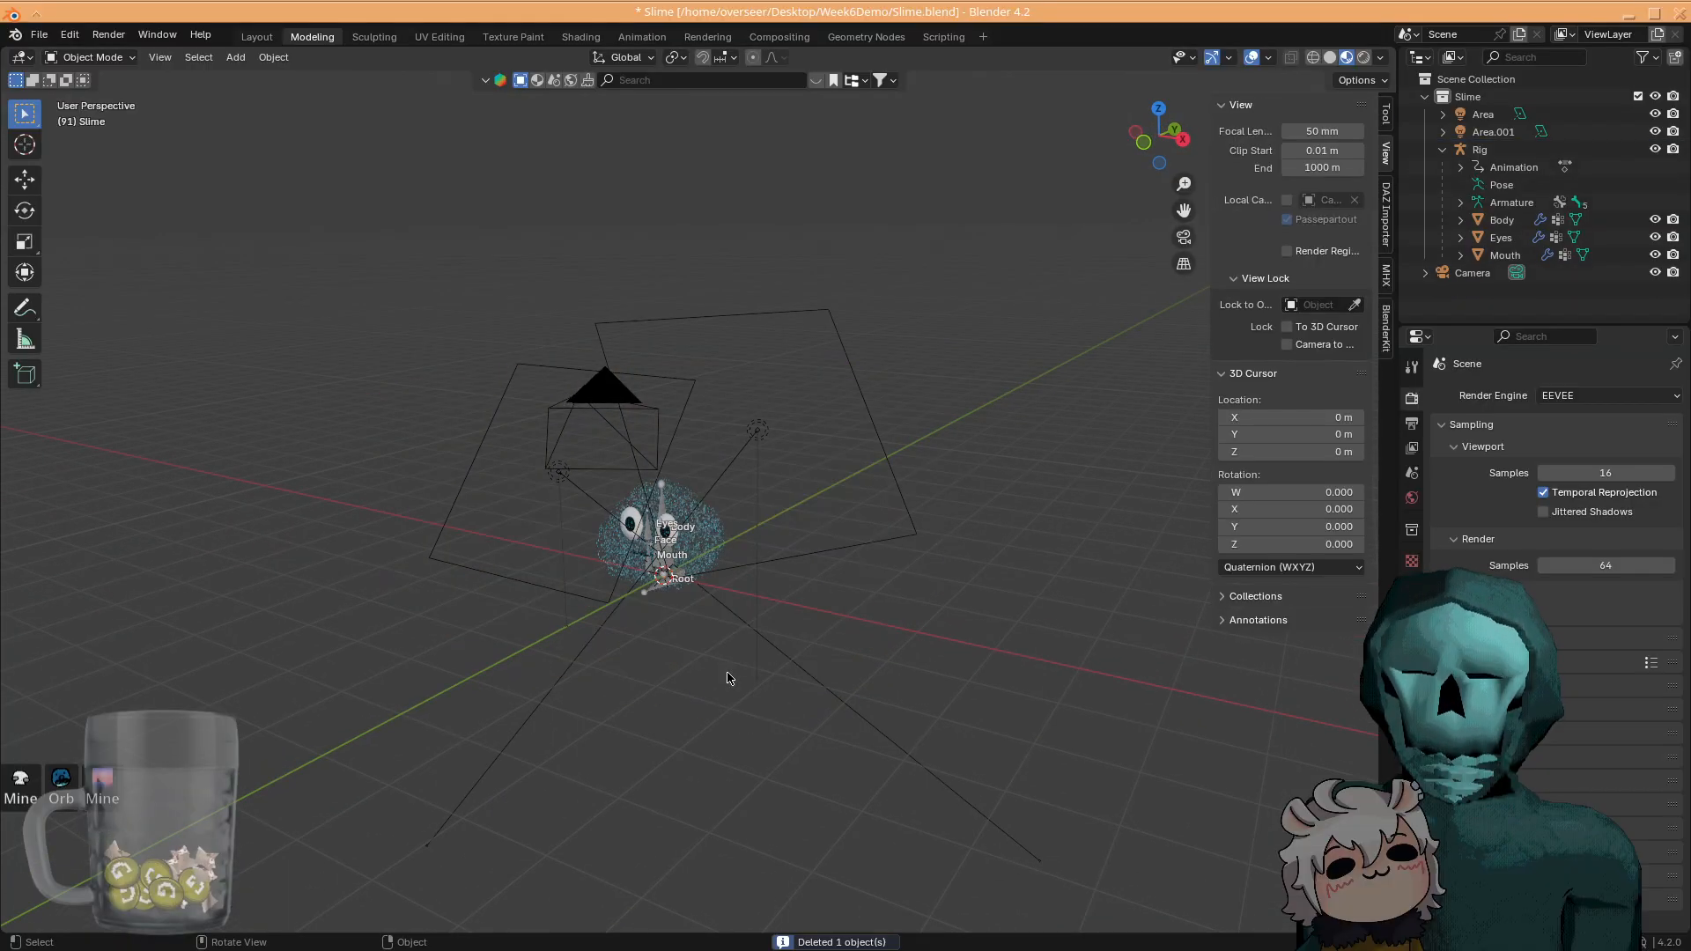
{"action": "left_click", "coordinate": [558, 478]}
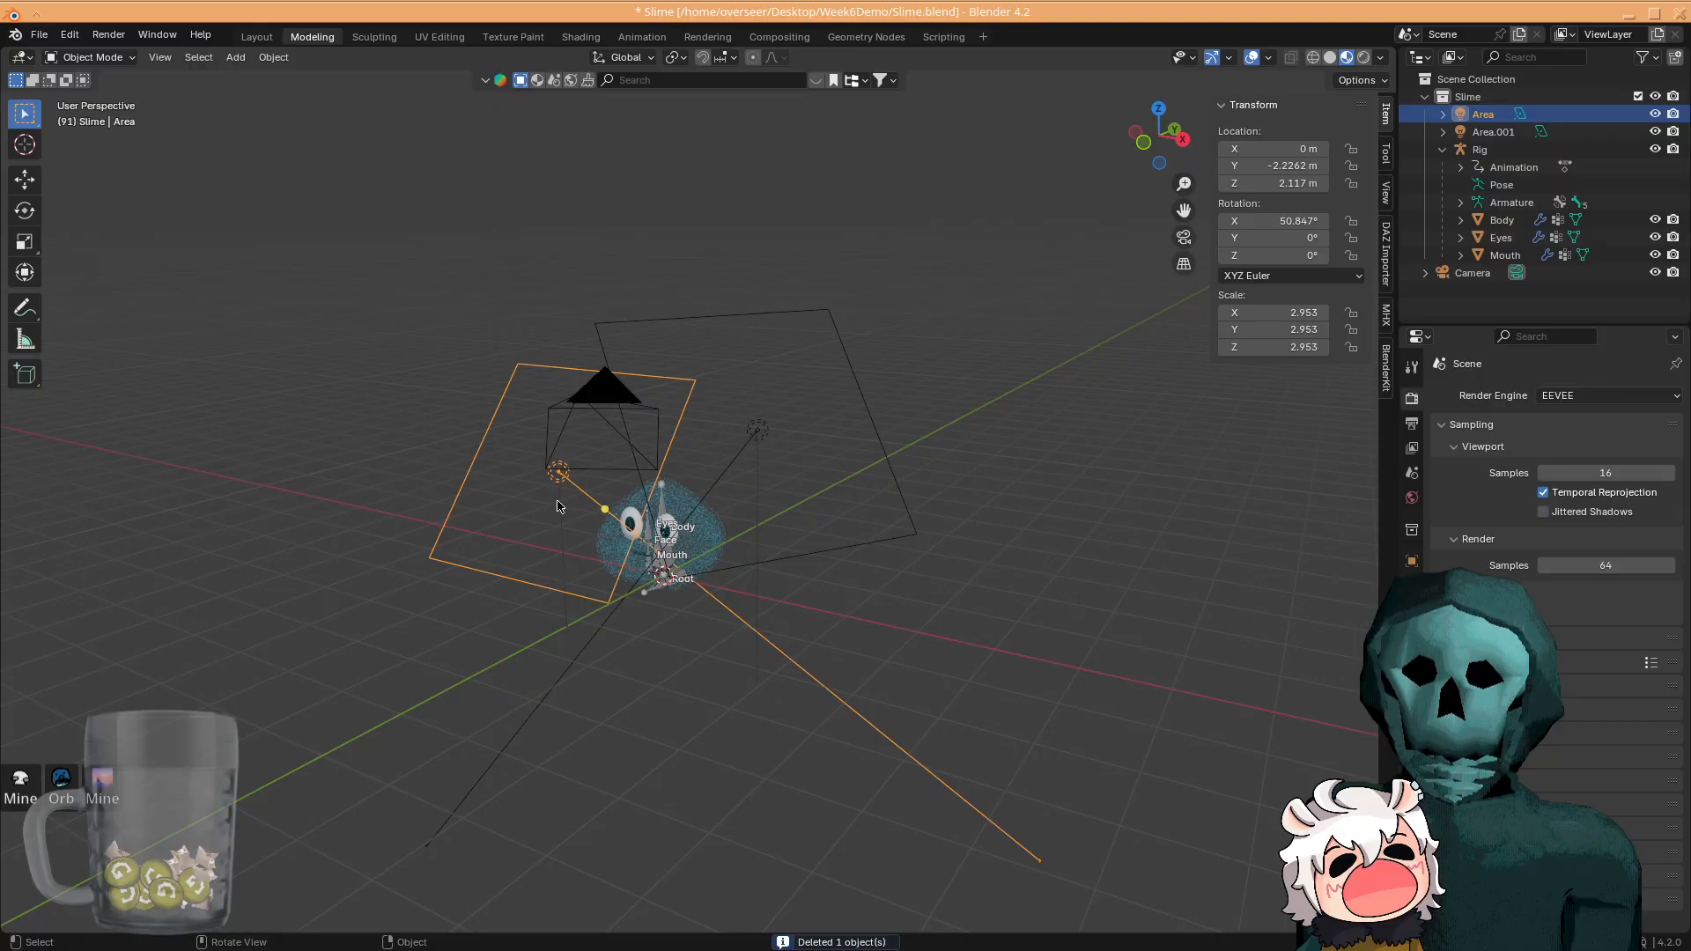
{"action": "key", "text": "ctrl+z"}
{"action": "key", "text": "ctrl+z"}
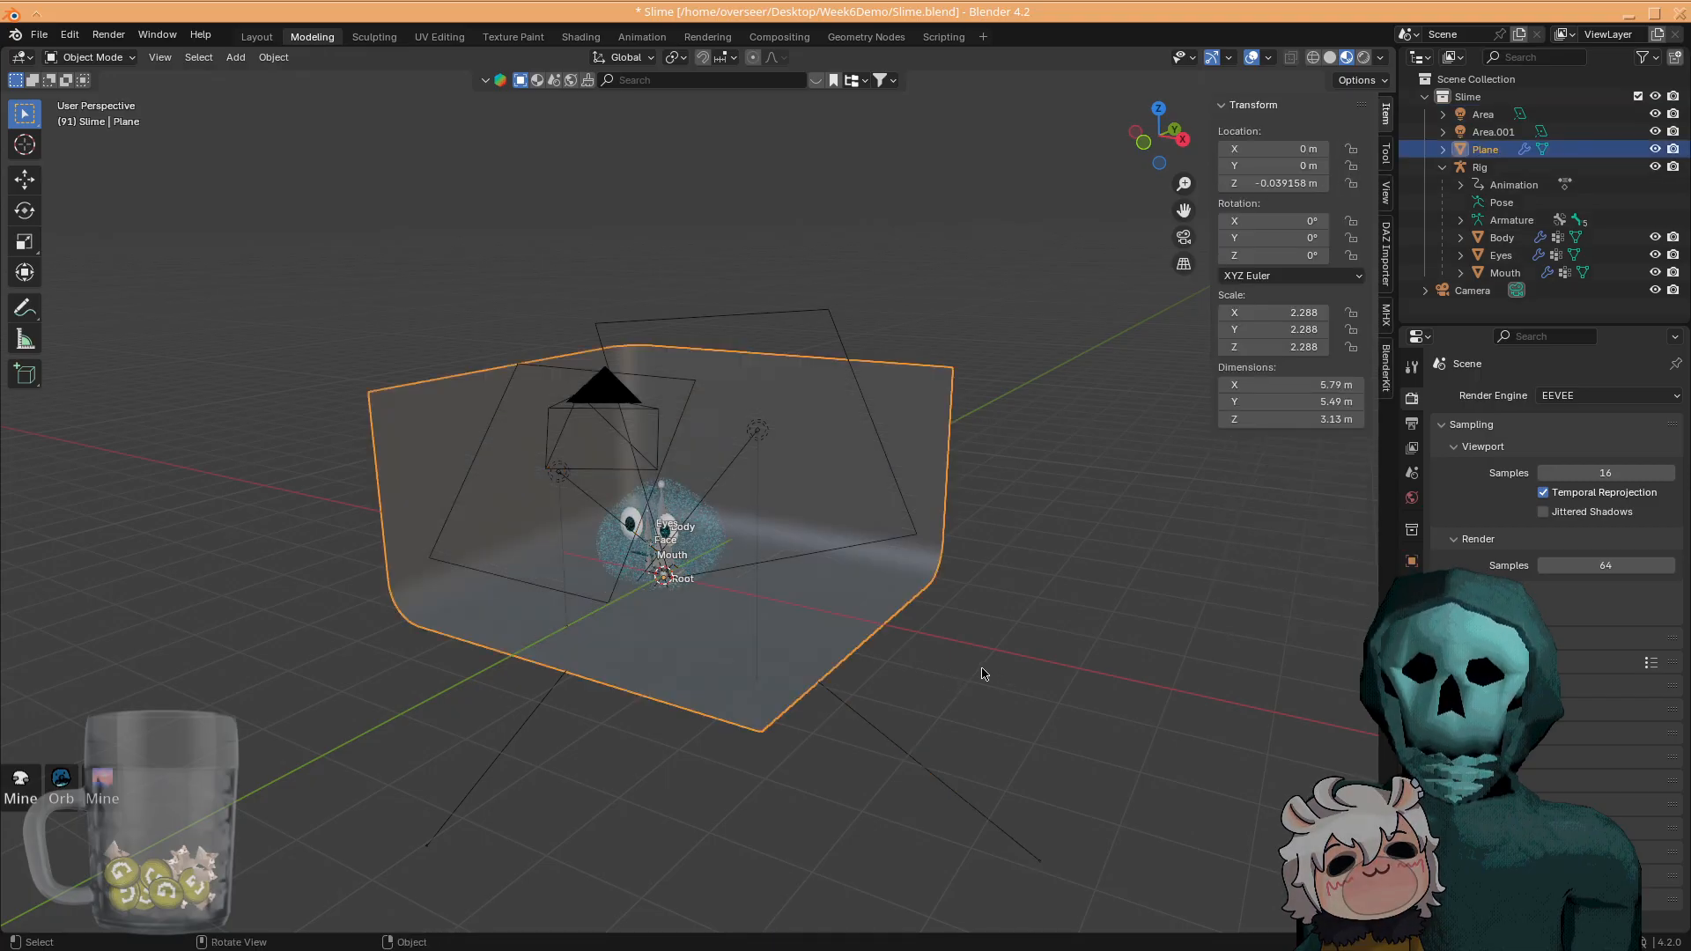
- Examine the slime's eyes, mouth and rig bones up close inside the translucent body
{"action": "middle_click_drag", "start_coordinate": [1019, 665], "coordinate": [928, 690]}
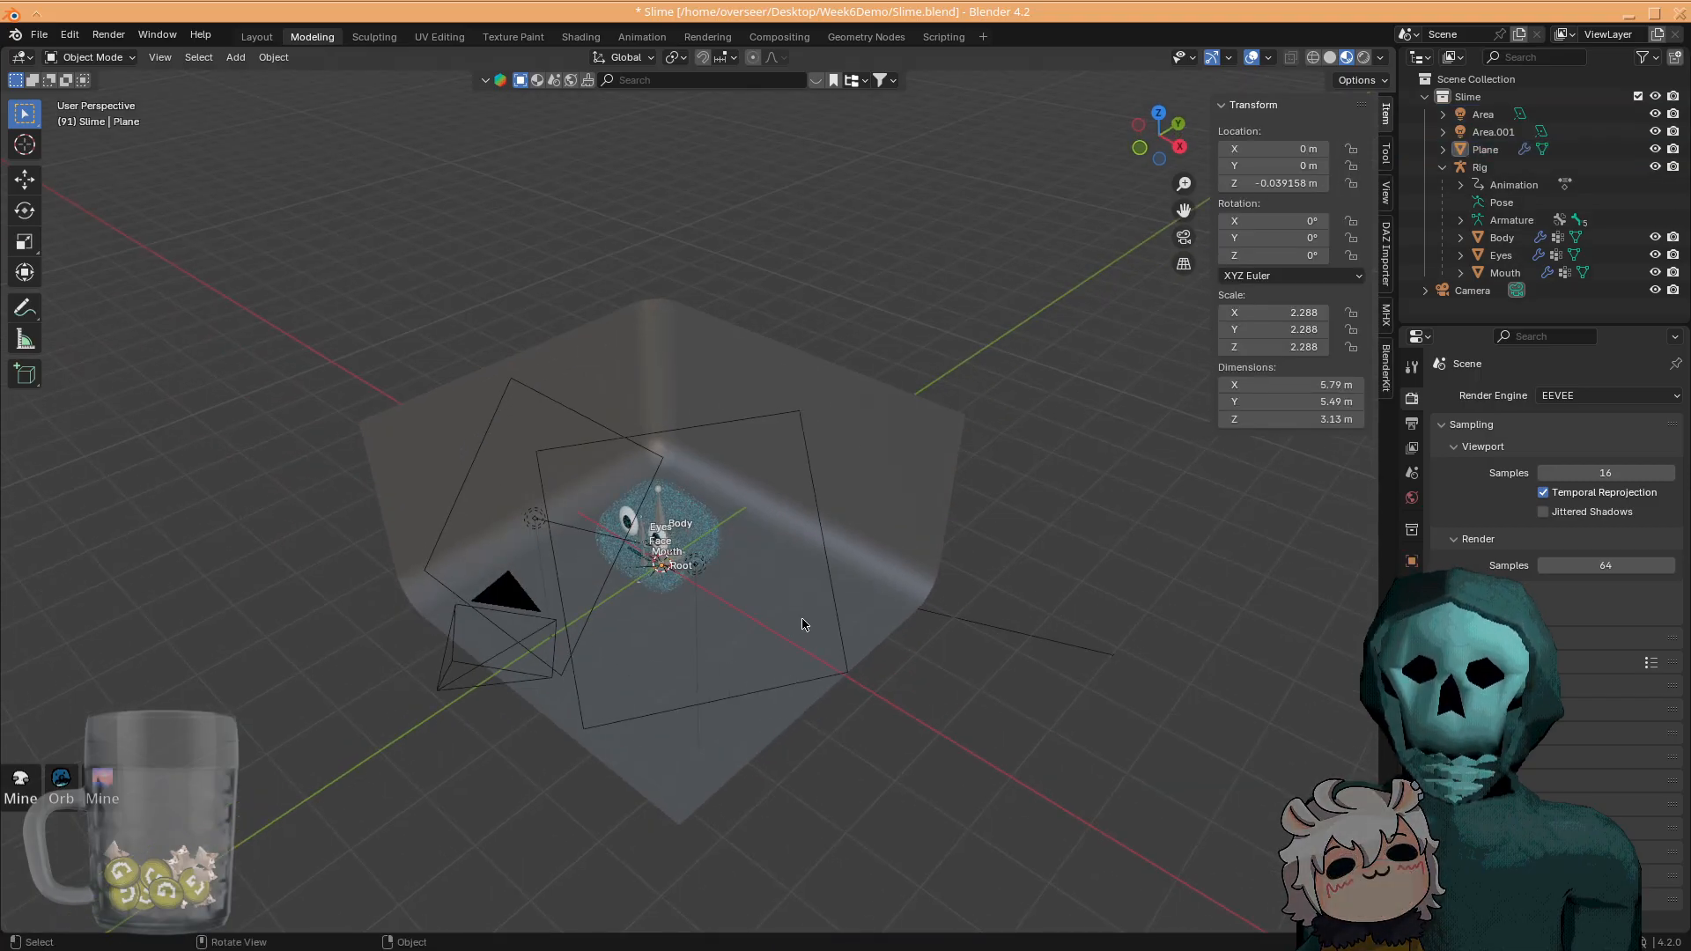
{"action": "scroll", "coordinate": [784, 634], "scroll_direction": "up", "scroll_amount": 3}
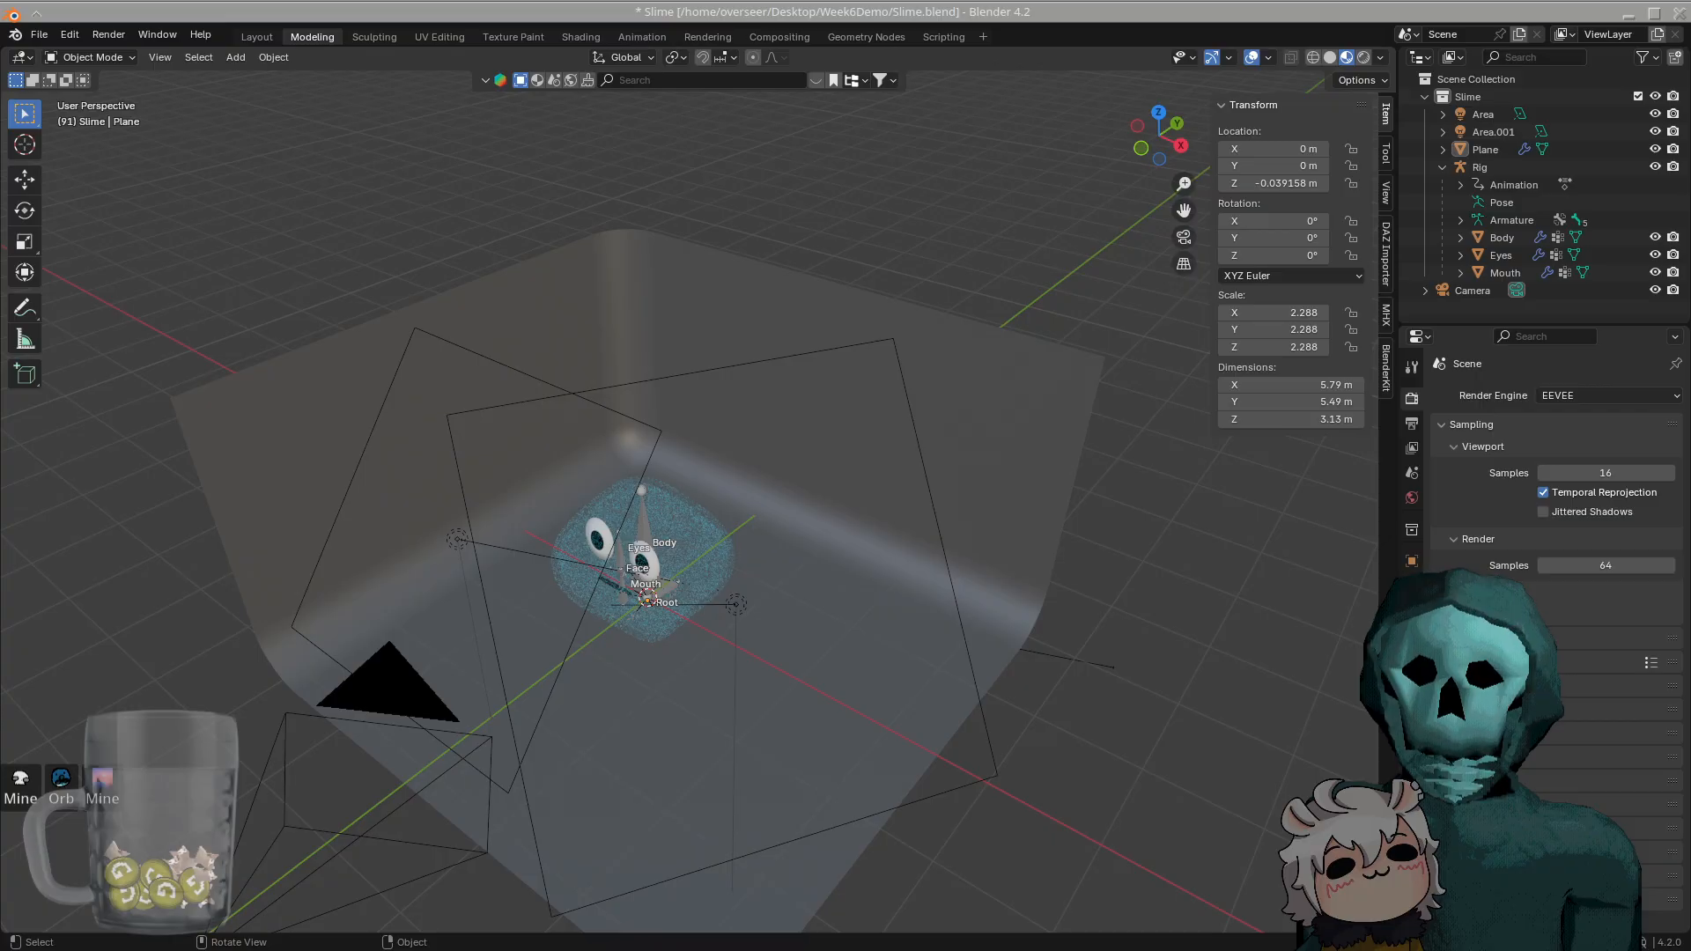
{"action": "middle_click_drag", "start_coordinate": [910, 463], "coordinate": [560, 658]}
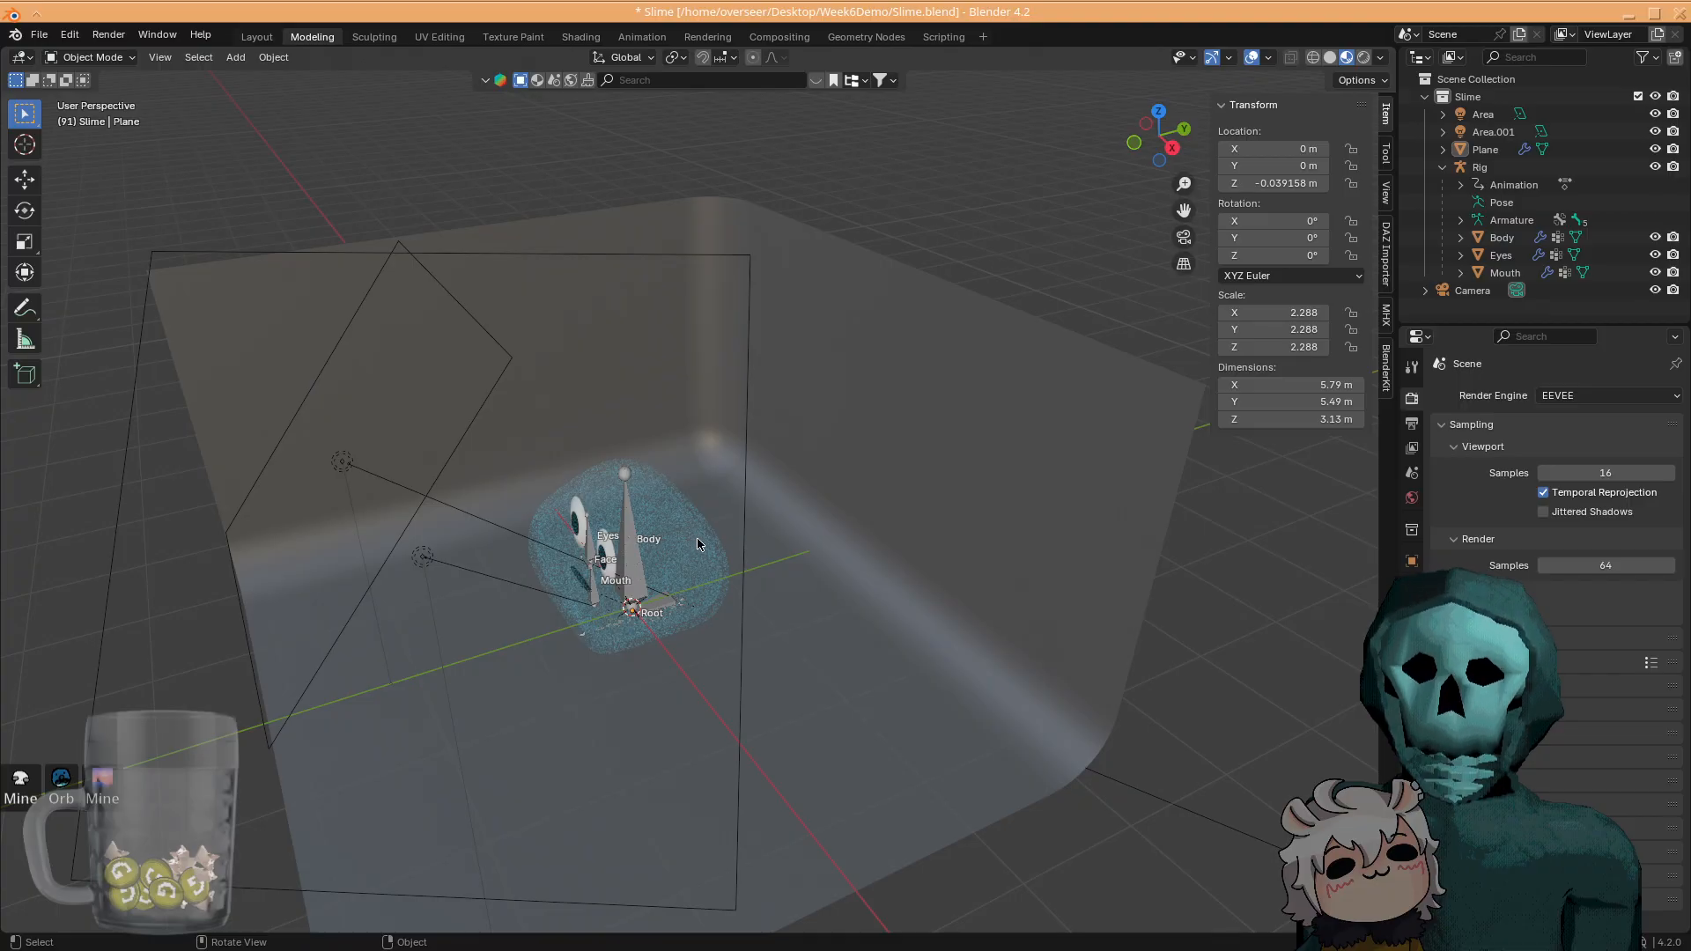
{"action": "scroll", "coordinate": [546, 526], "scroll_direction": "up", "scroll_amount": 5}
{"action": "middle_click_drag", "start_coordinate": [413, 547], "coordinate": [487, 562]}
{"action": "middle_click_drag", "start_coordinate": [675, 609], "coordinate": [702, 497], "text": "shift"}
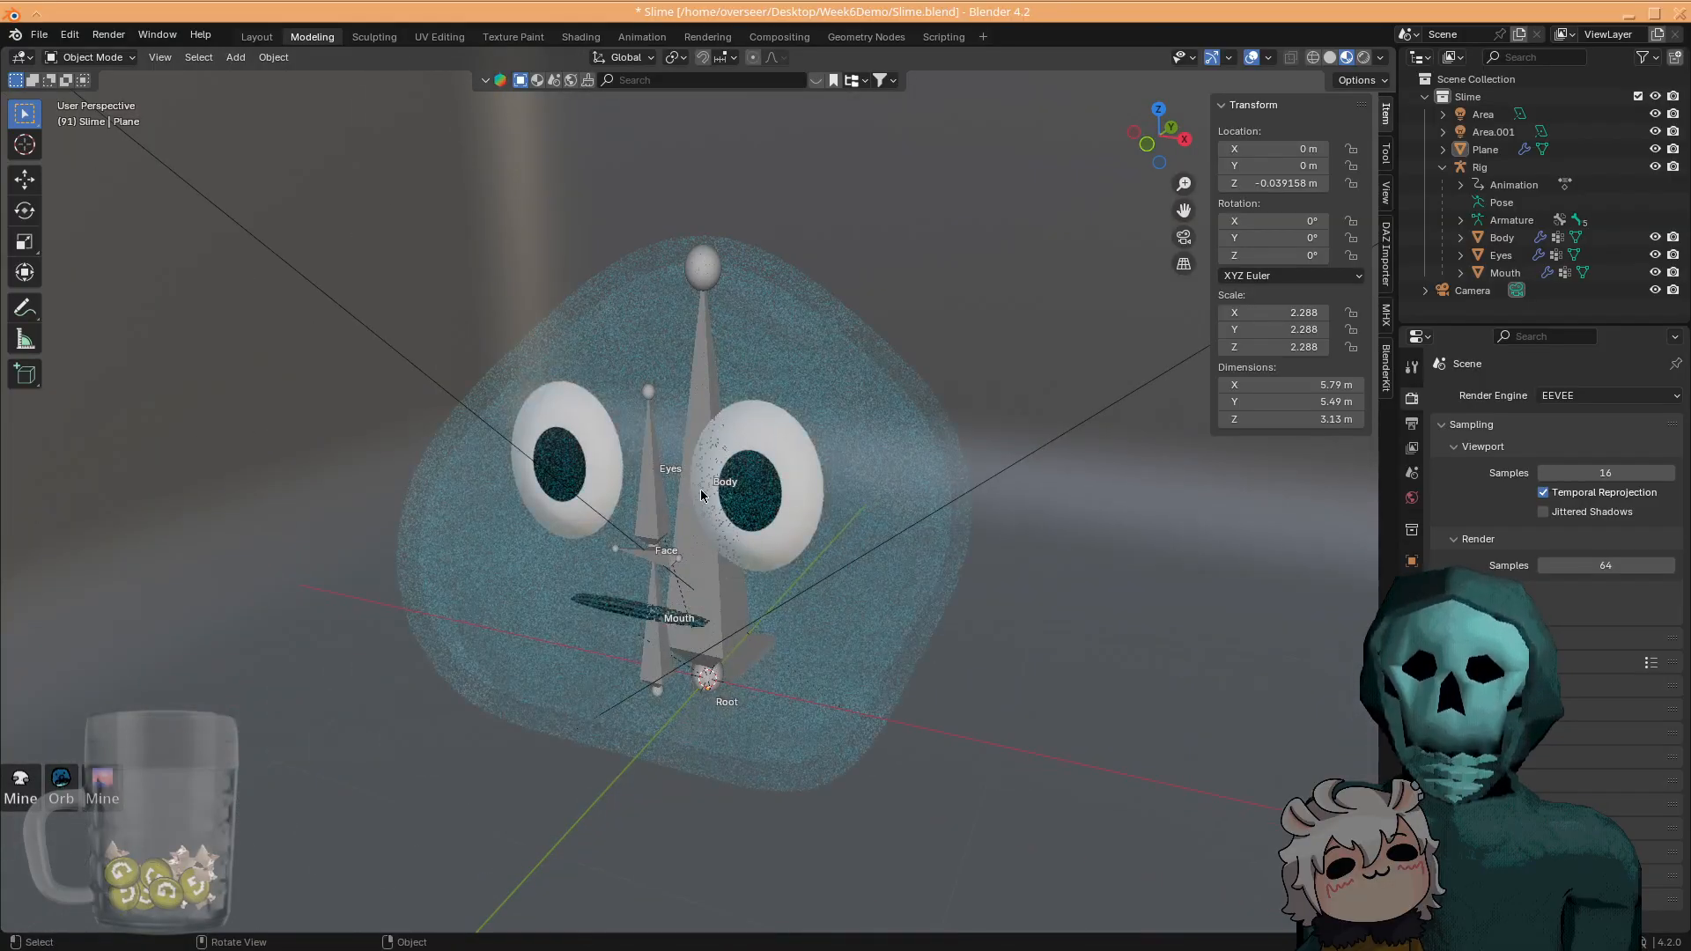
{"action": "middle_click_drag", "start_coordinate": [586, 388], "coordinate": [790, 549]}
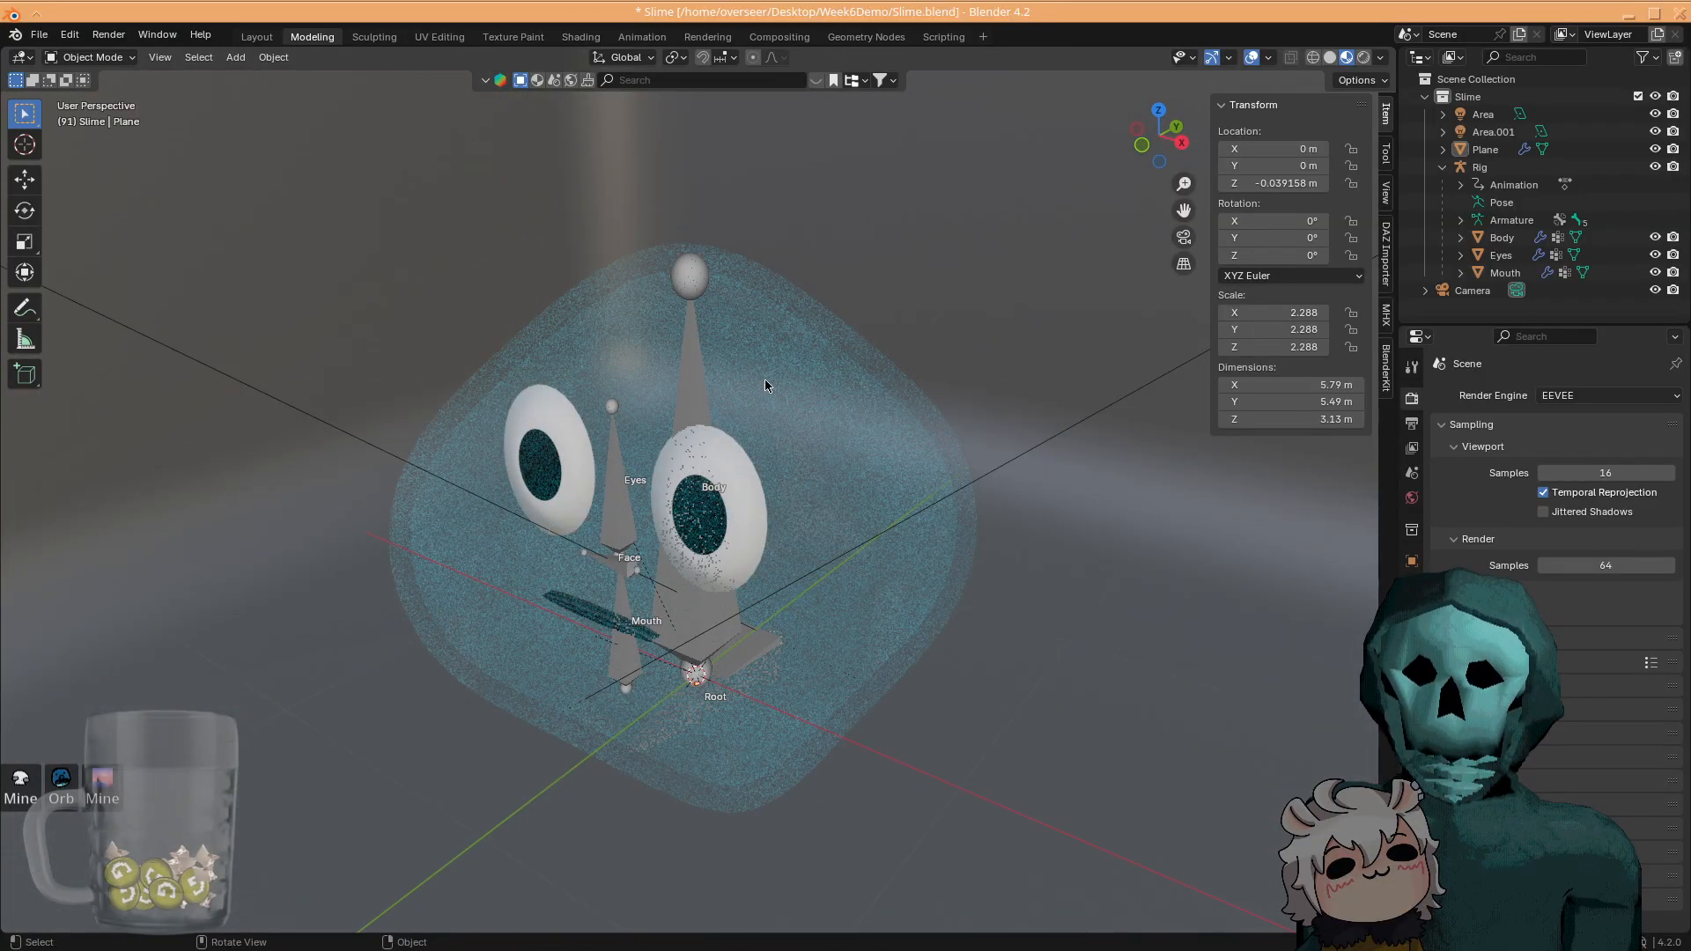
- Examine the slime, its rig and the surrounding backdrop both close up and from a distance
{"action": "scroll", "coordinate": [647, 500], "scroll_direction": "down", "scroll_amount": 5}
{"action": "middle_click_drag", "start_coordinate": [647, 499], "coordinate": [704, 578]}
{"action": "scroll", "coordinate": [764, 537], "scroll_direction": "up", "scroll_amount": 5}
{"action": "scroll", "coordinate": [756, 691], "scroll_direction": "up", "scroll_amount": 3}
{"action": "middle_click_drag", "start_coordinate": [520, 724], "coordinate": [616, 571]}
{"action": "scroll", "coordinate": [515, 650], "scroll_direction": "down", "scroll_amount": 4}
{"action": "scroll", "coordinate": [515, 652], "scroll_direction": "down", "scroll_amount": 3}
- Delete the camera and both area lights from the slime scene
{"action": "middle_click_drag", "start_coordinate": [446, 537], "coordinate": [316, 433]}
{"action": "left_click", "coordinate": [464, 476]}
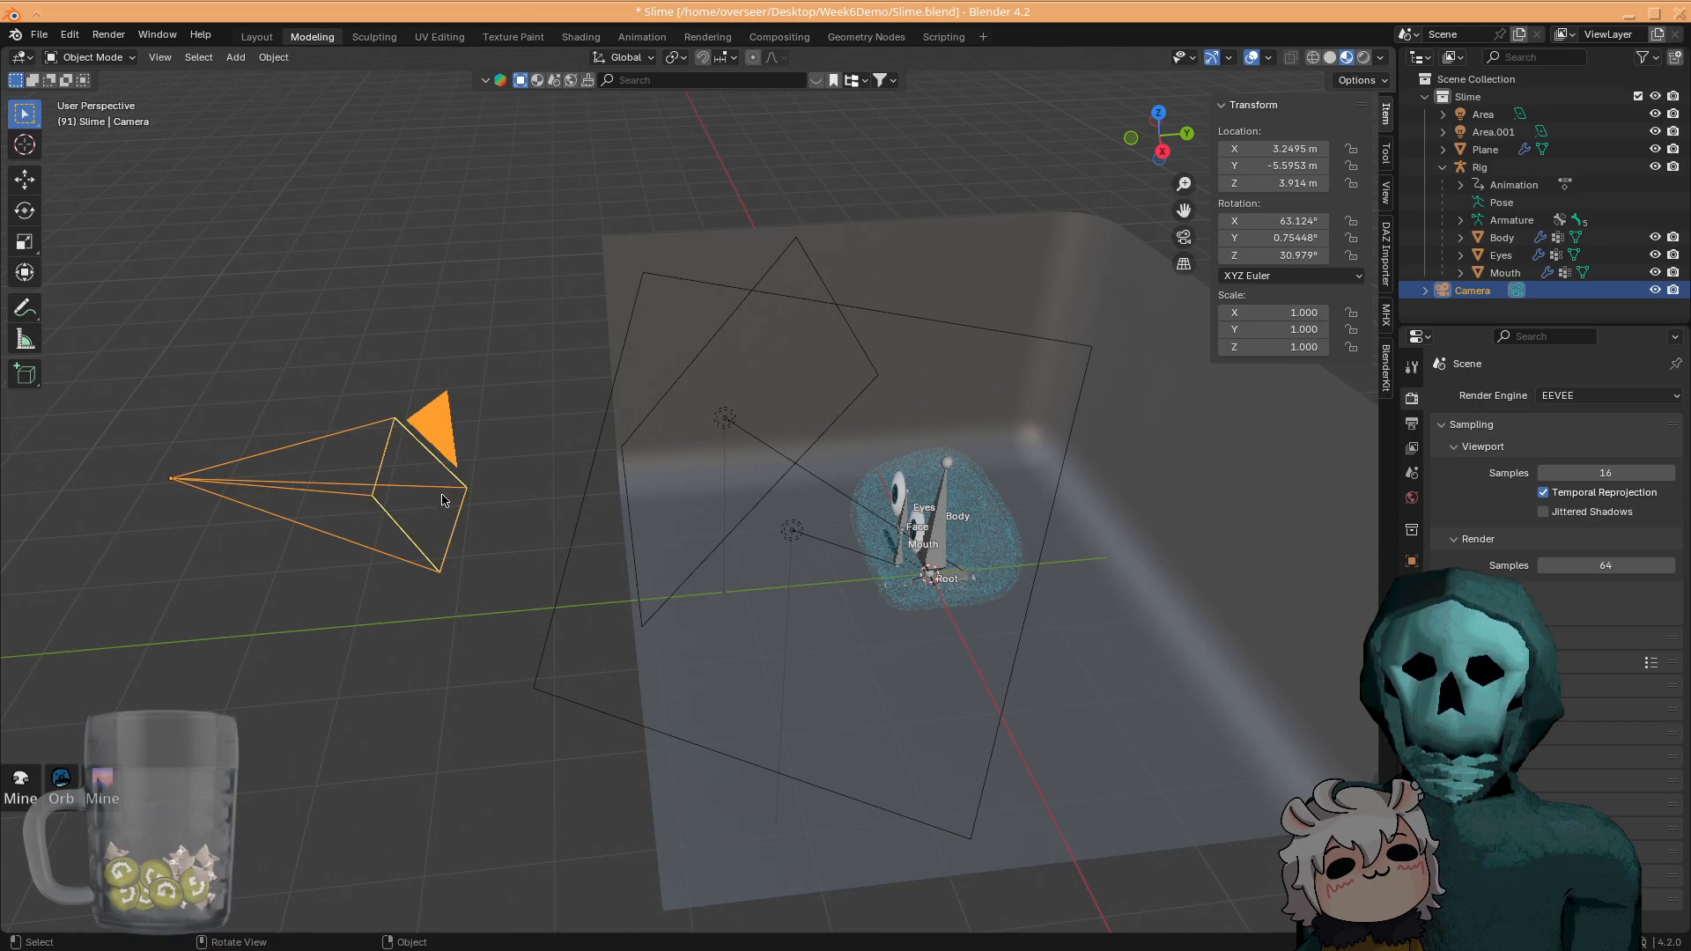
{"action": "key", "text": "Delete"}
{"action": "left_click", "coordinate": [725, 419]}
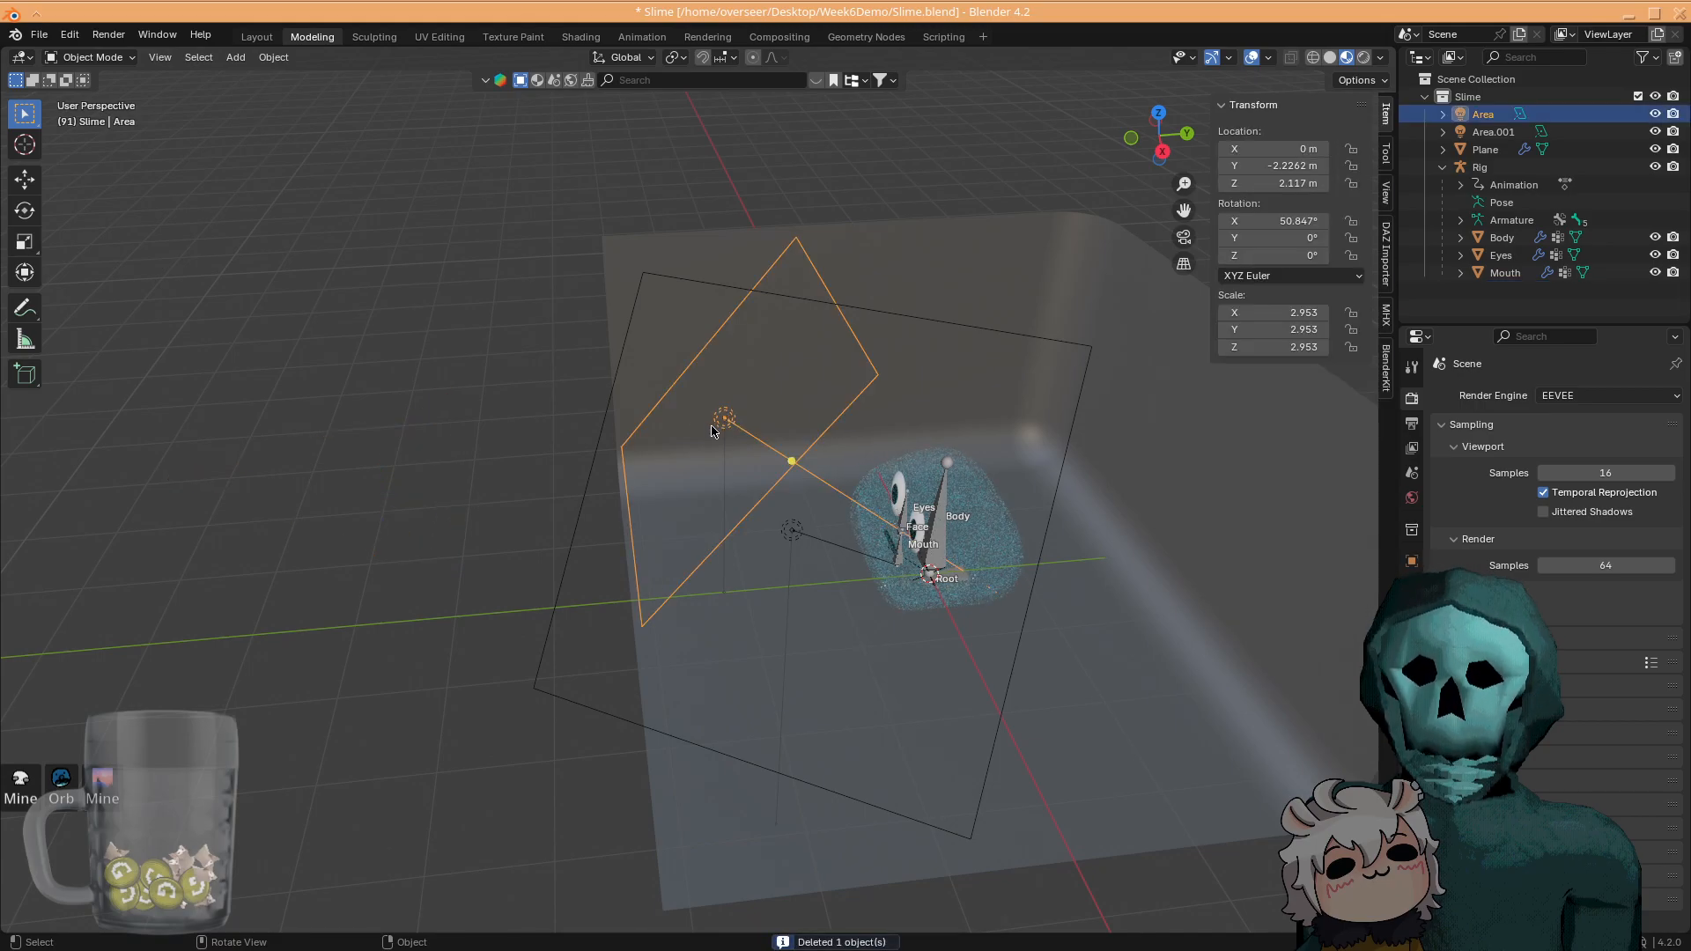
{"action": "key", "text": "Delete"}
{"action": "left_click", "coordinate": [792, 531]}
{"action": "key", "text": "Delete"}
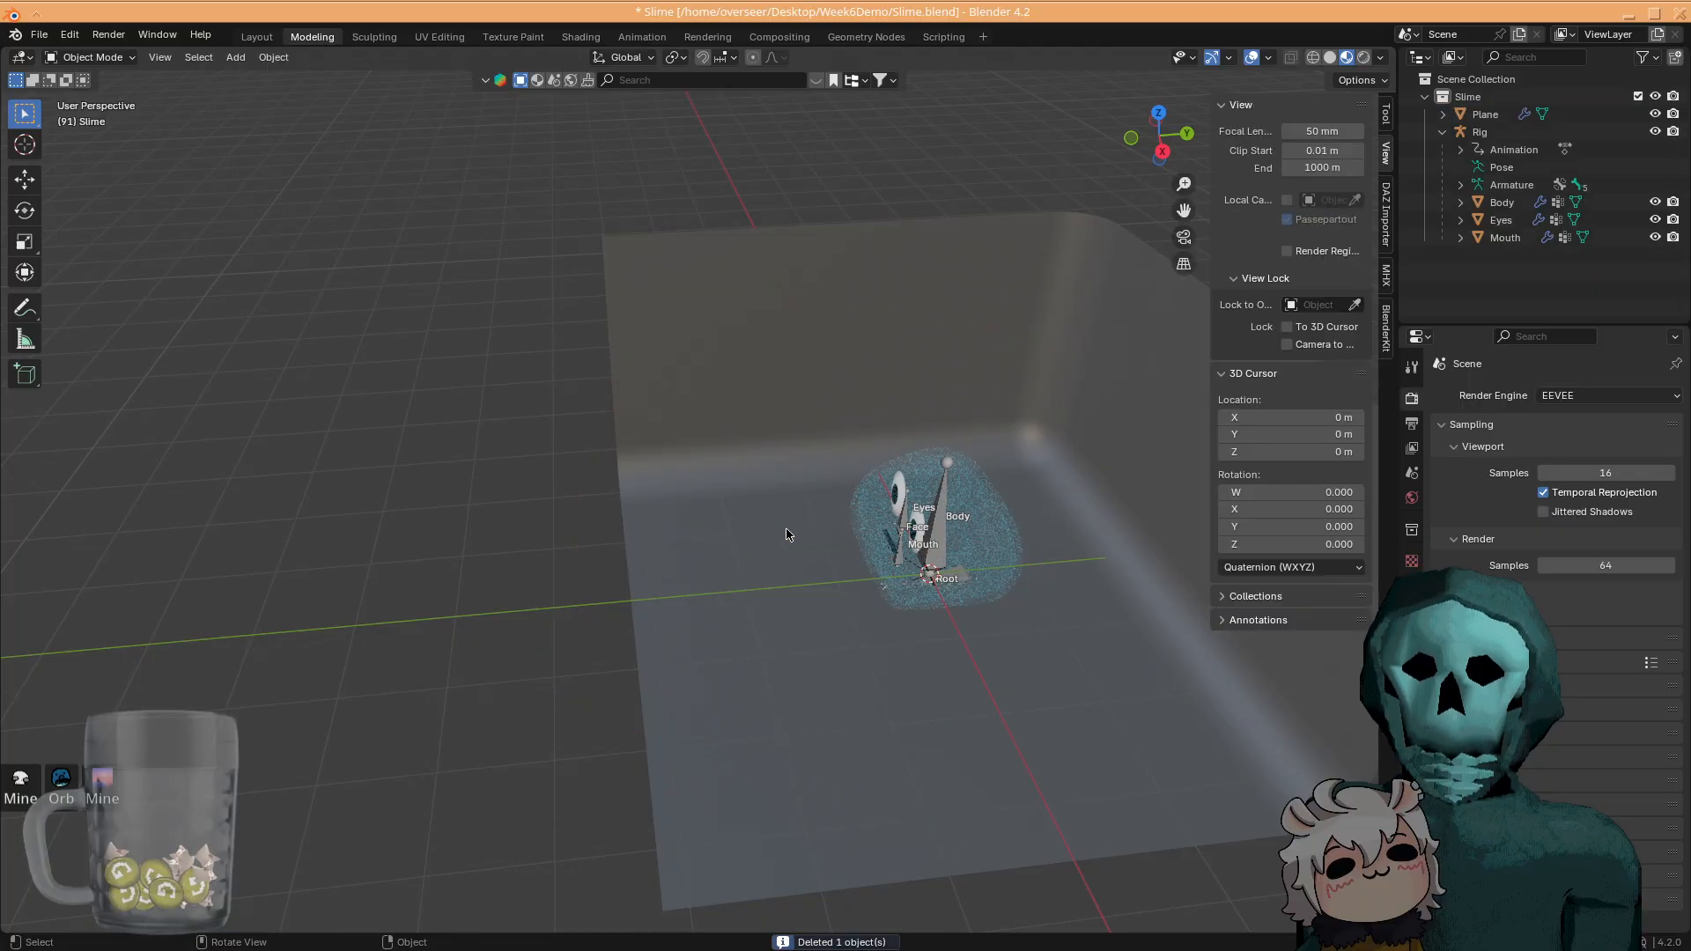
- Delete the backdrop plane, leaving only the rigged slime, and save Slime.blend
{"action": "left_click", "coordinate": [695, 573]}
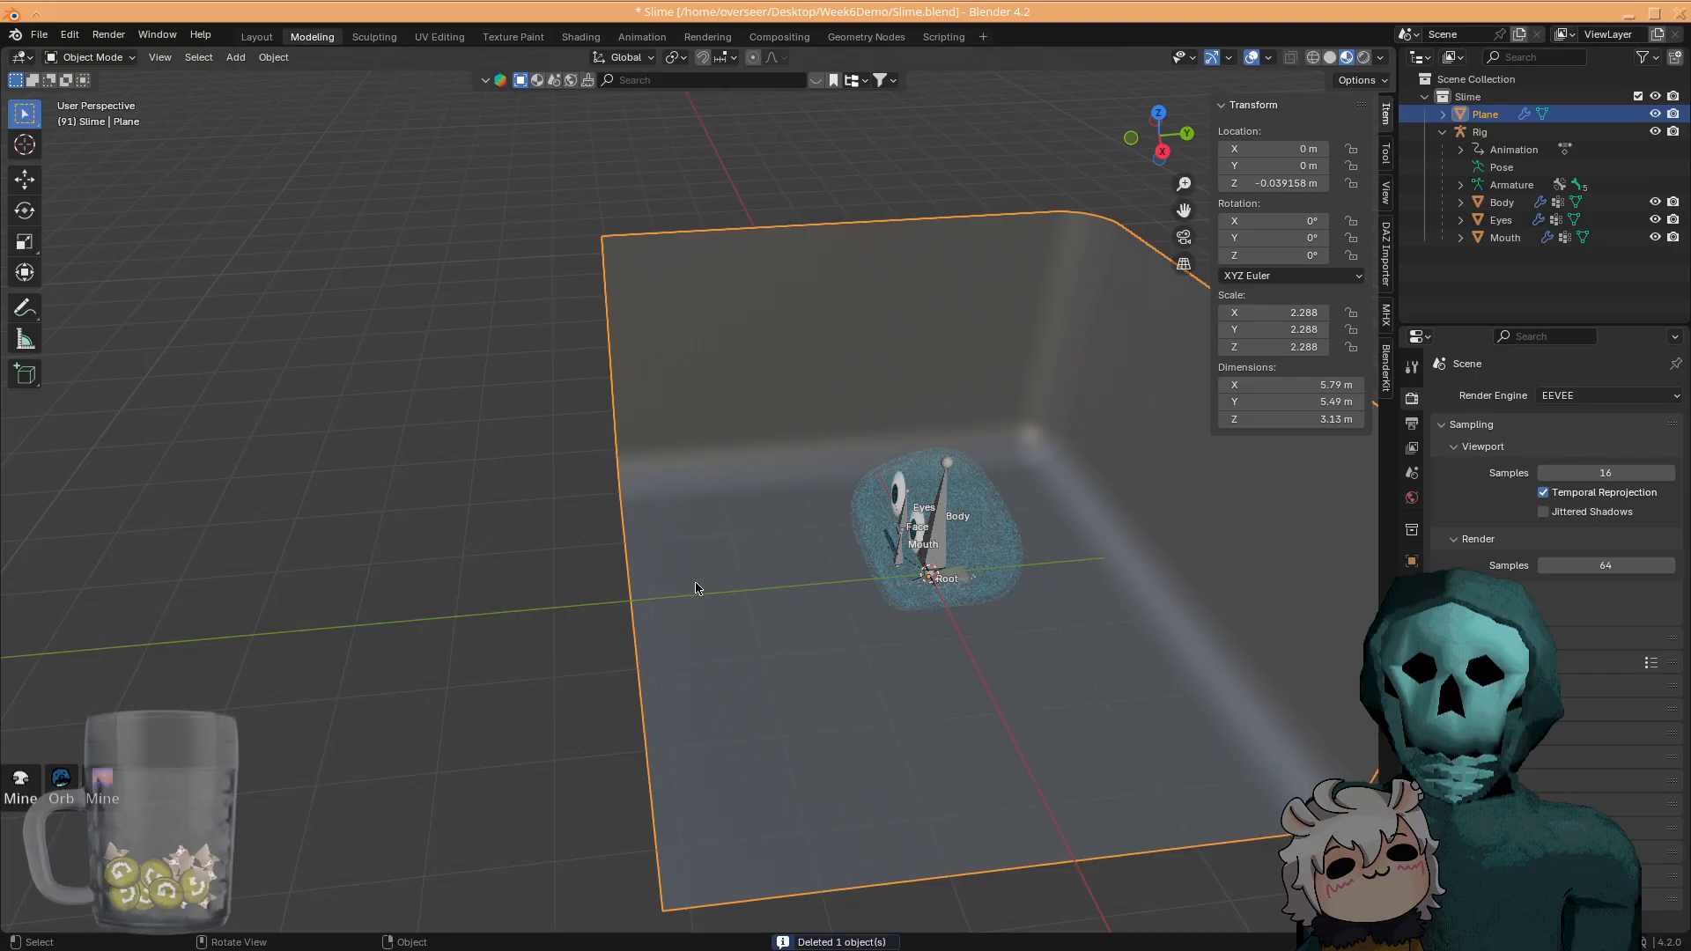
{"action": "key", "text": "Delete"}
{"action": "middle_click_drag", "start_coordinate": [801, 637], "coordinate": [894, 611], "text": "ctrl"}
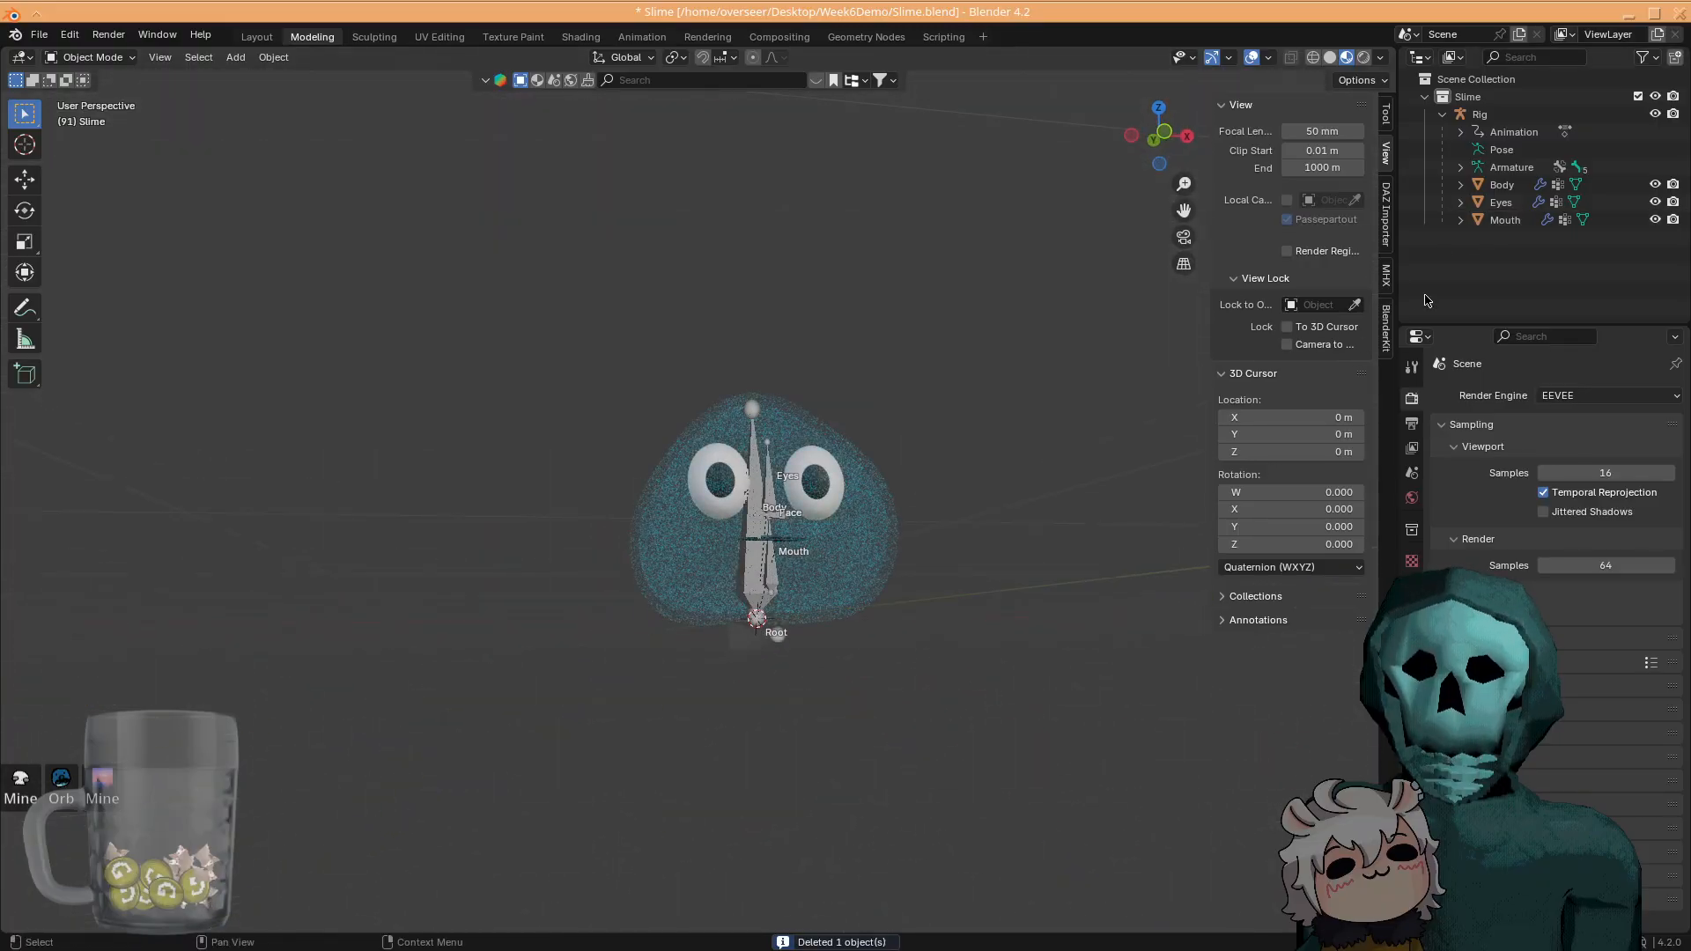
{"action": "middle_click_drag", "start_coordinate": [757, 572], "coordinate": [835, 583]}
{"action": "scroll", "coordinate": [659, 698], "scroll_direction": "up", "scroll_amount": 4}
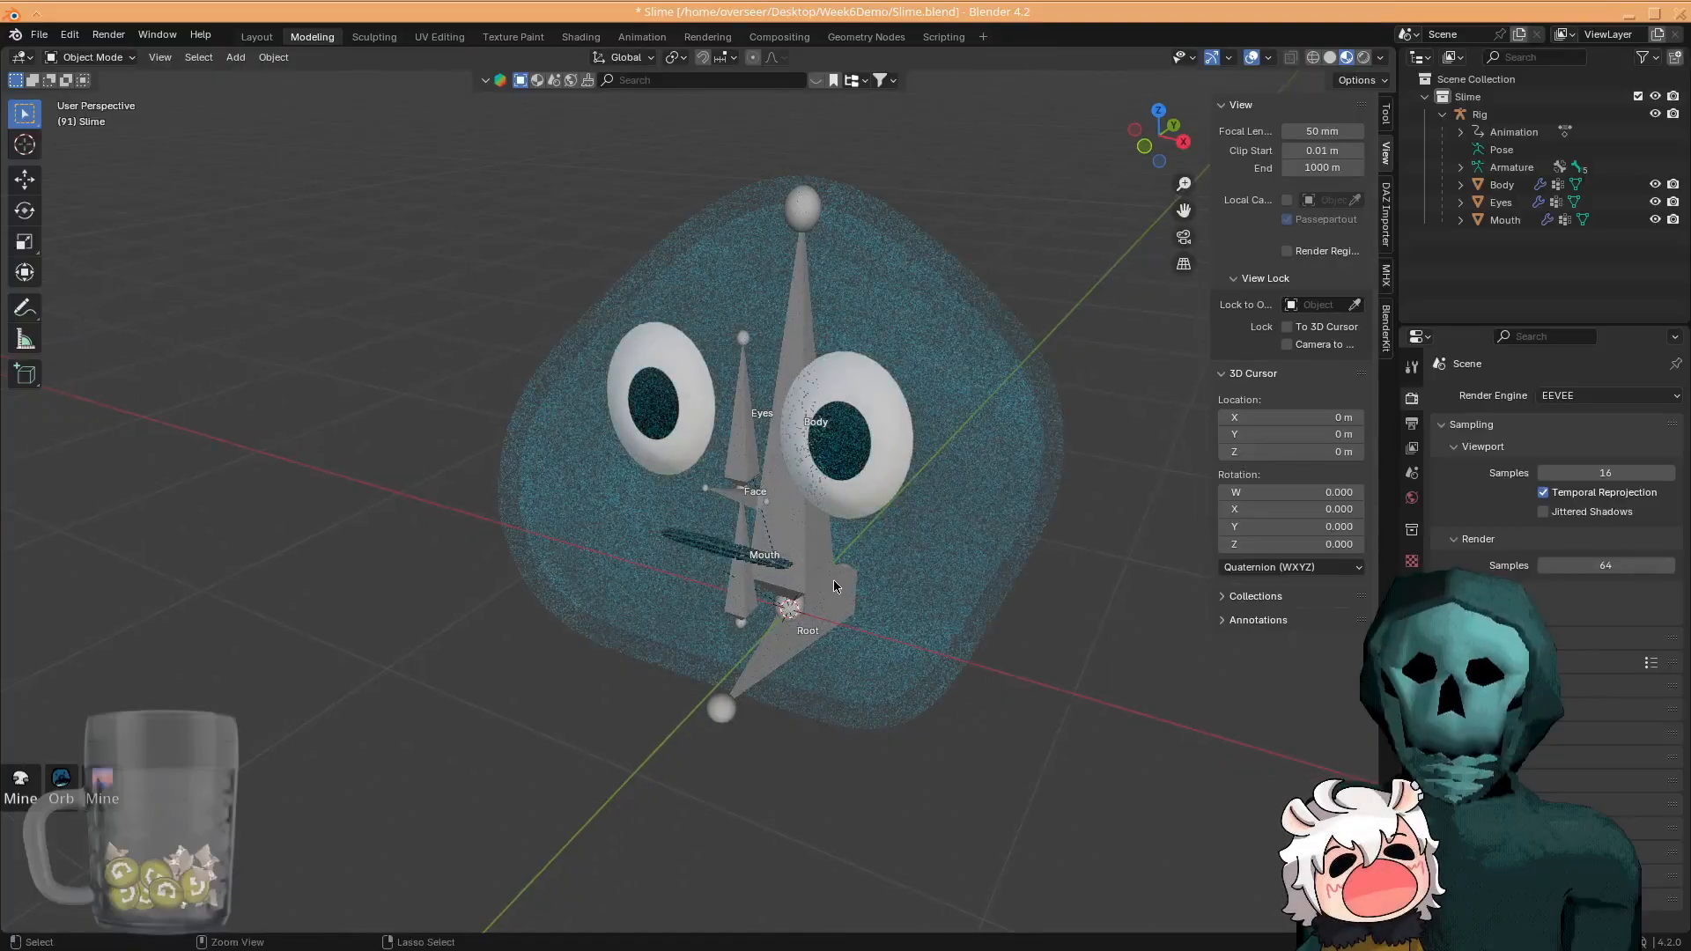
{"action": "key", "text": "ctrl+s"}
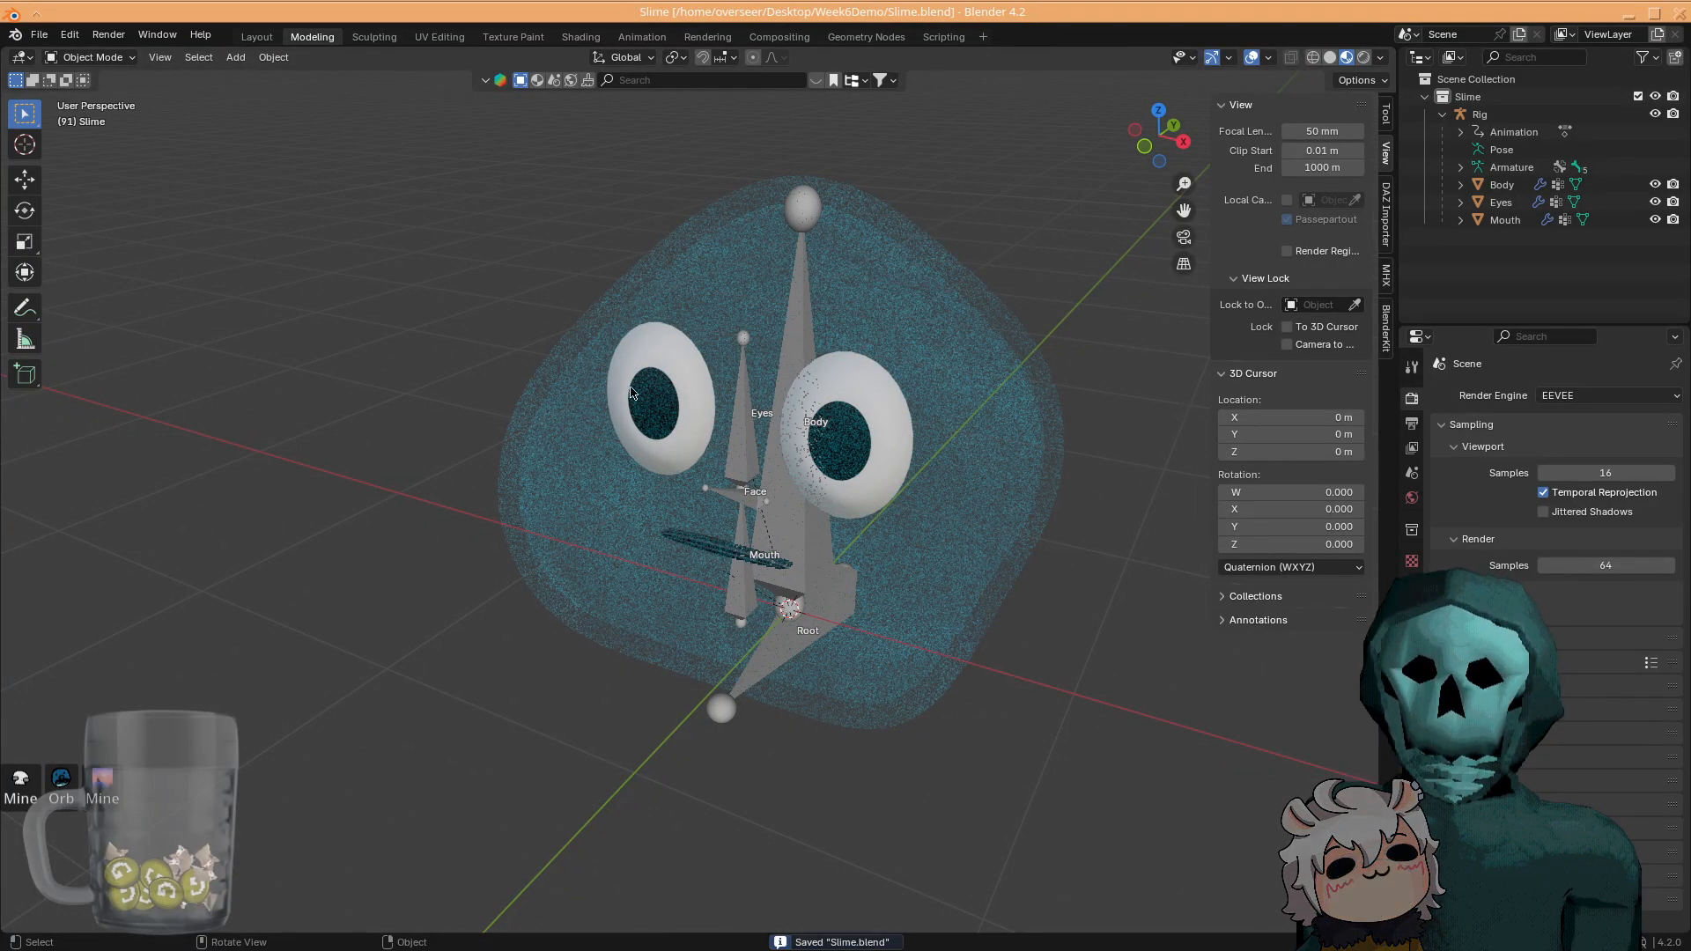
- Switch to the GodotDemoForStream project in Godot and examine the reimported slime from the front
{"action": "key", "text": "super+w"}
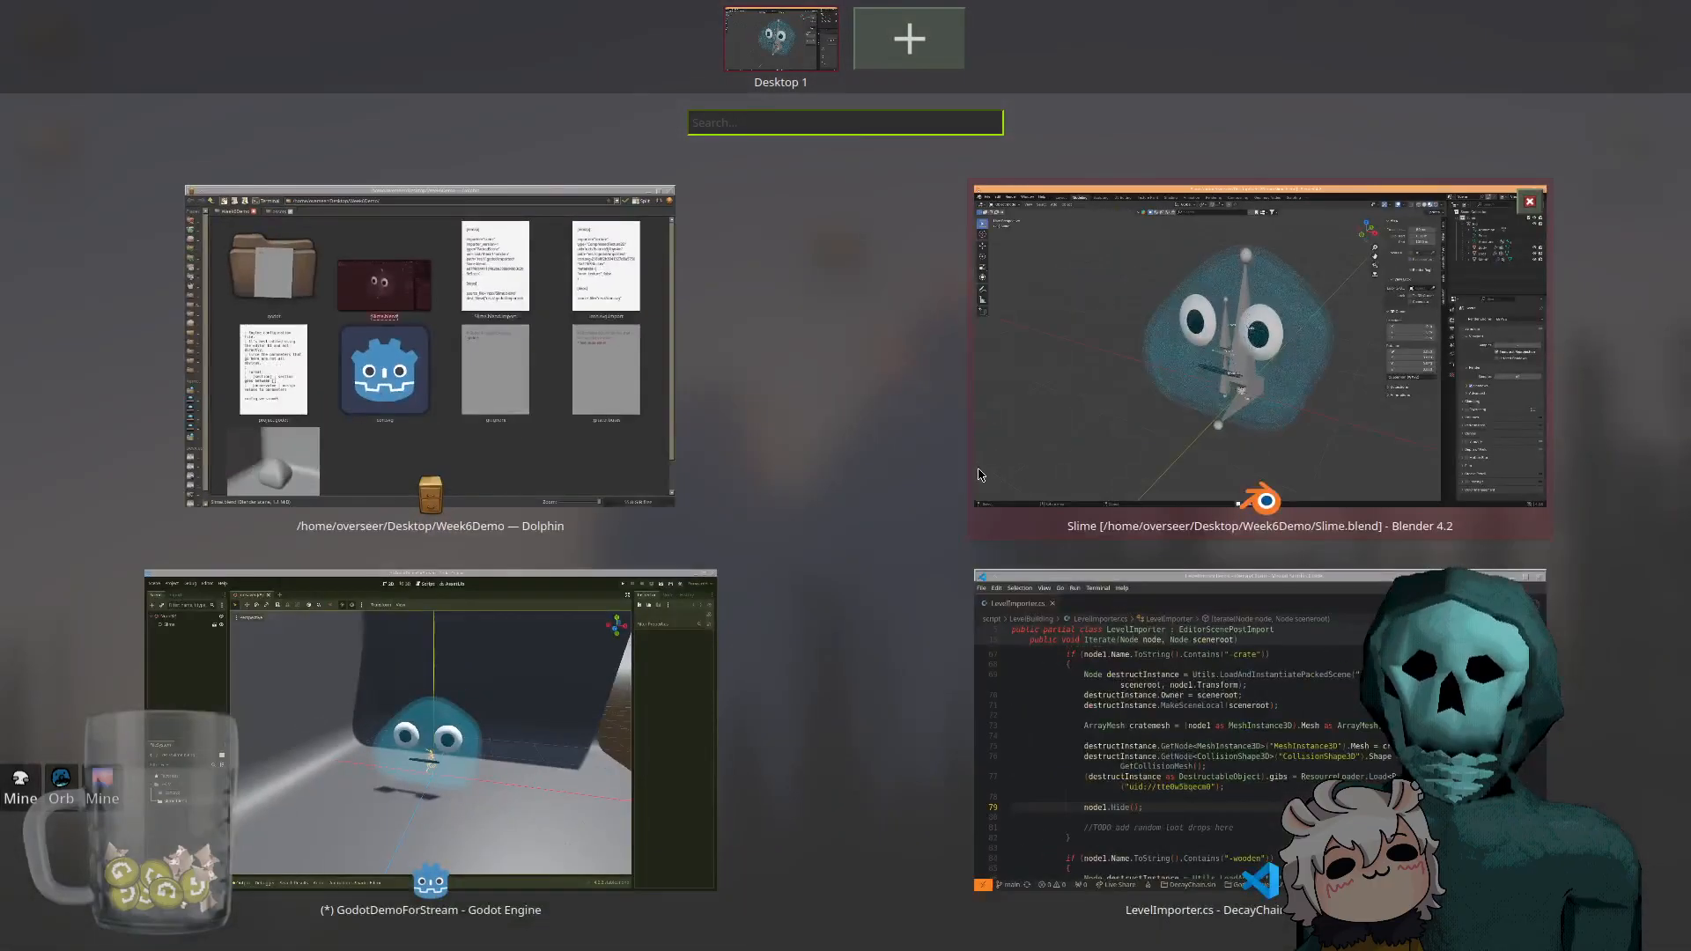
{"action": "left_click", "coordinate": [555, 659]}
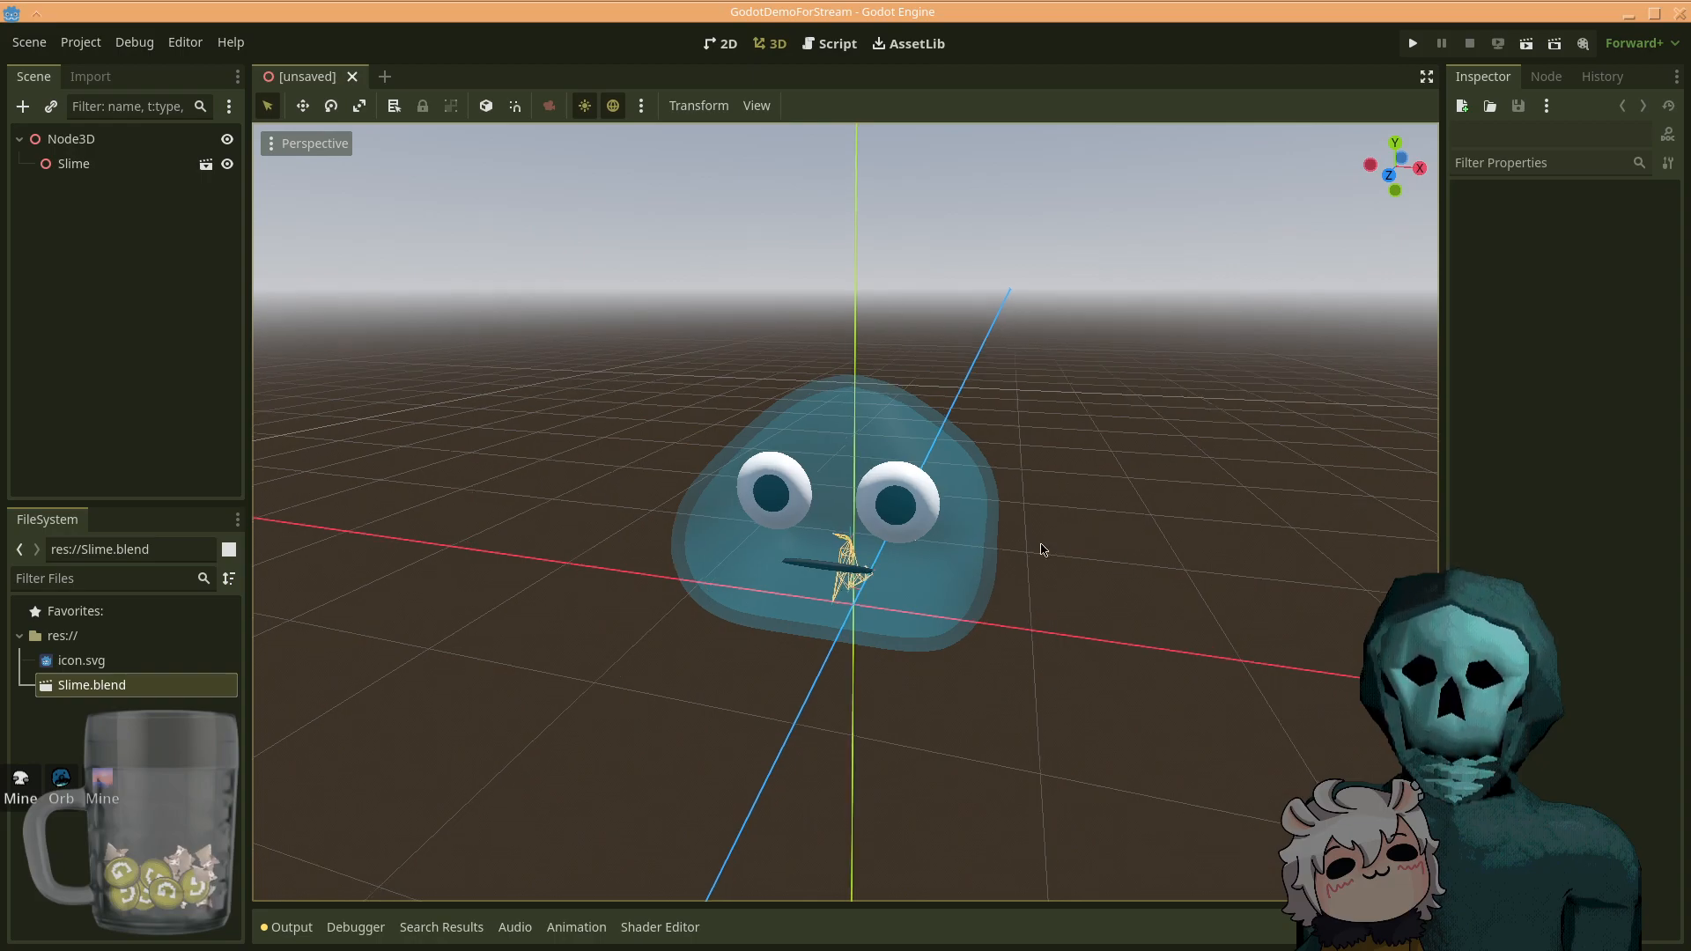
{"action": "middle_click_drag", "start_coordinate": [1053, 545], "coordinate": [1006, 556]}
{"action": "mouse_move", "coordinate": [950, 612]}
{"action": "right_mouse_down"}
{"action": "mouse_move", "coordinate": [1062, 599]}
{"action": "mouse_move", "coordinate": [978, 620]}
{"action": "mouse_move", "coordinate": [837, 604]}
{"action": "mouse_move", "coordinate": [949, 590]}
{"action": "mouse_move", "coordinate": [814, 599]}
{"action": "mouse_move", "coordinate": [969, 596]}
{"action": "mouse_move", "coordinate": [932, 626]}
{"action": "right_mouse_up"}
{"action": "key", "text": "w"}
{"action": "key", "text": "s"}
{"action": "scroll", "coordinate": [883, 609], "scroll_direction": "down", "scroll_amount": 3}
{"action": "key", "text": "a"}
{"action": "key", "text": "d"}
{"action": "key", "text": "a"}
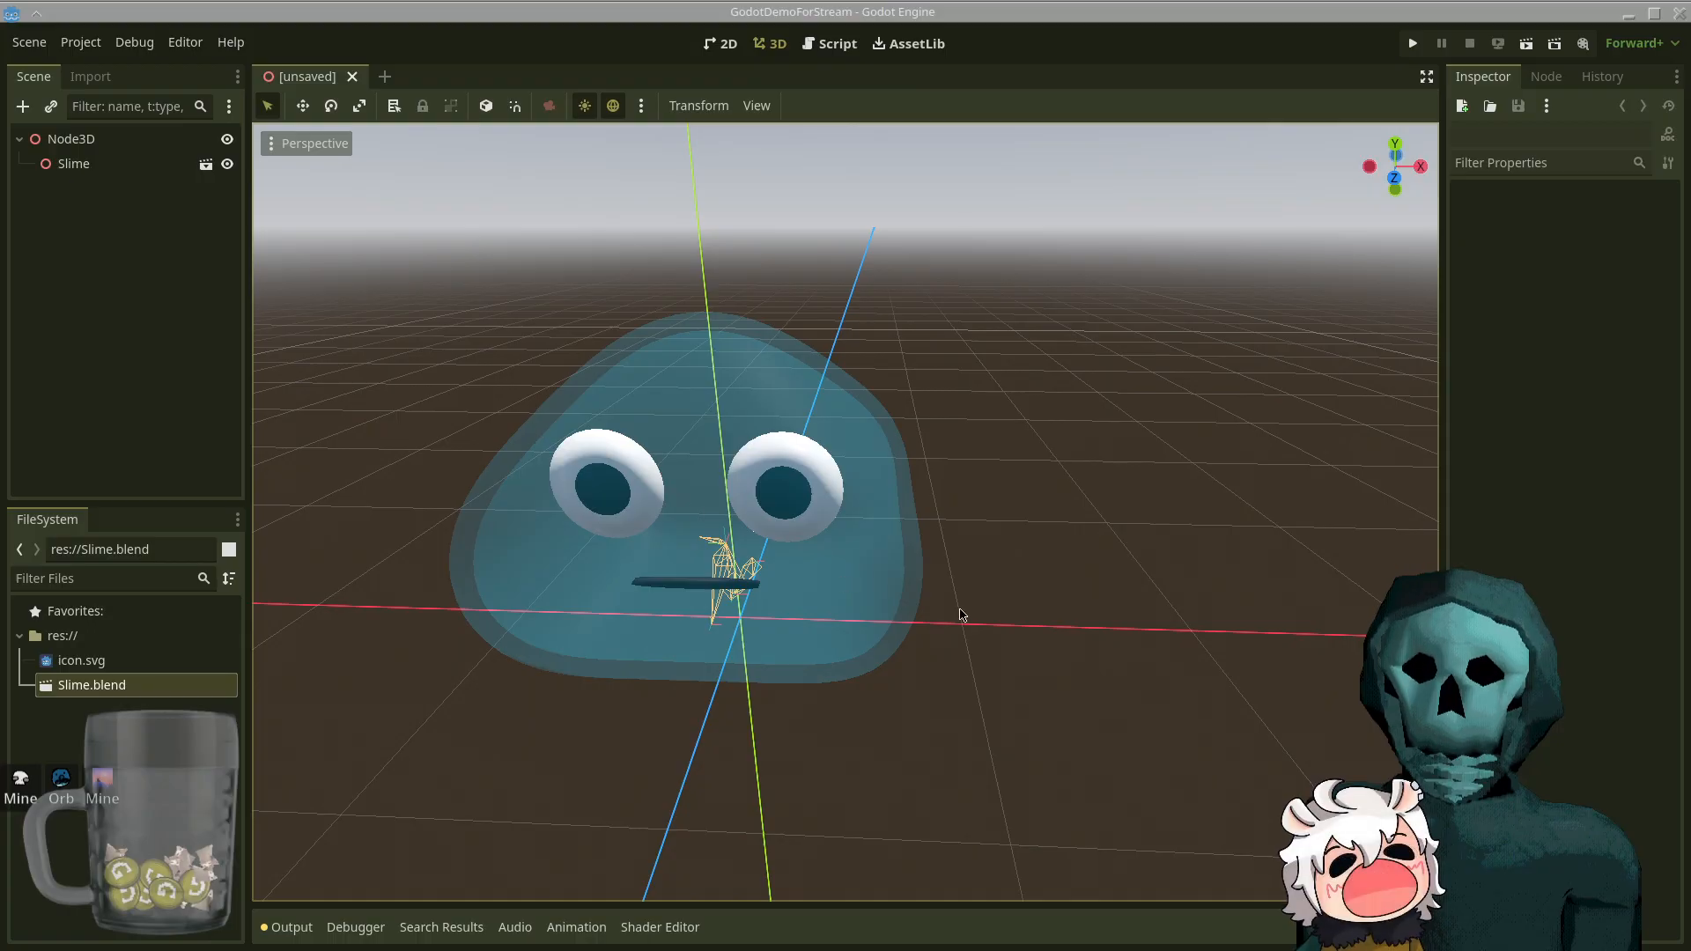
{"action": "right_click_drag", "start_coordinate": [985, 621], "coordinate": [960, 615]}
{"action": "key", "text": "d"}
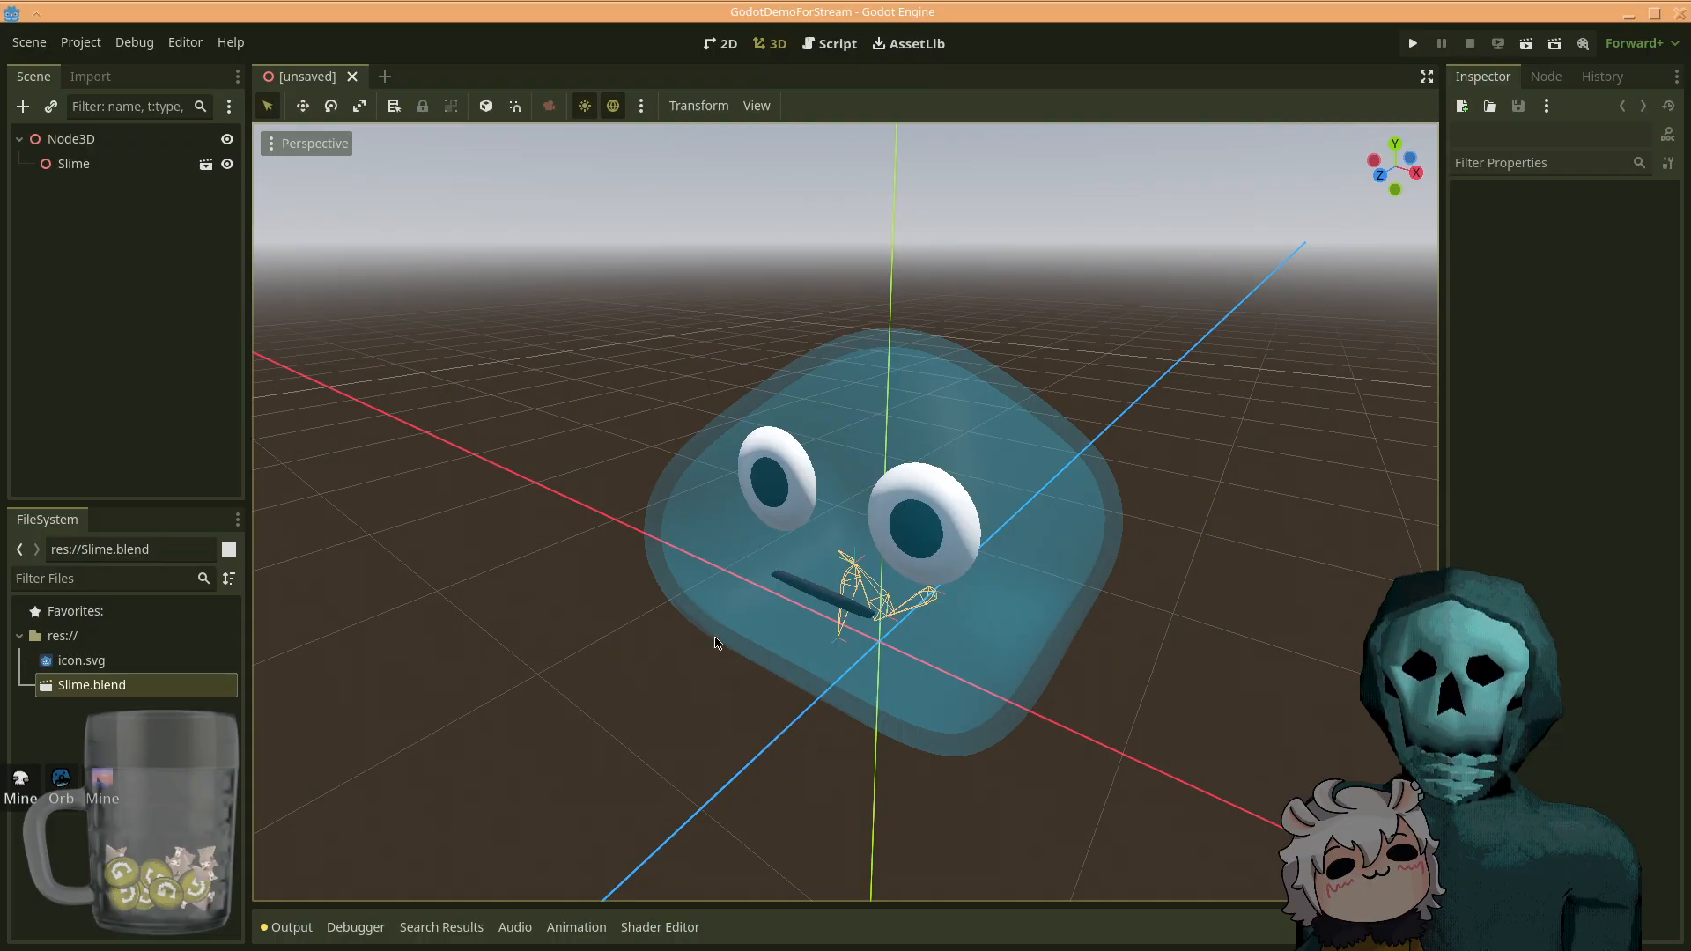
- Examine the slime's translucent body, eyes and mouth in the 3D scene from several angles and distances
{"action": "middle_click_drag", "start_coordinate": [916, 683], "coordinate": [881, 652]}
{"action": "right_click_drag", "start_coordinate": [881, 652], "coordinate": [929, 719]}
{"action": "key", "text": "s"}
{"action": "key", "text": "a"}
{"action": "scroll", "coordinate": [987, 650], "scroll_direction": "down", "scroll_amount": 3}
{"action": "key", "text": "a"}
{"action": "key", "text": "d"}
{"action": "scroll", "coordinate": [977, 652], "scroll_direction": "up", "scroll_amount": 12}
{"action": "key", "text": "a"}
{"action": "key", "text": "s"}
{"action": "key", "text": "w"}
{"action": "key", "text": "s"}
{"action": "key", "text": "w"}
{"action": "key", "text": "s"}
{"action": "key", "text": "d"}
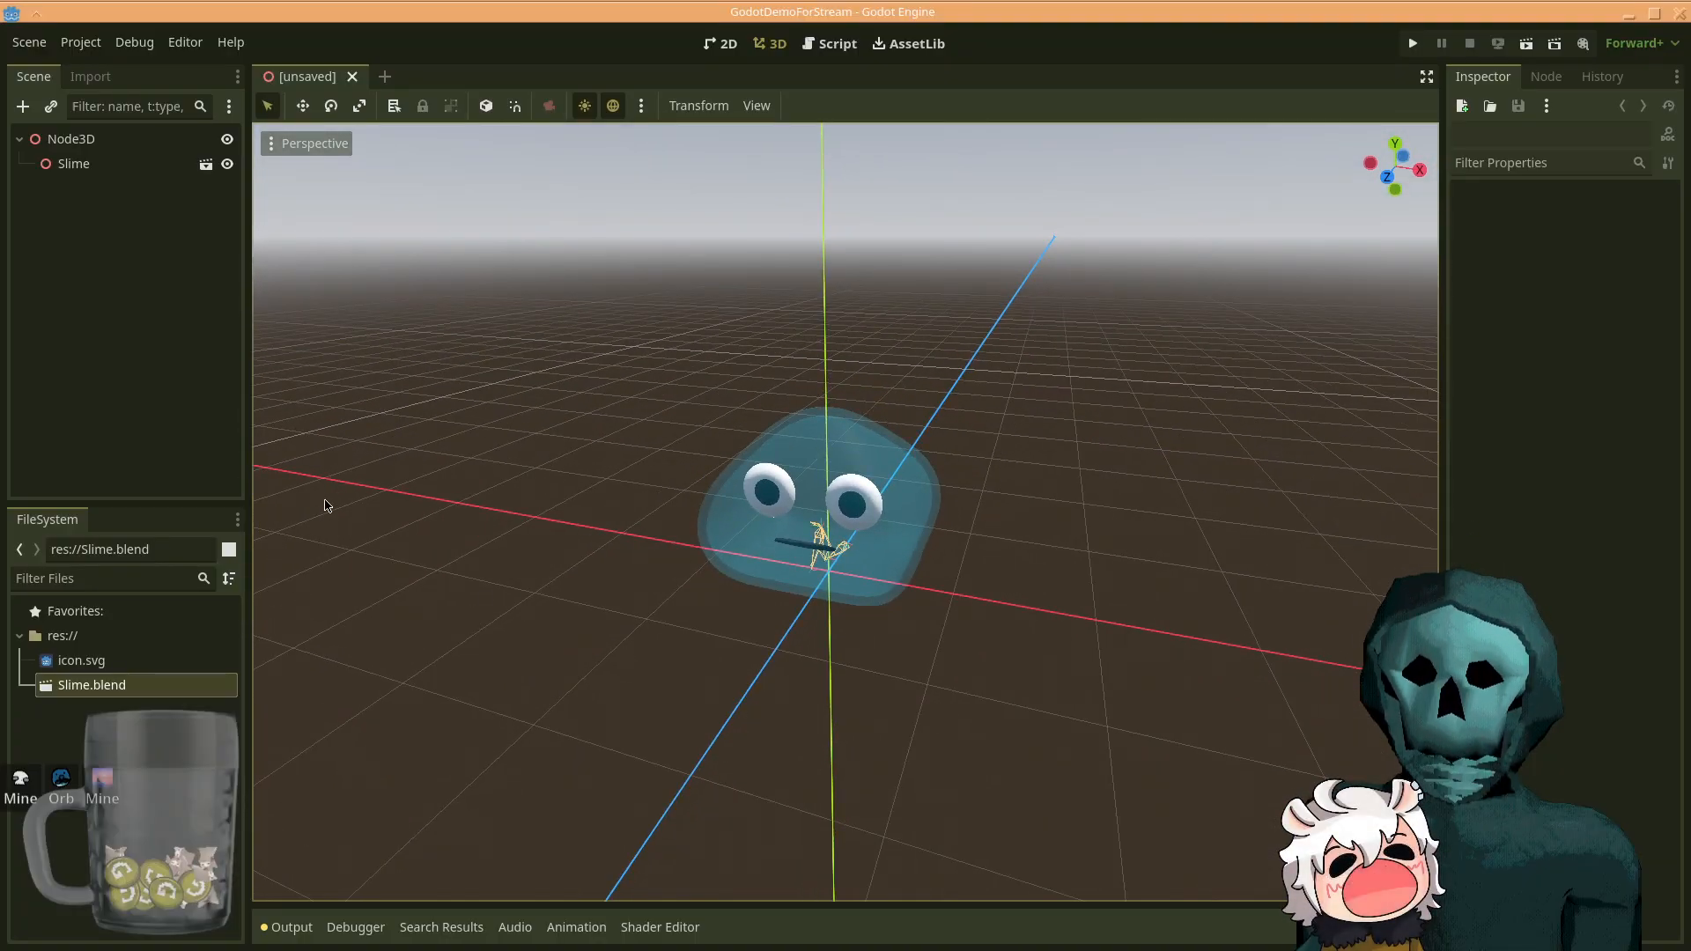
{"action": "left_click", "coordinate": [115, 363]}
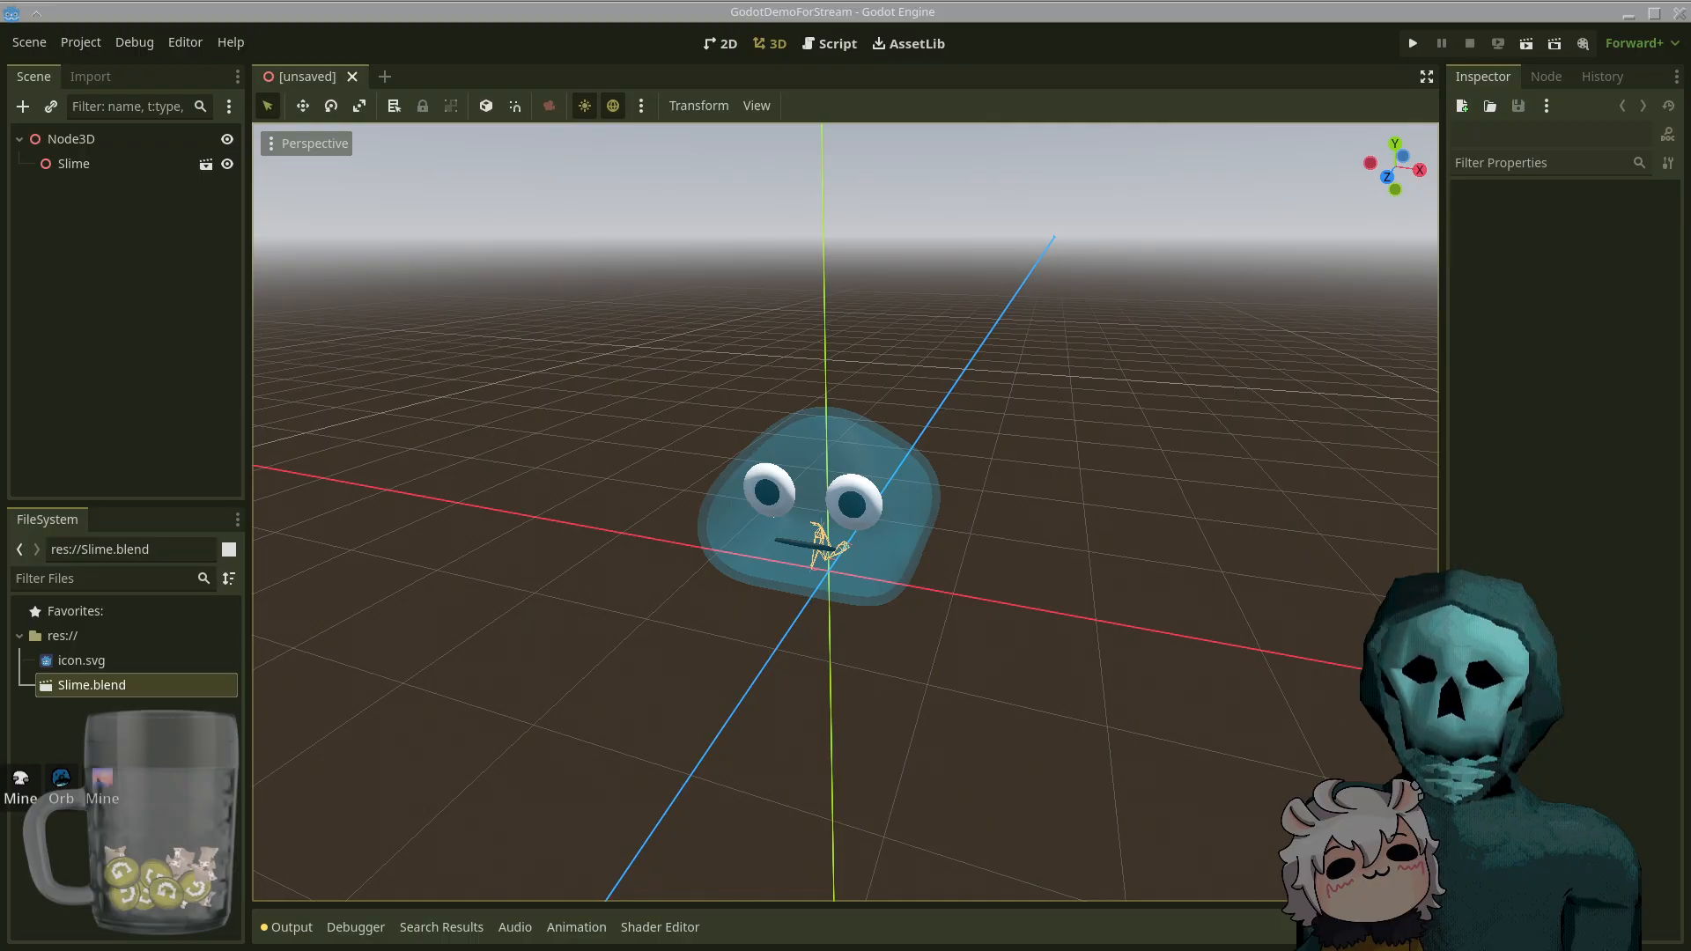
{"action": "right_click_drag", "start_coordinate": [713, 442], "coordinate": [704, 465]}
{"action": "key", "text": "a"}
{"action": "key", "text": "w"}
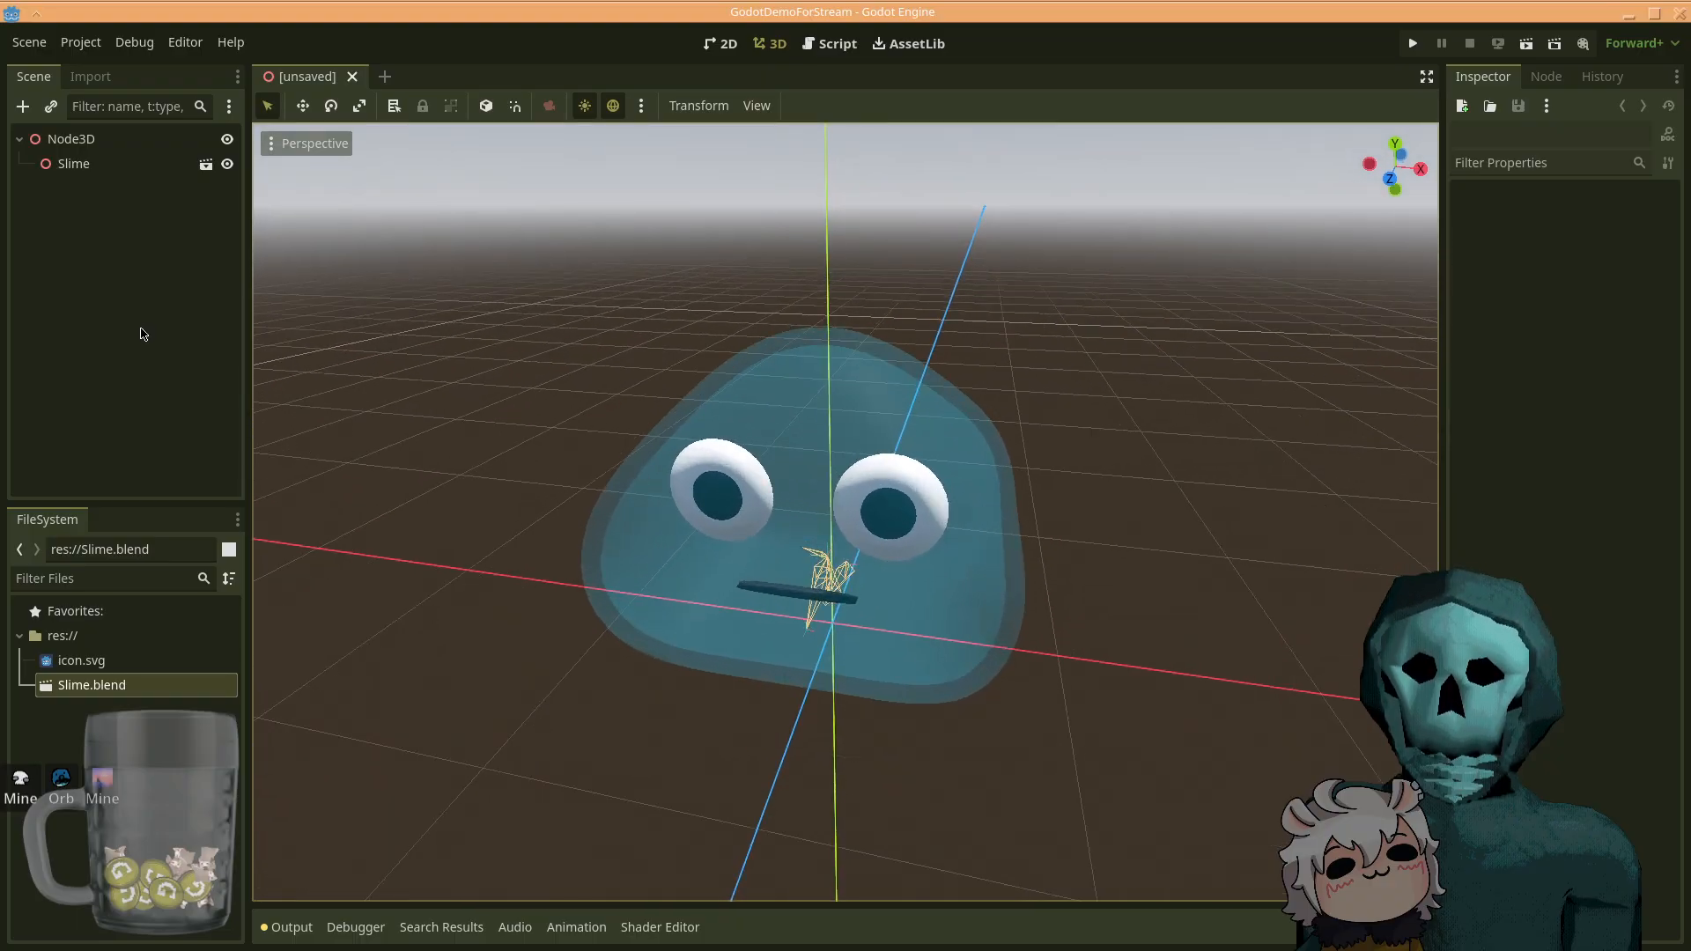
- Enable Editable Children on the Slime instance to expose its rig, mesh and animation nodes
{"action": "left_click", "coordinate": [142, 224]}
{"action": "left_click", "coordinate": [88, 169]}
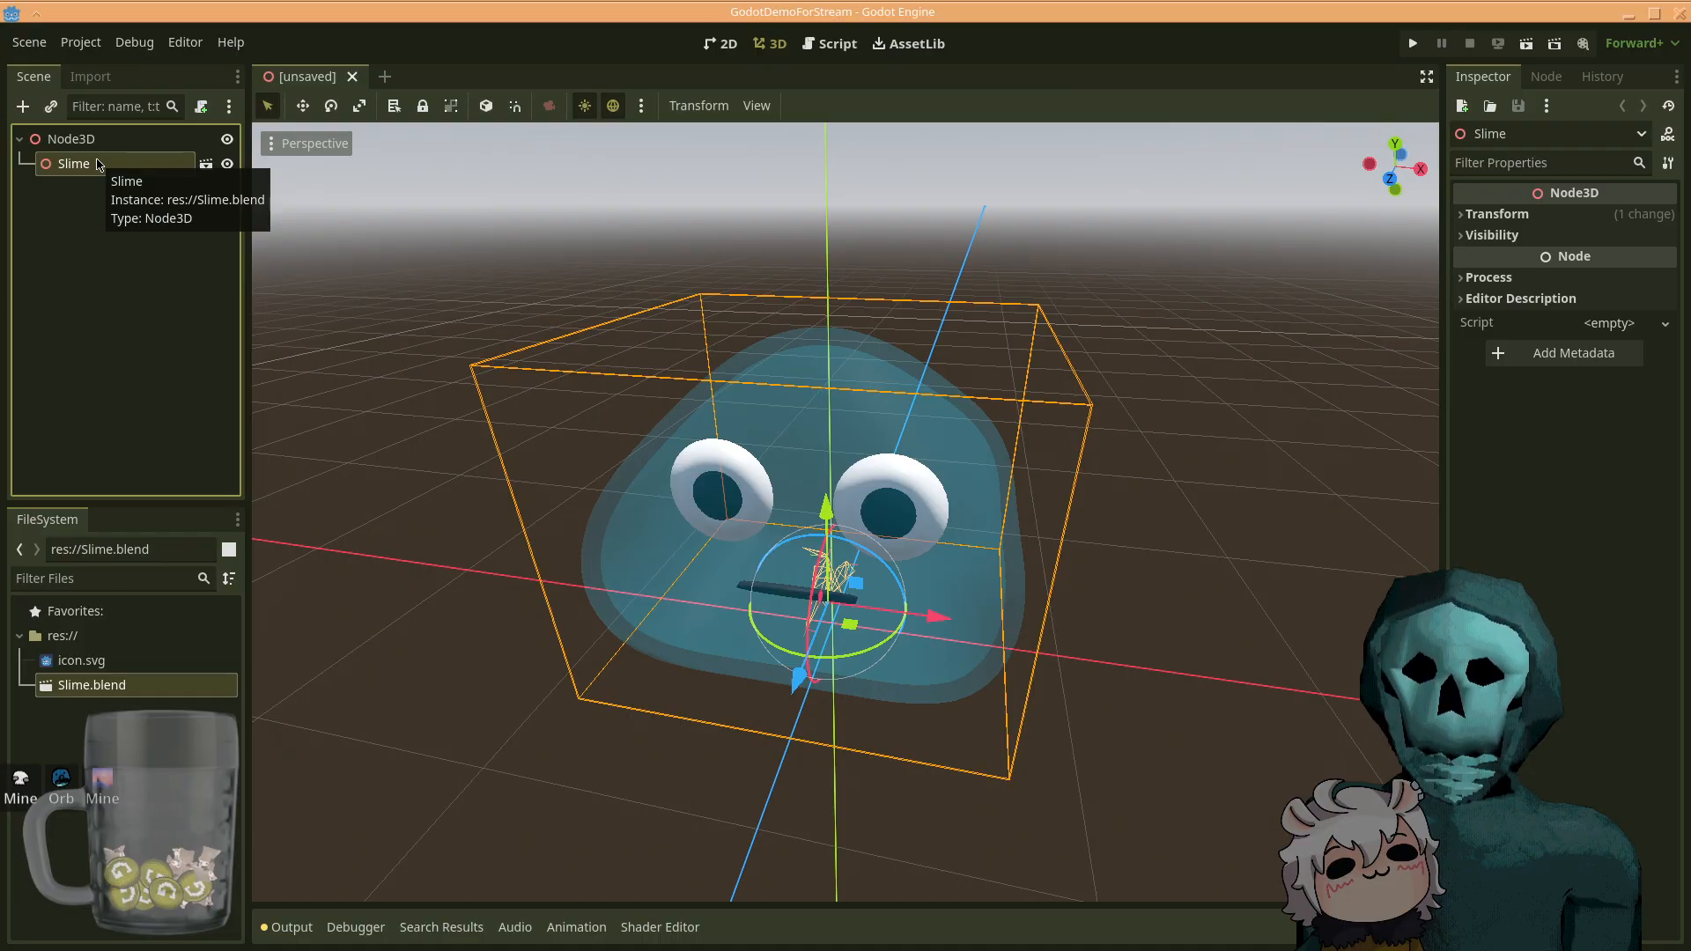
{"action": "right_click", "coordinate": [100, 165]}
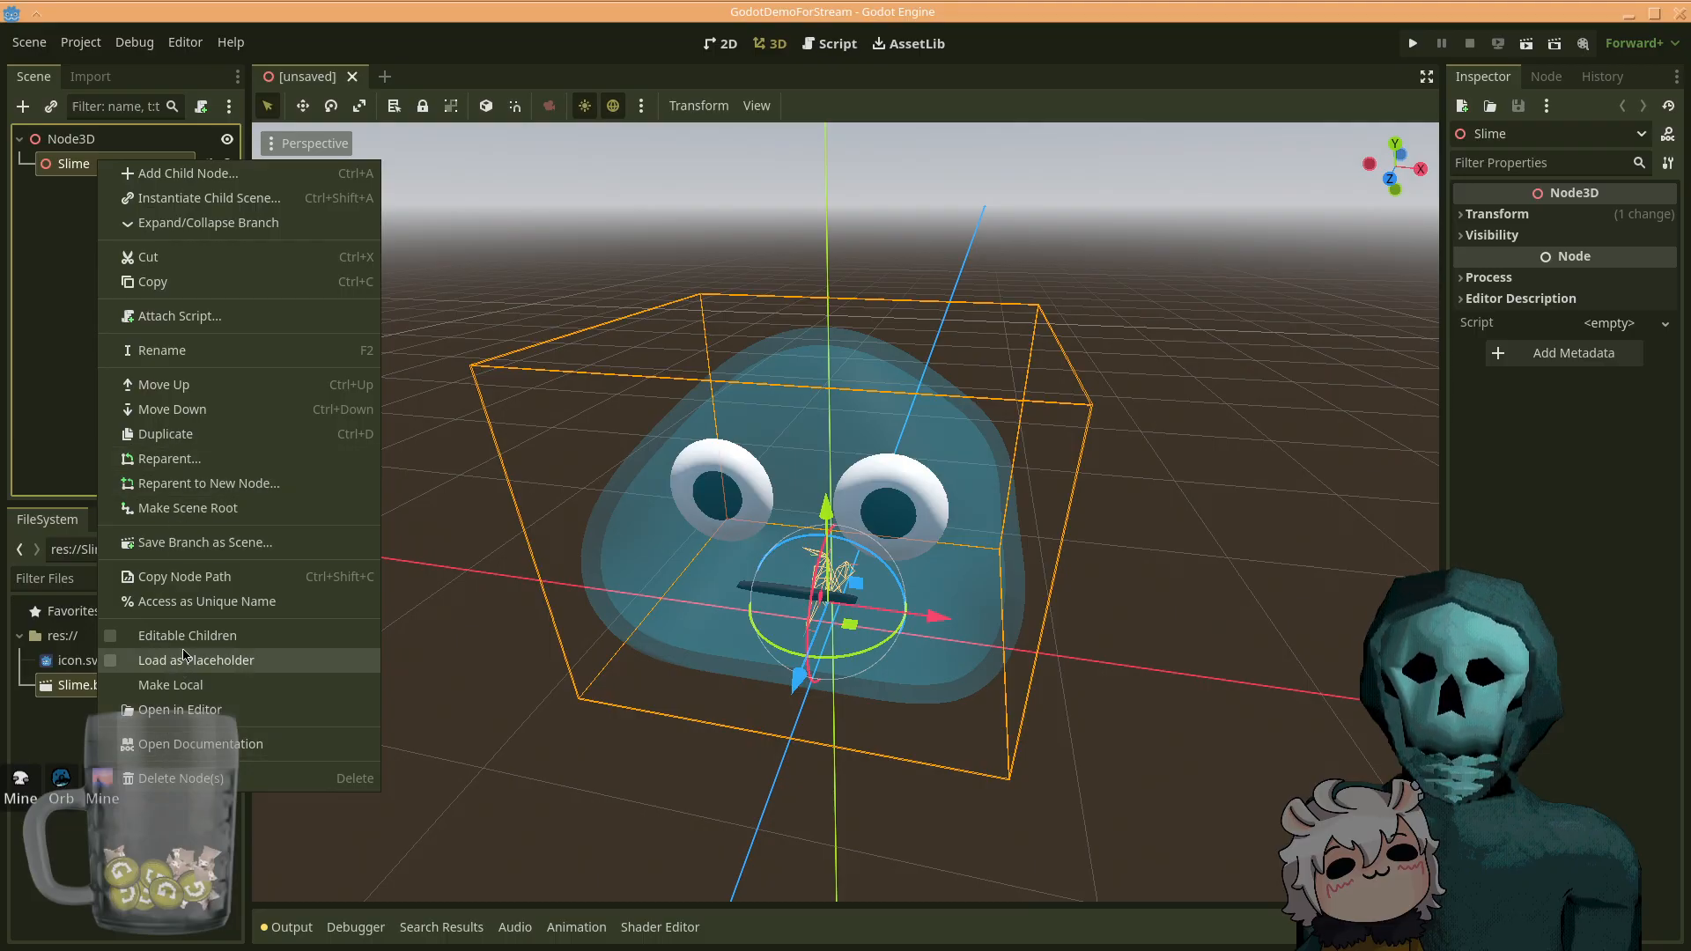
{"action": "left_click", "coordinate": [130, 636]}
{"action": "left_click", "coordinate": [137, 383]}
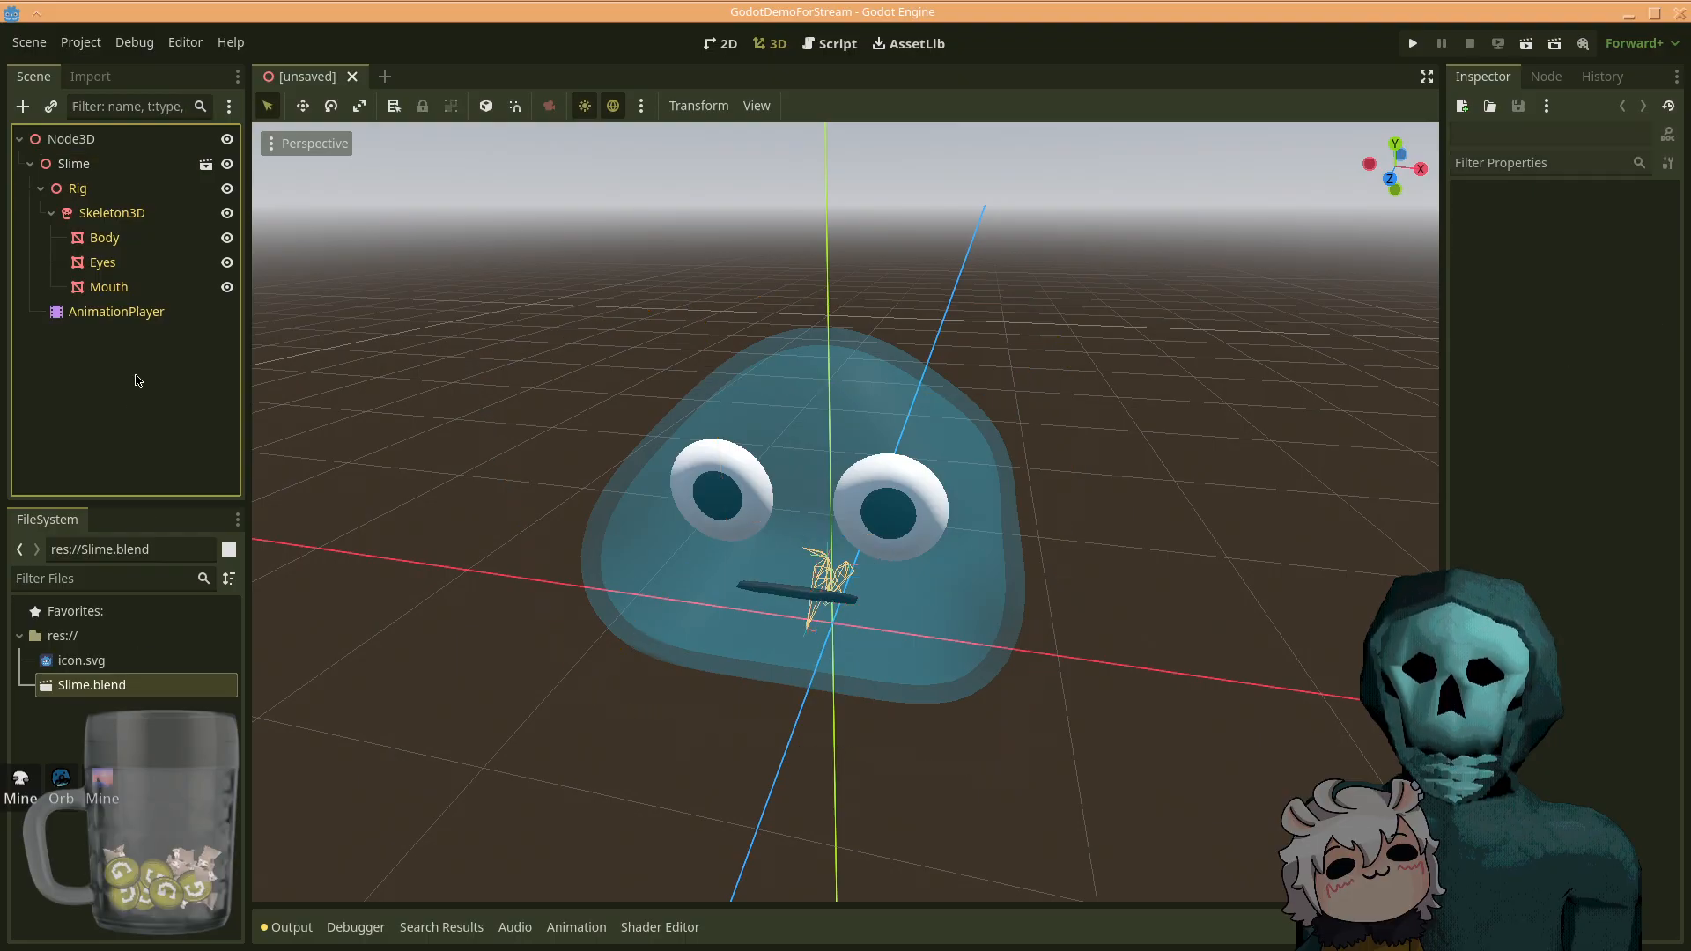
- Inspect the Rig, Slime and root Node3D nodes in the scene hierarchy
{"action": "left_click", "coordinate": [78, 193]}
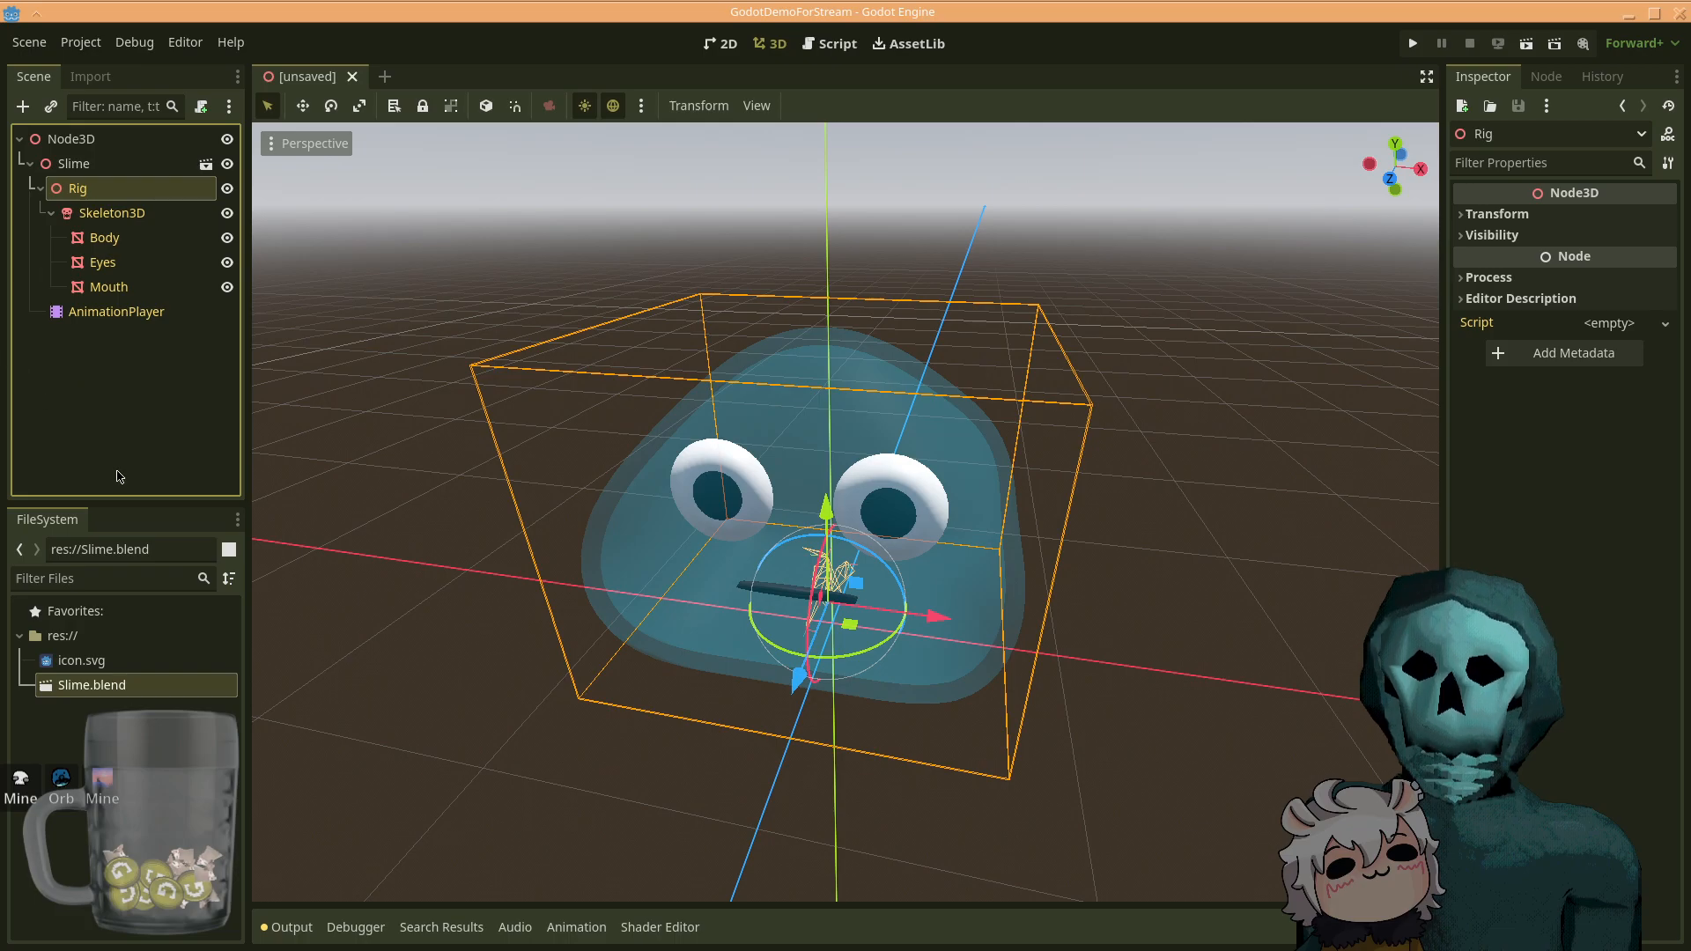
{"action": "left_click", "coordinate": [80, 163]}
{"action": "left_click", "coordinate": [90, 140]}
{"action": "left_click", "coordinate": [77, 164]}
{"action": "left_click", "coordinate": [60, 141]}
- Add an AudioStreamPlayer as a child of the root Node3D
{"action": "right_click", "coordinate": [60, 141]}
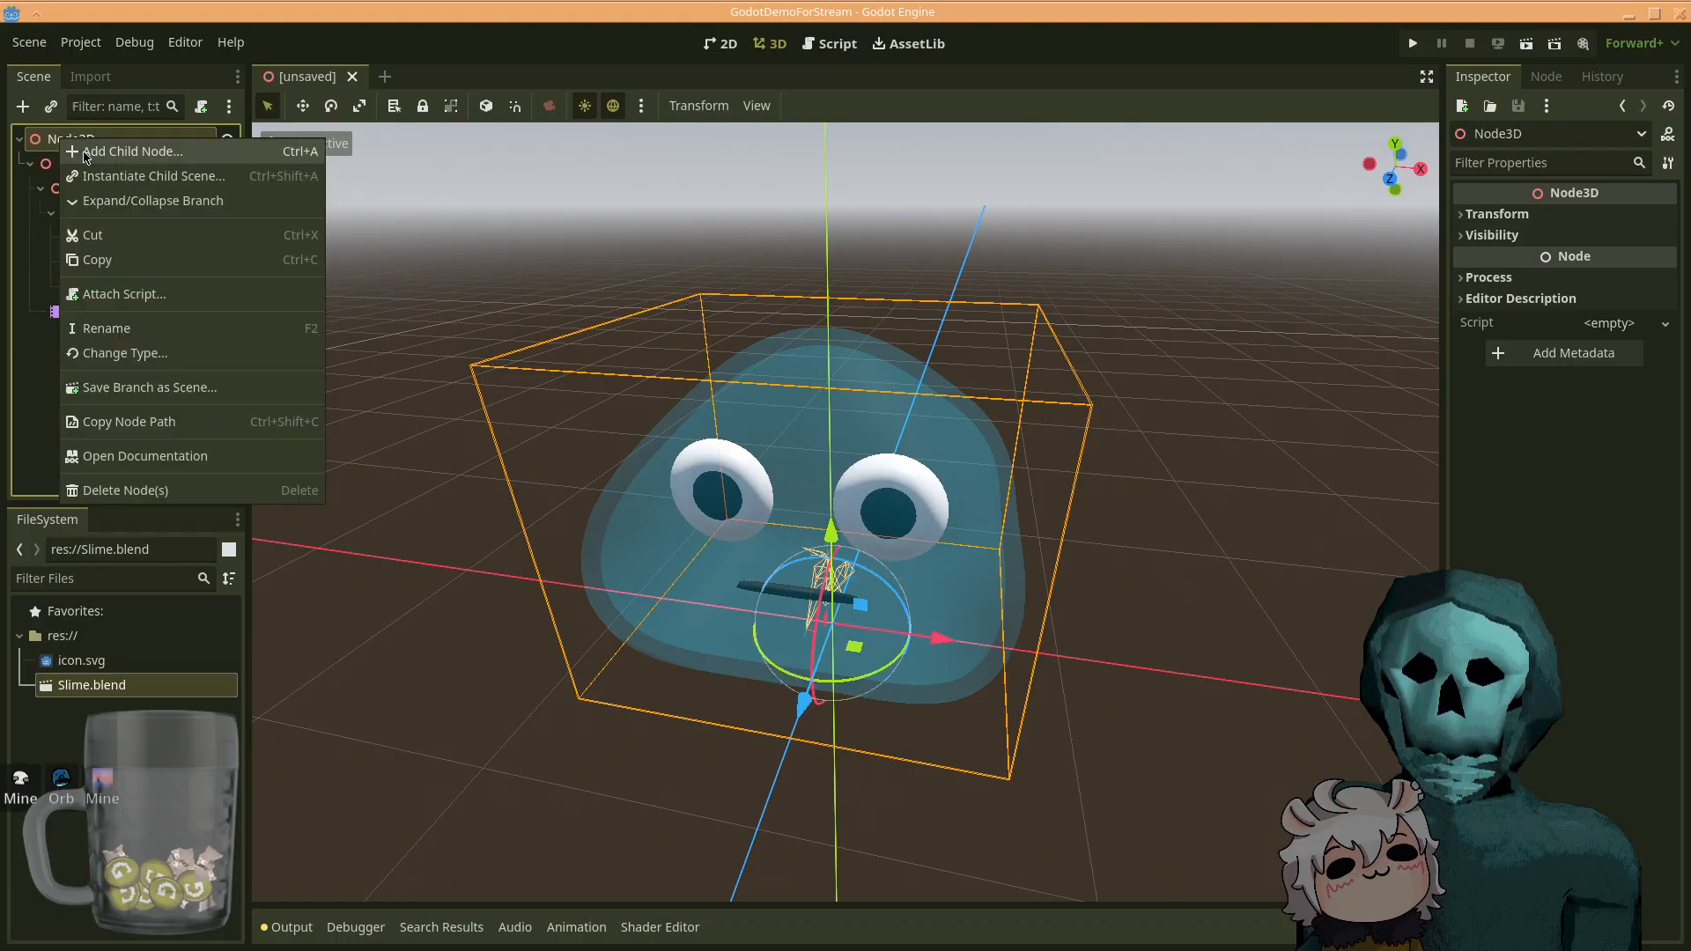
{"action": "left_click", "coordinate": [86, 154]}
{"action": "scroll", "coordinate": [723, 493], "scroll_direction": "down", "scroll_amount": 1}
{"action": "scroll", "coordinate": [720, 493], "scroll_direction": "down", "scroll_amount": 2}
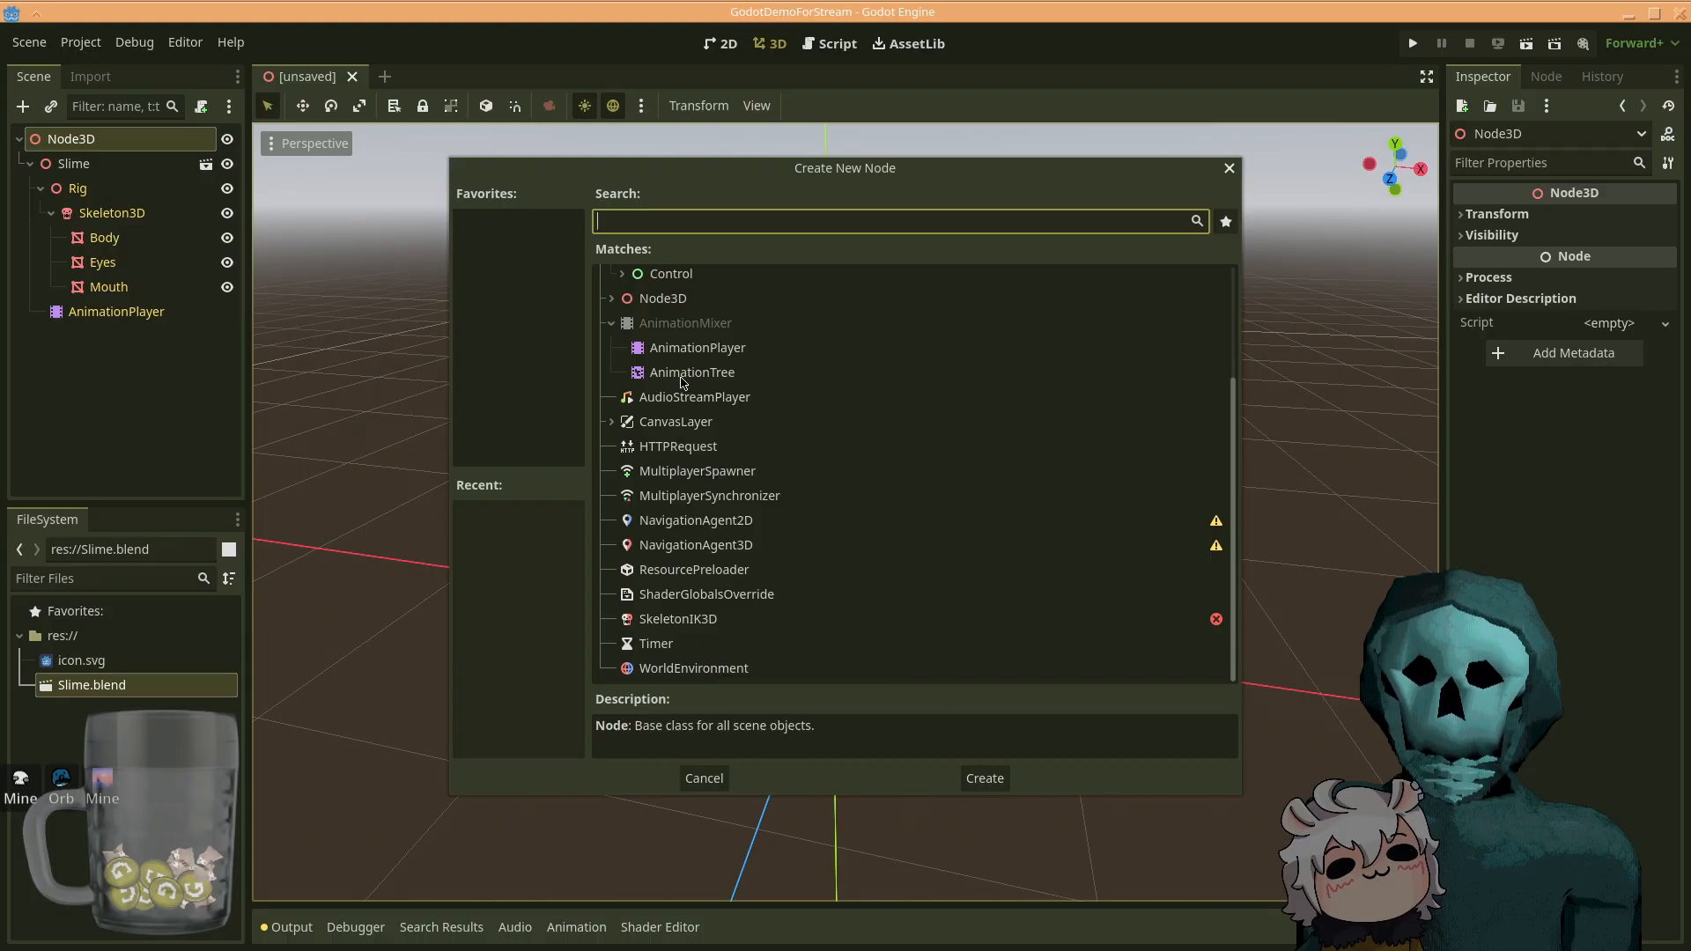
{"action": "double_click", "coordinate": [664, 398]}
{"action": "left_click", "coordinate": [87, 416]}
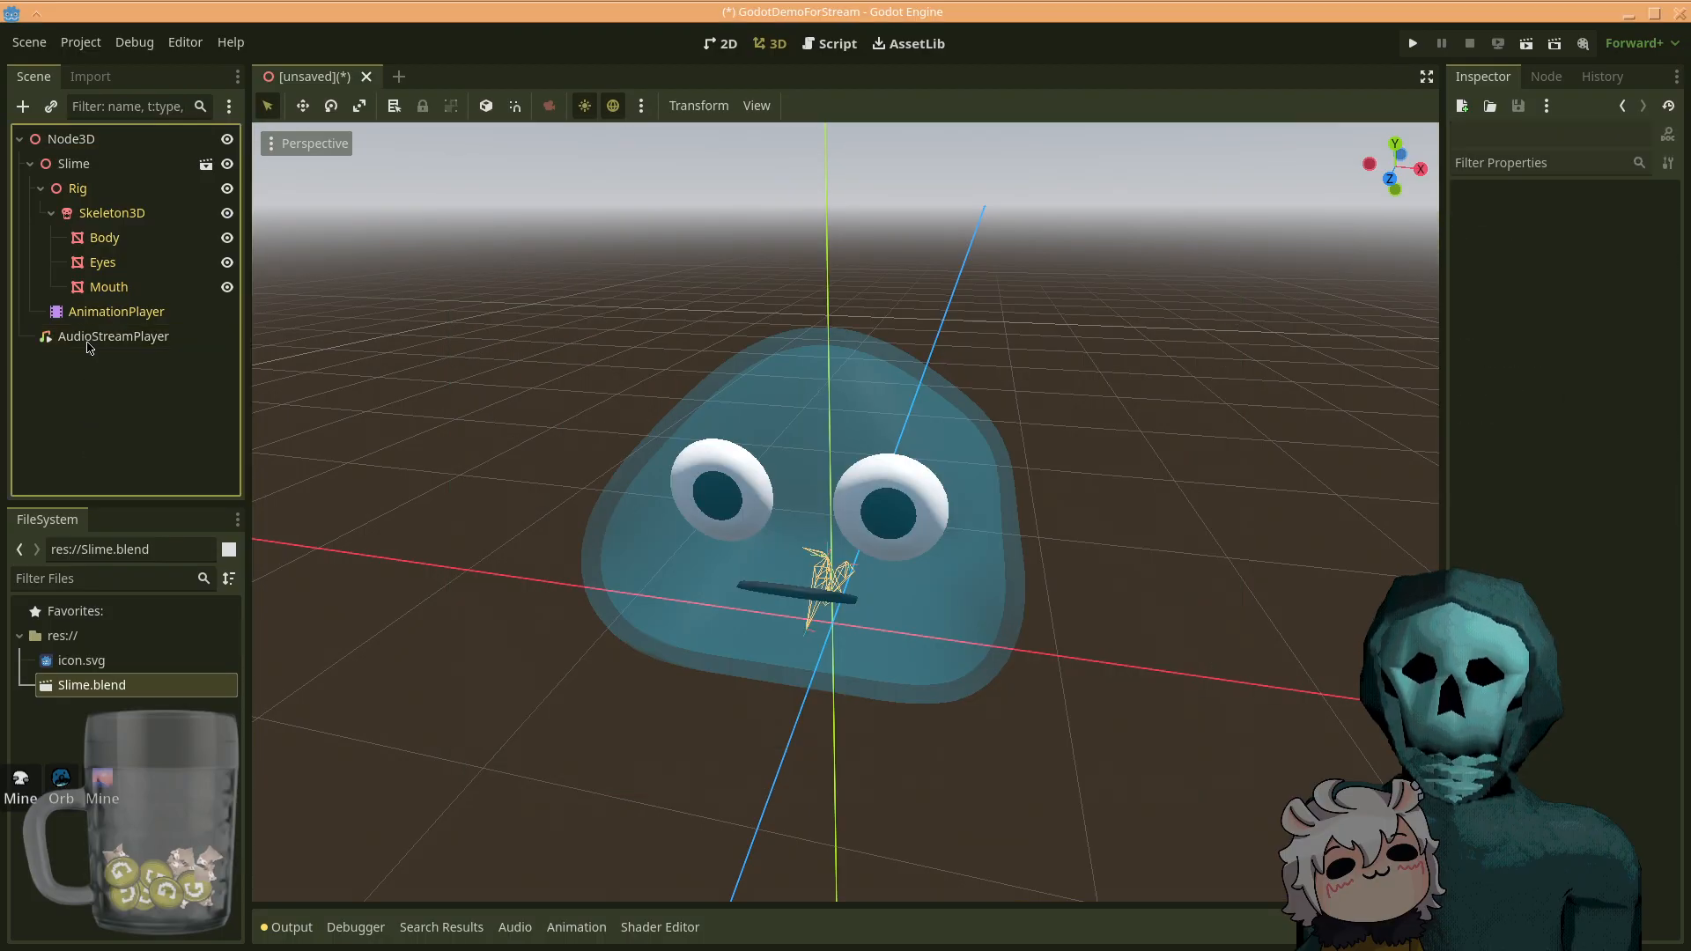
- Delete the AudioStreamPlayer node from the scene
{"action": "left_click", "coordinate": [89, 343]}
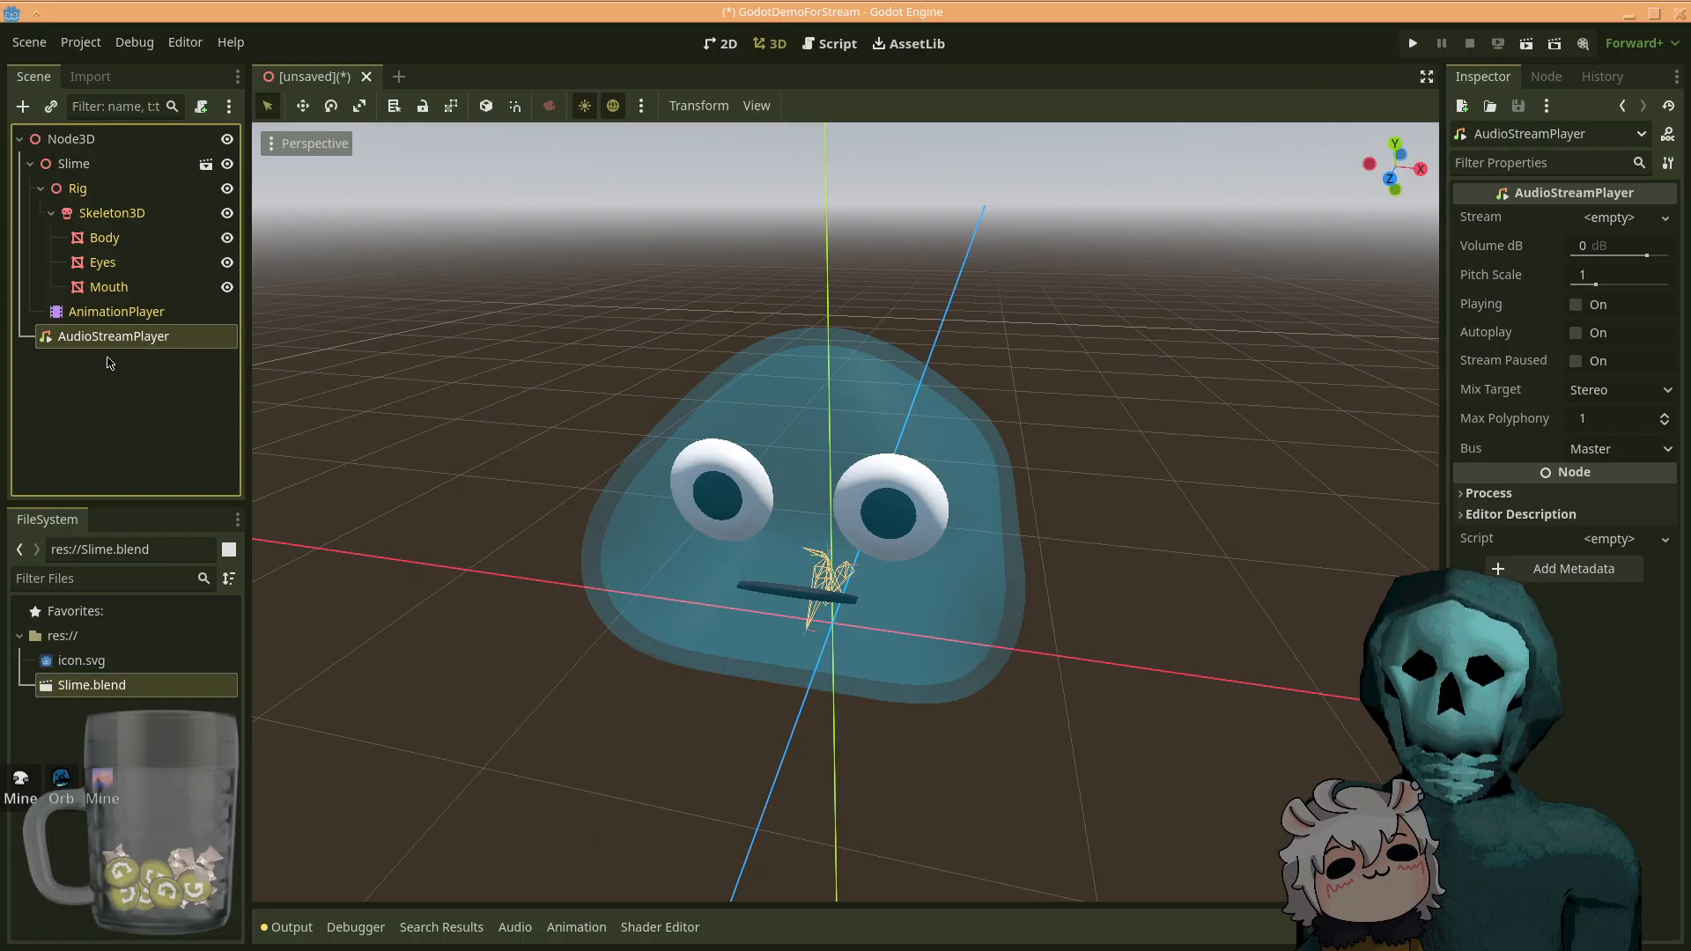
{"action": "key", "text": "Delete"}
{"action": "key", "text": "Return"}
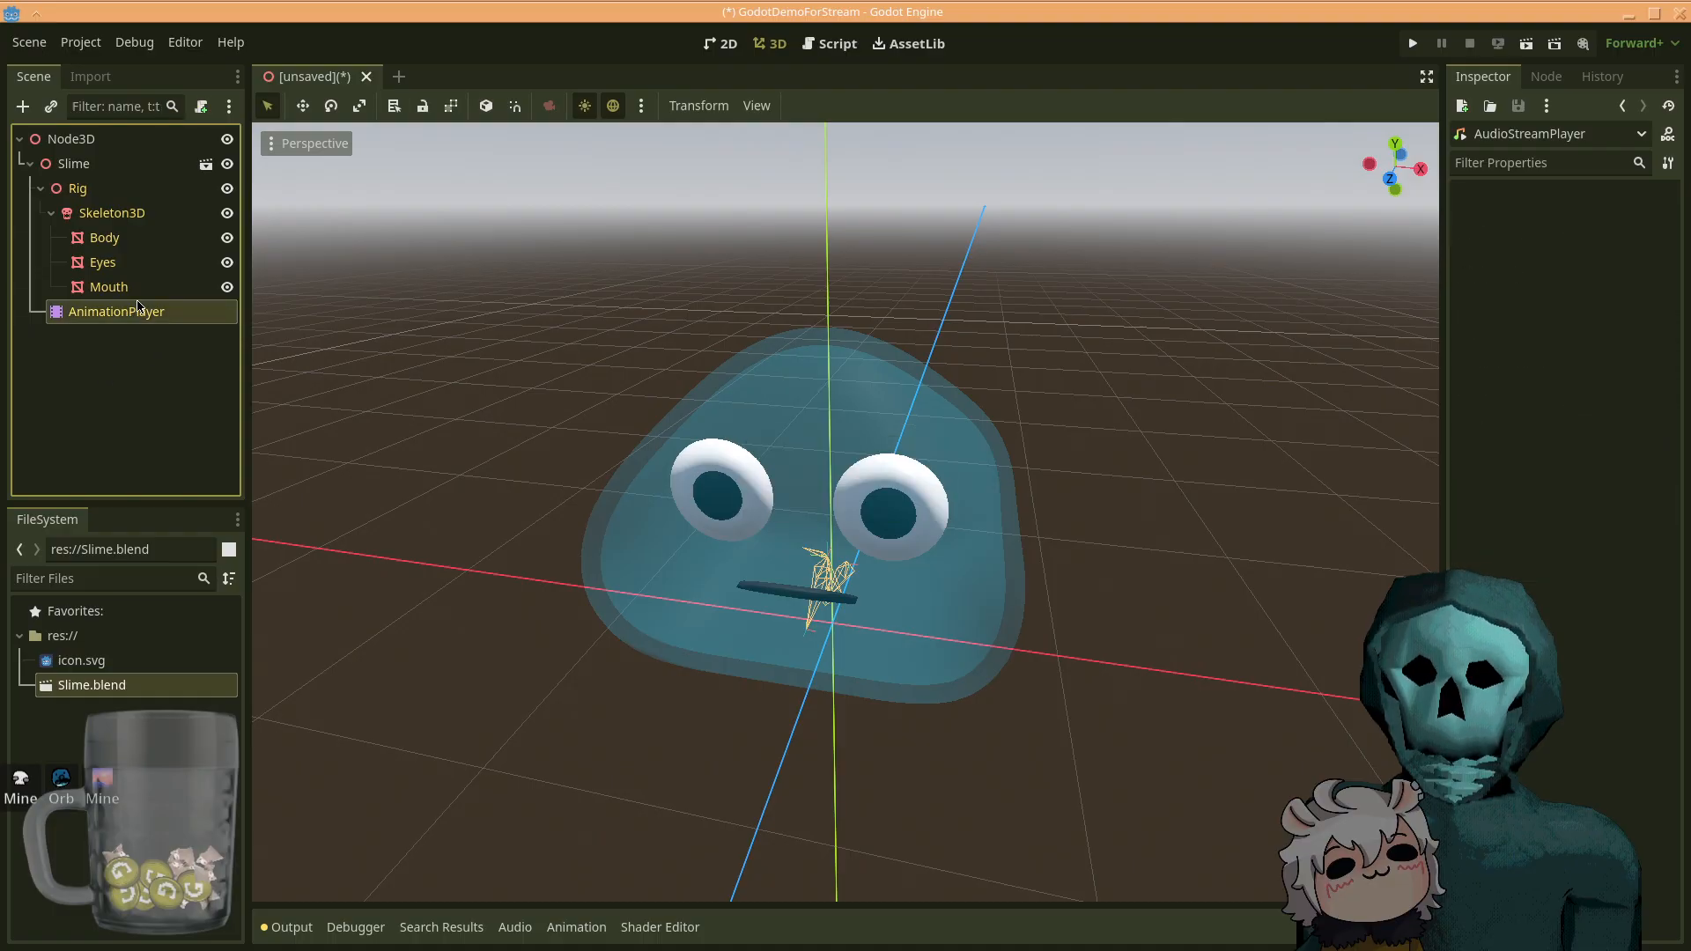
- Inspect the slime's AnimationPlayer, Eyes, Body, Skeleton3D and Rig nodes
{"action": "left_click", "coordinate": [137, 308]}
{"action": "left_click", "coordinate": [104, 260]}
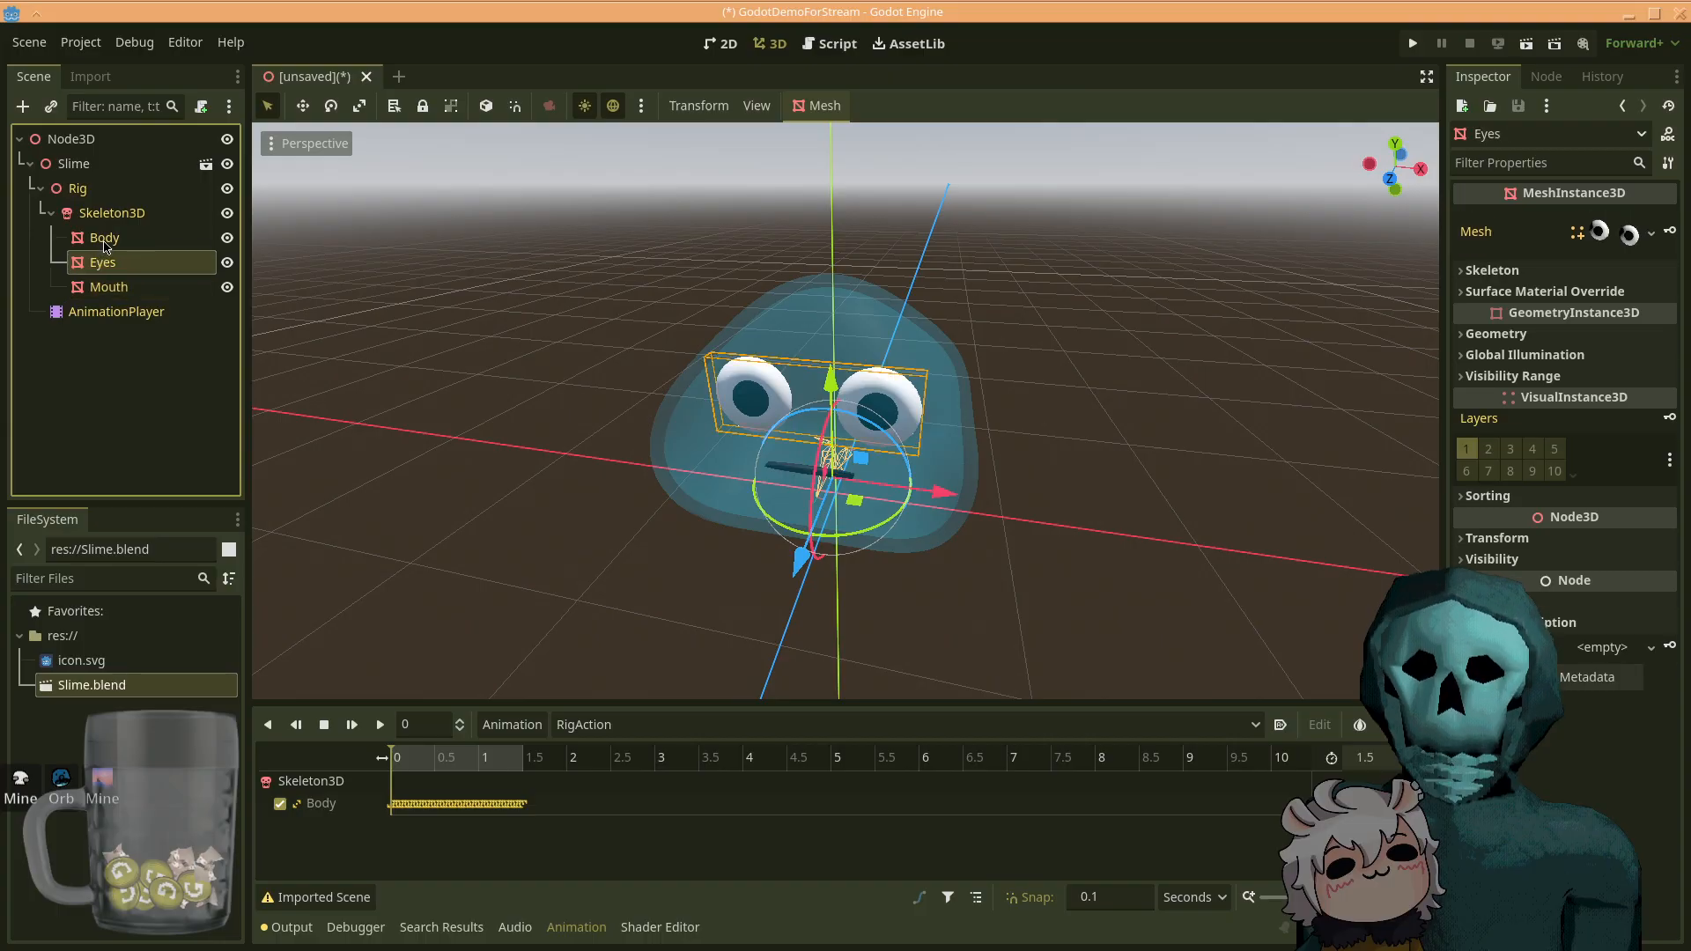
{"action": "left_click", "coordinate": [104, 241]}
{"action": "left_click", "coordinate": [83, 210]}
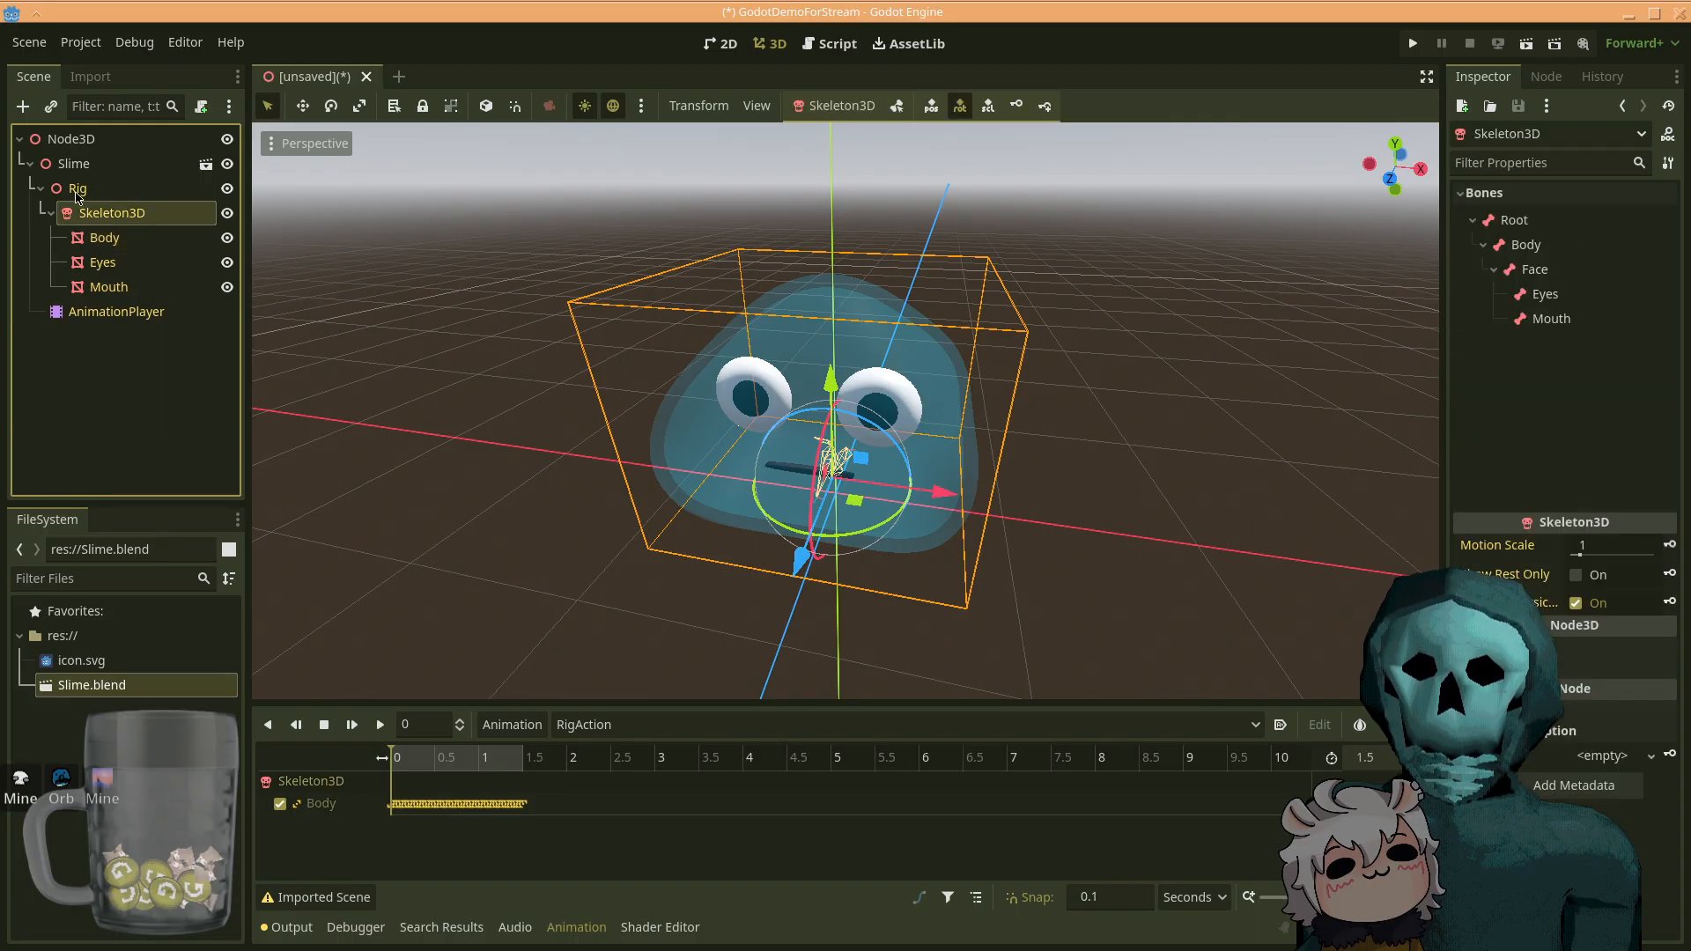
{"action": "left_click", "coordinate": [74, 188]}
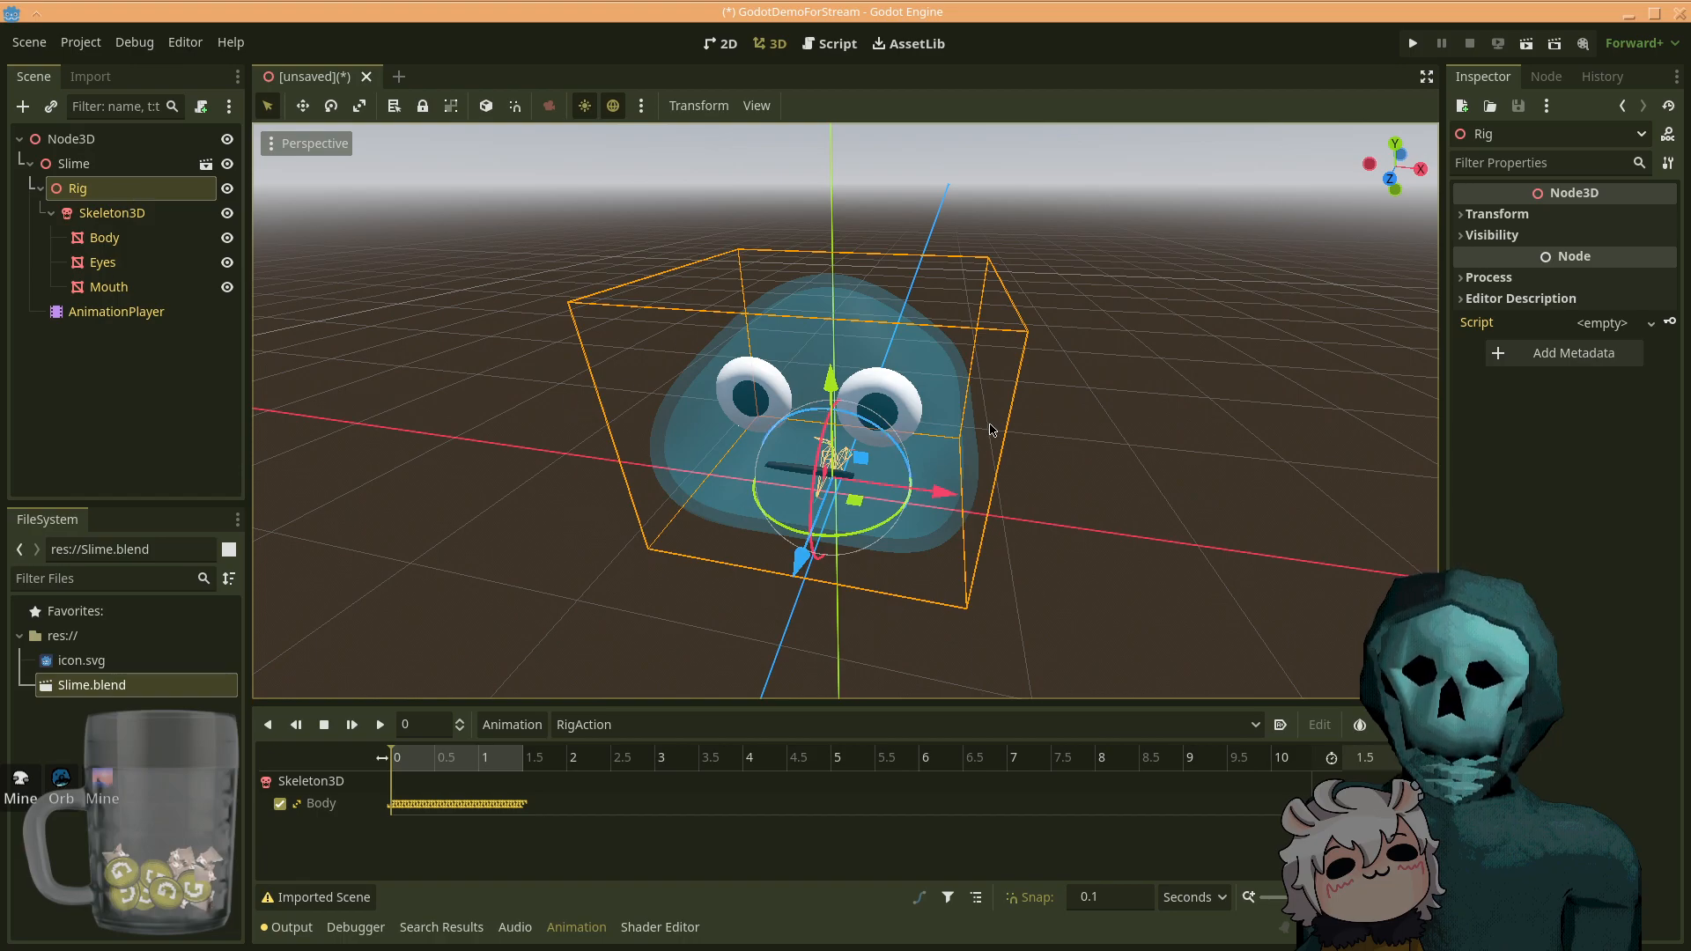
- Examine the Skeleton3D bones, the Body, Eyes and Mouth mesh properties, and the AnimationPlayer properties
{"action": "left_click", "coordinate": [104, 221]}
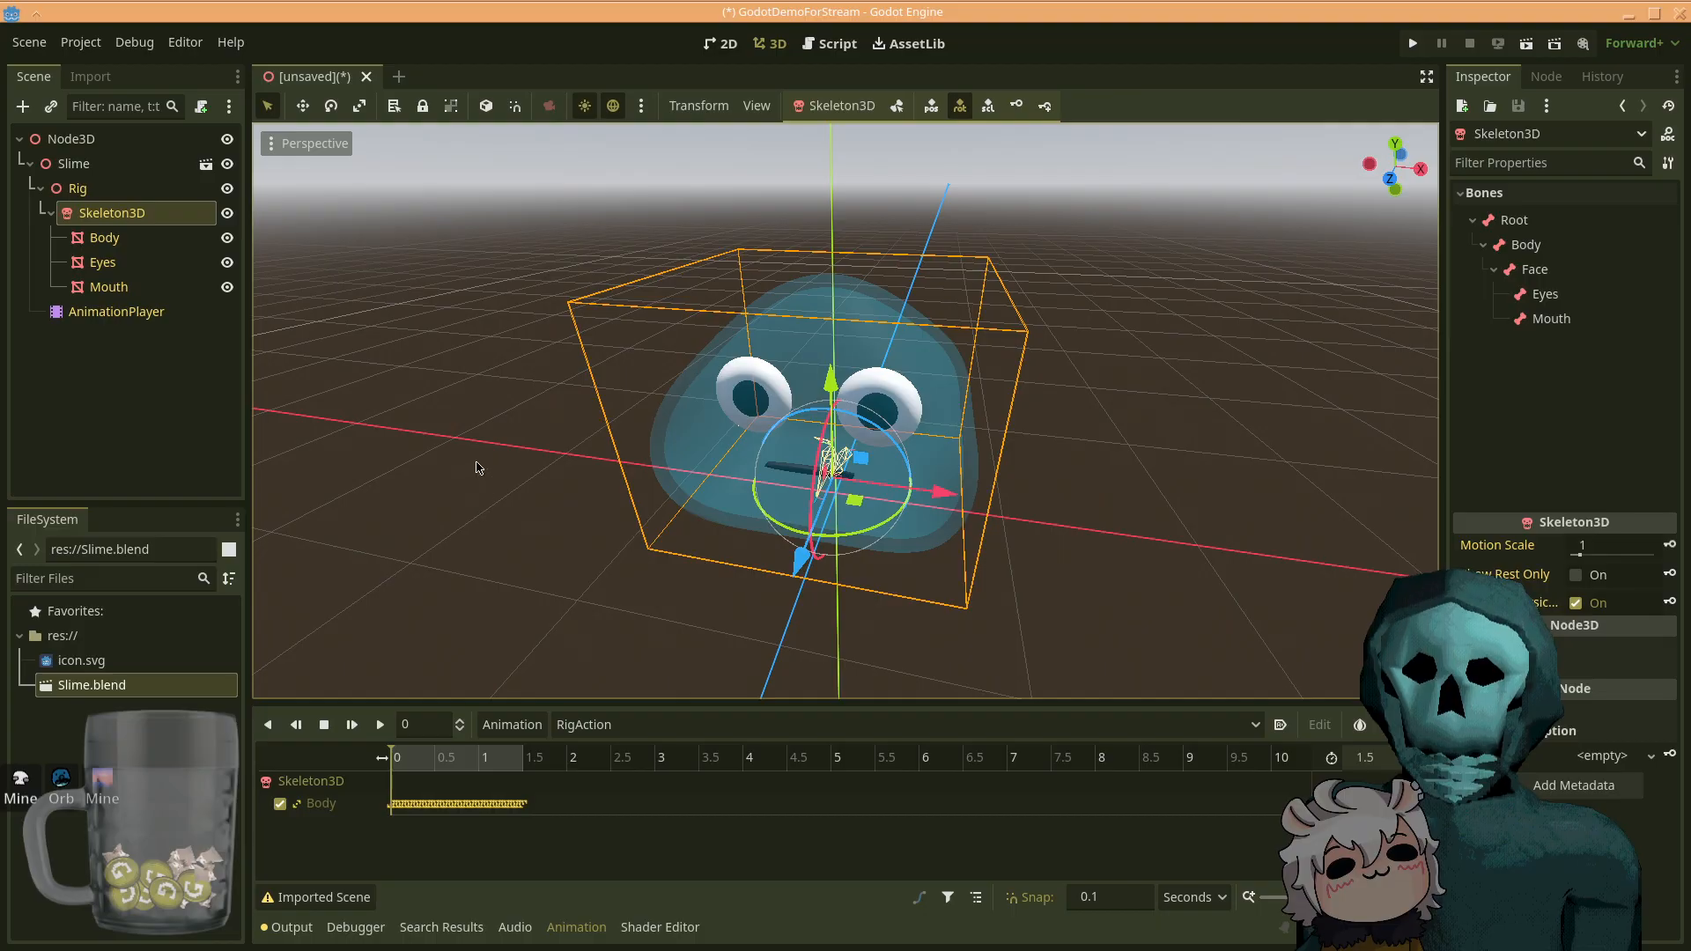
{"action": "left_click", "coordinate": [106, 240]}
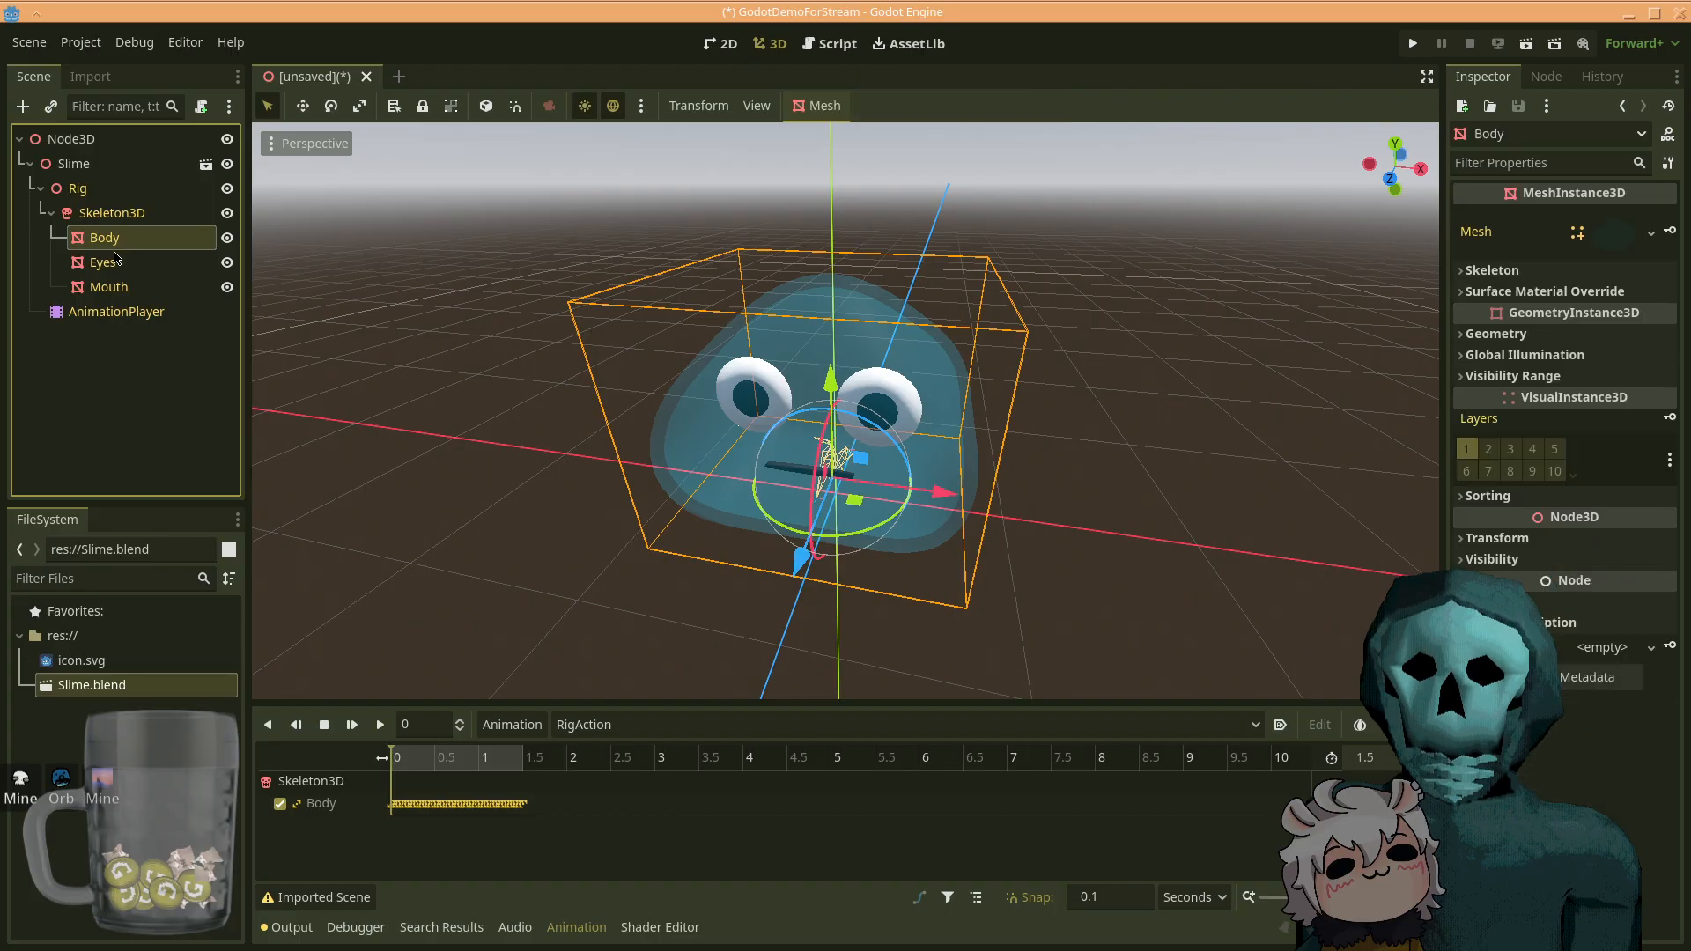
{"action": "left_click", "coordinate": [107, 262]}
{"action": "left_click", "coordinate": [127, 243]}
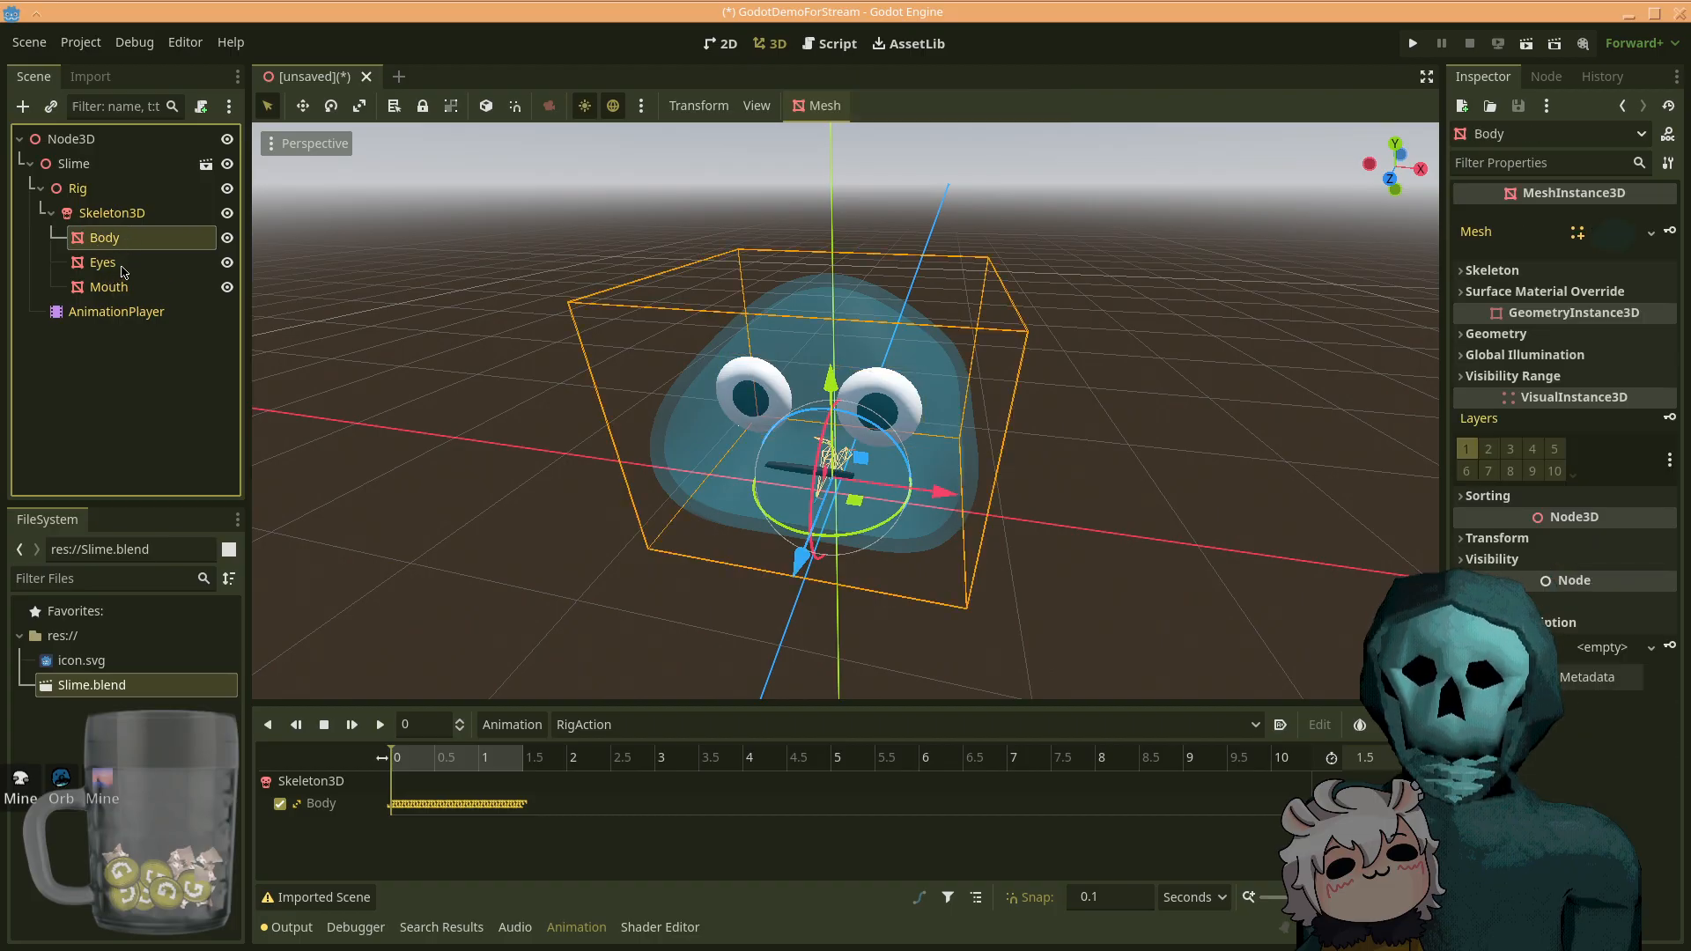
{"action": "left_click", "coordinate": [123, 269]}
{"action": "left_click", "coordinate": [122, 294]}
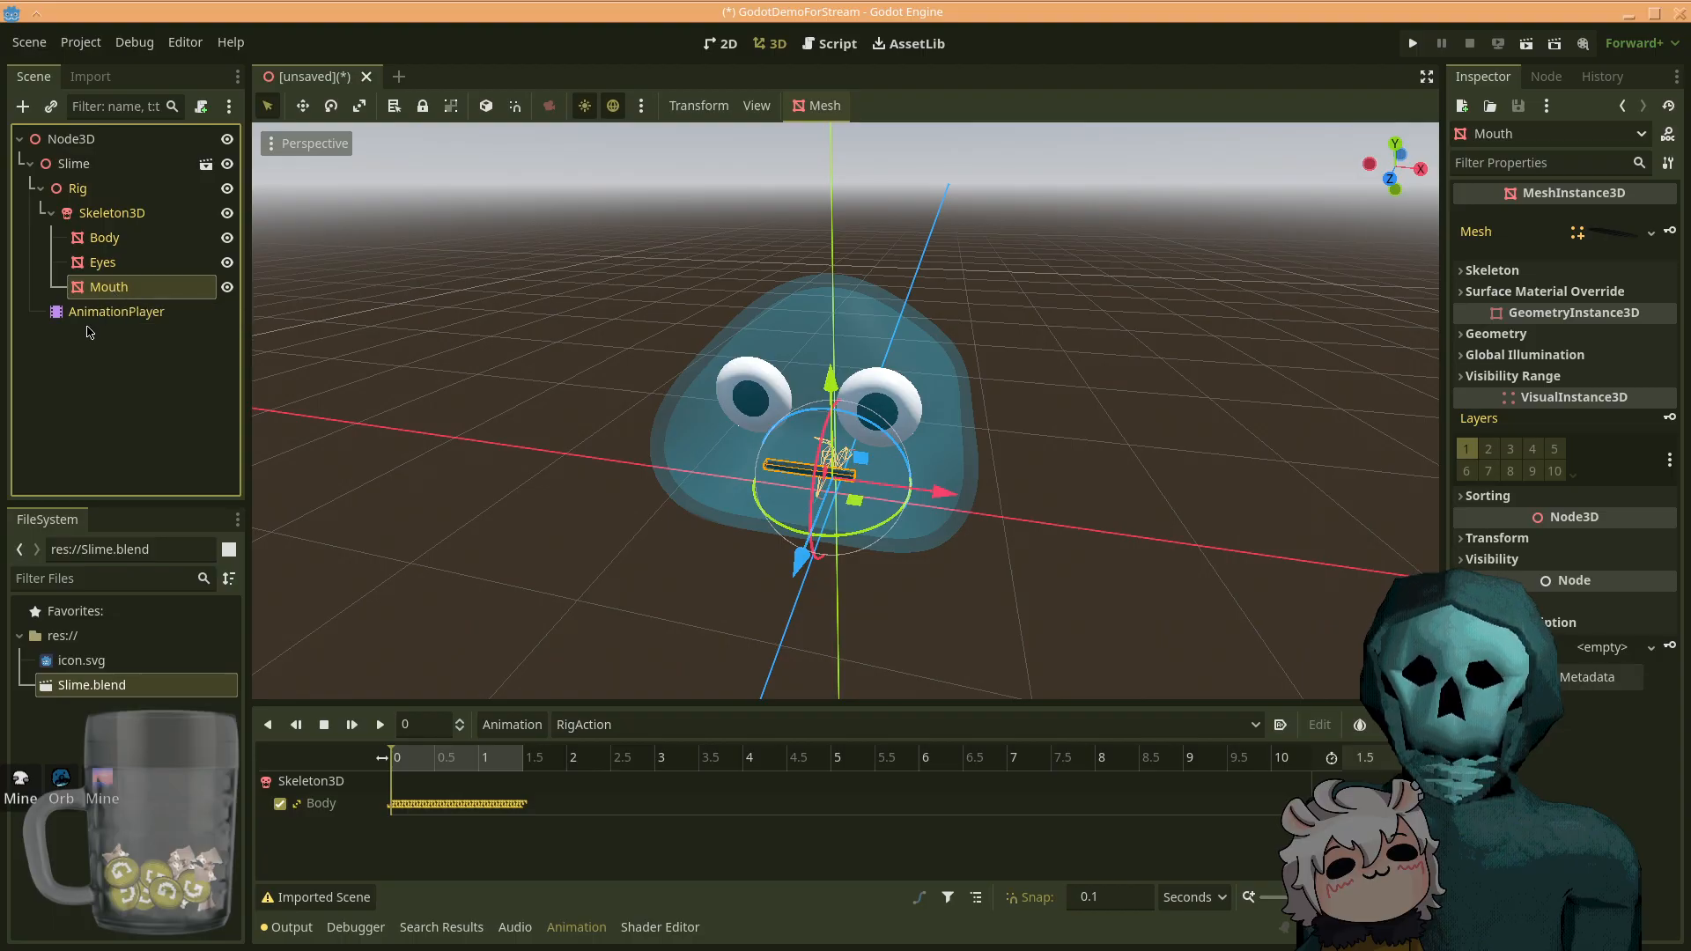
{"action": "left_click", "coordinate": [107, 316]}
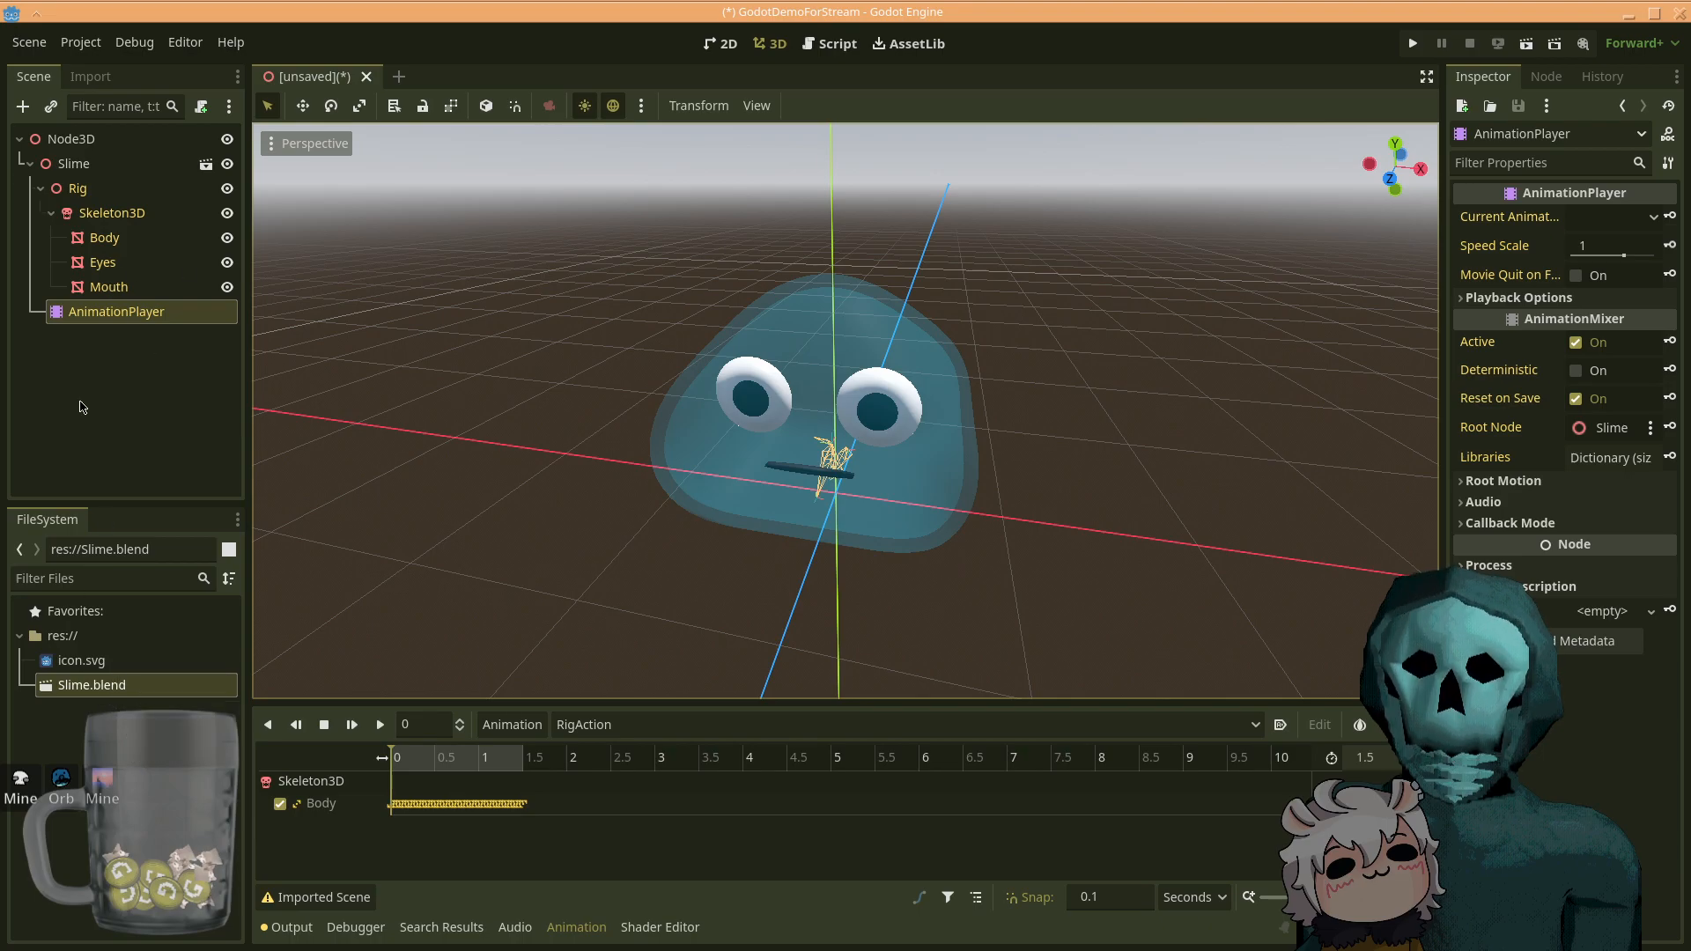
- Go through the Rig, its Skeleton3D and the three mesh nodes beneath it once more
{"action": "left_click", "coordinate": [76, 191]}
{"action": "left_click", "coordinate": [111, 223]}
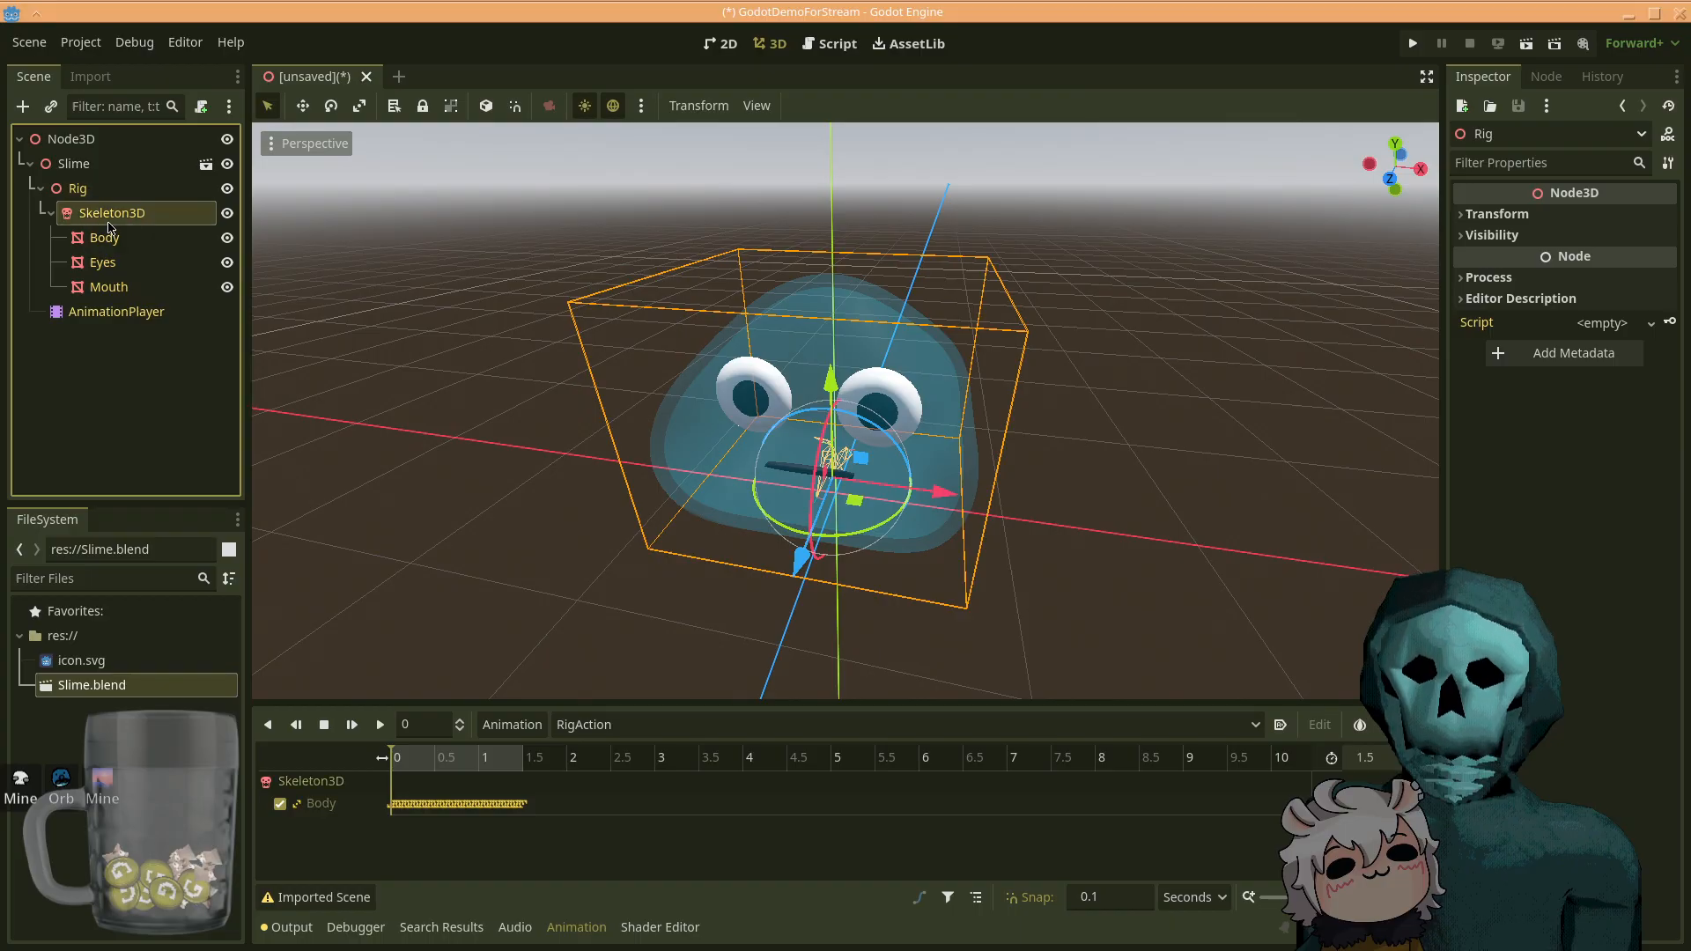
{"action": "left_click", "coordinate": [106, 240]}
{"action": "left_click", "coordinate": [104, 266]}
{"action": "left_click", "coordinate": [105, 293]}
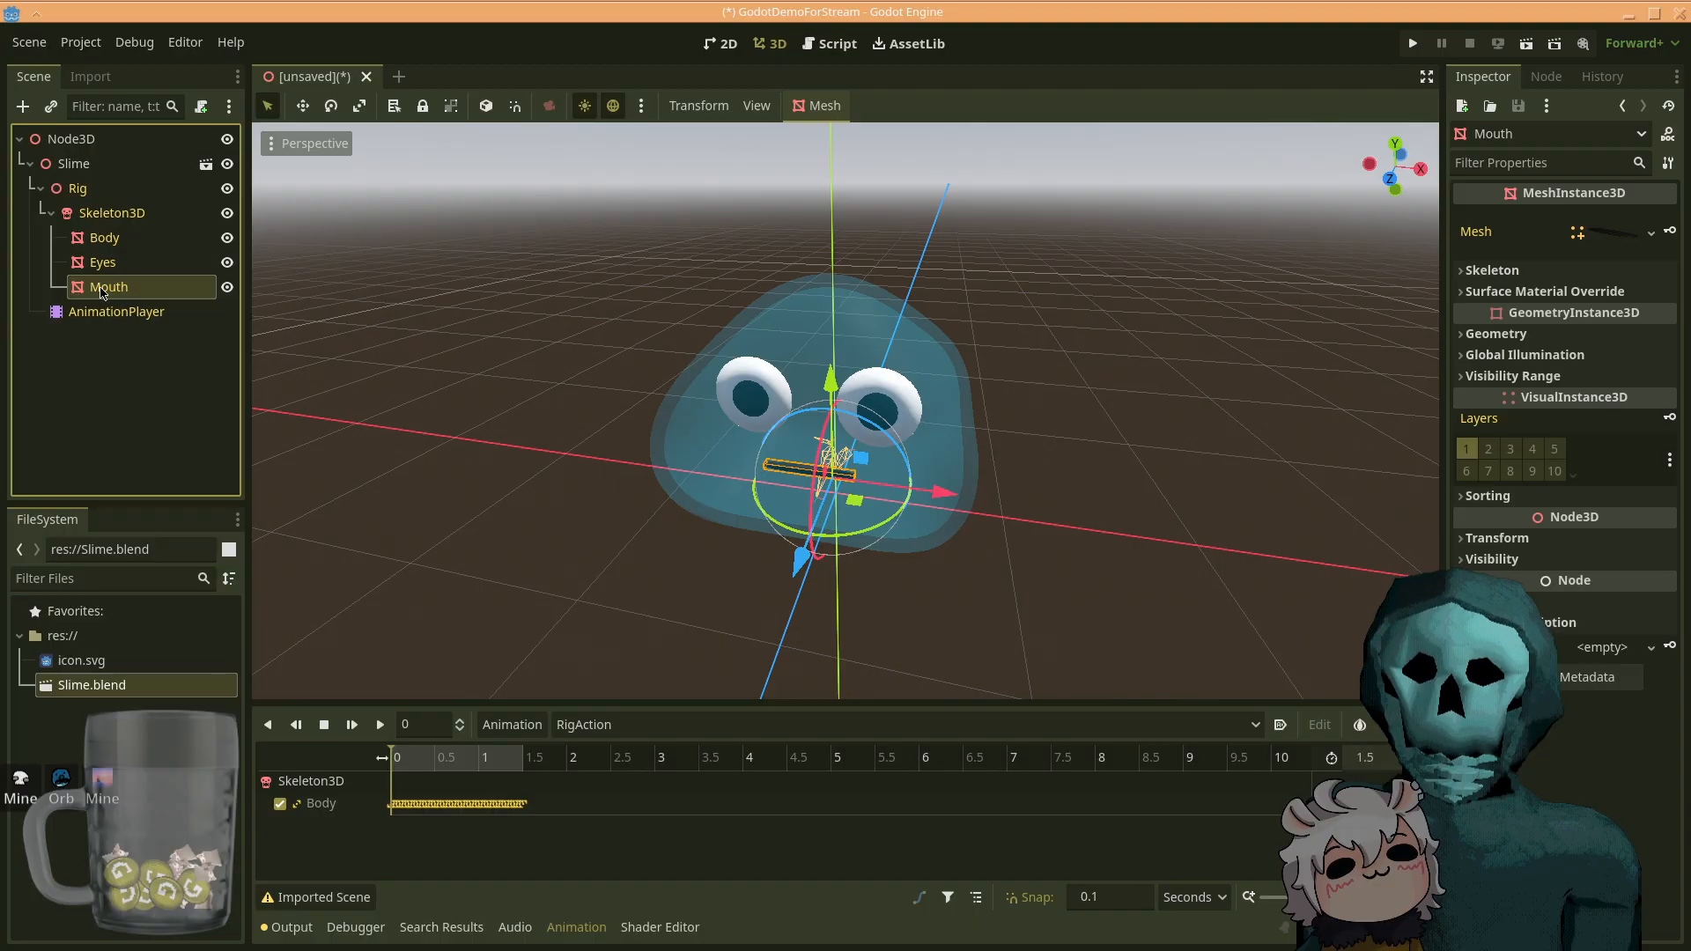
- Disable Editable Children on the Slime node, accepting the property reset, and enable it again
{"action": "left_click", "coordinate": [79, 167]}
{"action": "right_click", "coordinate": [71, 166]}
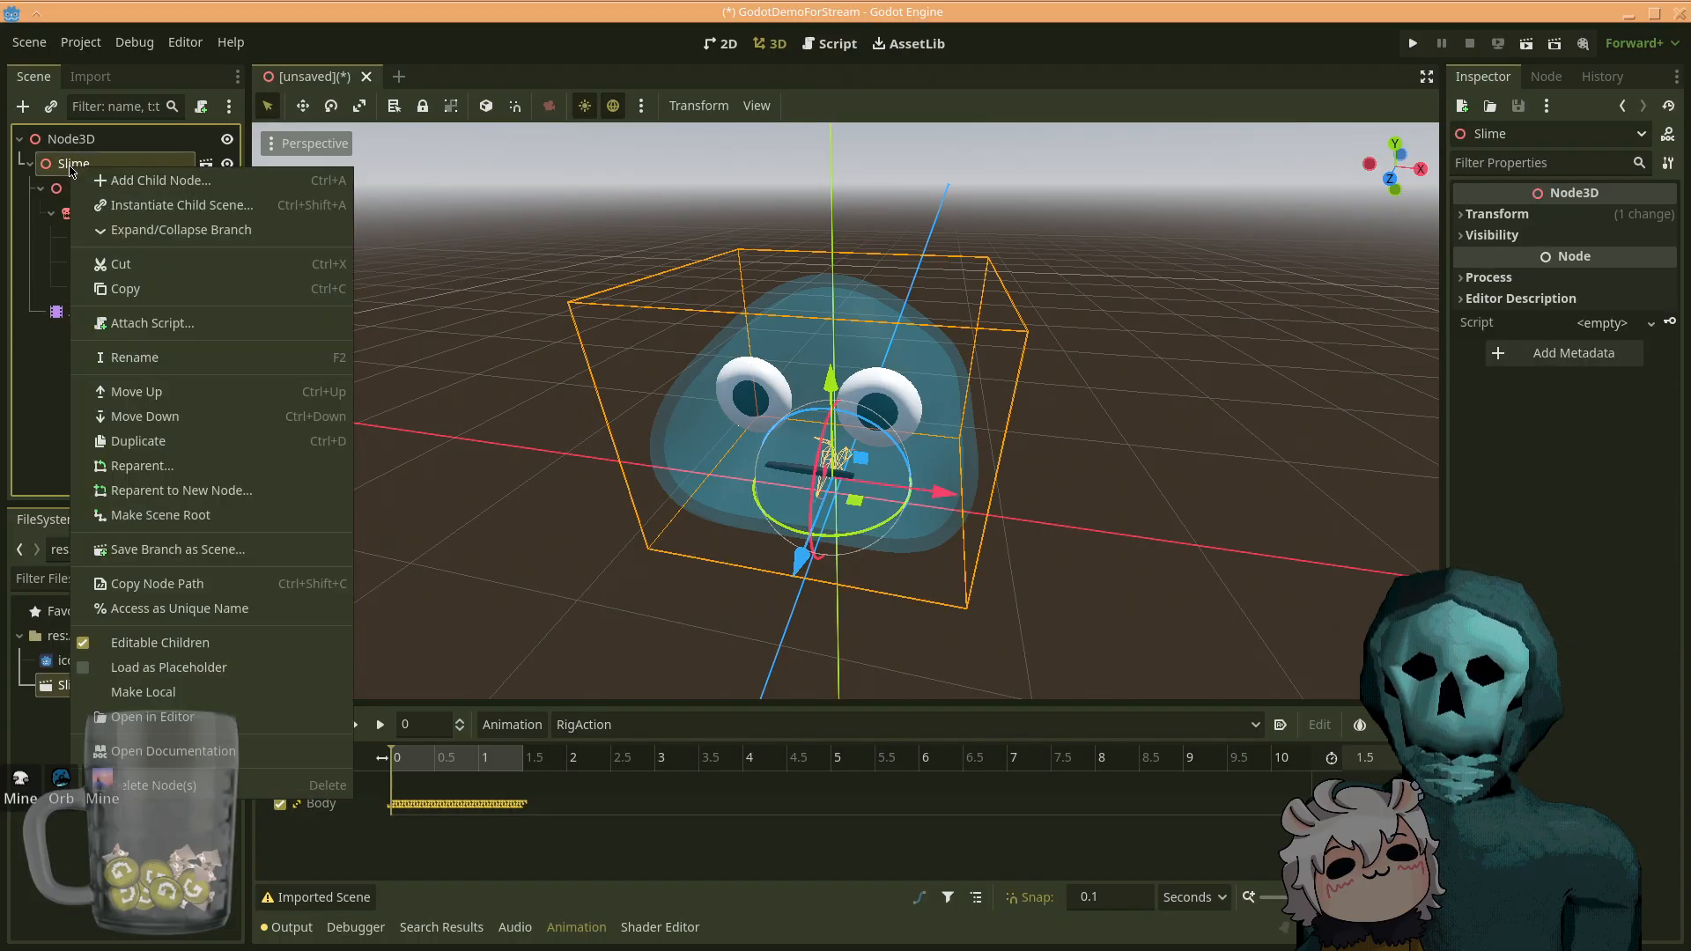
{"action": "left_click", "coordinate": [145, 643]}
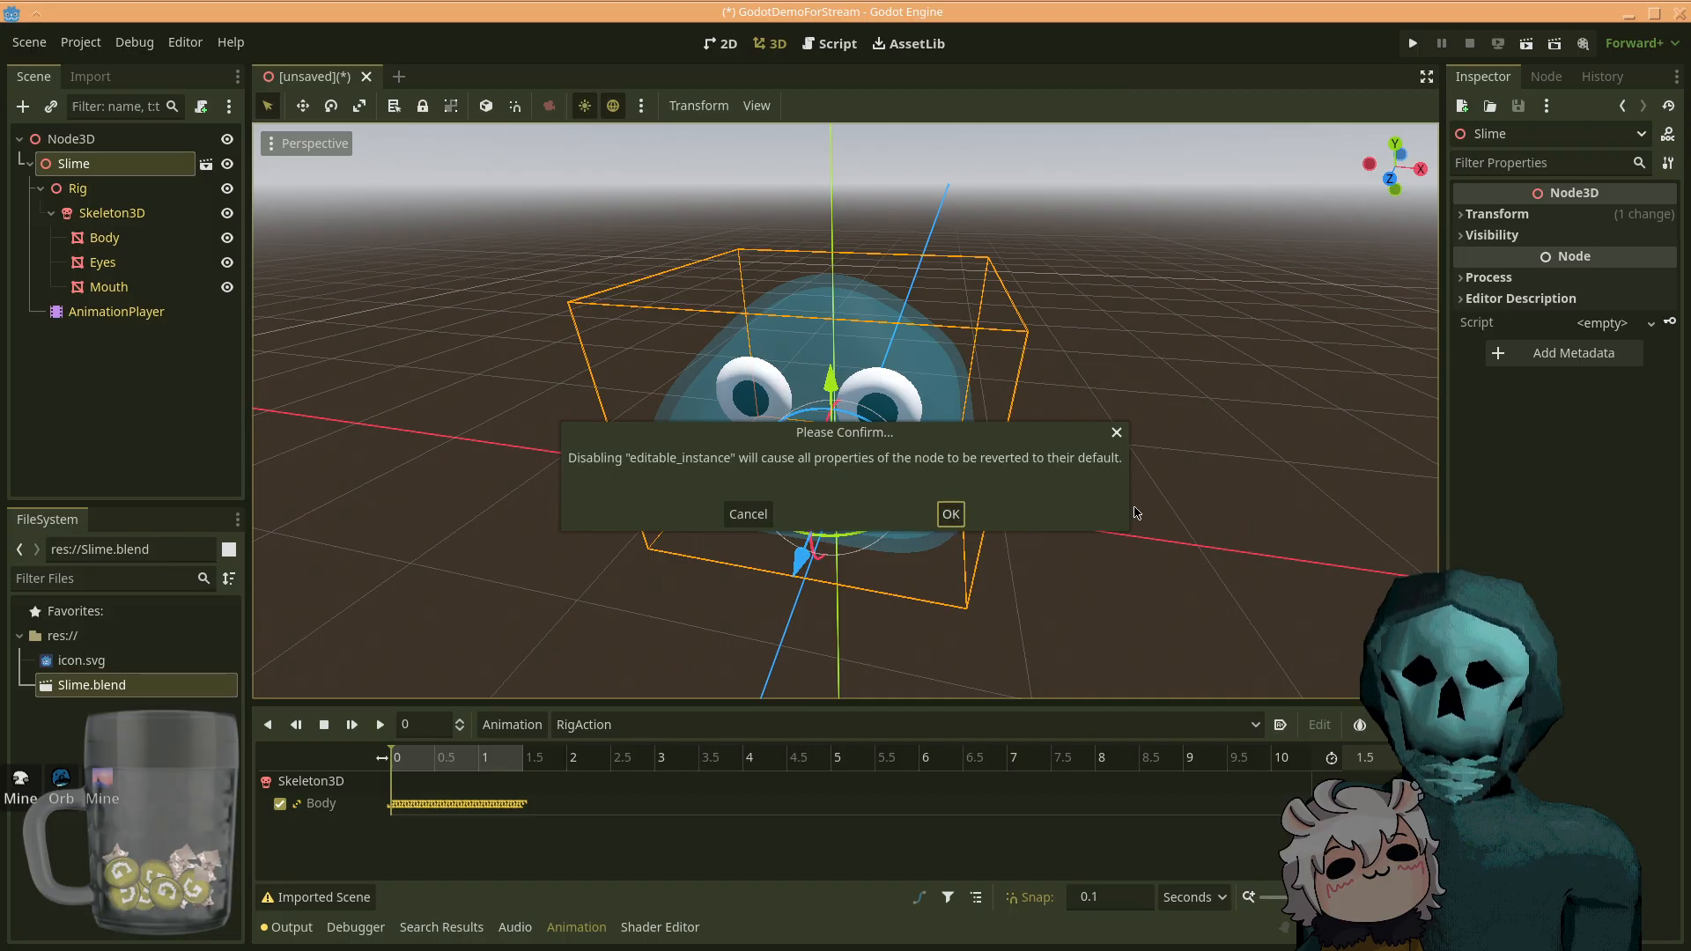
{"action": "left_click", "coordinate": [950, 518]}
{"action": "right_click", "coordinate": [135, 169]}
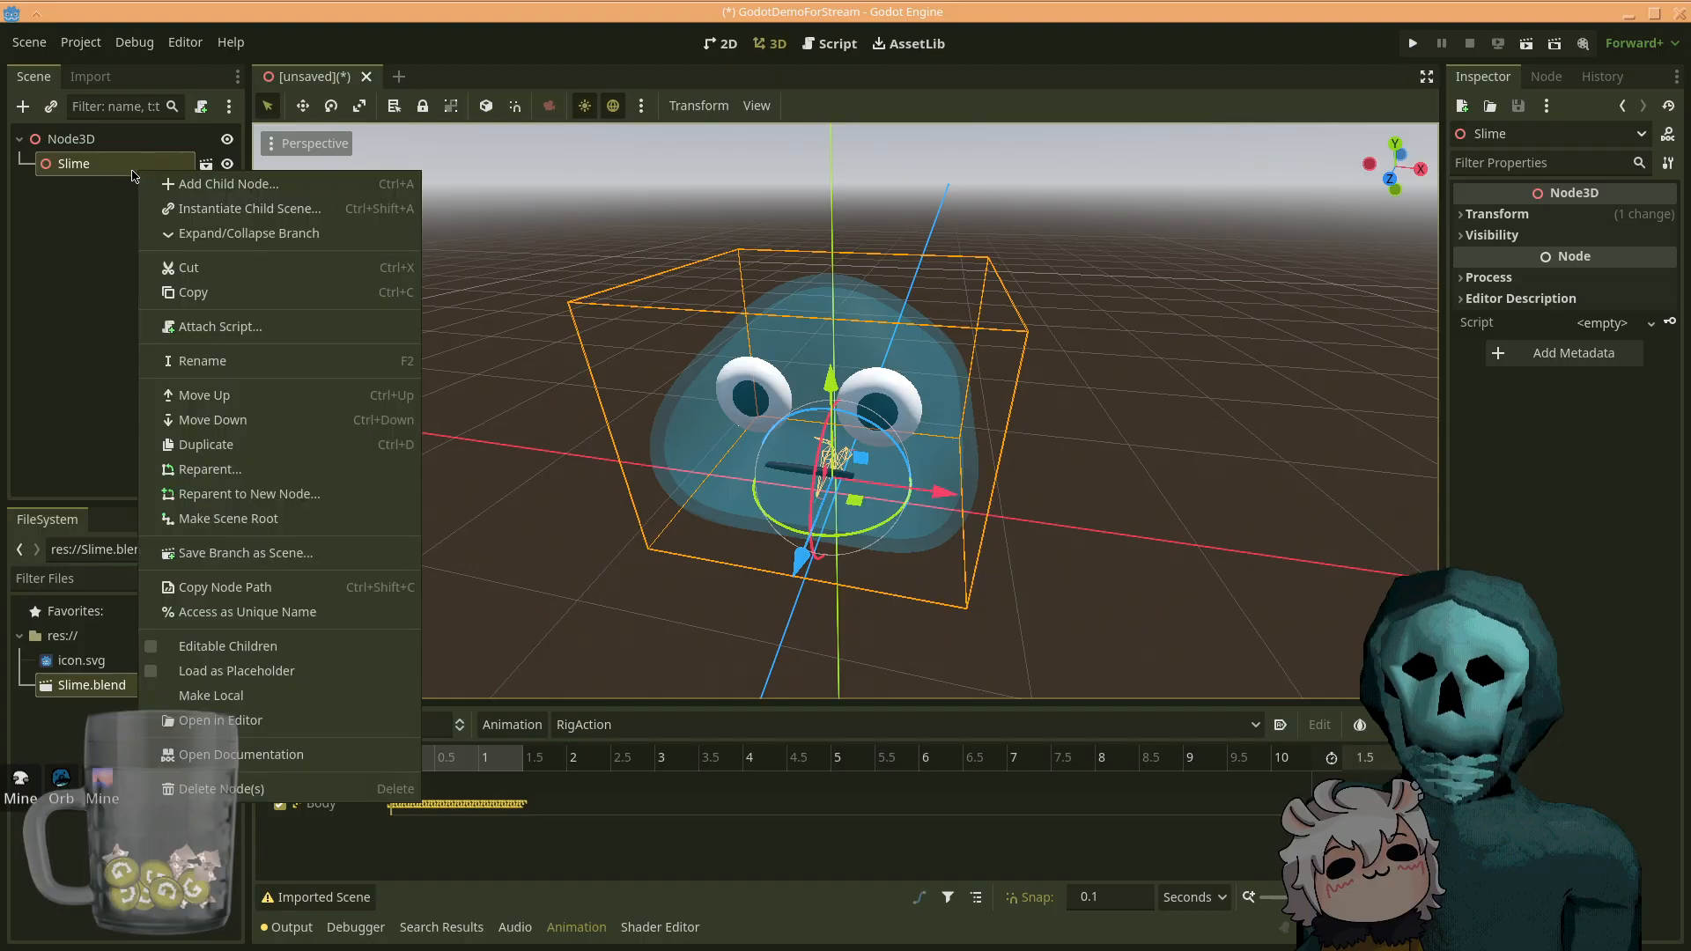
{"action": "left_click", "coordinate": [234, 649]}
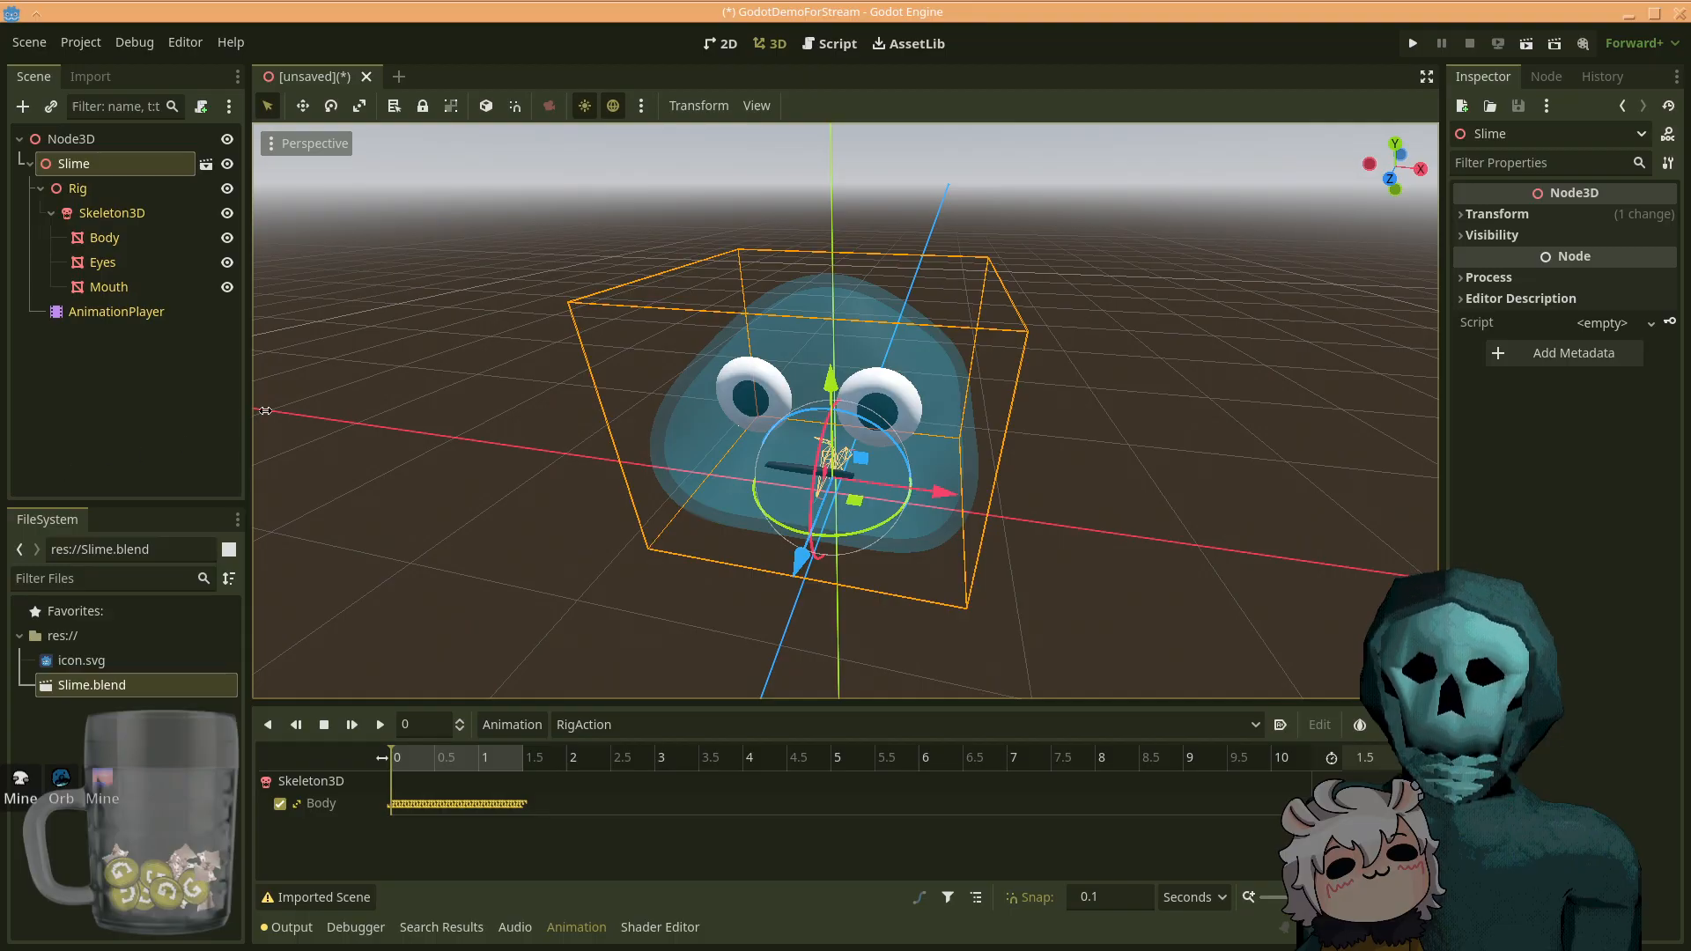
- Move the Eyes mesh along the X axis out of the slime's body and expand its Transform properties
{"action": "left_click", "coordinate": [105, 238]}
{"action": "left_click", "coordinate": [110, 263]}
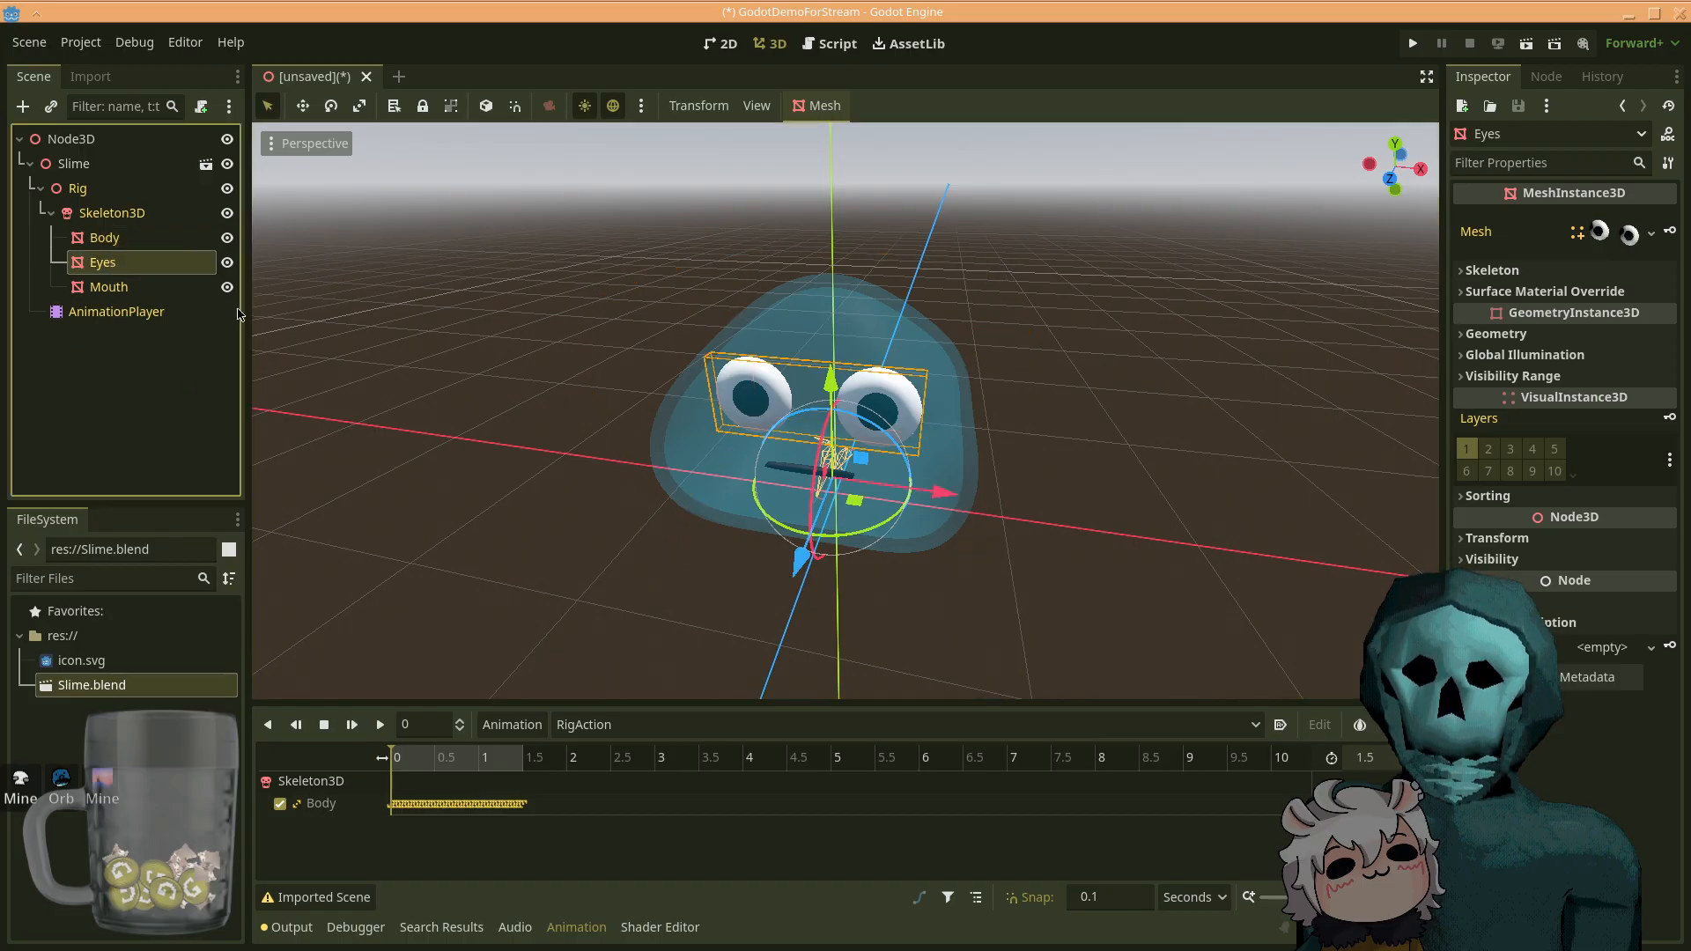
{"action": "left_click_drag", "start_coordinate": [944, 492], "coordinate": [747, 464]}
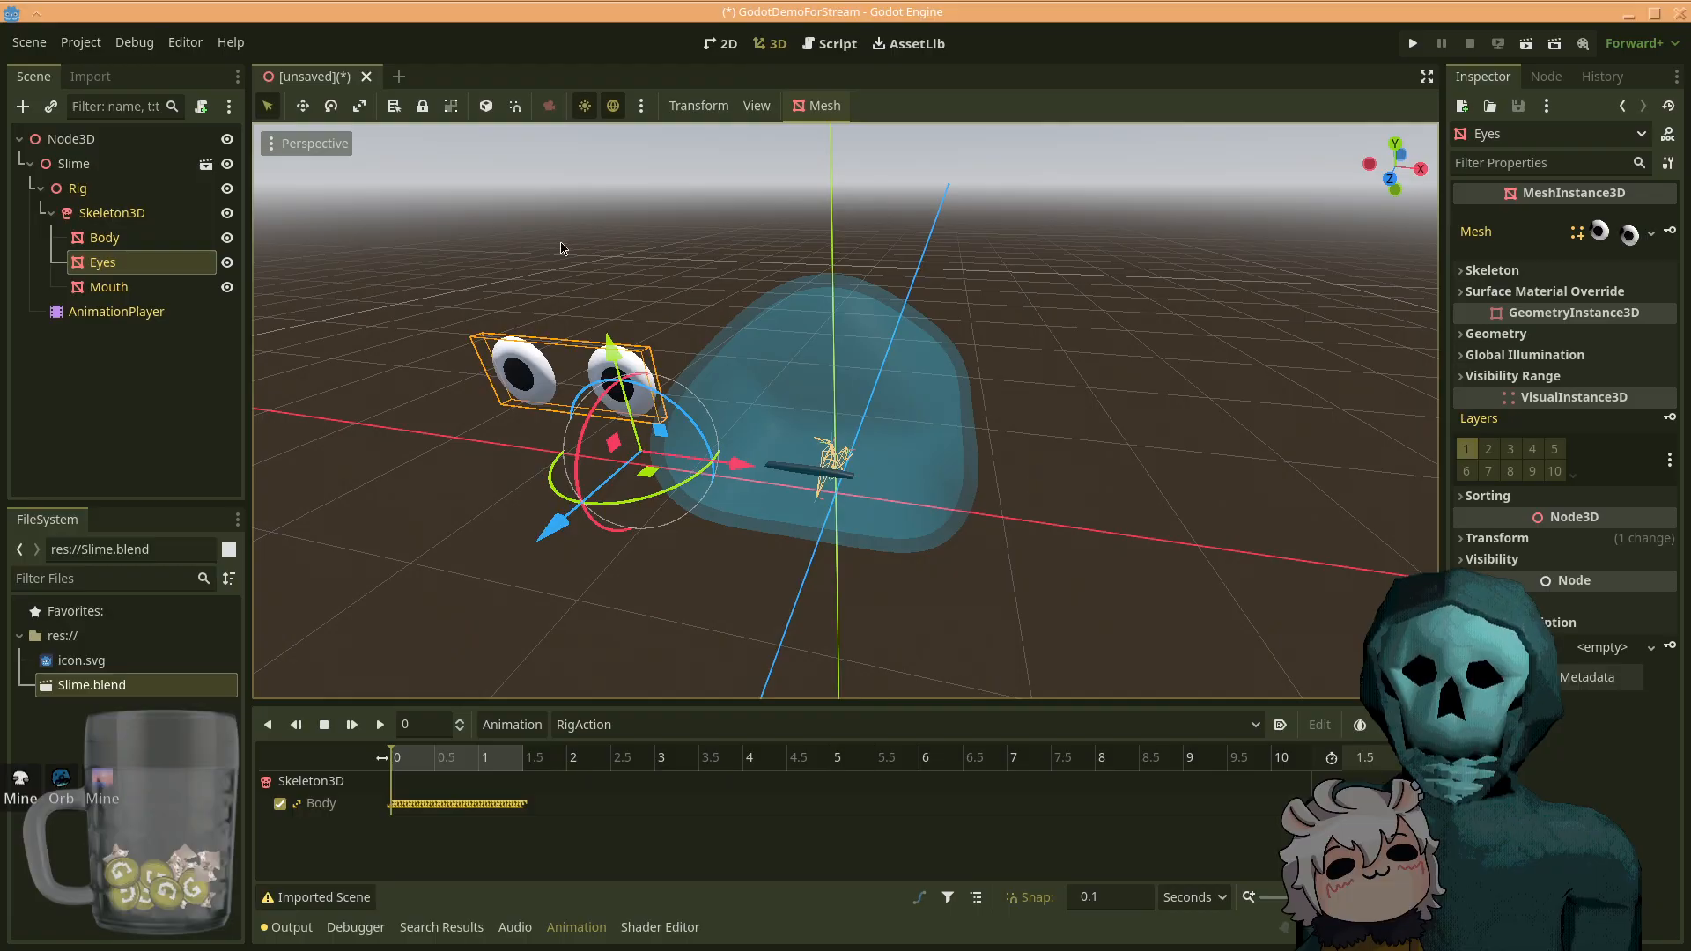
{"action": "left_click", "coordinate": [1536, 547]}
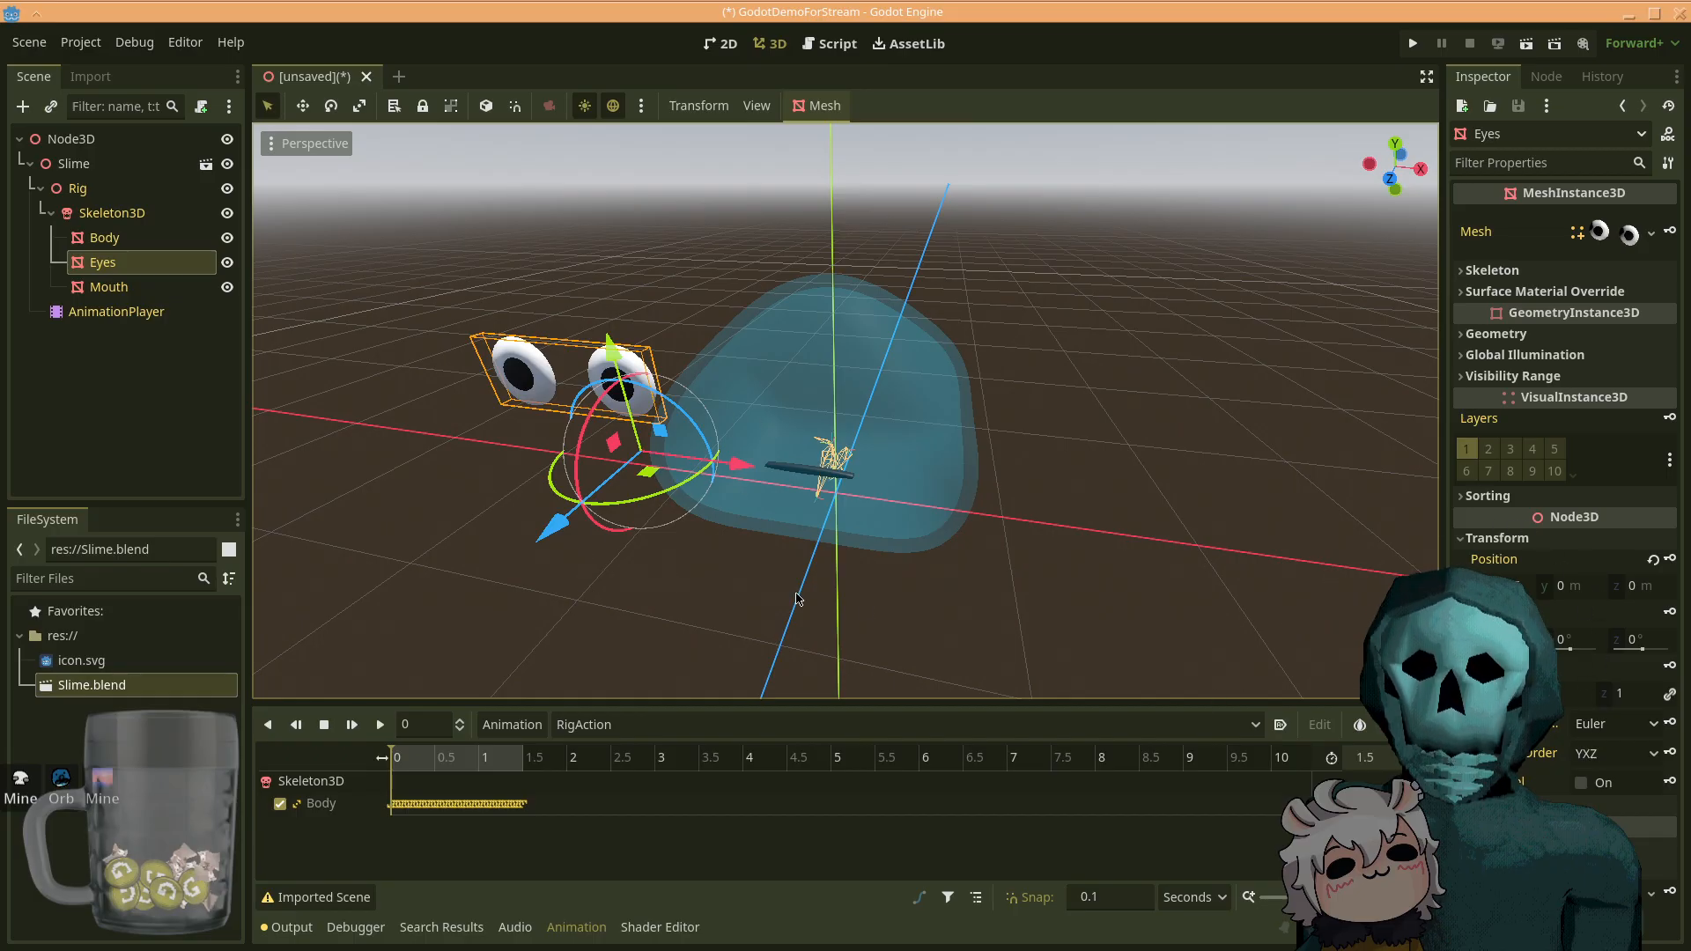
- Turn Editable Children off for the Slime node, undo the Eyes mesh displacement, and turn Editable Children back on
{"action": "right_click", "coordinate": [94, 165]}
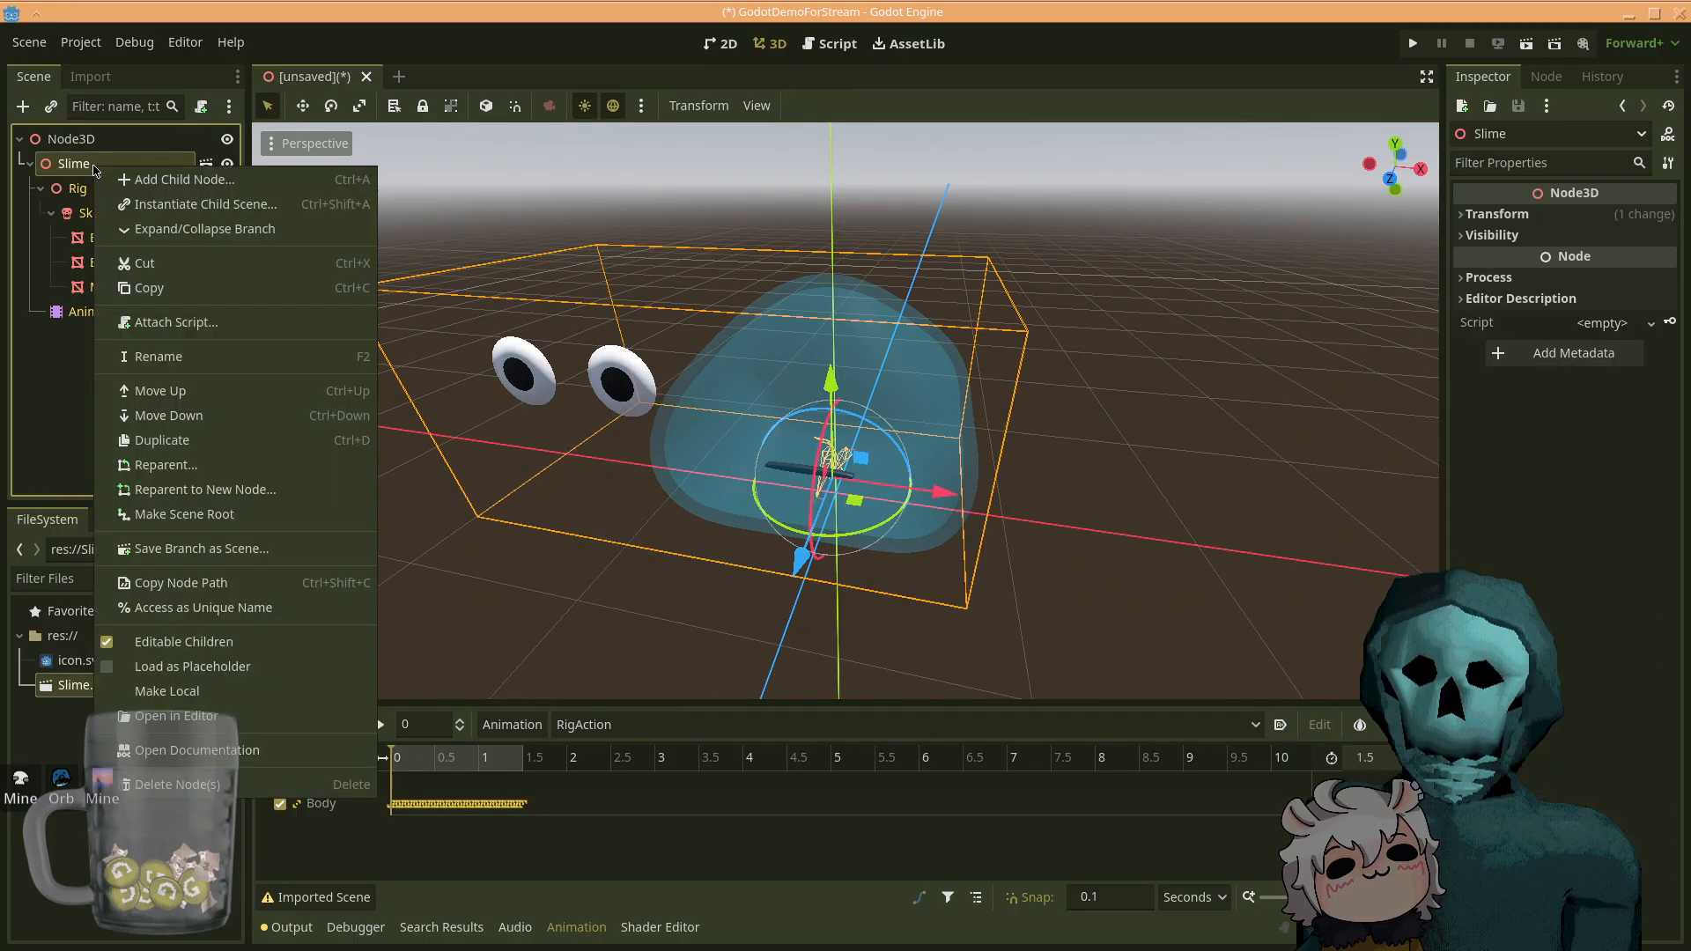
{"action": "left_click", "coordinate": [217, 643]}
{"action": "left_click", "coordinate": [947, 514]}
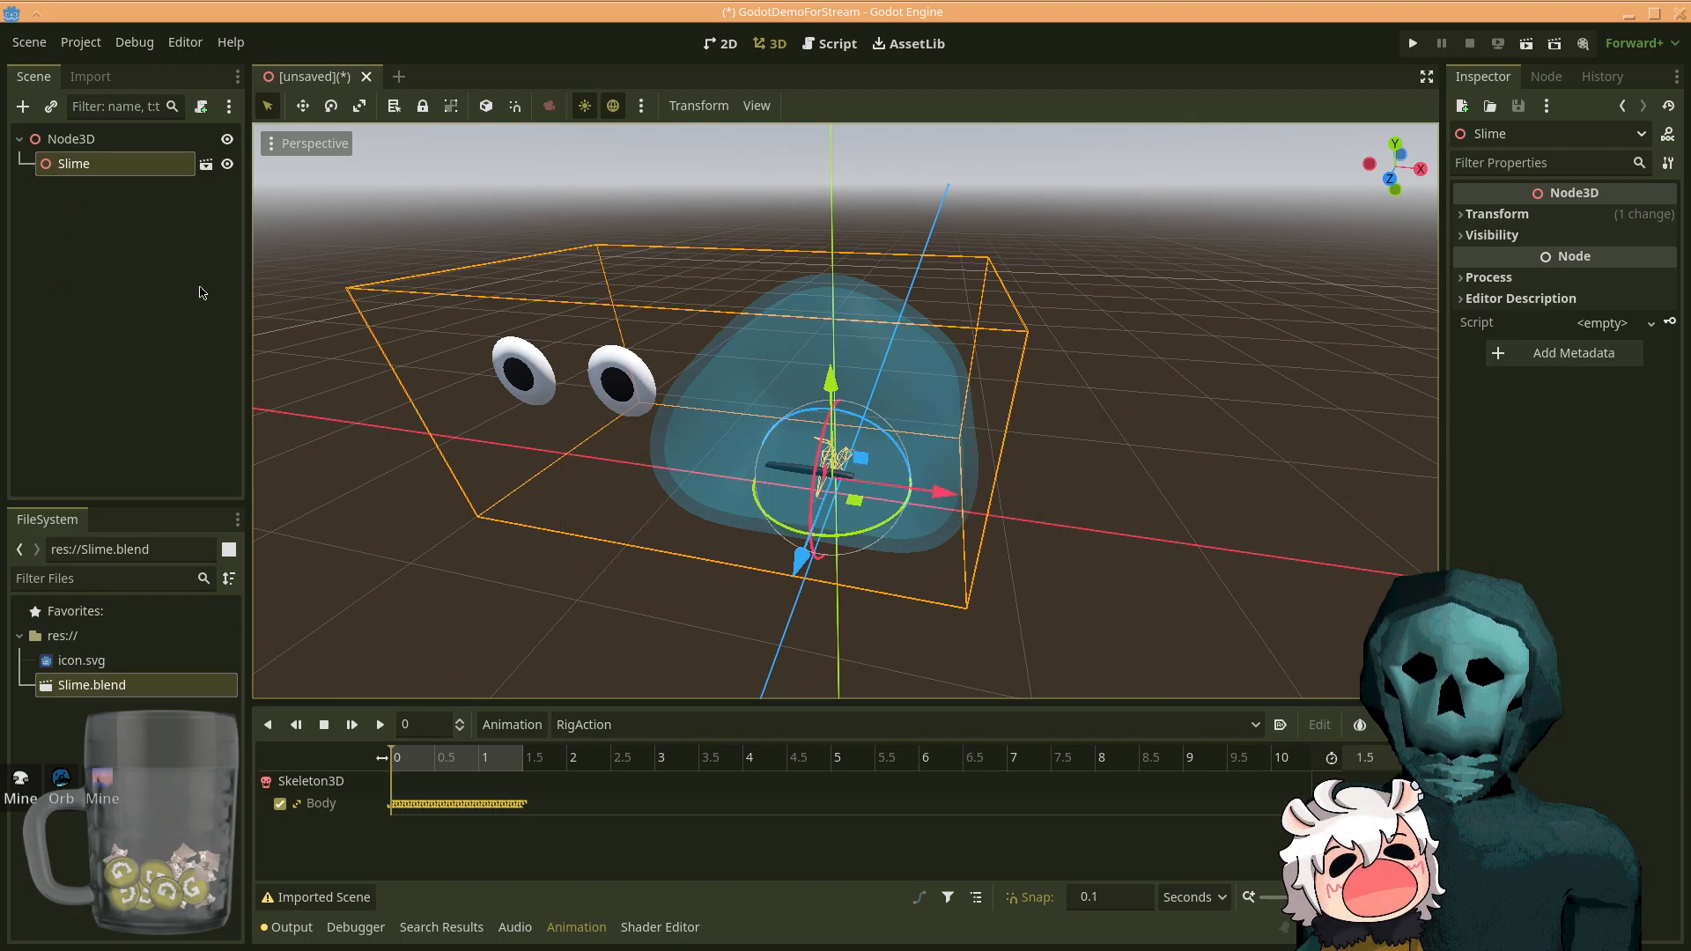
{"action": "key", "text": "ctrl+z"}
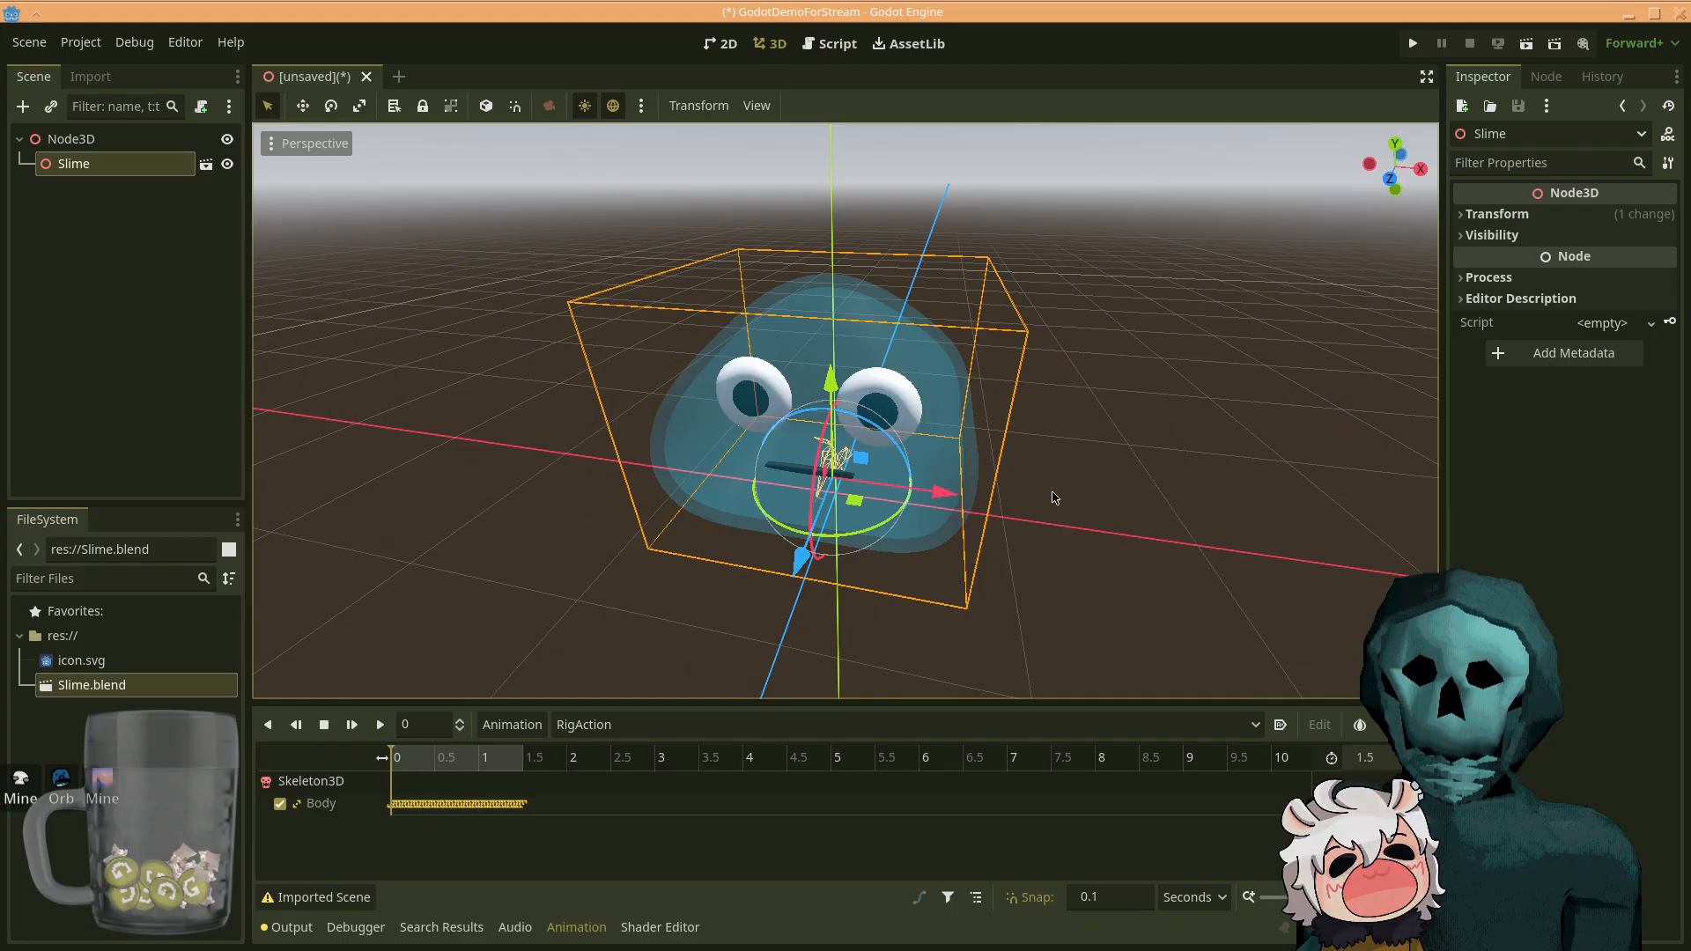
{"action": "right_click", "coordinate": [120, 173]}
{"action": "left_click", "coordinate": [277, 657]}
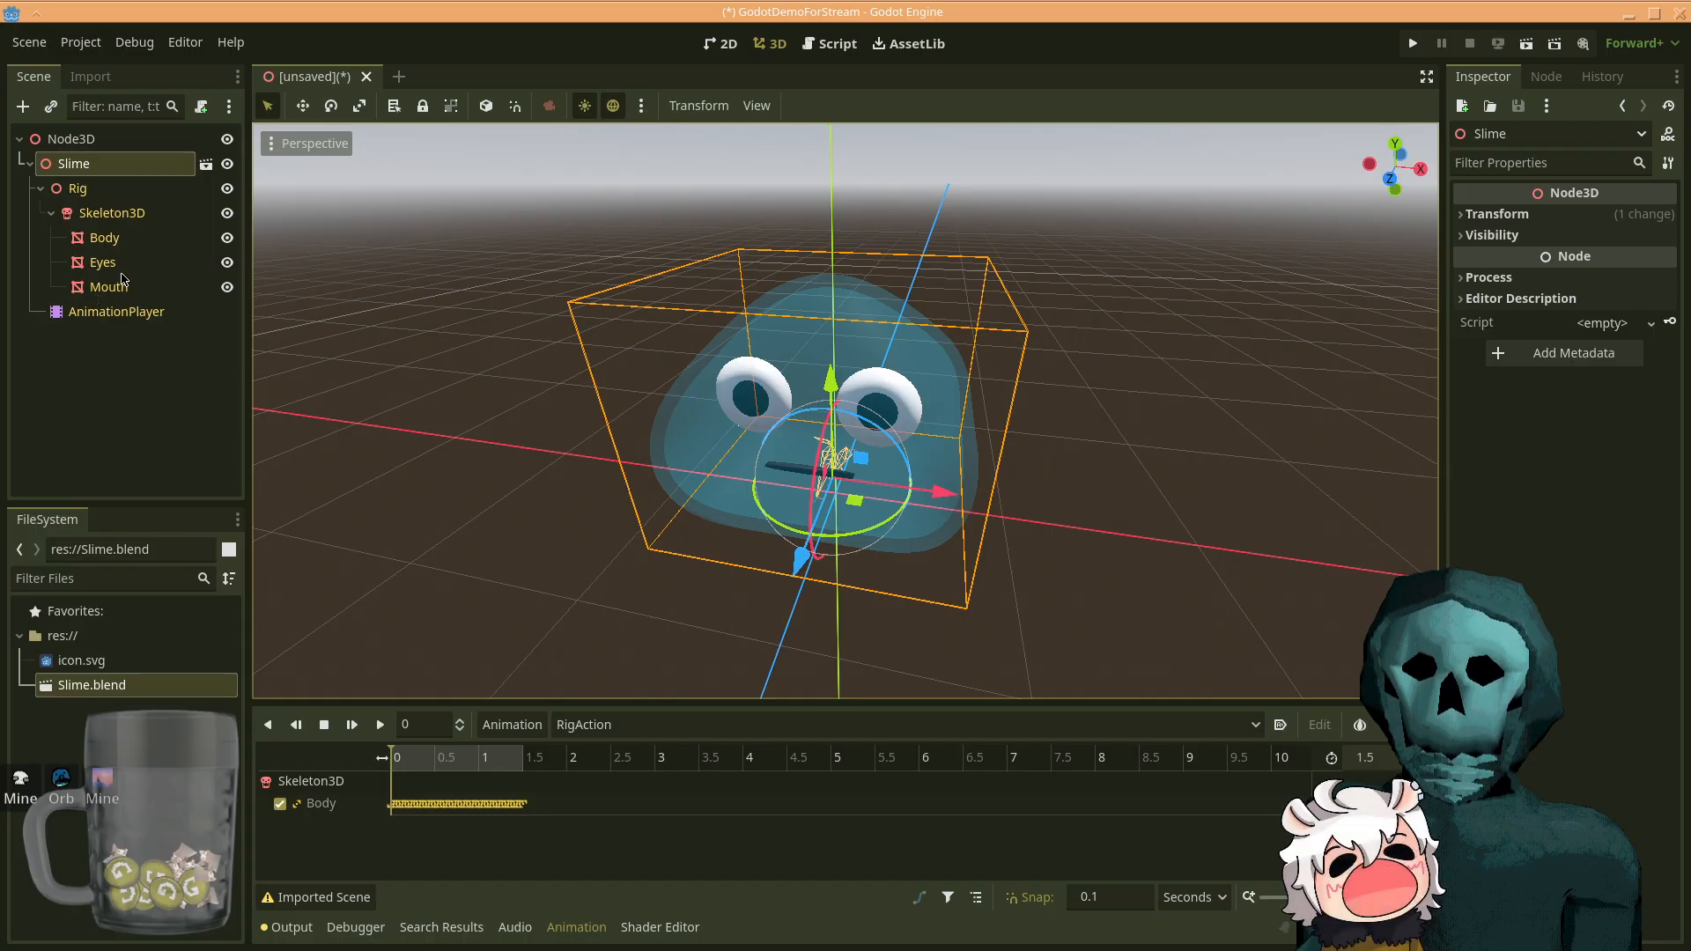
- Inspect the slime's Skeleton3D, mesh nodes, AnimationPlayer and Rig in the scene tree
{"action": "left_click", "coordinate": [111, 210]}
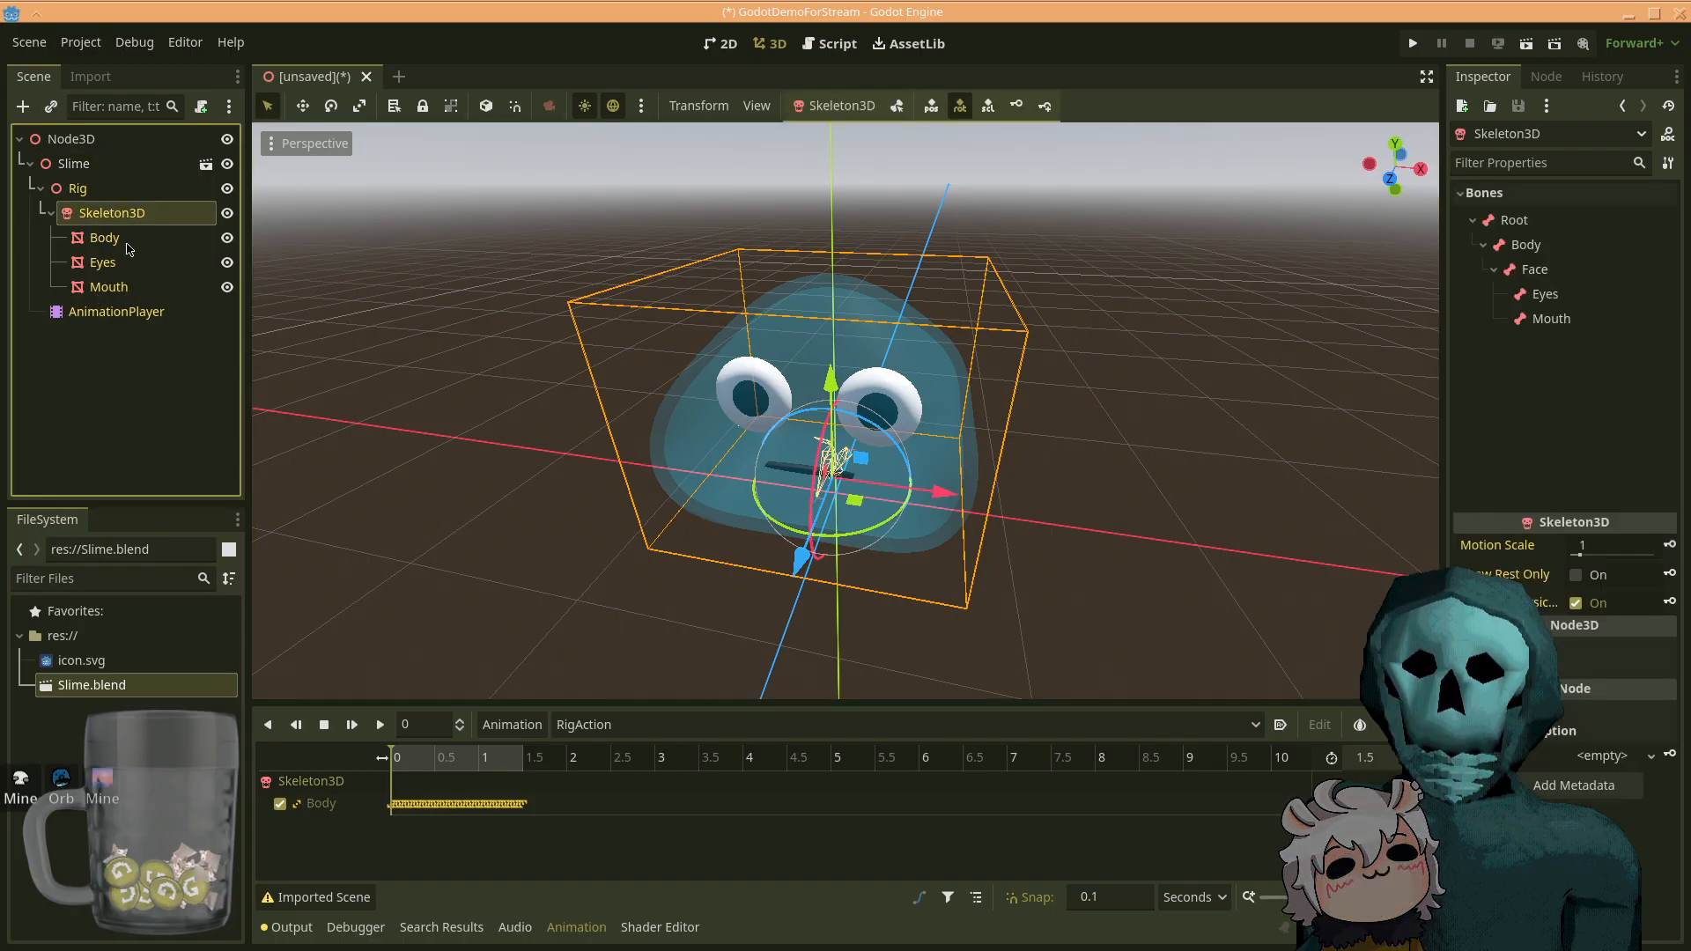
{"action": "left_click", "coordinate": [100, 263]}
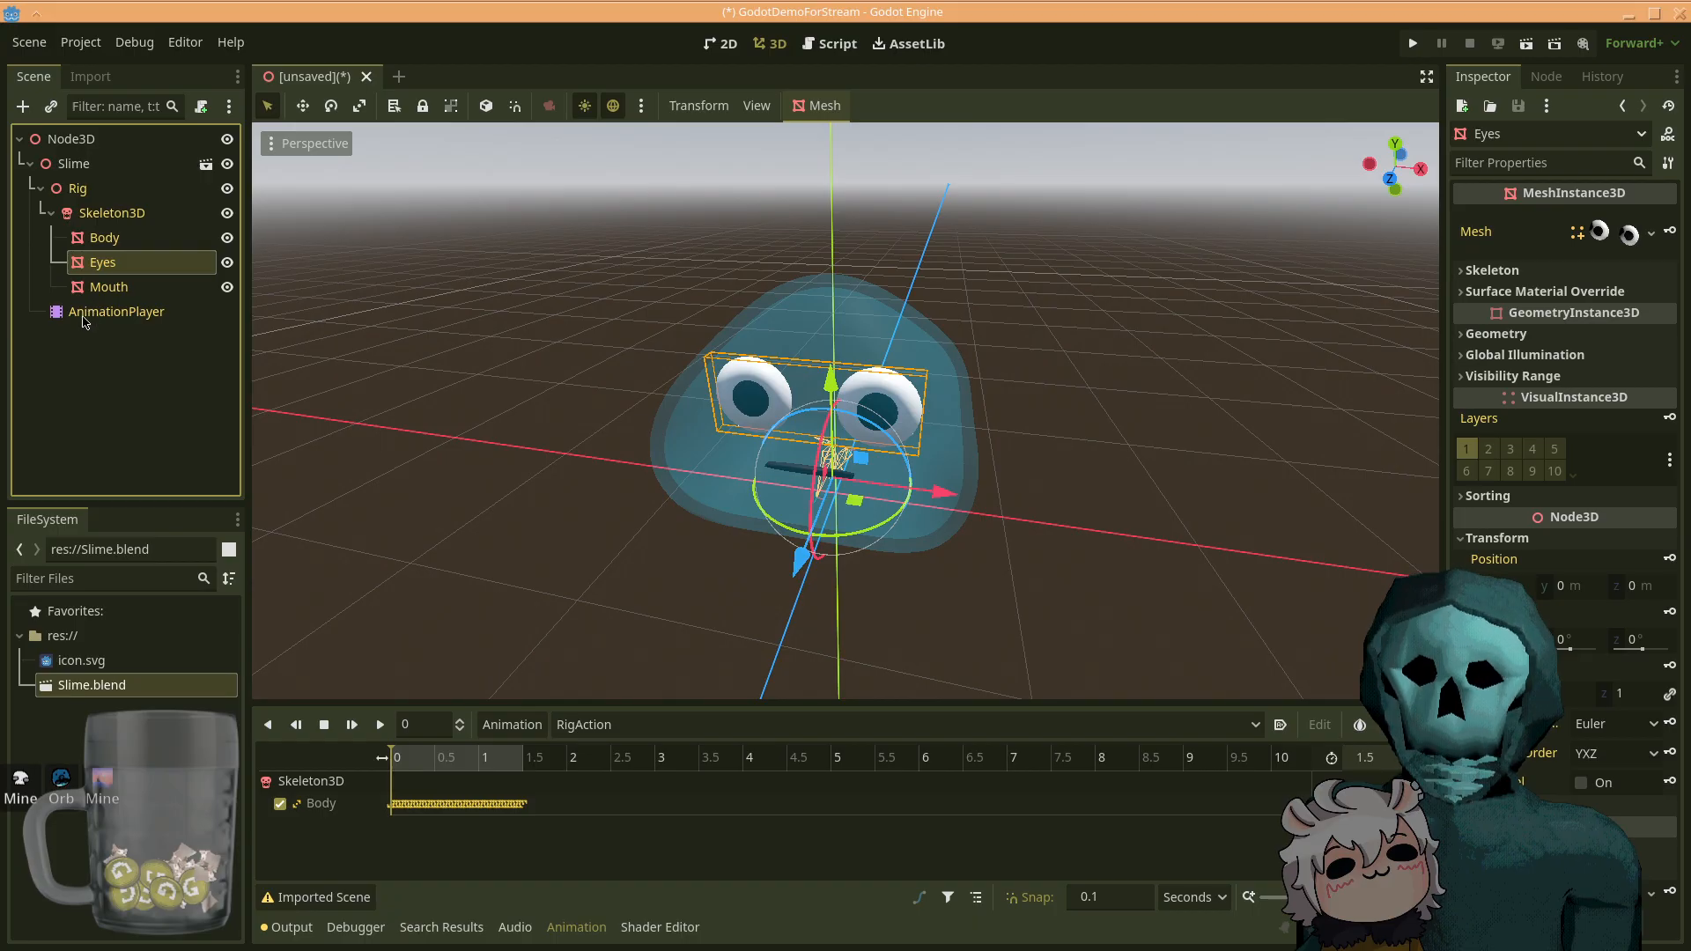
{"action": "left_click", "coordinate": [96, 187]}
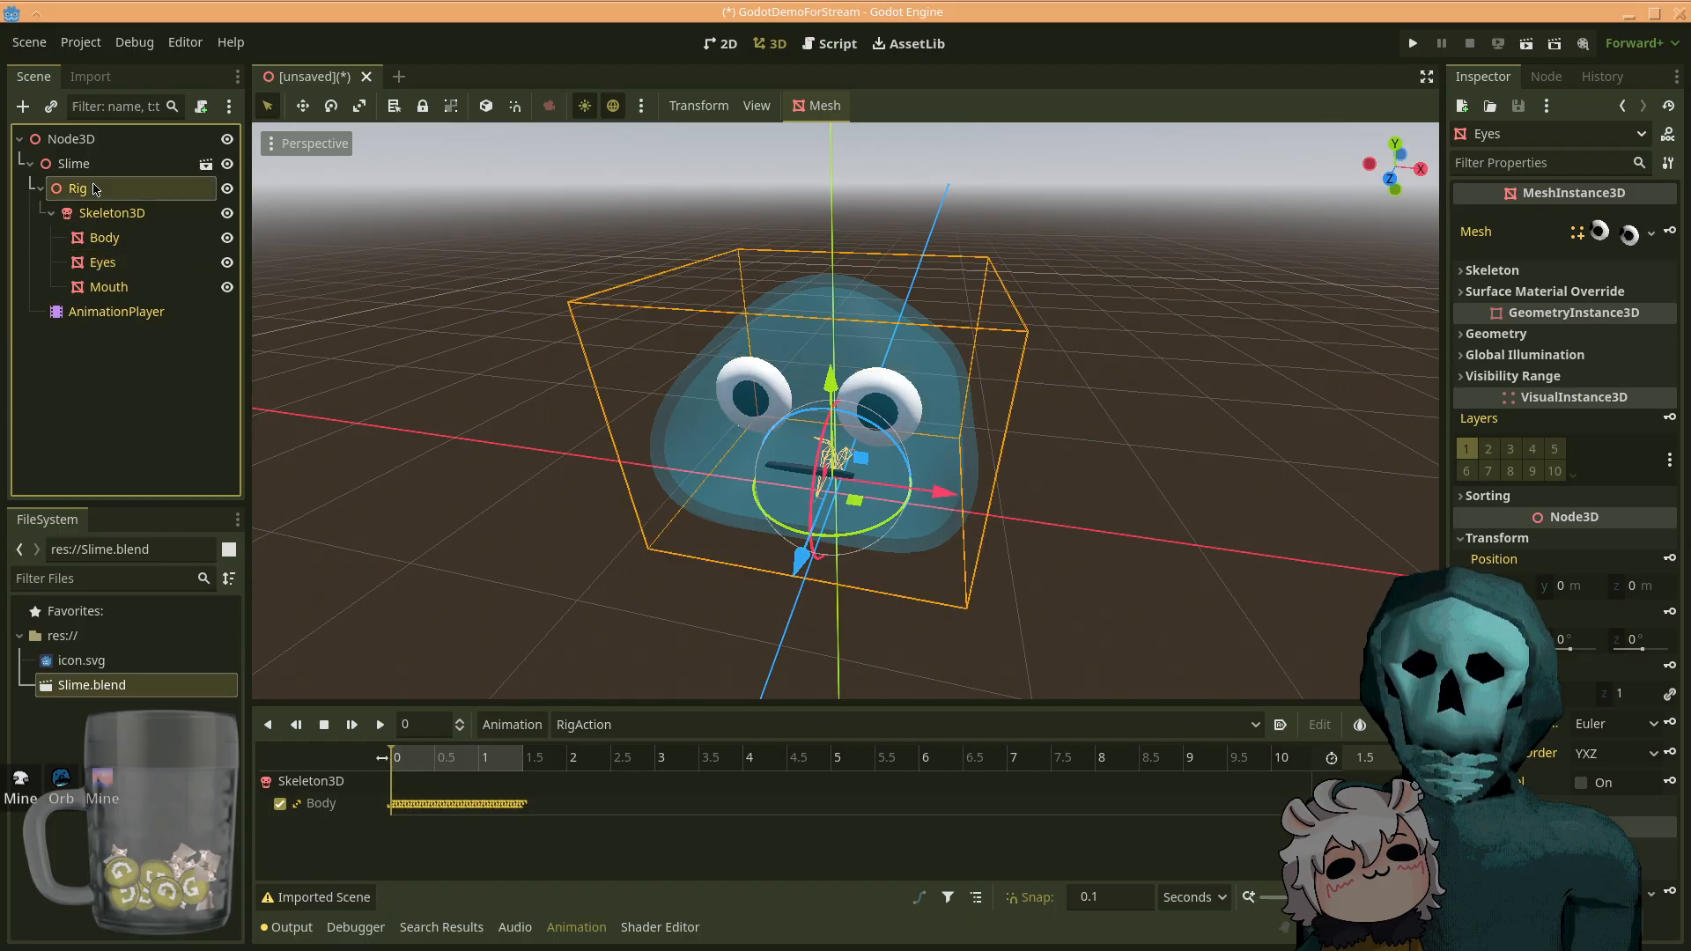
{"action": "left_click", "coordinate": [137, 232]}
{"action": "left_click", "coordinate": [102, 262]}
{"action": "left_click", "coordinate": [108, 287]}
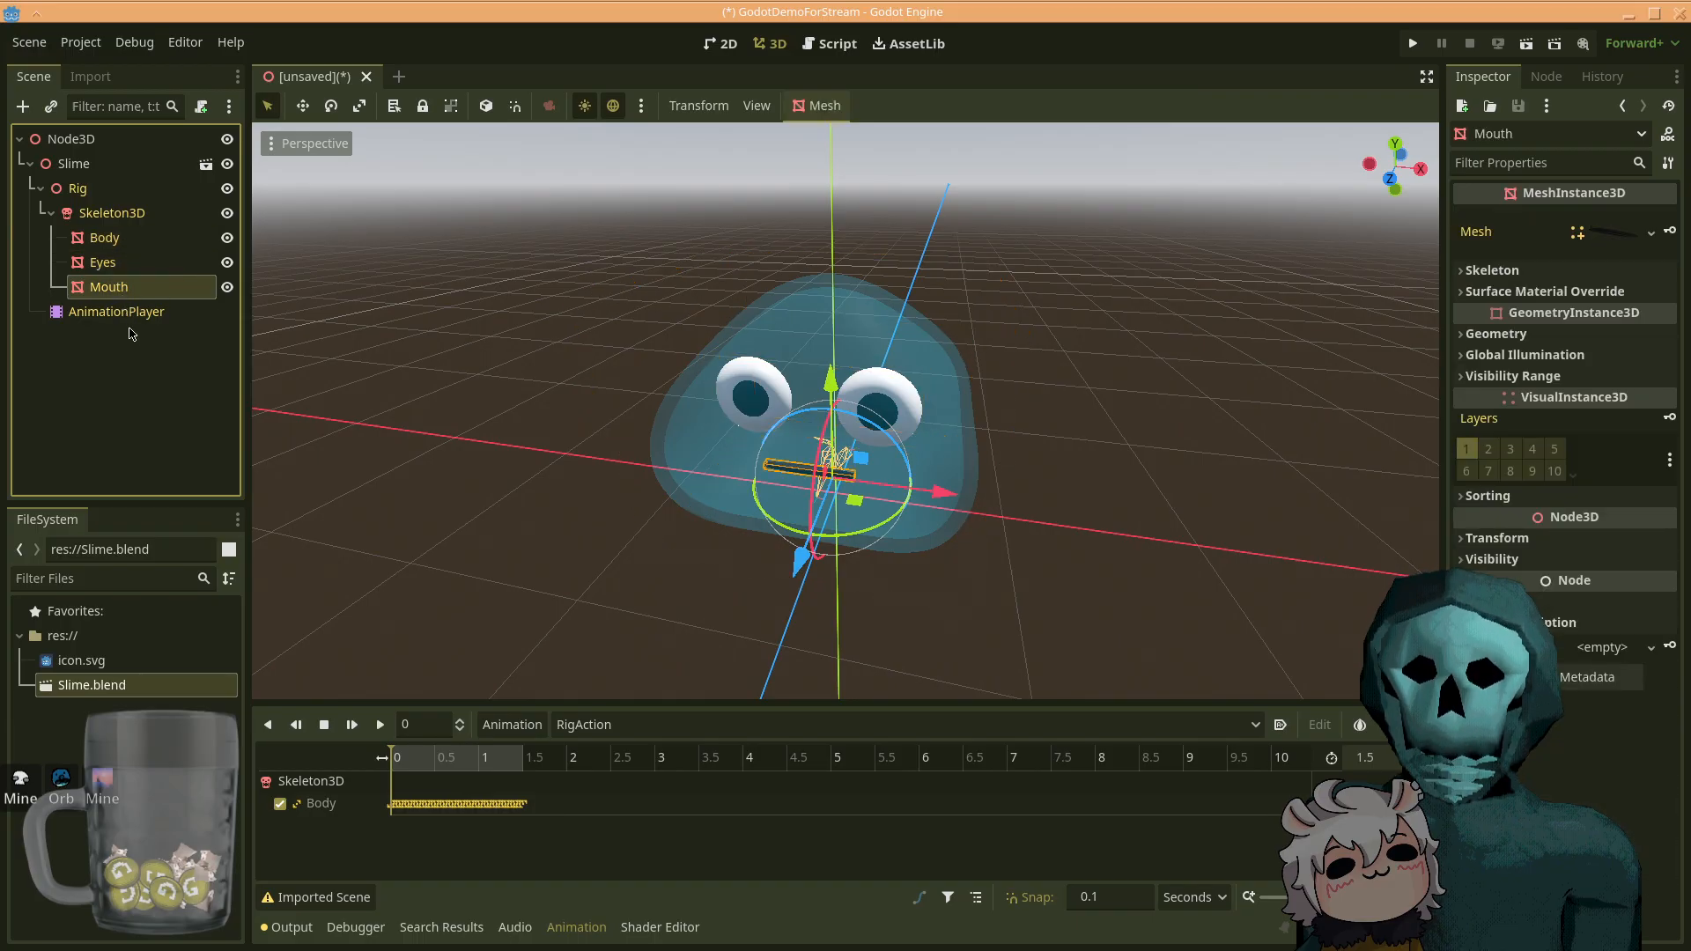
{"action": "left_click", "coordinate": [123, 313]}
{"action": "left_click", "coordinate": [117, 190]}
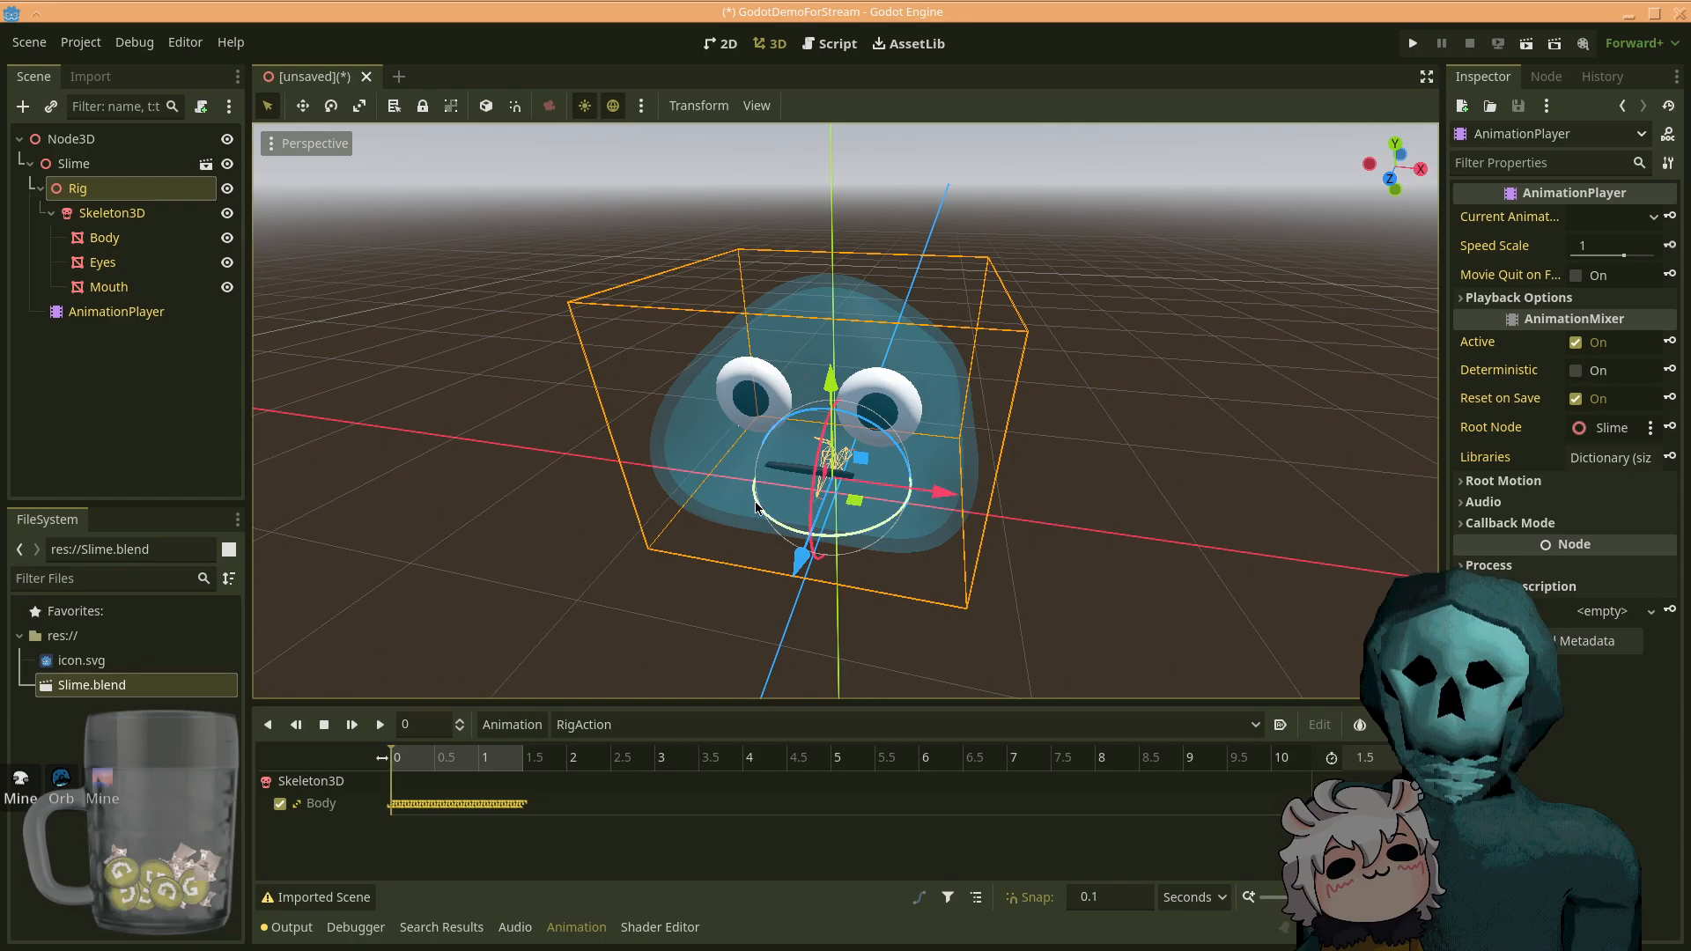
- Examine the imported slime in the 3D viewport from closer up and from slightly different angles
{"action": "right_click_drag", "start_coordinate": [975, 568], "coordinate": [814, 528]}
{"action": "key", "text": "w"}
{"action": "scroll", "coordinate": [975, 568], "scroll_direction": "up", "scroll_amount": 4}
{"action": "key", "text": "s"}
{"action": "key", "text": "w"}
{"action": "key", "text": "d"}
{"action": "key", "text": "a"}
{"action": "key", "text": "d"}
{"action": "key", "text": "a"}
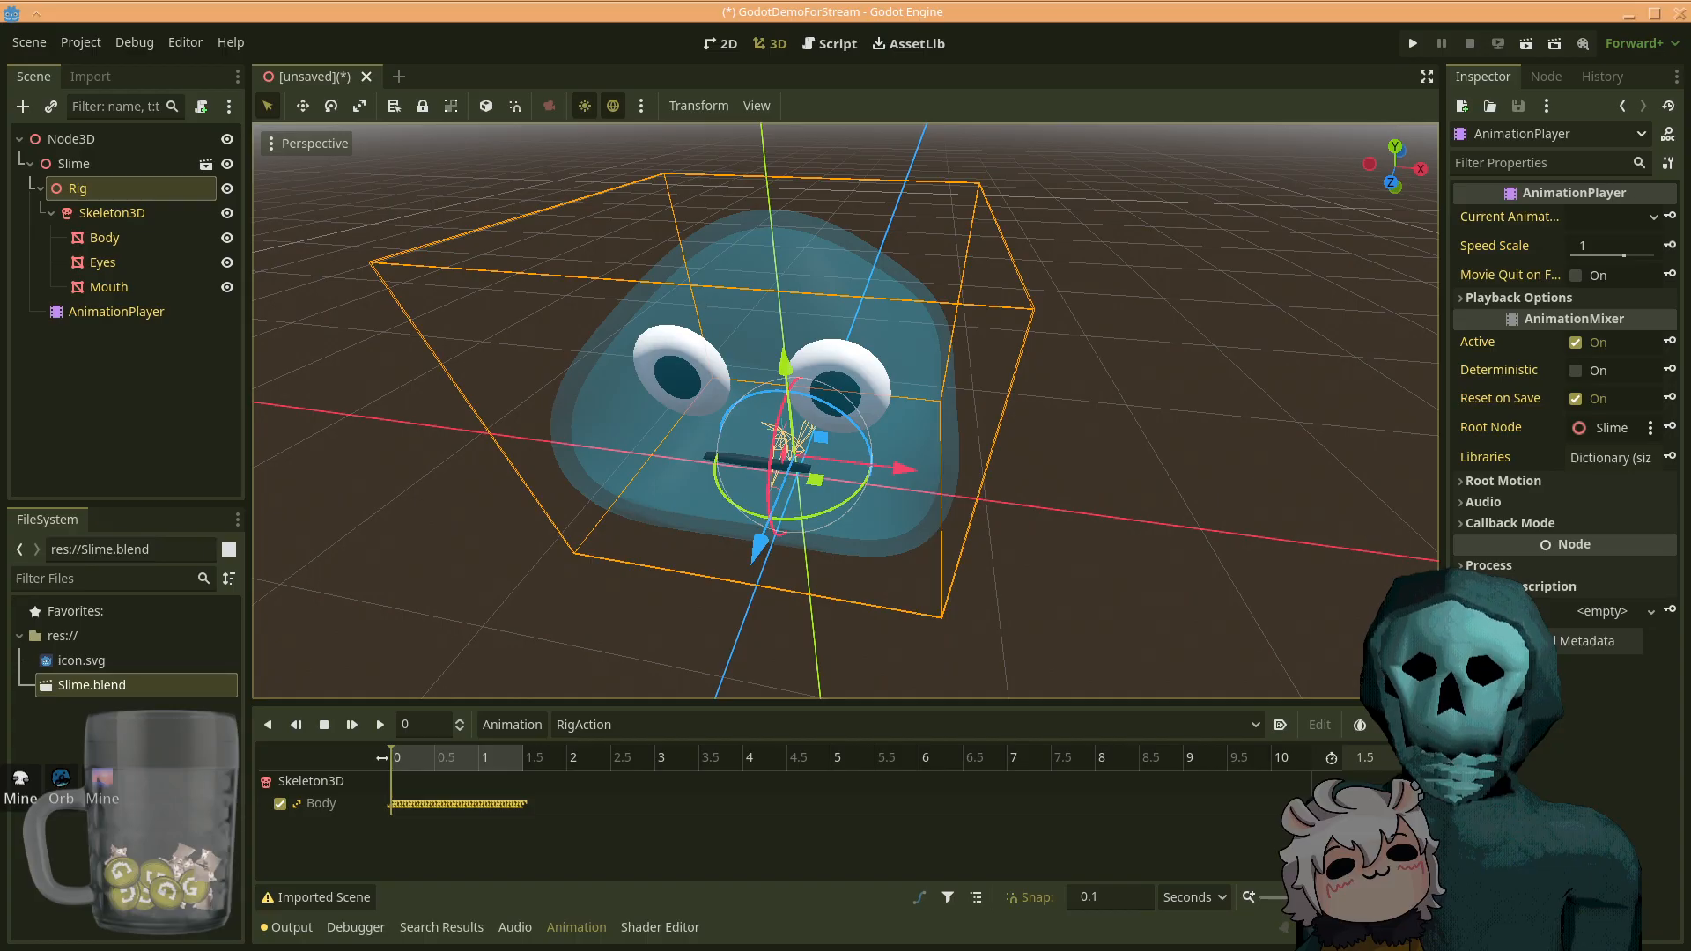
- Switch to Blender and show the Body mesh's material nodes in the Shading workspace, using Material Preview shading
{"action": "key", "text": "alt+Tab"}
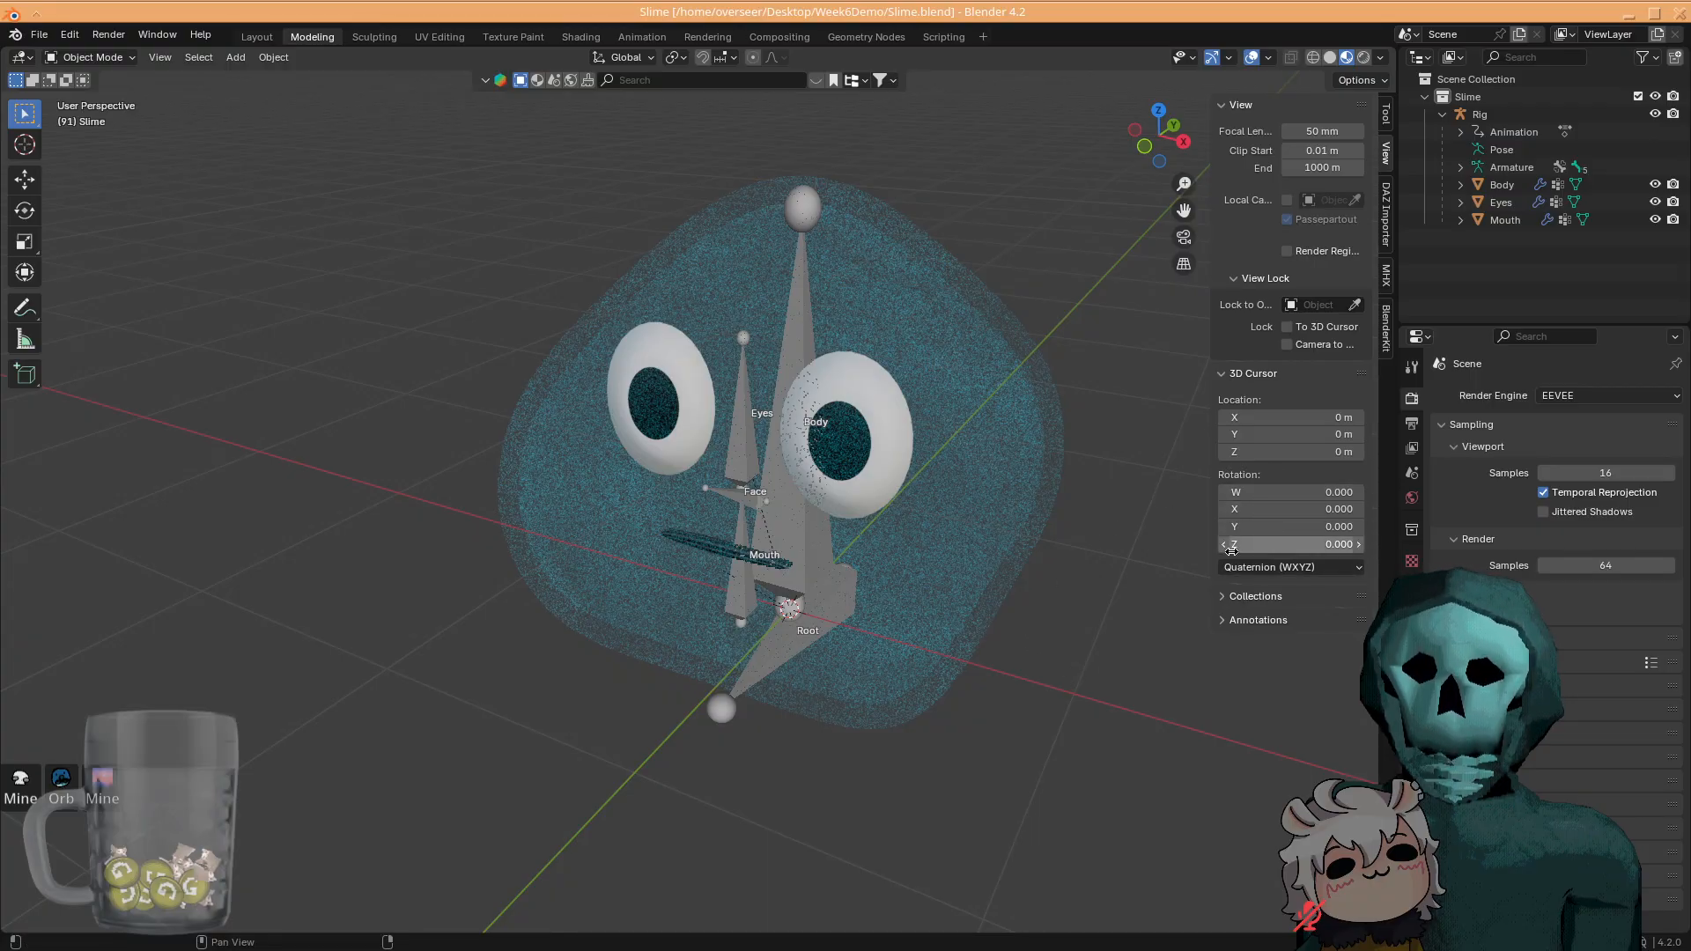
{"action": "right_click", "coordinate": [993, 483]}
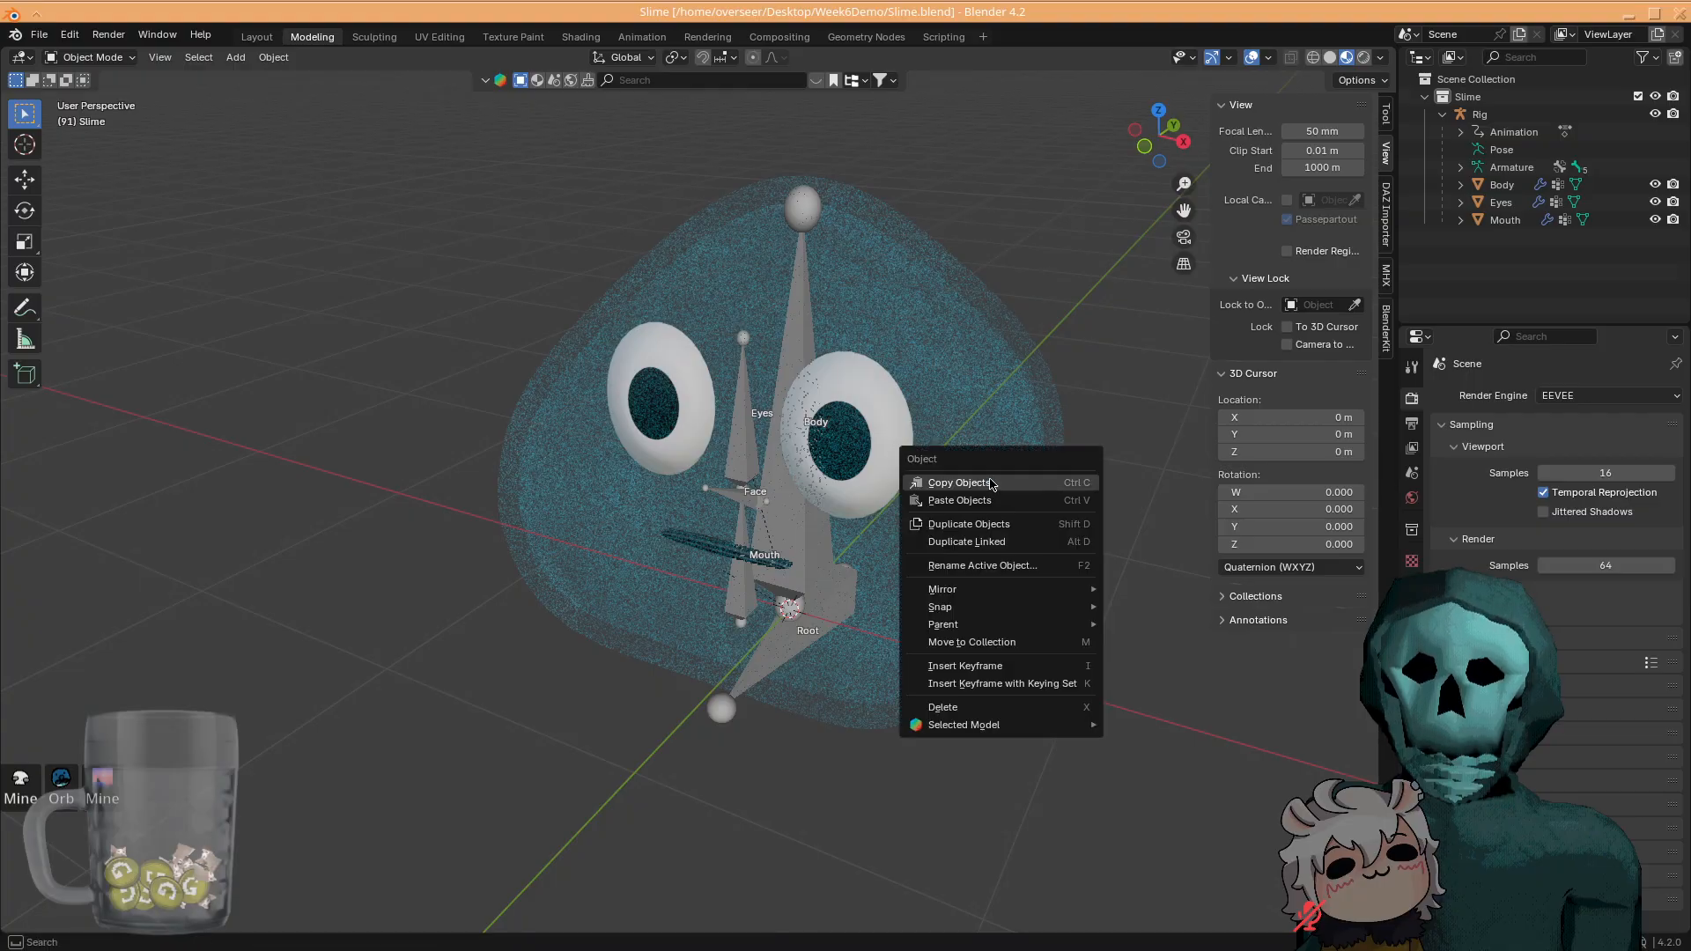
{"action": "middle_click_drag", "start_coordinate": [1040, 357], "coordinate": [1017, 370]}
{"action": "left_click", "coordinate": [582, 37]}
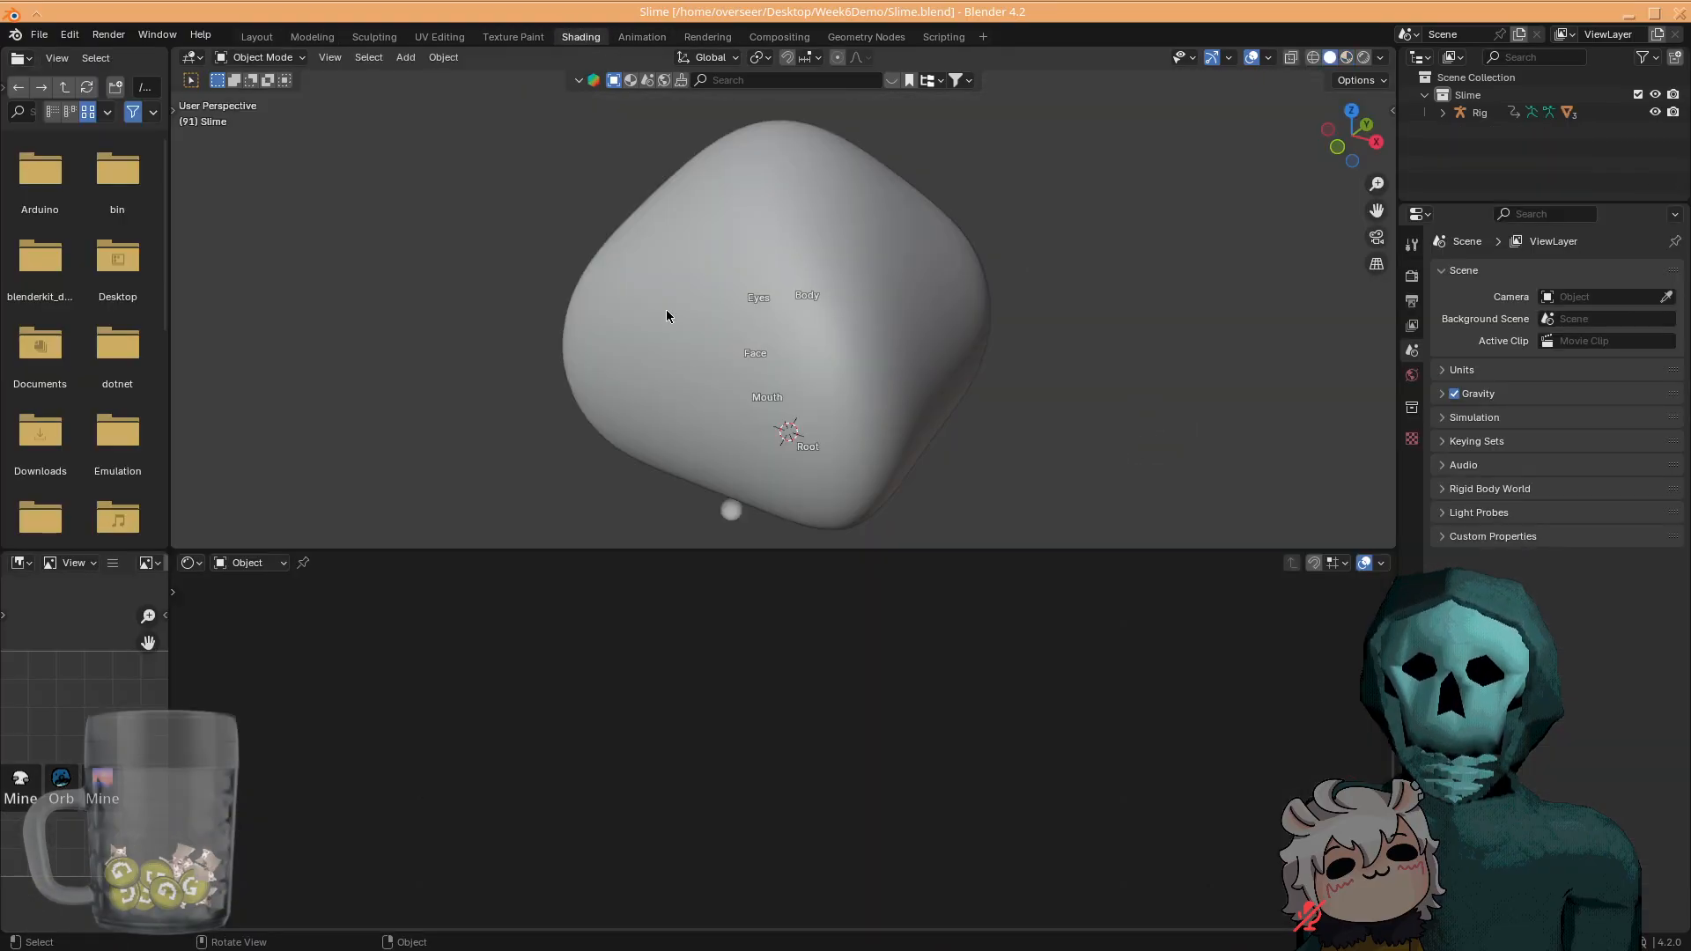
{"action": "key", "text": "z"}
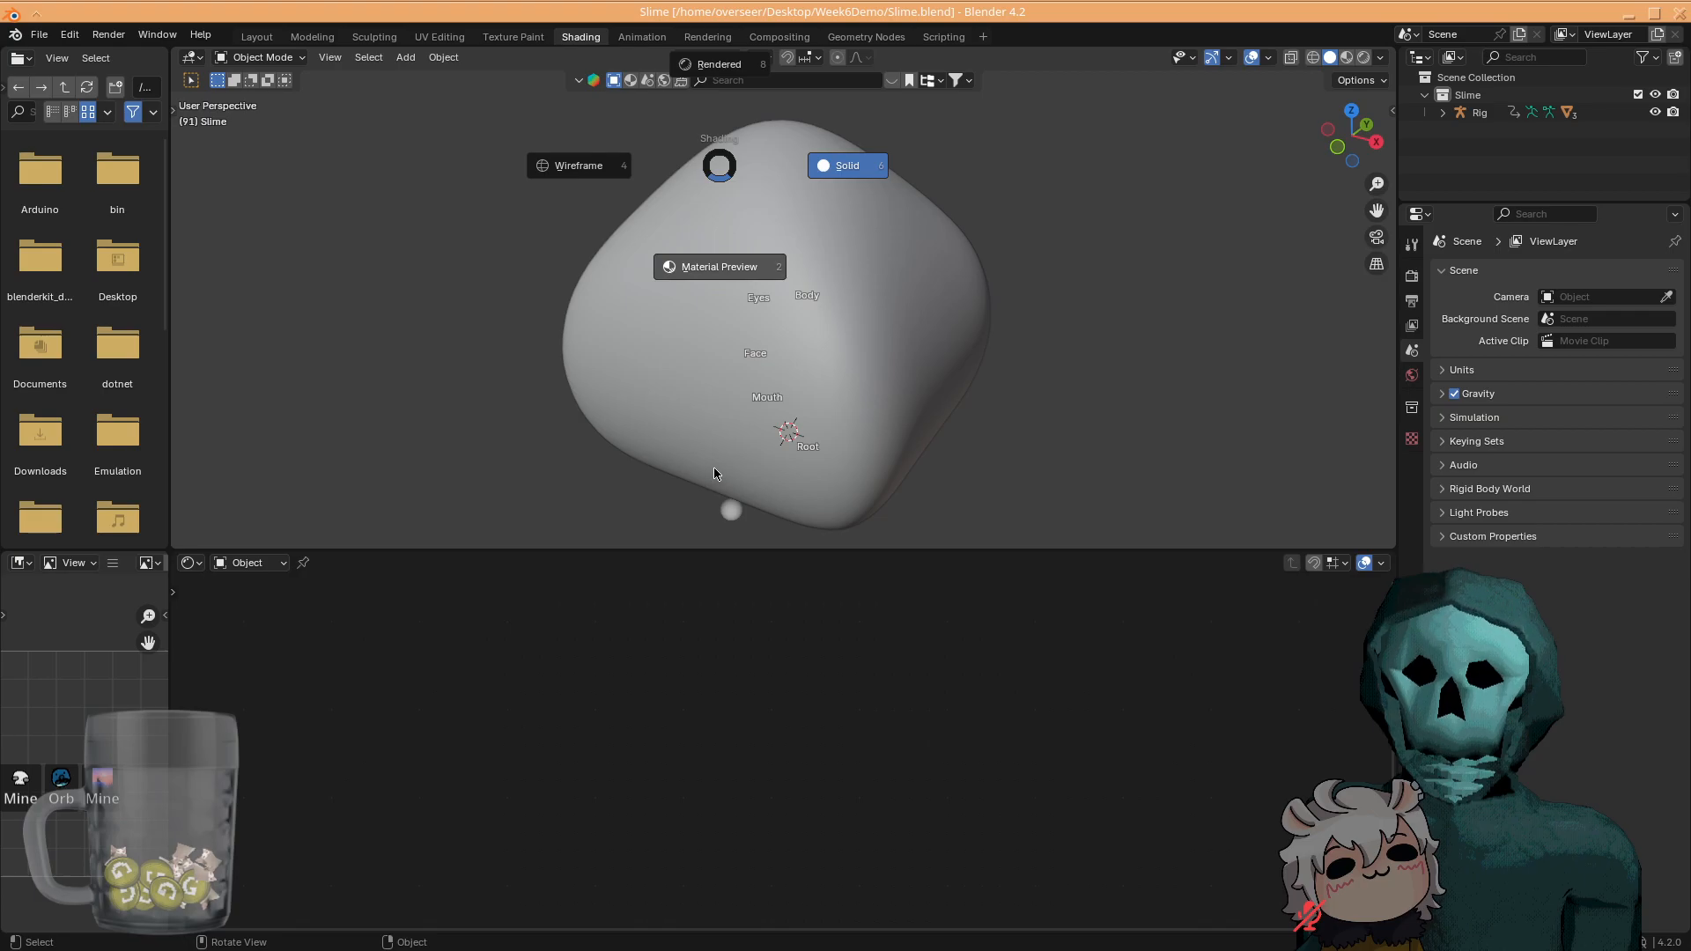
{"action": "left_click", "coordinate": [718, 261]}
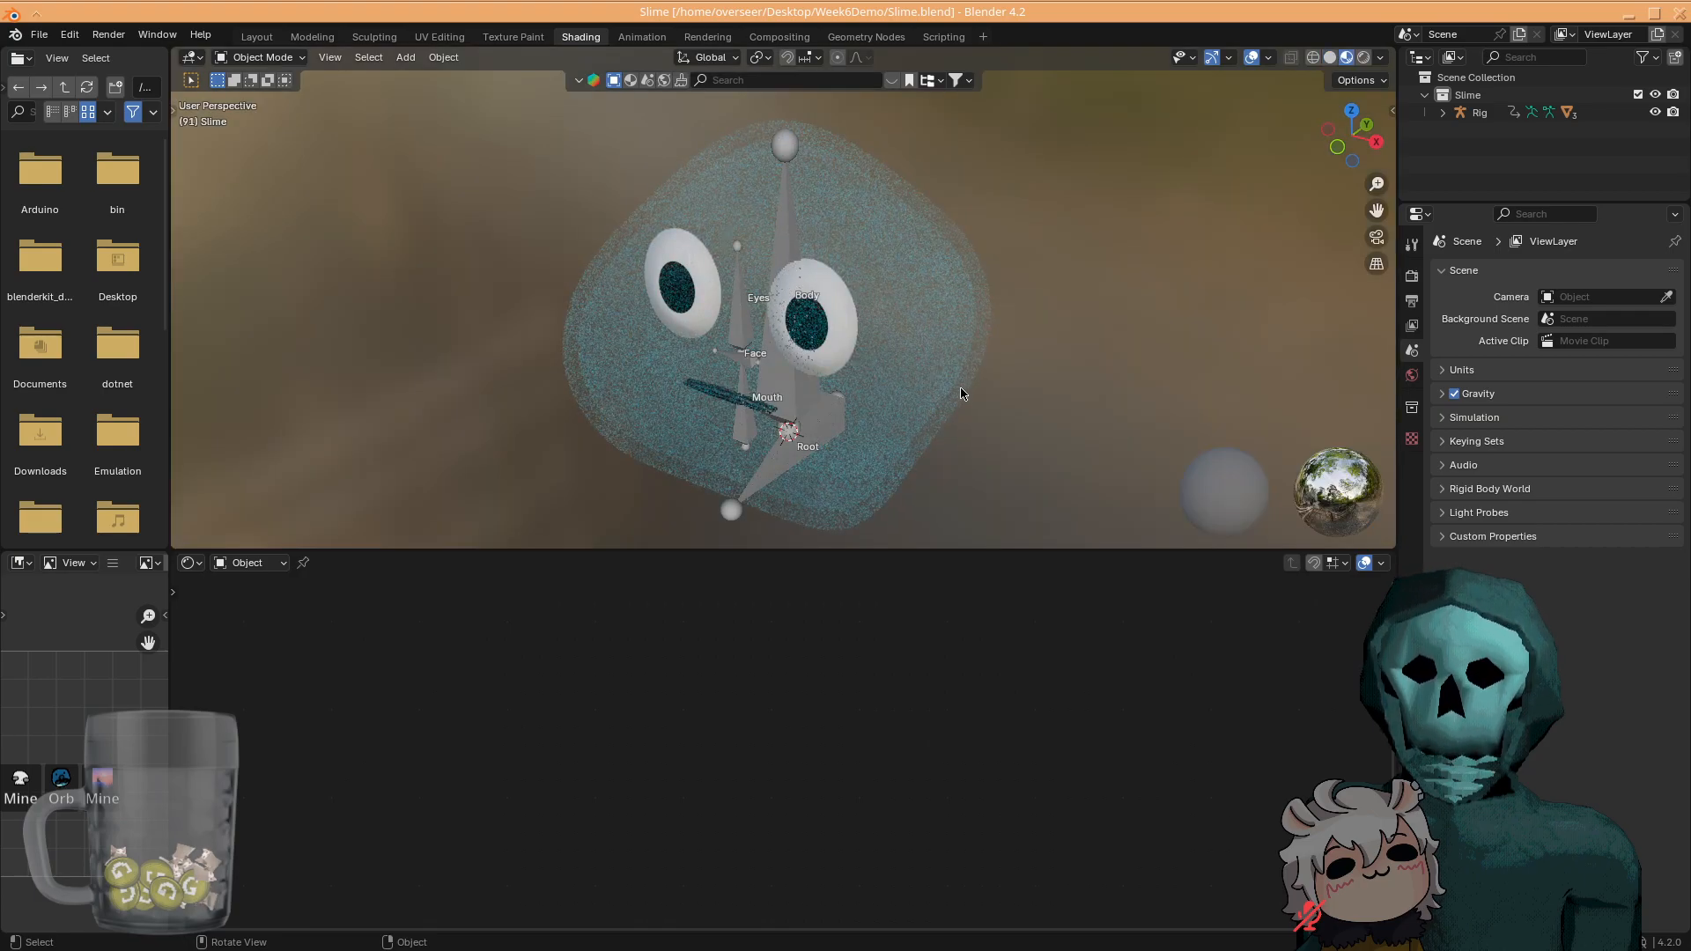
{"action": "scroll", "coordinate": [960, 405], "scroll_direction": "up", "scroll_amount": 5}
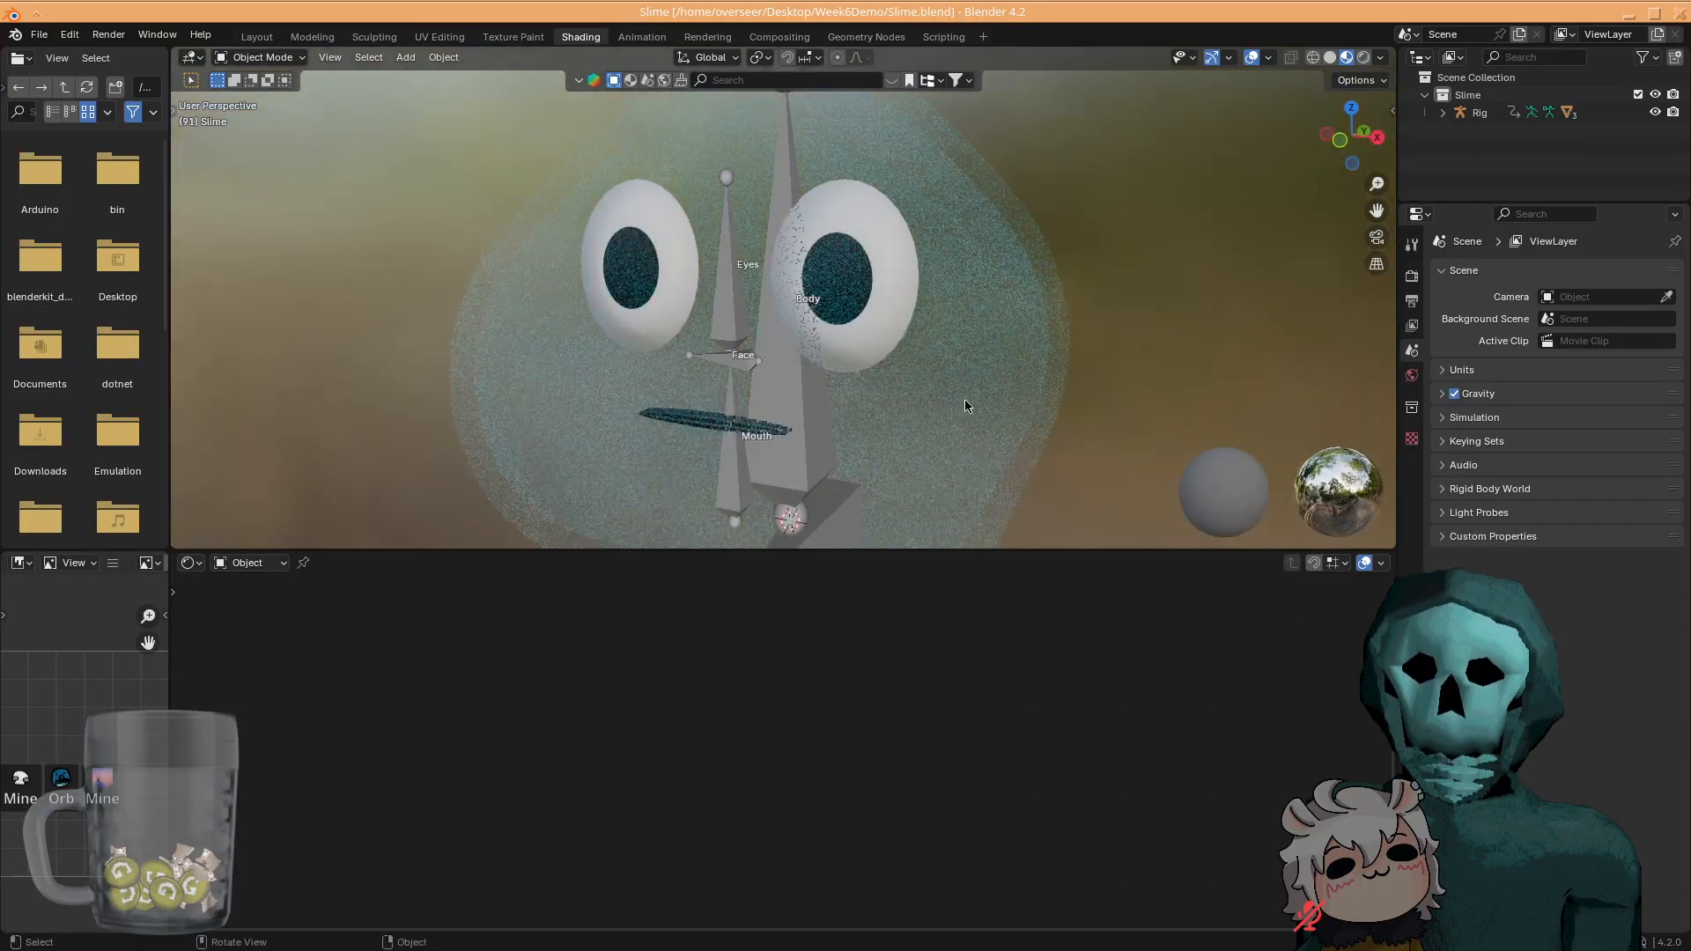
{"action": "left_click", "coordinate": [923, 306], "text": "shift"}
{"action": "middle_click_drag", "start_coordinate": [944, 312], "coordinate": [942, 387]}
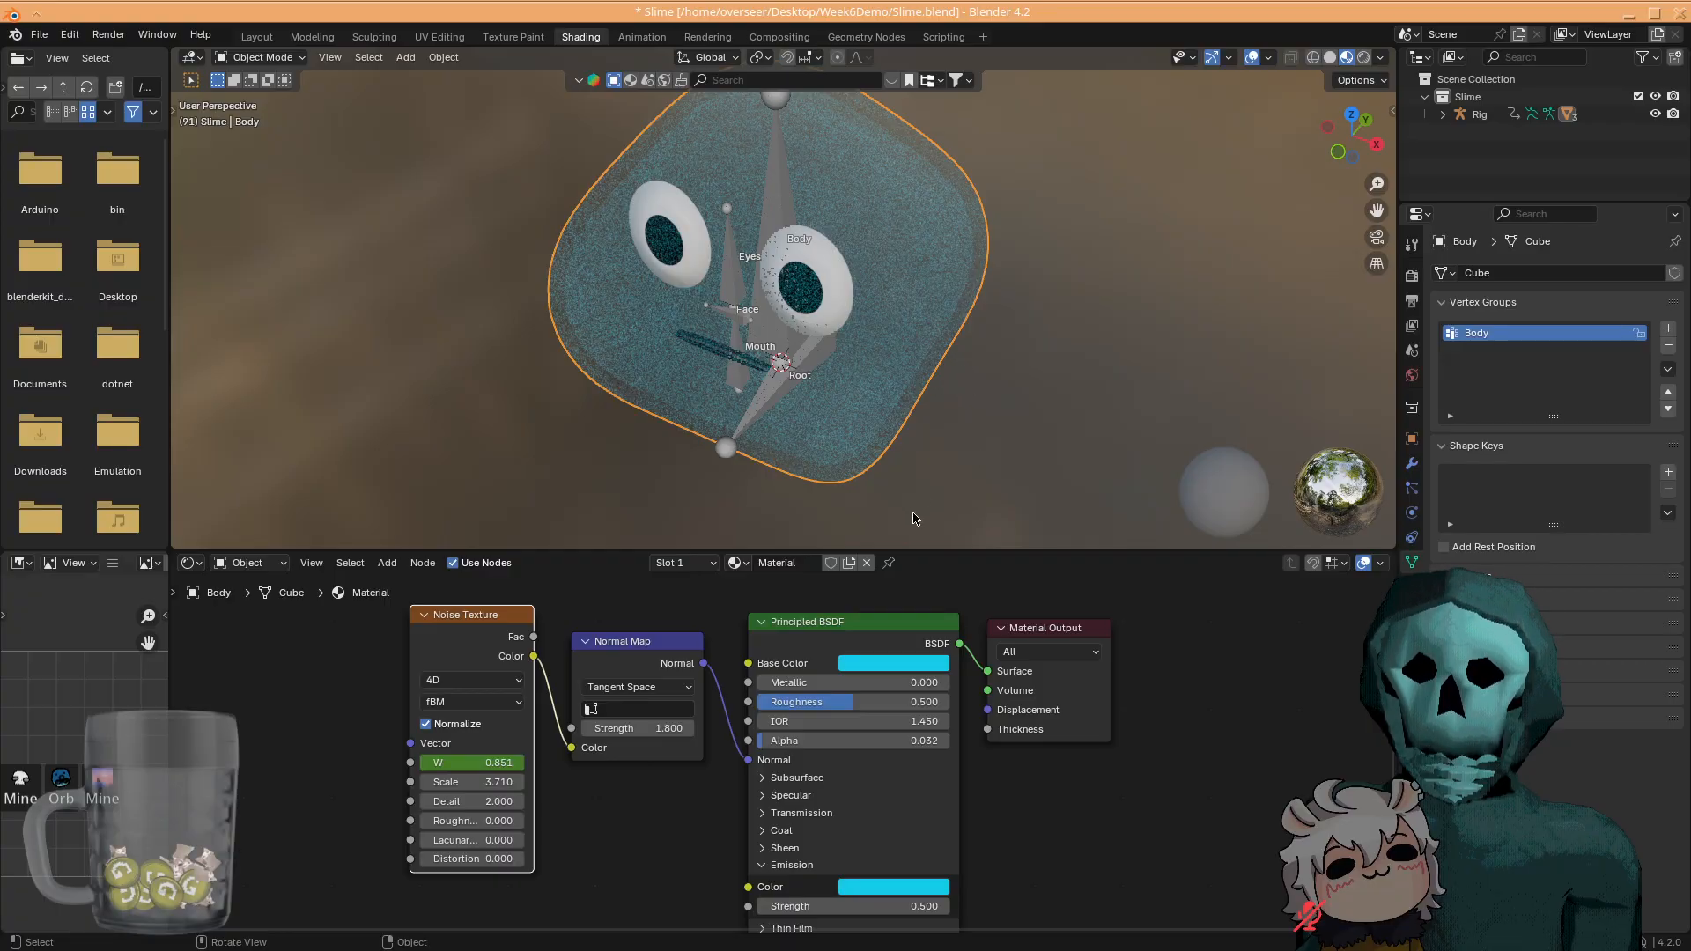
- Examine how the Noise Texture, Normal Map, Principled BSDF and Material Output nodes of the Body material are connected
{"action": "left_click", "coordinate": [659, 879]}
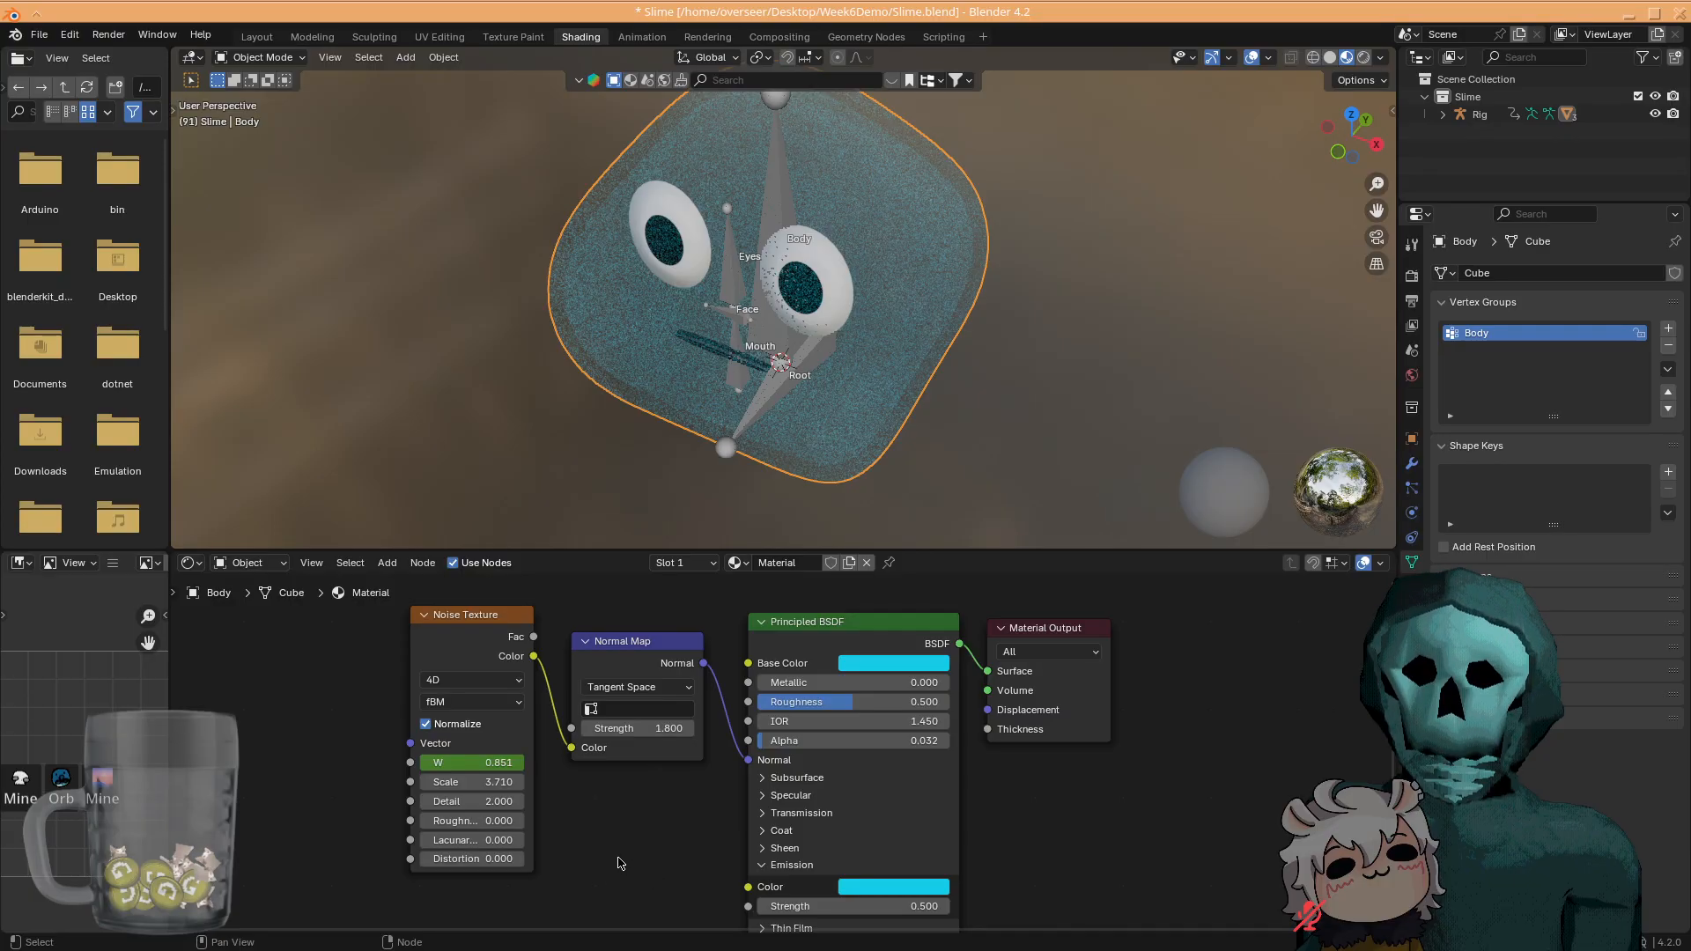
{"action": "scroll", "coordinate": [657, 850], "scroll_direction": "up", "scroll_amount": 2}
{"action": "scroll", "coordinate": [634, 837], "scroll_direction": "down", "scroll_amount": 3}
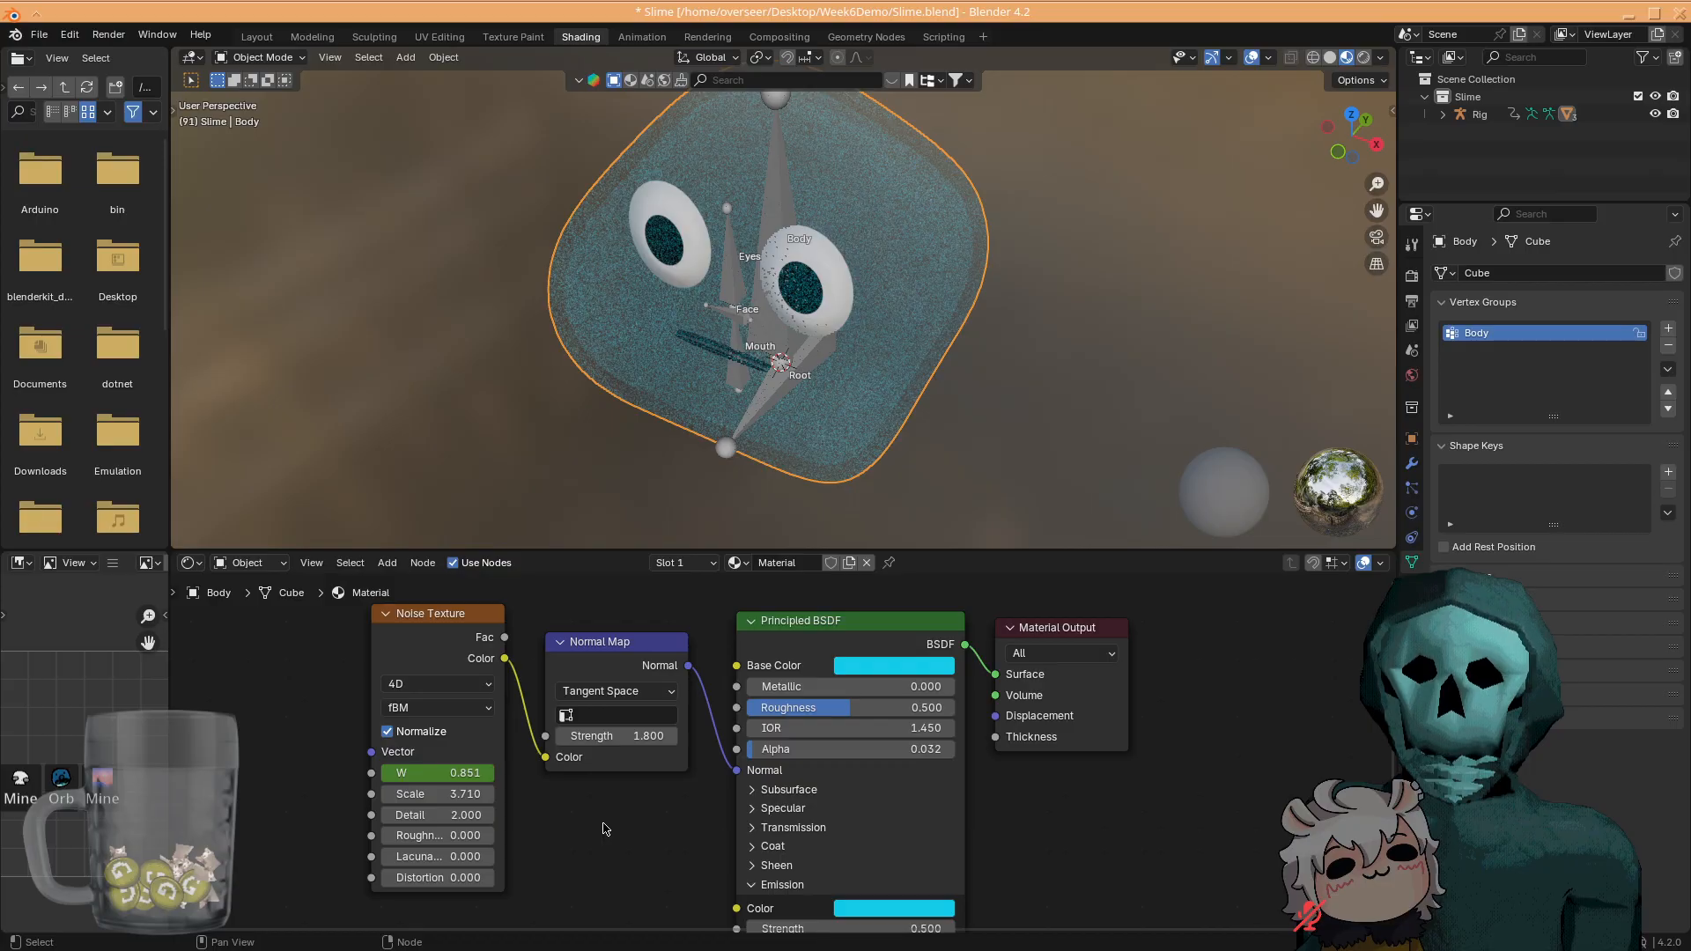
{"action": "scroll", "coordinate": [601, 829], "scroll_direction": "down", "scroll_amount": 1}
{"action": "middle_click_drag", "start_coordinate": [599, 831], "coordinate": [676, 843]}
{"action": "scroll", "coordinate": [564, 861], "scroll_direction": "up", "scroll_amount": 3}
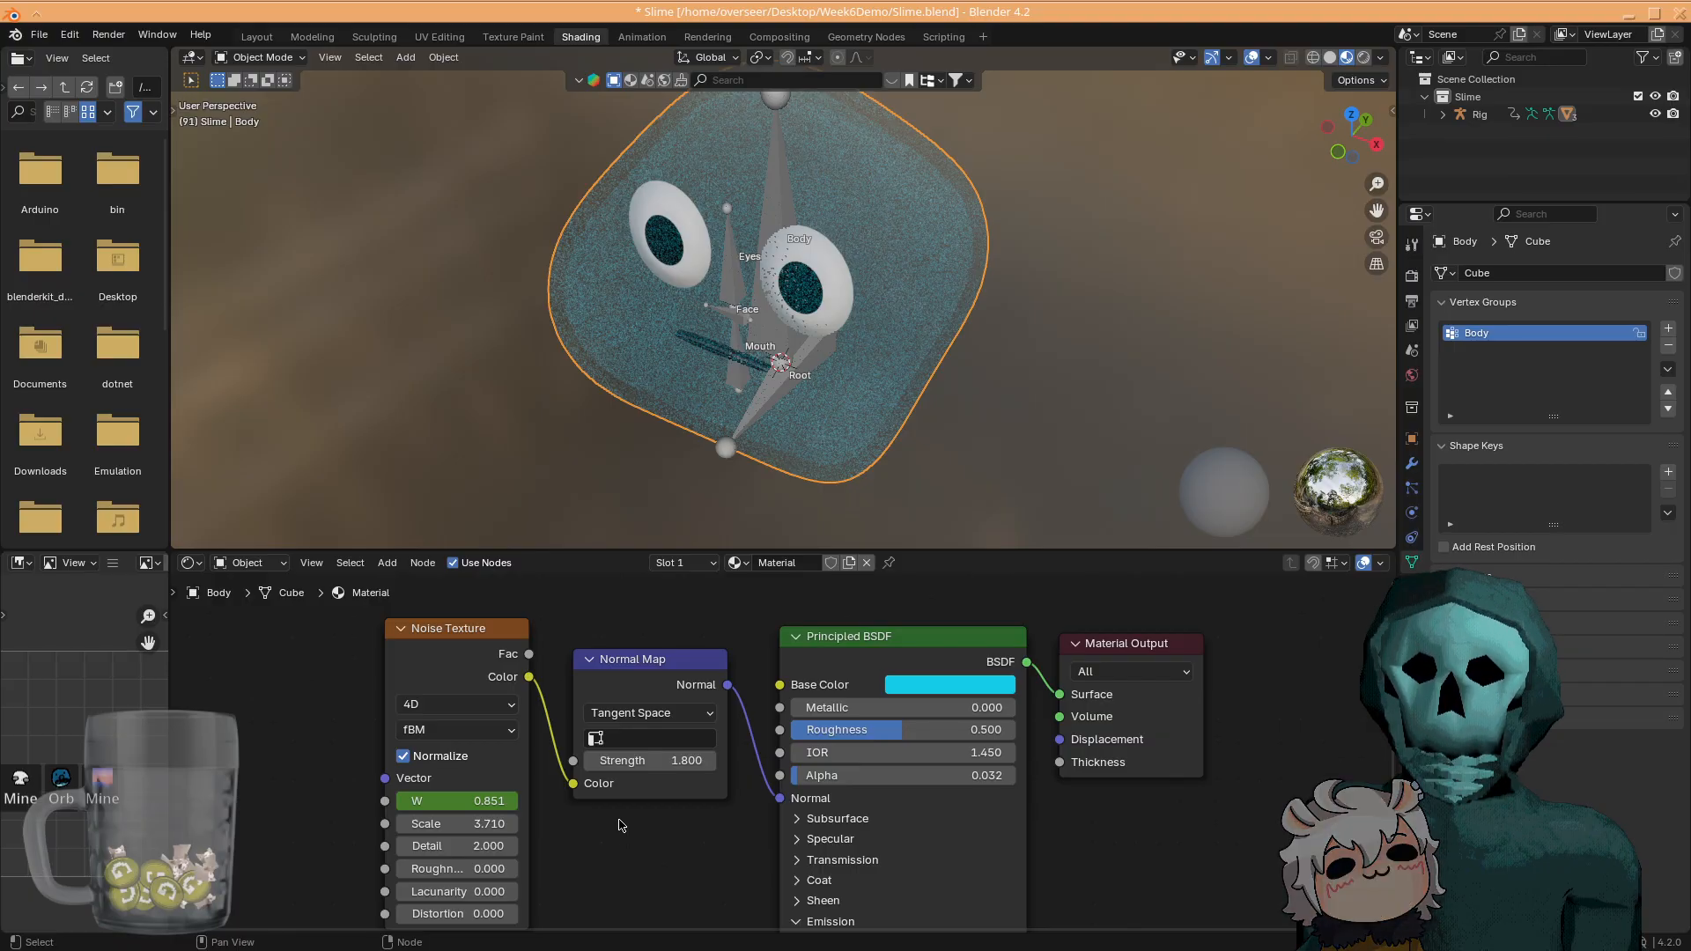
{"action": "scroll", "coordinate": [690, 863], "scroll_direction": "down", "scroll_amount": 3}
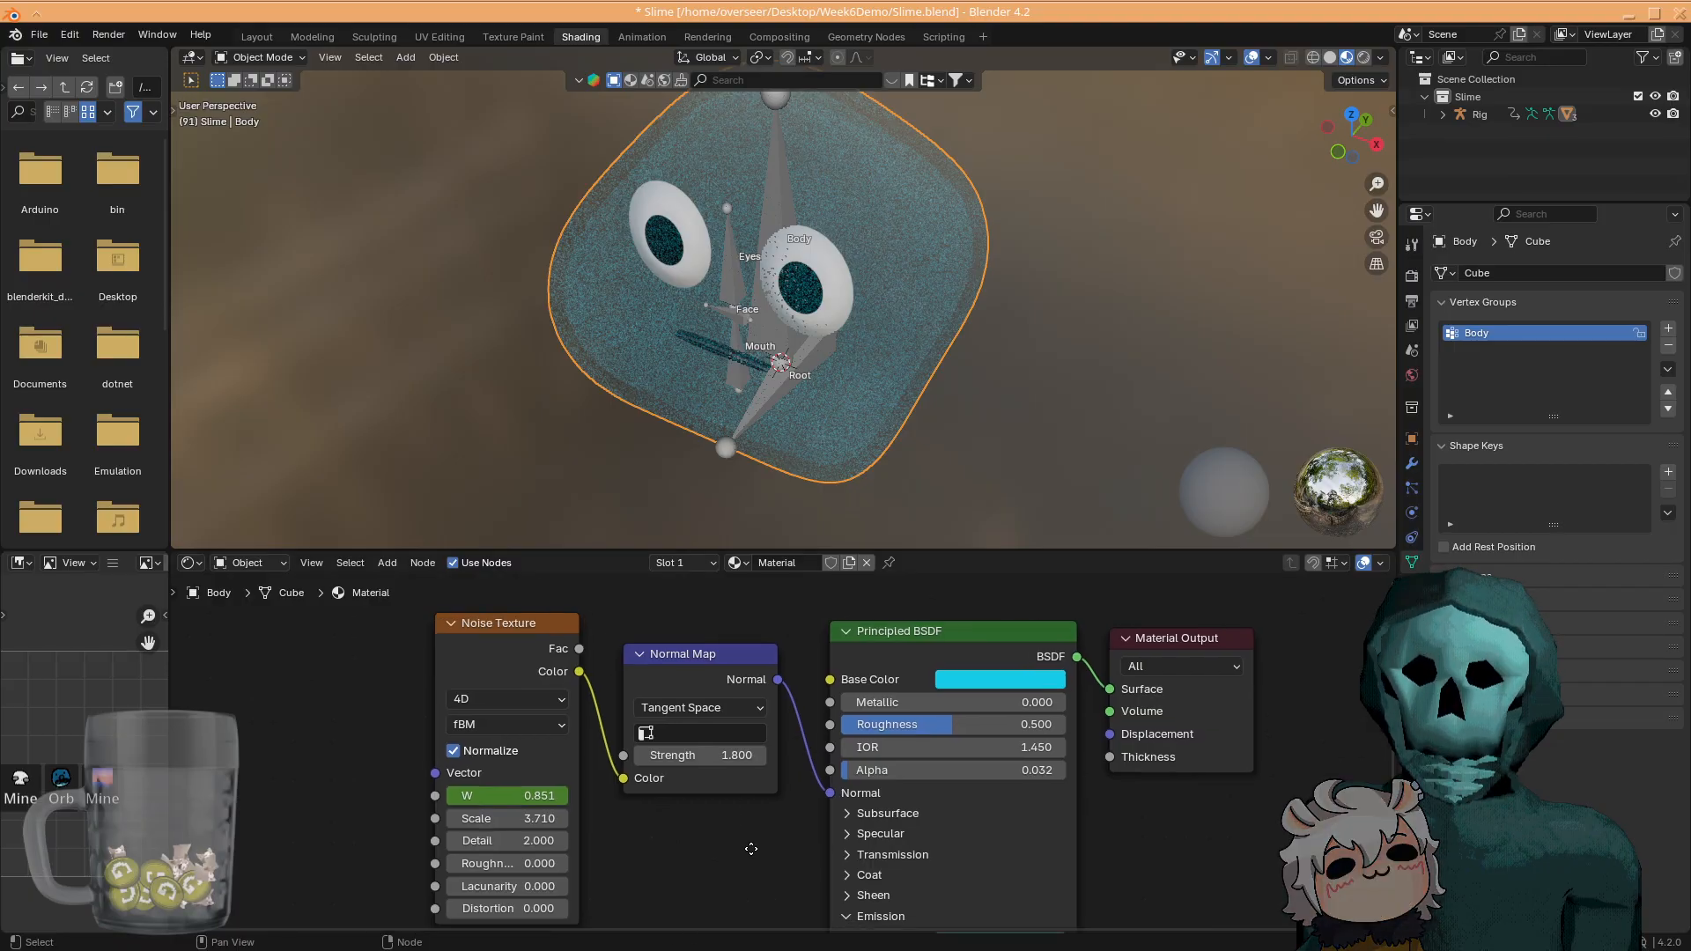
{"action": "scroll", "coordinate": [726, 837], "scroll_direction": "down", "scroll_amount": 1}
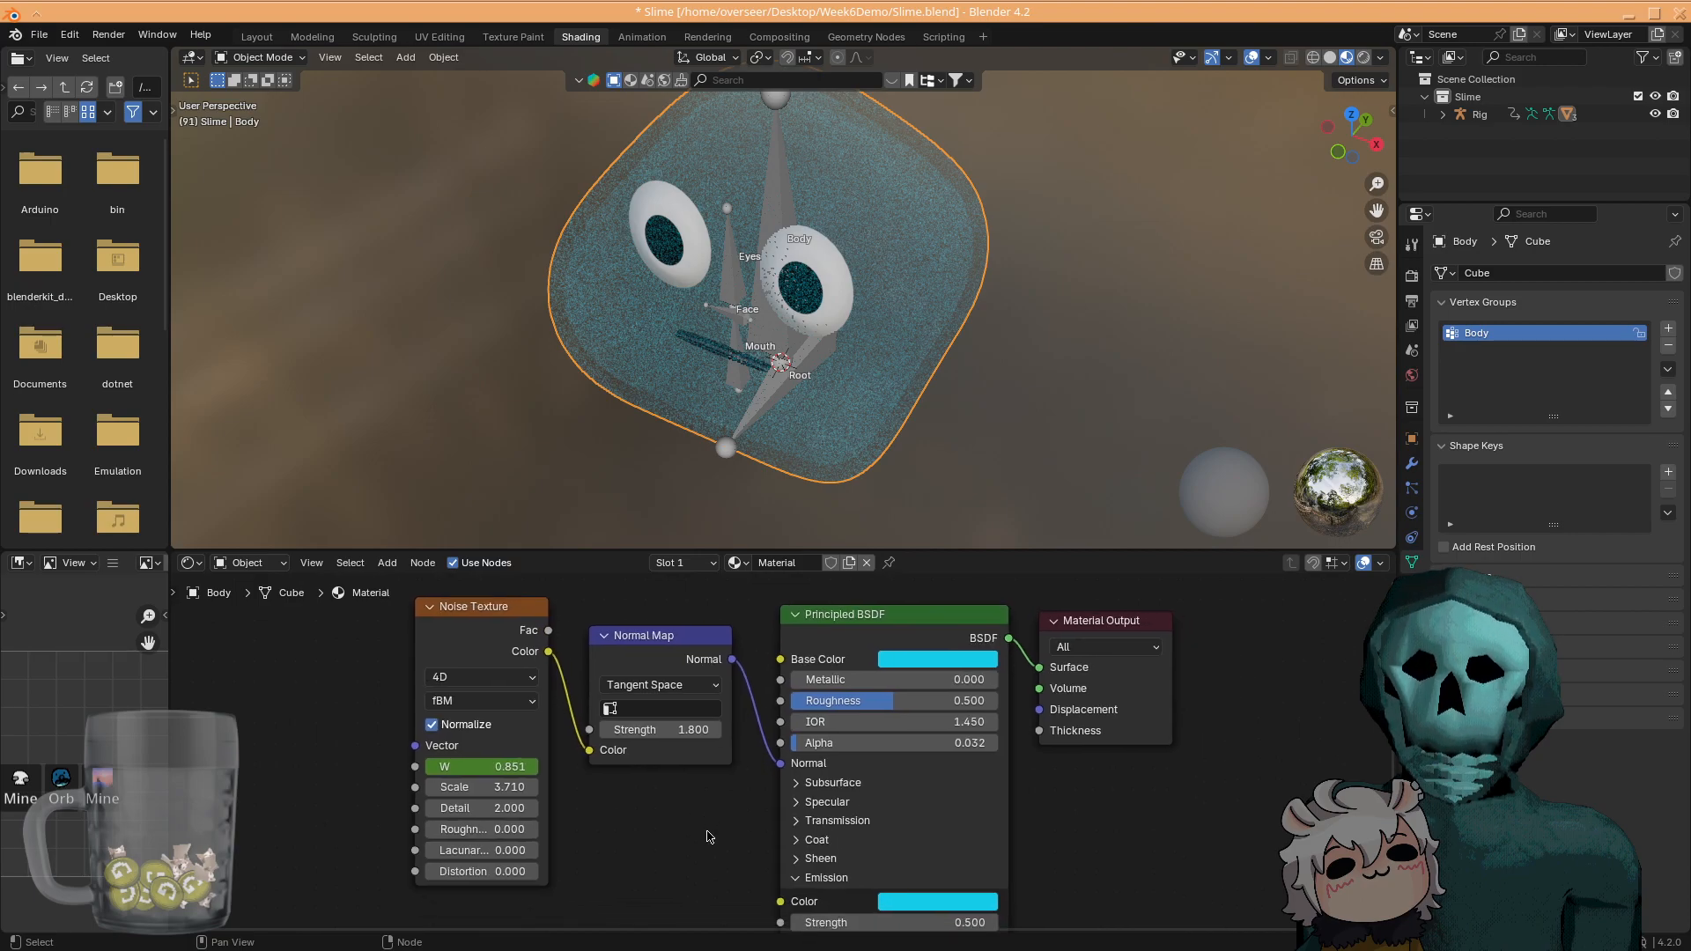
{"action": "scroll", "coordinate": [697, 832], "scroll_direction": "down", "scroll_amount": 2}
{"action": "scroll", "coordinate": [699, 832], "scroll_direction": "up", "scroll_amount": 3}
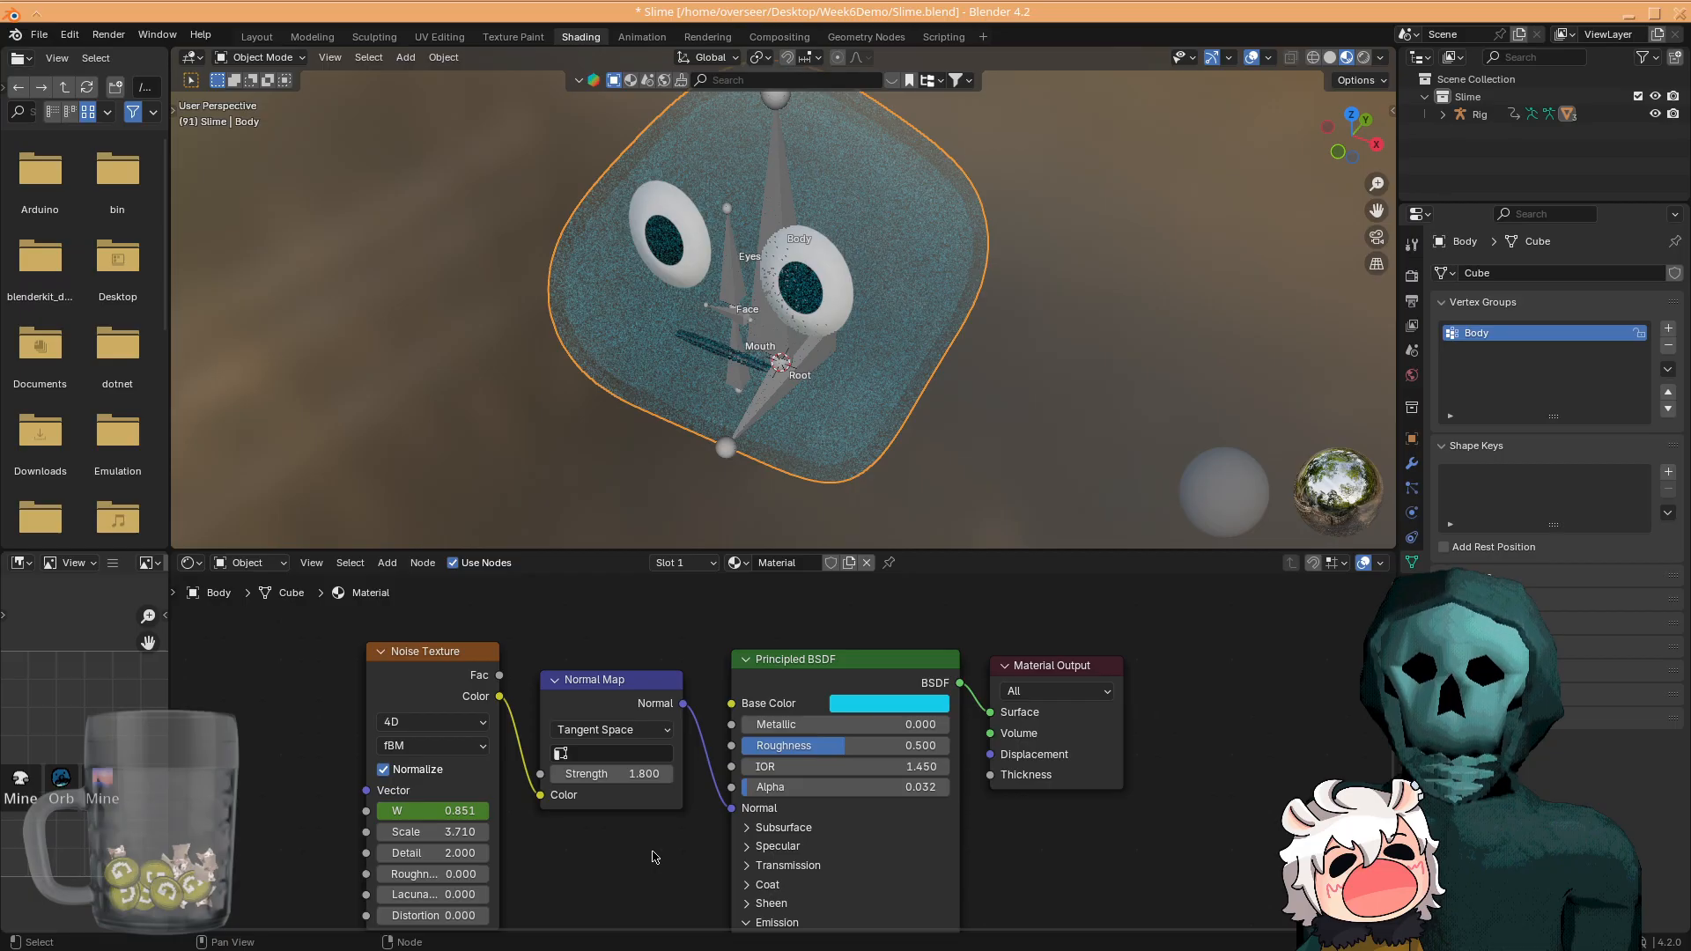
{"action": "scroll", "coordinate": [654, 857], "scroll_direction": "up", "scroll_amount": 1}
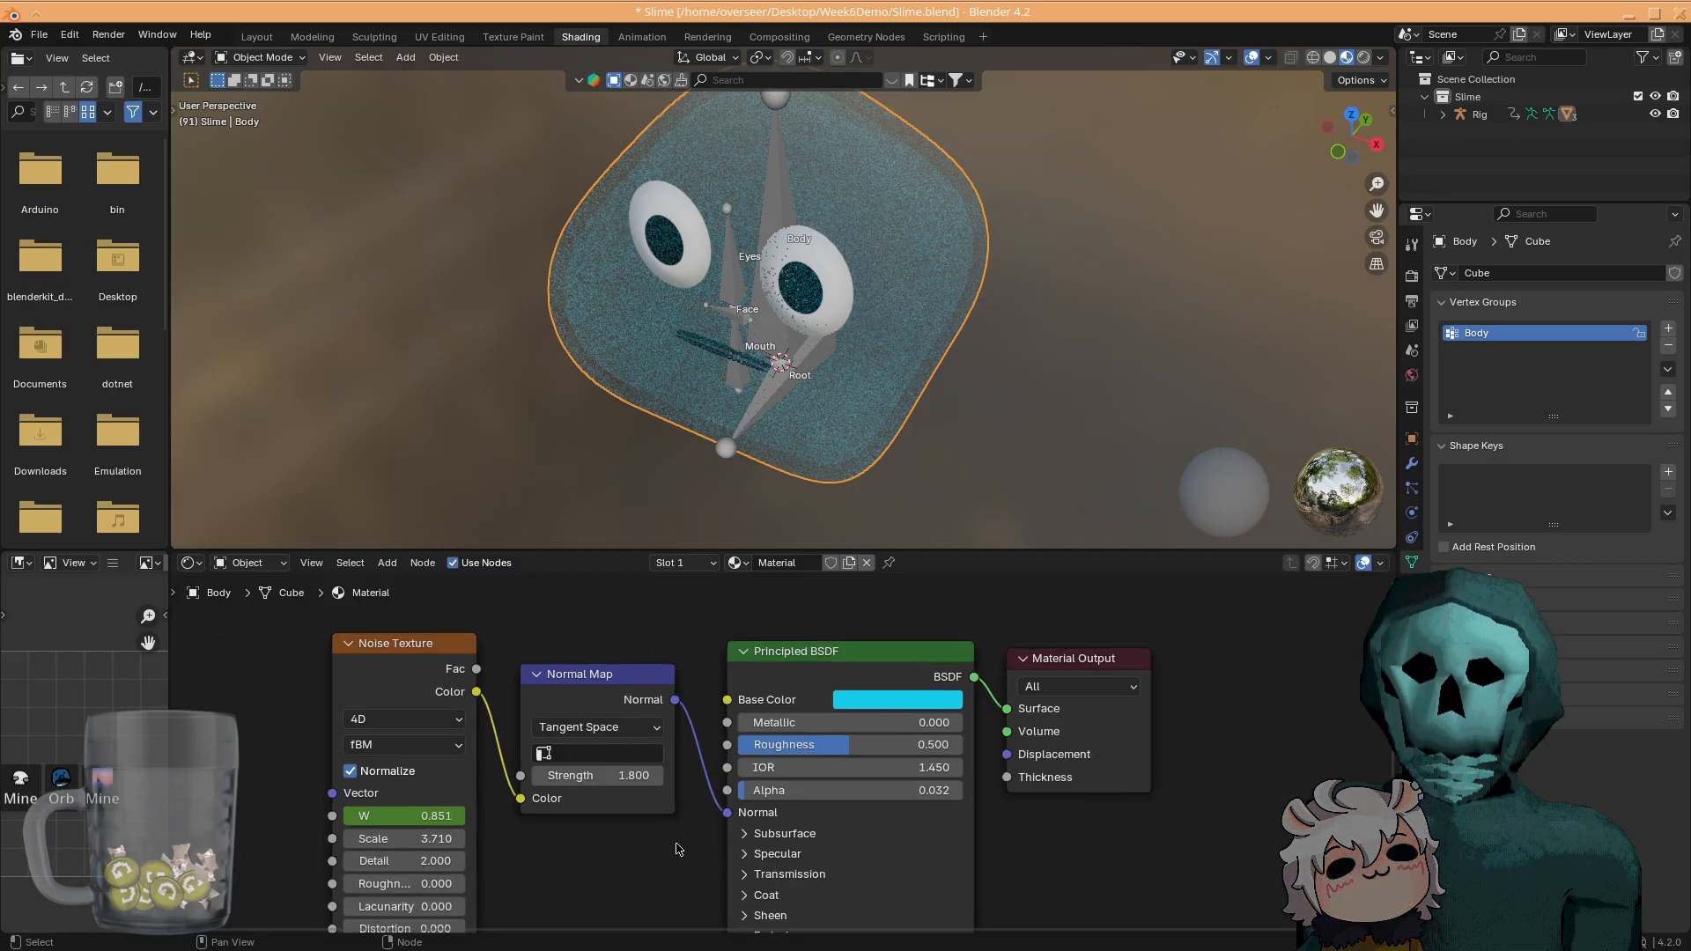
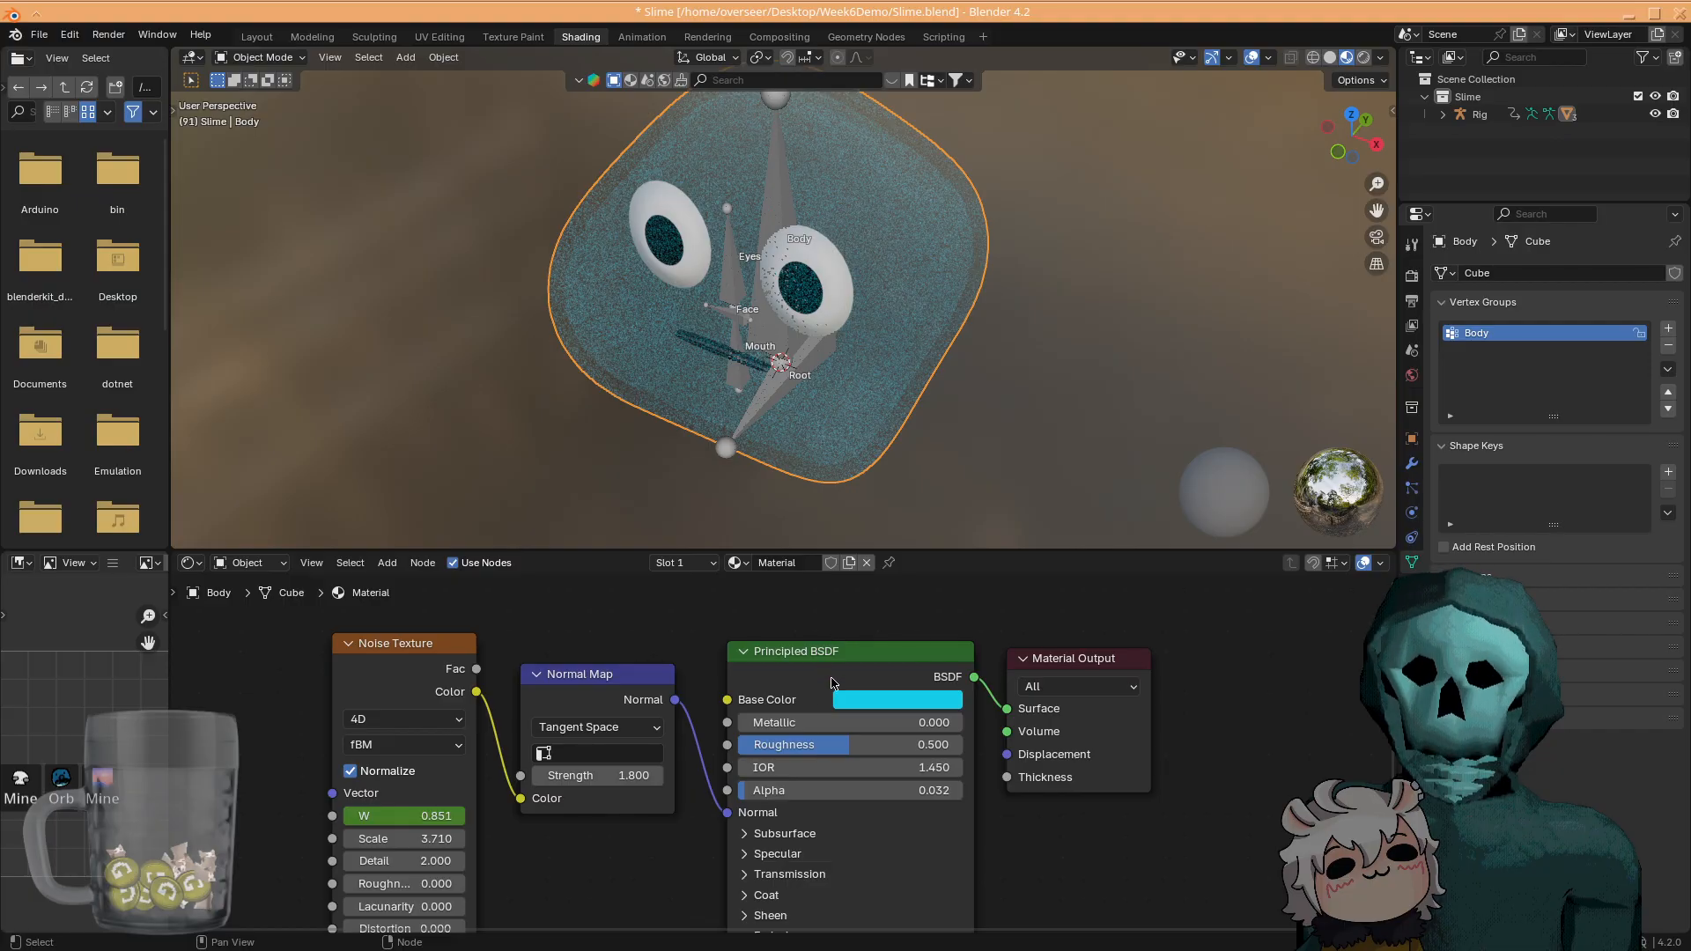
- Return to Godot and inspect the Mouth, Eyes and Body mesh nodes of the imported slime
{"action": "left_click", "coordinate": [1628, 14]}
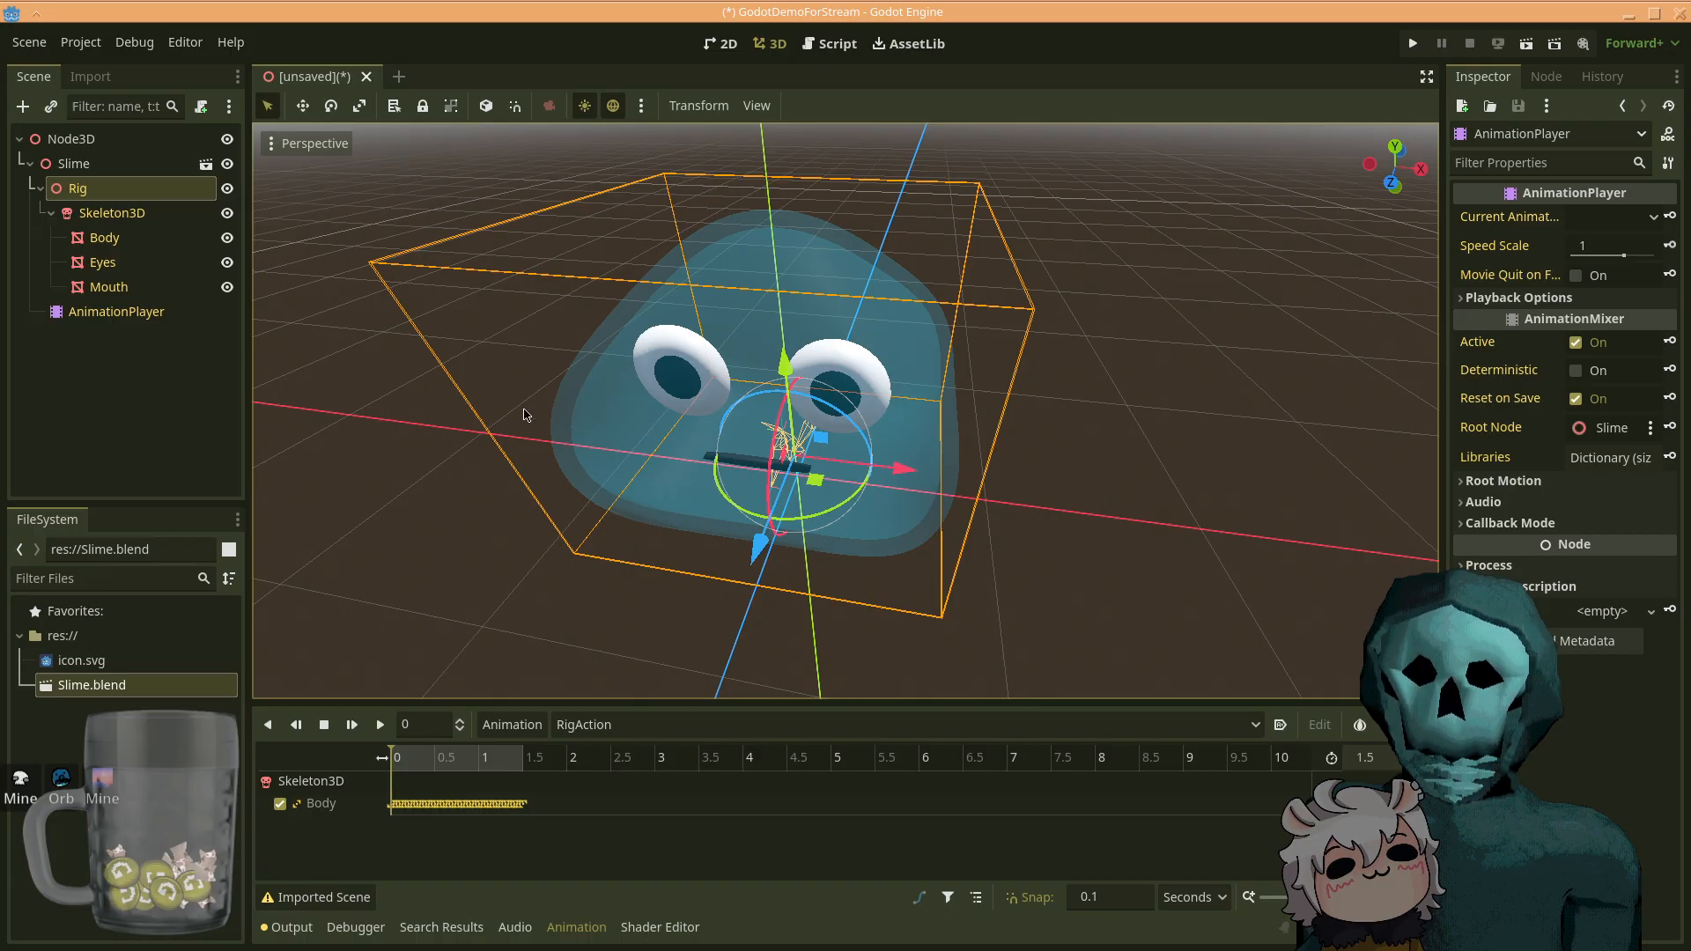
{"action": "left_click", "coordinate": [129, 284]}
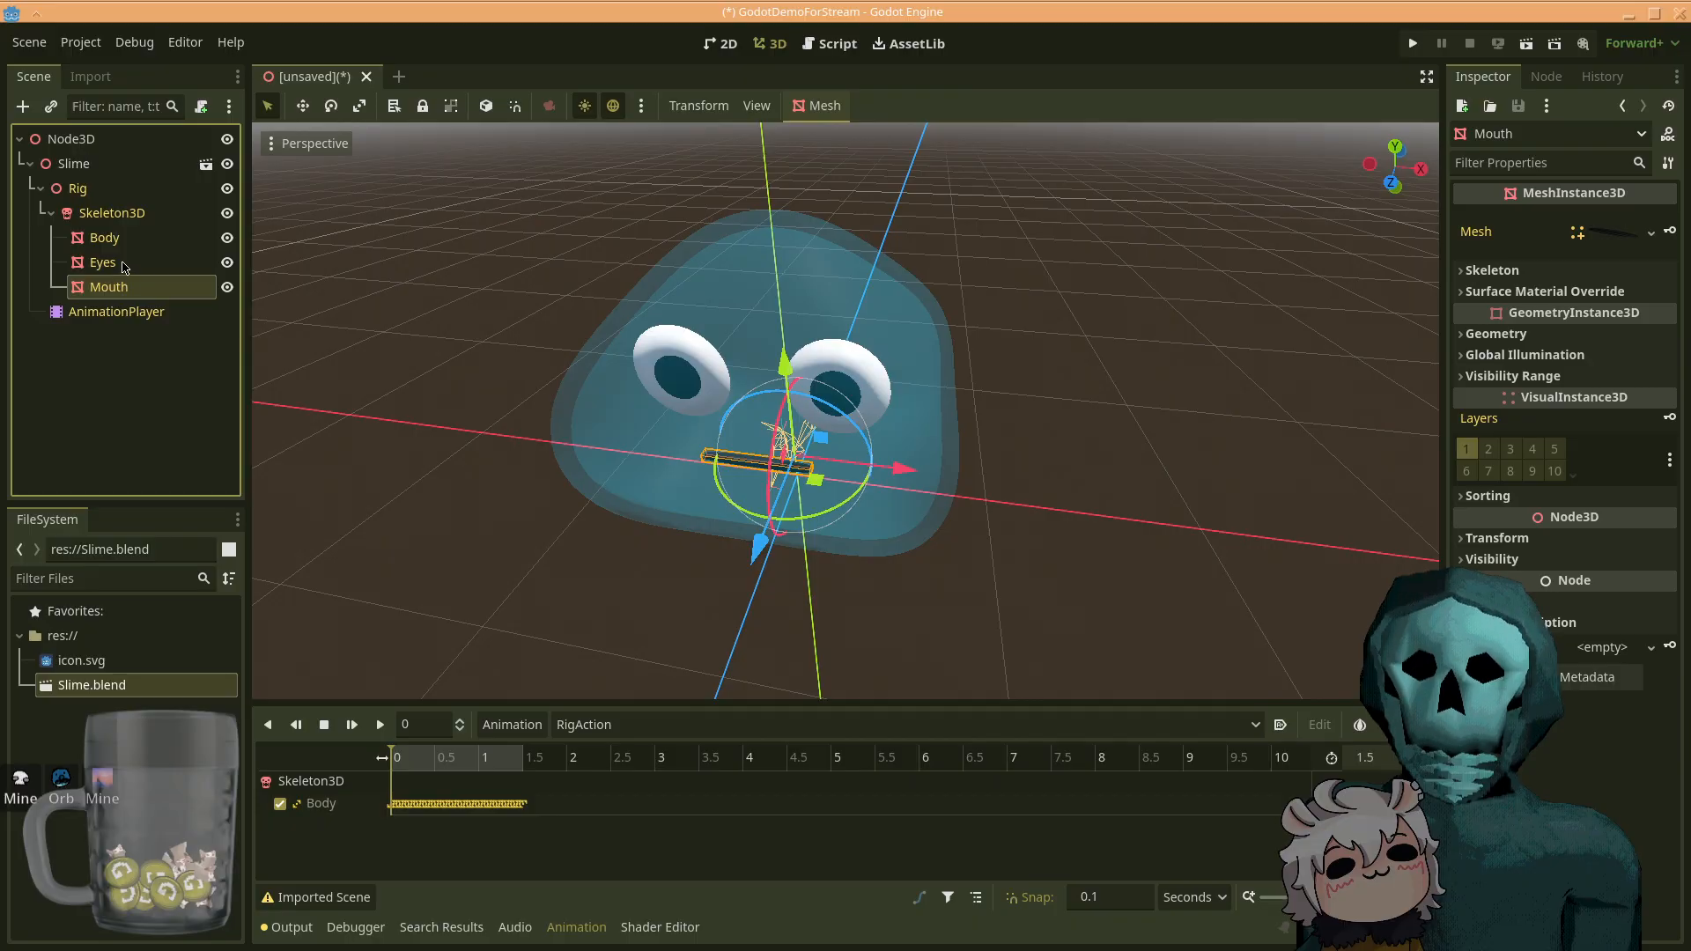
{"action": "left_click", "coordinate": [126, 262]}
{"action": "left_click", "coordinate": [121, 240]}
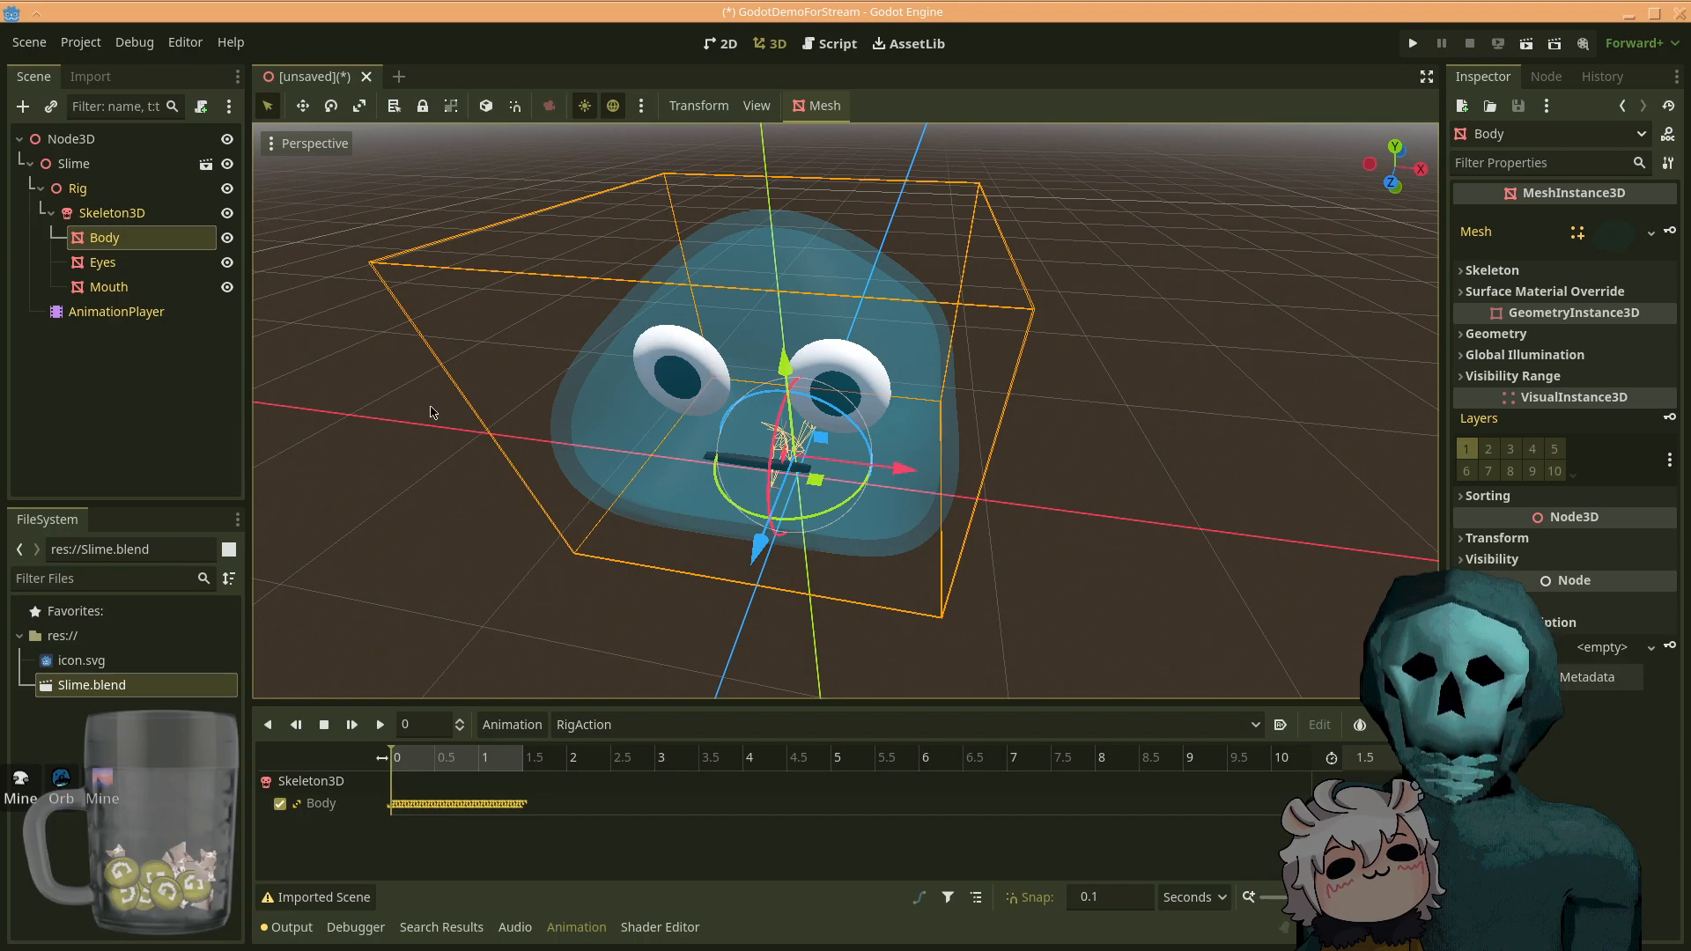
- Inspect the slime's Eyes and Mouth mesh nodes and the list of available animations
{"action": "left_click", "coordinate": [134, 264]}
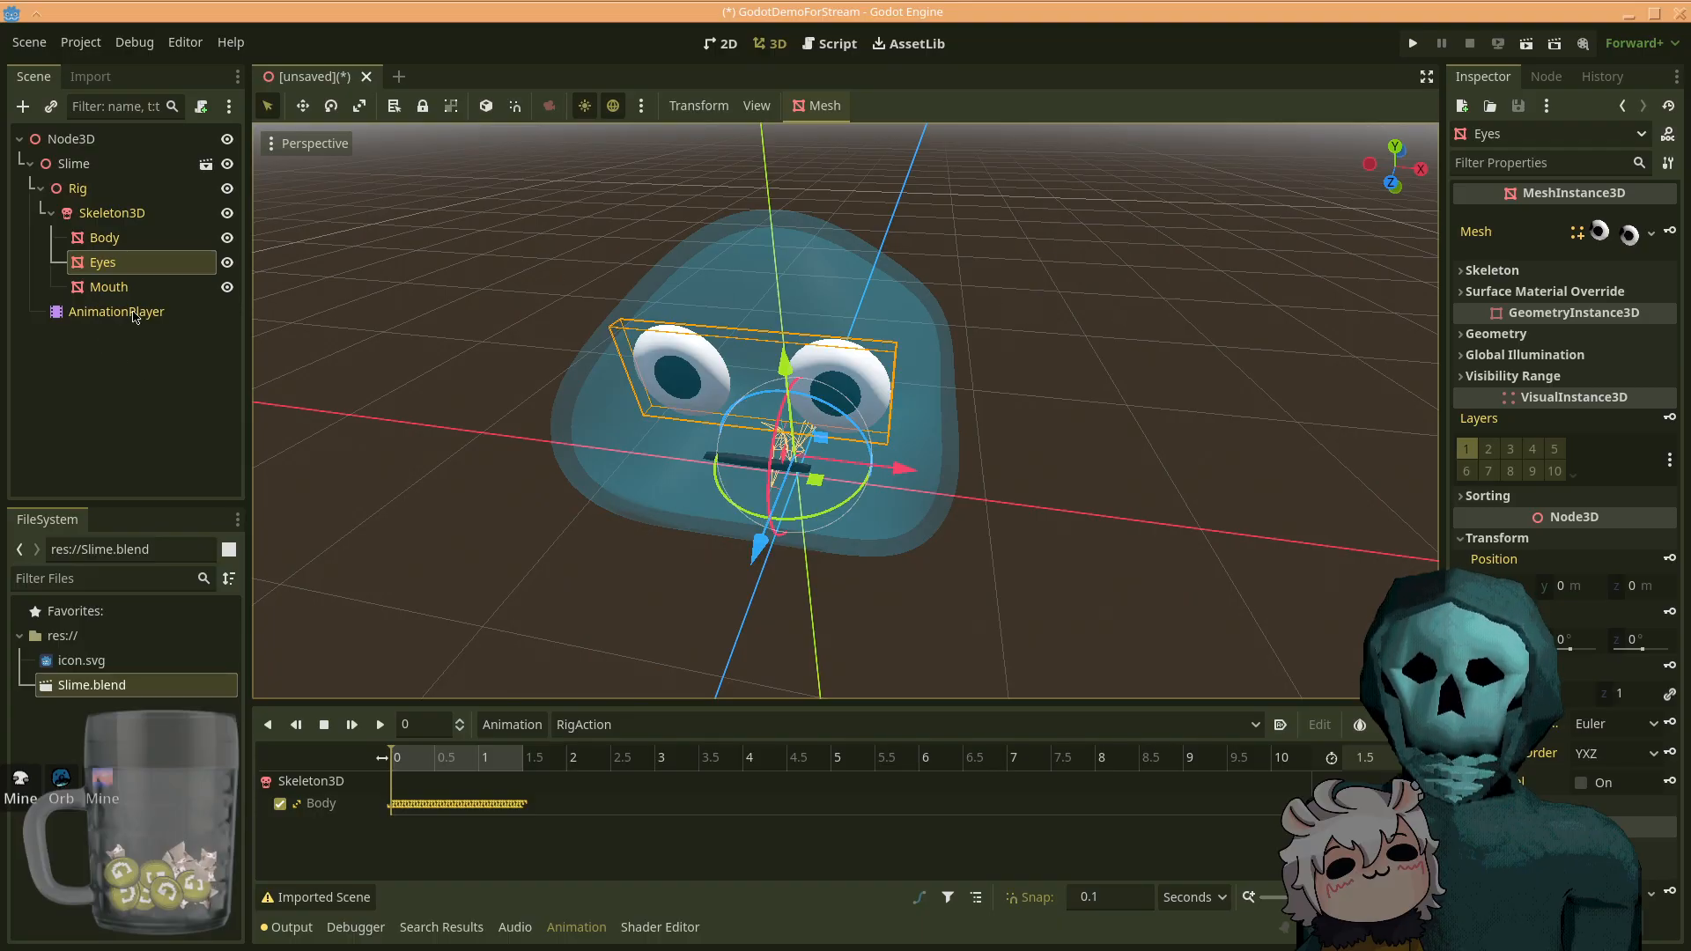
{"action": "left_click", "coordinate": [123, 288]}
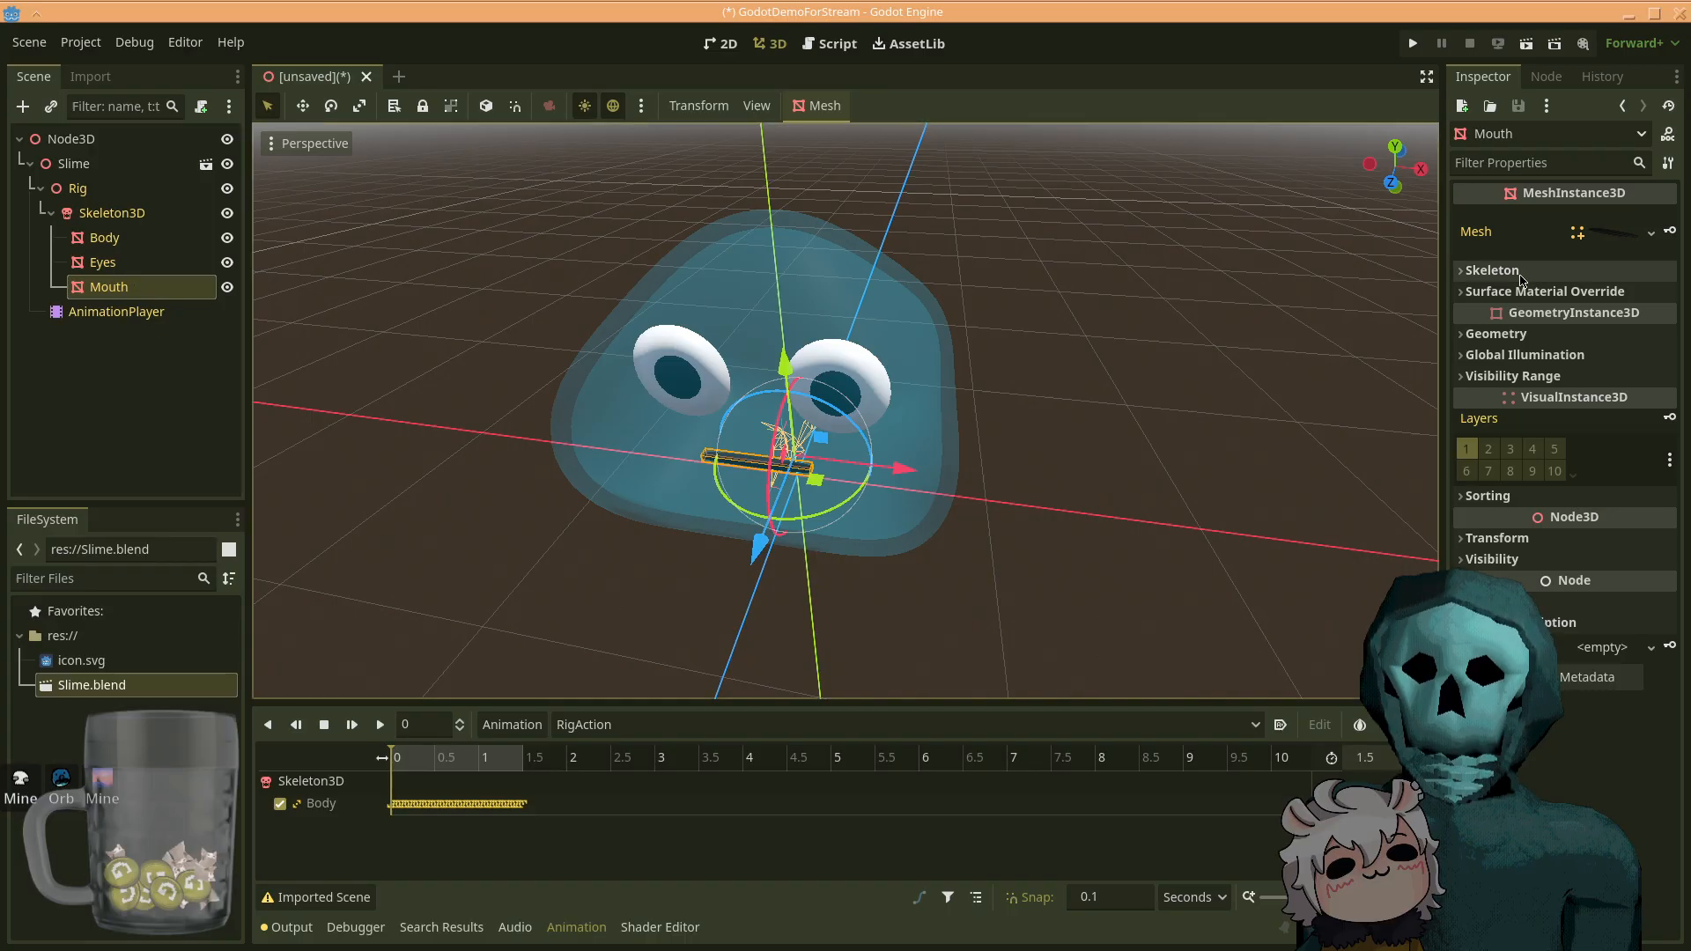
{"action": "left_click", "coordinate": [634, 733]}
{"action": "left_click", "coordinate": [634, 741]}
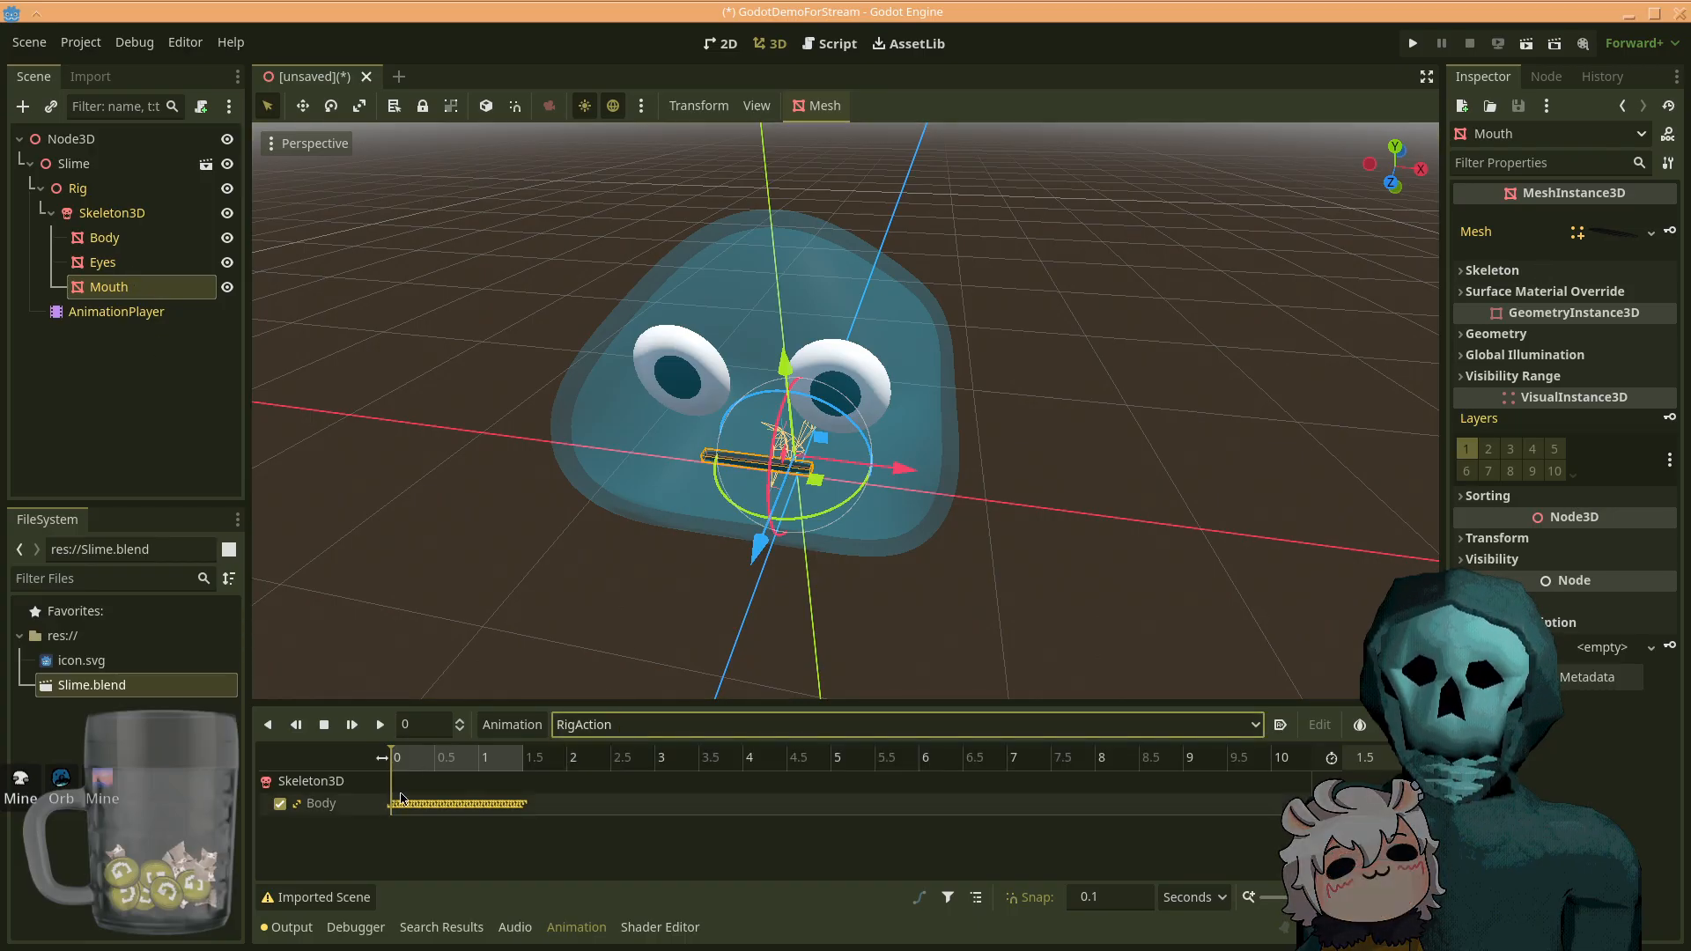
- Preview RigAction from the start through the slime's AnimationPlayer and try to change its loop mode there
{"action": "left_click", "coordinate": [112, 315]}
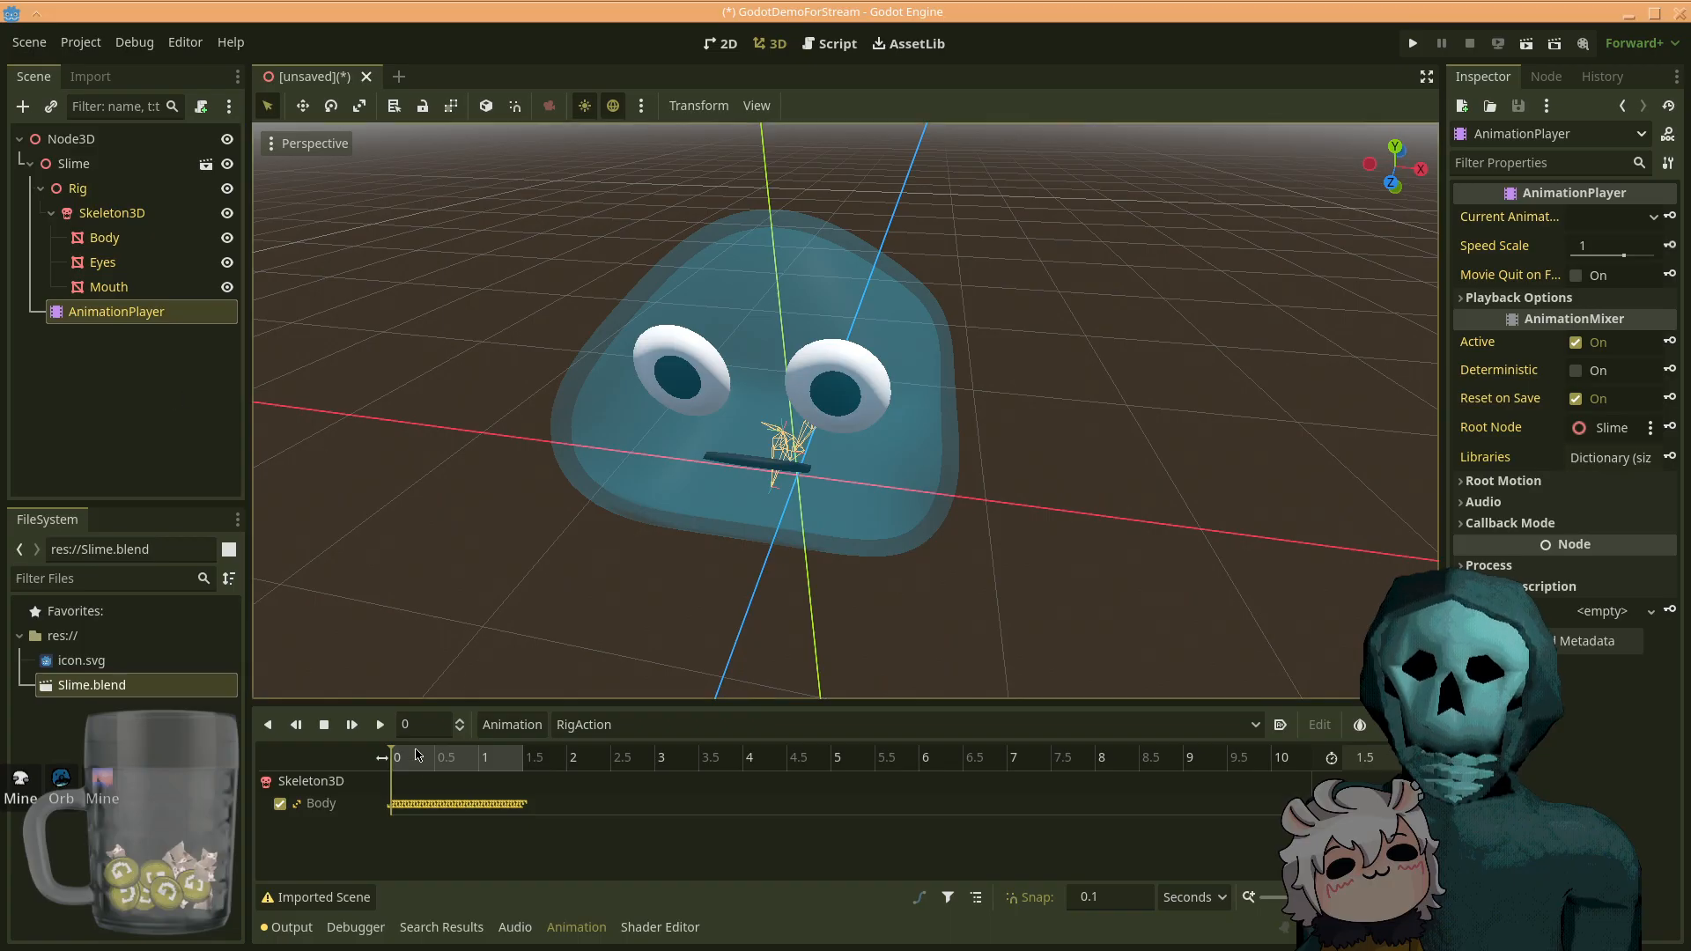
{"action": "left_click", "coordinate": [398, 759]}
{"action": "left_click_drag", "start_coordinate": [395, 761], "coordinate": [395, 761]}
{"action": "left_click", "coordinate": [350, 729]}
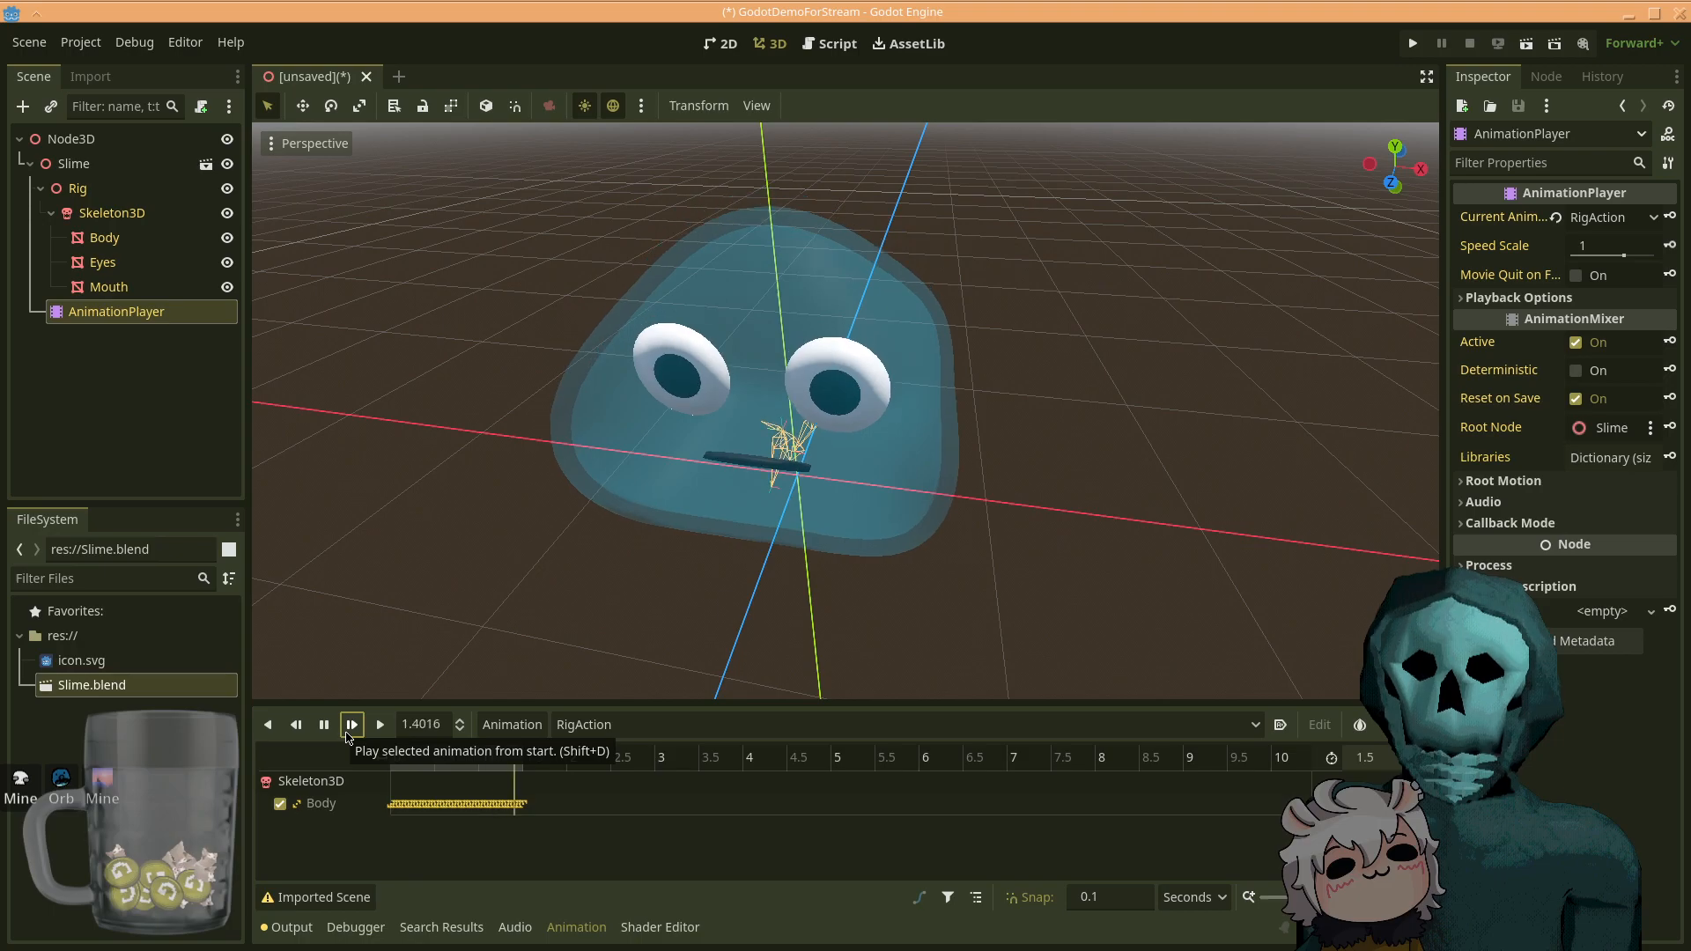
{"action": "left_click", "coordinate": [353, 736]}
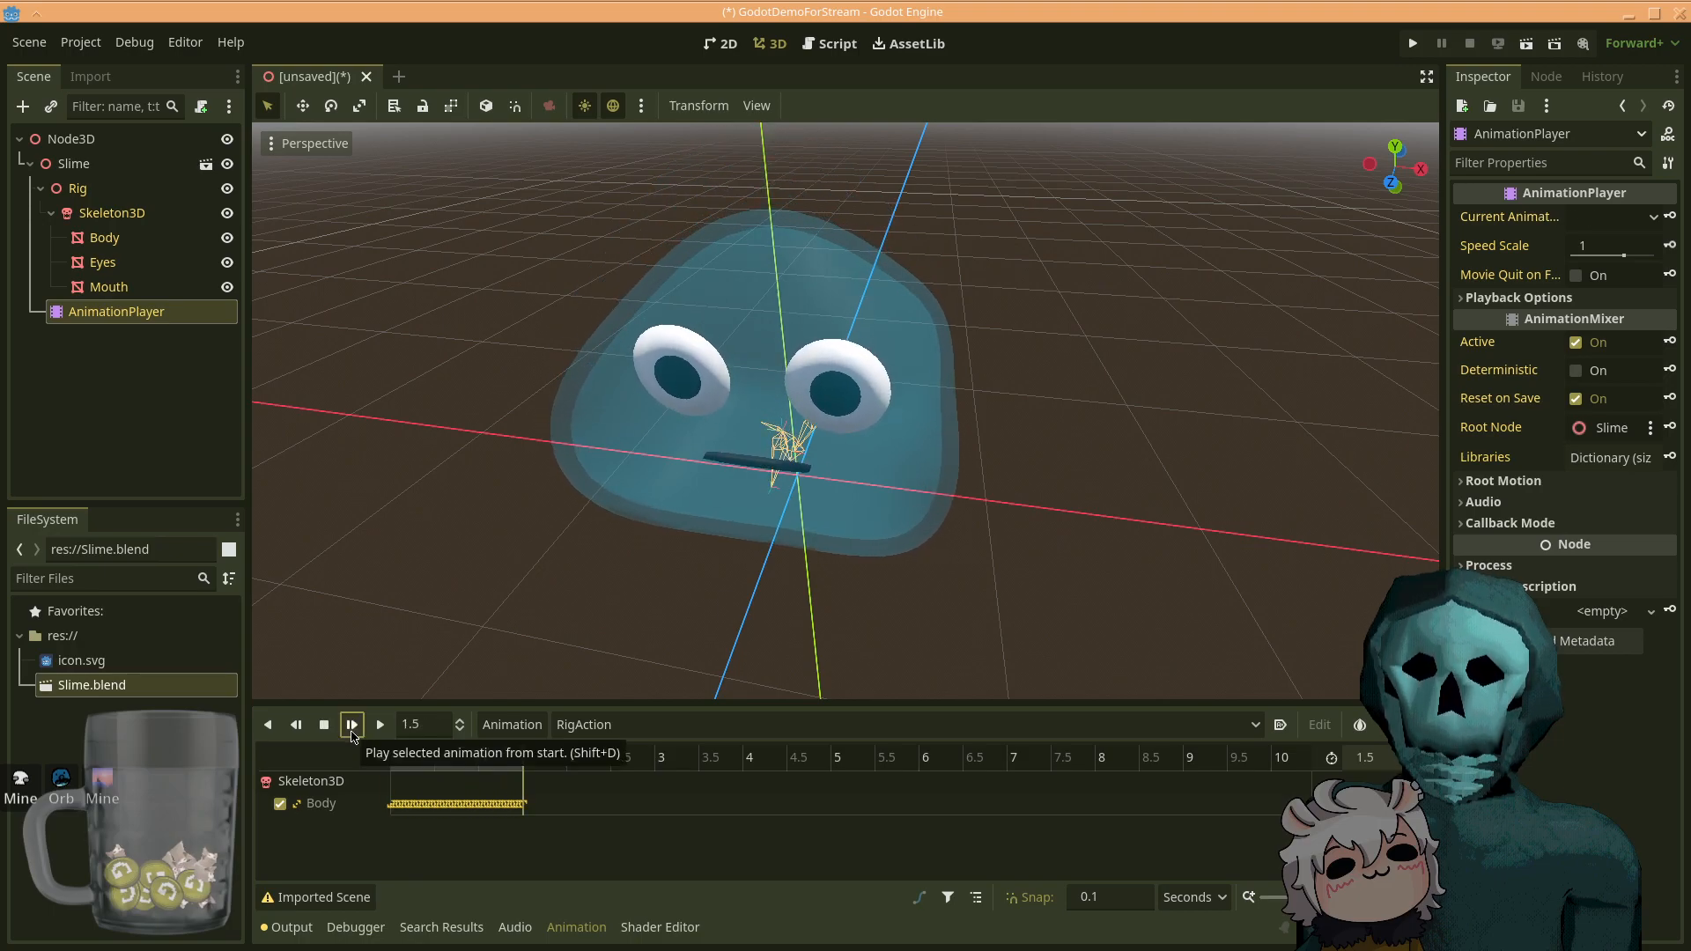
{"action": "left_click", "coordinate": [351, 724]}
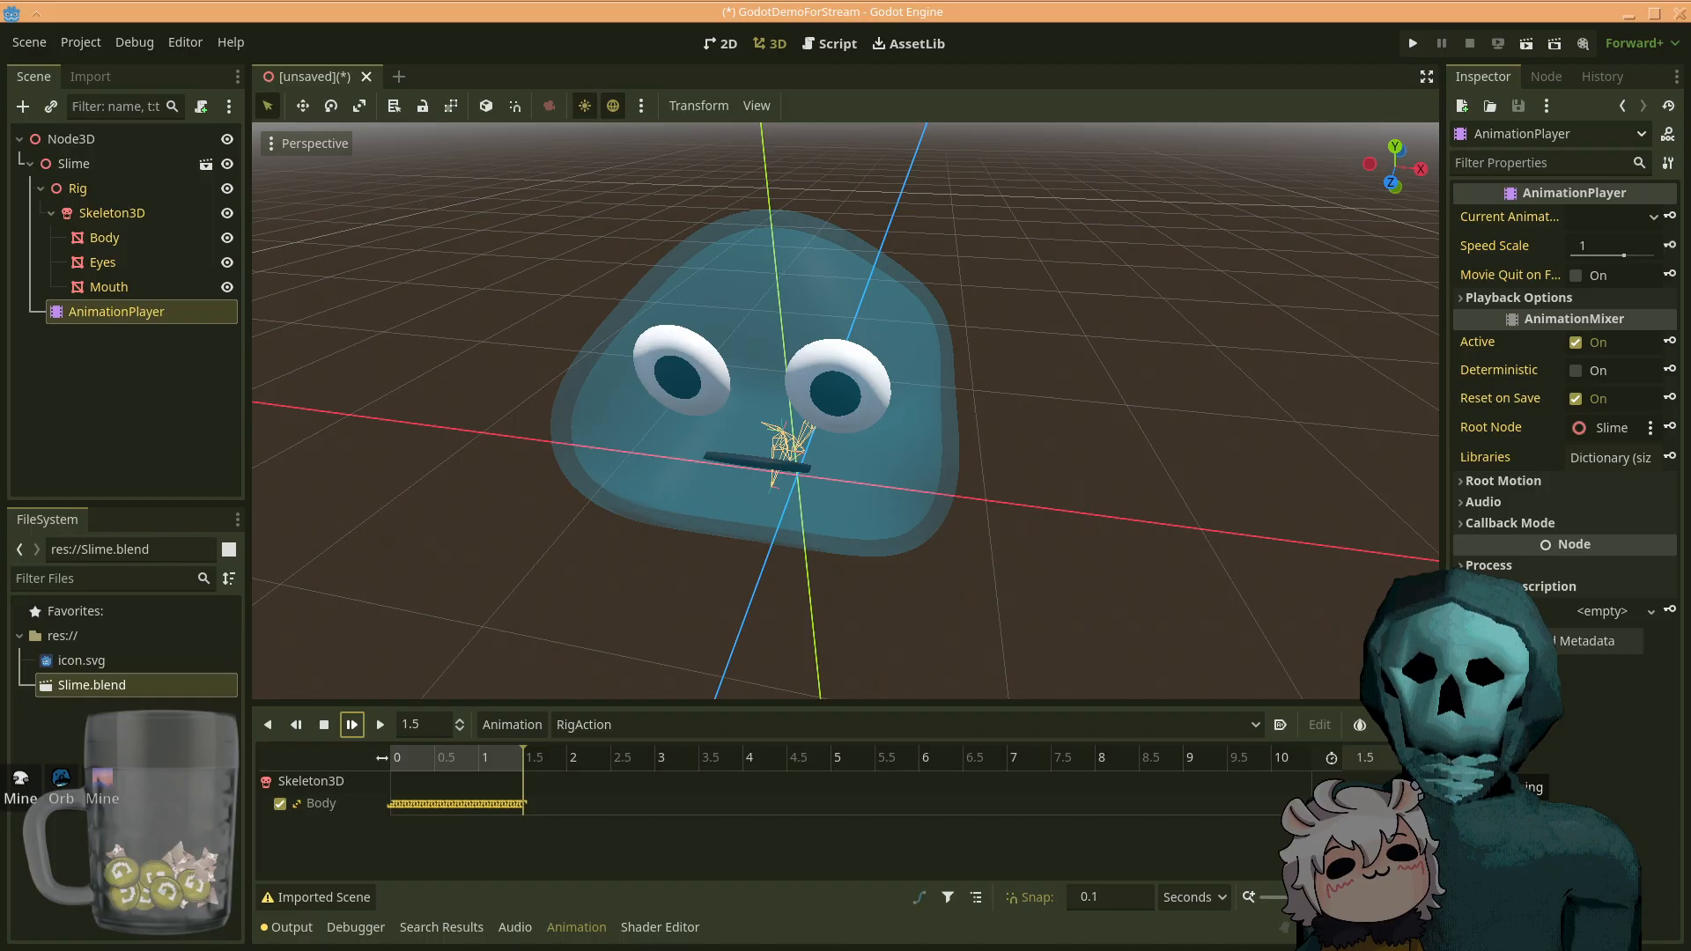
{"action": "left_click", "coordinate": [1424, 762]}
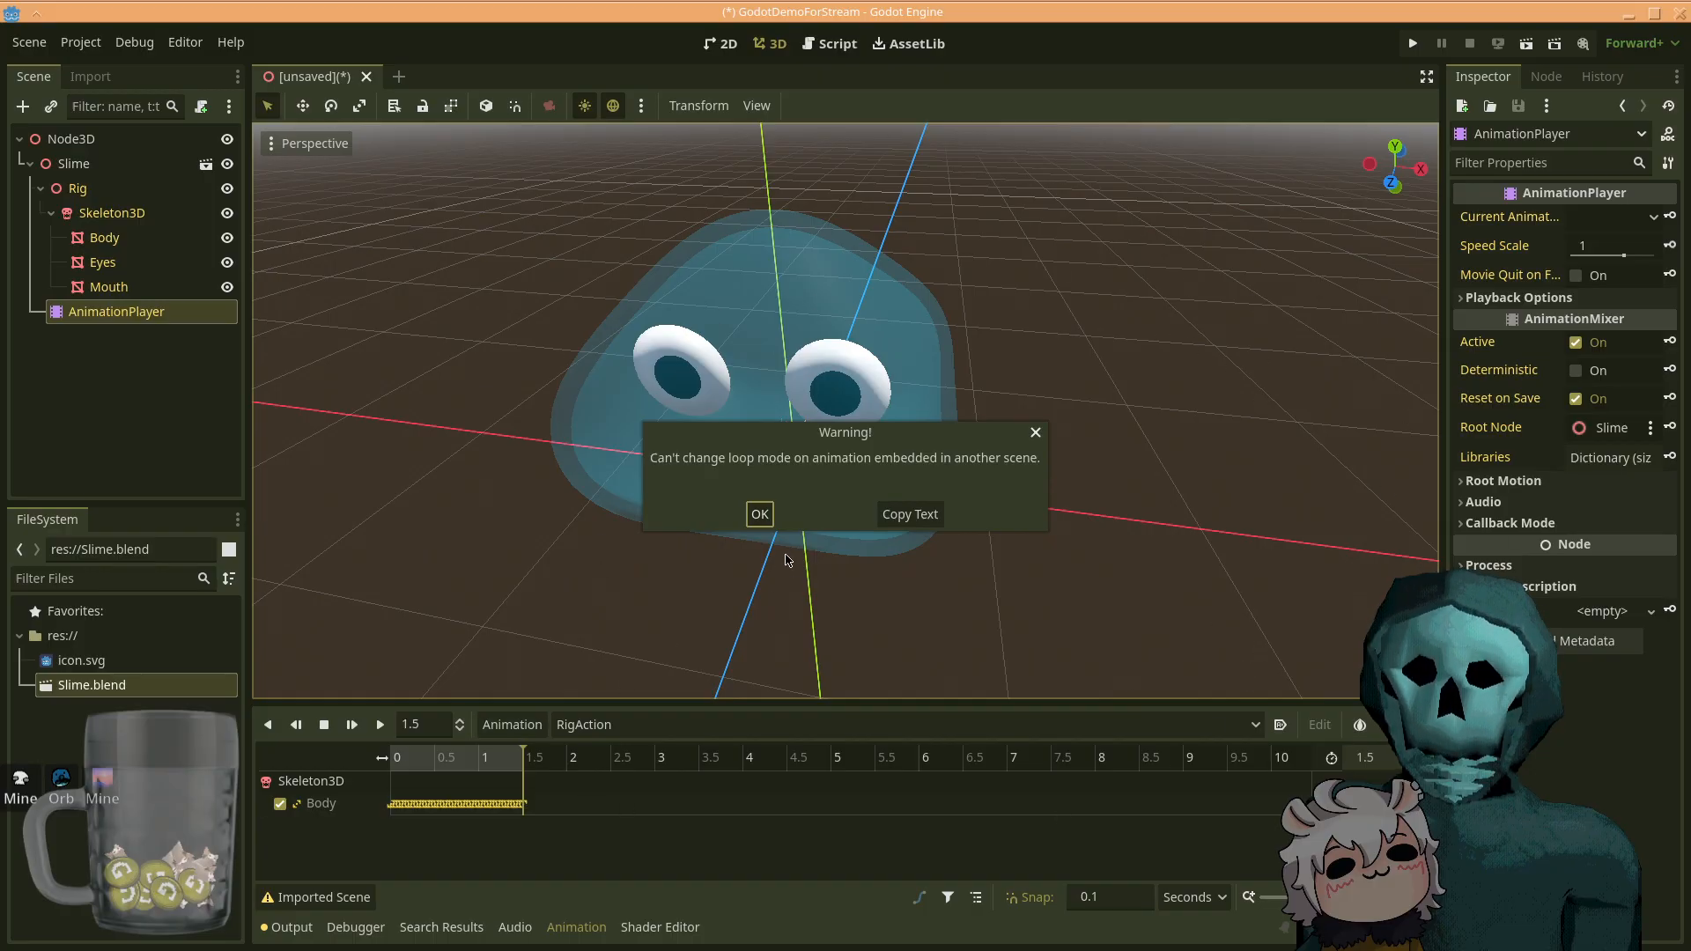
{"action": "left_click", "coordinate": [759, 515]}
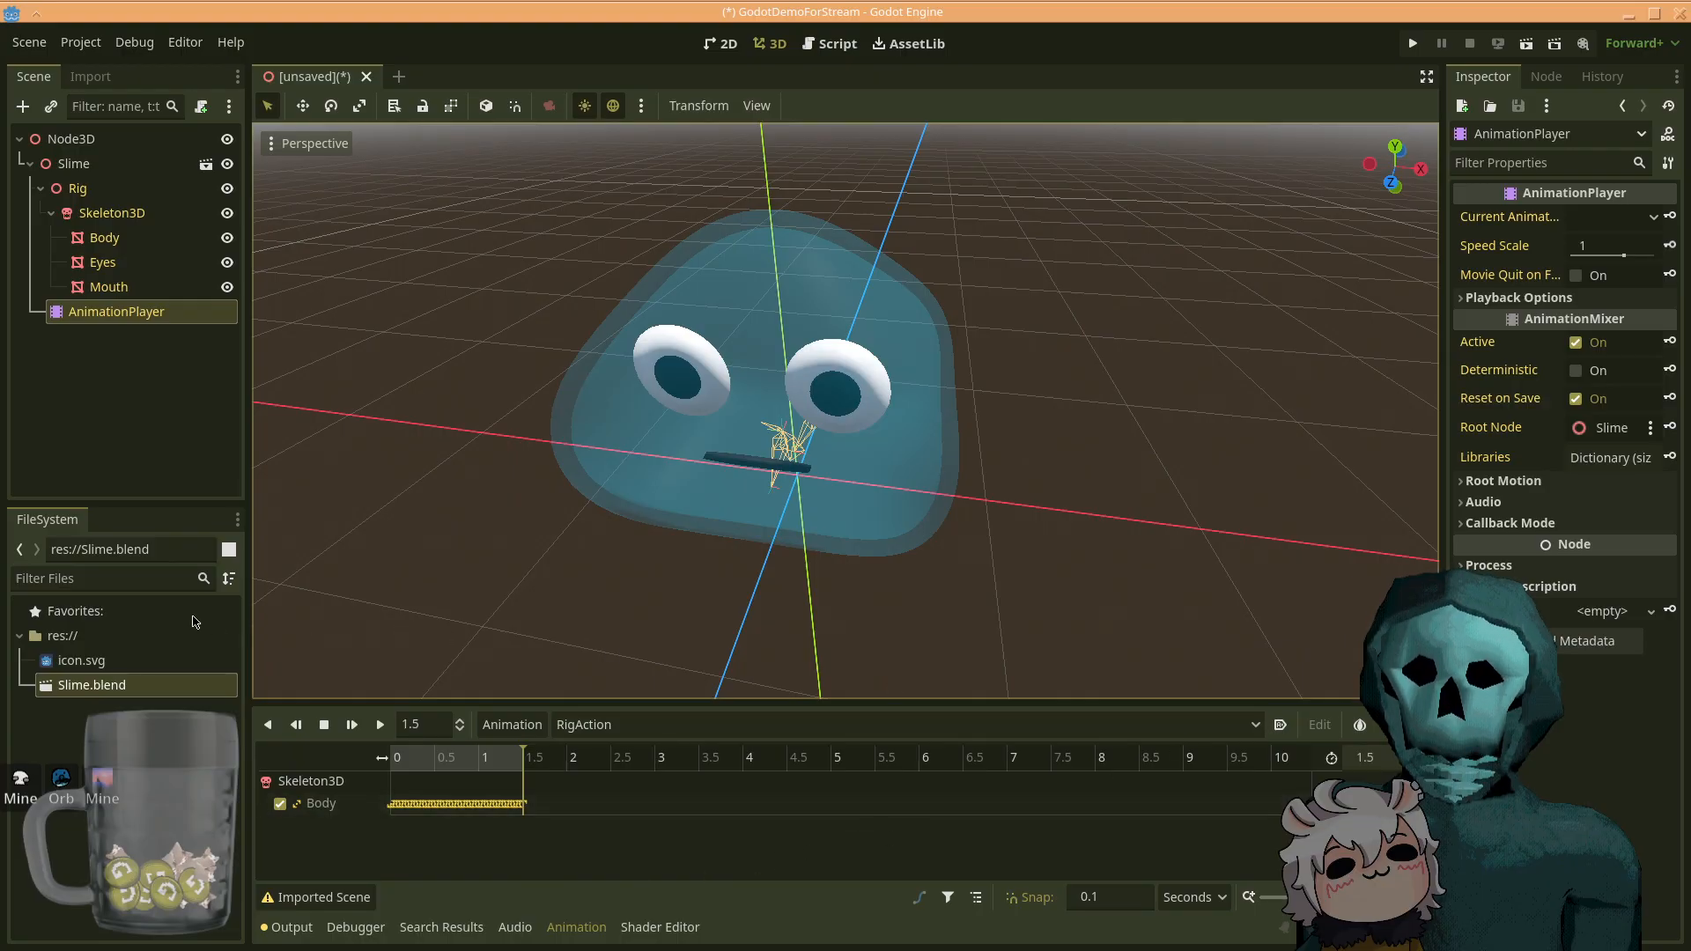
- Open the advanced import settings of Slime.blend and show the settings of the RigAction animation
{"action": "double_click", "coordinate": [126, 686]}
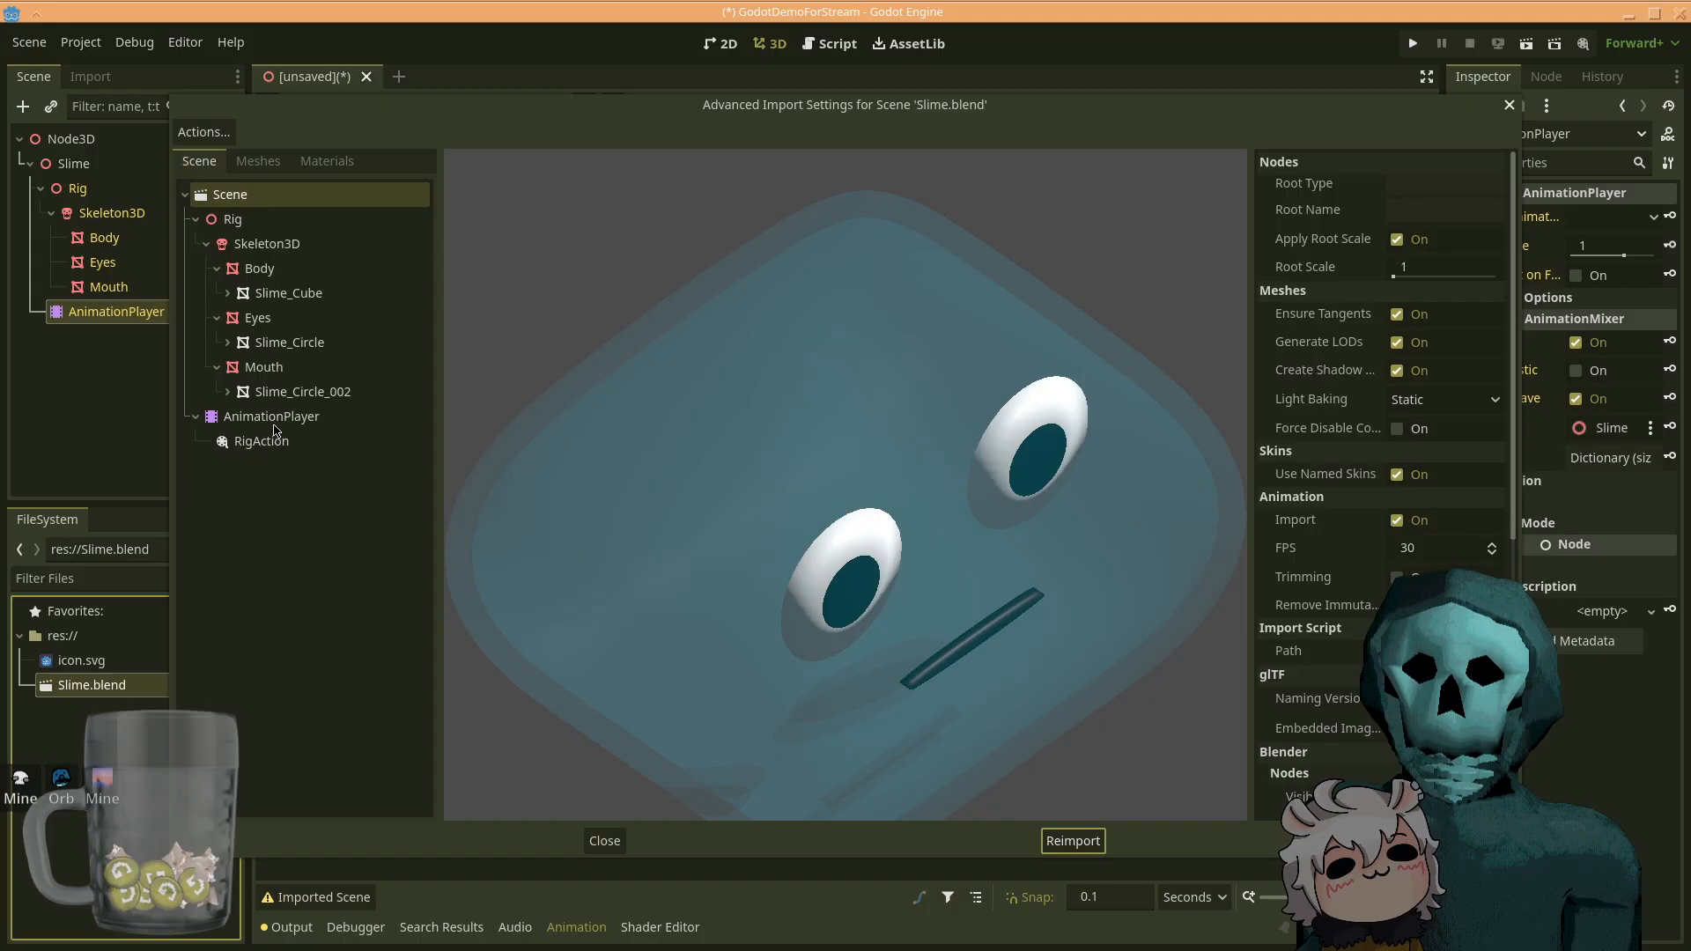
{"action": "left_click", "coordinate": [274, 421]}
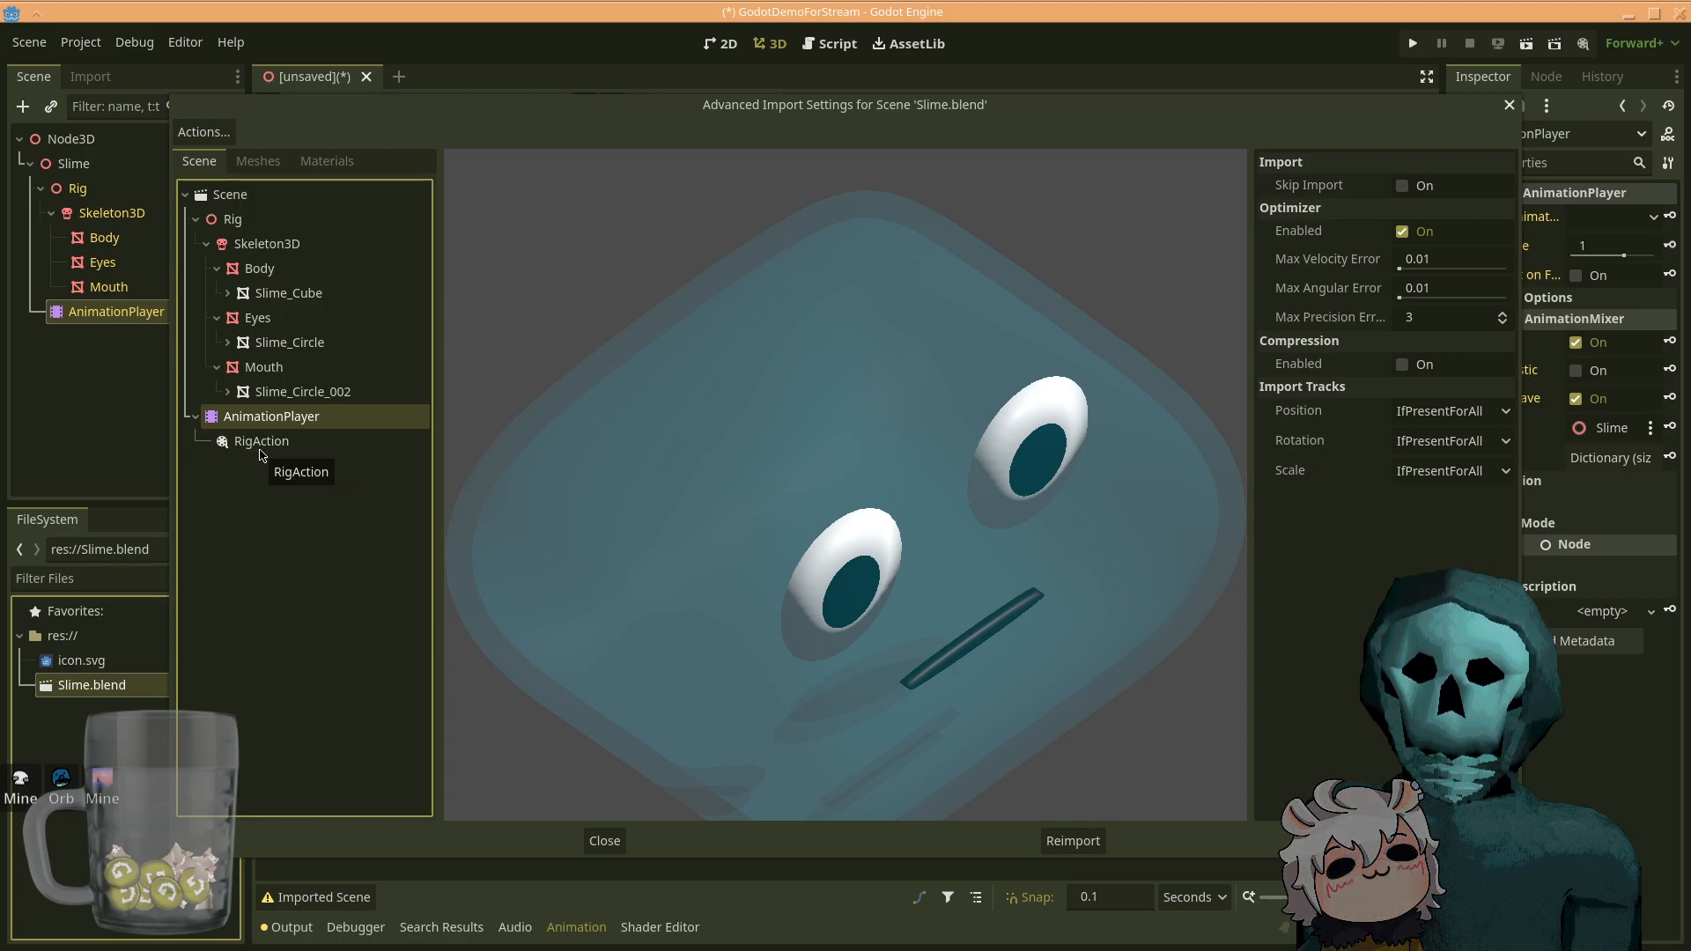
{"action": "left_click_drag", "start_coordinate": [963, 614], "coordinate": [958, 652]}
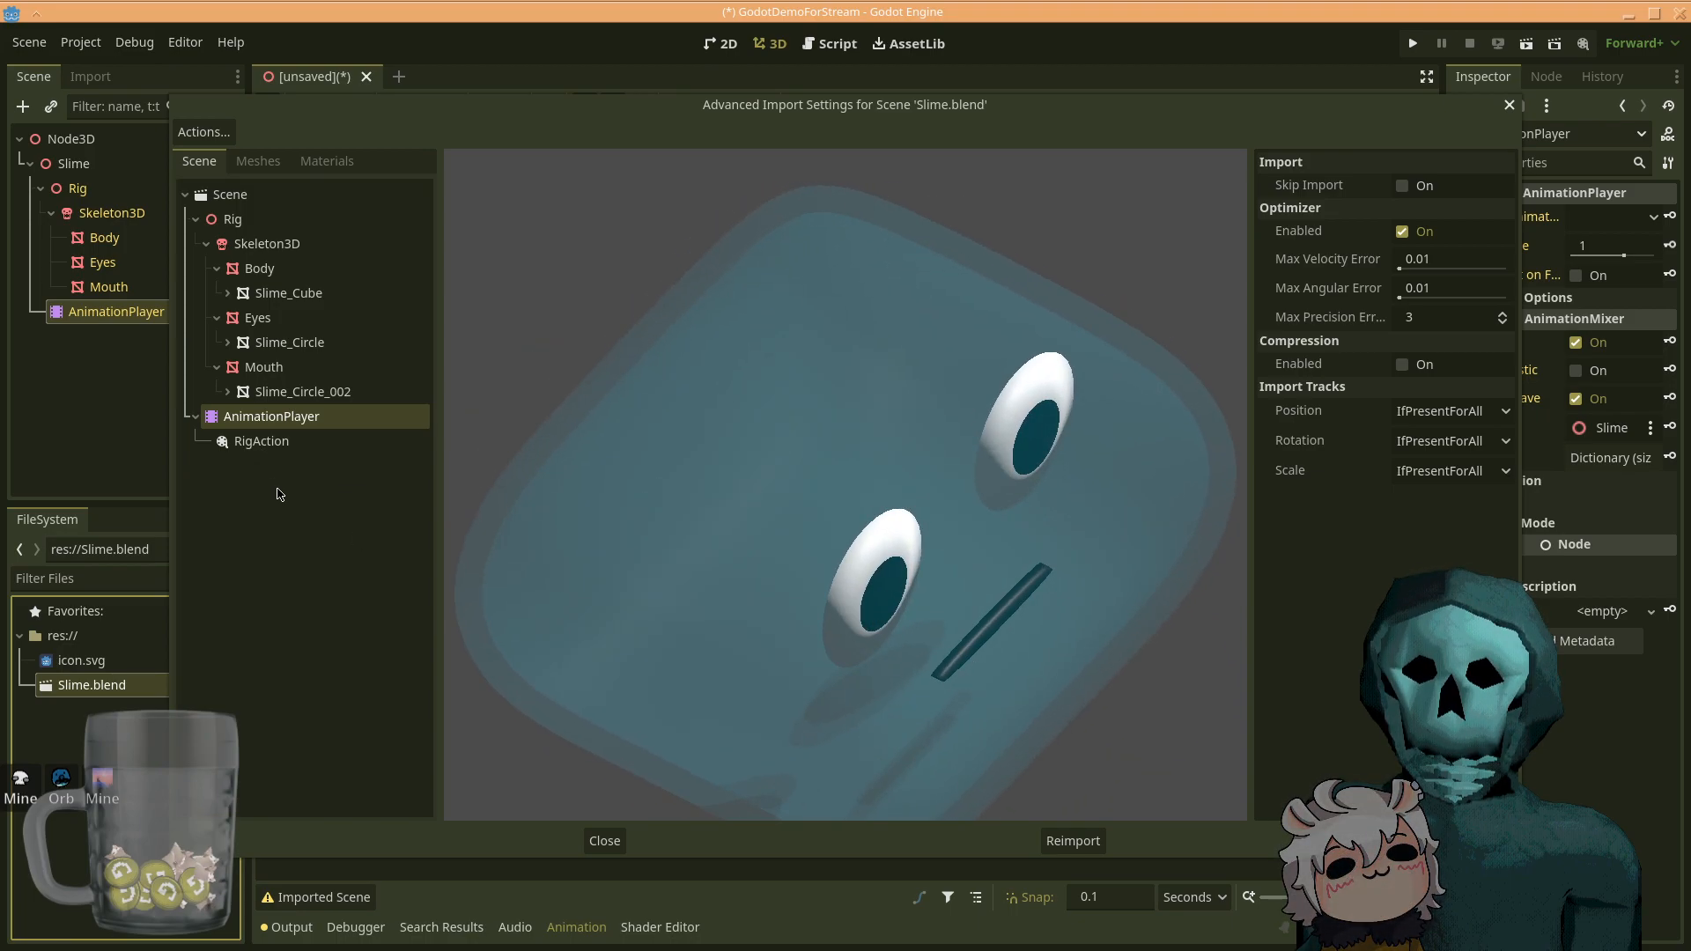
{"action": "left_click", "coordinate": [254, 445]}
{"action": "left_click_drag", "start_coordinate": [989, 399], "coordinate": [675, 420]}
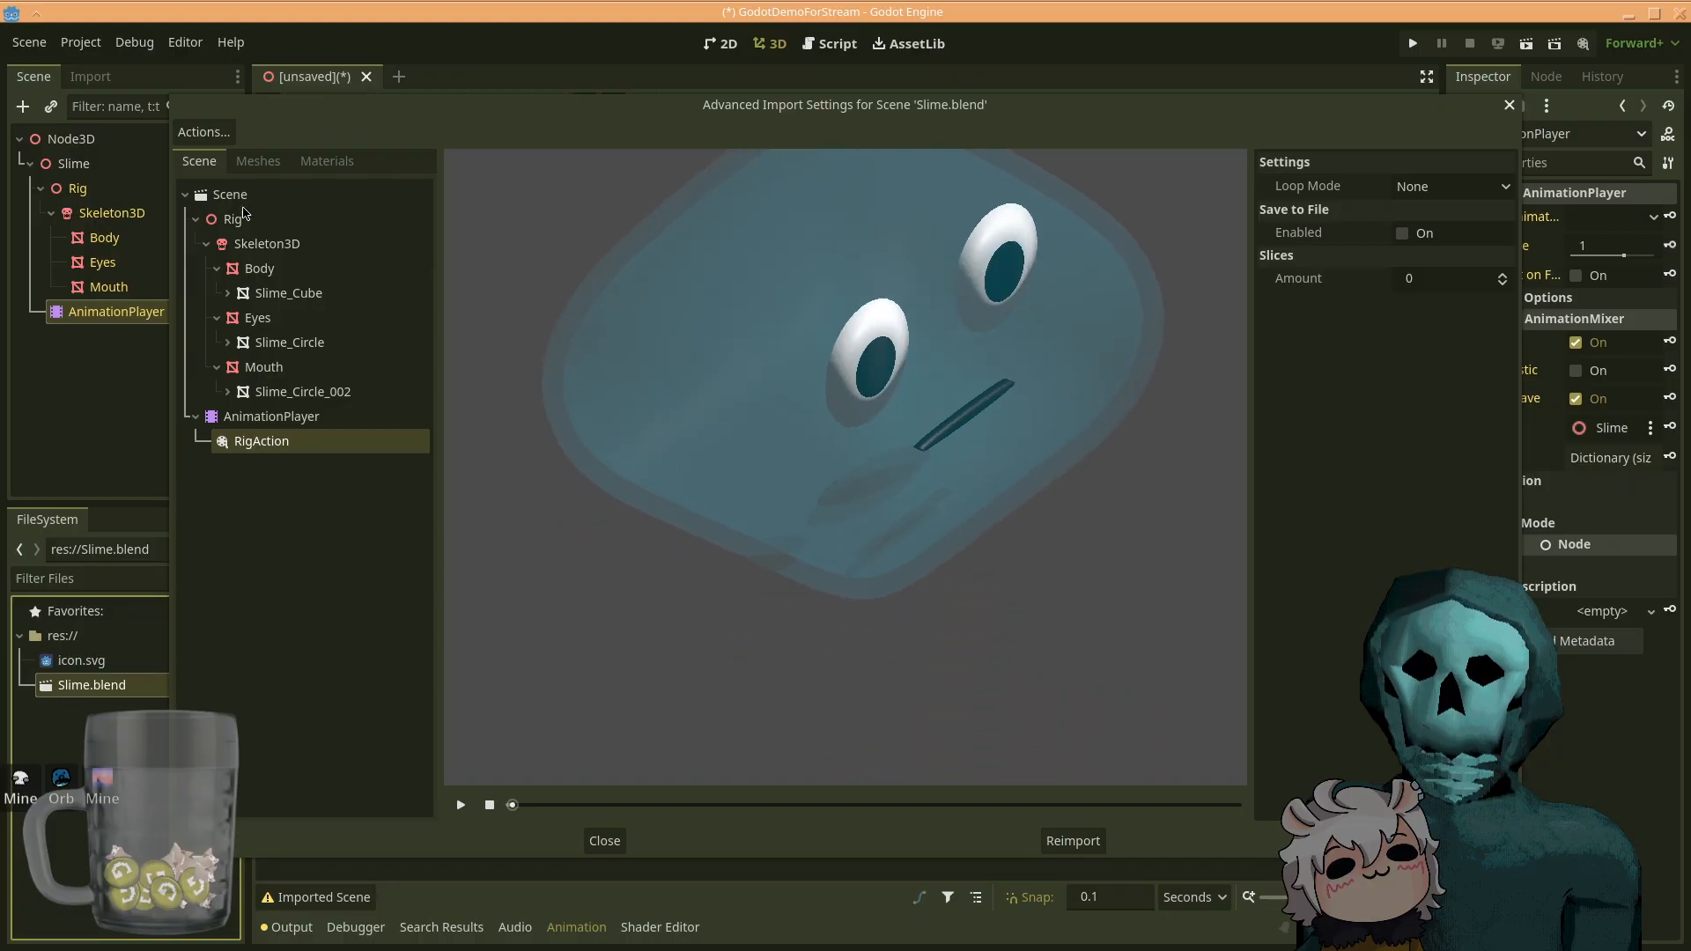
- Compare the import options of the AnimationPlayer node with those of its RigAction animation
{"action": "left_click", "coordinate": [280, 422]}
{"action": "left_click", "coordinate": [261, 443]}
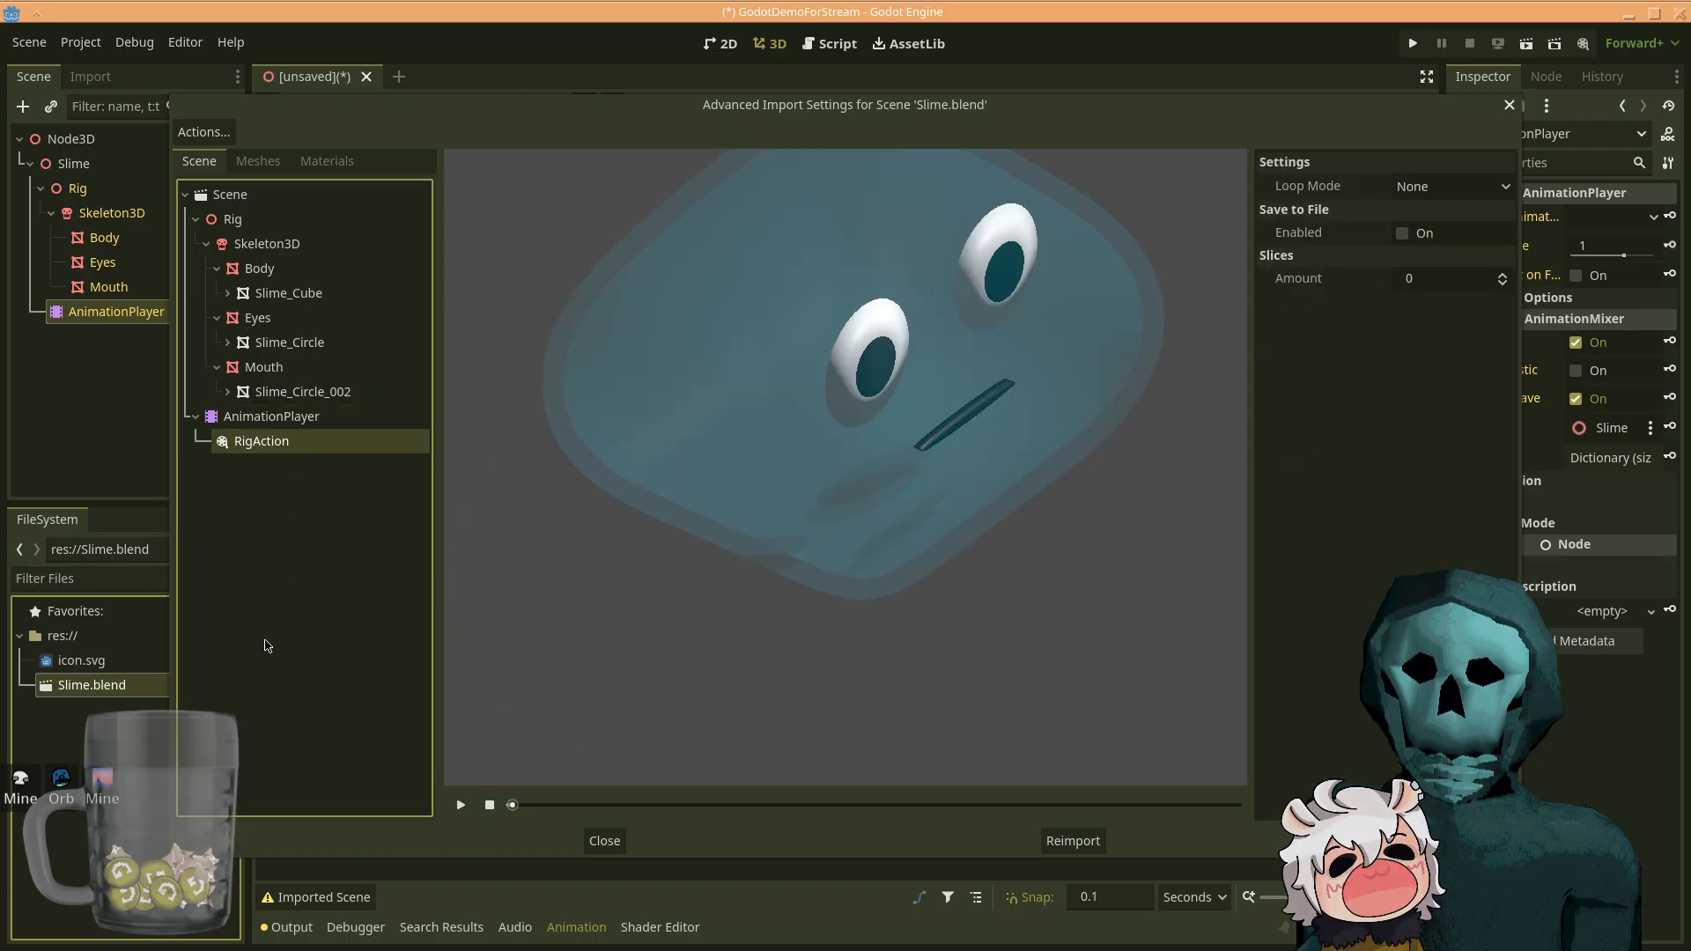
{"action": "left_click", "coordinate": [279, 422]}
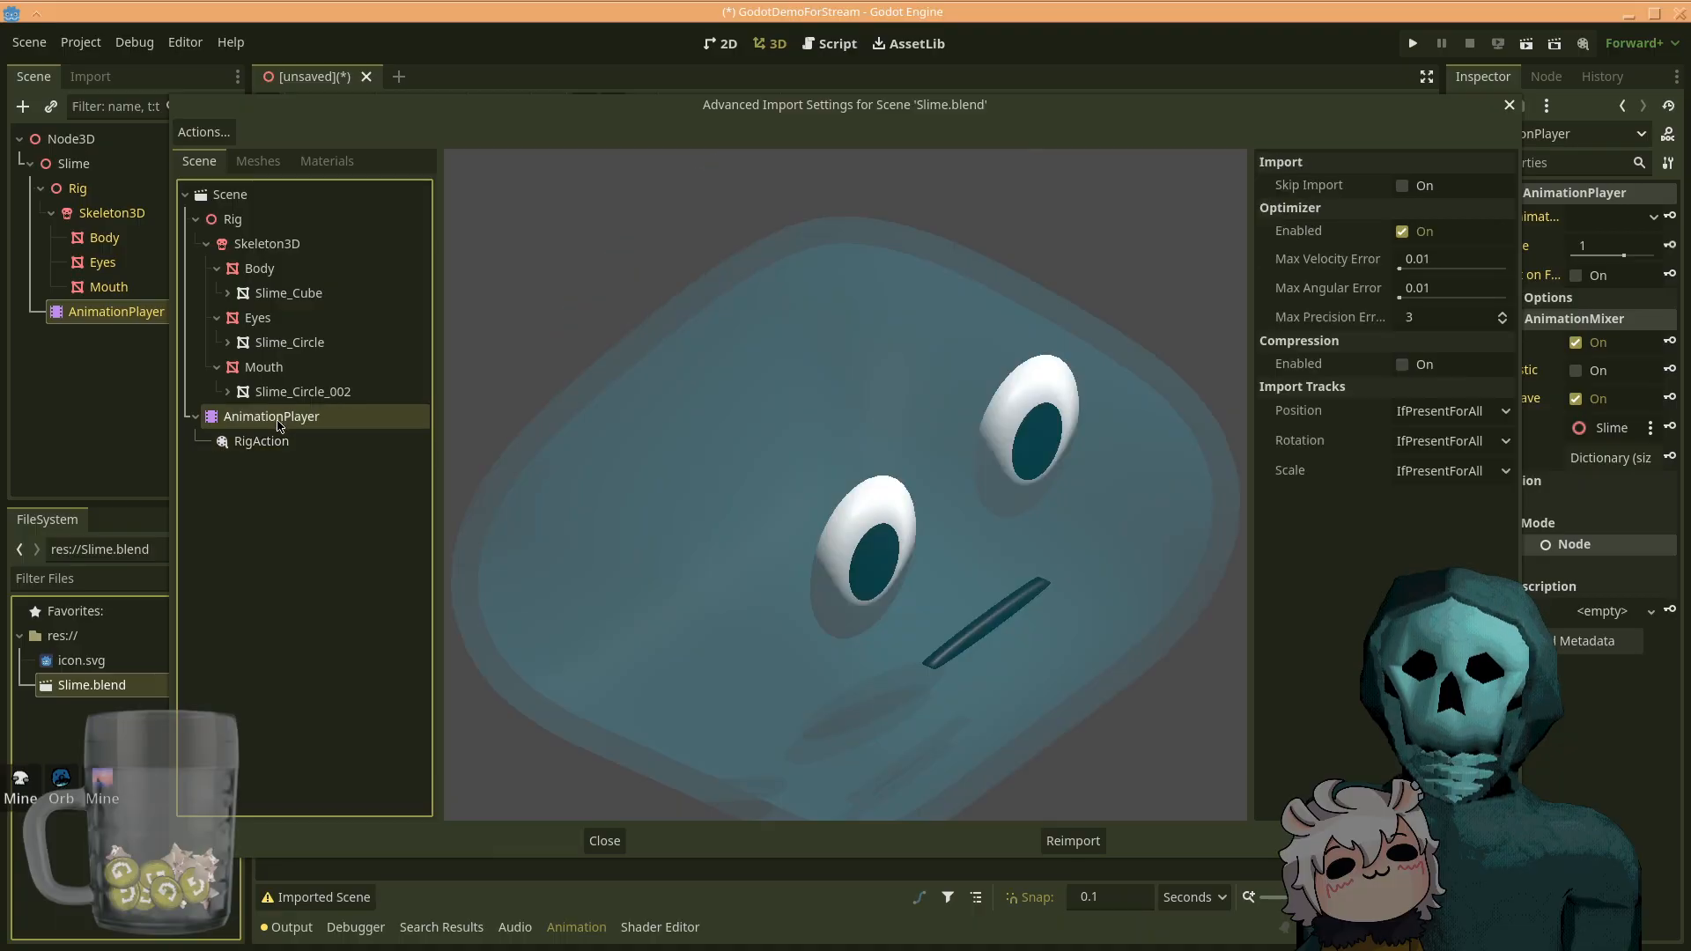
{"action": "left_click", "coordinate": [337, 447]}
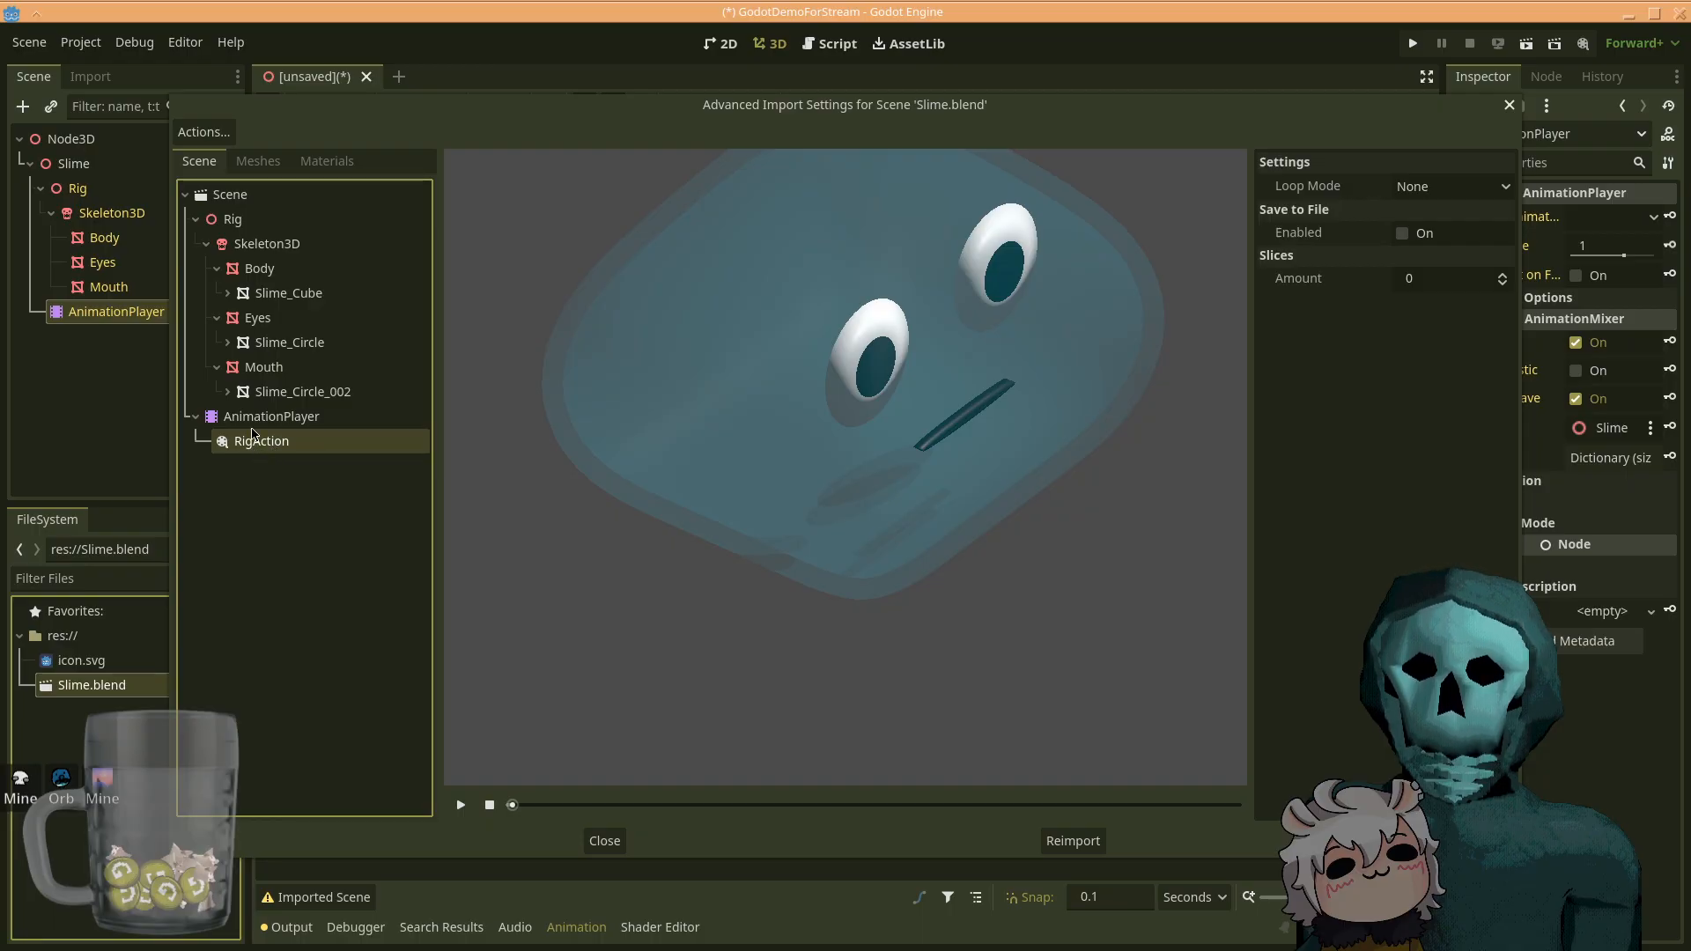
{"action": "left_click", "coordinate": [253, 419]}
{"action": "left_click", "coordinate": [253, 440]}
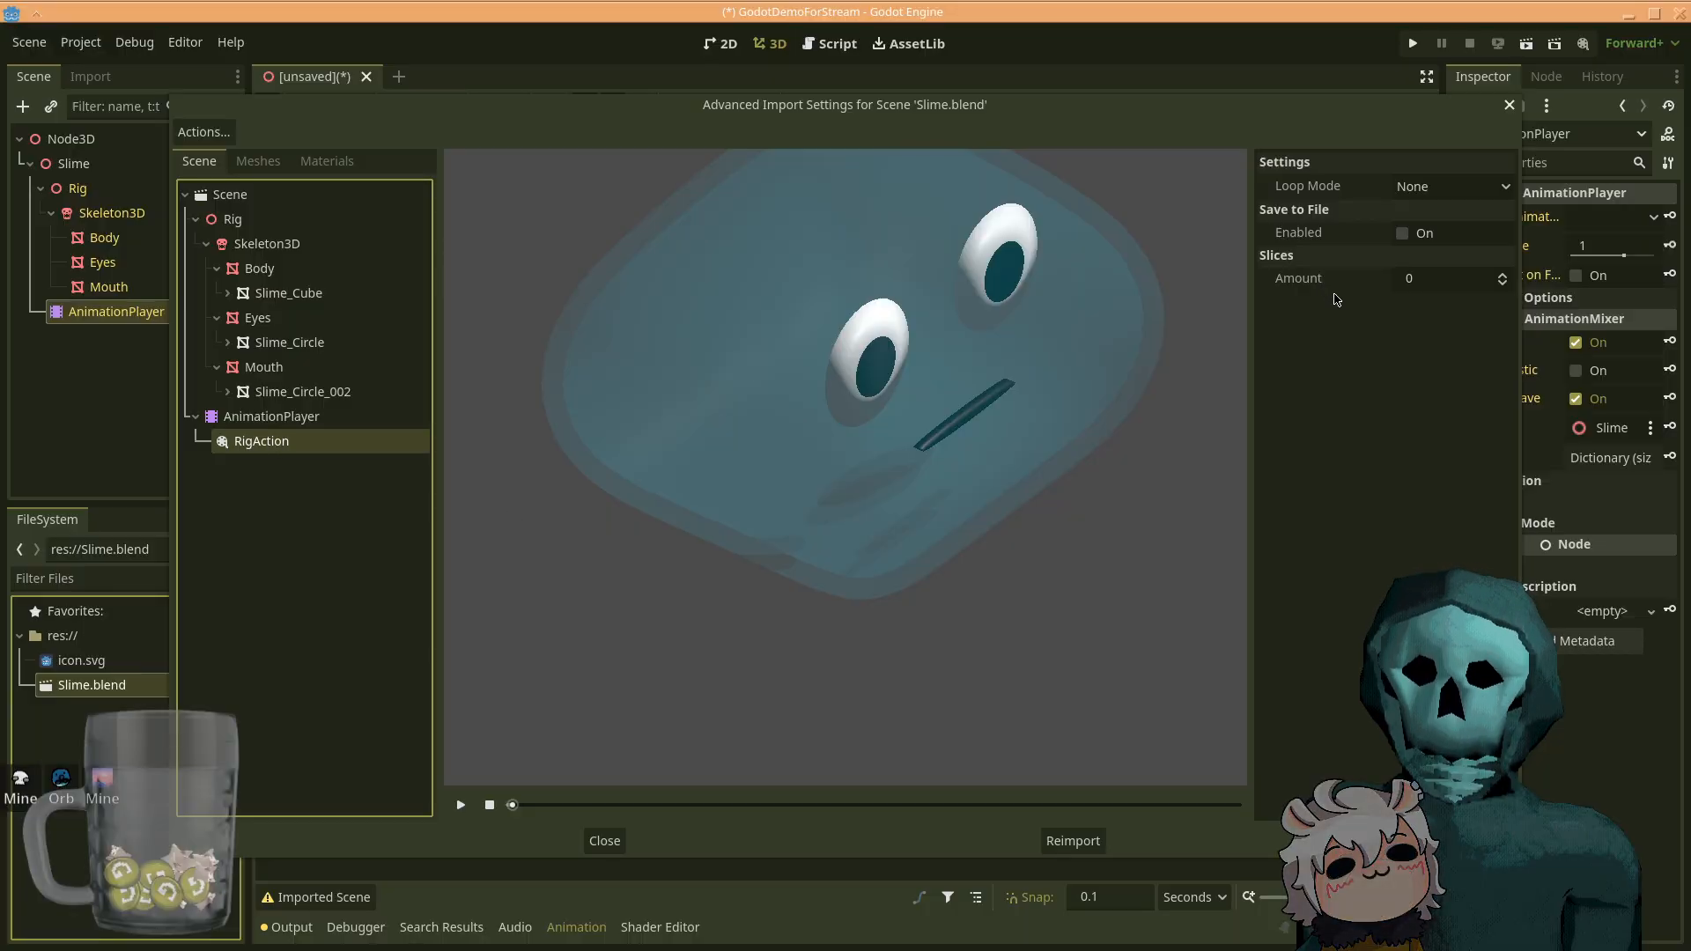
{"action": "left_click", "coordinate": [1415, 238]}
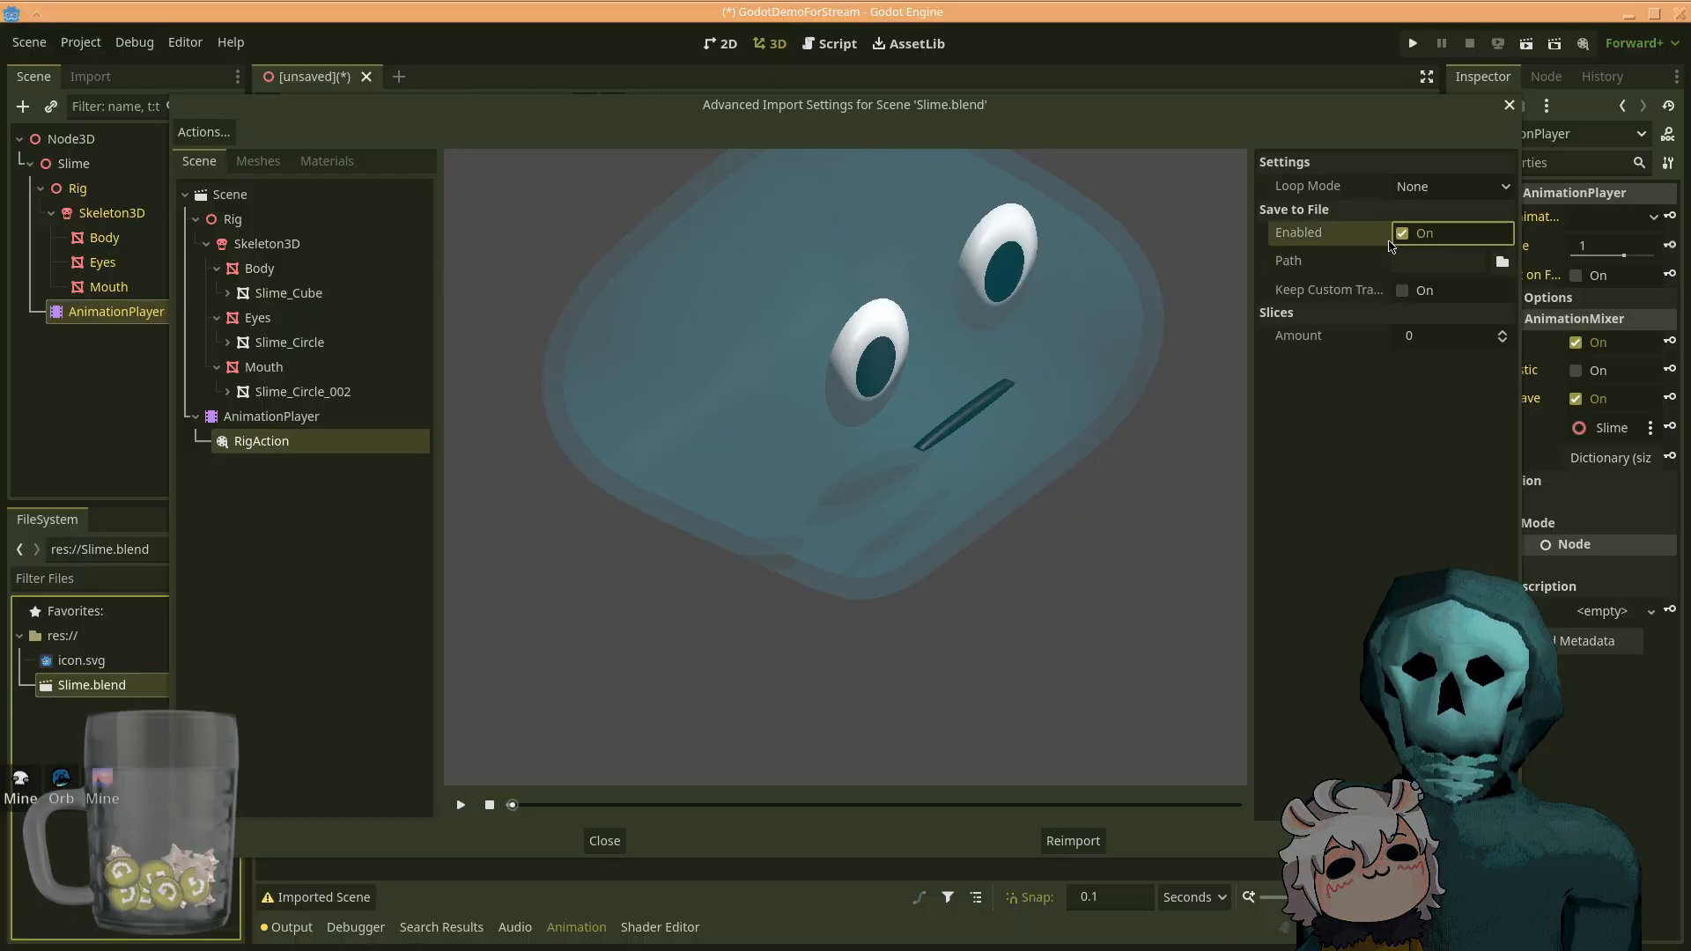
{"action": "left_click", "coordinate": [1502, 261]}
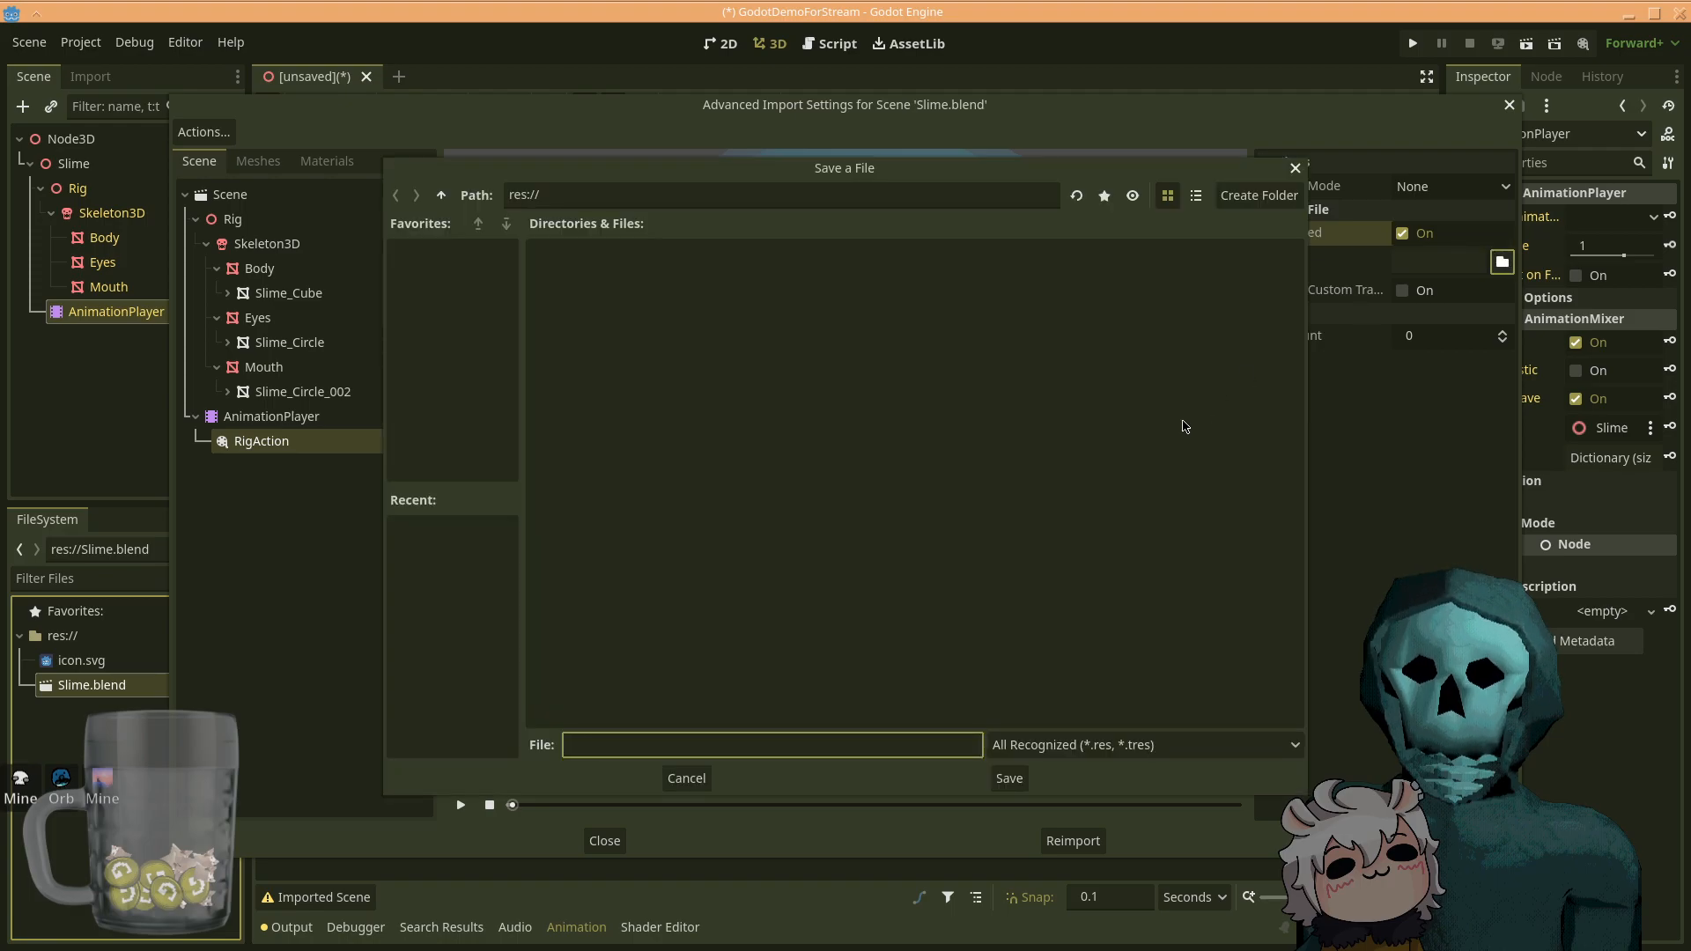
{"action": "key", "text": "Escape"}
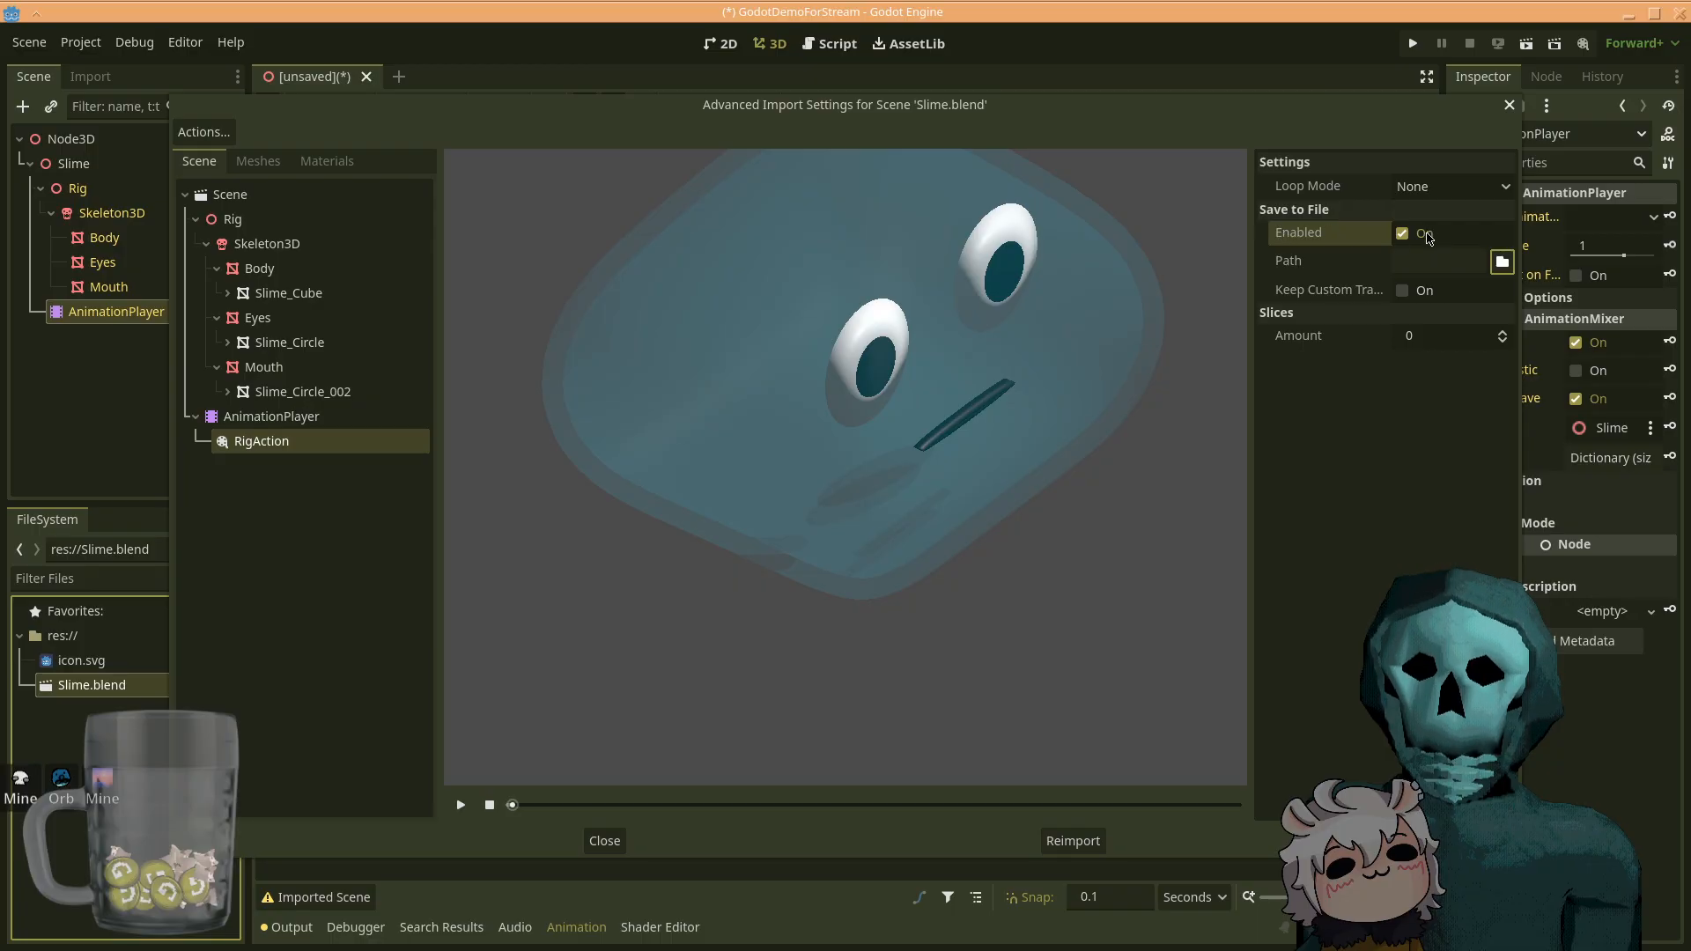
{"action": "left_click", "coordinate": [1404, 234]}
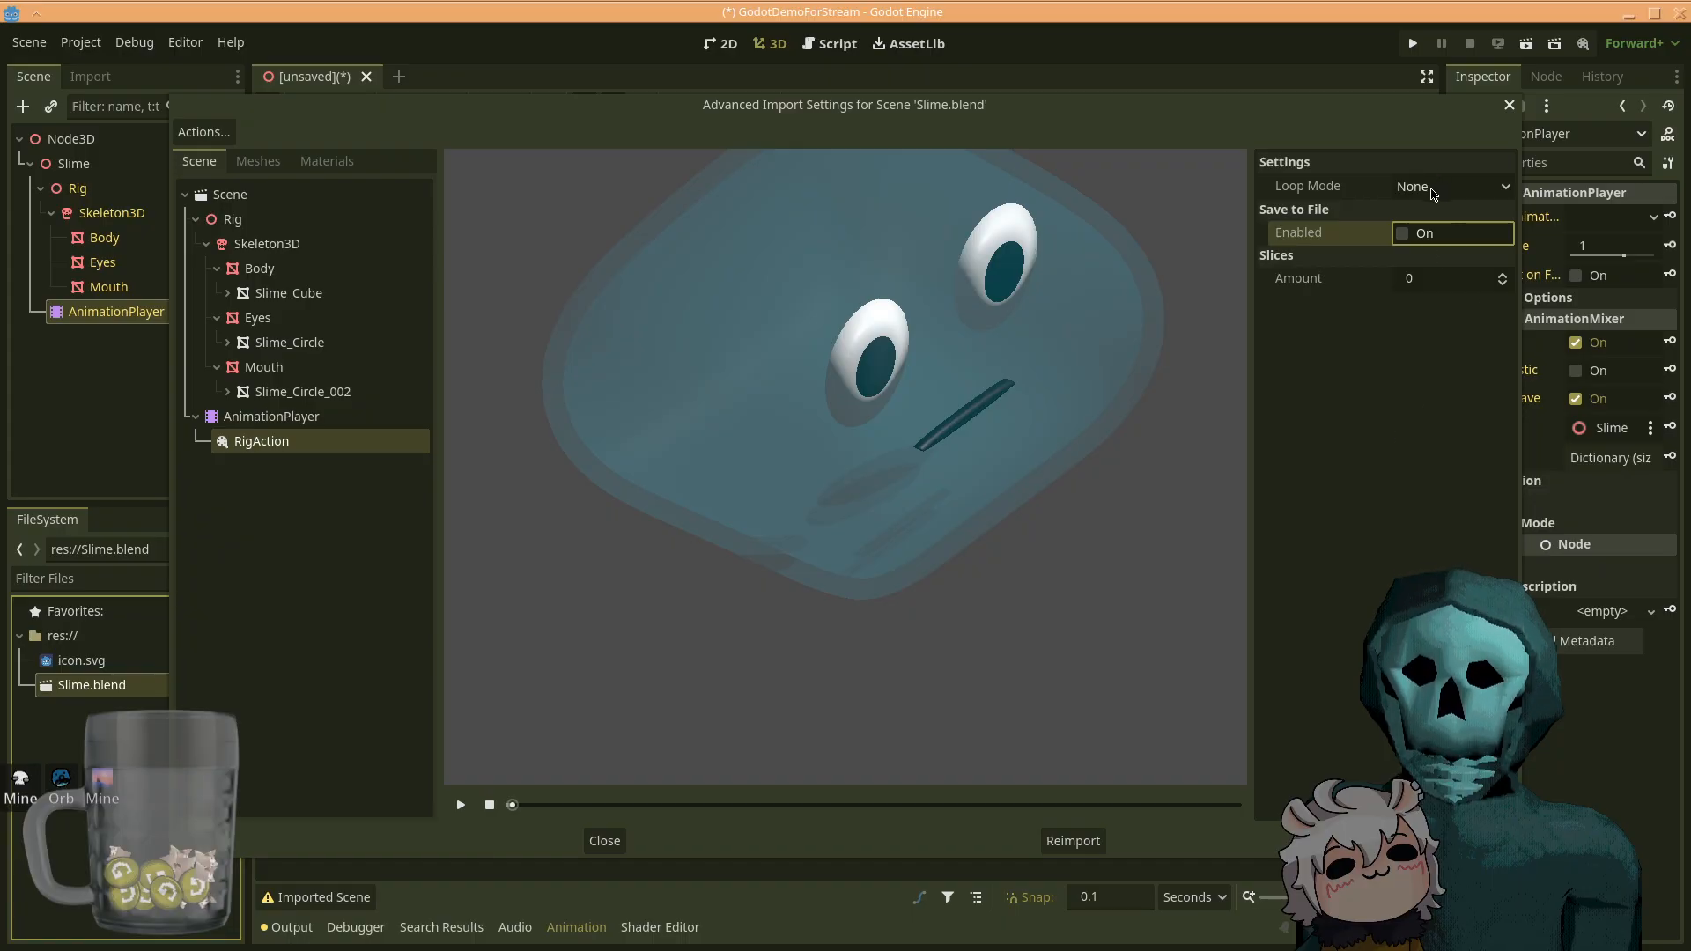
- Set RigAction's loop mode to Linear and reimport Slime.blend
{"action": "left_click", "coordinate": [1448, 192]}
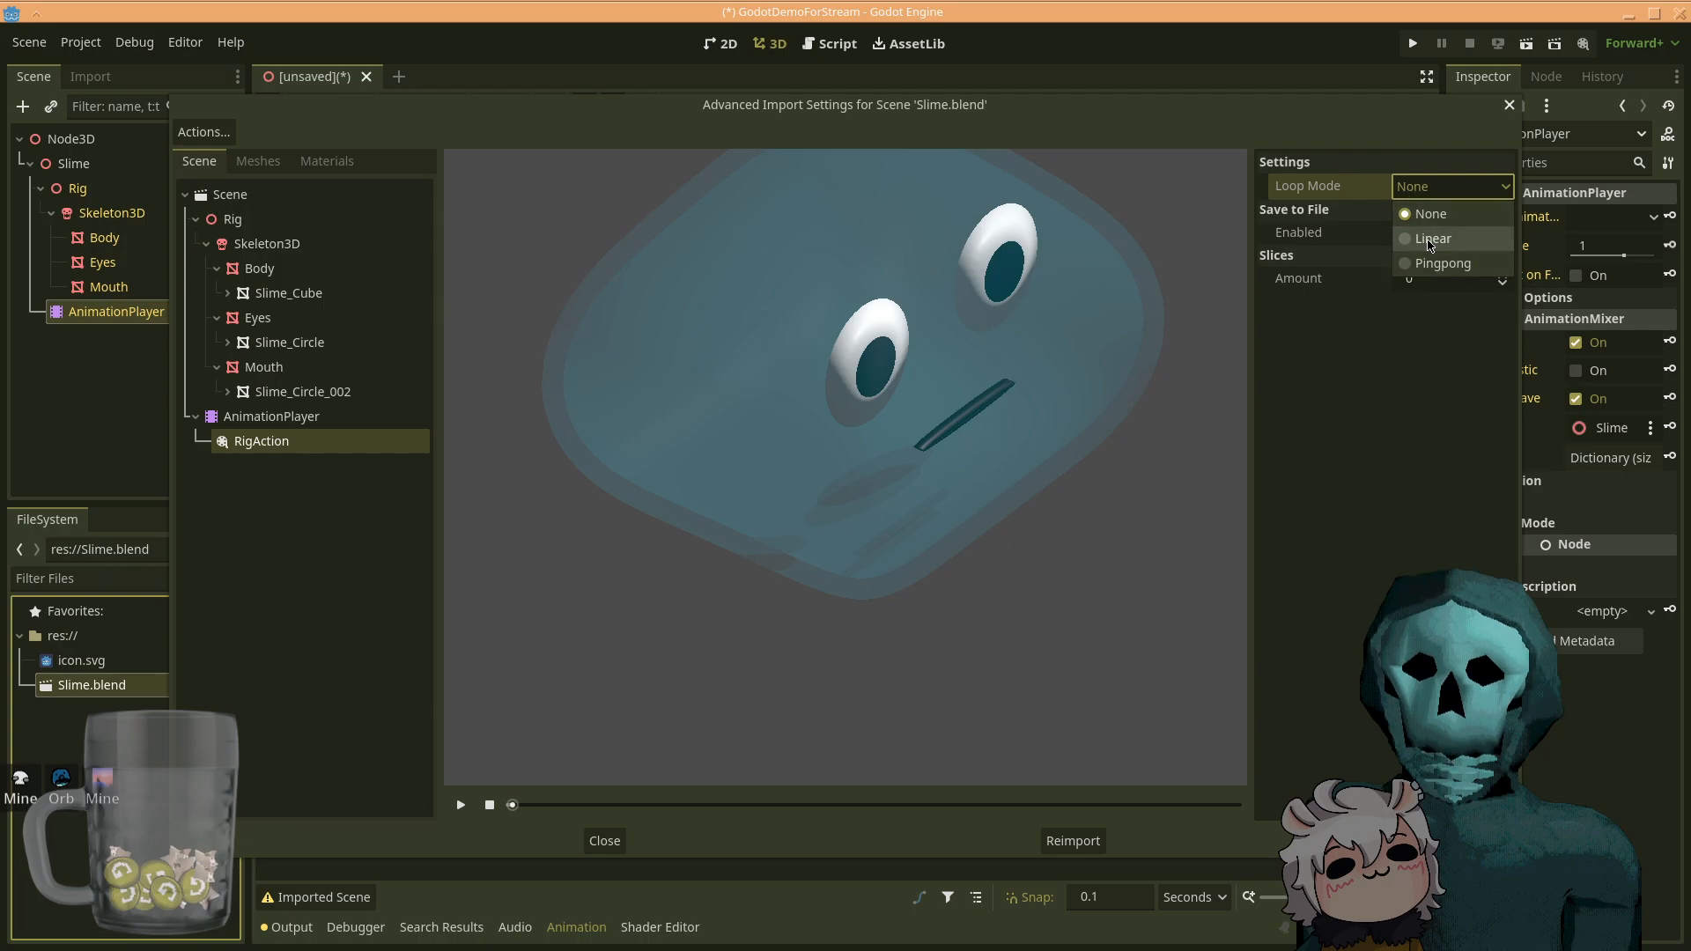
{"action": "left_click", "coordinate": [1426, 240]}
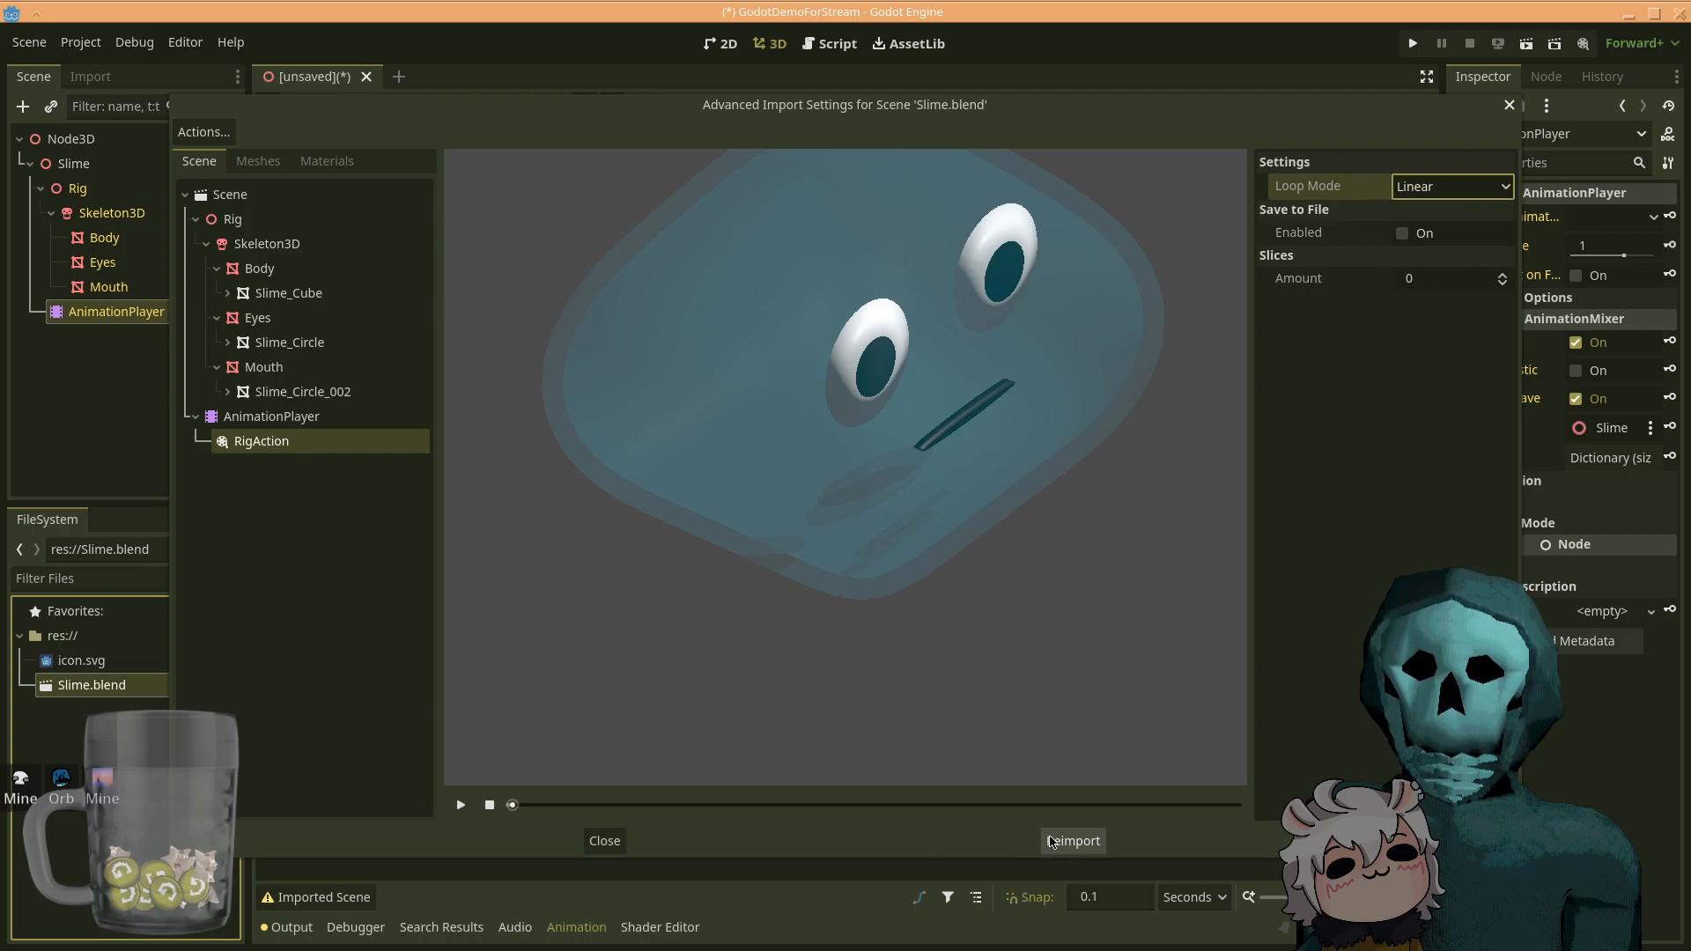
{"action": "mouse_move", "coordinate": [1137, 793]}
{"action": "left_mouse_down"}
{"action": "mouse_move", "coordinate": [1091, 781]}
{"action": "mouse_move", "coordinate": [1060, 810]}
{"action": "left_mouse_up"}
{"action": "left_click", "coordinate": [1074, 843]}
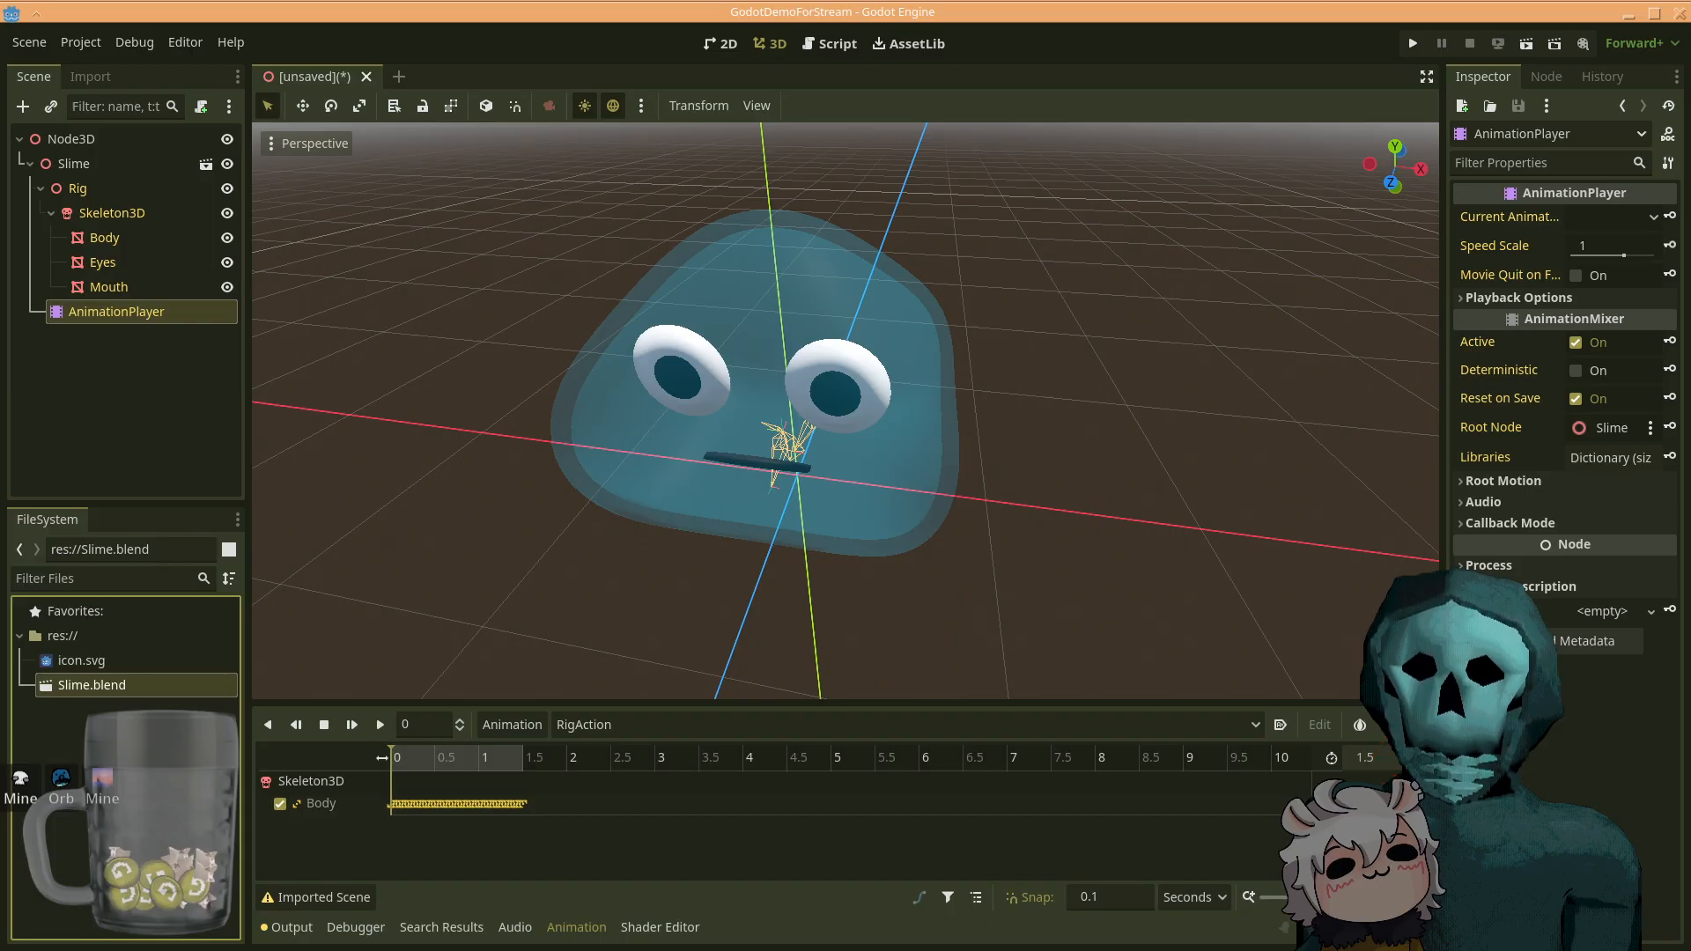
- Play the looping RigAction from the start and enable Autoplay on Load for it
{"action": "left_click", "coordinate": [352, 724]}
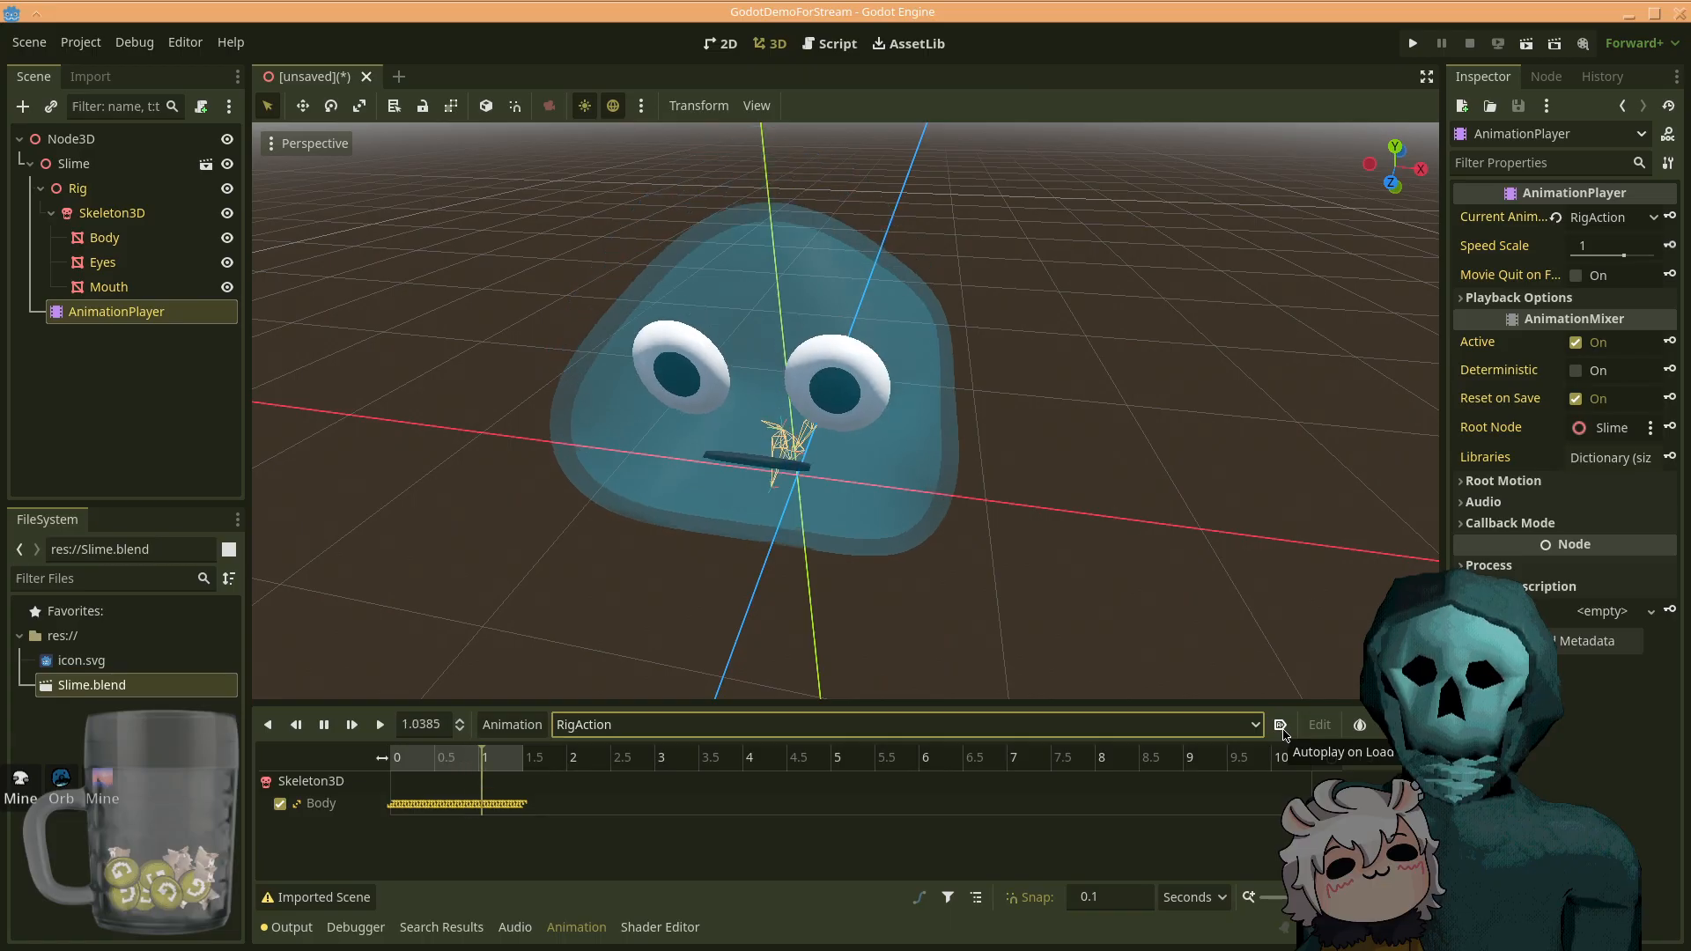
{"action": "left_click", "coordinate": [1282, 727]}
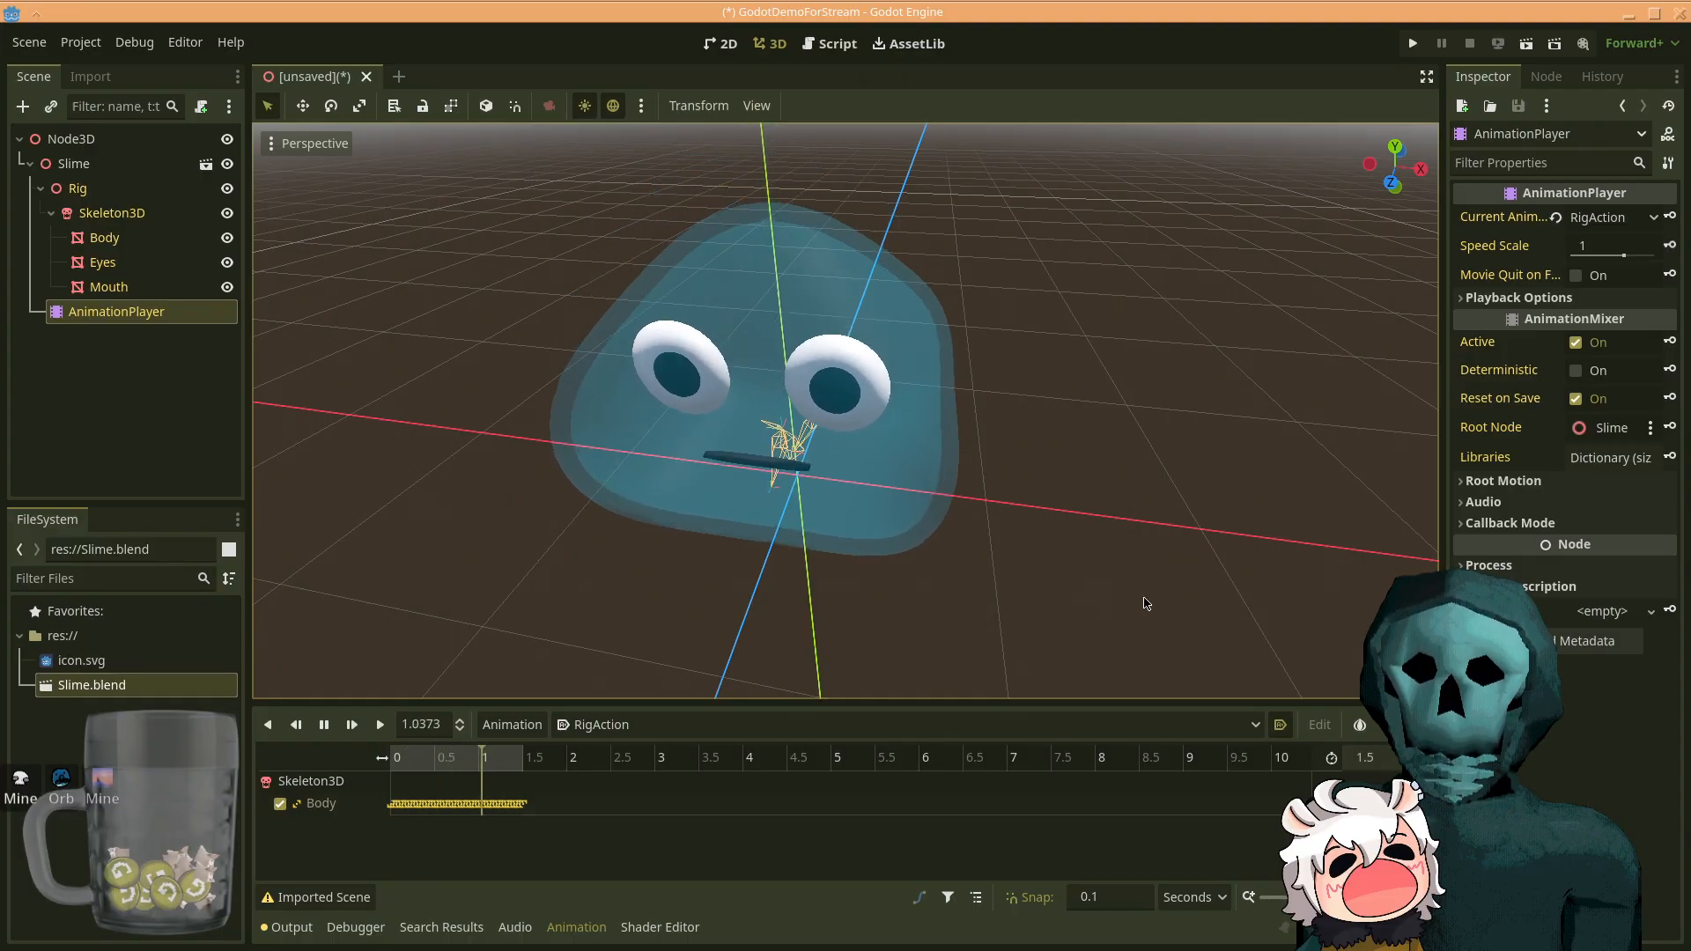
- Inspect the slime's Body, Eyes and Mouth mesh nodes while RigAction is playing
{"action": "left_click", "coordinate": [131, 239]}
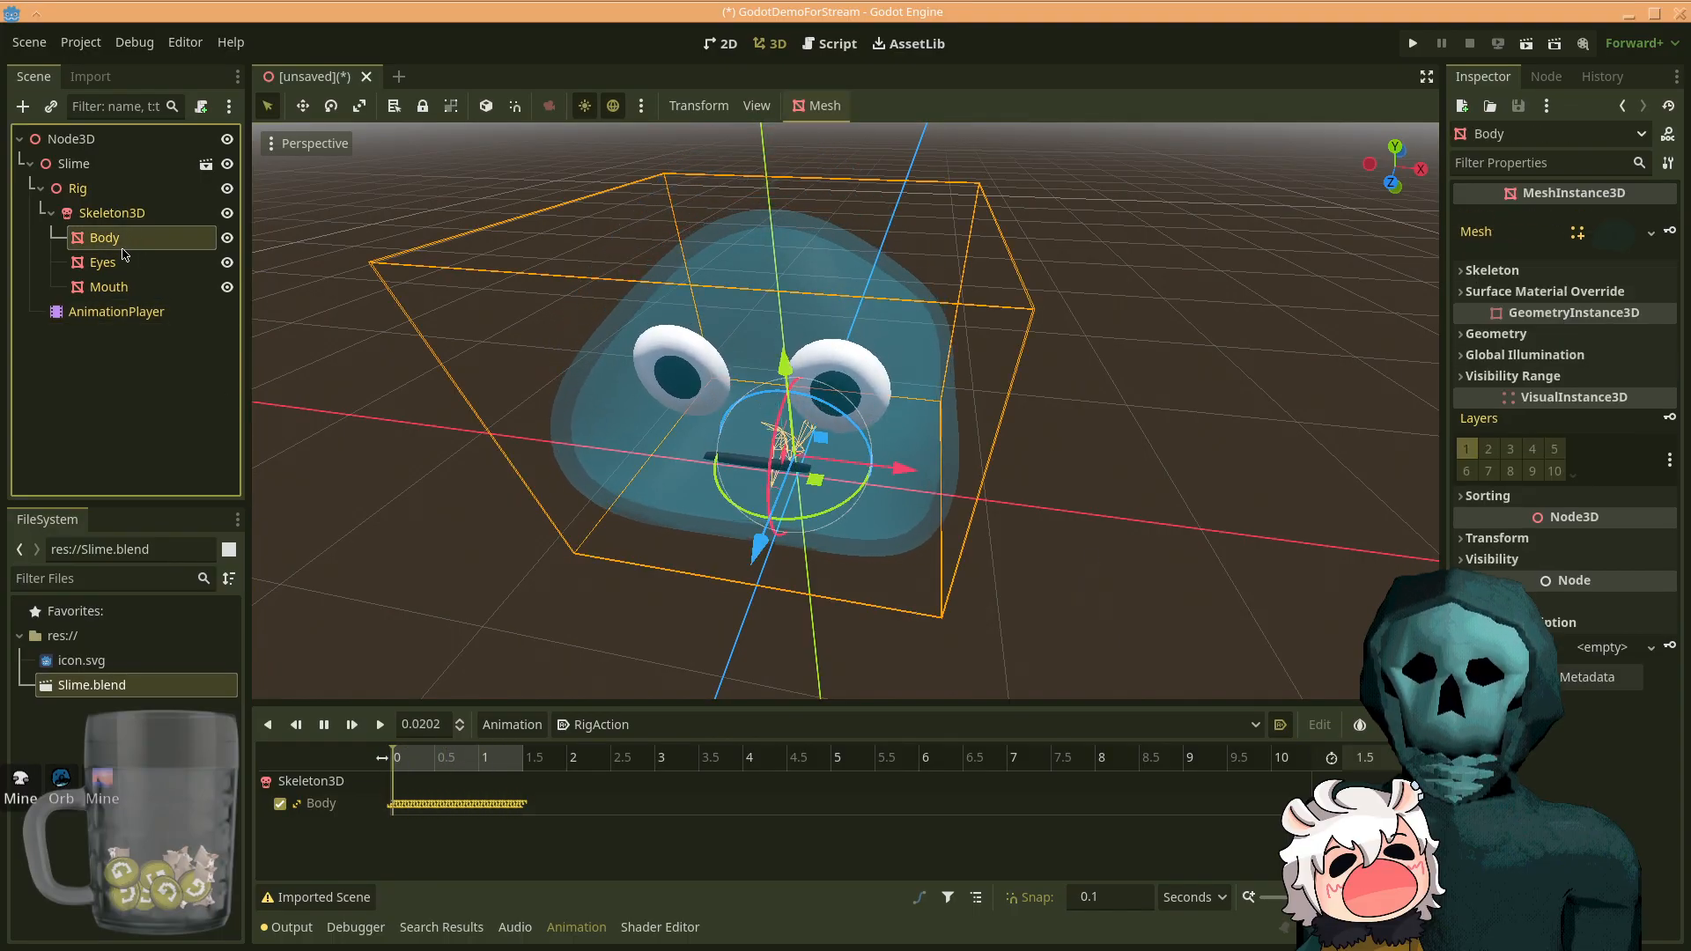
{"action": "left_click", "coordinate": [103, 262]}
{"action": "left_click", "coordinate": [108, 287]}
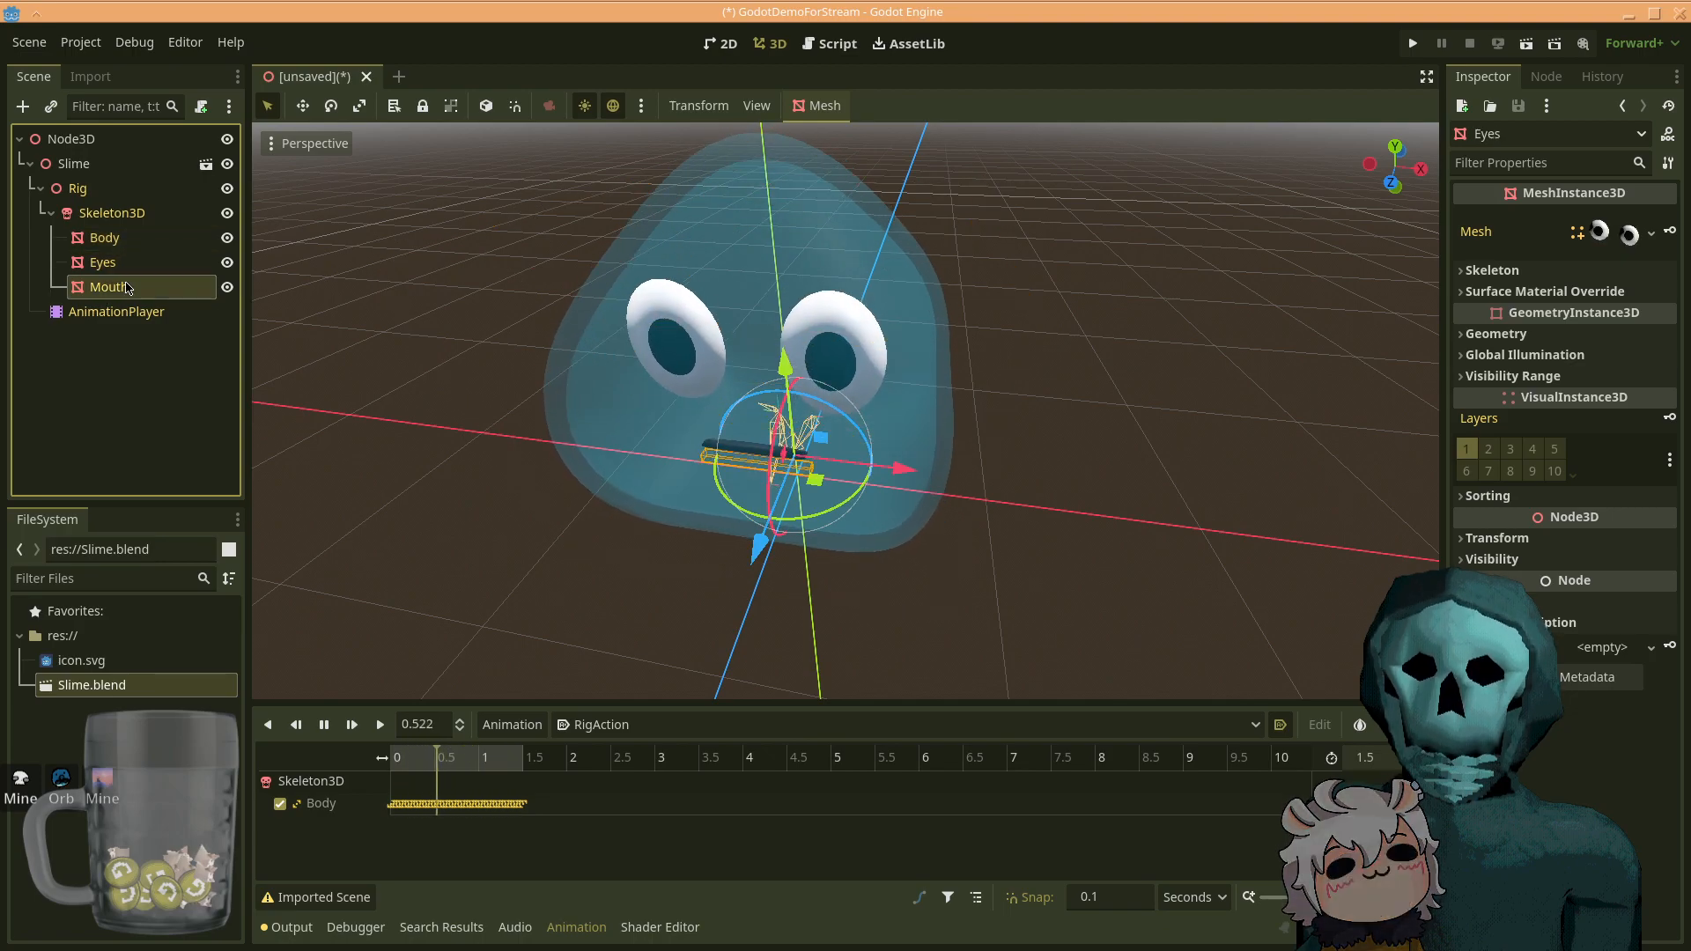
{"action": "left_click", "coordinate": [102, 268]}
{"action": "left_click", "coordinate": [108, 242]}
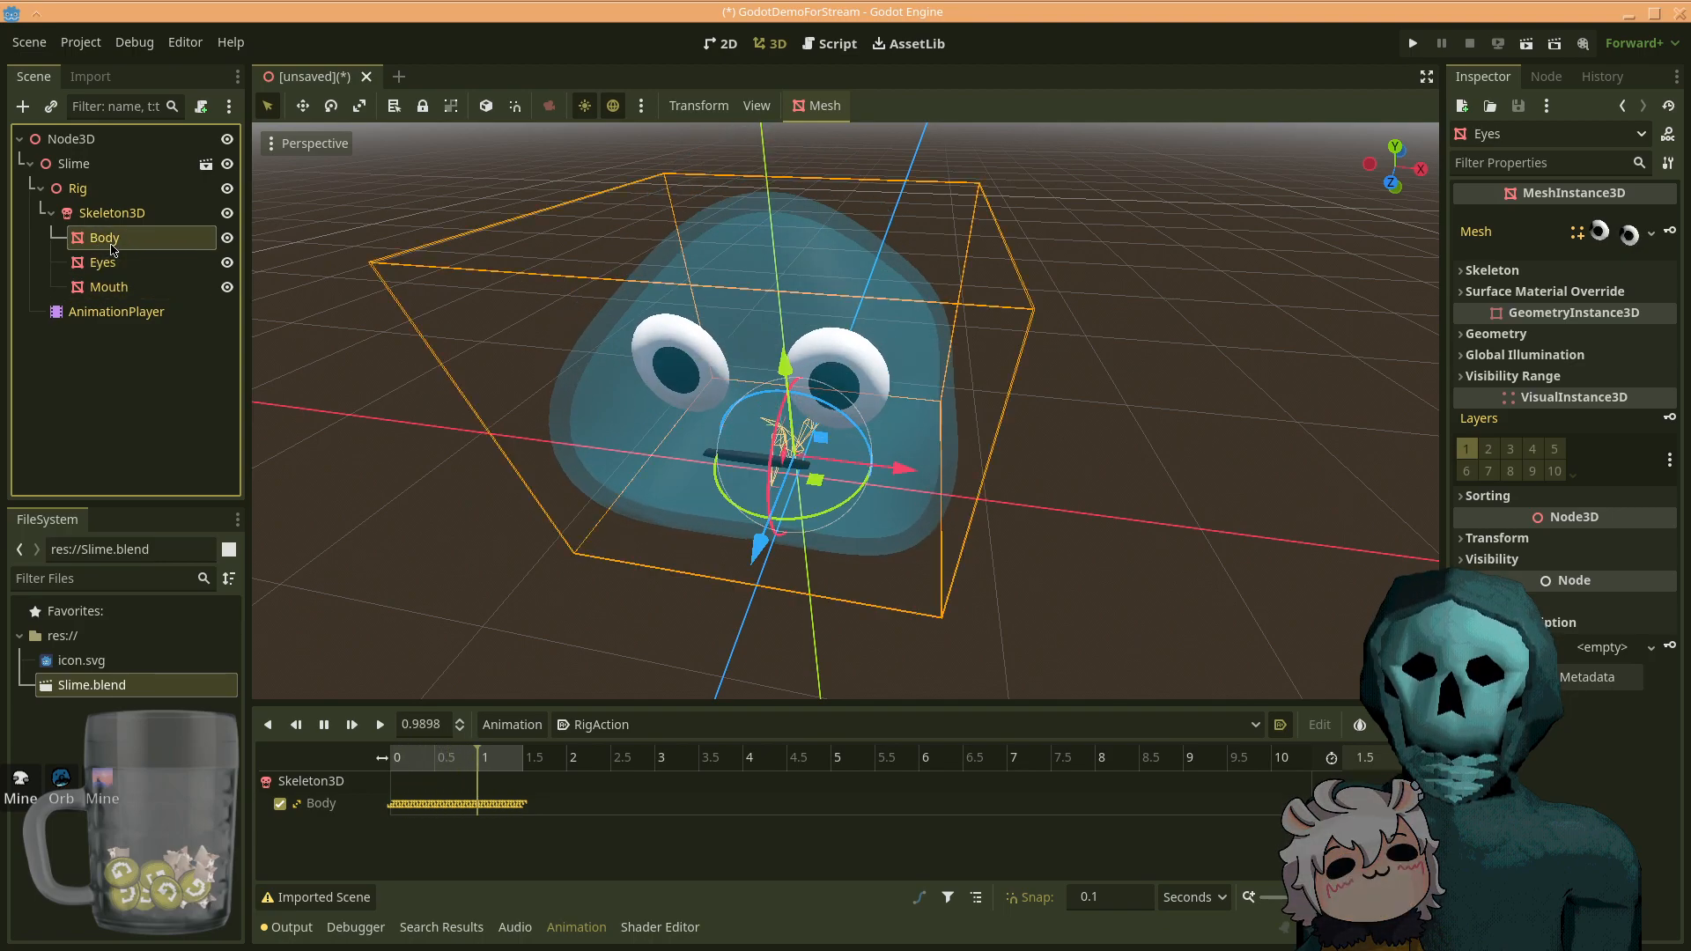
- Examine the animated slime from farther away in the 3D viewport with nothing selected
{"action": "right_click_drag", "start_coordinate": [1212, 555], "coordinate": [1165, 547]}
{"action": "key", "text": "s"}
{"action": "key", "text": "w"}
{"action": "key", "text": "s"}
{"action": "key", "text": "s"}
{"action": "key", "text": "w"}
{"action": "left_click", "coordinate": [662, 533]}
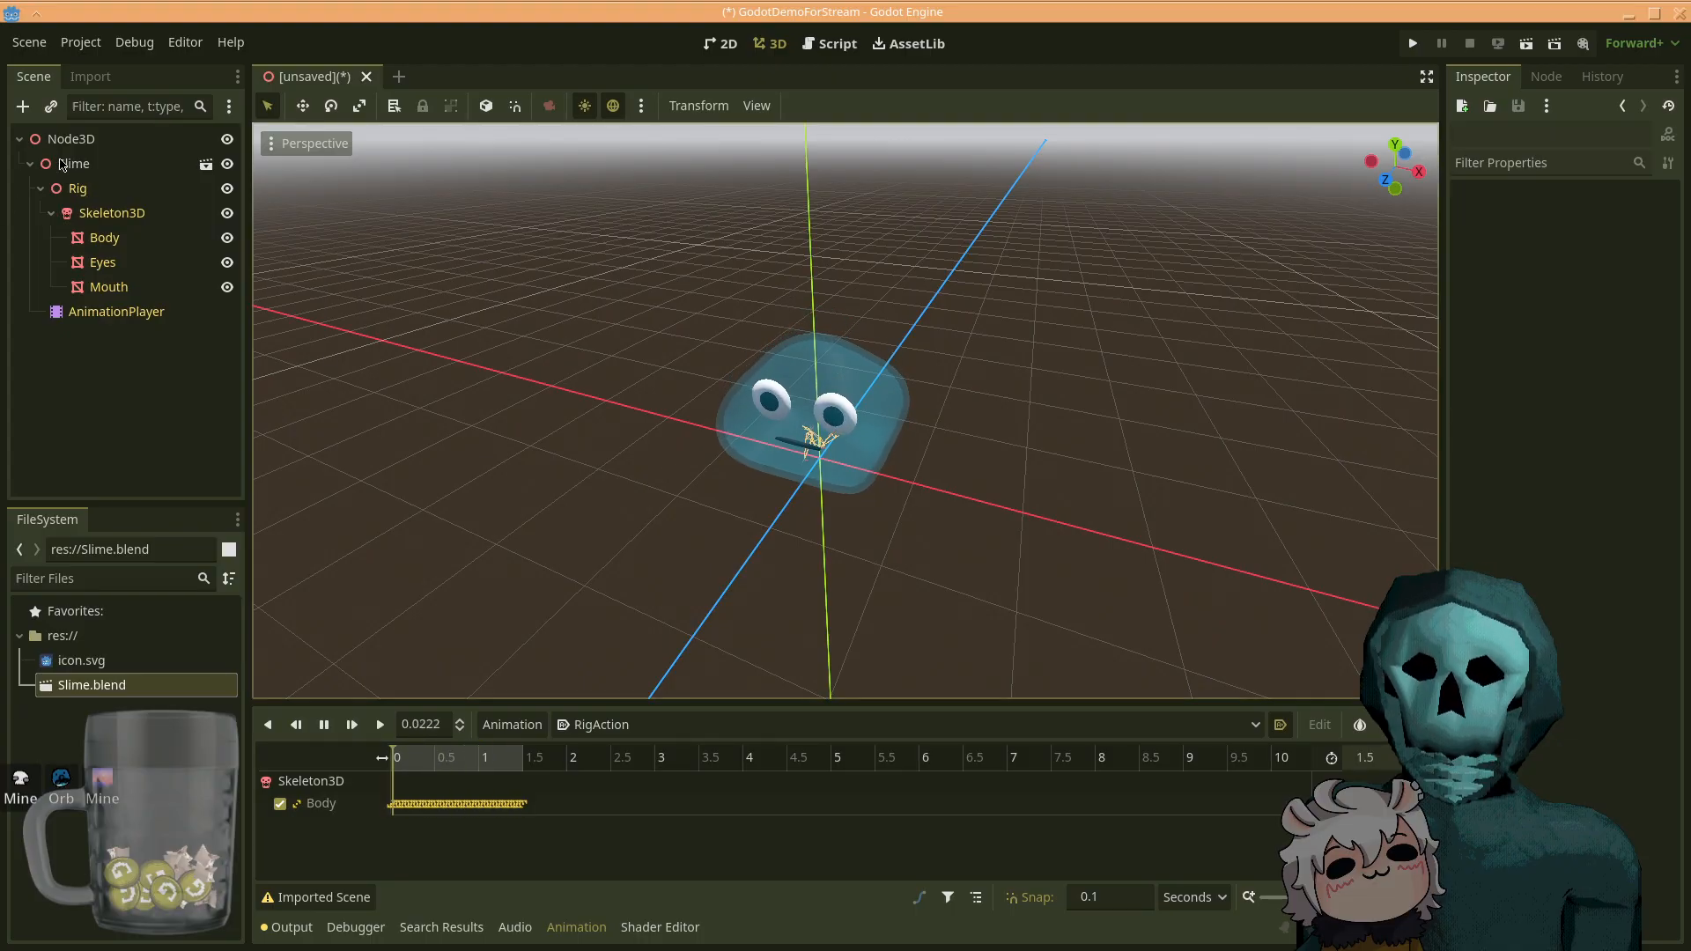
- Collapse the Slime node's hierarchy in the scene tree
{"action": "left_click", "coordinate": [30, 164]}
{"action": "left_click", "coordinate": [30, 164]}
{"action": "left_click", "coordinate": [30, 164]}
{"action": "left_click", "coordinate": [31, 164]}
{"action": "left_click", "coordinate": [30, 164]}
{"action": "left_click", "coordinate": [30, 163]}
{"action": "left_click", "coordinate": [30, 164]}
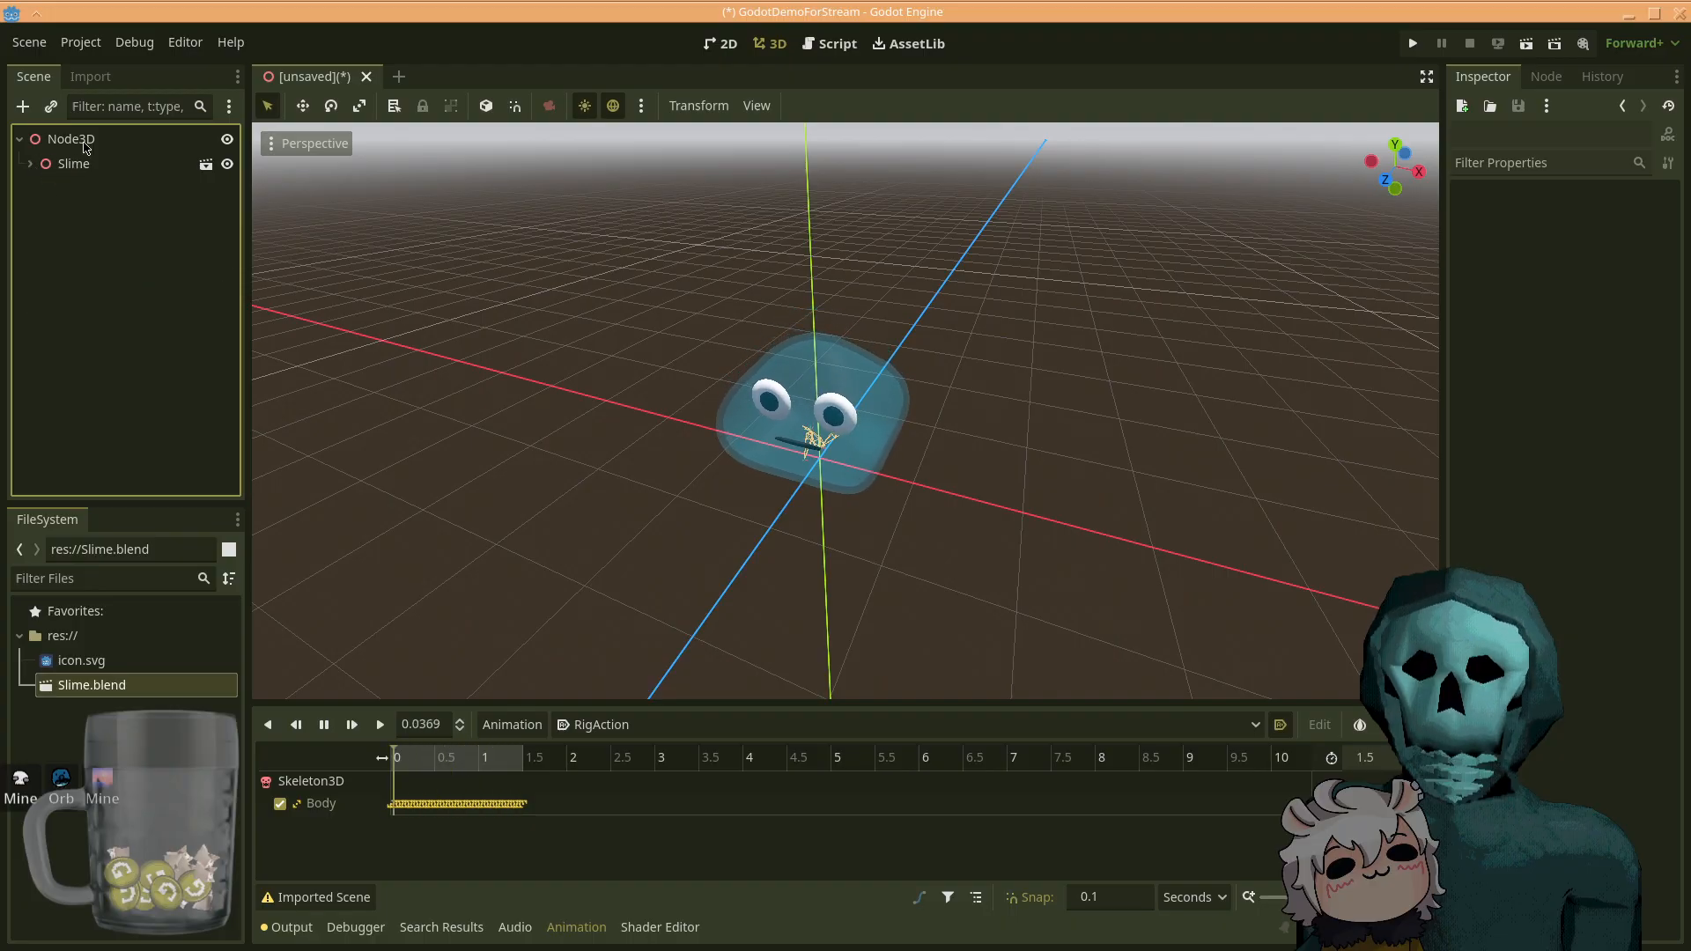
- Rename the scene's root Node3D to Root
{"action": "left_click", "coordinate": [64, 141]}
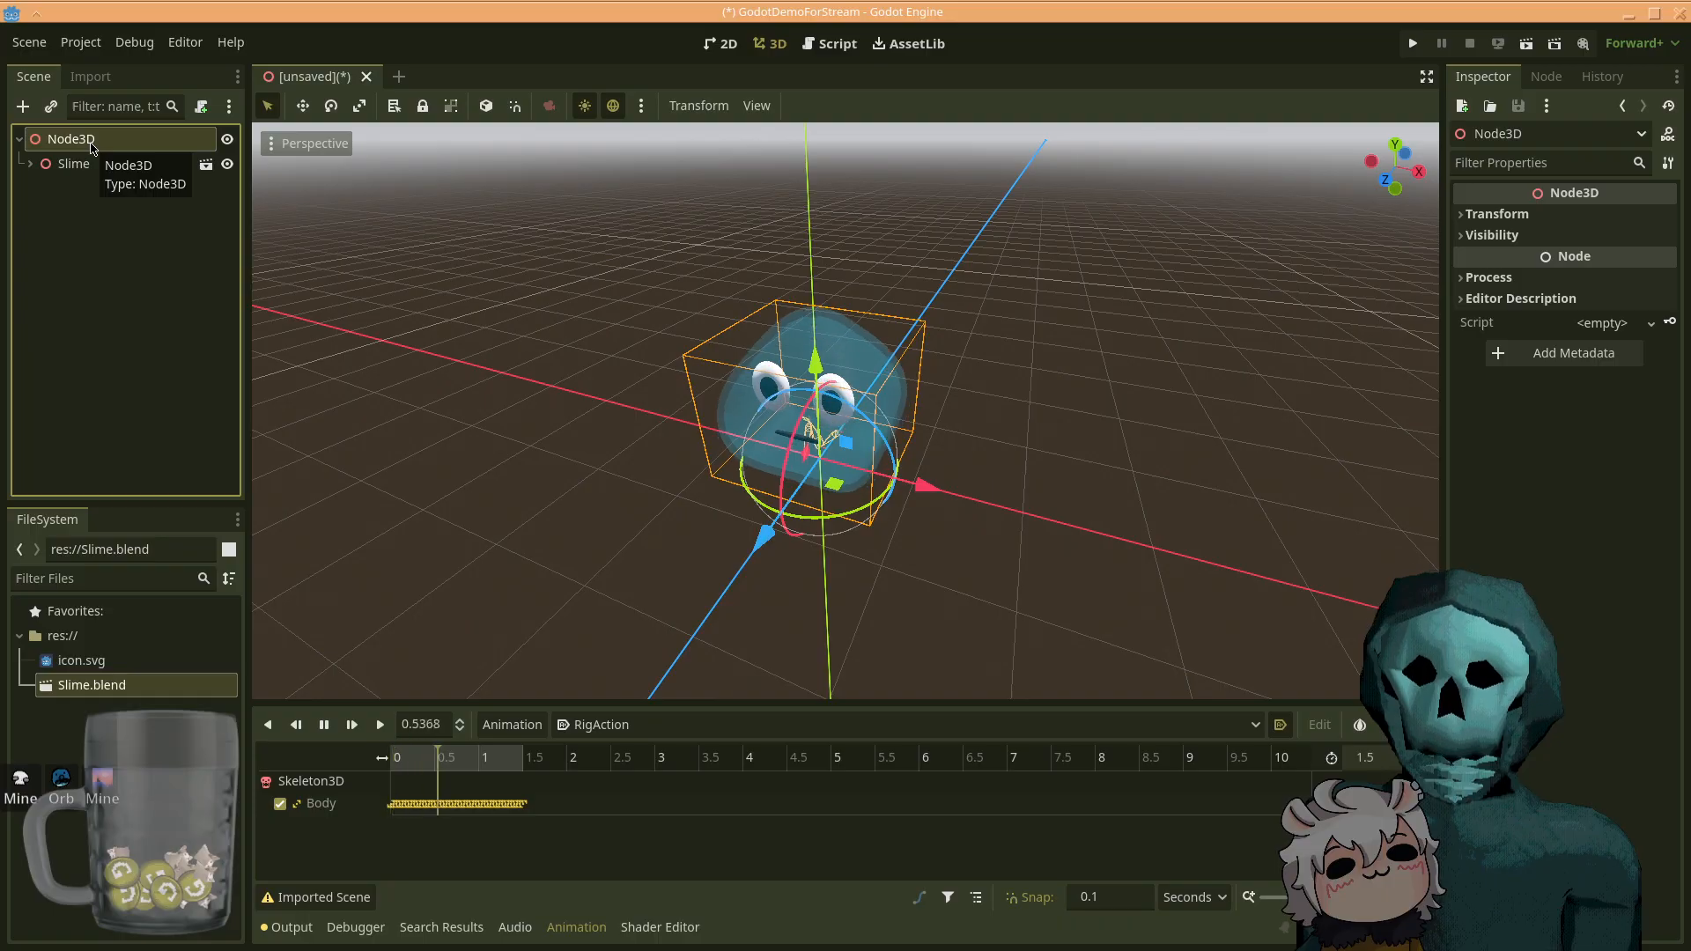
{"action": "double_click", "coordinate": [71, 139]}
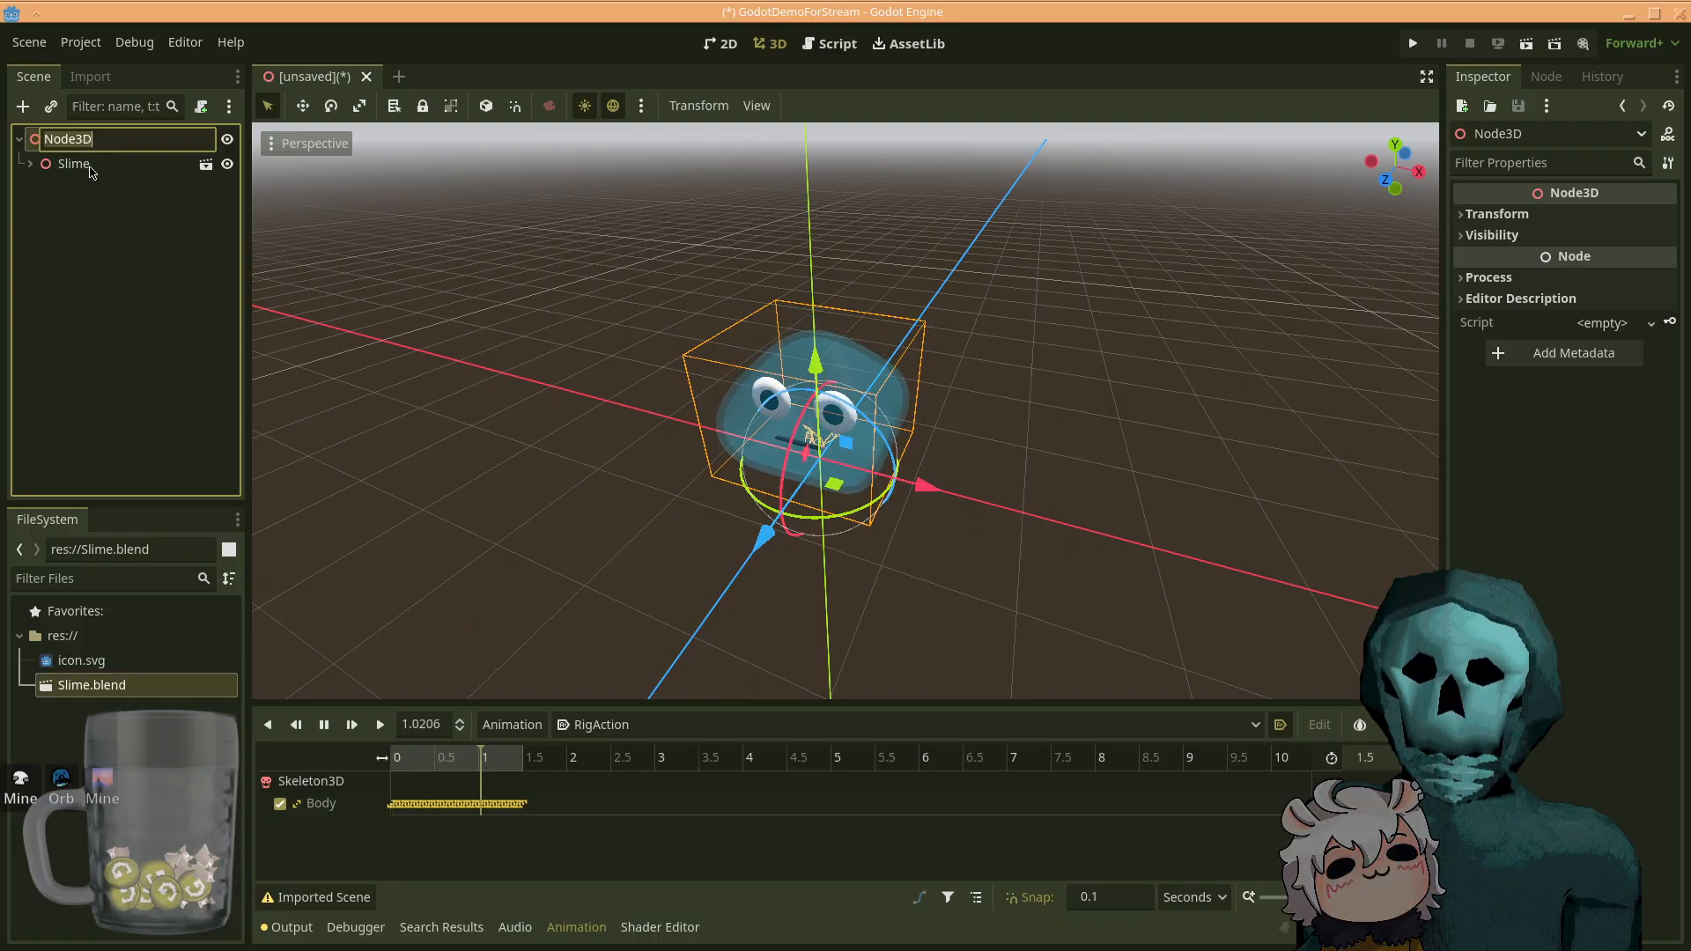
{"action": "key", "text": "Return"}
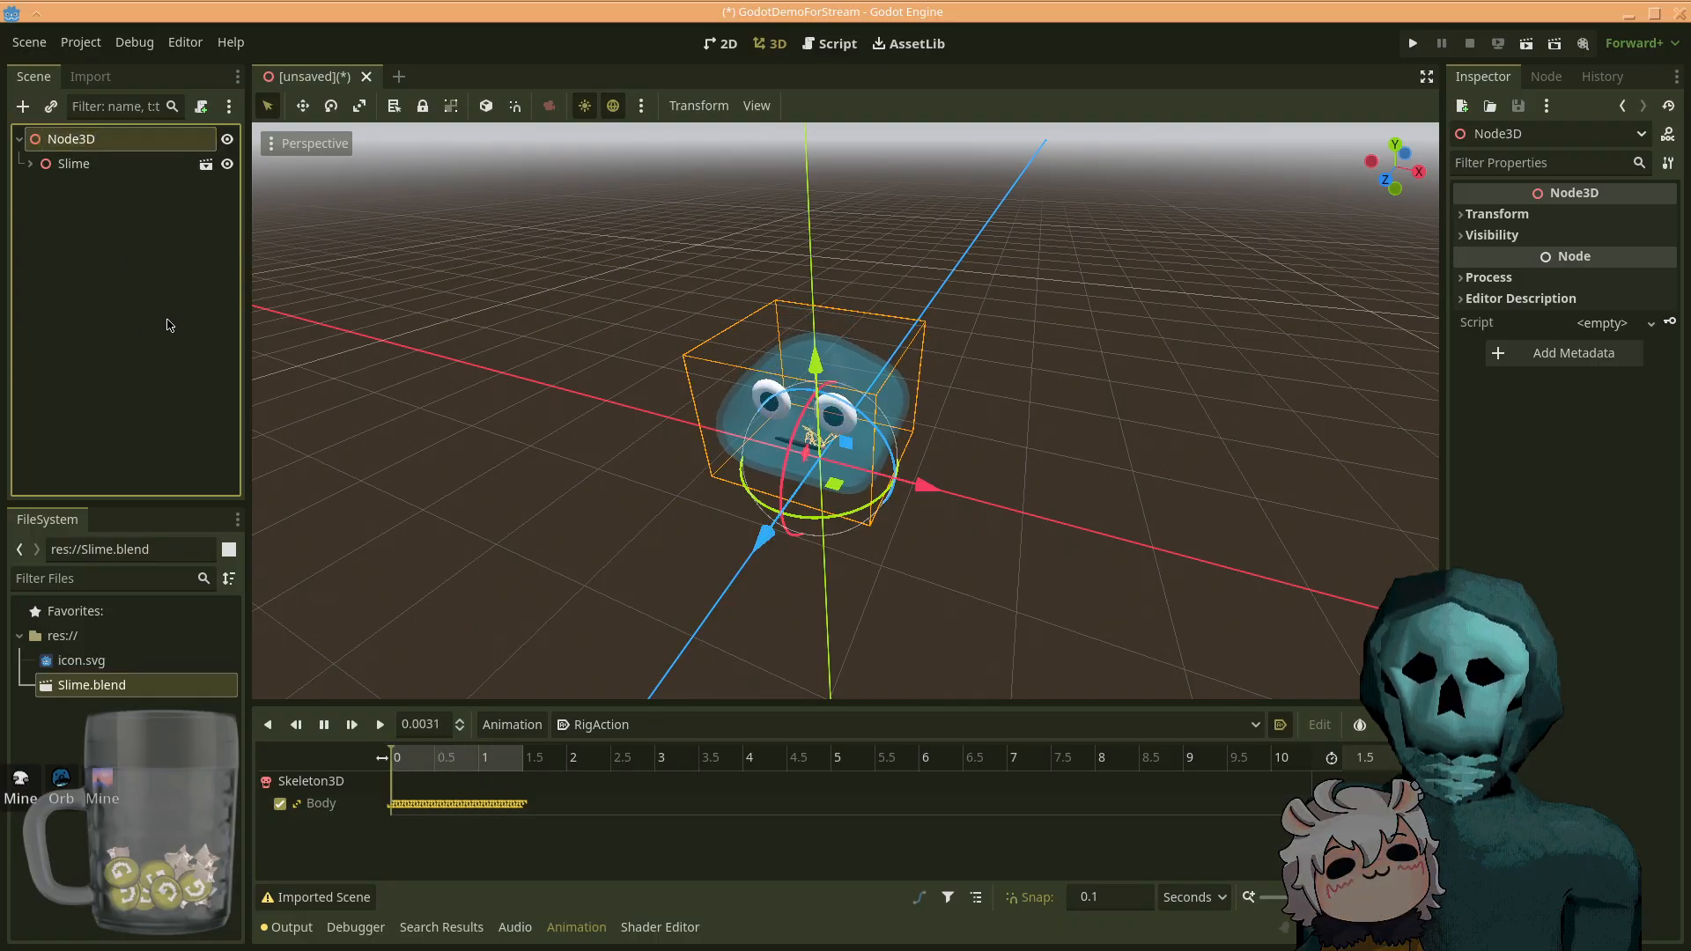
{"action": "double_click", "coordinate": [74, 141]}
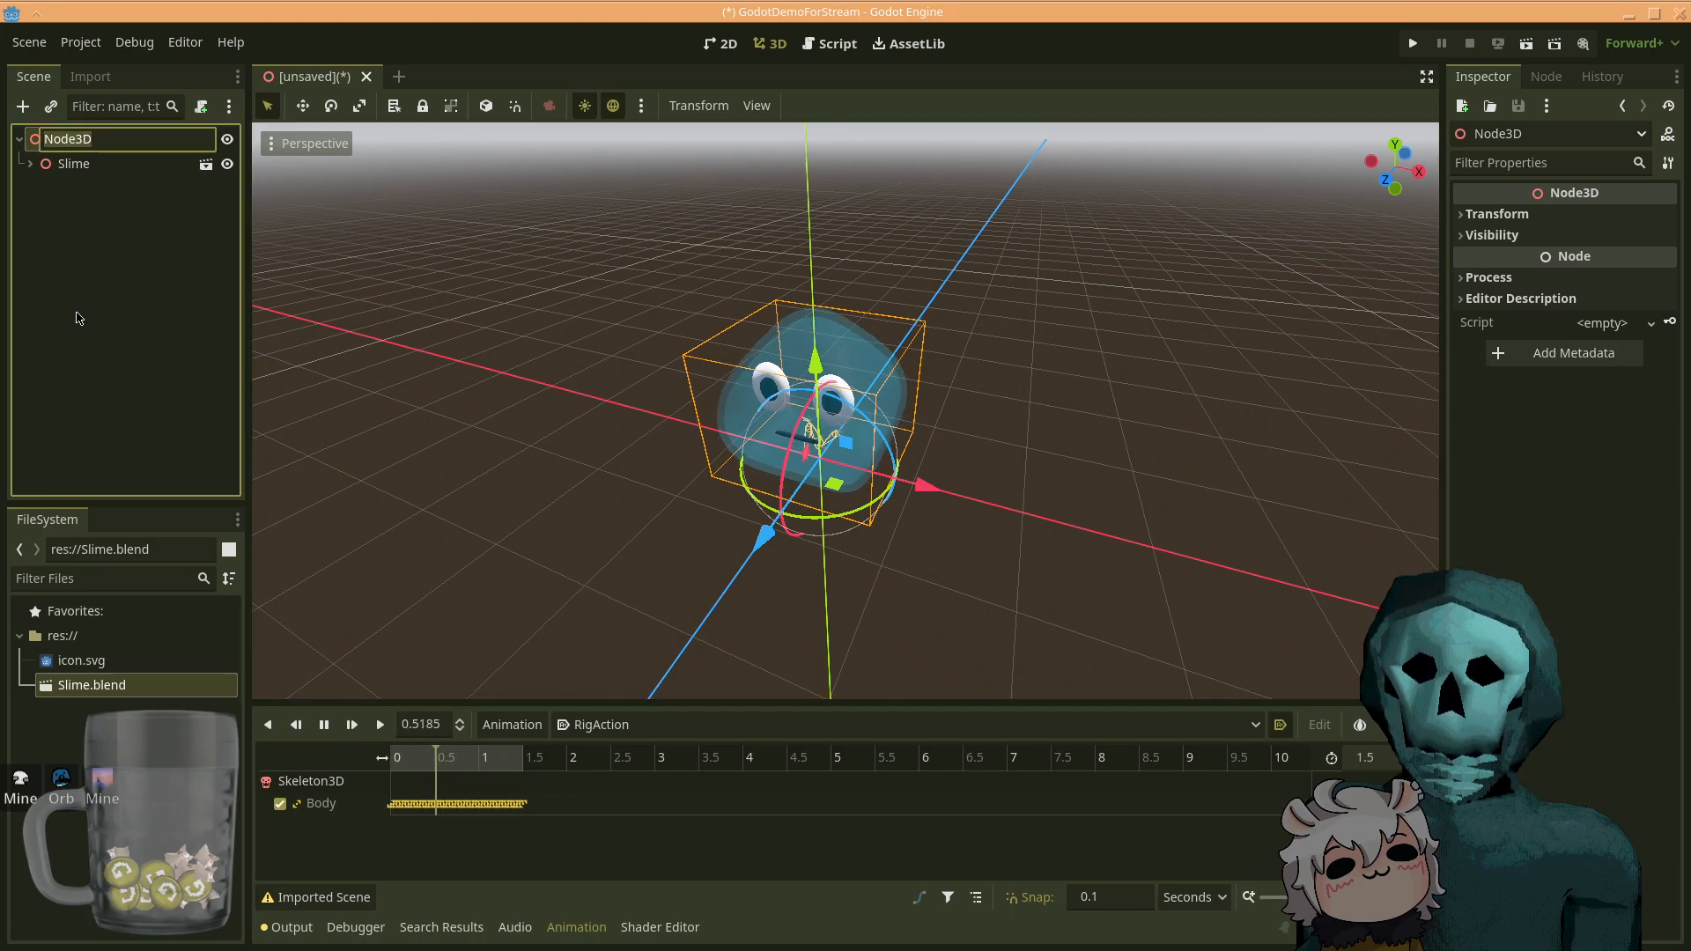
{"action": "type", "text": "Root"}
{"action": "key", "text": "Return"}
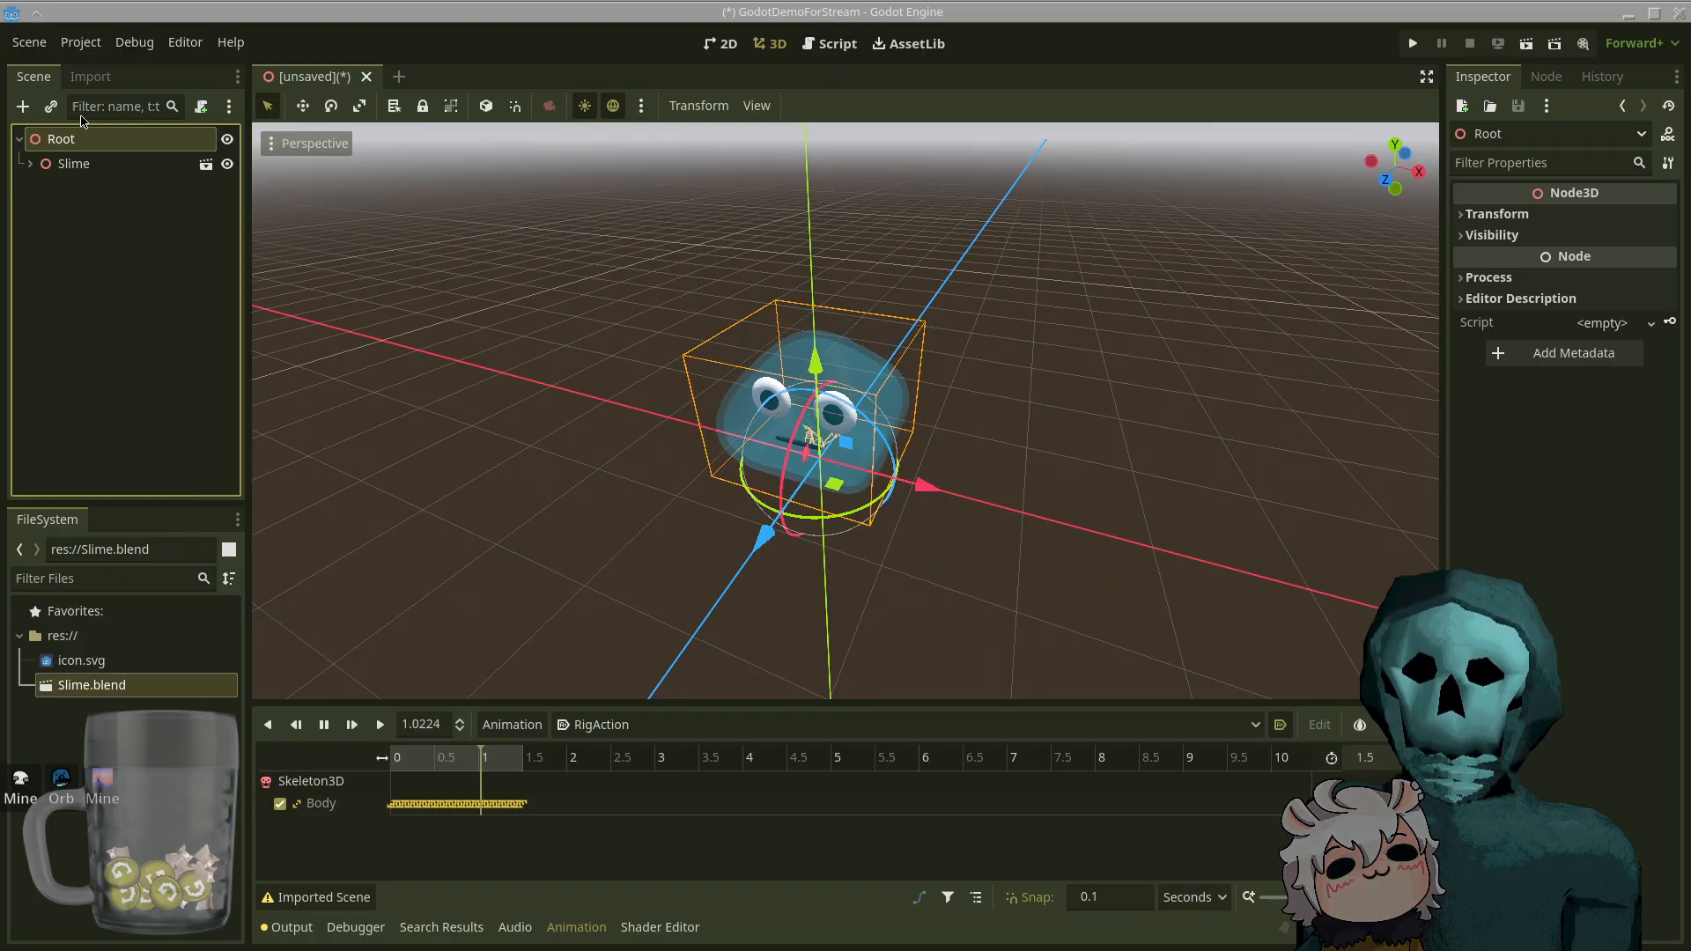
- Browse the list of node types available for a new child of Root
{"action": "right_click", "coordinate": [80, 142]}
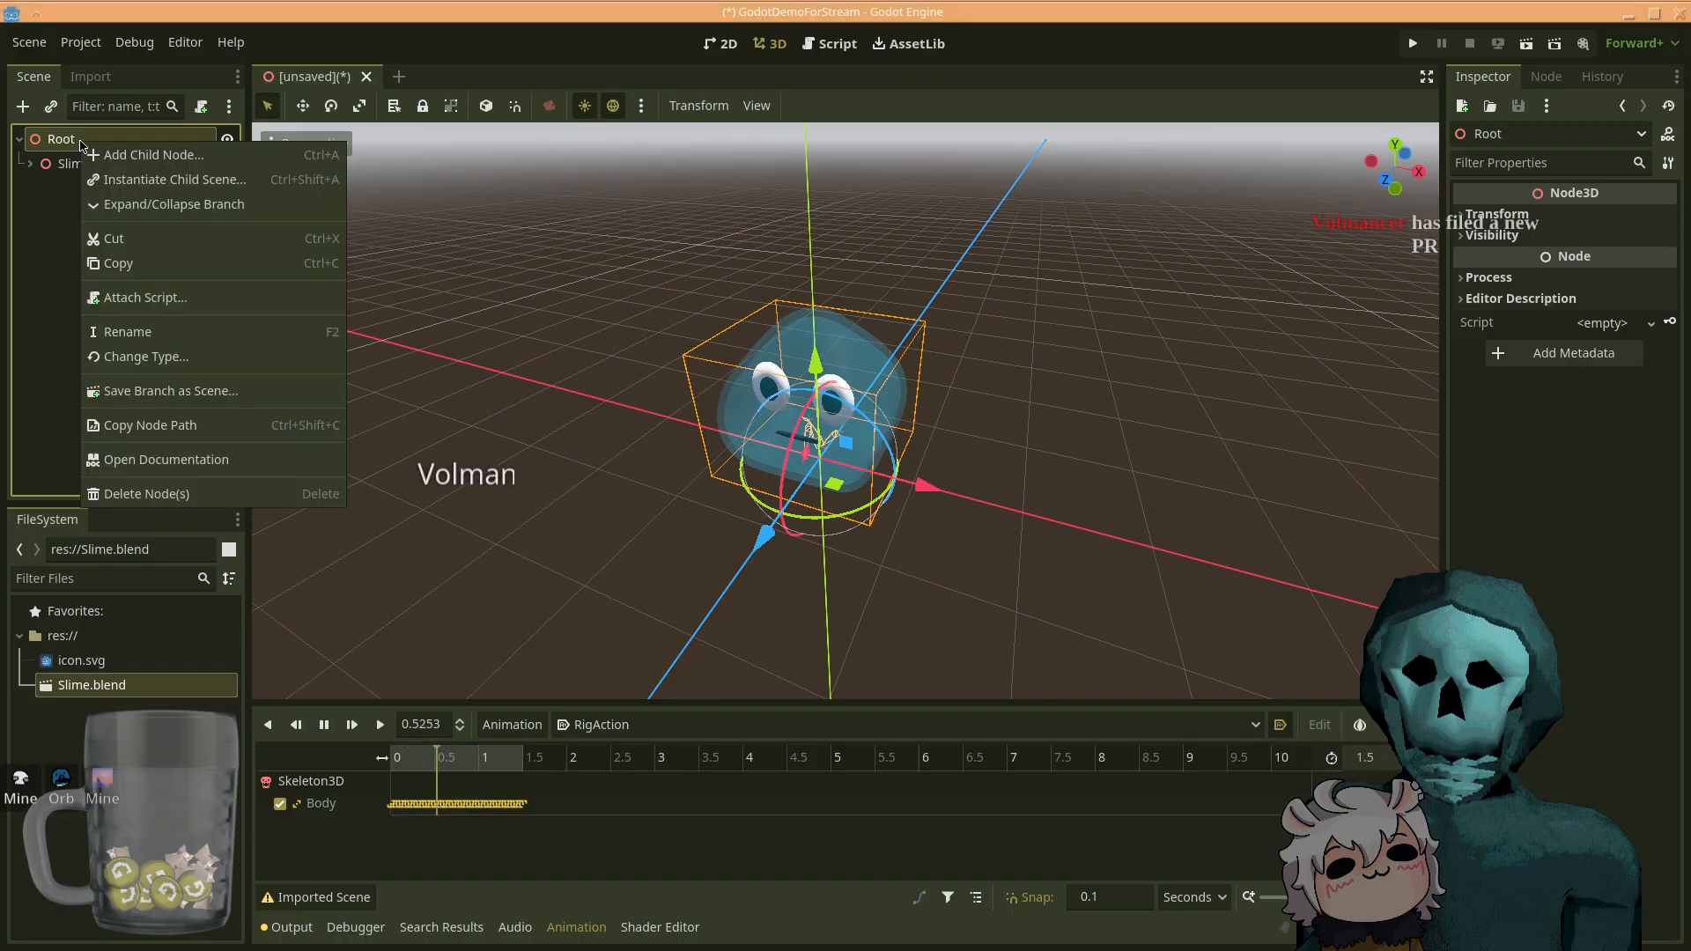
{"action": "left_click", "coordinate": [125, 164]}
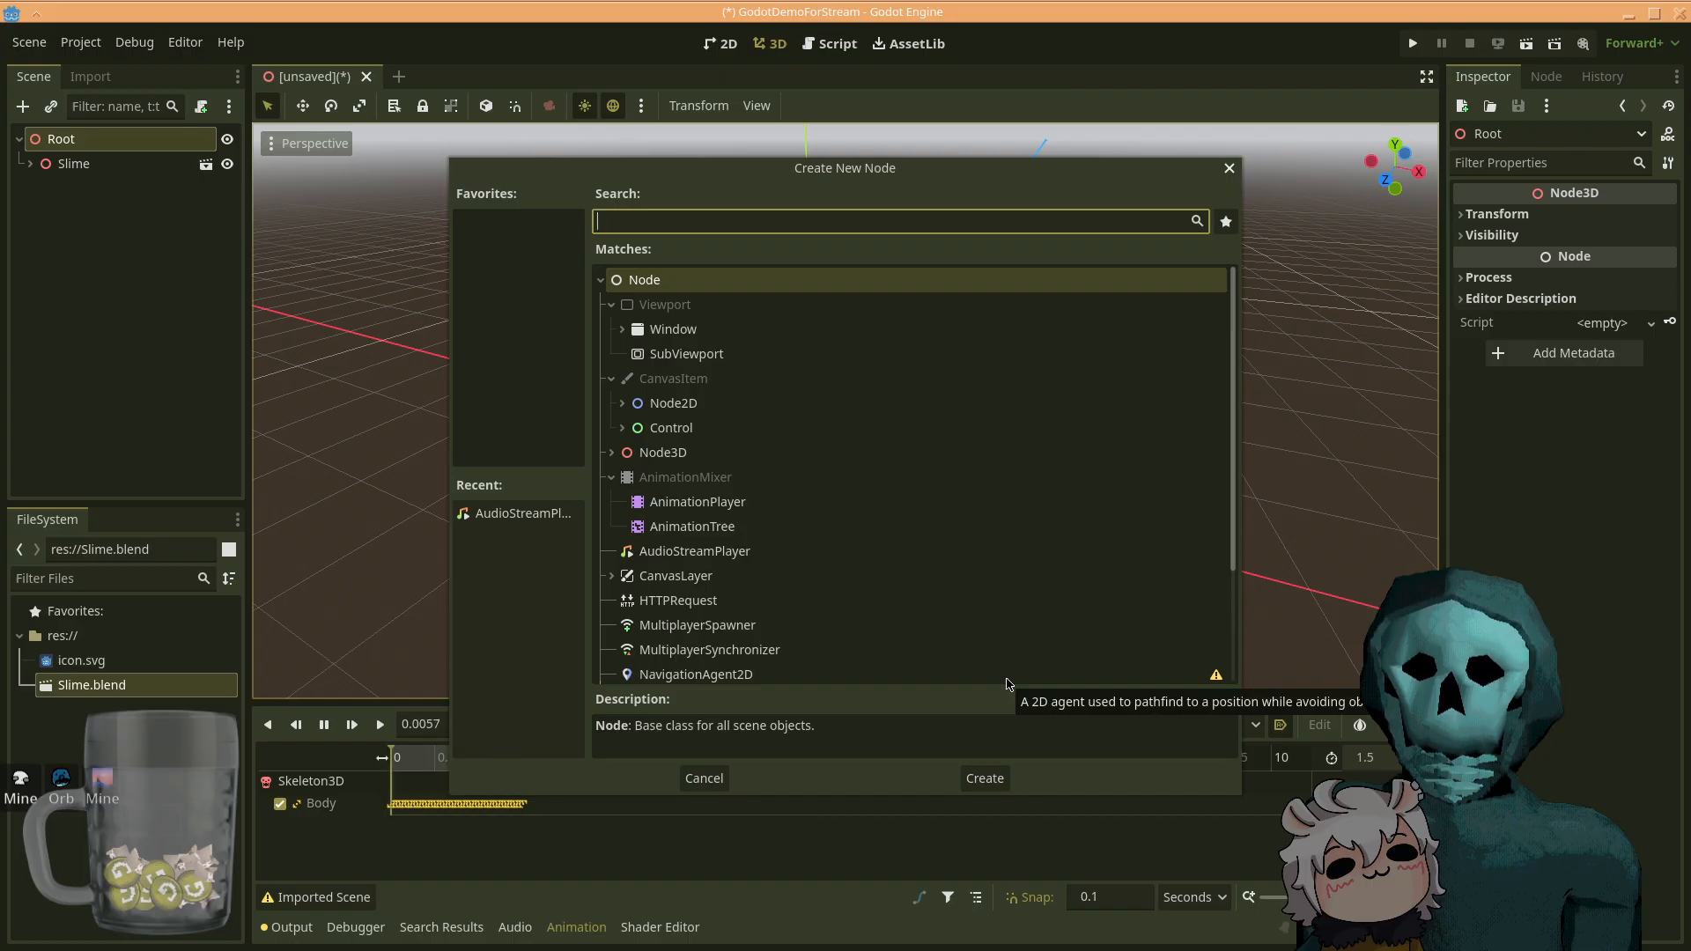
{"action": "scroll", "coordinate": [1013, 581], "scroll_direction": "down", "scroll_amount": 2}
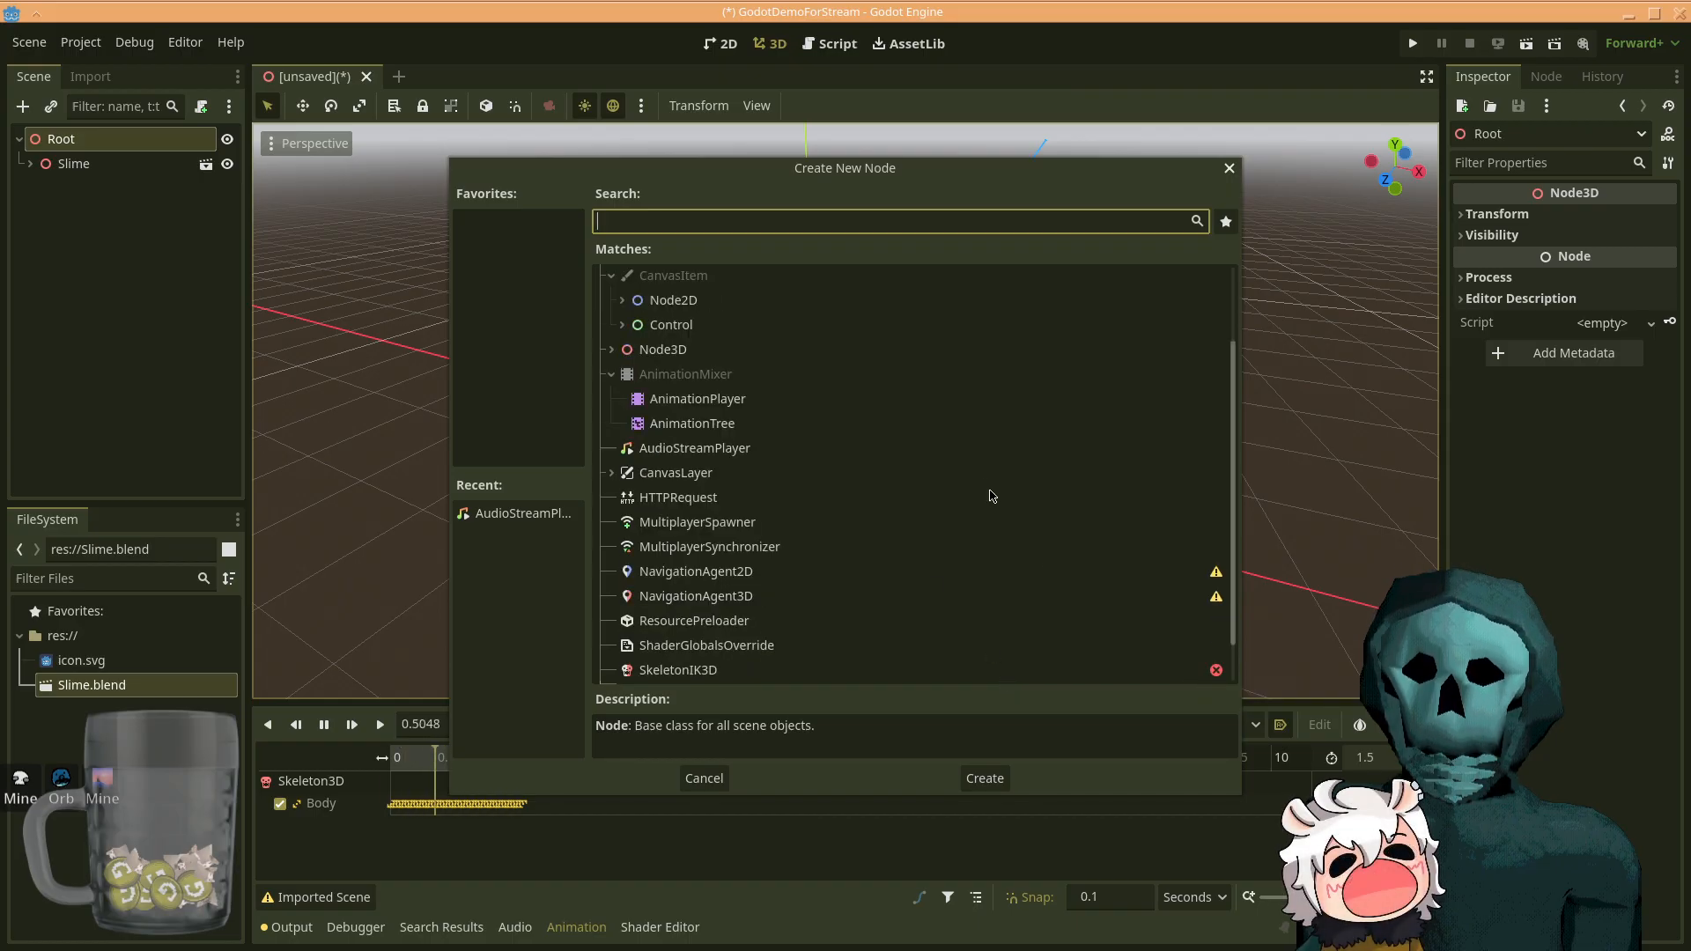
{"action": "scroll", "coordinate": [955, 472], "scroll_direction": "up", "scroll_amount": 2}
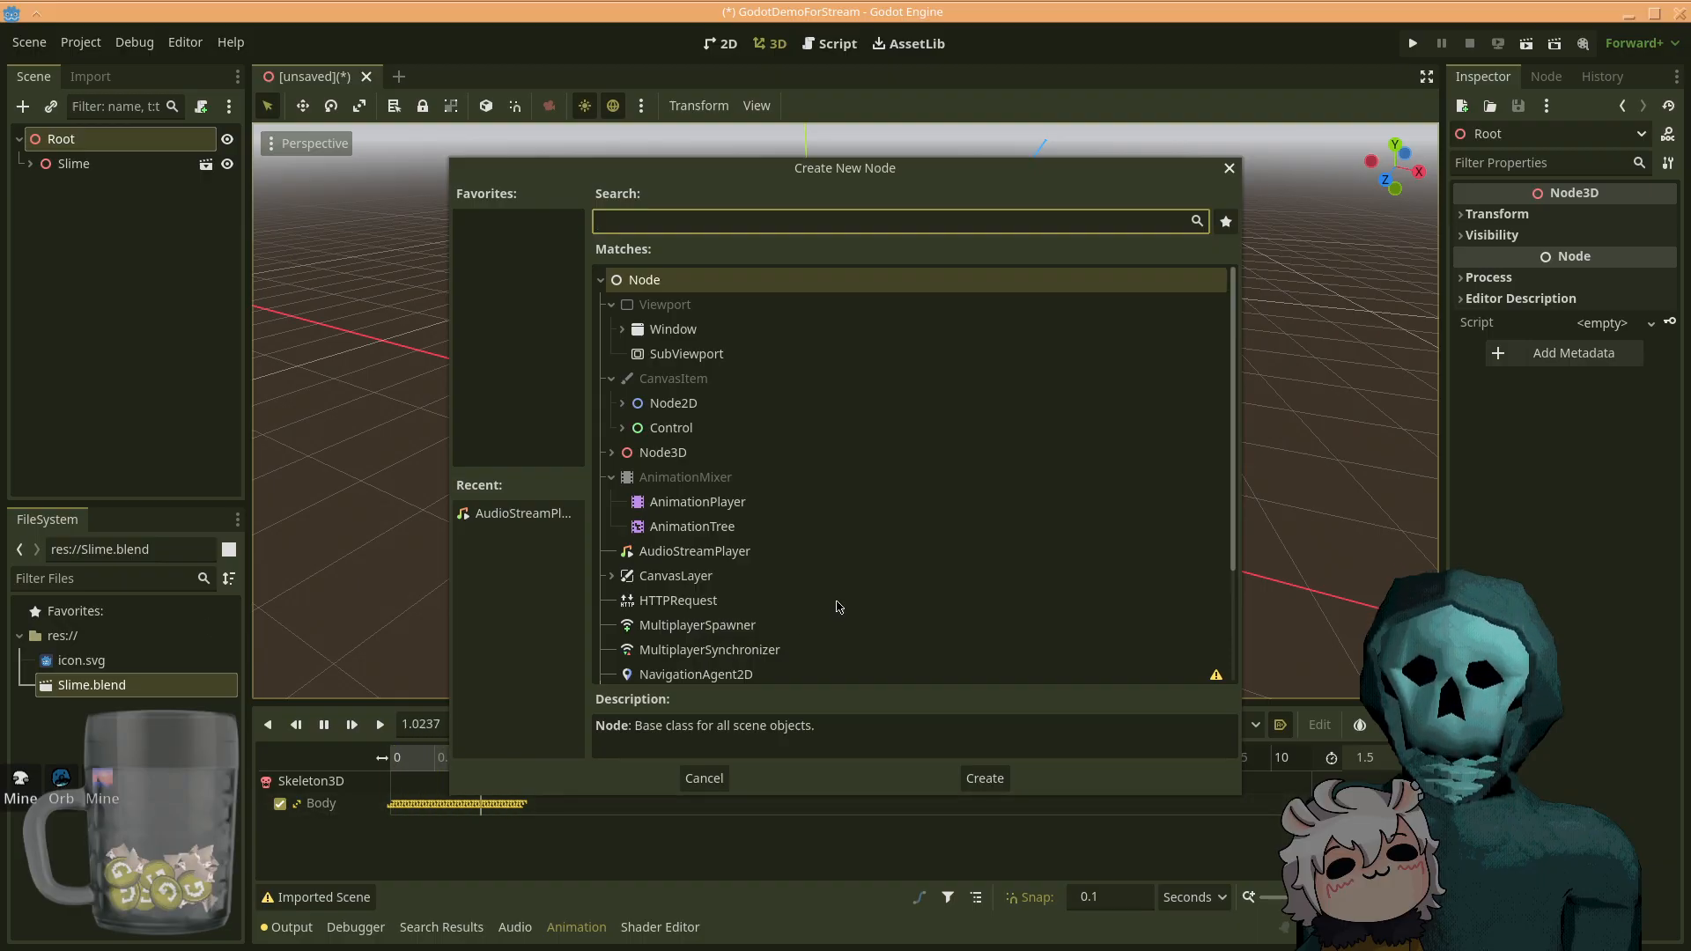
{"action": "scroll", "coordinate": [841, 602], "scroll_direction": "down", "scroll_amount": 3}
{"action": "scroll", "coordinate": [837, 490], "scroll_direction": "up", "scroll_amount": 3}
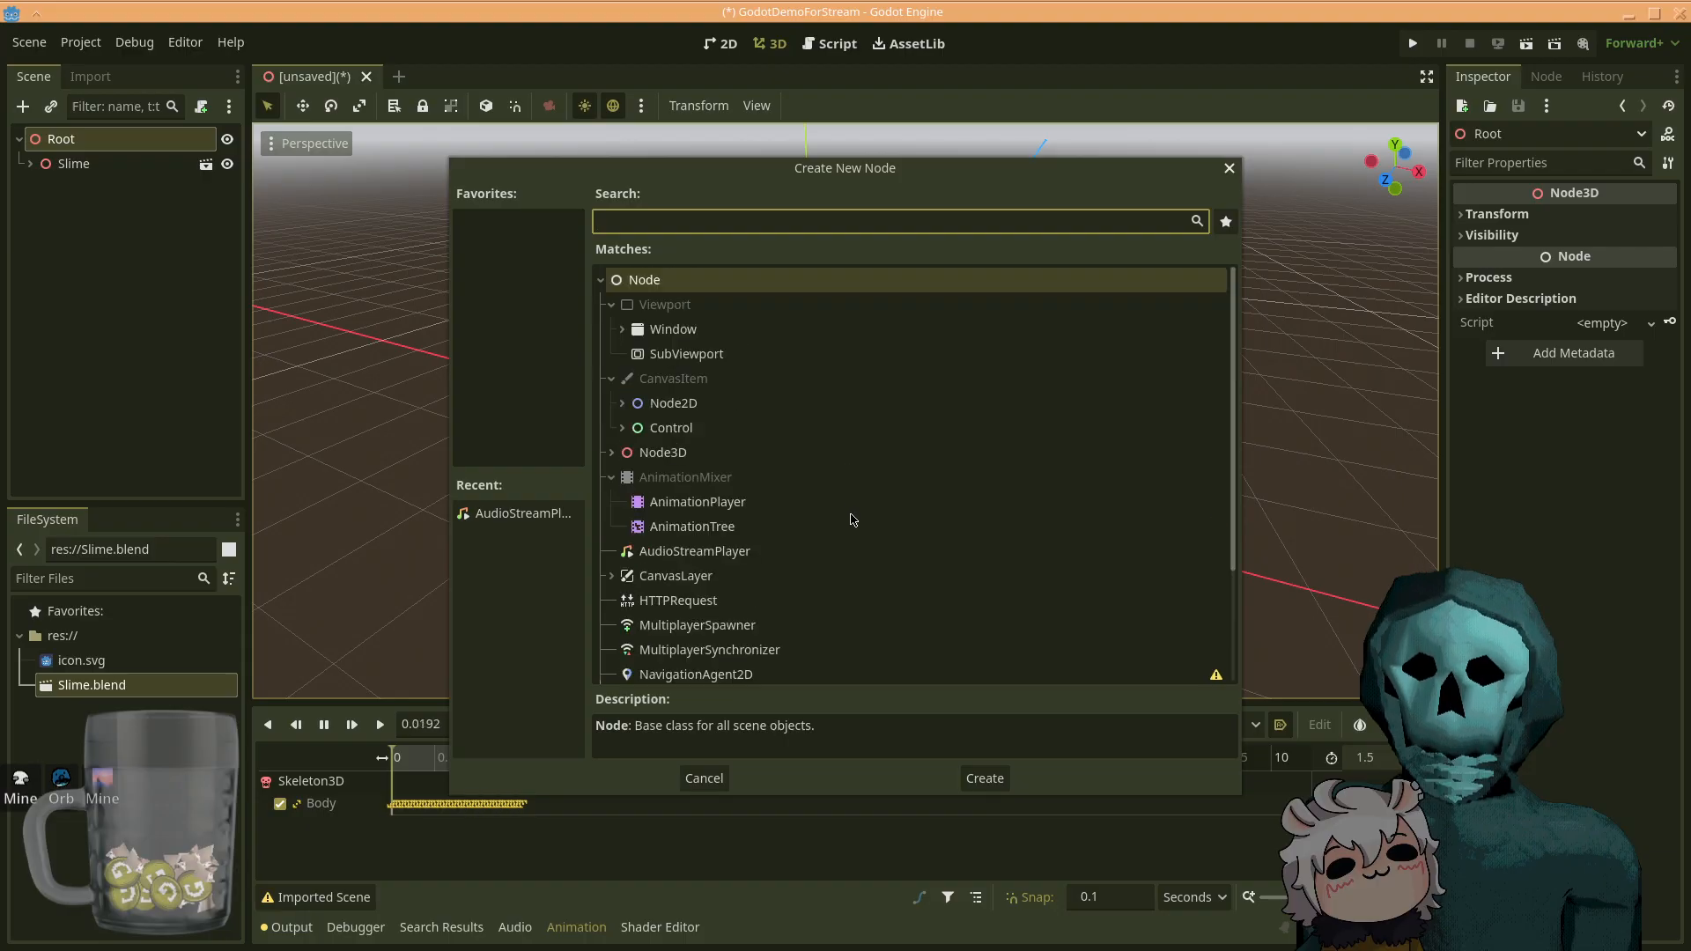
{"action": "scroll", "coordinate": [859, 512], "scroll_direction": "down", "scroll_amount": 3}
{"action": "scroll", "coordinate": [854, 502], "scroll_direction": "up", "scroll_amount": 3}
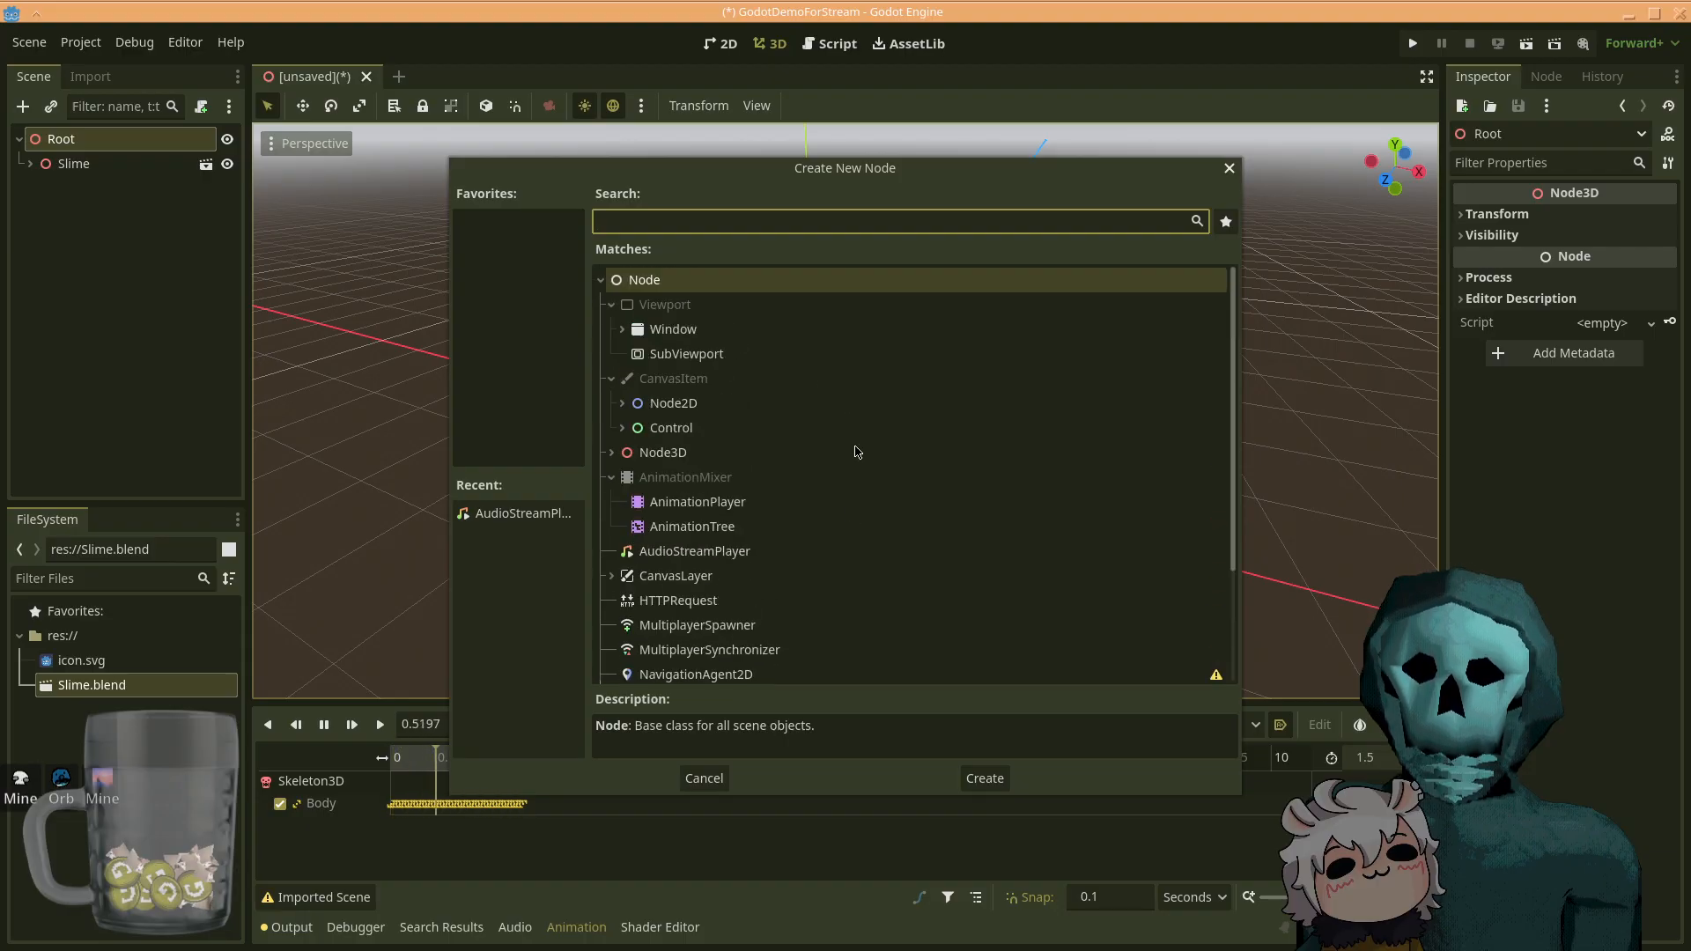
{"action": "scroll", "coordinate": [878, 416], "scroll_direction": "down", "scroll_amount": 3}
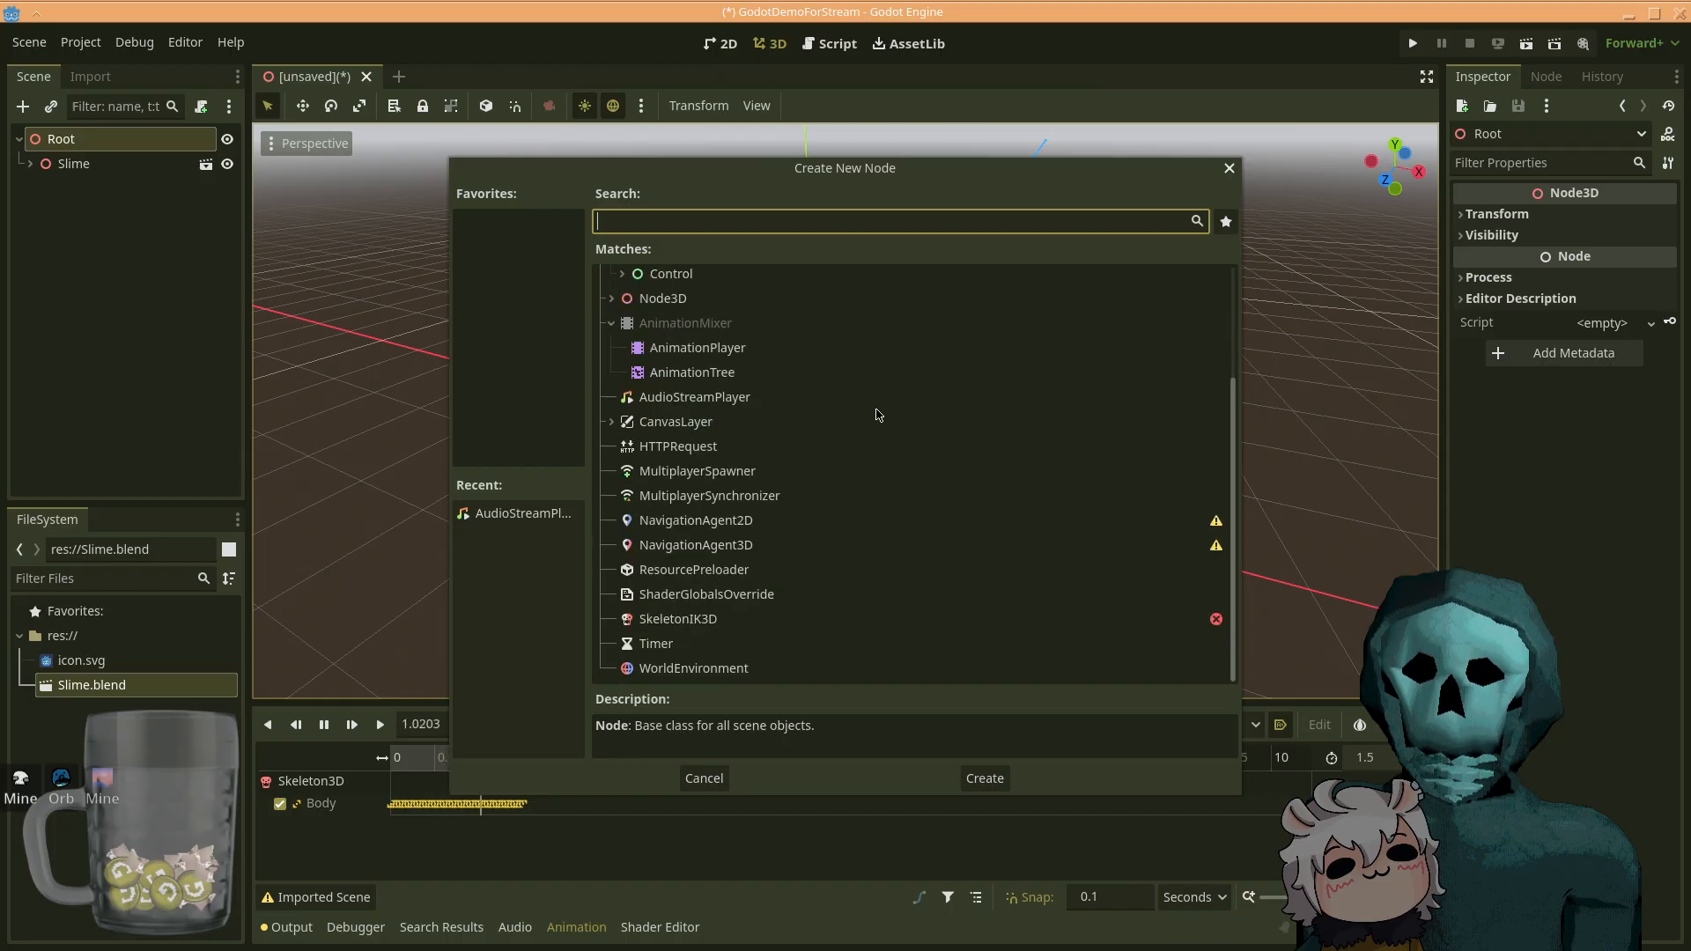
{"action": "scroll", "coordinate": [866, 415], "scroll_direction": "up", "scroll_amount": 3}
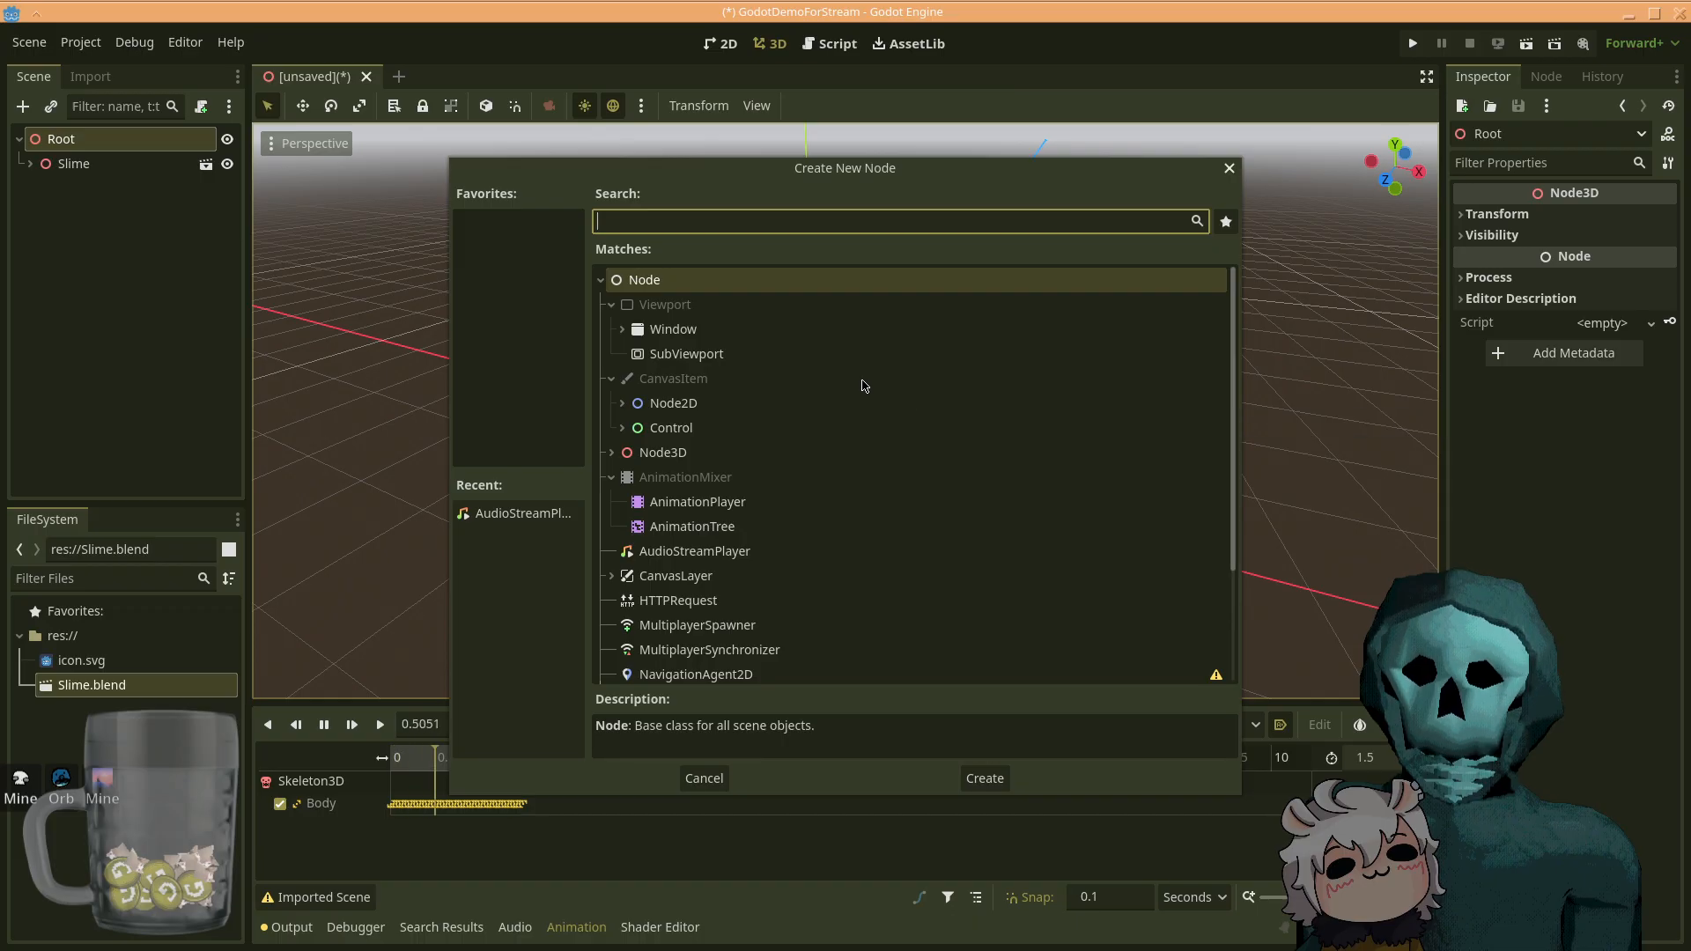
- Search the node types for csg, then close the node creation dialog without adding anything
{"action": "type", "text": "g"}
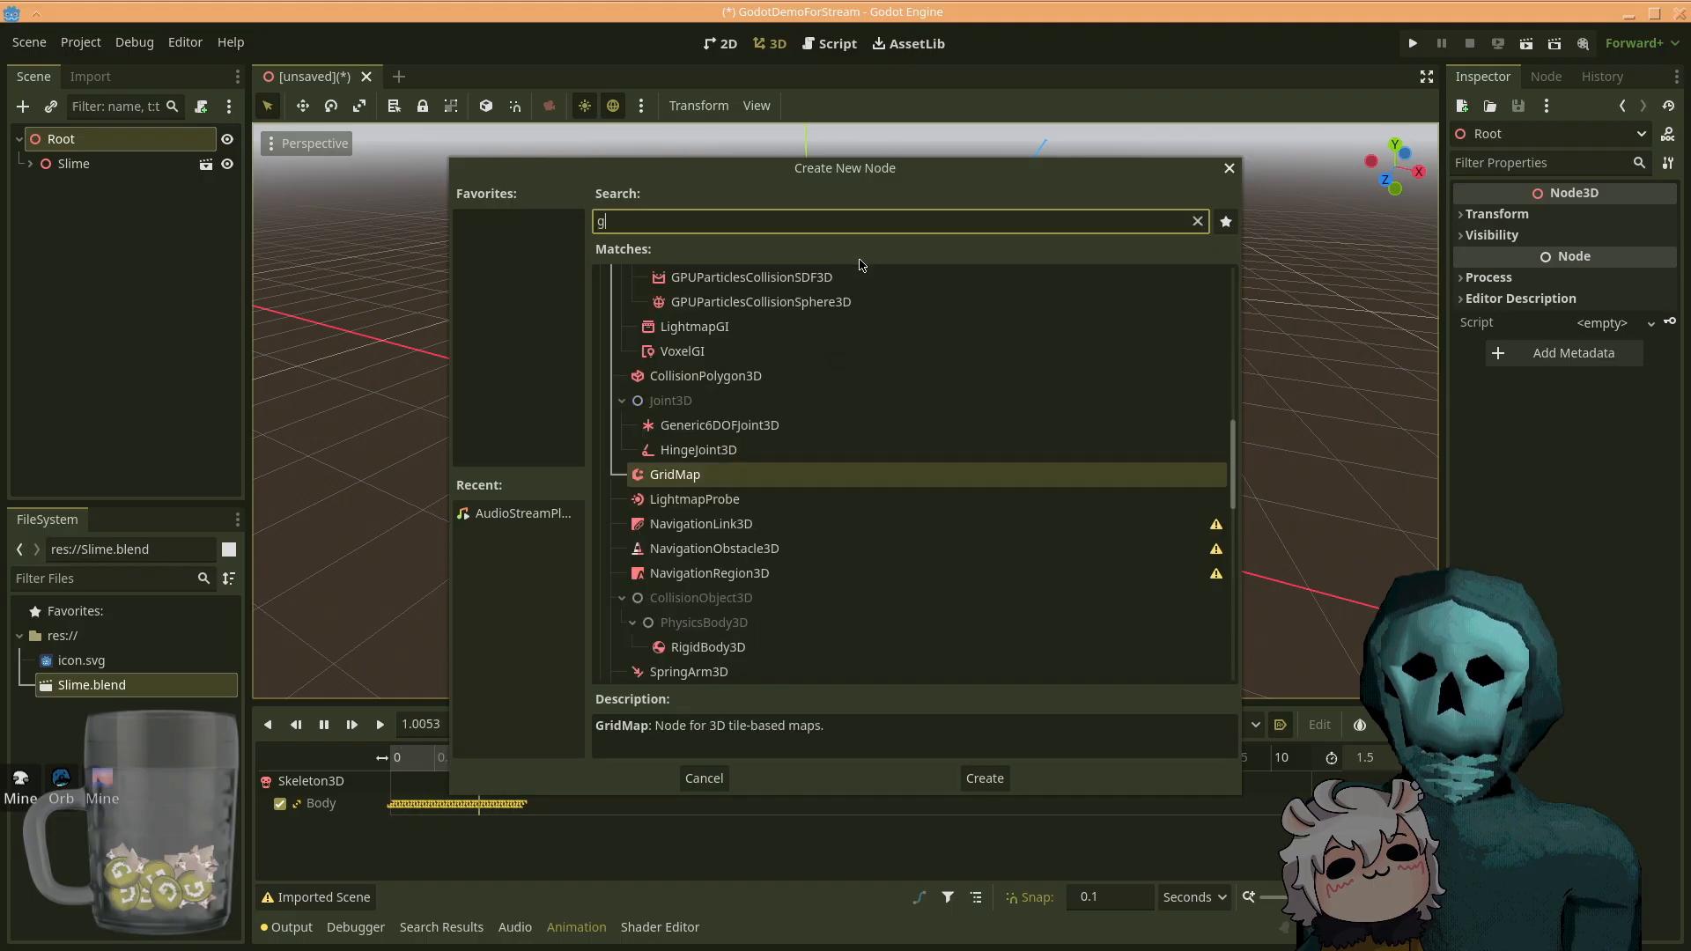
{"action": "key", "text": "BackSpace"}
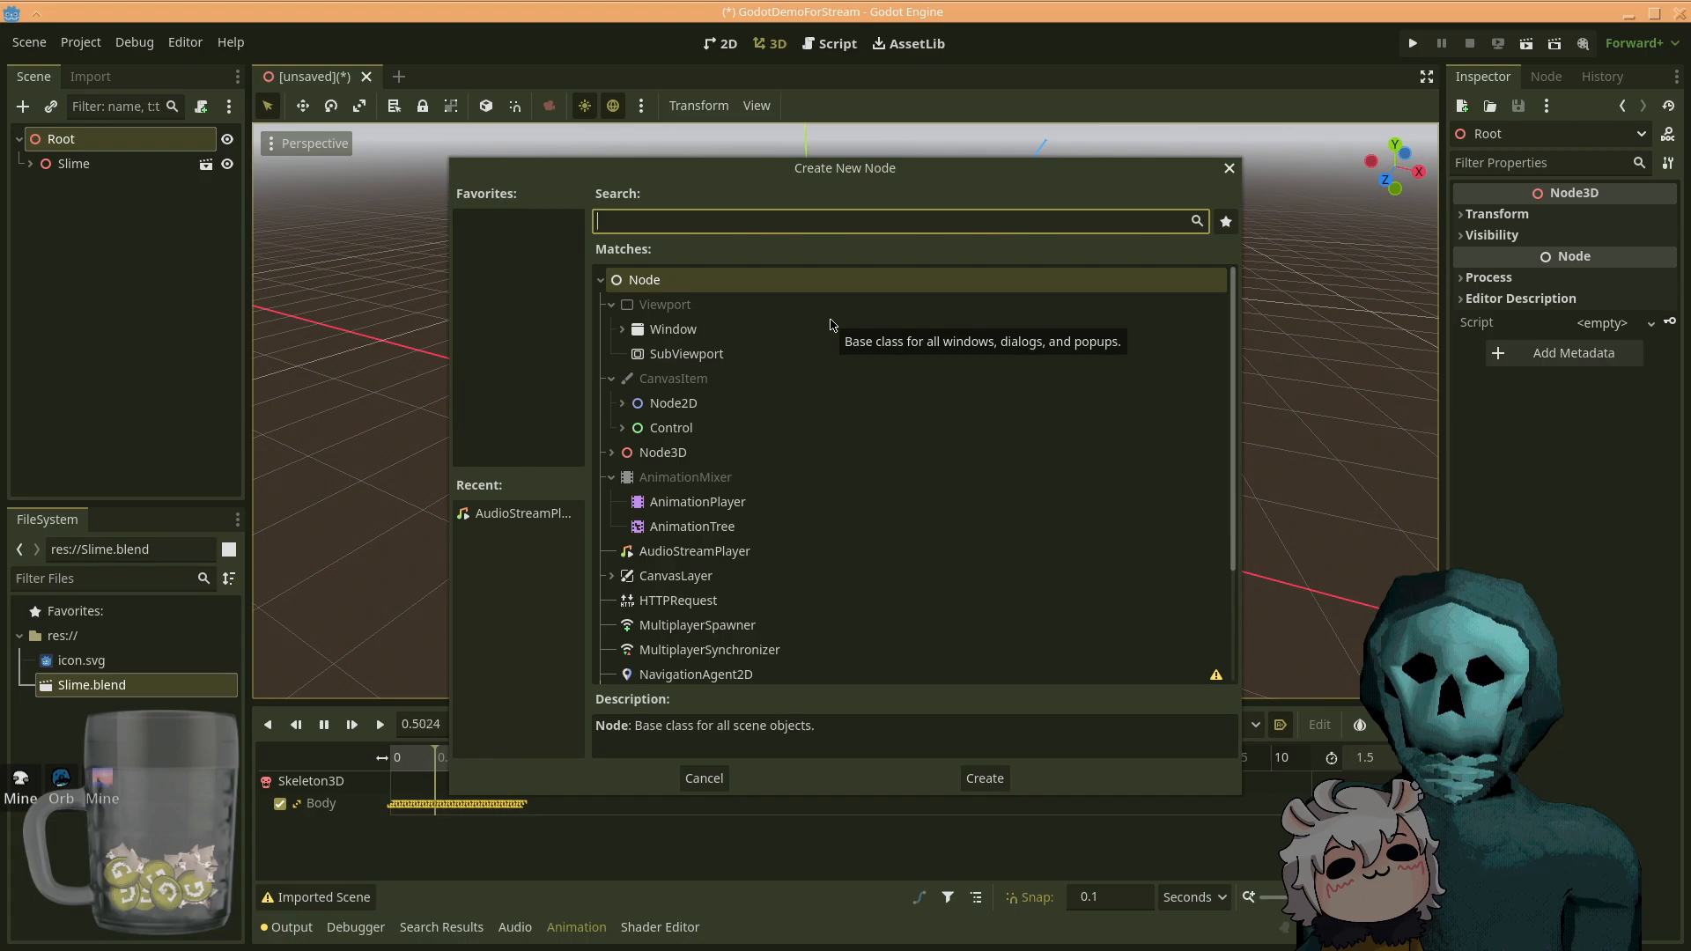
{"action": "type", "text": "csg"}
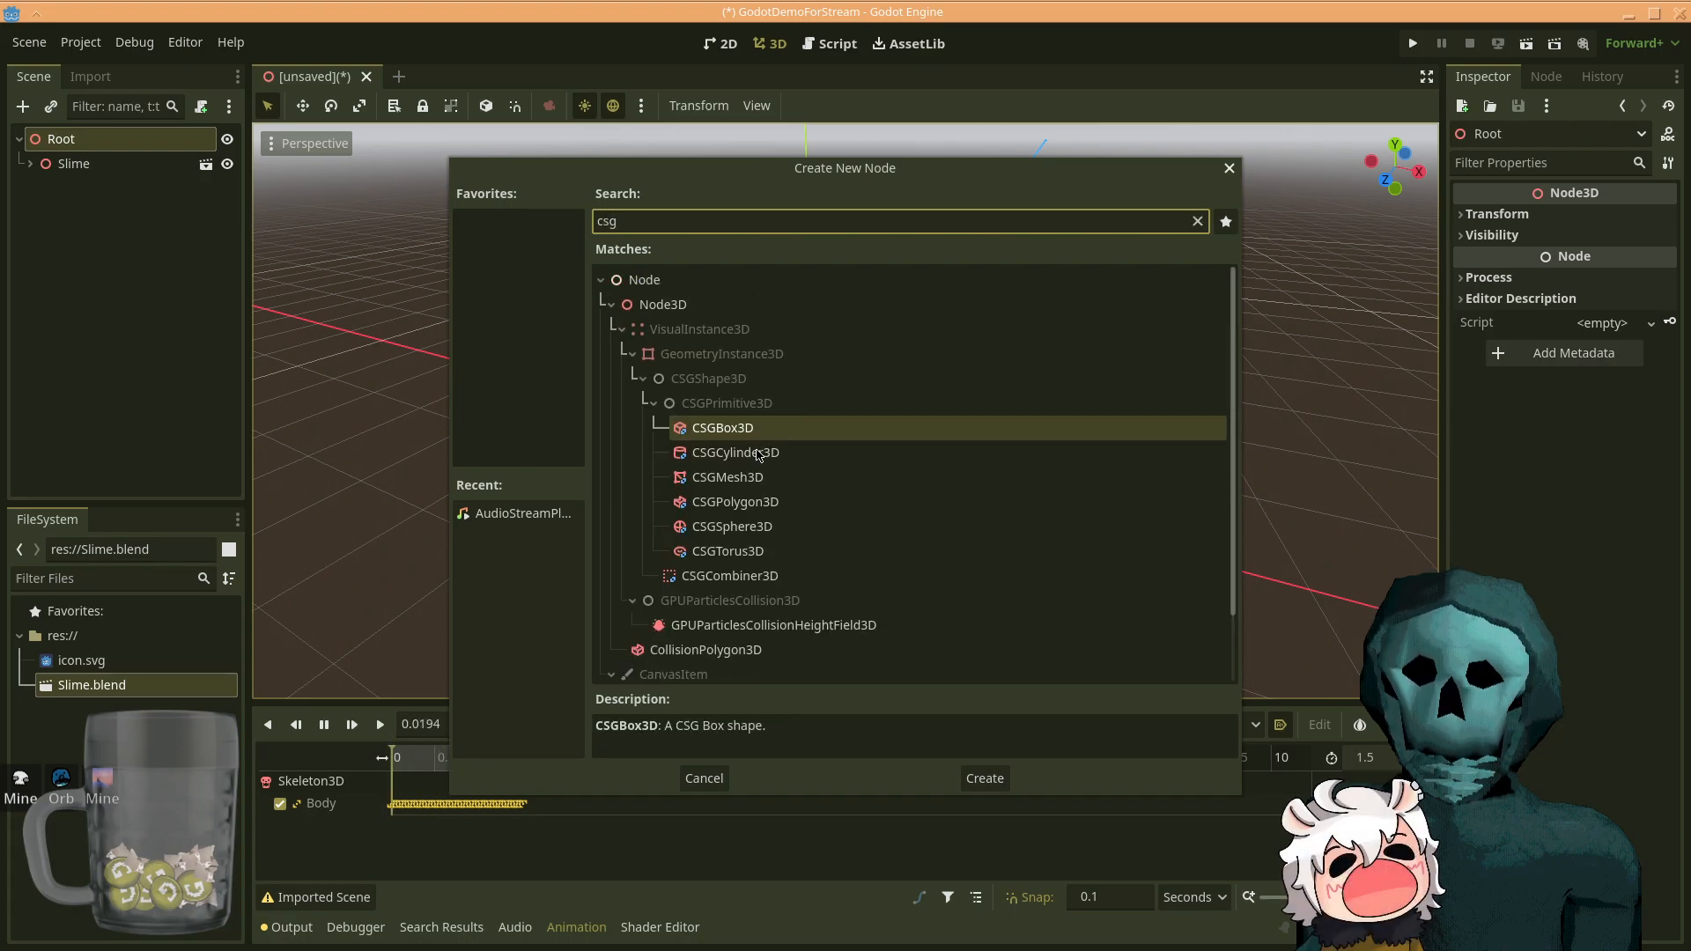
{"action": "key", "text": "Escape"}
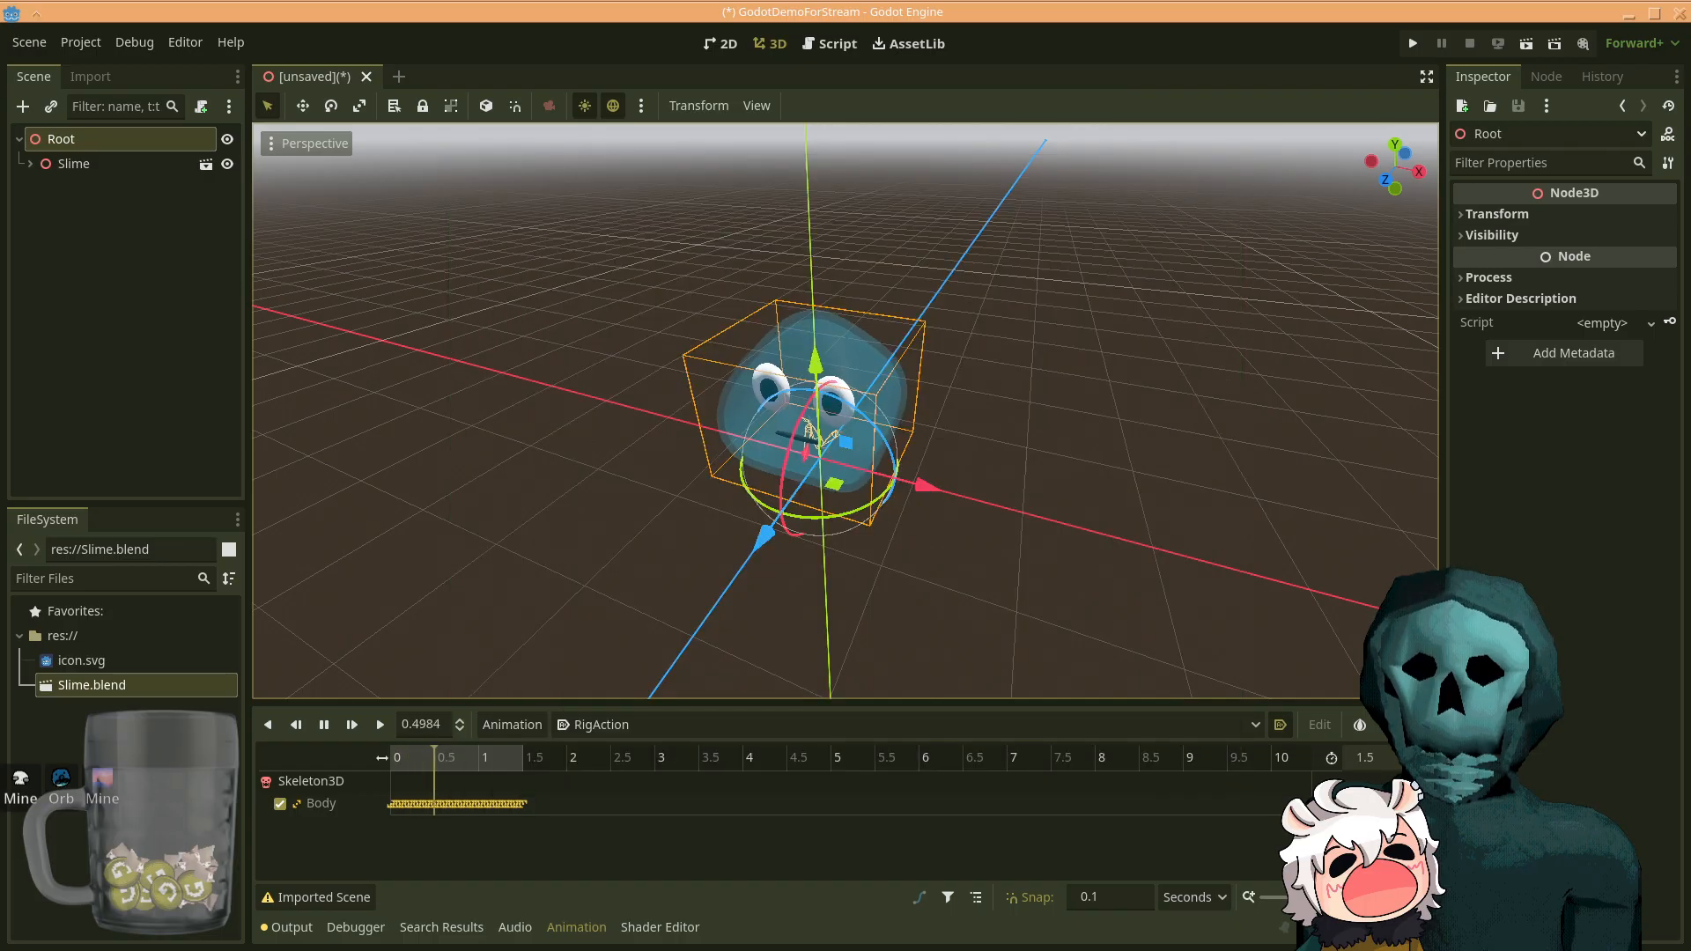
- Add a CSGCombiner3D node as a child of Root
{"action": "right_click", "coordinate": [59, 144]}
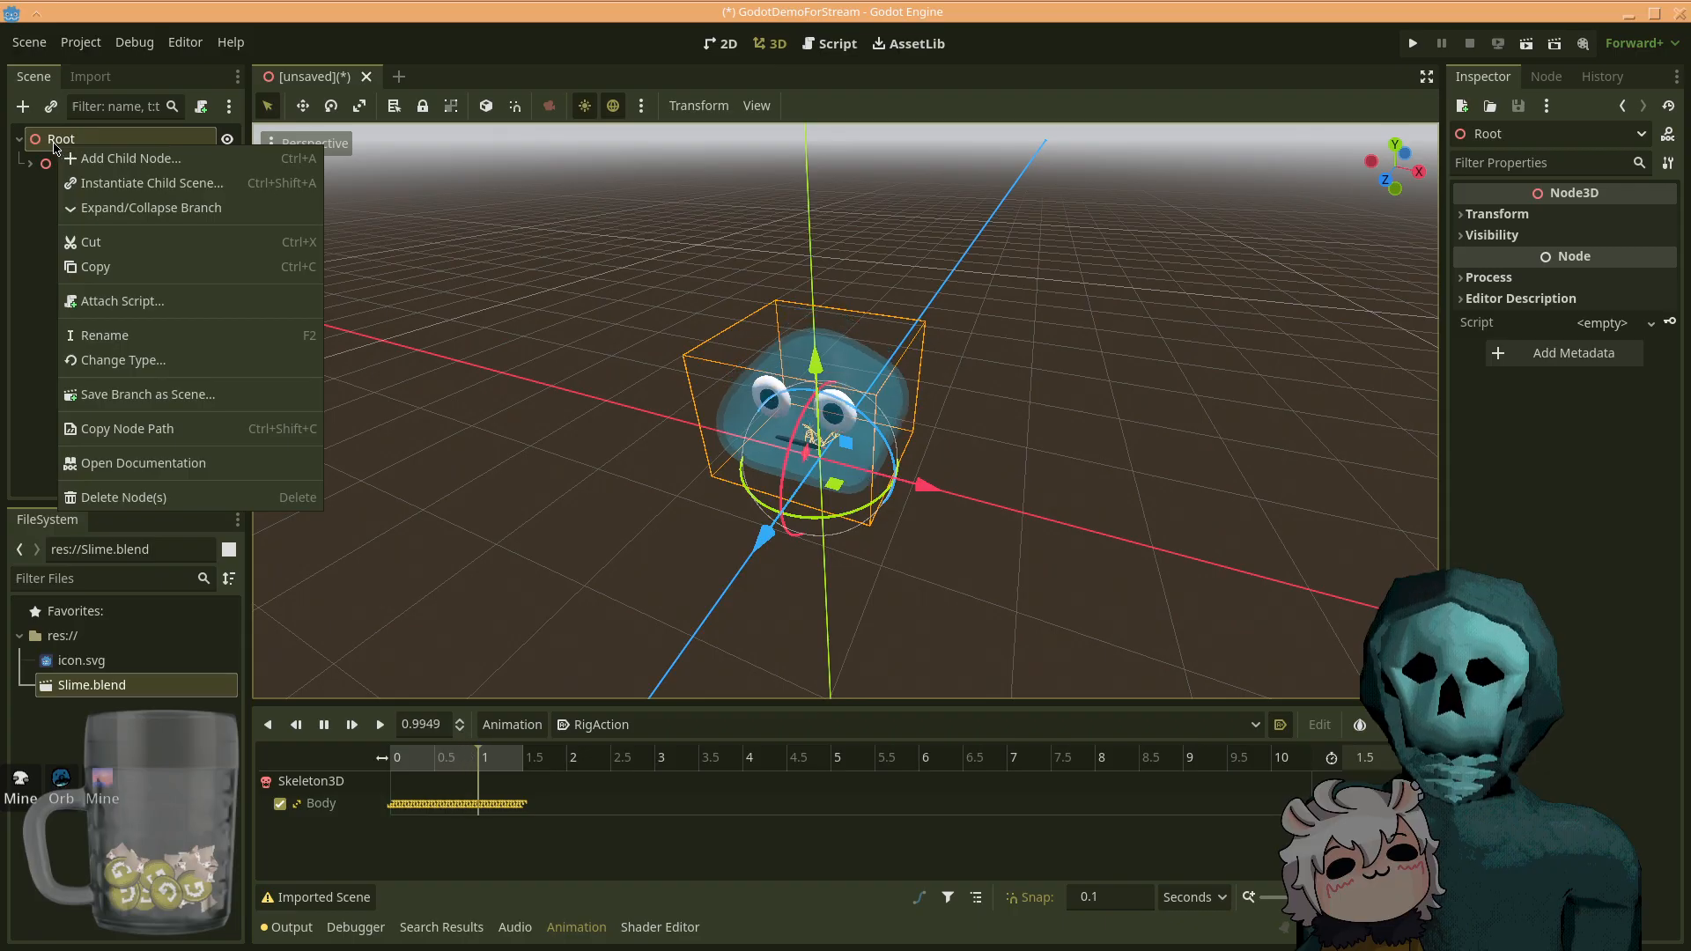
{"action": "left_click", "coordinate": [88, 162]}
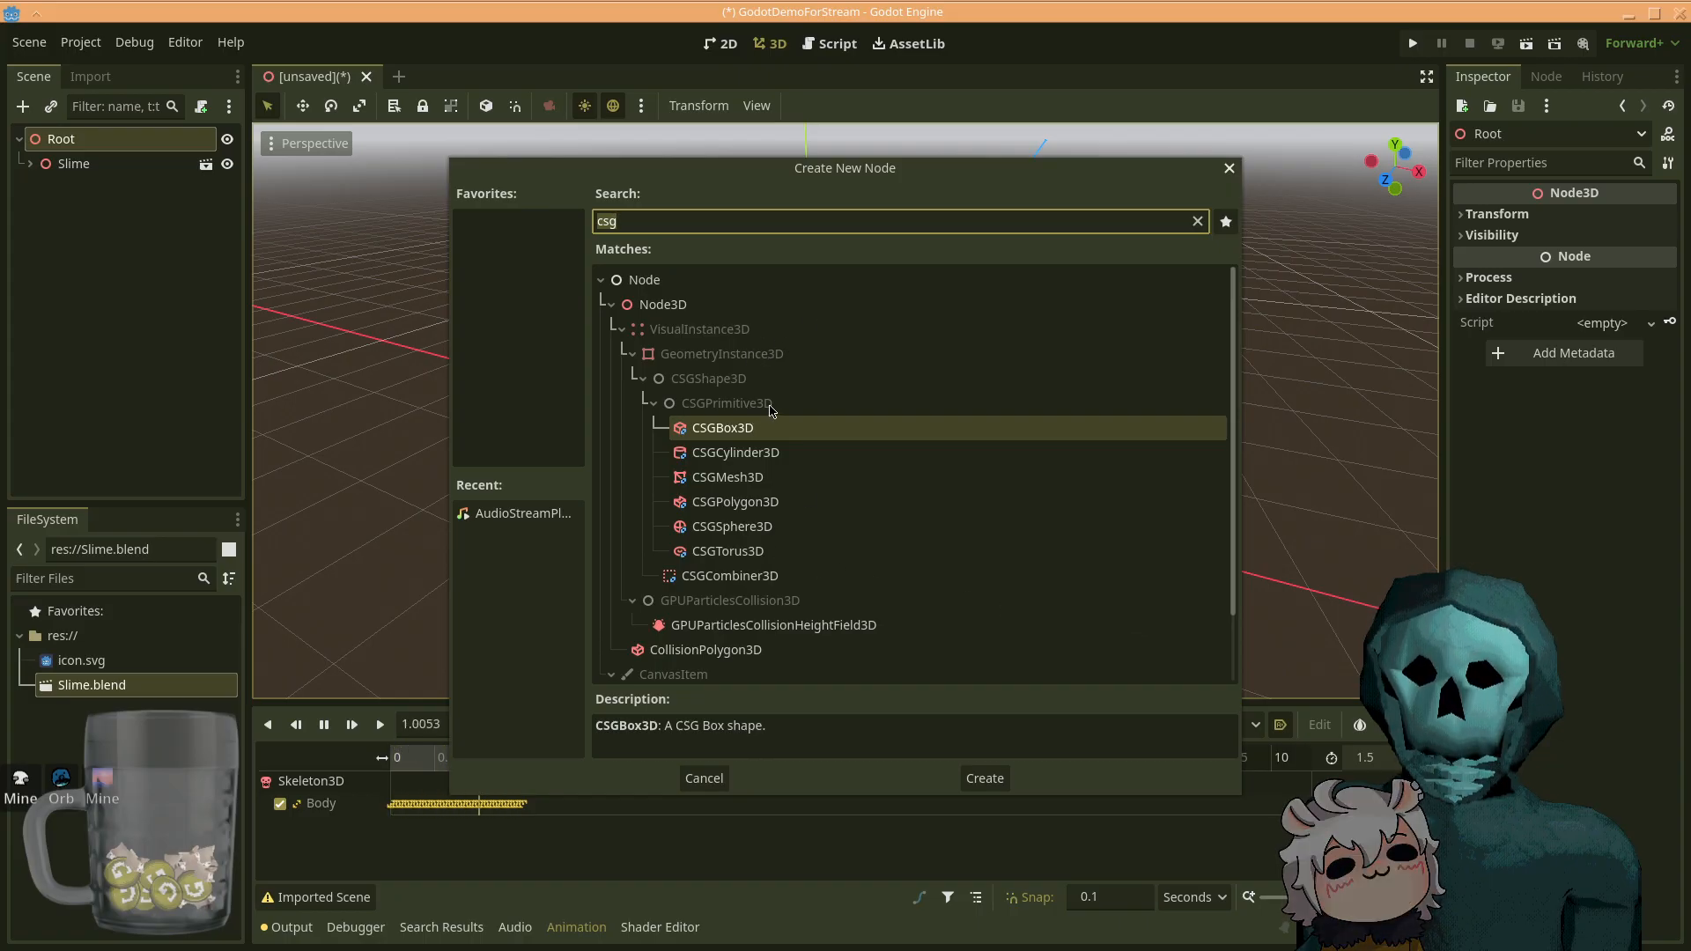
{"action": "left_click", "coordinate": [729, 581]}
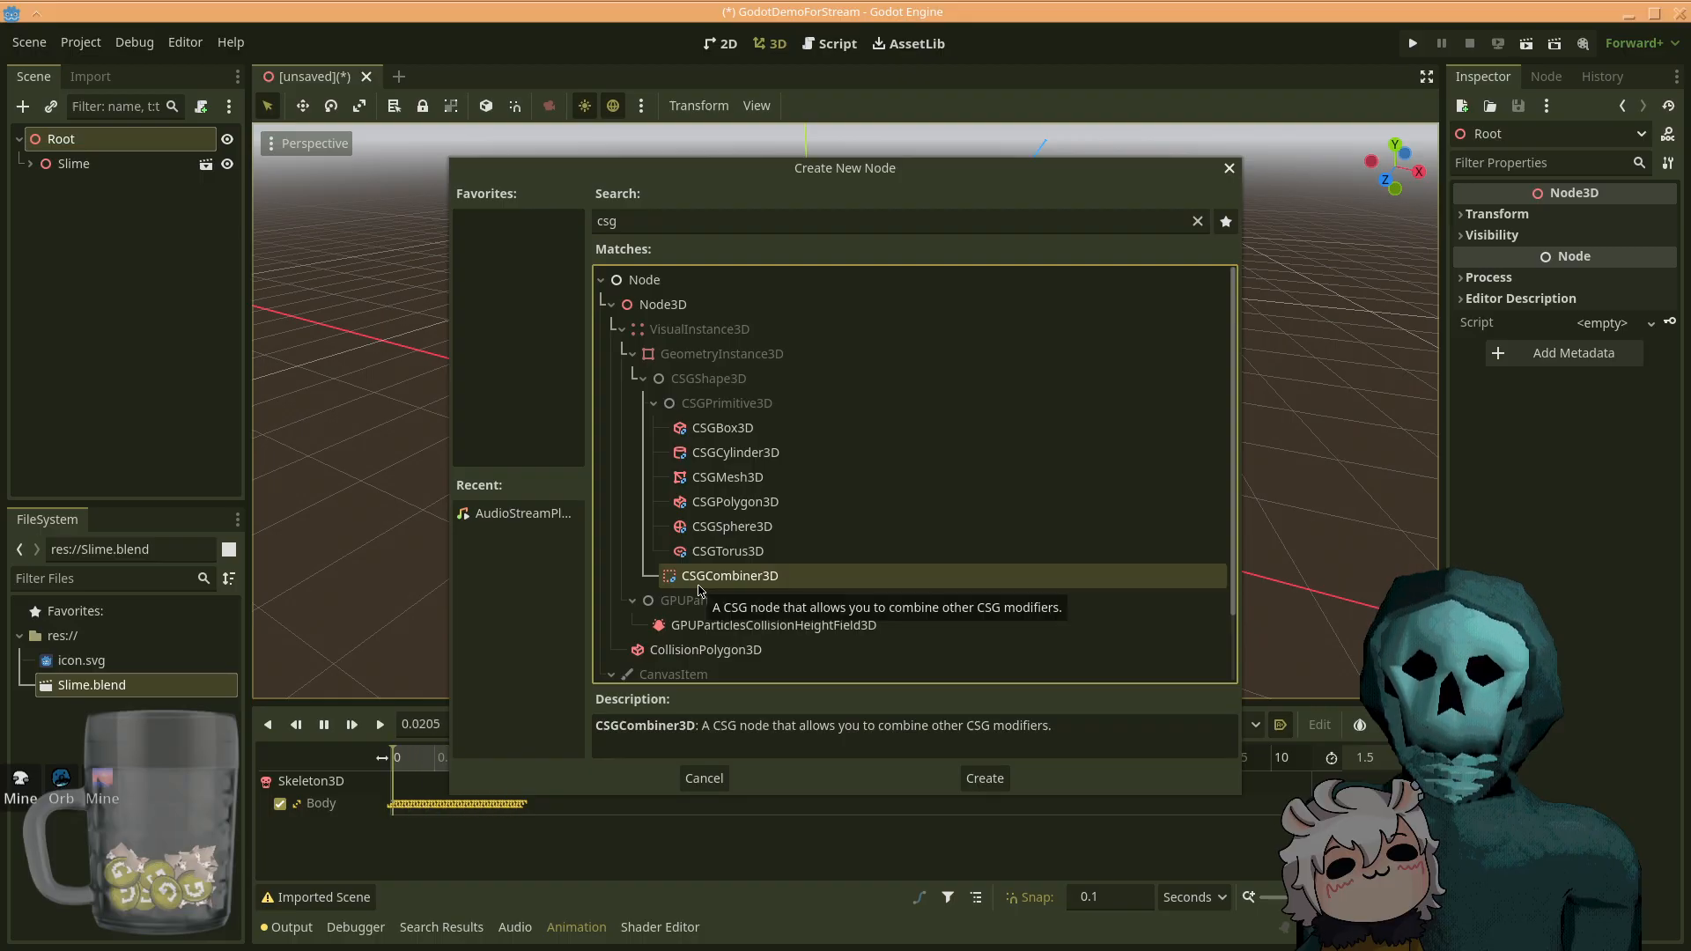
{"action": "double_click", "coordinate": [698, 587]}
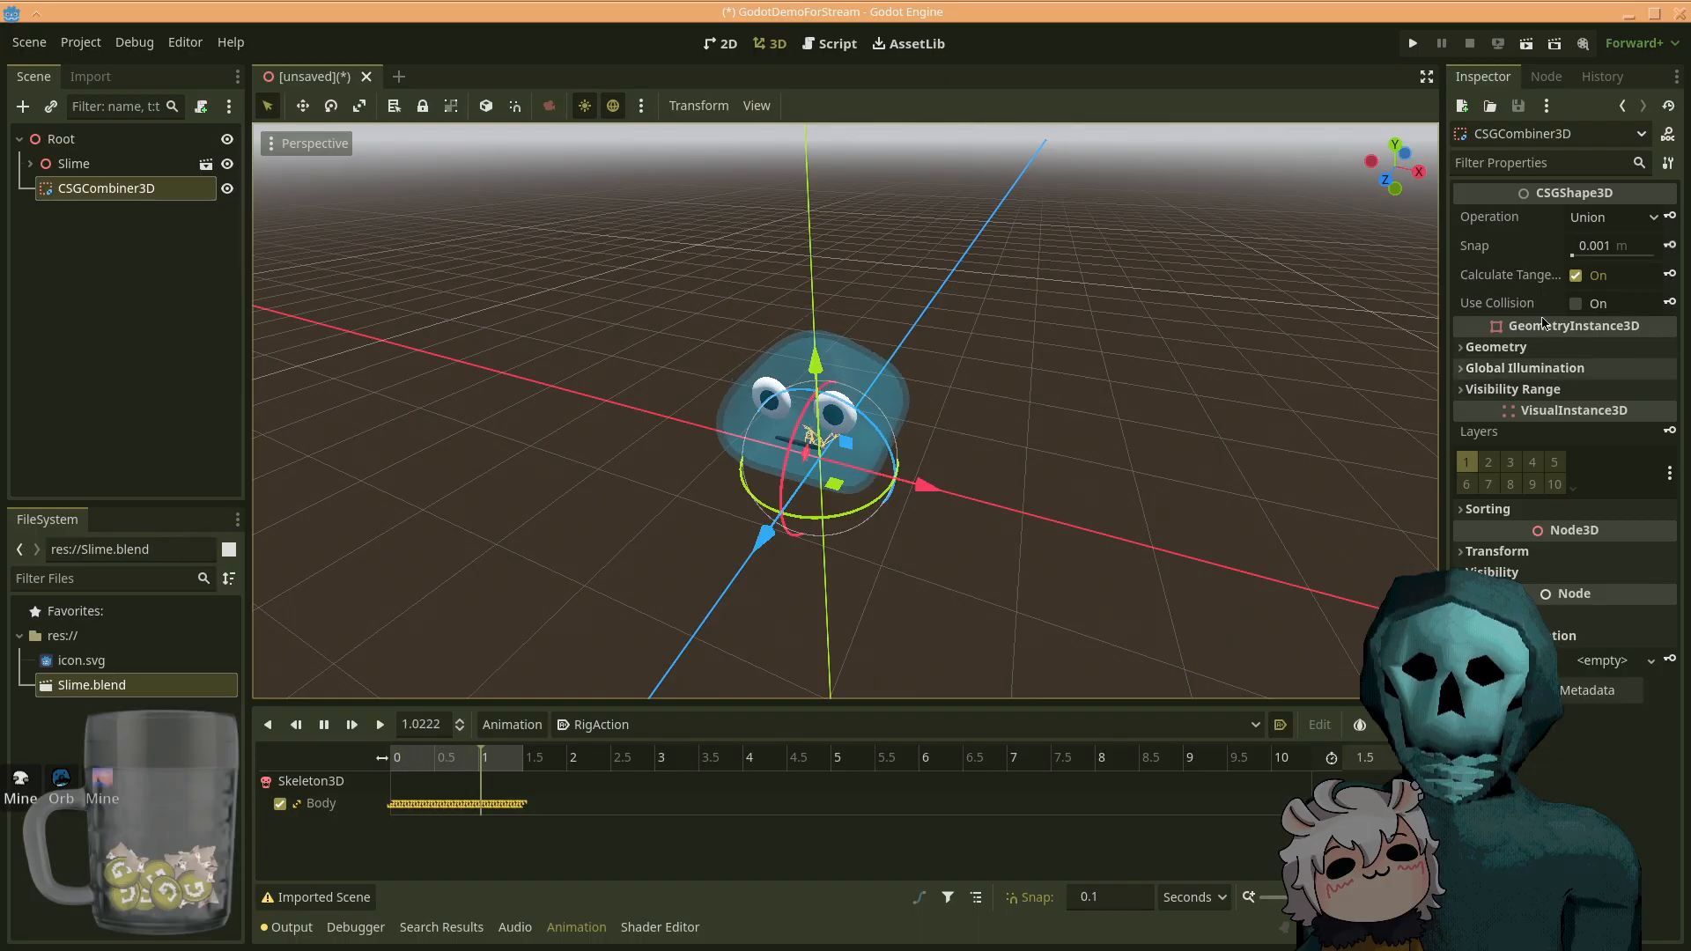
- Enable Use Collision on the CSGCombiner3D node
{"action": "mouse_move", "coordinate": [1521, 315]}
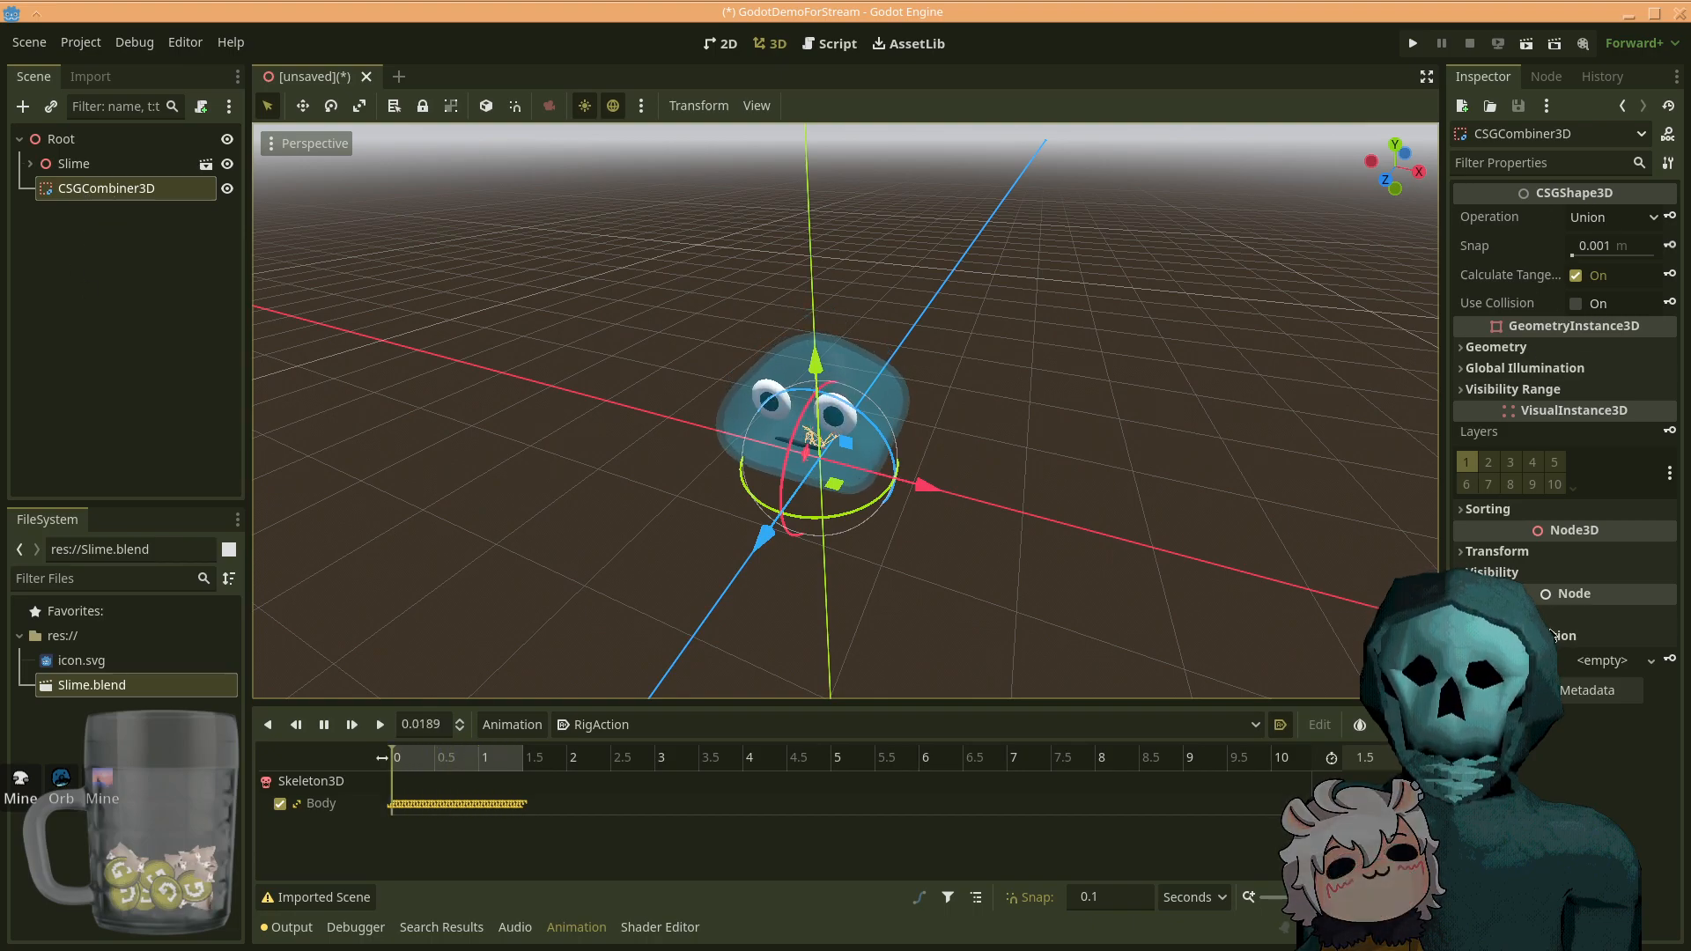
{"action": "left_click", "coordinate": [89, 197]}
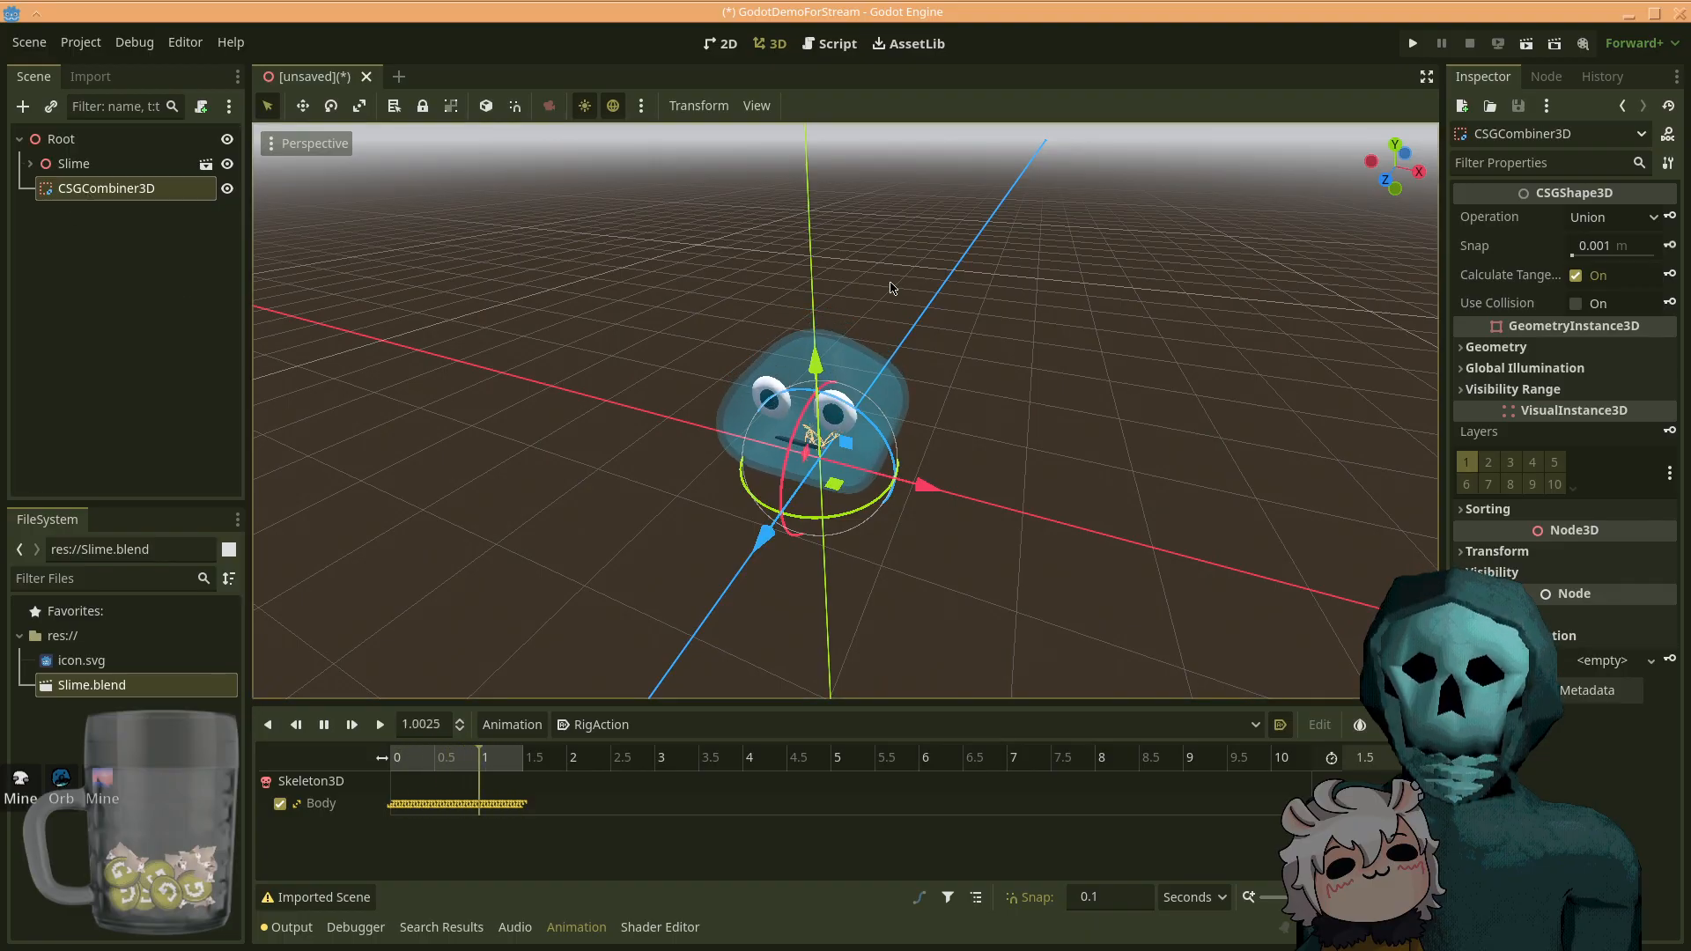
{"action": "left_click", "coordinate": [1593, 307]}
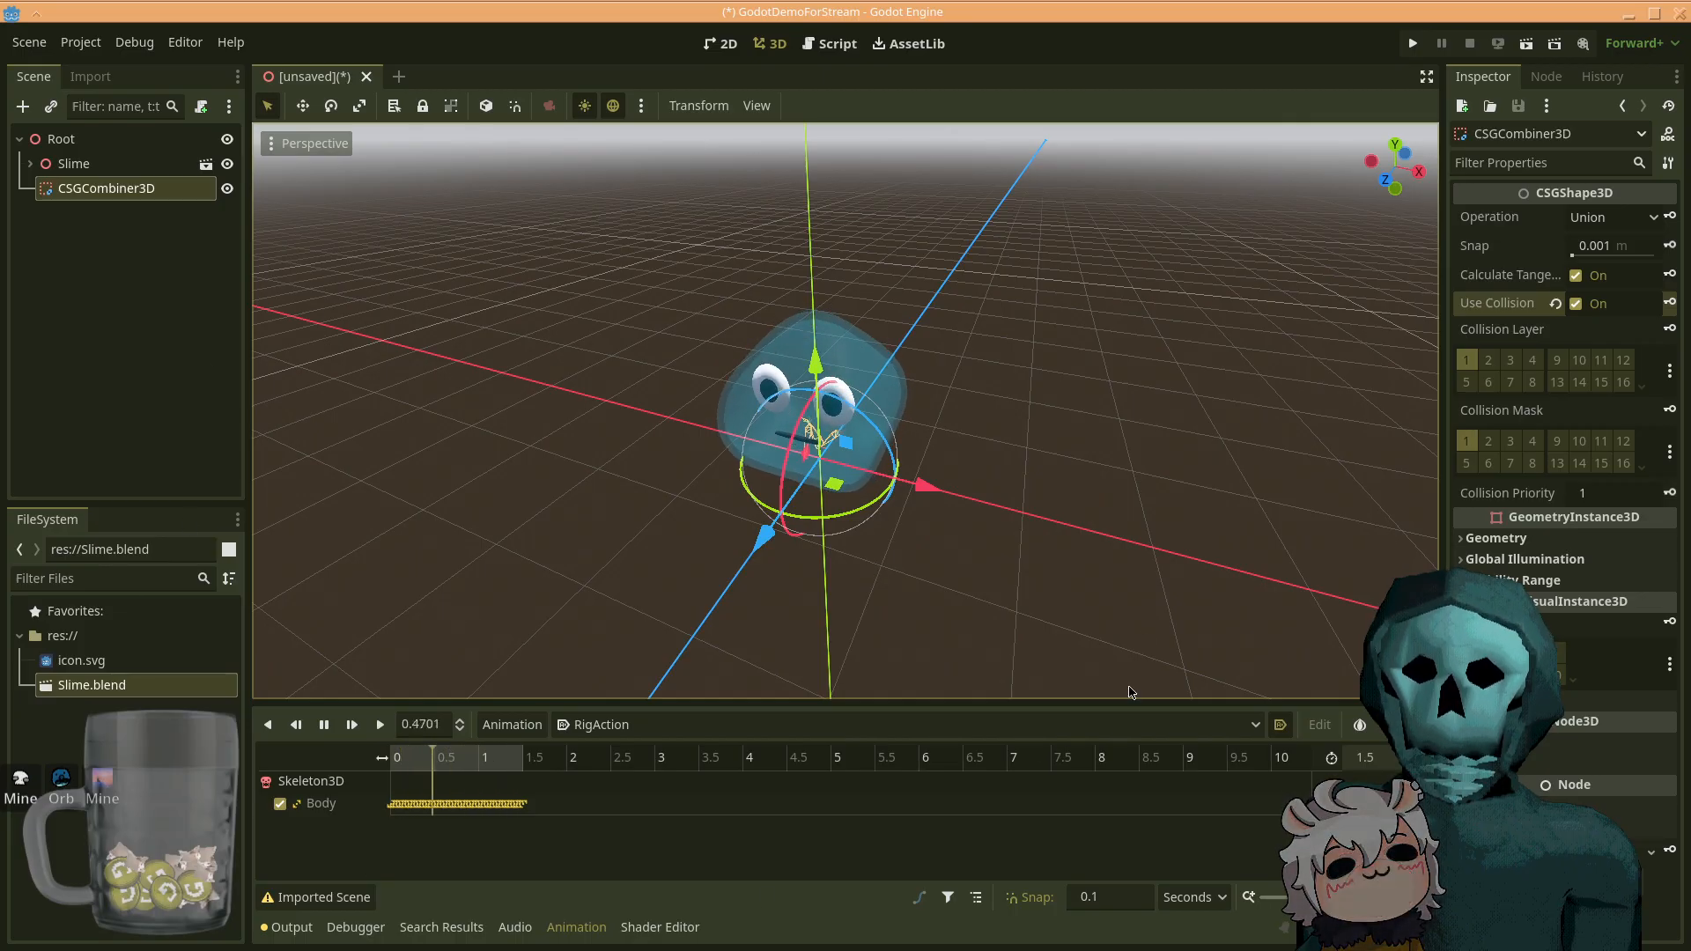
- Add a CSGBox3D node as a child of CSGCombiner3D
{"action": "right_click", "coordinate": [77, 192]}
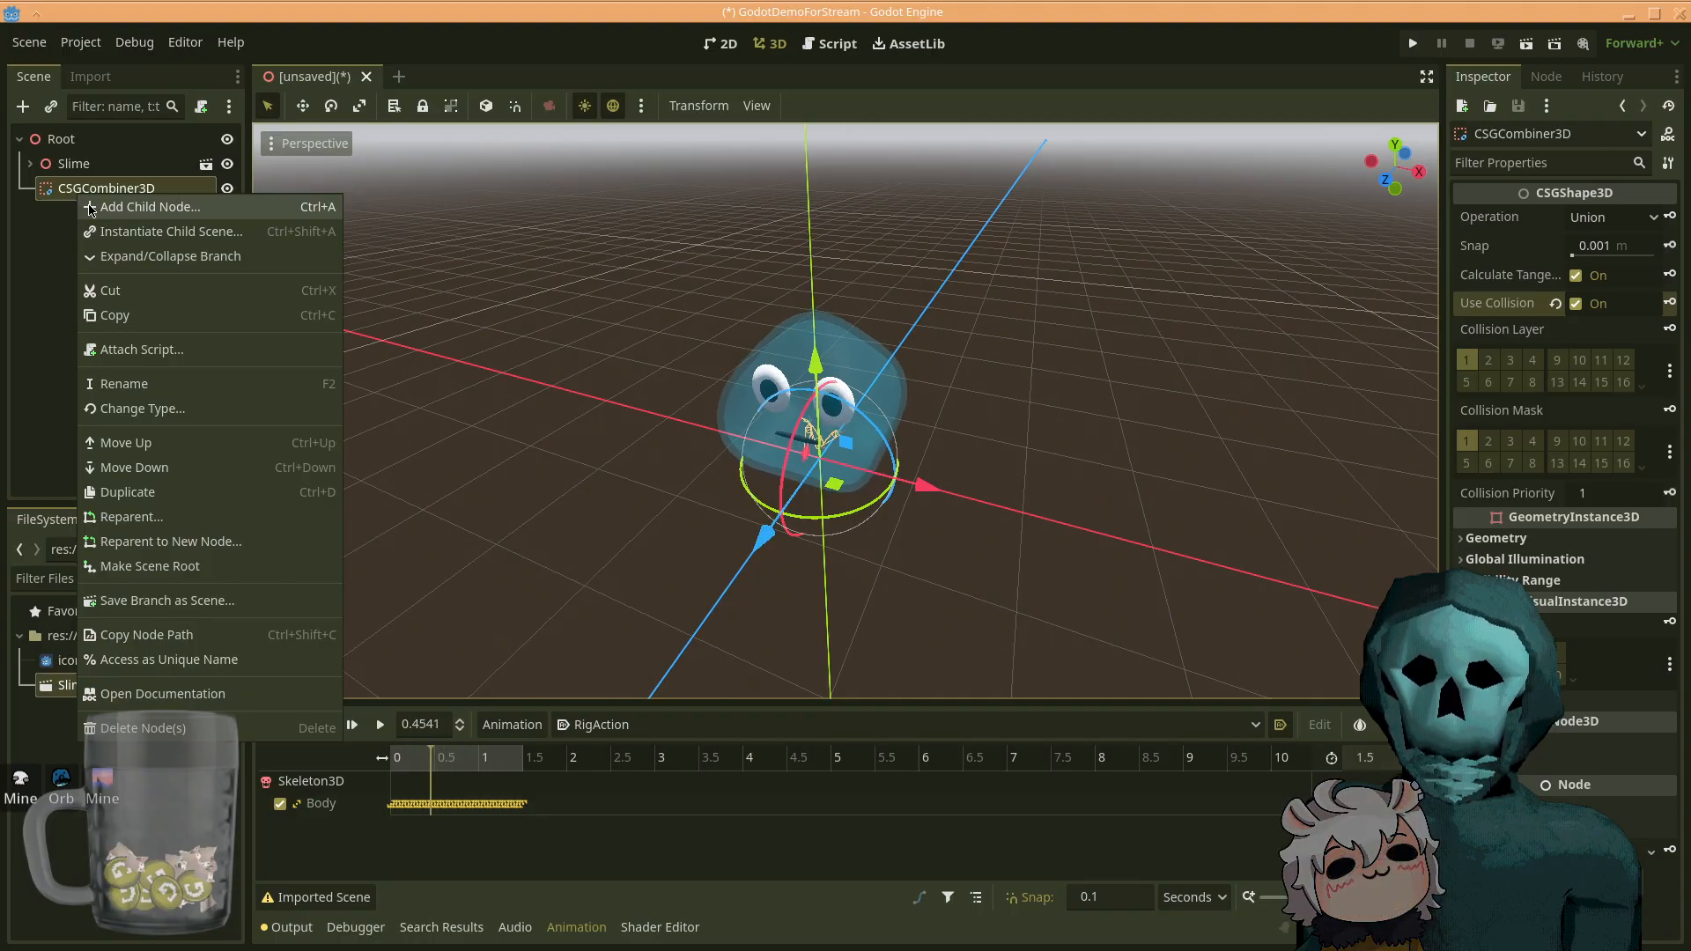
{"action": "left_click", "coordinate": [92, 208]}
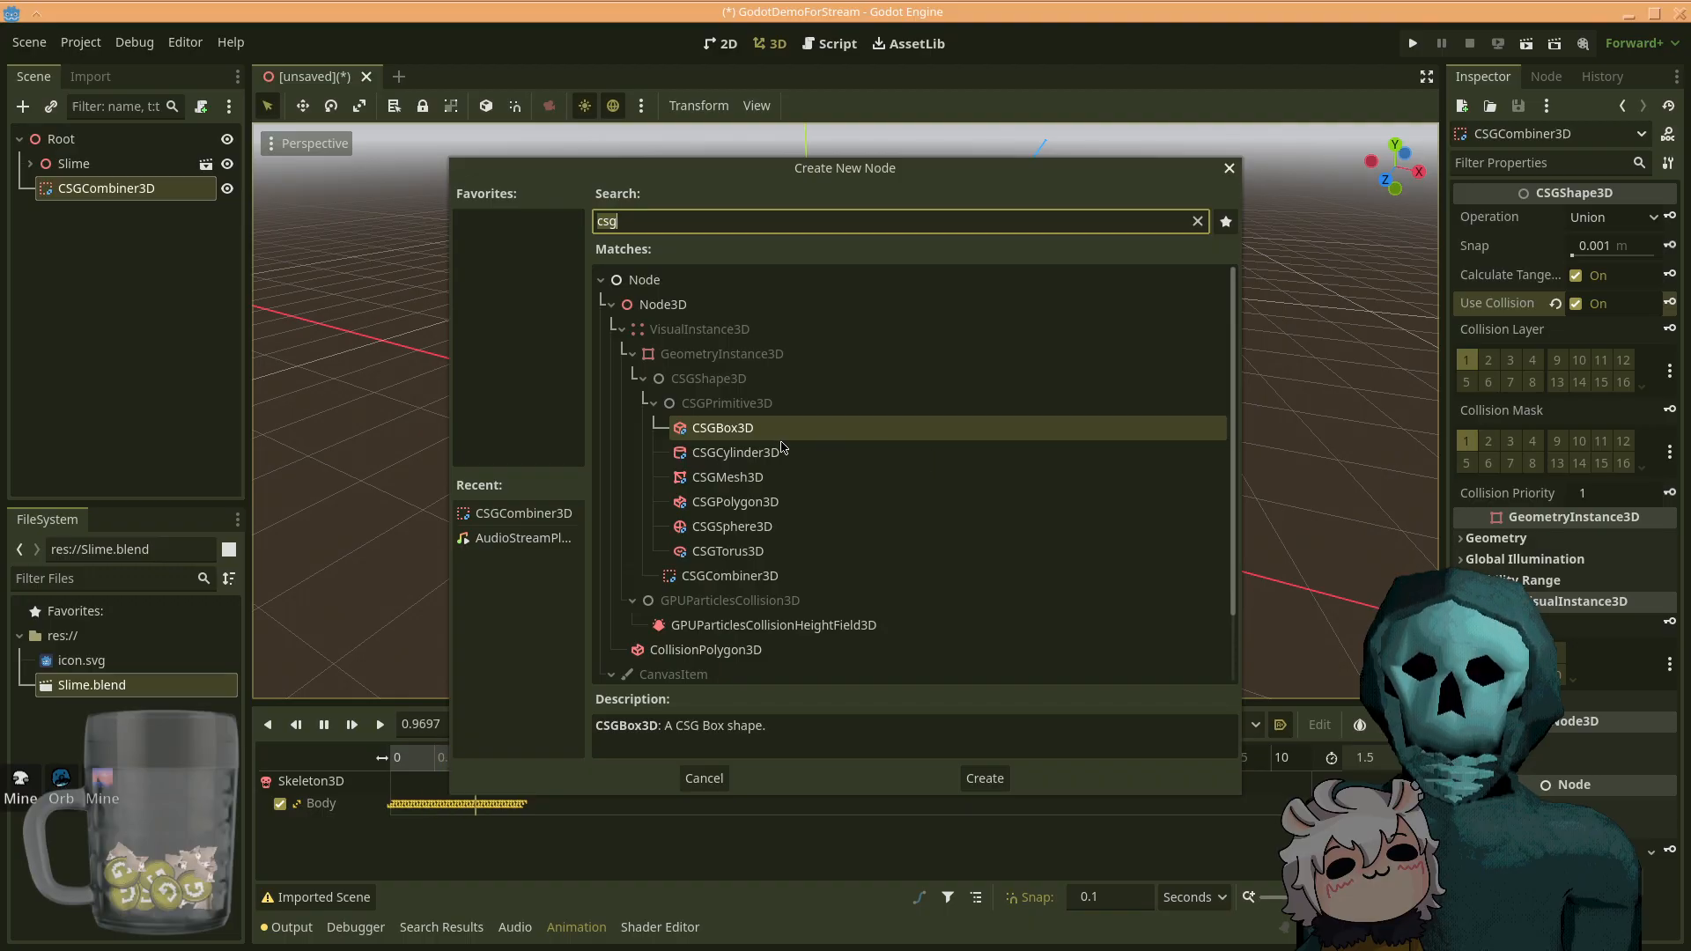
{"action": "double_click", "coordinate": [722, 428]}
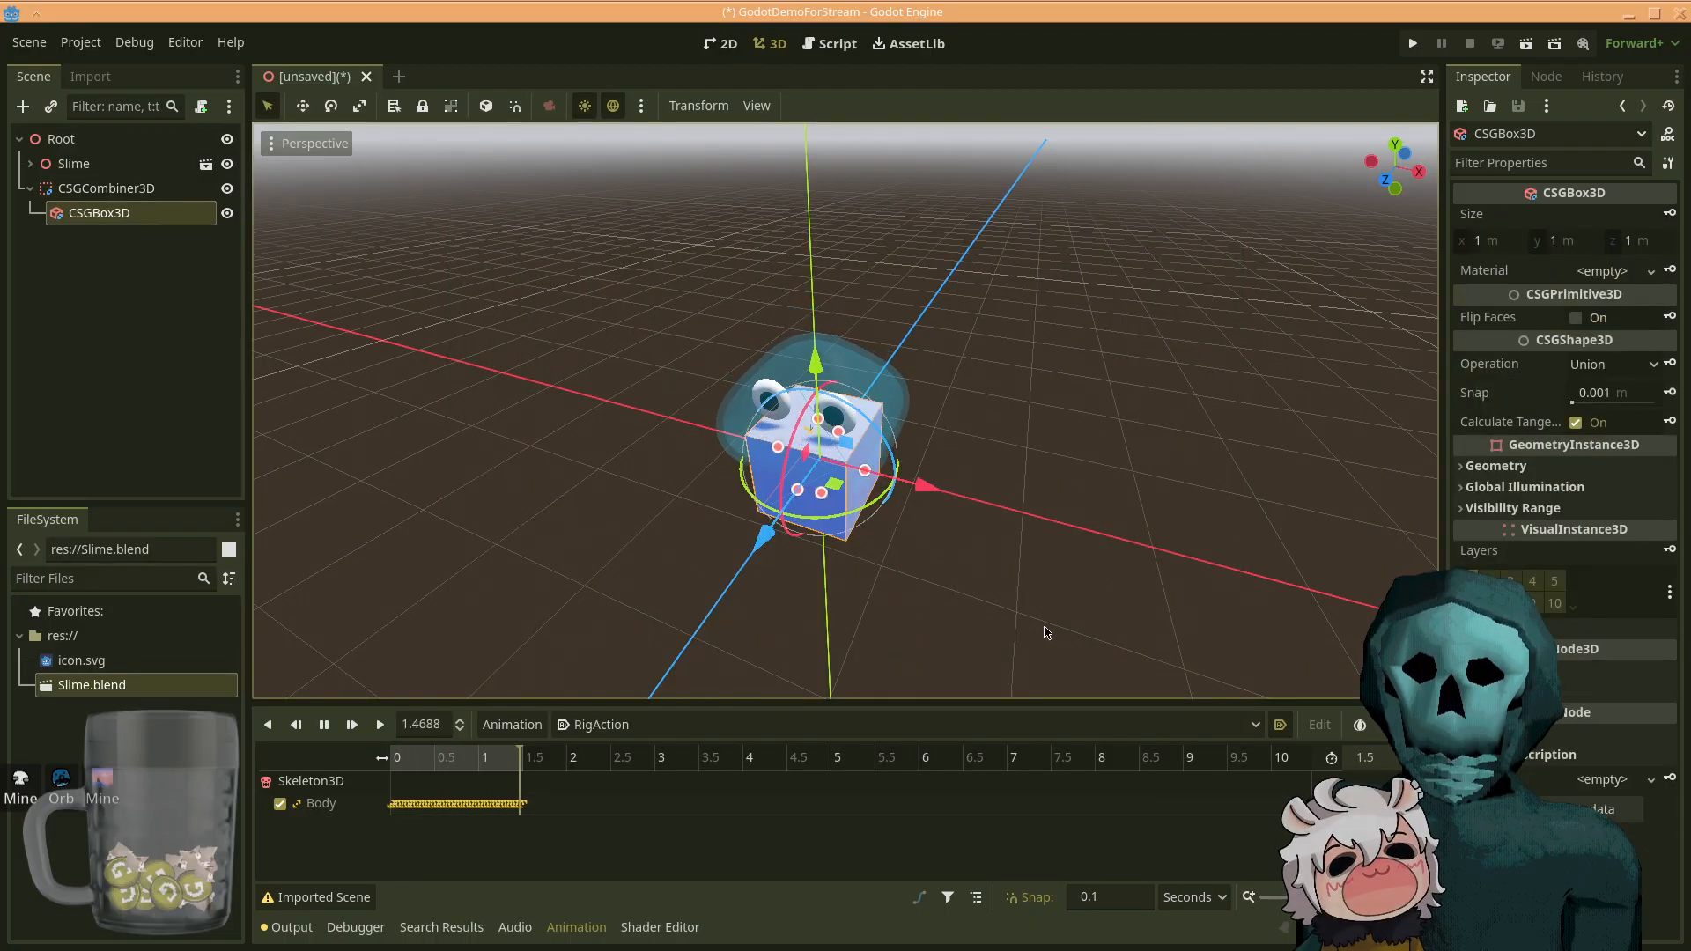
- Lower the top face of the CSGBox3D to flatten it to about 0.25 m high
{"action": "mouse_move", "coordinate": [845, 411]}
{"action": "right_mouse_down"}
{"action": "mouse_move", "coordinate": [995, 484]}
{"action": "mouse_move", "coordinate": [837, 379]}
{"action": "right_mouse_up"}
{"action": "key", "text": "w"}
{"action": "right_click_drag", "start_coordinate": [943, 468], "coordinate": [1180, 416]}
{"action": "key", "text": "s"}
{"action": "key", "text": "w"}
{"action": "key", "text": "a"}
{"action": "key", "text": "d"}
{"action": "key", "text": "a"}
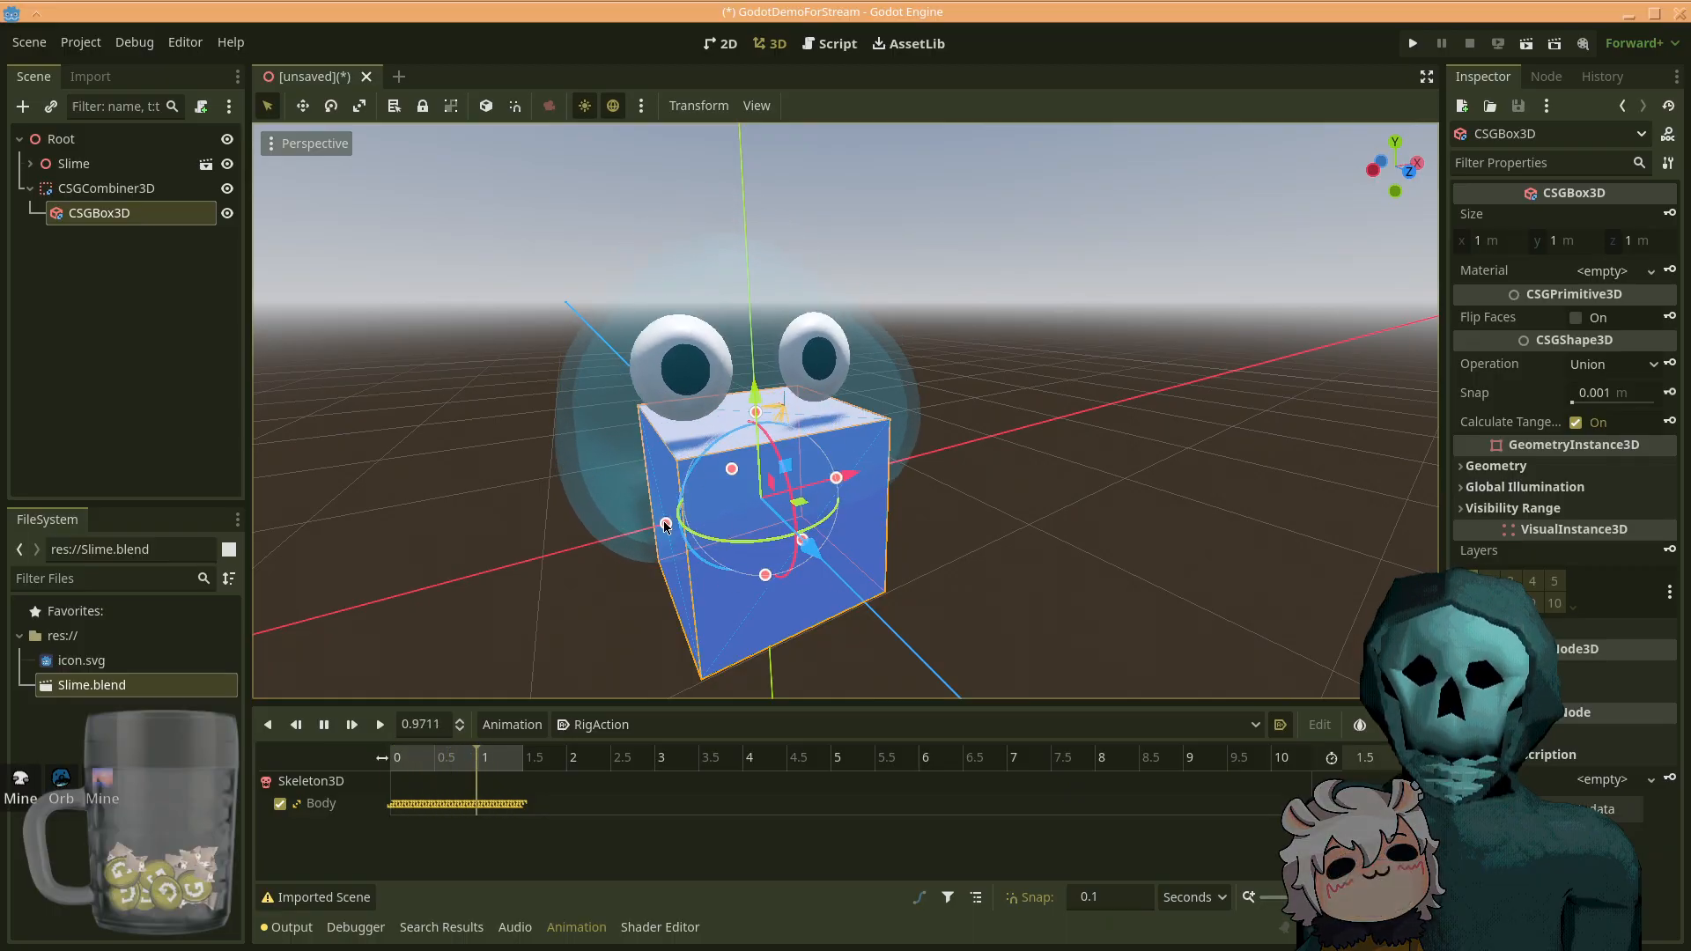
{"action": "right_click_drag", "start_coordinate": [747, 414], "coordinate": [653, 490]}
{"action": "key", "text": "w"}
{"action": "scroll", "coordinate": [747, 414], "scroll_direction": "down", "scroll_amount": 4}
{"action": "key", "text": "s"}
{"action": "key", "text": "w"}
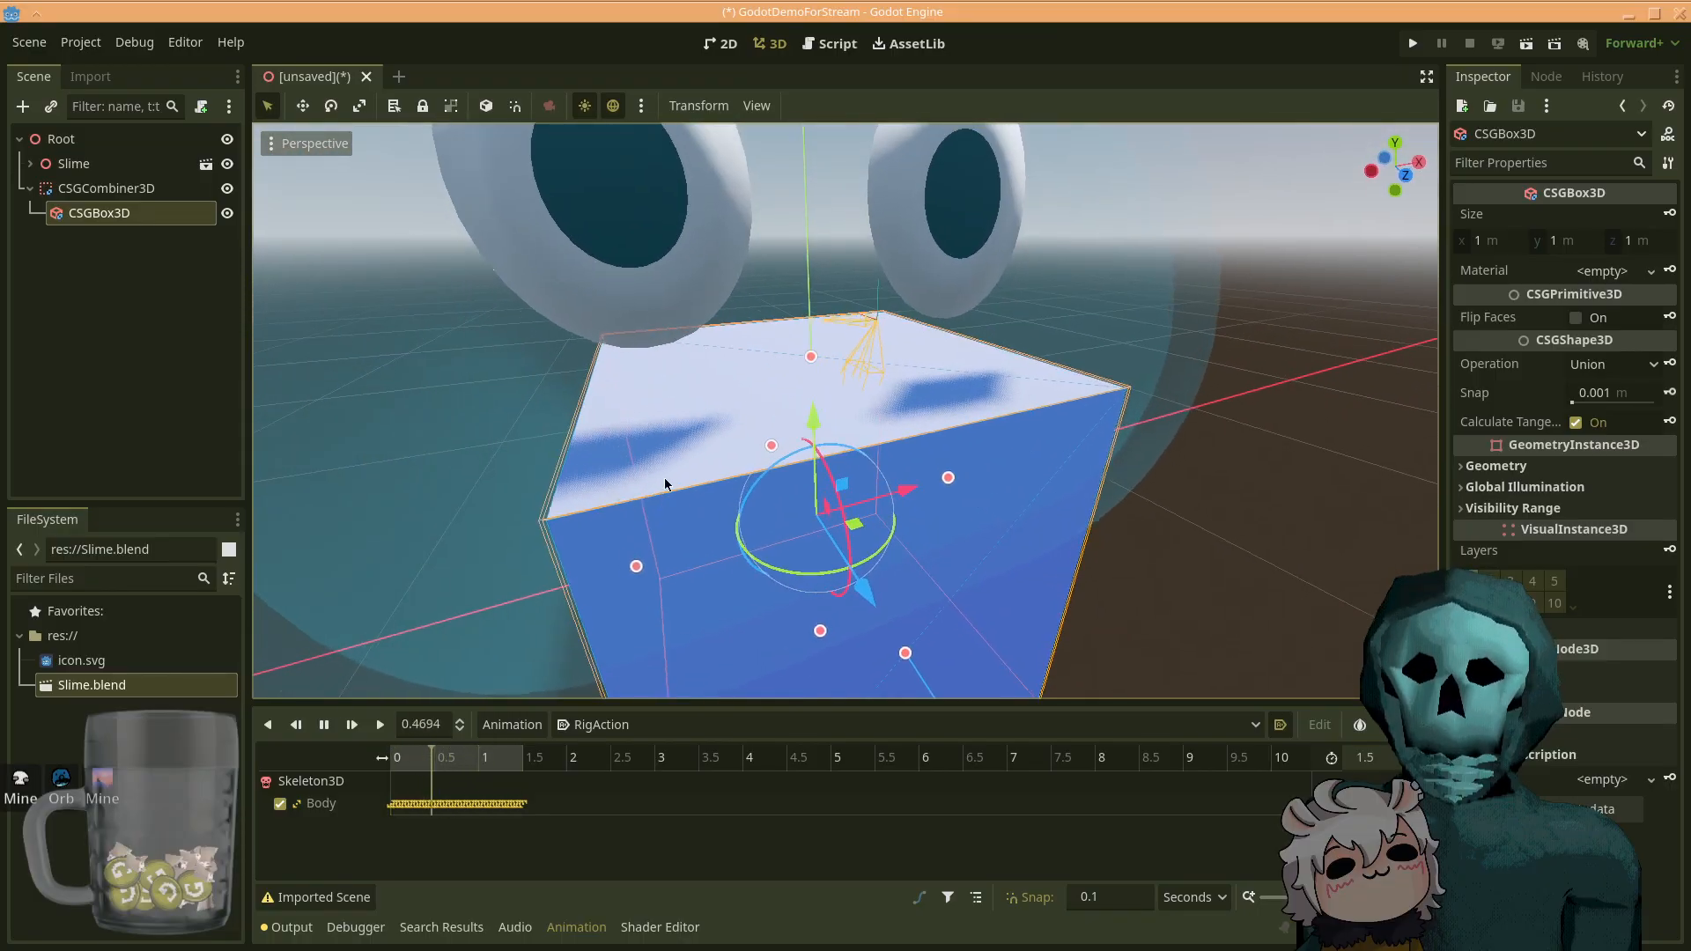
{"action": "left_click_drag", "start_coordinate": [810, 358], "coordinate": [816, 585]}
- Stretch the four sides of the flat CSGBox3D outward into a floor about 16.5 m in X by 18.2 m in Z
{"action": "right_click_drag", "start_coordinate": [1095, 532], "coordinate": [977, 521]}
{"action": "key", "text": "s"}
{"action": "key", "text": "d"}
{"action": "key", "text": "s"}
{"action": "mouse_move", "coordinate": [1180, 510]}
{"action": "right_mouse_down"}
{"action": "mouse_move", "coordinate": [1219, 503]}
{"action": "mouse_move", "coordinate": [1154, 551]}
{"action": "mouse_move", "coordinate": [1181, 510]}
{"action": "right_mouse_up"}
{"action": "key", "text": "w"}
{"action": "key", "text": "s"}
{"action": "left_click_drag", "start_coordinate": [774, 366], "coordinate": [1327, 382]}
{"action": "key", "text": "s"}
{"action": "right_click_drag", "start_coordinate": [1328, 383], "coordinate": [1259, 421]}
{"action": "scroll", "coordinate": [1268, 422], "scroll_direction": "up", "scroll_amount": 5}
{"action": "left_click_drag", "start_coordinate": [730, 422], "coordinate": [283, 482]}
{"action": "right_click_drag", "start_coordinate": [283, 483], "coordinate": [850, 483]}
{"action": "left_click_drag", "start_coordinate": [787, 476], "coordinate": [276, 484]}
{"action": "left_click_drag", "start_coordinate": [848, 474], "coordinate": [1311, 469]}
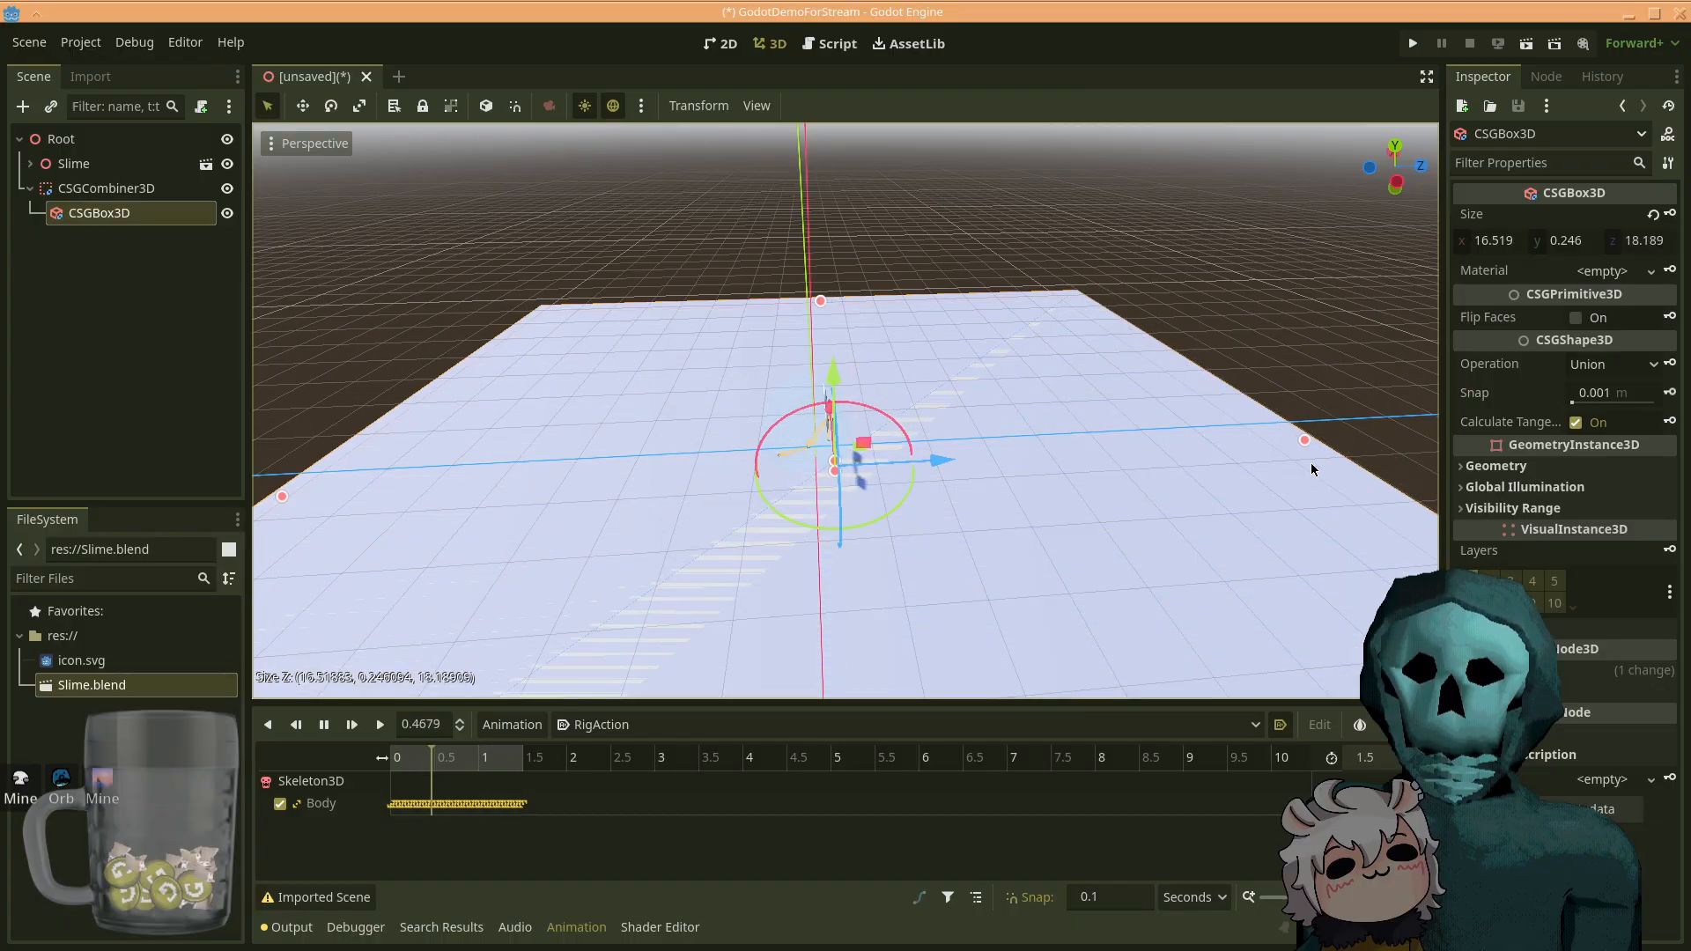
- Deselect the box and examine the slime together with the whole floor in the 3D viewport
{"action": "left_click", "coordinate": [965, 143]}
{"action": "key", "text": "w"}
{"action": "right_click_drag", "start_coordinate": [1029, 347], "coordinate": [819, 379]}
{"action": "key", "text": "s"}
{"action": "key", "text": "d"}
{"action": "key", "text": "a"}
{"action": "key", "text": "w"}
{"action": "key", "text": "a"}
{"action": "right_click_drag", "start_coordinate": [1023, 430], "coordinate": [985, 450]}
{"action": "key", "text": "s"}
{"action": "key", "text": "w"}
{"action": "key", "text": "s"}
{"action": "key", "text": "w"}
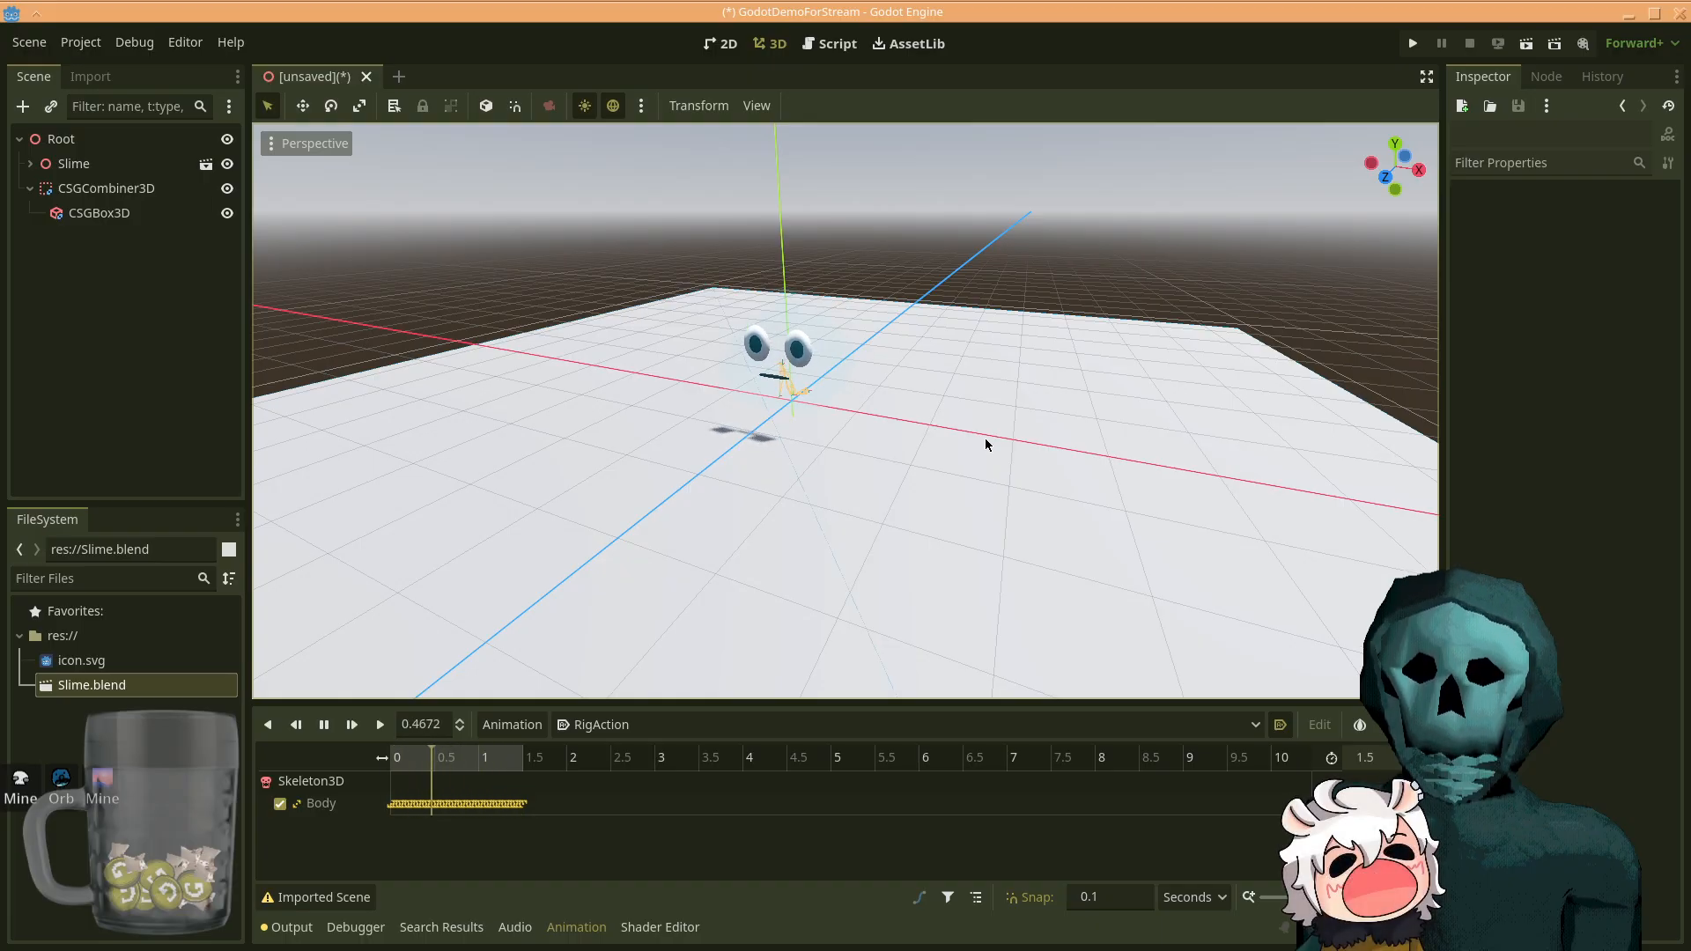
- Examine the slime's transparent body, face and shadows against the white floor from closer angles
{"action": "right_click_drag", "start_coordinate": [753, 493], "coordinate": [822, 410]}
{"action": "key", "text": "w"}
{"action": "key", "text": "w"}
{"action": "key", "text": "s"}
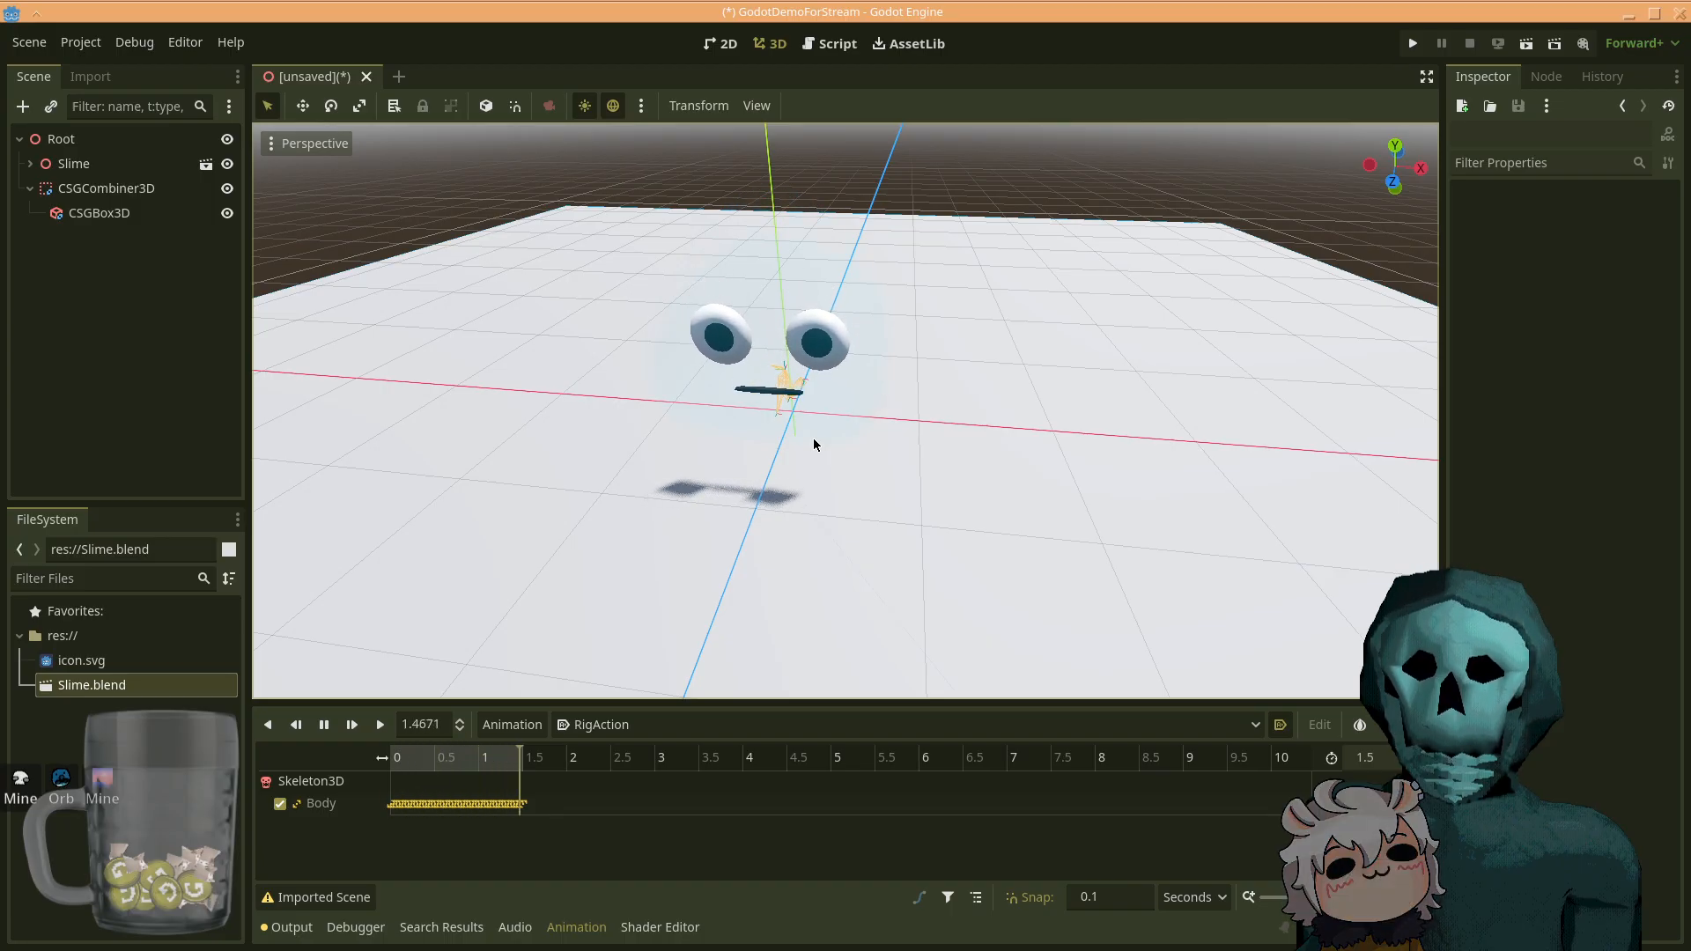
{"action": "key", "text": "s"}
{"action": "right_click_drag", "start_coordinate": [868, 426], "coordinate": [784, 430]}
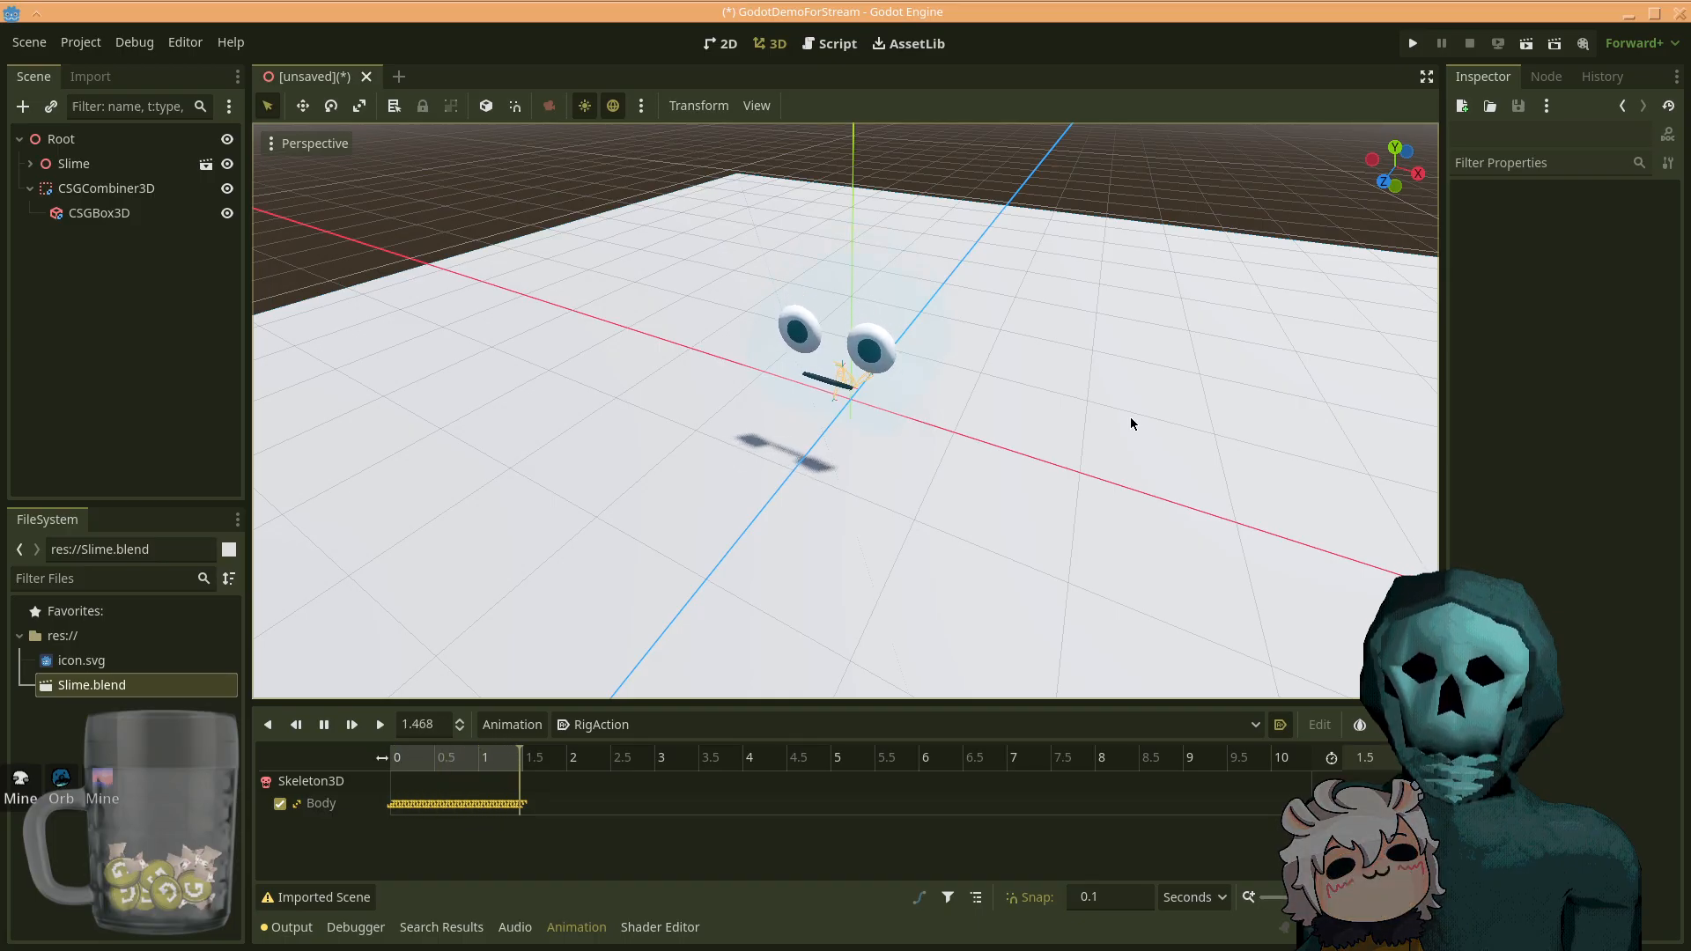
{"action": "mouse_move", "coordinate": [1170, 329]}
{"action": "right_mouse_down"}
{"action": "mouse_move", "coordinate": [1224, 277]}
{"action": "mouse_move", "coordinate": [1180, 309]}
{"action": "right_mouse_up"}
{"action": "key", "text": "w"}
{"action": "key", "text": "s"}
{"action": "key", "text": "w"}
{"action": "mouse_move", "coordinate": [778, 522]}
{"action": "right_mouse_down"}
{"action": "mouse_move", "coordinate": [787, 539]}
{"action": "mouse_move", "coordinate": [778, 522]}
{"action": "right_mouse_up"}
{"action": "key", "text": "s"}
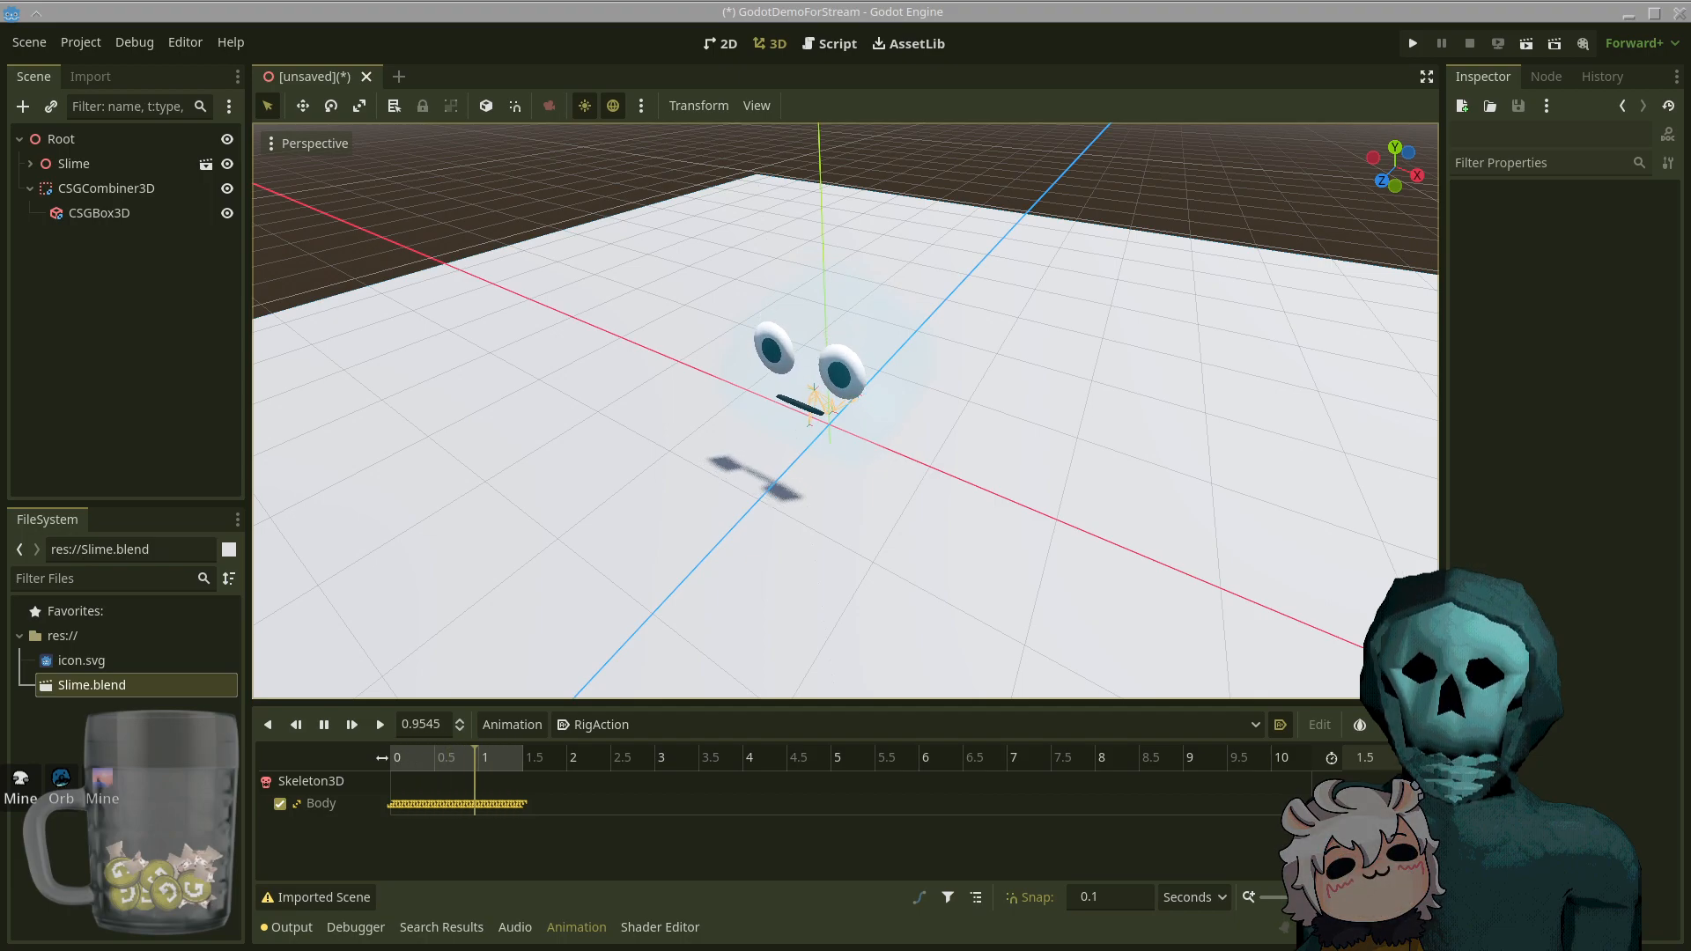
- Switch to the web browser and read the introduction and Etymology section of Wikipedia's Nutria article
{"action": "left_click_drag", "start_coordinate": [0, 353], "coordinate": [846, 1], "text": "super"}
{"action": "scroll", "coordinate": [967, 354], "scroll_direction": "down", "scroll_amount": 3}
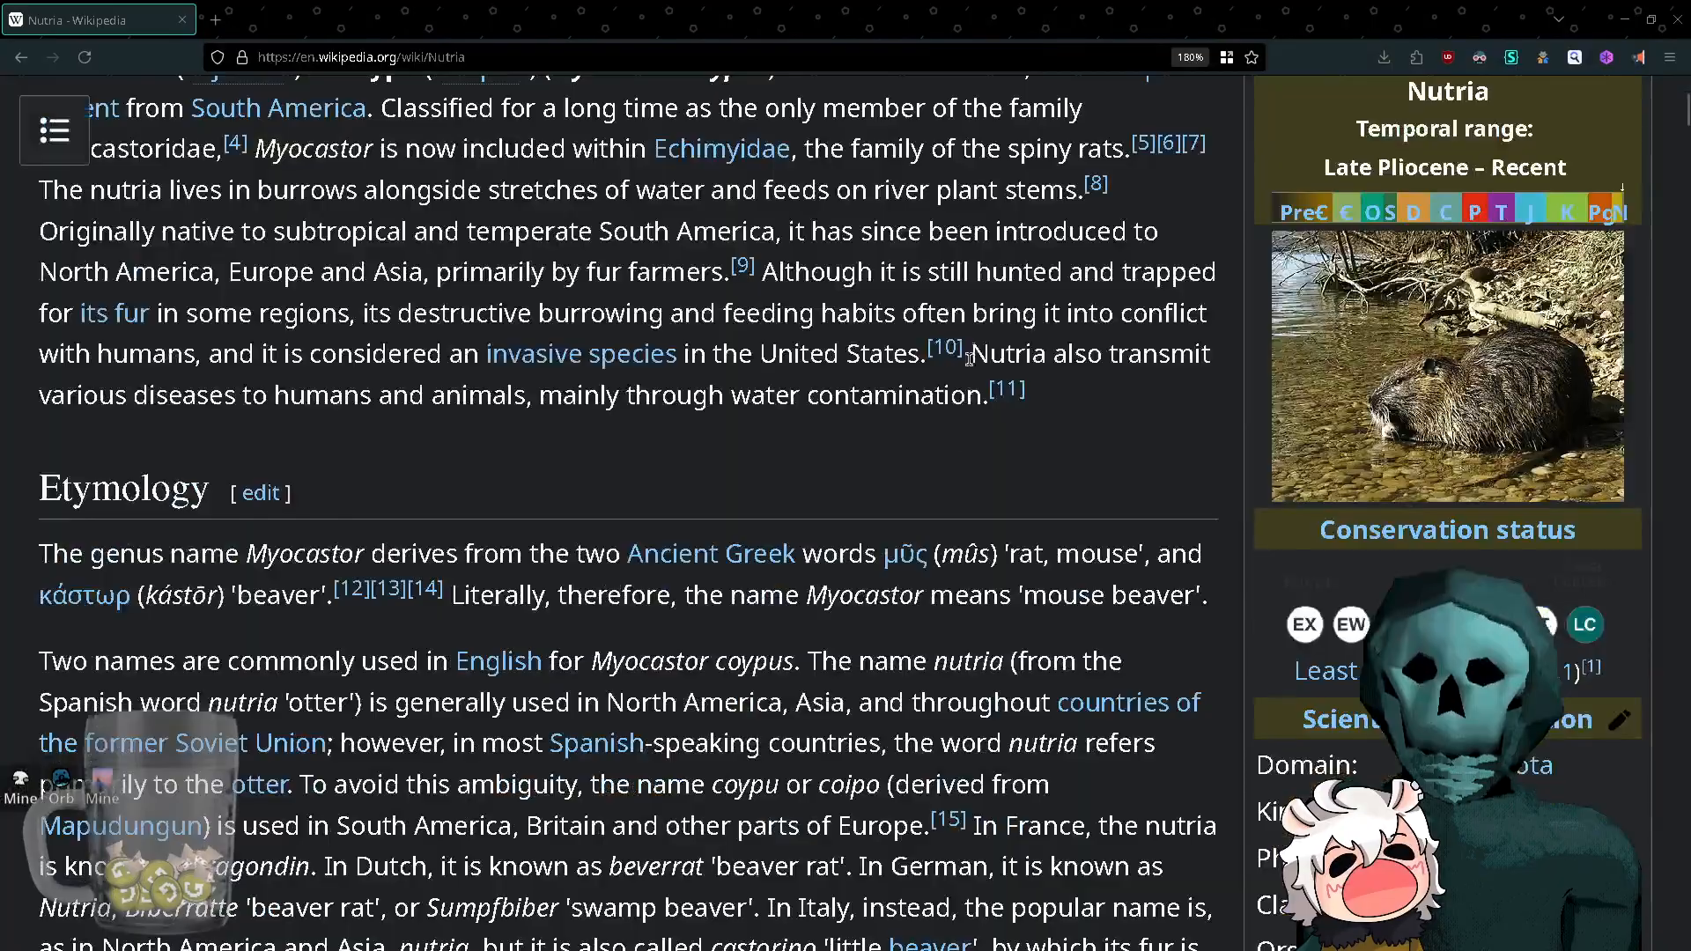
- Enlarge the Nutria infobox photo and watch parts of the nutria population video in the Life history section
{"action": "left_click", "coordinate": [1442, 412]}
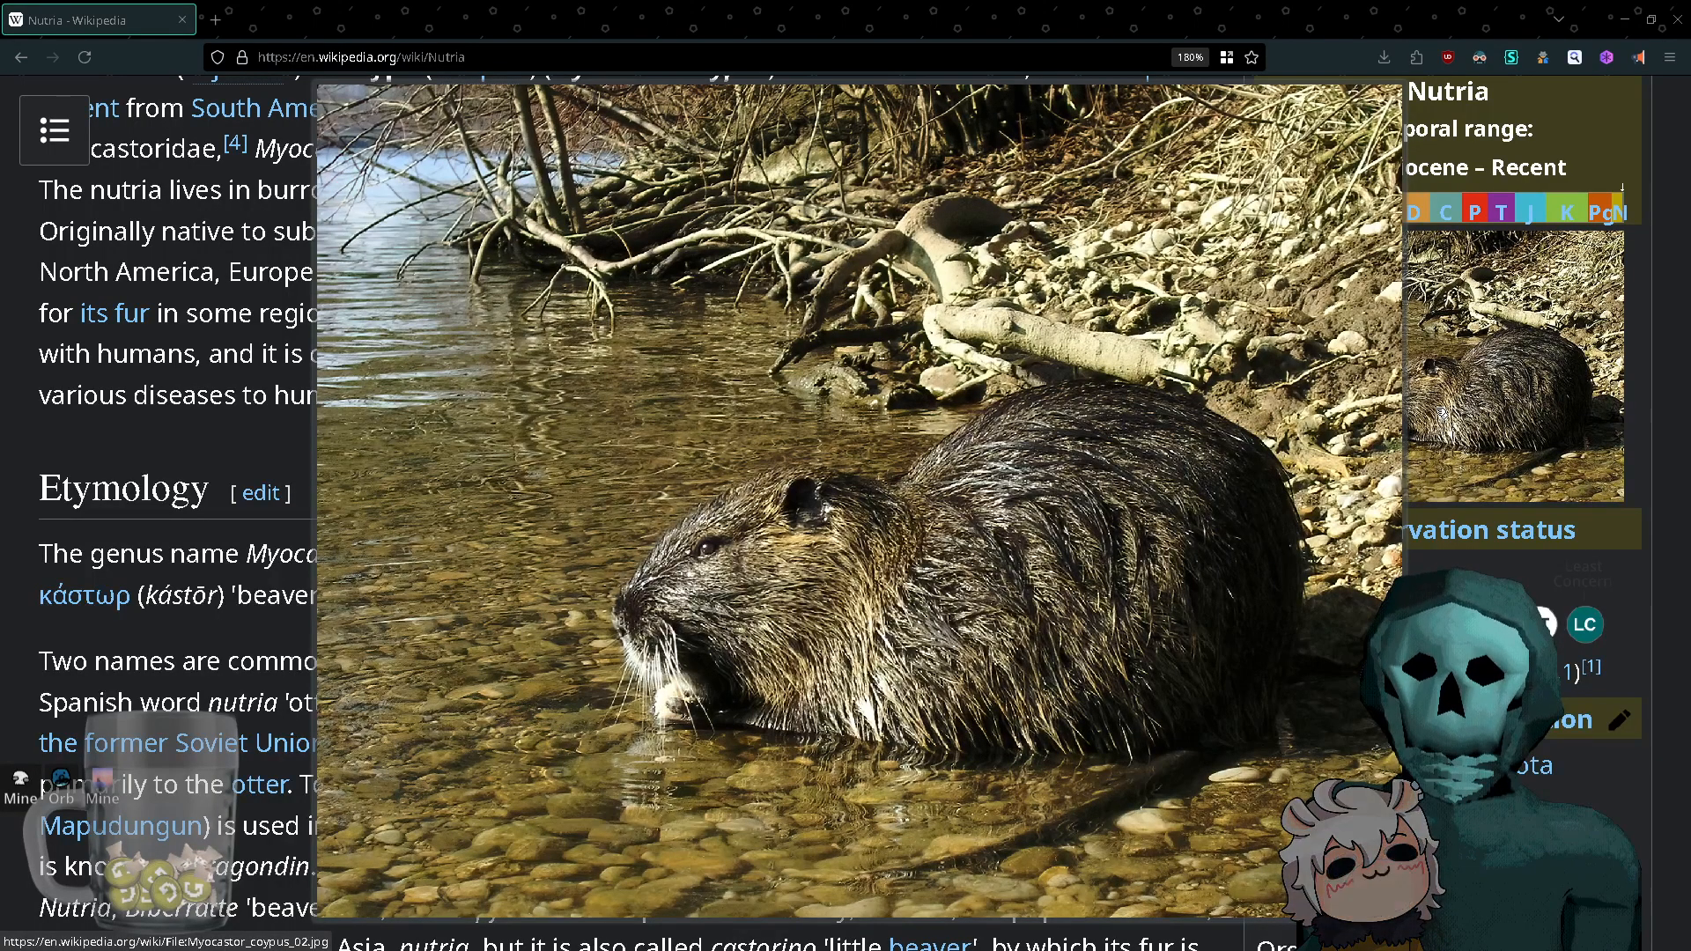
{"action": "scroll", "coordinate": [1036, 400], "scroll_direction": "down", "scroll_amount": 15}
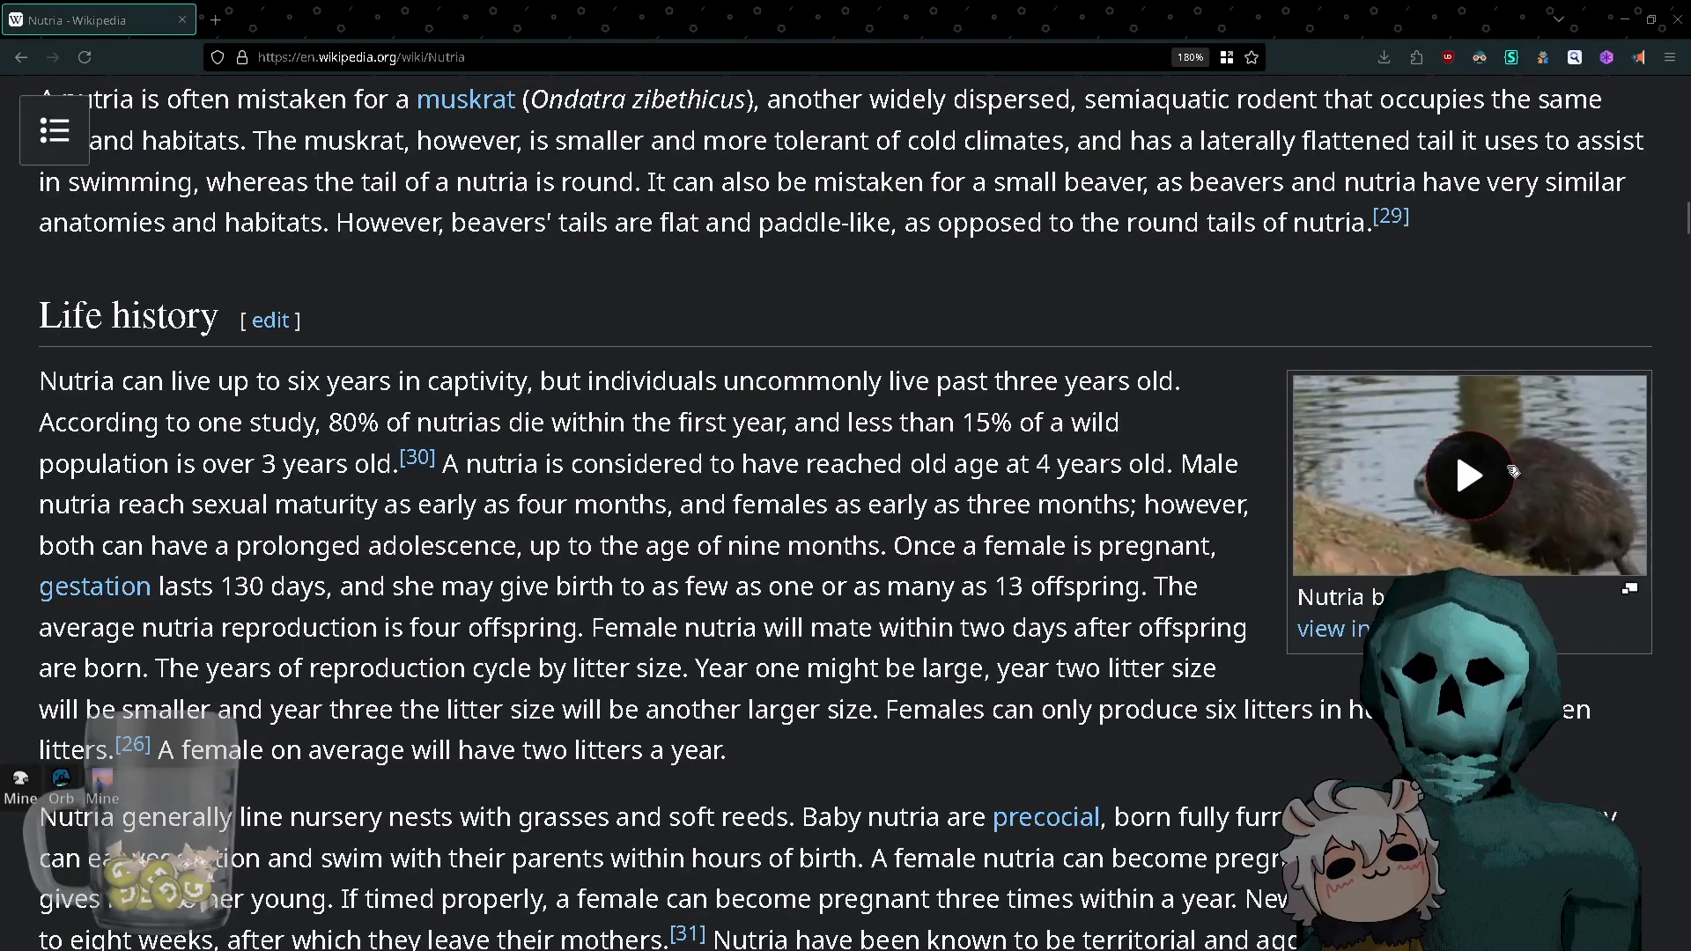
{"action": "left_click", "coordinate": [1504, 469]}
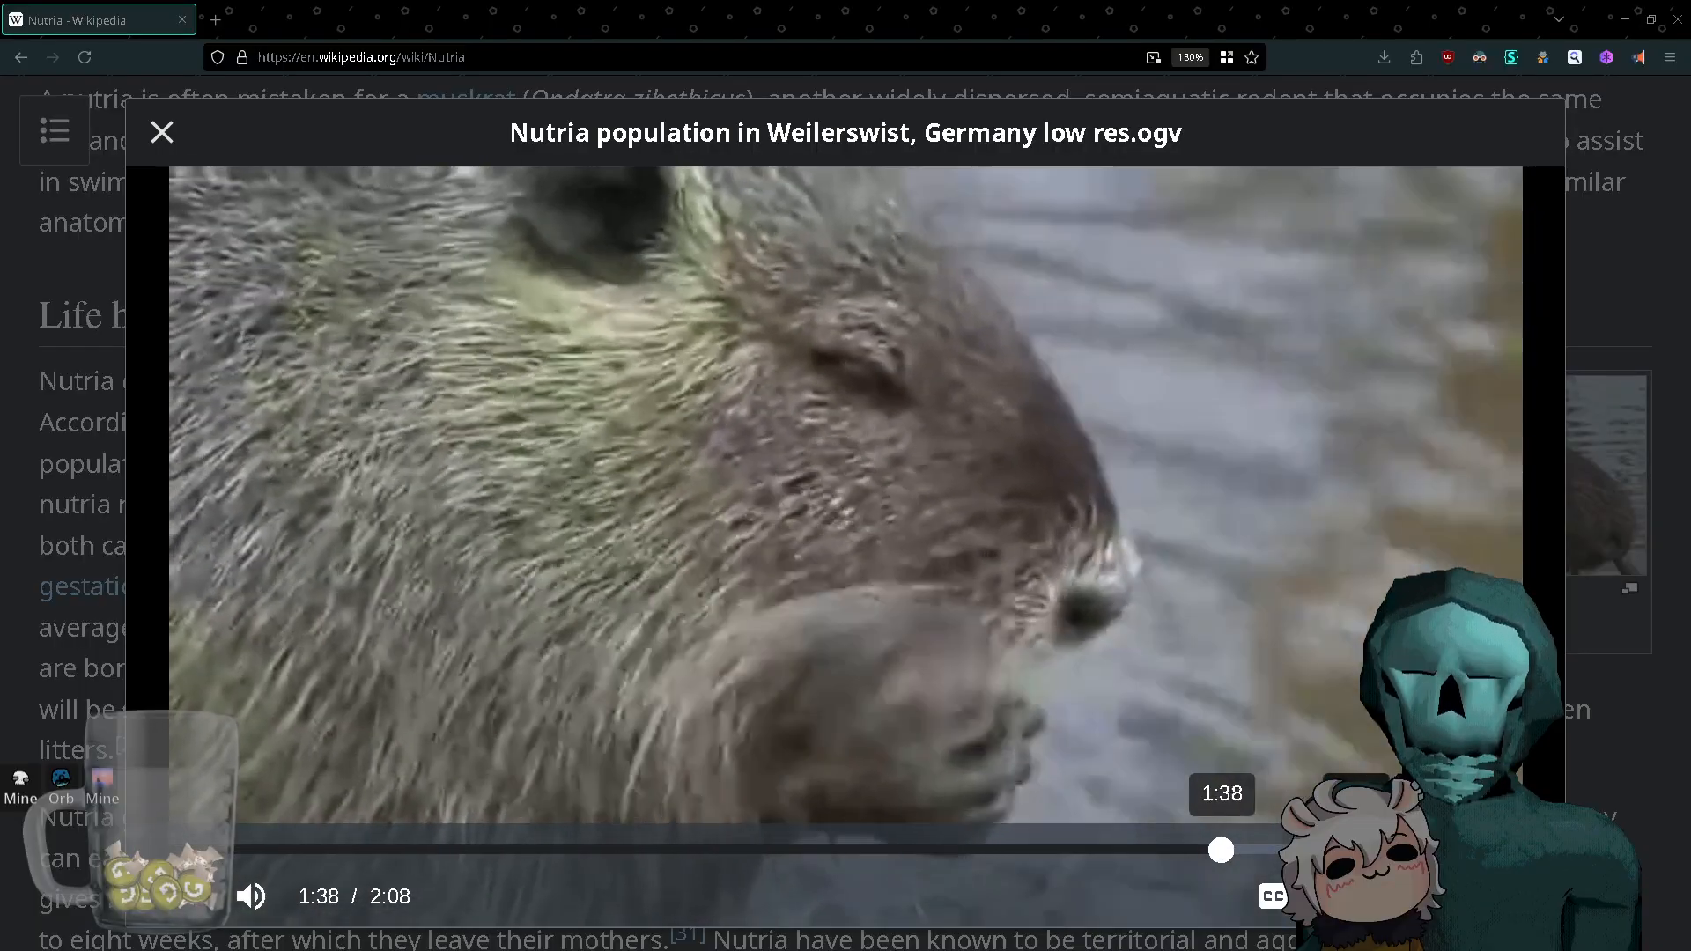
{"action": "left_click", "coordinate": [1361, 850]}
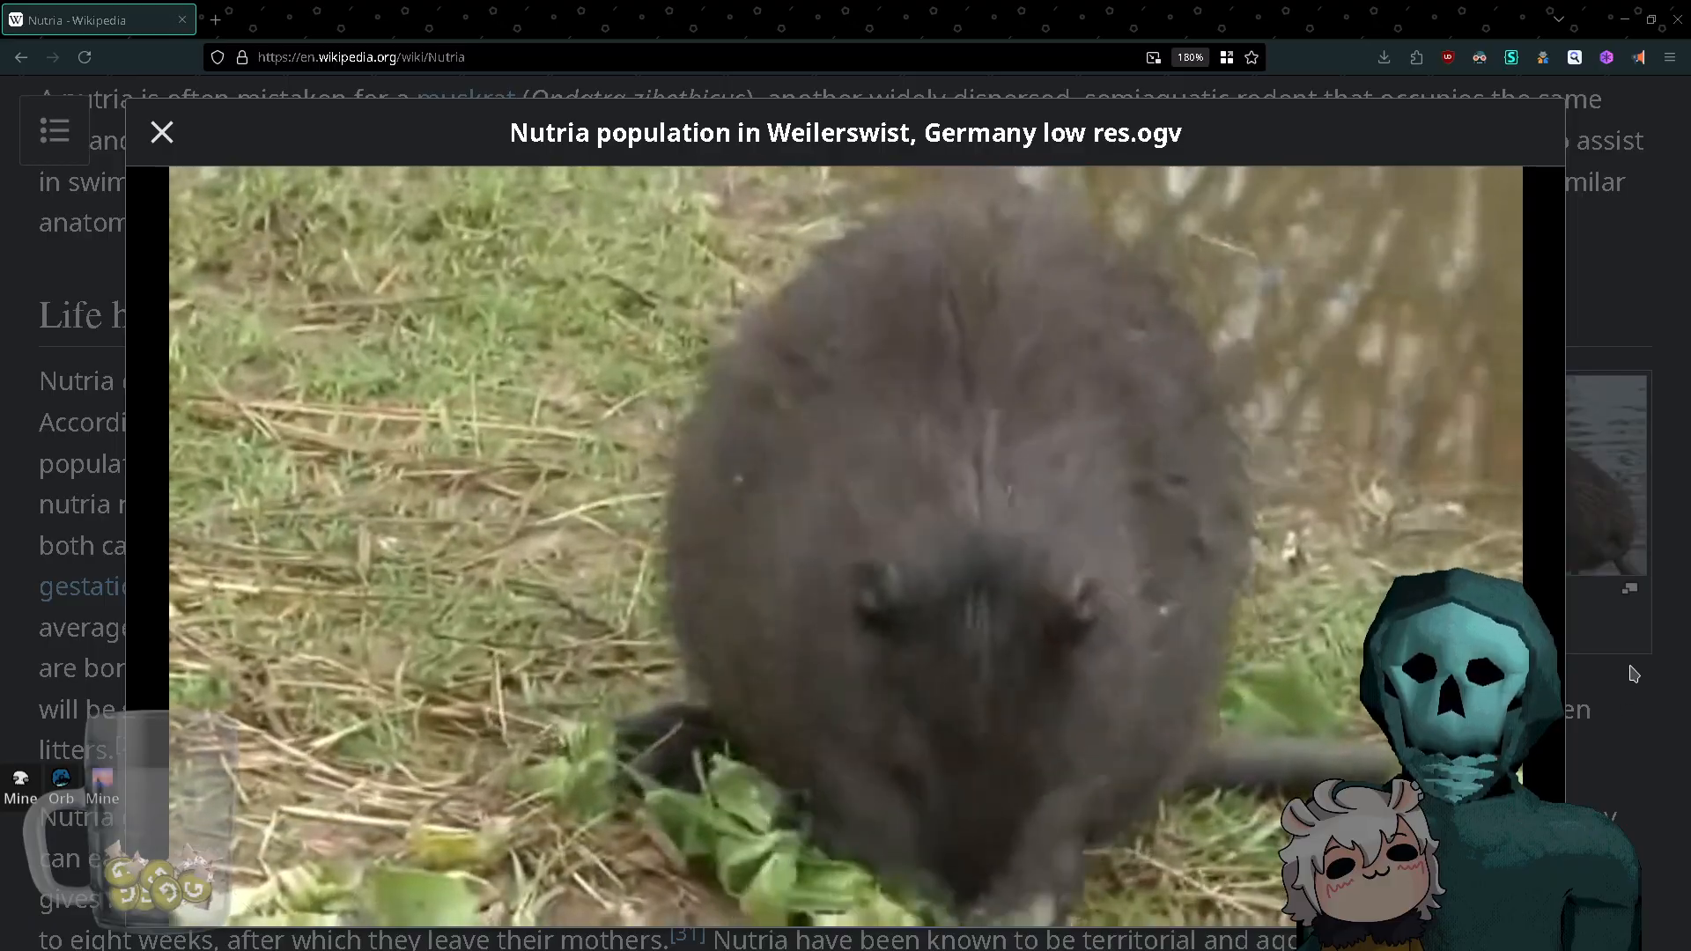
{"action": "left_click", "coordinate": [1616, 599]}
- Enlarge and examine the nutria photo beside the Farming and the fur trade section
{"action": "scroll", "coordinate": [1180, 572], "scroll_direction": "down", "scroll_amount": 20}
{"action": "scroll", "coordinate": [1180, 572], "scroll_direction": "up", "scroll_amount": 3}
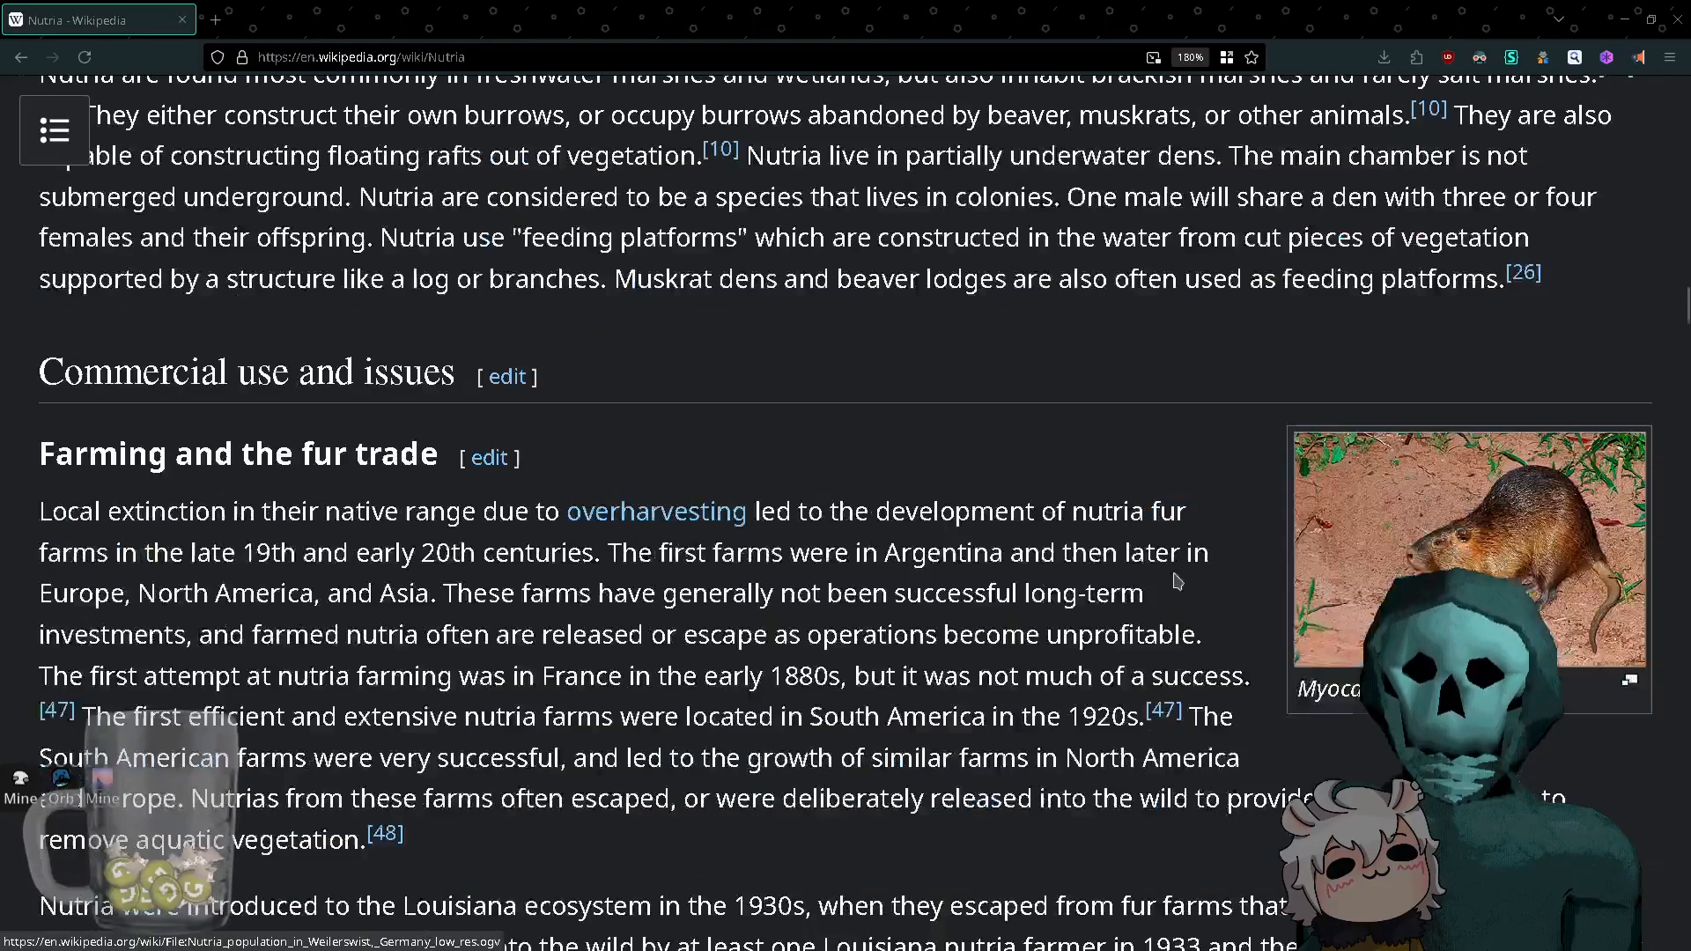
{"action": "left_click", "coordinate": [1381, 548]}
{"action": "scroll", "coordinate": [1380, 542], "scroll_direction": "down", "scroll_amount": 2}
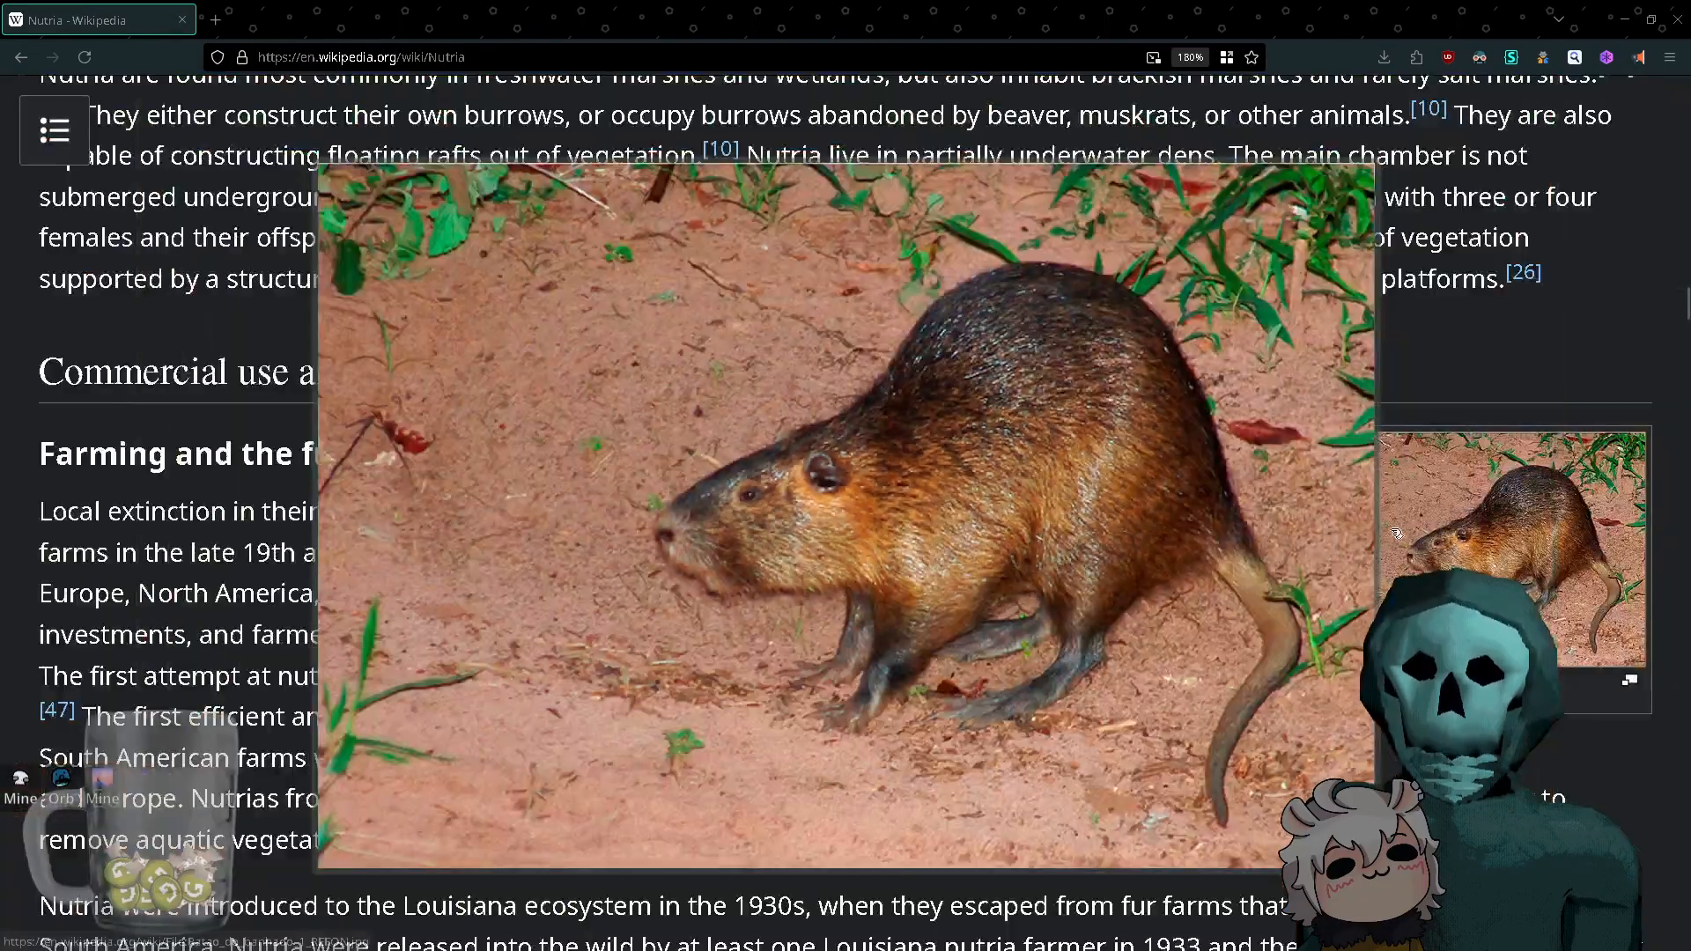
{"action": "scroll", "coordinate": [1392, 532], "scroll_direction": "up", "scroll_amount": 1}
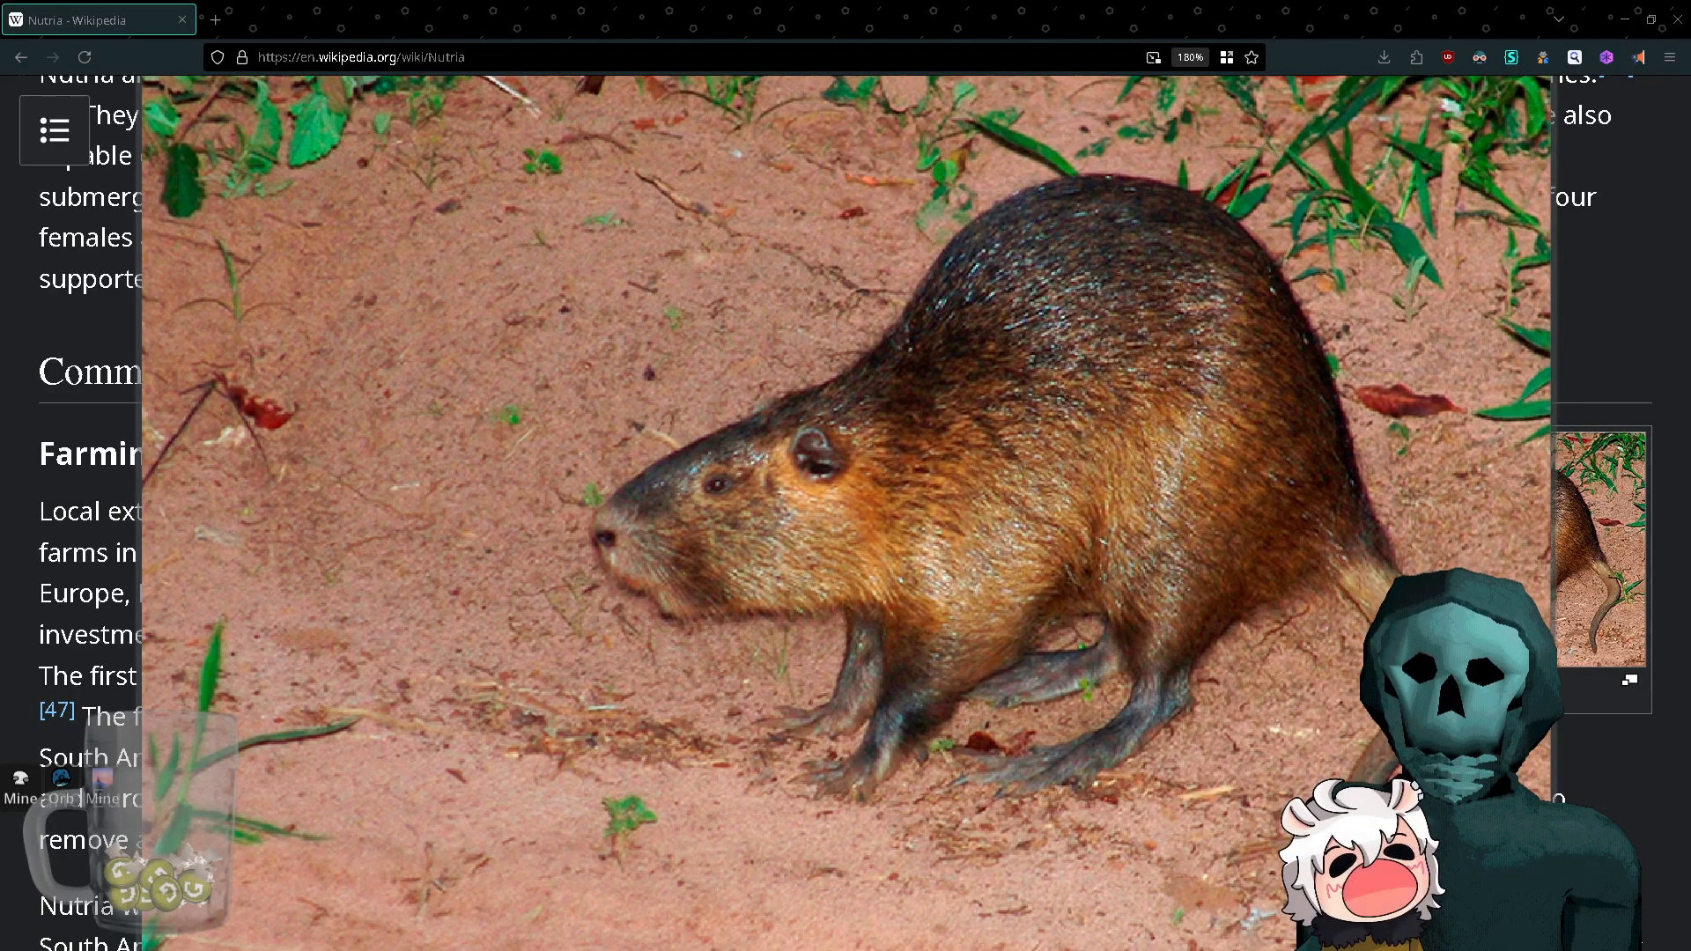
{"action": "scroll", "coordinate": [1387, 563], "scroll_direction": "up", "scroll_amount": 1}
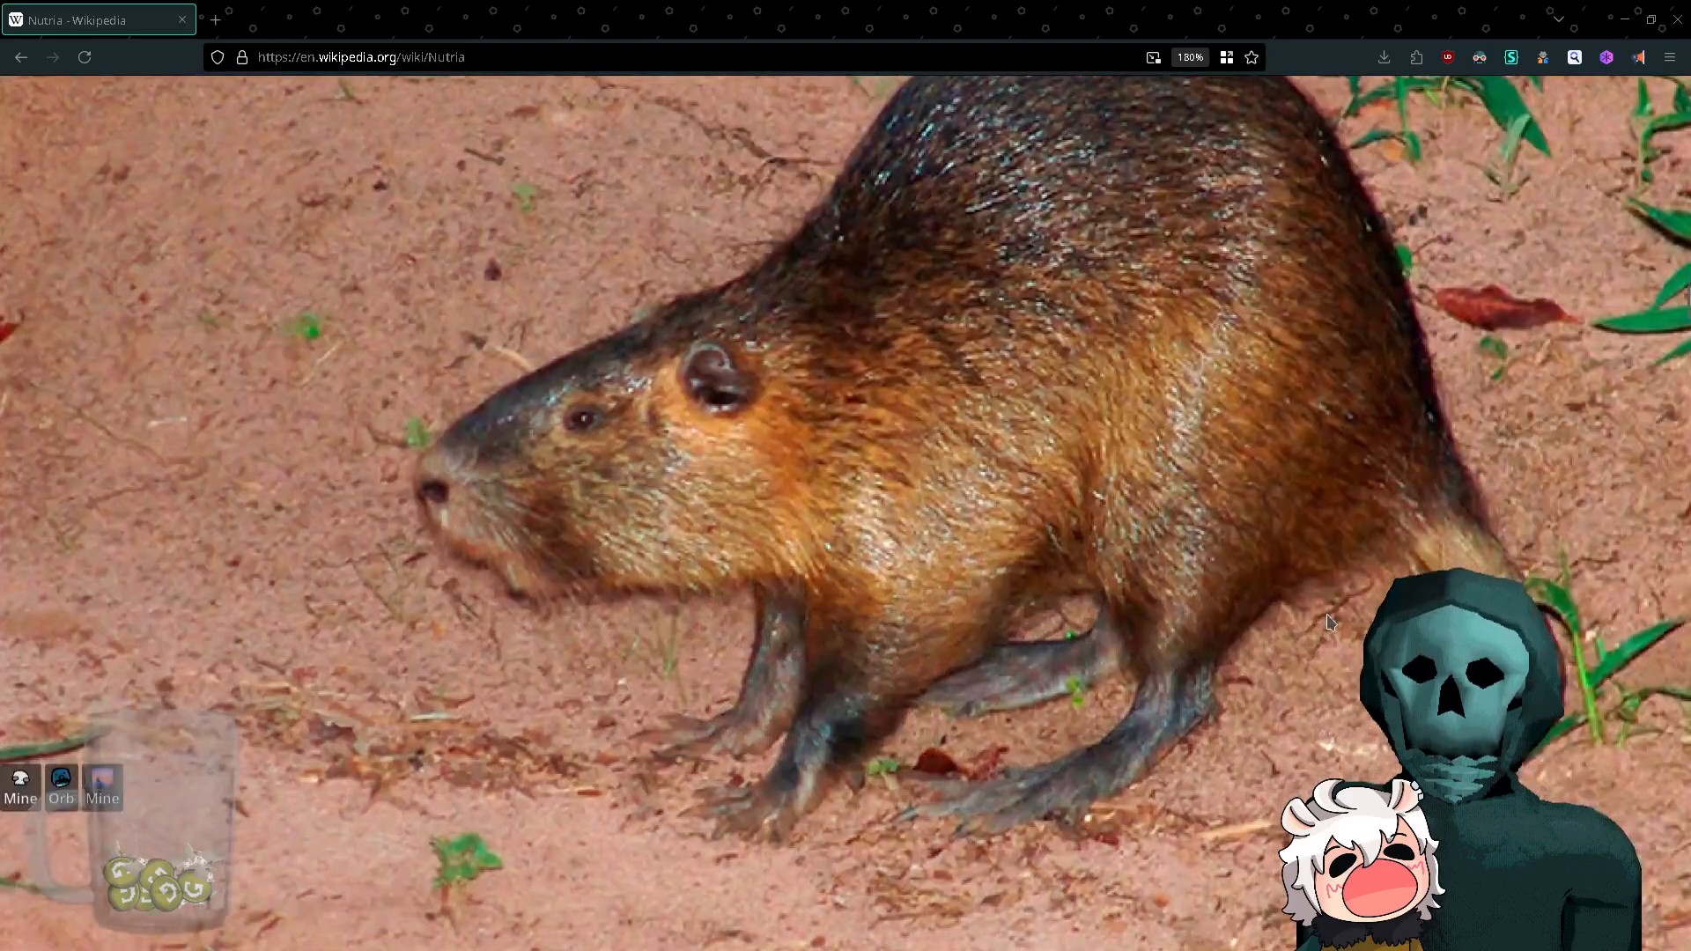
{"action": "scroll", "coordinate": [1371, 607], "scroll_direction": "down", "scroll_amount": 1}
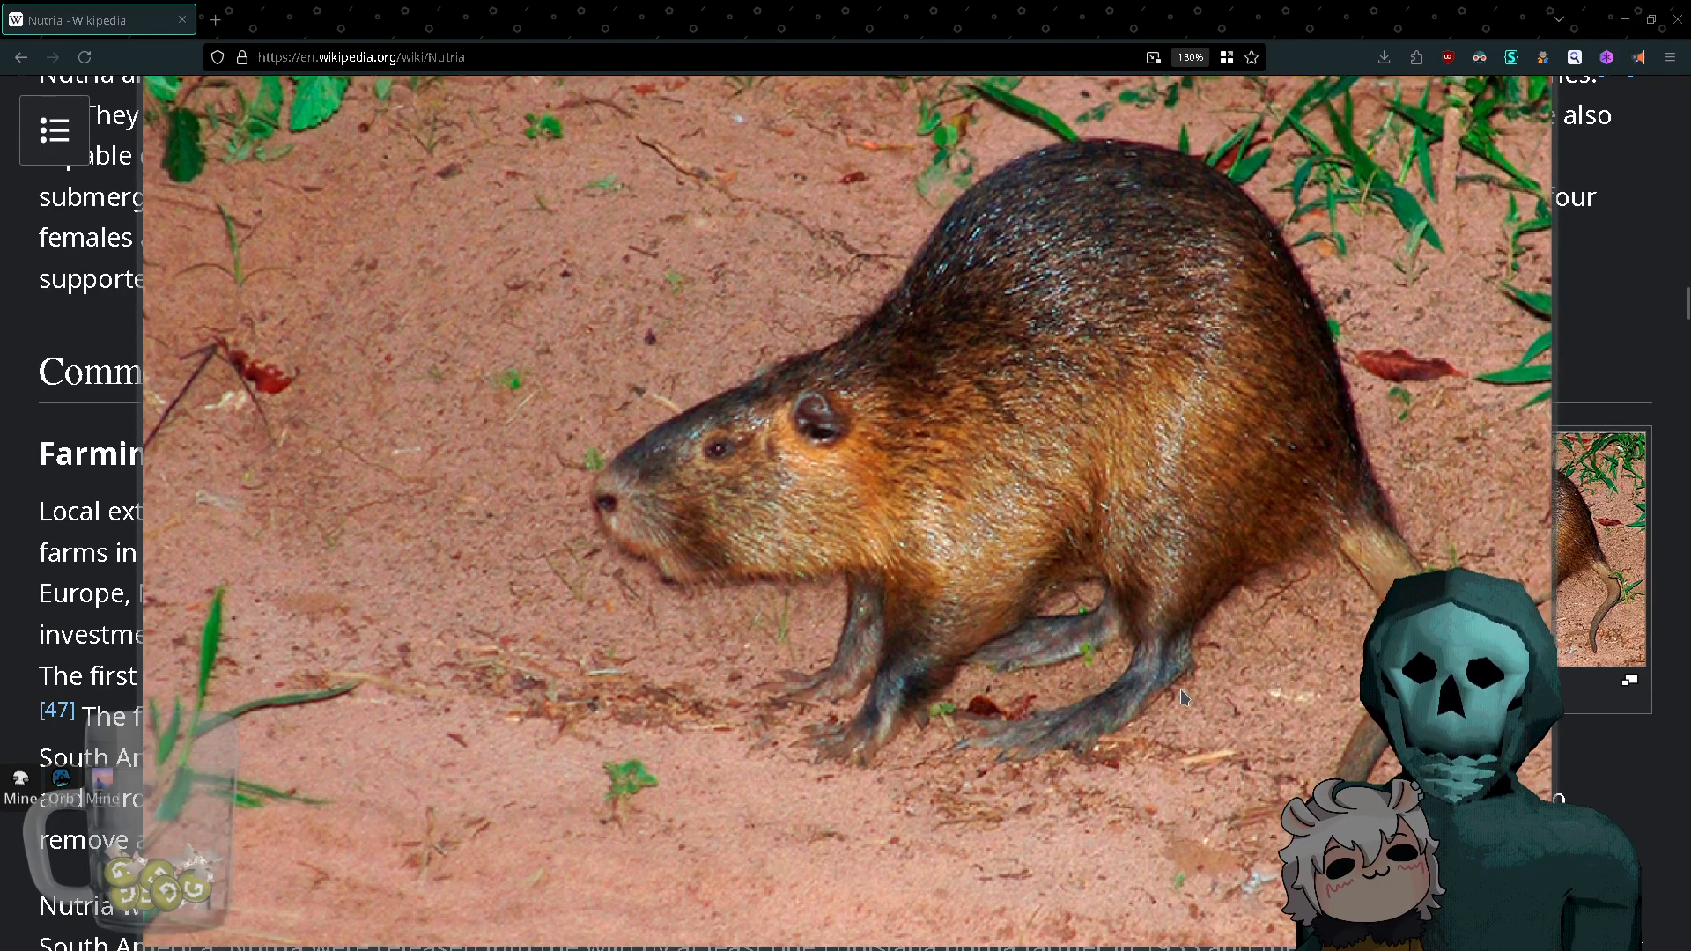
- Enlarge the nutria skull photo beside the Phylogeny section and examine its orange incisors and overall shape
{"action": "scroll", "coordinate": [1189, 700], "scroll_direction": "up", "scroll_amount": 20}
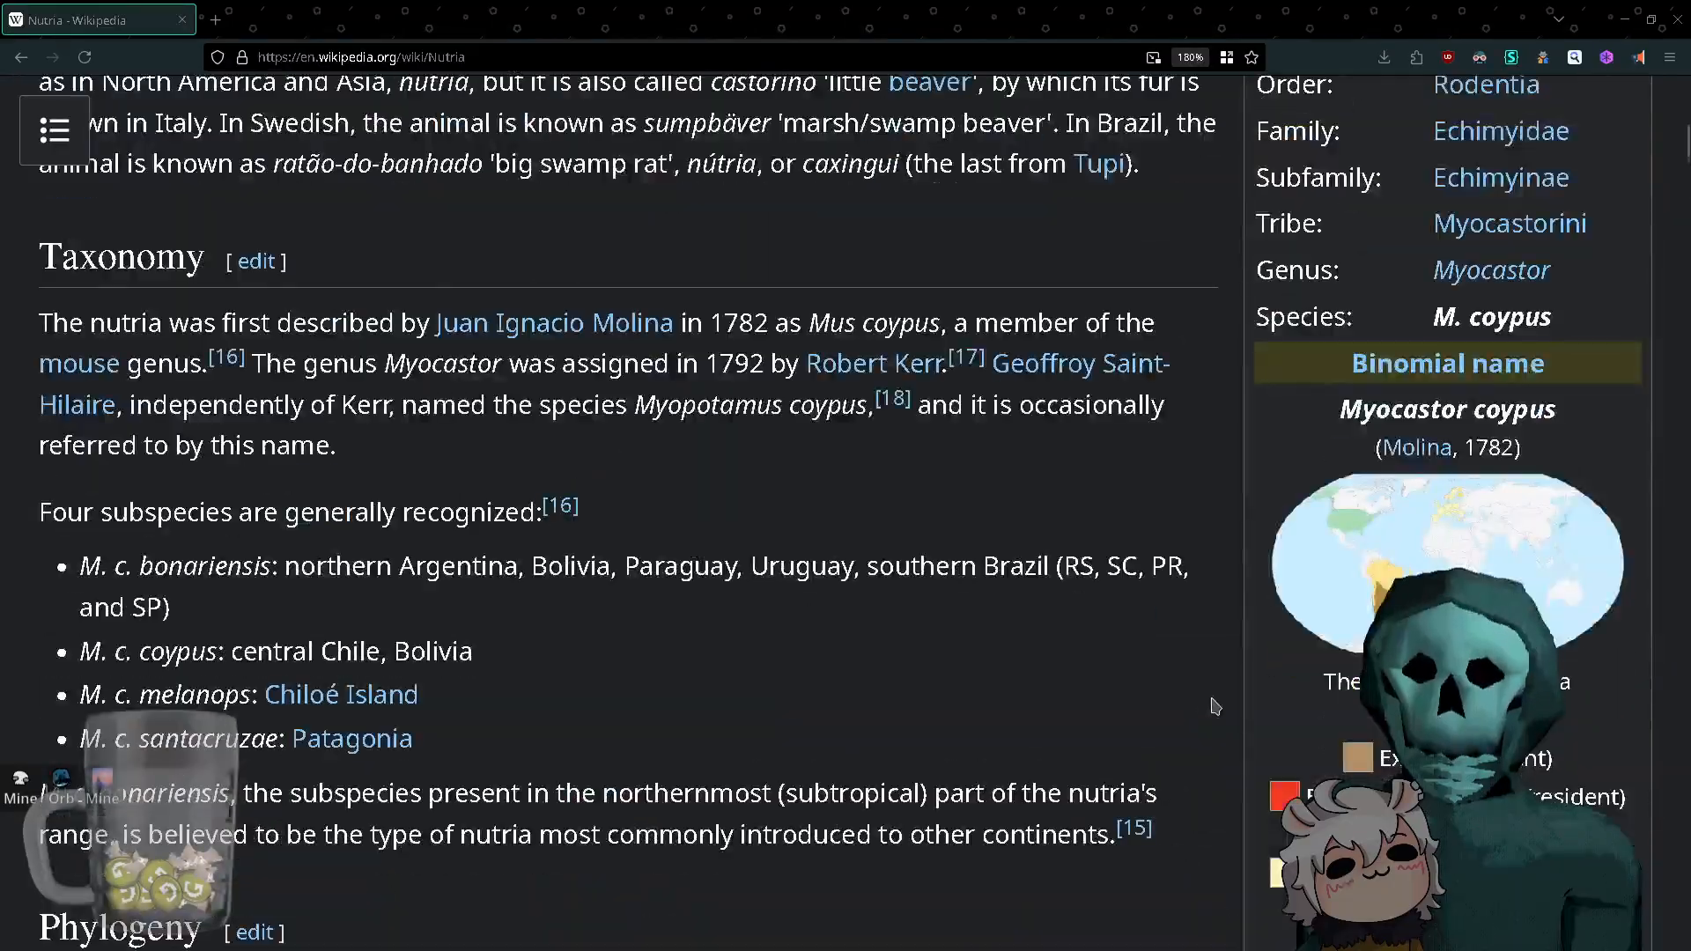
{"action": "scroll", "coordinate": [1213, 705], "scroll_direction": "down", "scroll_amount": 6}
{"action": "left_click", "coordinate": [1465, 458]}
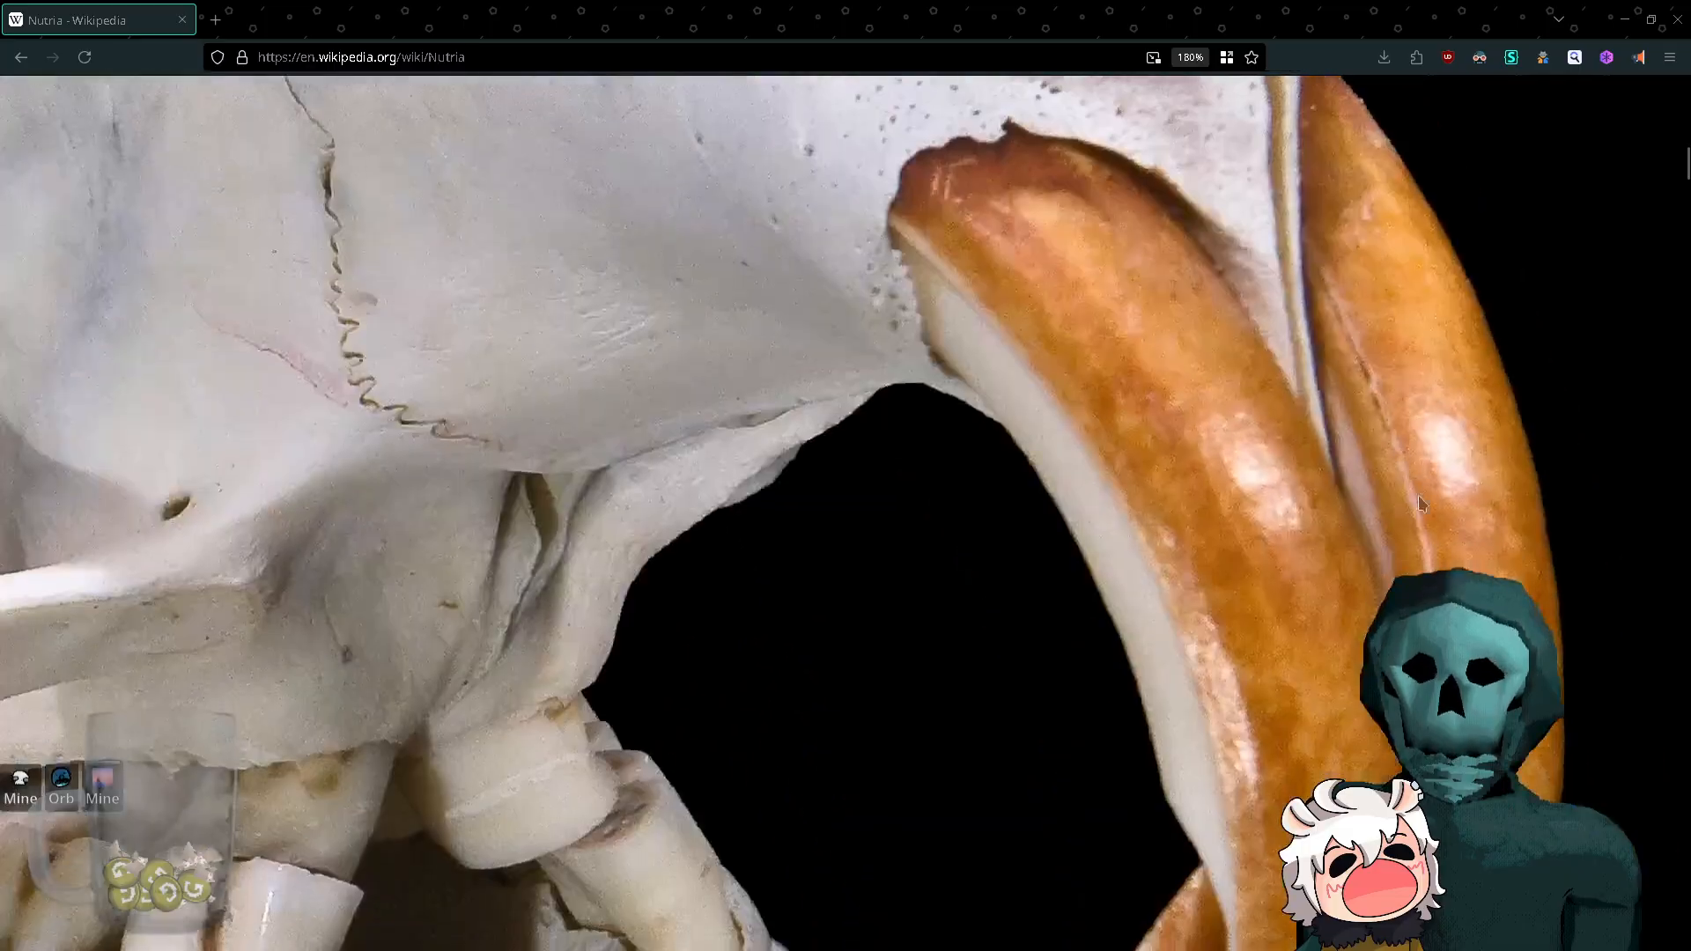
{"action": "scroll", "coordinate": [1418, 502], "scroll_direction": "down", "scroll_amount": 3}
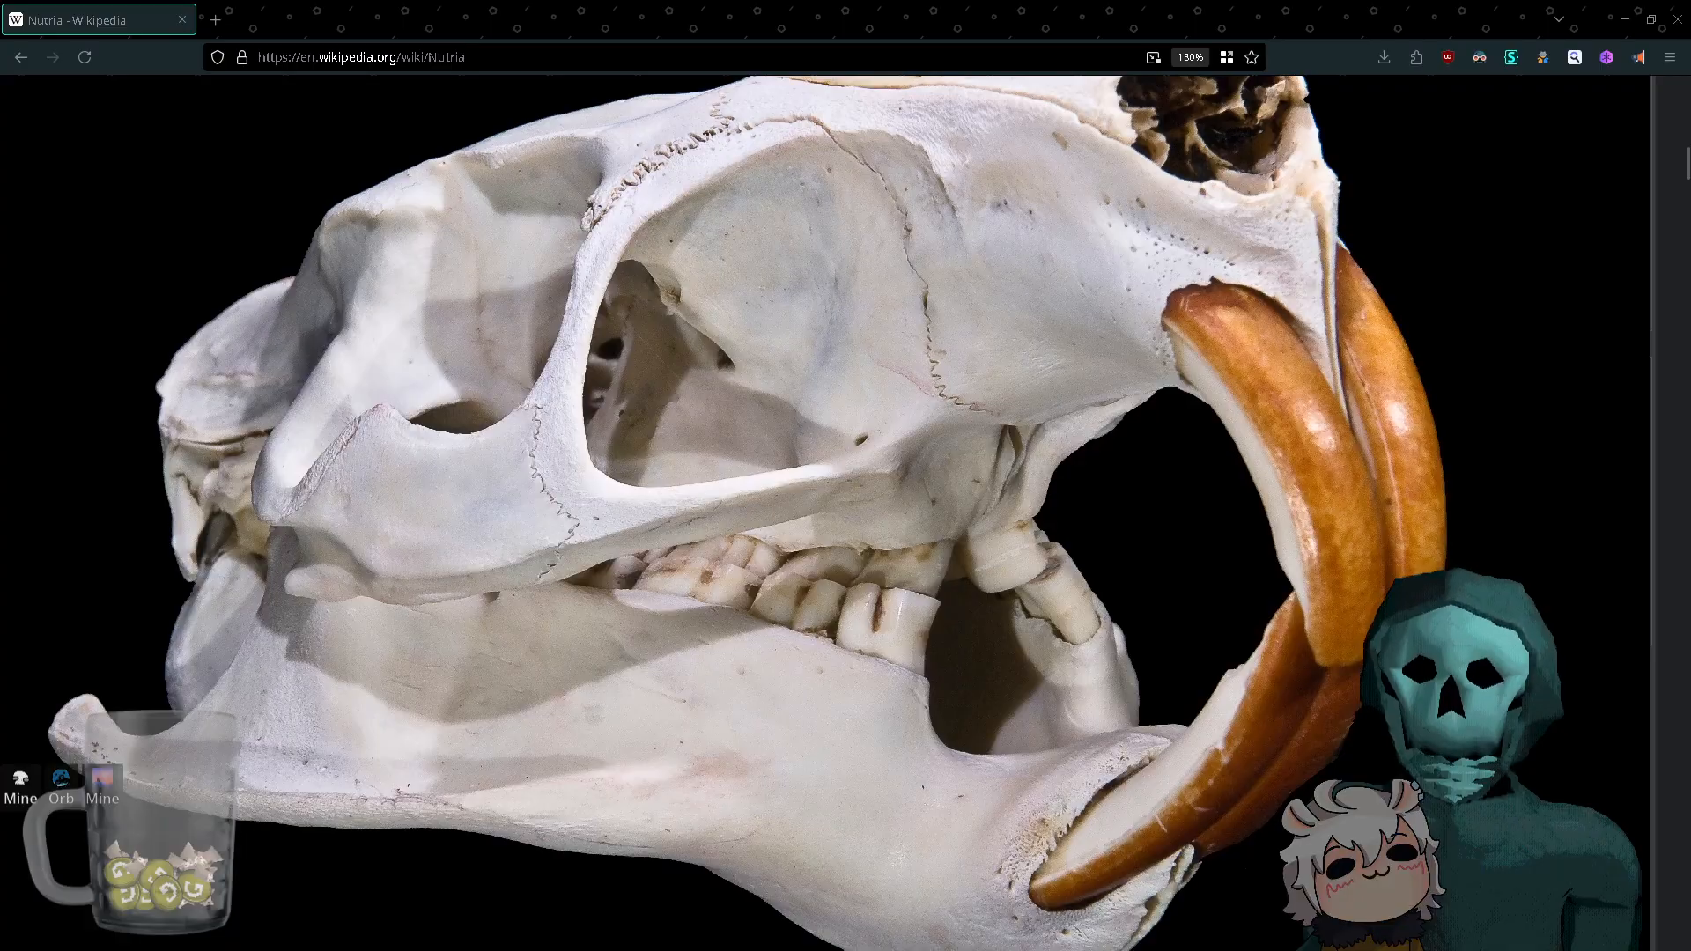
{"action": "scroll", "coordinate": [1056, 608], "scroll_direction": "down", "scroll_amount": 1}
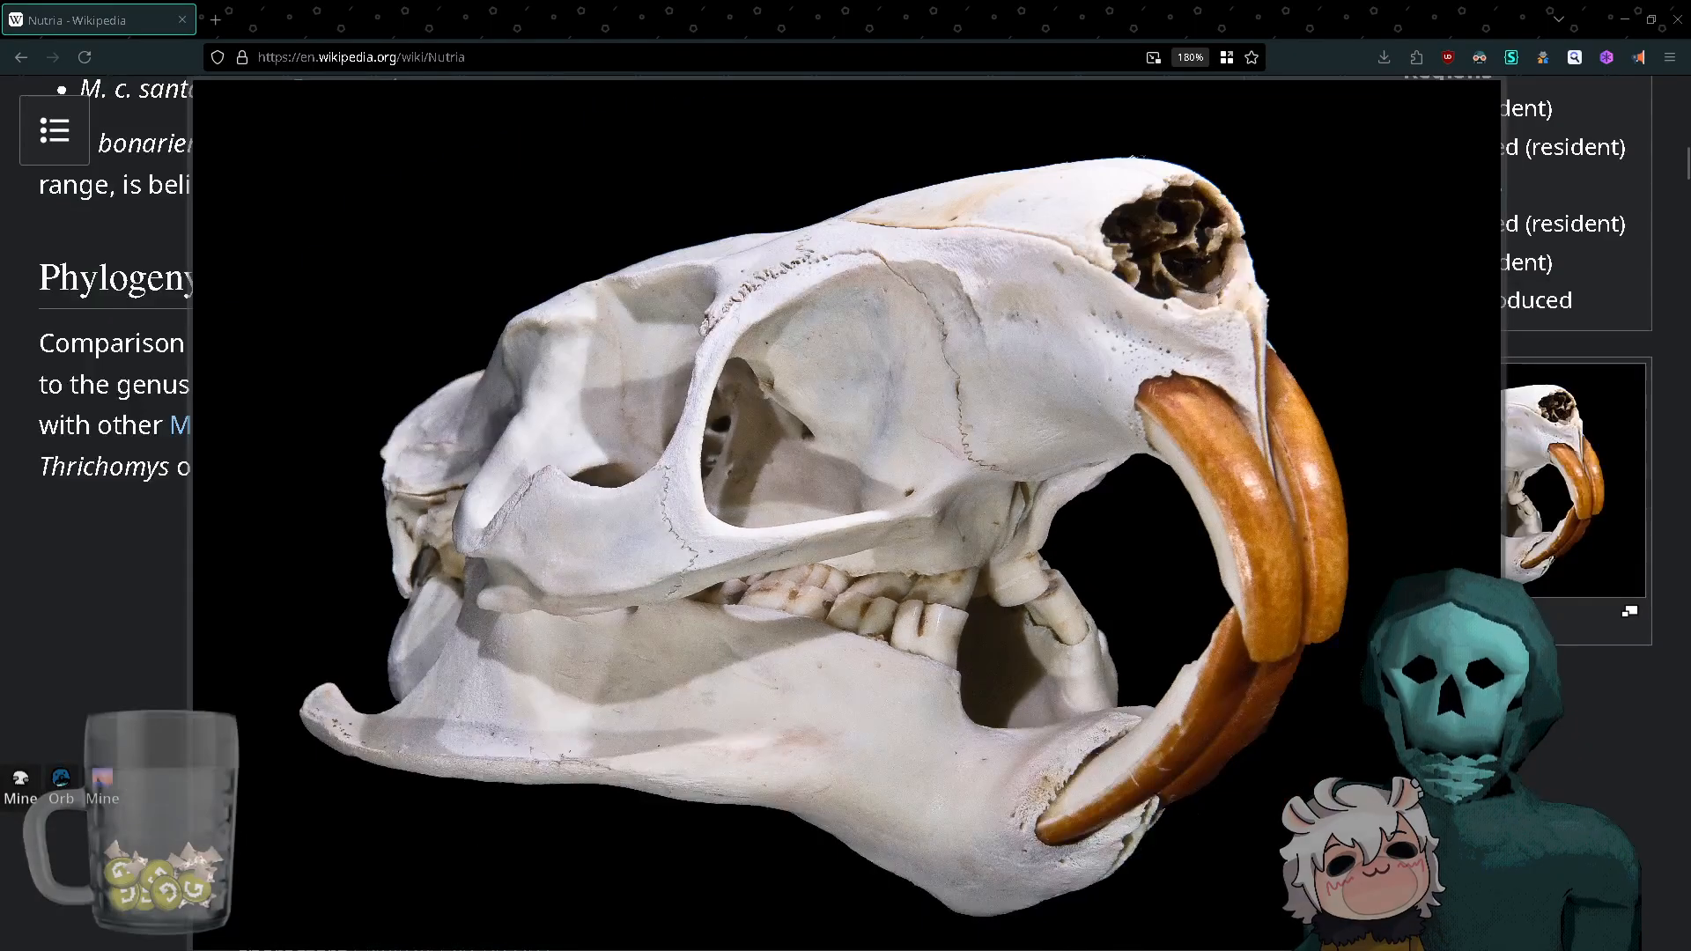
{"action": "scroll", "coordinate": [1242, 582], "scroll_direction": "up", "scroll_amount": 3}
{"action": "scroll", "coordinate": [1226, 543], "scroll_direction": "down", "scroll_amount": 3}
{"action": "scroll", "coordinate": [1225, 543], "scroll_direction": "down", "scroll_amount": 1}
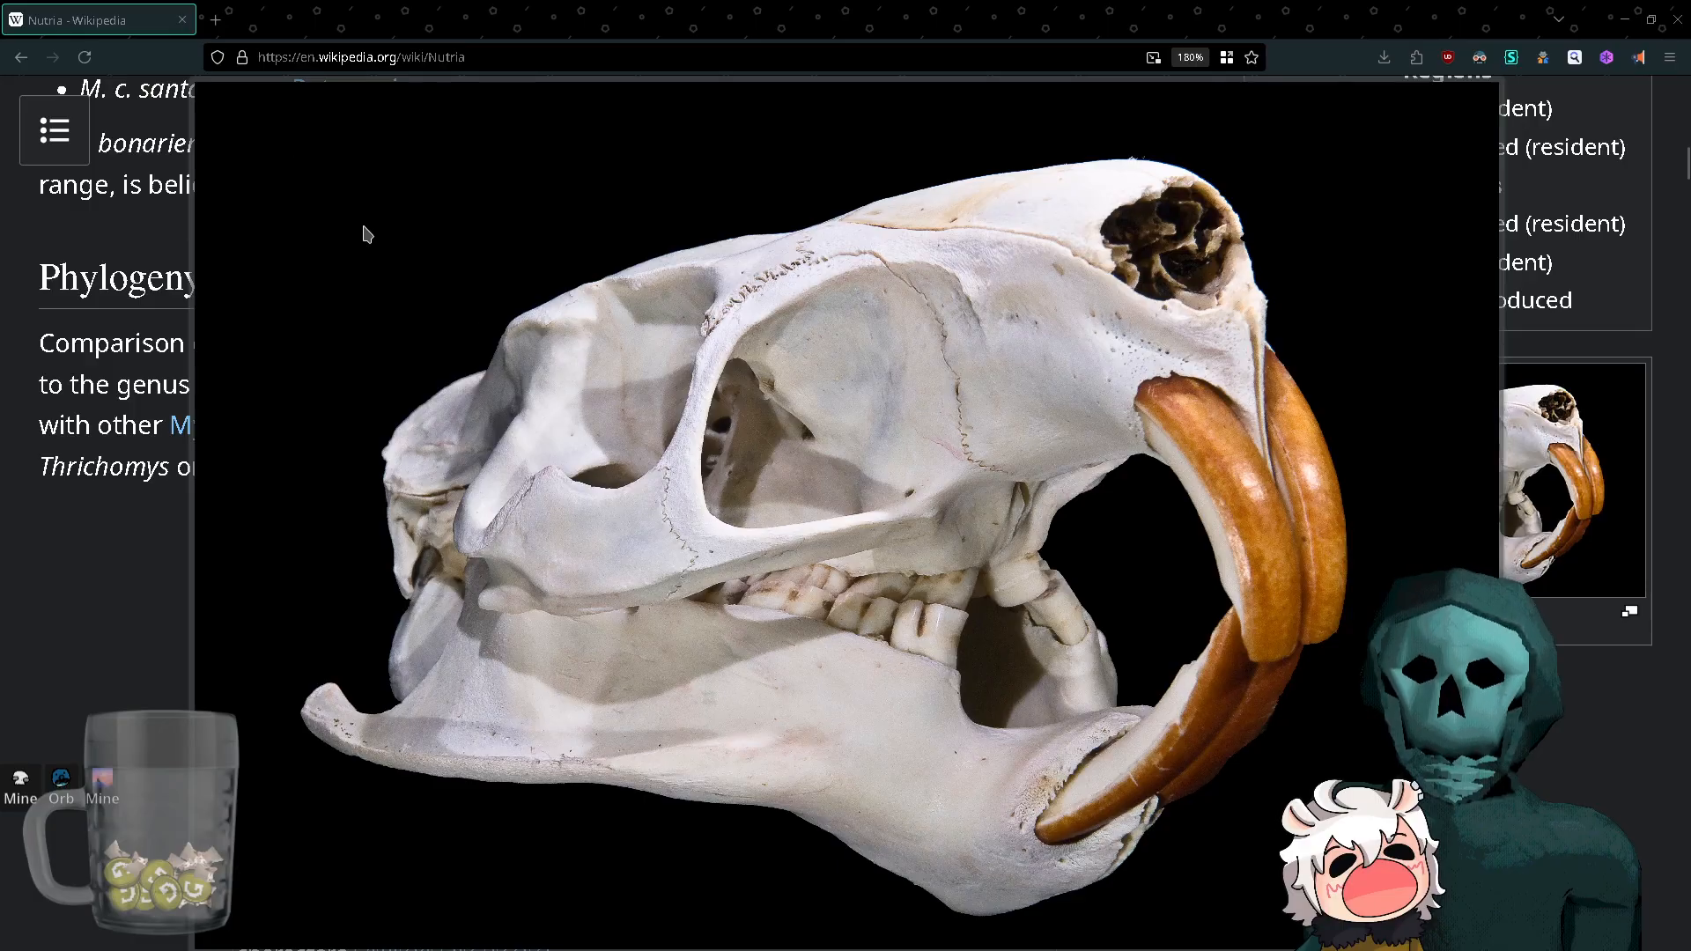
- Close the Nutria article, return to Godot, and examine the slime and floor from several angles
{"action": "middle_click", "coordinate": [118, 10]}
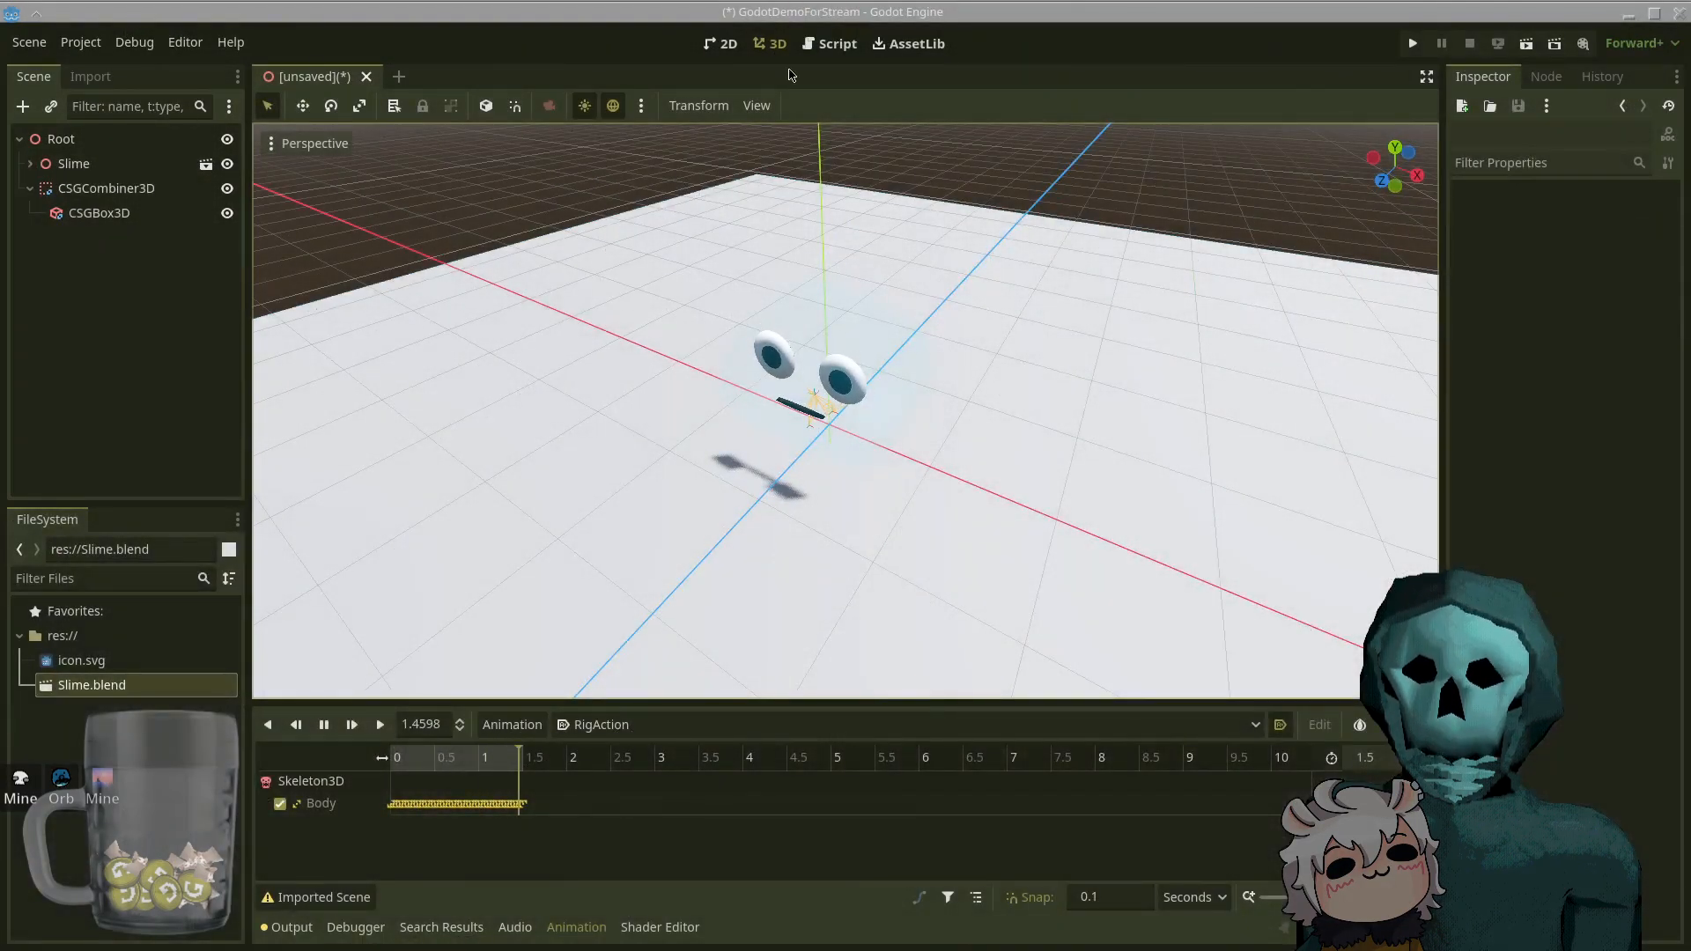
{"action": "right_click", "coordinate": [755, 627]}
{"action": "right_click_drag", "start_coordinate": [757, 632], "coordinate": [806, 674]}
{"action": "key", "text": "s"}
{"action": "key", "text": "s"}
{"action": "right_click_drag", "start_coordinate": [799, 517], "coordinate": [1120, 489]}
{"action": "scroll", "coordinate": [798, 517], "scroll_direction": "up", "scroll_amount": 10}
{"action": "key", "text": "w"}
{"action": "key", "text": "s"}
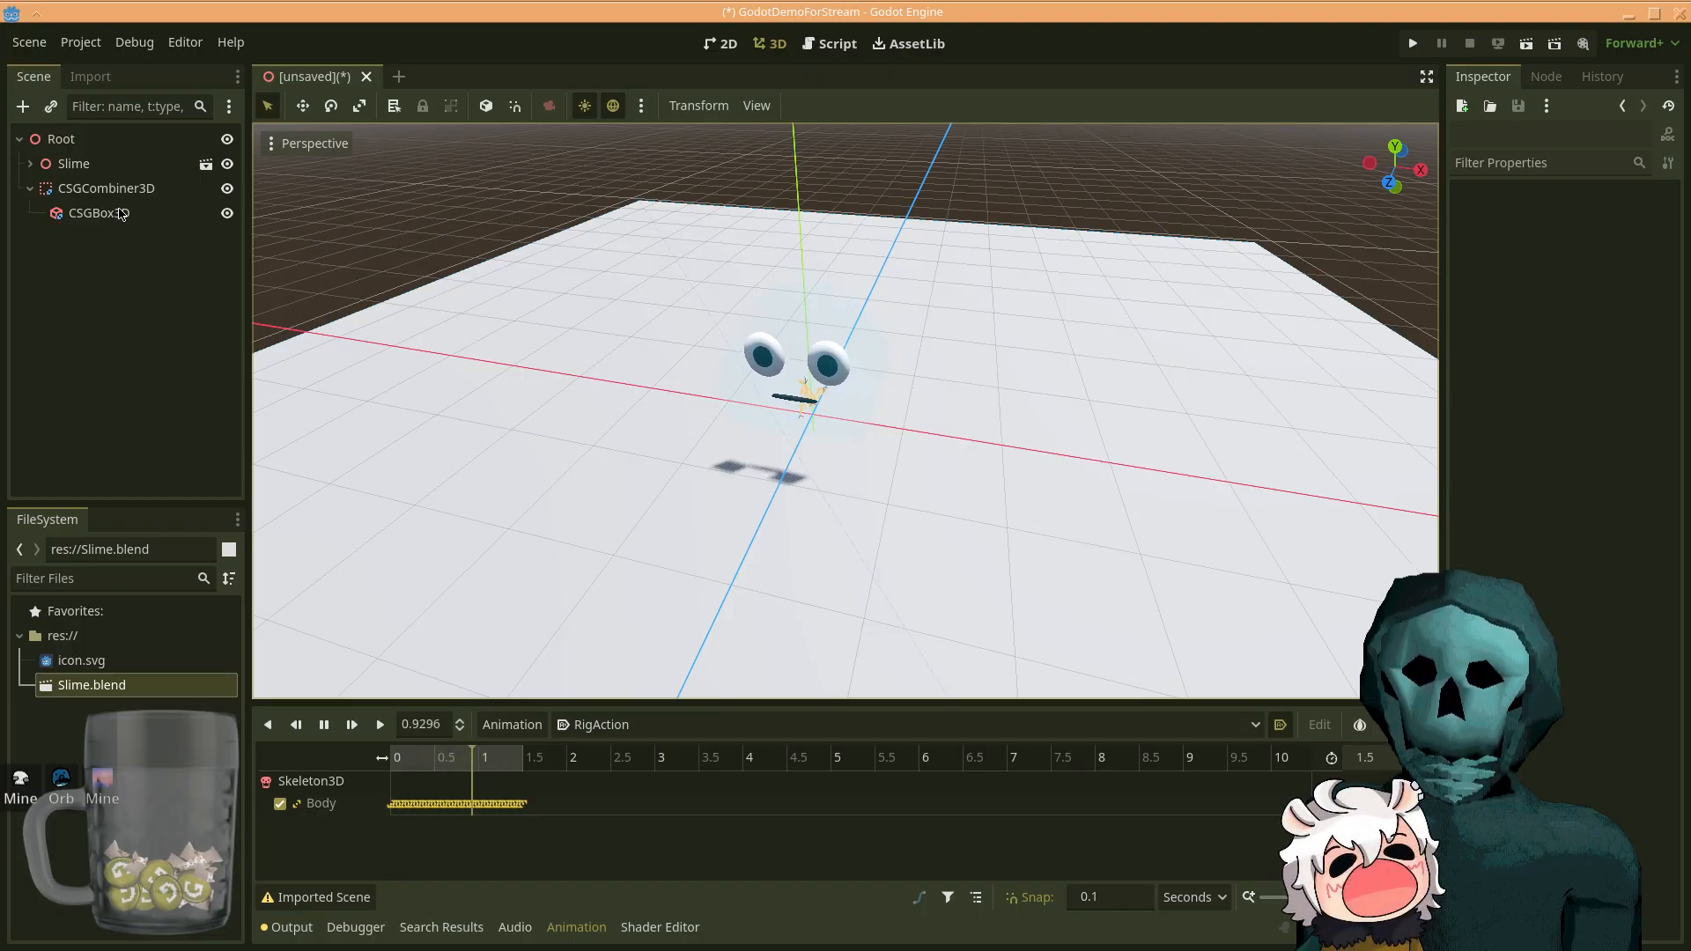
- Select the CSGCombiner3D and expand its Geometry properties to view the material override settings
{"action": "left_click", "coordinate": [107, 190]}
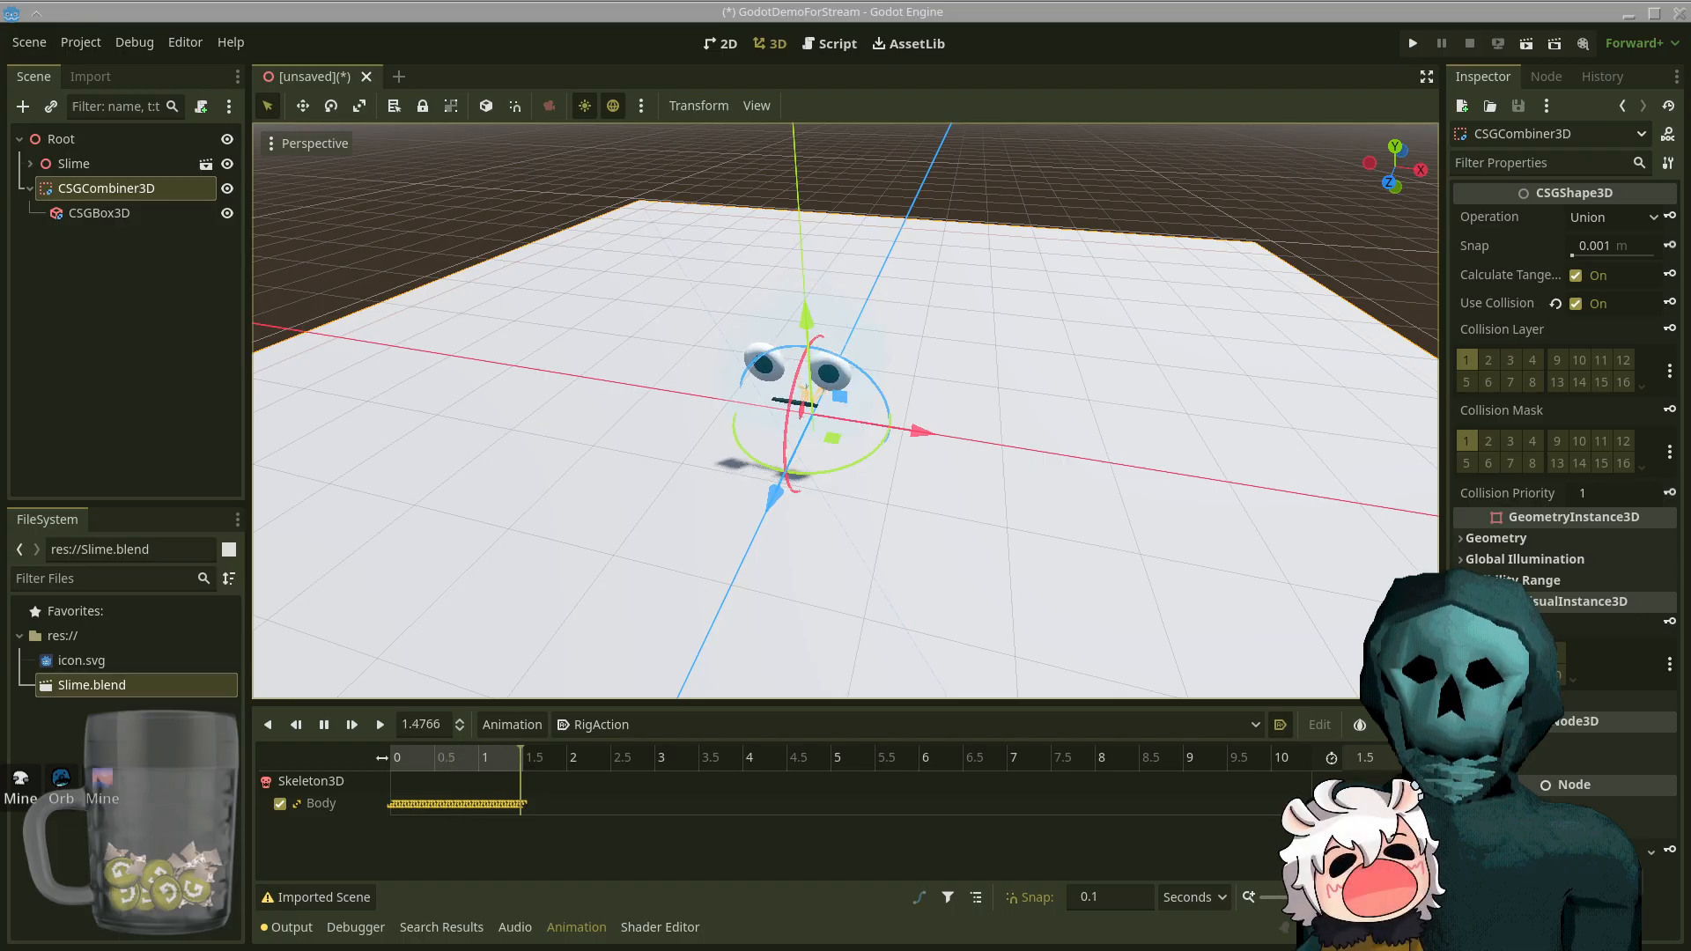
{"action": "left_click", "coordinate": [1016, 4]}
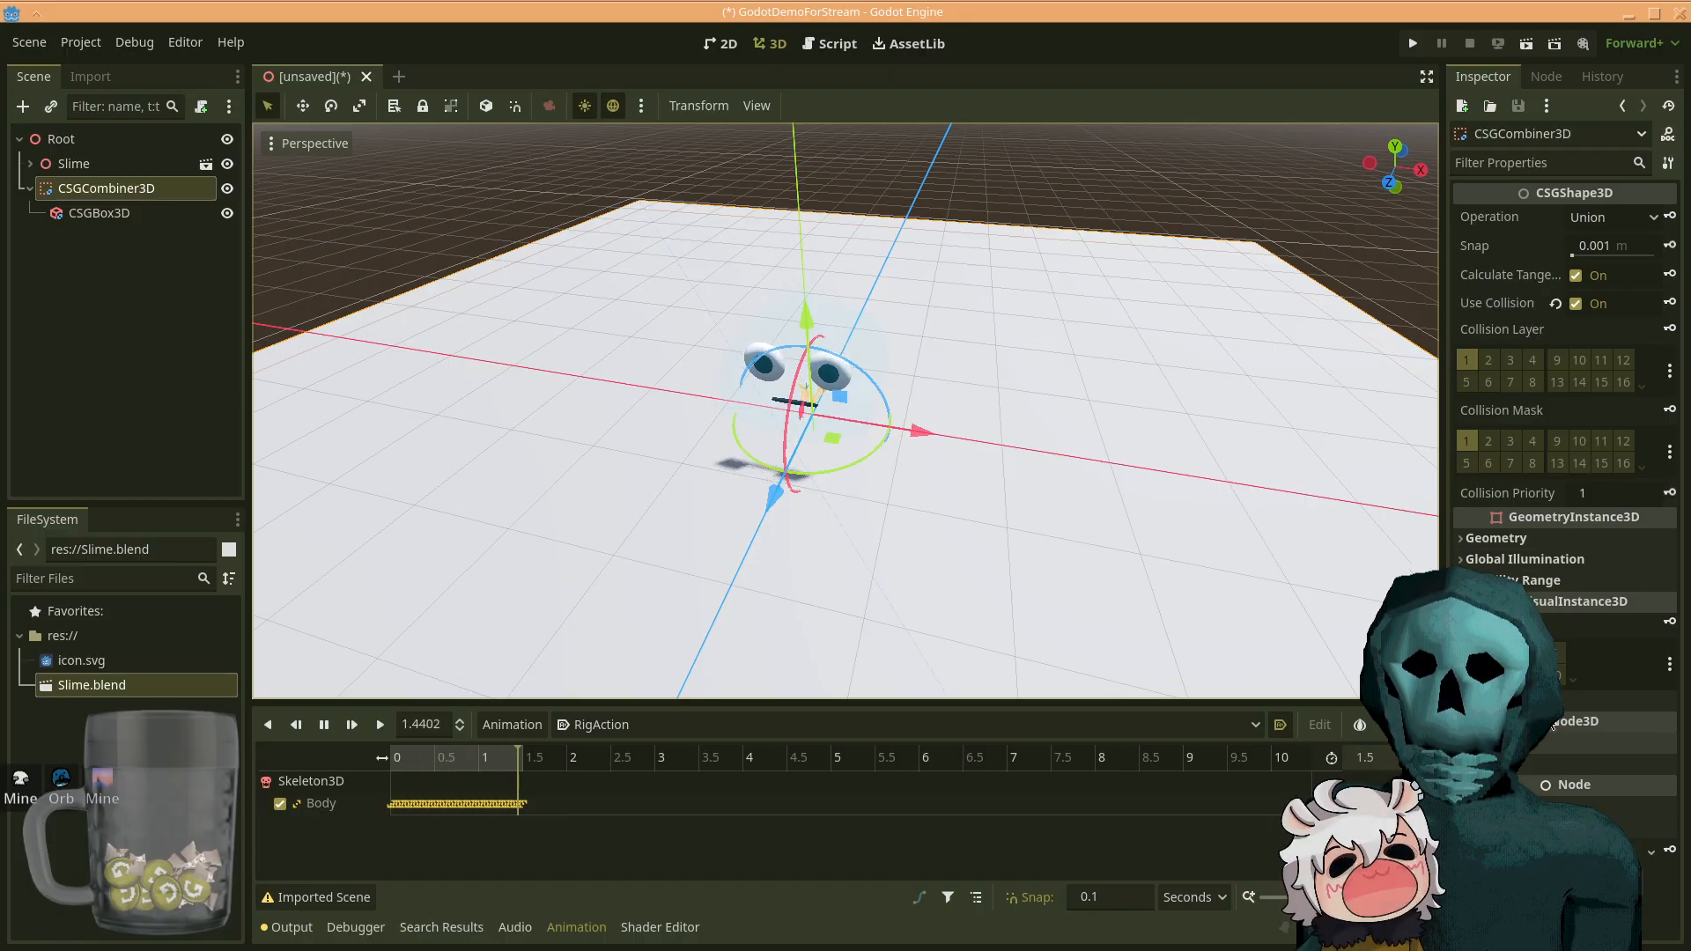
{"action": "left_click", "coordinate": [1561, 538]}
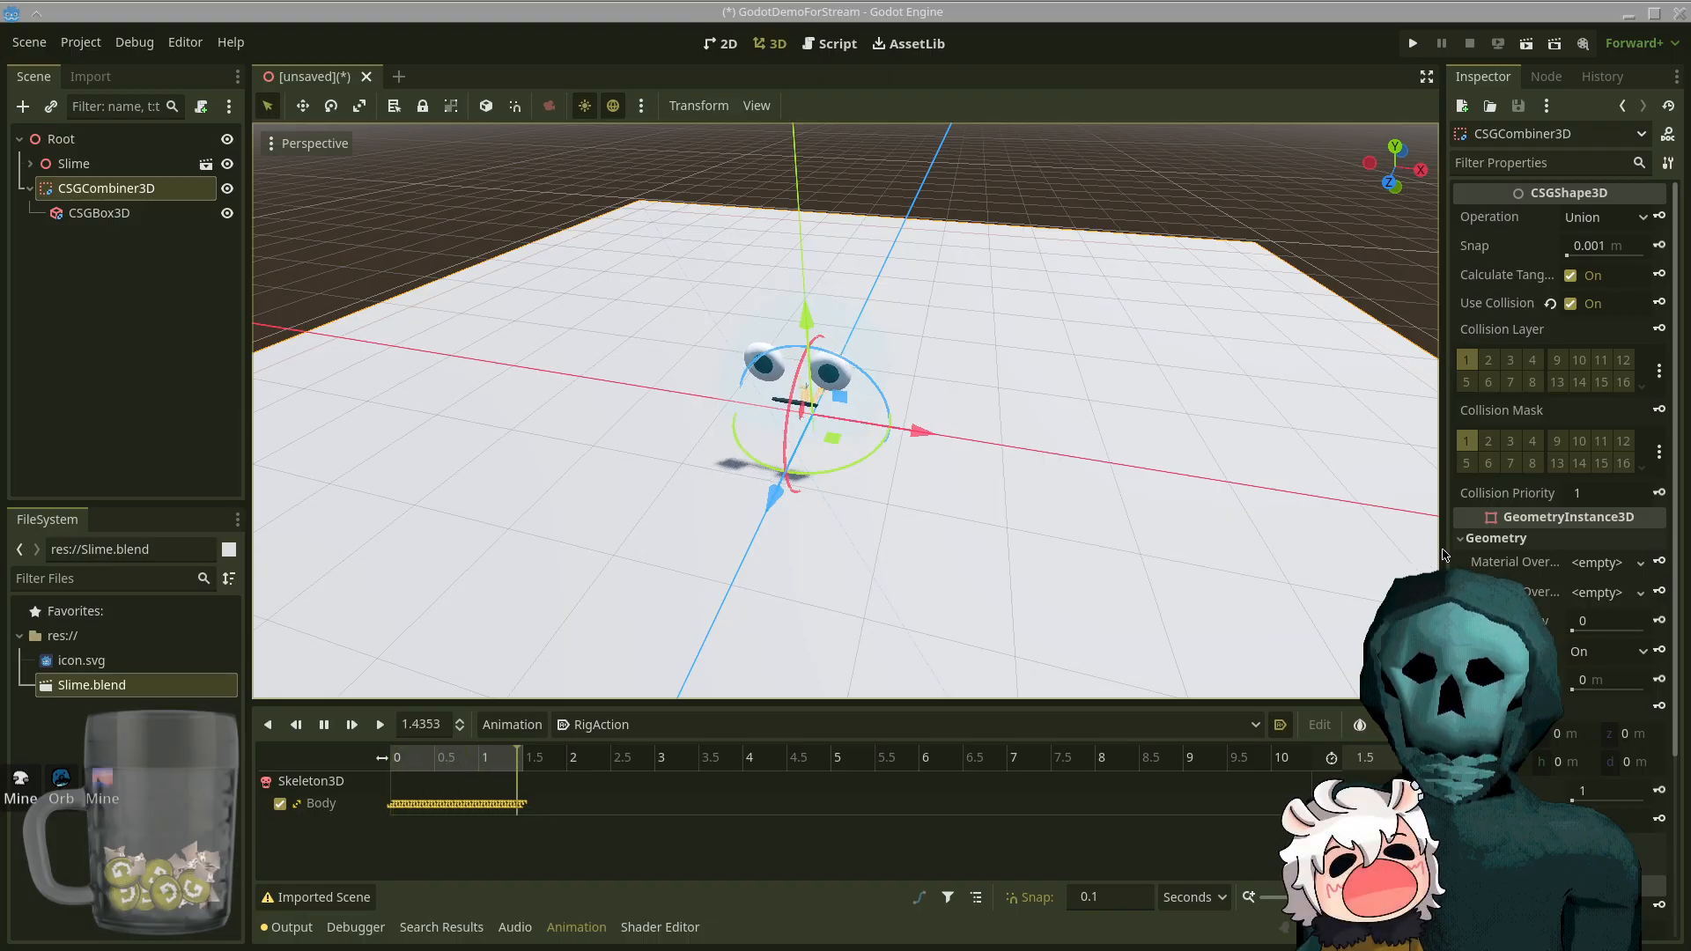
{"action": "left_click", "coordinate": [467, 5]}
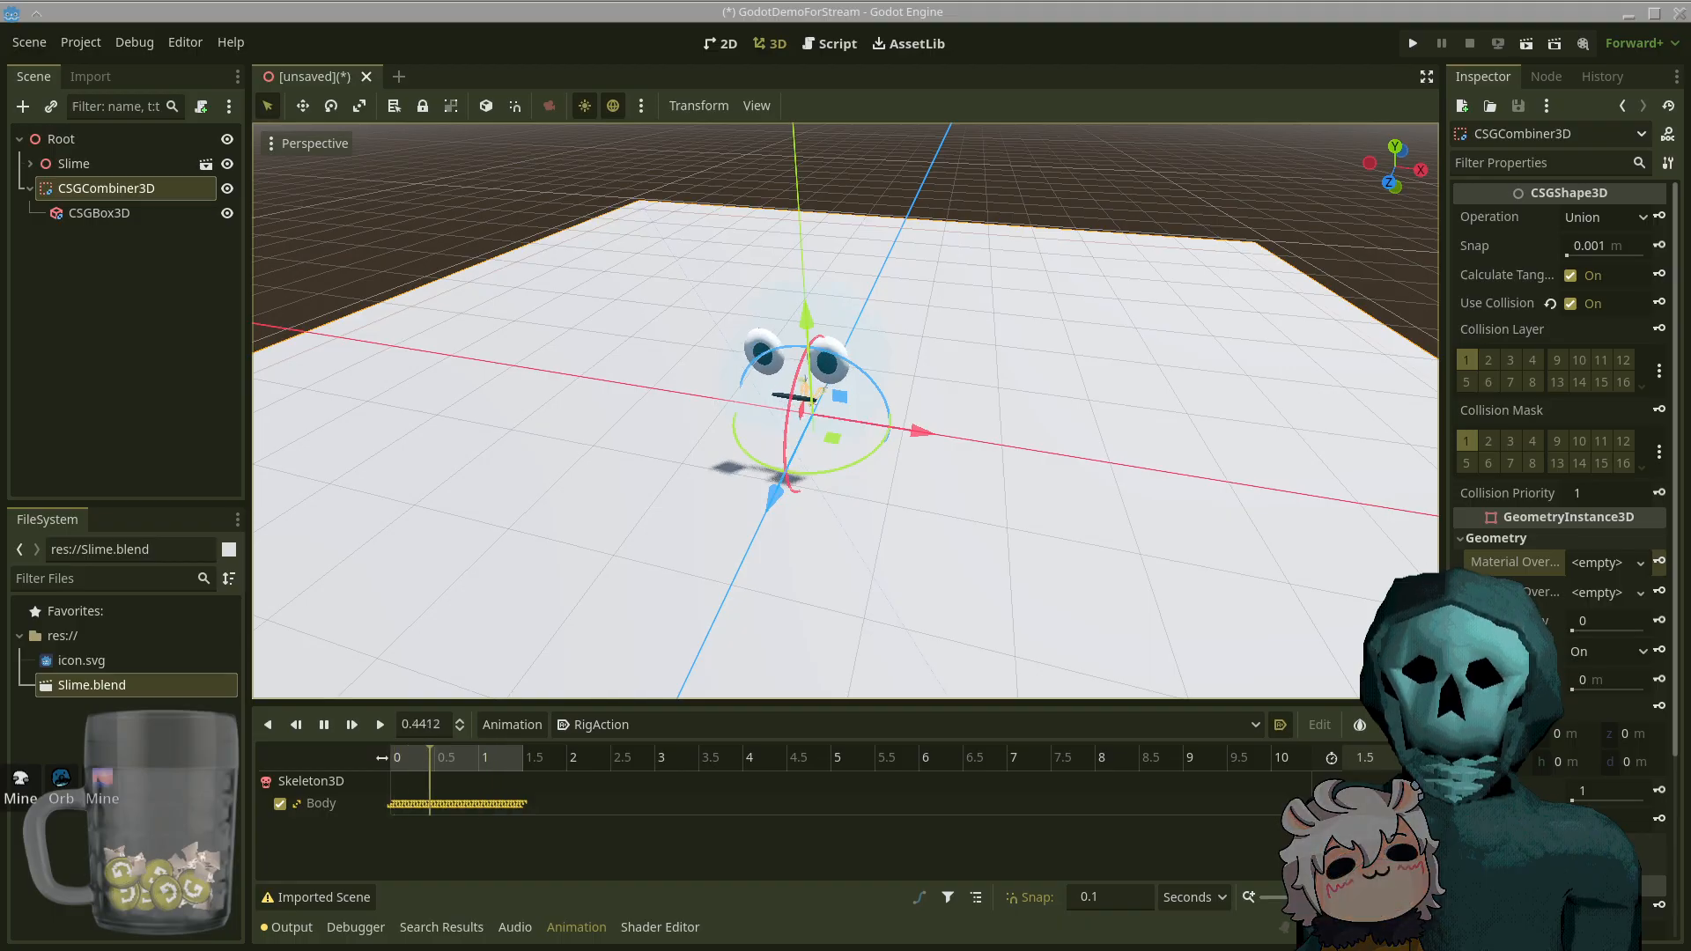
{"action": "left_click", "coordinate": [1152, 257]}
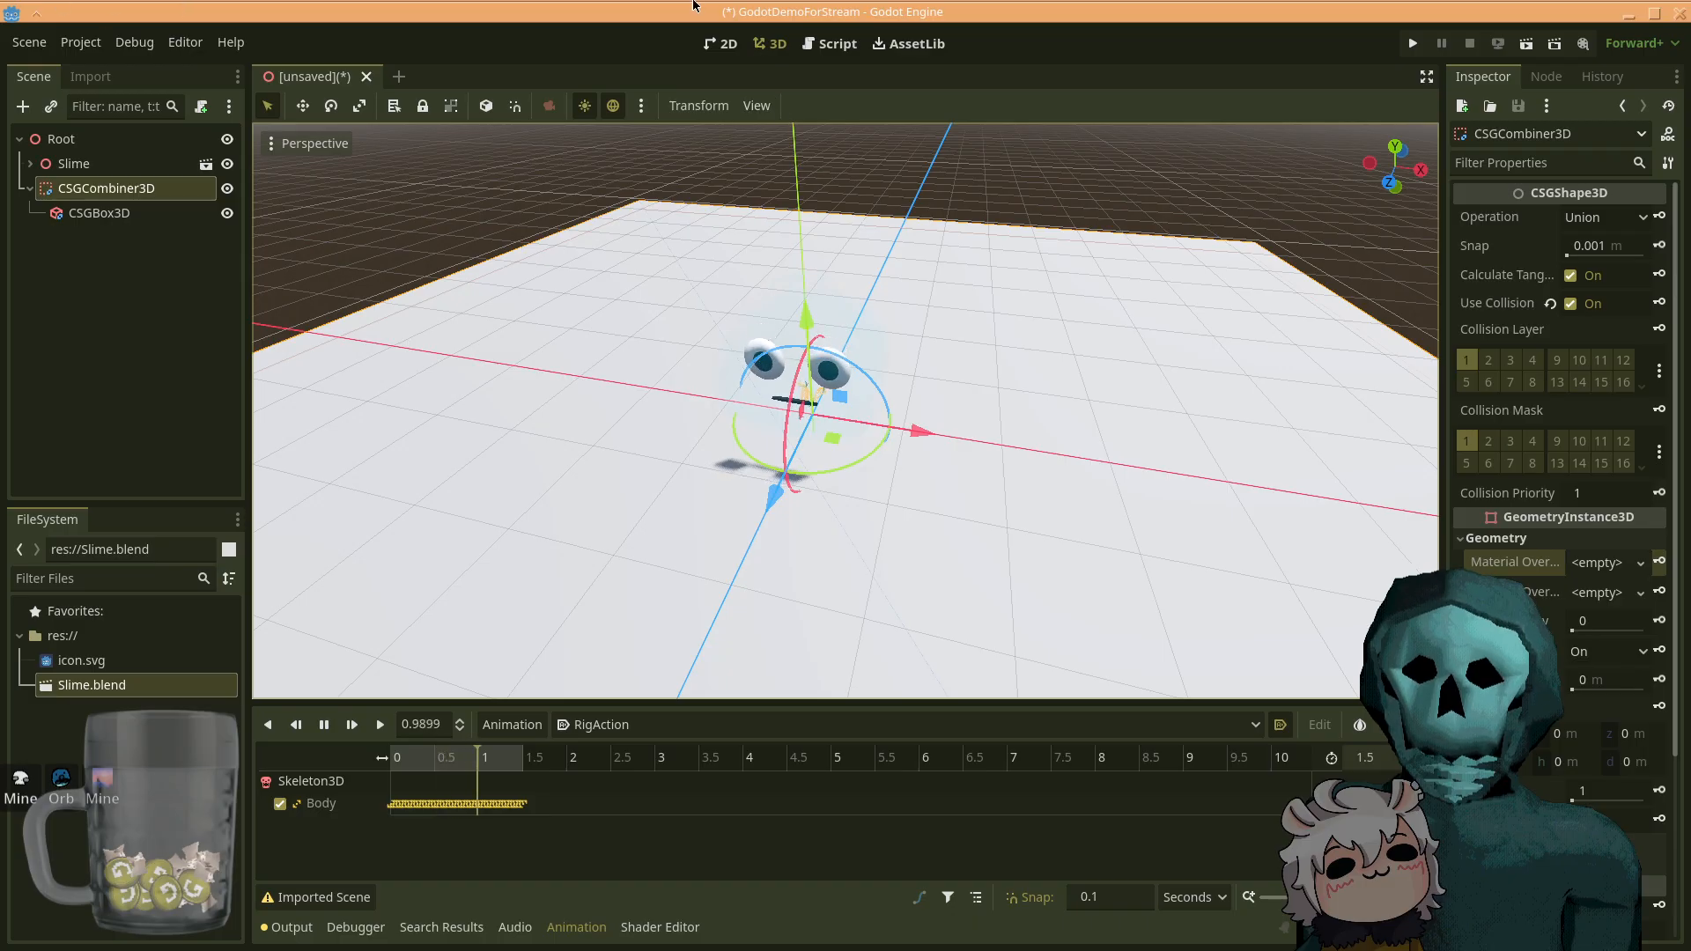
- Select the floor's CSGBox3D and examine its extent around the slime from above and at an angle
{"action": "middle_click_drag", "start_coordinate": [999, 635], "coordinate": [1048, 612]}
{"action": "scroll", "coordinate": [1048, 613], "scroll_direction": "down", "scroll_amount": 8}
{"action": "key", "text": "w"}
{"action": "right_click_drag", "start_coordinate": [757, 472], "coordinate": [735, 472]}
{"action": "key", "text": "s"}
{"action": "key", "text": "w"}
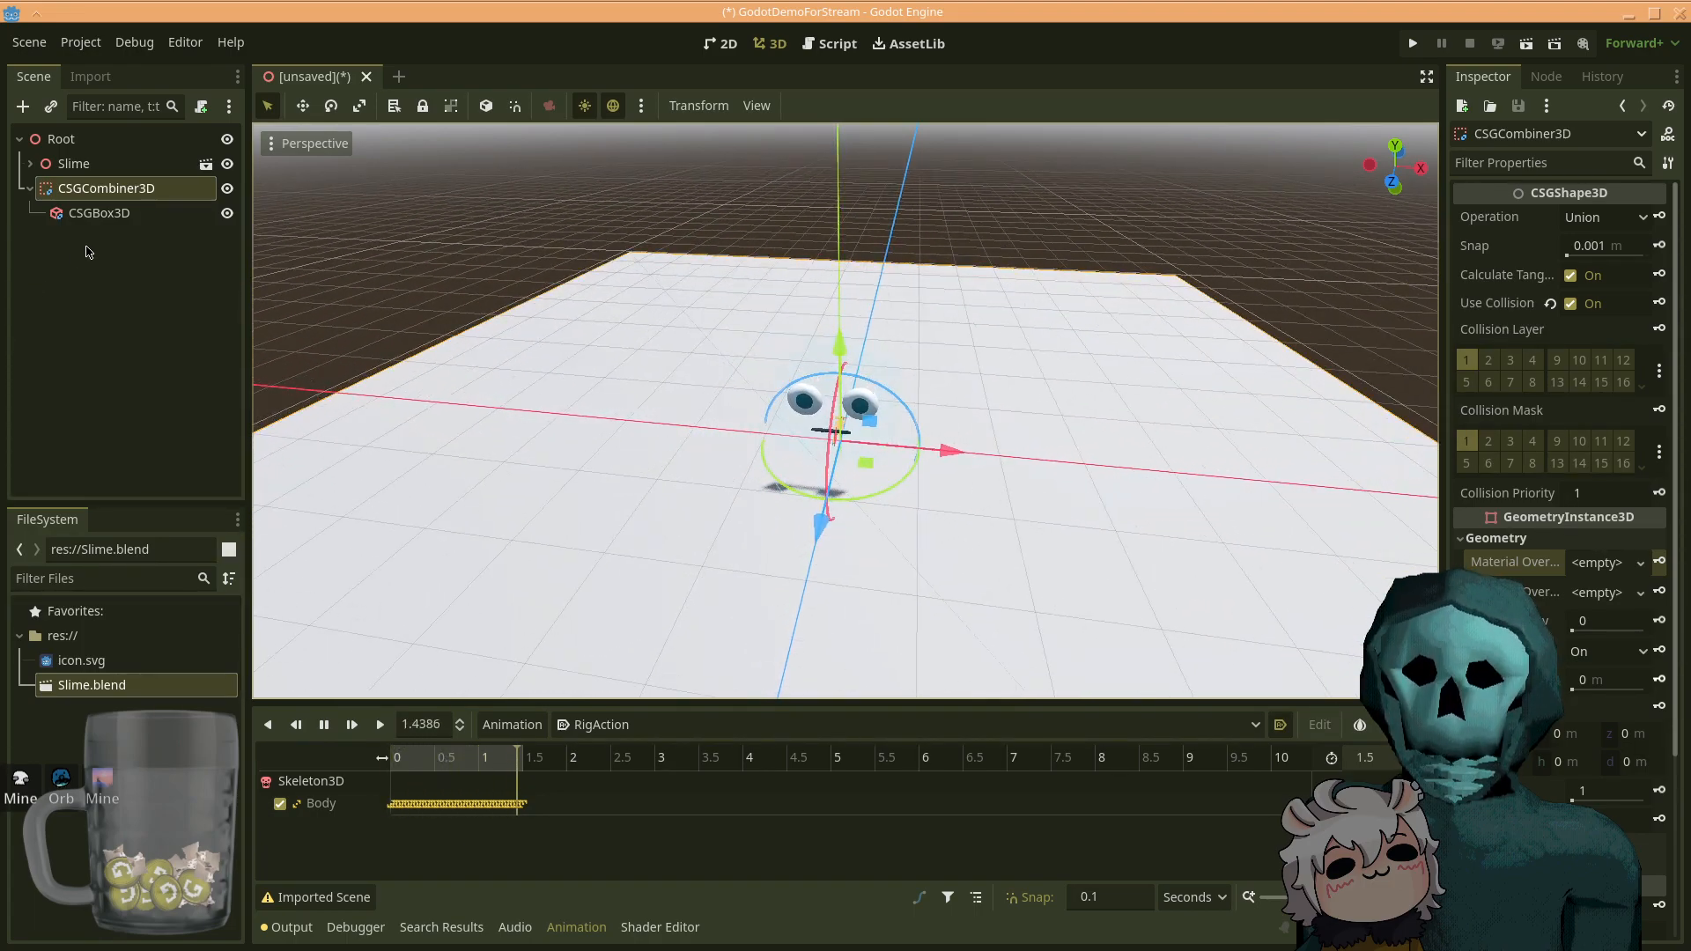
{"action": "left_click", "coordinate": [97, 212]}
{"action": "right_click_drag", "start_coordinate": [981, 358], "coordinate": [981, 358]}
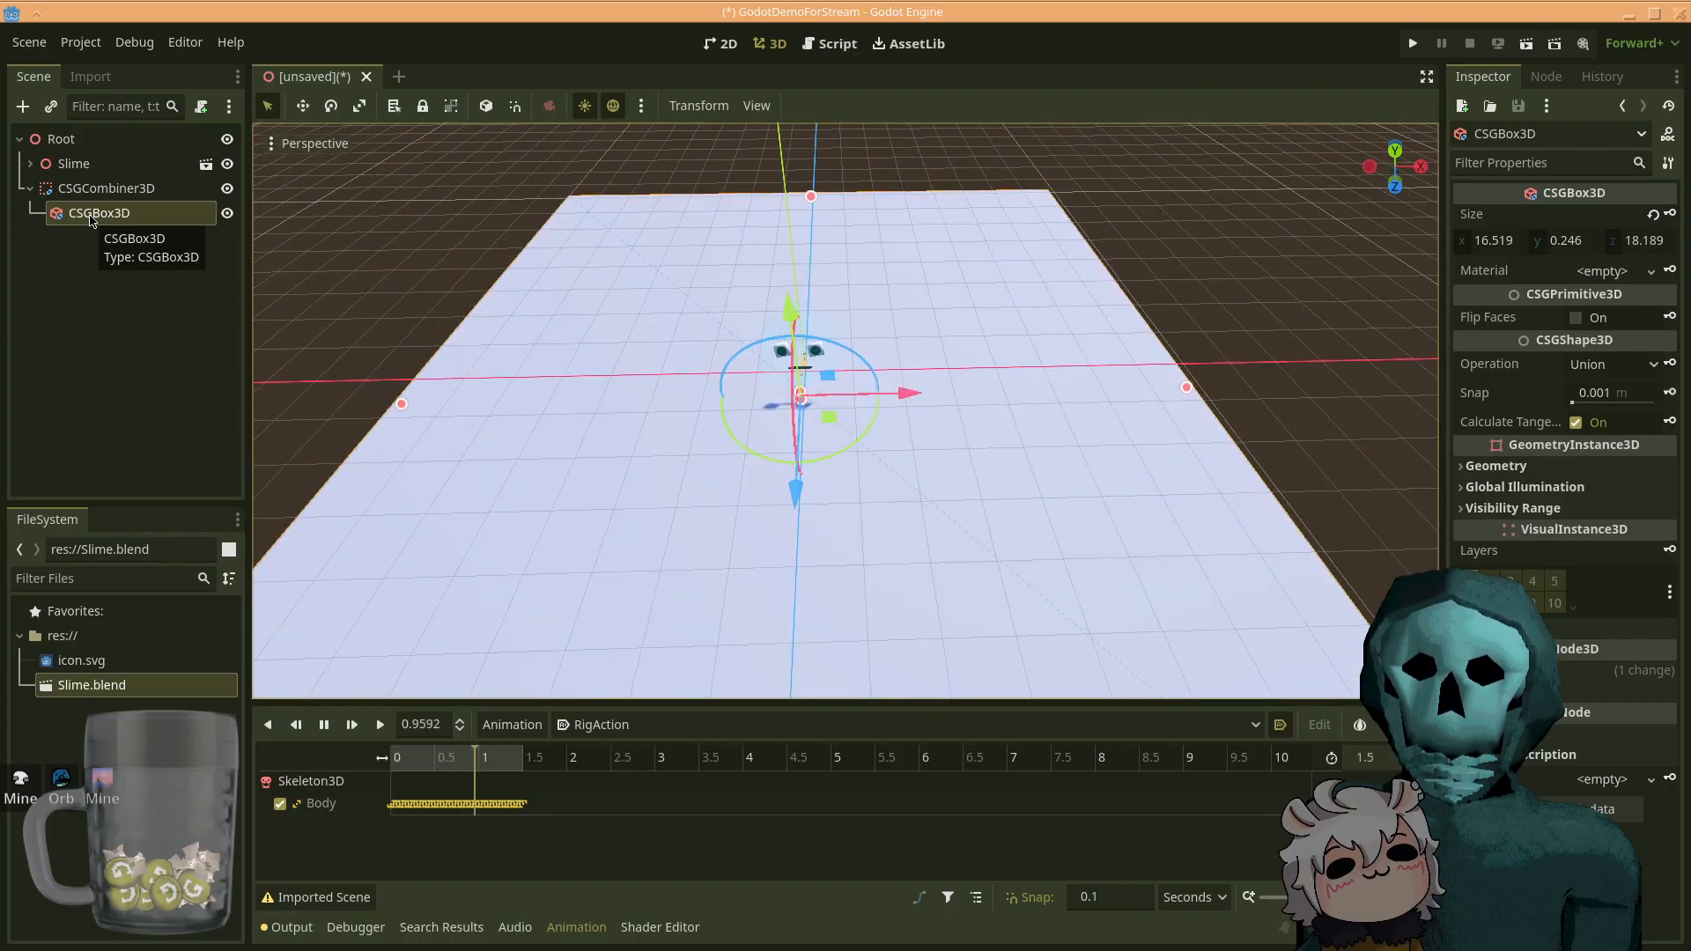
{"action": "right_click_drag", "start_coordinate": [795, 493], "coordinate": [747, 413]}
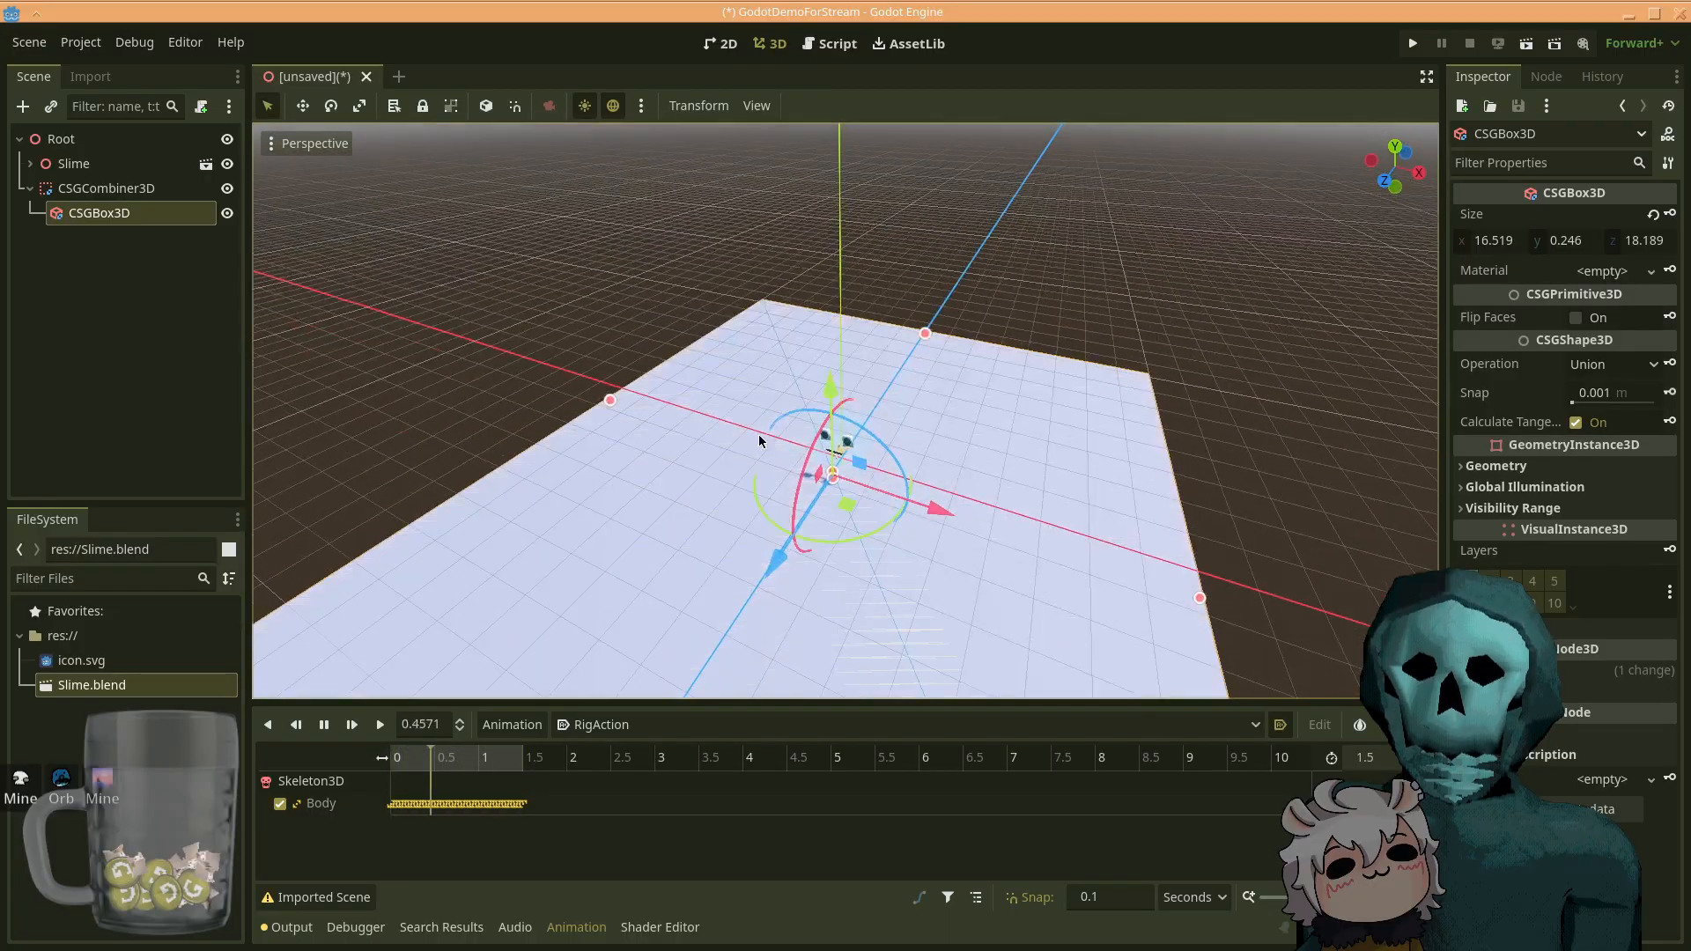
- Add a second CSGBox3D as a child of the CSGCombiner3D
{"action": "right_click", "coordinate": [145, 219]}
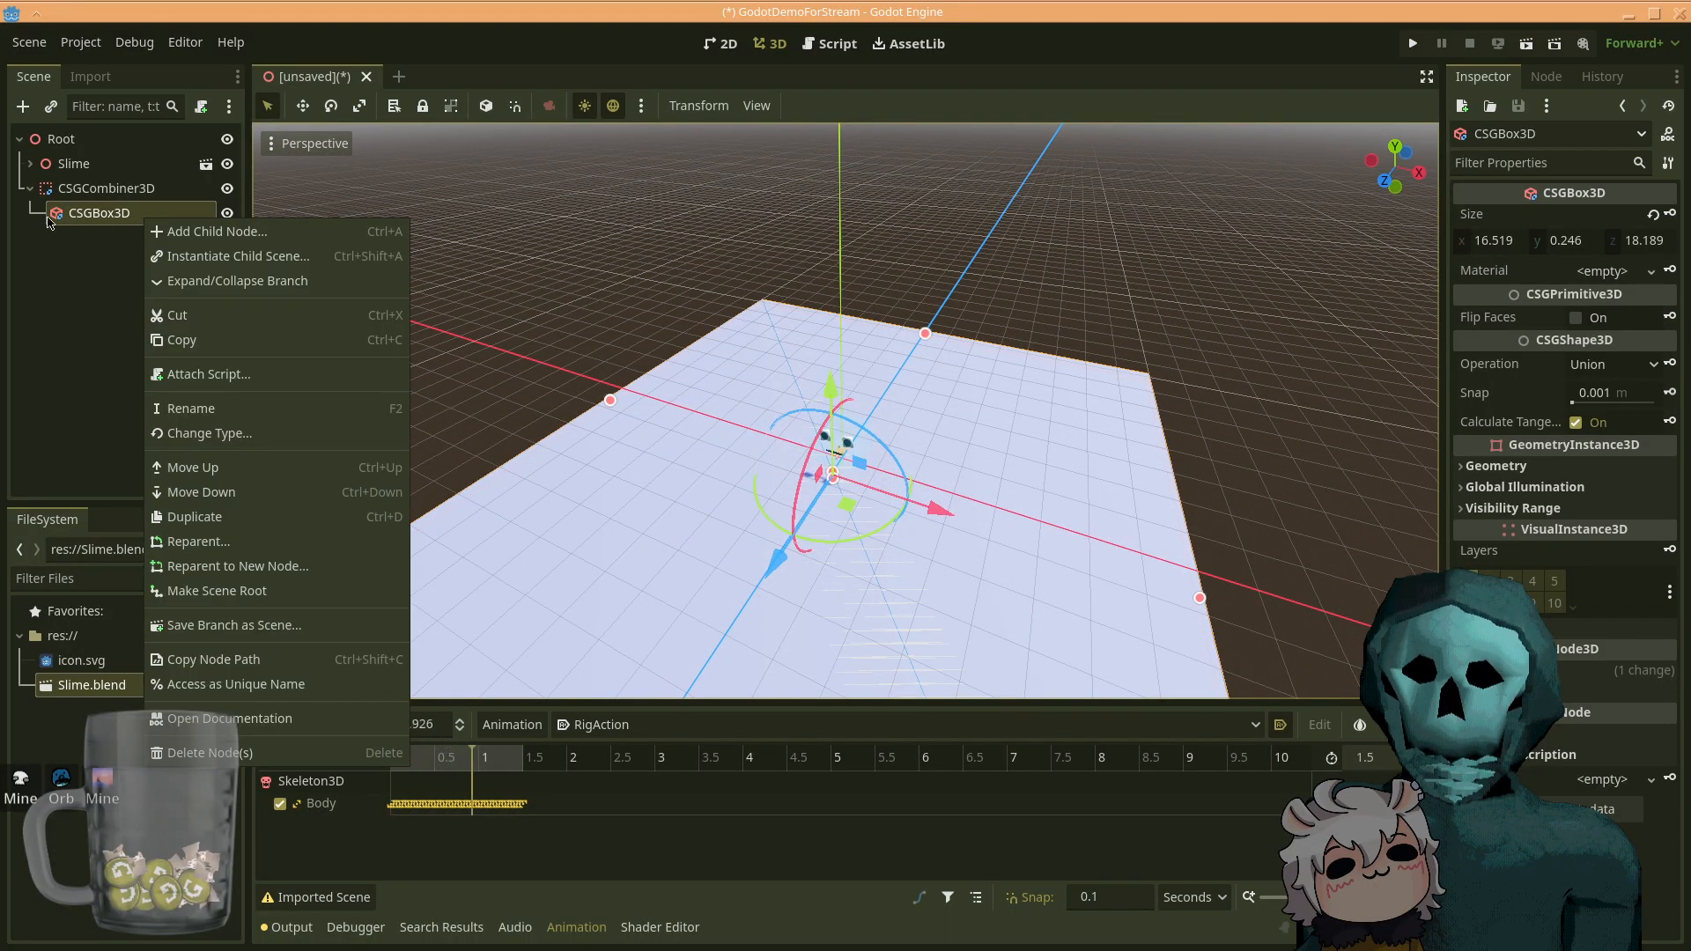
{"action": "left_click", "coordinate": [85, 190]}
{"action": "right_click", "coordinate": [89, 191]}
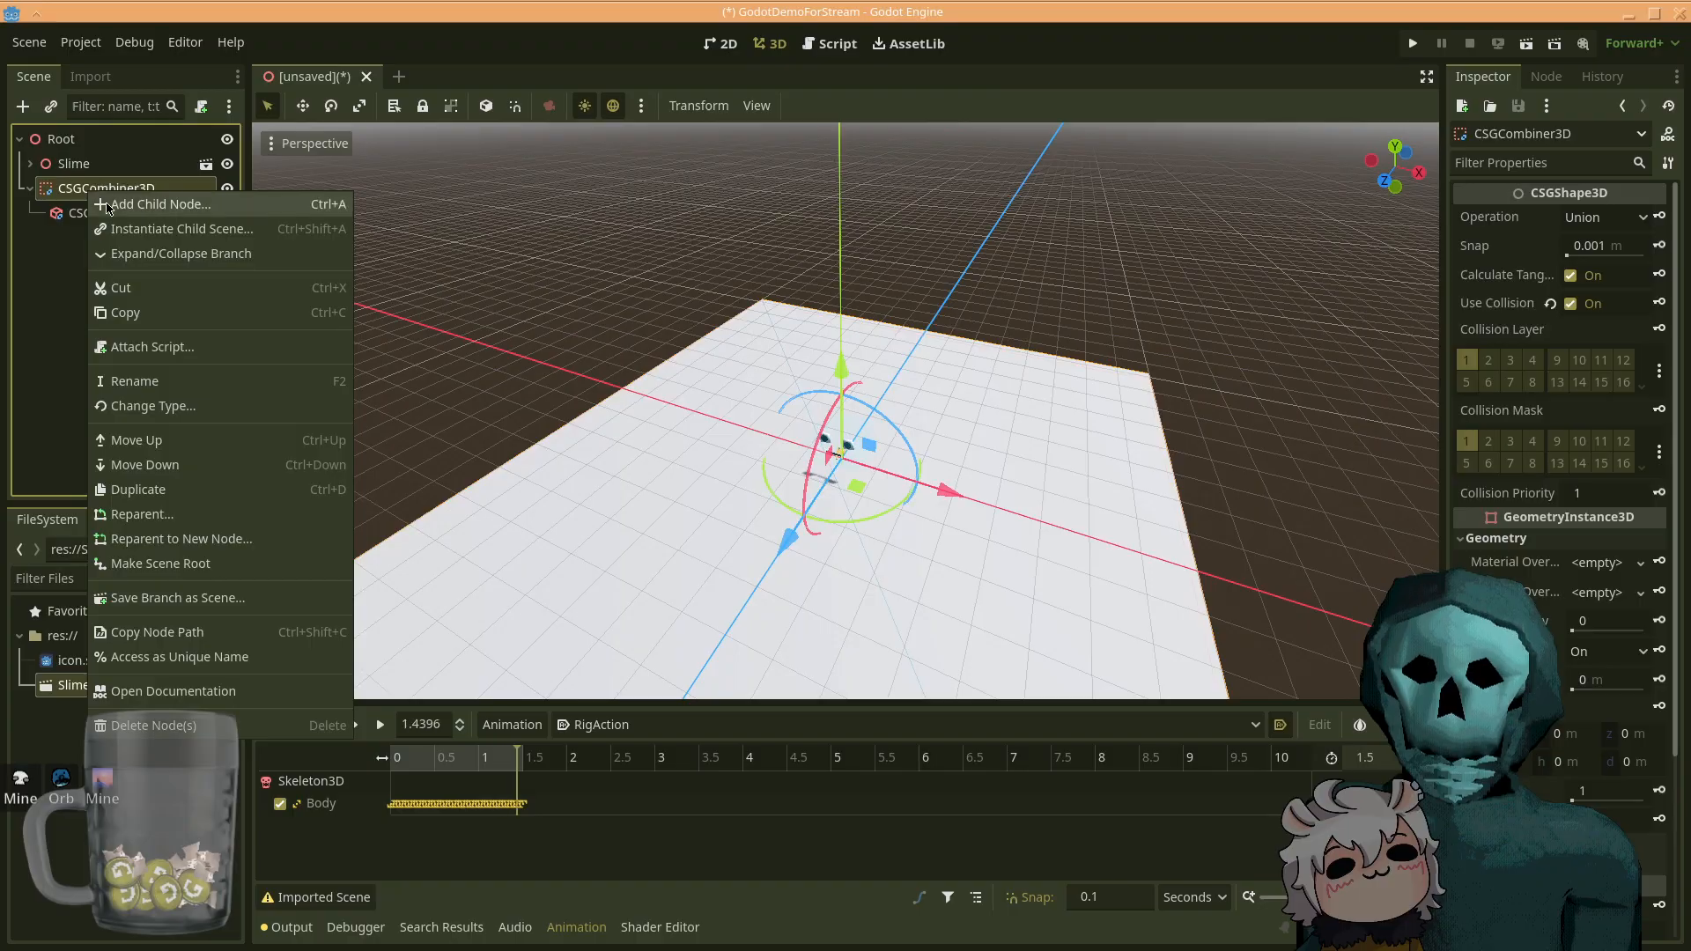
{"action": "left_click", "coordinate": [104, 208]}
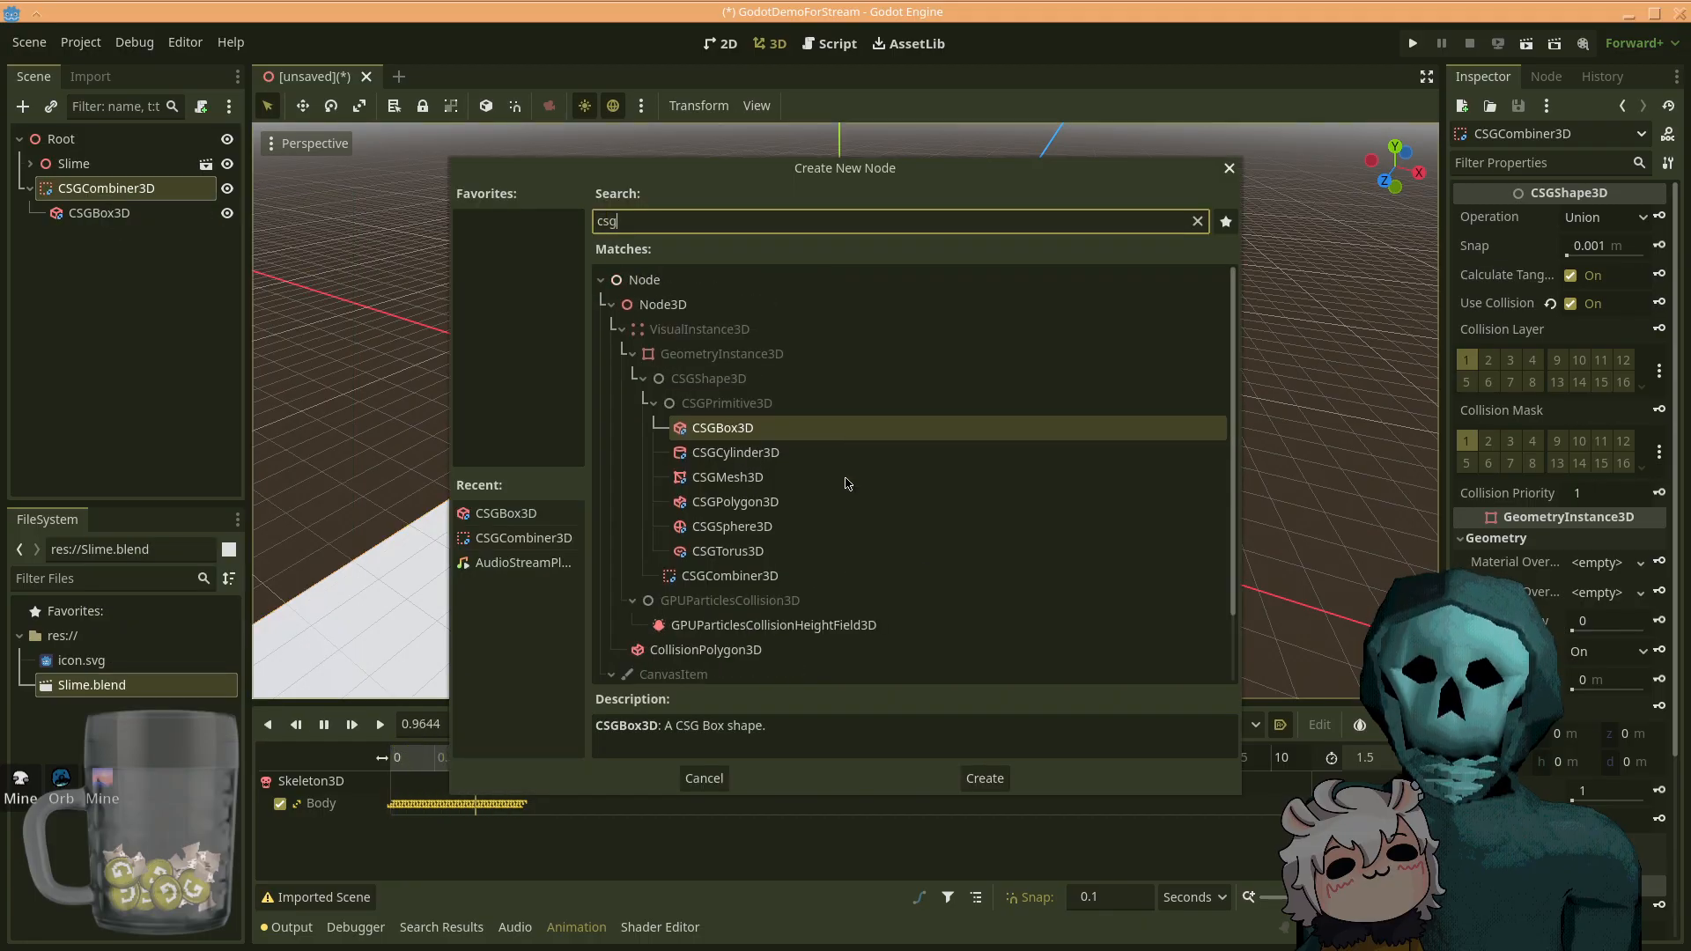
{"action": "double_click", "coordinate": [706, 426]}
- Move the new box back behind the slime and stretch it into a wall about 9.2 m wide and 4.6 m high
{"action": "left_click_drag", "start_coordinate": [786, 545], "coordinate": [914, 381]}
{"action": "right_click_drag", "start_coordinate": [914, 381], "coordinate": [951, 521]}
{"action": "key", "text": "w"}
{"action": "key", "text": "d"}
{"action": "left_click_drag", "start_coordinate": [849, 420], "coordinate": [860, 181]}
{"action": "left_click_drag", "start_coordinate": [883, 352], "coordinate": [988, 661]}
{"action": "key", "text": "a"}
{"action": "right_click_drag", "start_coordinate": [987, 661], "coordinate": [755, 467]}
{"action": "key", "text": "s"}
{"action": "left_click_drag", "start_coordinate": [862, 450], "coordinate": [528, 462]}
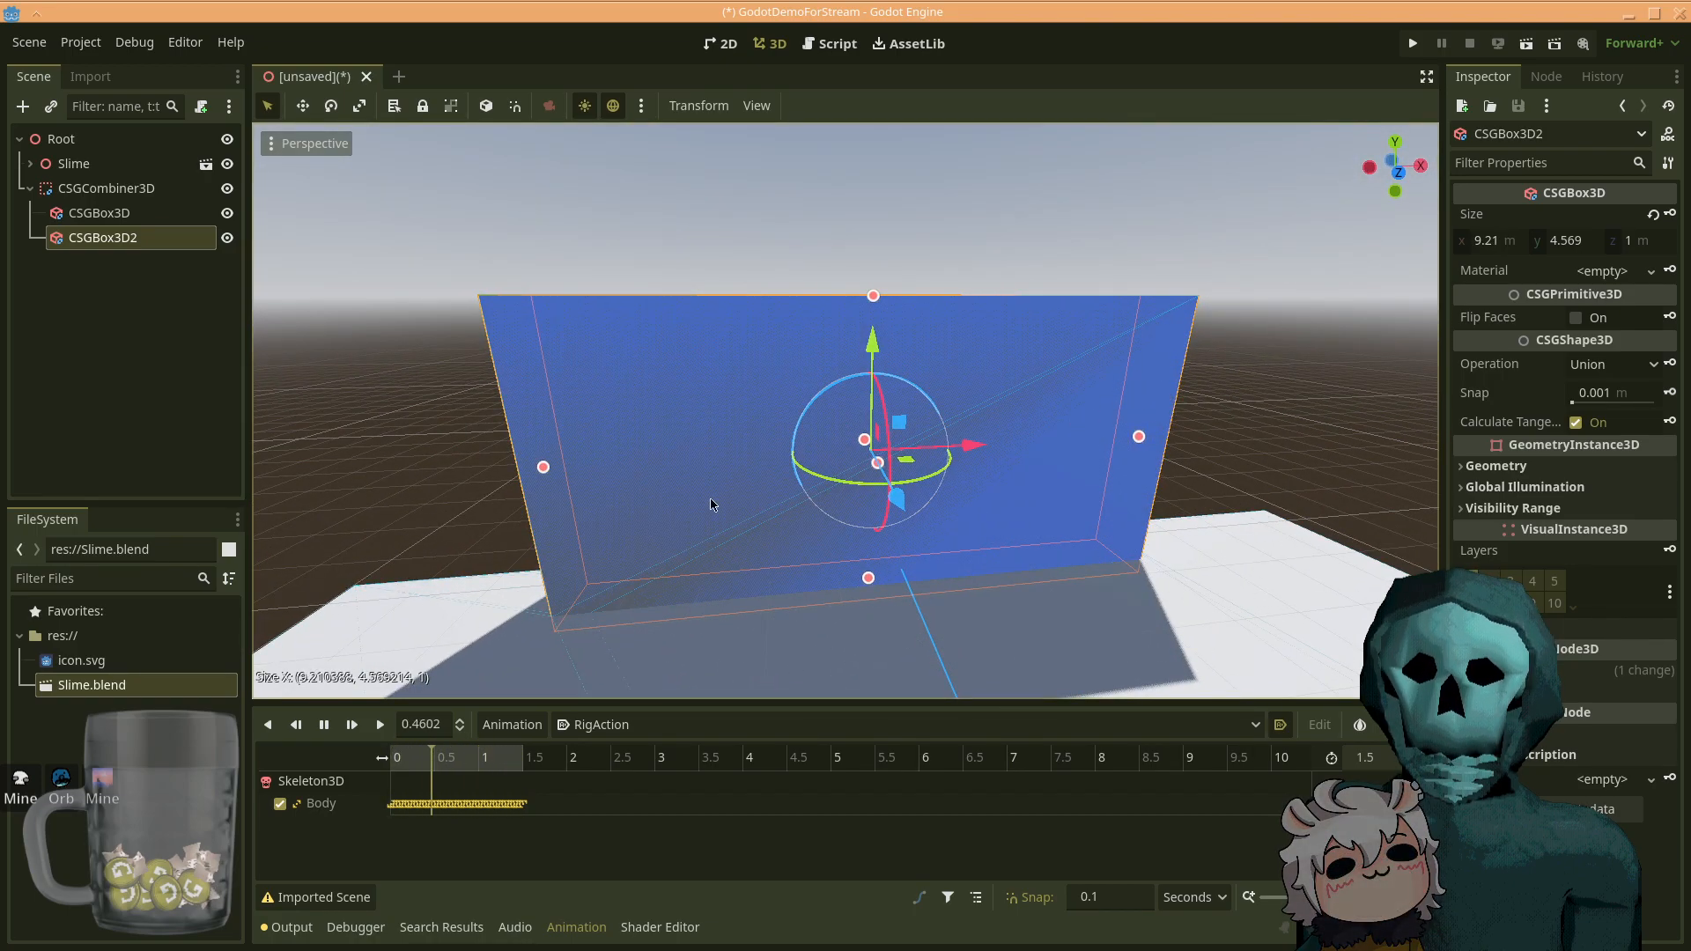
- Deselect the wall and examine its faces, its shadow and its position relative to the slime and floor
{"action": "key", "text": "w"}
{"action": "mouse_move", "coordinate": [1089, 277]}
{"action": "right_mouse_down"}
{"action": "mouse_move", "coordinate": [1089, 352]}
{"action": "mouse_move", "coordinate": [1070, 353]}
{"action": "mouse_move", "coordinate": [1090, 276]}
{"action": "right_mouse_up"}
{"action": "key", "text": "s"}
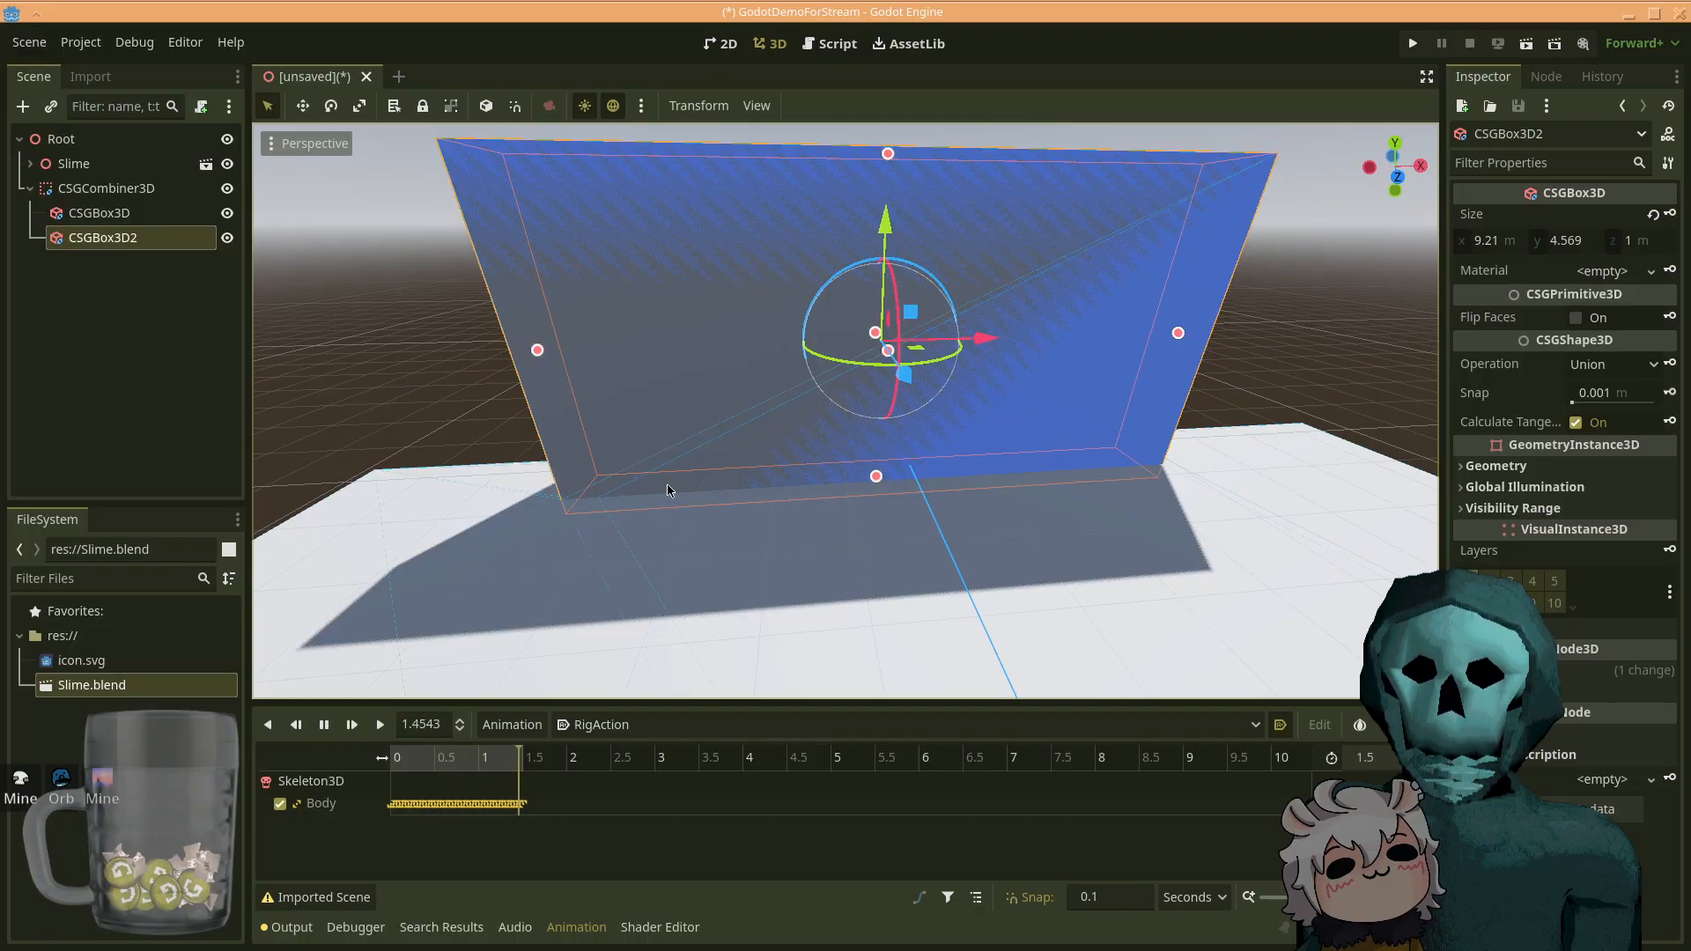
{"action": "left_click", "coordinate": [1297, 265]}
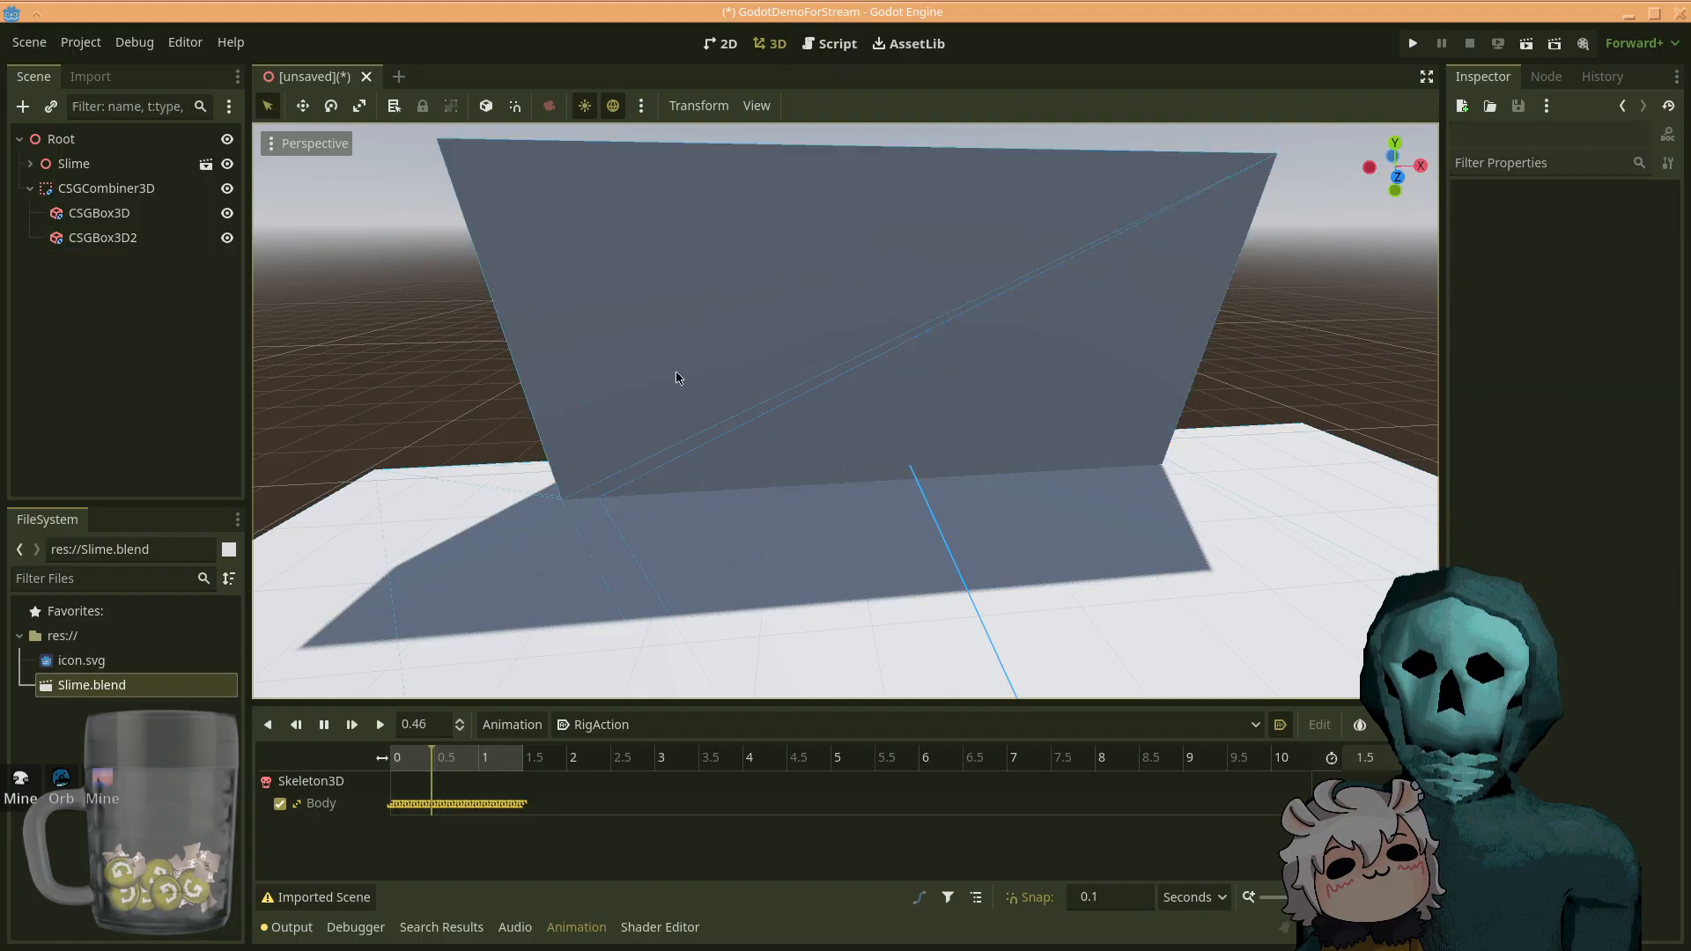
{"action": "right_click_drag", "start_coordinate": [583, 502], "coordinate": [651, 361]}
{"action": "key", "text": "w"}
{"action": "mouse_move", "coordinate": [913, 423]}
{"action": "right_mouse_down"}
{"action": "mouse_move", "coordinate": [934, 353]}
{"action": "mouse_move", "coordinate": [899, 528]}
{"action": "mouse_move", "coordinate": [914, 423]}
{"action": "right_mouse_up"}
{"action": "key", "text": "s"}
{"action": "key", "text": "w"}
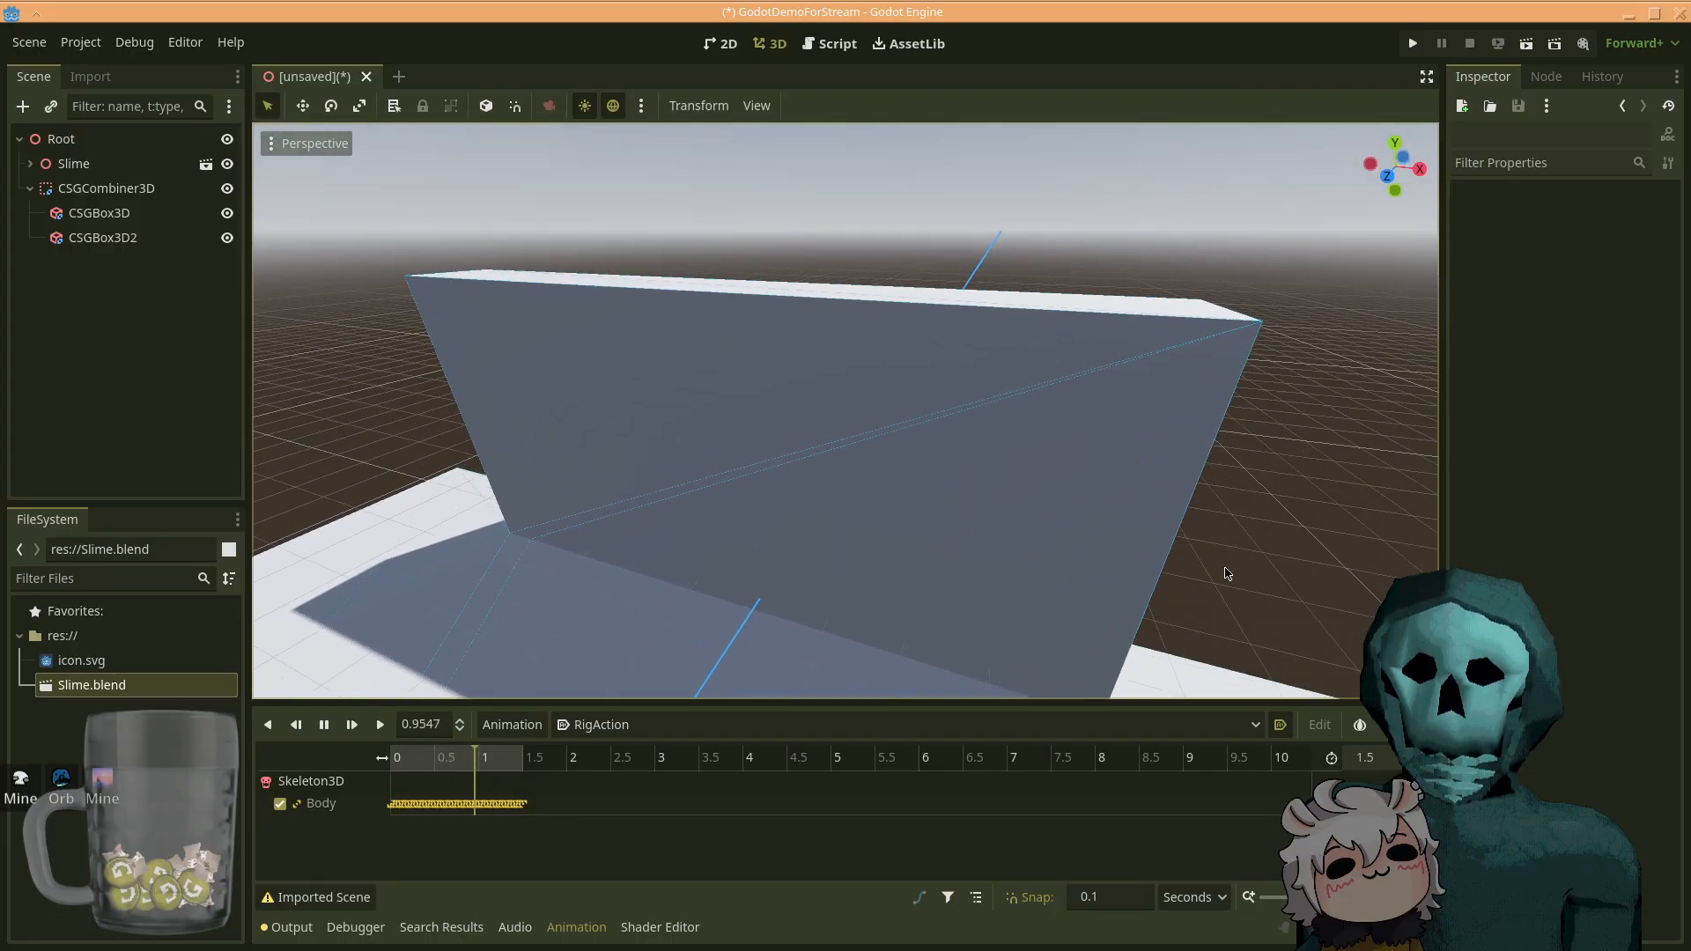
{"action": "right_click_drag", "start_coordinate": [497, 349], "coordinate": [735, 324]}
{"action": "key", "text": "s"}
{"action": "key", "text": "d"}
{"action": "key", "text": "w"}
{"action": "key", "text": "a"}
{"action": "key", "text": "s"}
{"action": "key", "text": "a"}
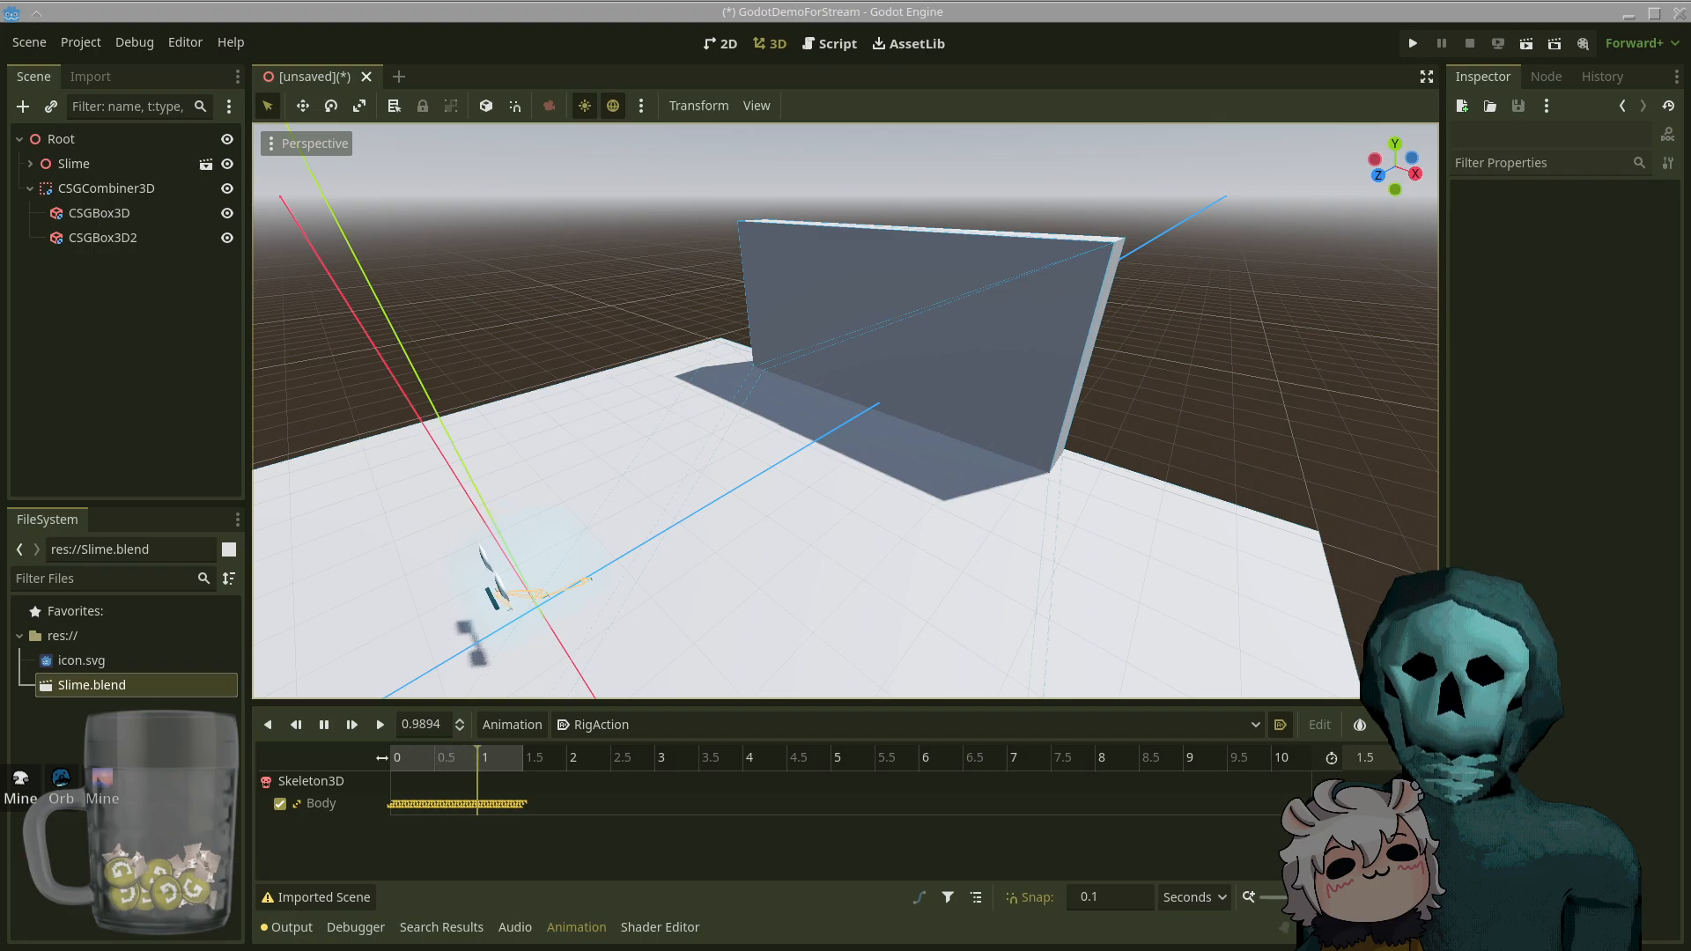
- Stretch one end of the wall to a width of about 12.6 m, extend the opposite end outward and deselect the wall
{"action": "middle_click_drag", "start_coordinate": [1061, 388], "coordinate": [936, 377]}
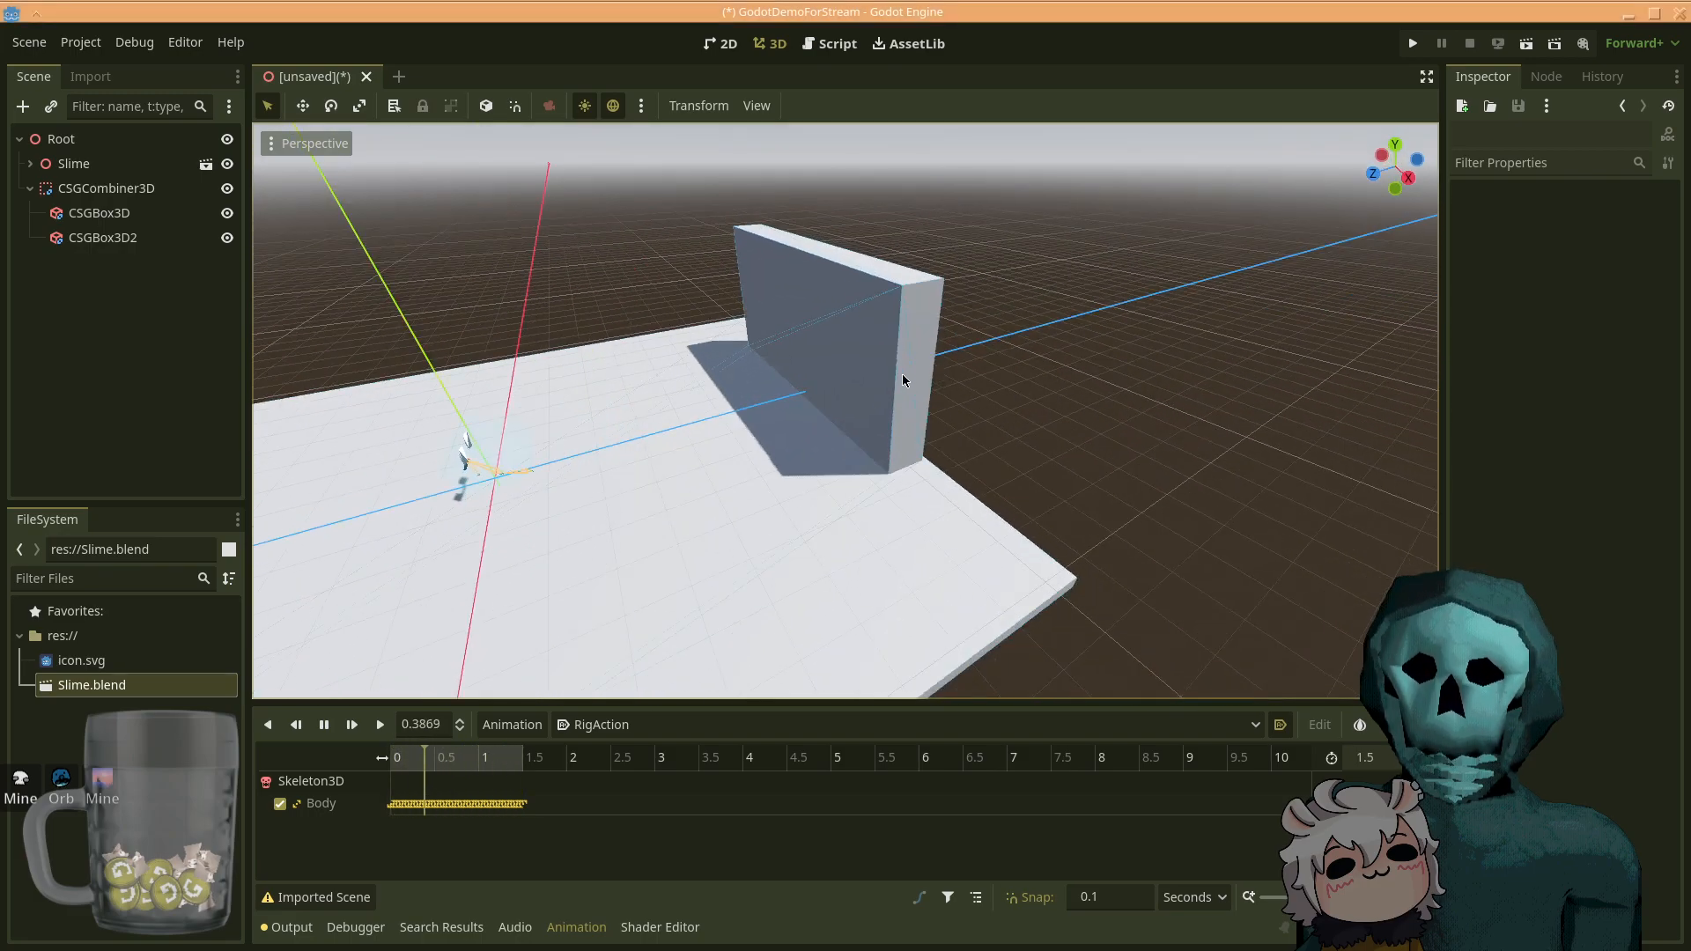
{"action": "left_click", "coordinate": [863, 385]}
{"action": "left_click_drag", "start_coordinate": [888, 370], "coordinate": [1021, 526]}
{"action": "middle_click_drag", "start_coordinate": [1022, 526], "coordinate": [1180, 512]}
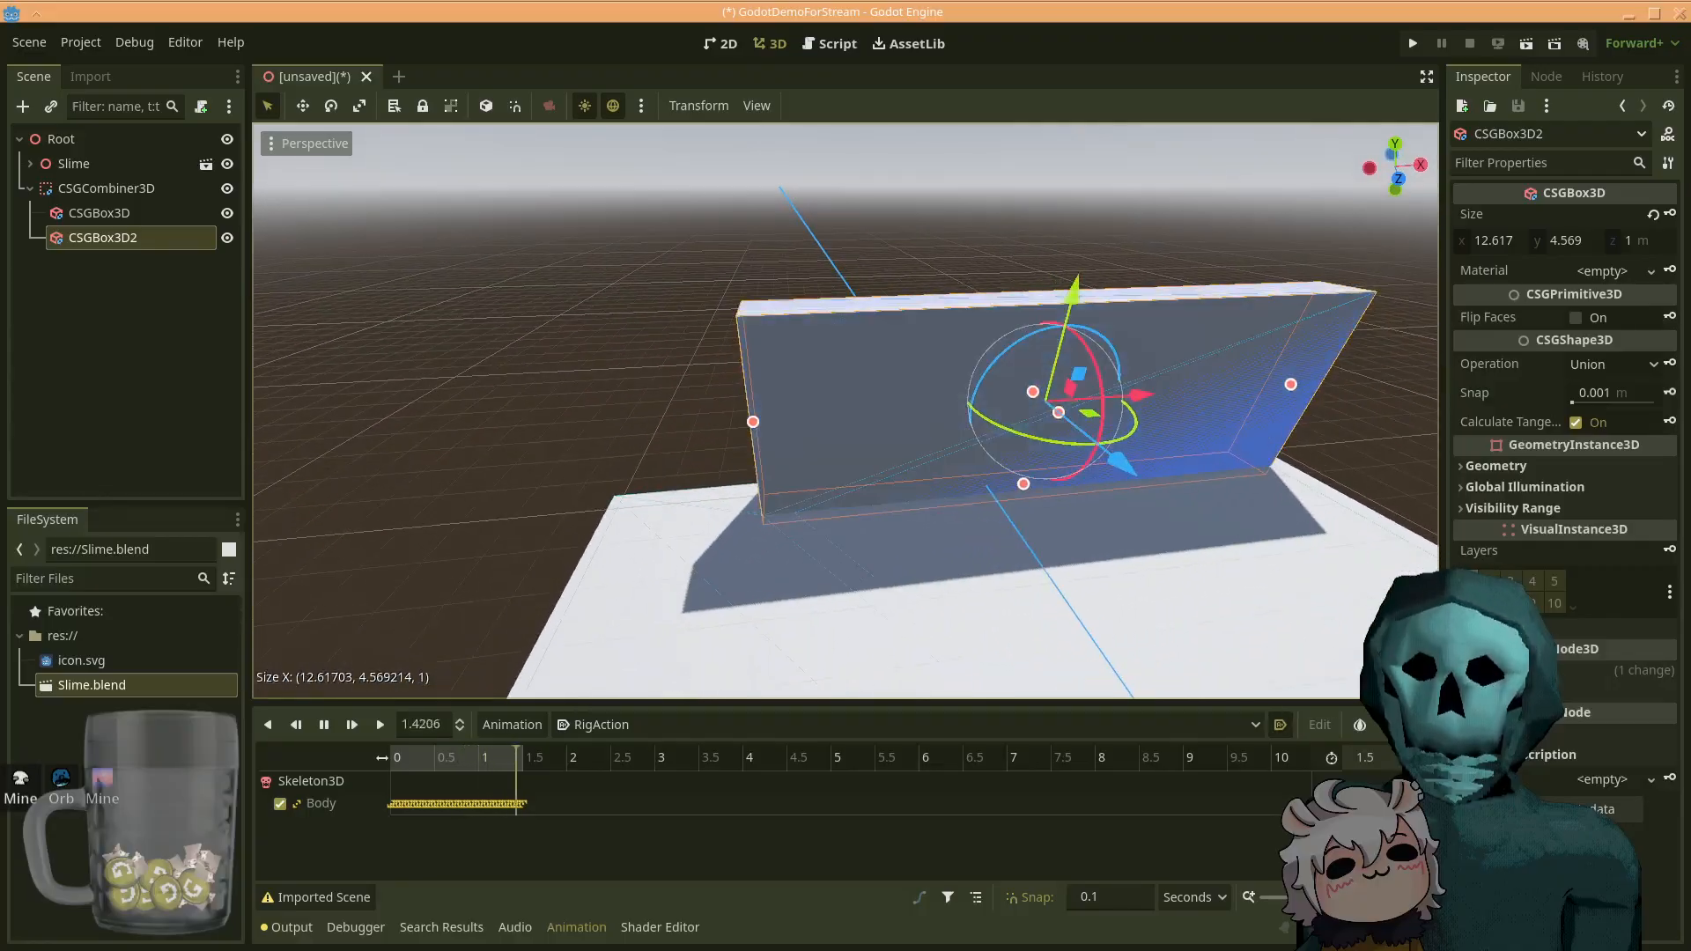
{"action": "left_click_drag", "start_coordinate": [753, 427], "coordinate": [528, 475]}
{"action": "left_click", "coordinate": [474, 495]}
- Examine the slime up close in front of the widened wall in the 3D viewport
{"action": "right_click_drag", "start_coordinate": [1015, 484], "coordinate": [806, 436]}
{"action": "key", "text": "d"}
{"action": "right_click_drag", "start_coordinate": [1230, 341], "coordinate": [1268, 427]}
{"action": "key", "text": "w"}
{"action": "key", "text": "s"}
{"action": "key", "text": "w"}
{"action": "right_click_drag", "start_coordinate": [840, 448], "coordinate": [840, 463]}
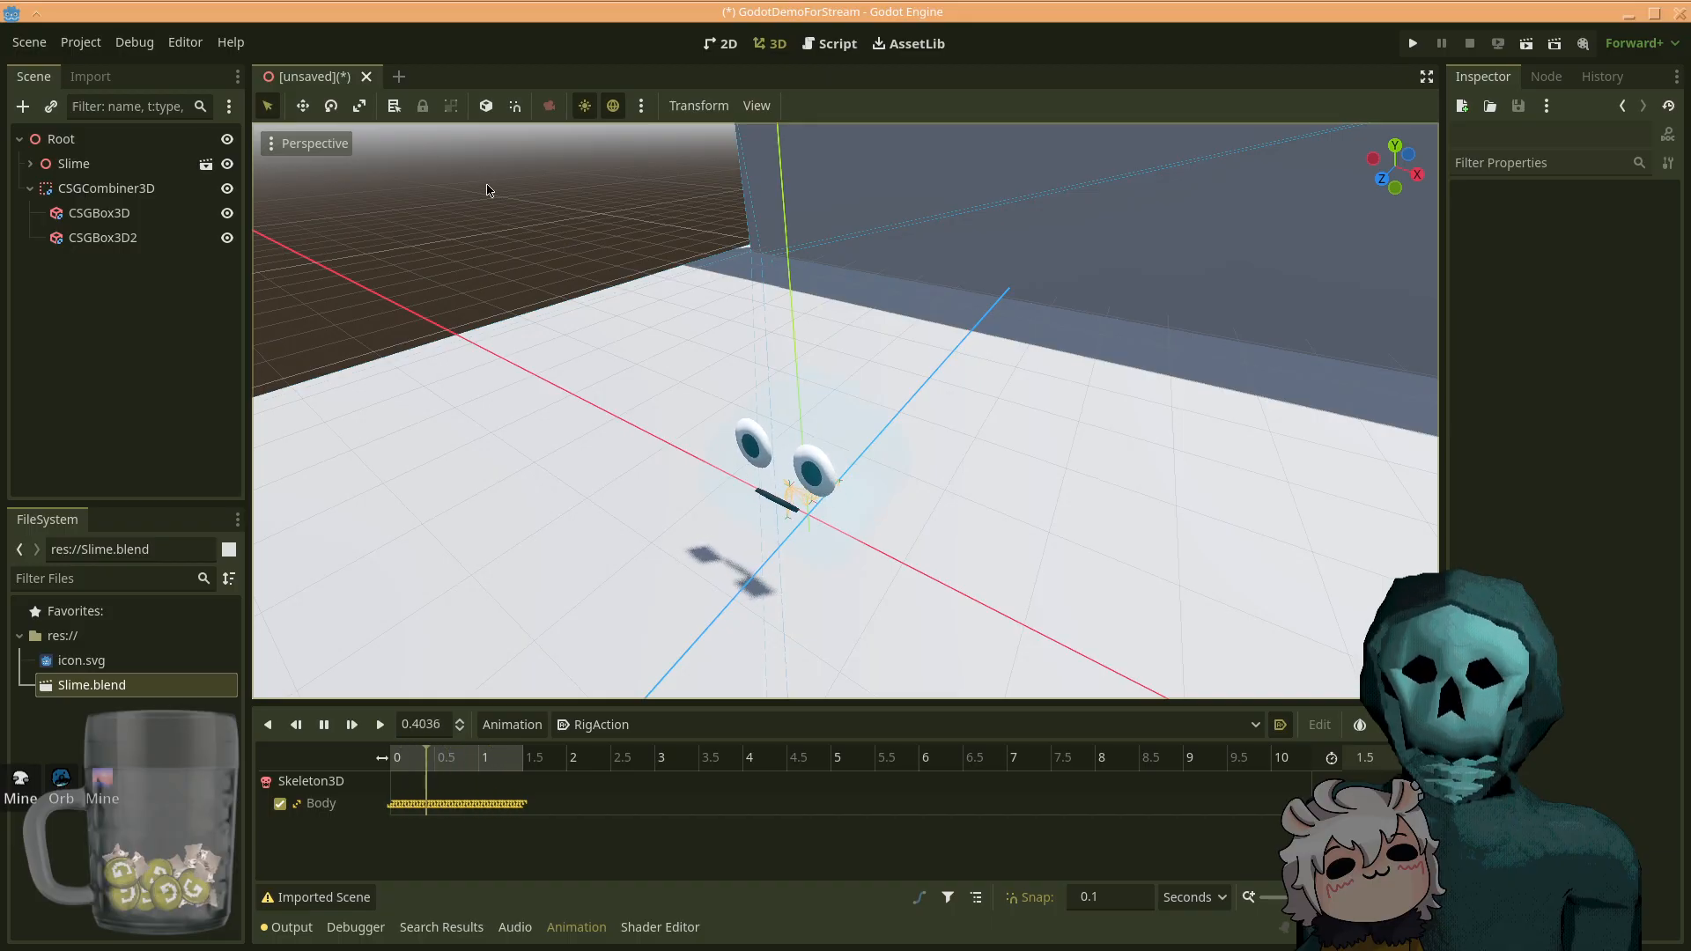
- Examine the slime head-on with the widened wall centred behind it in the 3D viewport
{"action": "right_click_drag", "start_coordinate": [816, 320], "coordinate": [928, 300]}
{"action": "key", "text": "s"}
{"action": "key", "text": "w"}
{"action": "key", "text": "a"}
{"action": "key", "text": "d"}
{"action": "key", "text": "a"}
{"action": "key", "text": "w"}
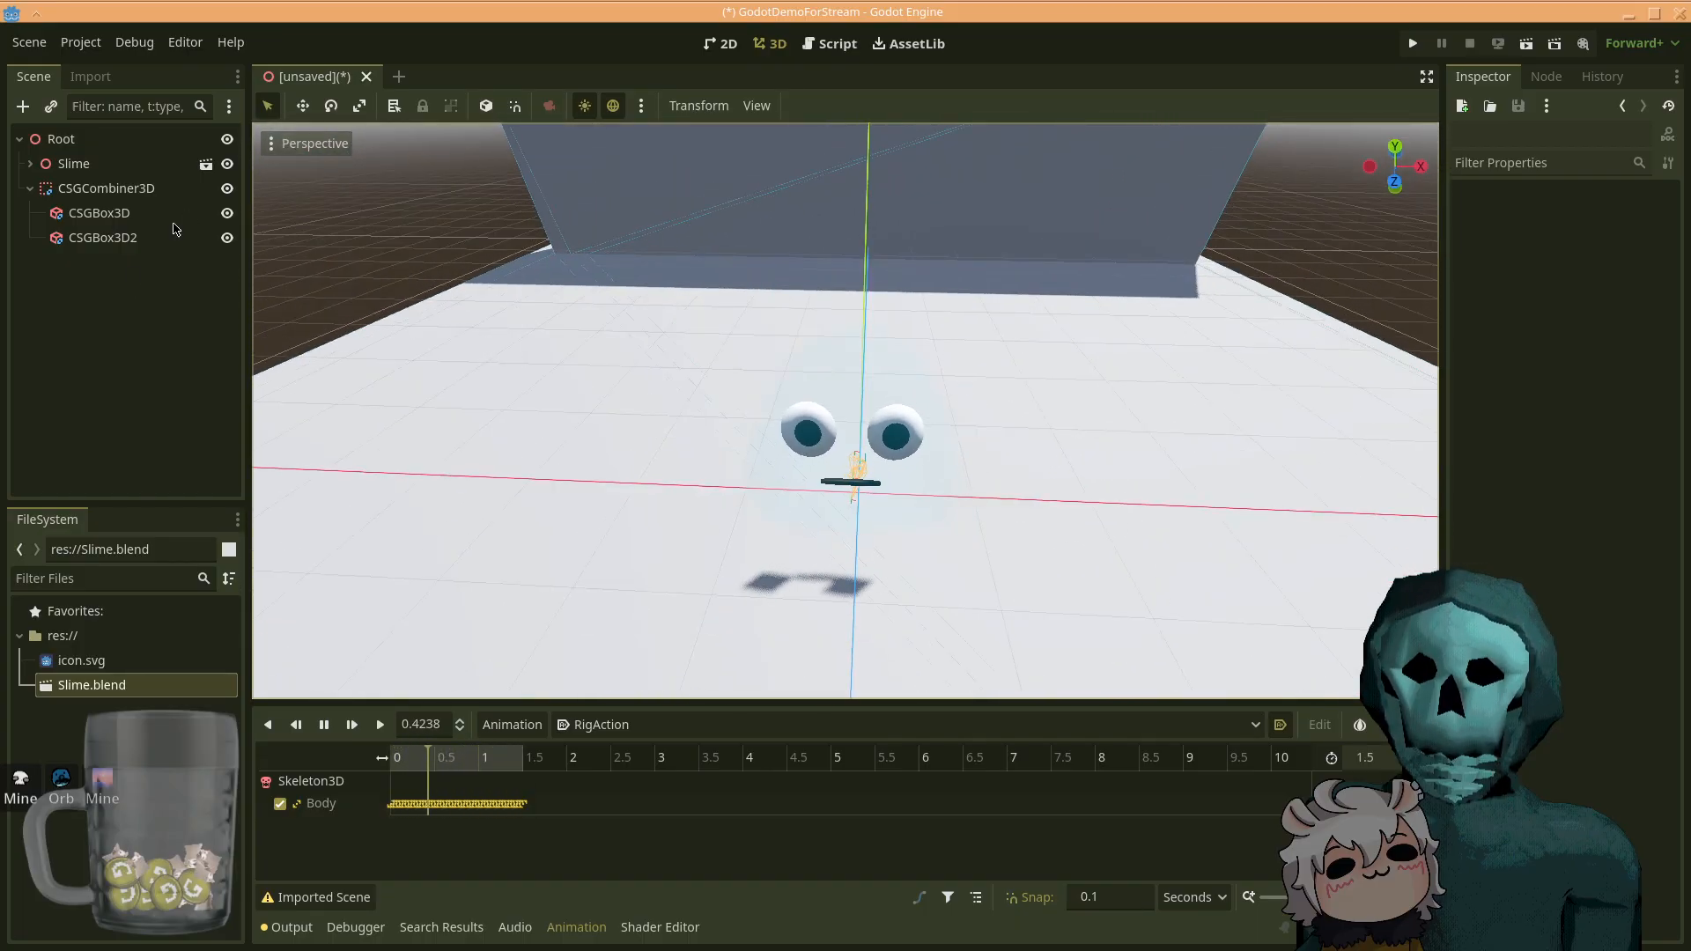
- Select the CSGCombiner3D node and give it a new StandardMaterial3D as its Material Override
{"action": "left_click", "coordinate": [99, 214]}
{"action": "left_click", "coordinate": [112, 197]}
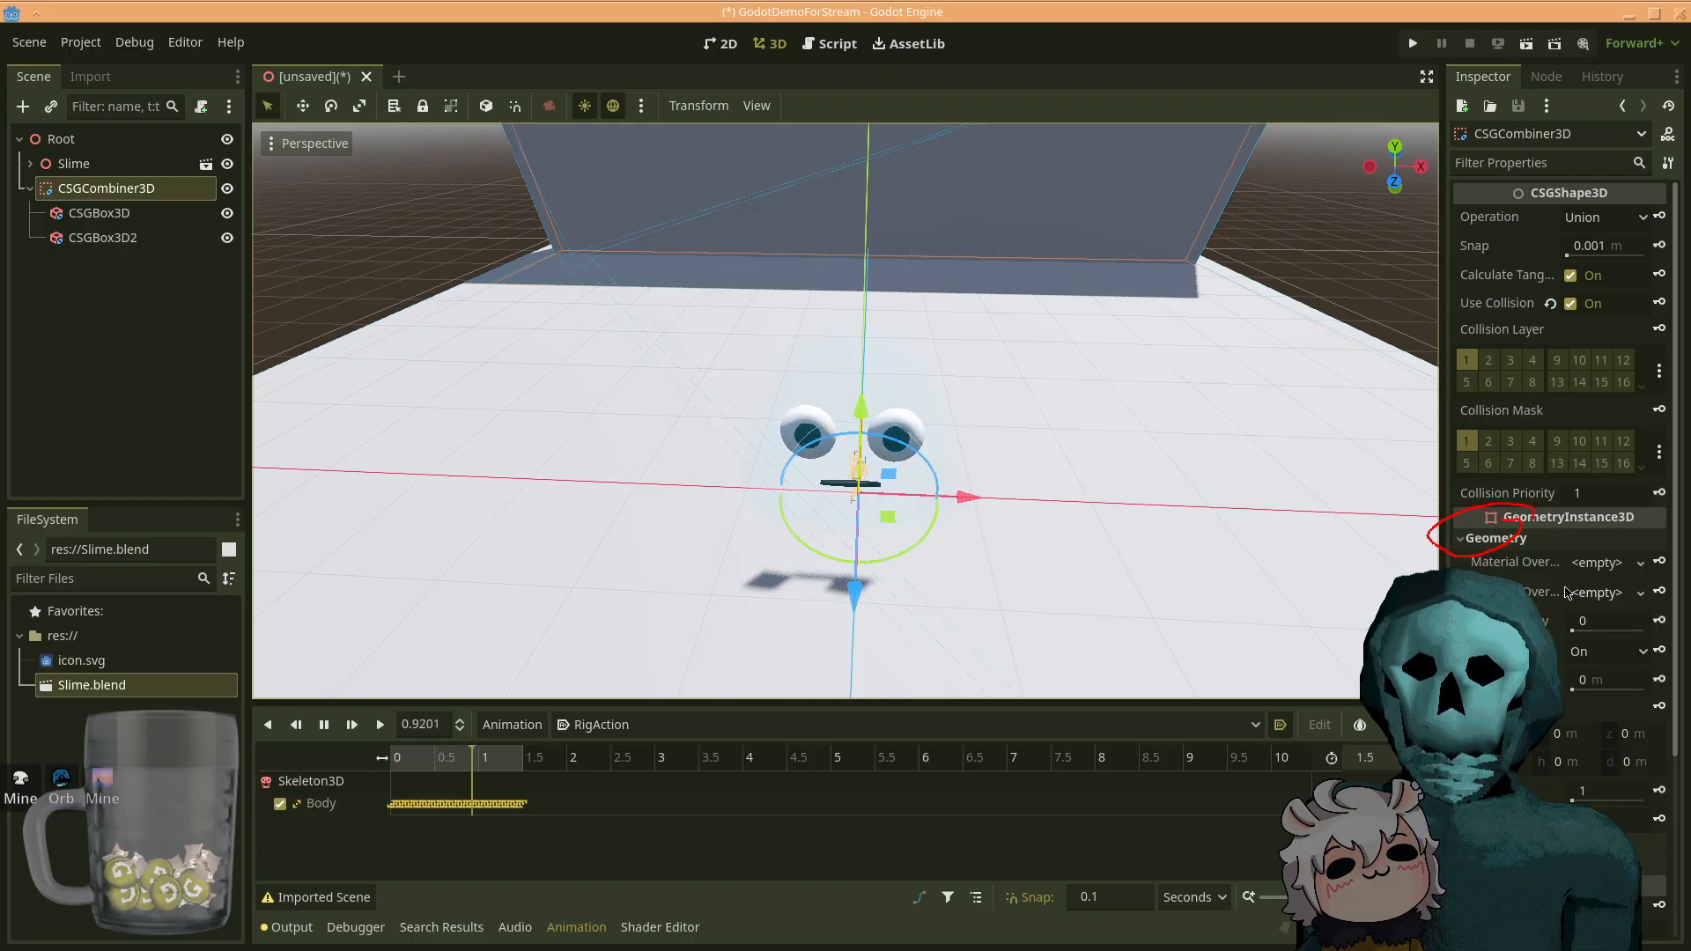
{"action": "key", "text": "shift+F11"}
{"action": "key", "text": "shift+F11"}
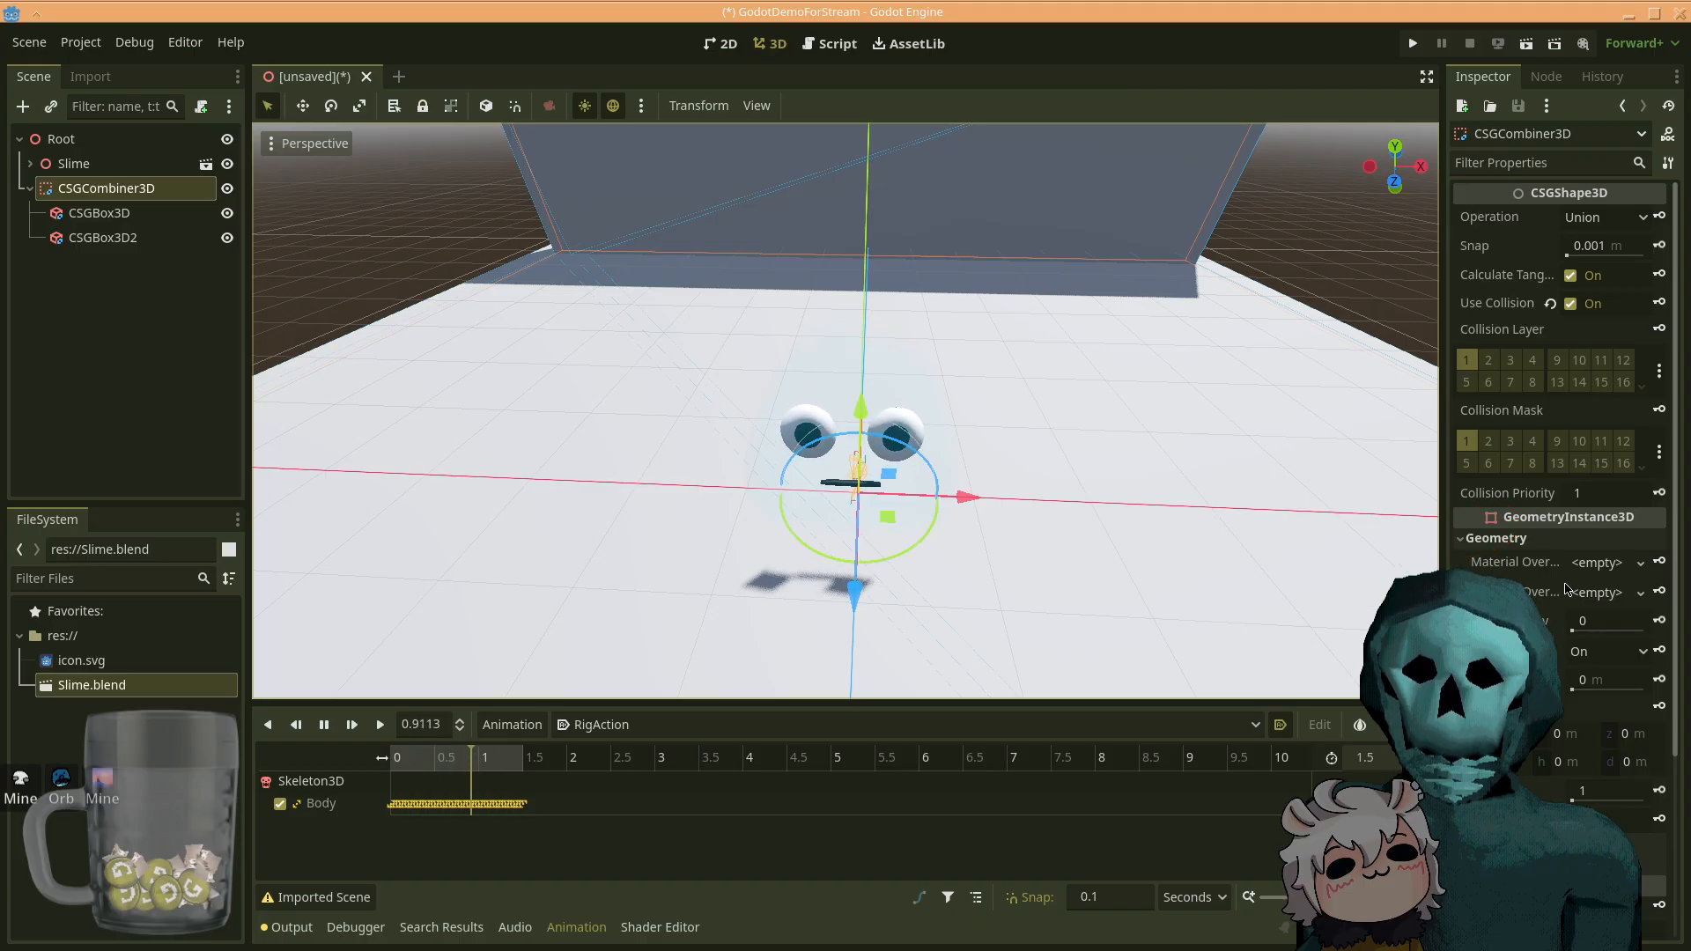
{"action": "left_click", "coordinate": [1612, 563]}
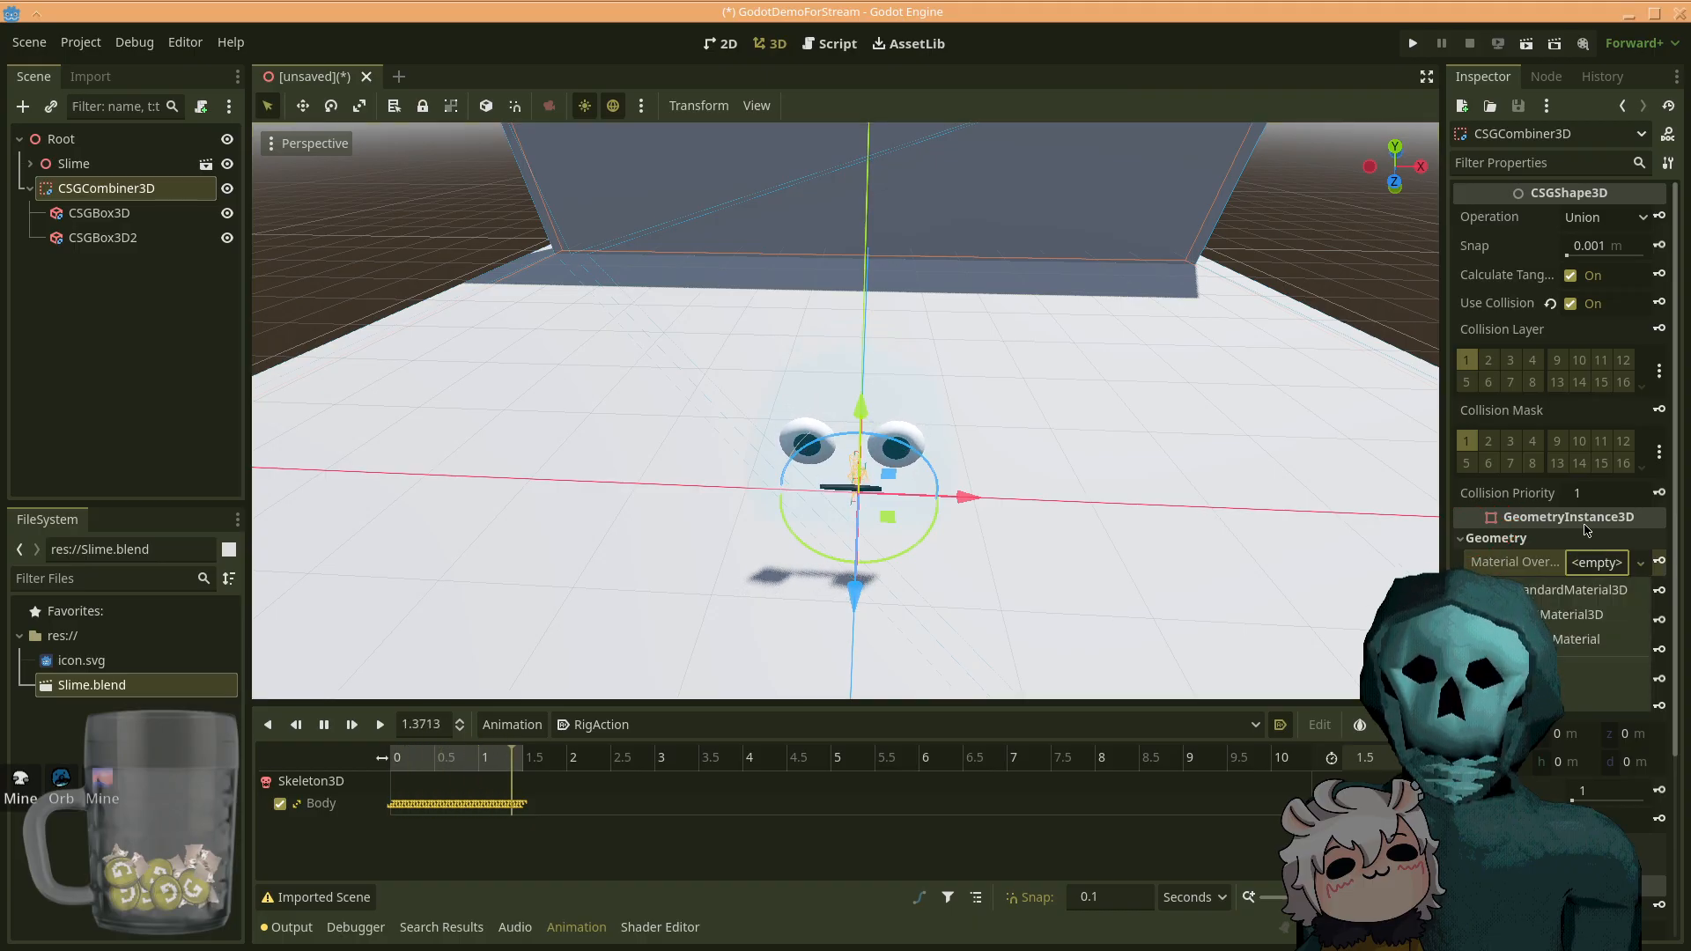
{"action": "left_click", "coordinate": [1537, 590]}
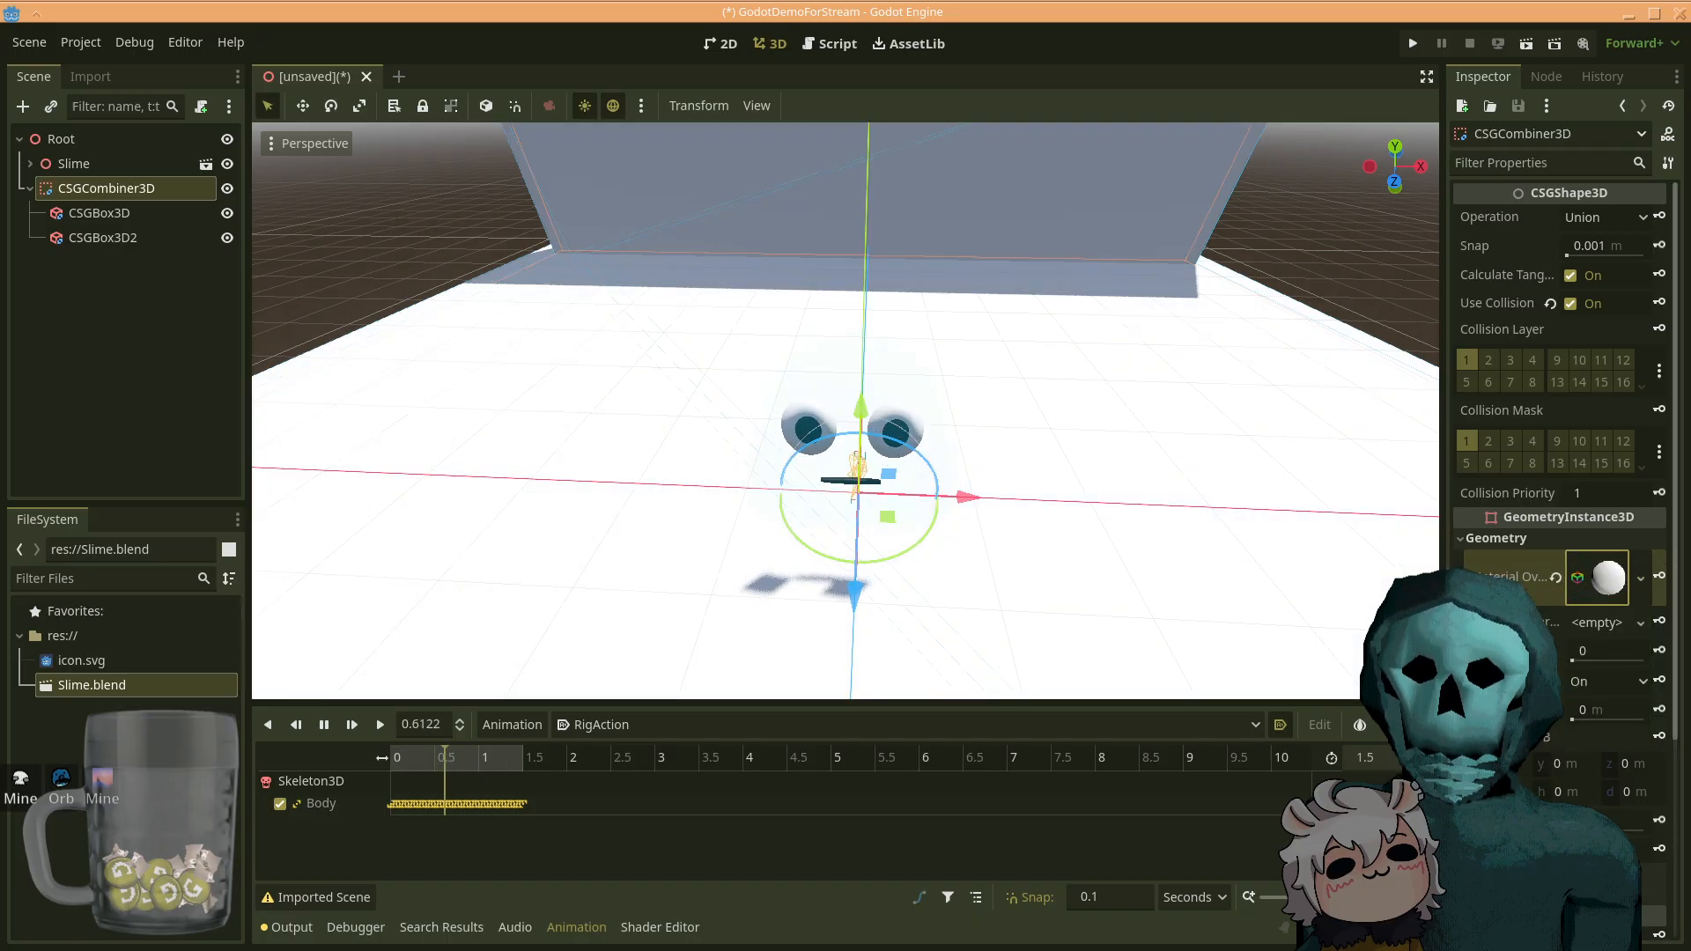
- Widen the Inspector and expand the override material's properties for editing
{"action": "left_click", "coordinate": [1588, 581]}
{"action": "left_click_drag", "start_coordinate": [1444, 556], "coordinate": [1378, 544]}
{"action": "scroll", "coordinate": [1473, 616], "scroll_direction": "down", "scroll_amount": 2}
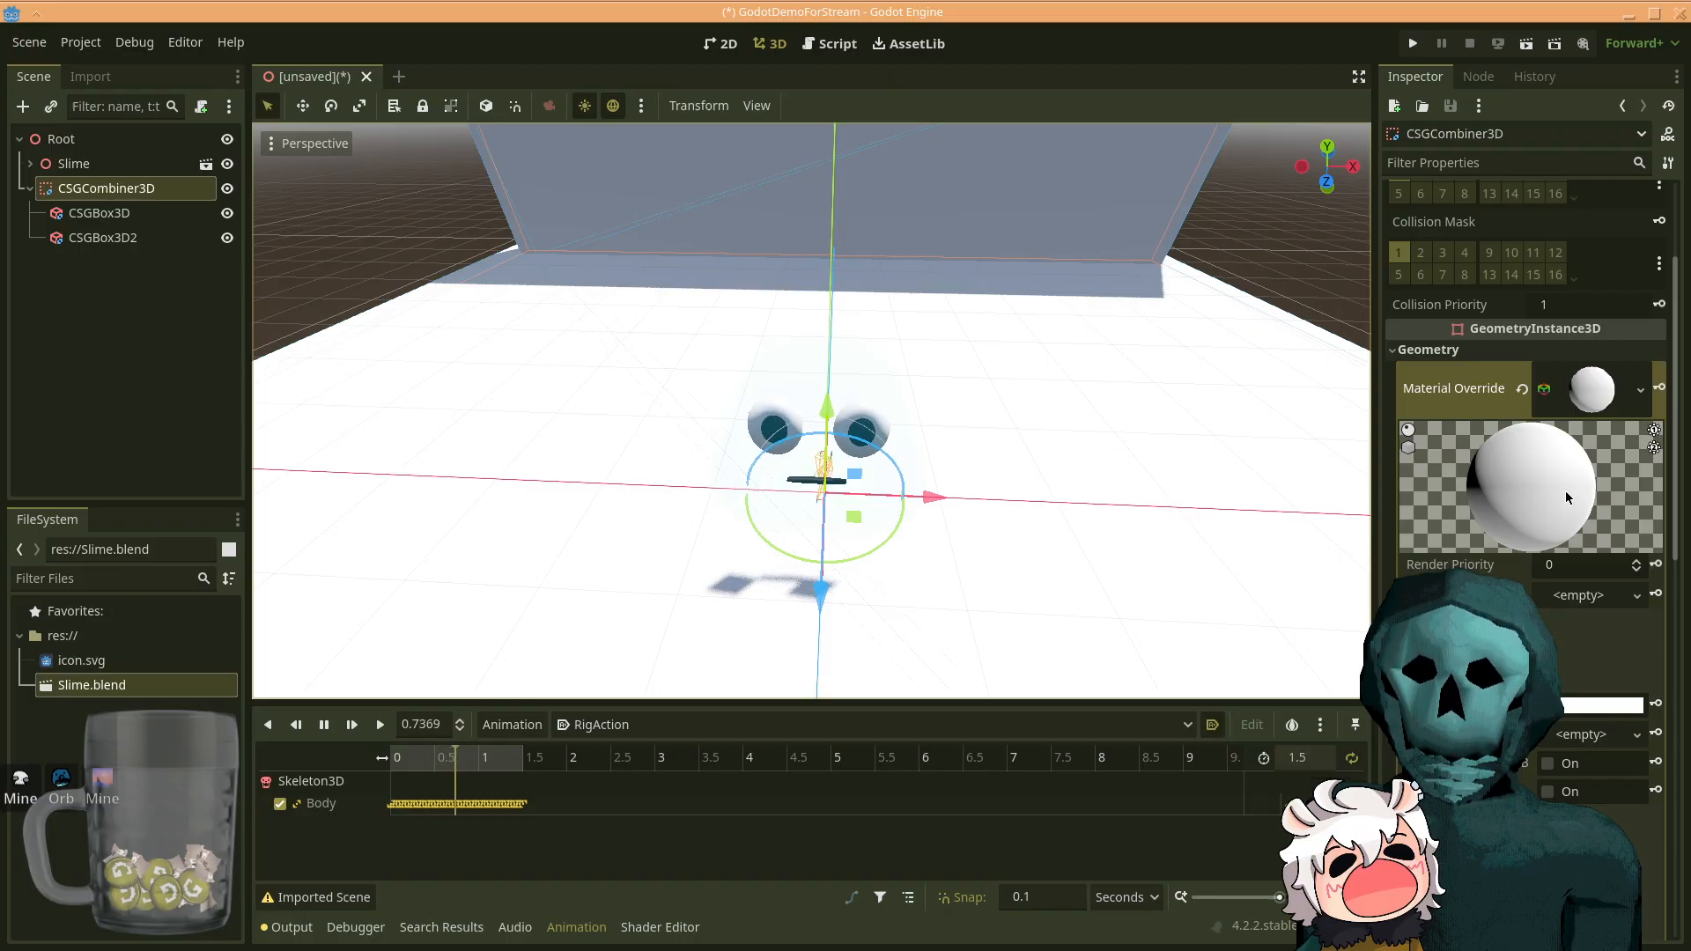
{"action": "left_click", "coordinate": [1597, 399]}
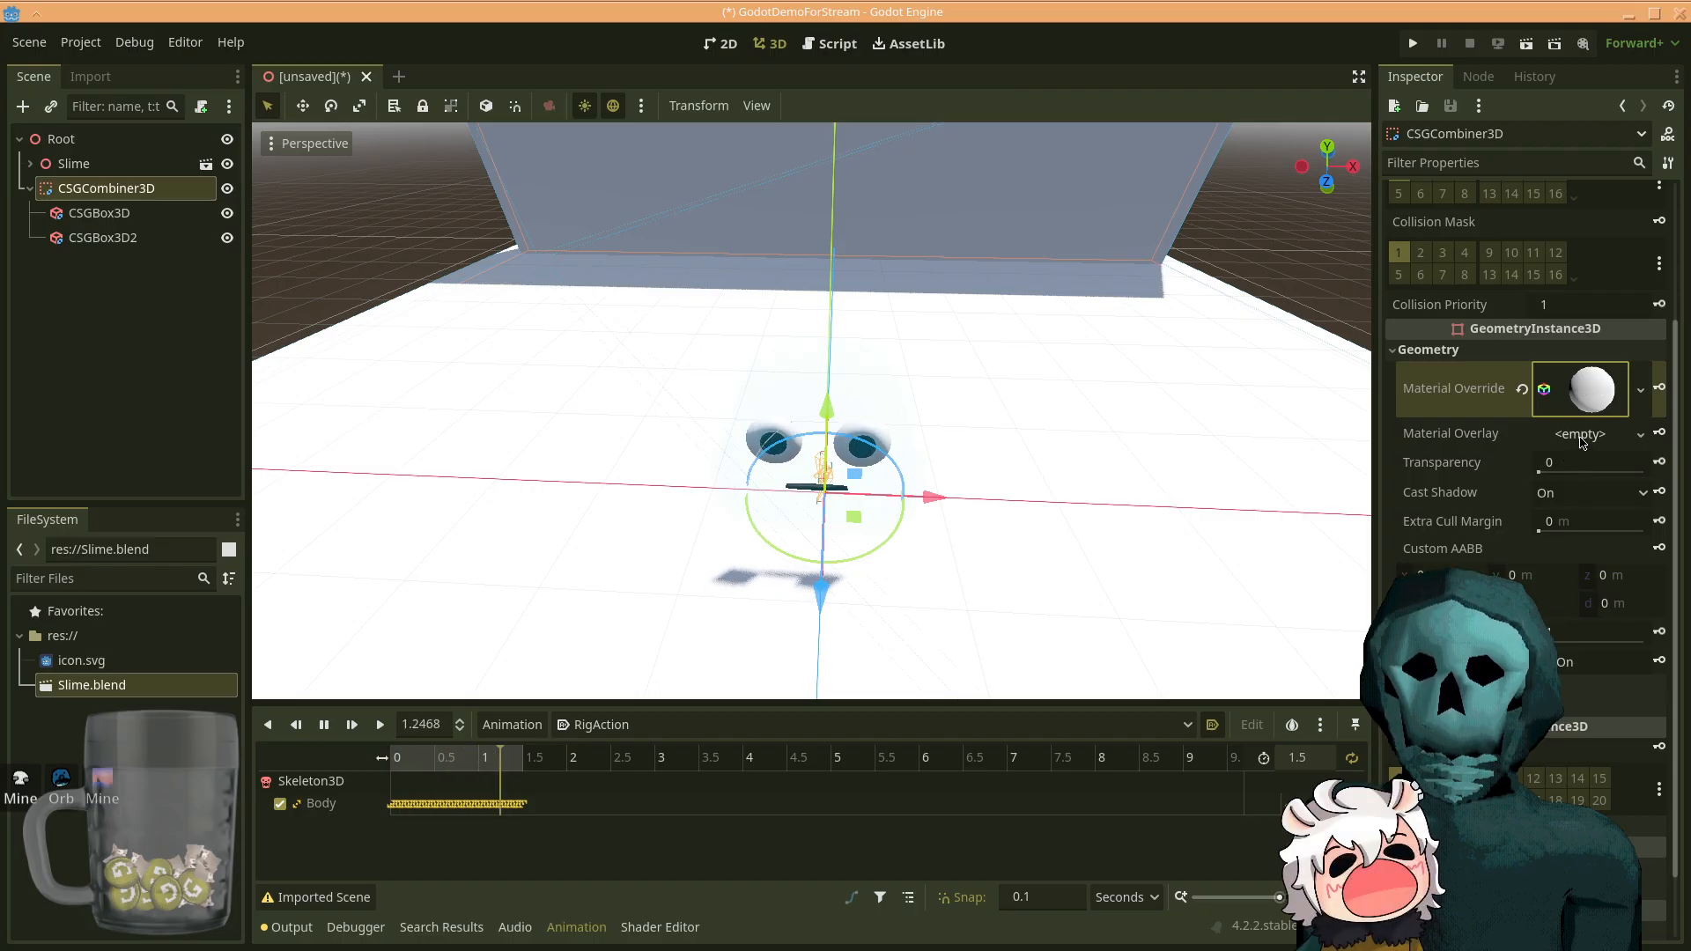
{"action": "left_click", "coordinate": [1578, 409]}
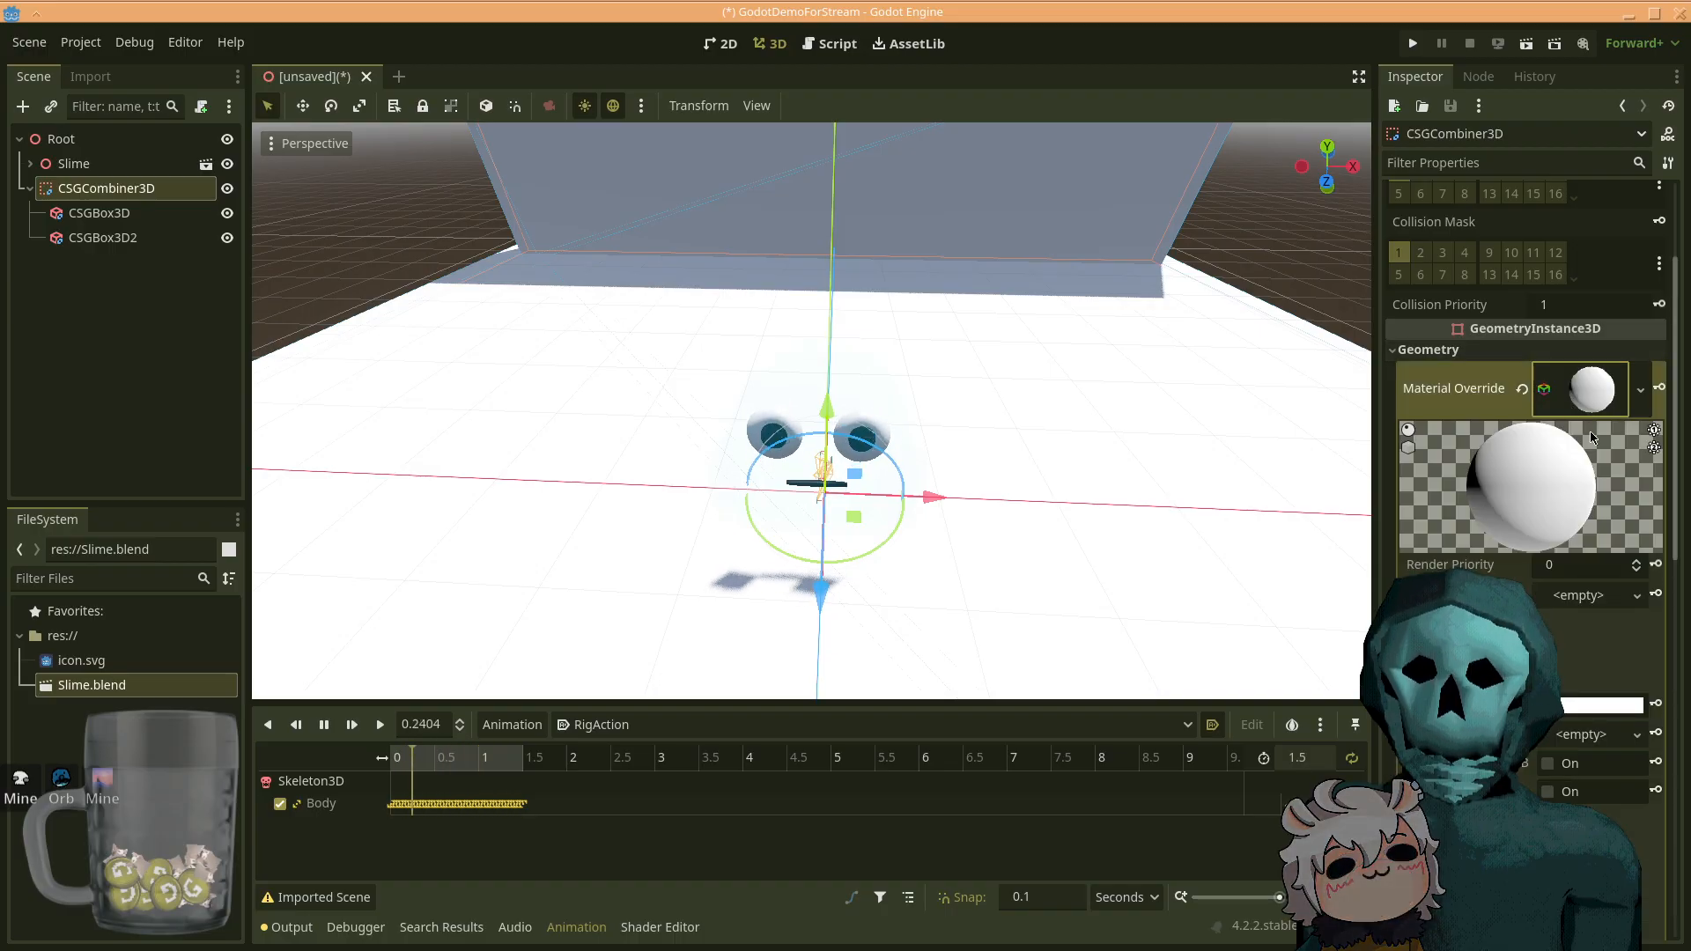
{"action": "left_click", "coordinate": [1589, 408]}
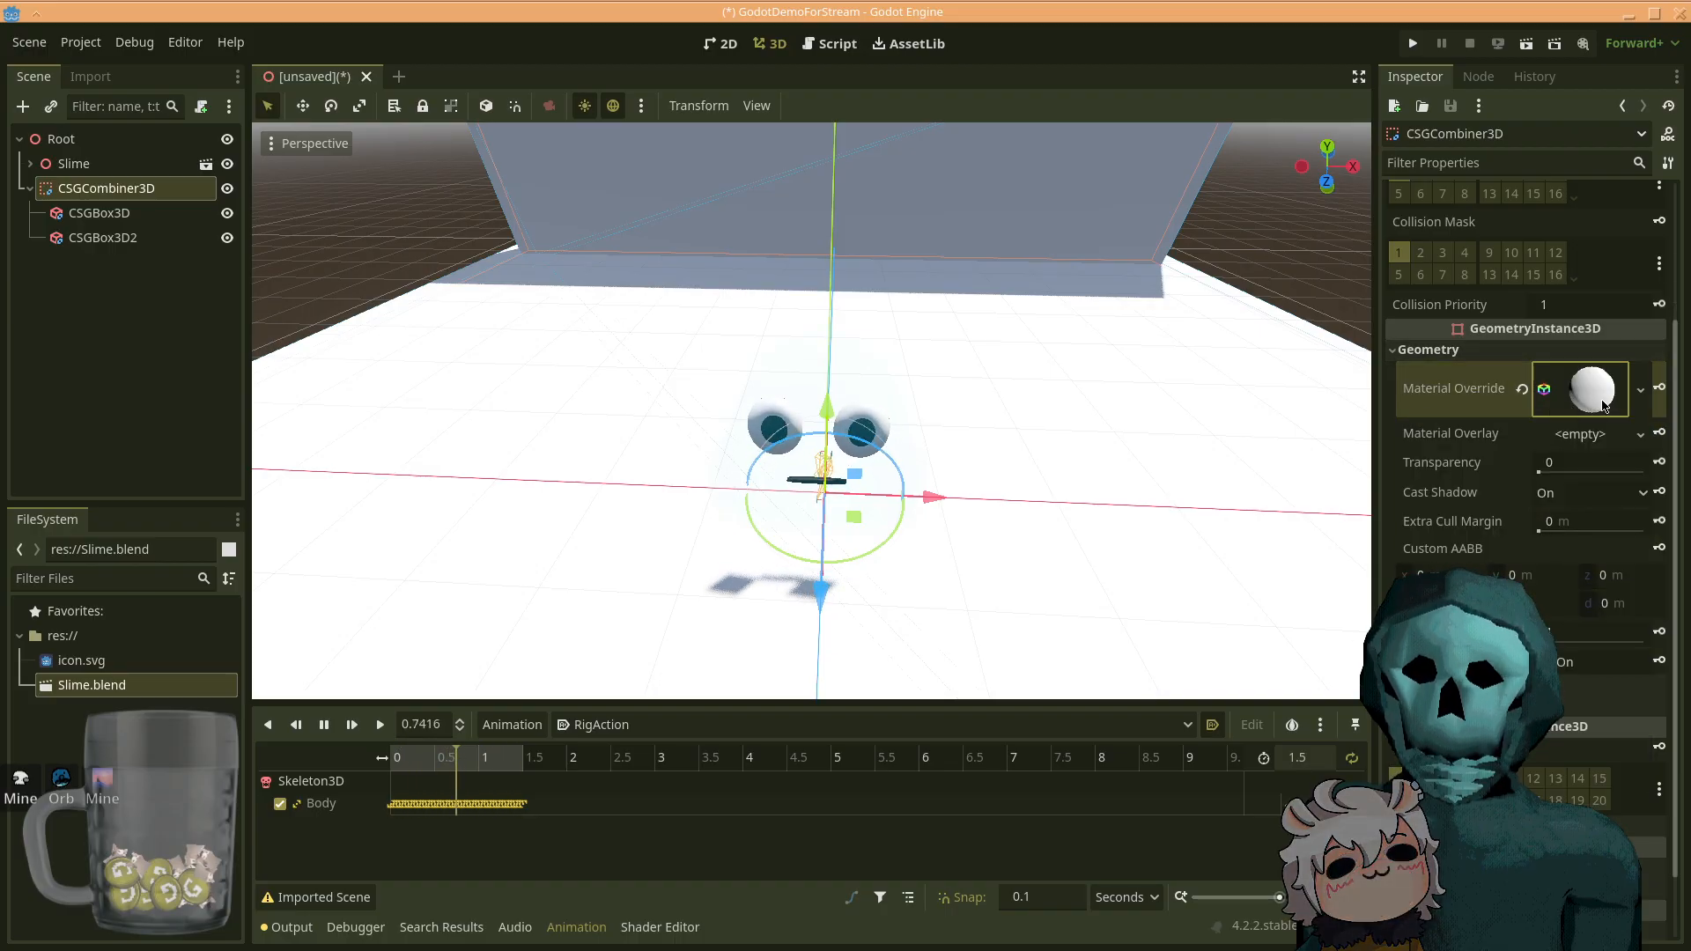
{"action": "left_click", "coordinate": [1601, 403]}
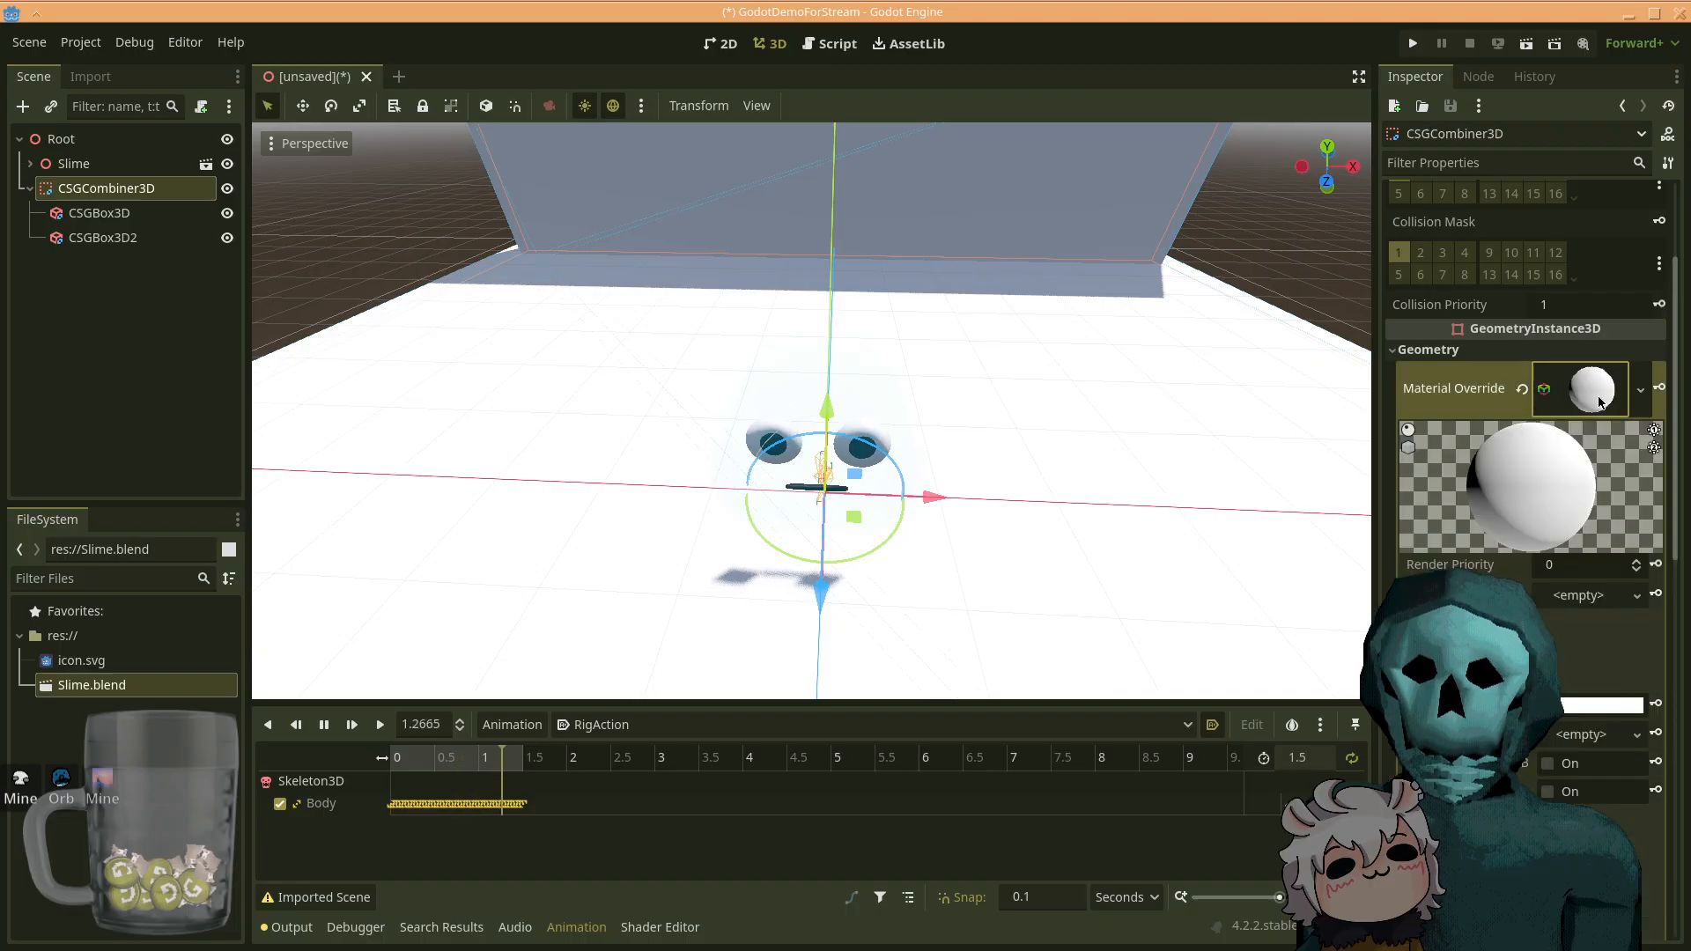
- Set the override material's albedo color to dark green 384e00 and close the color picker
{"action": "scroll", "coordinate": [1534, 339], "scroll_direction": "down", "scroll_amount": 2}
{"action": "scroll", "coordinate": [1536, 493], "scroll_direction": "down", "scroll_amount": 2}
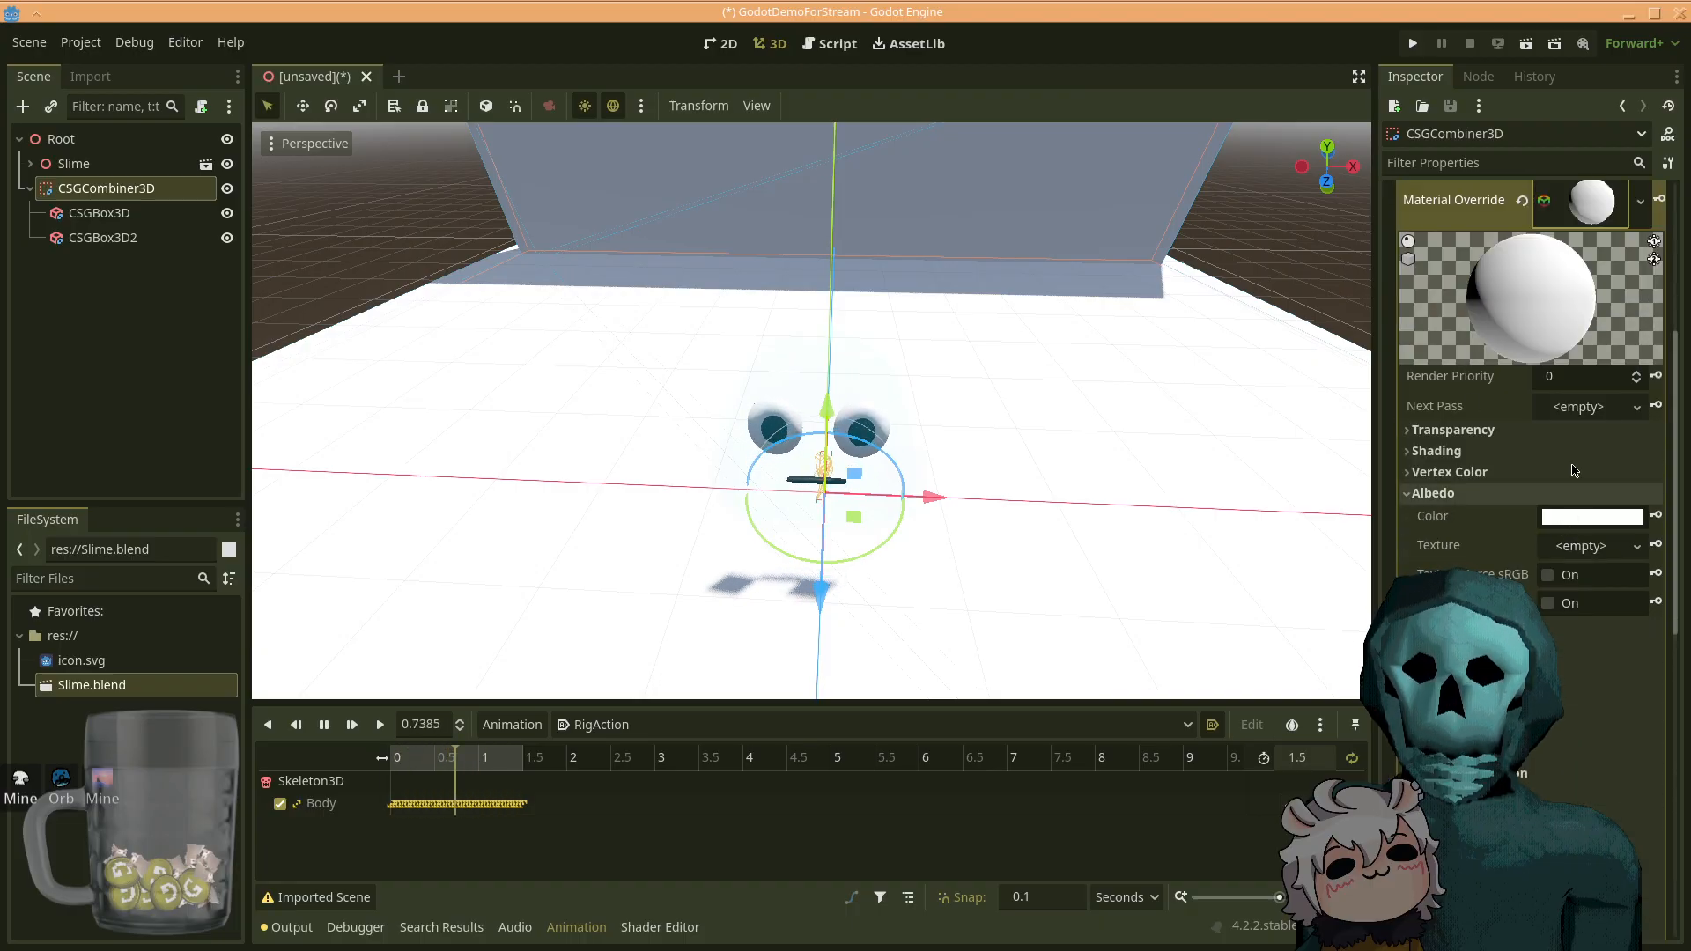
{"action": "left_click", "coordinate": [1580, 518]}
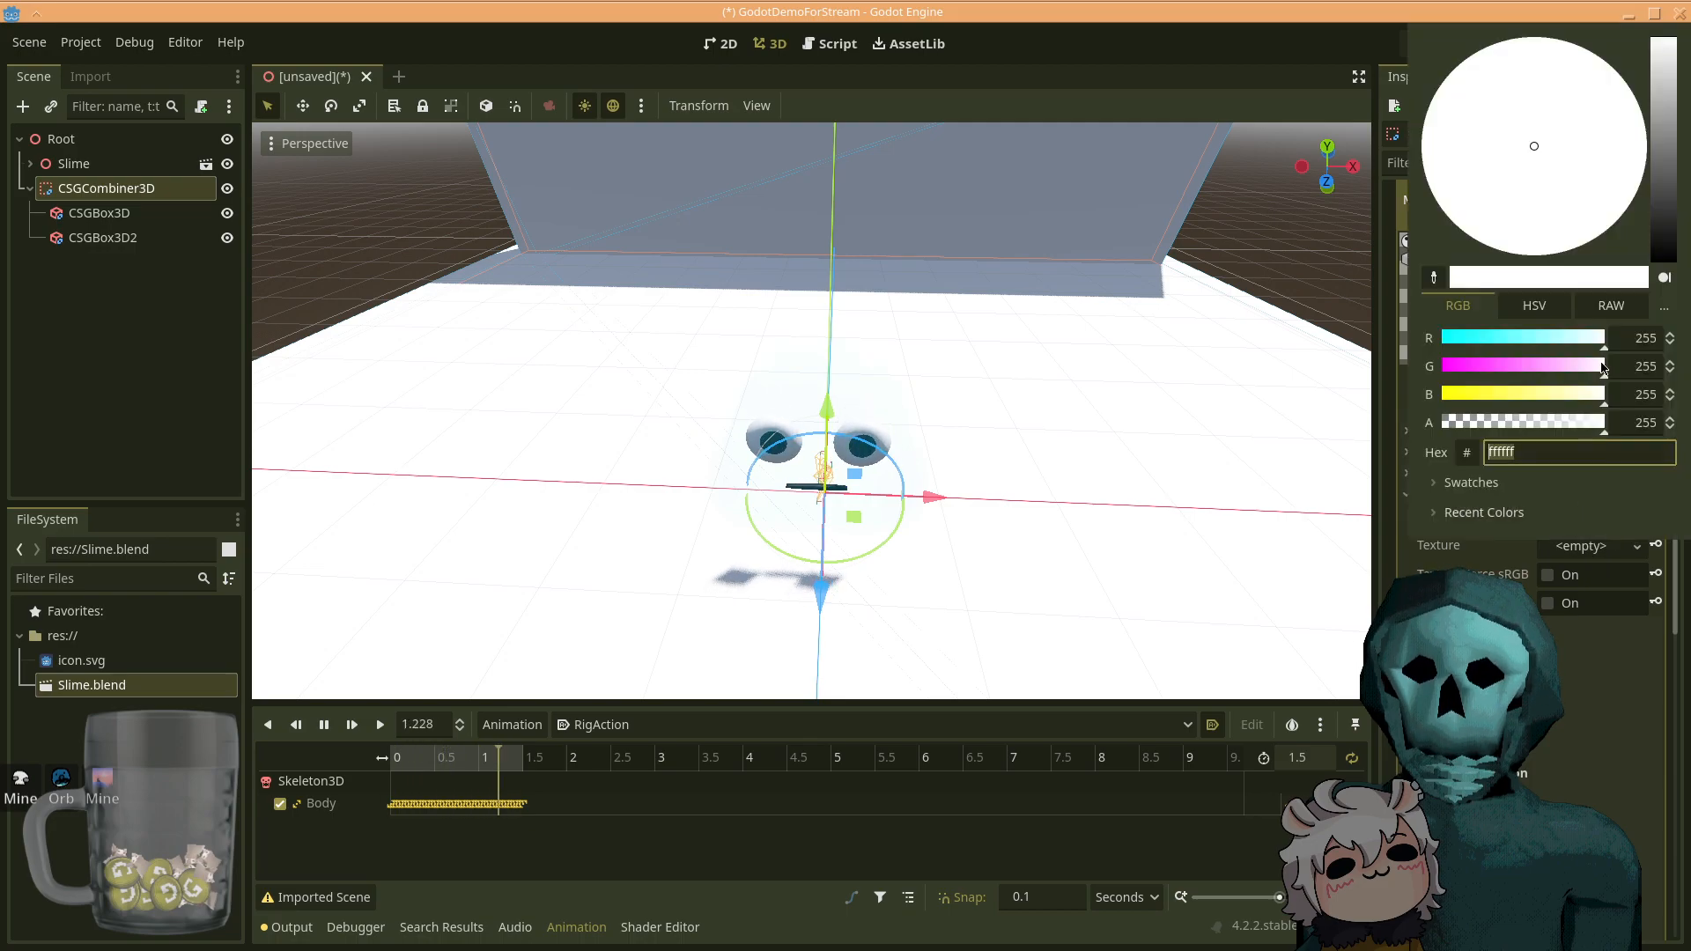
{"action": "left_click_drag", "start_coordinate": [1663, 51], "coordinate": [1636, 202]}
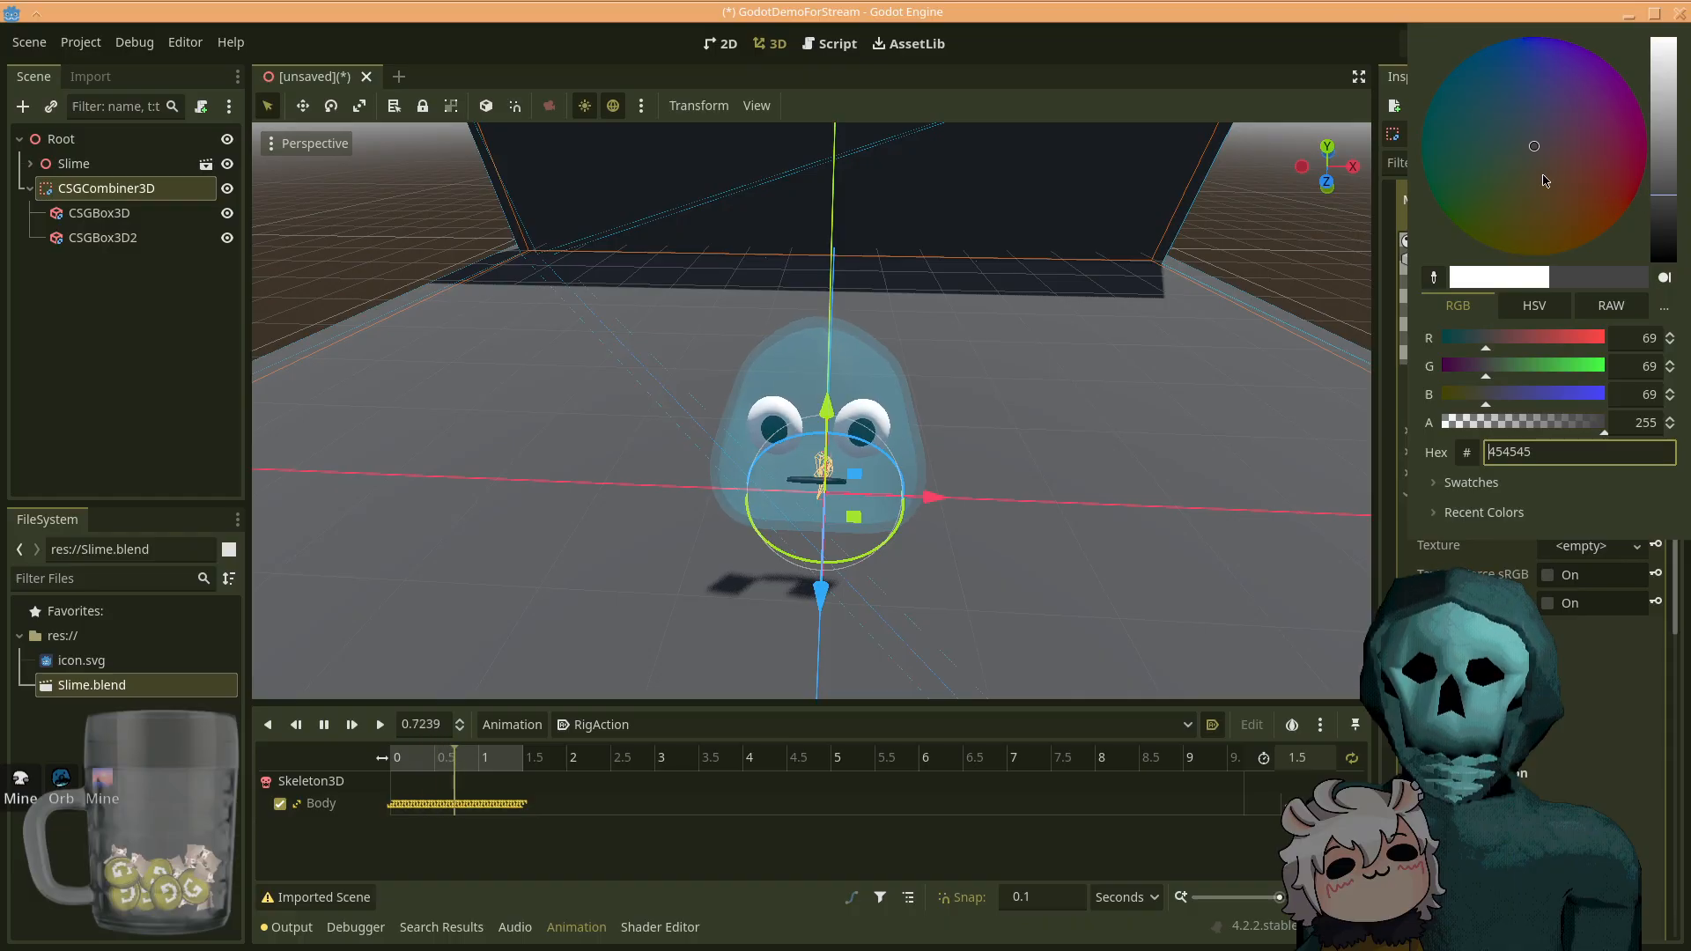
{"action": "mouse_move", "coordinate": [1530, 167]}
{"action": "left_mouse_down"}
{"action": "mouse_move", "coordinate": [1561, 213]}
{"action": "mouse_move", "coordinate": [1524, 231]}
{"action": "mouse_move", "coordinate": [1469, 347]}
{"action": "mouse_move", "coordinate": [1413, 322]}
{"action": "left_mouse_up"}
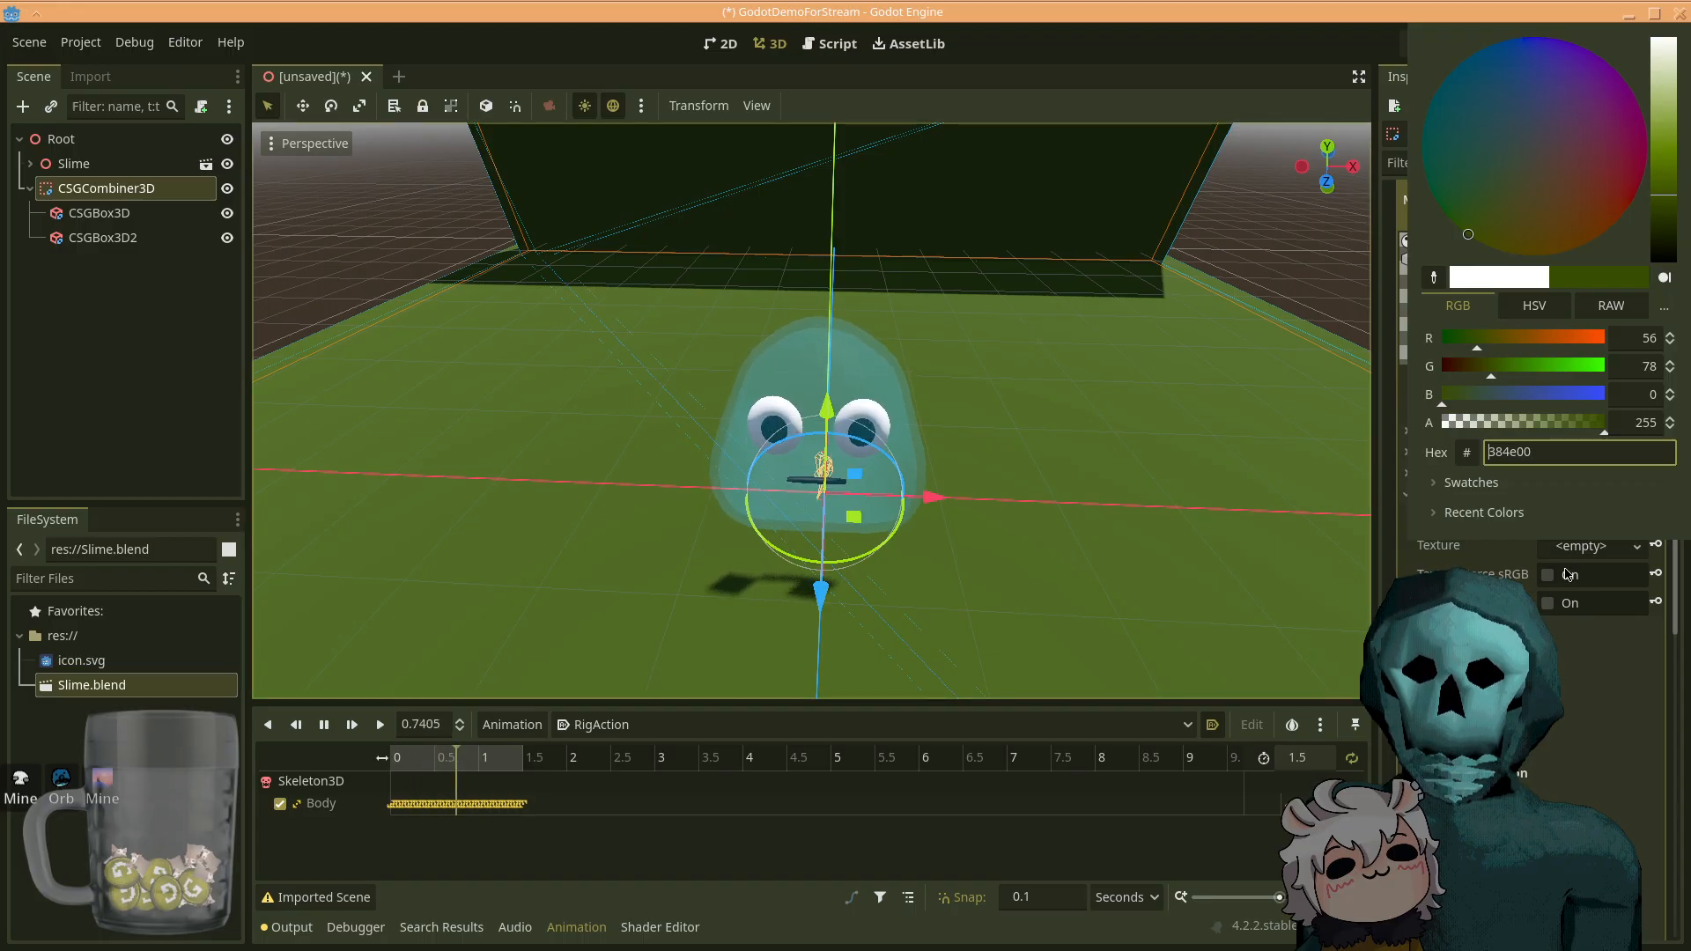
{"action": "left_click", "coordinate": [1076, 570]}
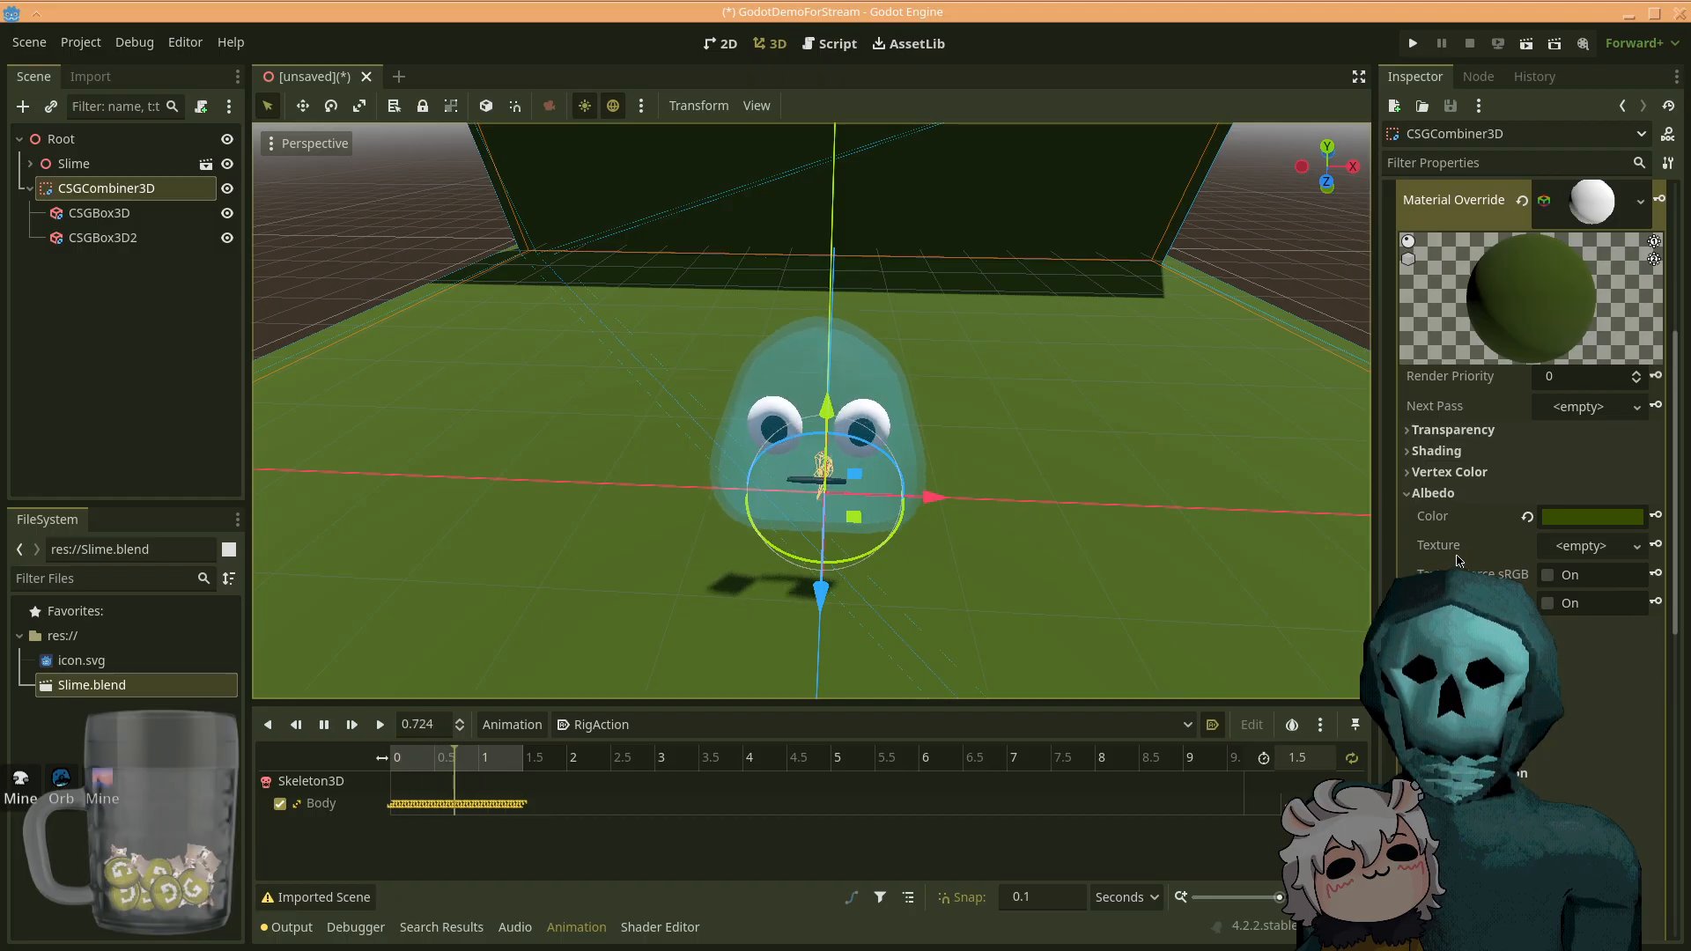
- Enable the material's Normal Map and assign a new NoiseTexture2D as its texture
{"action": "scroll", "coordinate": [1457, 560], "scroll_direction": "down", "scroll_amount": 2}
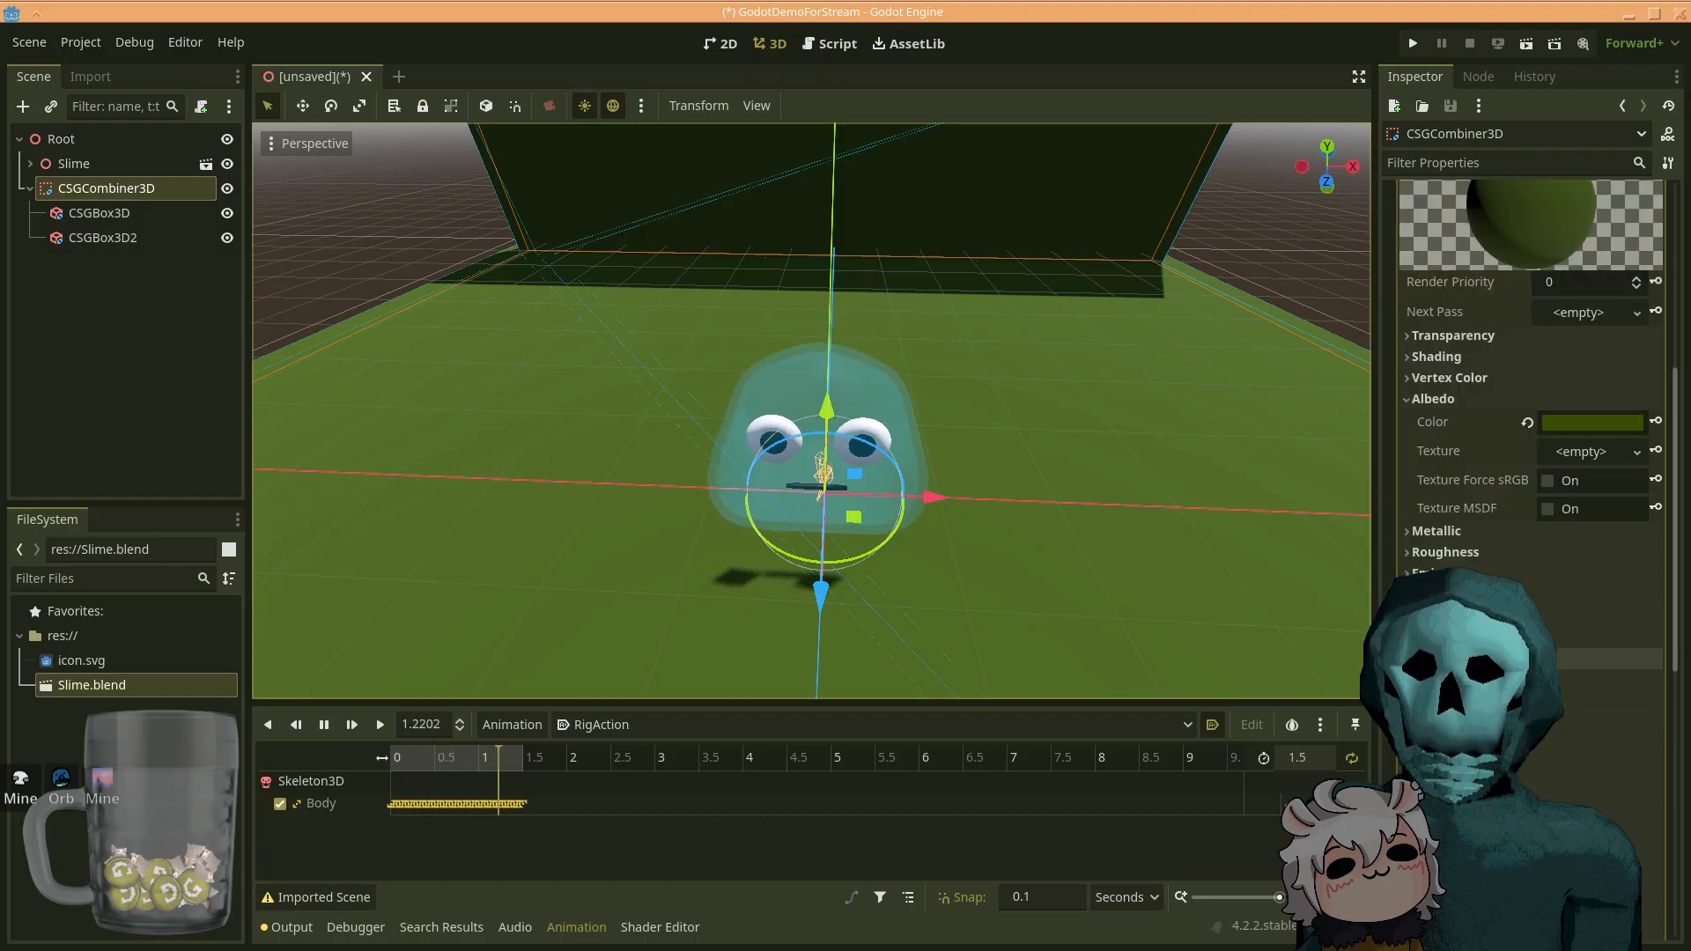
{"action": "left_click", "coordinate": [1469, 595]}
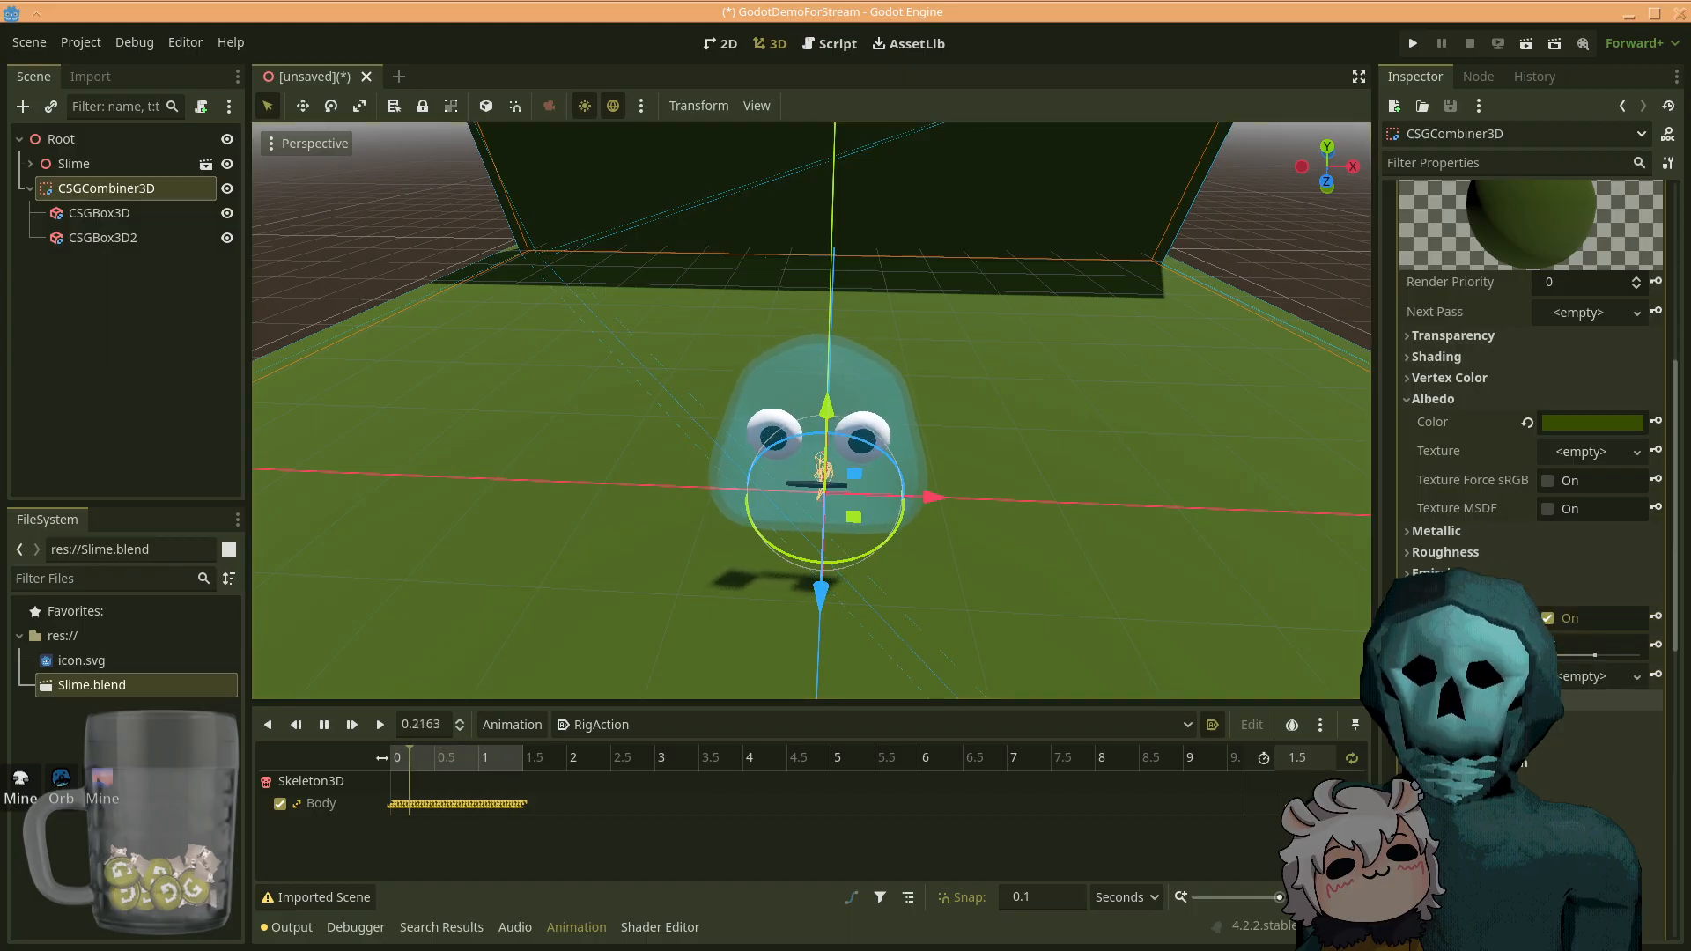
{"action": "left_click", "coordinate": [1578, 676]}
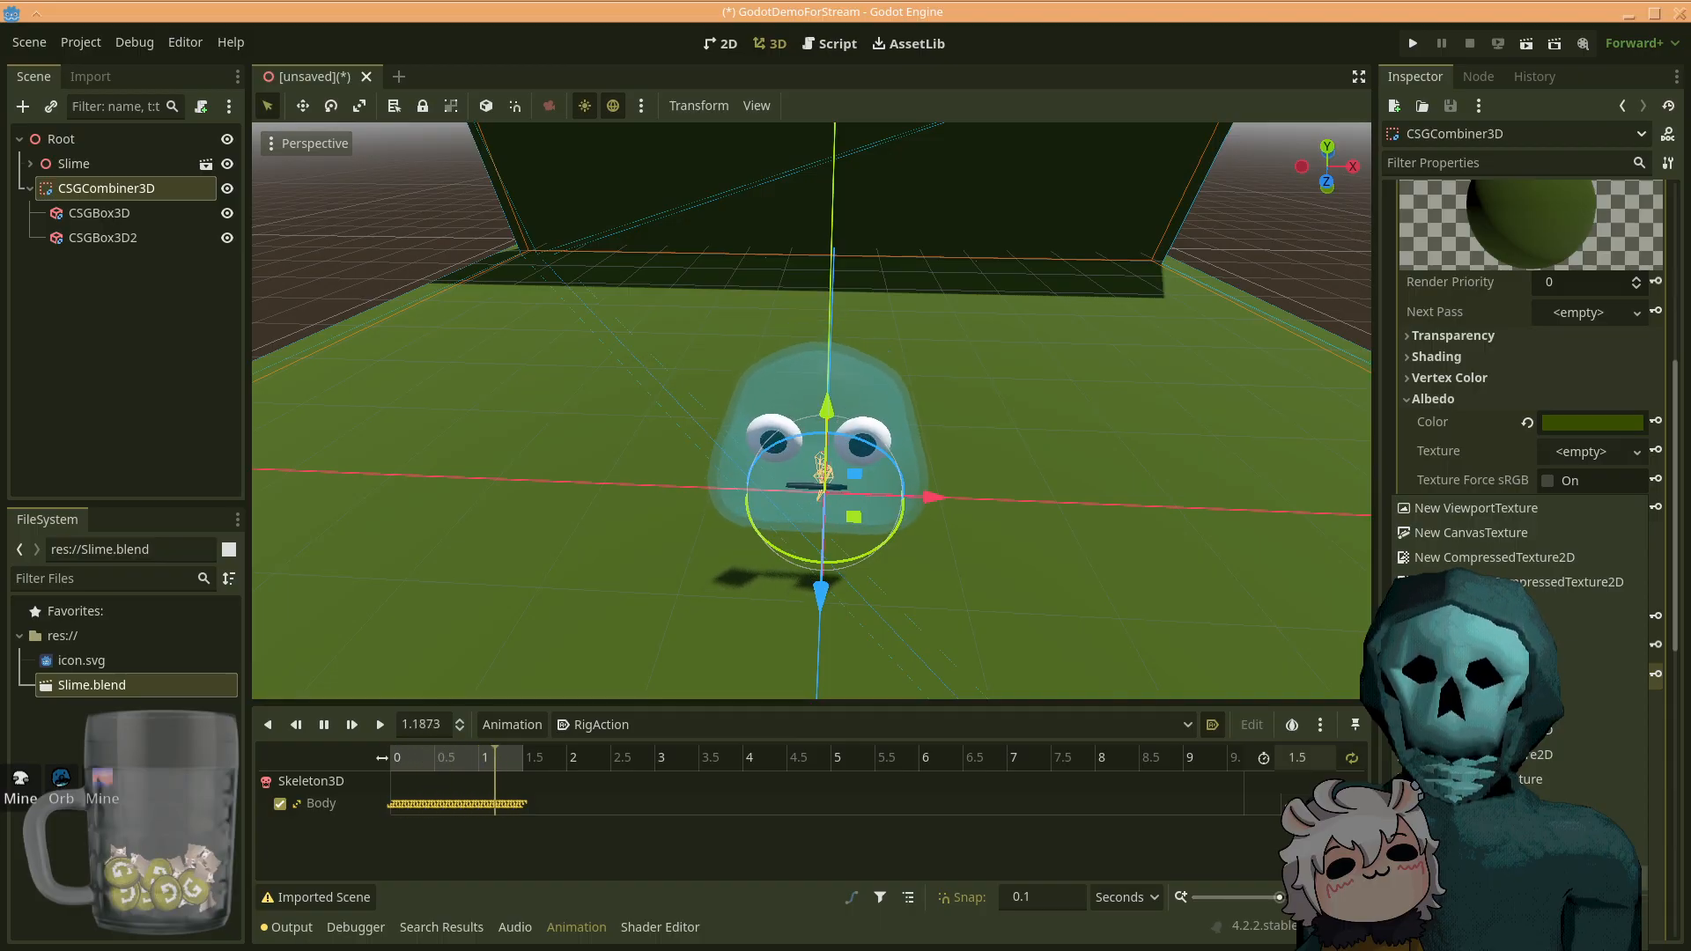
{"action": "left_click", "coordinate": [1576, 871]}
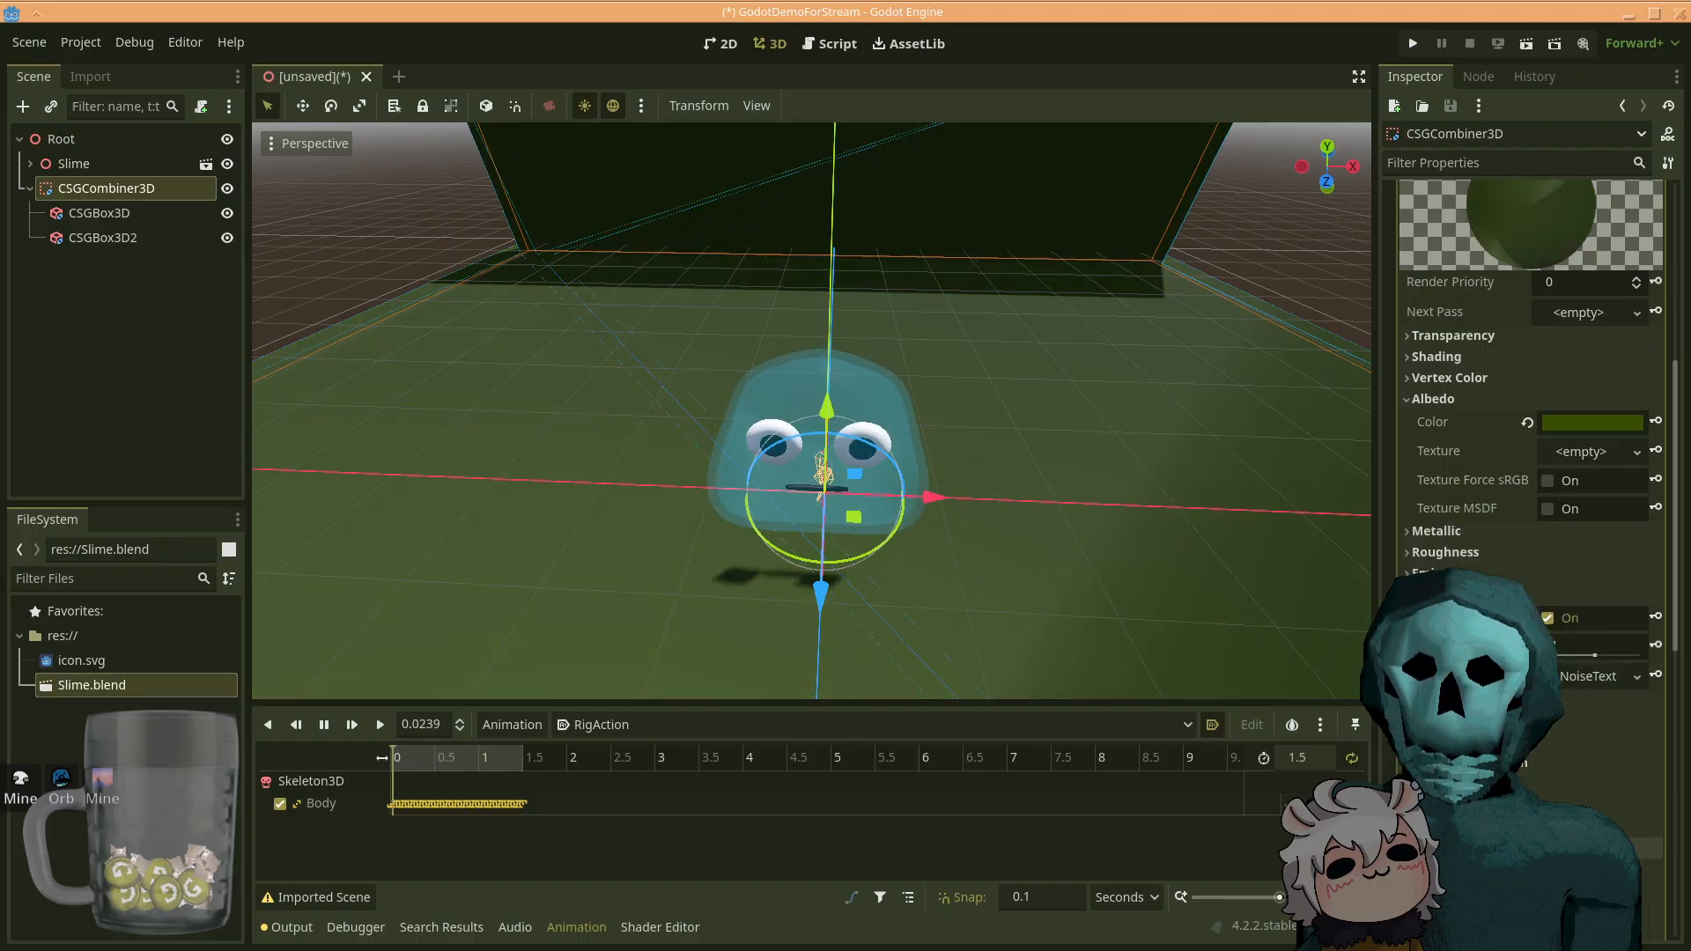
- Reset the normal map's scale to 1 and enable As Normal Map and Seamless on its noise texture
{"action": "scroll", "coordinate": [1571, 667], "scroll_direction": "down", "scroll_amount": 1}
{"action": "mouse_move", "coordinate": [1588, 556]}
{"action": "left_mouse_down"}
{"action": "mouse_move", "coordinate": [1572, 558]}
{"action": "mouse_move", "coordinate": [1612, 558]}
{"action": "mouse_move", "coordinate": [1559, 558]}
{"action": "left_mouse_up"}
{"action": "left_click", "coordinate": [1527, 552]}
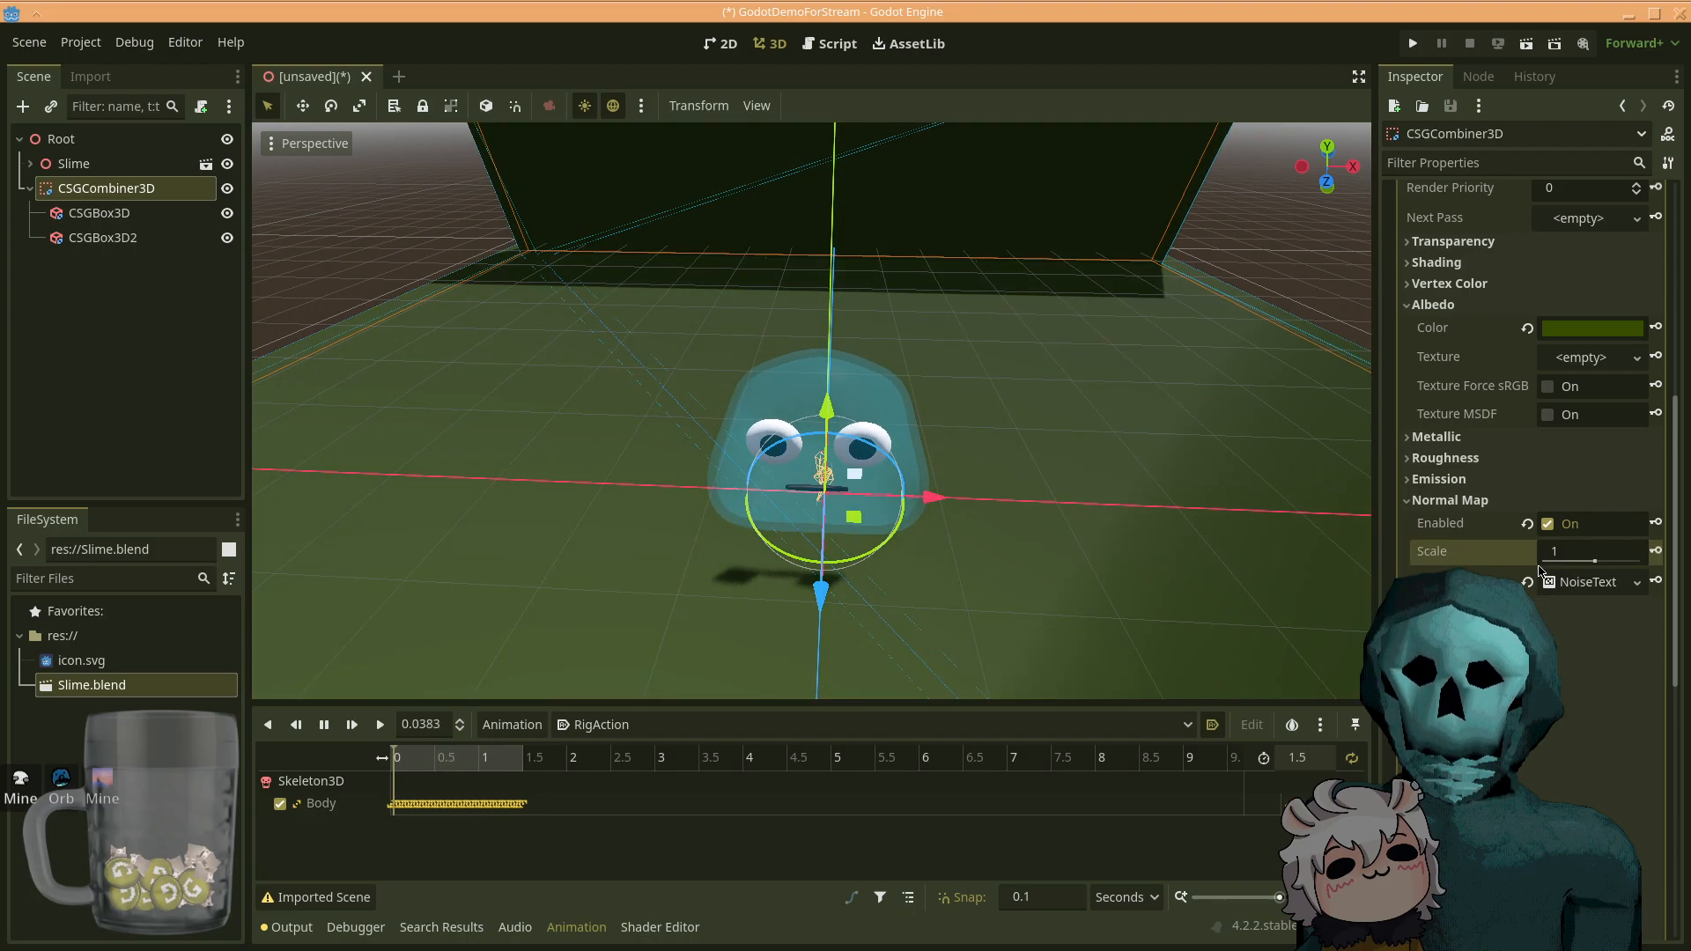
{"action": "left_click", "coordinate": [1586, 583]}
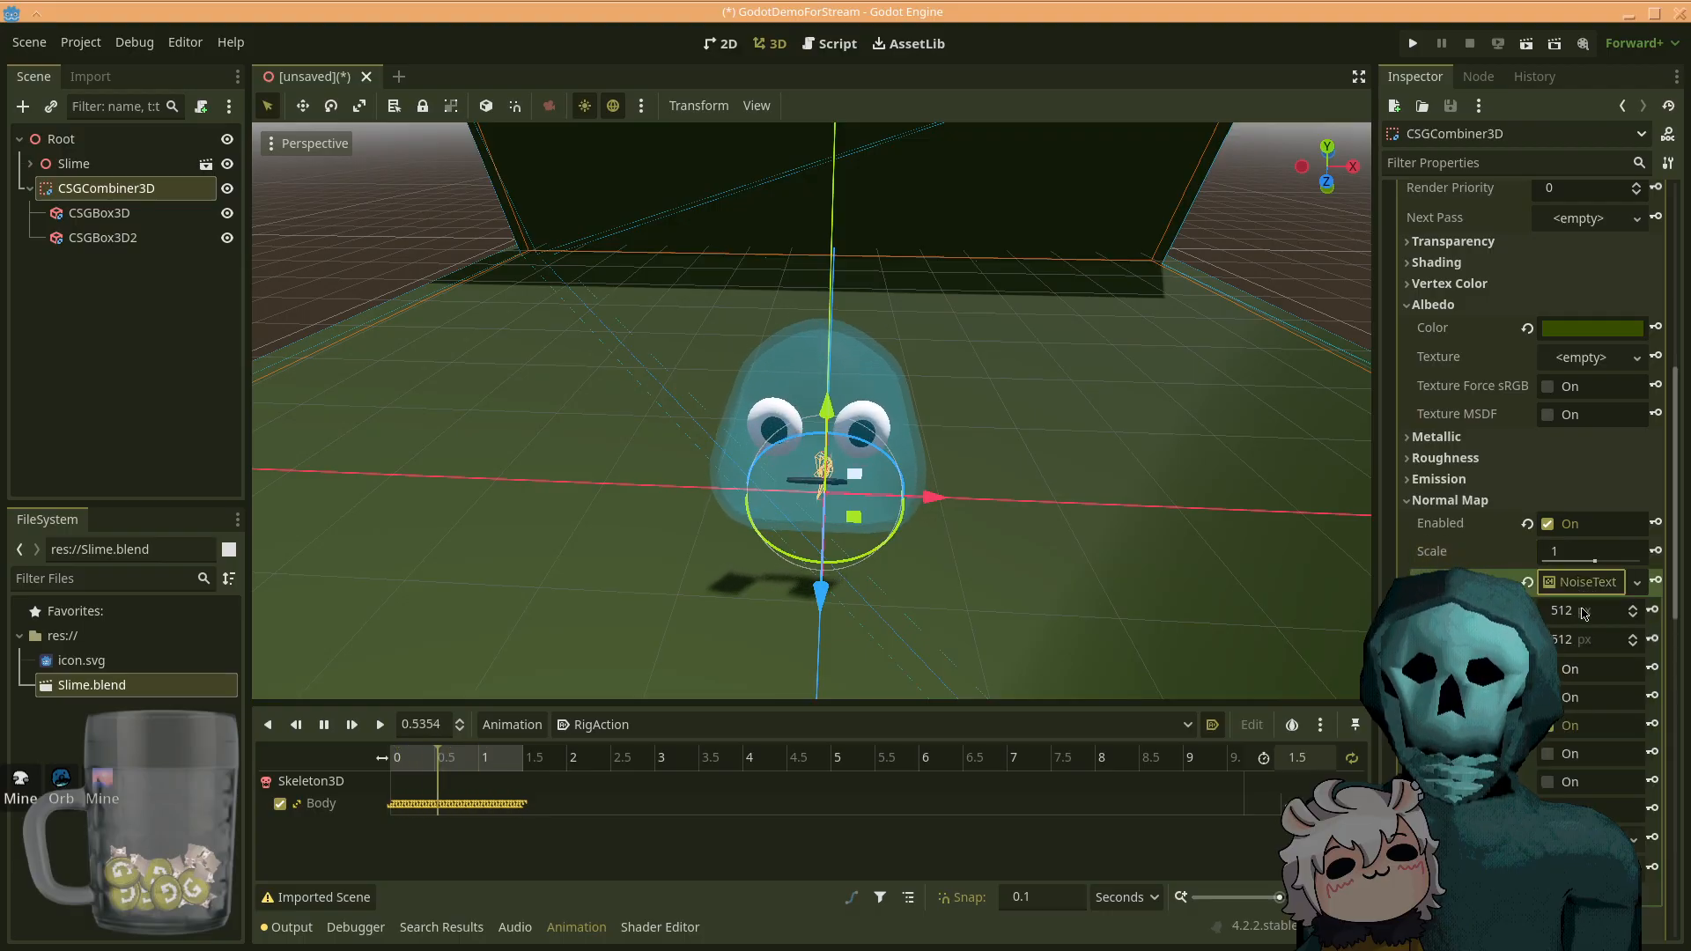
{"action": "left_click", "coordinate": [1586, 612]}
{"action": "key", "text": "Return"}
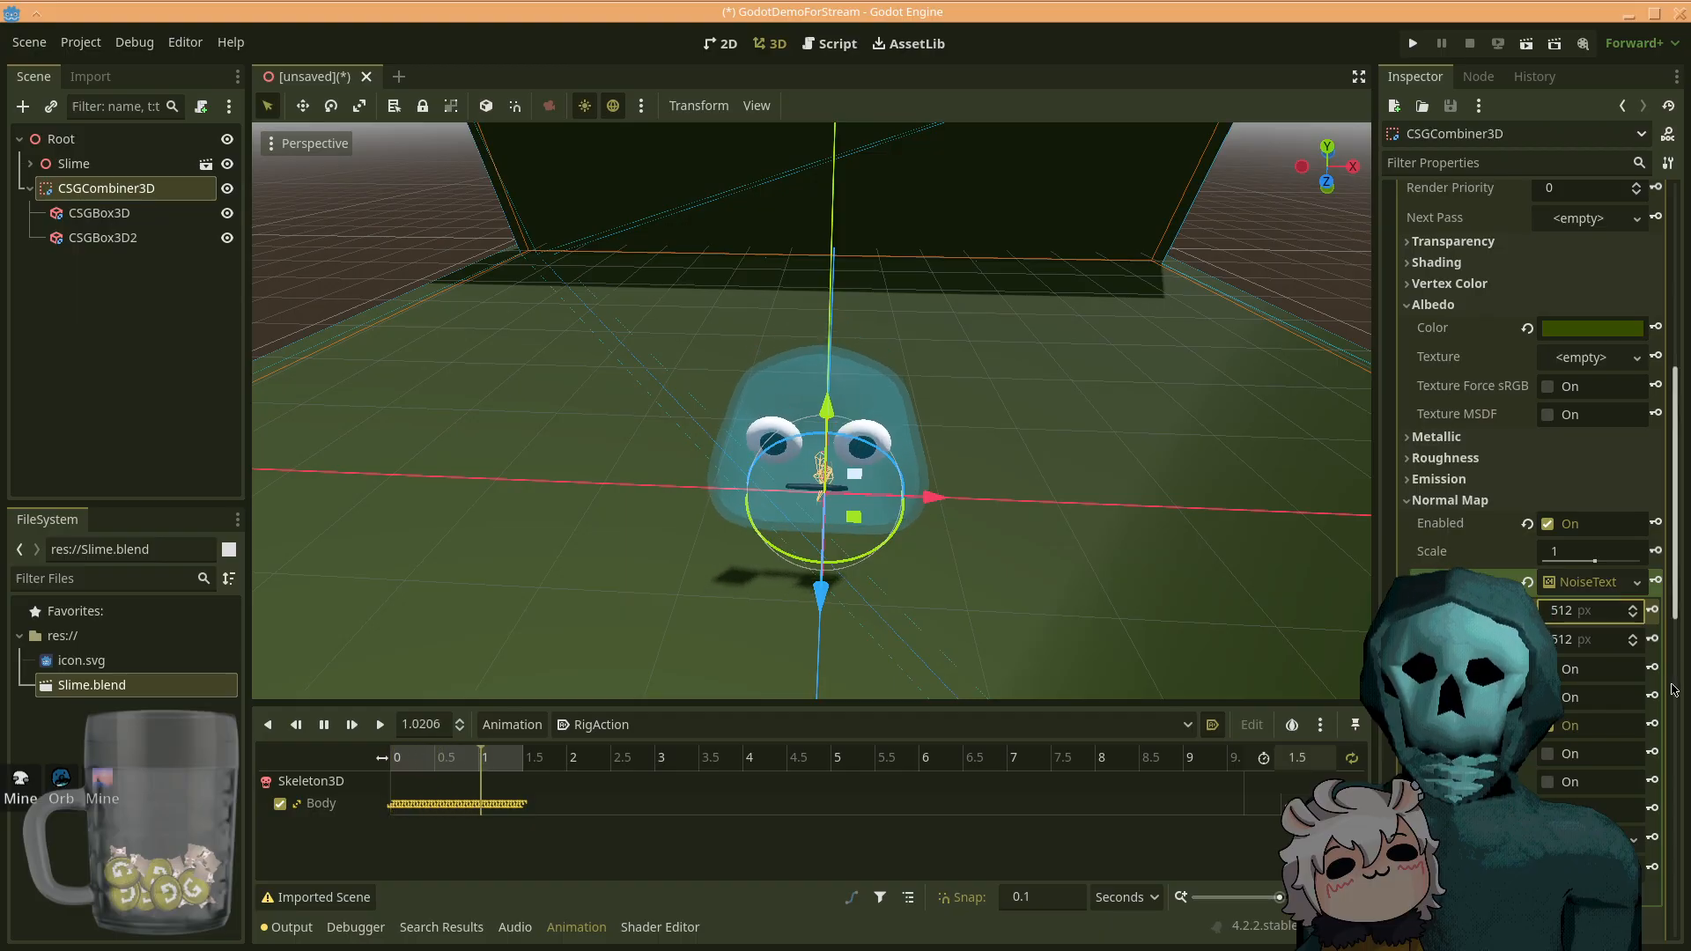
{"action": "left_click", "coordinate": [1549, 781]}
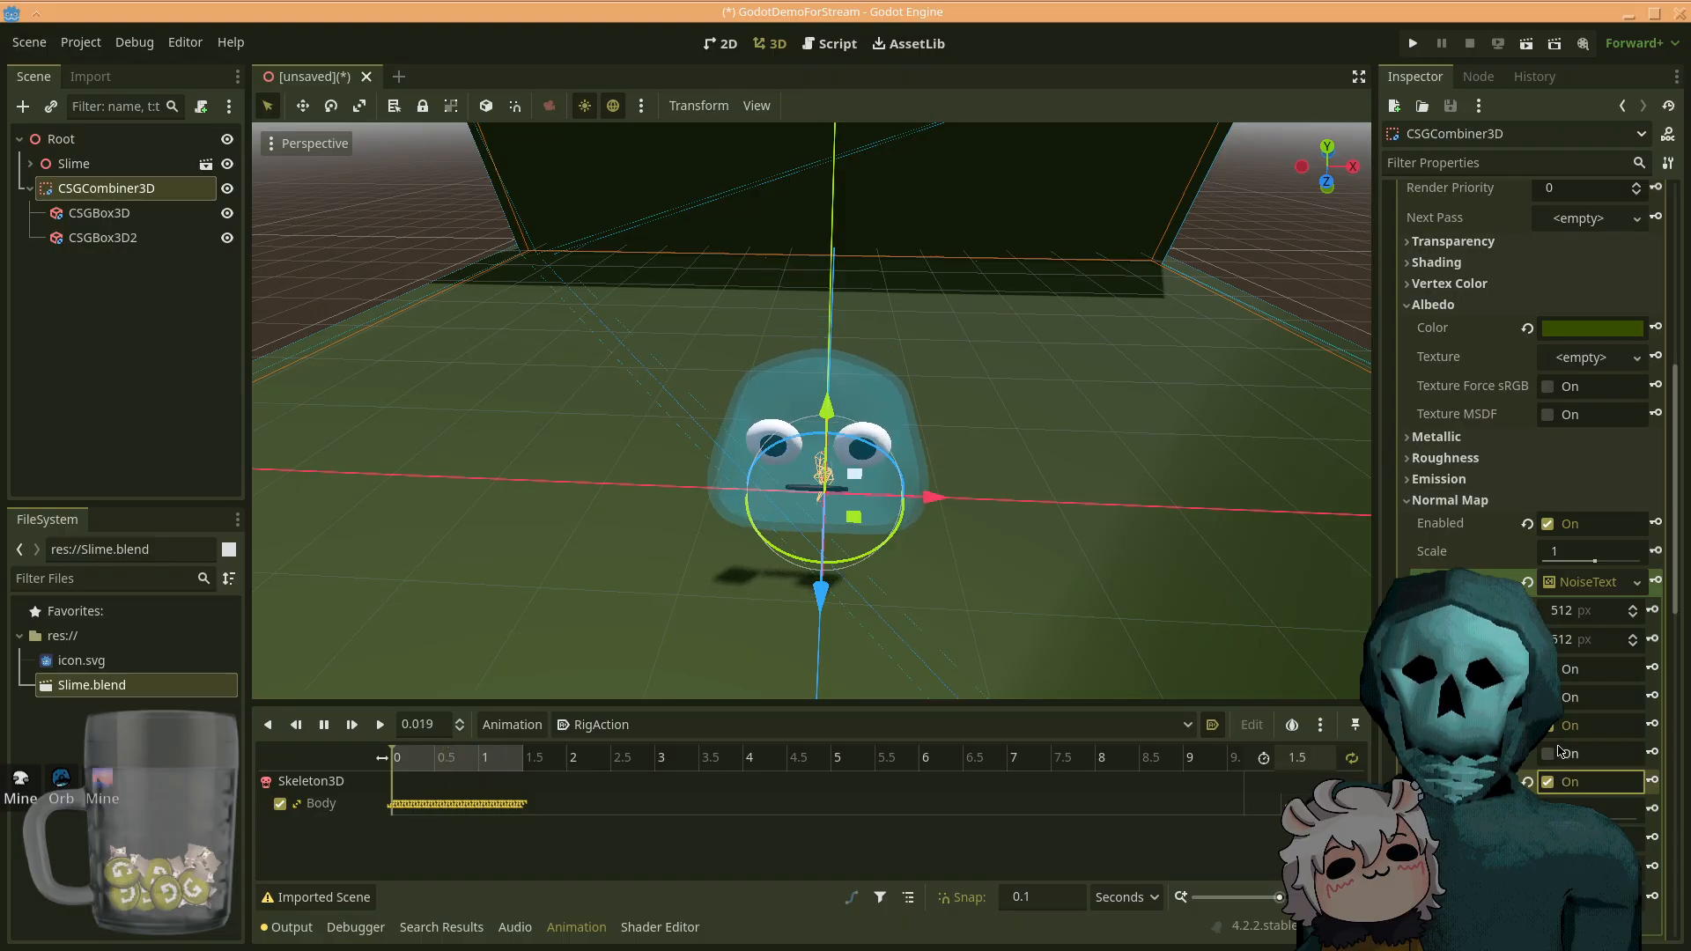
{"action": "left_click", "coordinate": [1558, 752]}
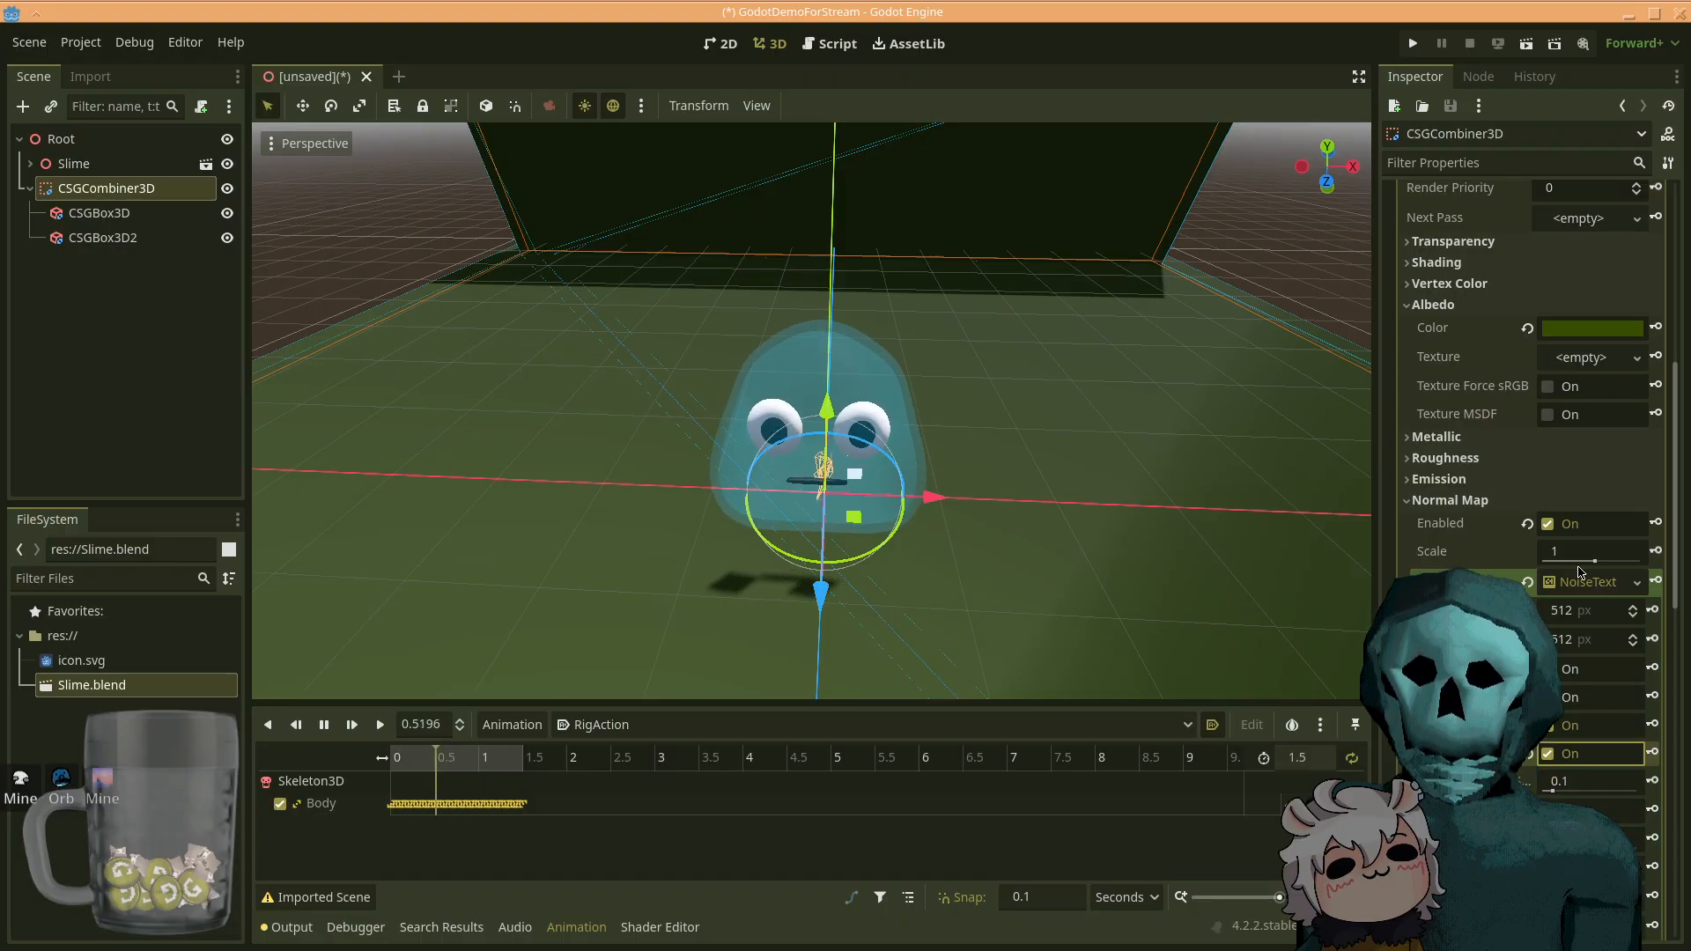
- Set the normal map noise texture's width and height to 1024 px each
{"action": "left_click", "coordinate": [1590, 611]}
{"action": "type", "text": "1024"}
{"action": "key", "text": "Tab"}
{"action": "type", "text": "1024"}
{"action": "key", "text": "Return"}
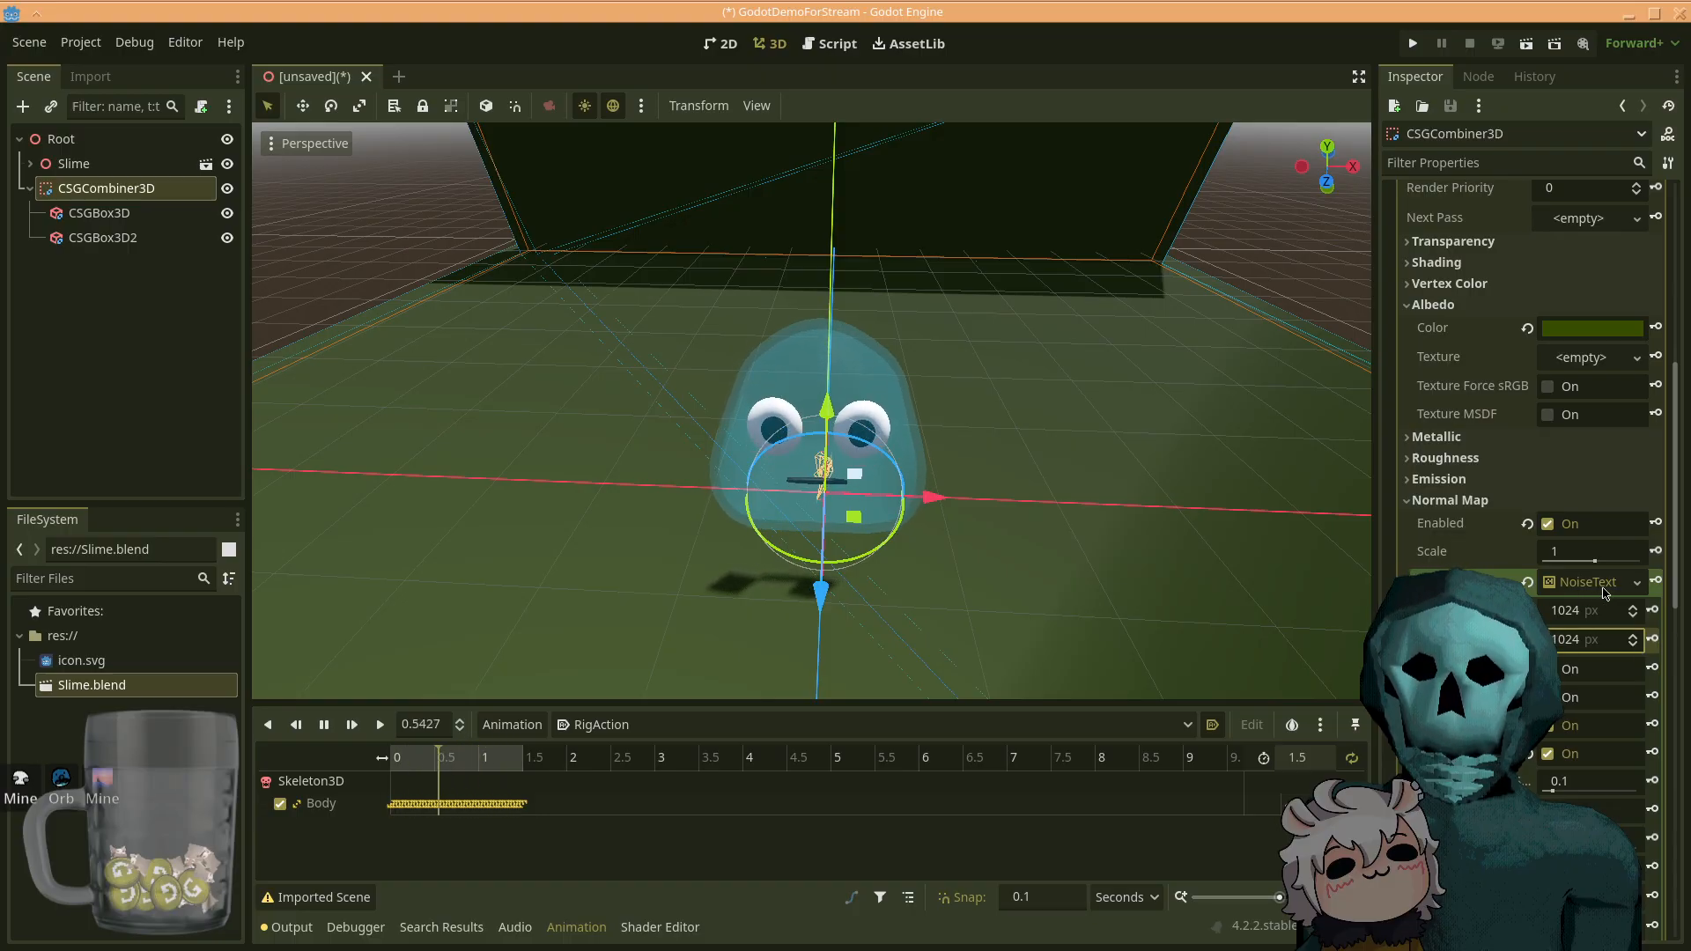
- Try normal map scales of -16 and 1.05 on the floor, and switch the normal map off again
{"action": "left_click_drag", "start_coordinate": [1595, 560], "coordinate": [1430, 562]}
{"action": "right_click_drag", "start_coordinate": [1215, 528], "coordinate": [1230, 581]}
{"action": "key", "text": "s"}
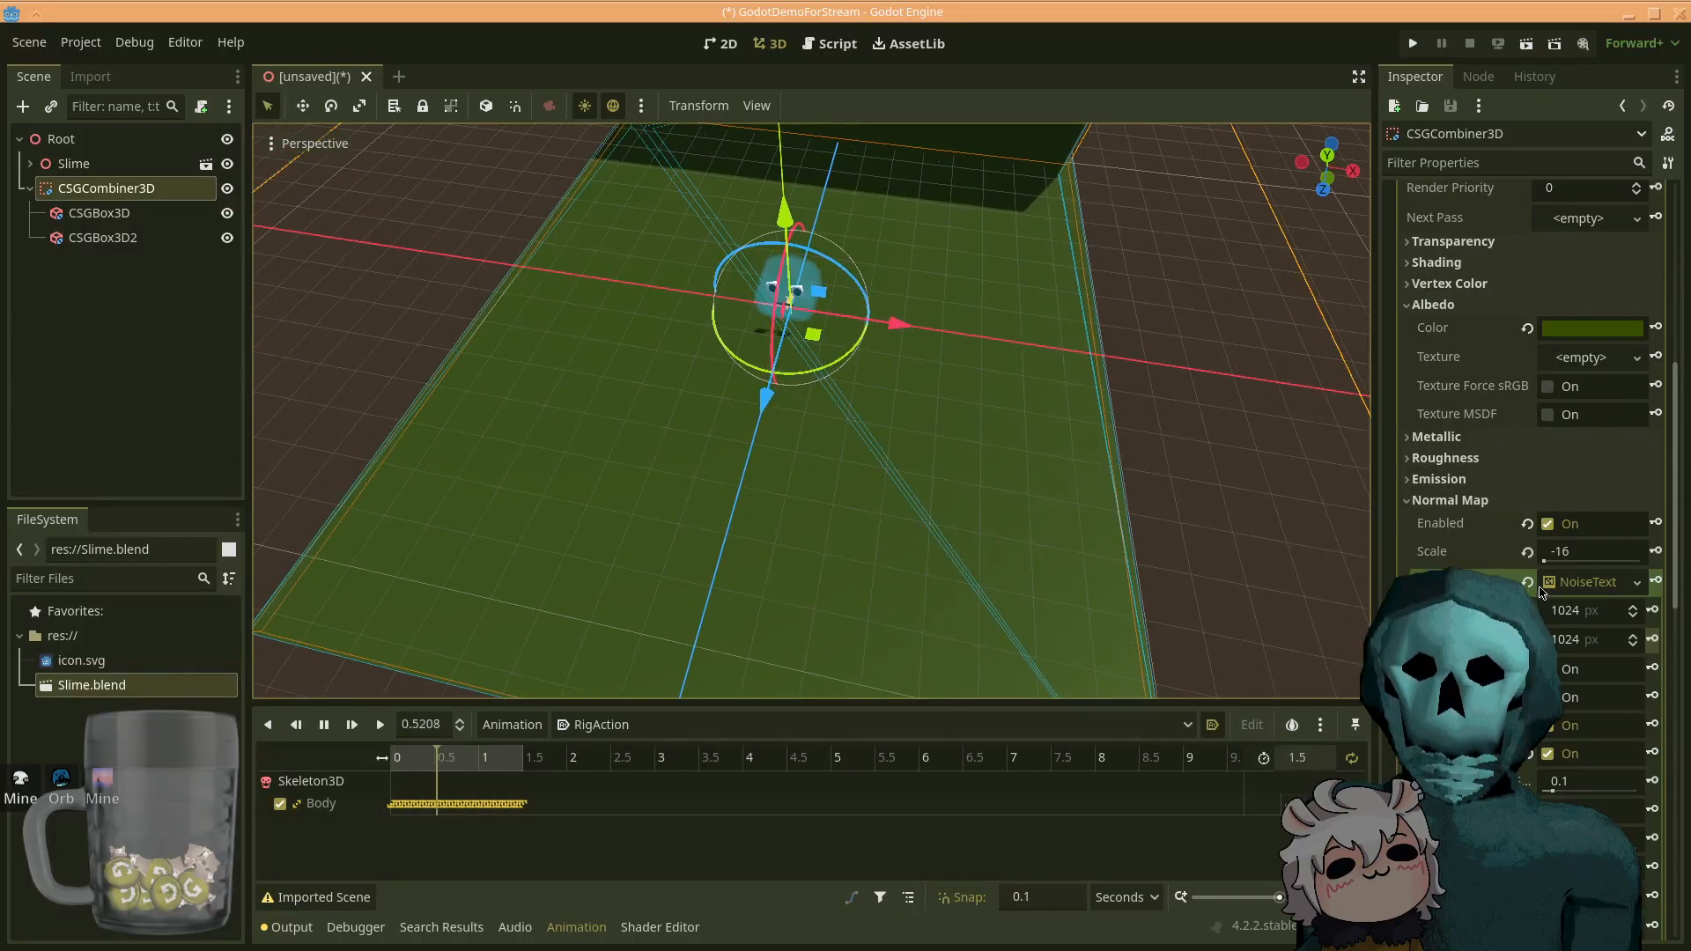
{"action": "mouse_move", "coordinate": [1569, 567]}
{"action": "left_mouse_down"}
{"action": "mouse_move", "coordinate": [1656, 558]}
{"action": "mouse_move", "coordinate": [1589, 562]}
{"action": "left_mouse_up"}
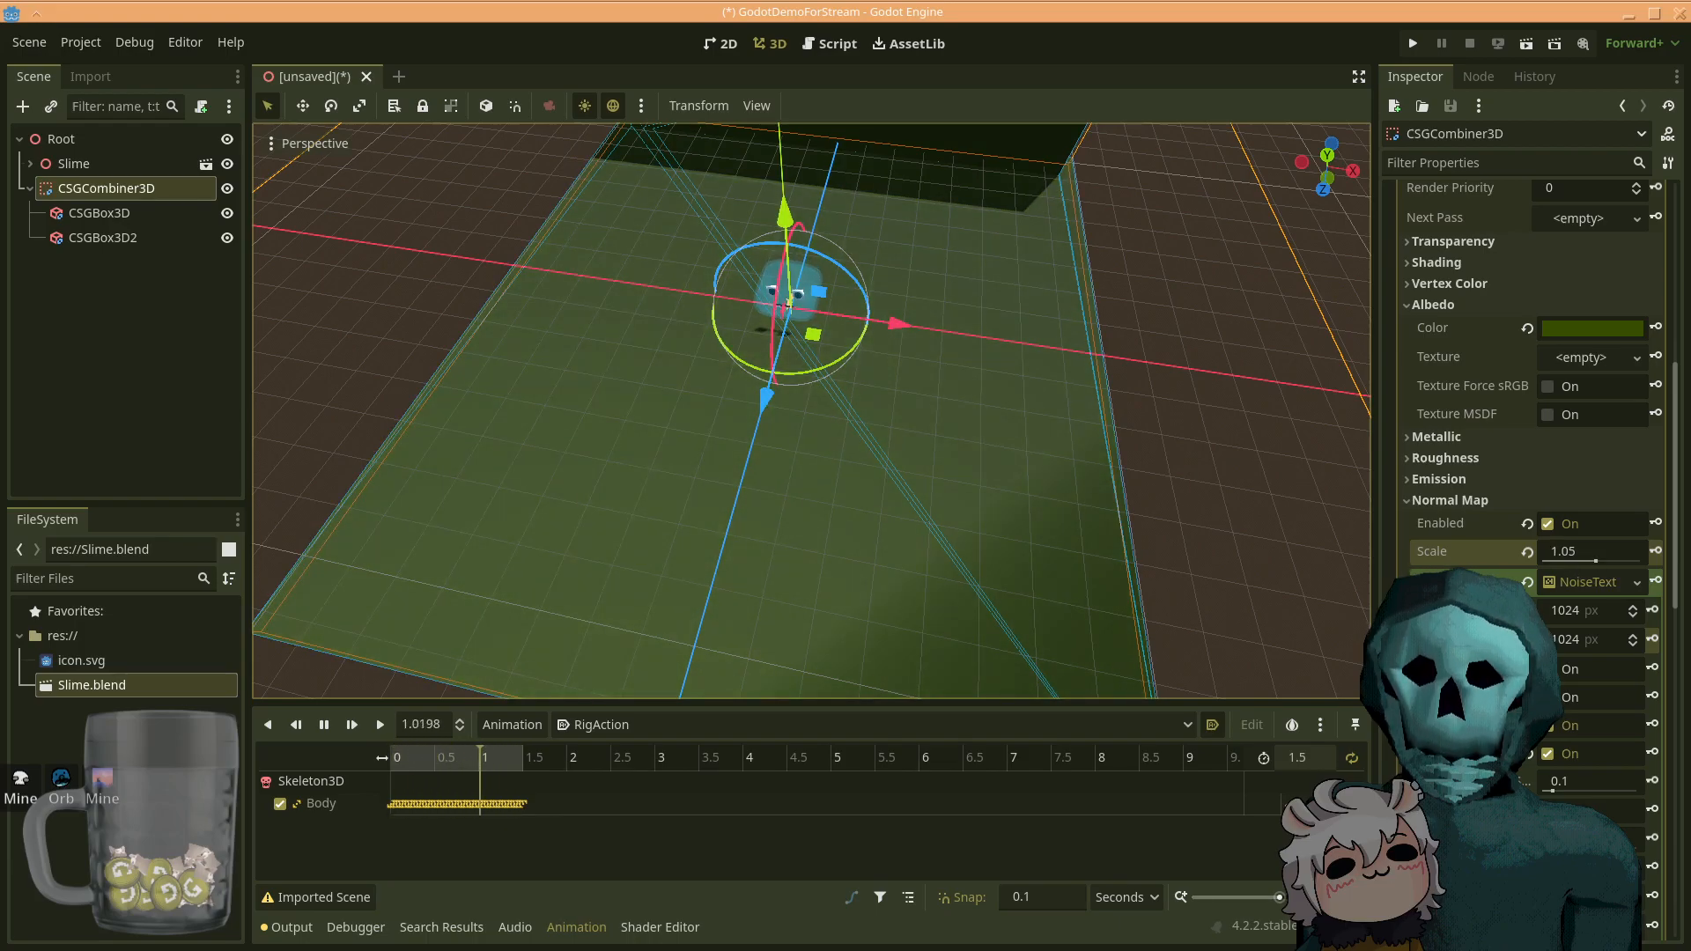
{"action": "left_click", "coordinate": [1548, 523]}
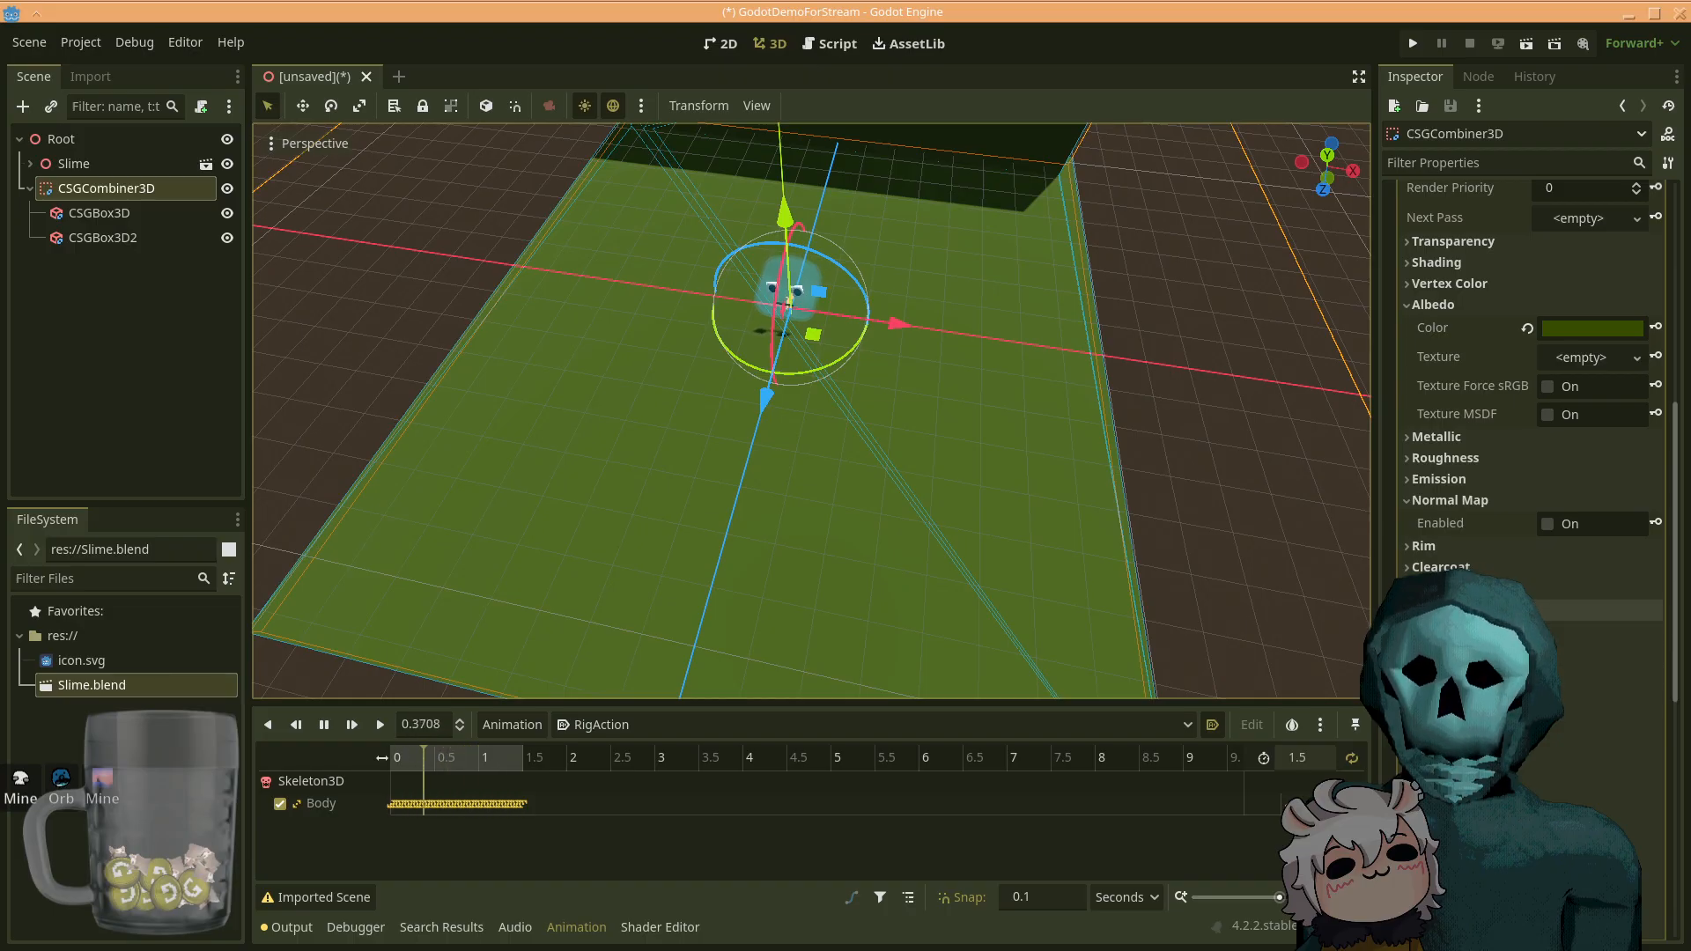
{"action": "left_click", "coordinate": [1449, 500]}
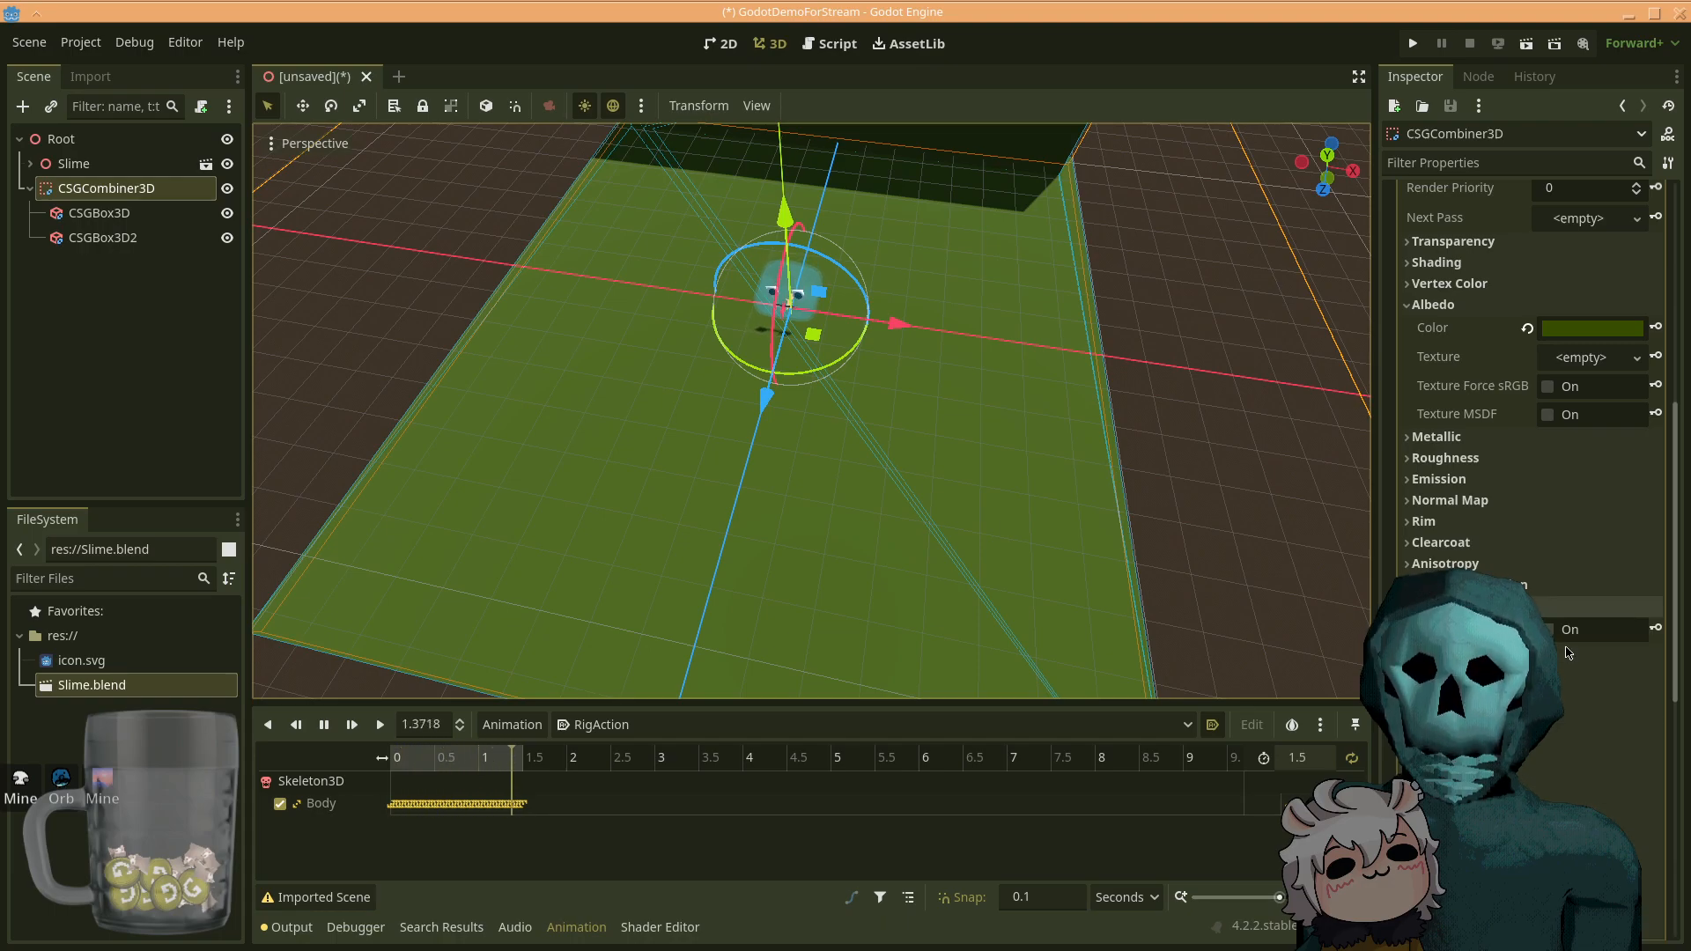
- Enable the material's Height mapping and assign a new NoiseTexture2D as its texture
{"action": "left_click", "coordinate": [1577, 629]}
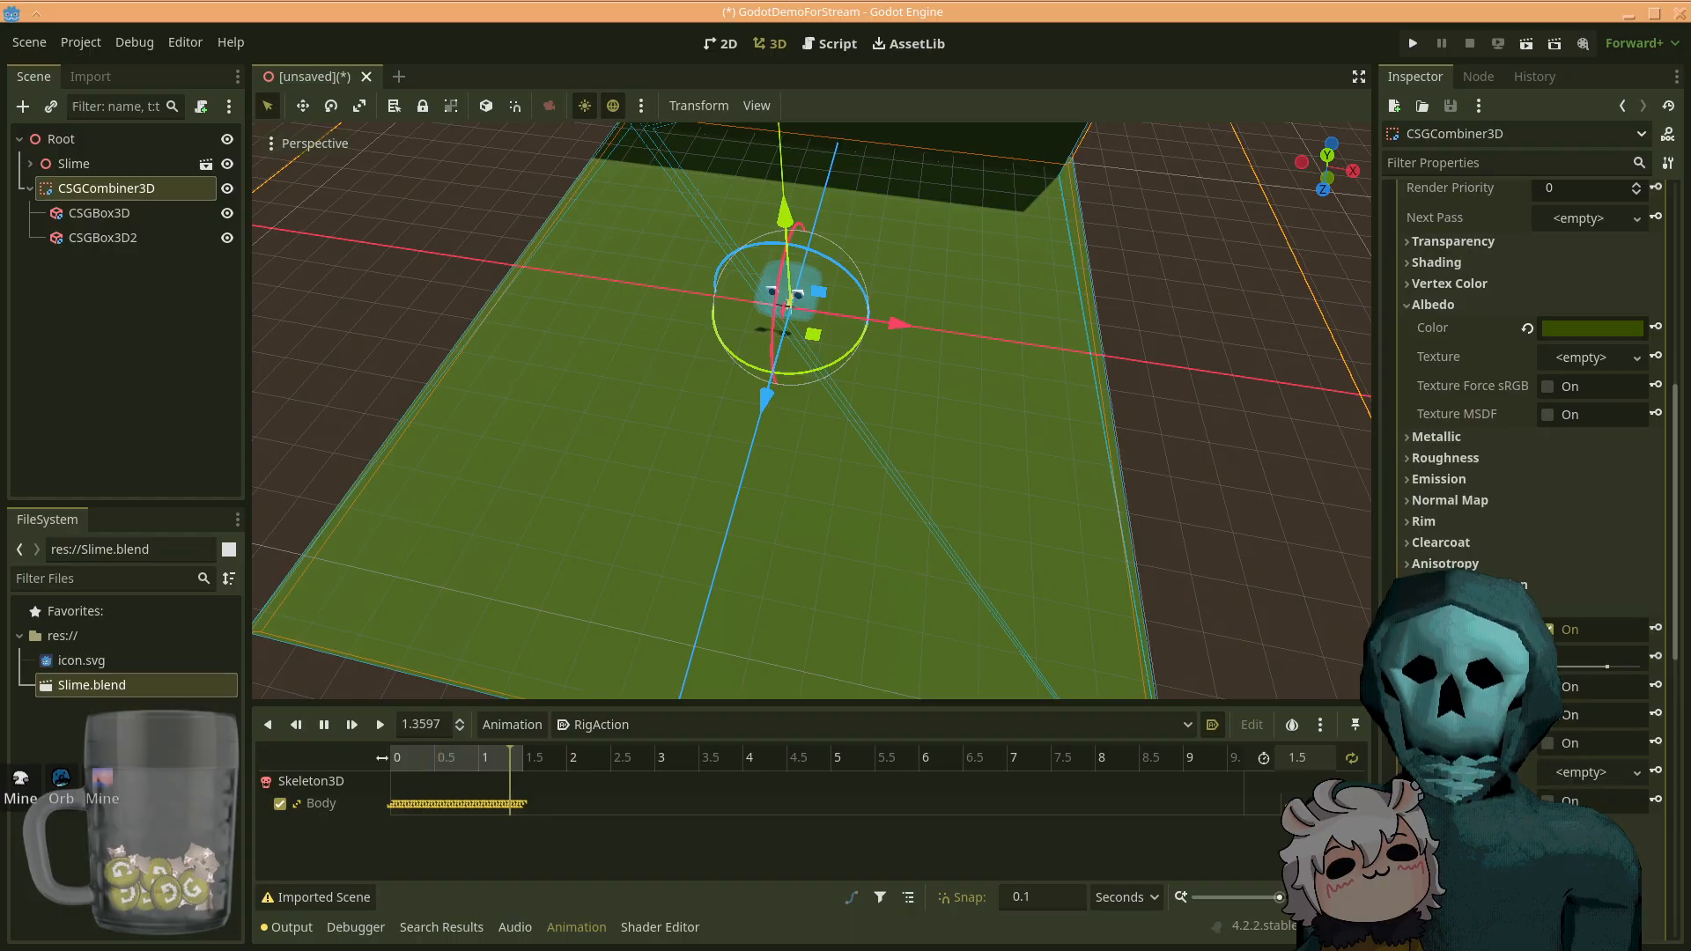
{"action": "left_click", "coordinate": [1556, 778]}
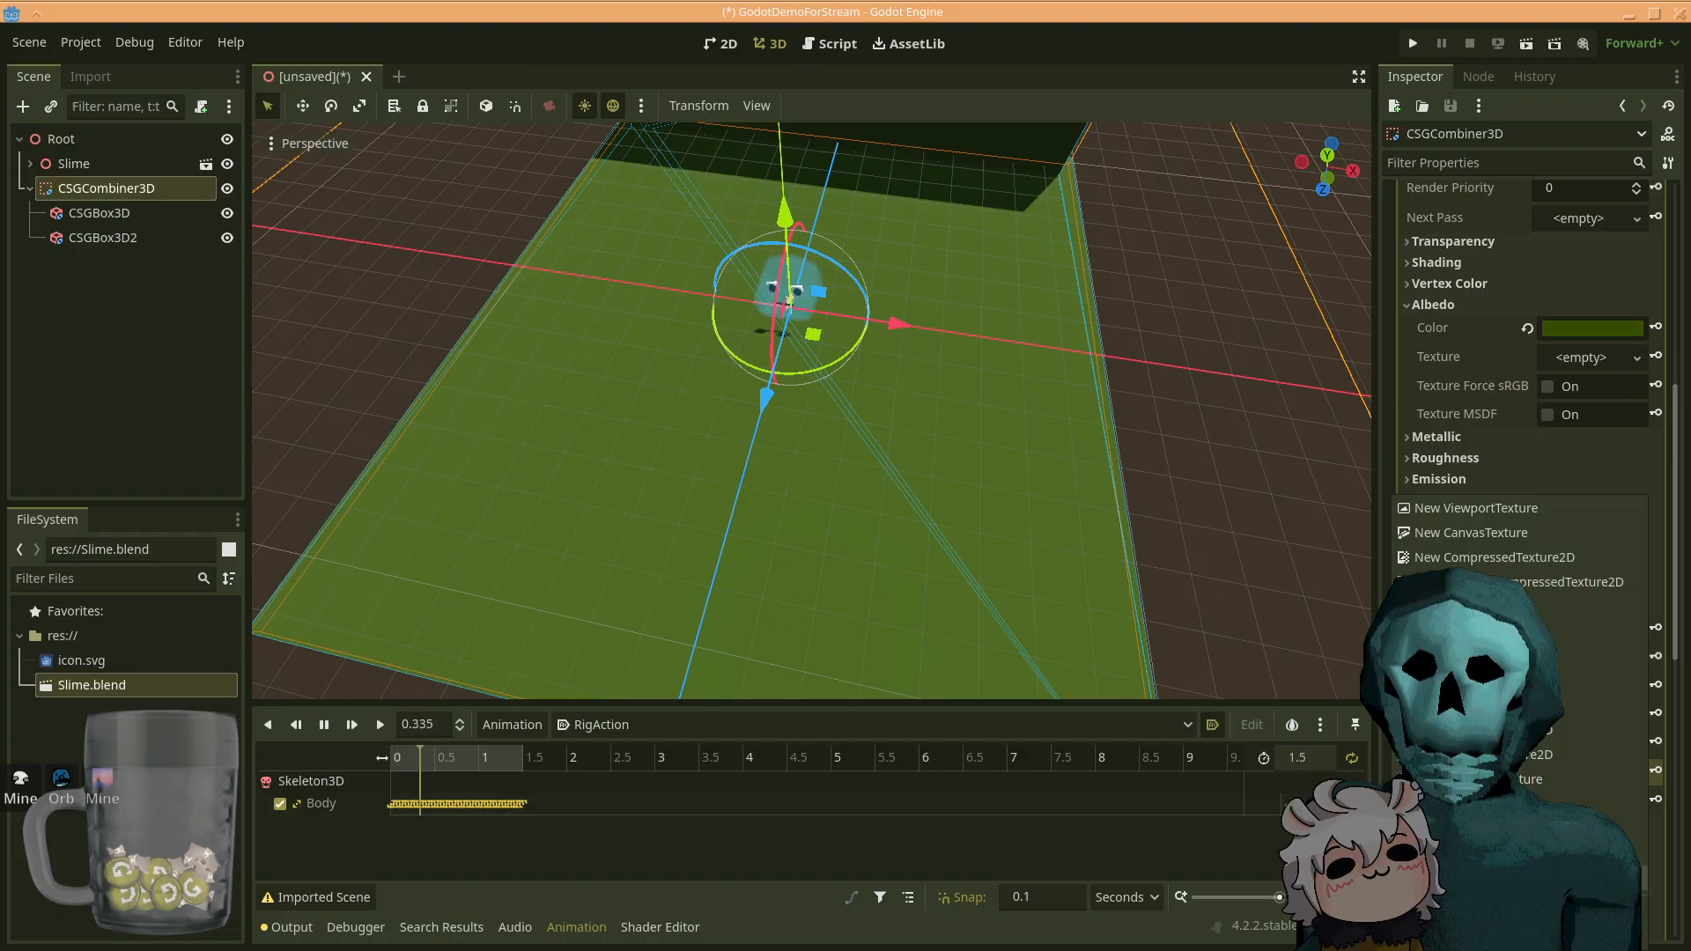
{"action": "left_click", "coordinate": [1550, 780]}
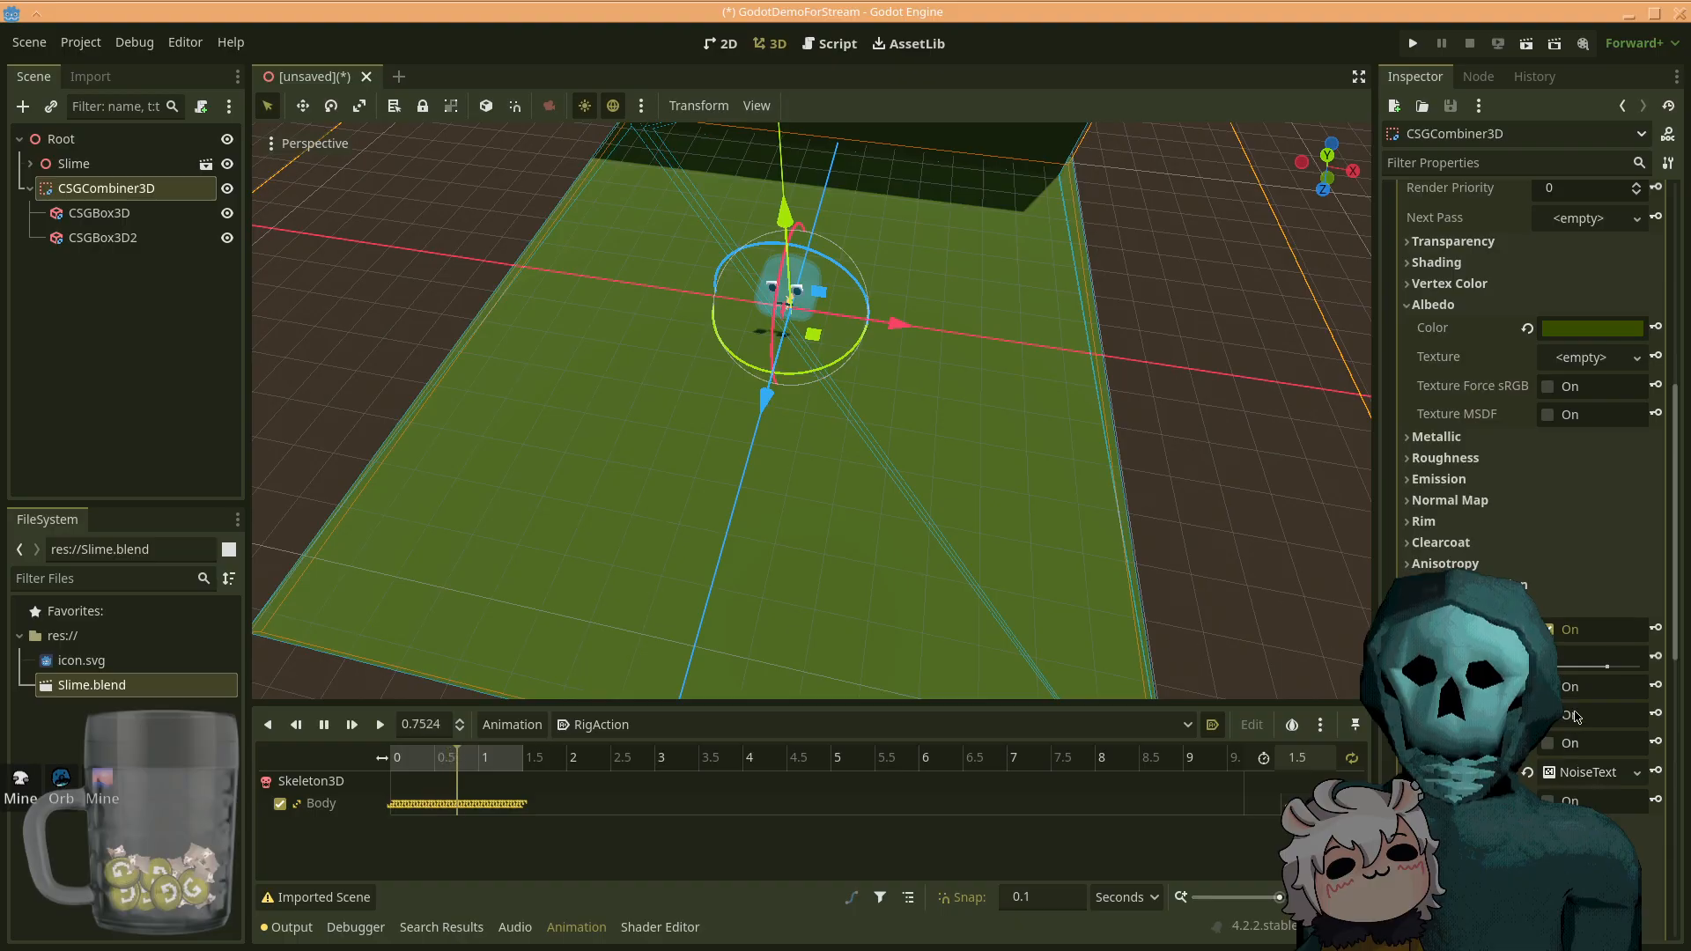
- Check the floor's surface near the slime and enable As Normal Map on the height map's noise texture
{"action": "right_click_drag", "start_coordinate": [1039, 422], "coordinate": [934, 387]}
{"action": "key", "text": "w"}
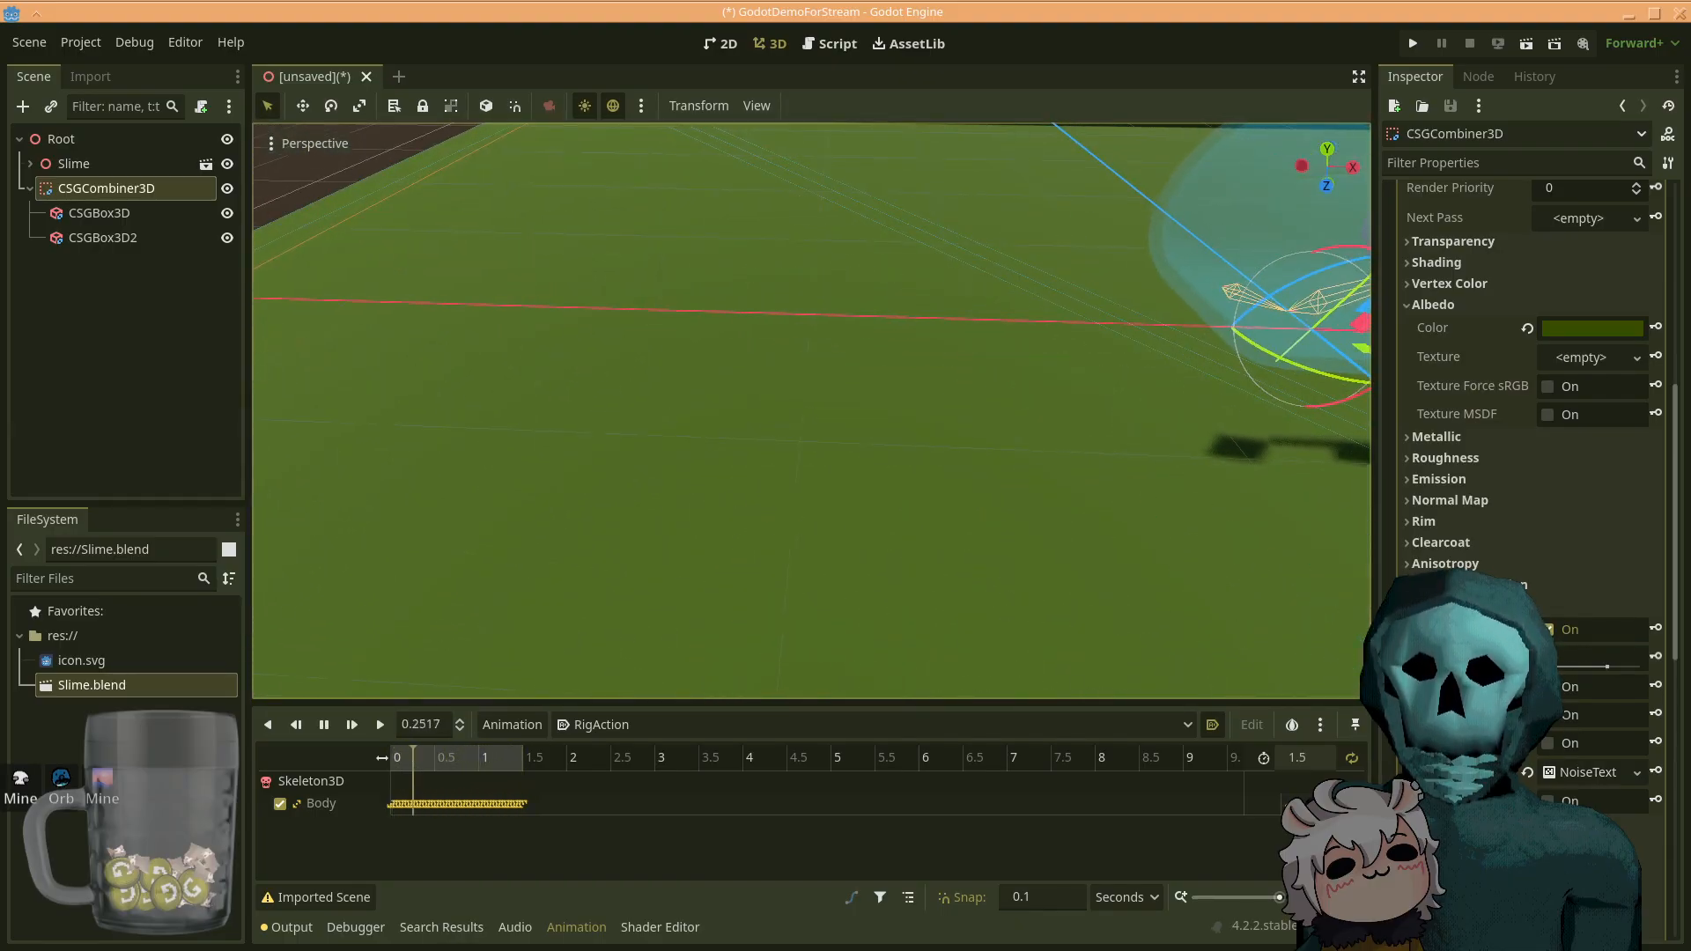
{"action": "key", "text": "s"}
{"action": "left_click", "coordinate": [1587, 772]}
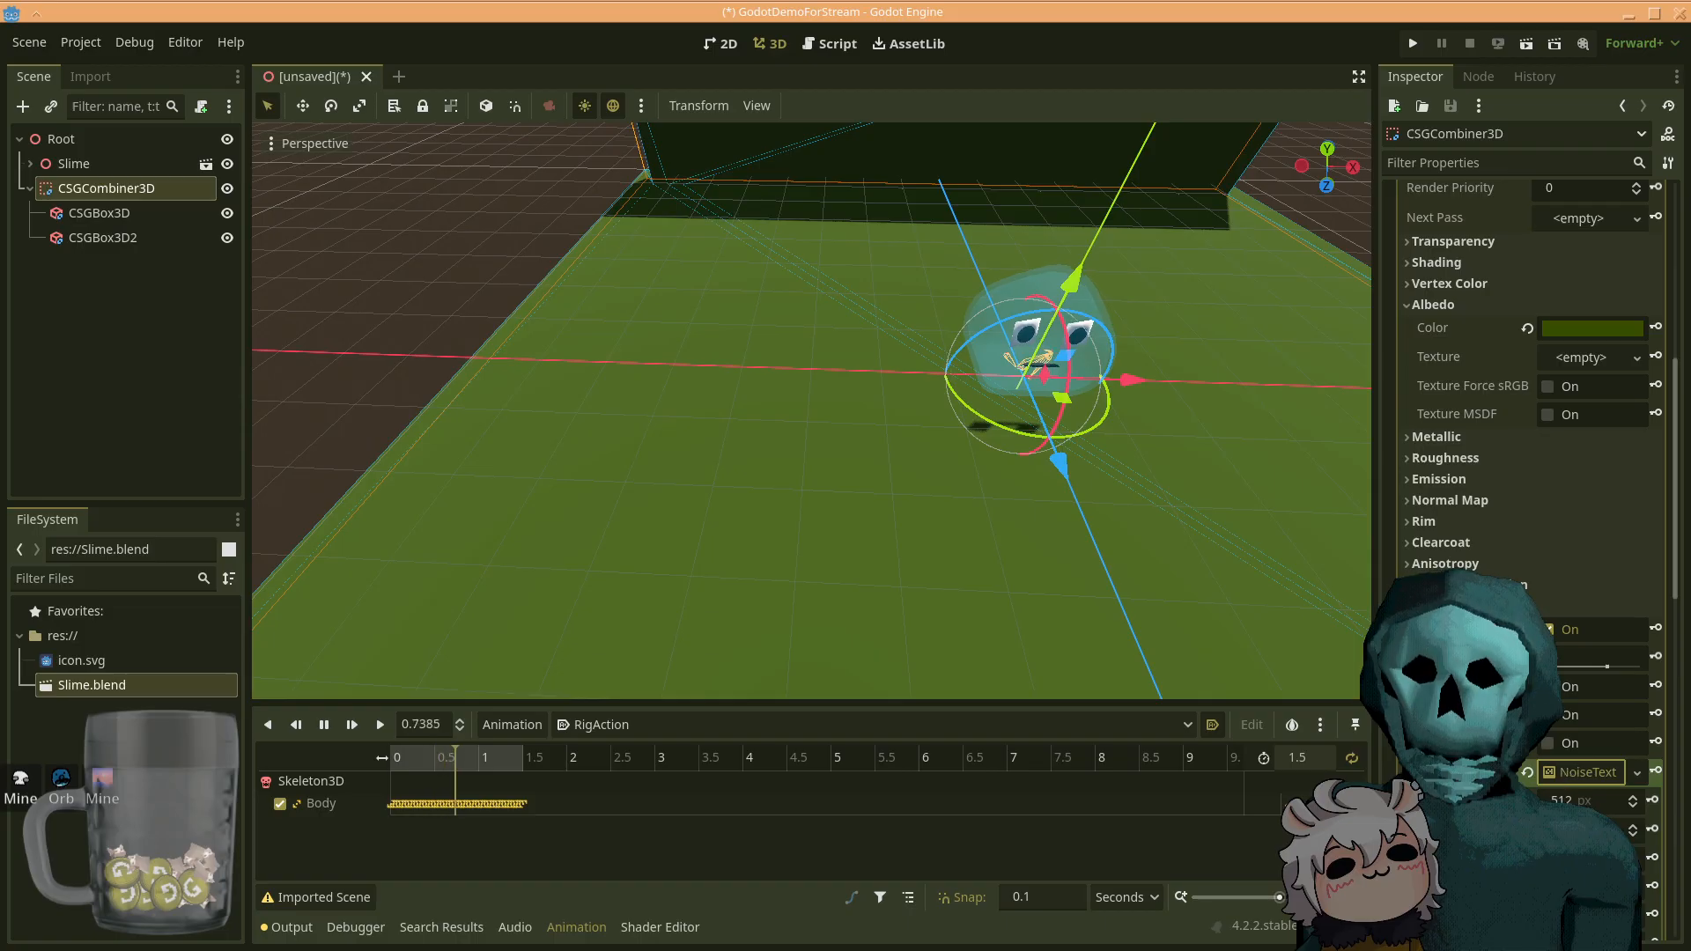
{"action": "scroll", "coordinate": [1577, 775], "scroll_direction": "down", "scroll_amount": 3}
{"action": "left_click", "coordinate": [1574, 781]}
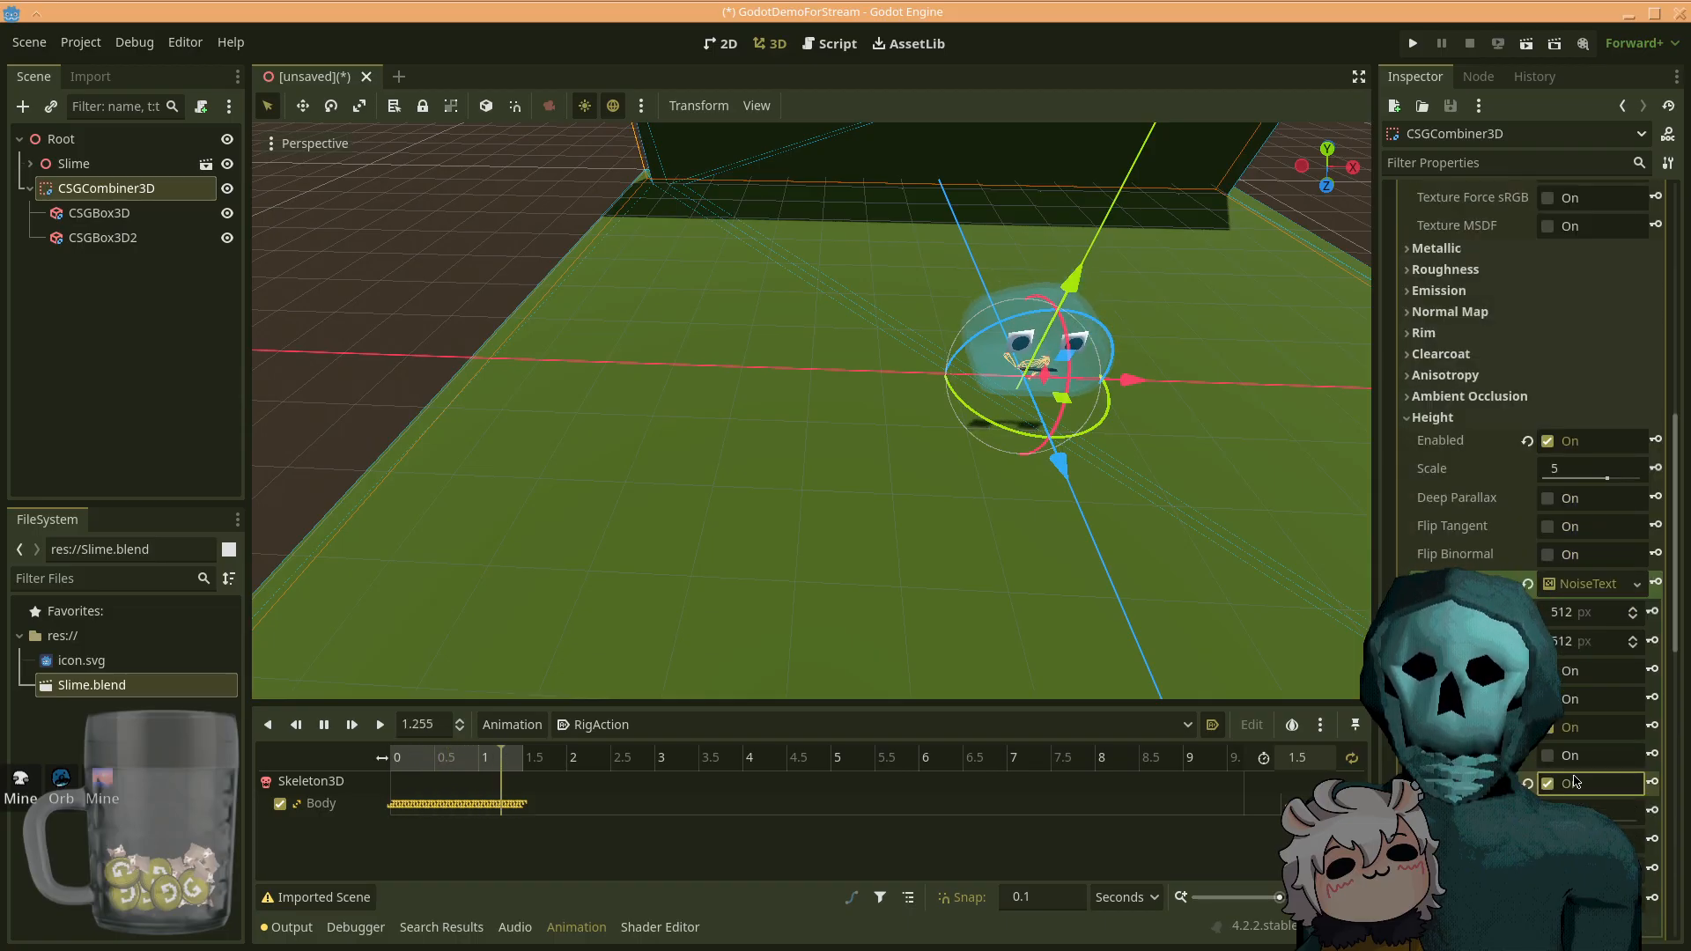
- Try a height map scale of 16 with Deep Parallax on the floor material, and switch Height mapping off again
{"action": "left_click", "coordinate": [1565, 701]}
{"action": "left_click", "coordinate": [1572, 588]}
{"action": "left_click_drag", "start_coordinate": [1574, 471], "coordinate": [1569, 471]}
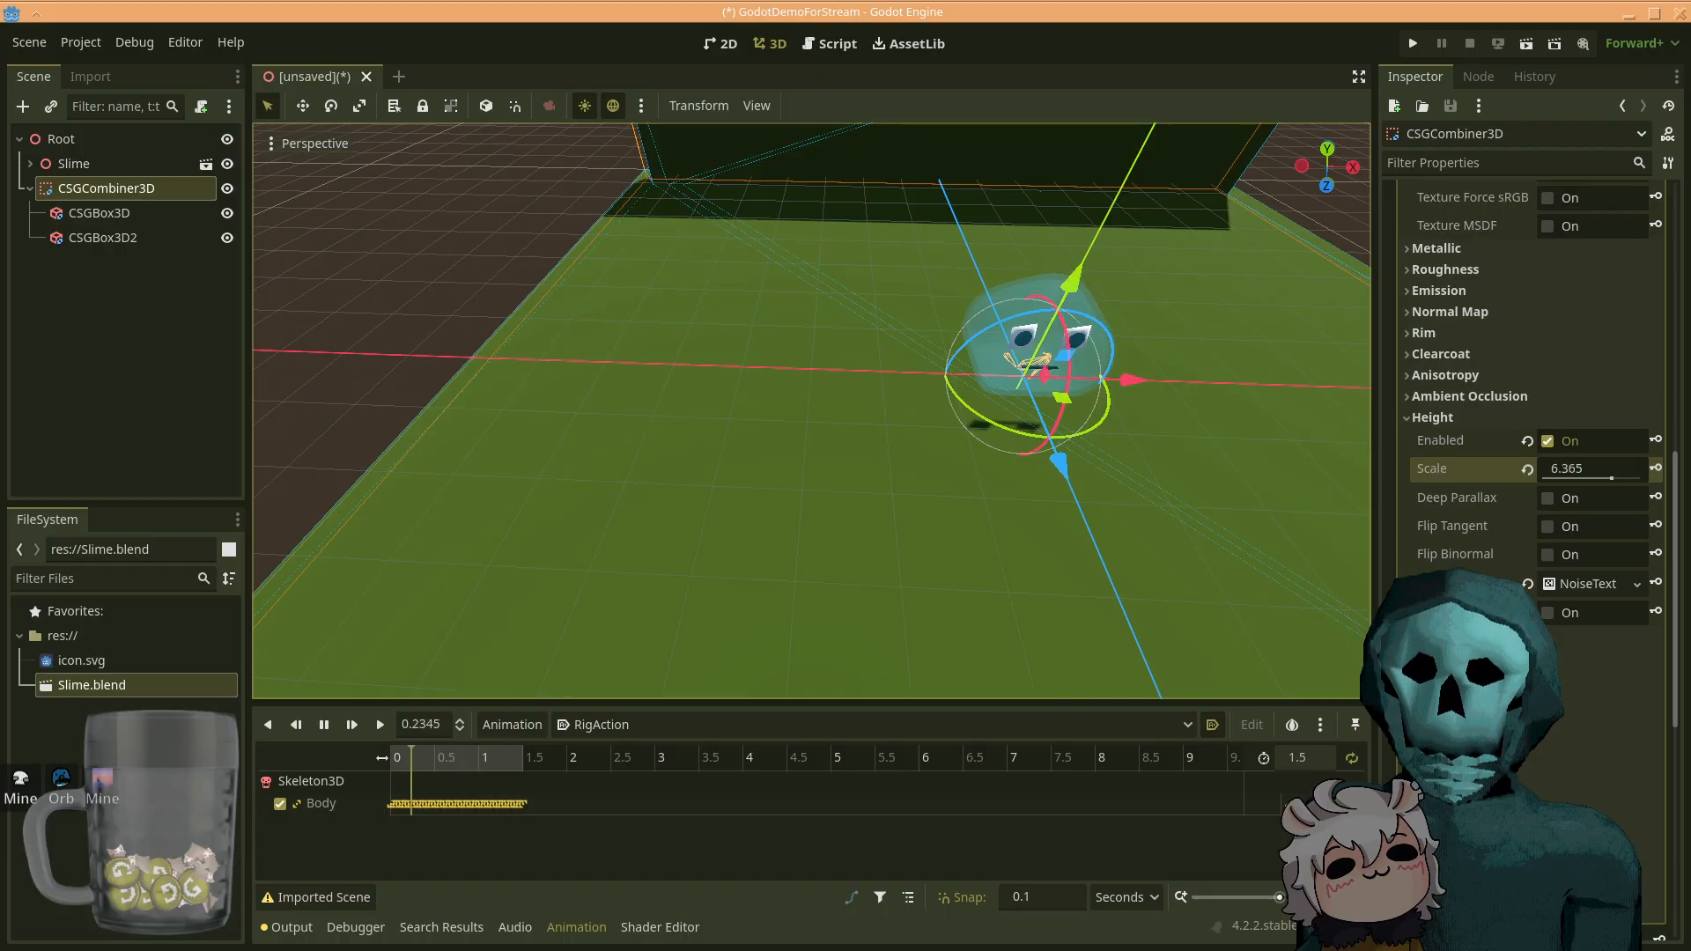
{"action": "left_click", "coordinate": [1560, 504]}
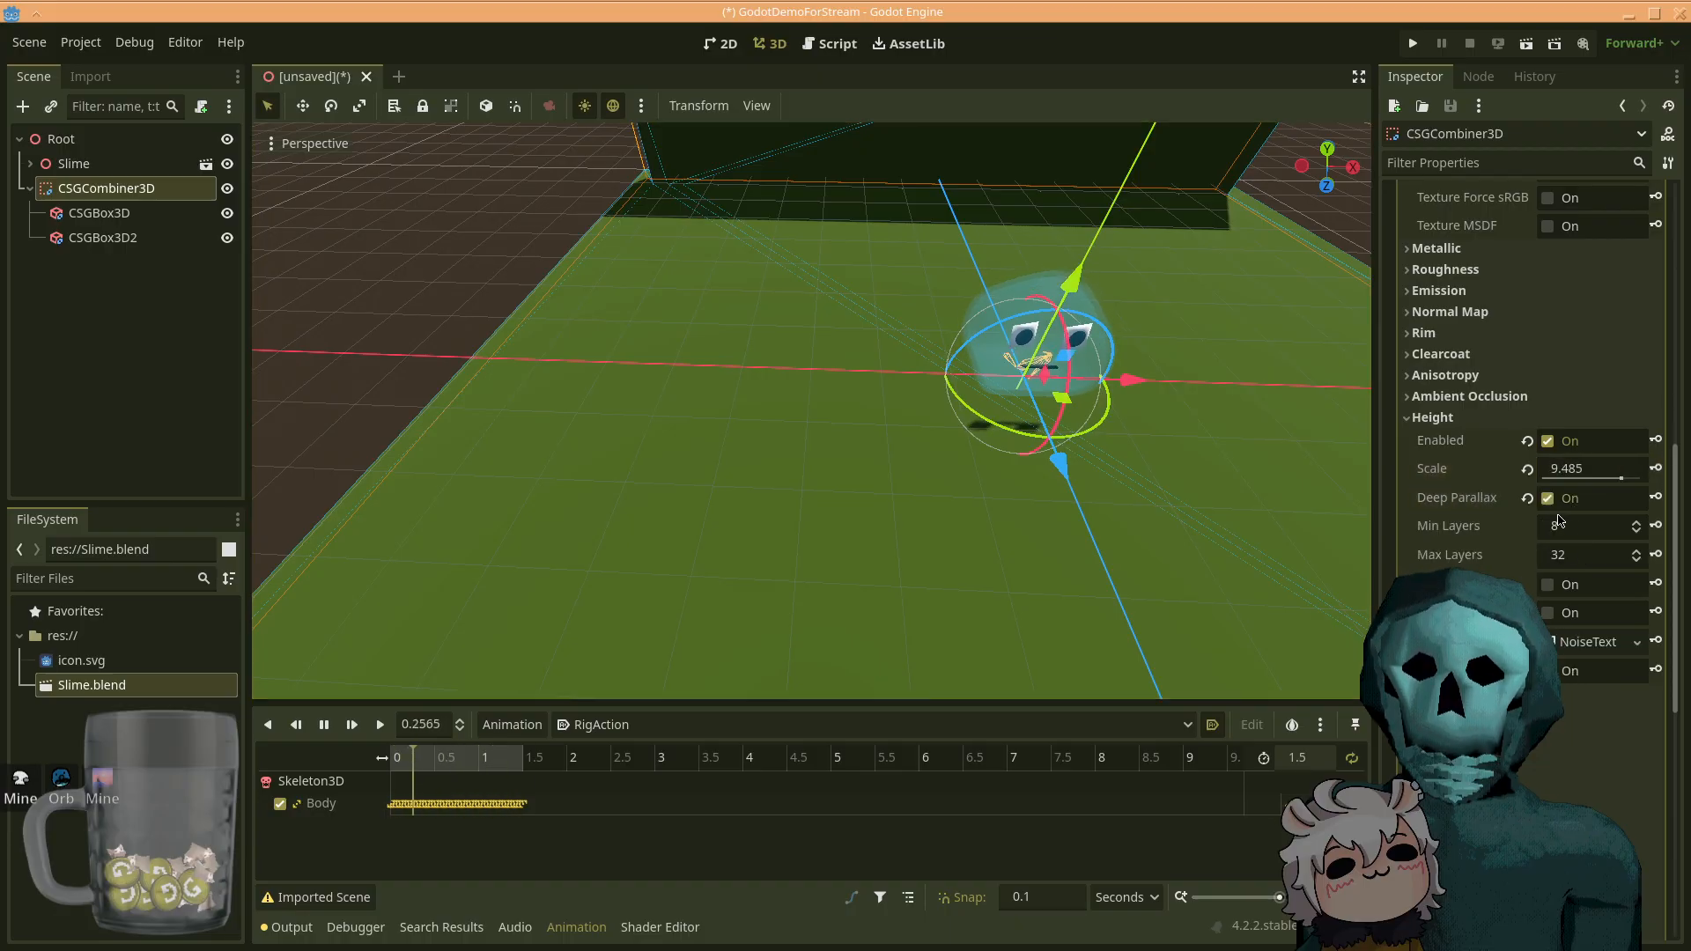
{"action": "mouse_move", "coordinate": [1622, 478]}
{"action": "left_mouse_down"}
{"action": "mouse_move", "coordinate": [1542, 479]}
{"action": "mouse_move", "coordinate": [1642, 479]}
{"action": "left_mouse_up"}
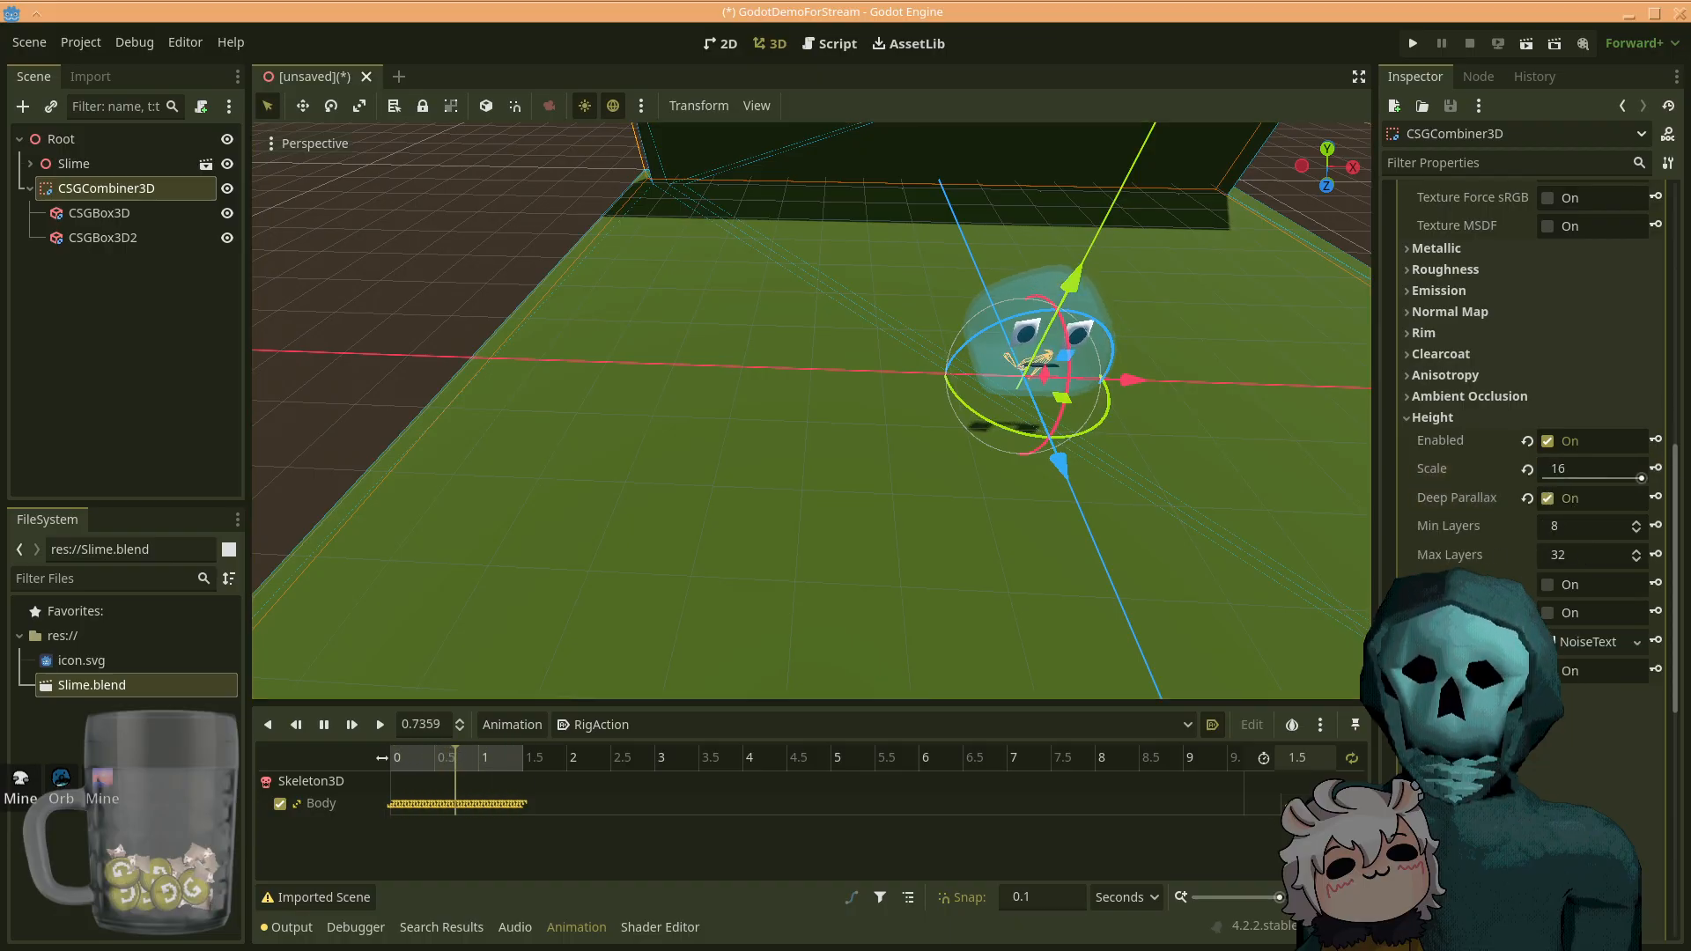
{"action": "left_click", "coordinate": [1528, 440]}
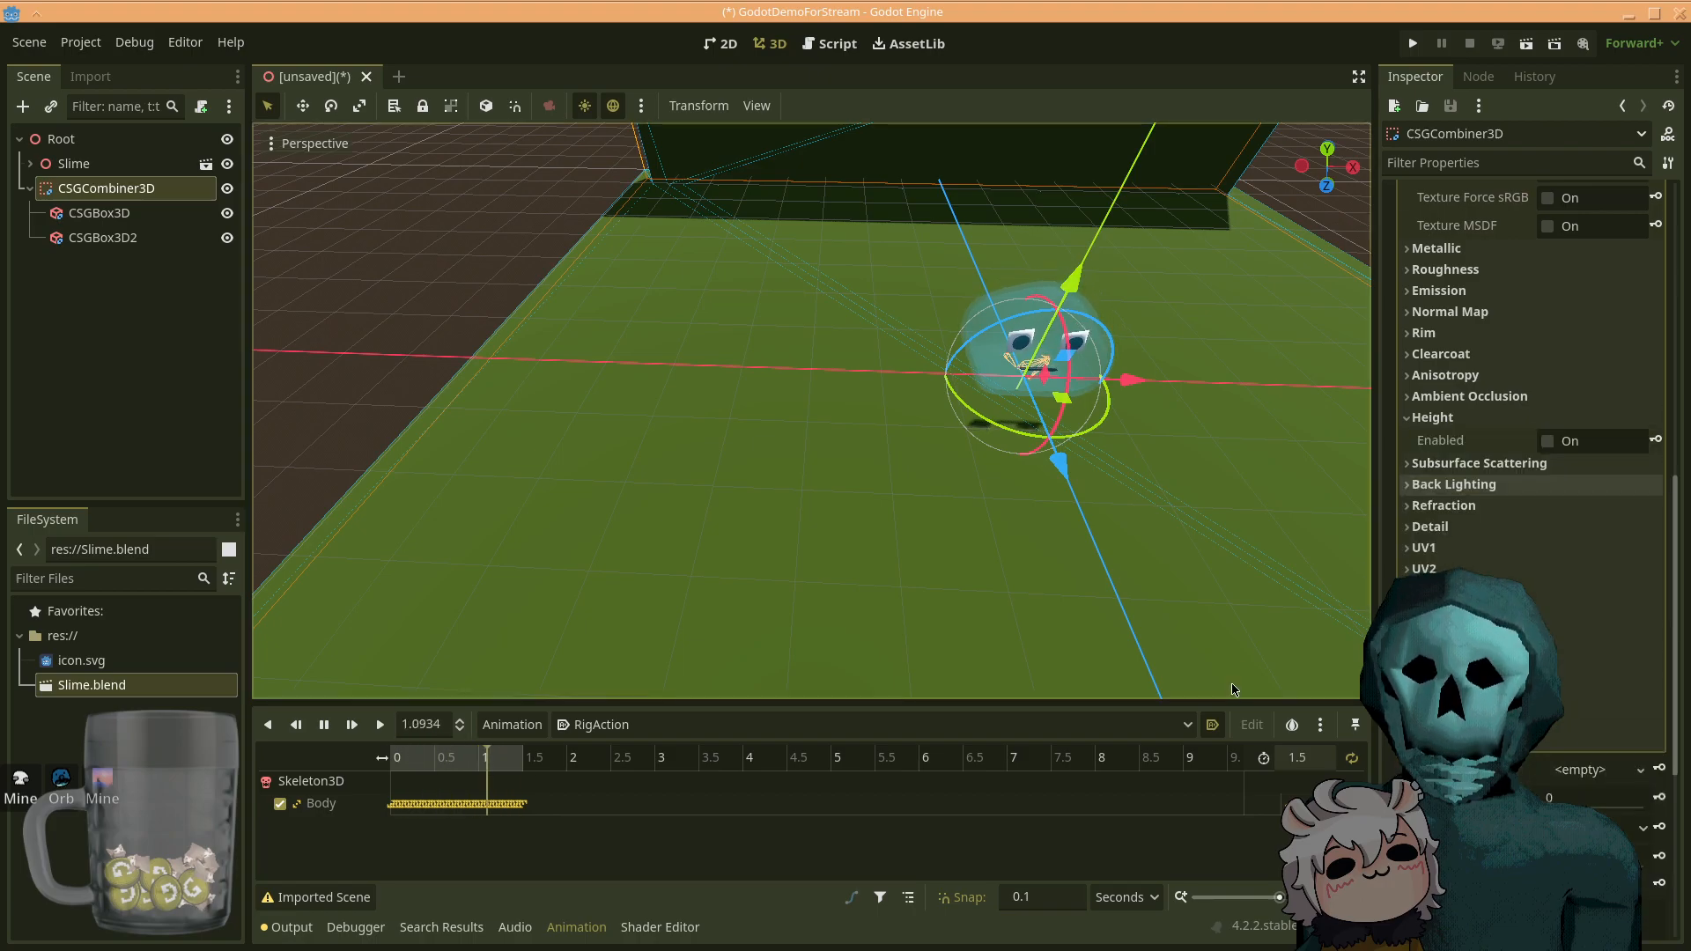
- Collapse the material override, deselect the CSGCombiner3D and inspect the slime, floor and wall from several angles
{"action": "scroll", "coordinate": [1532, 485], "scroll_direction": "up", "scroll_amount": 6}
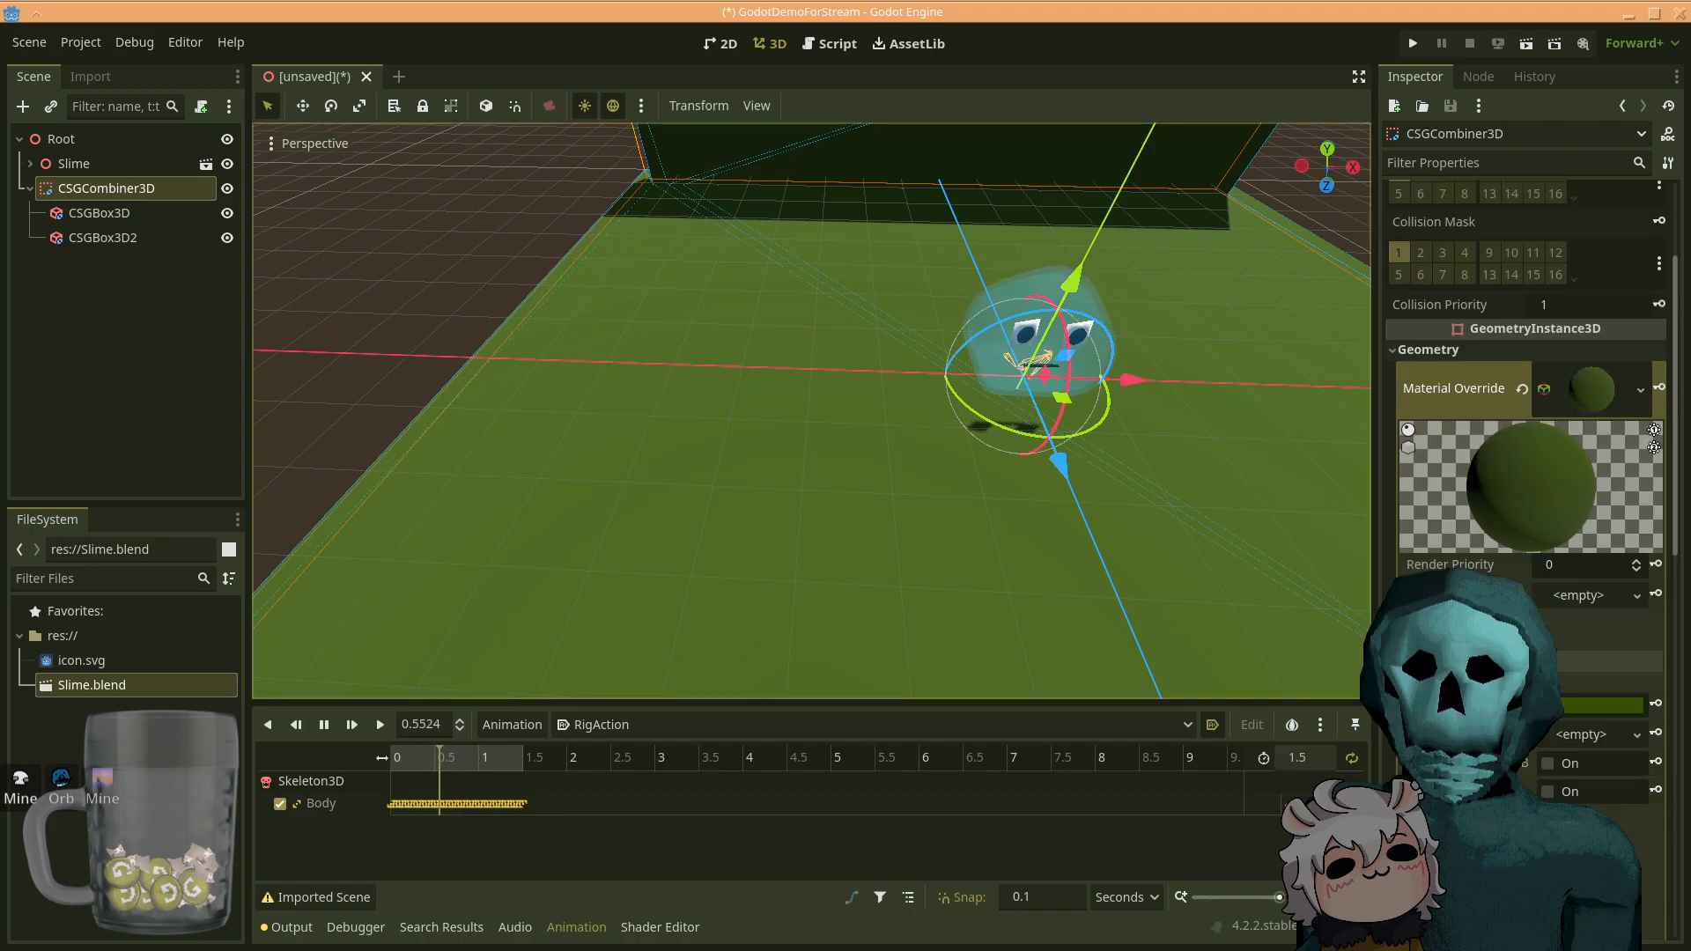
{"action": "left_click", "coordinate": [1594, 388]}
{"action": "scroll", "coordinate": [1497, 696], "scroll_direction": "up", "scroll_amount": 3}
{"action": "mouse_move", "coordinate": [1001, 667]}
{"action": "right_mouse_down"}
{"action": "mouse_move", "coordinate": [1154, 585]}
{"action": "mouse_move", "coordinate": [969, 599]}
{"action": "mouse_move", "coordinate": [1004, 660]}
{"action": "right_mouse_up"}
{"action": "key", "text": "d"}
{"action": "key", "text": "s"}
{"action": "left_click", "coordinate": [305, 147]}
{"action": "key", "text": "Escape"}
{"action": "left_click", "coordinate": [1128, 513]}
{"action": "mouse_move", "coordinate": [1129, 513]}
{"action": "right_mouse_down"}
{"action": "mouse_move", "coordinate": [1128, 476]}
{"action": "mouse_move", "coordinate": [1064, 447]}
{"action": "mouse_move", "coordinate": [1171, 511]}
{"action": "mouse_move", "coordinate": [1154, 432]}
{"action": "mouse_move", "coordinate": [1057, 493]}
{"action": "mouse_move", "coordinate": [1136, 449]}
{"action": "mouse_move", "coordinate": [1112, 529]}
{"action": "right_mouse_up"}
{"action": "key", "text": "s"}
{"action": "key", "text": "w"}
{"action": "key", "text": "s"}
{"action": "key", "text": "w"}
{"action": "key", "text": "s"}
{"action": "key", "text": "w"}
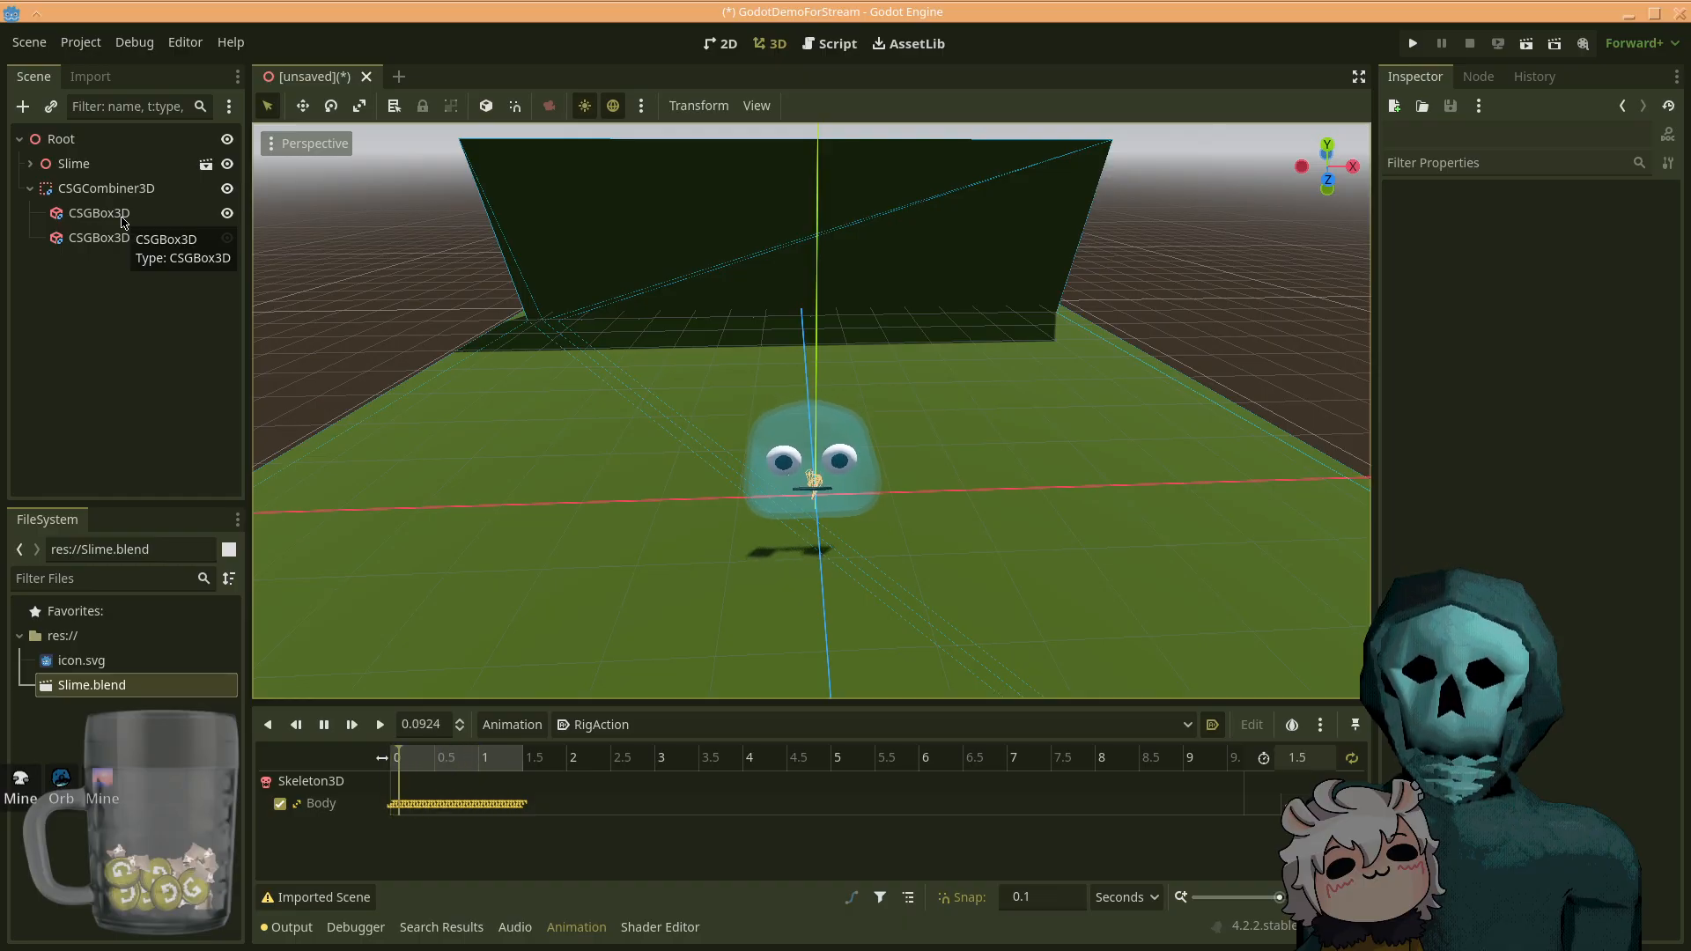
{"action": "right_click_drag", "start_coordinate": [775, 396], "coordinate": [828, 441]}
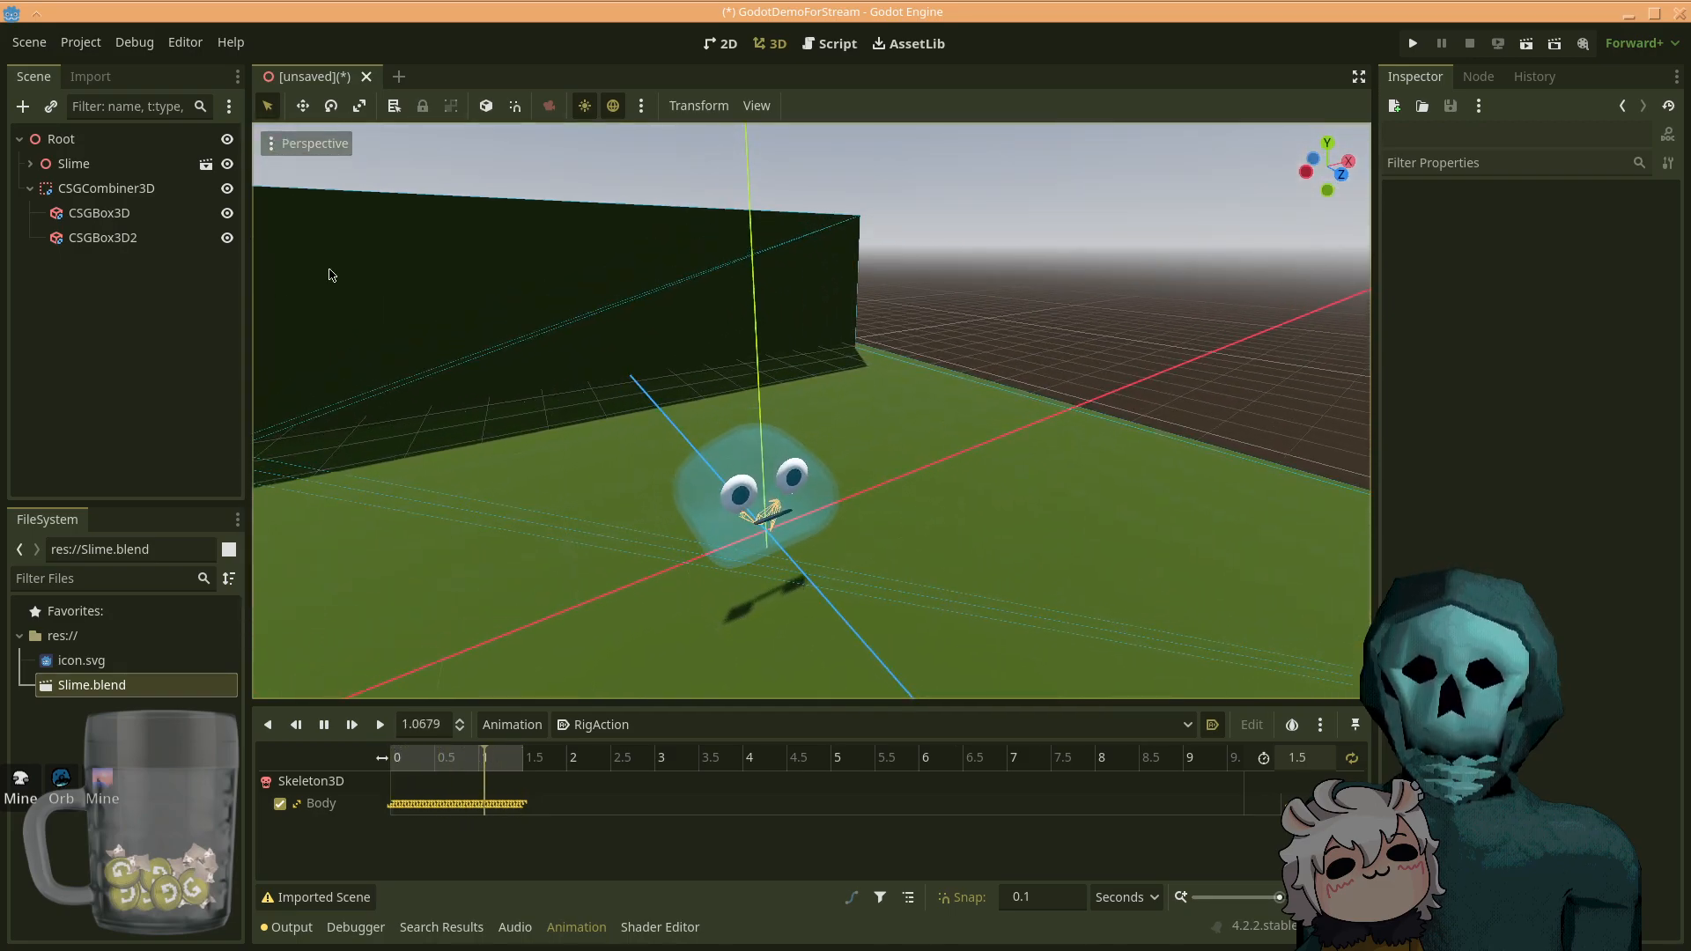
- Add a WorldEnvironment node as a child of Root
{"action": "left_click", "coordinate": [60, 141]}
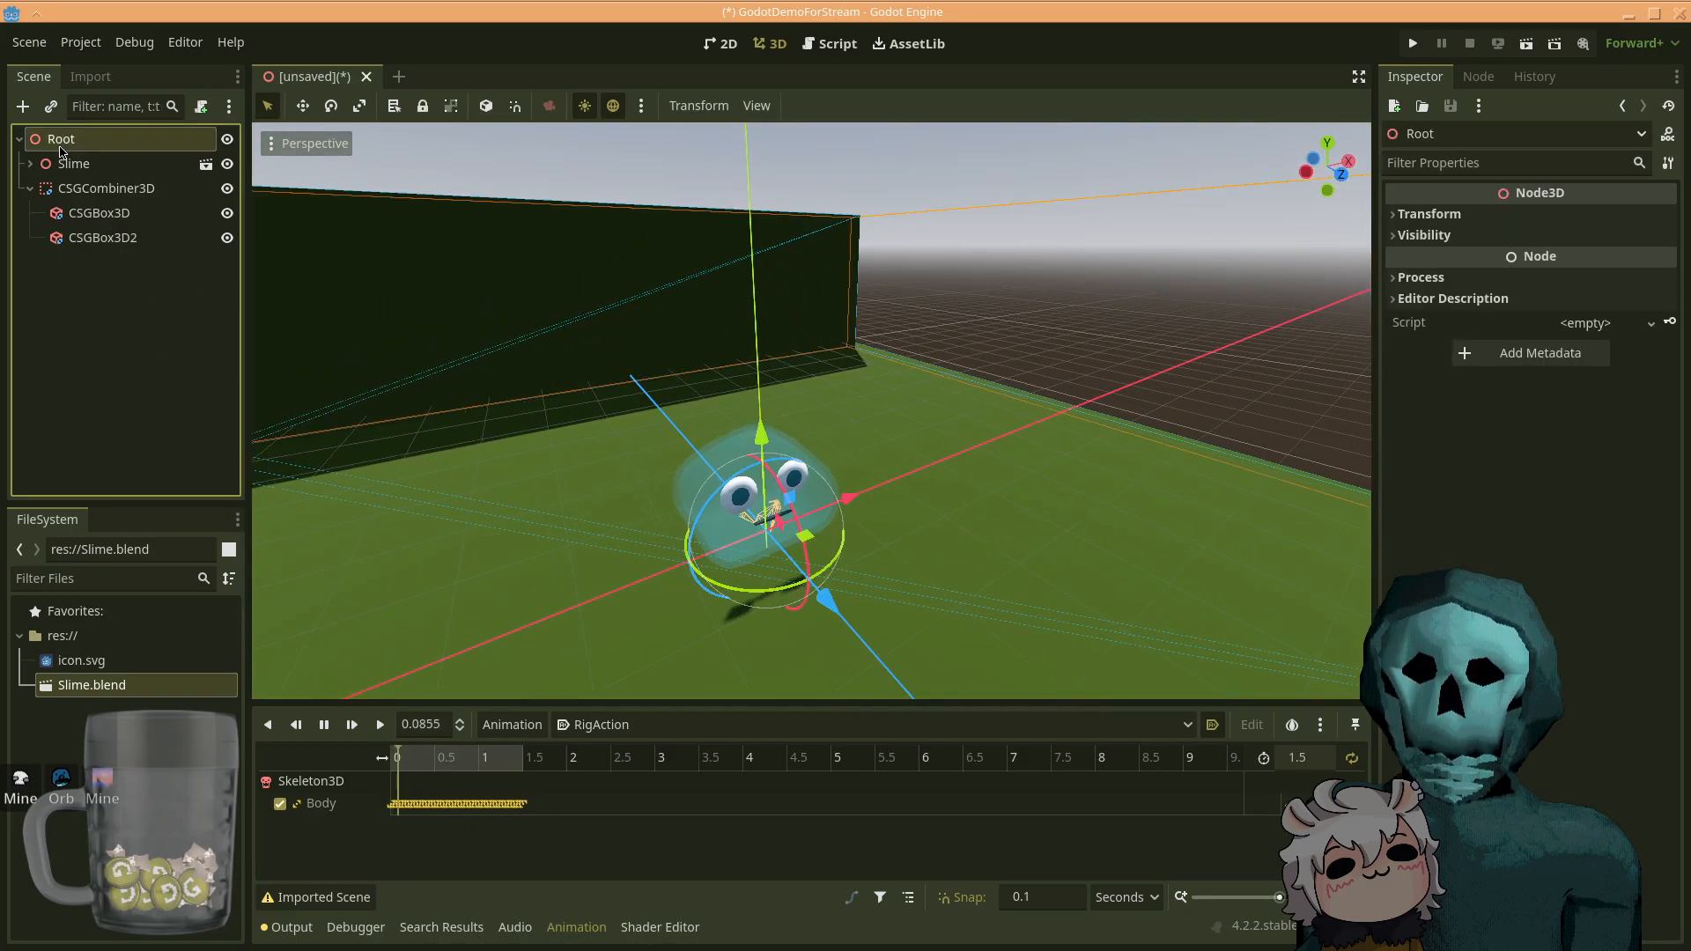
{"action": "right_click", "coordinate": [60, 141]}
{"action": "left_click", "coordinate": [94, 151]}
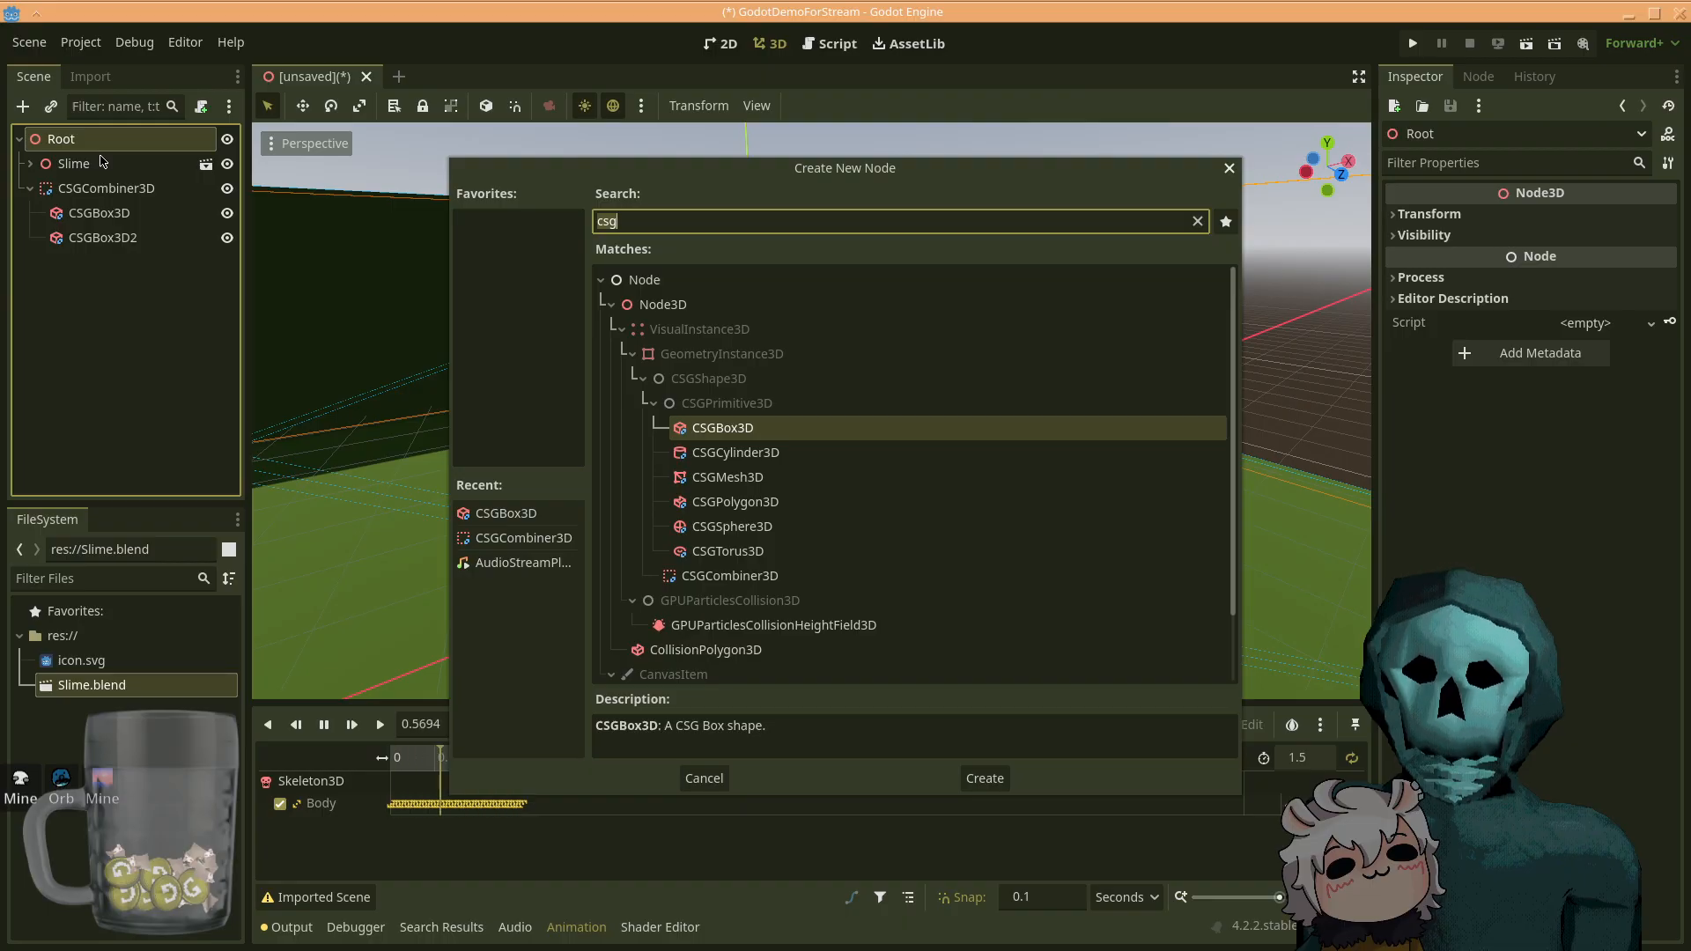
{"action": "type", "text": "world"}
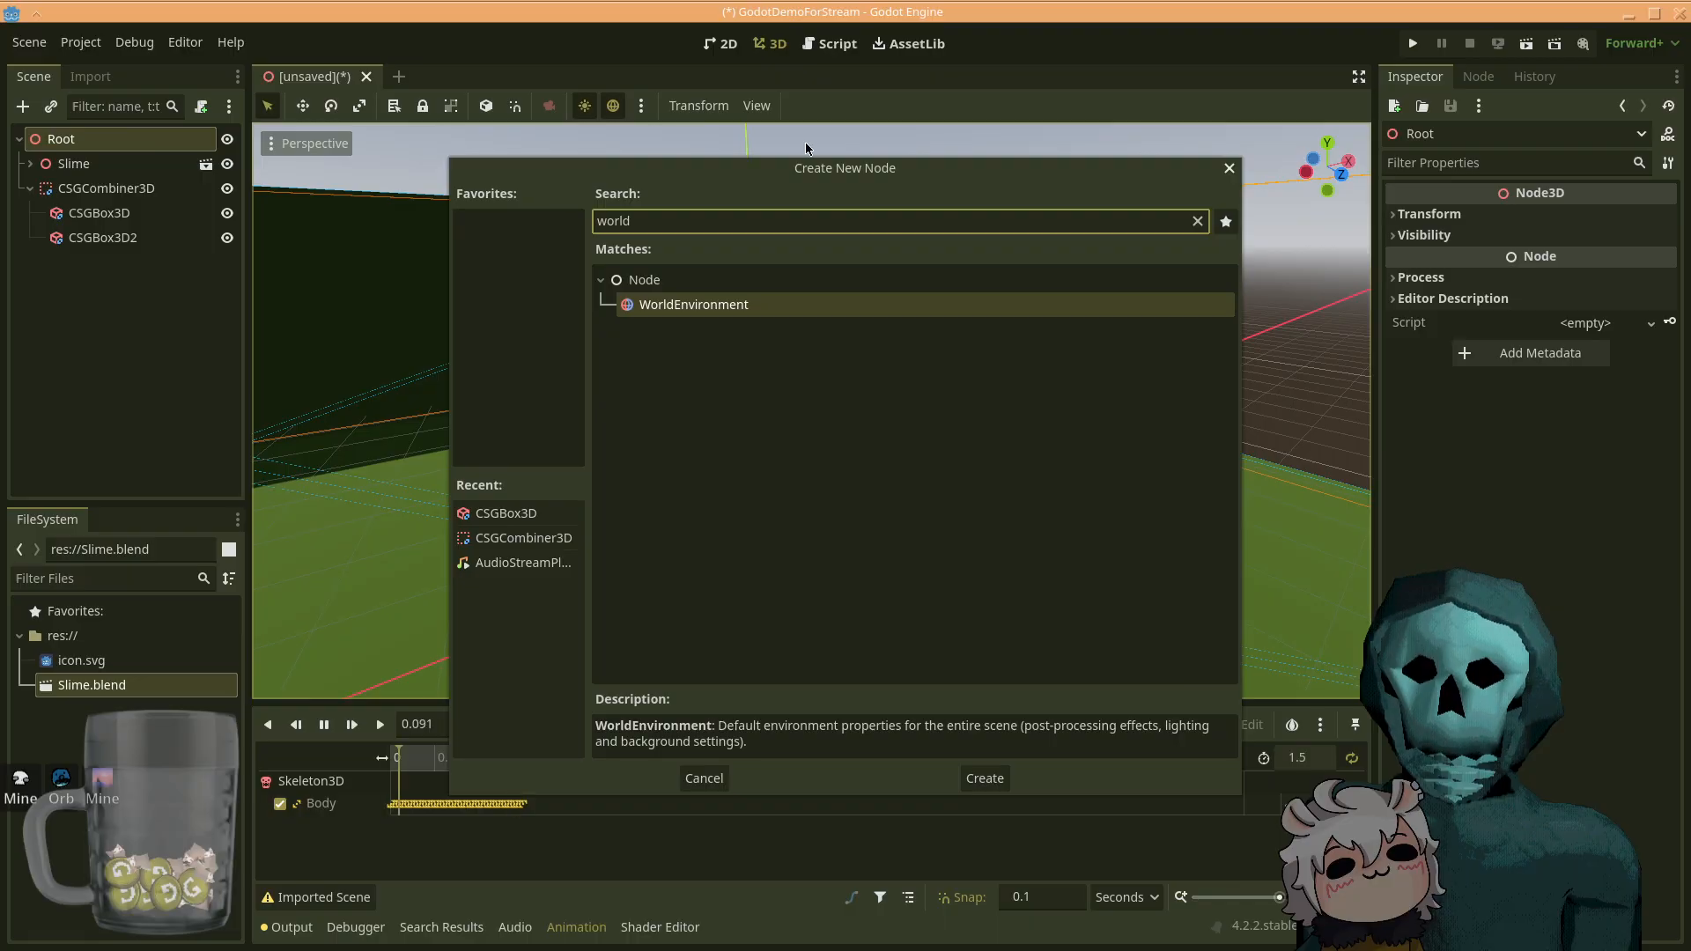
{"action": "double_click", "coordinate": [728, 304]}
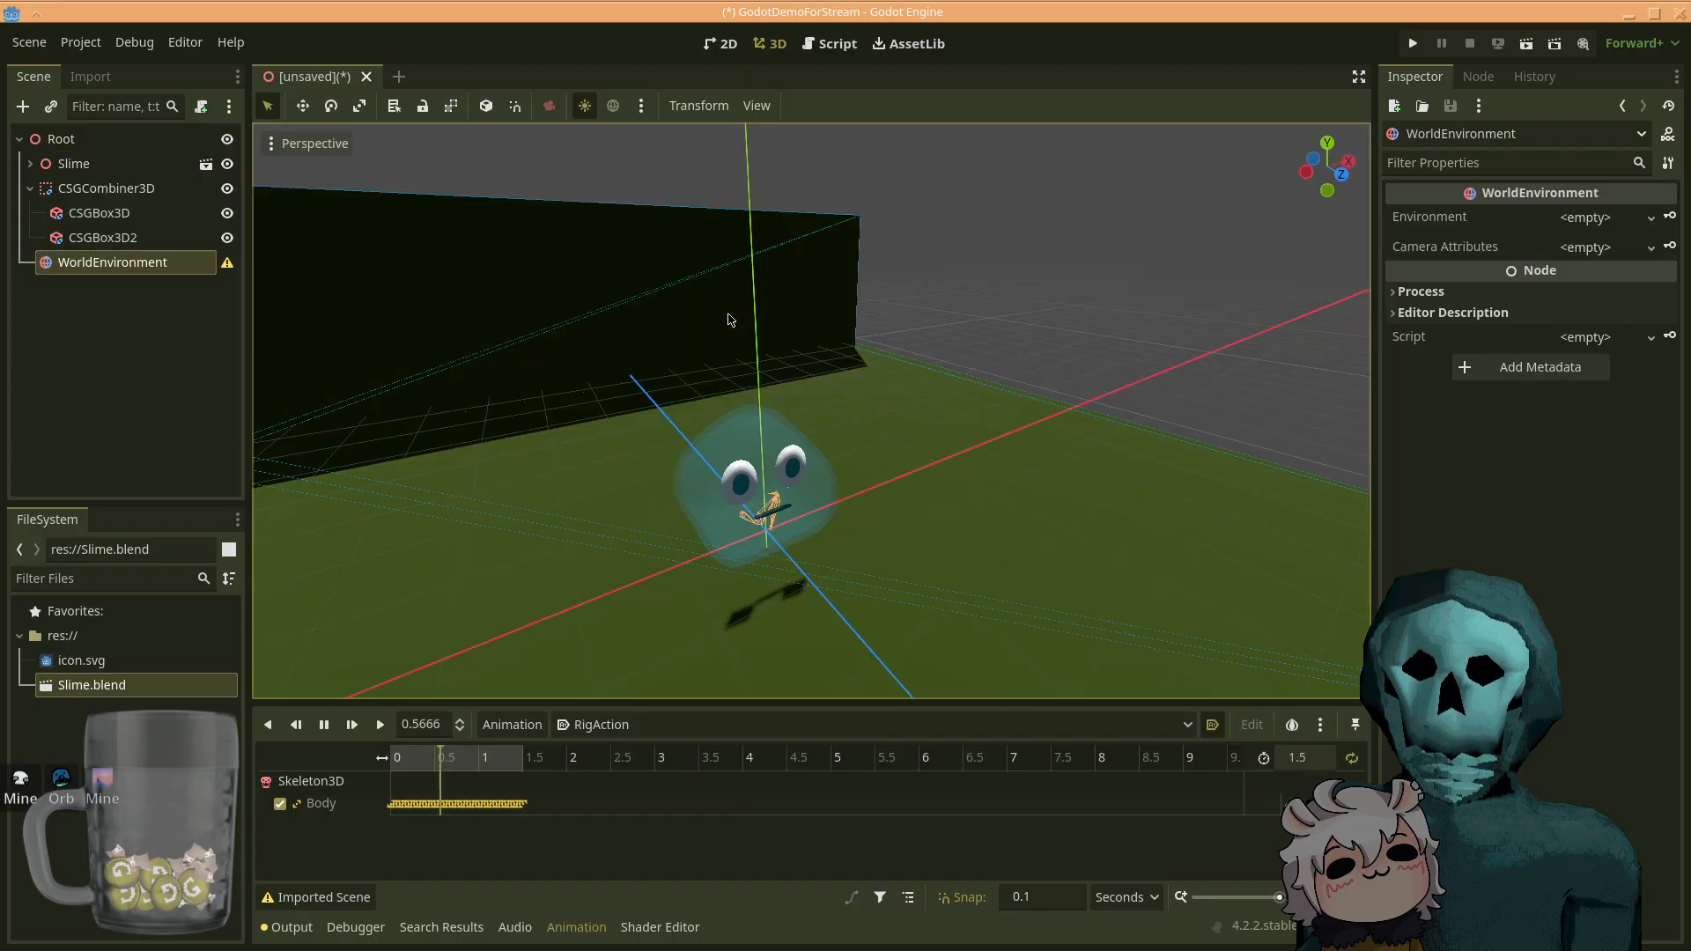
- Check the scene's appearance around the slime and read the WorldEnvironment node's configuration warning
{"action": "key", "text": "s"}
{"action": "right_click_drag", "start_coordinate": [811, 410], "coordinate": [912, 446]}
{"action": "key", "text": "w"}
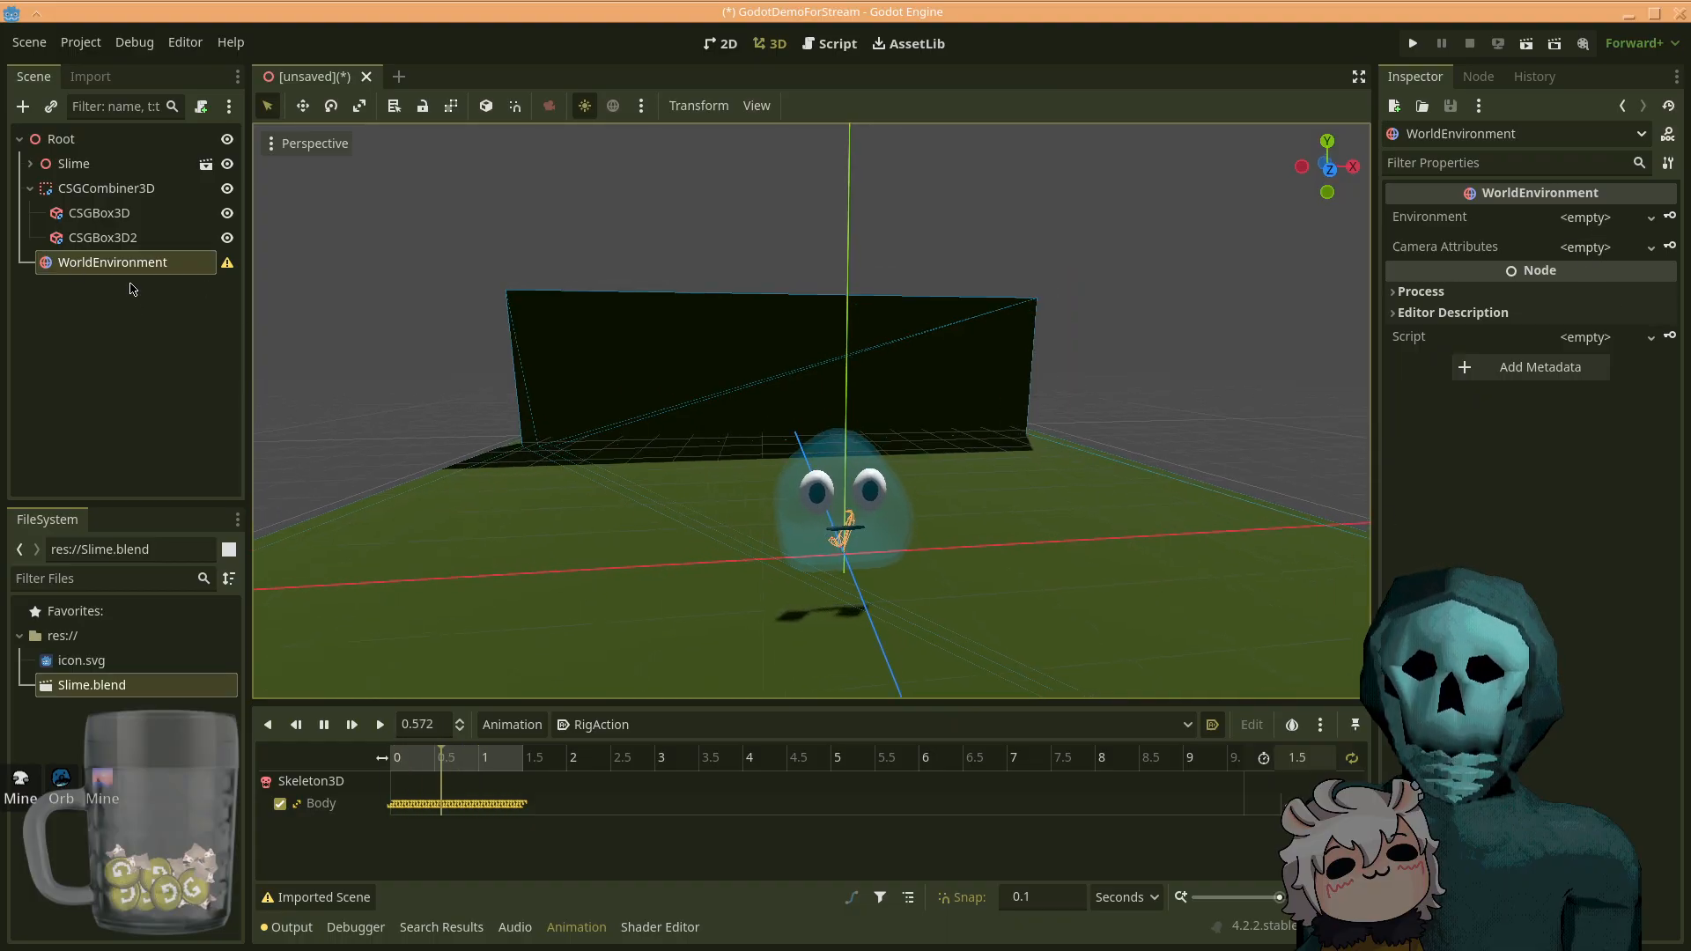
{"action": "left_click", "coordinate": [228, 265]}
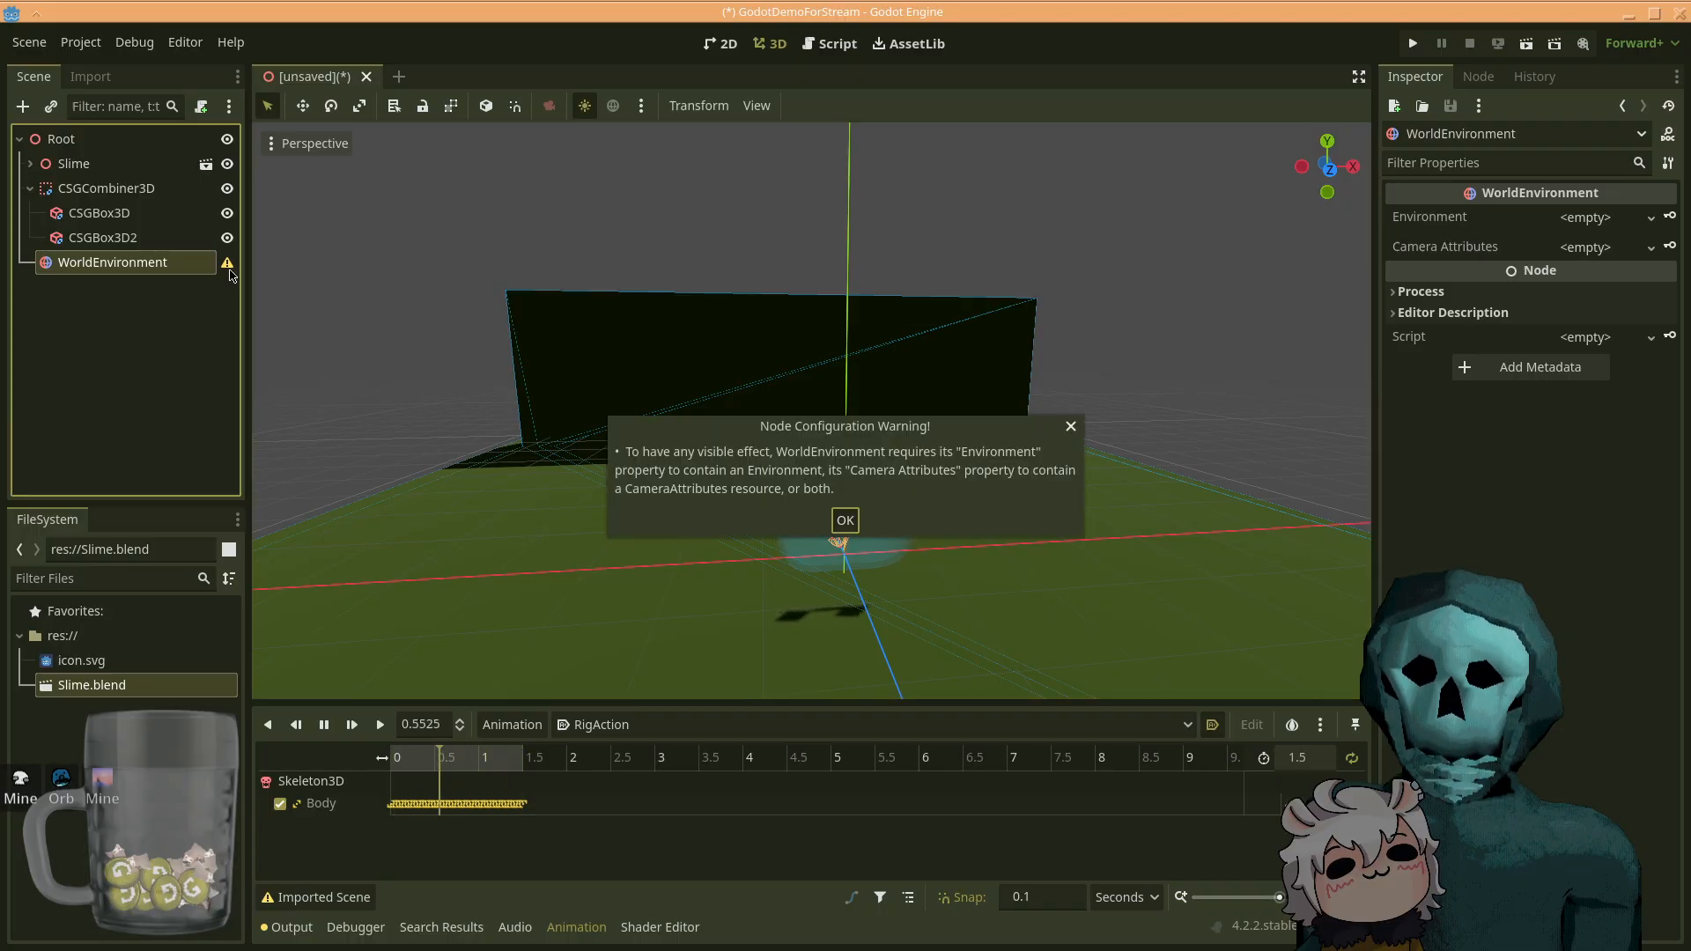
{"action": "left_click", "coordinate": [847, 520]}
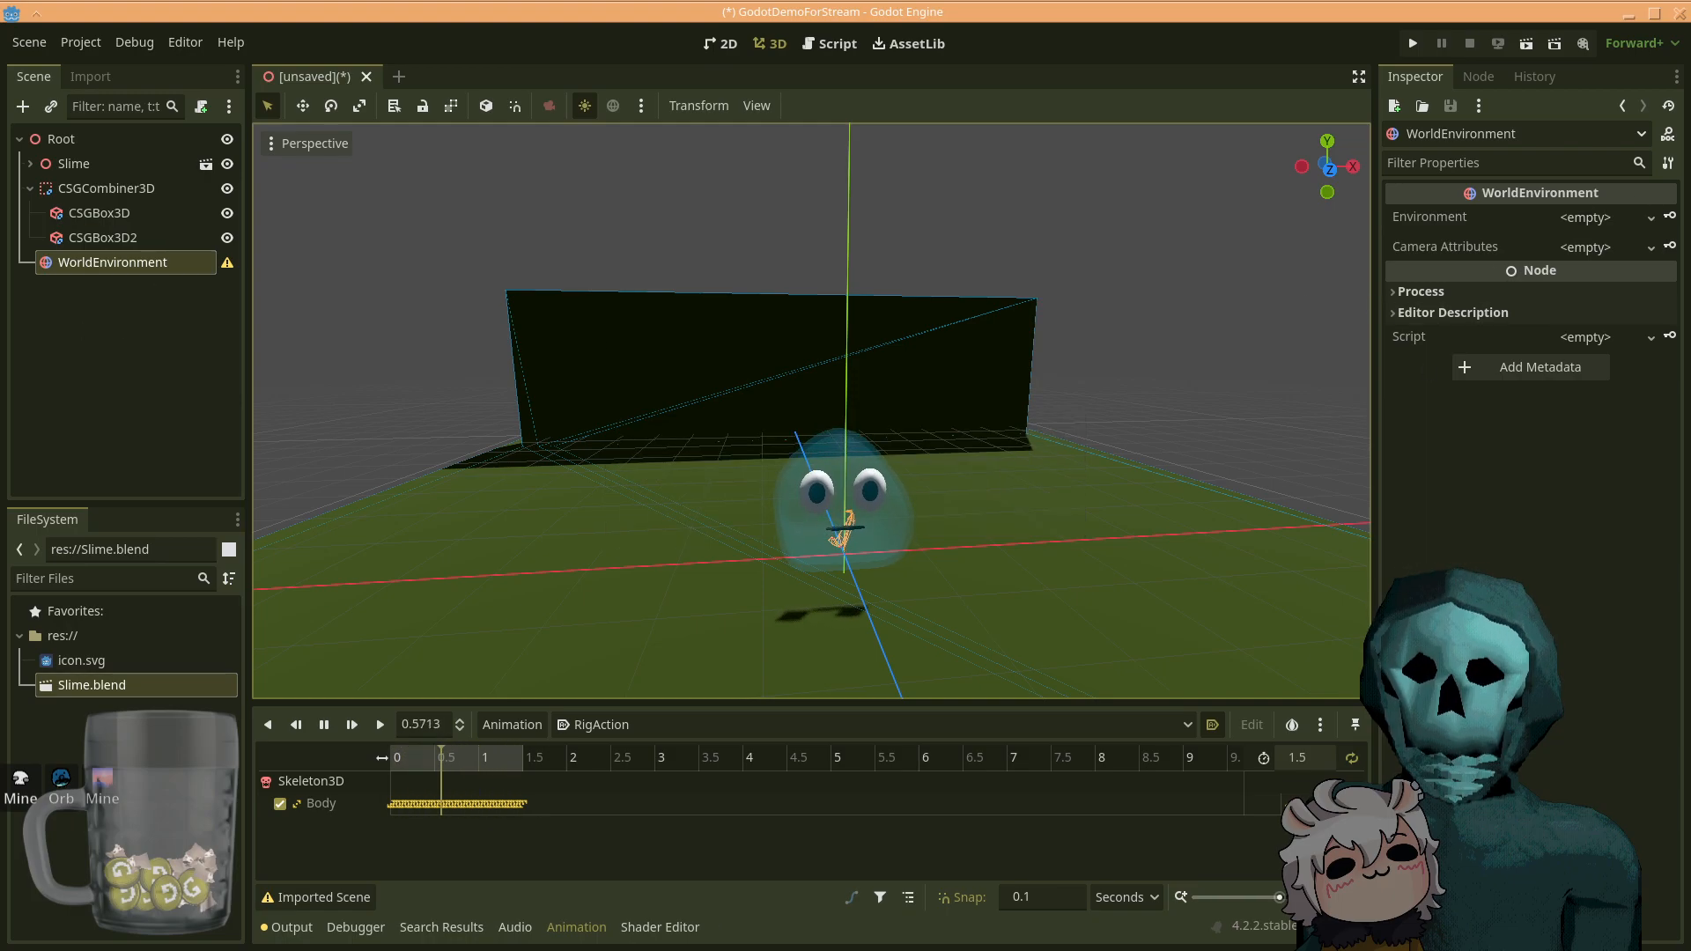
- Assign a new Environment resource to the WorldEnvironment and set its background mode to Sky
{"action": "left_click", "coordinate": [1581, 220]}
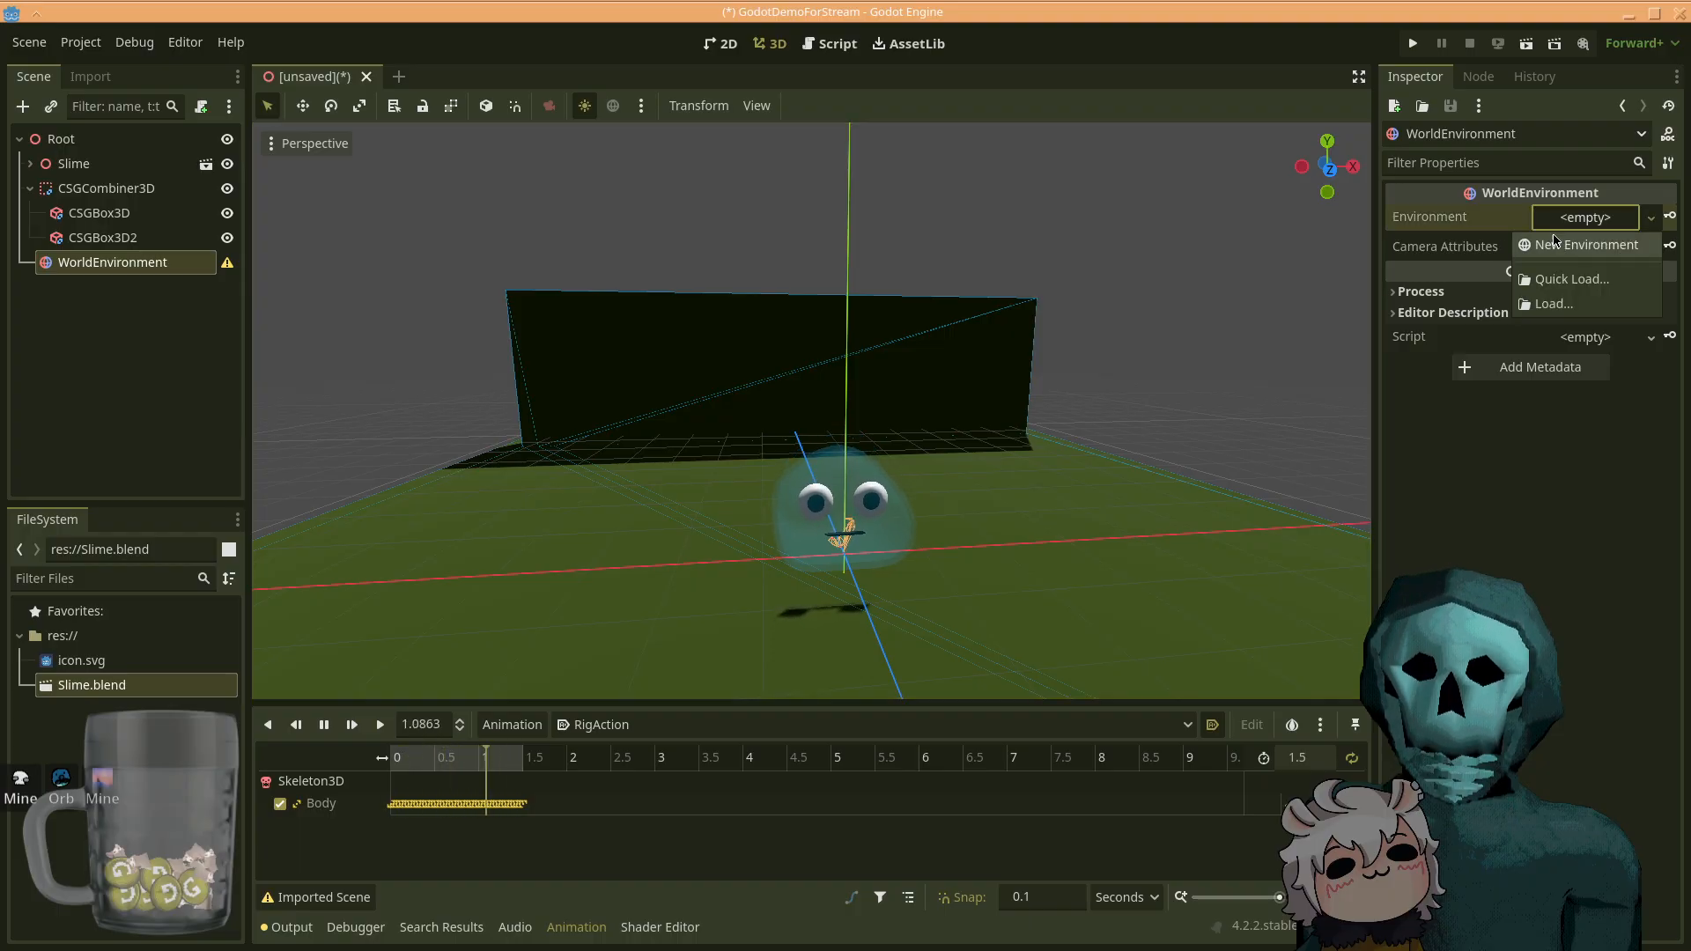
{"action": "left_click", "coordinate": [1577, 245]}
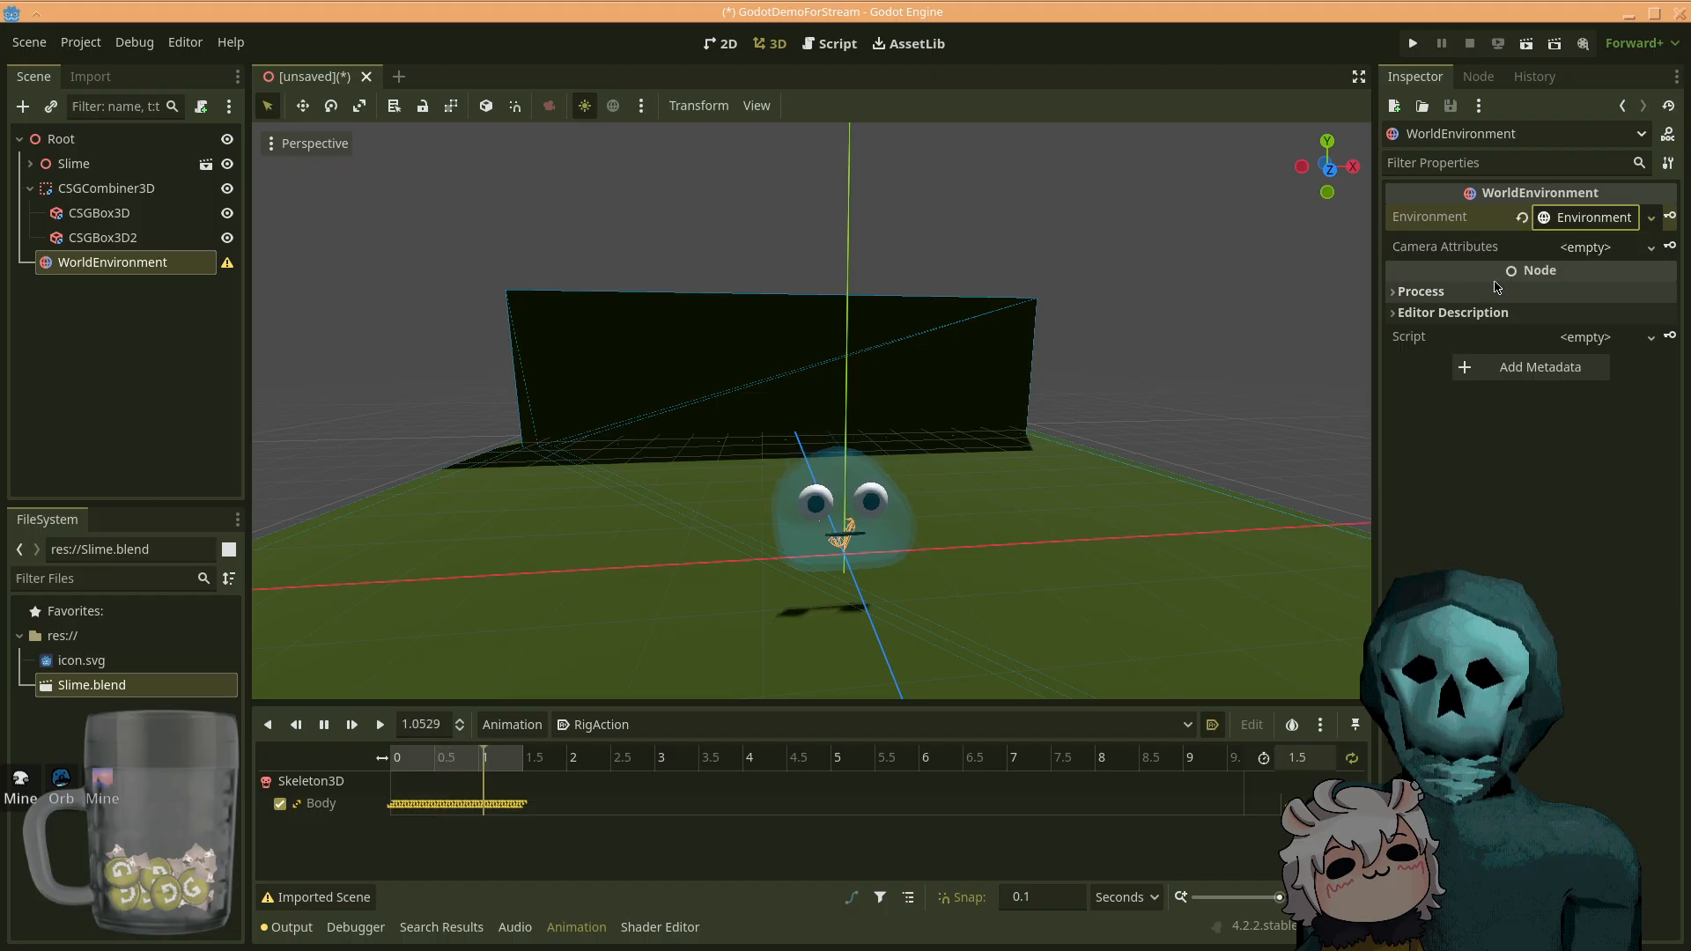
{"action": "left_click", "coordinate": [1571, 220]}
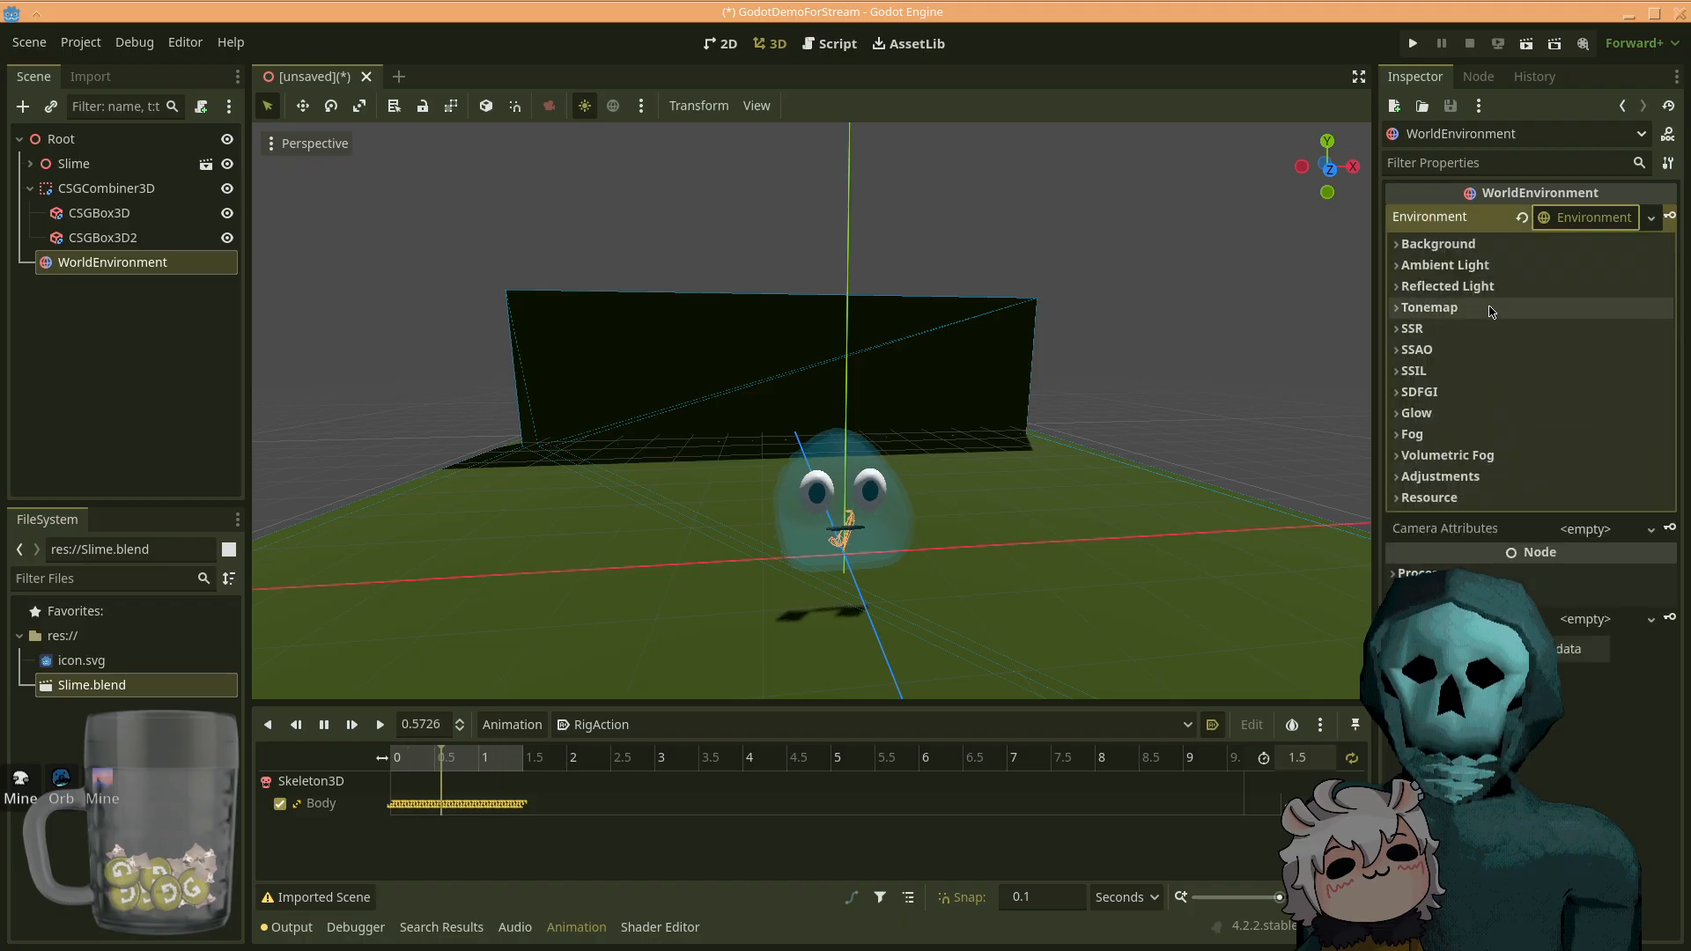
{"action": "left_click", "coordinate": [1440, 244]}
{"action": "left_click", "coordinate": [1576, 269]}
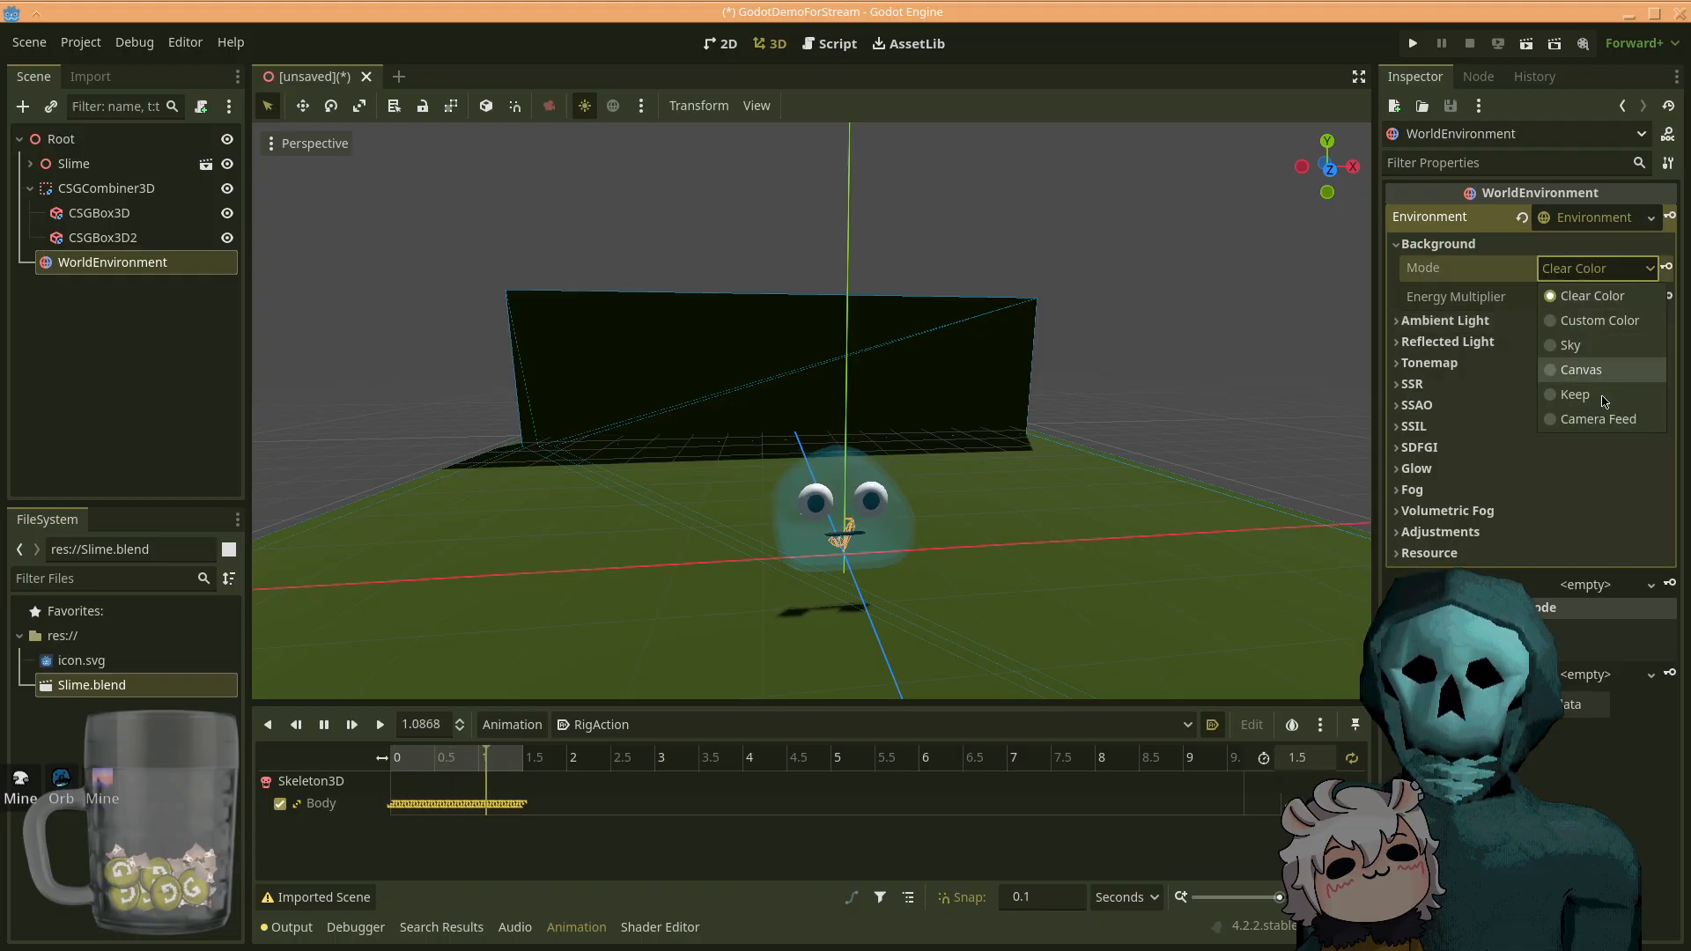
{"action": "left_click", "coordinate": [1612, 353]}
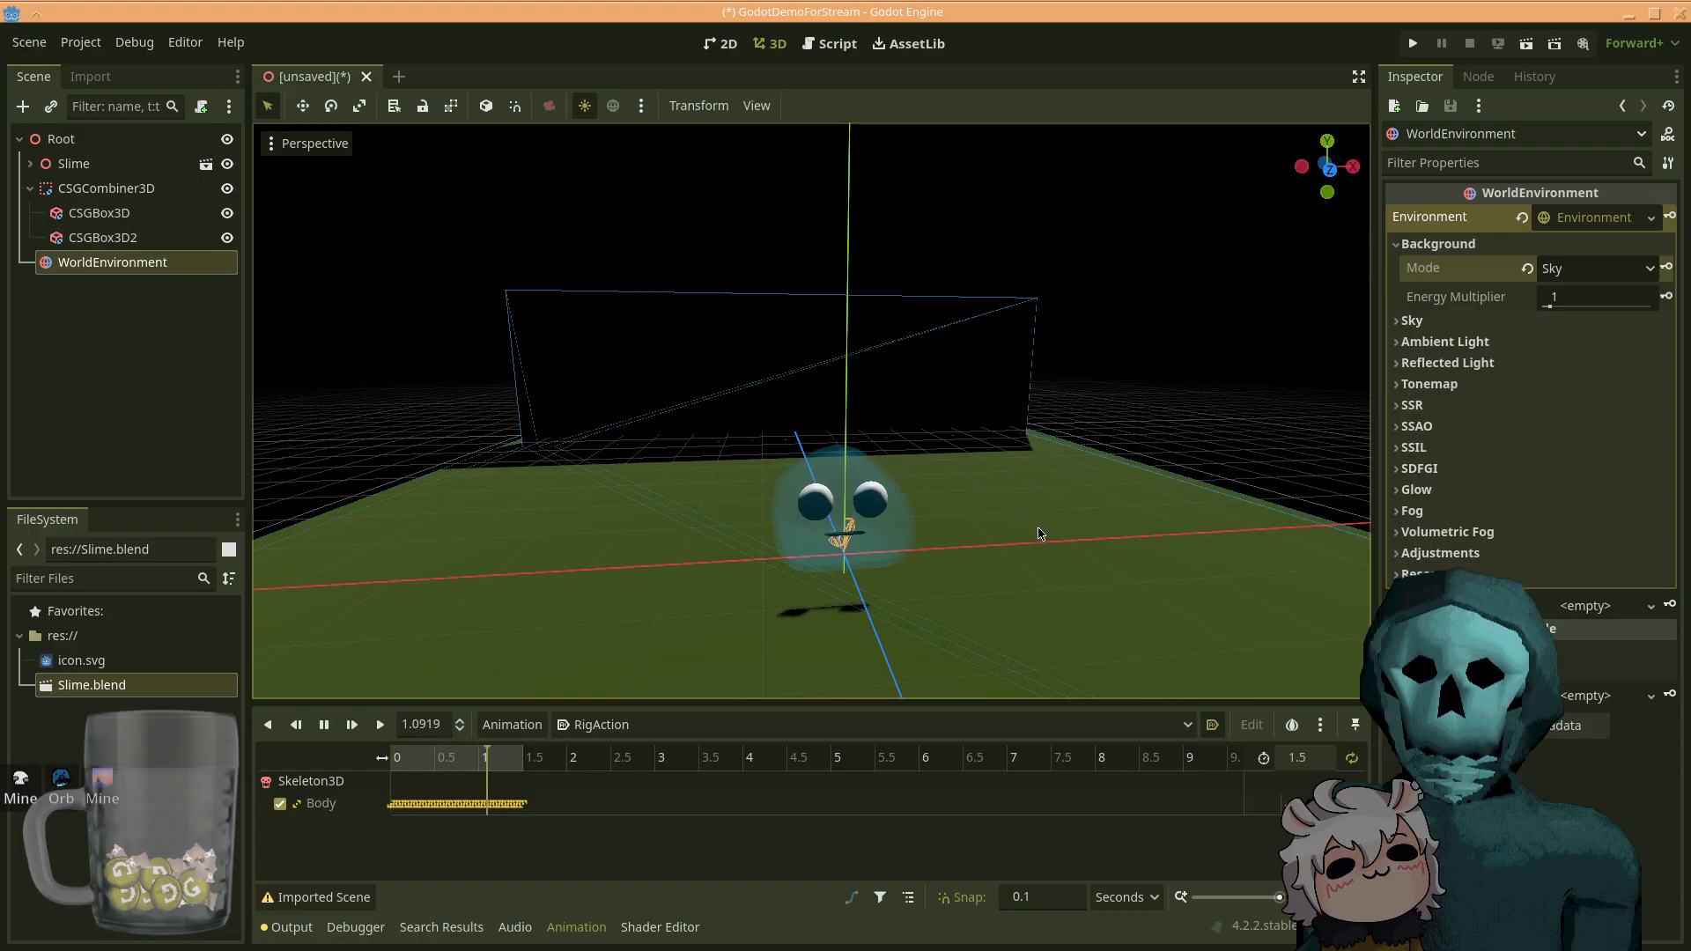
- Assign a new Sky resource to the environment and give it a new ProceduralSkyMaterial
{"action": "left_click", "coordinate": [1469, 328]}
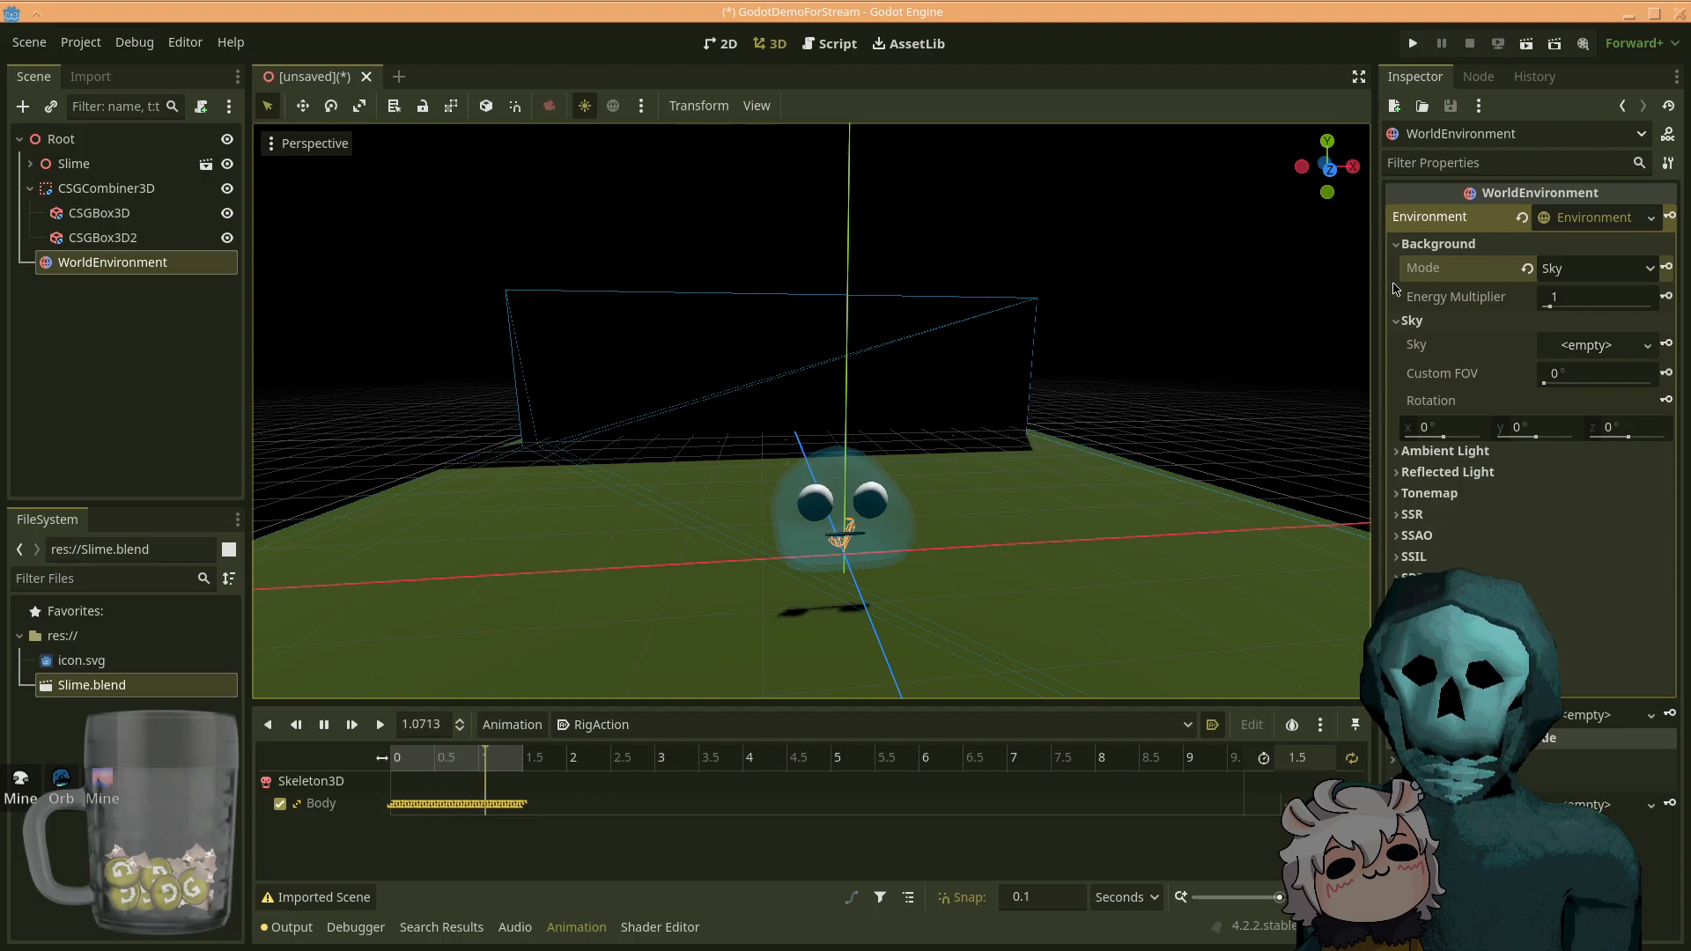
{"action": "left_click", "coordinate": [1599, 346]}
{"action": "left_click", "coordinate": [1594, 375]}
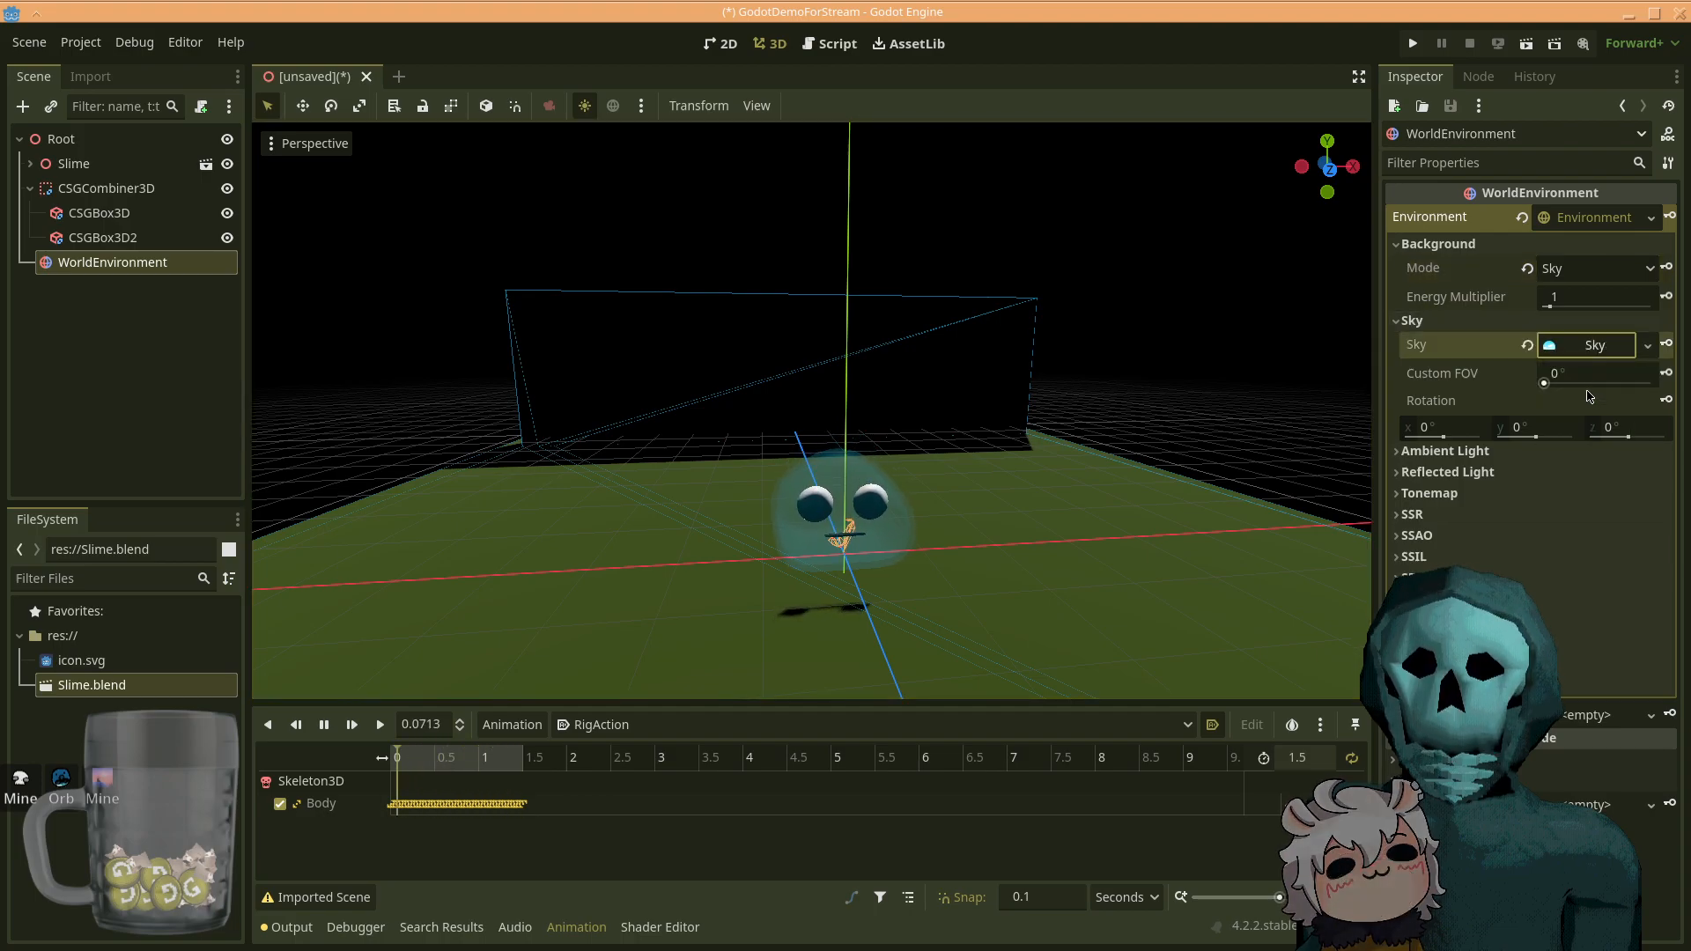
{"action": "left_click", "coordinate": [1583, 346]}
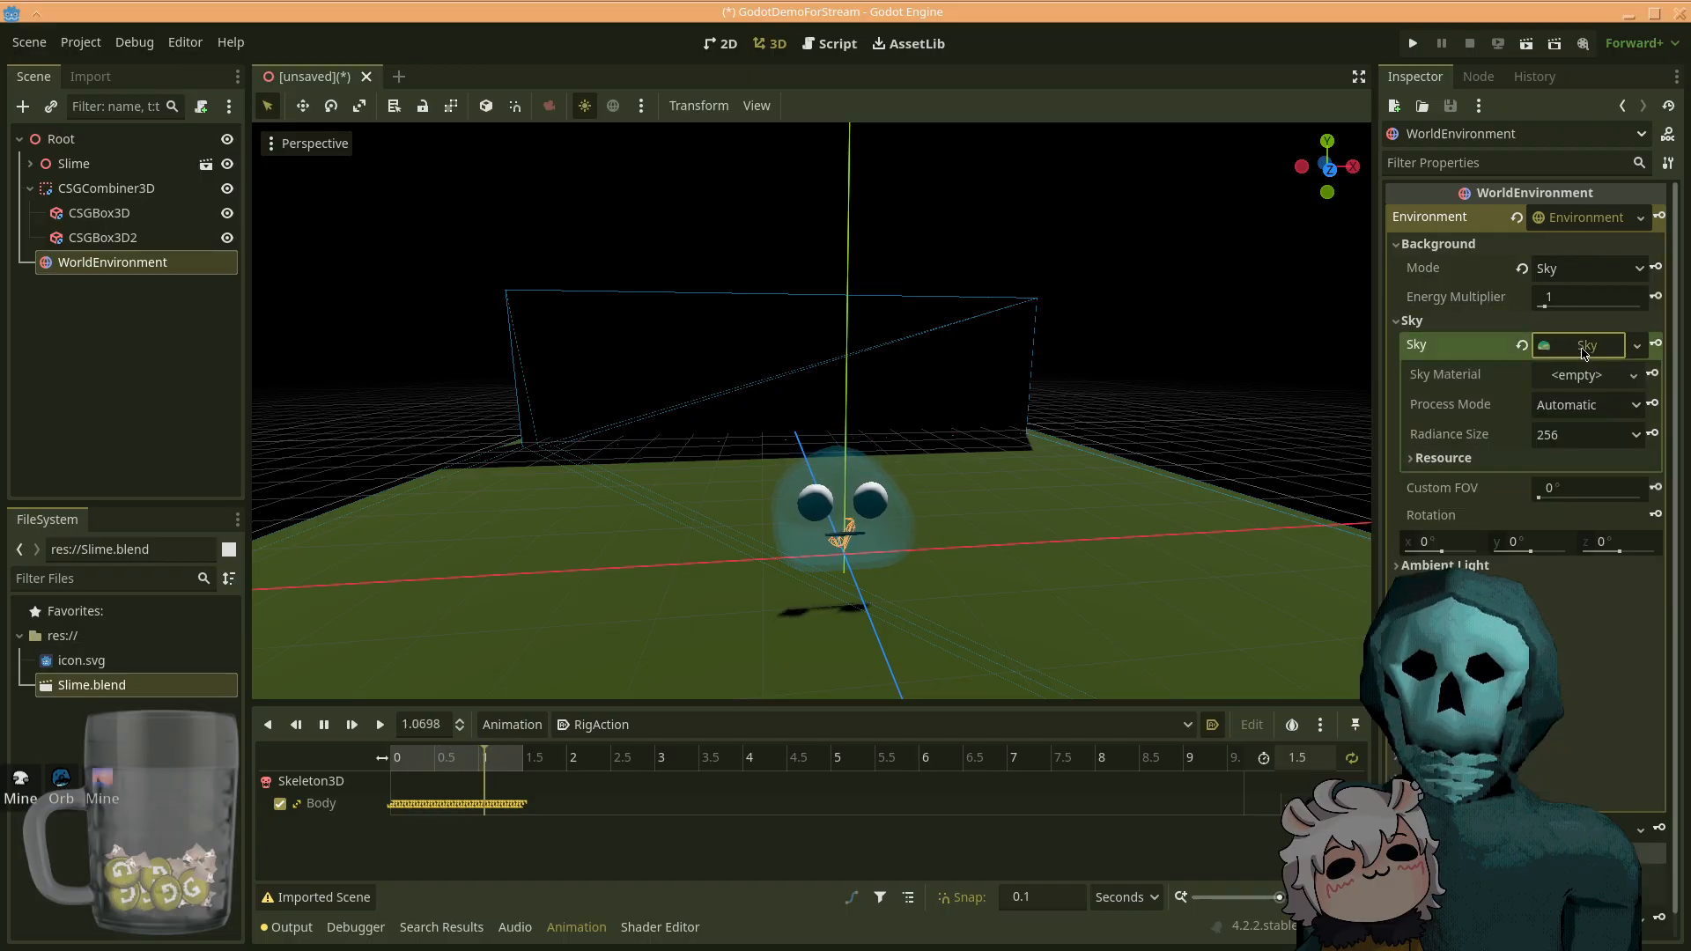
{"action": "left_click", "coordinate": [1581, 376]}
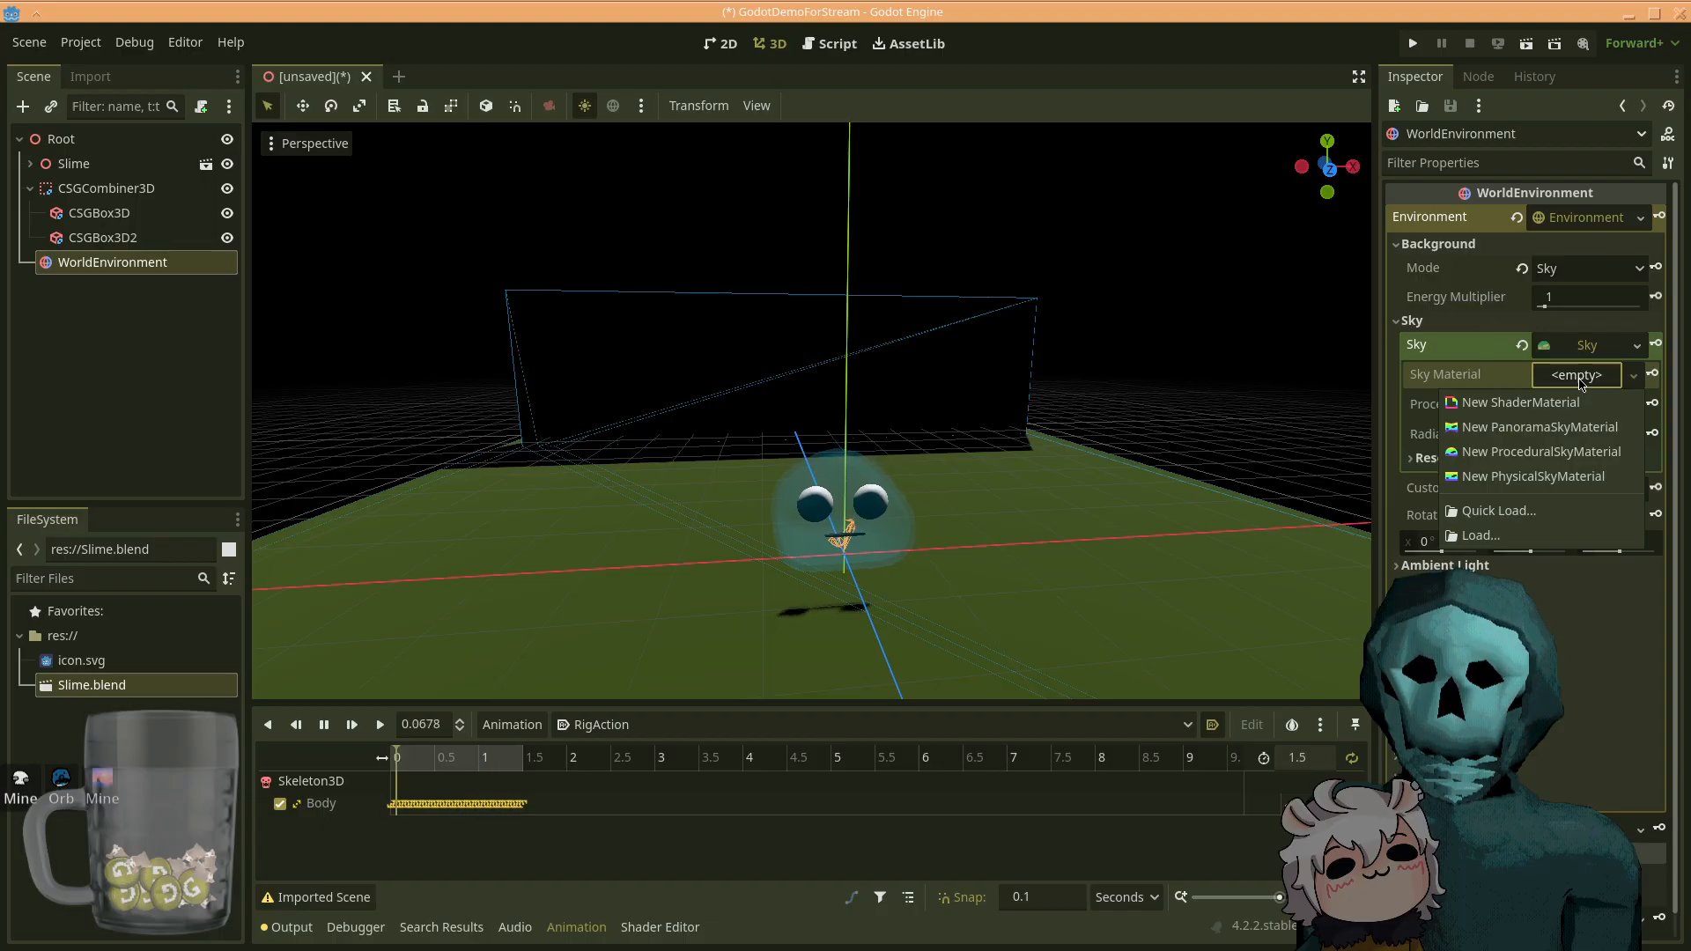
{"action": "left_click", "coordinate": [1558, 453]}
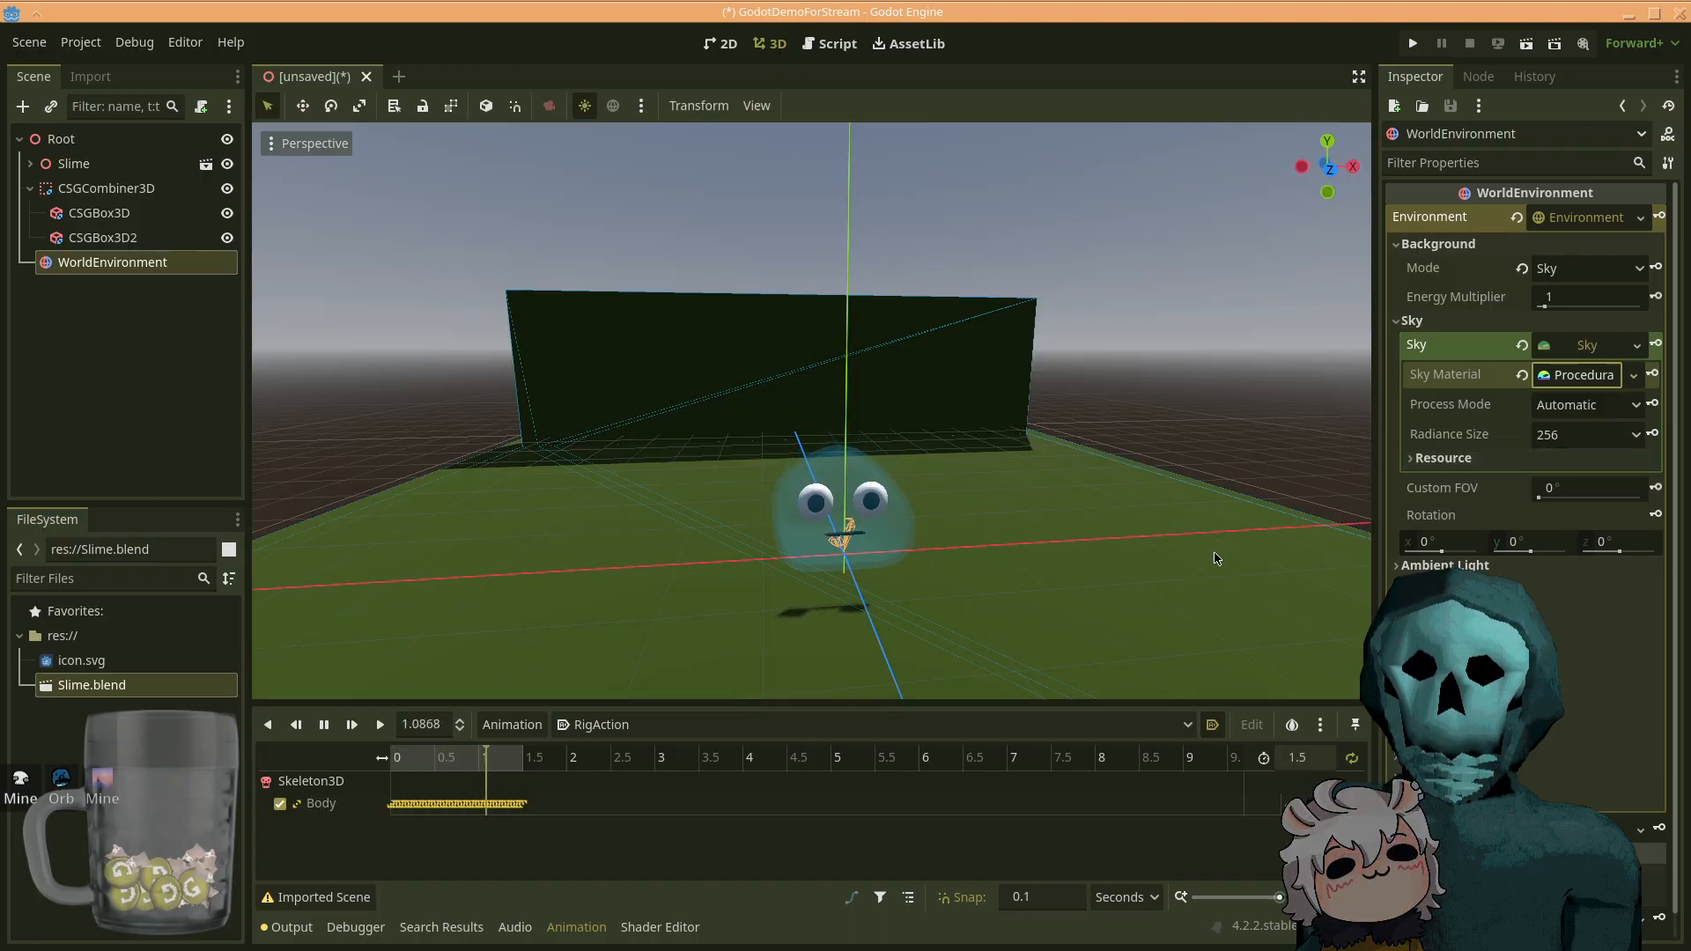
{"action": "mouse_move", "coordinate": [1136, 581]}
{"action": "right_mouse_down"}
{"action": "mouse_move", "coordinate": [969, 493]}
{"action": "mouse_move", "coordinate": [1277, 541]}
{"action": "mouse_move", "coordinate": [1155, 567]}
{"action": "right_mouse_up"}
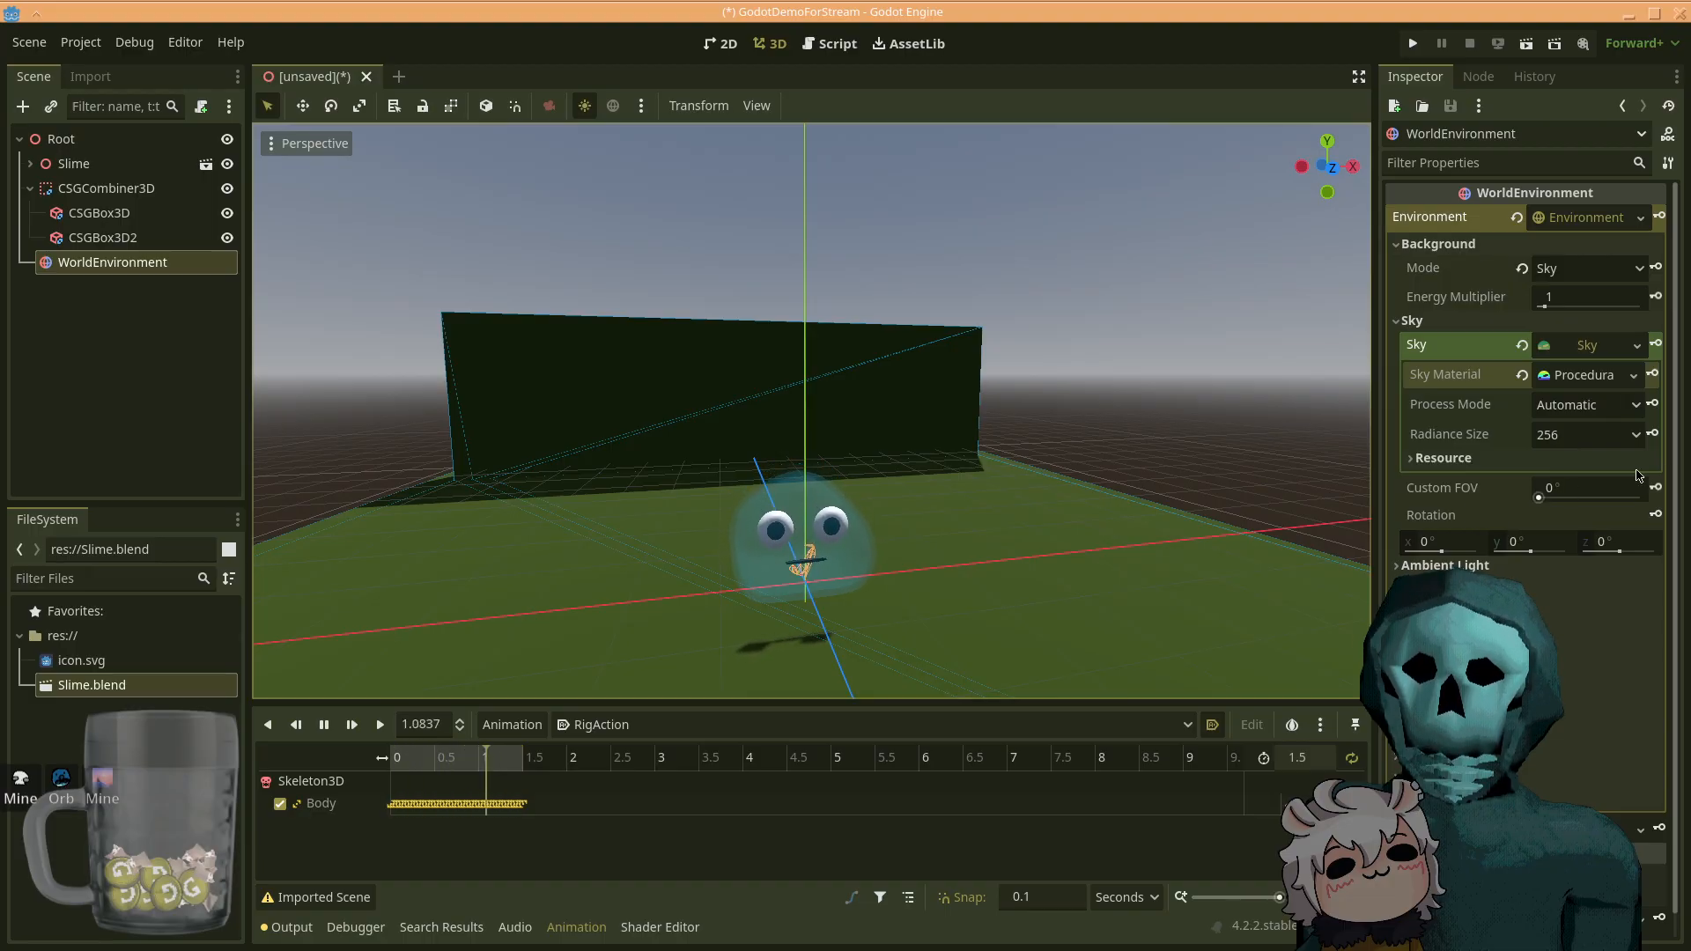
- Set the procedural sky material's sky Top Color to a dark purple of about RGB 73, 26, 149
{"action": "left_click", "coordinate": [1588, 379]}
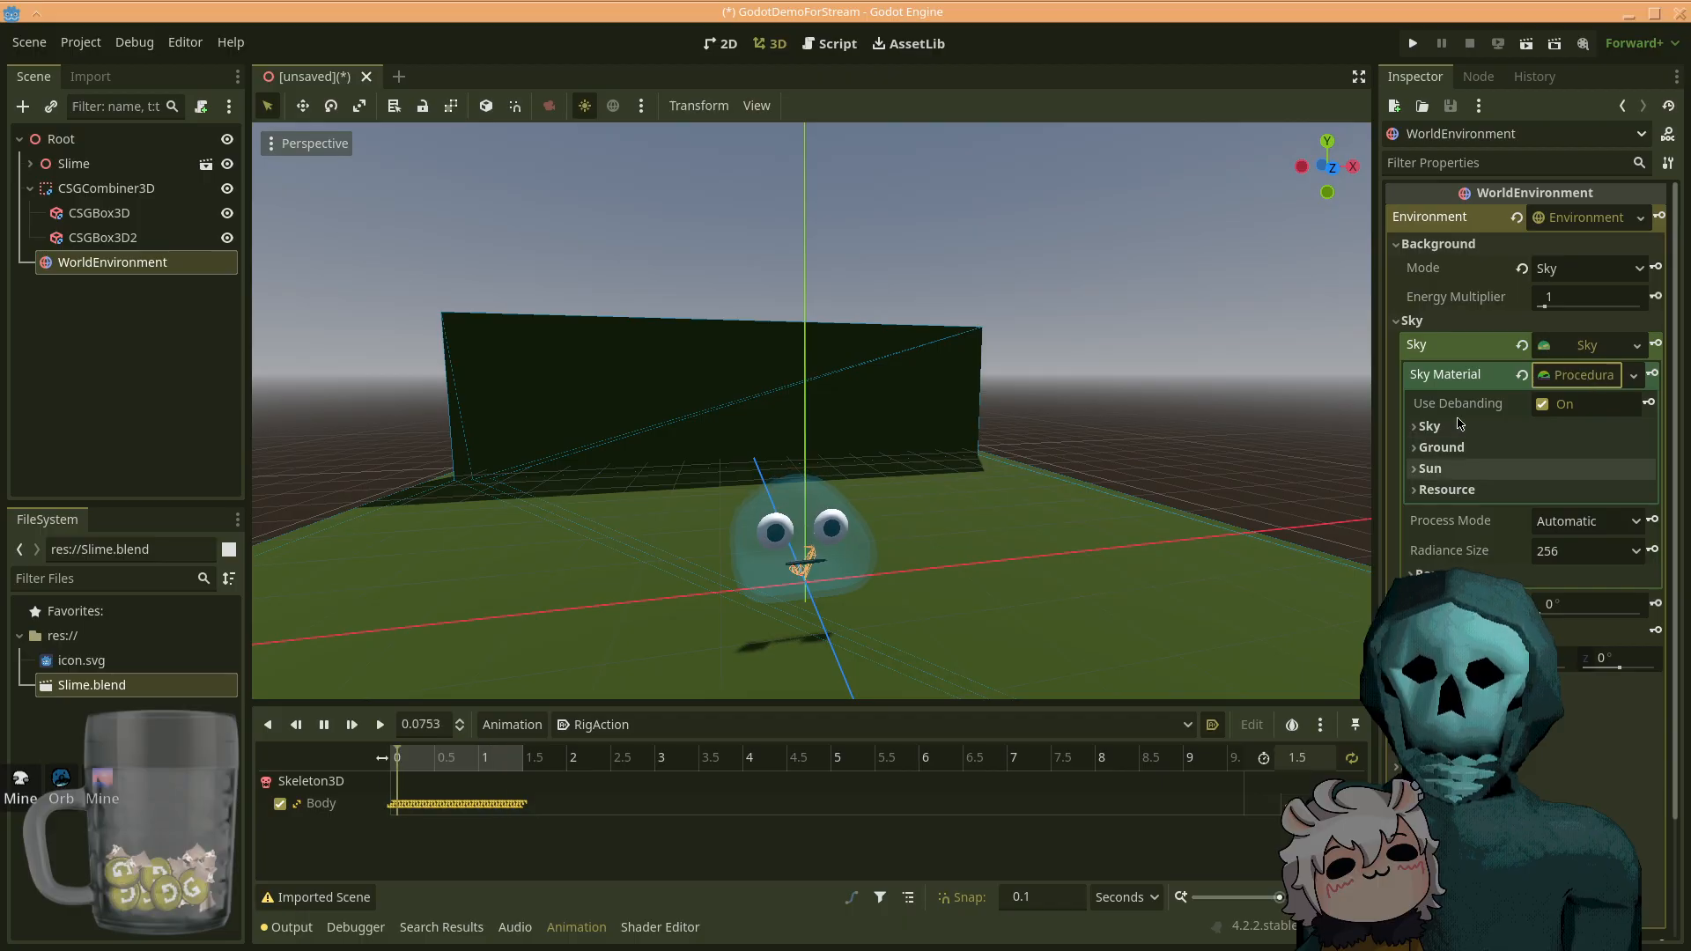
{"action": "left_click", "coordinate": [1429, 426]}
{"action": "right_click_drag", "start_coordinate": [1013, 423], "coordinate": [1034, 395]}
{"action": "key", "text": "s"}
{"action": "key", "text": "w"}
{"action": "key", "text": "s"}
{"action": "key", "text": "w"}
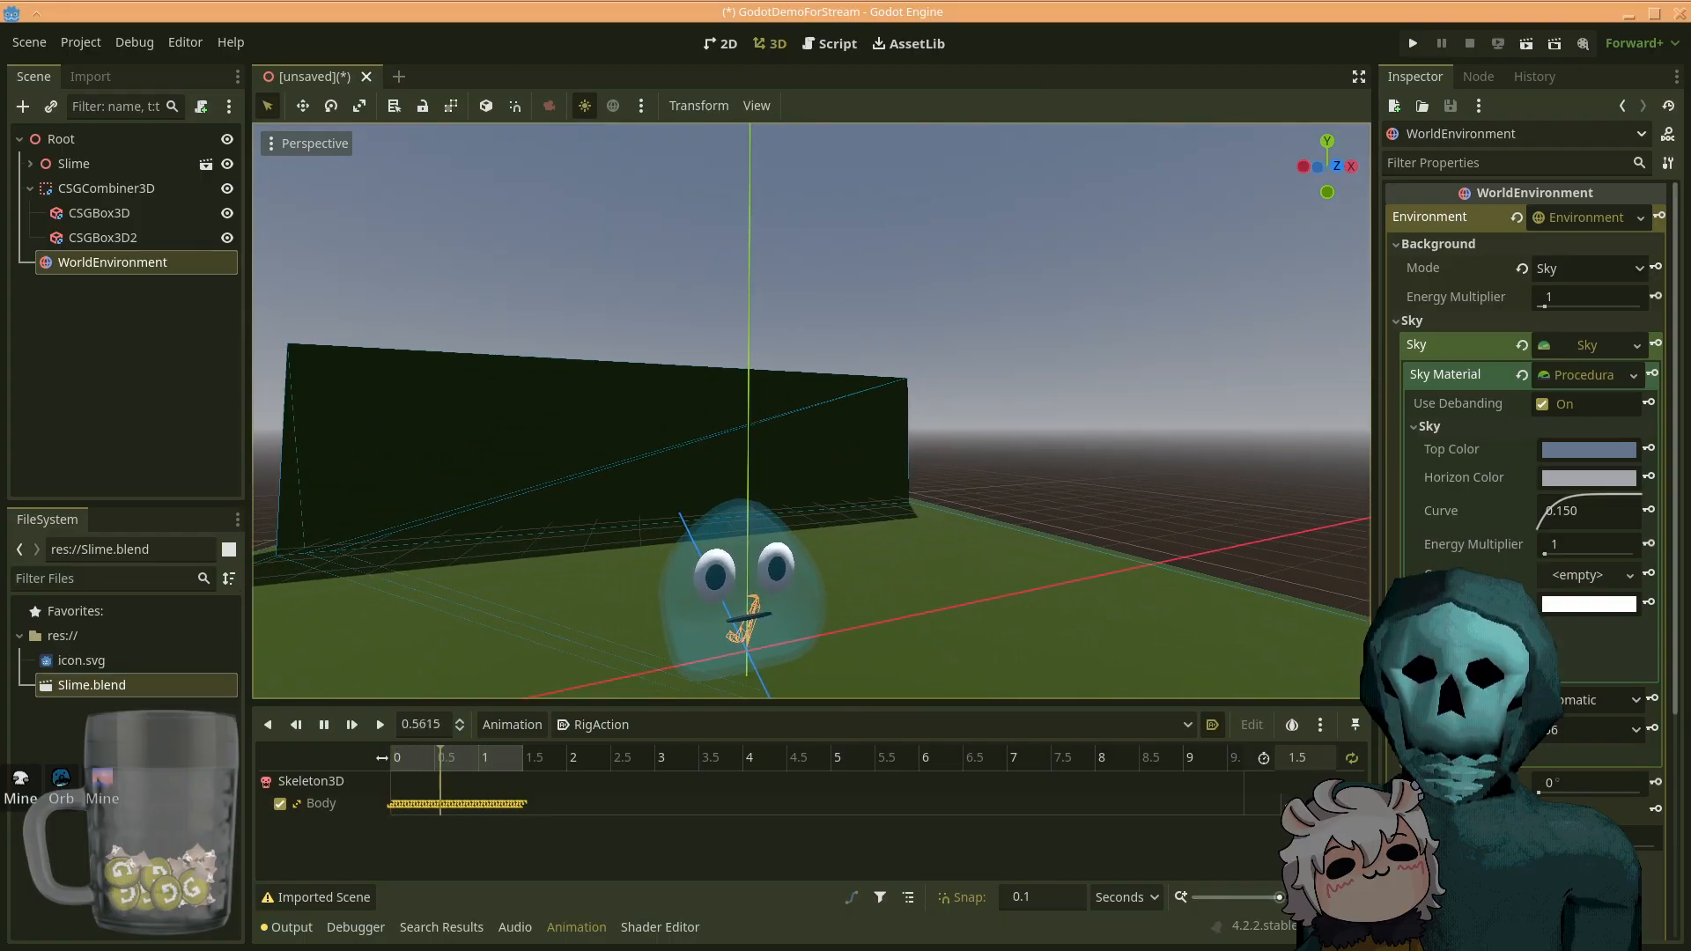
{"action": "left_click", "coordinate": [1574, 457]}
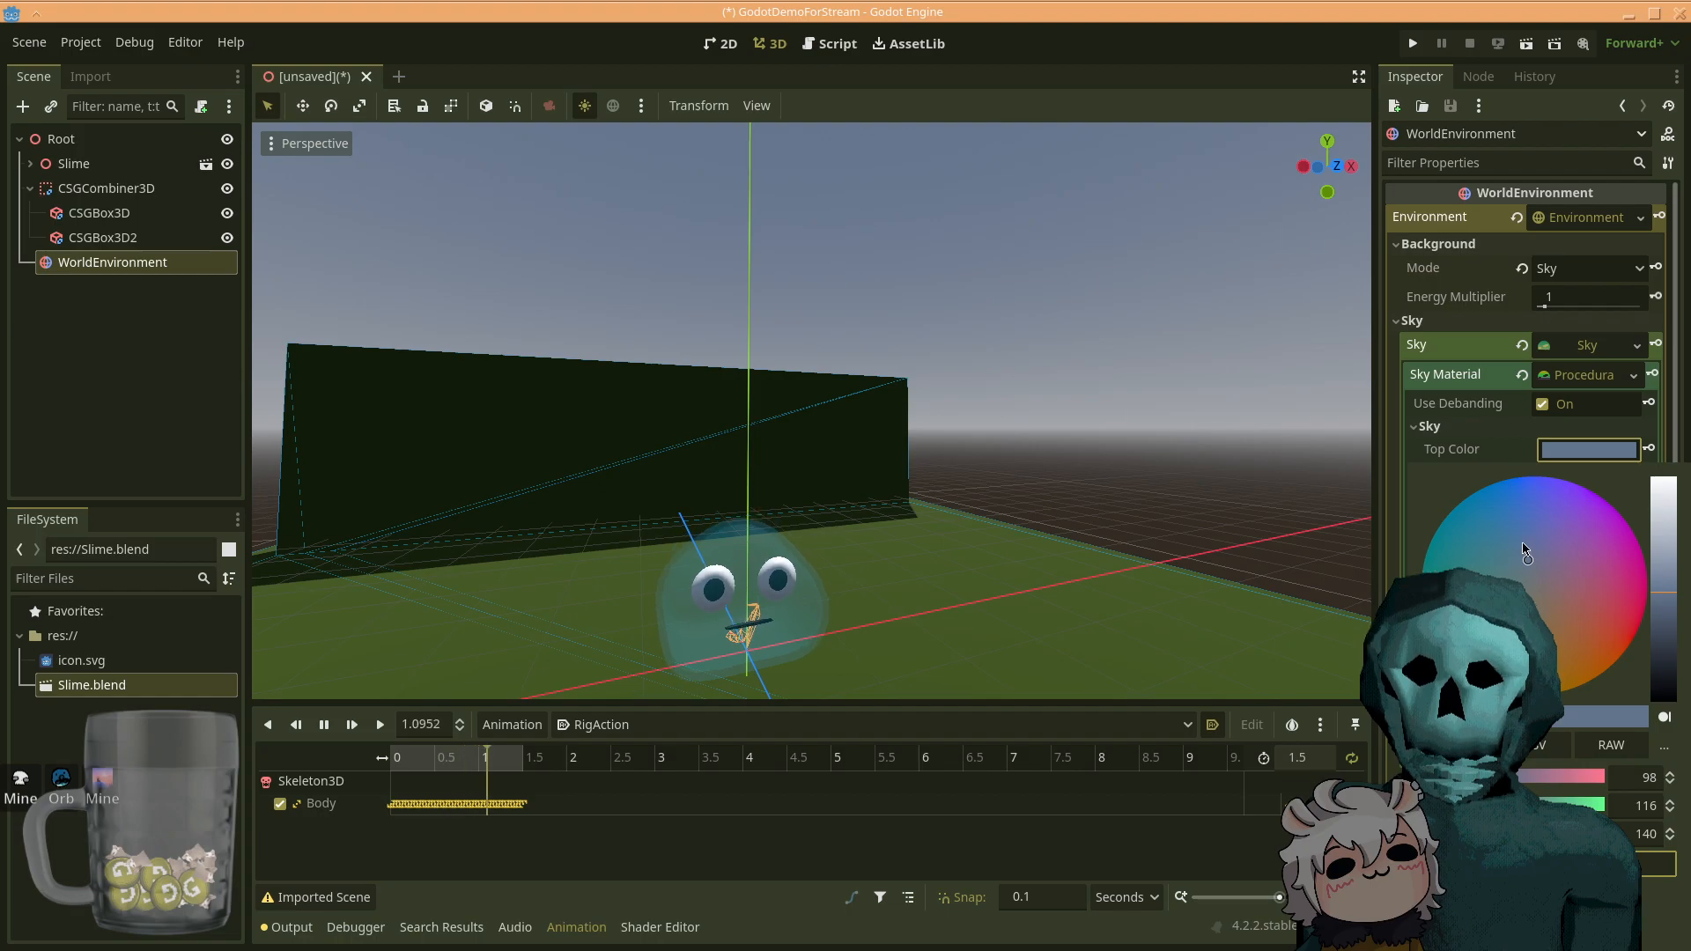
{"action": "left_click", "coordinate": [1588, 451]}
{"action": "left_click", "coordinate": [1588, 451]}
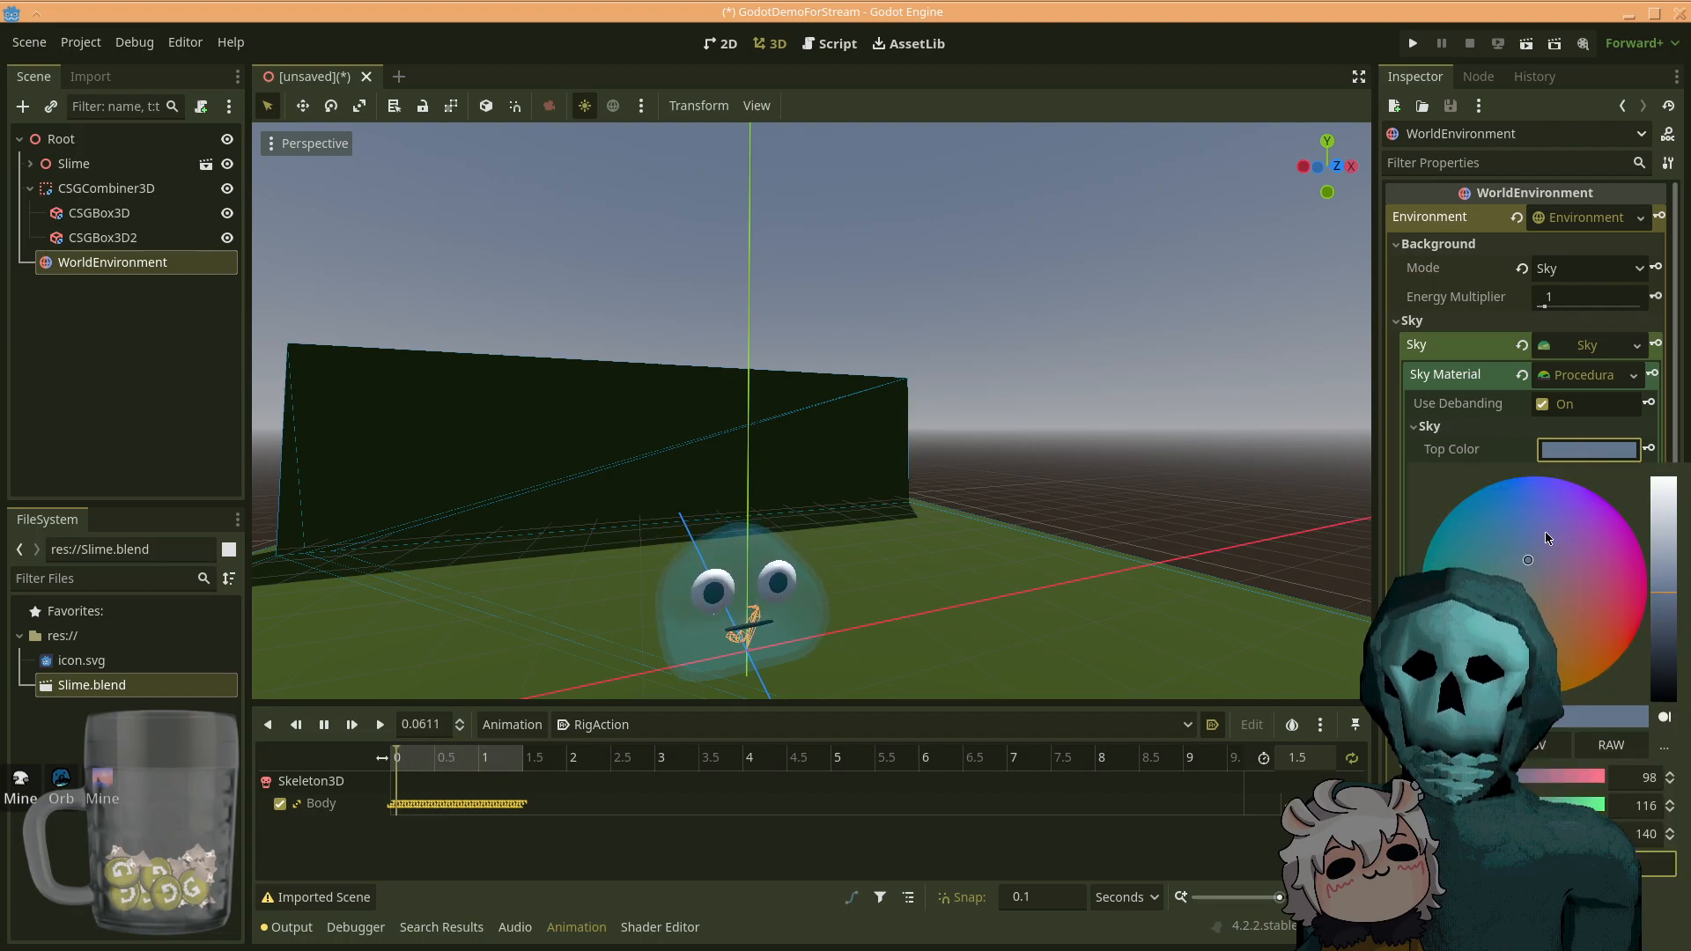
{"action": "left_click_drag", "start_coordinate": [1532, 553], "coordinate": [1566, 500]}
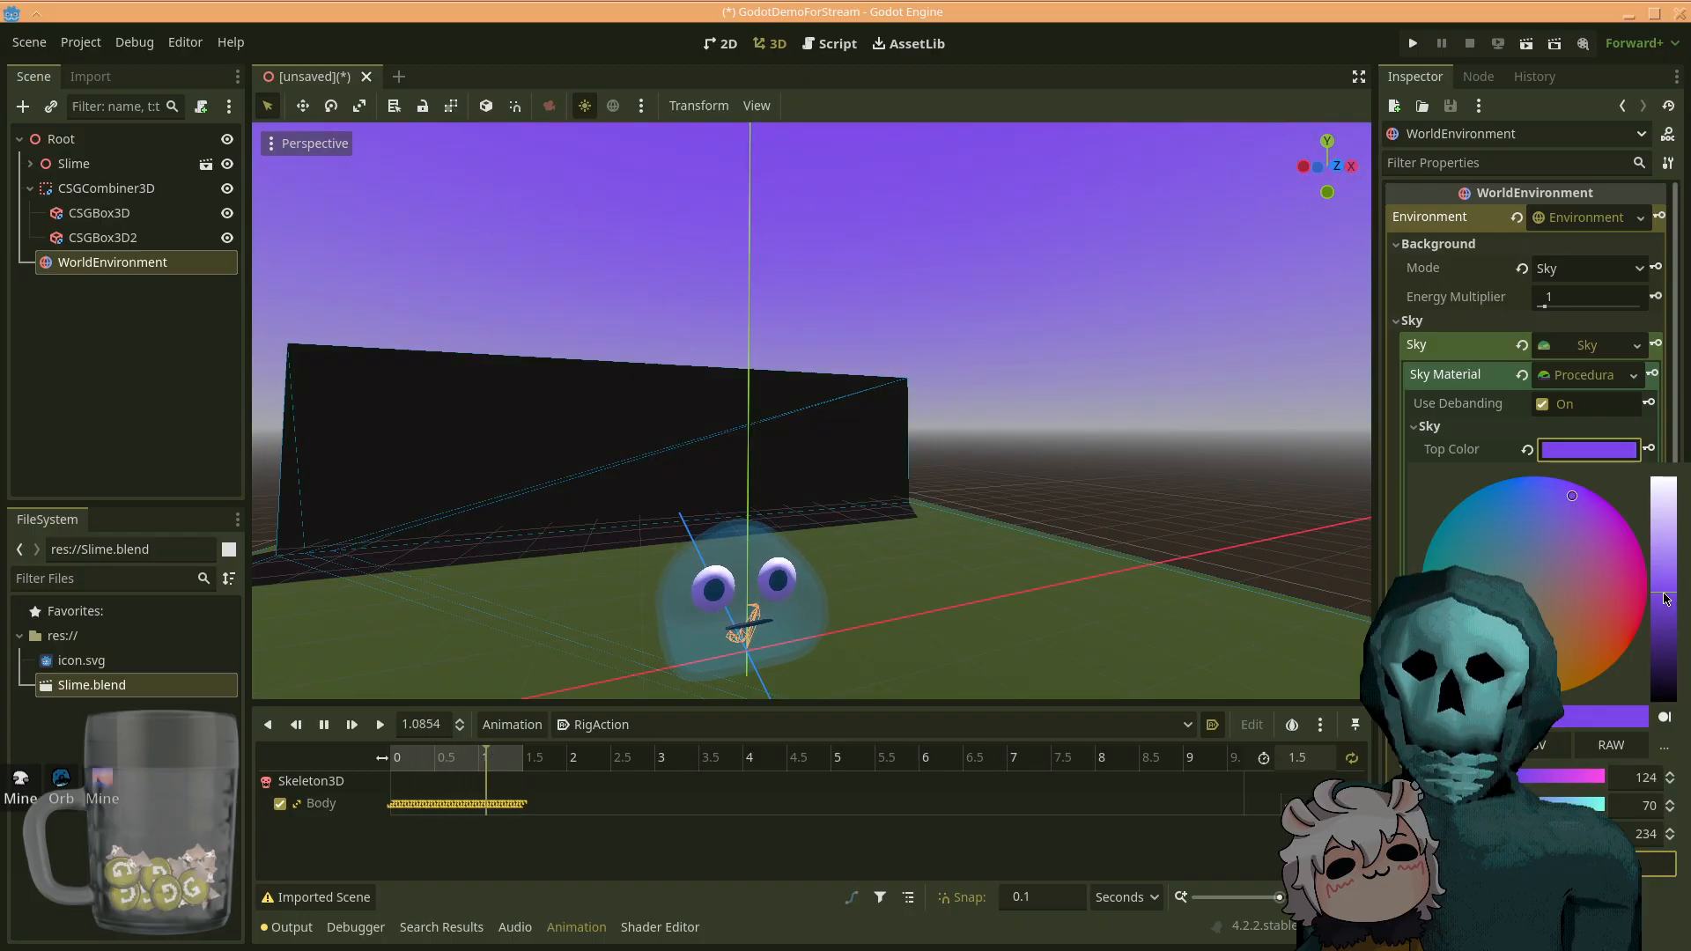
{"action": "left_click_drag", "start_coordinate": [1666, 614], "coordinate": [1662, 645]}
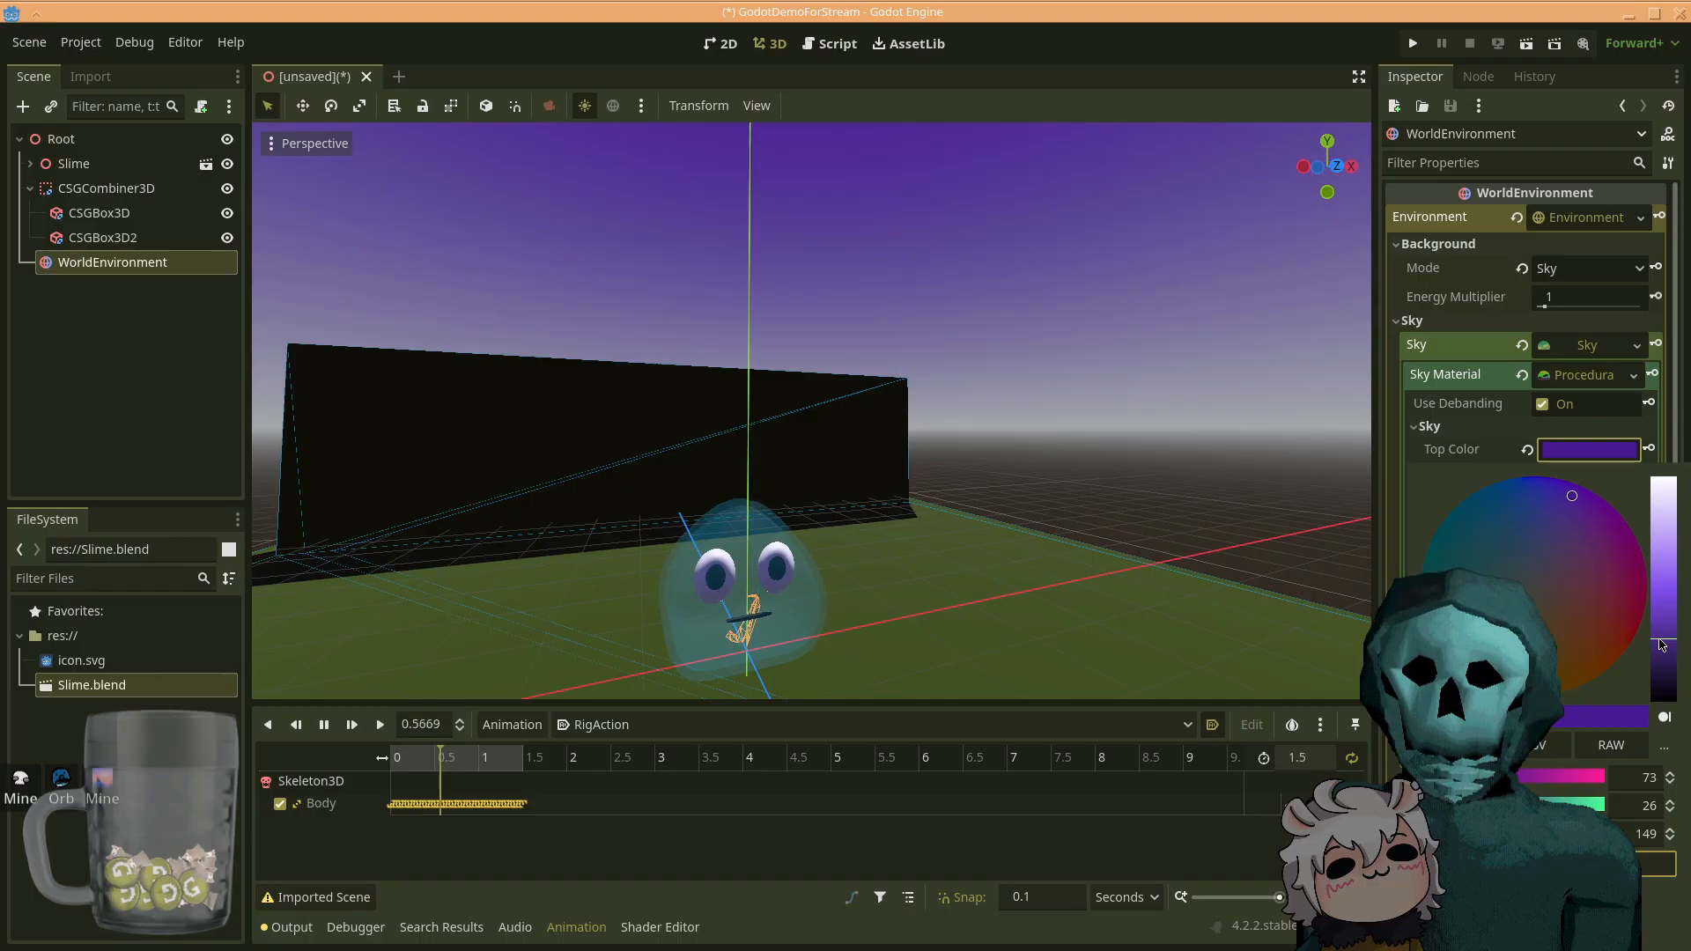
{"action": "left_click", "coordinate": [1598, 461]}
- Set the sky's Horizon Color to a saturated orange and check the gradient behind the wall
{"action": "left_click", "coordinate": [1589, 480]}
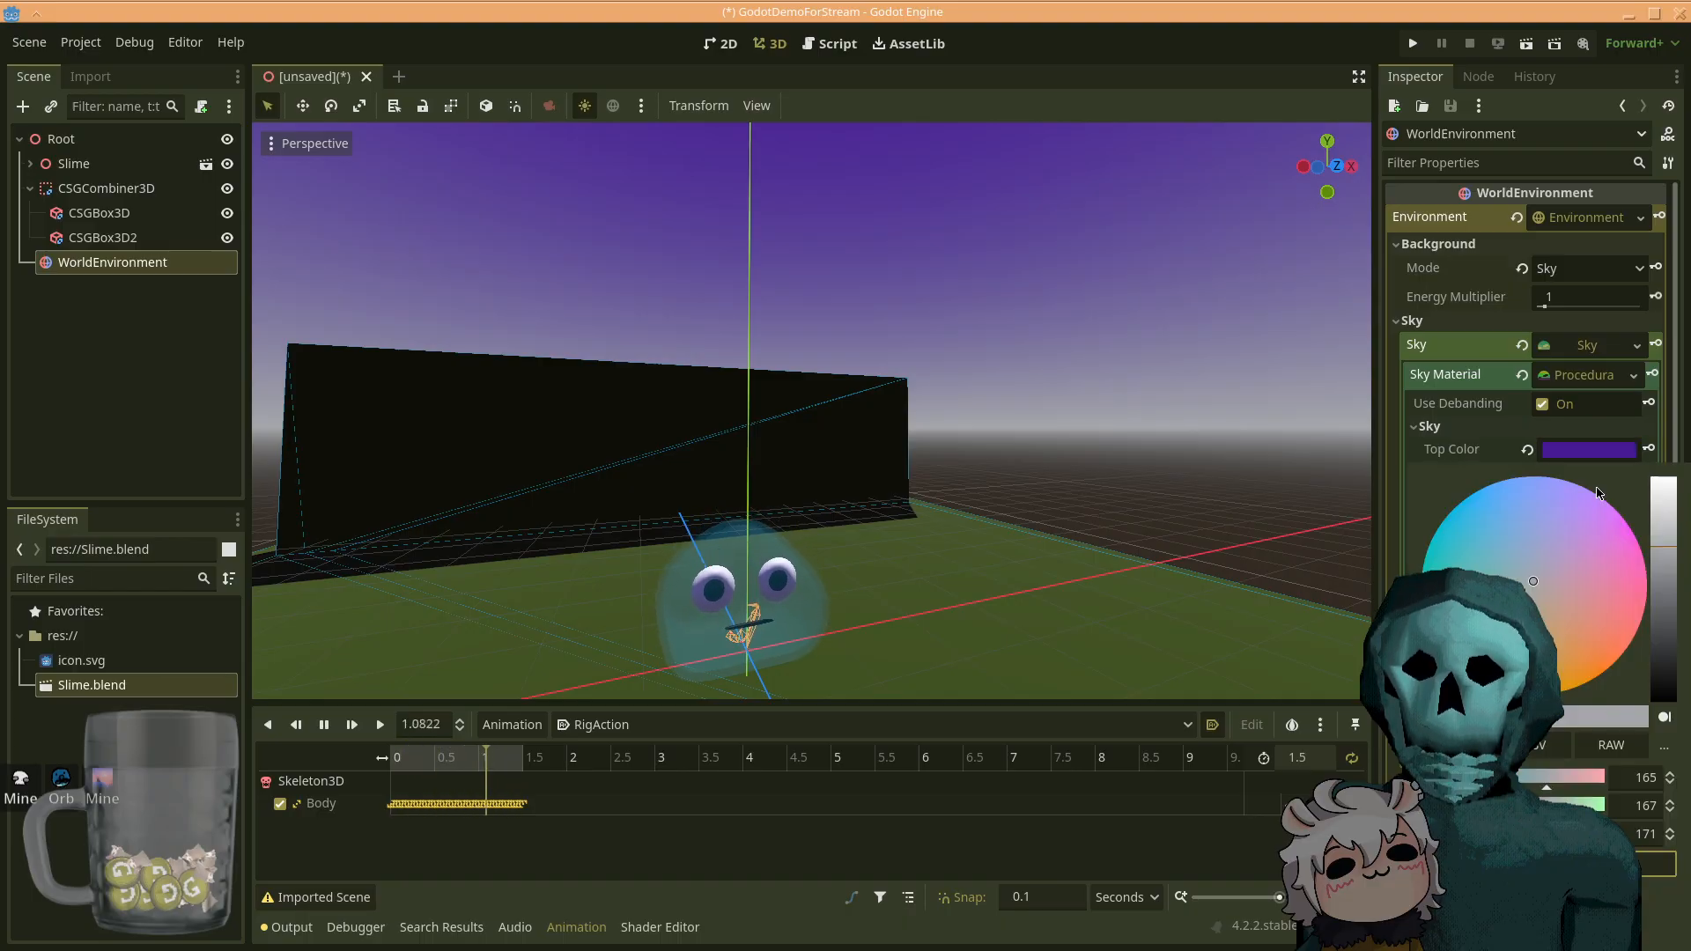
{"action": "left_click_drag", "start_coordinate": [1543, 598], "coordinate": [1563, 643]}
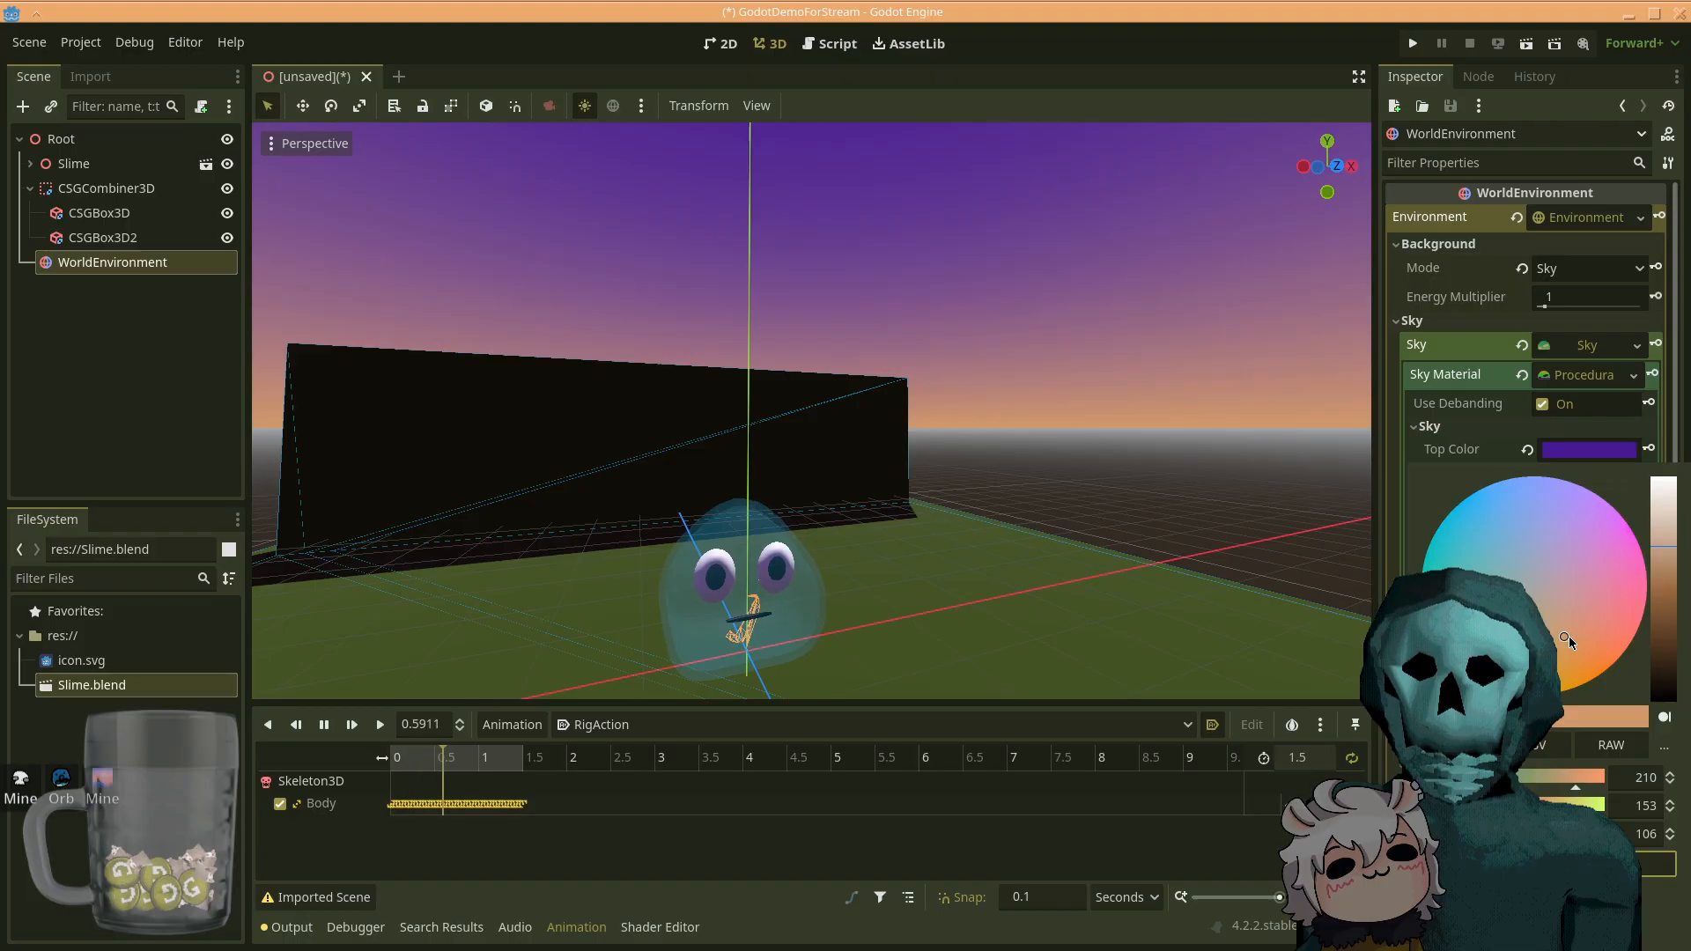
{"action": "left_click_drag", "start_coordinate": [1653, 547], "coordinate": [1652, 556]}
{"action": "left_click_drag", "start_coordinate": [1561, 652], "coordinate": [1566, 665]}
{"action": "left_click", "coordinate": [1145, 510]}
{"action": "right_click_drag", "start_coordinate": [1057, 476], "coordinate": [938, 523]}
{"action": "key", "text": "s"}
{"action": "key", "text": "w"}
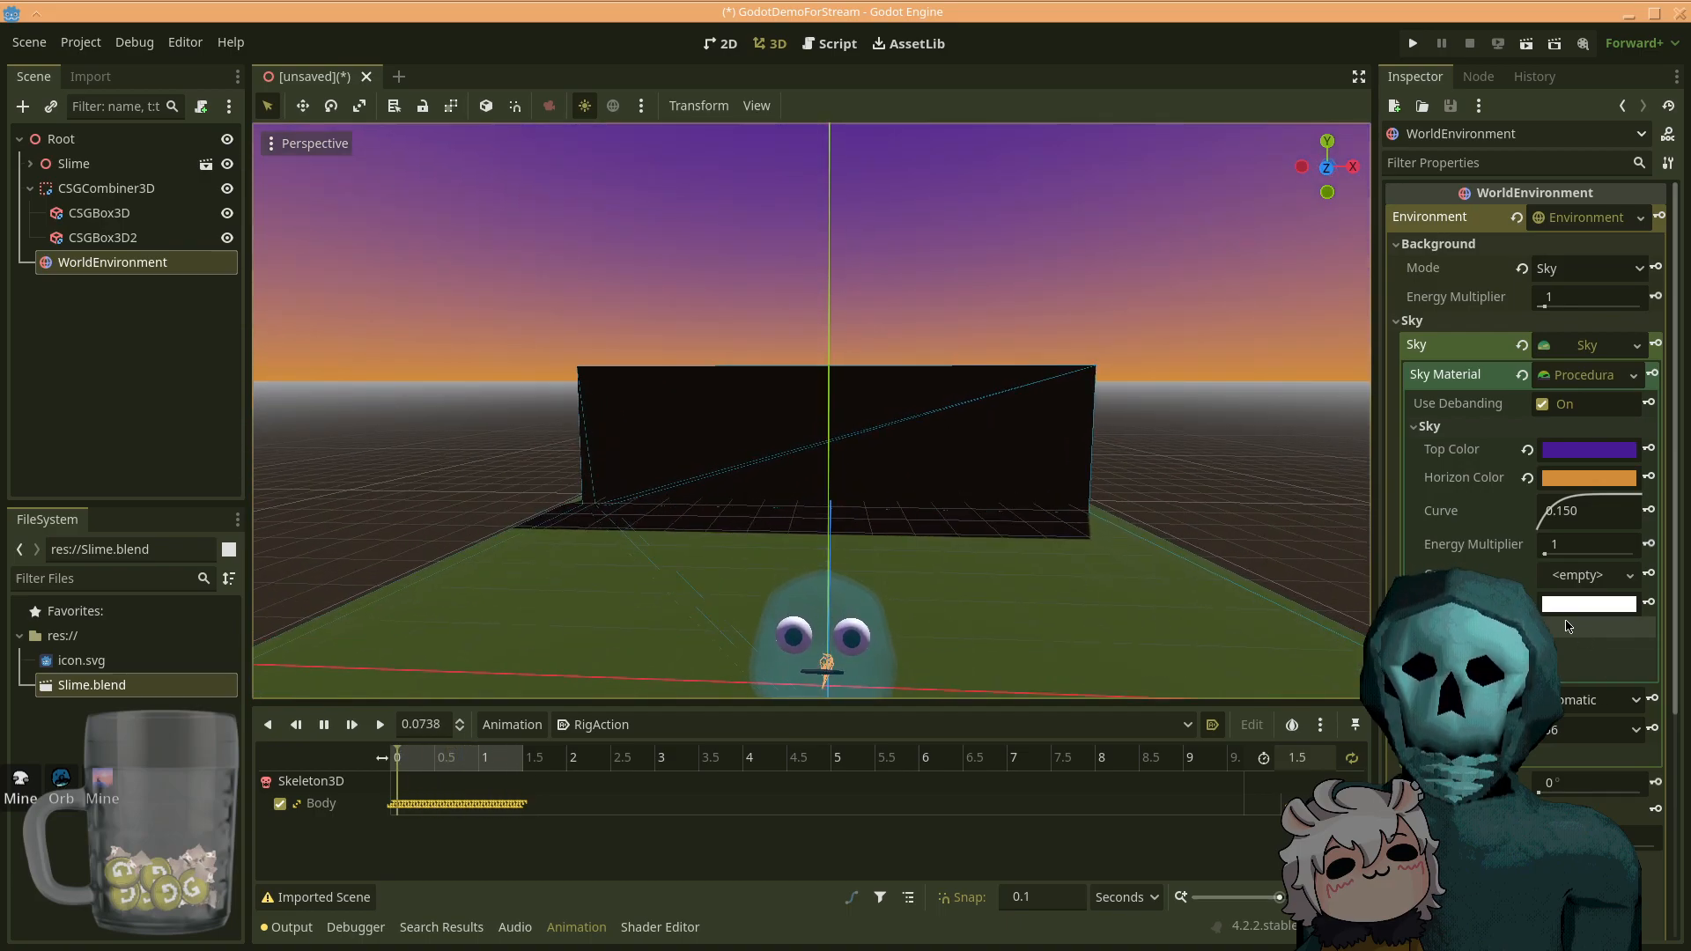
- Set the procedural sky material's ground Horizon Color to black (000000)
{"action": "scroll", "coordinate": [1528, 397], "scroll_direction": "down", "scroll_amount": 2}
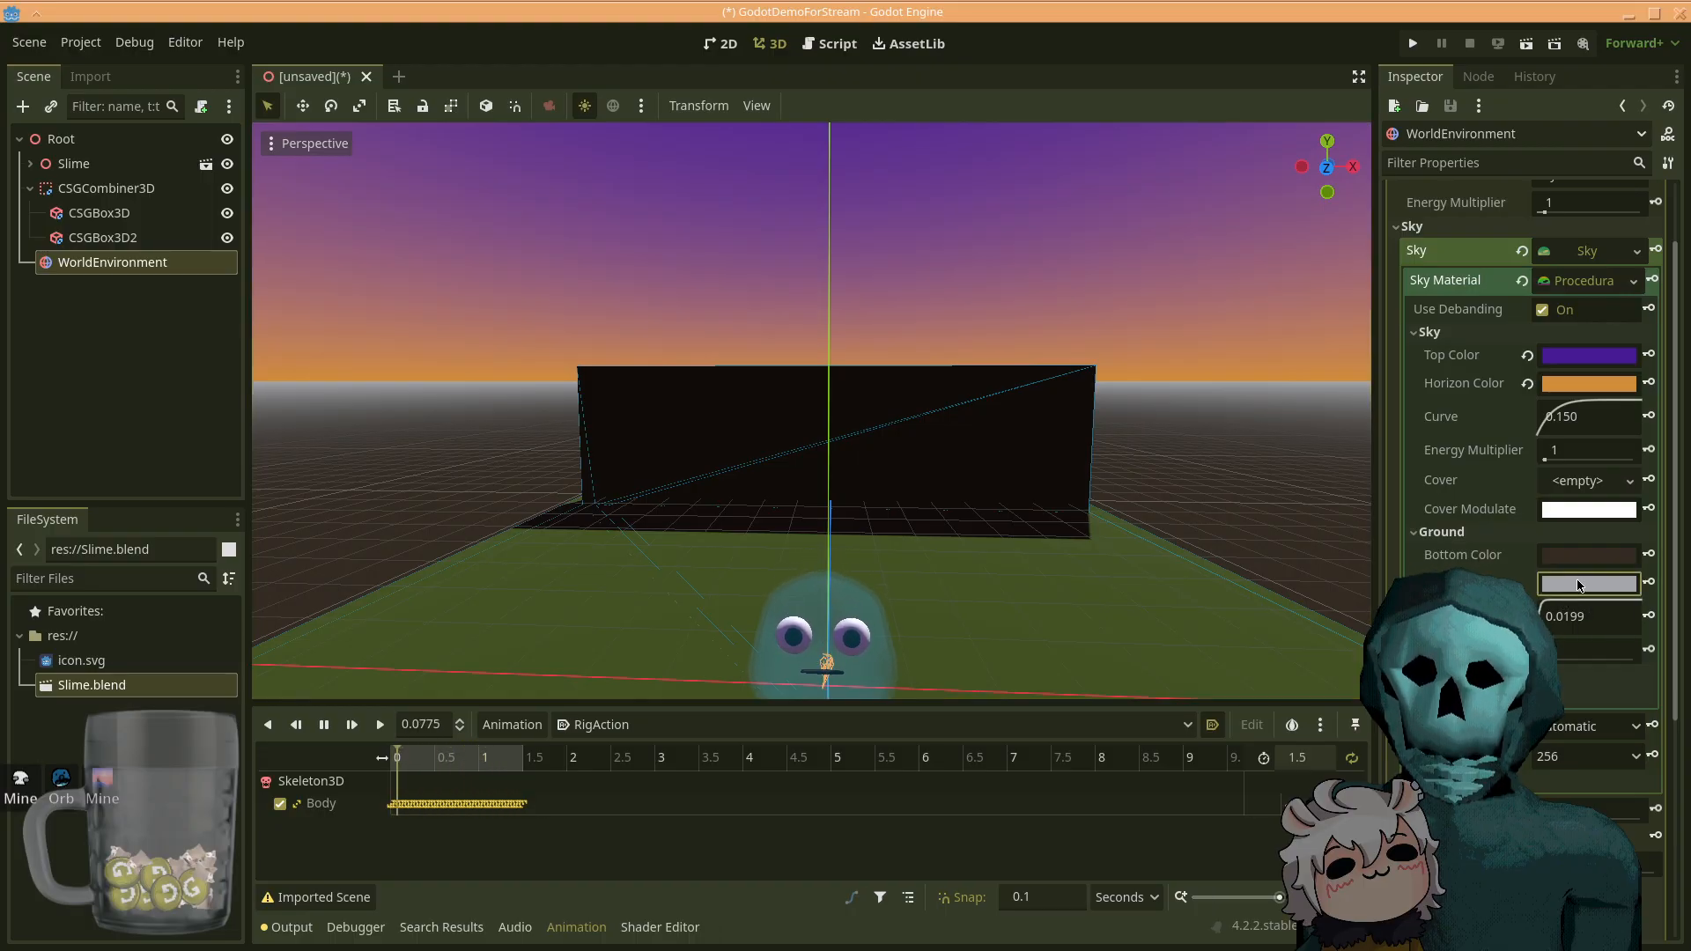
{"action": "left_click", "coordinate": [1576, 584]}
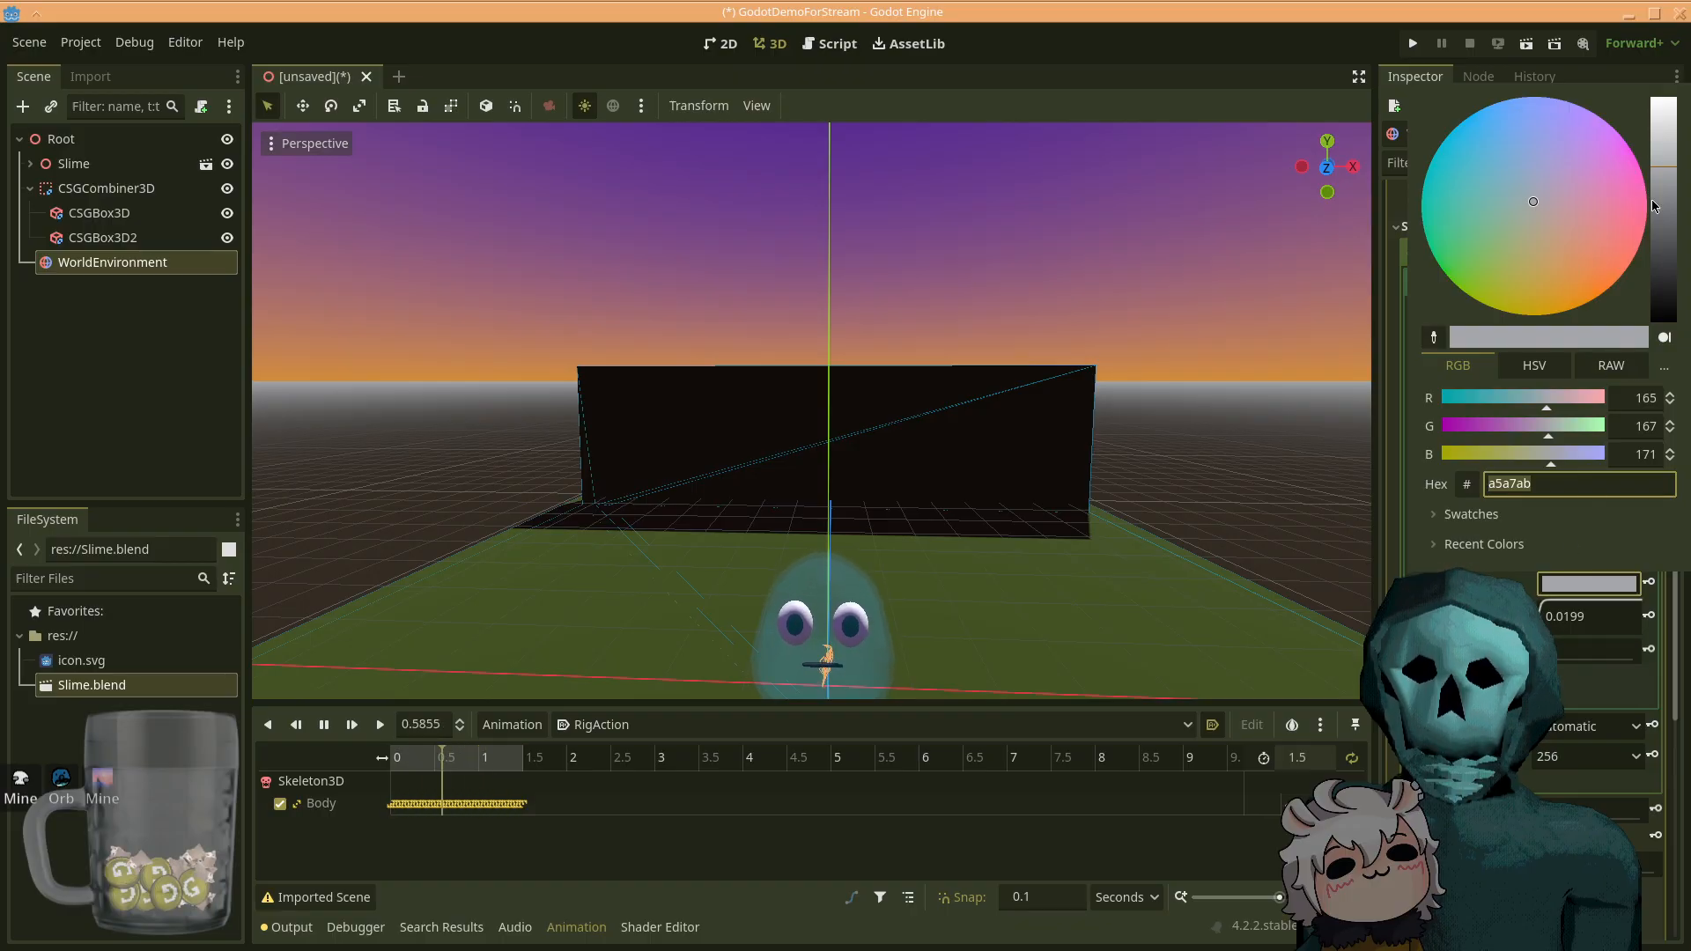
{"action": "left_click_drag", "start_coordinate": [1672, 188], "coordinate": [1659, 344]}
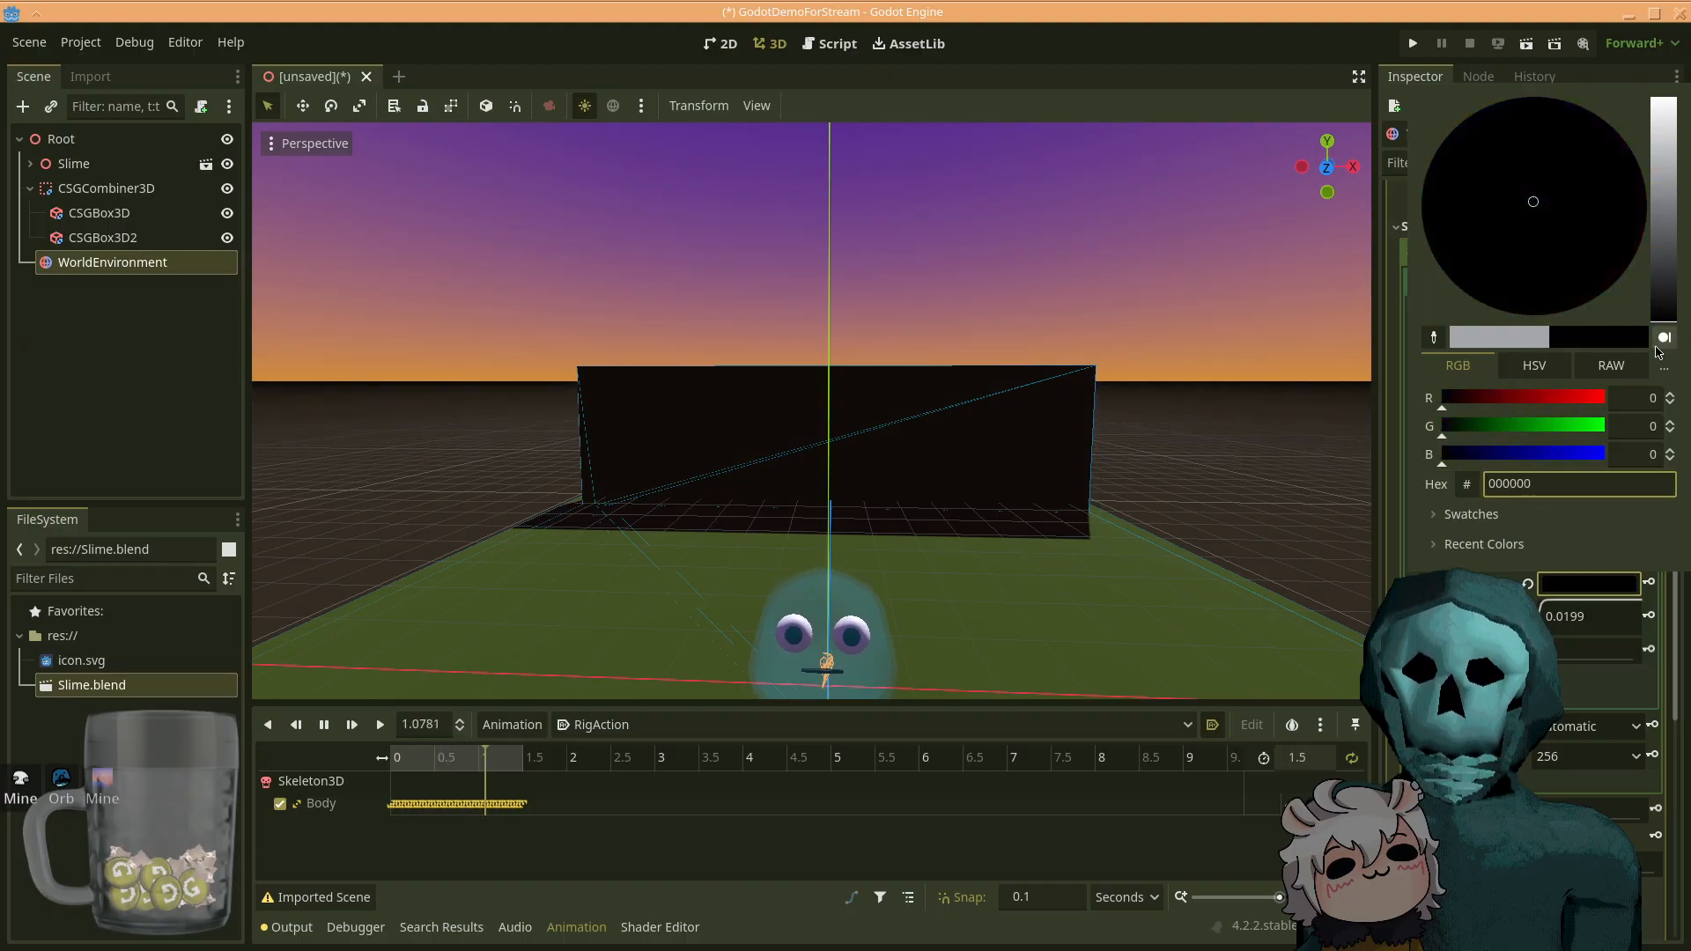
{"action": "key", "text": "Escape"}
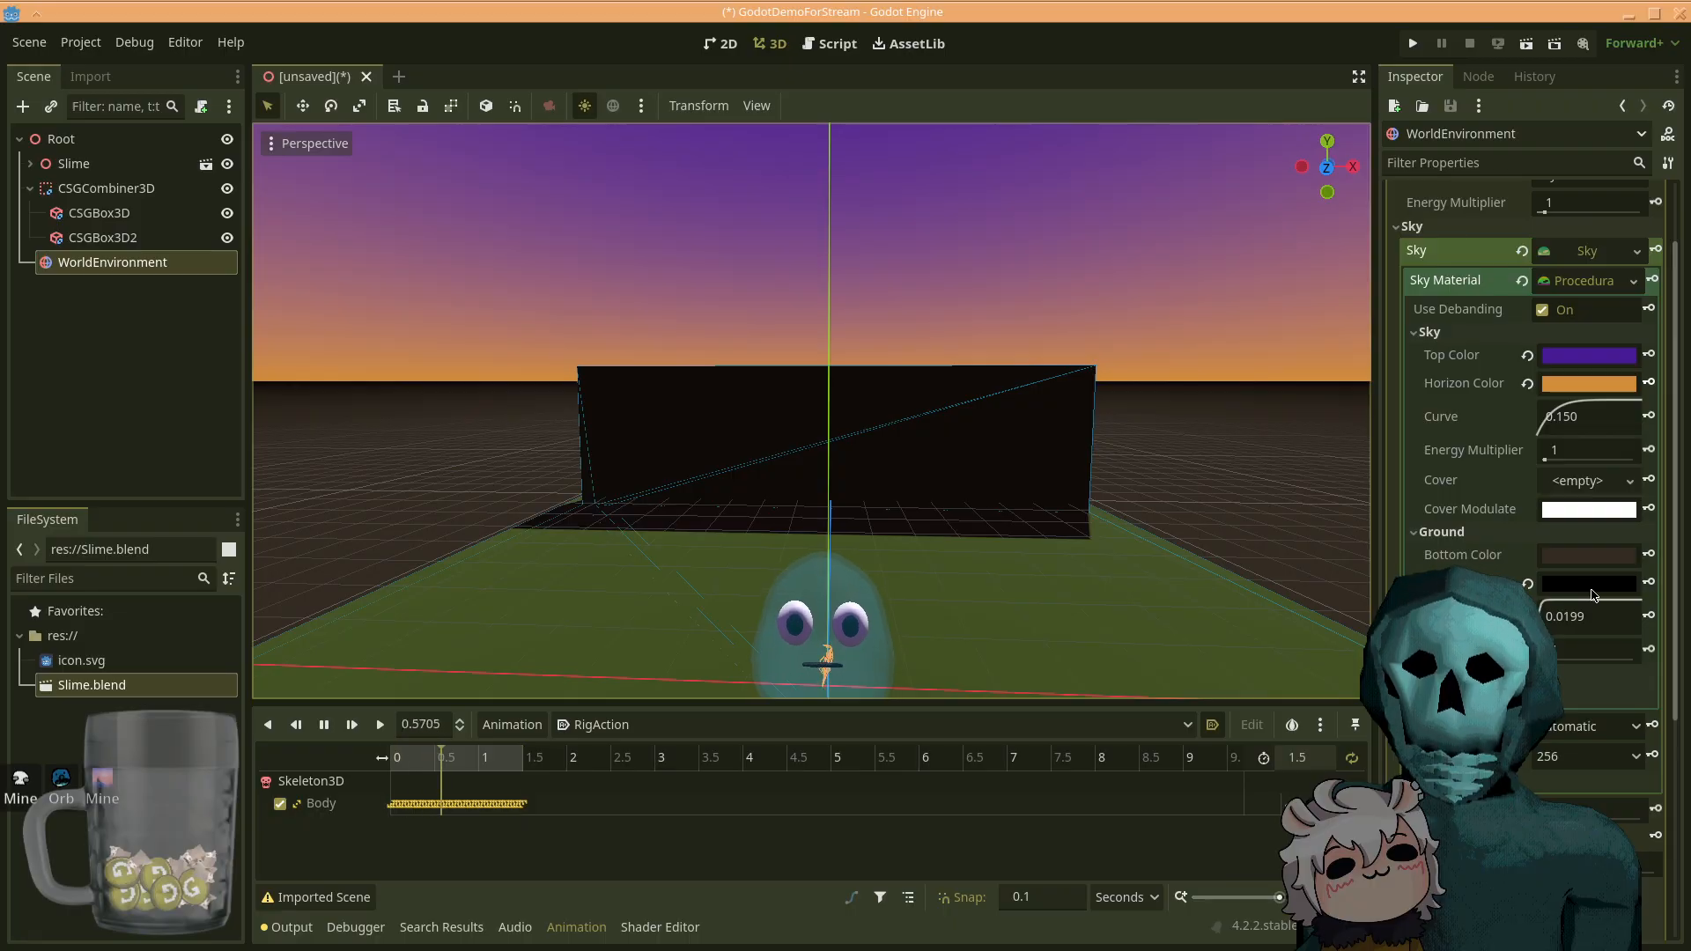
- Set the ground Bottom Color of the procedural sky material to black (000000) and check the area below the horizon
{"action": "left_click", "coordinate": [1598, 555]}
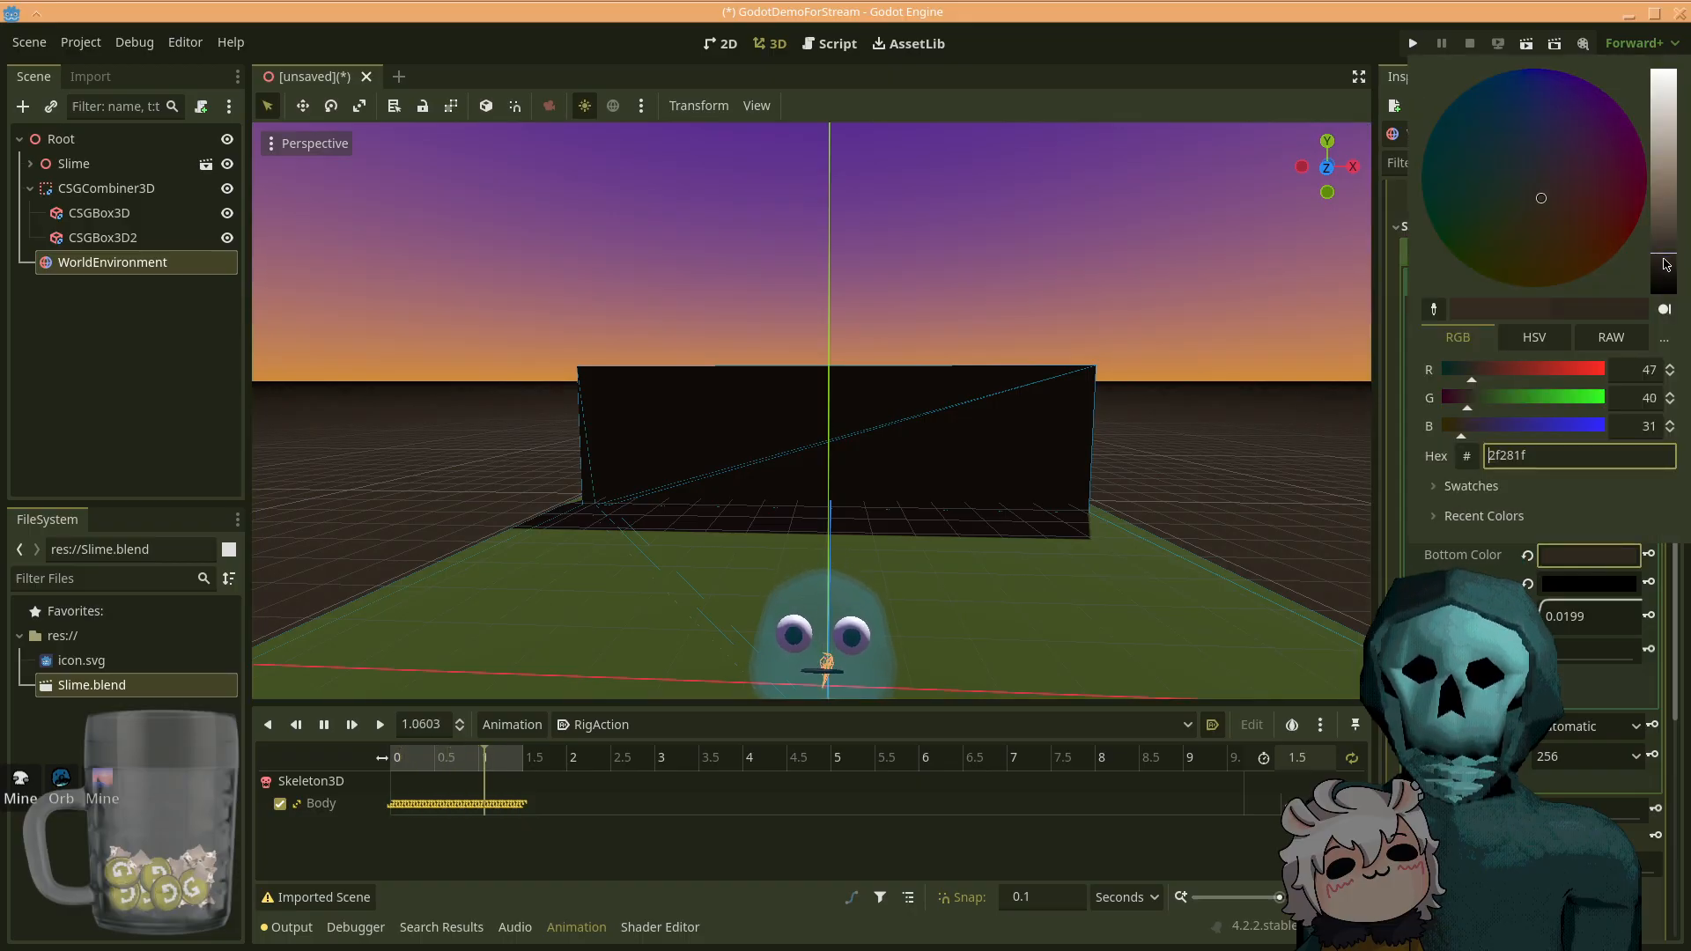
{"action": "left_click_drag", "start_coordinate": [1665, 261], "coordinate": [1667, 306]}
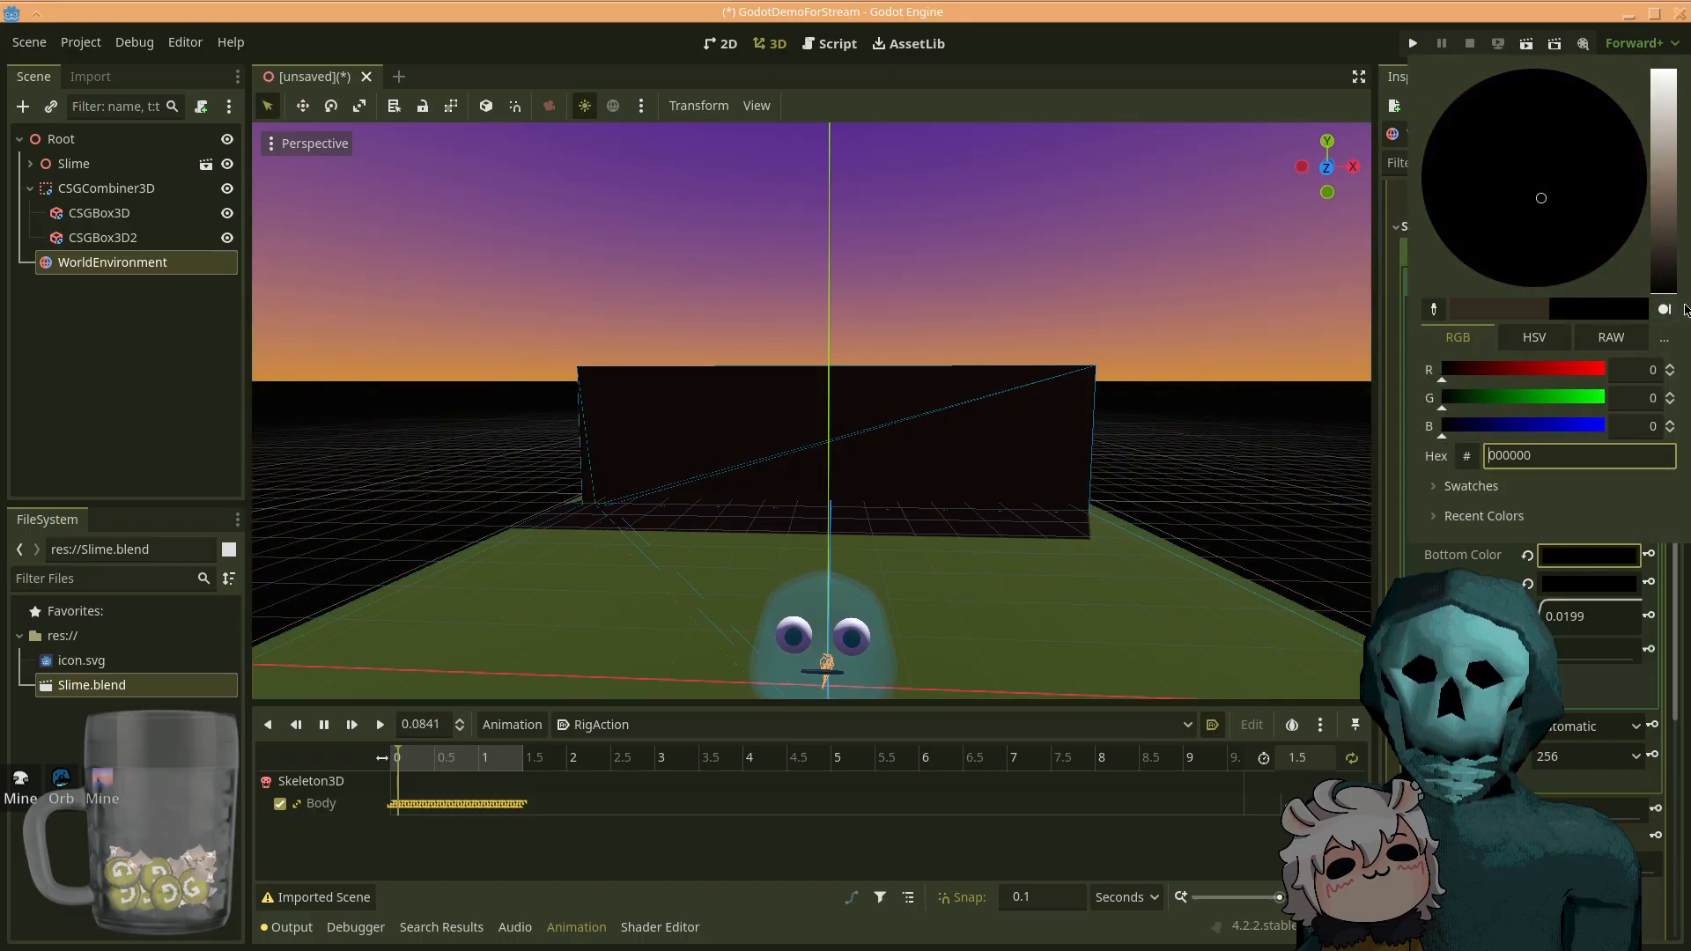
{"action": "left_click", "coordinate": [1425, 554]}
{"action": "right_click_drag", "start_coordinate": [687, 455], "coordinate": [783, 541]}
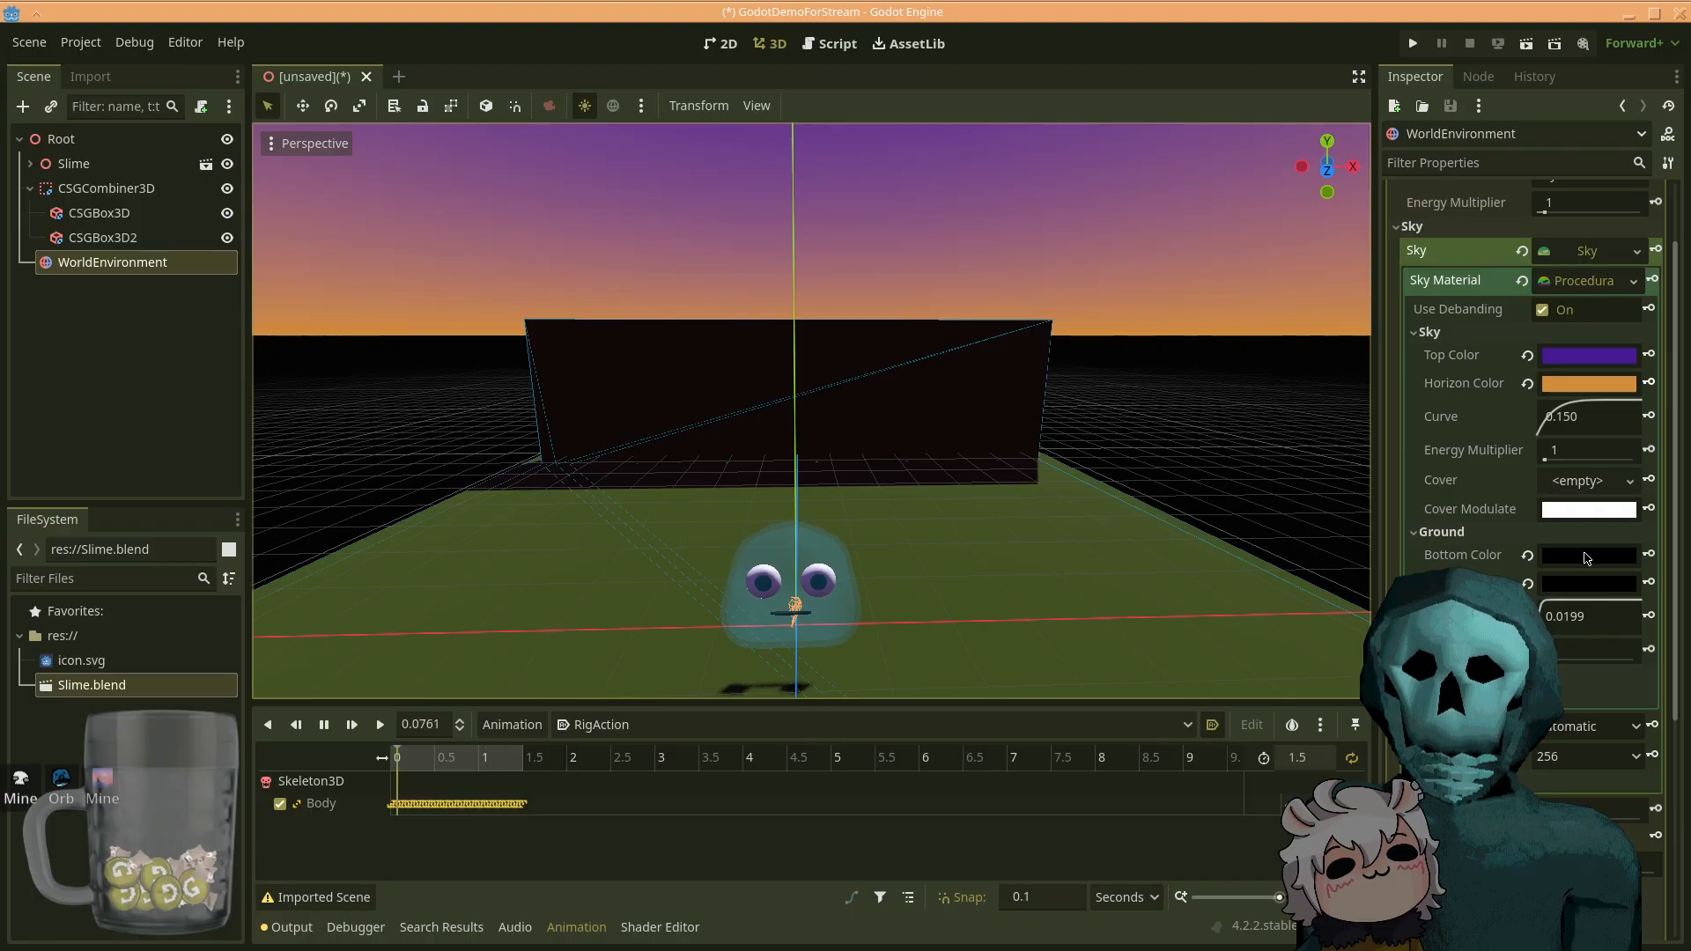
- Change the ground Horizon Color to a dark orange-brown of about RGB 94, 67, 26
{"action": "left_click", "coordinate": [1576, 583]}
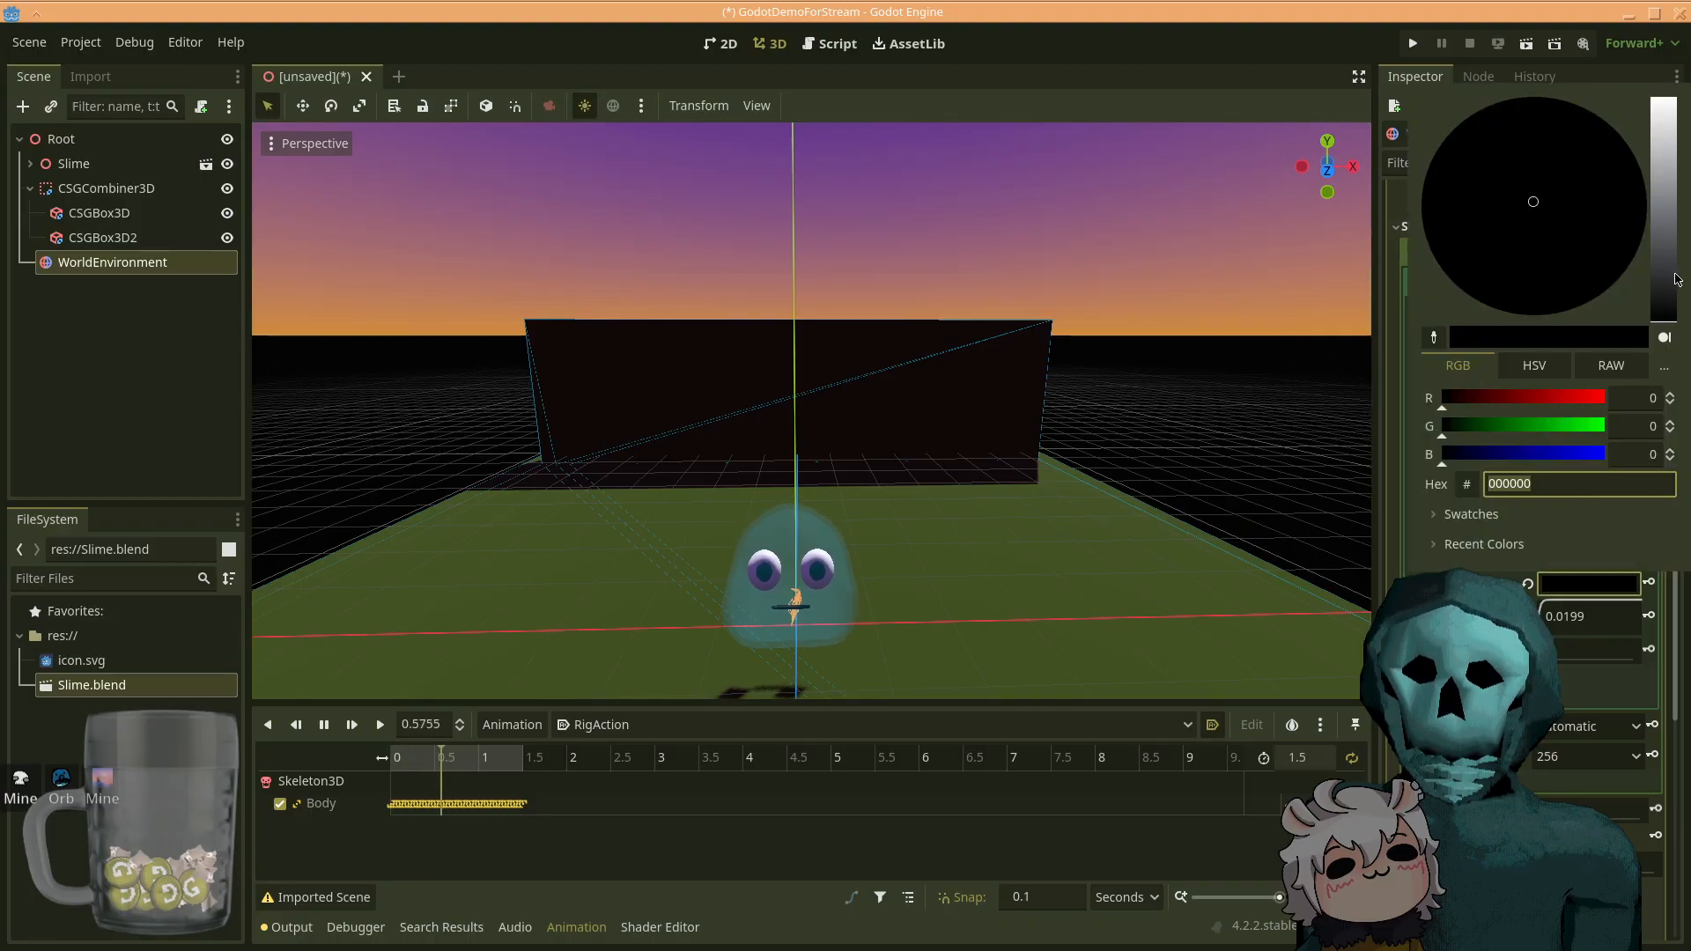
{"action": "left_click", "coordinate": [1673, 239]}
{"action": "left_click_drag", "start_coordinate": [1673, 240], "coordinate": [1667, 257]}
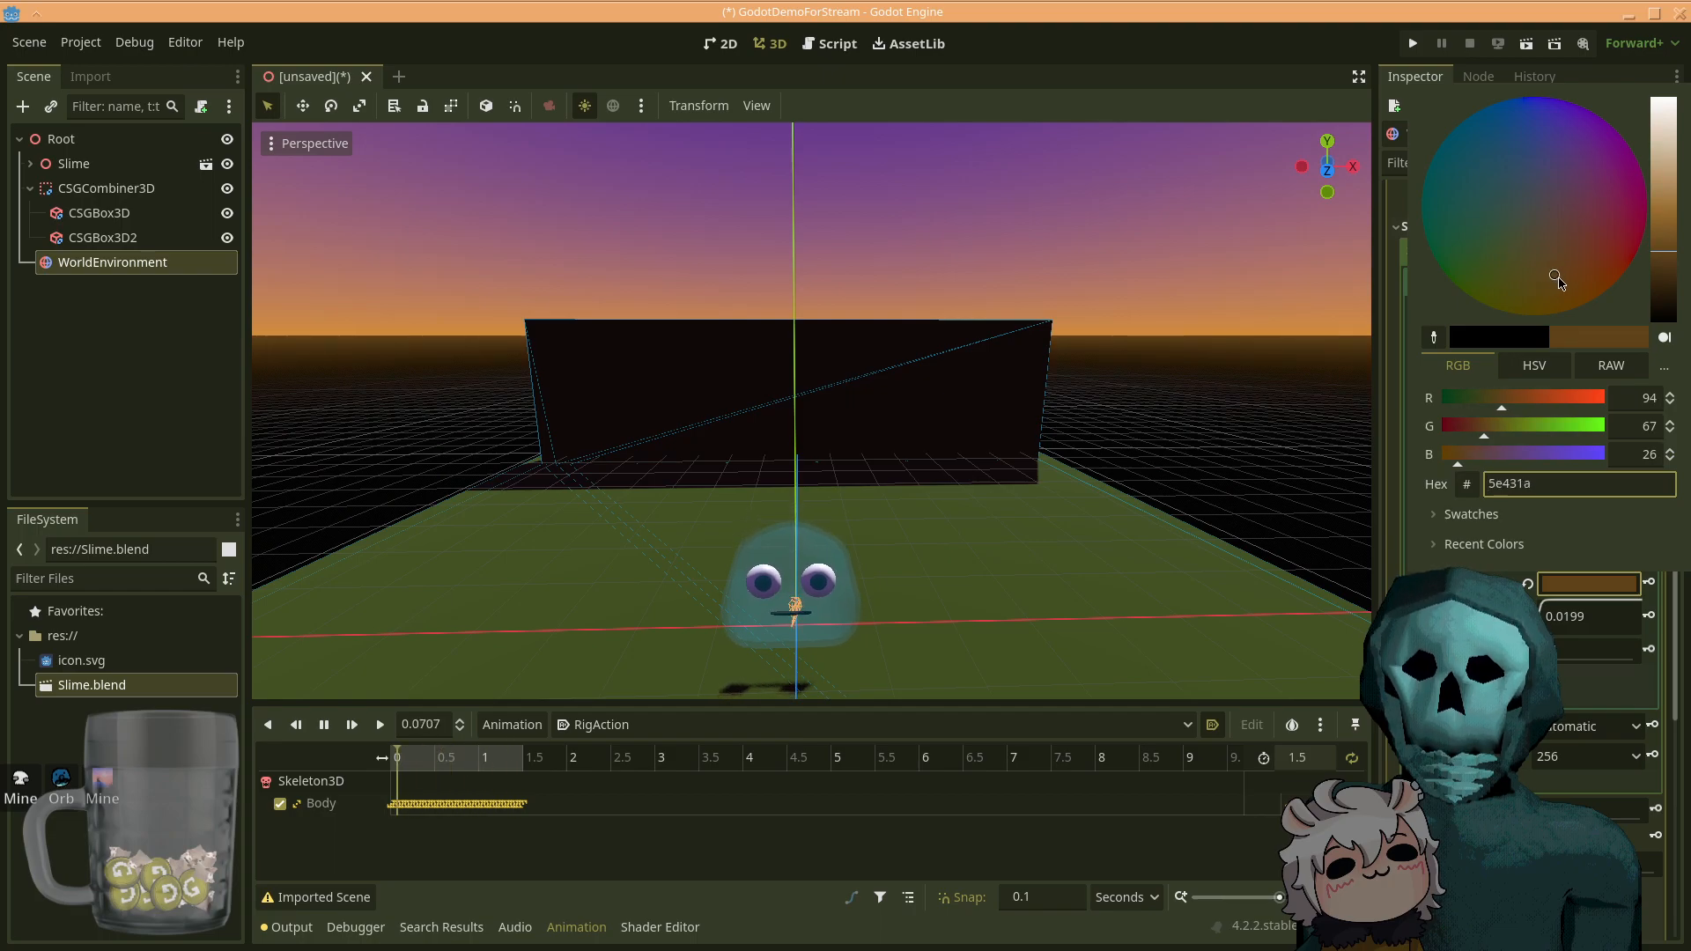
- Lighten the ground's Horizon Color to brown 735020 in the WorldEnvironment sky material
{"action": "mouse_move", "coordinate": [1660, 247]}
{"action": "left_mouse_down"}
{"action": "mouse_move", "coordinate": [1660, 219]}
{"action": "mouse_move", "coordinate": [1659, 242]}
{"action": "left_mouse_up"}
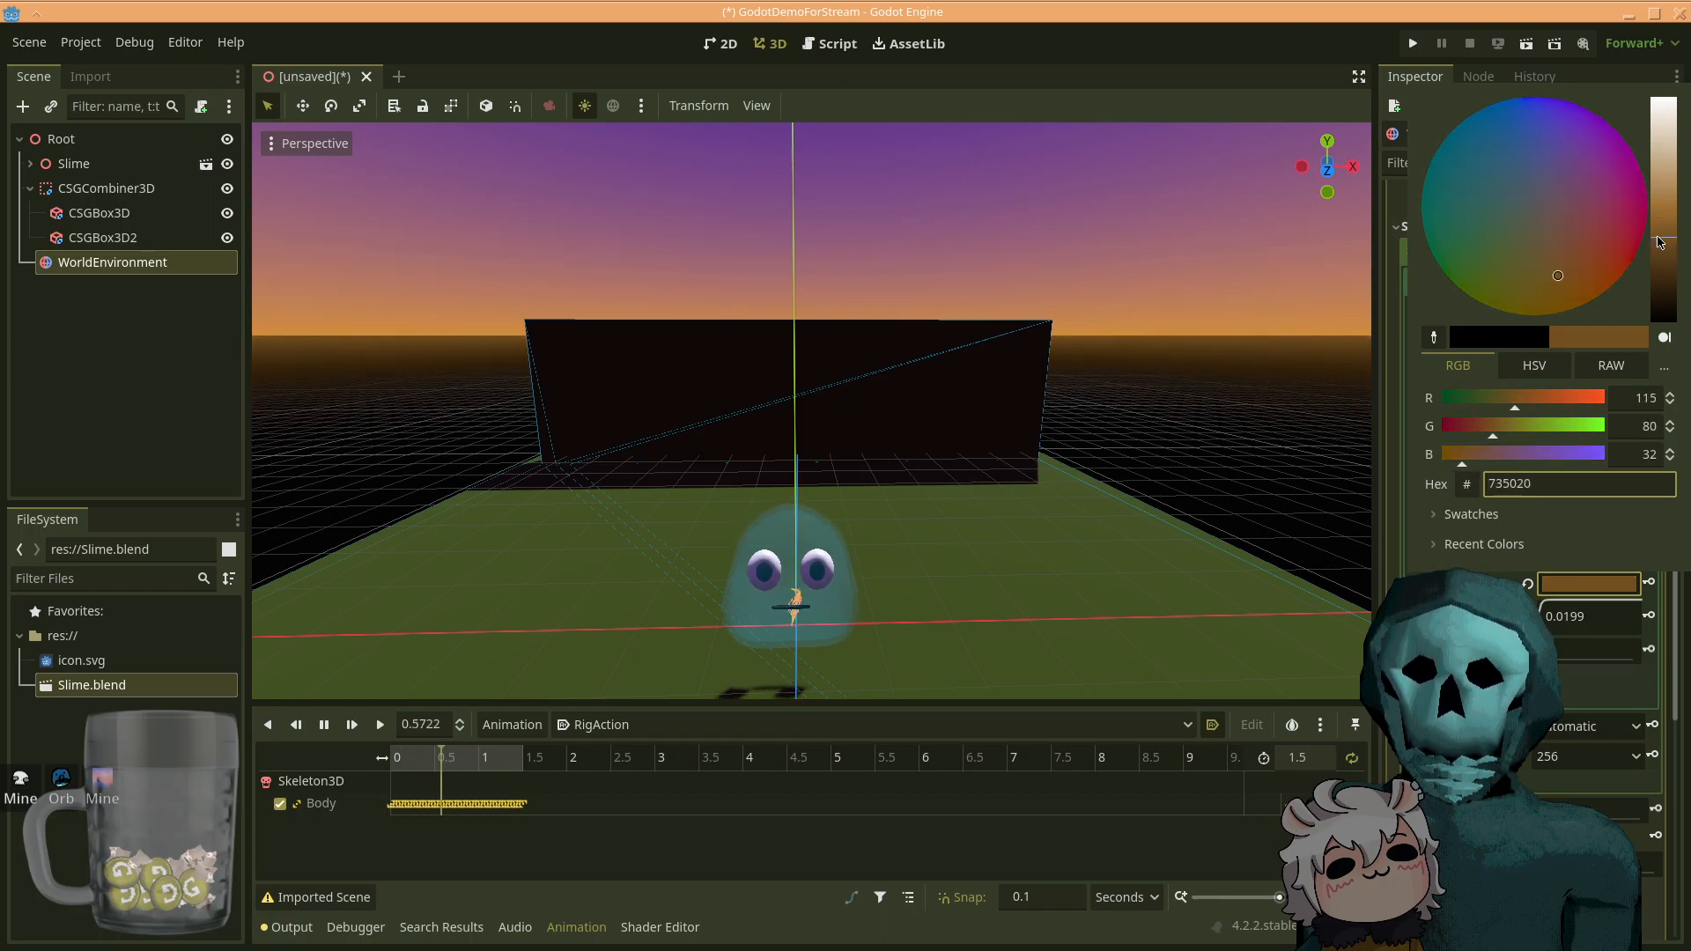
{"action": "left_click", "coordinate": [969, 480]}
{"action": "mouse_move", "coordinate": [816, 539]}
{"action": "right_mouse_down"}
{"action": "mouse_move", "coordinate": [643, 519]}
{"action": "mouse_move", "coordinate": [815, 539]}
{"action": "right_mouse_up"}
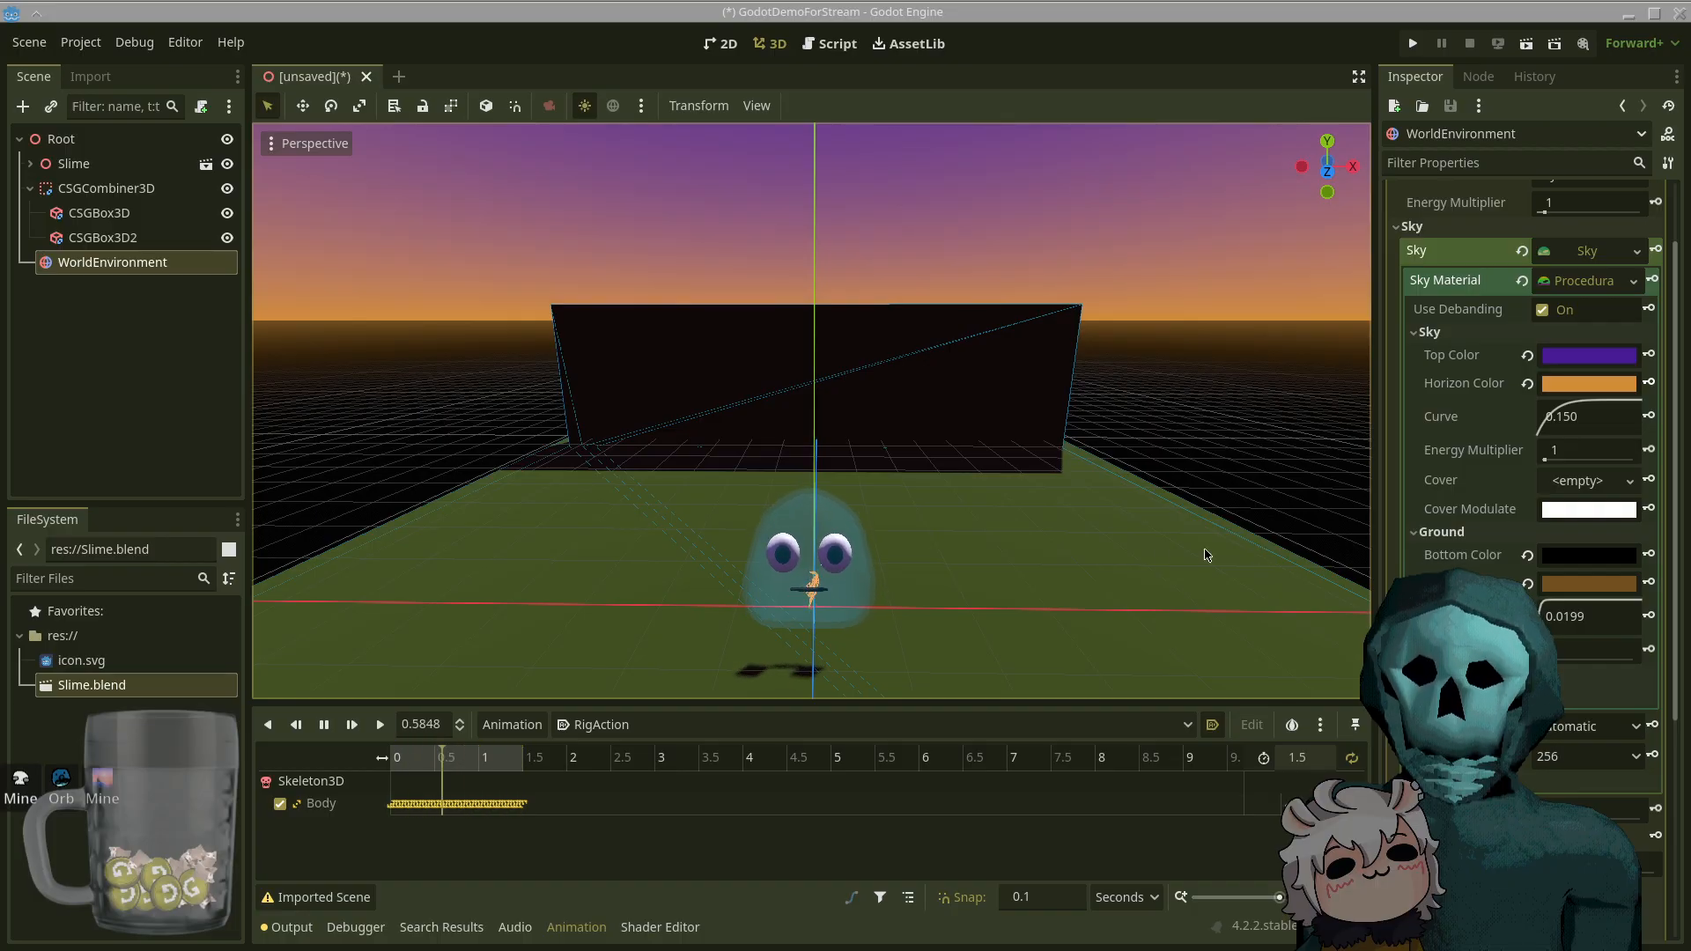
{"action": "right_click_drag", "start_coordinate": [1136, 565], "coordinate": [1147, 582]}
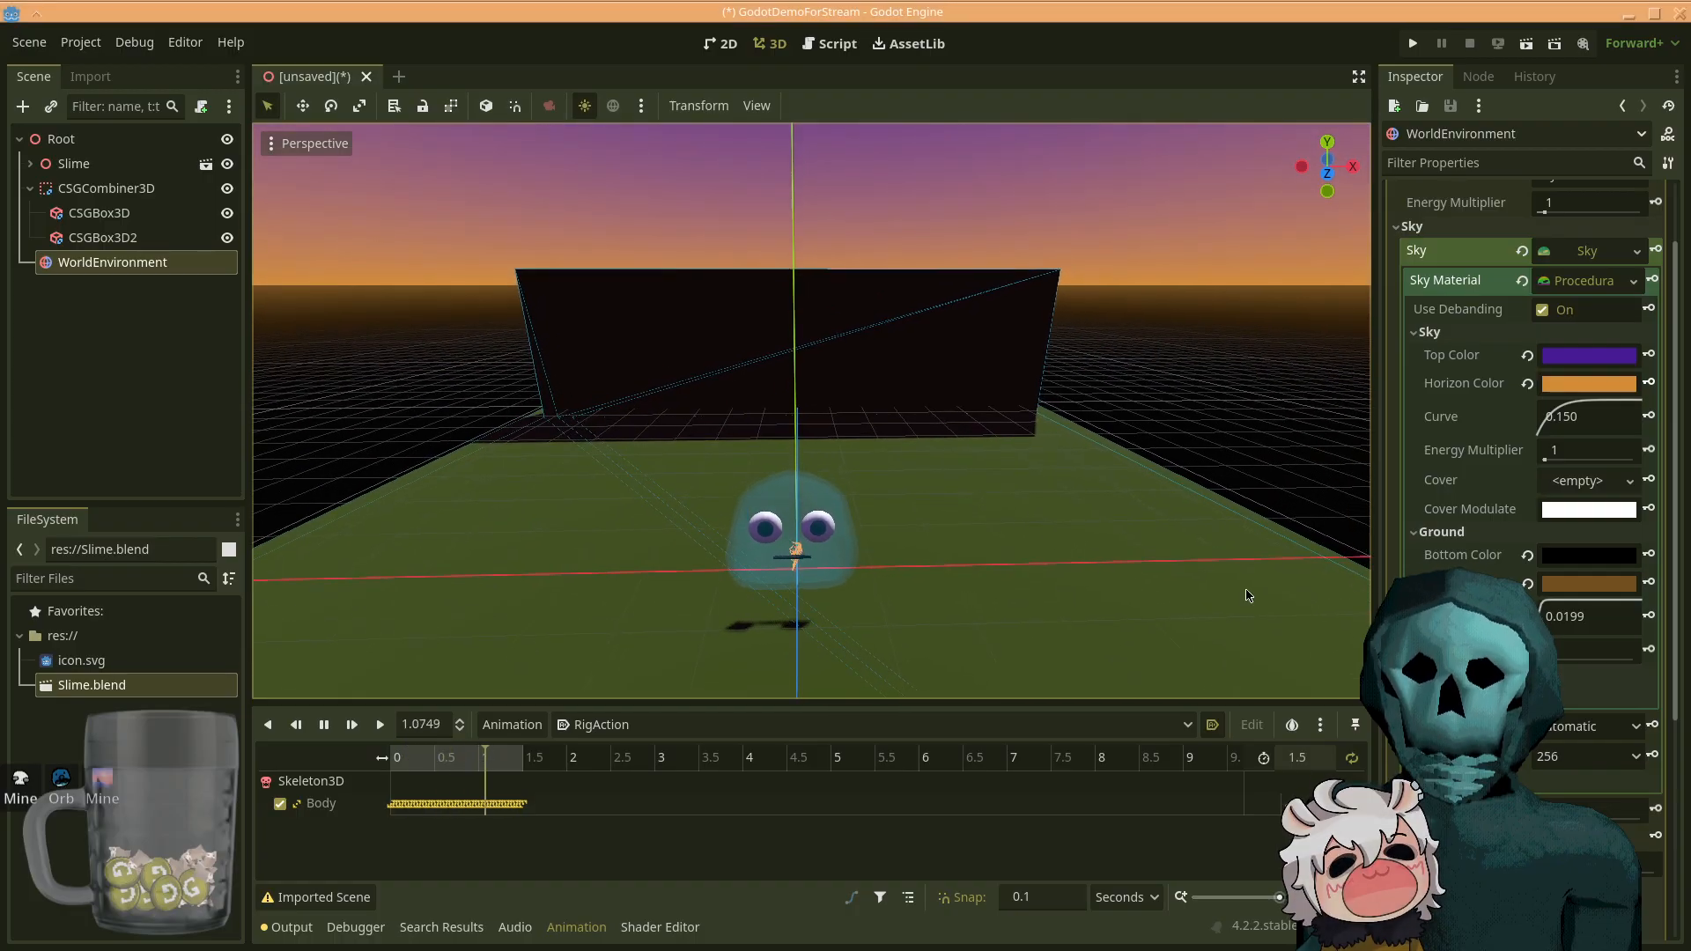
{"action": "mouse_move", "coordinate": [907, 546]}
{"action": "right_mouse_down"}
{"action": "mouse_move", "coordinate": [947, 493]}
{"action": "mouse_move", "coordinate": [925, 476]}
{"action": "mouse_move", "coordinate": [907, 546]}
{"action": "right_mouse_up"}
{"action": "key", "text": "s"}
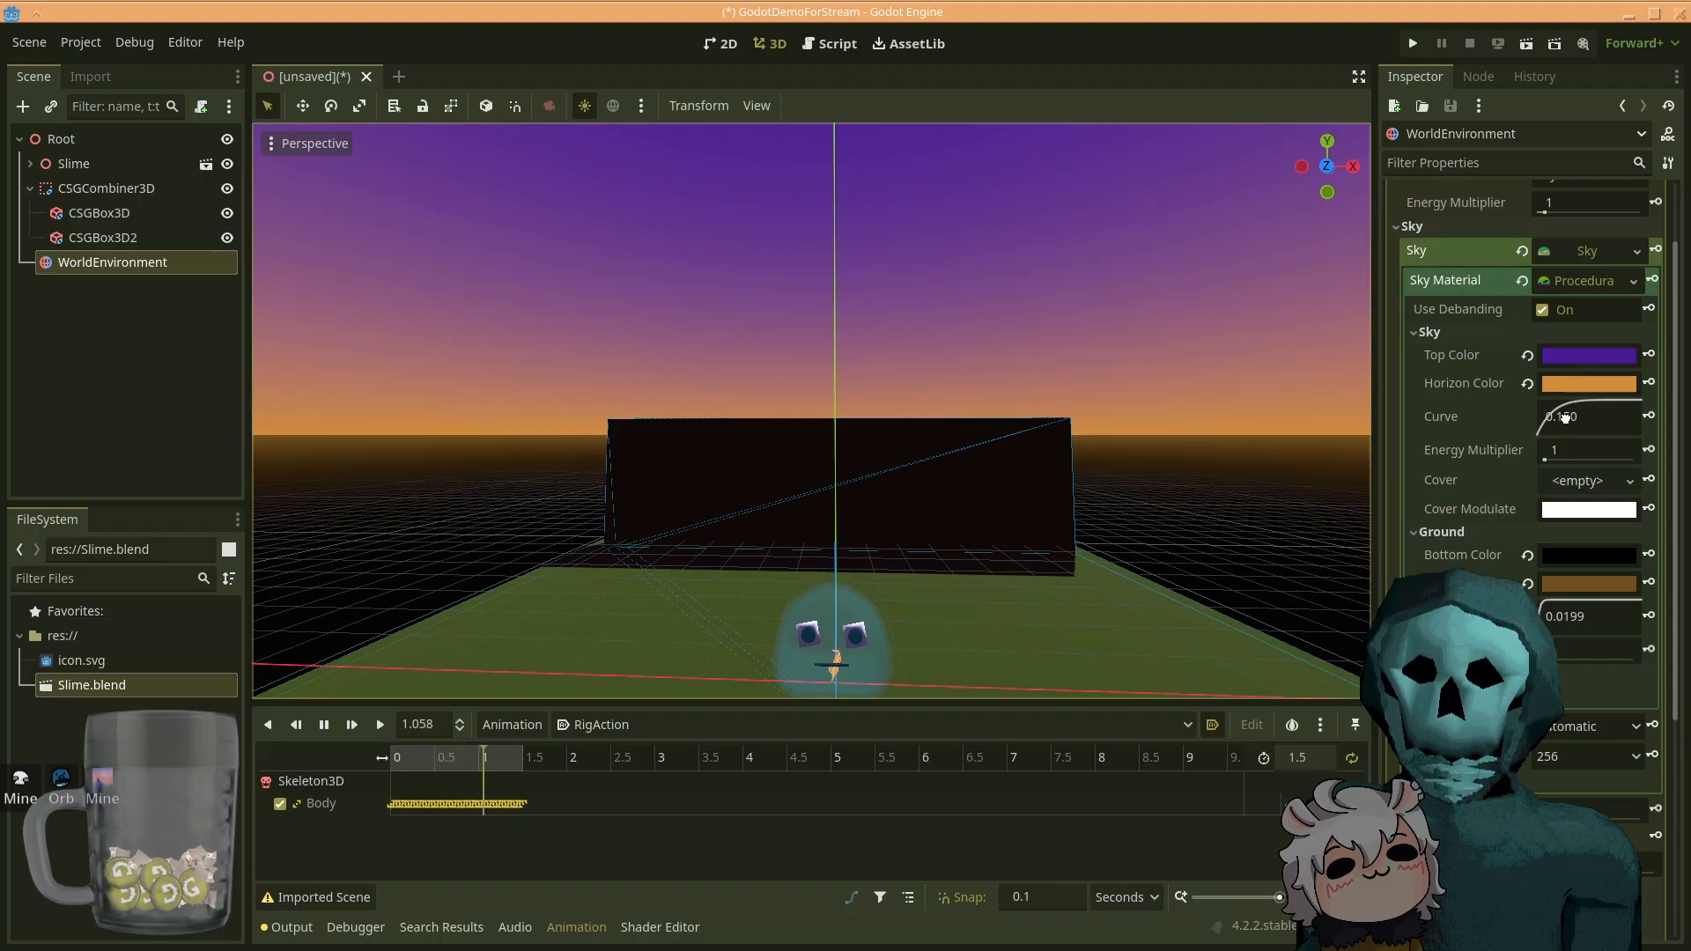
- Set the sky Curve of the procedural sky material to 0.0750
{"action": "mouse_move", "coordinate": [1549, 421]}
{"action": "left_mouse_down"}
{"action": "mouse_move", "coordinate": [1585, 429]}
{"action": "mouse_move", "coordinate": [1546, 447]}
{"action": "left_mouse_up"}
{"action": "right_click_drag", "start_coordinate": [949, 564], "coordinate": [754, 484]}
{"action": "key", "text": "d"}
{"action": "key", "text": "s"}
{"action": "scroll", "coordinate": [949, 563], "scroll_direction": "up", "scroll_amount": 3}
{"action": "key", "text": "w"}
{"action": "left_click_drag", "start_coordinate": [1570, 418], "coordinate": [1504, 459]}
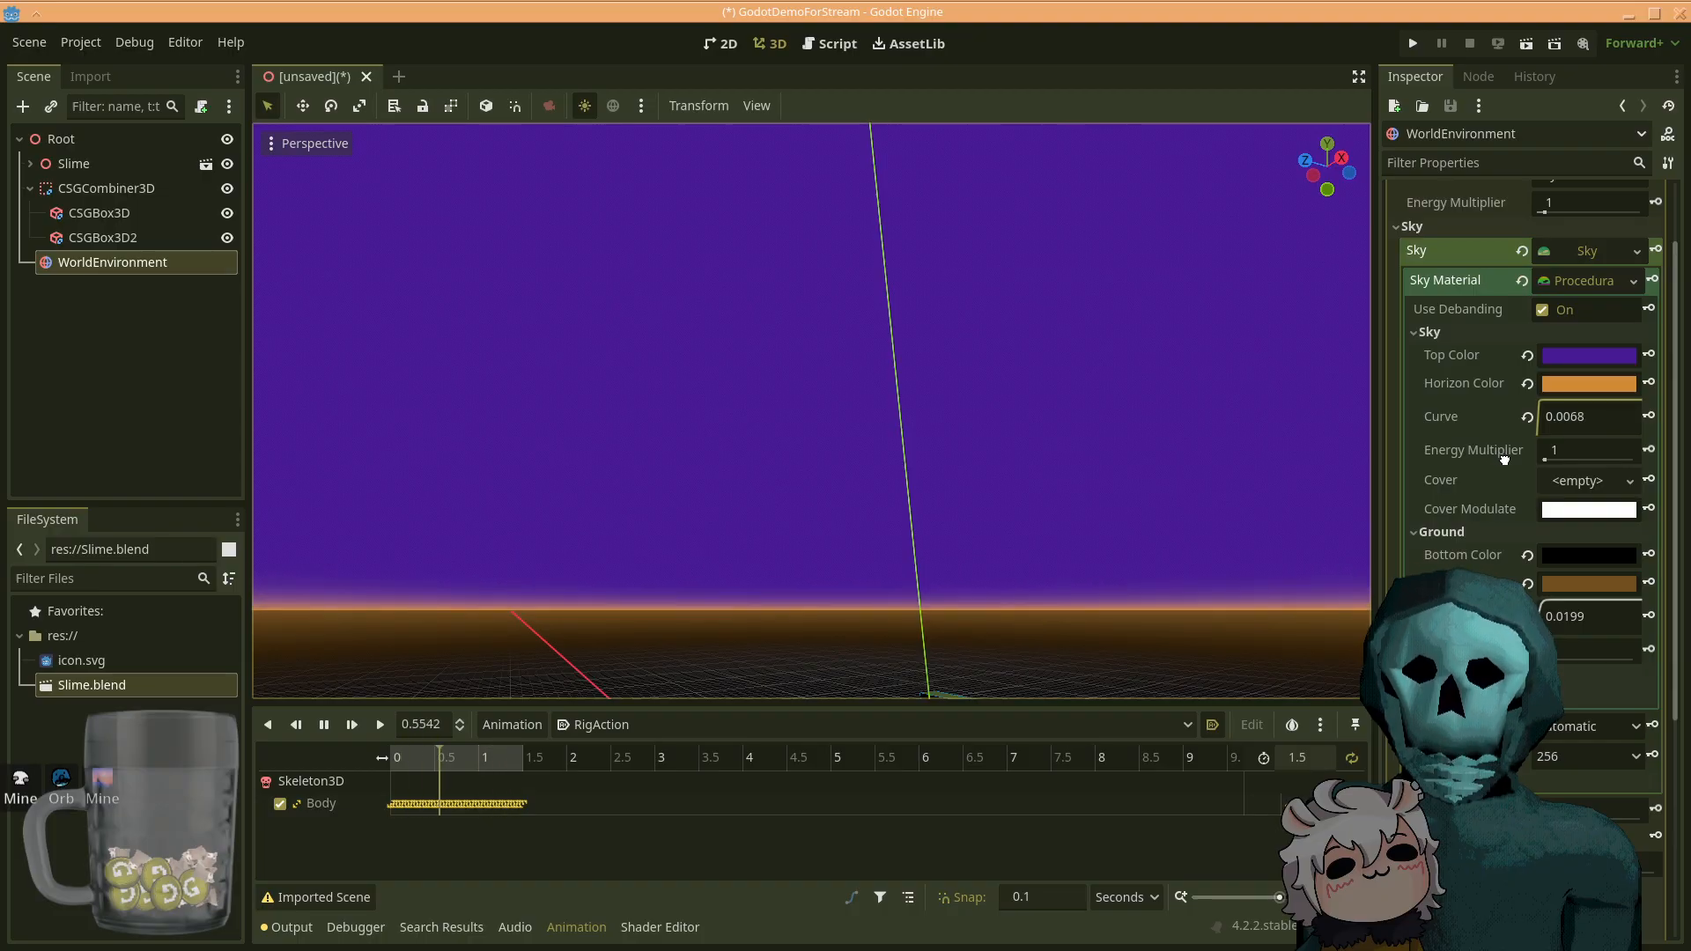
{"action": "left_click_drag", "start_coordinate": [1517, 472], "coordinate": [1598, 415]}
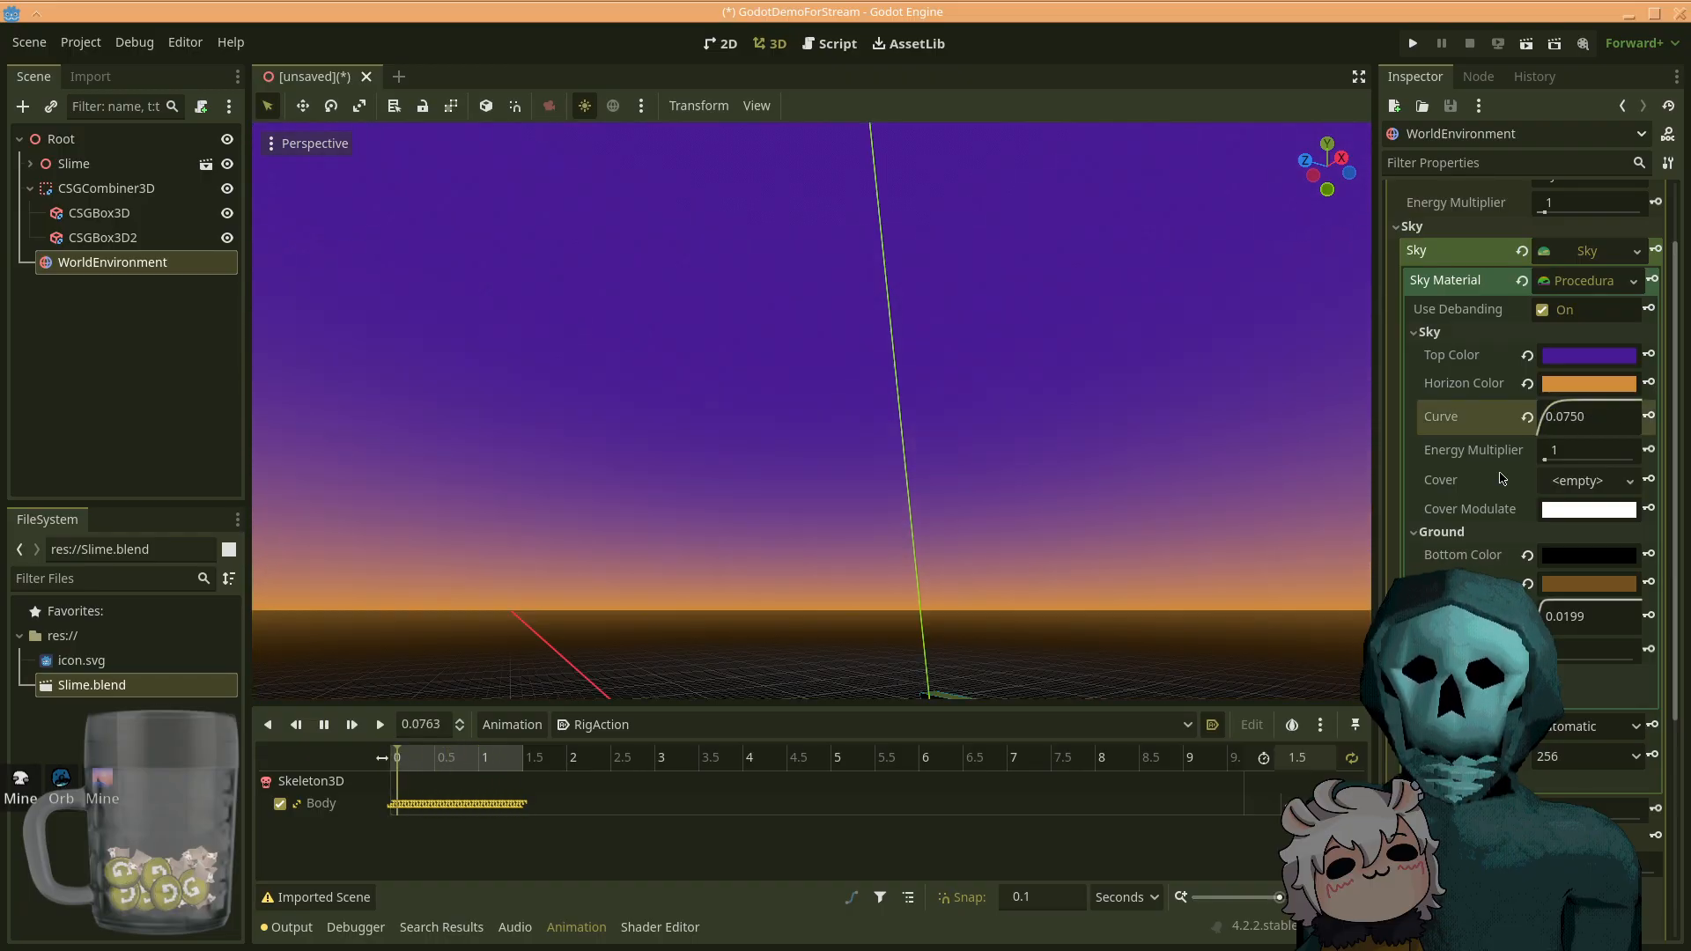
- Try a different sky Energy Multiplier and restore its default value
{"action": "left_click_drag", "start_coordinate": [1556, 454], "coordinate": [1605, 467]}
{"action": "left_click", "coordinate": [1527, 452]}
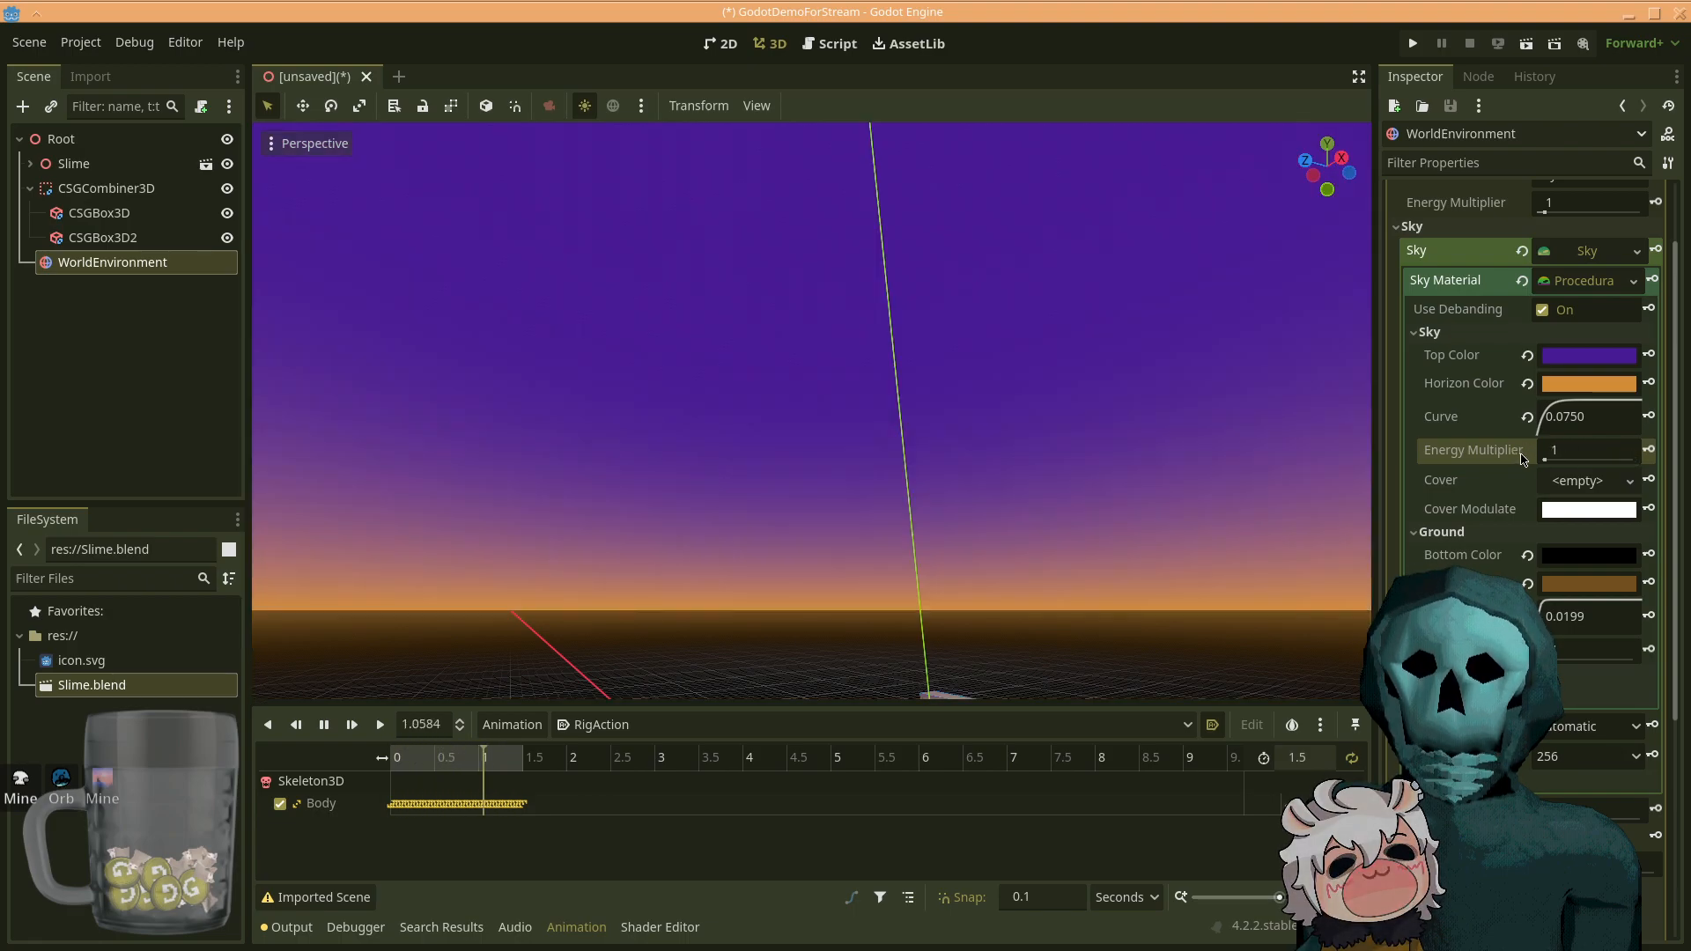
{"action": "middle_click_drag", "start_coordinate": [650, 472], "coordinate": [652, 691]}
{"action": "mouse_move", "coordinate": [1340, 478]}
{"action": "right_mouse_down"}
{"action": "mouse_move", "coordinate": [1351, 370]}
{"action": "mouse_move", "coordinate": [1348, 563]}
{"action": "mouse_move", "coordinate": [1339, 479]}
{"action": "right_mouse_up"}
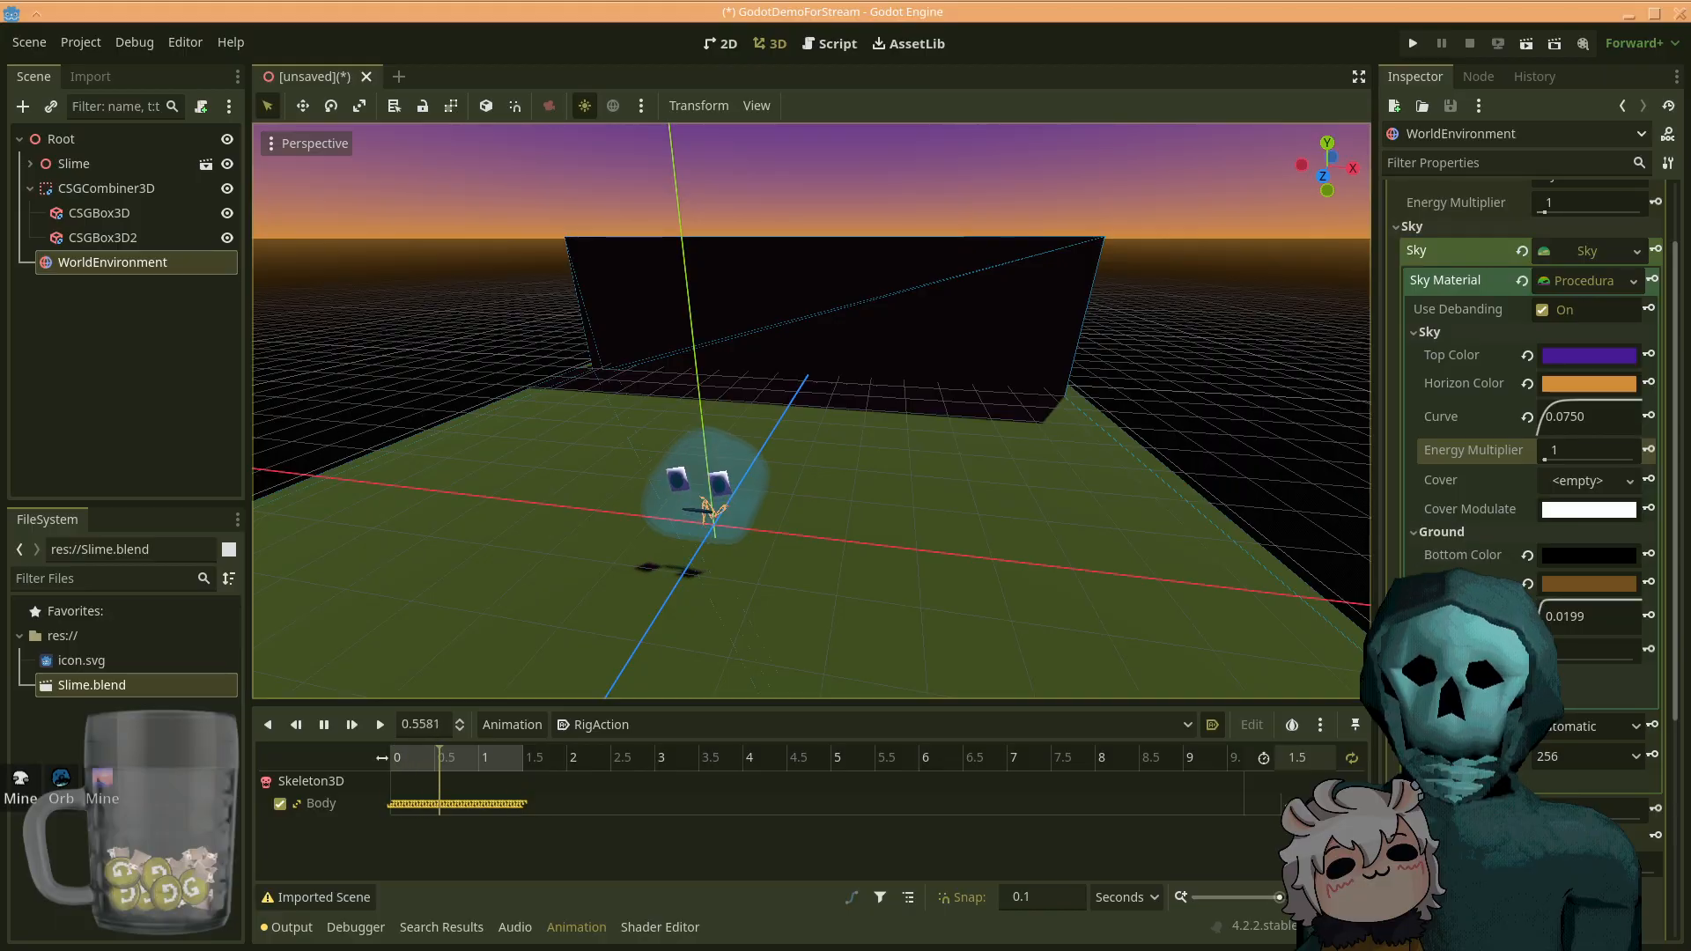
{"action": "scroll", "coordinate": [1528, 396], "scroll_direction": "down", "scroll_amount": 2}
{"action": "right_click_drag", "start_coordinate": [1188, 589], "coordinate": [1182, 441]}
{"action": "right_click_drag", "start_coordinate": [839, 568], "coordinate": [867, 666]}
- Expand the Sun settings, try an Angle Max of 2.45°, and restore the default 30°
{"action": "left_click", "coordinate": [1457, 580]}
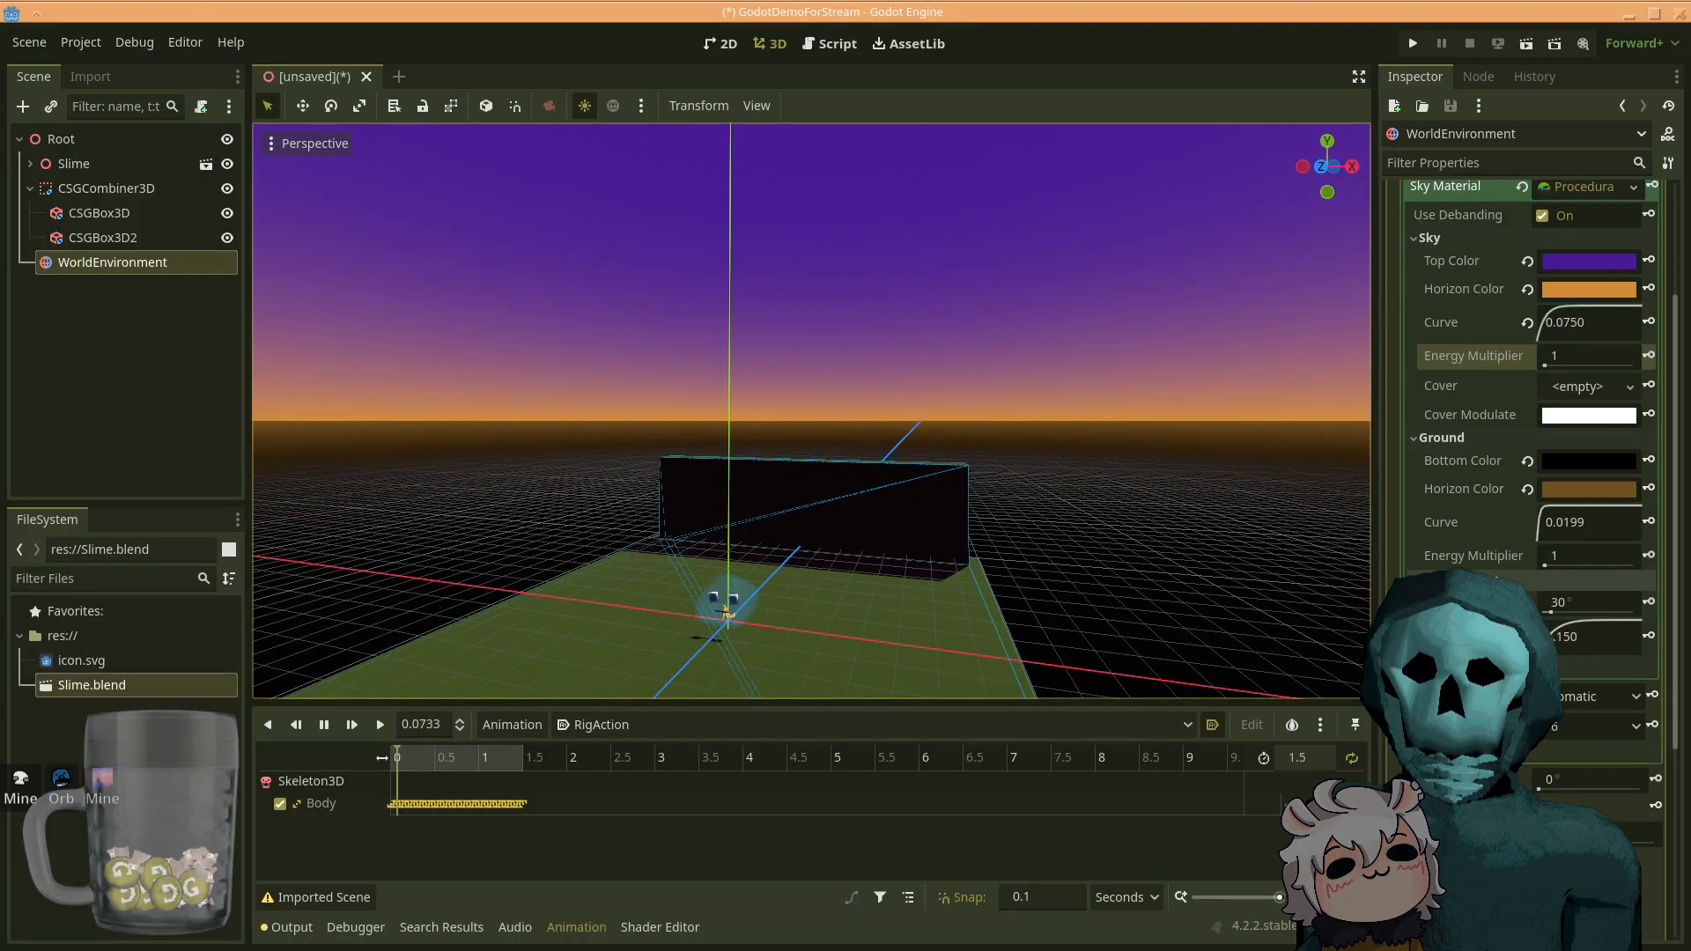
{"action": "right_click_drag", "start_coordinate": [1111, 610], "coordinate": [1131, 565]}
{"action": "key", "text": "s"}
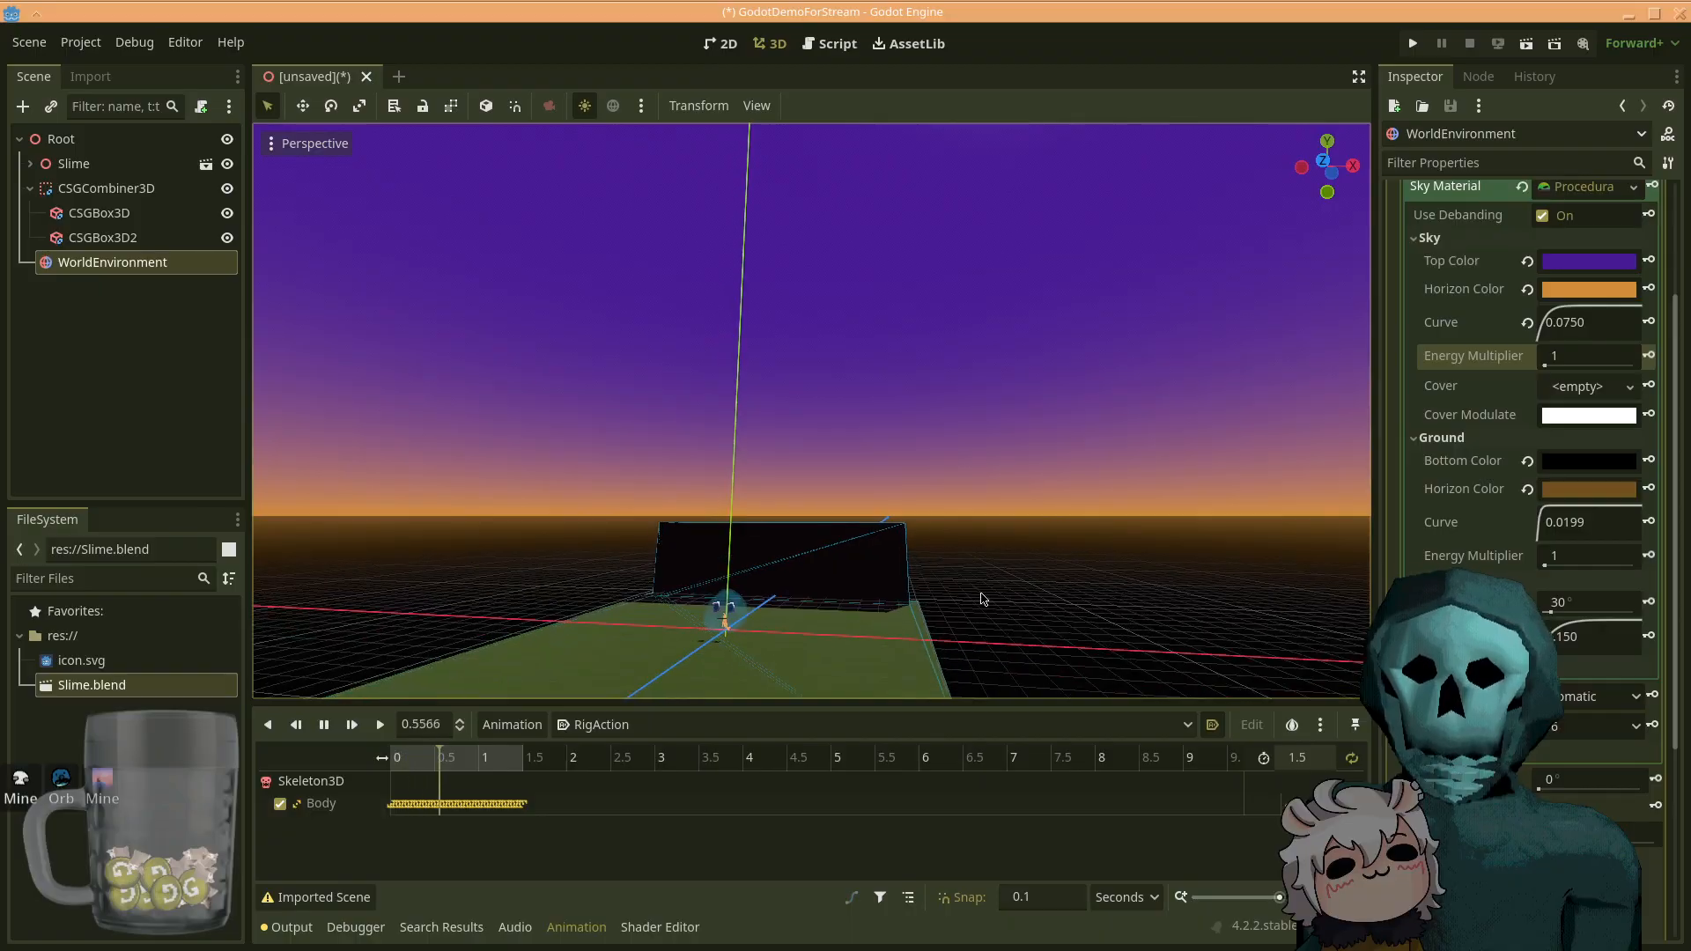
{"action": "left_click_drag", "start_coordinate": [1598, 606], "coordinate": [1594, 606]}
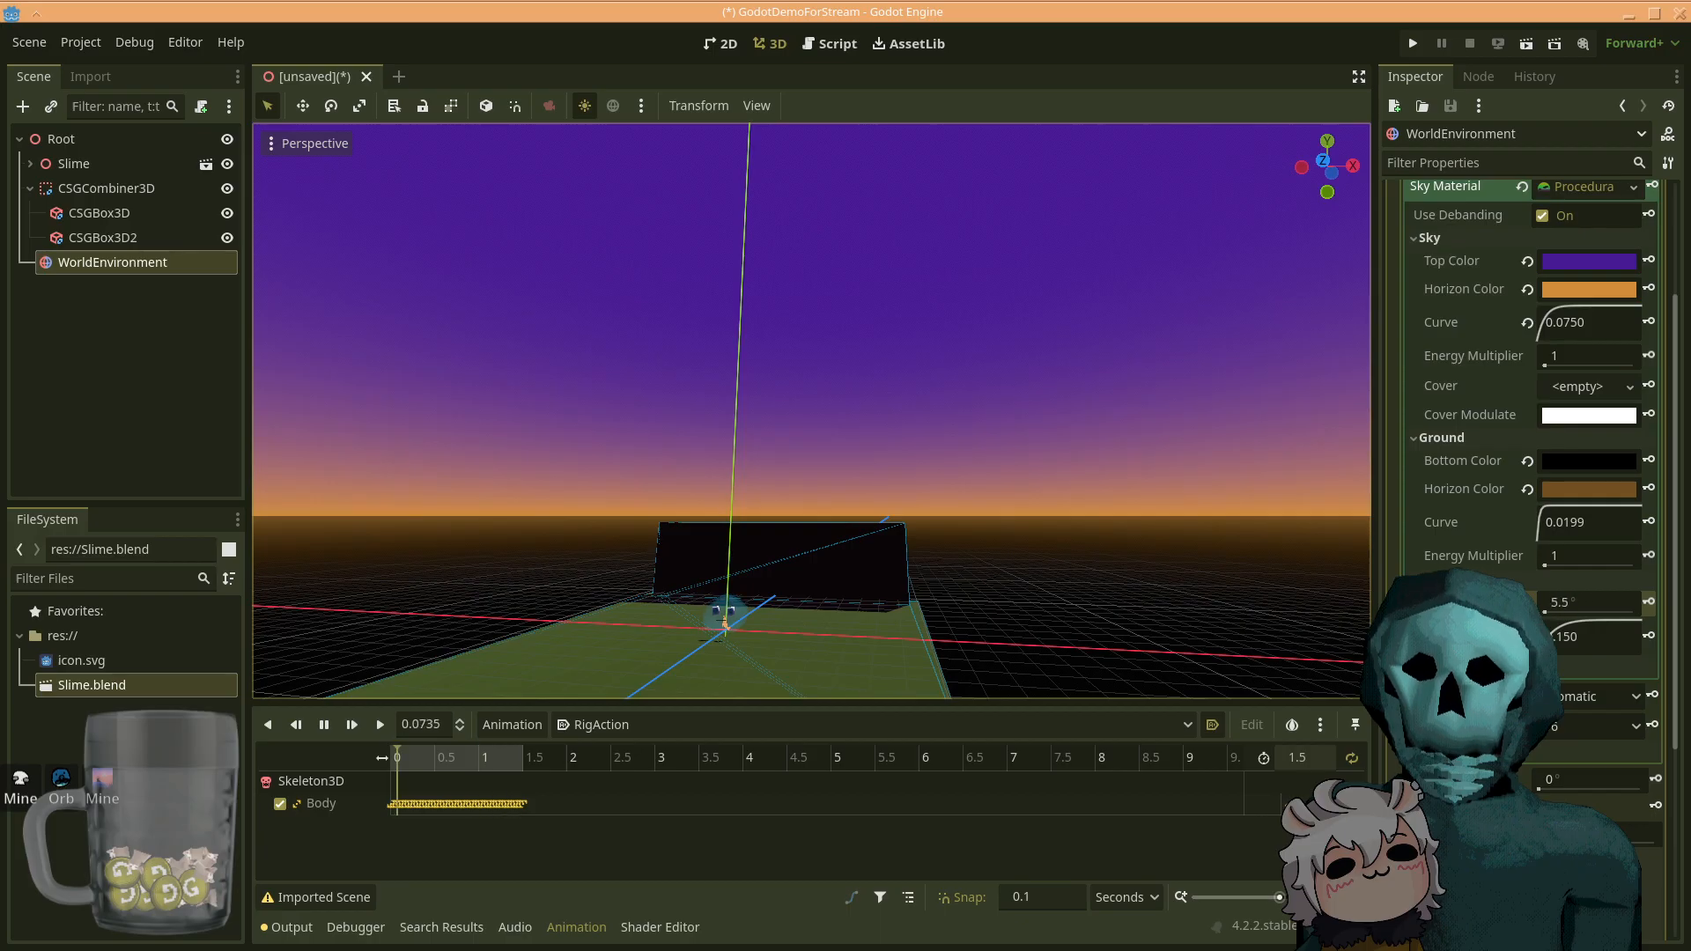
{"action": "mouse_move", "coordinate": [839, 478]}
{"action": "right_mouse_down"}
{"action": "mouse_move", "coordinate": [838, 454]}
{"action": "mouse_move", "coordinate": [839, 478]}
{"action": "right_mouse_up"}
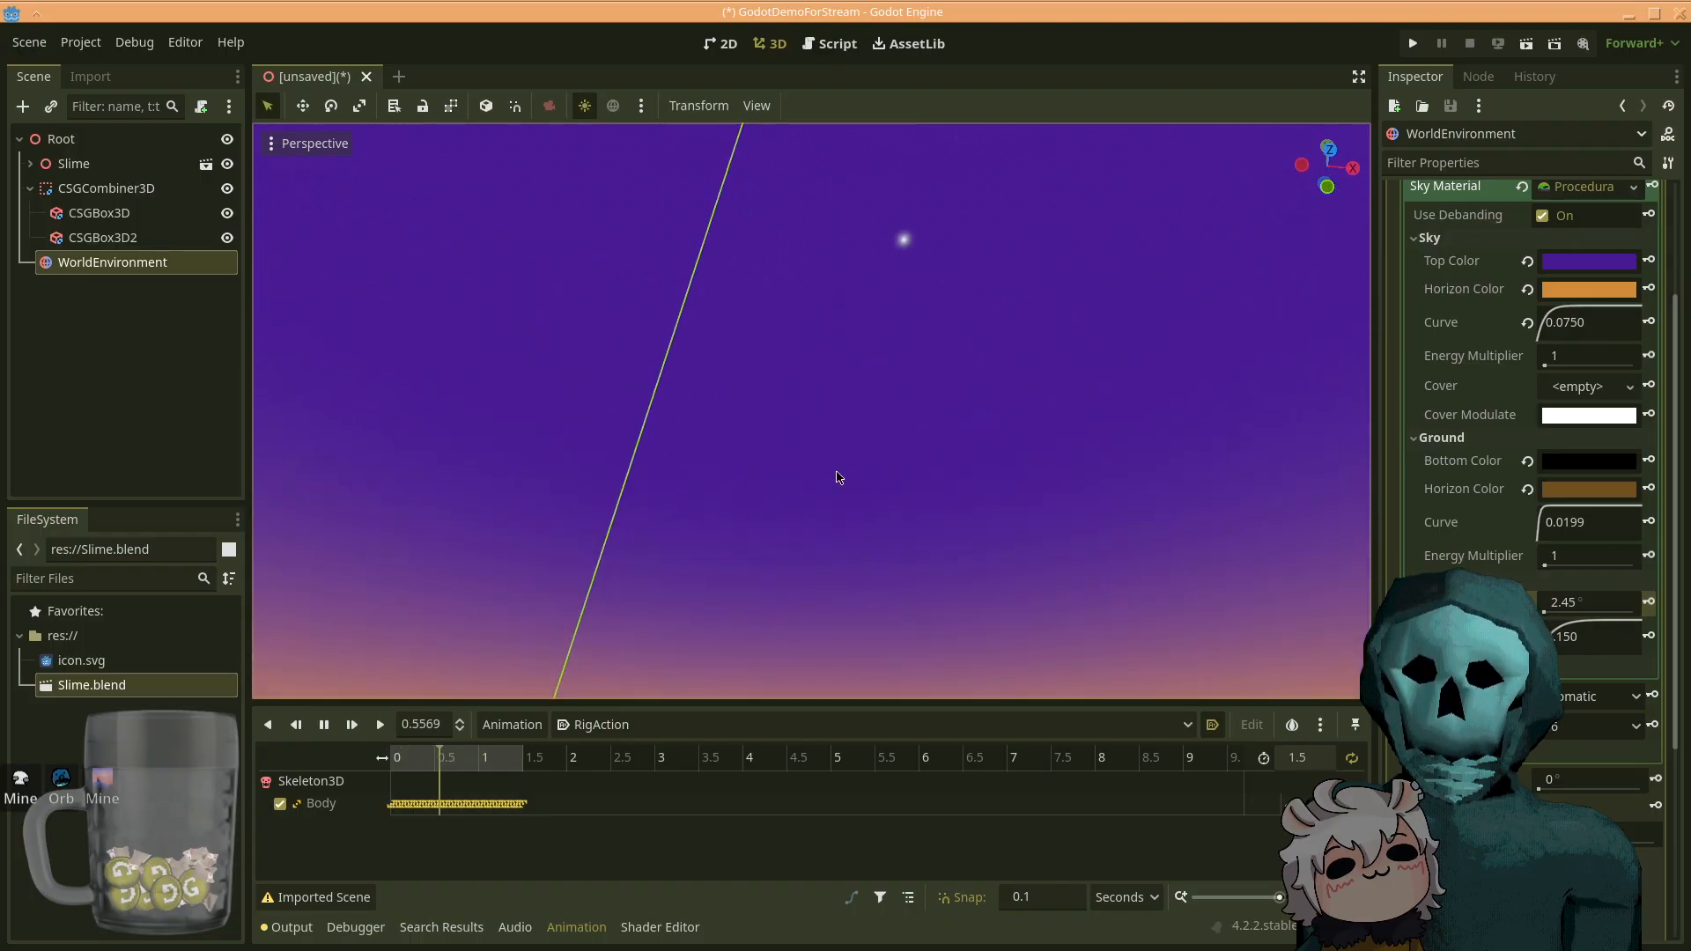
{"action": "left_click", "coordinate": [1527, 602]}
{"action": "left_click_drag", "start_coordinate": [1561, 635], "coordinate": [1561, 635]}
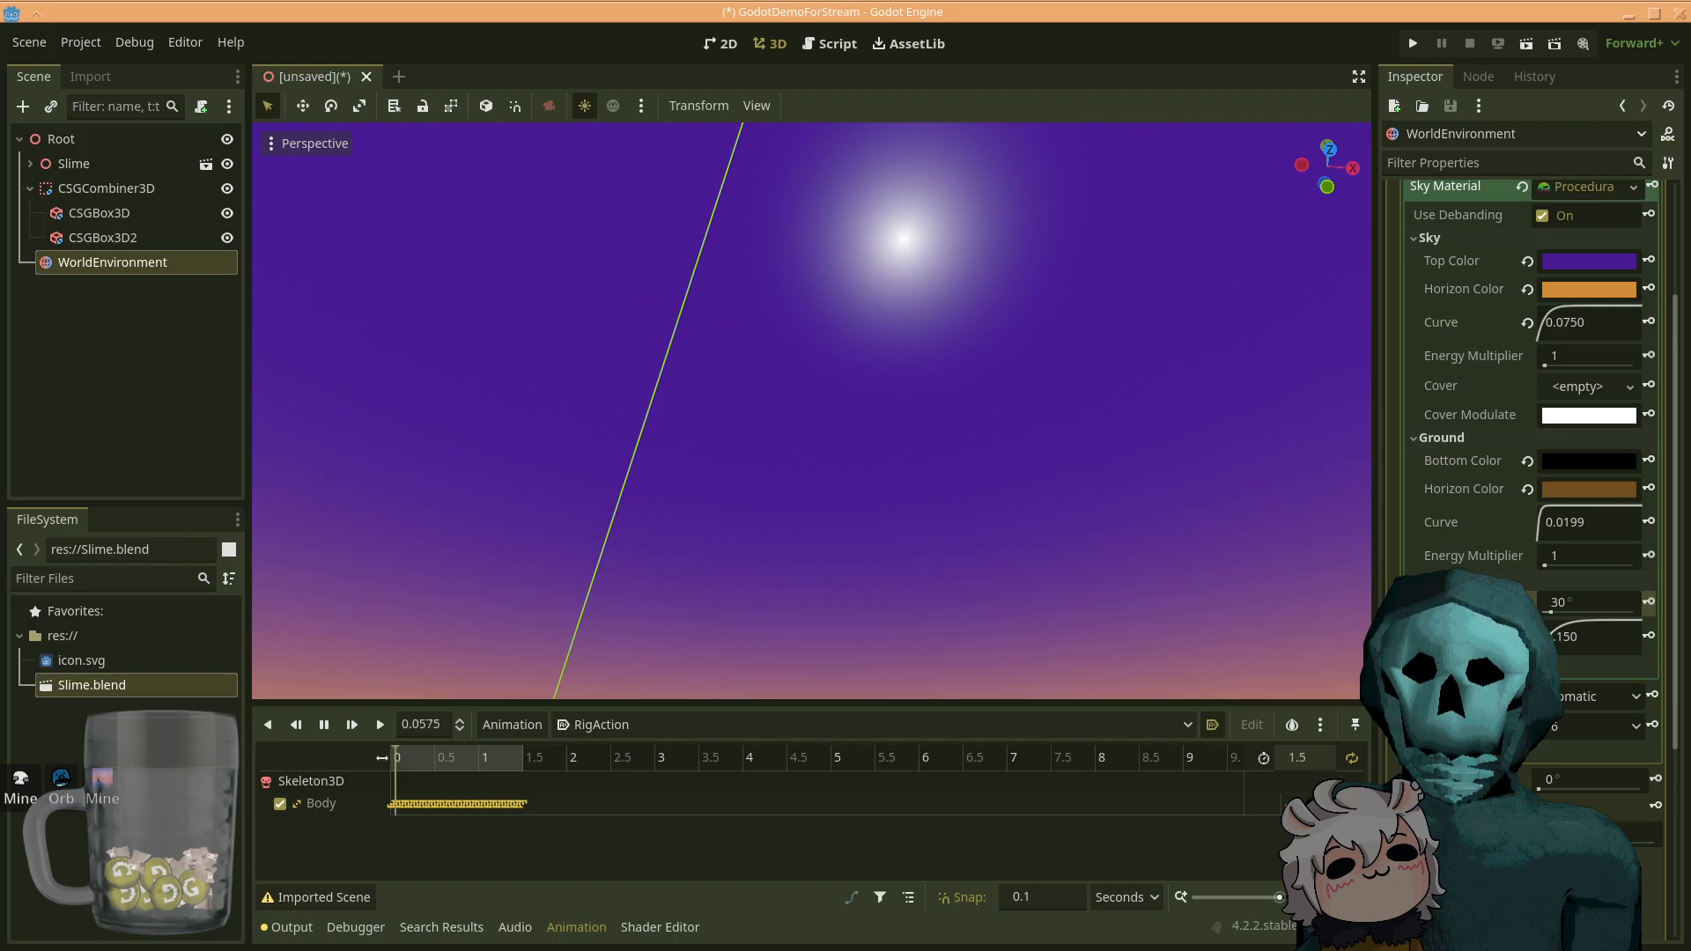
{"action": "scroll", "coordinate": [1561, 635], "scroll_direction": "down", "scroll_amount": 3}
{"action": "scroll", "coordinate": [1532, 528], "scroll_direction": "up", "scroll_amount": 5}
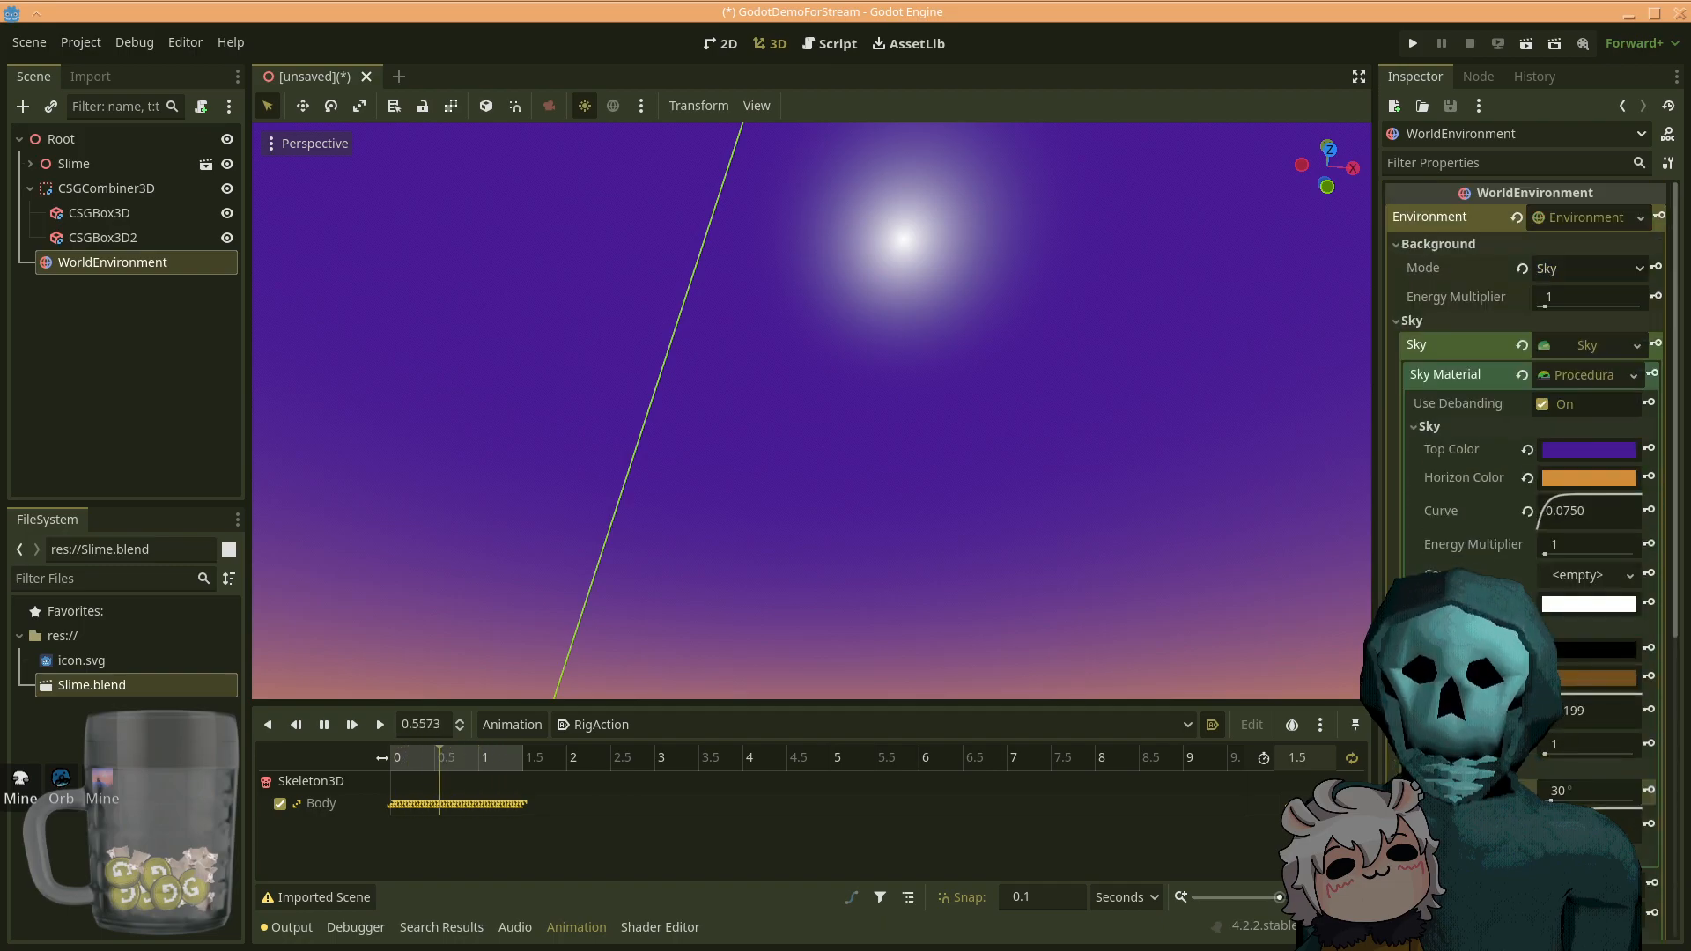
- Try other values for the sun's Angle Max and Curve and reset both to their defaults
{"action": "left_click", "coordinate": [1559, 379]}
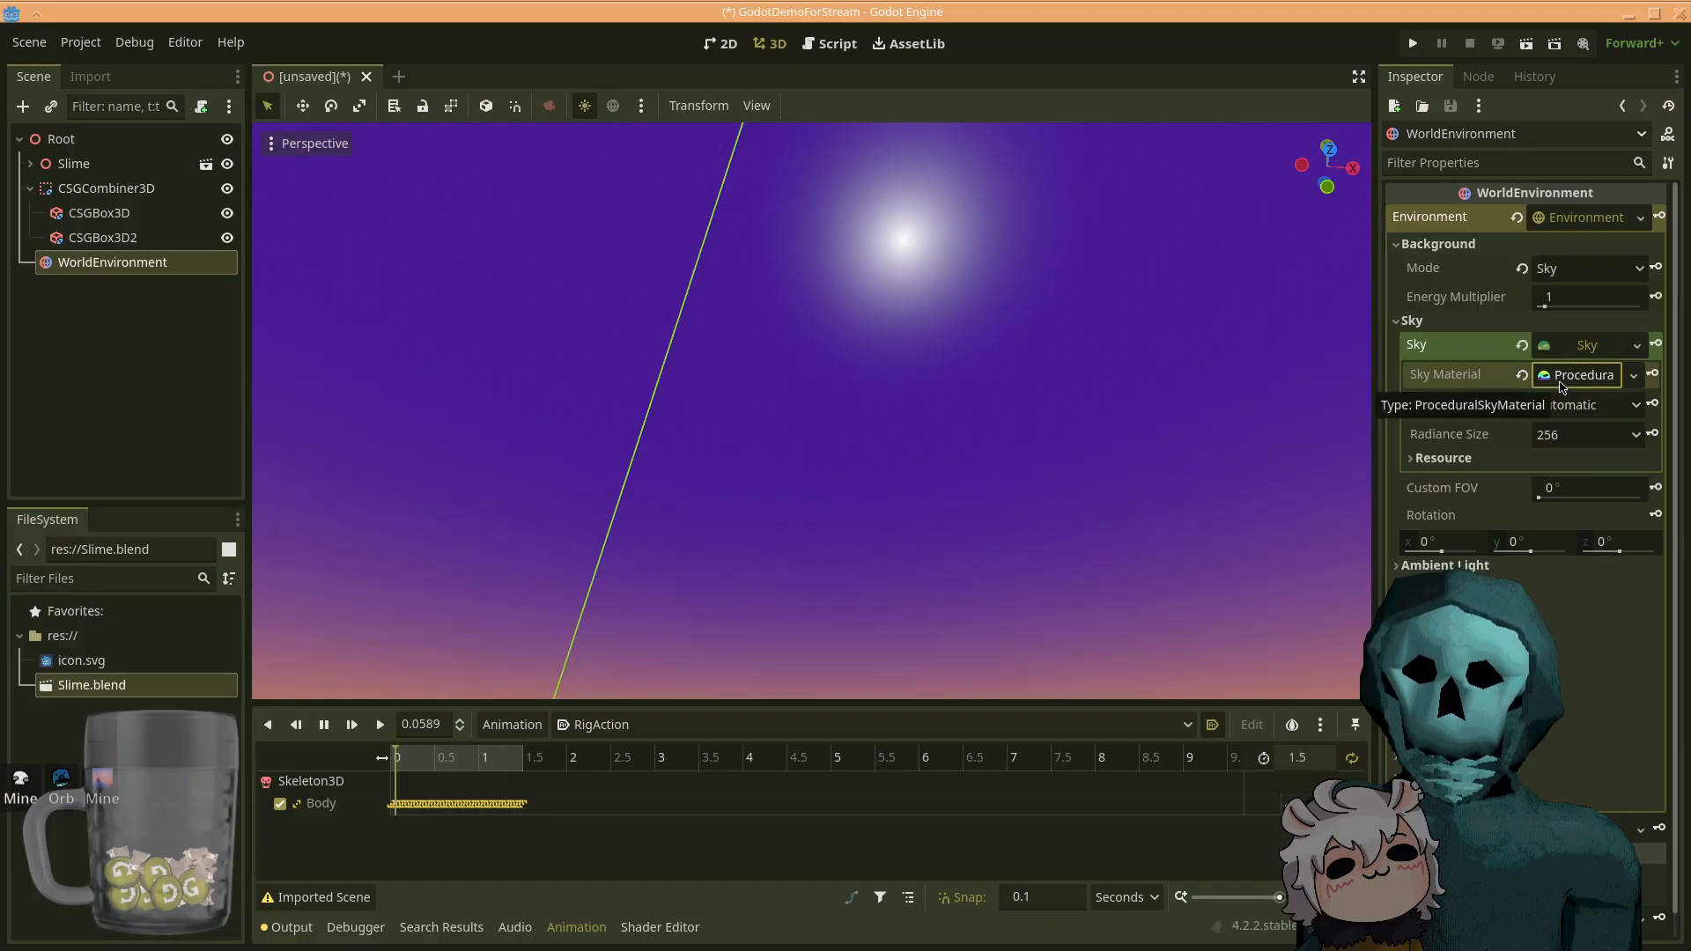
{"action": "left_click", "coordinate": [1560, 379]}
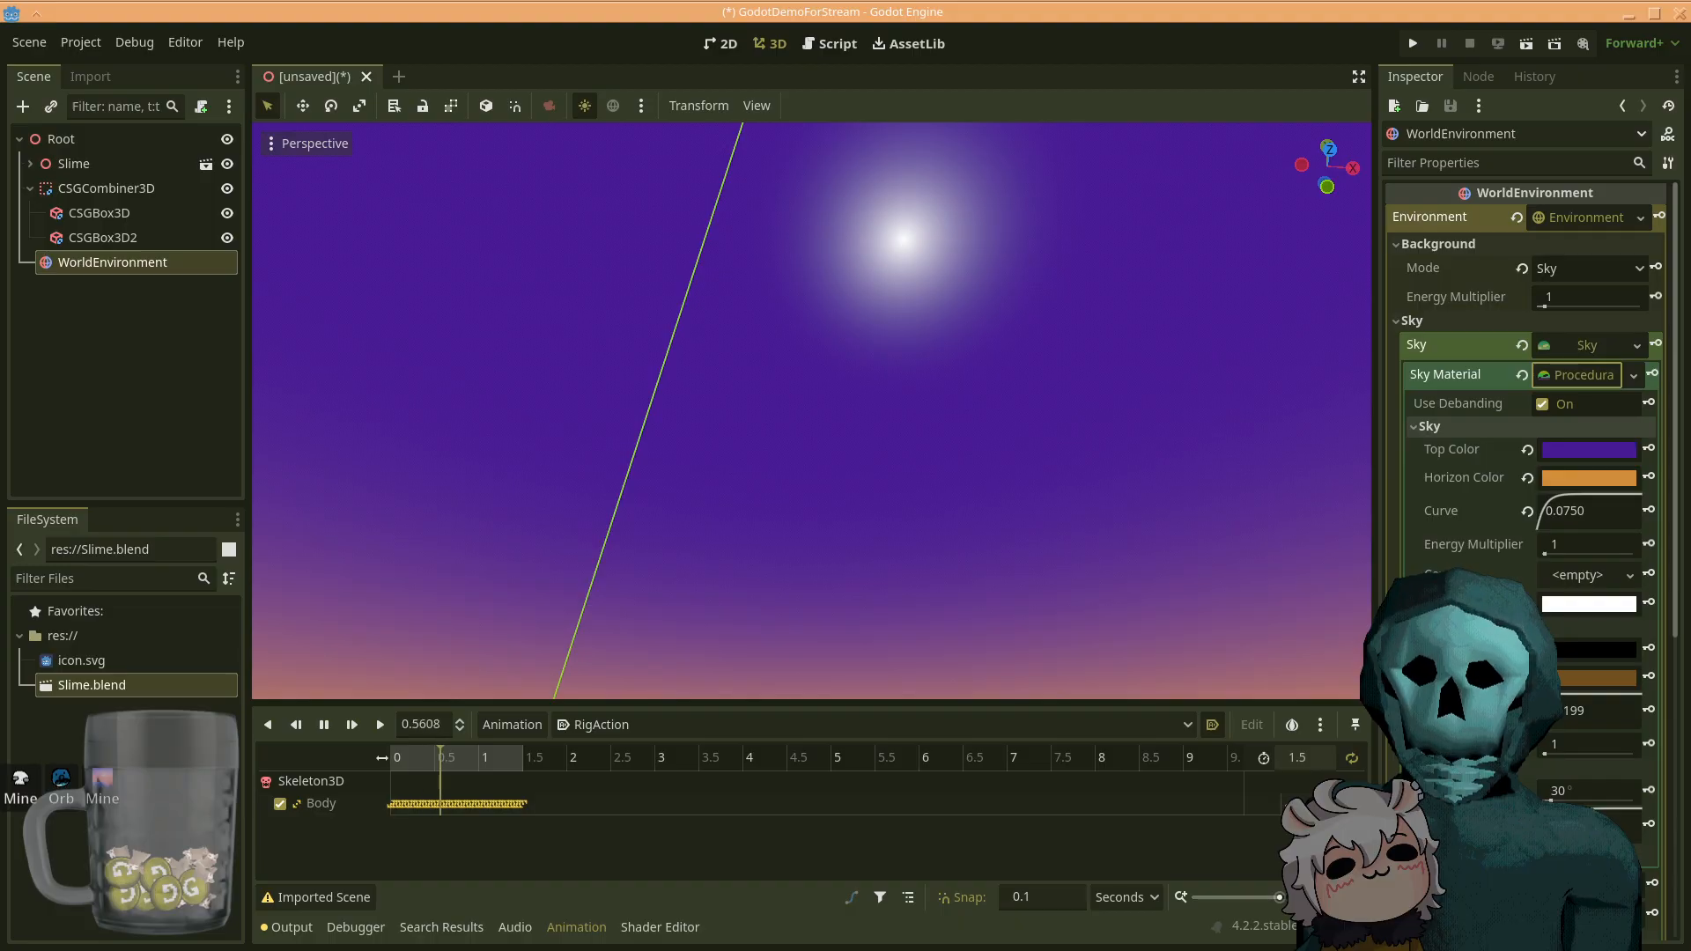
{"action": "scroll", "coordinate": [1560, 385], "scroll_direction": "down", "scroll_amount": 1}
{"action": "left_click_drag", "start_coordinate": [1551, 696], "coordinate": [1532, 762]}
{"action": "left_click_drag", "start_coordinate": [1592, 702], "coordinate": [1561, 702]}
{"action": "left_click", "coordinate": [1527, 731]}
{"action": "left_click", "coordinate": [1527, 697]}
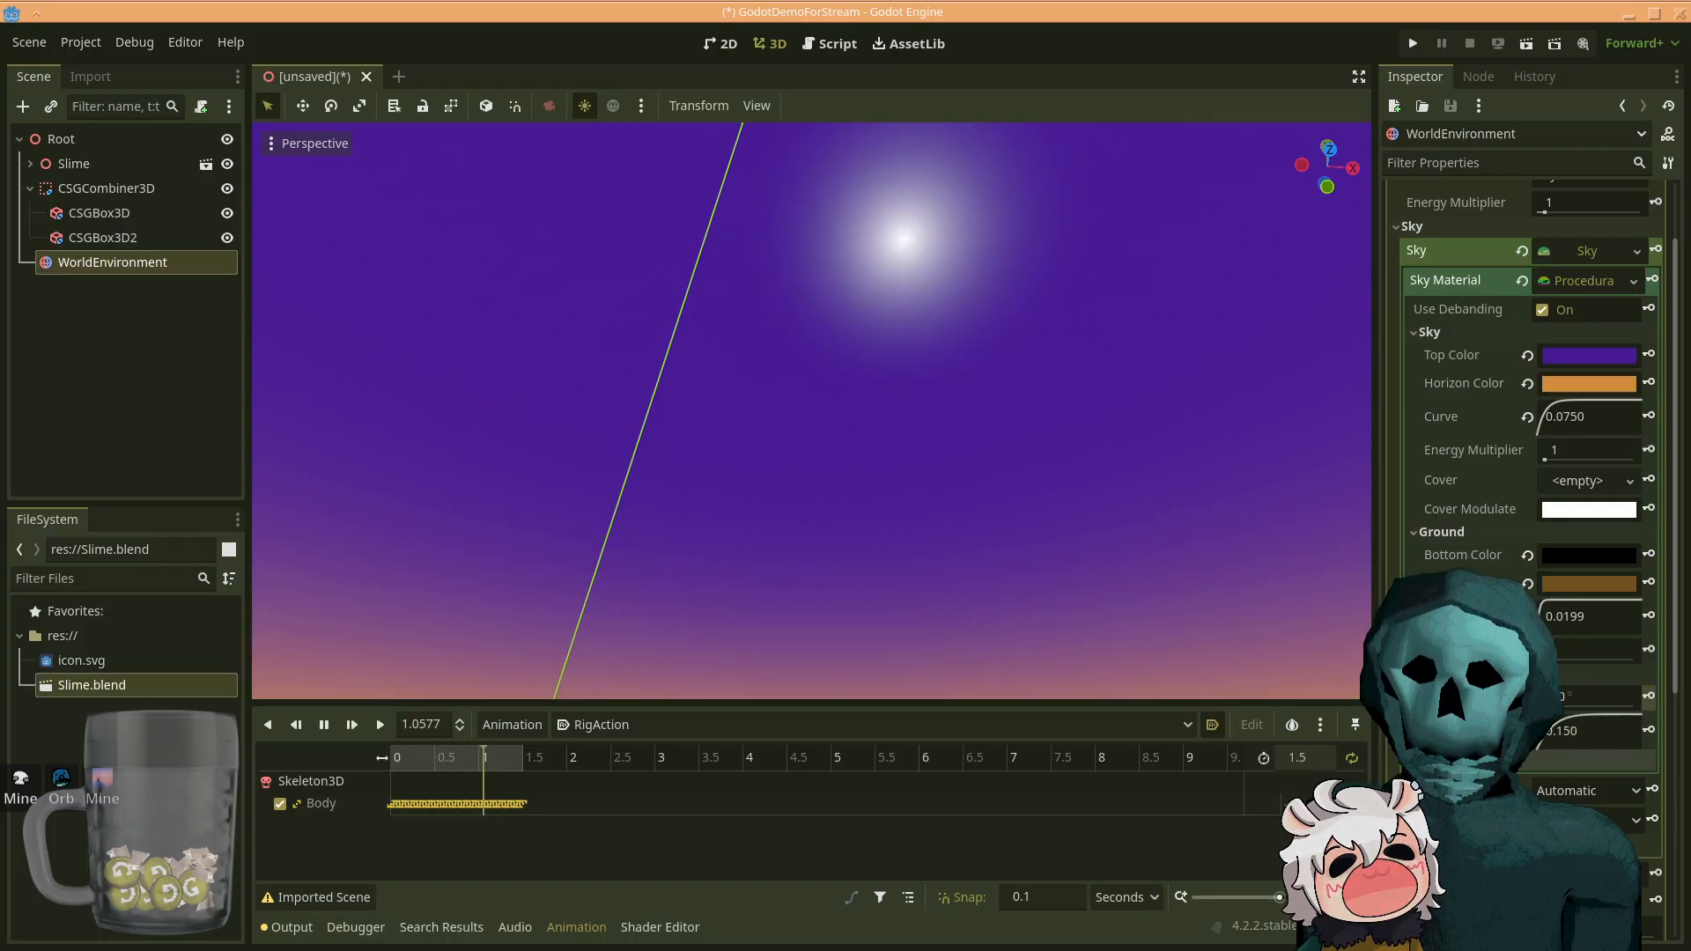
{"action": "scroll", "coordinate": [1527, 697], "scroll_direction": "up", "scroll_amount": 3}
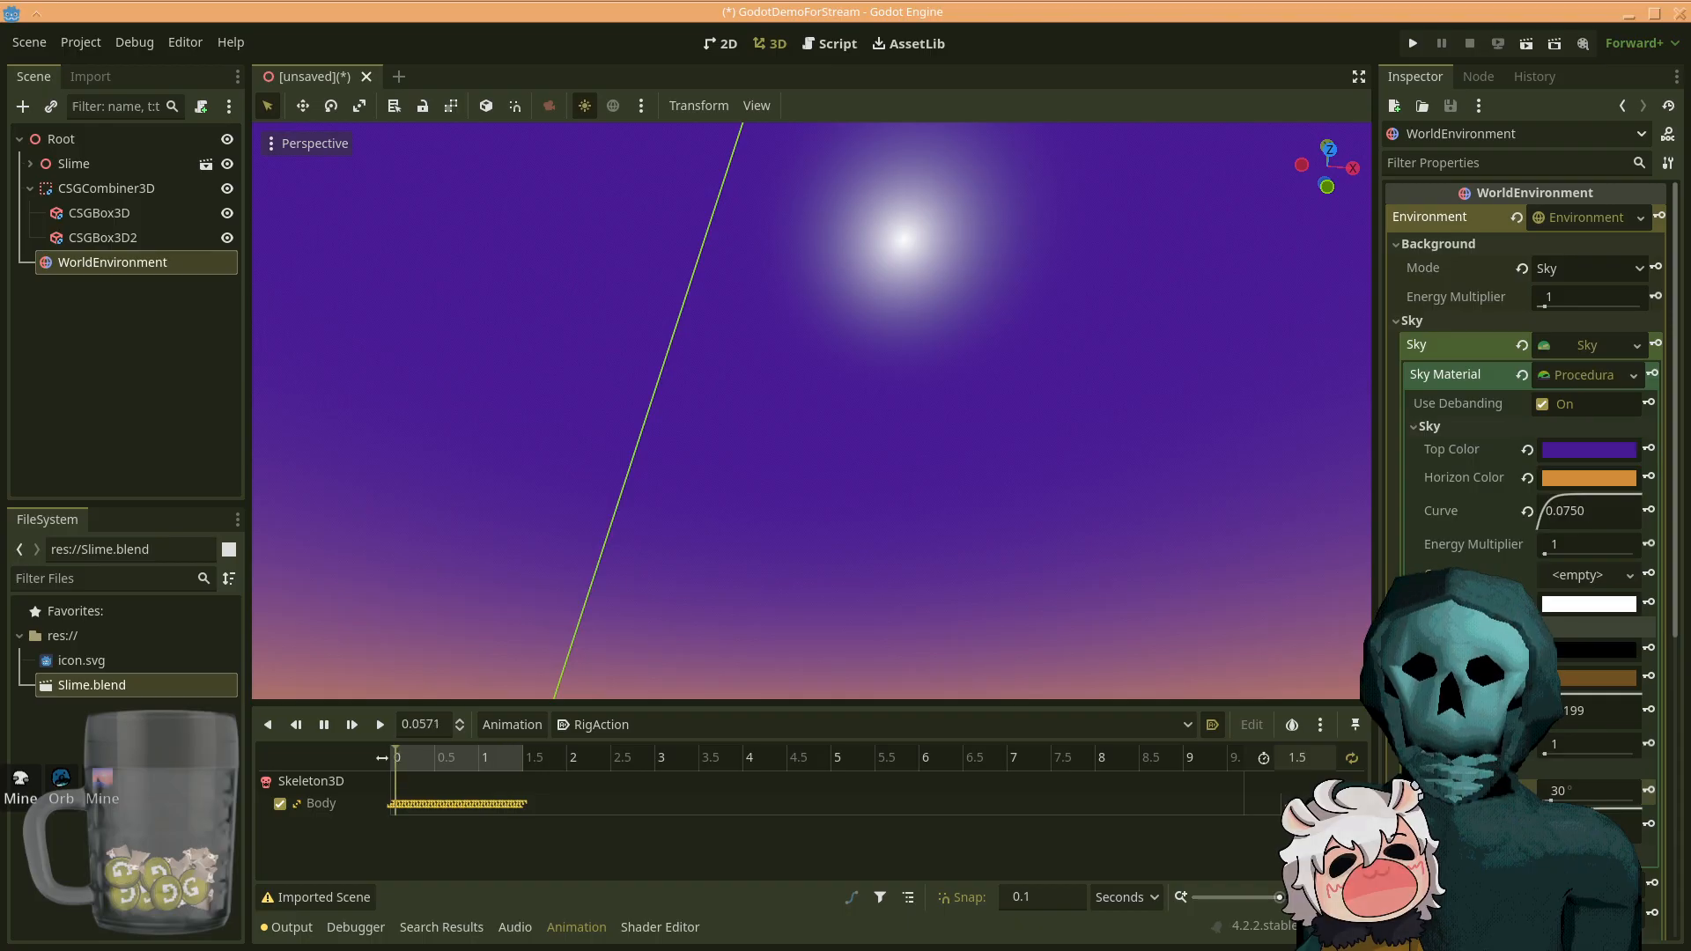
{"action": "scroll", "coordinate": [1461, 441], "scroll_direction": "down", "scroll_amount": 10}
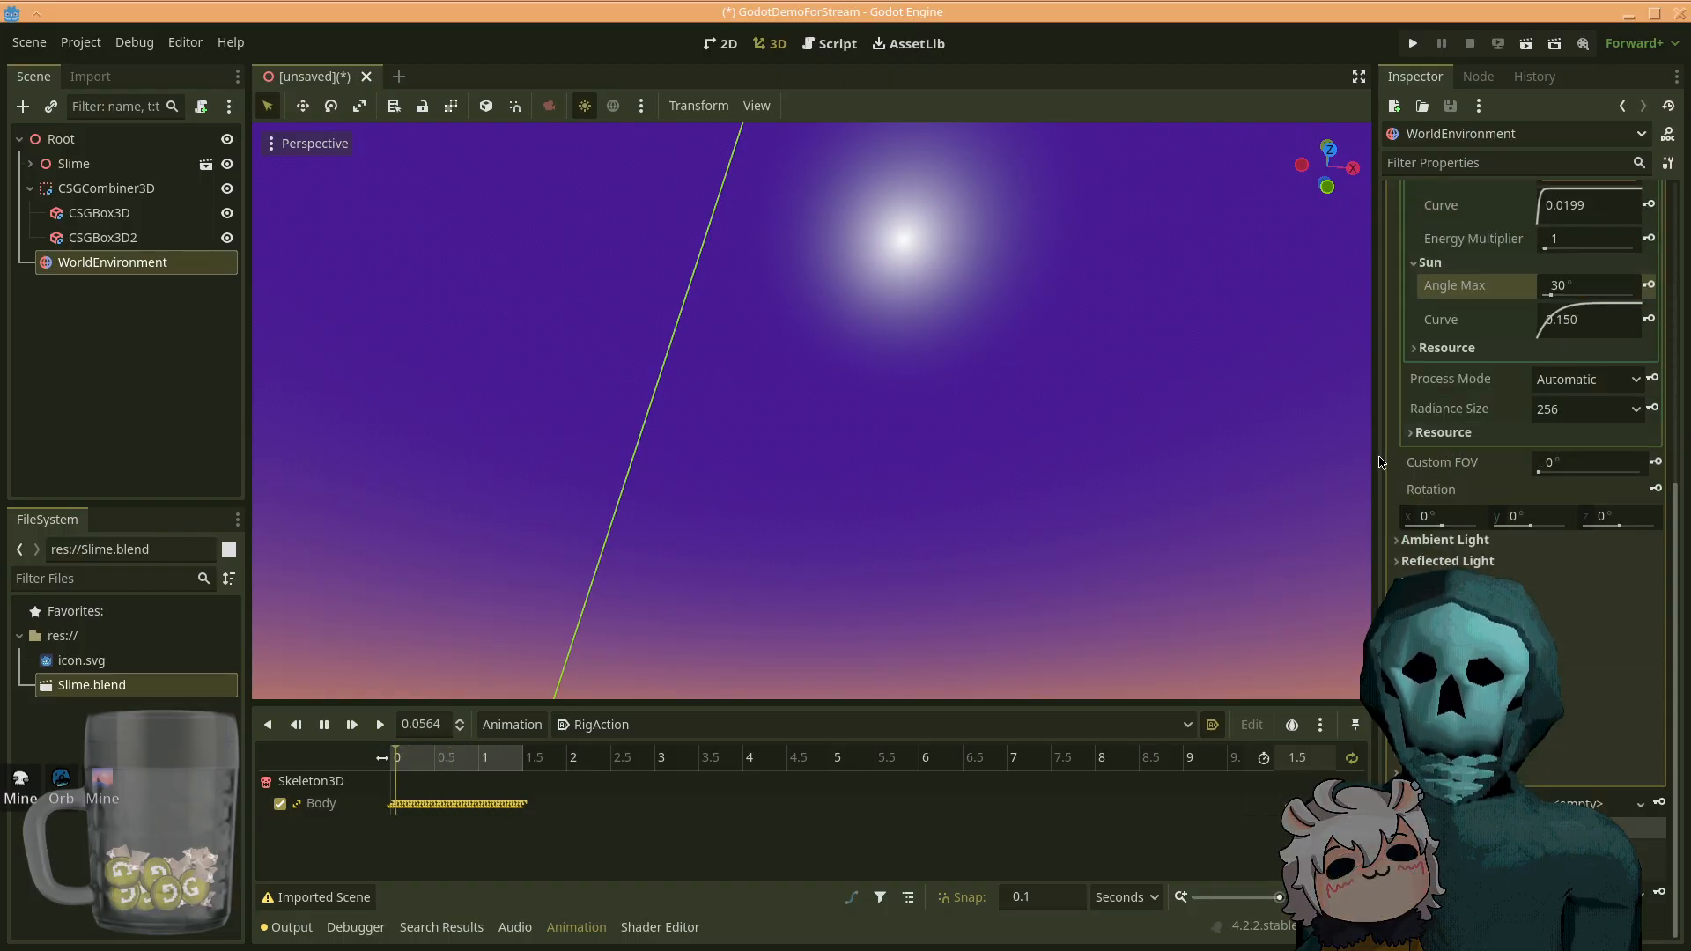
{"action": "right_click_drag", "start_coordinate": [962, 521], "coordinate": [1004, 636]}
{"action": "key", "text": "w"}
{"action": "key", "text": "w"}
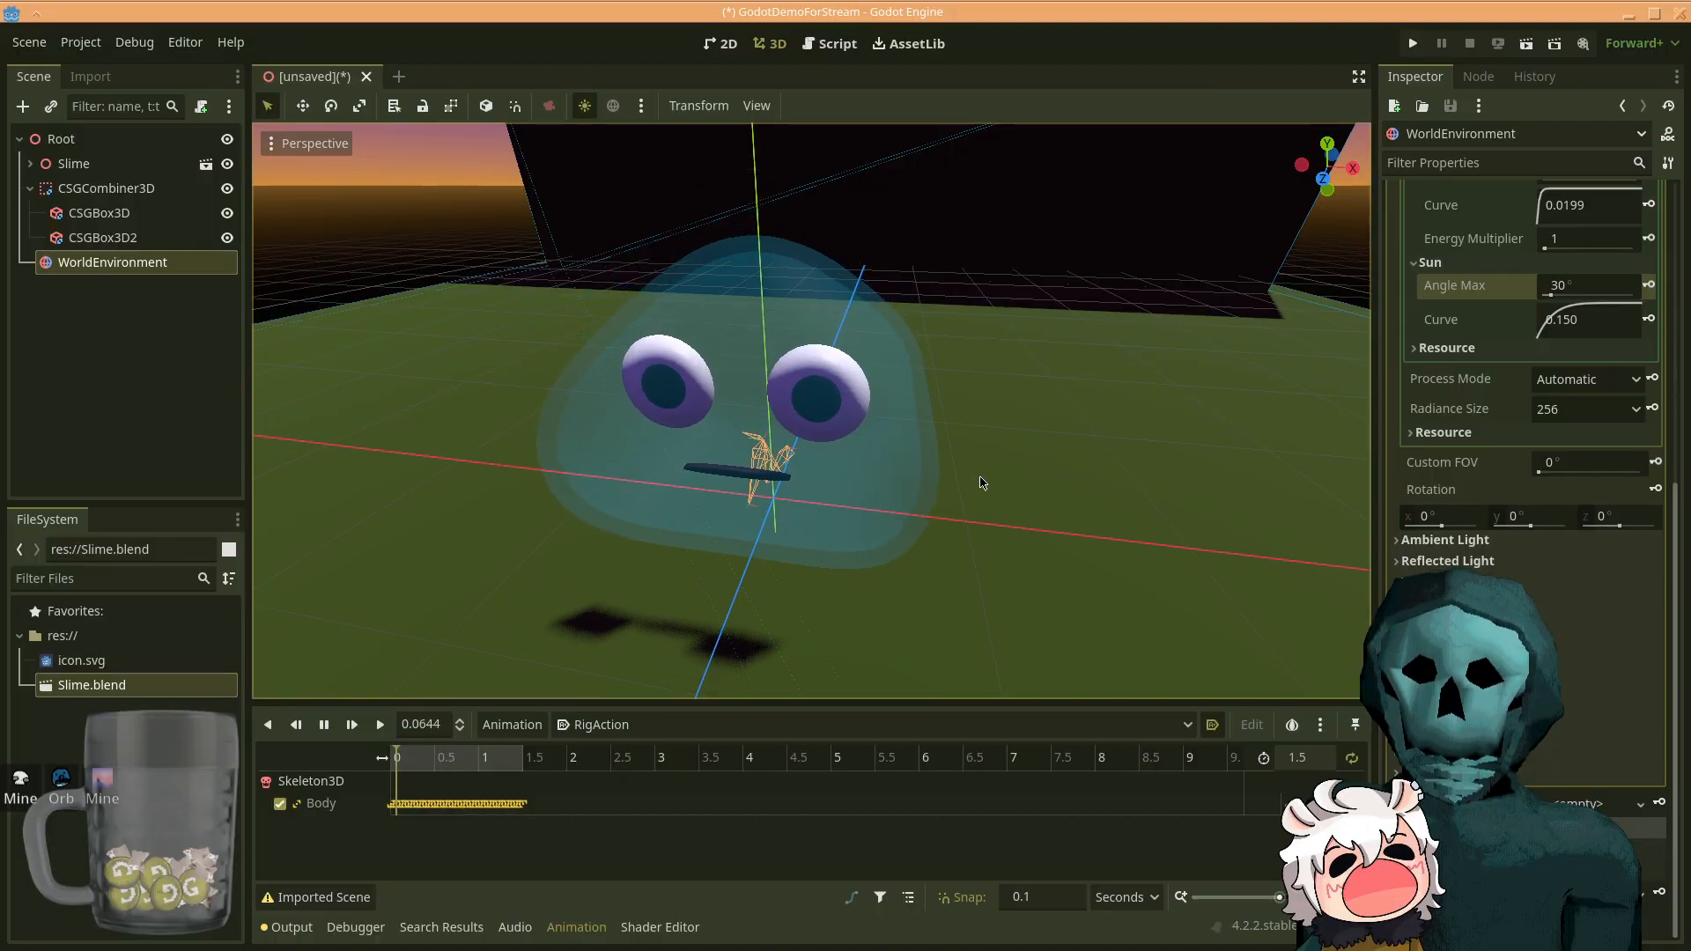
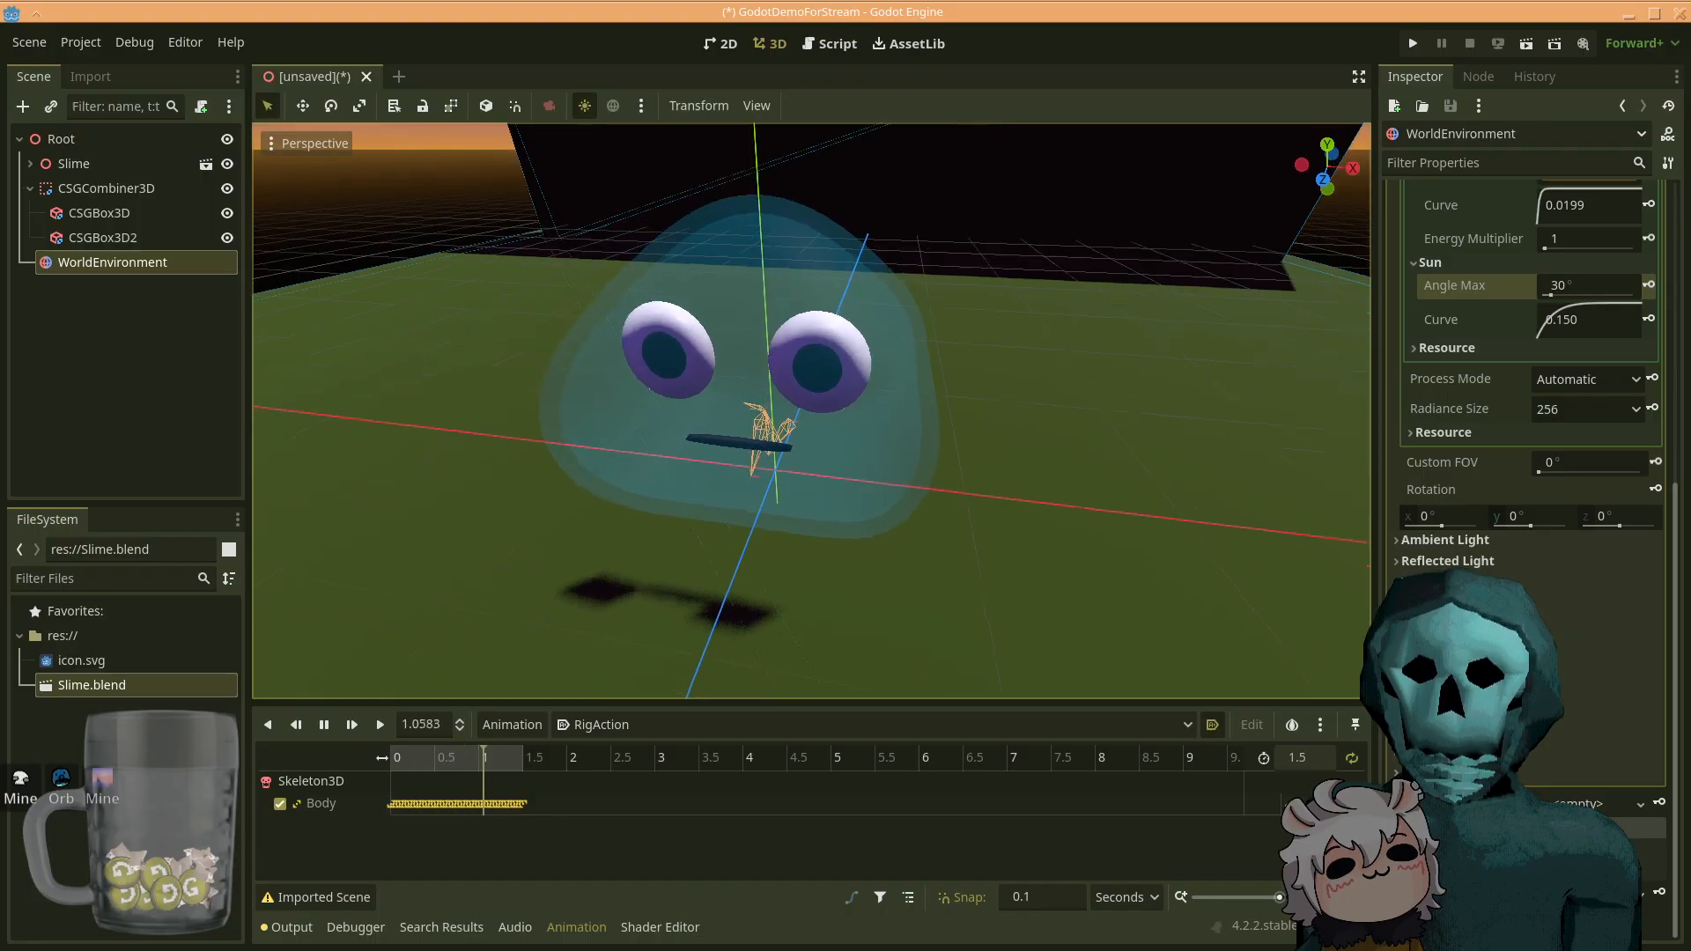
{"action": "scroll", "coordinate": [978, 480], "scroll_direction": "down", "scroll_amount": 6}
{"action": "scroll", "coordinate": [1040, 449], "scroll_direction": "up", "scroll_amount": 3}
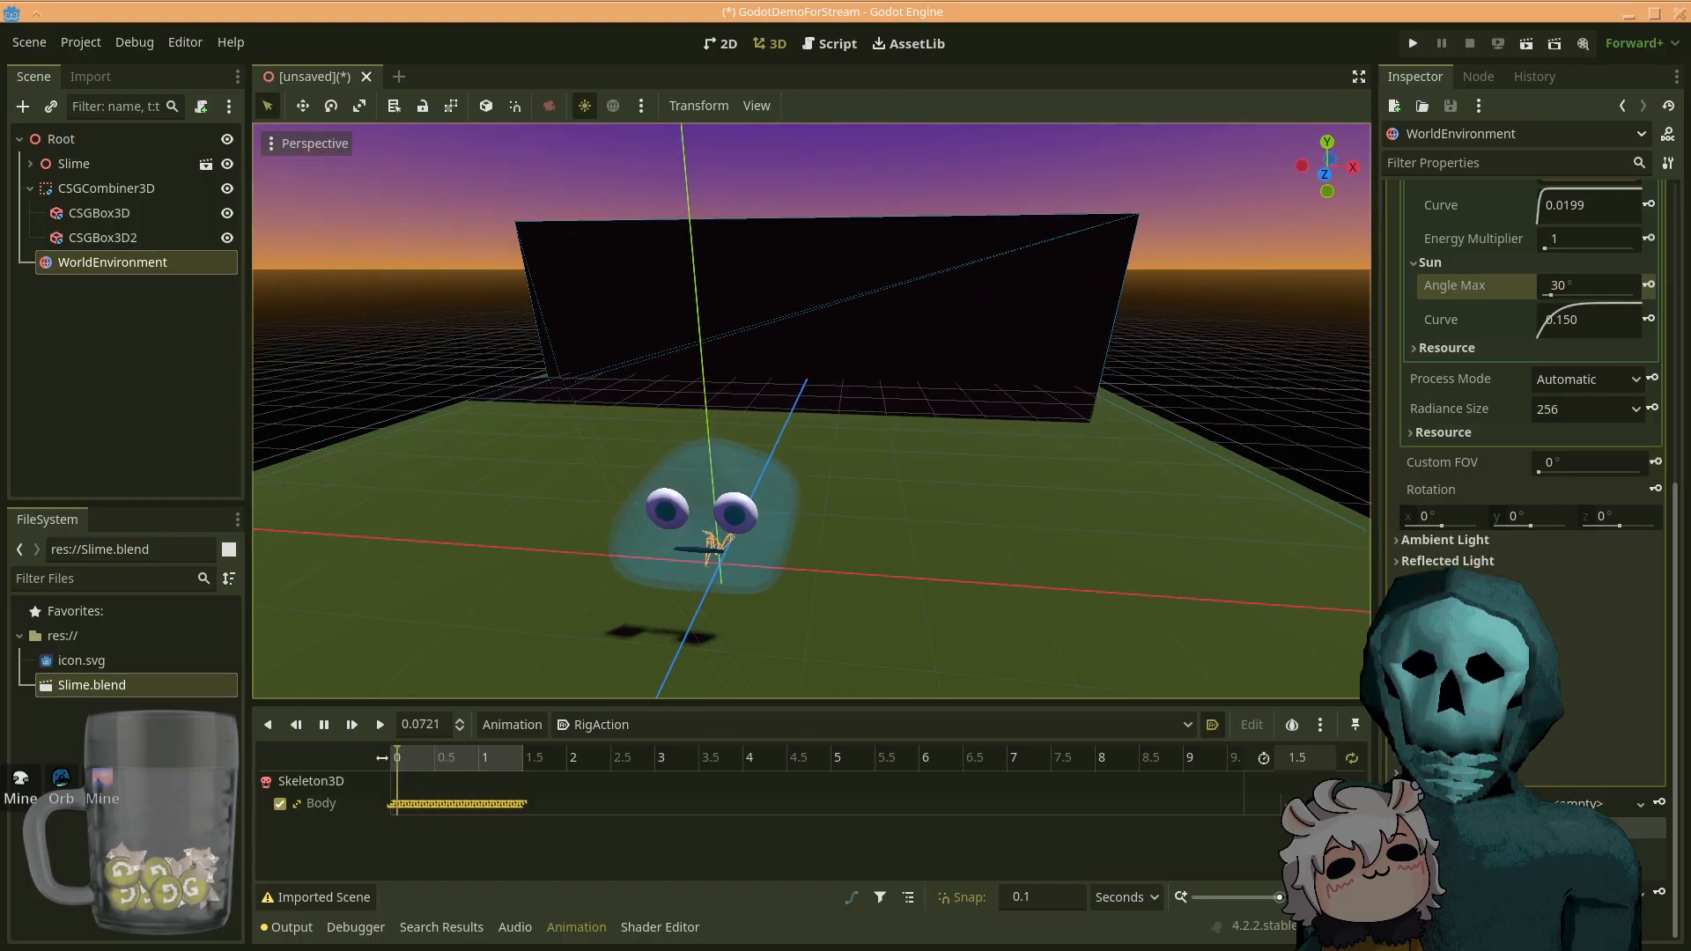
{"action": "scroll", "coordinate": [1040, 449], "scroll_direction": "up", "scroll_amount": 2}
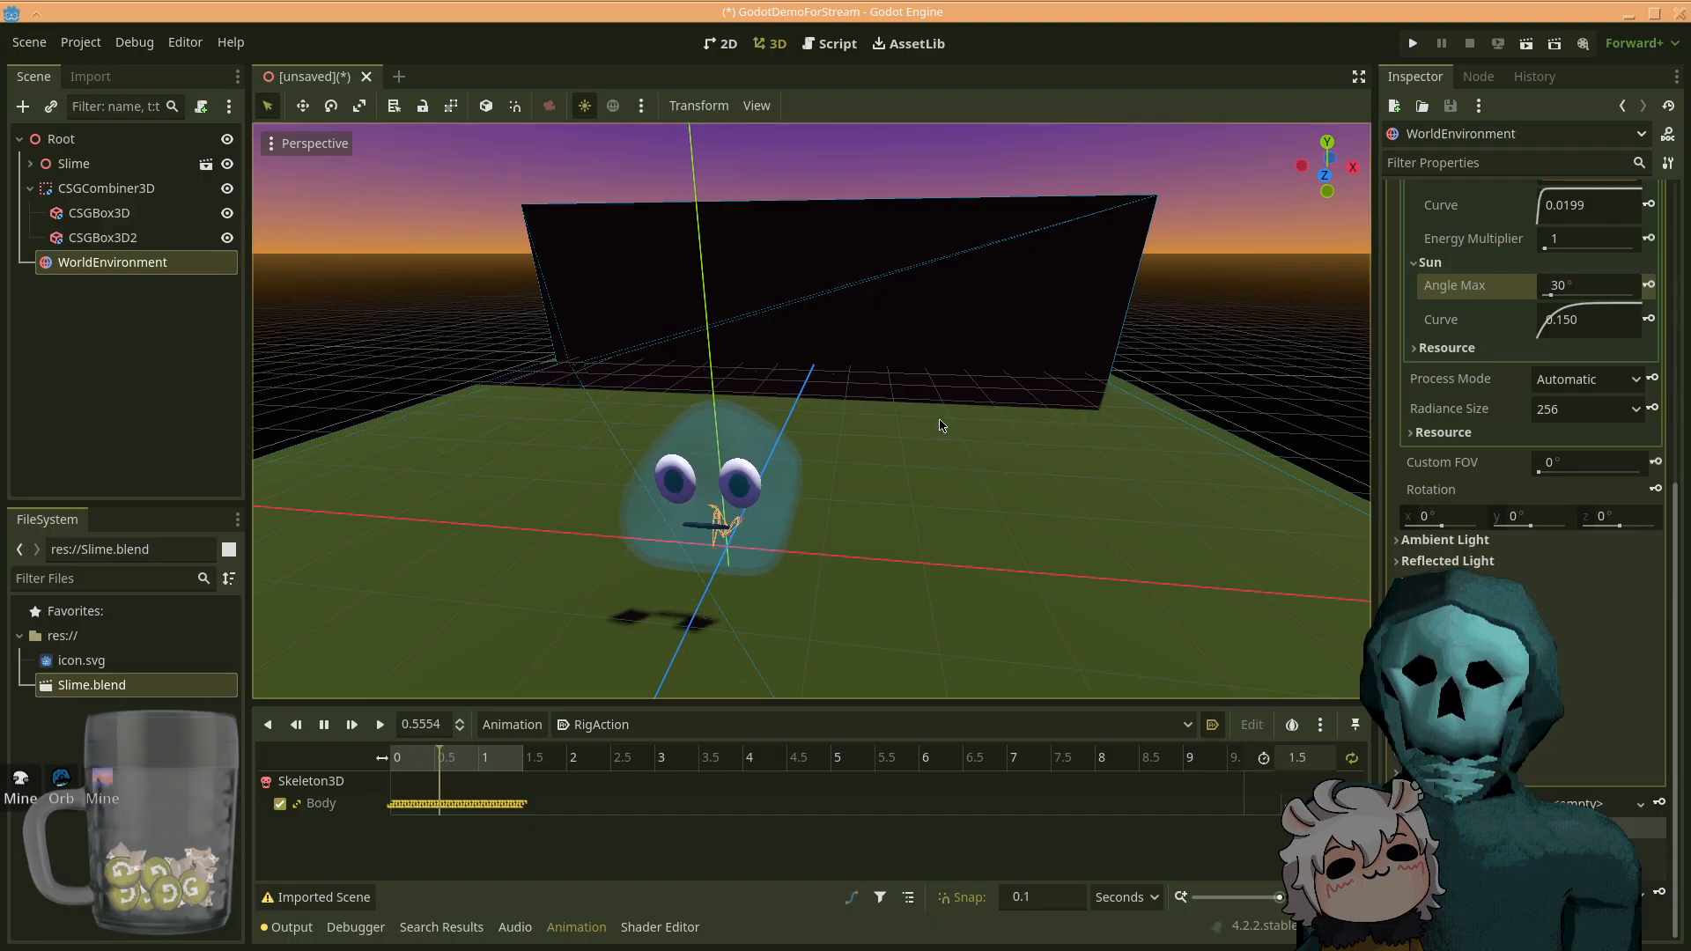
{"action": "scroll", "coordinate": [1453, 458], "scroll_direction": "up", "scroll_amount": 6}
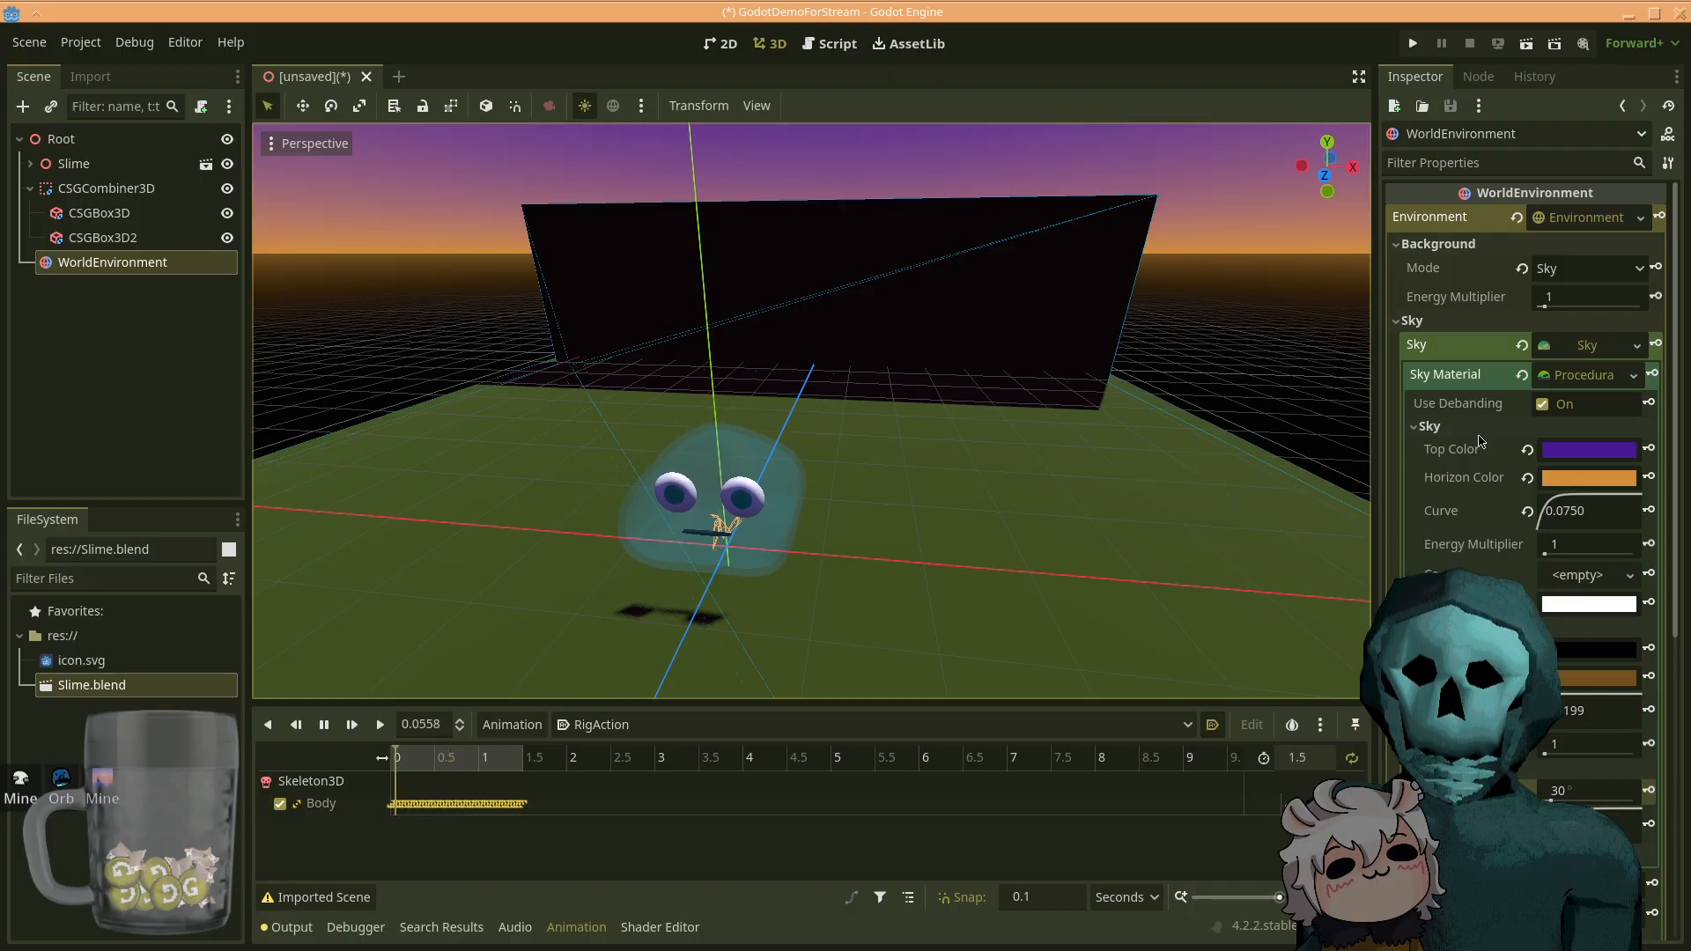
- Check which resource types are available for the WorldEnvironment's Sky Material, keeping the current procedural one
{"action": "left_click", "coordinate": [1585, 375]}
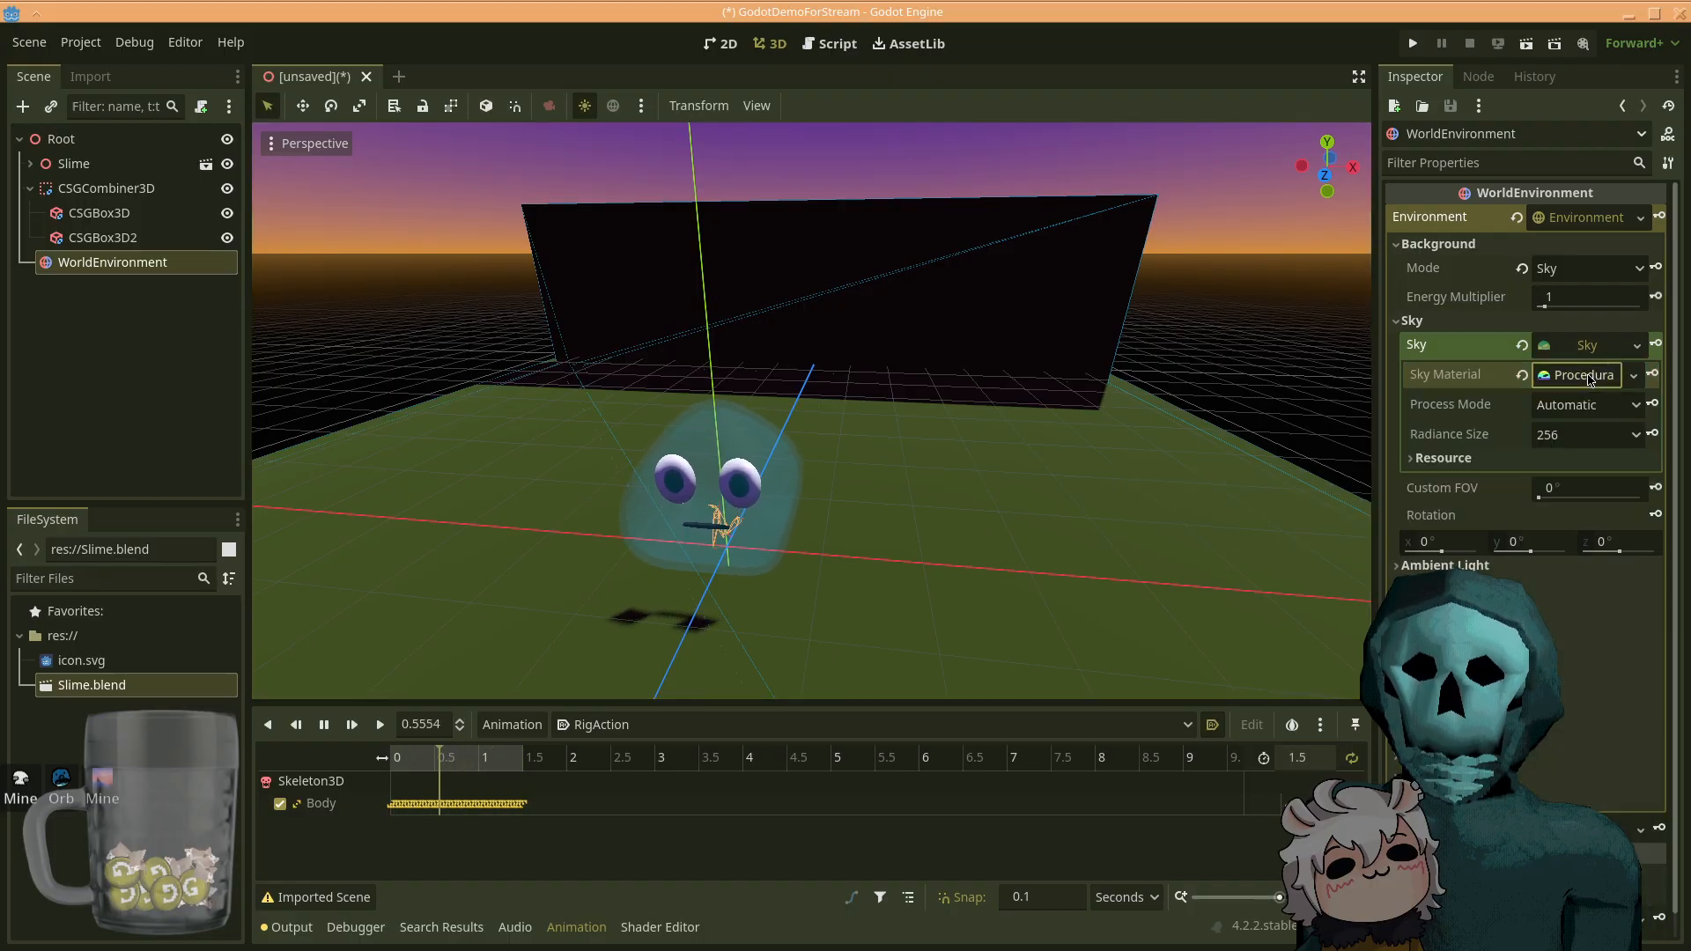
{"action": "left_click", "coordinate": [1642, 348]}
{"action": "left_click", "coordinate": [1640, 348]}
{"action": "left_click", "coordinate": [1639, 348]}
{"action": "key", "text": "Escape"}
{"action": "left_click", "coordinate": [1634, 375]}
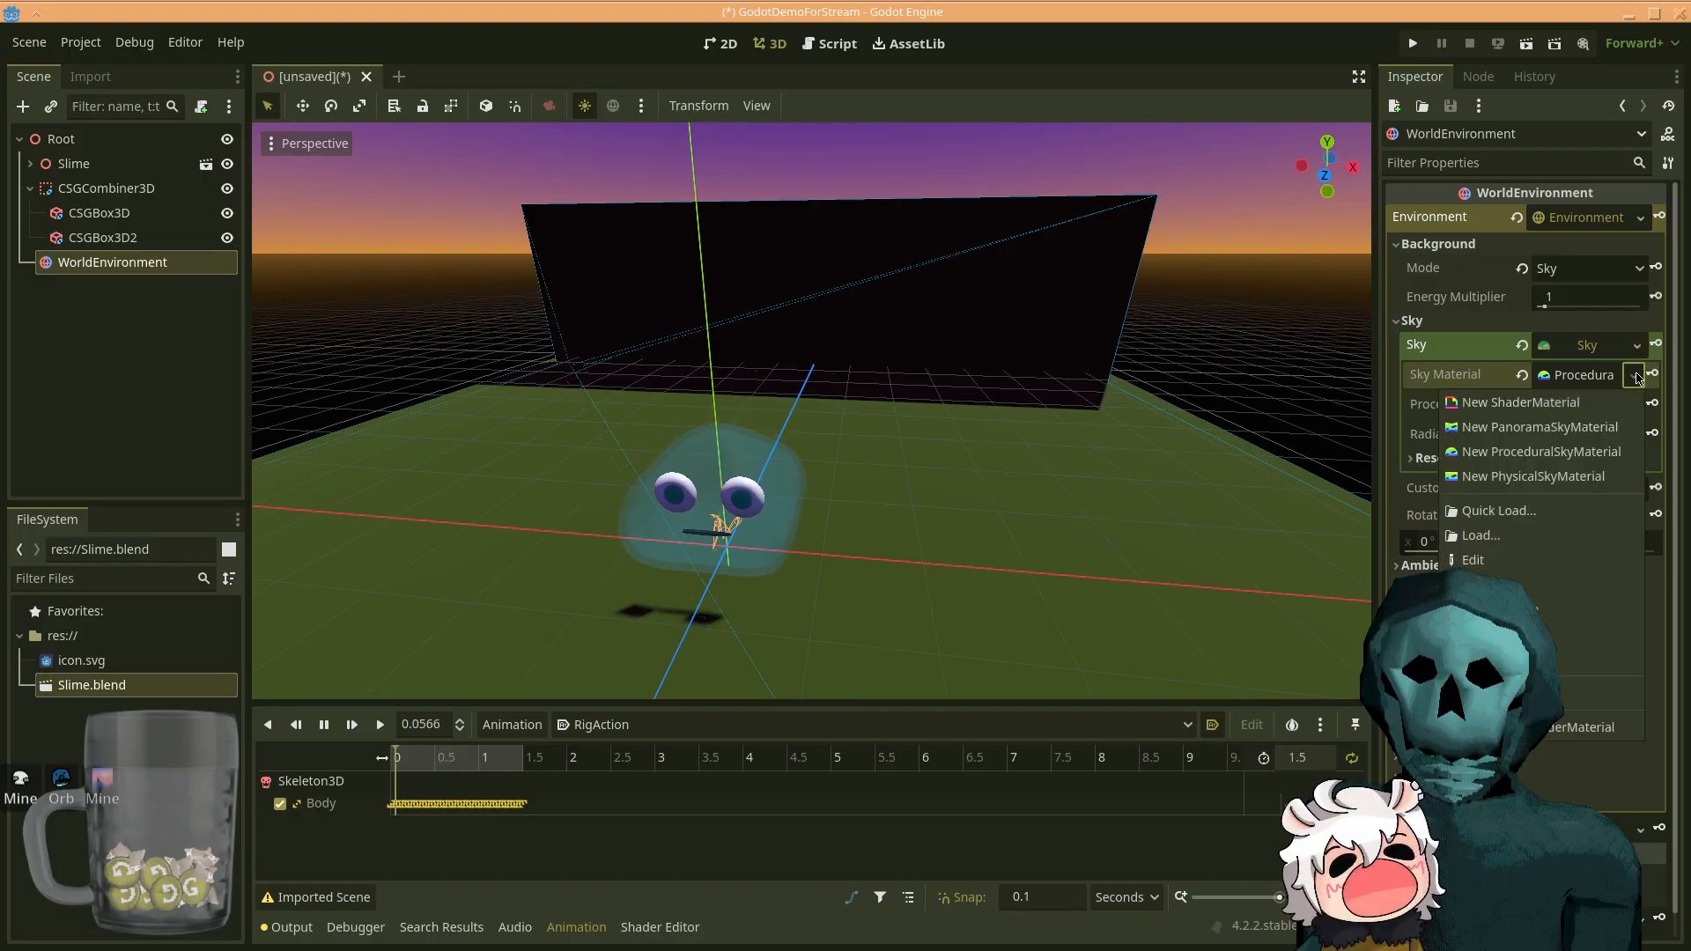
{"action": "key", "text": "Escape"}
{"action": "left_click", "coordinate": [1574, 377]}
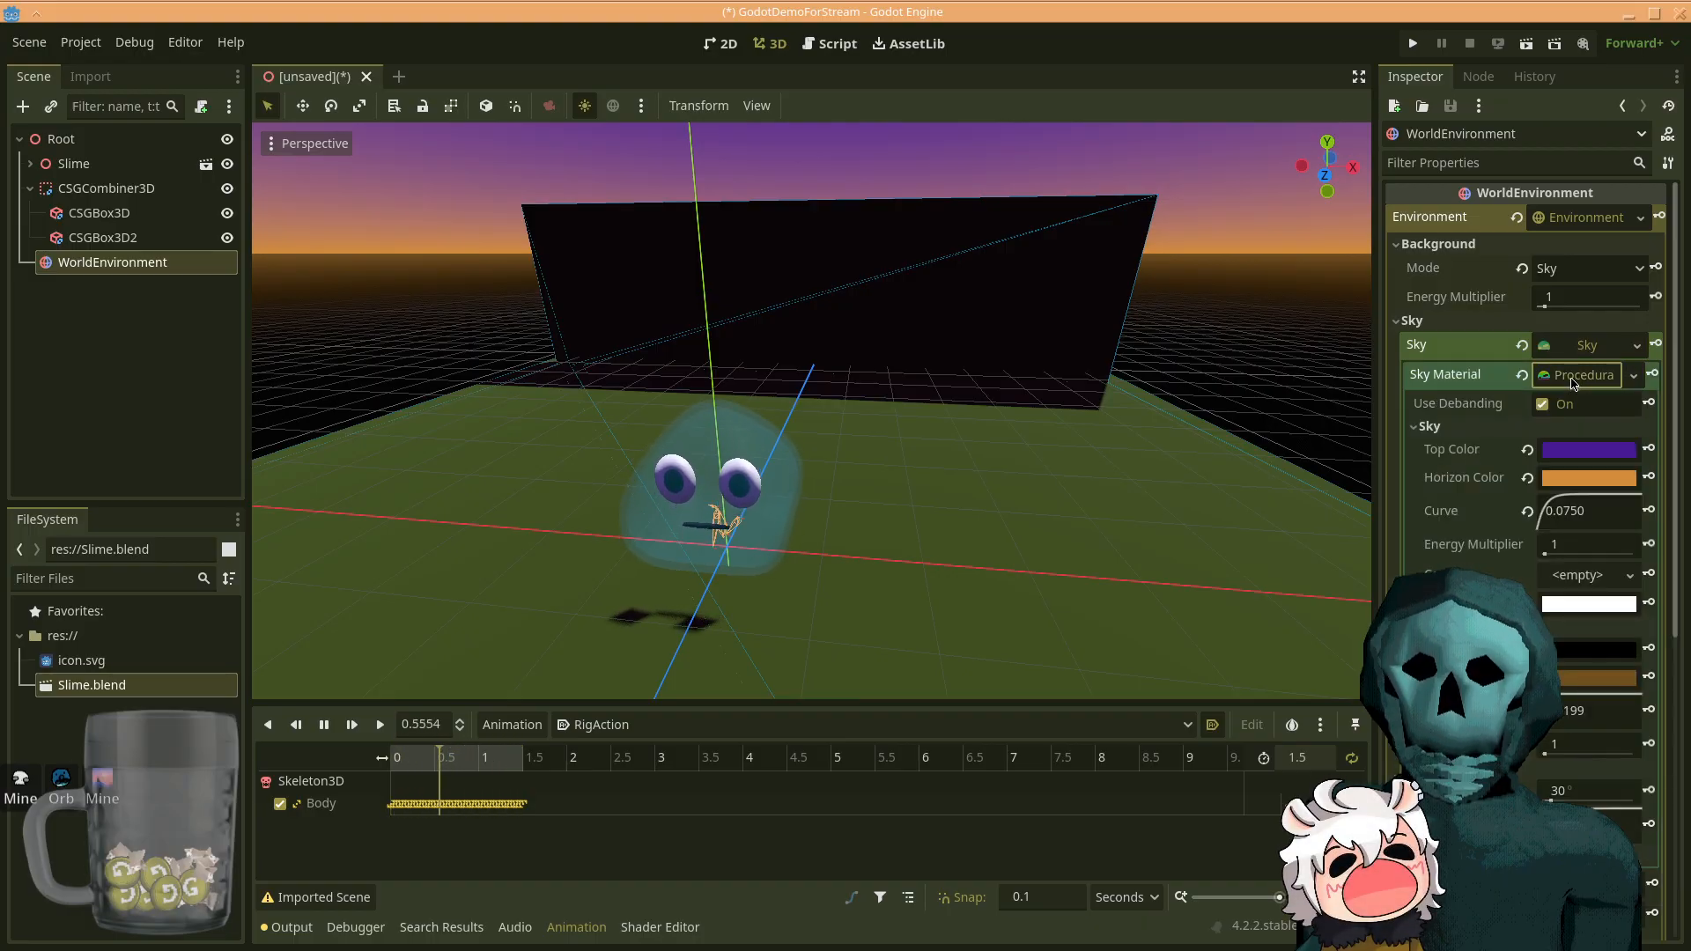
- Collapse the Sky, Ground and Sun groups of the procedural sky material
{"action": "left_click", "coordinate": [1496, 429]}
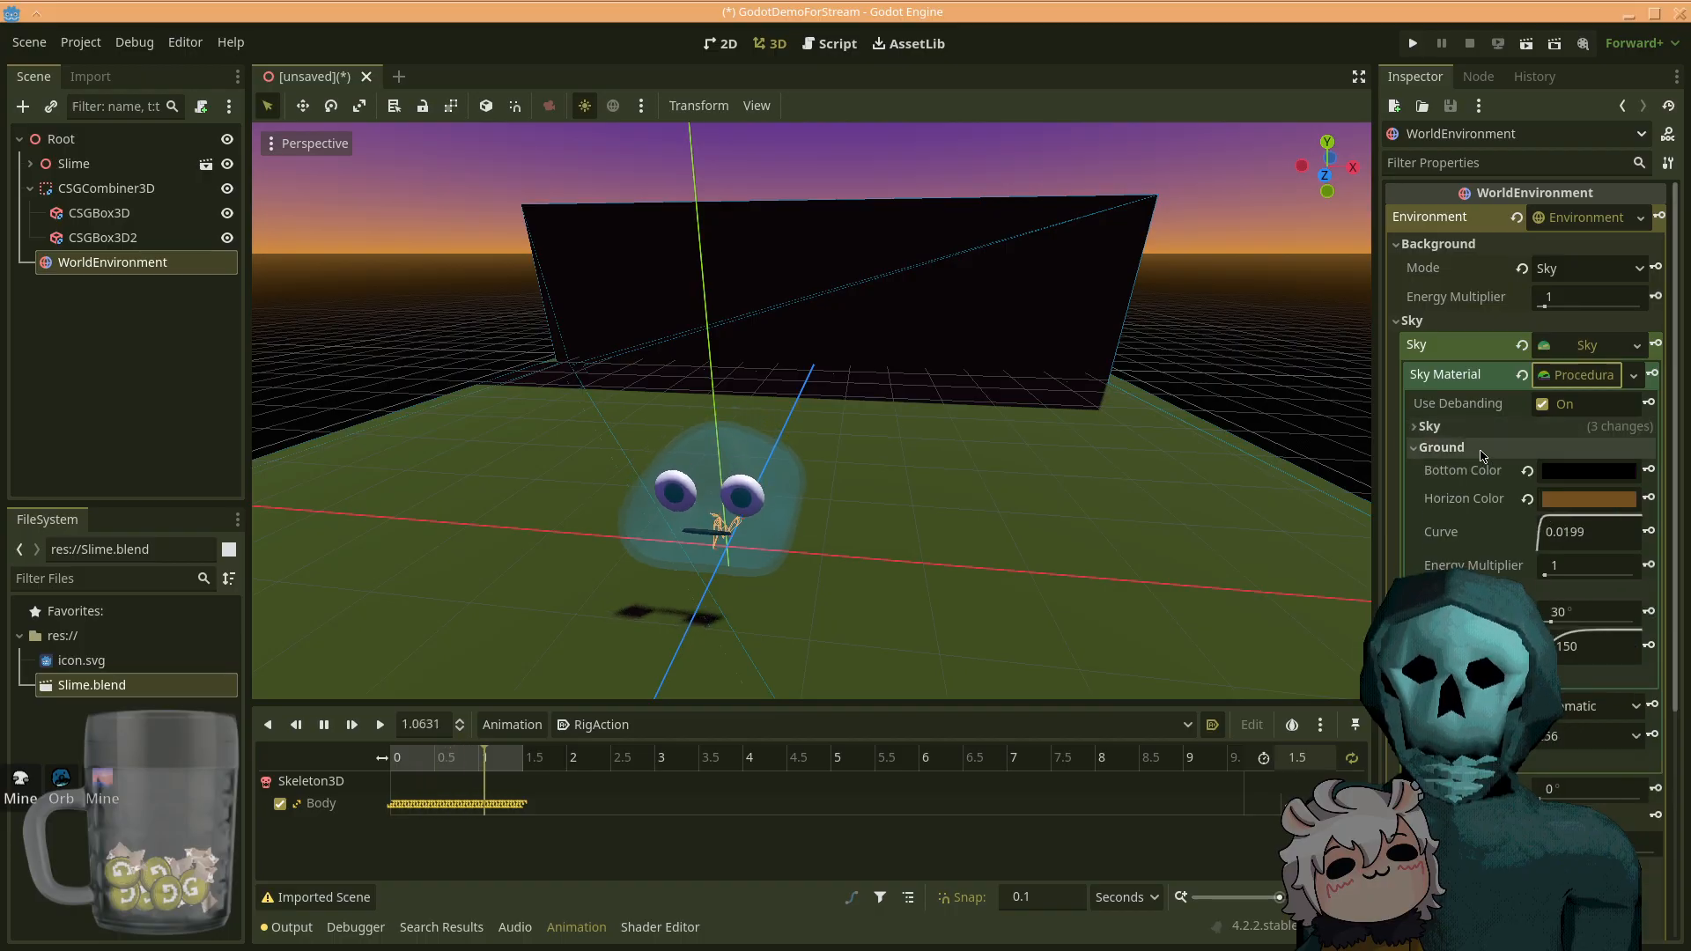
{"action": "left_click", "coordinate": [1482, 451]}
{"action": "left_click", "coordinate": [1482, 471]}
{"action": "left_click", "coordinate": [1482, 471]}
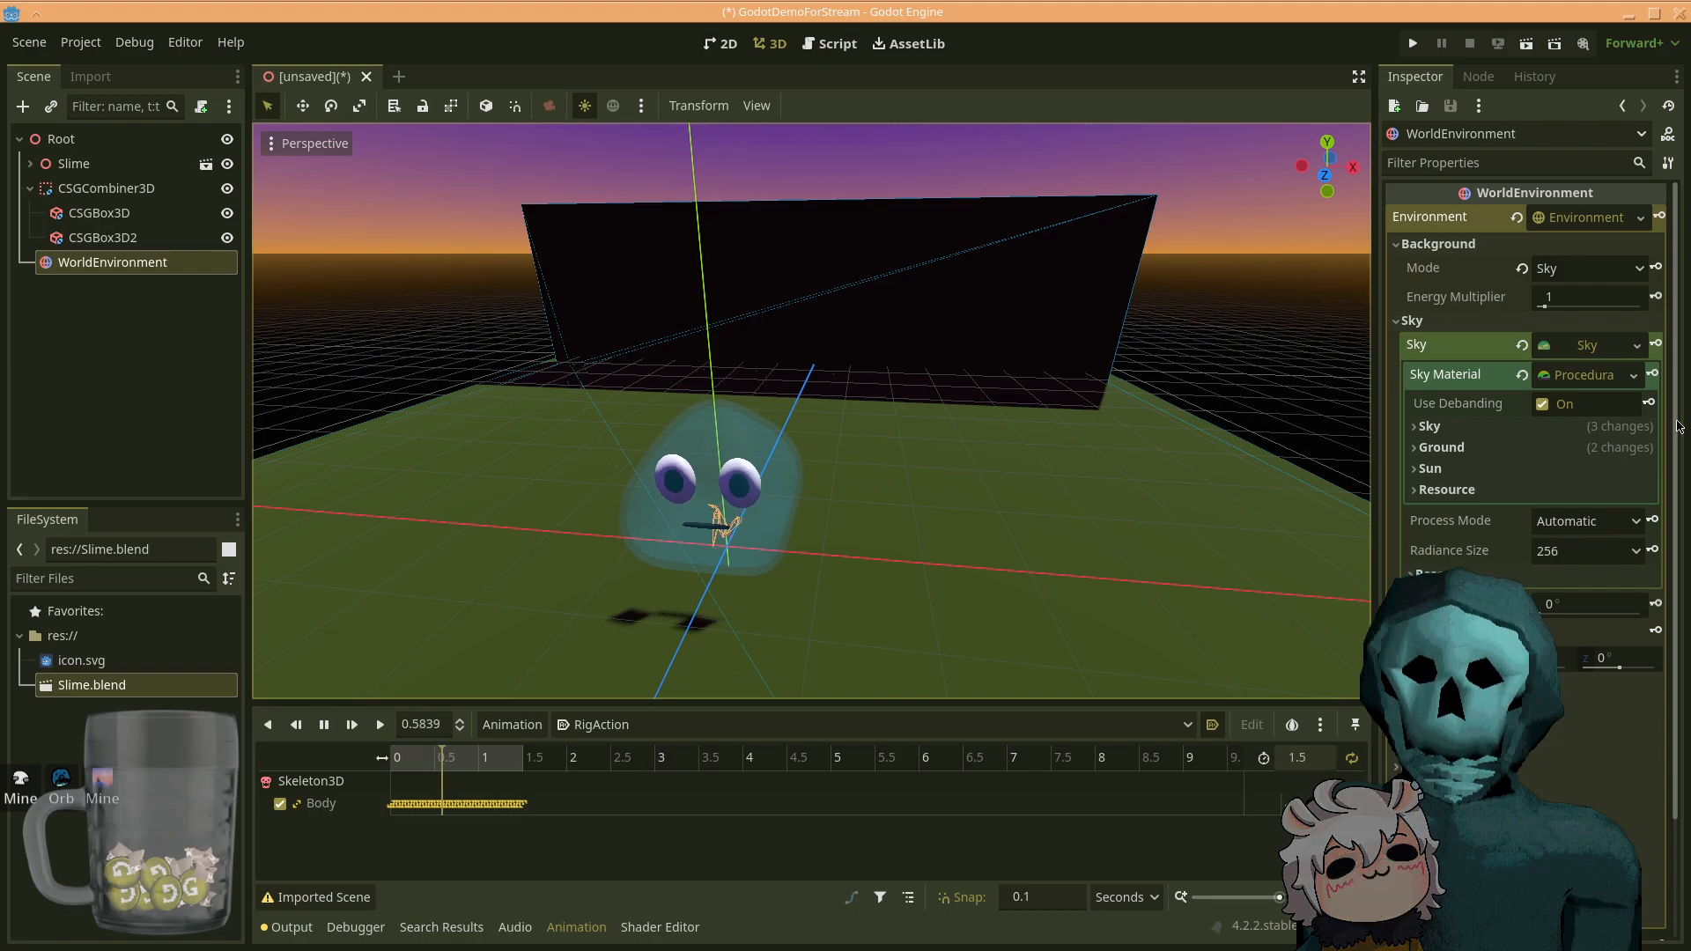
- Add a DirectionalLight3D as a child node of WorldEnvironment
{"action": "right_click_drag", "start_coordinate": [1220, 539], "coordinate": [1220, 622]}
{"action": "key", "text": "s"}
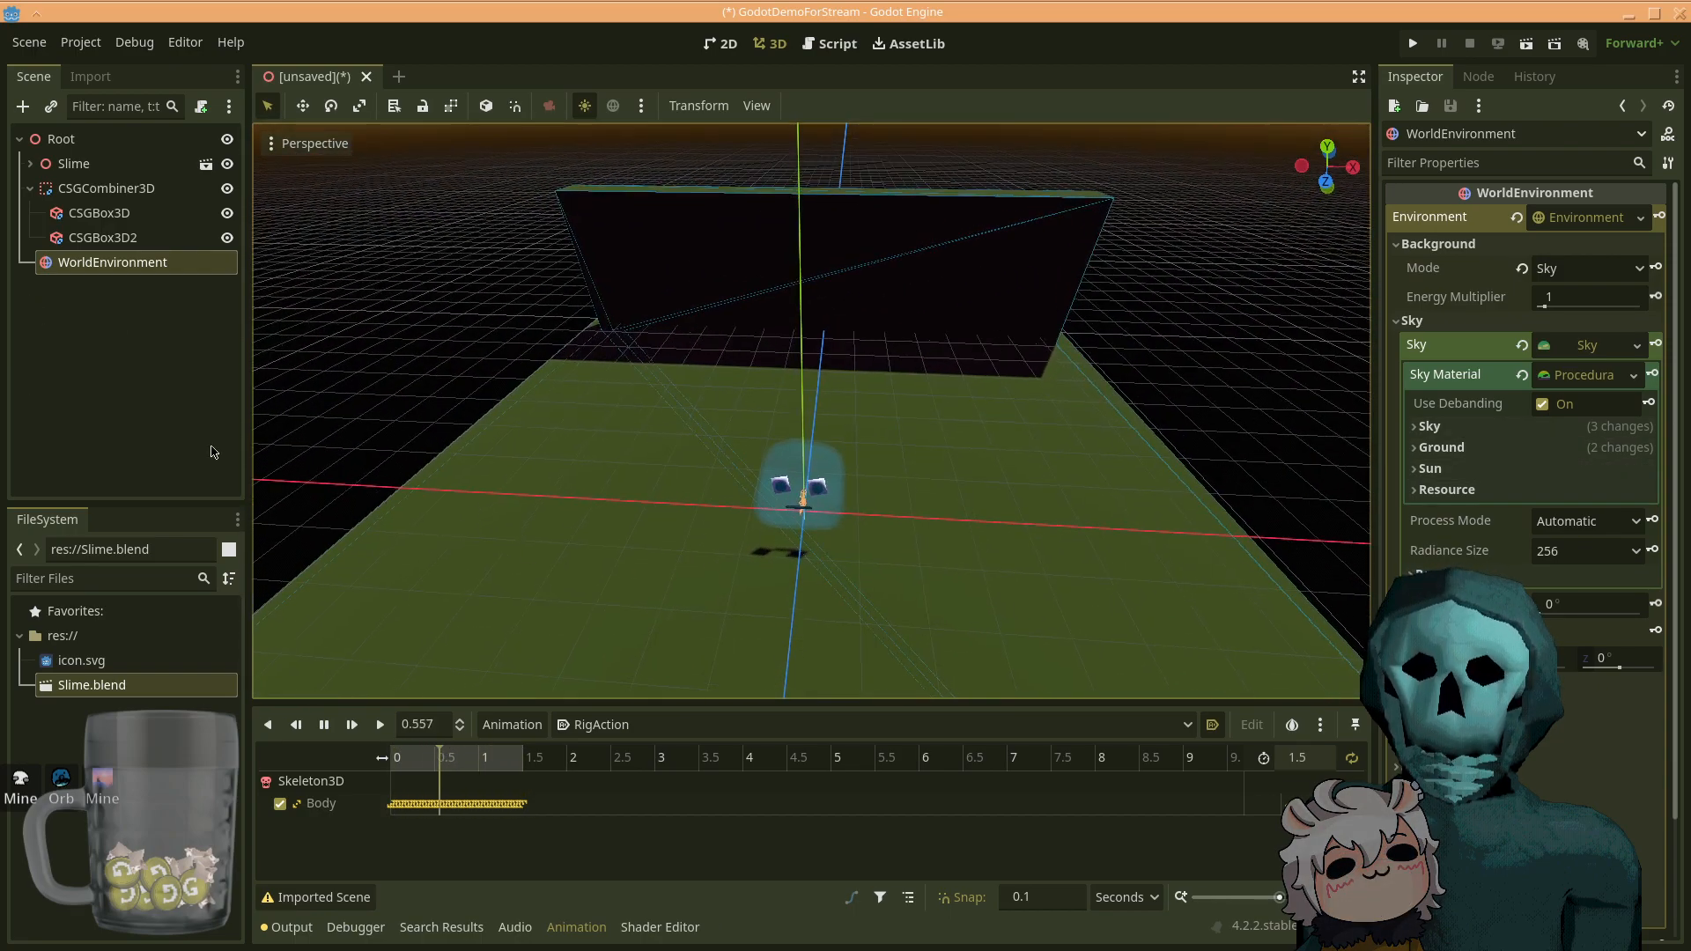
{"action": "right_click", "coordinate": [60, 271]}
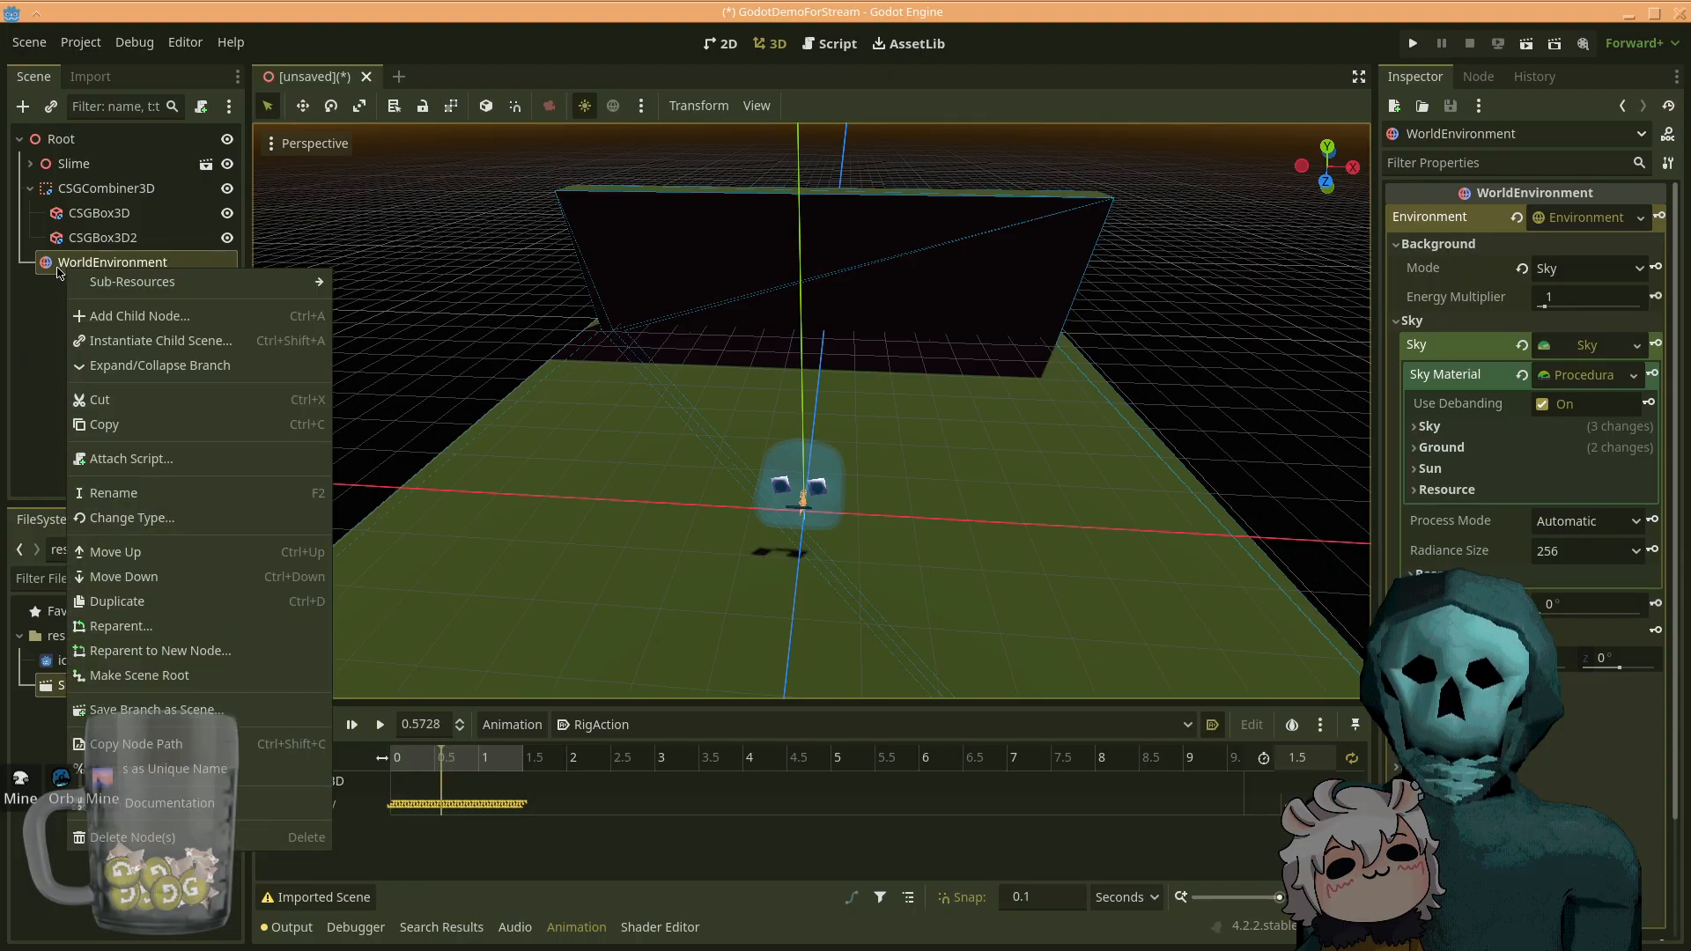
{"action": "left_click", "coordinate": [106, 325]}
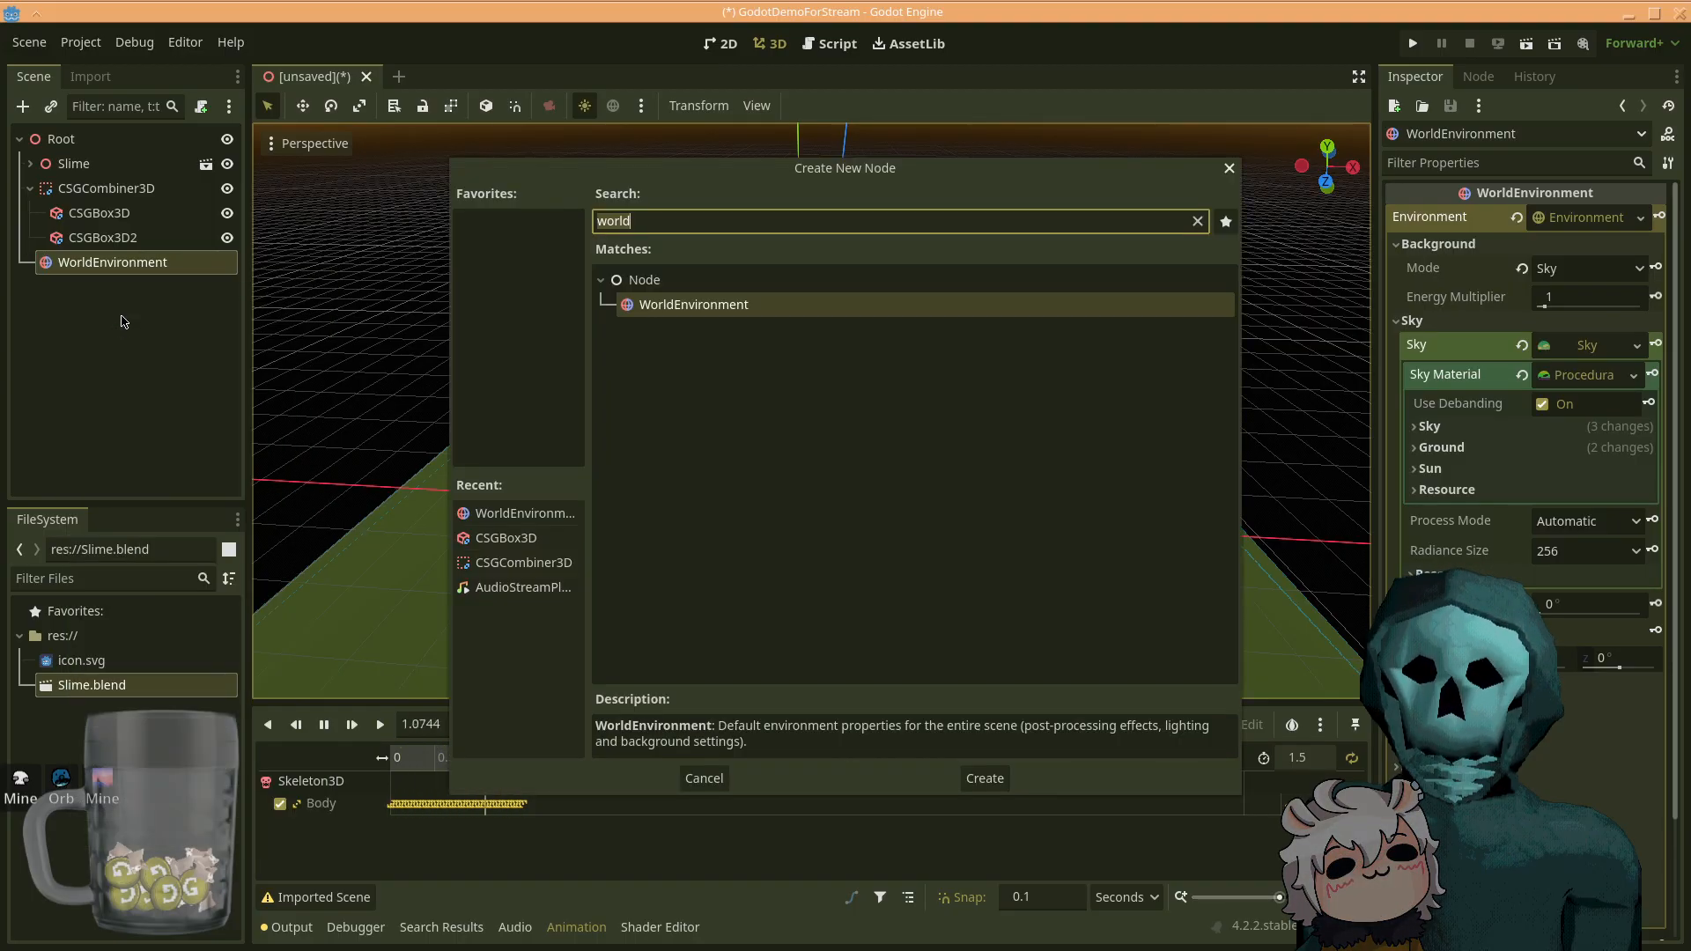
{"action": "type", "text": "dira"}
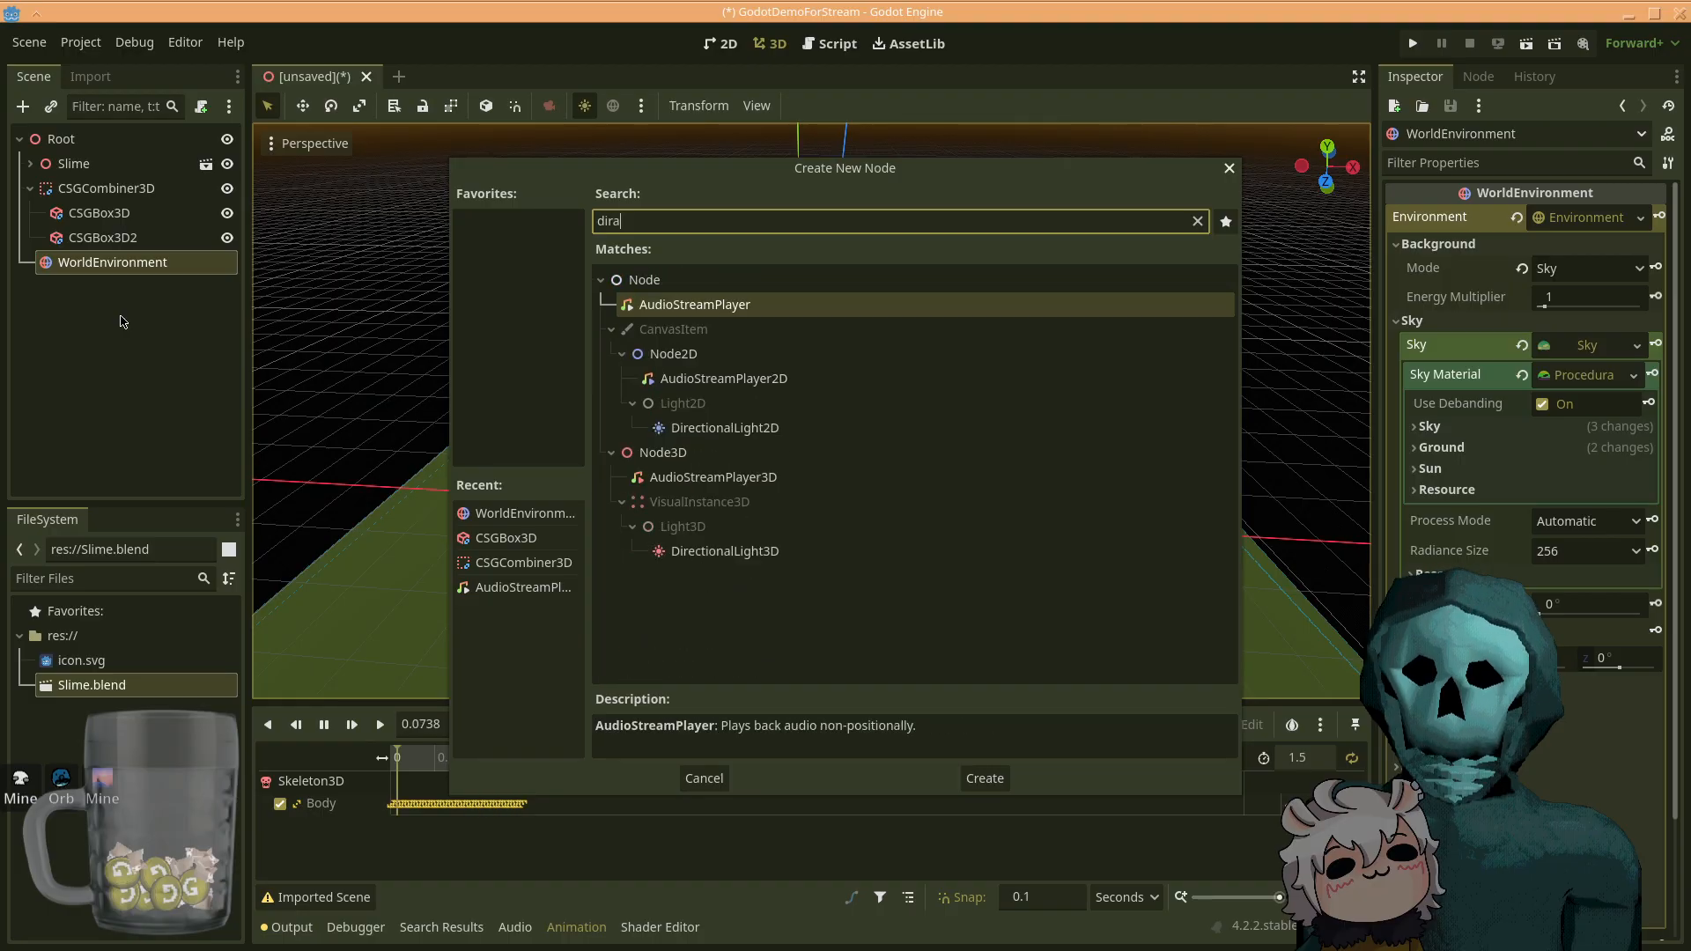
{"action": "type", "text": "cti"}
{"action": "key", "text": "BackSpace"}
{"action": "key", "text": "BackSpace"}
{"action": "key", "text": "BackSpace"}
{"action": "key", "text": "BackSpace"}
{"action": "type", "text": "ea"}
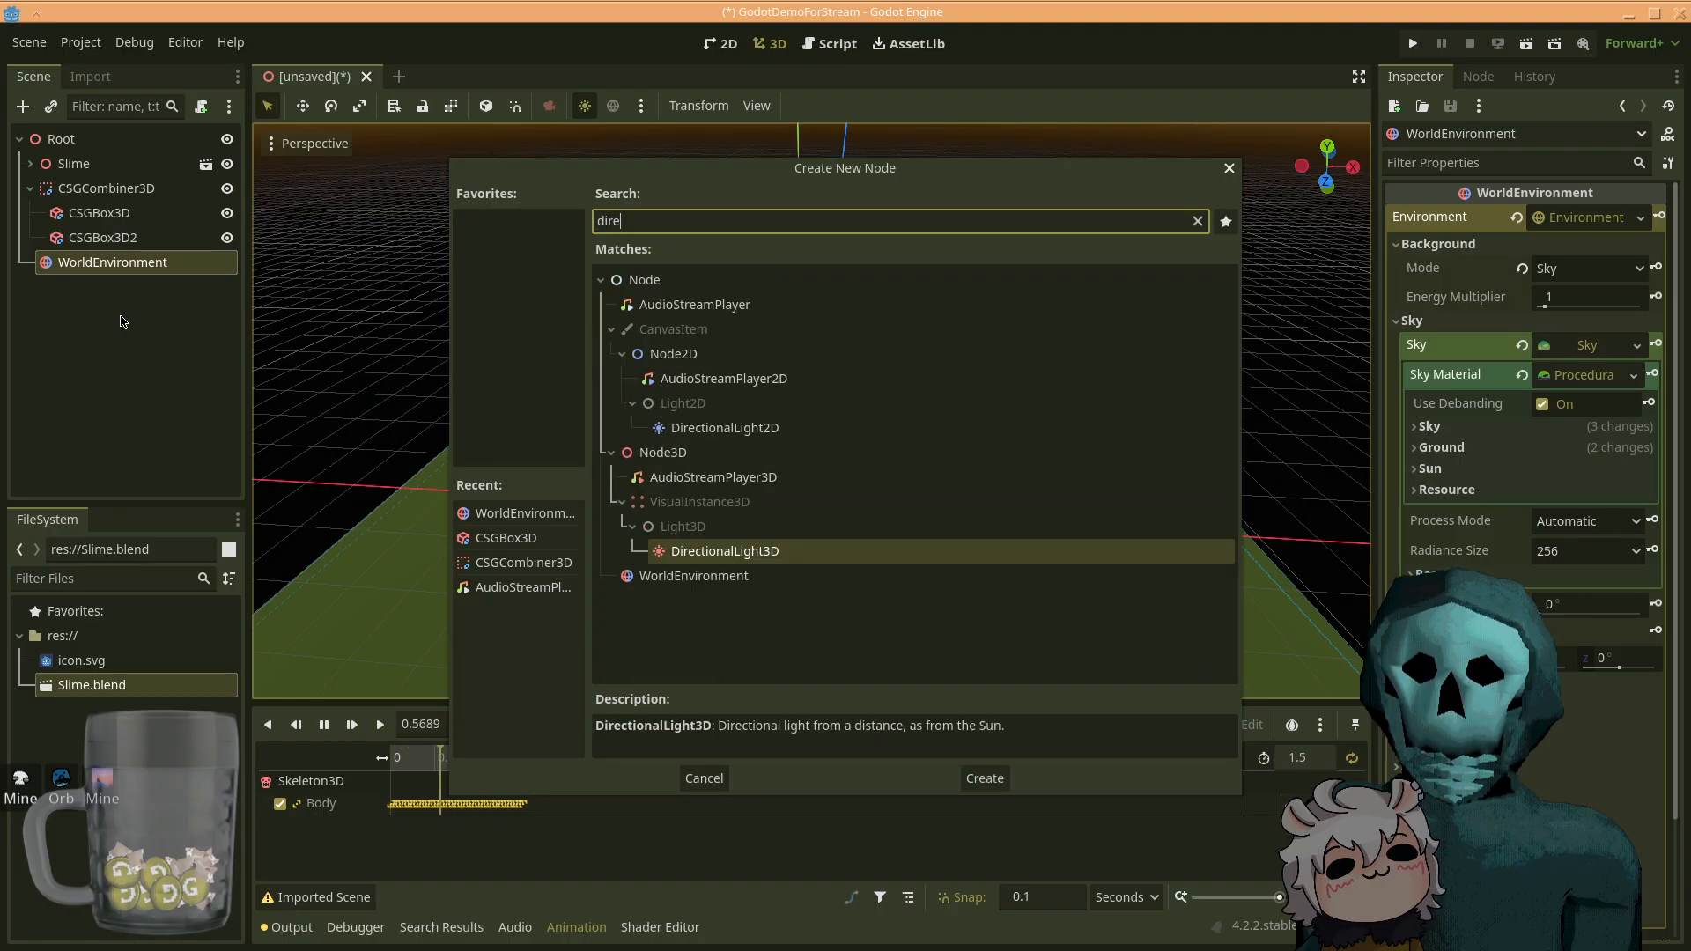
{"action": "double_click", "coordinate": [704, 550]}
- Raise the directional light above the slime
{"action": "mouse_move", "coordinate": [1006, 558]}
{"action": "right_mouse_down"}
{"action": "mouse_move", "coordinate": [1109, 519]}
{"action": "mouse_move", "coordinate": [973, 526]}
{"action": "mouse_move", "coordinate": [1004, 527]}
{"action": "mouse_move", "coordinate": [1002, 557]}
{"action": "right_mouse_up"}
{"action": "left_click_drag", "start_coordinate": [755, 540], "coordinate": [974, 557]}
{"action": "left_click_drag", "start_coordinate": [868, 449], "coordinate": [915, 244]}
{"action": "right_click_drag", "start_coordinate": [1148, 508], "coordinate": [1106, 527]}
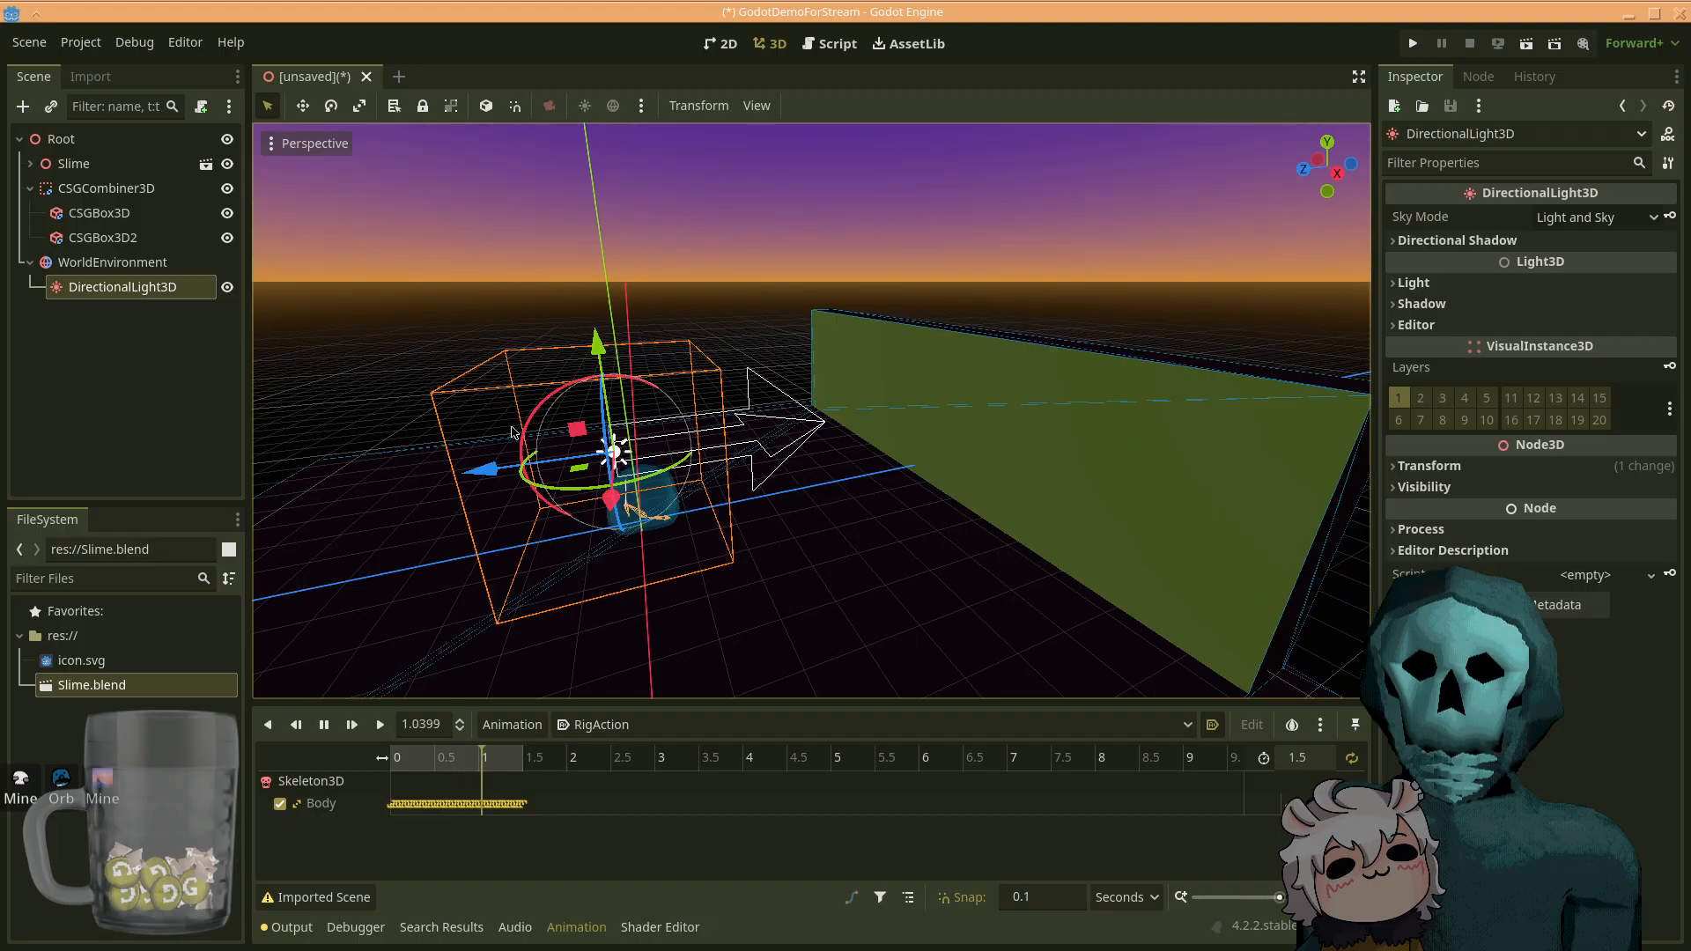
- Tilt the directional light downwards so that it points at the floor around the slime
{"action": "left_click_drag", "start_coordinate": [534, 421], "coordinate": [607, 409]}
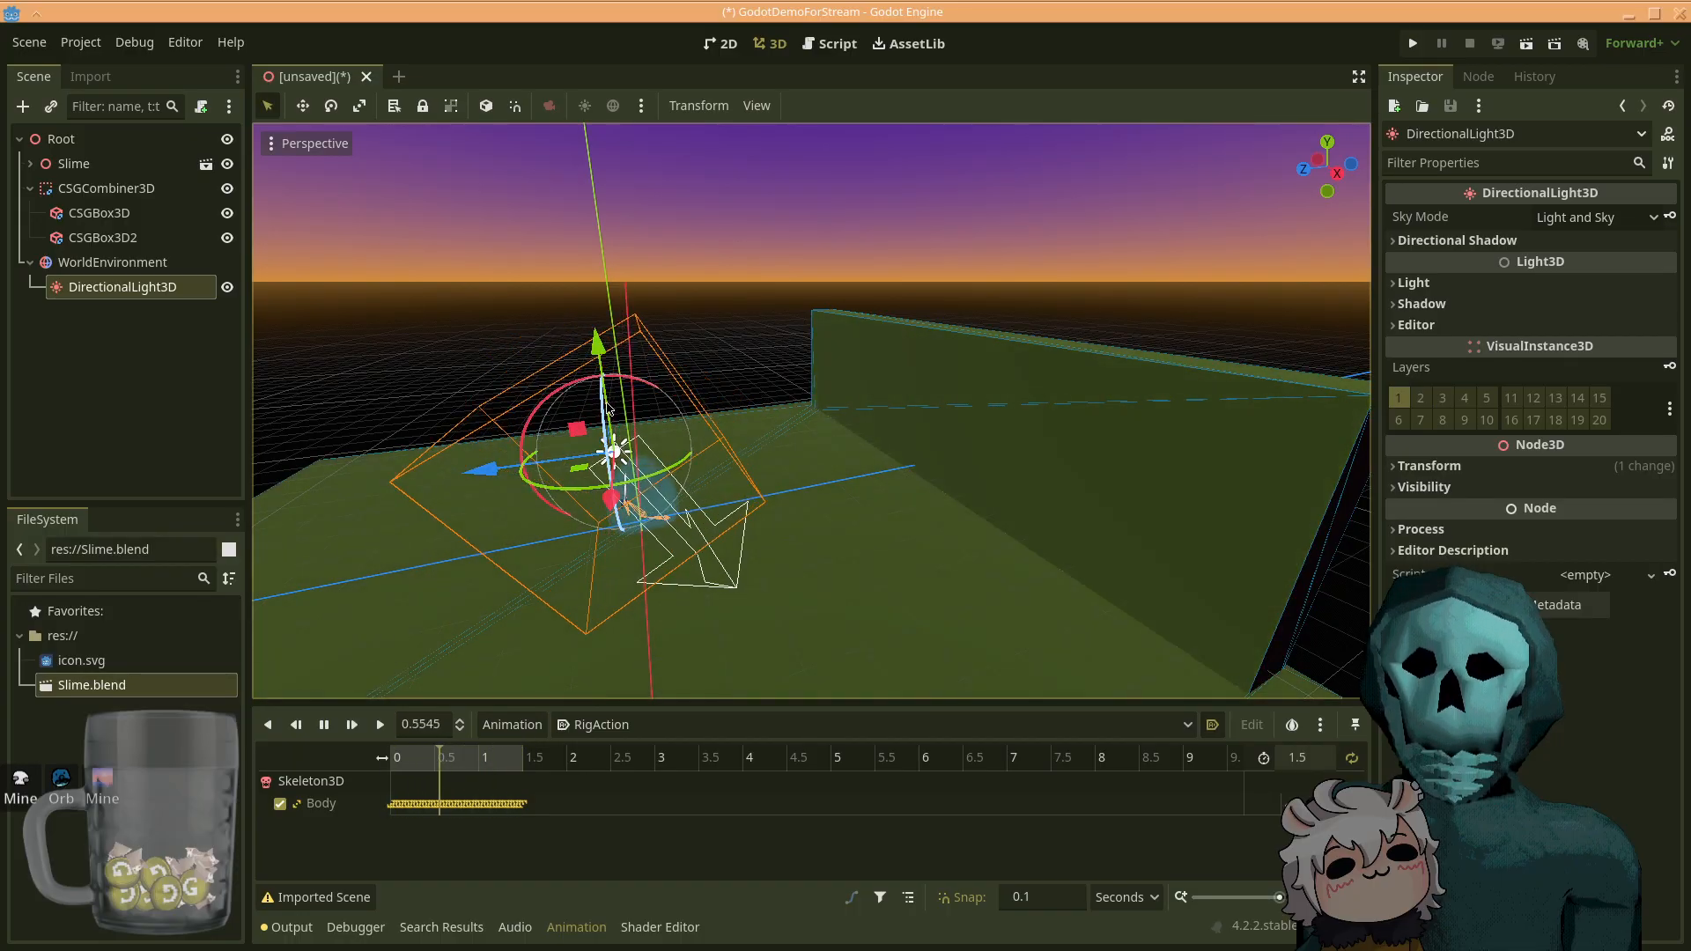
{"action": "right_click_drag", "start_coordinate": [665, 560], "coordinate": [885, 546]}
{"action": "key", "text": "w"}
{"action": "key", "text": "s"}
{"action": "key", "text": "w"}
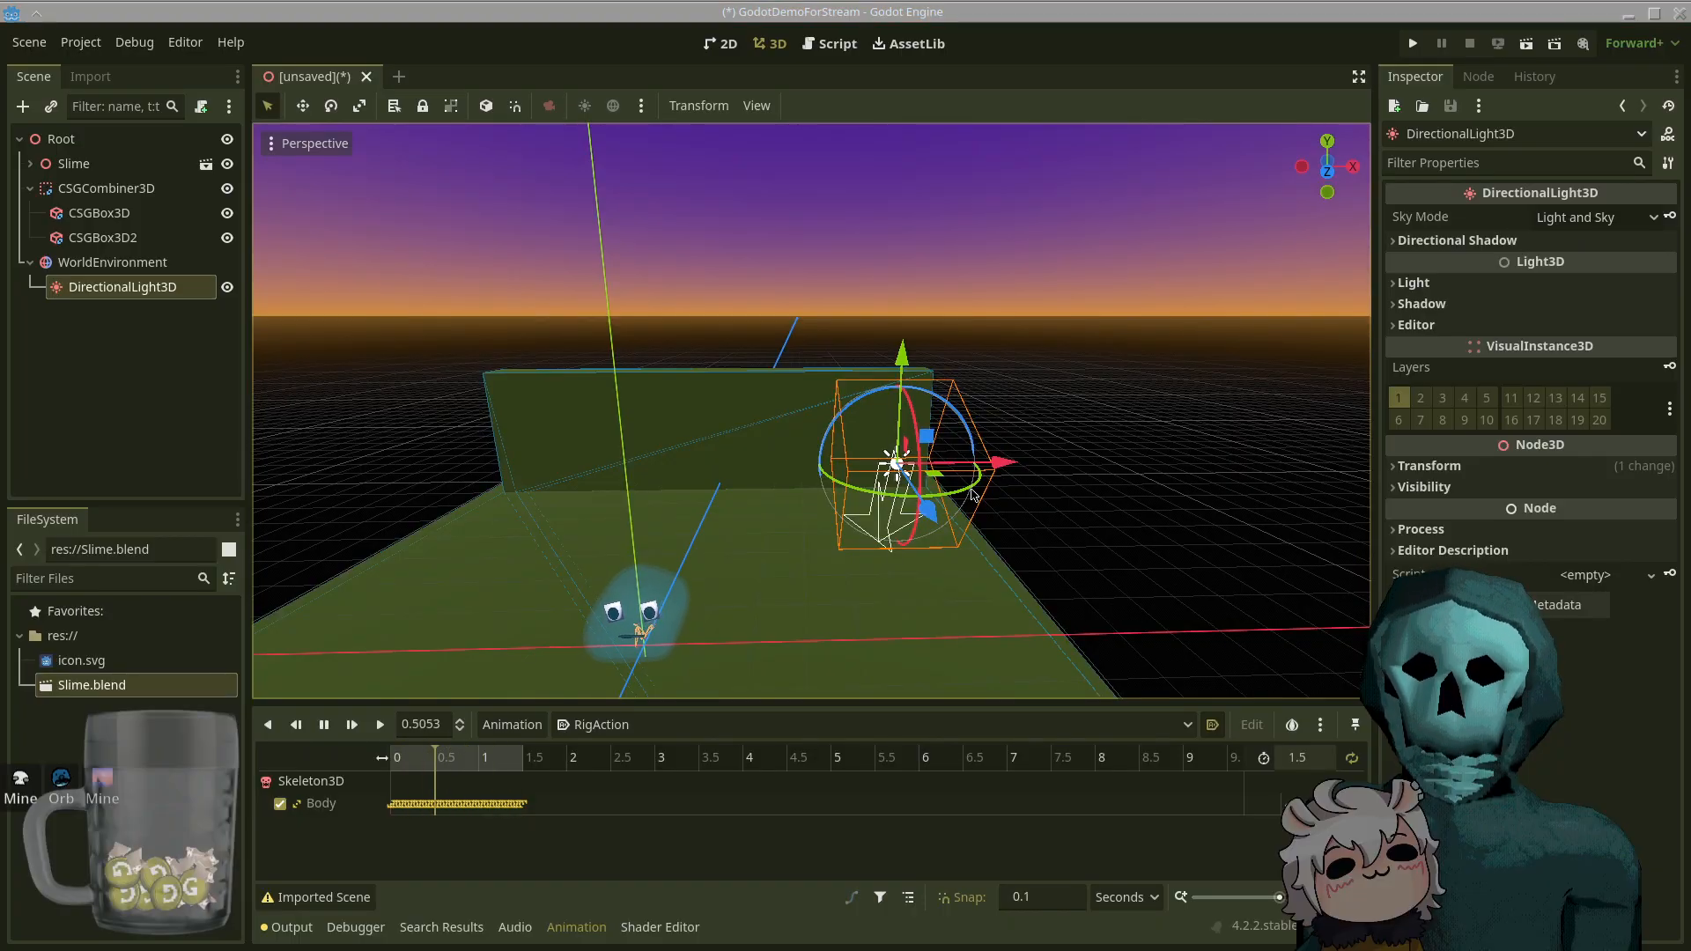
- Move the directional light along the X axis until it sits off to the side of the green platform
{"action": "left_click_drag", "start_coordinate": [1008, 462], "coordinate": [1407, 490]}
{"action": "right_click_drag", "start_coordinate": [1233, 476], "coordinate": [1216, 507]}
{"action": "right_click_drag", "start_coordinate": [978, 436], "coordinate": [966, 412]}
{"action": "left_click_drag", "start_coordinate": [1010, 437], "coordinate": [1109, 440]}
{"action": "mouse_move", "coordinate": [748, 552]}
{"action": "right_mouse_down"}
{"action": "mouse_move", "coordinate": [790, 540]}
{"action": "mouse_move", "coordinate": [740, 541]}
{"action": "right_mouse_up"}
{"action": "key", "text": "w"}
{"action": "key", "text": "s"}
{"action": "key", "text": "w"}
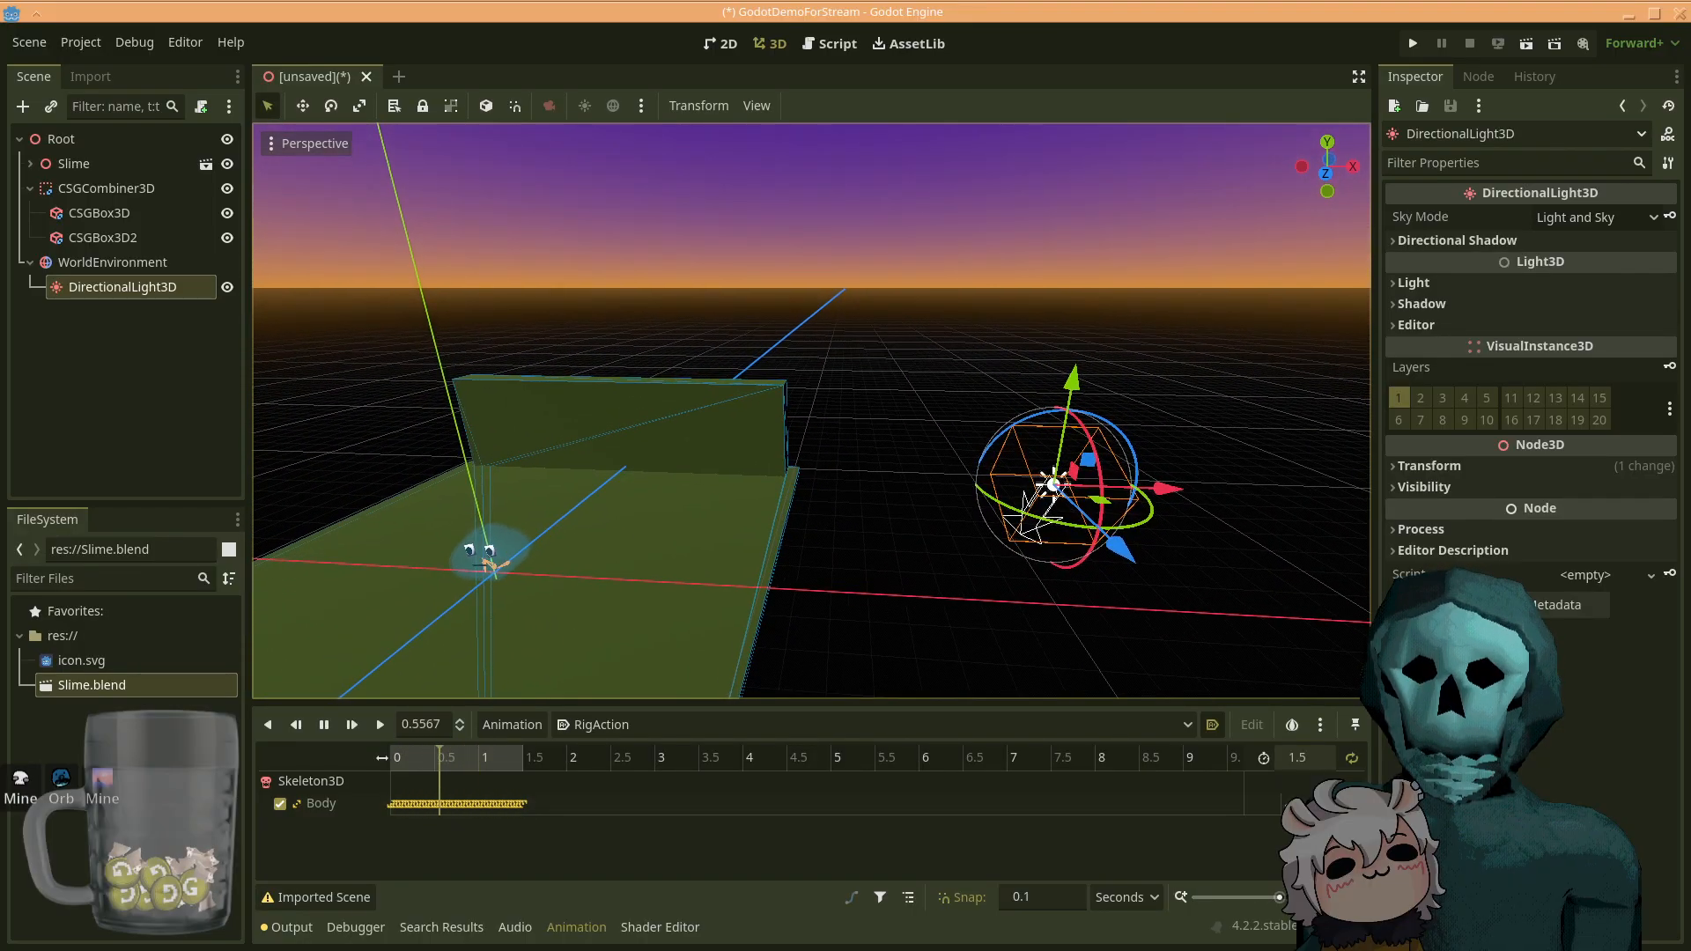
{"action": "right_click_drag", "start_coordinate": [740, 541], "coordinate": [932, 543]}
{"action": "left_click_drag", "start_coordinate": [945, 538], "coordinate": [959, 542]}
- Expand the directional light's Directional Shadow and Shadow groups and enable its shadow
{"action": "right_click_drag", "start_coordinate": [756, 493], "coordinate": [754, 526]}
{"action": "key", "text": "w"}
{"action": "key", "text": "a"}
{"action": "key", "text": "s"}
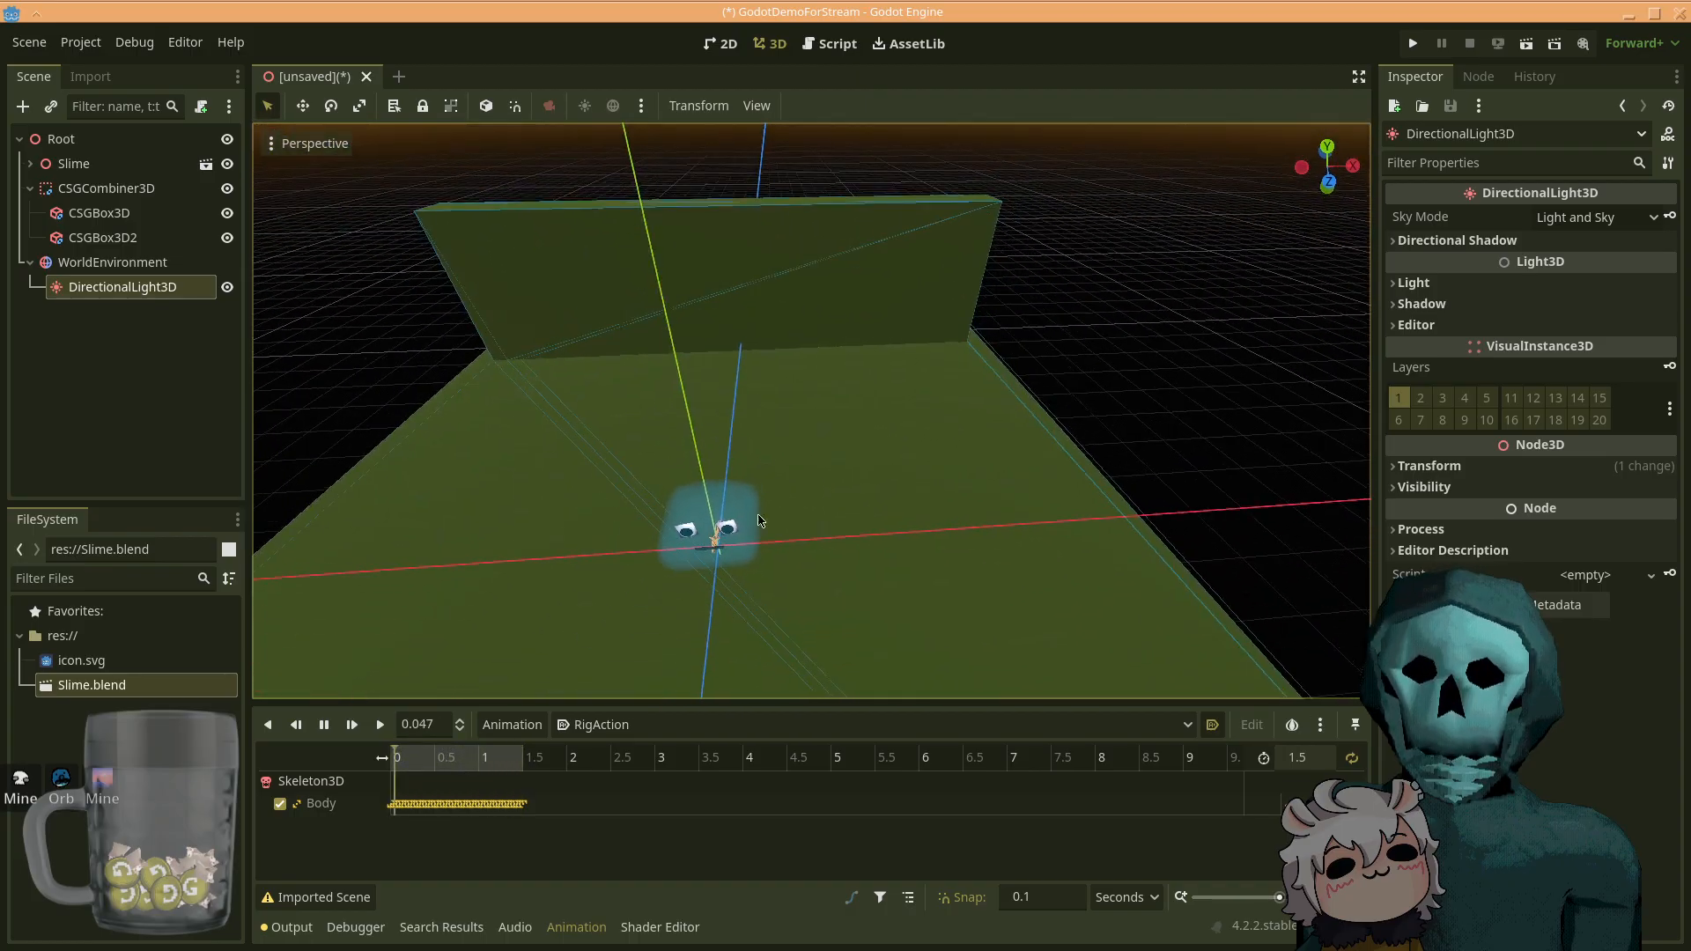
{"action": "left_click", "coordinate": [1458, 240]}
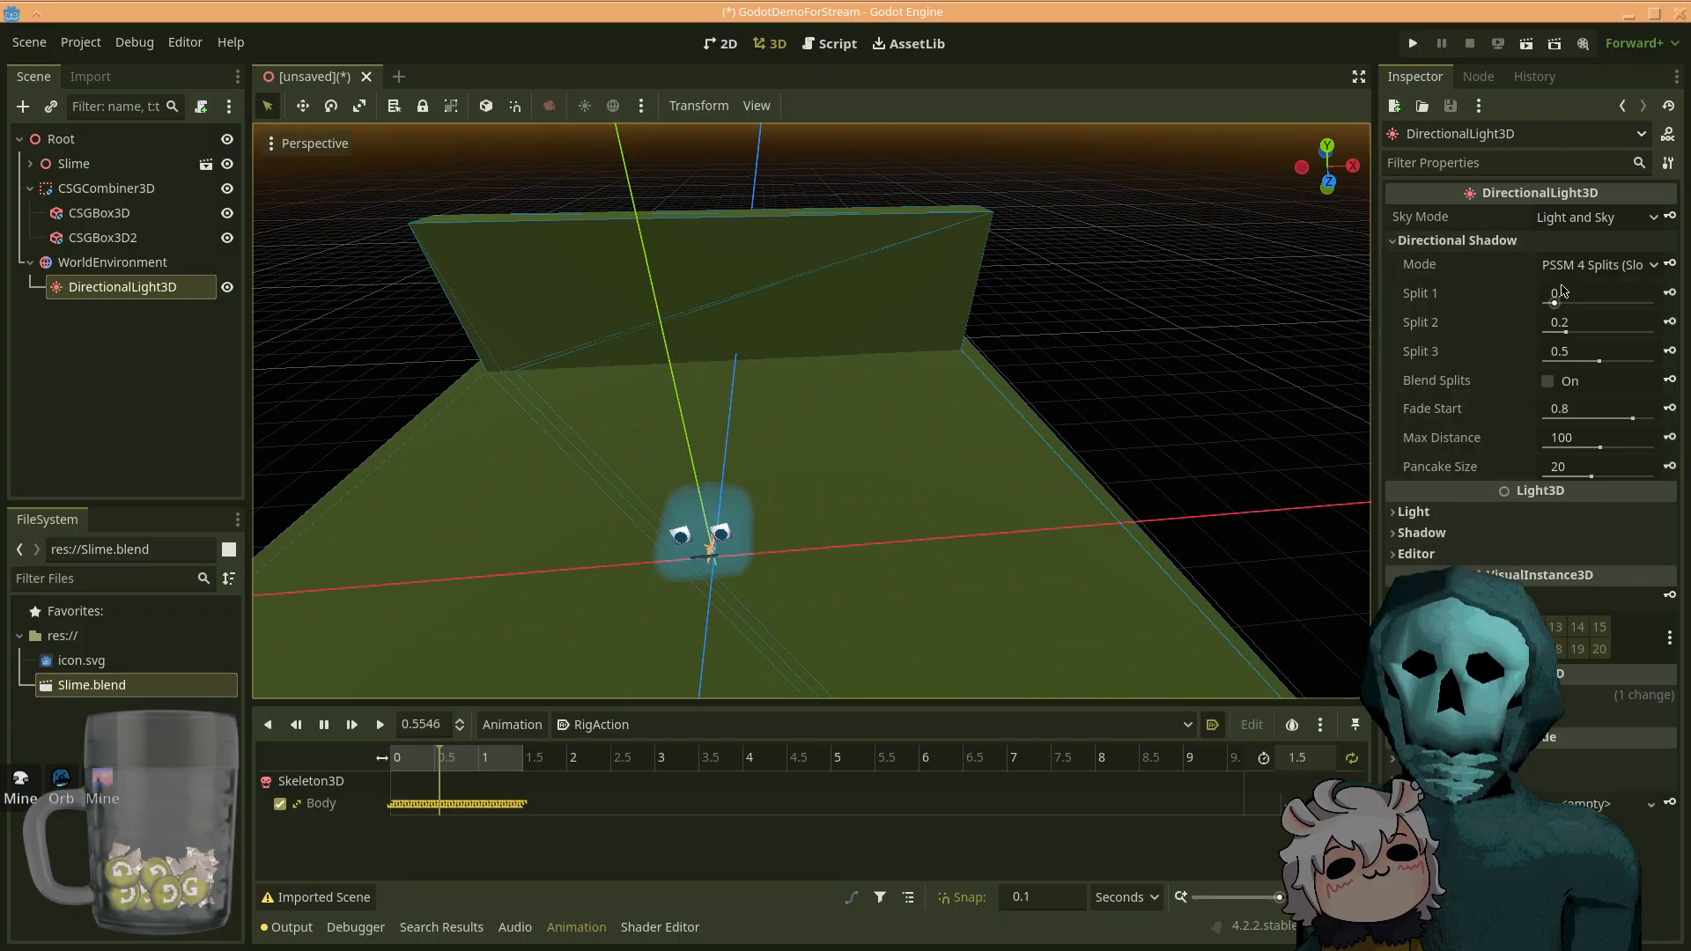
{"action": "left_click", "coordinate": [1467, 535]}
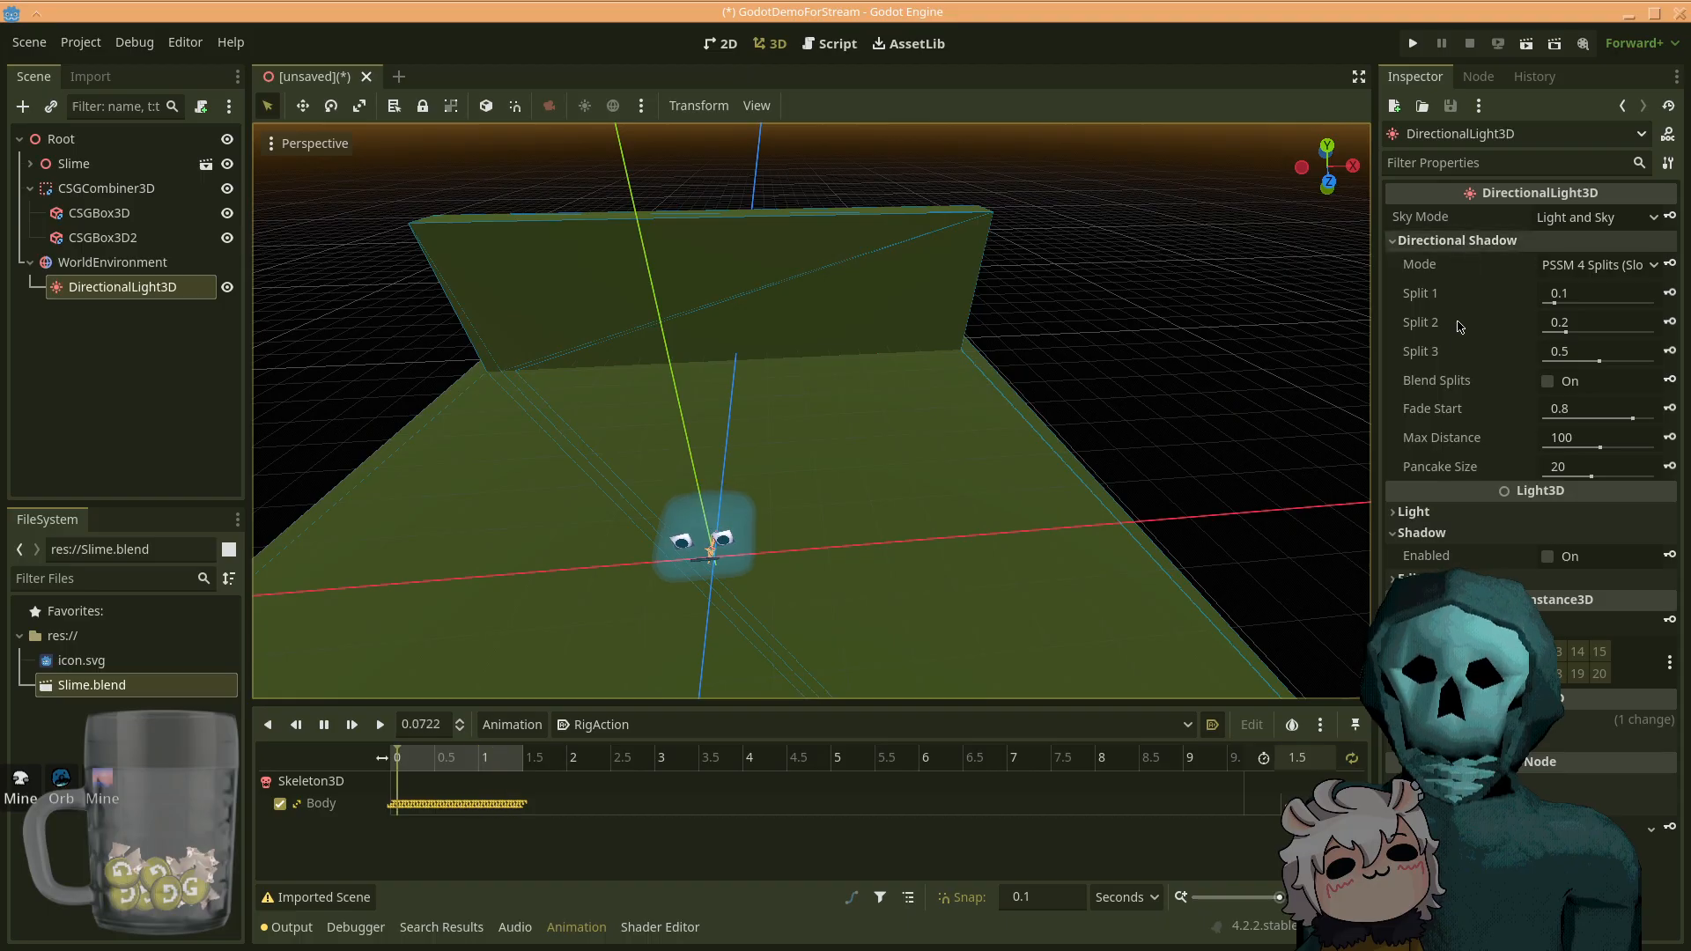
{"action": "left_click", "coordinate": [1554, 562]}
- Examine the shadow cast on the floor around the slime from close up and from the front
{"action": "right_click_drag", "start_coordinate": [1101, 493], "coordinate": [973, 502]}
{"action": "key", "text": "w"}
{"action": "key", "text": "a"}
{"action": "key", "text": "d"}
{"action": "key", "text": "w"}
{"action": "key", "text": "s"}
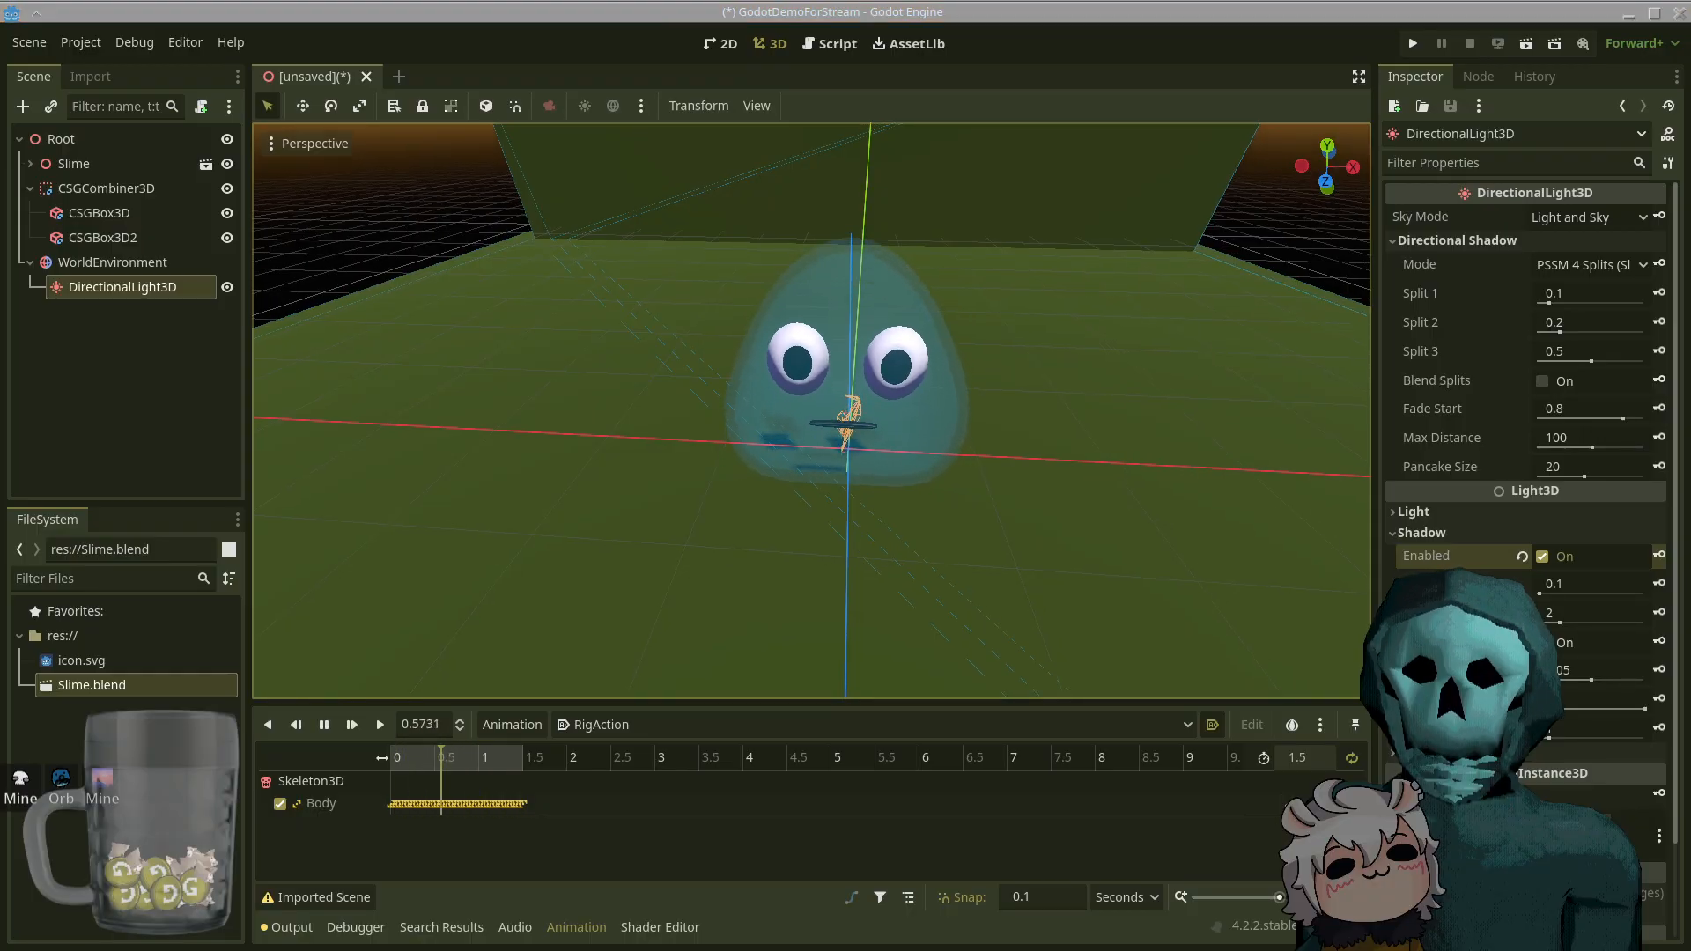
{"action": "right_click_drag", "start_coordinate": [720, 480], "coordinate": [722, 407]}
{"action": "key", "text": "s"}
{"action": "key", "text": "w"}
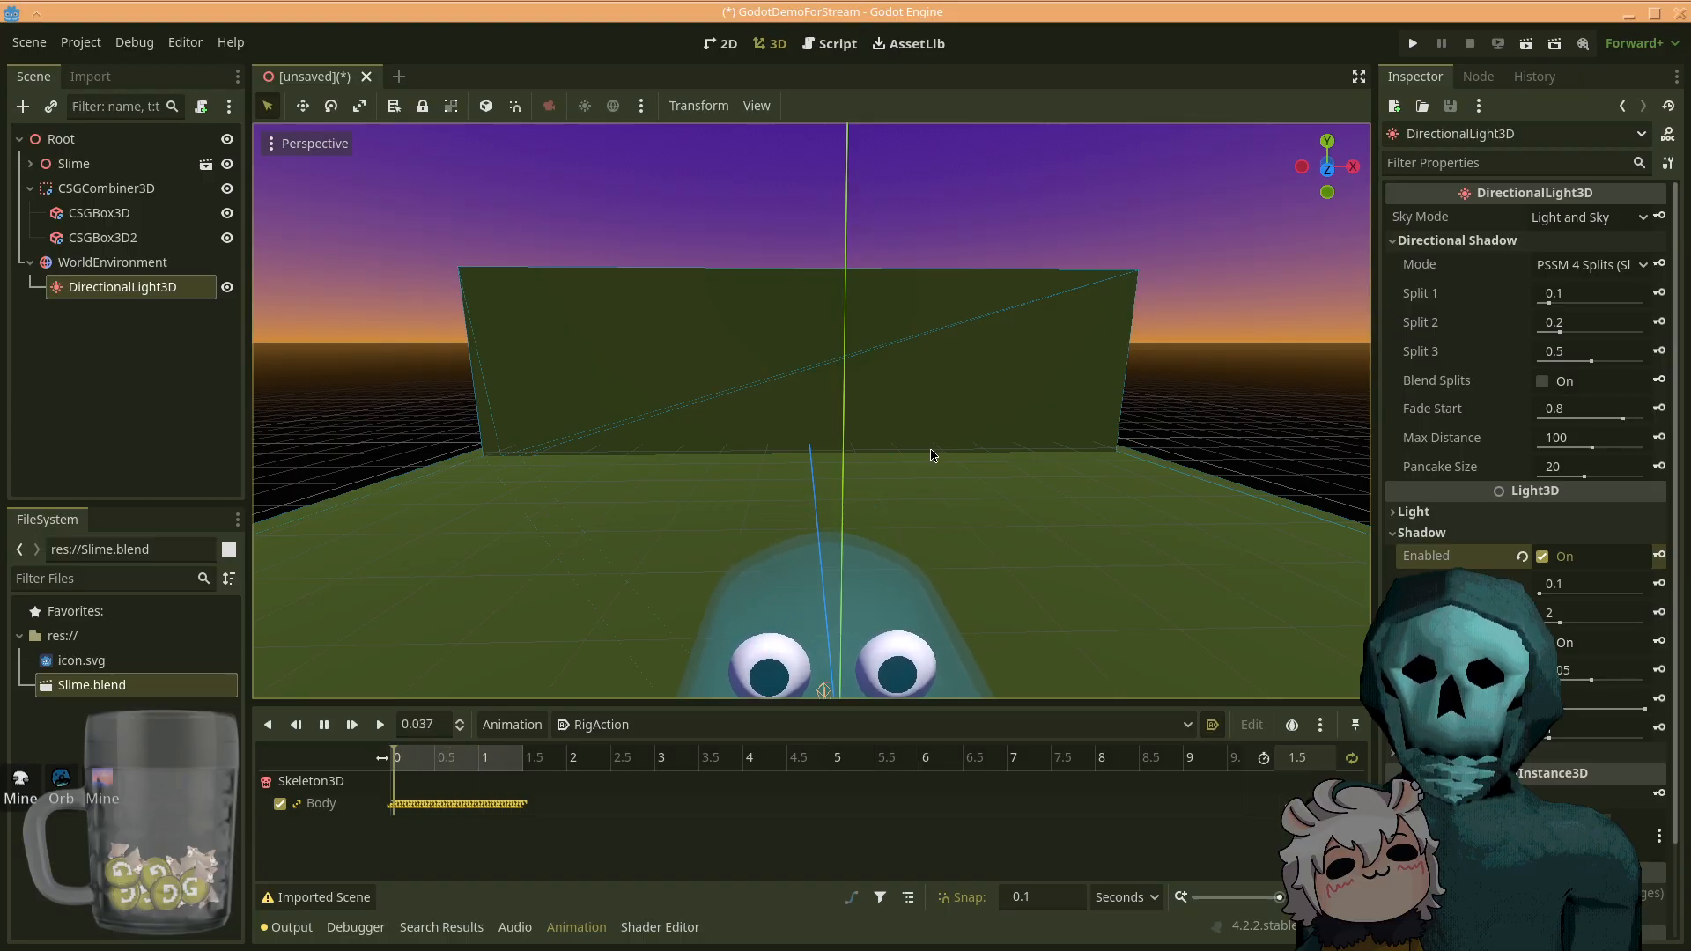
- Rotate the directional light so that it points steeply down at the platform
{"action": "right_click_drag", "start_coordinate": [962, 445], "coordinate": [1055, 568]}
{"action": "key", "text": "s"}
{"action": "key", "text": "s"}
{"action": "left_click_drag", "start_coordinate": [1143, 252], "coordinate": [1090, 113]}
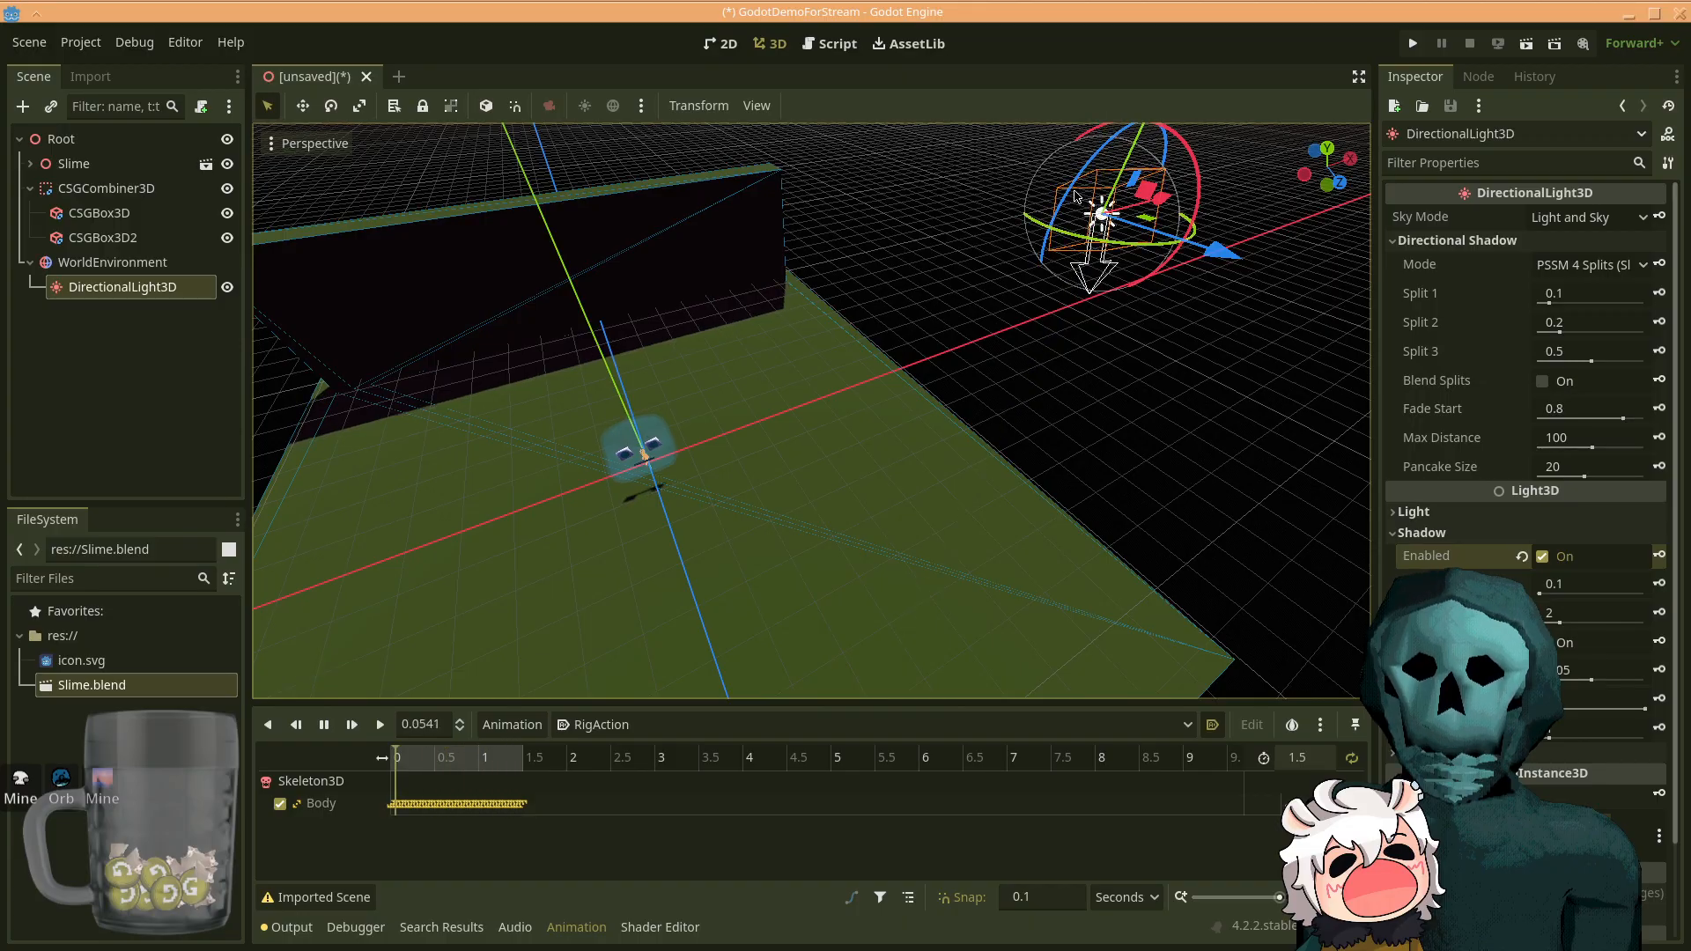
{"action": "left_click_drag", "start_coordinate": [1076, 195], "coordinate": [1075, 194]}
{"action": "left_click_drag", "start_coordinate": [1075, 189], "coordinate": [1067, 201]}
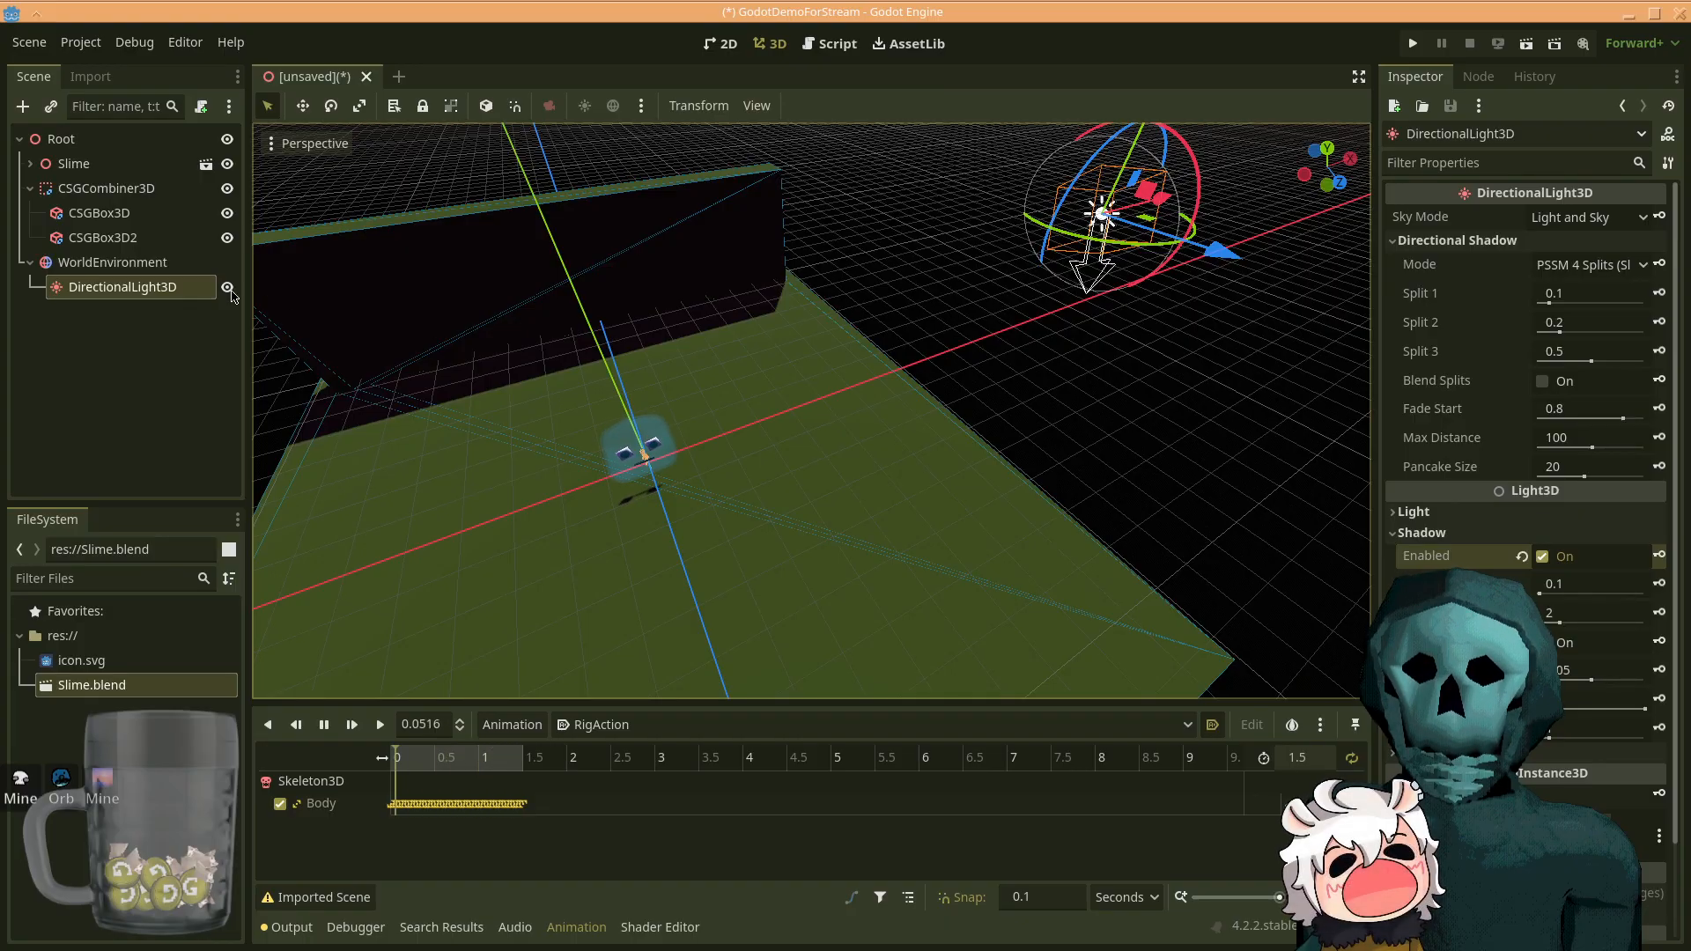
- Frame the directional light in the view, and inspect the shadow beneath the slime
{"action": "left_click", "coordinate": [56, 296]}
{"action": "double_click", "coordinate": [56, 296]}
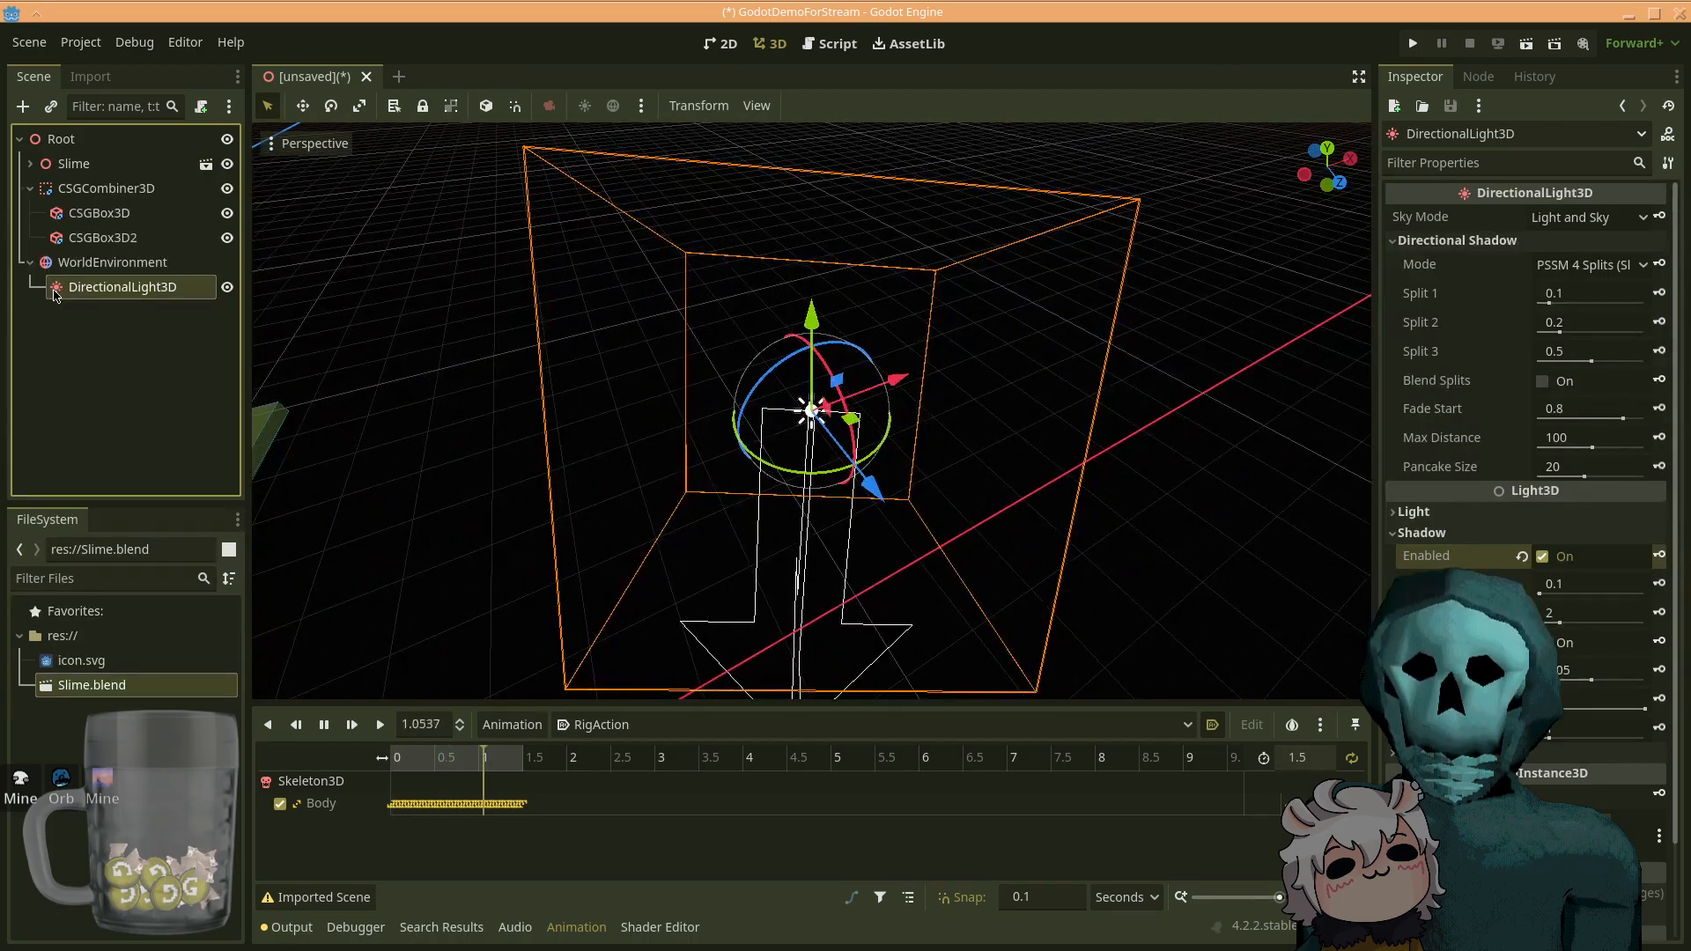
{"action": "right_click_drag", "start_coordinate": [810, 411], "coordinate": [727, 436]}
{"action": "right_click_drag", "start_coordinate": [793, 521], "coordinate": [807, 526]}
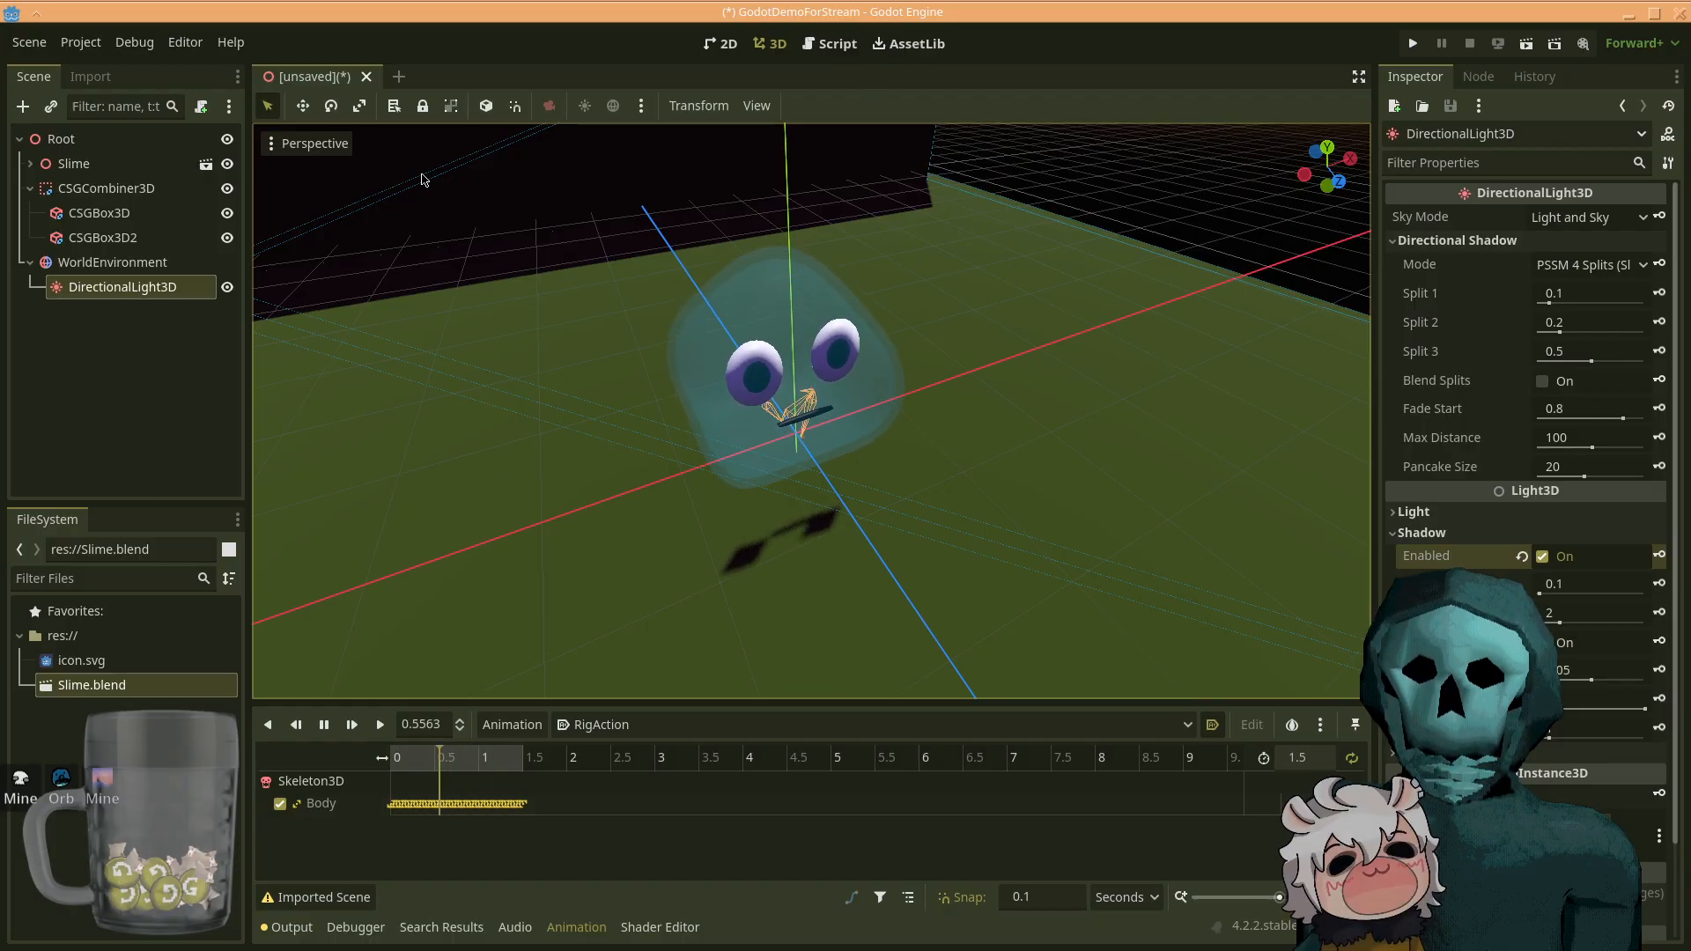
- Try to toggle the preview environment, and delete the WorldEnvironment node together with its child light
{"action": "left_click", "coordinate": [144, 262]}
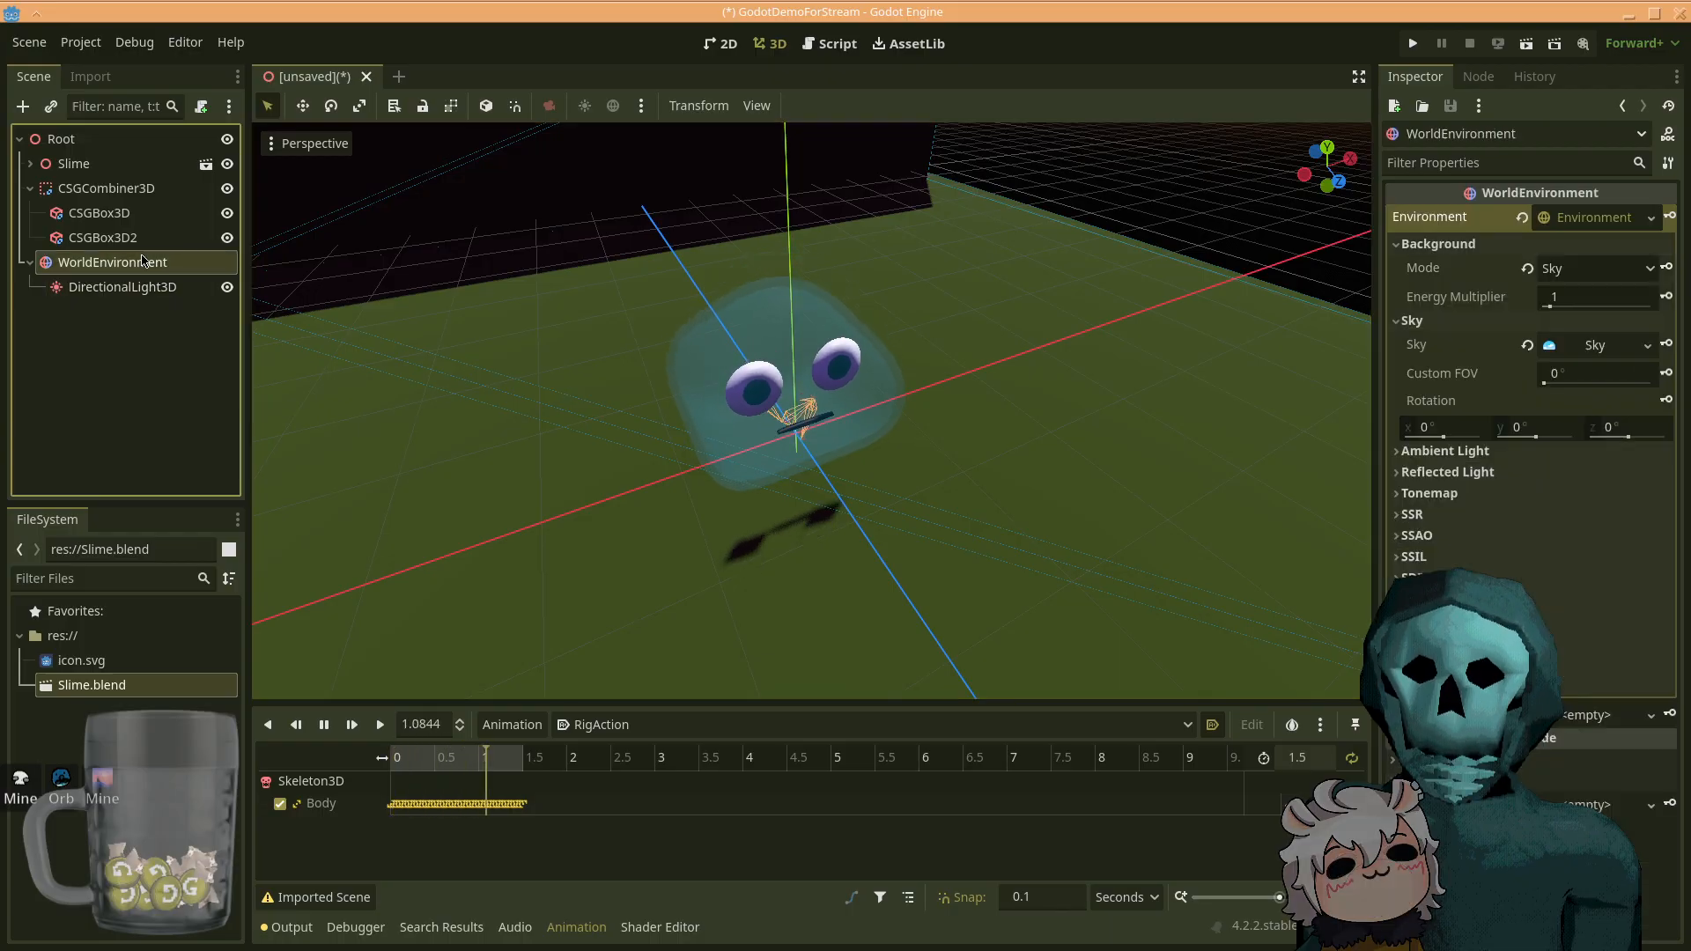
{"action": "left_click", "coordinate": [103, 237]}
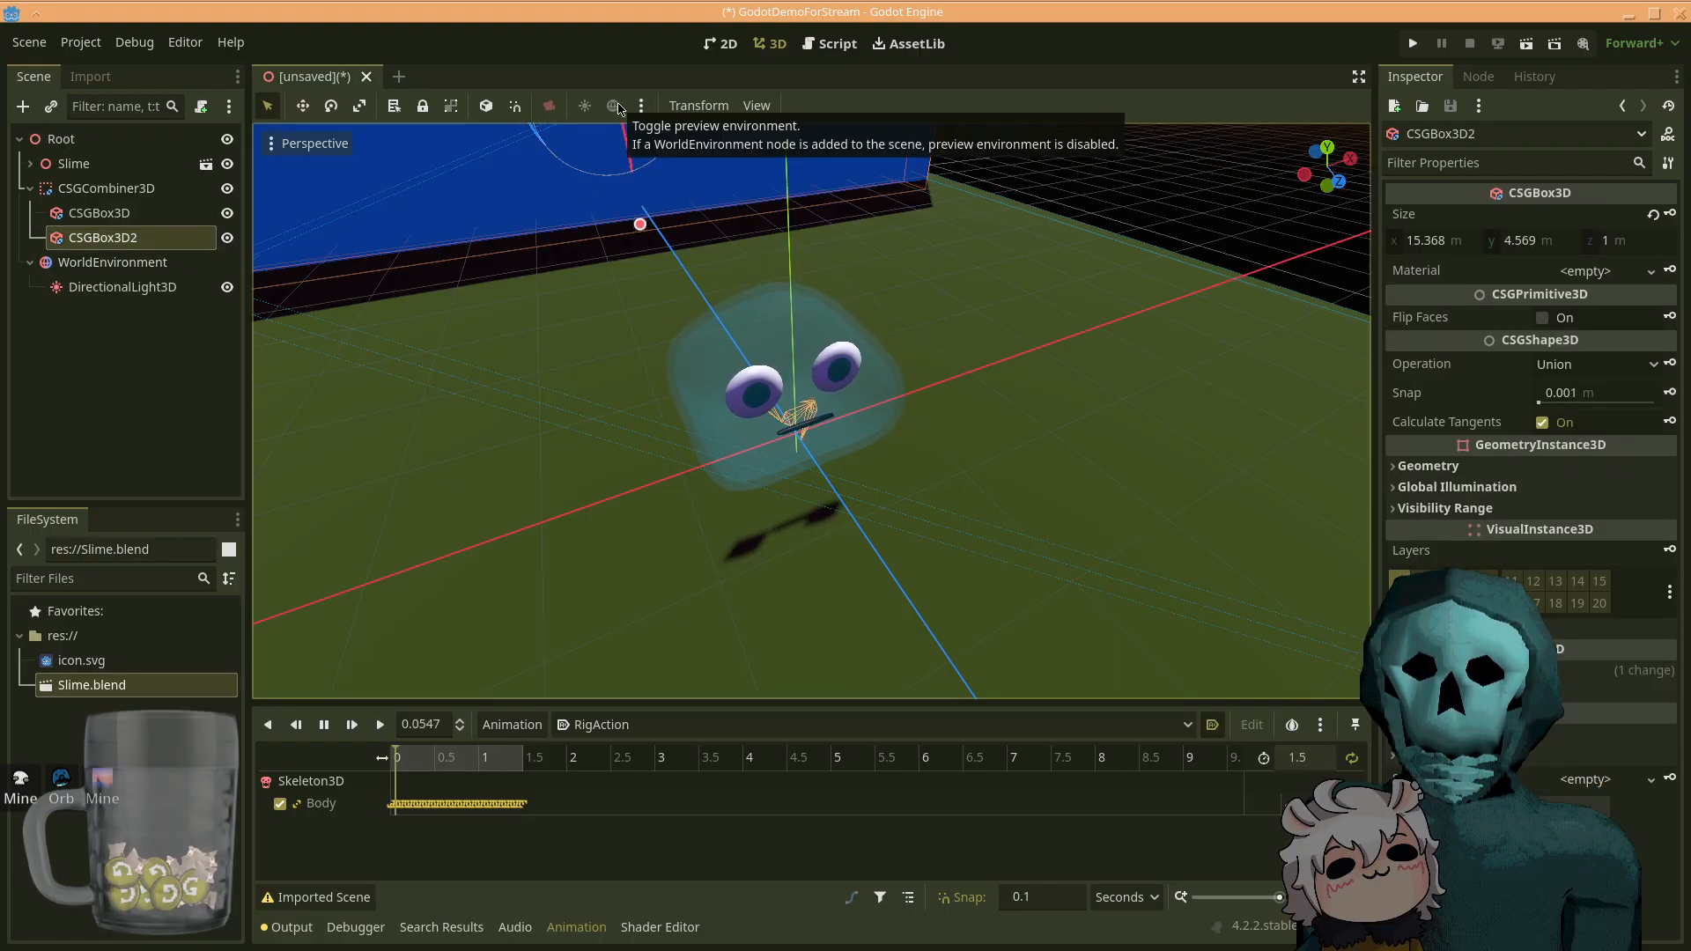
{"action": "left_click", "coordinate": [613, 106]}
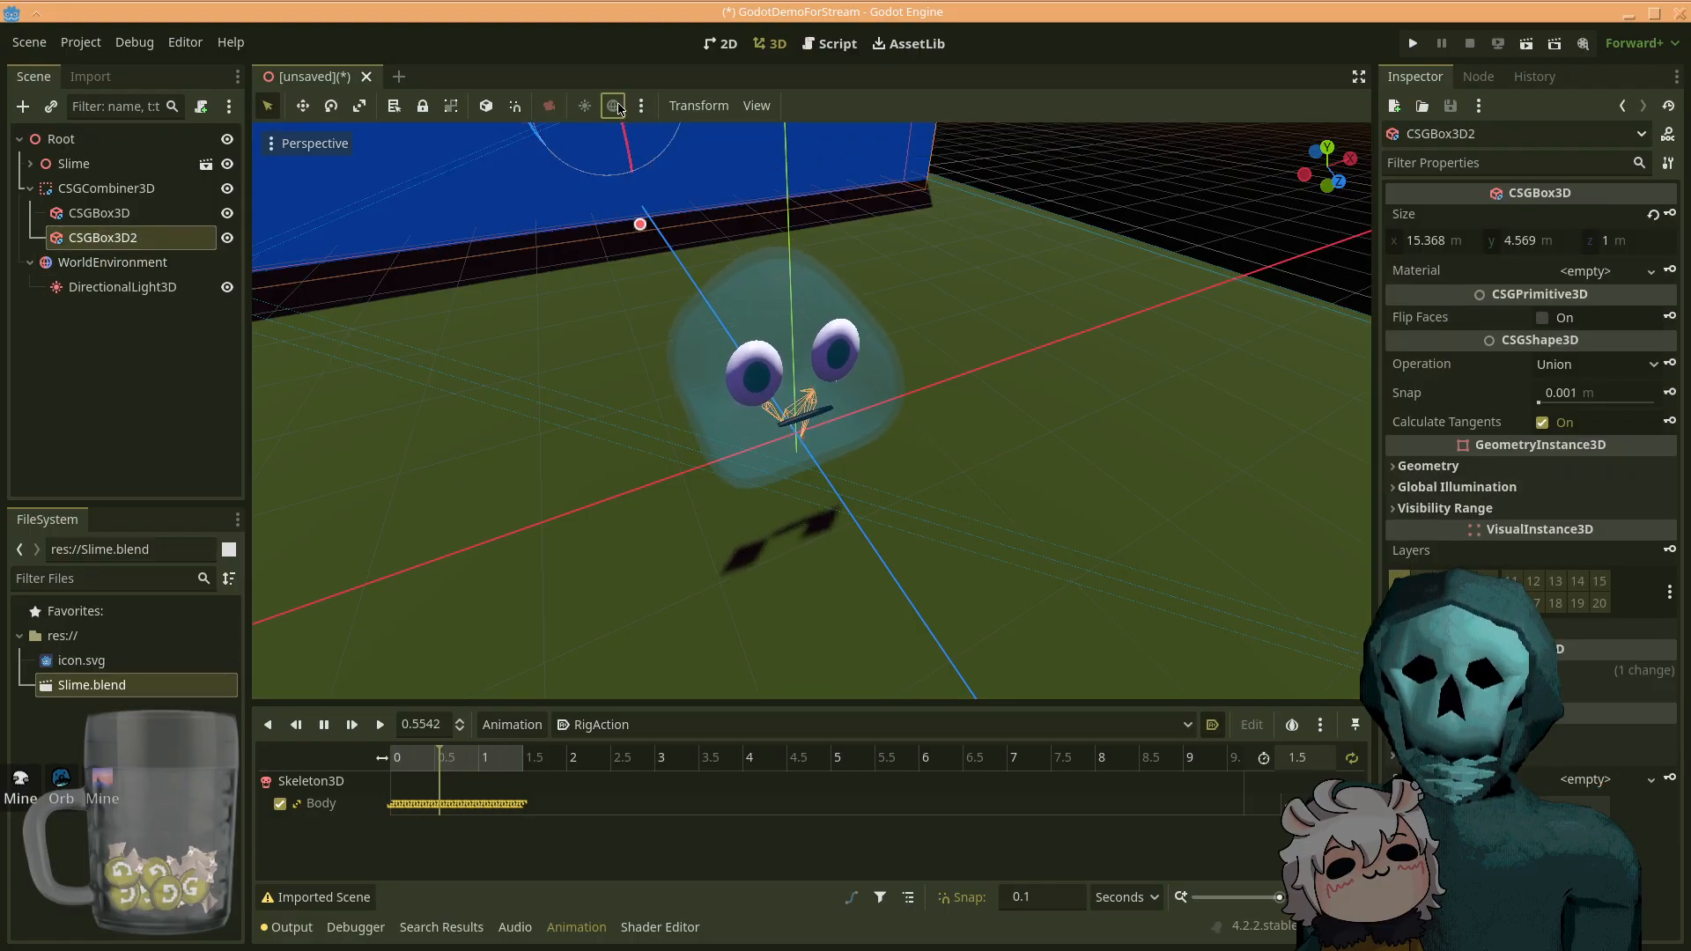
{"action": "left_click", "coordinate": [144, 261]}
{"action": "key", "text": "Delete"}
{"action": "key", "text": "Return"}
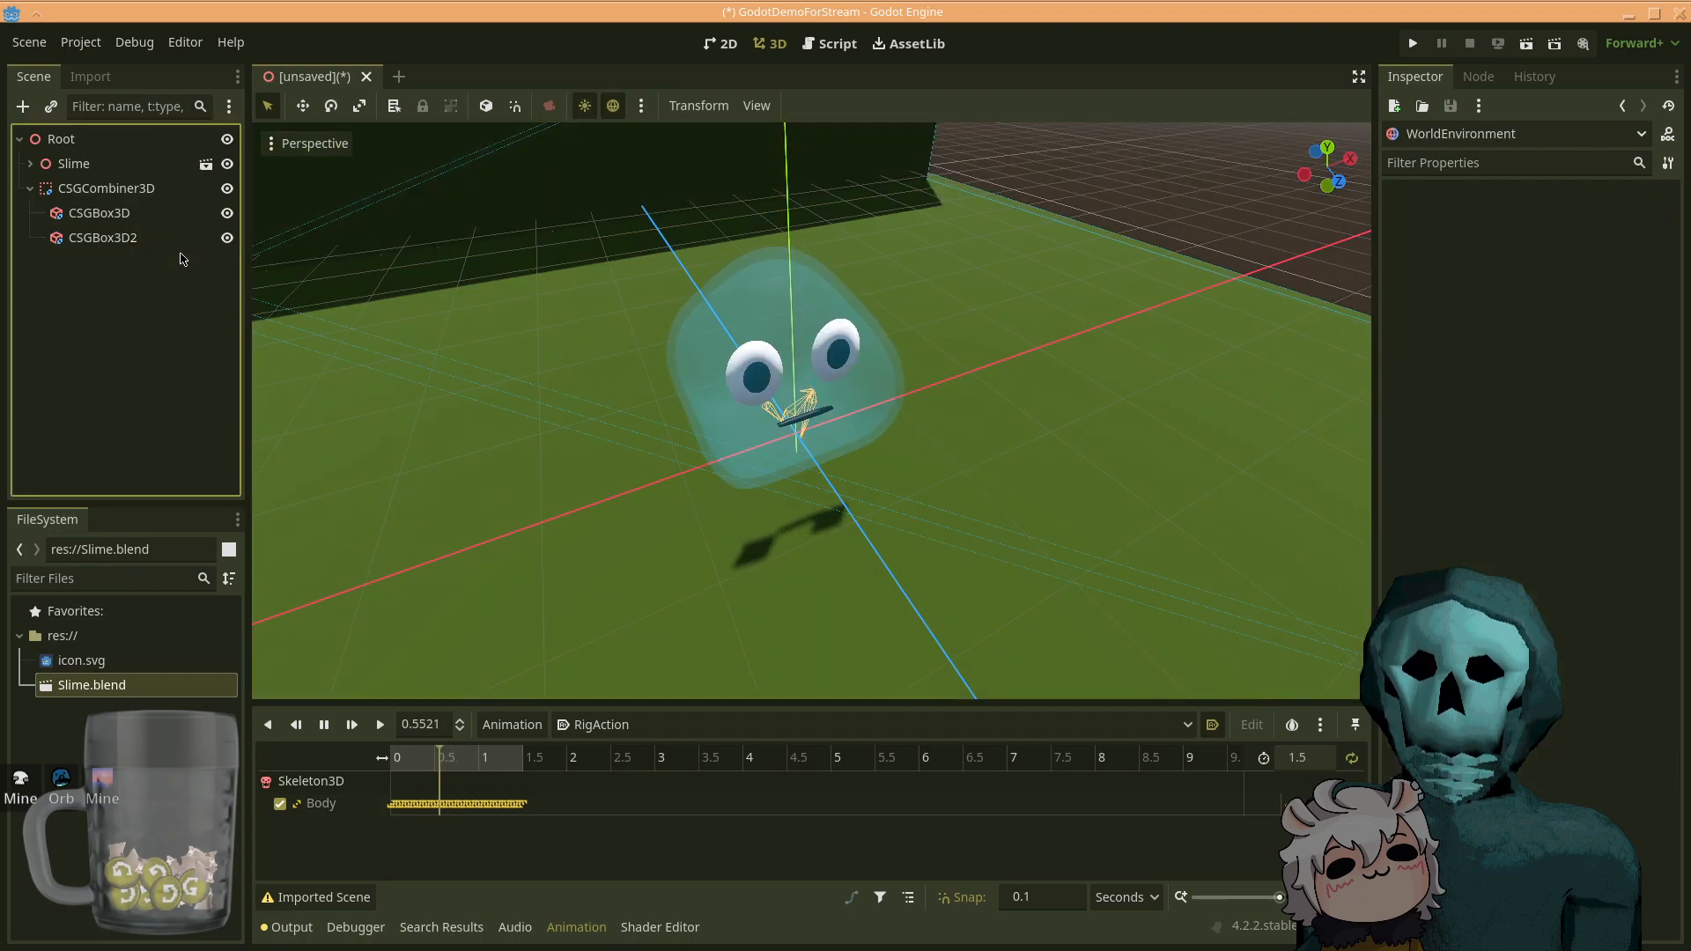
- Toggle the preview environment and preview sun off and on, and review their settings
{"action": "left_click", "coordinate": [612, 107]}
{"action": "left_click", "coordinate": [583, 107]}
{"action": "left_click", "coordinate": [584, 107]}
{"action": "left_click", "coordinate": [613, 106]}
{"action": "left_click", "coordinate": [641, 105]}
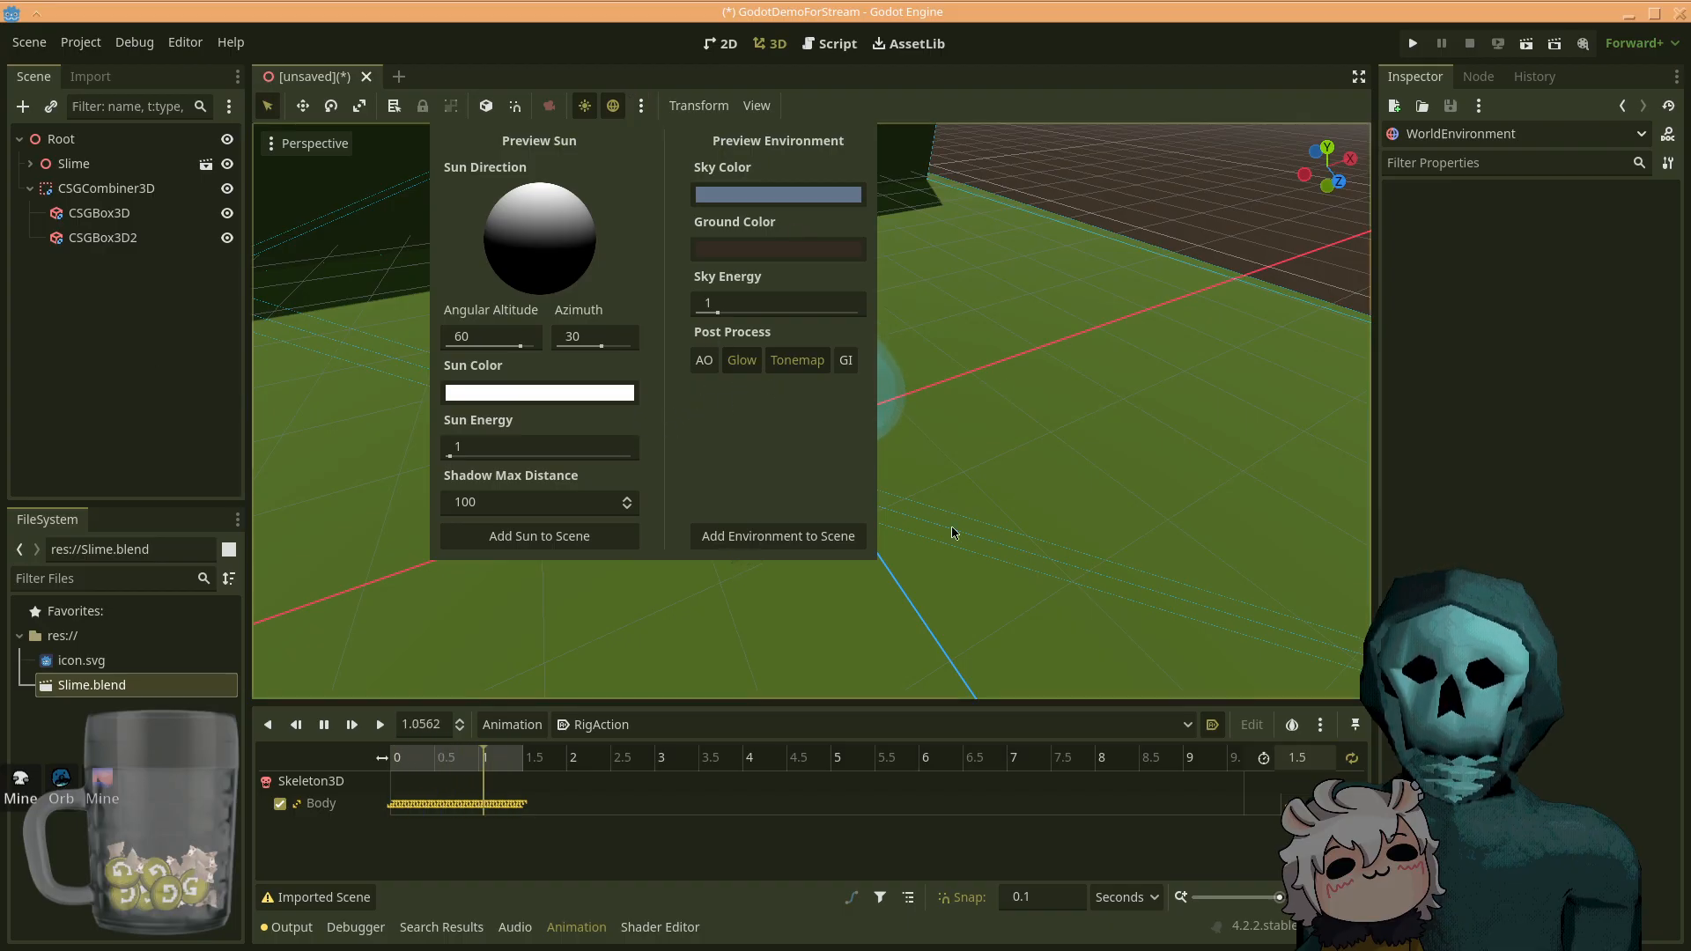
{"action": "left_click", "coordinate": [642, 109]}
{"action": "left_click", "coordinate": [94, 387]}
- Undo the deletion of the WorldEnvironment and its light, and check the preview sun and environment settings again
{"action": "key", "text": "ctrl+z"}
{"action": "left_click", "coordinate": [644, 107]}
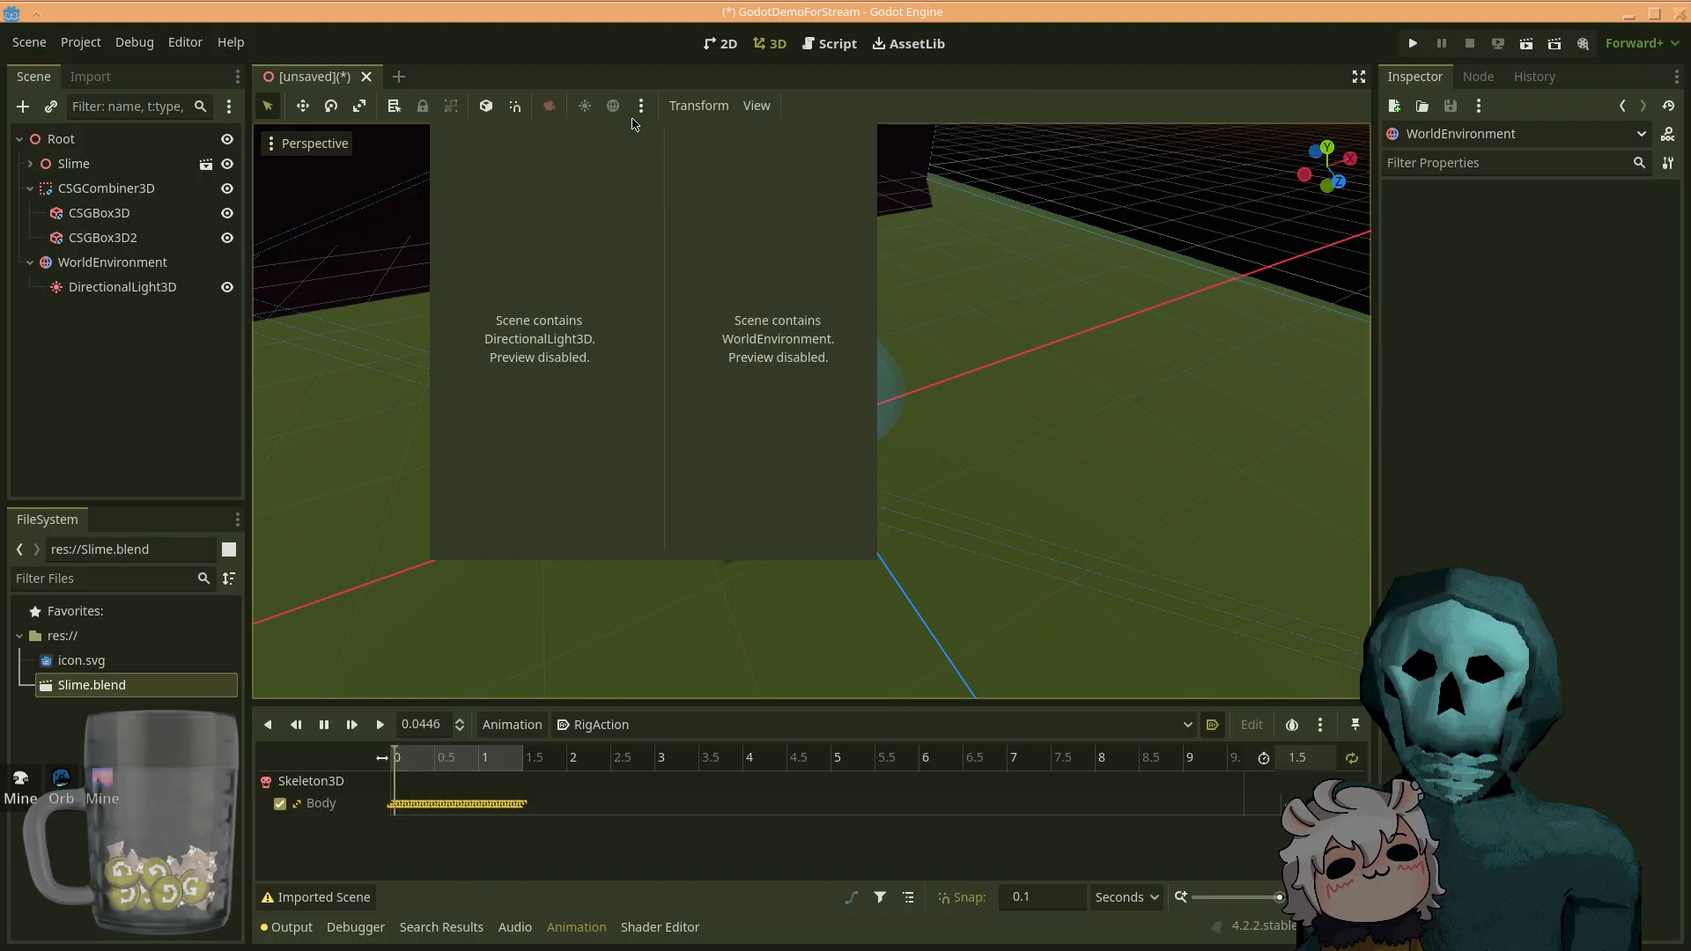
{"action": "left_click", "coordinate": [615, 108]}
{"action": "left_click", "coordinate": [97, 370]}
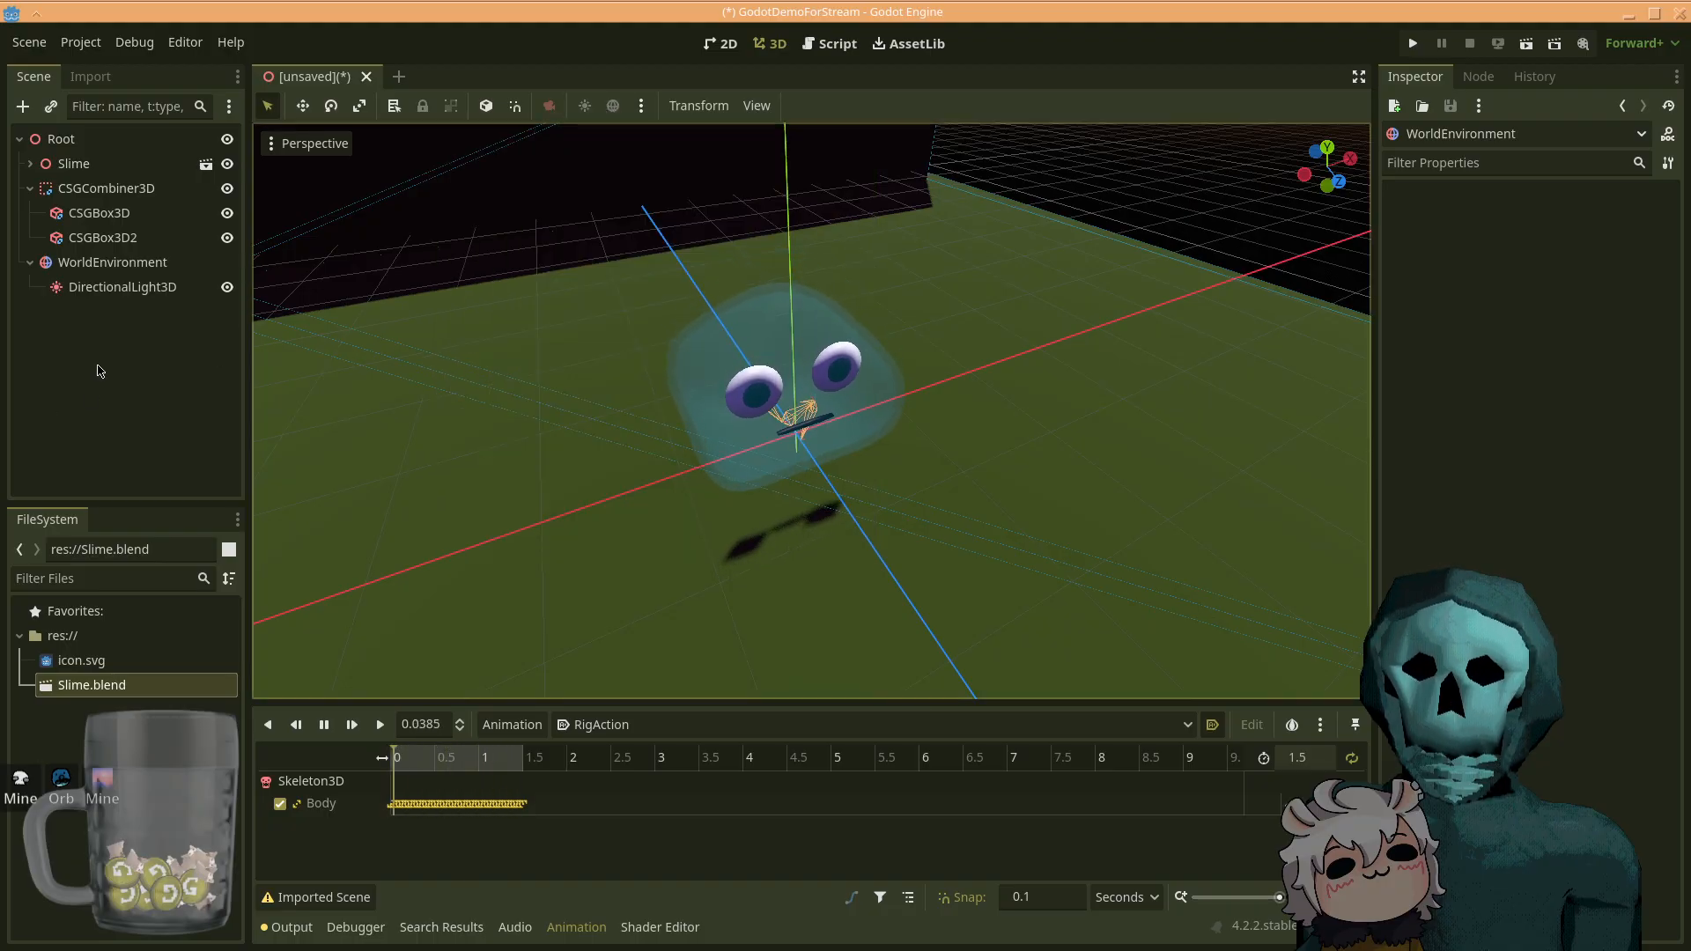
- Delete the WorldEnvironment and DirectionalLight3D nodes, and look at the options for adding the preview sun and environment to the scene
{"action": "left_click", "coordinate": [99, 265]}
{"action": "left_click", "coordinate": [141, 287], "text": "shift"}
{"action": "key", "text": "Delete"}
{"action": "key", "text": "Return"}
{"action": "left_click", "coordinate": [641, 107]}
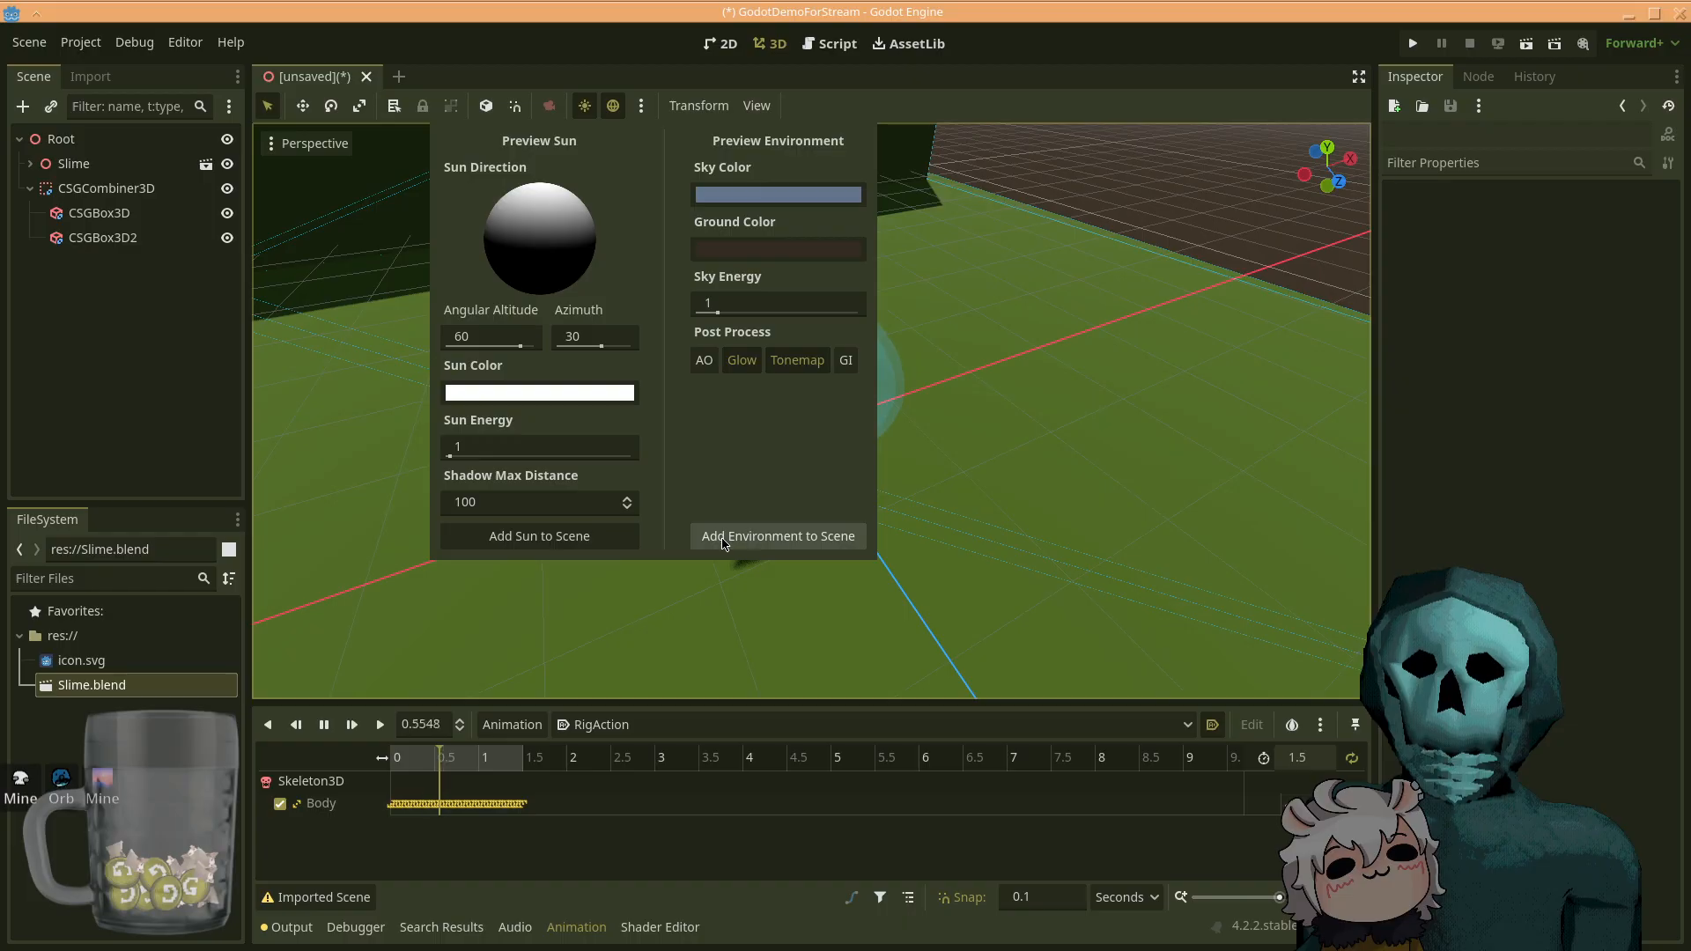
{"action": "left_click", "coordinate": [642, 110]}
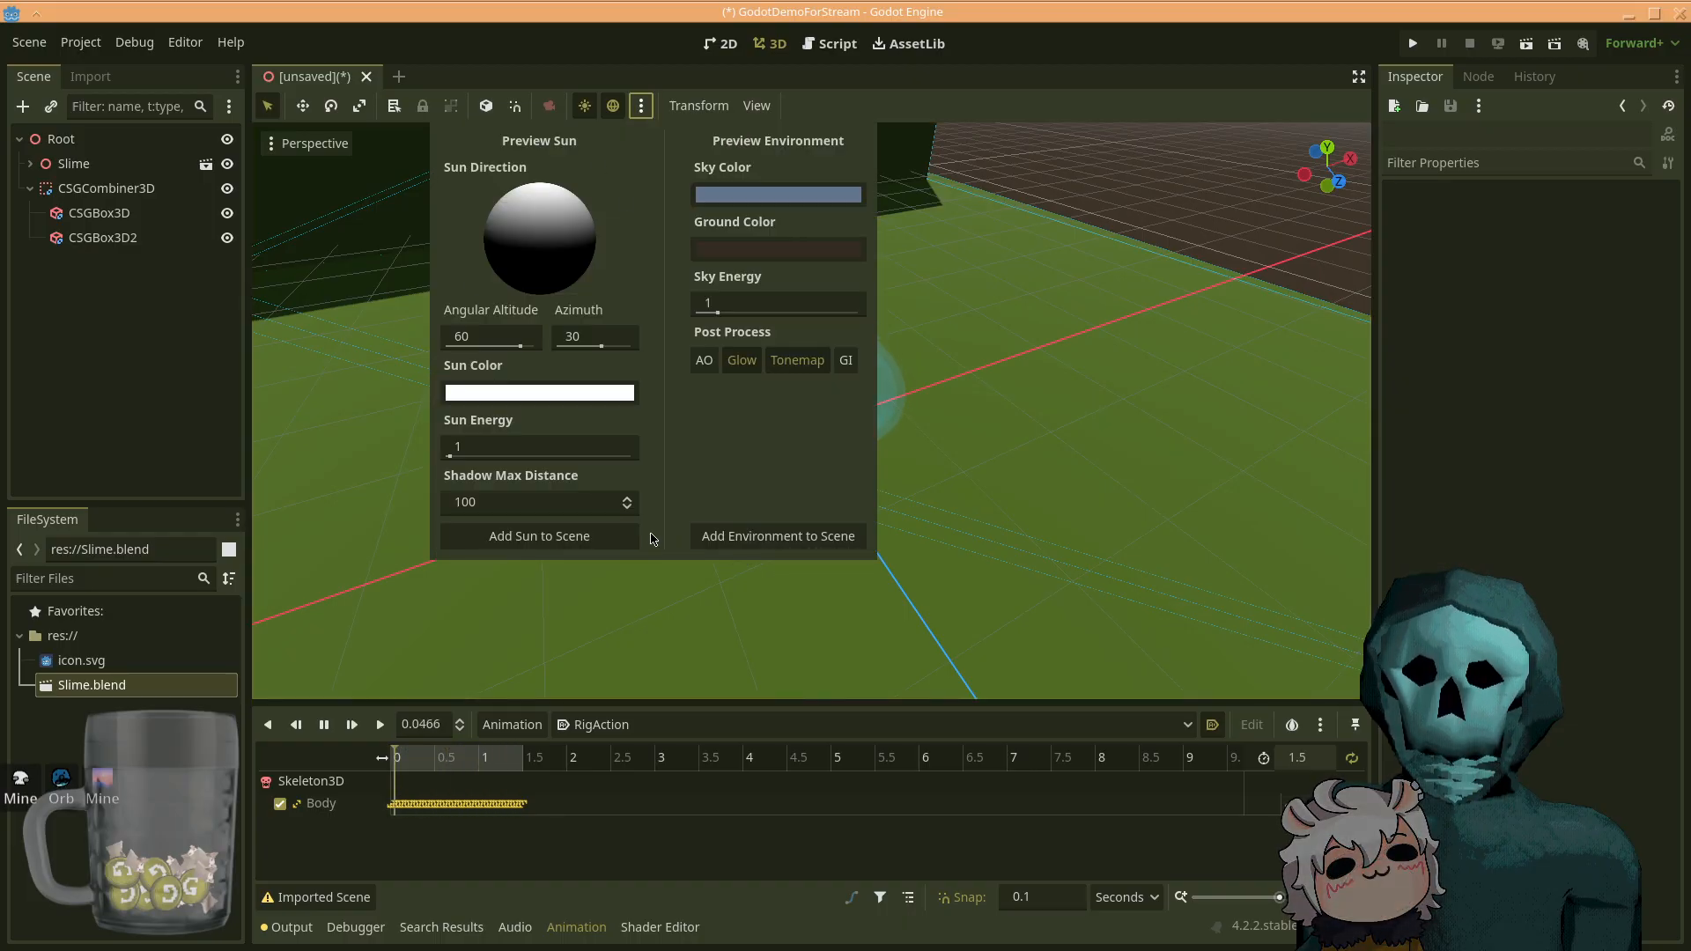
{"action": "left_click", "coordinate": [713, 543]}
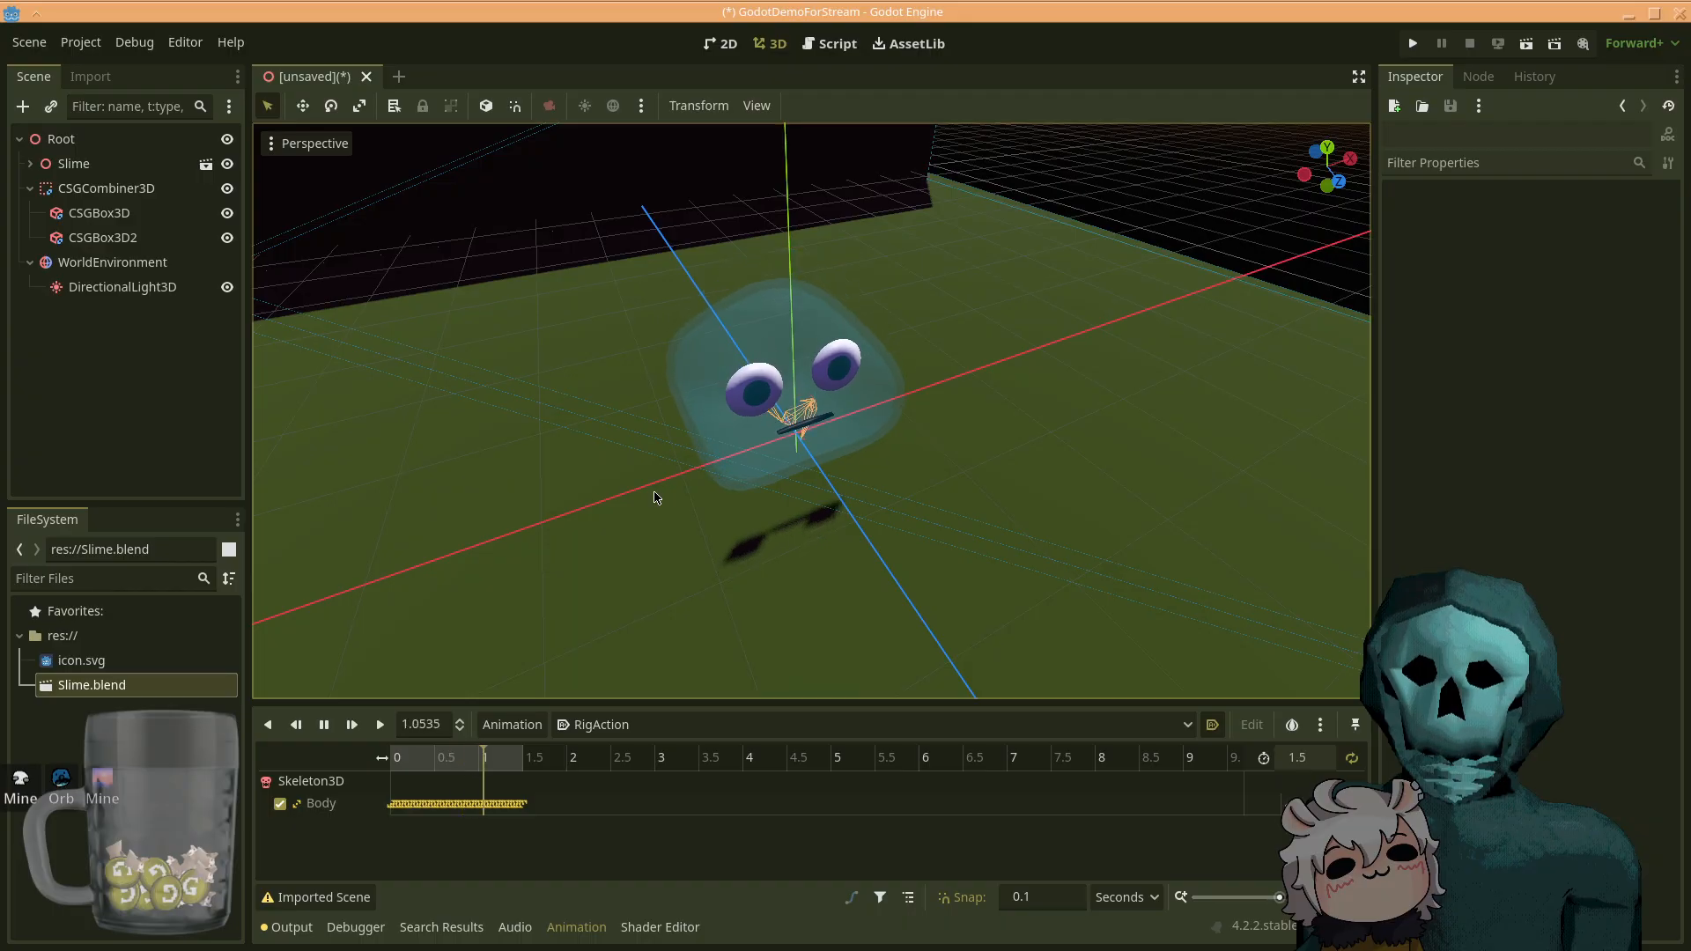
- Review the lit slime scene and the Environment properties of the WorldEnvironment node
{"action": "key", "text": "d"}
{"action": "right_click_drag", "start_coordinate": [996, 505], "coordinate": [934, 504]}
{"action": "key", "text": "s"}
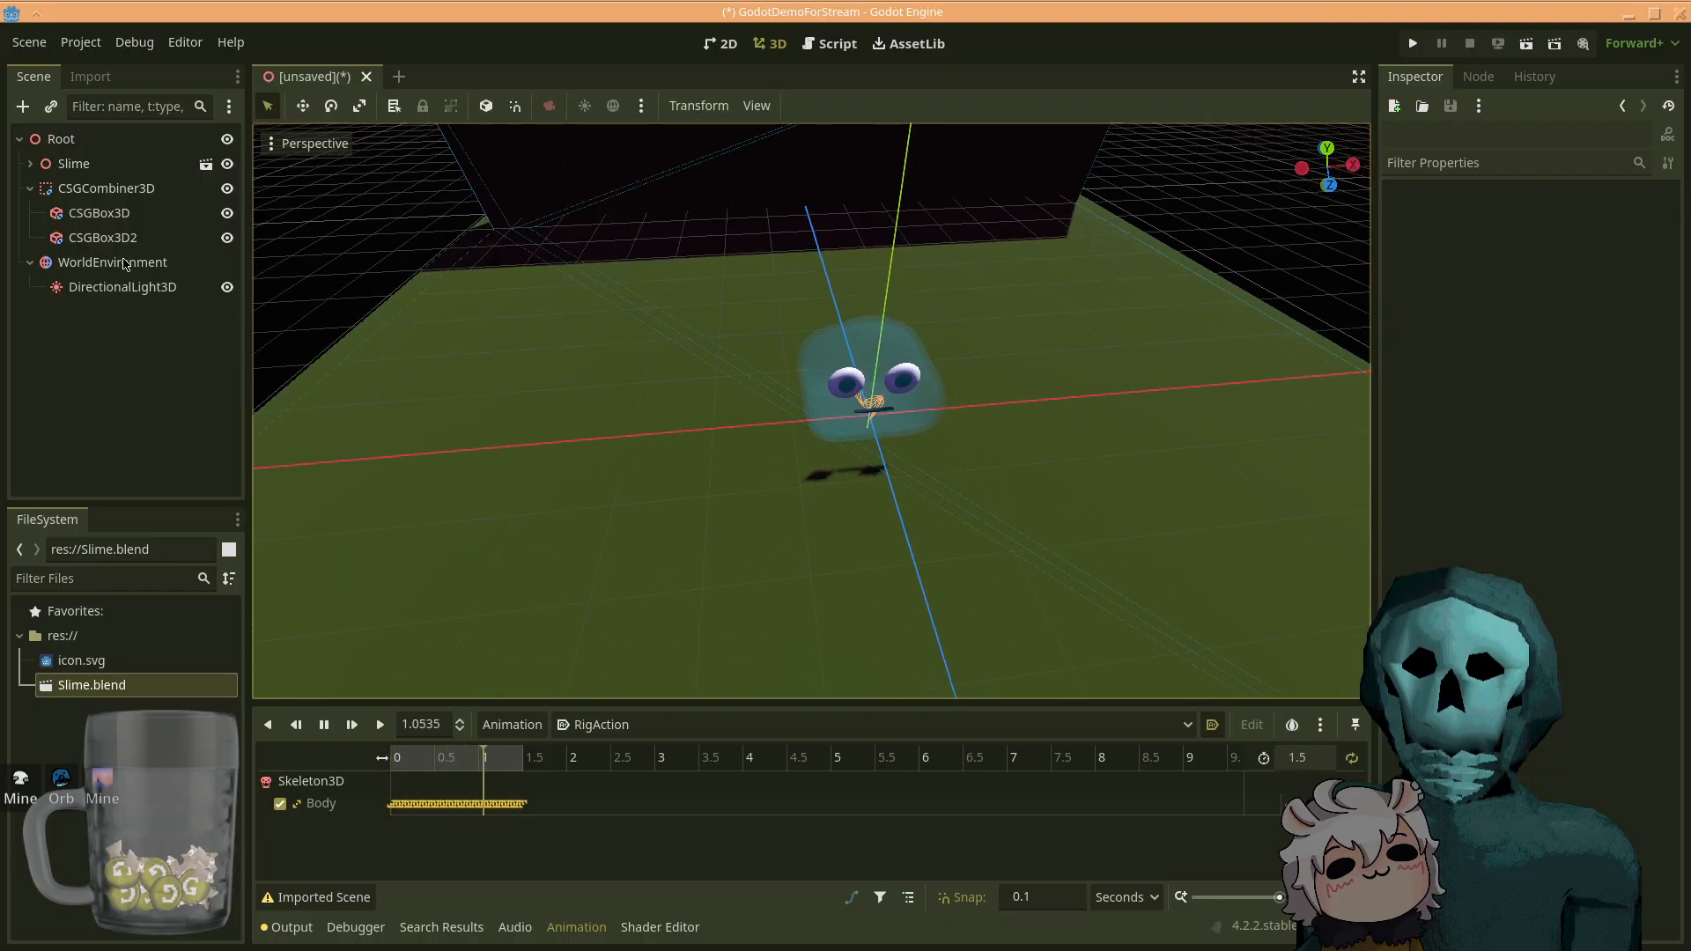
{"action": "left_click", "coordinate": [167, 264]}
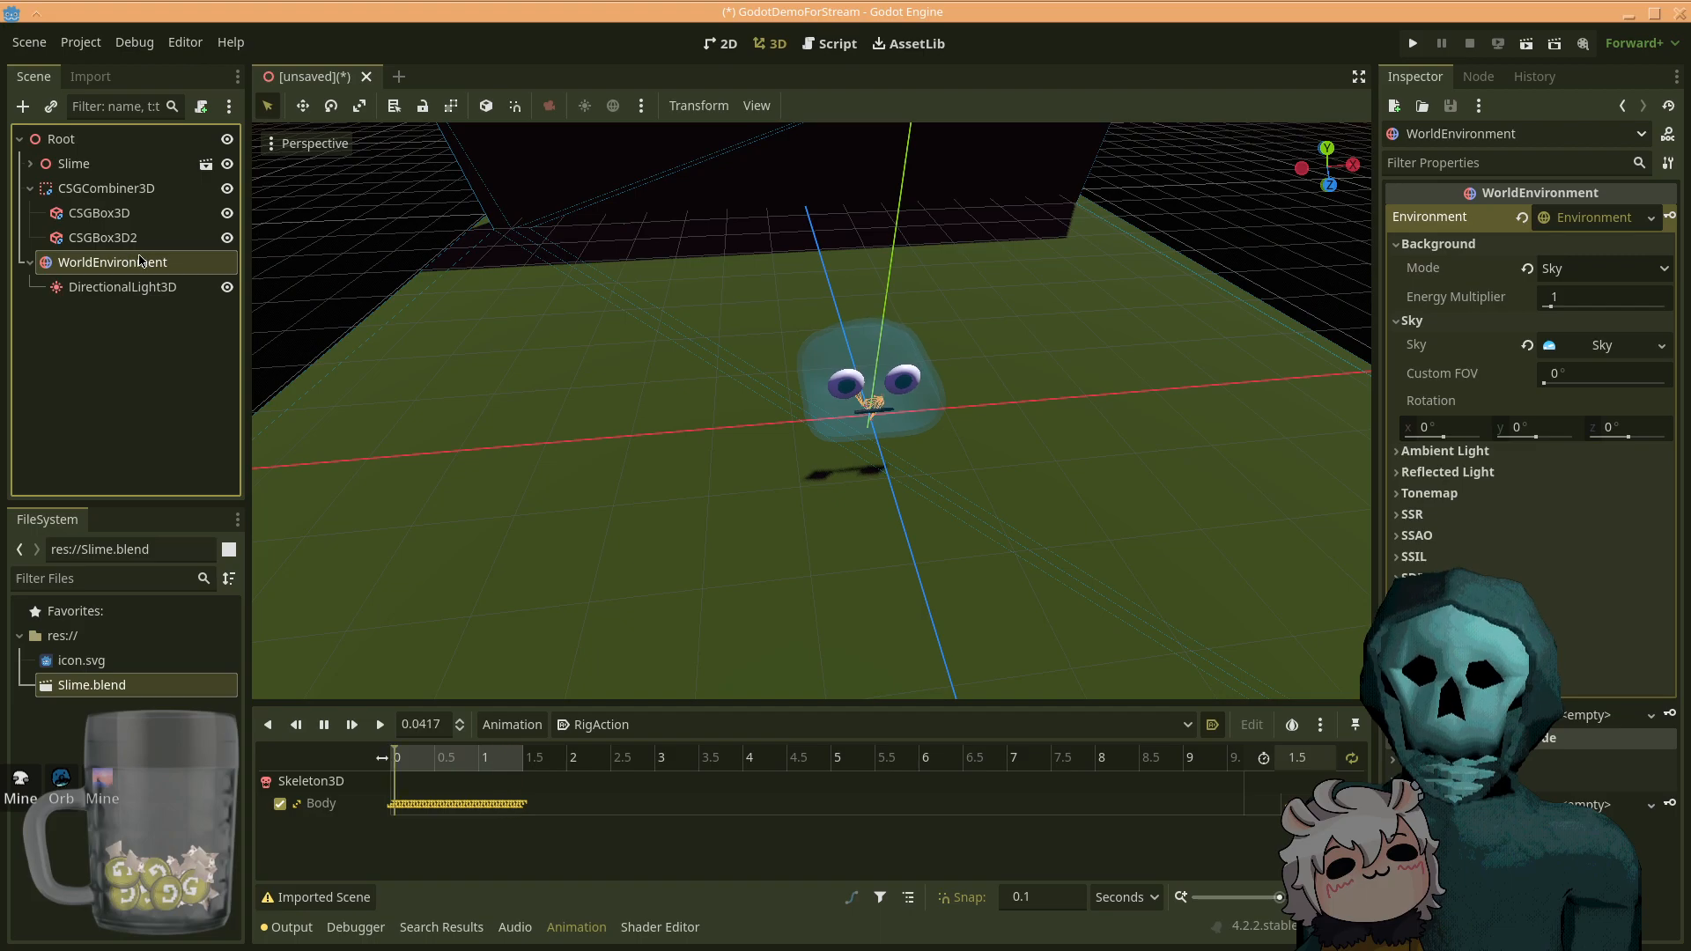
{"action": "left_click", "coordinate": [1595, 219]}
{"action": "left_click", "coordinate": [1596, 218]}
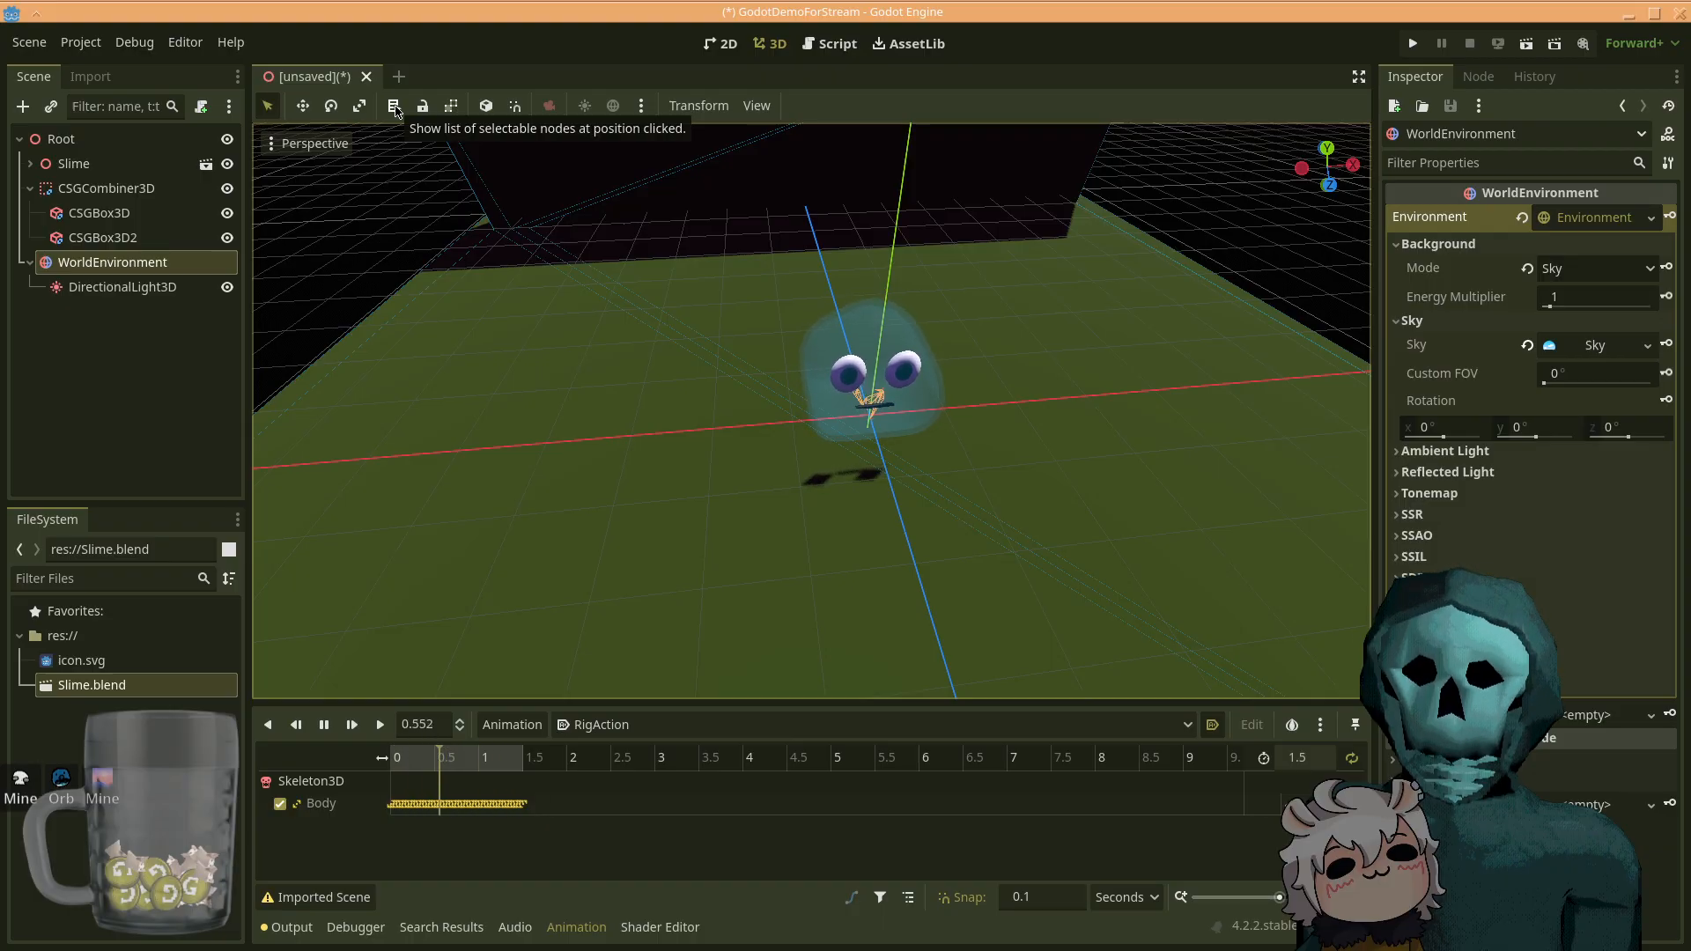
- Activate the mode listing selectable nodes, try picking the slime's Body mesh in the scene, and clear the selection
{"action": "left_click", "coordinate": [395, 107]}
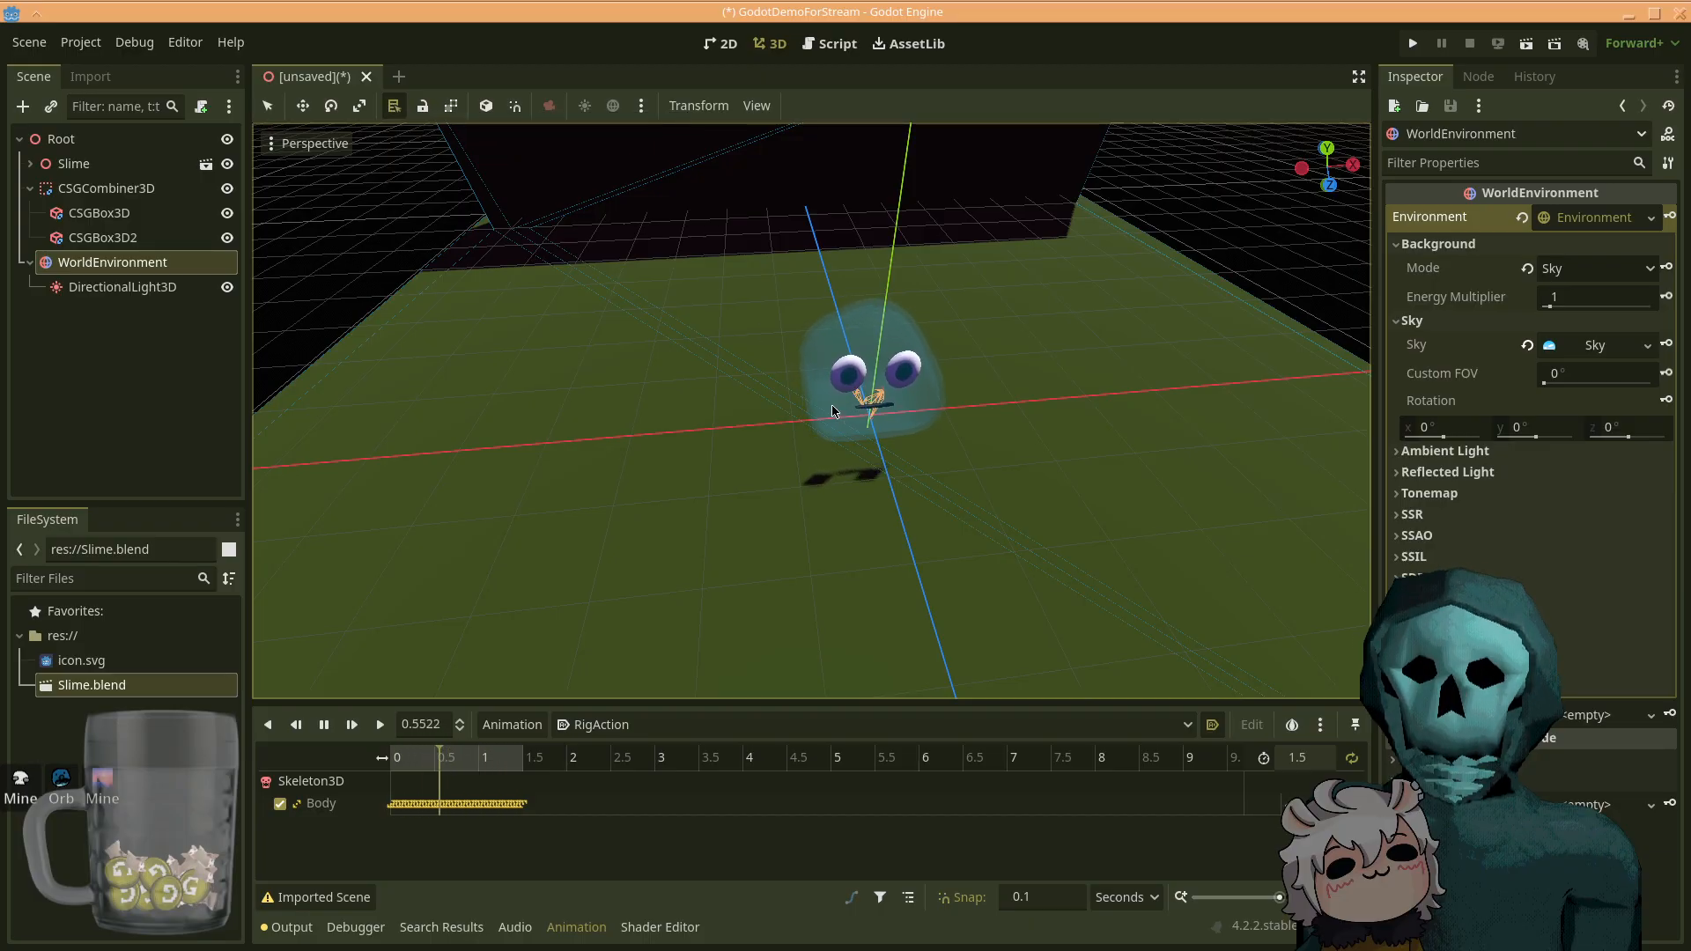
{"action": "right_click", "coordinate": [853, 385], "text": "alt"}
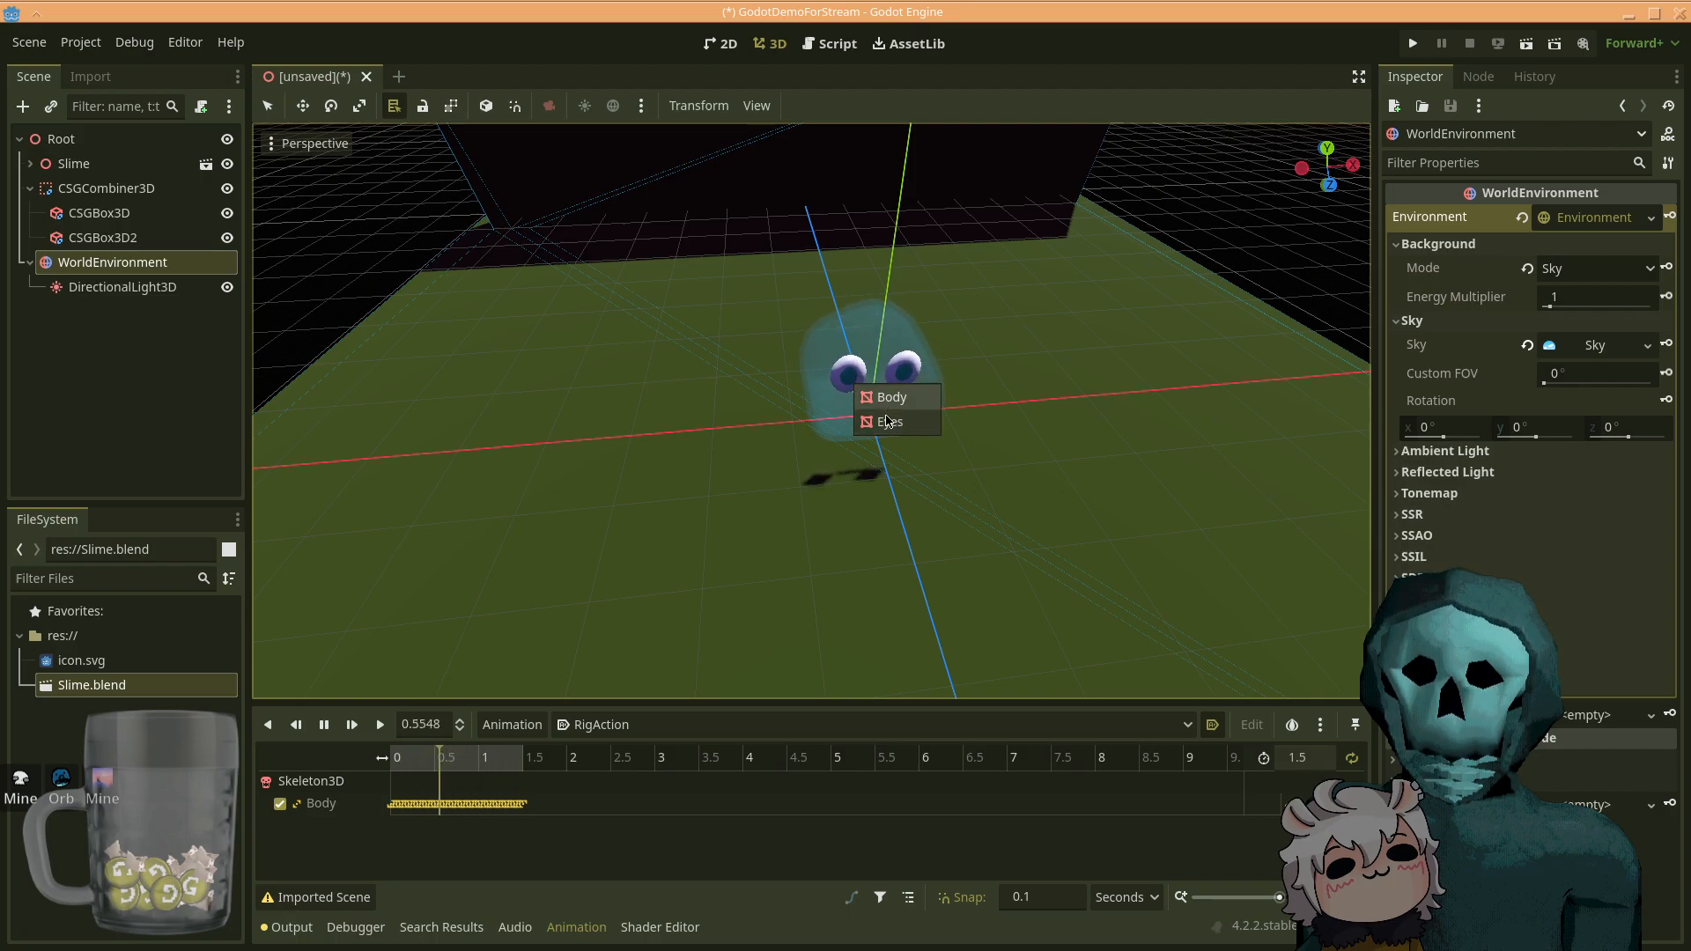
{"action": "left_click", "coordinate": [888, 398]}
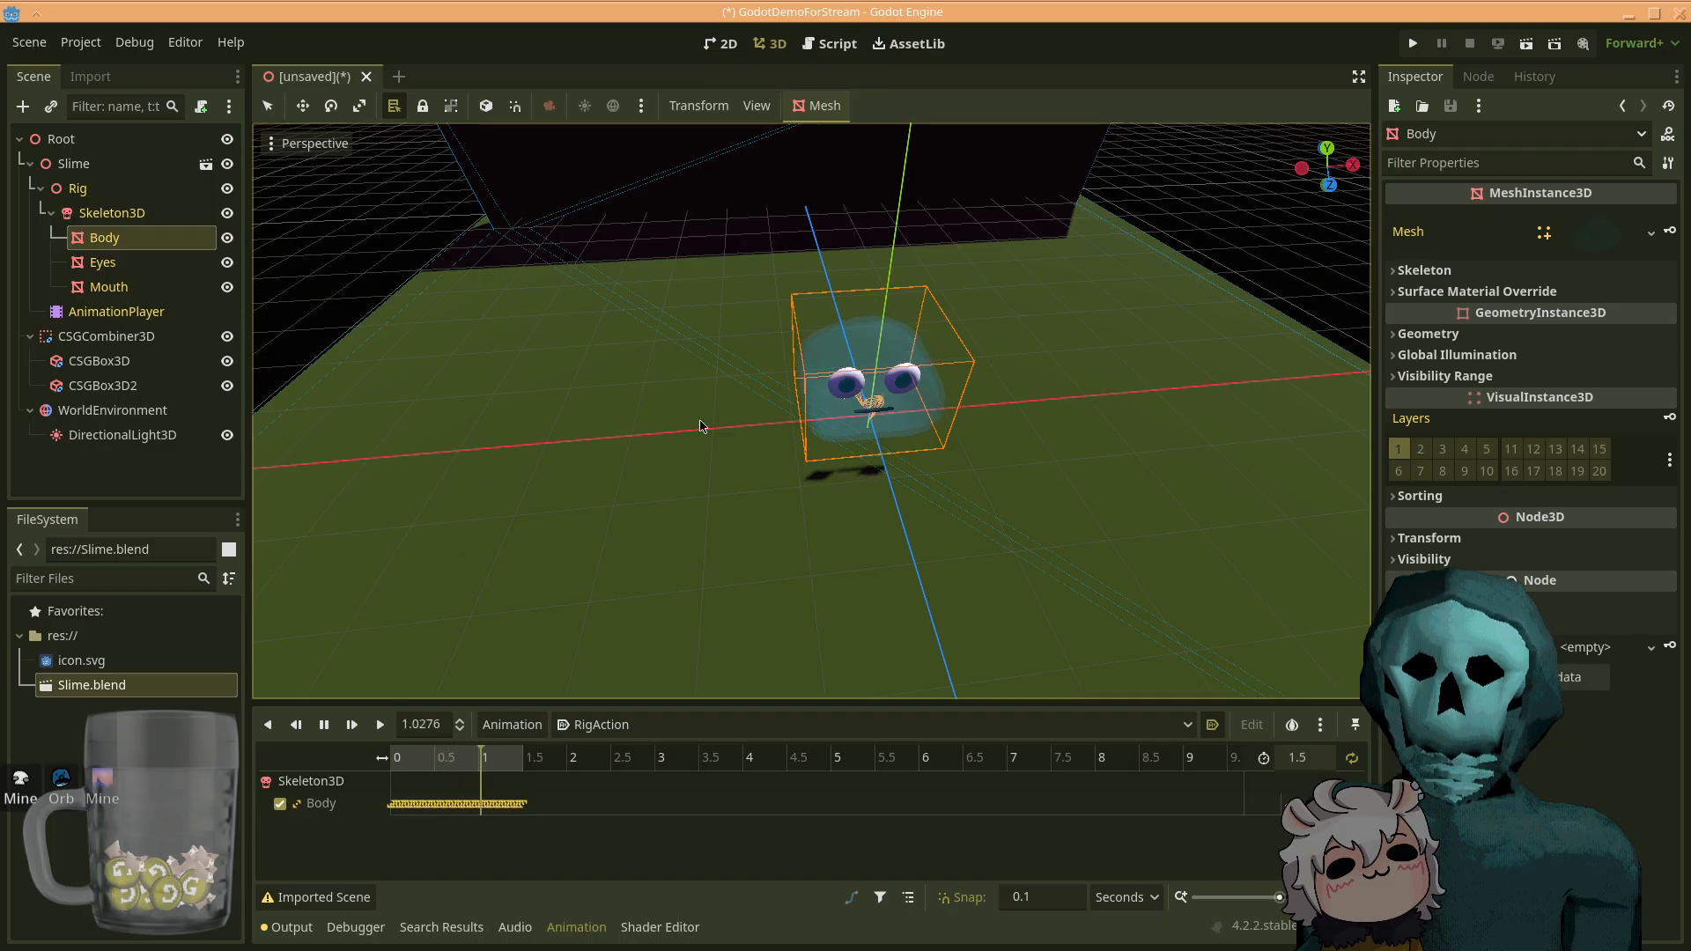
{"action": "left_click", "coordinate": [100, 477]}
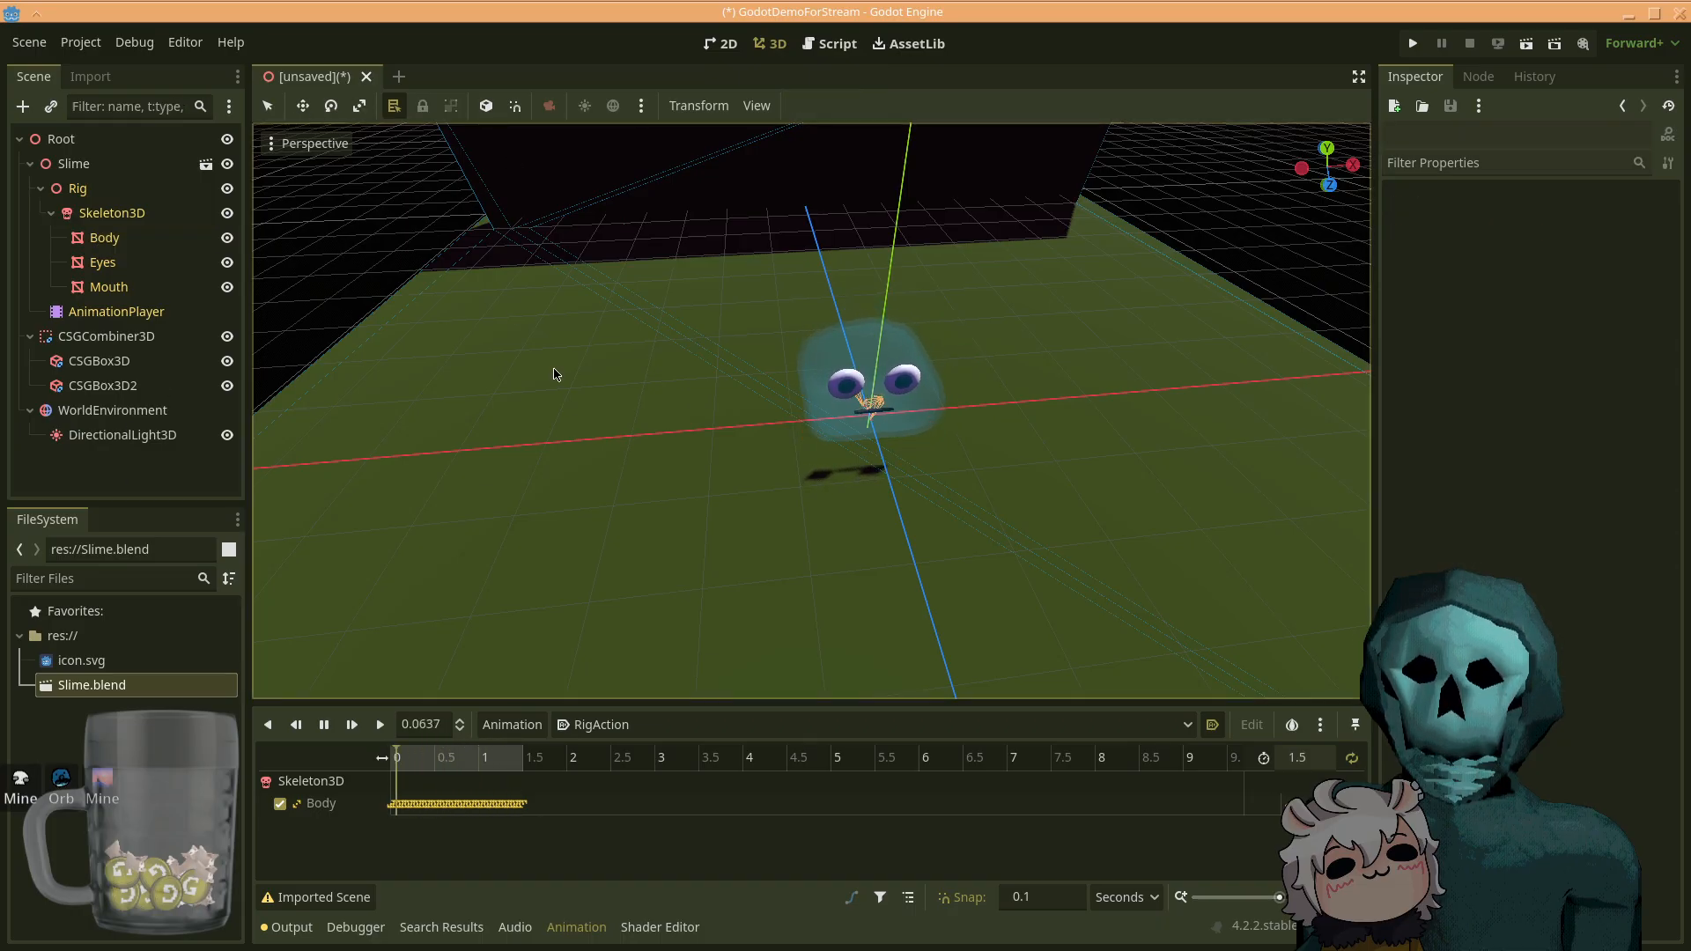
{"action": "left_click", "coordinate": [850, 416]}
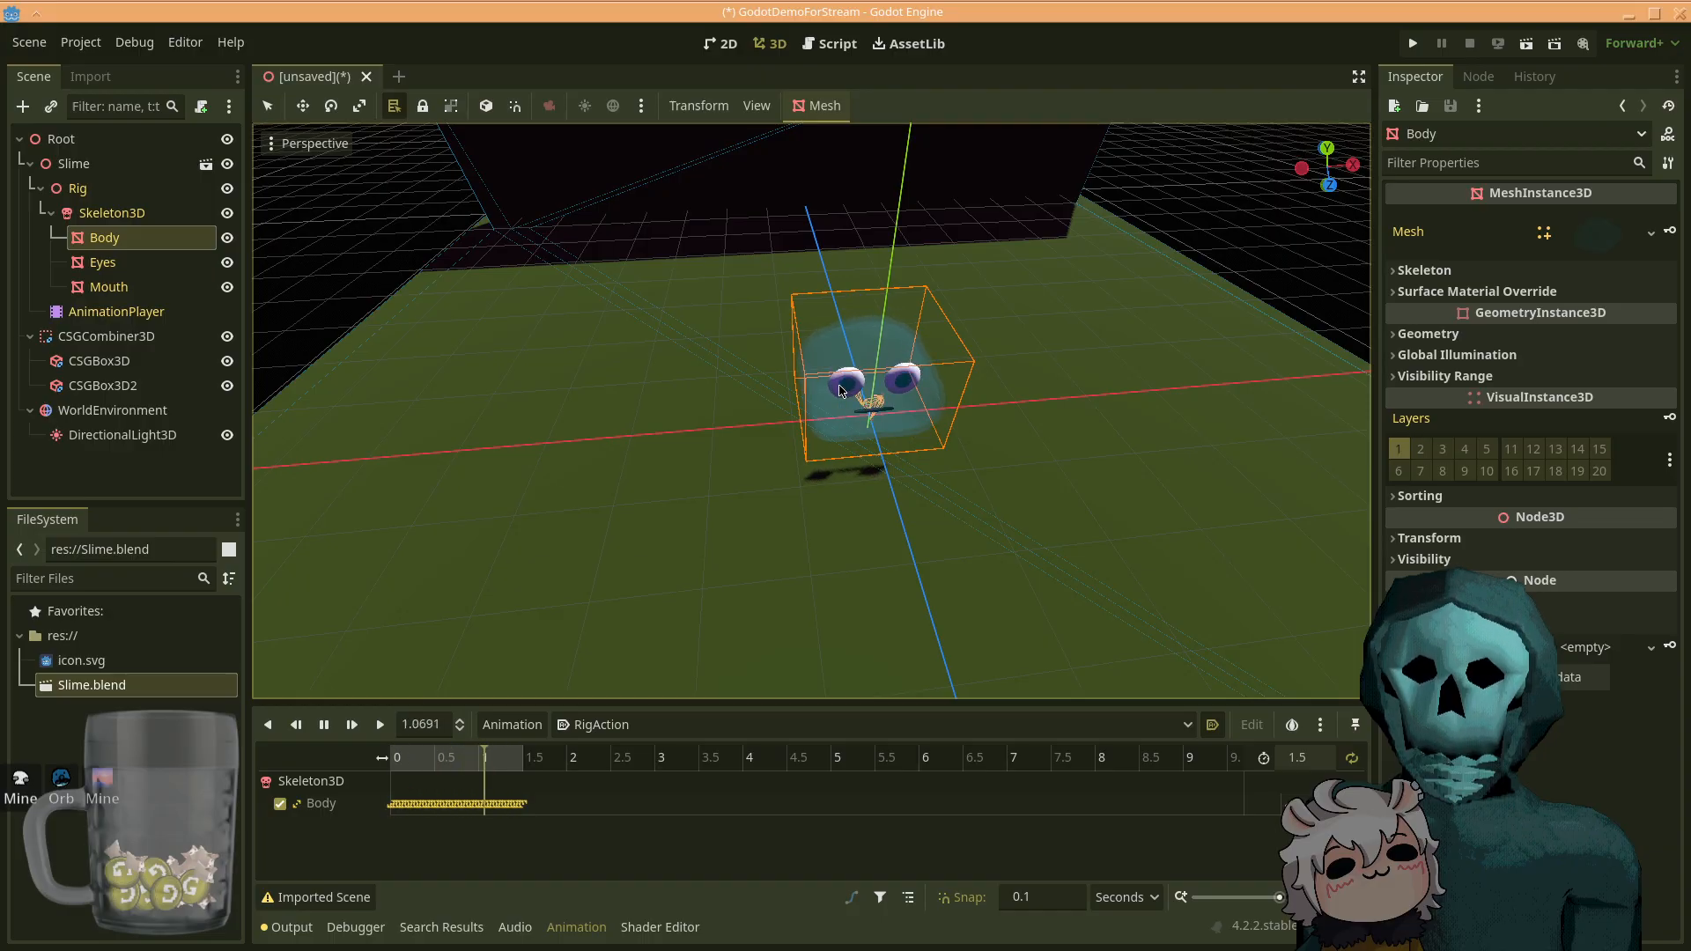
{"action": "left_click", "coordinate": [86, 479]}
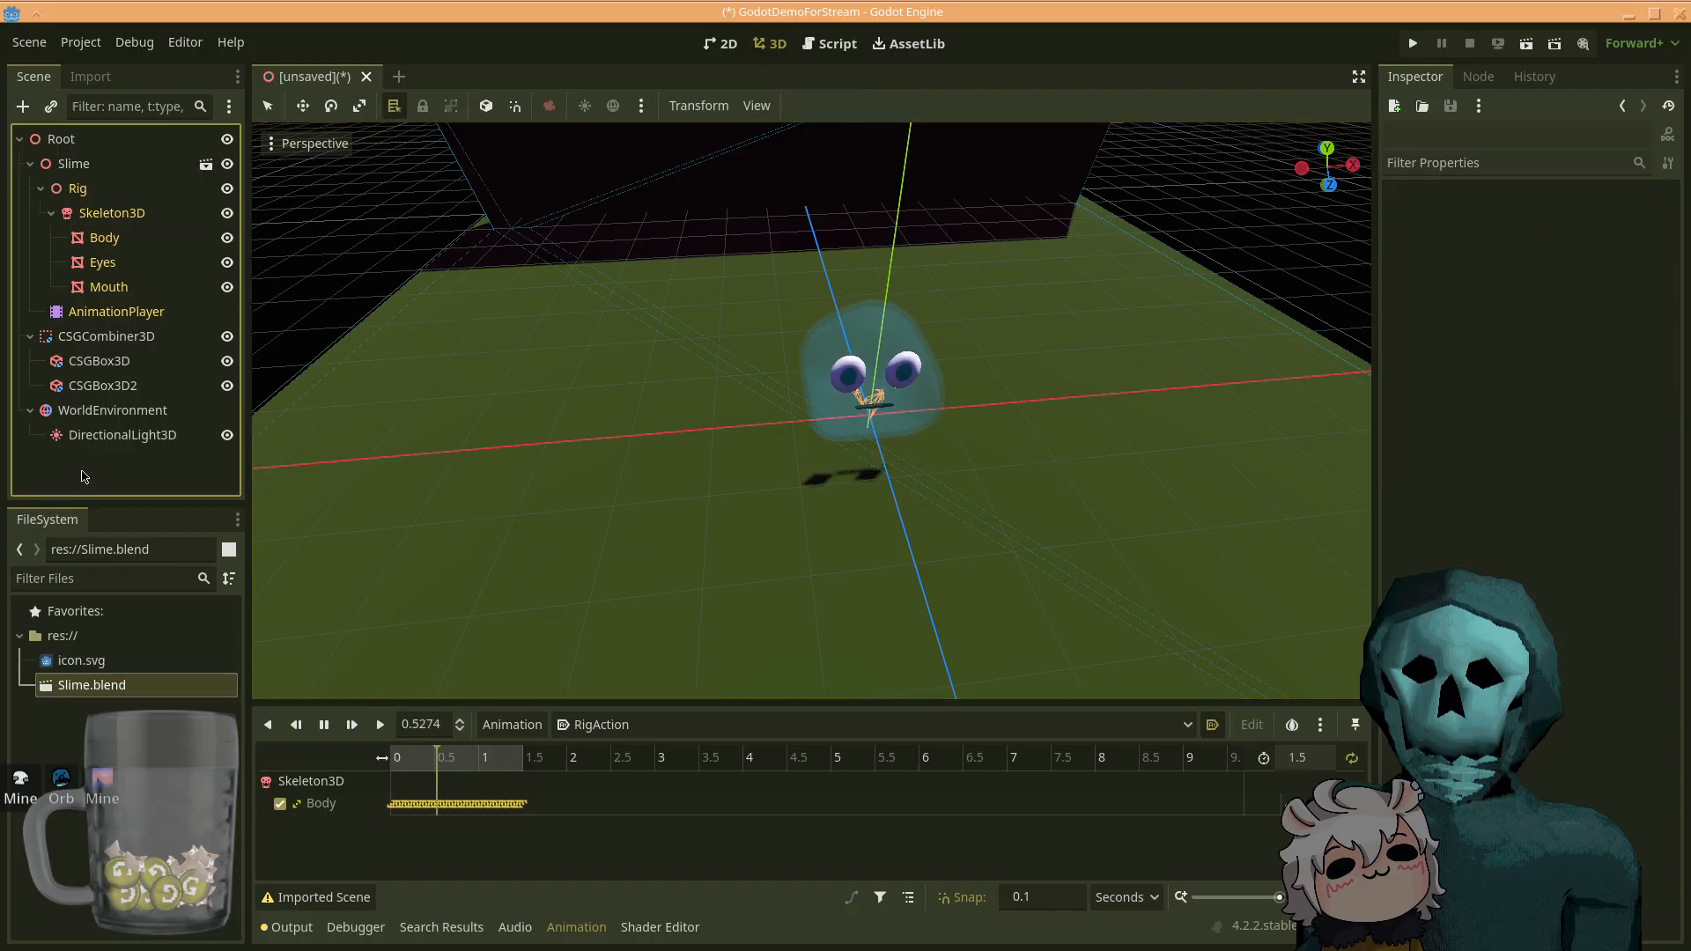
- Collapse the Rig and Slime branches in the scene tree and select the Root node
{"action": "left_click", "coordinate": [44, 188]}
{"action": "left_click", "coordinate": [41, 189]}
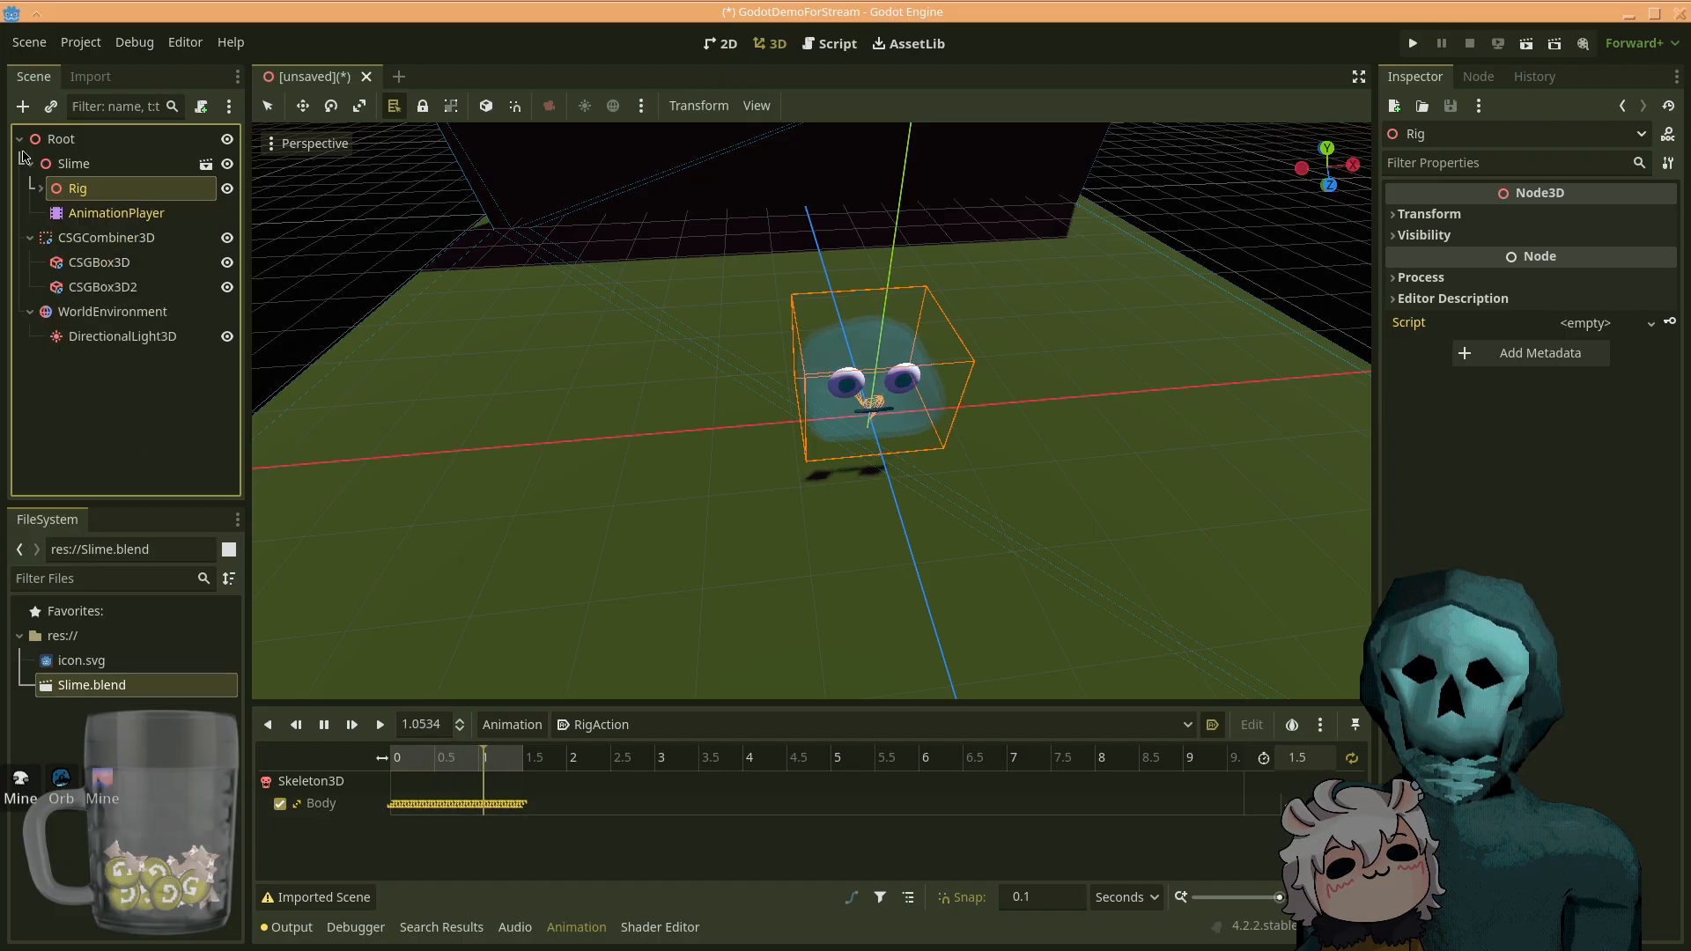
{"action": "left_click", "coordinate": [32, 167]}
{"action": "left_click", "coordinate": [84, 372]}
{"action": "left_click", "coordinate": [81, 144]}
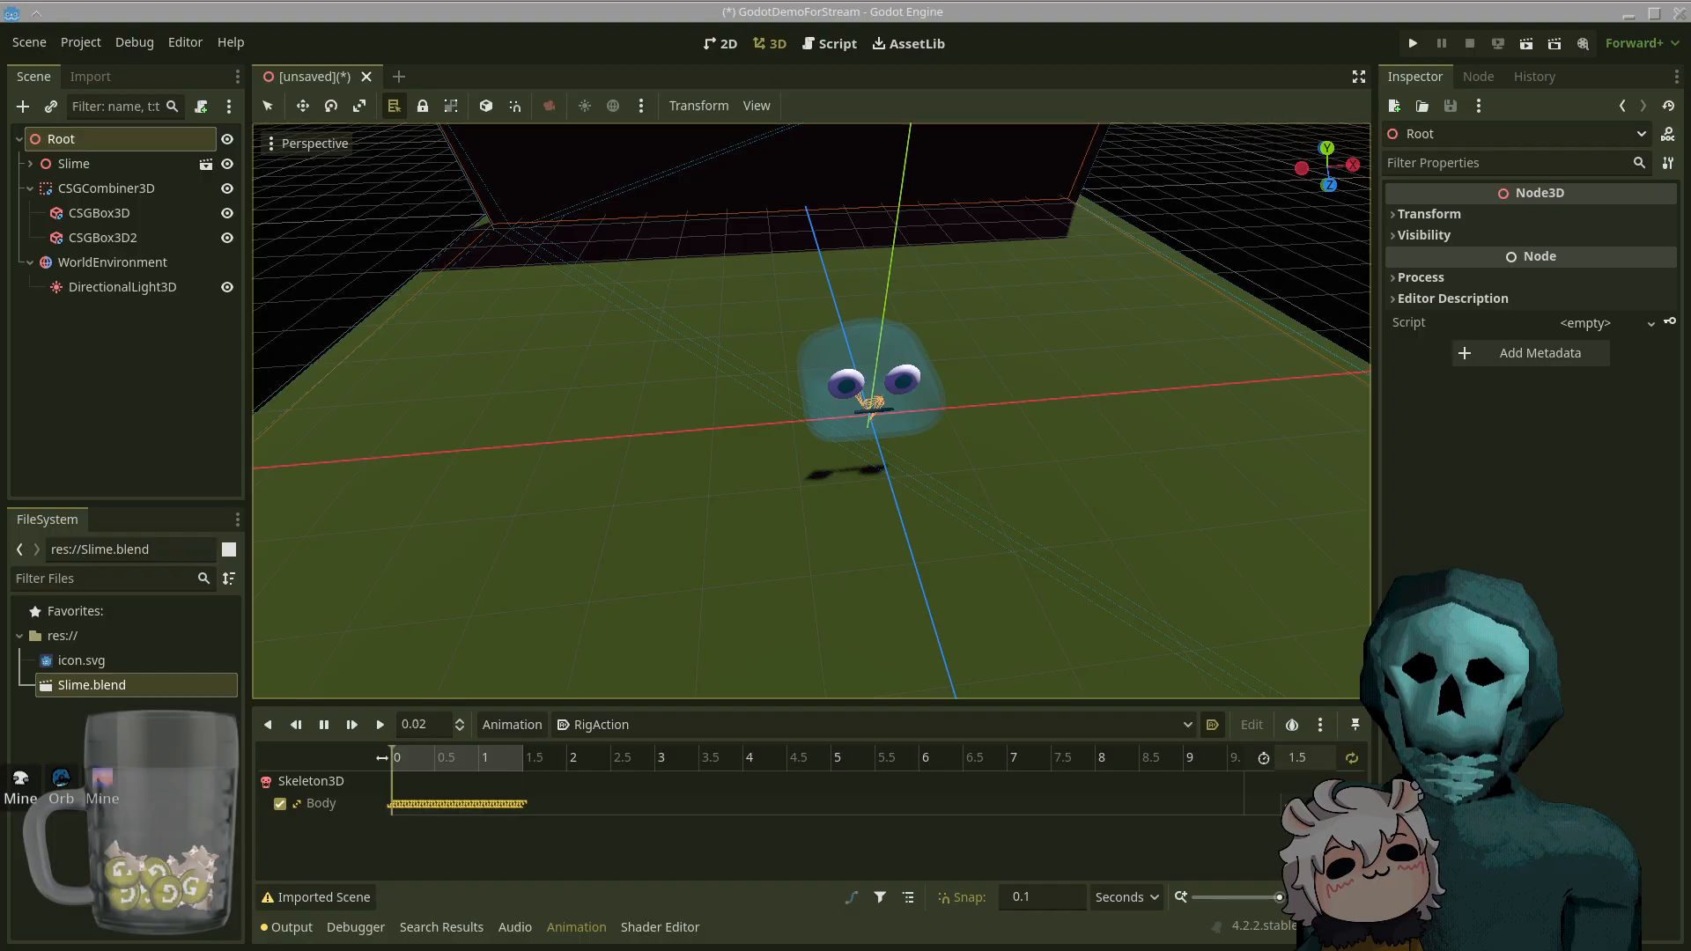
- Expand the Slime and Rig branches in the scene tree and select the Body mesh
{"action": "key", "text": "w"}
{"action": "right_click_drag", "start_coordinate": [860, 559], "coordinate": [1012, 540]}
{"action": "left_click", "coordinate": [32, 166]}
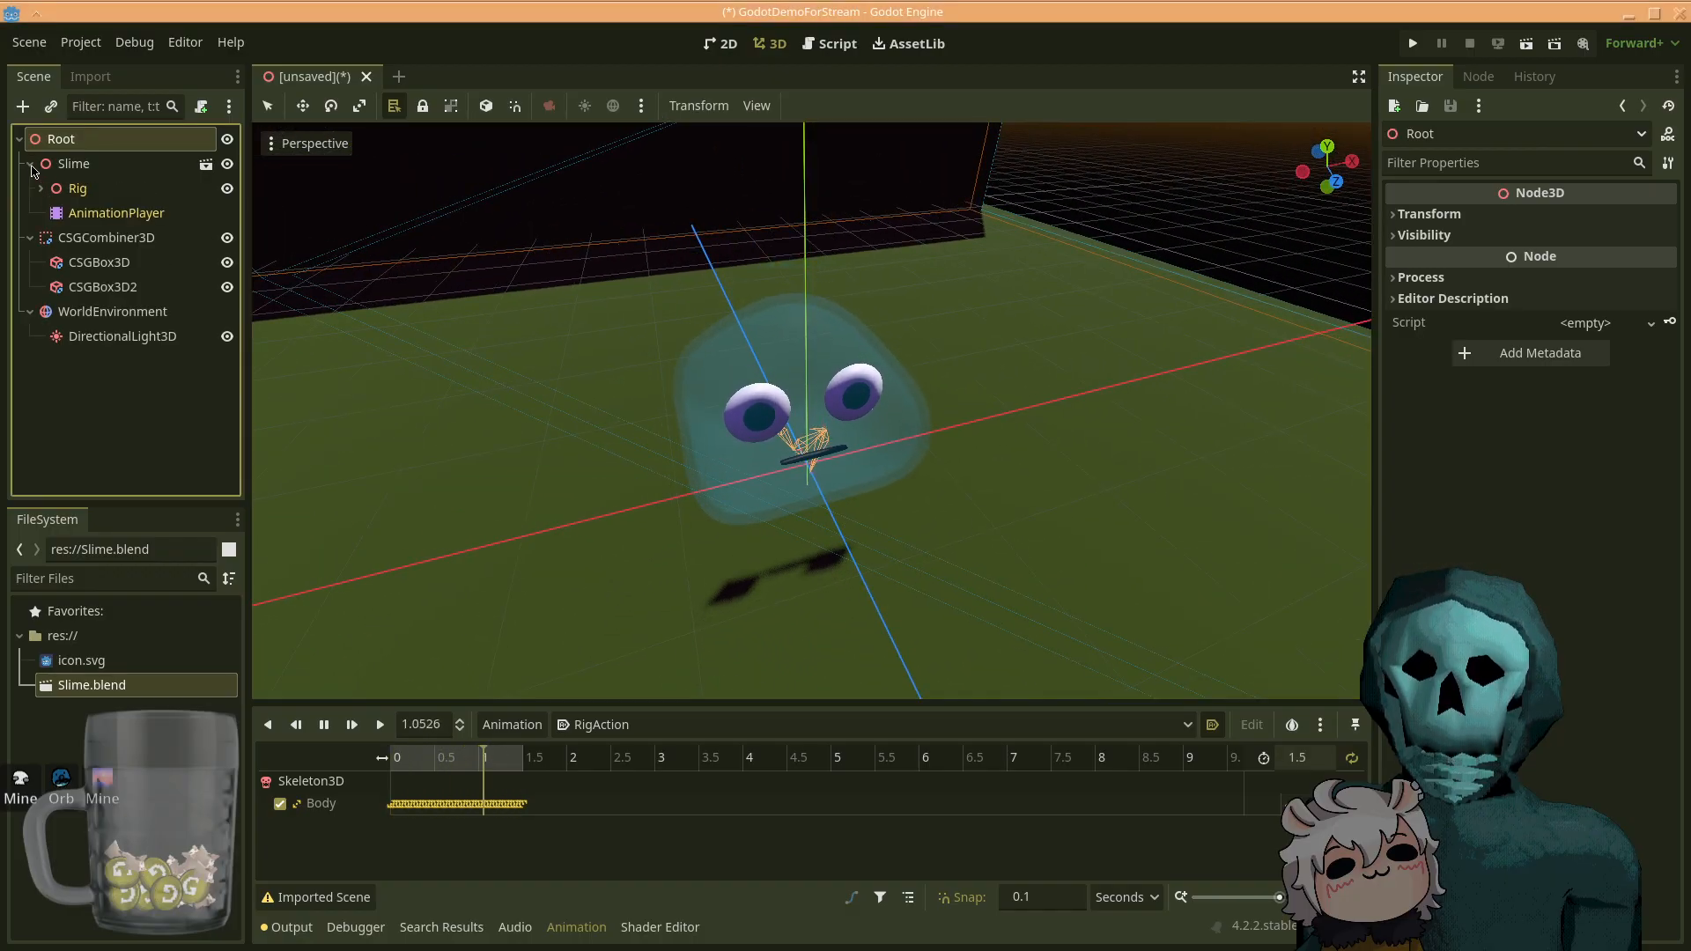
{"action": "left_click", "coordinate": [41, 188]}
{"action": "left_click", "coordinate": [103, 238]}
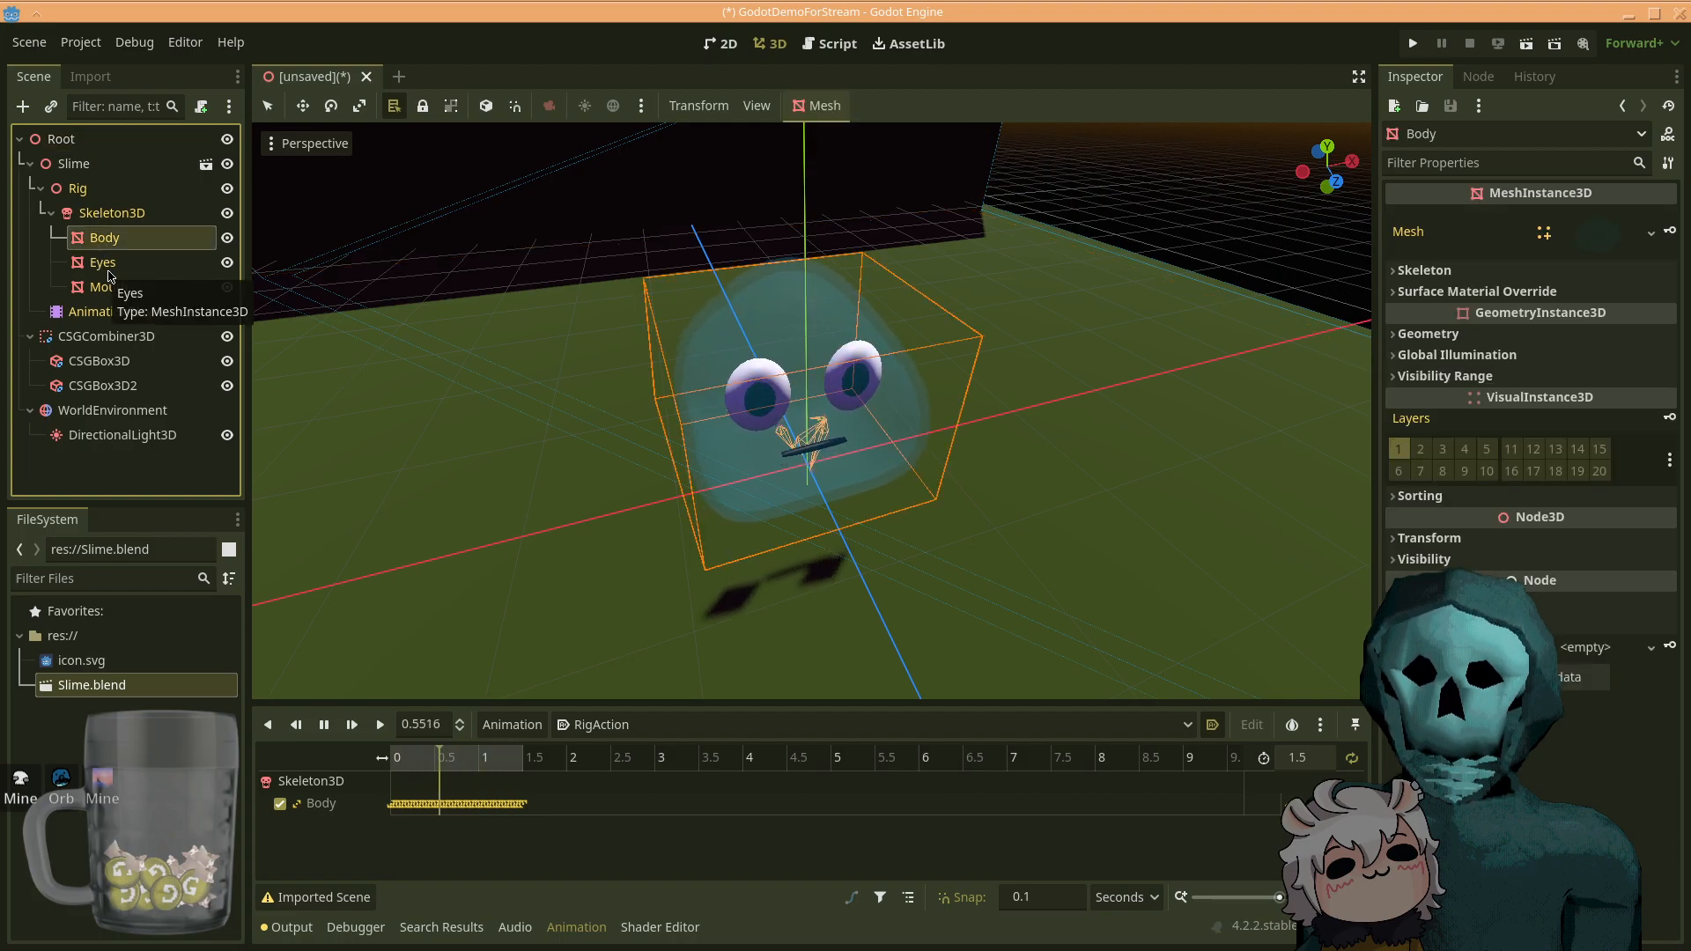
- Select the Eyes and Mouth meshes in turn and check the Mouth's Surface Material Override and Skeleton properties
{"action": "left_click", "coordinate": [108, 272]}
{"action": "left_click", "coordinate": [112, 284]}
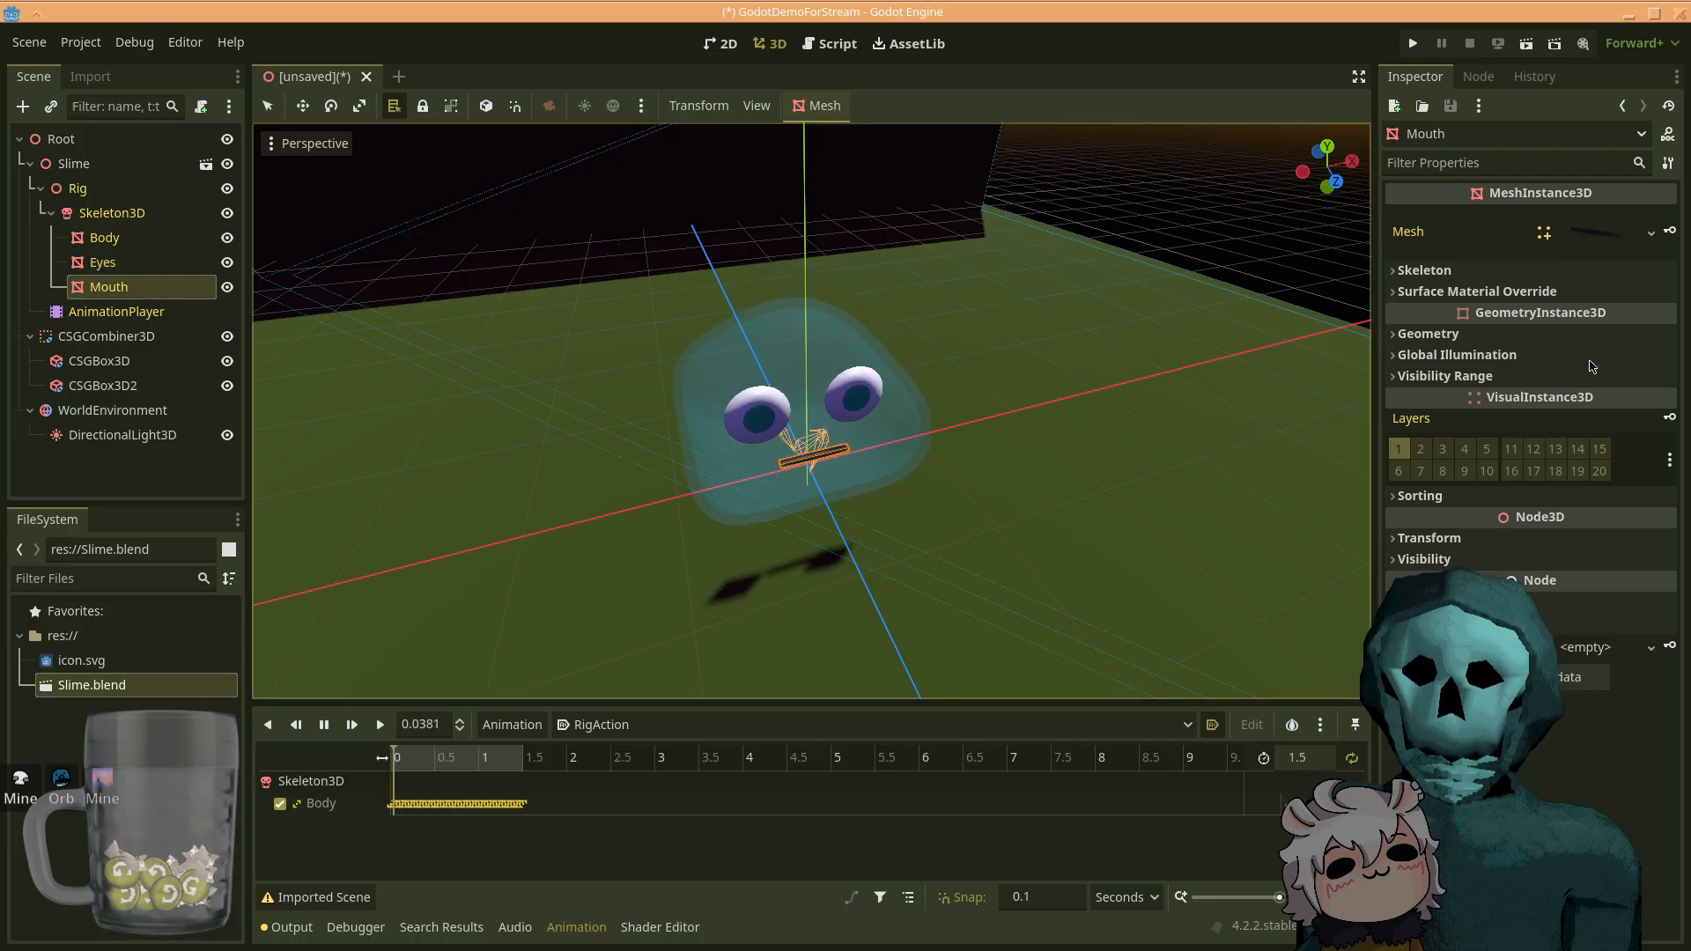
{"action": "left_click", "coordinate": [1508, 292]}
{"action": "left_click", "coordinate": [1507, 292]}
{"action": "left_click", "coordinate": [1504, 270]}
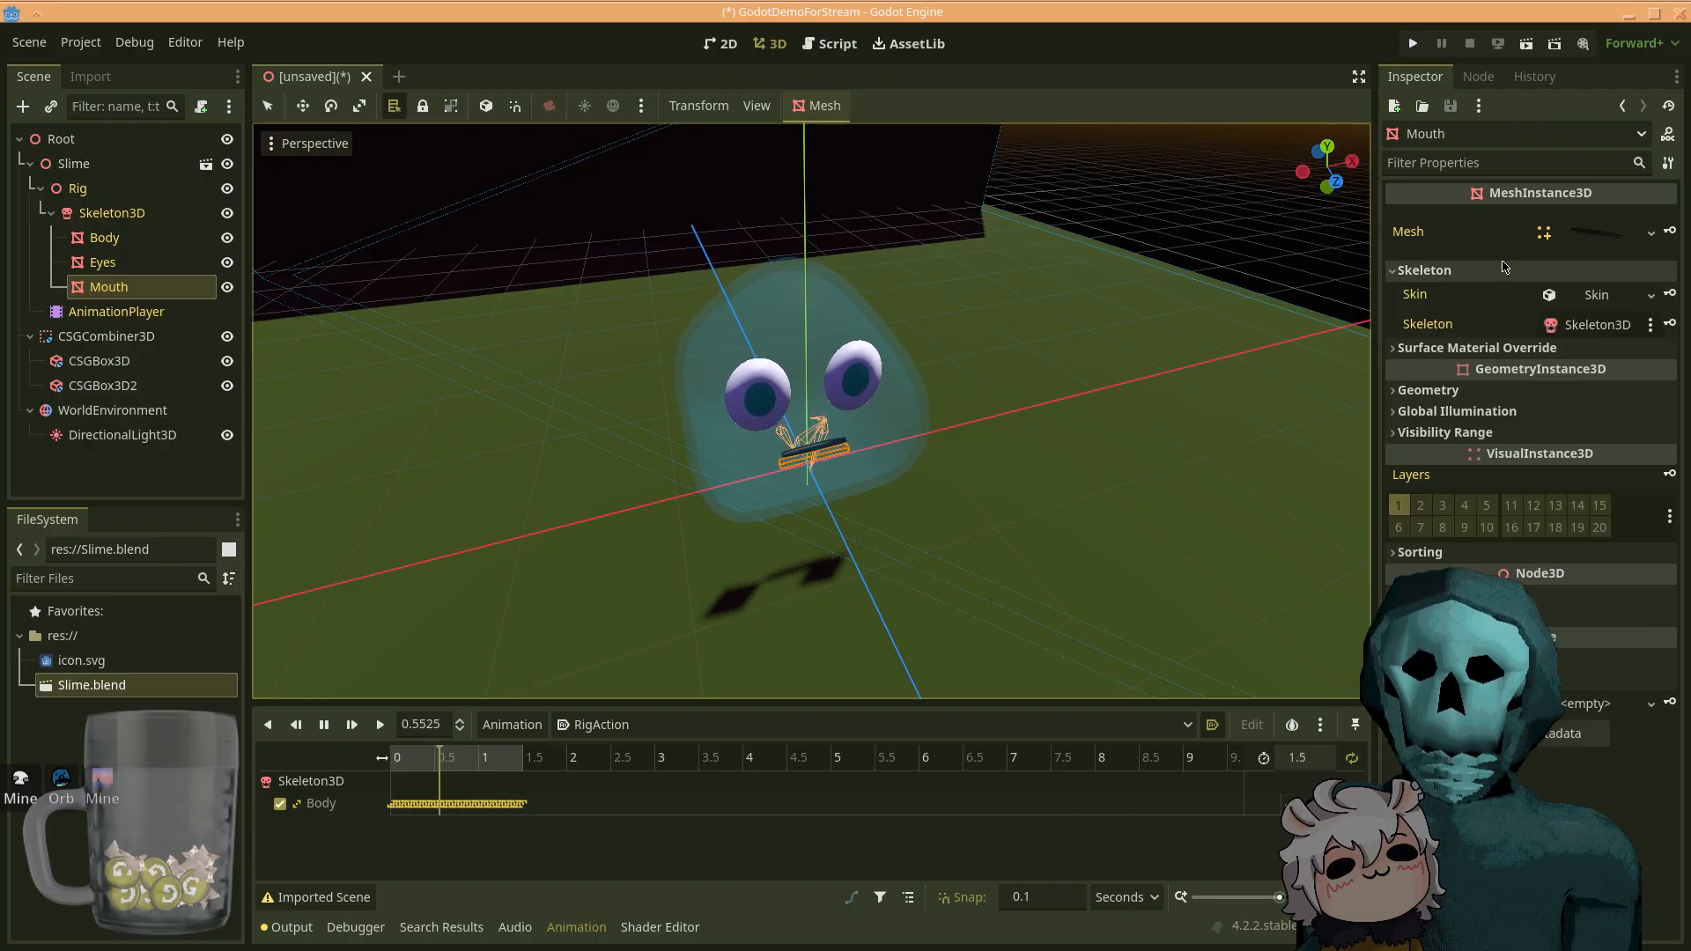
{"action": "left_click", "coordinate": [1497, 270]}
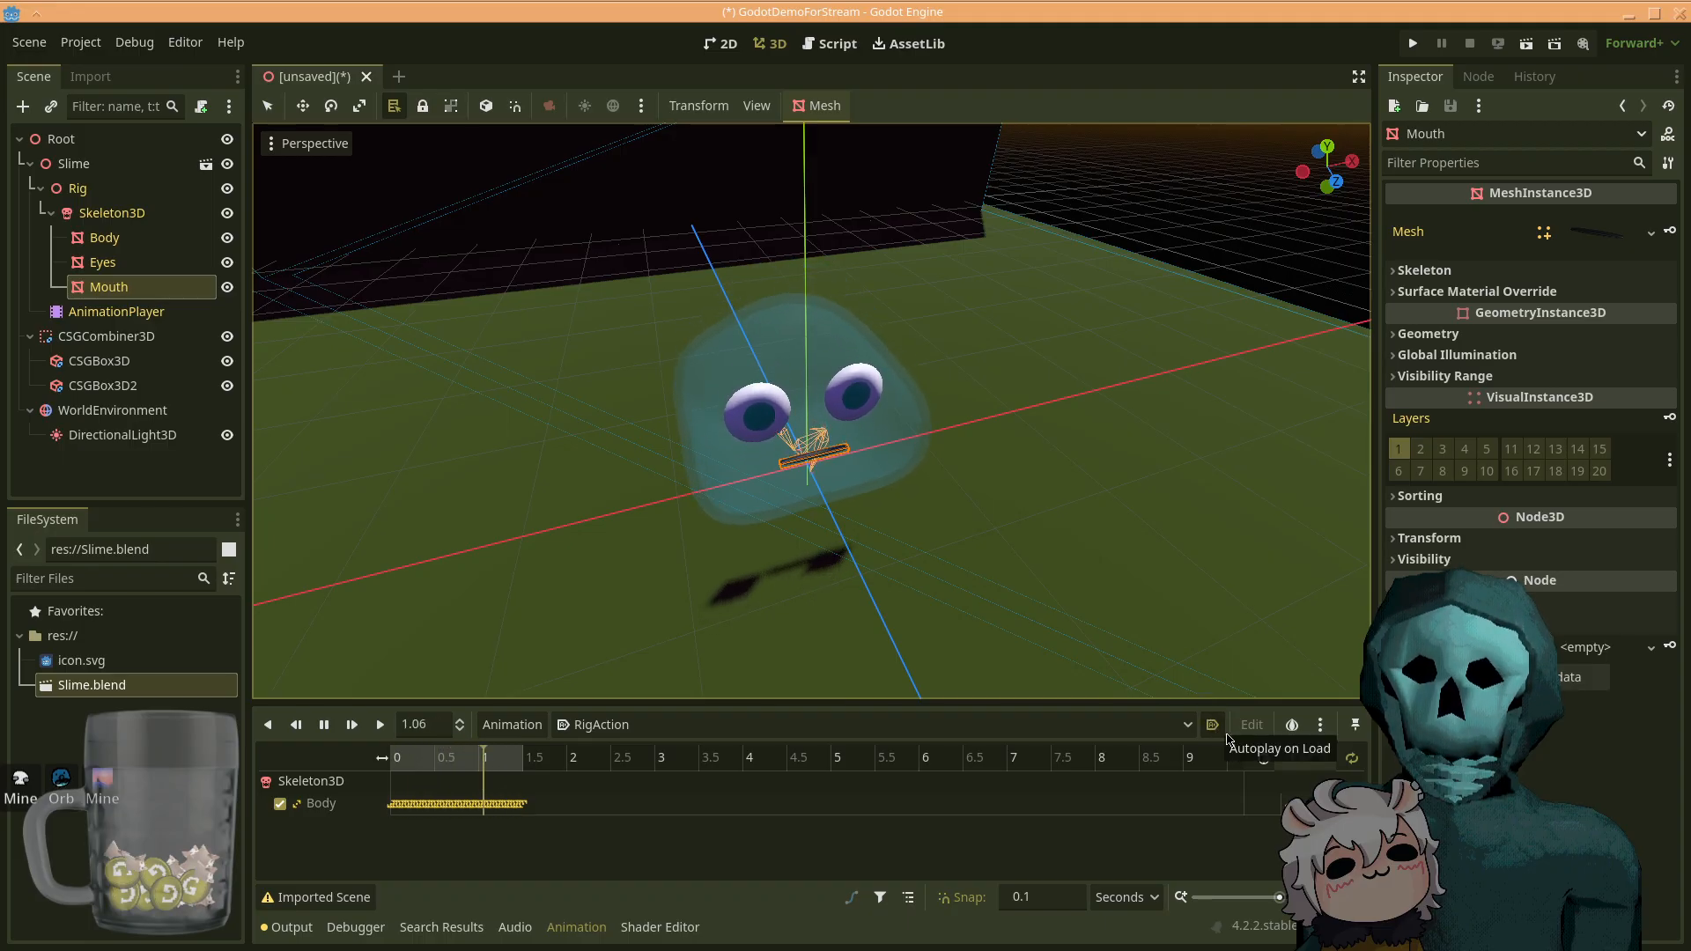
{"action": "left_click", "coordinate": [1214, 726]}
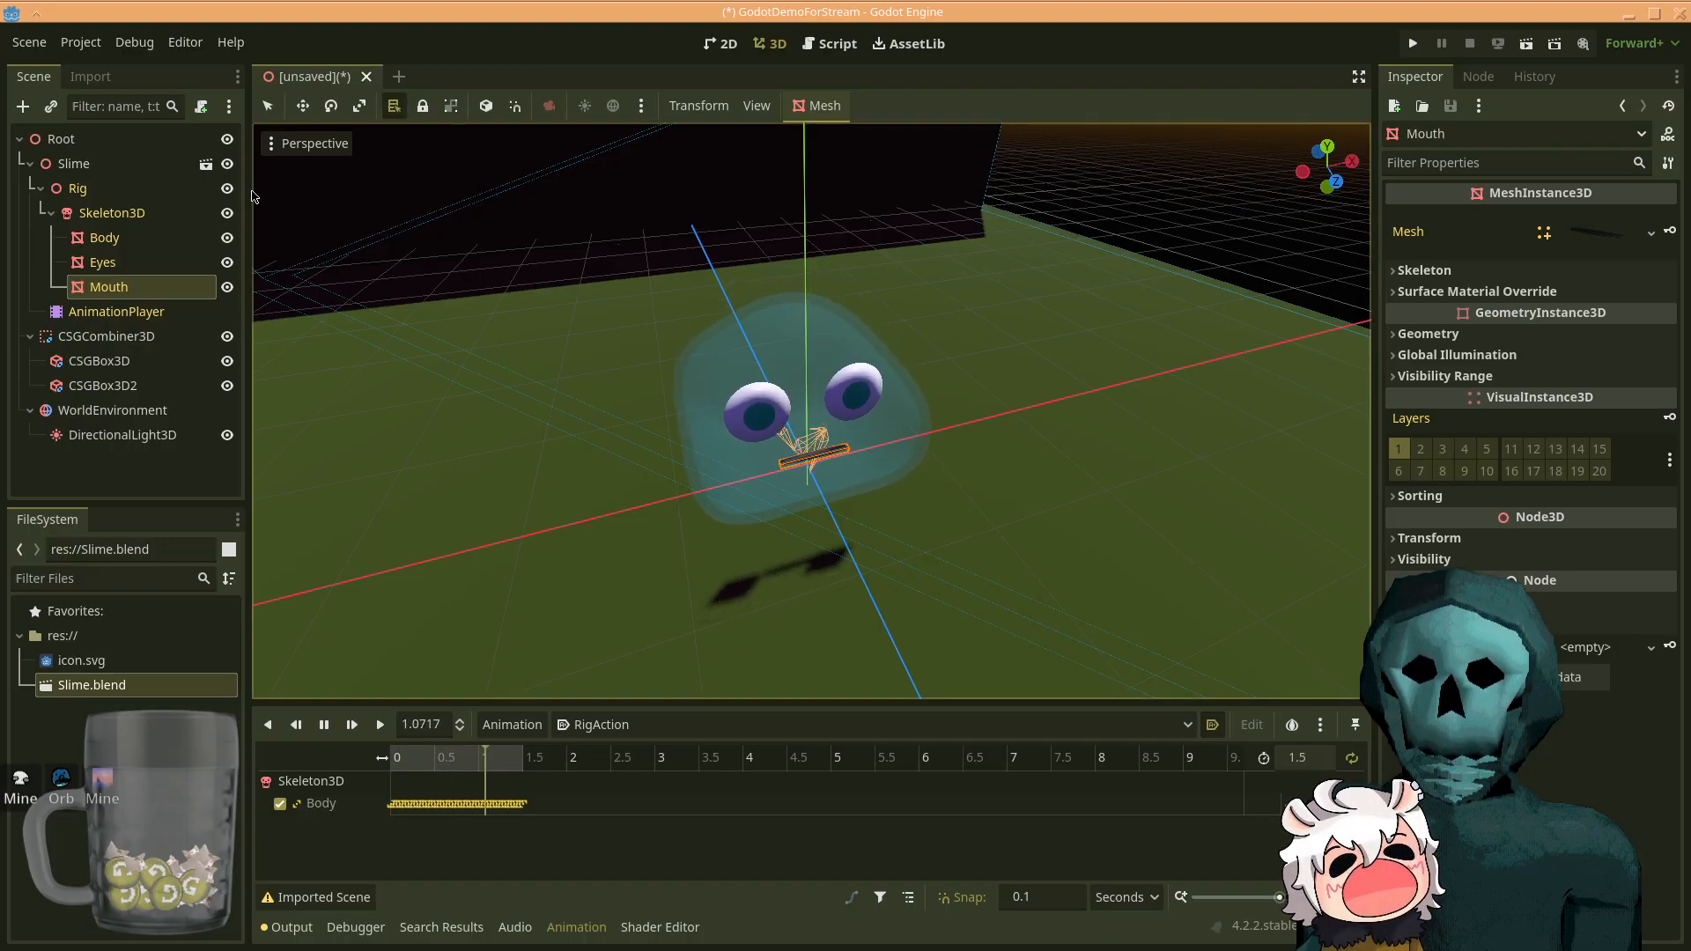
{"action": "left_click", "coordinate": [231, 44]}
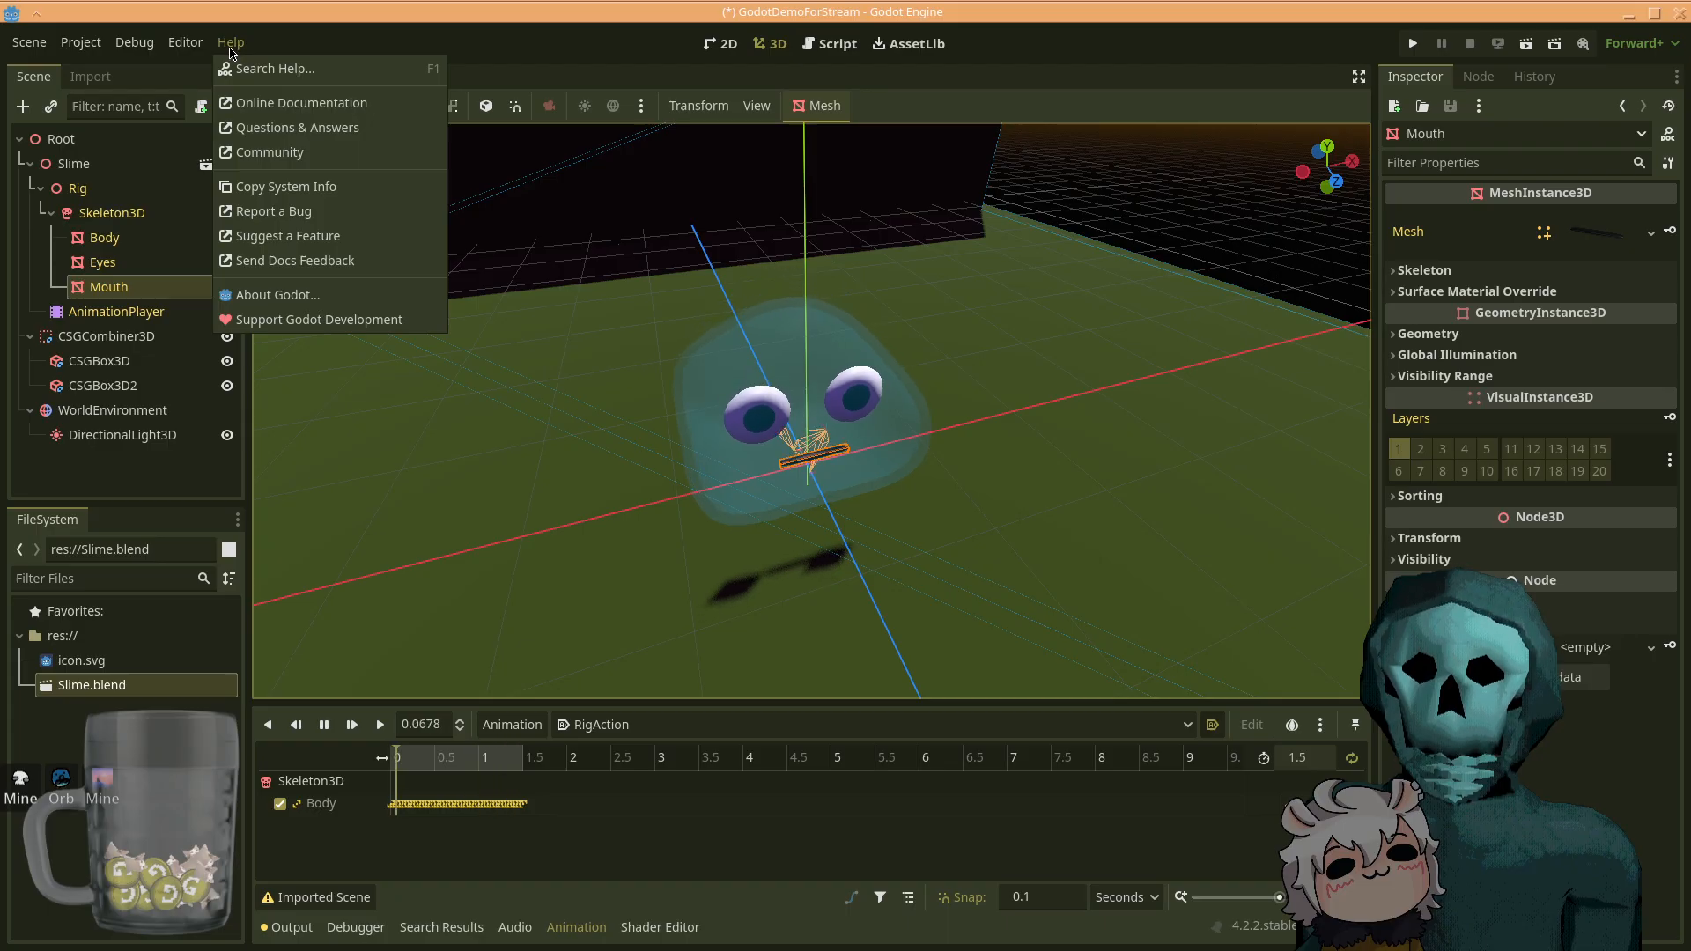
{"action": "left_click", "coordinate": [230, 46]}
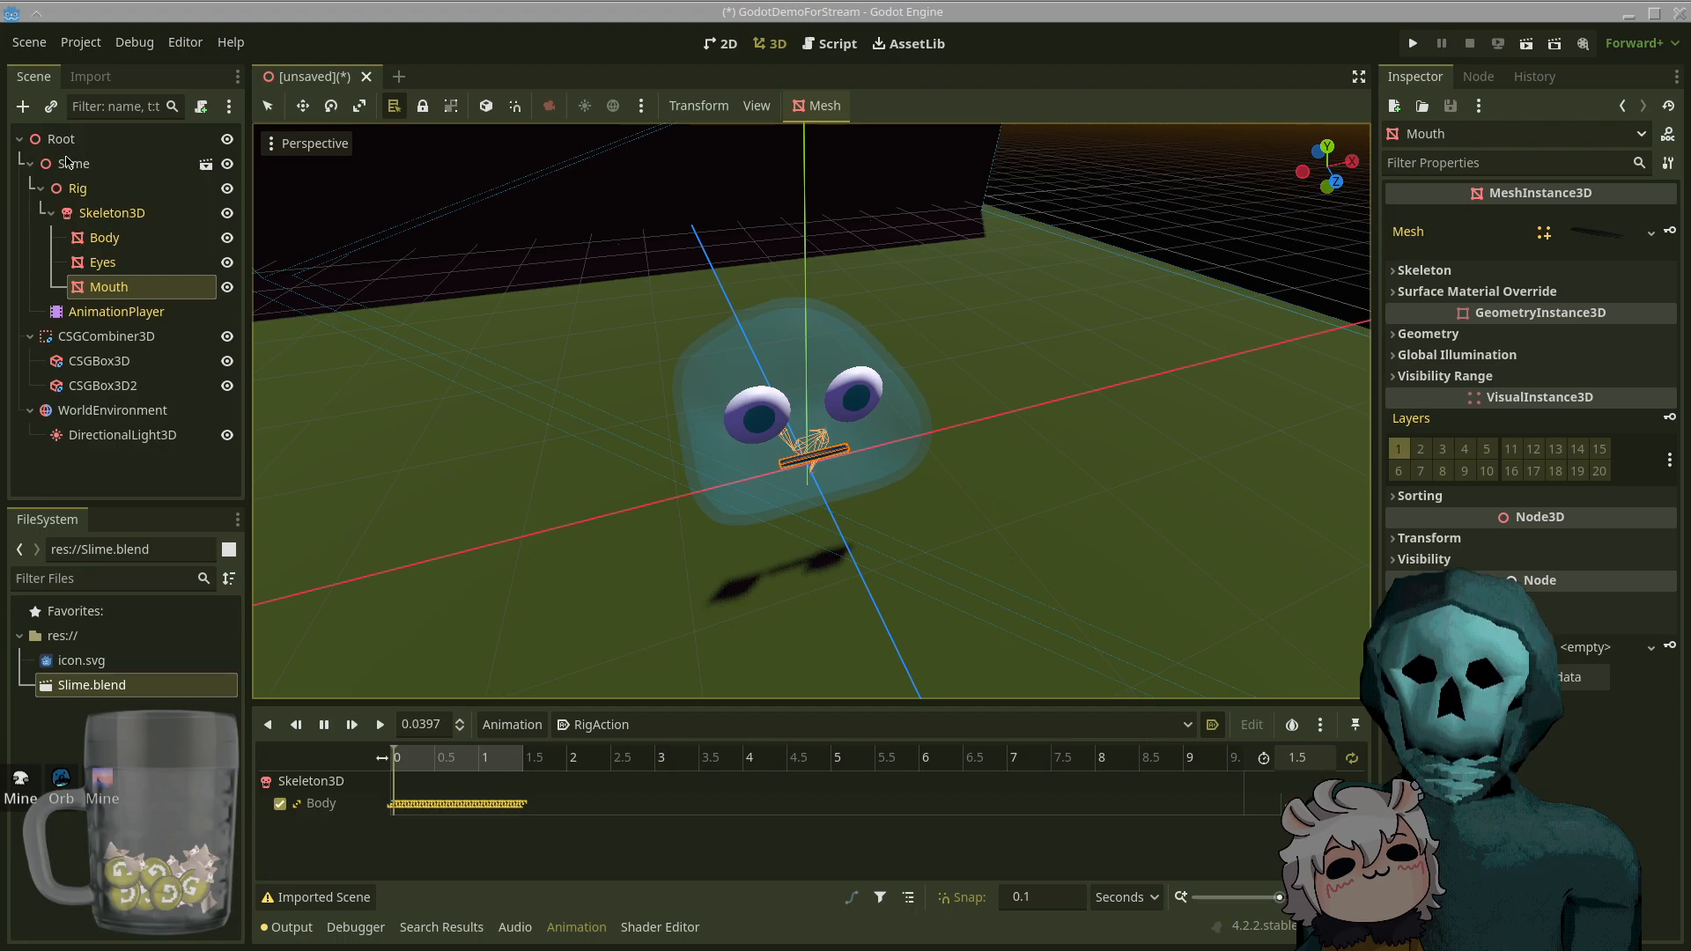
- Select the Root node in the scene tree
{"action": "left_click", "coordinate": [68, 162]}
{"action": "left_click", "coordinate": [90, 144]}
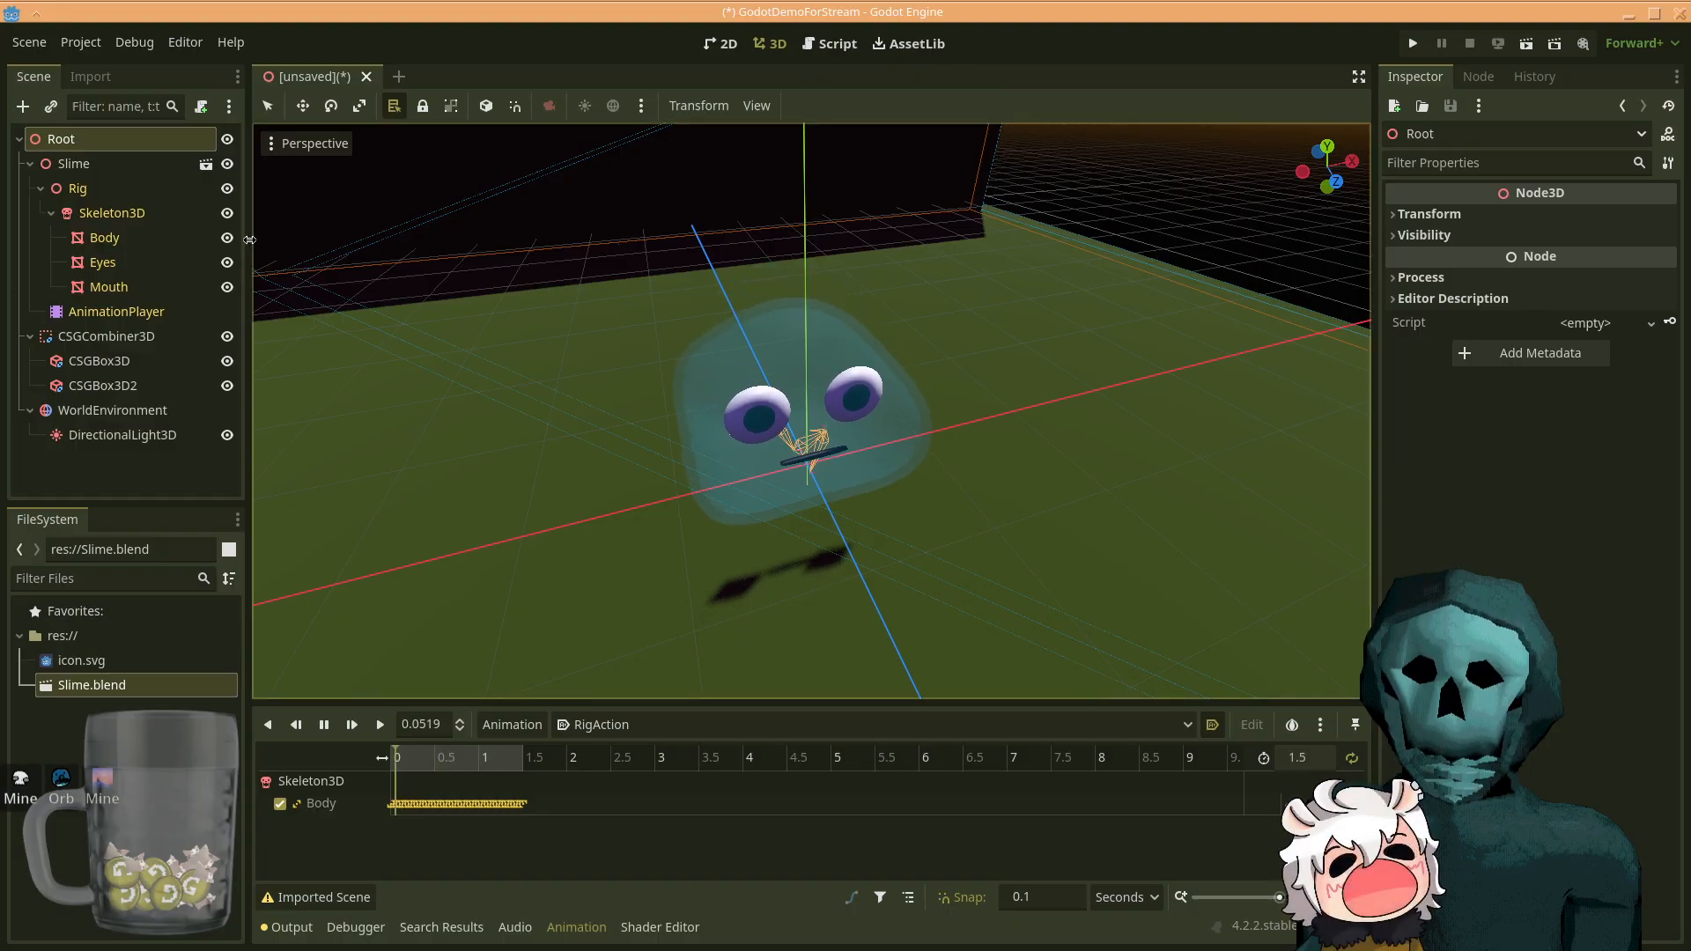
- Create a folder named Blender in the project's res:// directory
{"action": "left_click", "coordinate": [164, 768]}
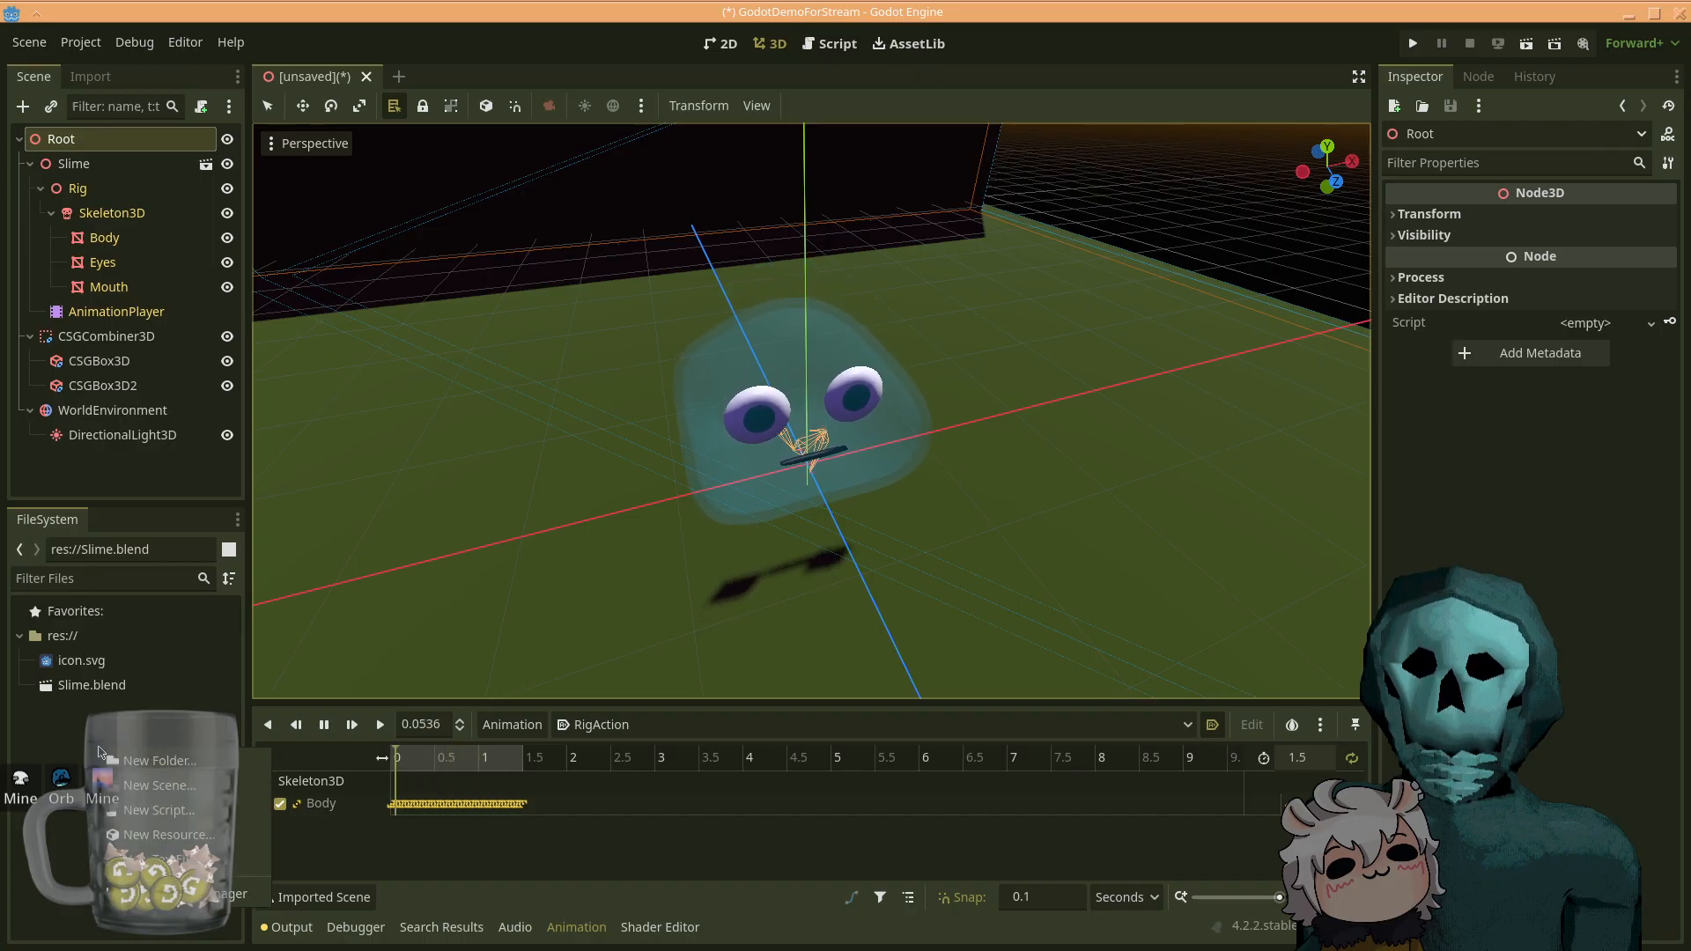
{"action": "left_click", "coordinate": [53, 700]}
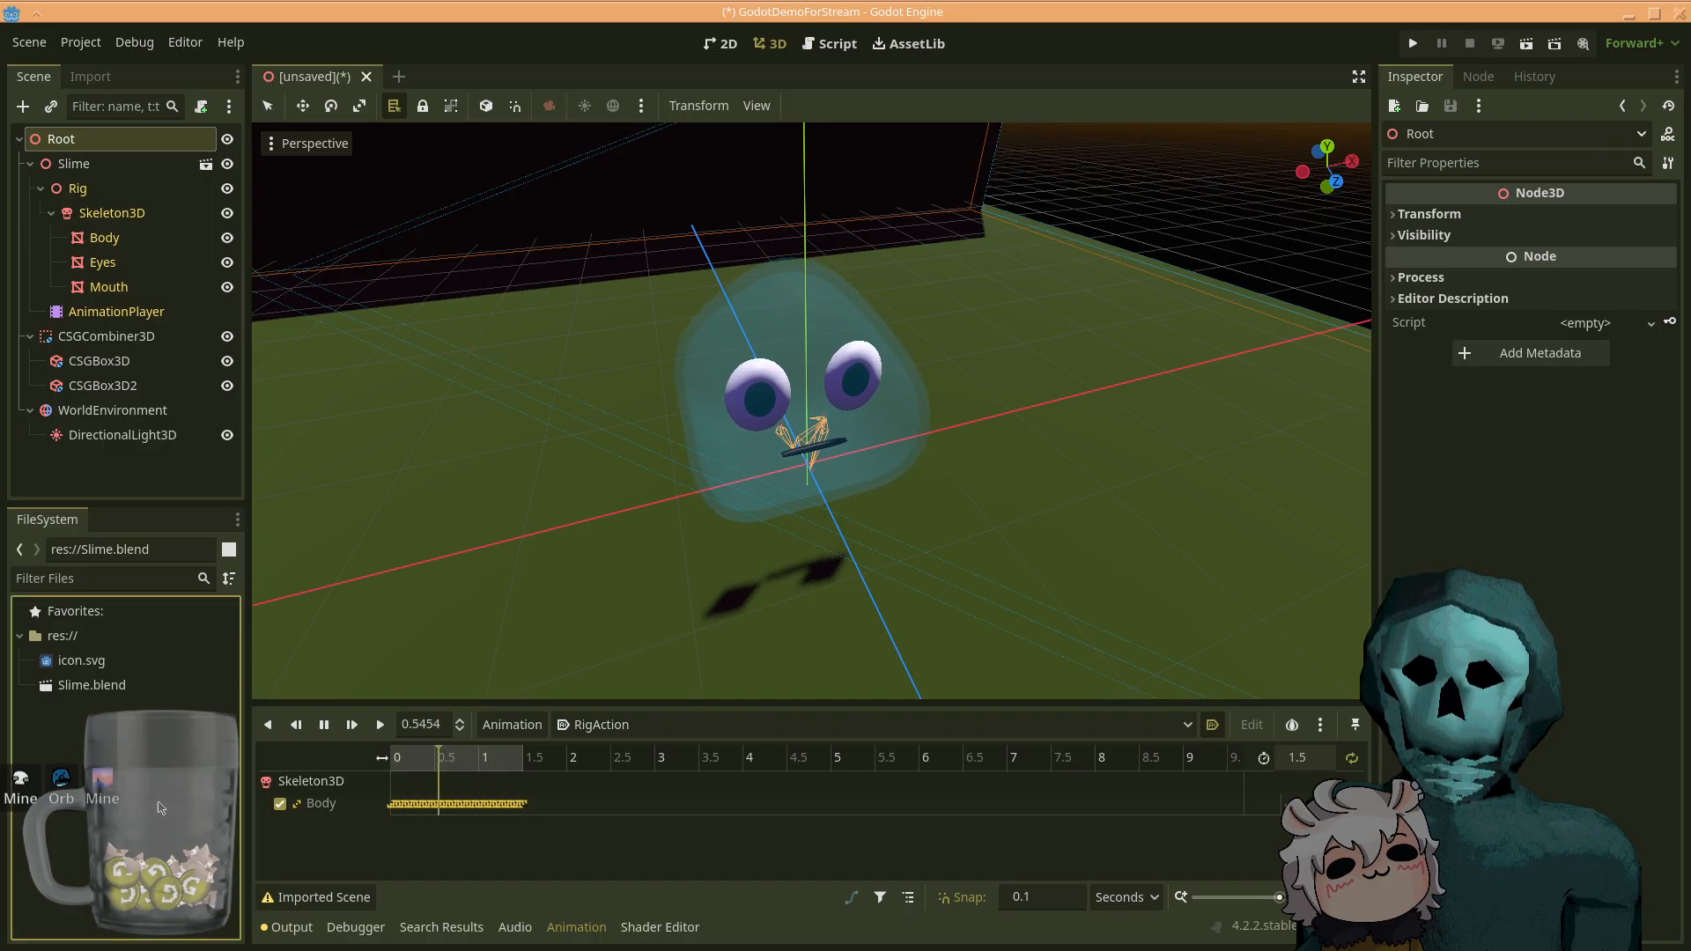
{"action": "right_click", "coordinate": [126, 751]}
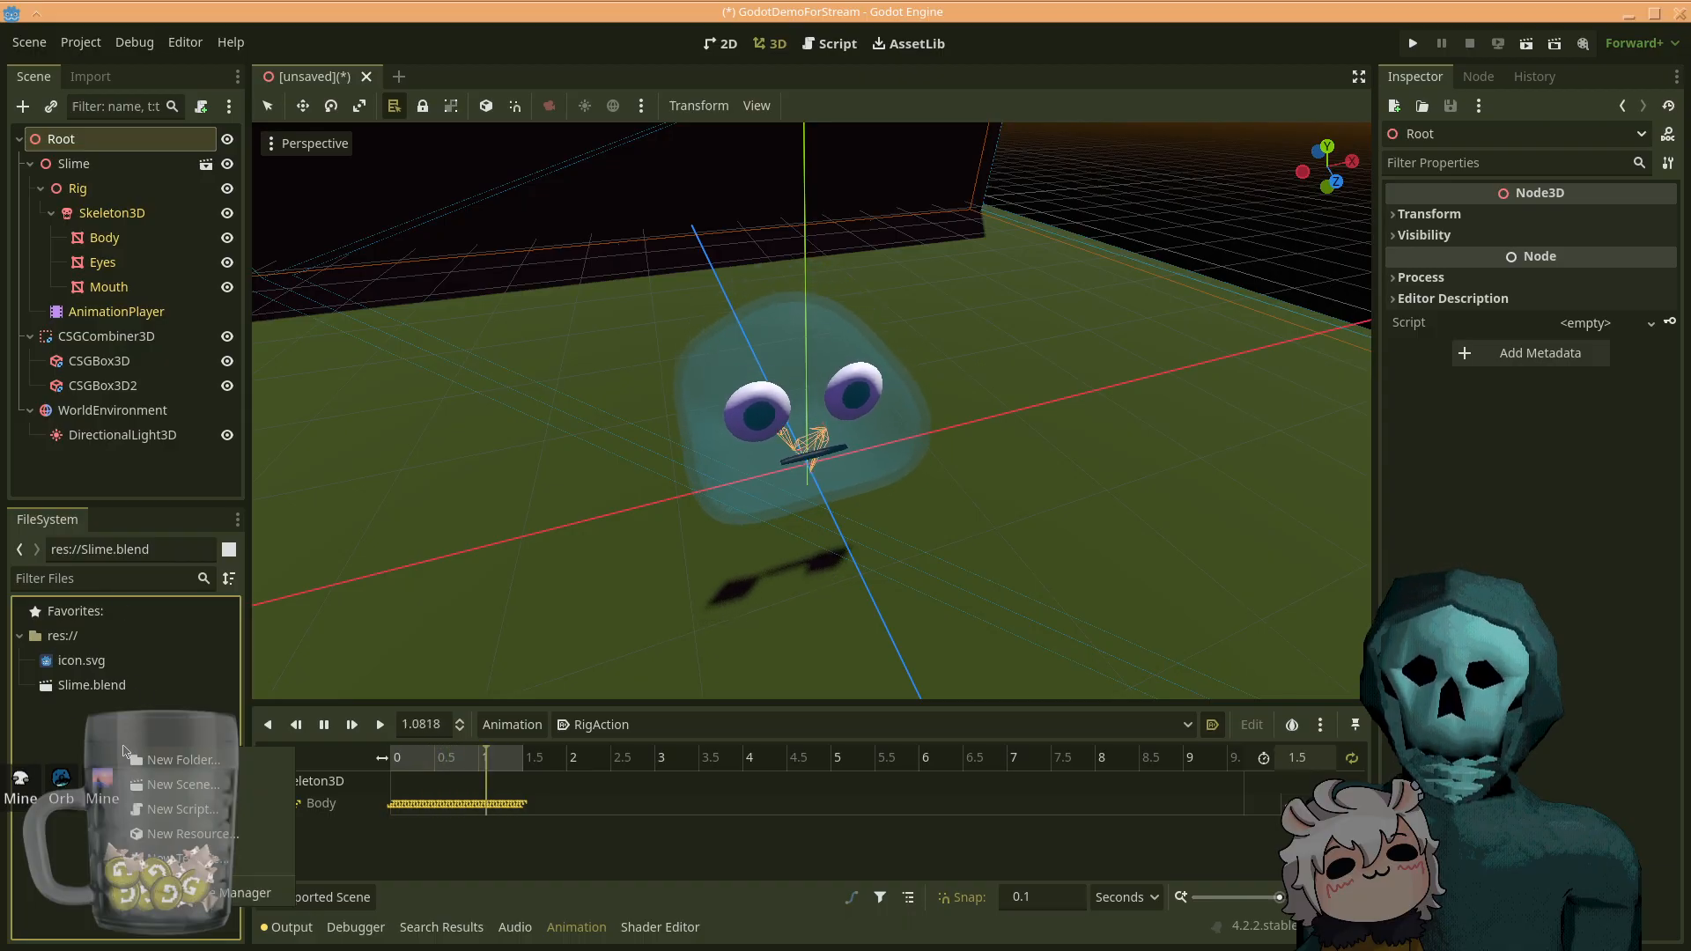
{"action": "left_click", "coordinate": [185, 760]}
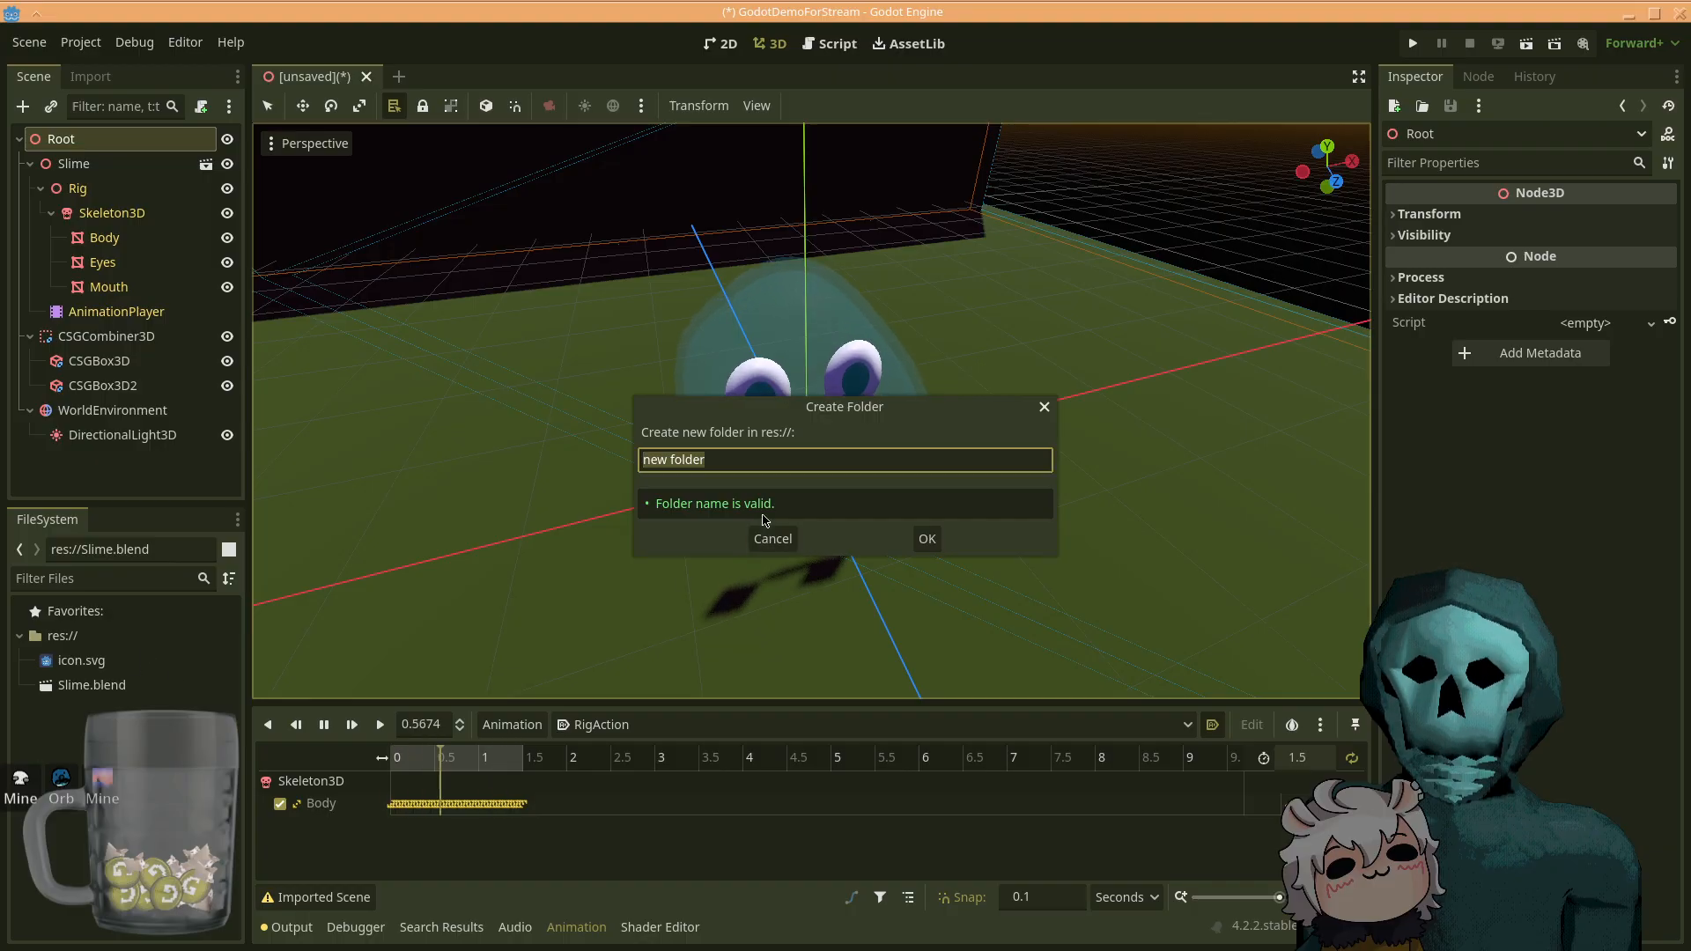
{"action": "type", "text": "Blendeer"}
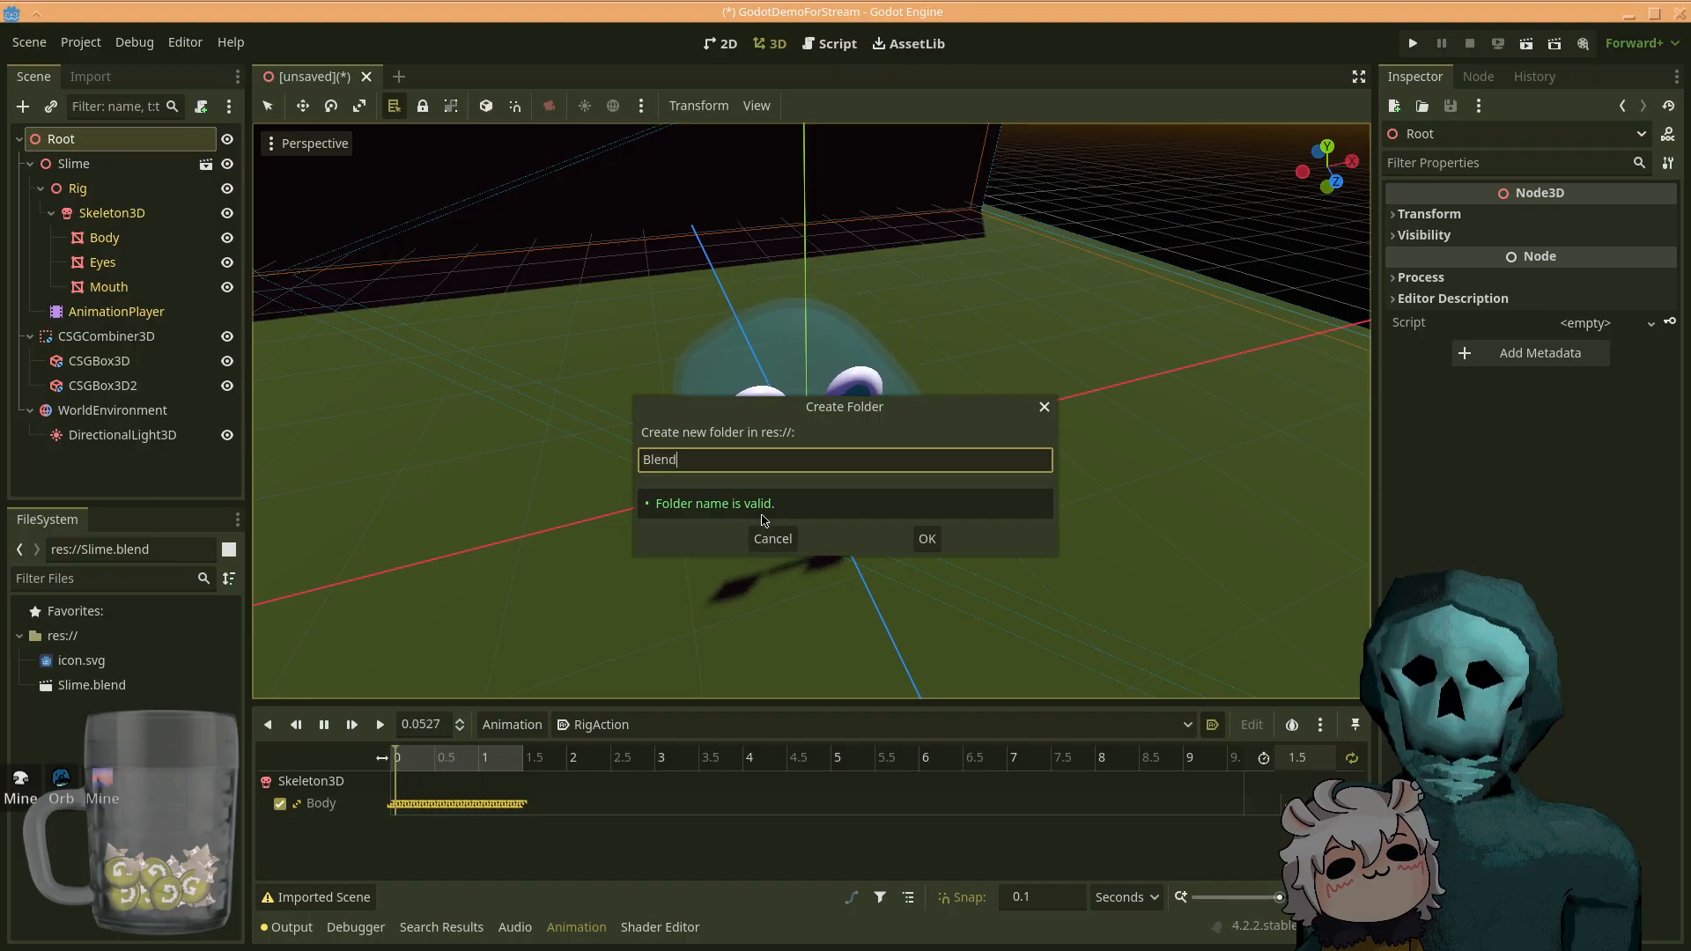
{"action": "key", "text": "BackSpace"}
{"action": "key", "text": "BackSpace"}
{"action": "type", "text": "r"}
{"action": "key", "text": "Return"}
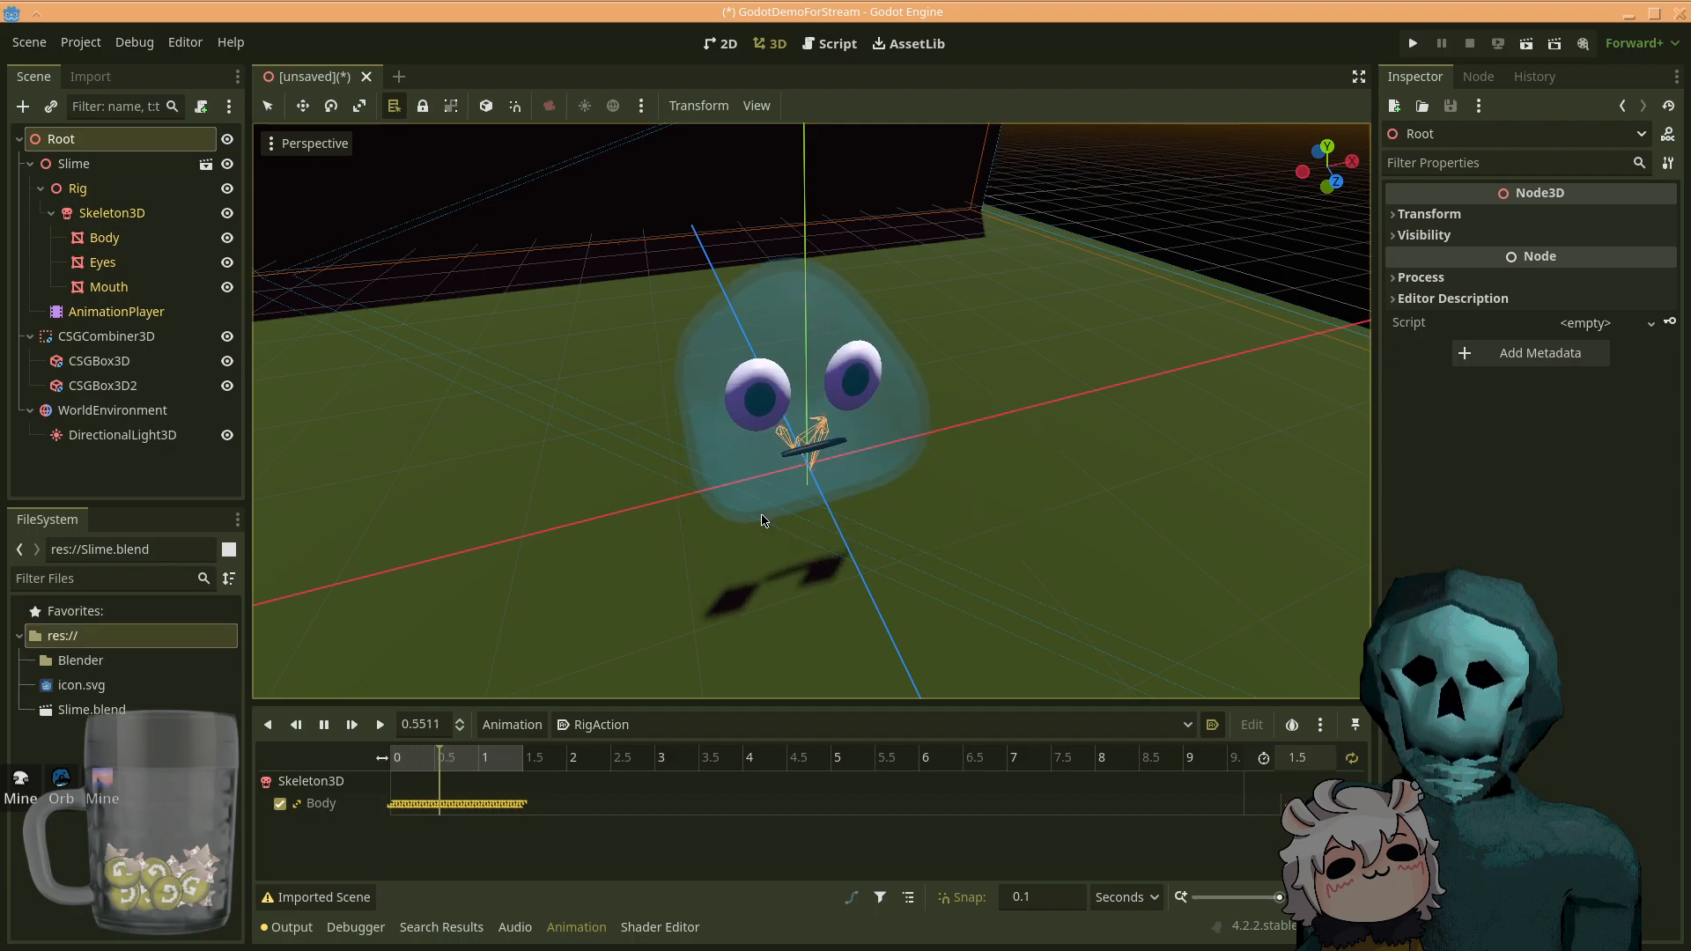
- Create a folder named Script in the project's res:// directory
{"action": "right_click", "coordinate": [94, 853]}
{"action": "left_click", "coordinate": [141, 803]}
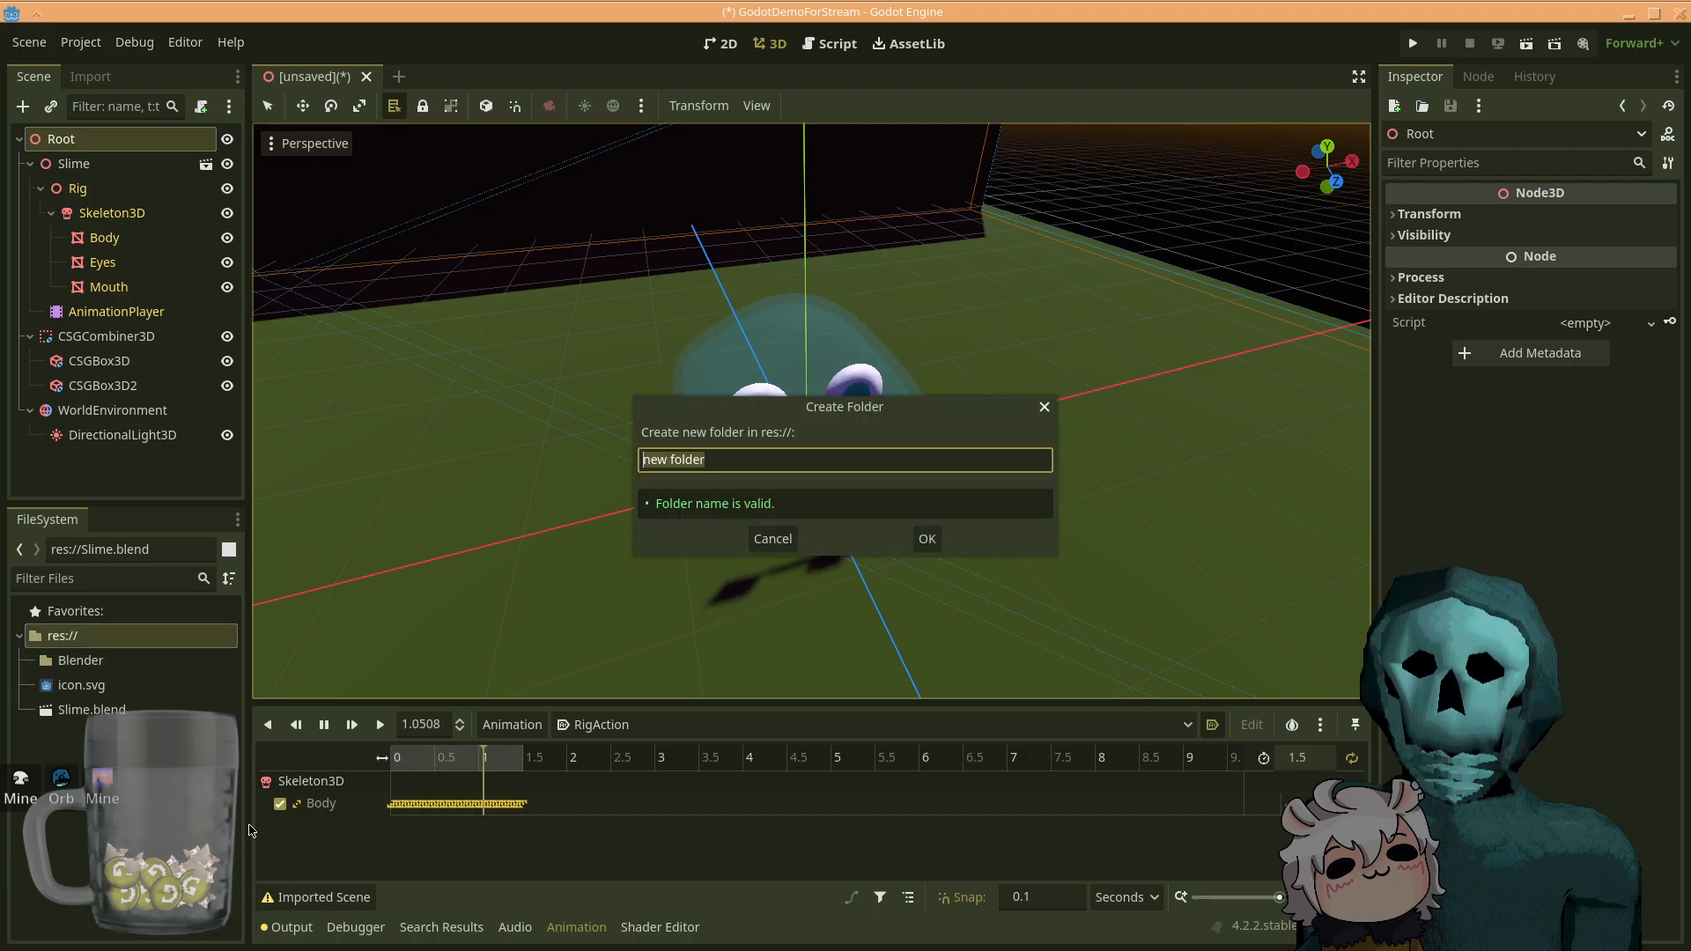
{"action": "type", "text": "Script"}
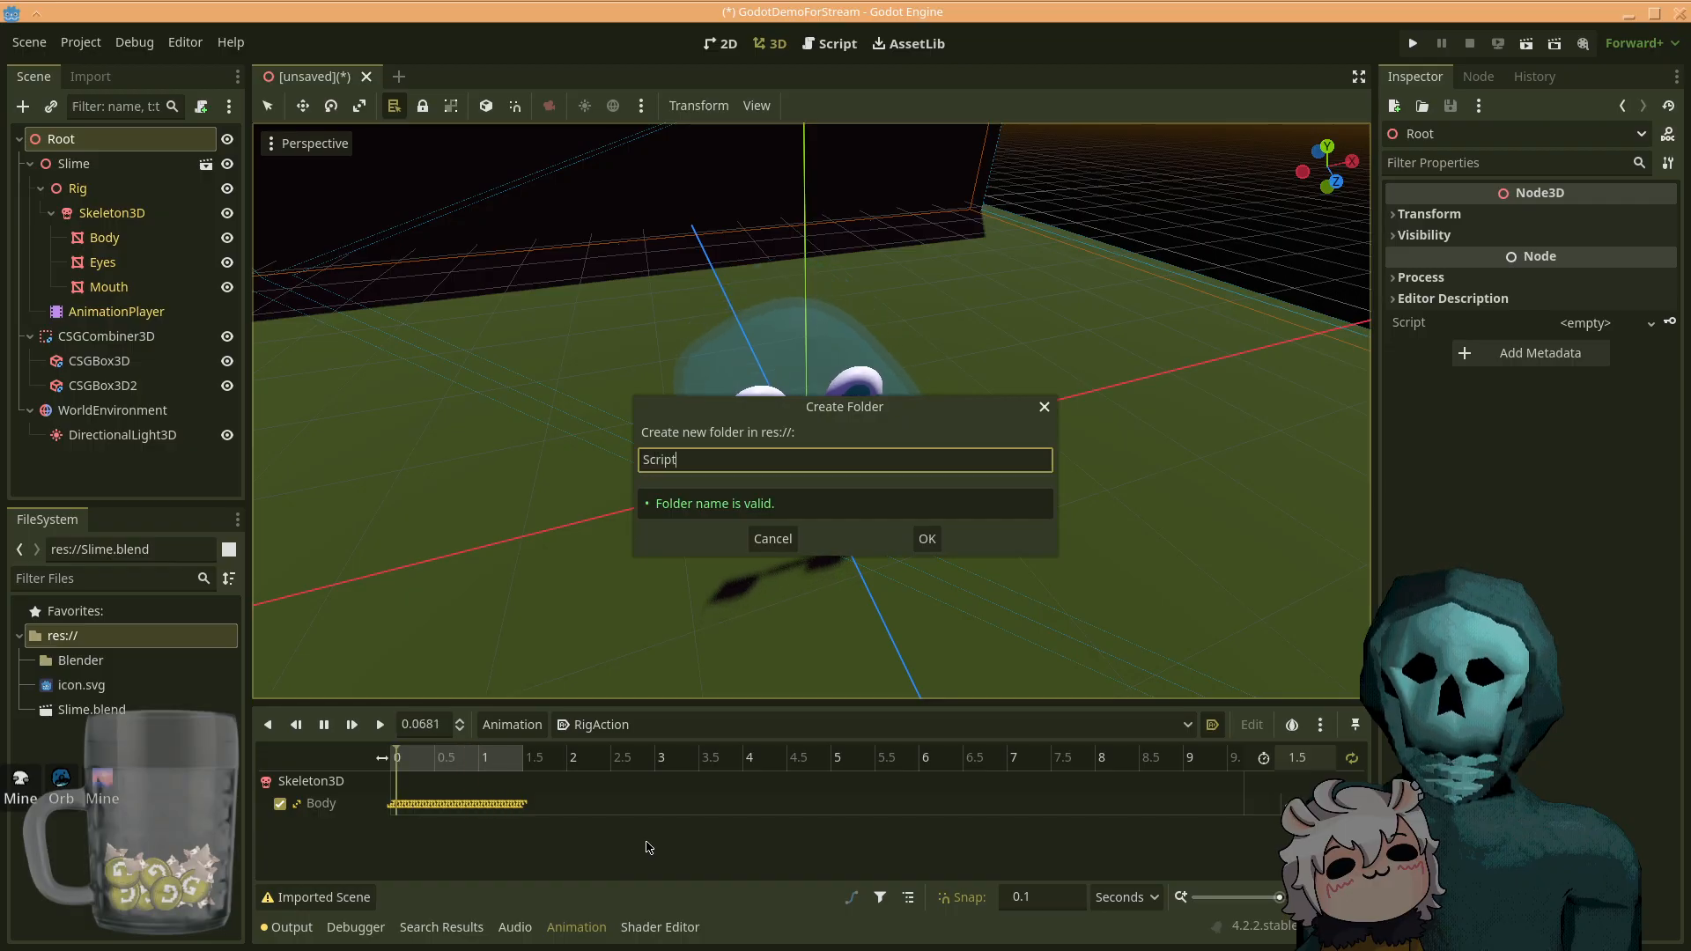
{"action": "key", "text": "Return"}
{"action": "left_click", "coordinate": [141, 837]}
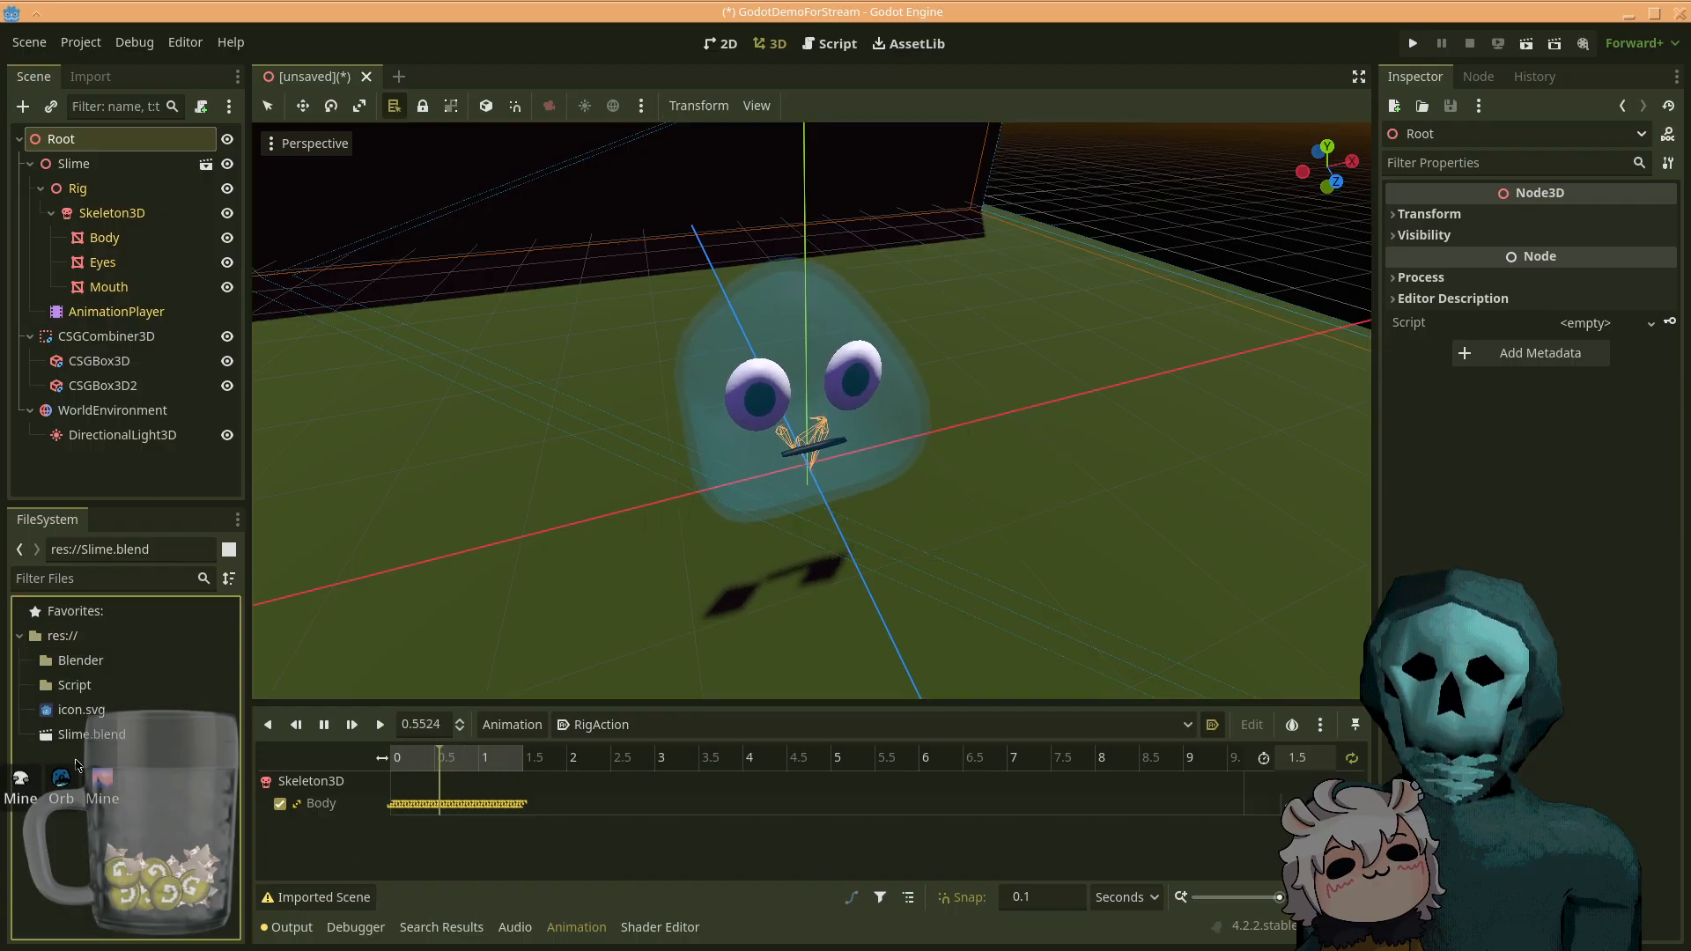
- Move Slime.blend into the Blender folder and expand that folder to show its contents
{"action": "left_click", "coordinate": [97, 735]}
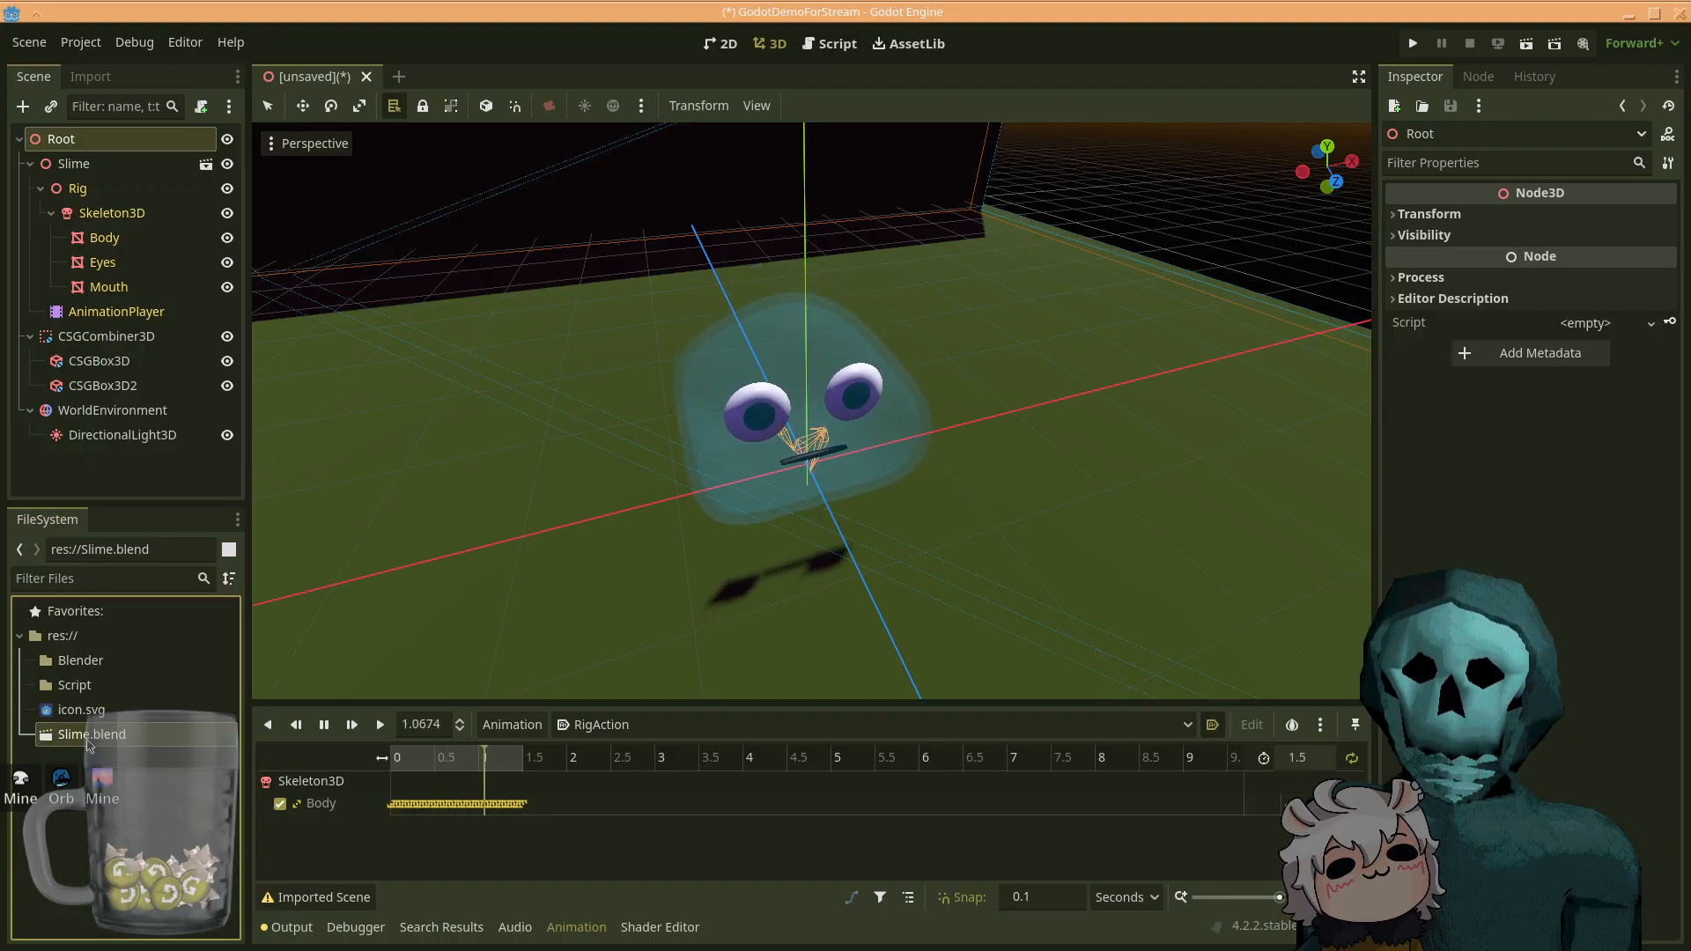
{"action": "left_click_drag", "start_coordinate": [112, 738], "coordinate": [100, 669]}
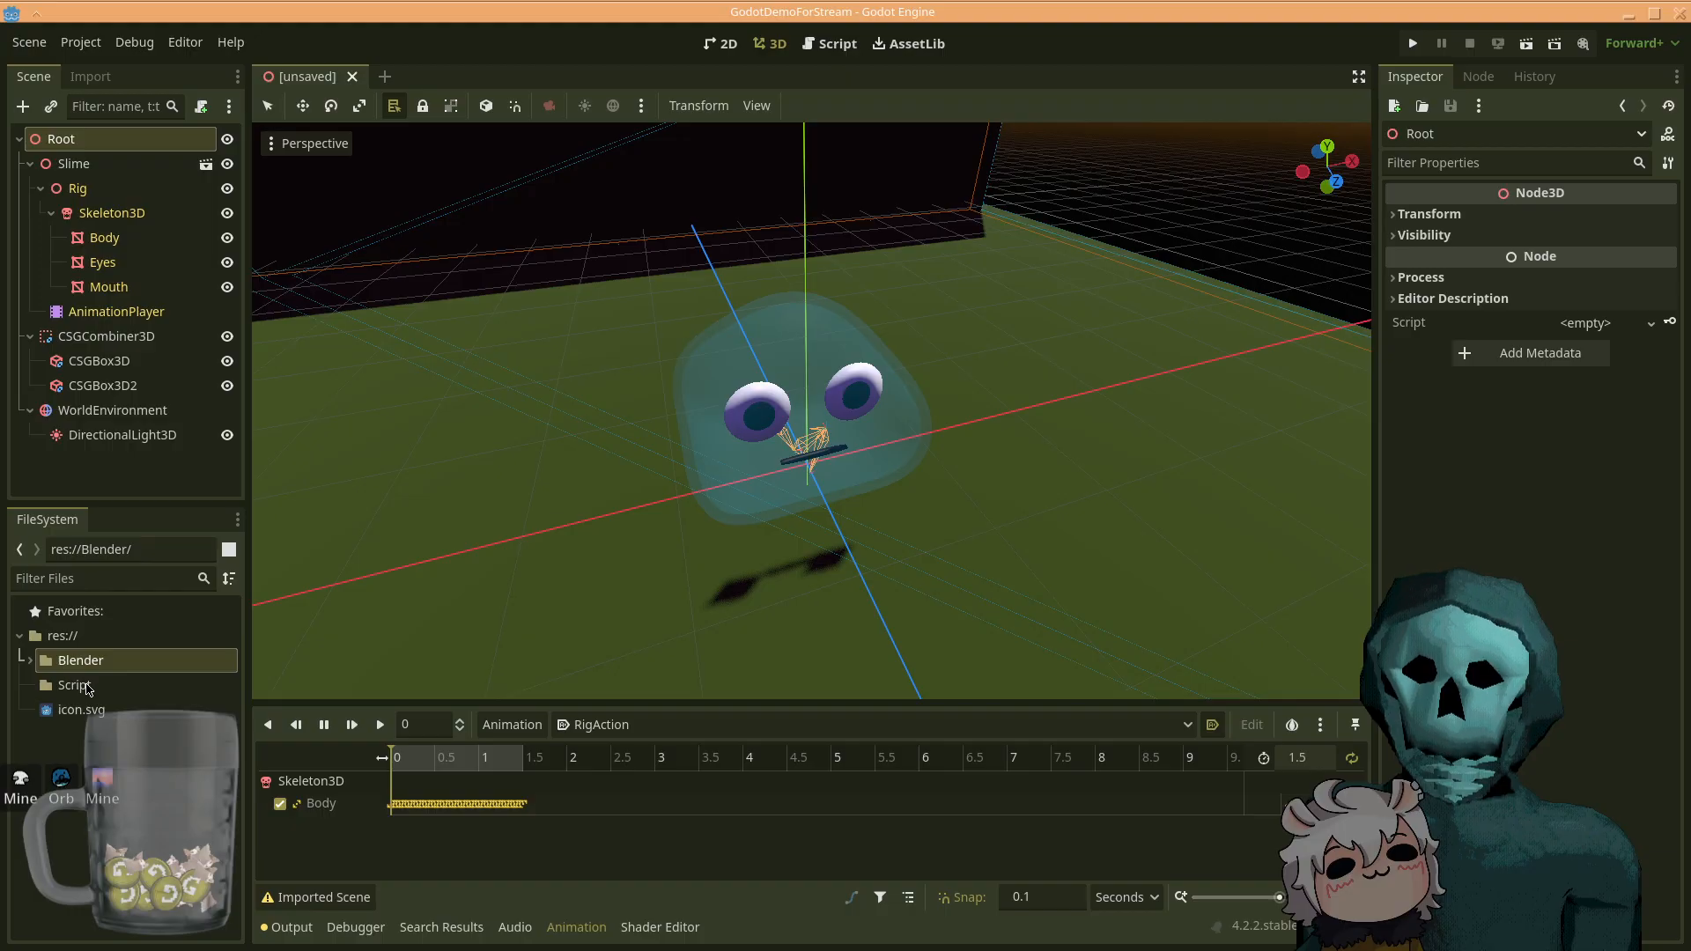
{"action": "left_click", "coordinate": [31, 663]}
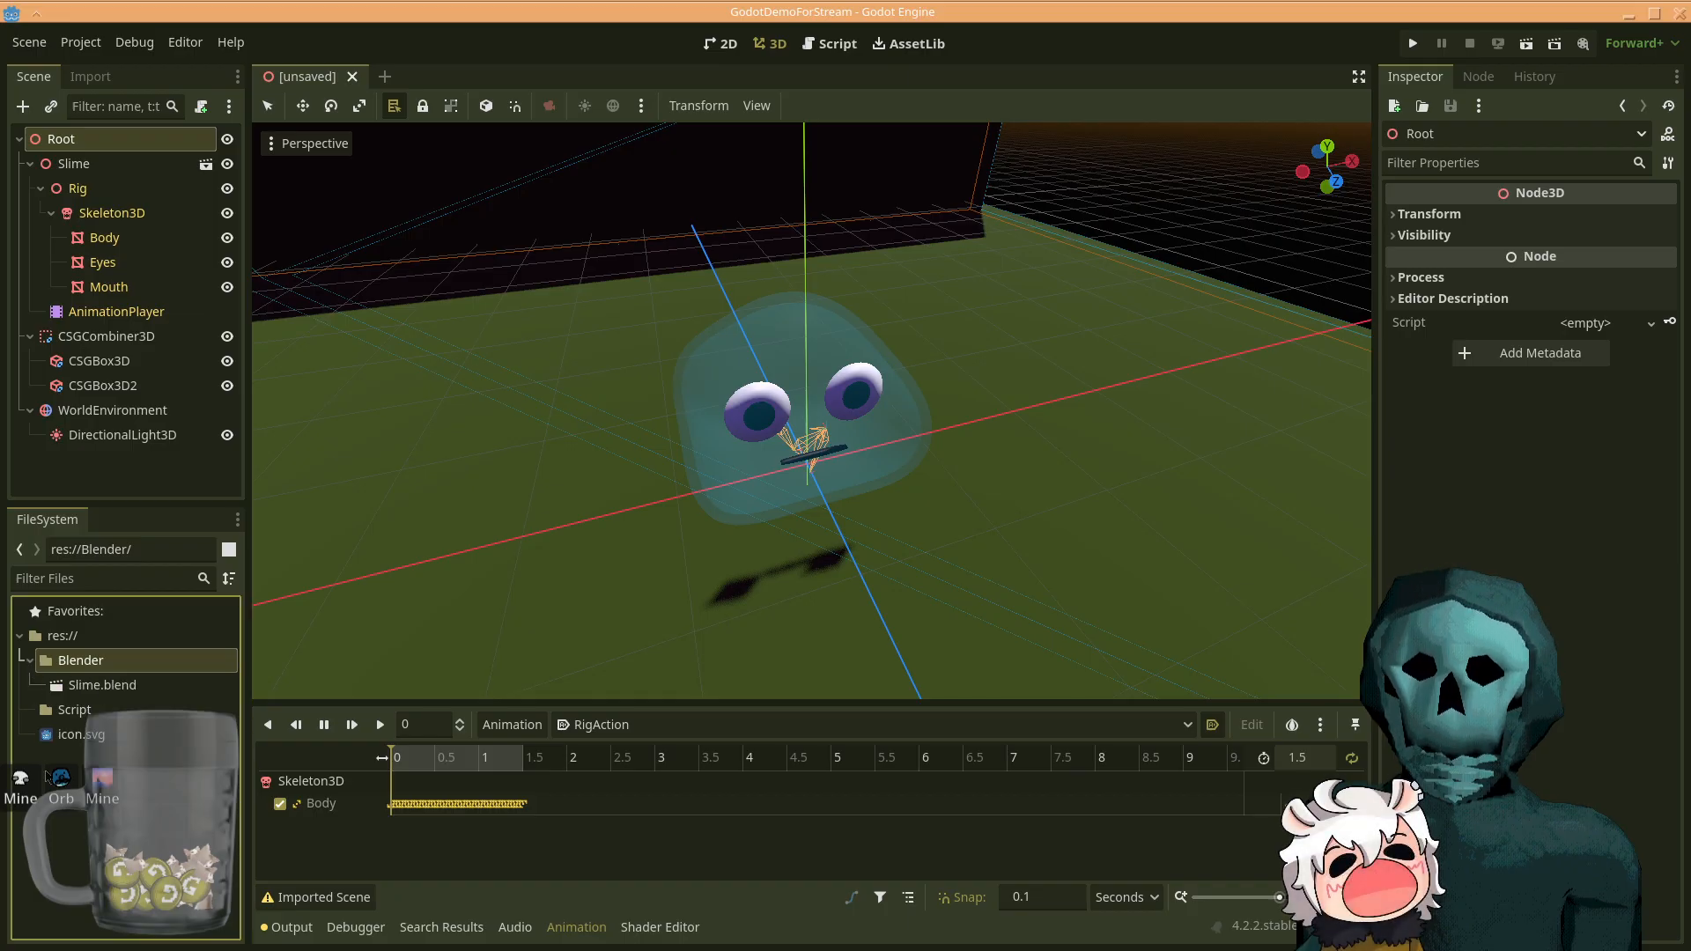
{"action": "left_click", "coordinate": [68, 711]}
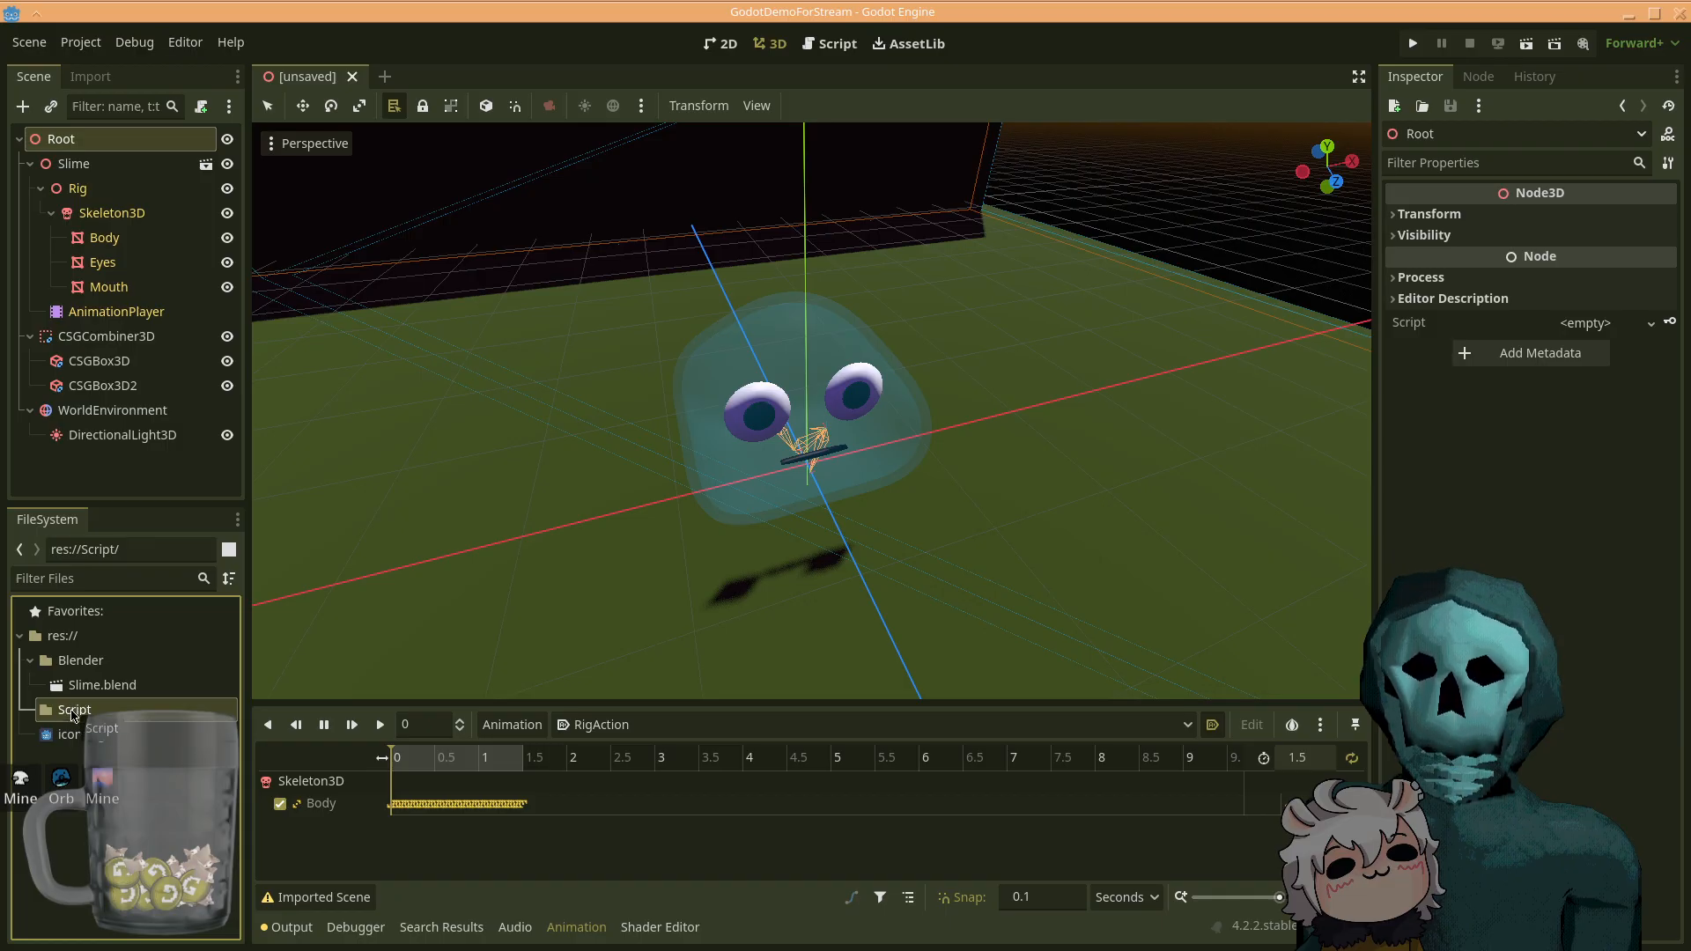
{"action": "right_click", "coordinate": [75, 713]}
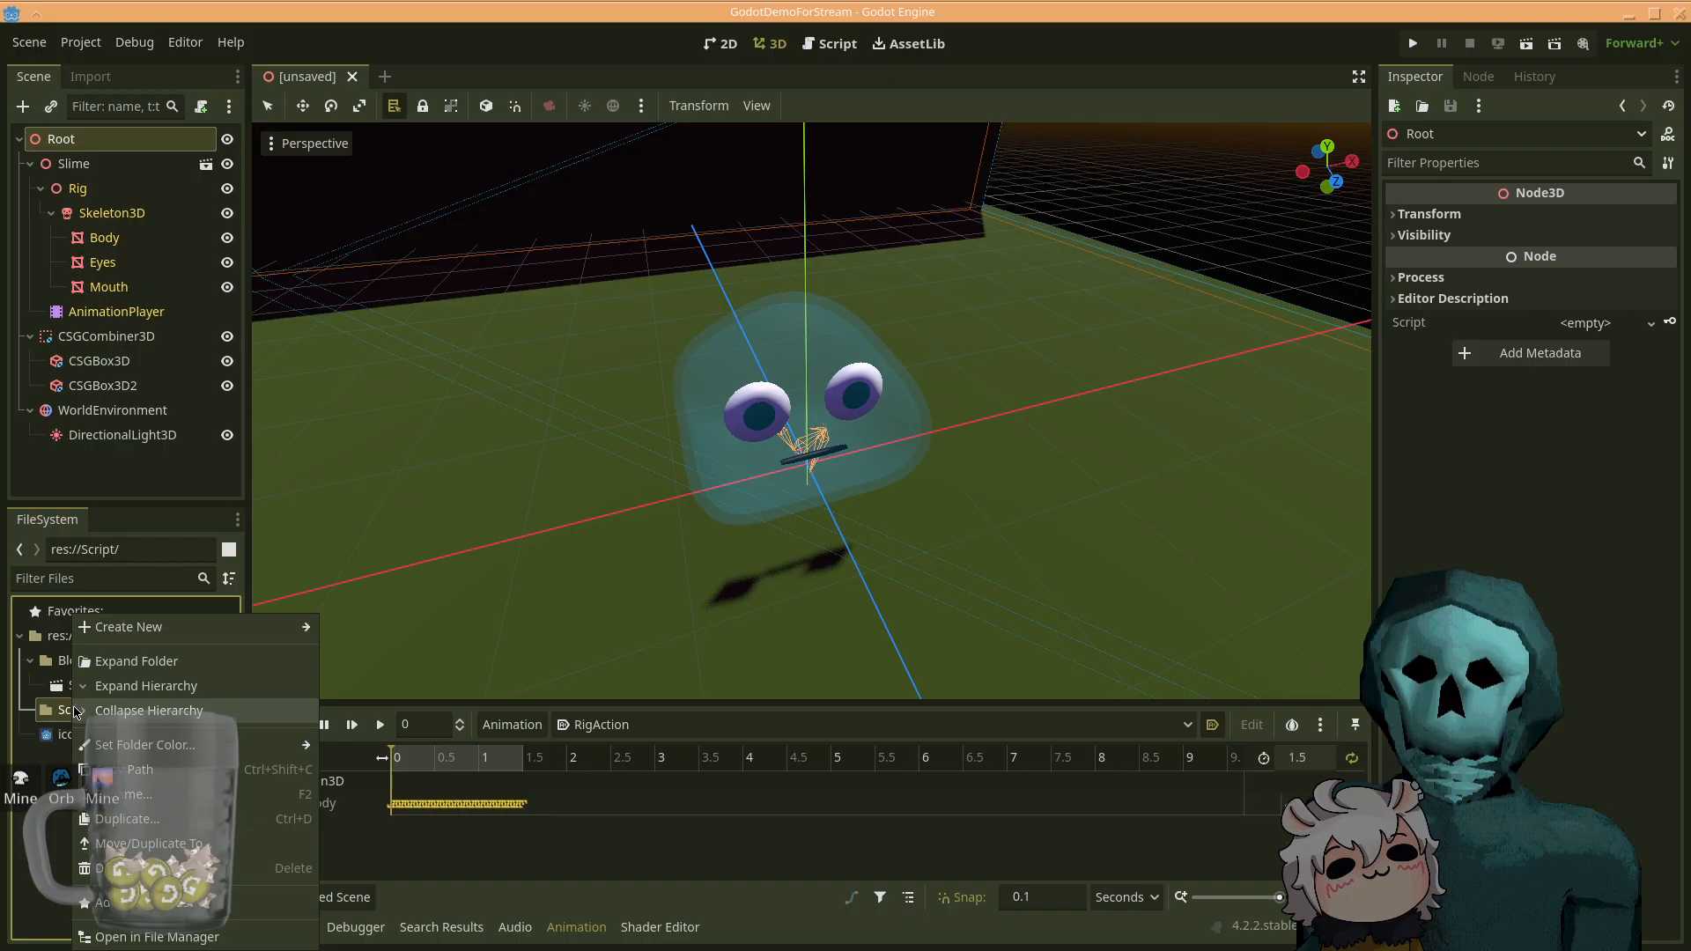
{"action": "mouse_move", "coordinate": [139, 630]}
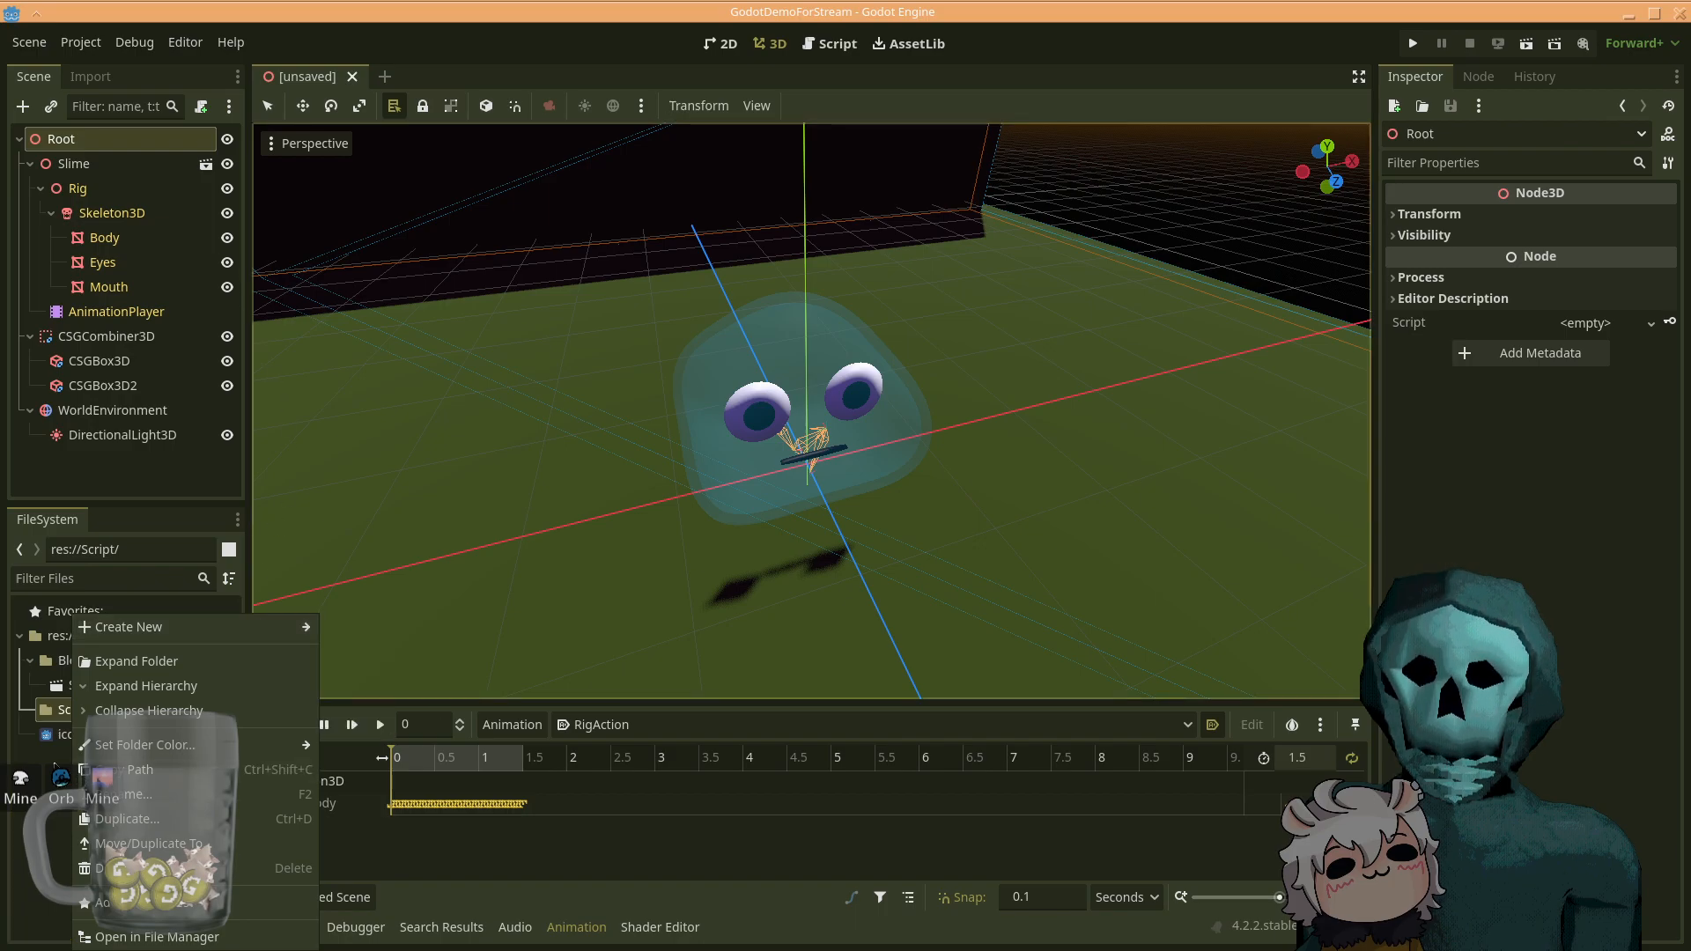
{"action": "left_click", "coordinate": [50, 757]}
- Start attaching a new script to the Root node with C# as its language
{"action": "left_click", "coordinate": [139, 148]}
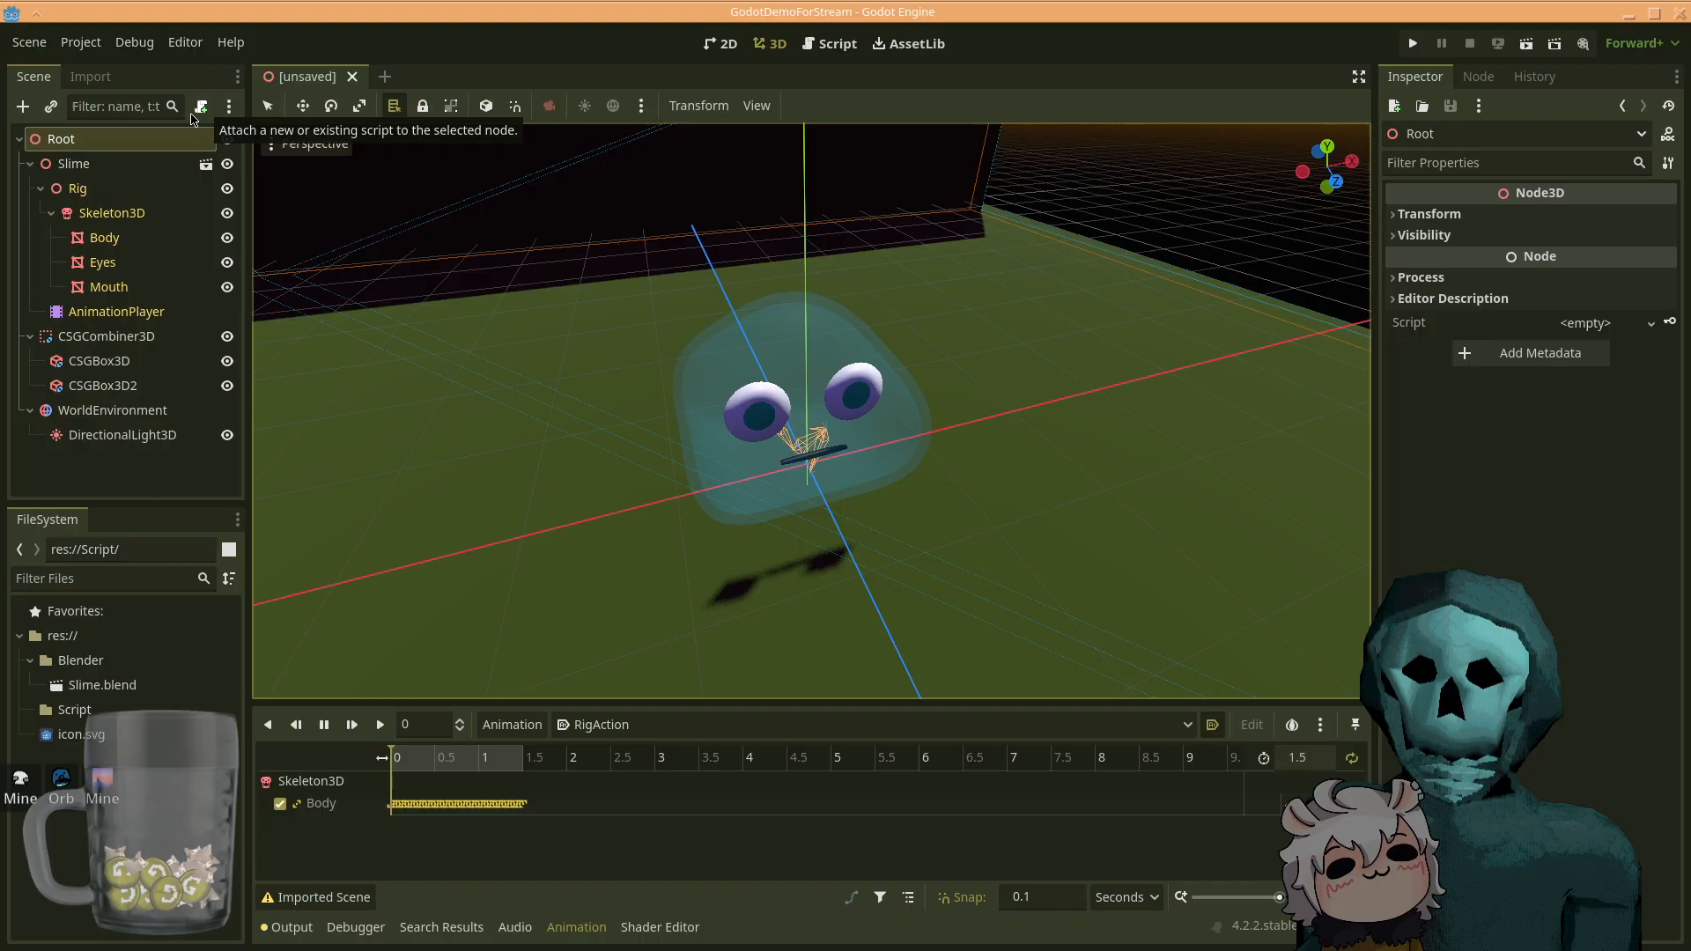
{"action": "left_click", "coordinate": [201, 108]}
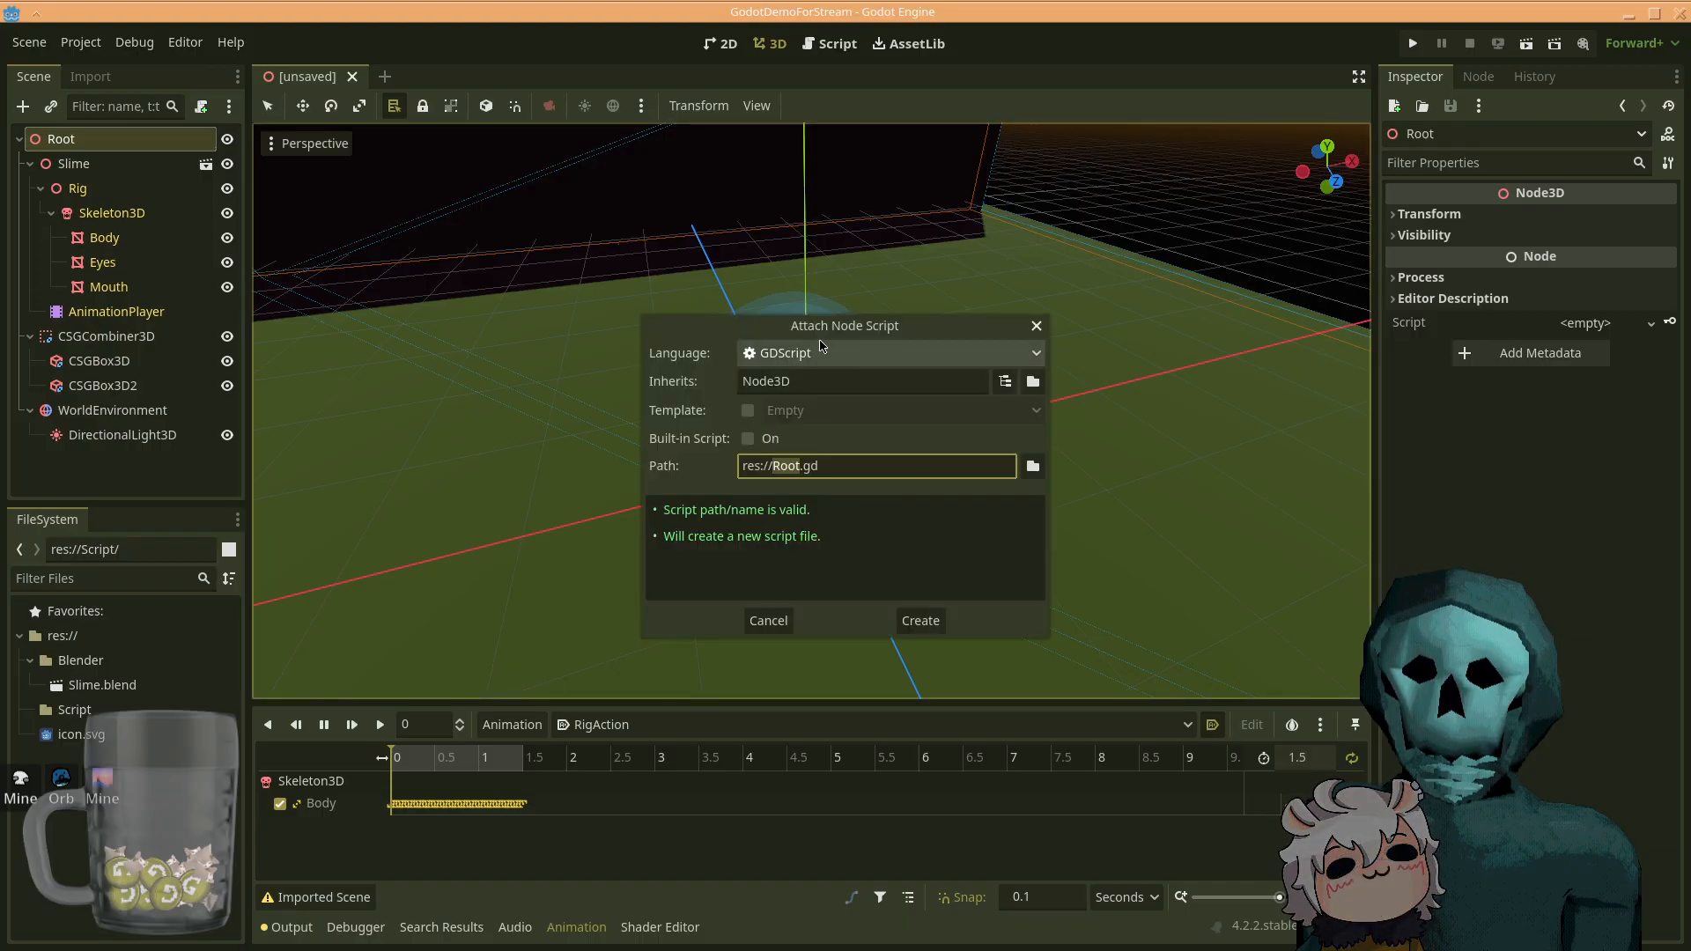
{"action": "left_click", "coordinate": [776, 352]}
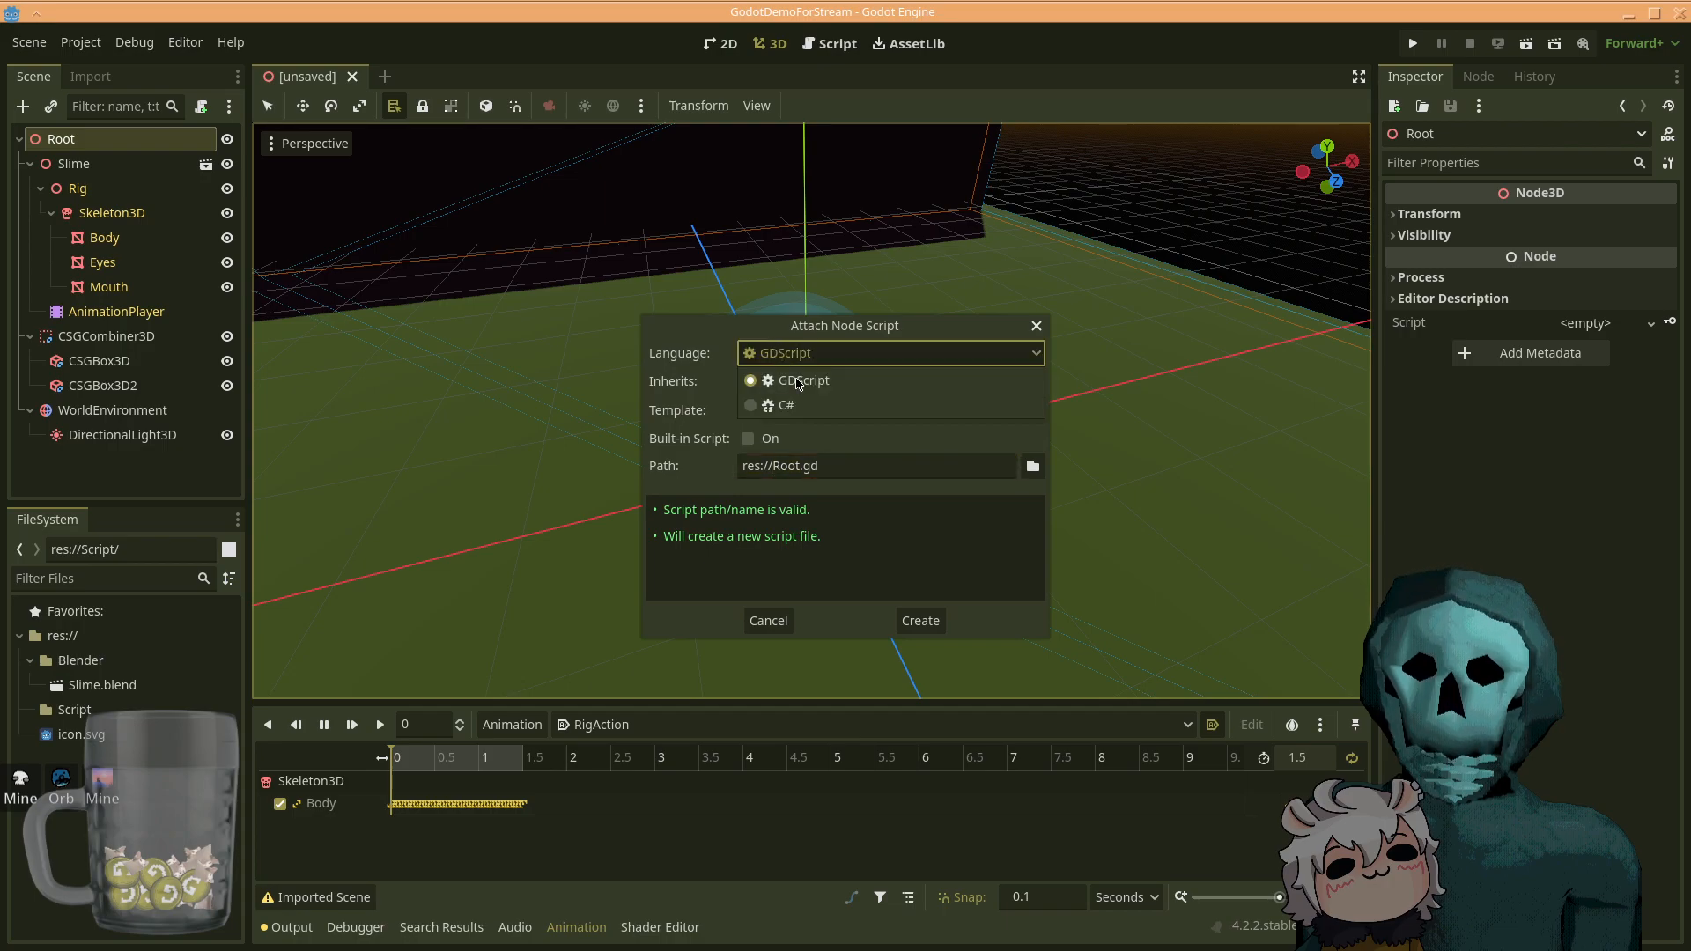
{"action": "left_click", "coordinate": [780, 406]}
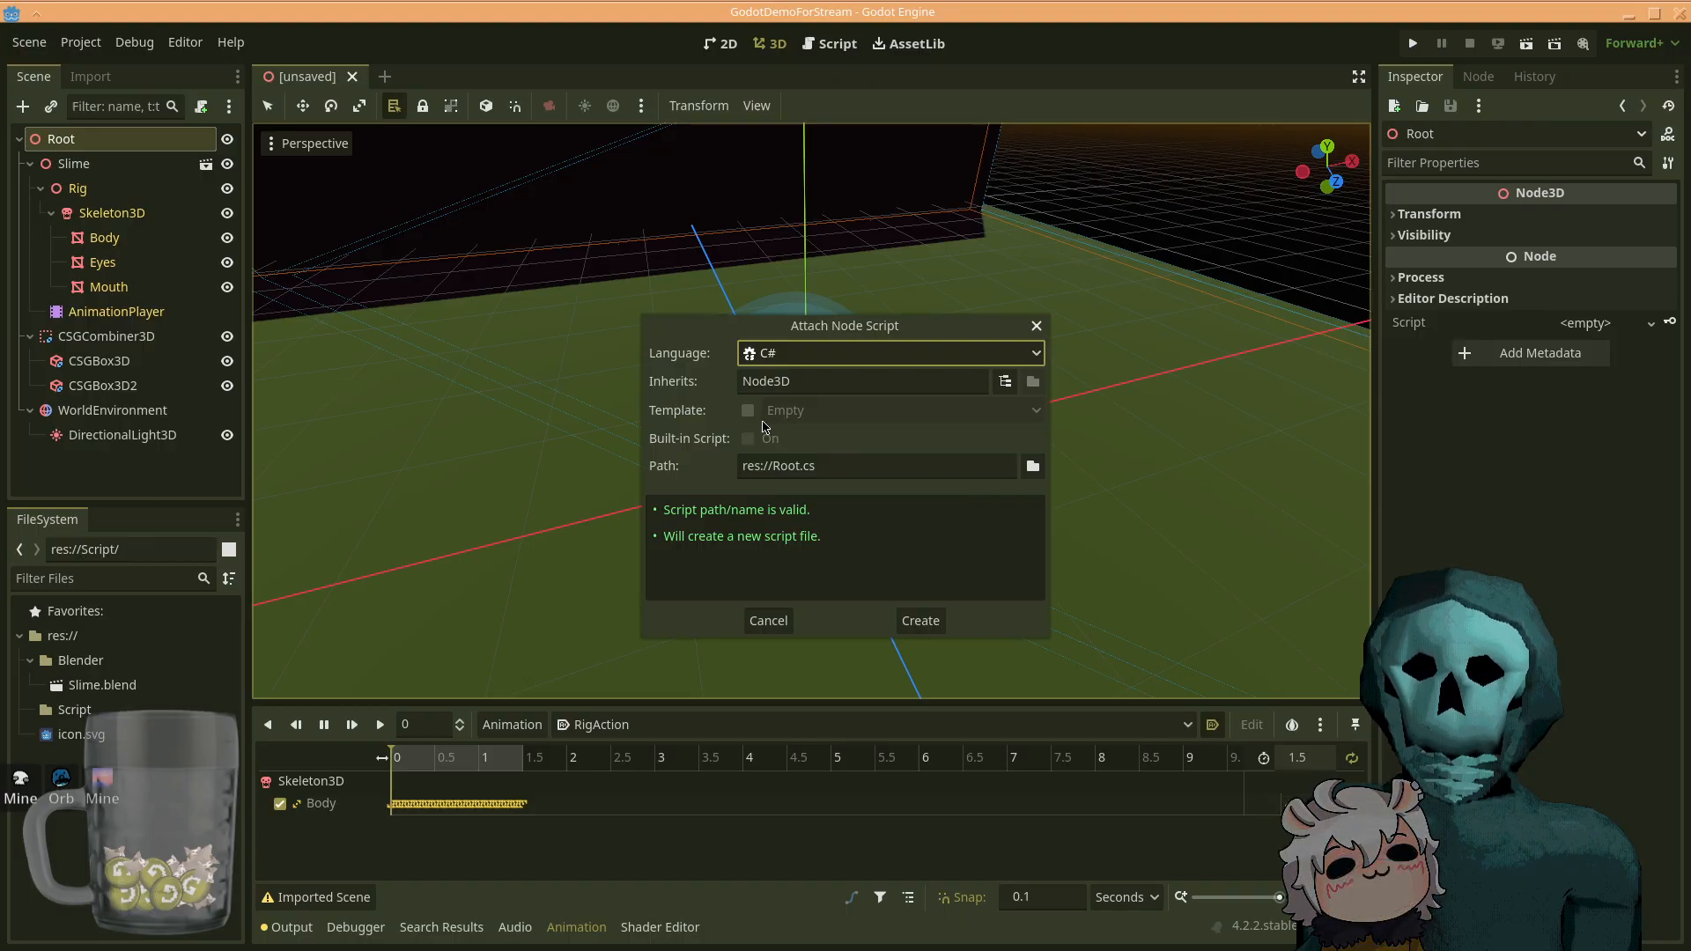
- Set the script's location to the Script folder, name it MainController.cs, and create it
{"action": "left_click", "coordinate": [1034, 467]}
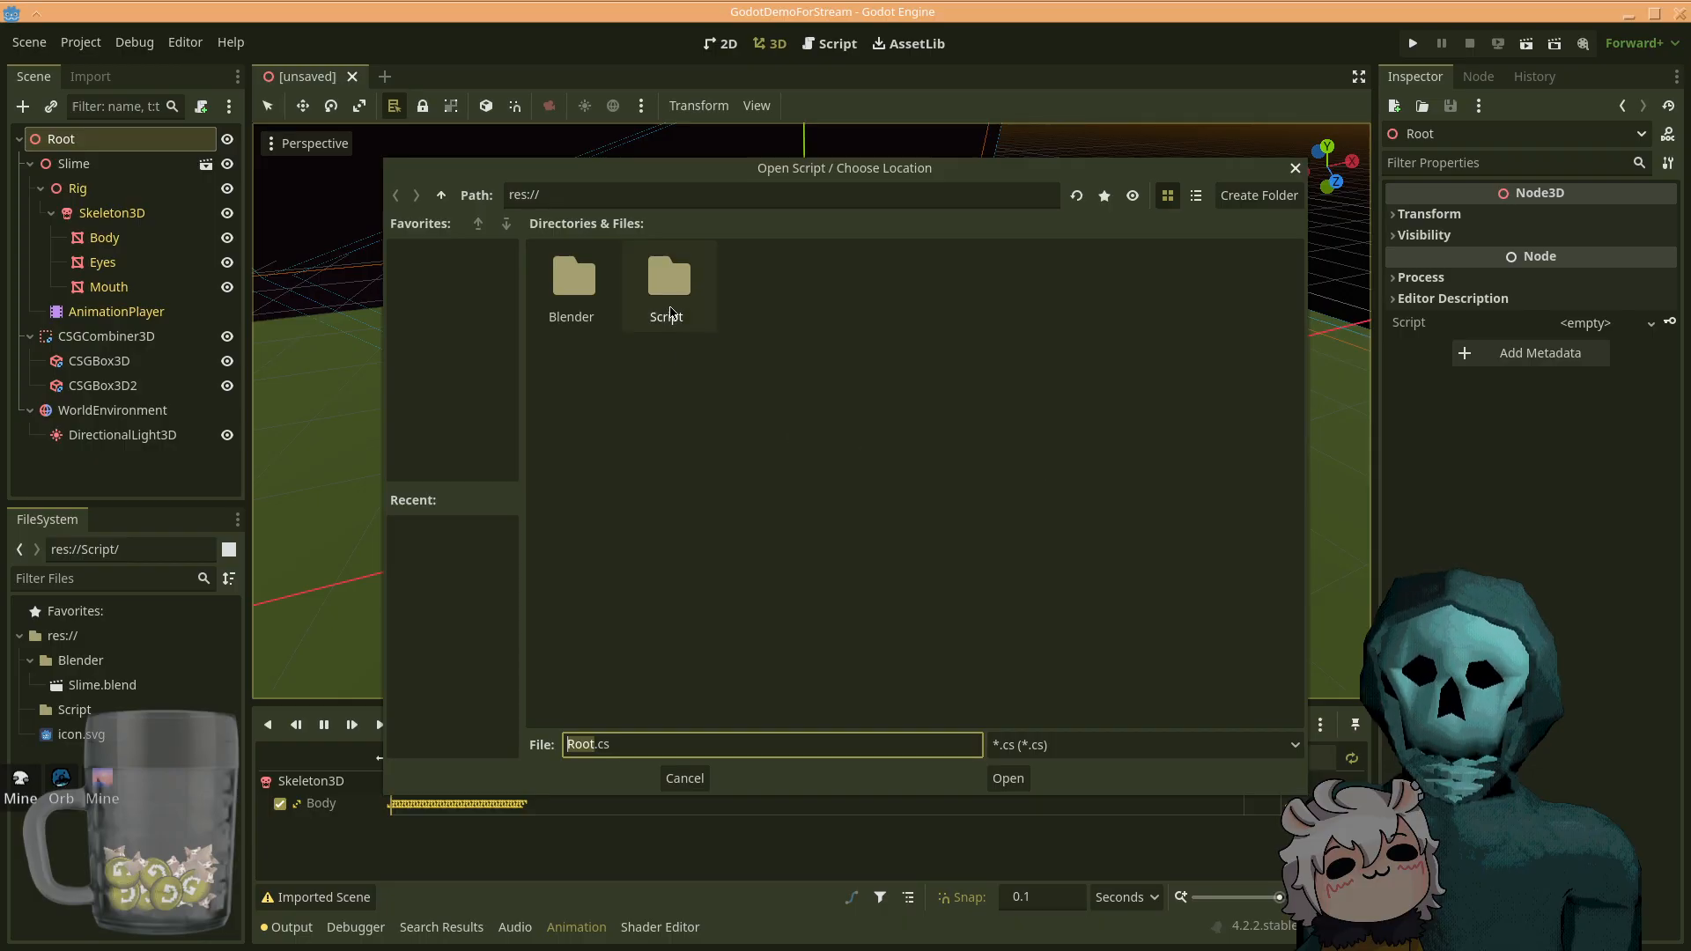
{"action": "double_click", "coordinate": [667, 291]}
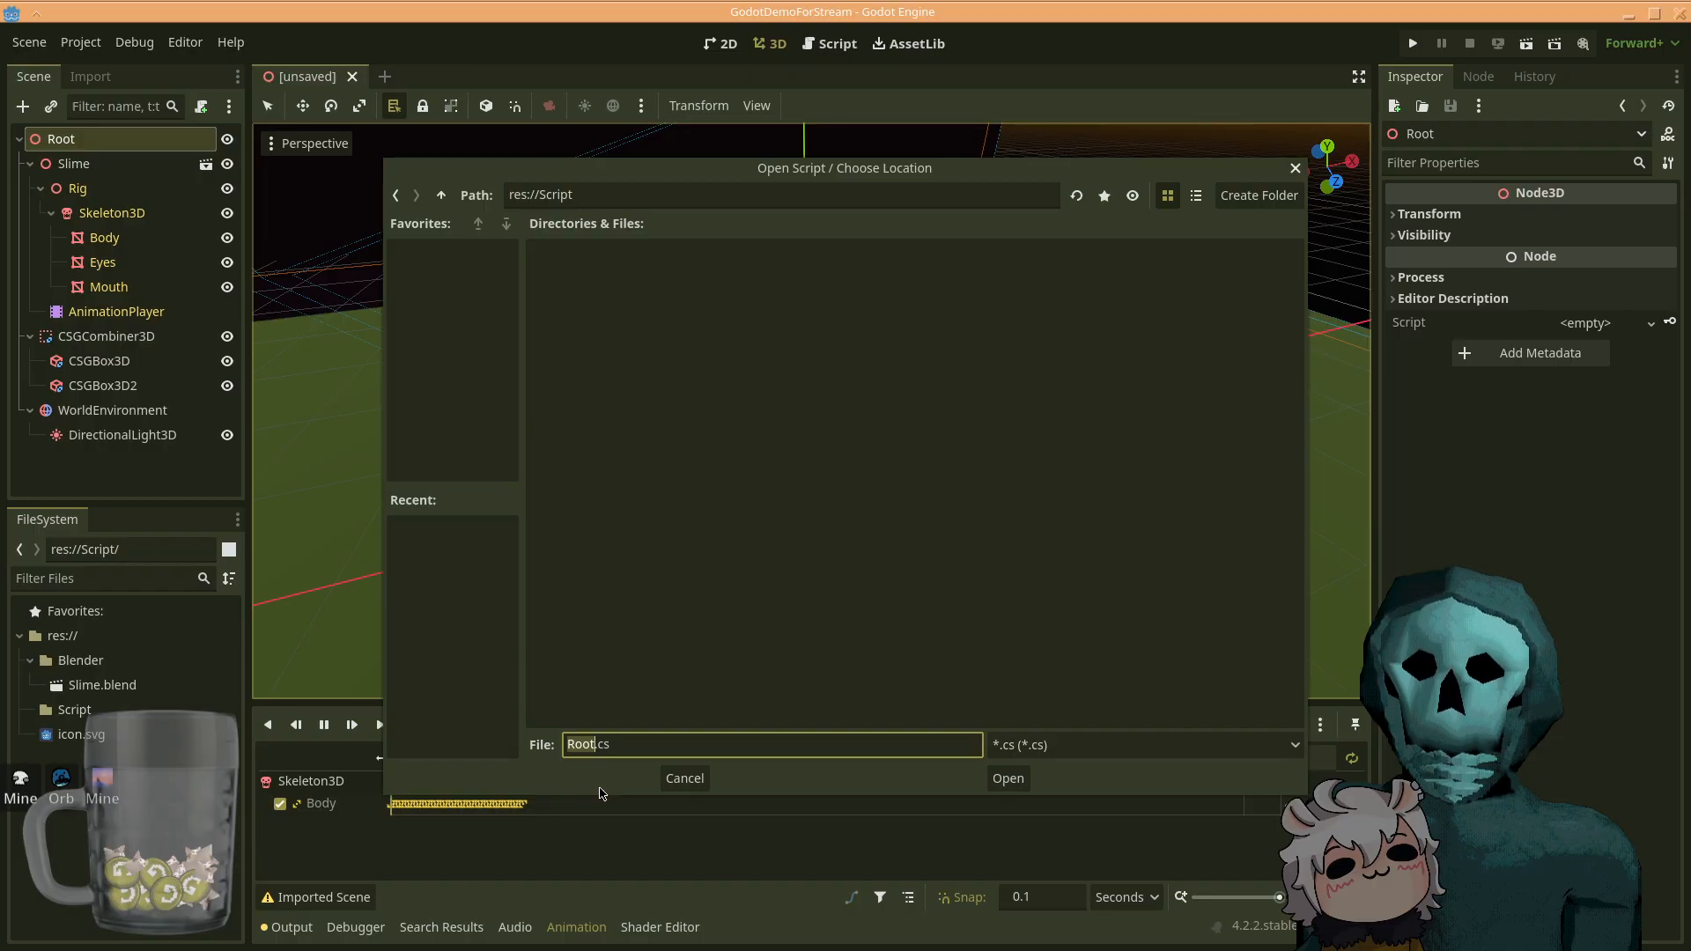
{"action": "type", "text": "MainContr"}
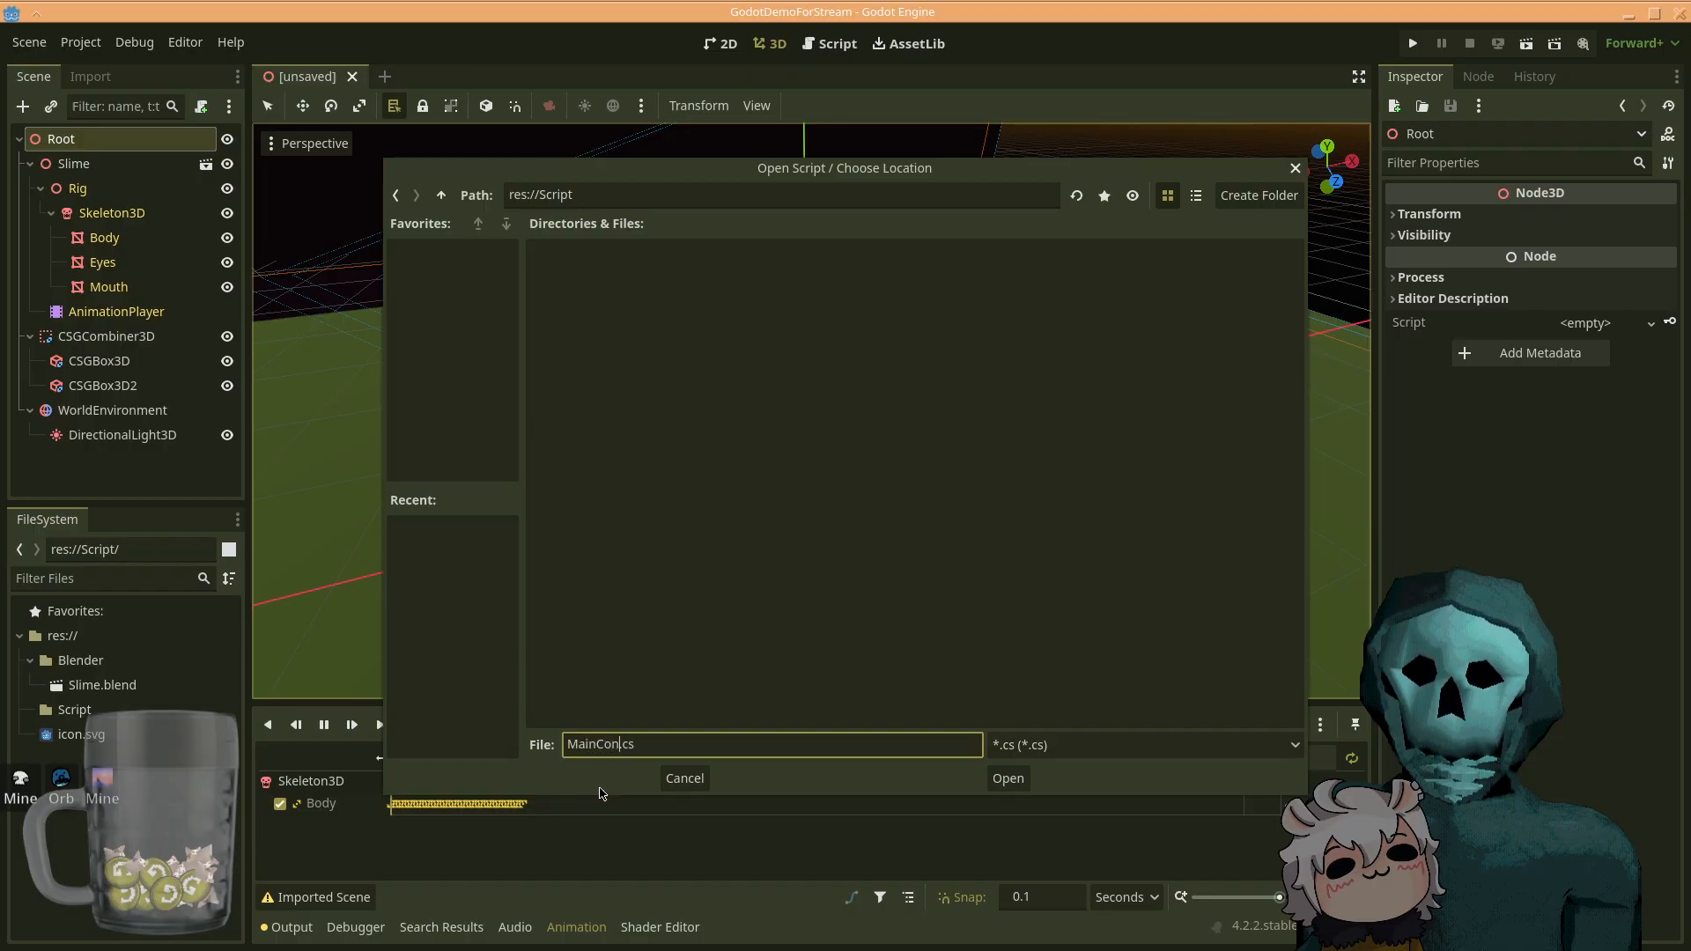
{"action": "type", "text": "oller"}
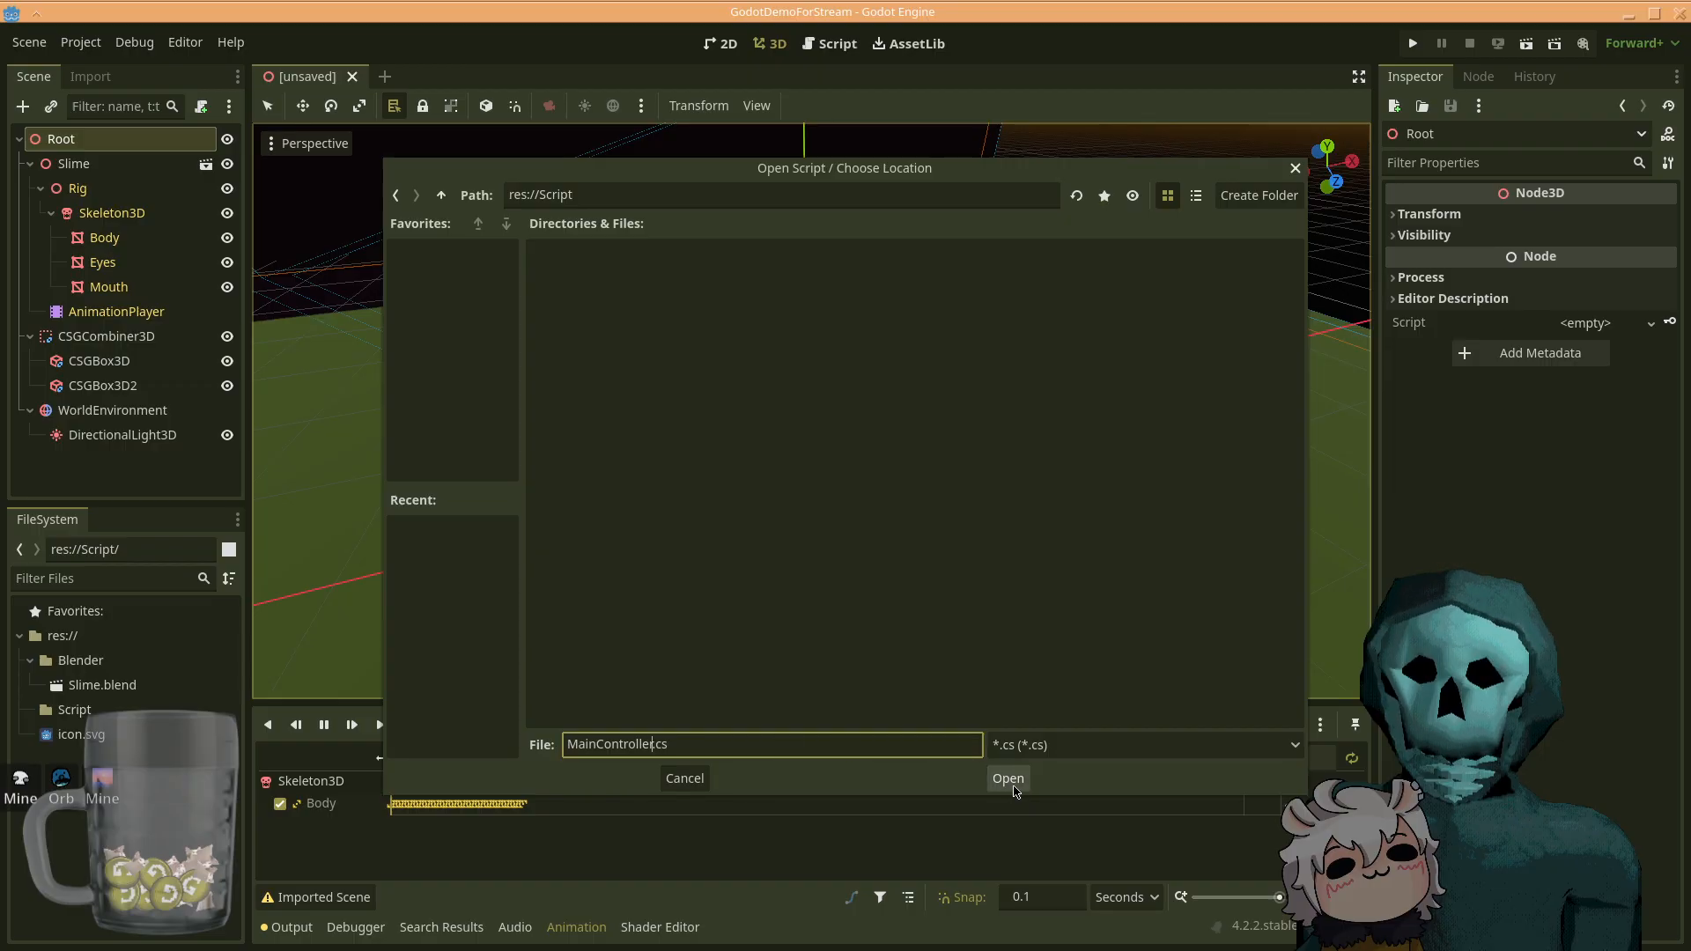
{"action": "left_click", "coordinate": [1011, 780]}
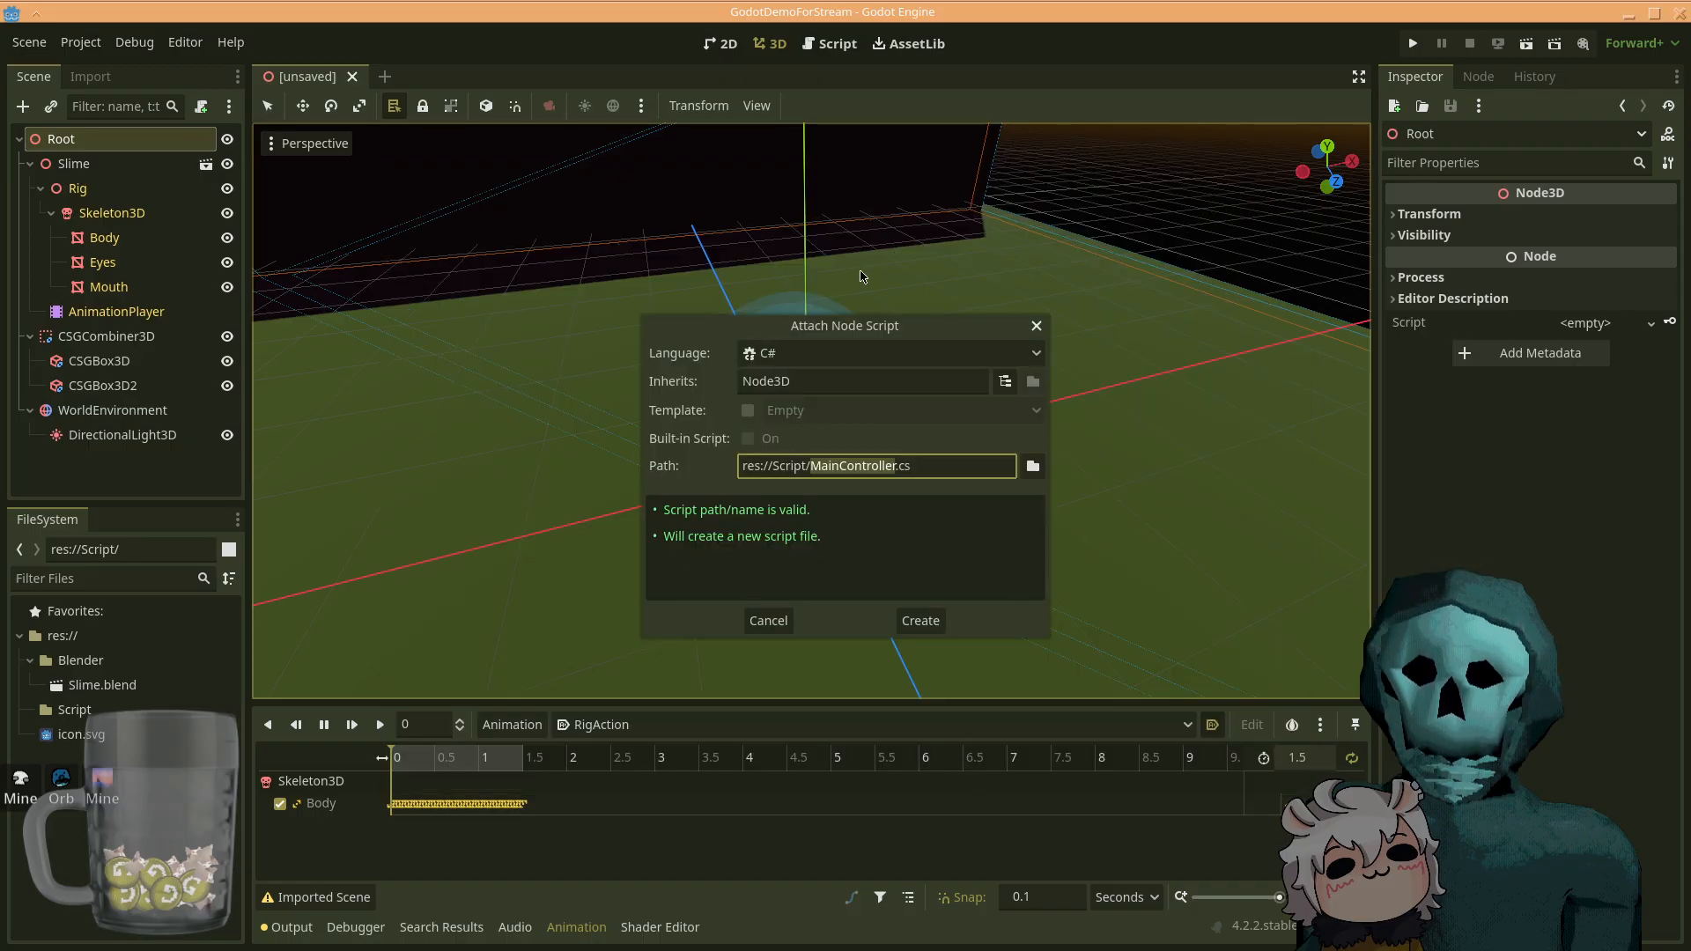
{"action": "left_click", "coordinate": [909, 622]}
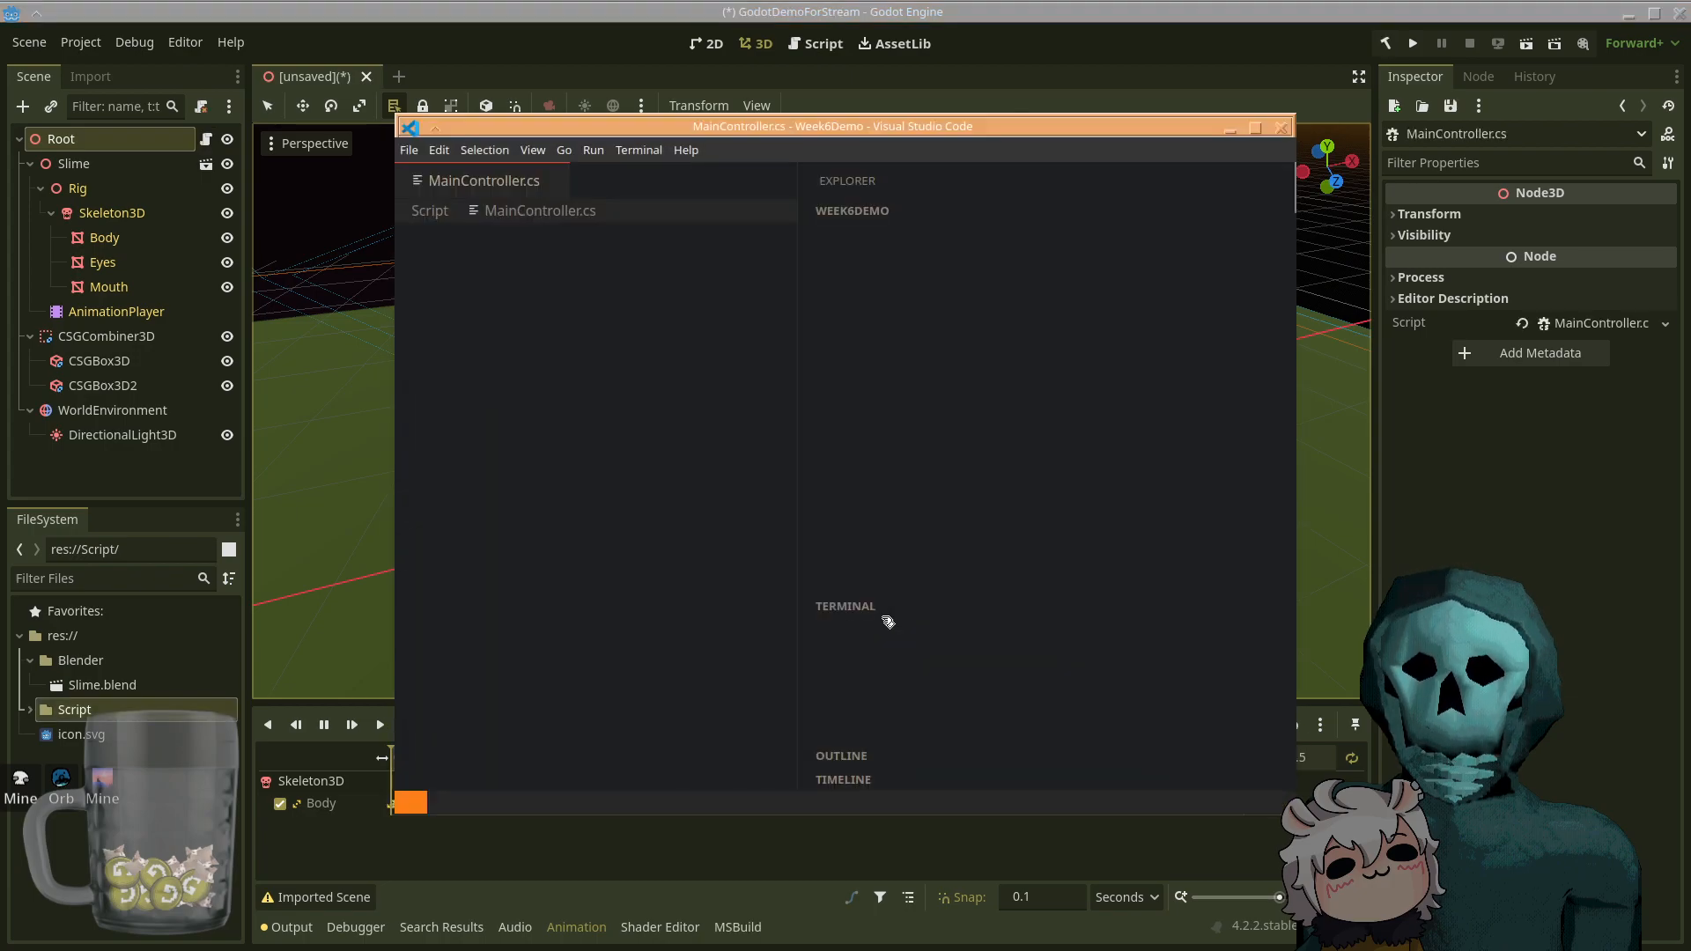
- Maximize the Visual Studio Code window with MainController.cs and respond to the notification about the invalid Godot executable
{"action": "double_click", "coordinate": [914, 126]}
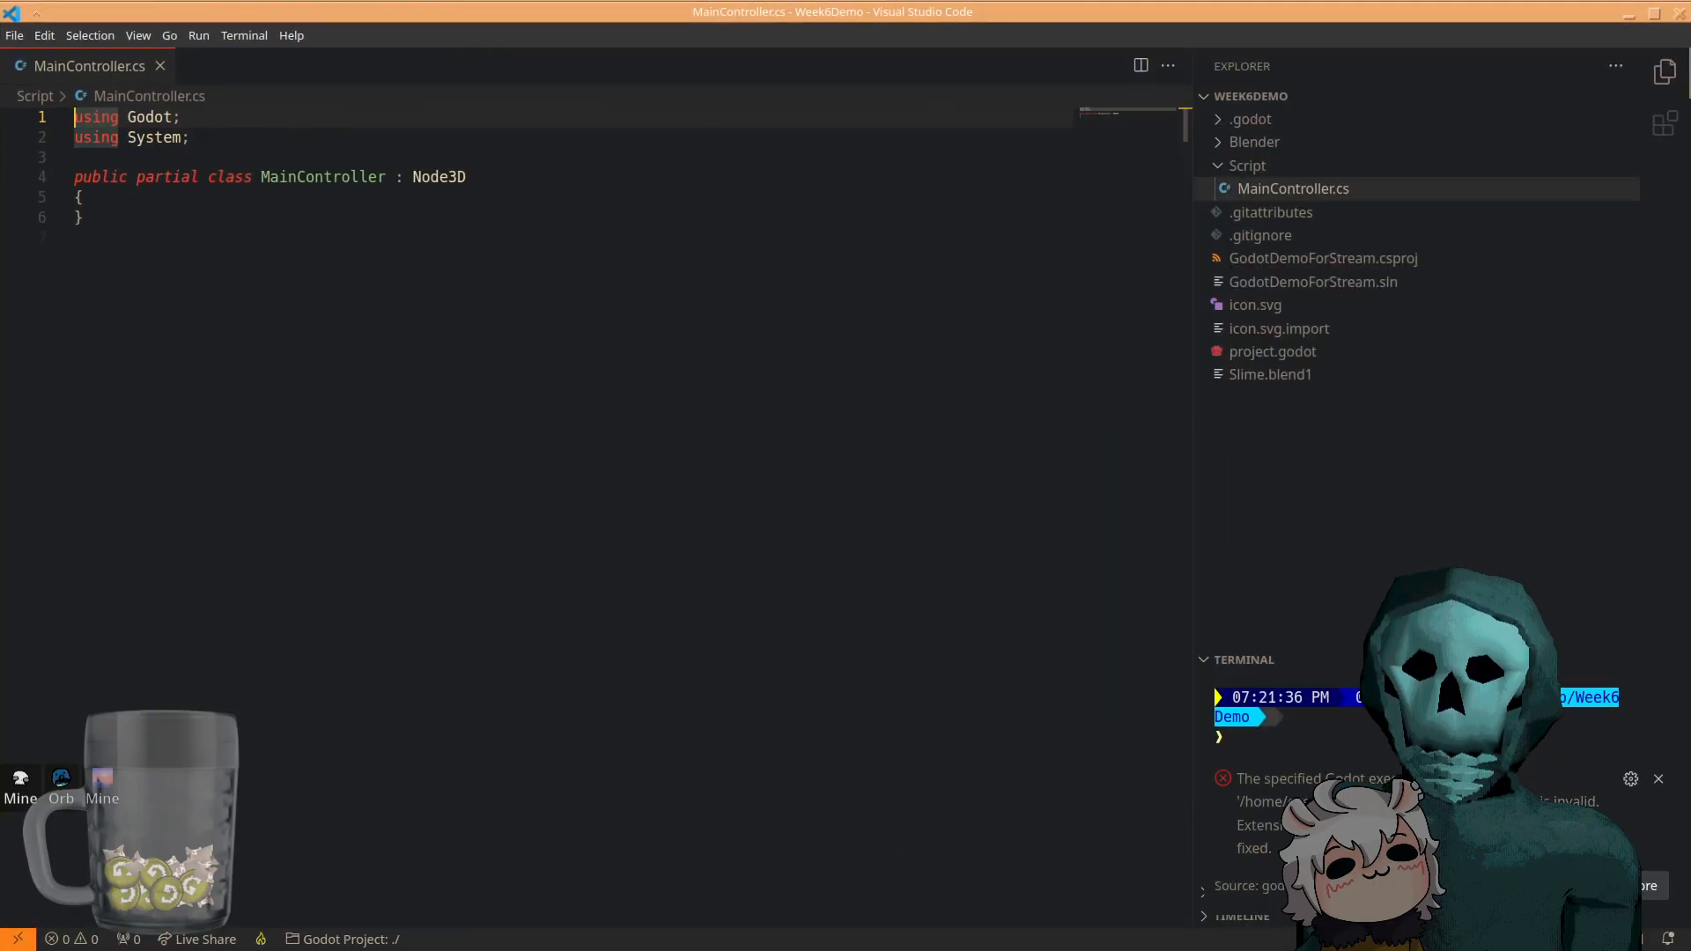
{"action": "key", "text": "alt+Tab"}
{"action": "key", "text": "alt+Tab"}
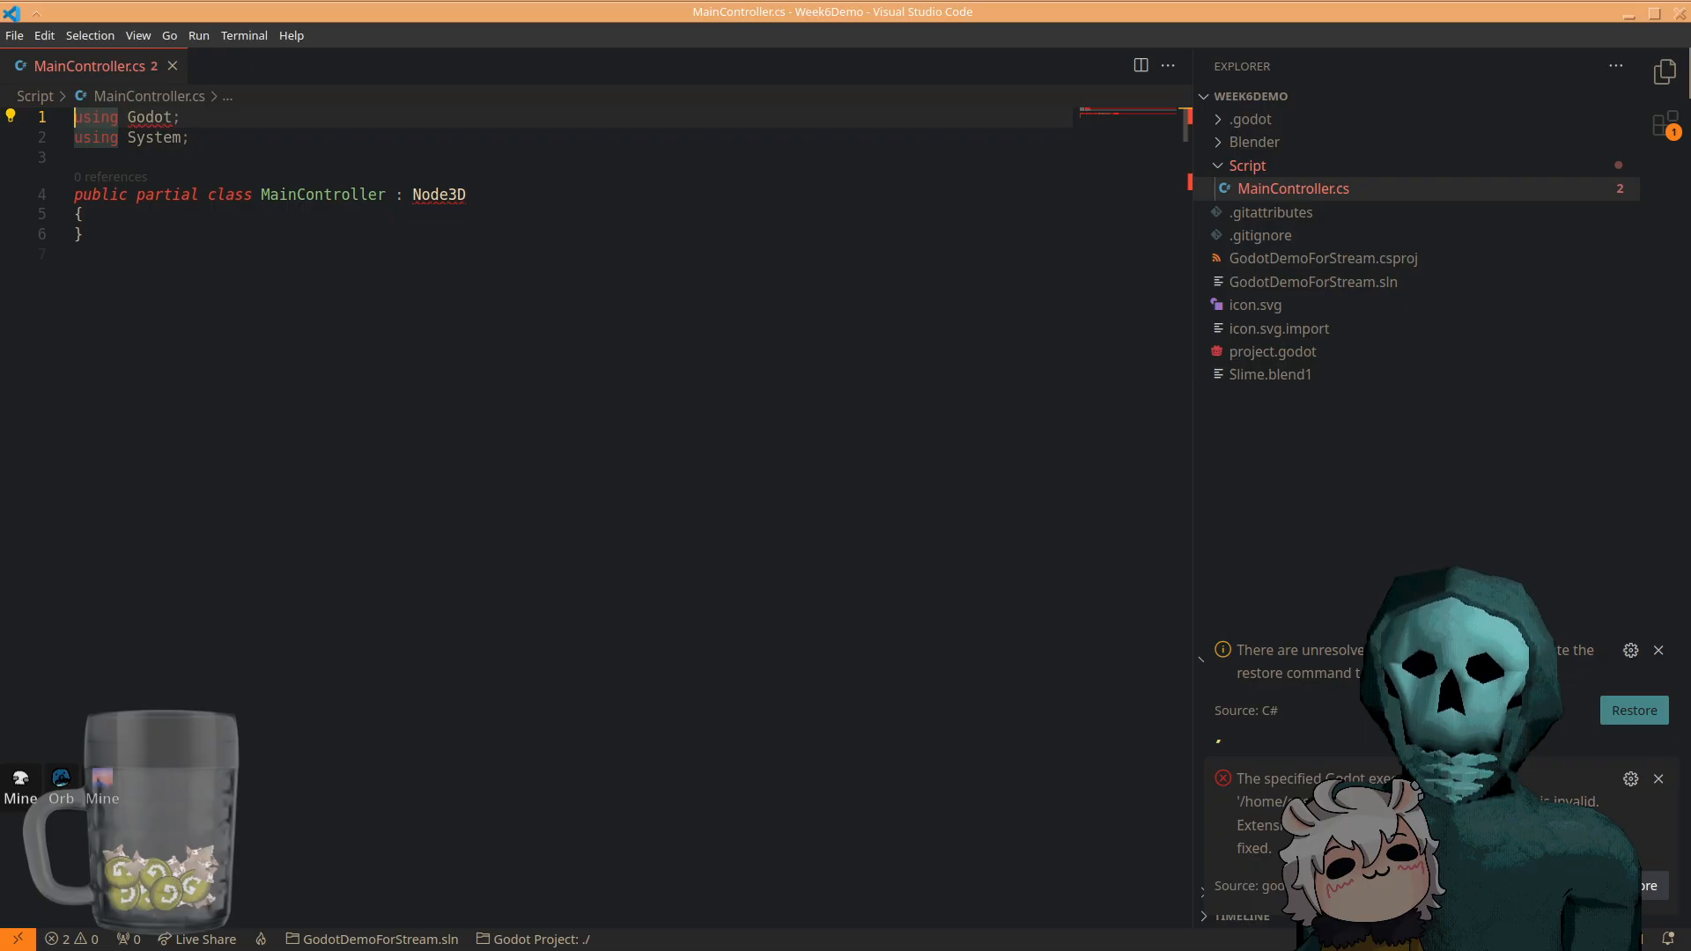
{"action": "left_click", "coordinate": [1444, 886]}
{"action": "left_click_drag", "start_coordinate": [1063, 338], "coordinate": [0, 353], "text": "super"}
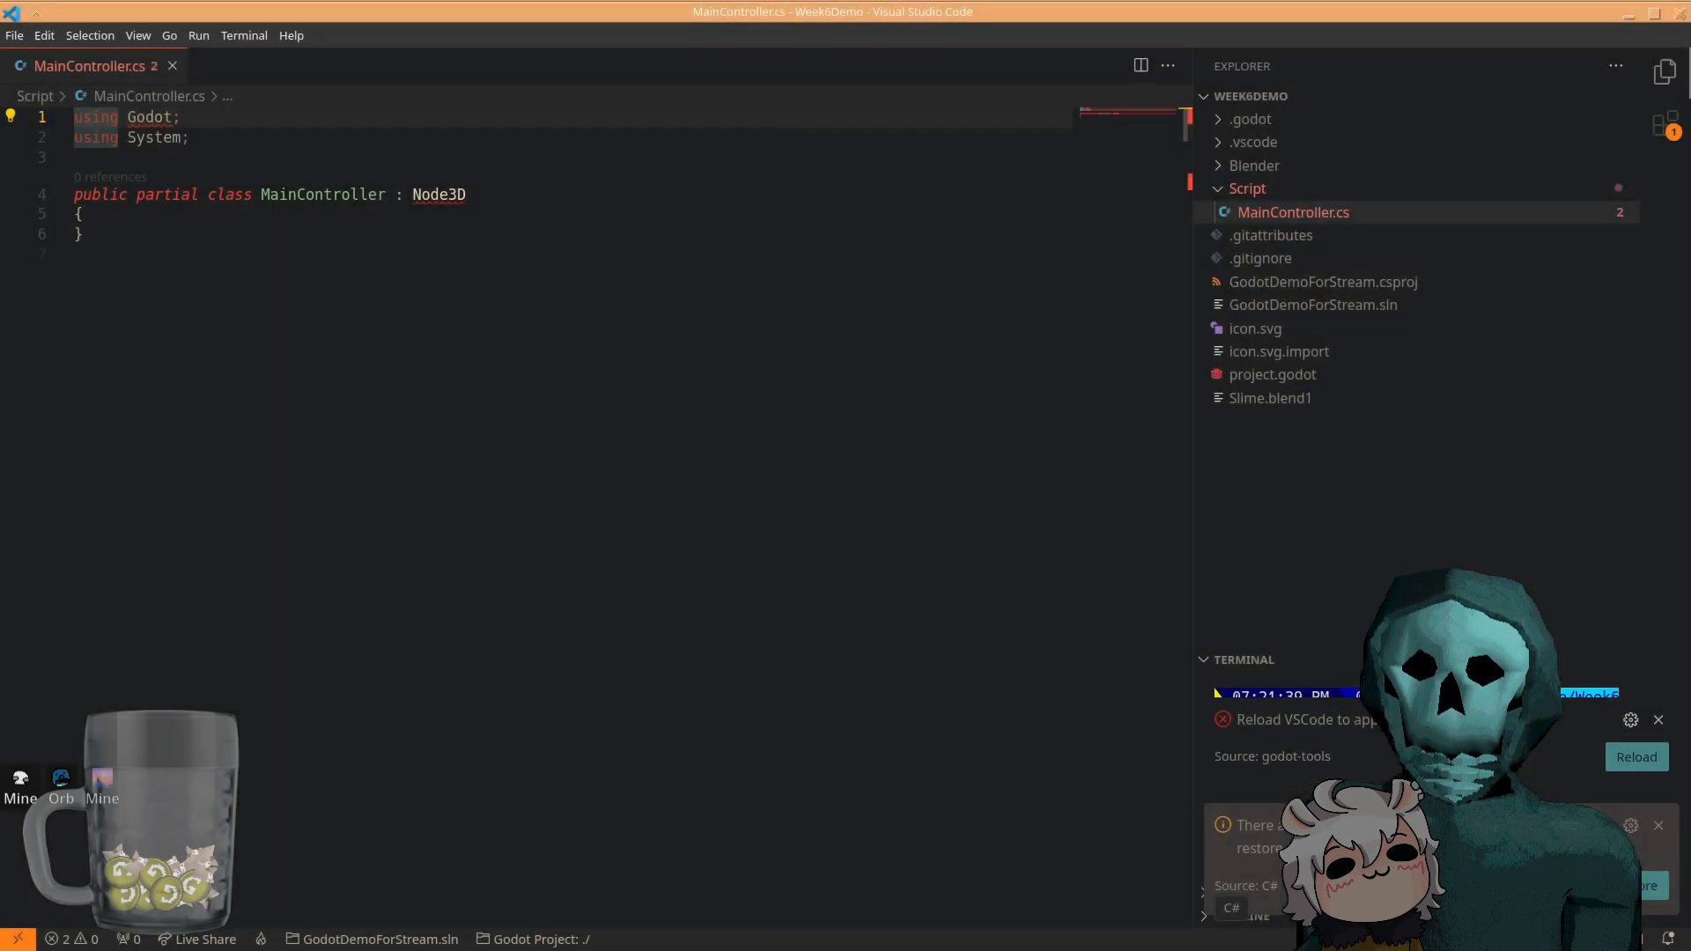
- Reload the editor window, restore the C# project's dependencies, and dismiss the resulting output
{"action": "left_click", "coordinate": [1643, 770]}
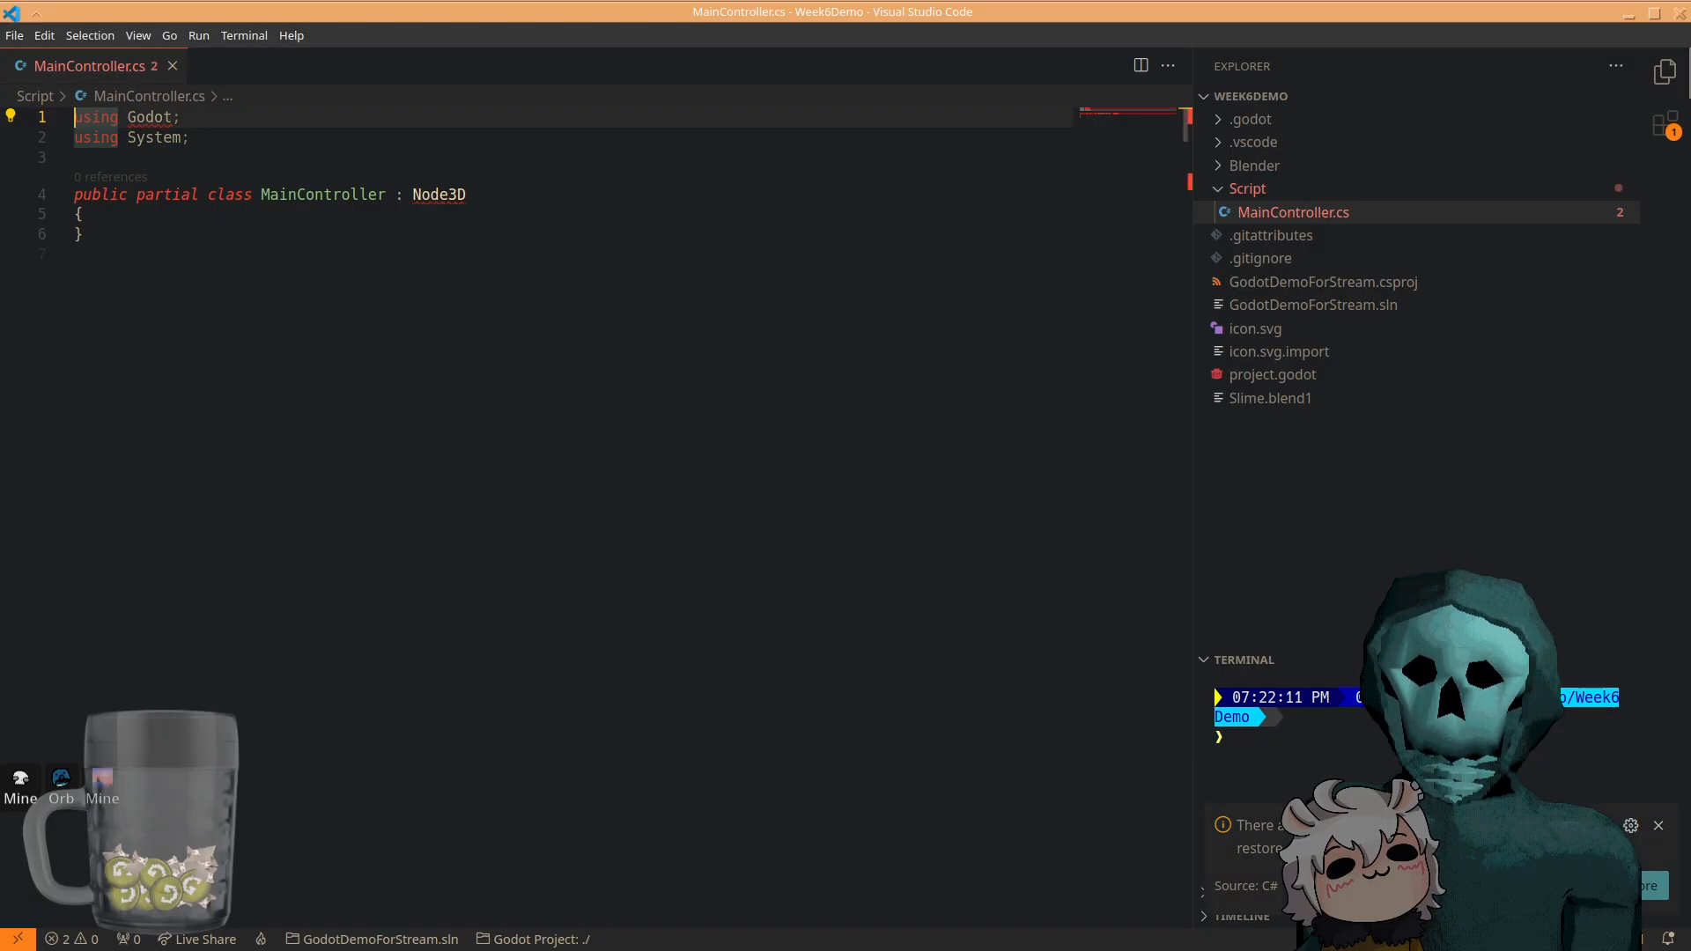
{"action": "left_click", "coordinate": [1642, 895]}
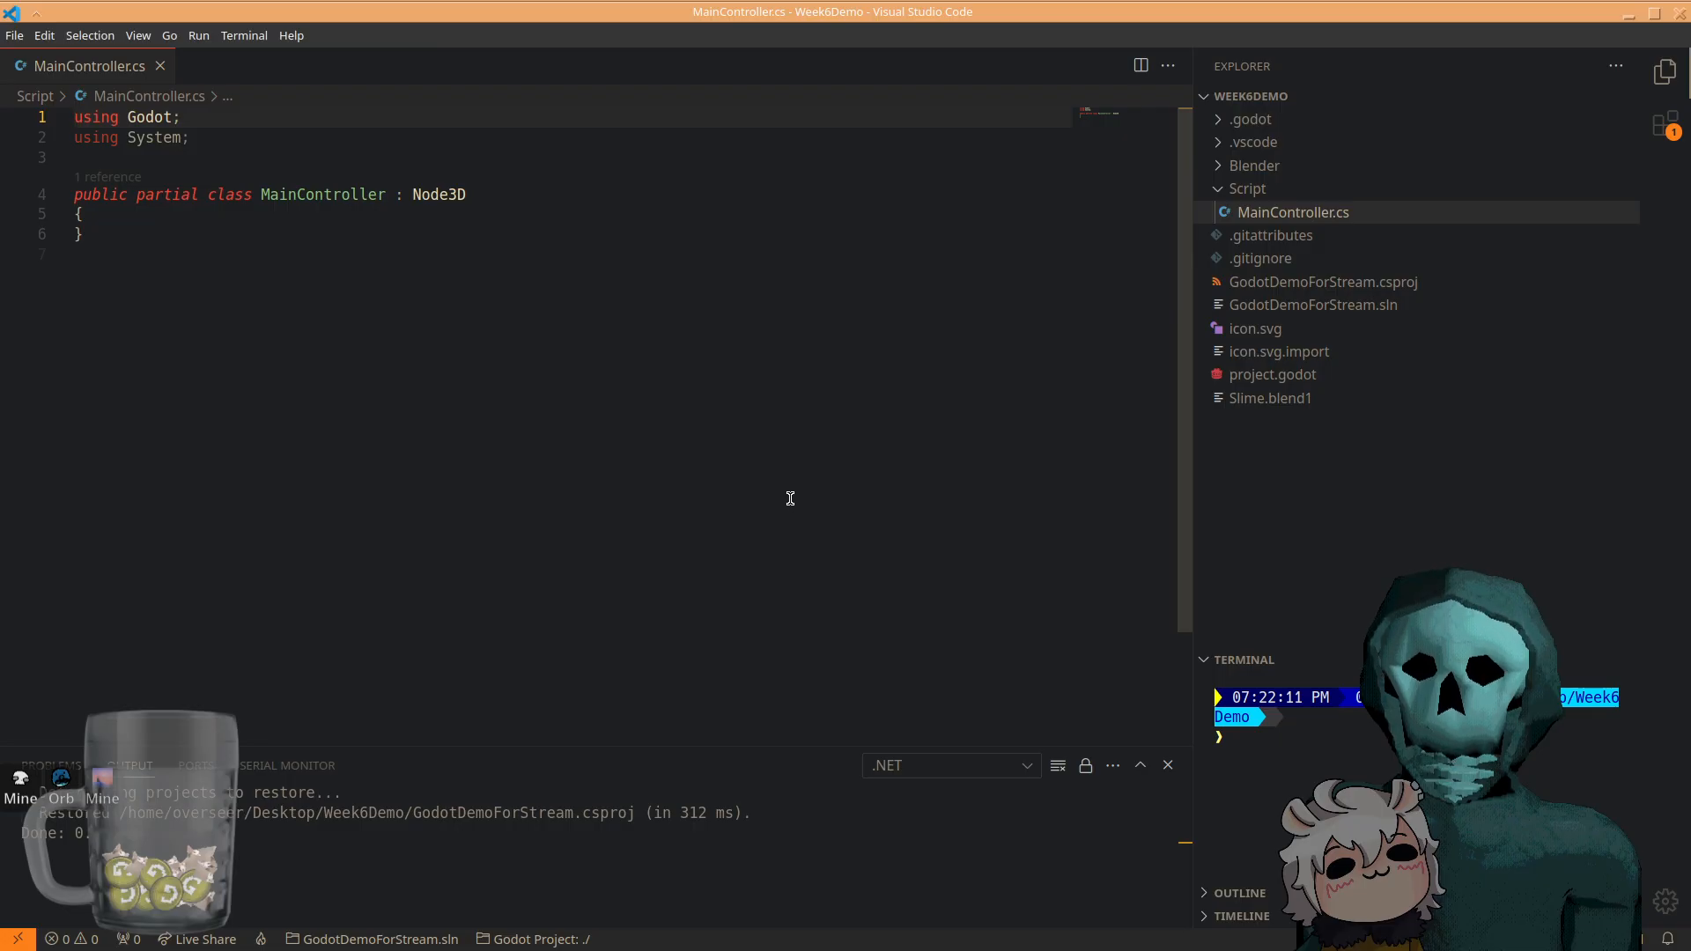
{"action": "left_click", "coordinate": [1168, 764]}
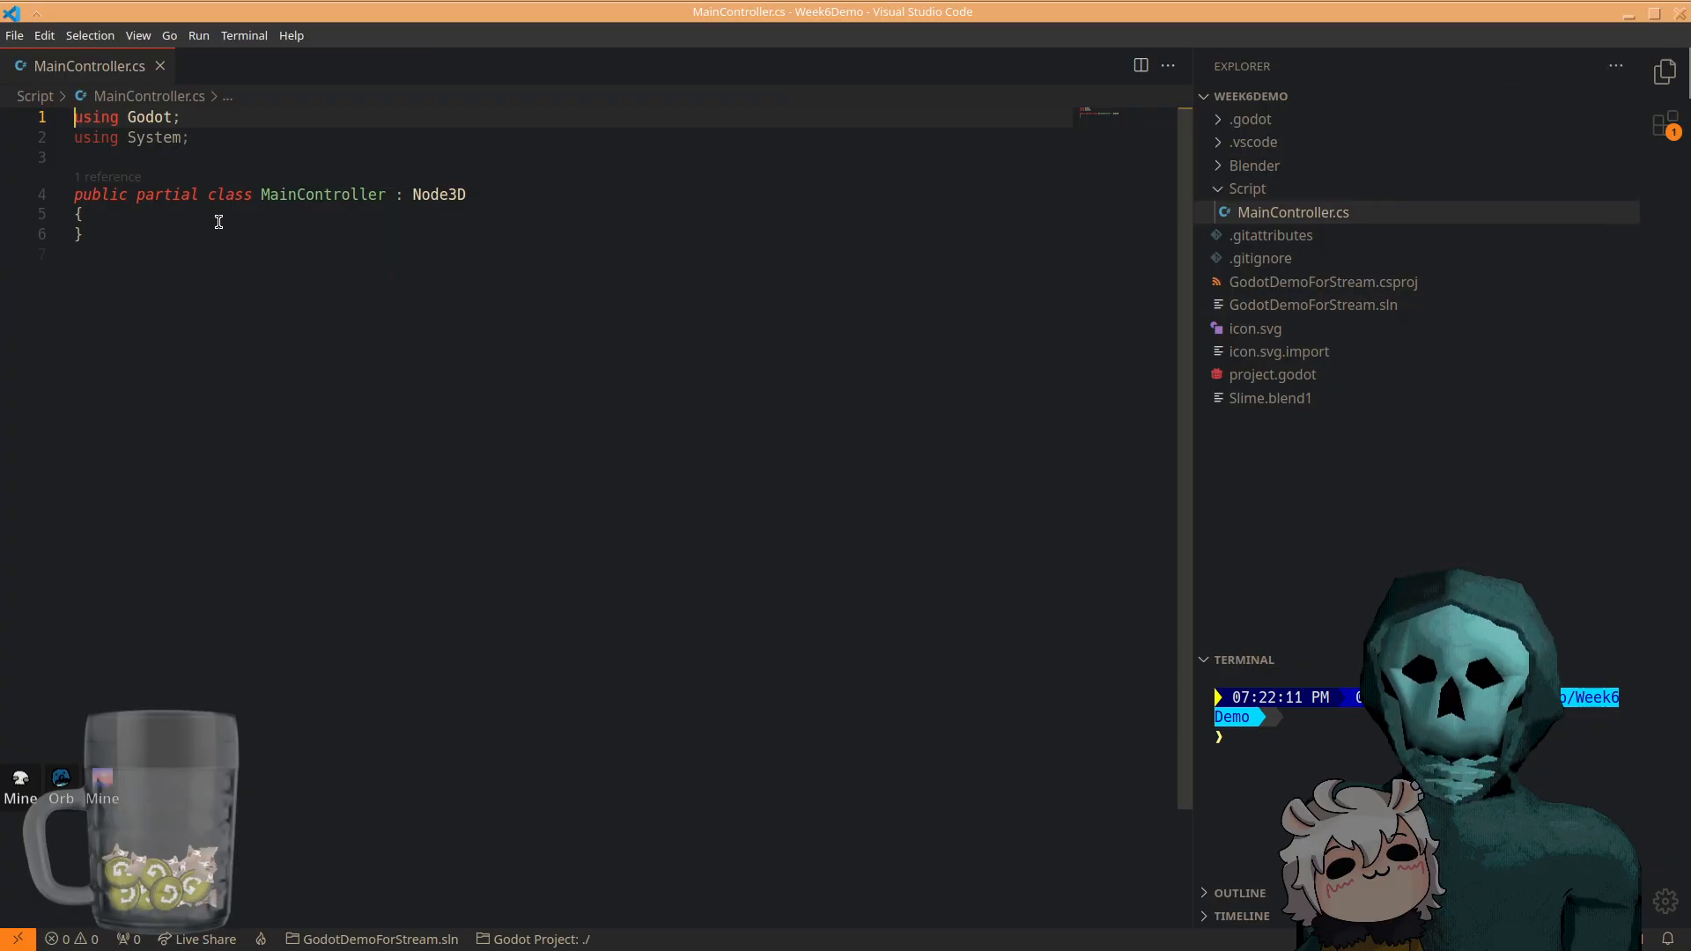
- Add a public override void _Process(double delta) method inside the MainController class body
{"action": "left_click", "coordinate": [521, 254]}
{"action": "left_click", "coordinate": [520, 227]}
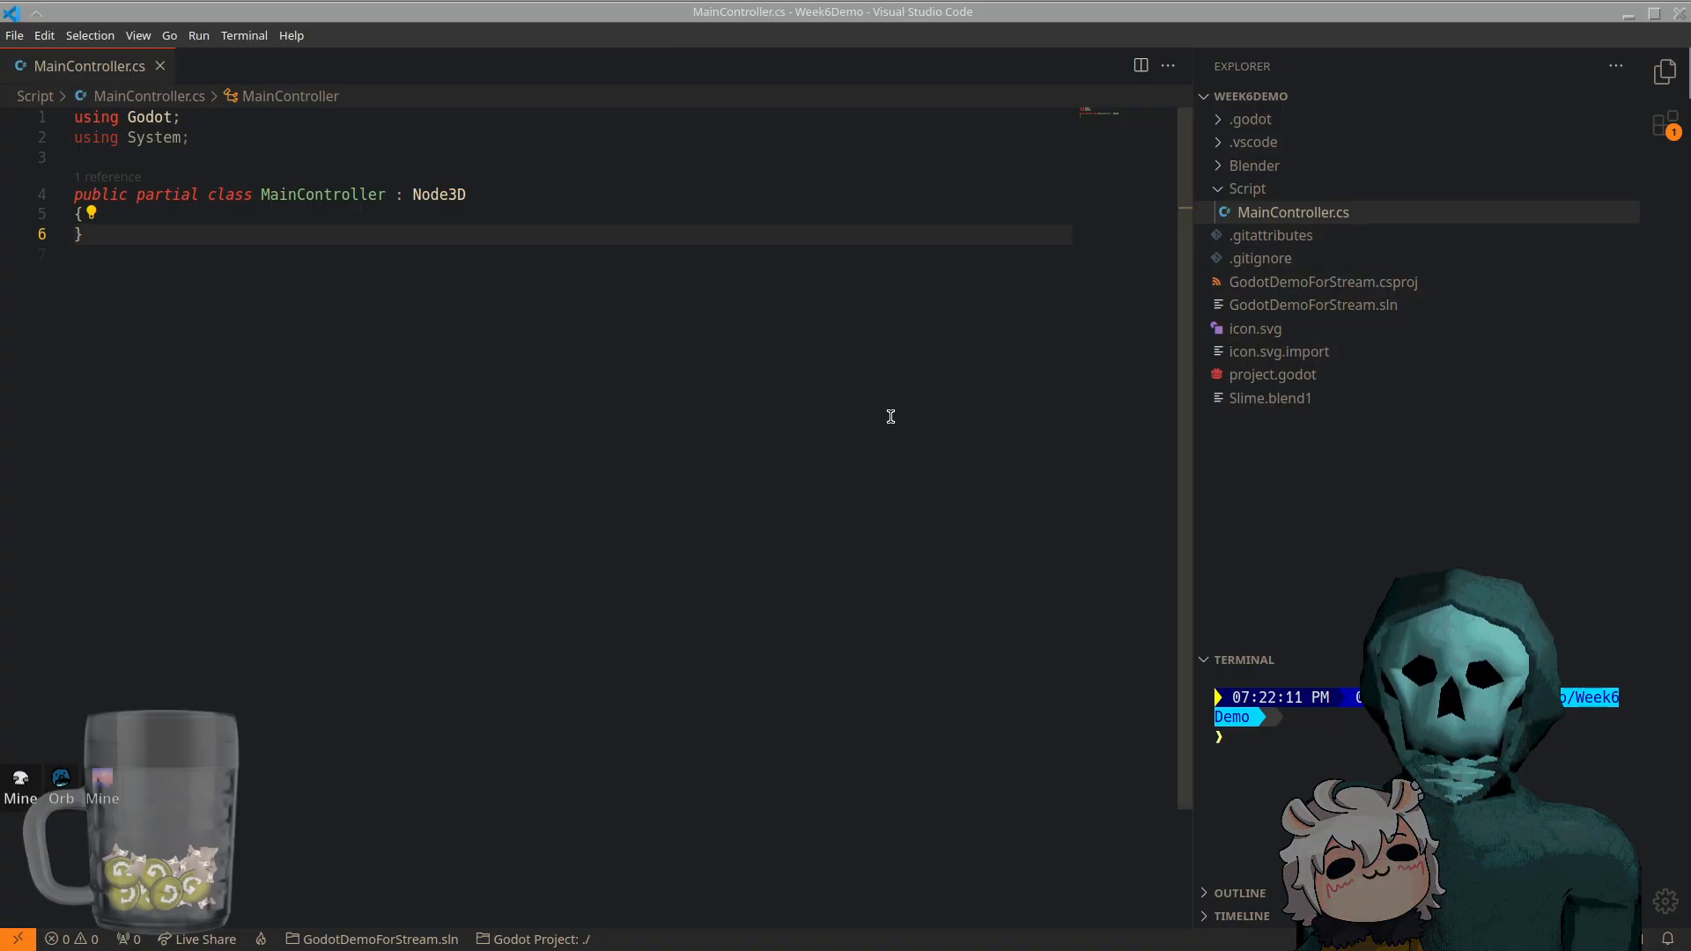
{"action": "left_click", "coordinate": [413, 234]}
{"action": "left_click", "coordinate": [412, 213]}
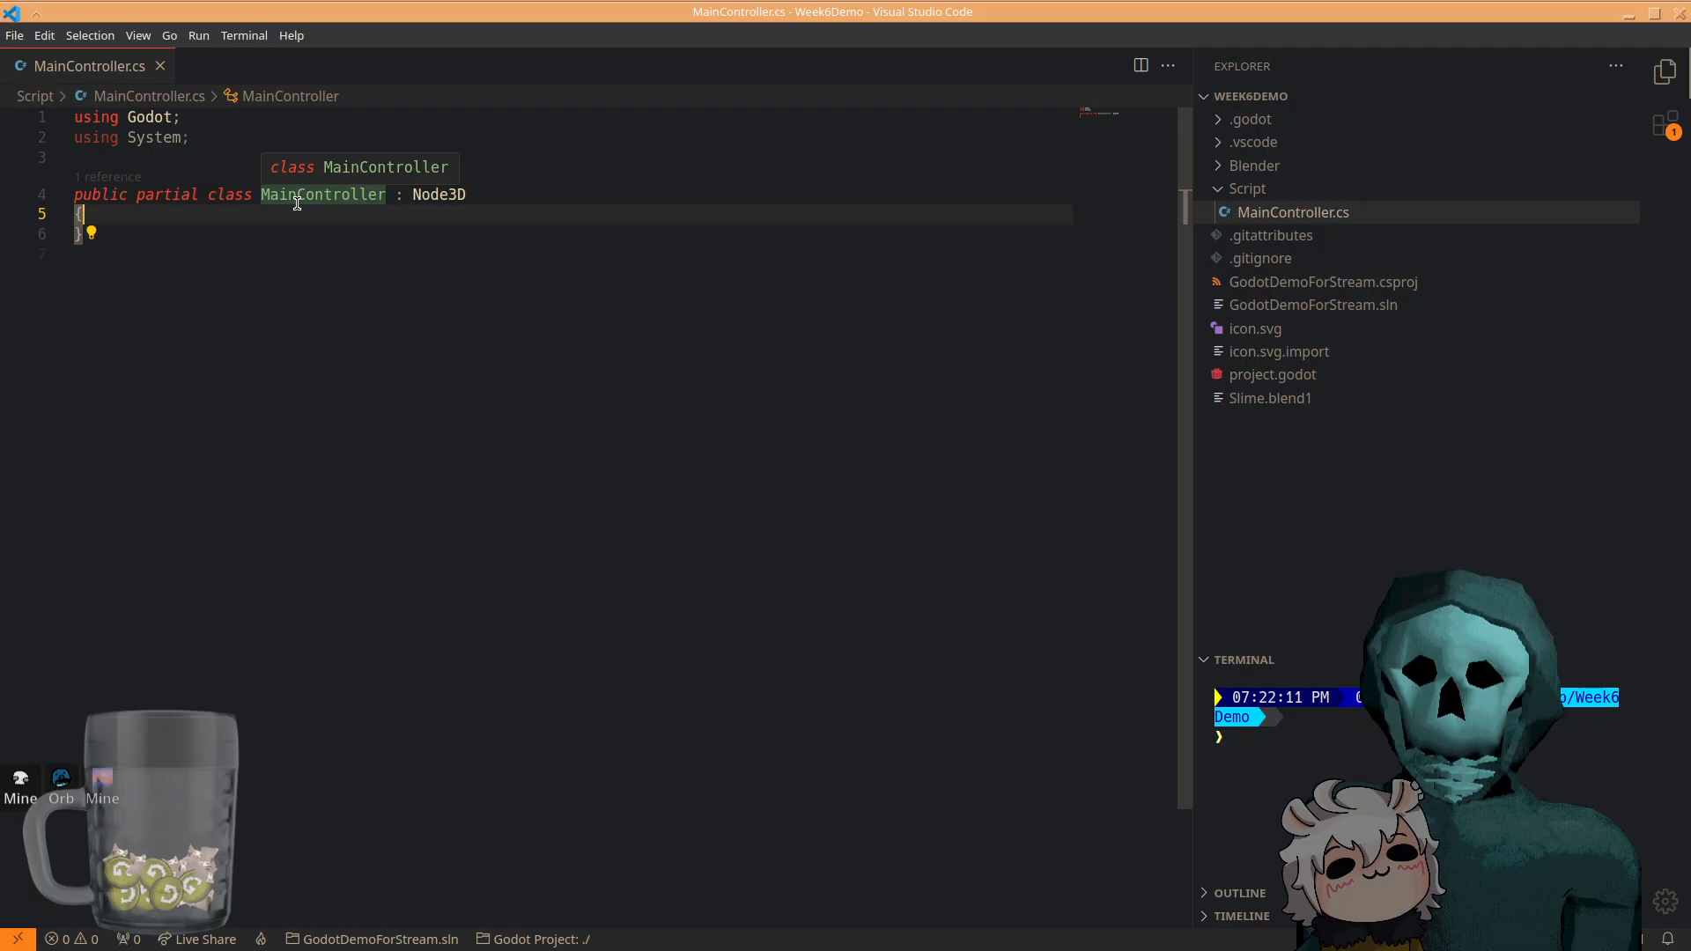
{"action": "key", "text": "Return"}
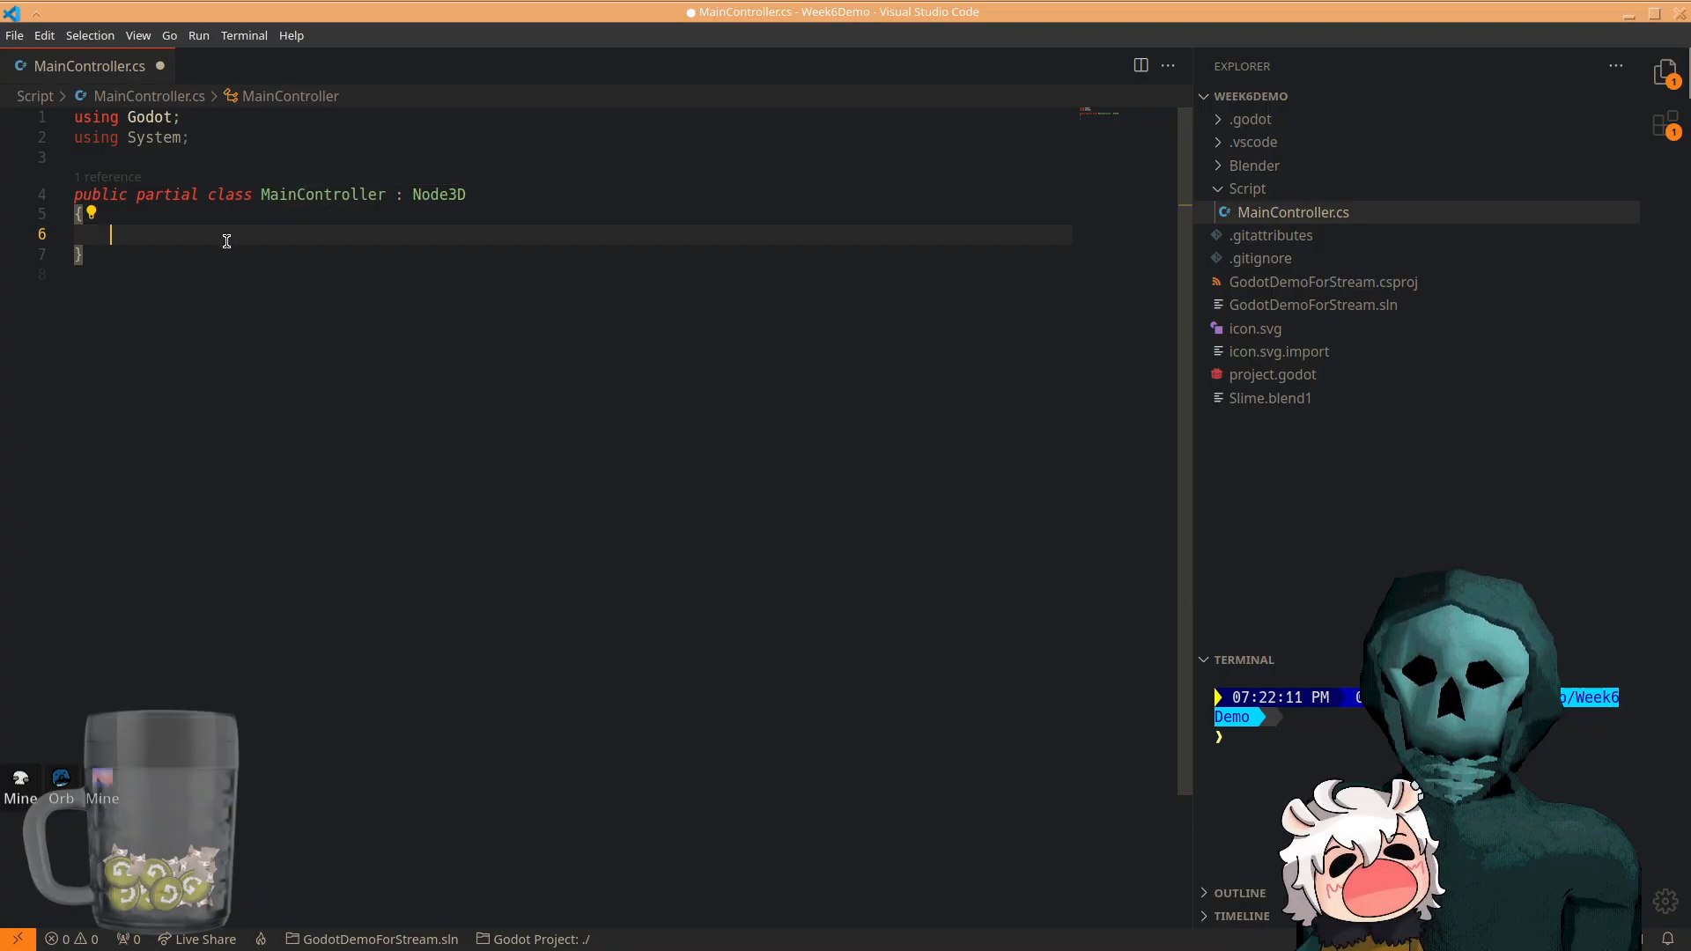
{"action": "left_click_drag", "start_coordinate": [341, 8], "coordinate": [657, 558]}
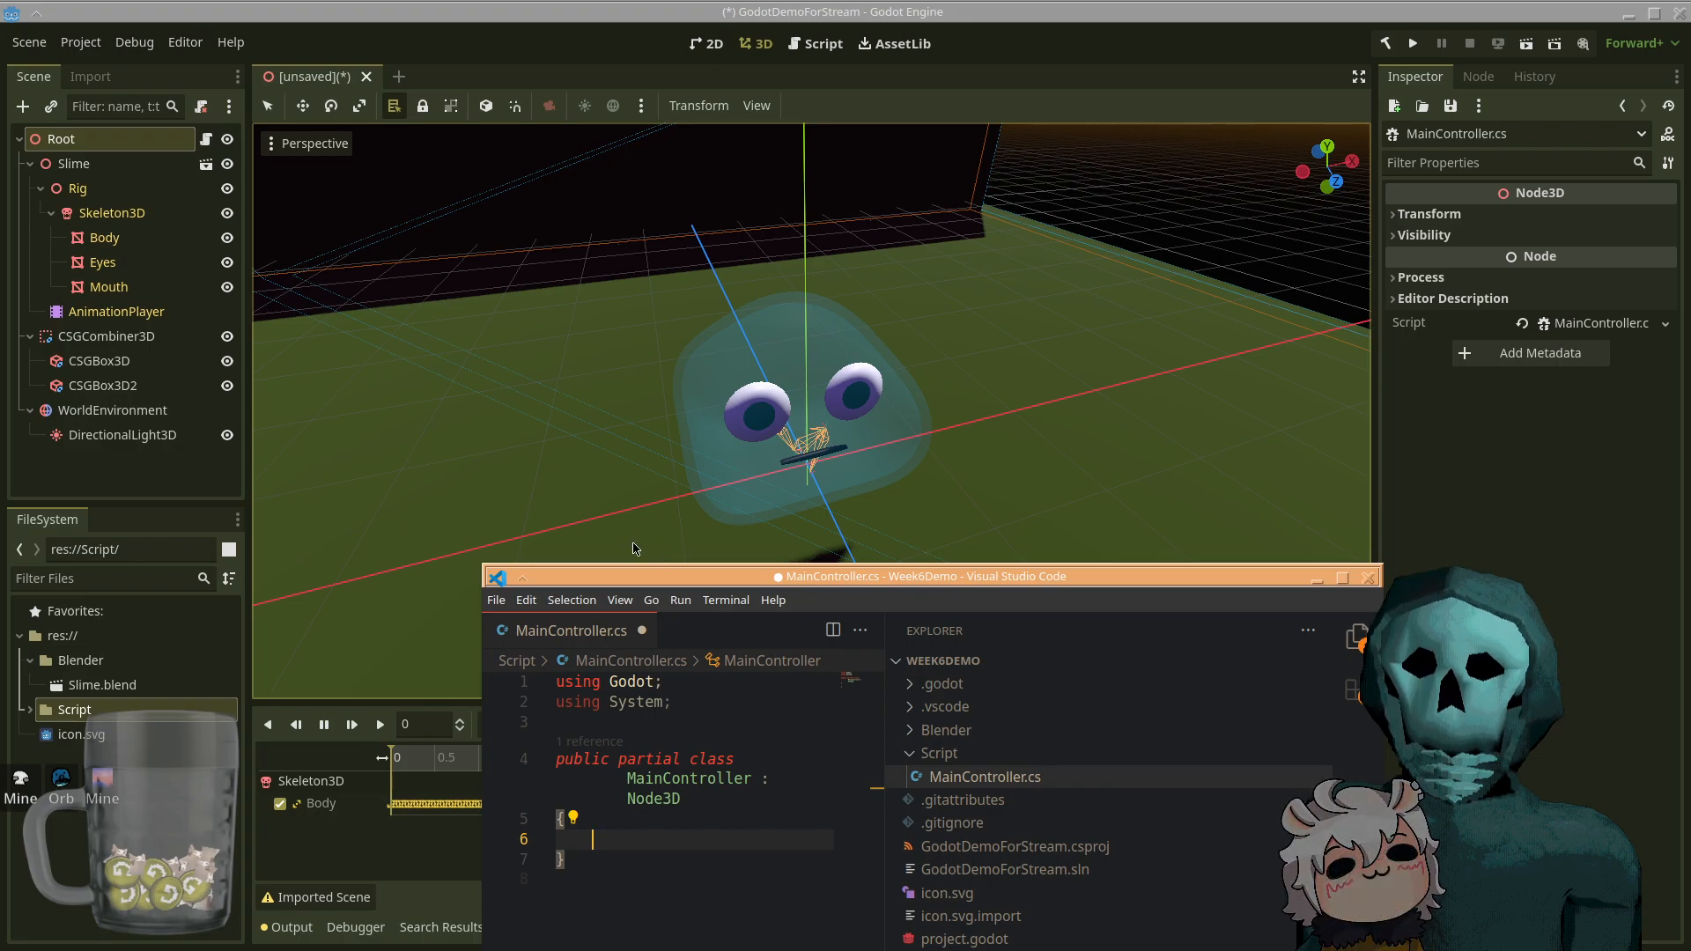
{"action": "left_click_drag", "start_coordinate": [865, 577], "coordinate": [944, 4]}
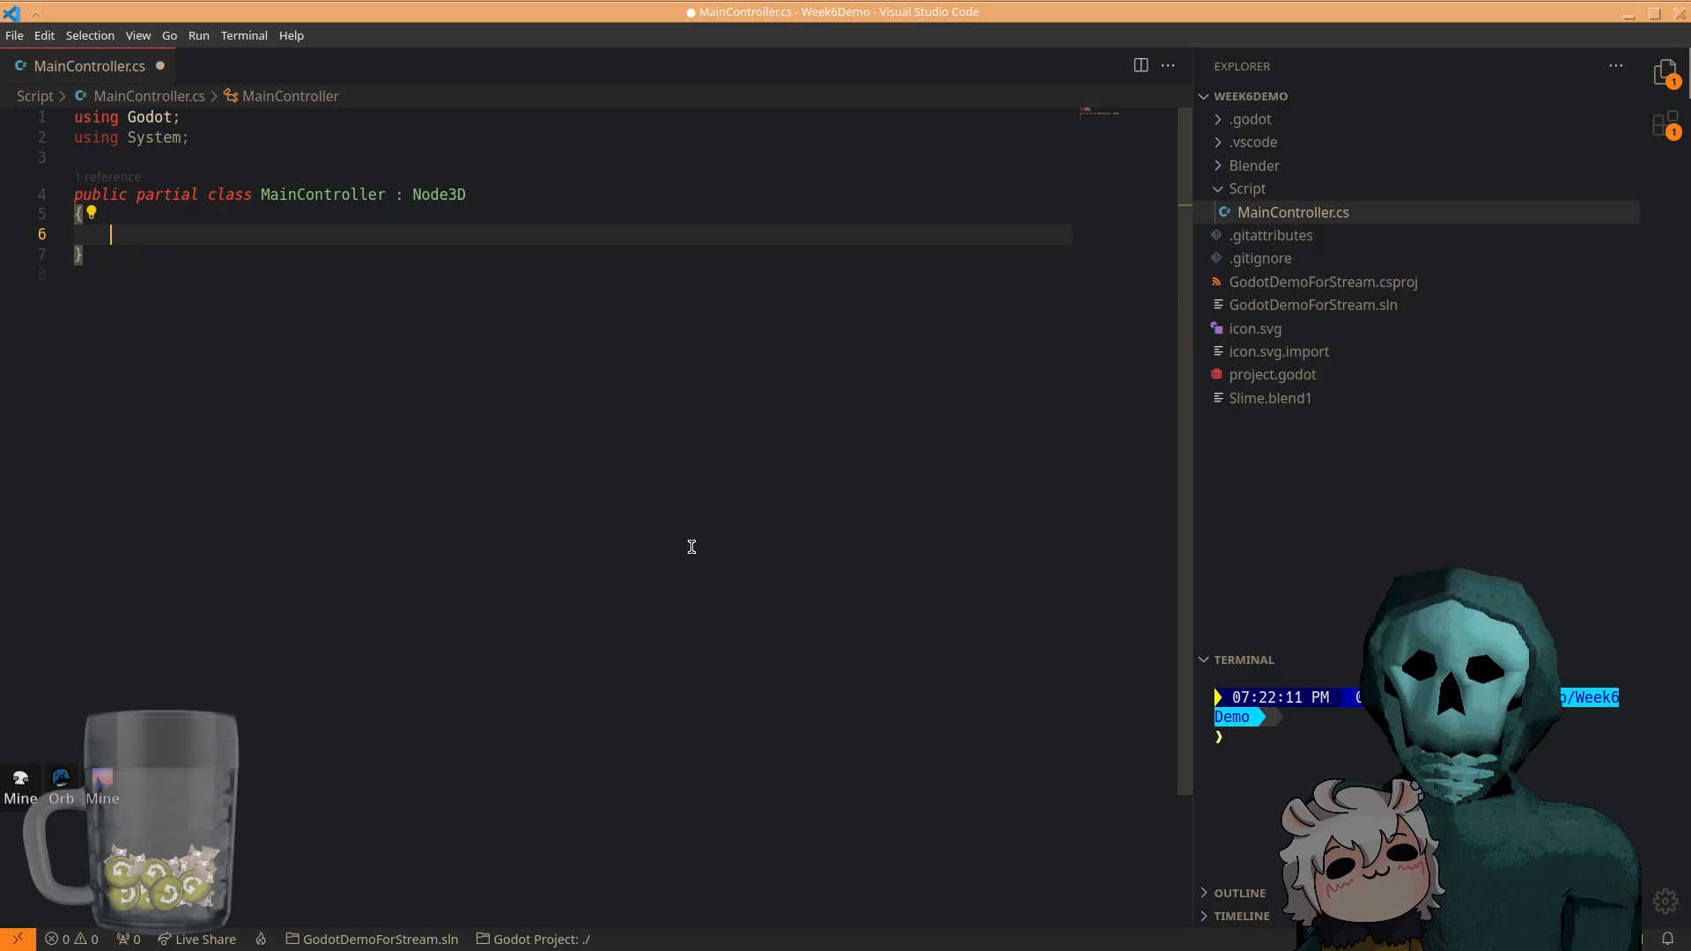
{"action": "type", "text": "public over"}
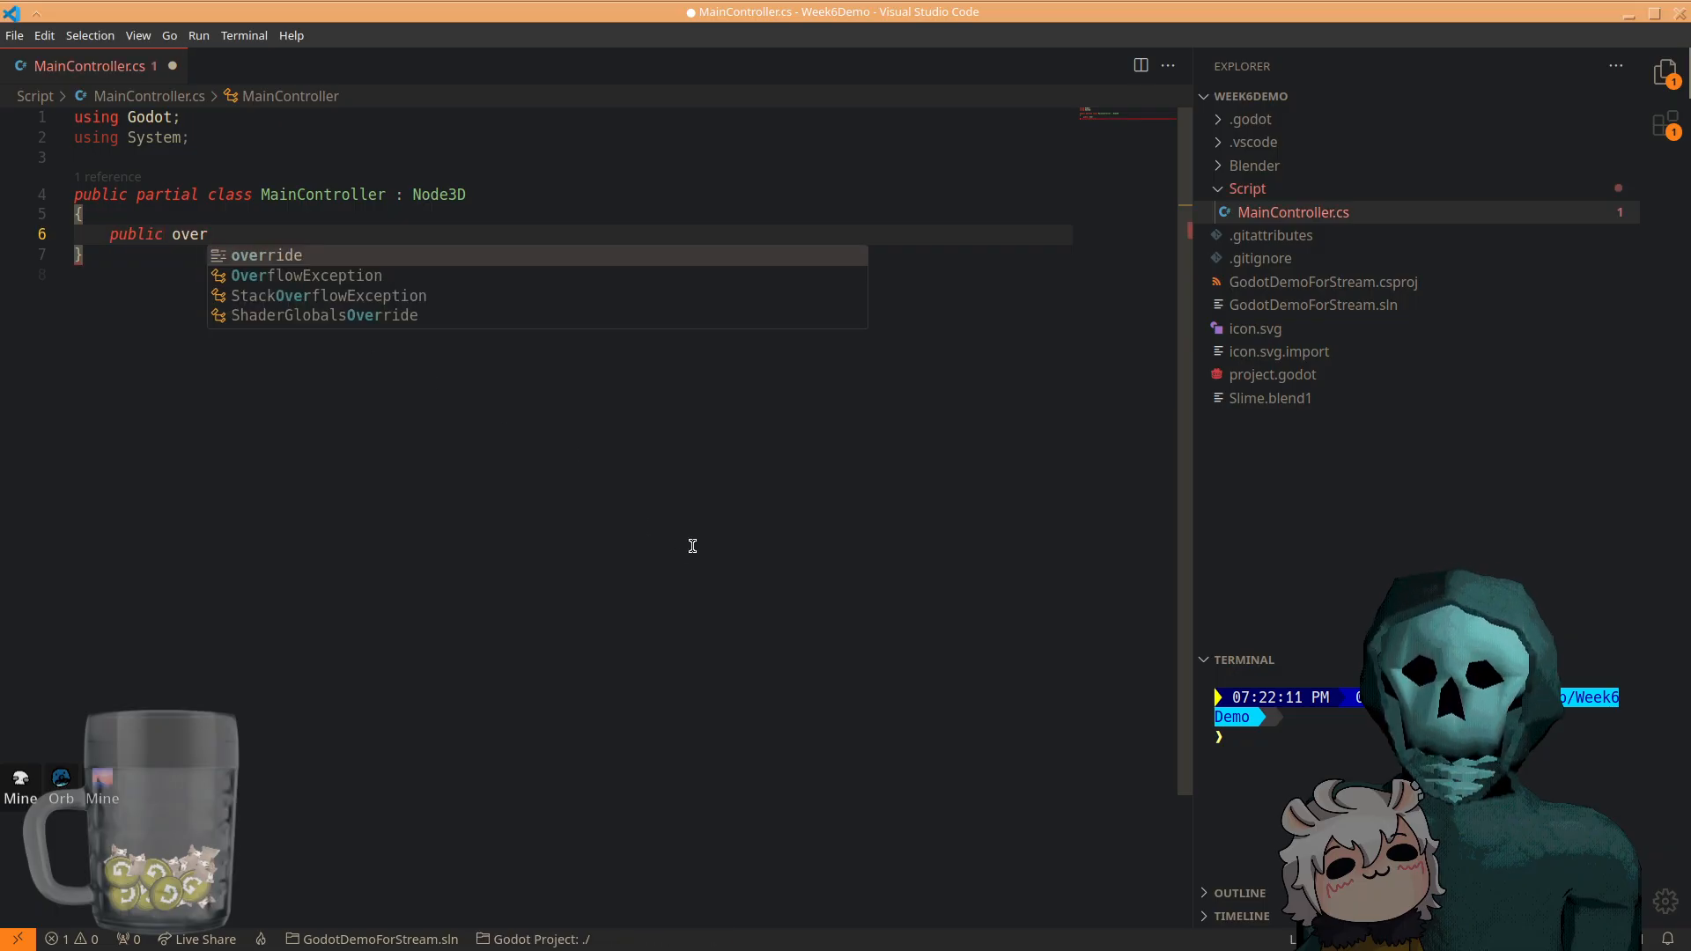
{"action": "key", "text": "Tab"}
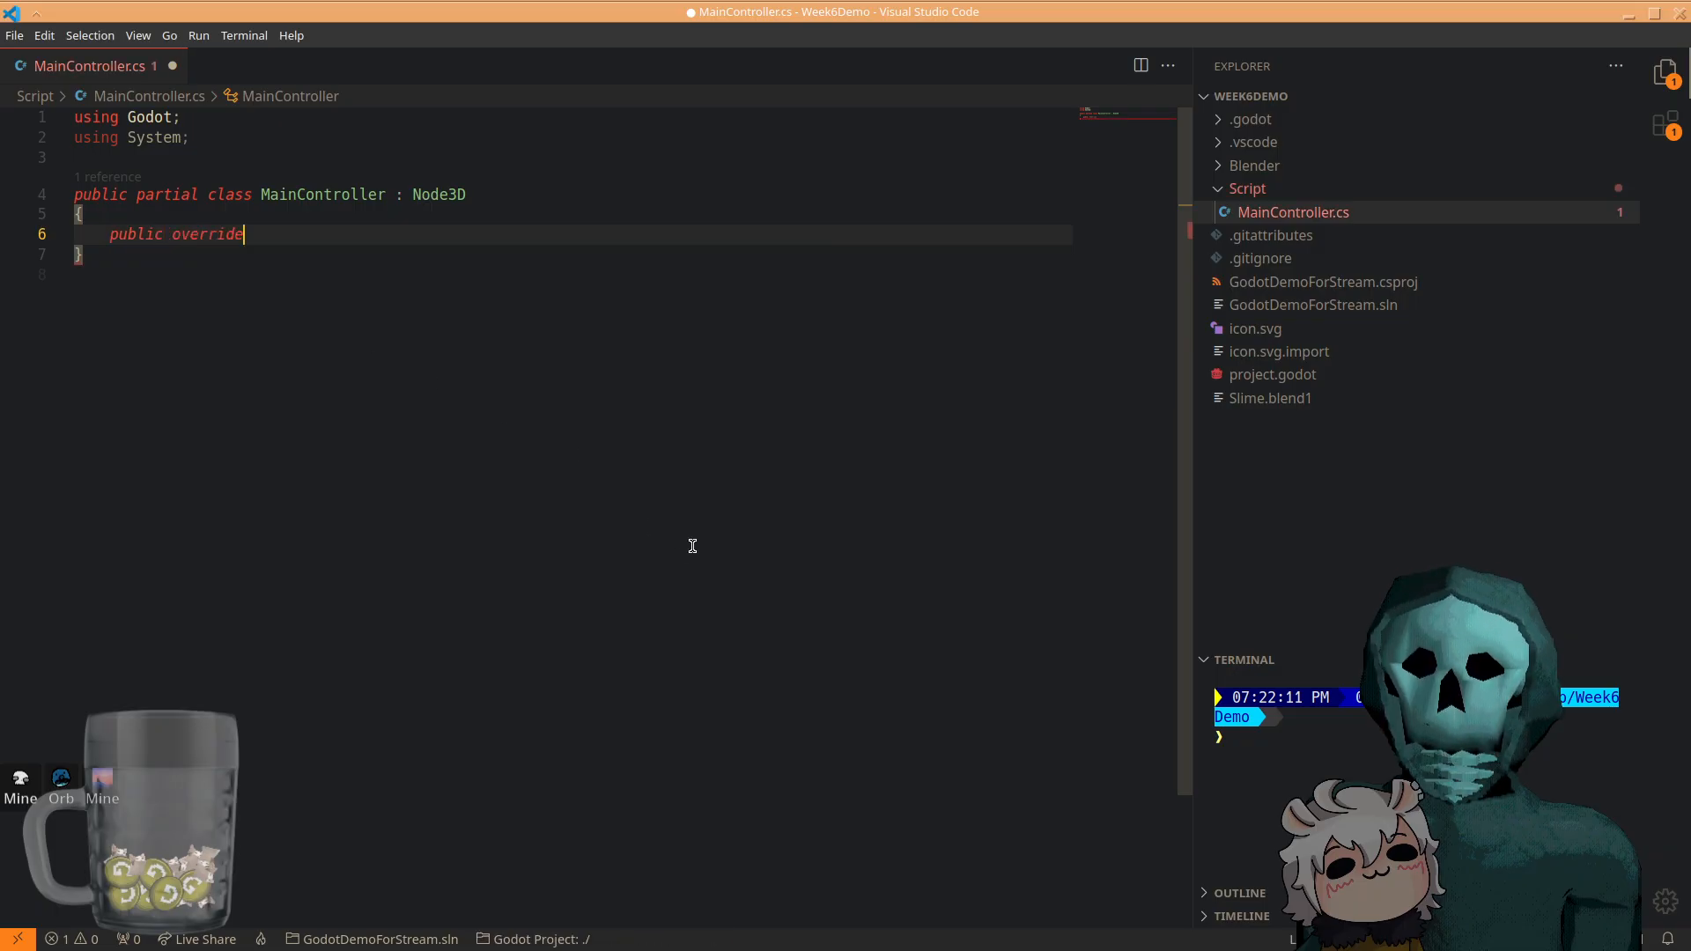
{"action": "type", "text": "void "}
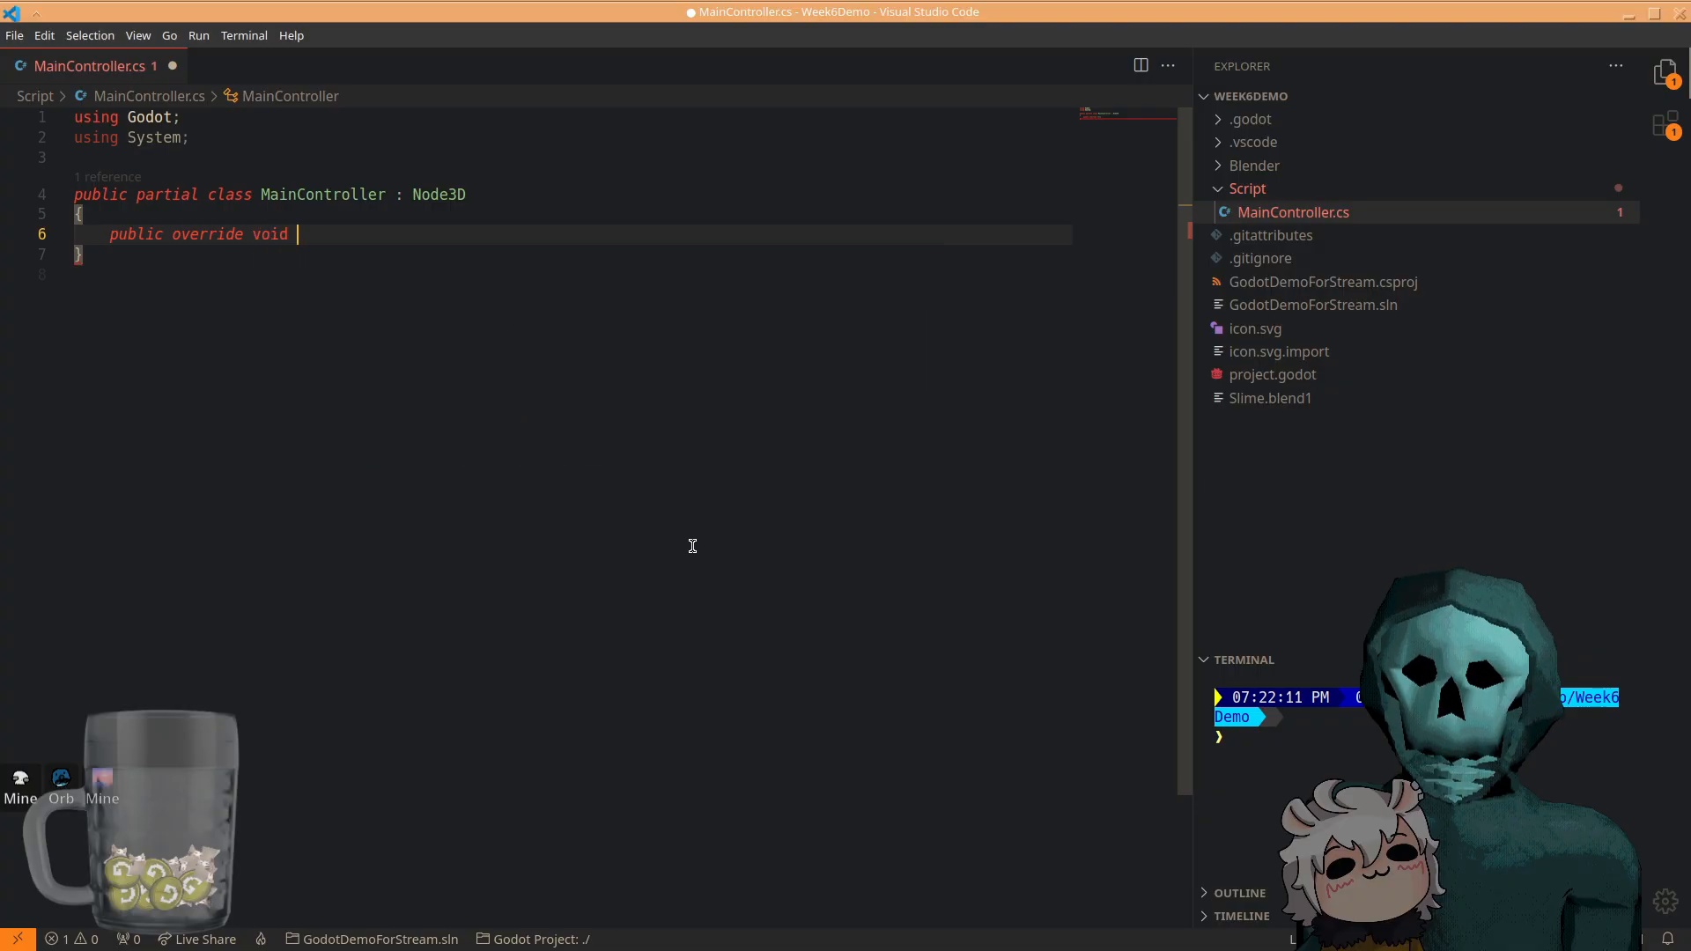
{"action": "type", "text": "_pro"}
{"action": "key", "text": "Tab"}
- Delete the generated base._Process(delta) call so the _Process method has an empty body
{"action": "key", "text": "BackSpace"}
{"action": "key", "text": "BackSpace"}
{"action": "key", "text": "BackSpace"}
{"action": "key", "text": "BackSpace"}
{"action": "key", "text": "BackSpace"}
{"action": "key", "text": "BackSpace"}
{"action": "key", "text": "BackSpace"}
{"action": "key", "text": "BackSpace"}
{"action": "key", "text": "BackSpace"}
{"action": "key", "text": "BackSpace"}
{"action": "key", "text": "BackSpace"}
{"action": "key", "text": "BackSpace"}
{"action": "key", "text": "BackSpace"}
{"action": "key", "text": "BackSpace"}
{"action": "key", "text": "BackSpace"}
{"action": "key", "text": "BackSpace"}
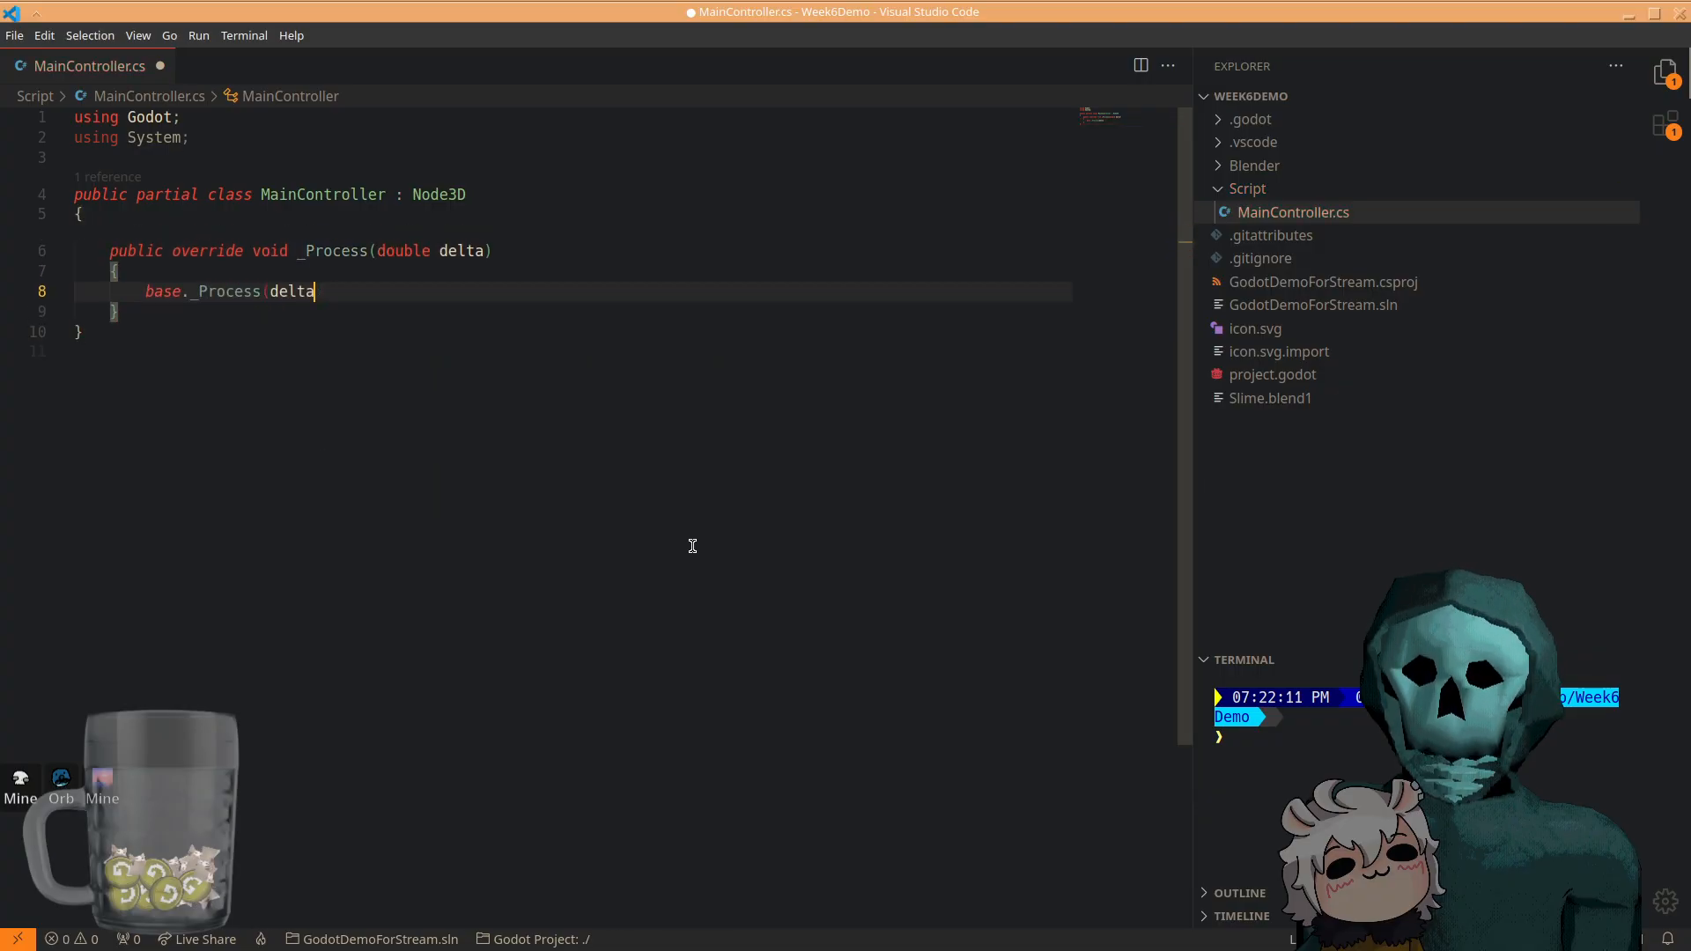
{"action": "key", "text": "BackSpace"}
{"action": "key", "text": "BackSpace"}
{"action": "key", "text": "BackSpace"}
{"action": "key", "text": "BackSpace"}
{"action": "key", "text": "BackSpace"}
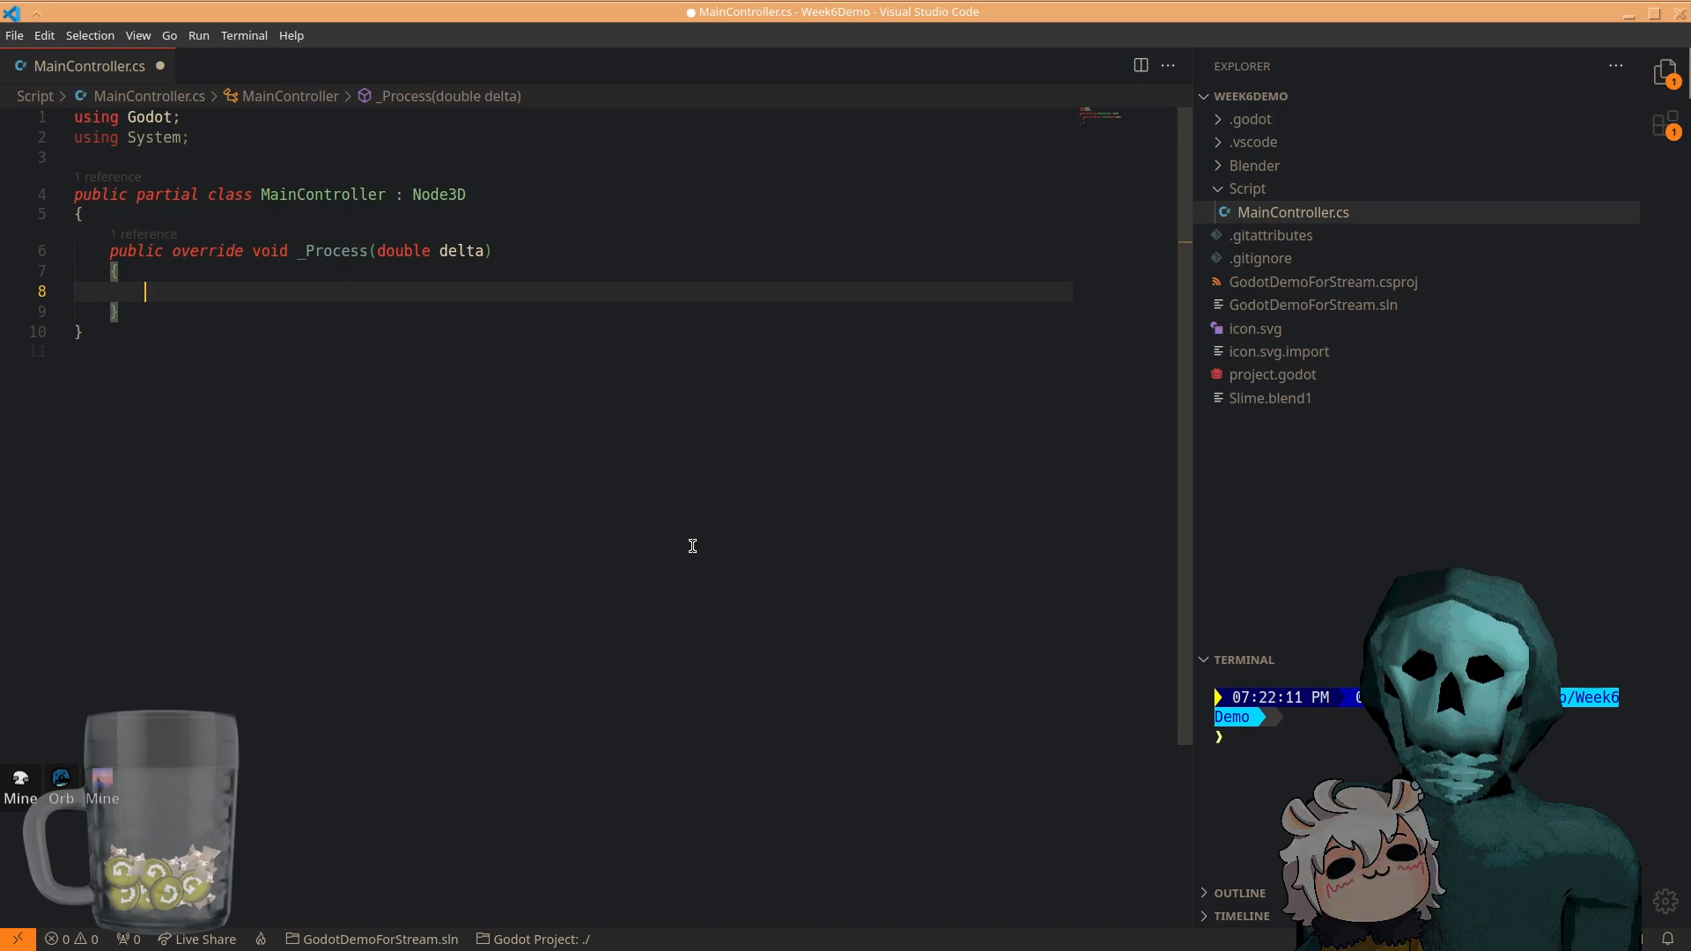
- Try renaming the _Process override to _PhysicsProcess, undo the rename, and return to the method's empty body line
{"action": "left_click", "coordinate": [330, 250]}
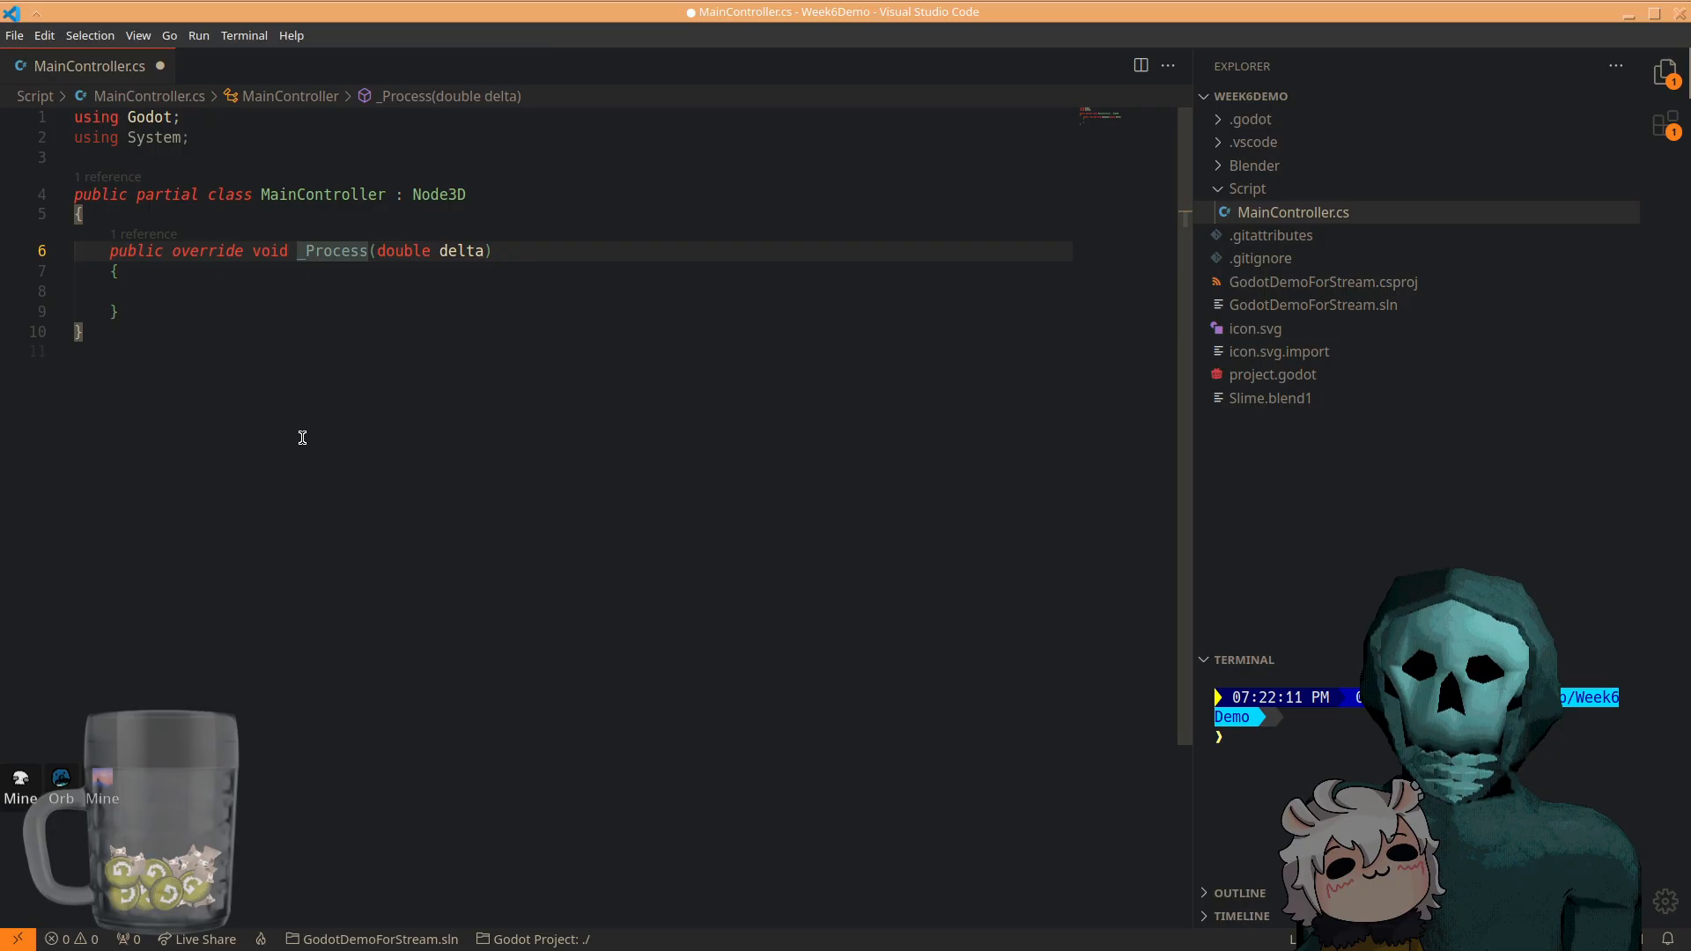
{"action": "type", "text": "Physics"}
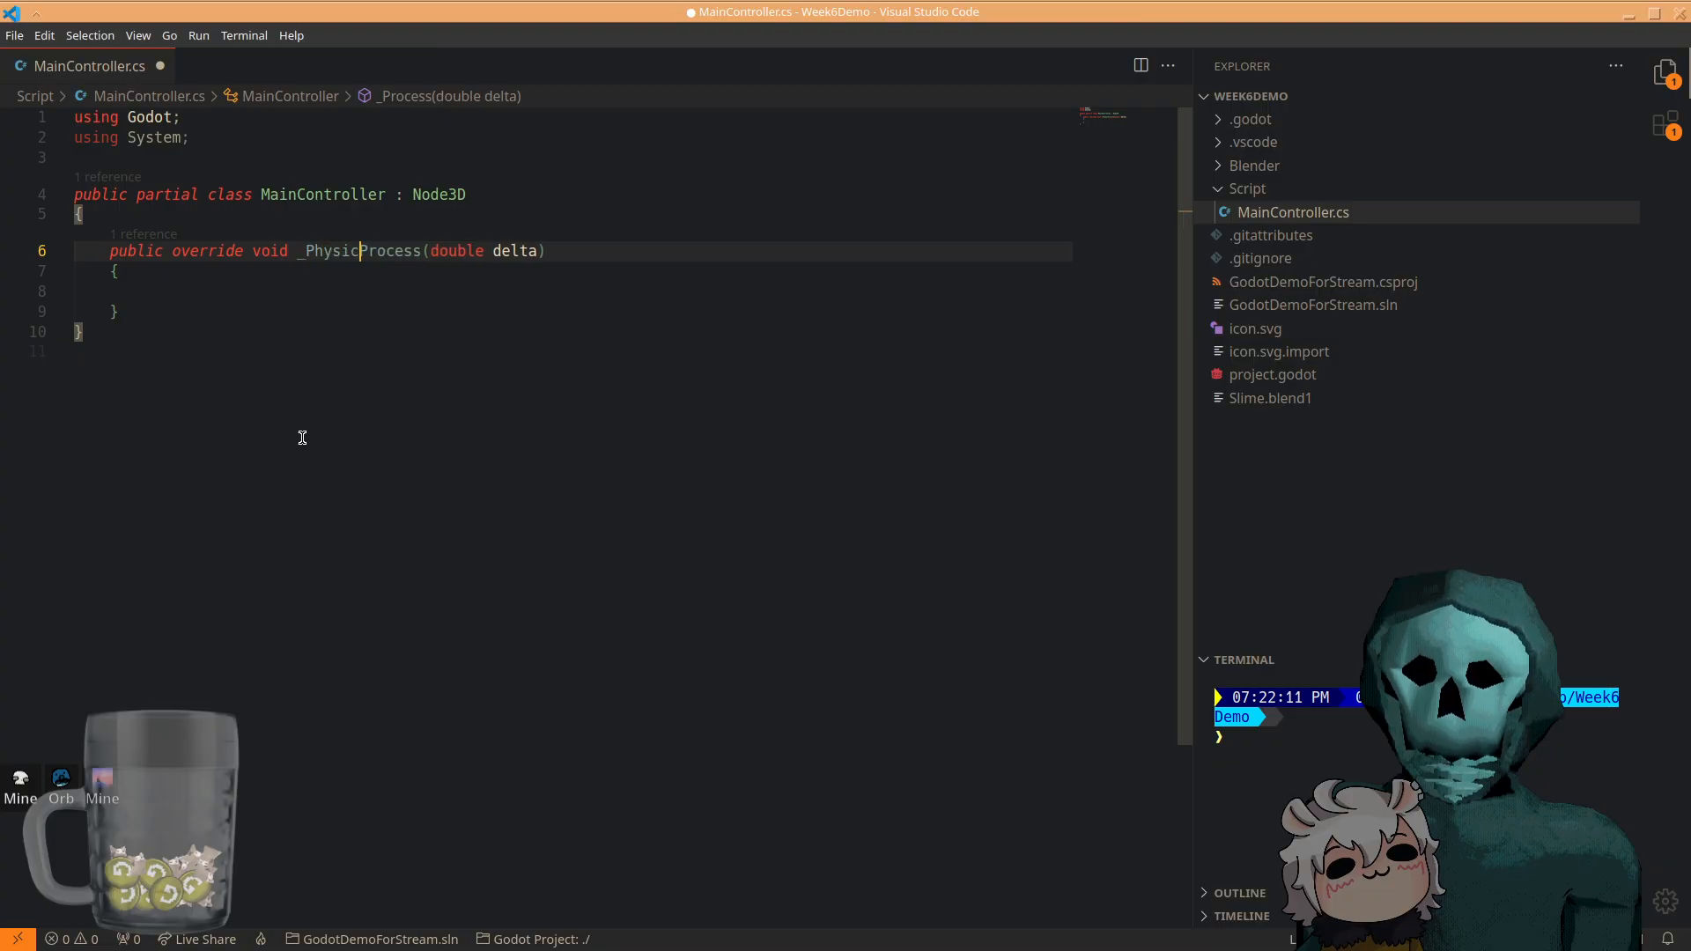
{"action": "key", "text": "Down"}
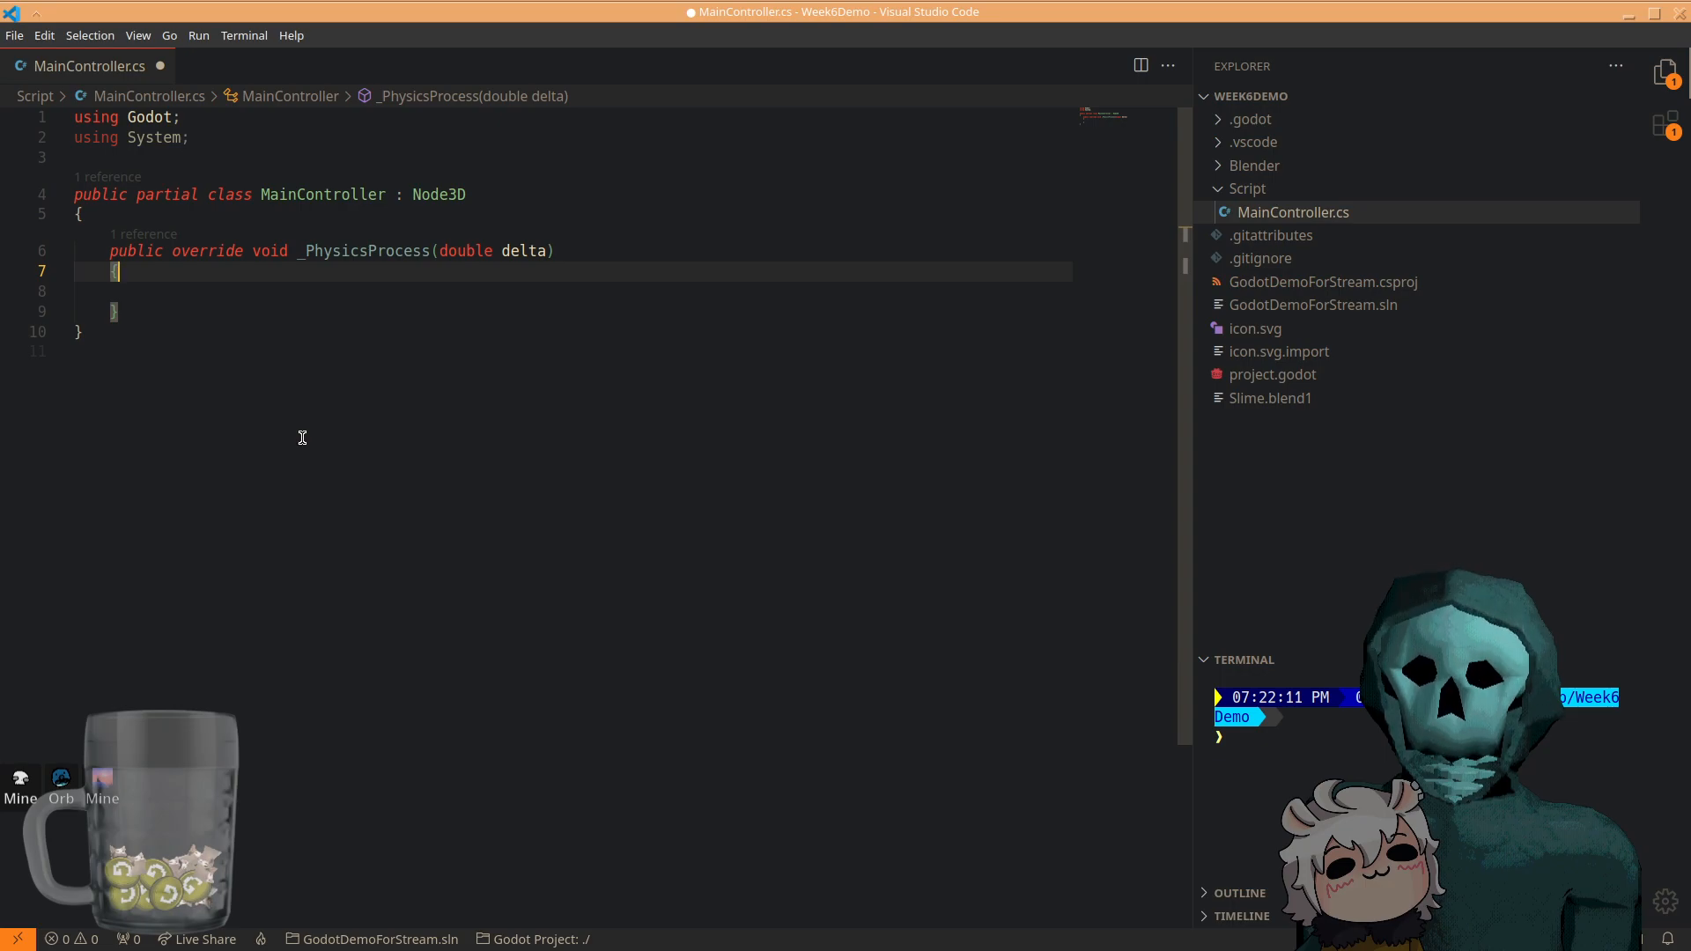
{"action": "key", "text": "ctrl+z"}
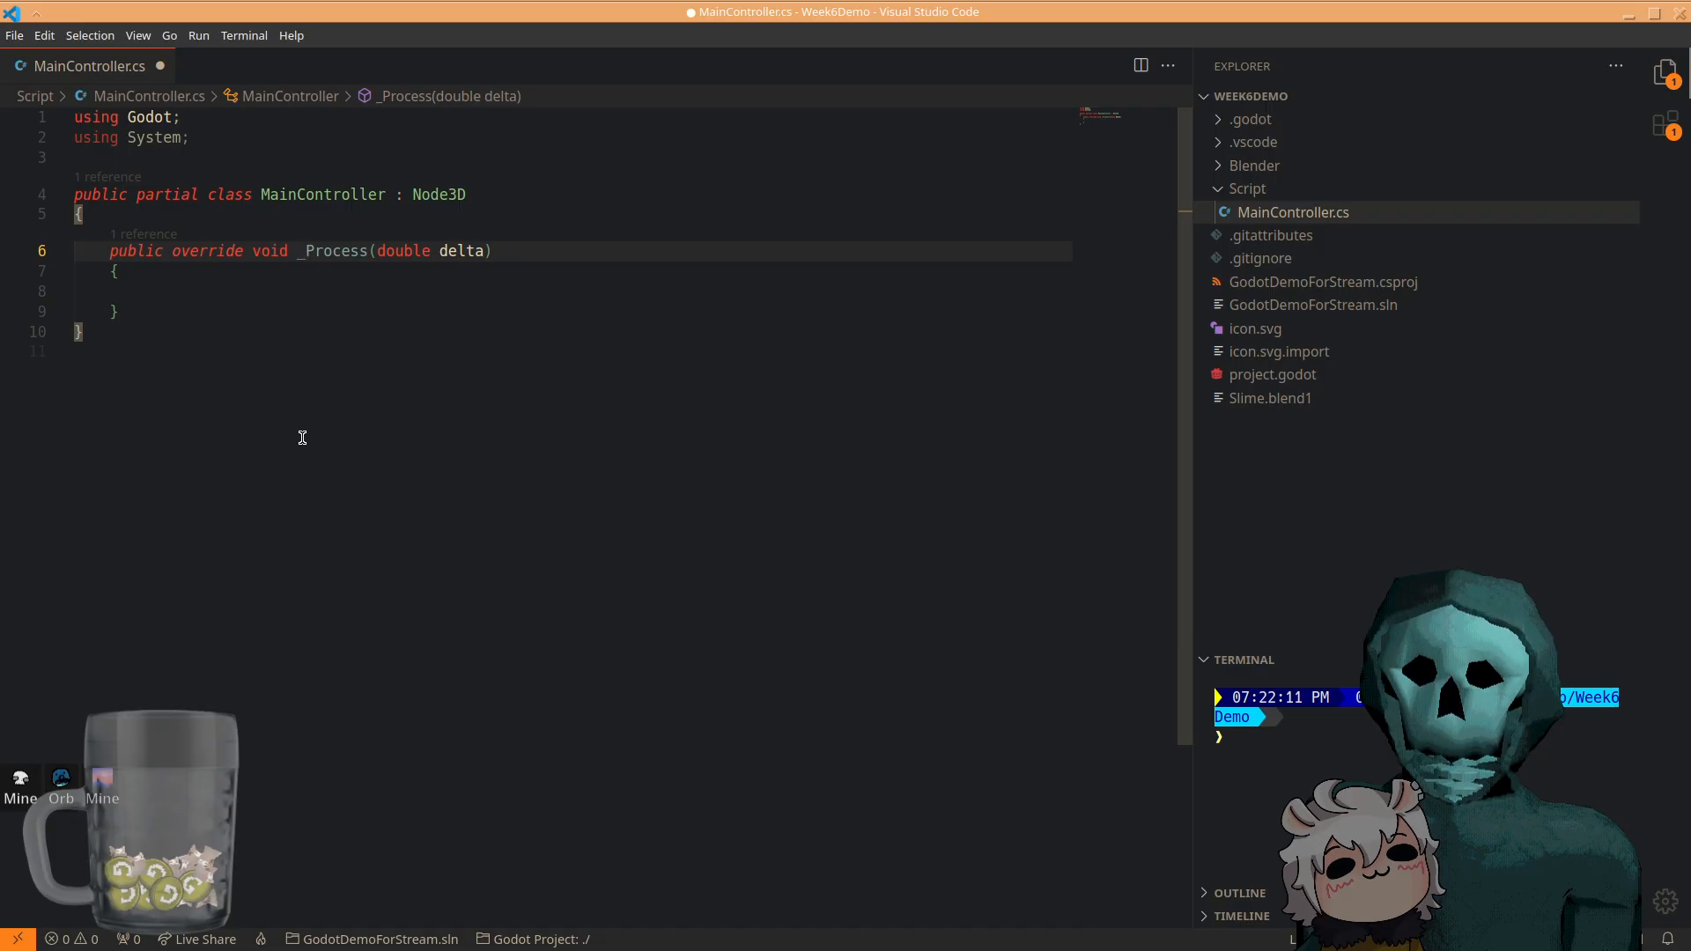
{"action": "key", "text": "Down"}
{"action": "key", "text": "Down"}
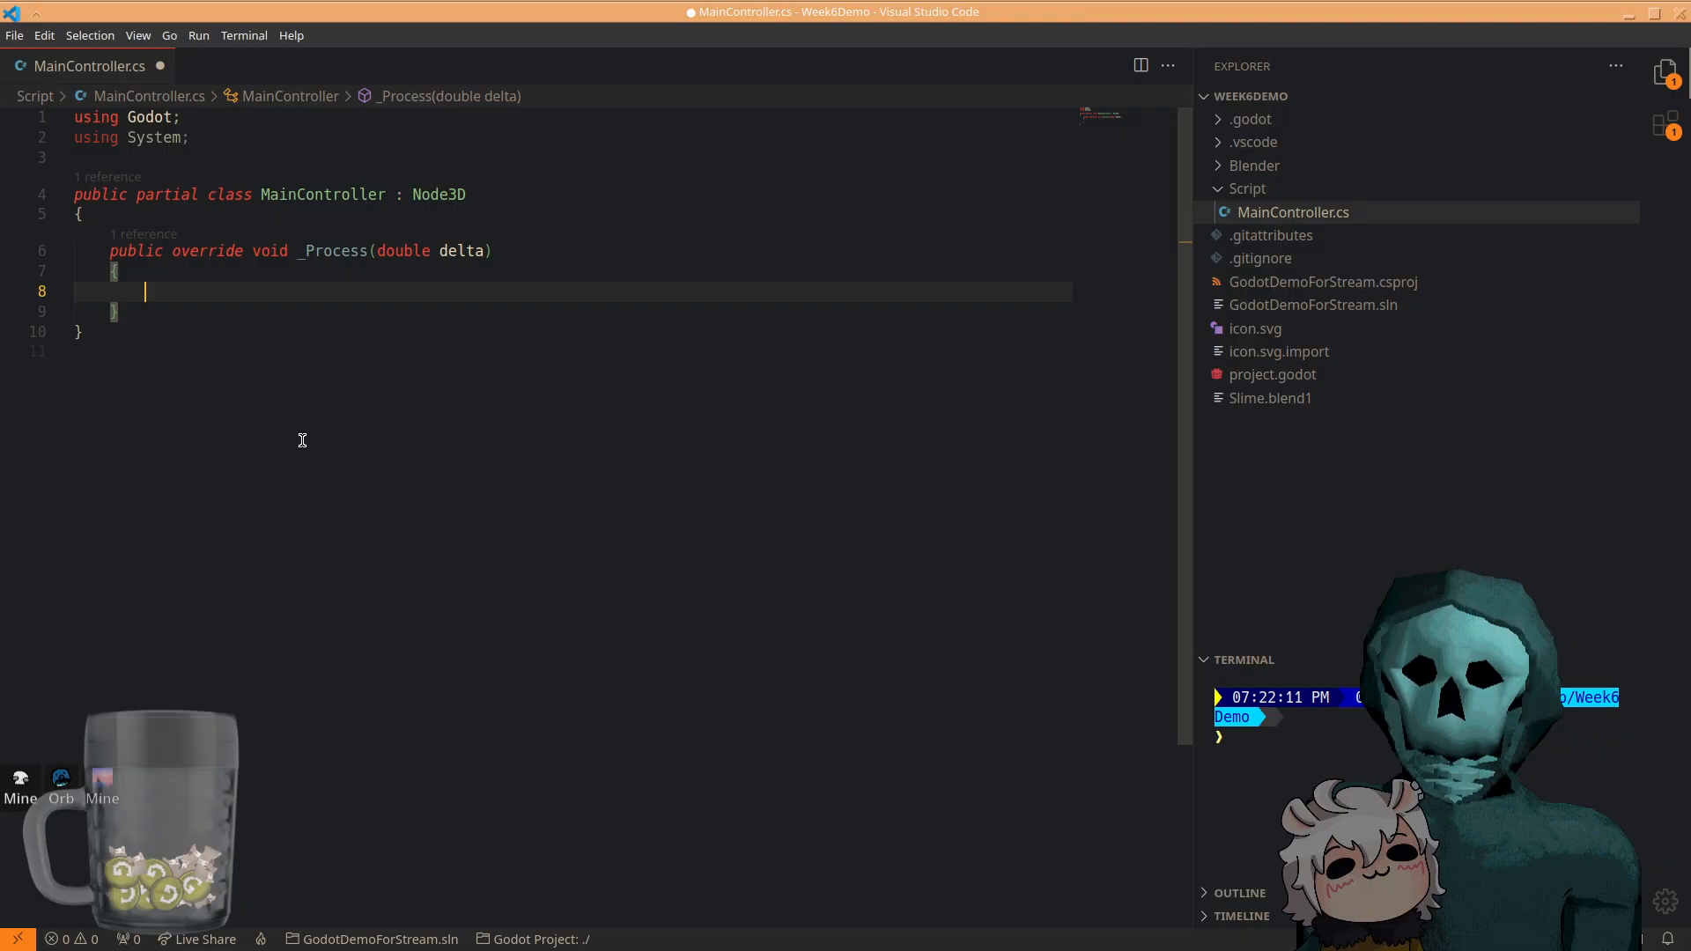
- Switch to Godot and add a new input action named spawn to the project's input map
{"action": "double_click", "coordinate": [590, 4]}
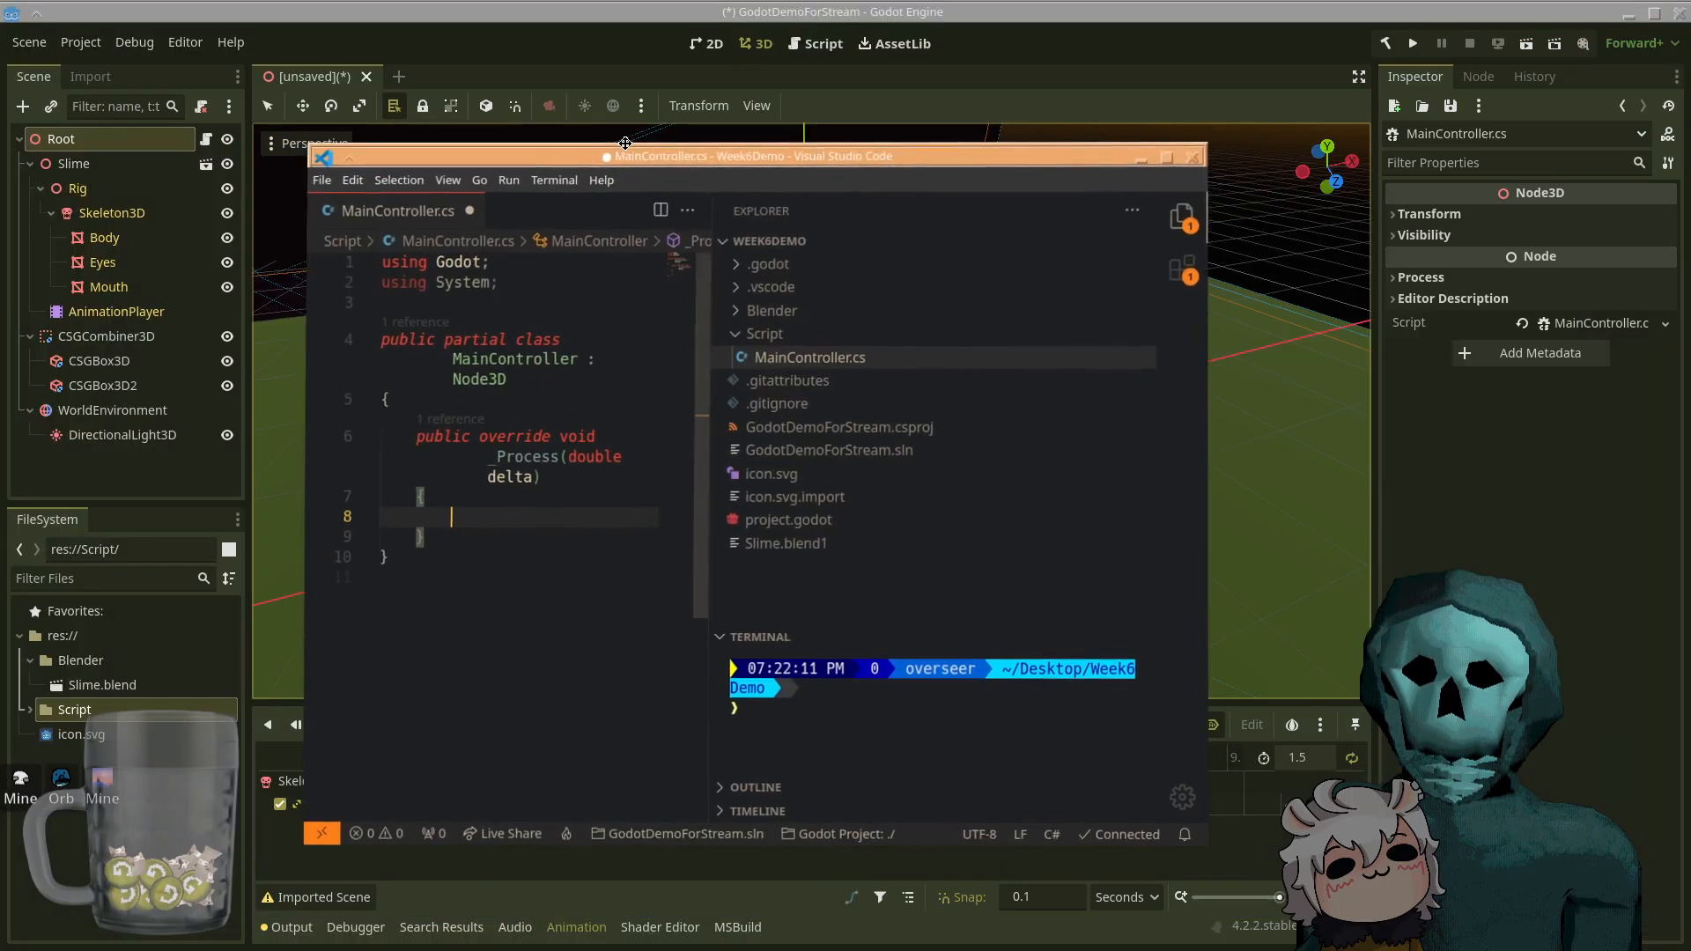
{"action": "left_click", "coordinate": [848, 4]}
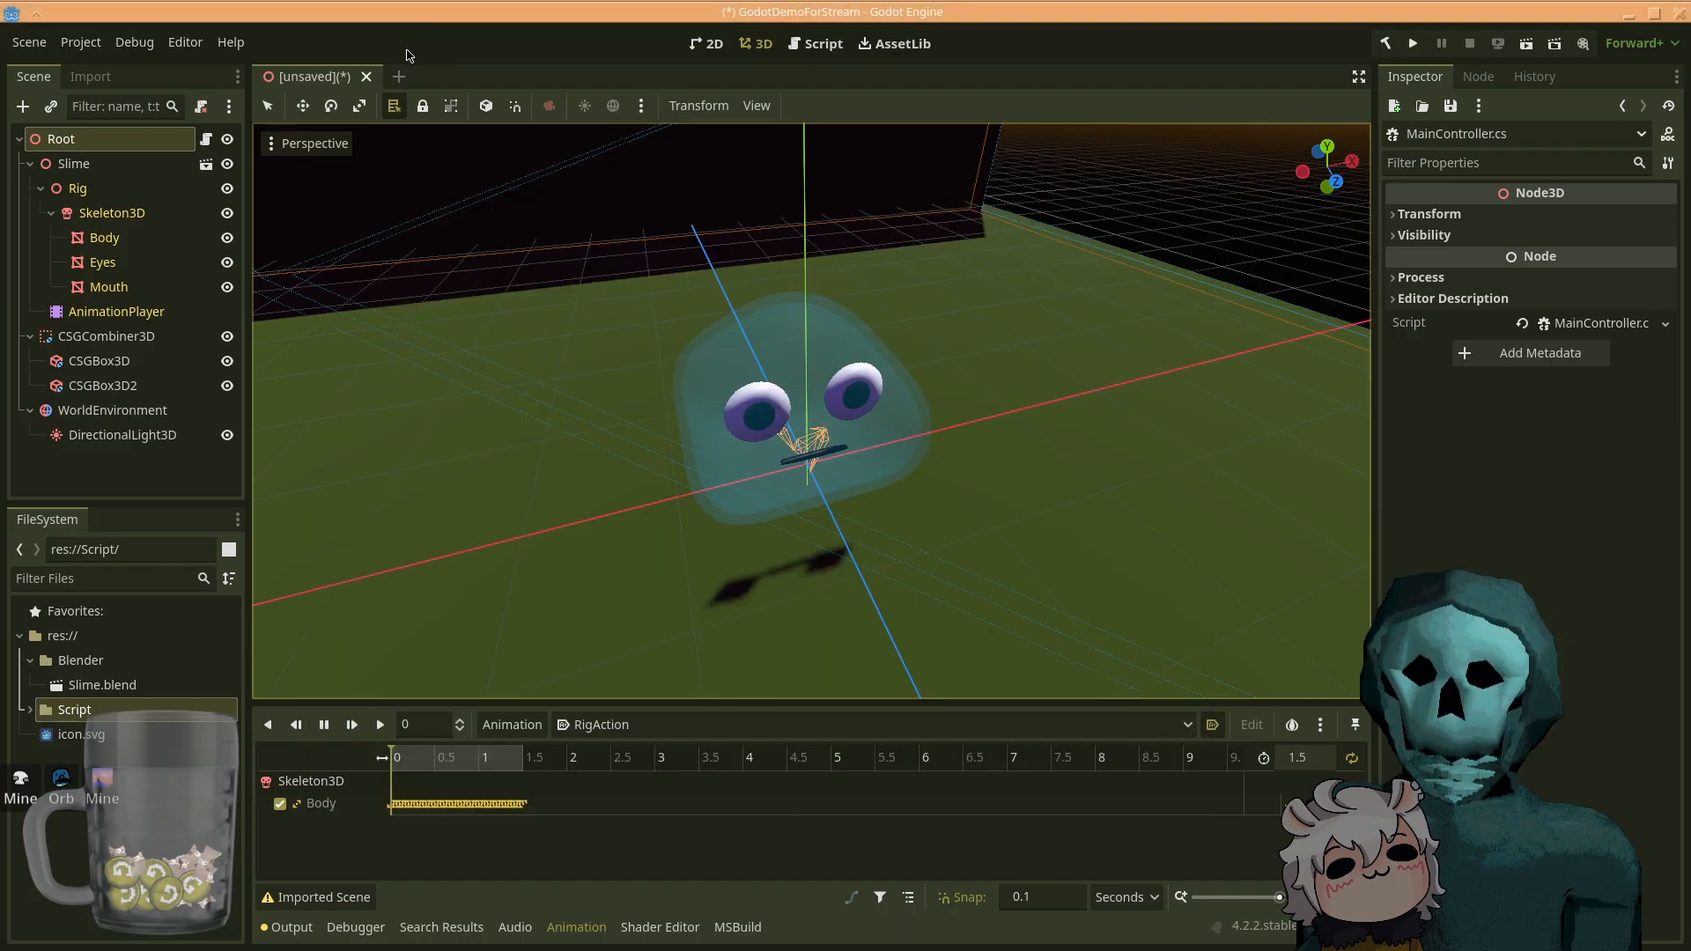
{"action": "left_click", "coordinate": [79, 44]}
{"action": "left_click", "coordinate": [78, 51]}
{"action": "left_click", "coordinate": [79, 46]}
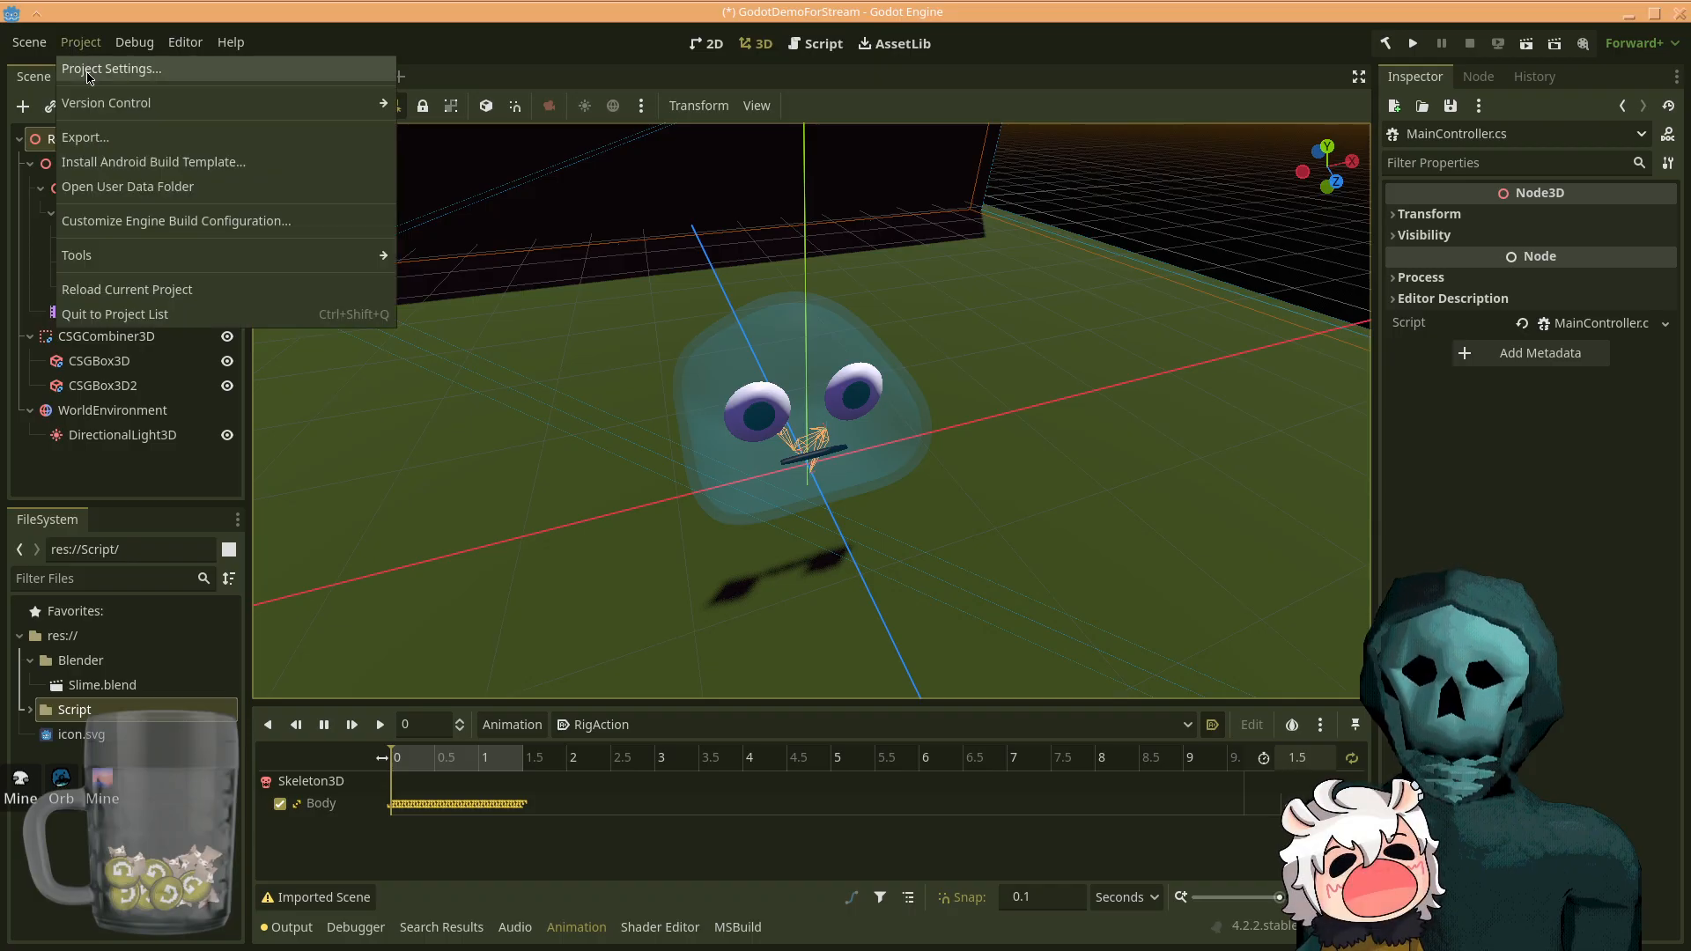
{"action": "left_click", "coordinate": [89, 71]}
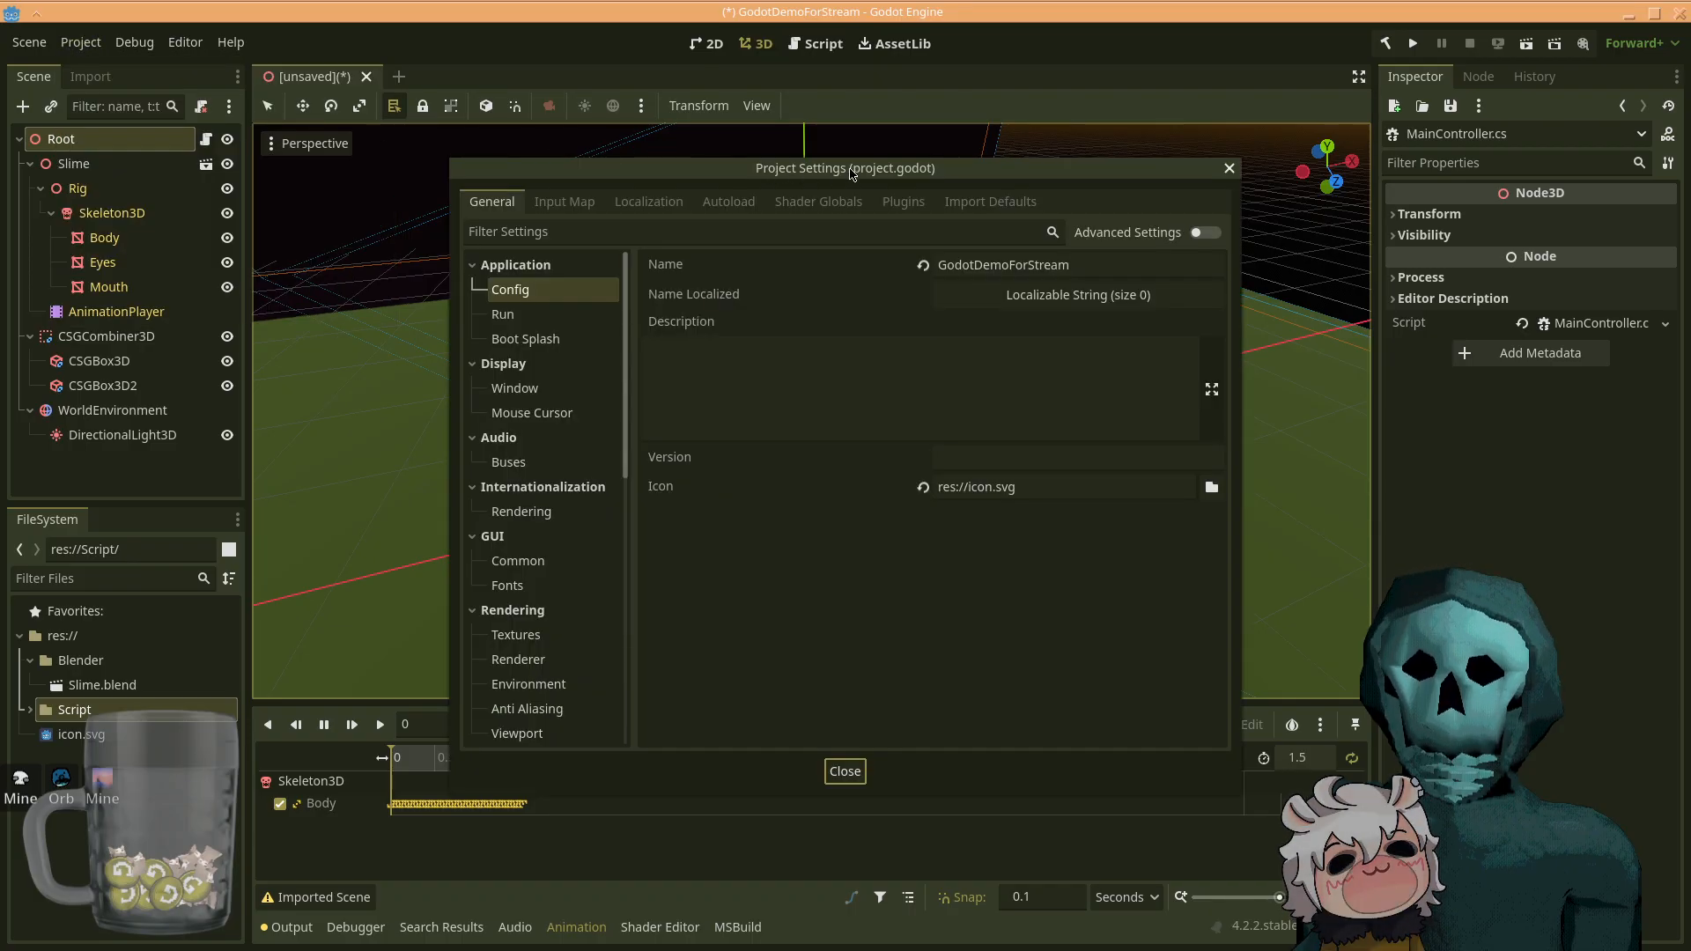
{"action": "left_click", "coordinate": [543, 199]}
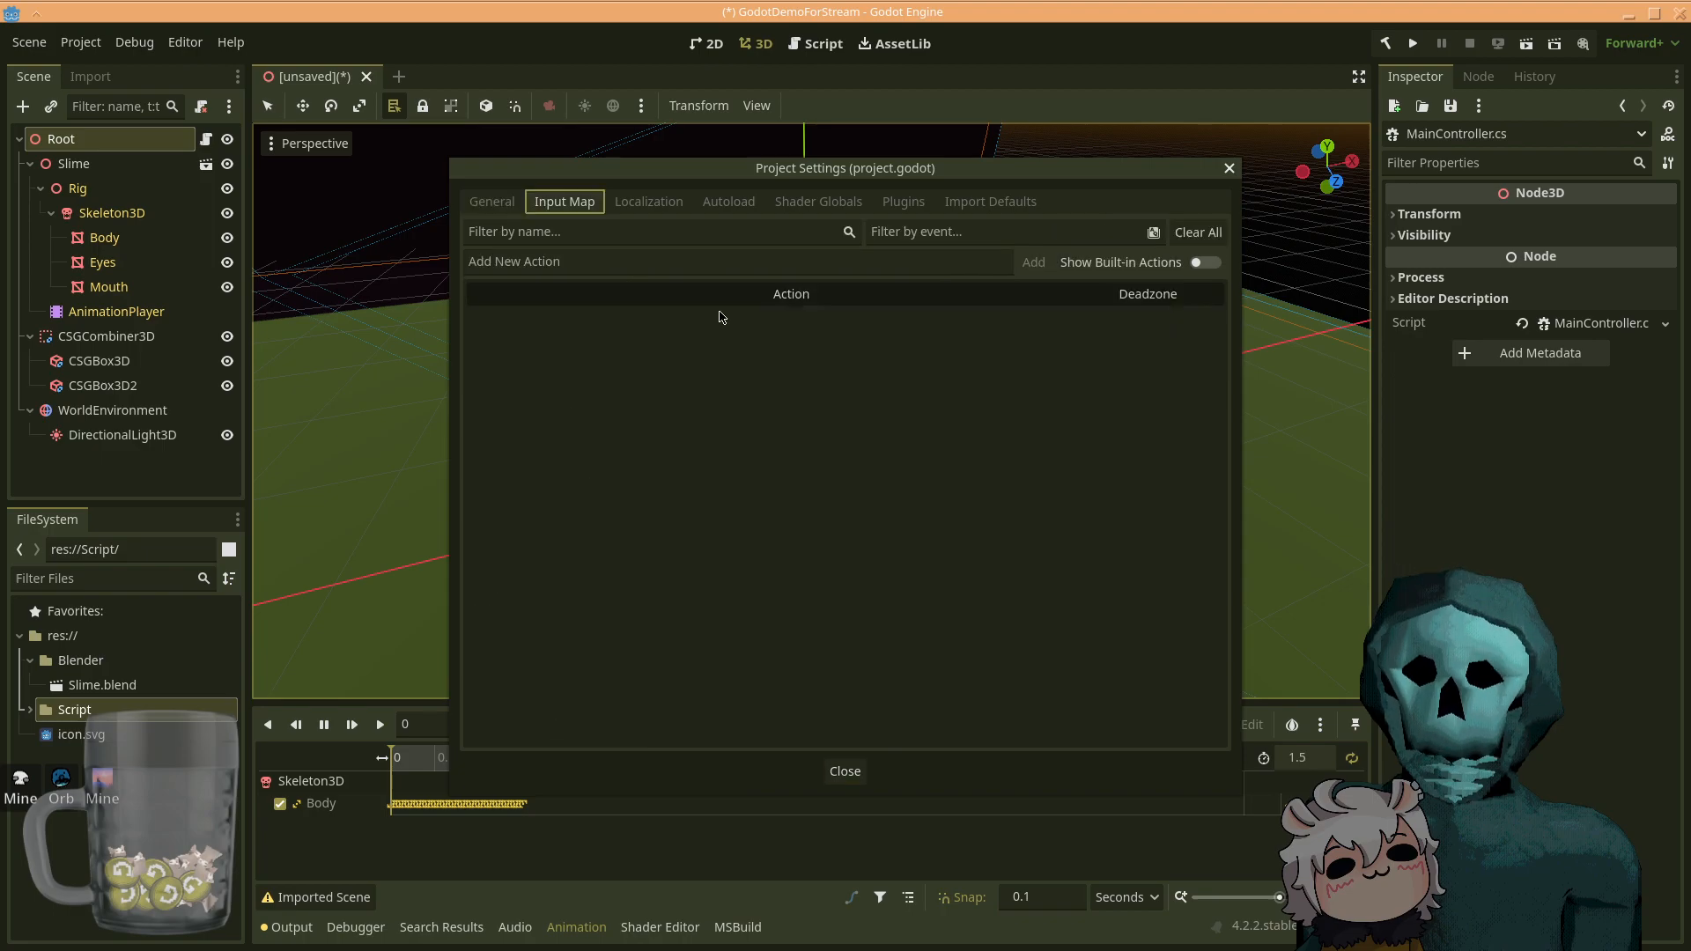
{"action": "left_click", "coordinate": [570, 263]}
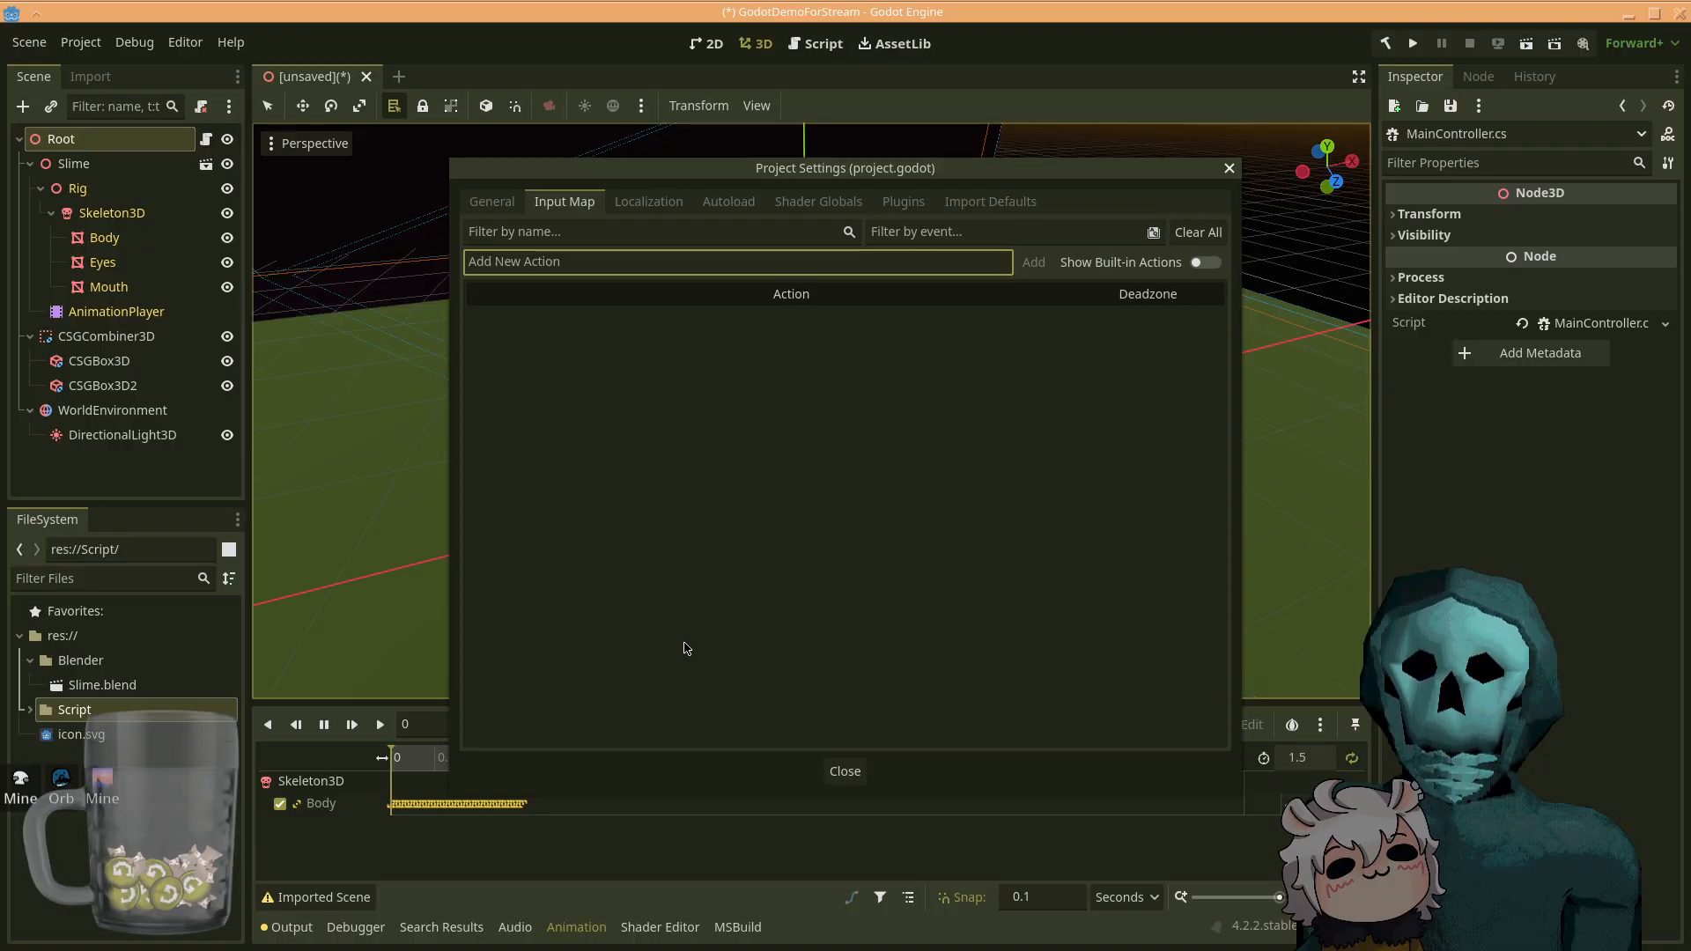
{"action": "type", "text": "spawn"}
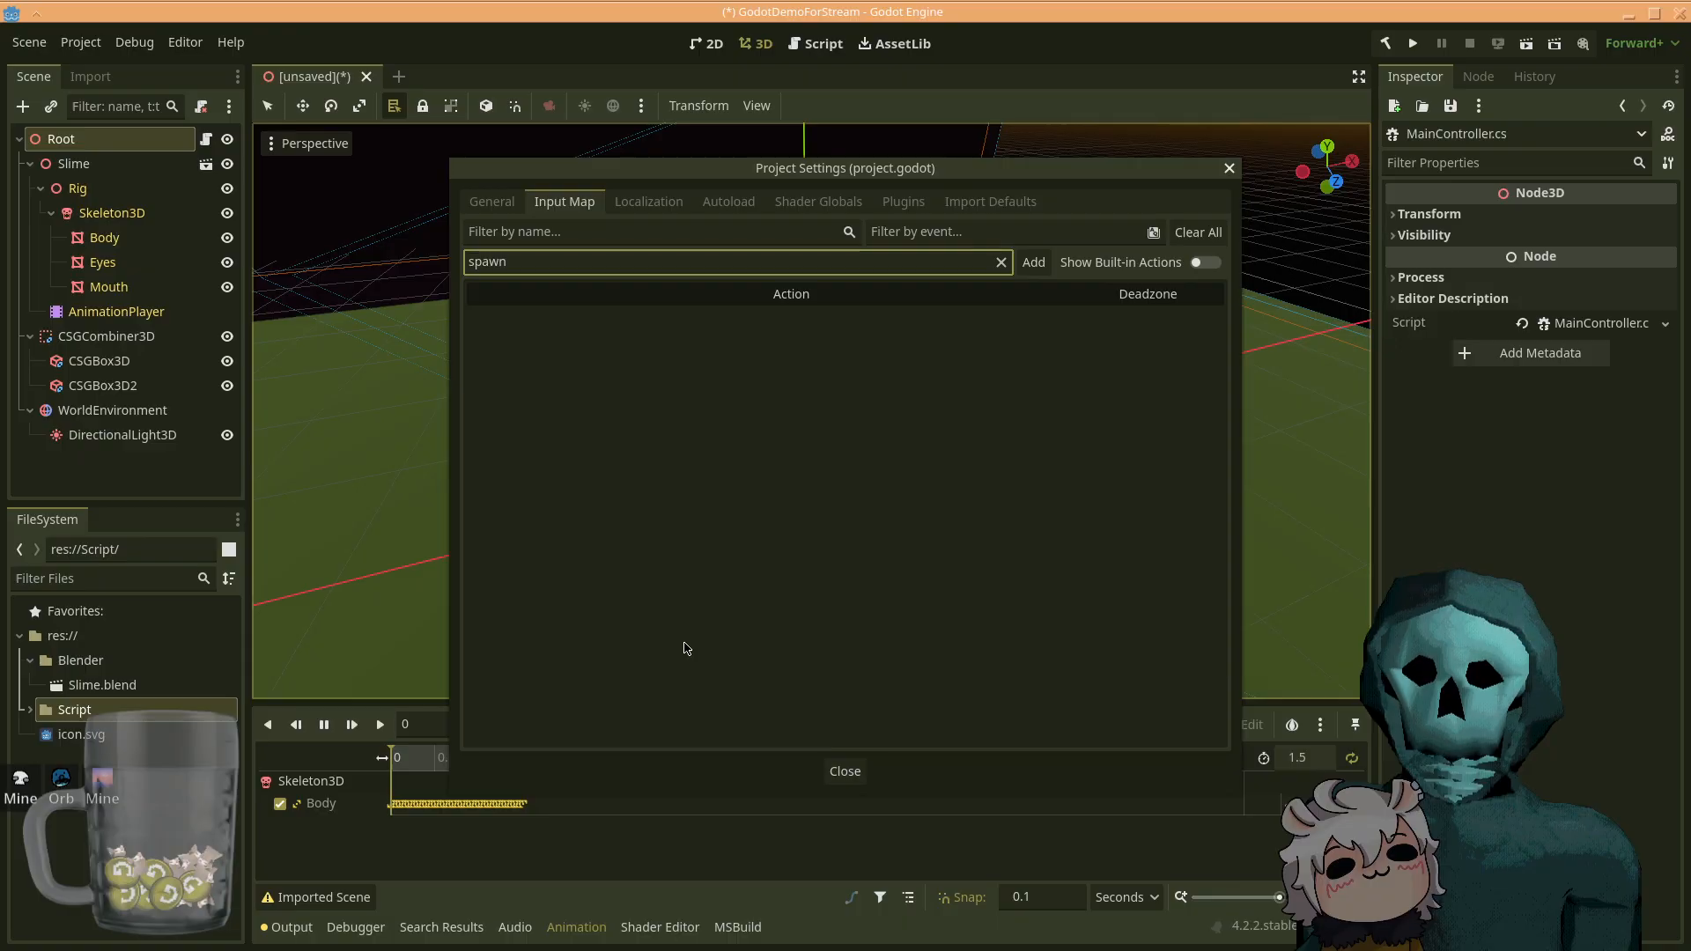
{"action": "left_click", "coordinate": [1044, 264]}
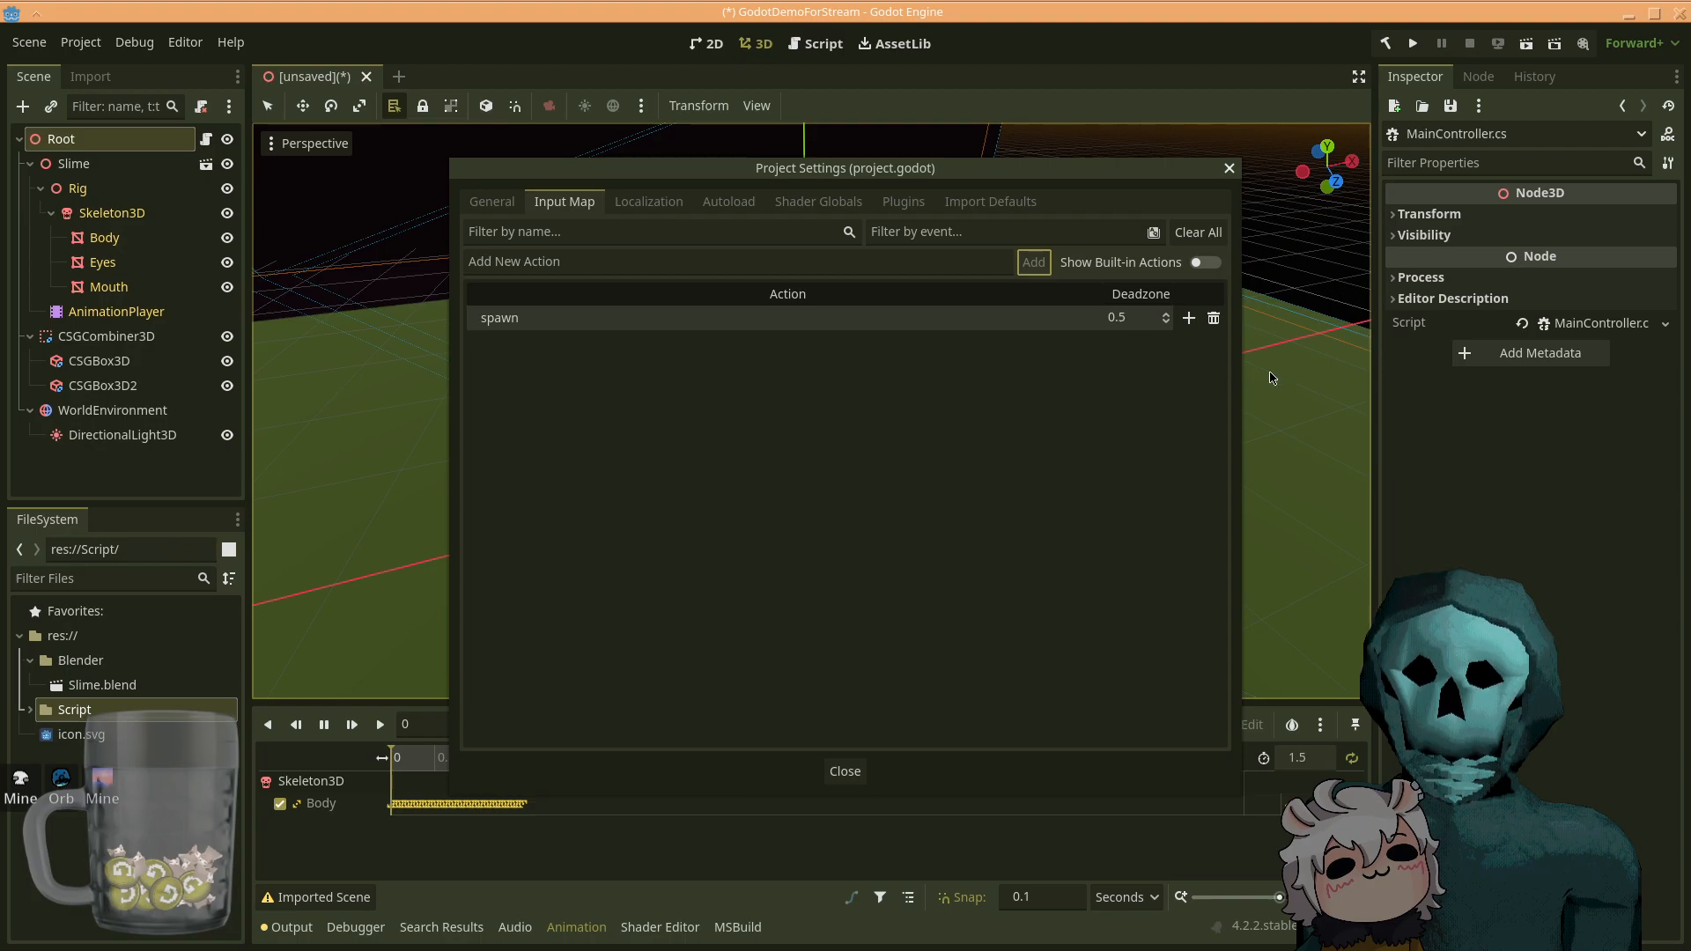
- Bind the physical Space key to the spawn action and close the project settings
{"action": "left_click", "coordinate": [1188, 318]}
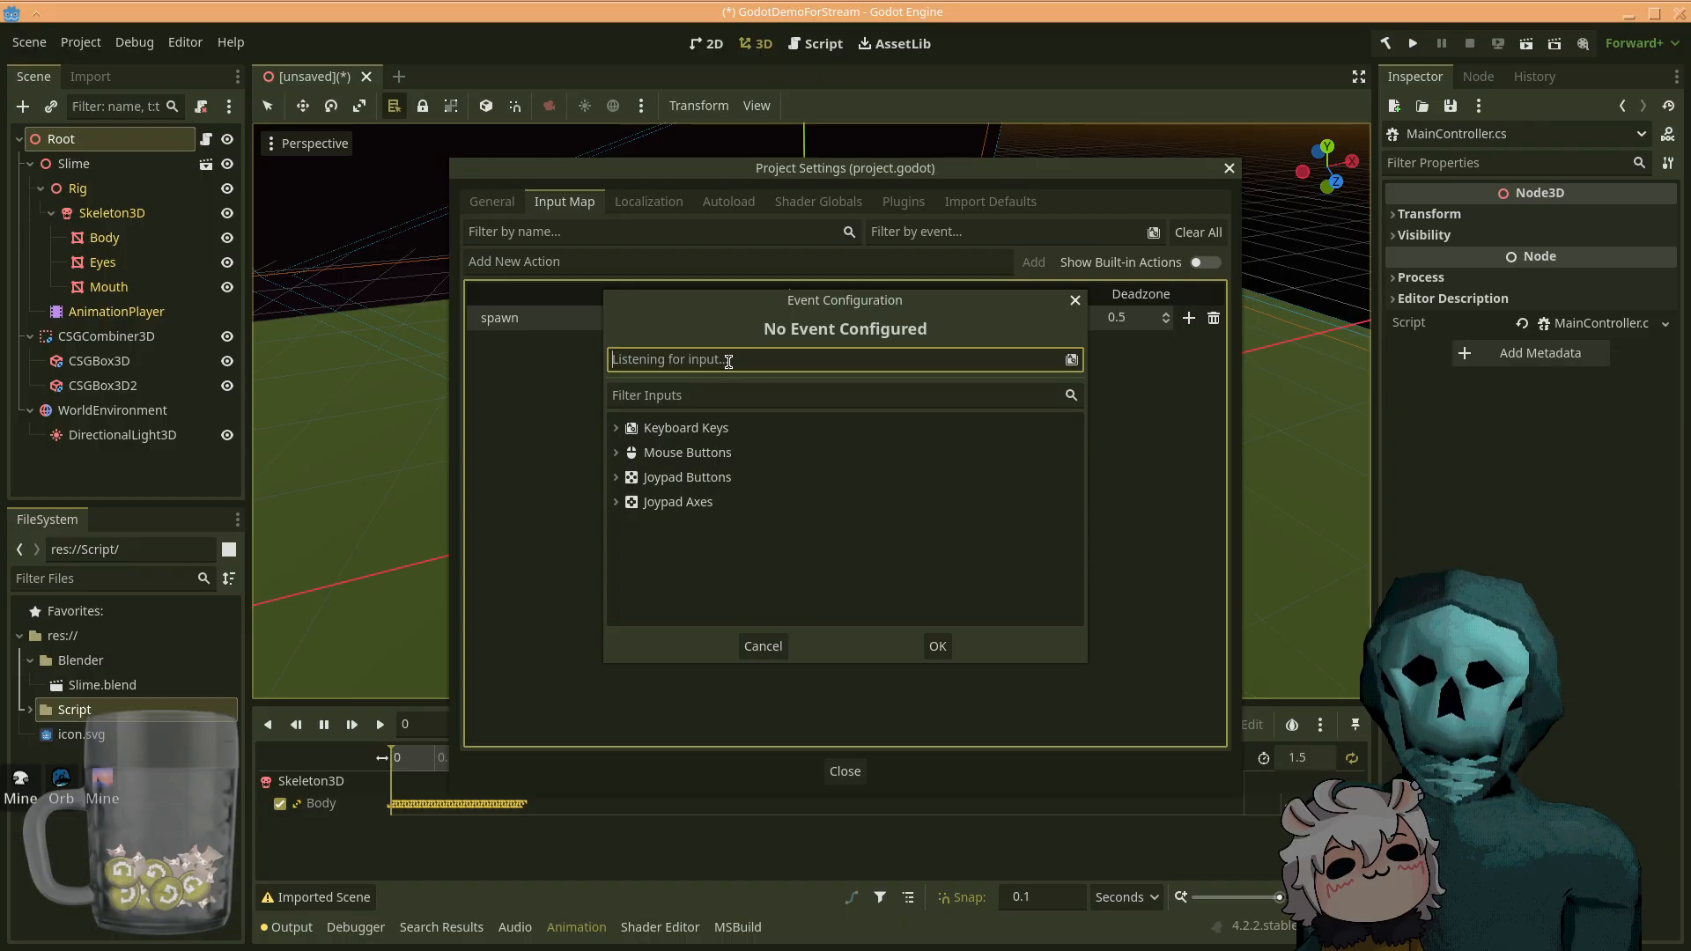
{"action": "key", "text": "space"}
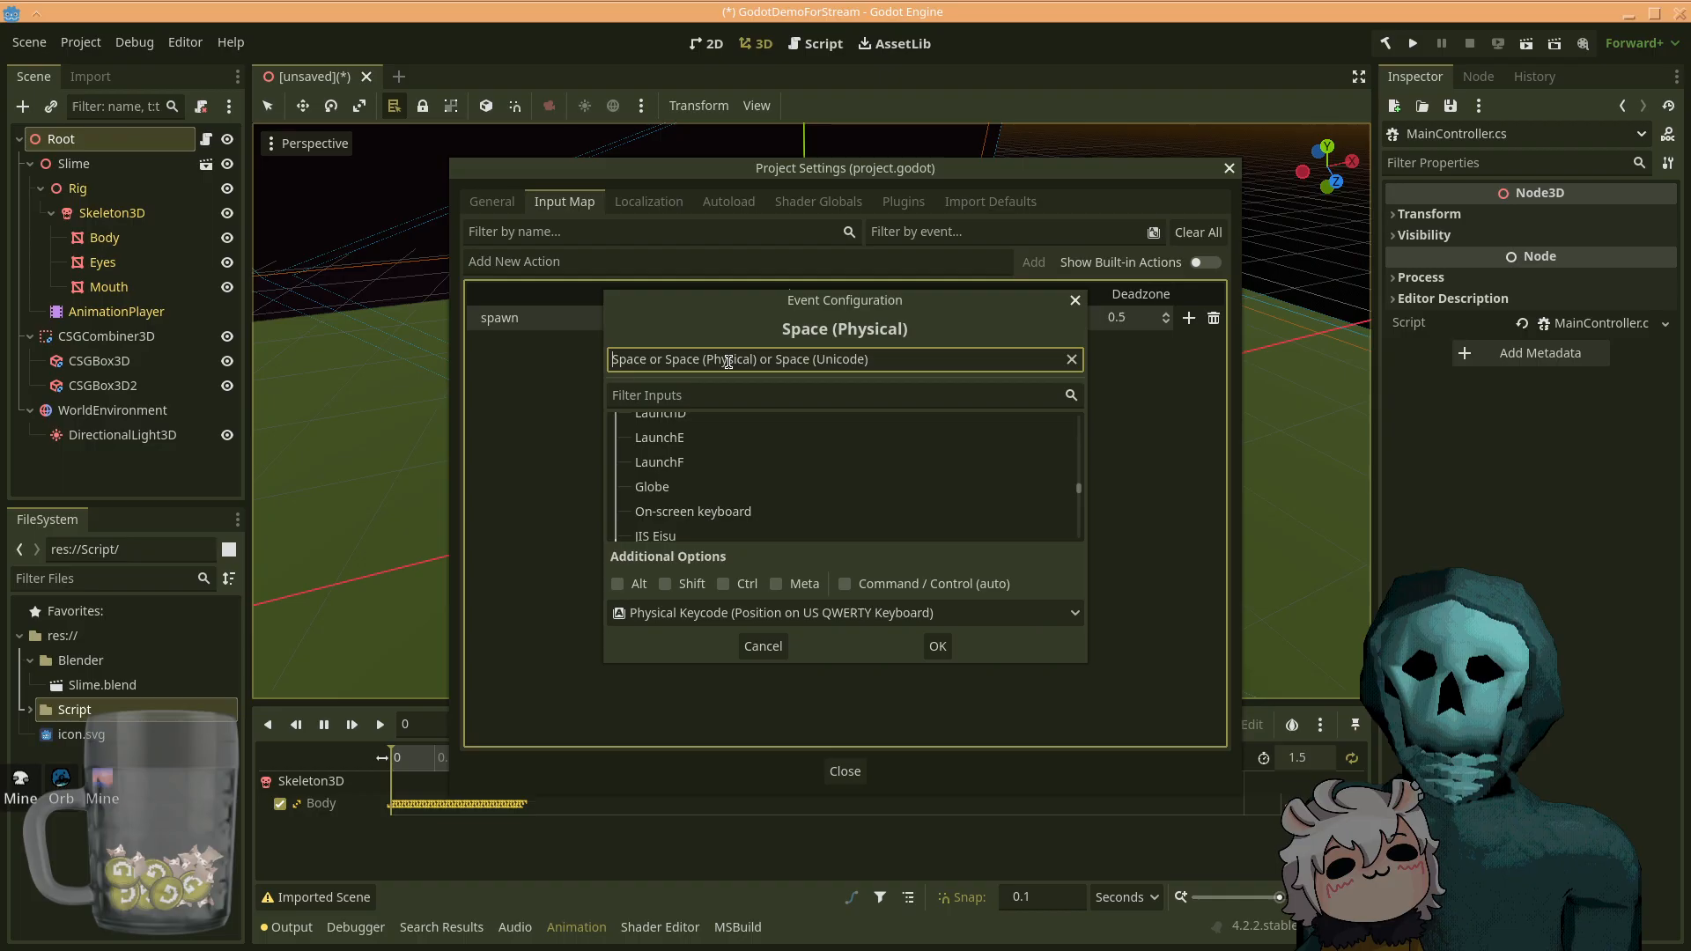
{"action": "left_click", "coordinate": [938, 645]}
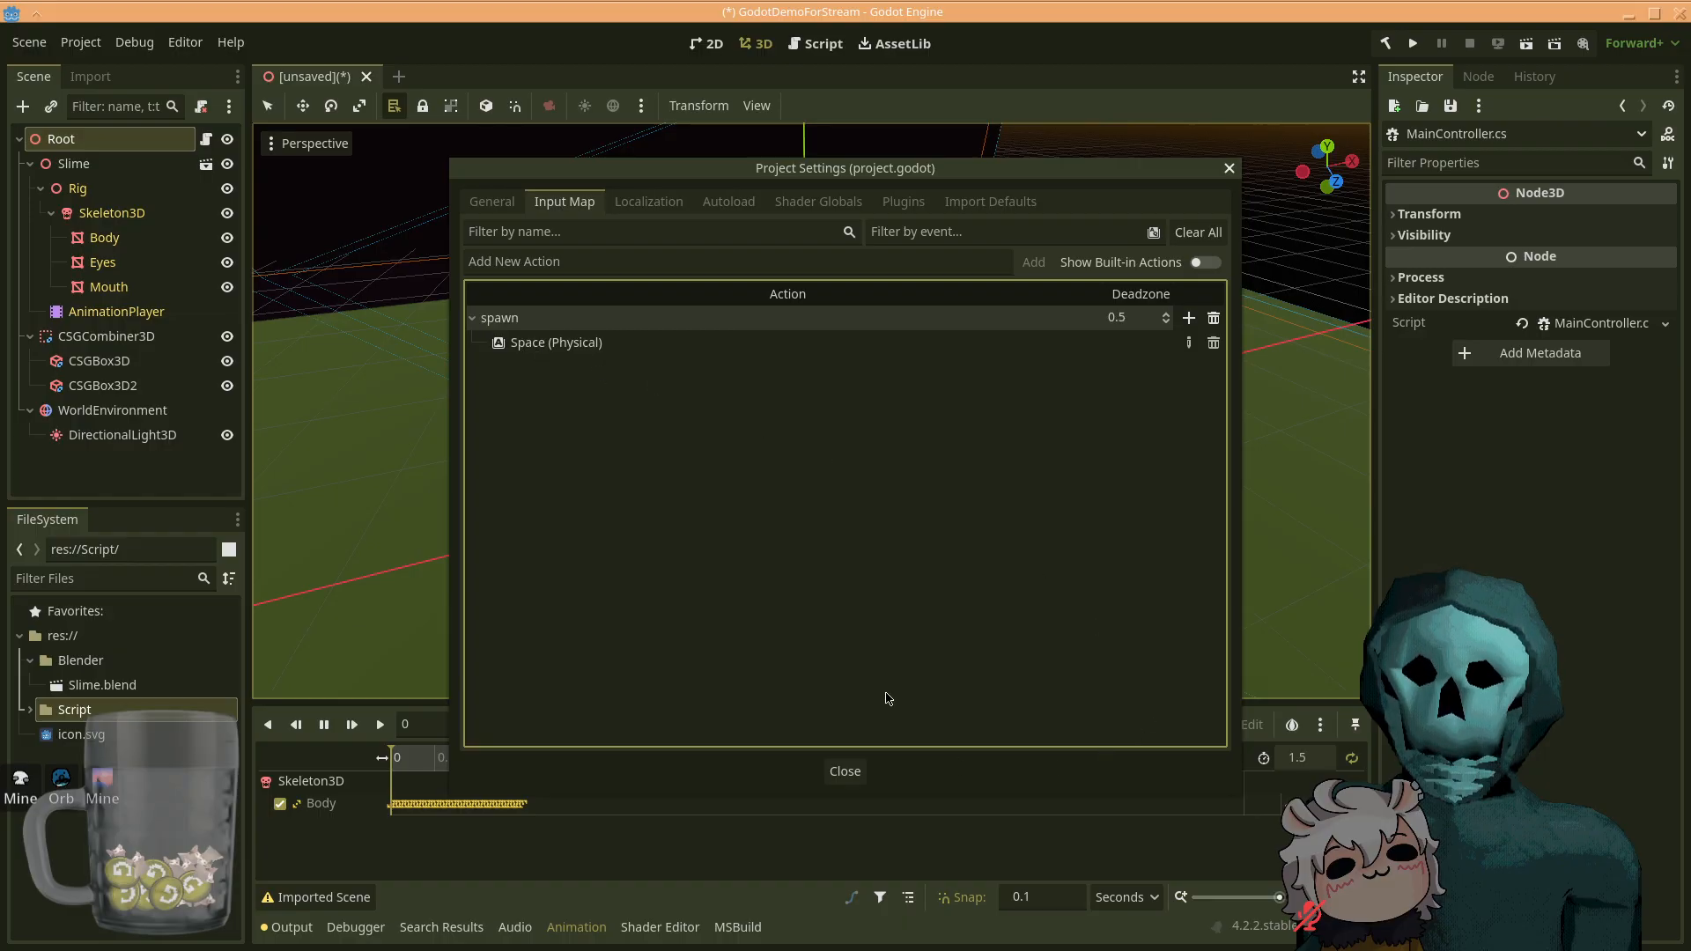
{"action": "left_click", "coordinate": [867, 772]}
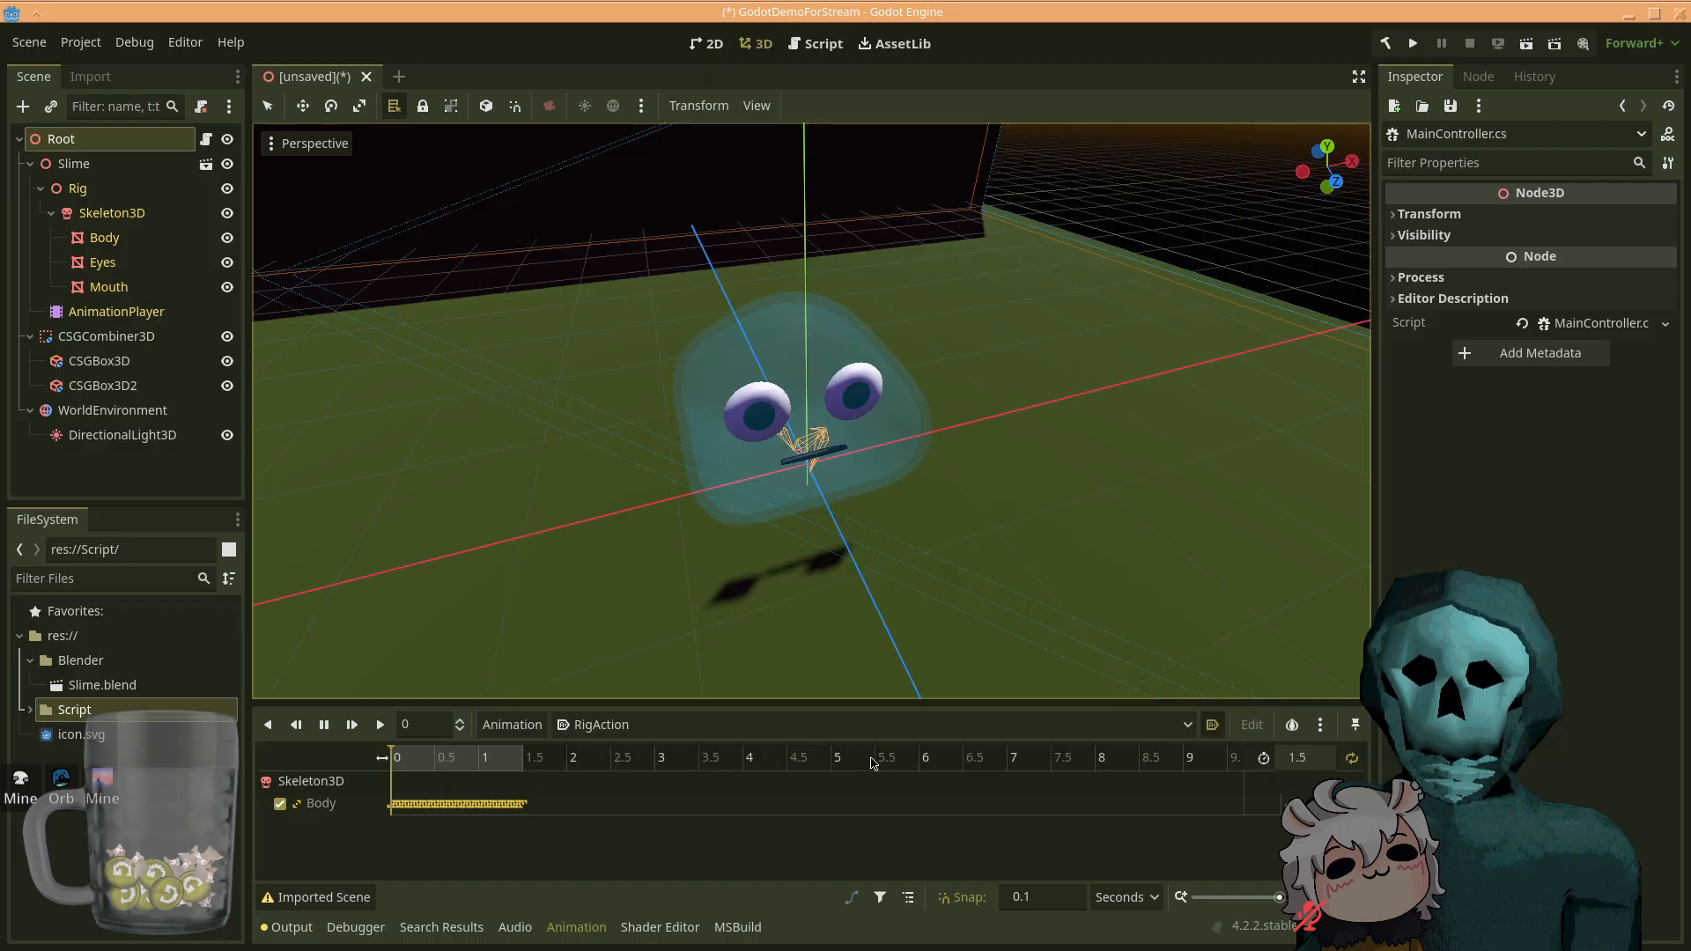
- Switch to Visual Studio Code, add an Input.IsActionJustPressed("spawn") call inside the _Process method body, and save the script
{"action": "key", "text": "alt+Tab"}
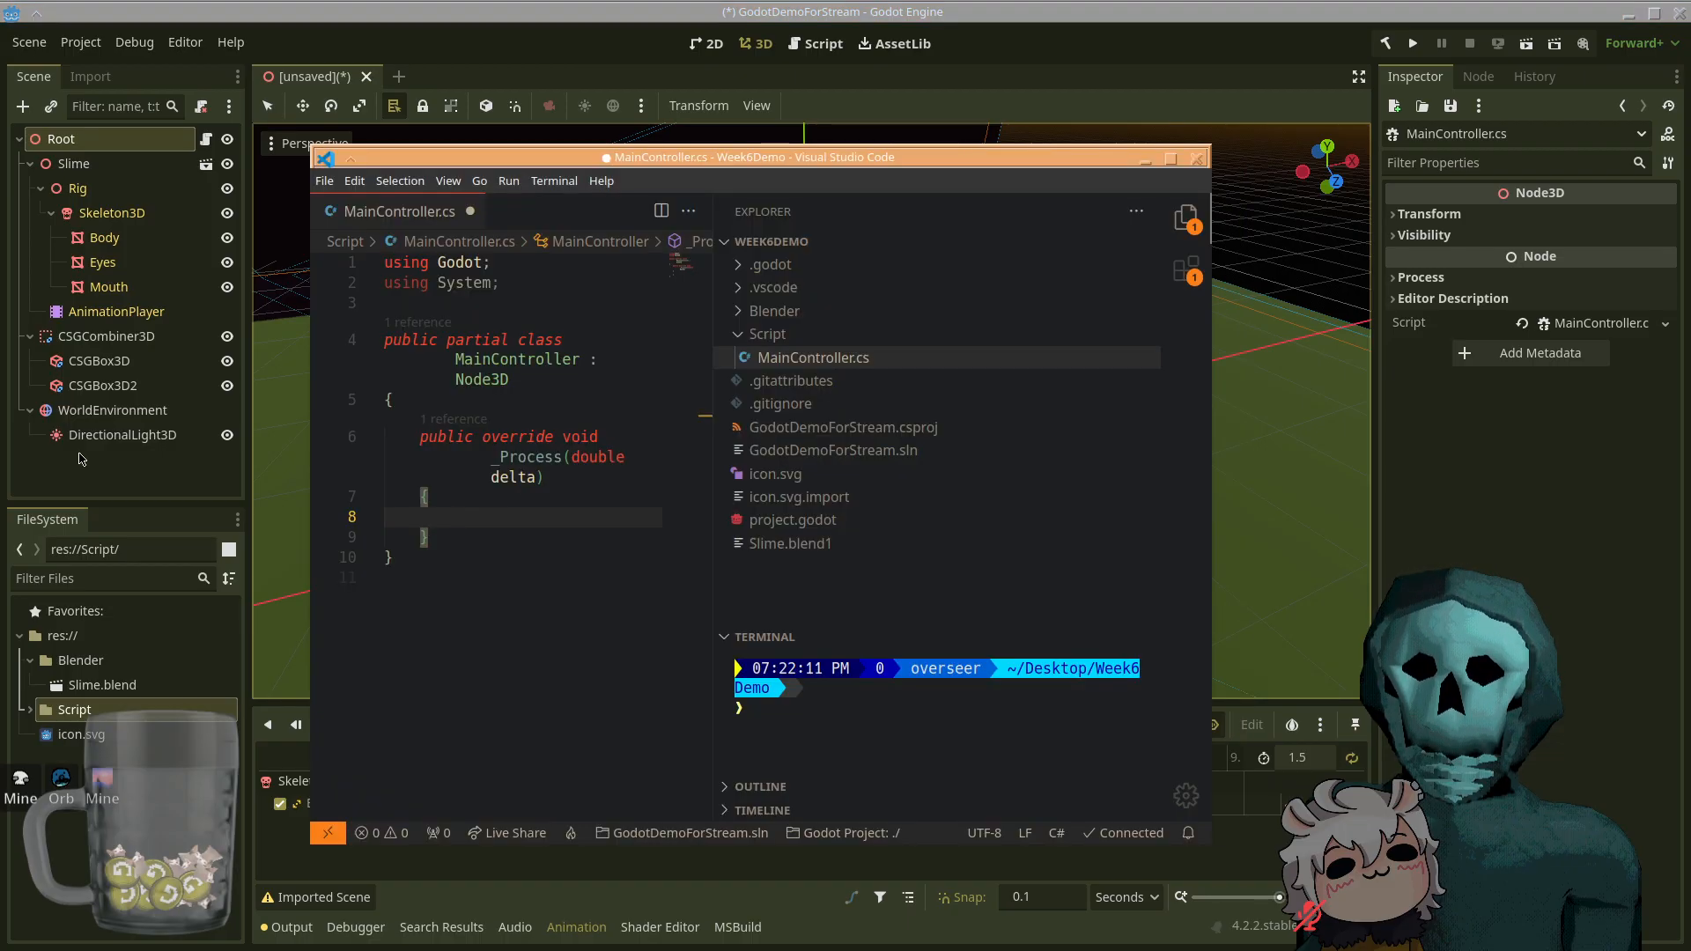
{"action": "left_click", "coordinate": [1172, 160]}
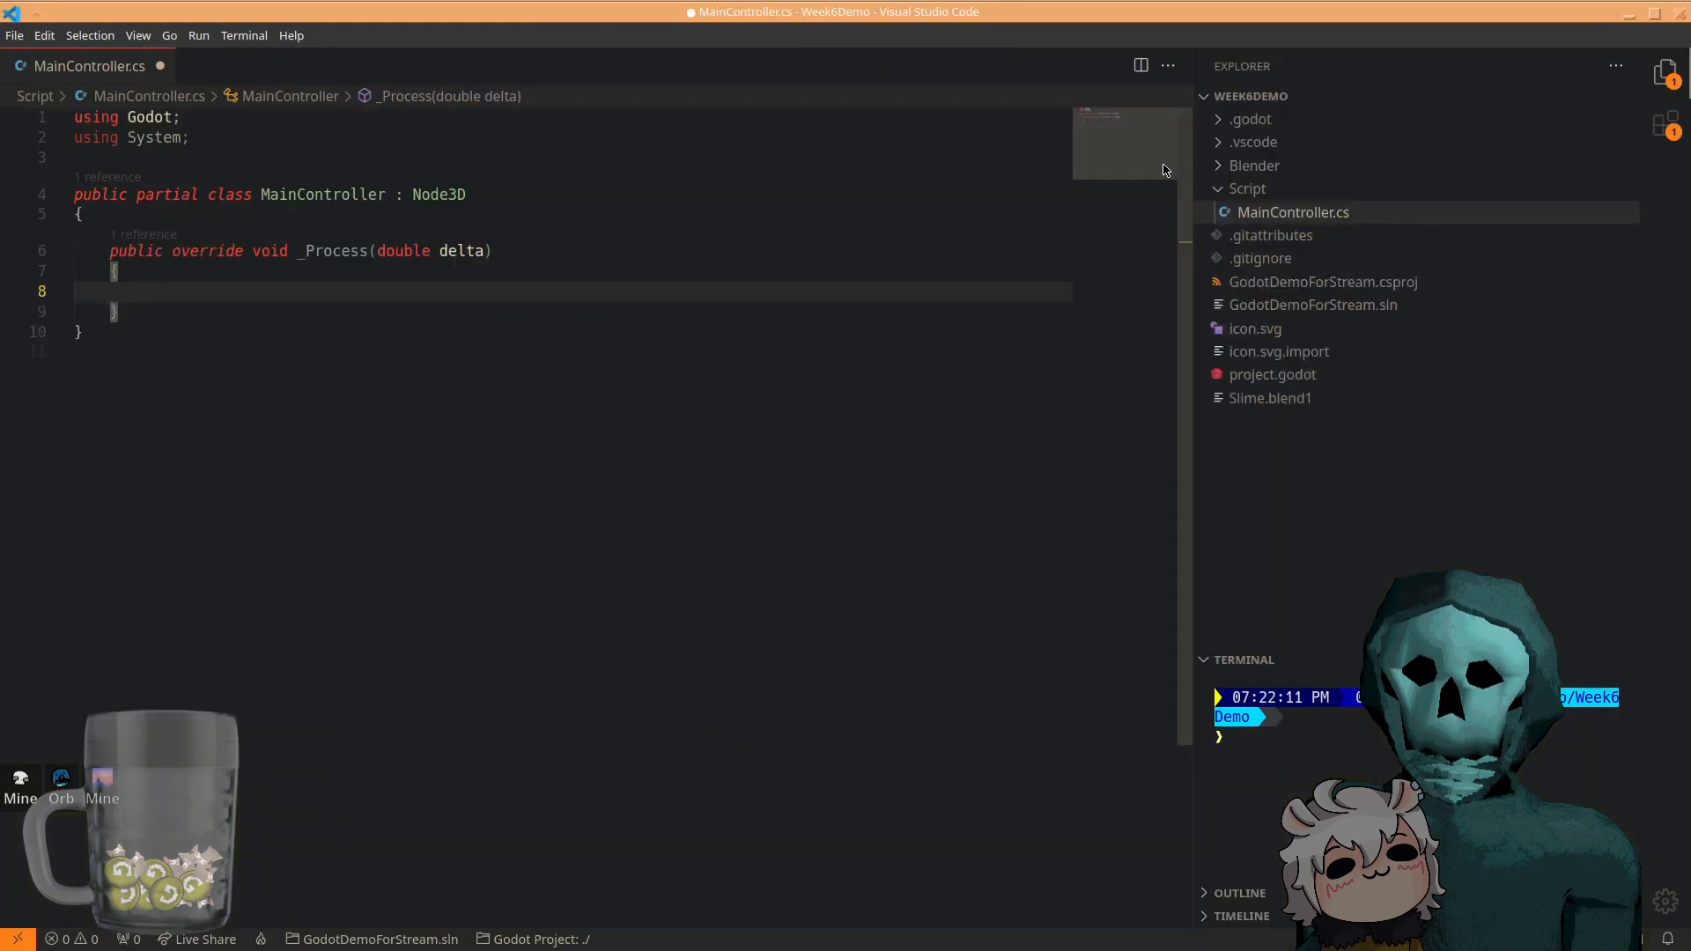
{"action": "mouse_move", "coordinate": [308, 259]}
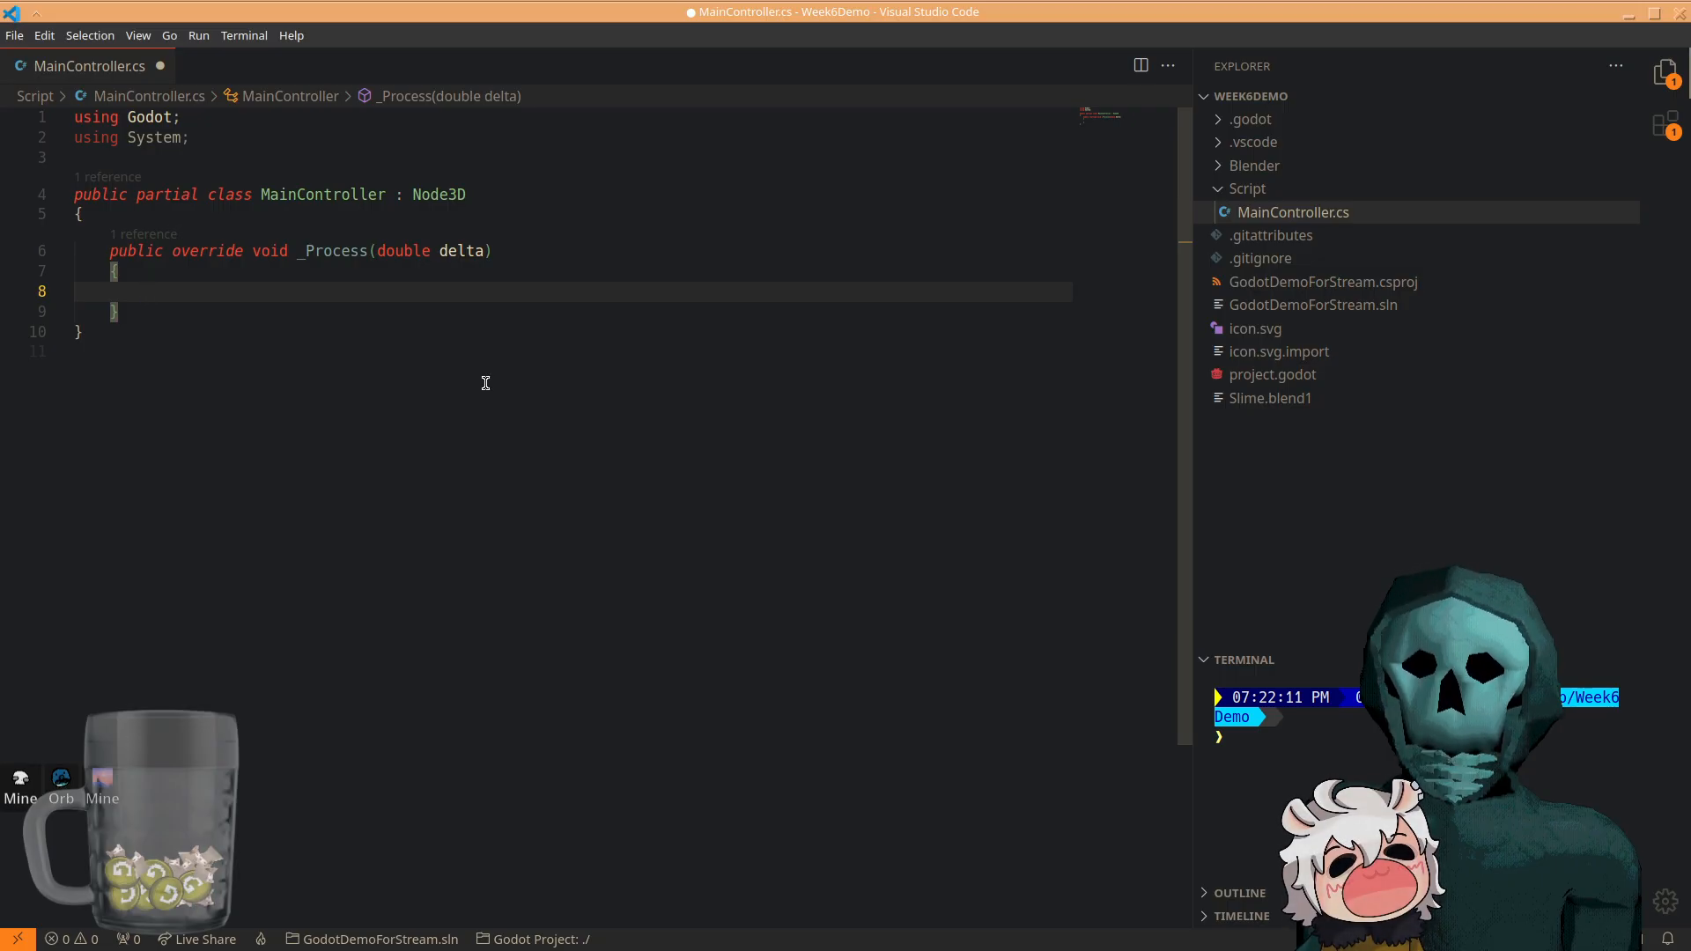
{"action": "type", "text": "Inpu"}
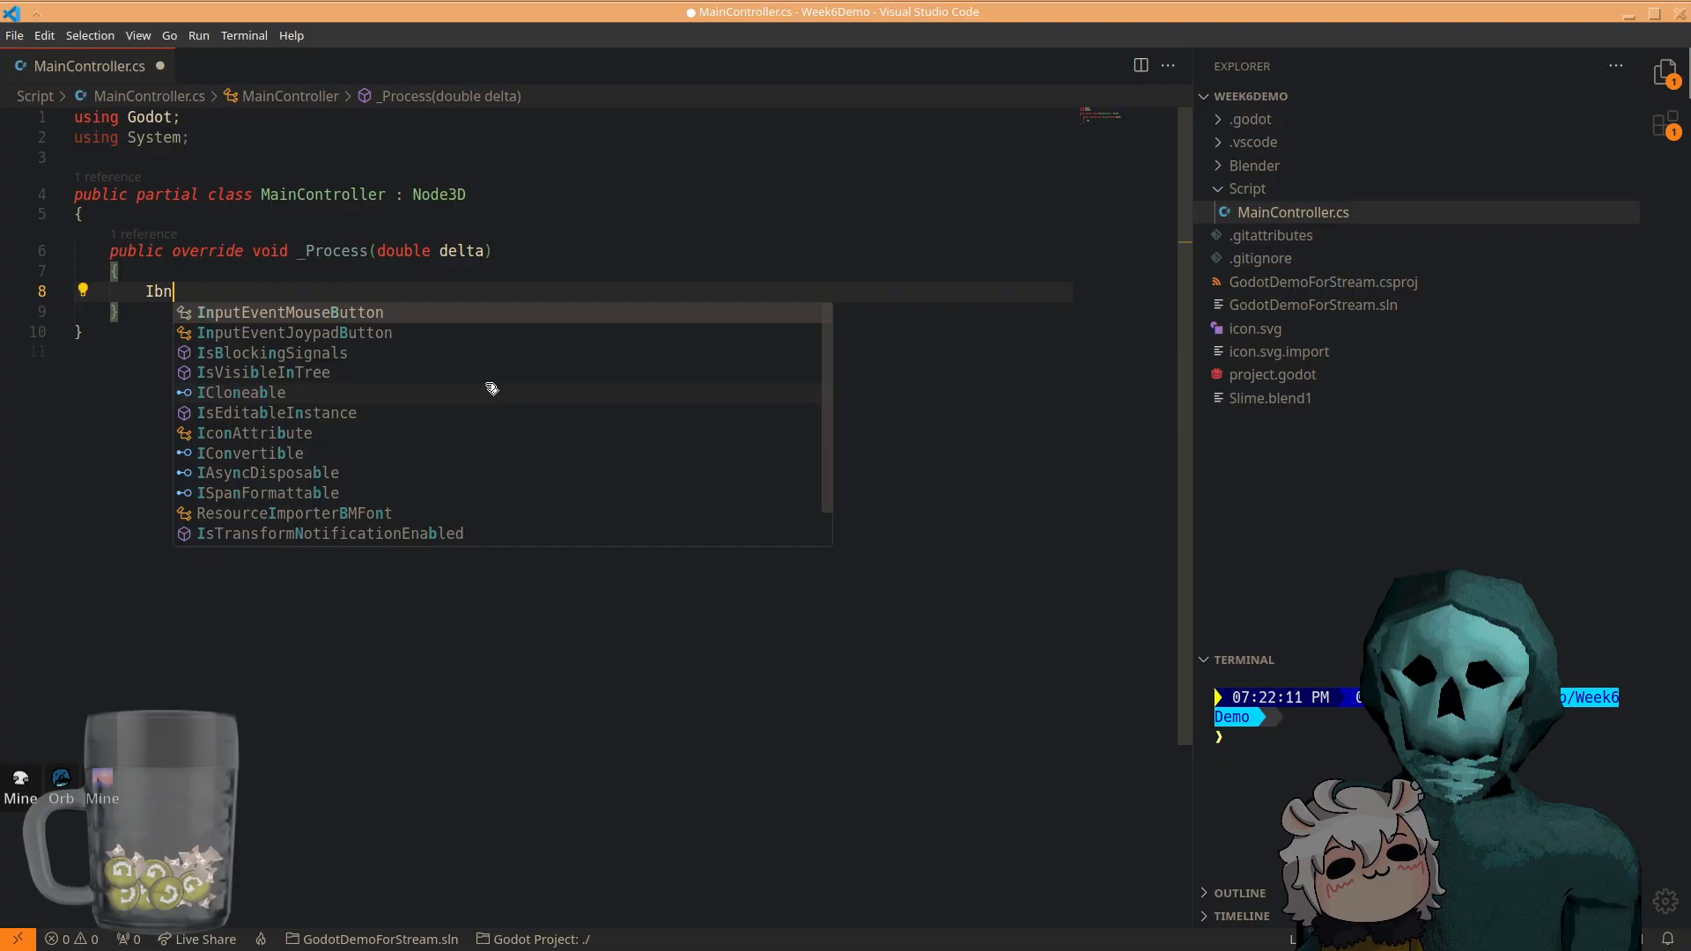
{"action": "type", "text": "t."}
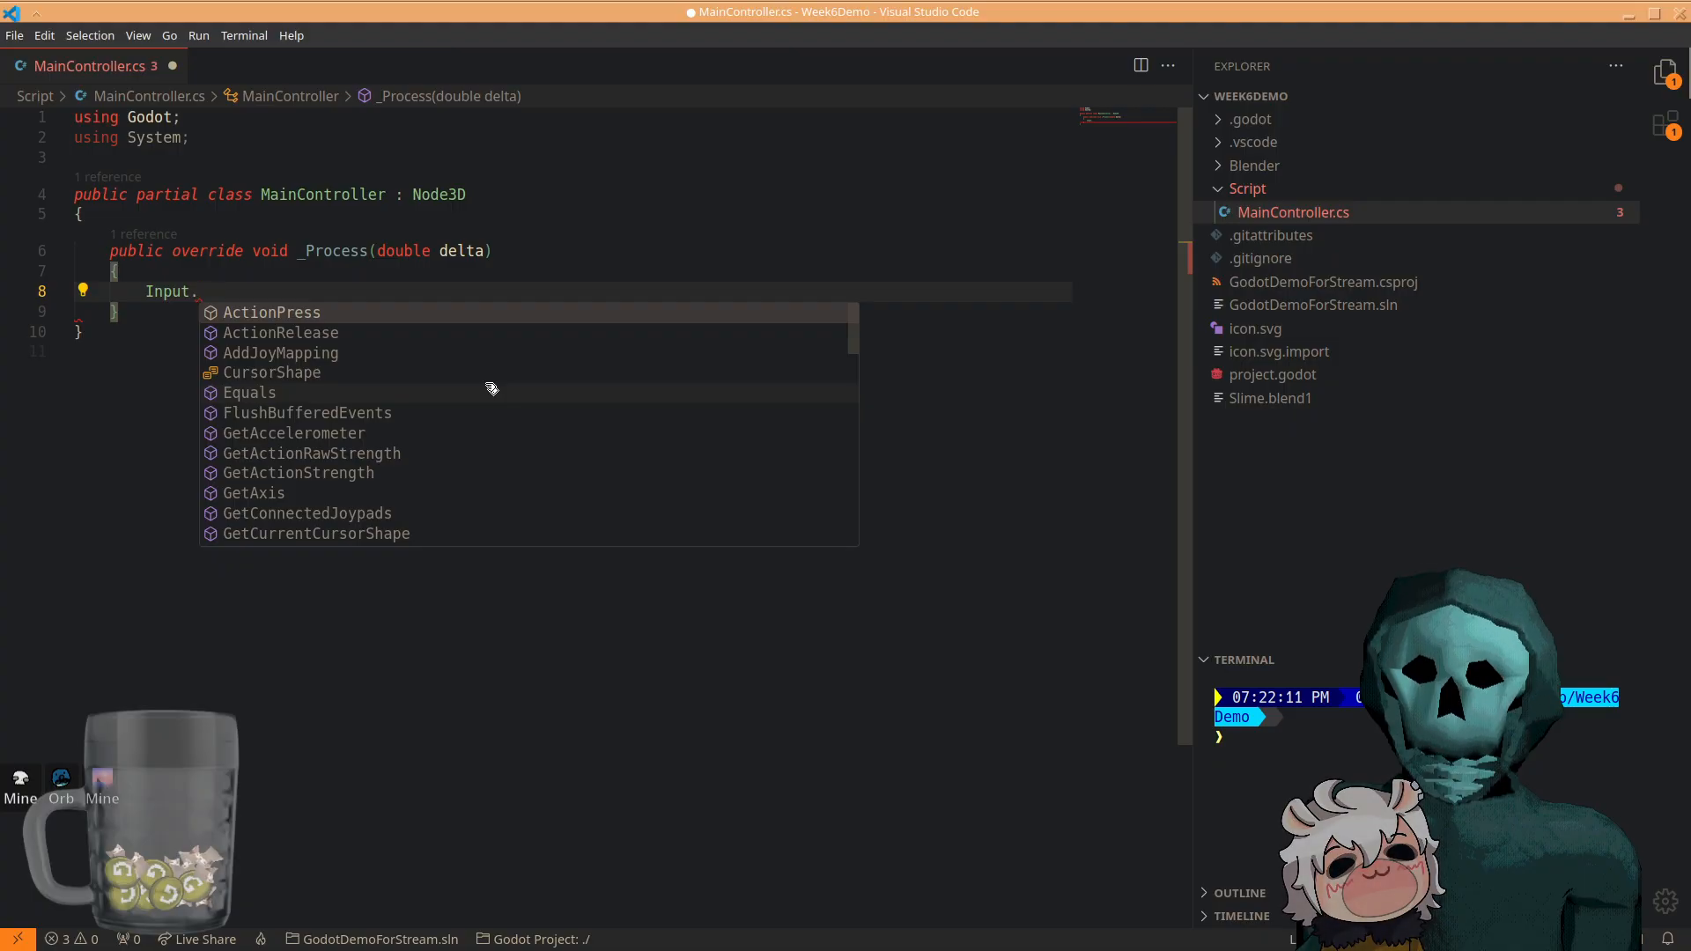
{"action": "type", "text": "is"}
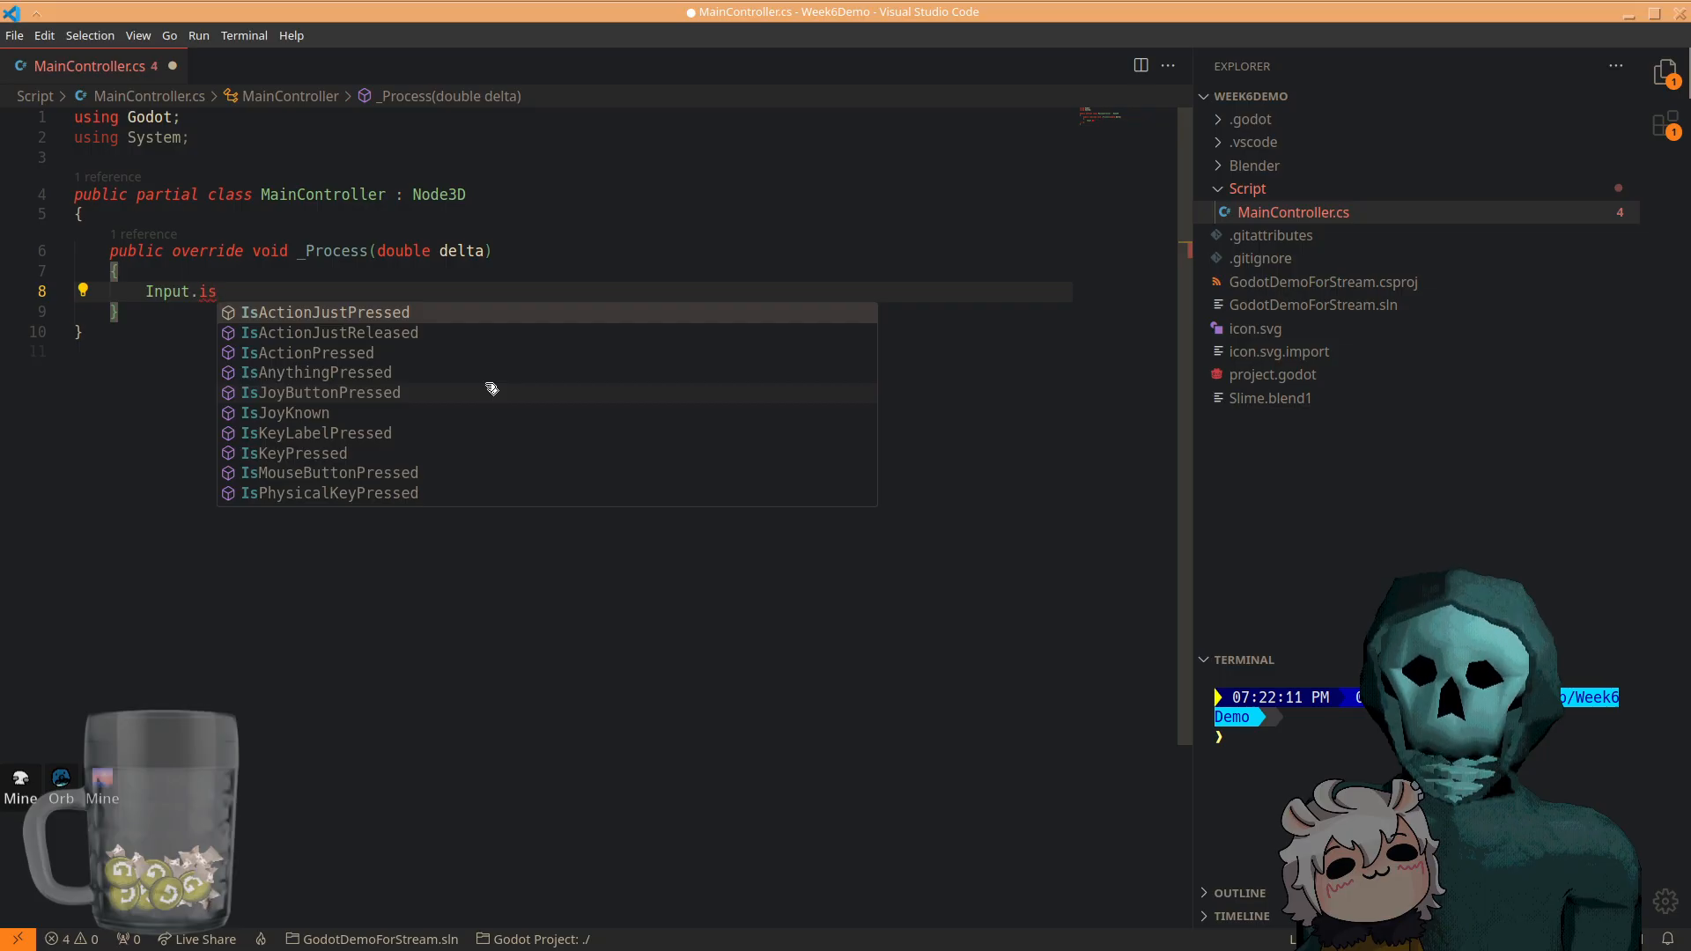
{"action": "key", "text": "Tab"}
{"action": "type", "text": "("}
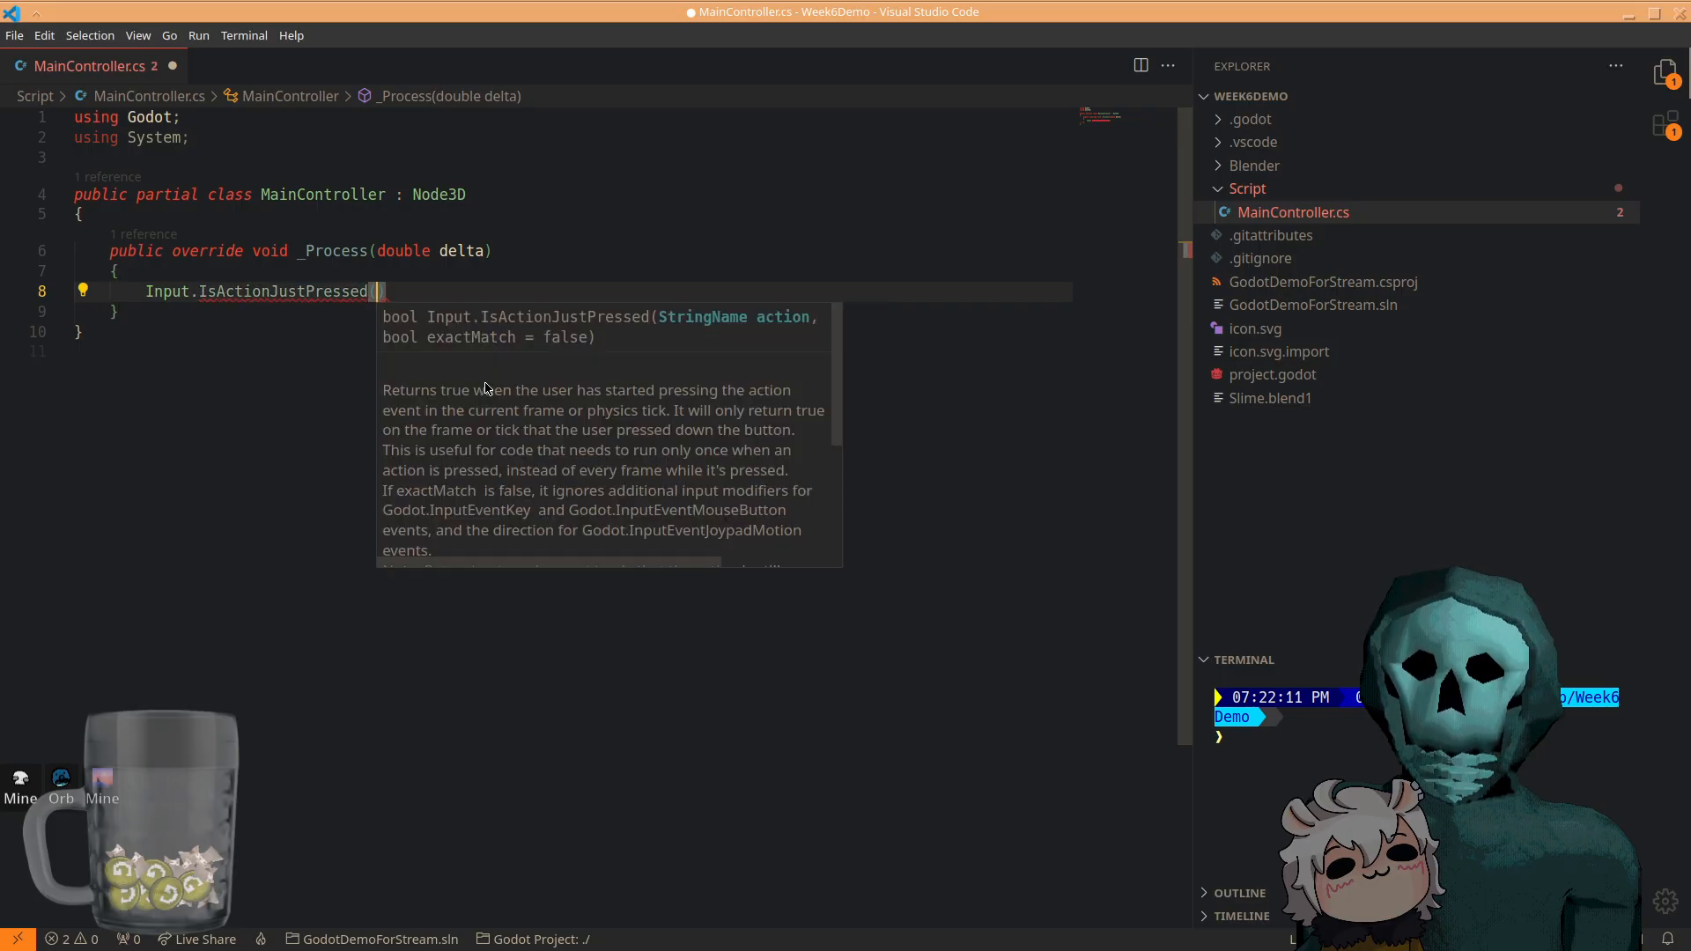
{"action": "type", "text": "\"spawn"}
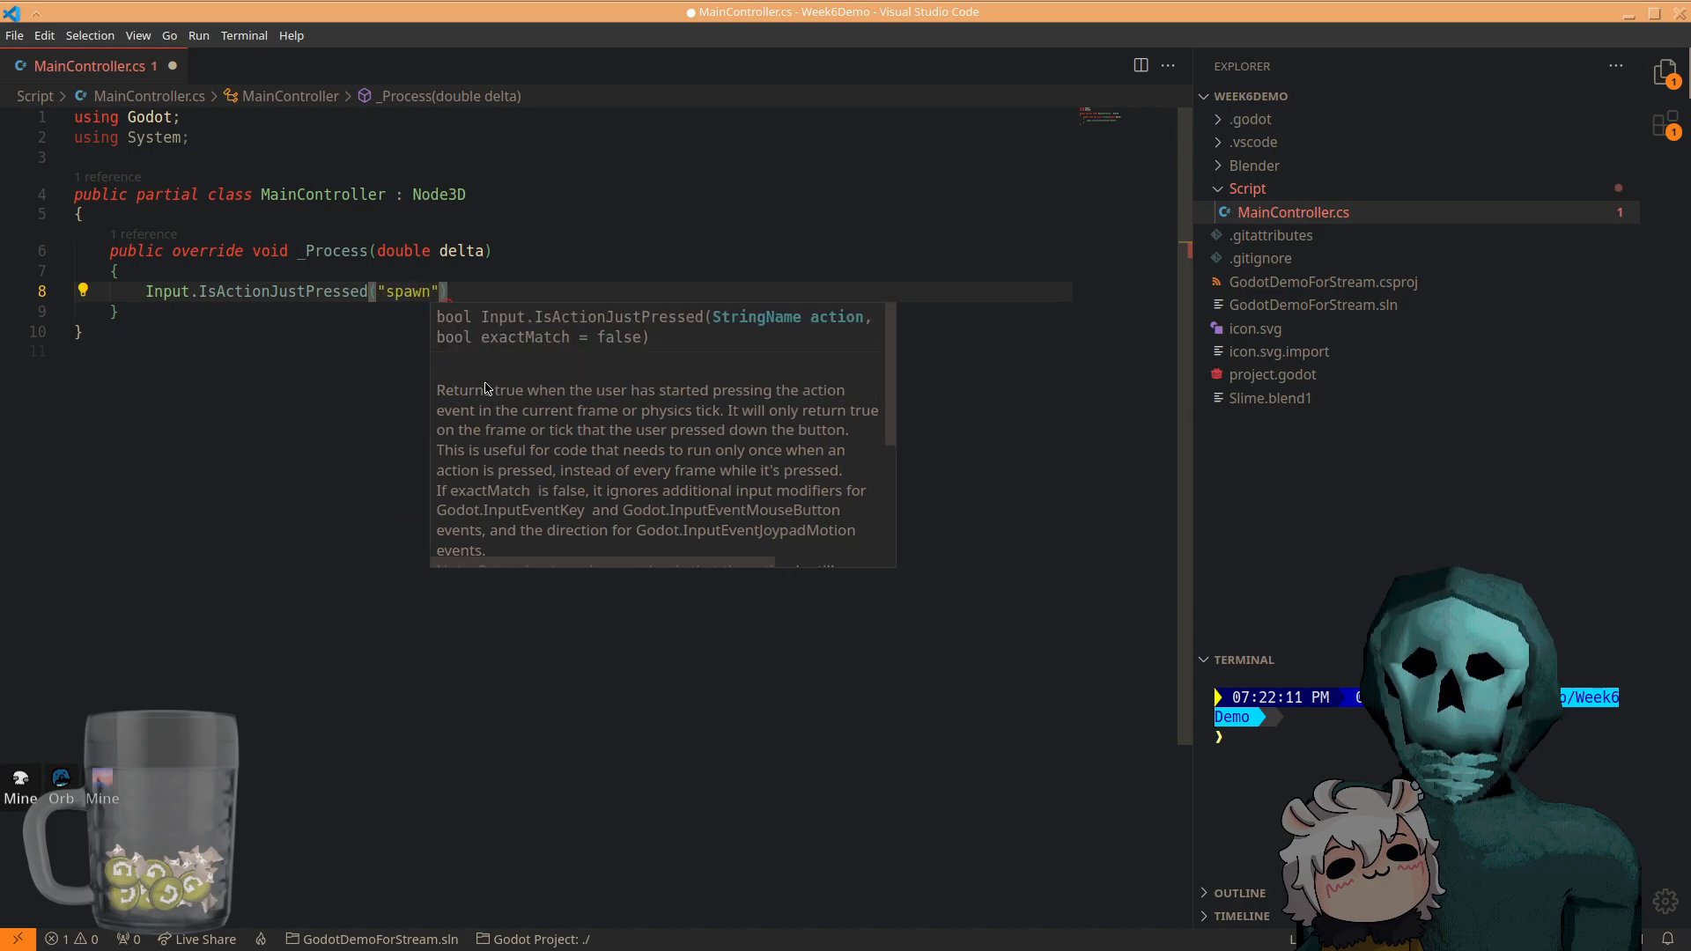
{"action": "key", "text": "Right"}
{"action": "key", "text": "Right"}
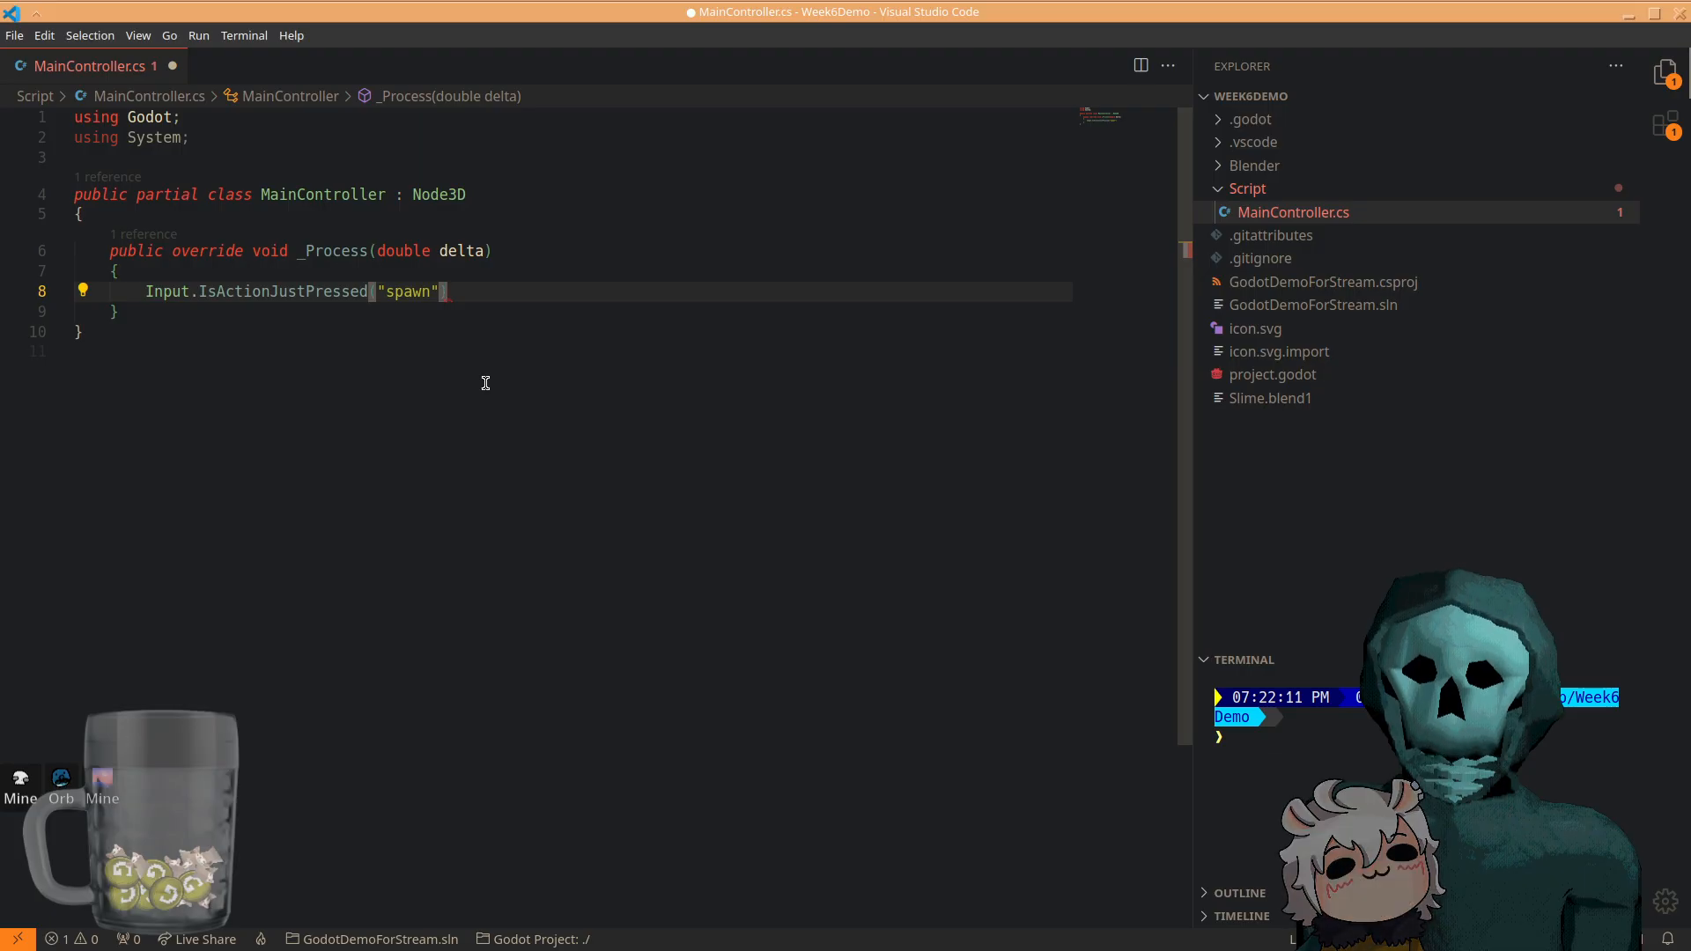
{"action": "left_click", "coordinate": [410, 369]}
{"action": "key", "text": "ctrl+s"}
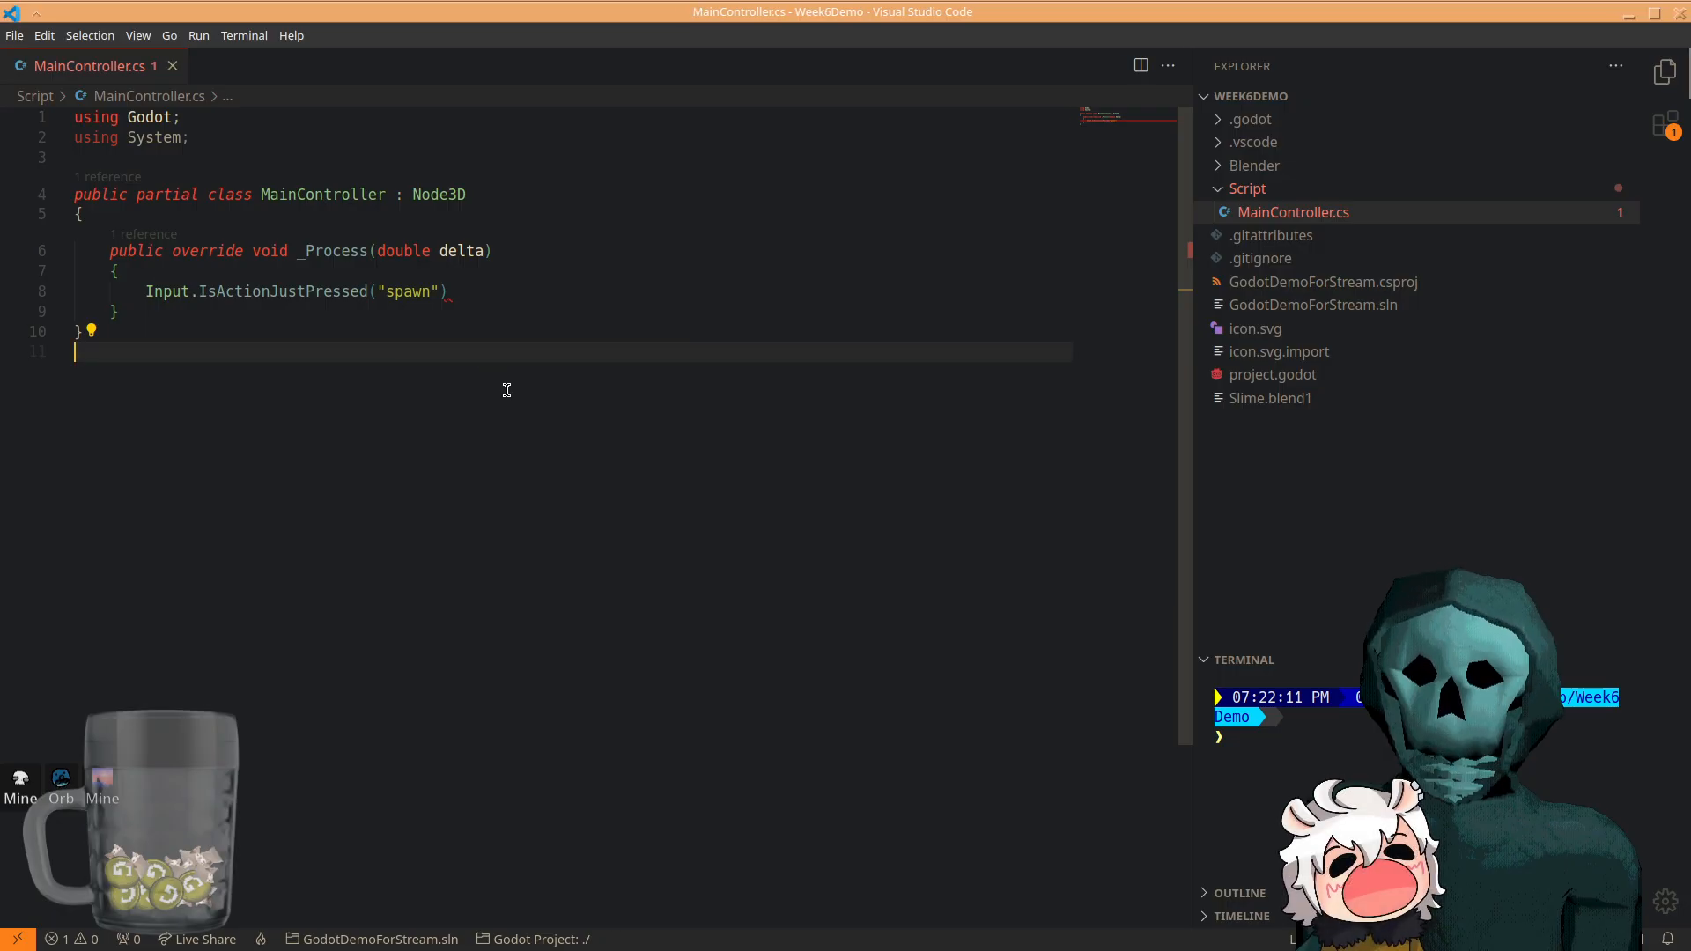
- Return to Godot and reopen the script attached to the Root node in a maximized Visual Studio Code window
{"action": "left_click_drag", "start_coordinate": [693, 7], "coordinate": [677, 185]}
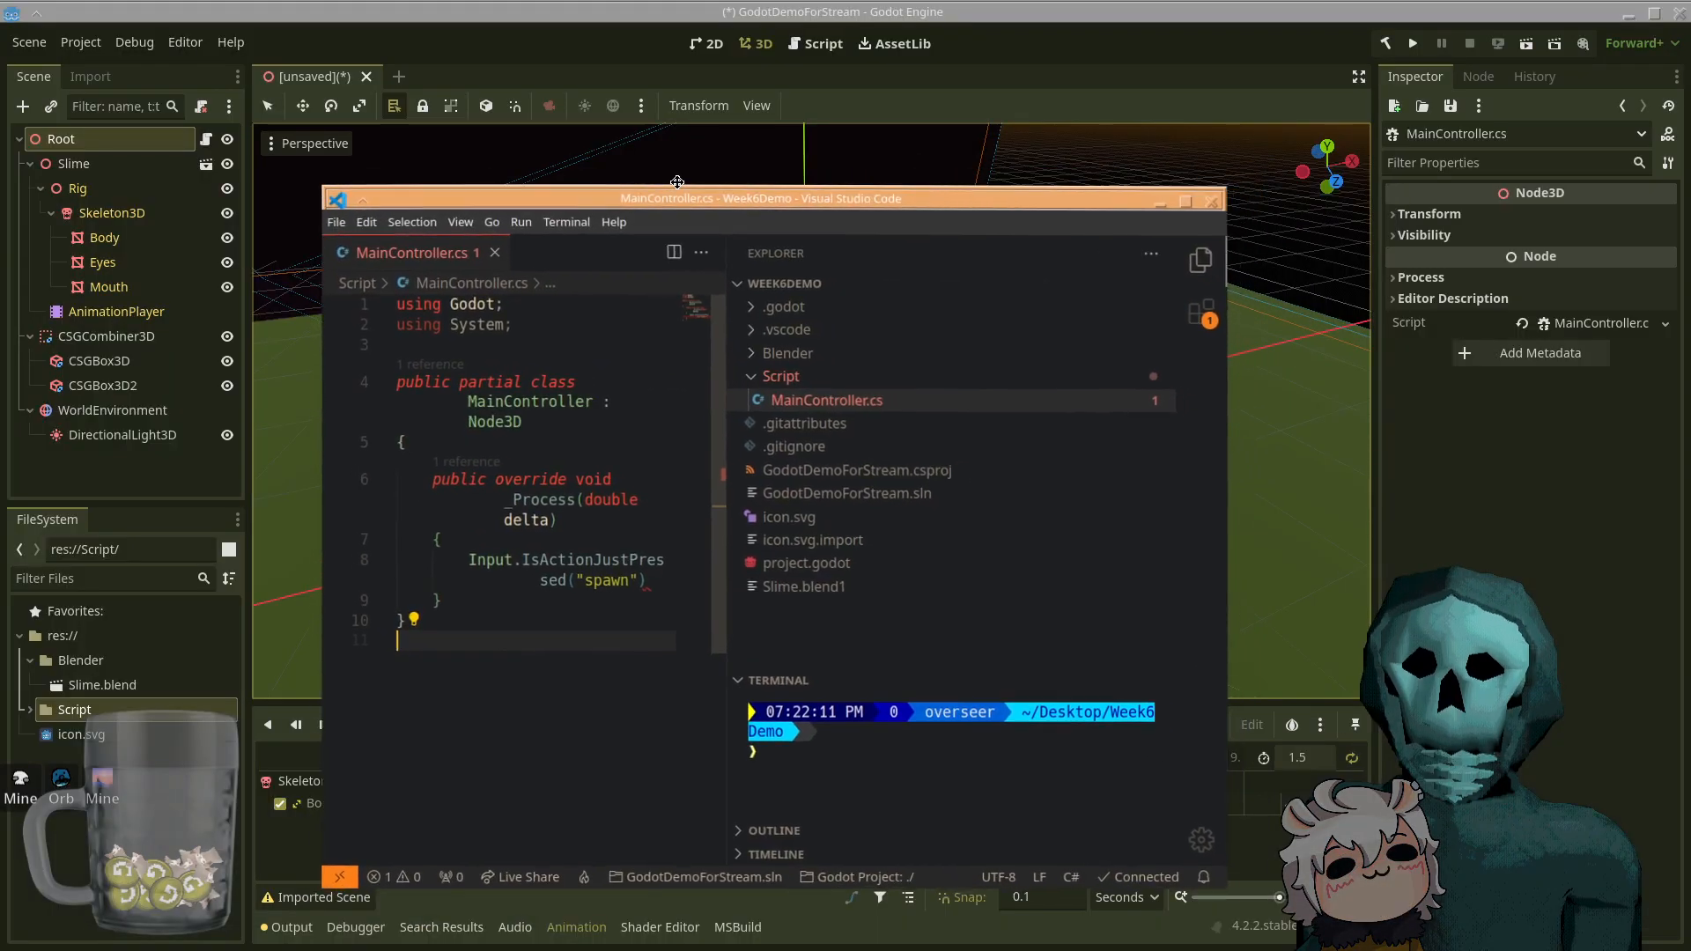
{"action": "left_click", "coordinate": [292, 197]}
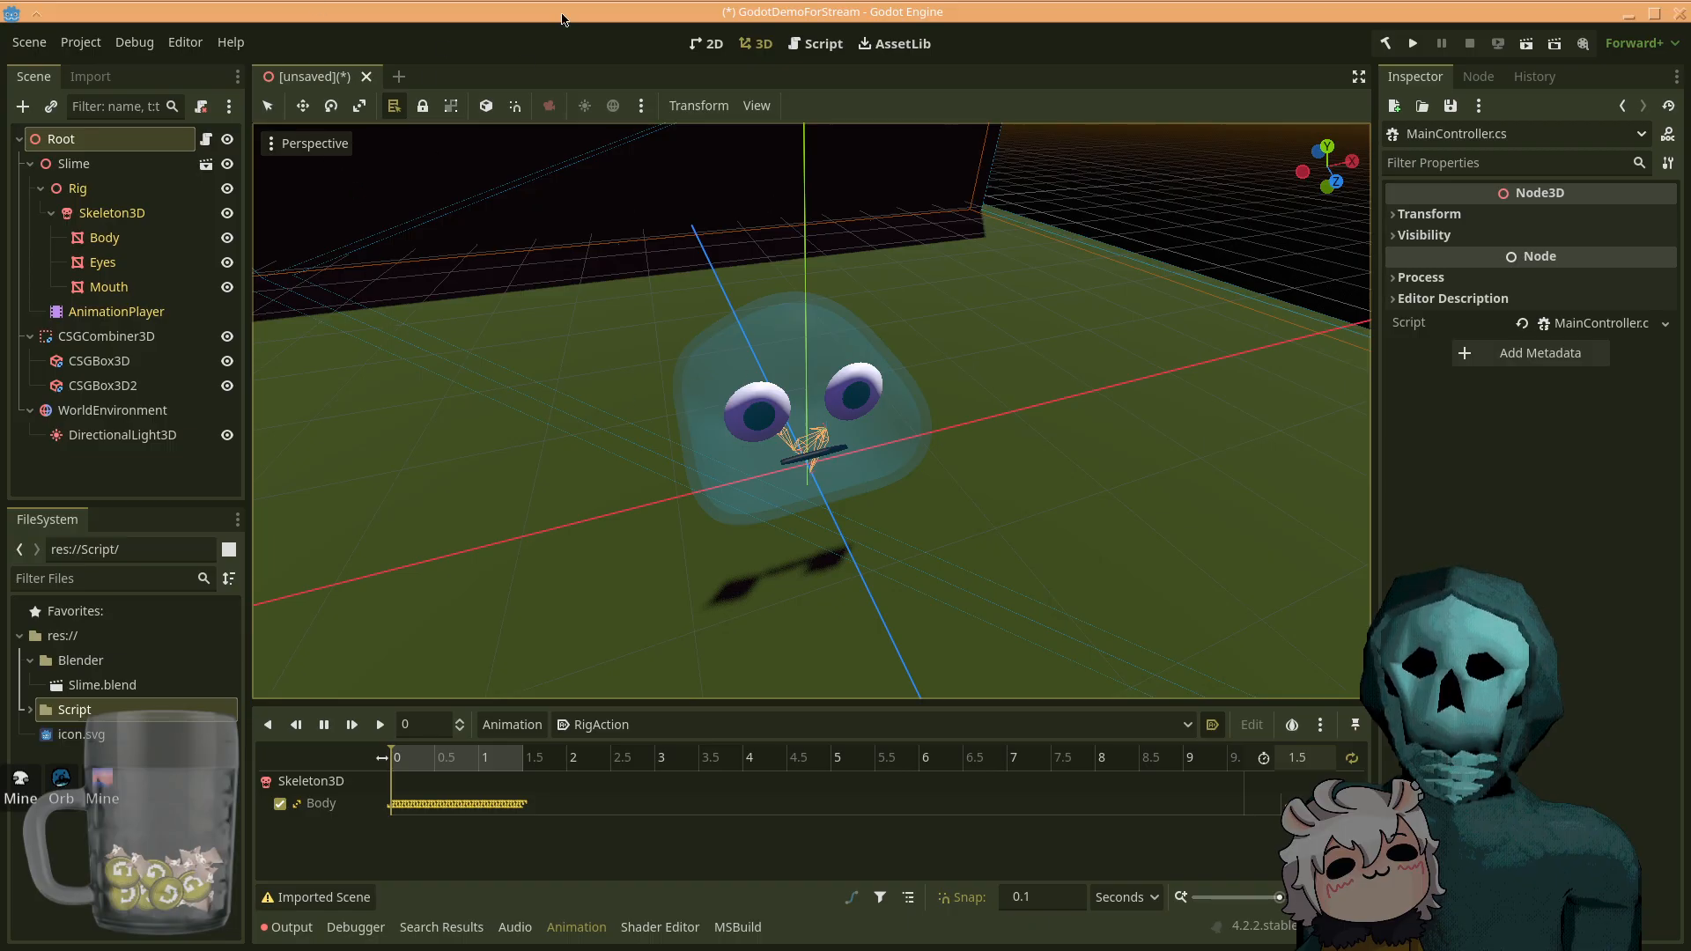
{"action": "left_click", "coordinate": [206, 141]}
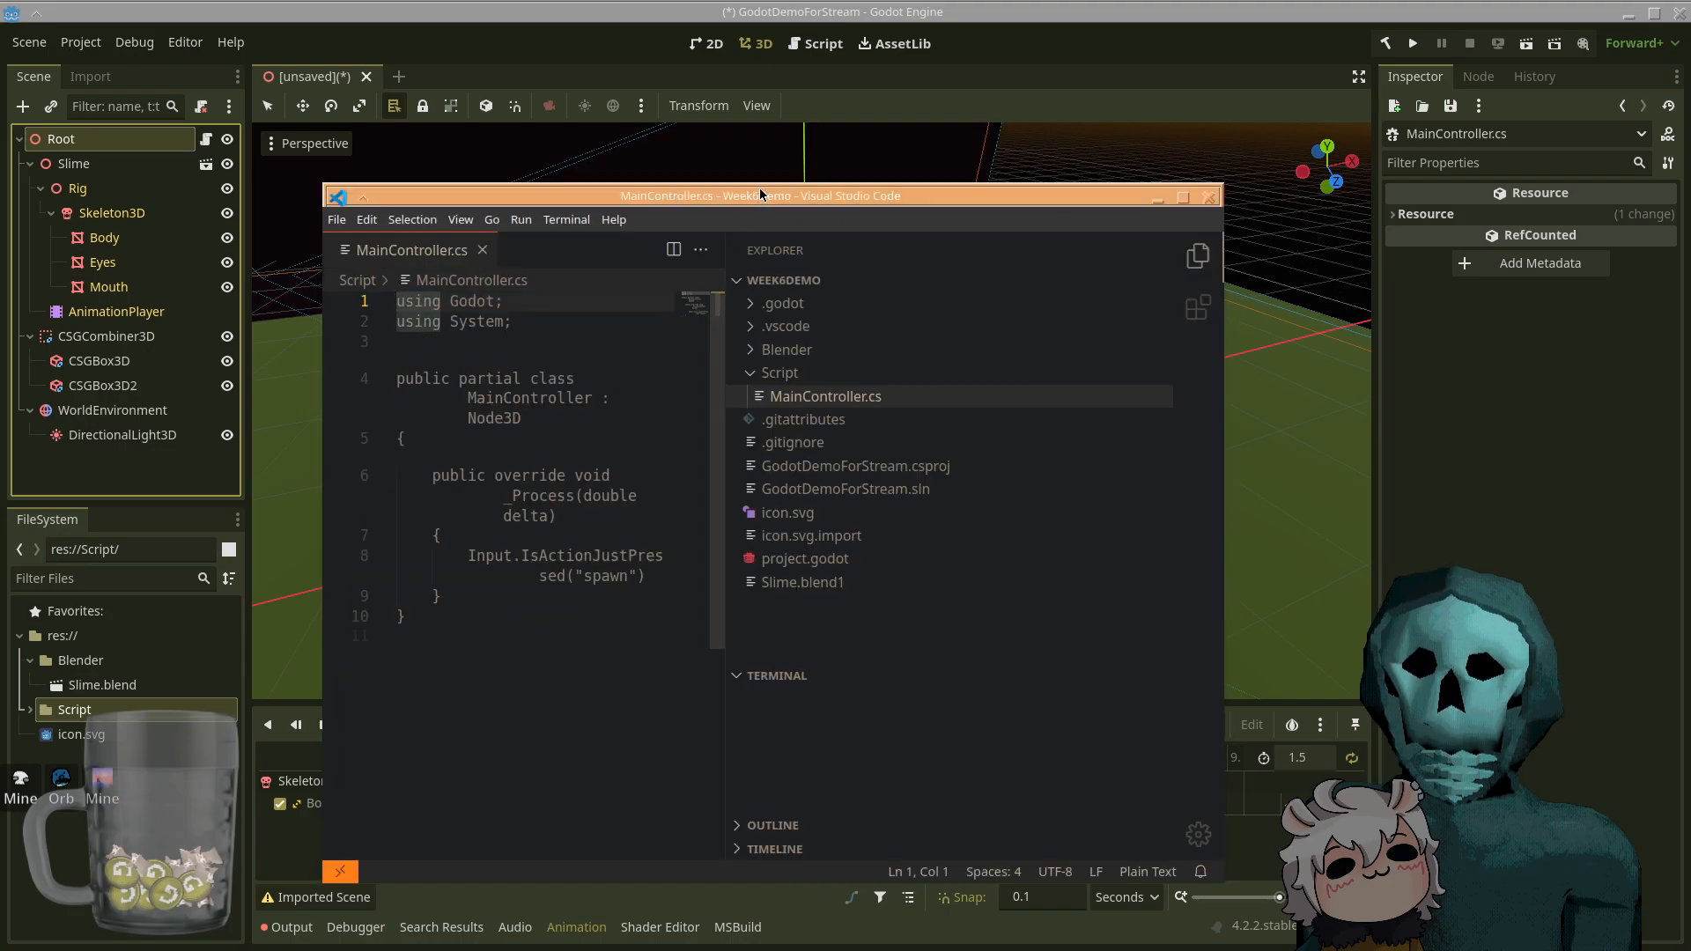
{"action": "double_click", "coordinate": [759, 188]}
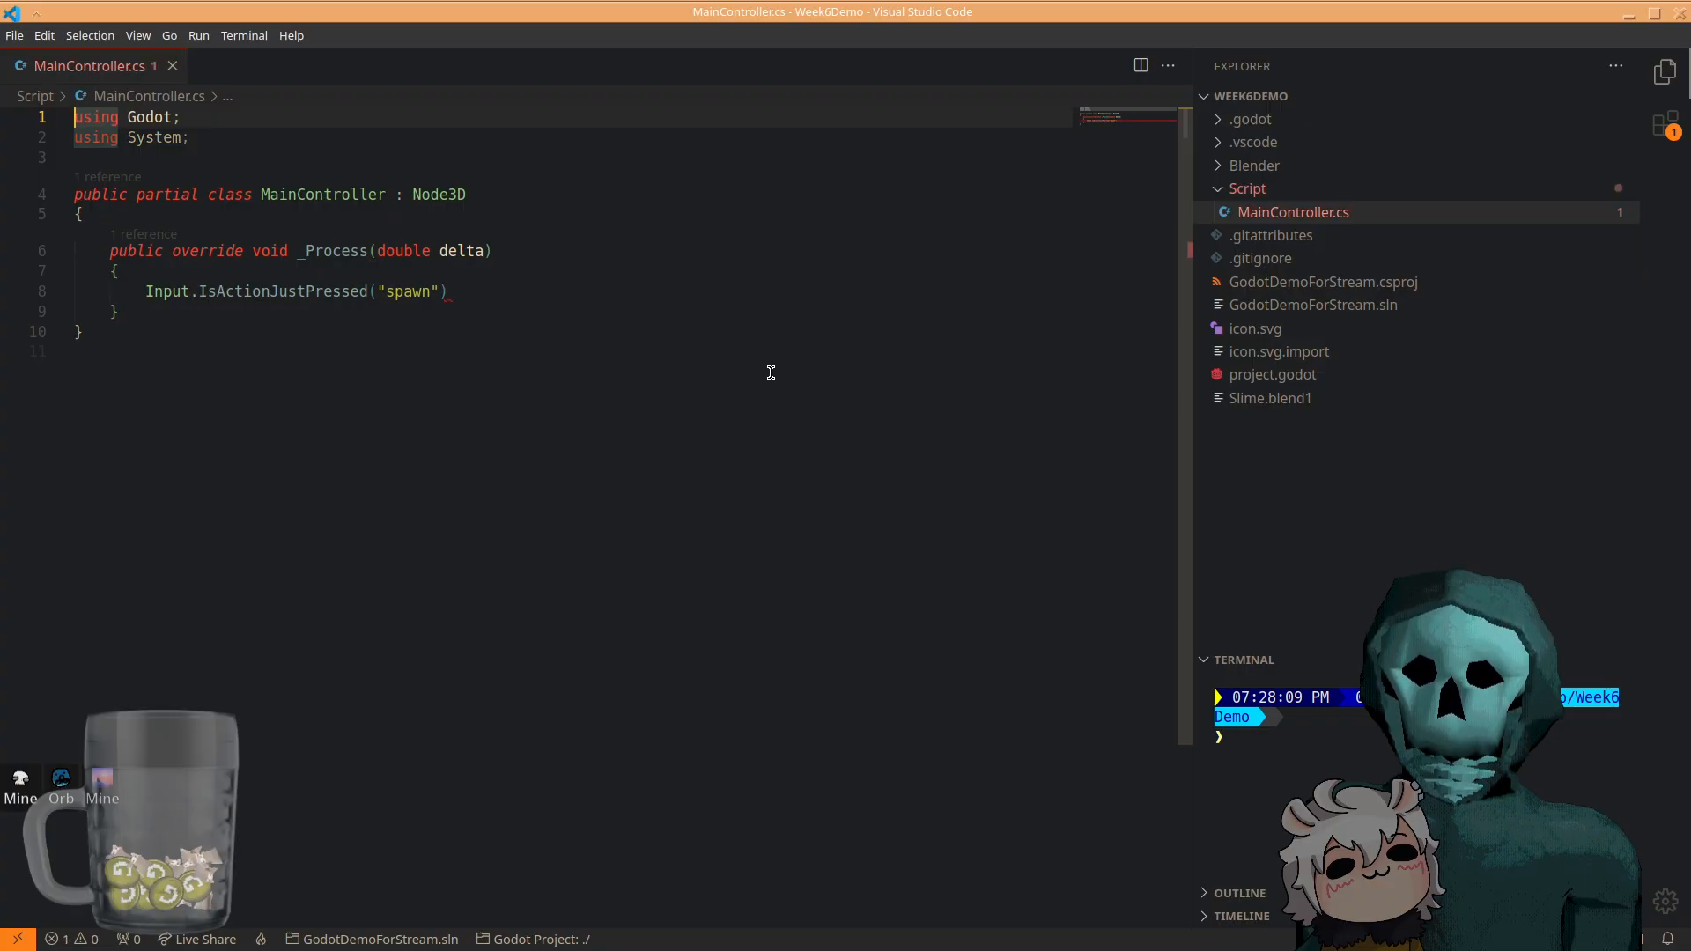
- View the IsActionJustPressed documentation, search the editor commands for sele, and dismiss the command search
{"action": "left_click", "coordinate": [252, 291]}
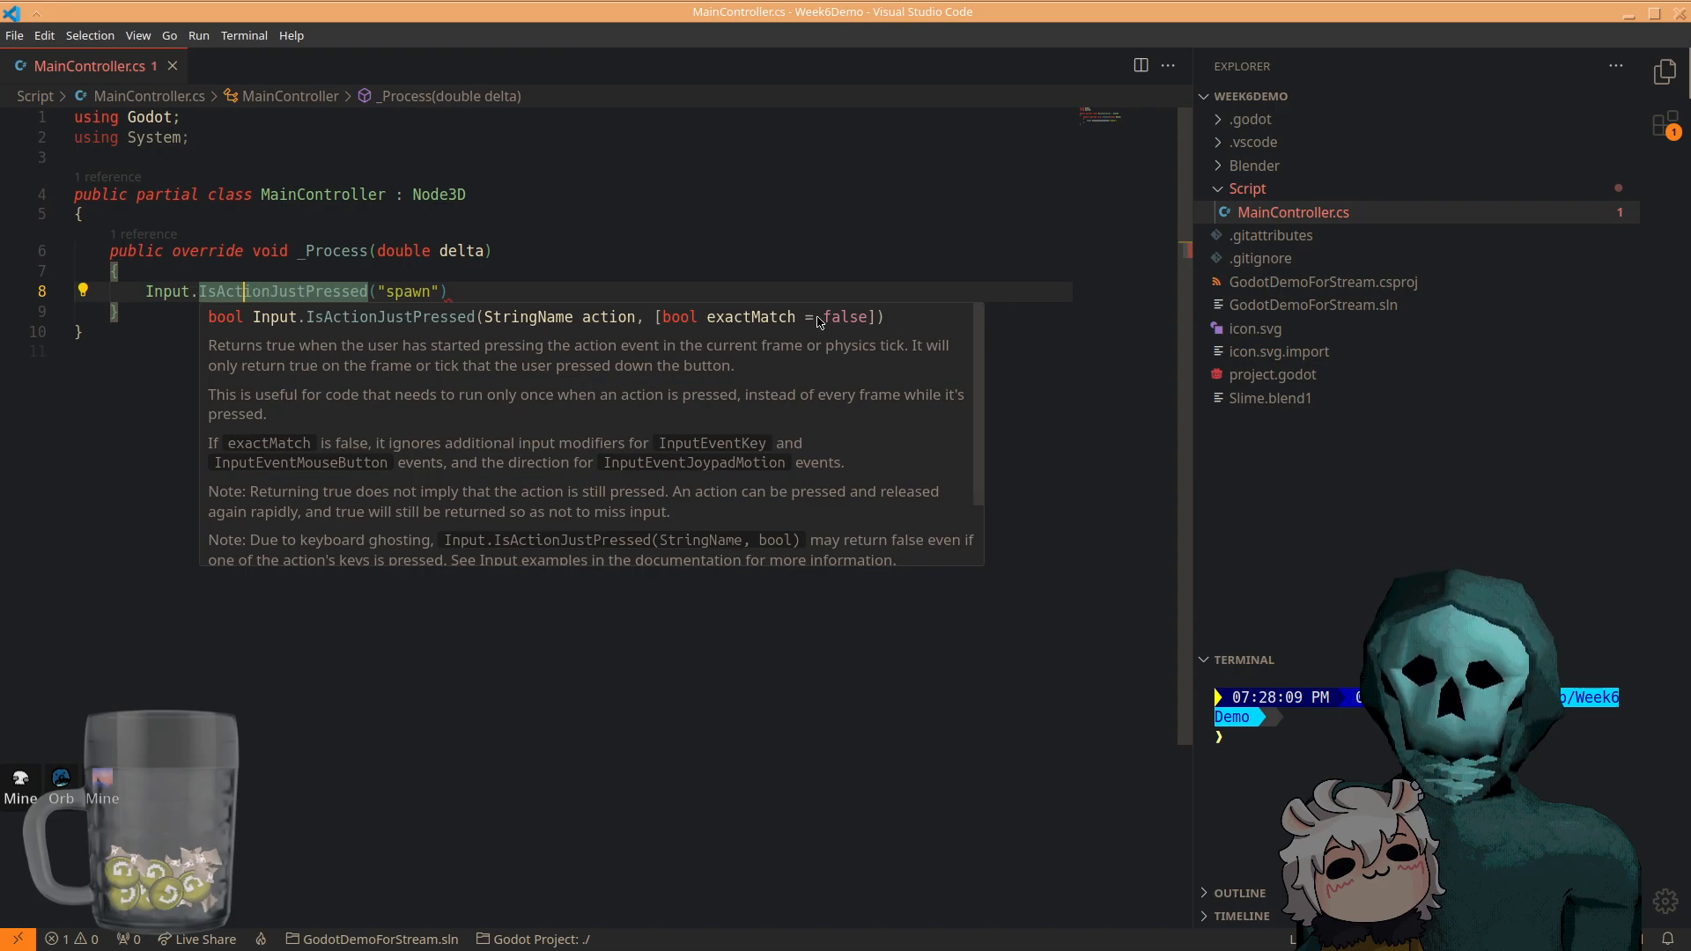
{"action": "left_click", "coordinate": [598, 283]}
{"action": "key", "text": "ctrl+shift+p"}
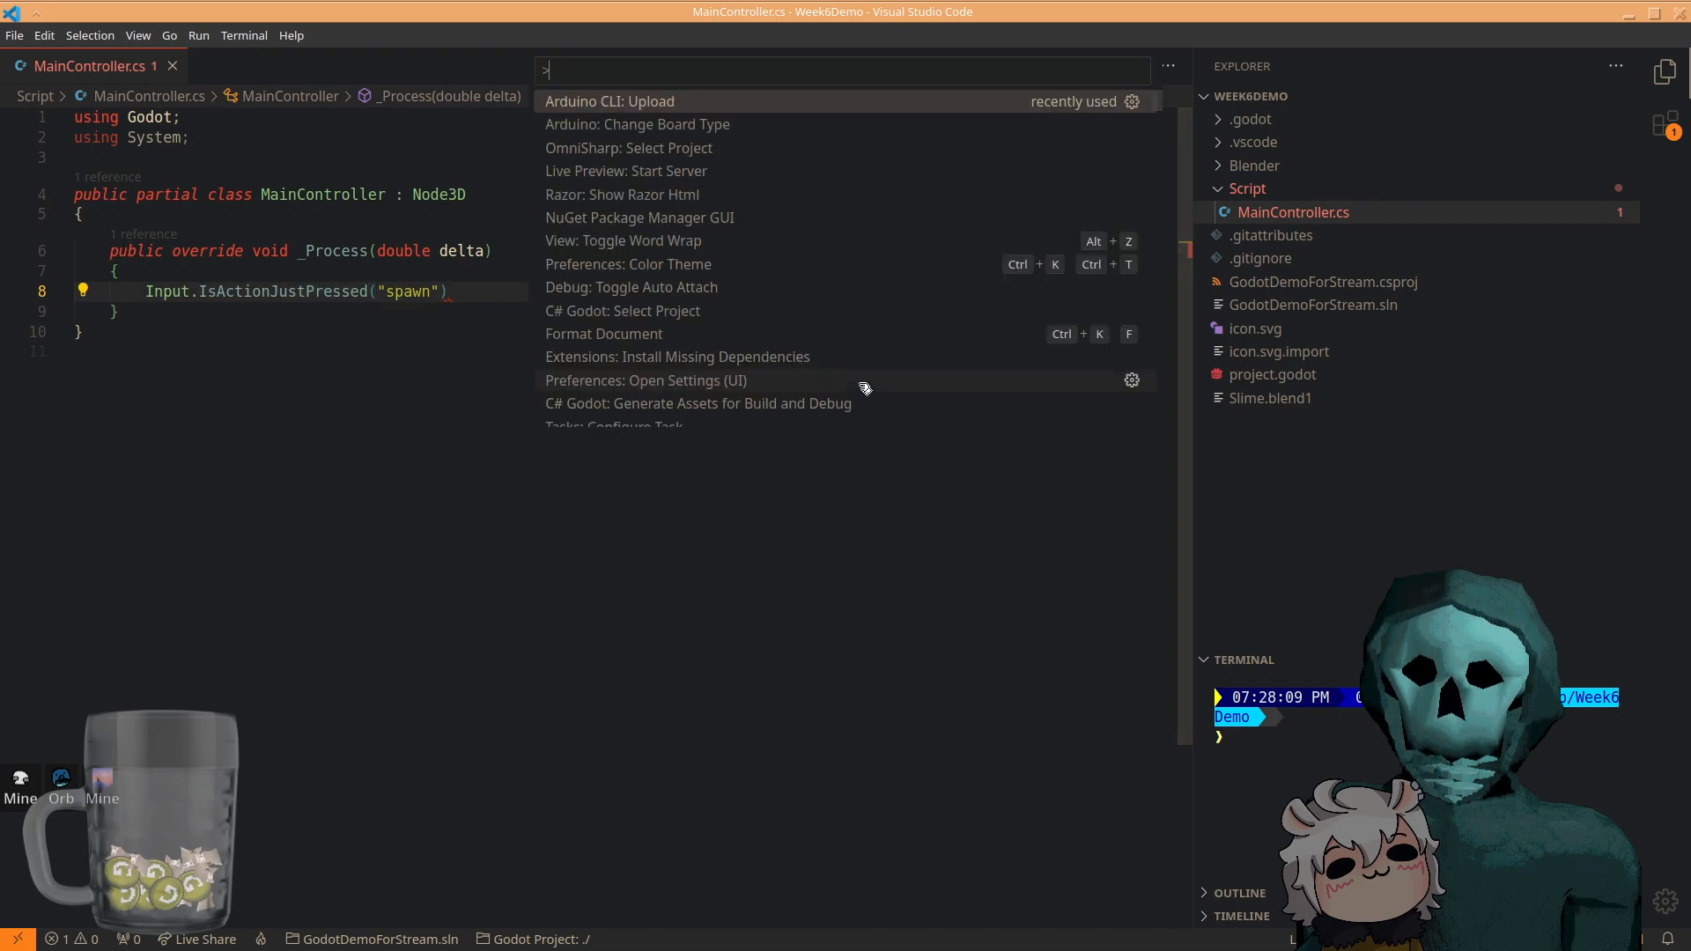
{"action": "key", "text": "Escape"}
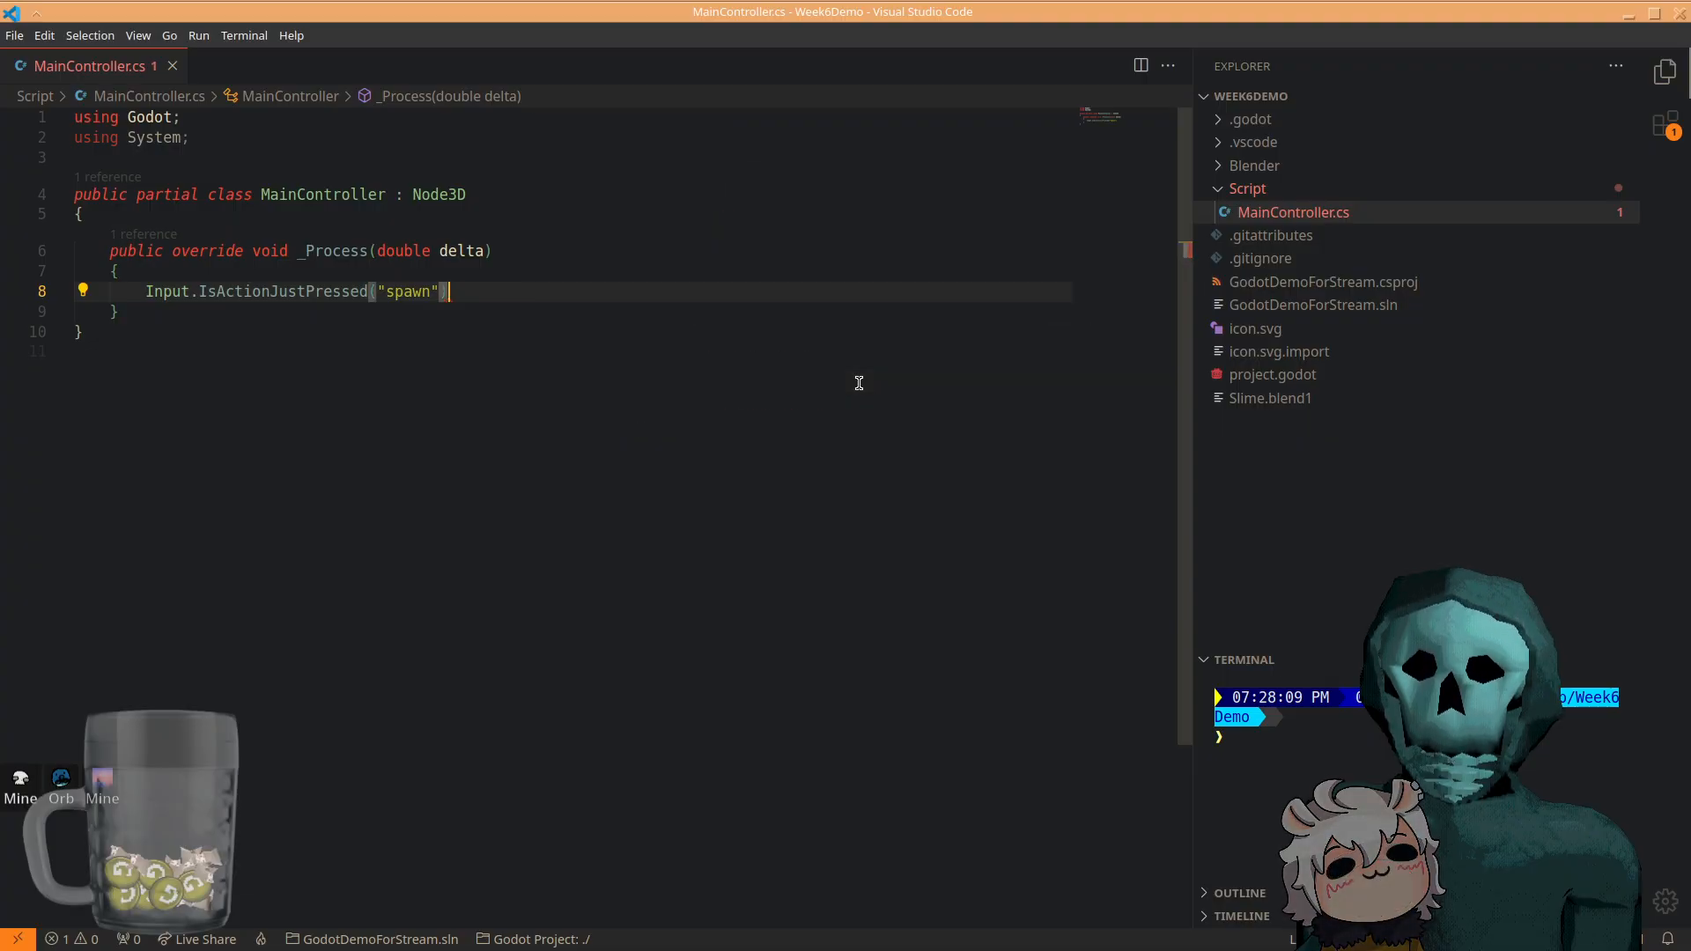
{"action": "key", "text": "ctrl+shift+p"}
{"action": "type", "text": "sele"}
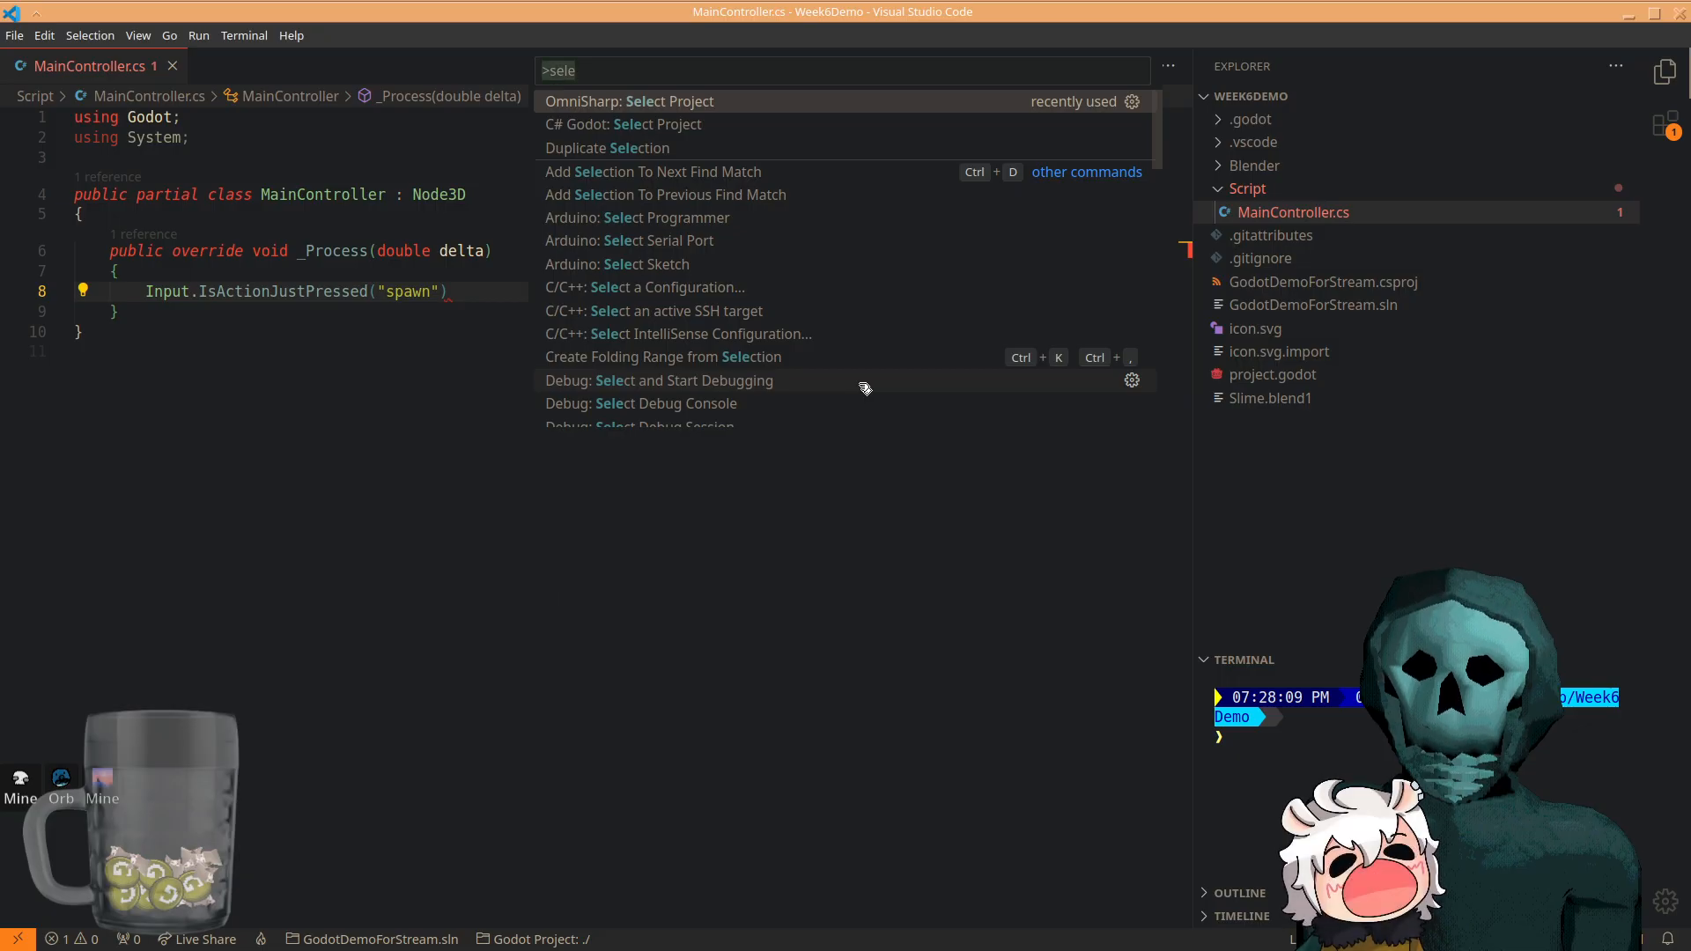
{"action": "key", "text": "Escape"}
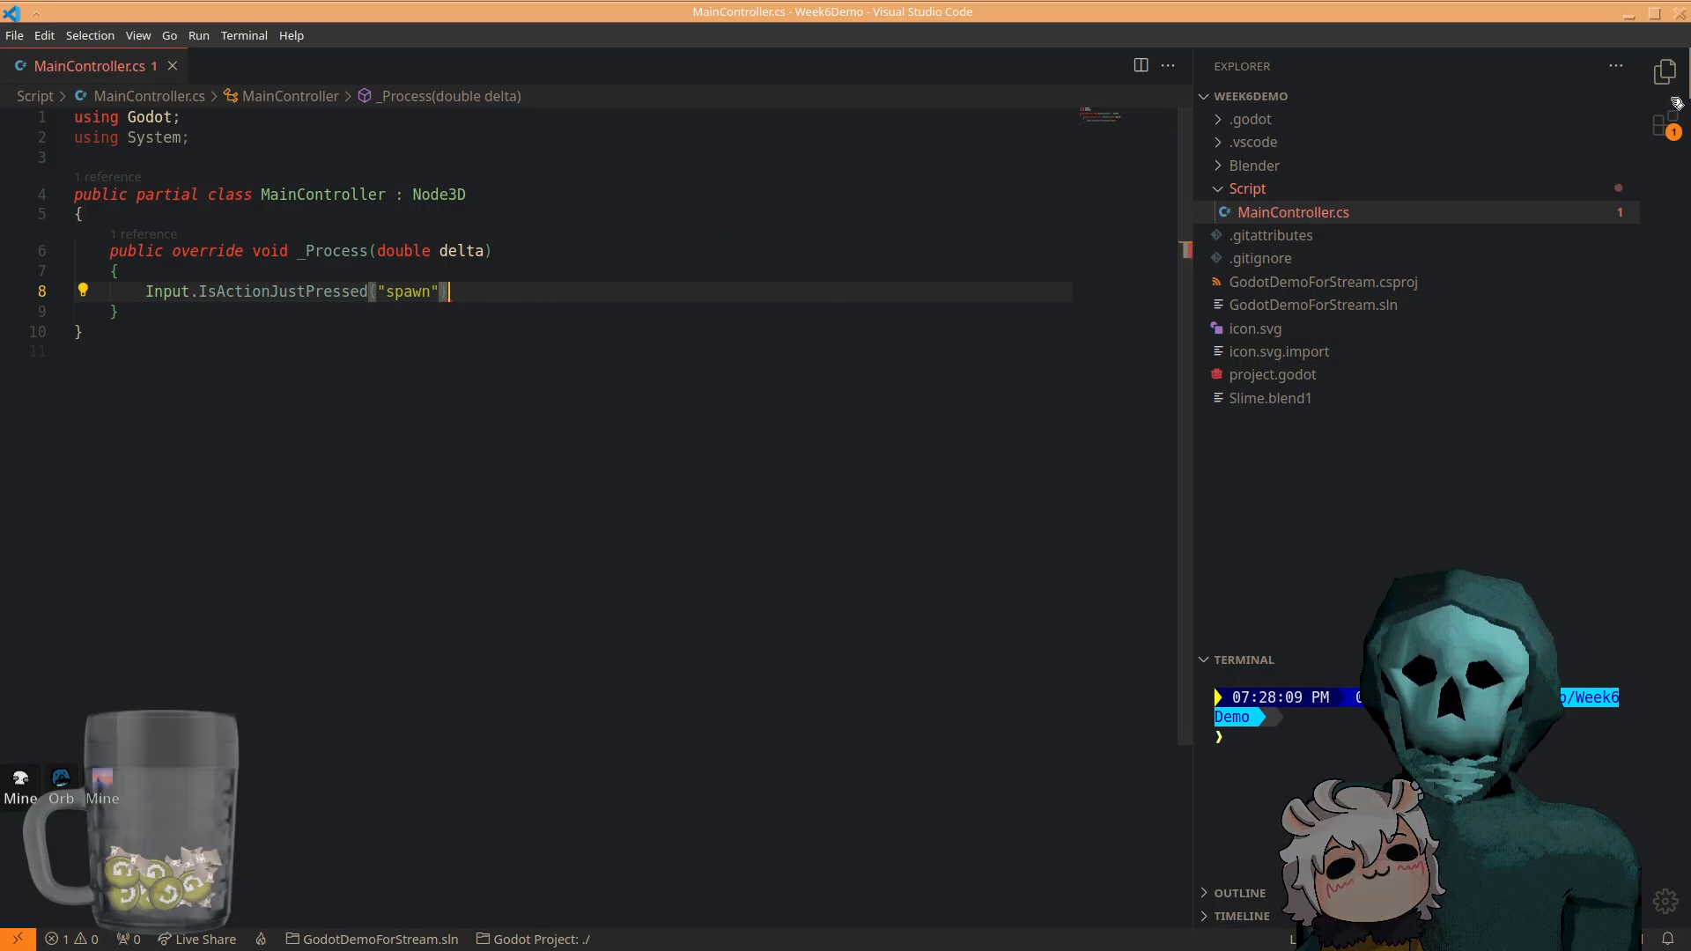
- Examine the installed C# extension's details page, including its version, management options and the choices for uninstalling or installing a specific version
{"action": "key", "text": "ctrl+shift+x"}
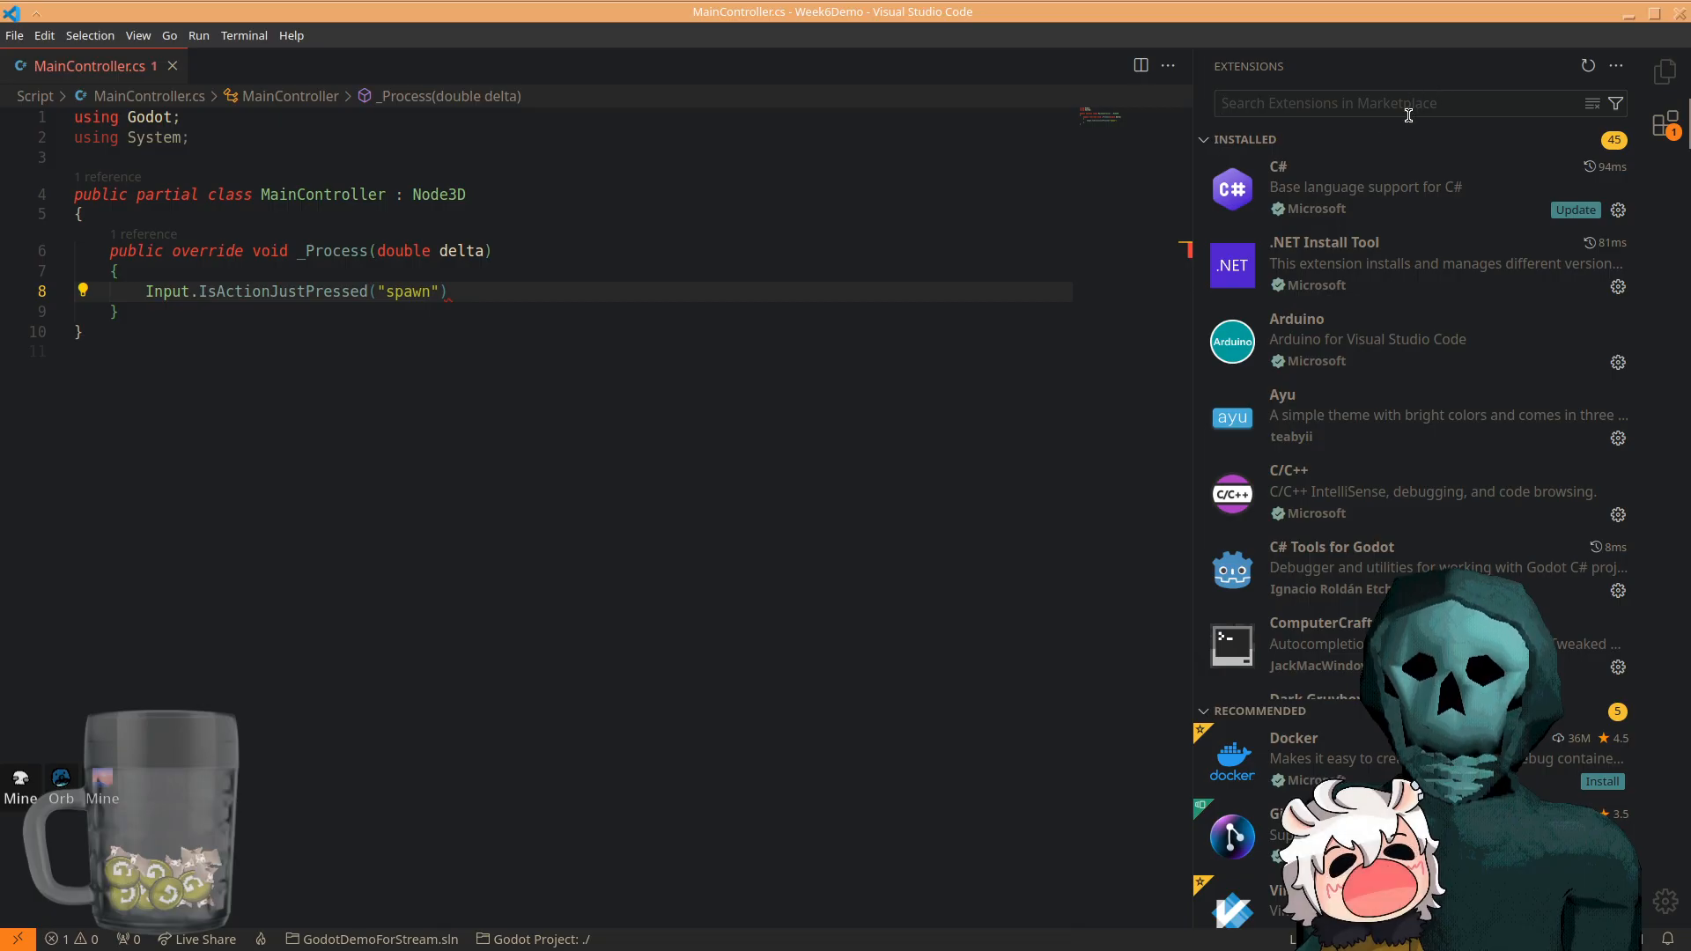
{"action": "mouse_move", "coordinate": [1354, 163]}
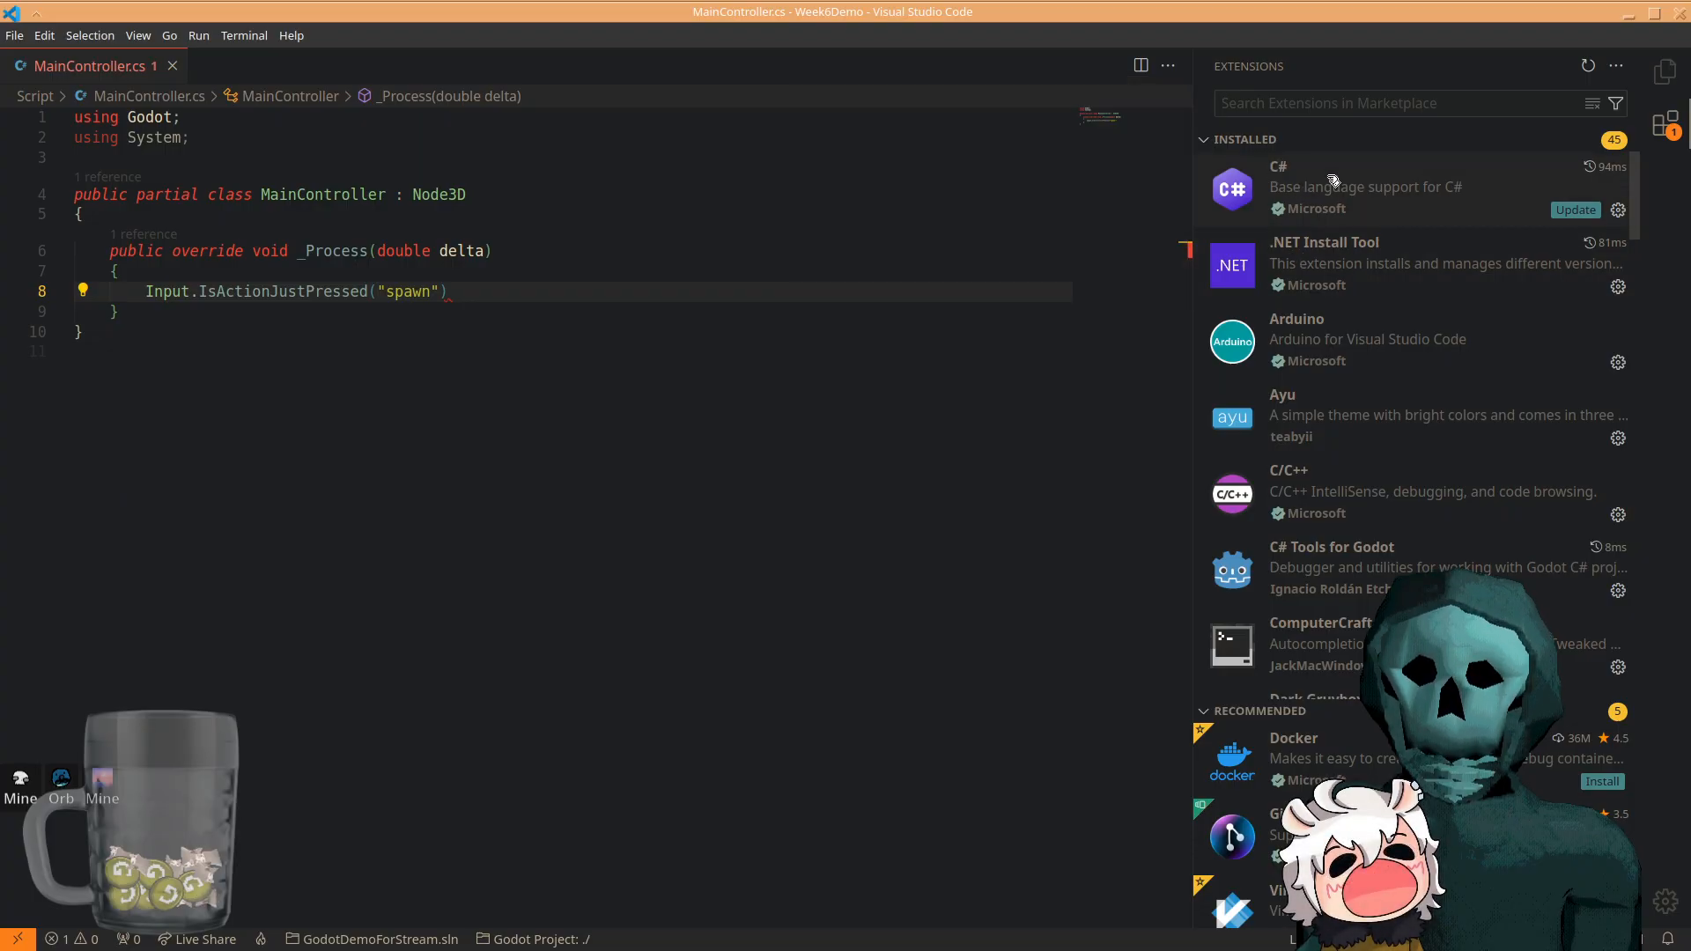
{"action": "left_click", "coordinate": [1372, 184]}
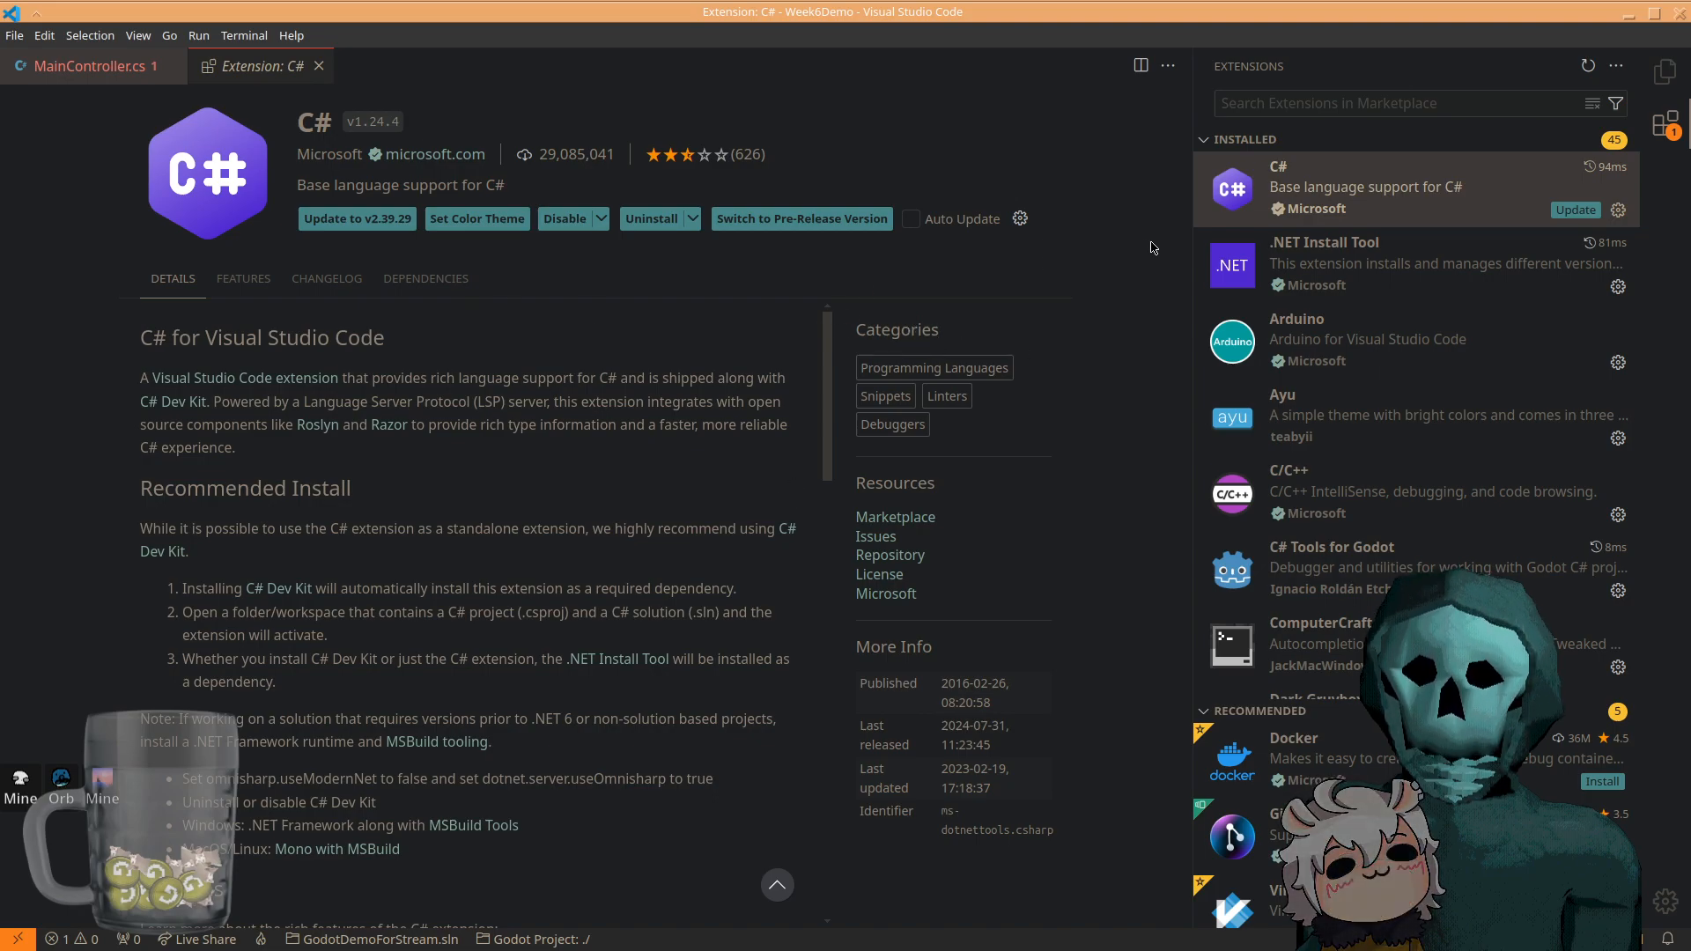
{"action": "mouse_move", "coordinate": [1294, 218]}
{"action": "left_click", "coordinate": [1020, 221]}
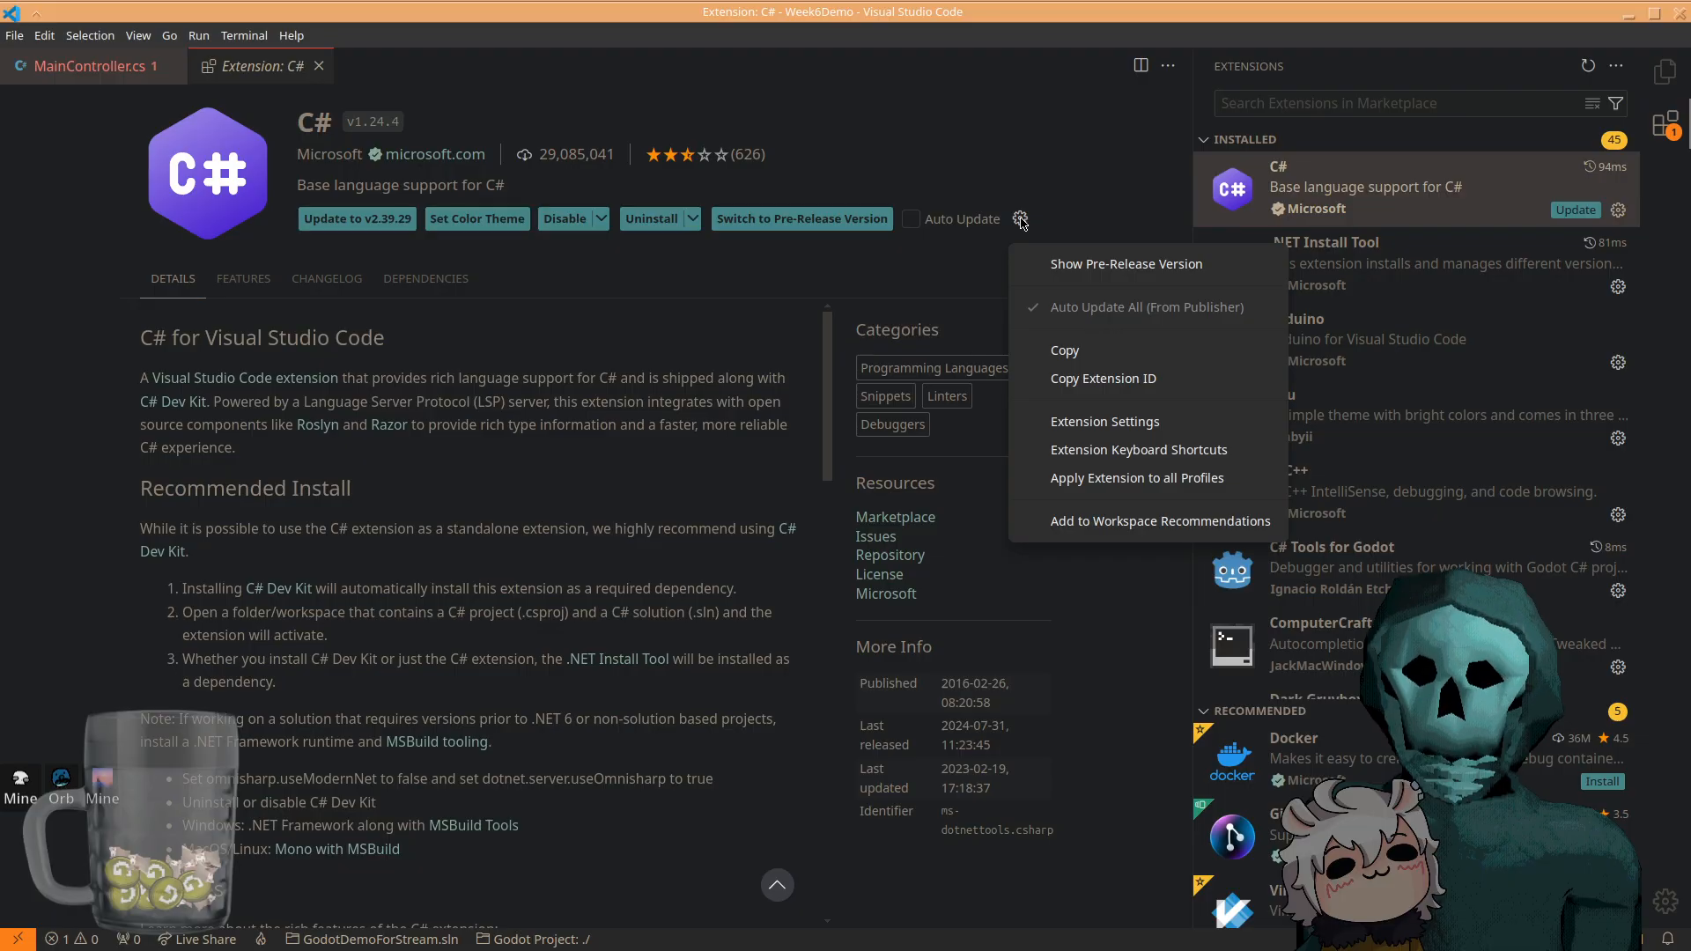
{"action": "left_click", "coordinate": [1026, 222]}
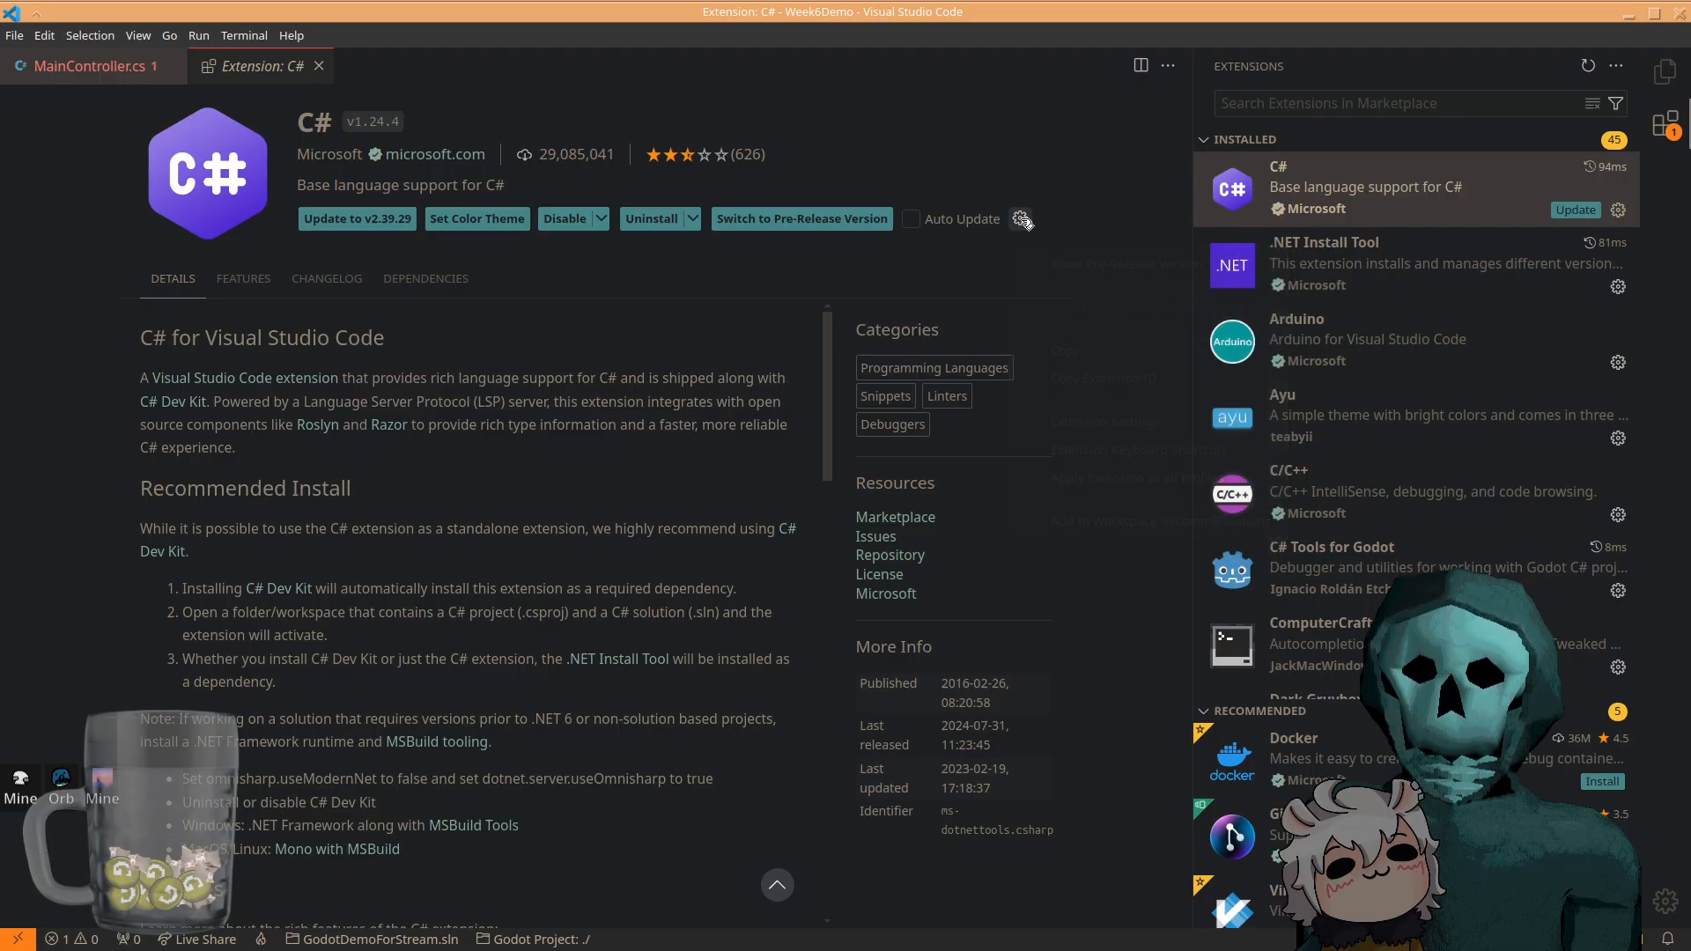
{"action": "left_click", "coordinate": [693, 219]}
{"action": "left_click", "coordinate": [652, 262]}
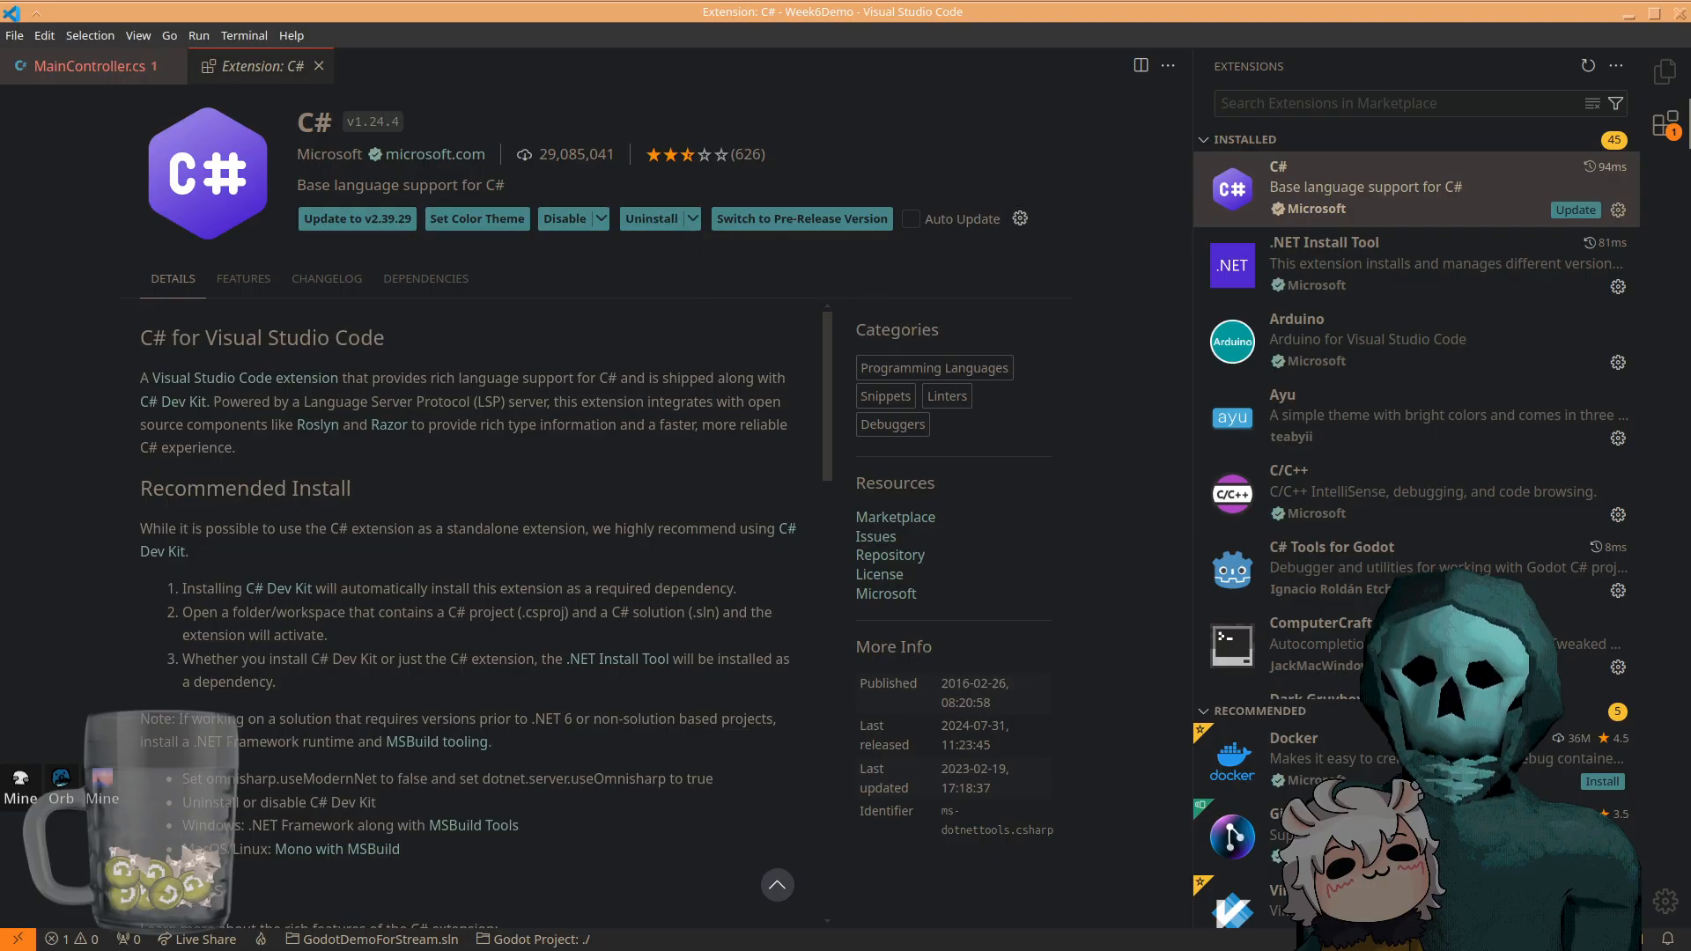
{"action": "left_click", "coordinate": [694, 220]}
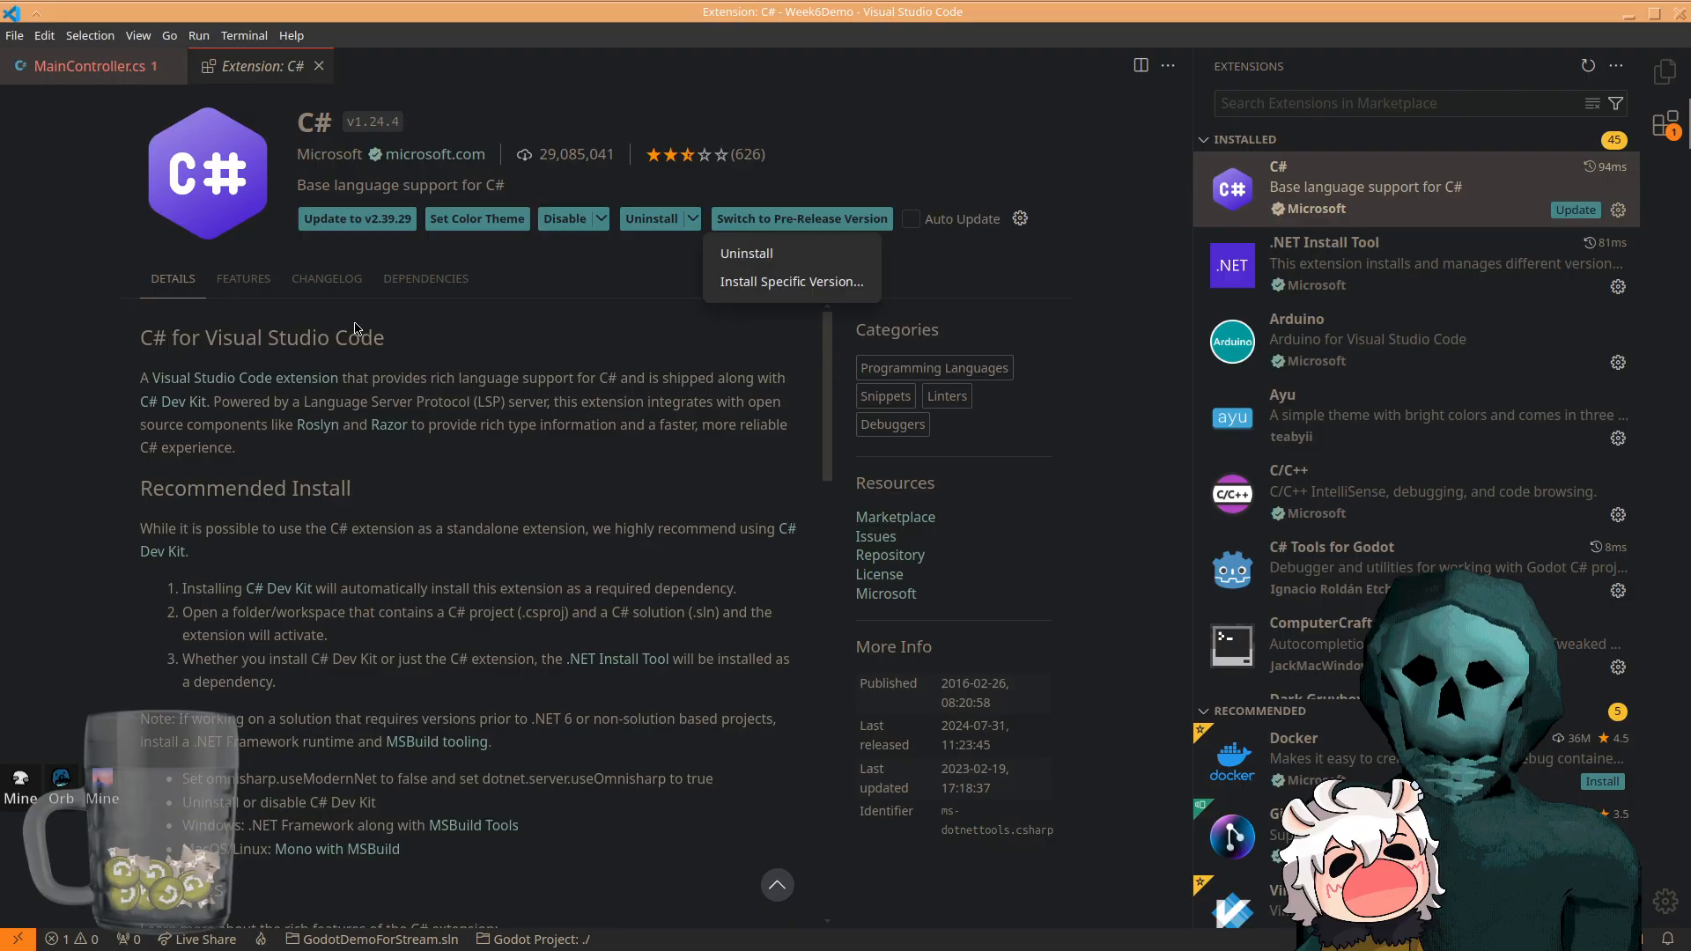
{"action": "left_click", "coordinate": [374, 126]}
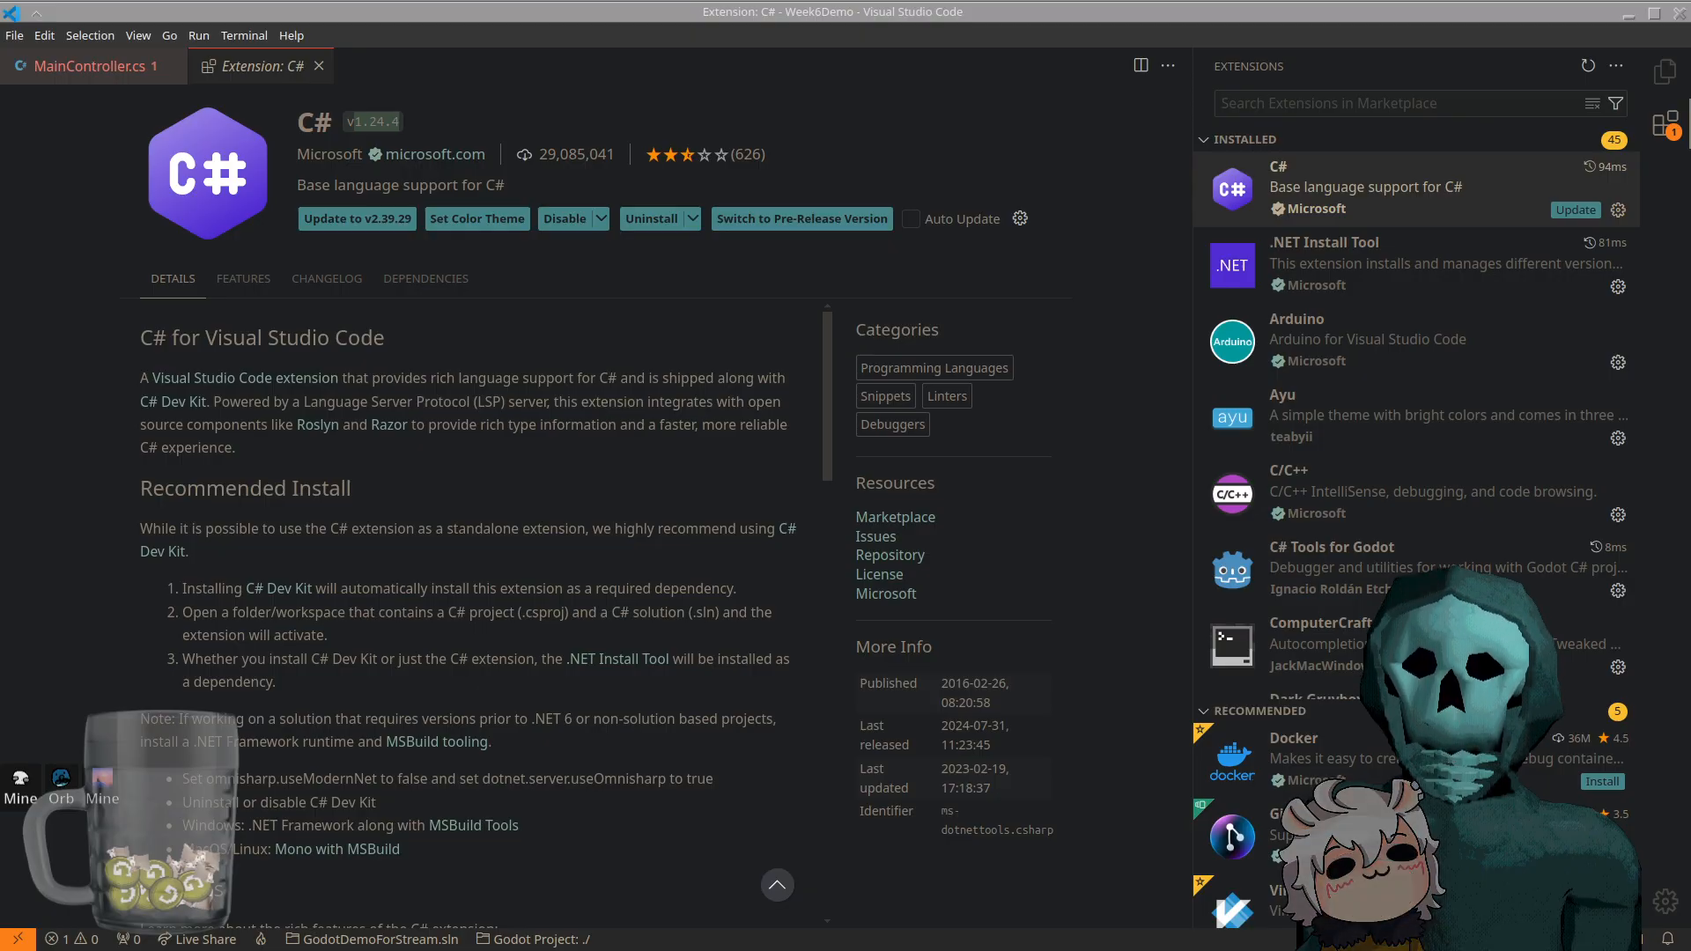
{"action": "left_click", "coordinate": [624, 443]}
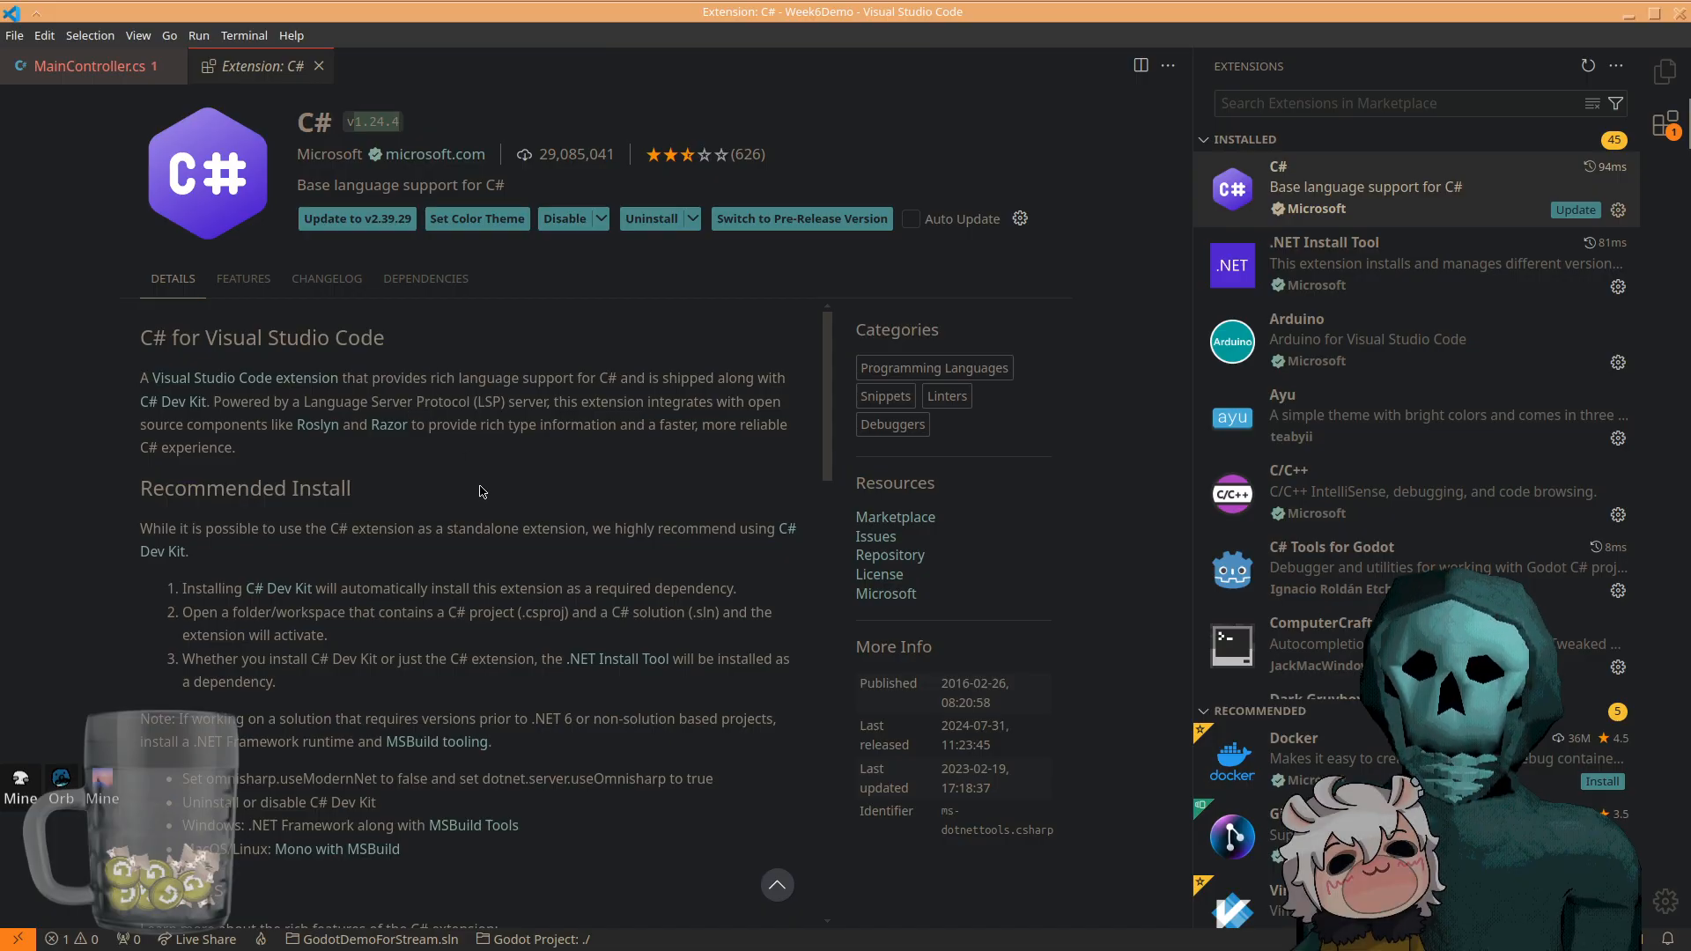
- Return to MainController.cs and run the OmniSharp: Select Project command to view the available projects
{"action": "left_click", "coordinate": [102, 69]}
{"action": "left_click", "coordinate": [636, 330]}
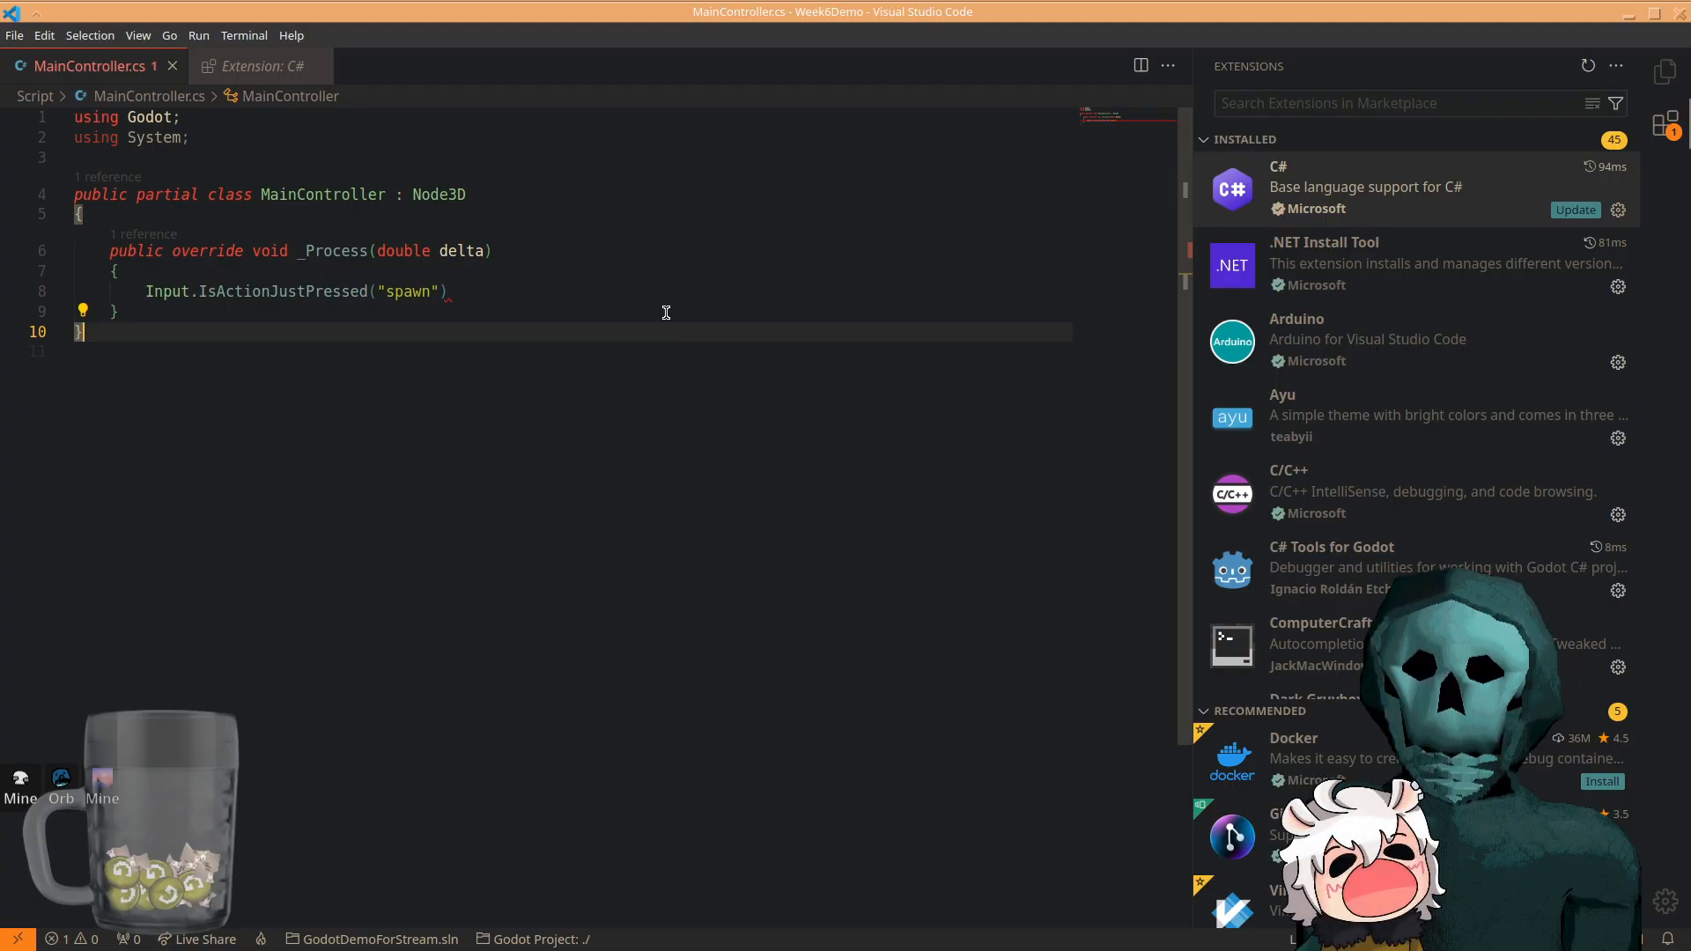
{"action": "left_click", "coordinate": [656, 257]}
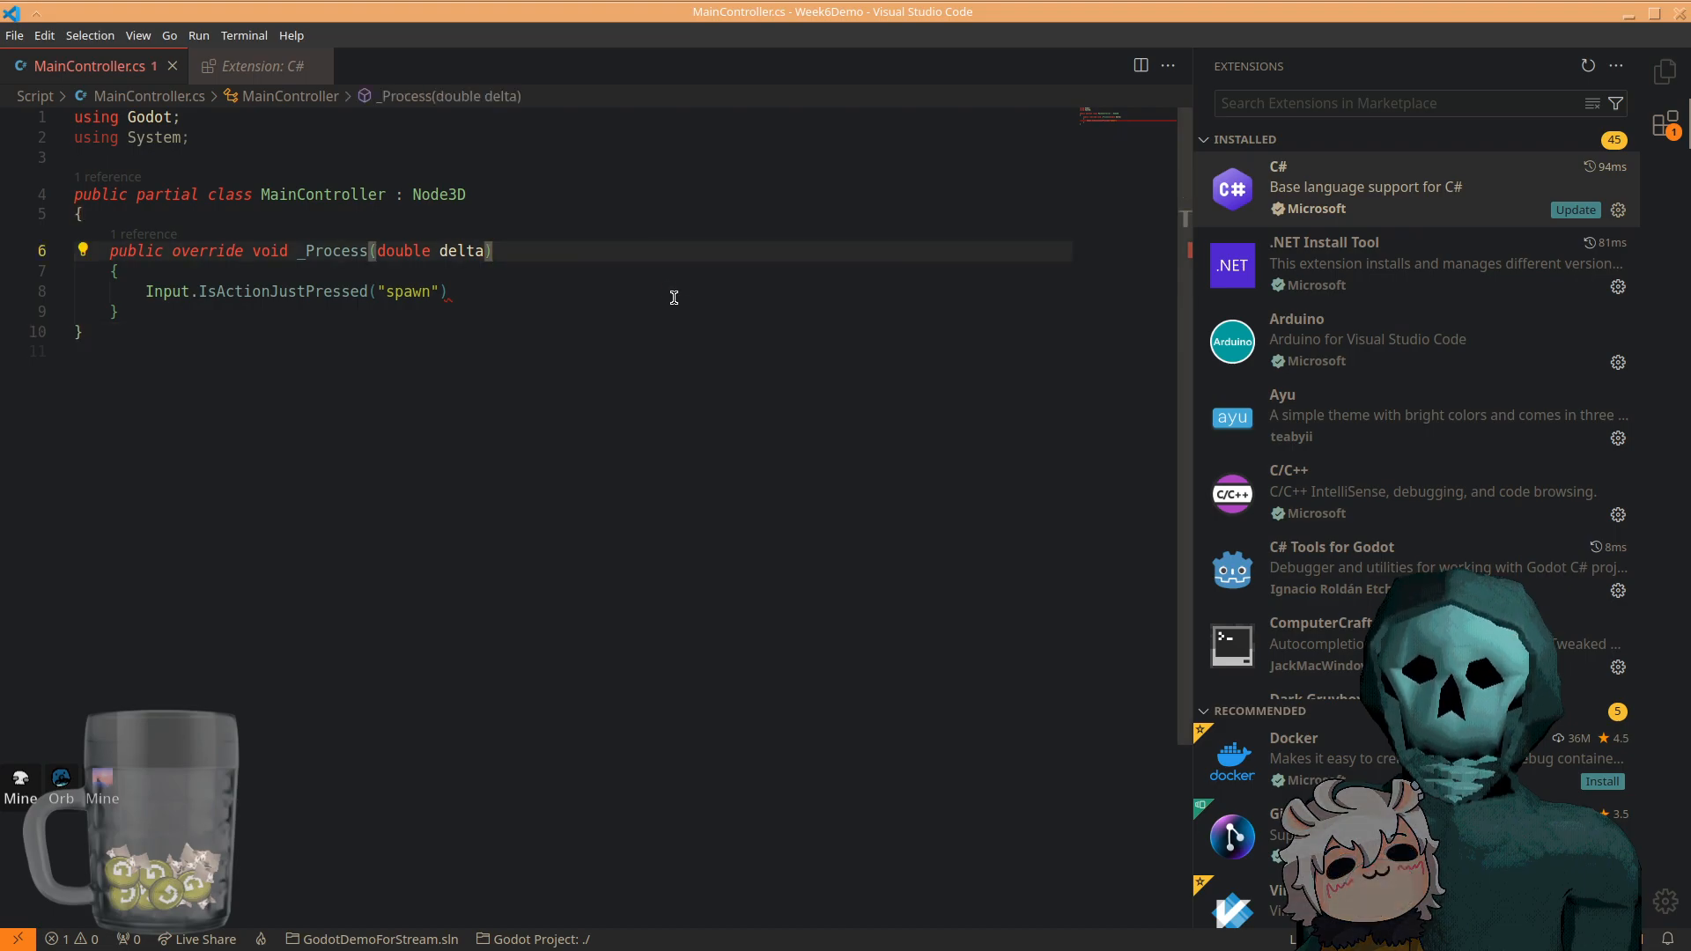
{"action": "key", "text": "ctrl+shift+p"}
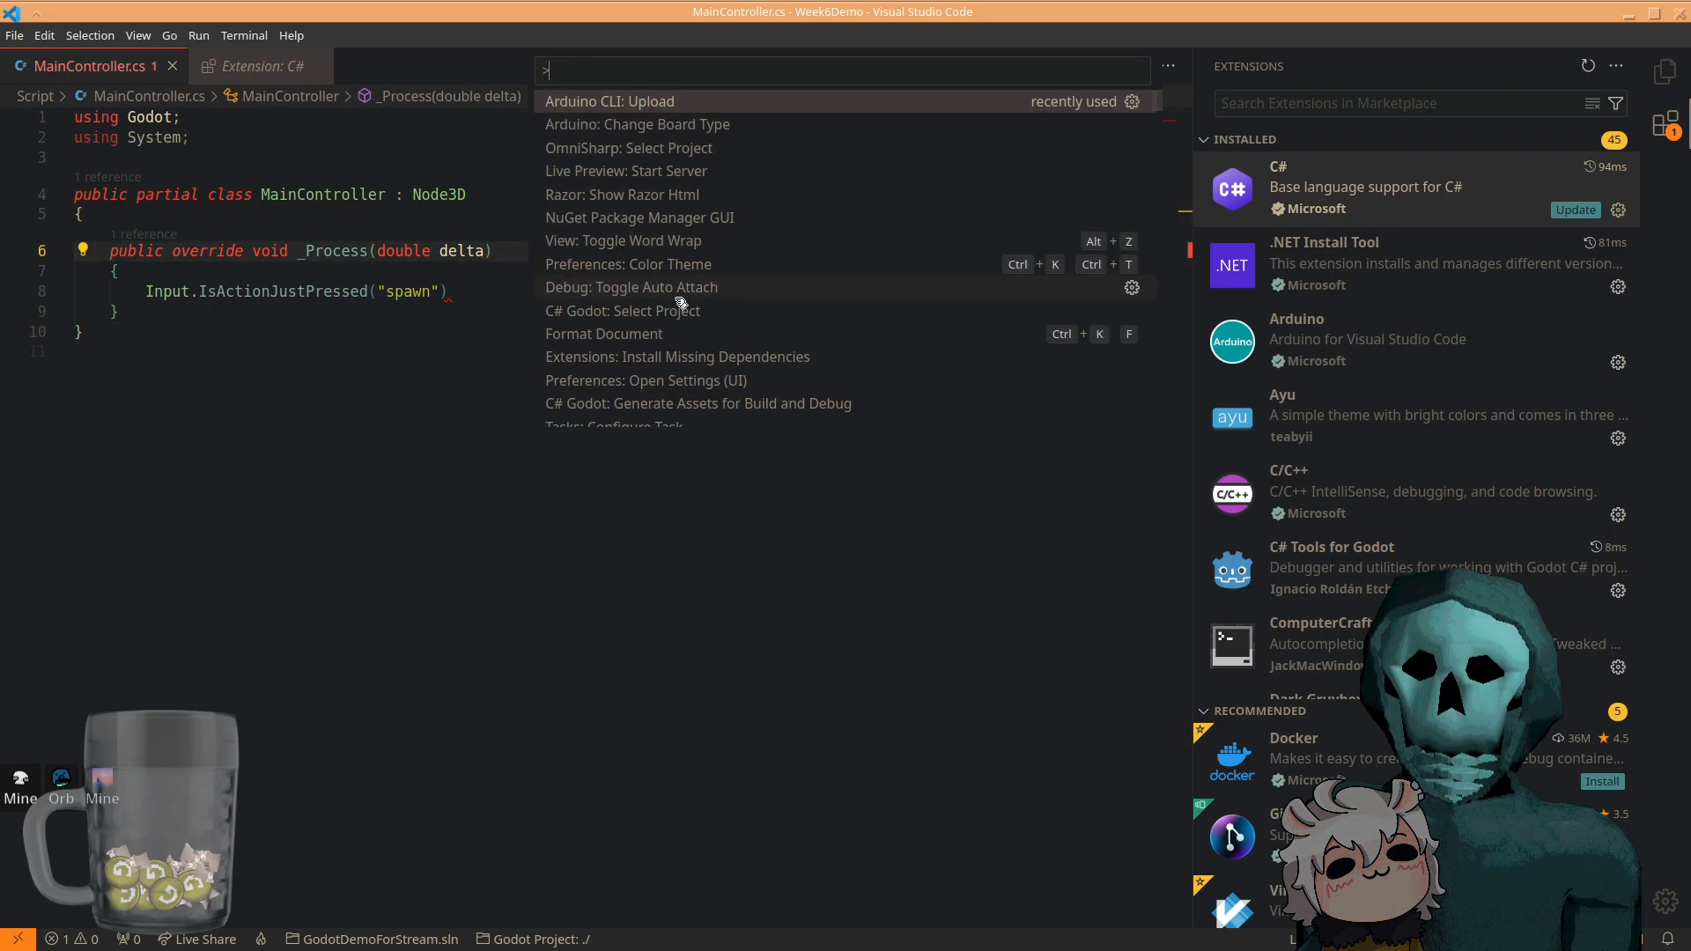
{"action": "type", "text": "om"}
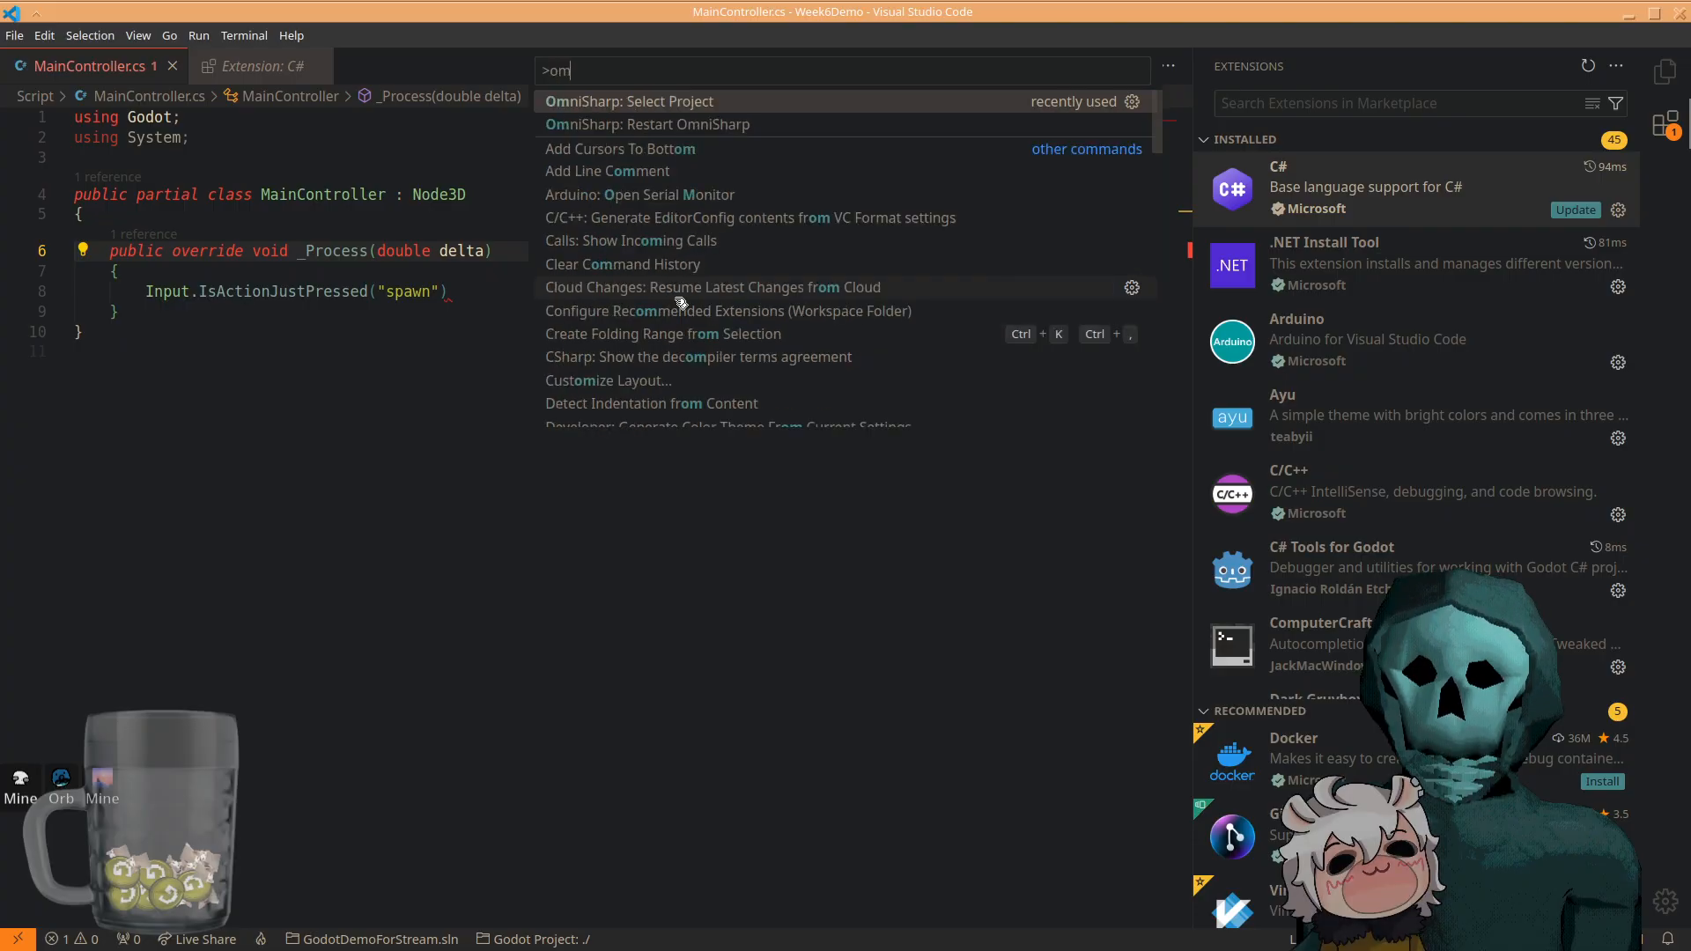
{"action": "type", "text": "nisharp"}
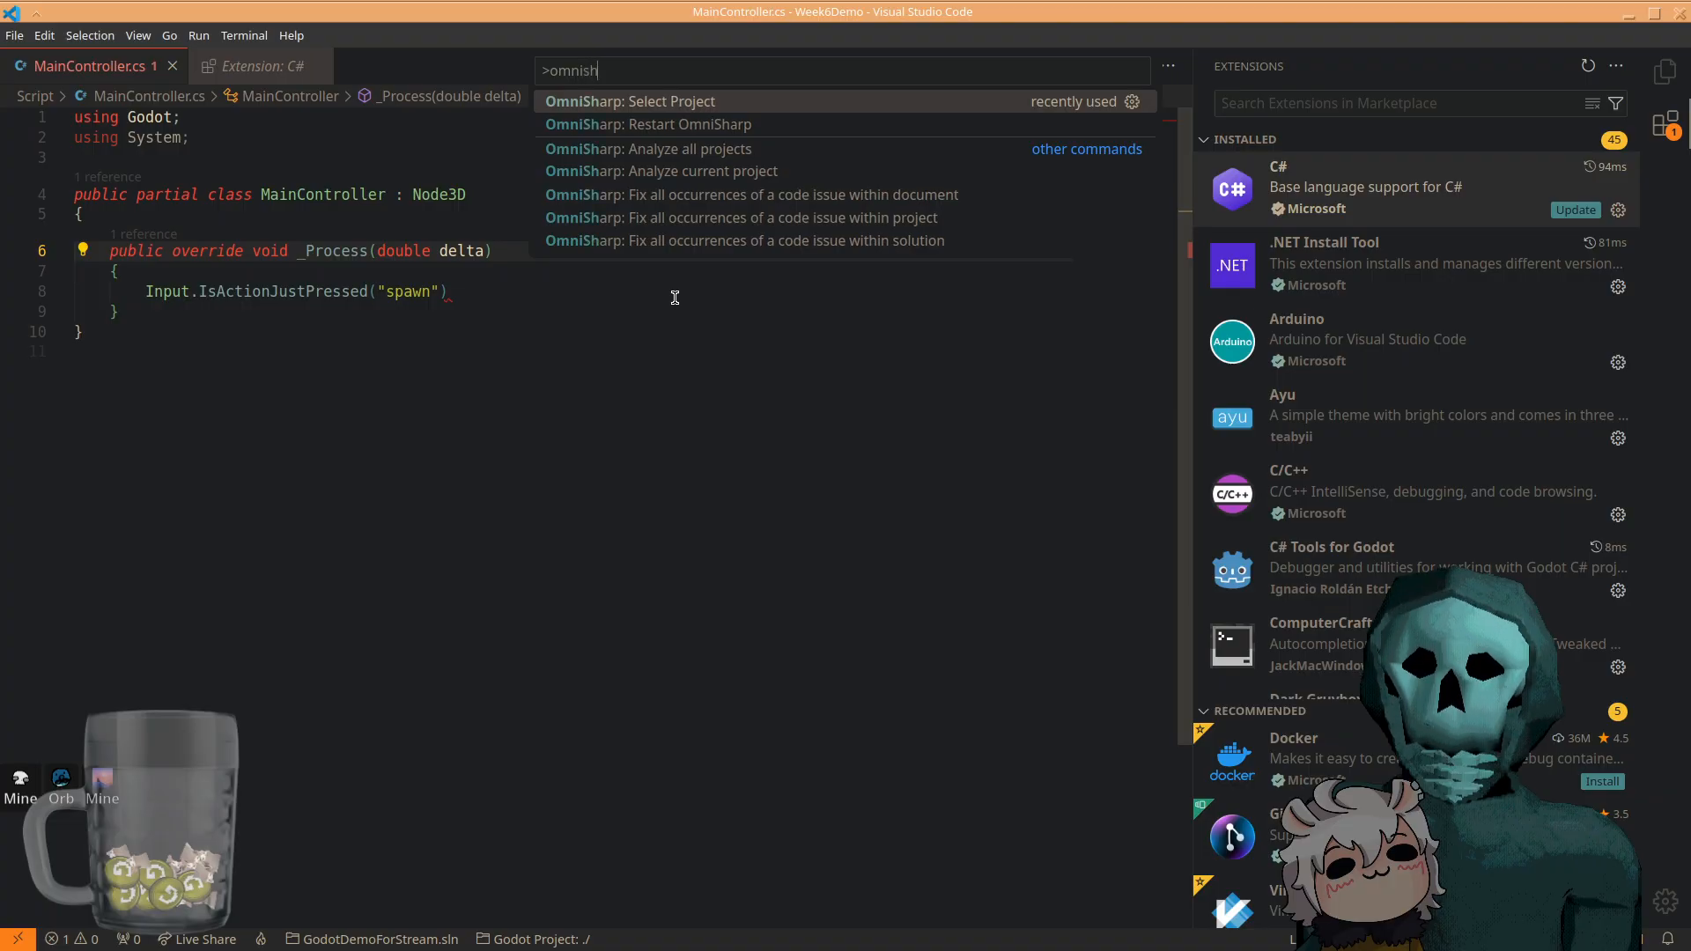
{"action": "key", "text": "Return"}
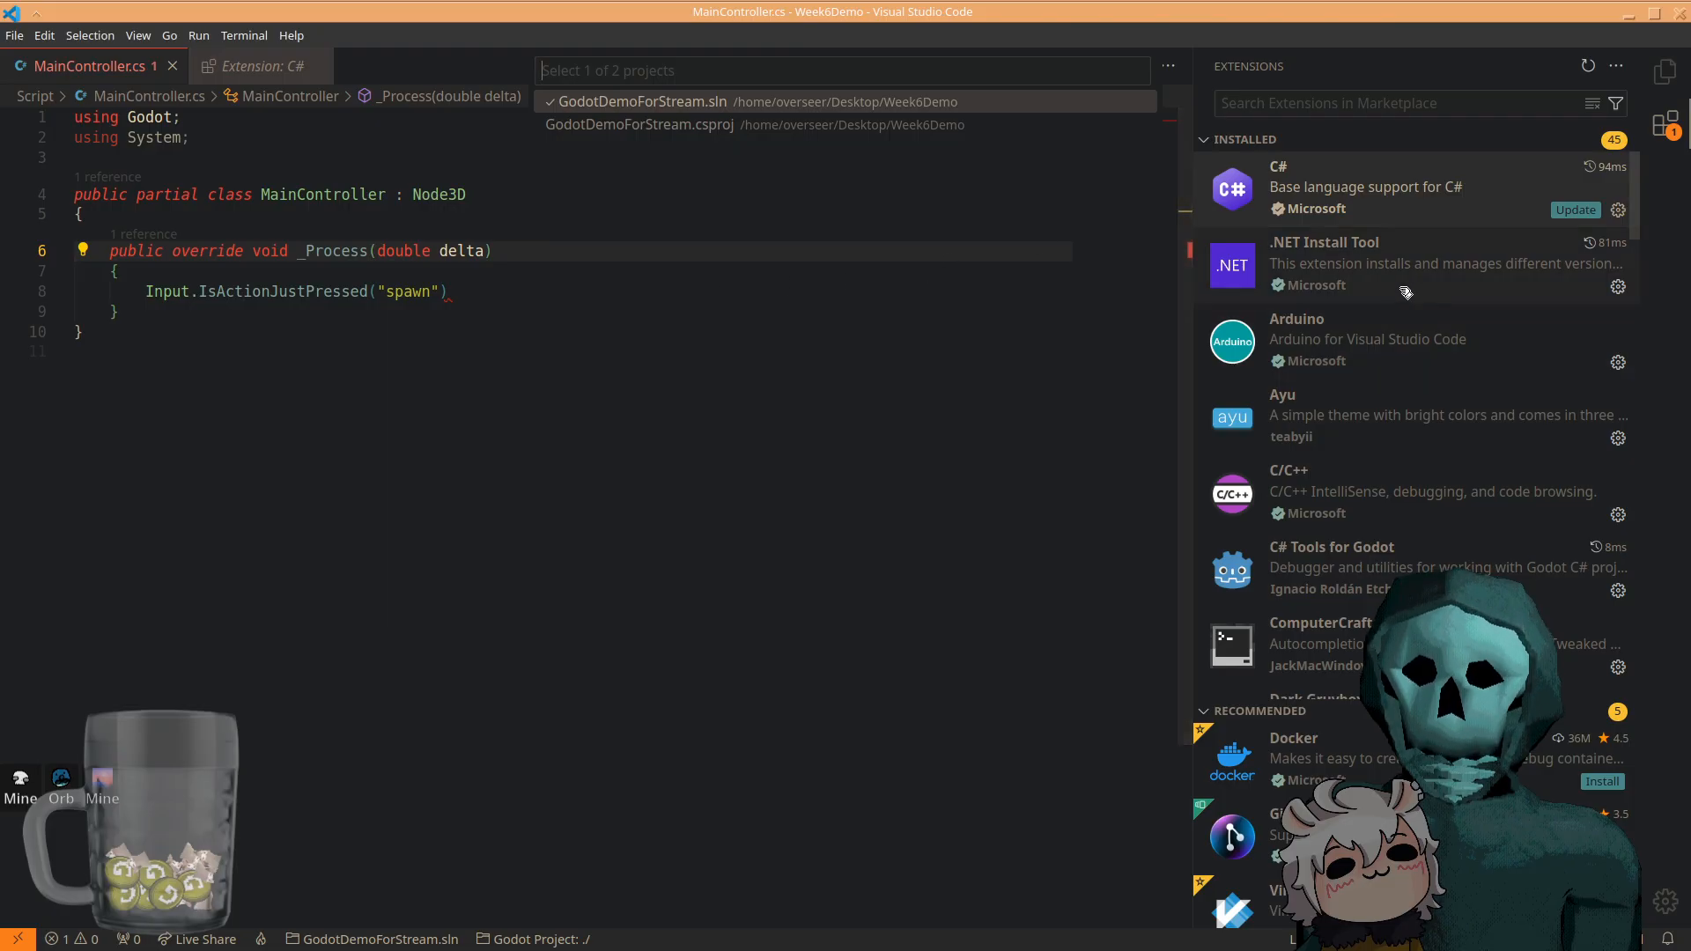
{"action": "mouse_move", "coordinate": [1405, 292]}
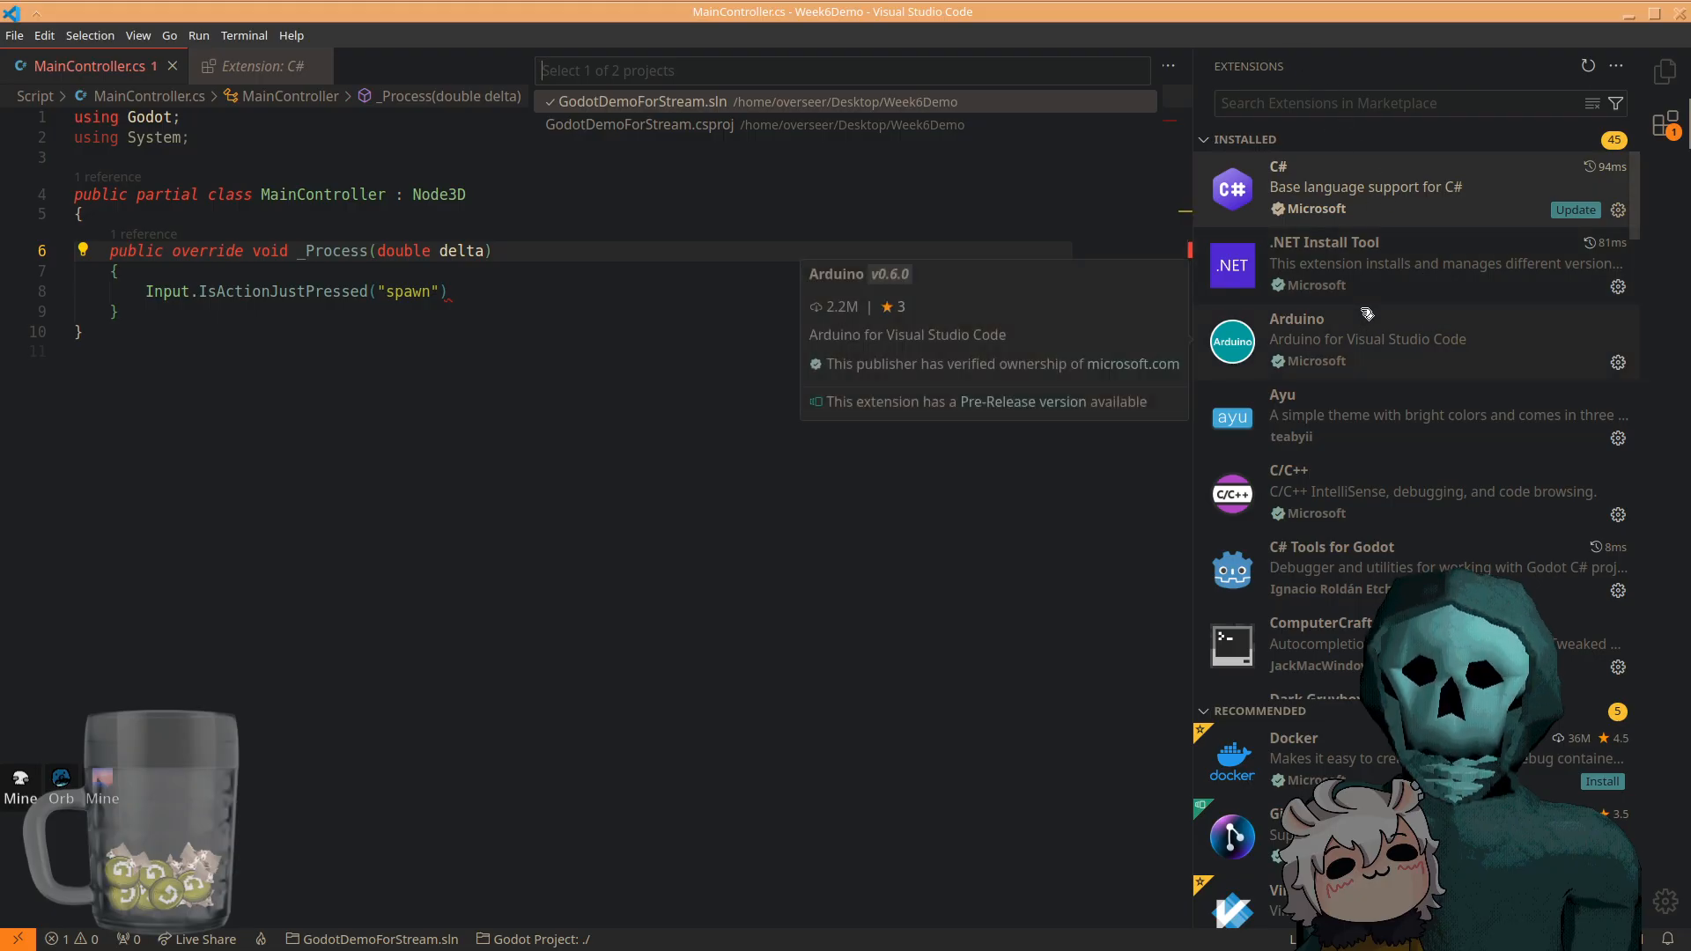
- Examine the .NET Install Tool extension's details and look through the installed extensions for the C# and Godot tooling
{"action": "left_click", "coordinate": [1340, 268]}
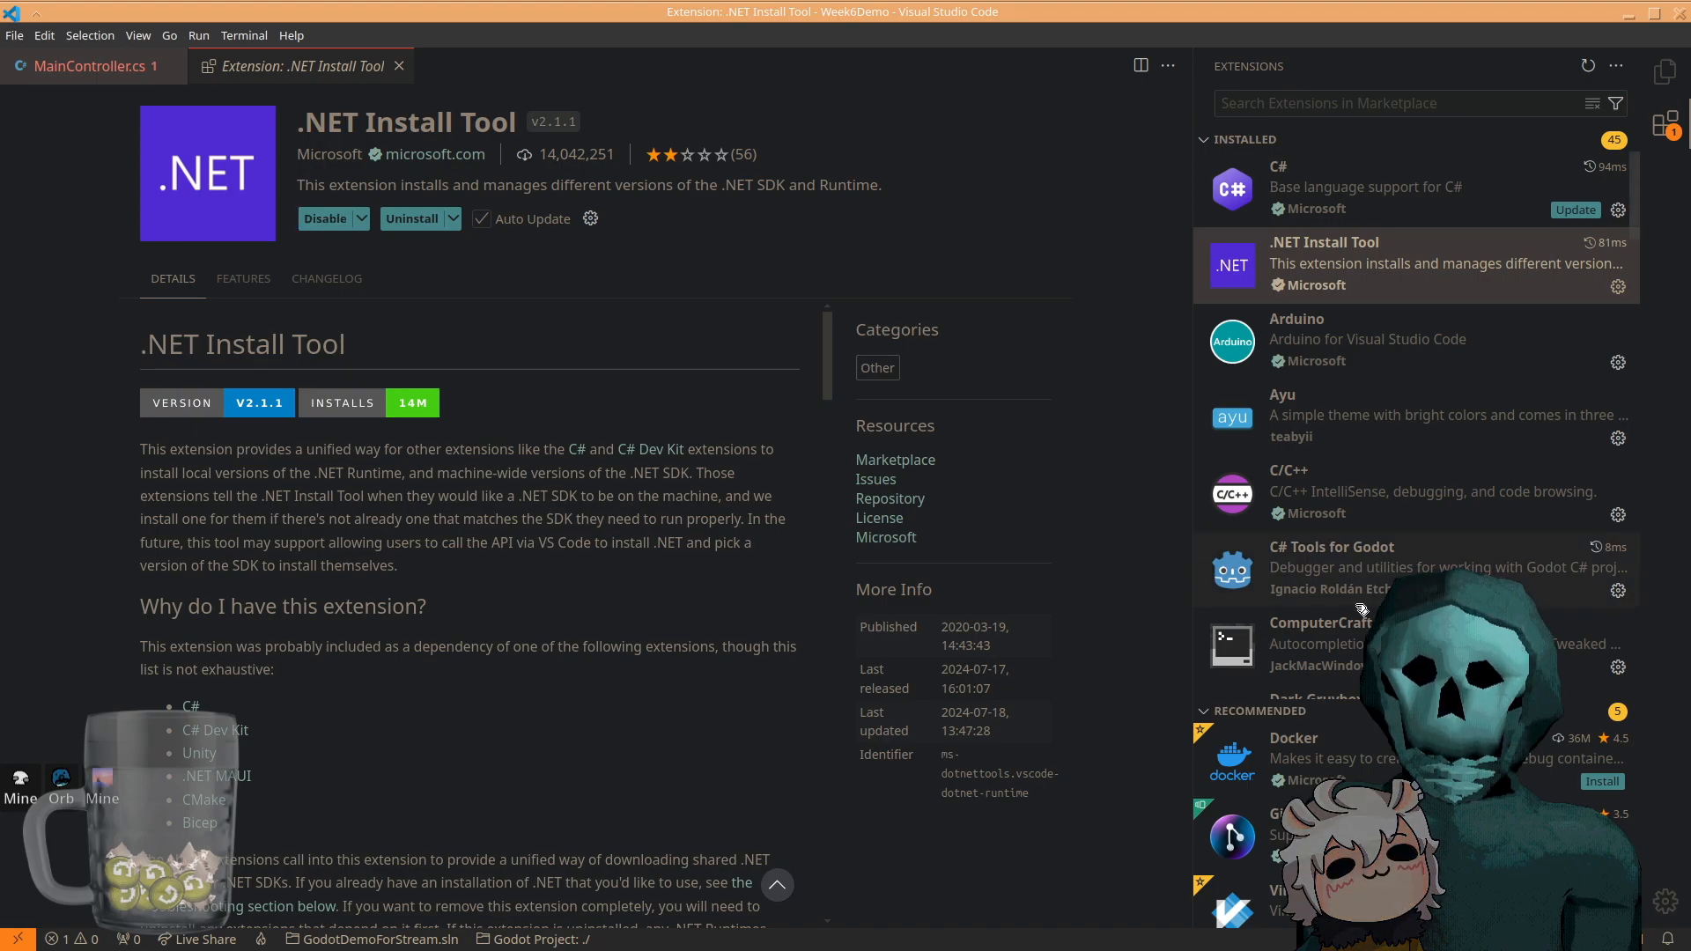
{"action": "scroll", "coordinate": [1469, 544], "scroll_direction": "down", "scroll_amount": 1}
{"action": "scroll", "coordinate": [1469, 544], "scroll_direction": "down", "scroll_amount": 10}
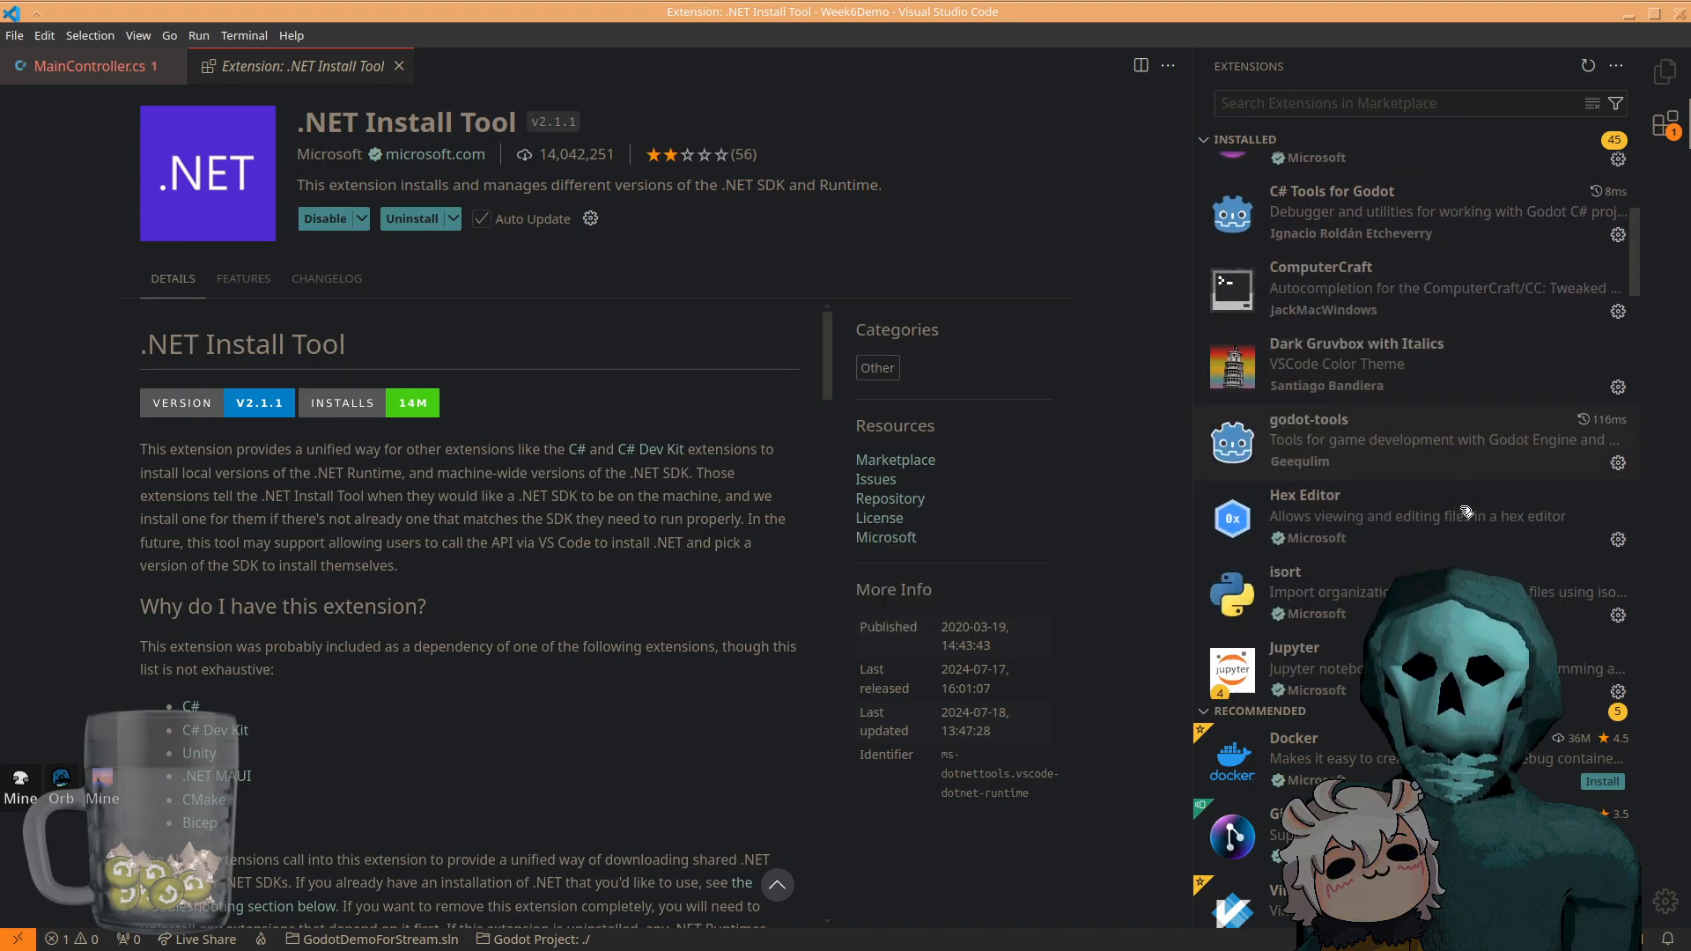
{"action": "scroll", "coordinate": [1464, 503], "scroll_direction": "down", "scroll_amount": 12}
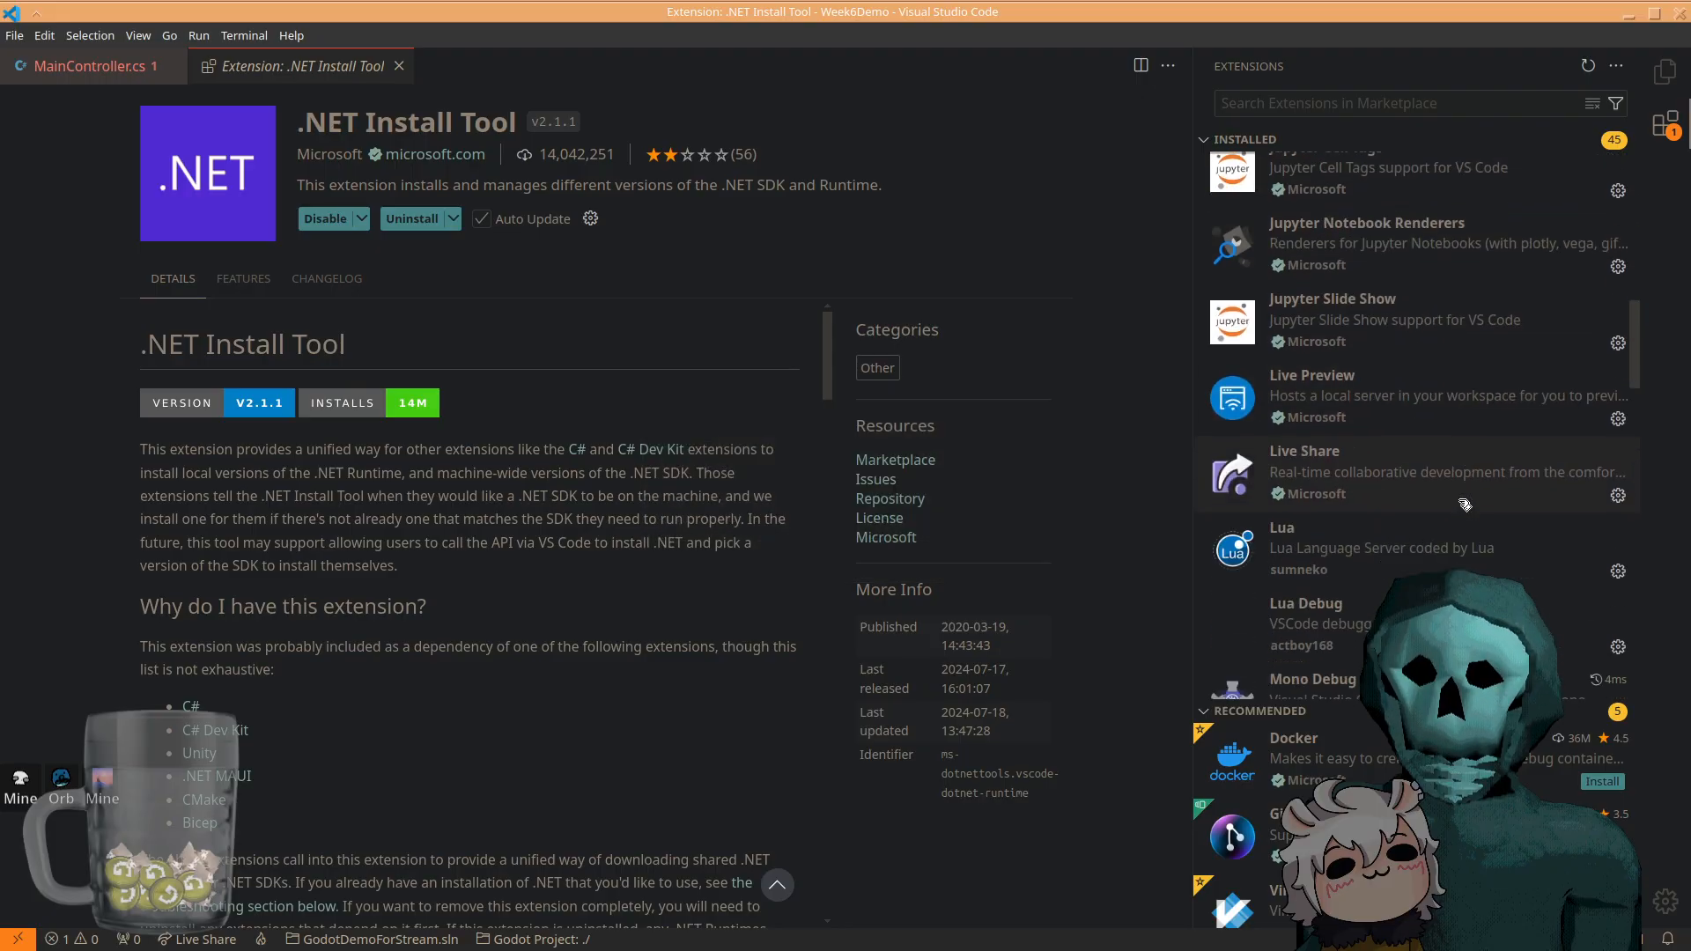
{"action": "scroll", "coordinate": [1464, 504], "scroll_direction": "down", "scroll_amount": 10}
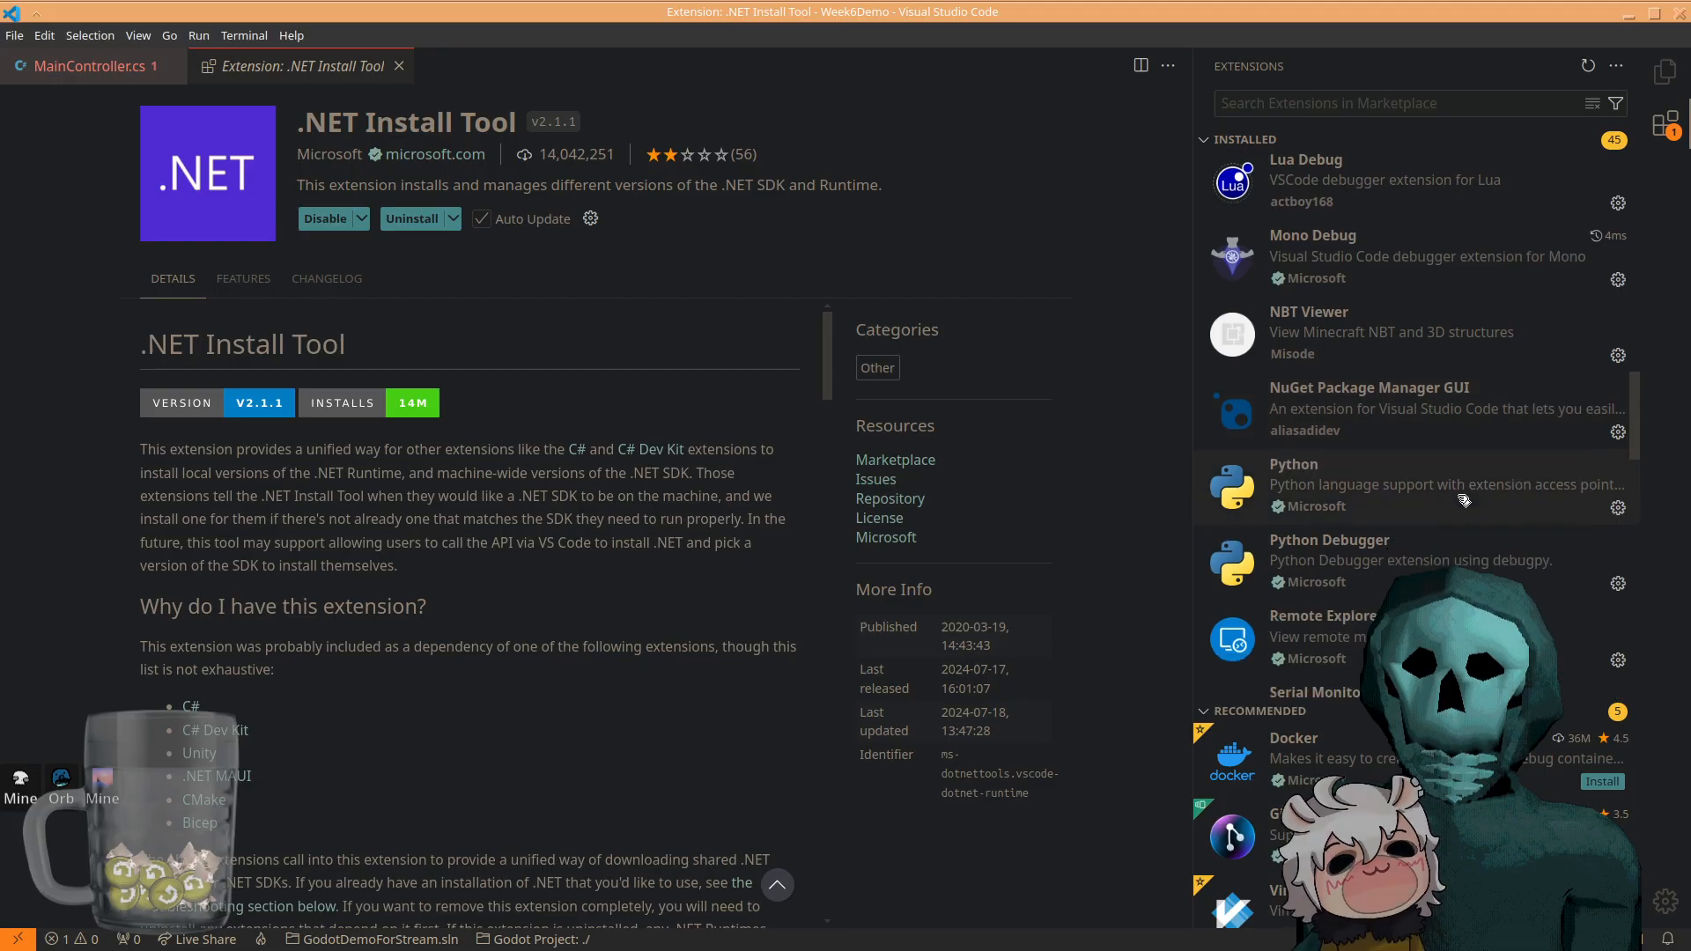
{"action": "scroll", "coordinate": [1463, 501], "scroll_direction": "down", "scroll_amount": 11}
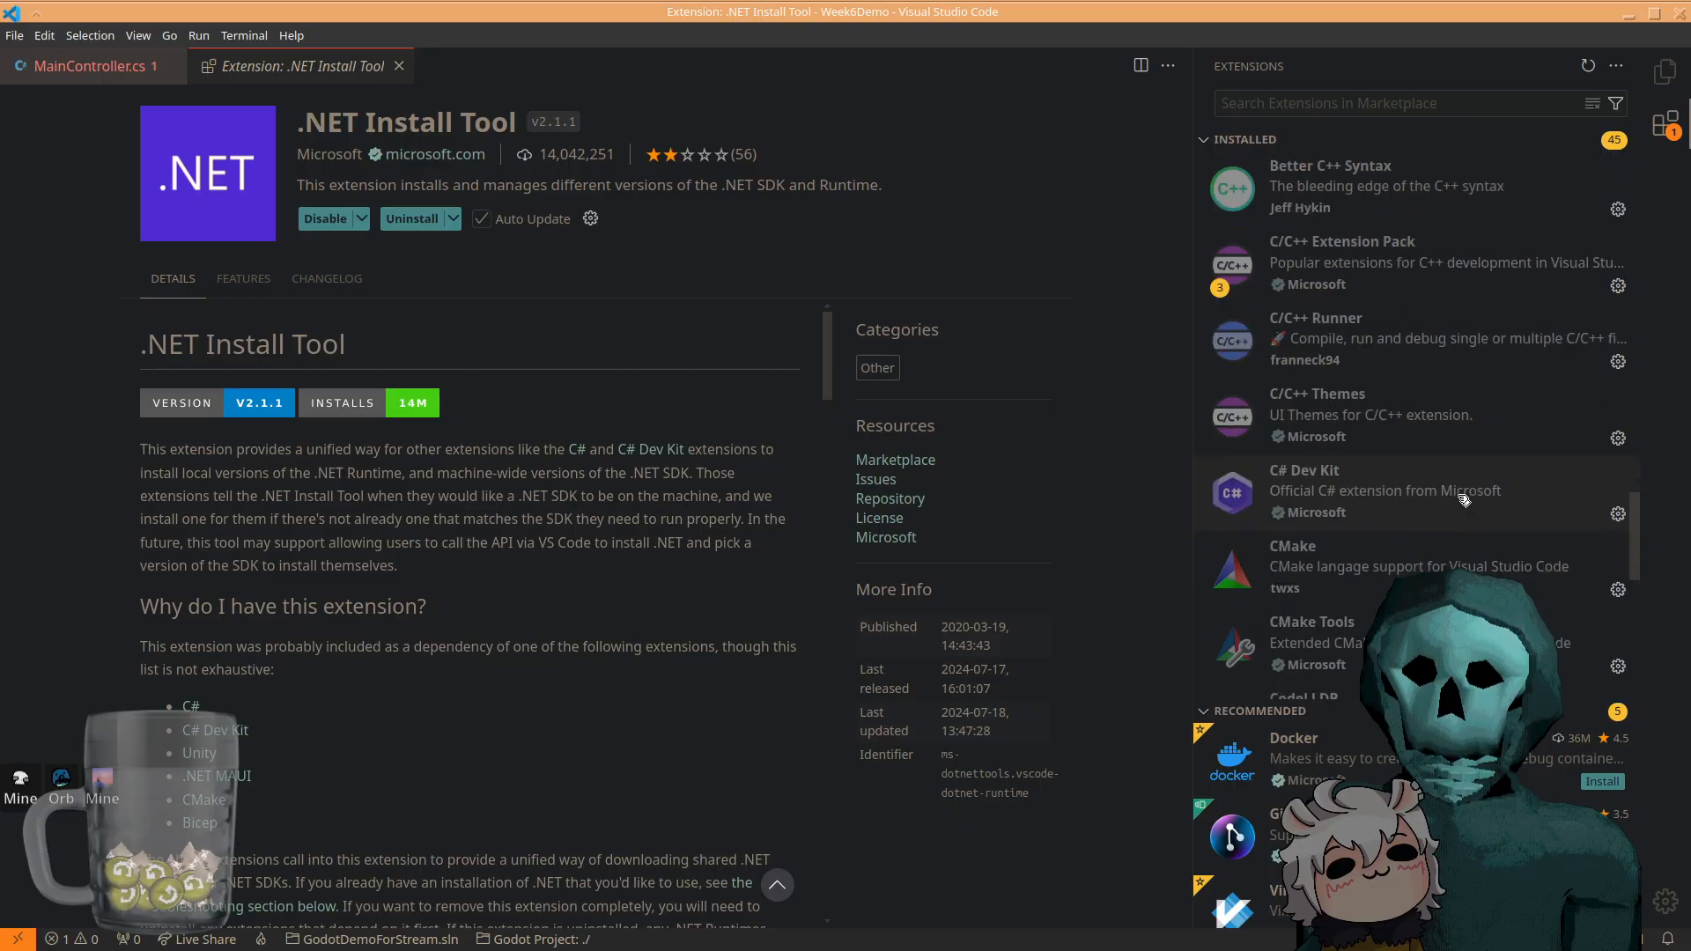
{"action": "scroll", "coordinate": [1520, 512], "scroll_direction": "up", "scroll_amount": 8}
{"action": "scroll", "coordinate": [1520, 512], "scroll_direction": "up", "scroll_amount": 20}
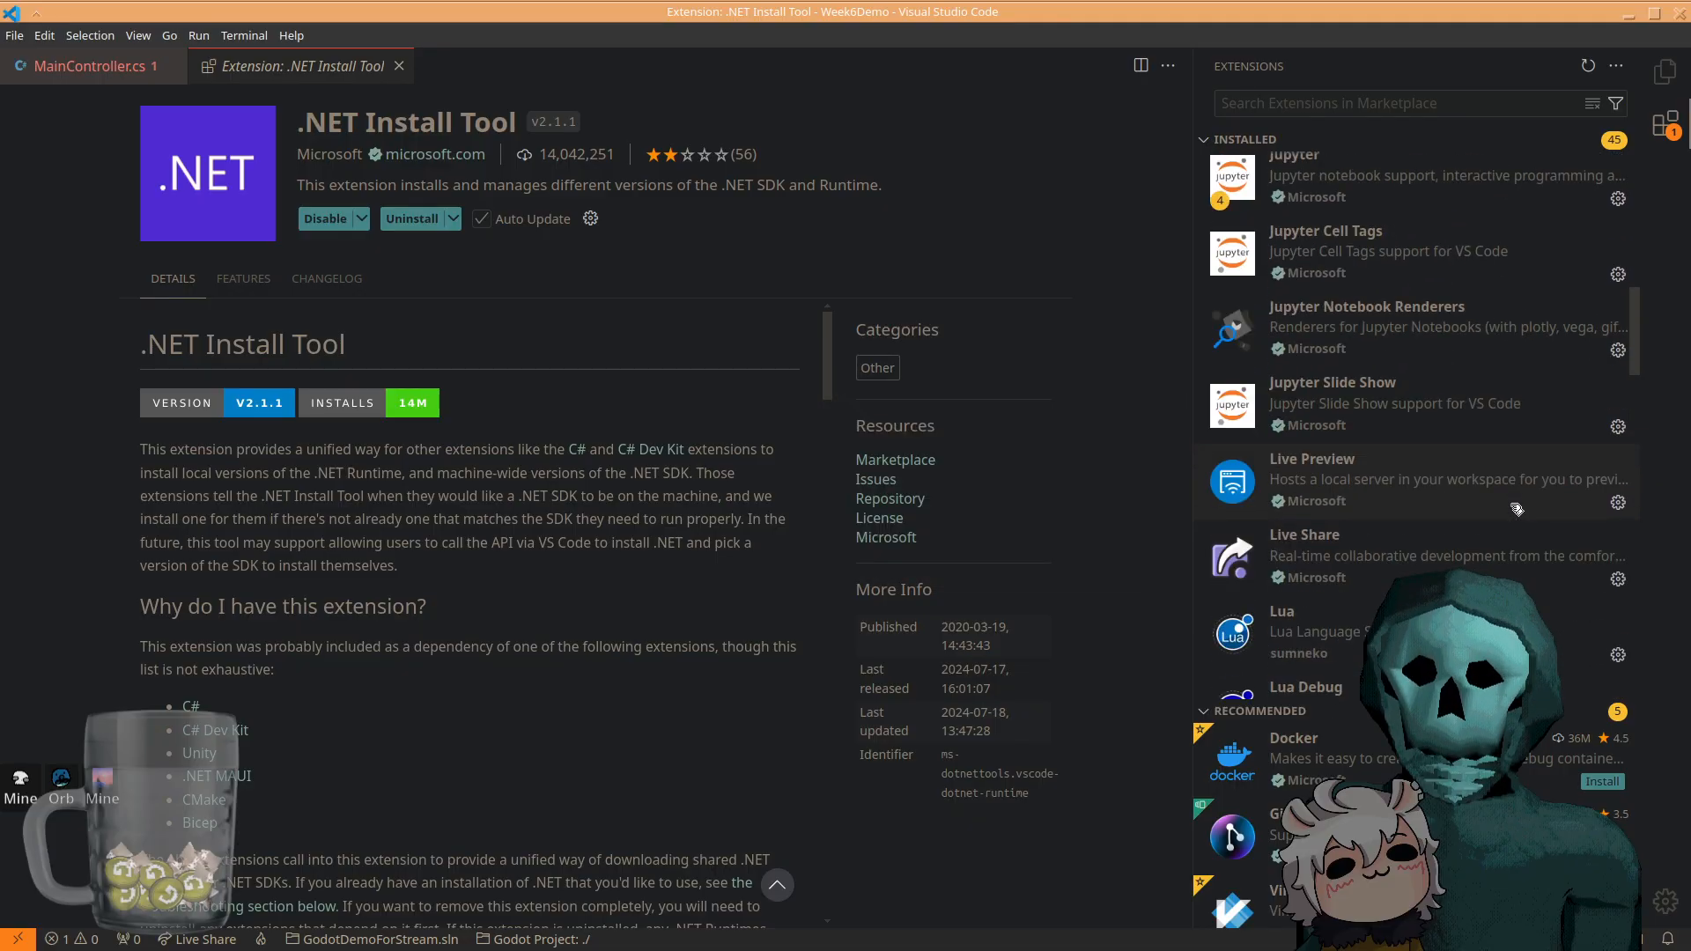
{"action": "scroll", "coordinate": [1497, 515], "scroll_direction": "down", "scroll_amount": 7}
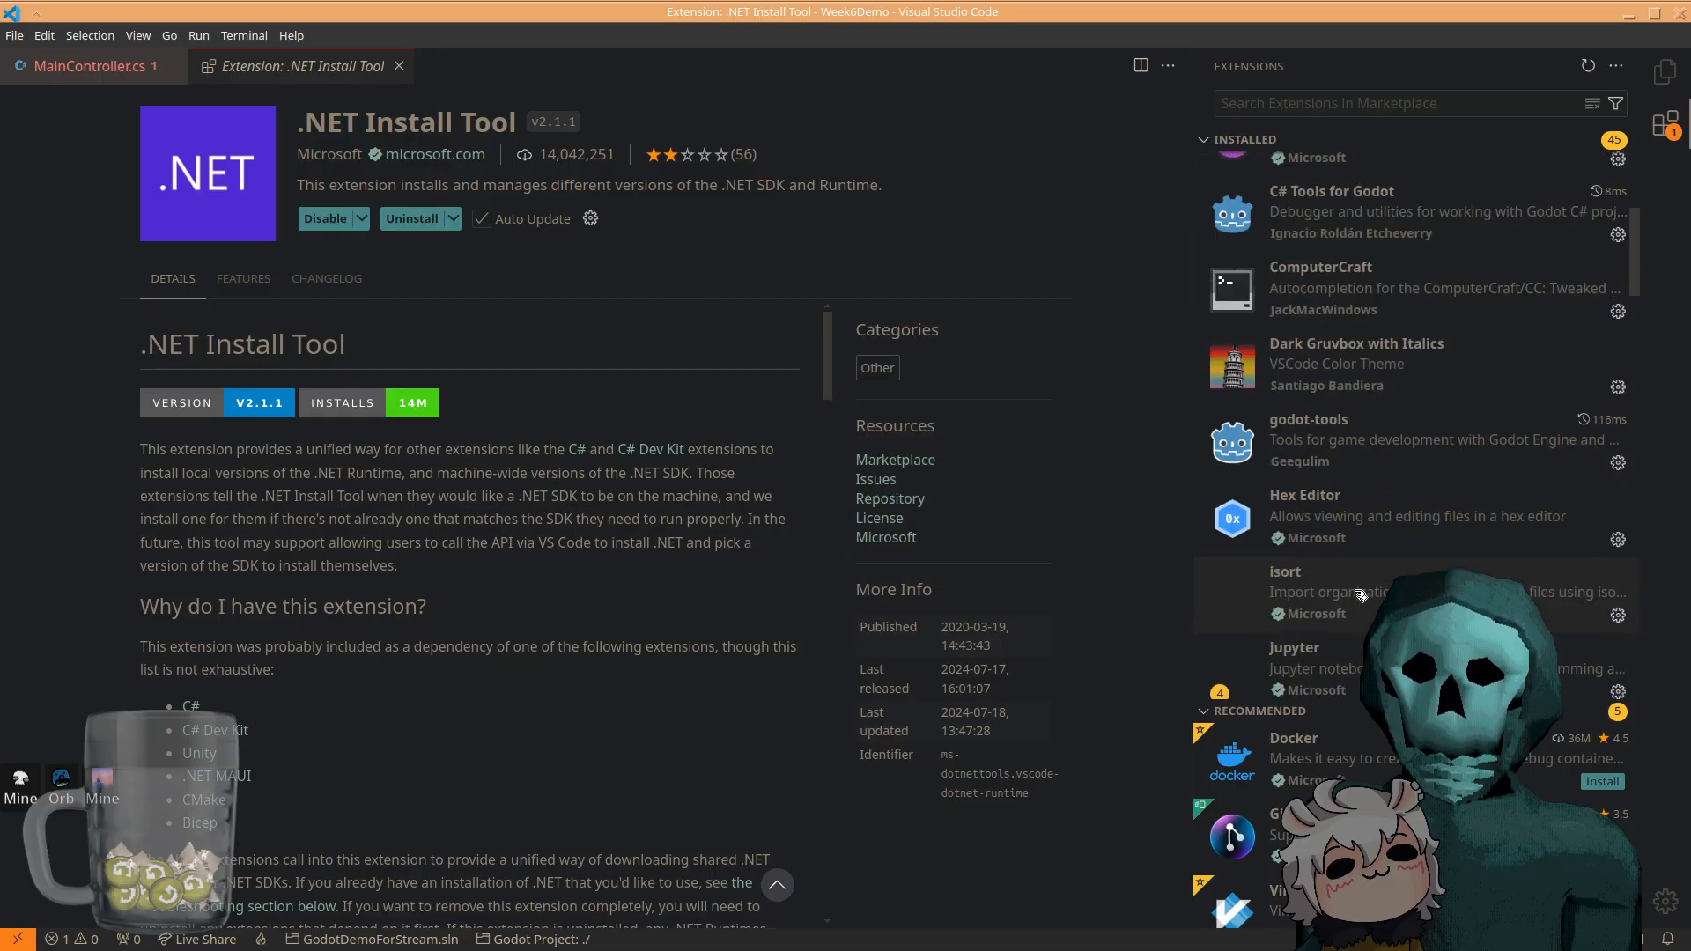
{"action": "mouse_move", "coordinate": [1361, 587]}
{"action": "scroll", "coordinate": [1366, 582], "scroll_direction": "up", "scroll_amount": 7}
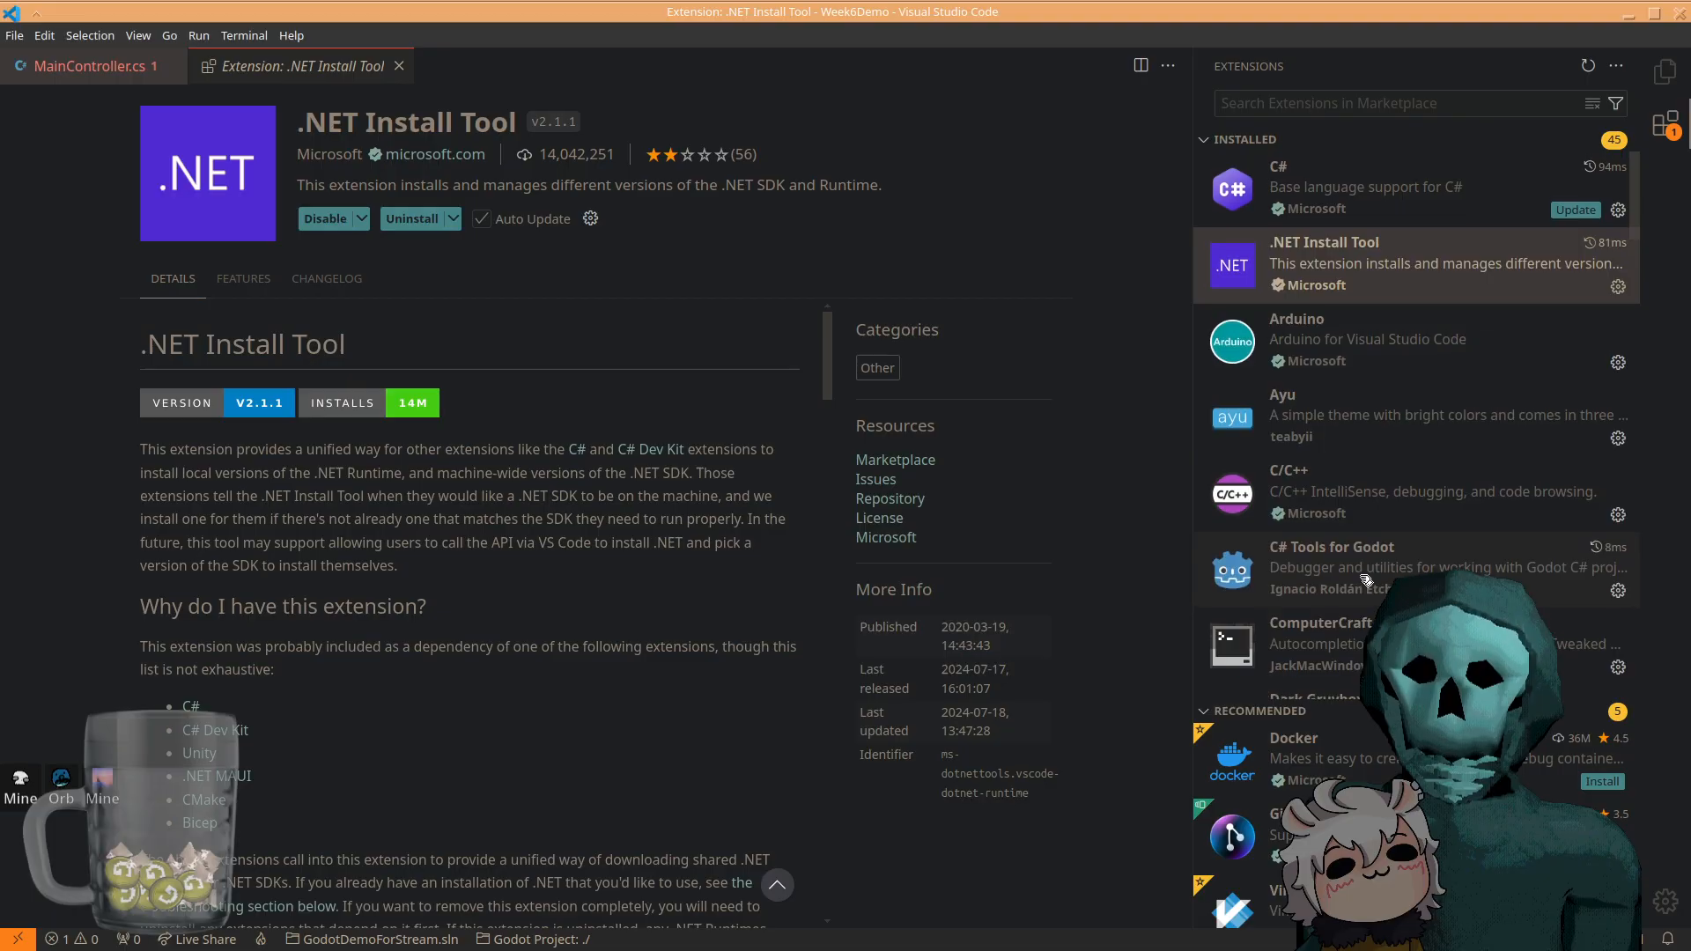
- Close the extension details, return to the MainController.cs code, and show the project's file explorer
{"action": "left_click", "coordinate": [1675, 132]}
{"action": "left_click", "coordinate": [1674, 132]}
{"action": "left_click", "coordinate": [1674, 132]}
{"action": "left_click", "coordinate": [572, 316]}
{"action": "left_click", "coordinate": [1664, 72]}
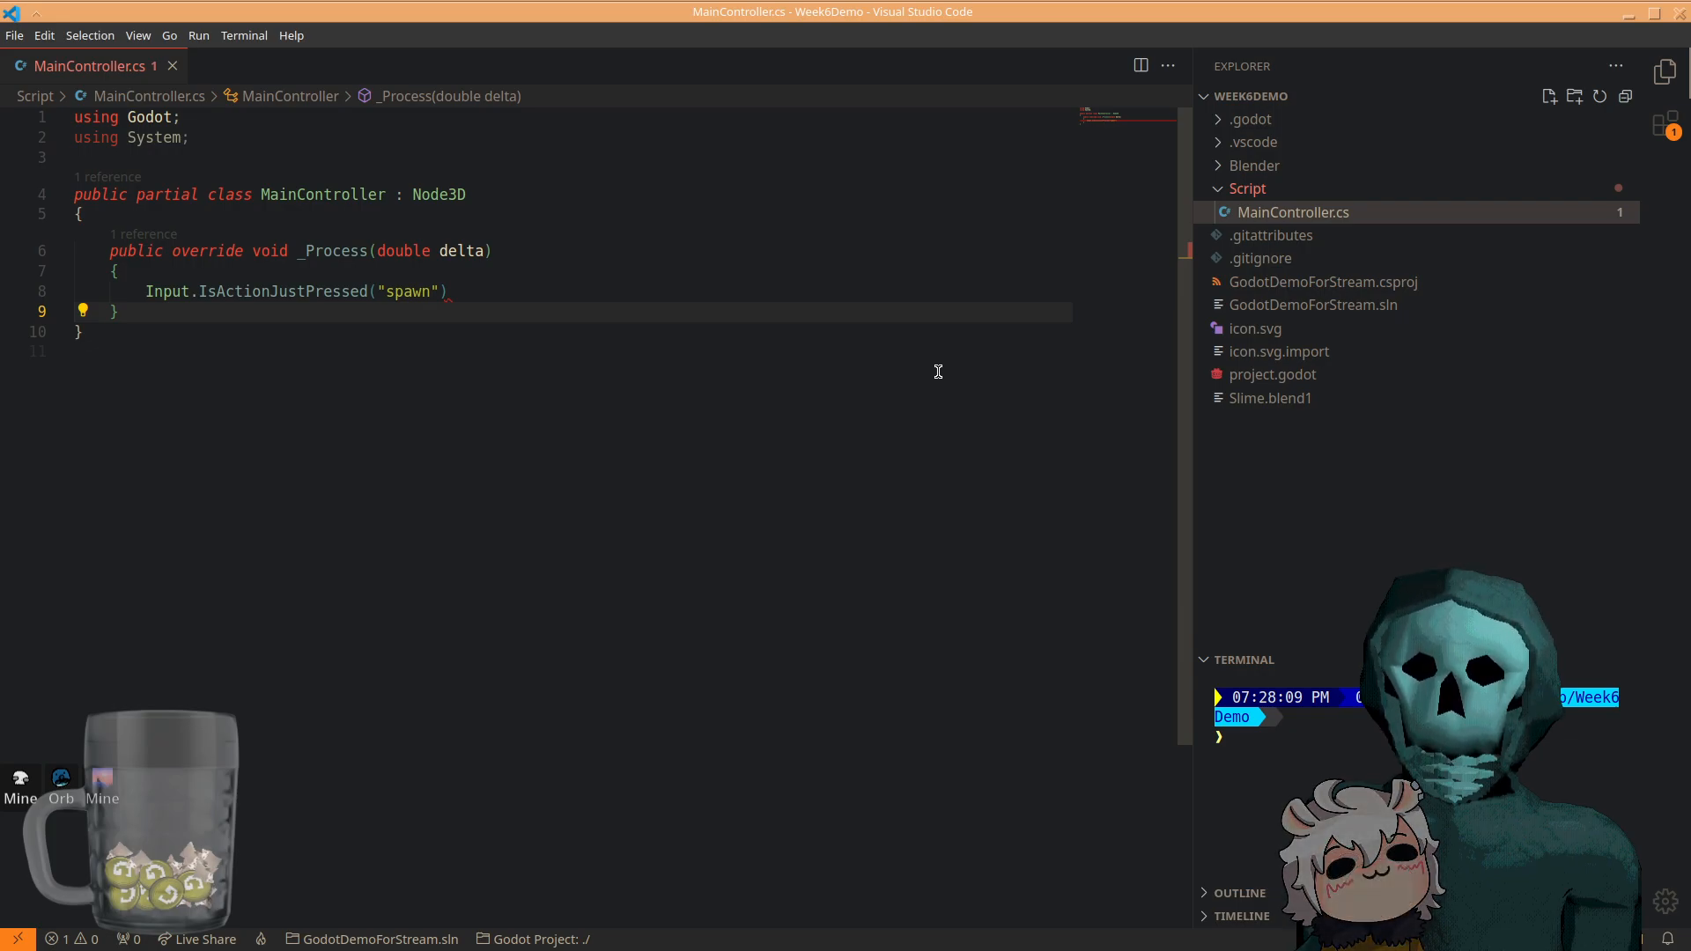
- View the OmniSharp server's output log and close it again
{"action": "mouse_move", "coordinate": [222, 284]}
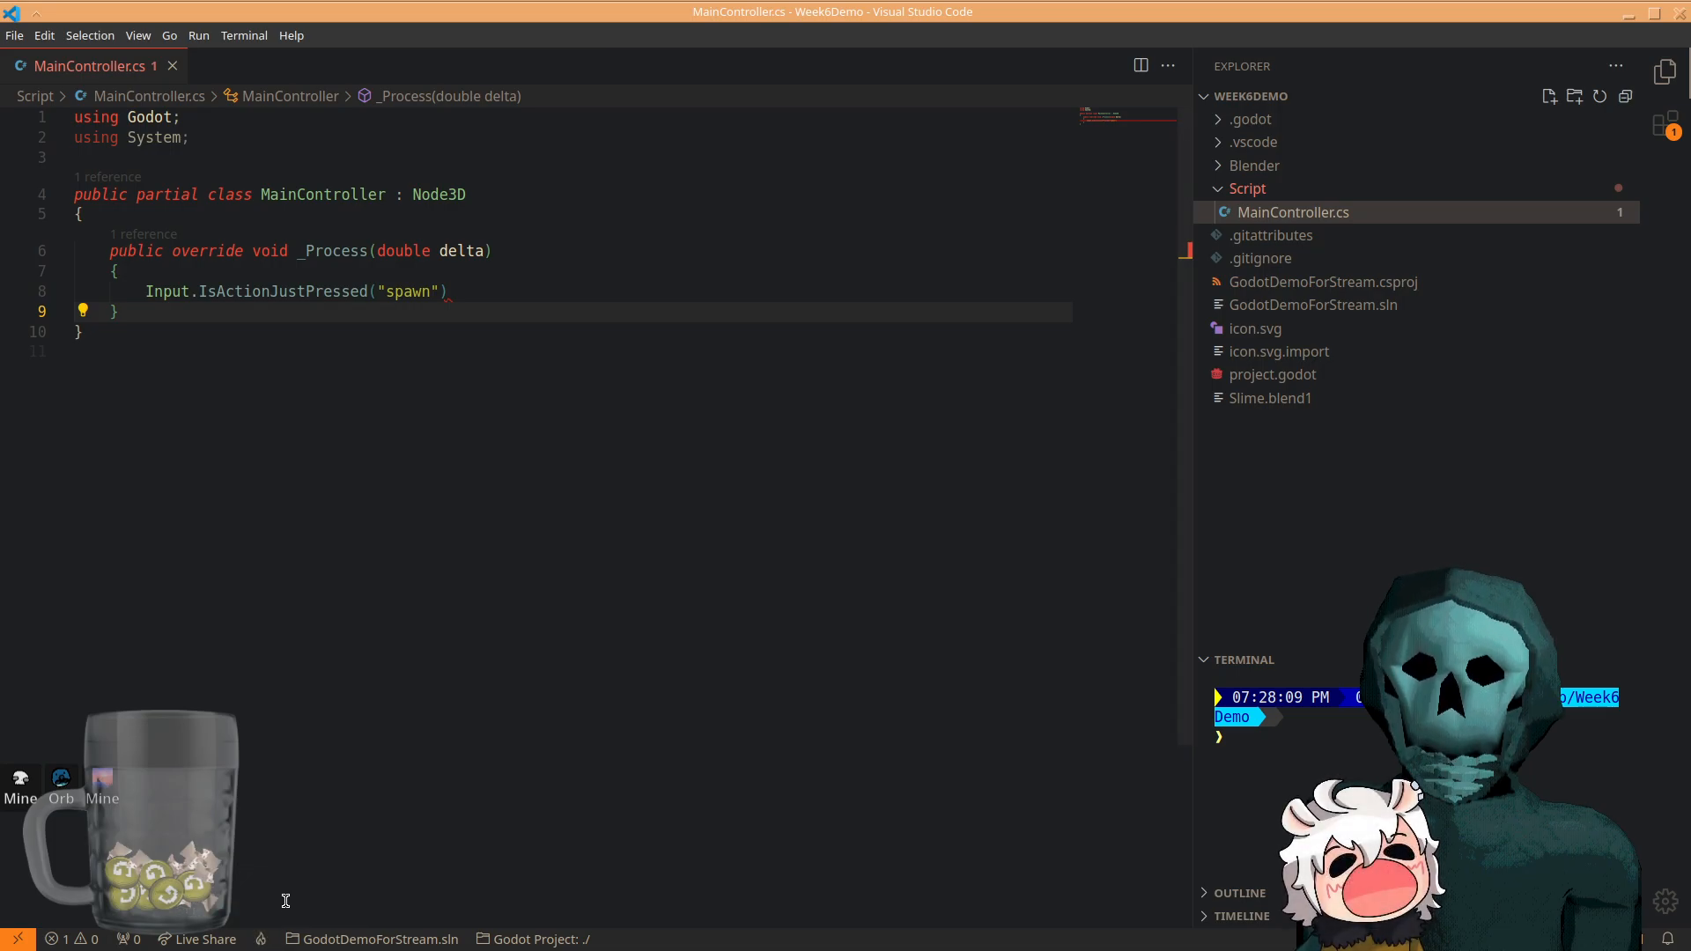
{"action": "mouse_move", "coordinate": [261, 891]}
{"action": "left_mouse_down"}
{"action": "mouse_move", "coordinate": [239, 871]}
{"action": "mouse_move", "coordinate": [300, 939]}
{"action": "mouse_move", "coordinate": [209, 950]}
{"action": "left_mouse_up"}
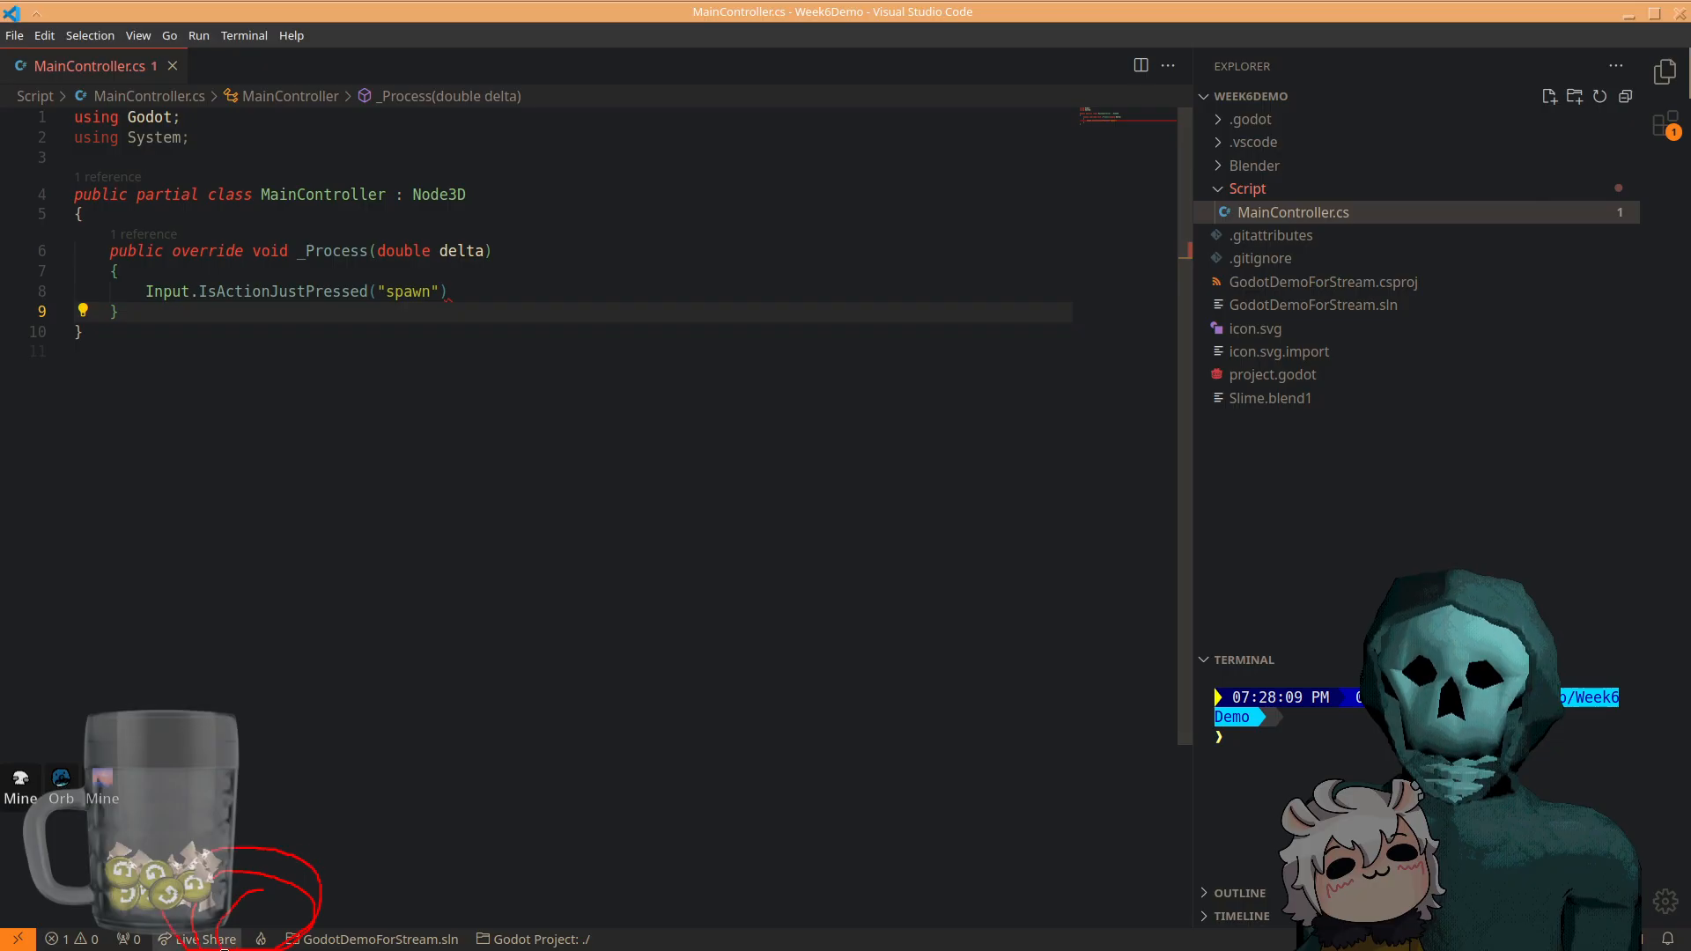
{"action": "key", "text": "shift+super+F11"}
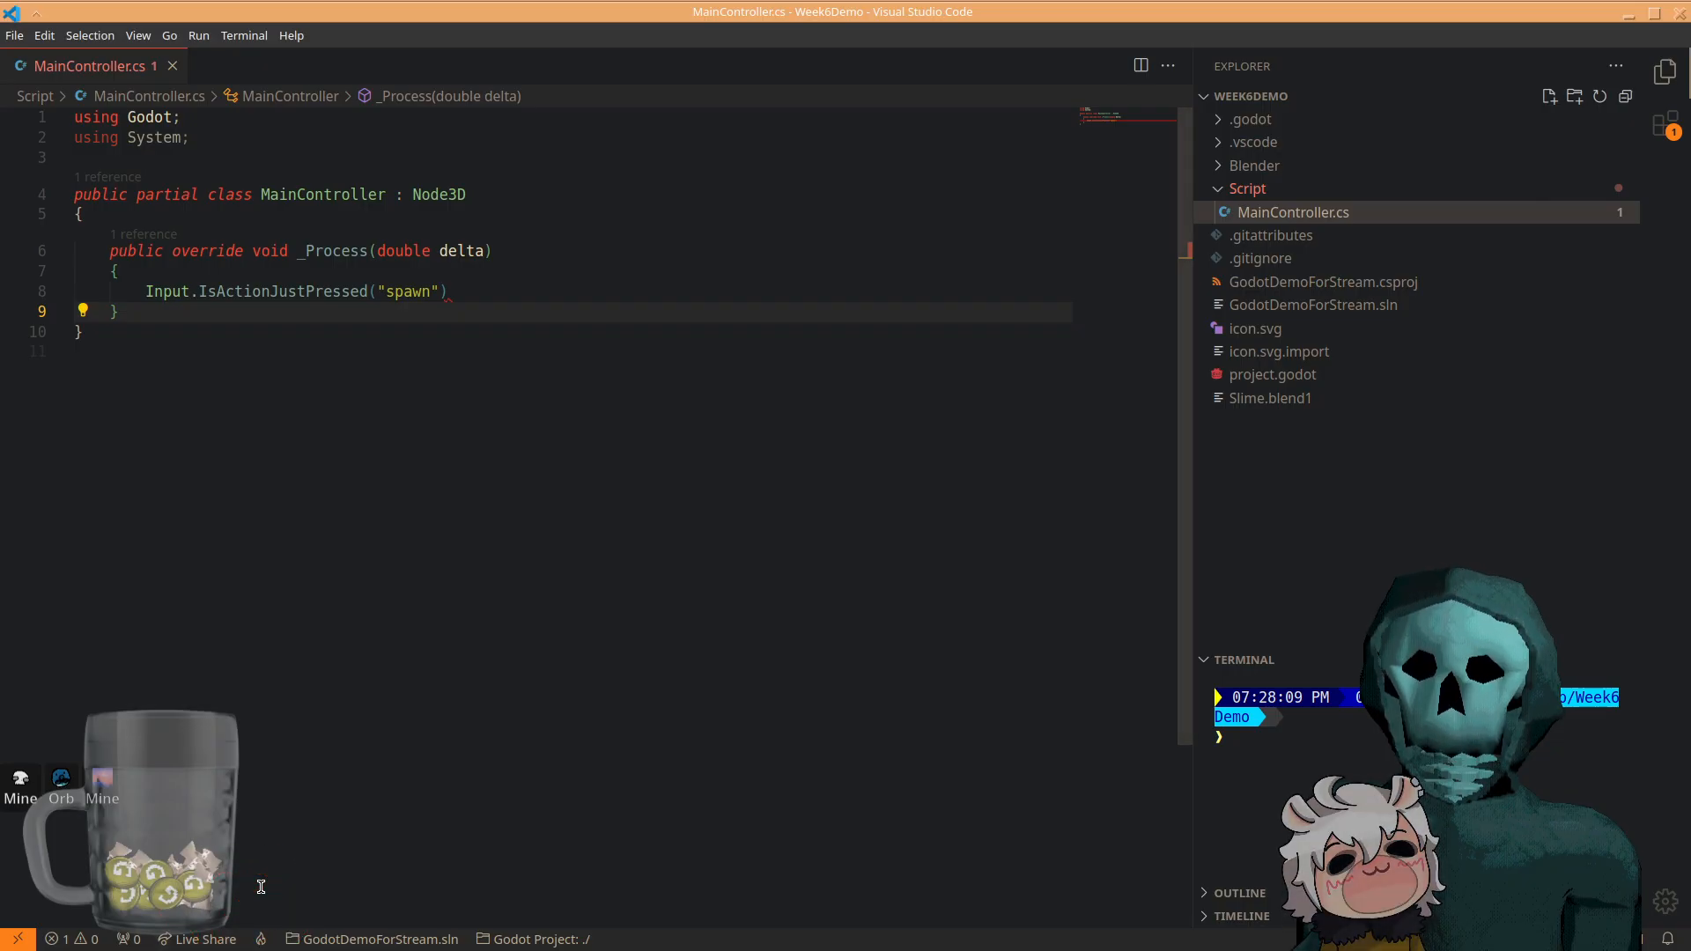
{"action": "left_click", "coordinate": [269, 941]}
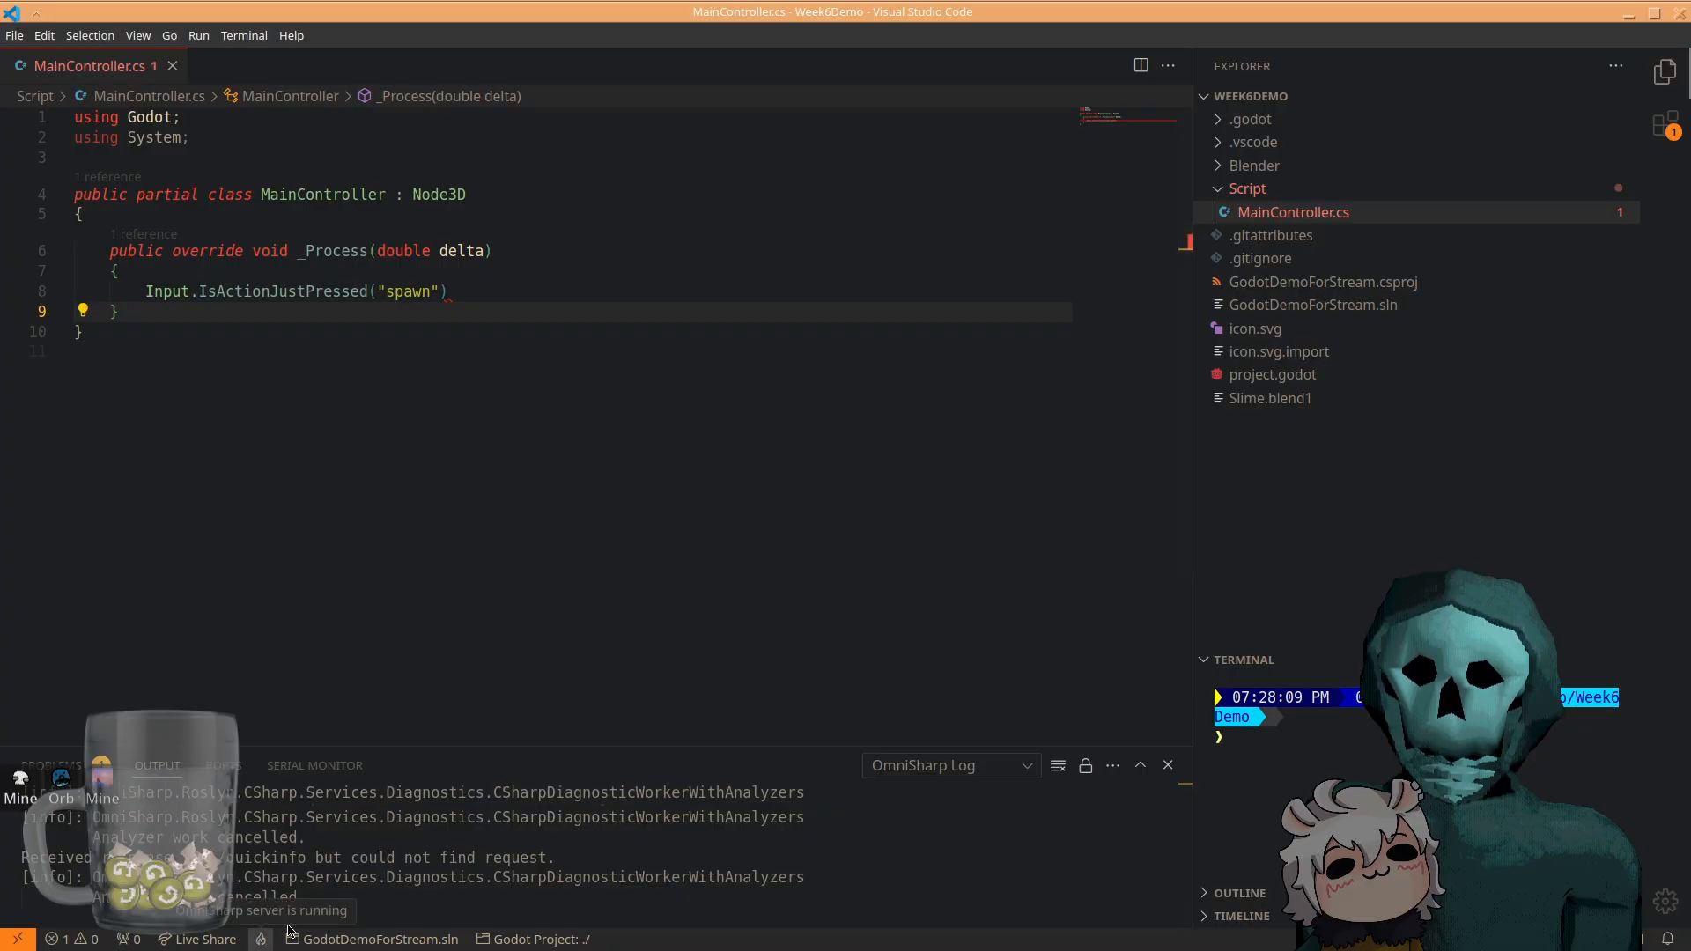
{"action": "left_click", "coordinate": [1168, 764]}
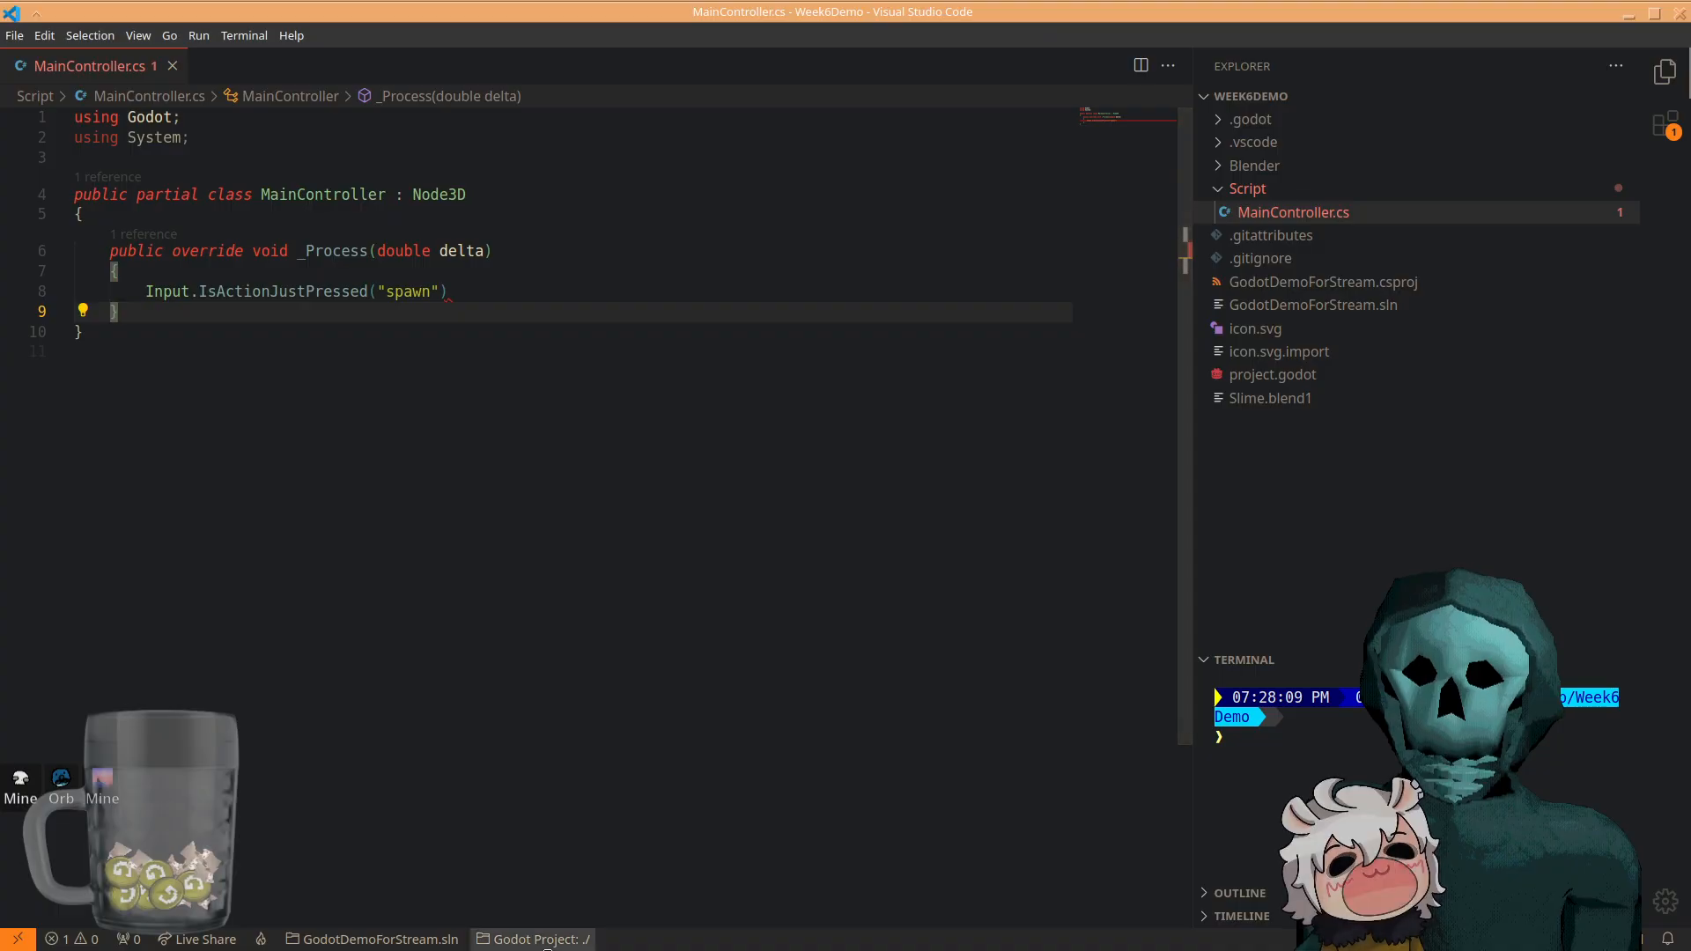
- Choose project.godot as the active Godot project for the C# tools
{"action": "left_click", "coordinate": [546, 940]}
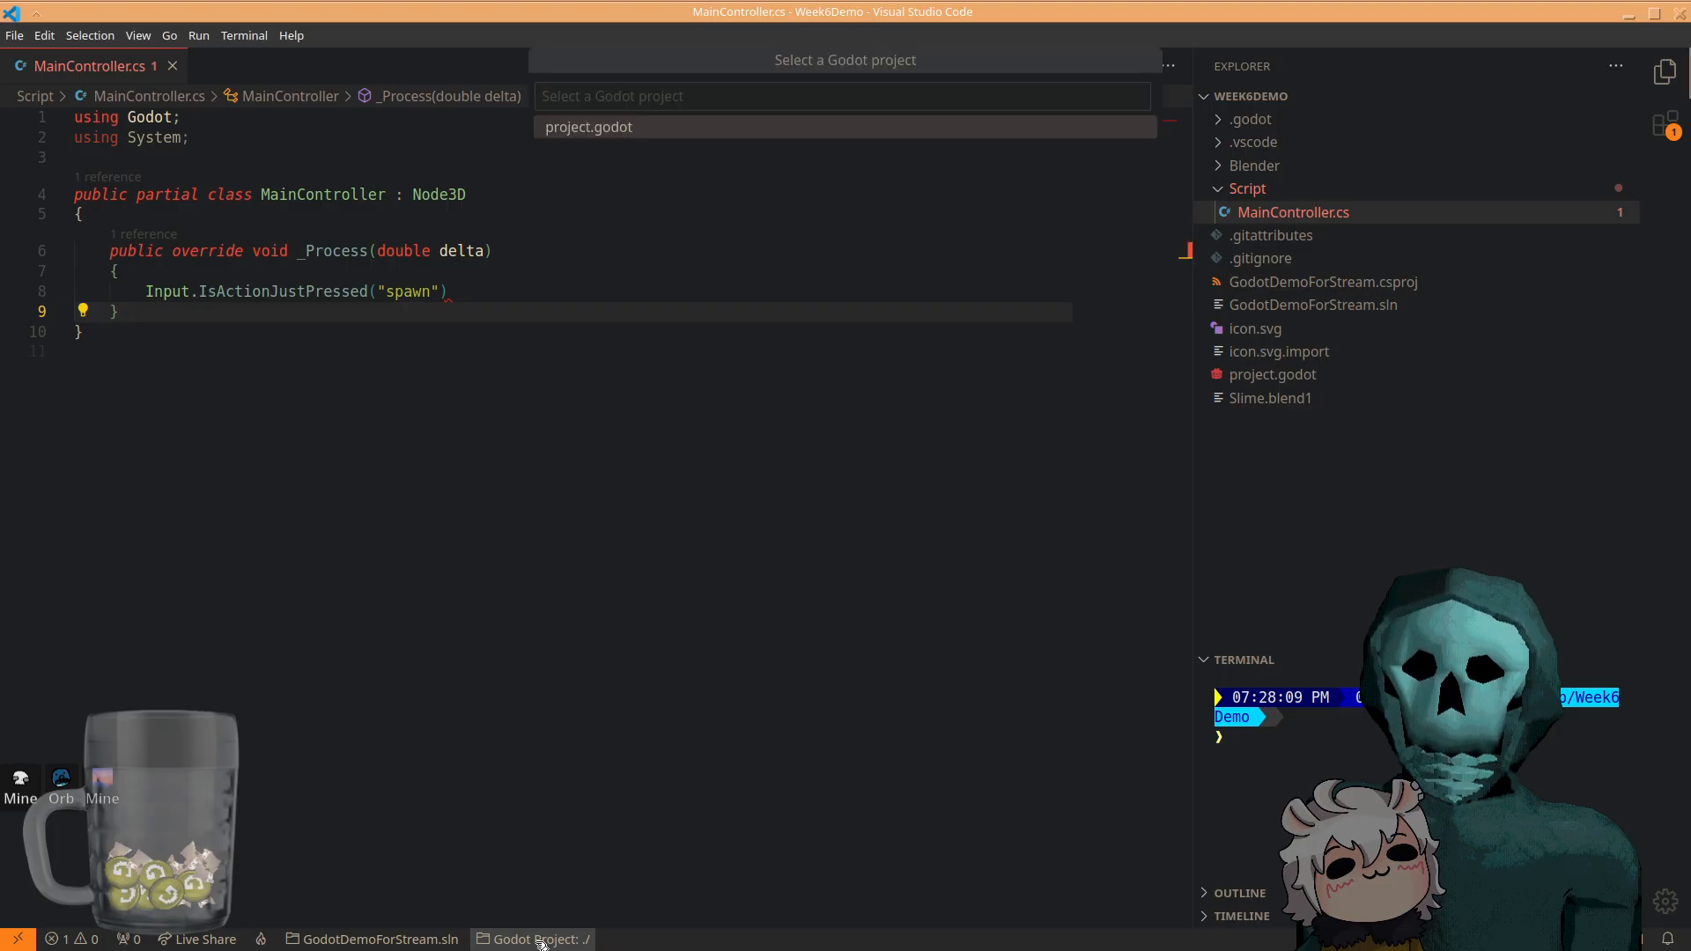
{"action": "key", "text": "Escape"}
{"action": "left_click", "coordinate": [539, 940]}
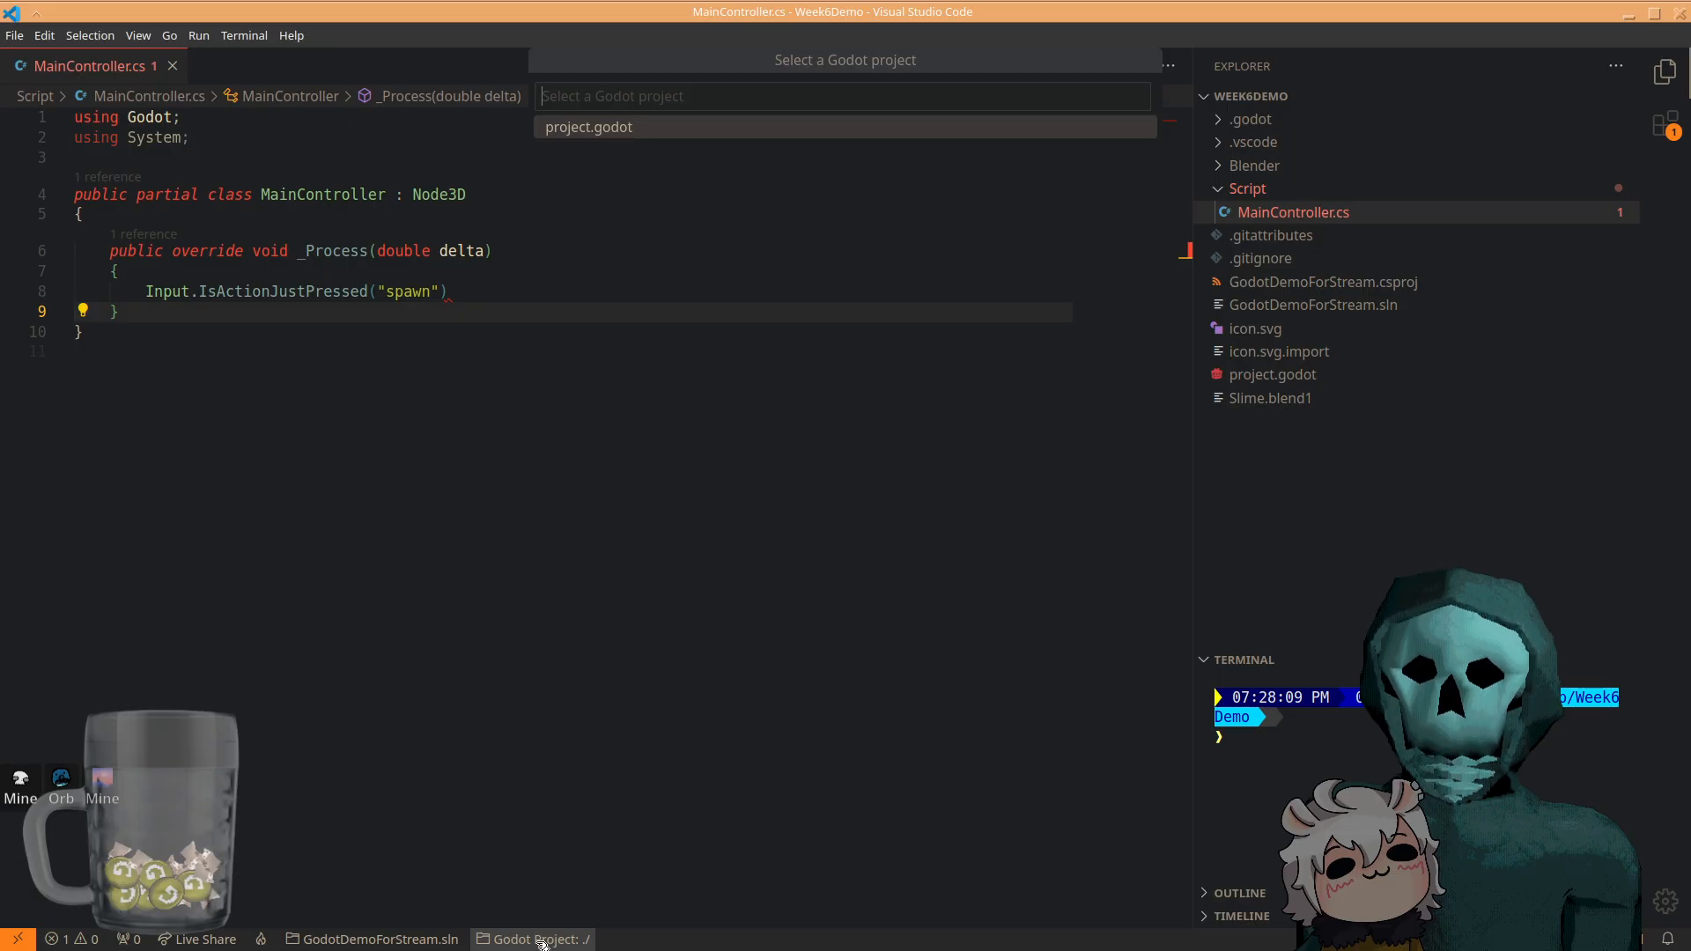
{"action": "left_click", "coordinate": [604, 128]}
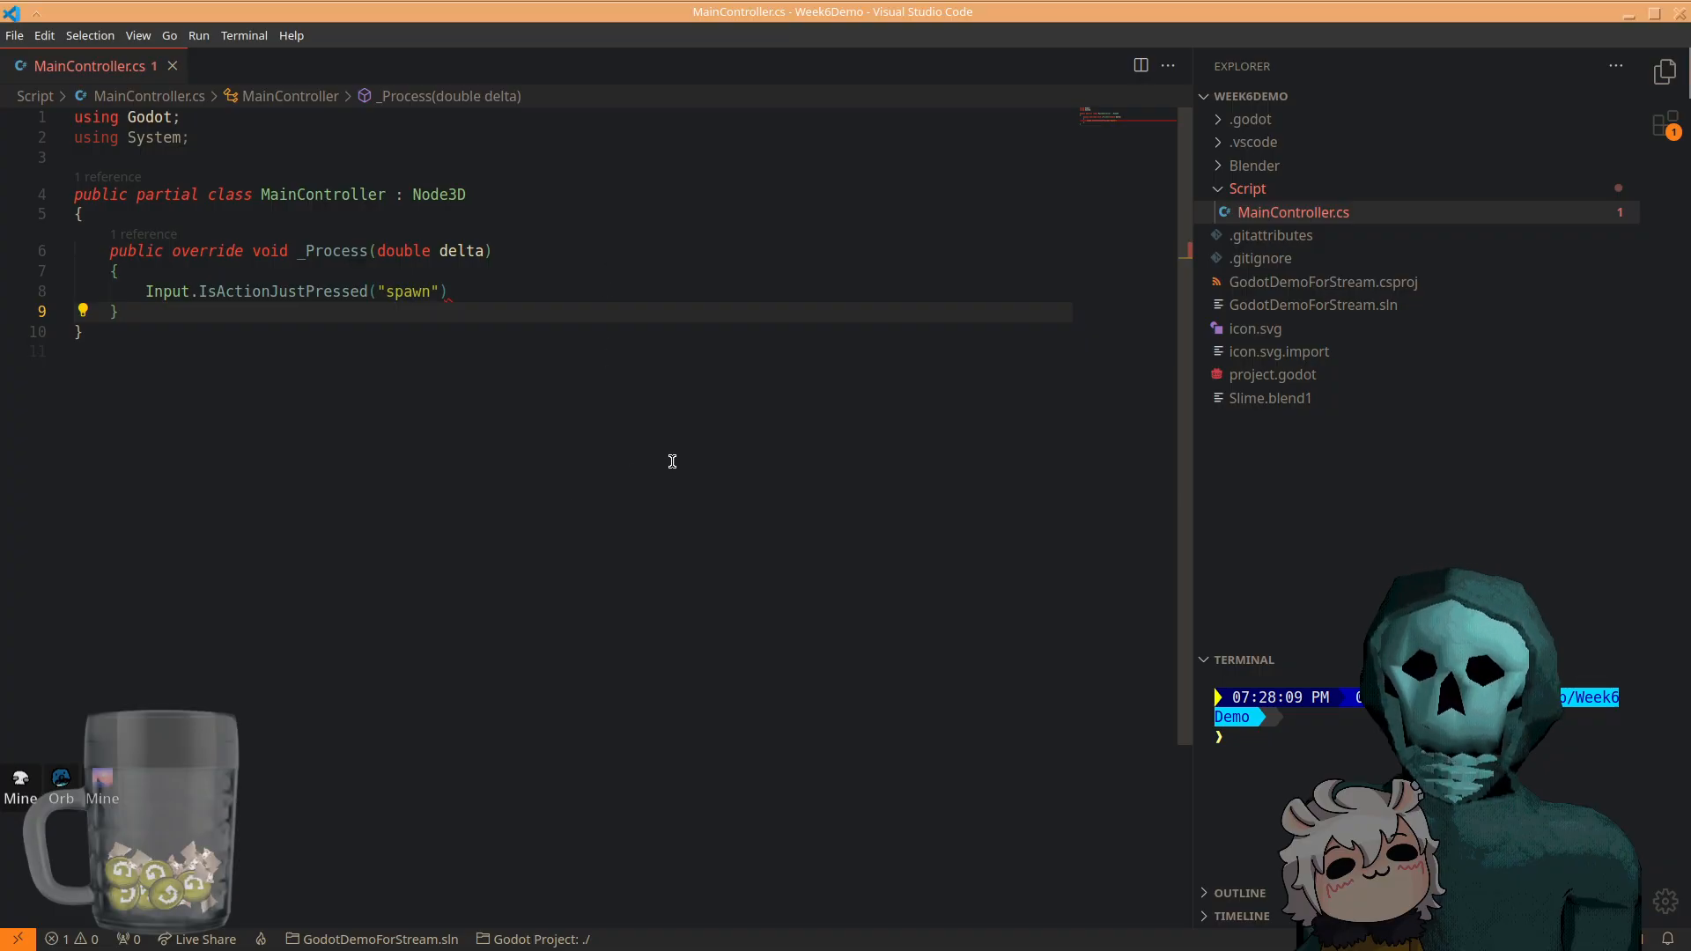
{"action": "mouse_move", "coordinate": [543, 873]}
{"action": "left_mouse_down", "text": "shift+super"}
{"action": "mouse_move", "coordinate": [535, 919]}
{"action": "mouse_move", "coordinate": [572, 892]}
{"action": "left_mouse_up", "text": "shift+super"}
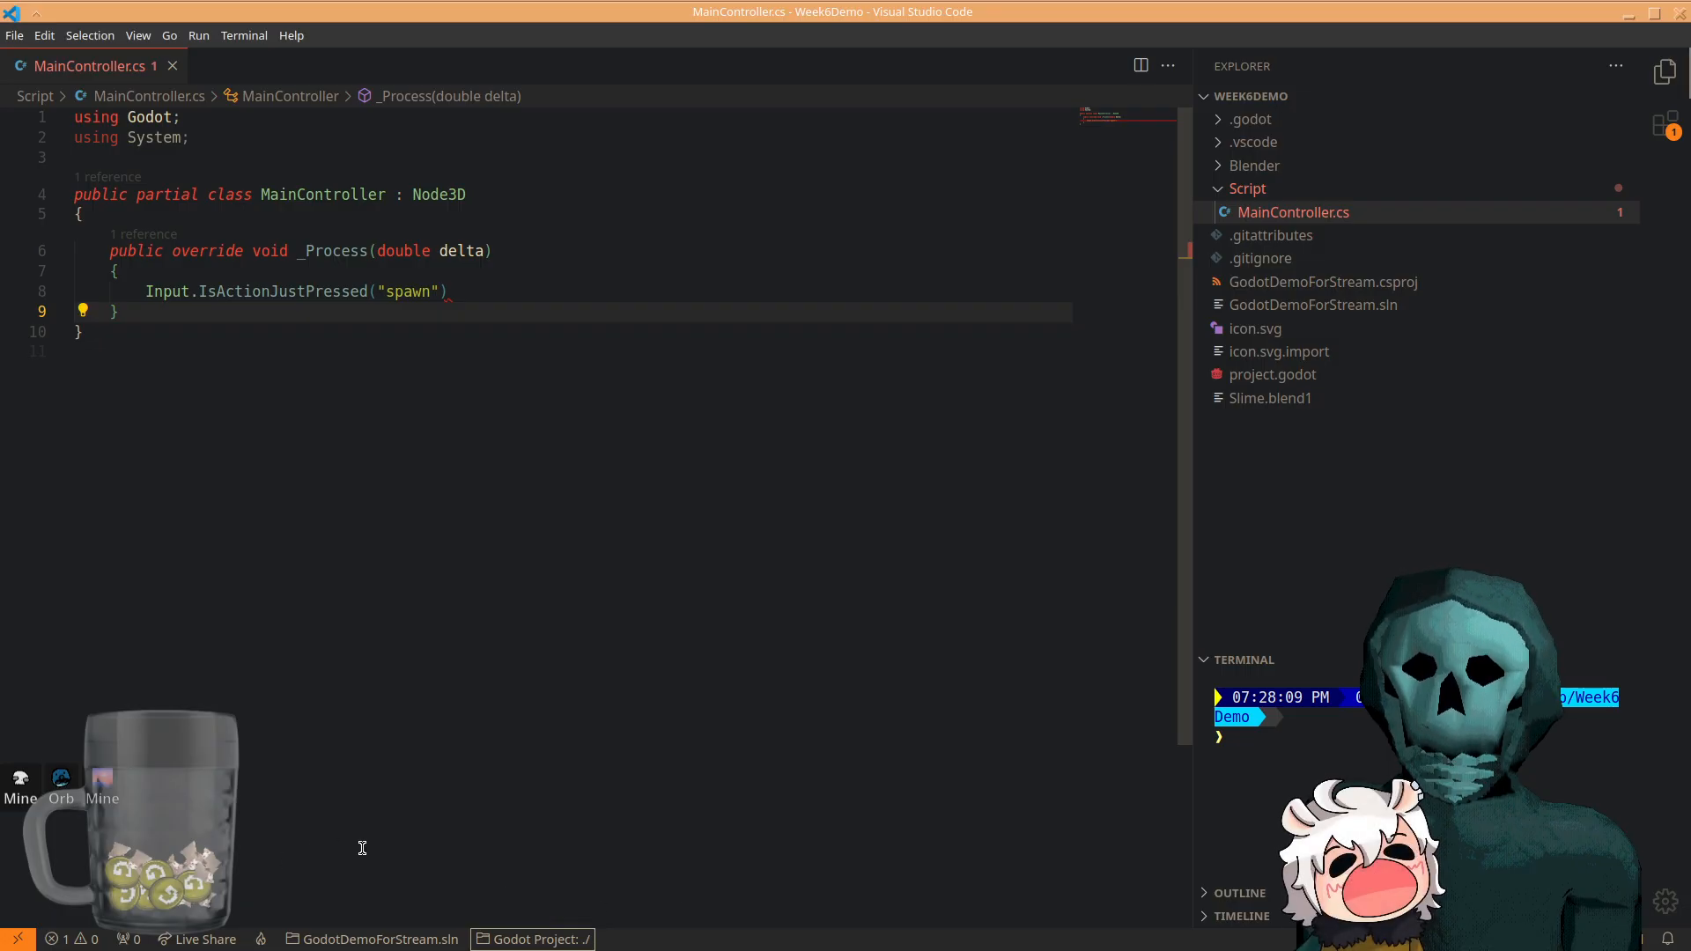
{"action": "mouse_move", "coordinate": [379, 819]}
{"action": "left_mouse_down"}
{"action": "mouse_move", "coordinate": [376, 888]}
{"action": "mouse_move", "coordinate": [352, 886]}
{"action": "mouse_move", "coordinate": [405, 868]}
{"action": "left_mouse_up"}
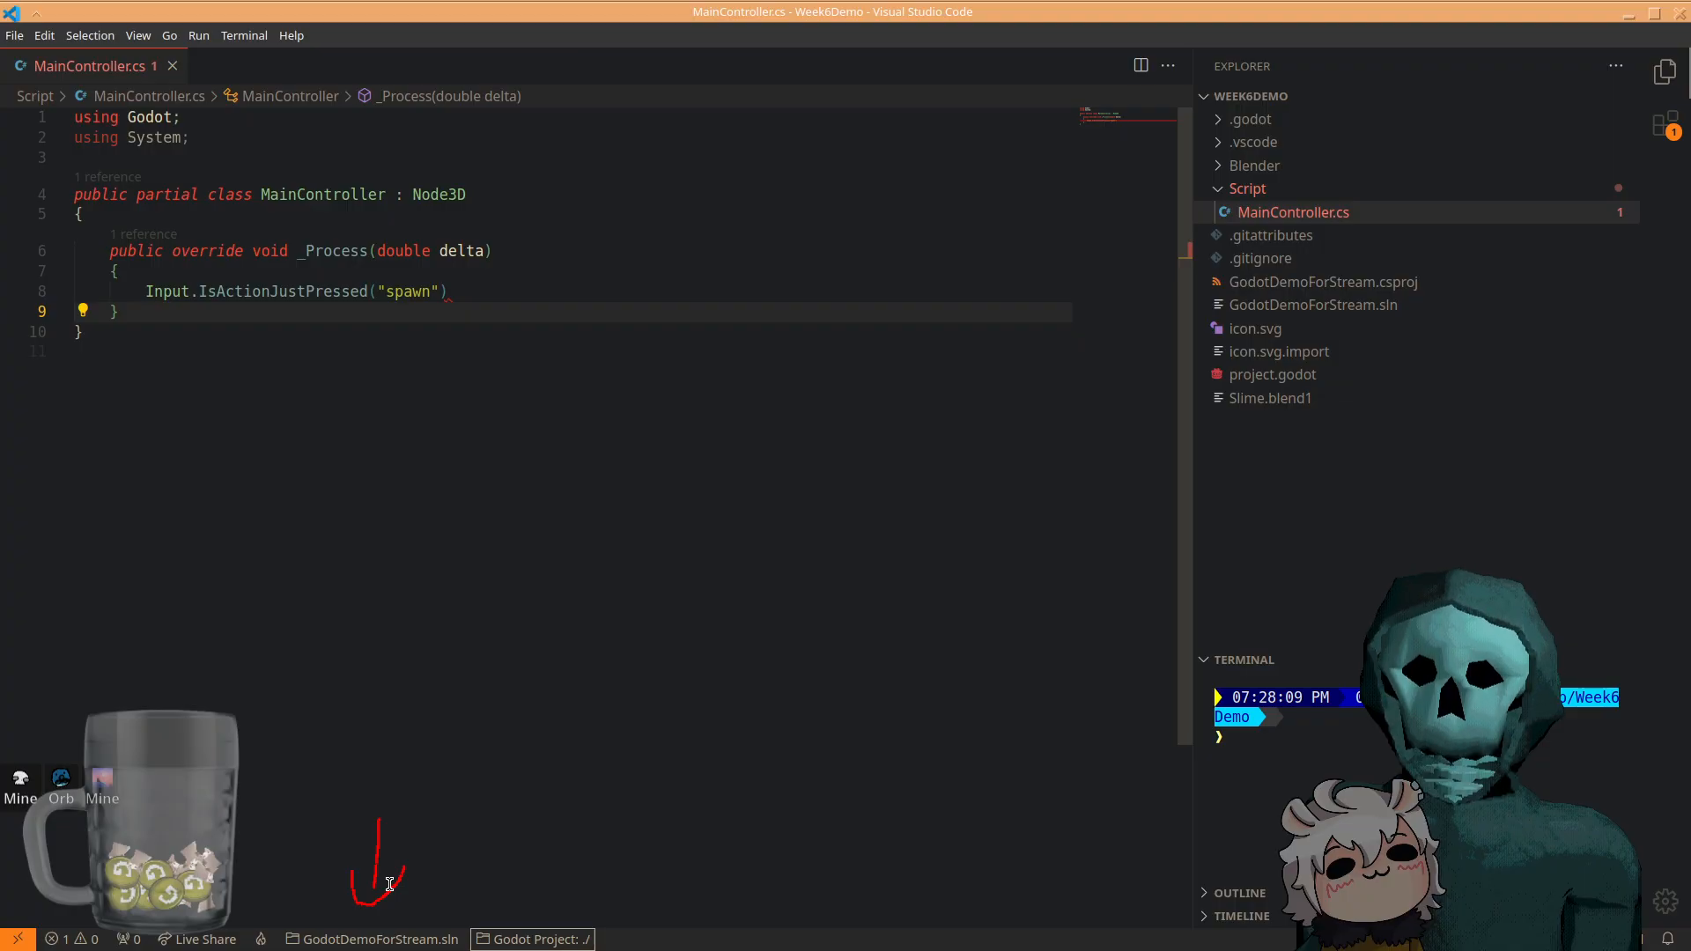
{"action": "key", "text": "shift+super+F11"}
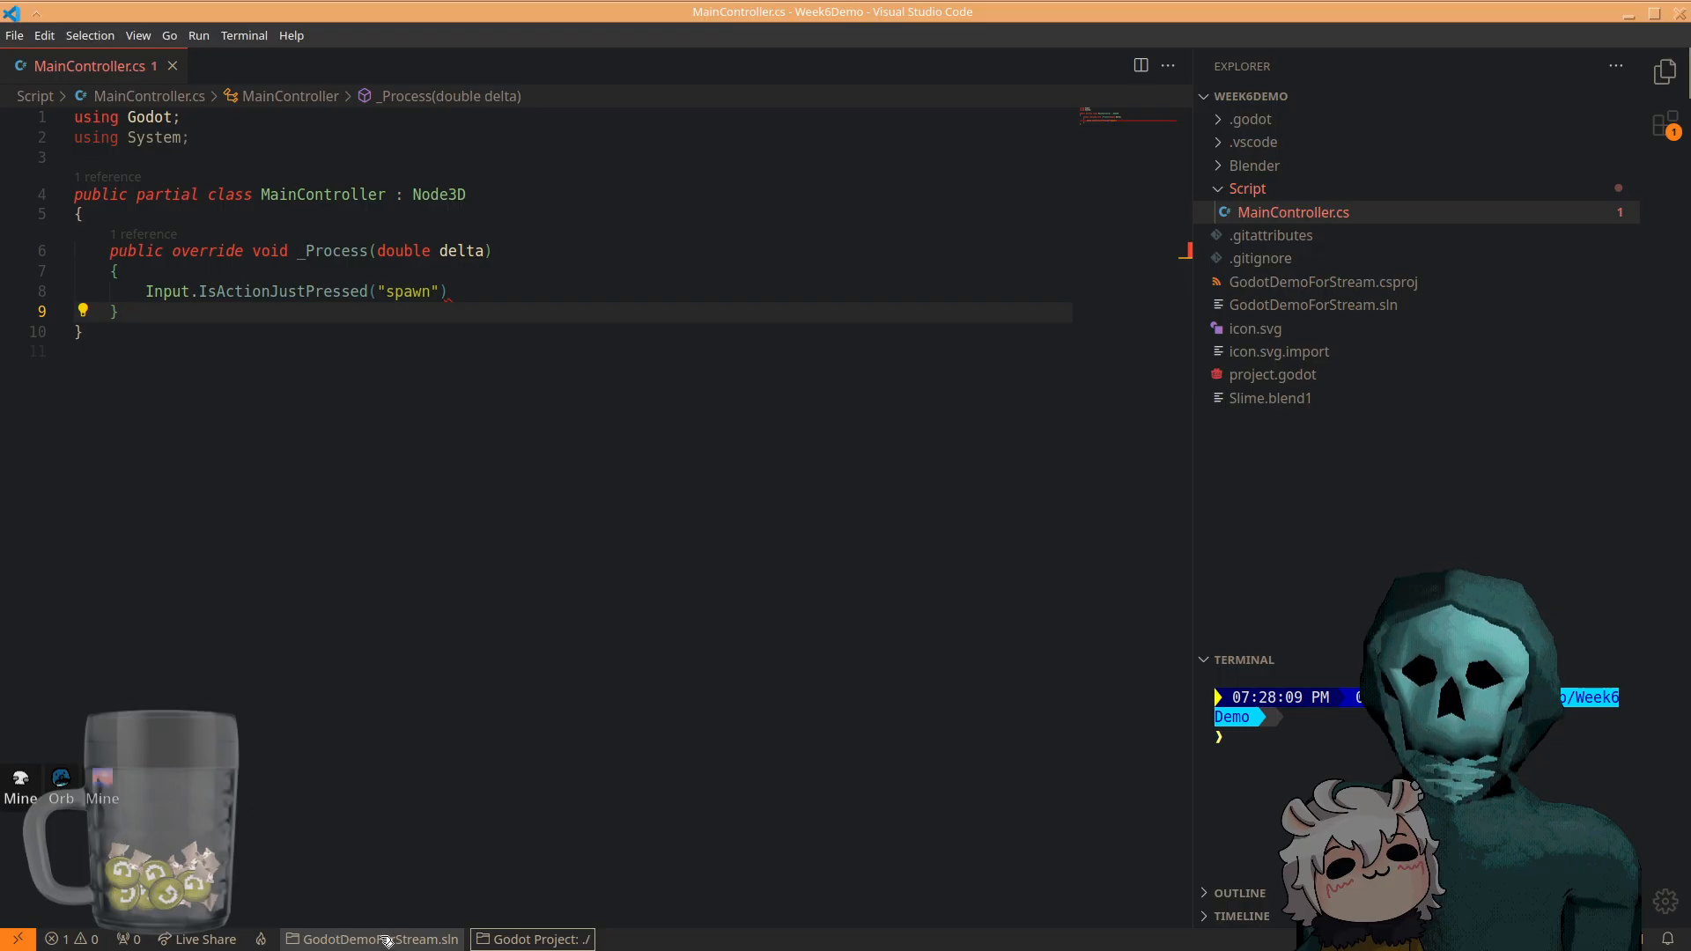
{"action": "mouse_move", "coordinate": [372, 811]}
{"action": "left_mouse_down"}
{"action": "mouse_move", "coordinate": [384, 916]}
{"action": "mouse_move", "coordinate": [421, 861]}
{"action": "left_mouse_up"}
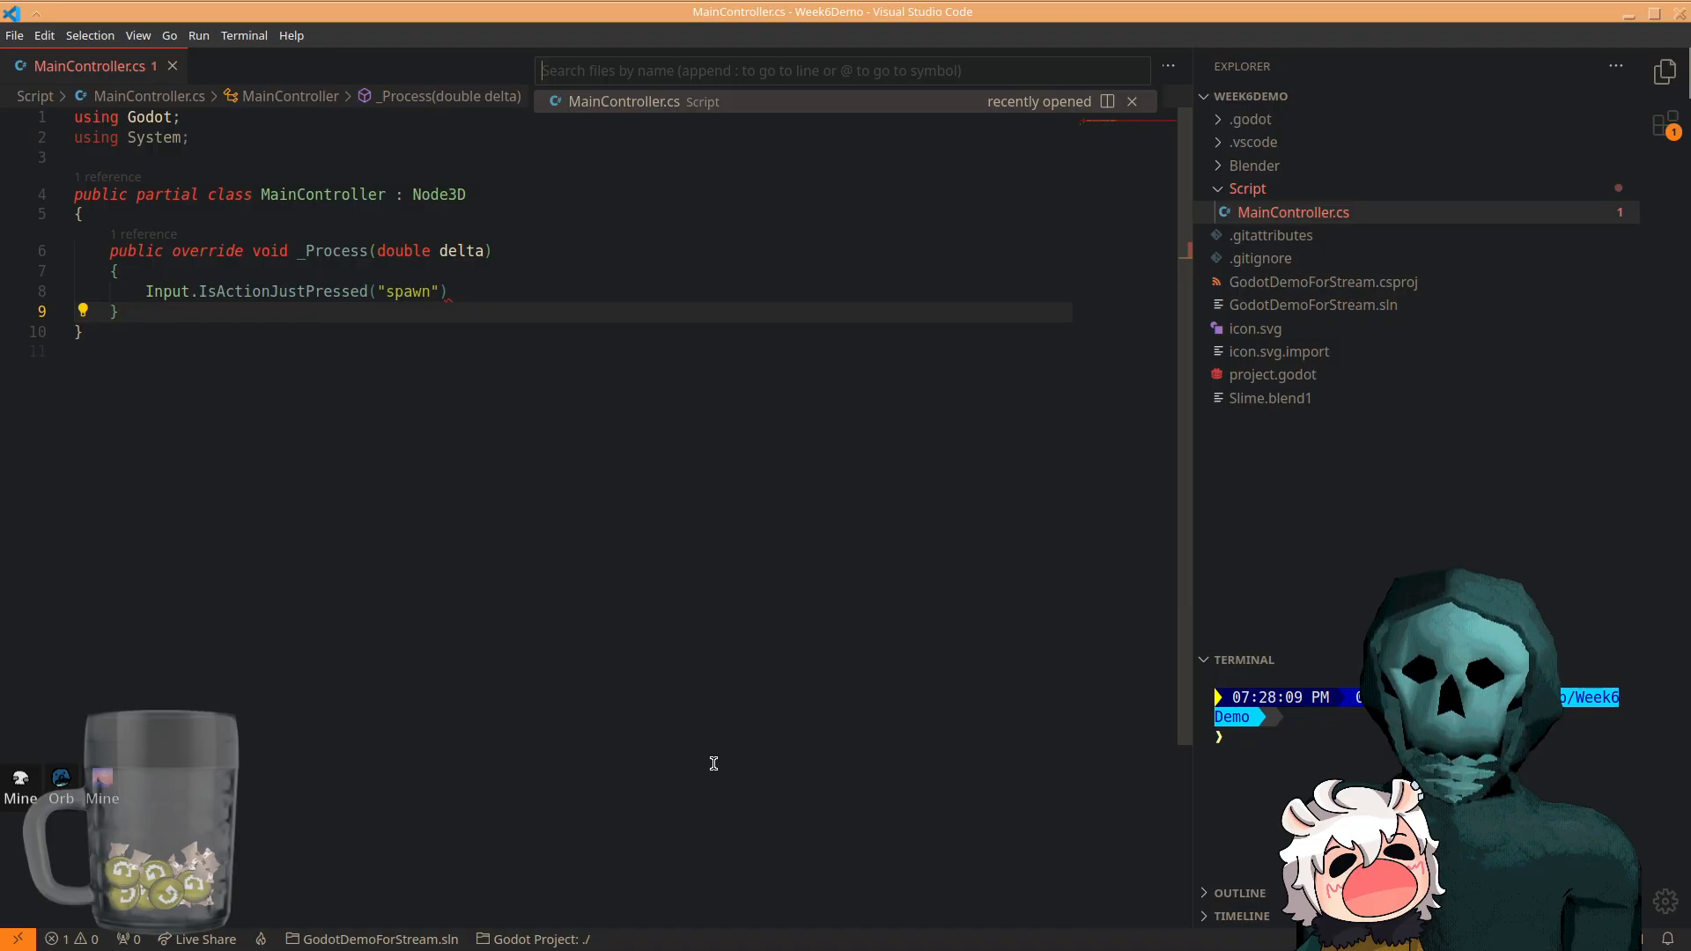
- Run OmniSharp: Select Project again and choose the GodotDemoForStream.sln solution
{"action": "key", "text": "ctrl+shift+p"}
{"action": "key", "text": "Return"}
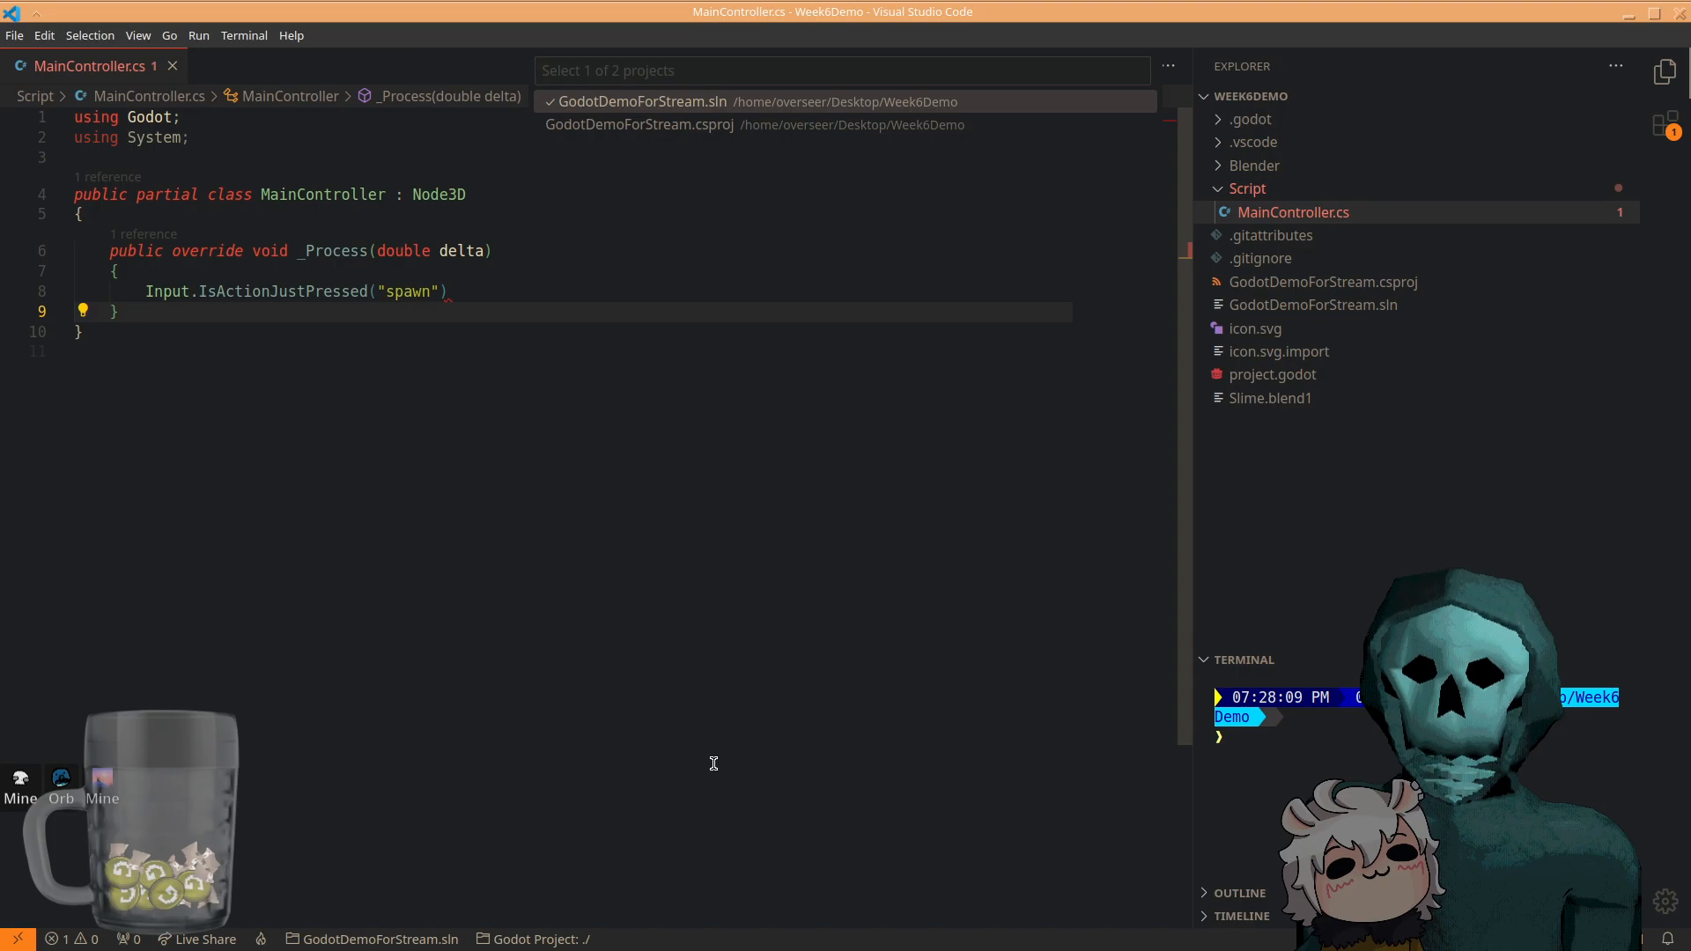
{"action": "key", "text": "Return"}
- Wrap the Input.IsActionJustPressed("spawn") call in _Process in an if statement with an empty braced body
{"action": "left_click", "coordinate": [526, 283]}
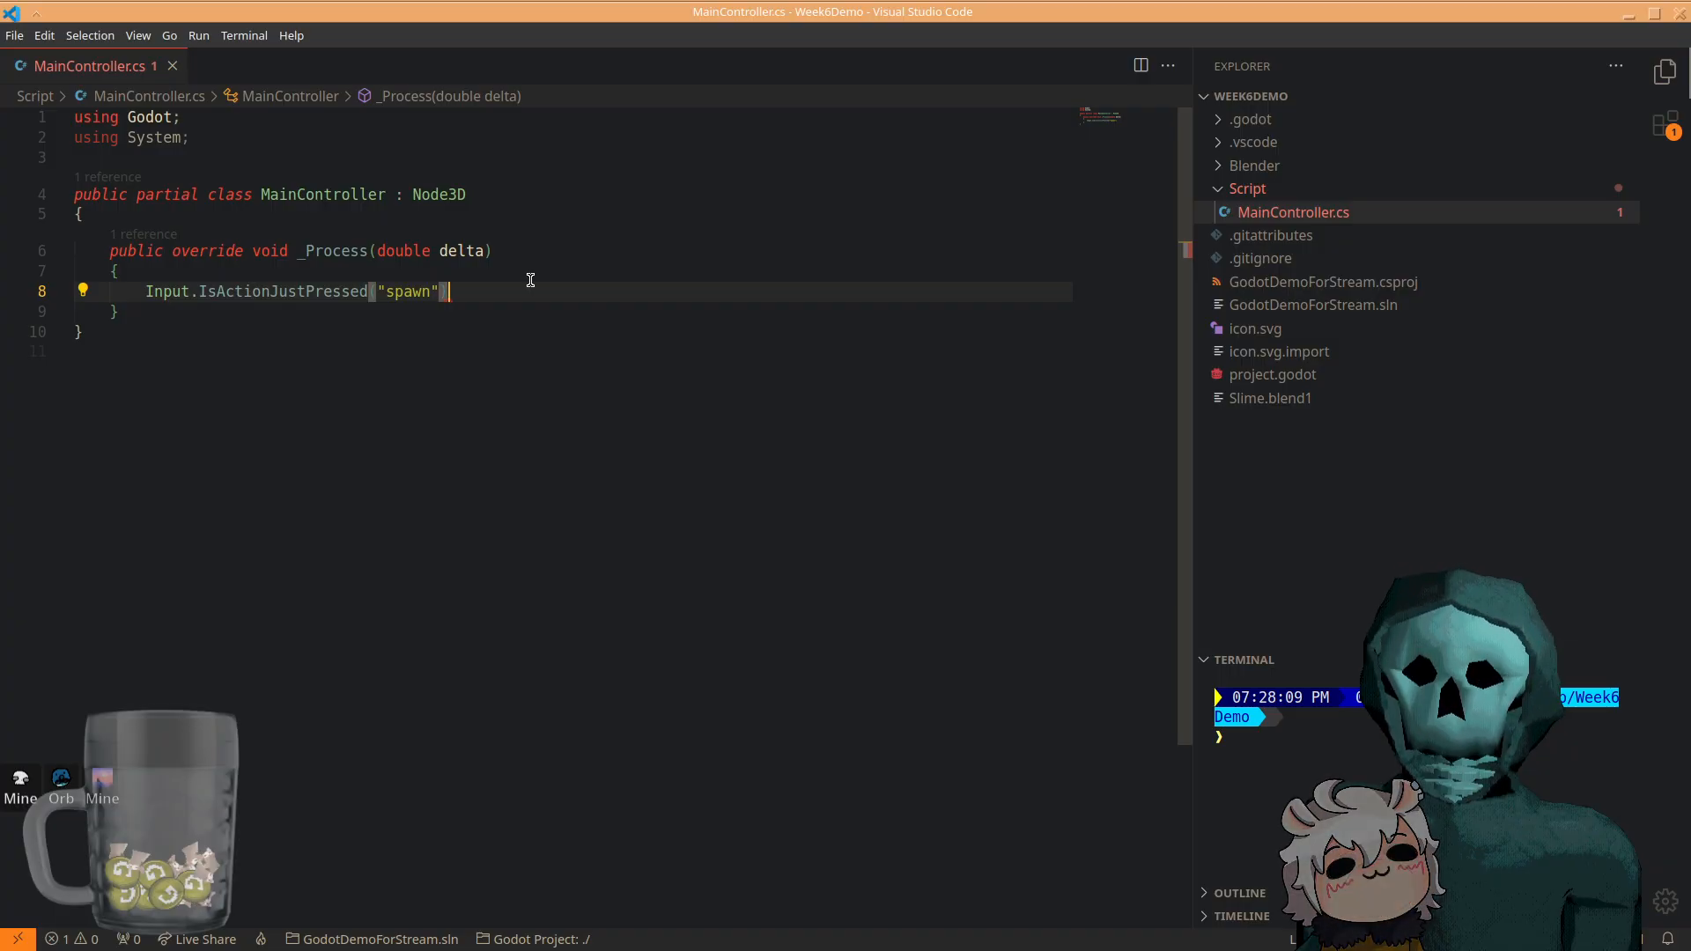
{"action": "key", "text": "Down"}
{"action": "key", "text": "Up"}
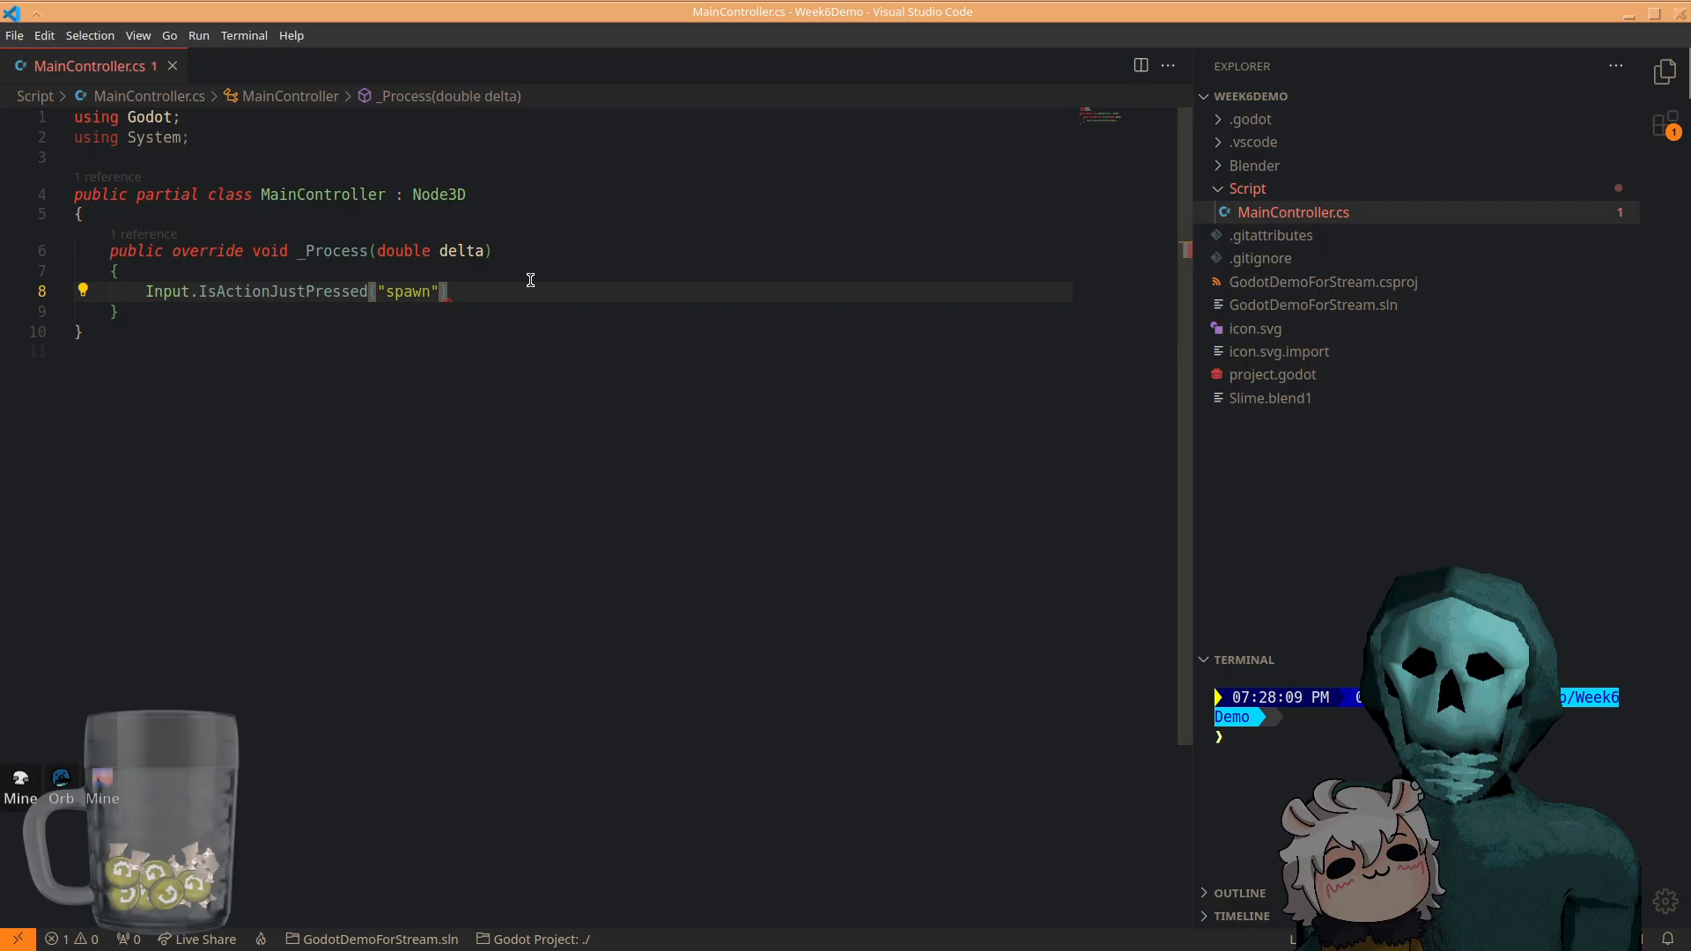
{"action": "key", "text": "Home"}
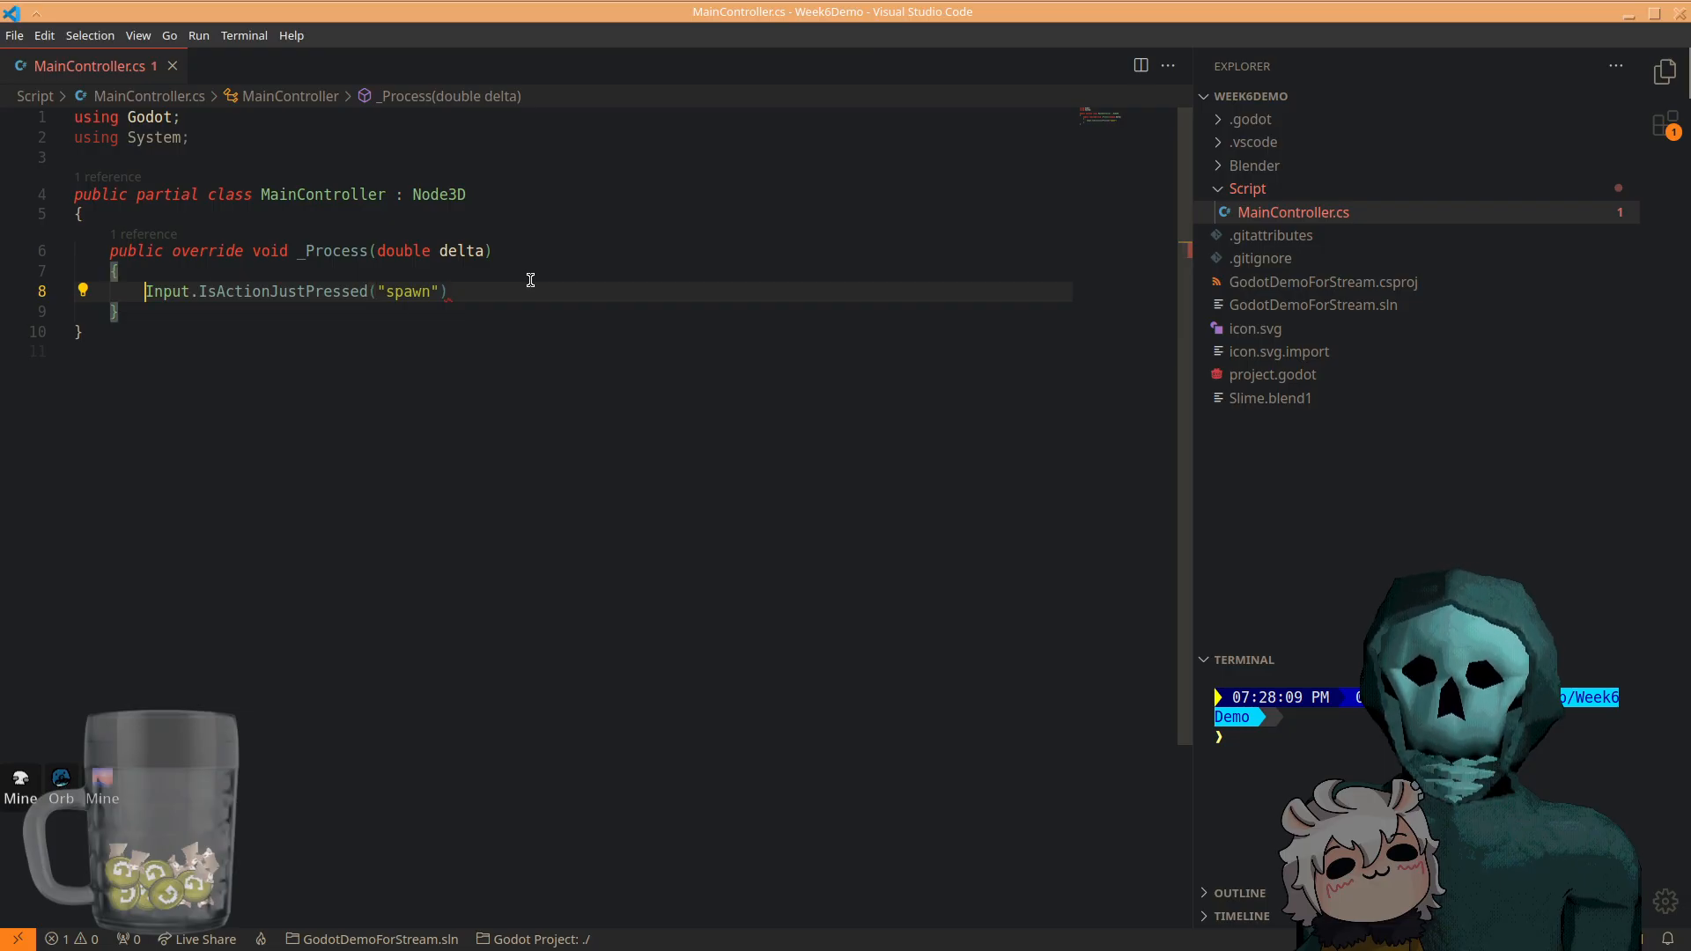
{"action": "type", "text": "if("}
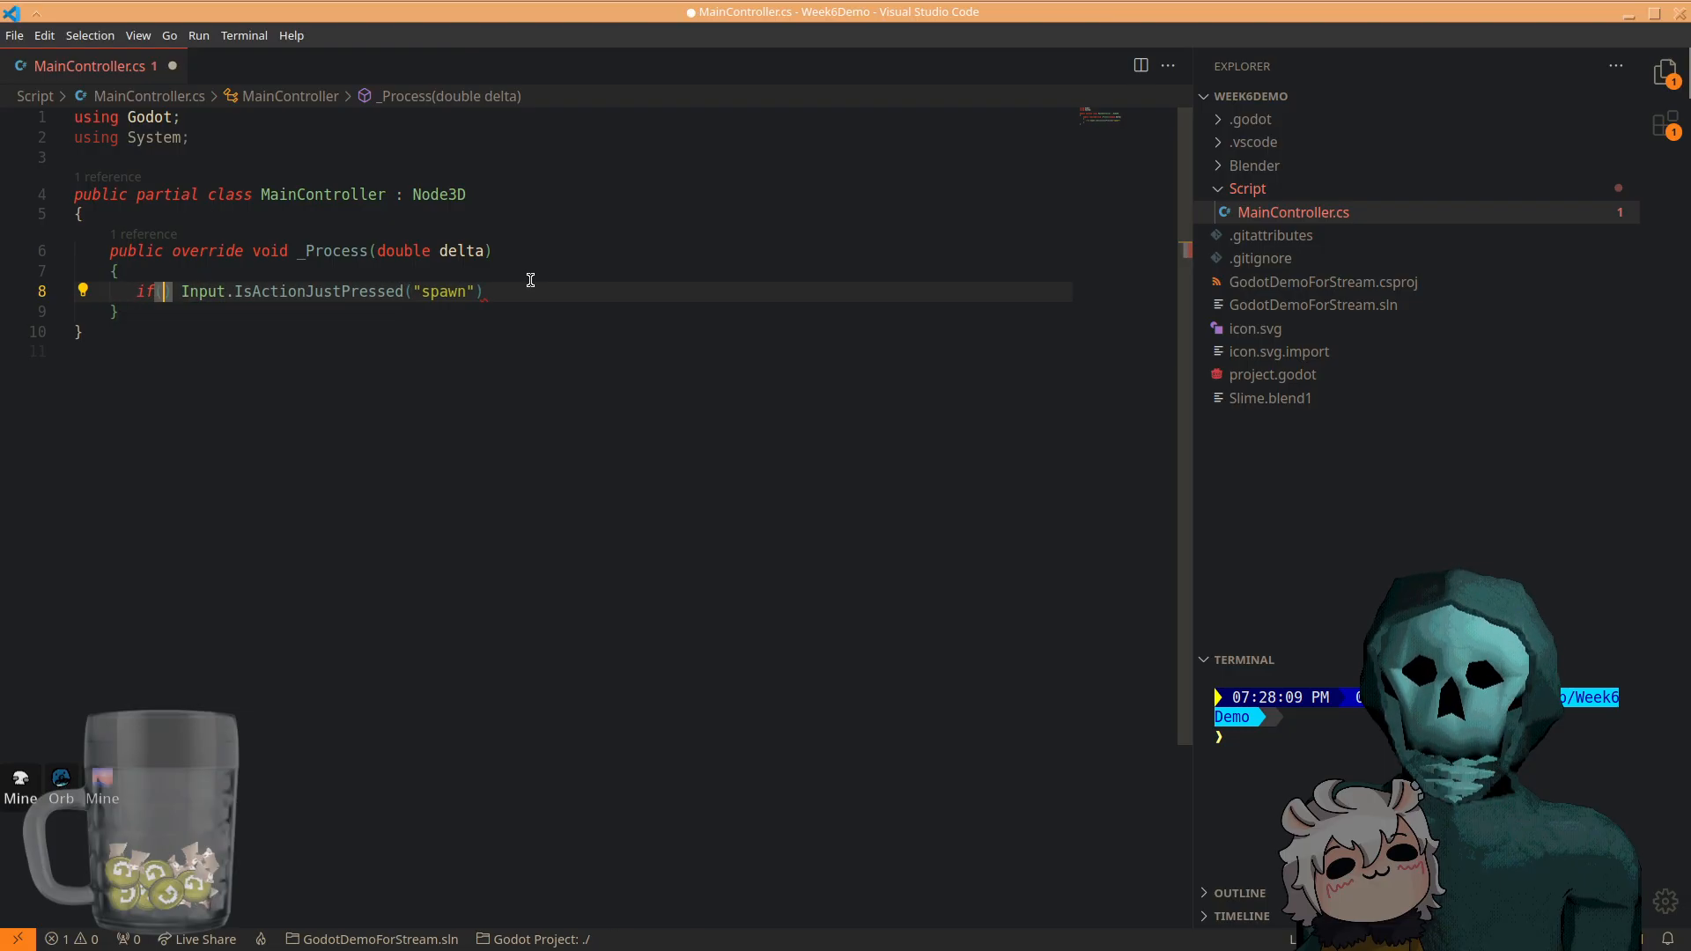
{"action": "key", "text": "End"}
{"action": "type", "text": "){"}
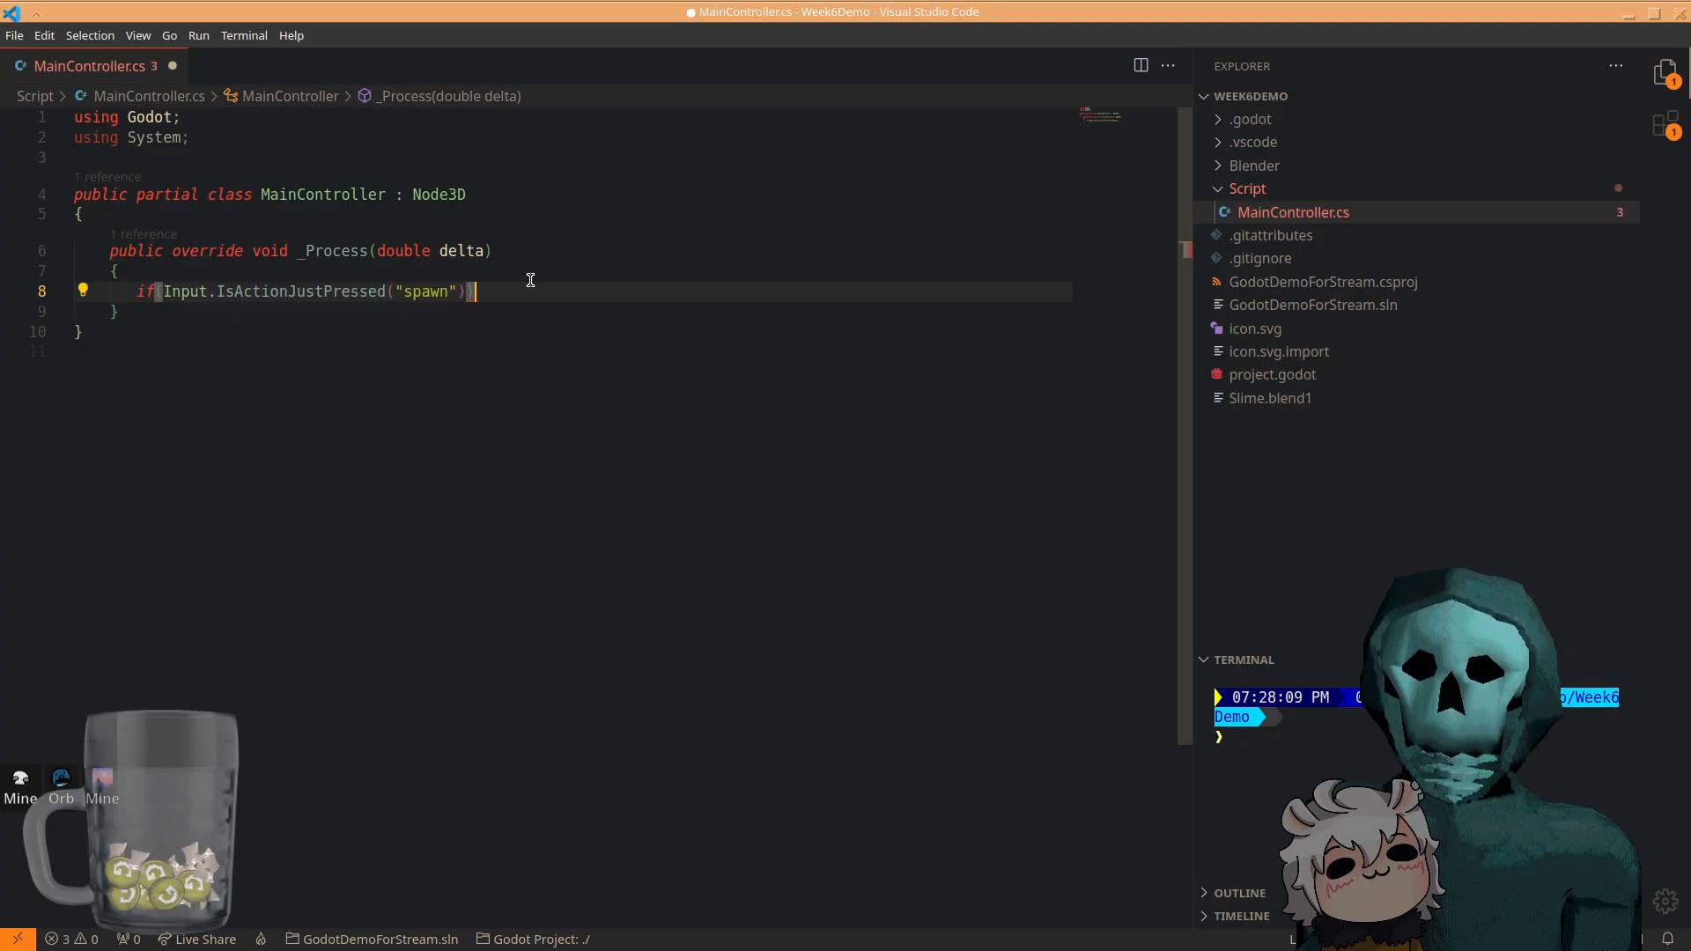
{"action": "key", "text": "Return"}
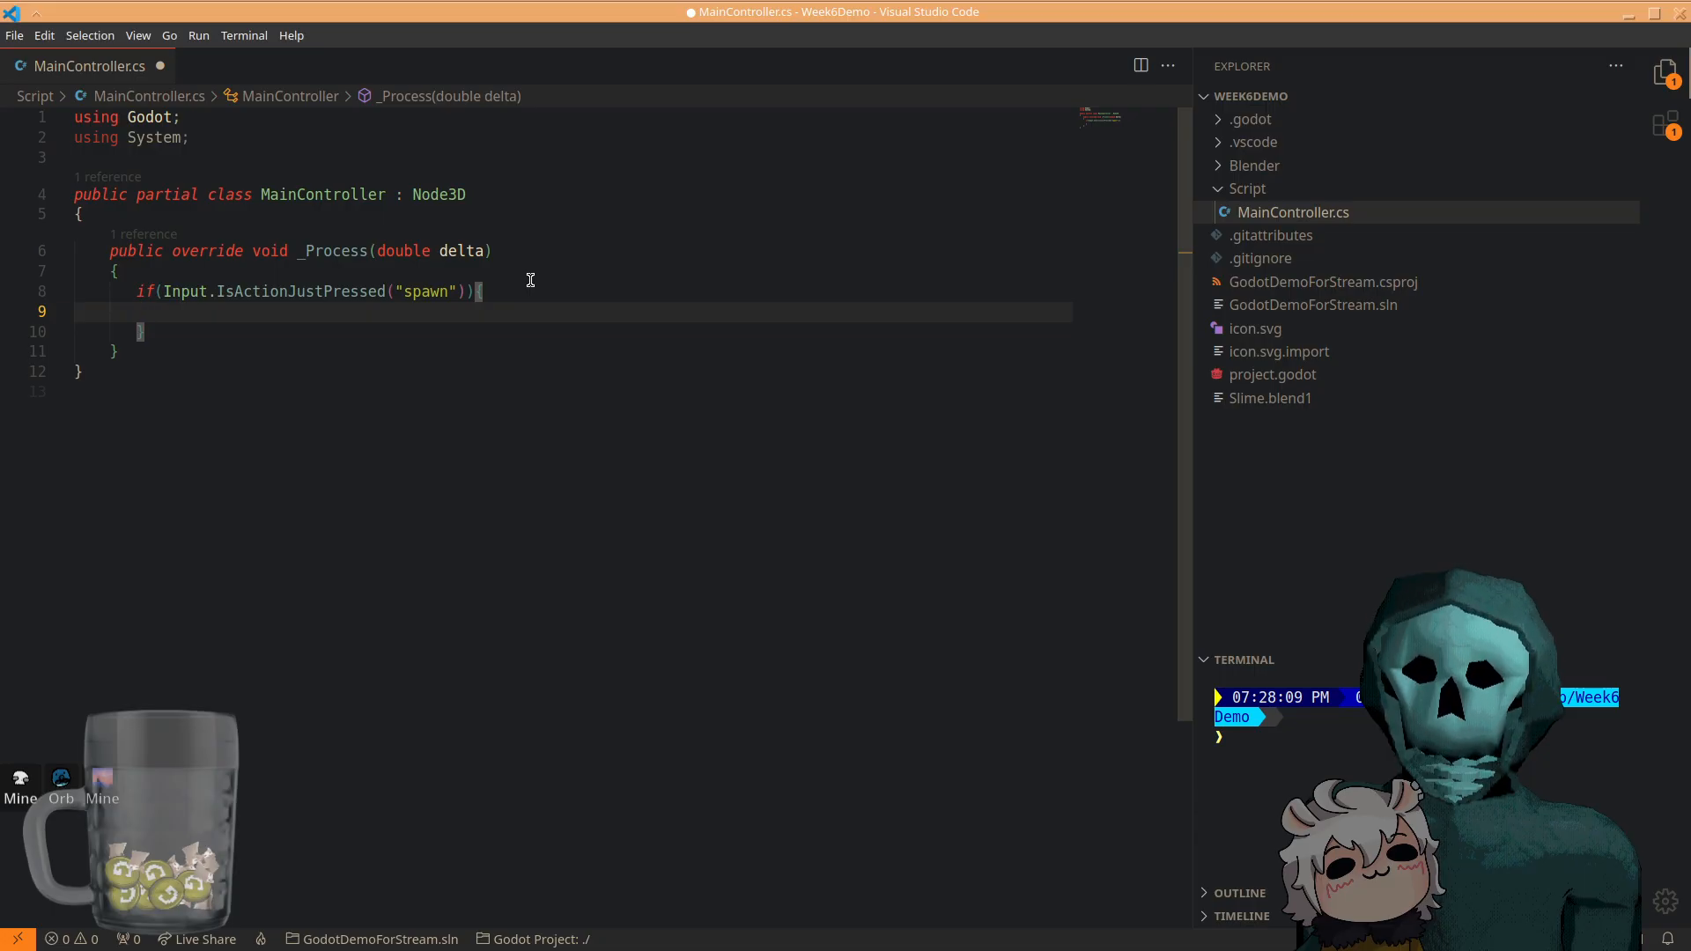
- Add GD.Print("Spawned slime"); inside the spawn if block of _Process and save MainController.cs
{"action": "type", "text": "GD.Print(\""}
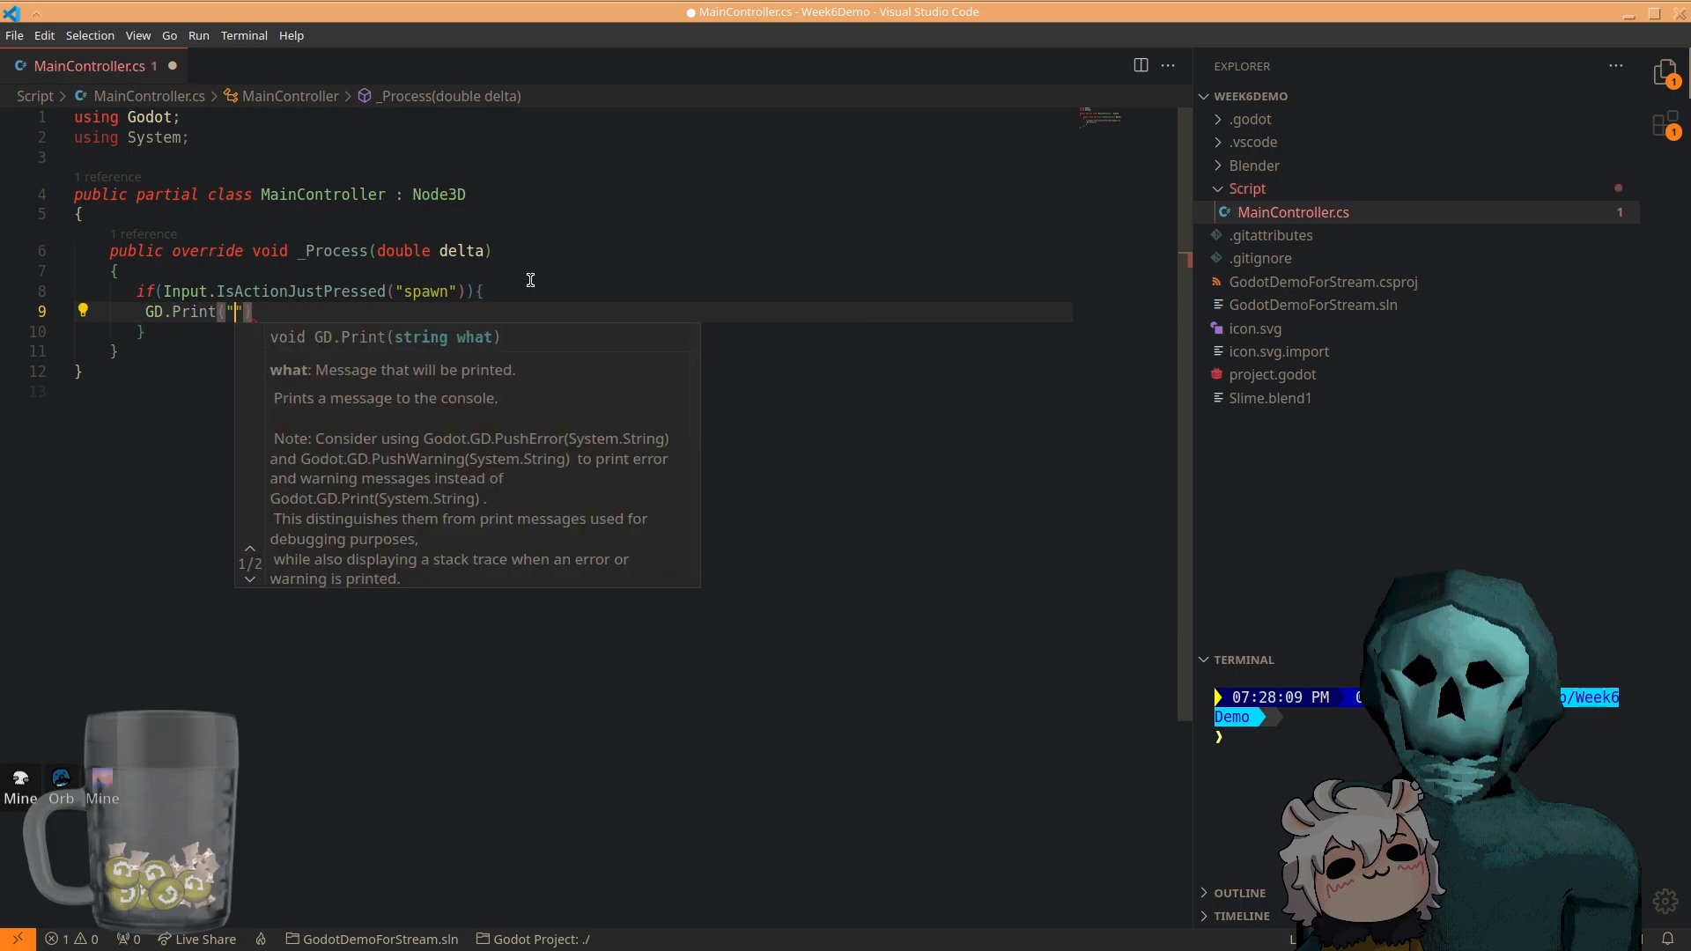
{"action": "type", "text": "Spawned"}
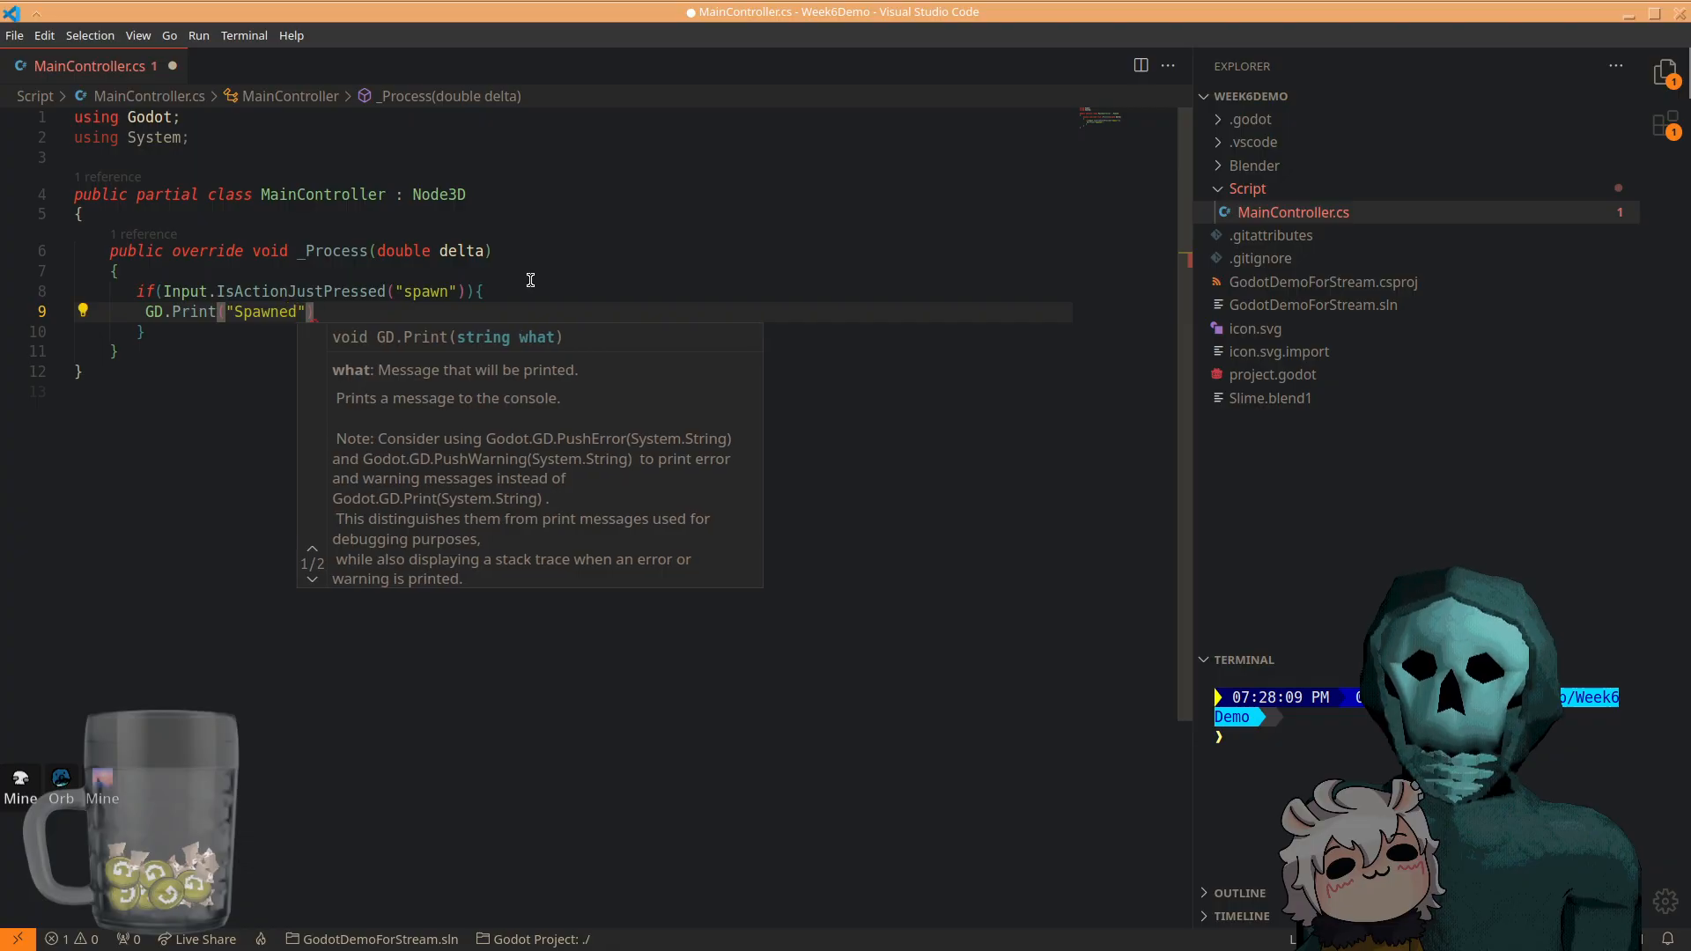
{"action": "type", "text": " slime\");"}
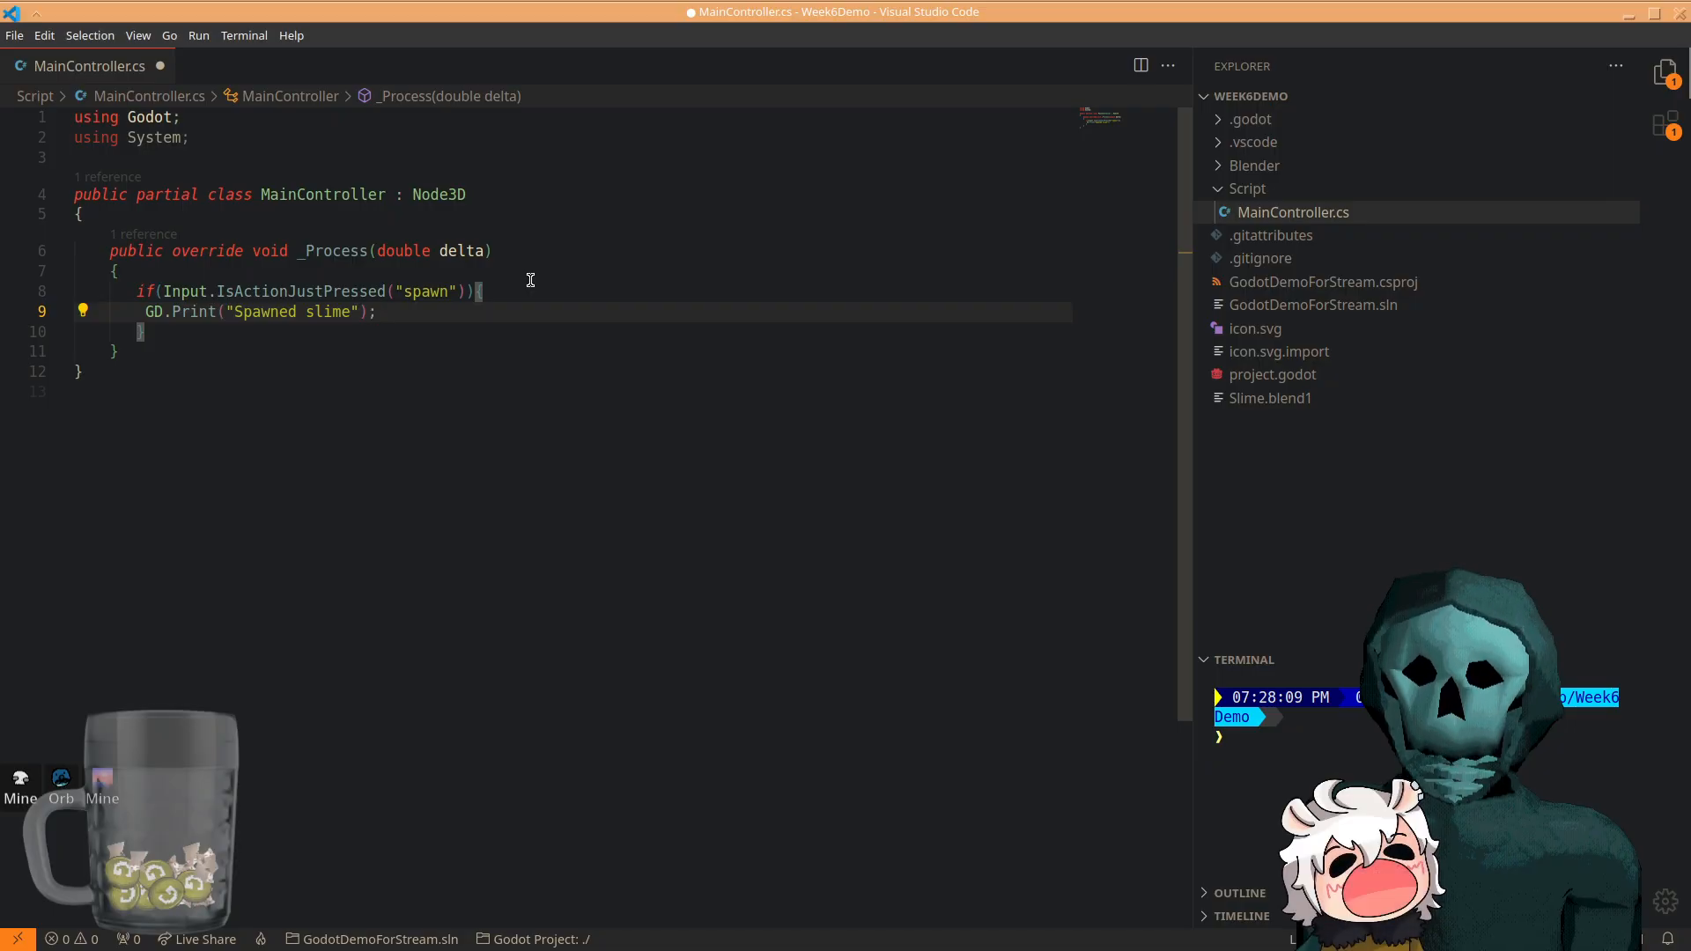
{"action": "key", "text": "ctrl+s"}
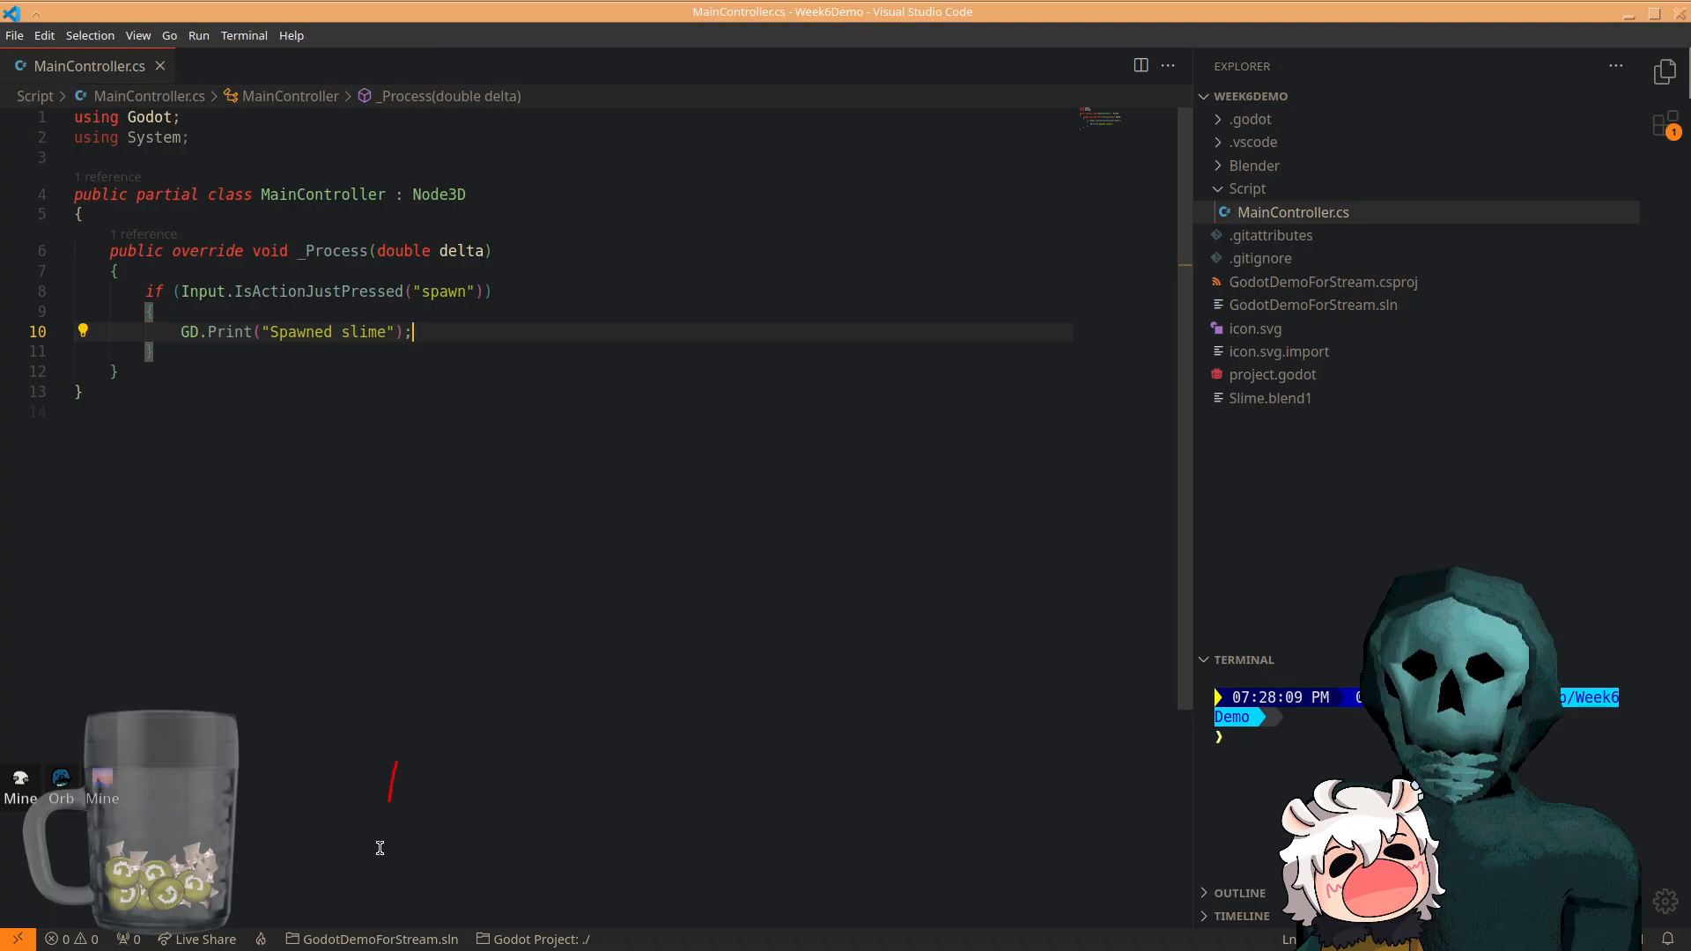
{"action": "left_click_drag", "start_coordinate": [321, 854], "coordinate": [357, 934]}
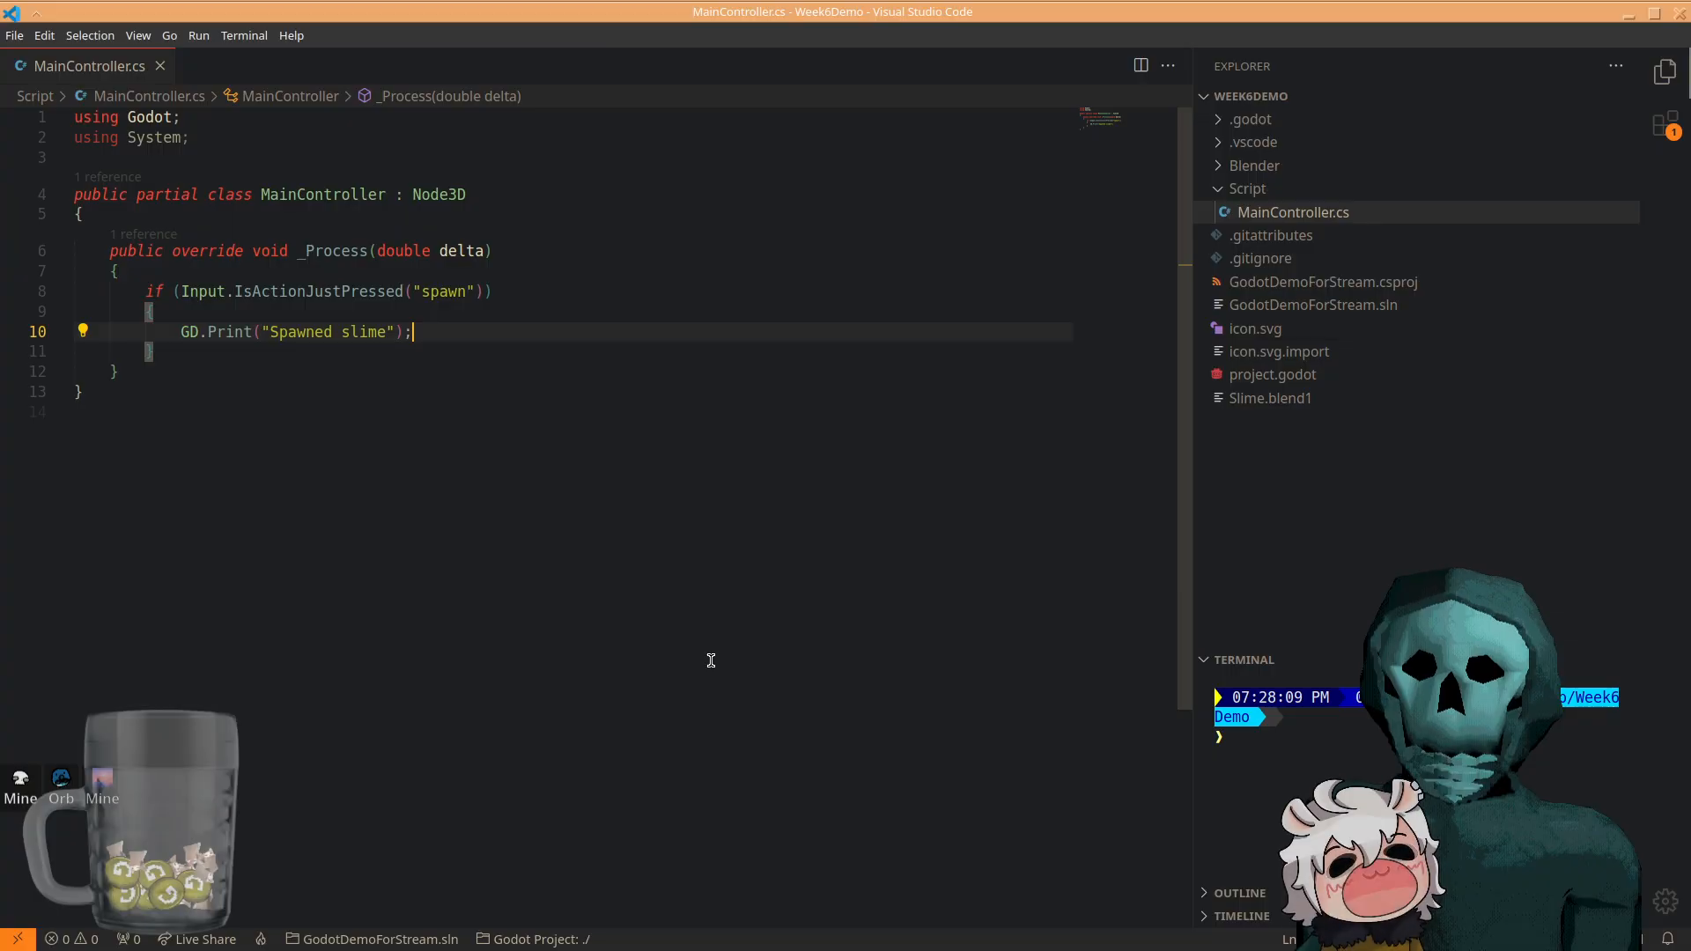
{"action": "double_click", "coordinate": [190, 331]}
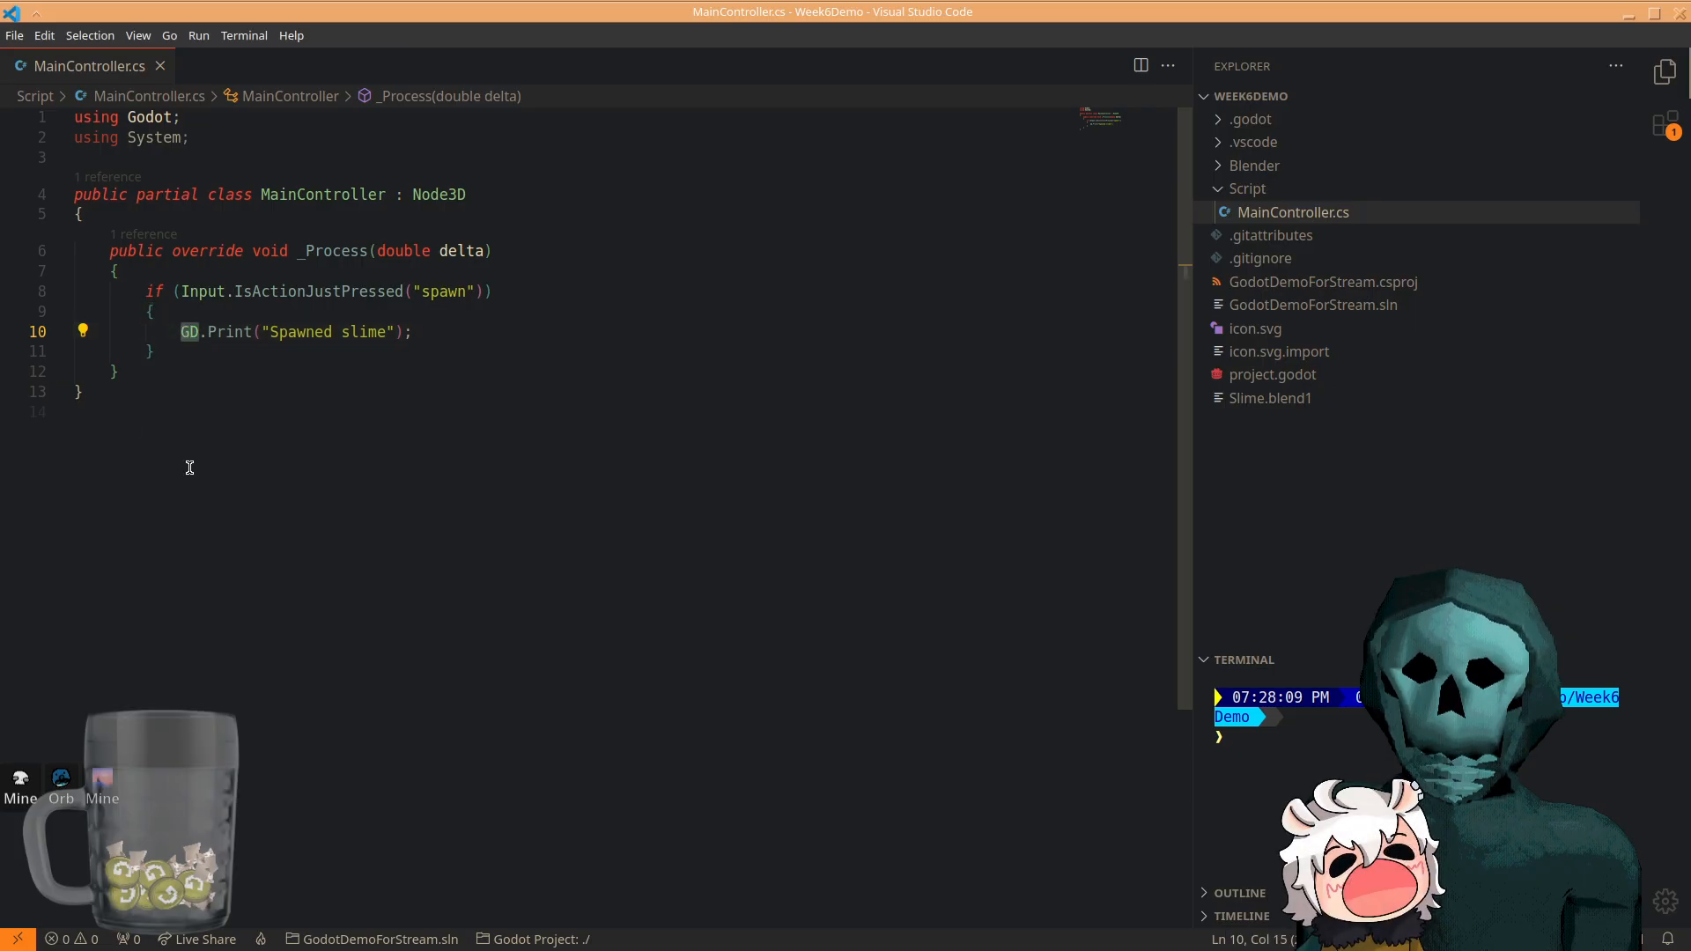
{"action": "left_click", "coordinate": [494, 582]}
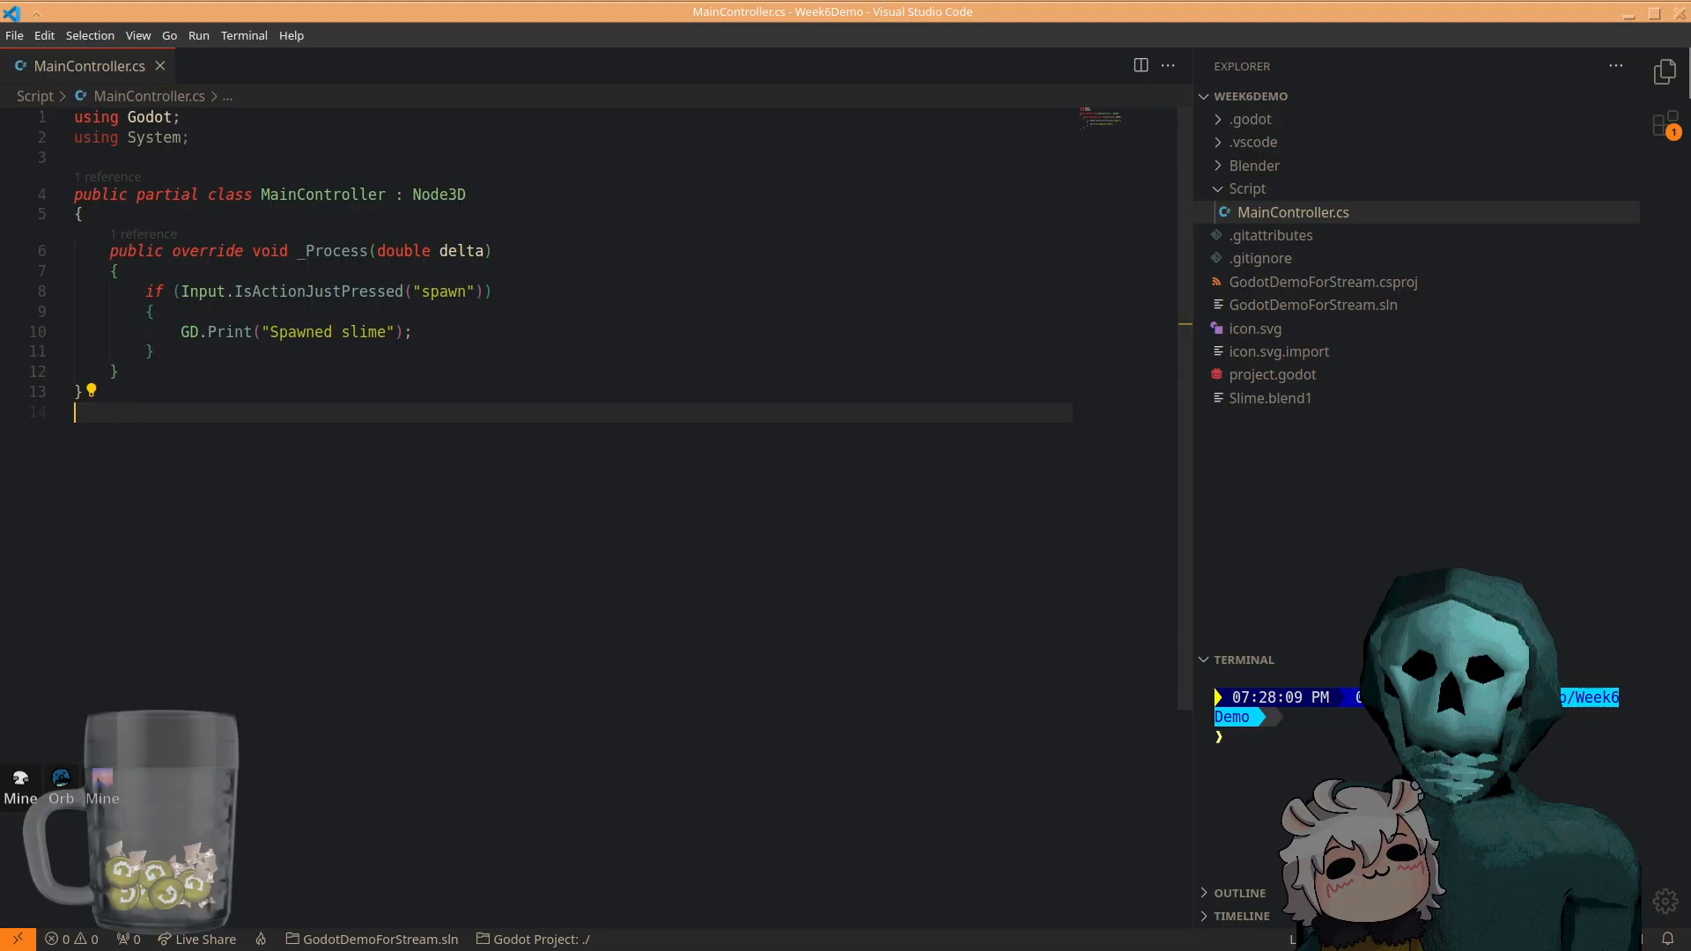
- Switch to the Godot editor and add a Camera3D node as a child of Root
{"action": "key", "text": "super+w"}
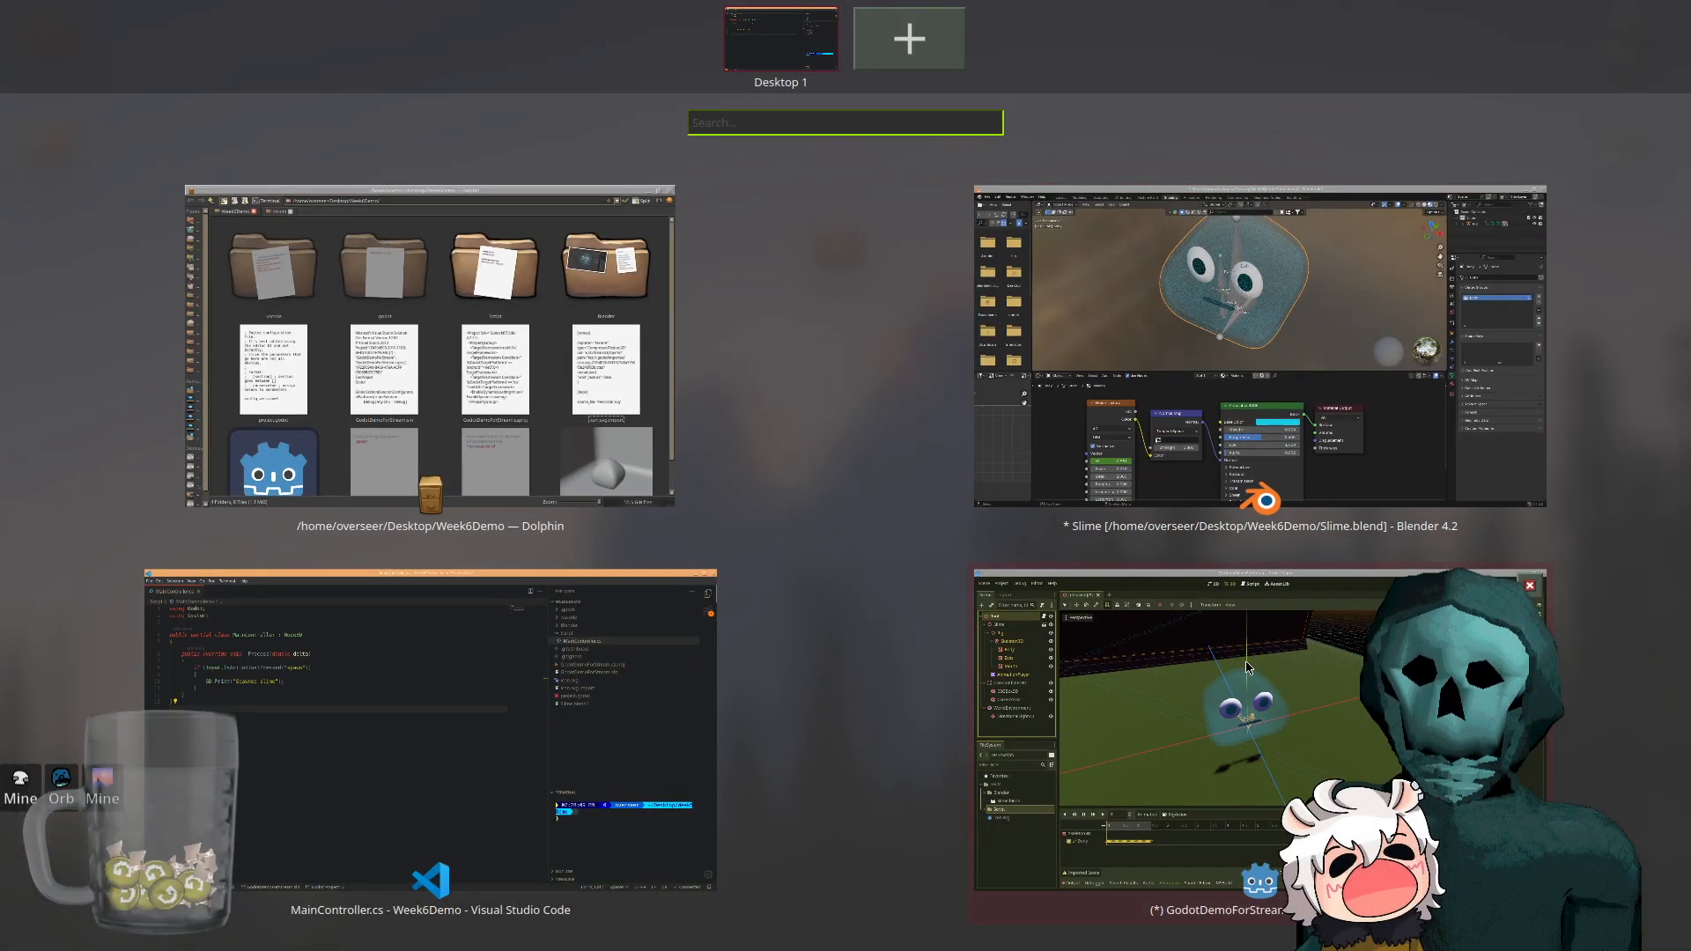
{"action": "left_click", "coordinate": [526, 549]}
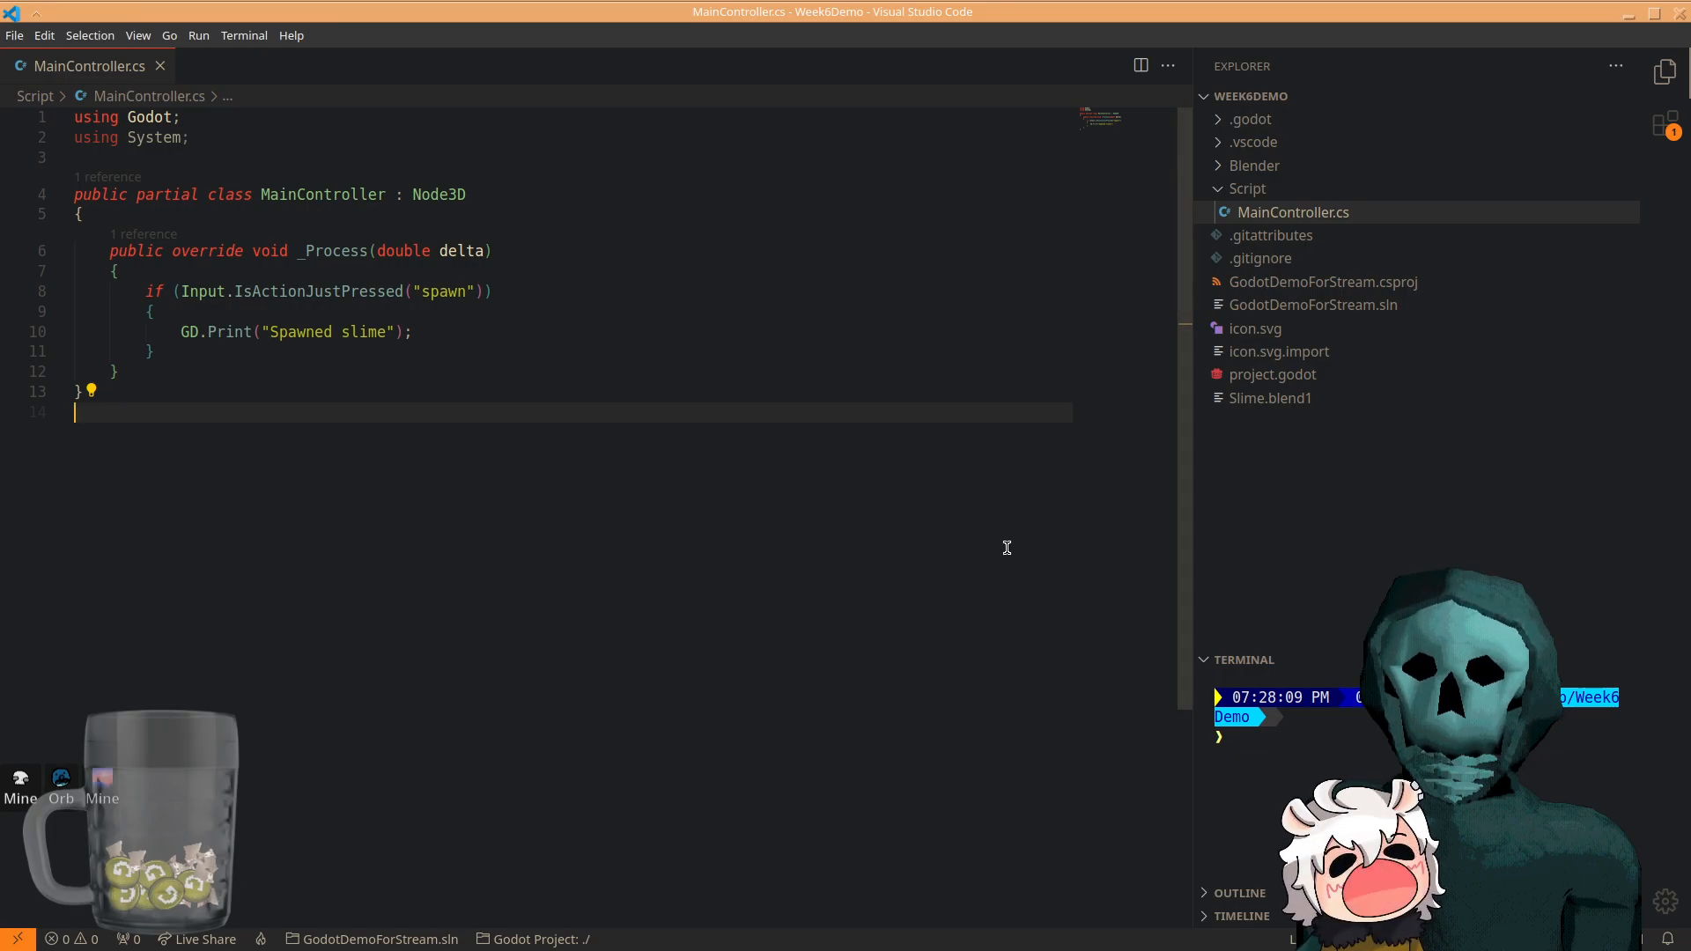
{"action": "key", "text": "super+w"}
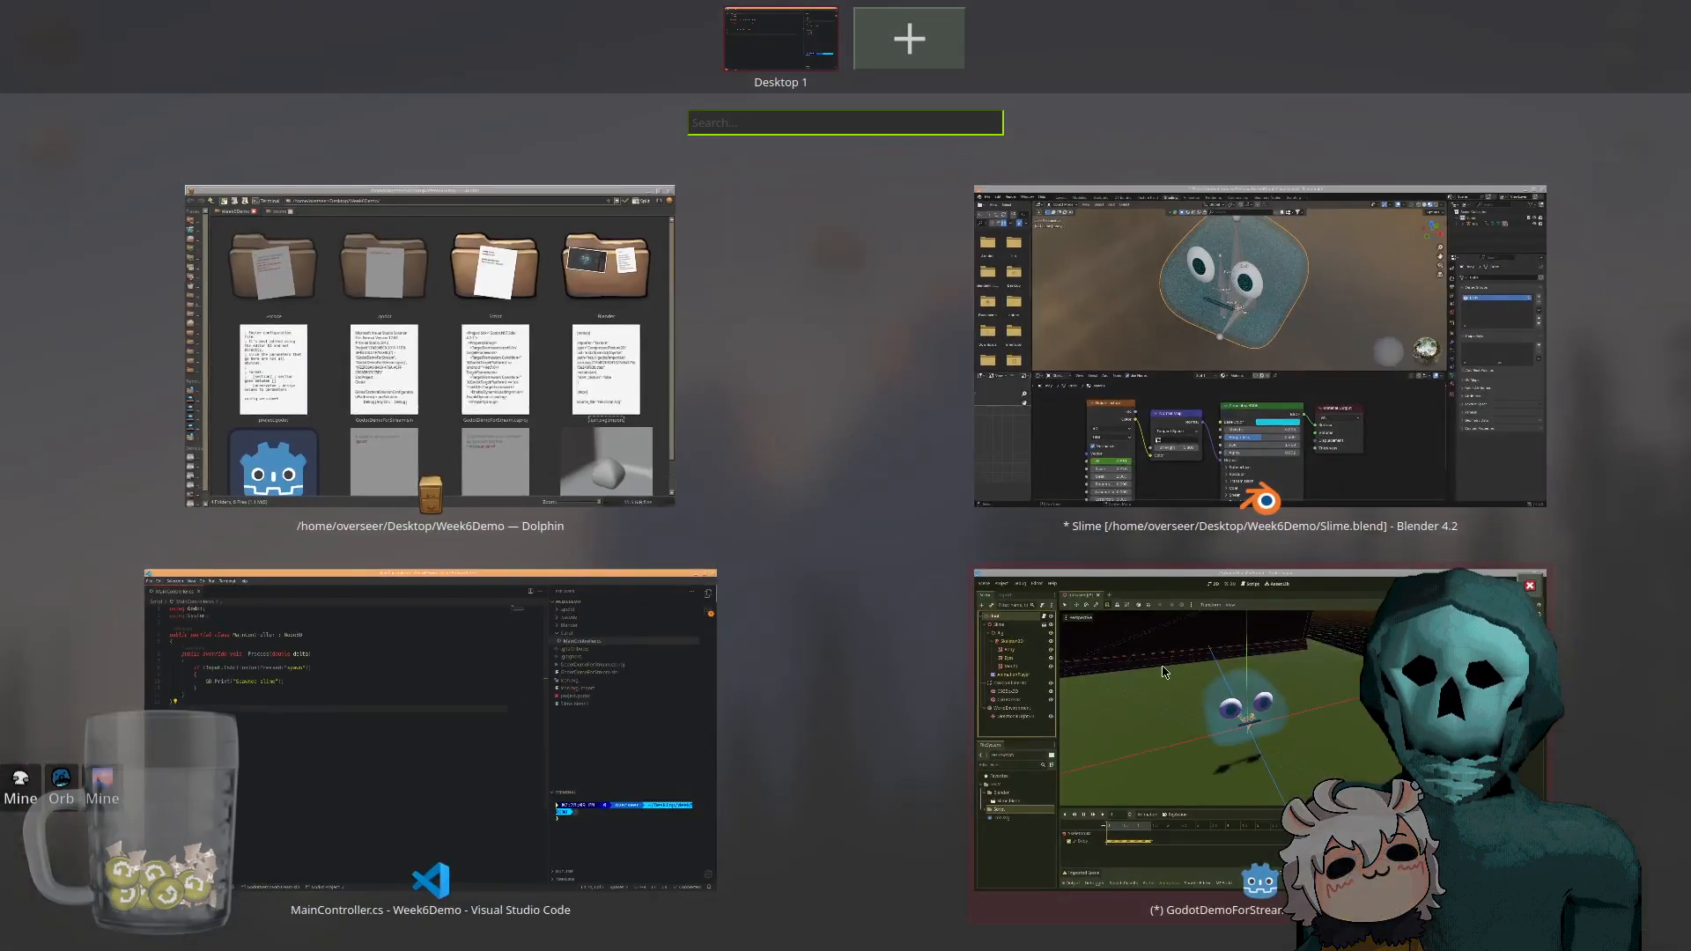
{"action": "left_click", "coordinate": [1197, 722]}
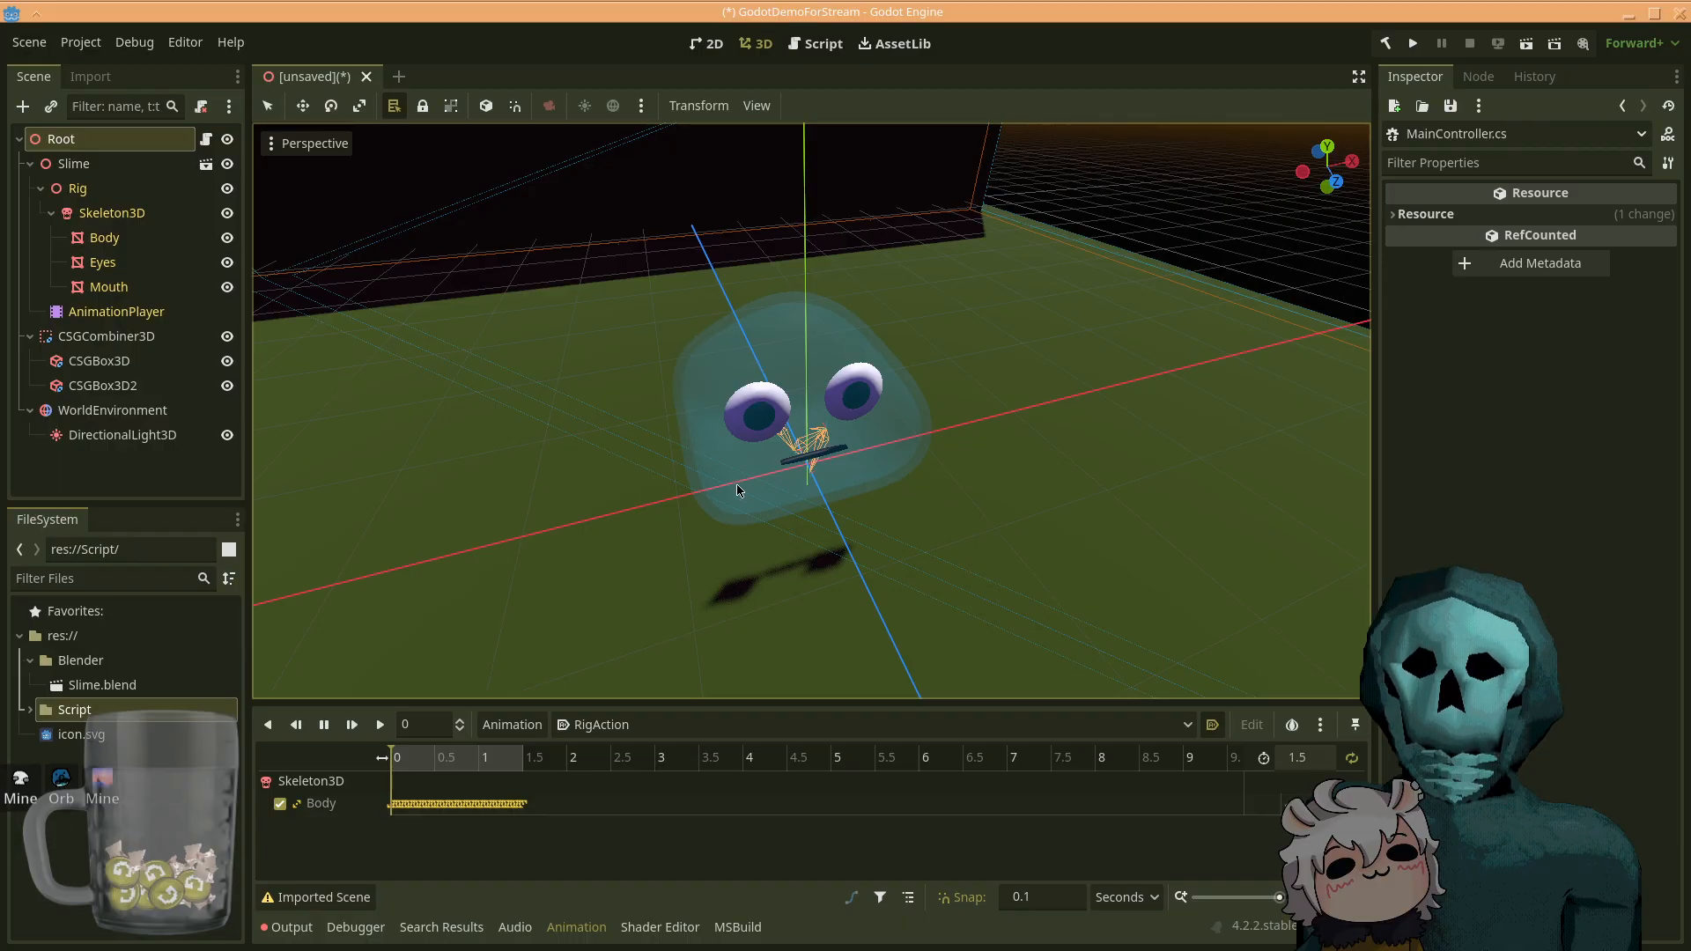
{"action": "right_click_drag", "start_coordinate": [628, 488], "coordinate": [601, 544]}
{"action": "key", "text": "s"}
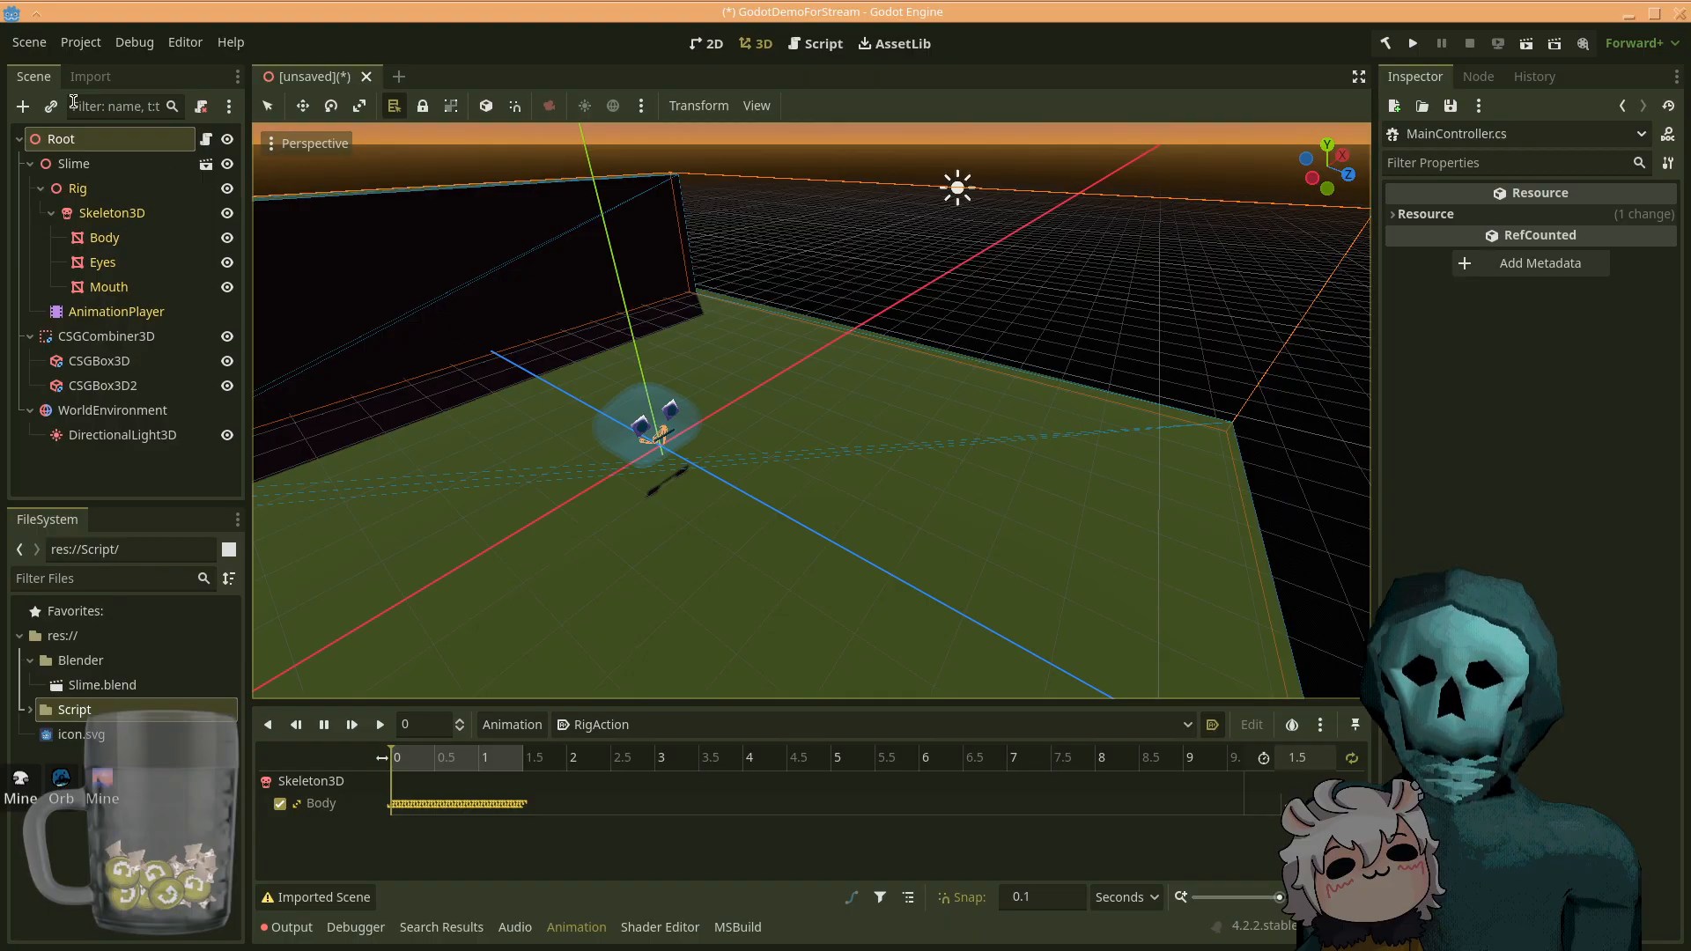
{"action": "right_click", "coordinate": [113, 151]}
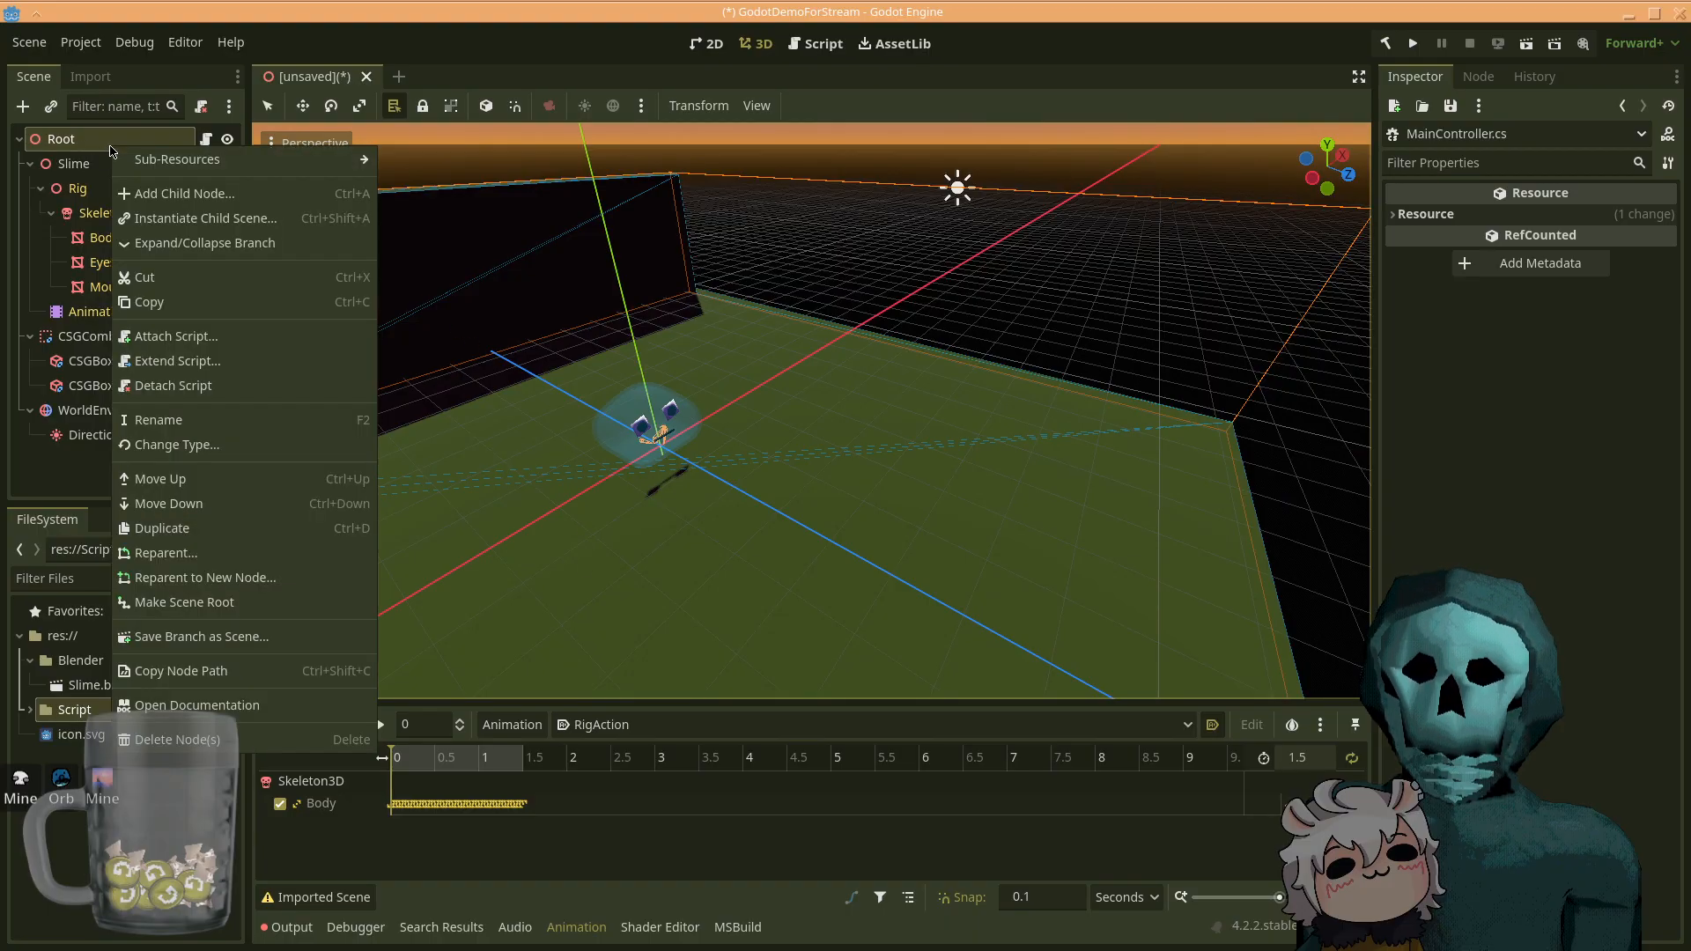
{"action": "left_click", "coordinate": [134, 193]}
{"action": "type", "text": "camera"}
{"action": "key", "text": "Down"}
{"action": "key", "text": "Up"}
{"action": "key", "text": "Return"}
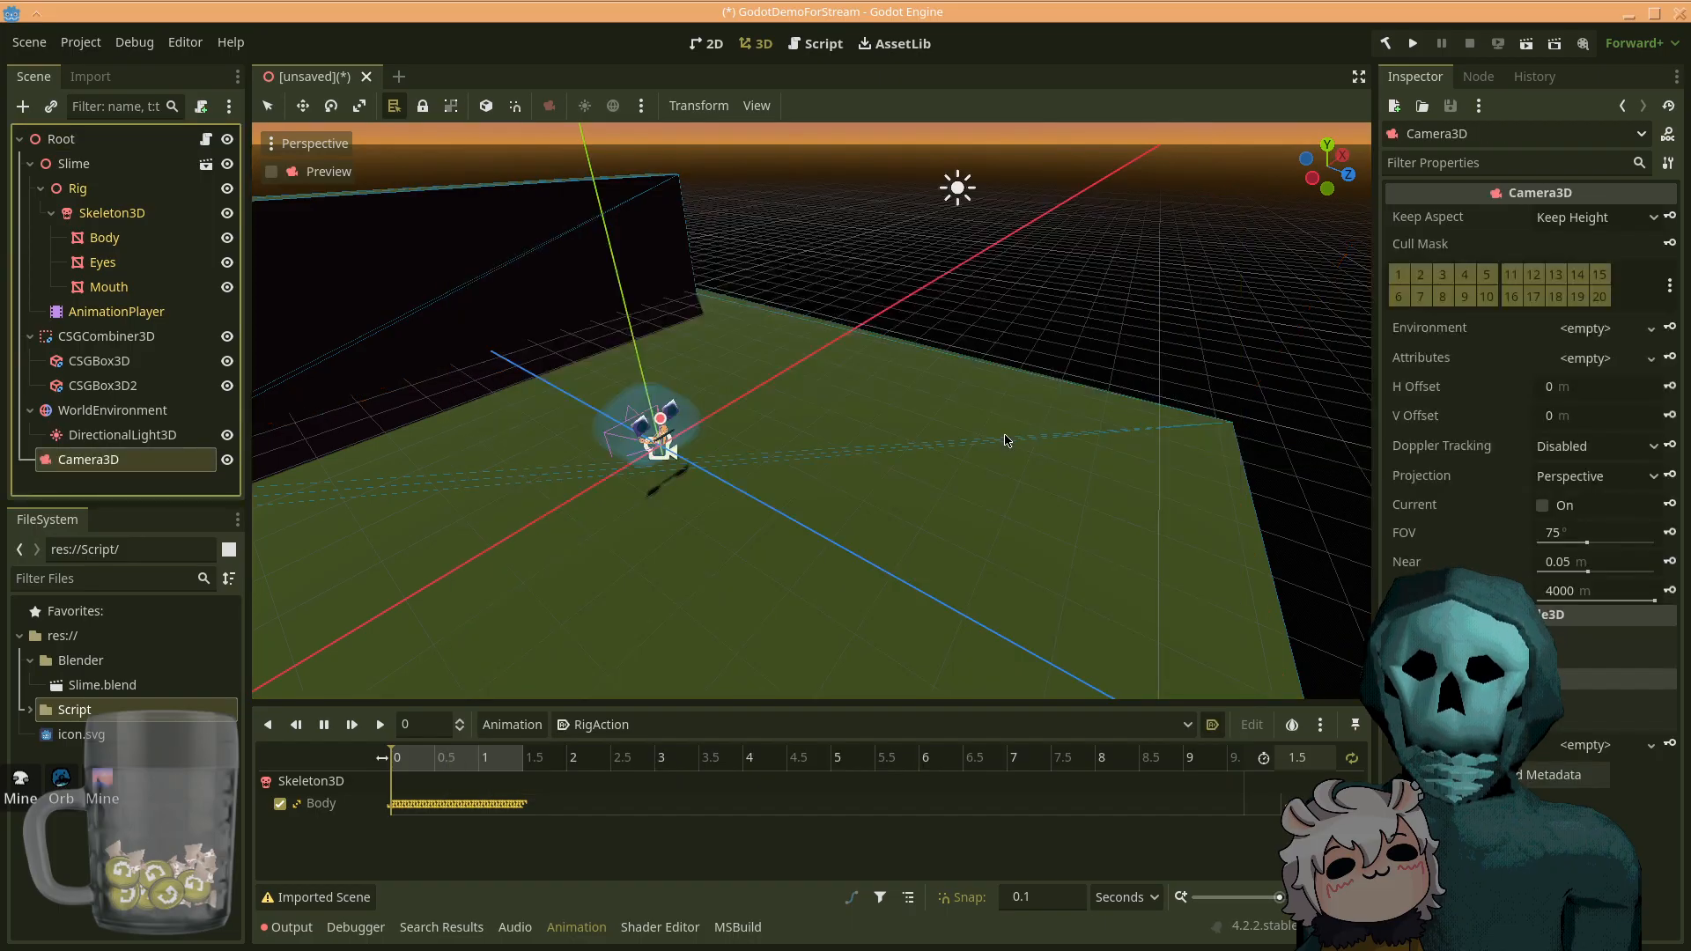
- Move Camera3D forward along the Z axis in front of the slime and raise it above the floor
{"action": "middle_click_drag", "start_coordinate": [826, 481], "coordinate": [1012, 529]}
{"action": "key", "text": "q"}
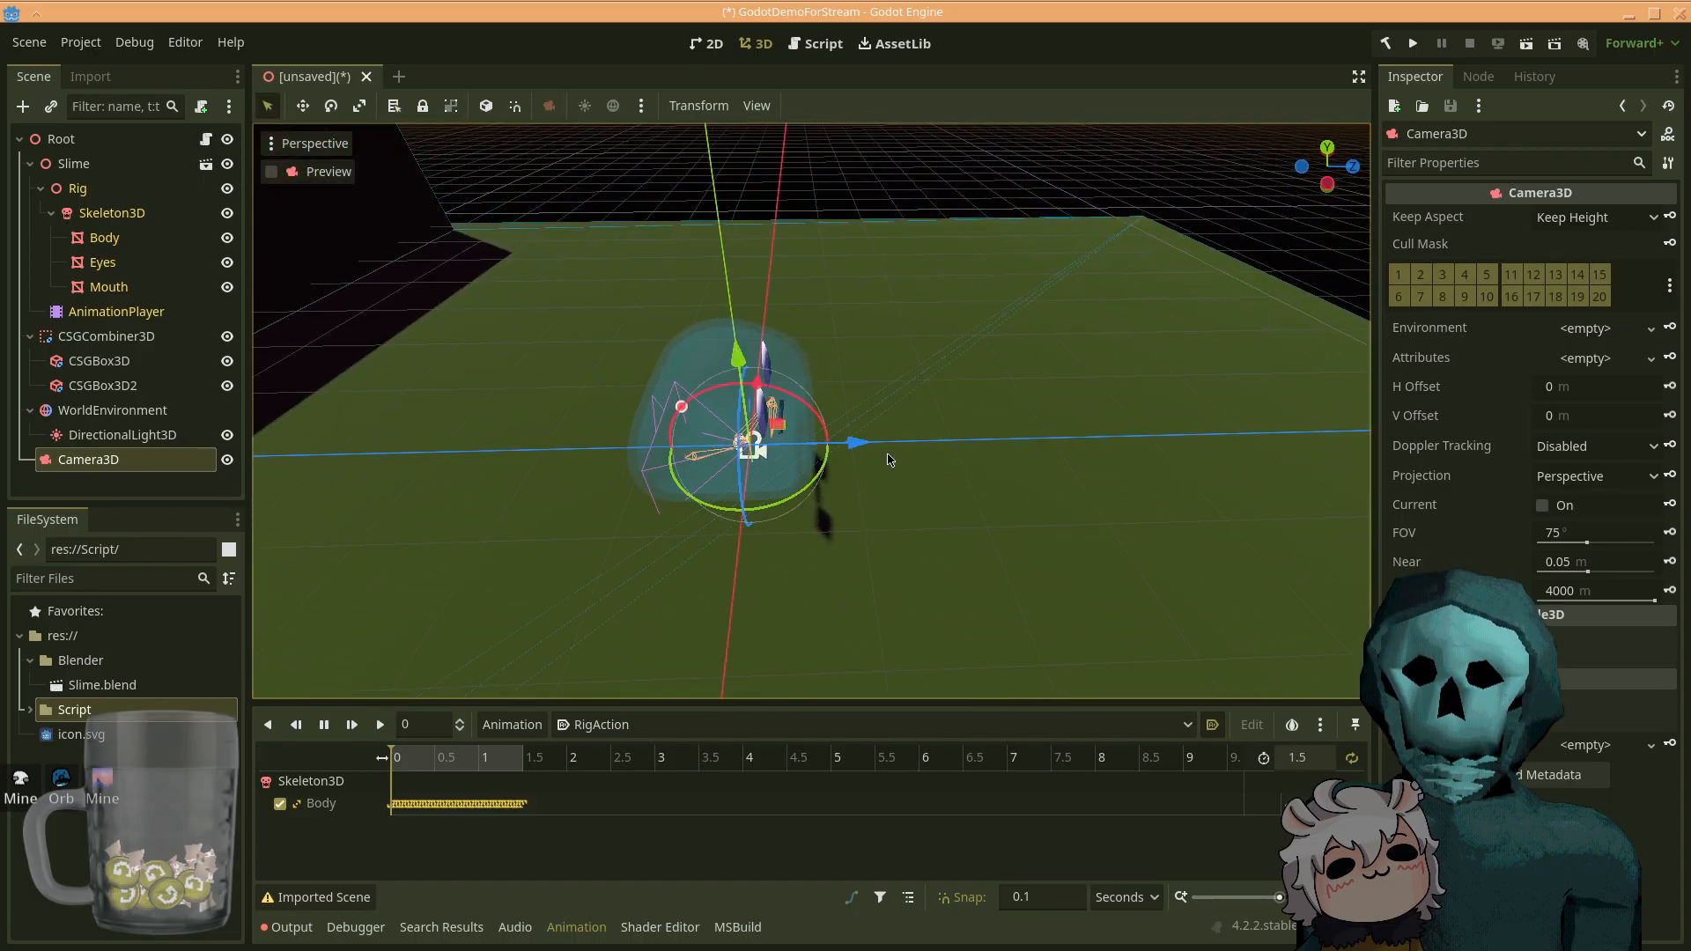
{"action": "left_click_drag", "start_coordinate": [861, 443], "coordinate": [1328, 432]}
{"action": "middle_click_drag", "start_coordinate": [1262, 462], "coordinate": [842, 487]}
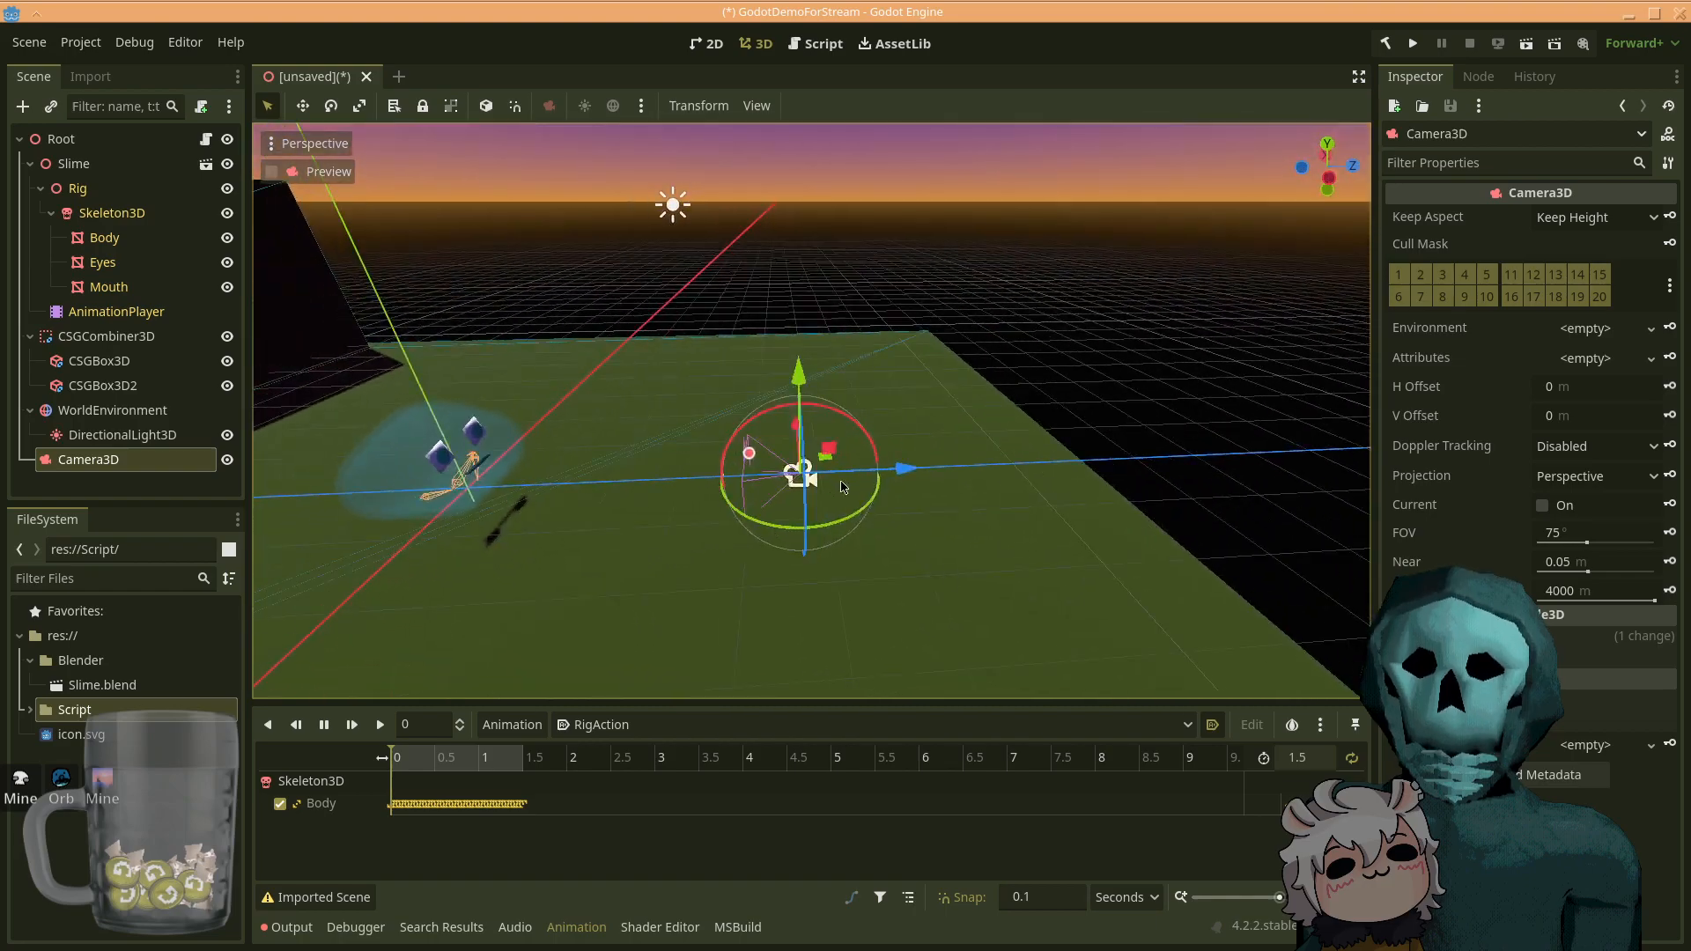
{"action": "left_click_drag", "start_coordinate": [907, 467], "coordinate": [981, 443]}
{"action": "left_click_drag", "start_coordinate": [882, 325], "coordinate": [886, 318]}
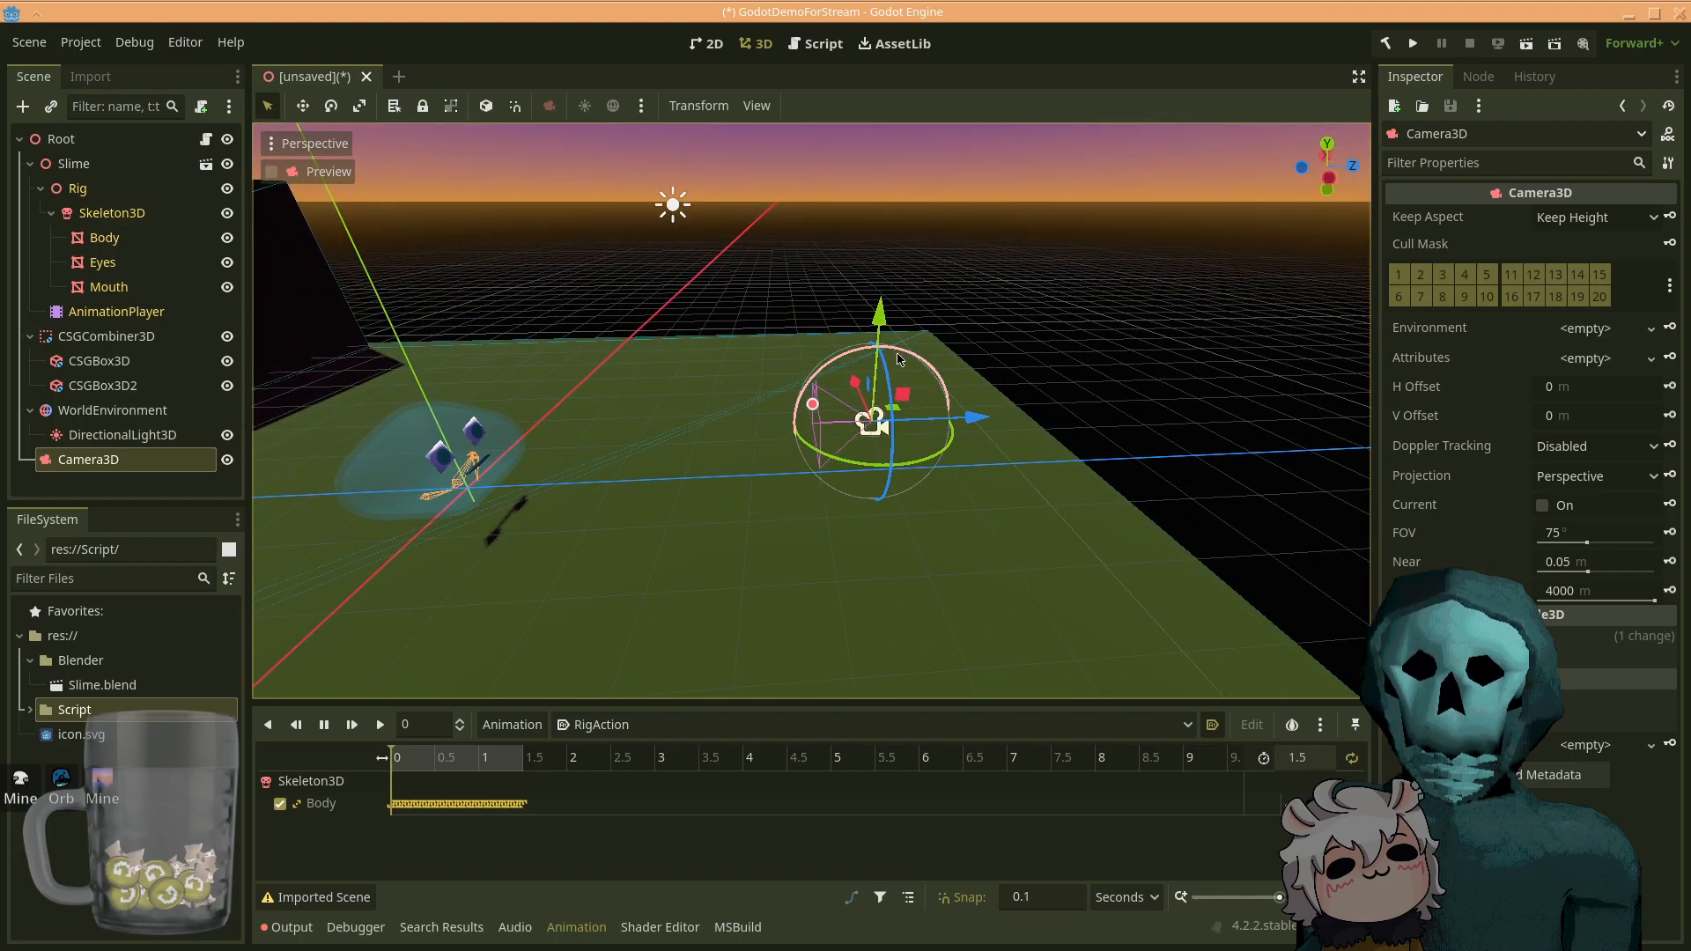
{"action": "middle_click_drag", "start_coordinate": [898, 357], "coordinate": [1039, 539]}
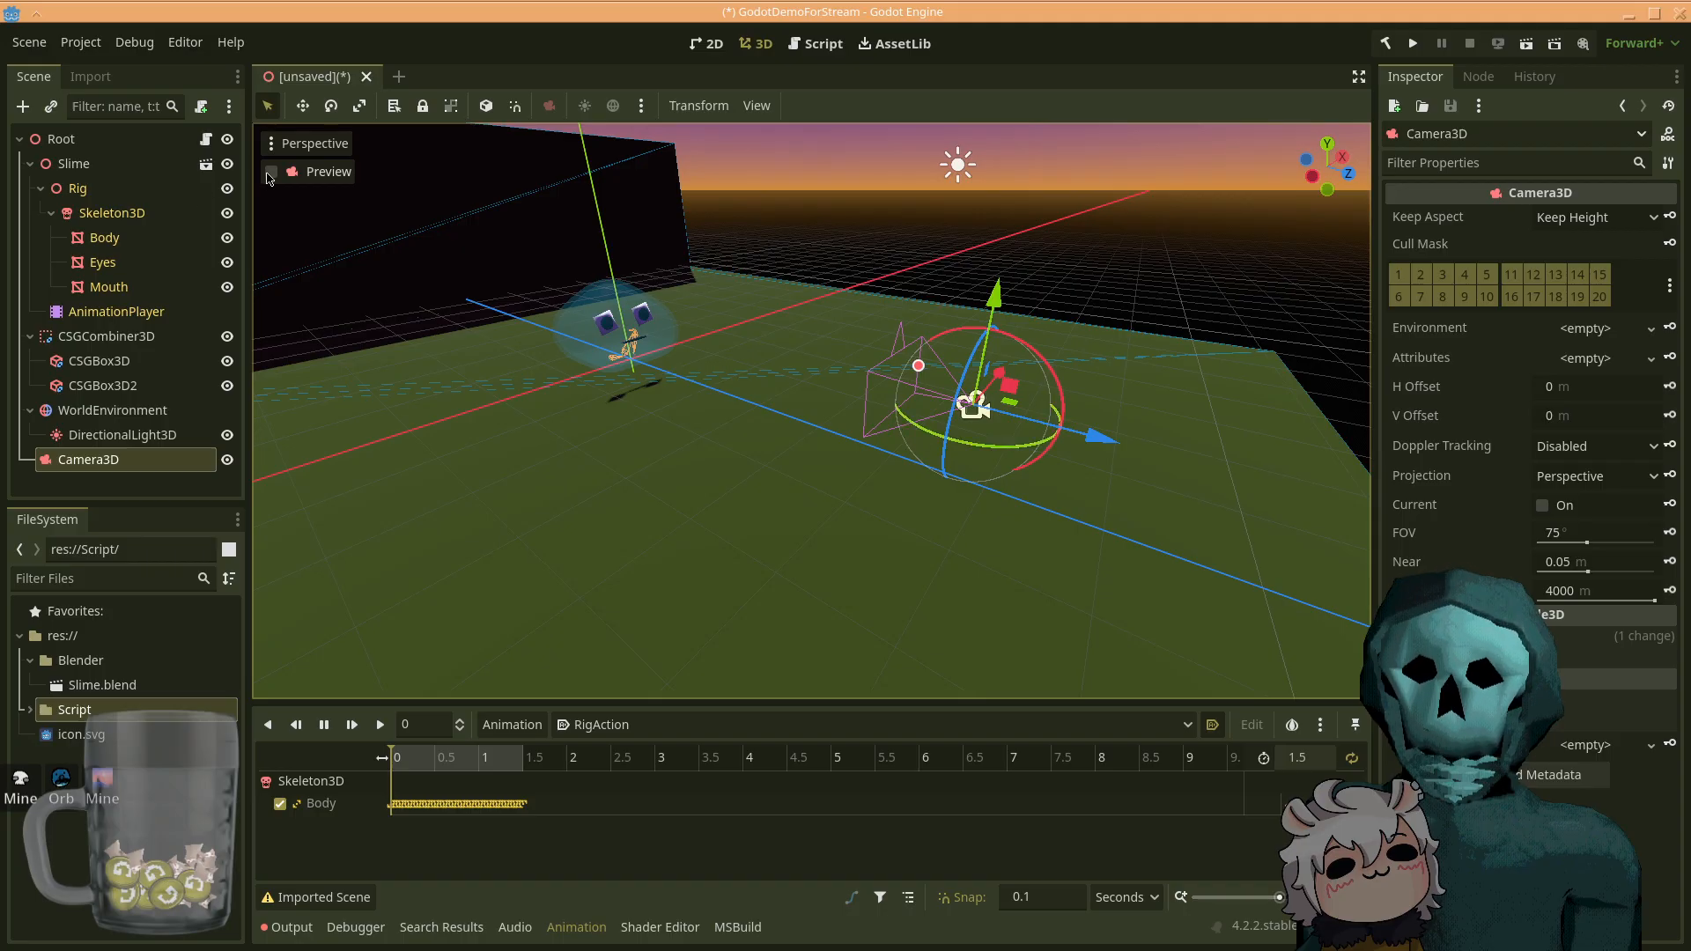
- Split the 3D view into three viewports with the Camera3D preview enabled in only one of the two smaller ones, and collapse the Animation editor
{"action": "mouse_move", "coordinate": [338, 153]}
{"action": "left_mouse_down"}
{"action": "mouse_move", "coordinate": [286, 149]}
{"action": "mouse_move", "coordinate": [207, 180]}
{"action": "left_mouse_up"}
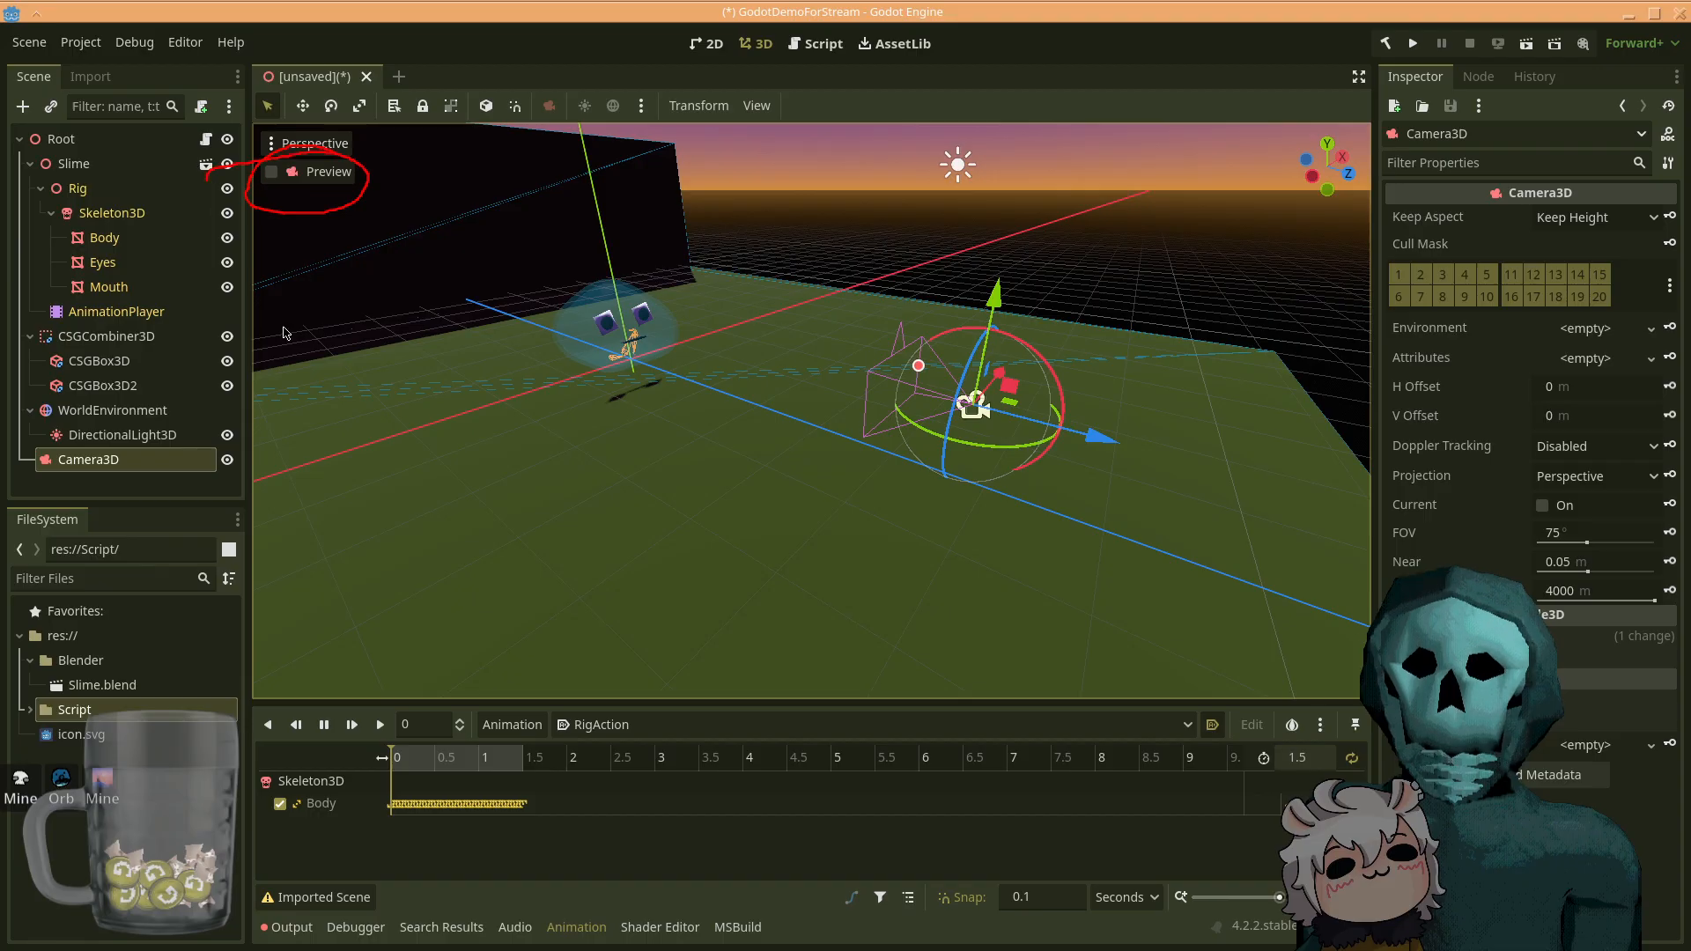
{"action": "key", "text": "shift+super+F11"}
{"action": "left_click", "coordinate": [272, 173]}
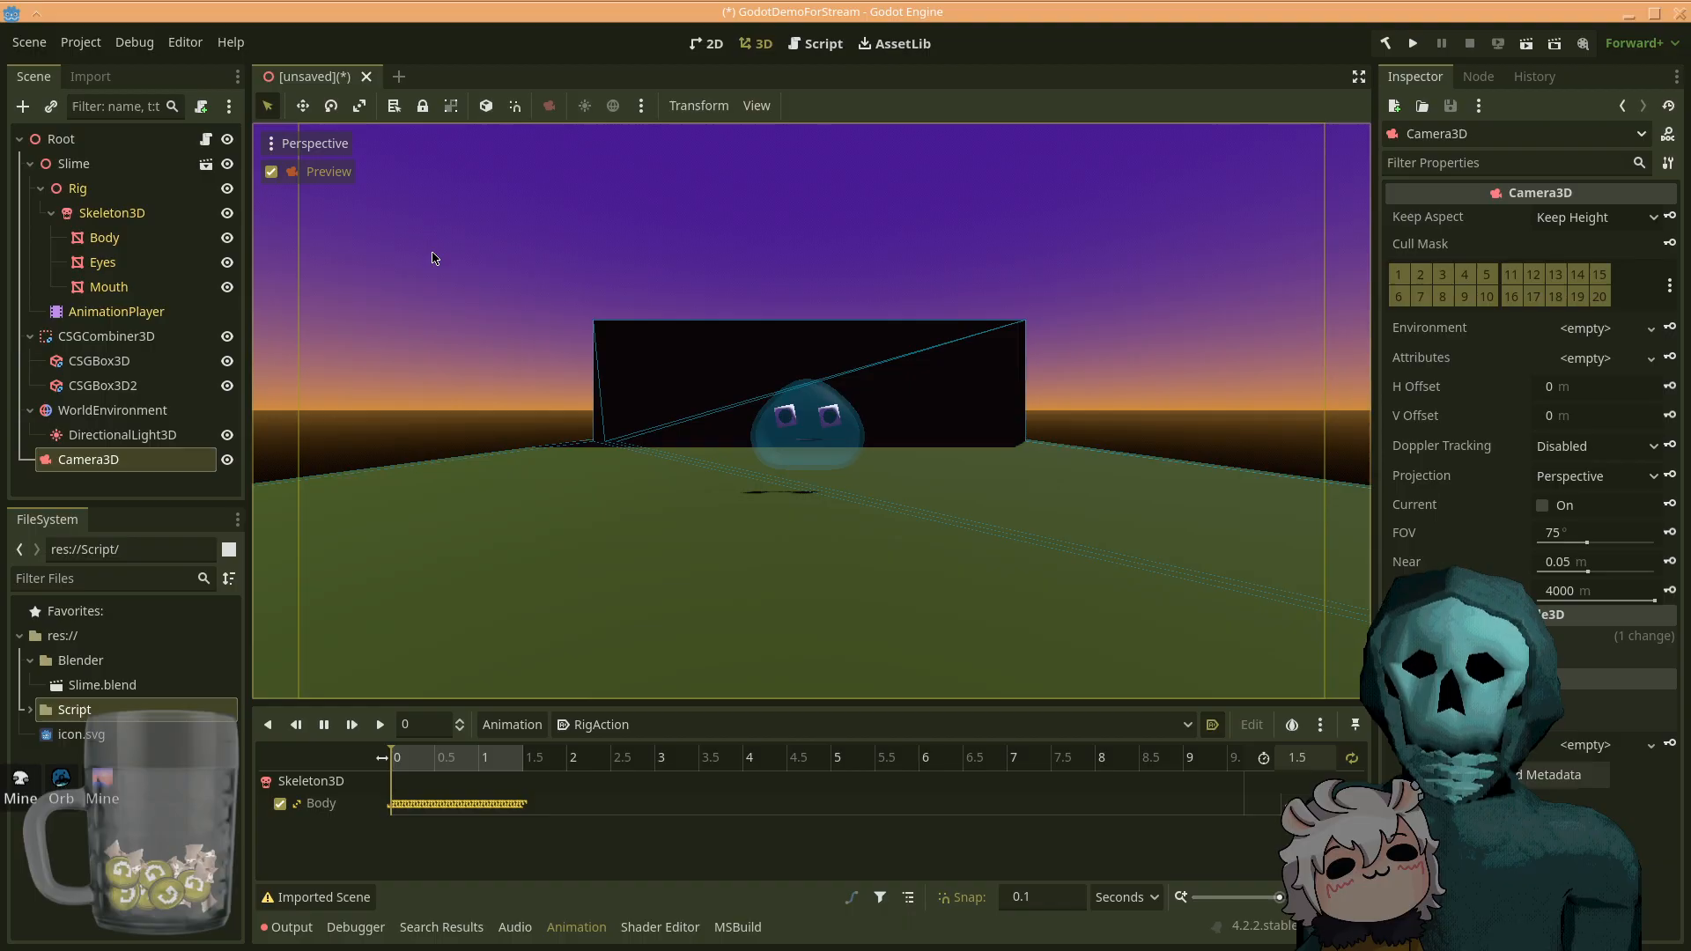
{"action": "left_click", "coordinate": [758, 106]}
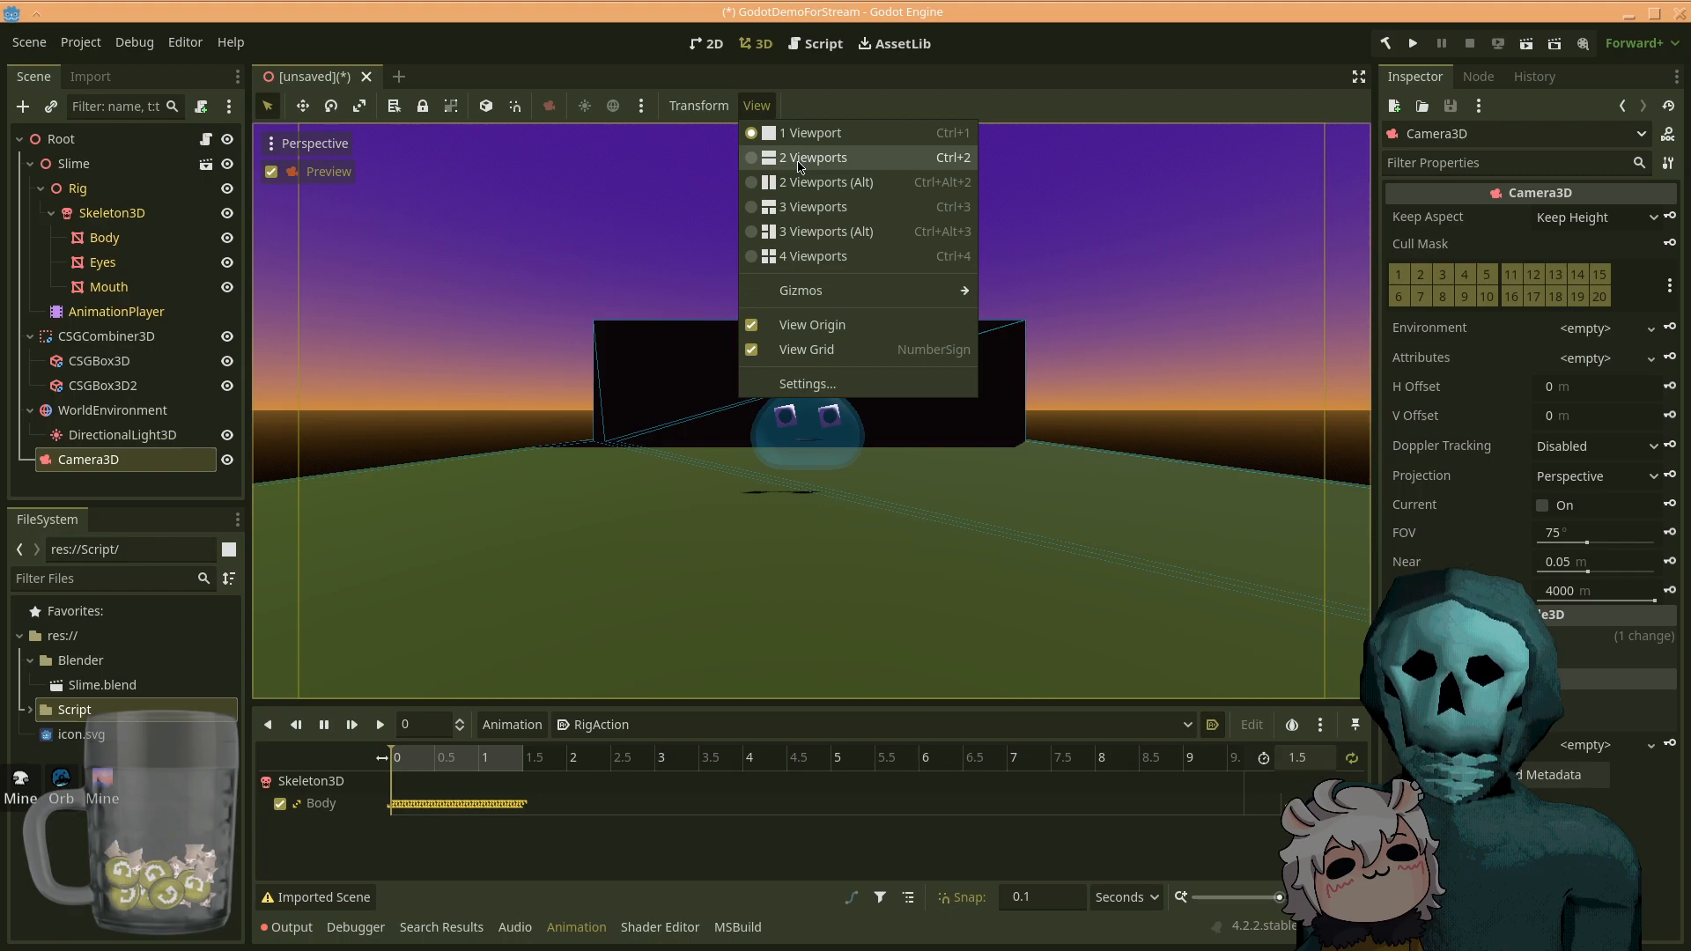
{"action": "left_click", "coordinate": [793, 207]}
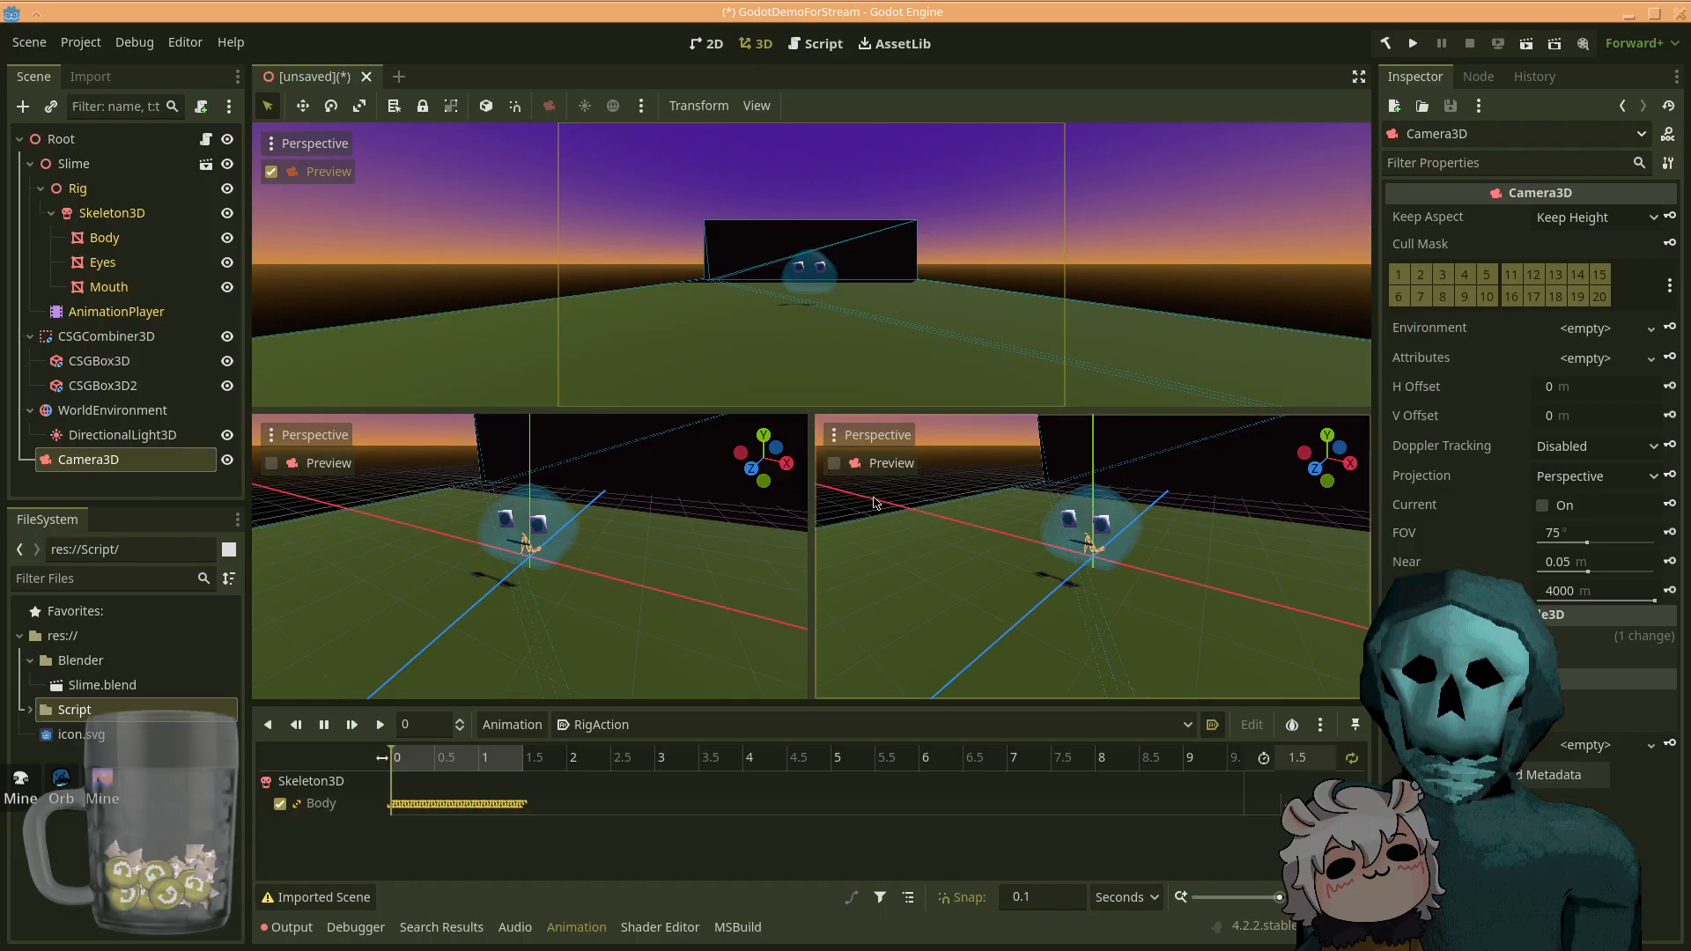
{"action": "left_click", "coordinate": [286, 173]}
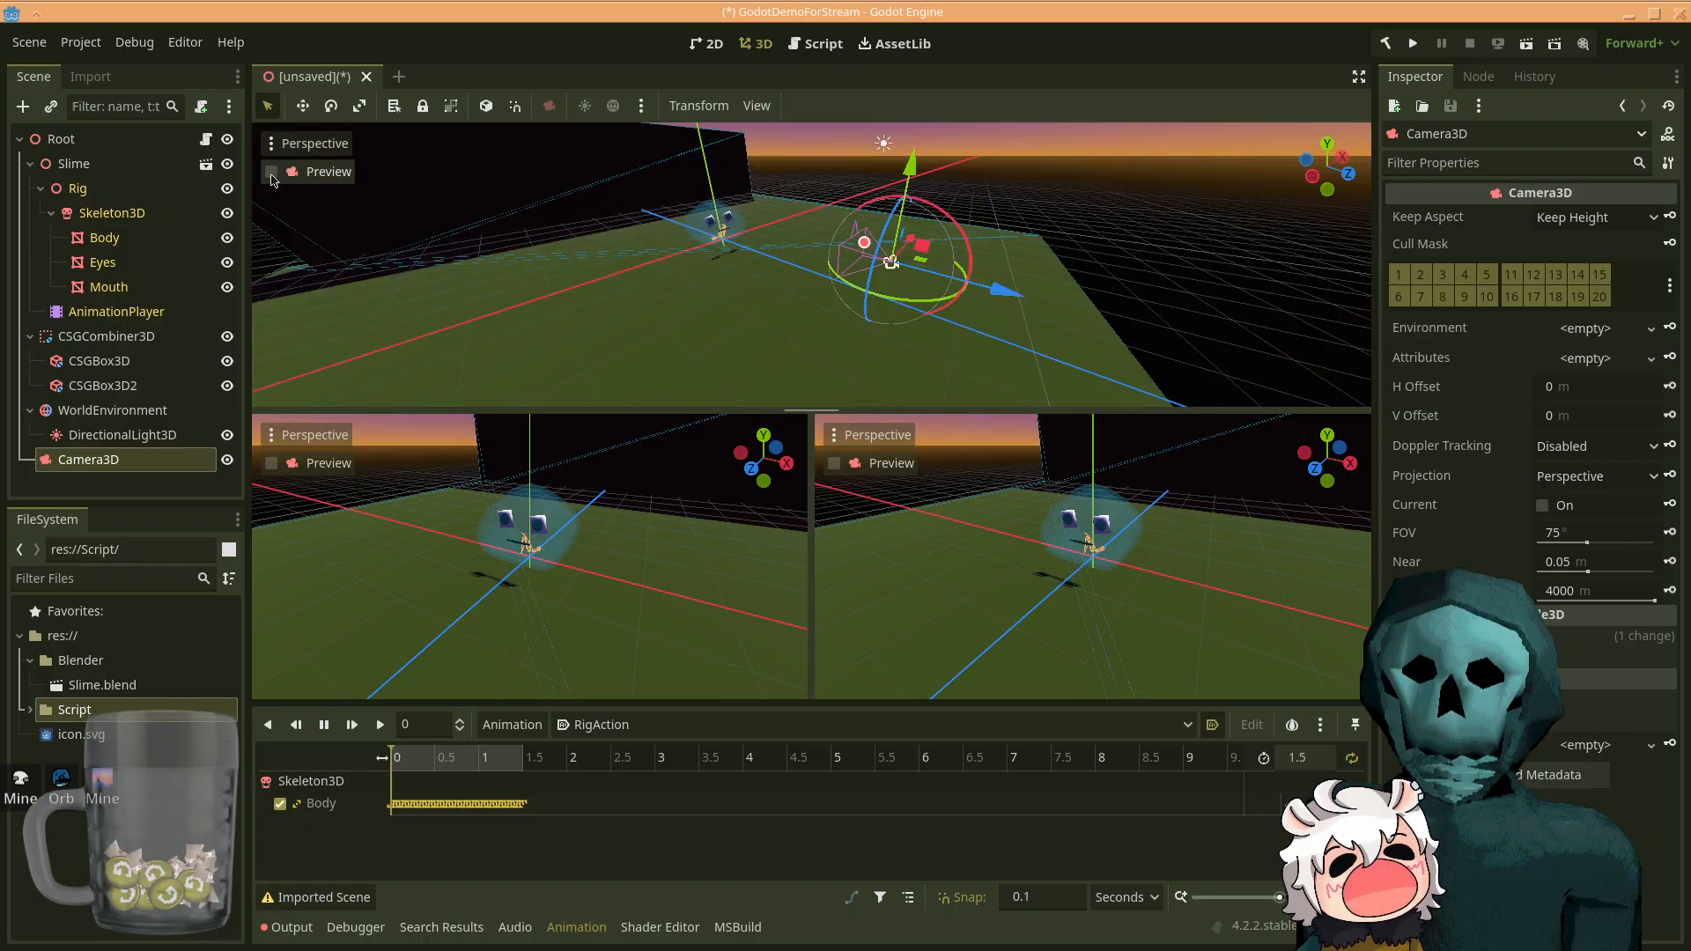
{"action": "left_click", "coordinate": [846, 465]}
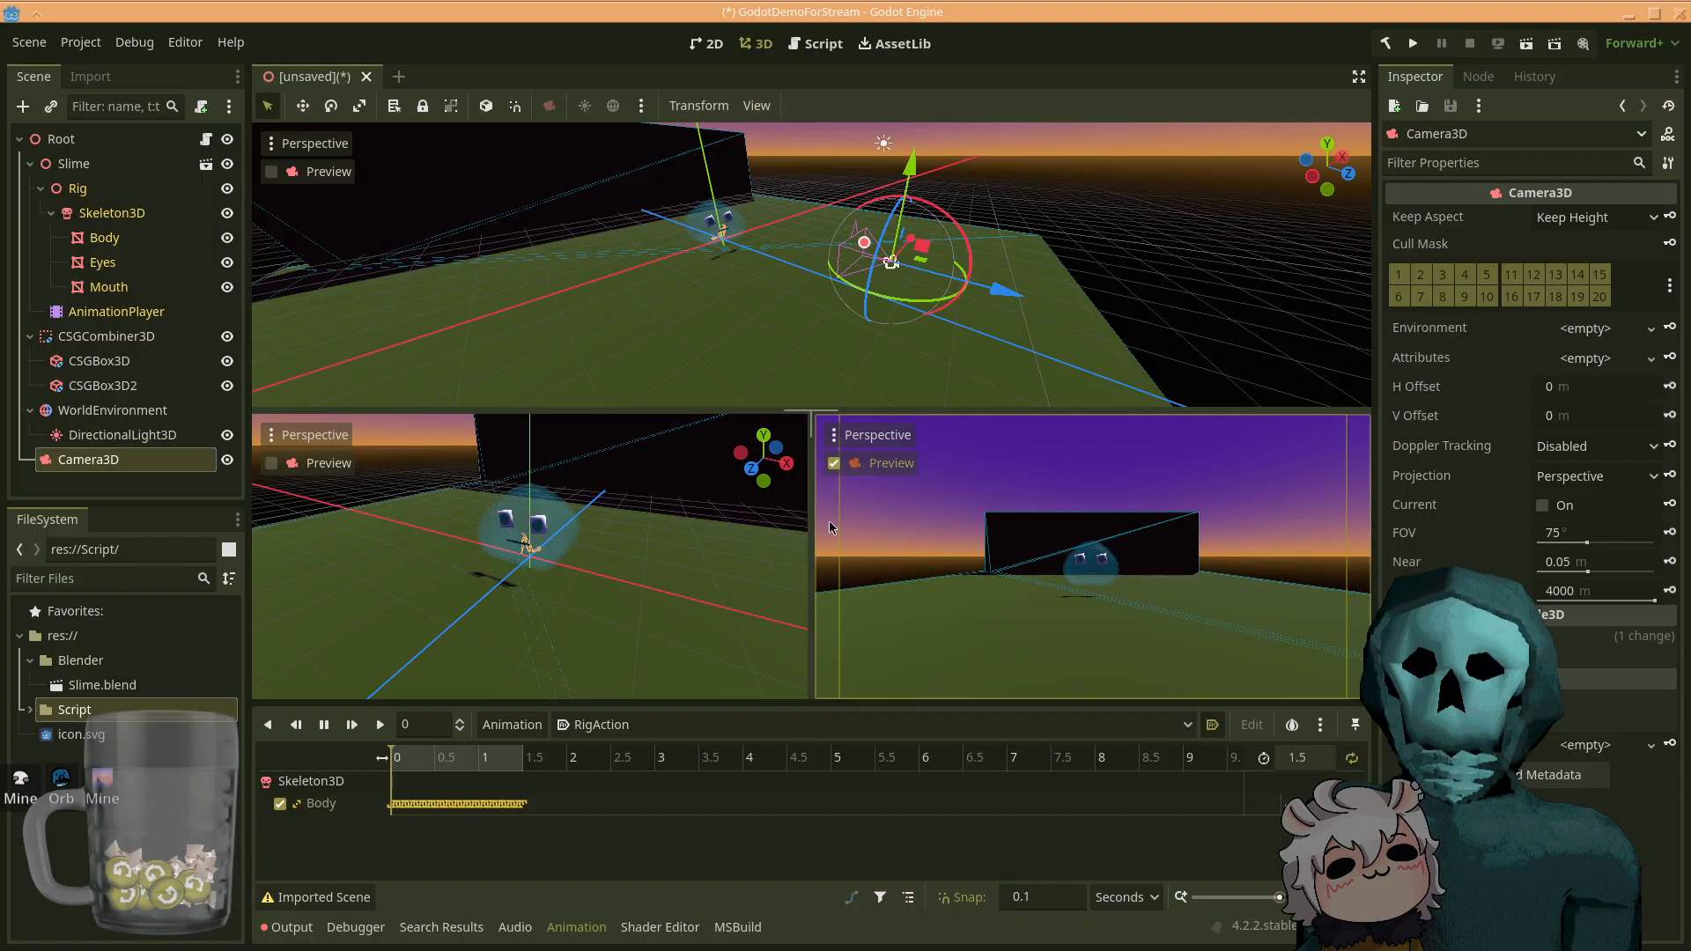
{"action": "left_click", "coordinate": [588, 929]}
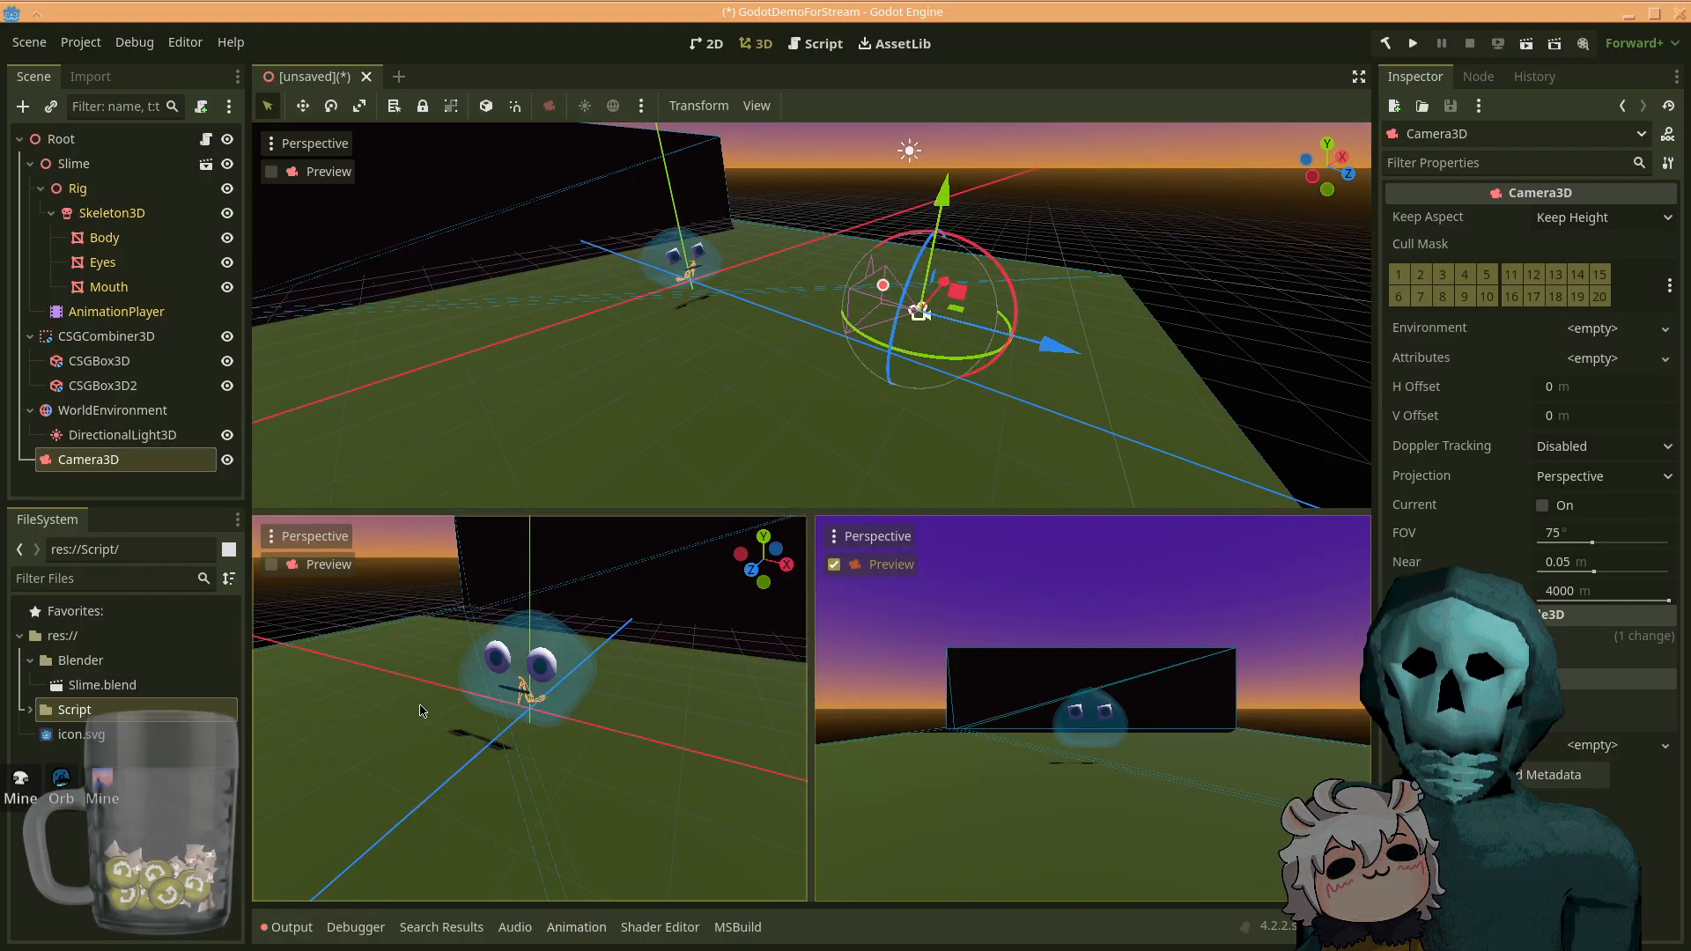
{"action": "key", "text": "s"}
{"action": "right_click_drag", "start_coordinate": [524, 713], "coordinate": [419, 766]}
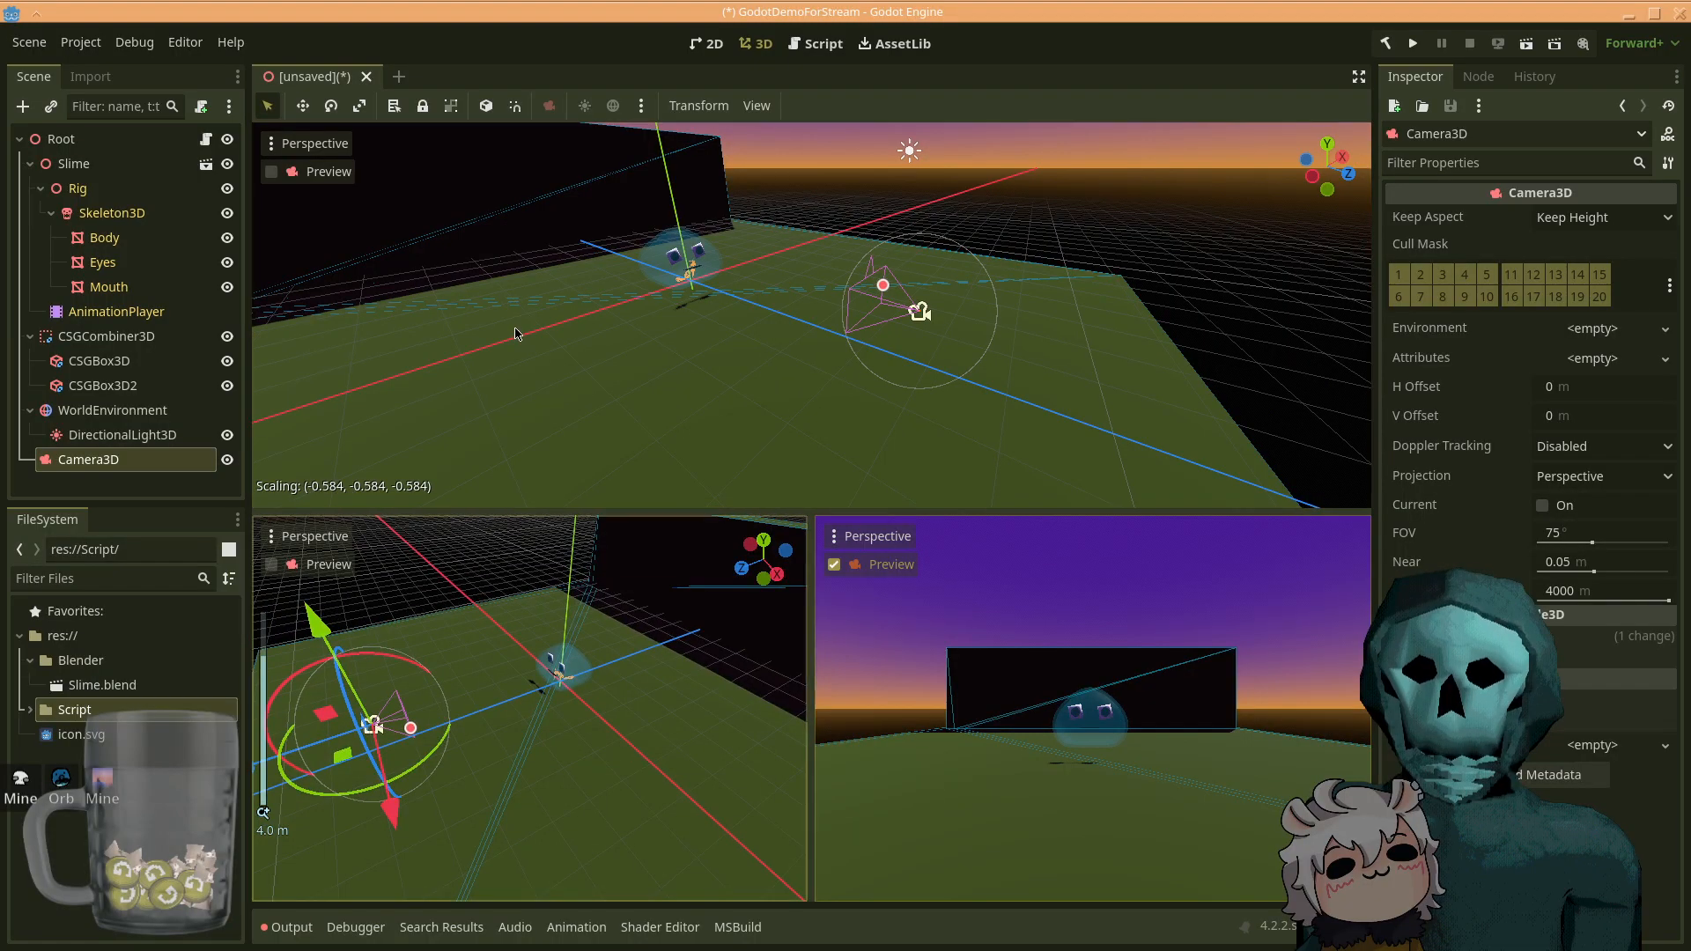
{"action": "right_click", "coordinate": [848, 331]}
{"action": "key", "text": "s"}
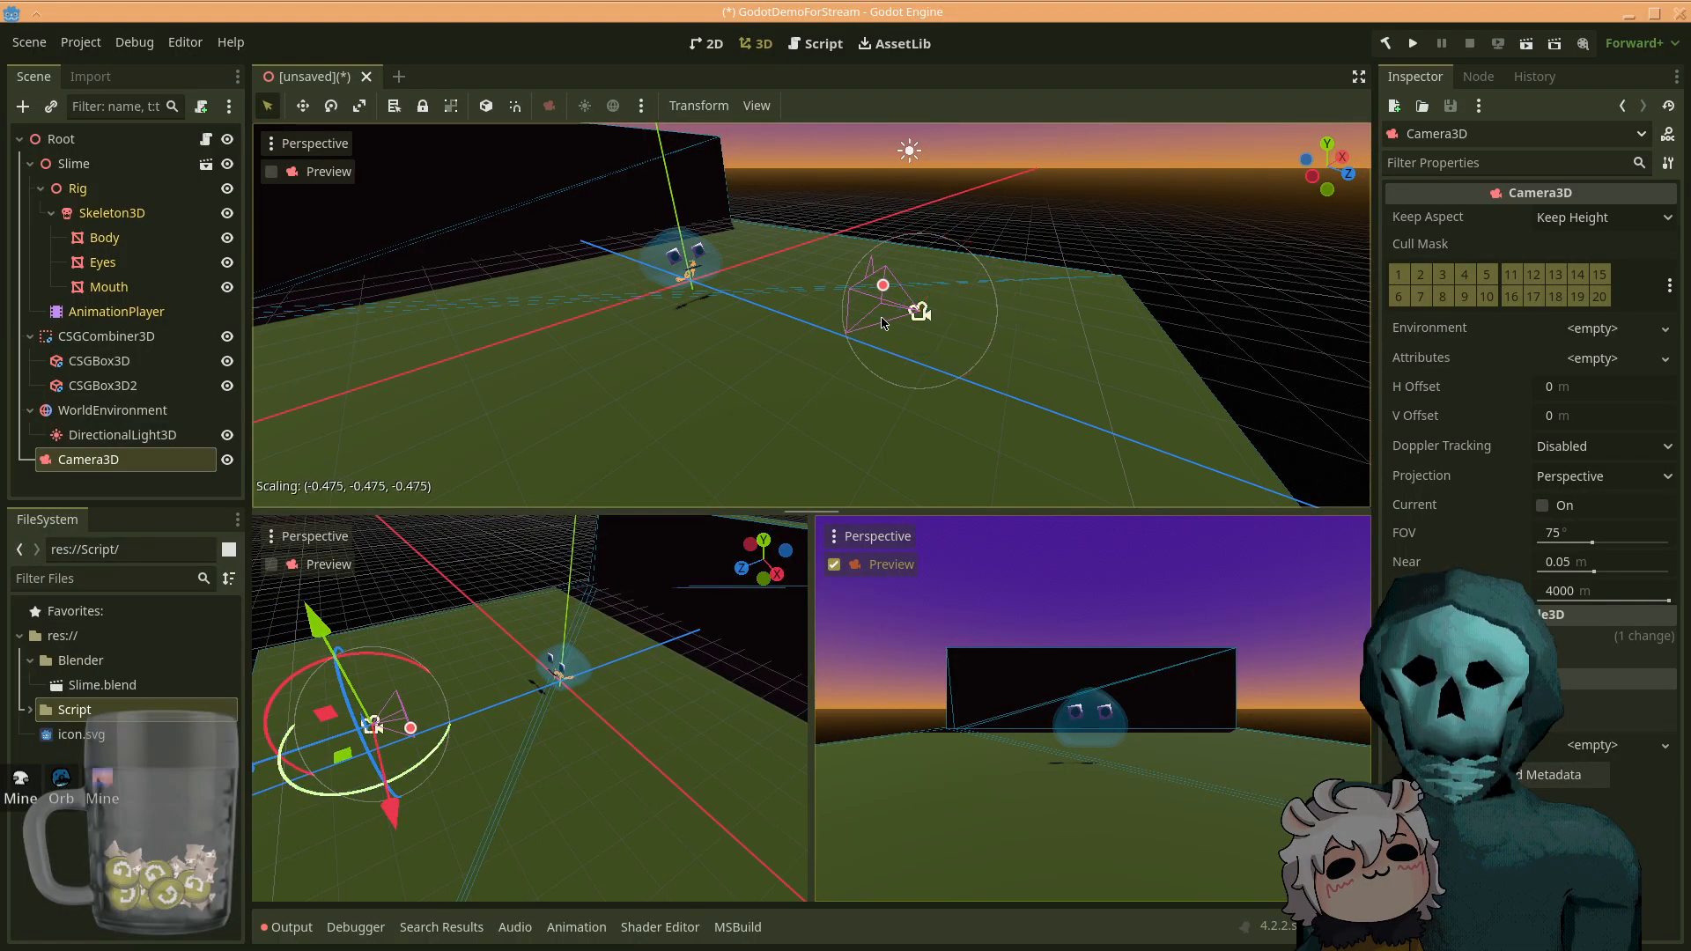
{"action": "left_click", "coordinate": [882, 320]}
- Move Camera3D closer to the slime, raise it and tilt it down so the slime fills more of the preview
{"action": "left_click_drag", "start_coordinate": [1073, 351], "coordinate": [797, 451]}
{"action": "left_click_drag", "start_coordinate": [786, 159], "coordinate": [766, 117]}
{"action": "right_click_drag", "start_coordinate": [881, 401], "coordinate": [996, 360]}
{"action": "key", "text": "w"}
{"action": "key", "text": "a"}
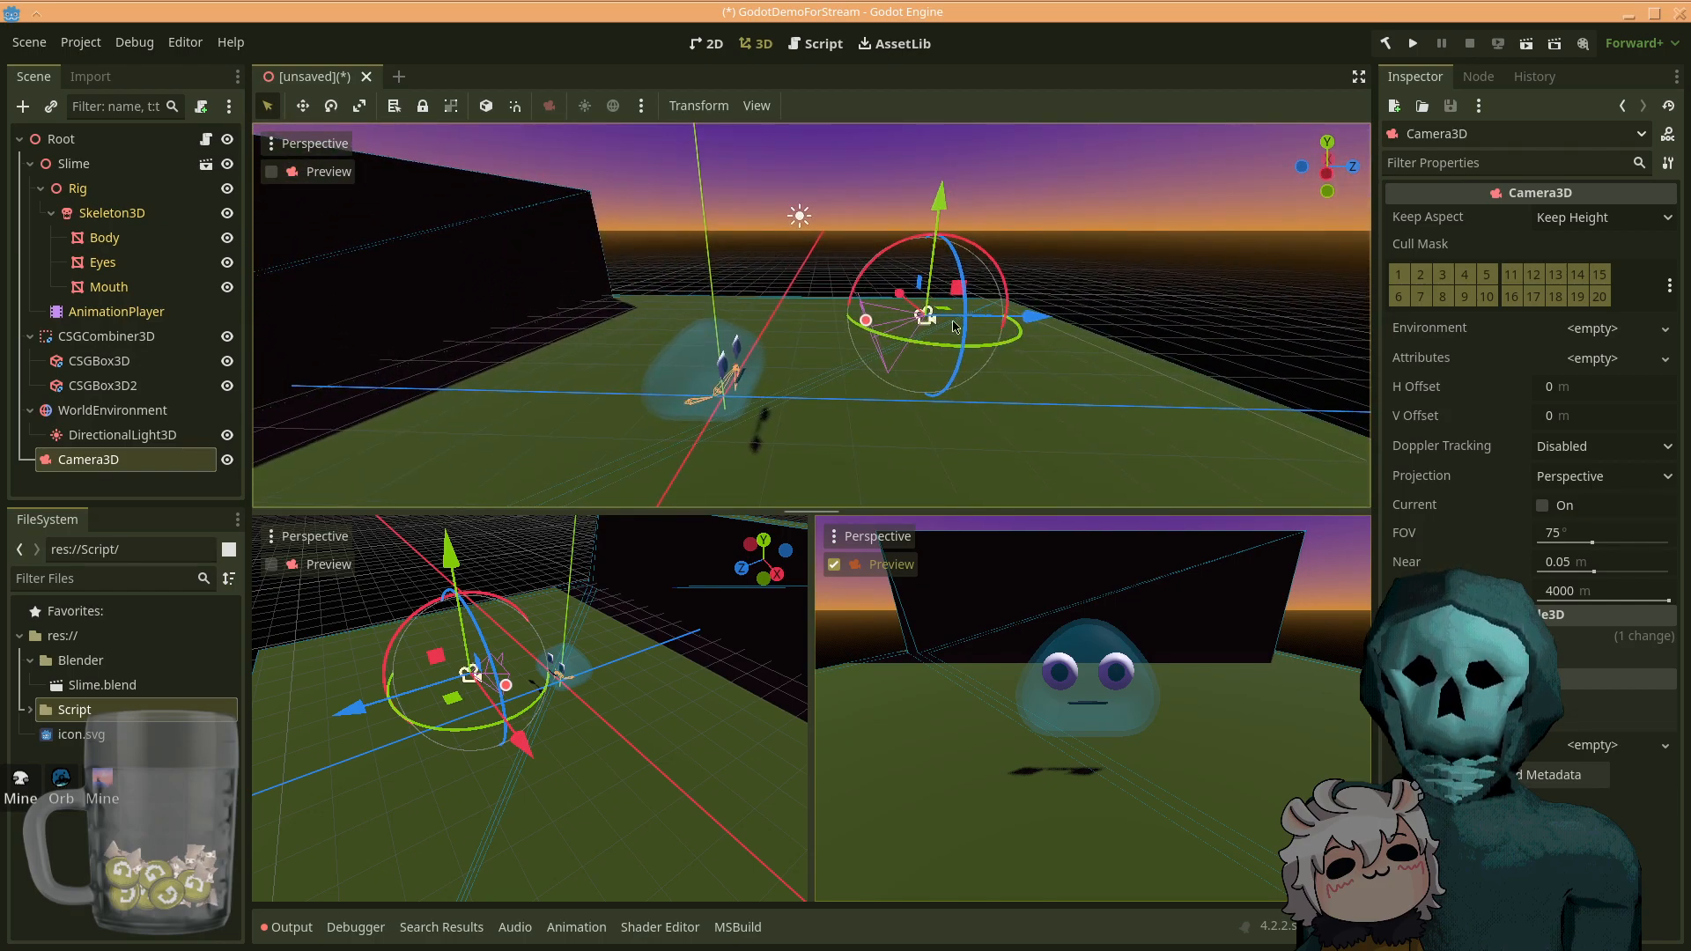
{"action": "left_click_drag", "start_coordinate": [948, 204], "coordinate": [950, 178]}
{"action": "left_click_drag", "start_coordinate": [1034, 300], "coordinate": [994, 300]}
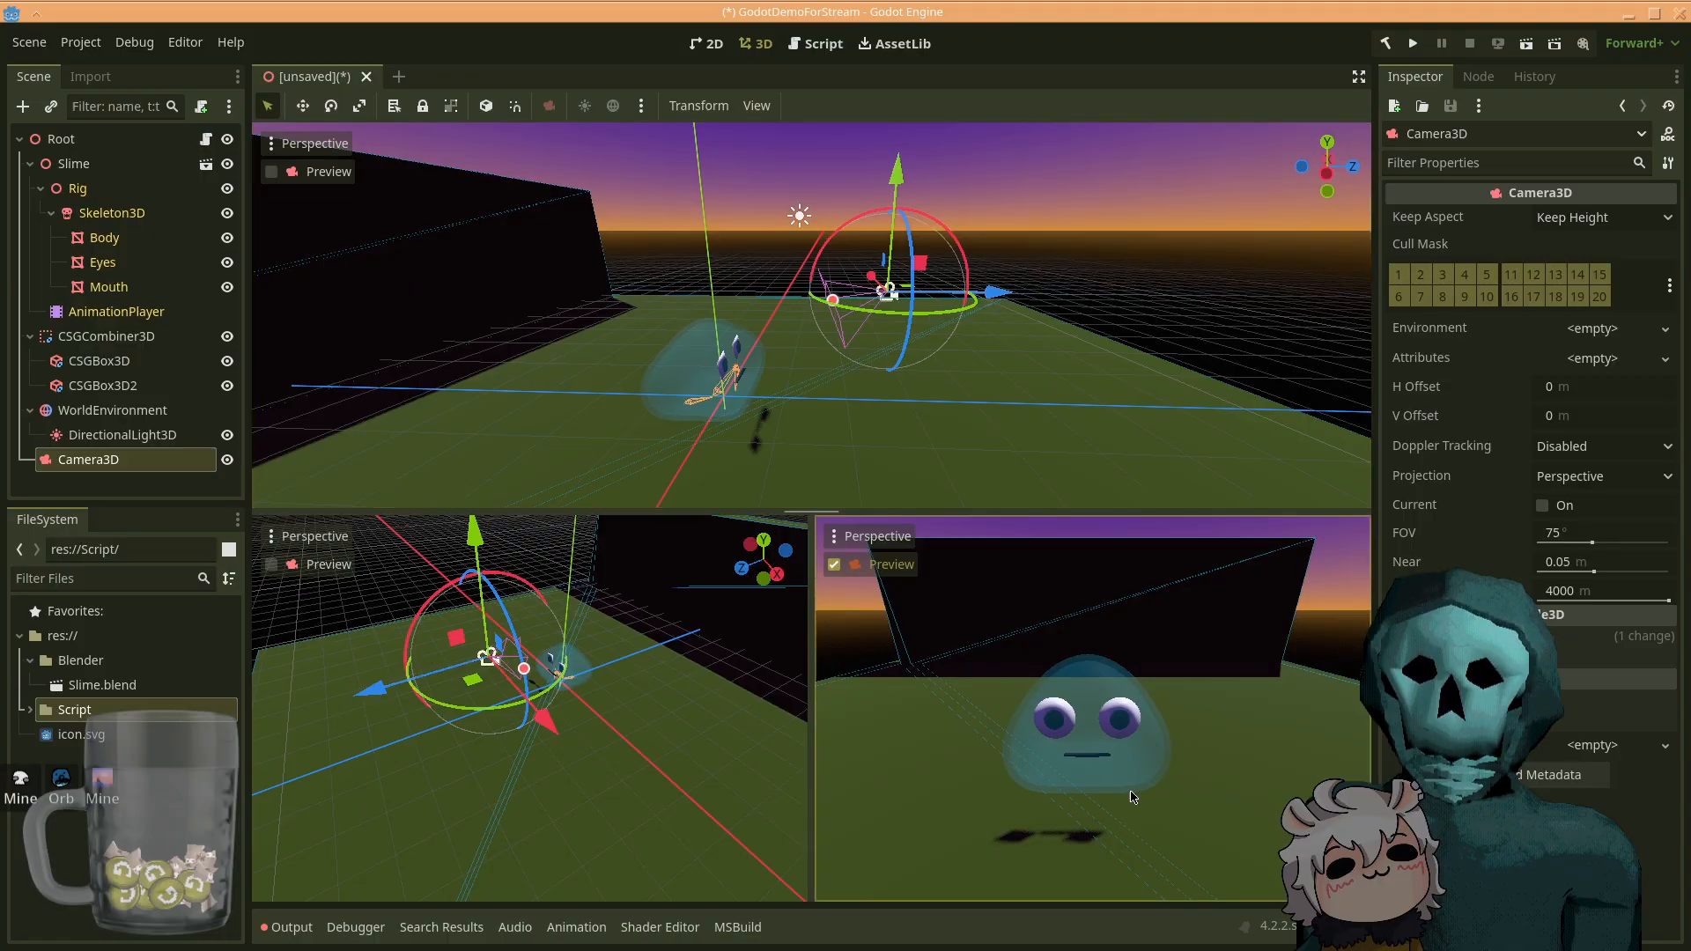
- Return the 3D view to the single viewport layout
{"action": "left_click", "coordinate": [757, 105]}
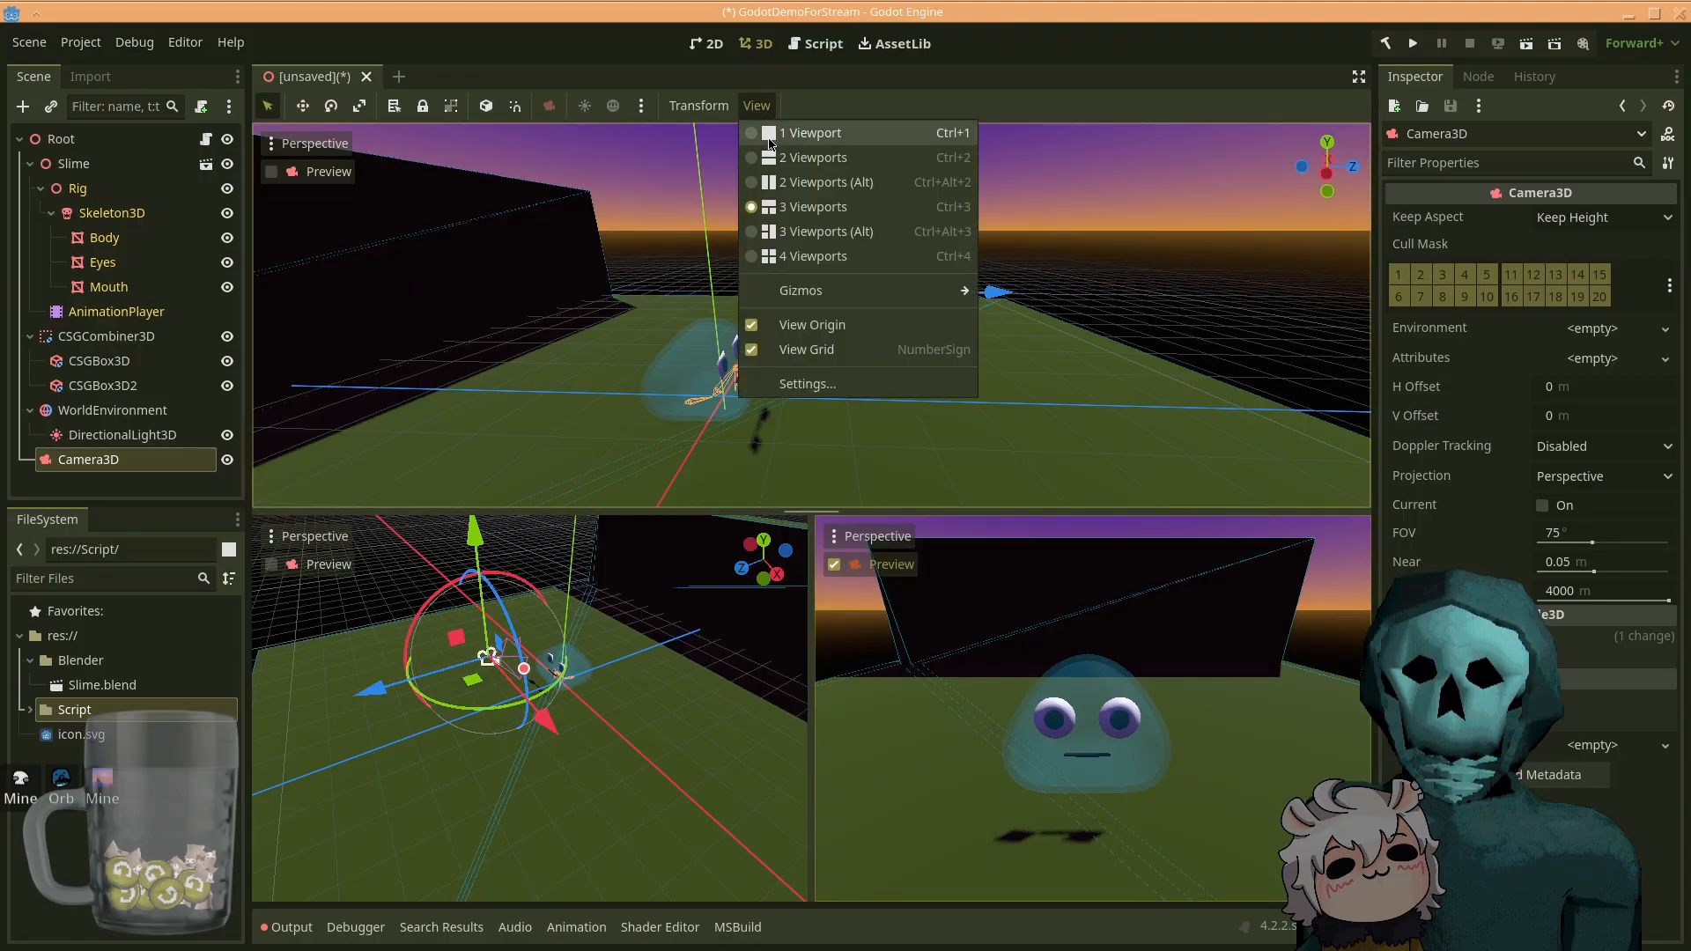
{"action": "left_click", "coordinate": [810, 133]}
{"action": "left_click", "coordinate": [818, 604]}
{"action": "right_click_drag", "start_coordinate": [894, 561], "coordinate": [738, 602]}
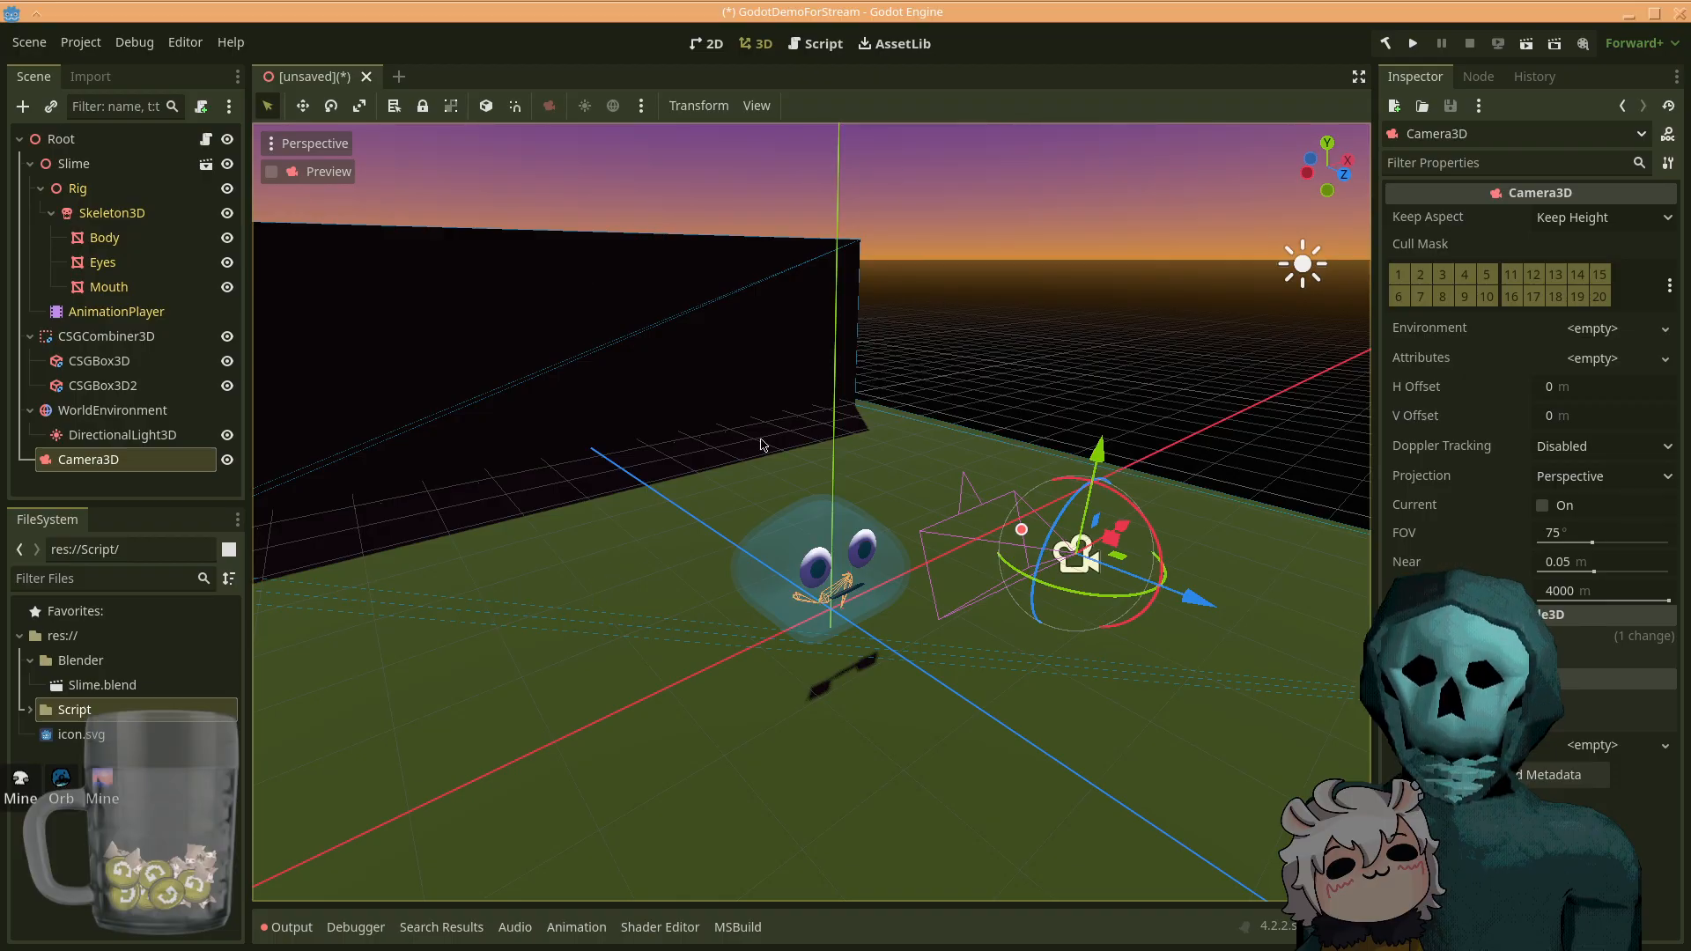
- Create a Scenes folder under res:// and try to save the scene in it as MainScene.tscn
{"action": "key", "text": "ctrl+s"}
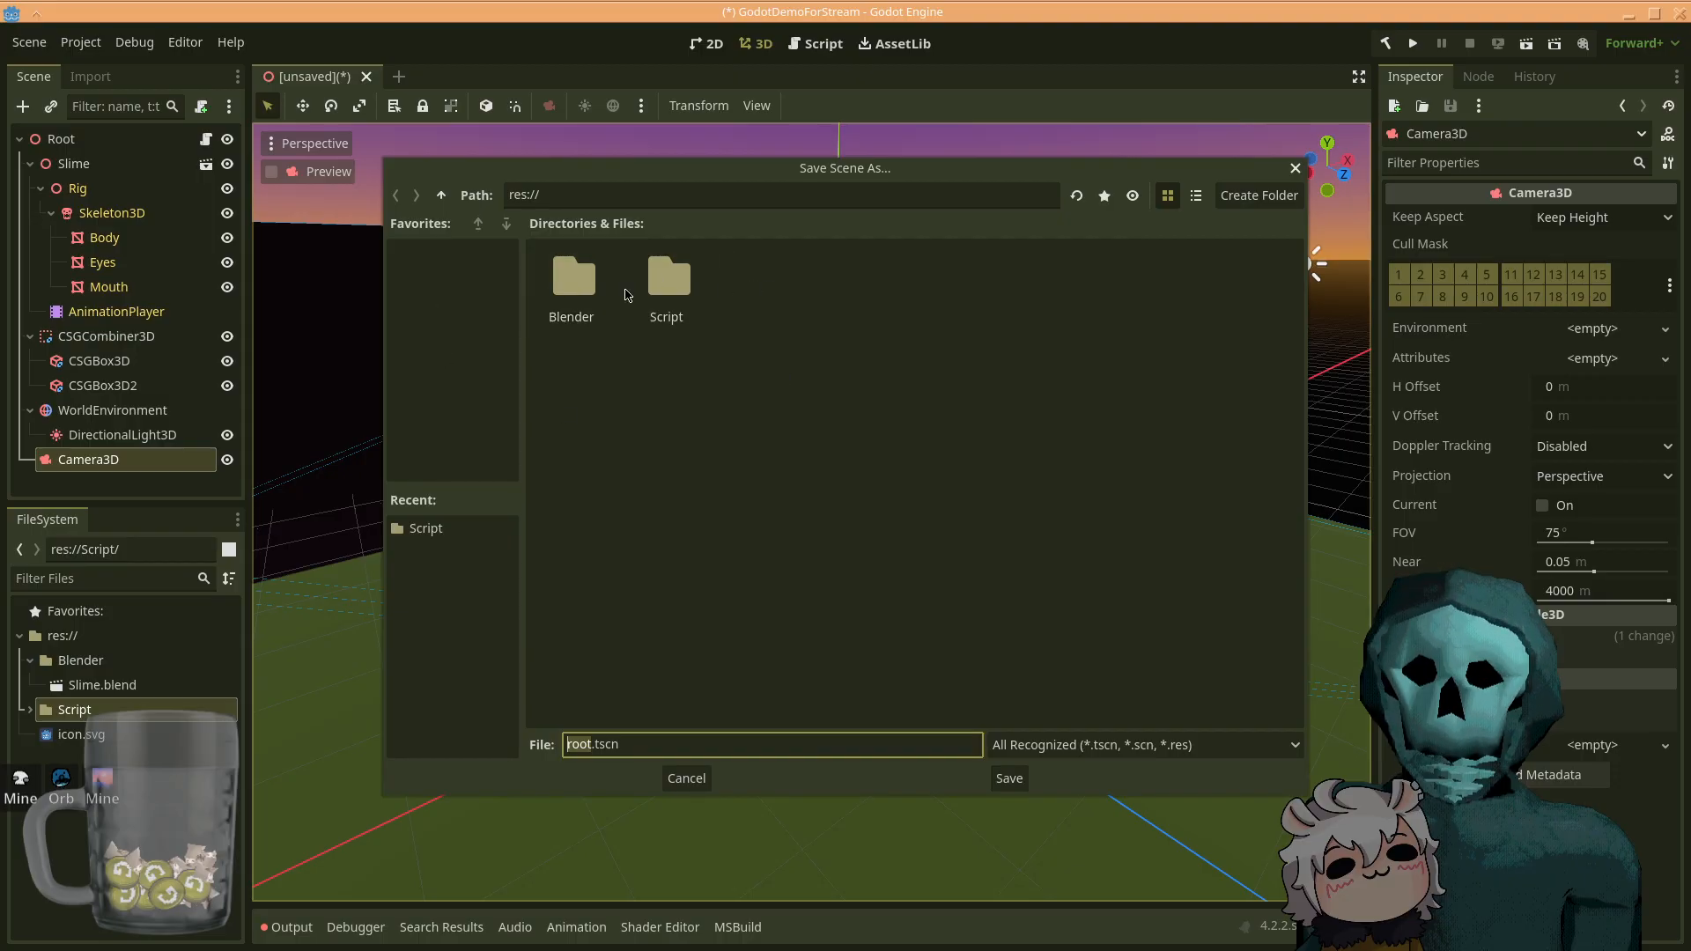
{"action": "right_click", "coordinate": [783, 404]}
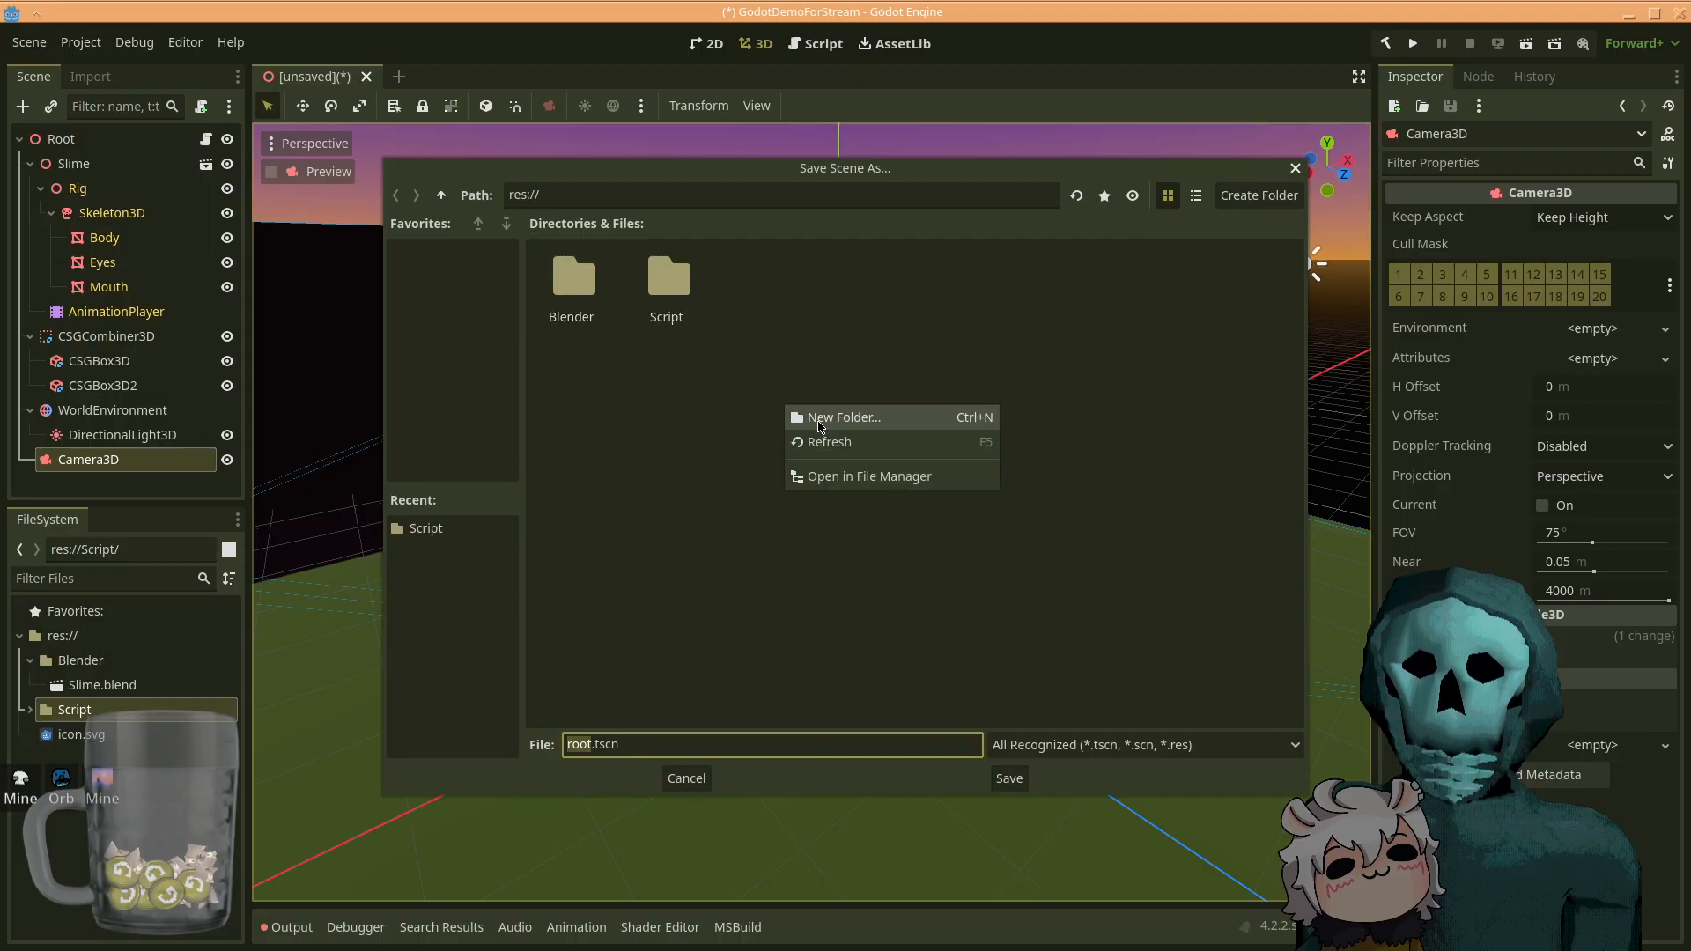
{"action": "left_click", "coordinate": [820, 425]}
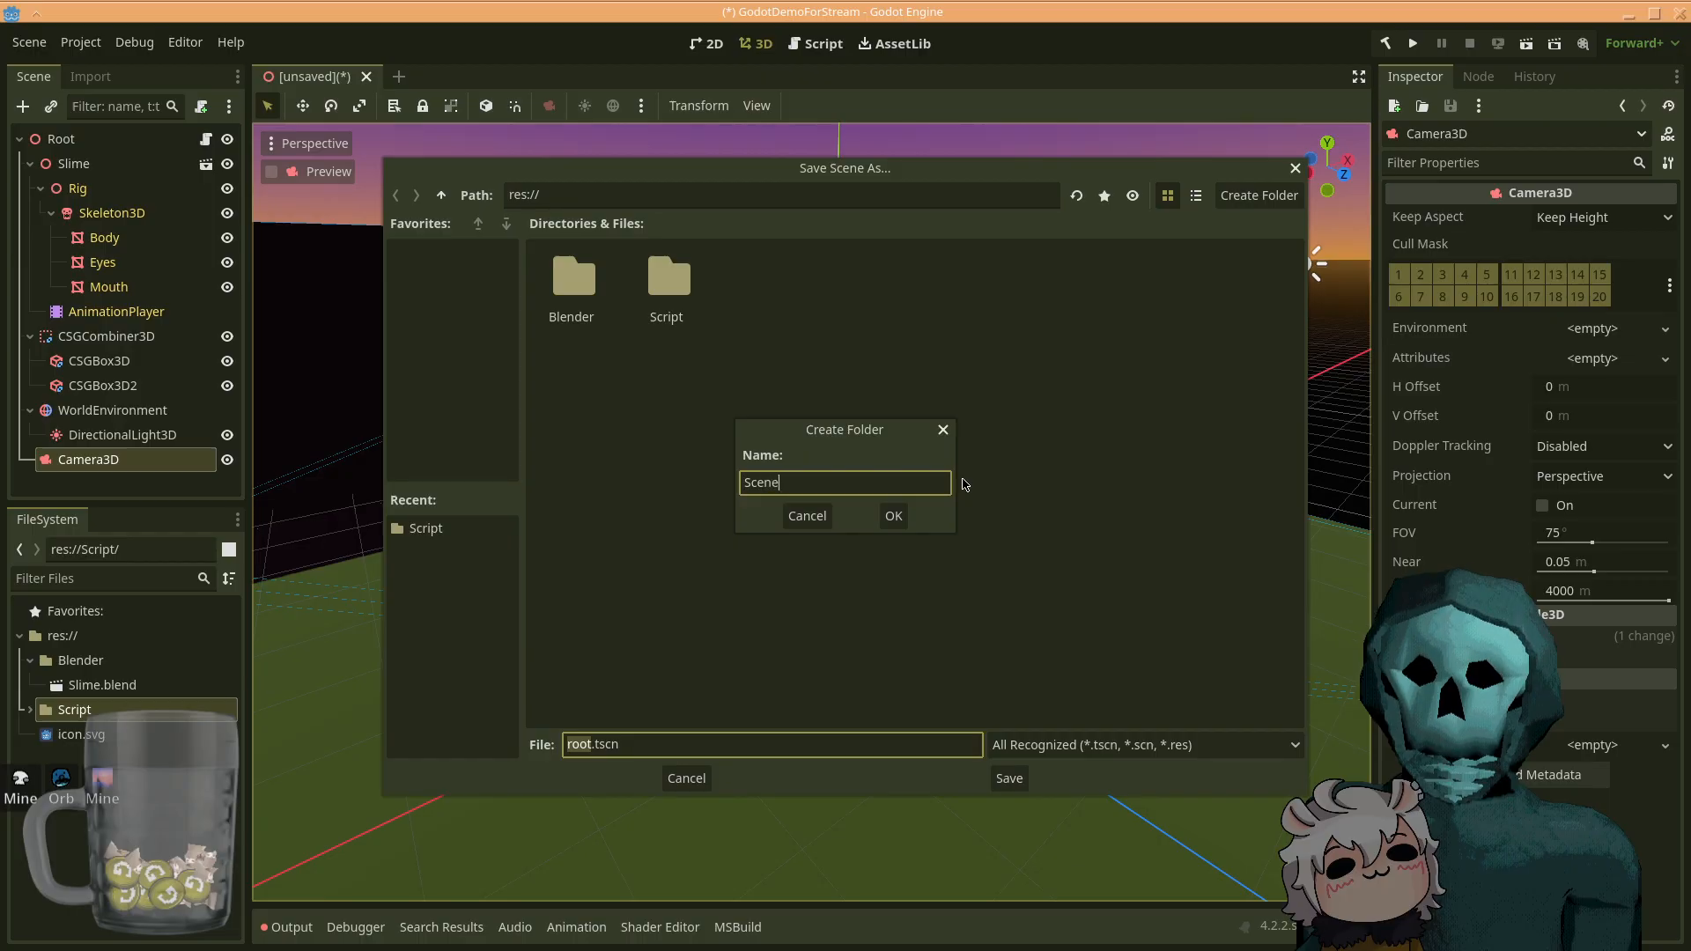
{"action": "key", "text": "Return"}
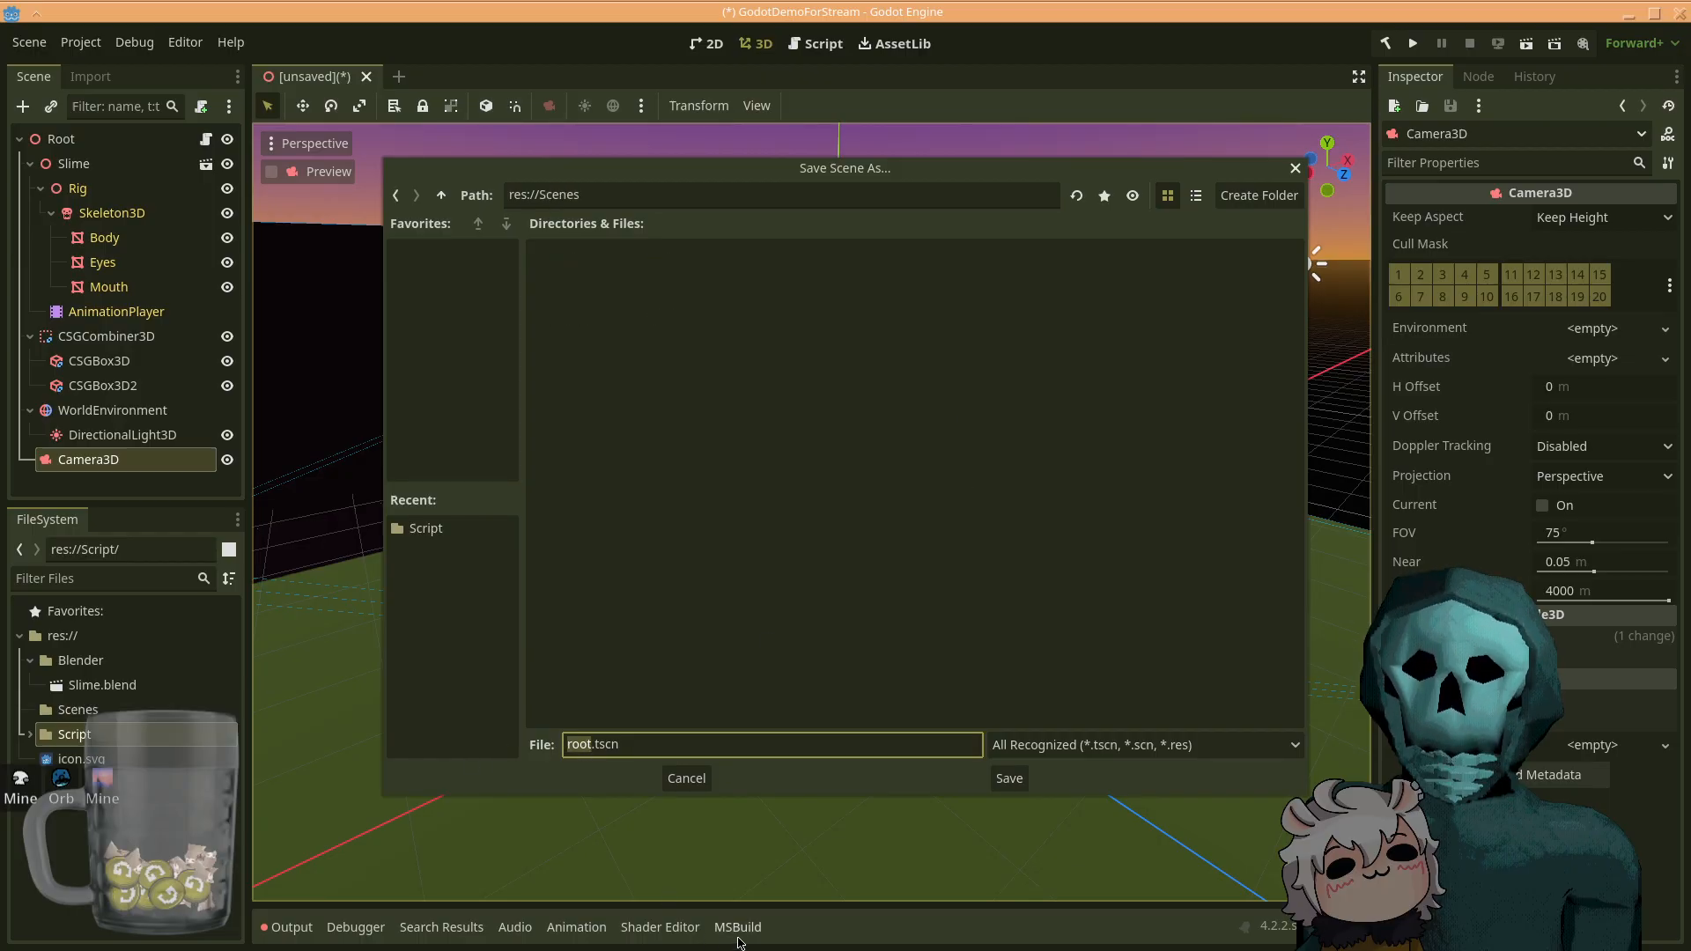
{"action": "type", "text": "MainS"}
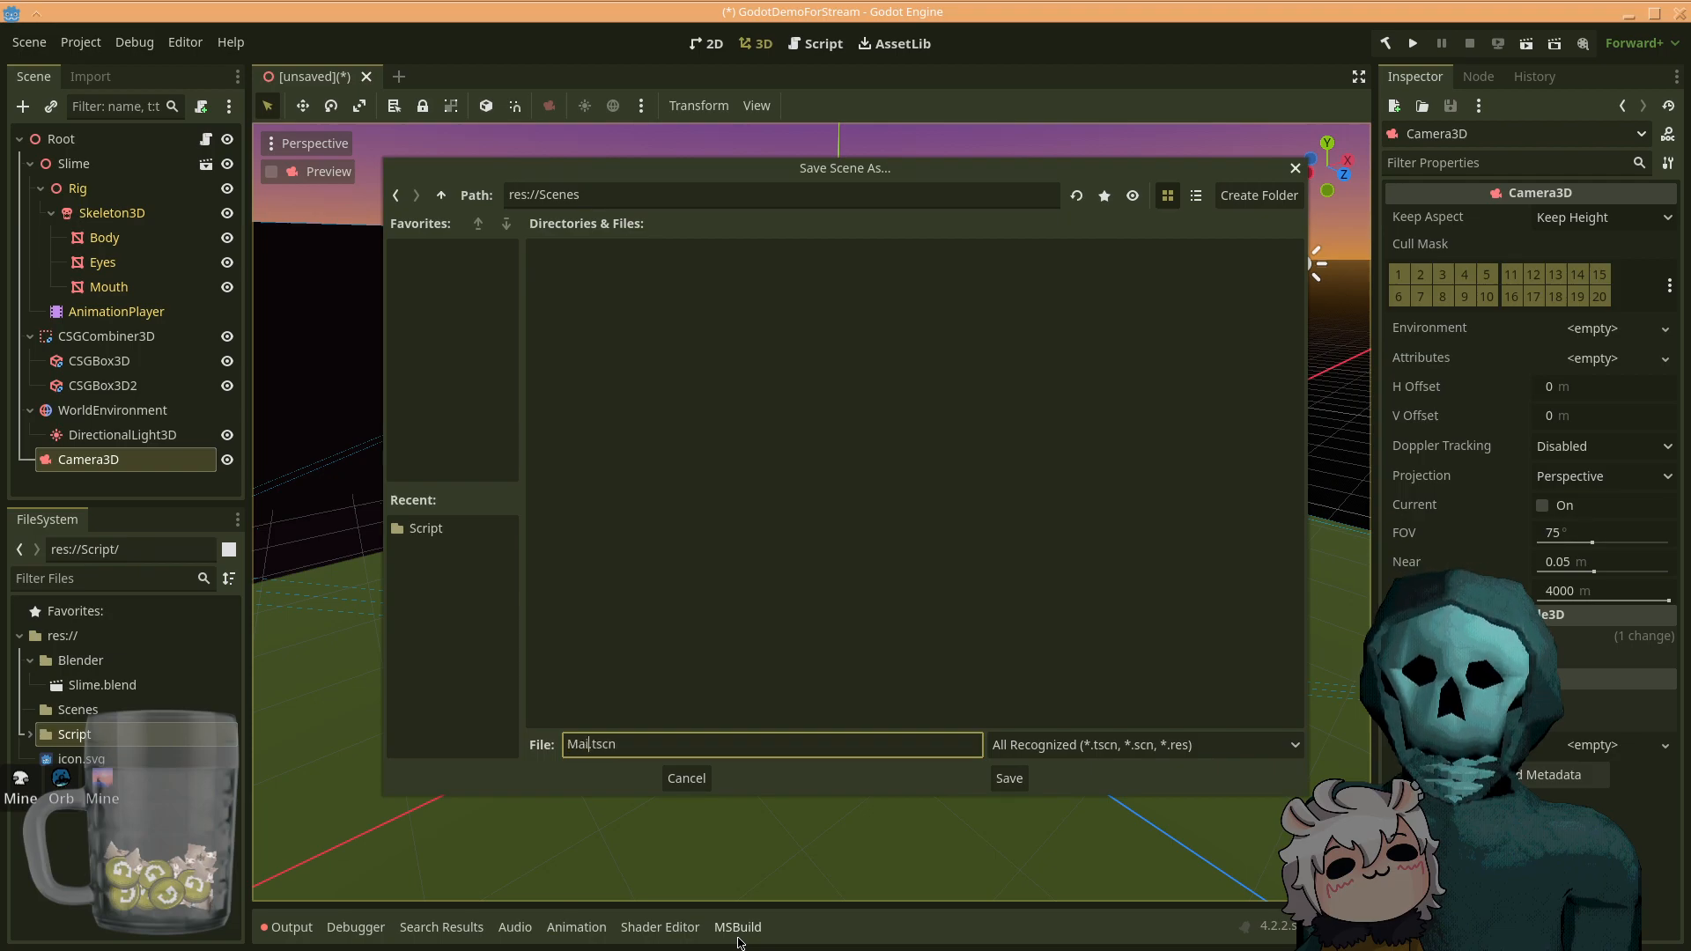
{"action": "type", "text": "cene"}
{"action": "key", "text": "Return"}
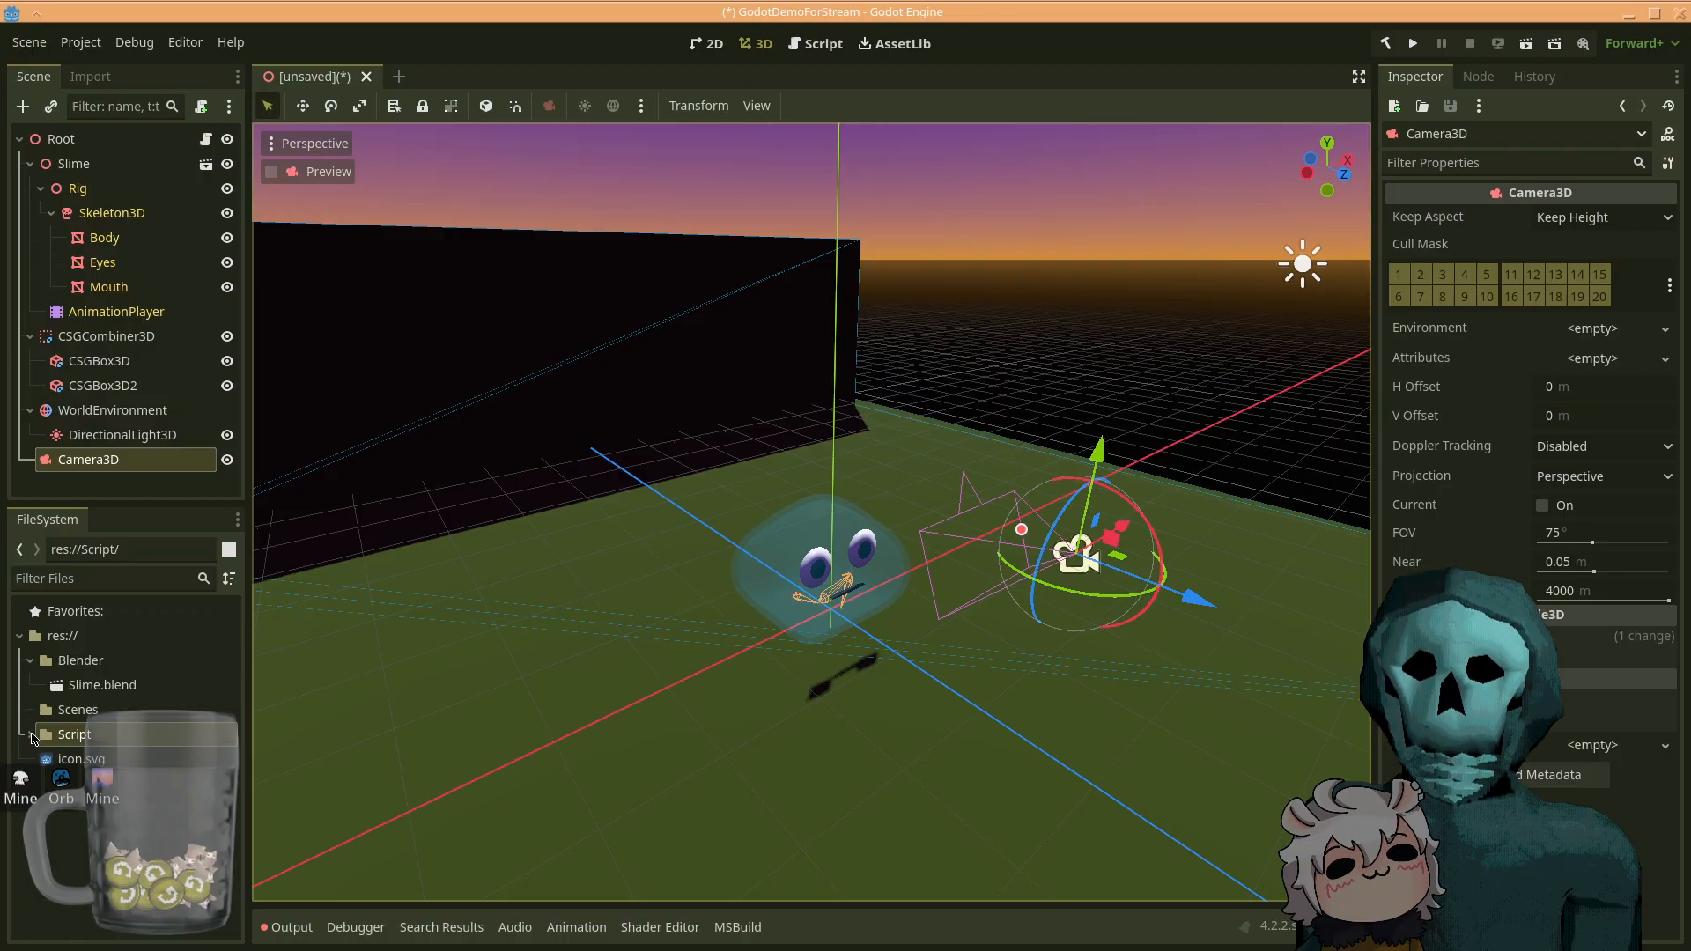
- Select the Scenes folder in the project files and try to save the scene again
{"action": "left_click", "coordinate": [60, 711]}
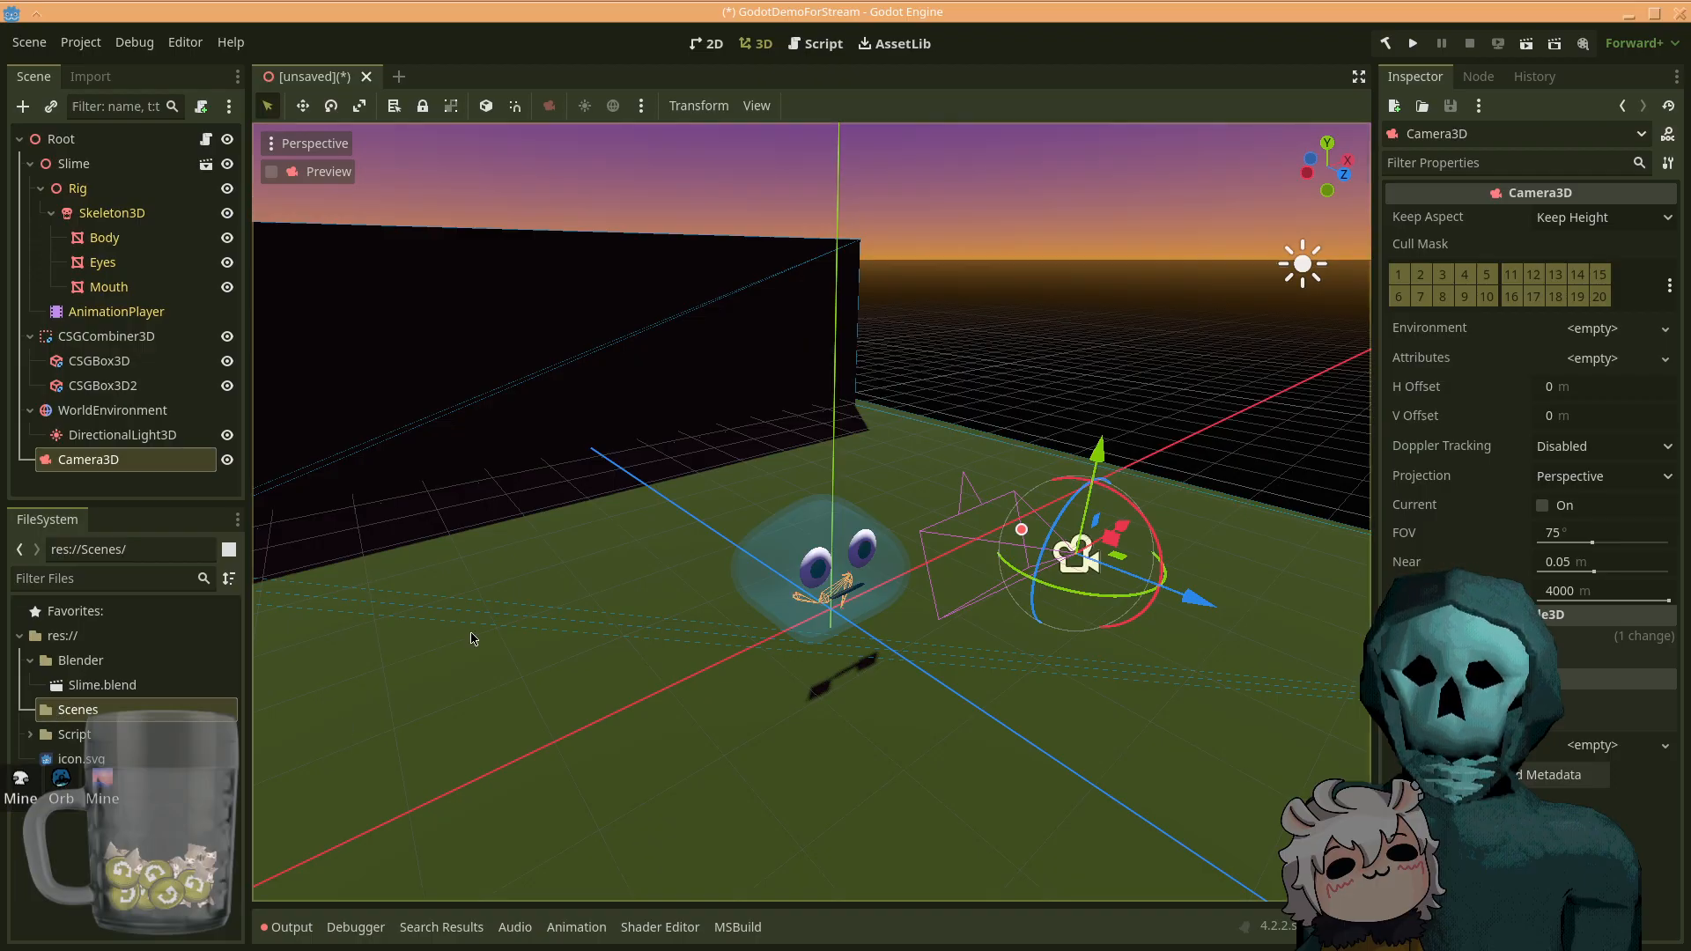
{"action": "key", "text": "ctrl+s"}
{"action": "left_click", "coordinate": [606, 337]}
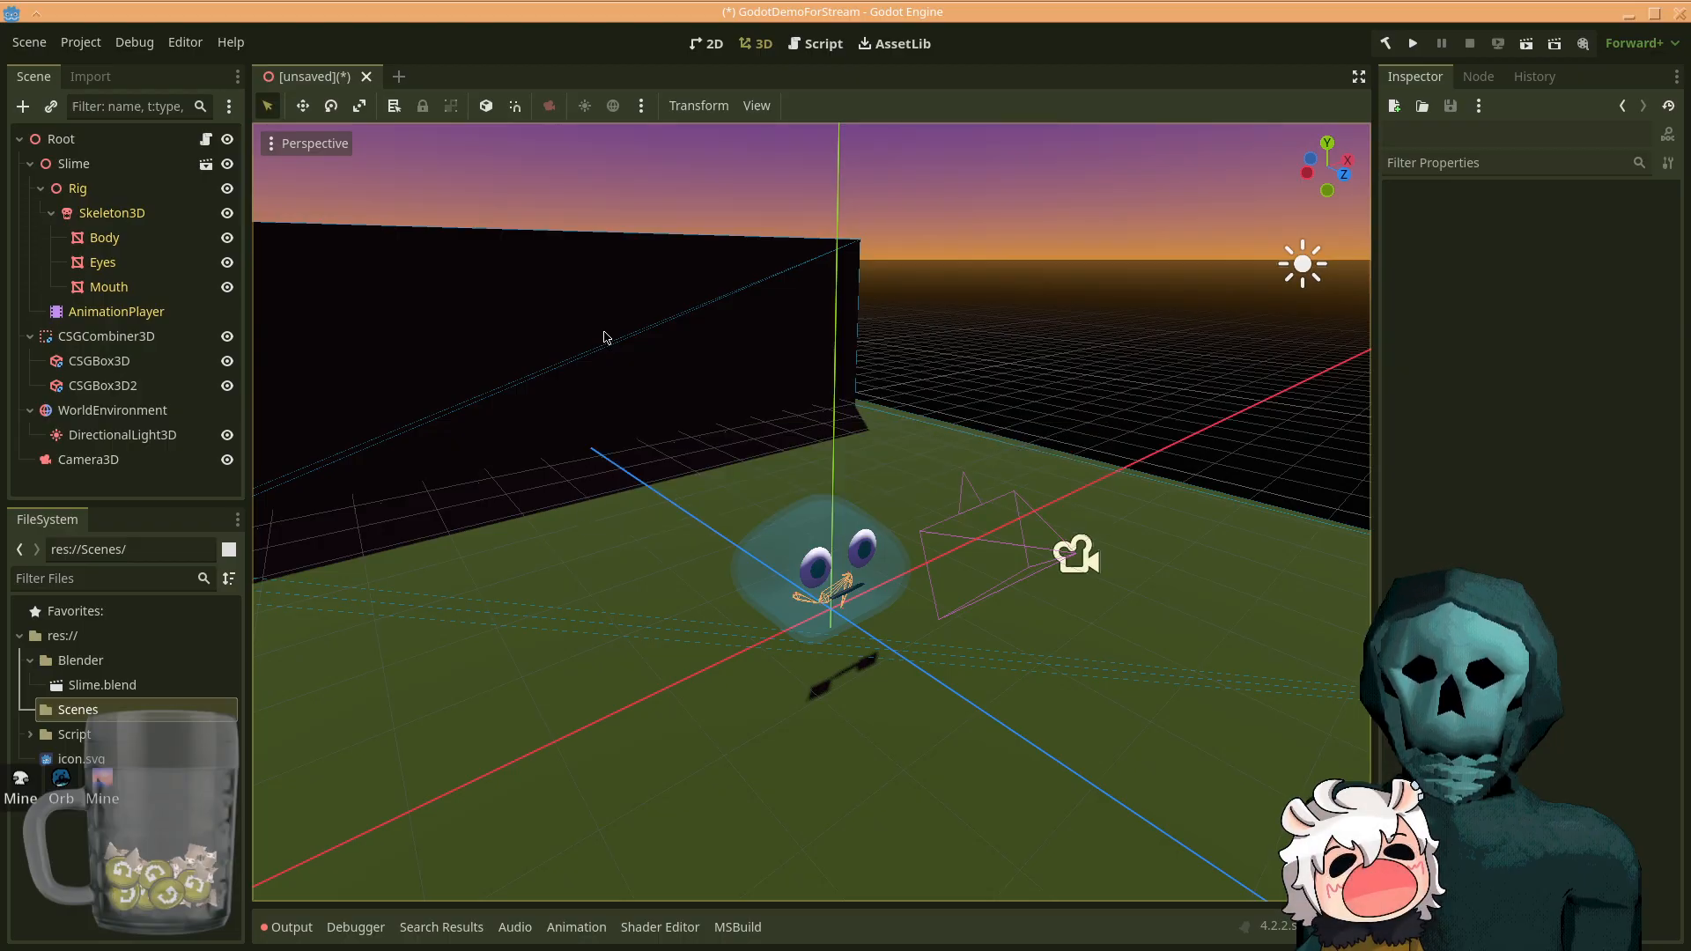
{"action": "left_click_drag", "start_coordinate": [562, 12], "coordinate": [626, 9]}
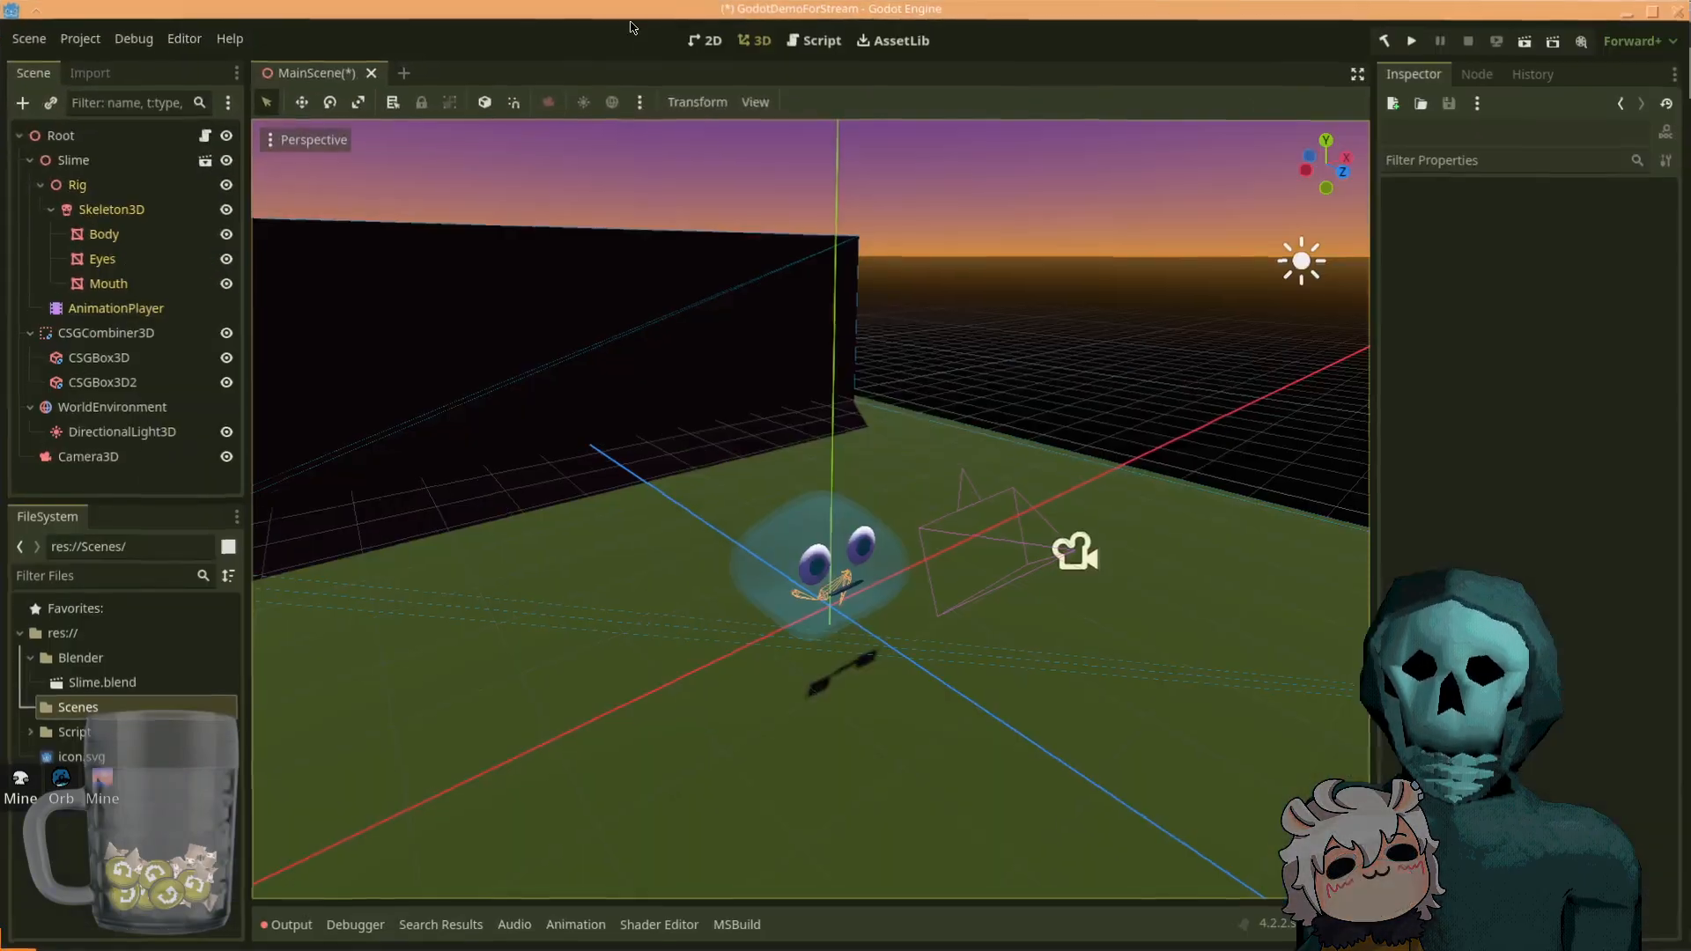
{"action": "mouse_move", "coordinate": [673, 393]}
{"action": "right_mouse_down"}
{"action": "mouse_move", "coordinate": [613, 462]}
{"action": "mouse_move", "coordinate": [669, 432]}
{"action": "mouse_move", "coordinate": [673, 393]}
{"action": "right_mouse_up"}
{"action": "key", "text": "s"}
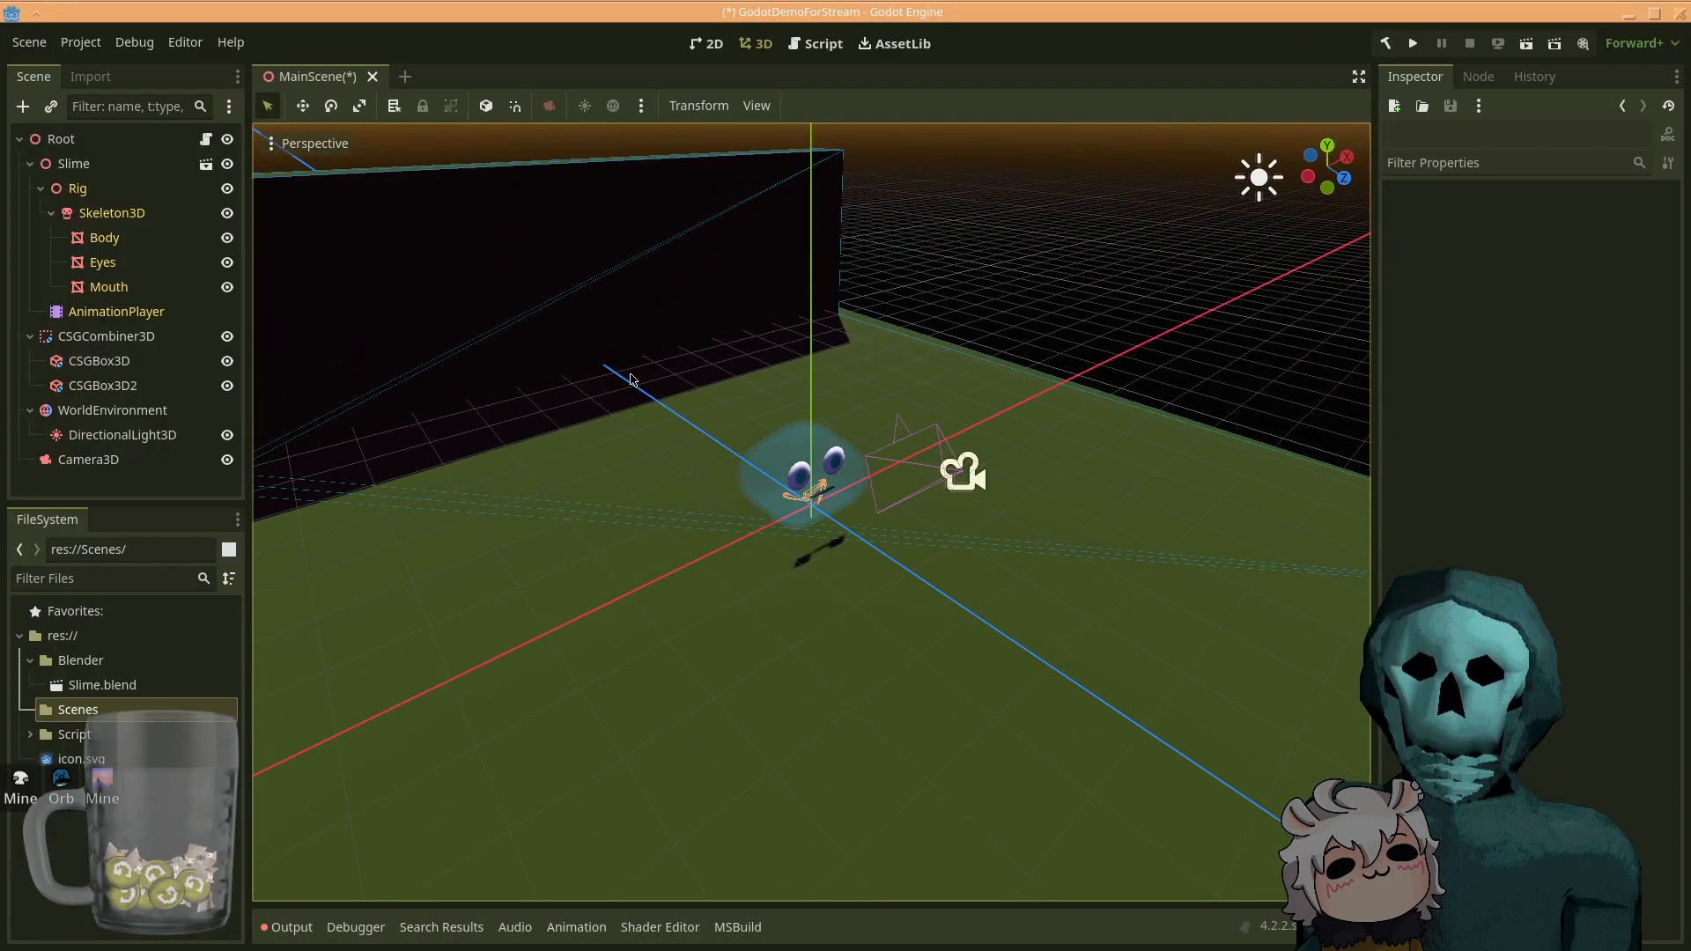
{"action": "left_click", "coordinate": [104, 743]}
{"action": "left_click_drag", "start_coordinate": [696, 11], "coordinate": [754, 0]}
{"action": "right_click_drag", "start_coordinate": [955, 403], "coordinate": [1026, 286]}
{"action": "key", "text": "w"}
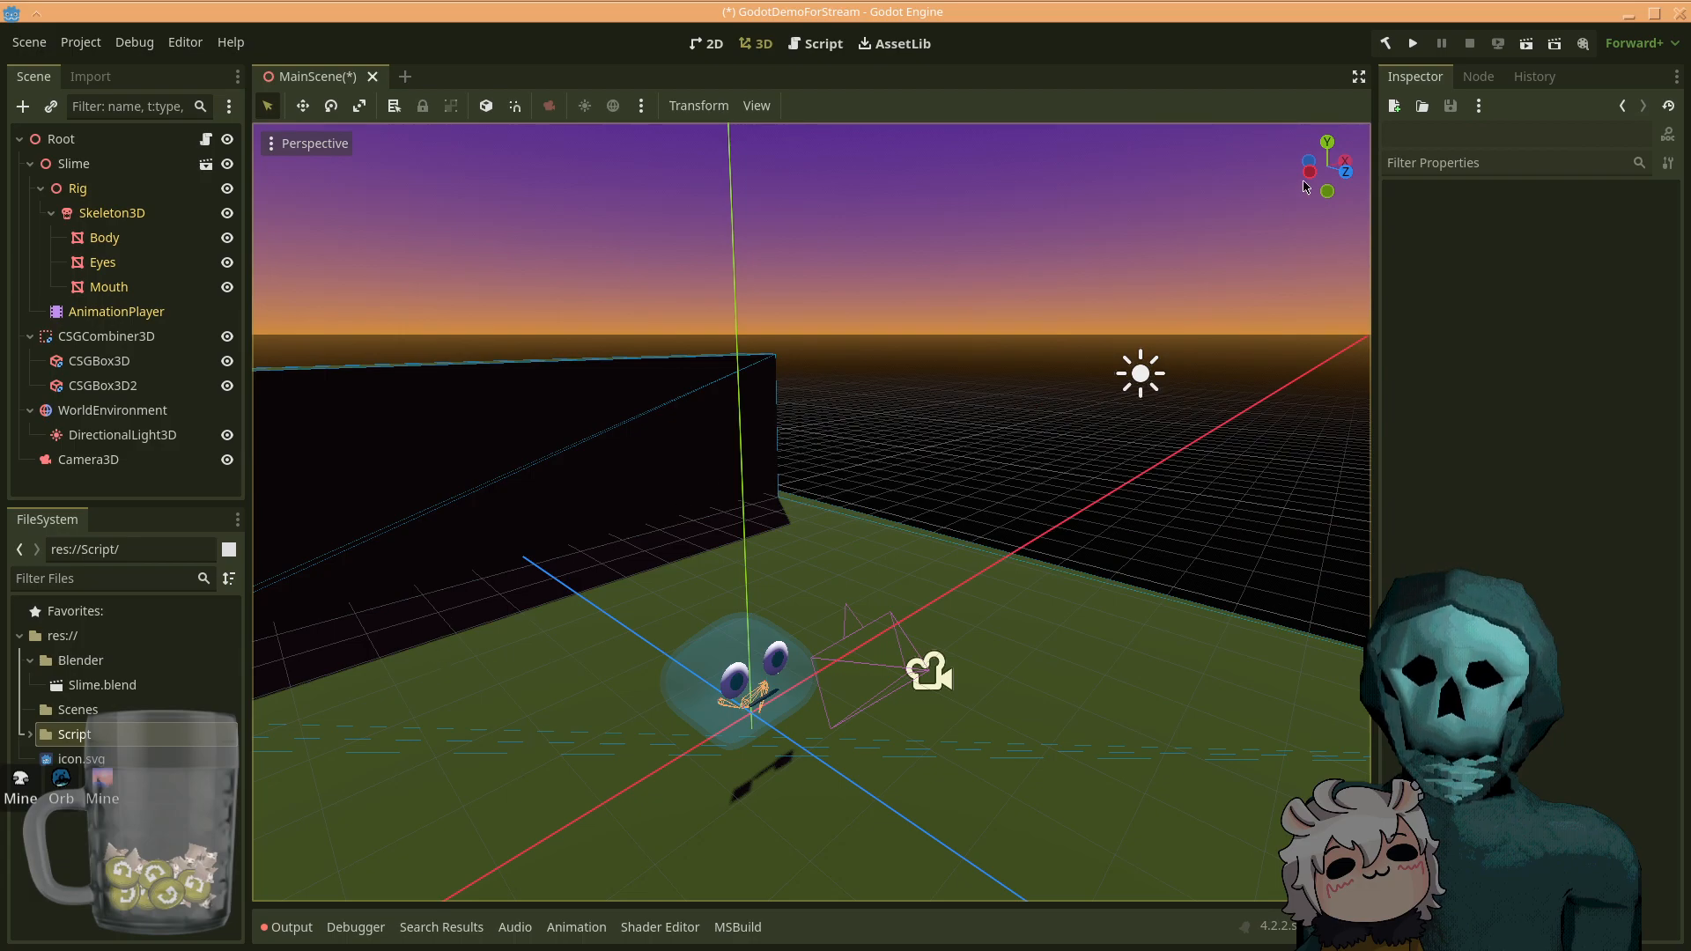
- Try to run the project with the current scene as main scene, saving it as MainScene.tscn in res://Scenes
{"action": "left_click", "coordinate": [1414, 45]}
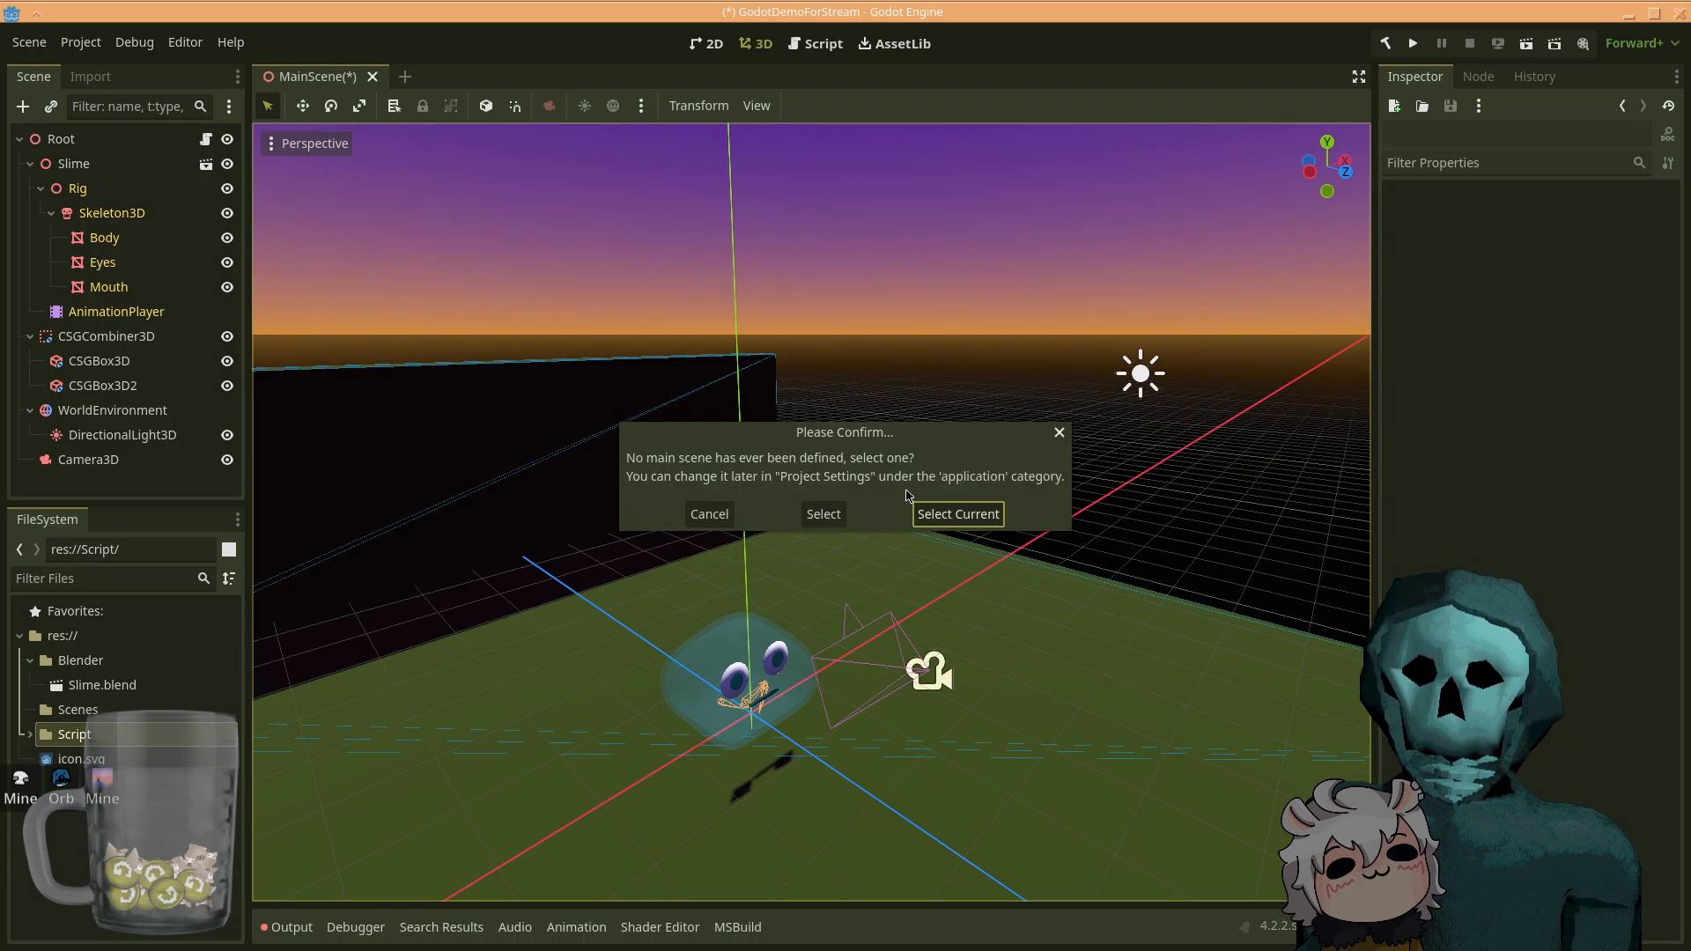
{"action": "left_click", "coordinate": [945, 516]}
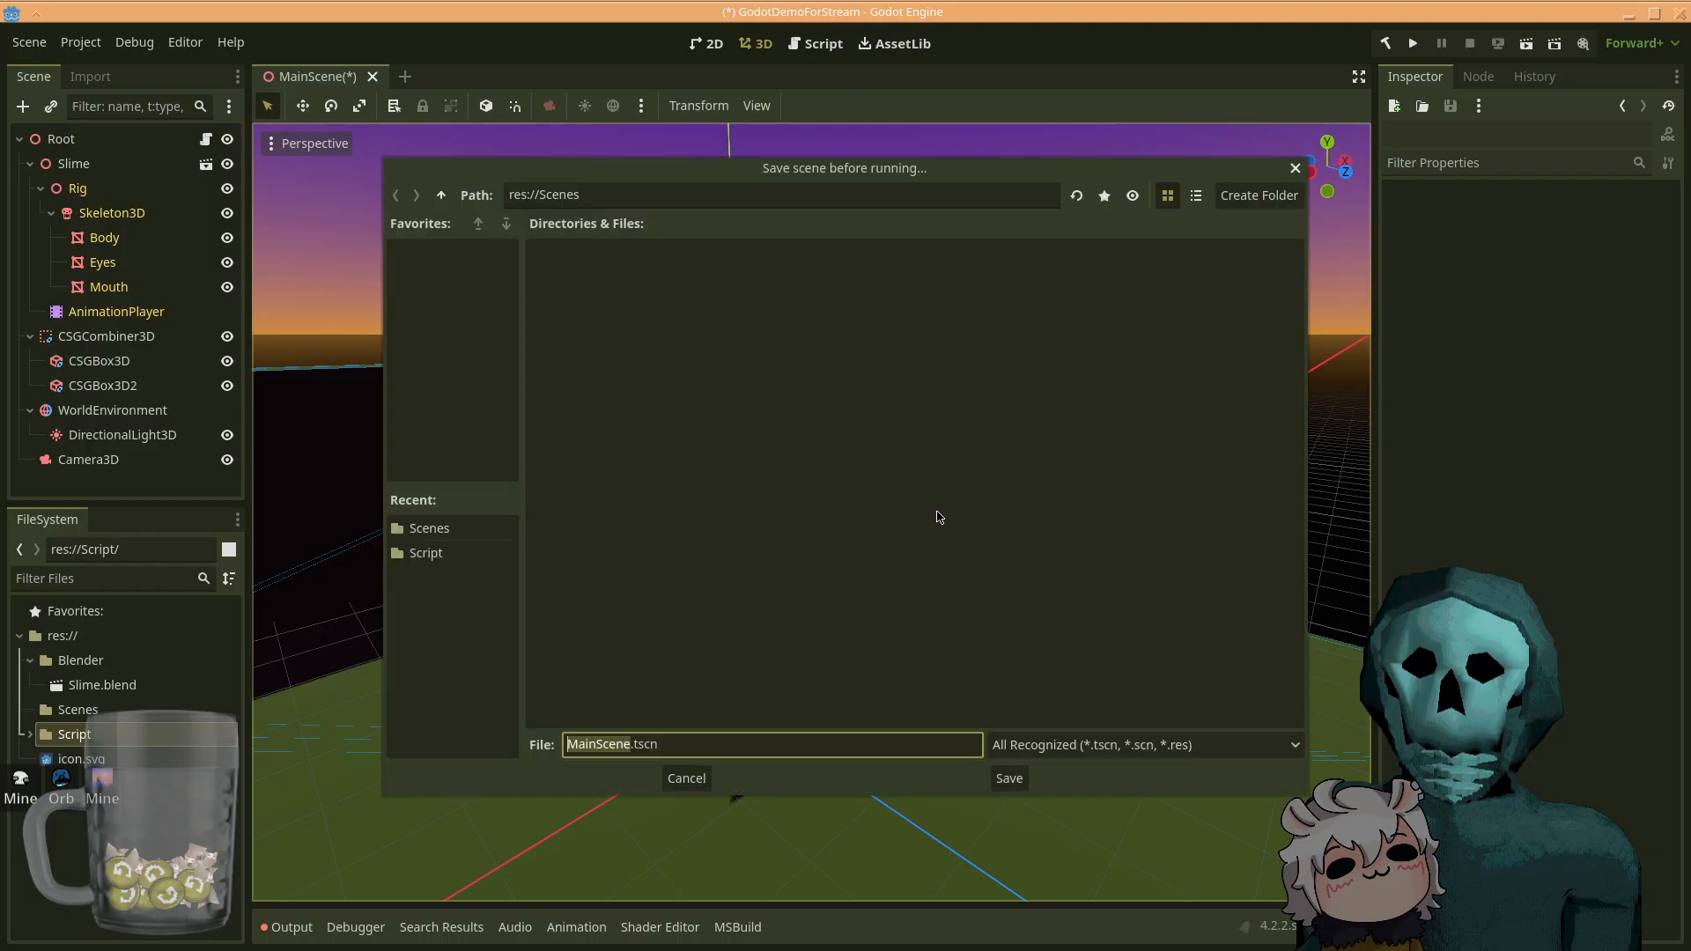
{"action": "left_click", "coordinate": [1009, 780]}
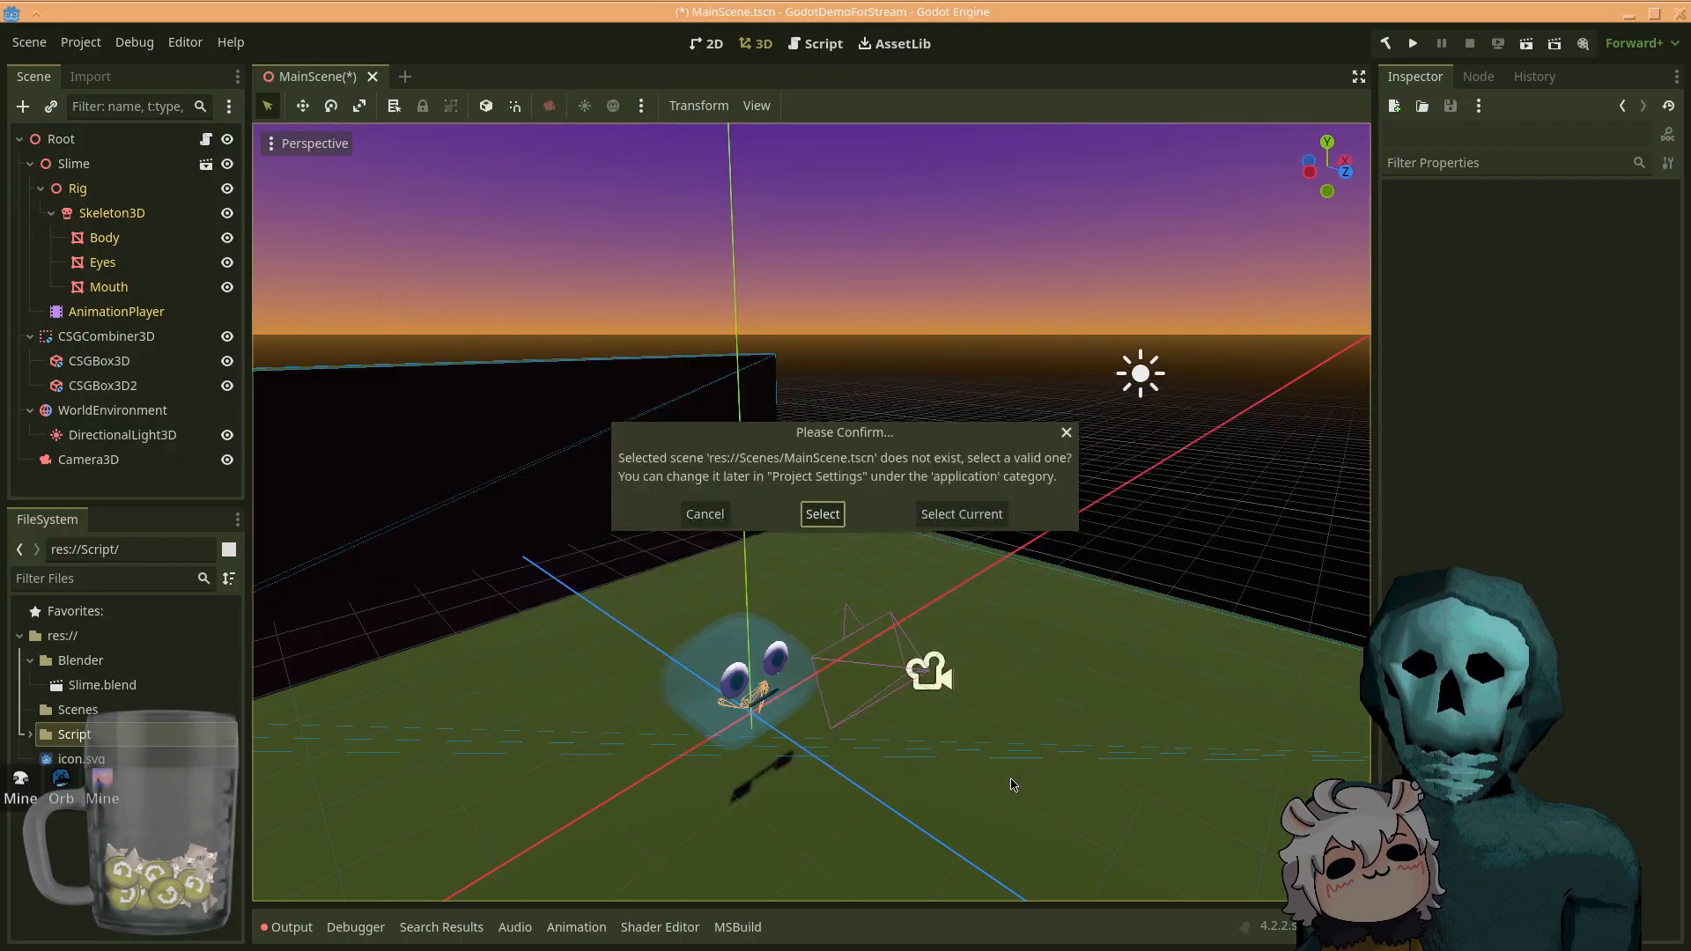
{"action": "left_click", "coordinate": [953, 516]}
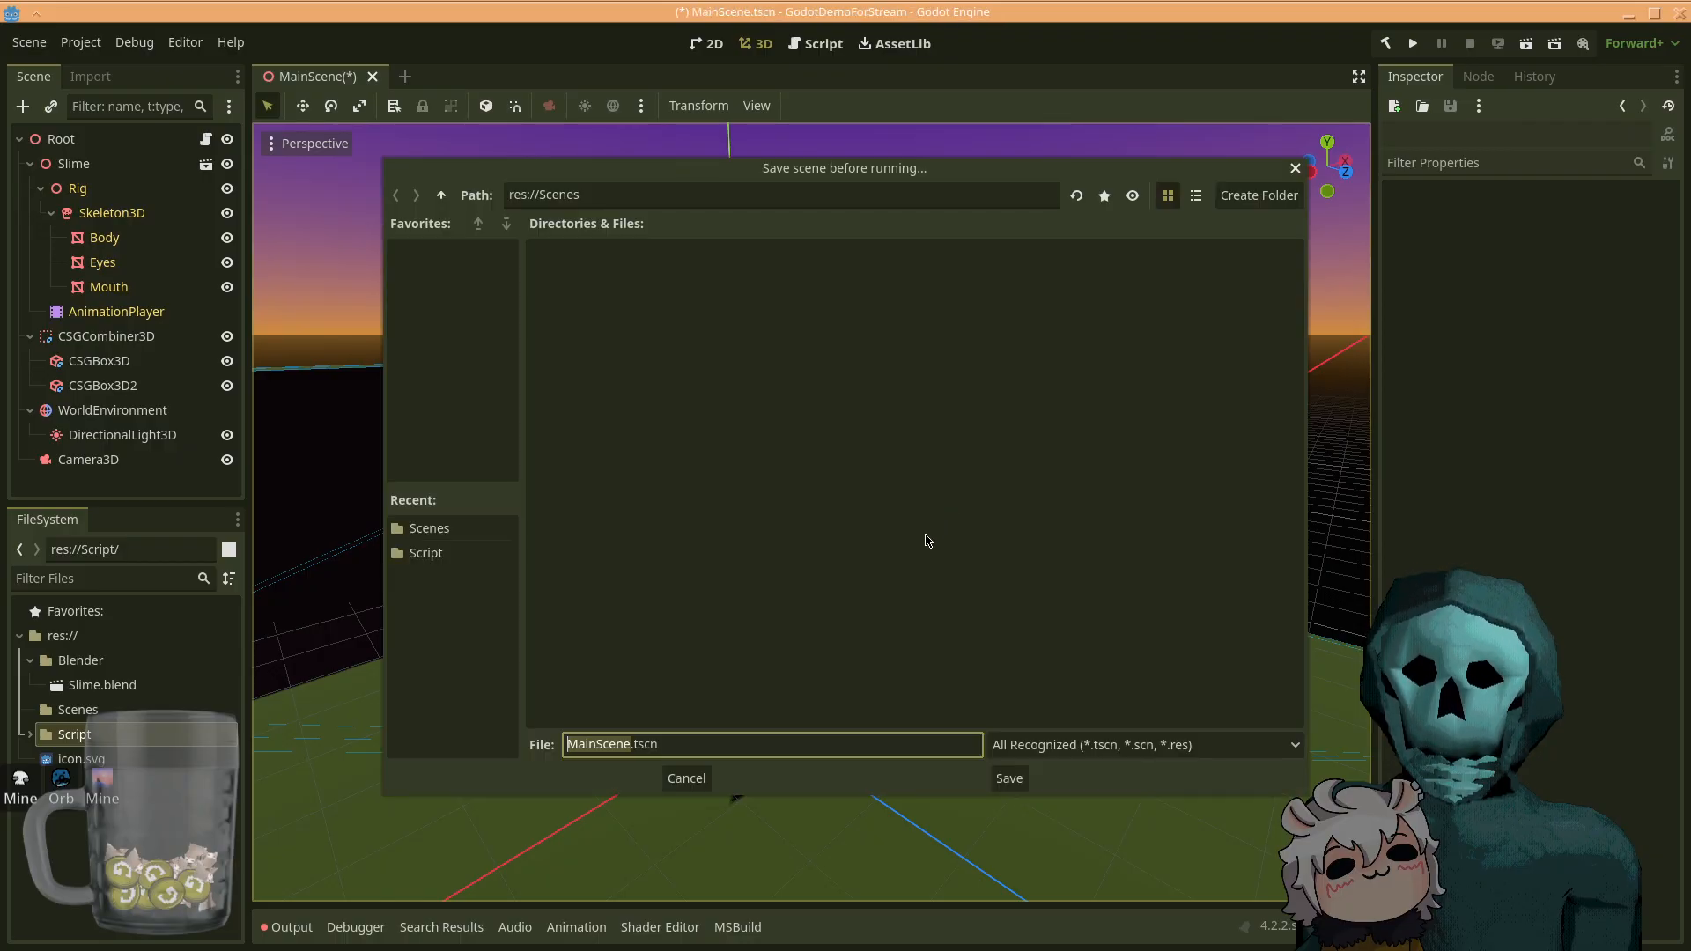
{"action": "left_click", "coordinate": [683, 779]}
- Check the Week6Demo project's Scenes folder in the Dolphin file manager for the saved scene file, and return to Godot
{"action": "middle_click_drag", "start_coordinate": [792, 686], "coordinate": [812, 492]}
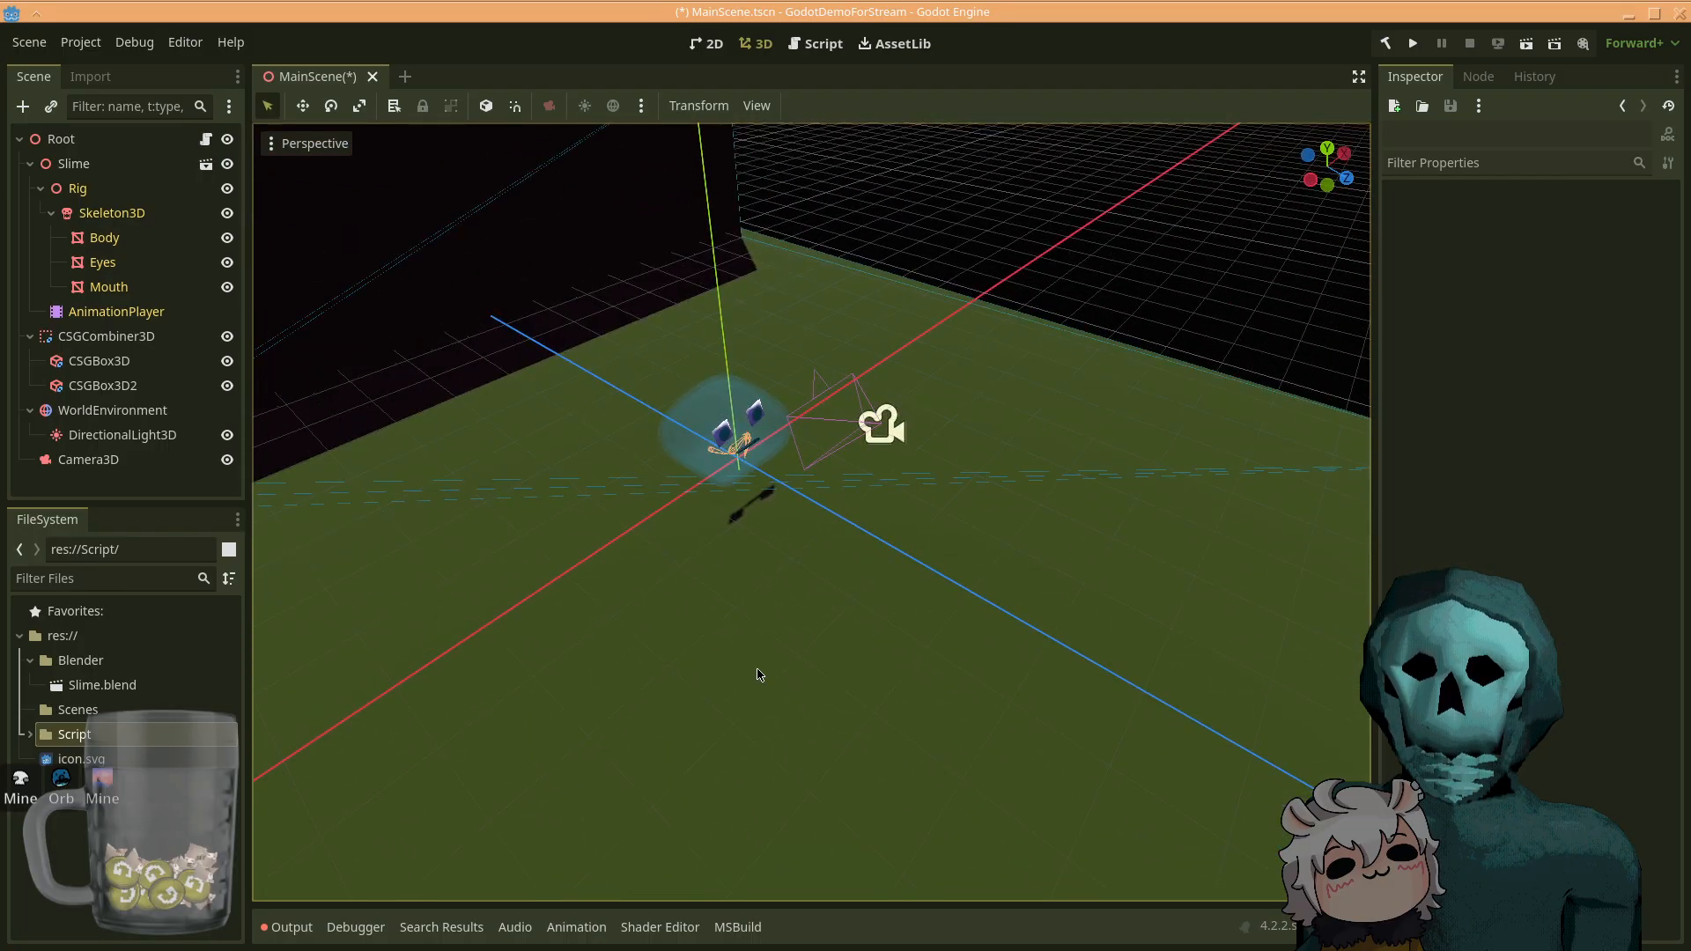
{"action": "right_click_drag", "start_coordinate": [776, 679], "coordinate": [776, 623]}
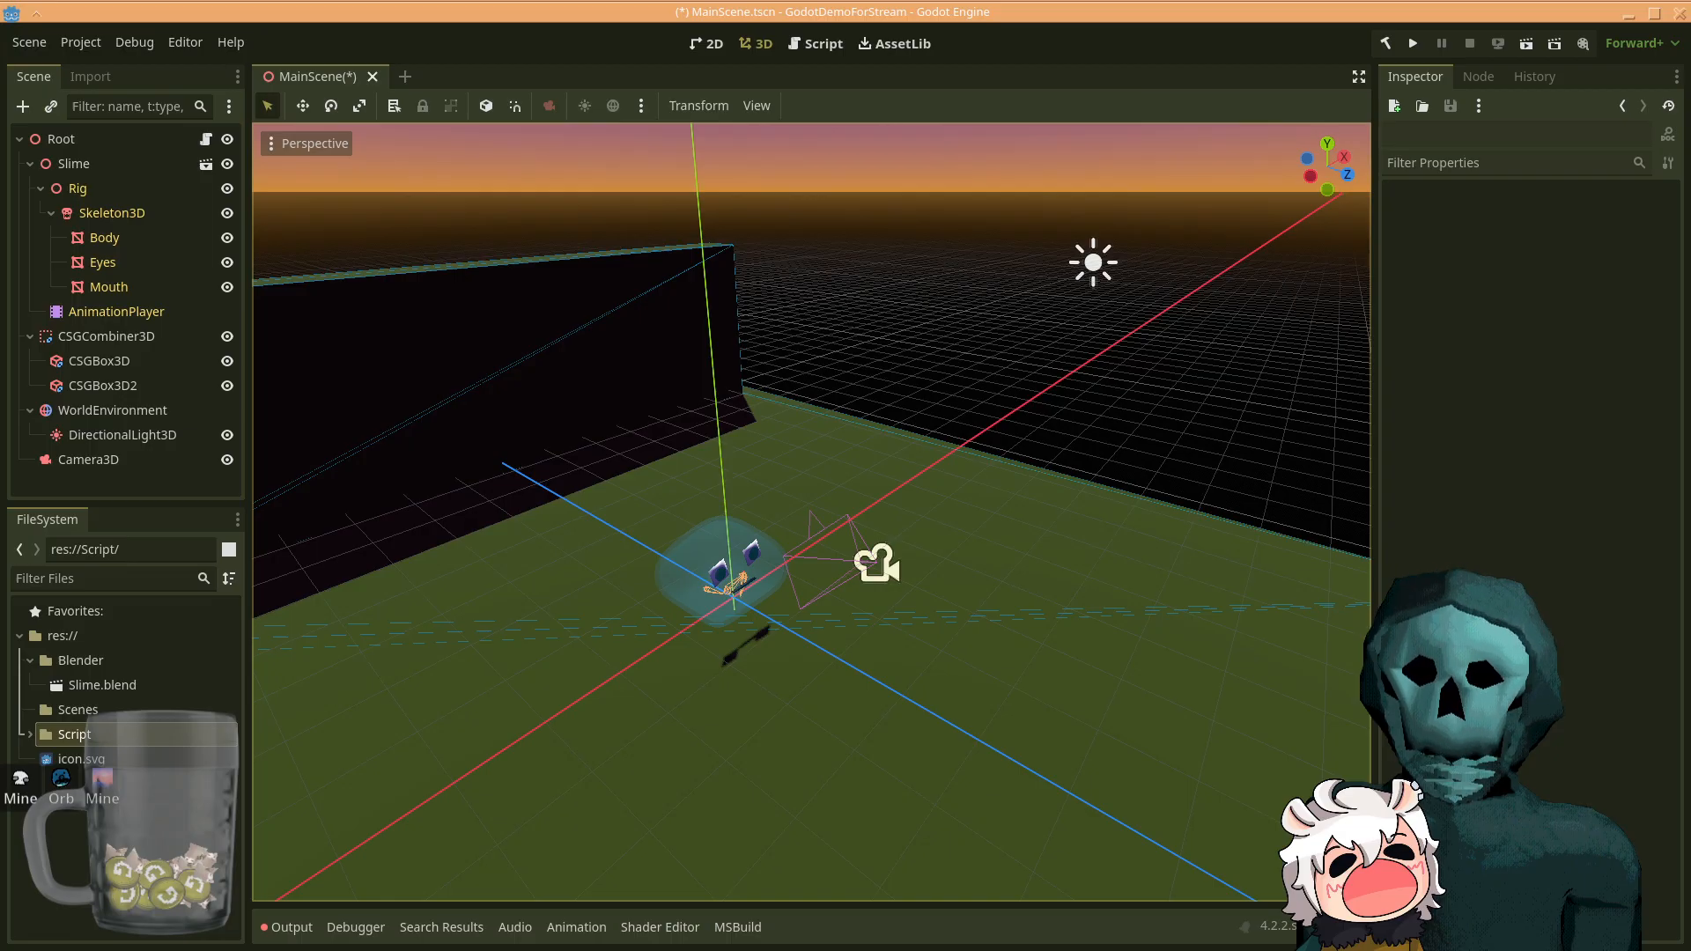
{"action": "key", "text": "alt+Tab"}
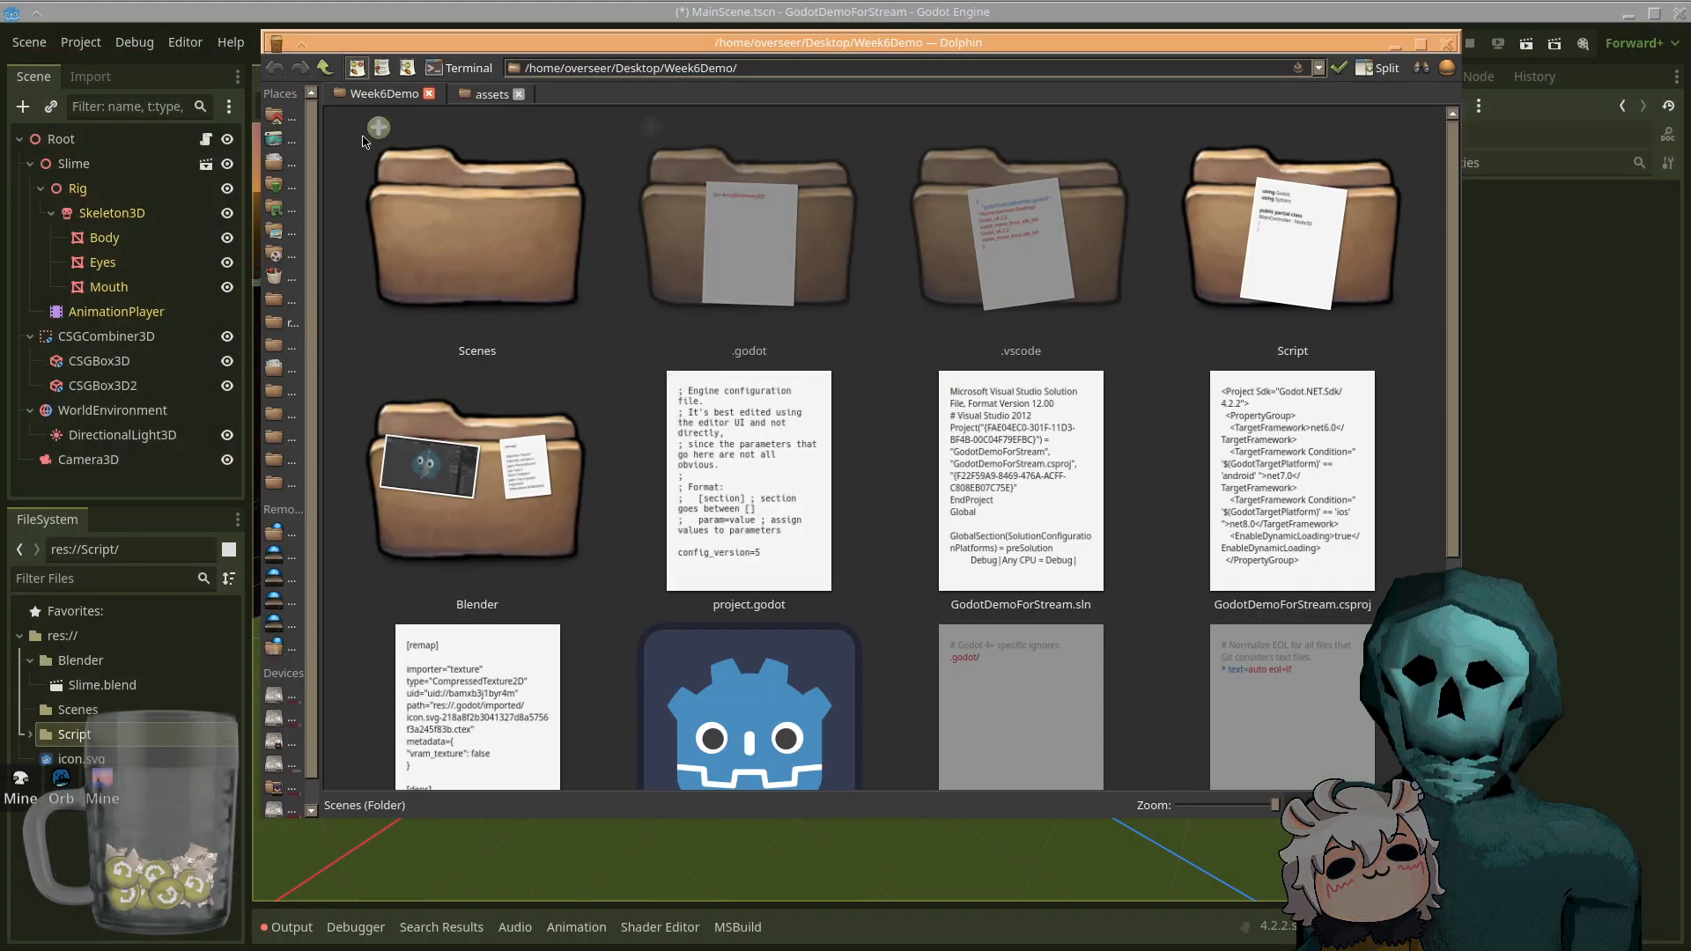
{"action": "left_click", "coordinate": [476, 217]}
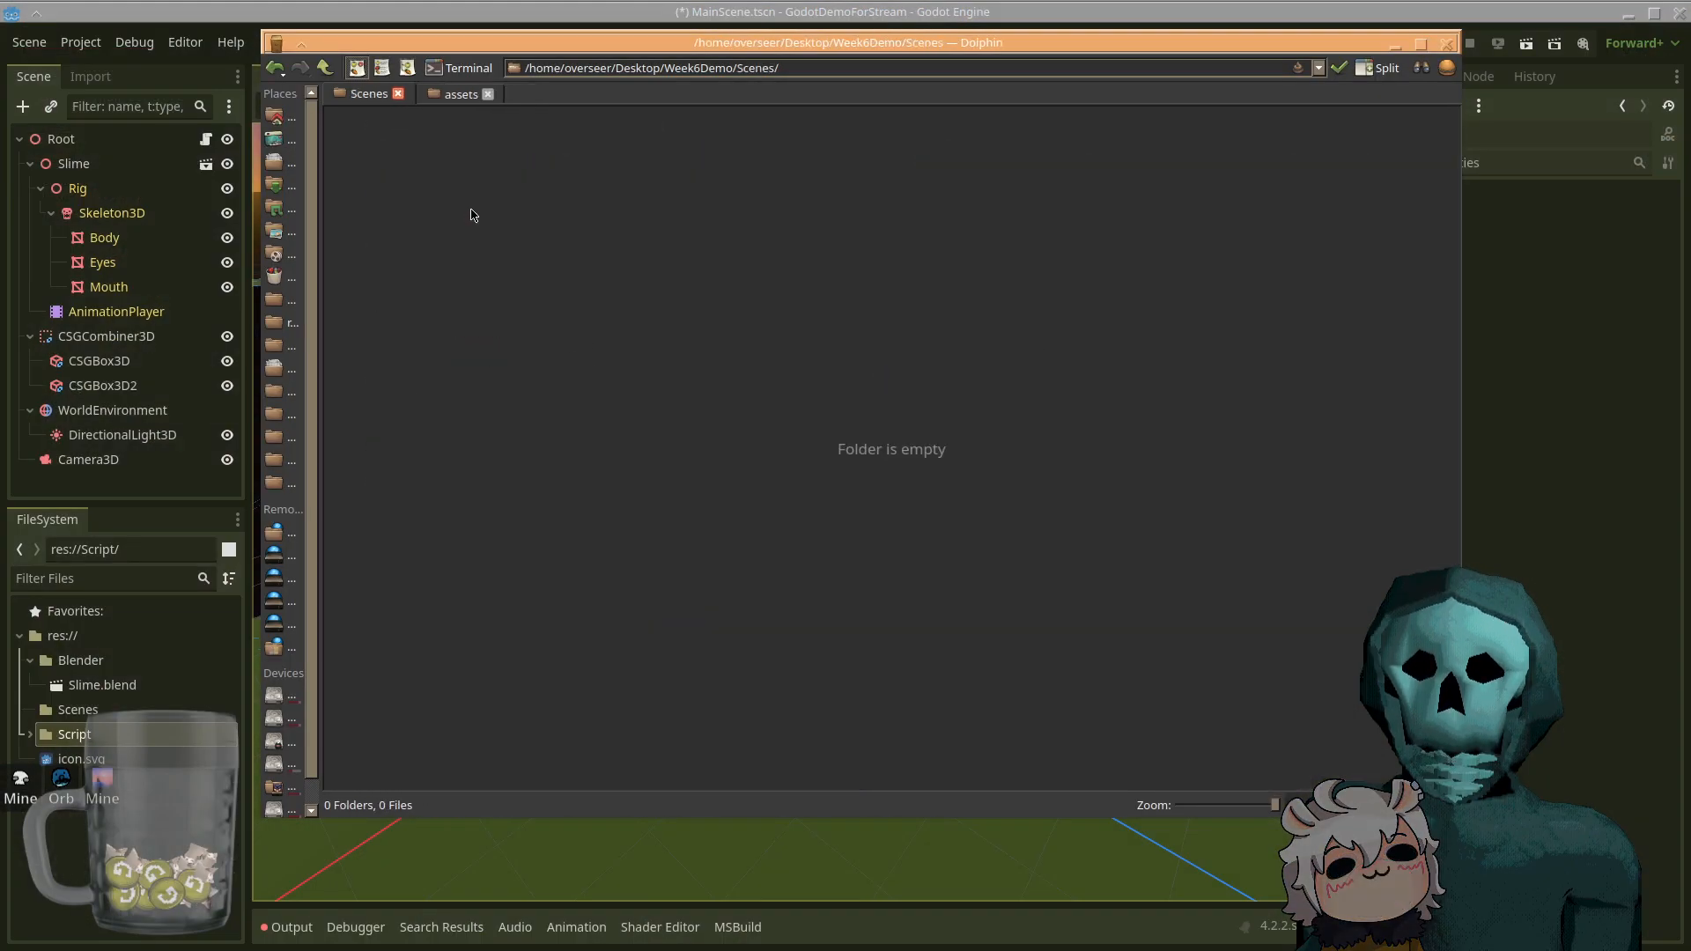
{"action": "key", "text": "alt+Left"}
{"action": "scroll", "coordinate": [1001, 529], "scroll_direction": "down", "scroll_amount": 3}
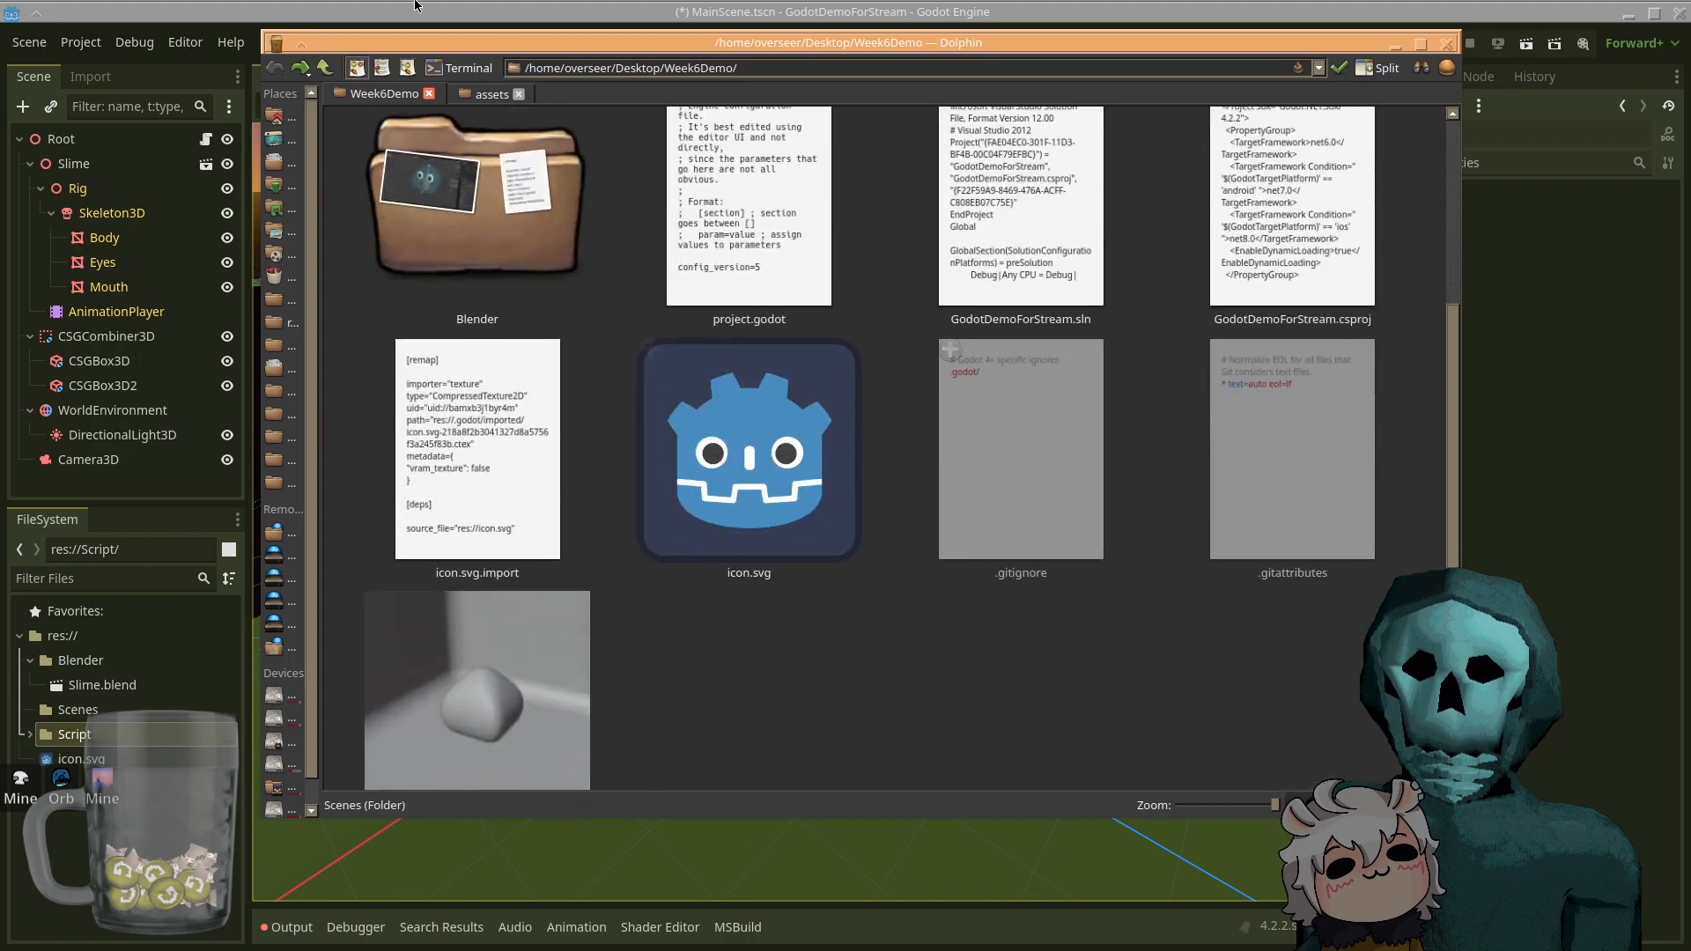
{"action": "left_click", "coordinate": [729, 5]}
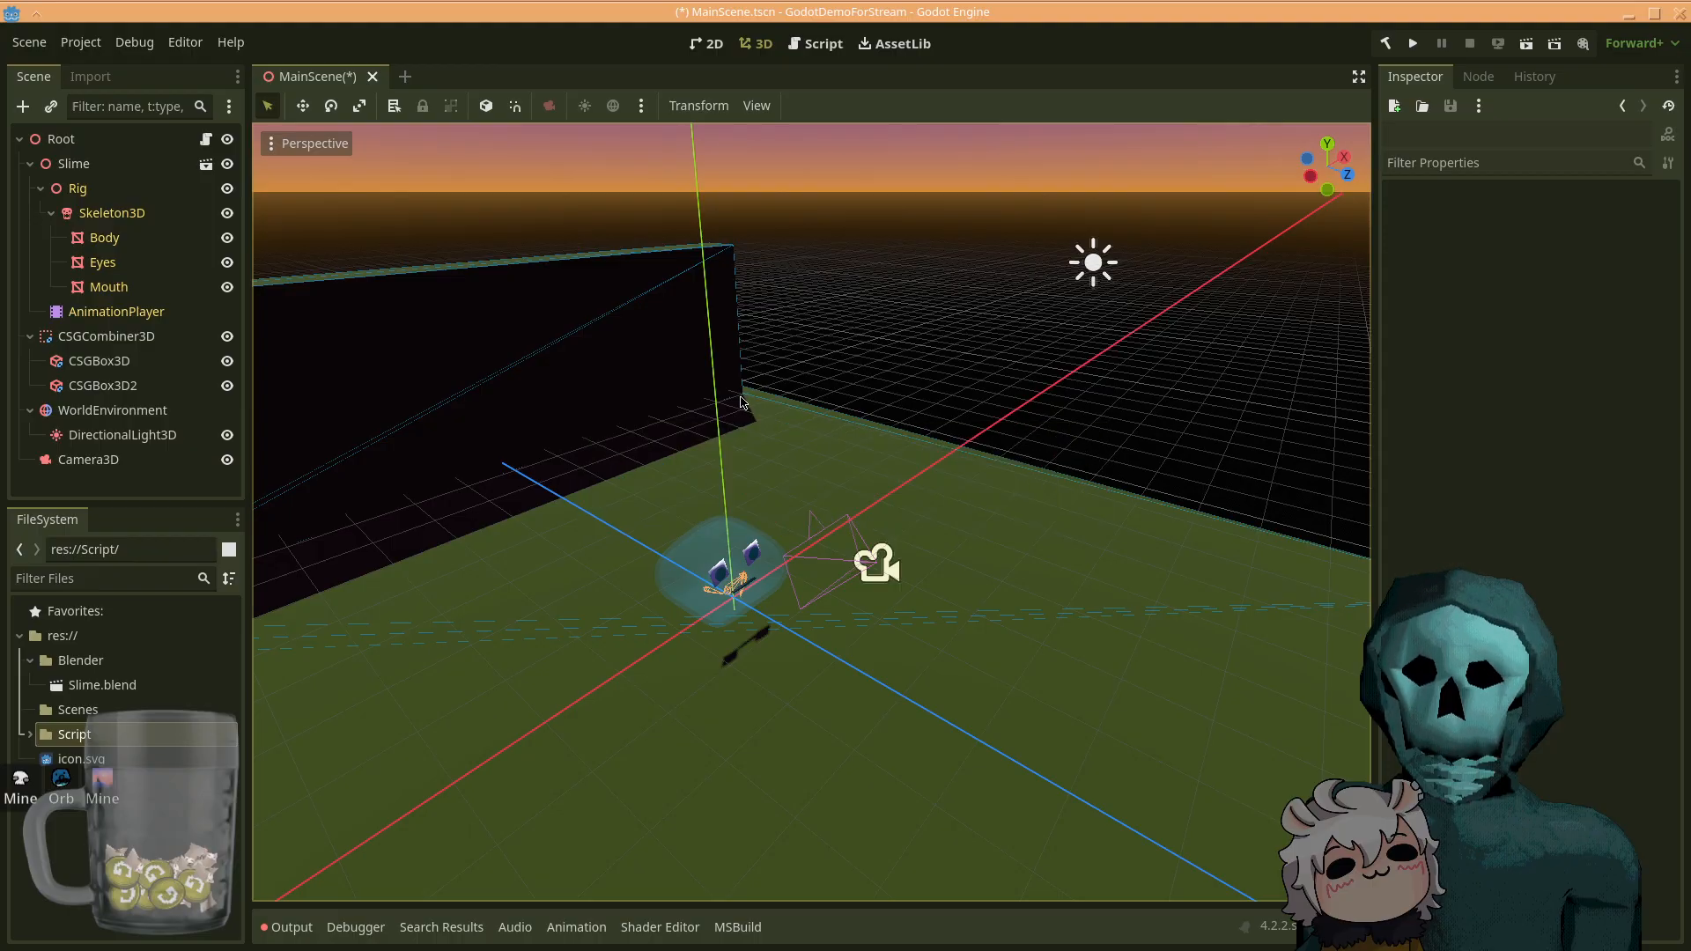
- Create a new scene with a 3D root node, save it as Test, and close it
{"action": "left_click", "coordinate": [405, 75]}
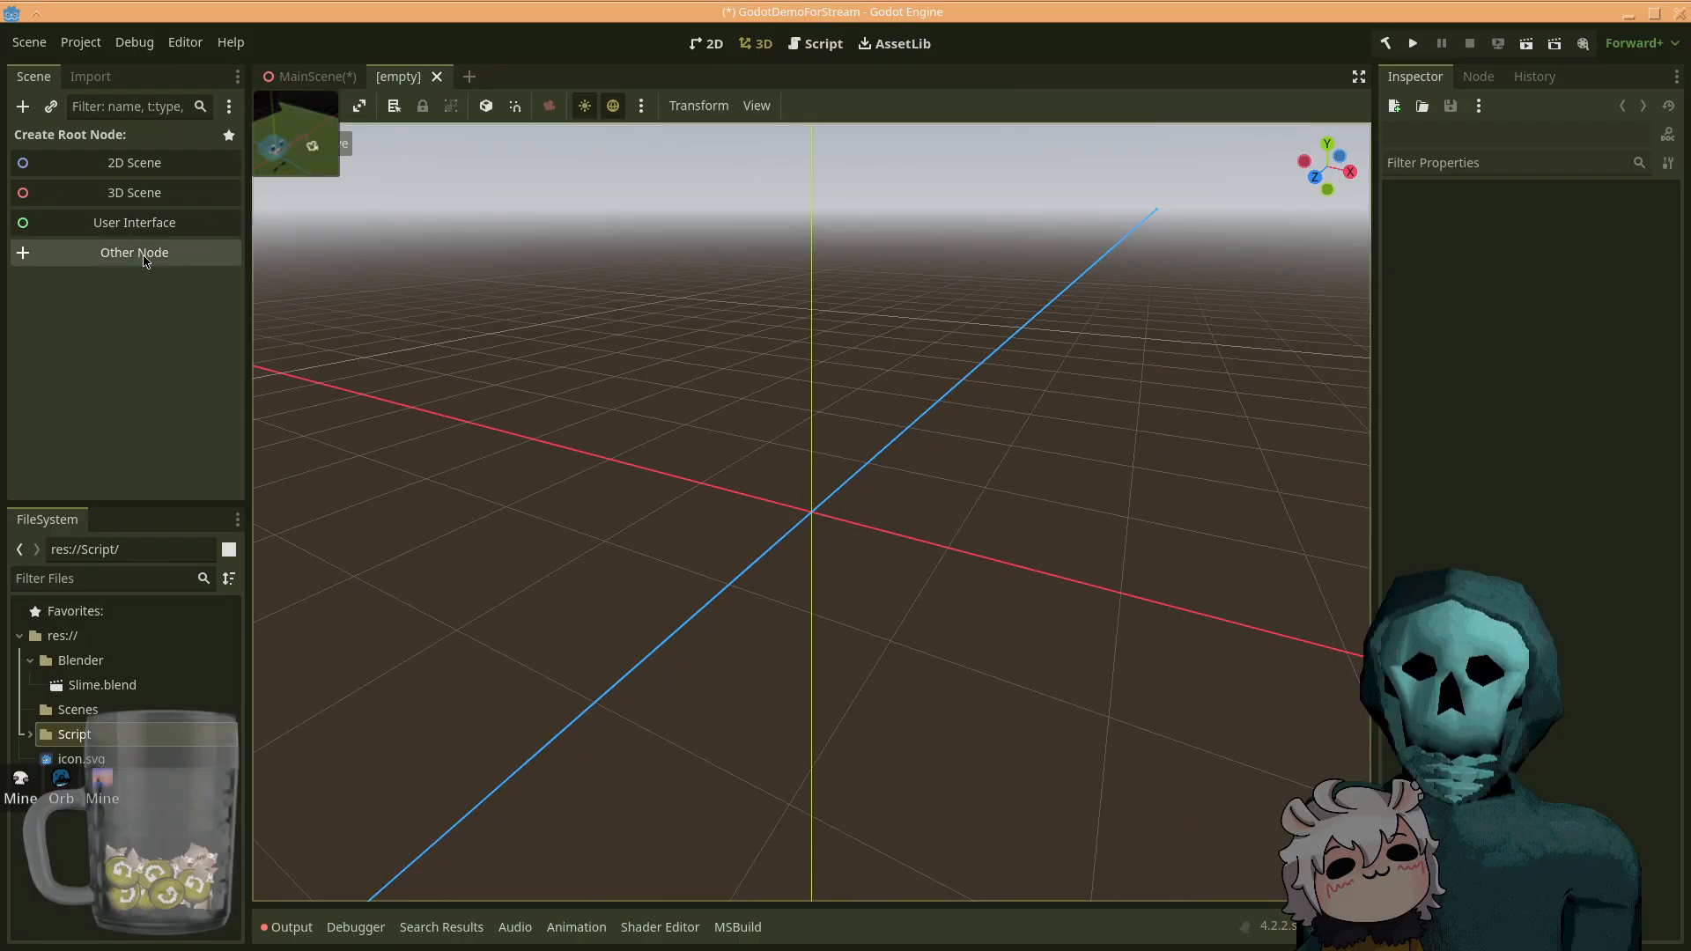
{"action": "left_click", "coordinate": [143, 187]}
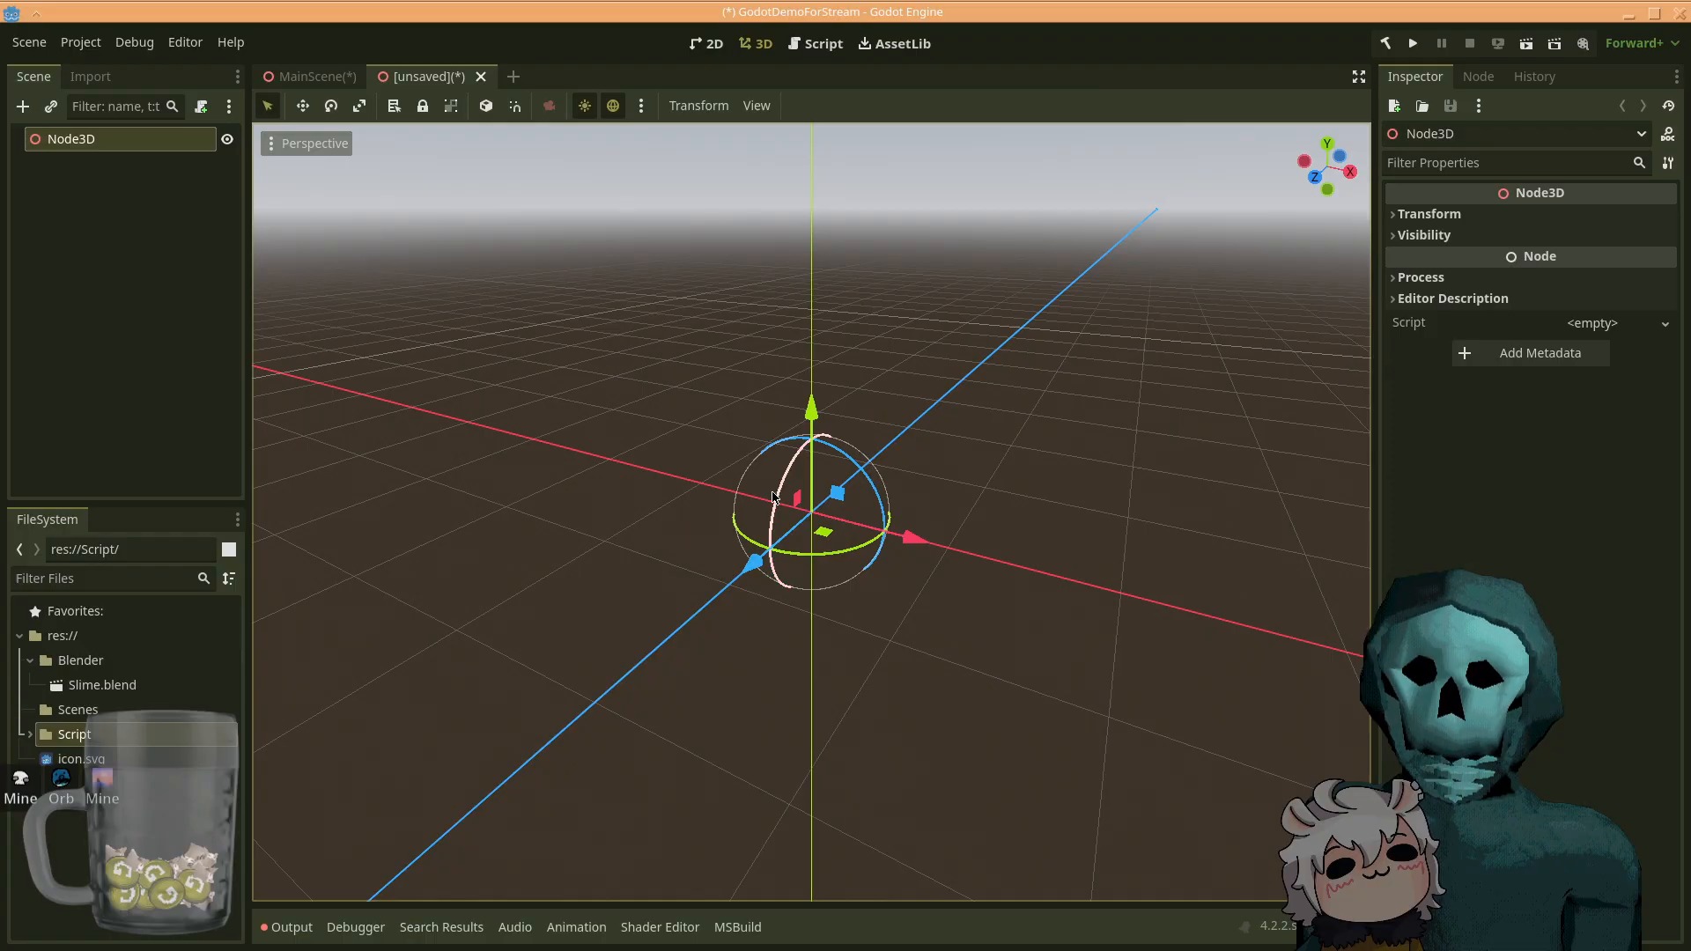
{"action": "key", "text": "ctrl+s"}
{"action": "type", "text": "Test"}
{"action": "key", "text": "Return"}
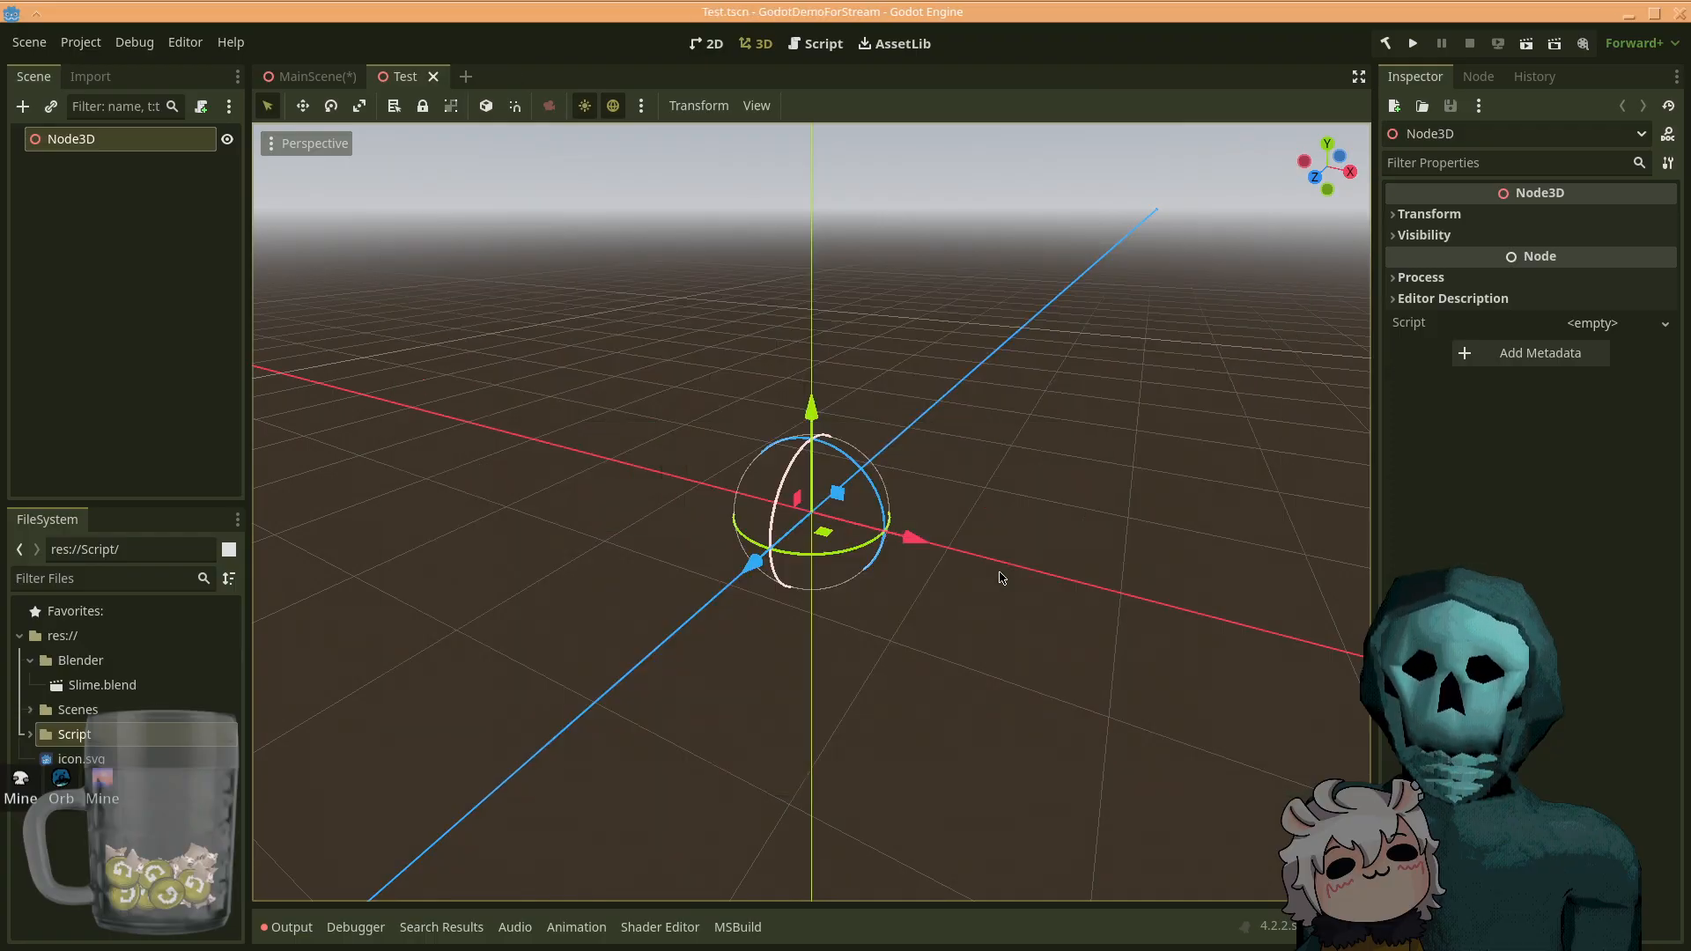
{"action": "middle_click", "coordinate": [398, 83]}
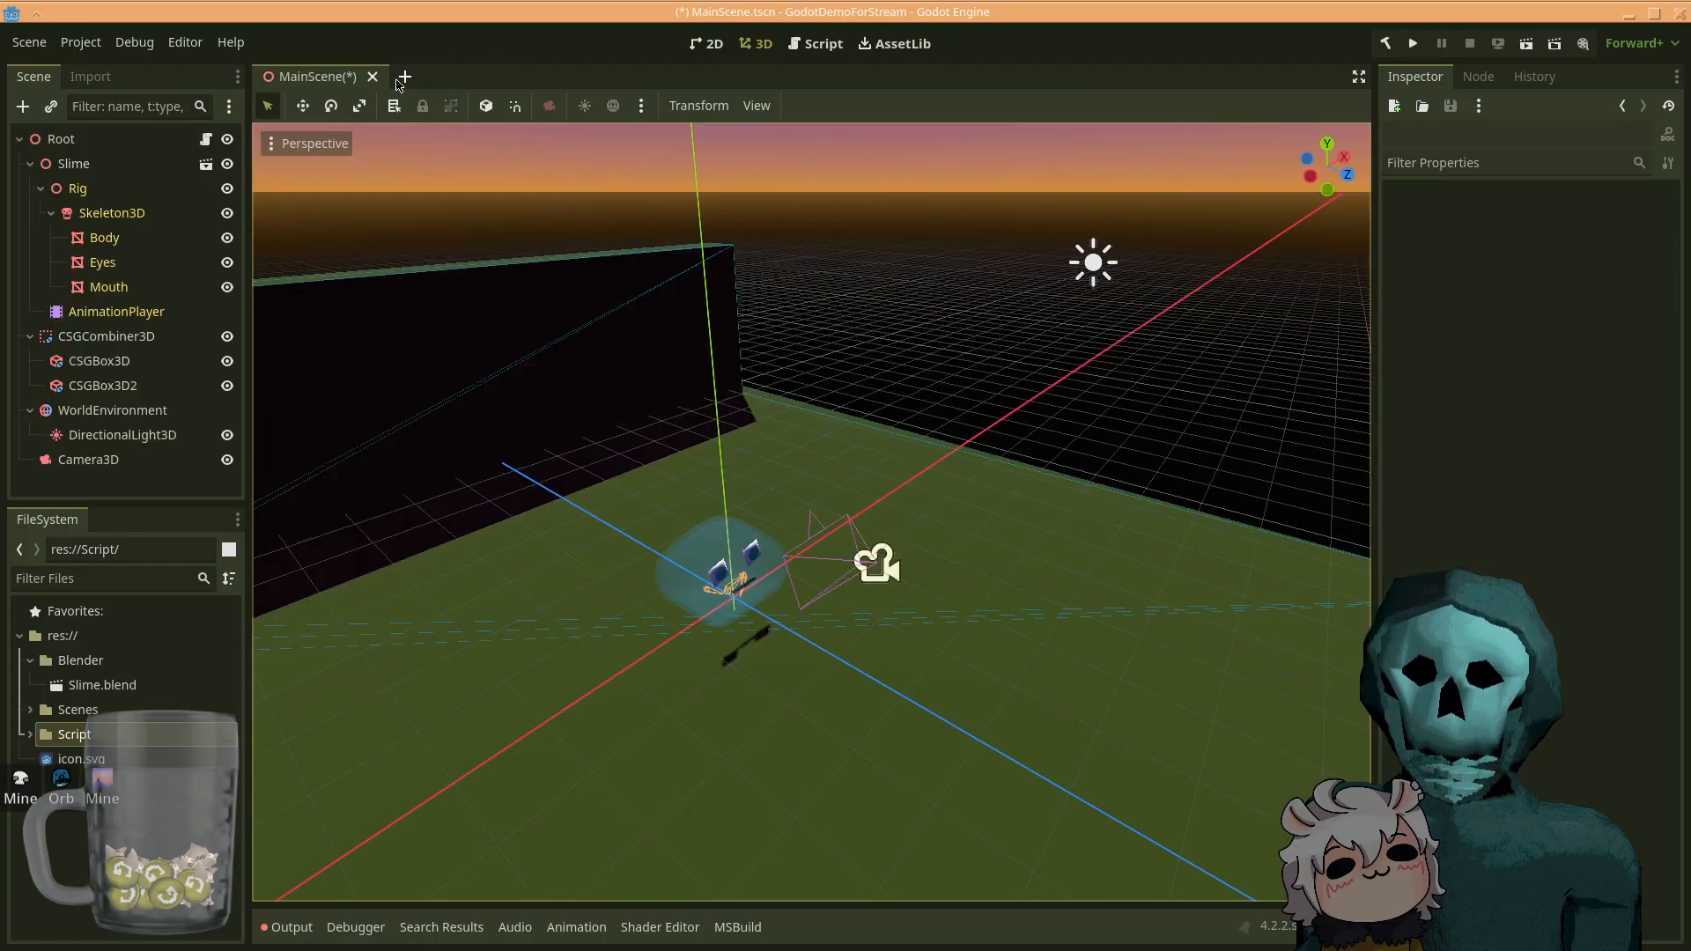
- Try to close MainScene with its changes saved
{"action": "left_click", "coordinate": [126, 146]}
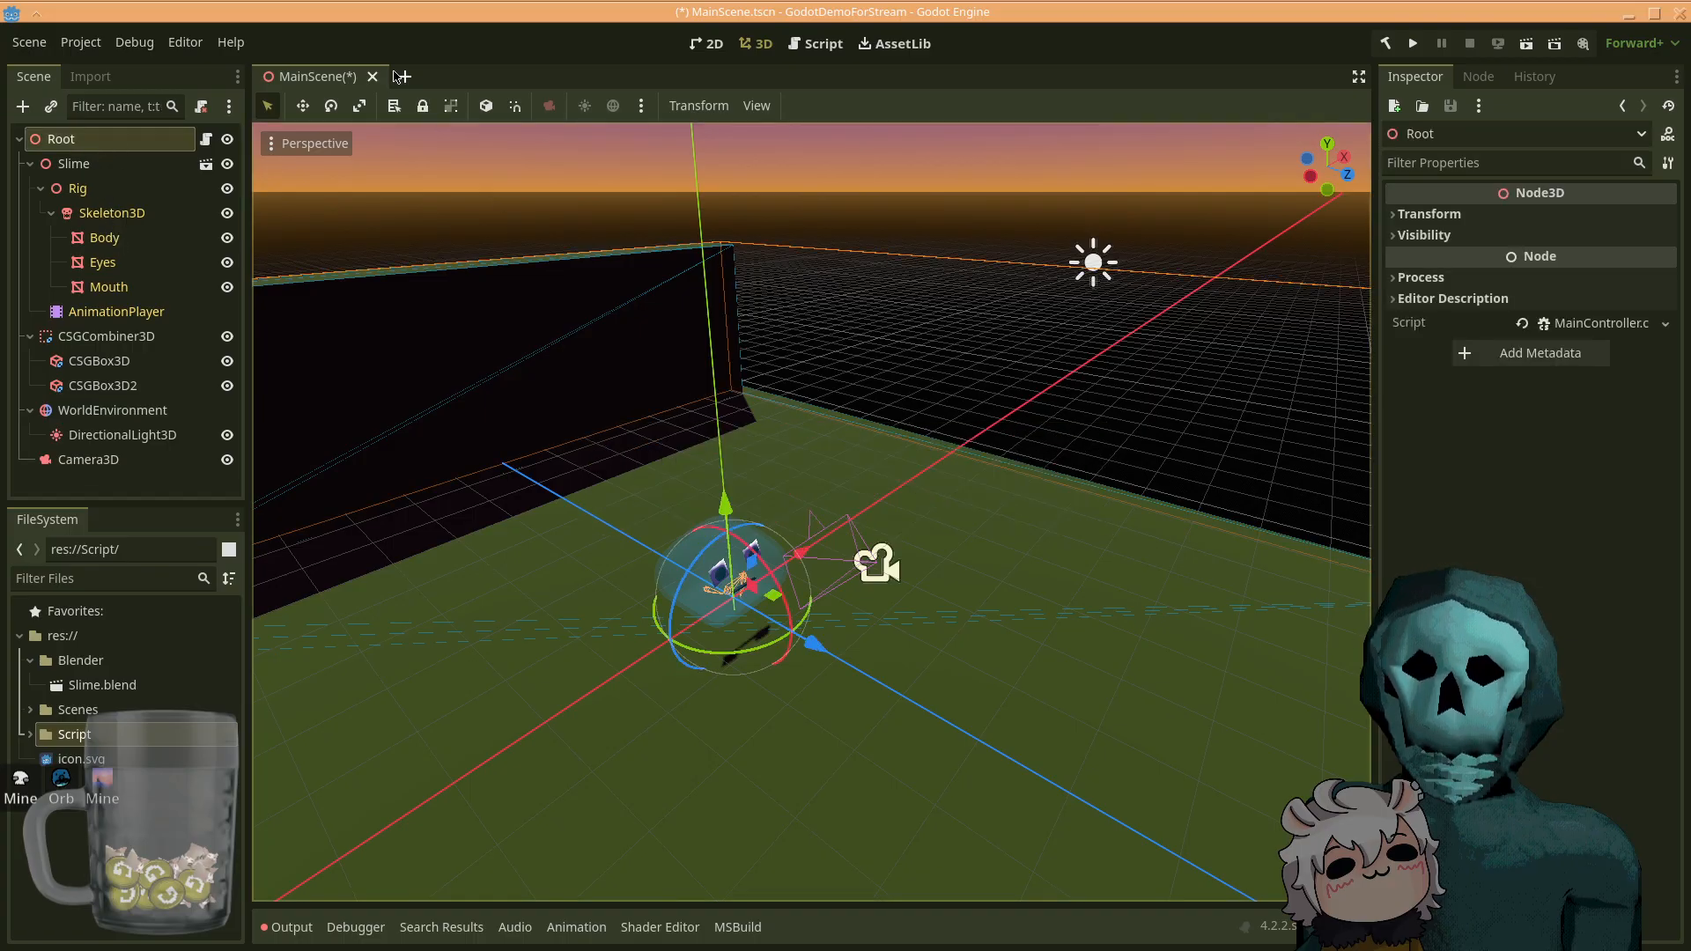
{"action": "middle_click", "coordinate": [339, 79]}
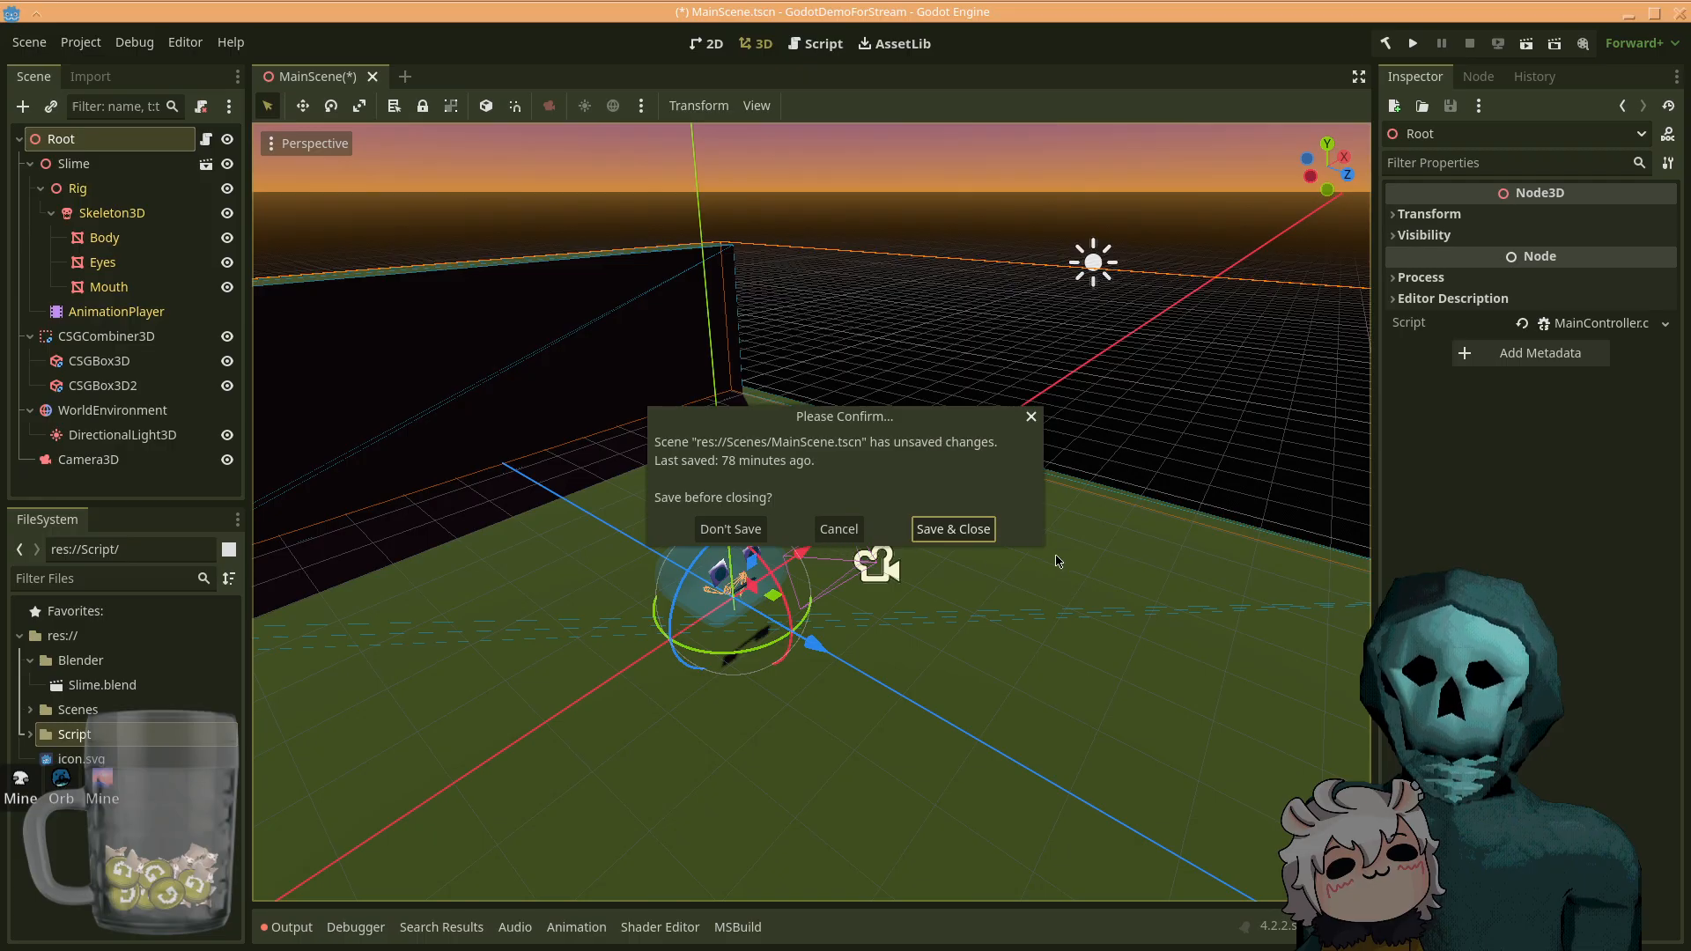
{"action": "left_click", "coordinate": [976, 530]}
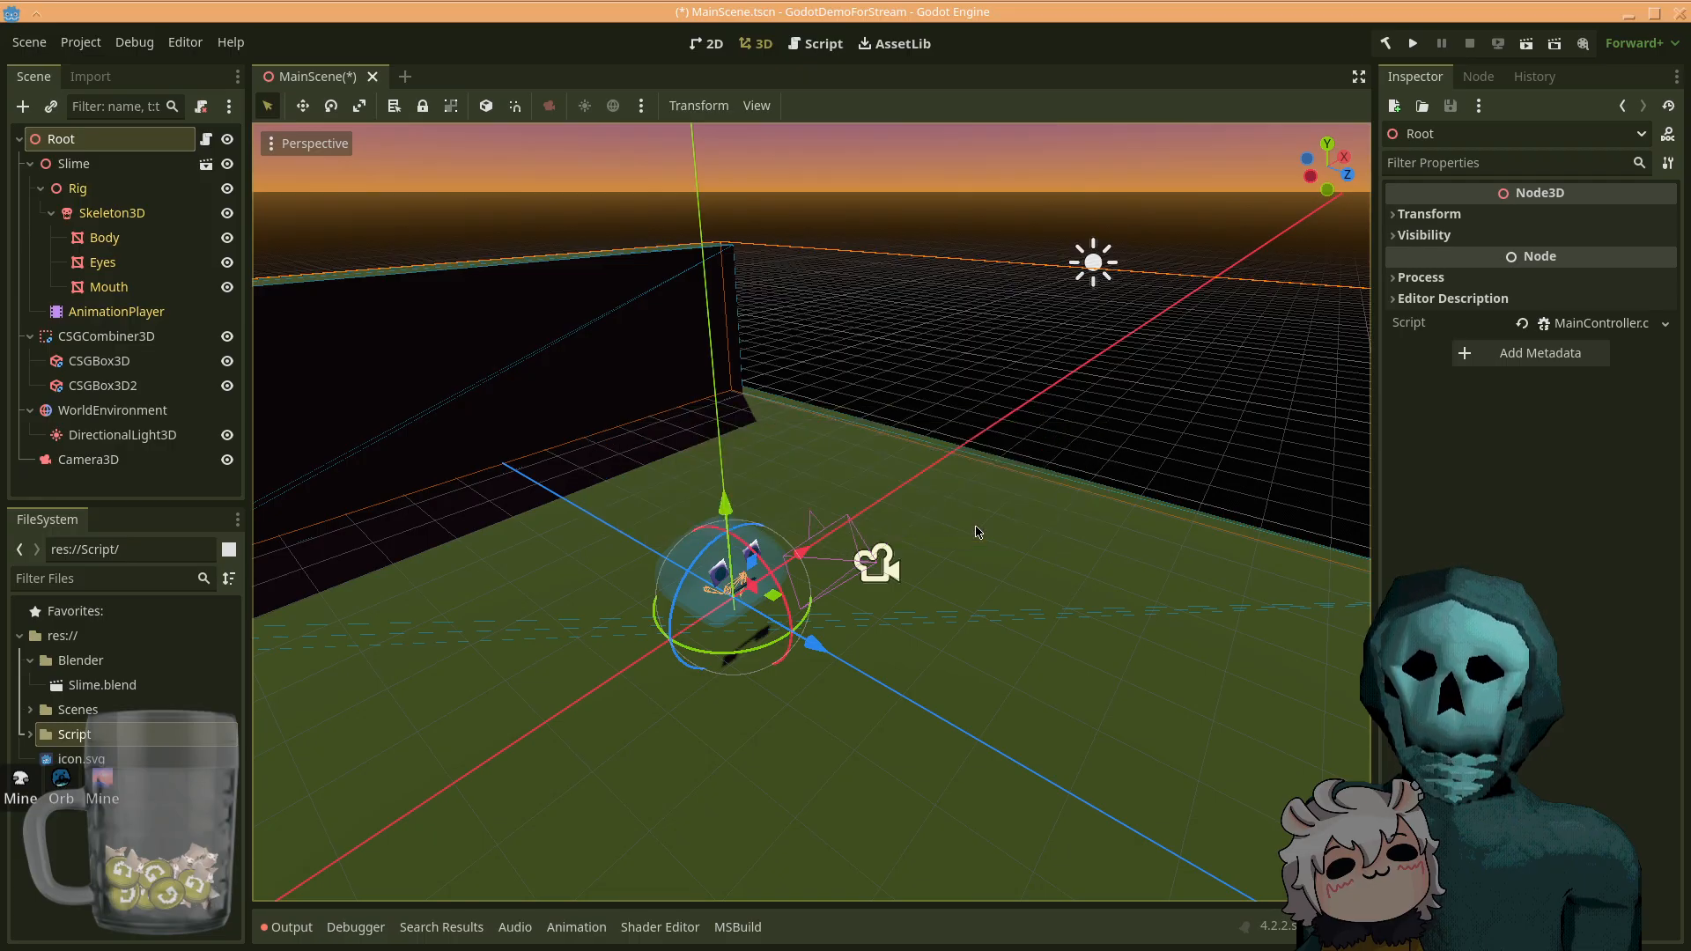
- Examine the error messages in the output log and check the path of Slime.blend in the project files
{"action": "left_click", "coordinate": [280, 927]}
{"action": "scroll", "coordinate": [482, 846], "scroll_direction": "up", "scroll_amount": 3}
{"action": "scroll", "coordinate": [482, 847], "scroll_direction": "down", "scroll_amount": 3}
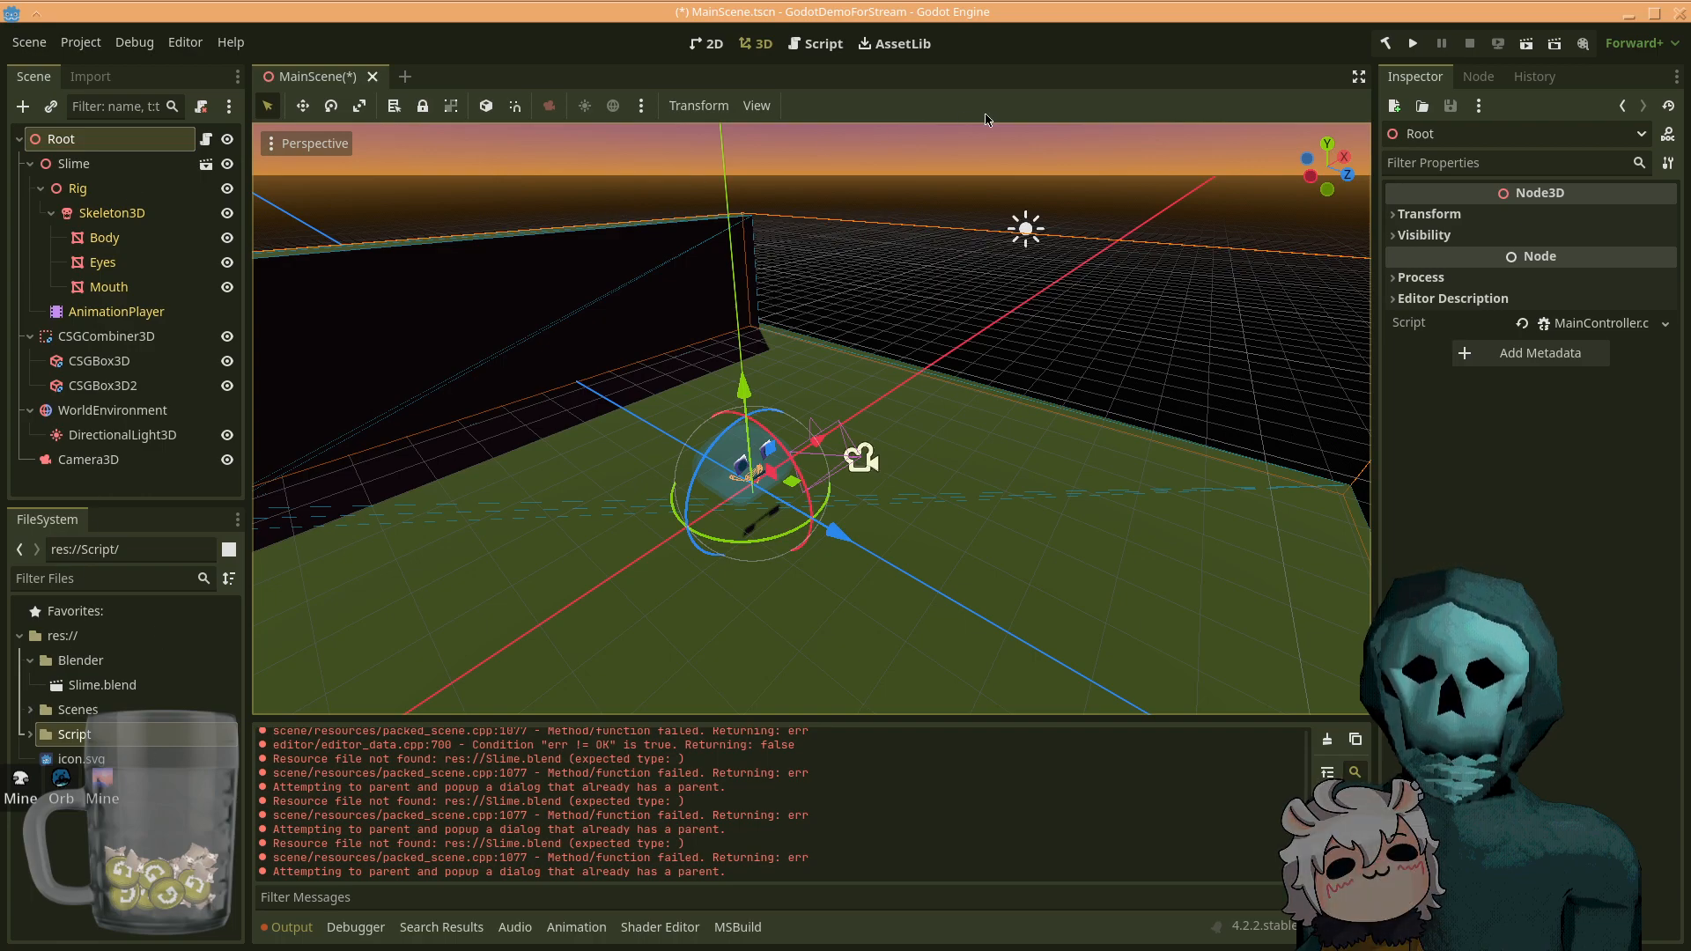
{"action": "left_click", "coordinate": [149, 686]}
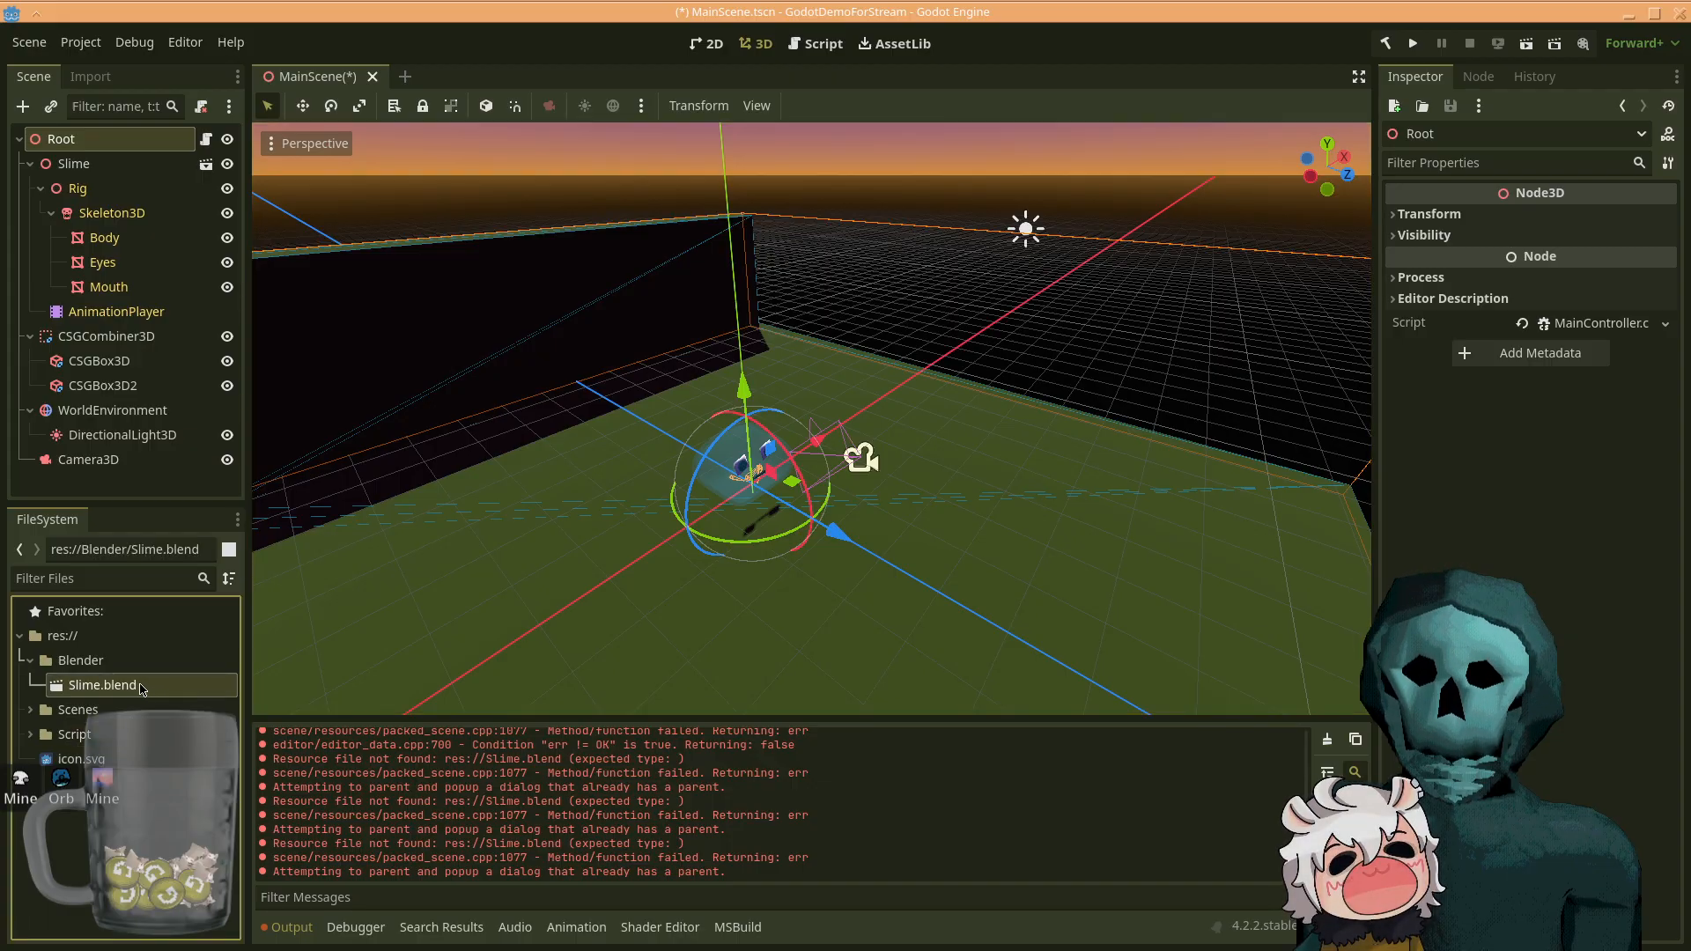
- Delete the Slime node and replace it with a new instance of res://Blender/Slime.blend as the first child of Root
{"action": "left_click", "coordinate": [91, 186]}
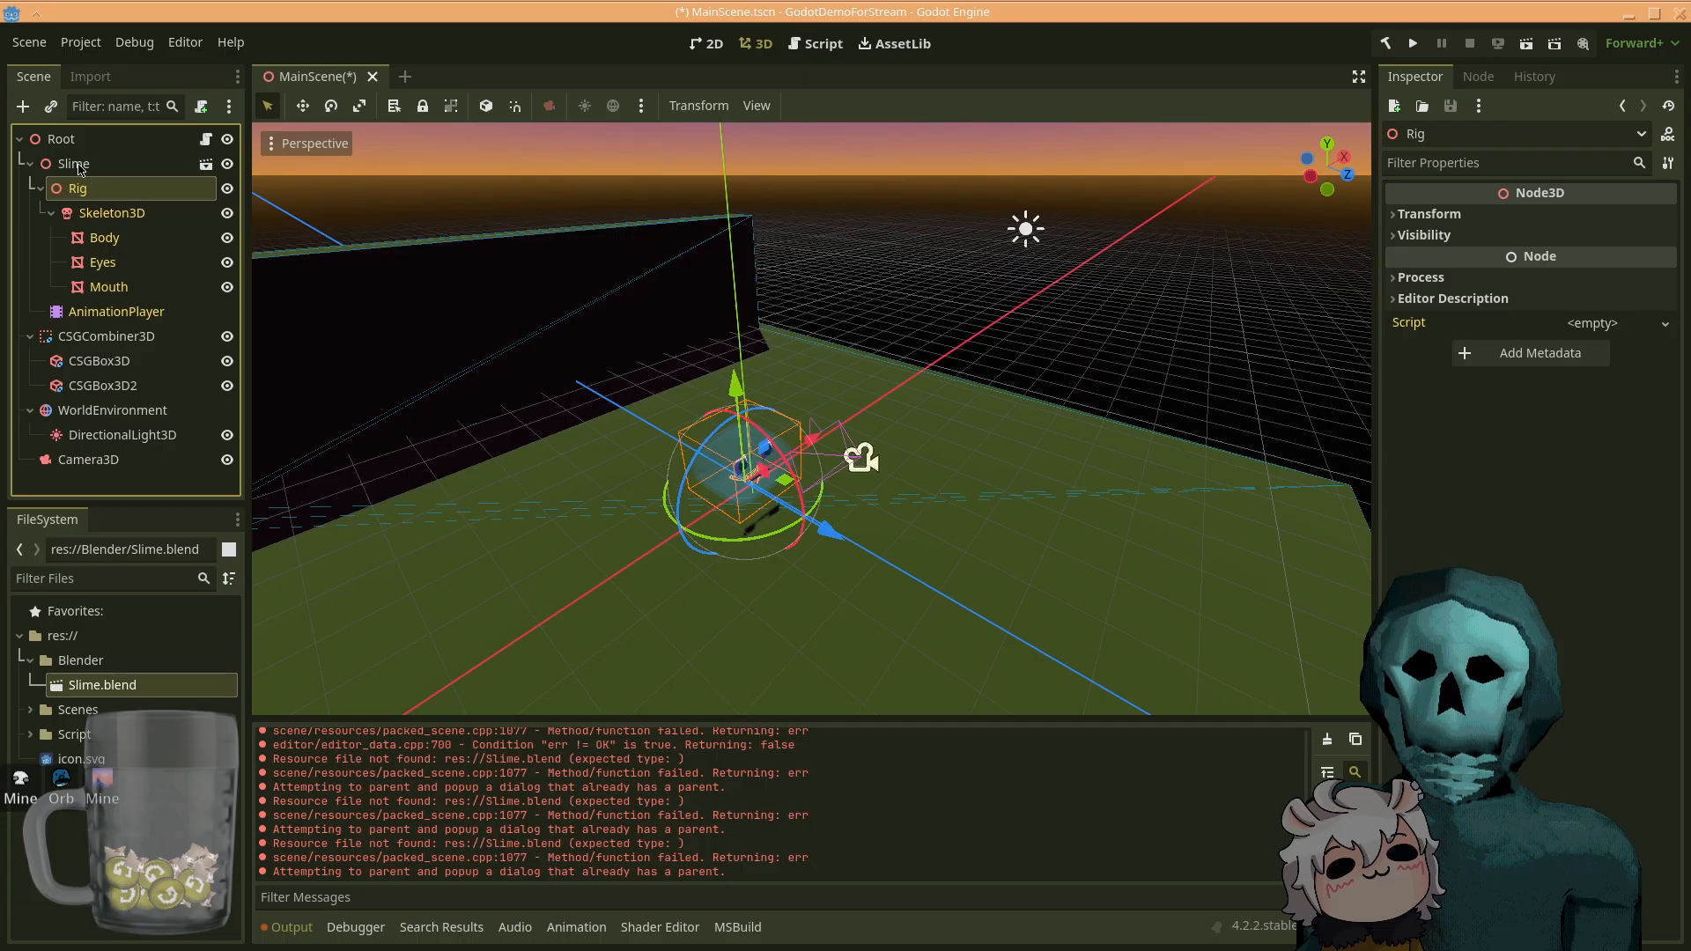
{"action": "left_click", "coordinate": [77, 166]}
{"action": "key", "text": "Delete"}
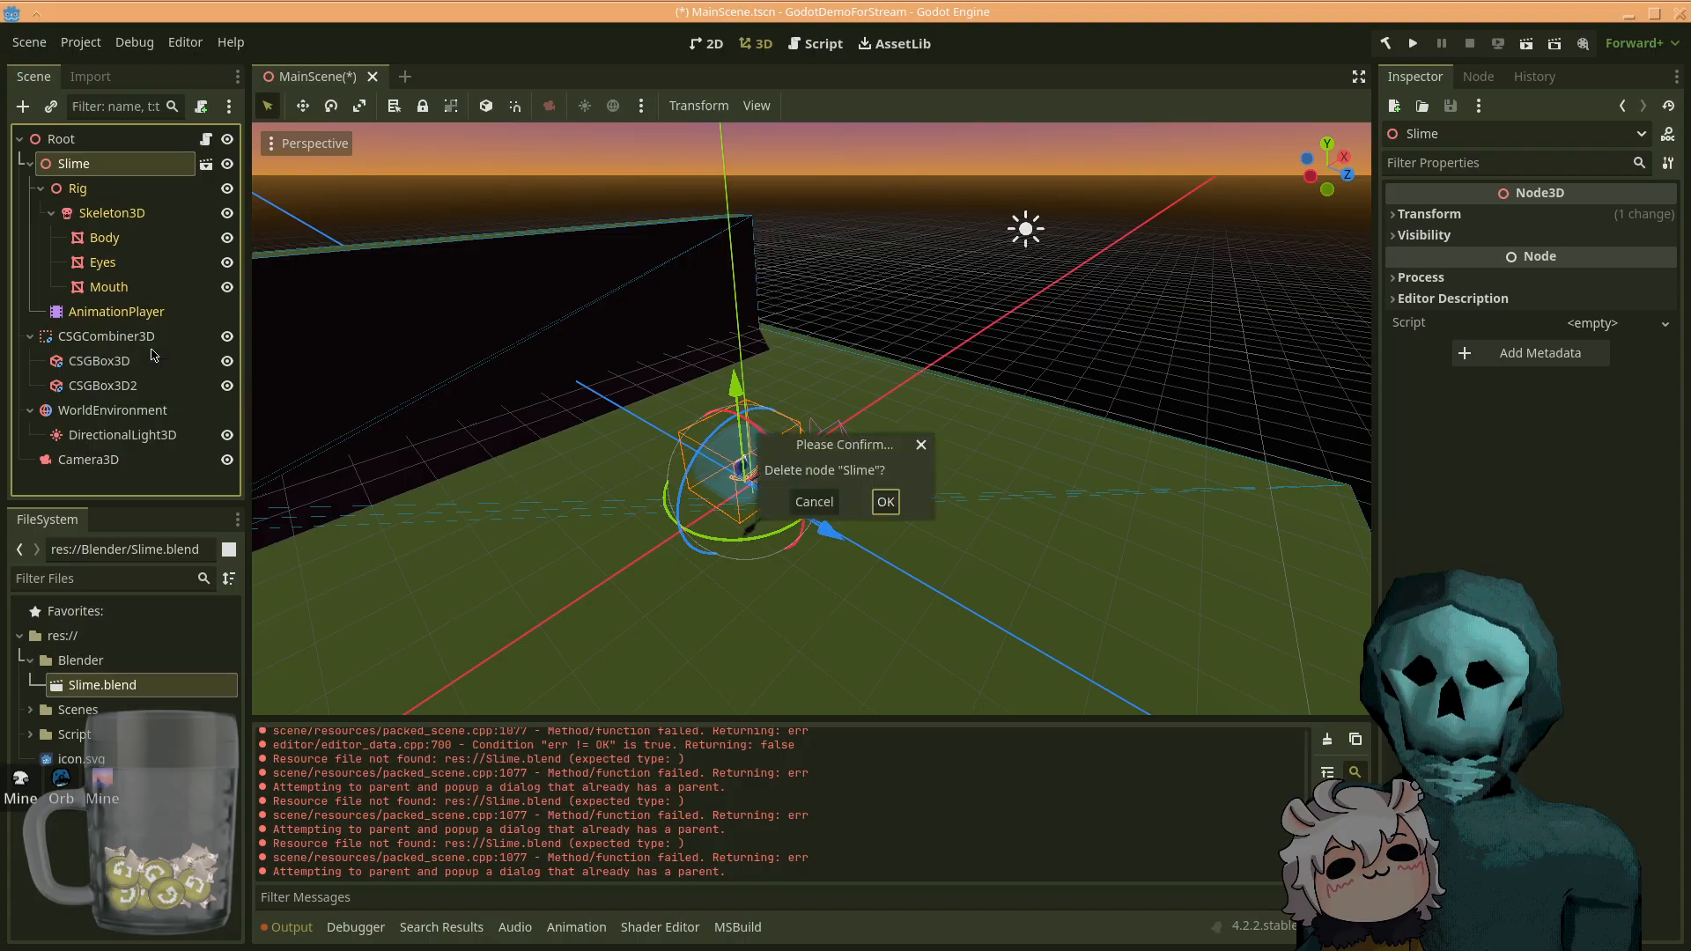
{"action": "key", "text": "Return"}
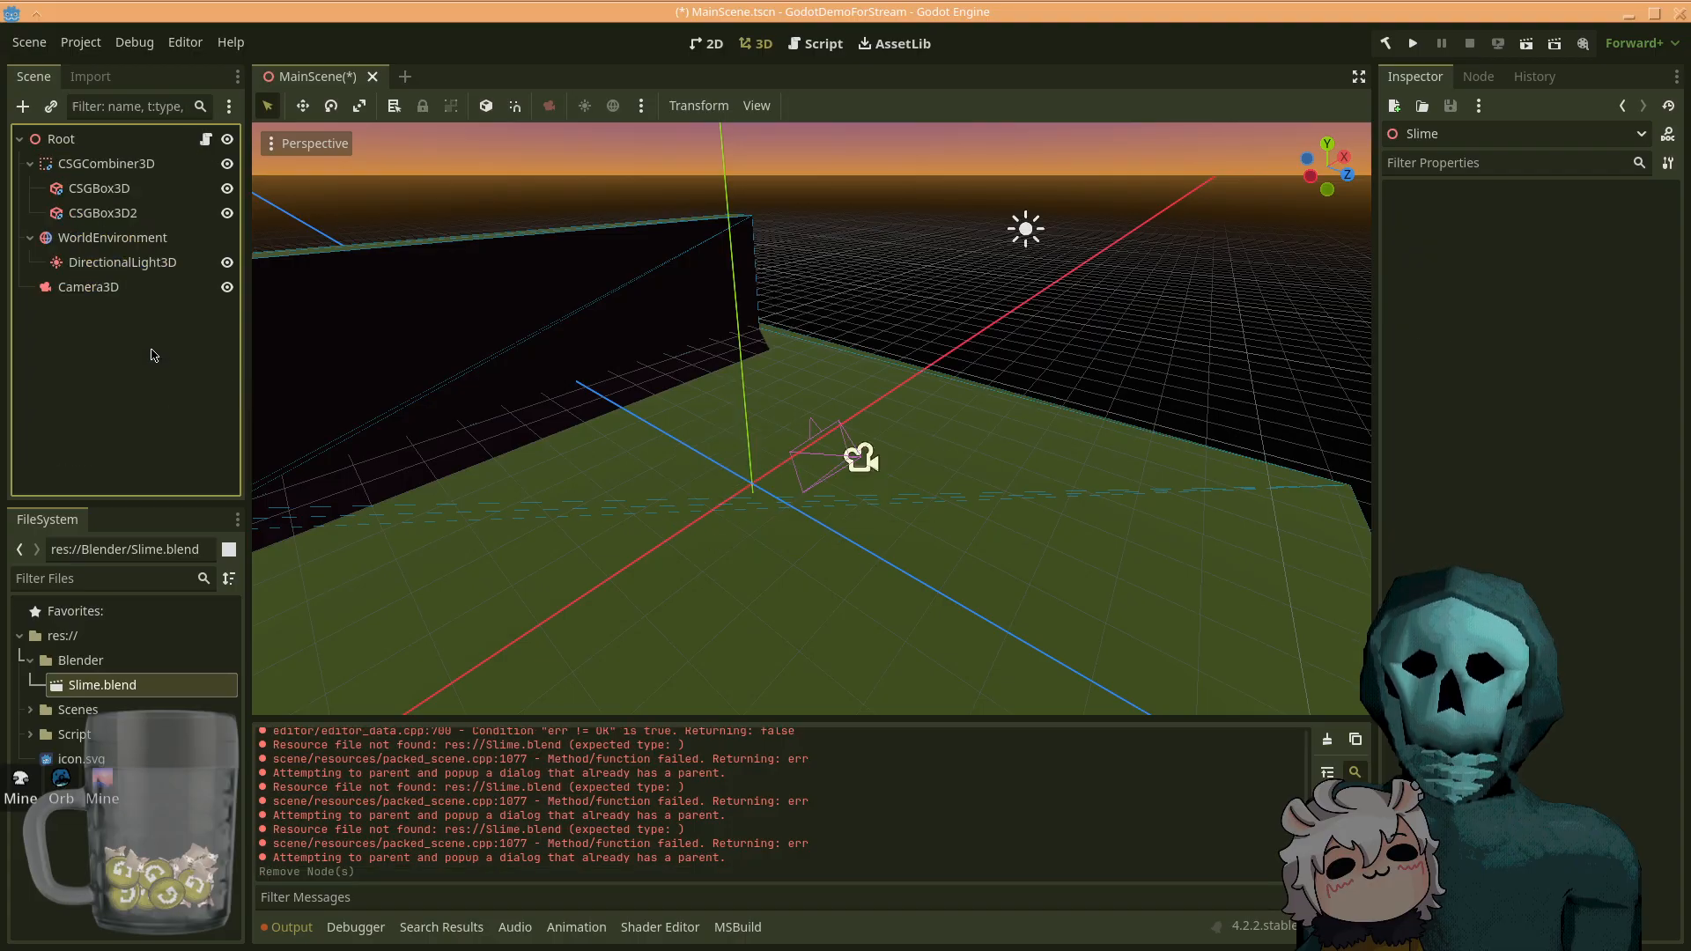
{"action": "left_click_drag", "start_coordinate": [117, 687], "coordinate": [754, 490]}
{"action": "left_click_drag", "start_coordinate": [55, 312], "coordinate": [131, 154]}
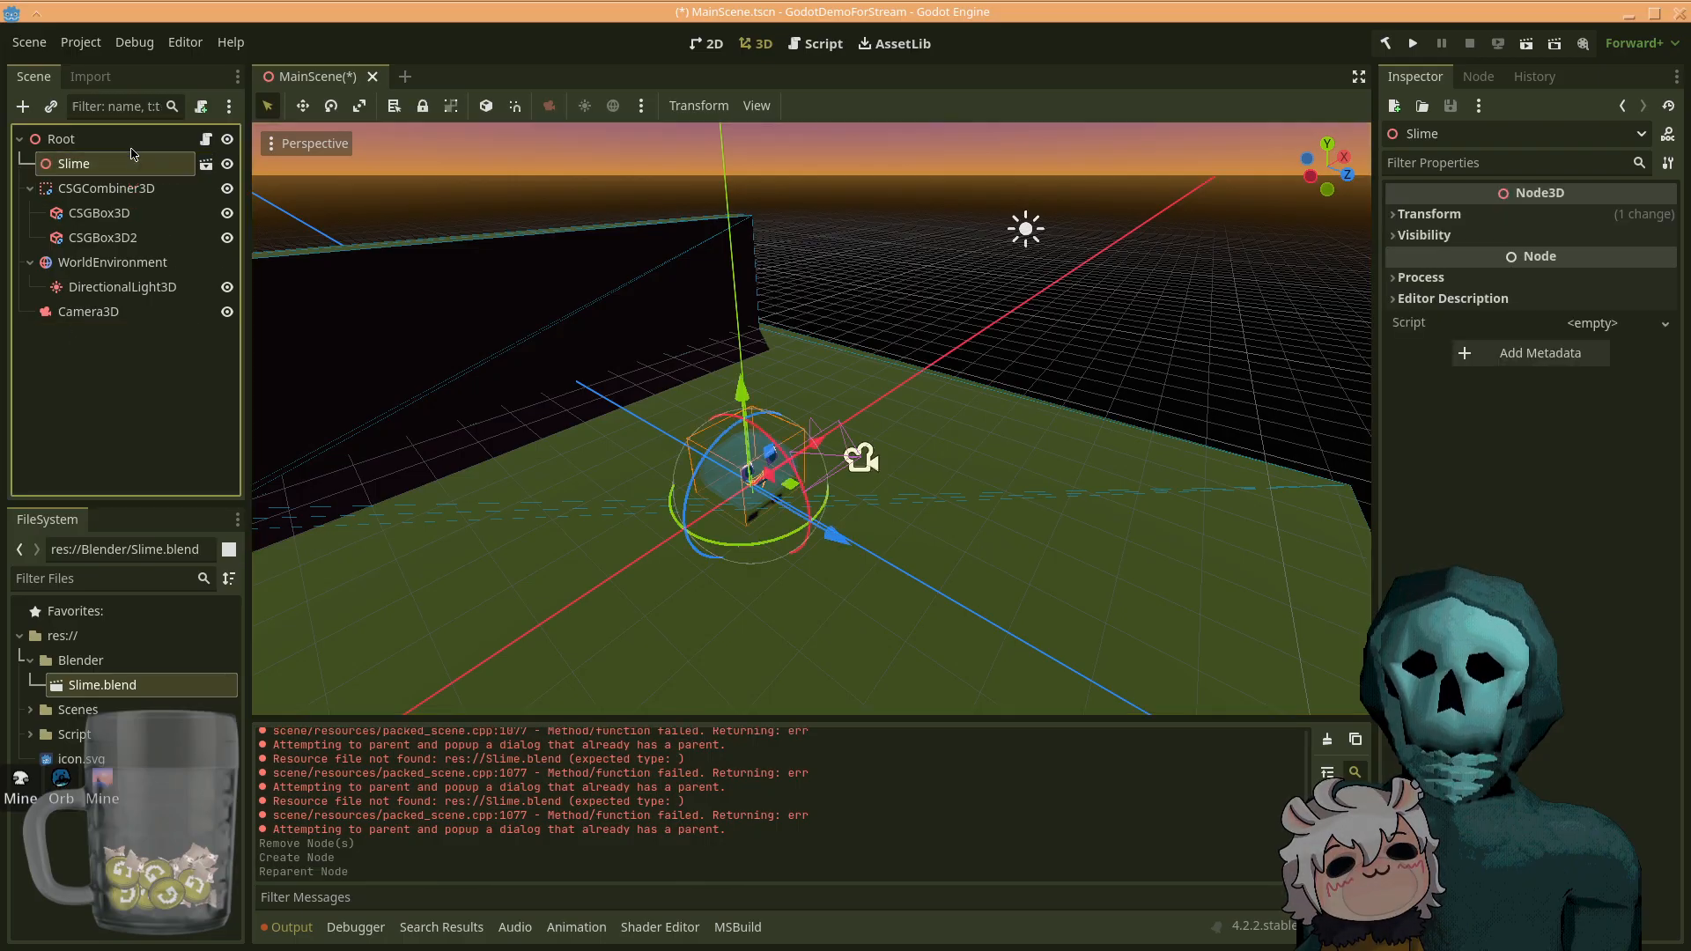
- Enable editable children on the Slime instance, select its AnimationPlayer and save MainScene
{"action": "right_click", "coordinate": [111, 163]}
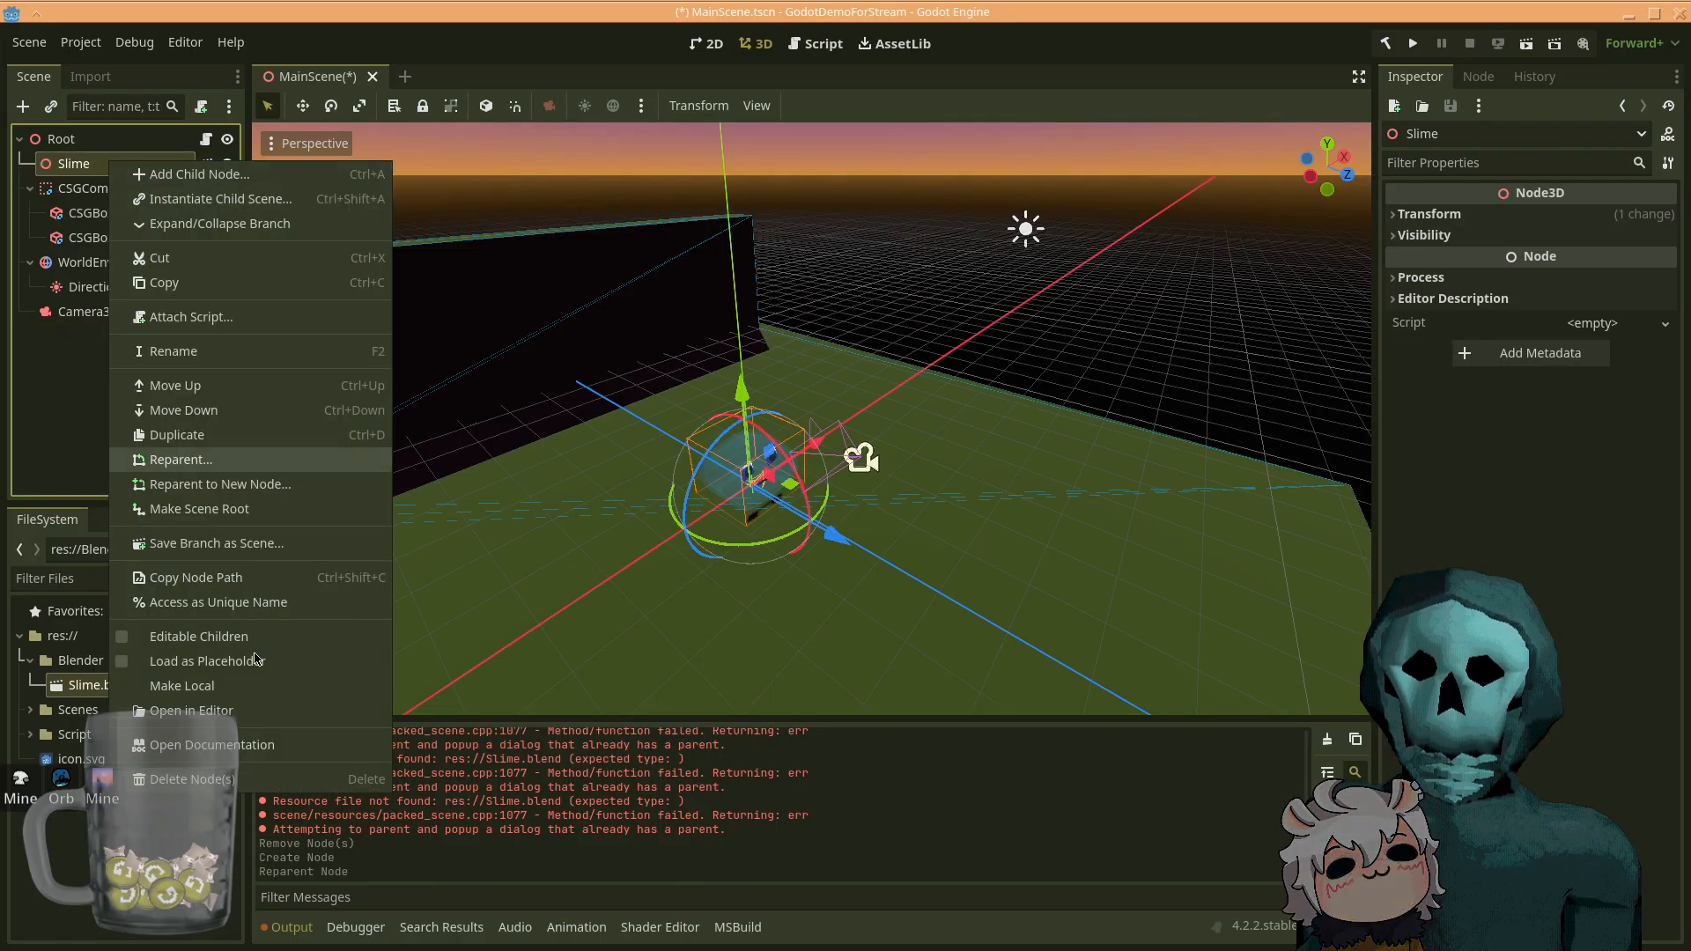
{"action": "left_click", "coordinate": [194, 636]}
{"action": "left_click", "coordinate": [82, 314]}
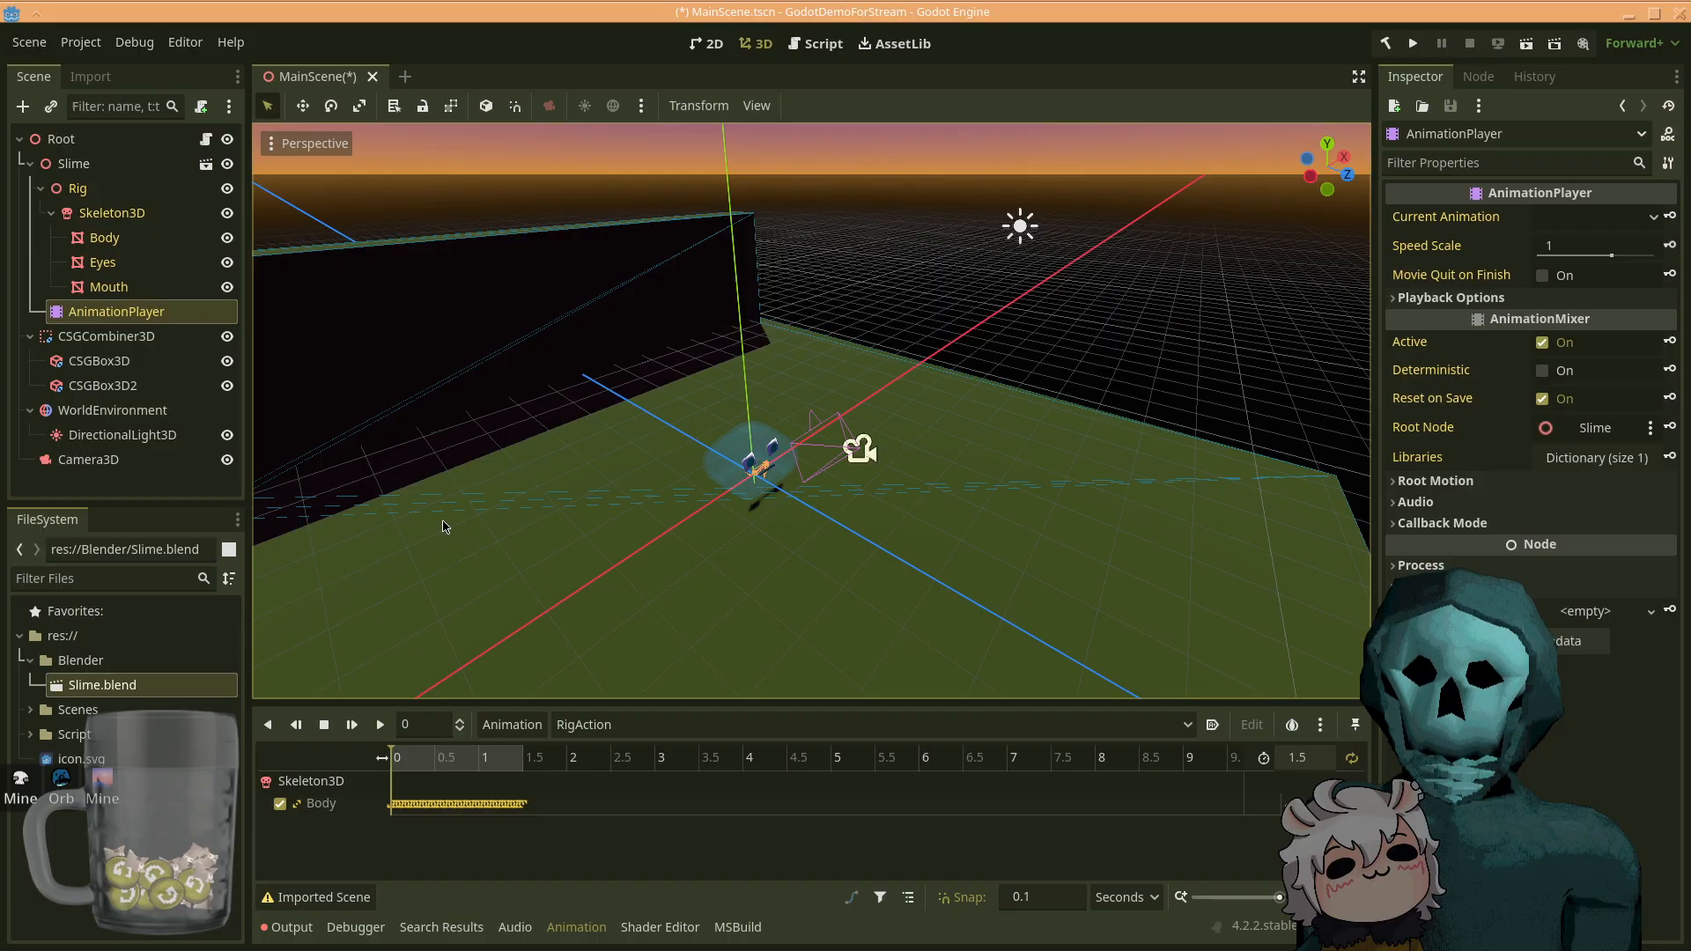
{"action": "key", "text": "ctrl+s"}
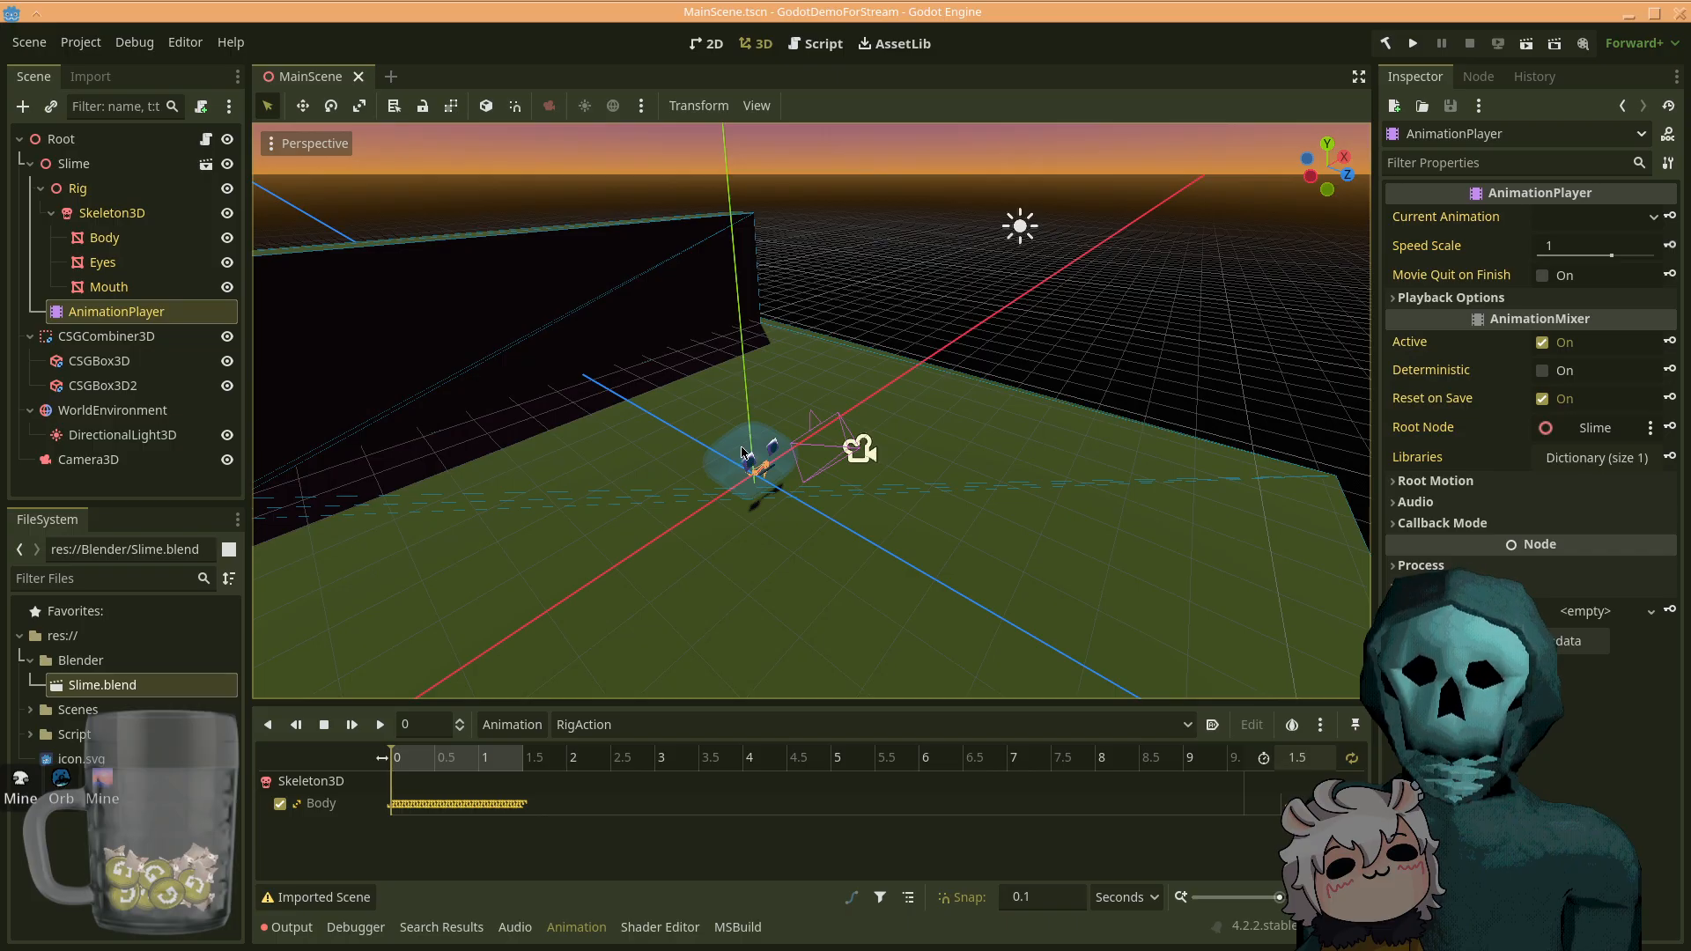
- Delete the Test scene from the project's Scenes folder
{"action": "left_click", "coordinate": [32, 710]}
{"action": "left_click", "coordinate": [66, 758]}
{"action": "right_click", "coordinate": [70, 760]}
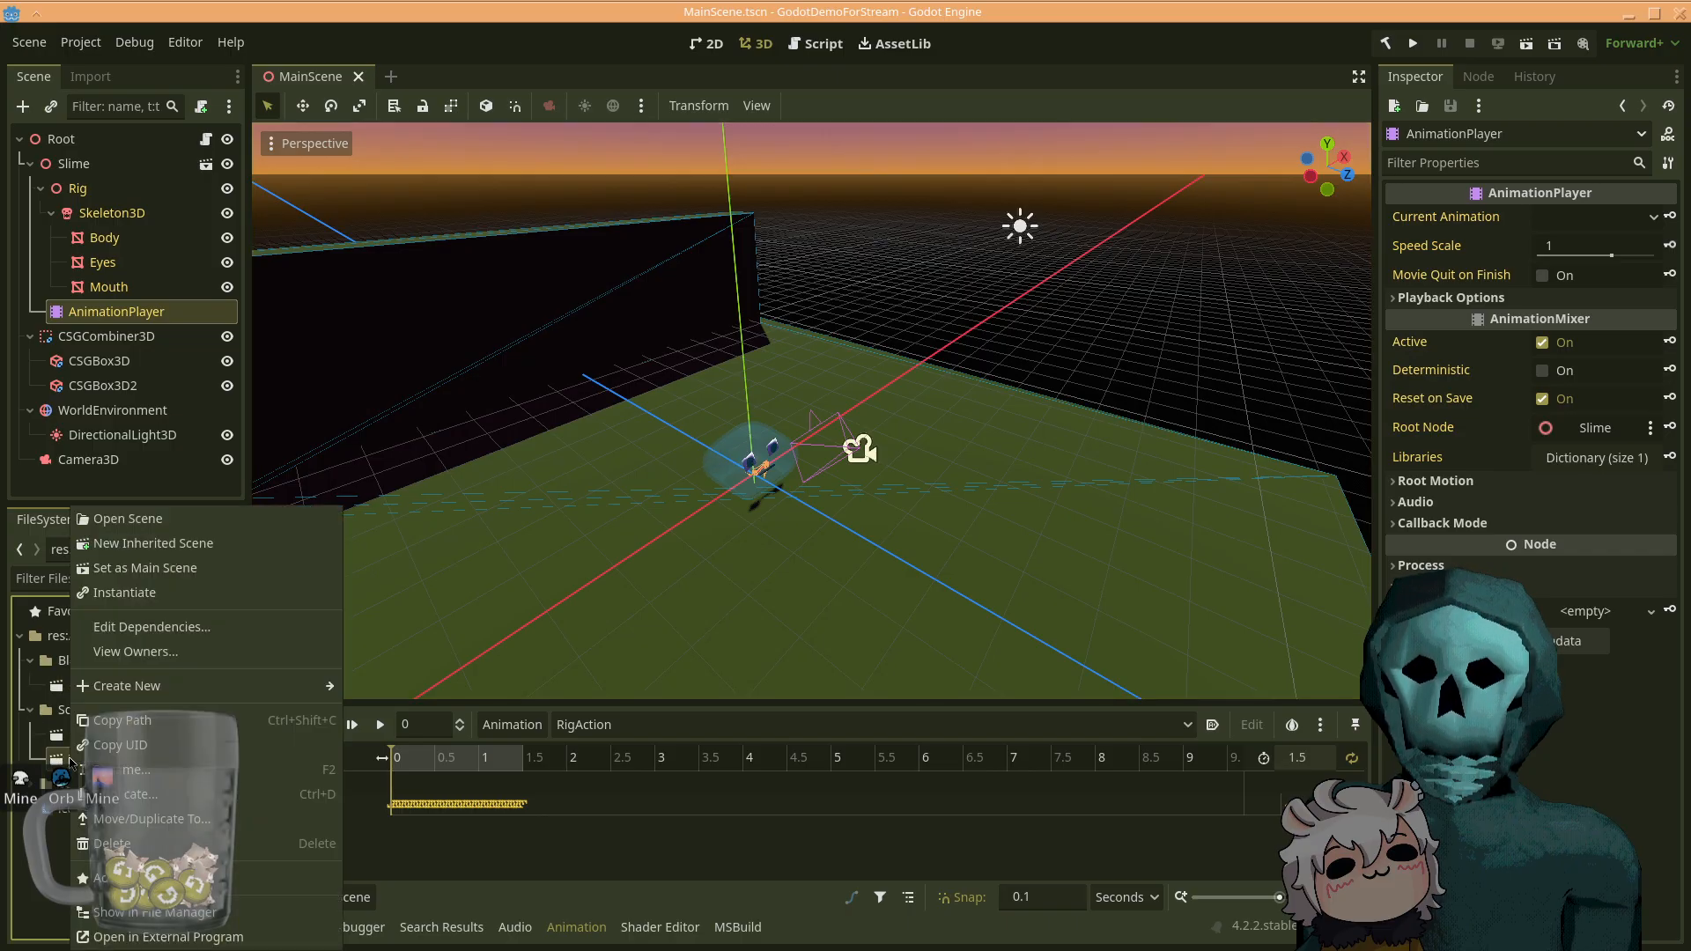
{"action": "left_click", "coordinate": [133, 846]}
{"action": "left_click", "coordinate": [964, 510]}
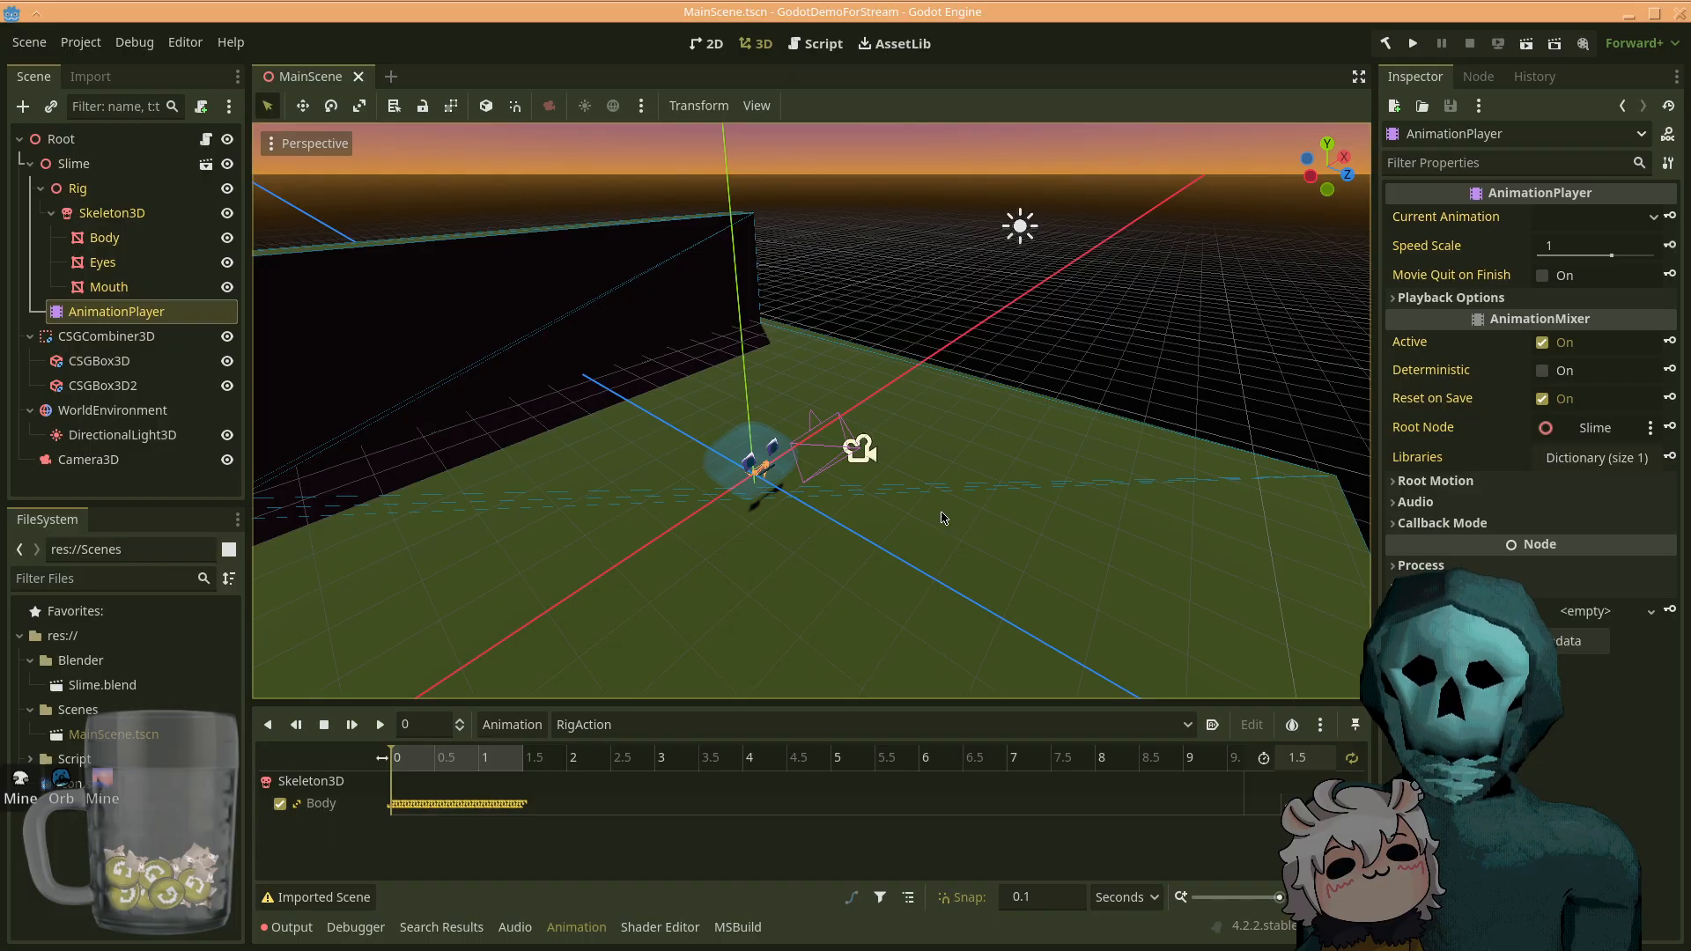
- Set RigAction to autoplay on load in Slime's AnimationPlayer, running the project before and after the change
{"action": "left_click", "coordinate": [1414, 44]}
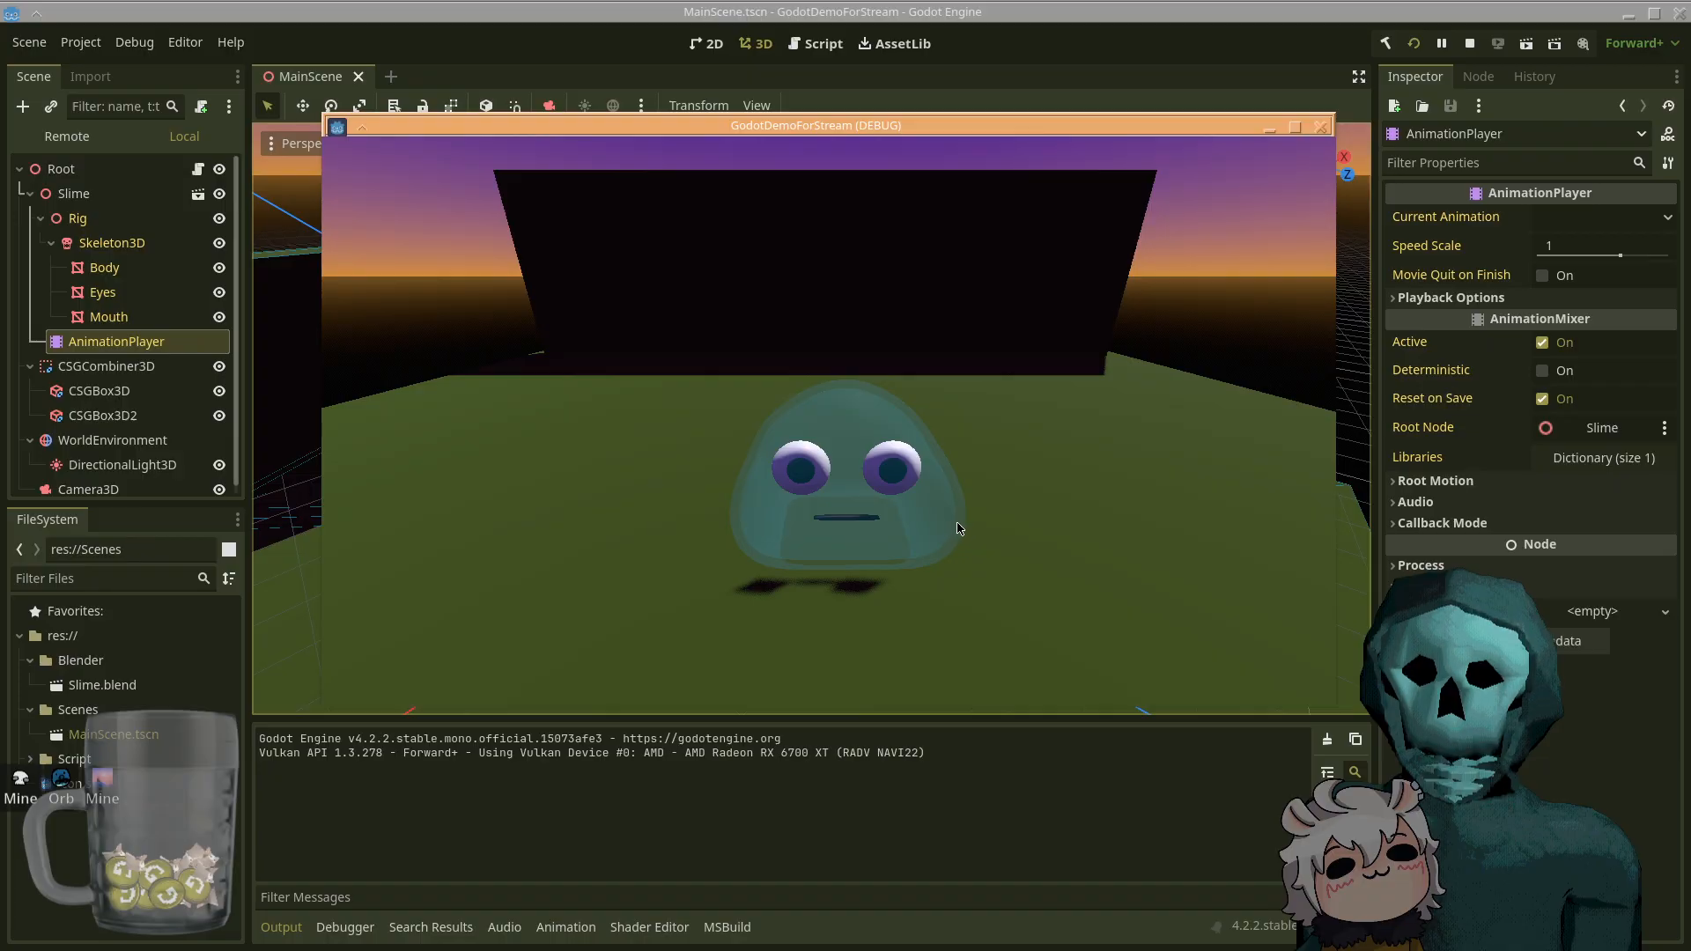
{"action": "left_click", "coordinate": [418, 6]}
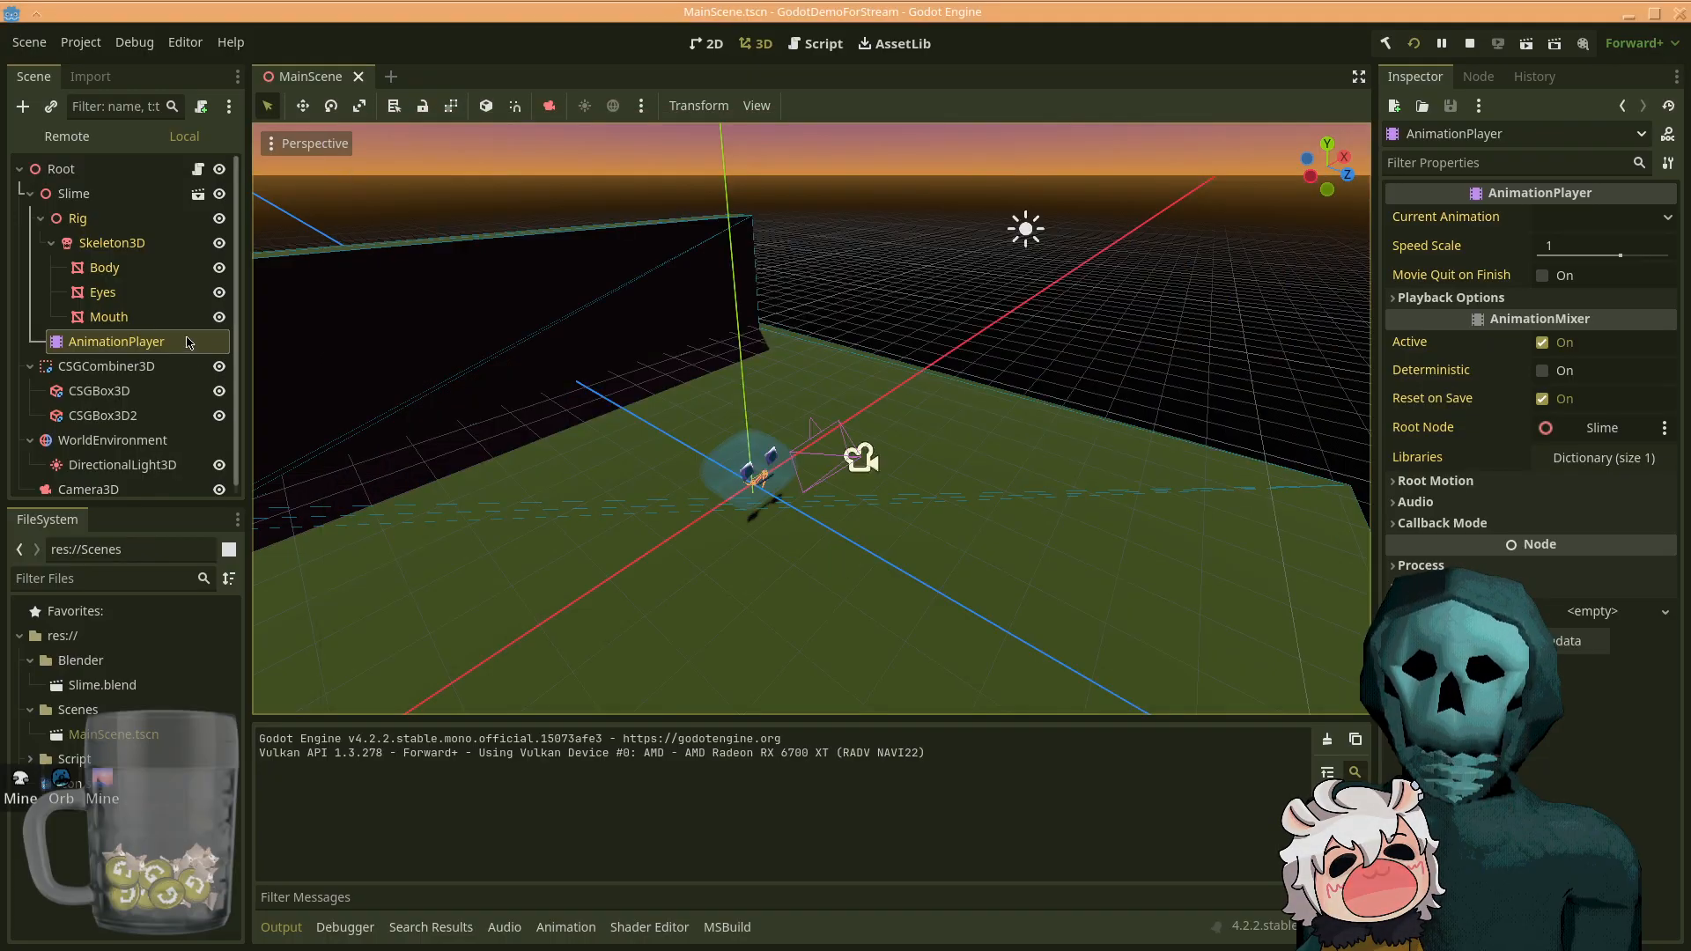
{"action": "left_click", "coordinate": [147, 343]}
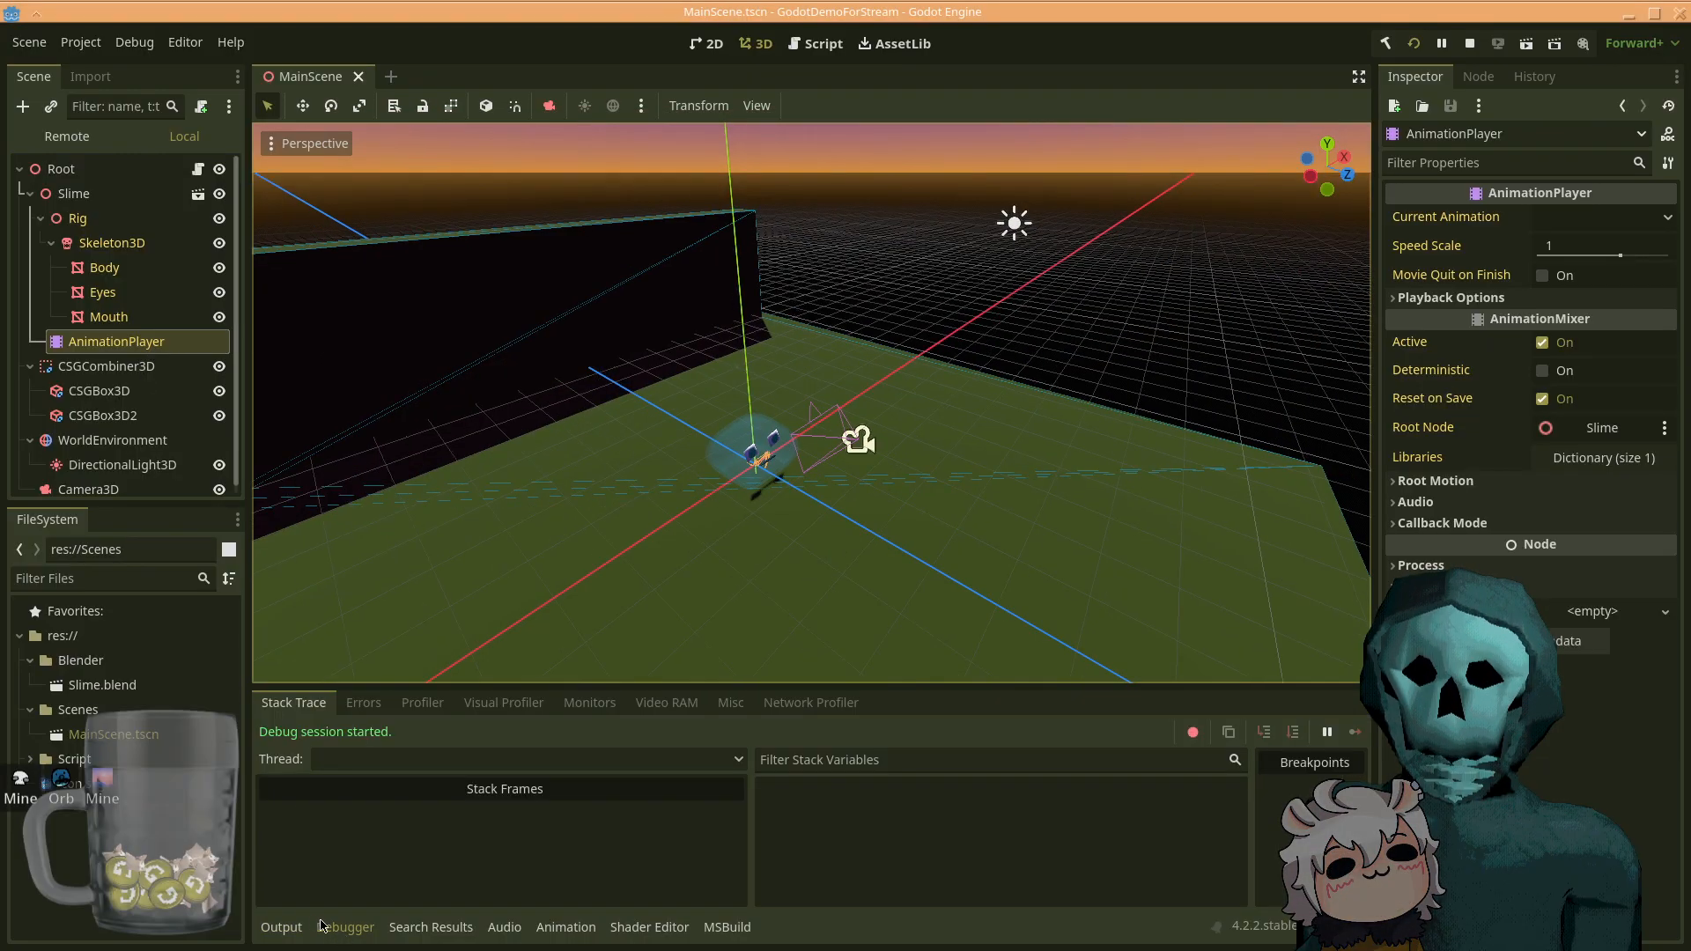
{"action": "left_click", "coordinate": [103, 317]}
{"action": "left_click", "coordinate": [114, 341]}
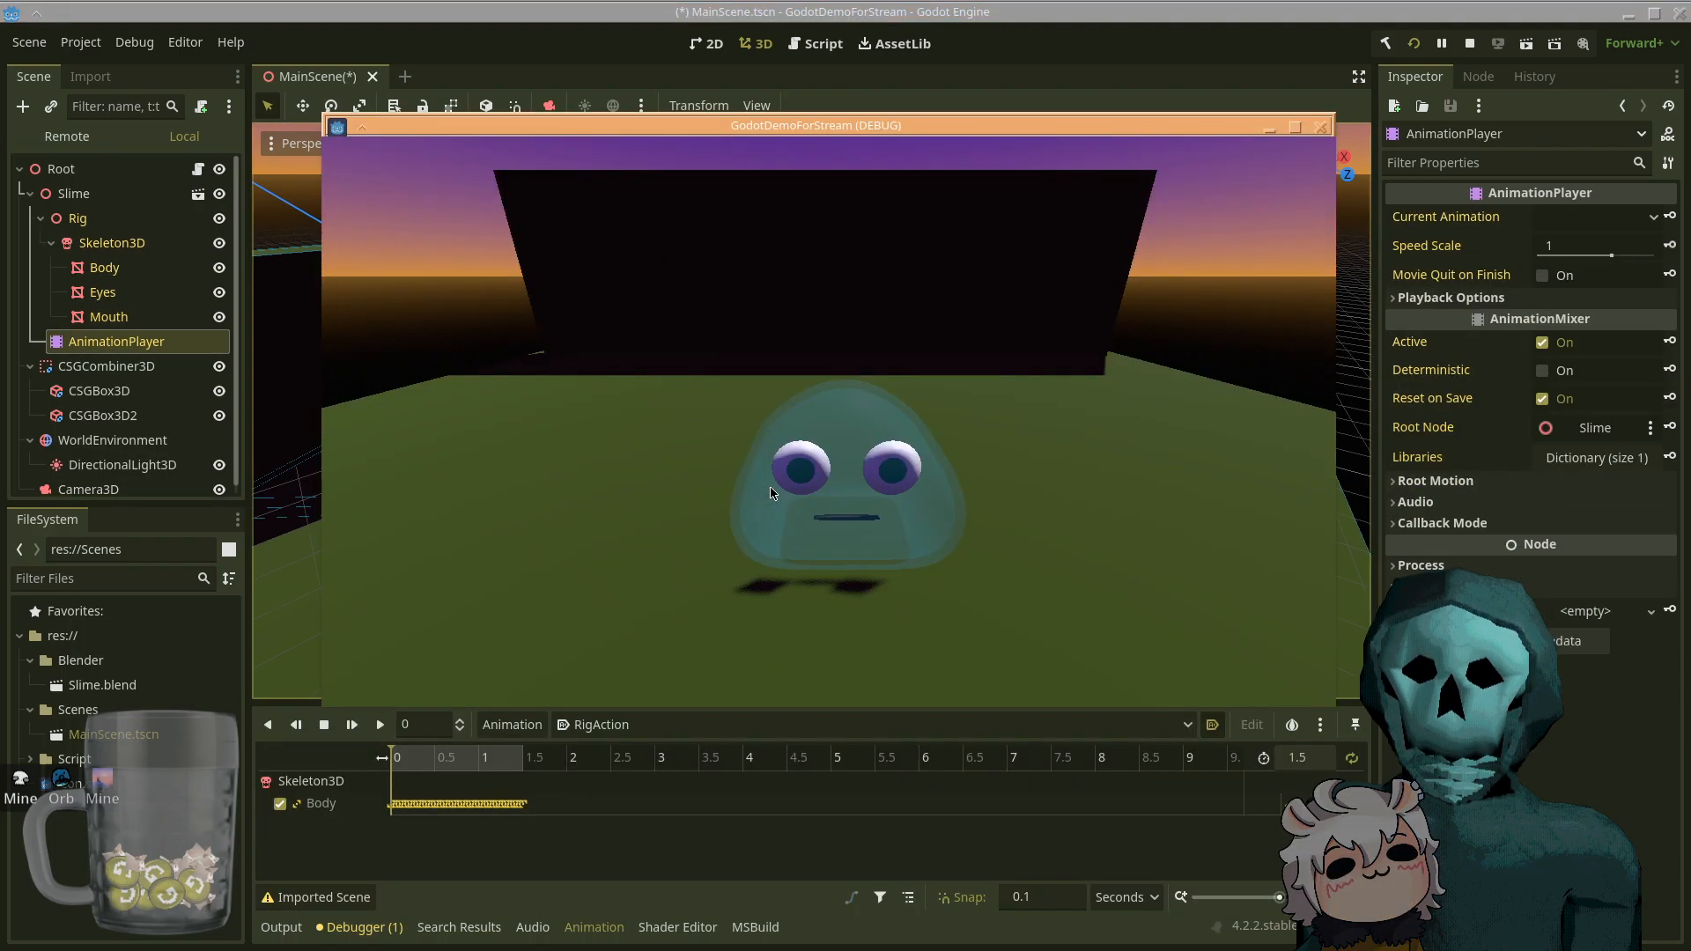
{"action": "left_click", "coordinate": [1414, 45]}
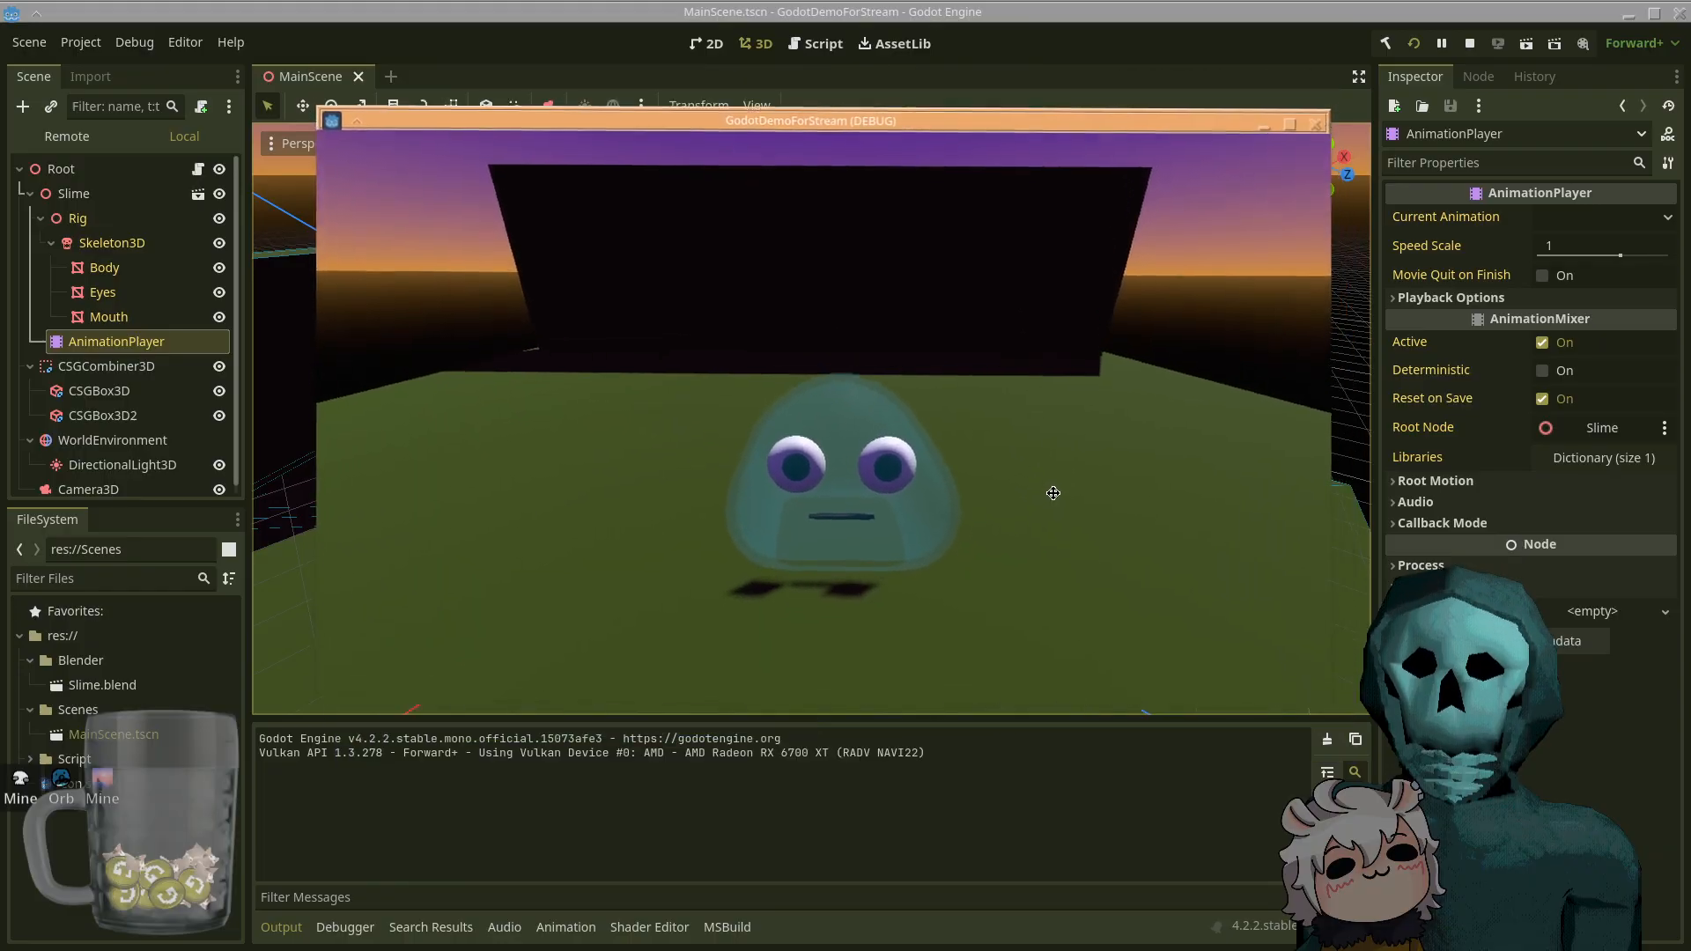
- Check the RigAction animation in Slime's AnimationPlayer and run the project again
{"action": "left_click", "coordinate": [905, 5]}
{"action": "left_click", "coordinate": [115, 323]}
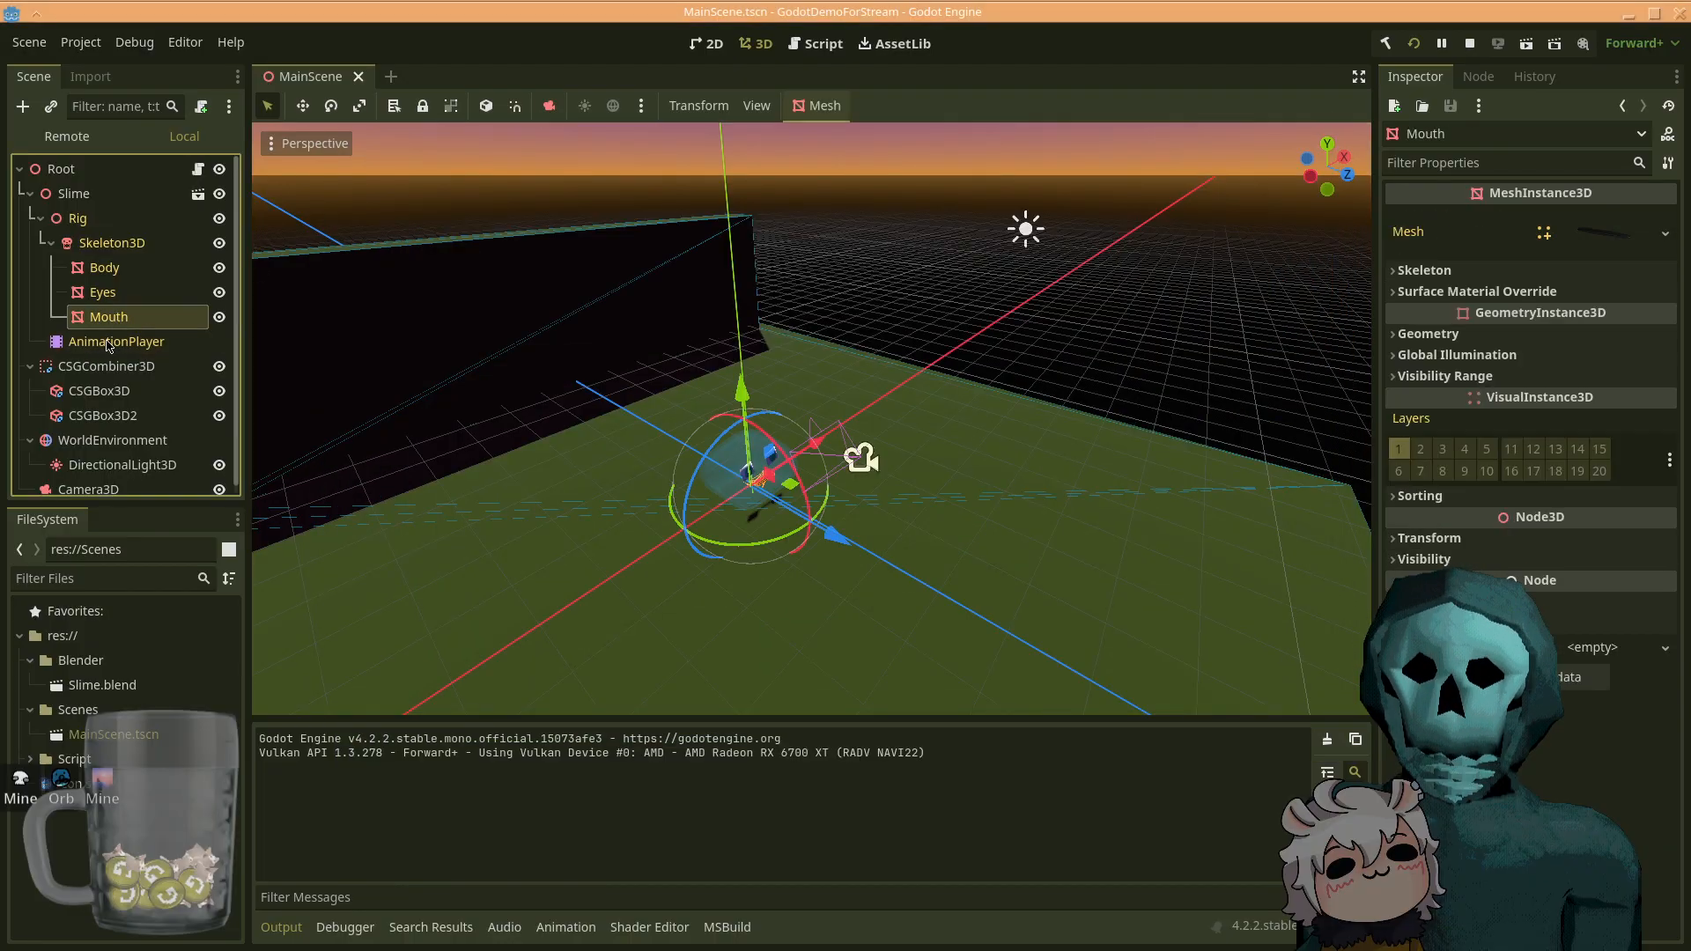
{"action": "left_click", "coordinate": [109, 344]}
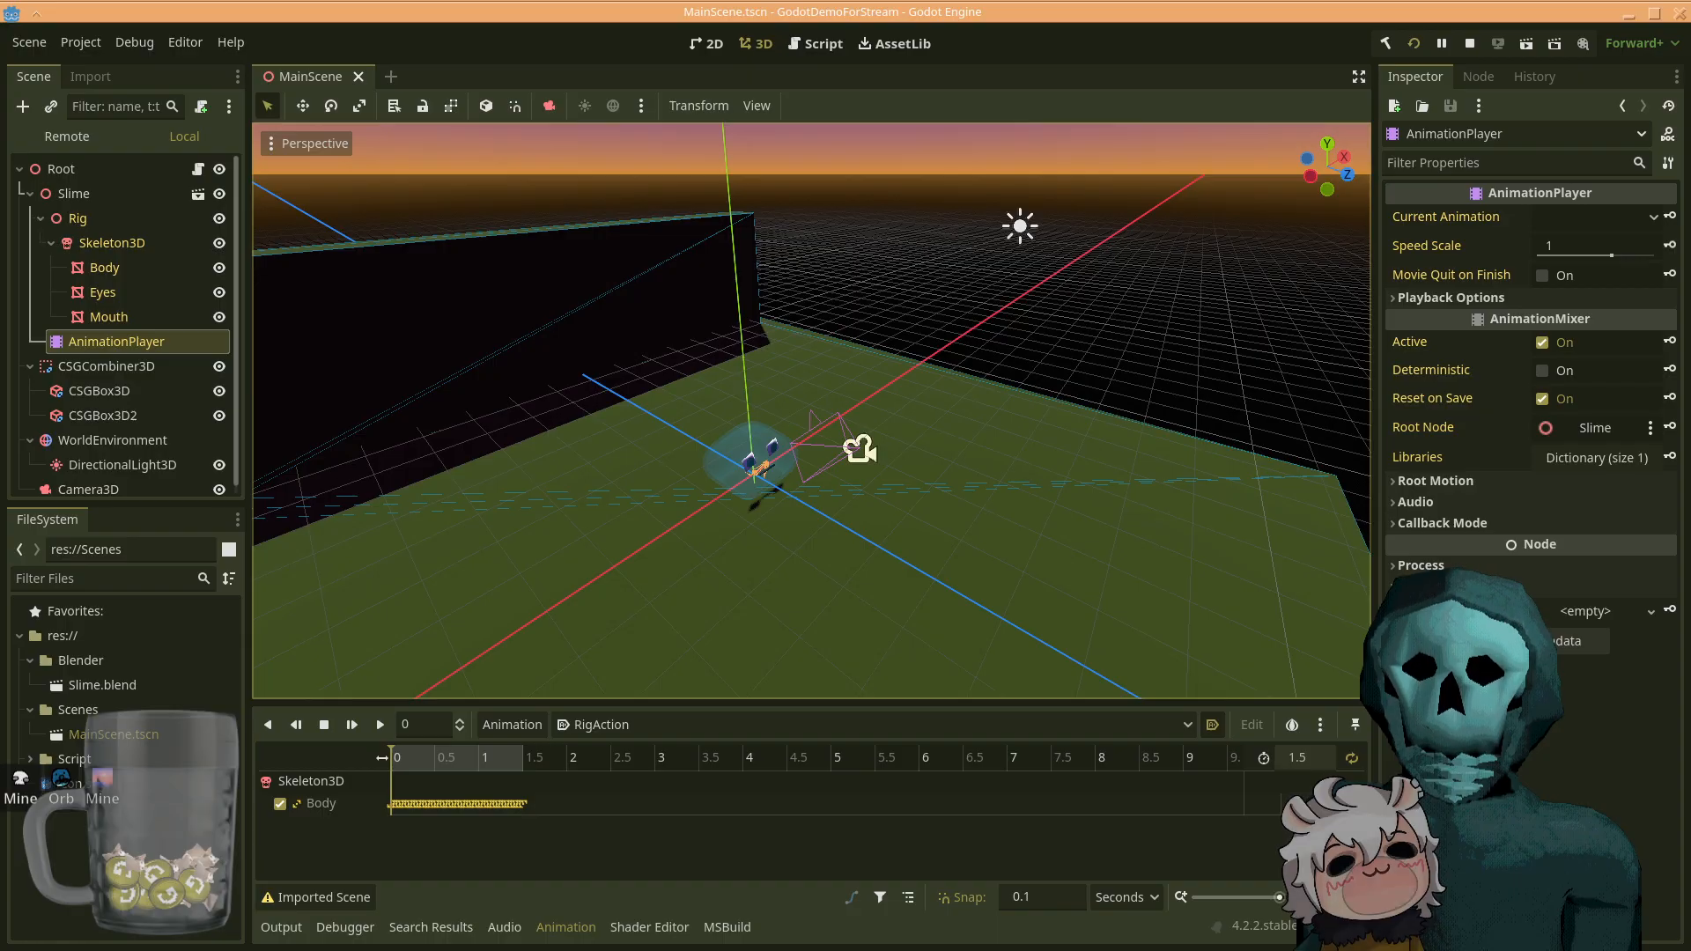
{"action": "left_click", "coordinate": [1419, 43]}
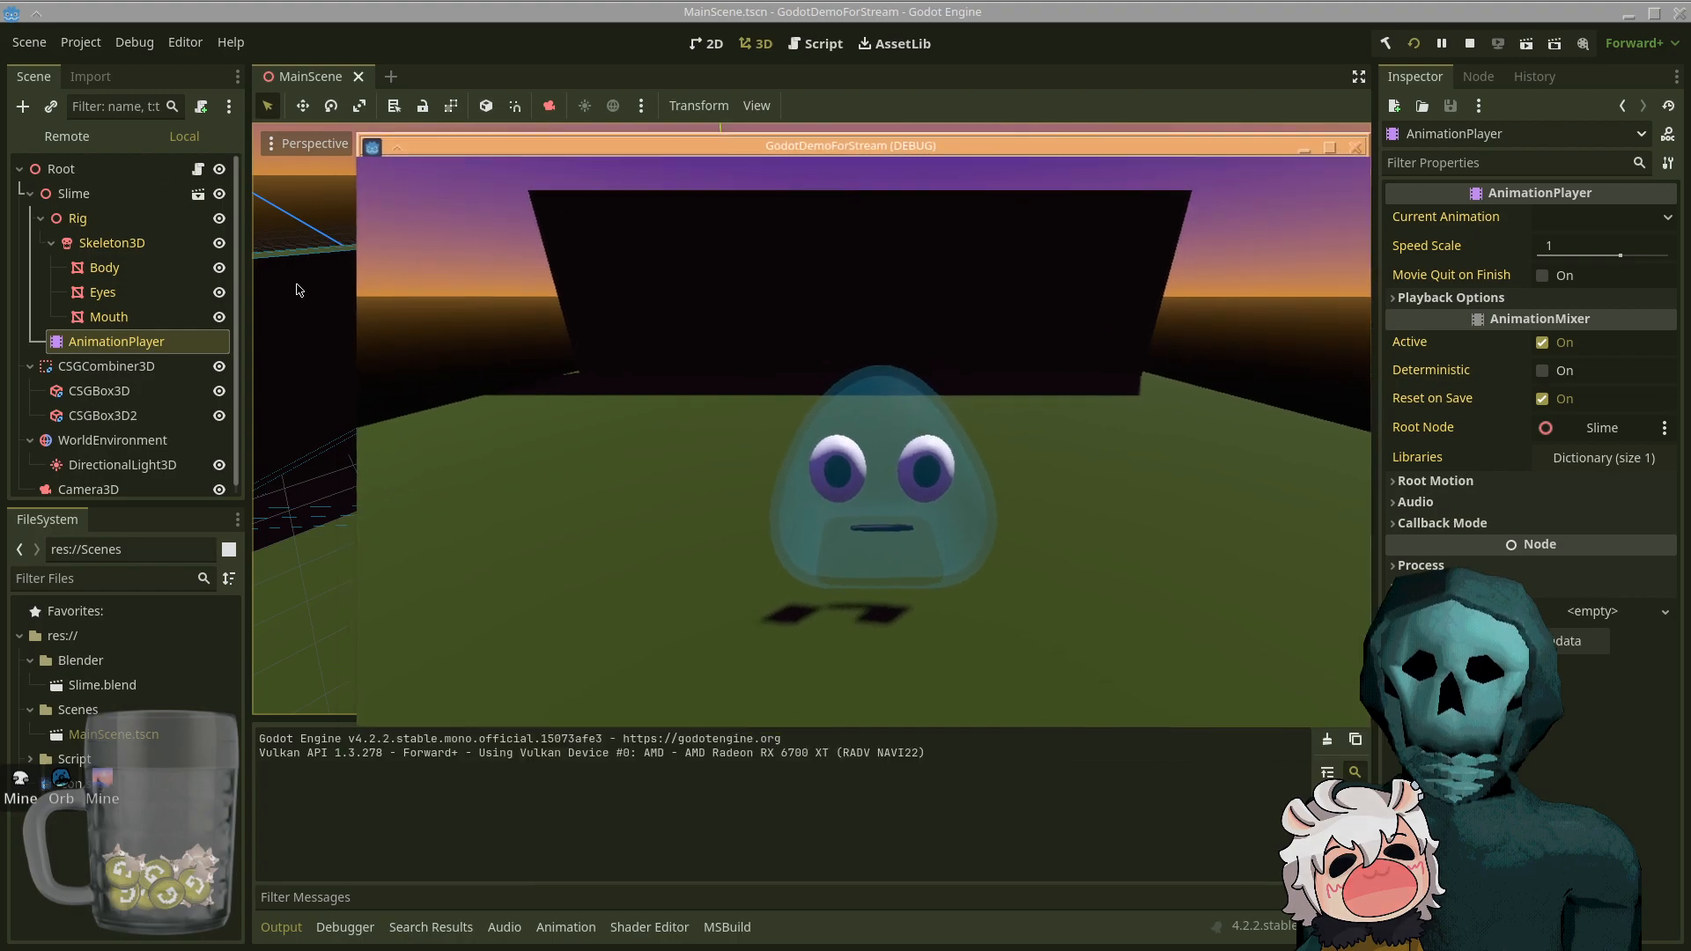
- Examine RigAction in the AnimationPlayer alongside the running game, and show the output log
{"action": "left_click", "coordinate": [181, 84]}
{"action": "left_click", "coordinate": [128, 320]}
{"action": "left_click", "coordinate": [115, 343]}
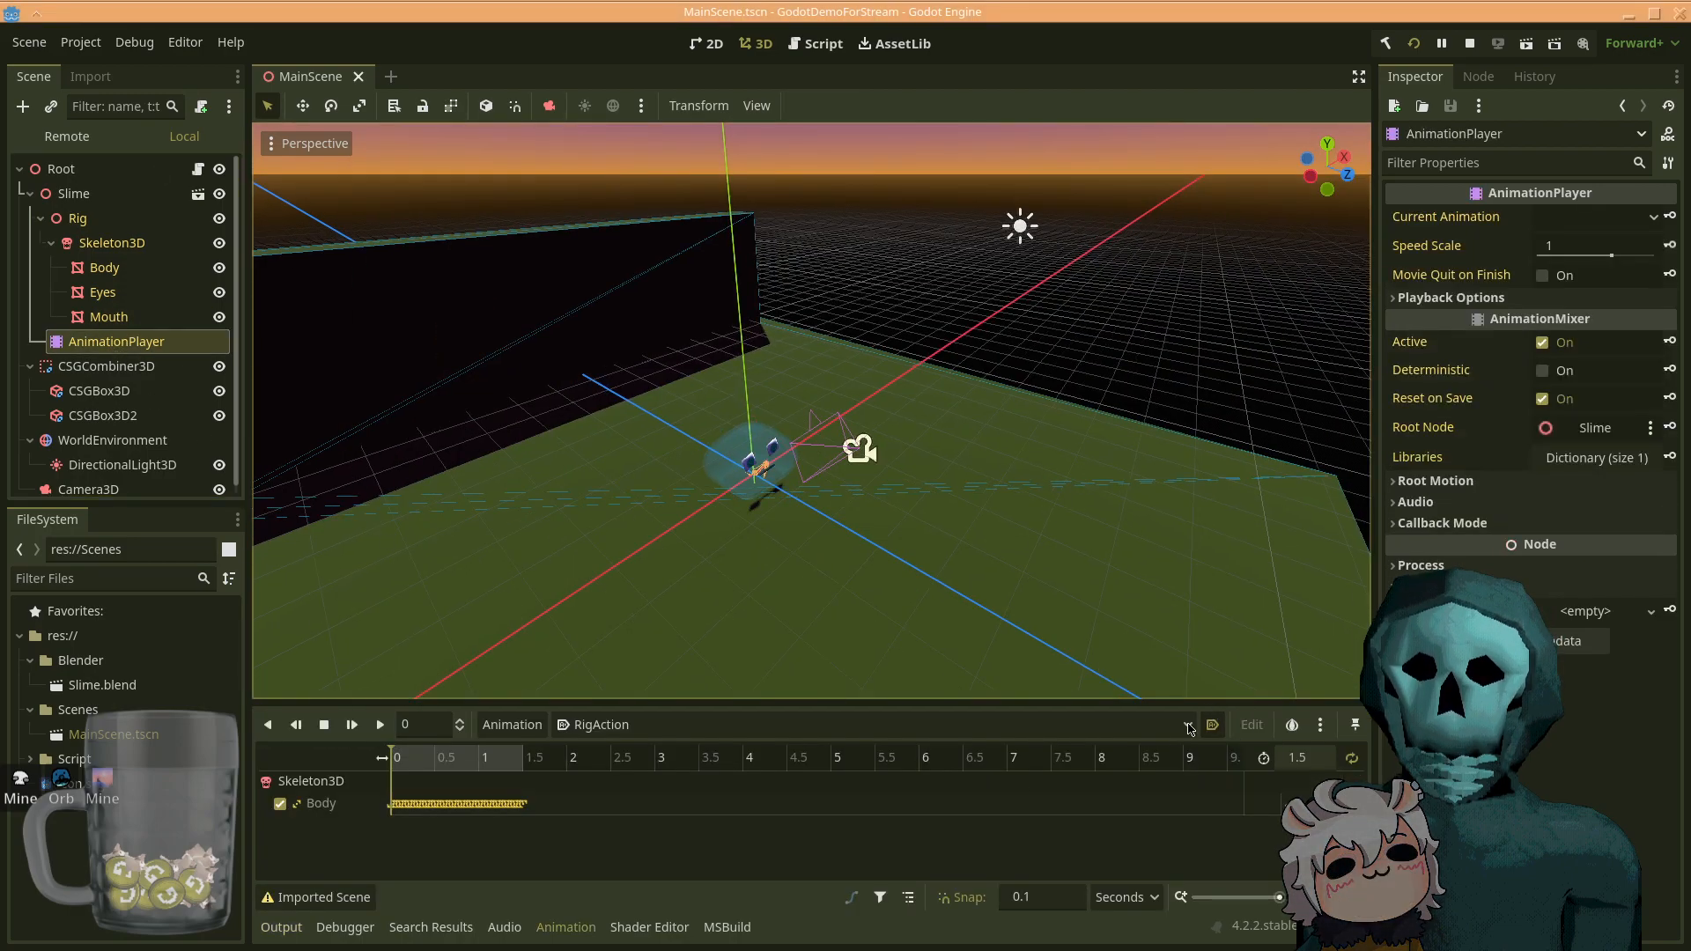
{"action": "mouse_move", "coordinate": [1226, 684]}
{"action": "left_mouse_down"}
{"action": "mouse_move", "coordinate": [1183, 760]}
{"action": "mouse_move", "coordinate": [1173, 733]}
{"action": "mouse_move", "coordinate": [1239, 685]}
{"action": "left_mouse_up"}
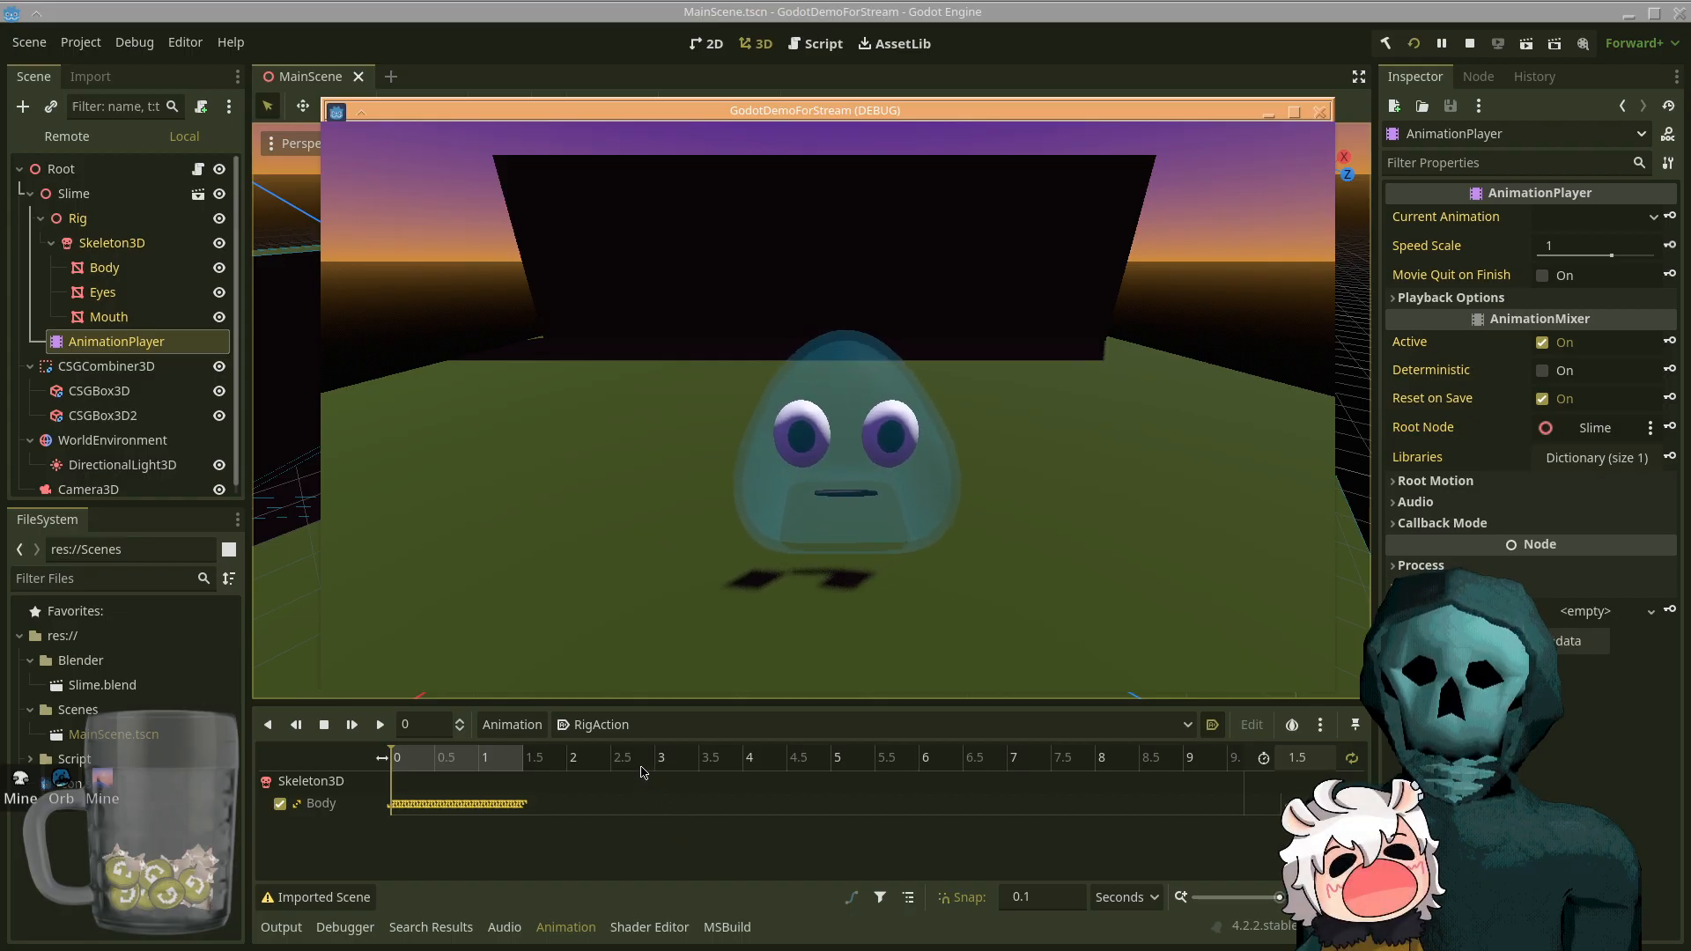
{"action": "left_click", "coordinate": [281, 936]}
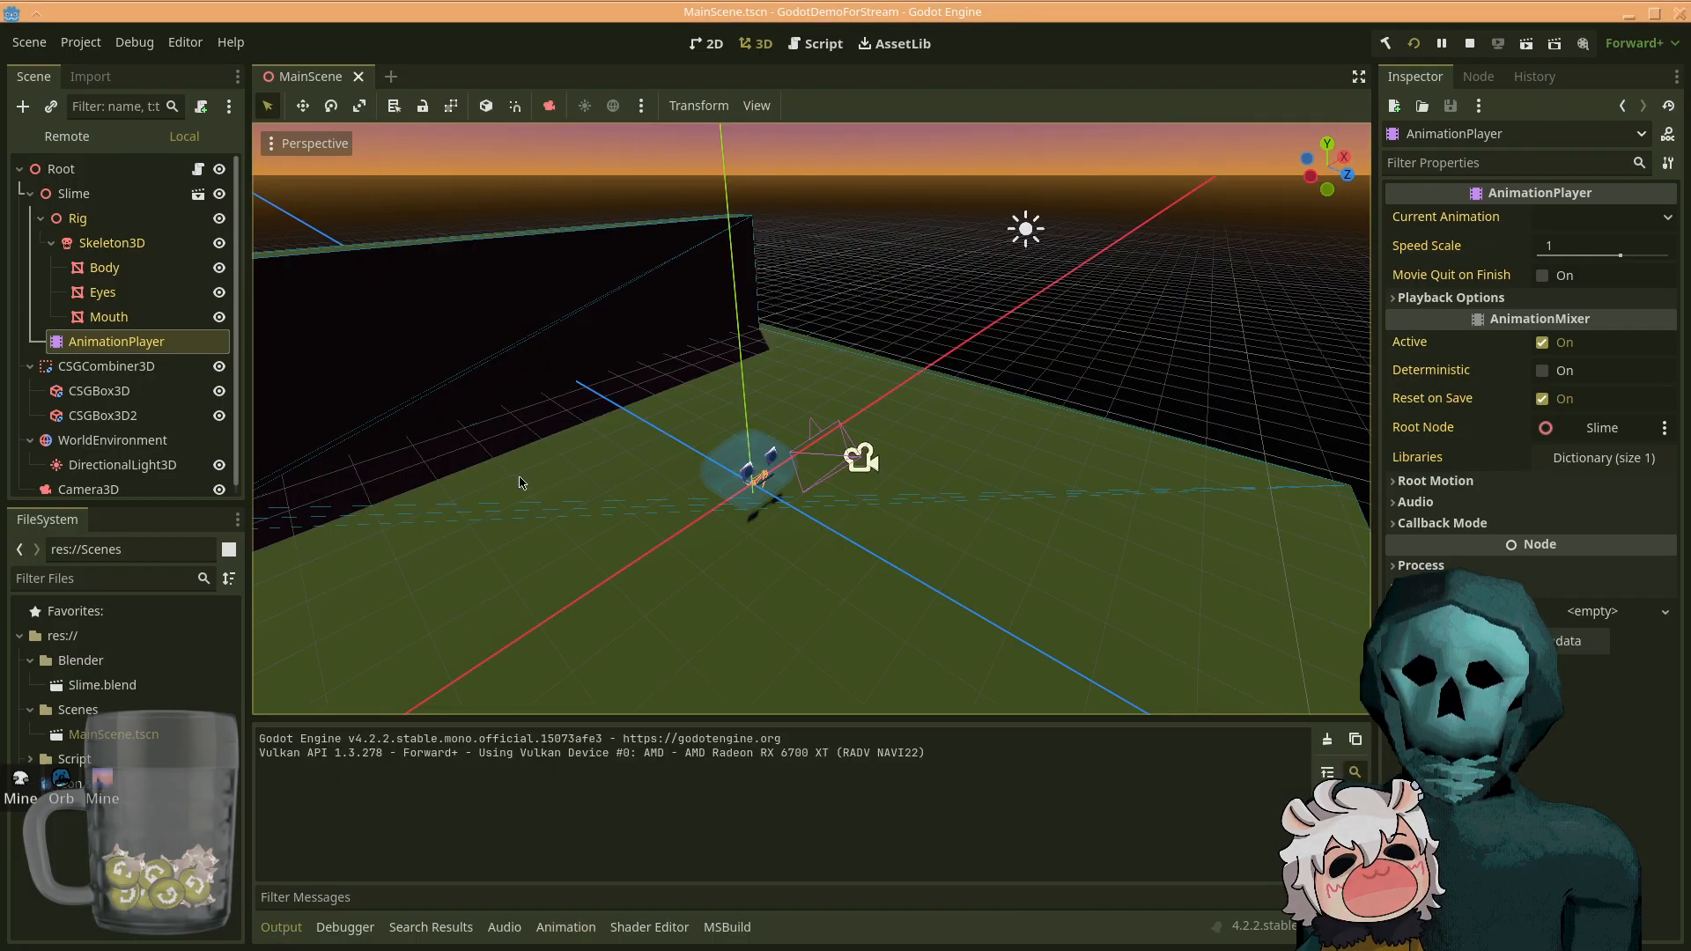
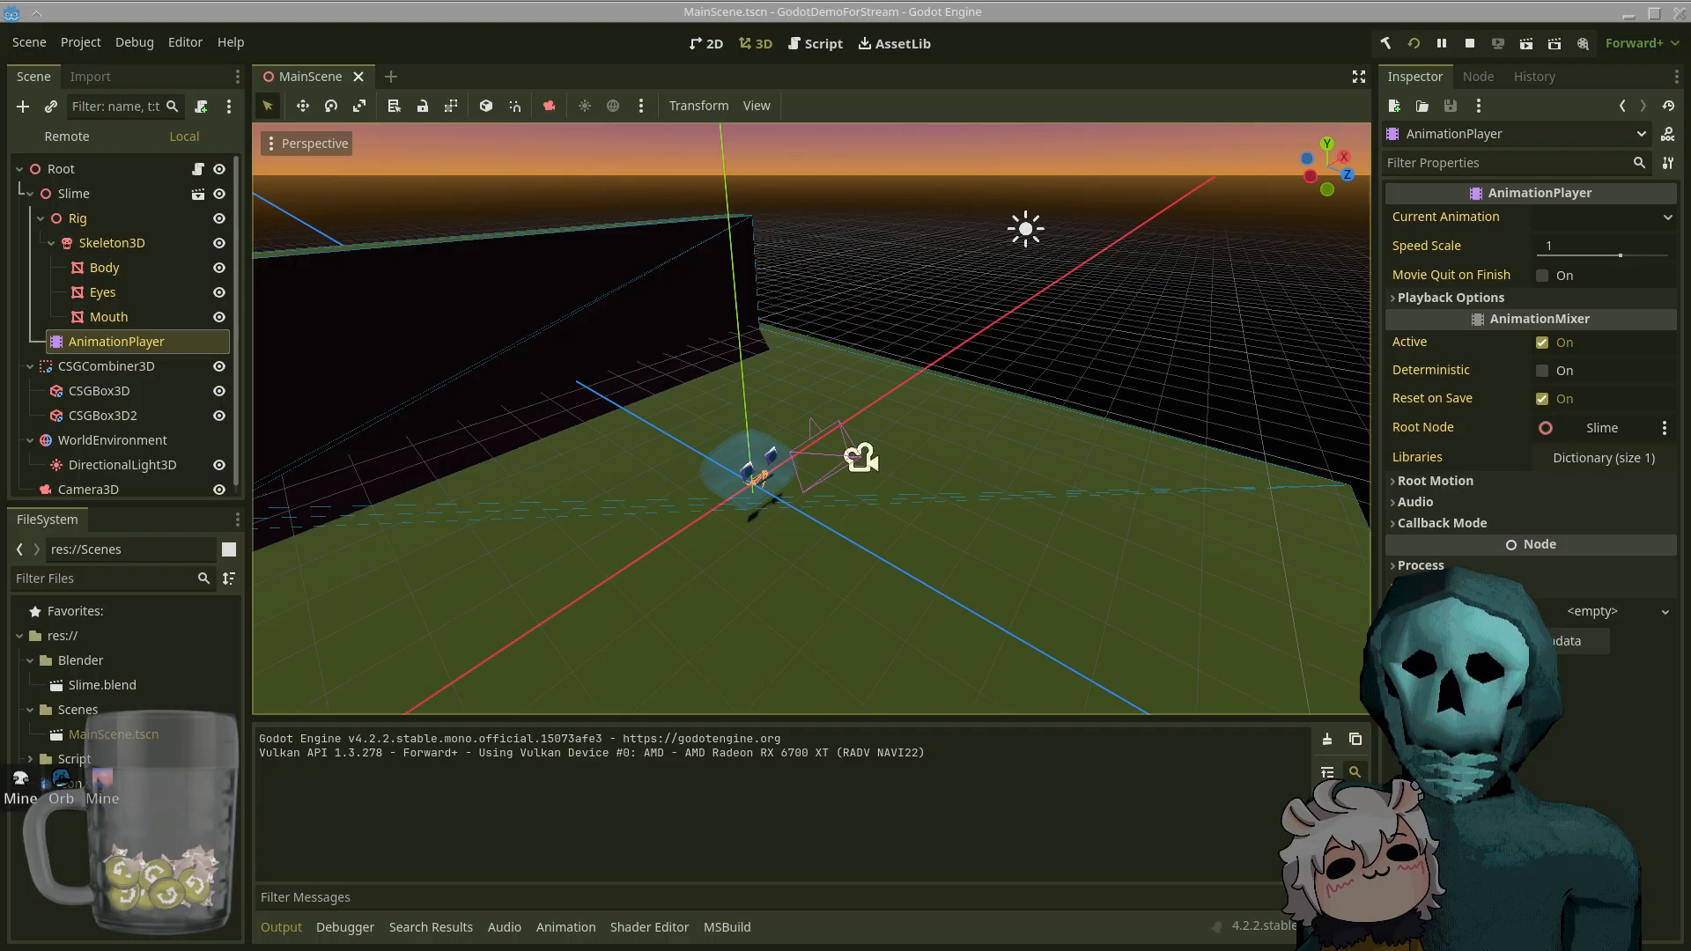
{"action": "key", "text": "super+w"}
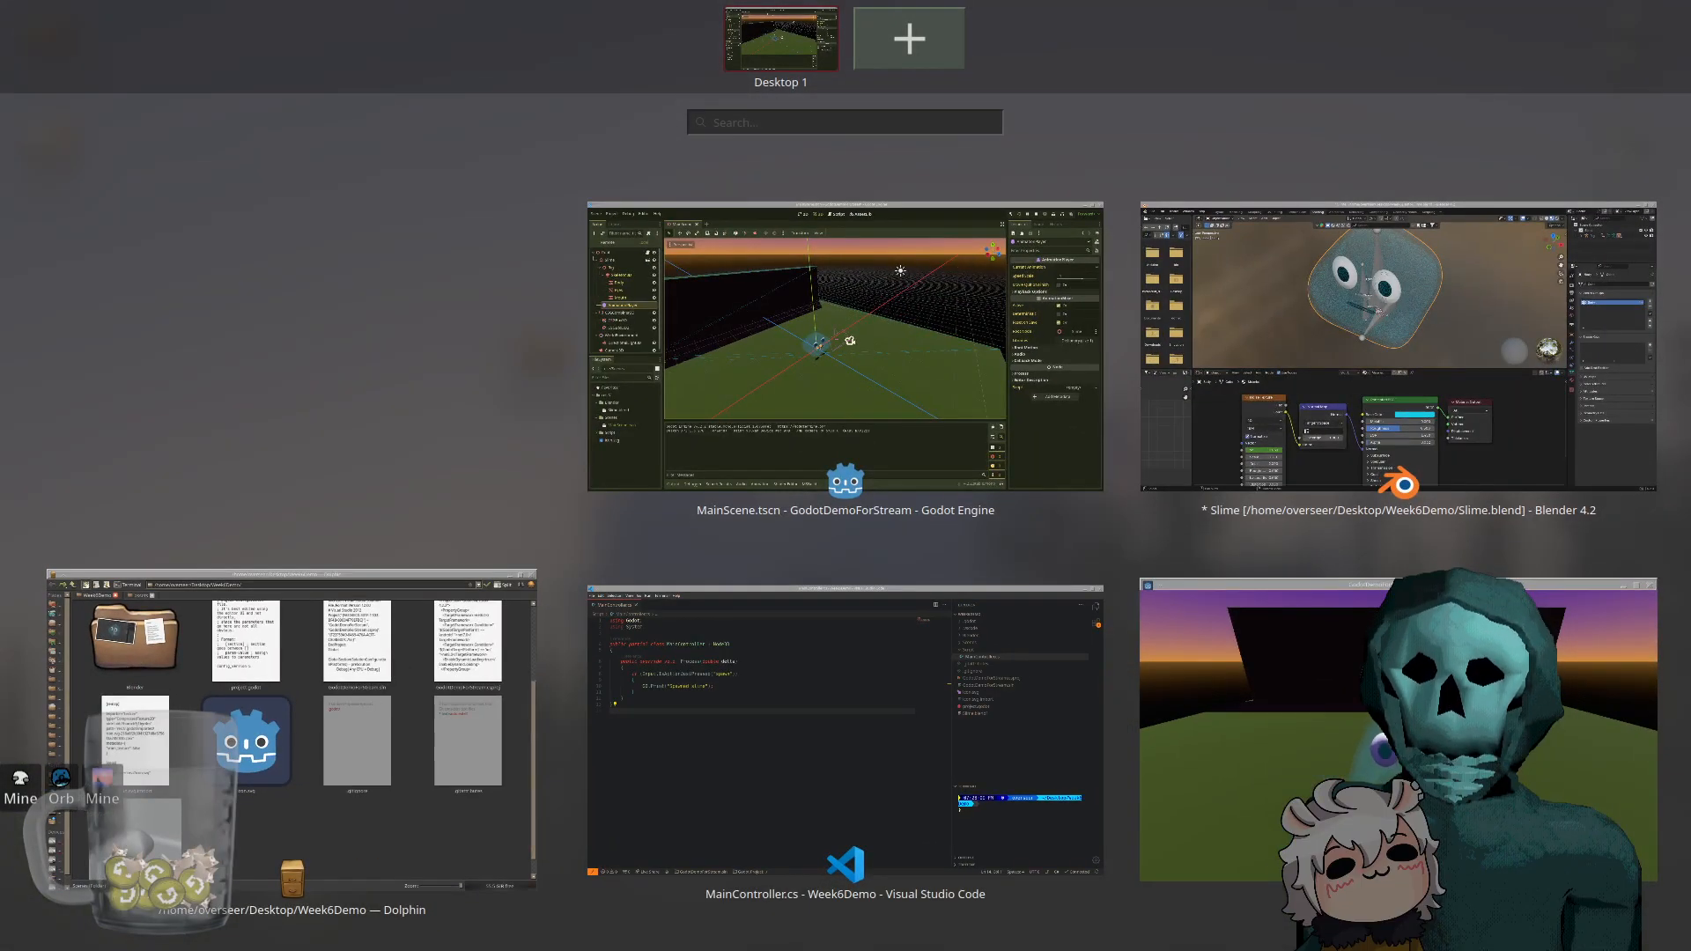
{"action": "key", "text": "super+w"}
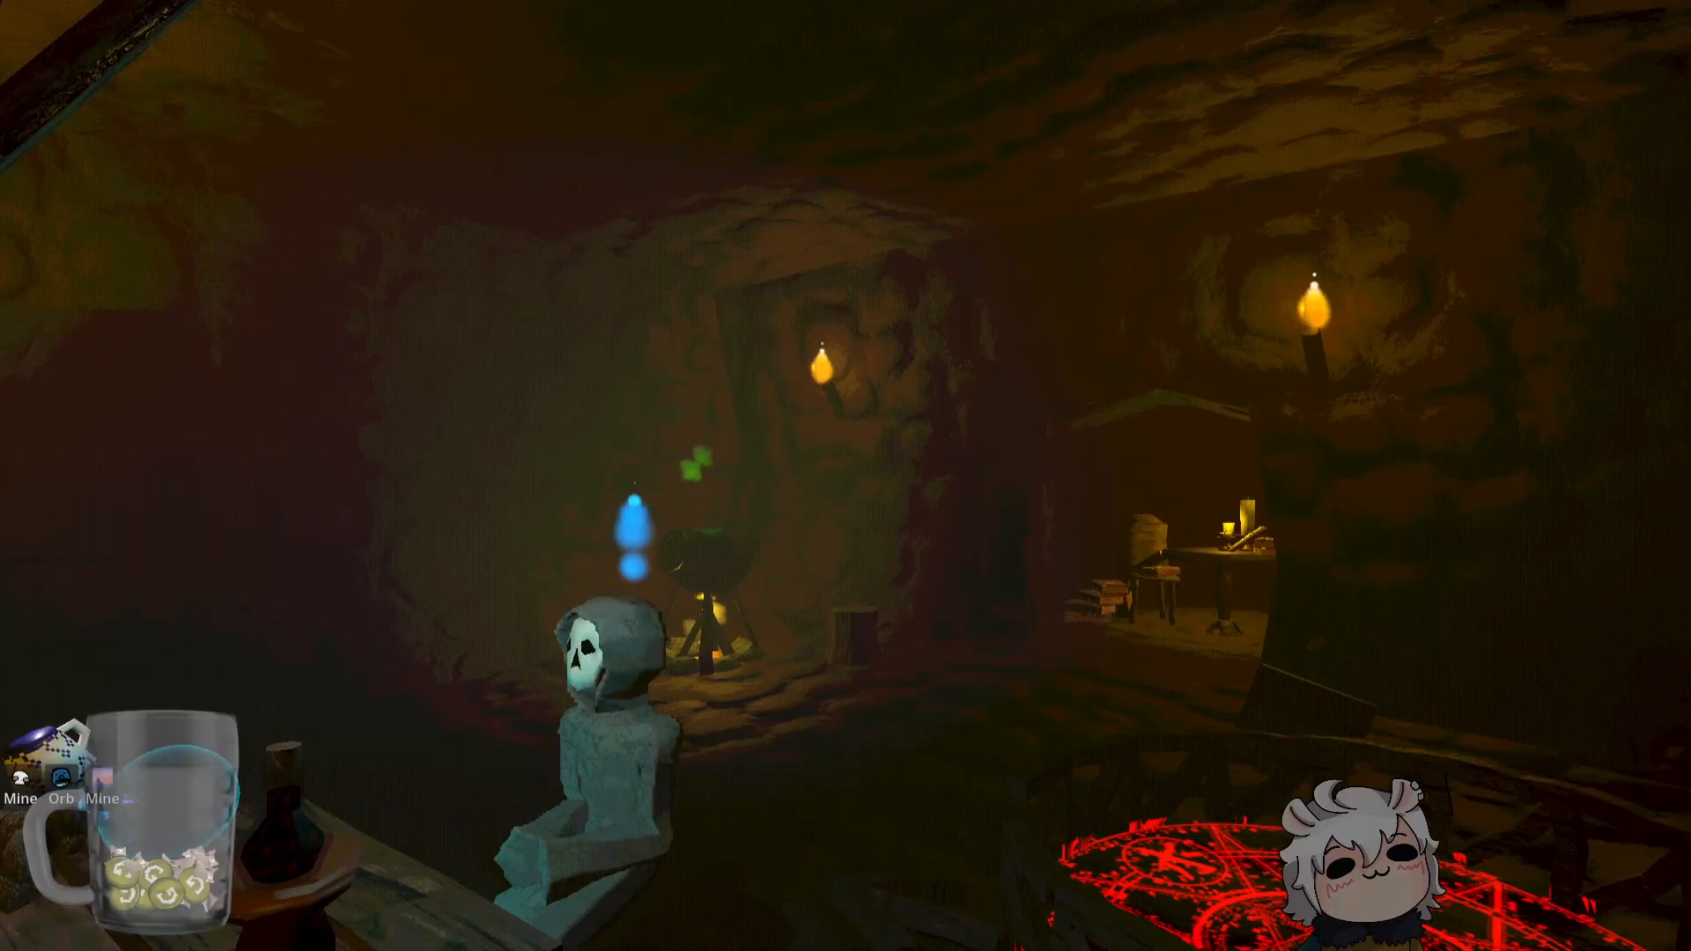
{"action": "key", "text": "w"}
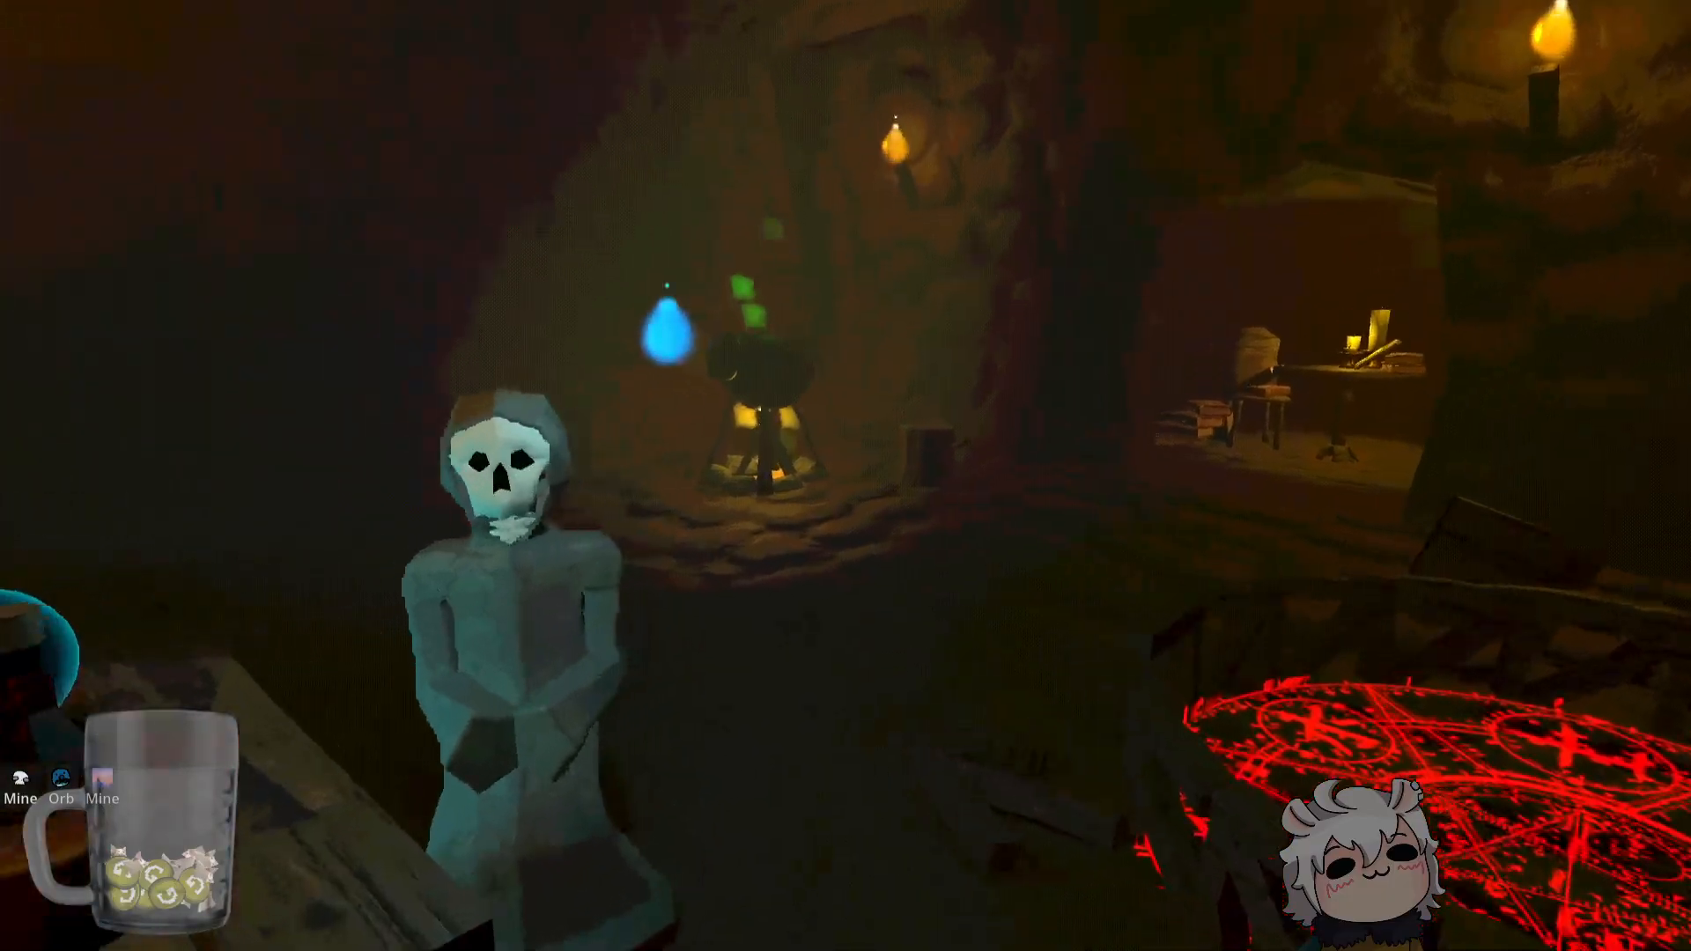
{"action": "key", "text": "w"}
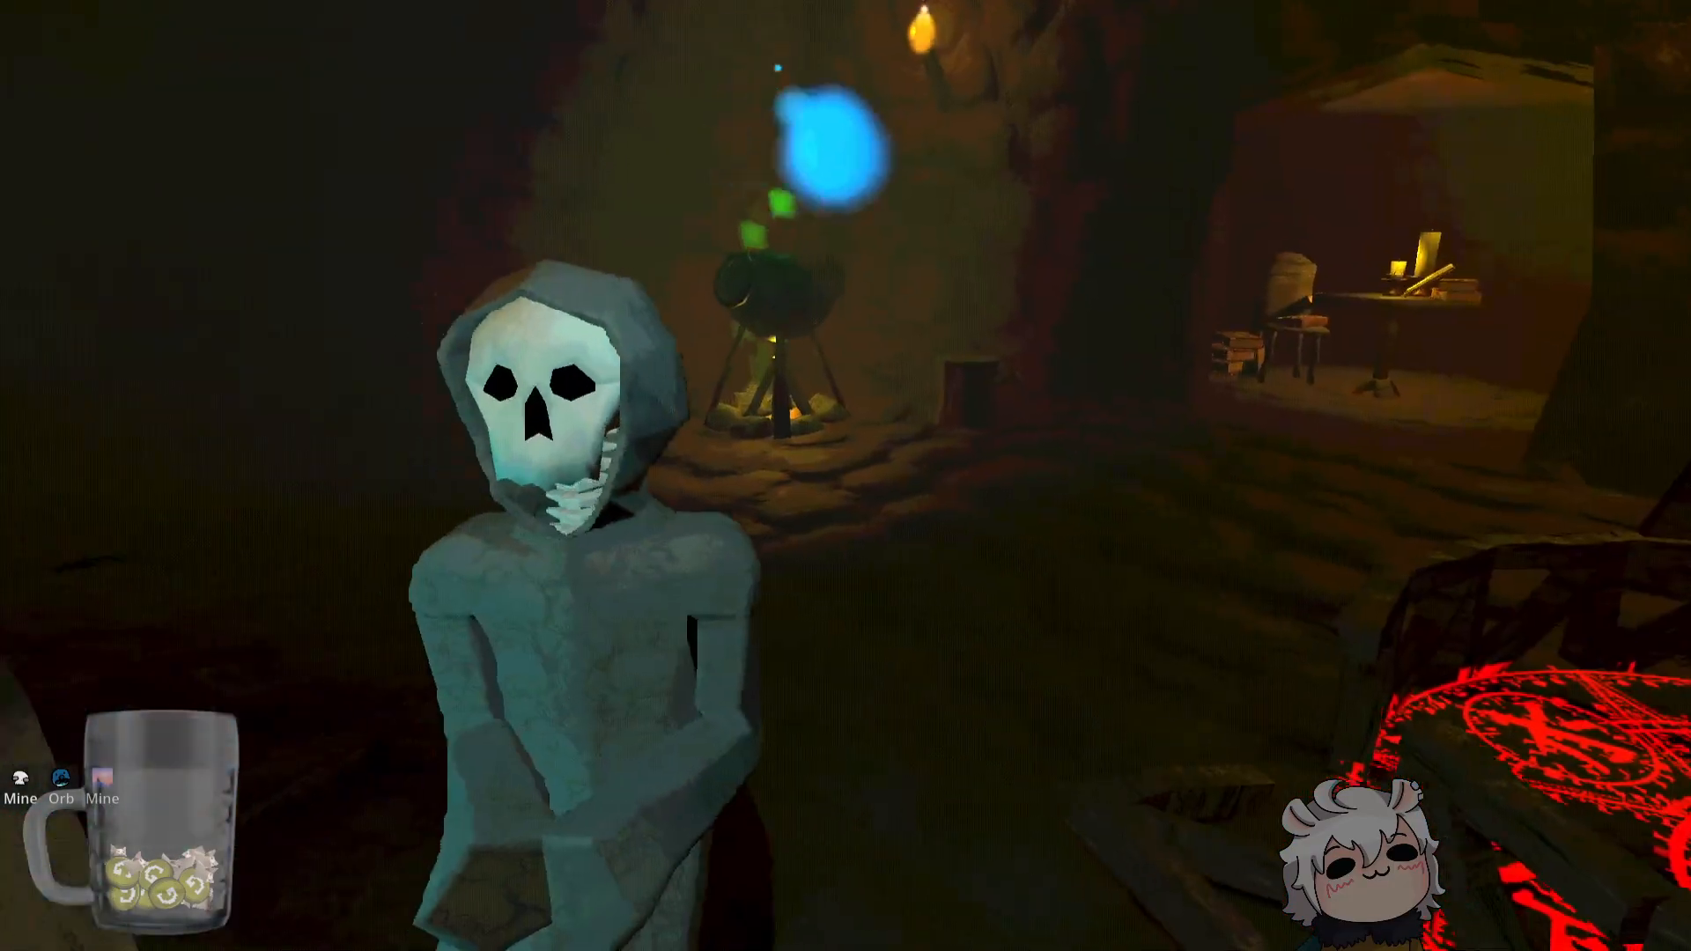
{"action": "key", "text": "a"}
{"action": "key", "text": "s"}
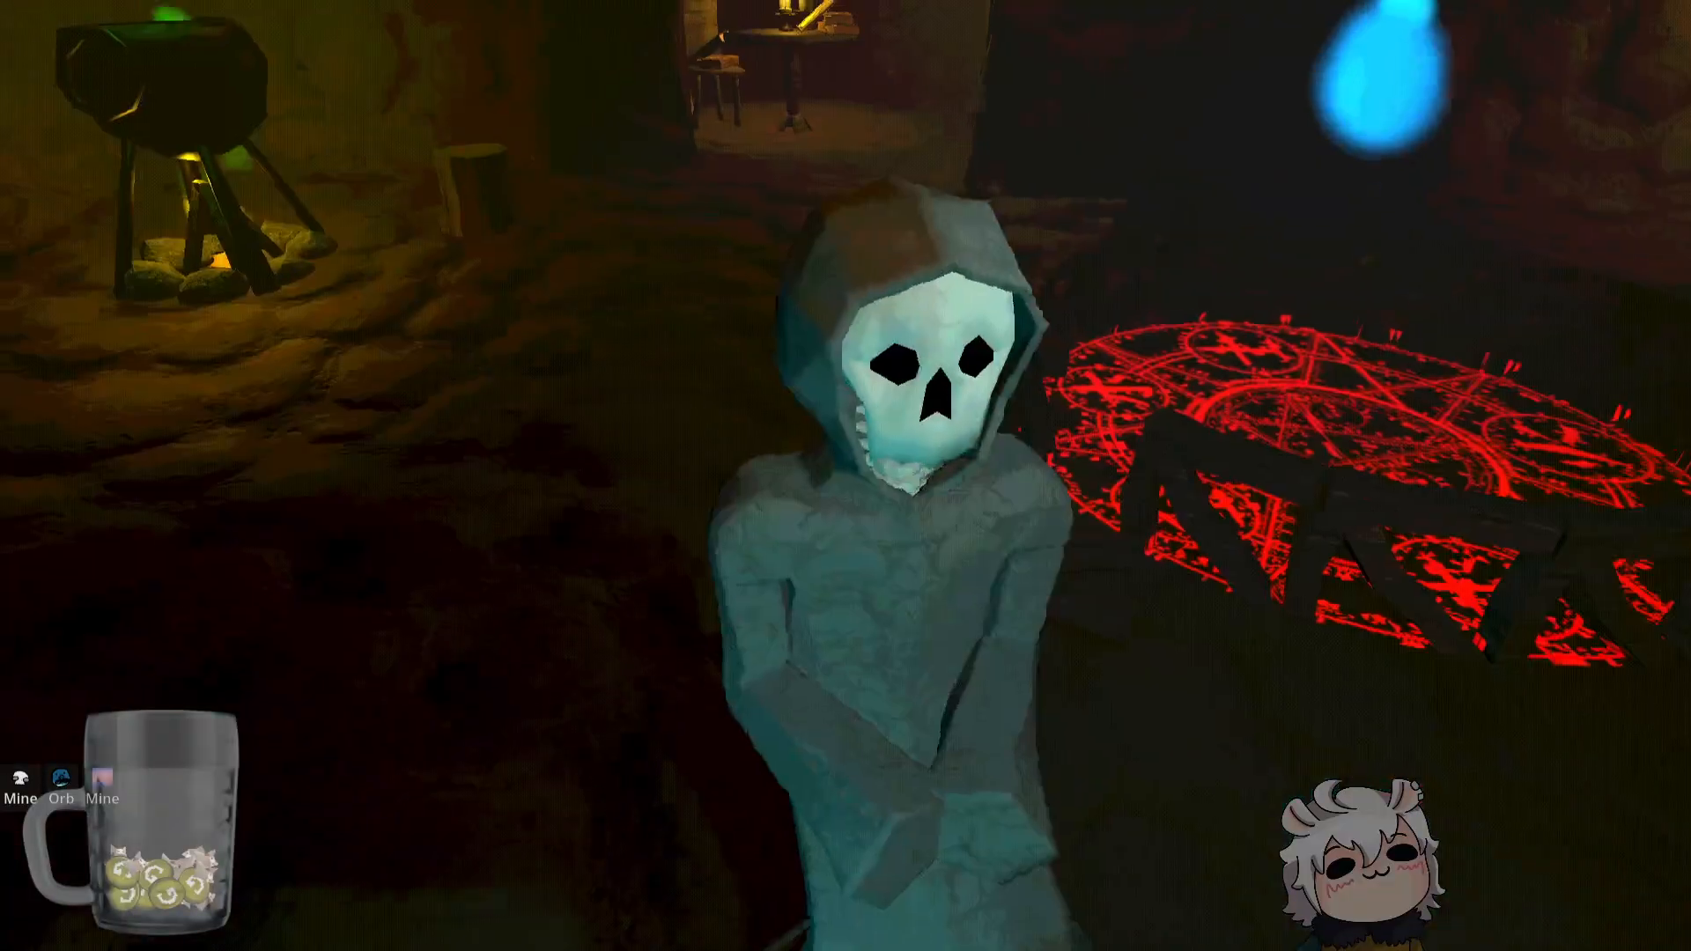
{"action": "key", "text": "space"}
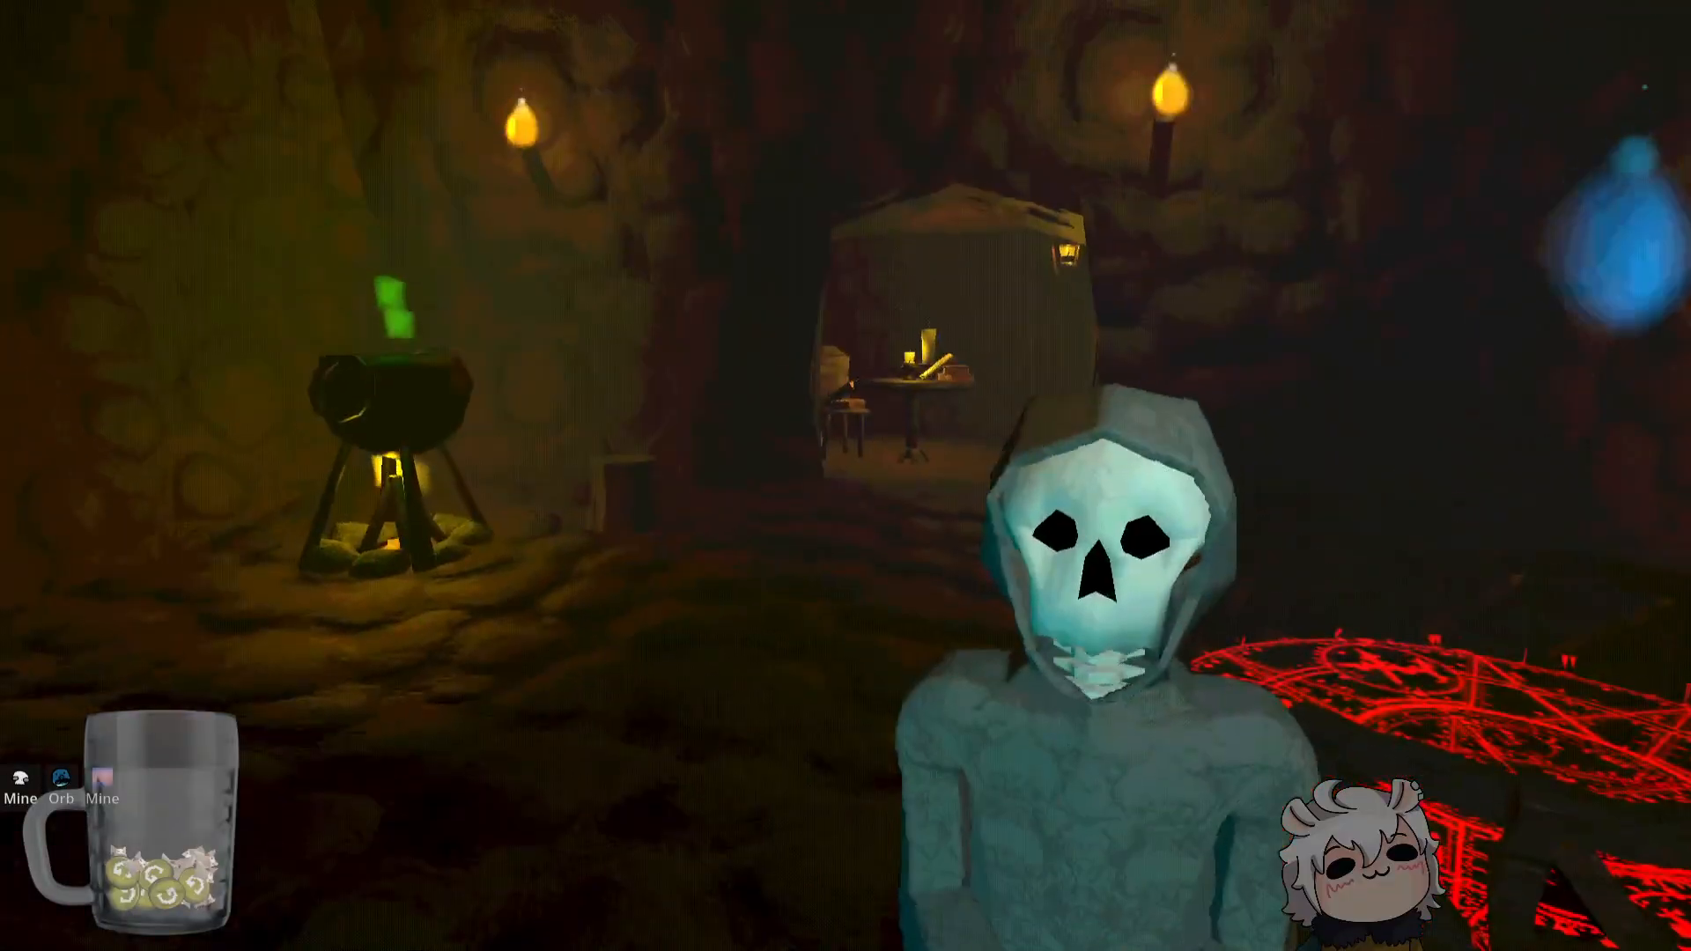
{"action": "key", "text": "w"}
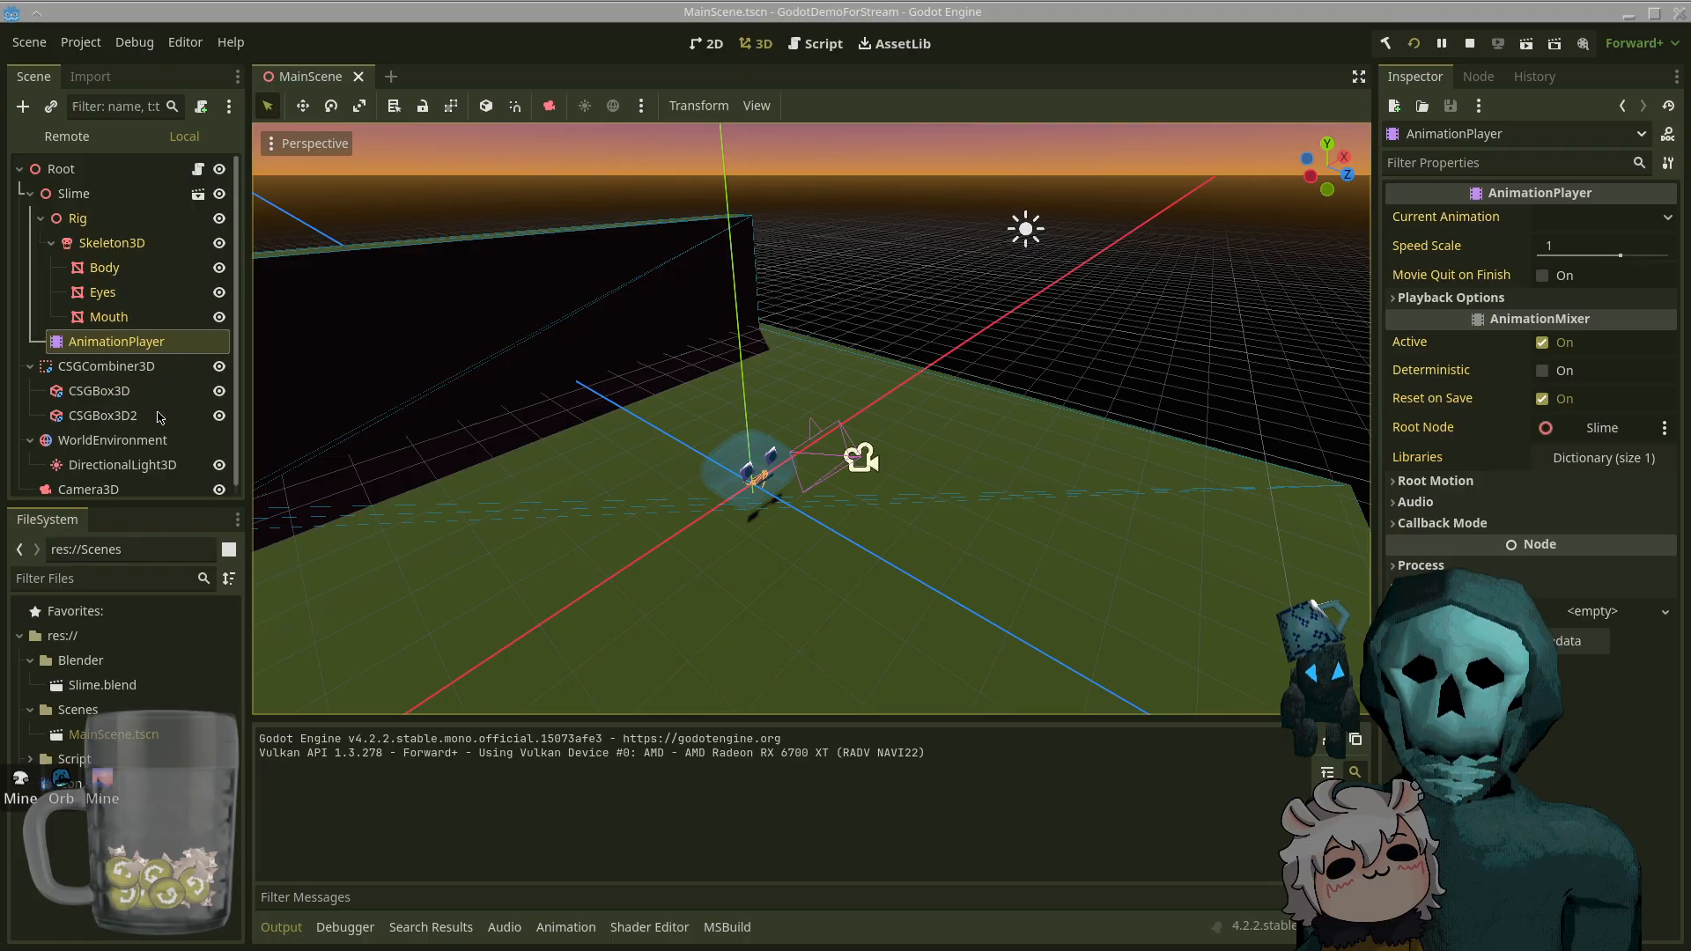
{"action": "scroll", "coordinate": [130, 363], "scroll_direction": "down", "scroll_amount": 1}
{"action": "key", "text": "super"}
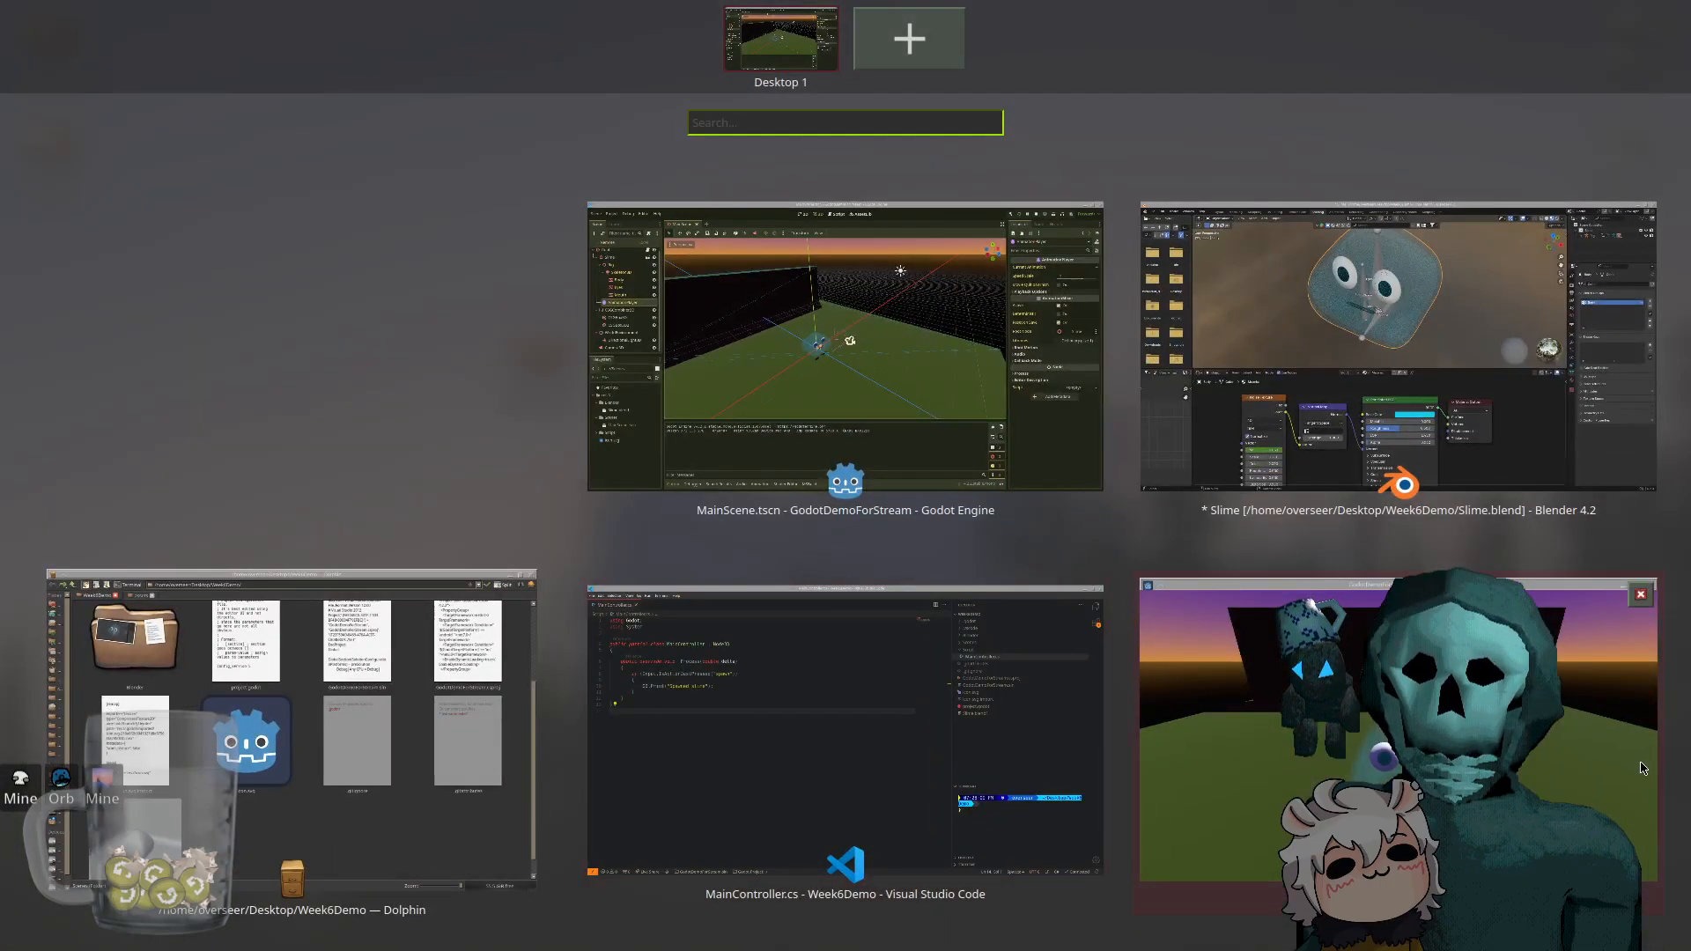
{"action": "left_click", "coordinate": [753, 394]}
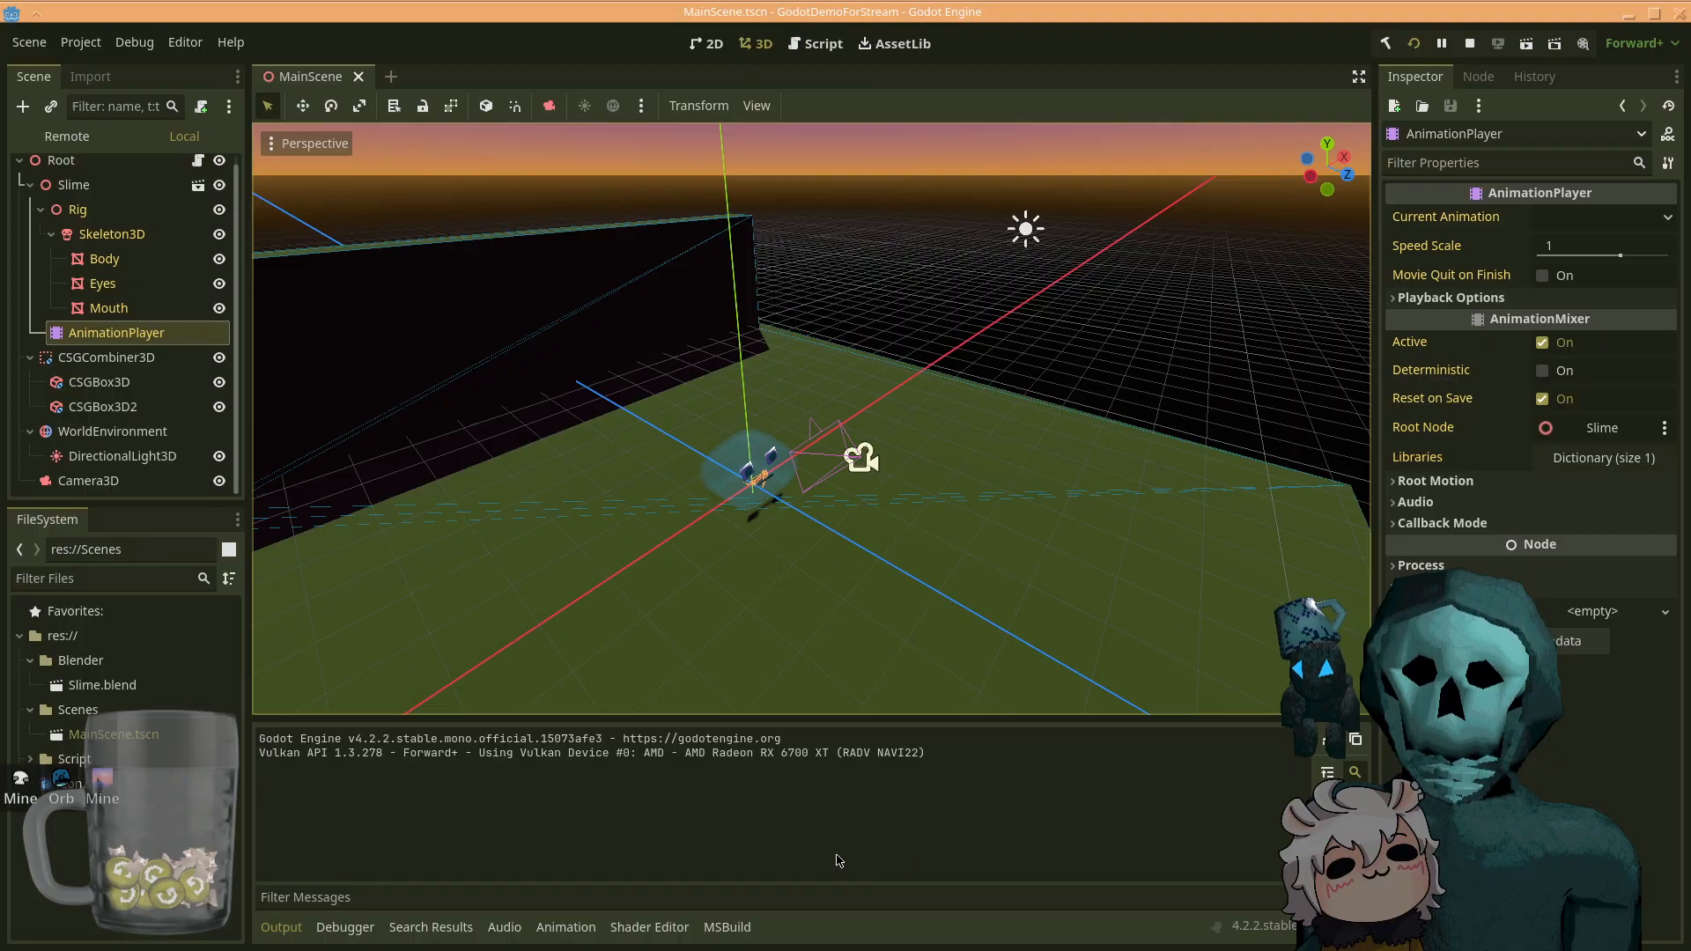
- Bring the running game window to the front and trigger the spawn action repeatedly to test its output messages
{"action": "key", "text": "super"}
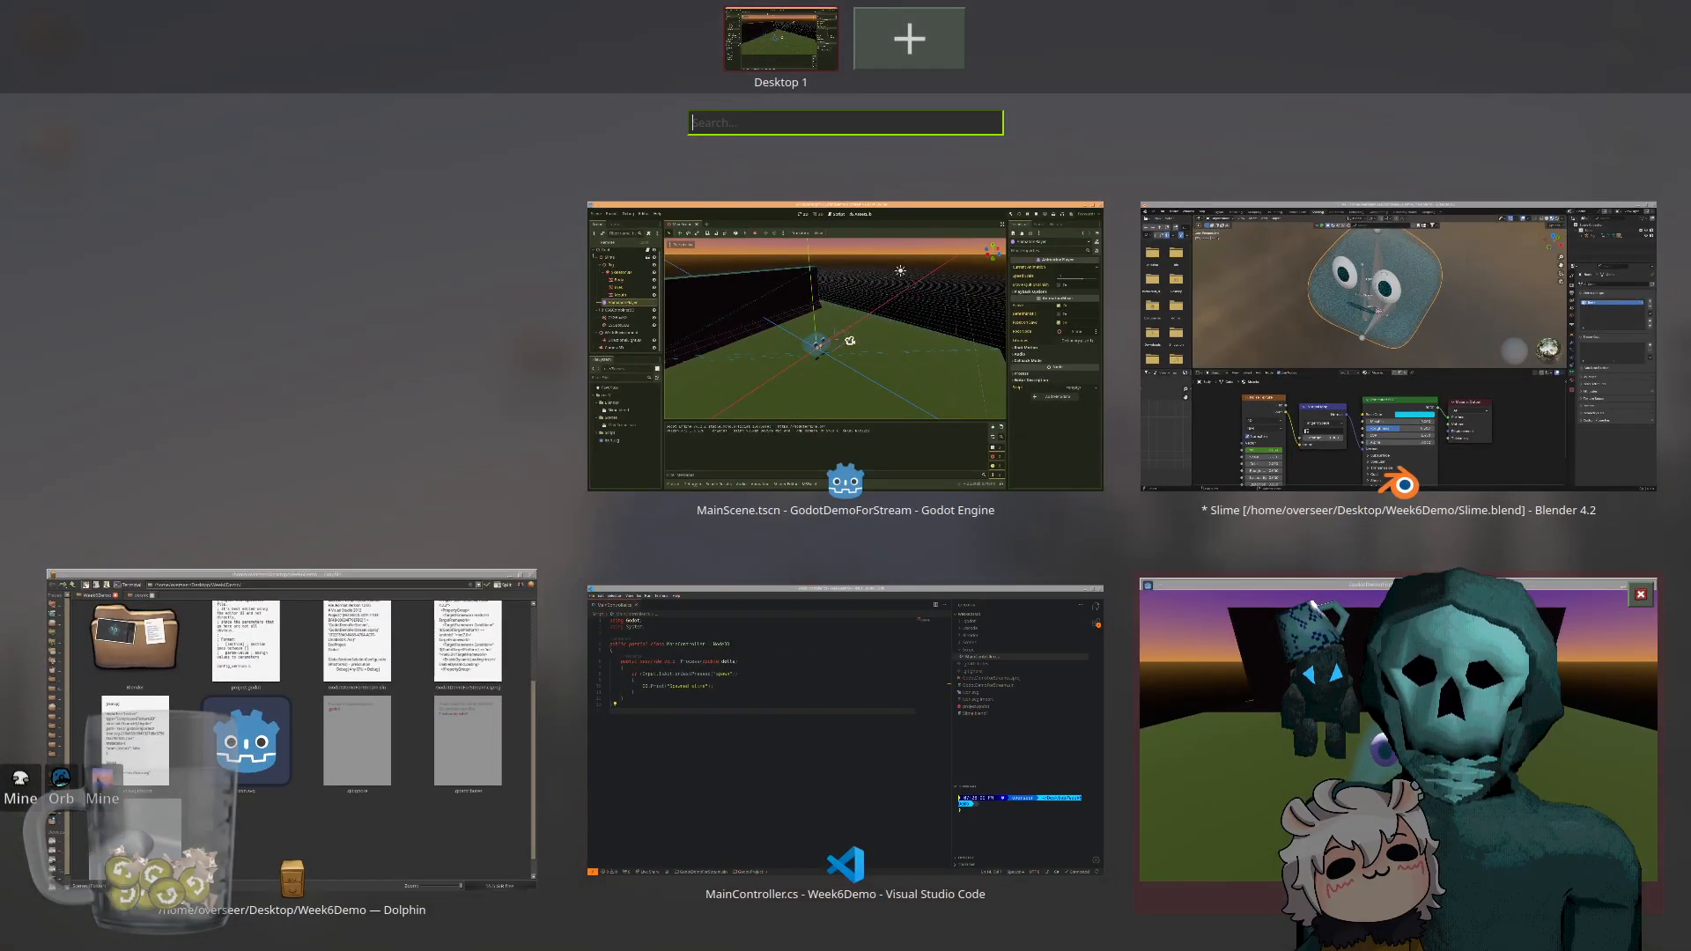
{"action": "left_click", "coordinate": [1427, 731]}
{"action": "mouse_move", "coordinate": [1003, 417]}
{"action": "left_mouse_down", "text": "super"}
{"action": "mouse_move", "coordinate": [959, 347]}
{"action": "mouse_move", "coordinate": [1004, 344]}
{"action": "mouse_move", "coordinate": [958, 395]}
{"action": "mouse_move", "coordinate": [1007, 392]}
{"action": "left_mouse_up", "text": "super"}
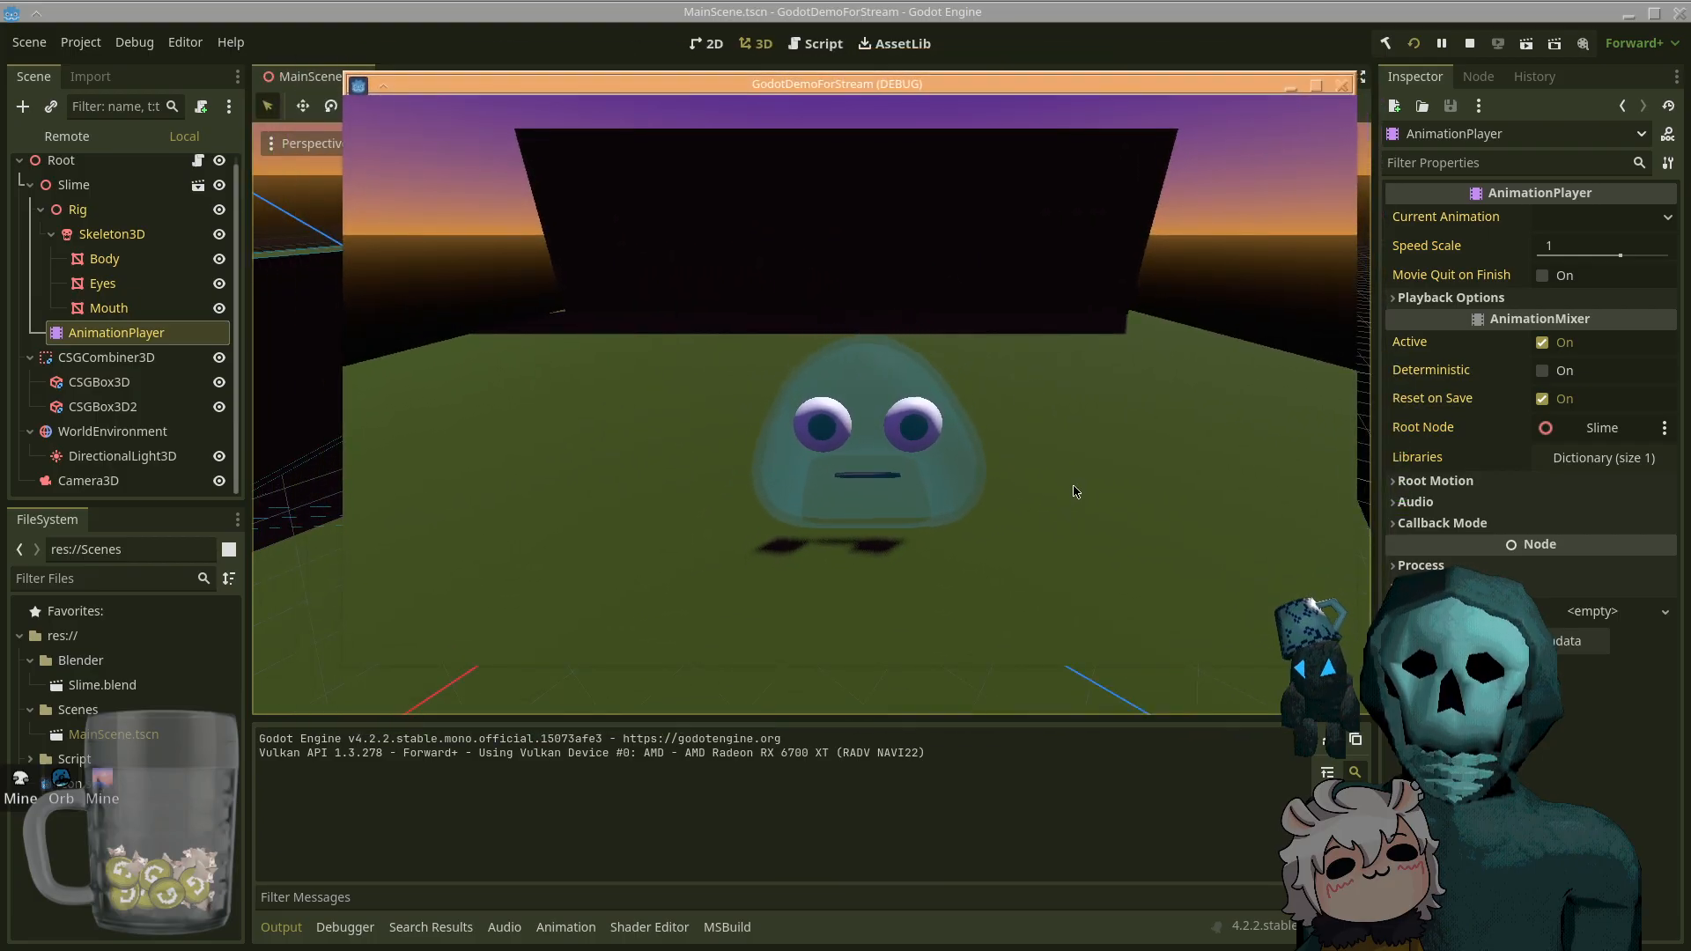
{"action": "key", "text": "space"}
{"action": "key", "text": "space"}
{"action": "key", "text": "space"}
{"action": "key", "text": "space"}
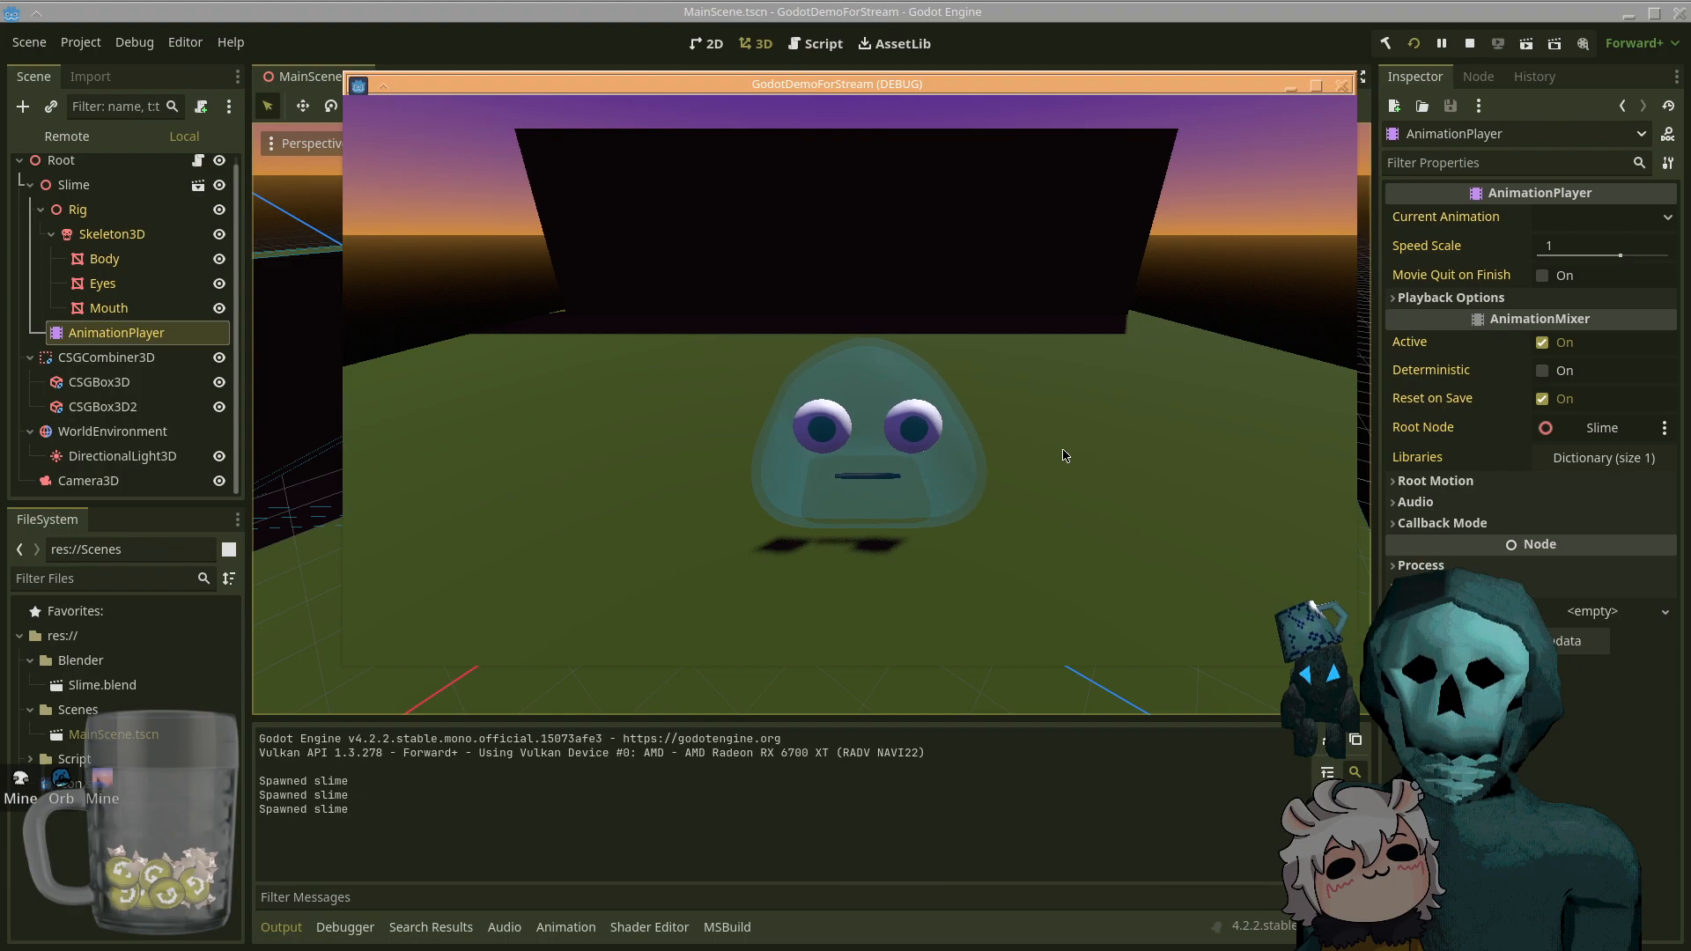
{"action": "key", "text": "space"}
{"action": "key", "text": "space"}
{"action": "key", "text": "space"}
{"action": "key", "text": "space"}
{"action": "key", "text": "space"}
{"action": "key", "text": "space"}
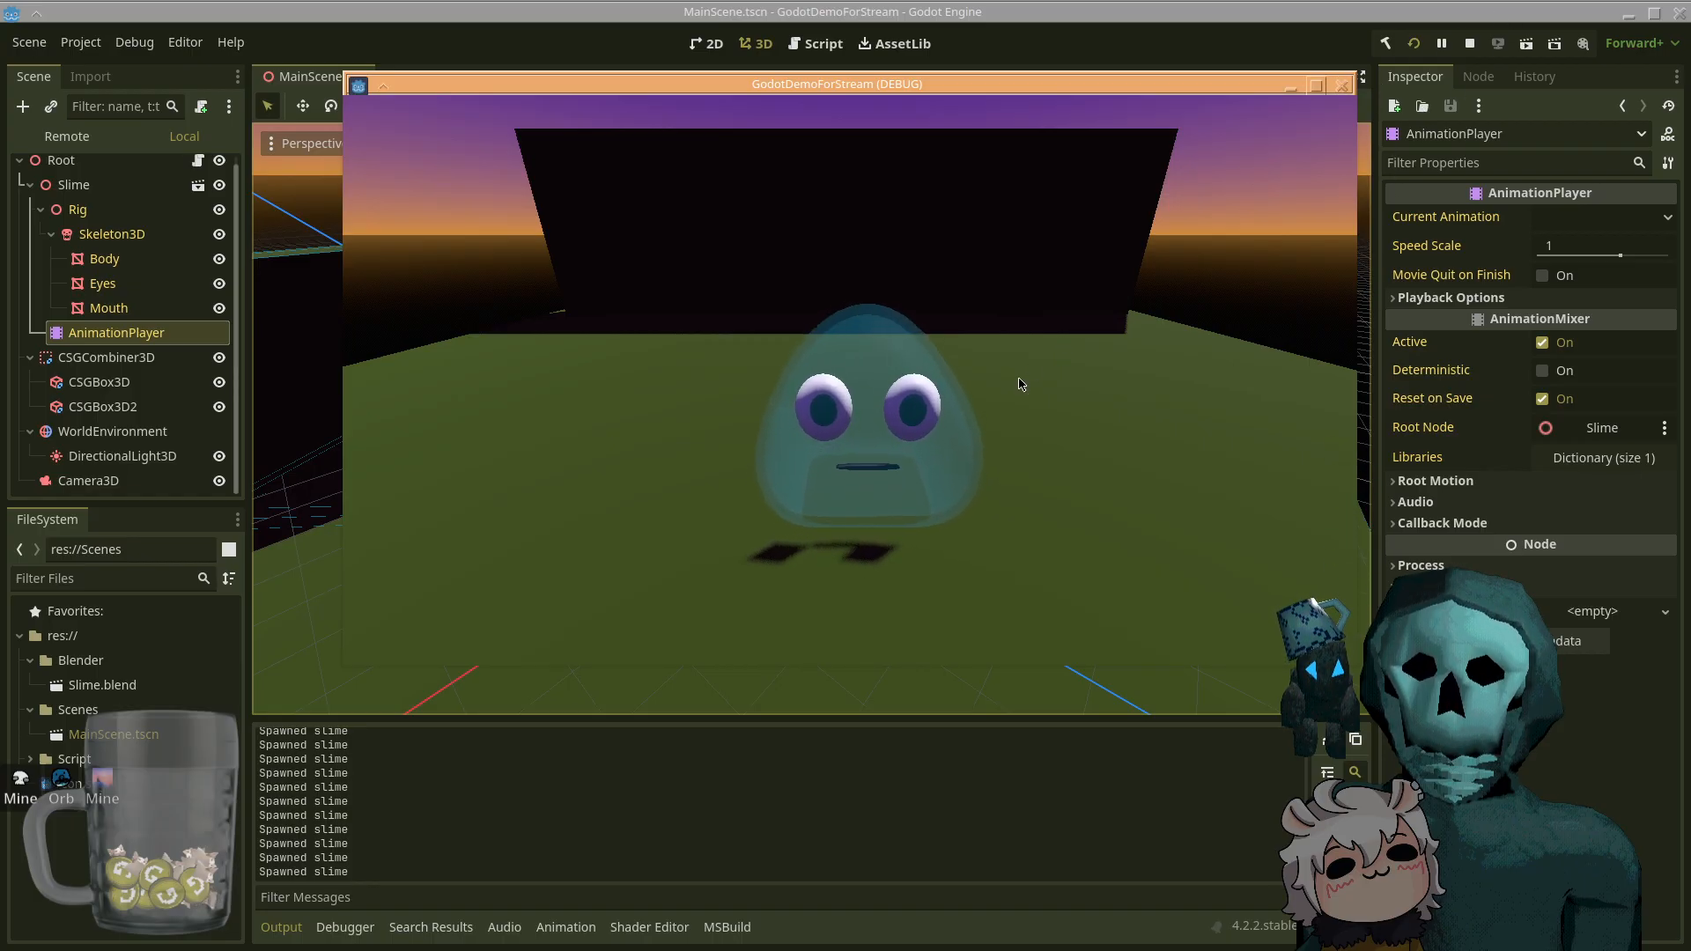
{"action": "mouse_move", "coordinate": [960, 360]}
{"action": "left_mouse_down", "text": "super"}
{"action": "mouse_move", "coordinate": [1022, 346]}
{"action": "mouse_move", "coordinate": [936, 352]}
{"action": "left_mouse_up", "text": "super"}
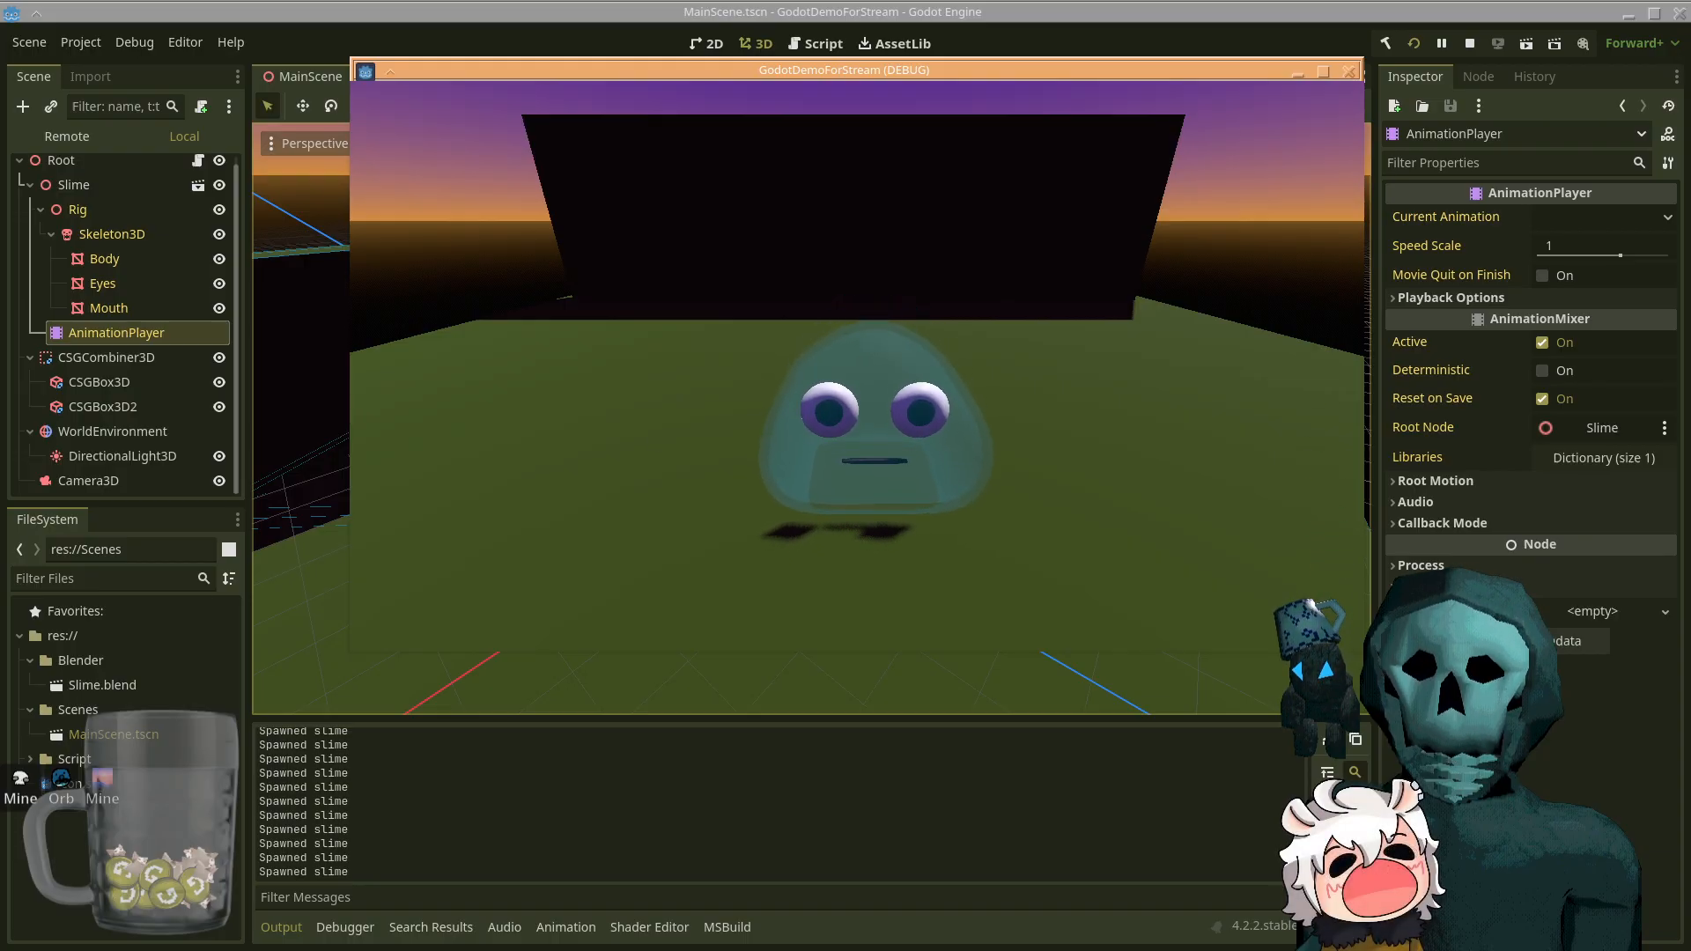
- Switch to Visual Studio Code to review the spawn input check and print statement in MainController.cs, and return to Godot
{"action": "key", "text": "alt+Tab"}
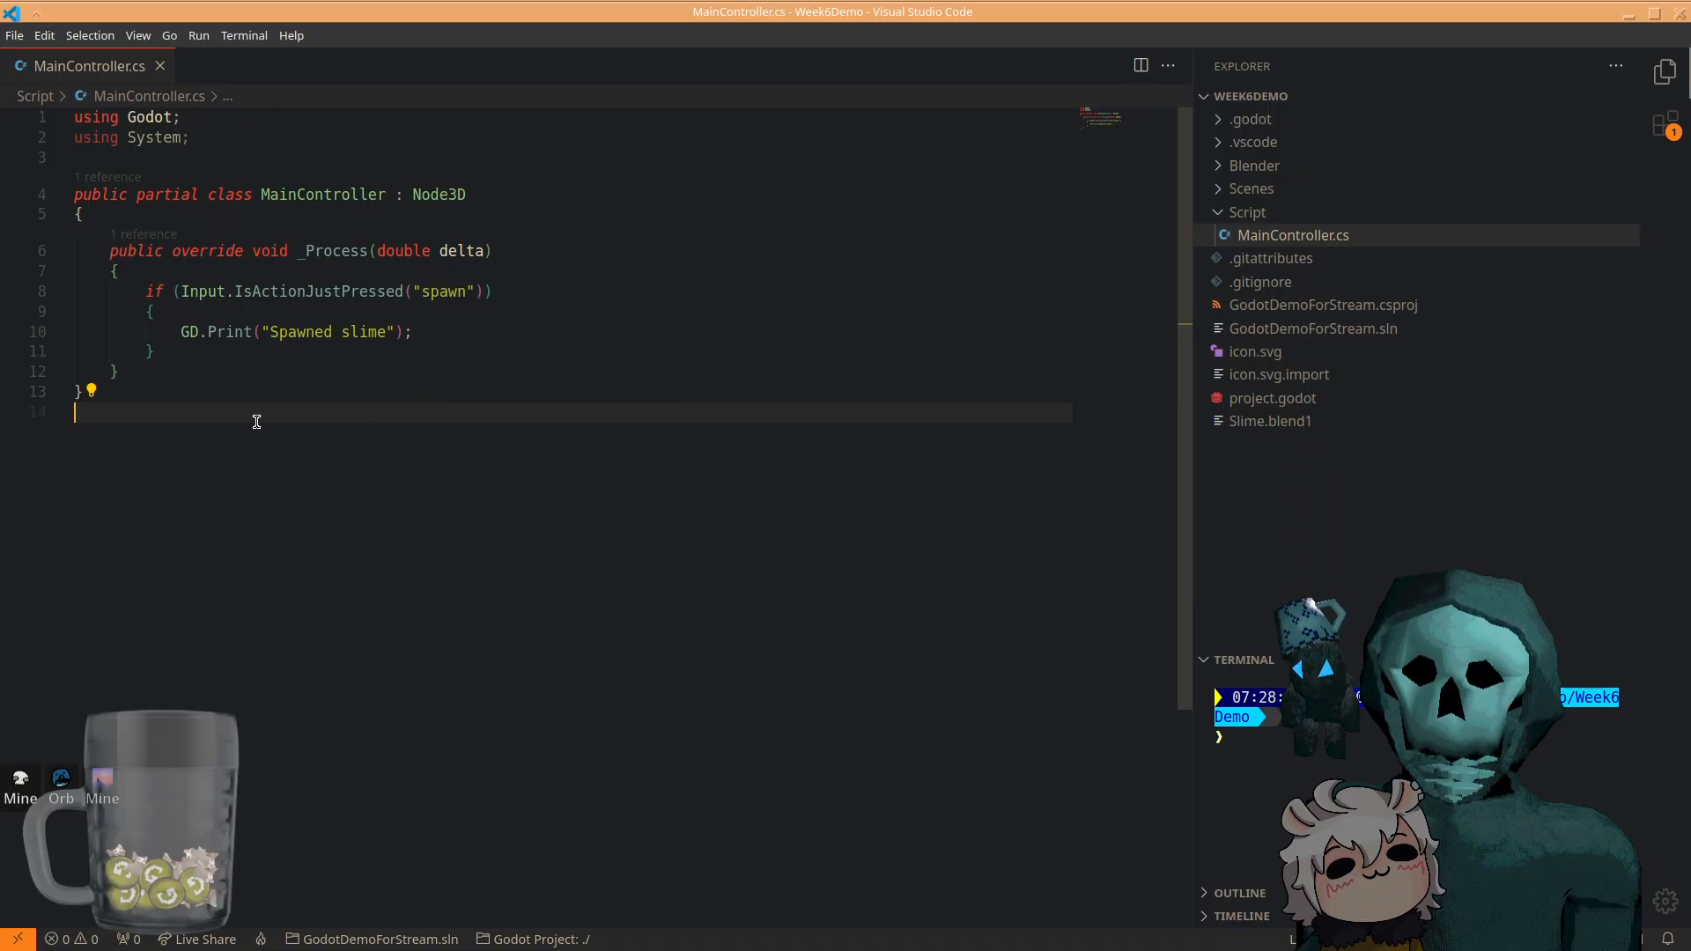
{"action": "left_click", "coordinate": [202, 289]}
{"action": "double_click", "coordinate": [203, 291]}
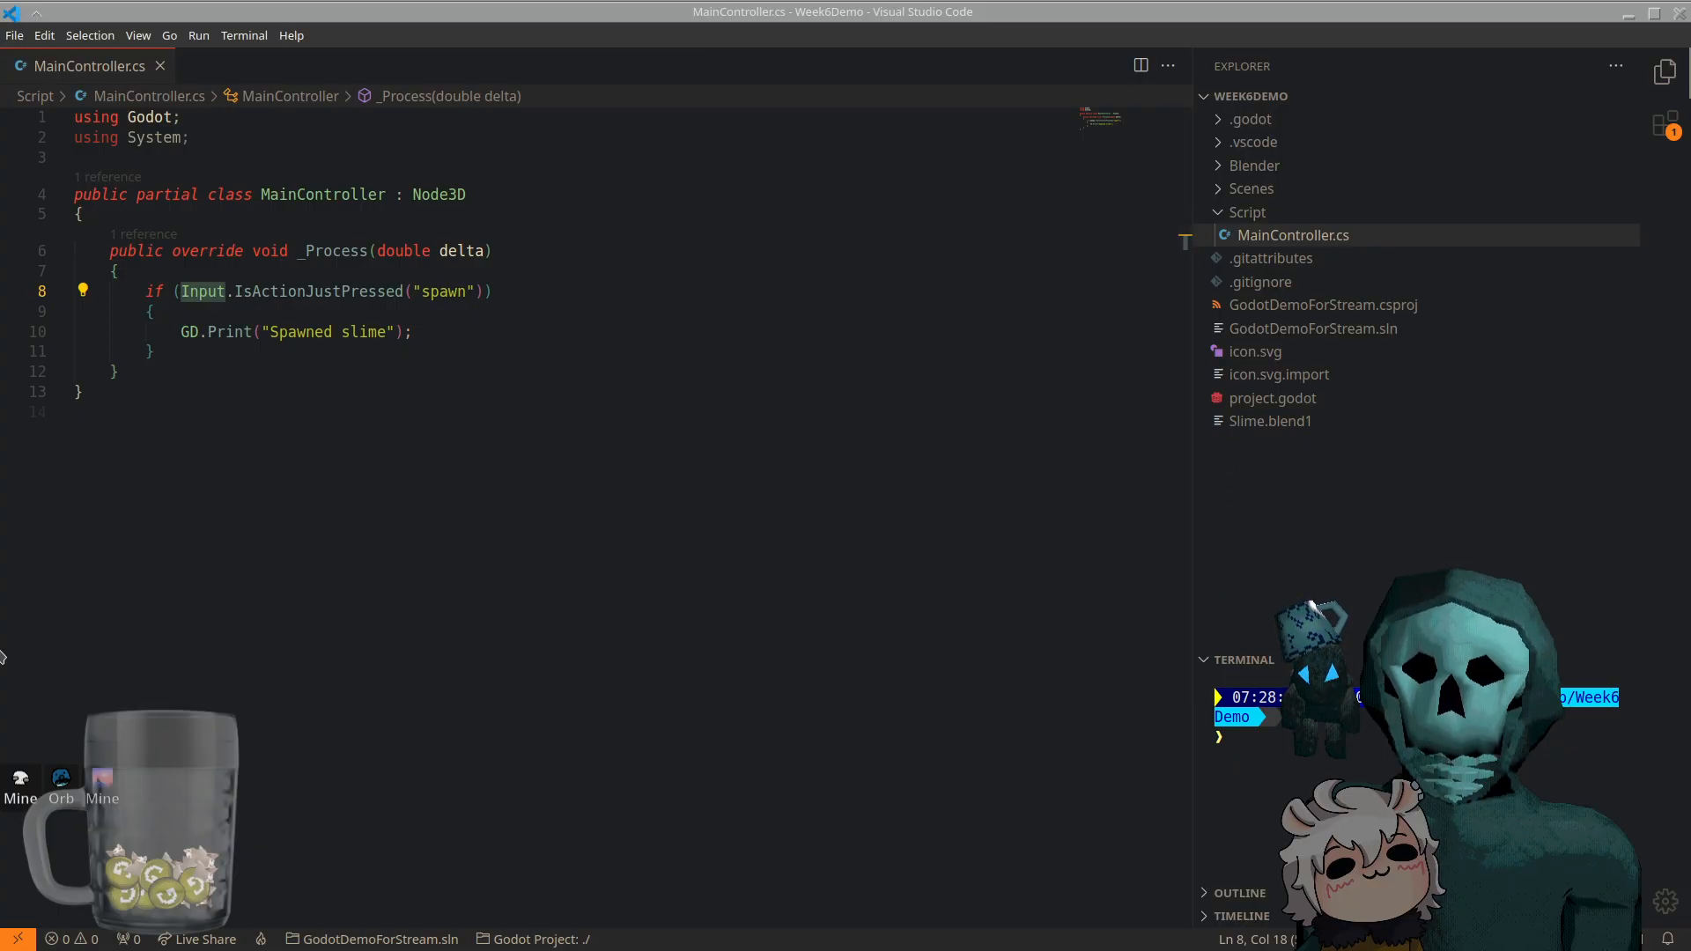
{"action": "left_click", "coordinate": [539, 327]}
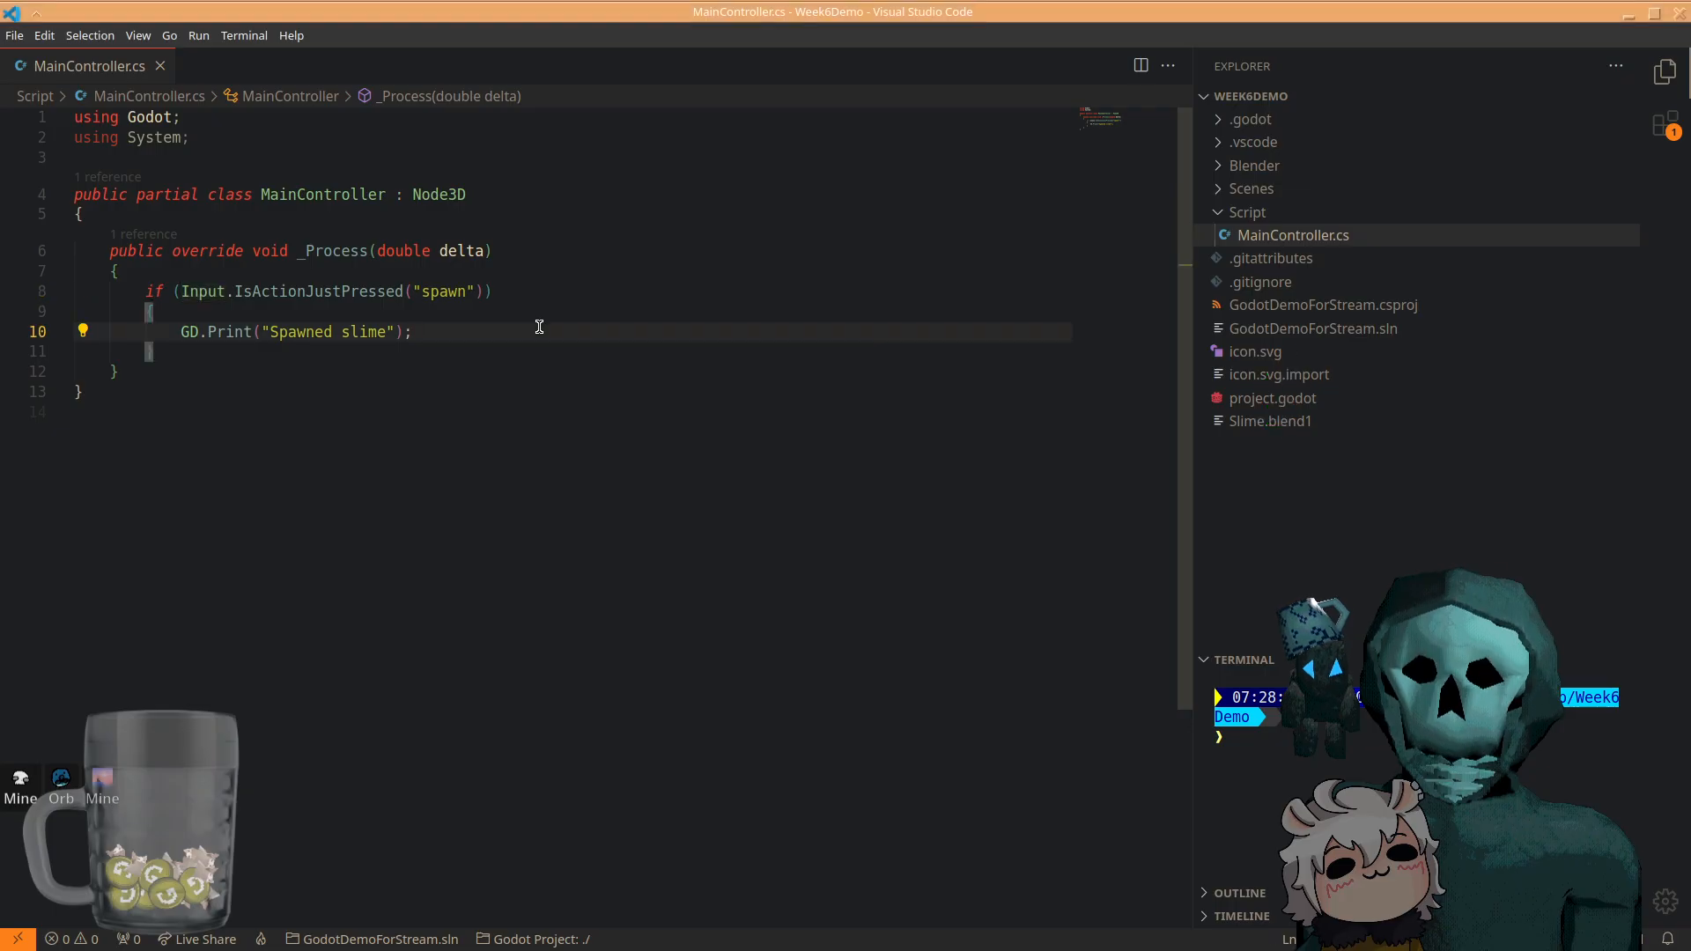
{"action": "key", "text": "super+w"}
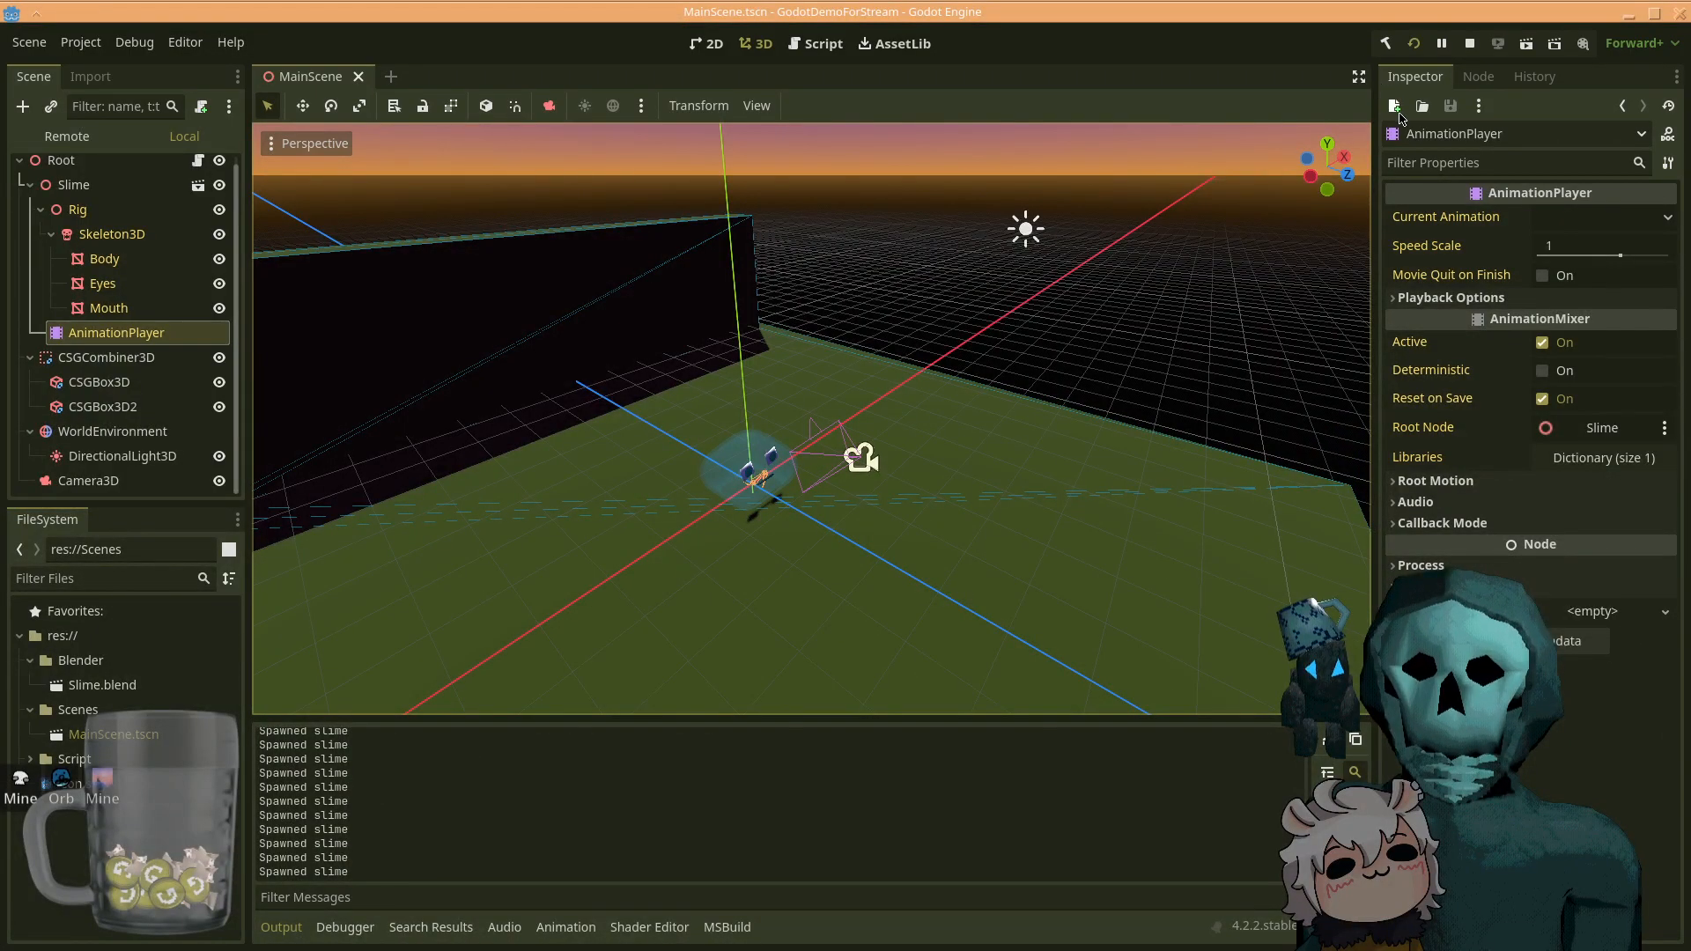
- Restart the running project to check the slime, close the game window, and return to the editor
{"action": "left_click", "coordinate": [1414, 45]}
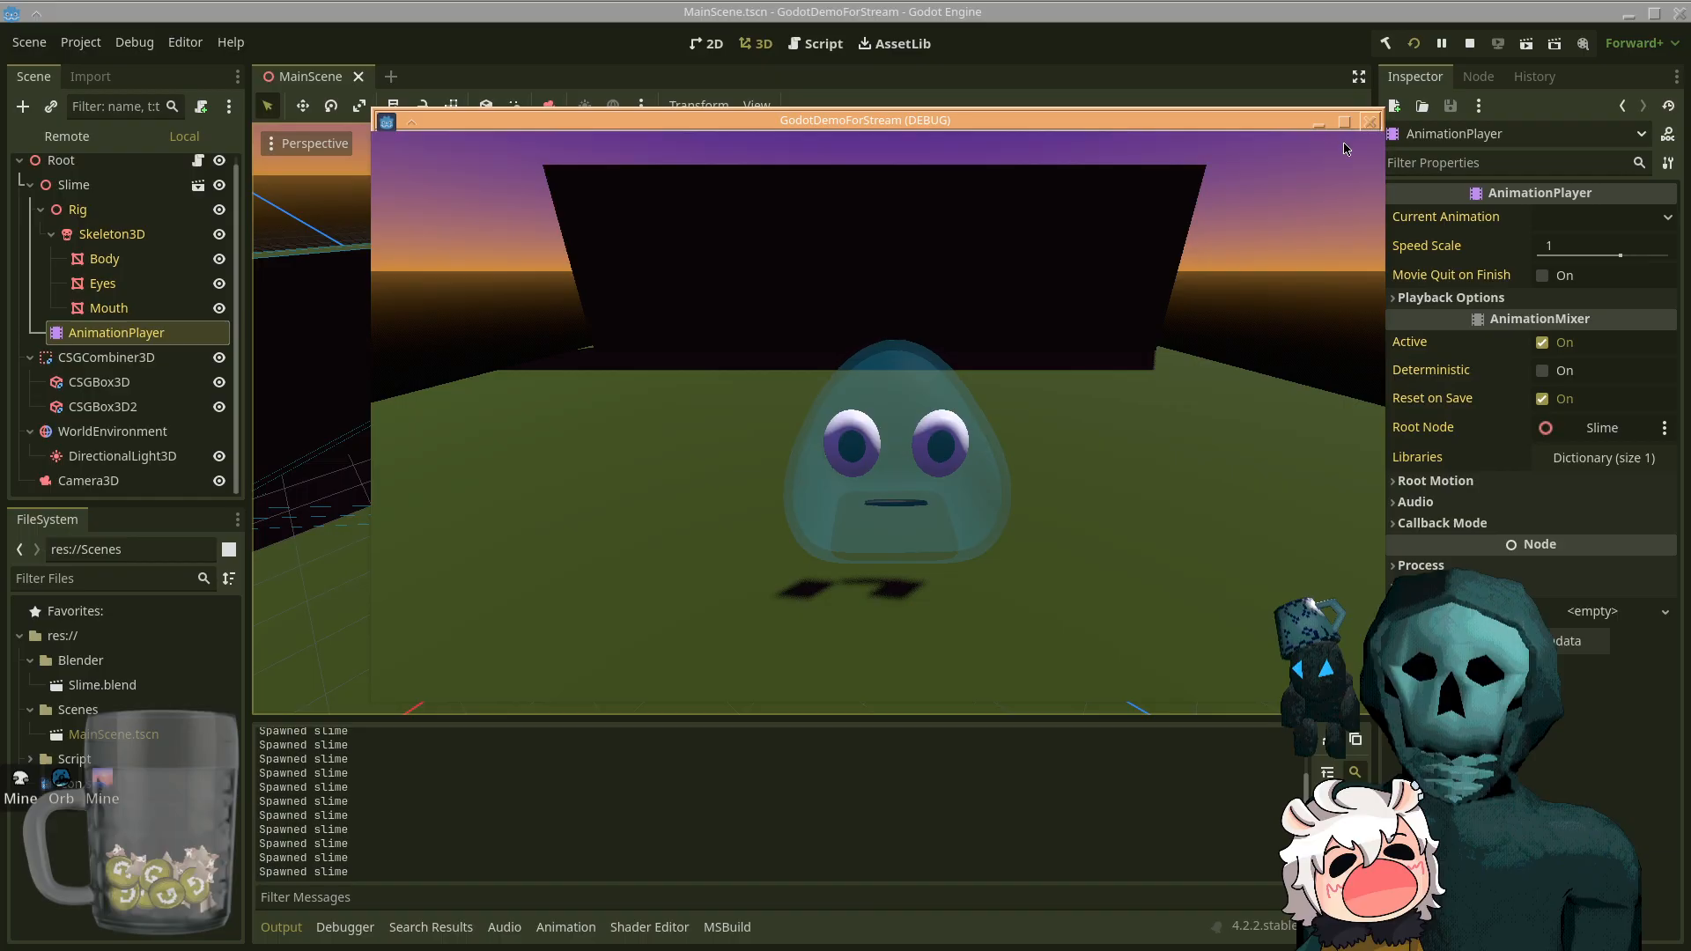
{"action": "left_click", "coordinate": [1368, 124]}
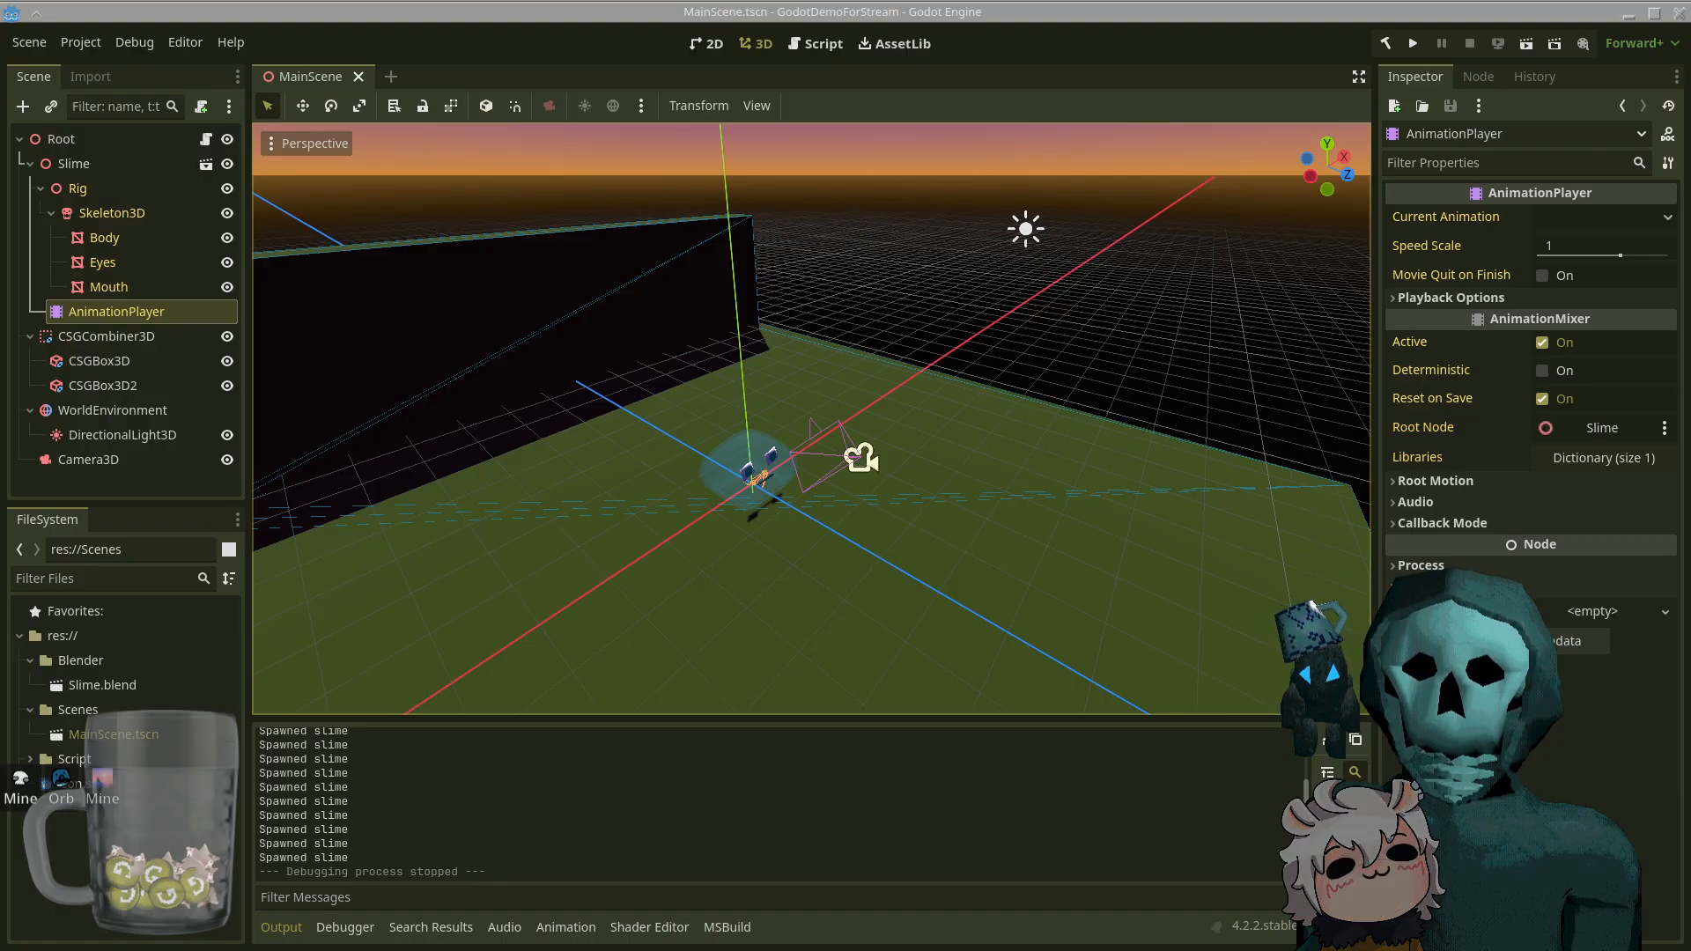
{"action": "left_click", "coordinate": [587, 11]}
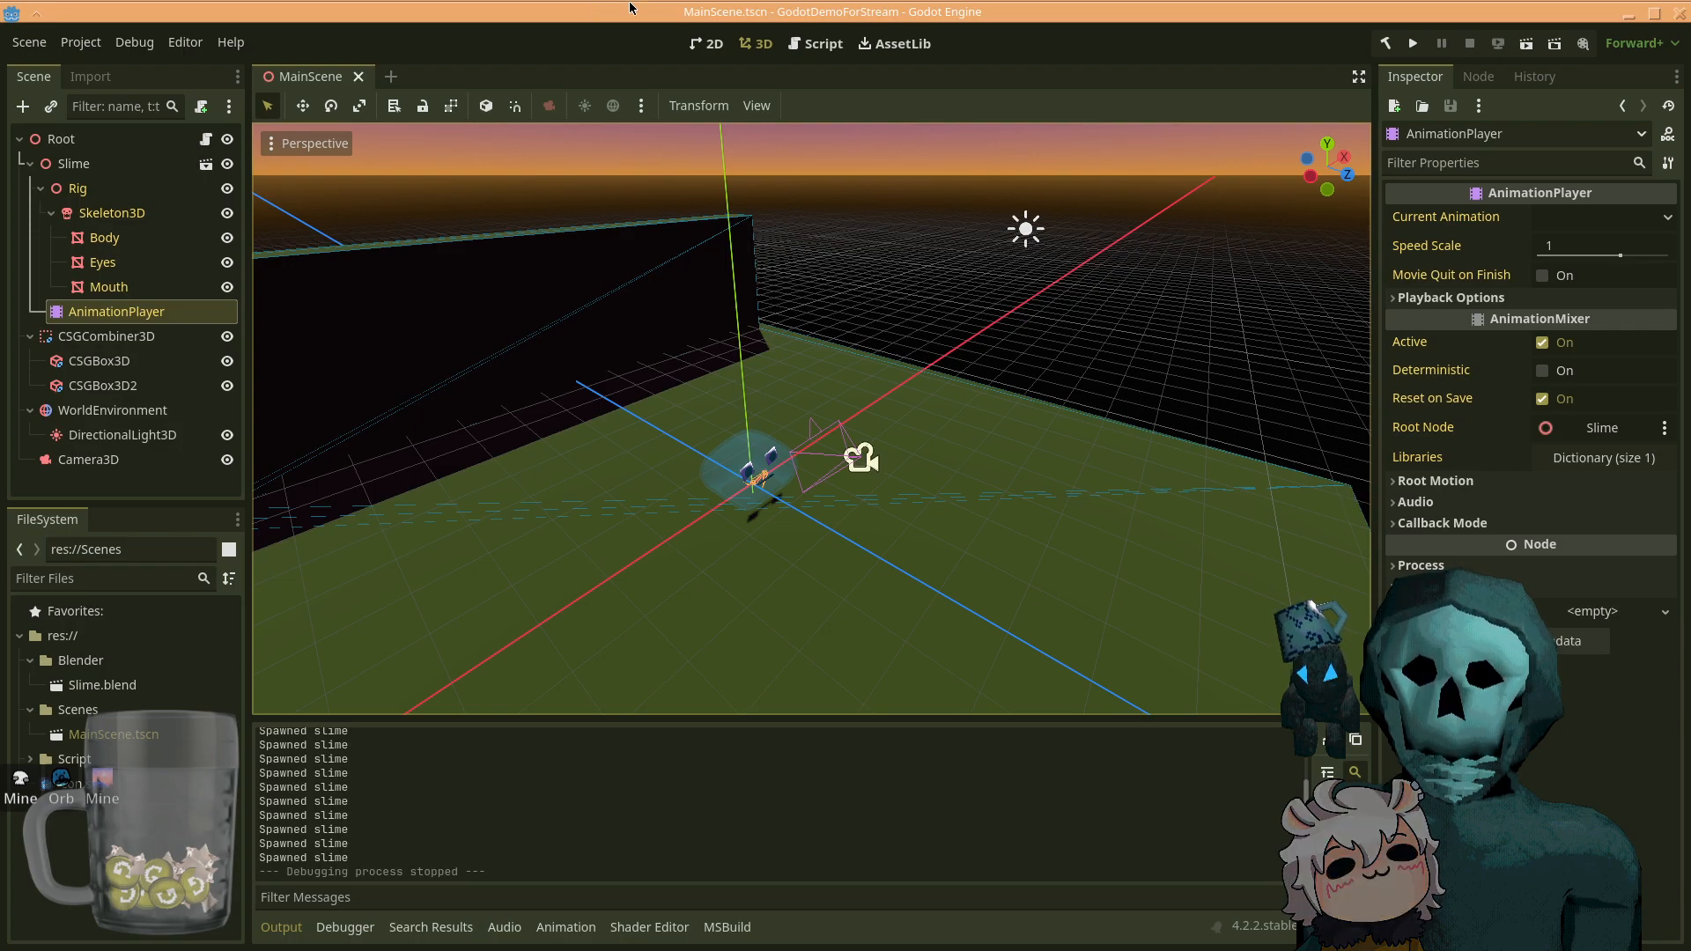
- Review the spawn action in the project's Input Map and its General settings, and close the Project Settings
{"action": "left_click", "coordinate": [81, 42]}
{"action": "left_click", "coordinate": [115, 68]}
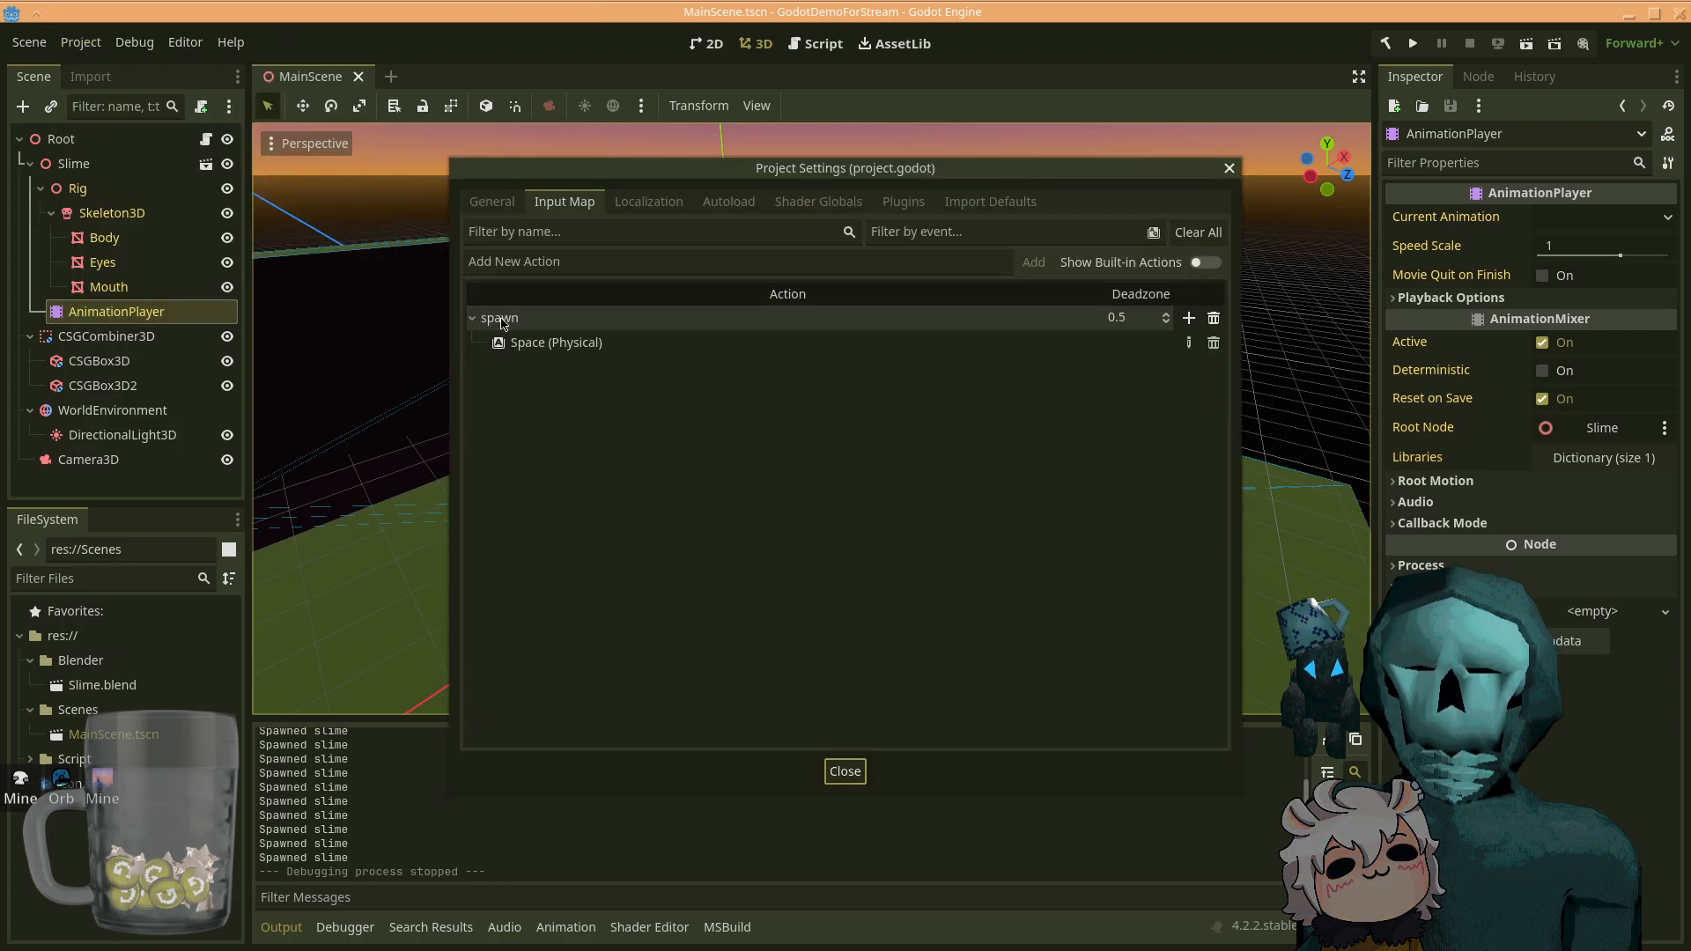
{"action": "left_click", "coordinate": [491, 203]}
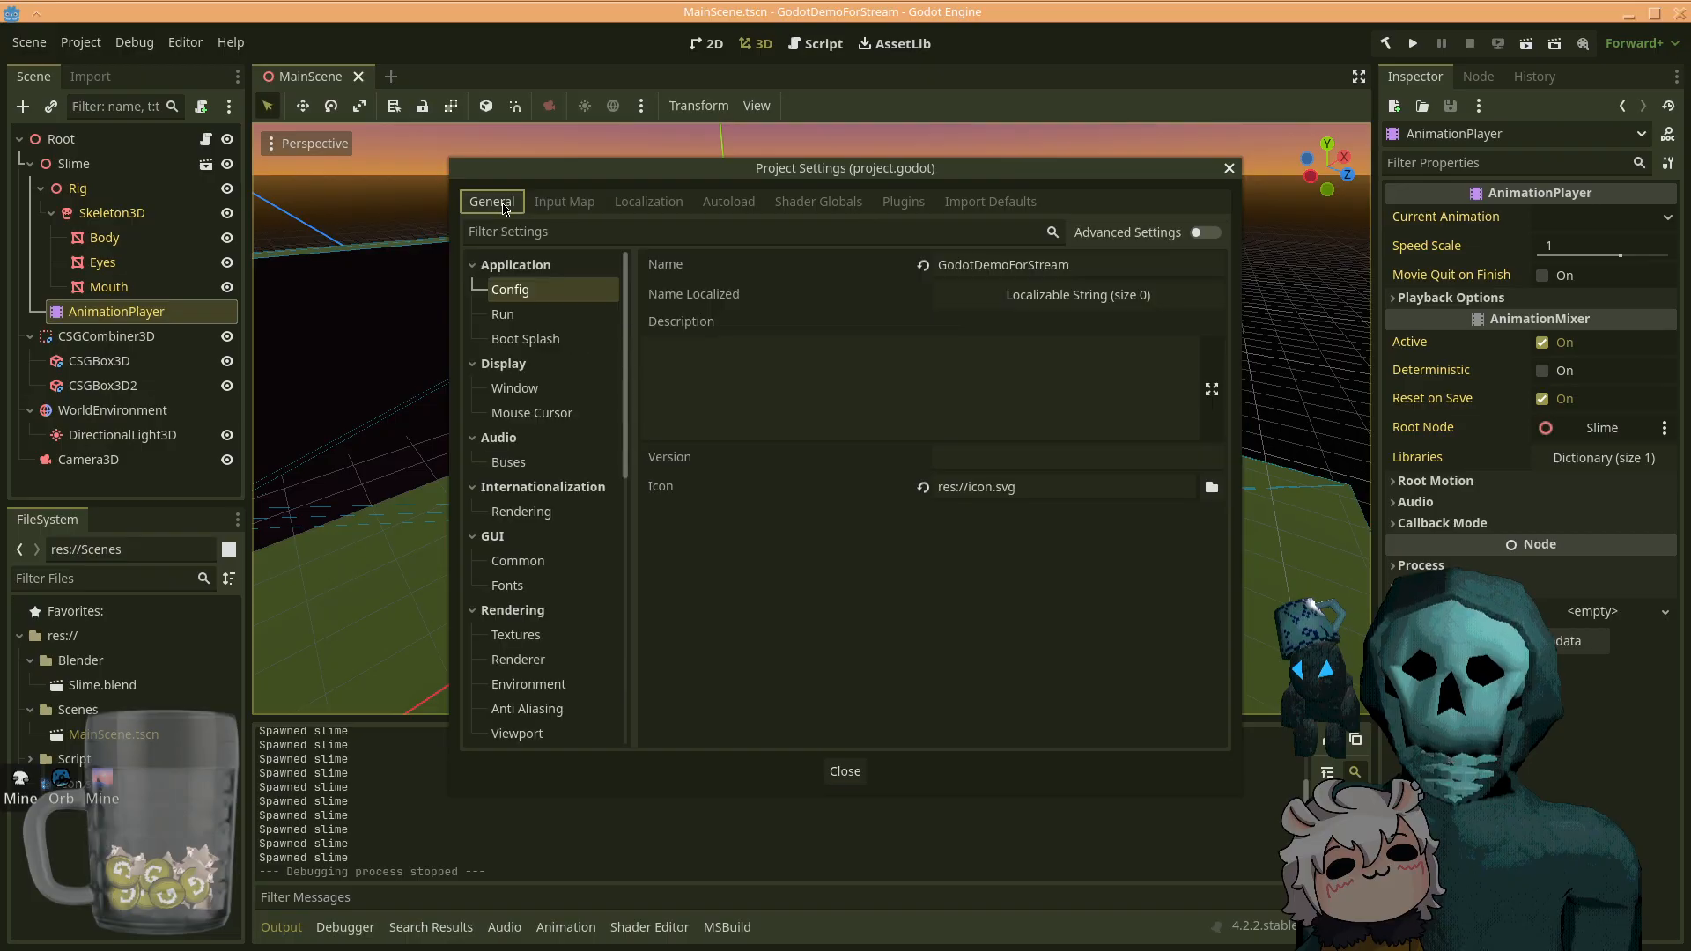
{"action": "left_click", "coordinate": [1230, 169]}
- Filter the Editor Settings for "dotnet" and review the Dotnet Build and Editor options
{"action": "left_click", "coordinate": [184, 42]}
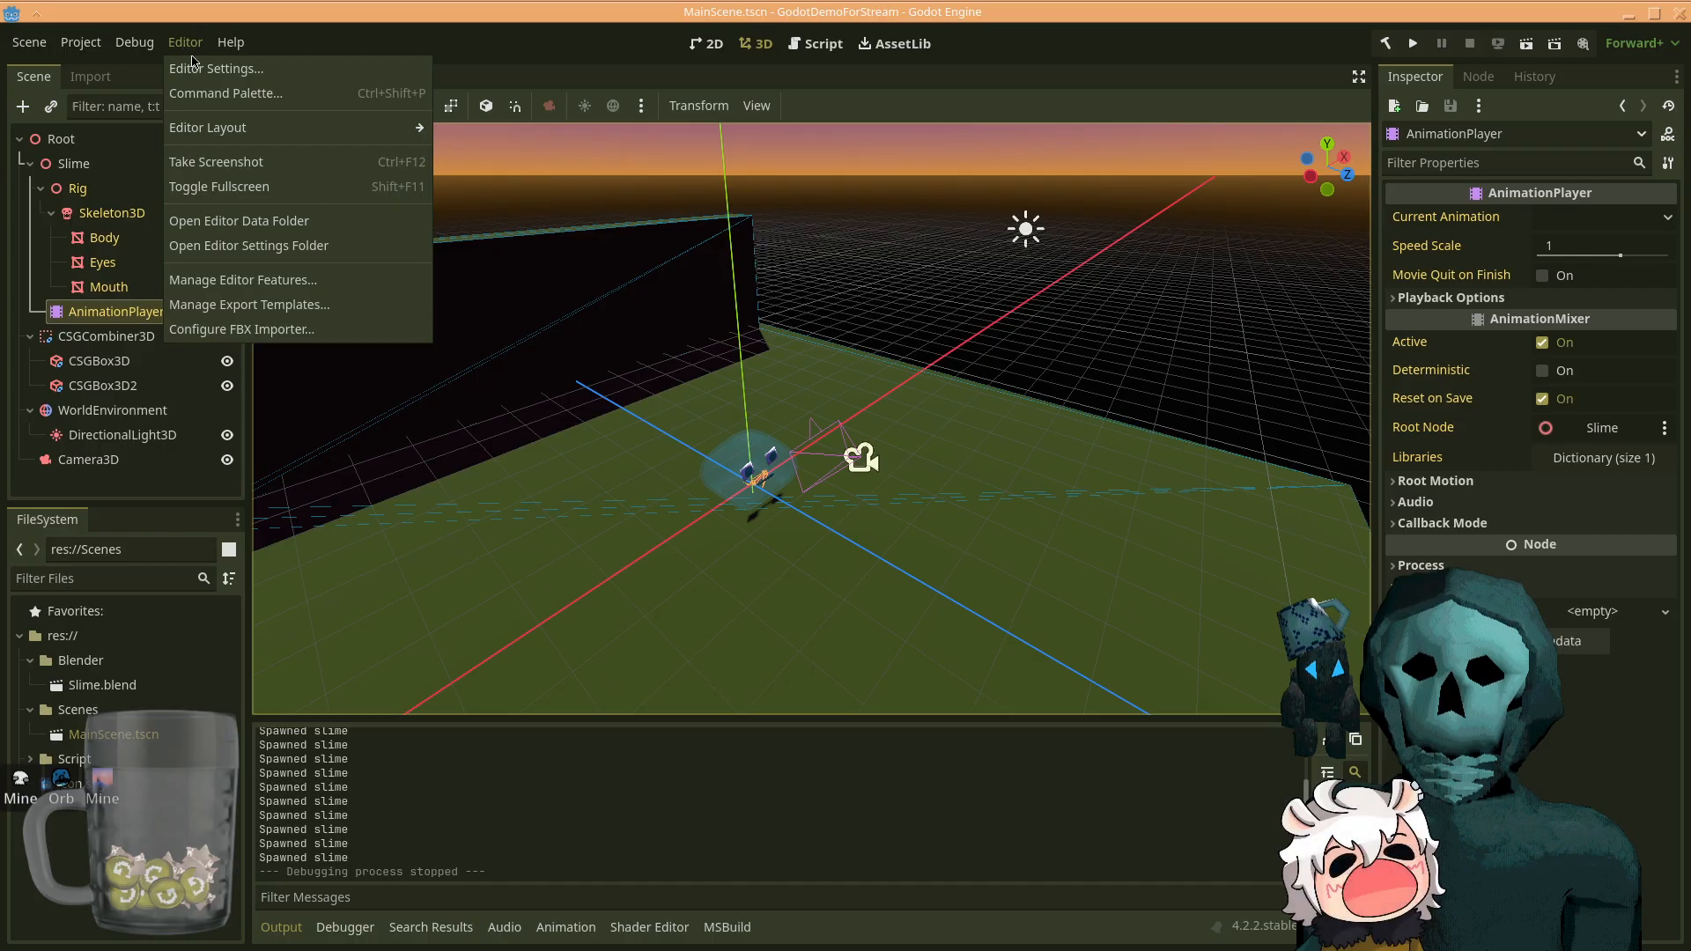
{"action": "left_click", "coordinate": [211, 68]}
{"action": "type", "text": "dotnet"}
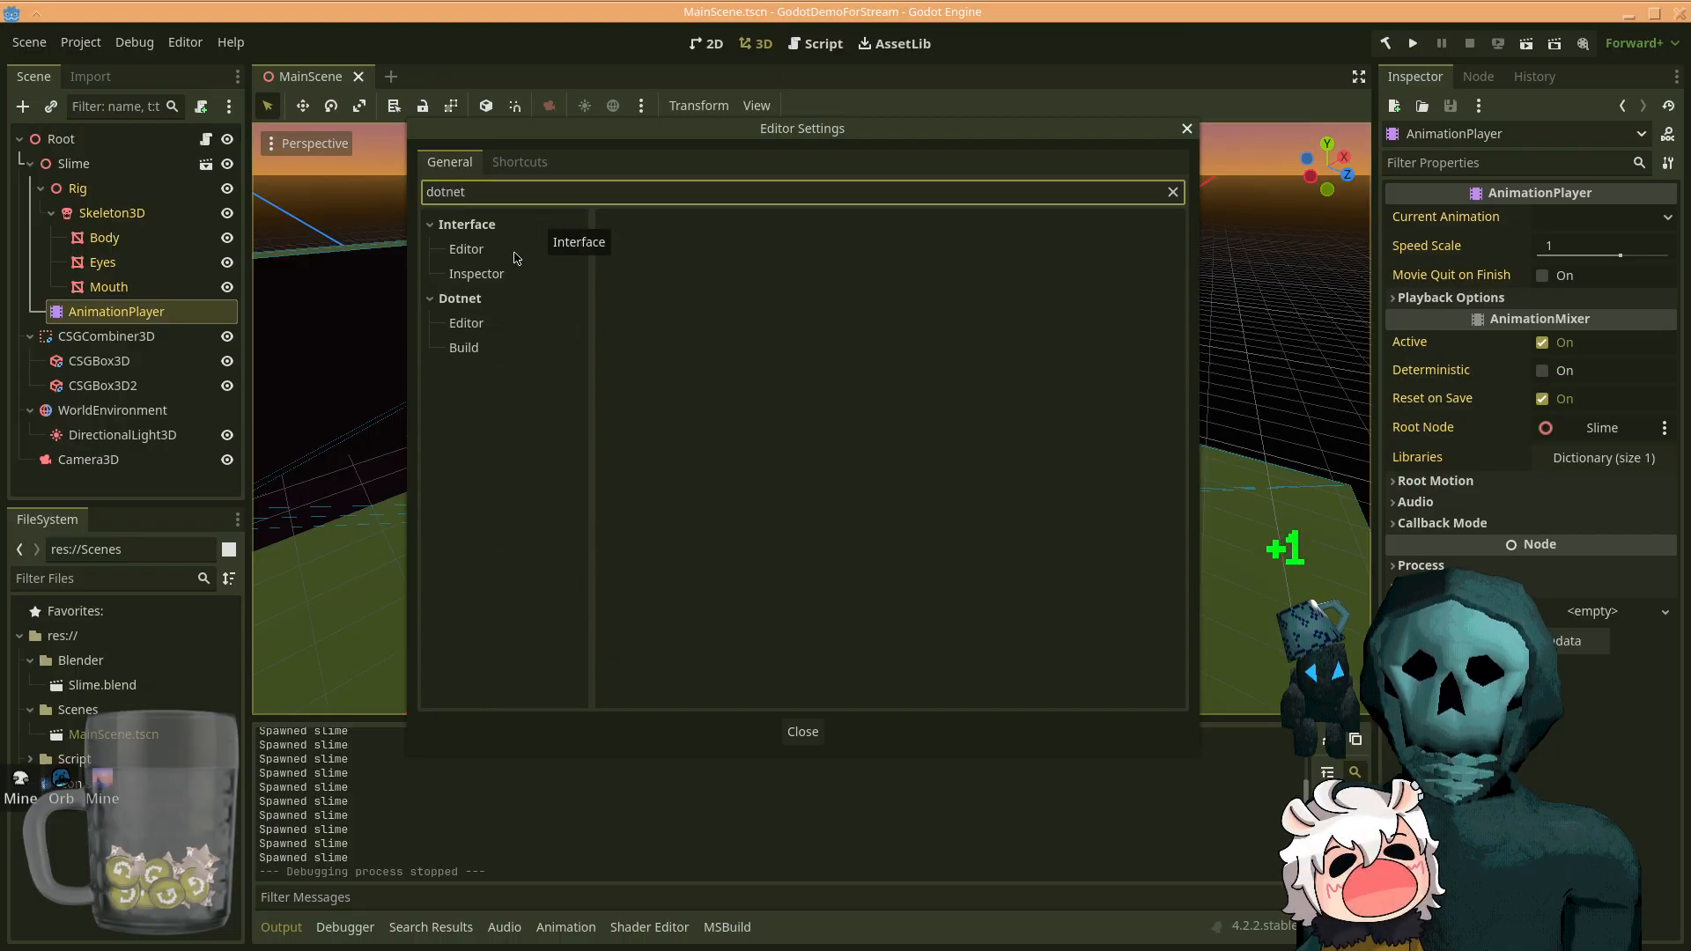
{"action": "left_click", "coordinate": [469, 324]}
{"action": "left_click", "coordinate": [474, 346]}
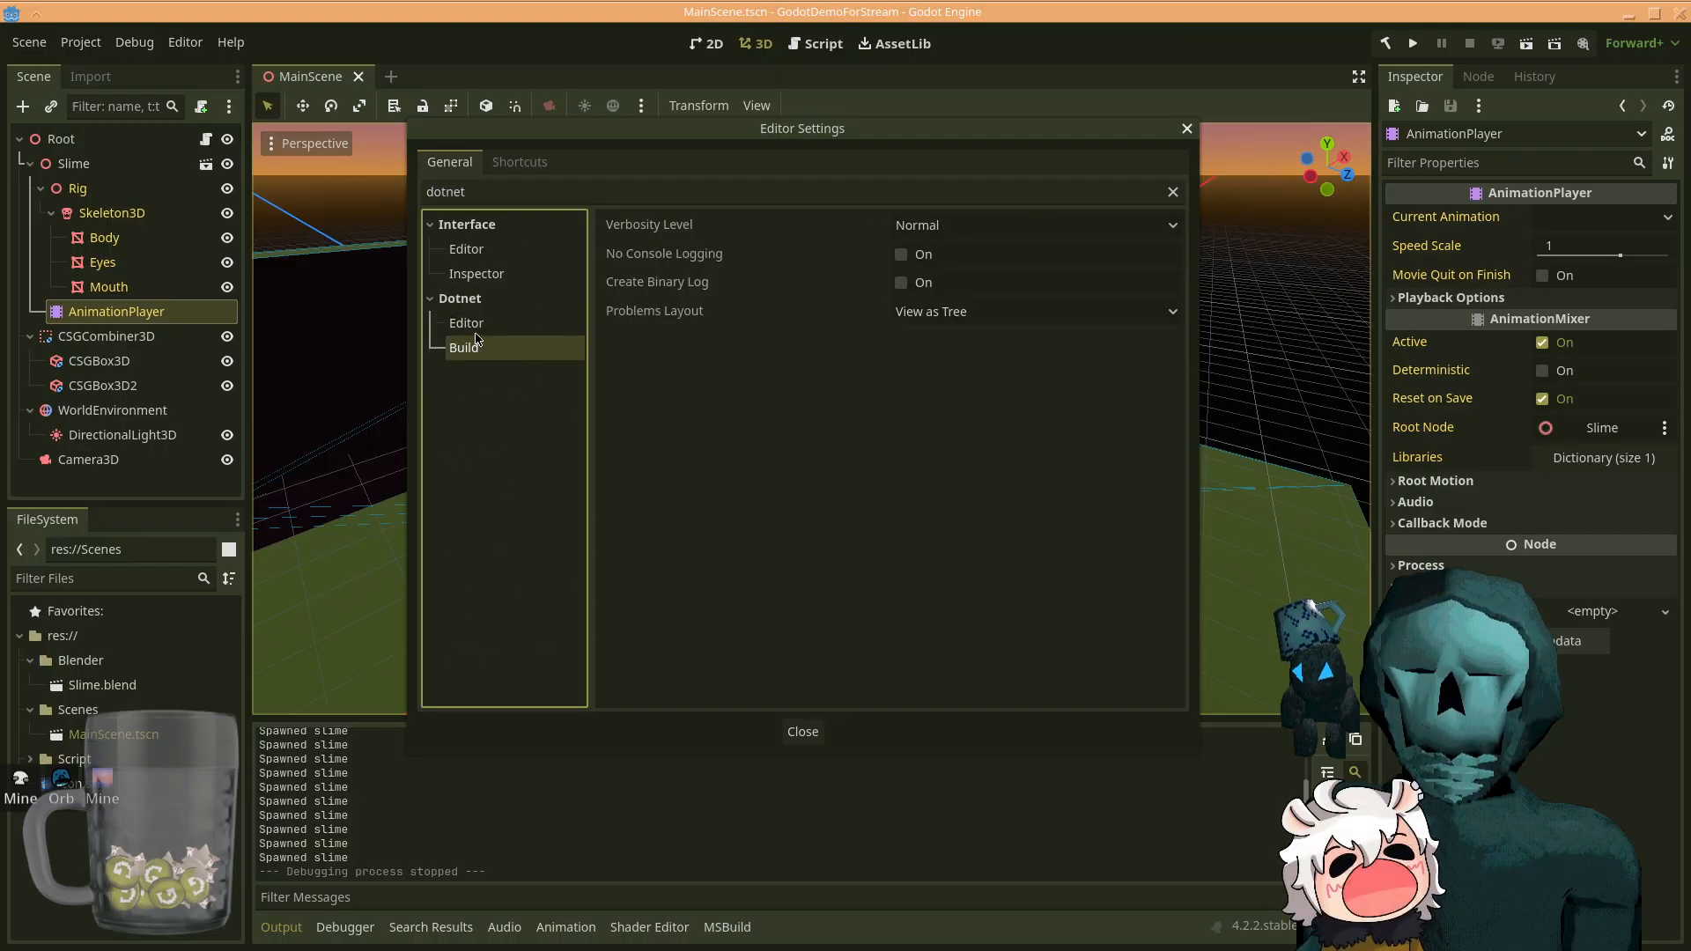
{"action": "left_click", "coordinate": [467, 324]}
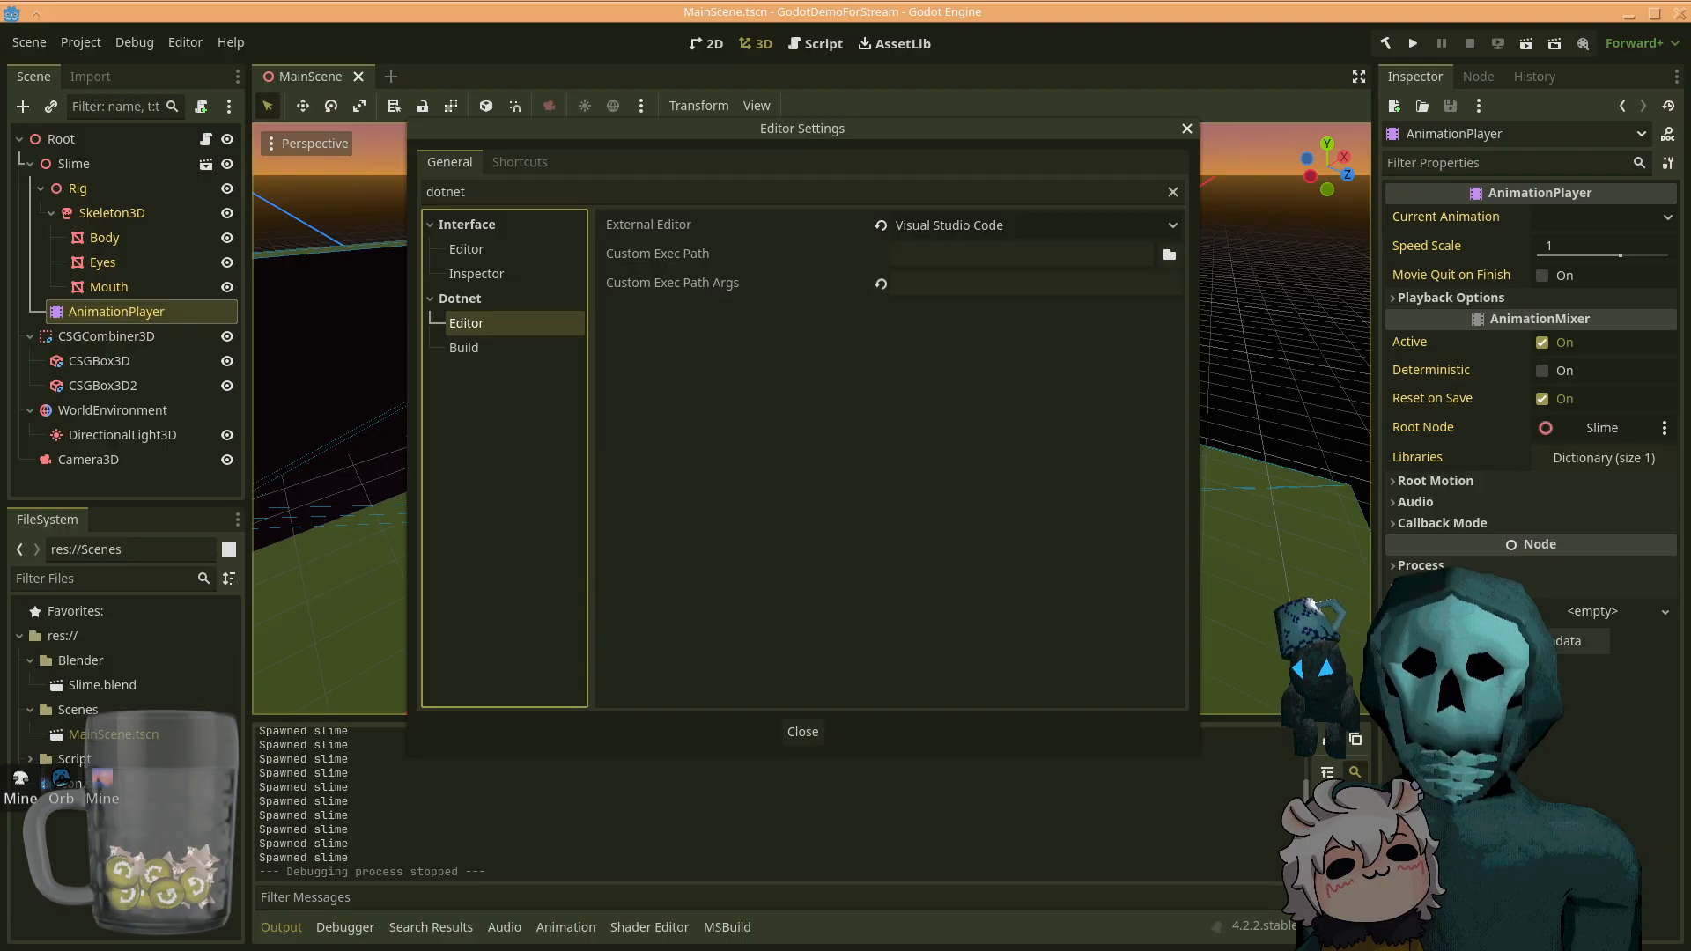
- Switch to Visual Studio Code to examine the target frameworks in GodotDemoForStream.csproj, and return to Godot
{"action": "key", "text": "alt+Tab"}
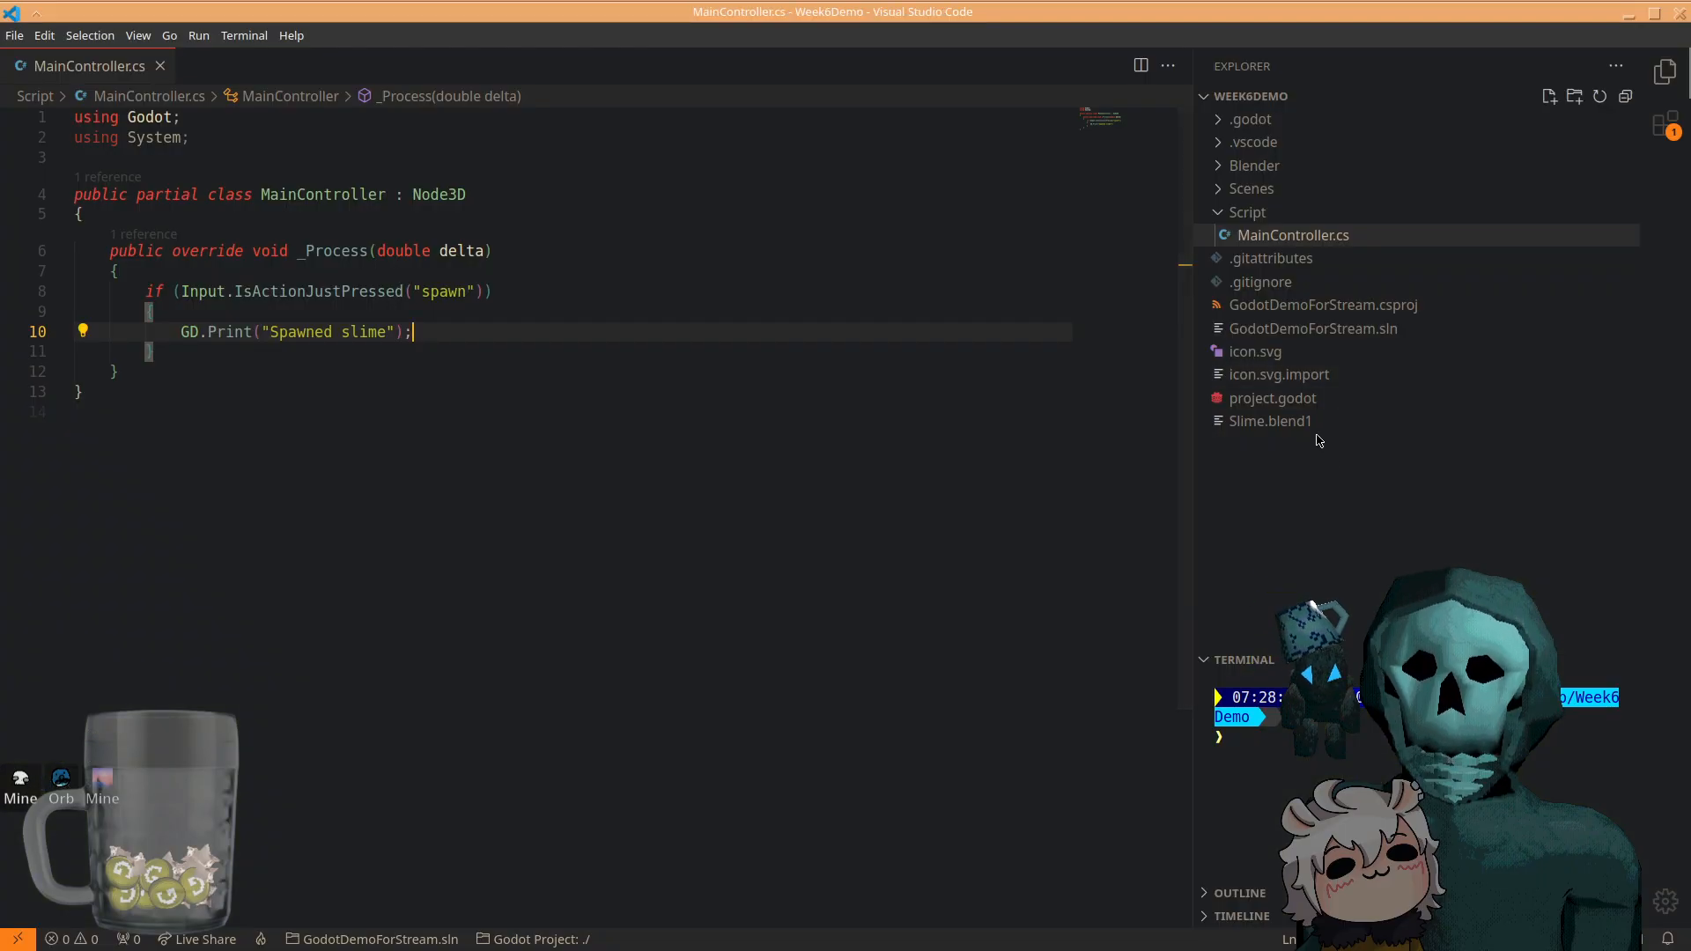
{"action": "left_click", "coordinate": [1330, 326]}
{"action": "left_click", "coordinate": [1327, 310]}
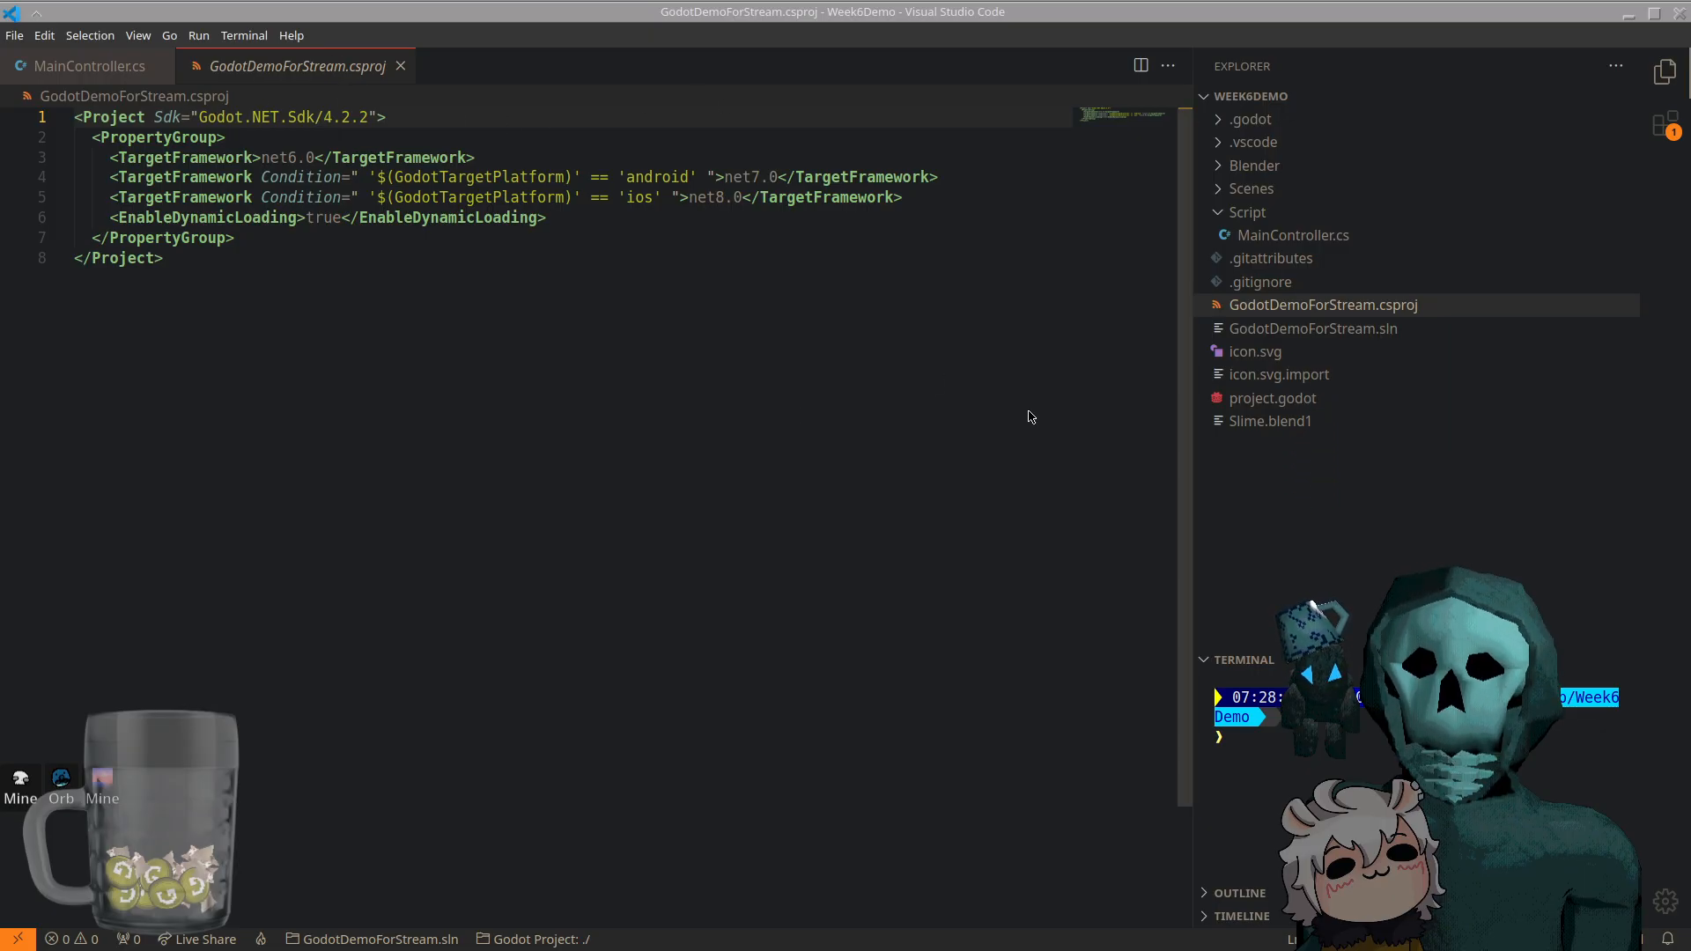
{"action": "key", "text": "super+w"}
{"action": "left_click", "coordinate": [1252, 661]}
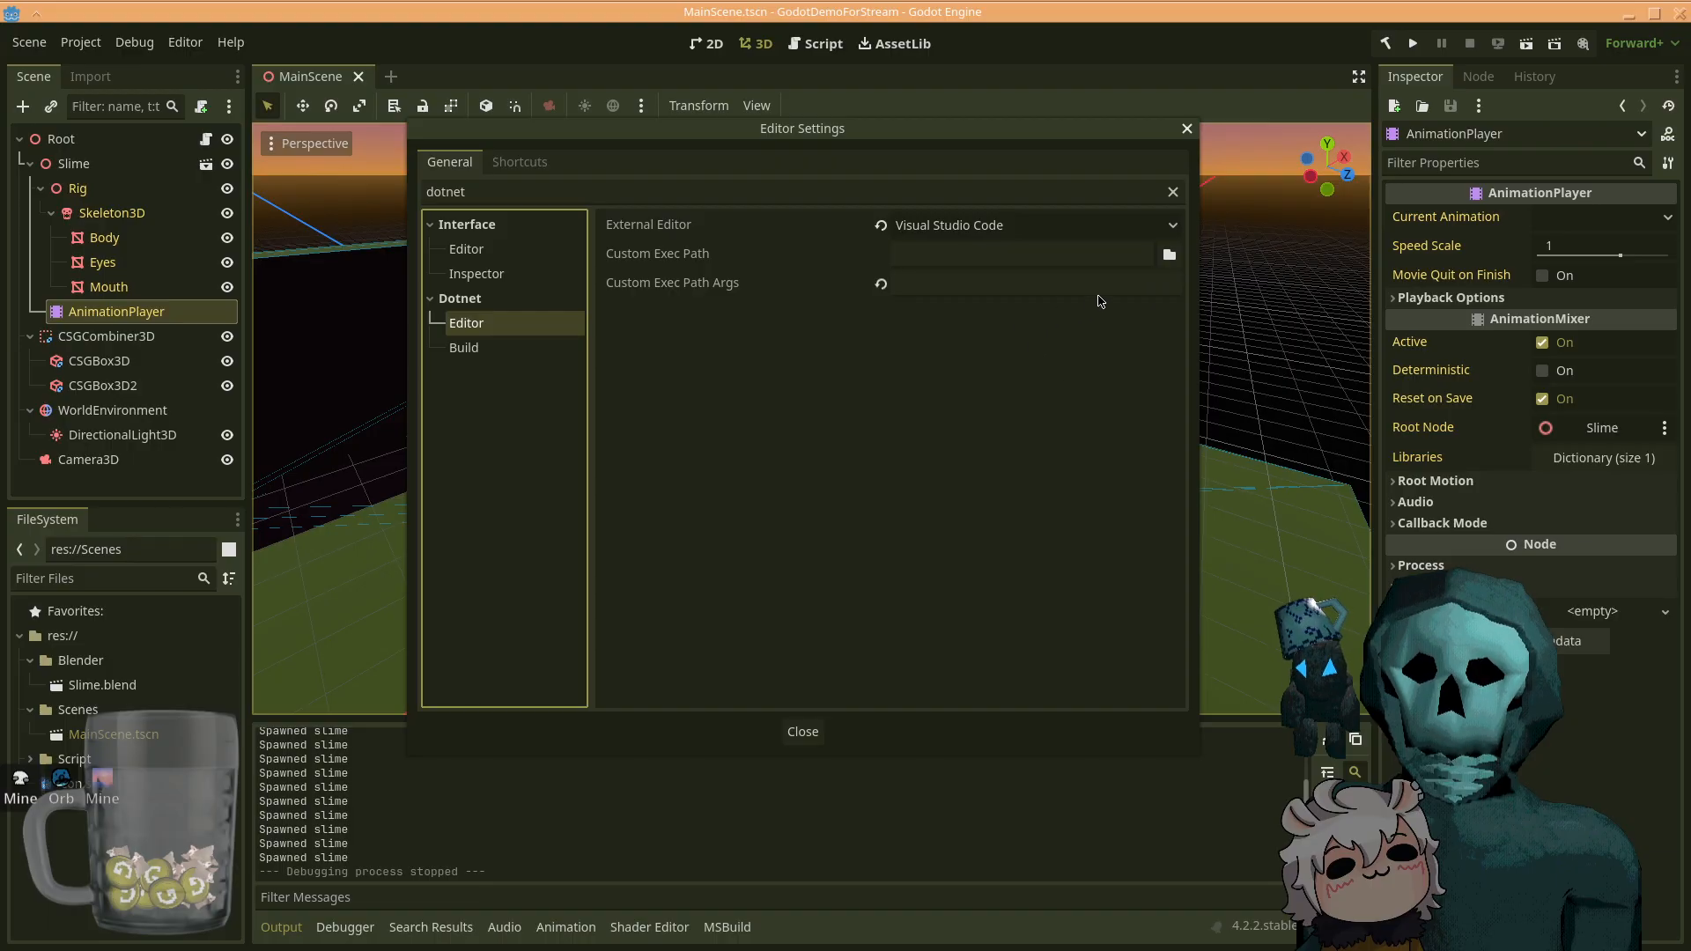
- Set the Dotnet external editor to Disabled and back to Visual Studio Code, and close the Editor Settings
{"action": "left_click_drag", "start_coordinate": [718, 123], "coordinate": [669, 145]}
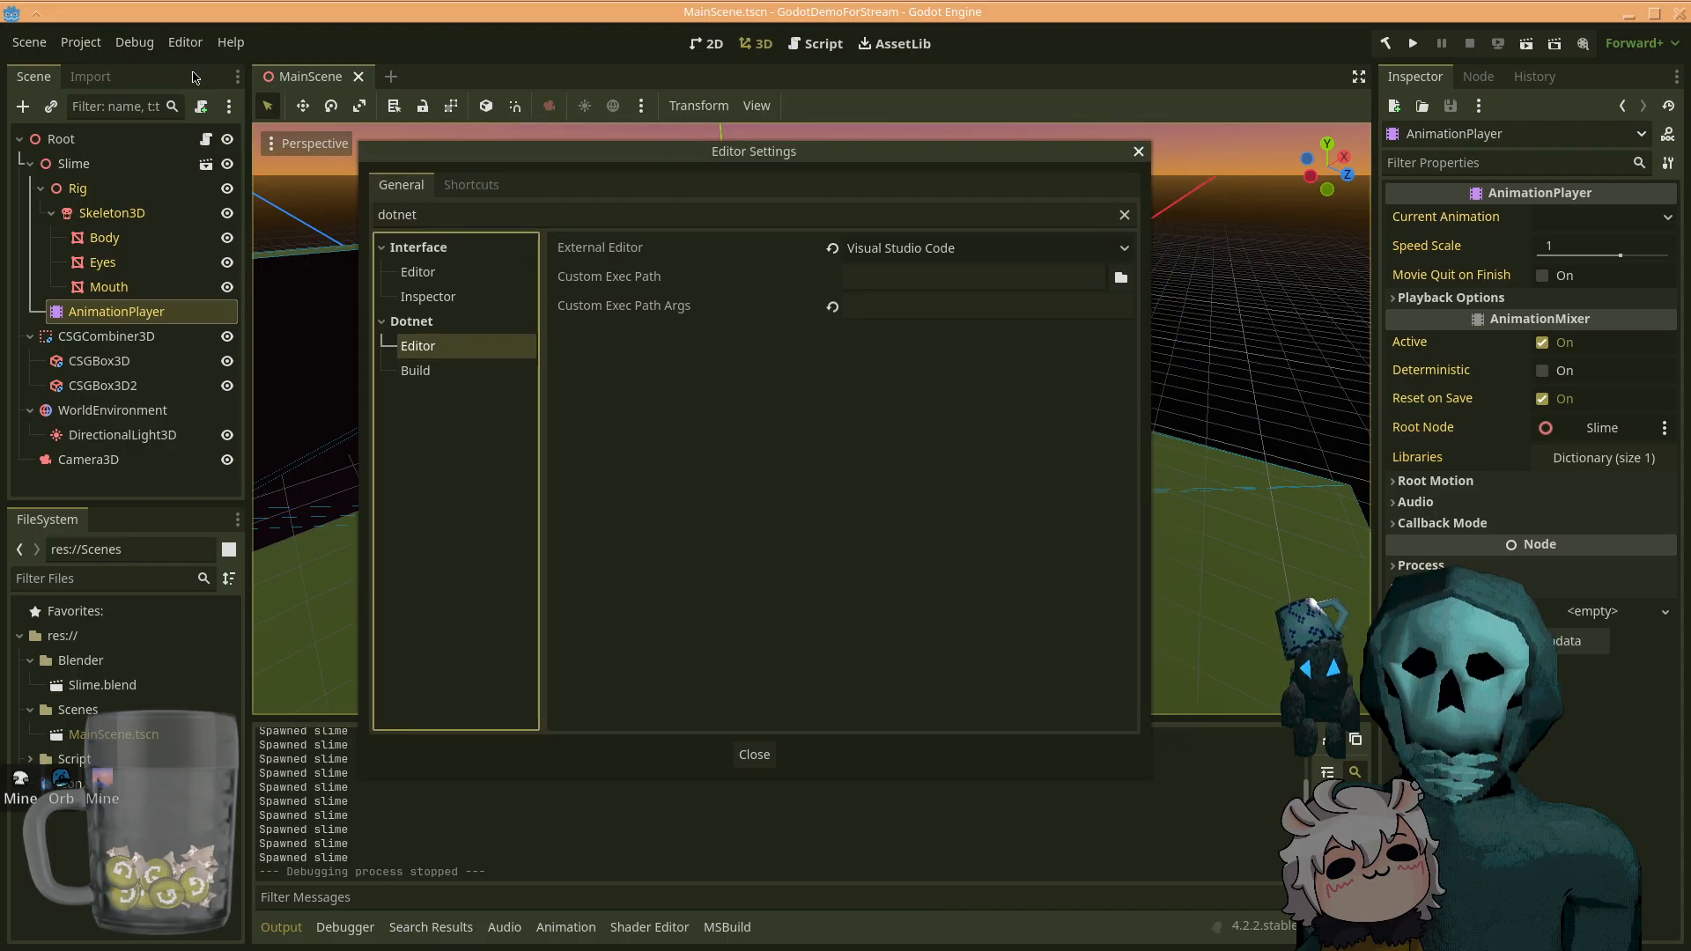
{"action": "left_click", "coordinate": [487, 217]}
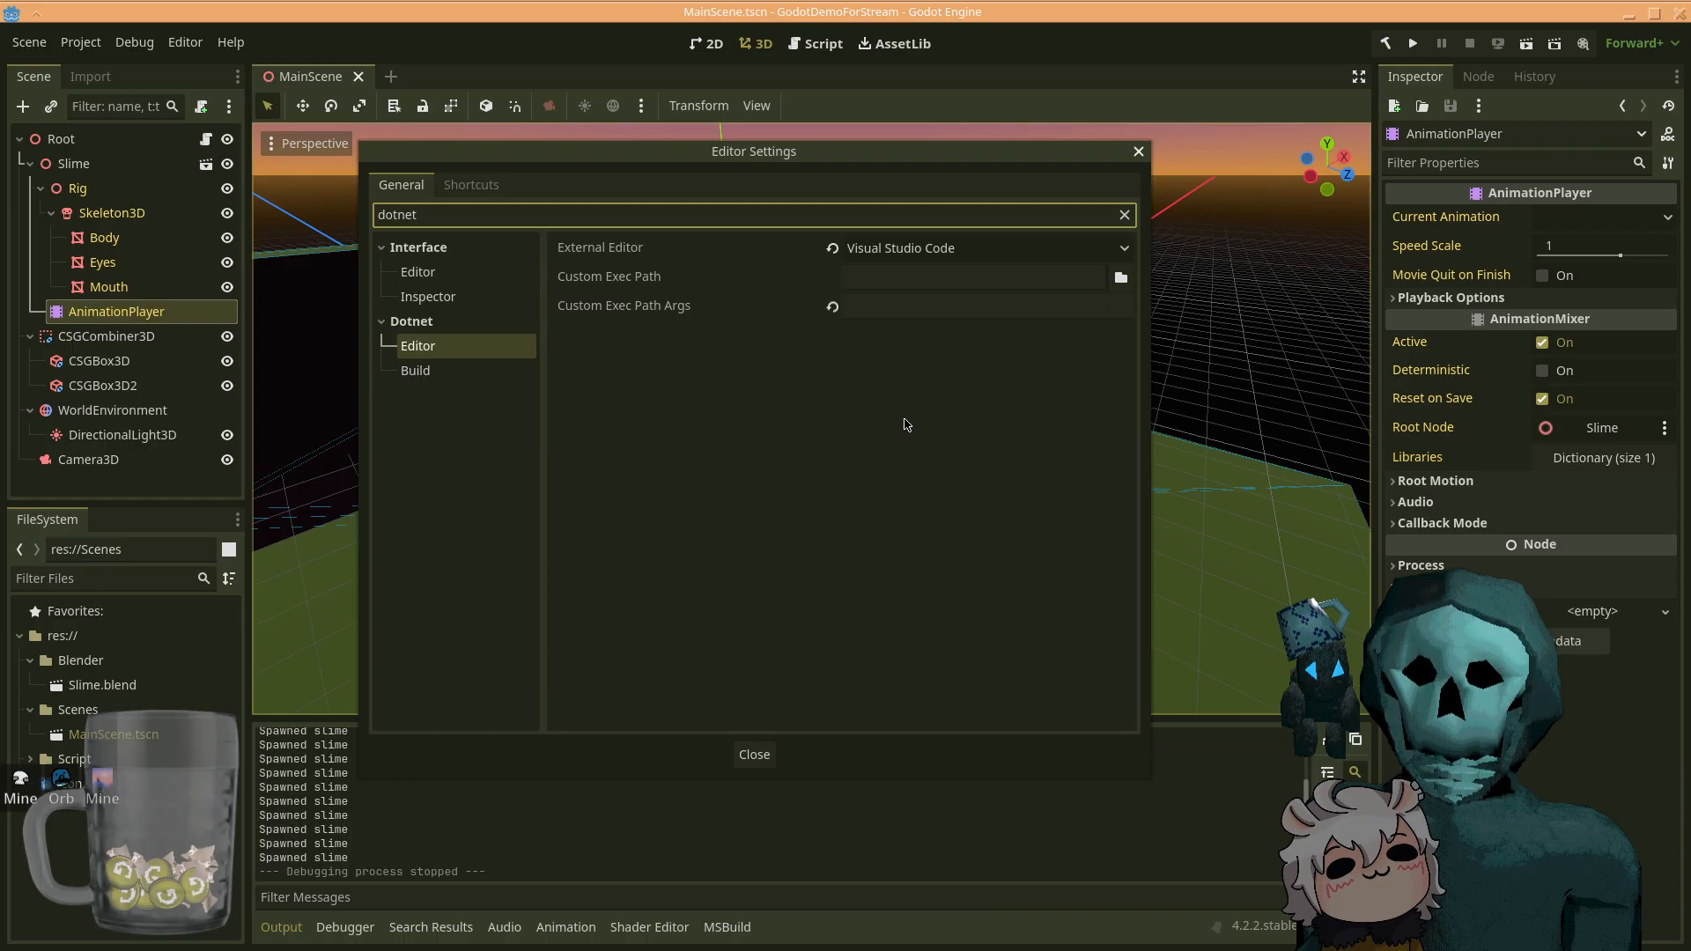
{"action": "key", "text": "Tab"}
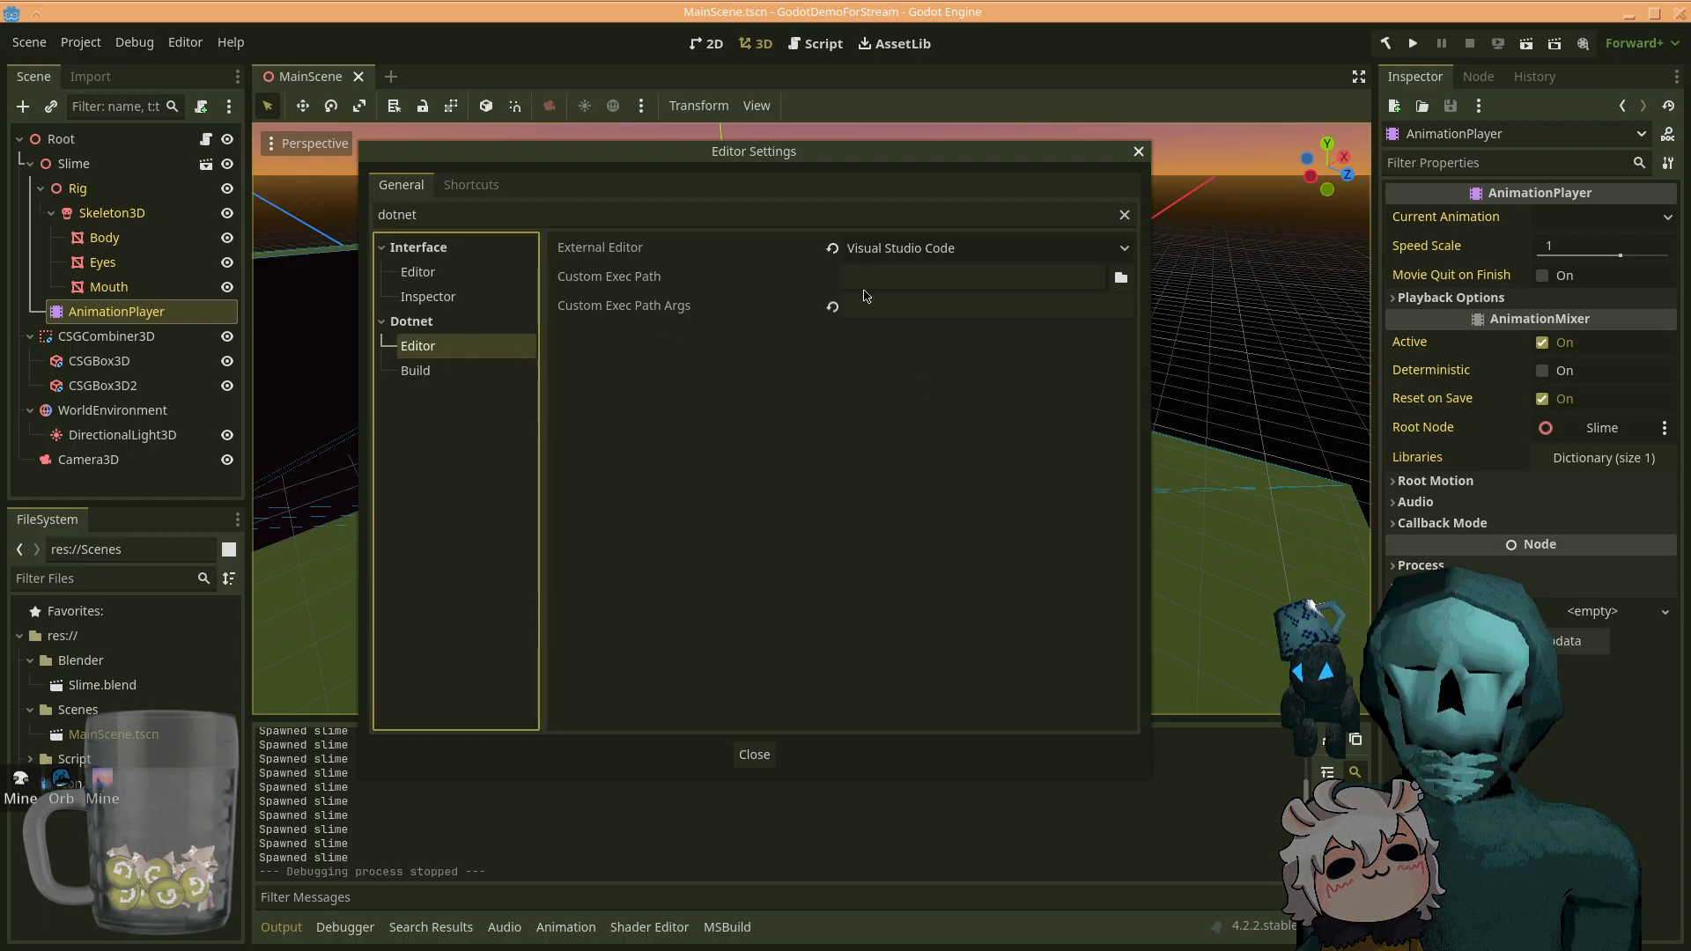
{"action": "left_click", "coordinate": [900, 255]}
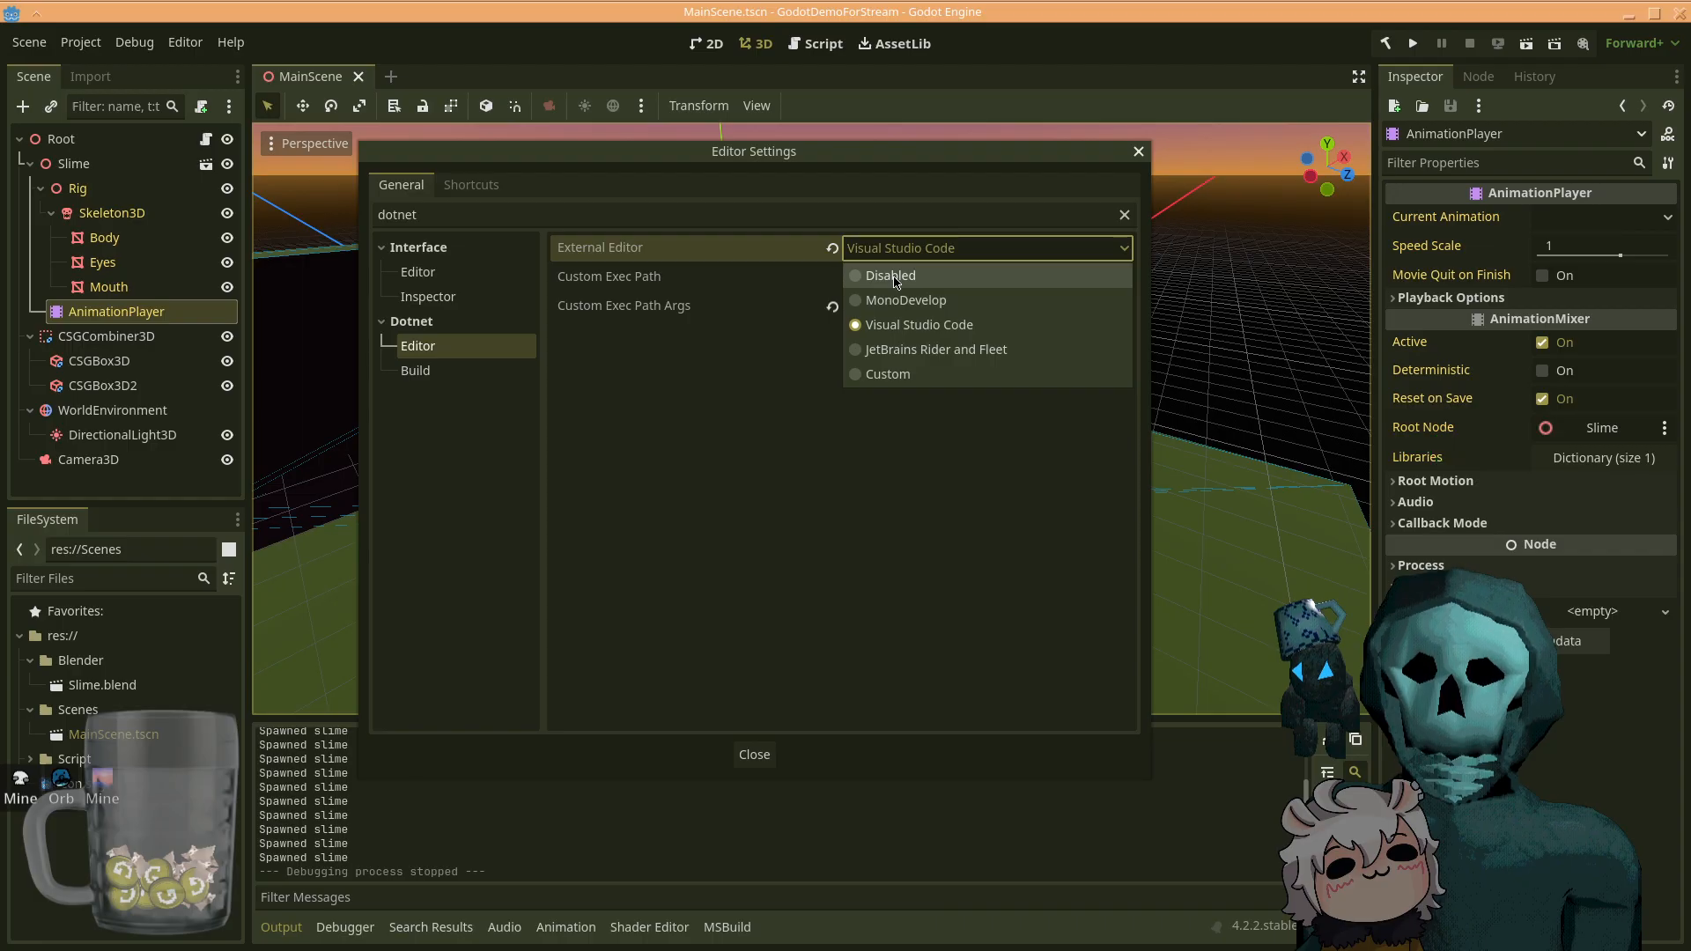
{"action": "left_click", "coordinate": [891, 277]}
{"action": "left_click", "coordinate": [896, 256]}
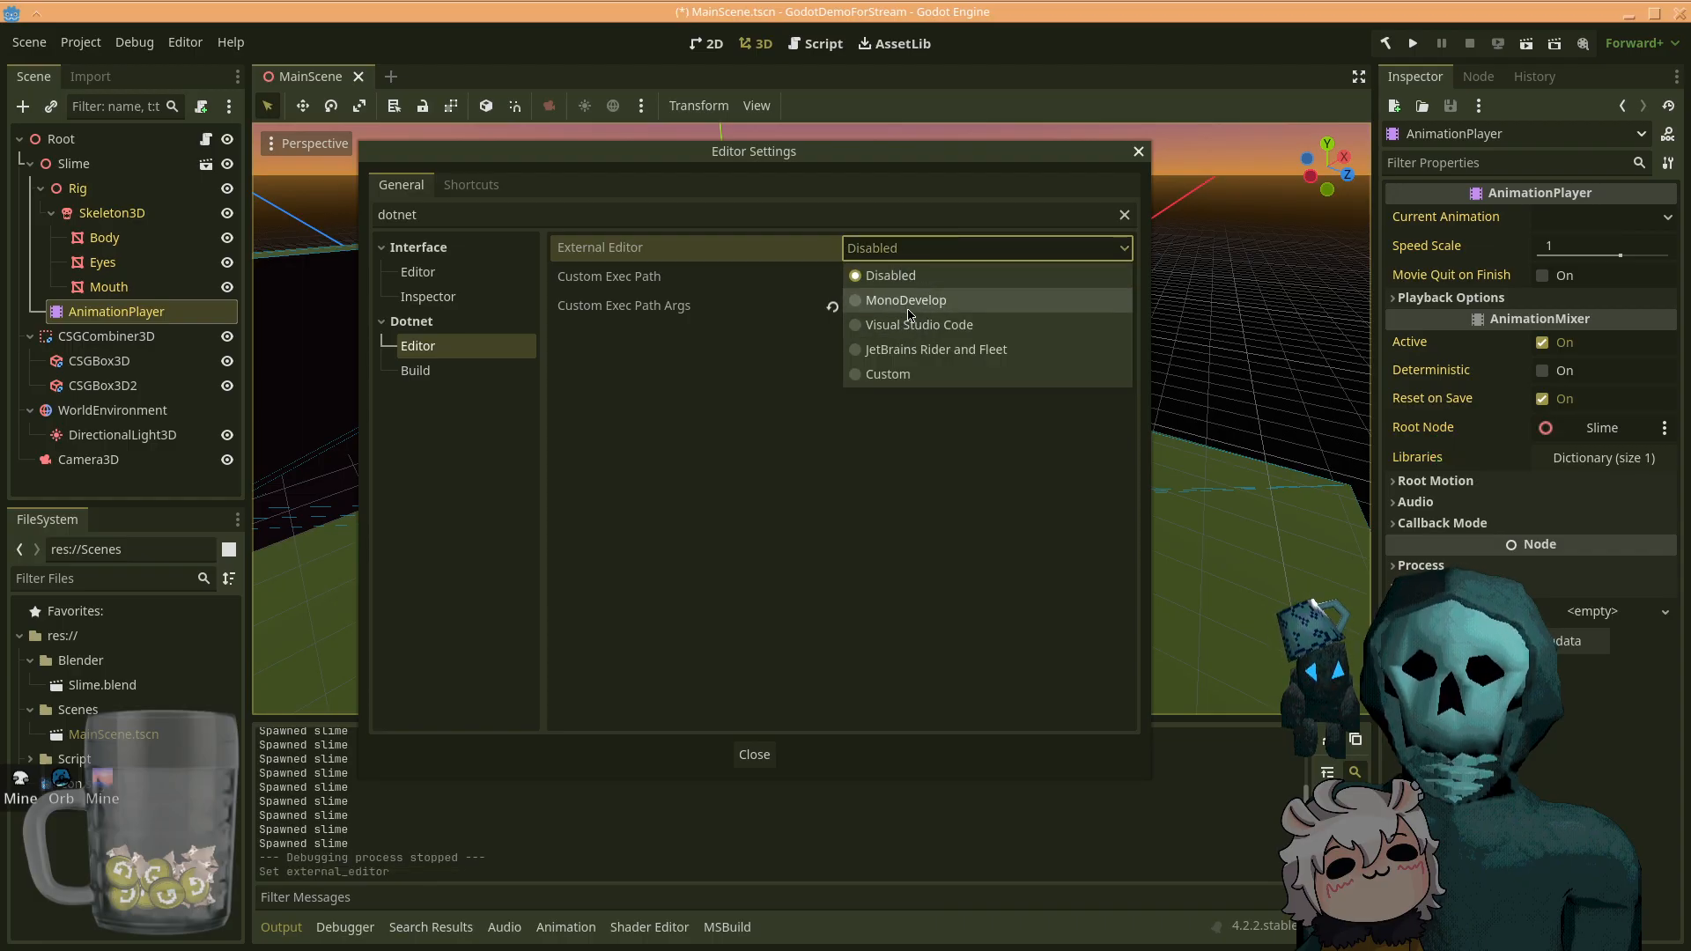
{"action": "left_click", "coordinate": [901, 324]}
{"action": "left_click", "coordinate": [754, 754]}
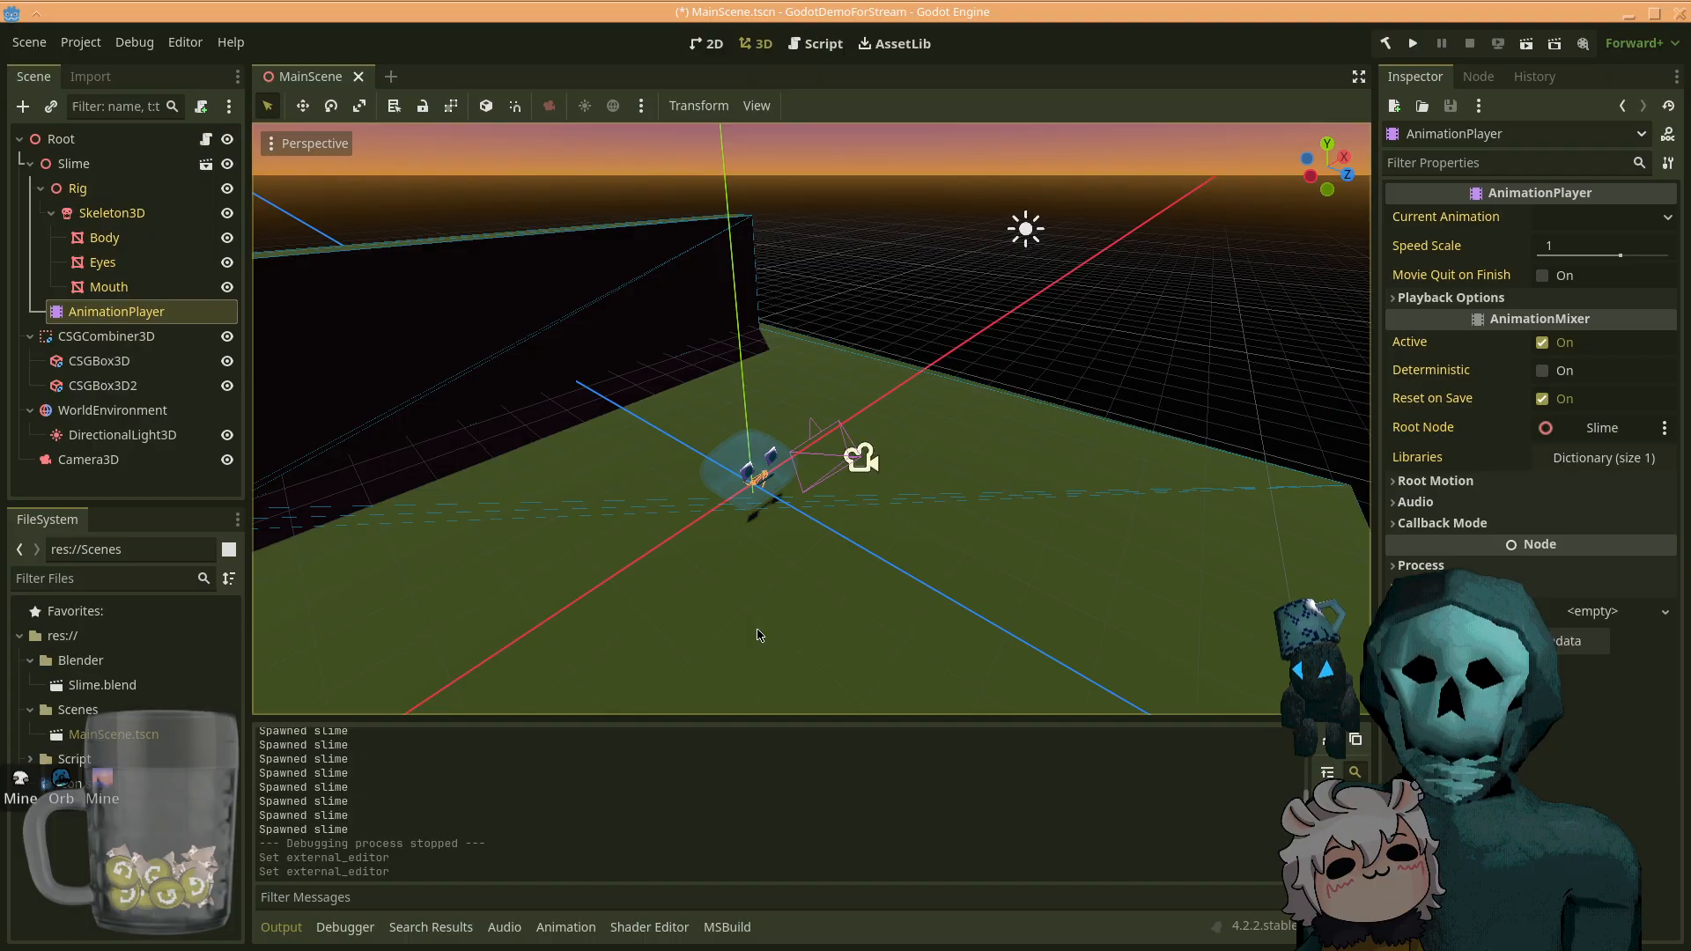
- Show the script workspace, open MainController.cs from the Script folder in the external editor, and return to Godot
{"action": "left_click", "coordinate": [819, 44]}
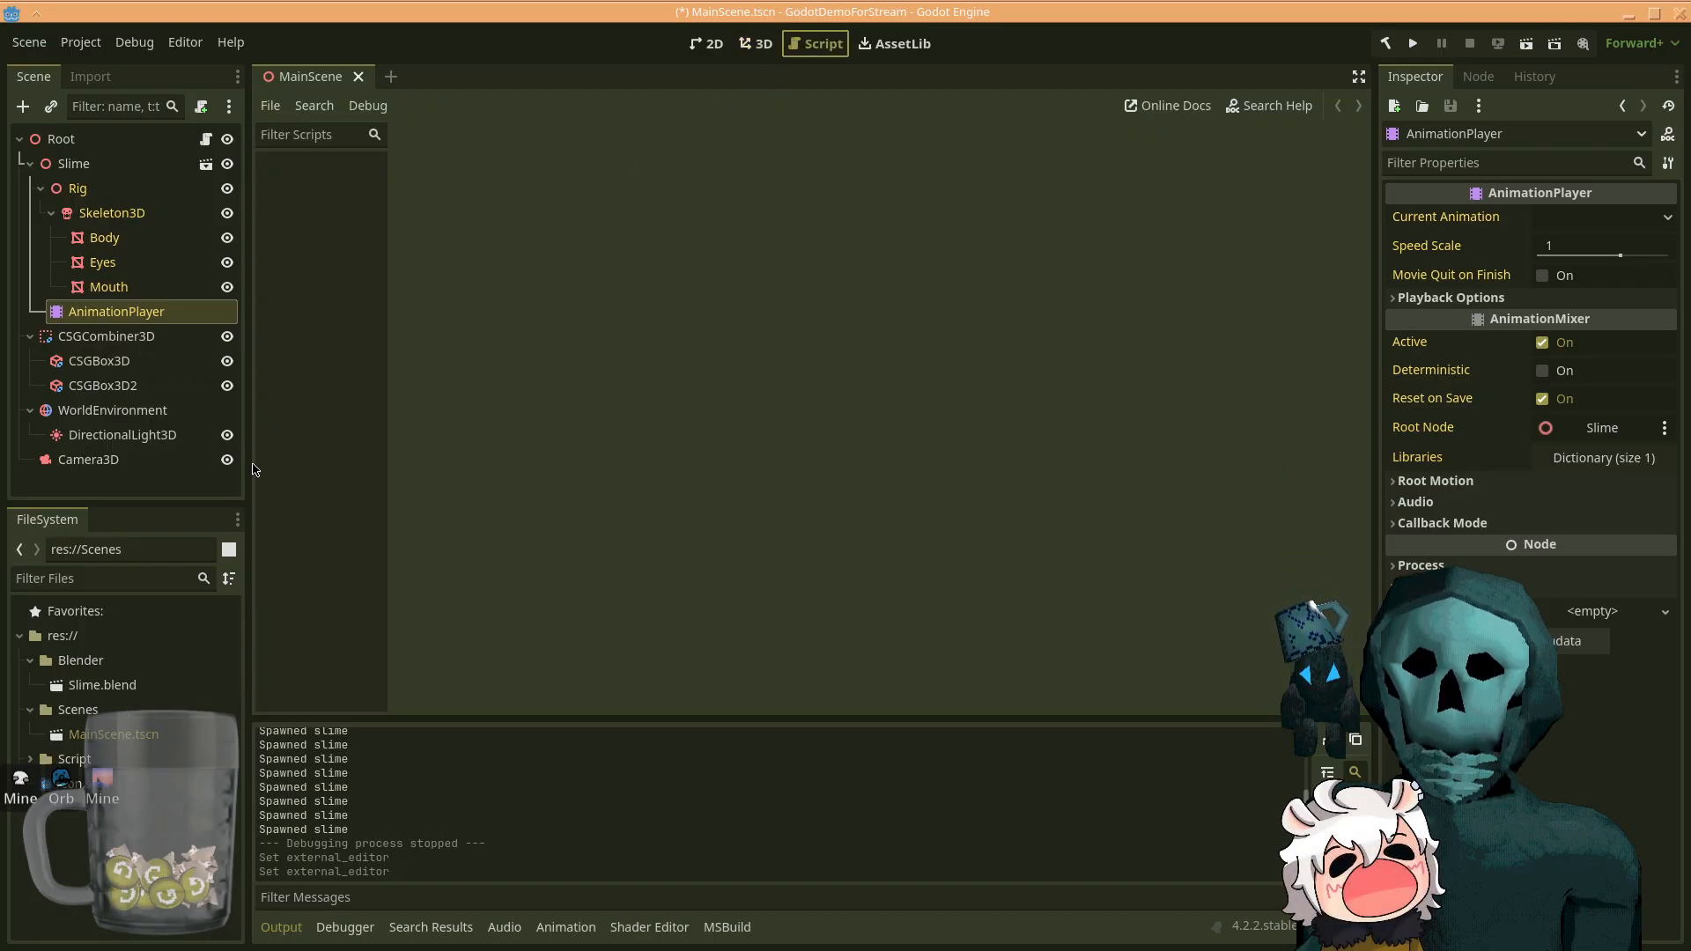
{"action": "left_click", "coordinate": [41, 759]}
{"action": "left_click", "coordinate": [32, 759]}
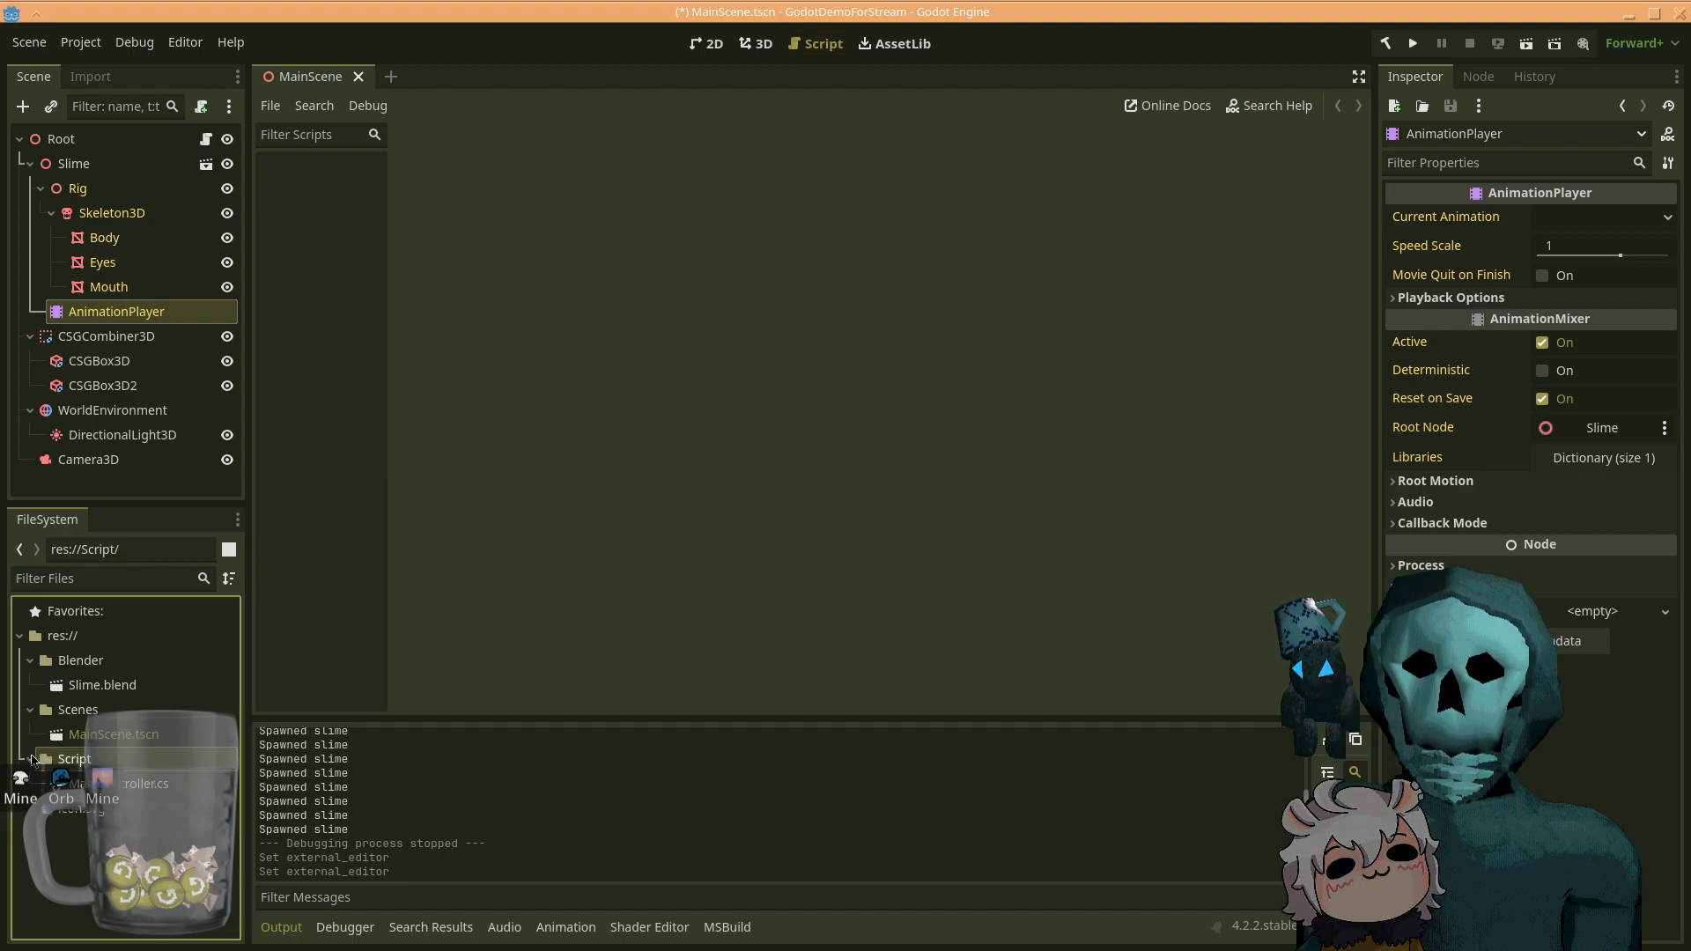
{"action": "left_click_drag", "start_coordinate": [107, 783], "coordinate": [382, 543]}
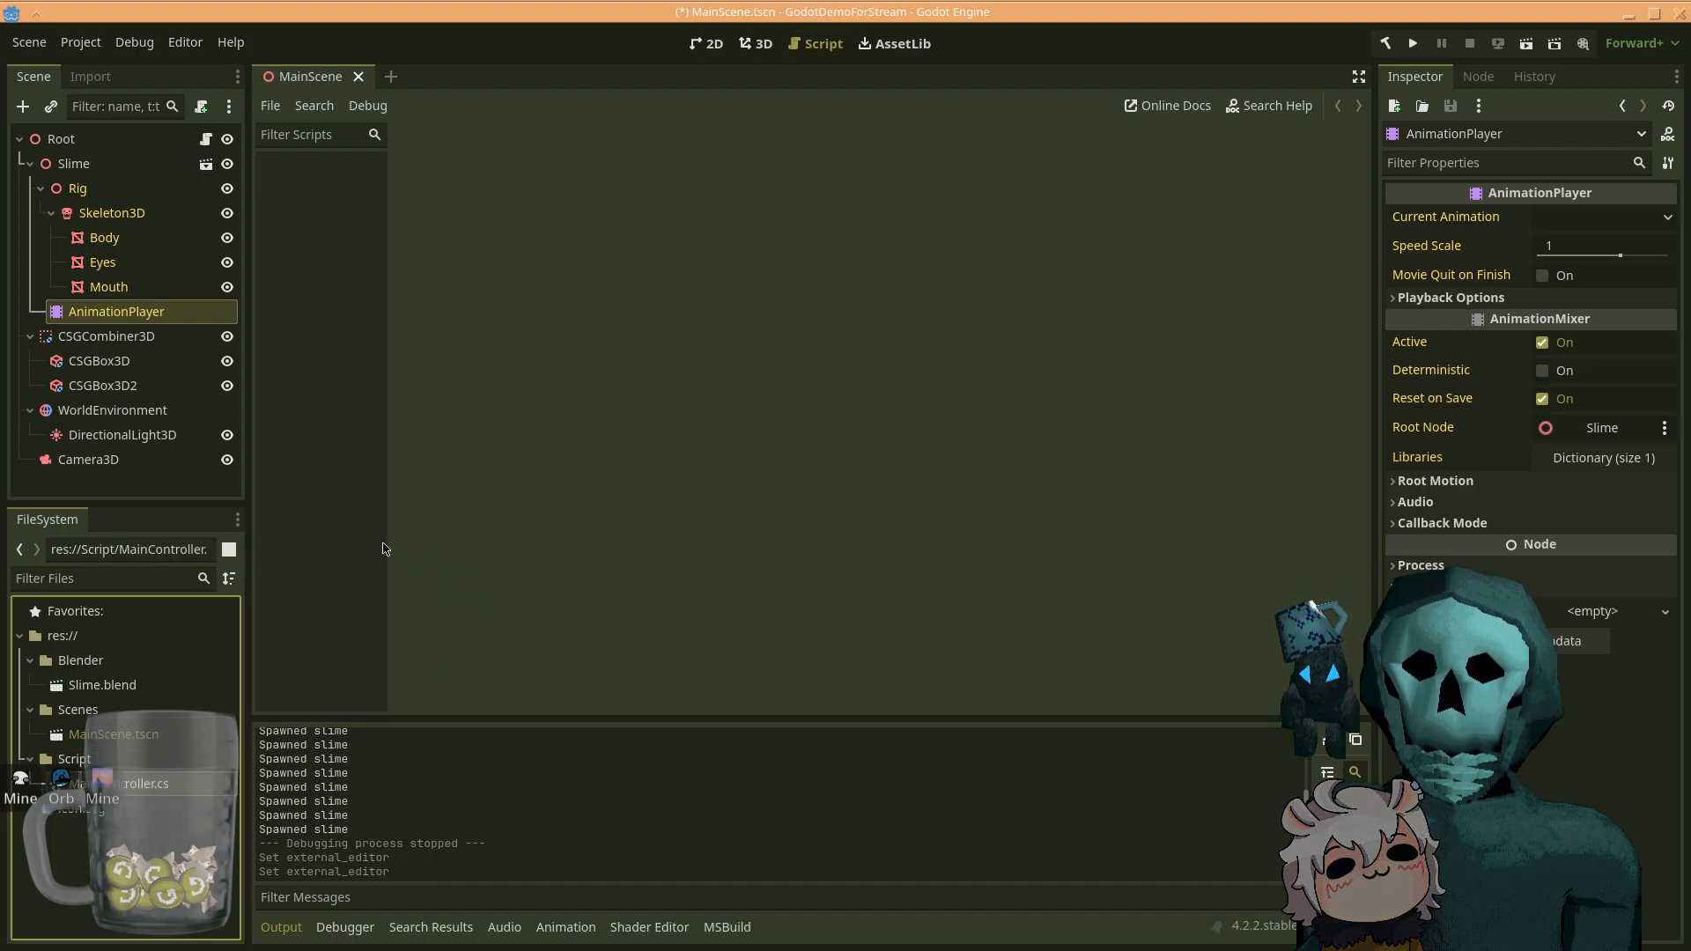
{"action": "double_click", "coordinate": [133, 785]}
{"action": "key", "text": "alt+Tab"}
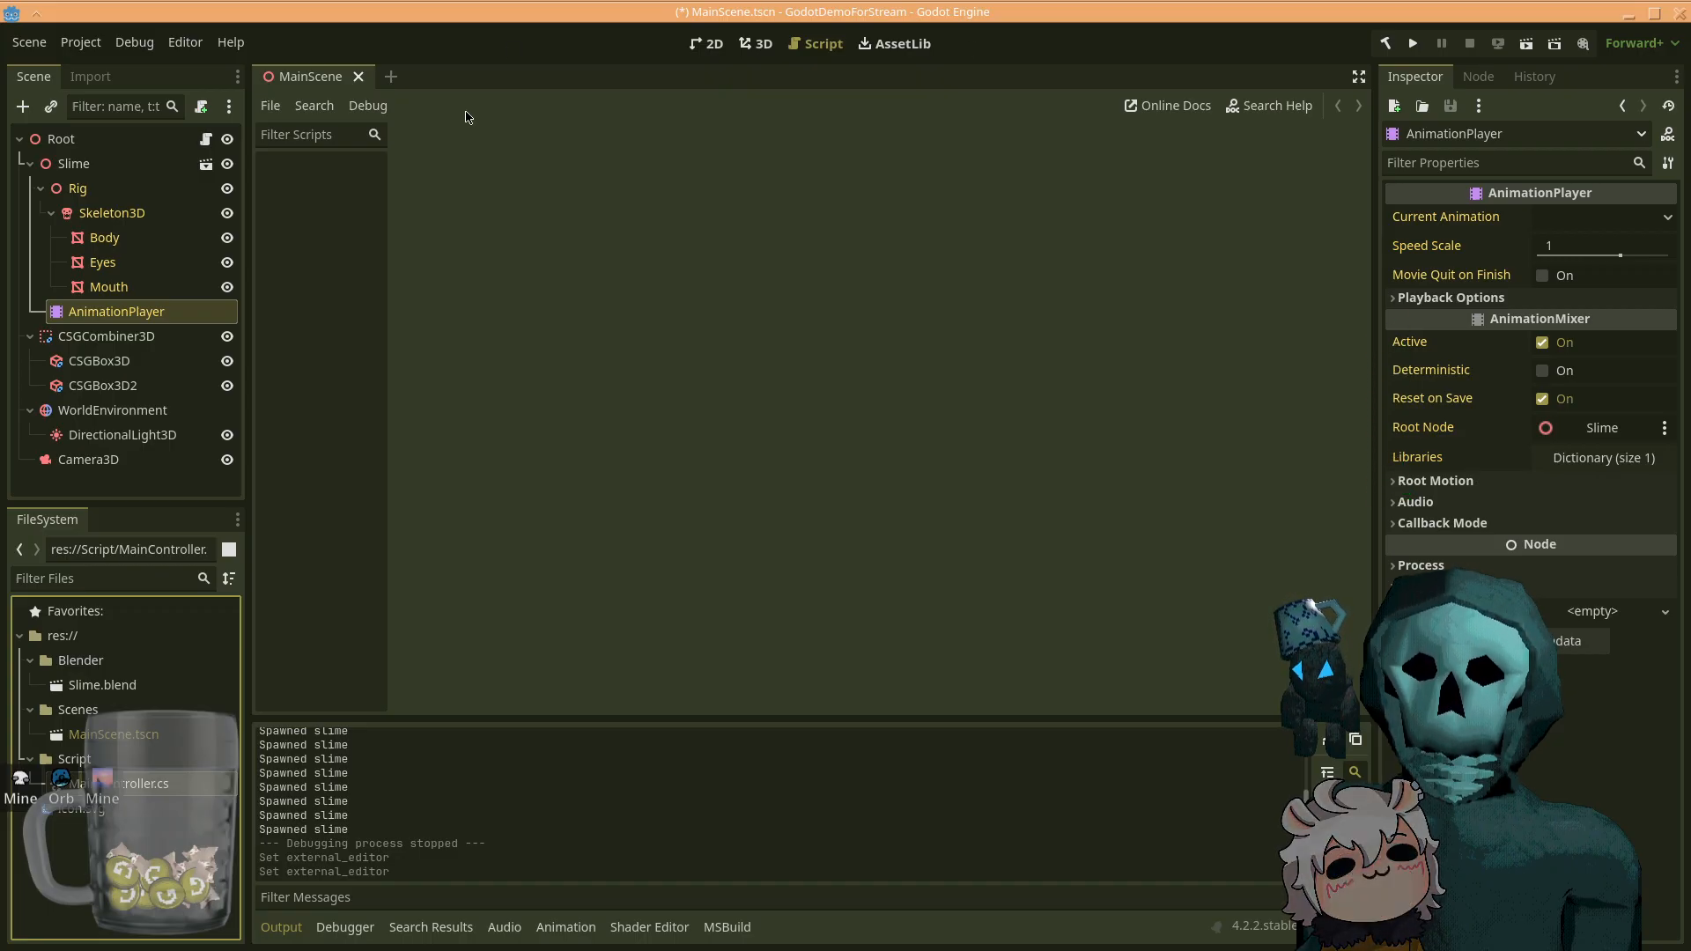
- Create a new scene with a 3D root node and save it as Debug.tscn in the Scenes folder
{"action": "left_click", "coordinate": [758, 45]}
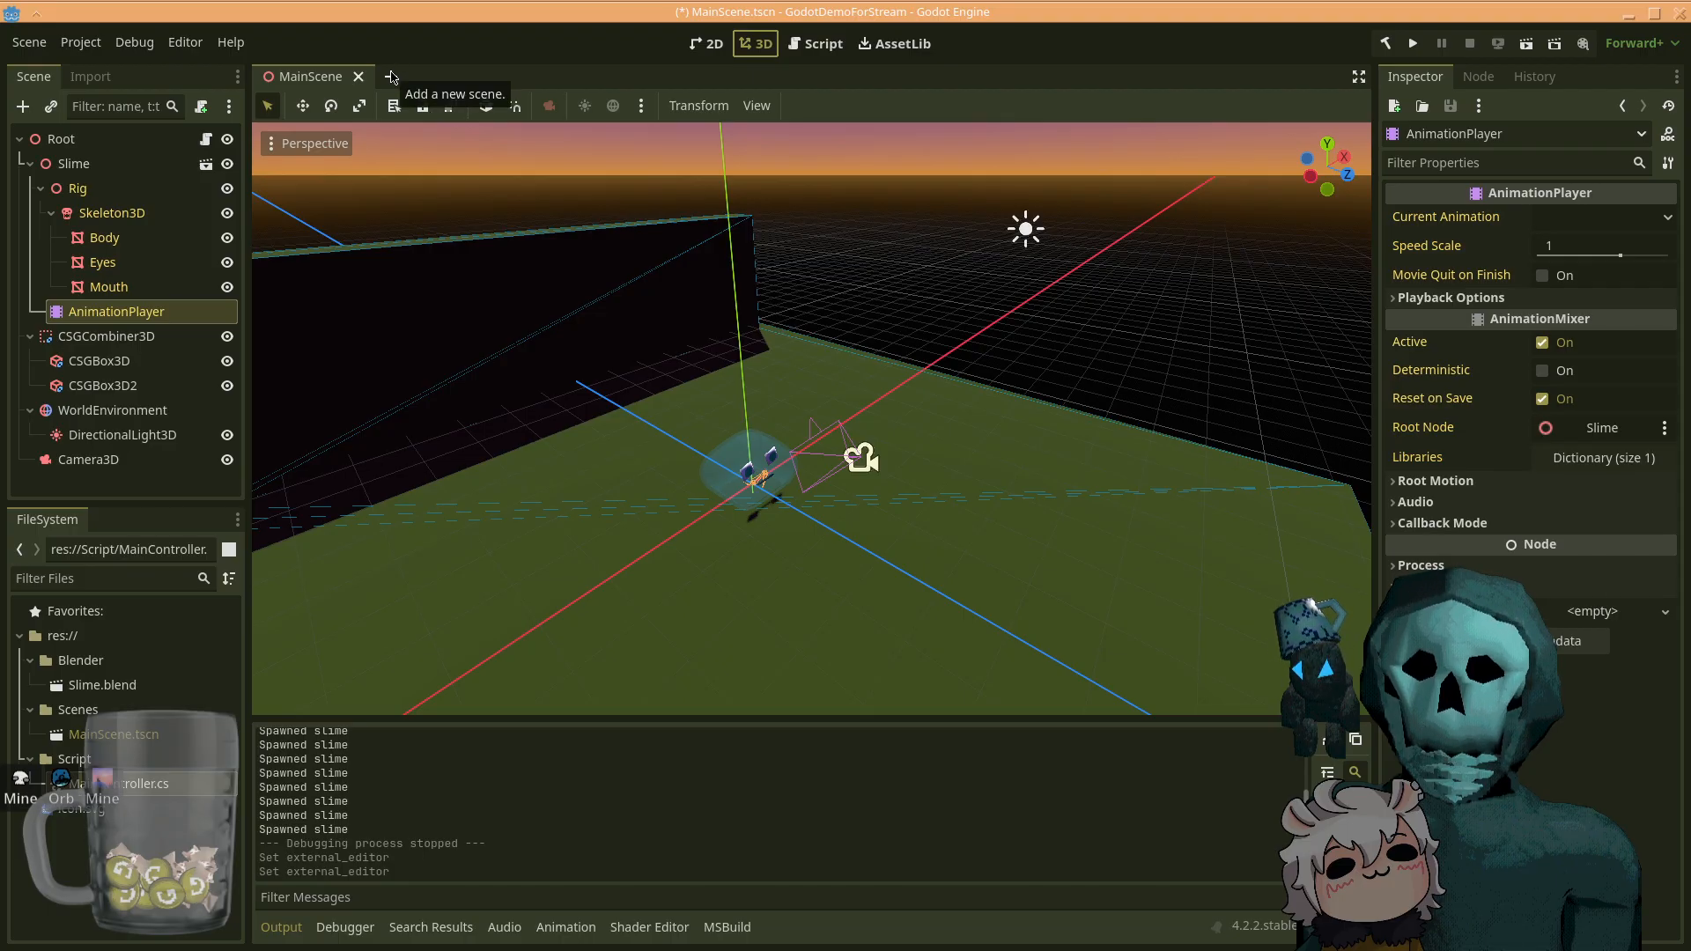
{"action": "left_click", "coordinate": [391, 77]}
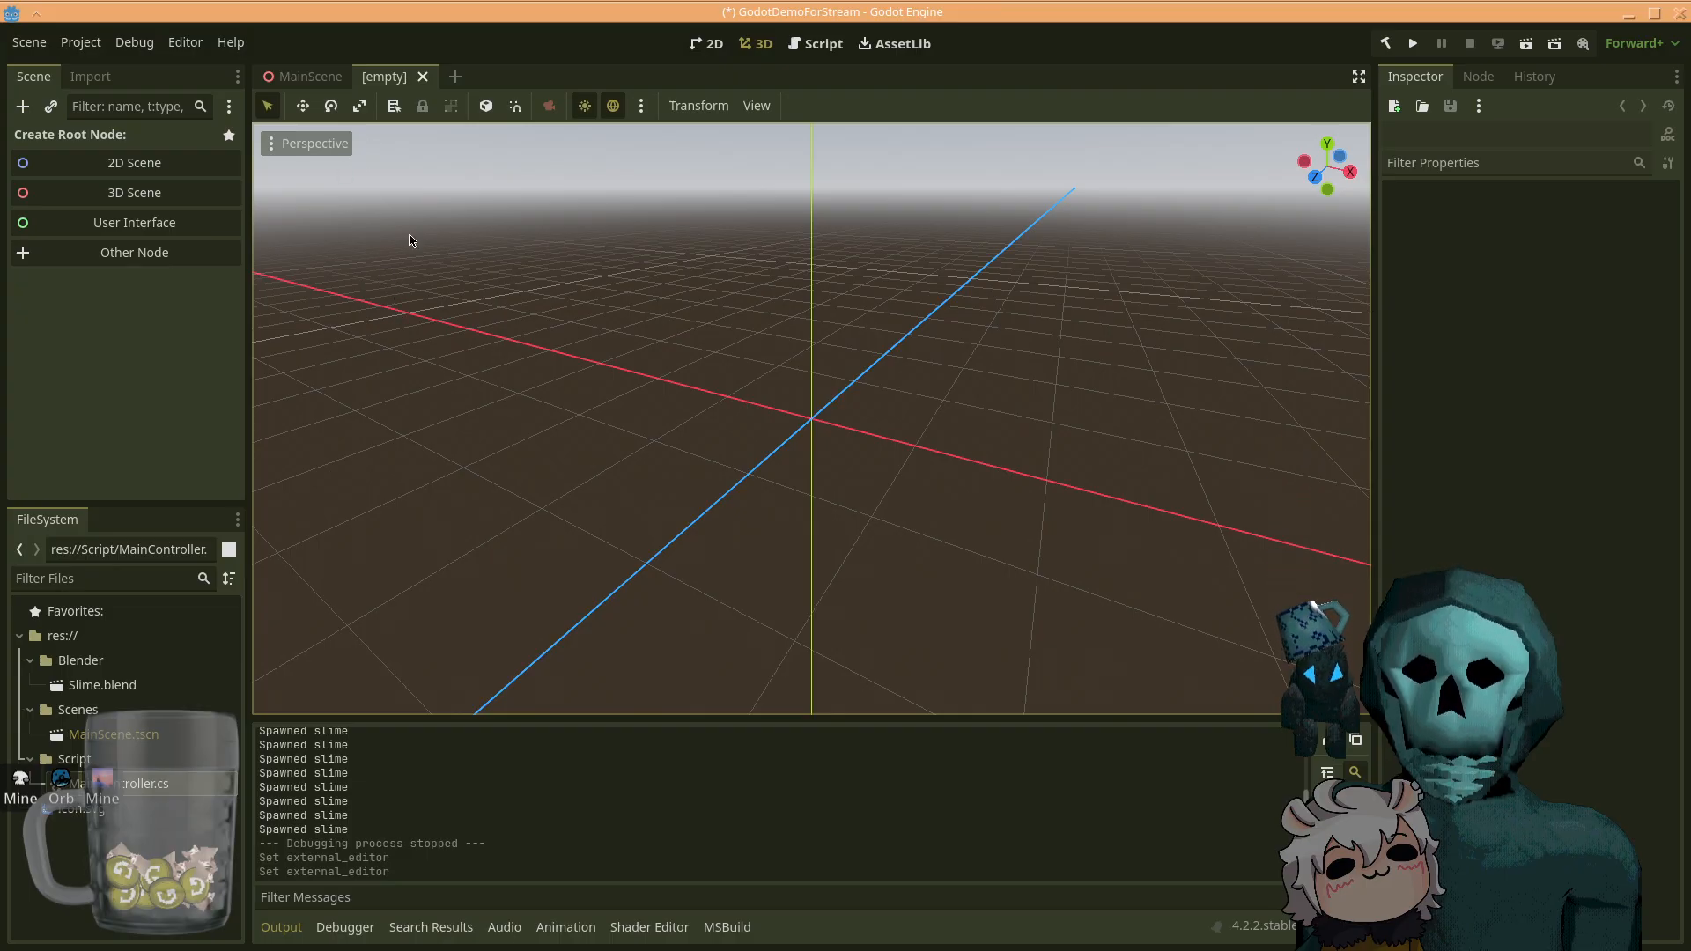
{"action": "left_click", "coordinate": [124, 190]}
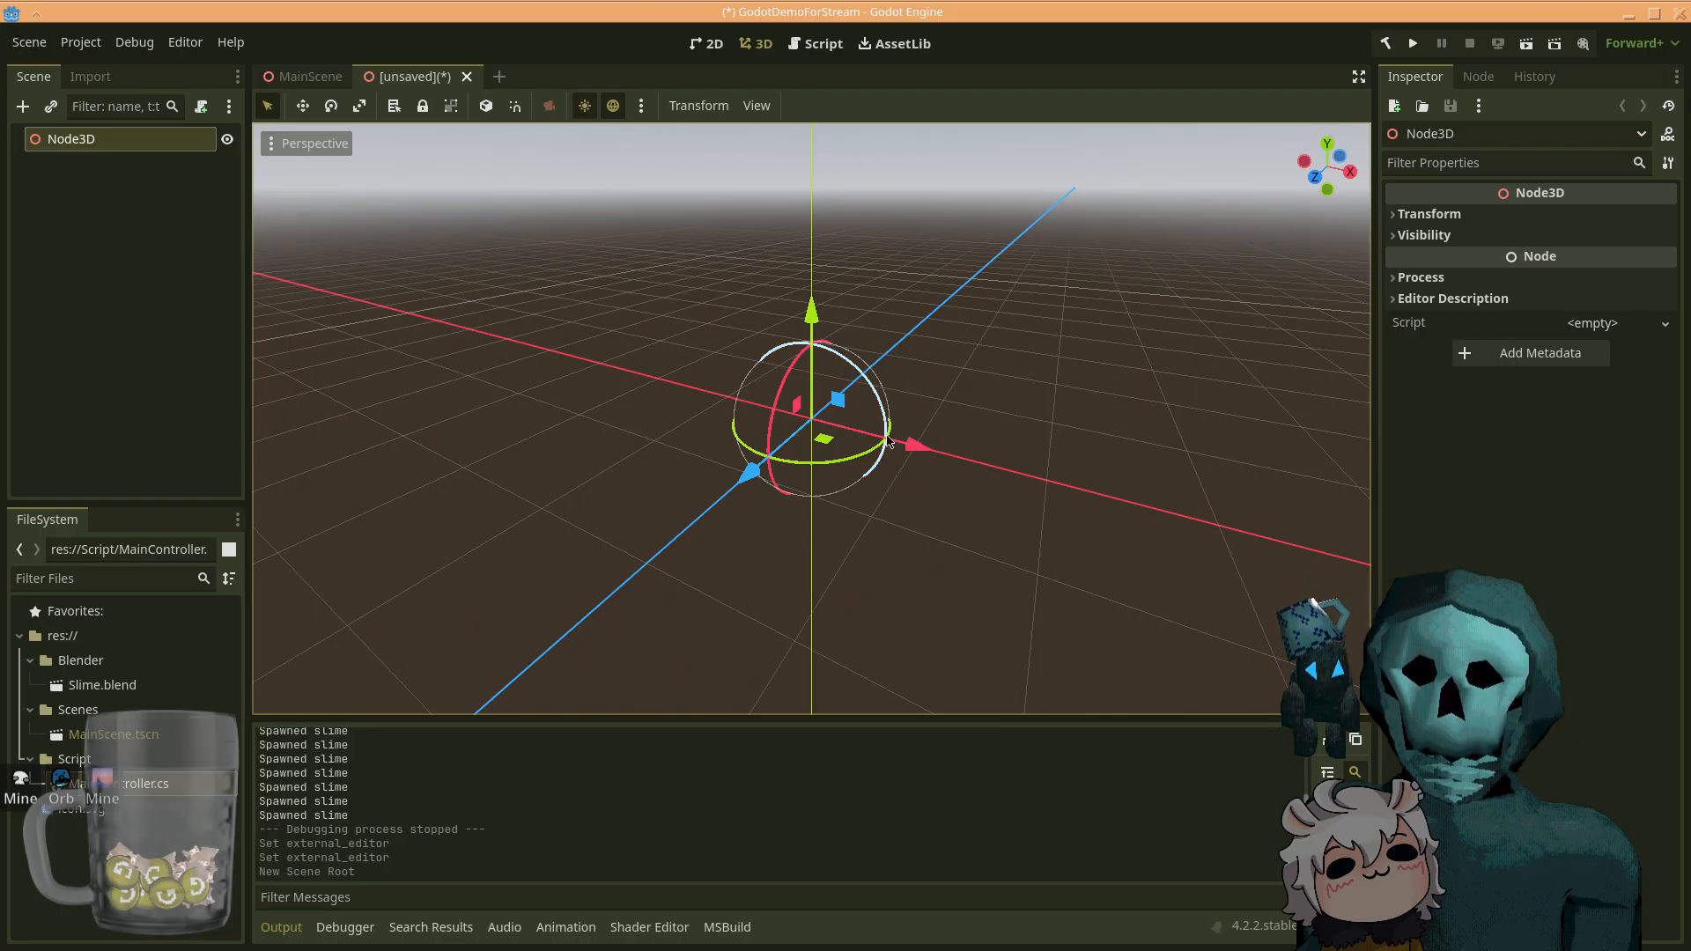
{"action": "key", "text": "ctrl+s"}
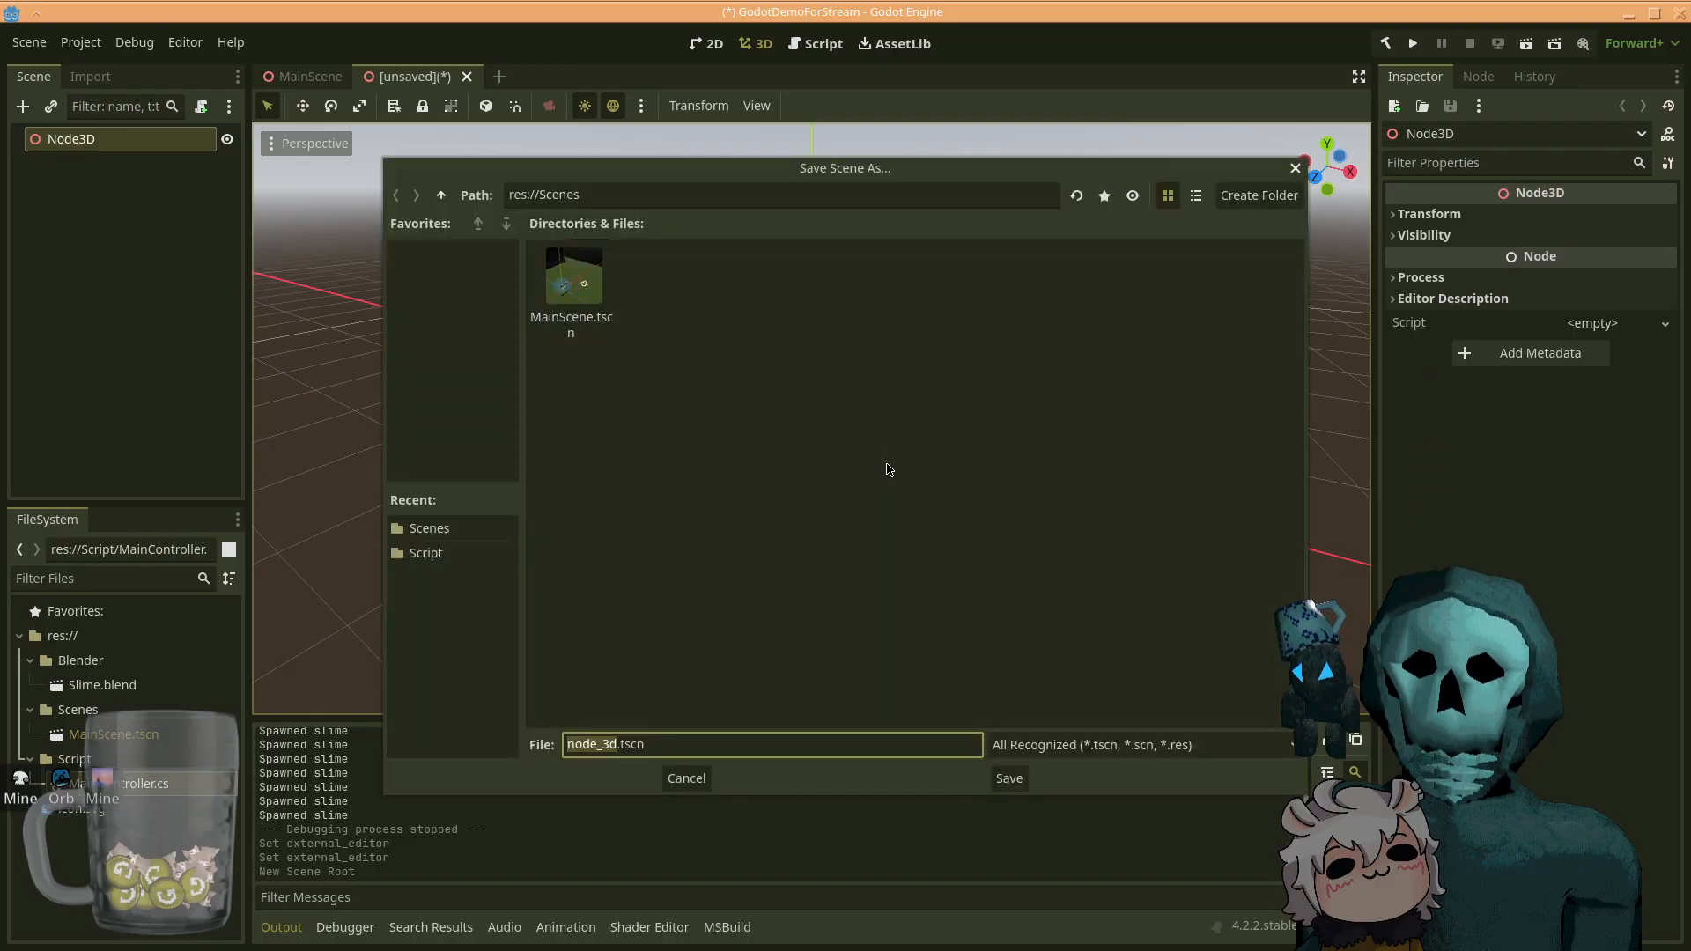
{"action": "type", "text": "S"}
{"action": "key", "text": "BackSpace"}
{"action": "type", "text": "Debug"}
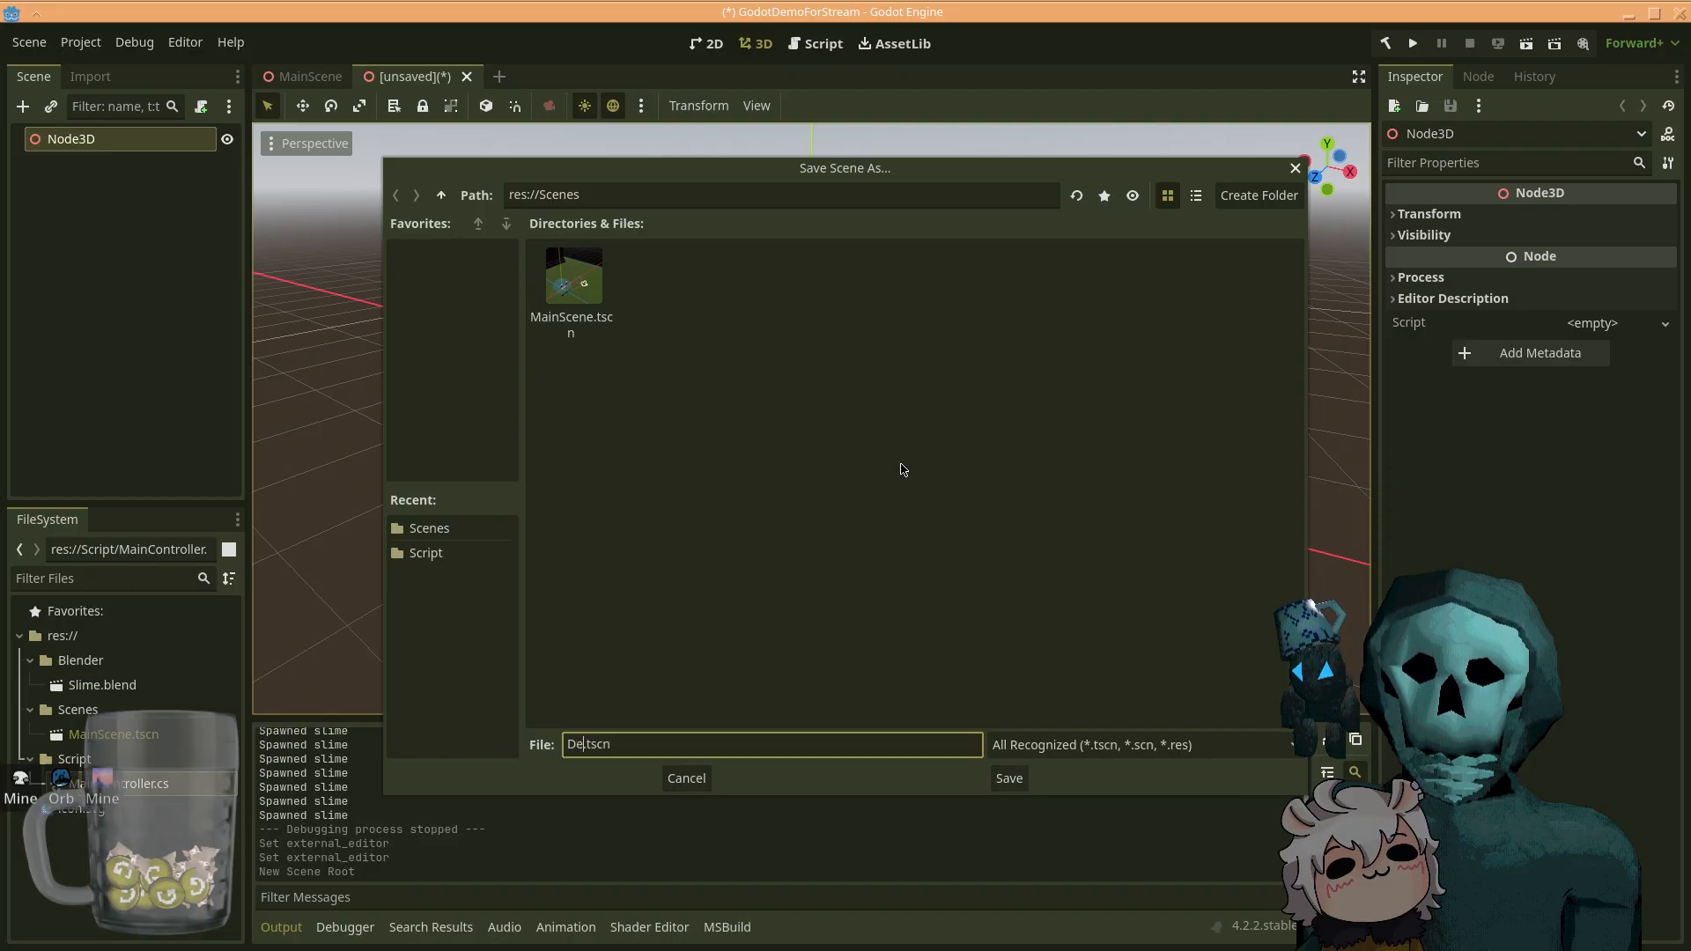
{"action": "left_click", "coordinate": [1009, 779]}
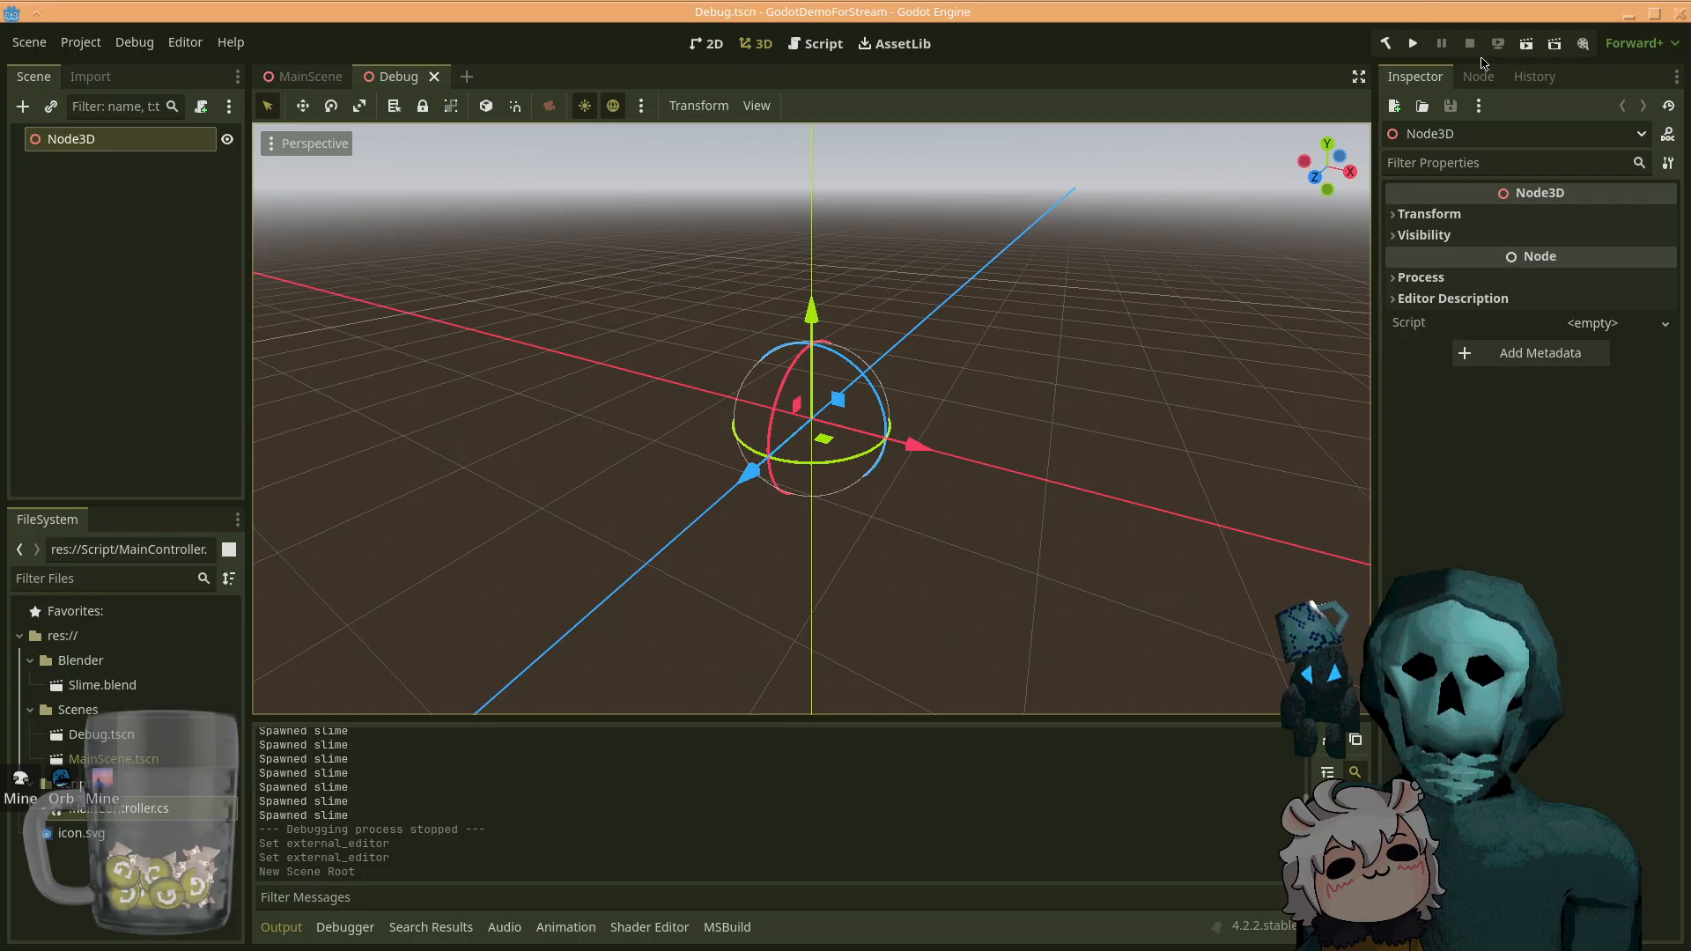
- Run only the current Debug scene, move its game window aside, and close it
{"action": "left_click", "coordinate": [1524, 44]}
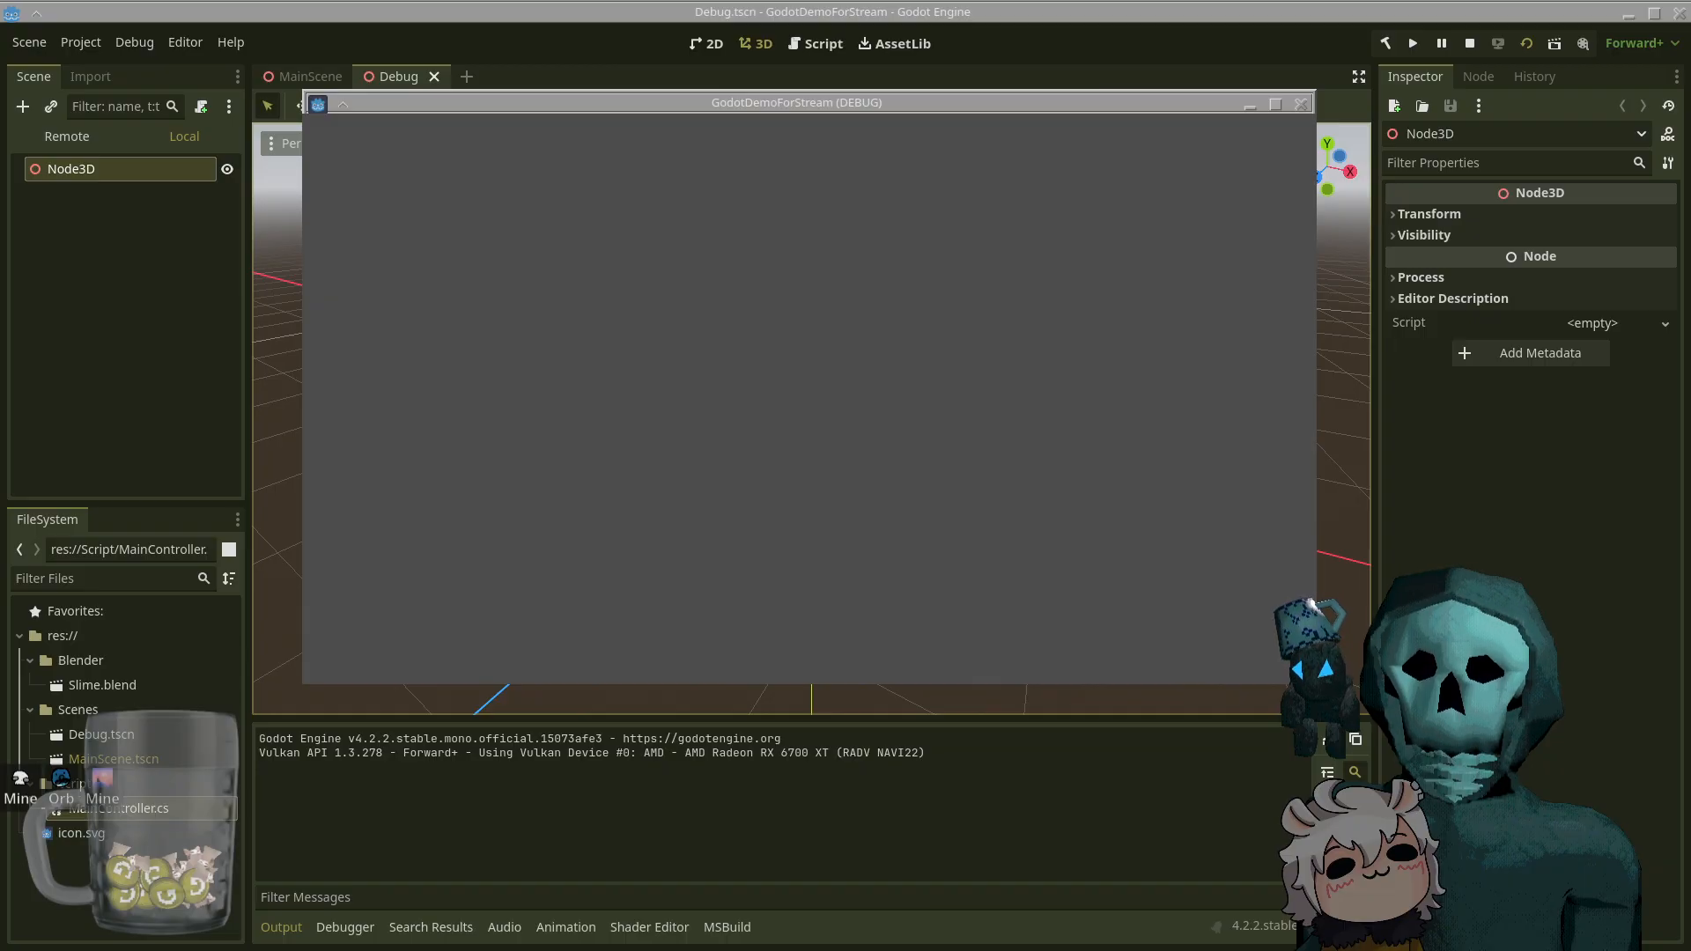
{"action": "key", "text": "alt+Tab"}
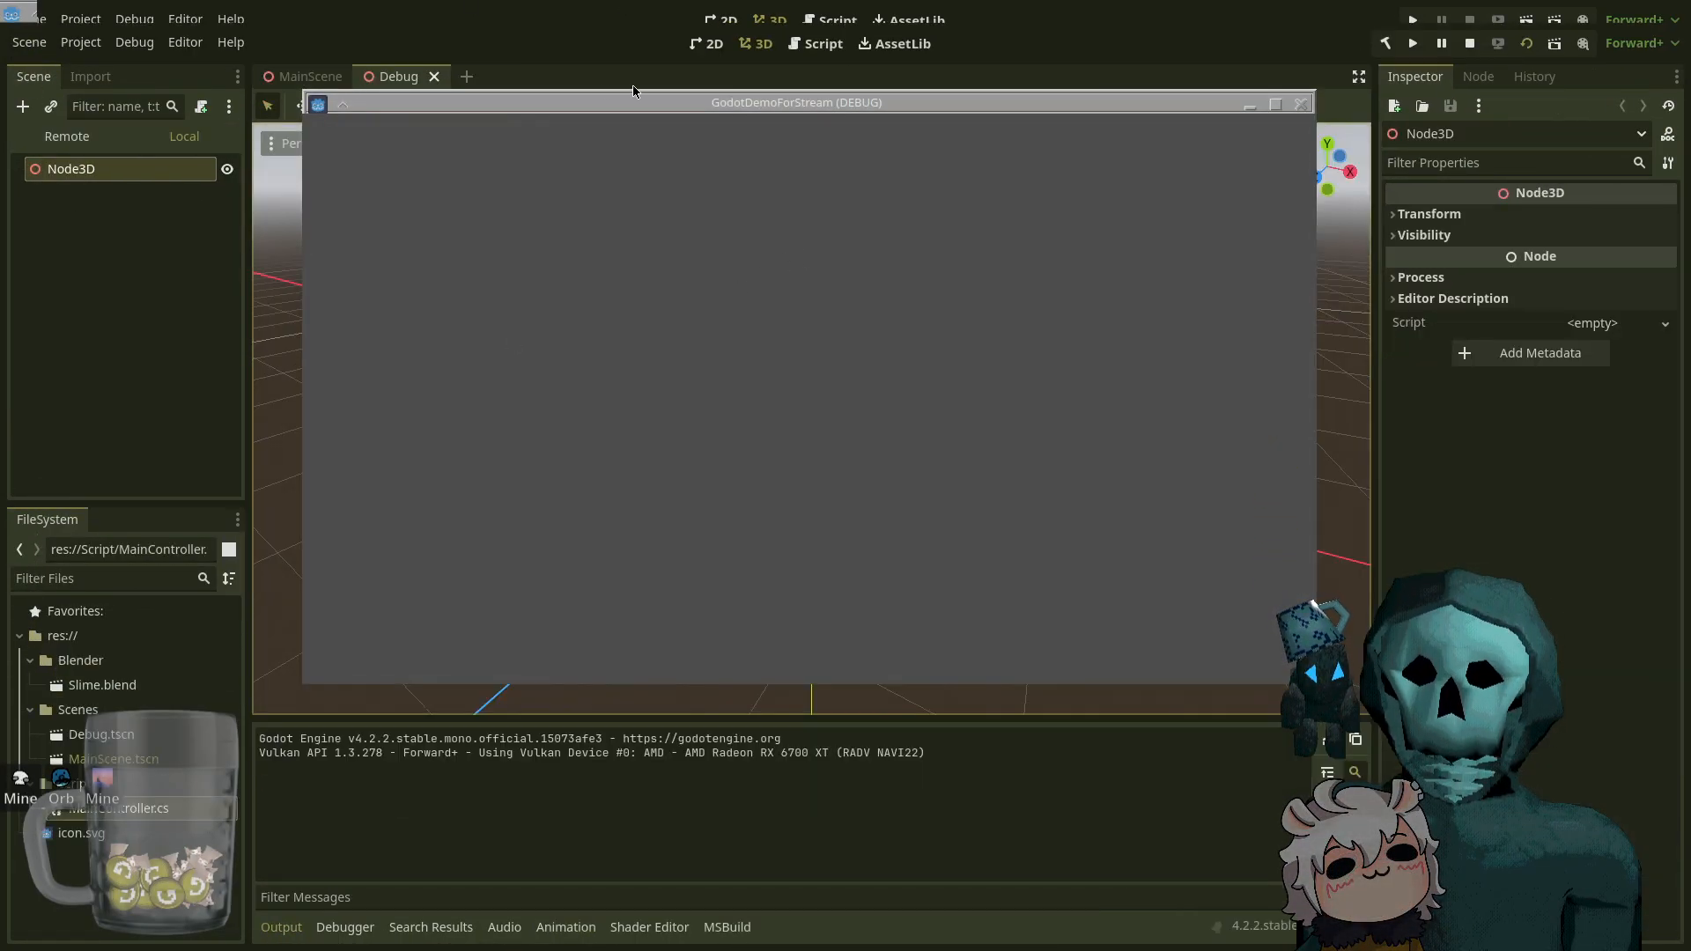
{"action": "left_click_drag", "start_coordinate": [622, 103], "coordinate": [404, 265]}
{"action": "left_click", "coordinate": [1081, 267]}
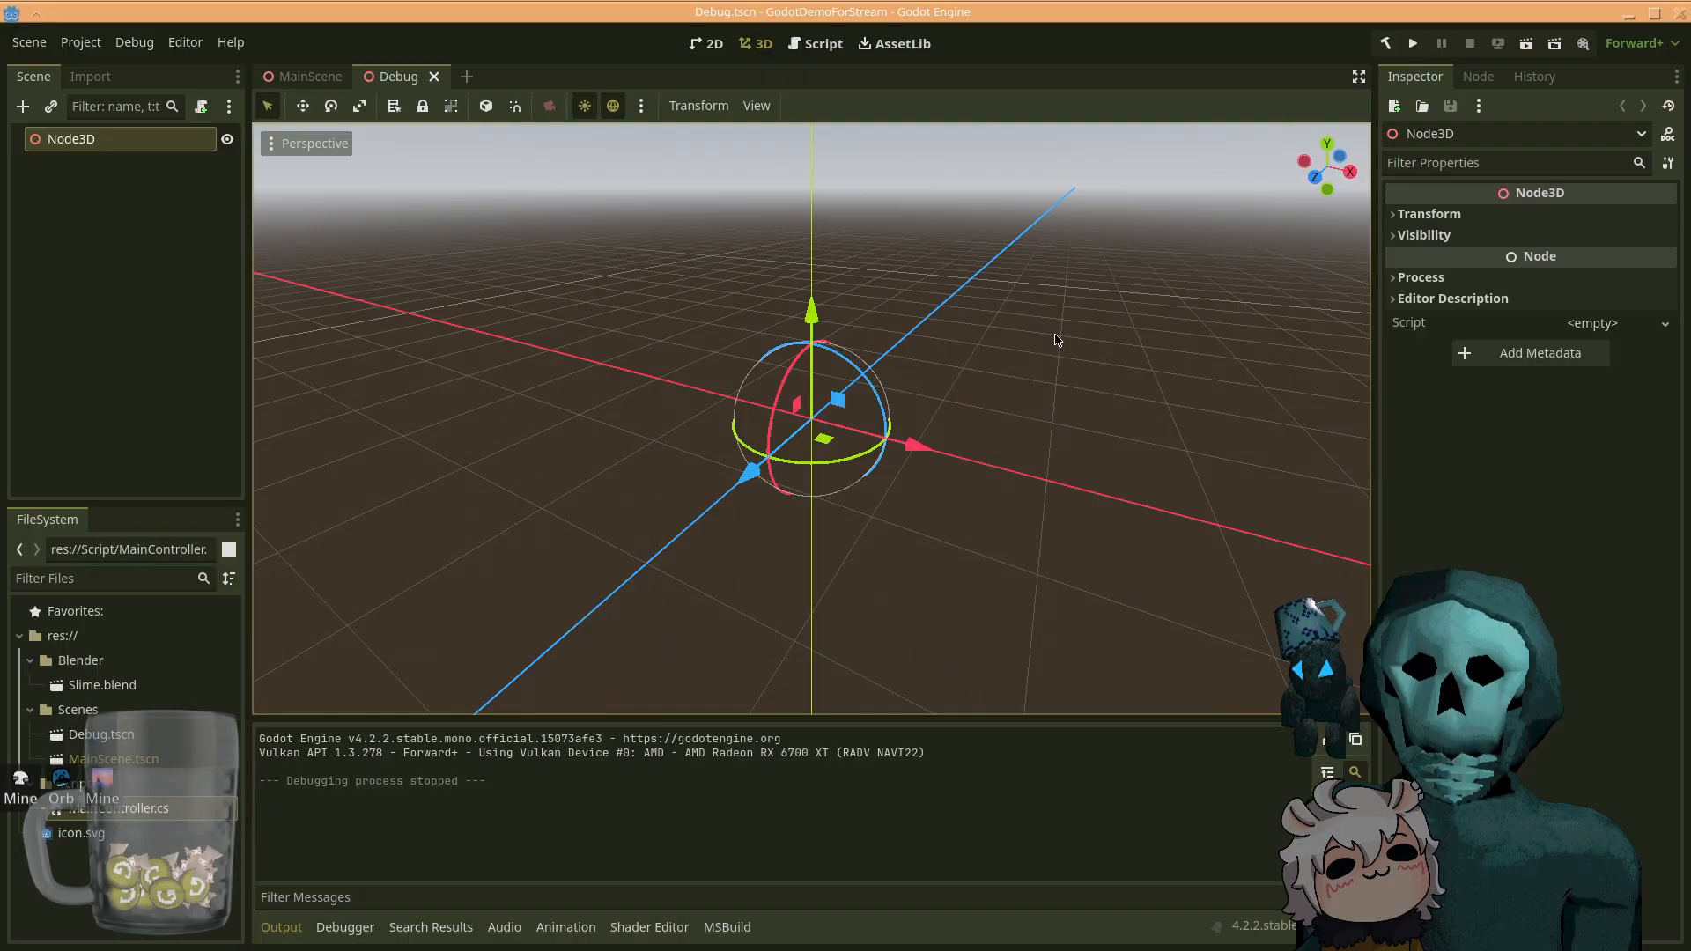
- Open a Konsole terminal and run dotnet --info to check the installed .NET SDKs and runtimes
{"action": "key", "text": "super+w"}
{"action": "key", "text": "super+w"}
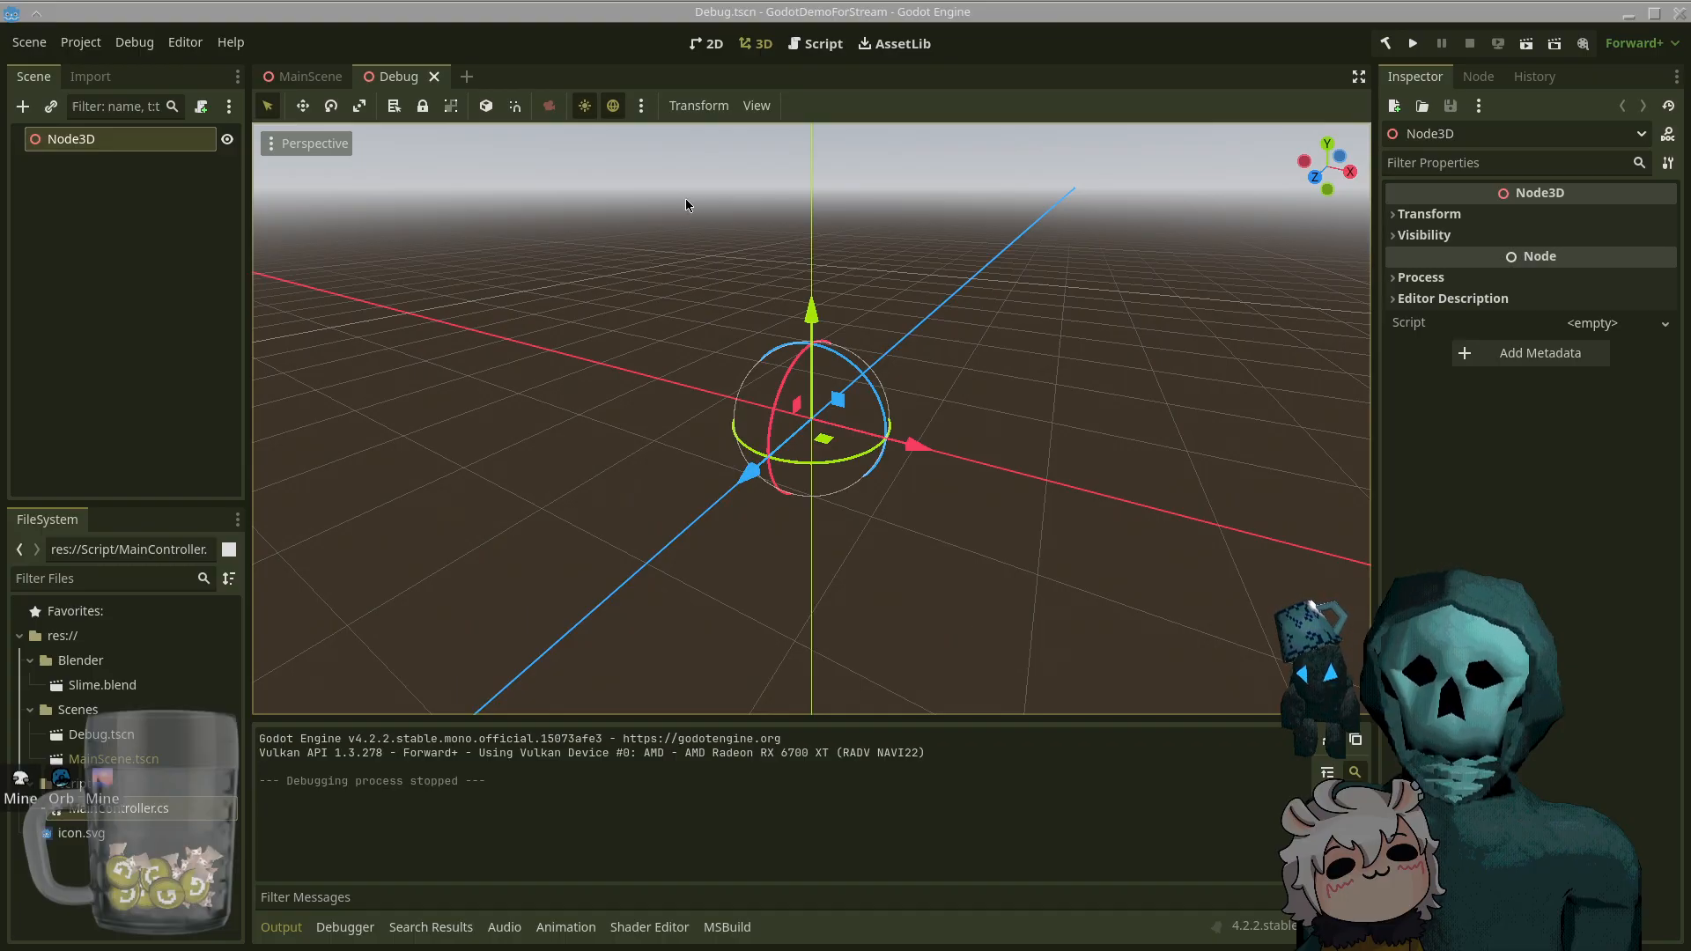
{"action": "key", "text": "ctrl+alt+t"}
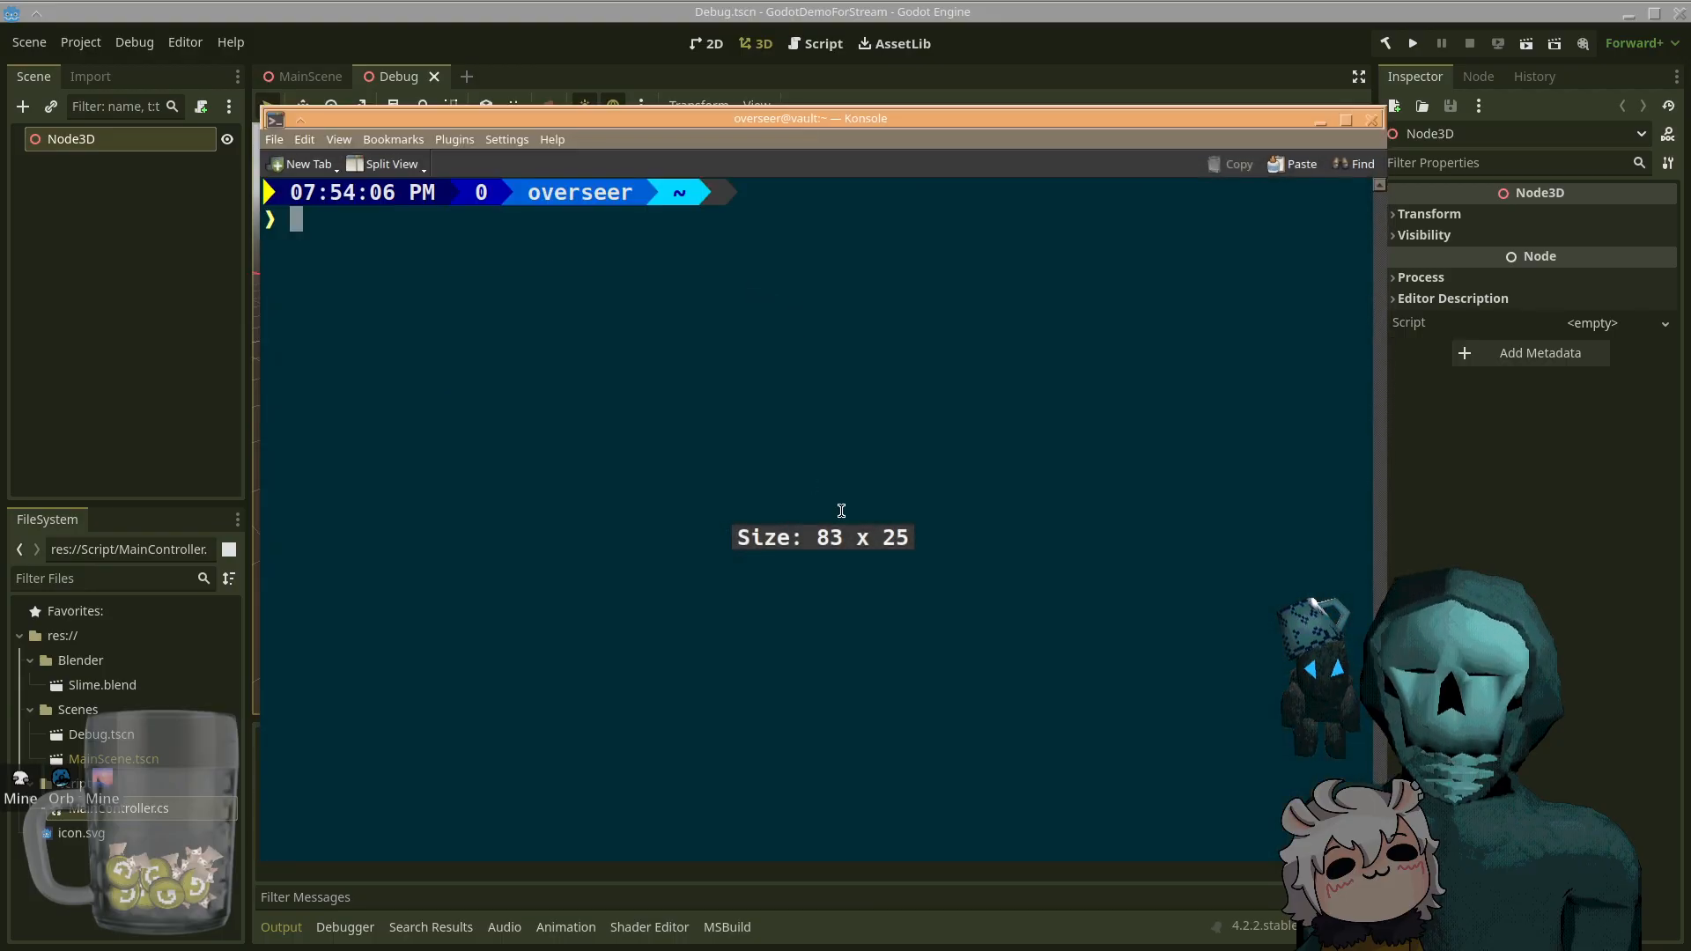
{"action": "type", "text": "dotnet --info"}
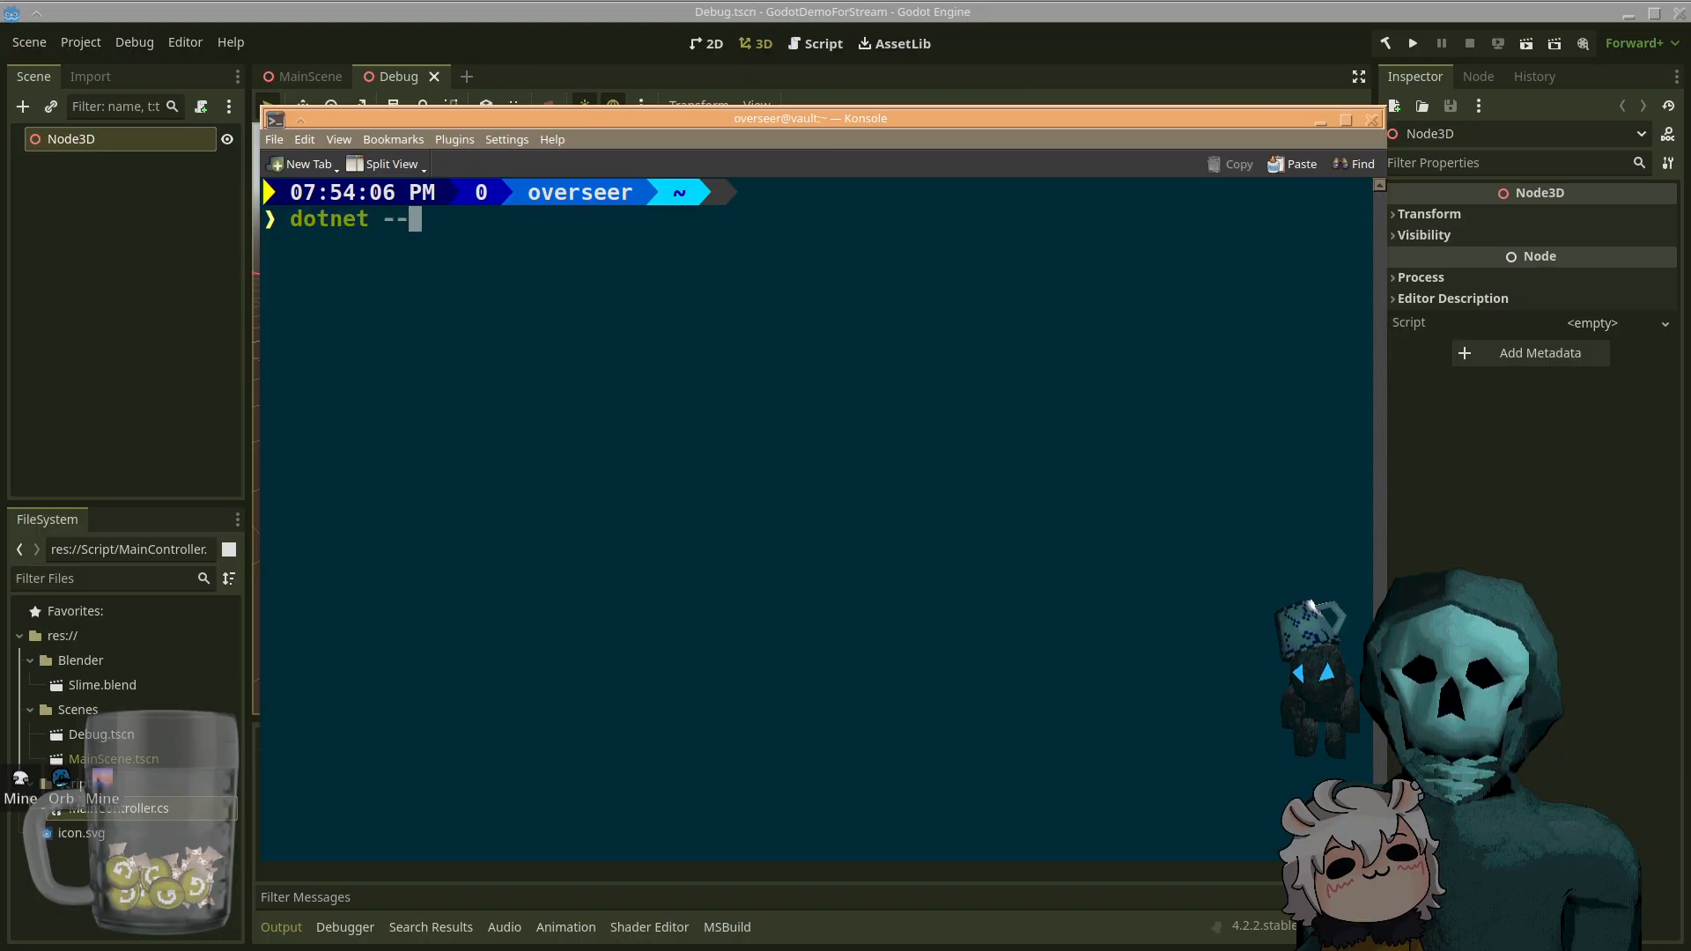
{"action": "key", "text": "Return"}
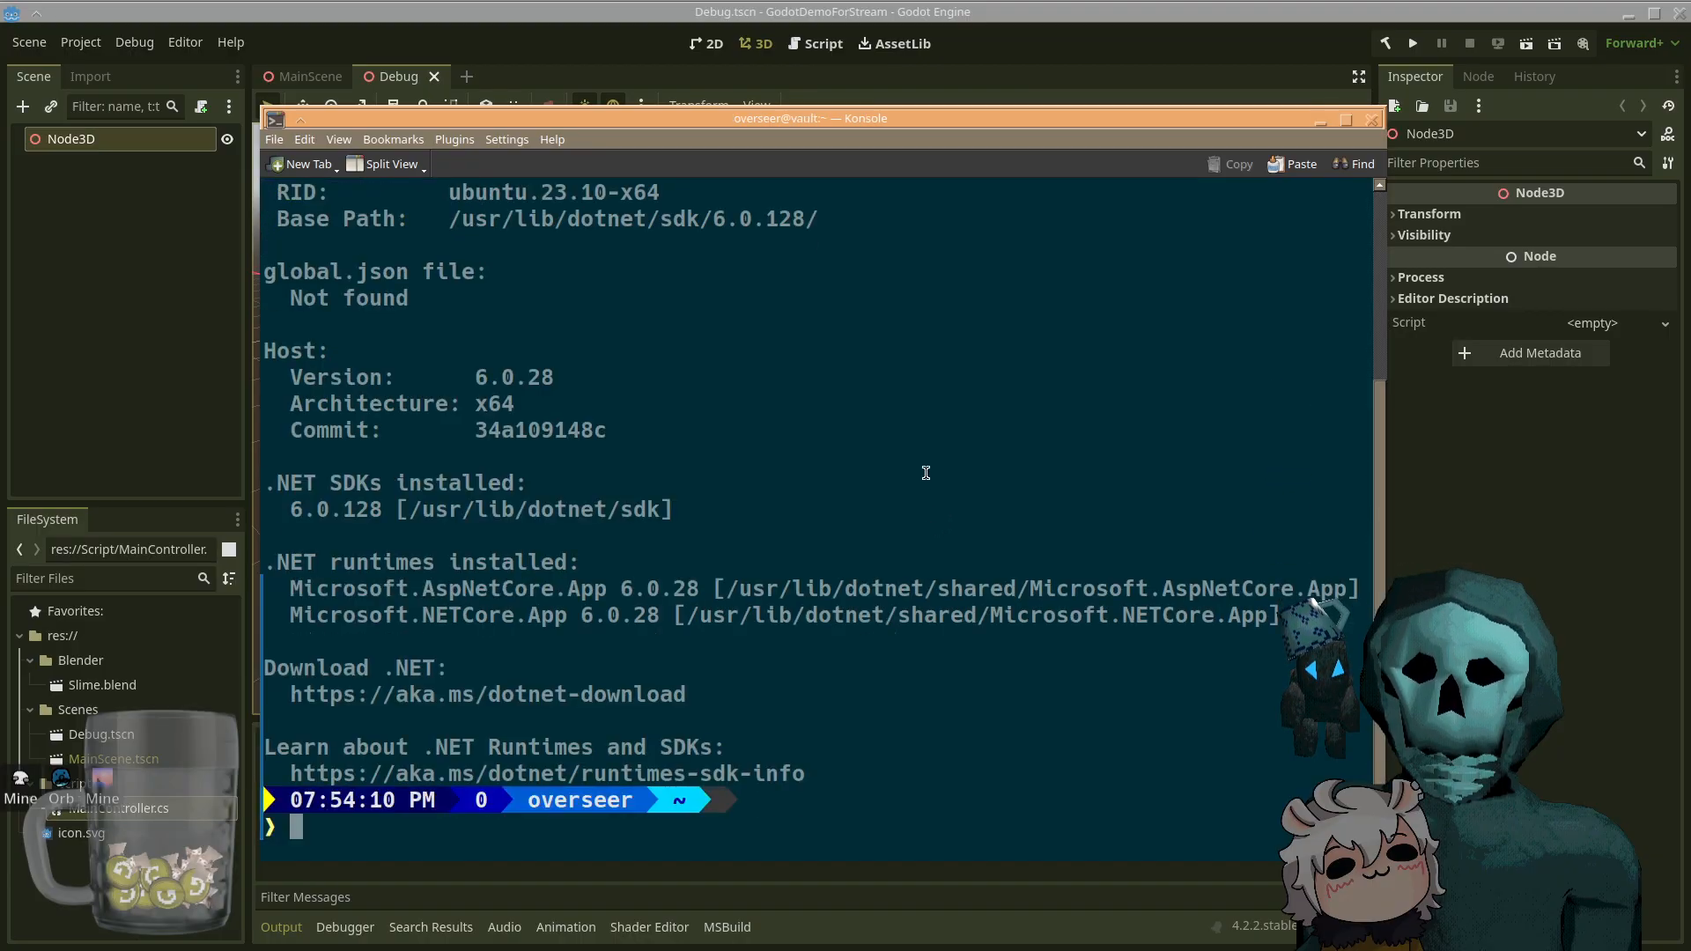
- Review the dotnet --info output from its start, highlight the command that produced it, and close the terminal
{"action": "scroll", "coordinate": [759, 215], "scroll_direction": "up", "scroll_amount": 3}
{"action": "scroll", "coordinate": [619, 440], "scroll_direction": "up", "scroll_amount": 1}
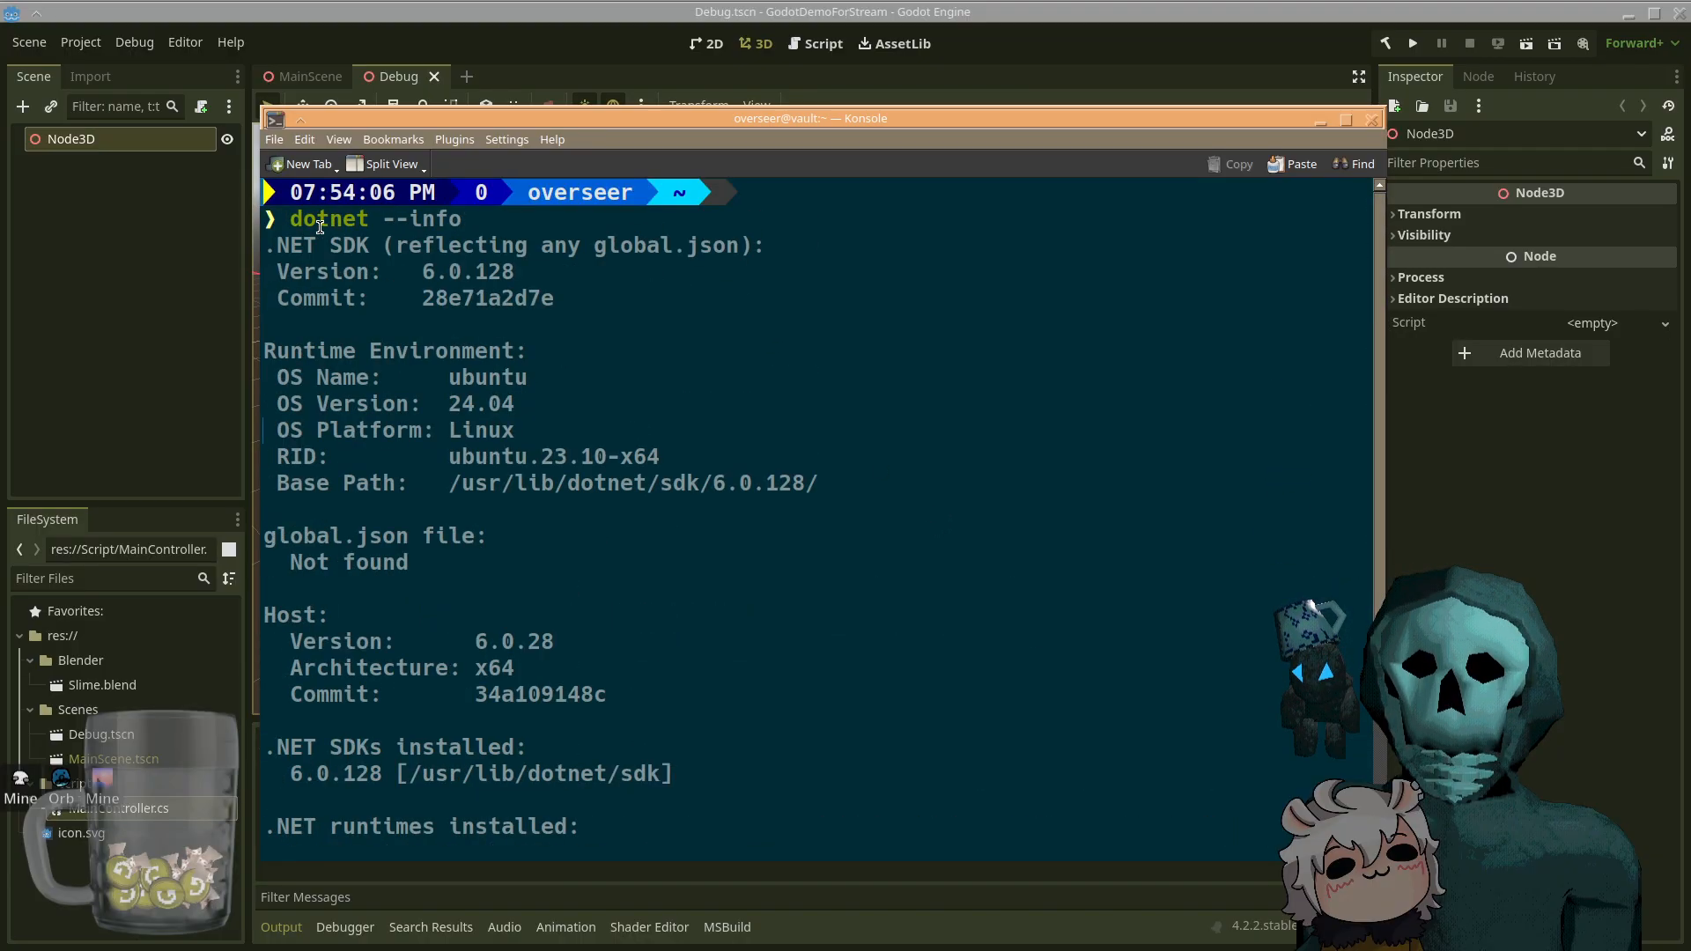
{"action": "left_click_drag", "start_coordinate": [294, 220], "coordinate": [450, 221]}
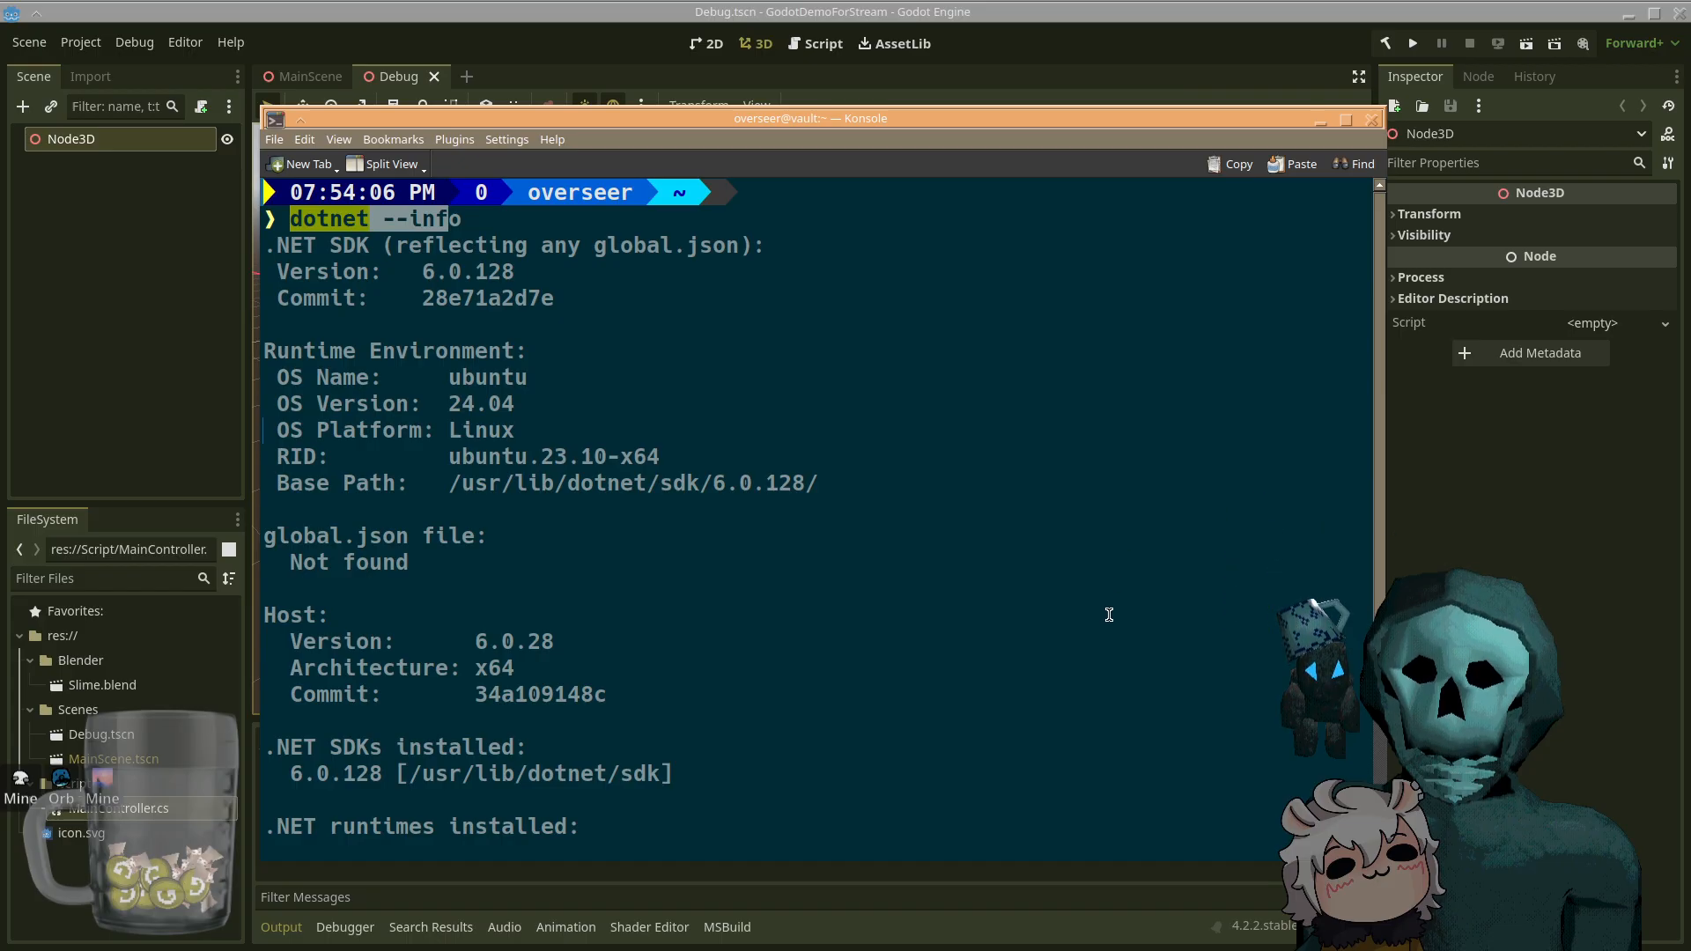
{"action": "left_click_drag", "start_coordinate": [462, 220], "coordinate": [294, 220]}
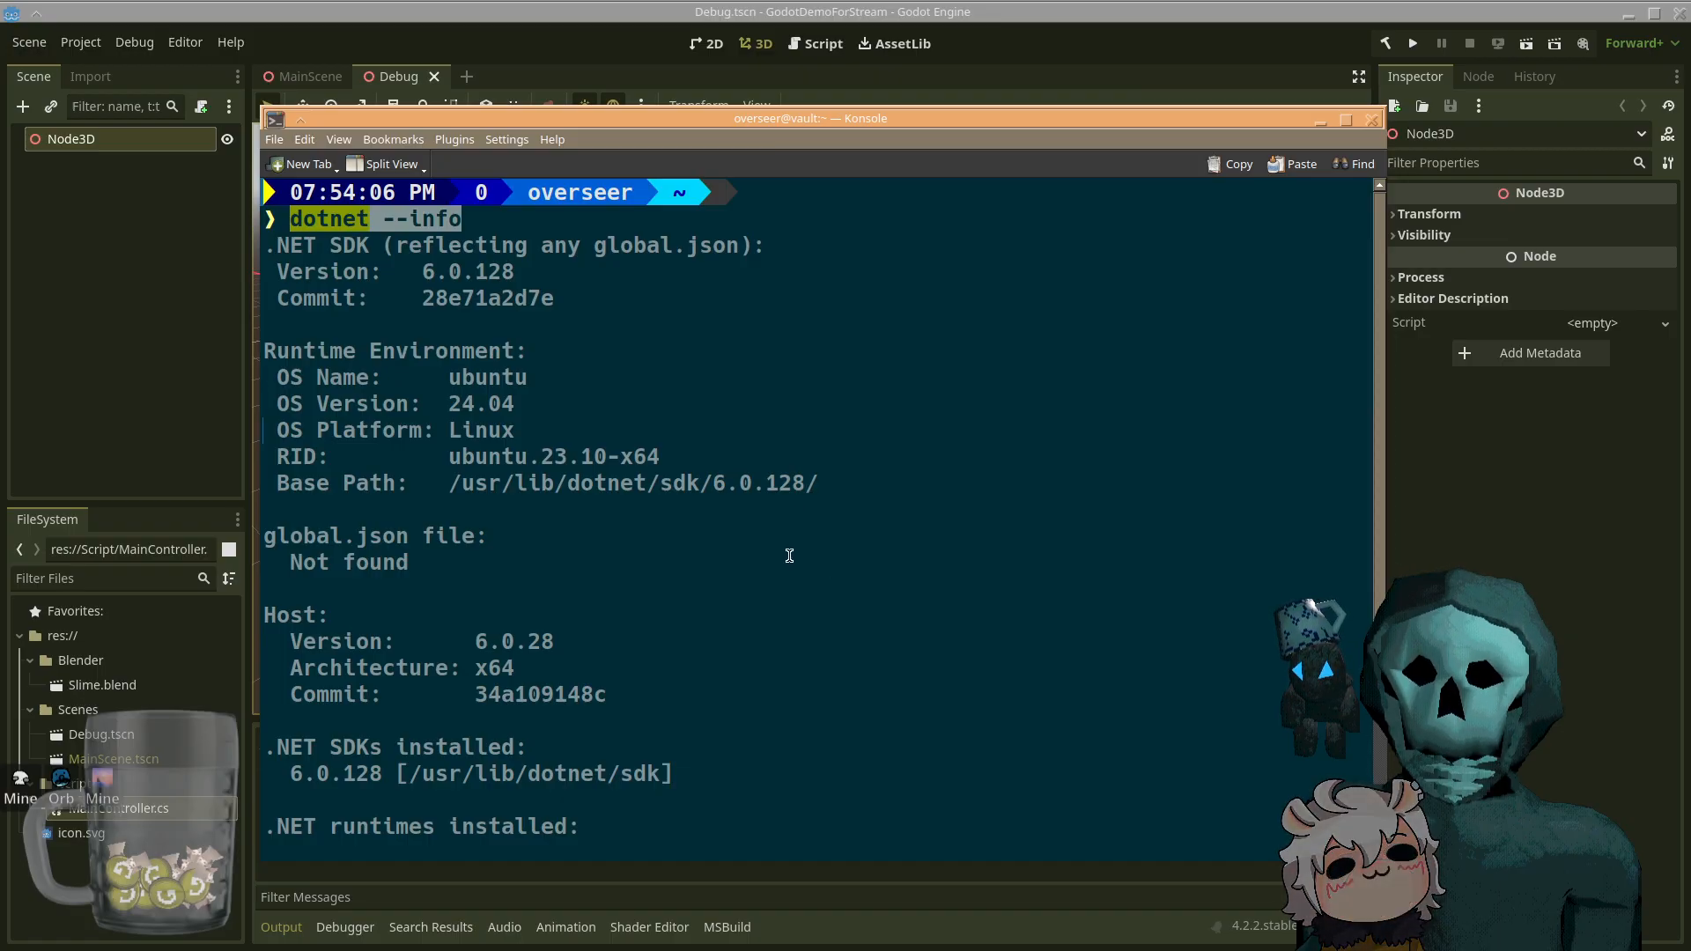
{"action": "left_click", "coordinate": [299, 219]}
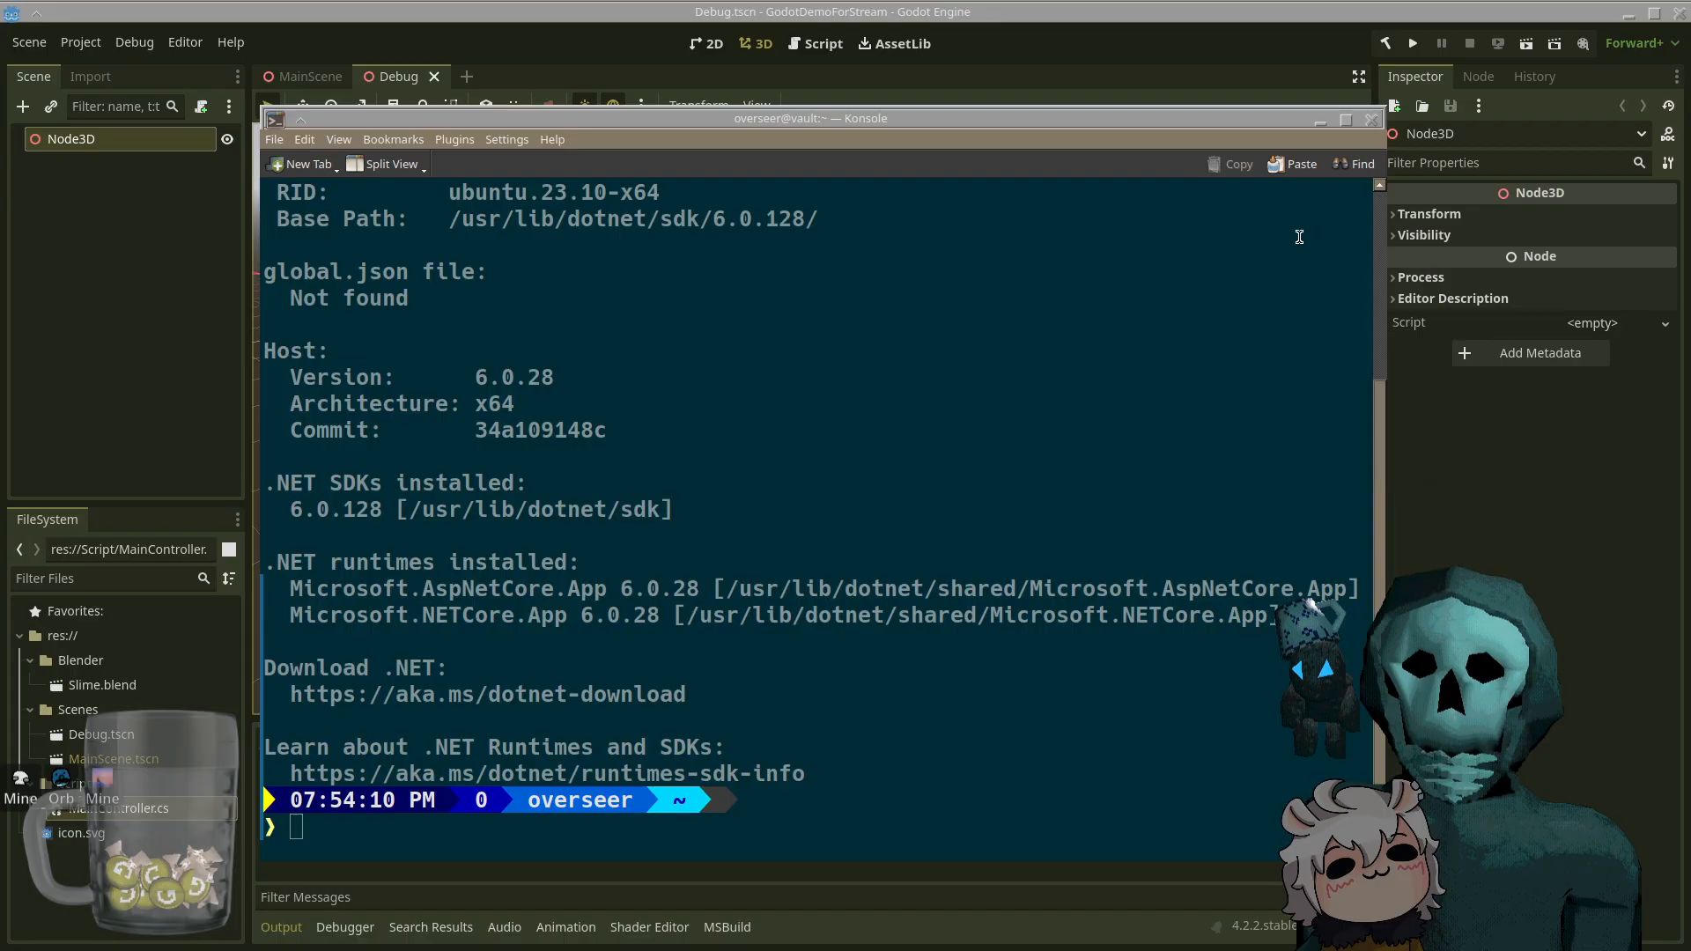
{"action": "left_click", "coordinate": [1372, 119]}
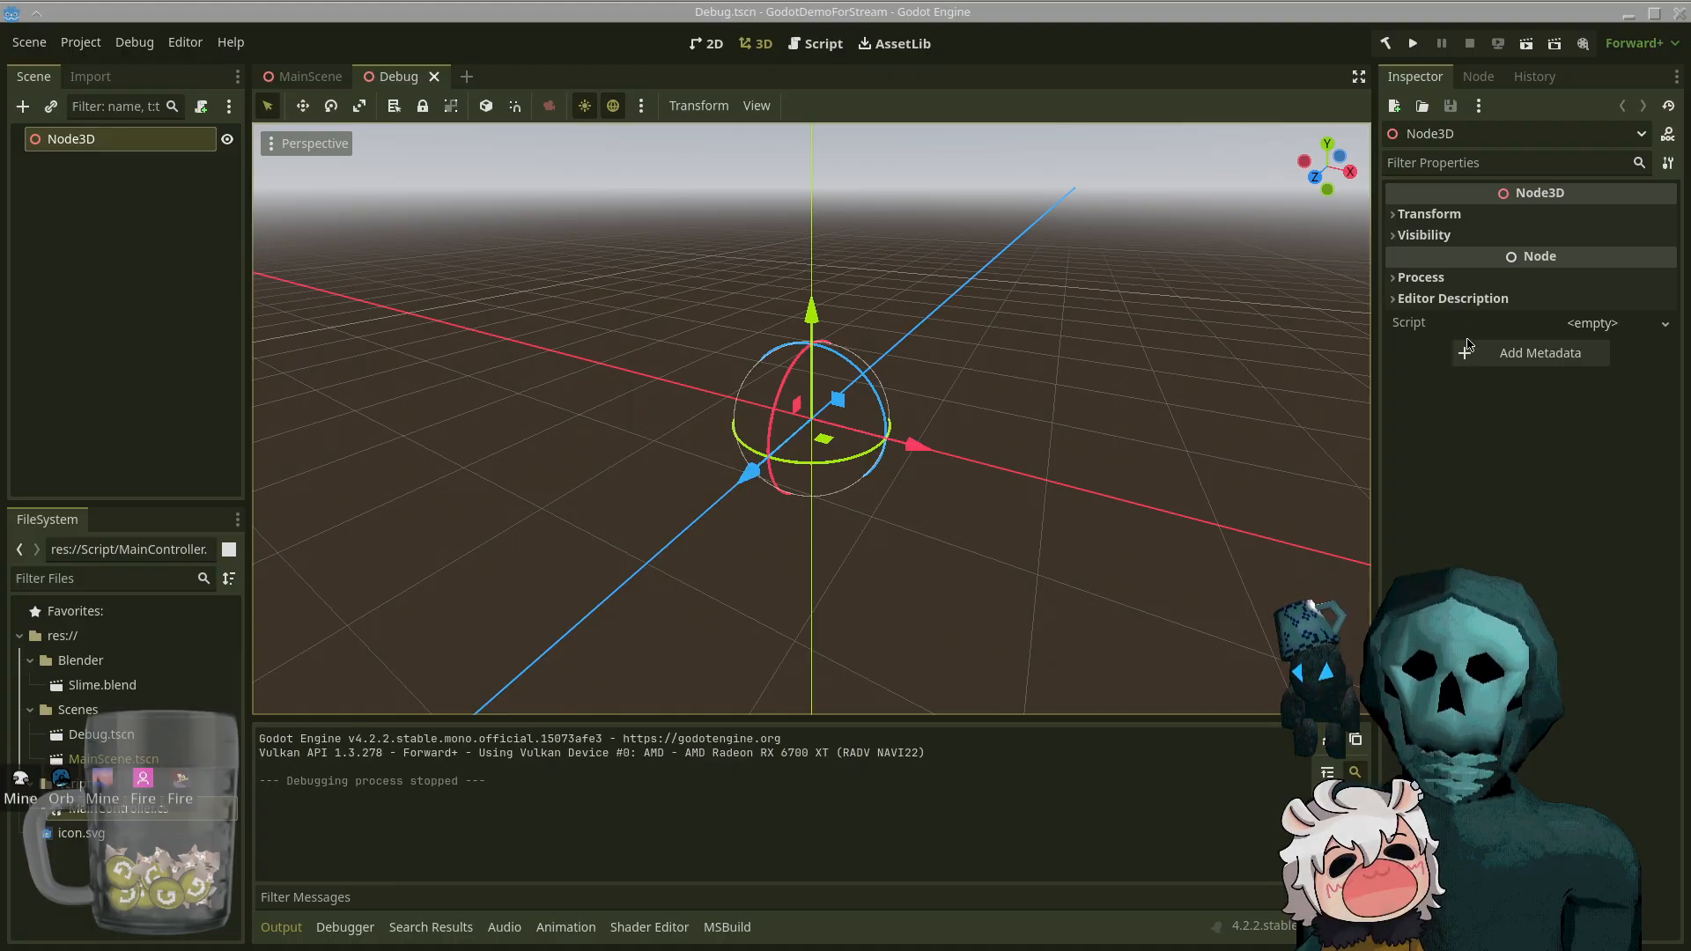
- Run the project's main scene and reposition its game window above the editor's Output log
{"action": "left_click", "coordinate": [1413, 43]}
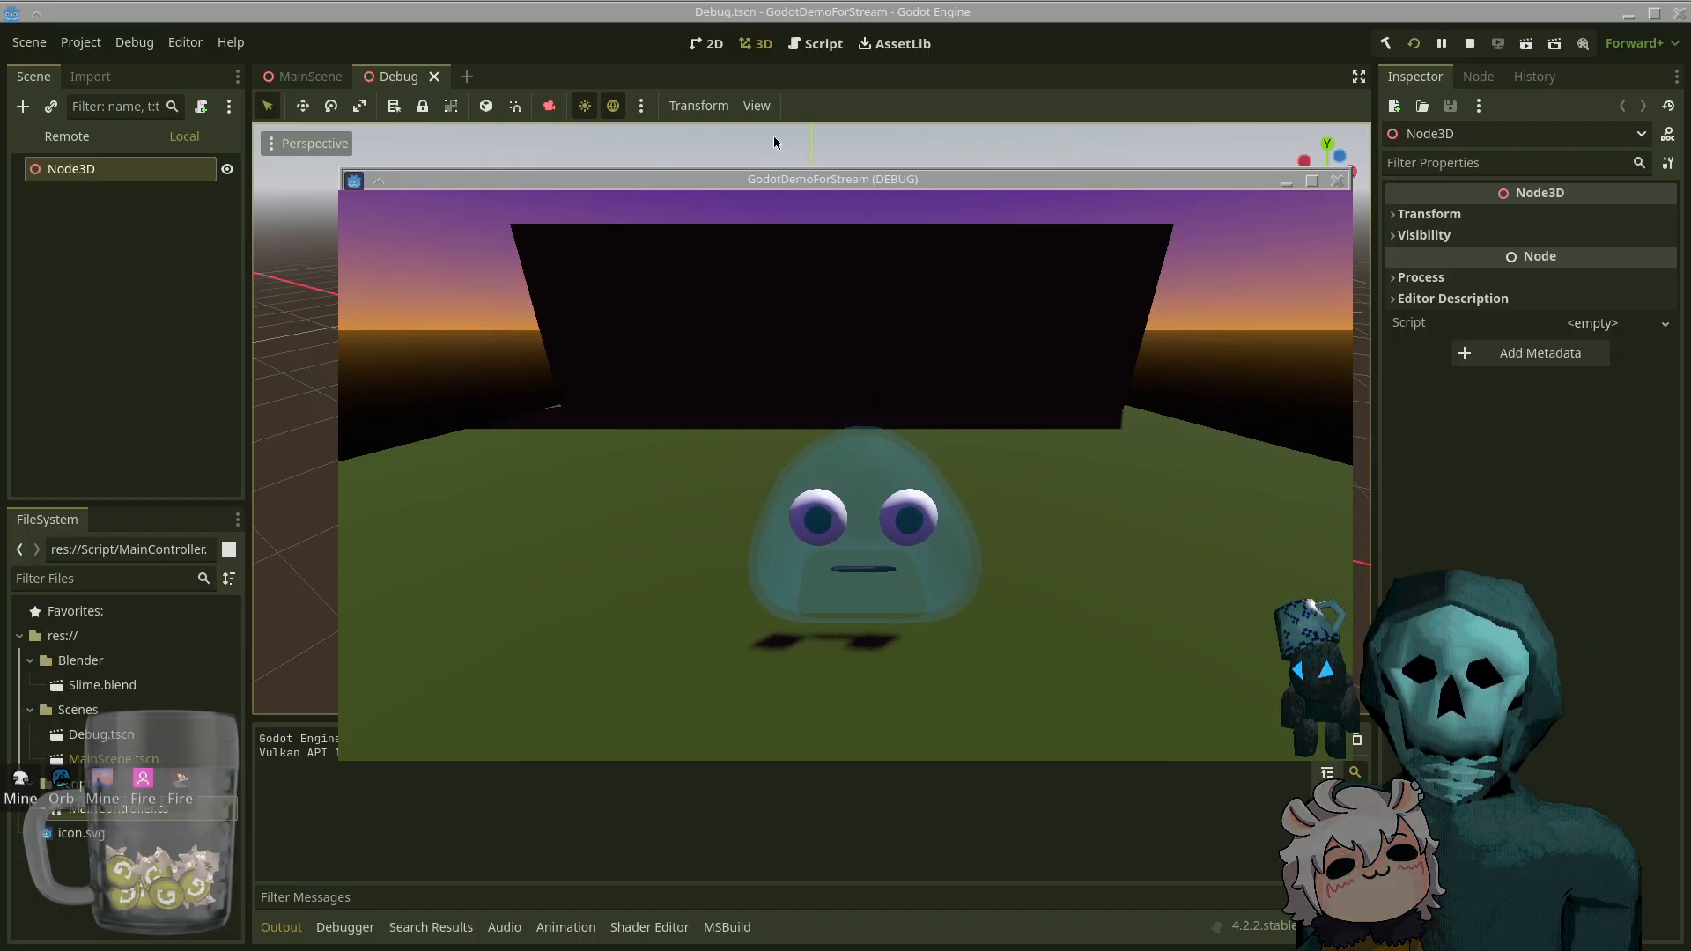
{"action": "left_click_drag", "start_coordinate": [763, 182], "coordinate": [731, 150]}
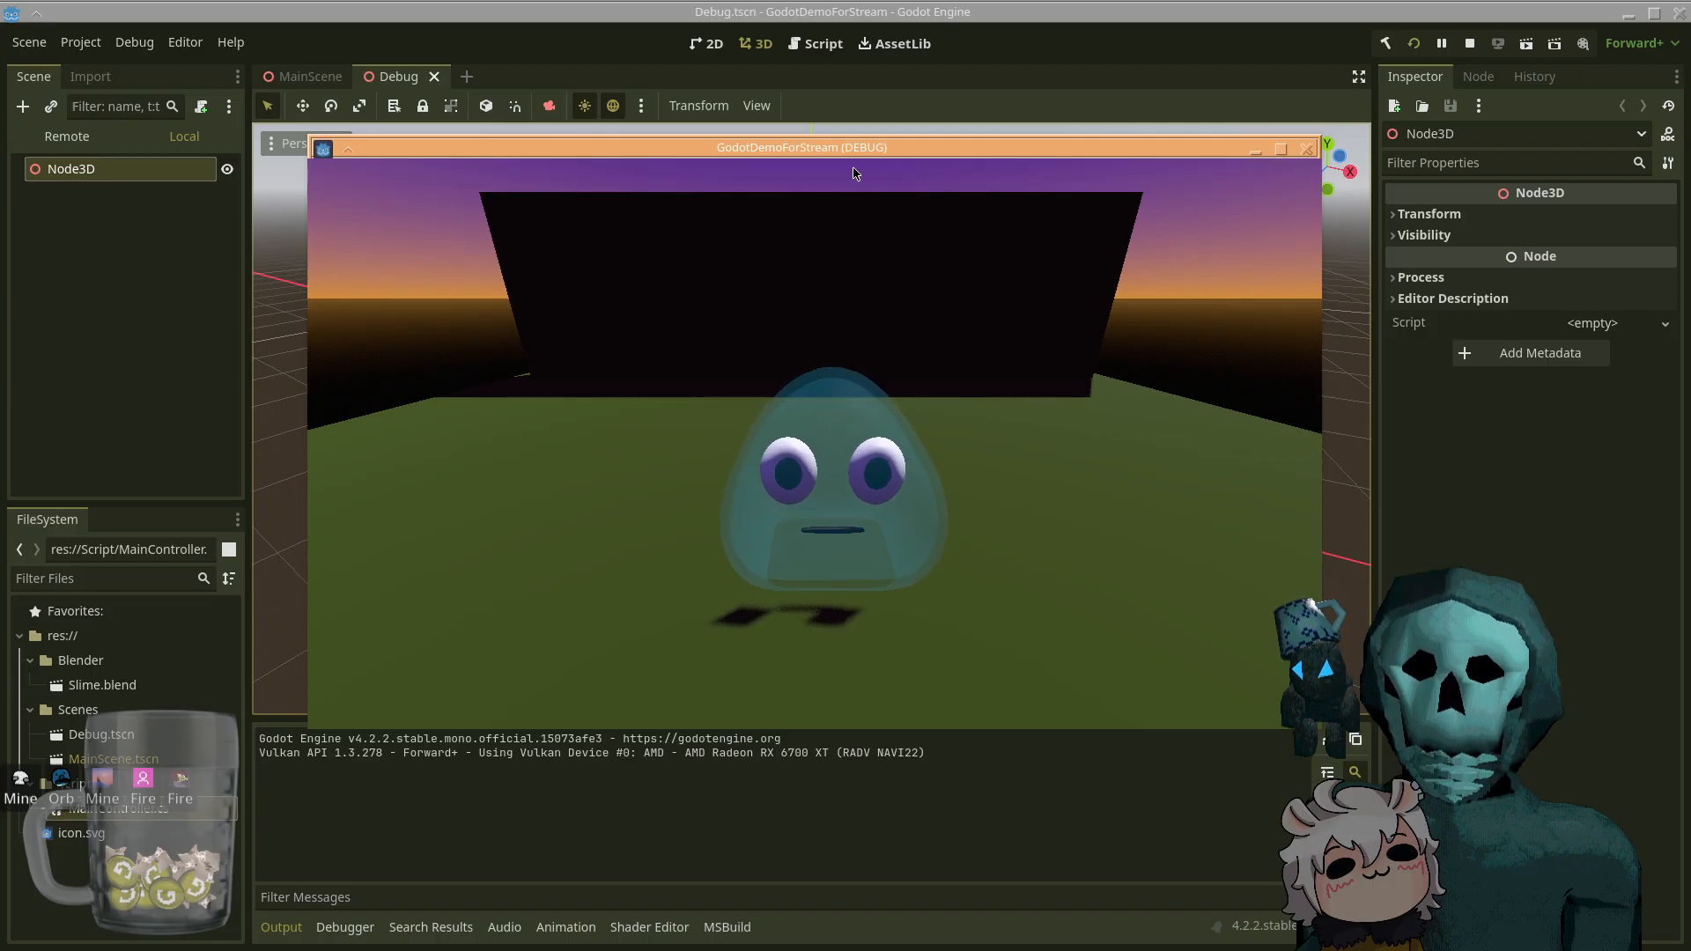
{"action": "left_click_drag", "start_coordinate": [843, 145], "coordinate": [851, 131]}
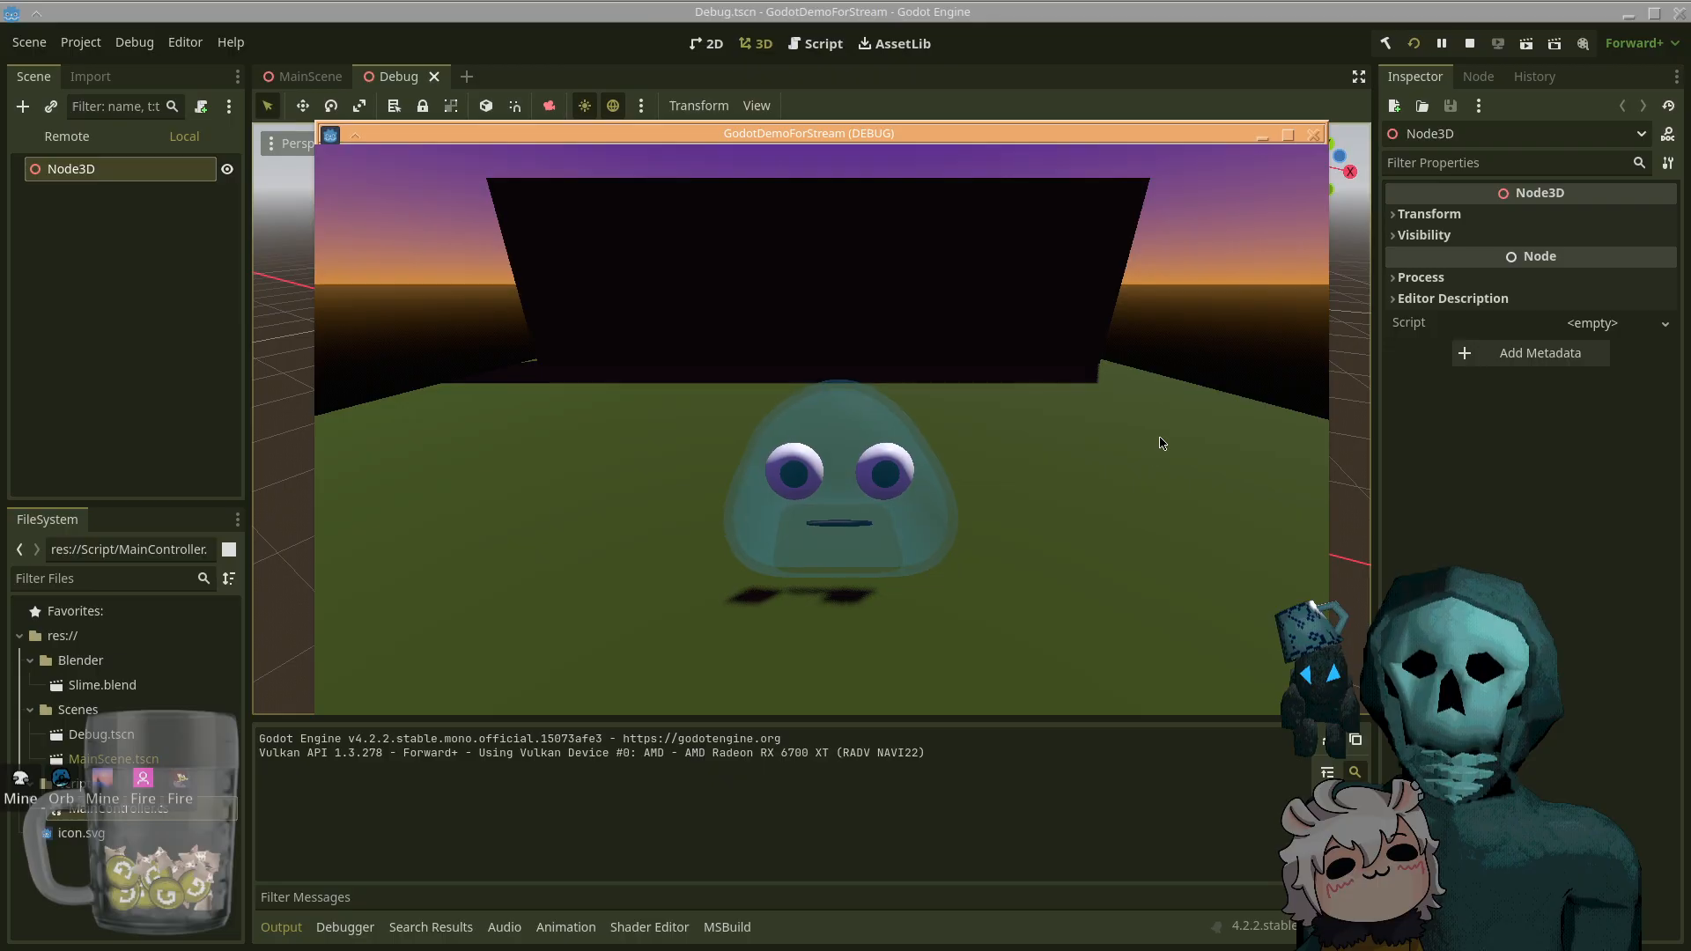
{"action": "left_click_drag", "start_coordinate": [1019, 129], "coordinate": [954, 133]}
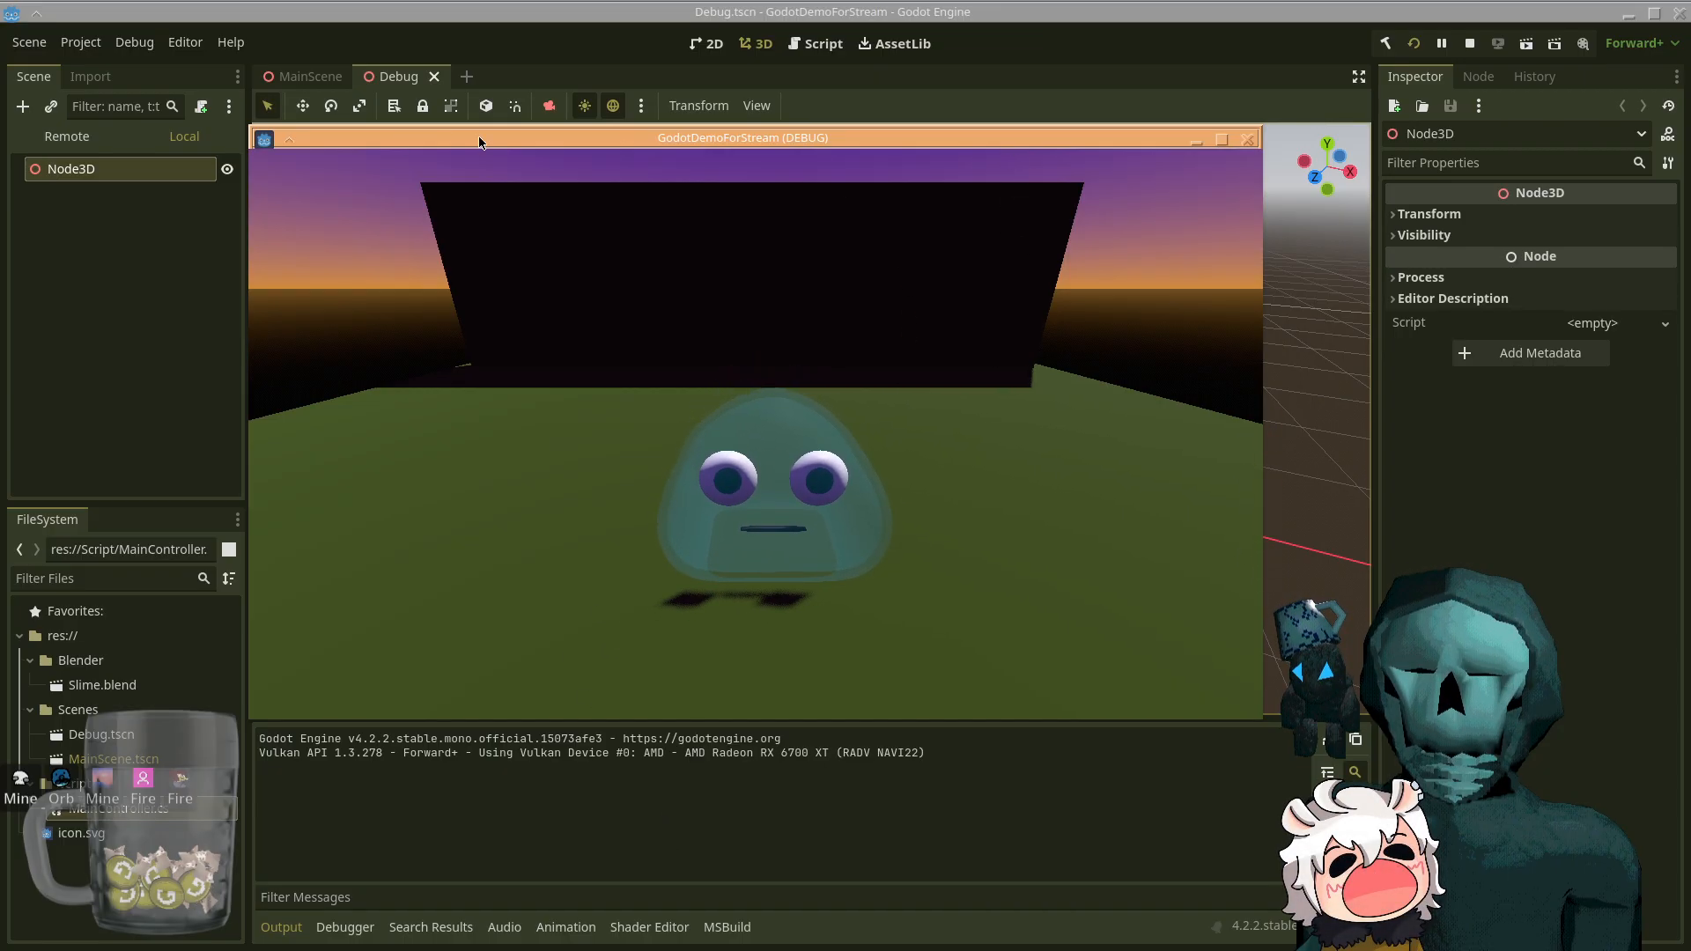
- Trigger the slime spawn repeatedly in the running game to test its log messages, and shift the game window slightly
{"action": "left_click", "coordinate": [868, 435]}
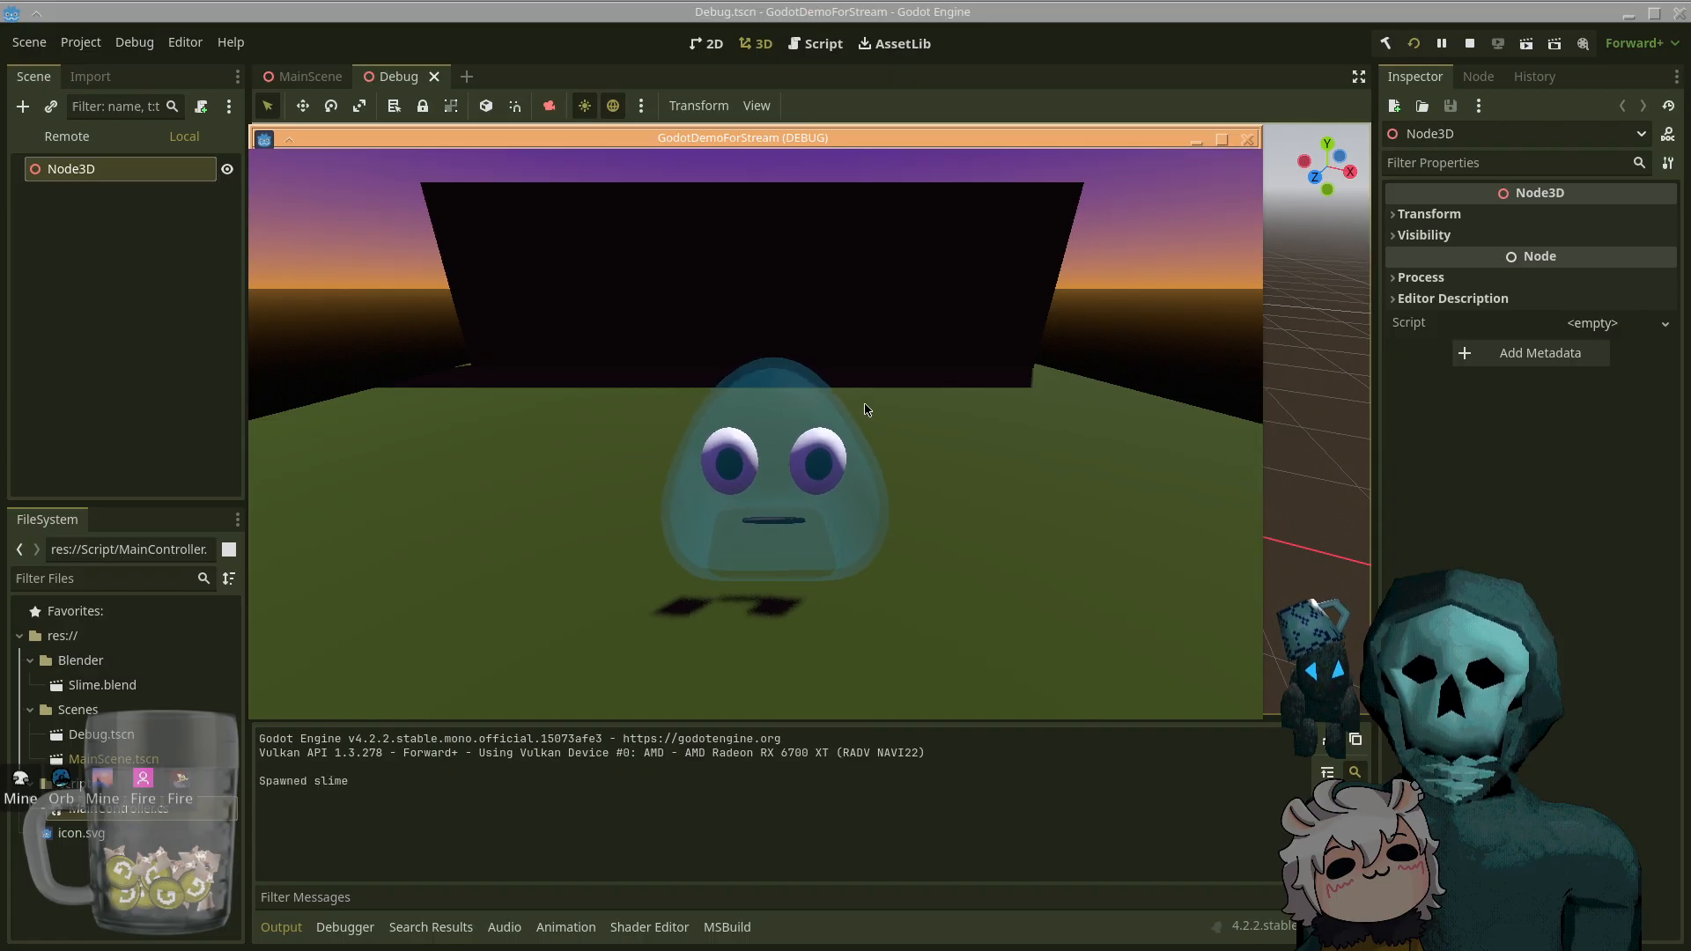
{"action": "left_click", "coordinate": [871, 407]}
{"action": "left_click", "coordinate": [876, 405]}
{"action": "left_click", "coordinate": [879, 402]}
{"action": "left_click", "coordinate": [884, 398]}
{"action": "left_click", "coordinate": [887, 395]}
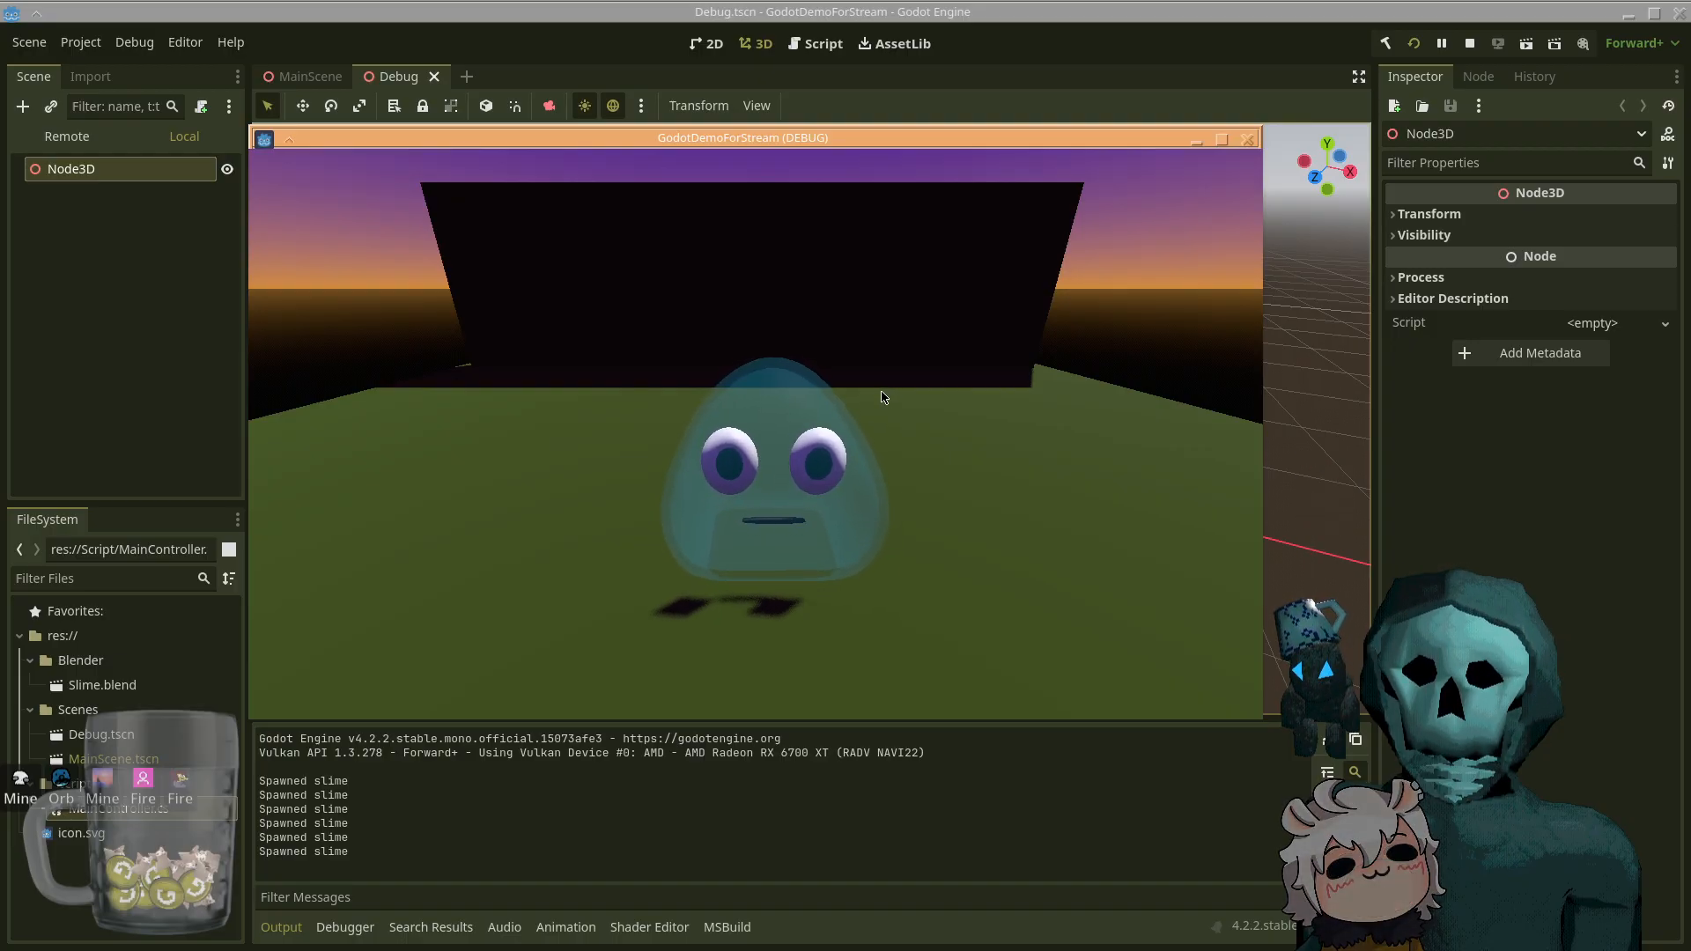
{"action": "left_click_drag", "start_coordinate": [919, 134], "coordinate": [966, 130]}
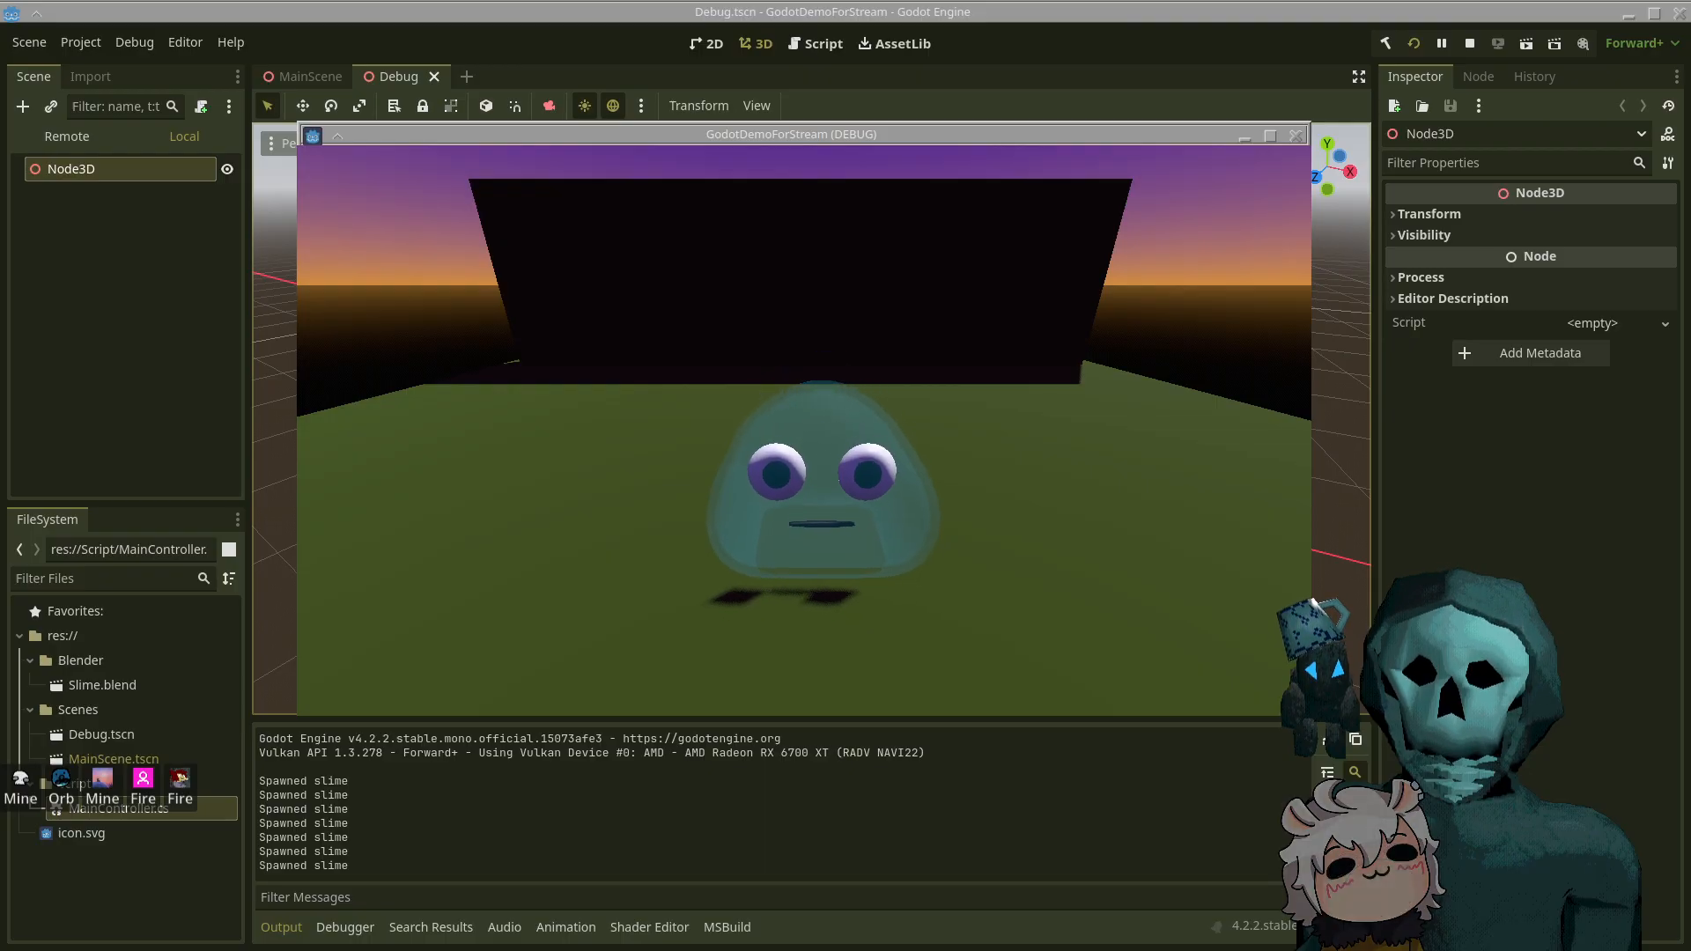
{"action": "key", "text": "super+w"}
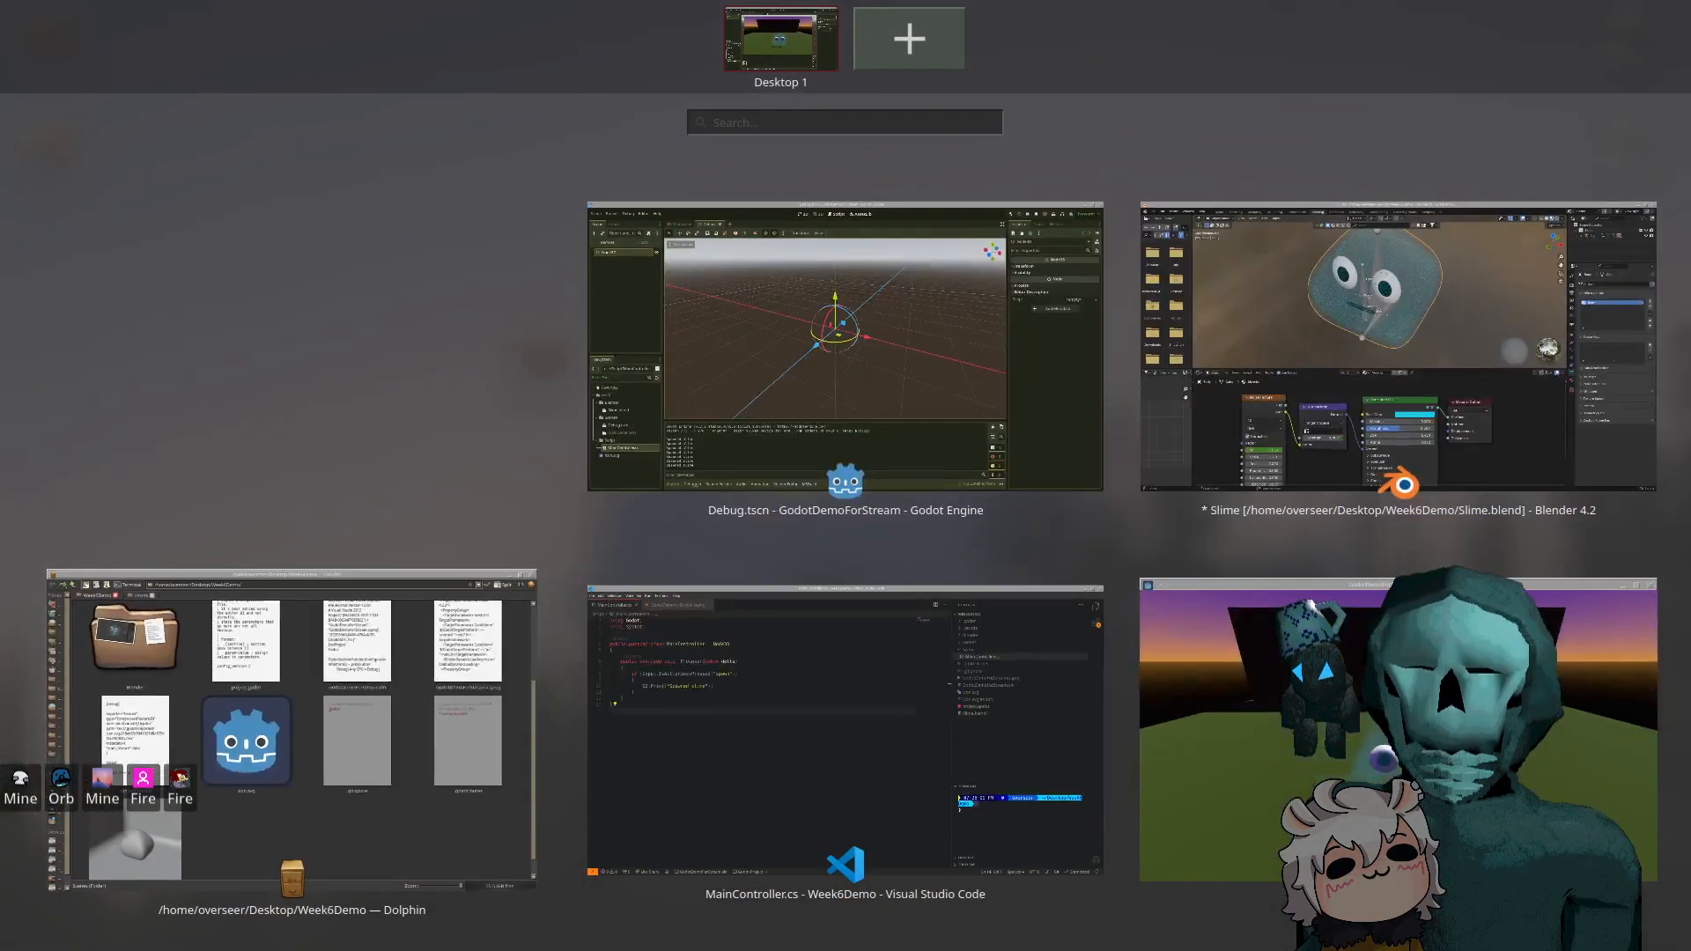
{"action": "key", "text": "super+w"}
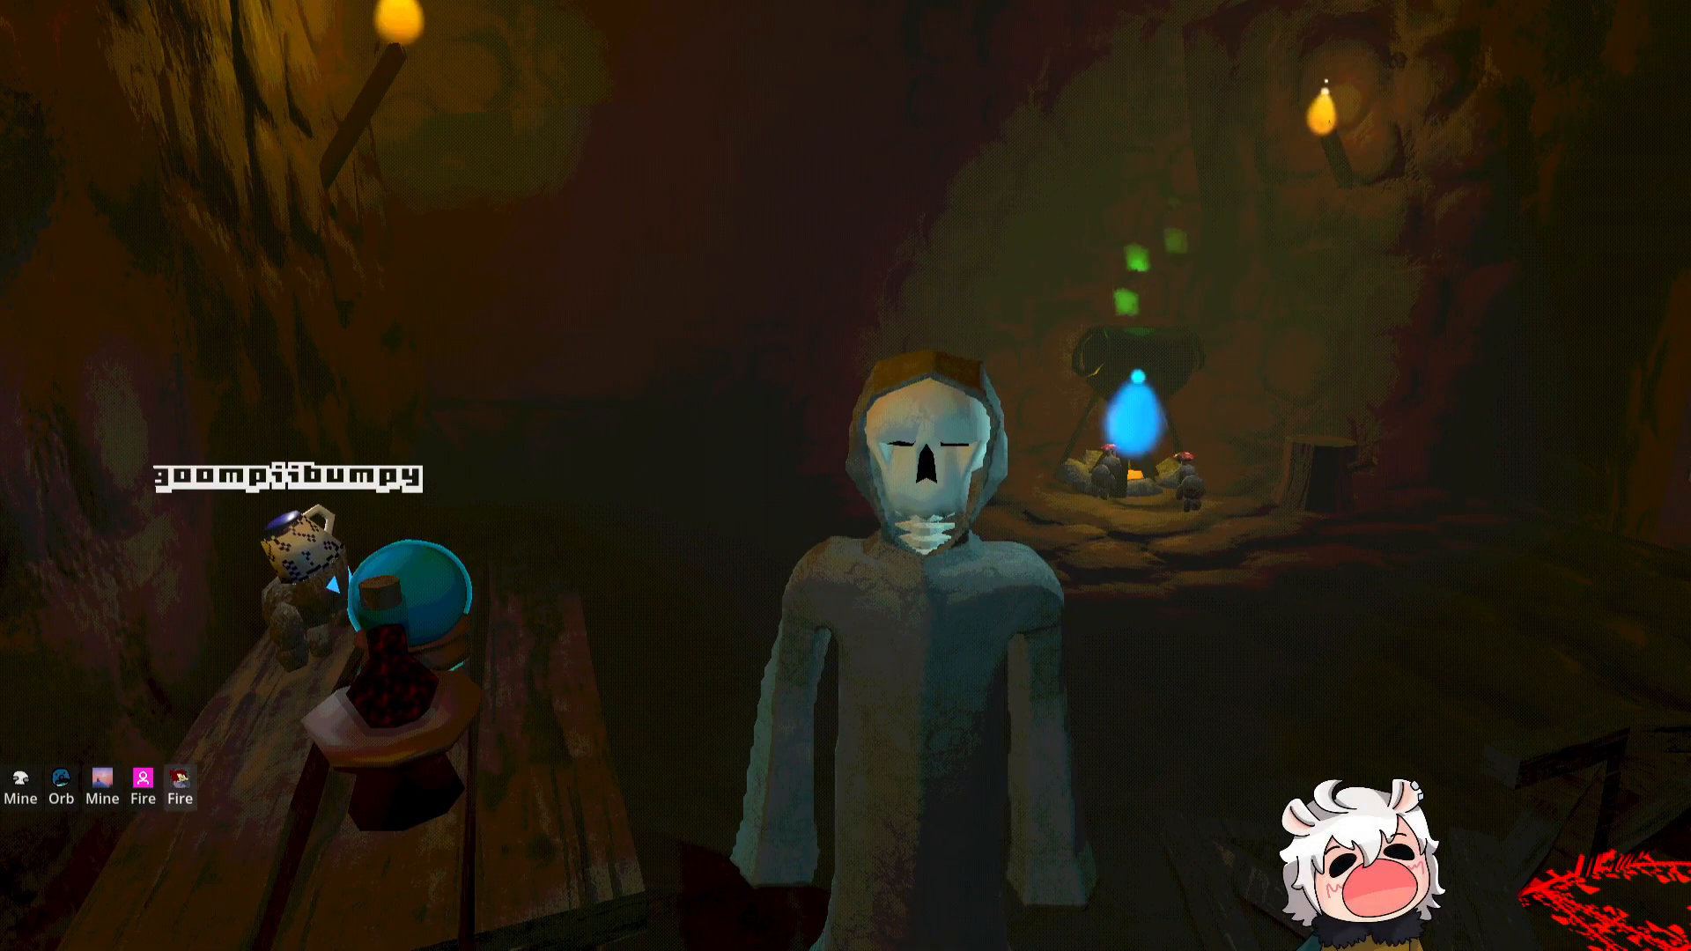
{"action": "key", "text": "1"}
{"action": "scroll", "coordinate": [846, 475], "scroll_direction": "down", "scroll_amount": 4}
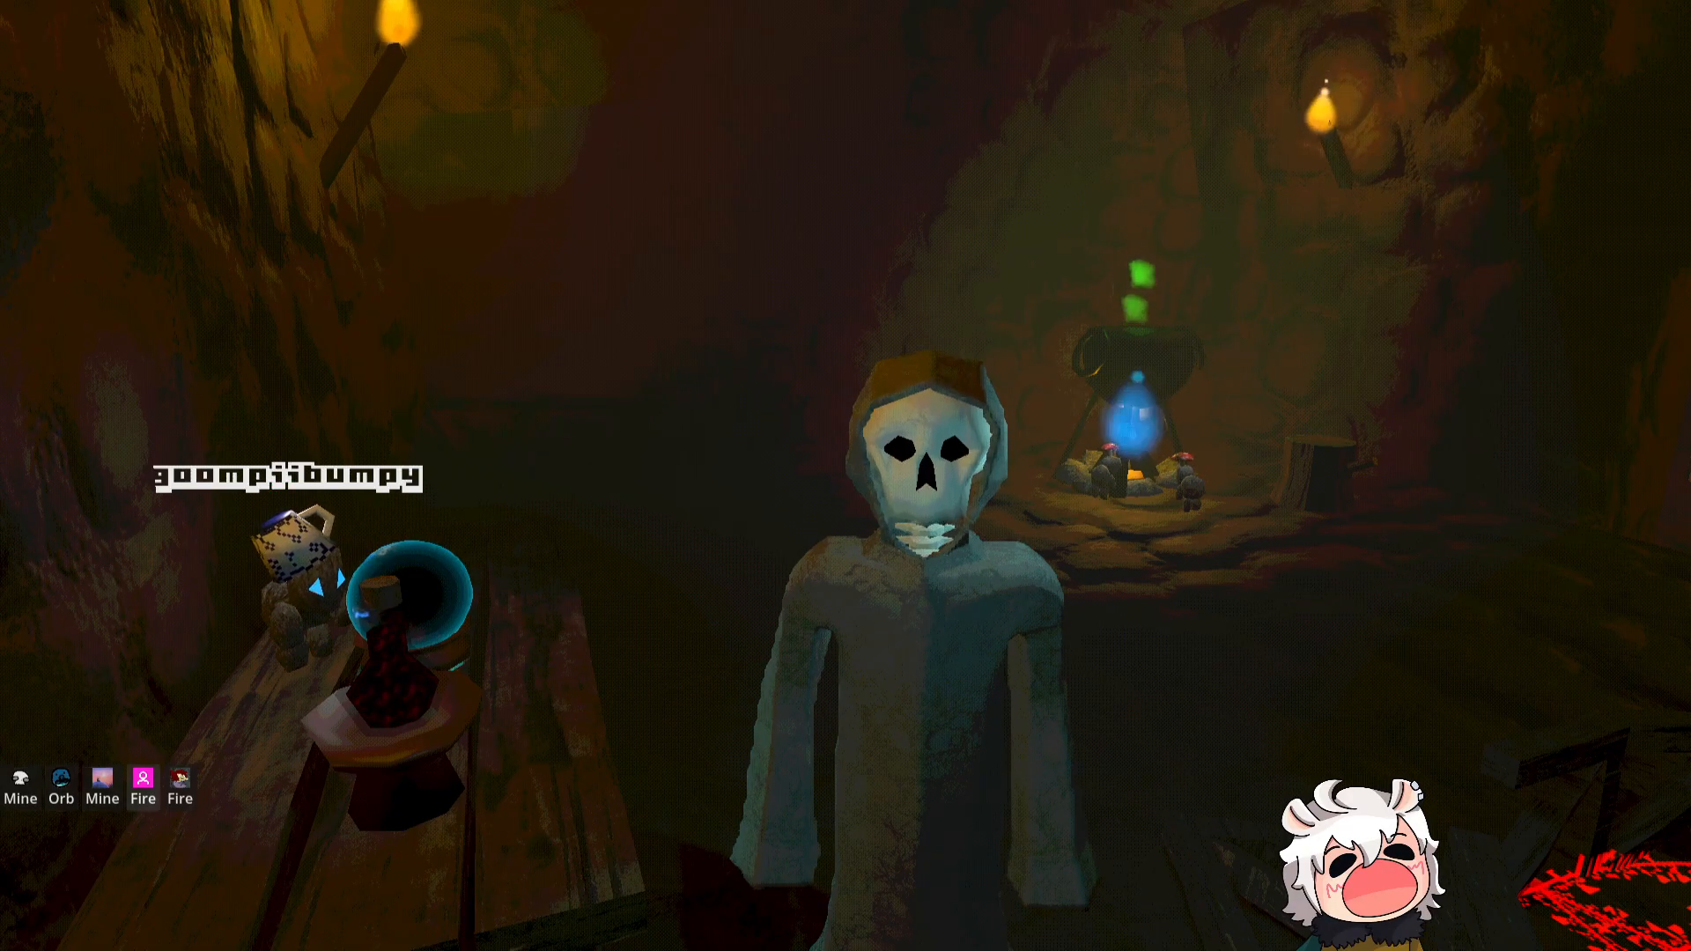
{"action": "scroll", "coordinate": [845, 476], "scroll_direction": "up", "scroll_amount": 4}
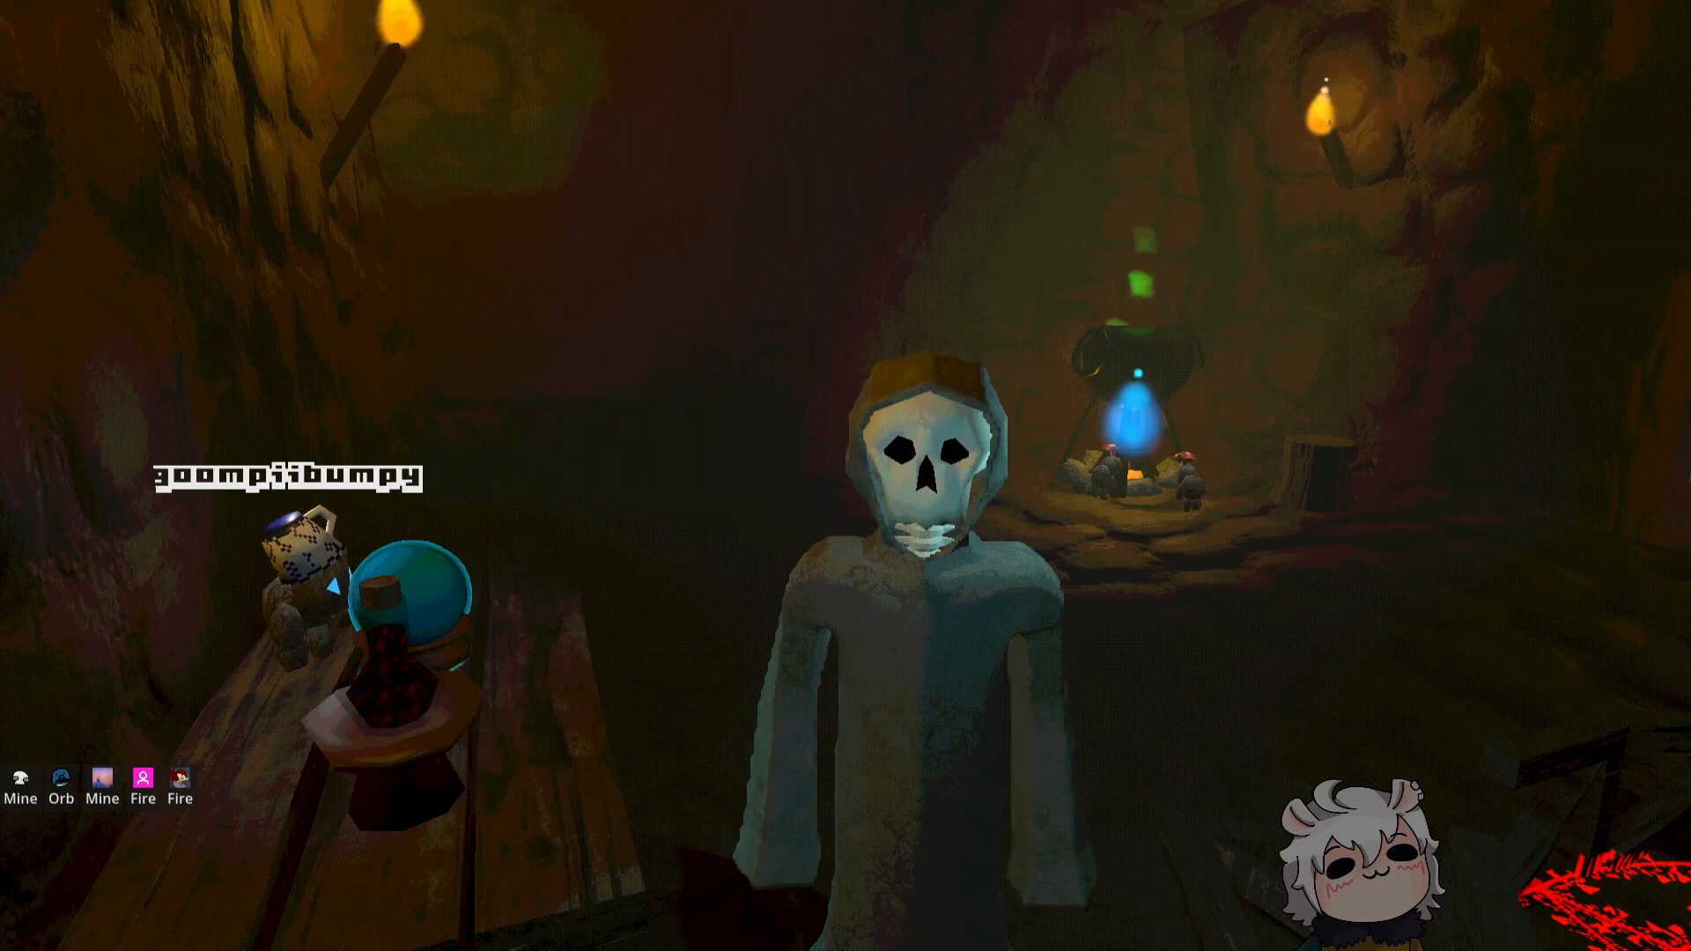
{"action": "key", "text": "d"}
{"action": "key", "text": "d"}
{"action": "key", "text": "w"}
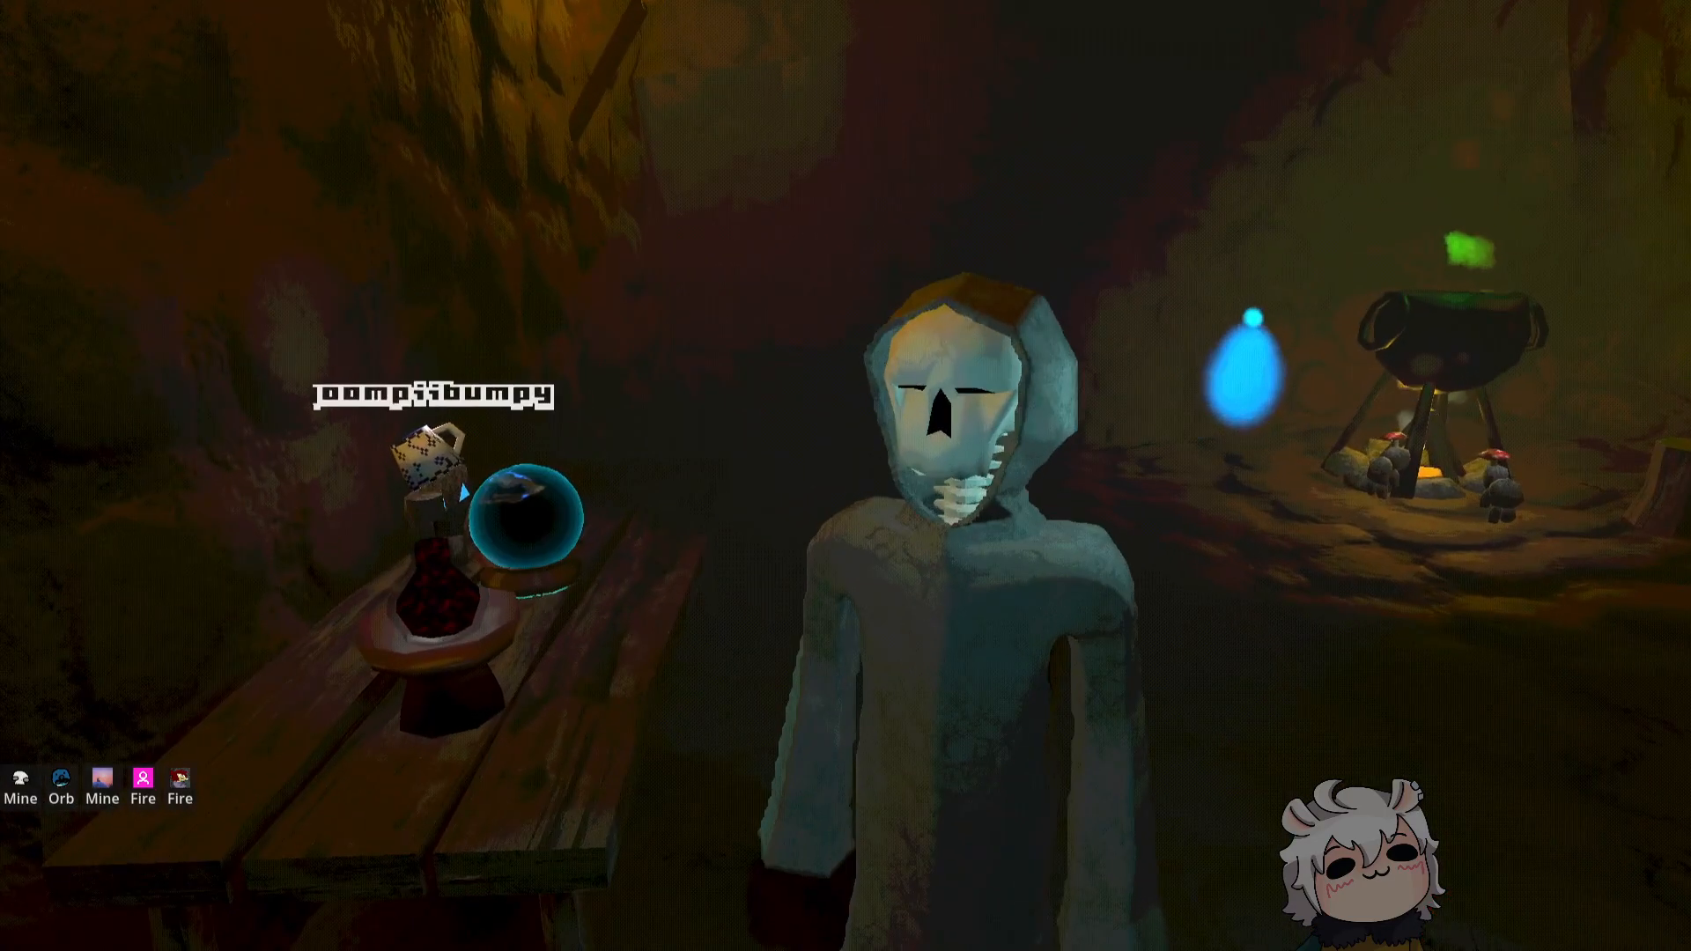
{"action": "key", "text": "d"}
{"action": "key", "text": "a"}
{"action": "key", "text": "s"}
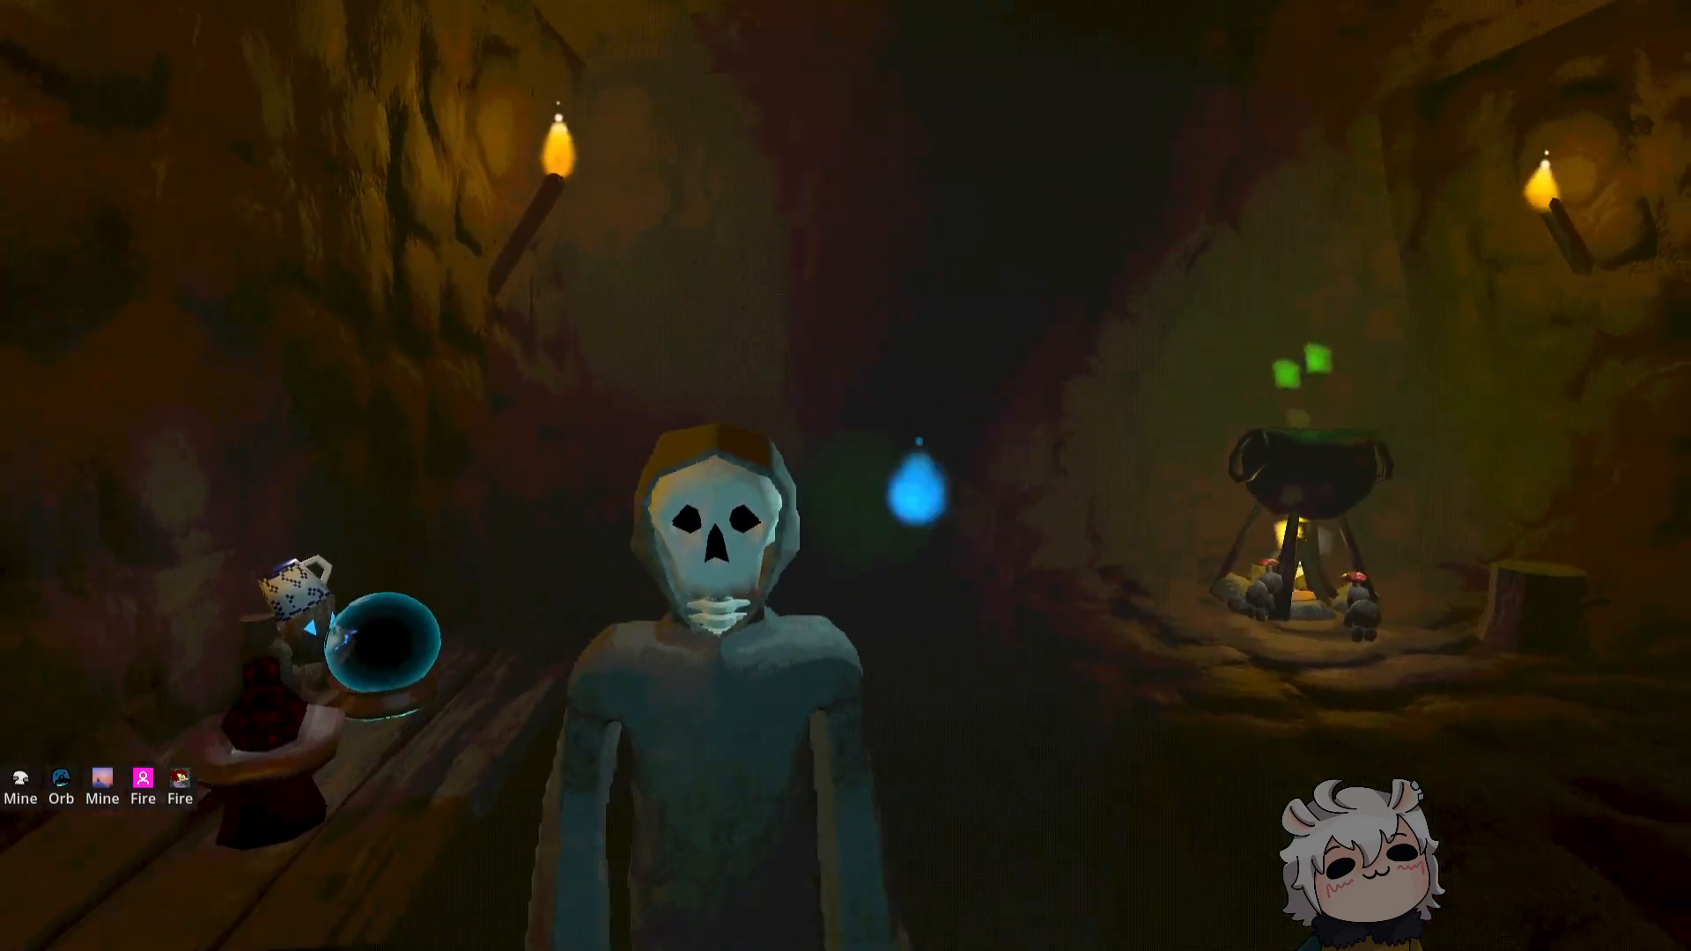
{"action": "key", "text": "w"}
{"action": "key", "text": "w"}
{"action": "key", "text": "s"}
{"action": "key", "text": "d"}
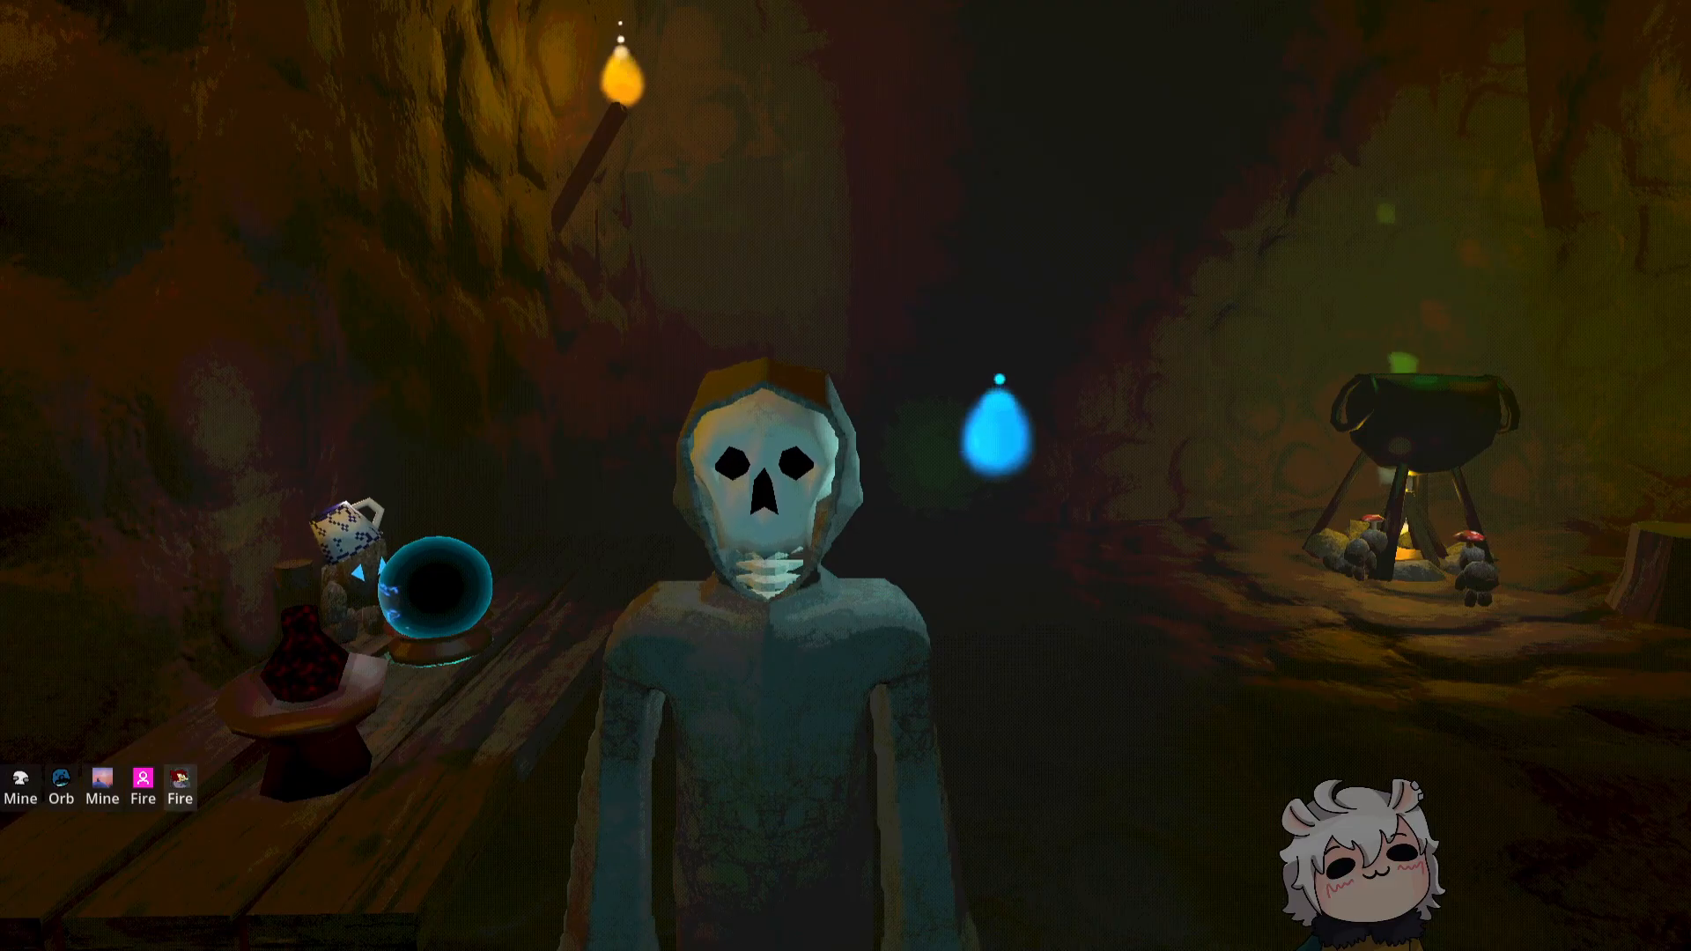
{"action": "key", "text": "s"}
{"action": "key", "text": "d"}
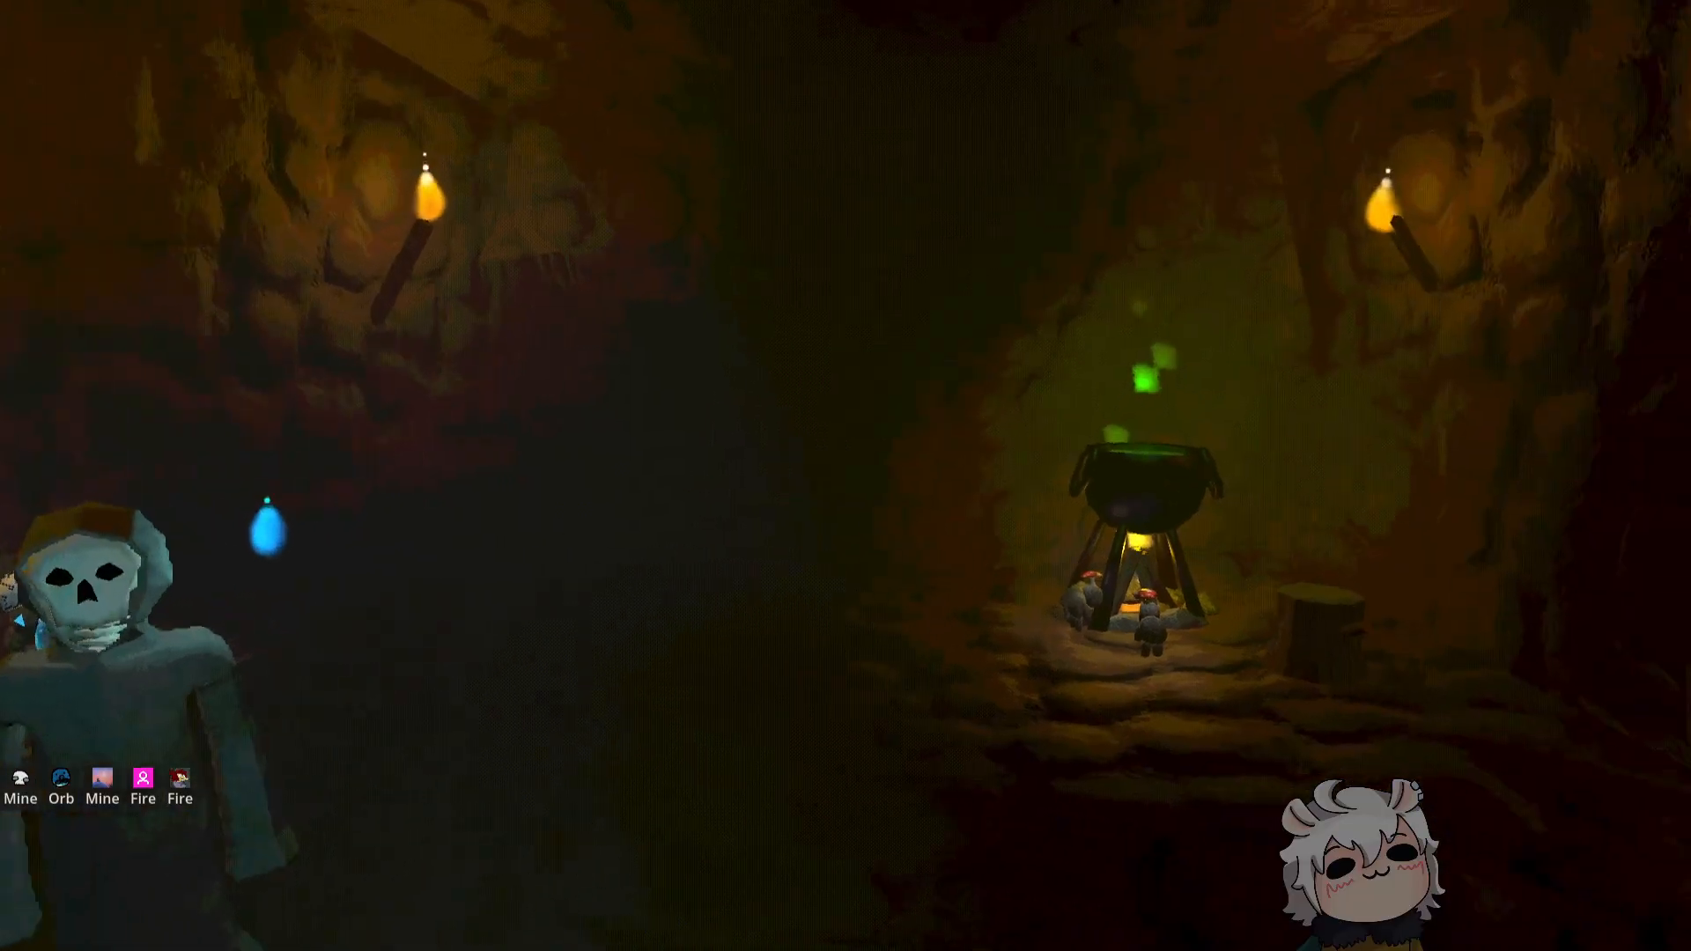
{"action": "key", "text": "w"}
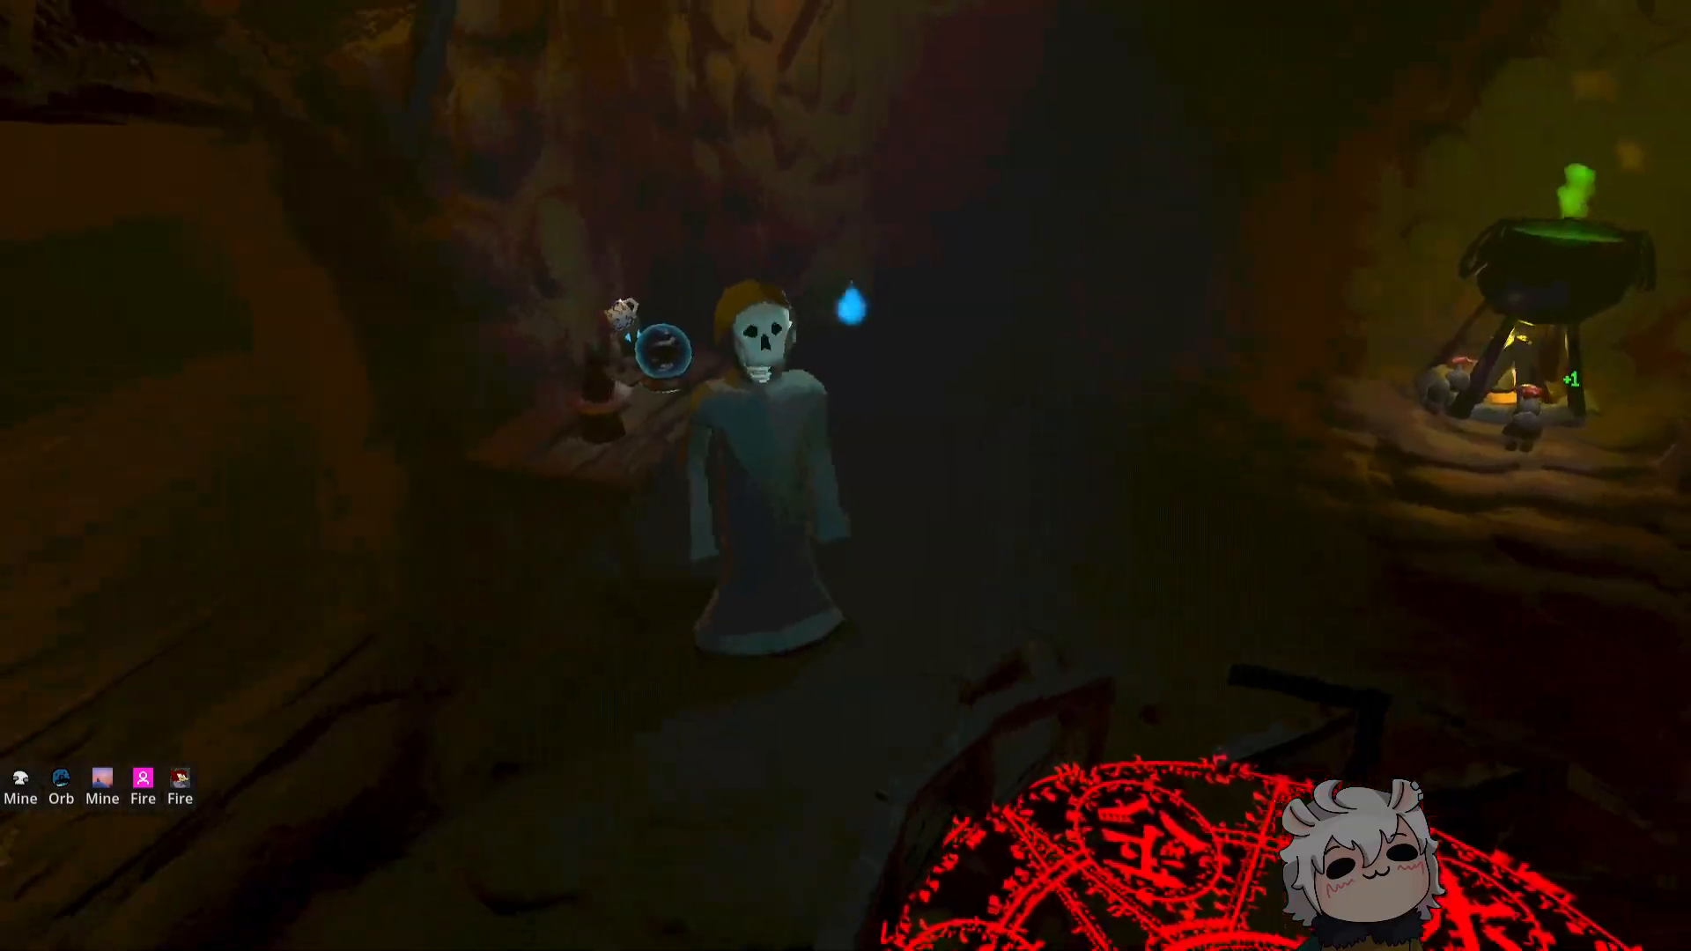
{"action": "key", "text": "w"}
{"action": "key", "text": "w"}
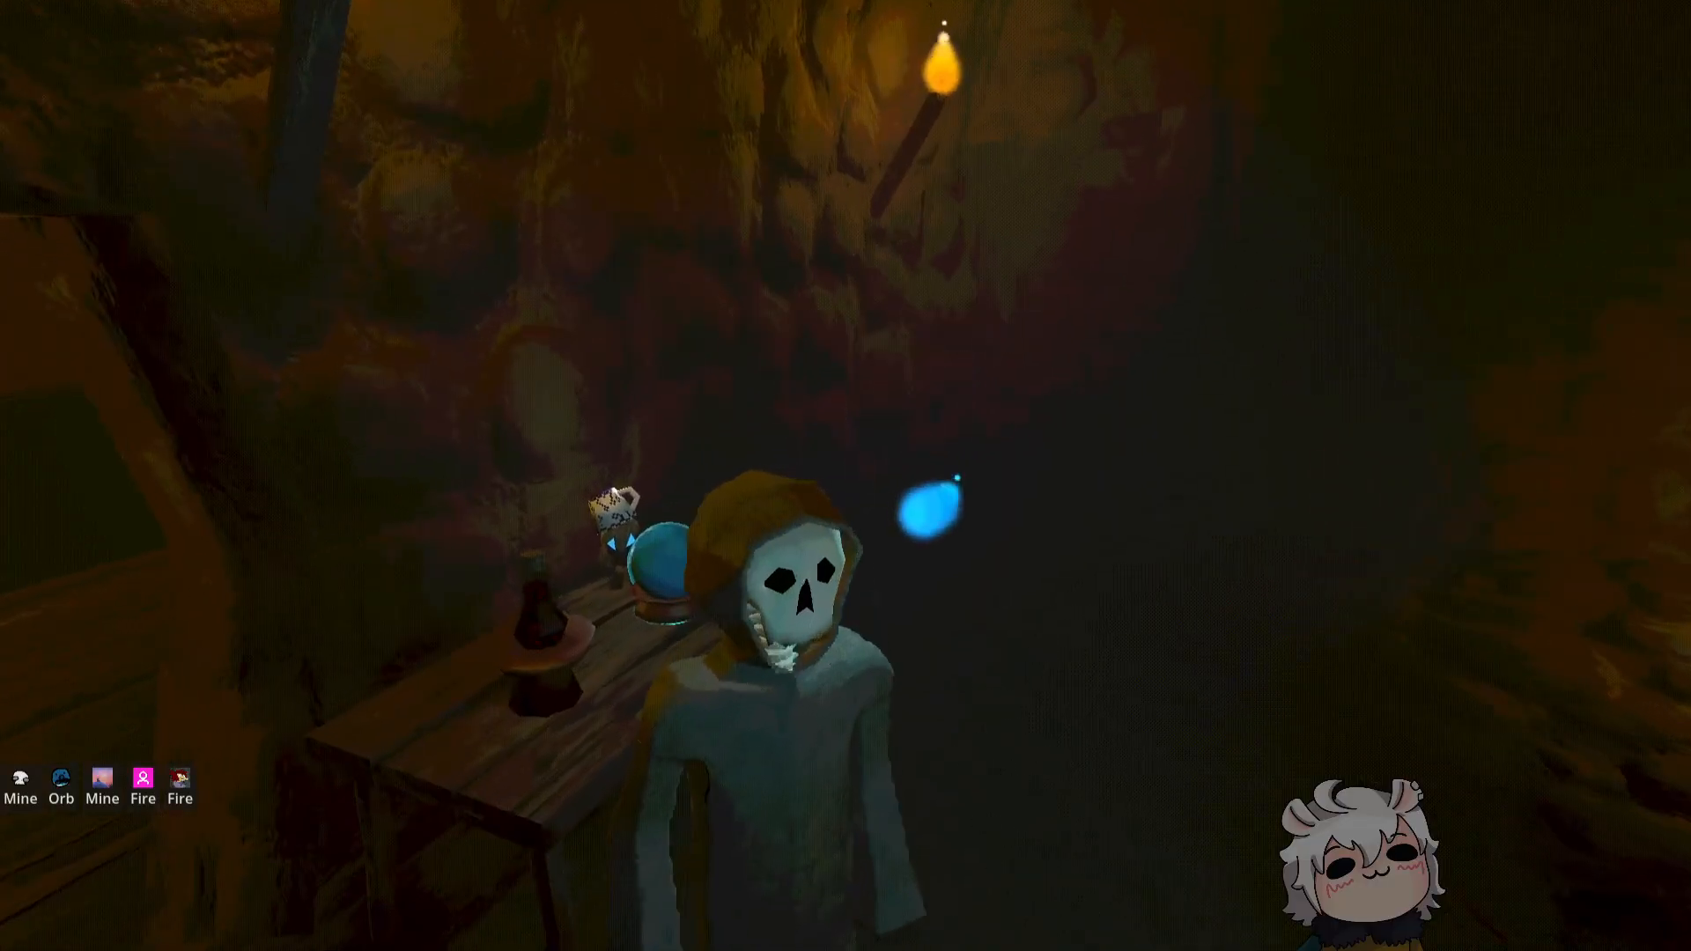
{"action": "key", "text": "s"}
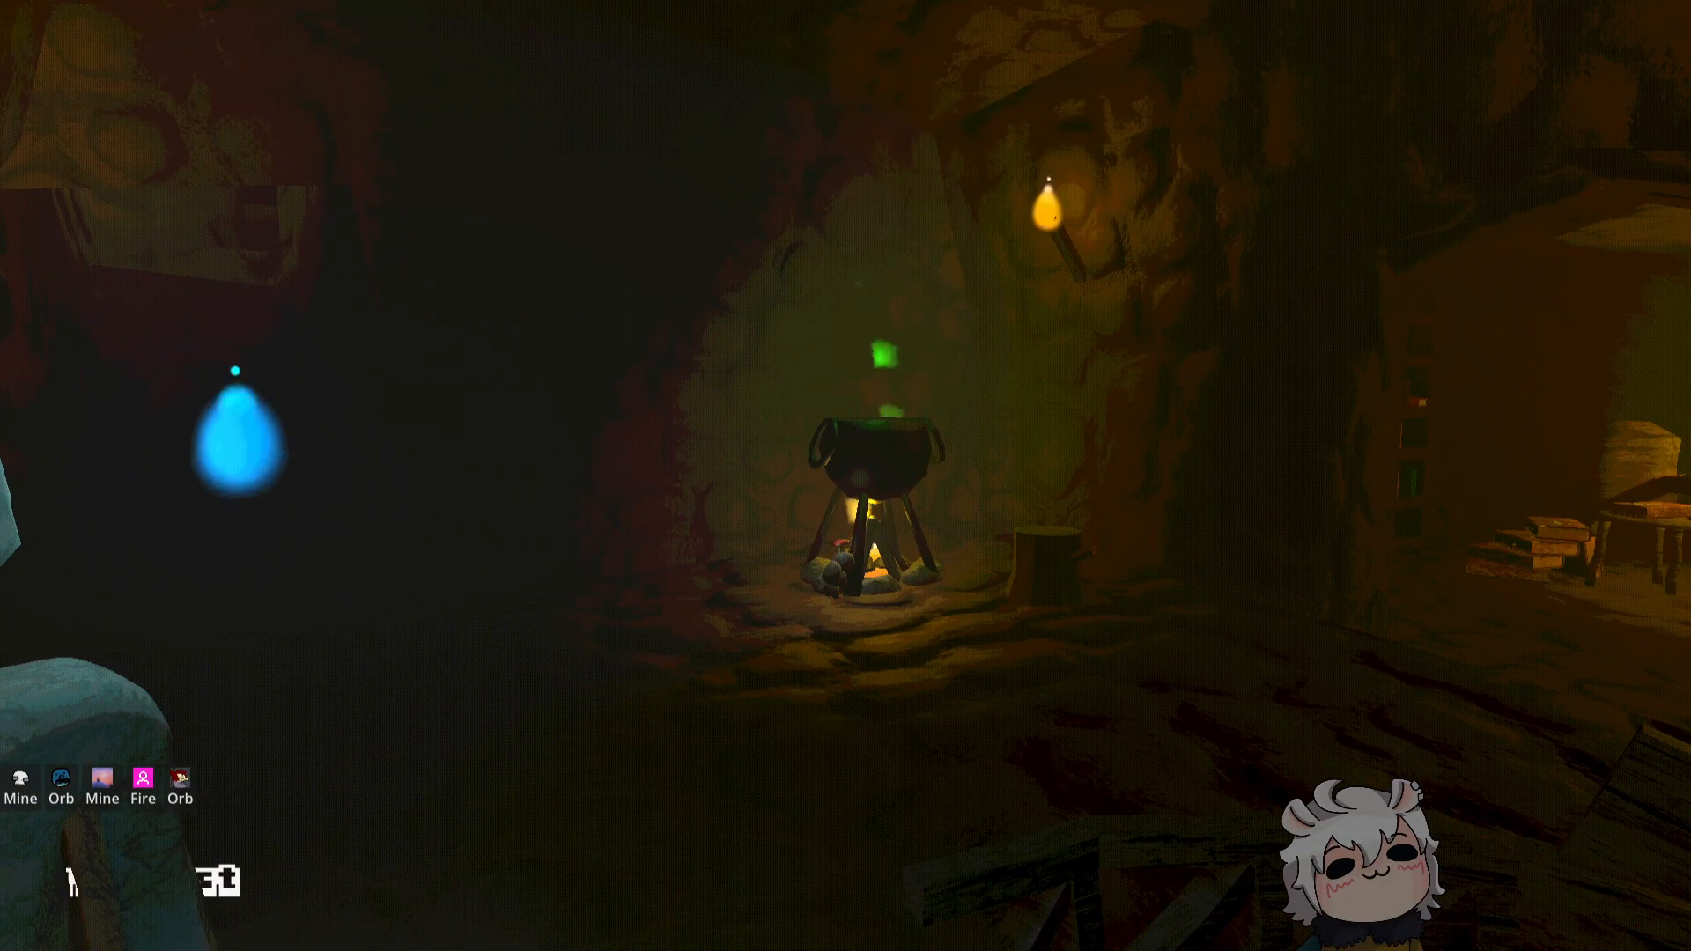
{"action": "key", "text": "w"}
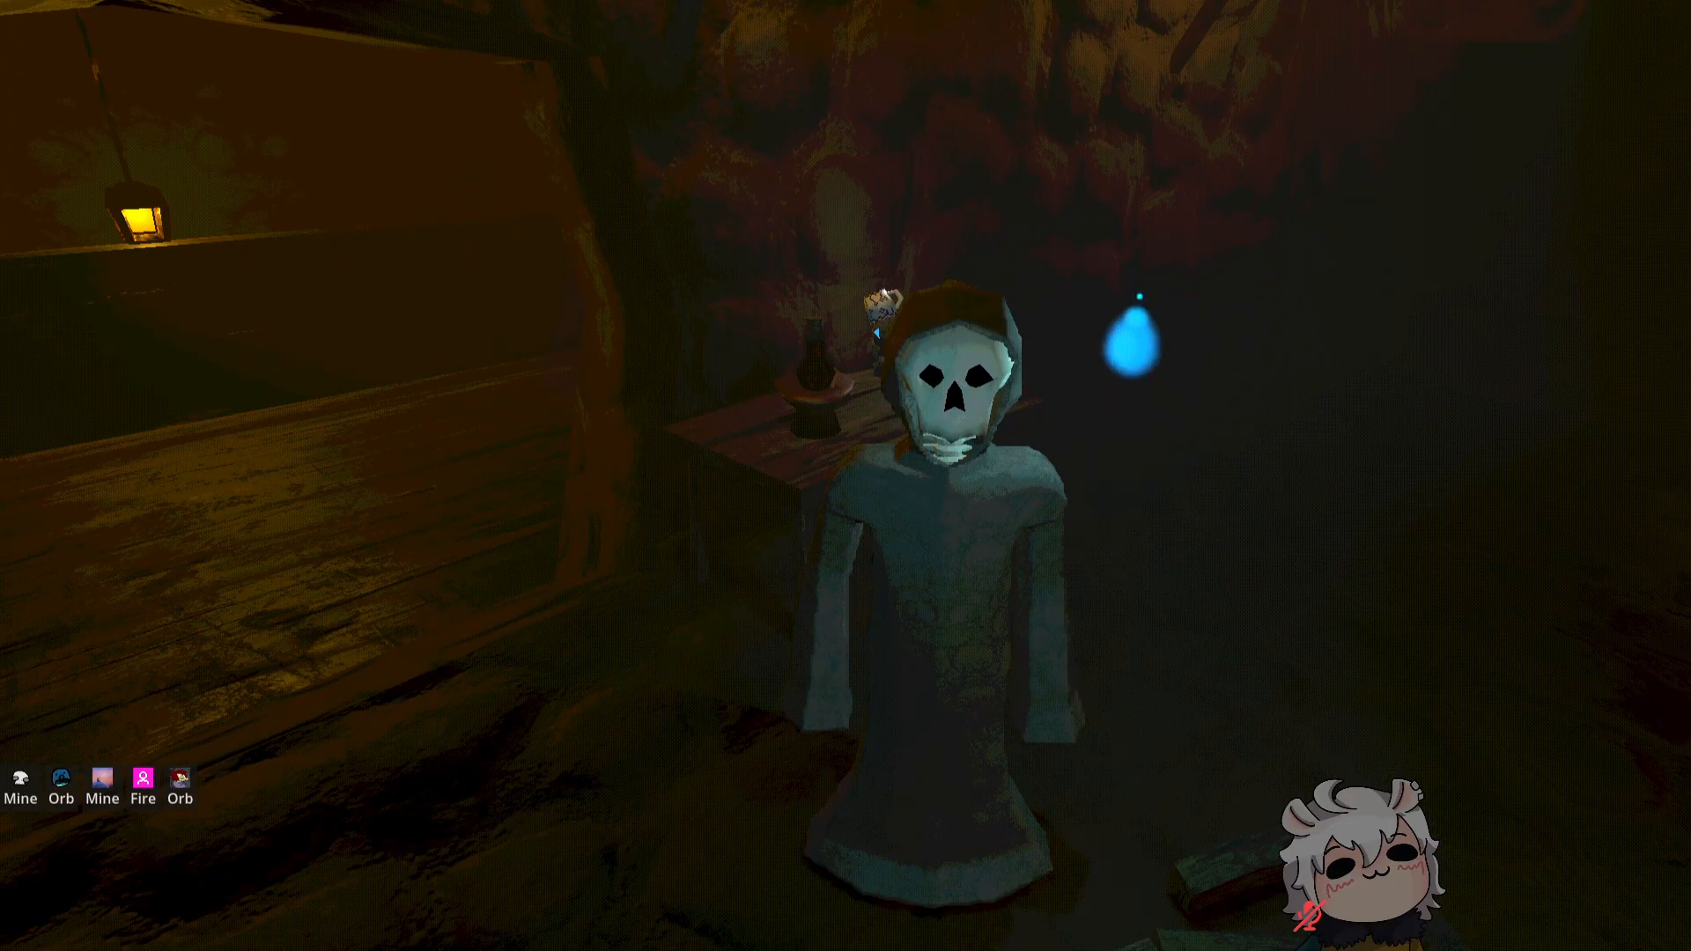
{"action": "key", "text": "w"}
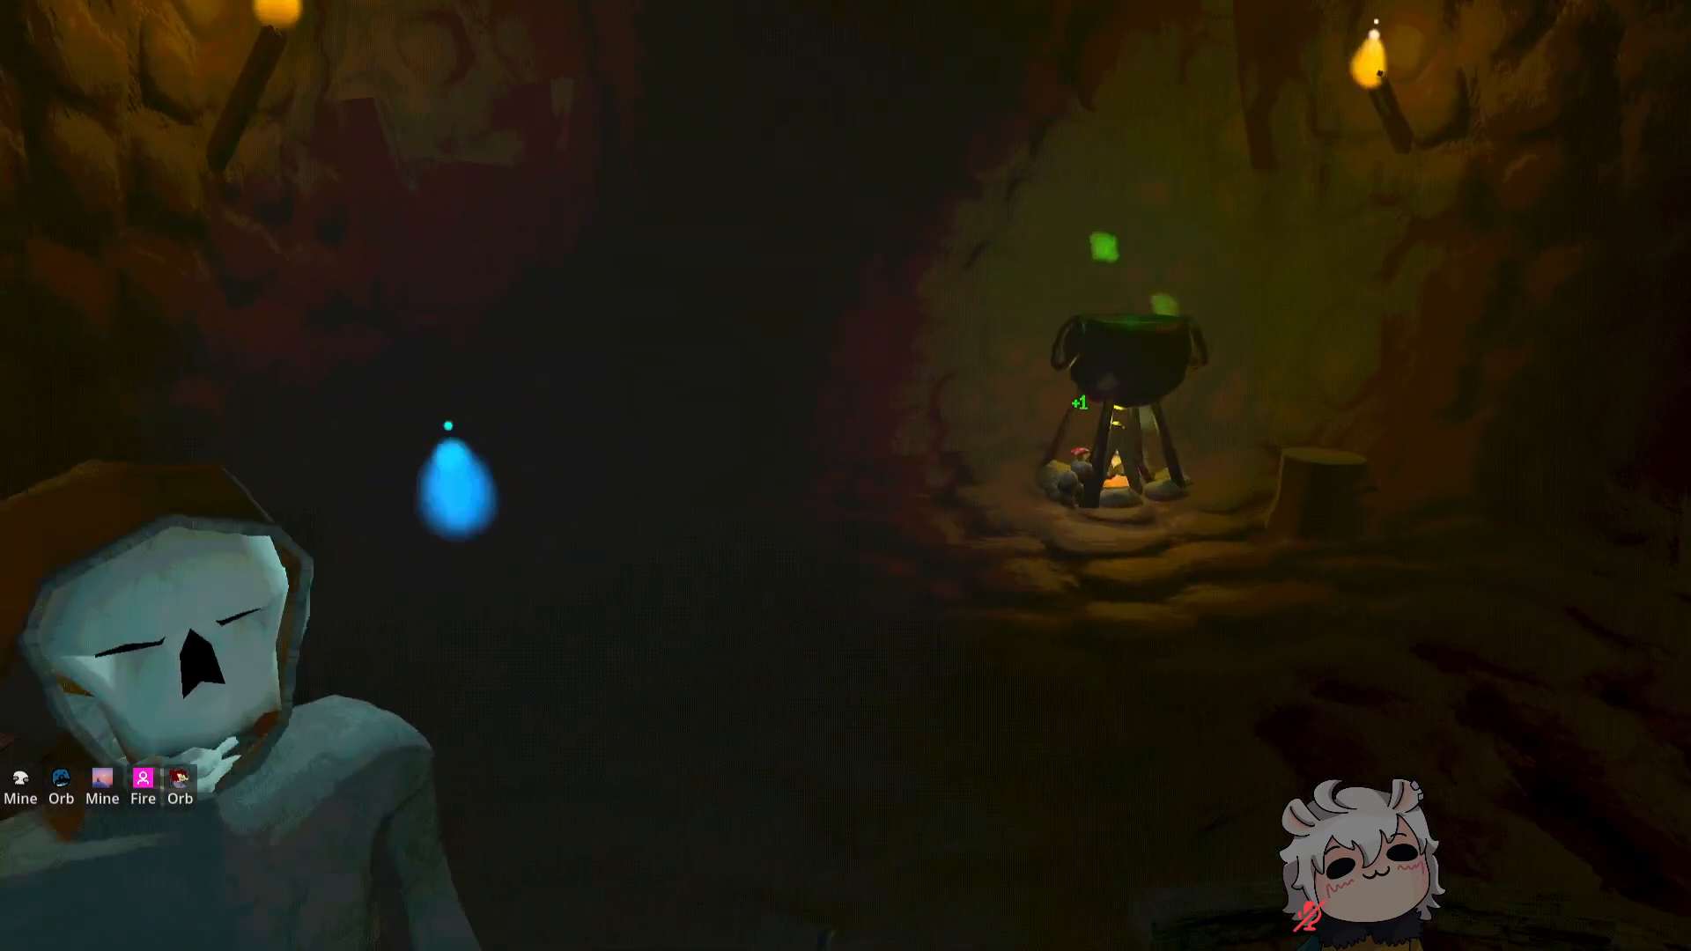
{"action": "key", "text": "w"}
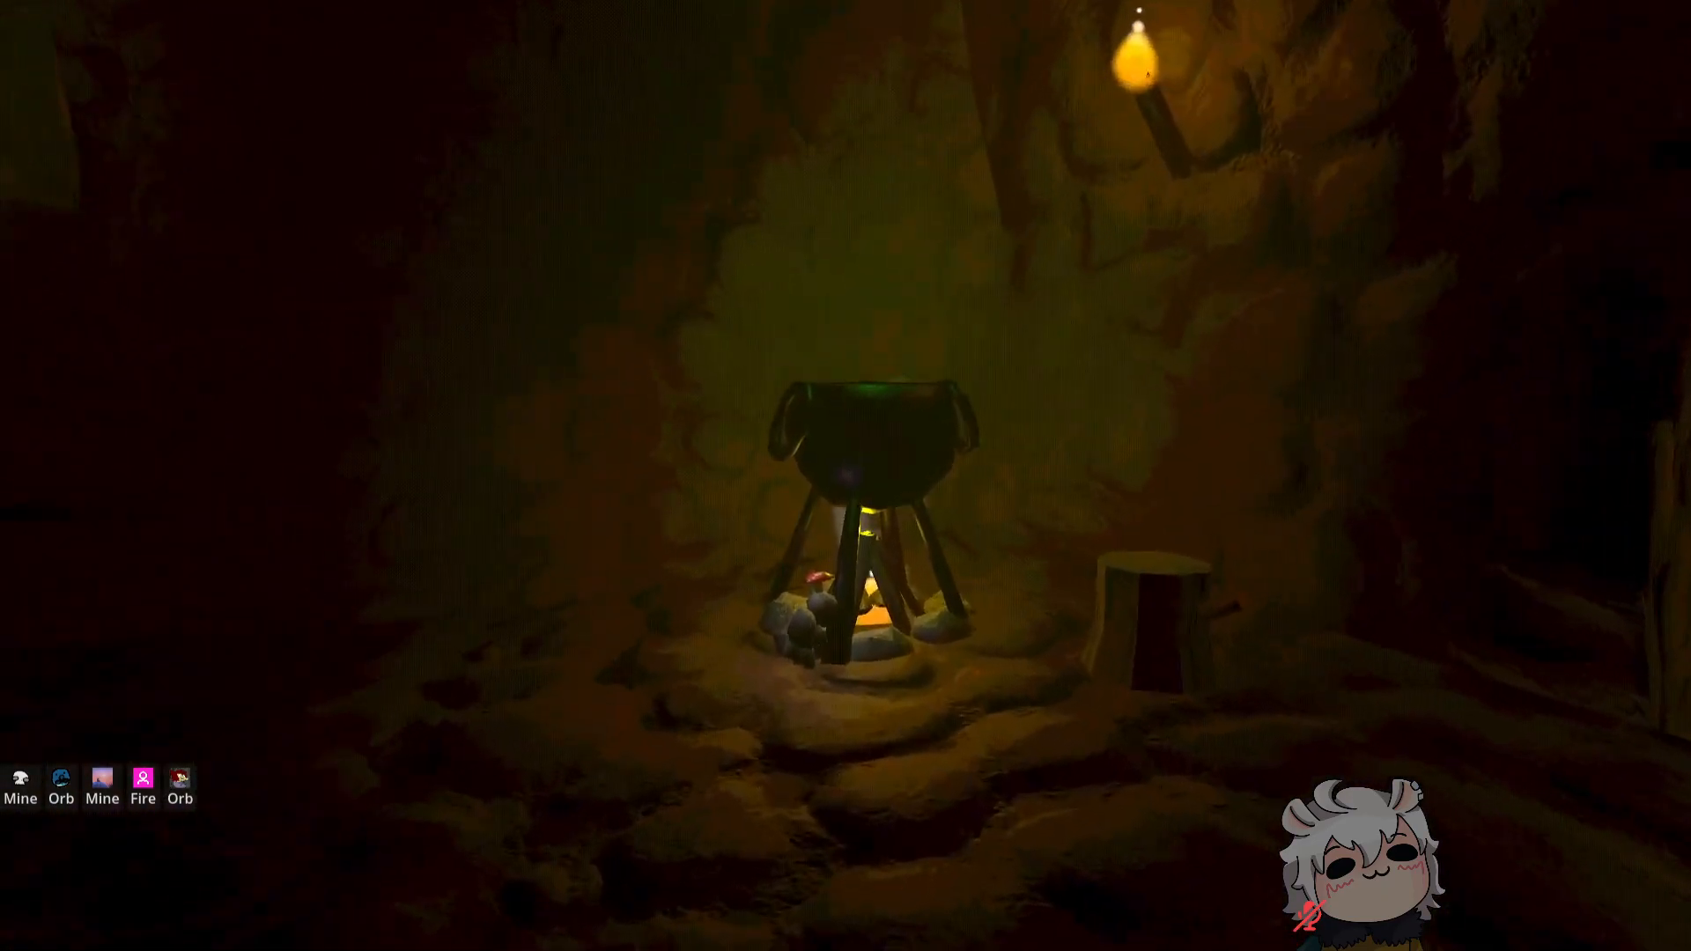
{"action": "key", "text": "w"}
{"action": "key", "text": "w"}
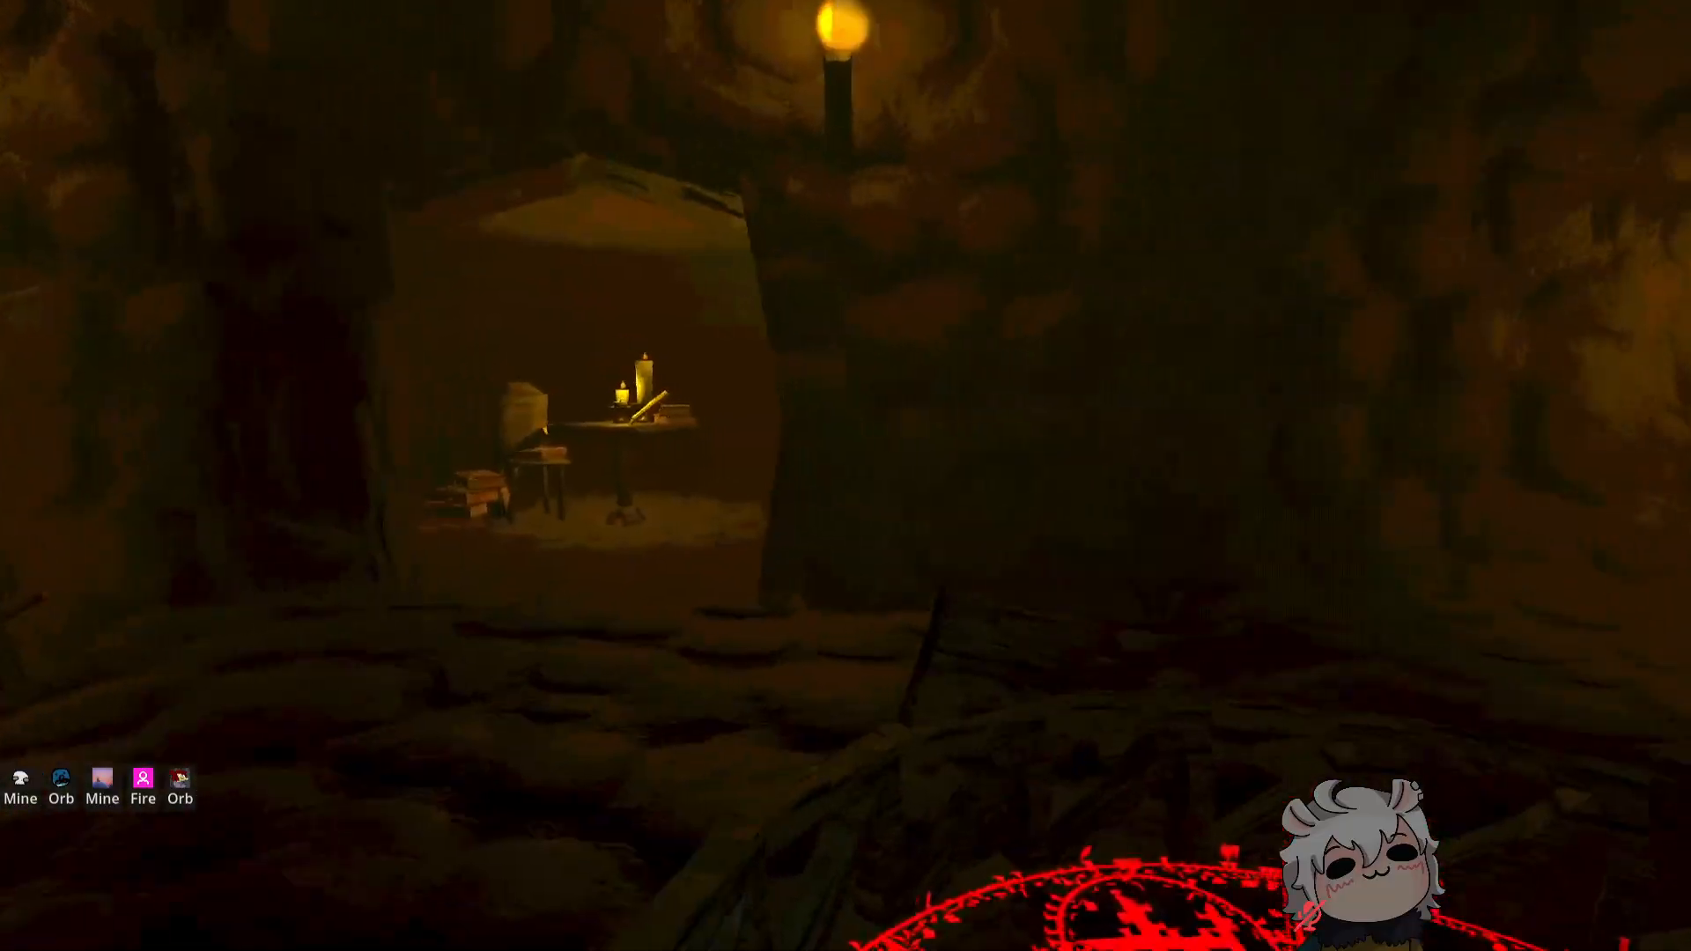
{"action": "key", "text": "w"}
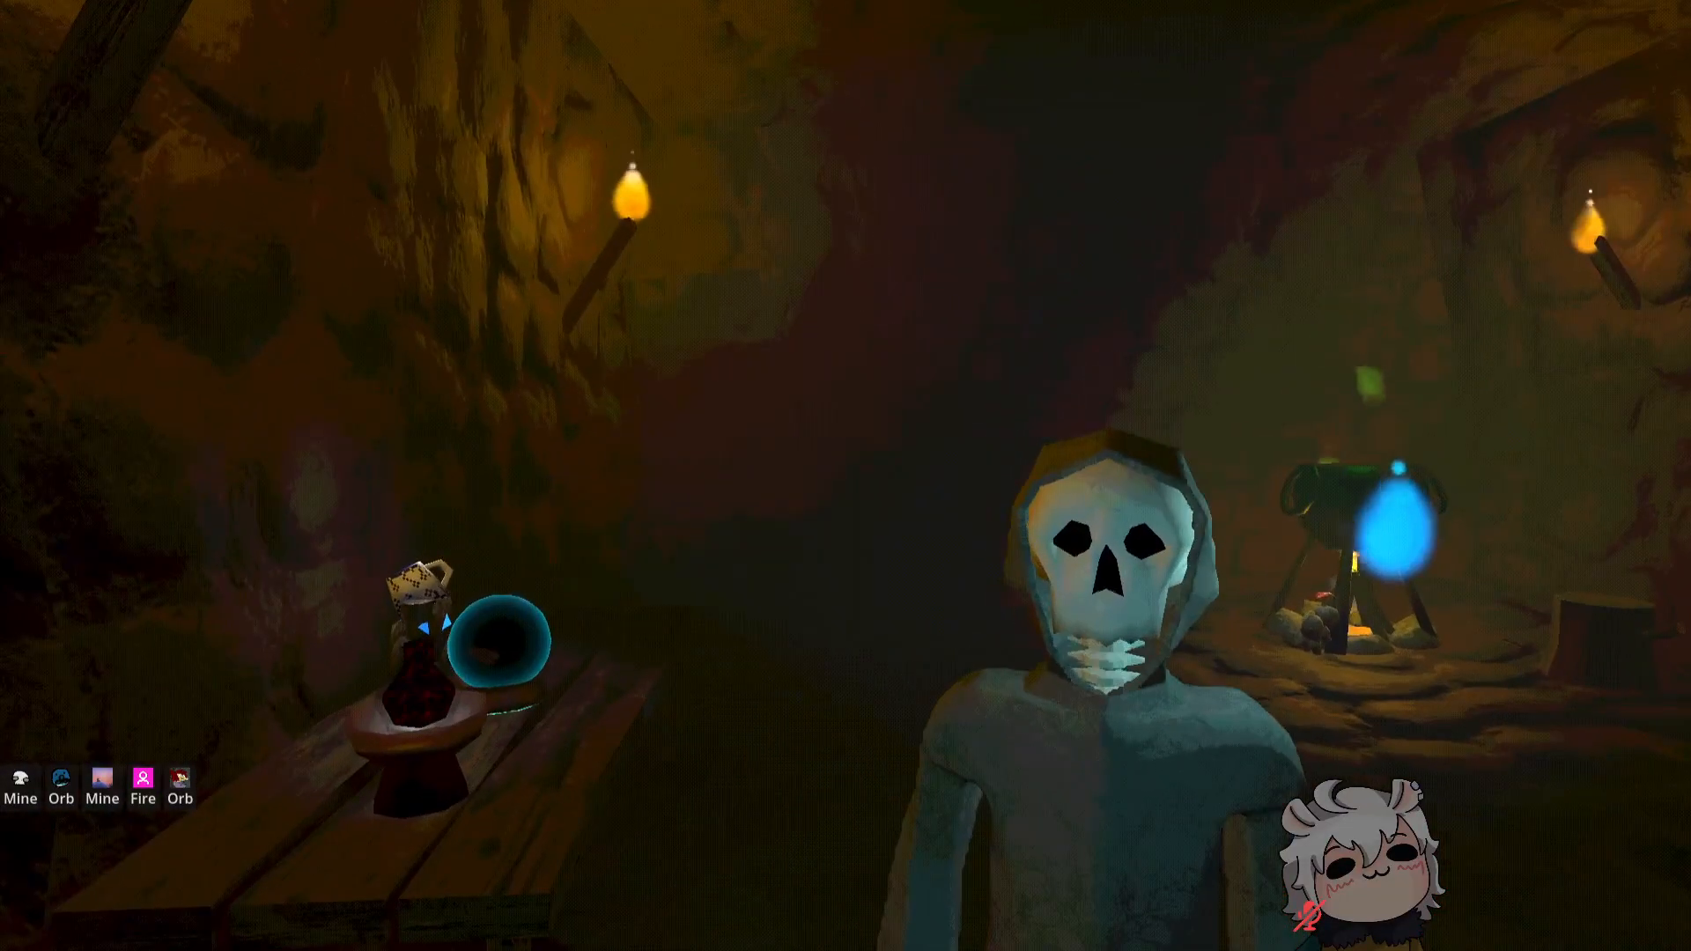
{"action": "key", "text": "s"}
{"action": "key", "text": "w"}
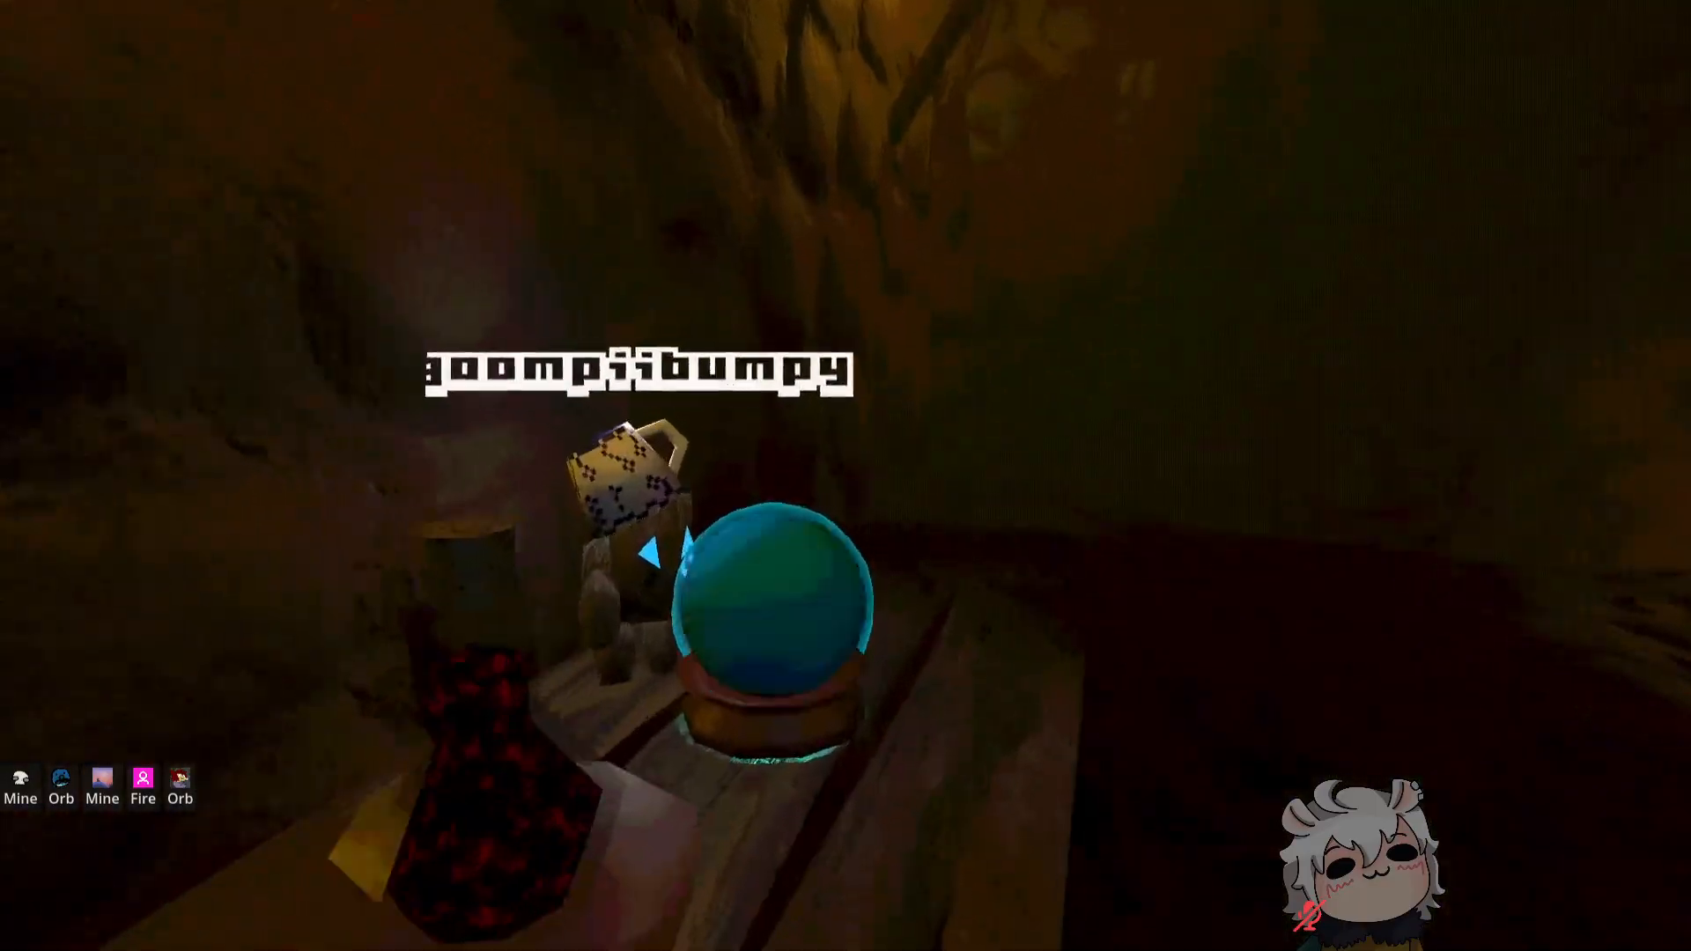
{"action": "key", "text": "s"}
{"action": "key", "text": "w"}
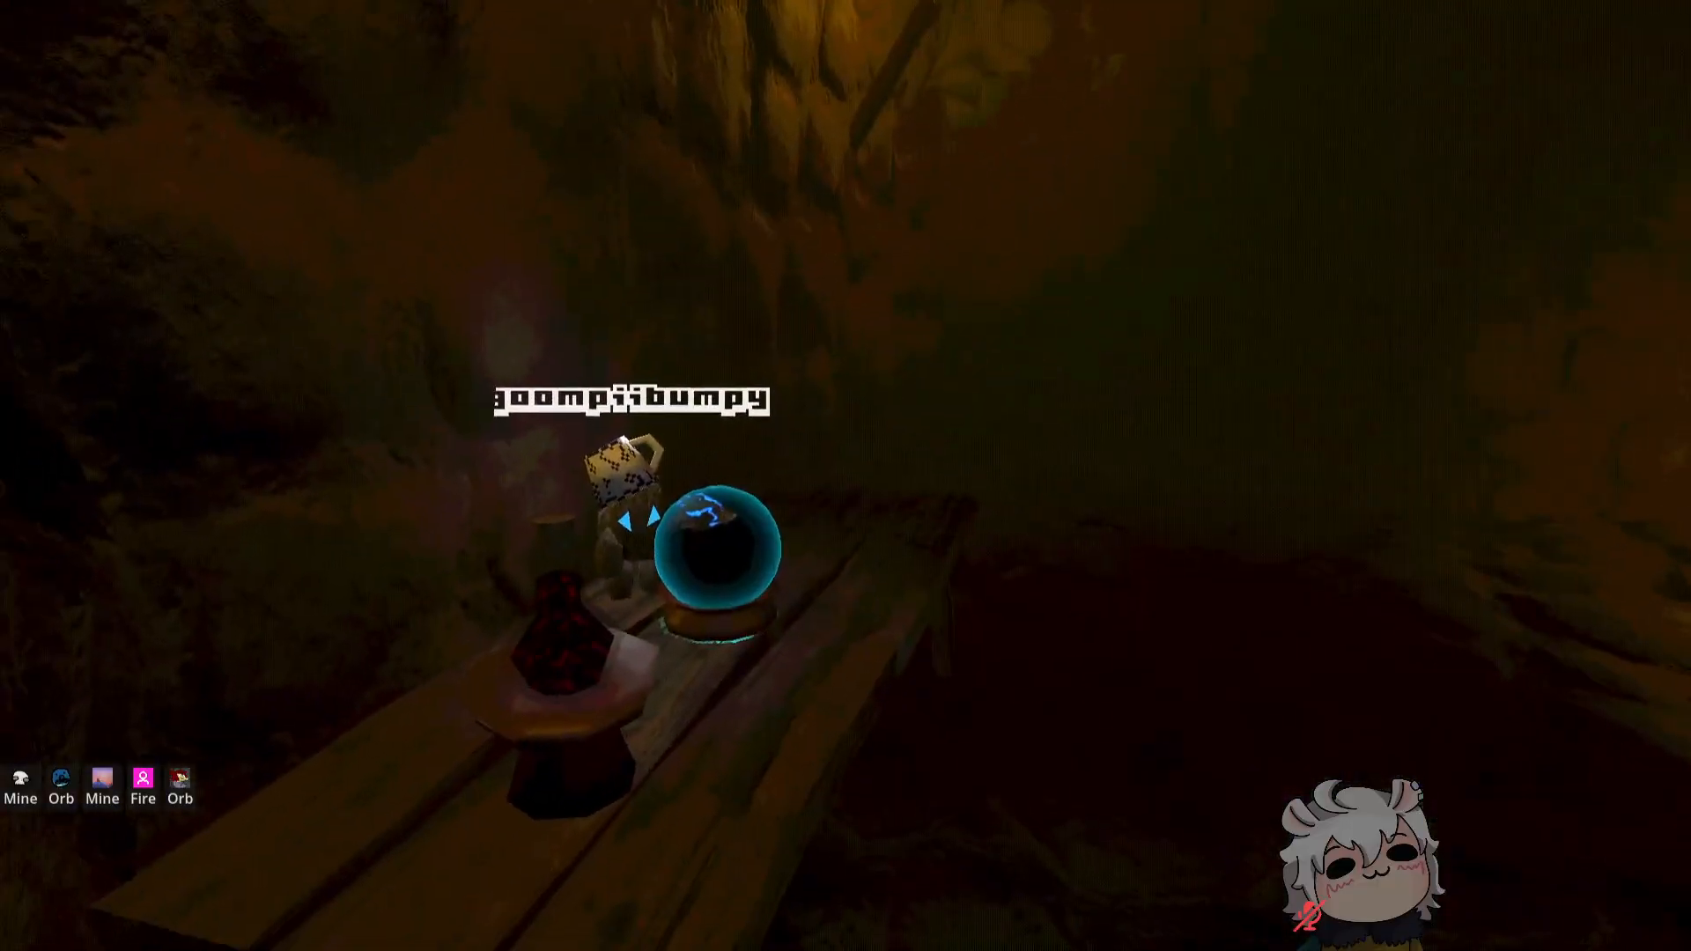
{"action": "key", "text": "s"}
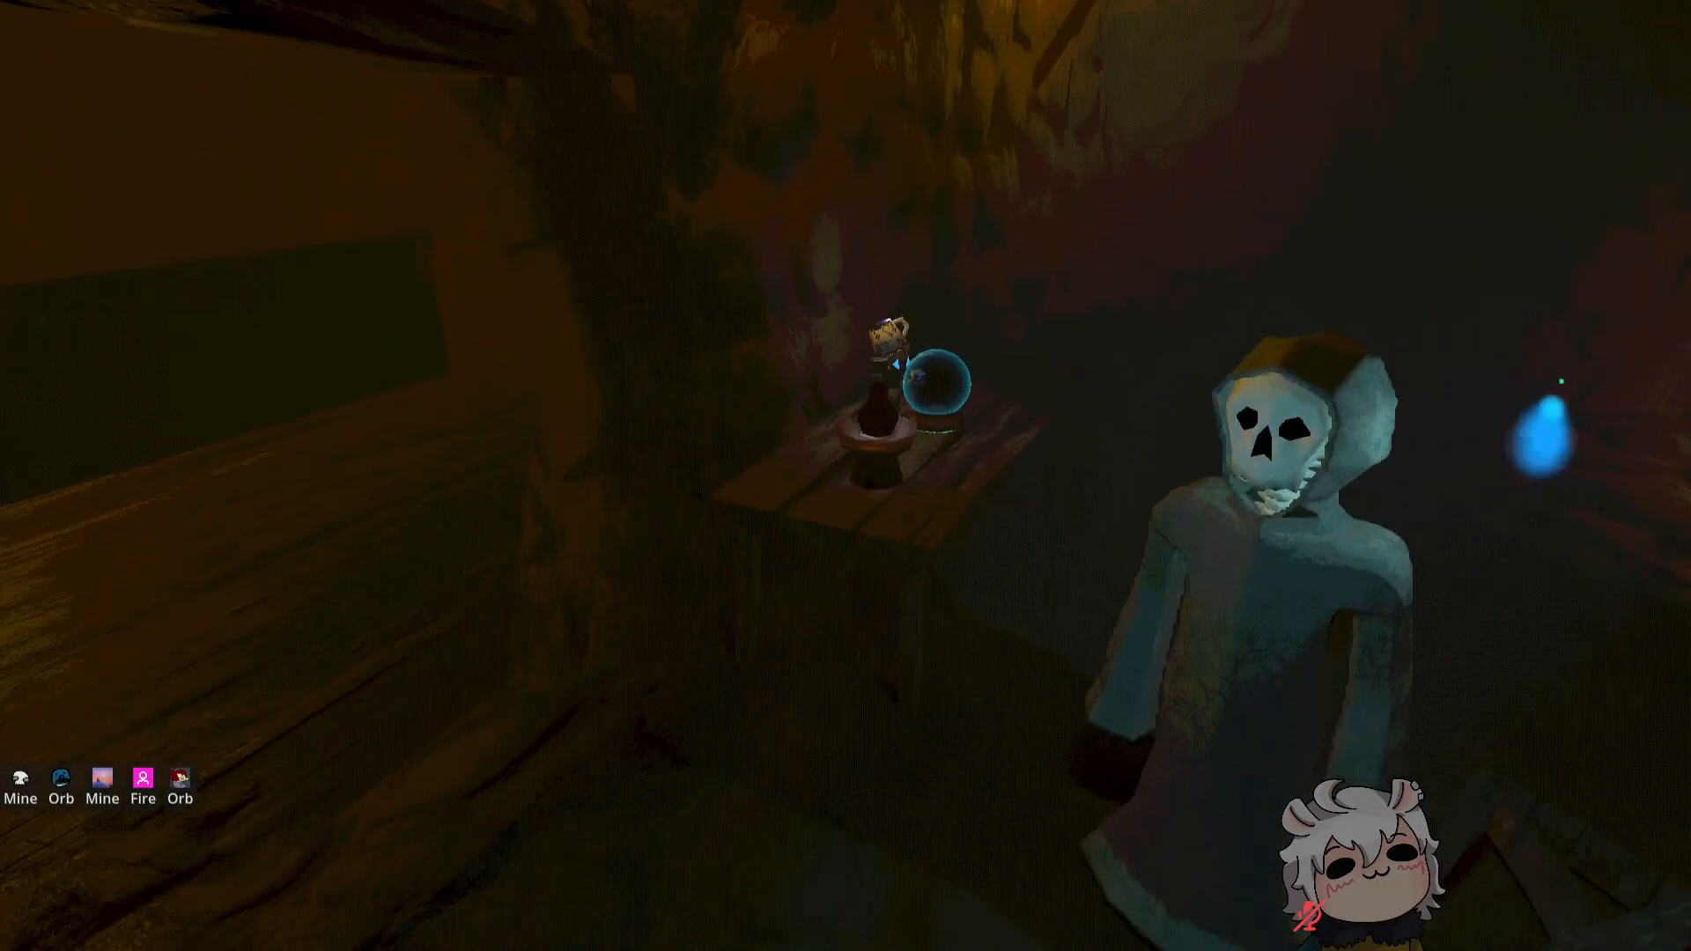
{"action": "key", "text": "s"}
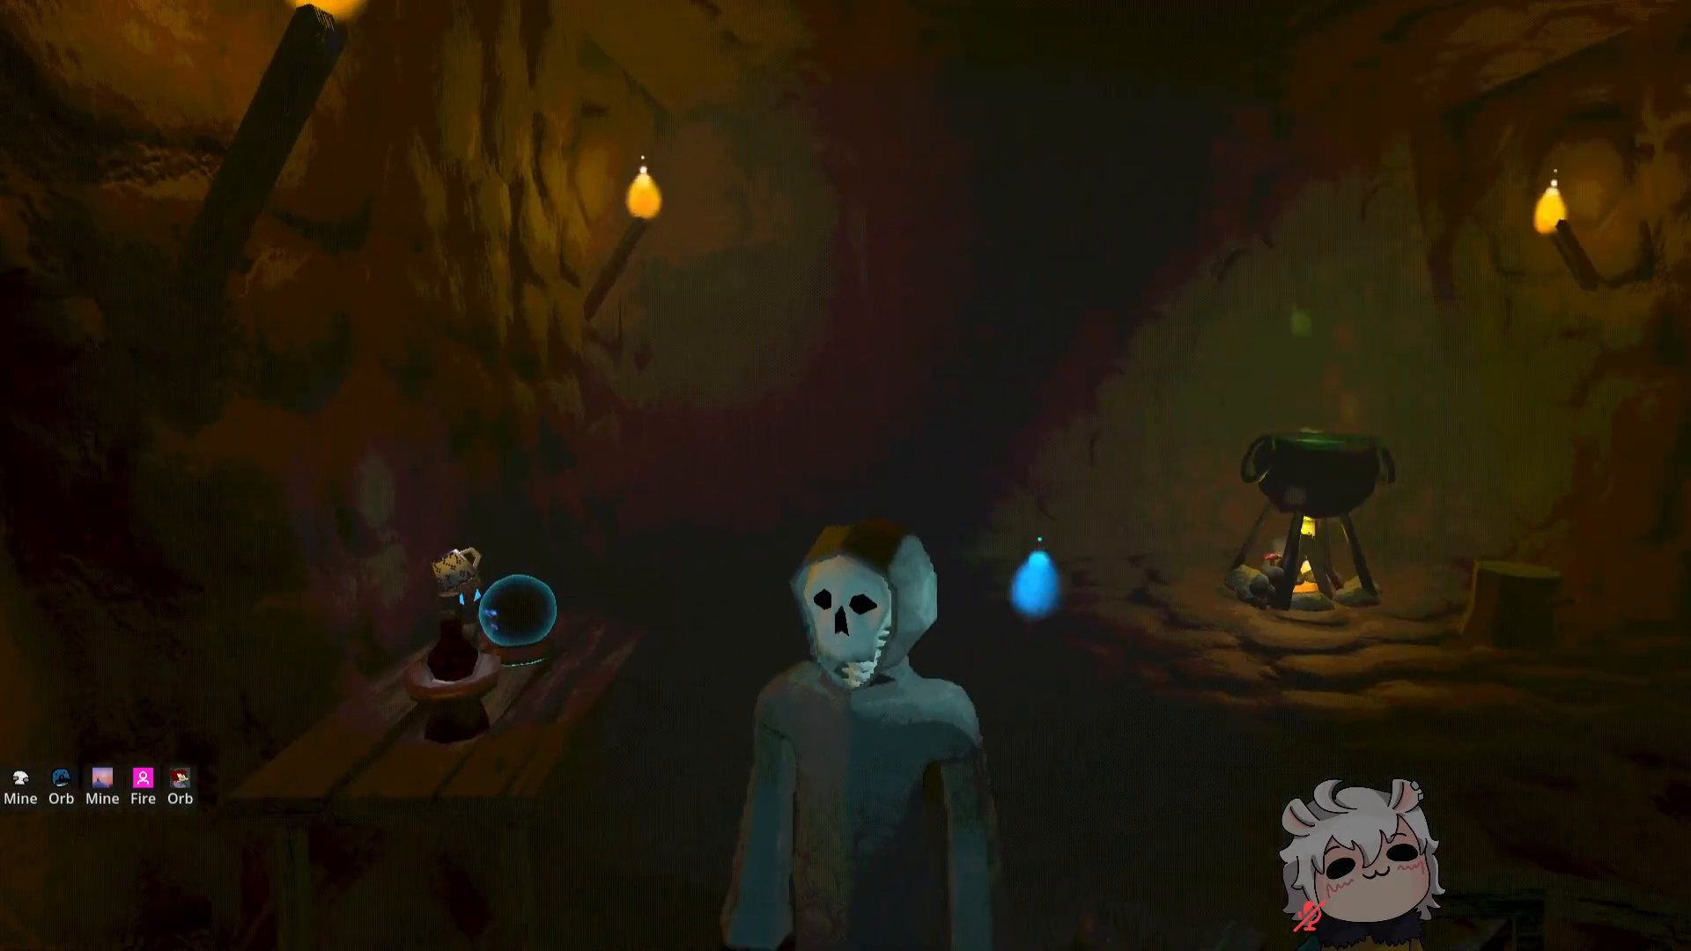
{"action": "key", "text": "w"}
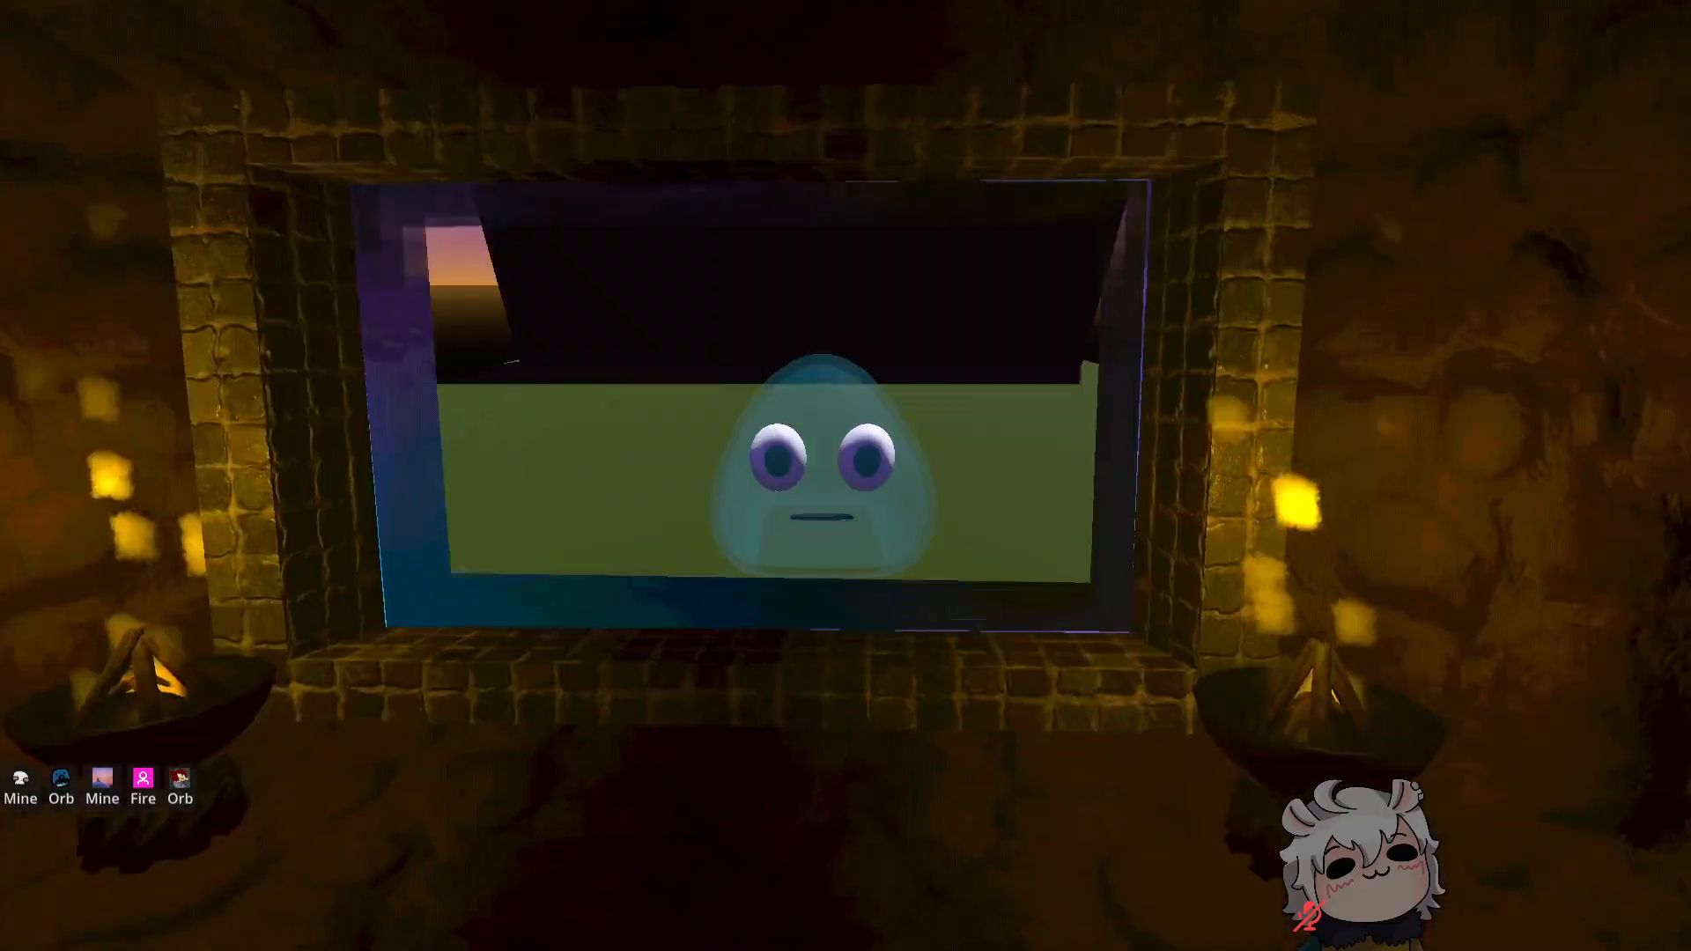
{"action": "key", "text": "w"}
{"action": "key", "text": "w"}
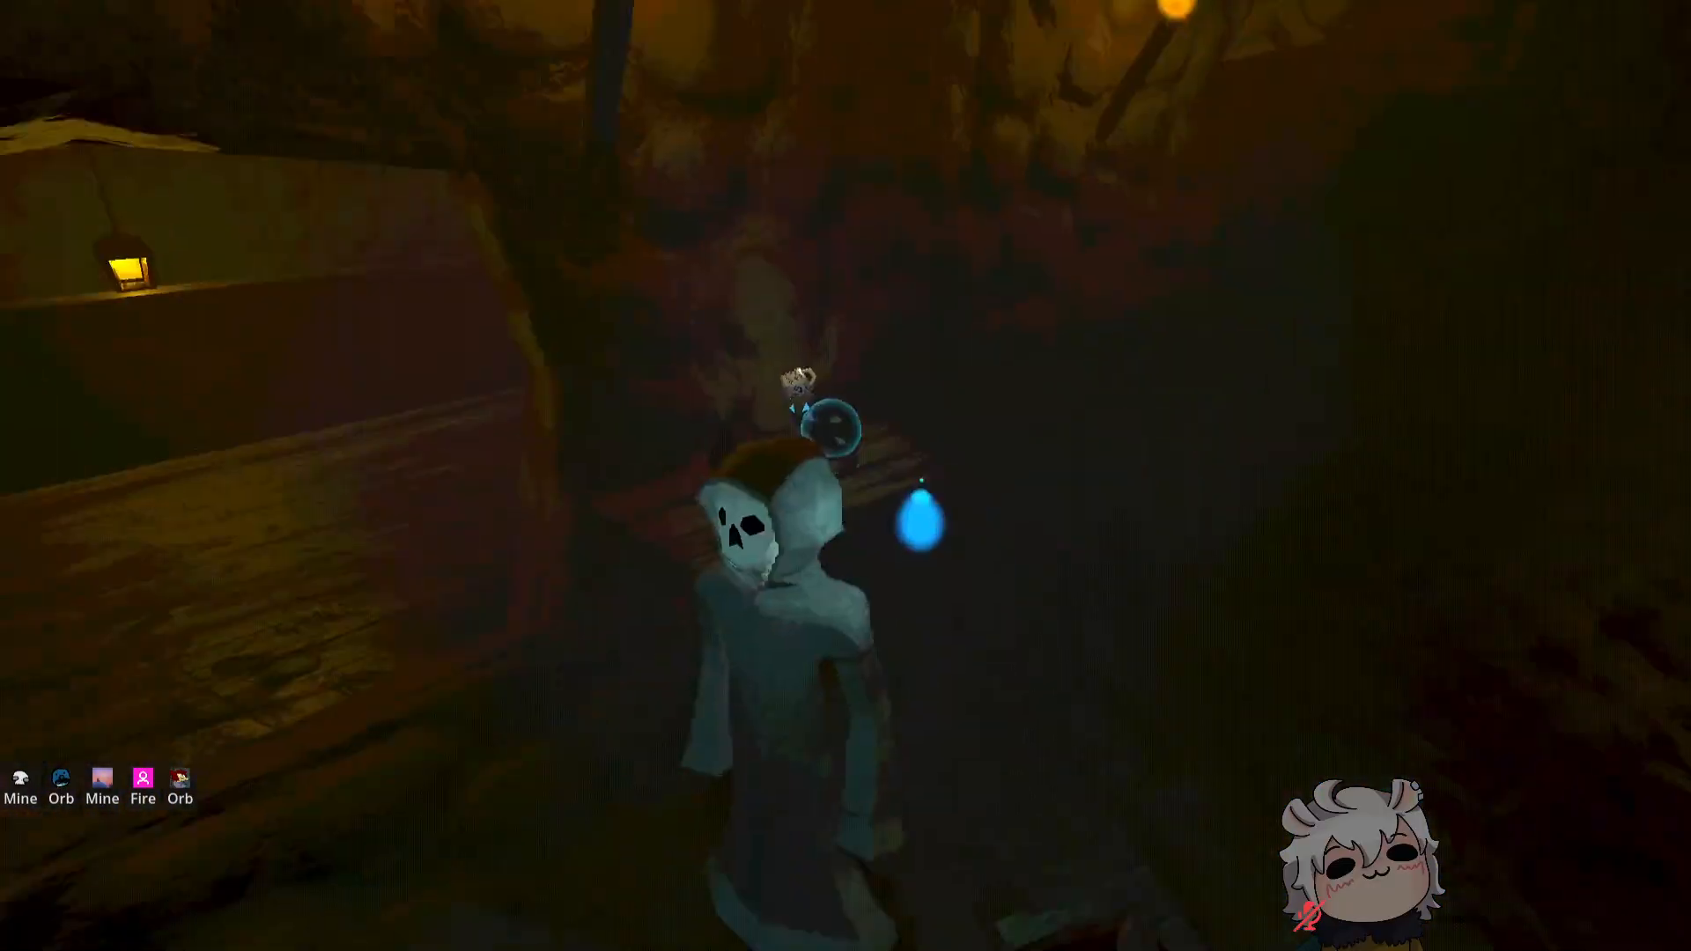
{"action": "key", "text": "w"}
{"action": "key", "text": "w"}
{"action": "key", "text": "s"}
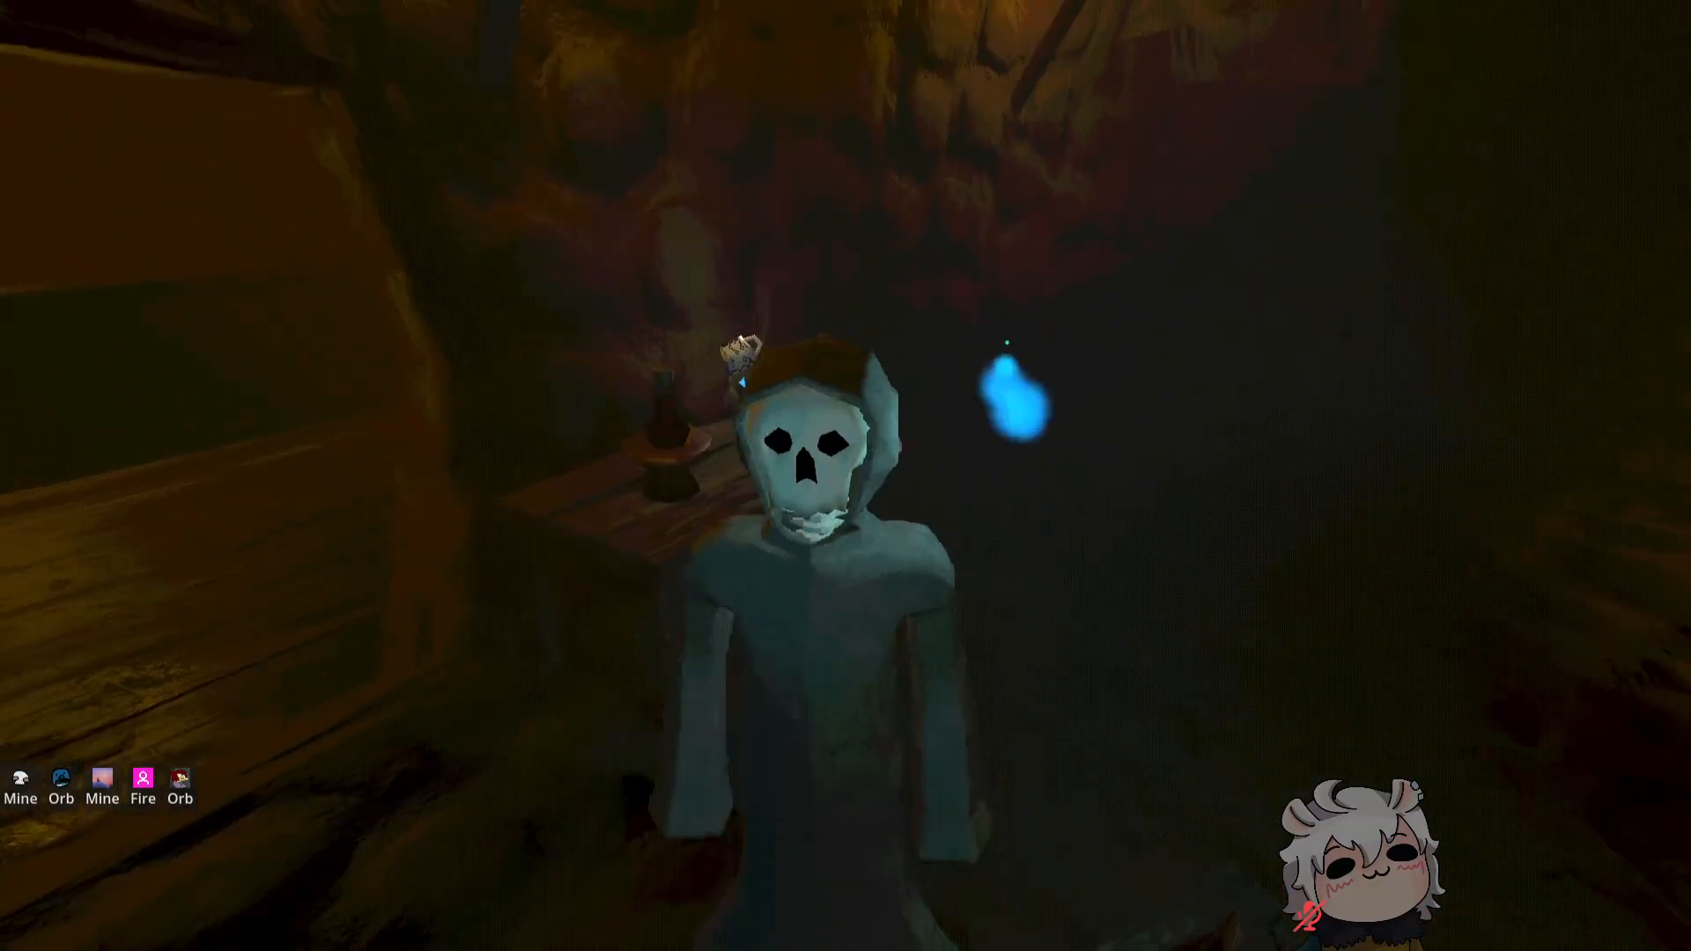
{"action": "key", "text": "w"}
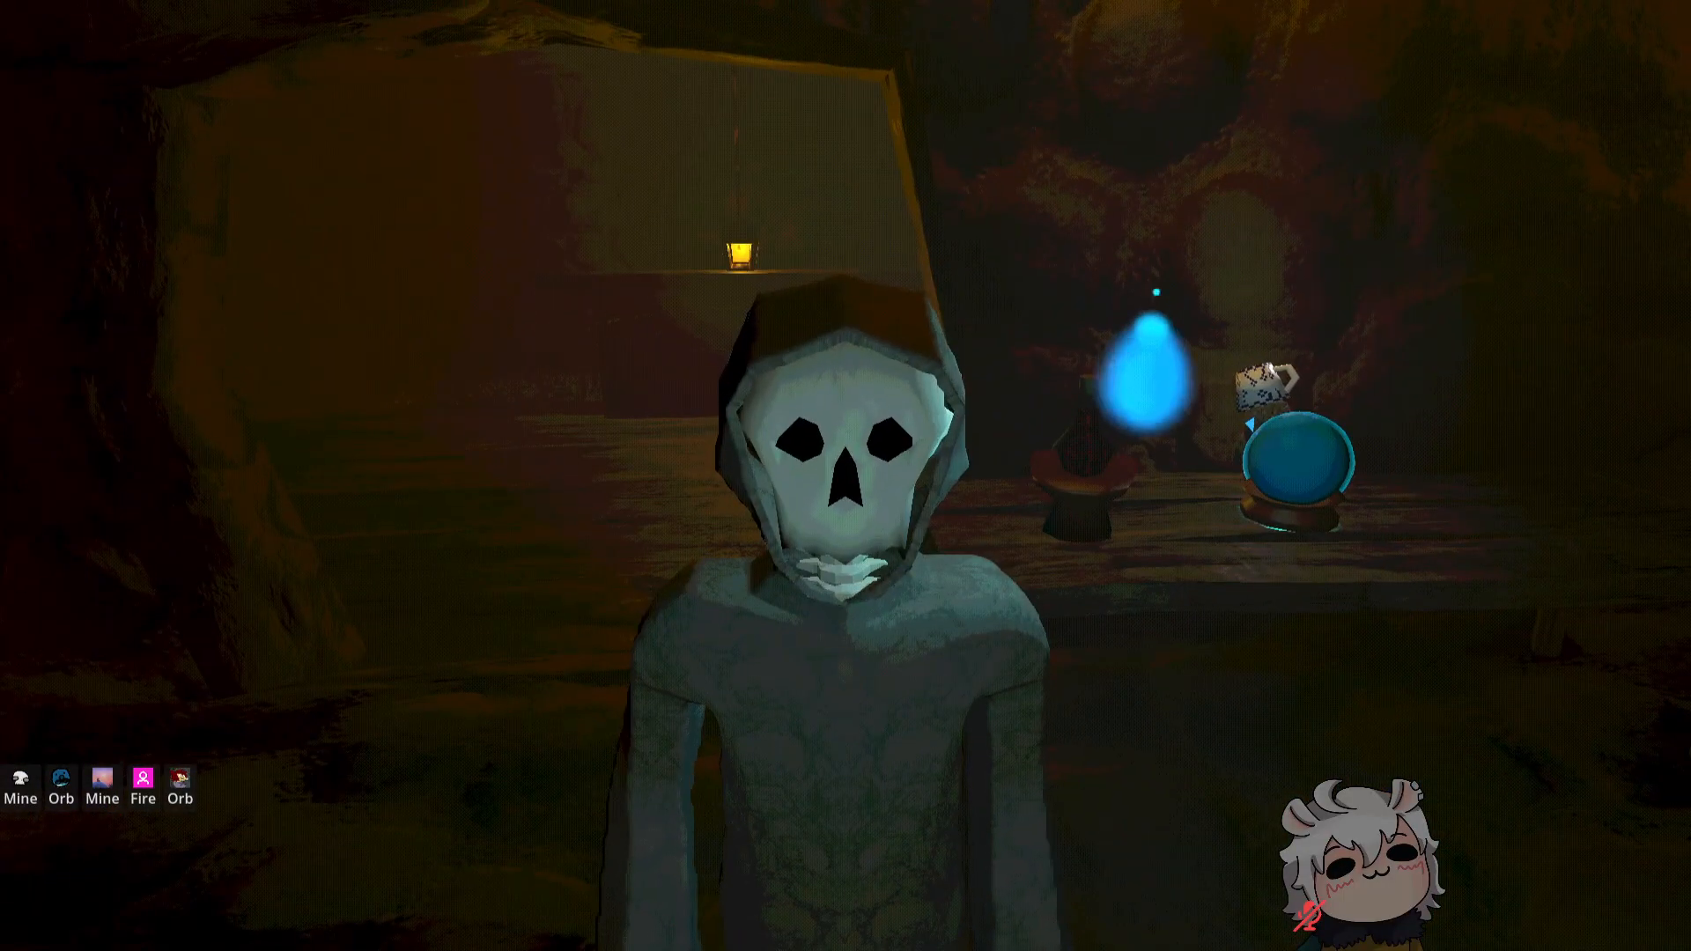
{"action": "key", "text": "F5"}
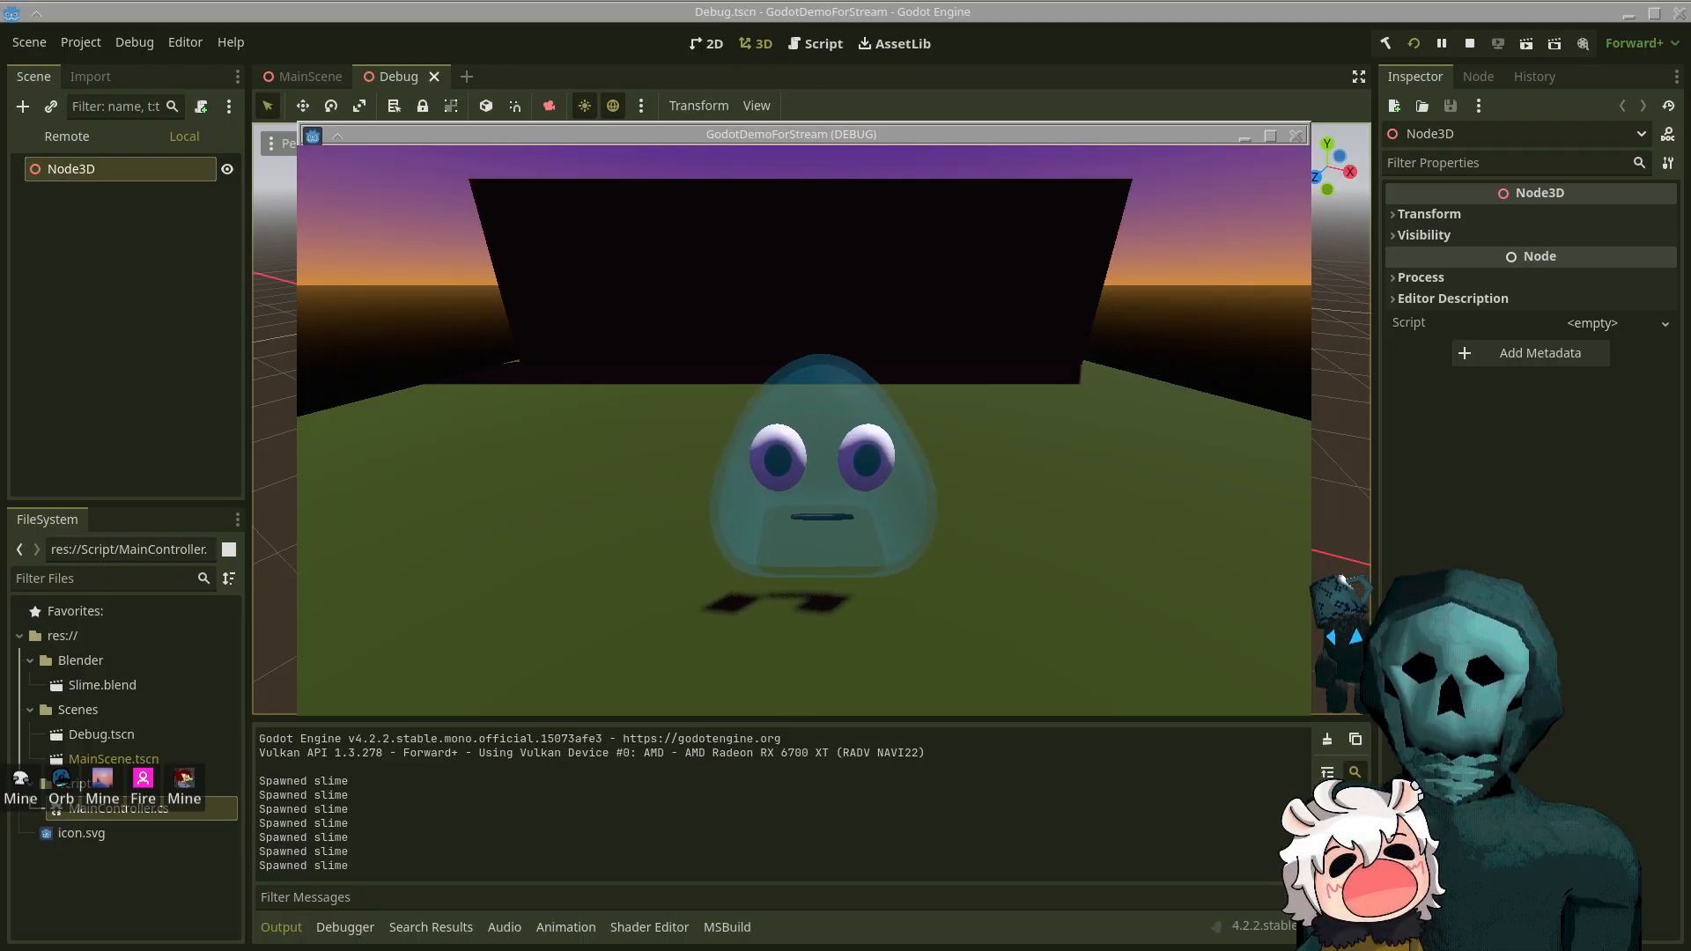
- Switch to the browser's .NET 6.0 download page, circle the SDK 6.0.403 heading and its included runtimes under 6.0.11, and clear the marks
{"action": "key", "text": "ctrl+alt+Left"}
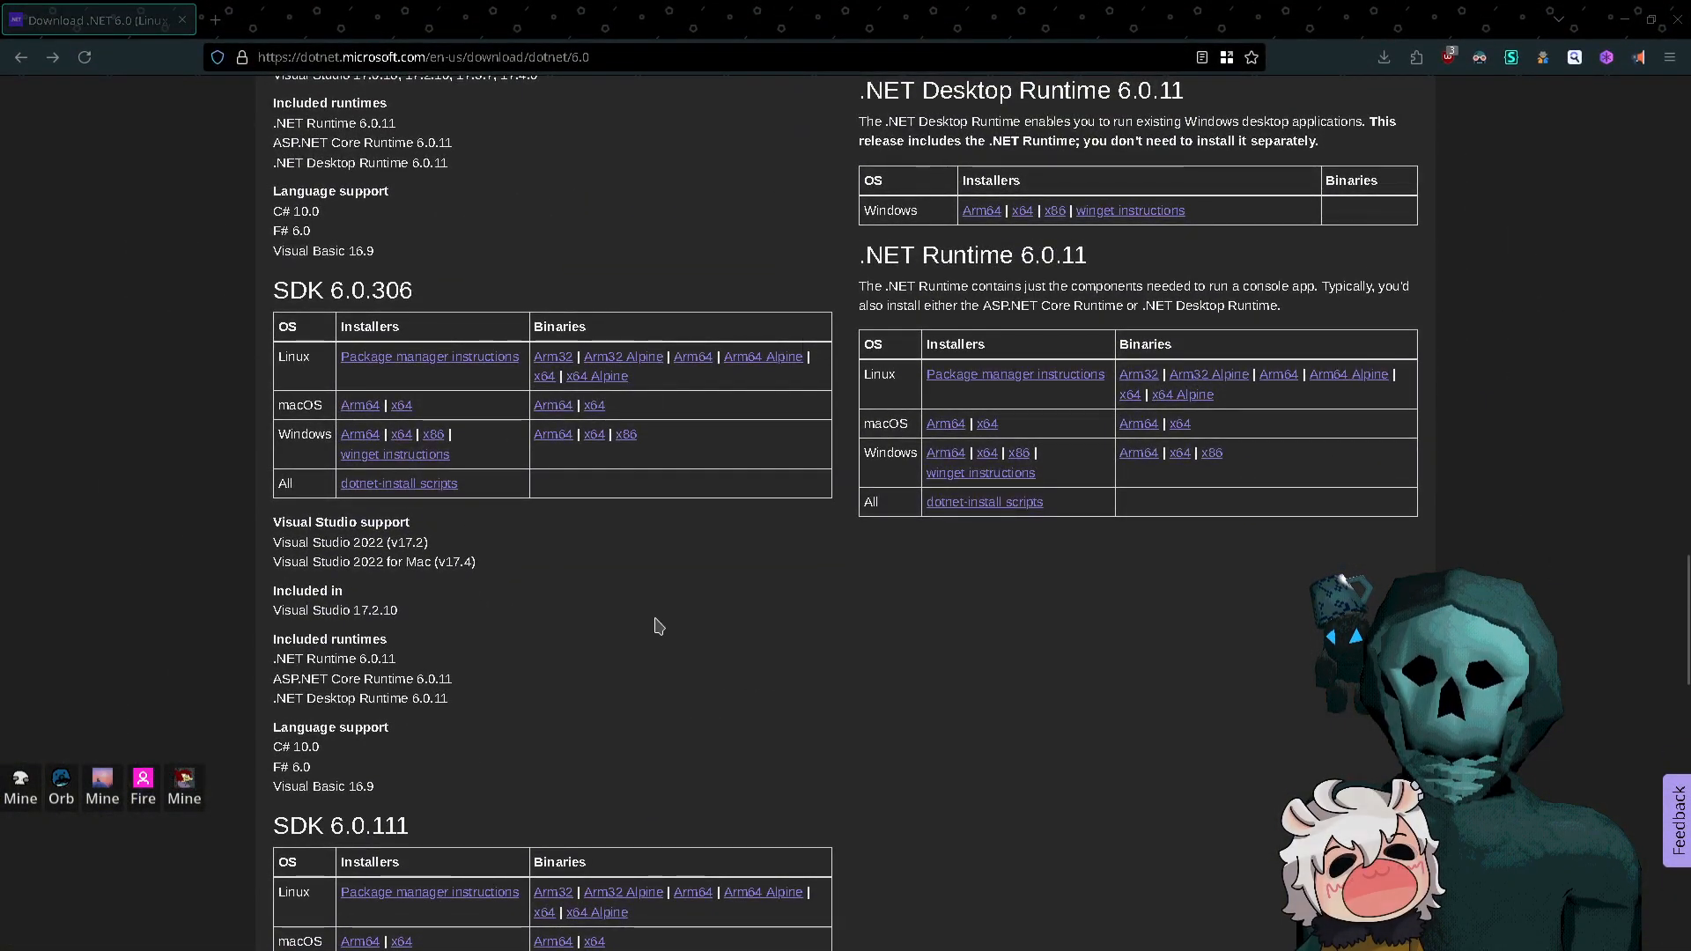
{"action": "scroll", "coordinate": [661, 622], "scroll_direction": "up", "scroll_amount": 2}
{"action": "scroll", "coordinate": [559, 585], "scroll_direction": "up", "scroll_amount": 6}
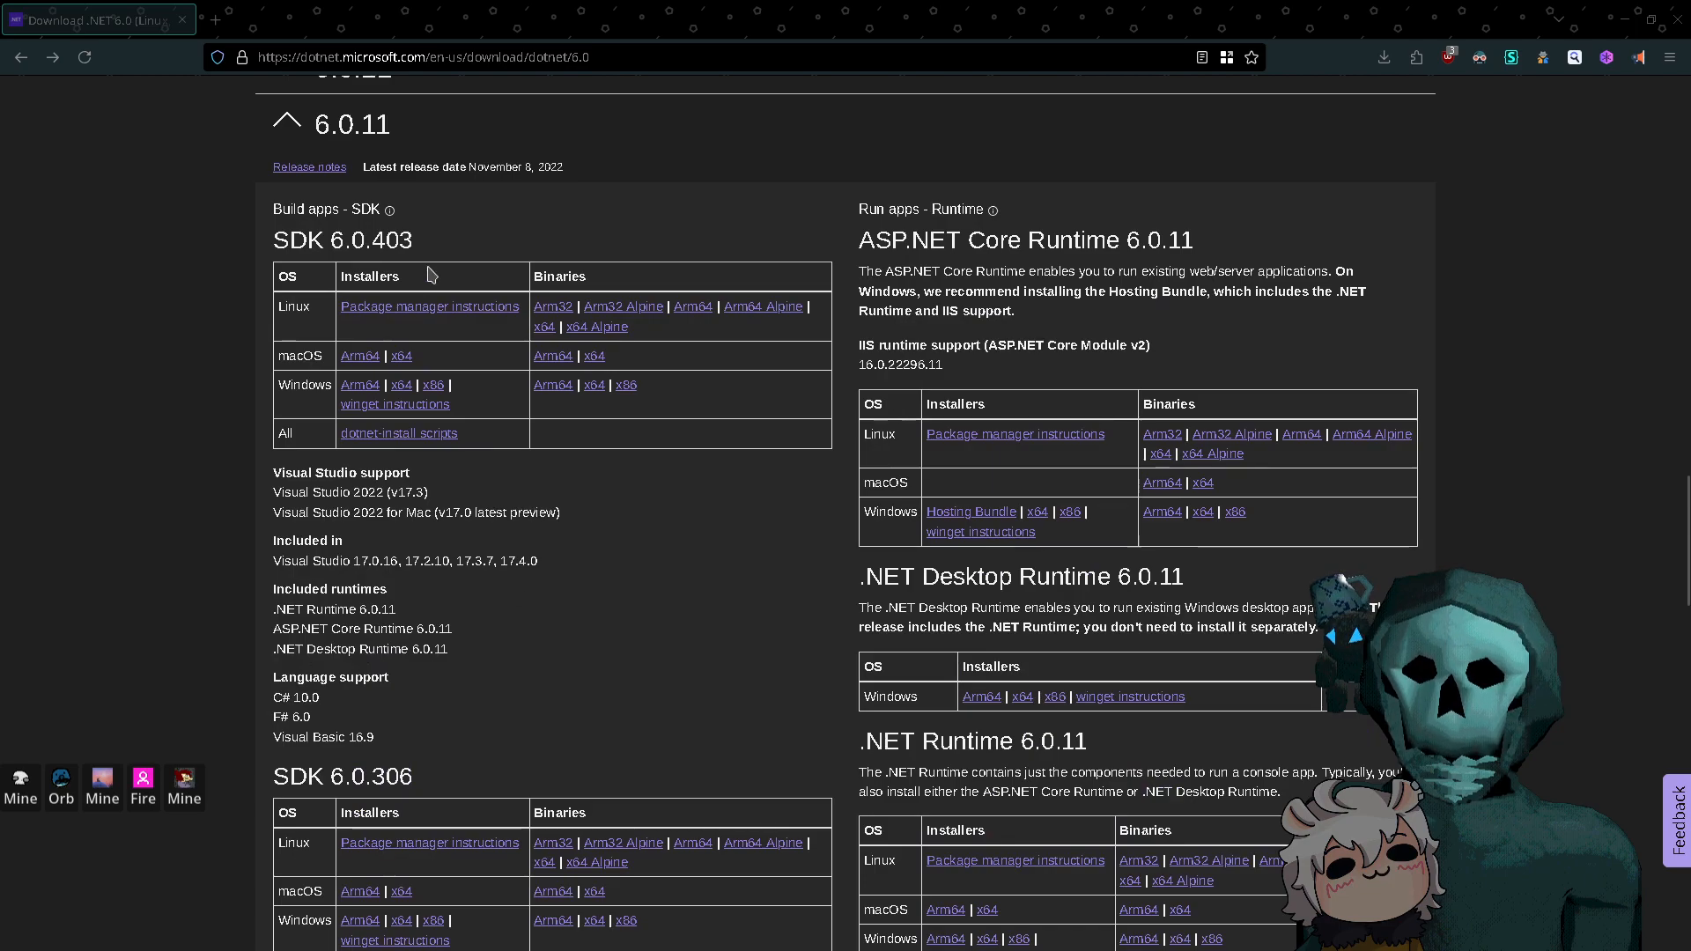
{"action": "mouse_move", "coordinate": [417, 213]}
{"action": "left_mouse_down"}
{"action": "mouse_move", "coordinate": [361, 210]}
{"action": "mouse_move", "coordinate": [249, 248]}
{"action": "mouse_move", "coordinate": [433, 251]}
{"action": "mouse_move", "coordinate": [417, 209]}
{"action": "left_mouse_up"}
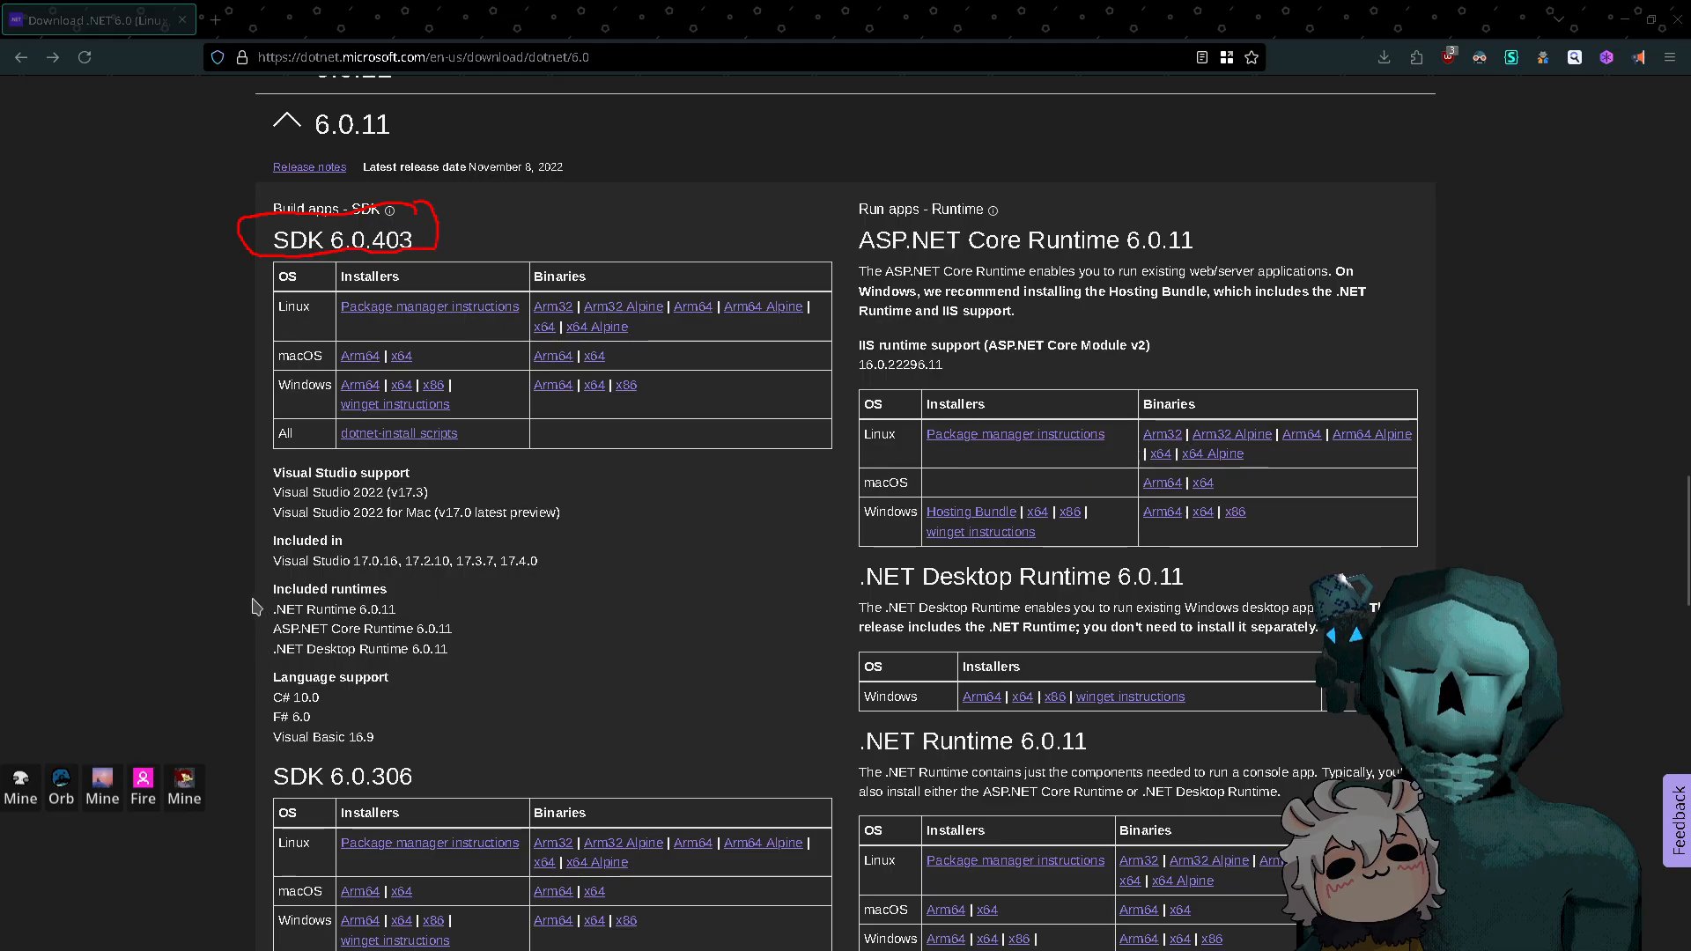
{"action": "mouse_move", "coordinate": [265, 592]}
{"action": "left_mouse_down"}
{"action": "mouse_move", "coordinate": [280, 687]}
{"action": "mouse_move", "coordinate": [489, 691]}
{"action": "mouse_move", "coordinate": [414, 578]}
{"action": "mouse_move", "coordinate": [254, 589]}
{"action": "left_mouse_up"}
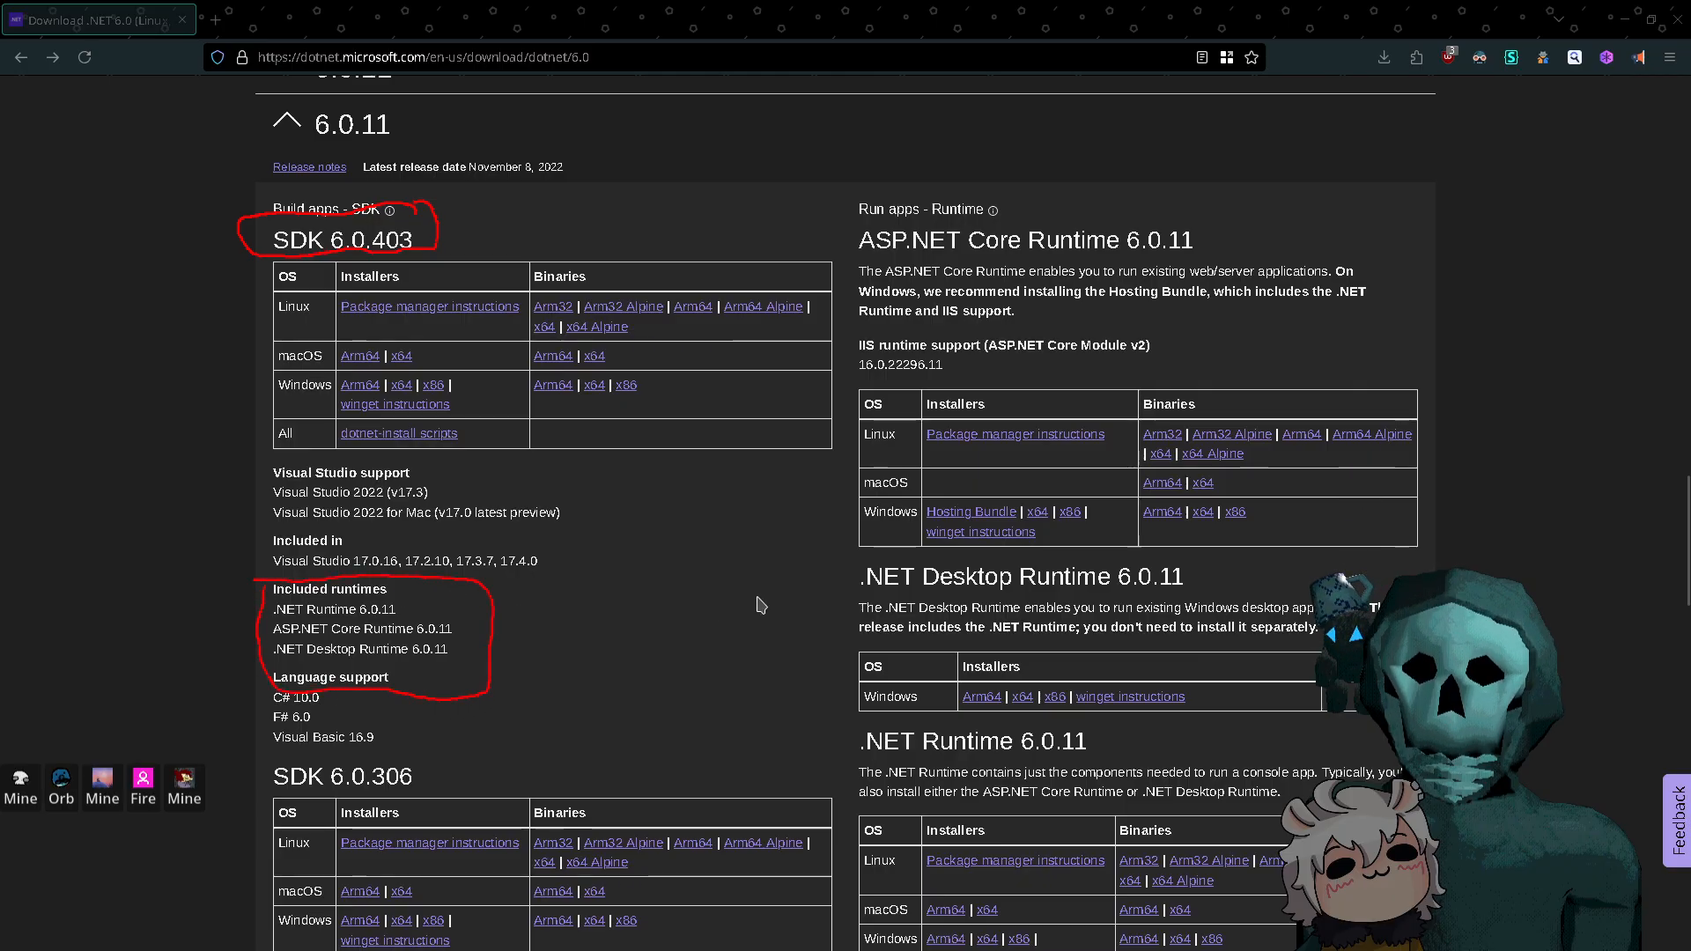
{"action": "key", "text": "super+shift+F11"}
- Compare the other SDK sections under release 6.0.11, circle the SDK 6.0.111 heading, and clear the mark
{"action": "scroll", "coordinate": [761, 604], "scroll_direction": "down", "scroll_amount": 5}
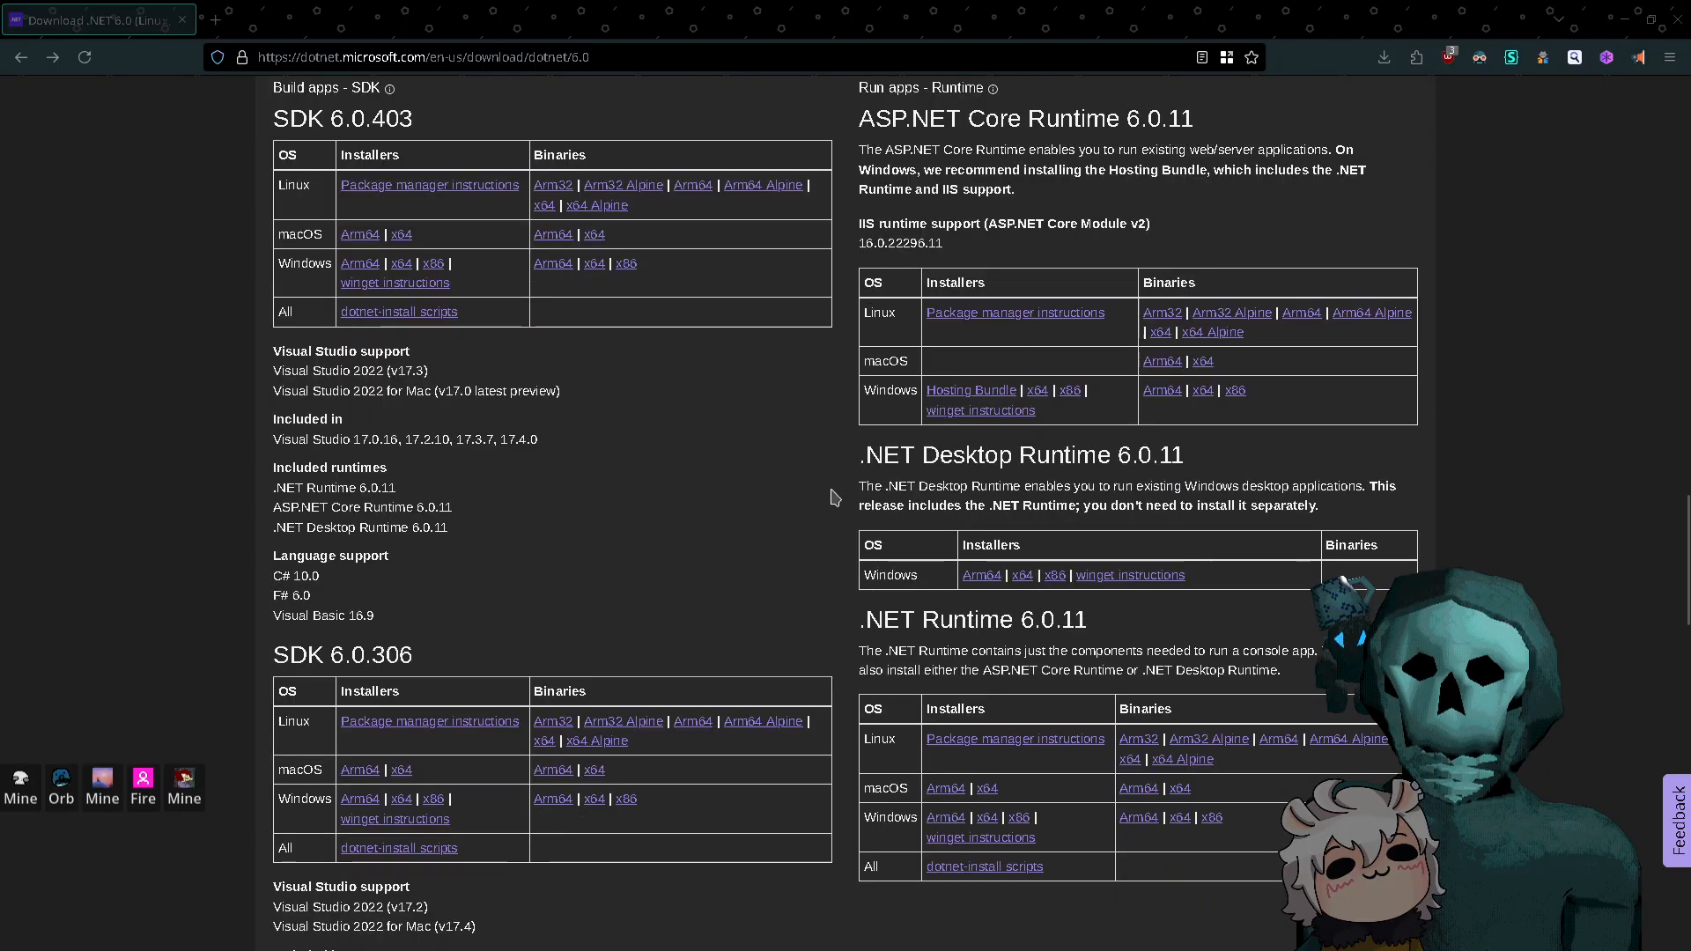
{"action": "scroll", "coordinate": [724, 807], "scroll_direction": "down", "scroll_amount": 4}
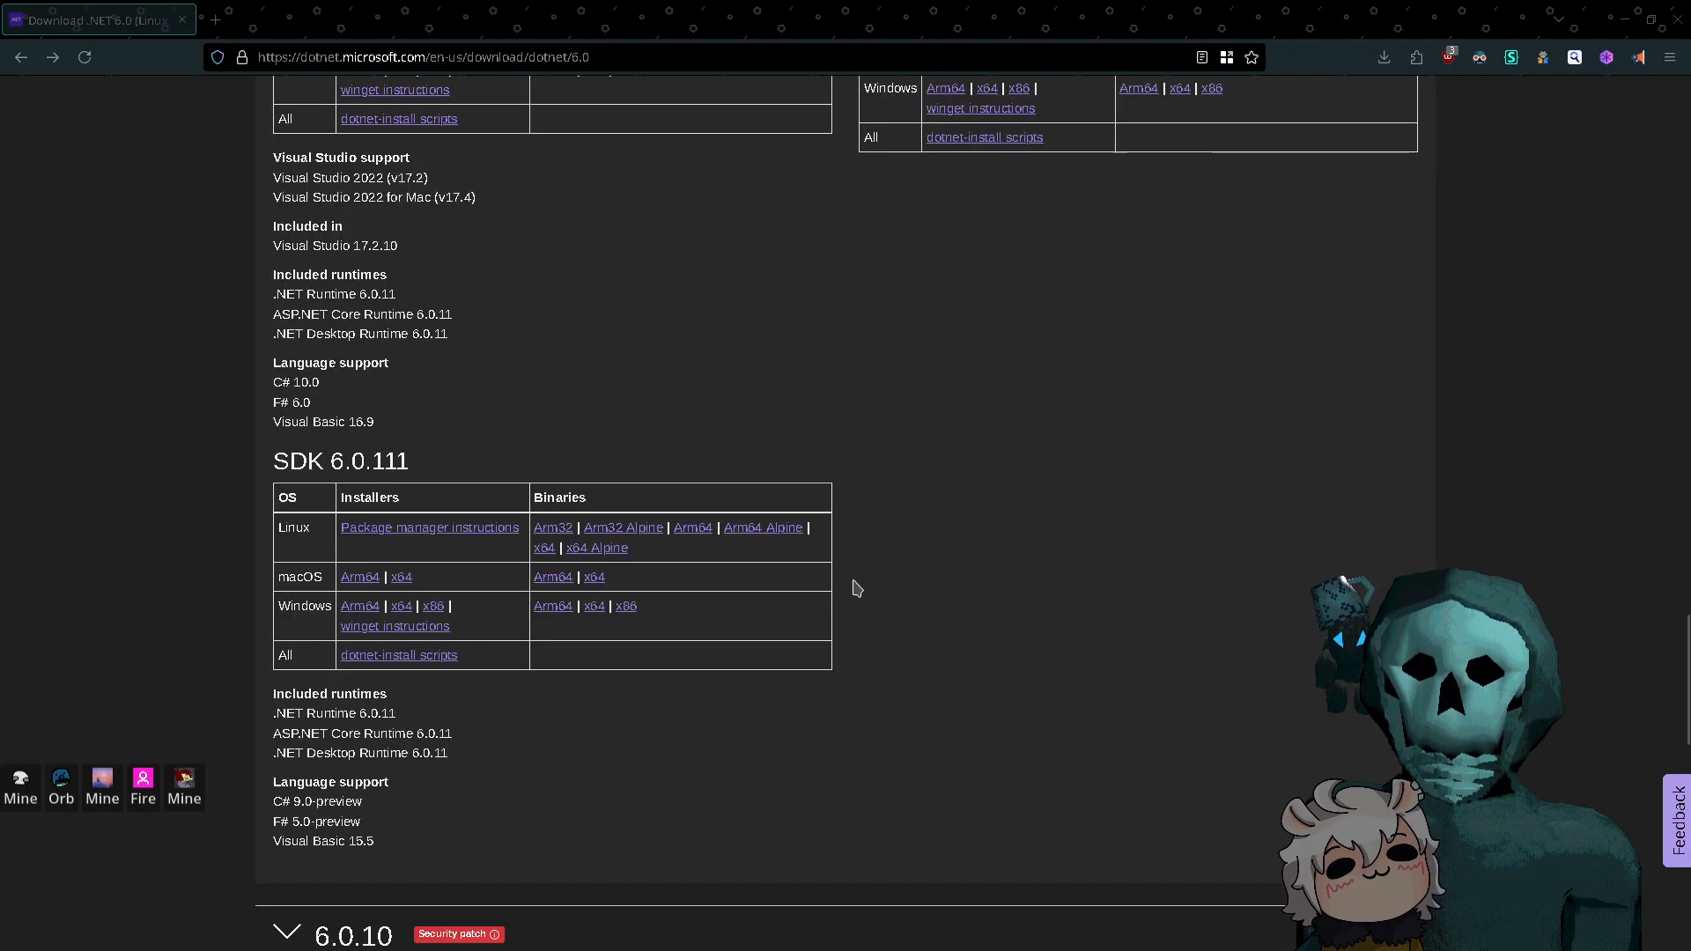
{"action": "scroll", "coordinate": [836, 592], "scroll_direction": "up", "scroll_amount": 4}
{"action": "scroll", "coordinate": [815, 601], "scroll_direction": "down", "scroll_amount": 1}
{"action": "scroll", "coordinate": [797, 604], "scroll_direction": "up", "scroll_amount": 4}
{"action": "scroll", "coordinate": [775, 608], "scroll_direction": "down", "scroll_amount": 4}
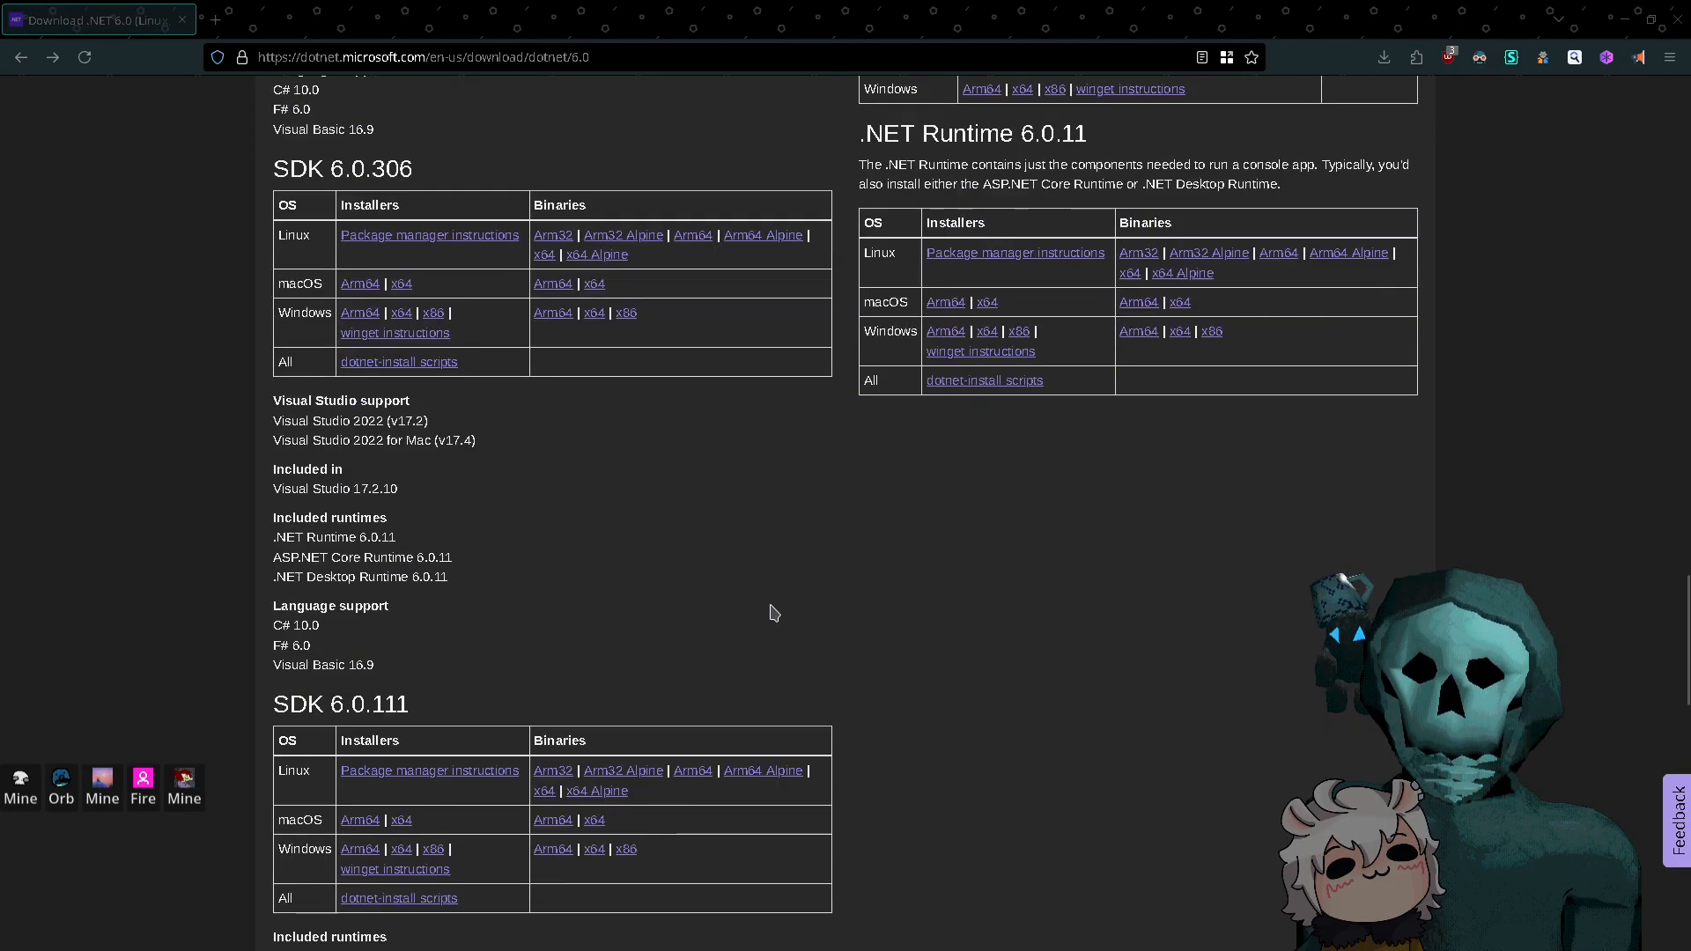
{"action": "scroll", "coordinate": [749, 614], "scroll_direction": "up", "scroll_amount": 4}
{"action": "scroll", "coordinate": [740, 614], "scroll_direction": "down", "scroll_amount": 7}
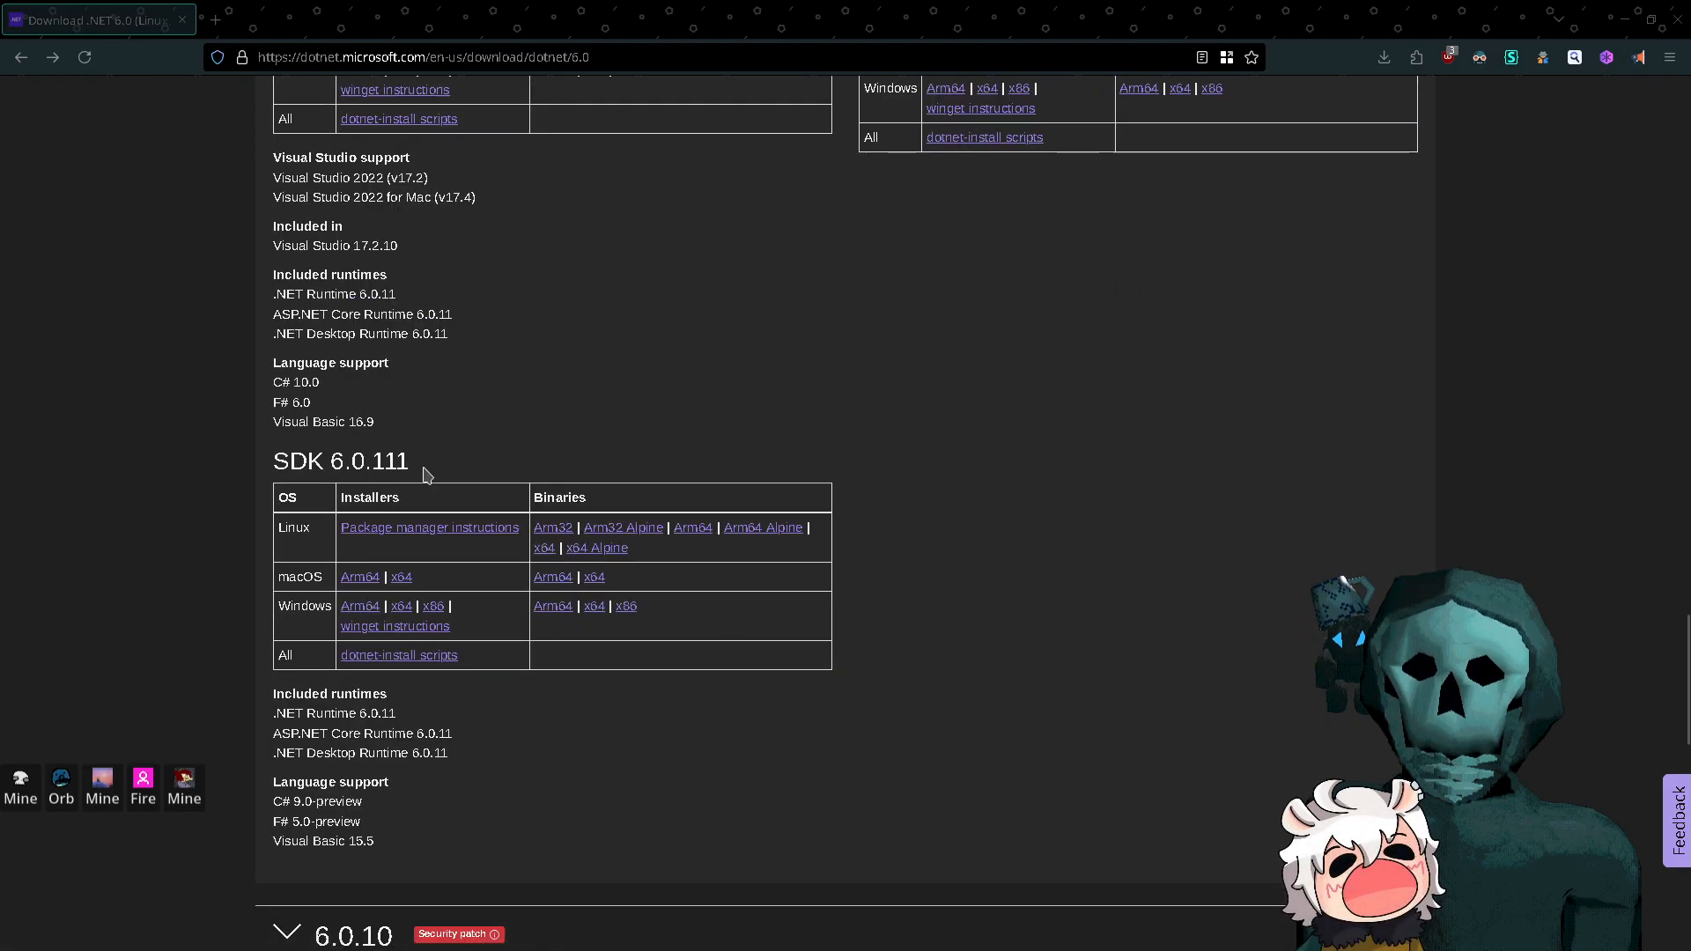
{"action": "mouse_move", "coordinate": [393, 432]}
{"action": "left_mouse_down"}
{"action": "mouse_move", "coordinate": [510, 494]}
{"action": "mouse_move", "coordinate": [300, 445]}
{"action": "left_mouse_up"}
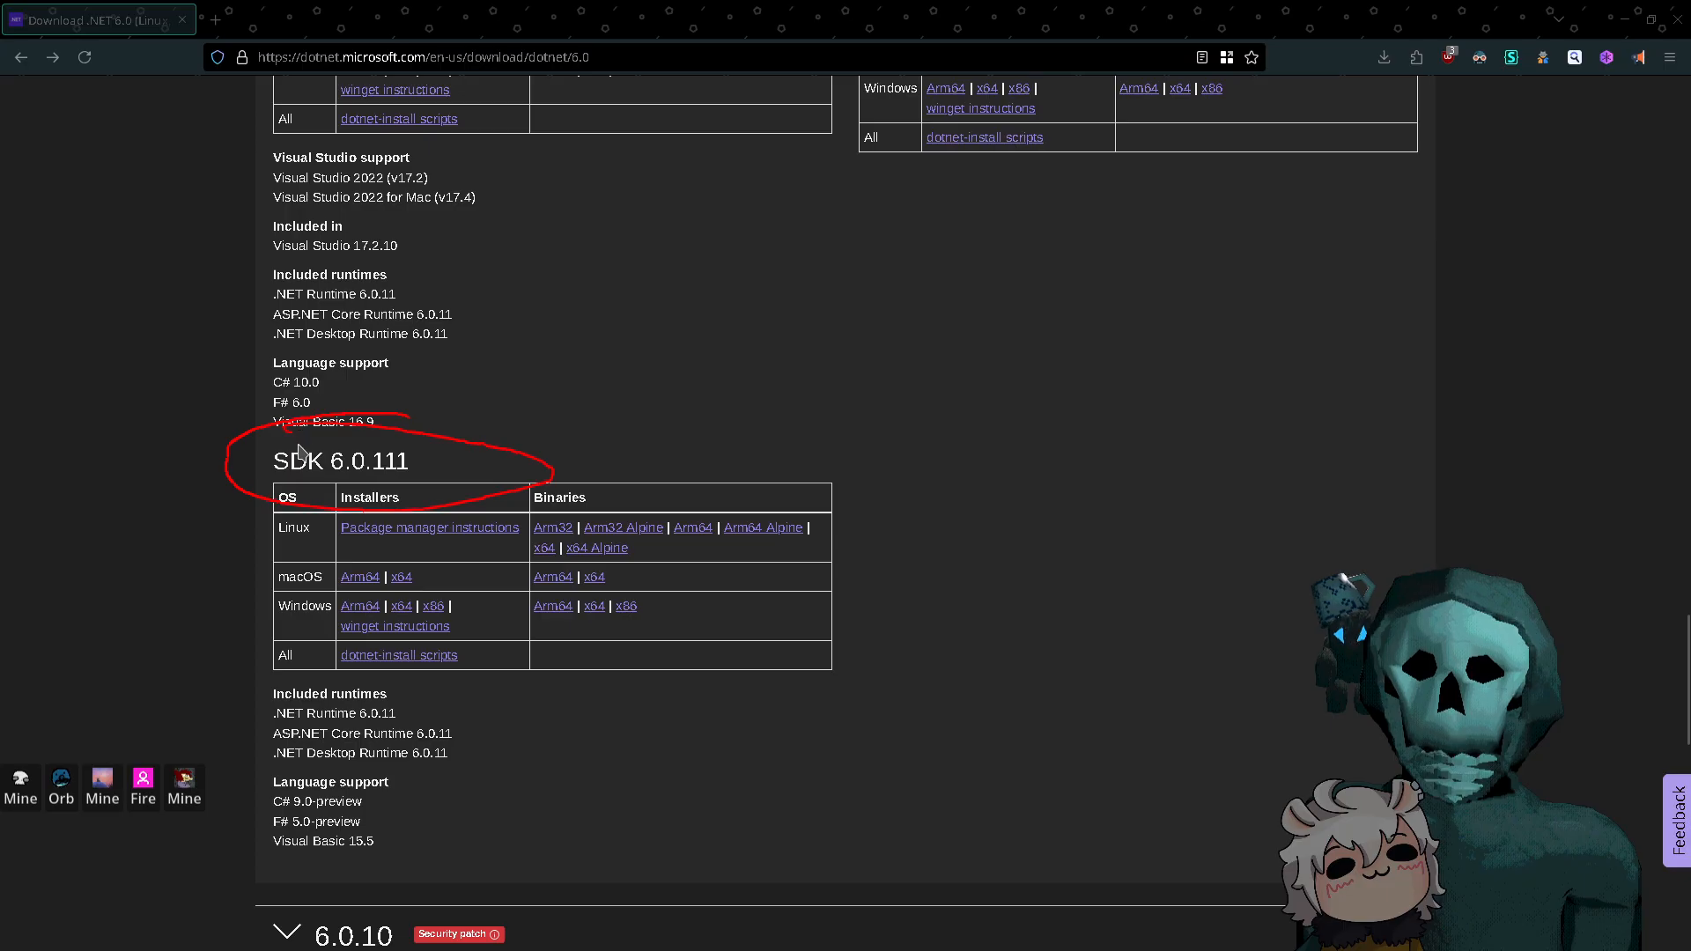
{"action": "key", "text": "shift+super+F11"}
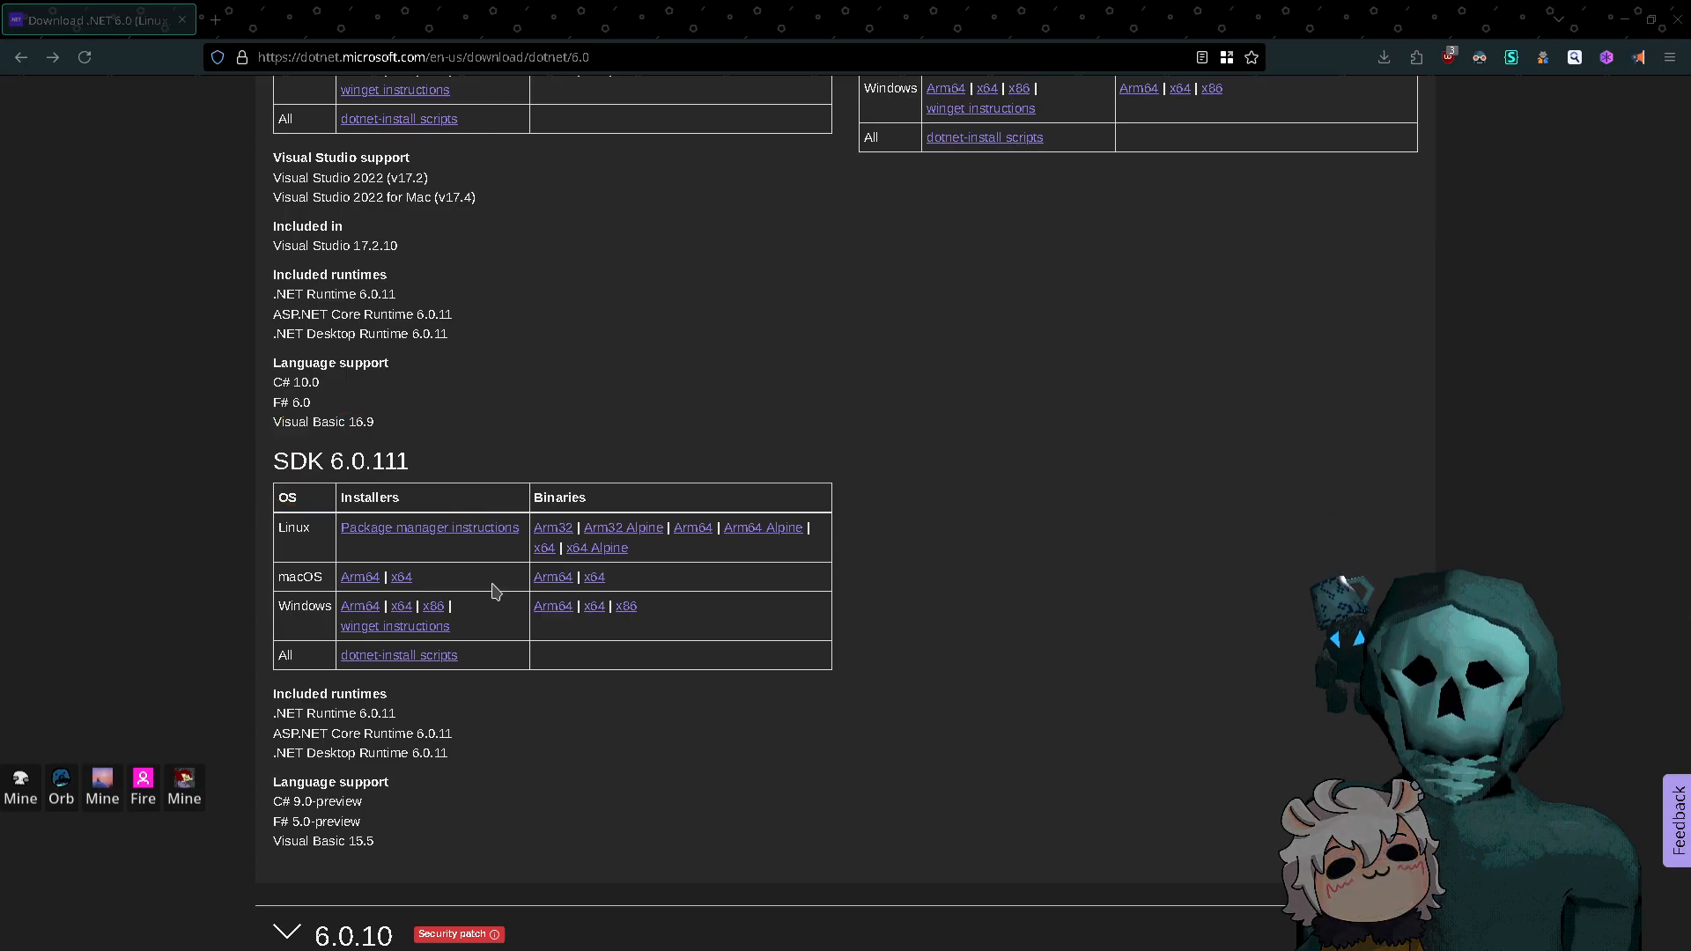
- Review the SDK 6.0.403, 6.0.306 and 6.0.111 download sections once more and switch back to the Godot editor
{"action": "scroll", "coordinate": [441, 514], "scroll_direction": "up", "scroll_amount": 9}
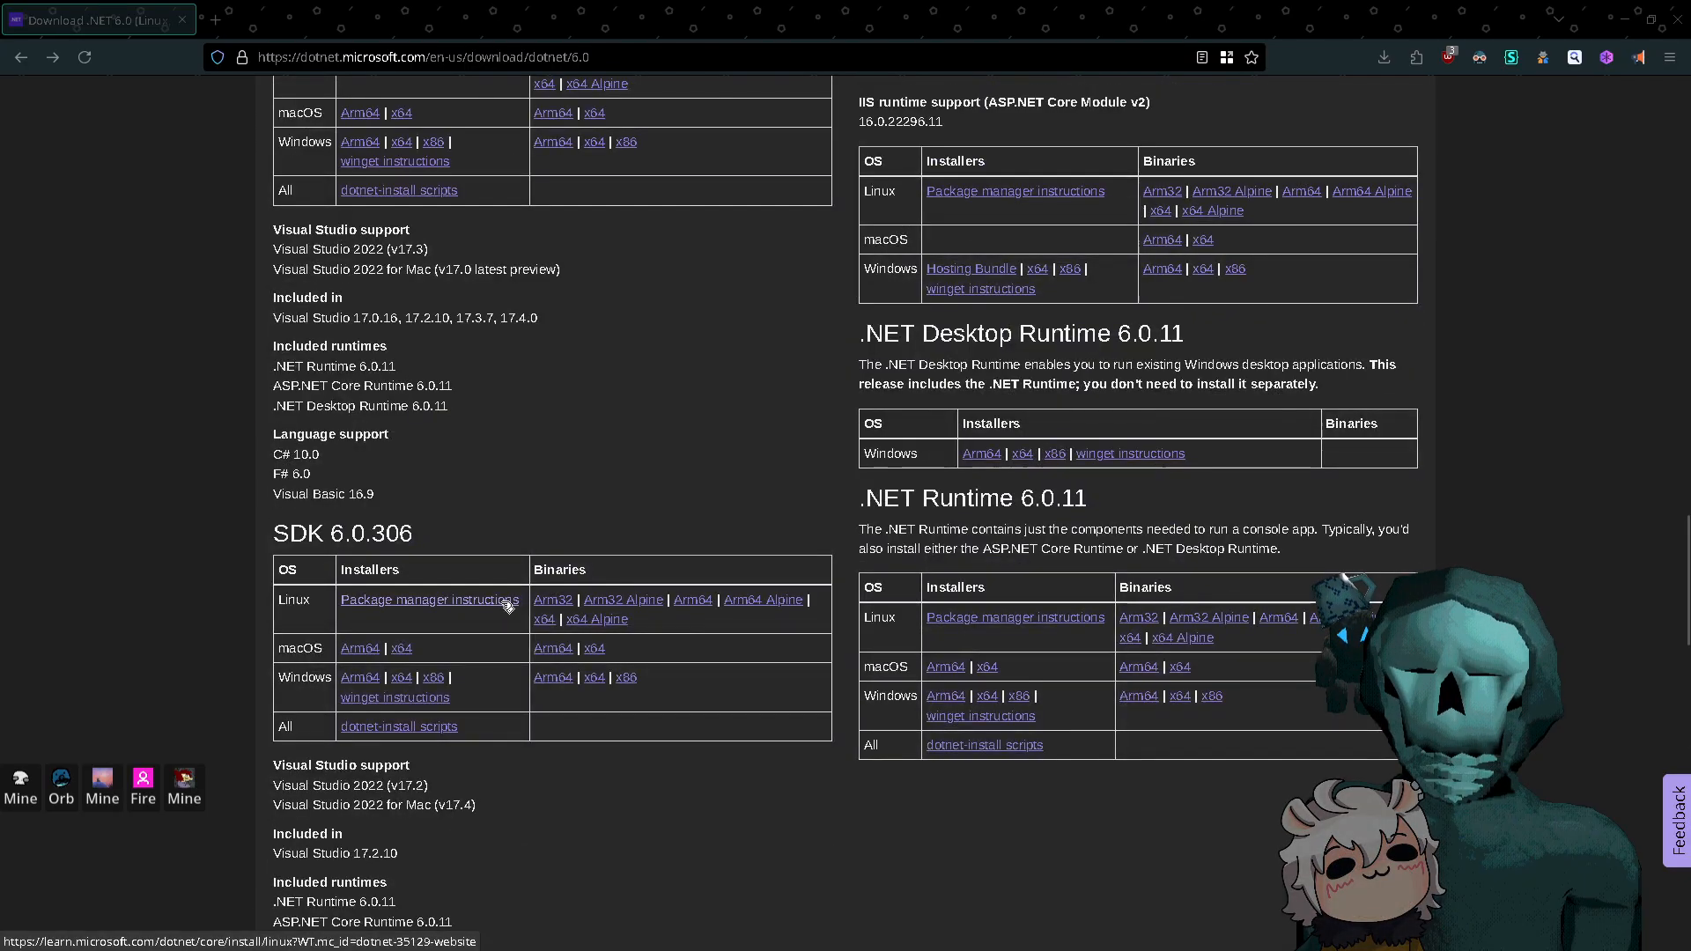
{"action": "scroll", "coordinate": [499, 589], "scroll_direction": "up", "scroll_amount": 1}
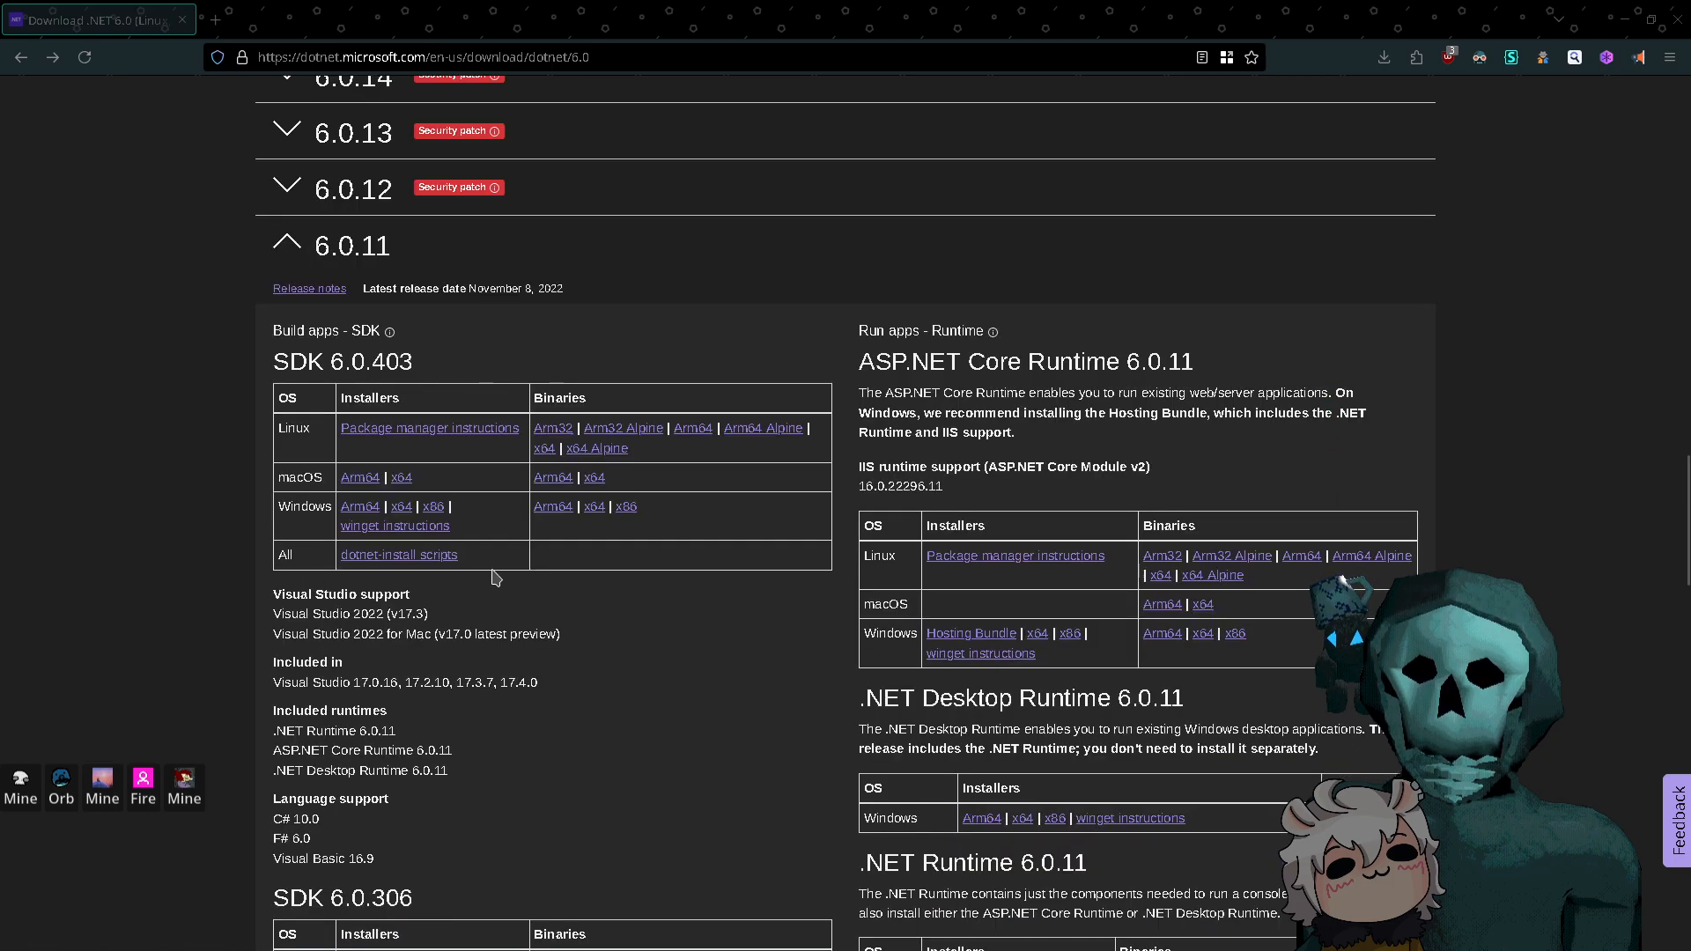
{"action": "scroll", "coordinate": [492, 568], "scroll_direction": "down", "scroll_amount": 3}
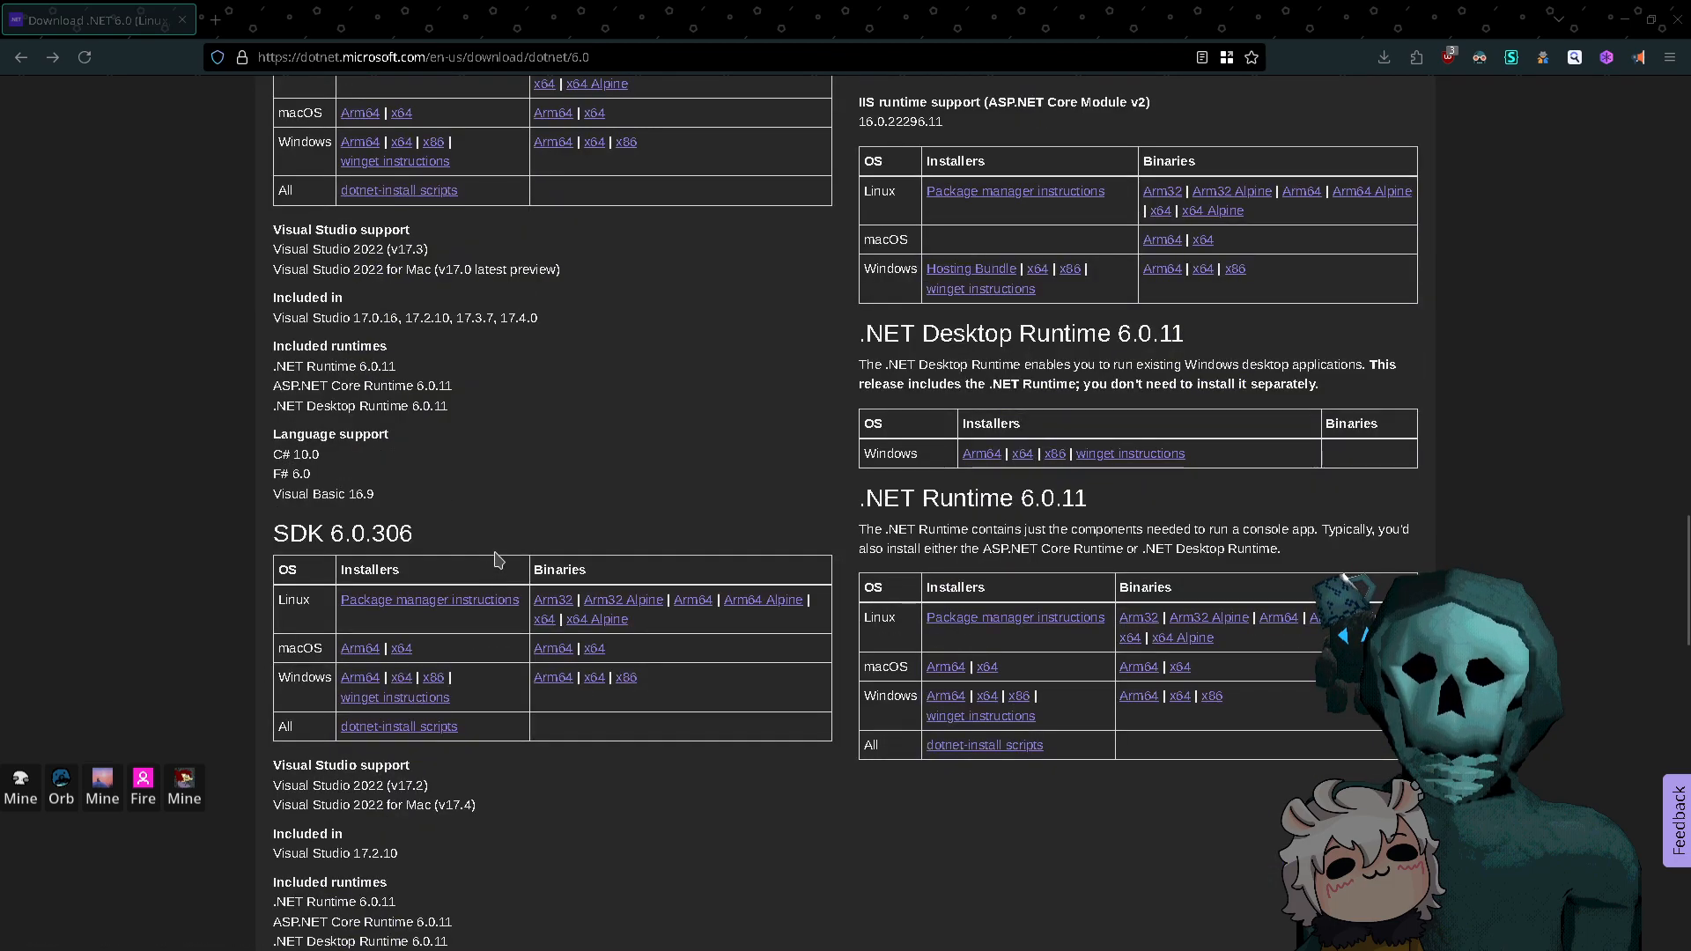
{"action": "scroll", "coordinate": [488, 486], "scroll_direction": "down", "scroll_amount": 4}
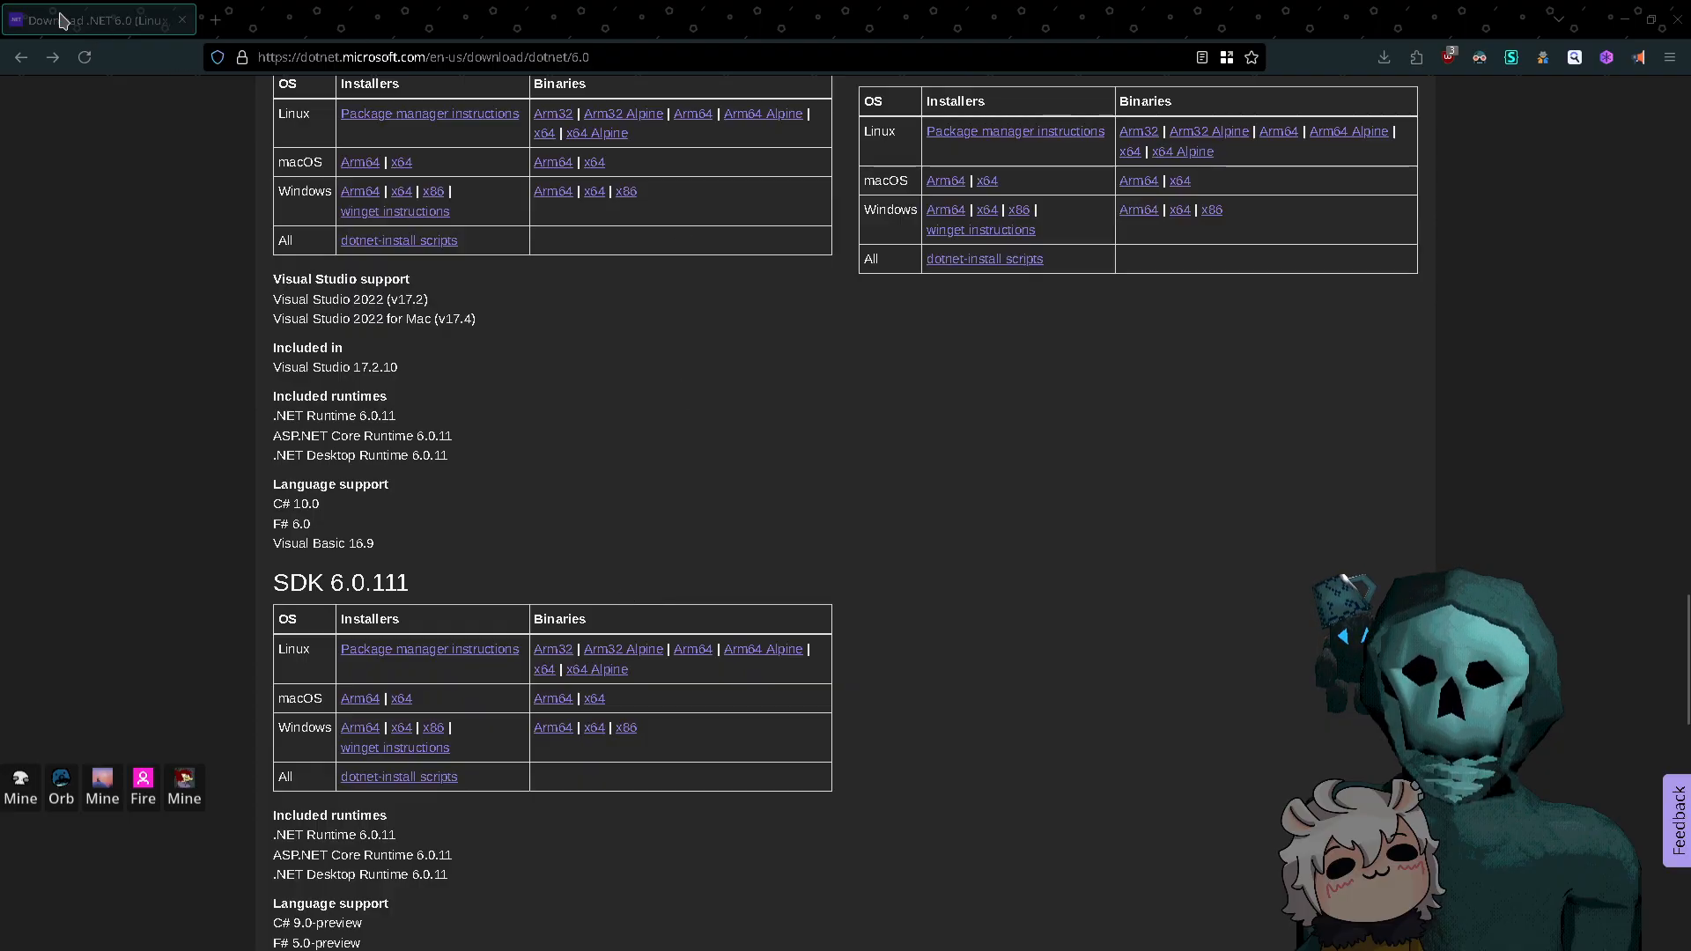
{"action": "key", "text": "alt+Tab"}
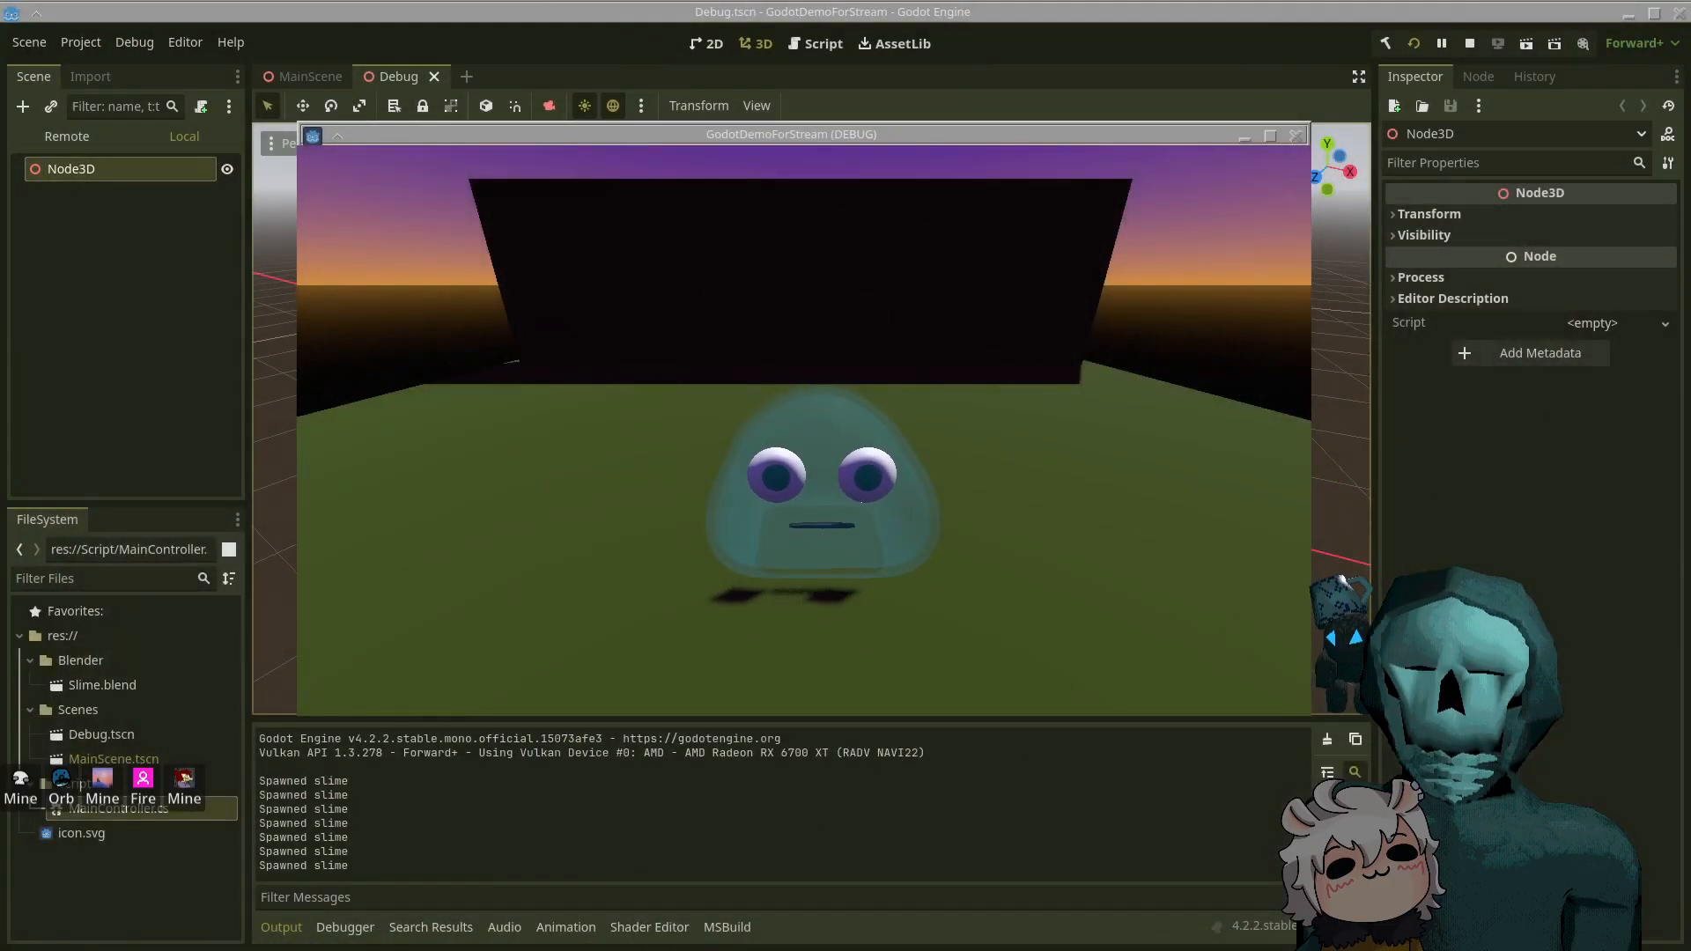